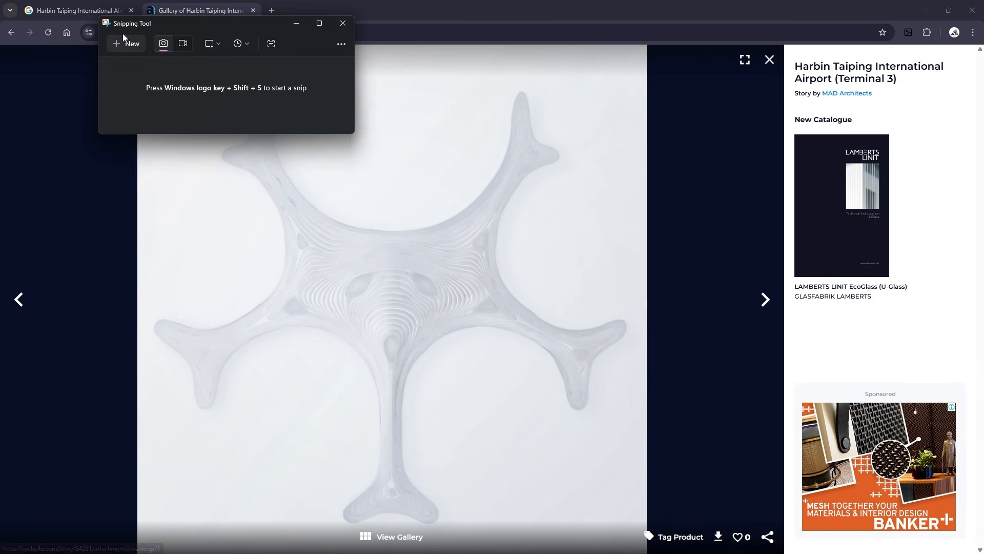
Capture a snip of the five-armed airport model image and copy it to the clipboard.
left_click(124, 40)
left_click_drag(644, 46, 339, 447)
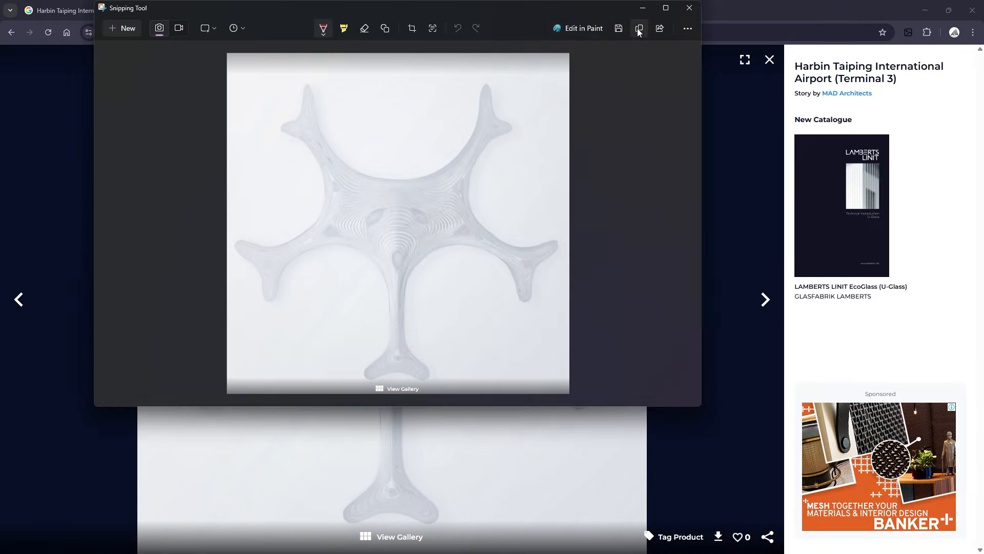
left_click(639, 29)
Switch to Rhinoceros and paste the copied image as a large picture on the construction plane, placed by two opposite corners.
mouse_move(563, 540)
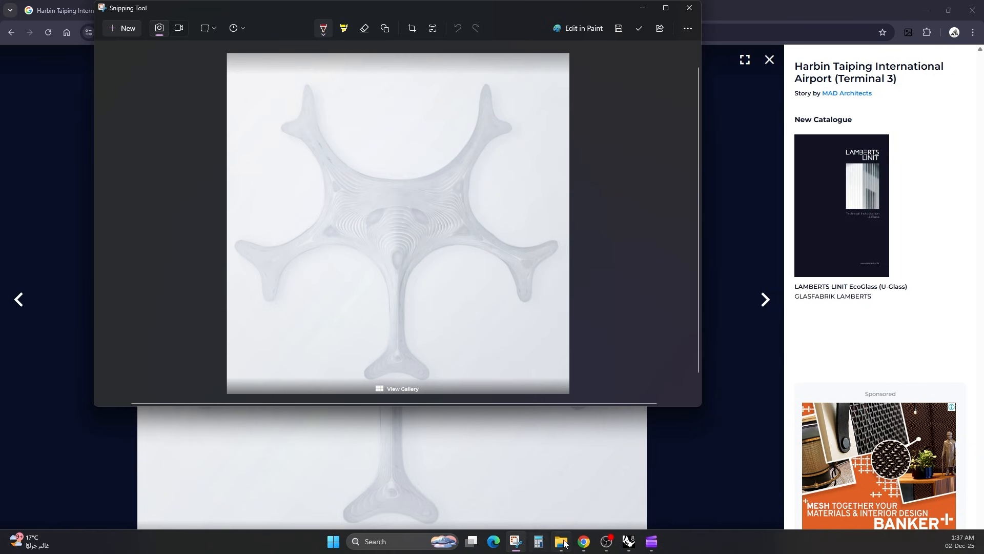
left_click(629, 541)
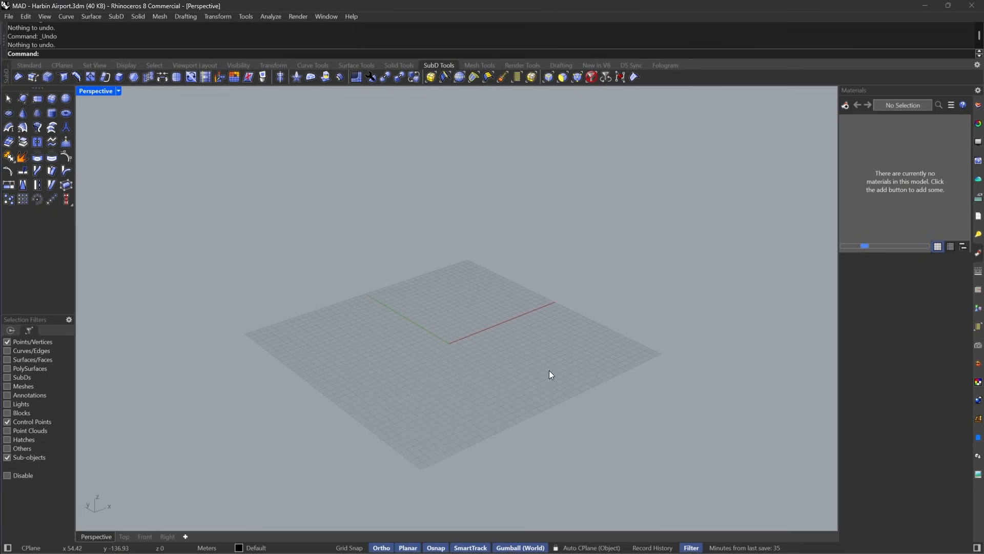
key("ctrl+v")
left_click(391, 389)
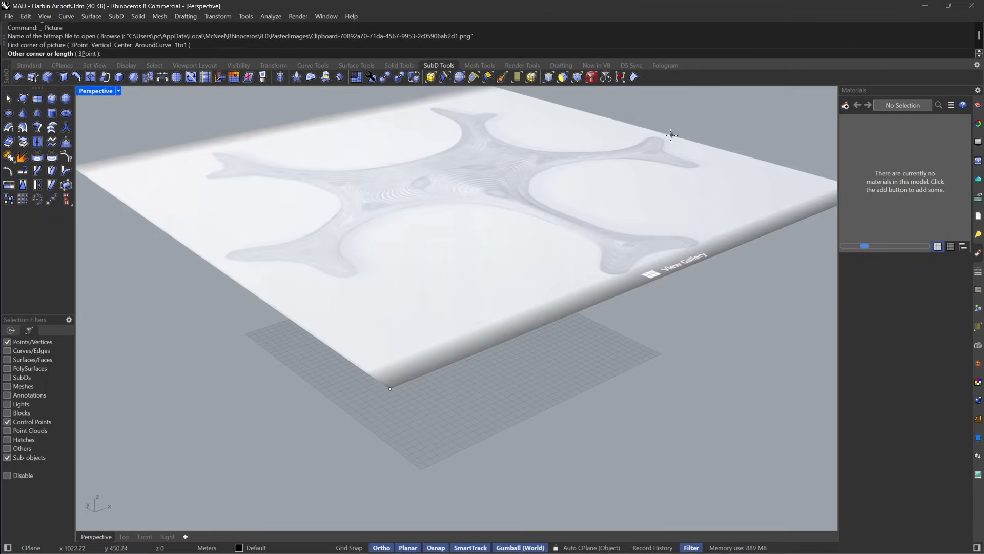
left_click(644, 156)
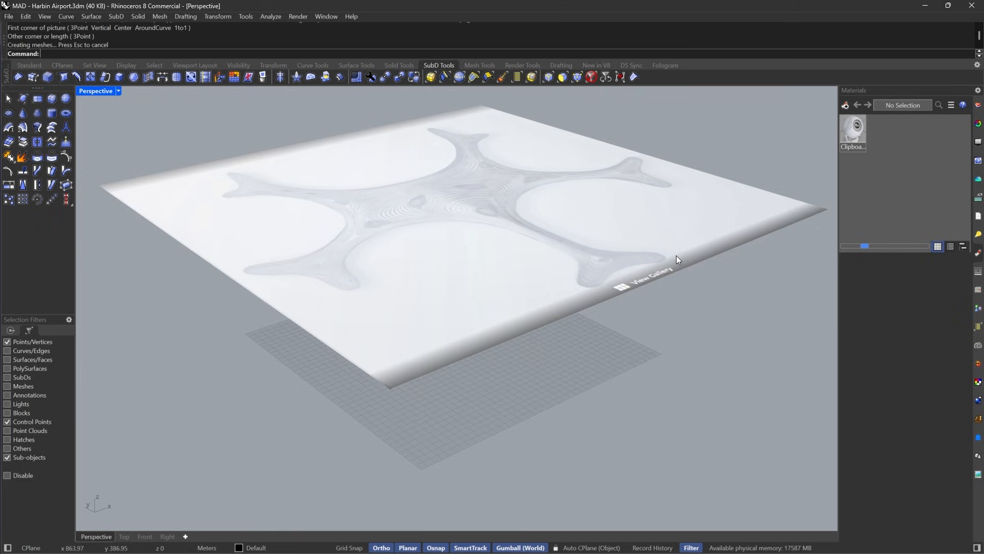
Reset the selection filters so that all object types can be selected.
right_click_drag(675, 255, 706, 319)
scroll(697, 333, "down", 3)
right_click_drag(622, 414, 605, 341)
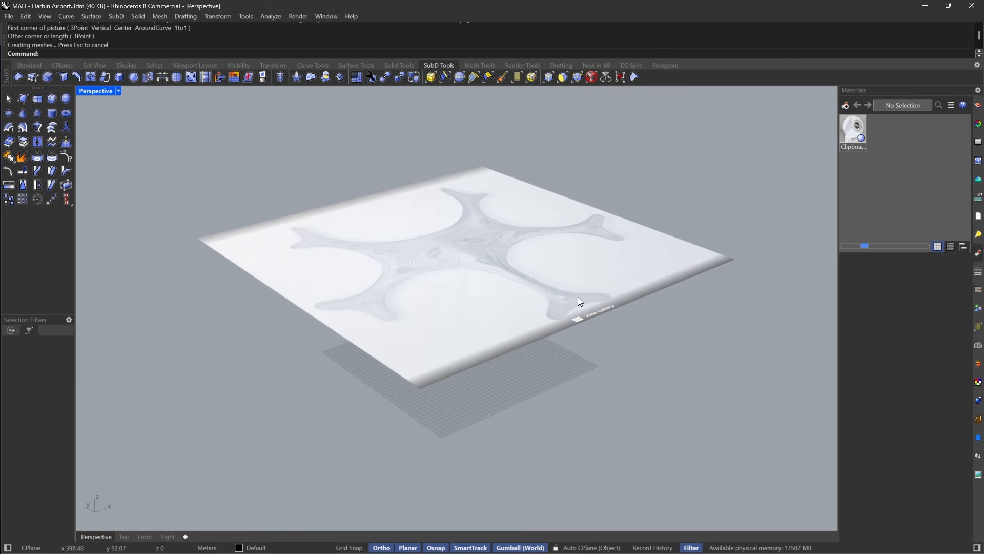
scroll(559, 284, "up", 4)
left_click(591, 77)
Move the picture in the top view from the centreline point just below the central oval to the origin 0,0.
left_click(528, 263)
scroll(528, 264, "down", 3)
right_click_drag(597, 288, 566, 273)
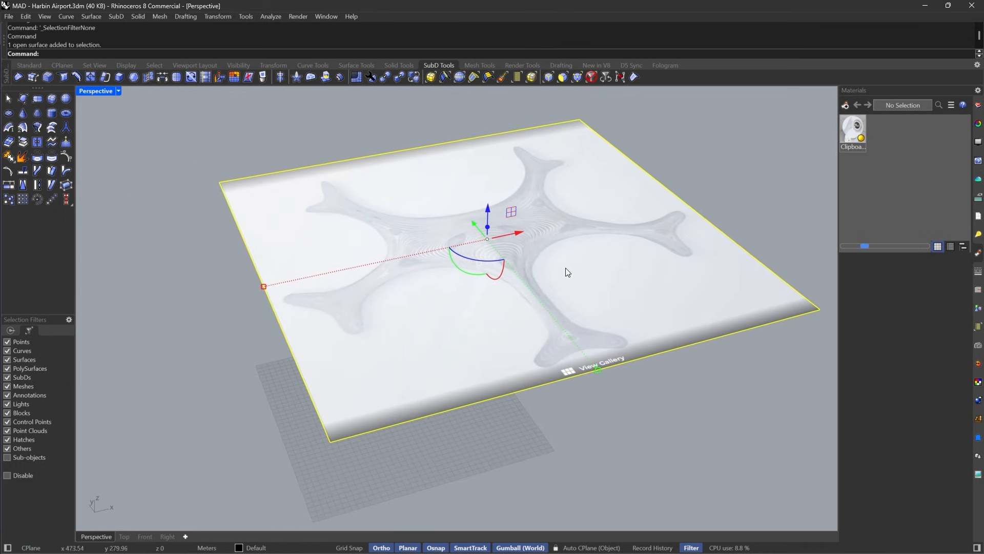
left_click(124, 536)
scroll(547, 309, "up", 8)
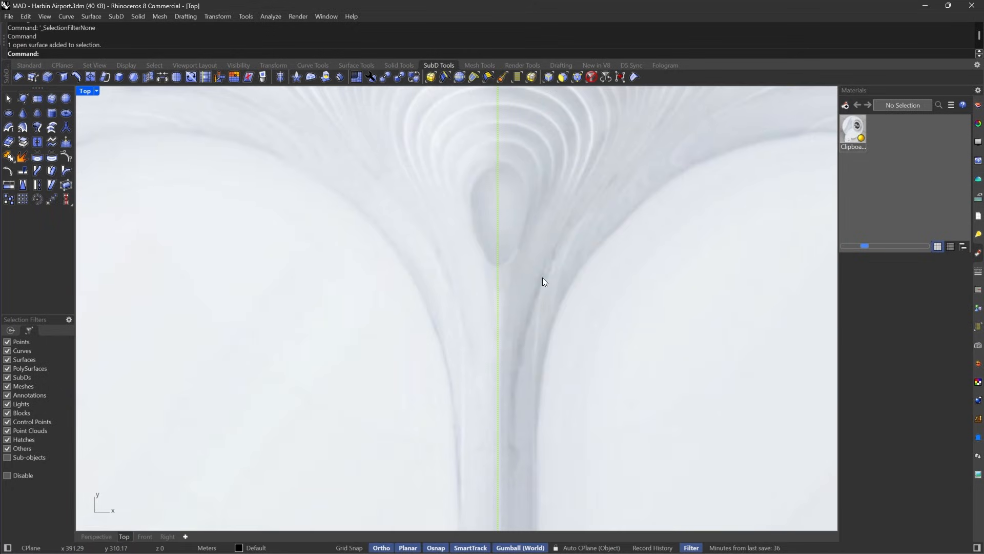
type("m")
key("Return")
scroll(514, 275, "up", 2)
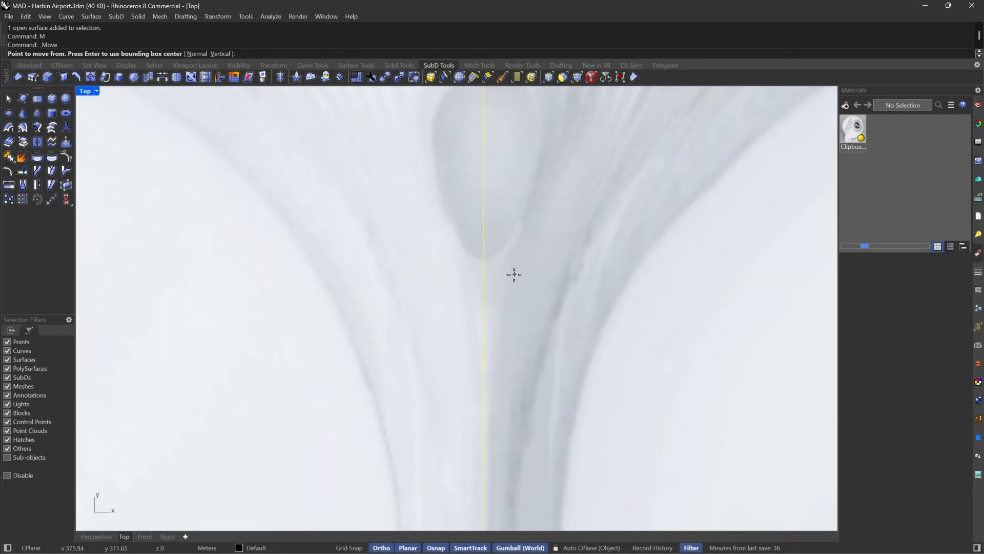
left_click(483, 264)
scroll(483, 264, "down", 6)
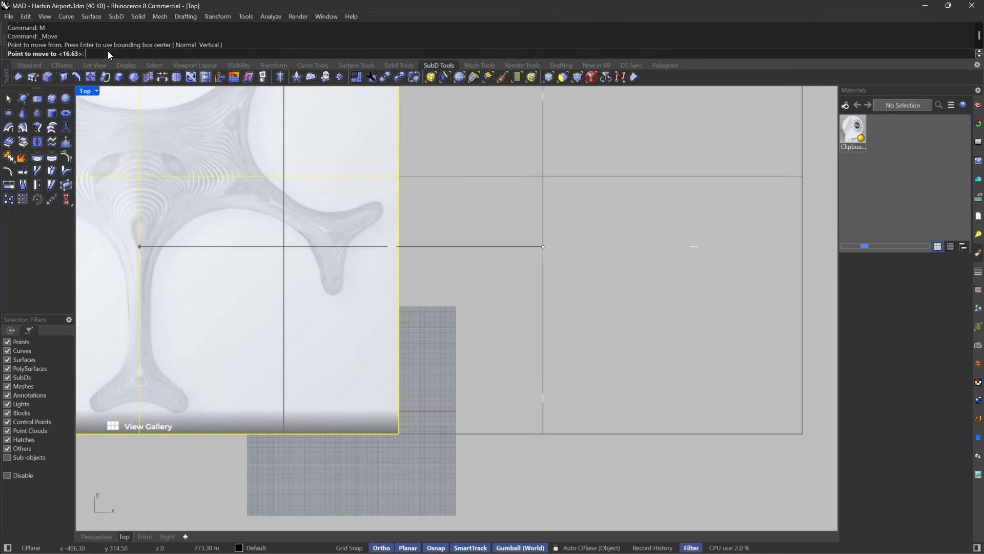
type("0,")
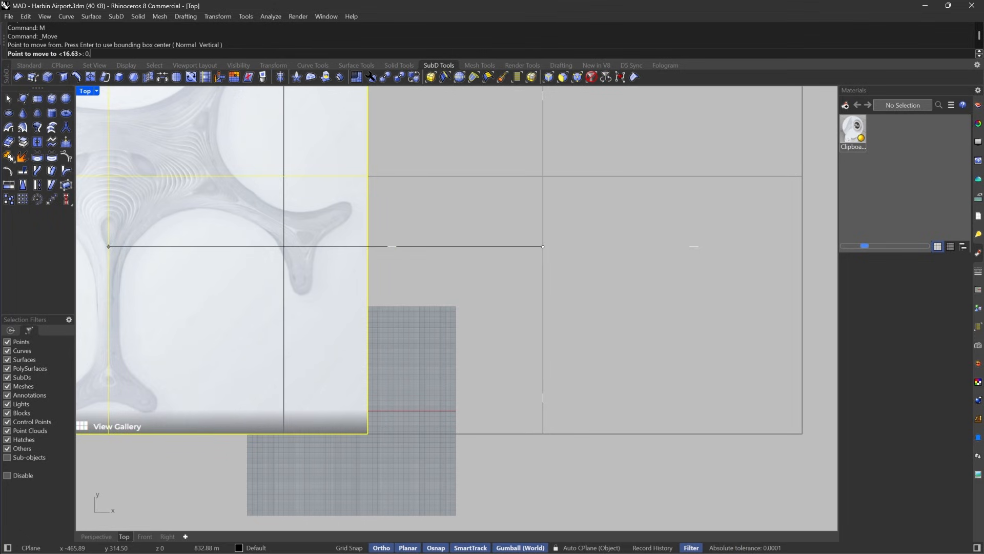
type("0")
key("Return")
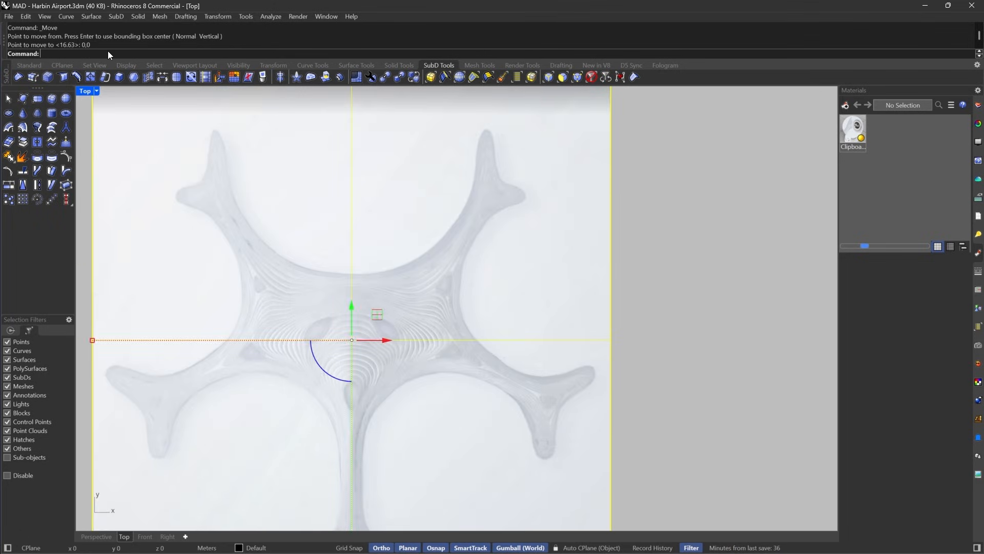
scroll(479, 238, "down", 6)
key("Escape")
Examine the placement of the picture in the top and perspective views.
scroll(416, 373, "up", 4)
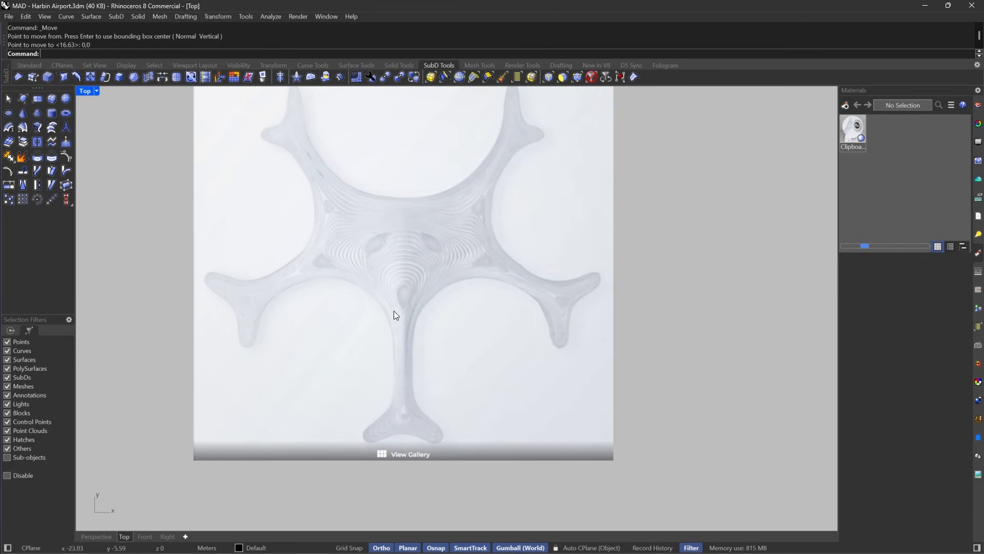
right_click_drag(421, 312, 490, 334)
scroll(476, 319, "up", 8)
scroll(479, 318, "down", 6)
left_click(96, 537)
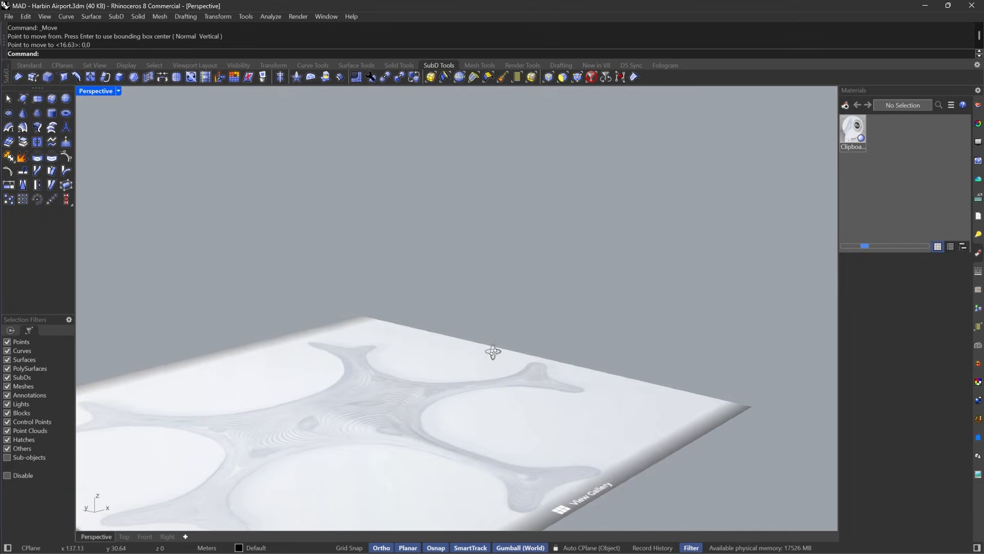
scroll(499, 441, "up", 3)
right_click_drag(500, 440, 473, 231)
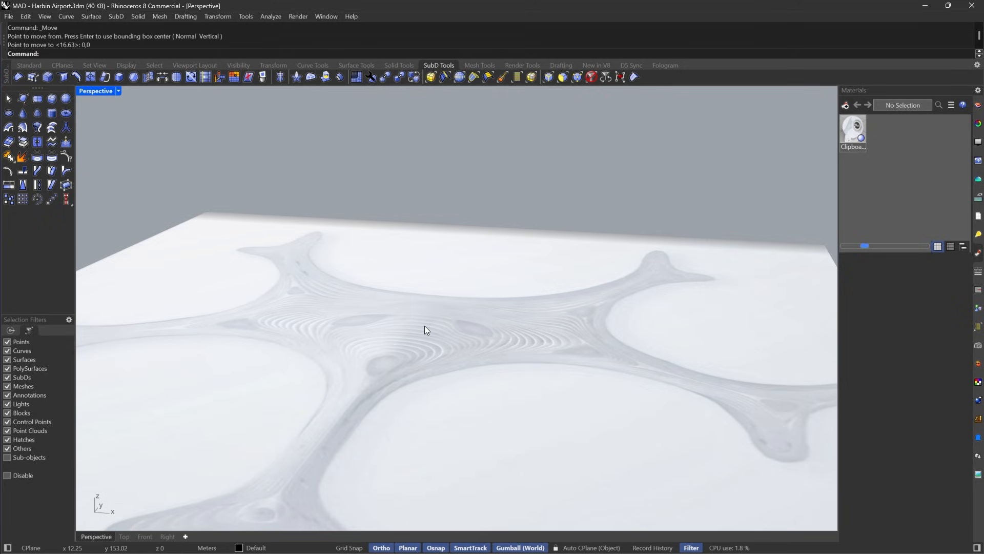
right_click_drag(425, 326, 333, 477)
scroll(411, 327, "down", 3)
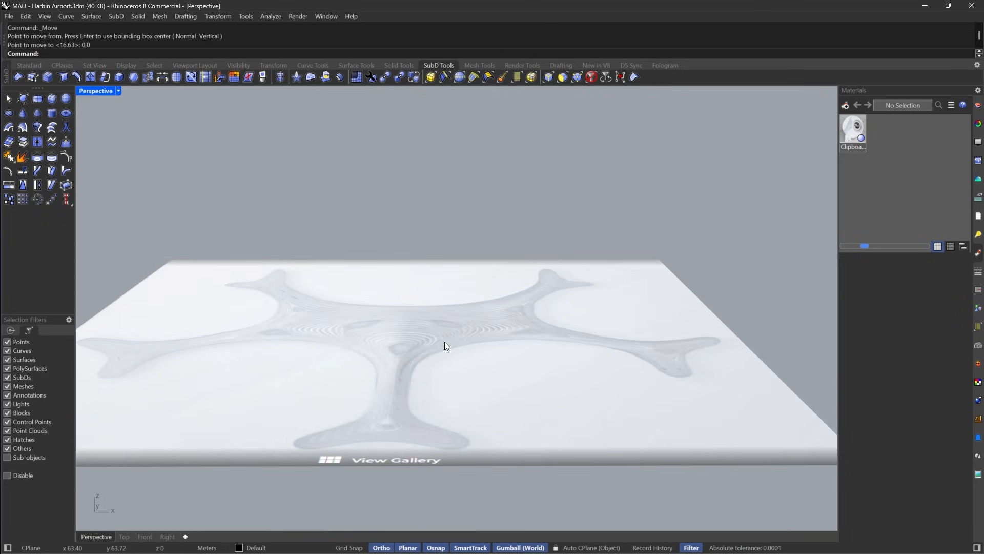
right_click_drag(444, 343, 437, 299)
Lower the picture slightly along the Z axis so it sits just below the construction plane.
left_click(470, 361)
scroll(469, 362, "down", 5)
scroll(437, 299, "up", 4)
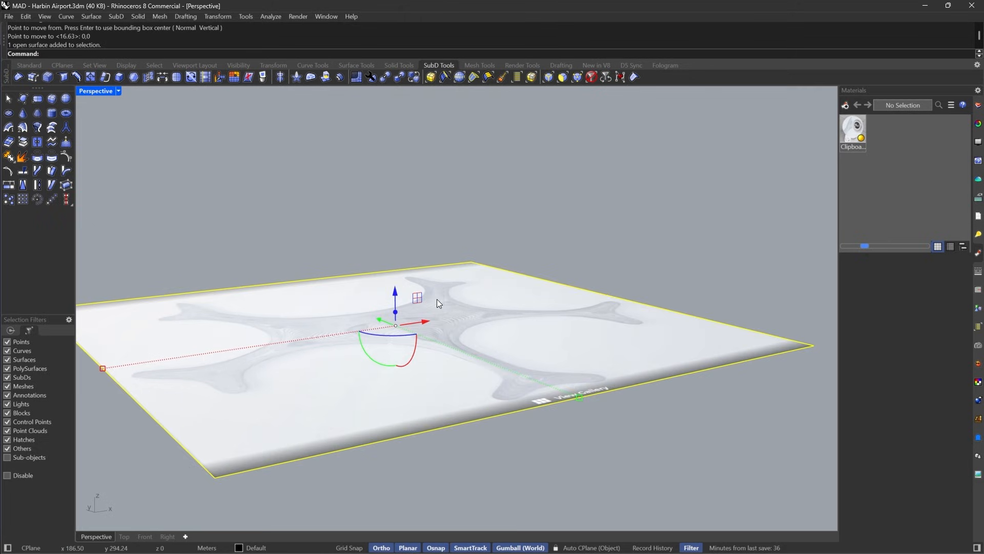
left_click_drag(395, 289, 394, 297)
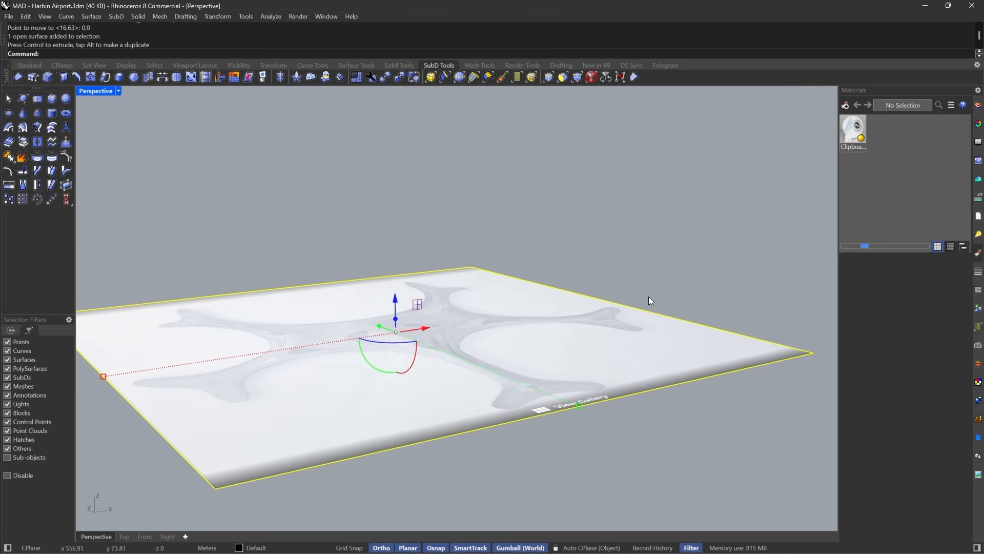
right_click_drag(648, 296, 589, 287)
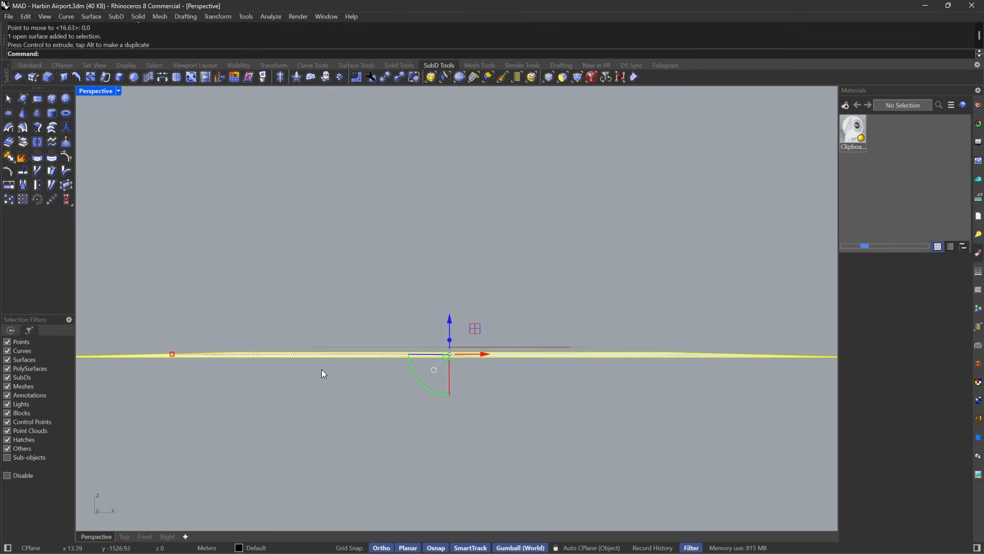
right_click_drag(323, 373, 699, 300)
Assign the picture to Layer 01 and lock that layer.
left_click(977, 124)
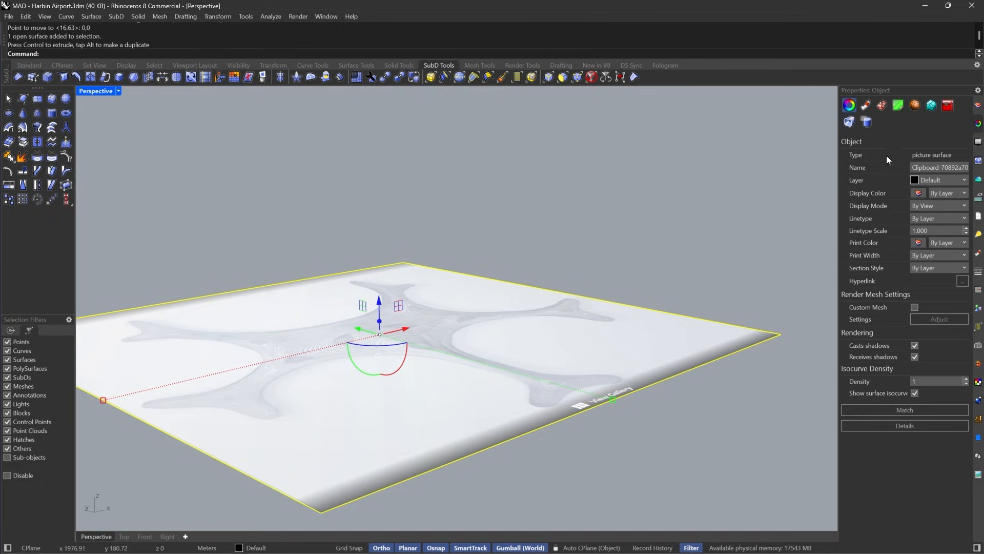
left_click(977, 106)
right_click(859, 155)
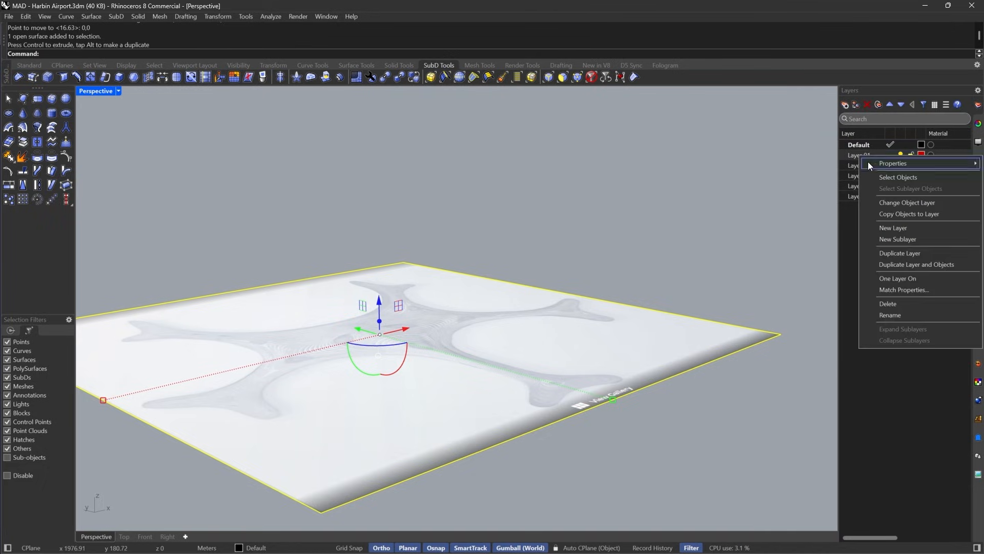
left_click(884, 203)
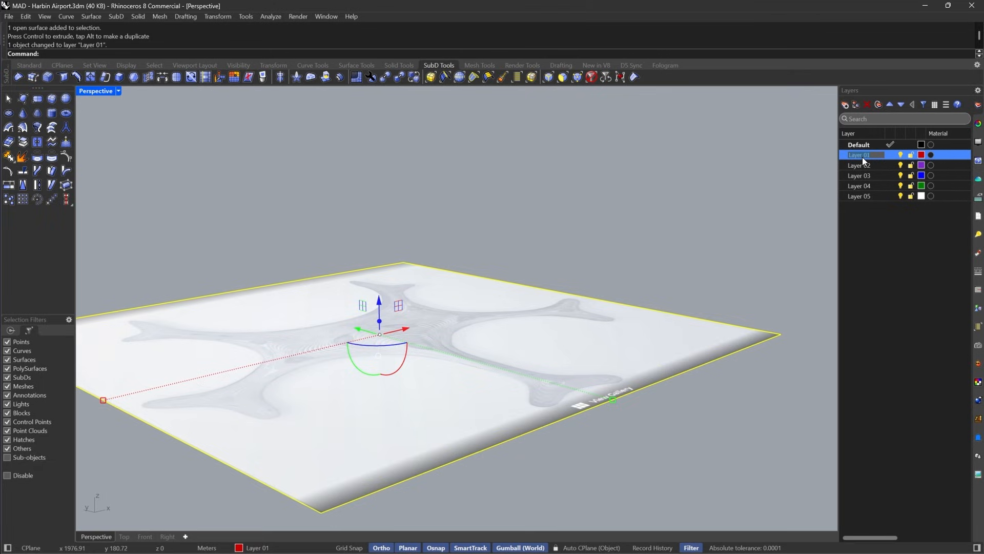
left_click(911, 155)
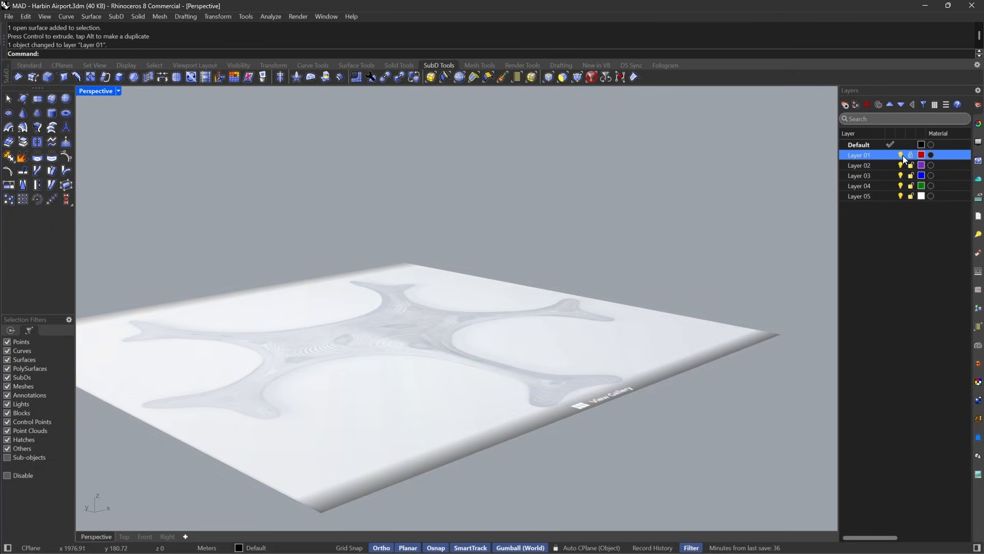
Set the object transparency of the picture's material to 18%.
left_click(977, 253)
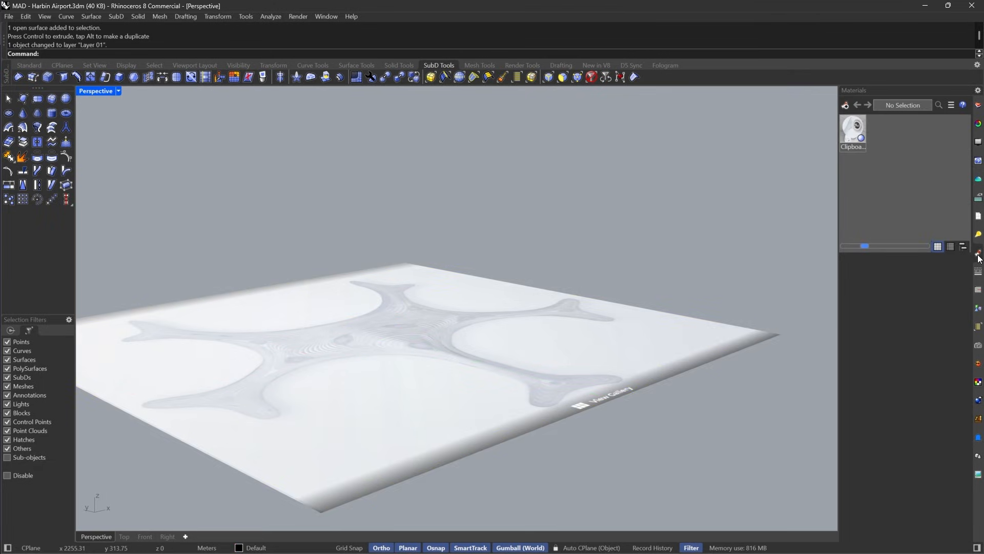
left_click(851, 129)
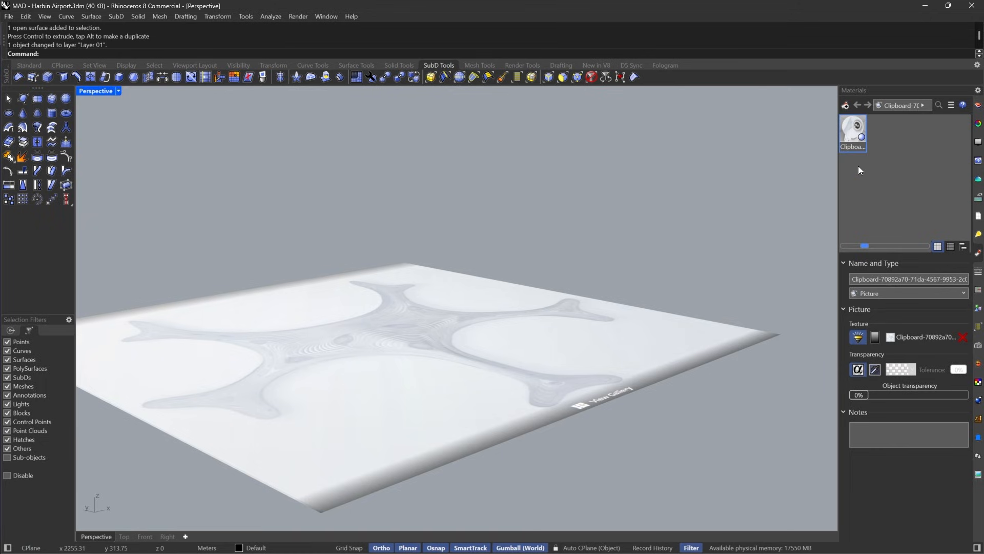
mouse_move(861, 400)
left_mouse_down()
mouse_move(923, 404)
mouse_move(837, 402)
mouse_move(877, 402)
left_mouse_up()
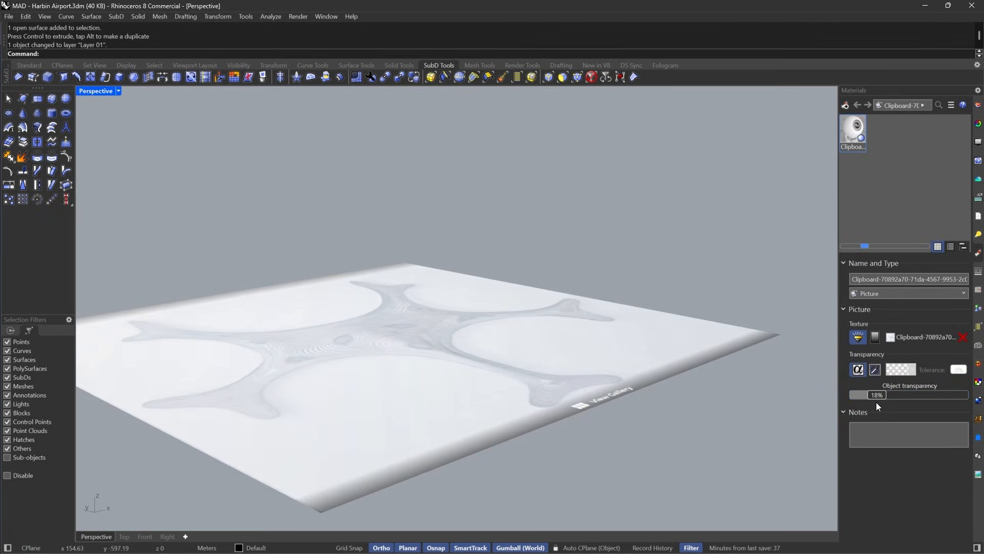
right_click_drag(544, 348, 472, 428)
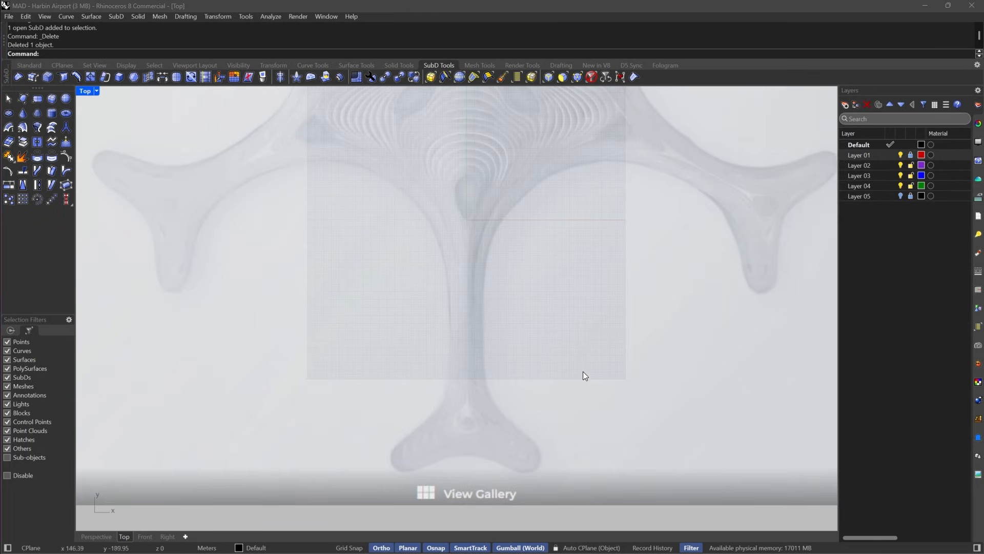
scroll(576, 208, "up", 5)
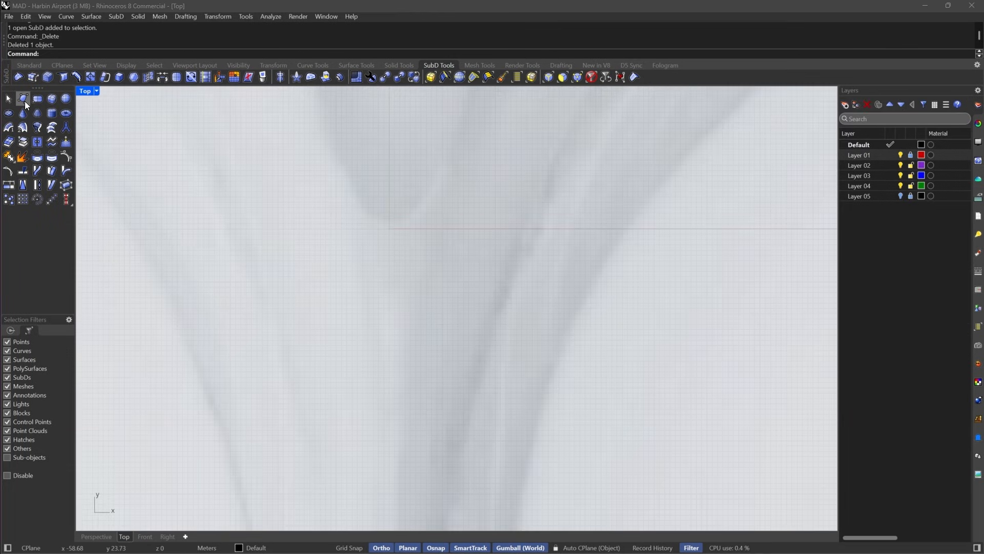
left_click(24, 99)
scroll(402, 228, "up", 3)
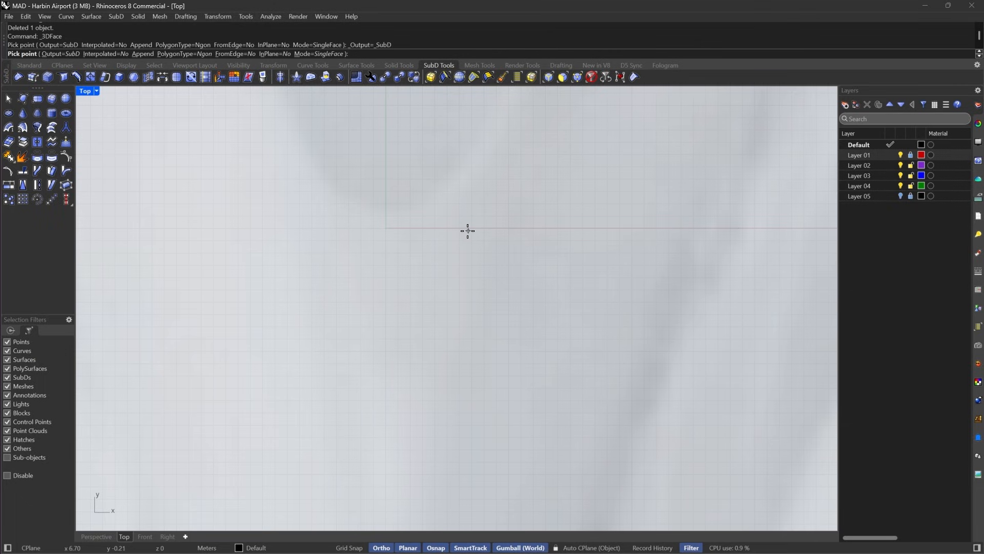
key("Escape")
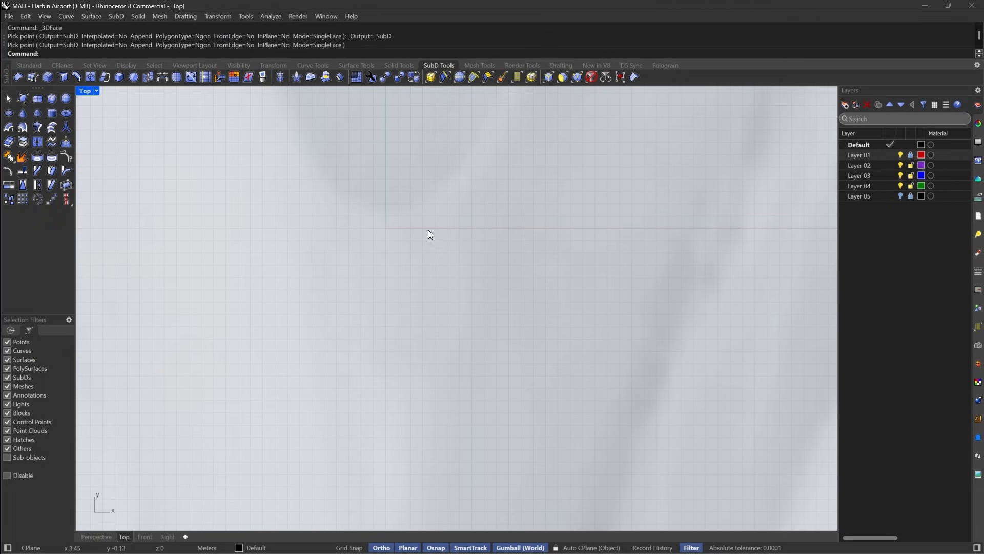
Draw a four-sided single SubD face about 214 m long over the right half of the terminal's stem.
key("space")
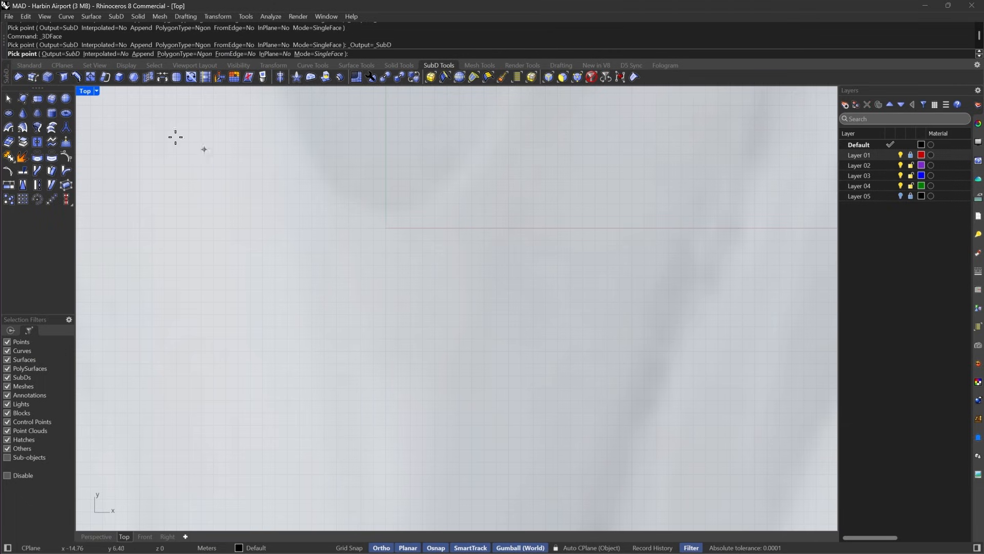
left_click(416, 233)
scroll(568, 159, "down", 4)
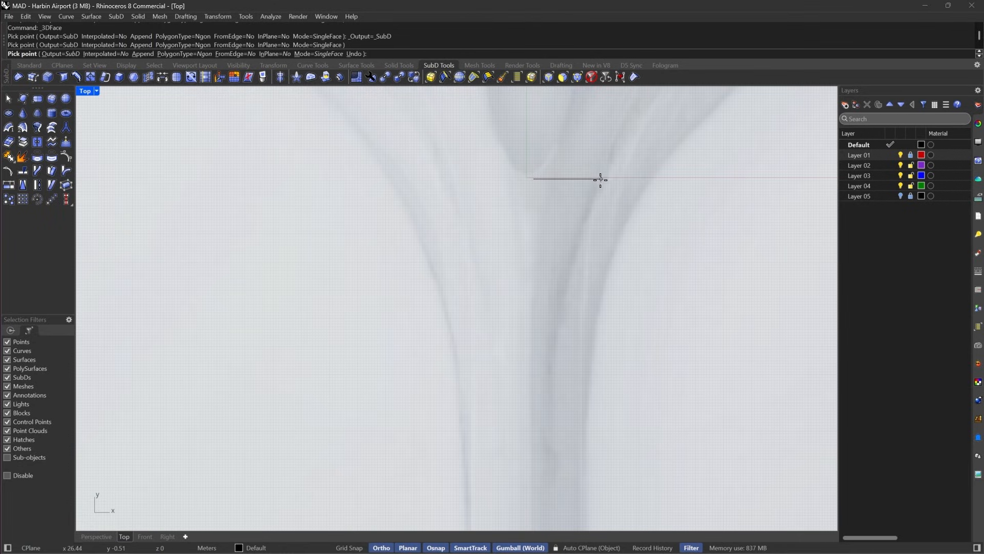
left_click(600, 179)
scroll(590, 105, "down", 4)
scroll(595, 169, "up", 5)
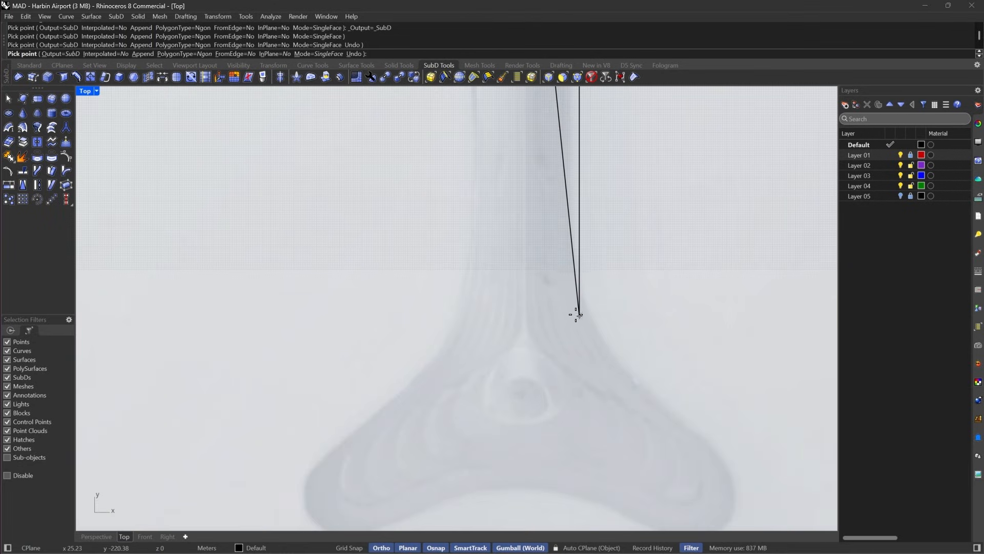
left_click(579, 303)
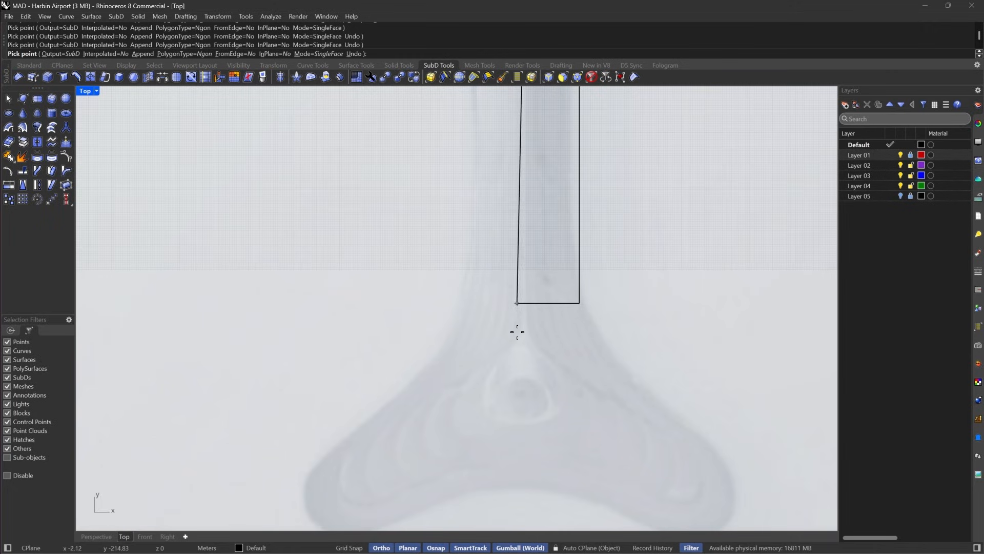
scroll(517, 331, "down", 4)
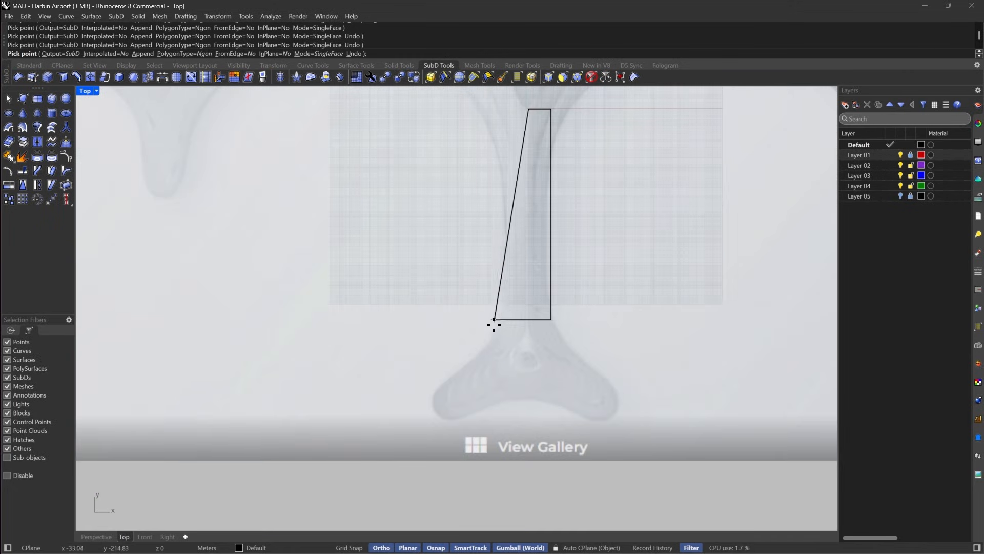
left_click(511, 324)
right_click(456, 355)
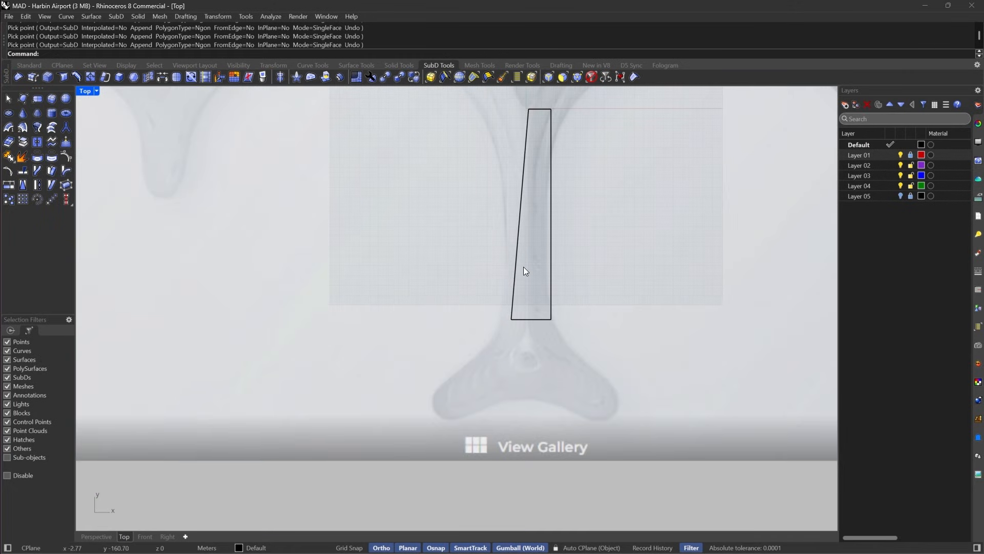
Relocate the gumball to the face's upper left vertex and flatten the two left vertices along X to straighten that edge.
right_click_drag(524, 266, 537, 310)
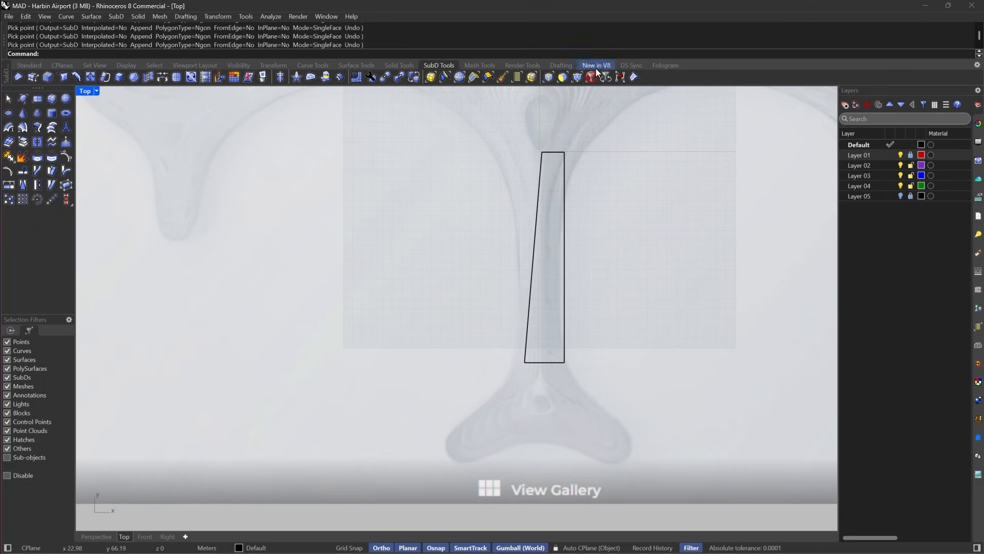
key("ctrl+shift+v")
left_click_drag(490, 125, 550, 436)
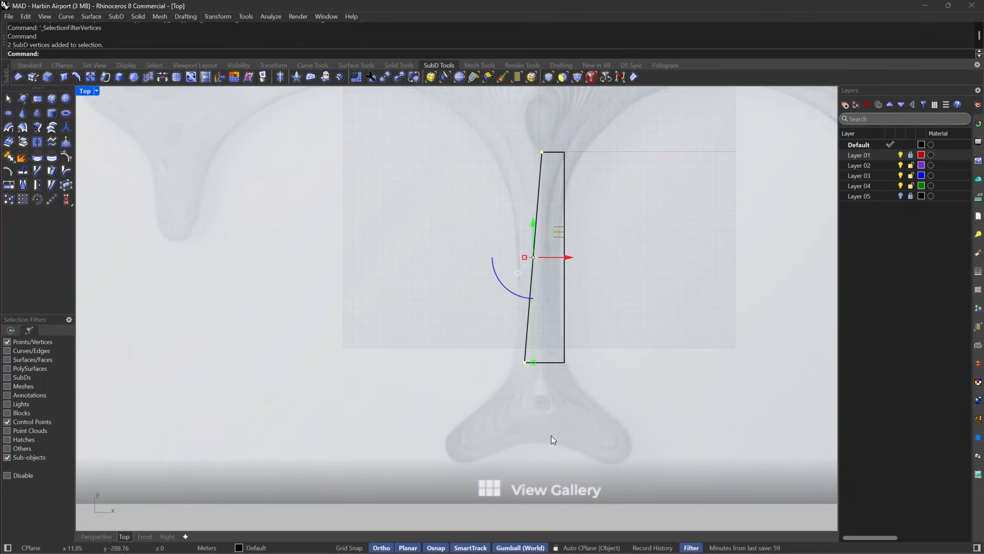
type("GumballRelocate")
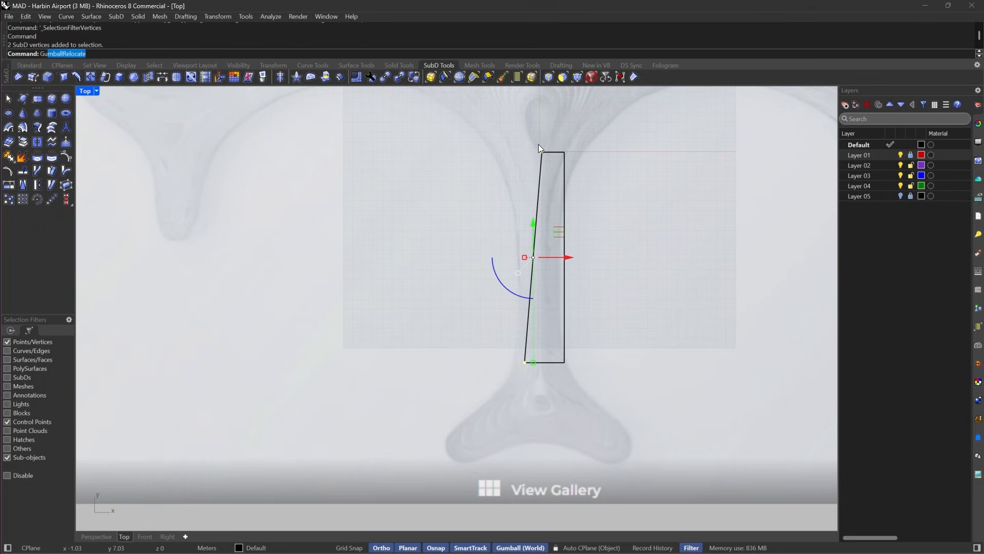
key("Return")
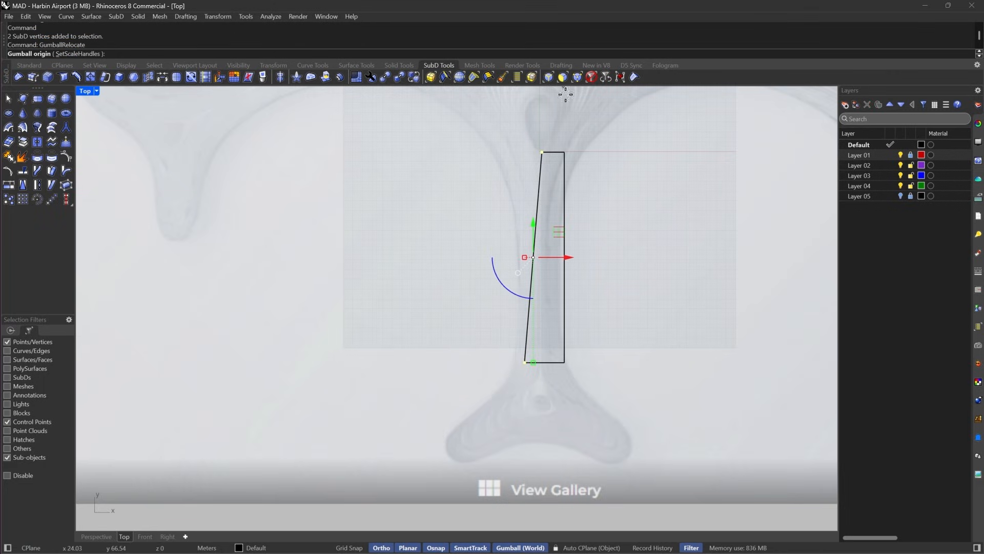
left_click(540, 153)
key("Return")
scroll(528, 163, "up", 4)
left_click_drag(527, 164, 547, 164)
scroll(552, 154, "down", 4)
key("Escape")
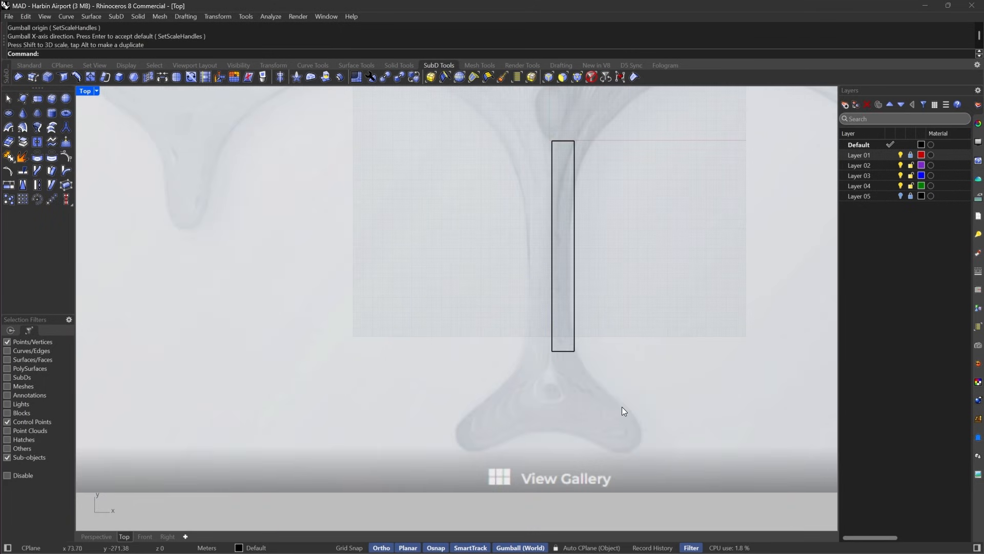
Mirror the SubD strip with a copy across the vertical plane through the origin, using 0 as the start point.
right_click_drag(658, 279, 604, 291)
right_click_drag(551, 389, 577, 261)
scroll(562, 266, "up", 6)
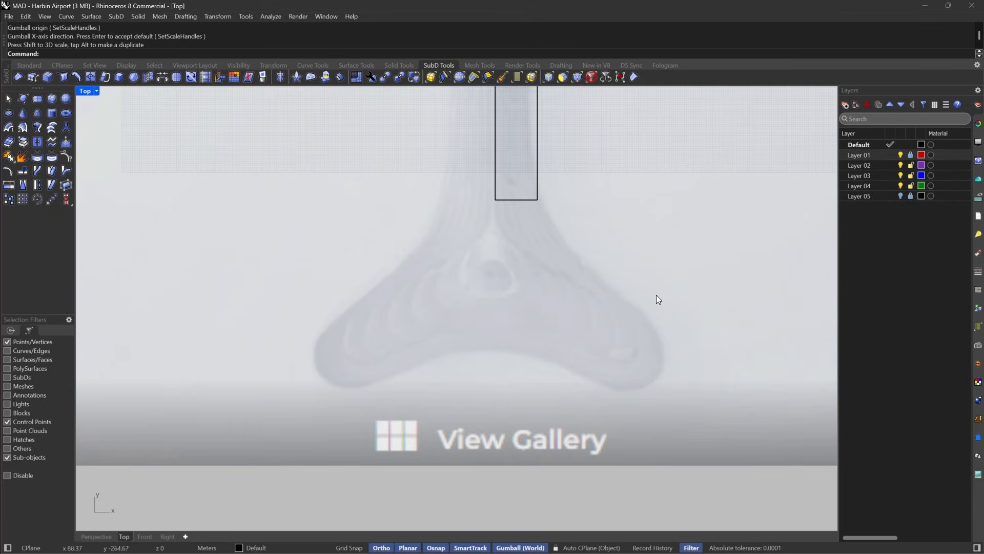
right_click_drag(556, 169, 548, 167)
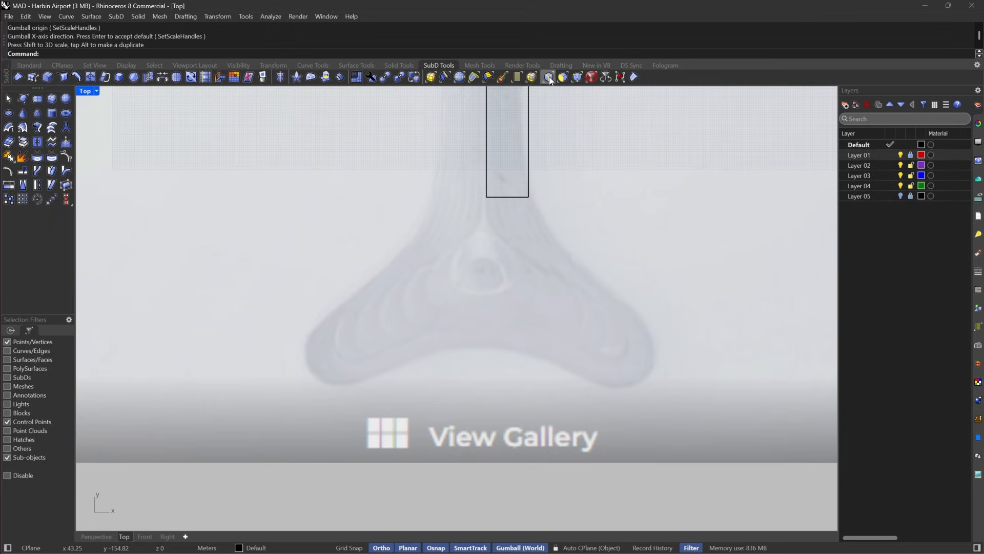
left_click(591, 77)
left_click_drag(547, 203, 465, 205)
left_click_drag(575, 168, 497, 211)
right_click_drag(487, 220, 524, 269)
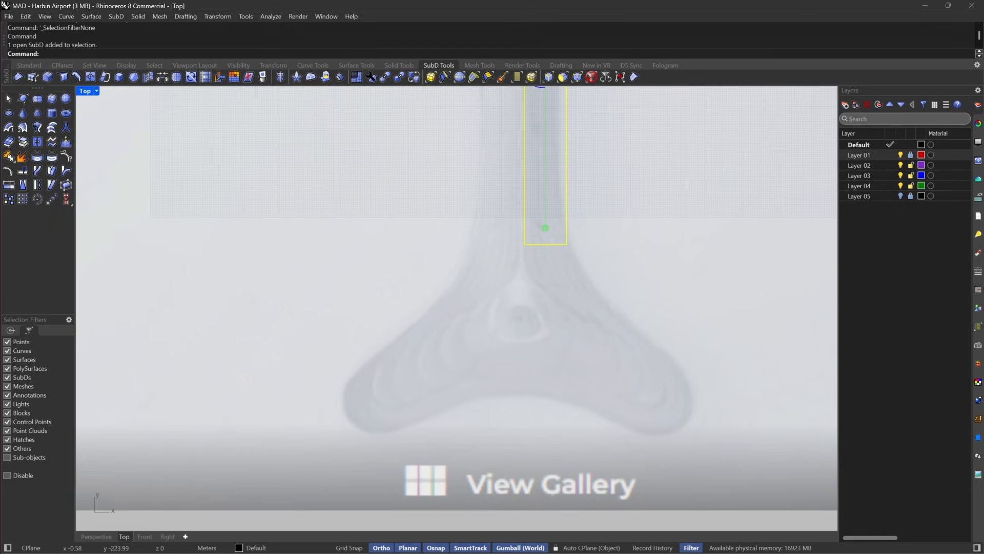
type("Mirror")
key("Return")
type("0")
key("Return")
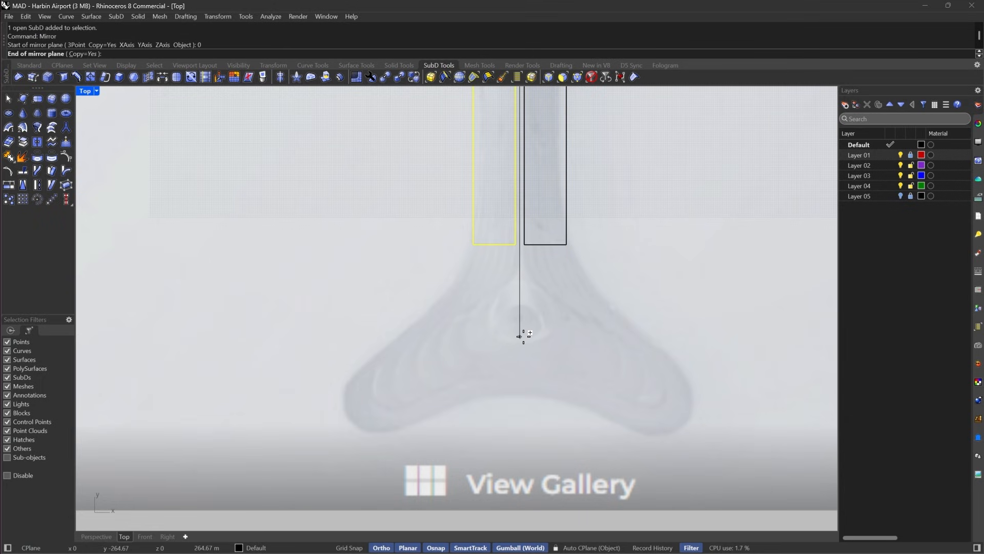
left_click(544, 367)
right_click_drag(658, 255, 623, 211)
key("Escape")
Move the two outer bottom vertices of the strips up along Y so the strips end in a downward-pointing tip.
left_click(578, 78)
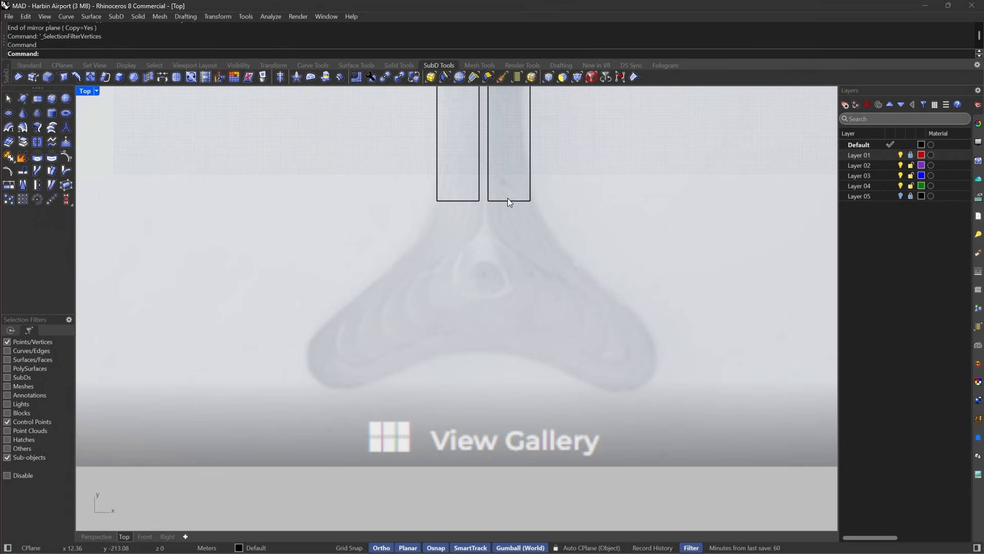
left_click_drag(526, 168, 589, 264)
right_click_drag(592, 267, 614, 246)
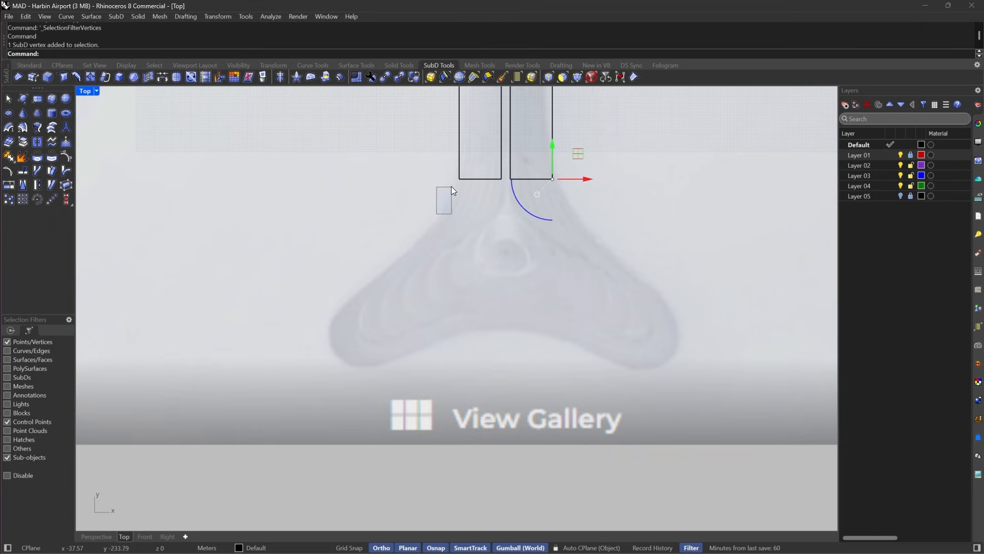
left_click_drag(445, 195, 503, 125, "shift")
key("Escape")
Duplicate both SubD strips and place the copies to the lower right, beside the picture's foot.
left_click(591, 77)
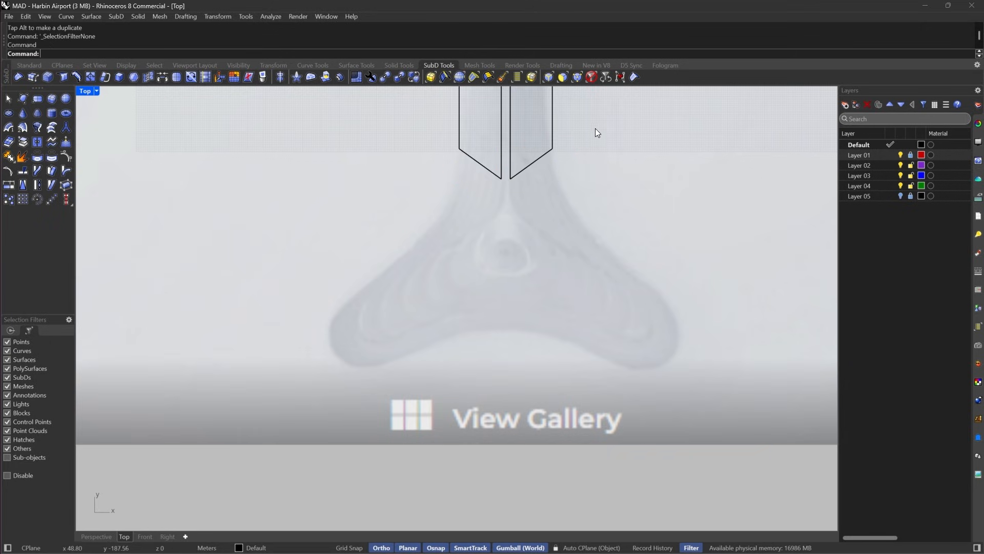
left_click_drag(596, 156, 372, 231)
scroll(528, 246, "down", 3)
right_click_drag(567, 117, 549, 165)
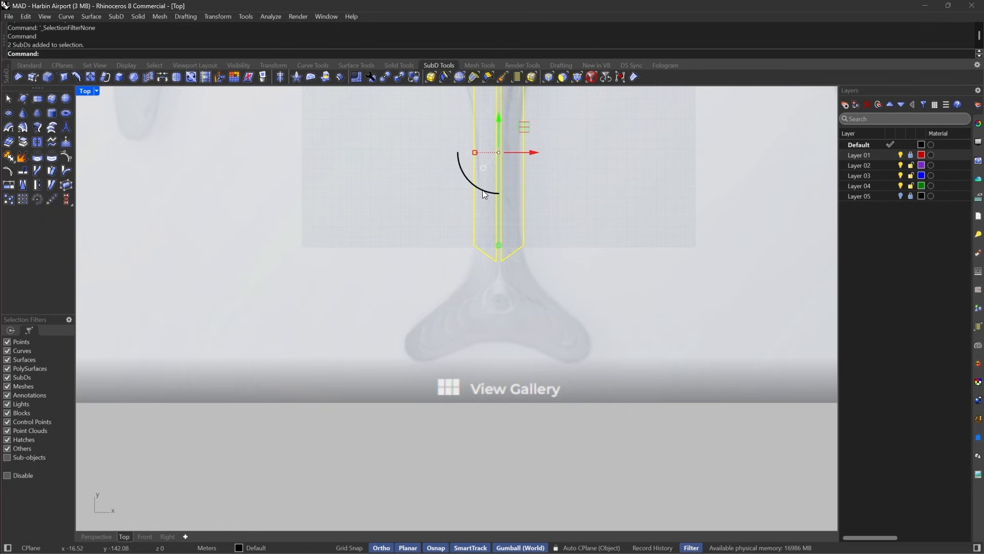
key("alt")
left_click_drag(525, 126, 615, 220)
Rotate the copied strips by 60 degrees and move them over the centre of the terminal's foot.
mouse_move(577, 288)
left_mouse_down()
mouse_move(592, 296)
mouse_move(566, 296)
left_mouse_up()
left_click(577, 287)
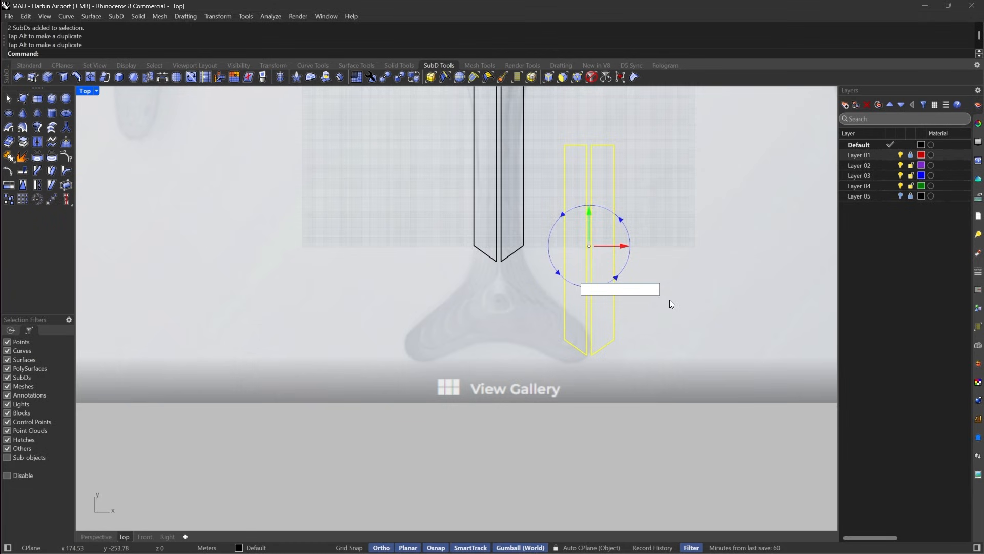
type("60")
key("Return")
left_click_drag(616, 218, 528, 270)
left_click(478, 338)
left_click_drag(605, 283, 516, 367)
Rotate the copied strips by 180 degrees and move them so their pointed end starts at the foot's centre, over the right wing.
left_click(475, 331)
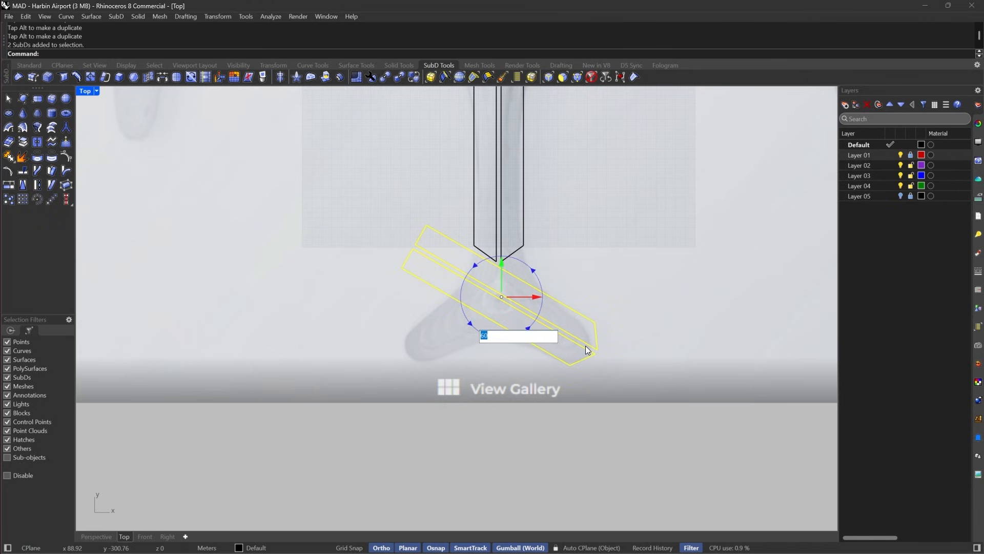
type("180")
key("Return")
left_click_drag(532, 275, 626, 334)
scroll(570, 305, "up", 3)
scroll(620, 242, "down", 3)
right_click_drag(724, 292, 673, 267)
scroll(673, 268, "up", 4)
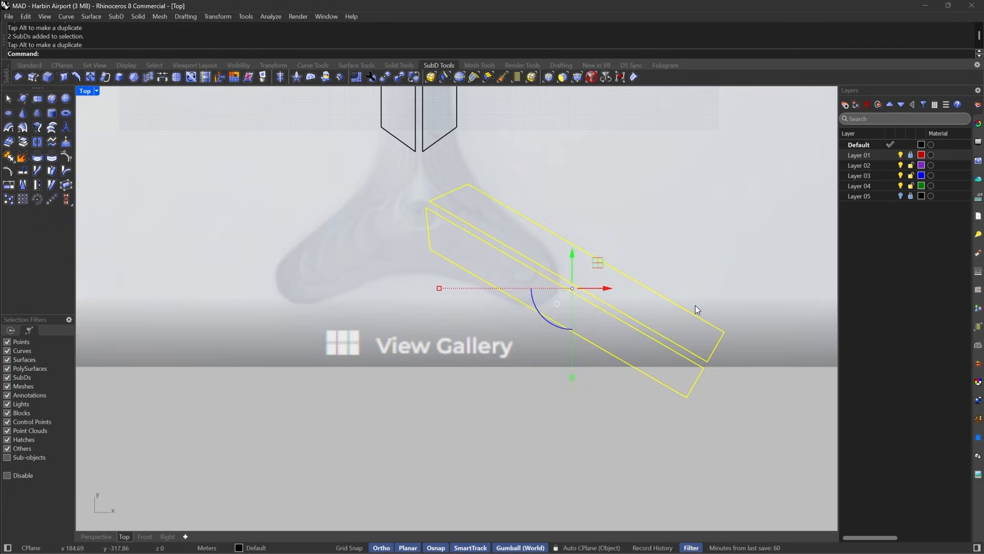
left_click(695, 306)
Shorten the copied strips by moving their four far end vertices about 134 m back along the upper edge.
left_click(577, 76)
left_click_drag(589, 214, 730, 435)
right_click_drag(687, 413, 716, 462)
type("m")
key("Return")
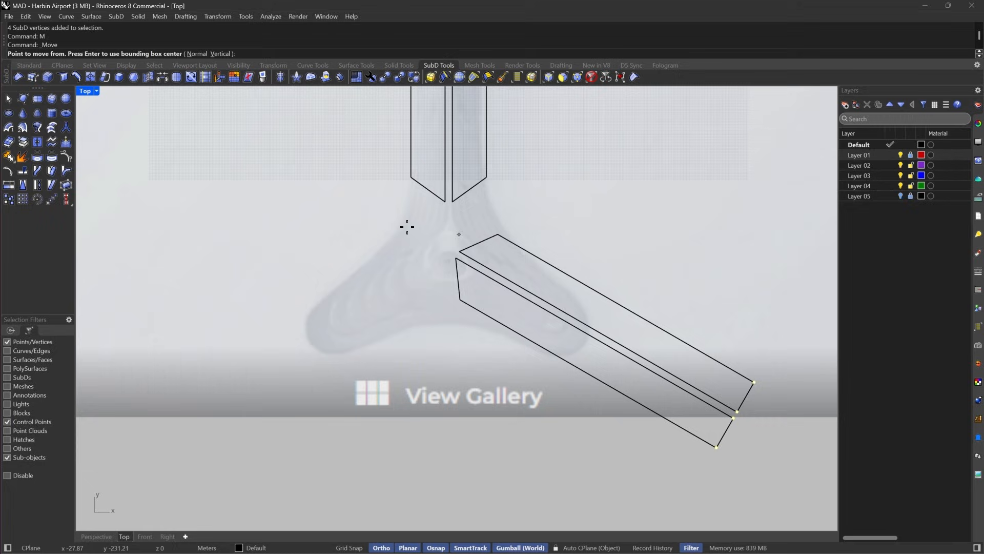
left_click(10, 330)
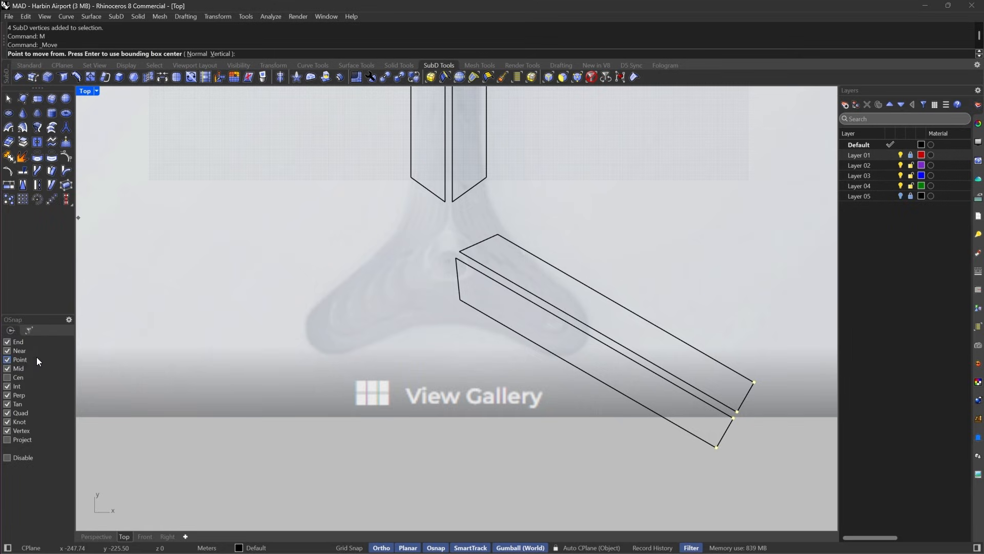
left_click(754, 382)
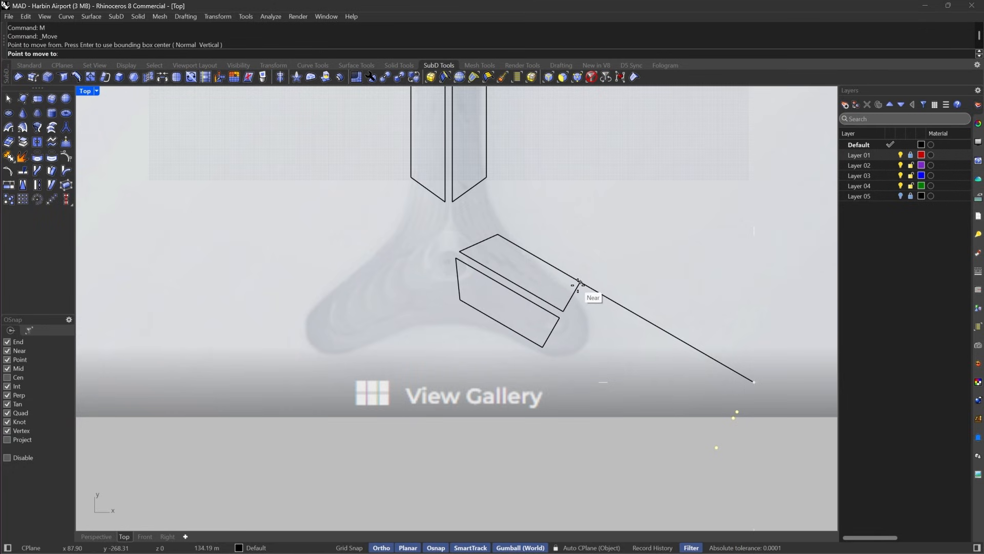
left_click(576, 285)
scroll(517, 307, "up", 4)
key("Escape")
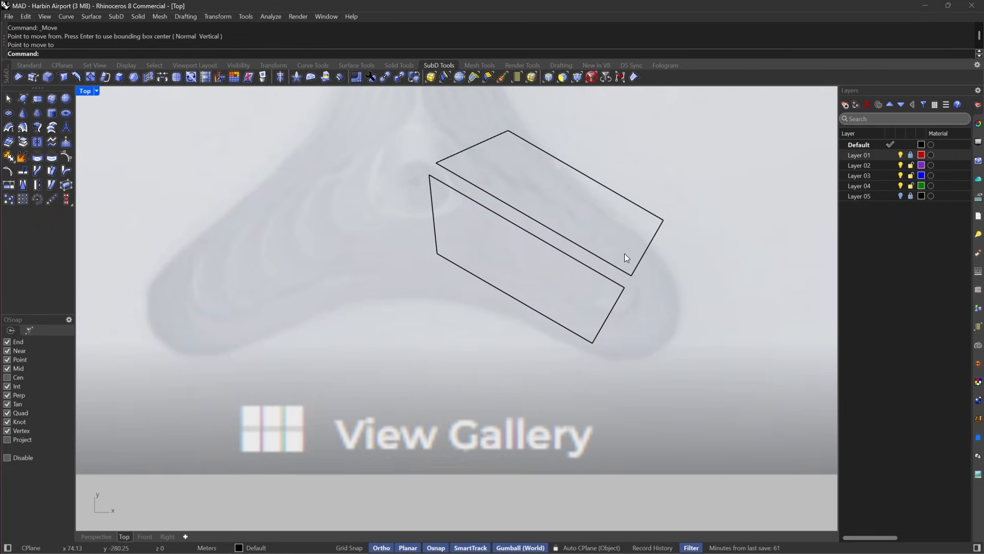
Move the two inner end vertices of the shortened strips back along the inner edge towards the foot's centre.
left_click(576, 78)
left_click_drag(564, 209, 639, 302)
type("M")
key("Return")
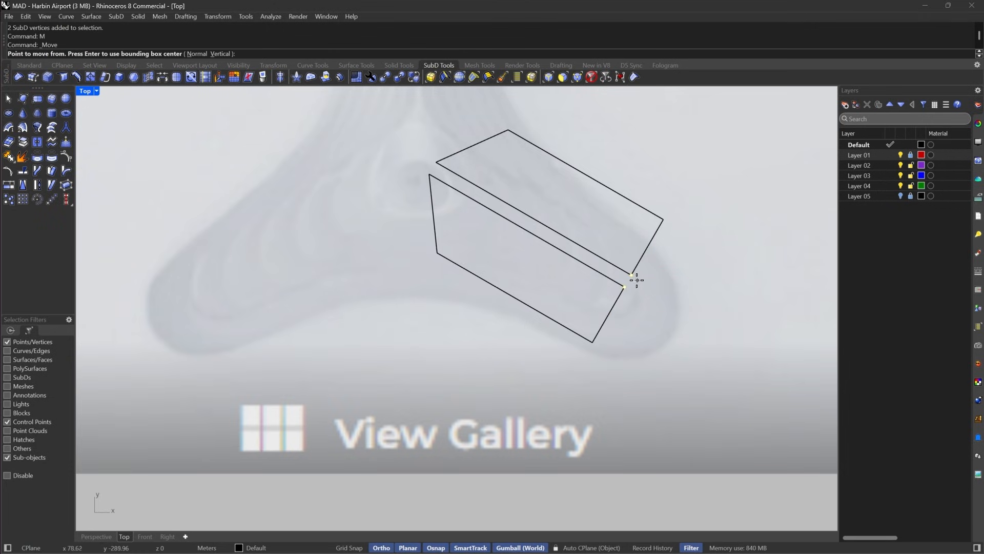
left_click(630, 274)
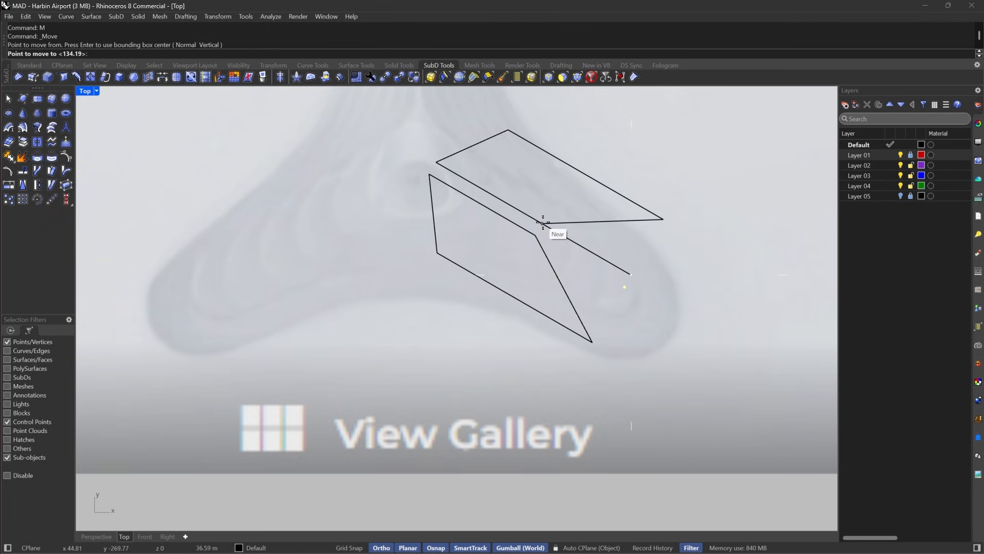
left_click(484, 189)
Bridge the two slanted end edges of the strips with 2 segments, Join enabled and 0% straightness.
left_click(549, 78)
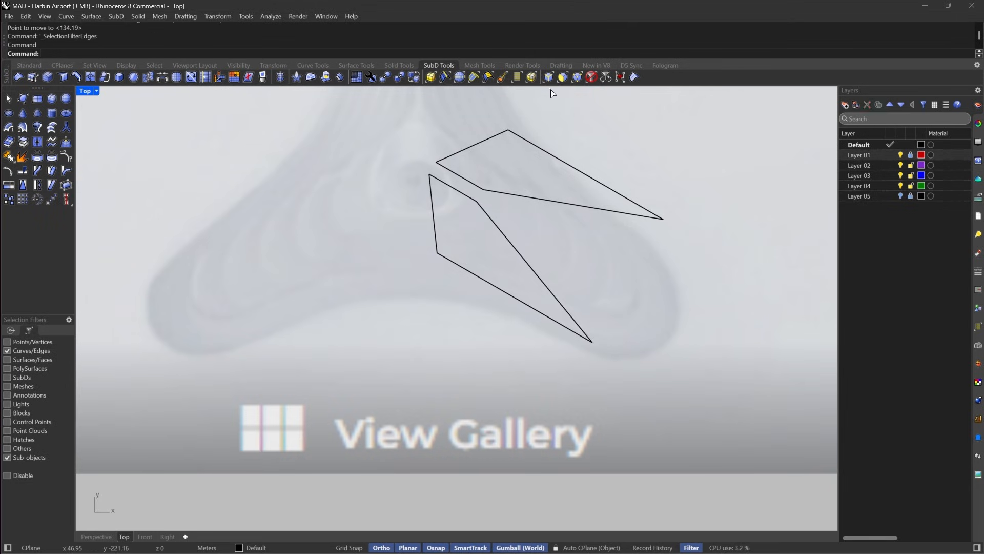
left_click_drag(585, 195, 521, 296)
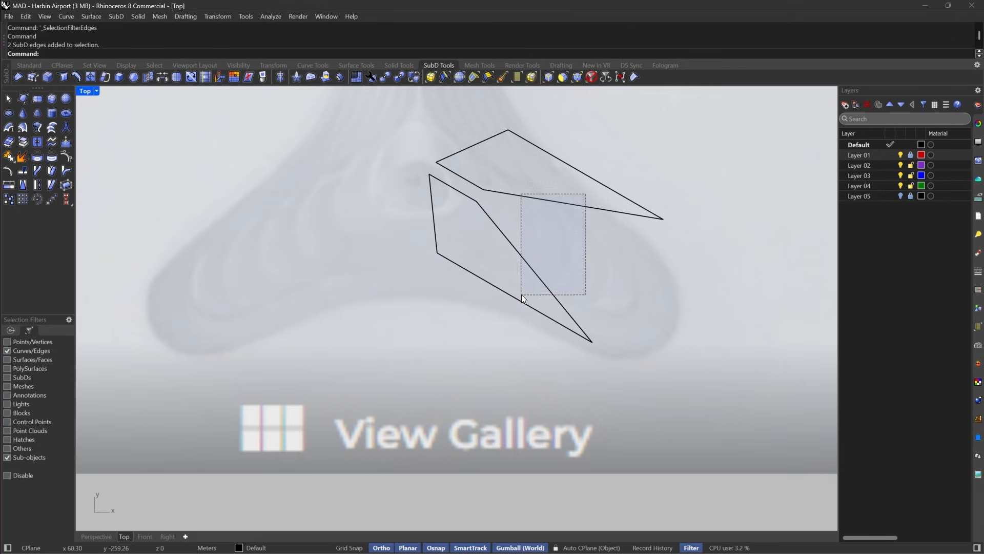
left_click(162, 77)
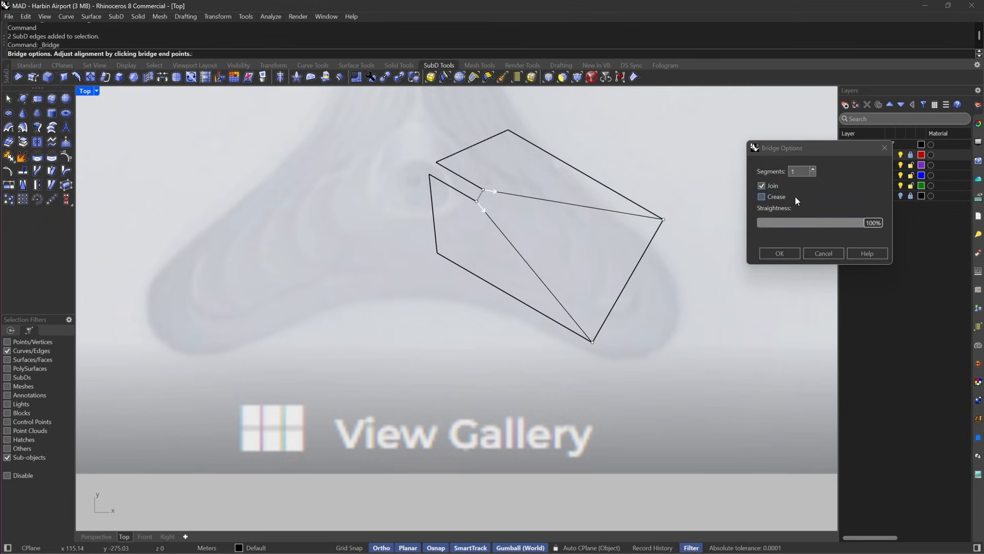
left_click(813, 168)
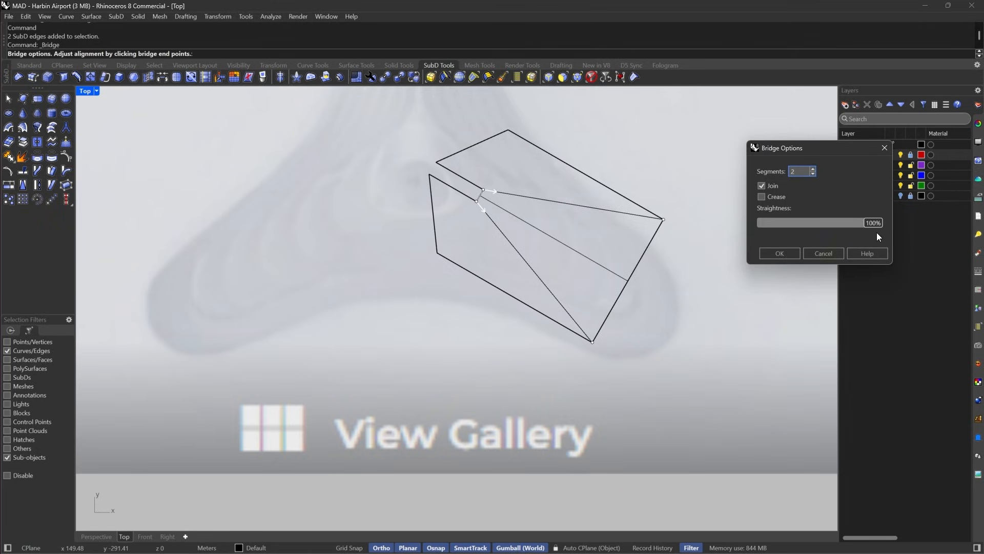
left_click_drag(872, 222, 666, 240)
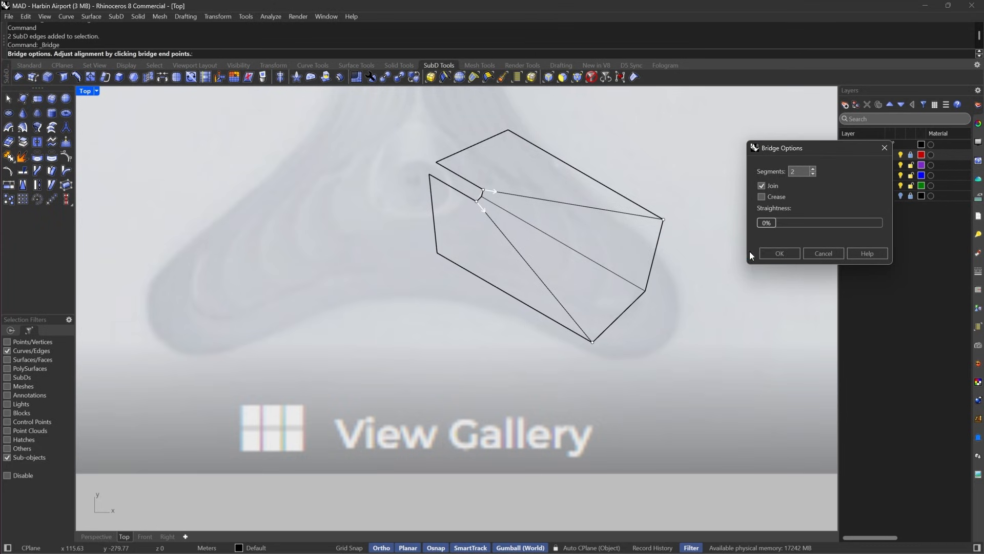
left_click(776, 256)
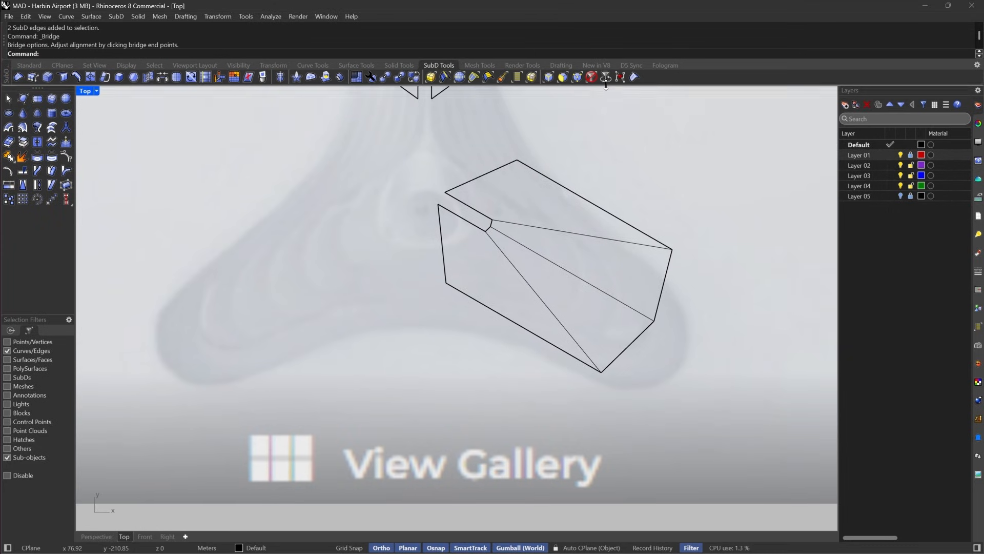
Move the bridged SubD slightly down and to the right to fit the right wing in the picture.
left_click(615, 216)
left_click_drag(577, 238, 598, 264)
left_click(593, 414)
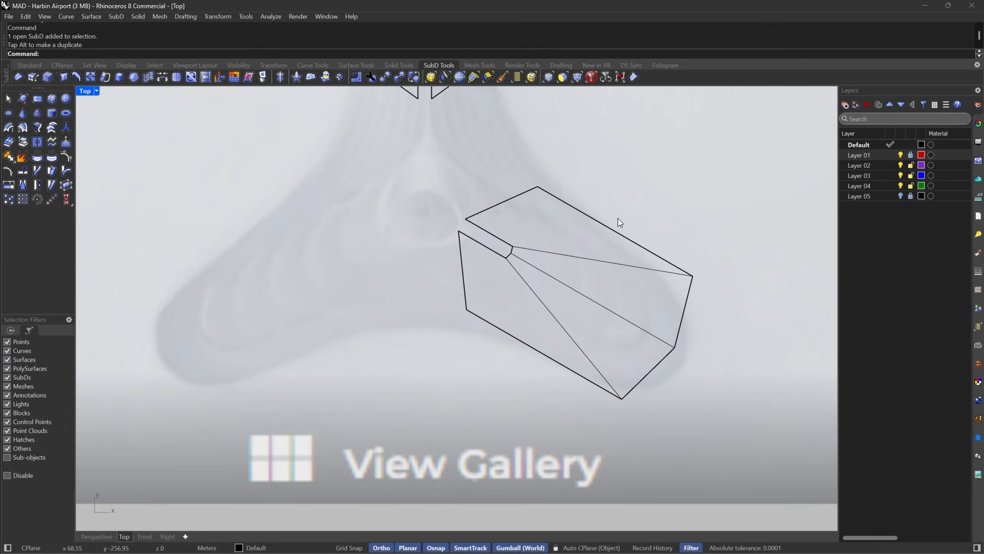
Bridge the right stem strip's slanted end edge to the wing's nearest edge with 1 segment, Join enabled and 100% straightness.
right_click_drag(579, 247, 598, 250)
right_click_drag(559, 176, 569, 279)
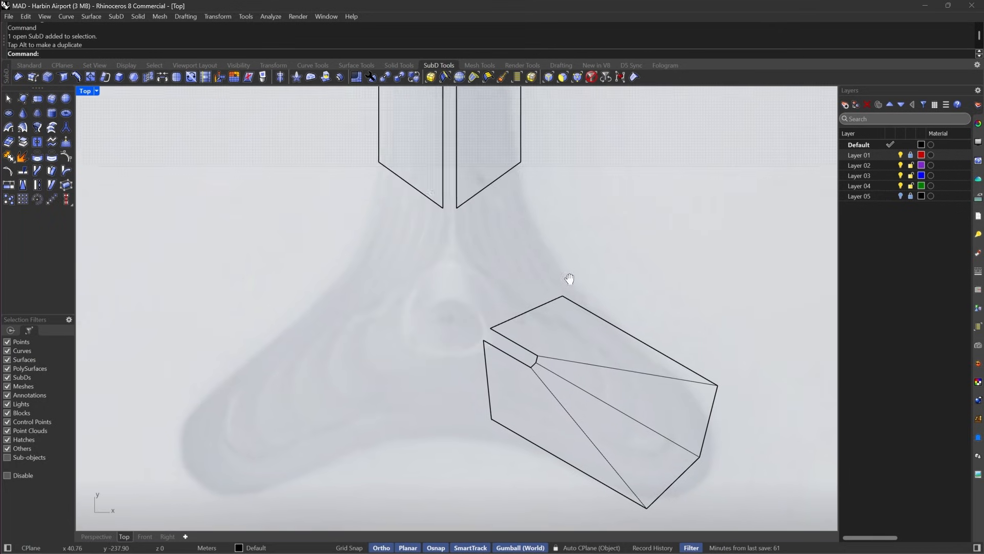
left_click(548, 77)
left_click(493, 183)
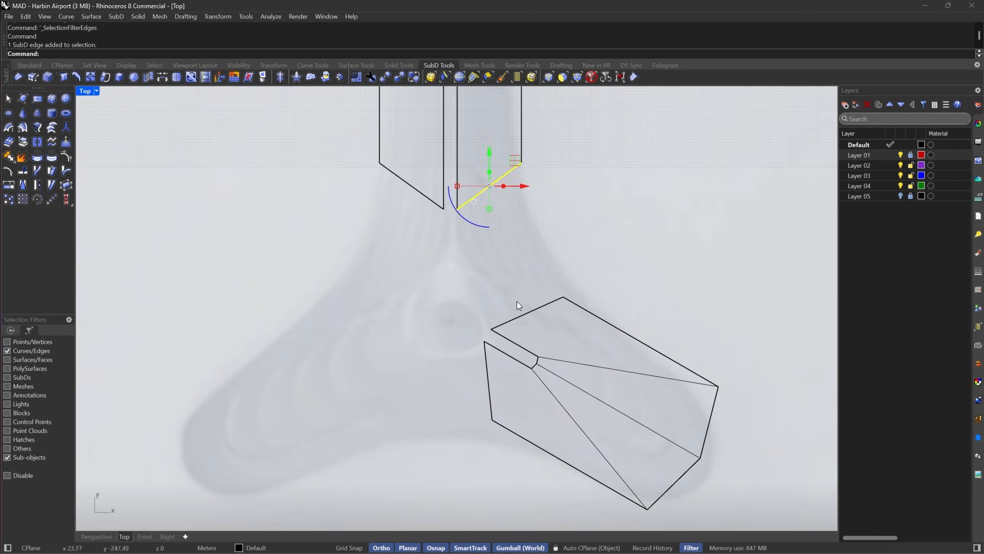
left_click(520, 316, "shift")
left_click(164, 81)
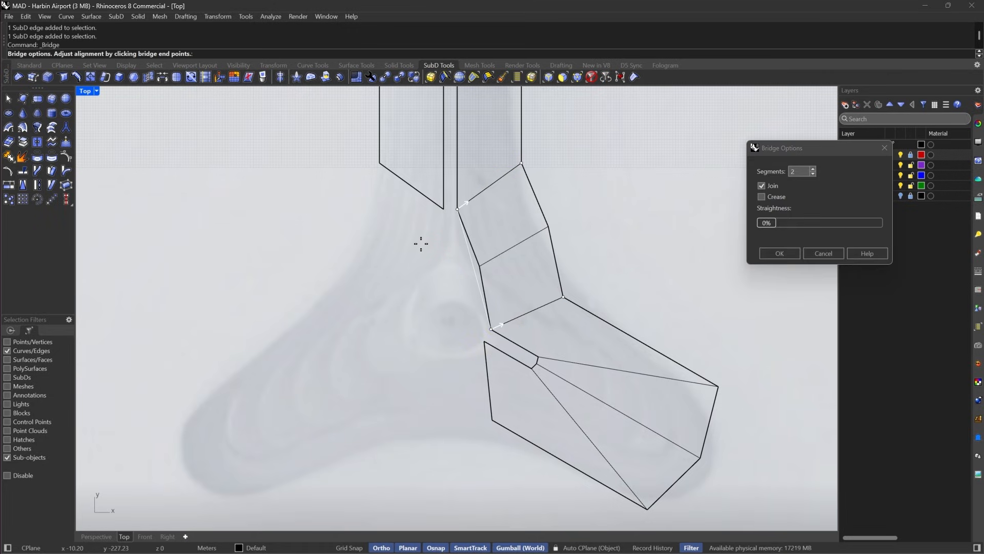
left_click_drag(765, 224, 946, 232)
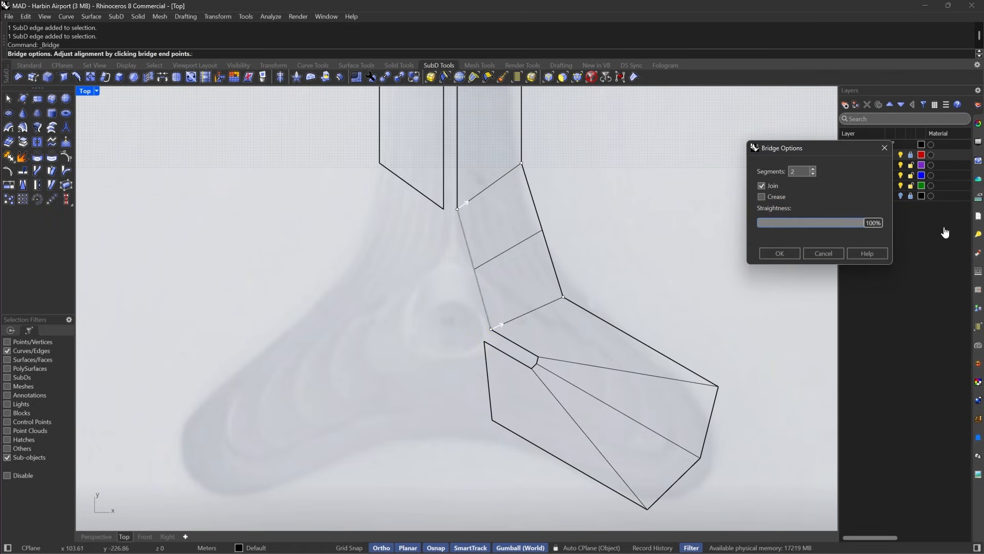
left_click(814, 174)
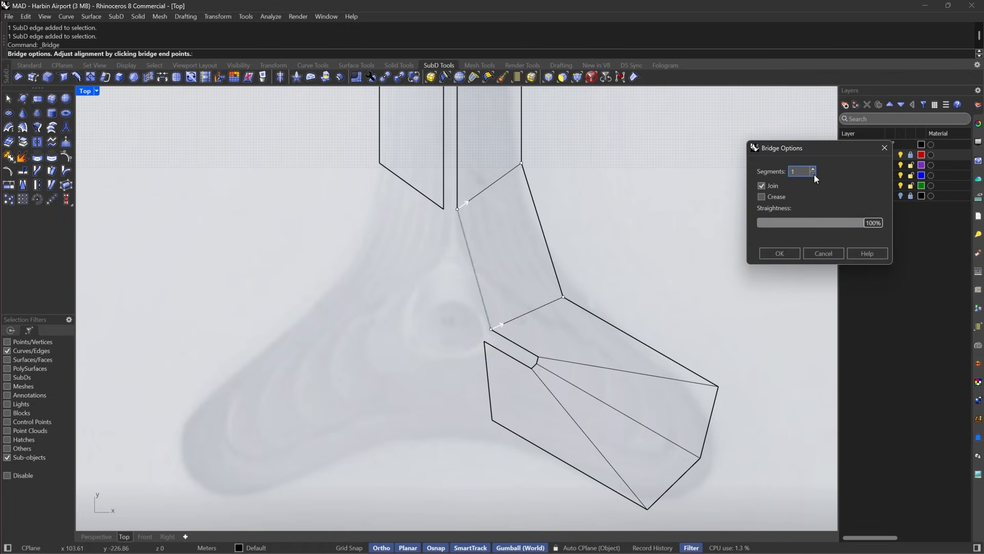
left_click(780, 253)
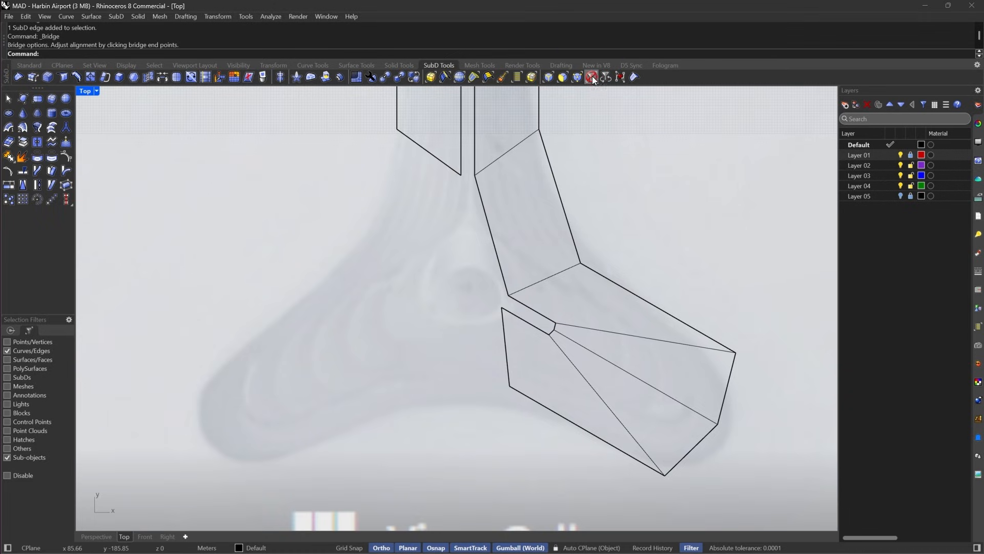
Mirror a copy of the right wing's five faces to the left across the Y axis through the origin (0).
left_click_drag(747, 246, 417, 465)
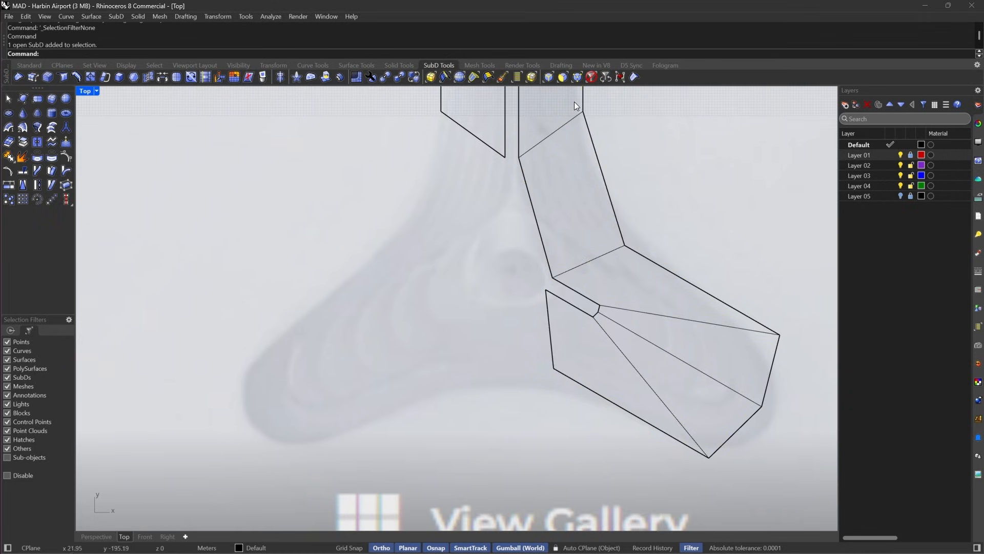
left_click(563, 77)
left_click_drag(801, 220, 508, 444)
right_click_drag(483, 362, 516, 339)
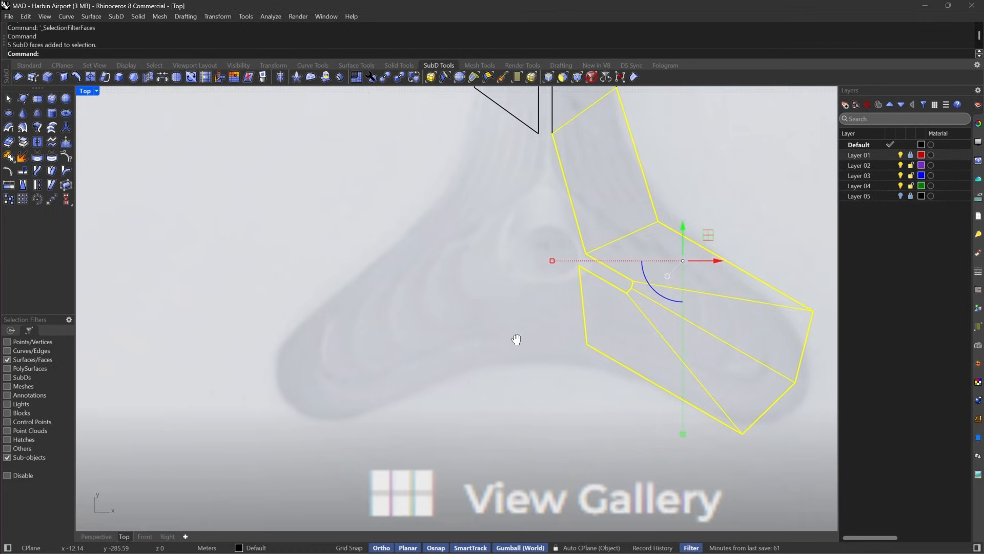
type("irror")
key("Return")
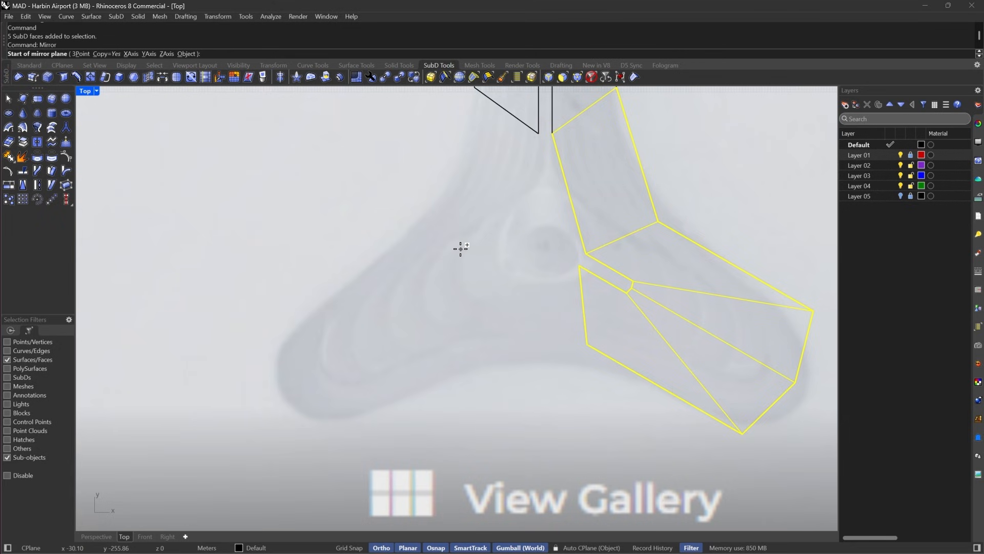
type("0")
key("Return")
left_click(539, 333)
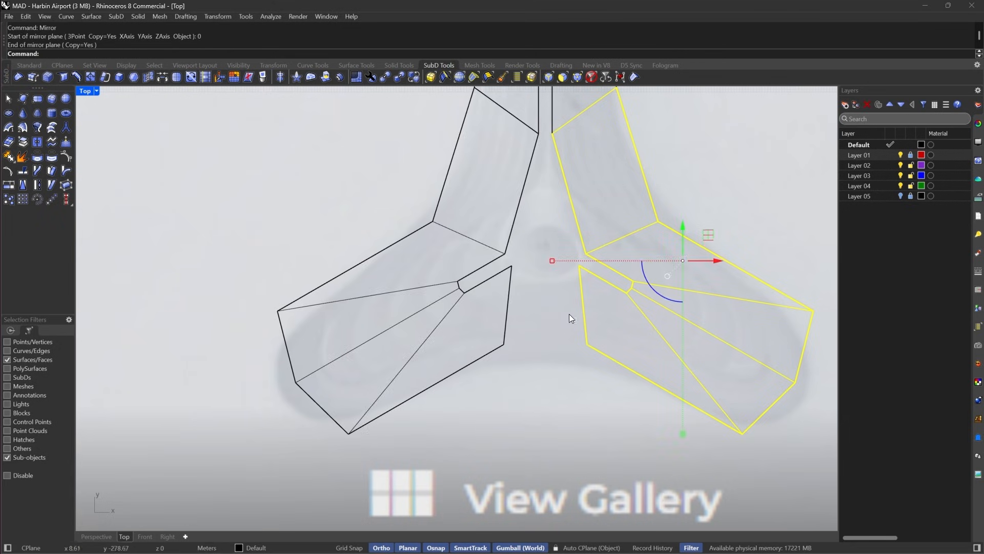
key("Escape")
Move the two inner vertices where the connecting faces meet the wings up towards the stem.
scroll(614, 300, "up", 4)
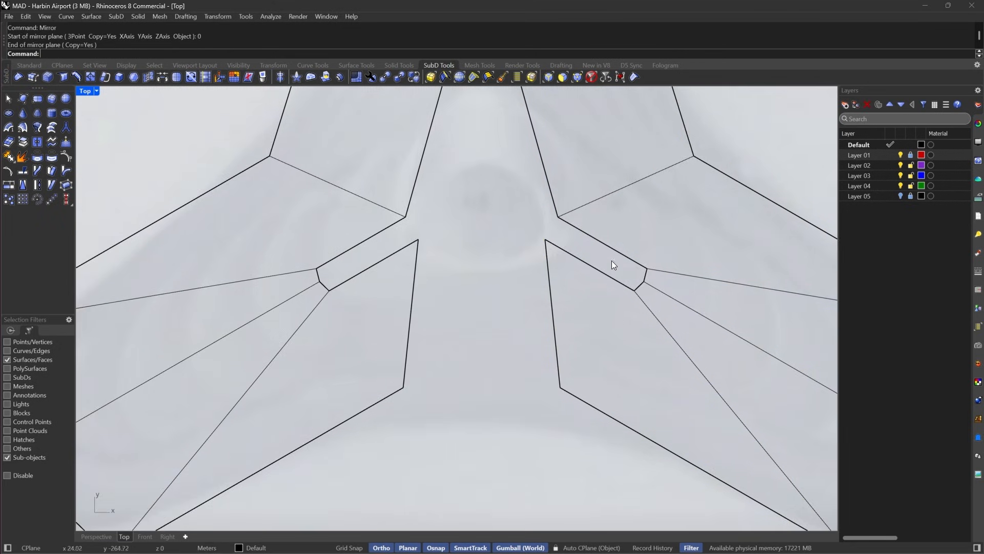
right_click_drag(613, 263, 691, 318)
right_click_drag(620, 229, 615, 307)
left_click(578, 78)
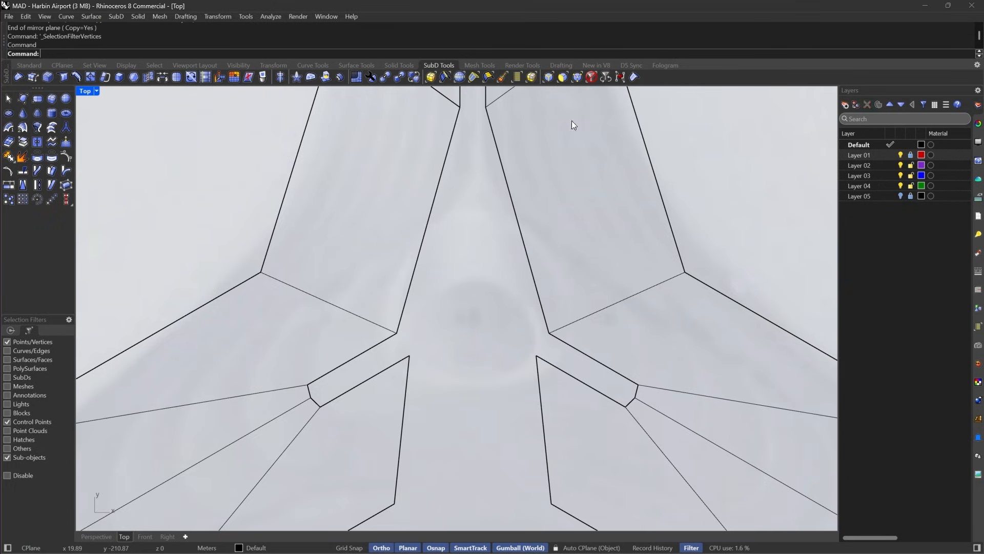
left_click_drag(500, 260, 609, 340)
left_click_drag(312, 305, 405, 343, "shift")
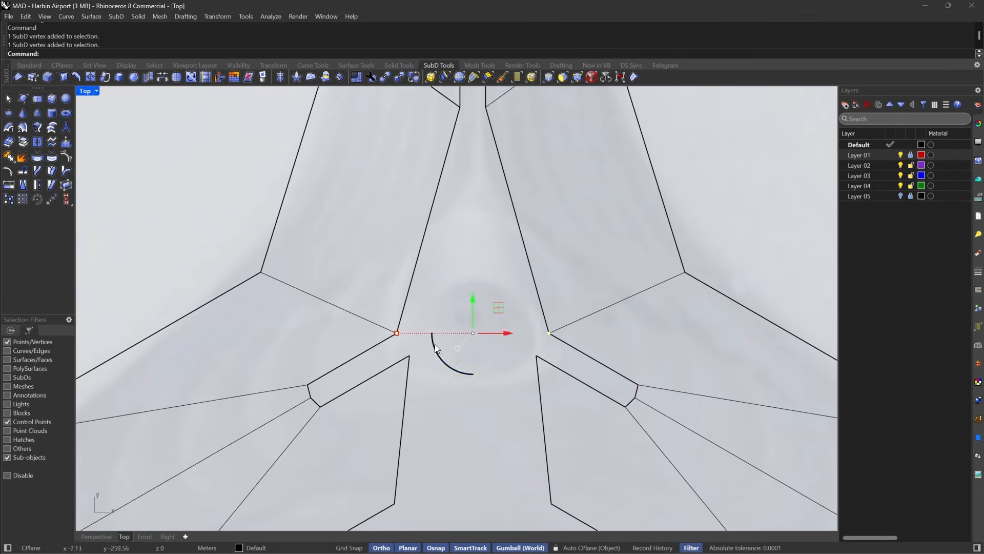
left_click_drag(481, 306, 485, 164)
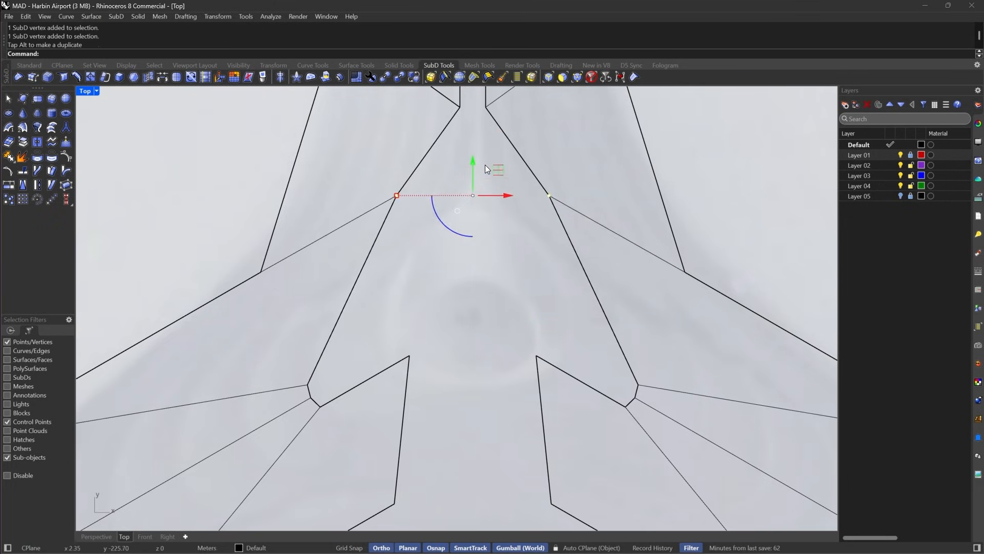
Shift the two inner wing junction vertices slightly back down and lower the stem's two inner end vertices, checking the smooth shape.
scroll(485, 164, "down", 2)
right_click_drag(482, 156, 484, 174)
scroll(484, 174, "up", 4)
left_click_drag(489, 228, 490, 274)
left_click_drag(444, 123, 535, 175)
left_click_drag(488, 150, 488, 201)
key("Tab")
right_click_drag(491, 317, 506, 339)
scroll(564, 208, "down", 5)
key("Tab")
scroll(432, 257, "up", 8)
key("Escape")
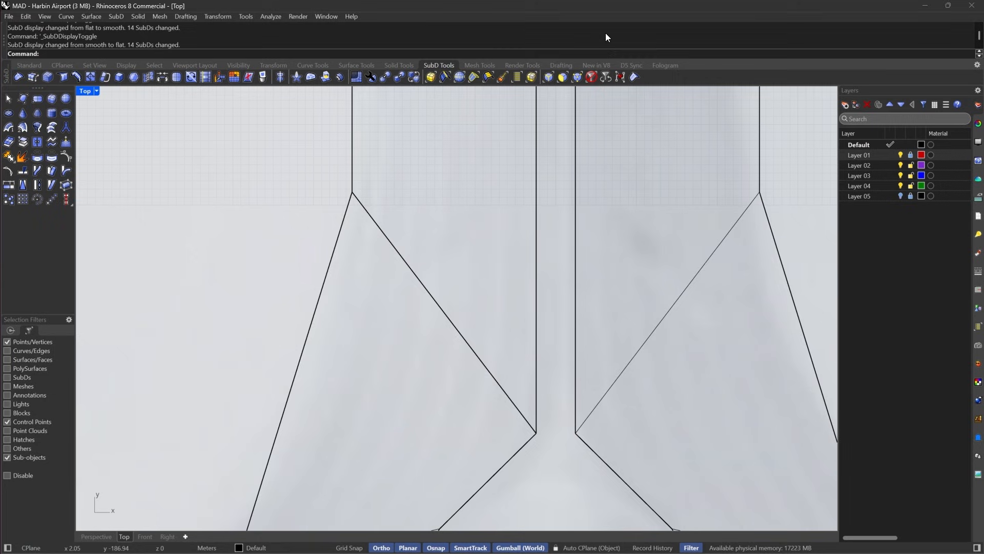
Stitch the overlapping slanted edges between the left stem strip and the mirrored wing at the average location.
left_click(551, 77)
double_click(419, 281)
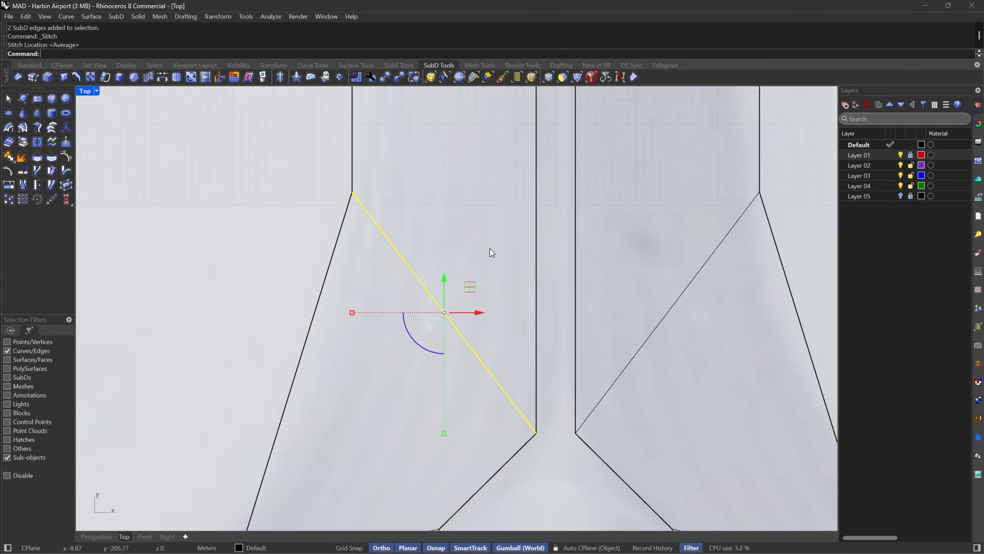
scroll(490, 248, "down", 3)
key("Tab")
key("Tab")
scroll(486, 309, "down", 2)
scroll(550, 282, "up", 3)
scroll(549, 282, "up", 2)
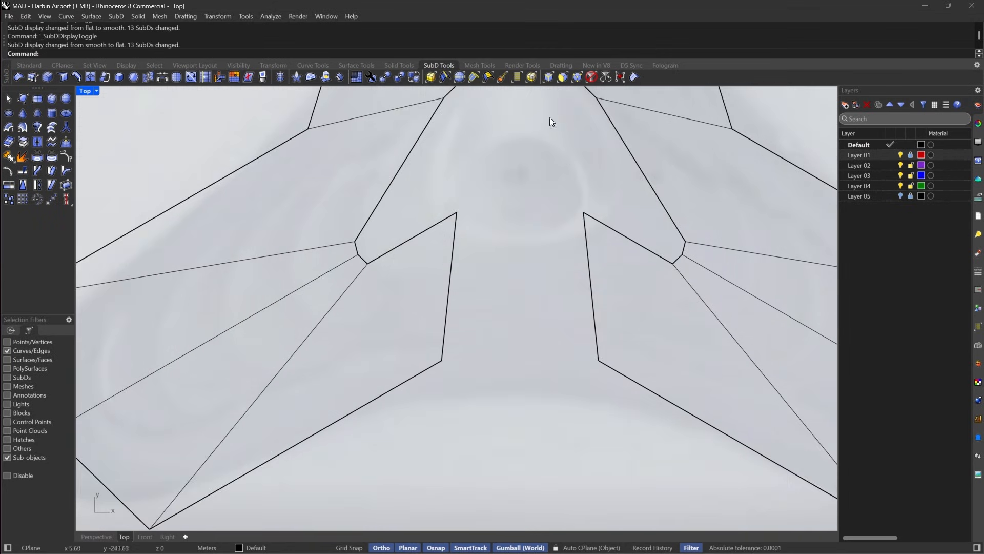
Move the wings' two facing inner edges down slightly and bridge them with 1 segment, Join enabled and 100% straightness.
left_click(550, 77)
left_click_drag(611, 284, 412, 310)
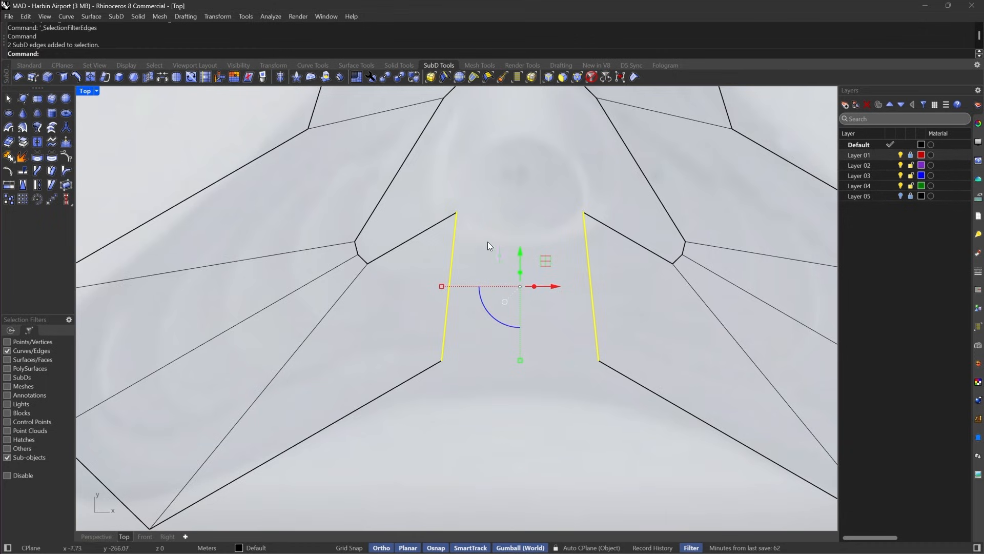
left_click_drag(521, 259, 520, 295)
left_click(162, 77)
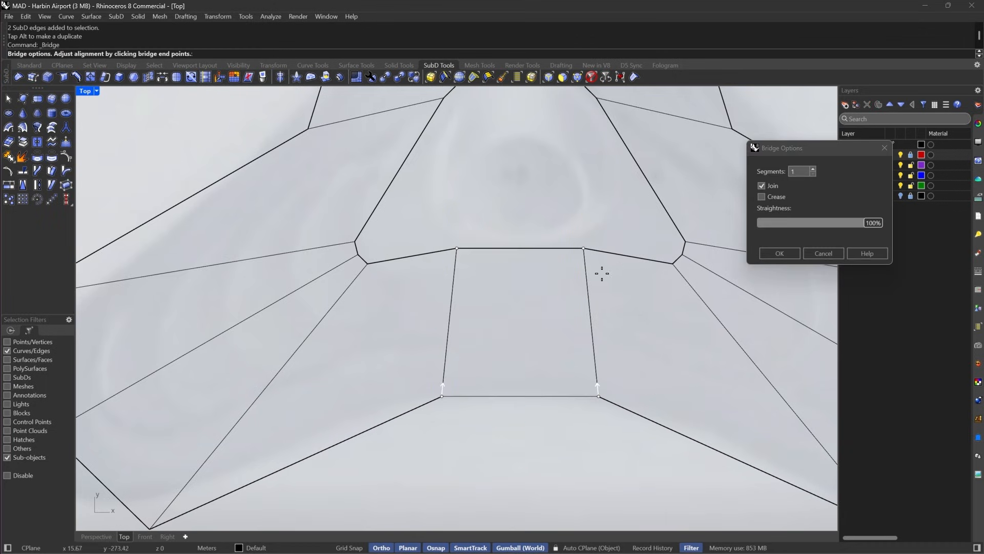
scroll(523, 345, "down", 4)
scroll(543, 318, "up", 5)
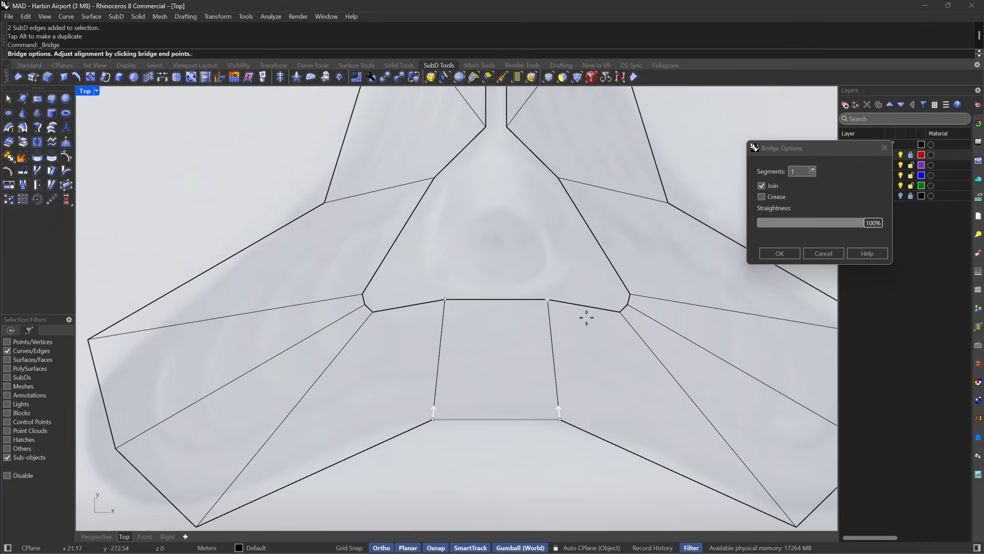
left_click(775, 253)
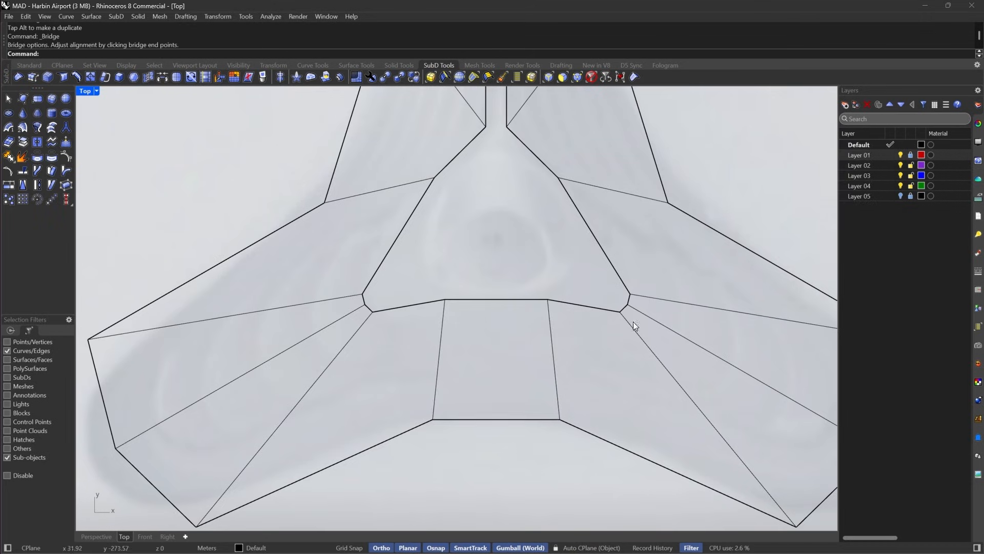
Move the three right corner vertices of the central opening inward to follow its rounded outline in the picture.
scroll(590, 302, "up", 3)
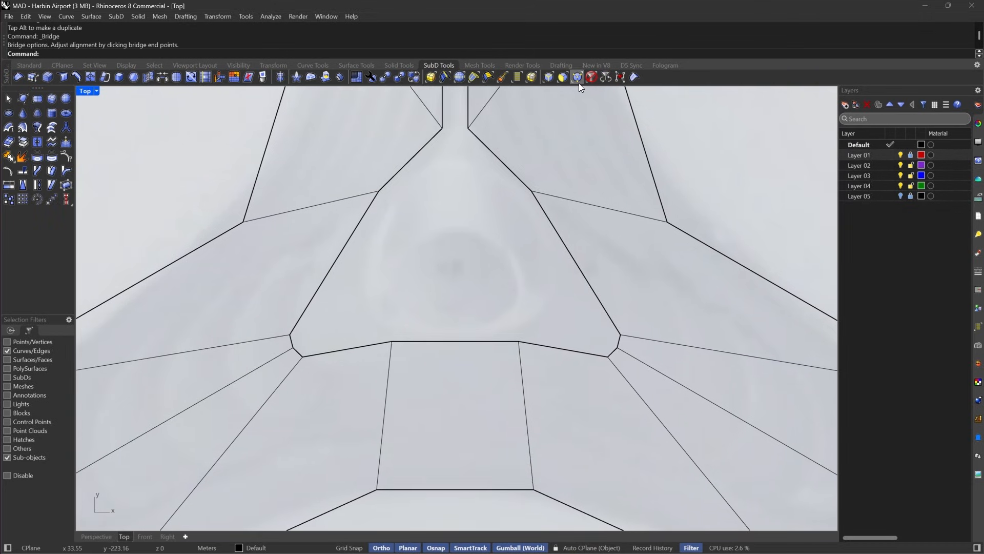
left_click_drag(569, 263, 670, 337)
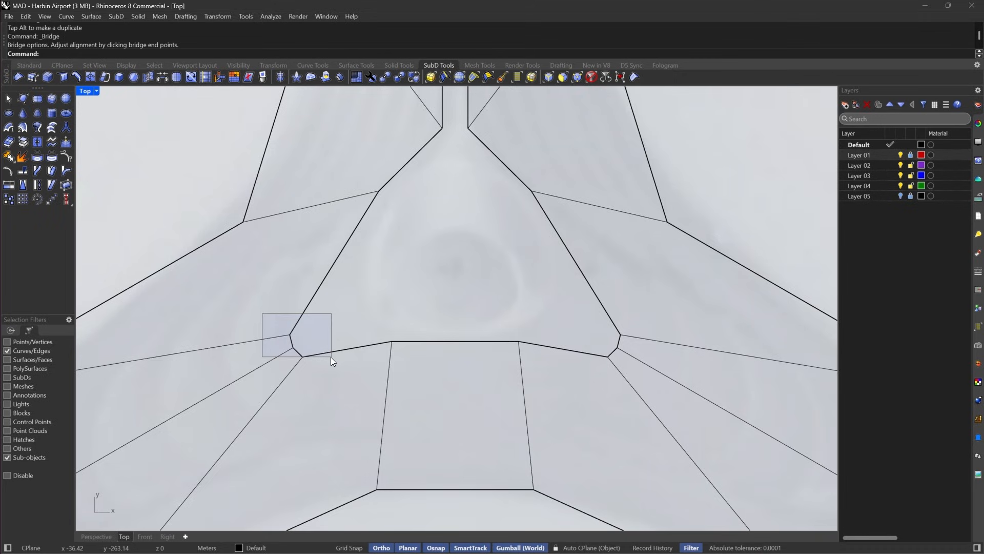
left_click_drag(331, 357, 309, 347)
left_click(579, 77)
left_click_drag(659, 338, 661, 345, "shift")
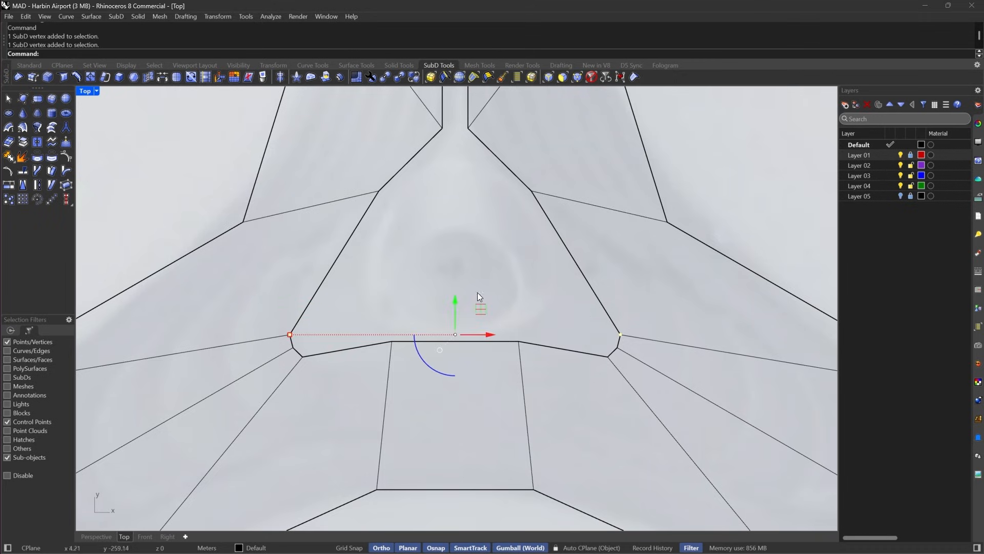
left_click(459, 297)
left_click_drag(575, 304, 659, 340)
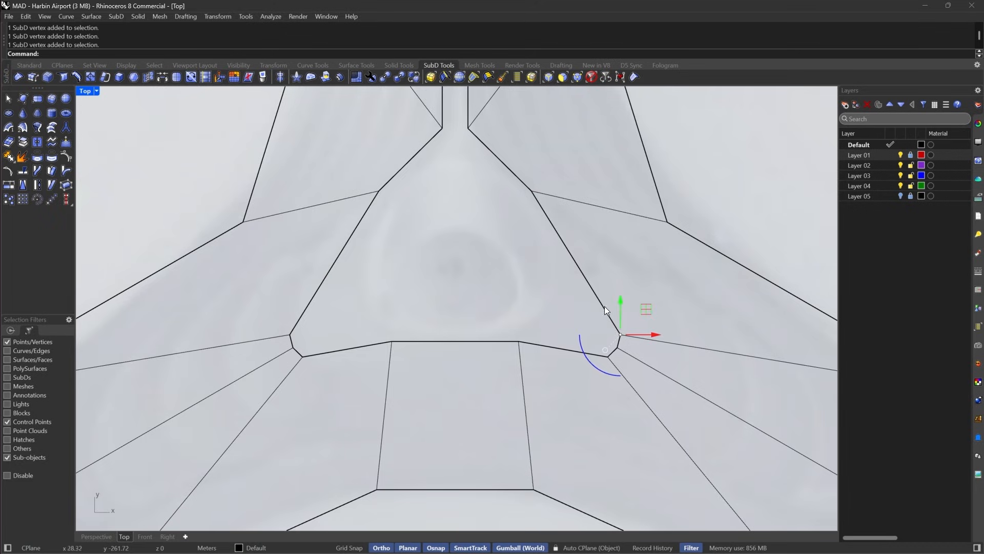
left_click_drag(646, 307, 589, 242)
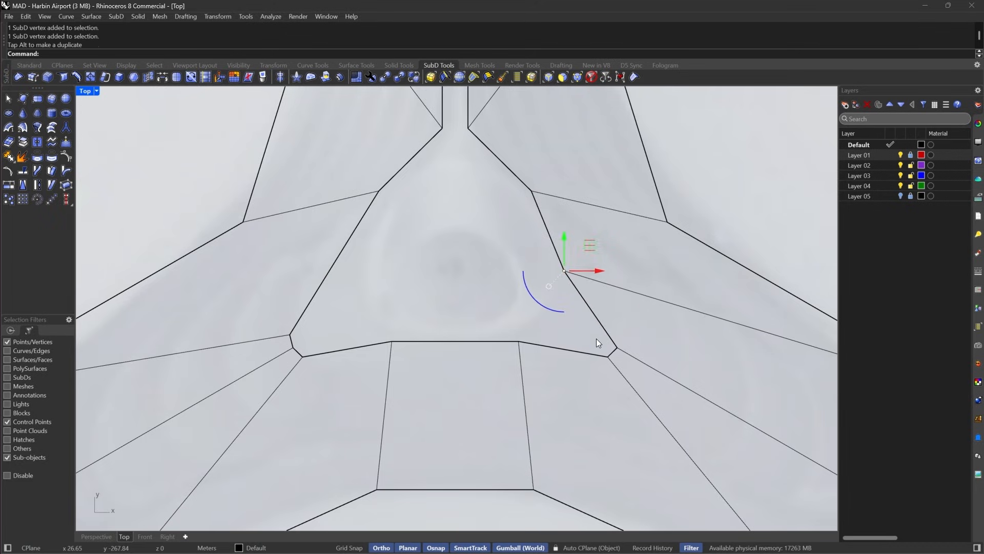
left_click_drag(596, 339, 580, 294)
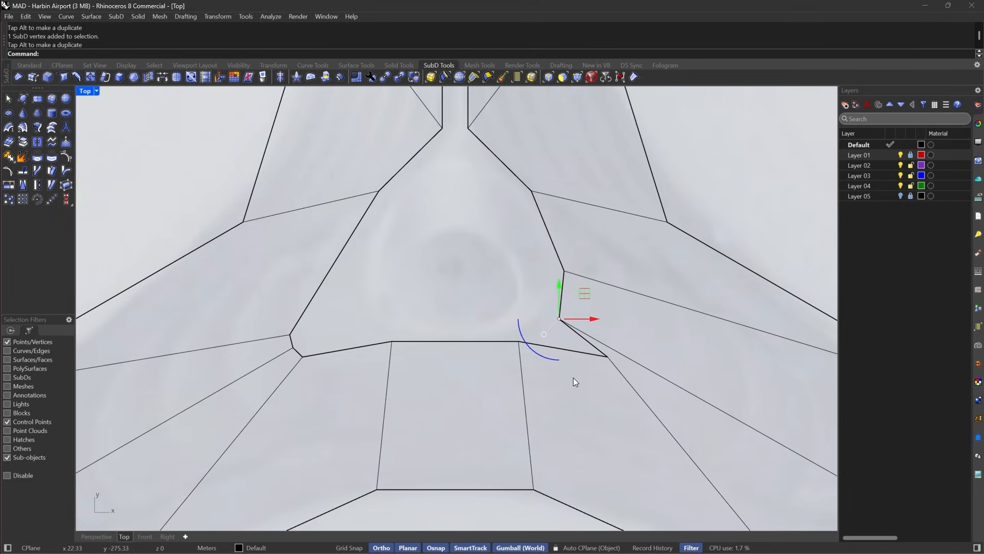
left_click_drag(573, 377, 540, 319)
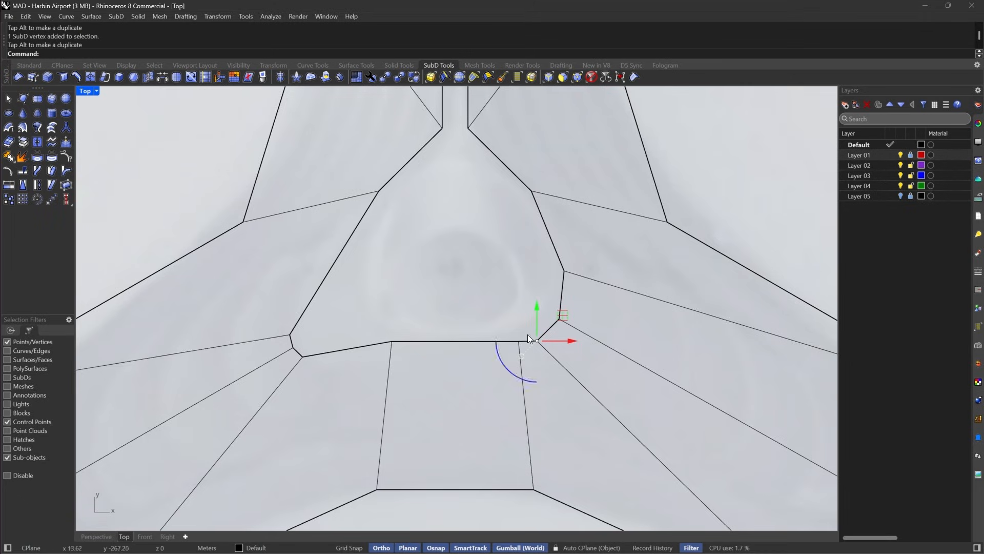
Scale the two middle vertices of the opening's lower edge closer together and move the neighbouring right vertex inward about 5.6 m.
left_click_drag(452, 314, 546, 377)
left_click_drag(373, 297, 432, 347, "shift")
right_click_drag(547, 310, 561, 332)
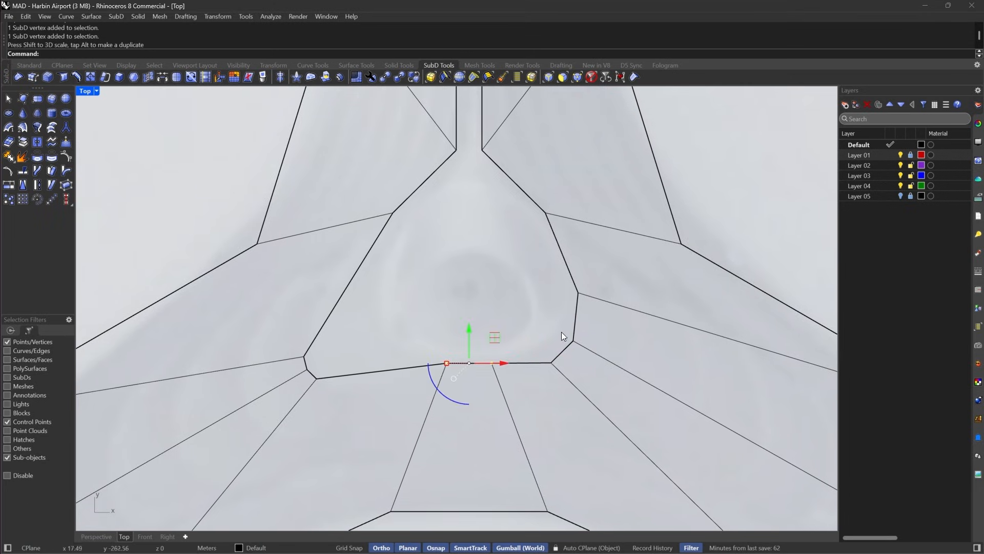
left_click_drag(512, 314, 563, 362)
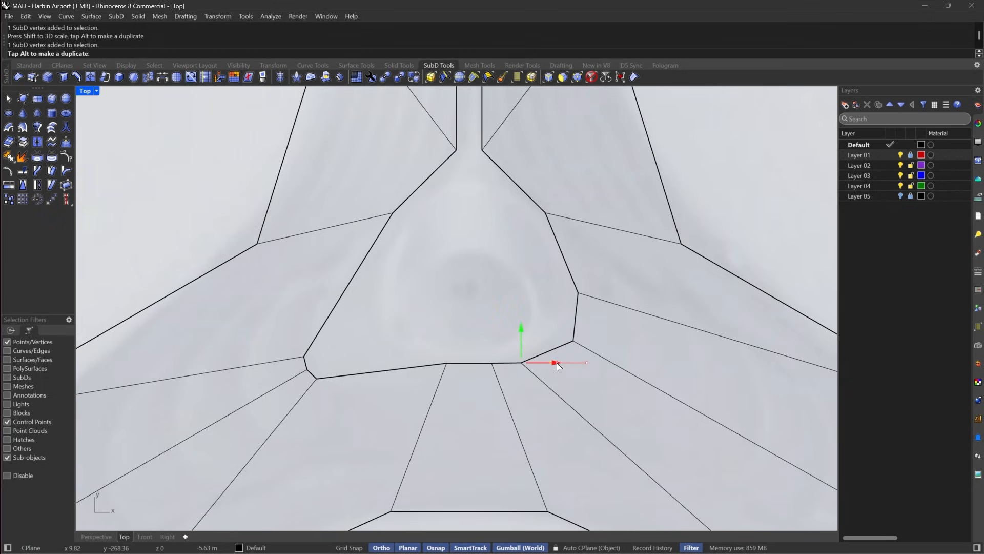
left_click_drag(545, 318, 590, 353)
left_click_drag(506, 214, 638, 355)
scroll(594, 312, "down", 8)
key("Tab")
scroll(564, 308, "up", 8)
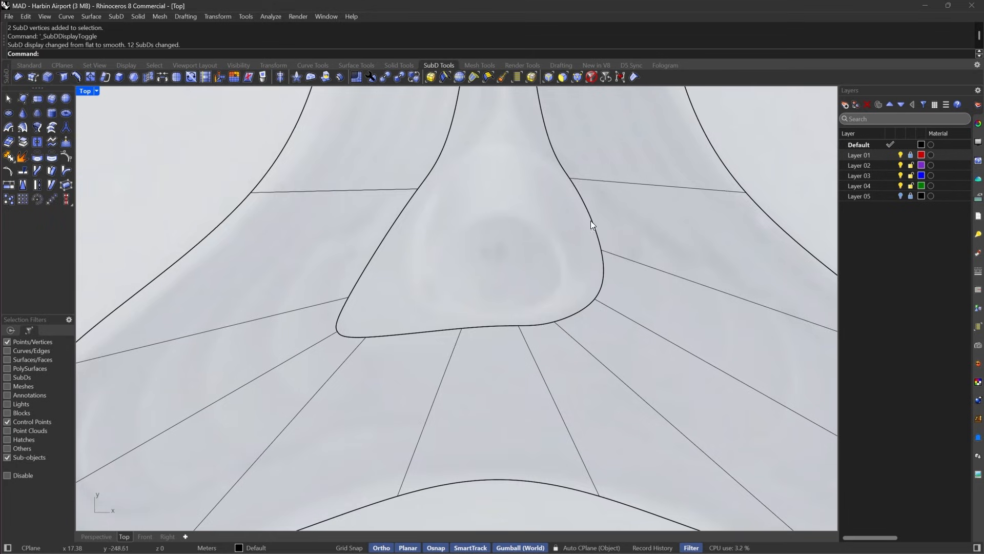
scroll(543, 164, "down", 5)
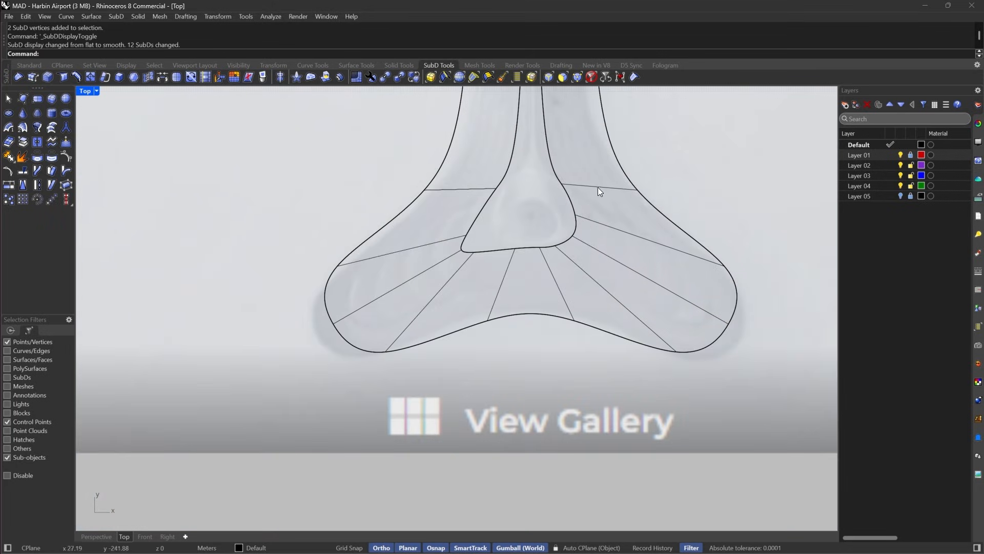
Move the middle vertex of the right wing's tip outward in smooth display to match the reference picture.
key("Tab")
scroll(595, 266, "up", 6)
left_click(634, 173)
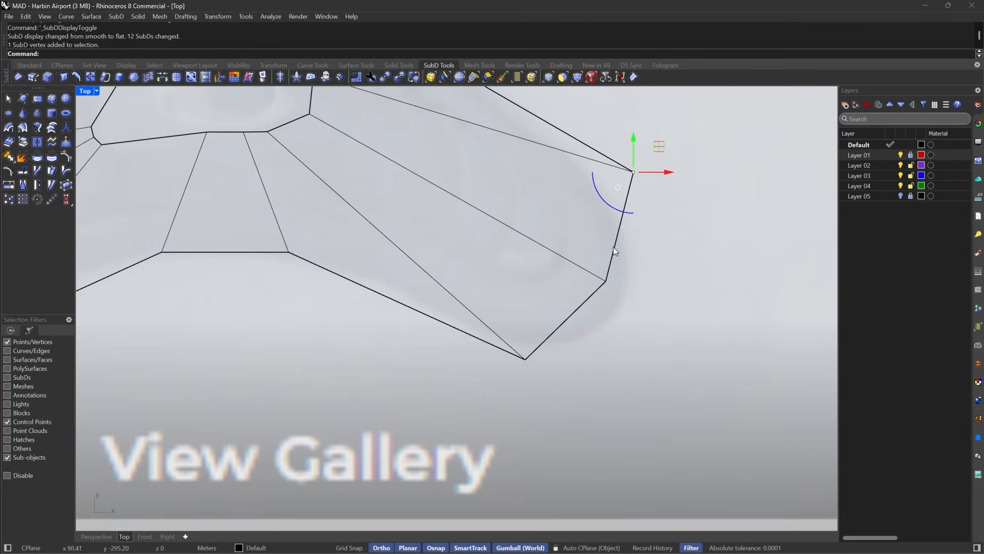
key("Tab")
left_click_drag(566, 234, 629, 306)
left_click_drag(625, 249, 640, 284)
right_click_drag(596, 229, 637, 296)
scroll(638, 296, "down", 6)
right_click_drag(566, 195, 582, 299)
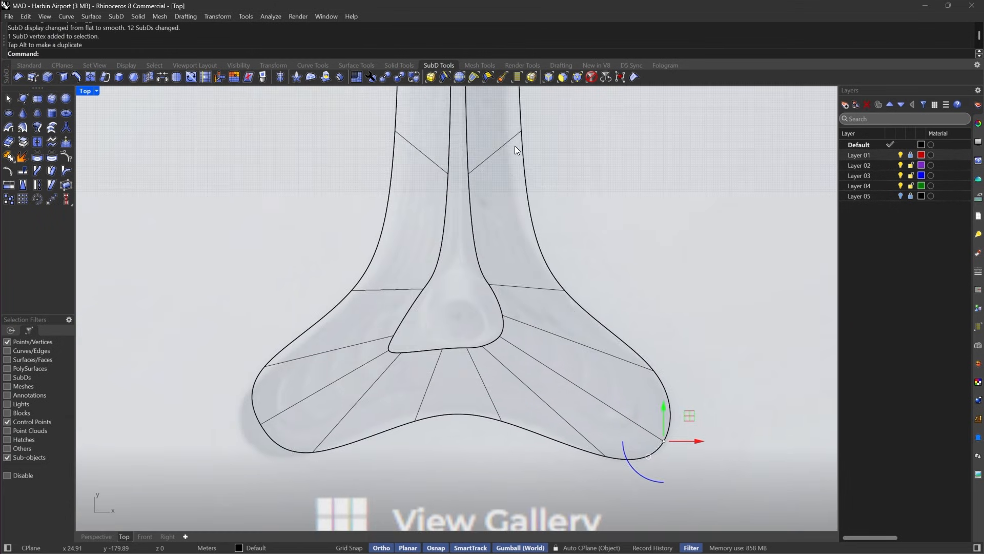
Compare the stem and wing outline with the reference picture in both flat and smooth SubD display.
right_click_drag(515, 146, 571, 318)
scroll(572, 318, "down", 4)
right_click_drag(611, 403, 595, 425)
key("Tab")
right_click_drag(547, 176, 568, 171)
key("Tab")
scroll(587, 392, "up", 4)
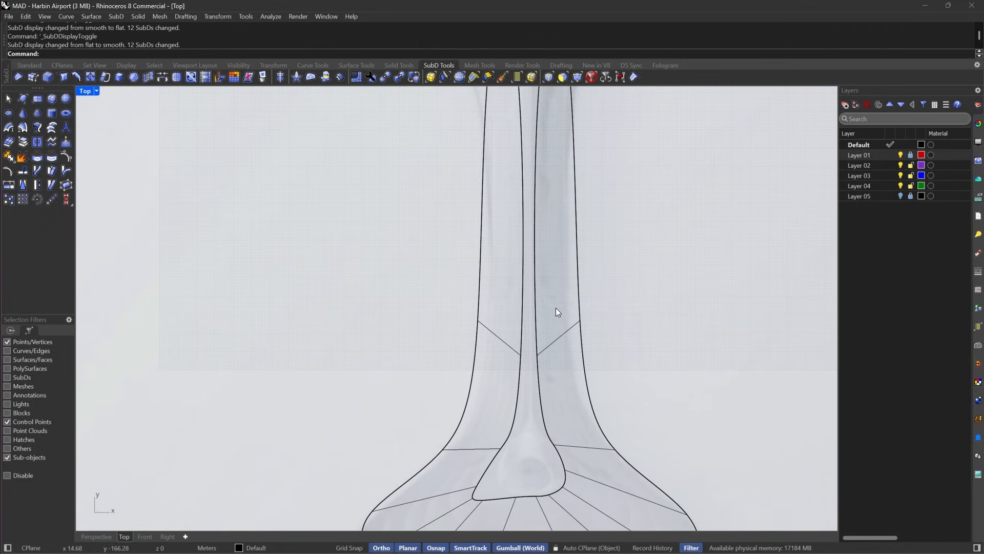
Move the upper and lower vertices of the stem's right outer edge slightly inward, checking the shape in smooth and flat SubD display.
left_click_drag(560, 293, 617, 373)
scroll(617, 373, "down", 3)
left_click(587, 129, "shift")
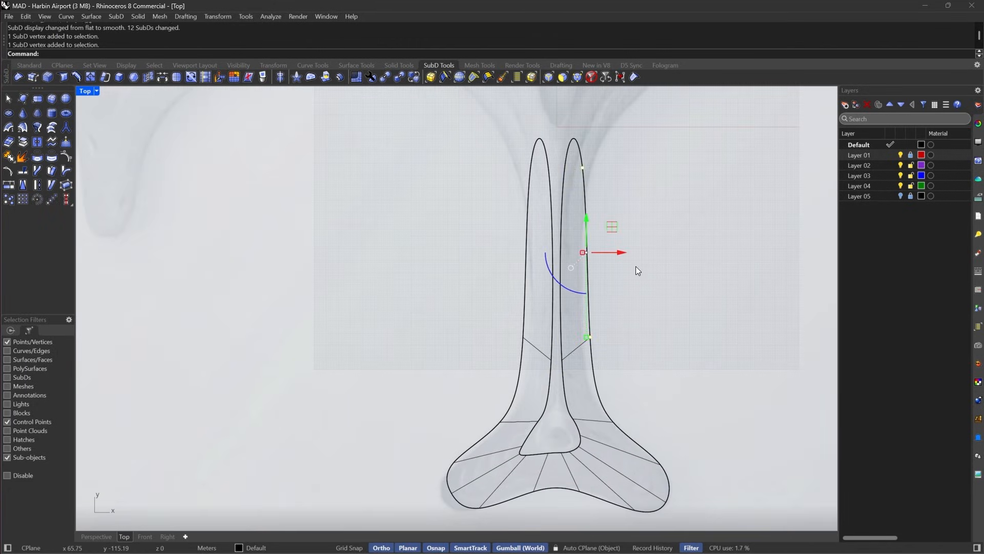
key("Tab")
left_click_drag(620, 254, 616, 255)
right_click_drag(648, 401, 647, 316)
key("Tab")
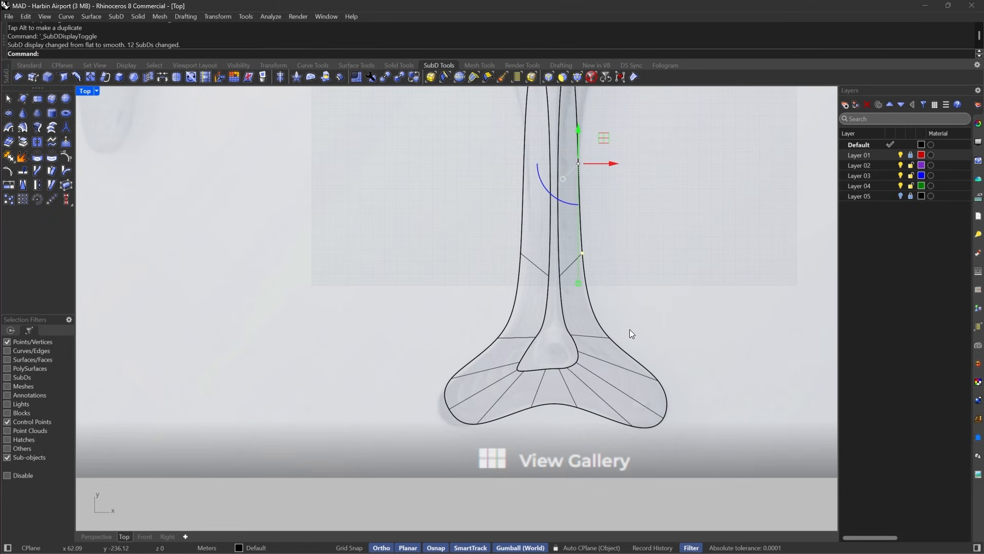
key("Tab")
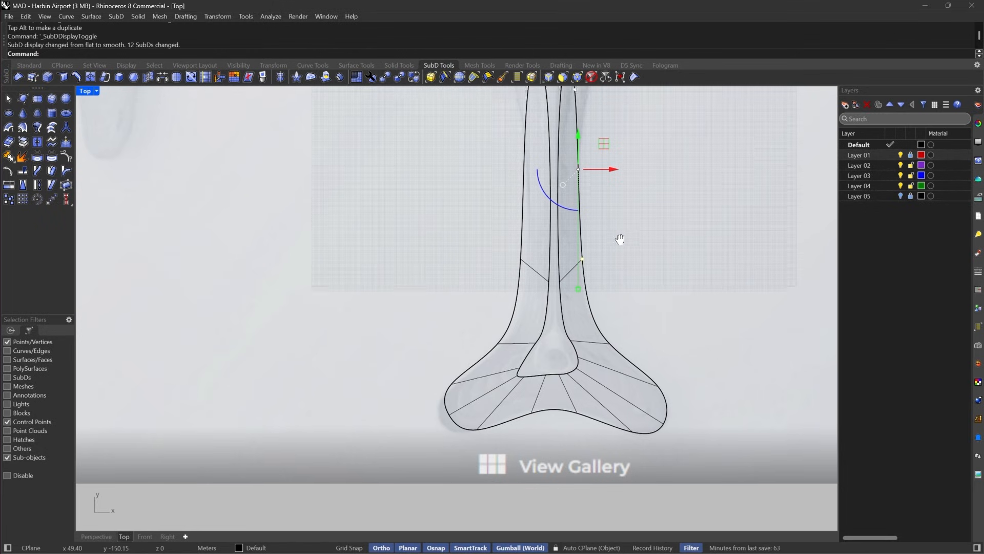
scroll(563, 320, "up", 5)
scroll(561, 316, "down", 6)
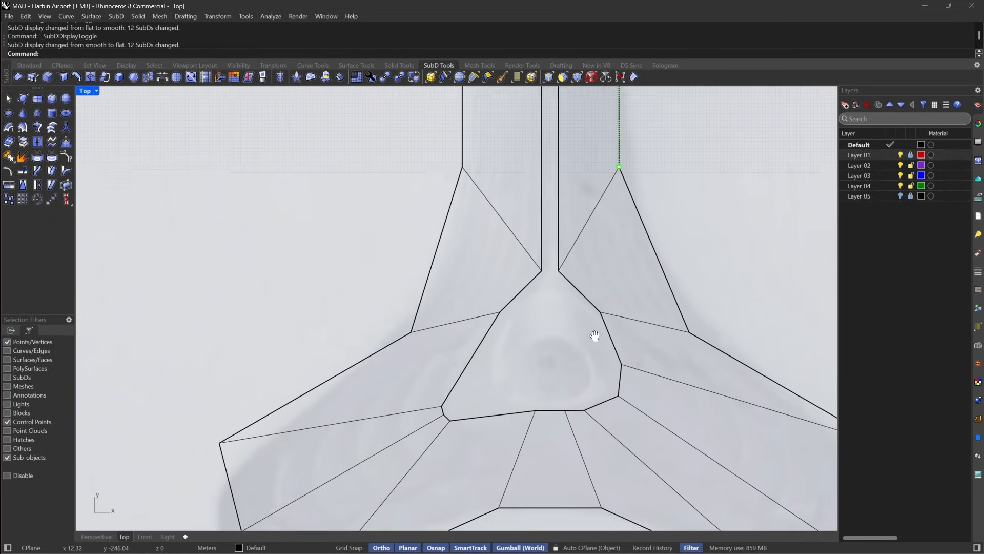
left_click(610, 279)
right_click_drag(610, 278, 587, 298)
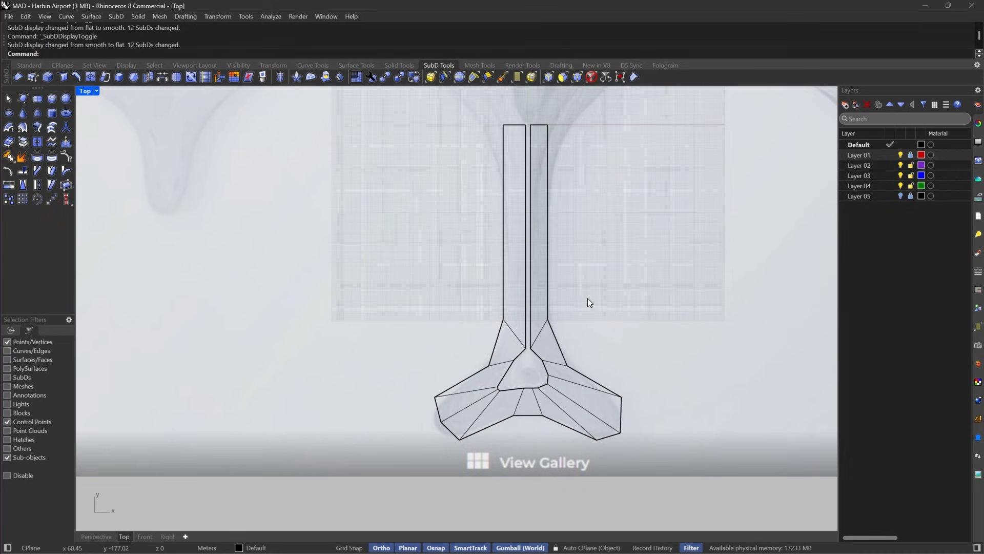
Reflect the SubD about a vertical plane starting at 0, flipping the primary side to the right half.
left_click(281, 81)
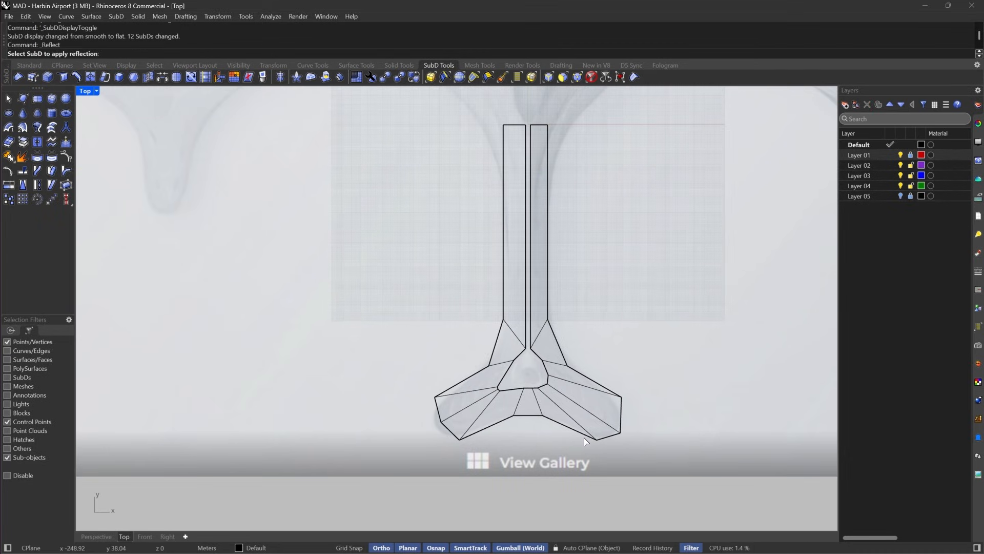
scroll(586, 441, "up", 4)
left_click(514, 381)
scroll(501, 373, "up", 6)
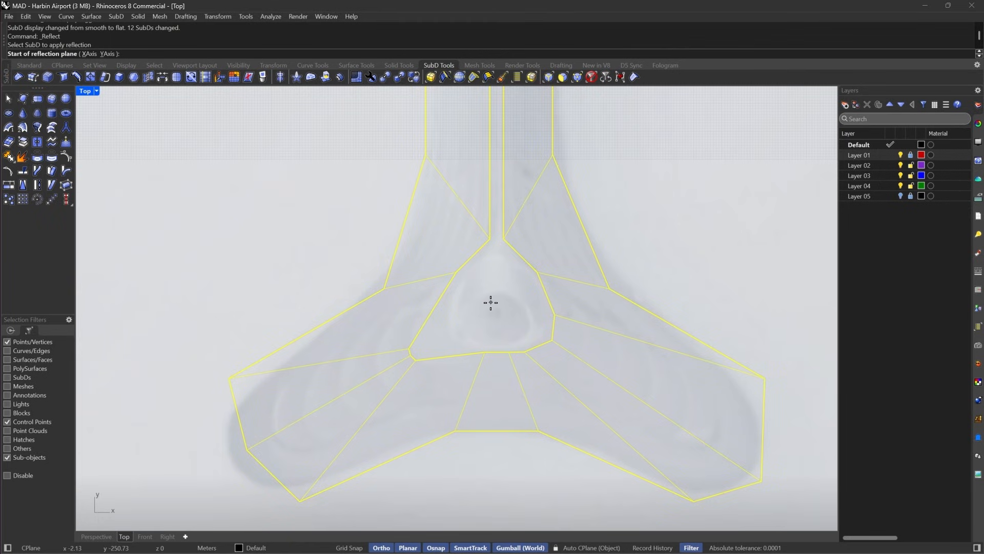
type("0")
key("Return")
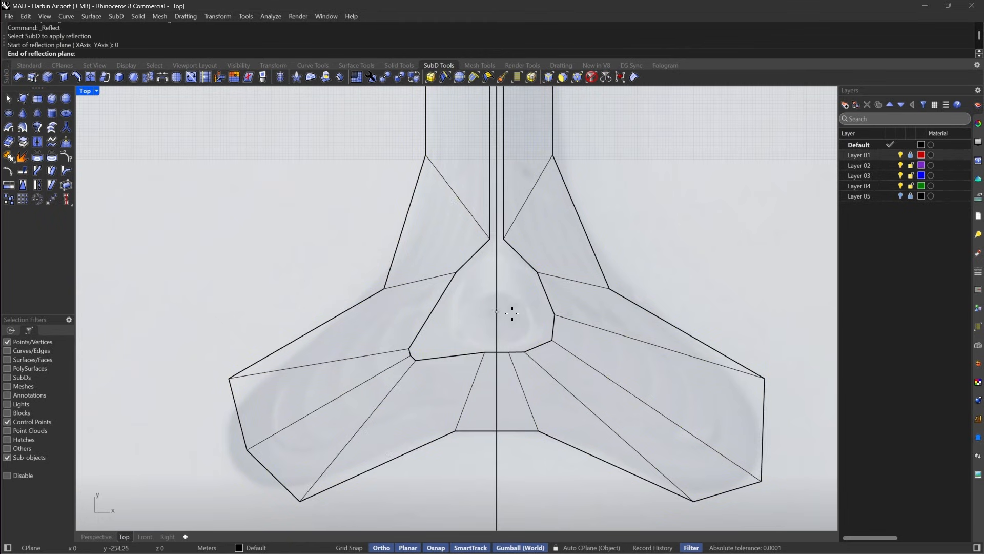
scroll(512, 313, "down", 5)
left_click(506, 471)
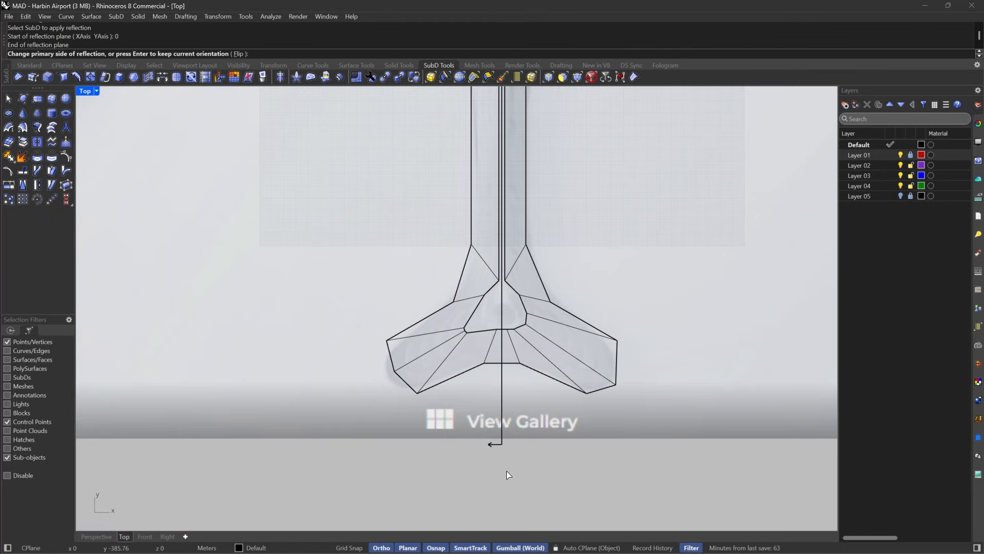
scroll(511, 382, "down", 5)
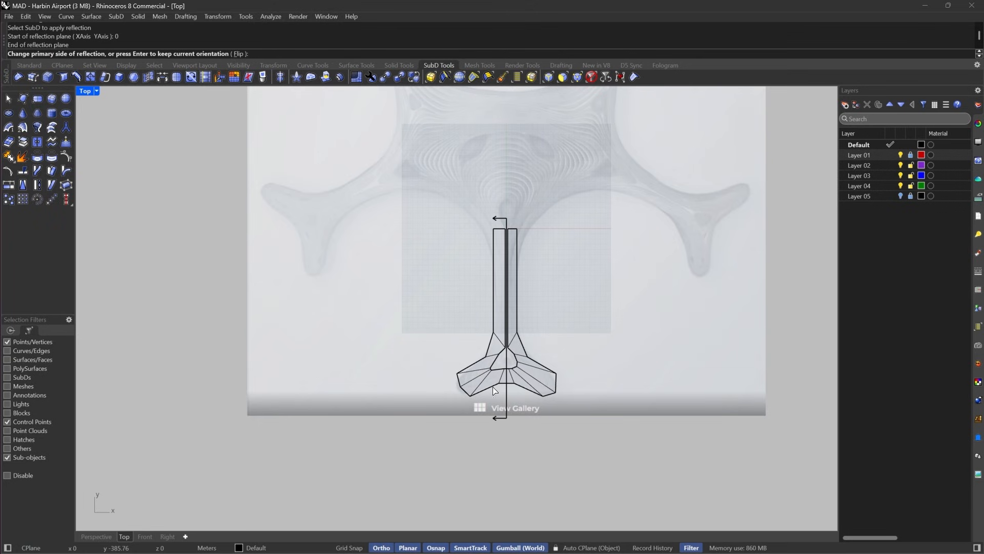
left_click(238, 54)
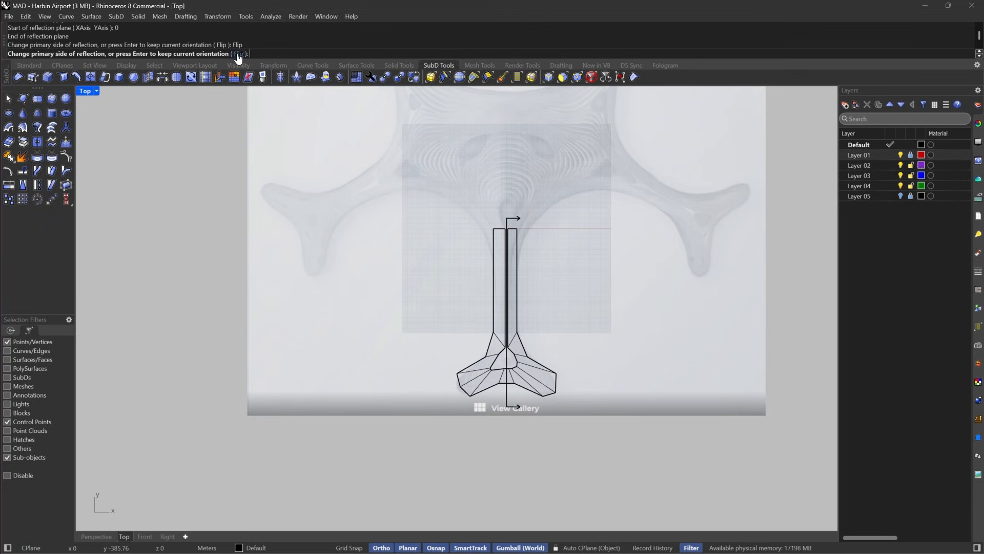
scroll(494, 347, "up", 5)
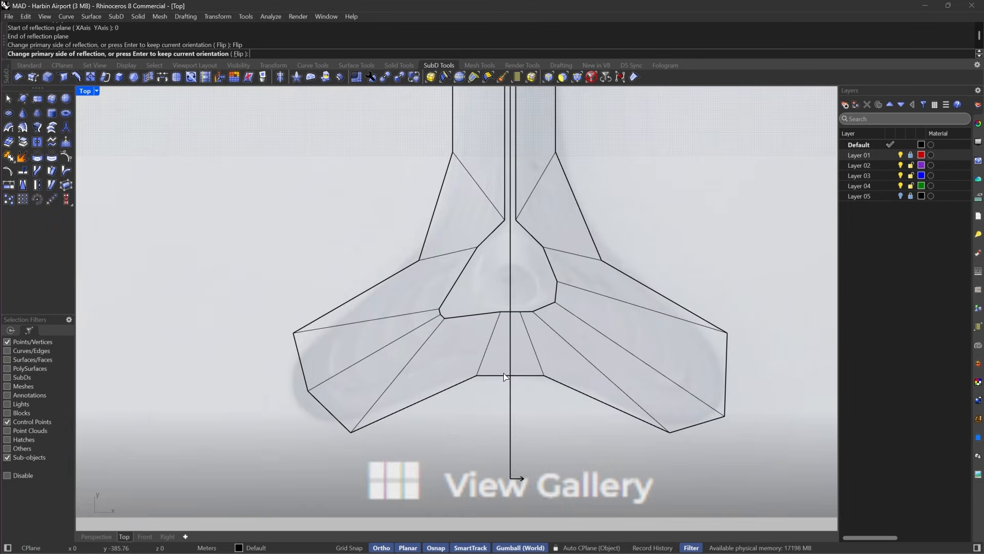
key("Return")
scroll(503, 373, "down", 6)
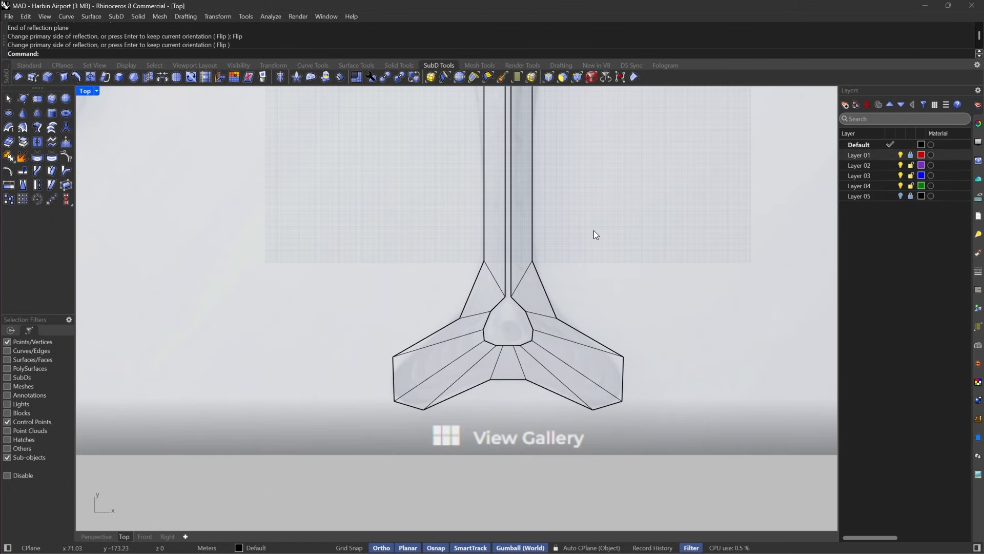
View the reflected SubD smooth in Shaded display mode and show the viewport's display settings.
key("Tab")
left_click(97, 91)
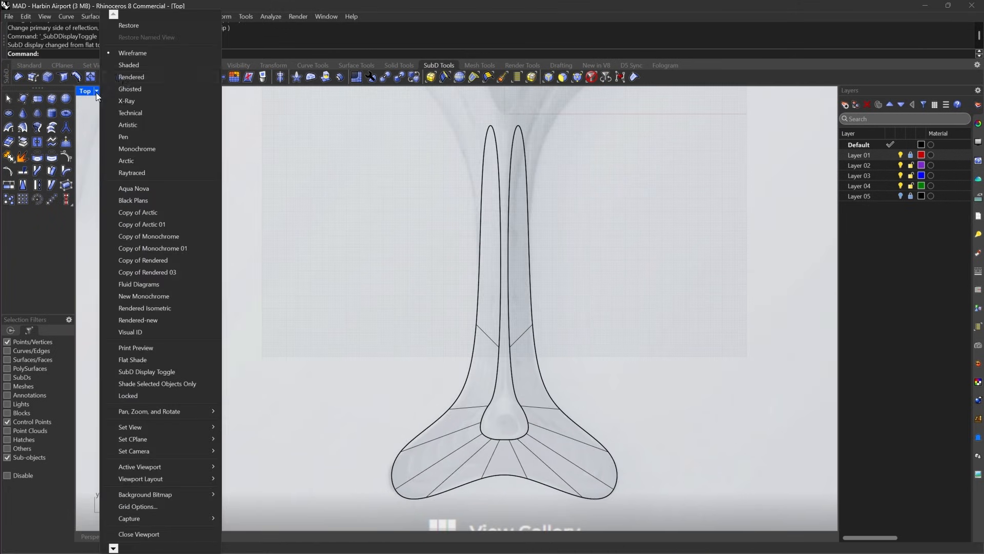
left_click(123, 65)
right_click_drag(556, 461, 553, 412)
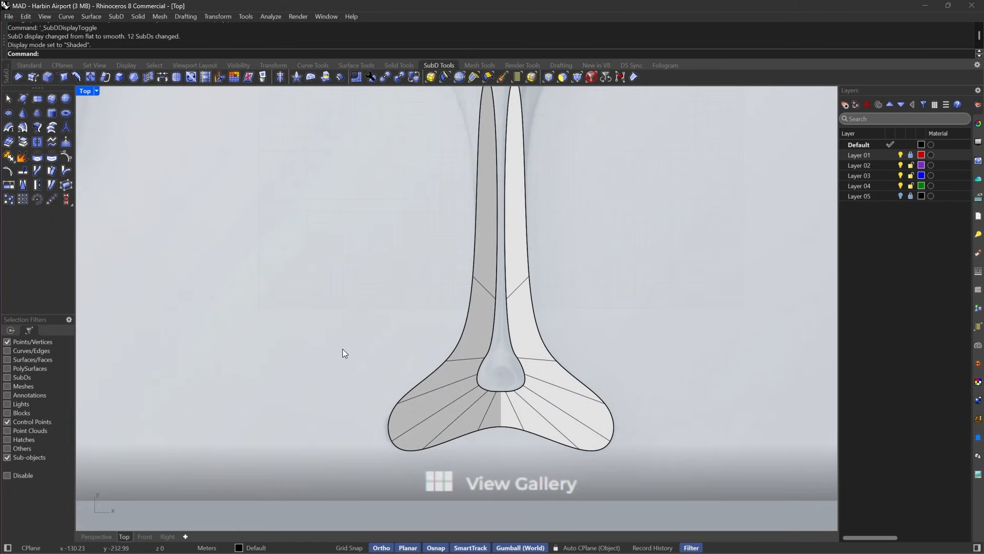
left_click(979, 144)
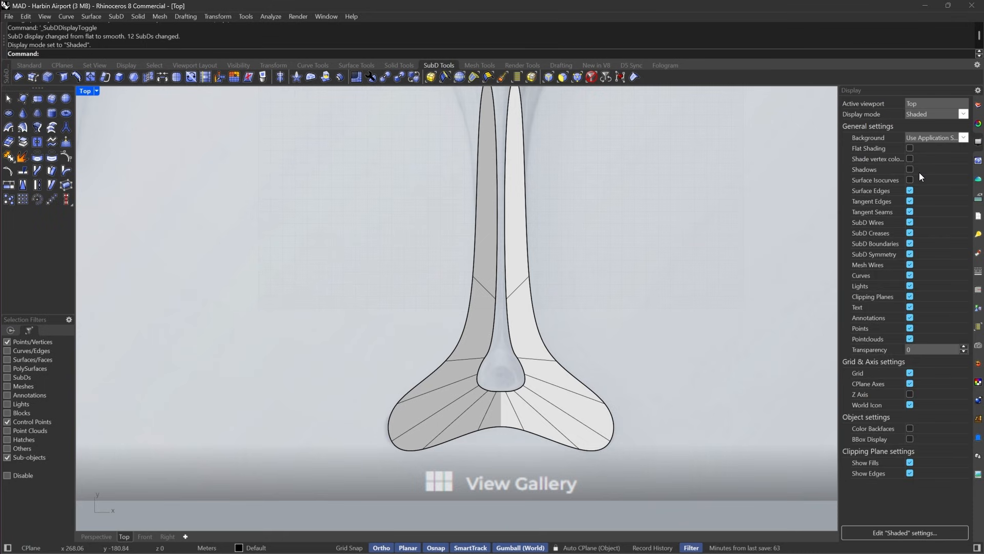
right_click_drag(815, 281, 783, 273)
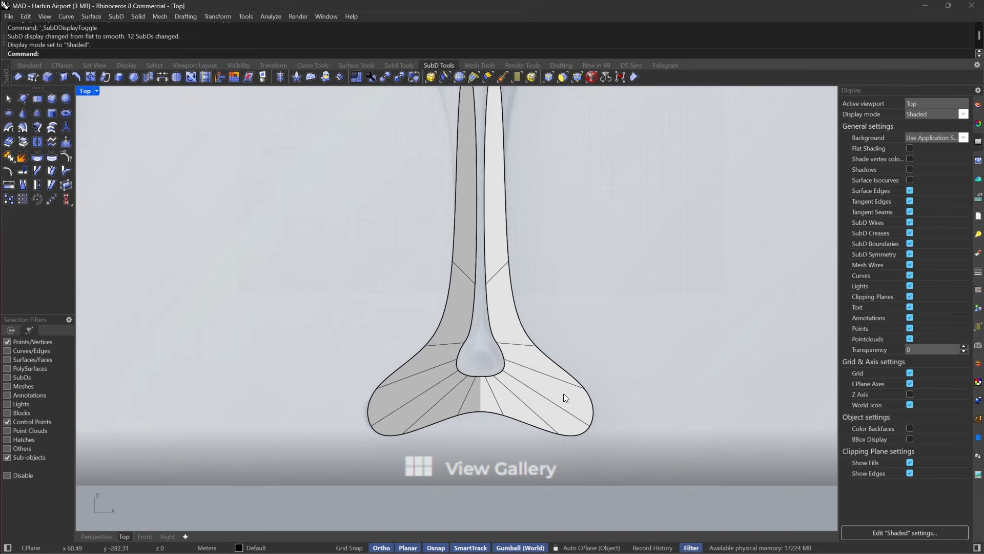
Examine the symmetry line below the central opening by toggling the SubD Symmetry display off and on.
scroll(446, 397, "up", 10)
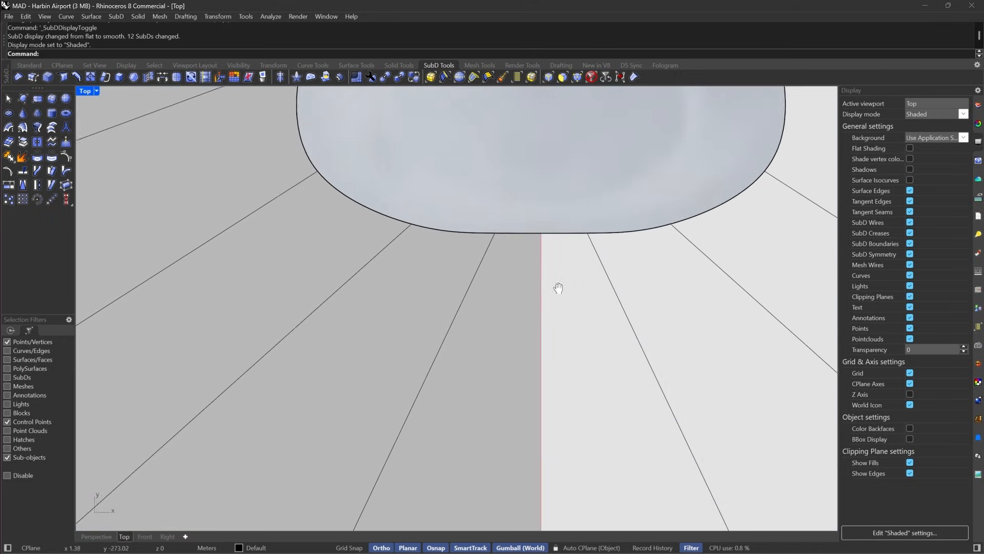
right_click_drag(559, 287, 547, 243)
scroll(544, 236, "up", 6)
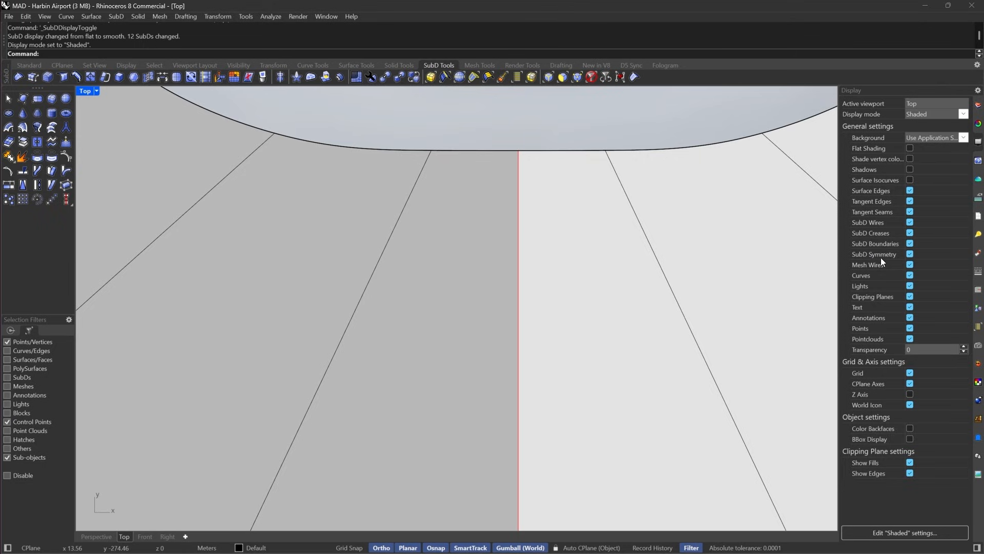
left_click(909, 254)
left_click(910, 254)
left_click(910, 254)
left_click(910, 254)
scroll(540, 301, "down", 10)
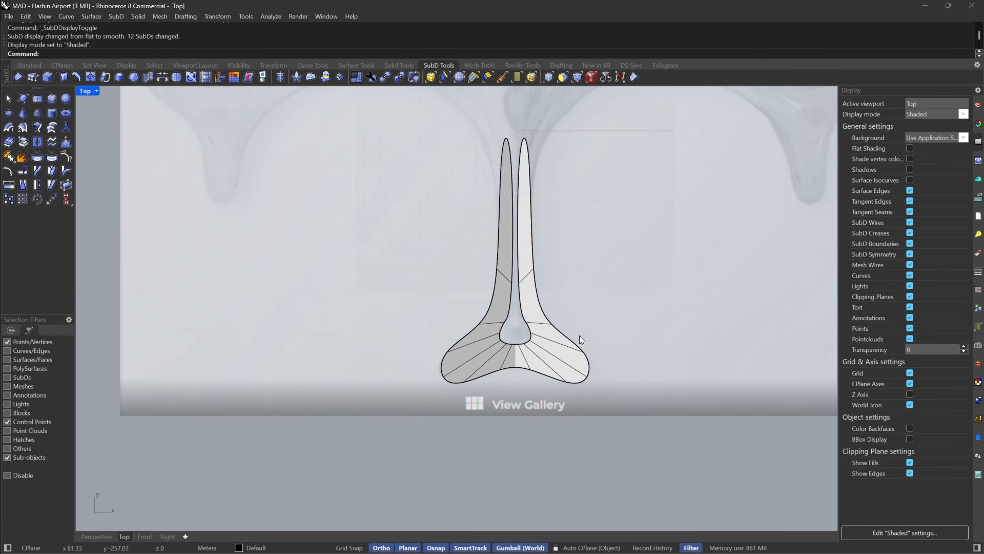
Compare the mirrored wings in flat and smooth SubD display, and return the viewport to Wireframe.
scroll(536, 361, "up", 8)
key("Tab")
scroll(616, 328, "up", 2)
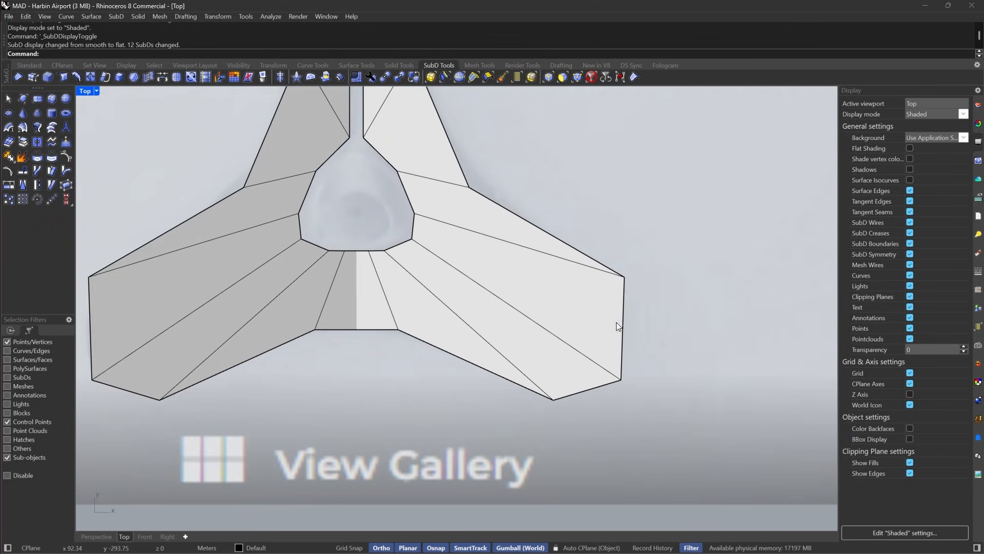
key("Tab")
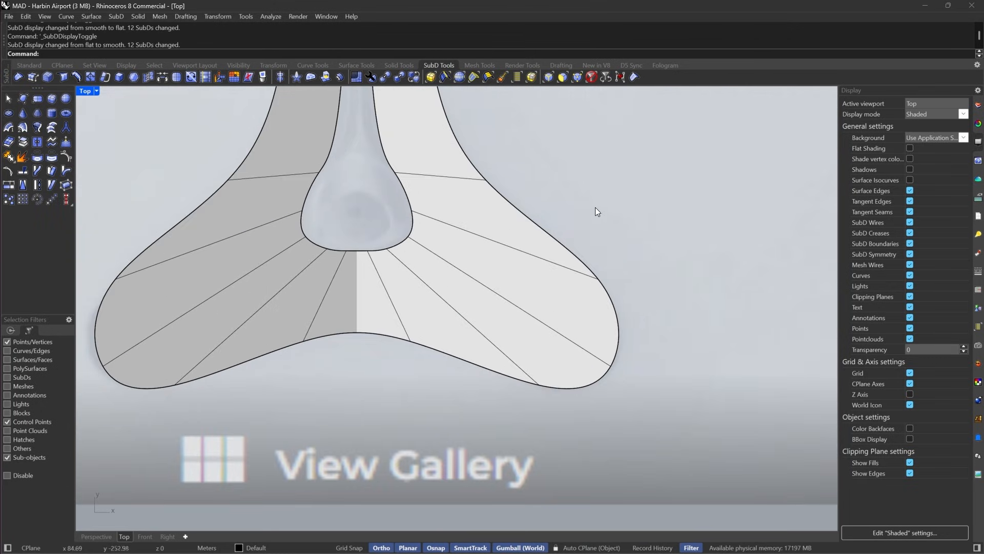
left_click(97, 91)
left_click(128, 53)
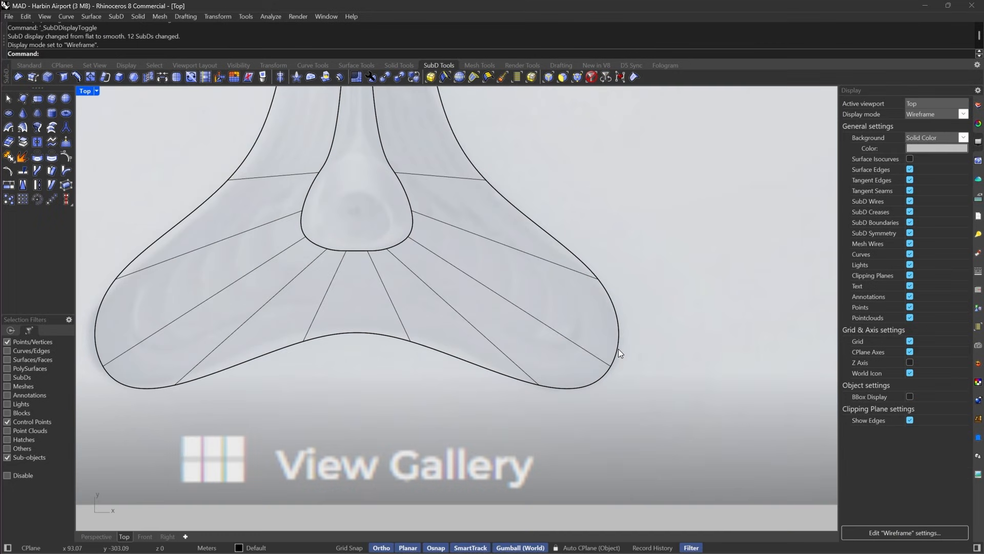
Move the lower outer vertex of the right wing tip slightly outward to match the reference picture.
left_click_drag(623, 370, 624, 373)
right_click_drag(638, 342, 736, 352)
left_click_drag(745, 378, 749, 382)
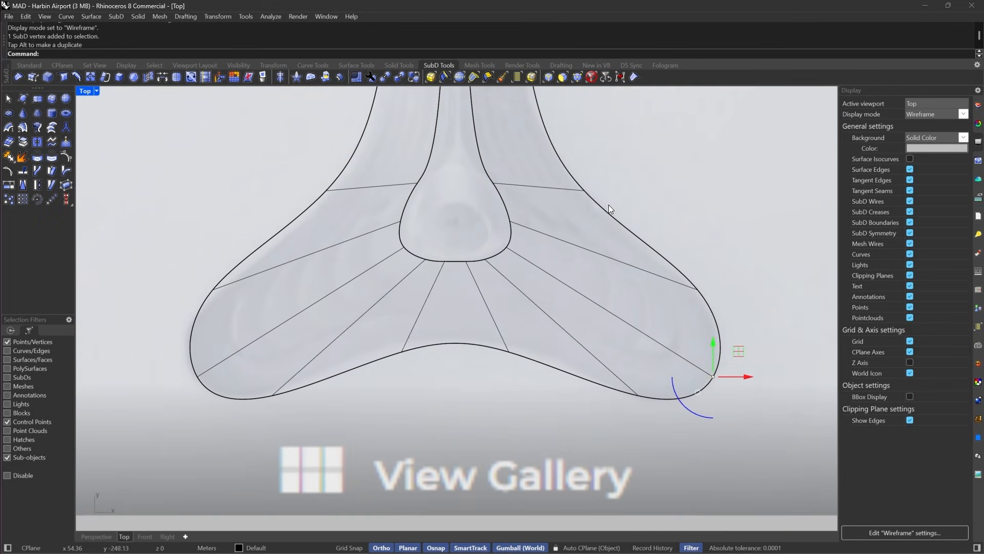
Move the two middle vertices of the wings' lower edge slightly upward to follow the concave outline in the picture.
right_click_drag(608, 205, 639, 243)
right_click_drag(536, 395, 559, 376)
left_click_drag(429, 343, 628, 427)
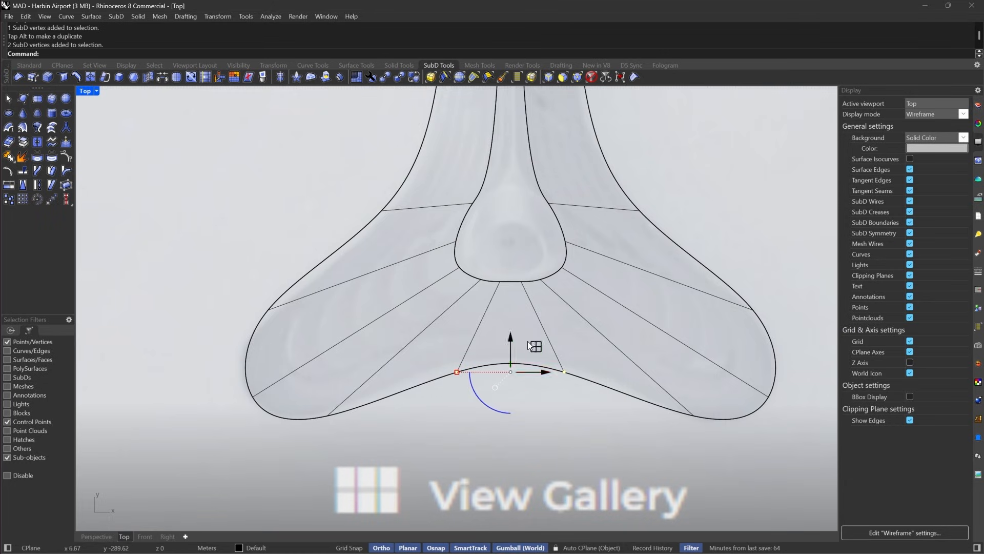
left_click_drag(513, 340, 516, 333)
left_click(514, 409)
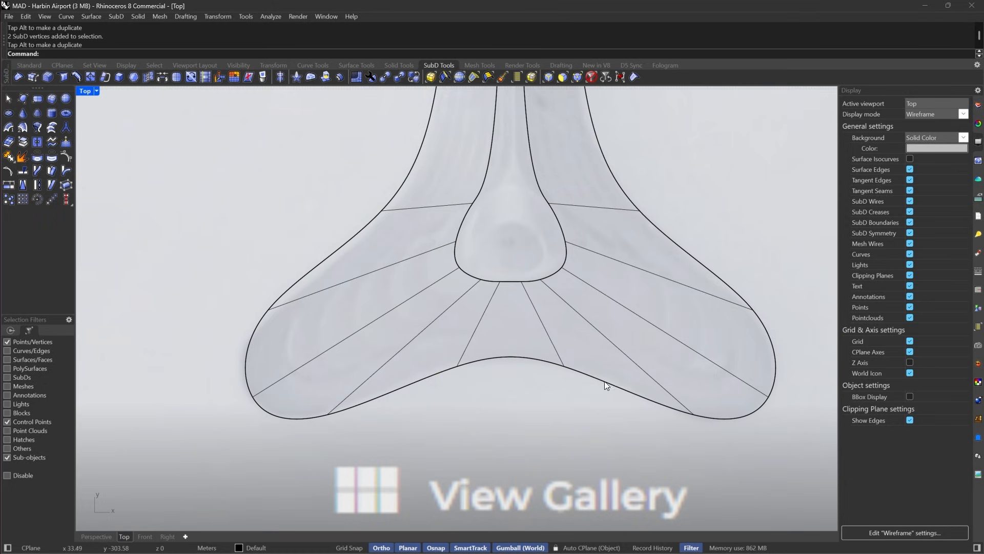
right_click_drag(604, 380, 610, 452)
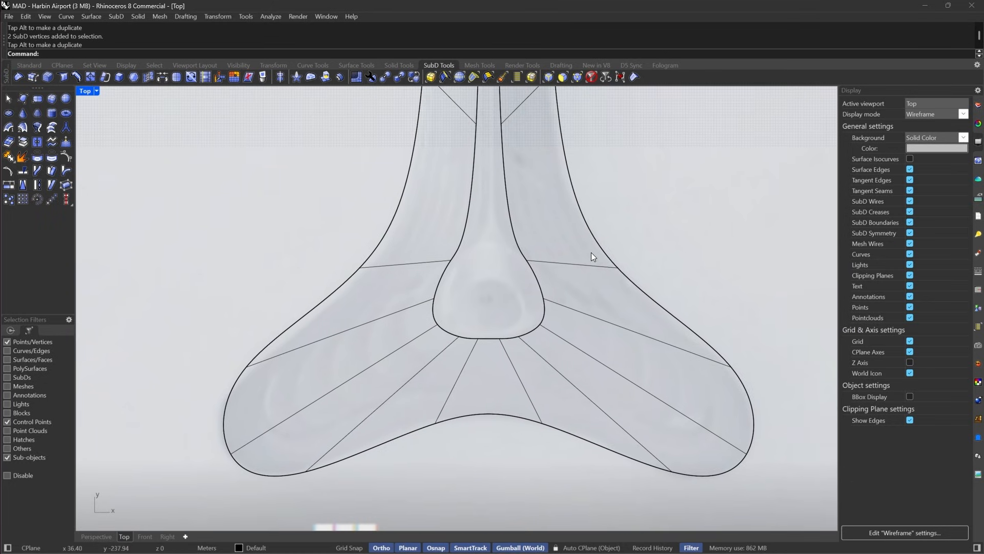
Compare the whole mirrored stem and wings with the reference picture in flat and smooth SubD display.
scroll(593, 398, "down", 5)
key("Tab")
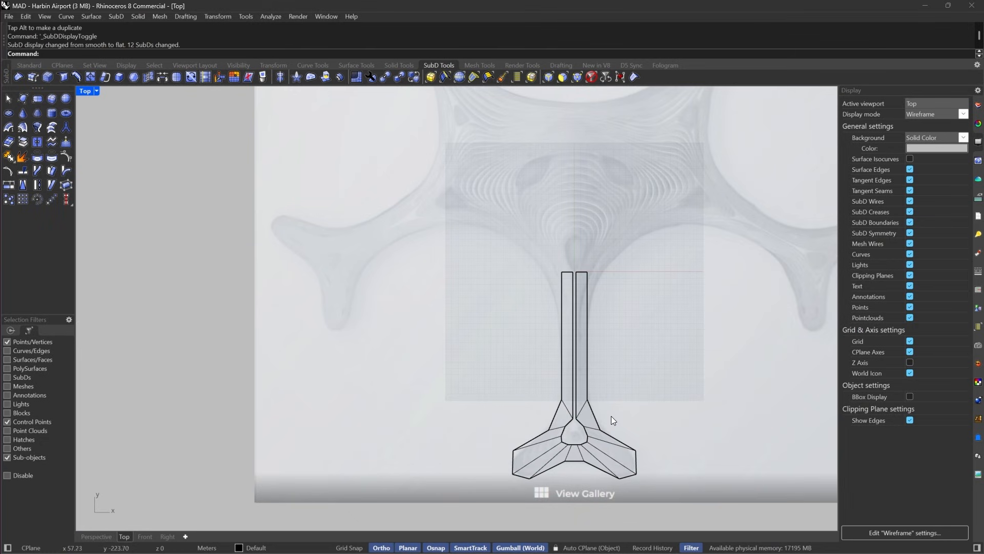
right_click_drag(611, 420, 540, 303)
scroll(553, 336, "up", 4)
scroll(552, 336, "down", 3)
scroll(531, 334, "up", 3)
key("Tab")
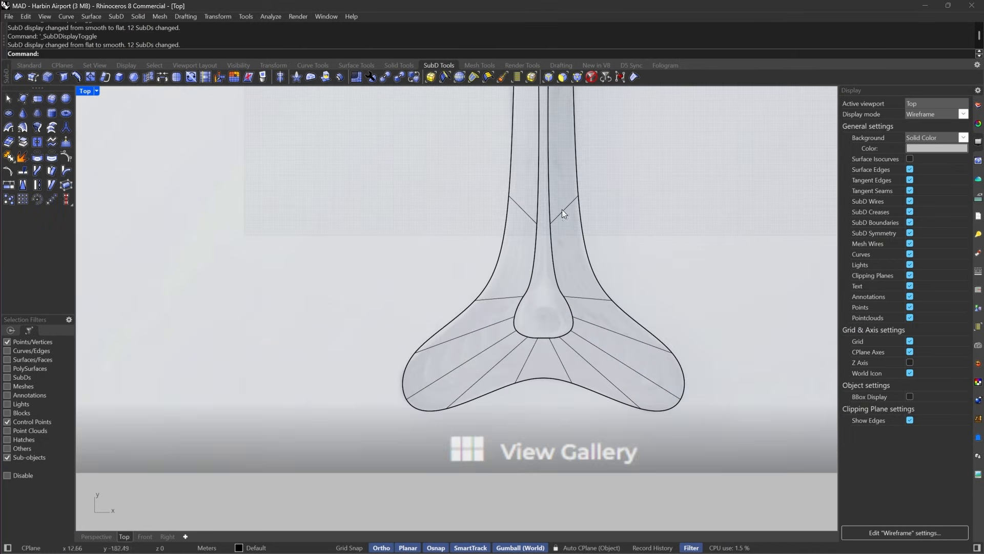
Move the upper side vertex of the central opening down level with the neighbouring outer vertex, making the edge between them horizontal.
scroll(564, 241, "up", 5)
key("Tab")
left_click_drag(379, 220, 553, 300)
left_click_drag(509, 226, 674, 351)
right_click_drag(647, 323, 635, 392)
key("Tab")
key("Tab")
scroll(534, 367, "down", 2)
scroll(510, 319, "up", 2)
scroll(508, 323, "down", 8)
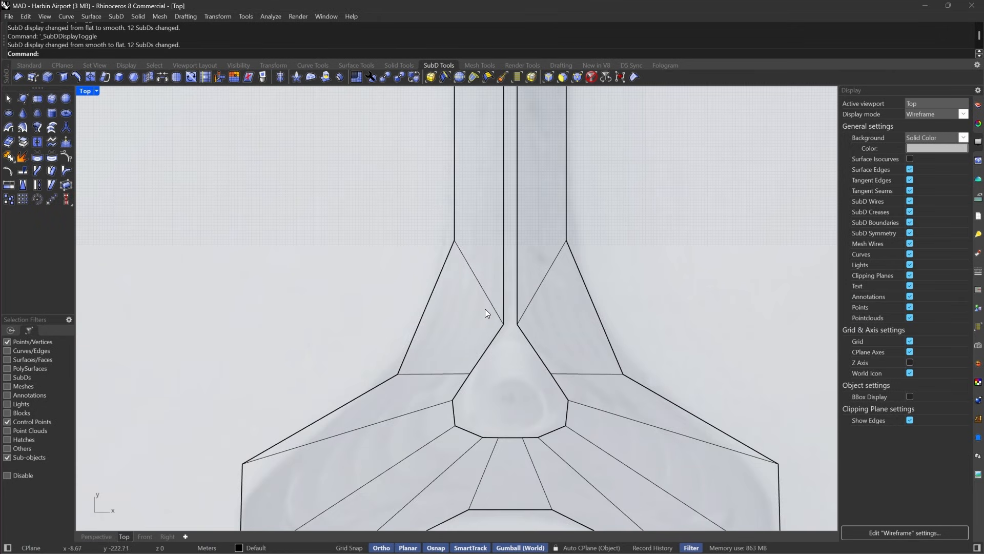
Insert an edge across the stem's long side edges about halfway along its length, using the Absolute offset mode.
scroll(477, 327, "up", 4)
scroll(512, 322, "down", 4)
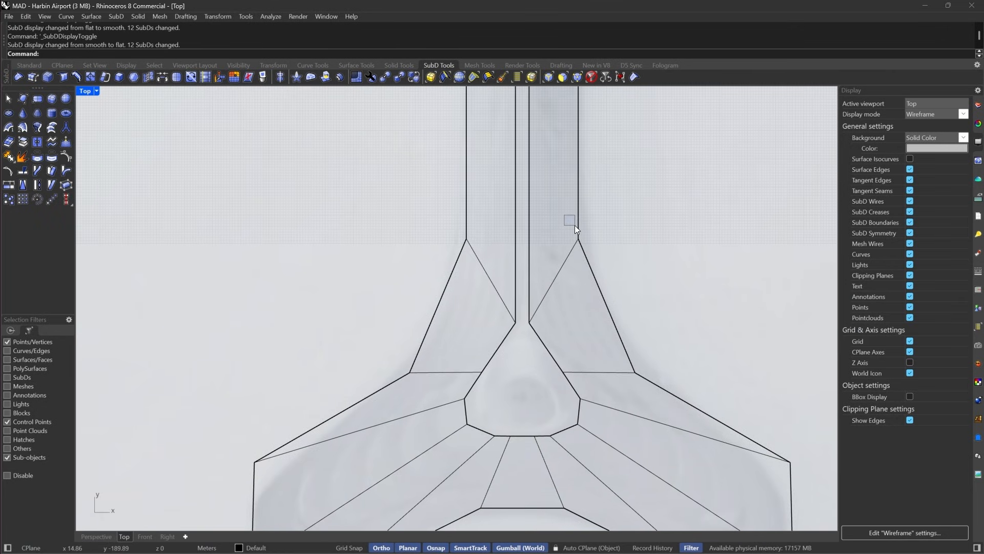
right_click_drag(574, 225, 560, 320)
left_click(549, 77)
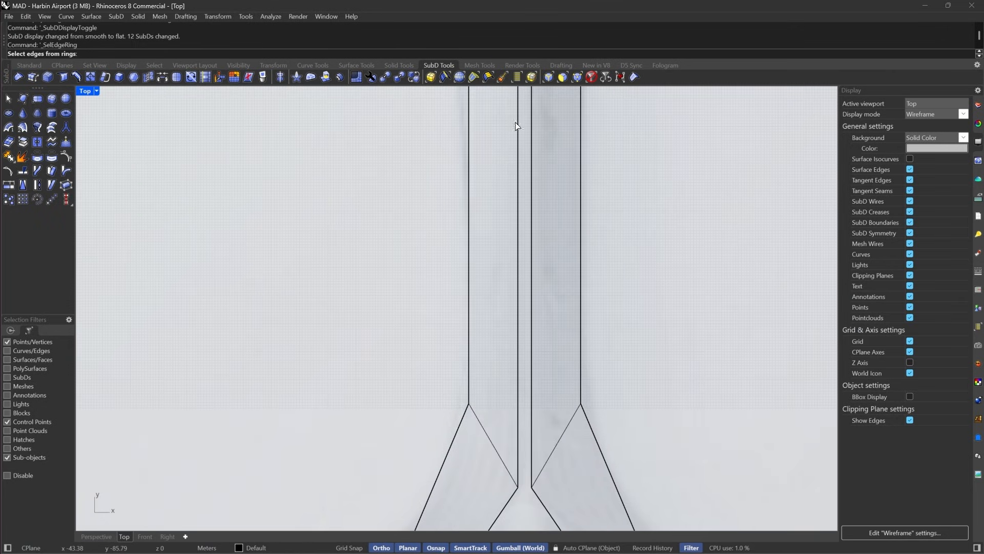
left_click(579, 176)
key("Return")
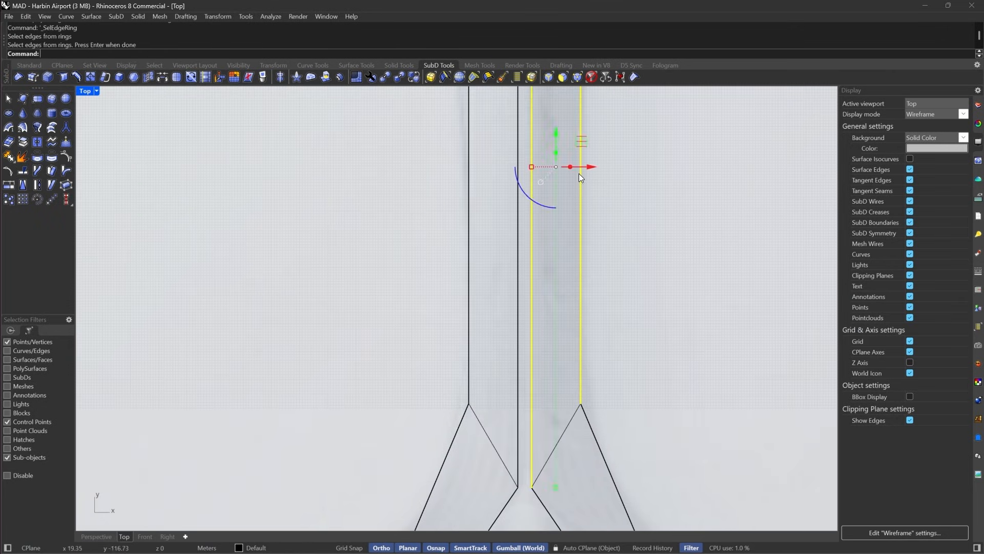
left_click(78, 76)
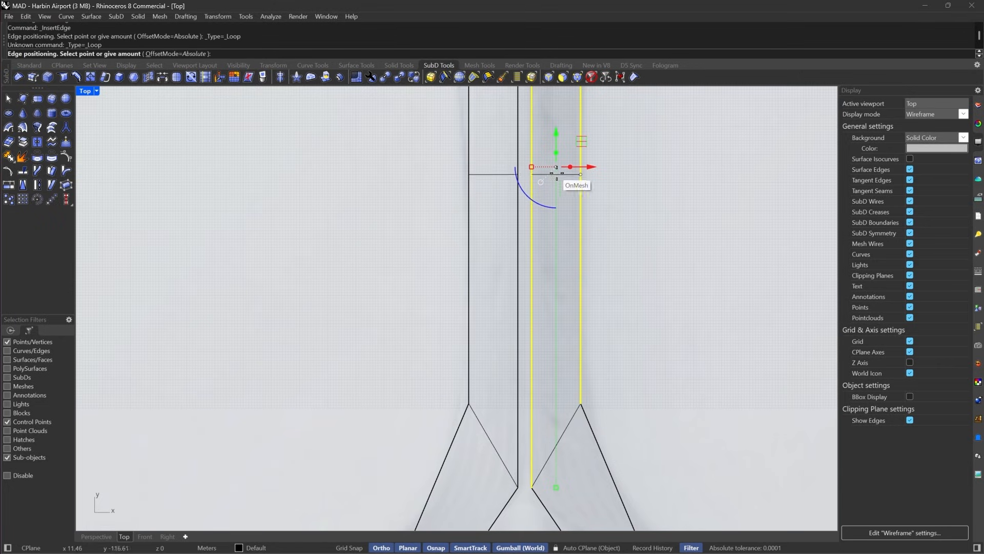
left_click(169, 55)
scroll(495, 359, "down", 6)
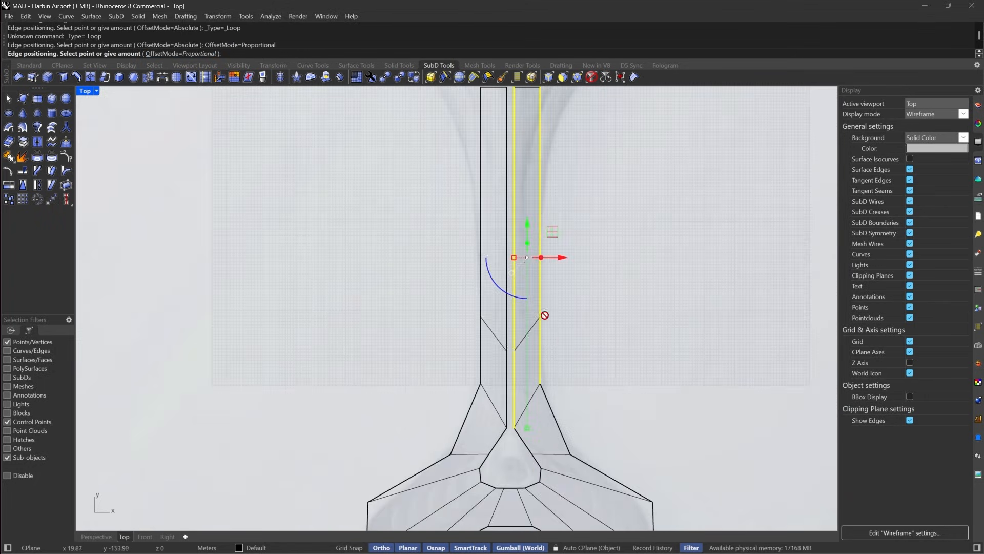
right_click_drag(573, 188, 567, 270)
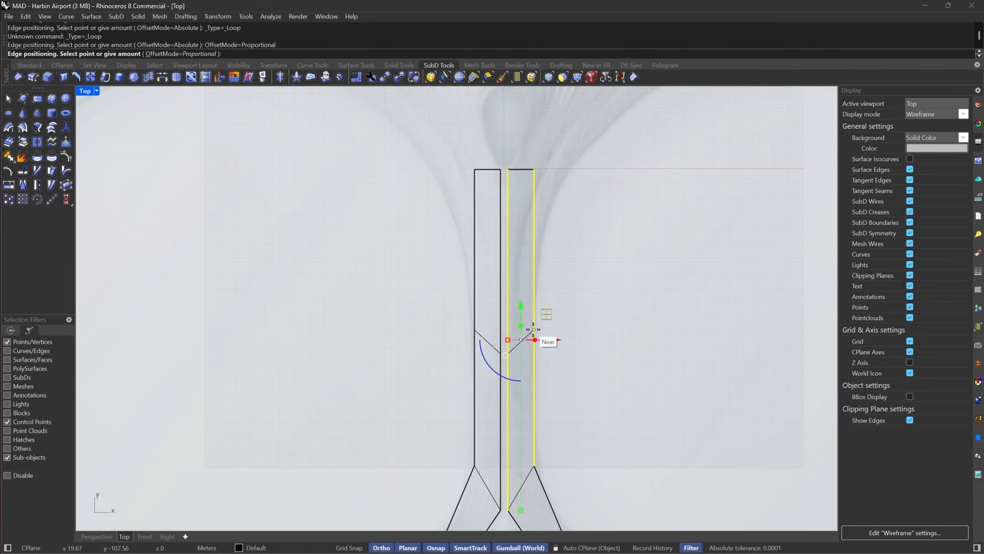
left_click(169, 55)
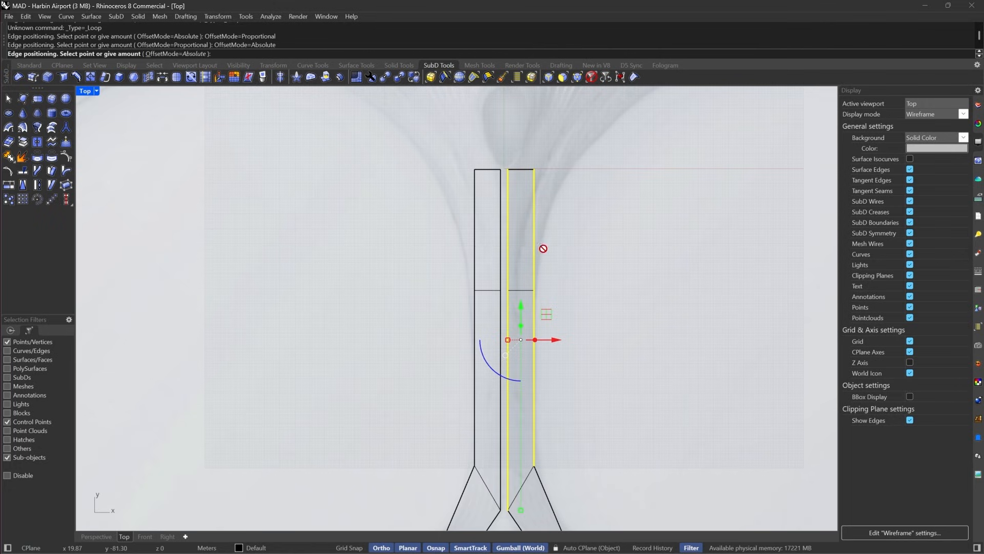
left_click(535, 336)
Compare the stem and wings in smooth and flat SubD display, and examine the remaining arms of the terminal in the reference picture.
key("Tab")
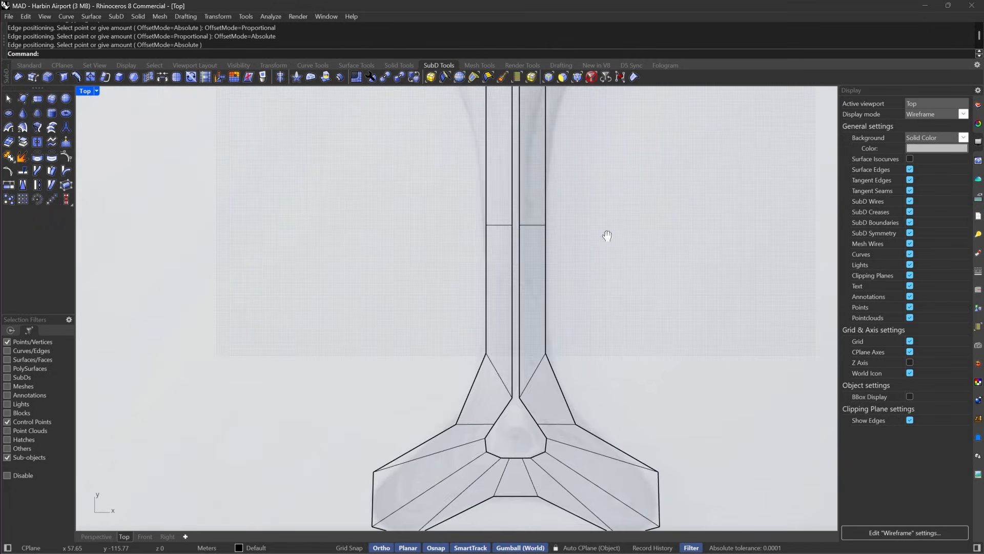
right_click_drag(550, 123, 533, 171)
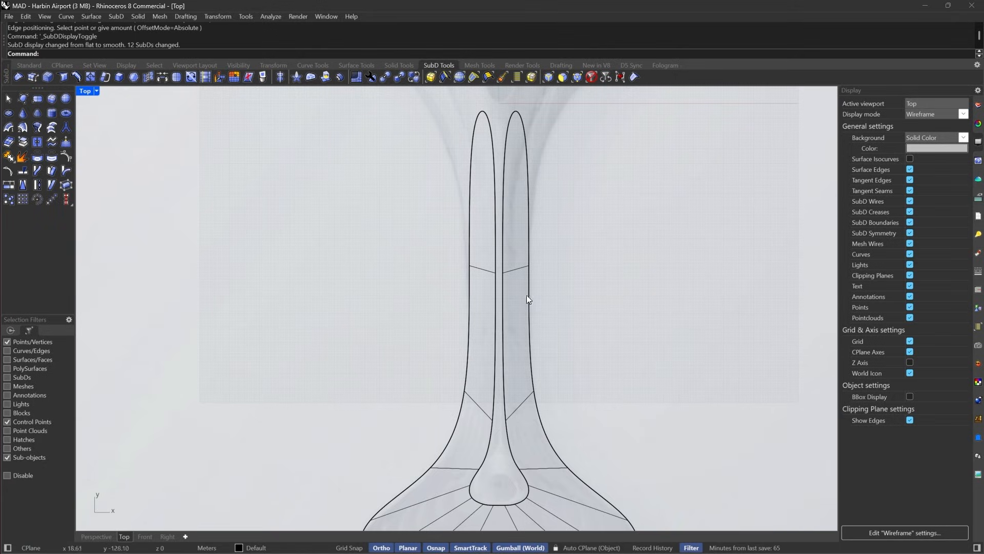
scroll(540, 338, "down", 8)
key("Tab")
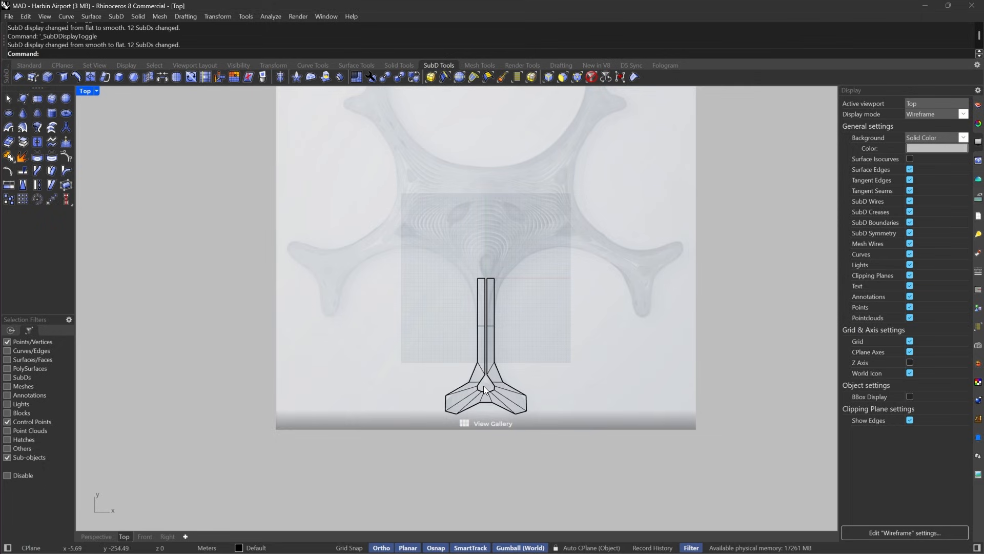
scroll(485, 389, "up", 2)
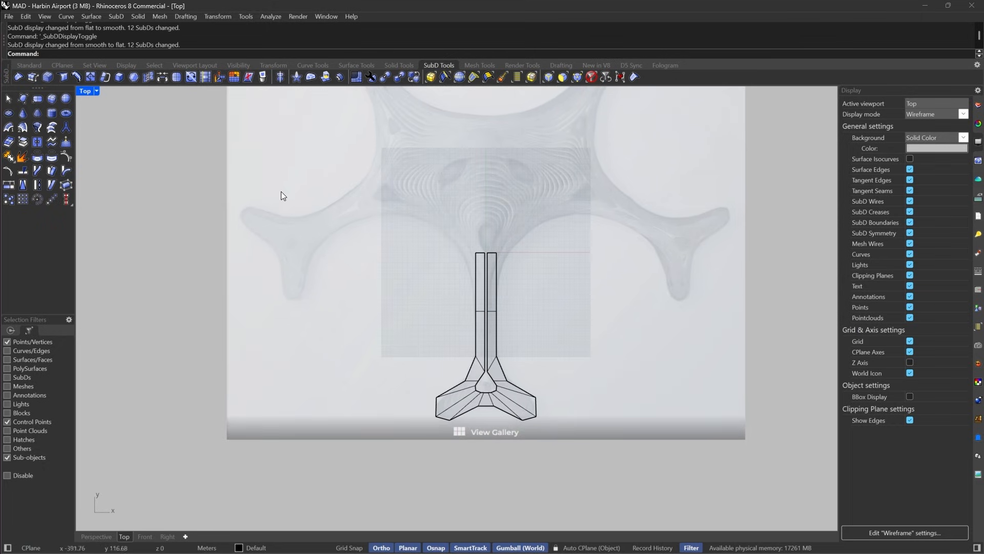
right_click_drag(556, 186, 551, 324)
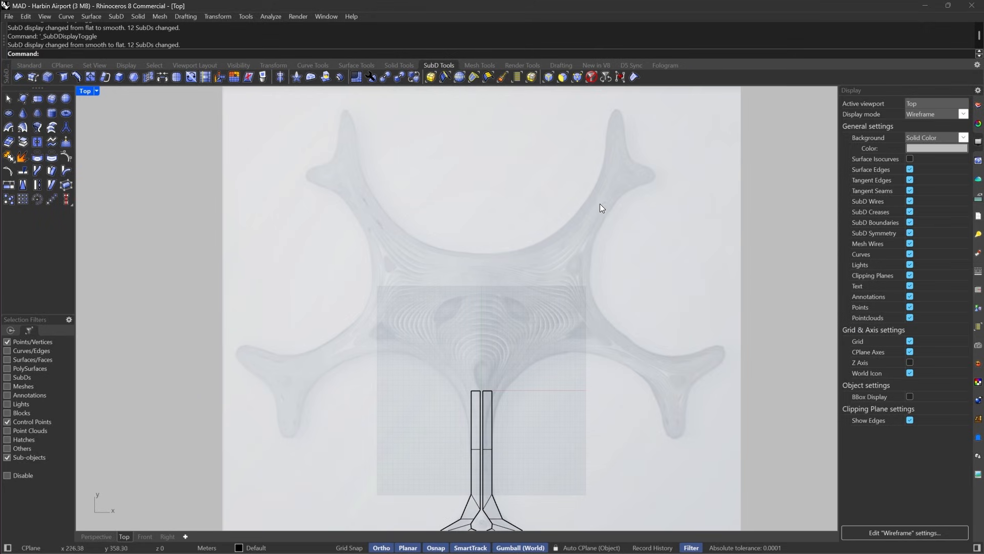
right_click_drag(620, 164, 630, 195)
right_click_drag(637, 380, 668, 220)
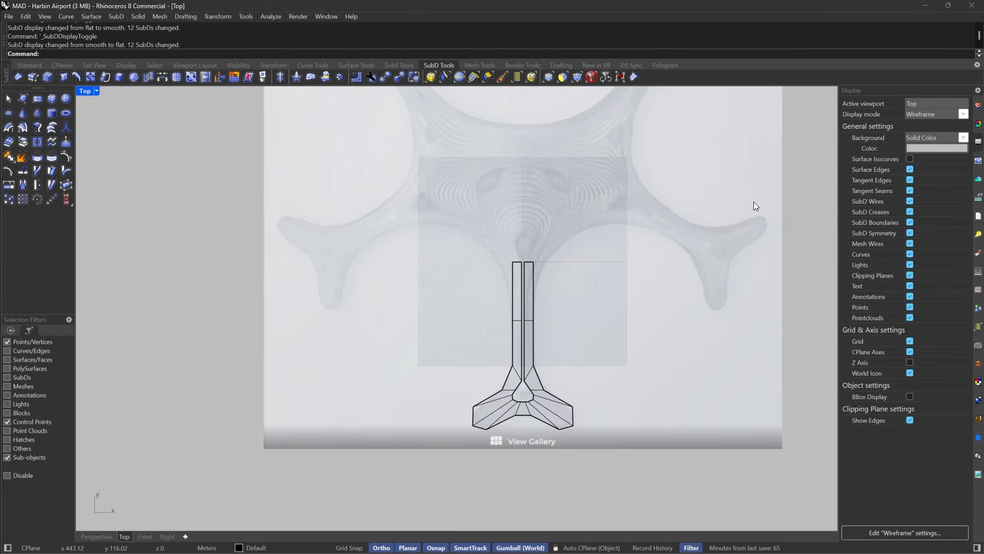
right_click_drag(640, 176, 583, 339)
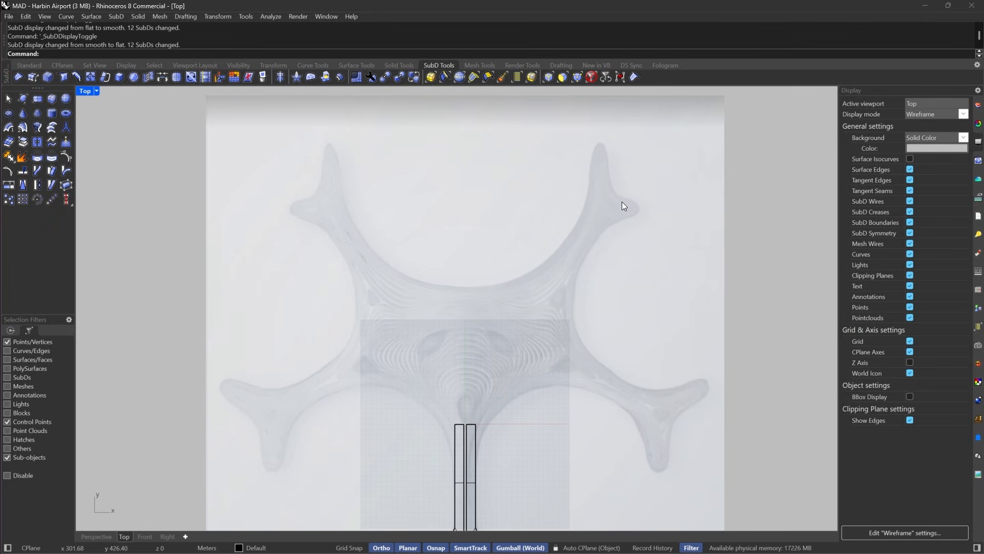
right_click_drag(516, 400, 579, 171)
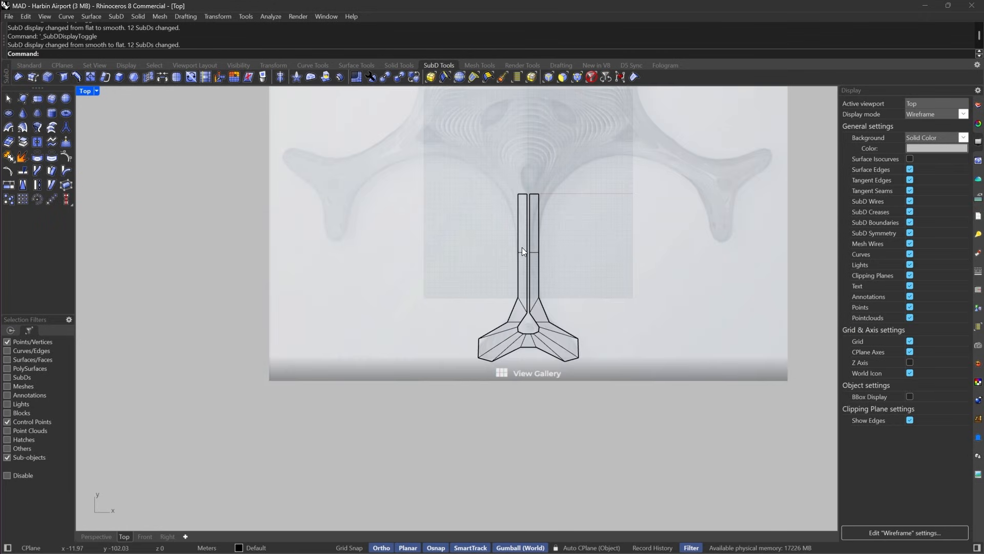
Reset the selection filters and restrict selection to SubD edges only.
left_click(589, 78)
scroll(518, 327, "up", 5)
scroll(518, 326, "up", 10)
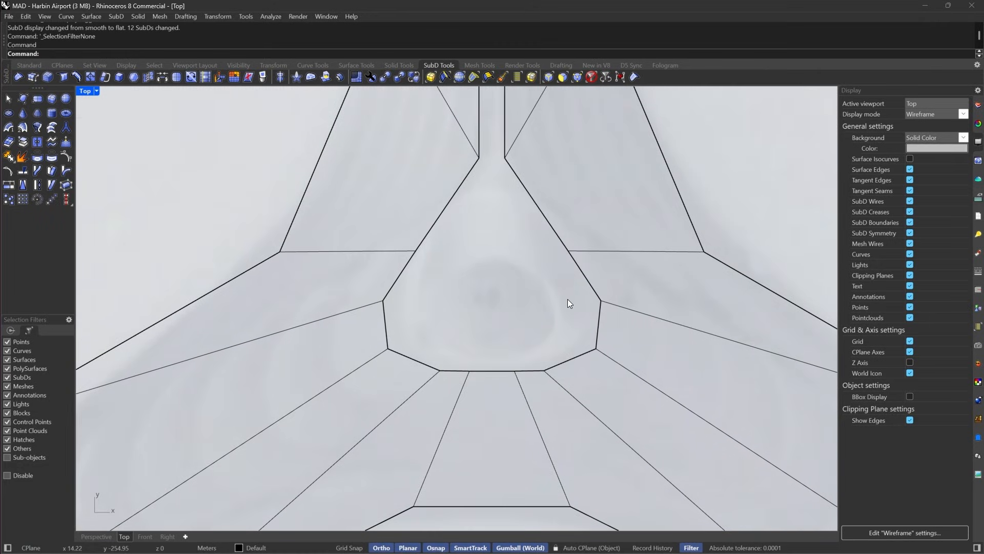
left_click(549, 77)
double_click(536, 204)
scroll(516, 336, "down", 10)
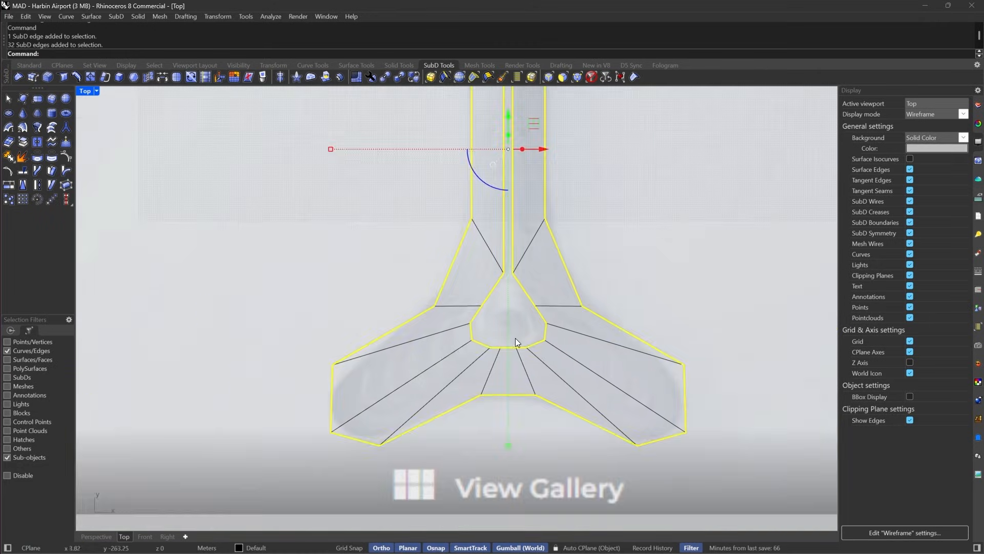
key("Escape")
scroll(525, 296, "up", 8)
scroll(530, 291, "down", 14)
right_click_drag(523, 153, 536, 253)
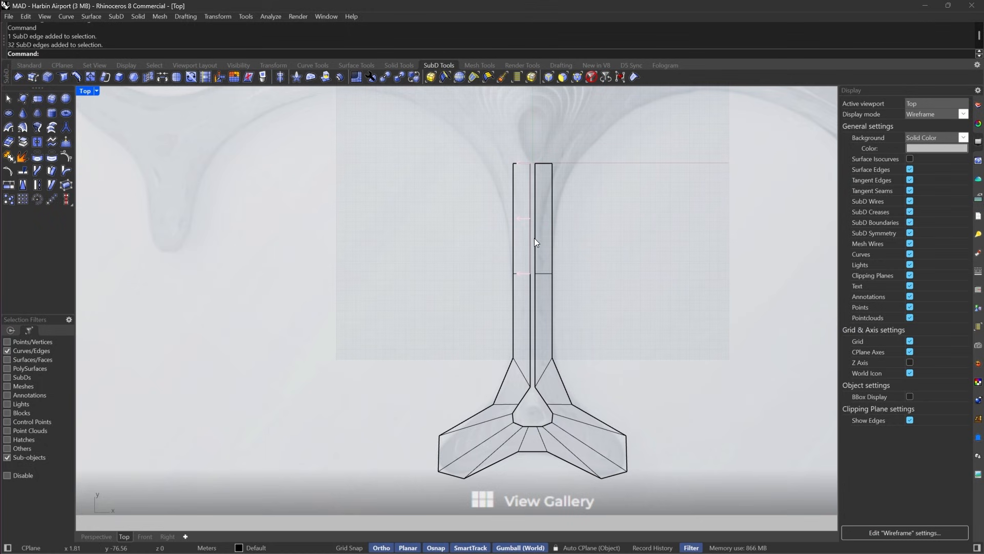
left_click(534, 238)
left_click(529, 226)
scroll(533, 231, "up", 5)
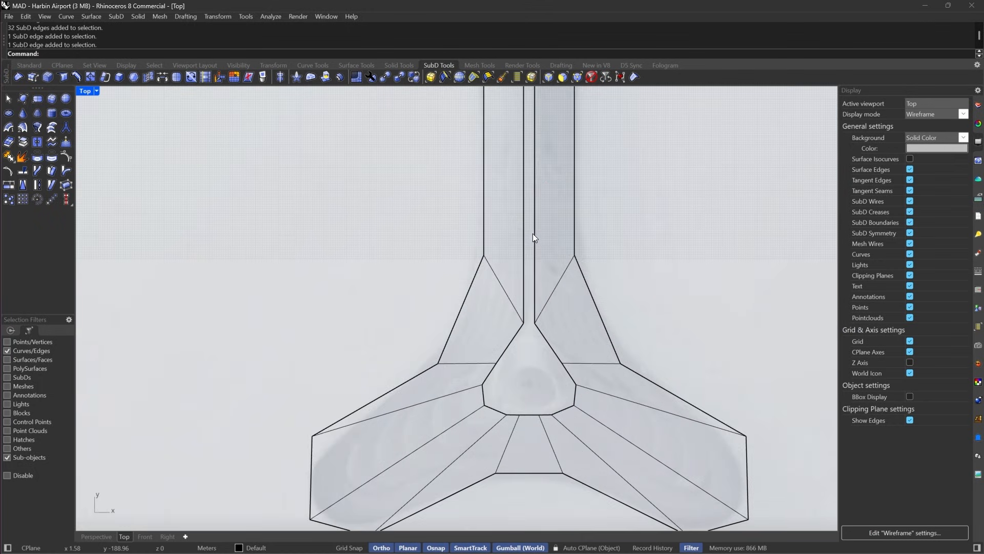
Bridge the facing inner edges of the stem gap and central opening, excluding the opening's bottom edge, with 2 segments.
double_click(534, 233)
scroll(517, 373, "up", 3)
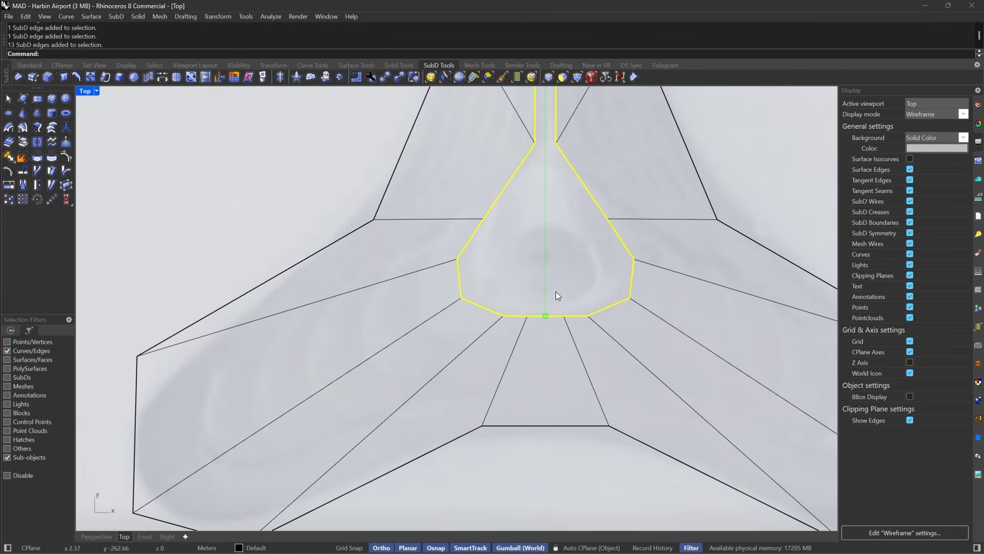
left_click(547, 316, "ctrl")
key("Tab")
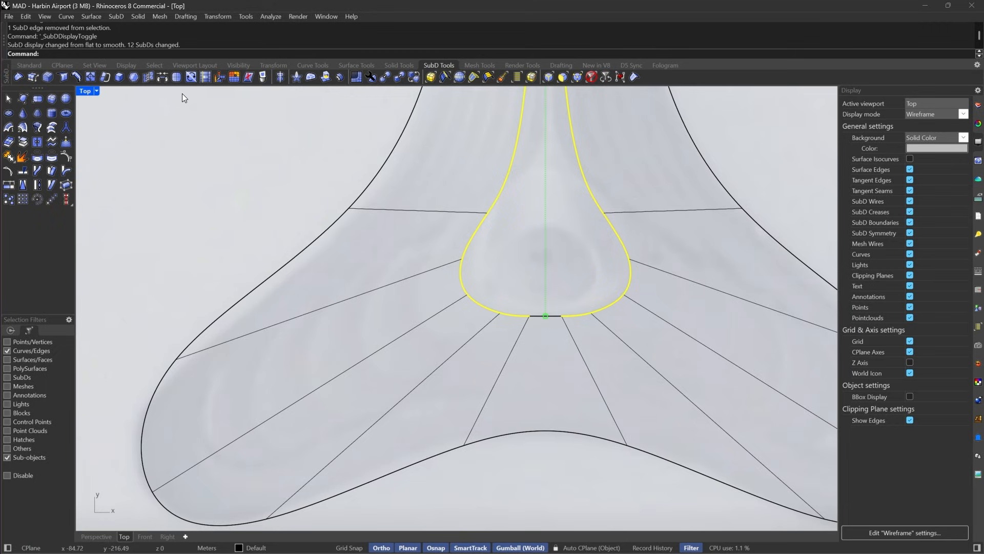
left_click(163, 77)
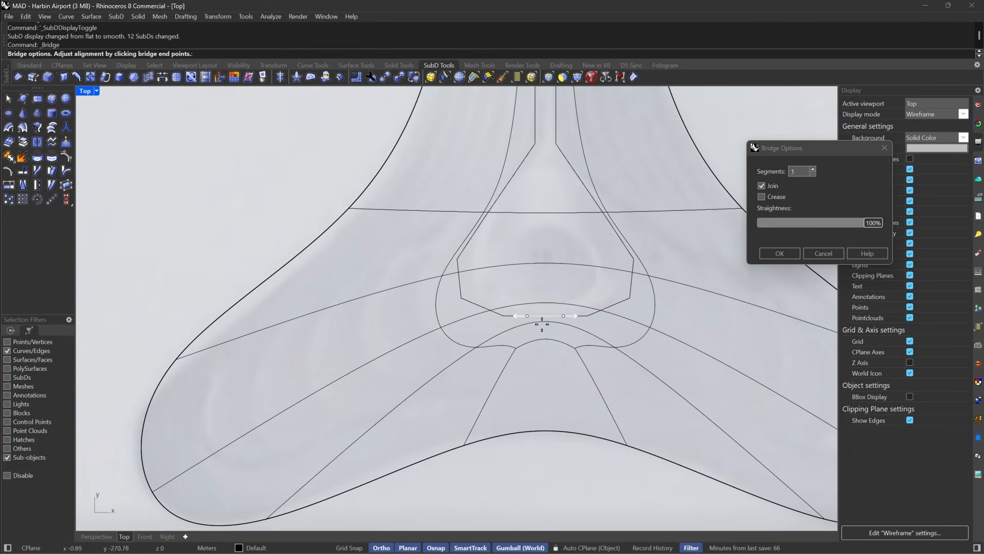
left_click(813, 169)
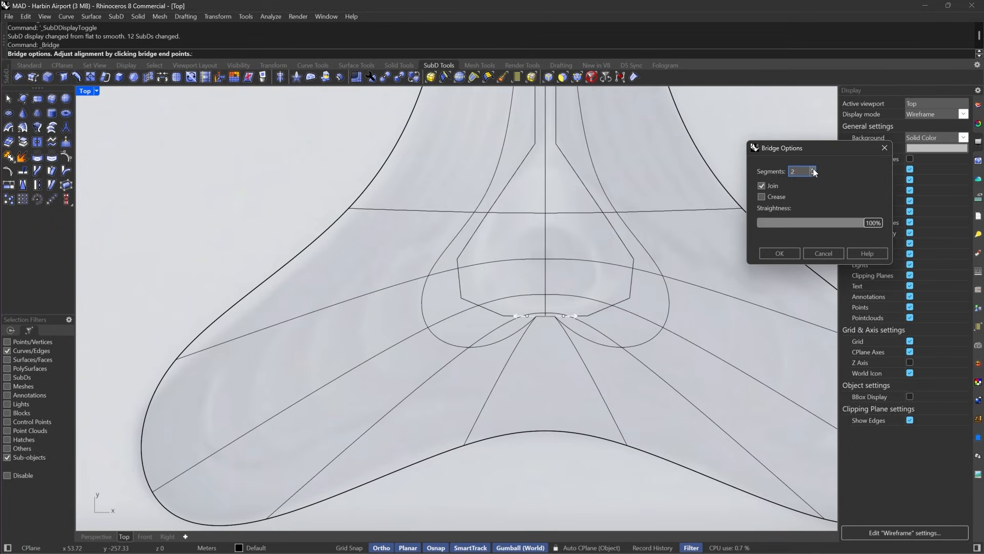
left_click(779, 253)
key("Tab")
Try to bridge the two slanted edges of the middle face between the wings.
left_click(536, 358)
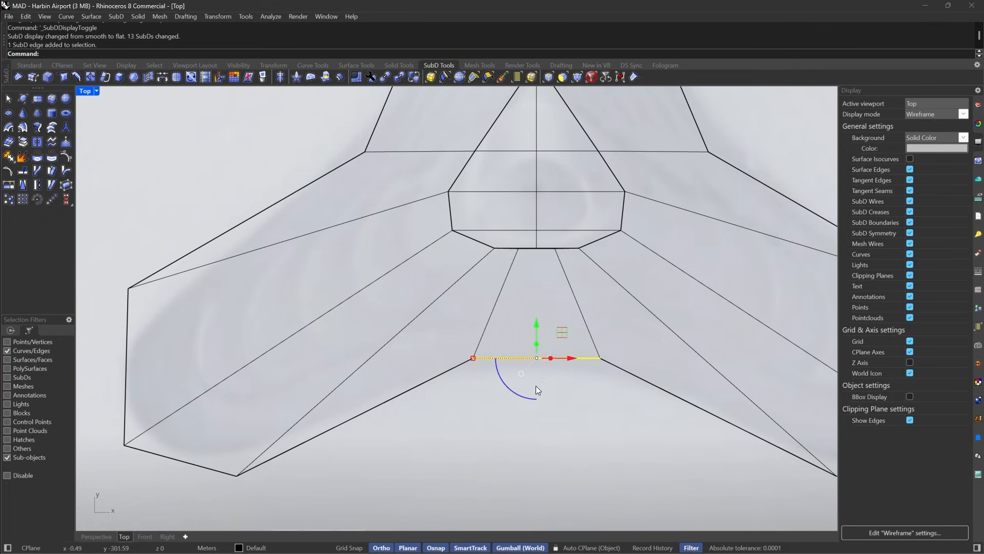
left_click(579, 229)
key("Tab")
key("Tab")
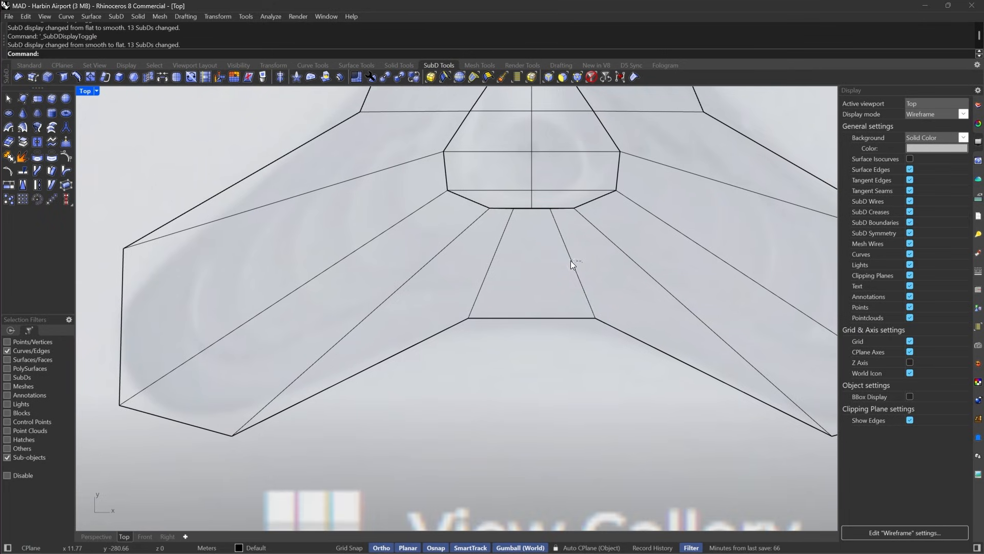
left_click_drag(571, 260, 460, 276)
left_click(161, 78)
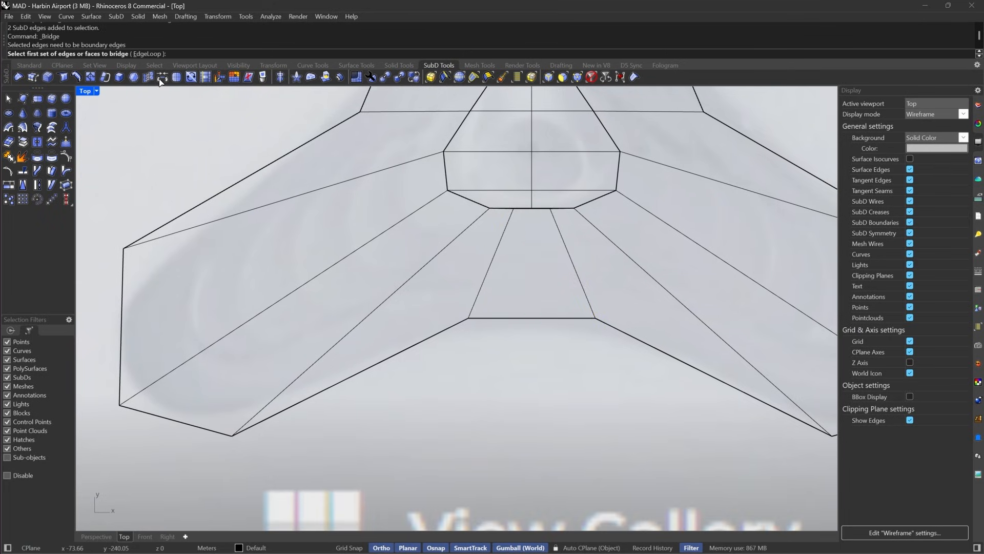
key("Escape")
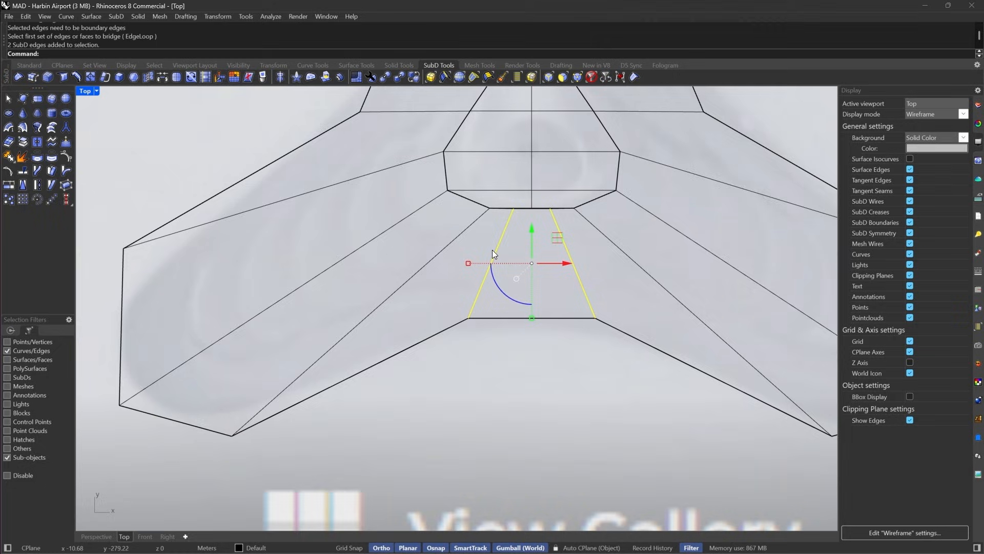
Stitch the two slanted edges of the middle face together at their average location and check the seam below the opening.
left_click(146, 78)
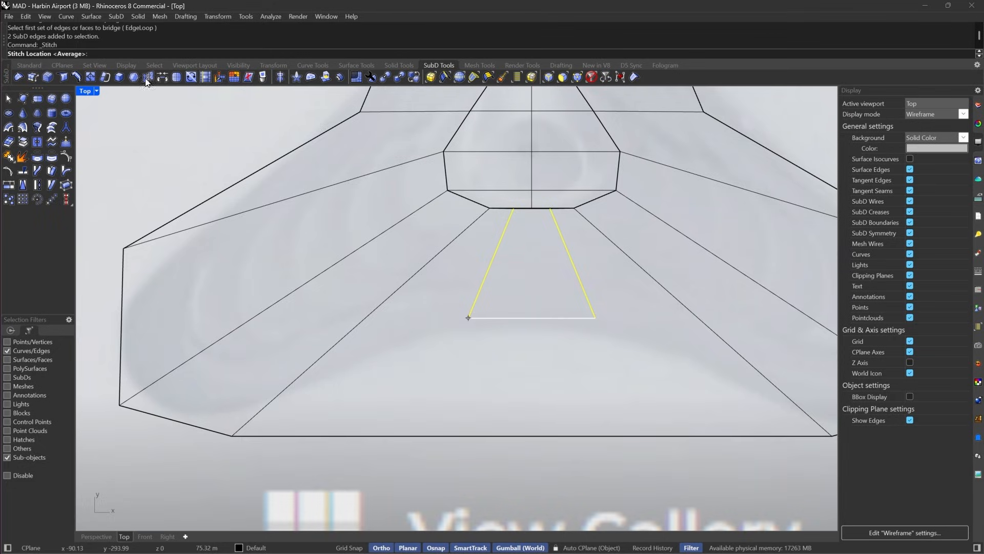
key("Return")
scroll(521, 227, "up", 5)
key("Tab")
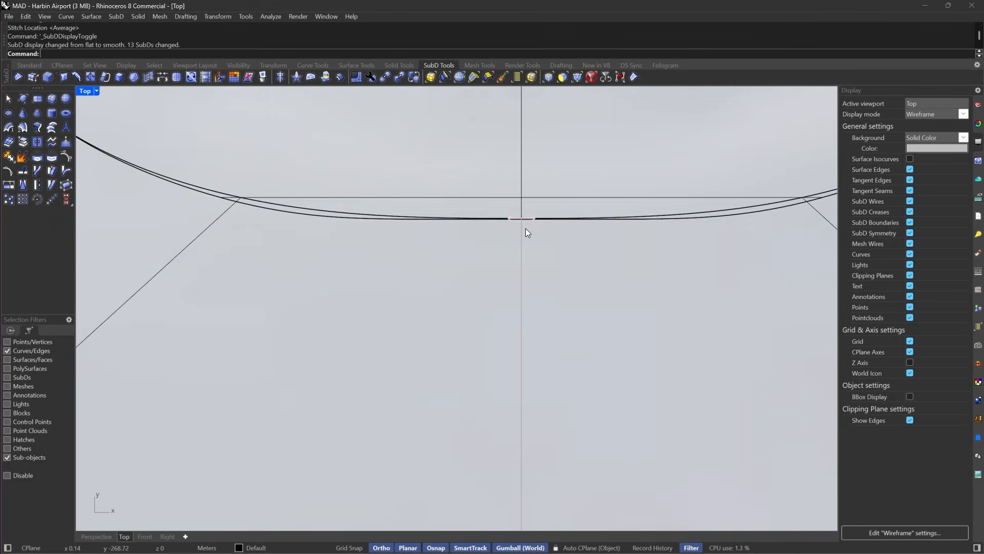
key("Tab")
scroll(521, 211, "up", 6)
scroll(544, 262, "down", 6)
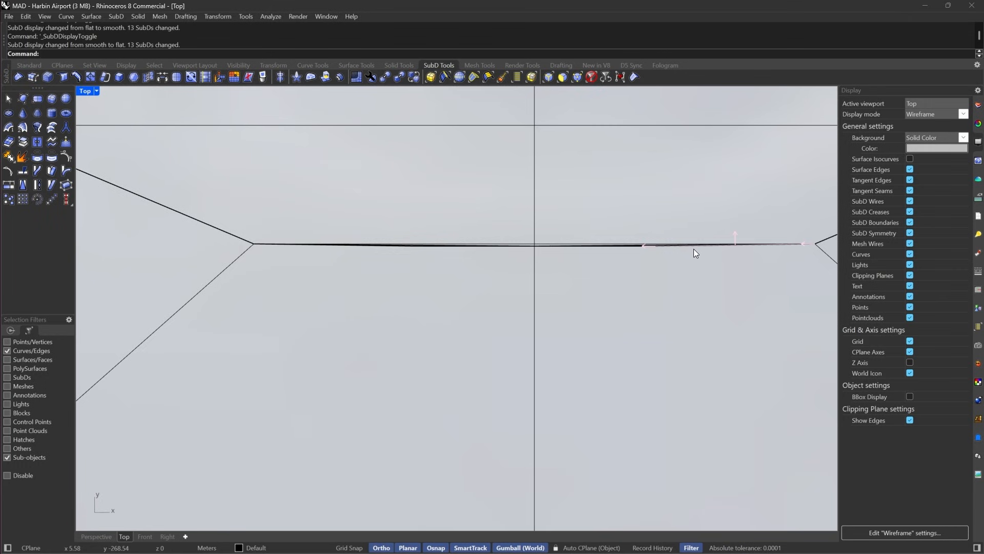
right_click_drag(693, 249, 631, 270)
key("Tab")
scroll(614, 257, "down", 5)
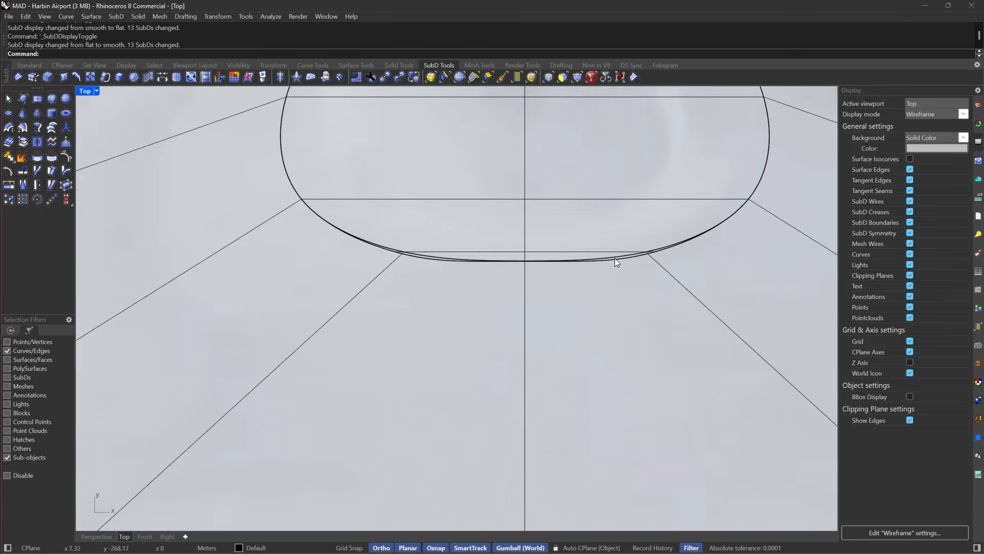
Remove the creases from the boundary edge loop of the bridged strip filling the stem gap and central opening.
double_click(645, 257)
scroll(593, 318, "down", 5)
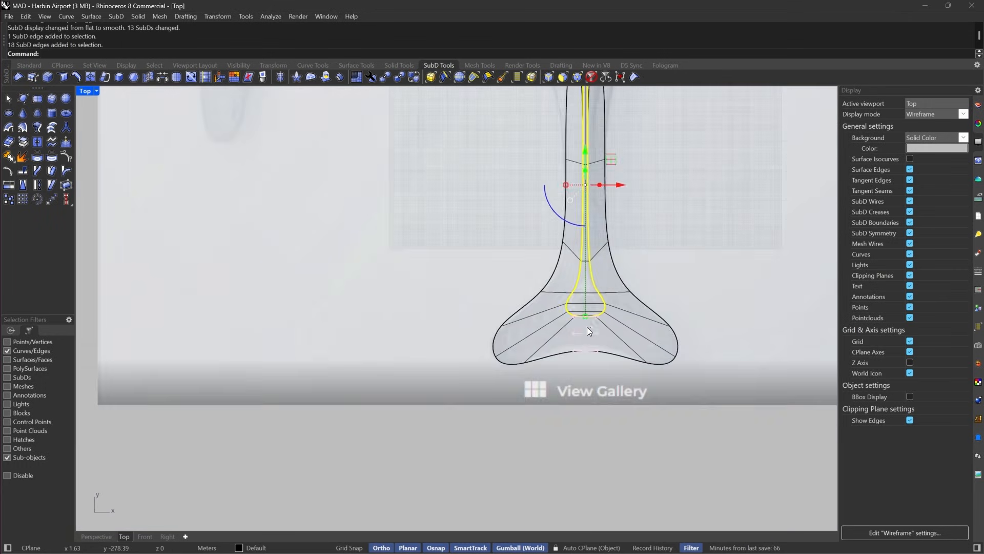
scroll(589, 331, "down", 2)
scroll(538, 294, "up", 8)
key("Tab")
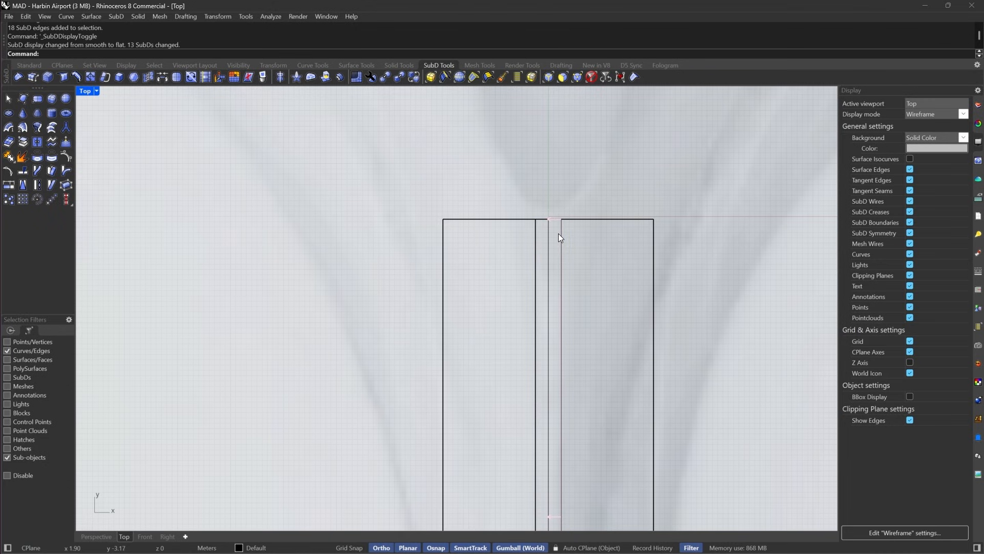
key("Tab")
double_click(562, 229)
scroll(560, 215, "down", 5)
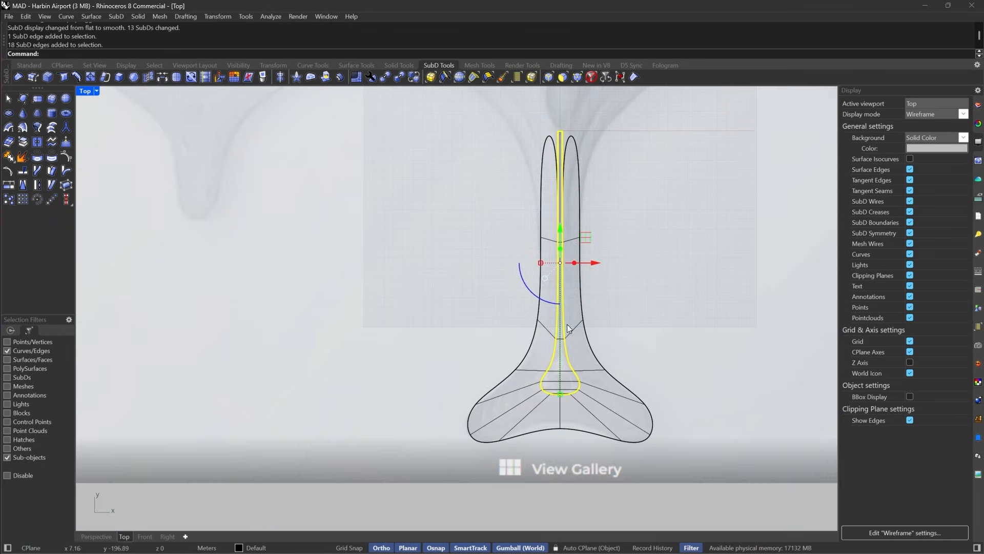
scroll(567, 328, "up", 5)
left_click(19, 77)
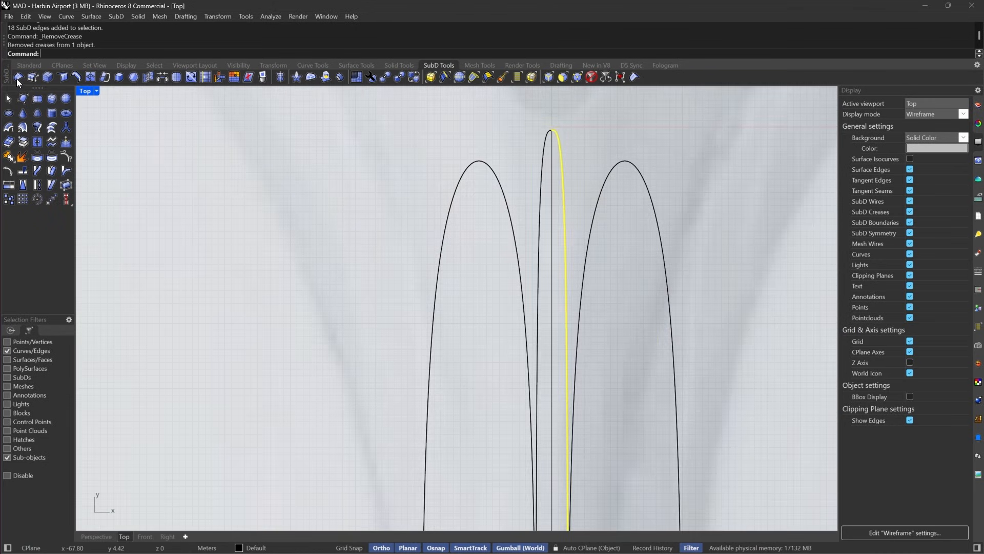
Show the SubDs in flat display, clear the selection and examine the seam along the central opening's bottom edge.
scroll(575, 338, "down", 4)
scroll(583, 370, "up", 8)
key("Tab")
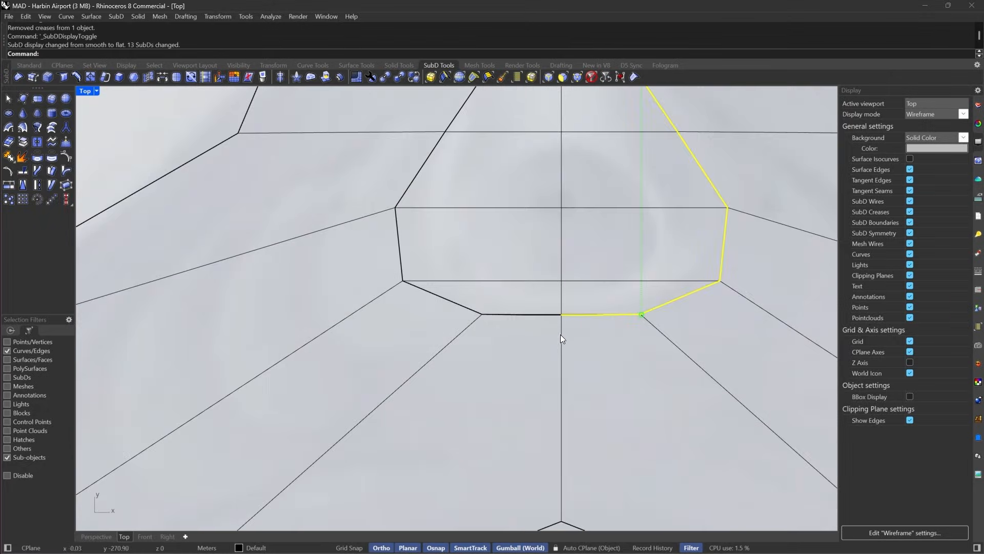
key("Escape")
scroll(566, 325, "up", 10)
right_click_drag(574, 267, 460, 292)
scroll(461, 293, "down", 5)
right_click_drag(635, 314, 522, 310)
scroll(542, 305, "up", 5)
scroll(579, 304, "down", 5)
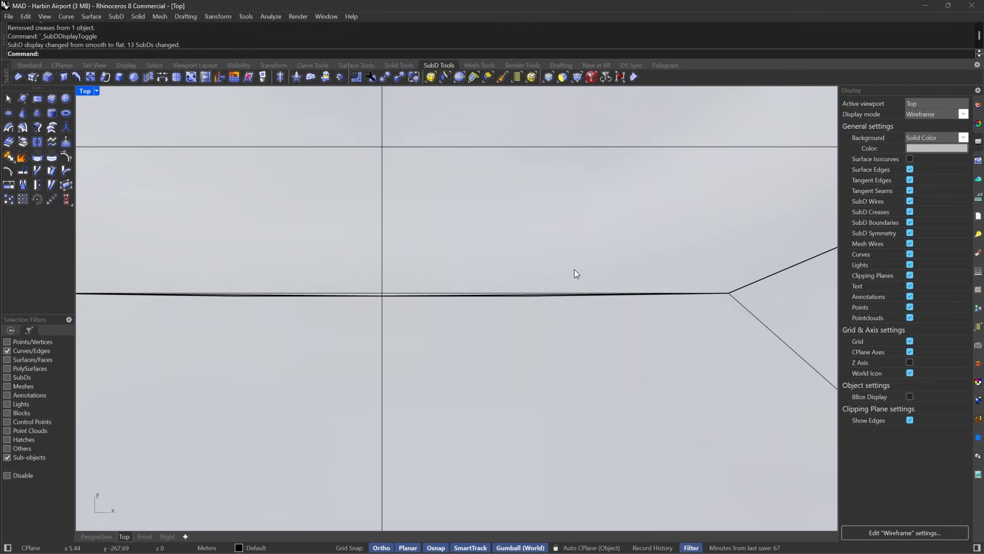
Move the two mid-segment vertices on the central opening's bottom edge up about 1.6 m and compare the smooth and flat shapes.
left_click(589, 77)
left_click_drag(334, 243, 553, 424)
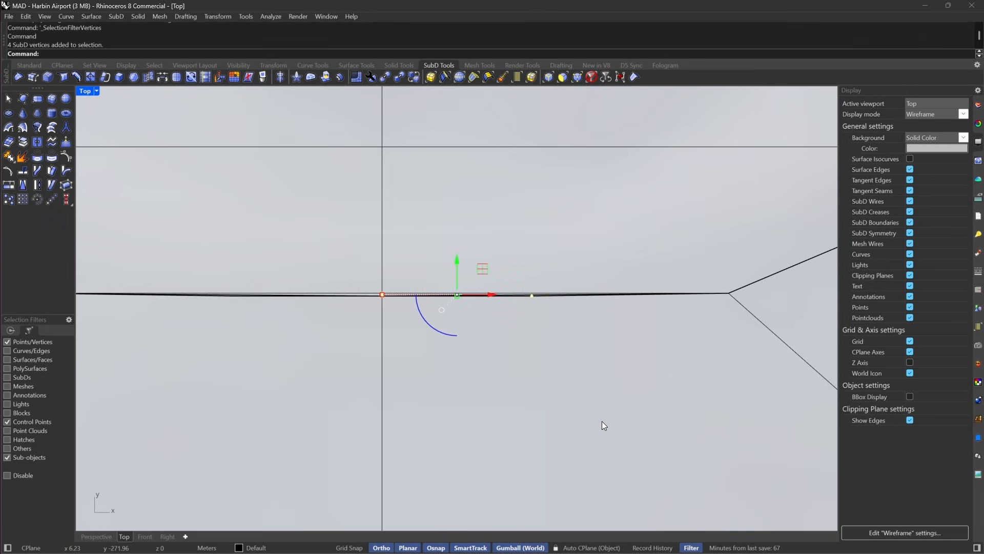
left_click_drag(511, 251, 605, 361)
scroll(604, 363, "down", 10)
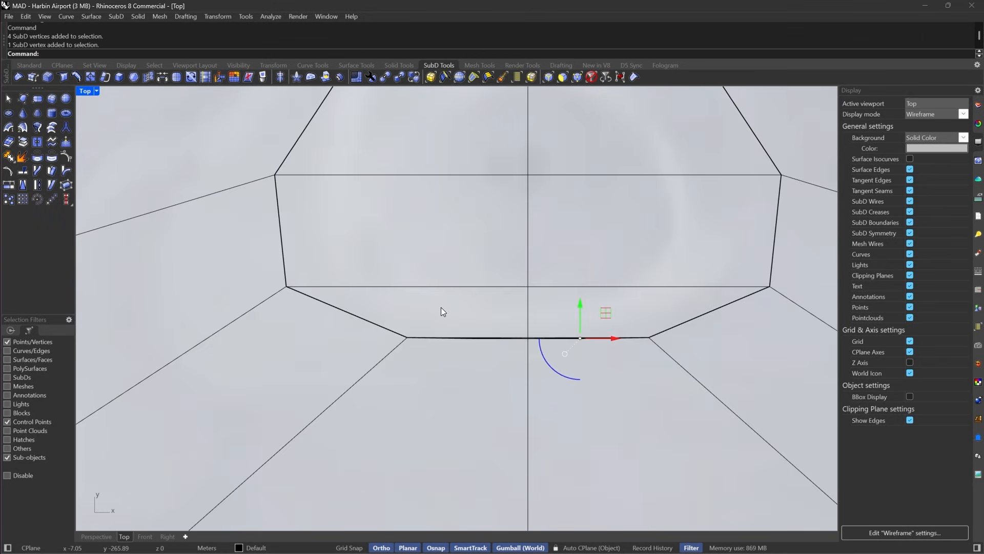
left_click_drag(441, 307, 515, 433, "shift")
scroll(558, 314, "up", 3)
left_click_drag(512, 350, 527, 323)
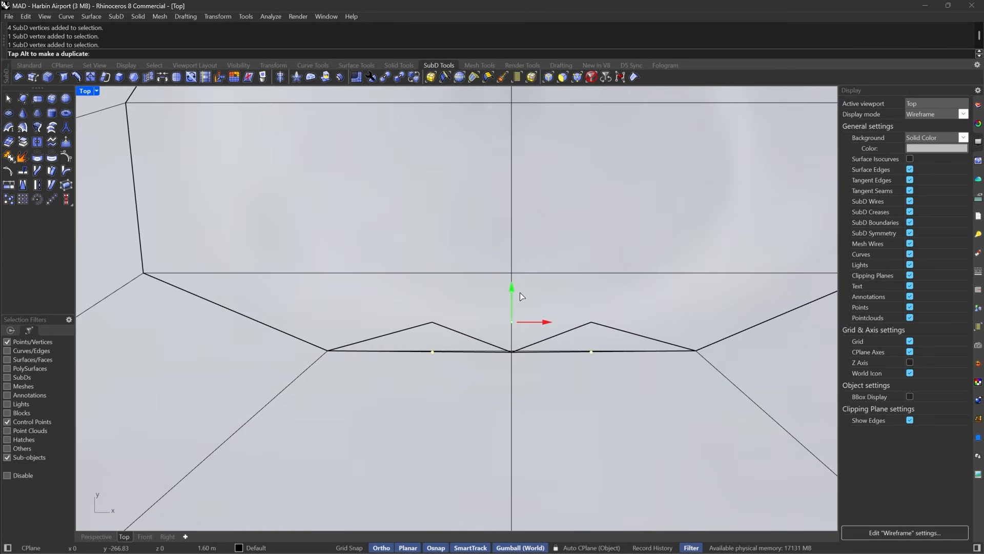
scroll(528, 323, "up", 2)
key("Tab")
right_click_drag(598, 367, 590, 342)
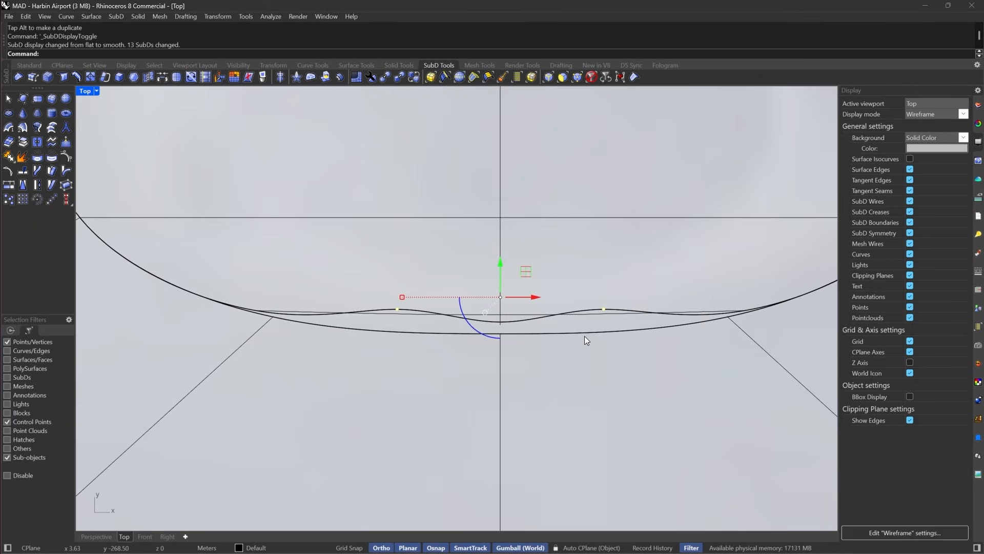
key("Tab")
key("Tab")
scroll(509, 330, "up", 3)
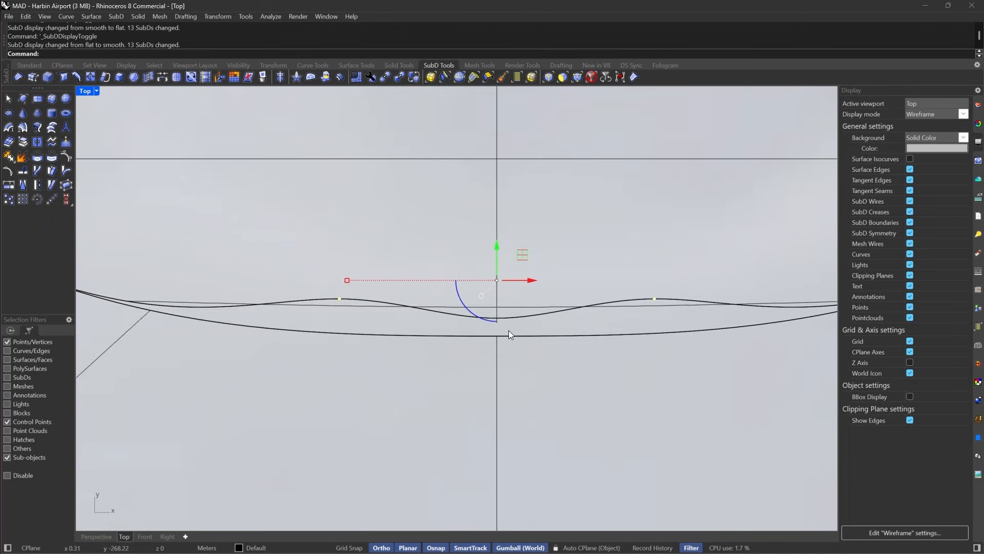
Delete the two thin overlapping faces along the bottom edge of the central opening.
scroll(509, 331, "up", 2)
left_click_drag(558, 323, 431, 313)
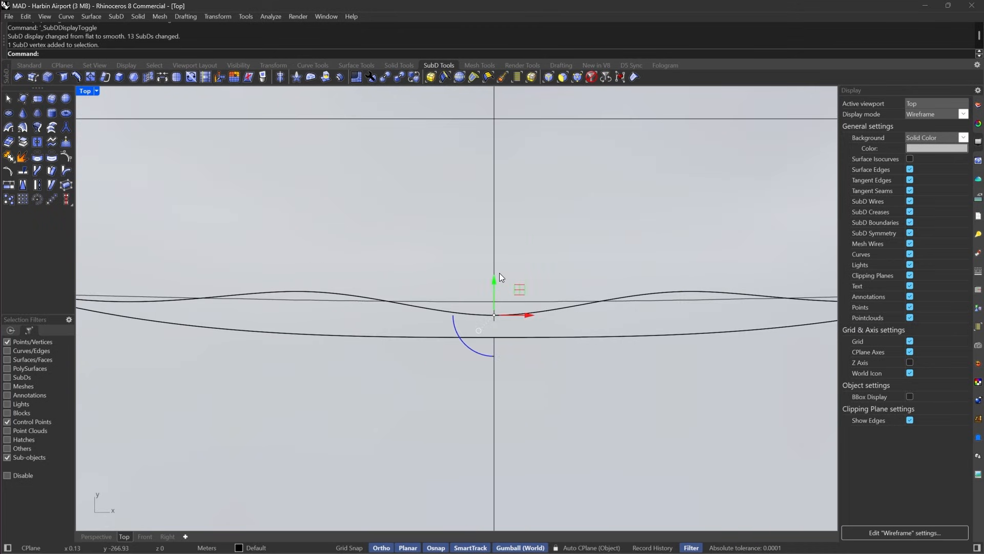
left_click(567, 78)
left_click(473, 309)
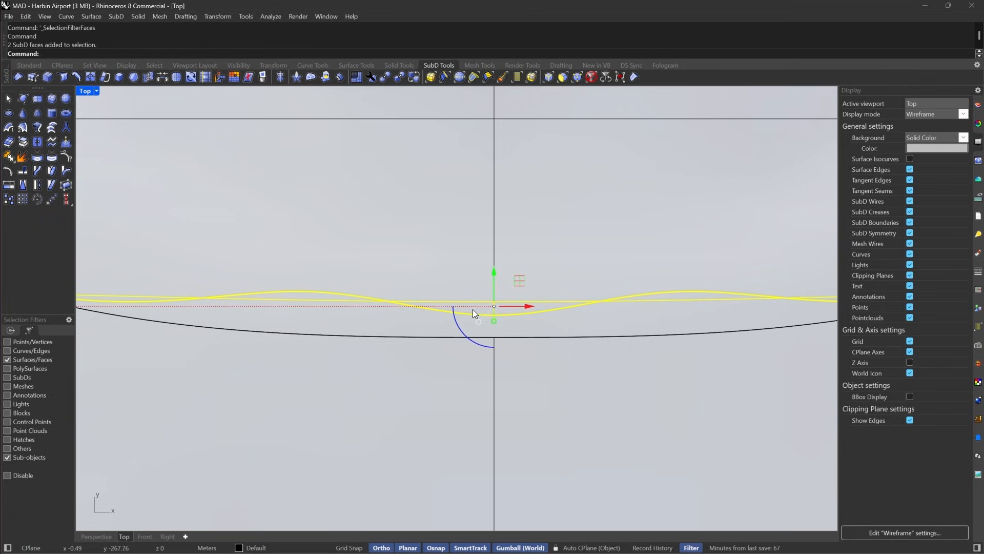
key("Delete")
Scale the two centre vertices of the opening's bottom seam together in the Y direction to close the gap.
scroll(545, 246, "down", 5)
scroll(549, 266, "up", 3)
key("Tab")
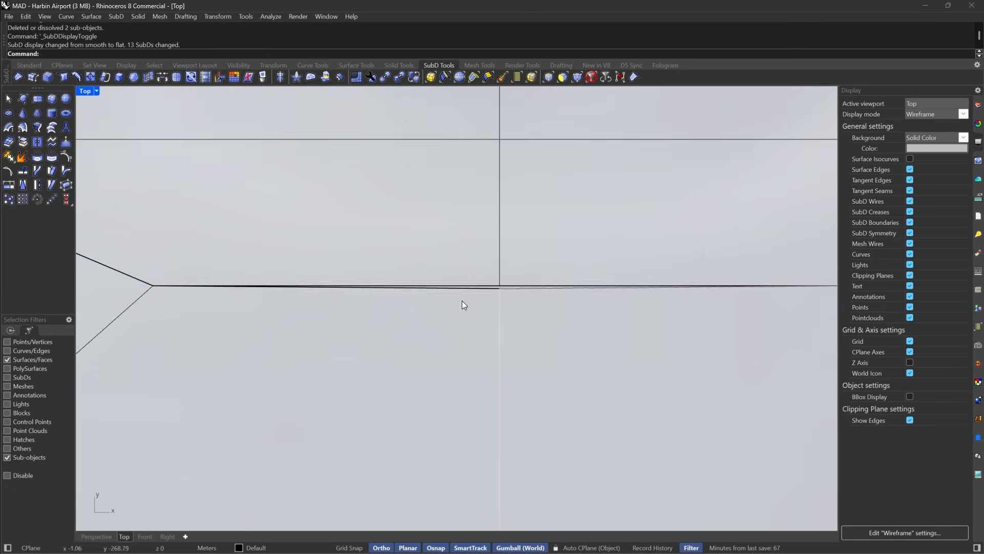
scroll(699, 279, "up", 4)
scroll(690, 275, "down", 4)
scroll(519, 284, "up", 9)
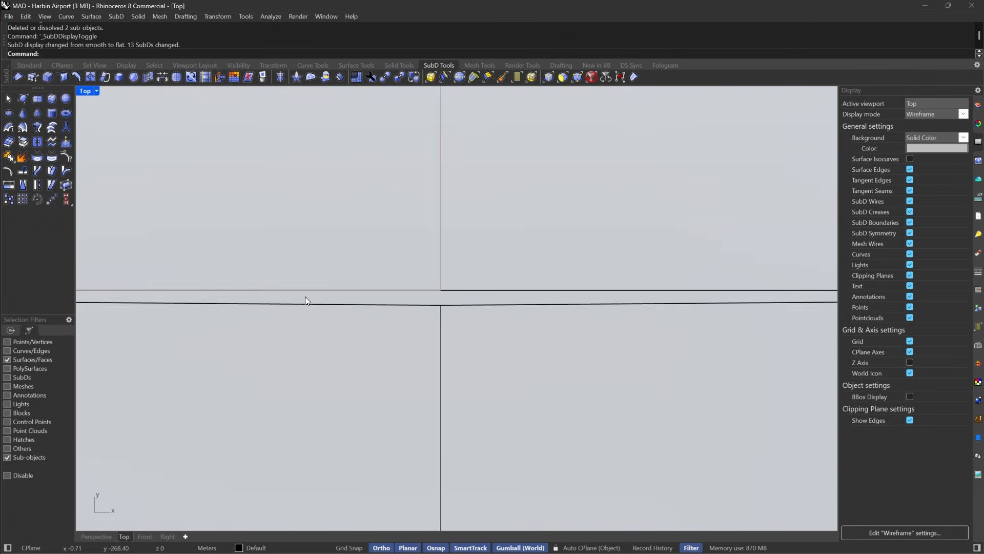
right_click_drag(305, 296, 375, 253)
left_click(573, 82)
left_click_drag(460, 212, 567, 323)
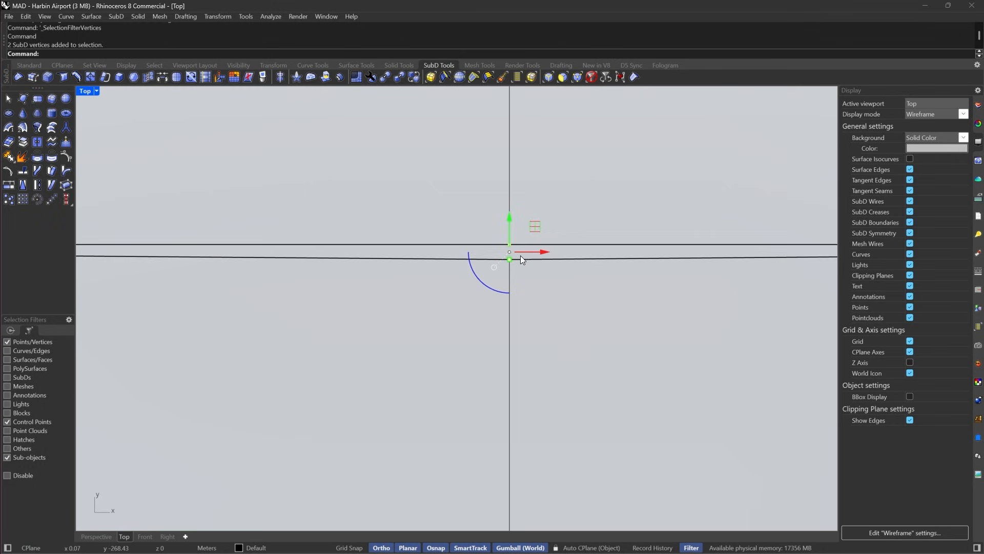
scroll(520, 256, "down", 2)
right_click_drag(508, 258, 488, 260)
left_click_drag(491, 261, 492, 254)
Check the closed seam below the central opening in both smooth and flat display.
scroll(546, 282, "down", 9)
left_click(541, 334)
key("Tab")
scroll(532, 361, "down", 4)
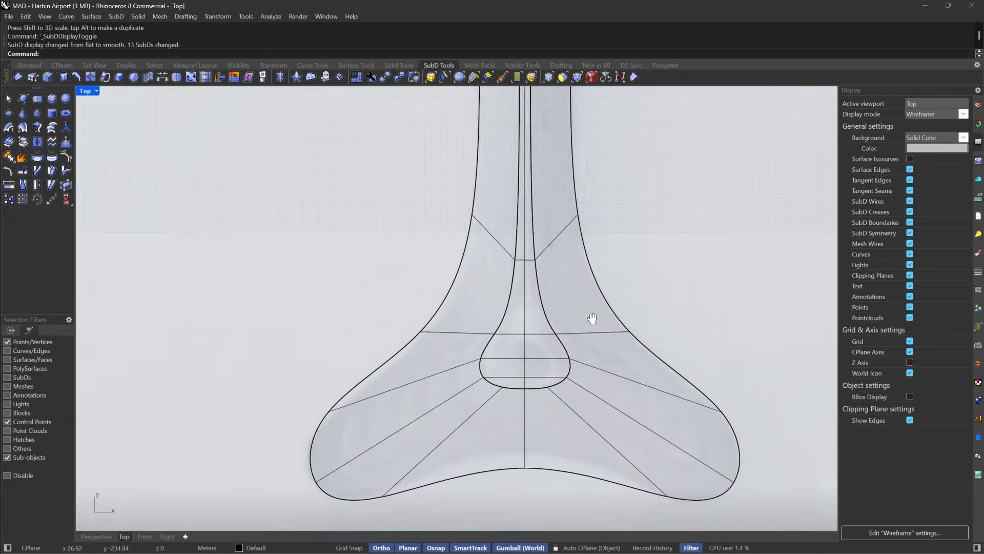
key("Tab")
scroll(540, 377, "up", 6)
left_click_drag(534, 418, 447, 199)
key("Escape")
scroll(554, 284, "down", 2)
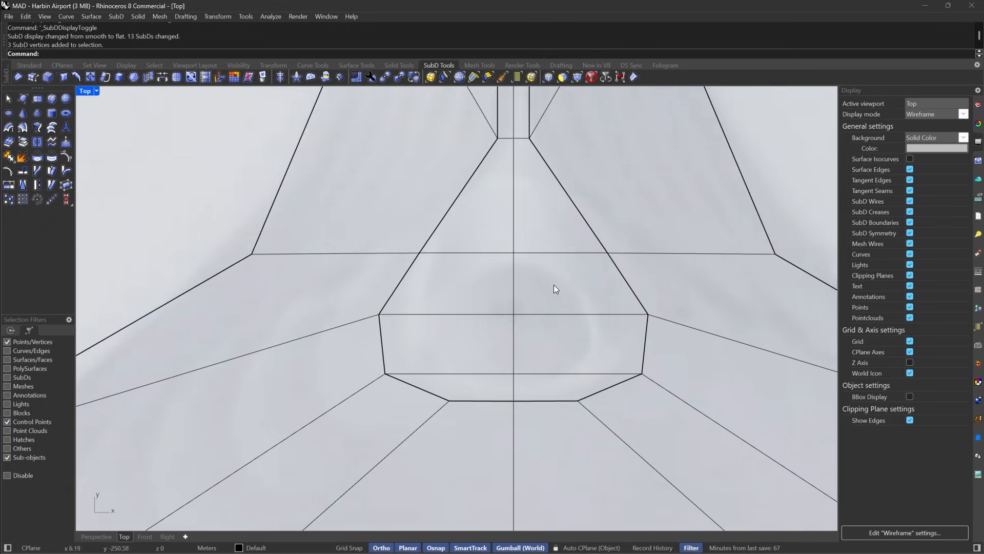
scroll(561, 252, "up", 4)
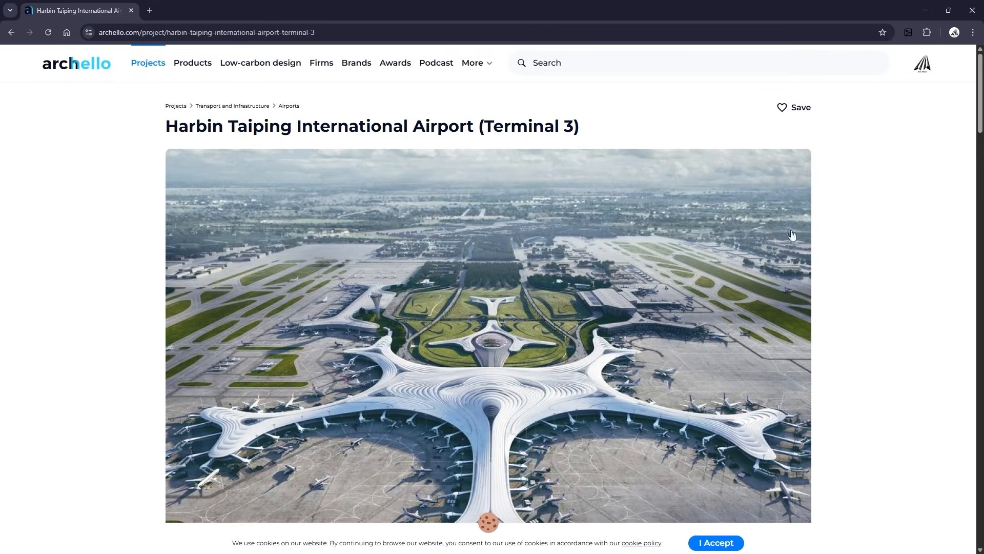
Examine the top-down aerial photo in the archello gallery for Harbin Taiping International Airport (Terminal 3), then return to Rhino.
scroll(579, 266, "down", 4)
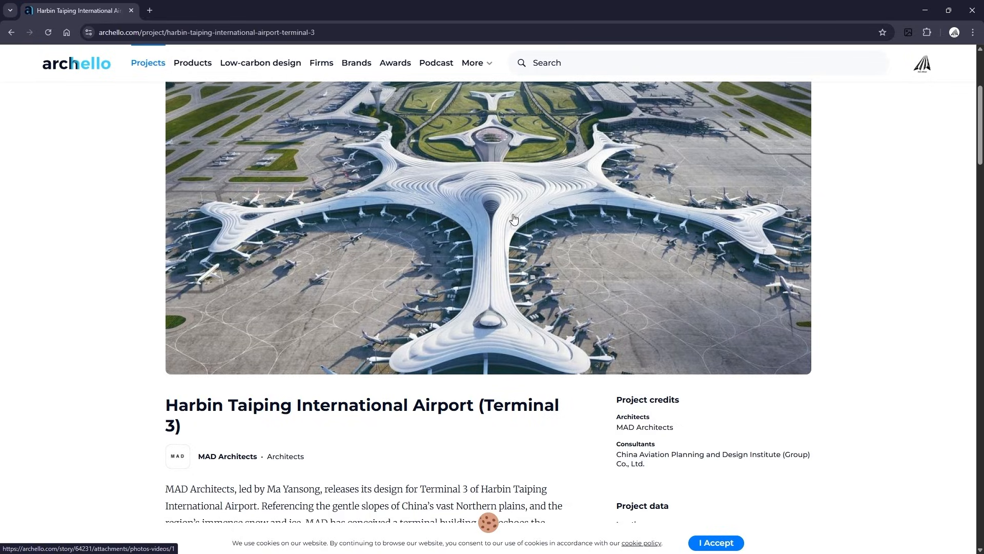
scroll(521, 308, "down", 5)
scroll(520, 313, "down", 15)
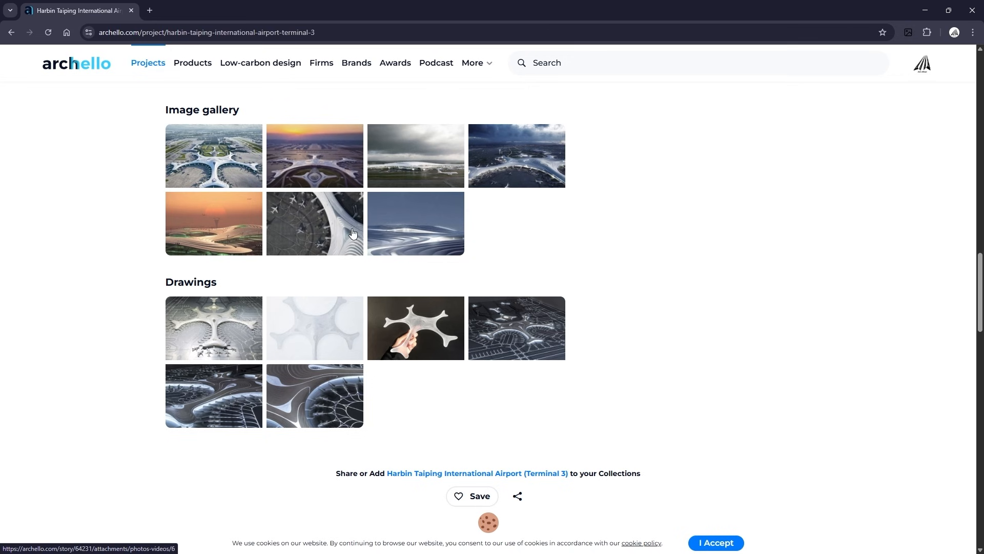
left_click(329, 245)
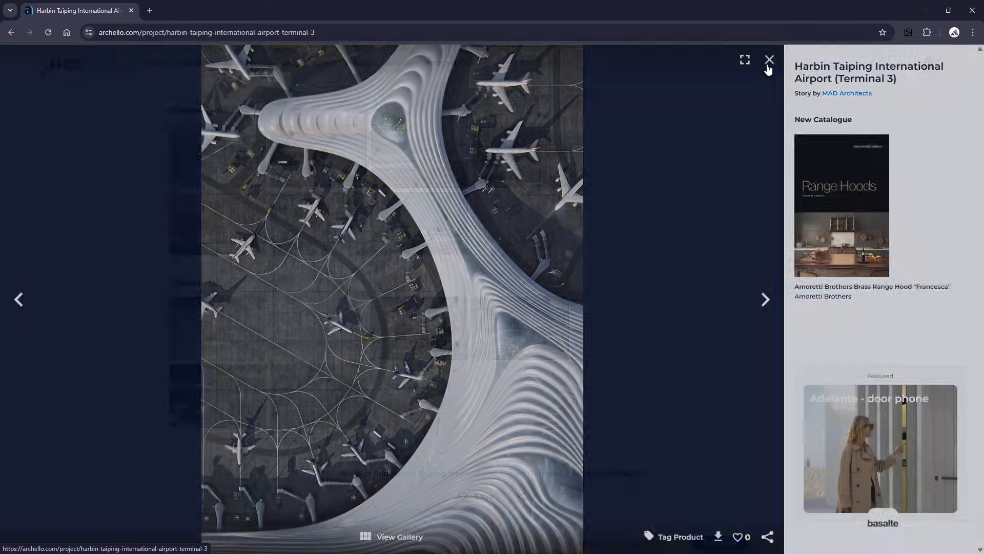
left_click(769, 60)
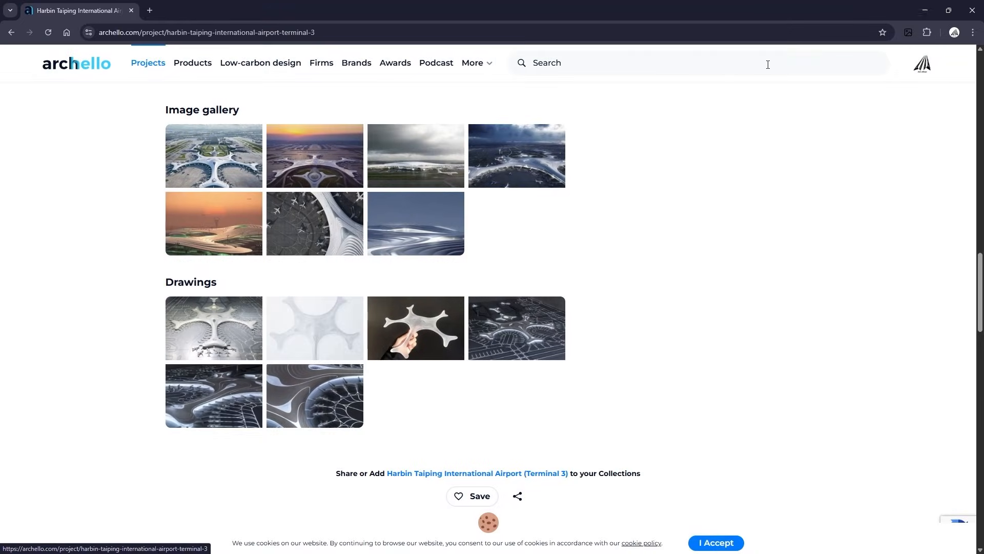
left_click(925, 10)
Select the eight faces filling the central opening below the stem and view them in smooth display.
scroll(475, 400, "down", 3)
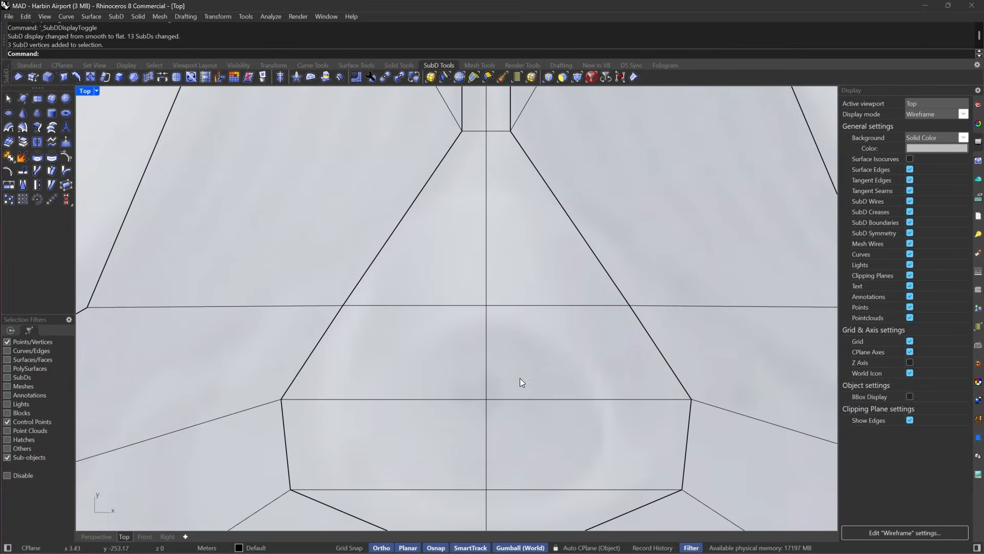
left_click(560, 83)
left_click_drag(532, 205, 440, 448)
scroll(453, 421, "down", 6)
key("Escape")
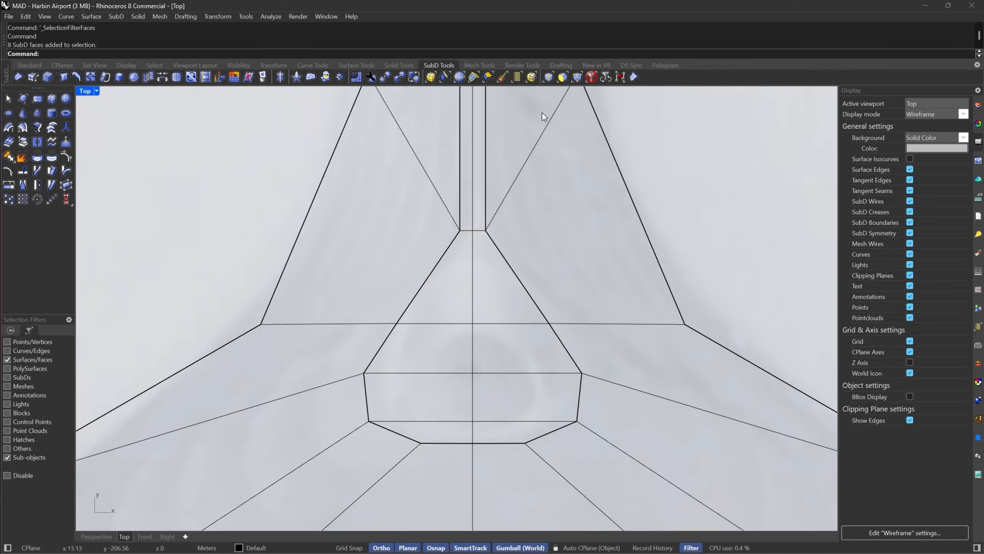
left_click(562, 78)
left_click_drag(494, 305, 448, 436)
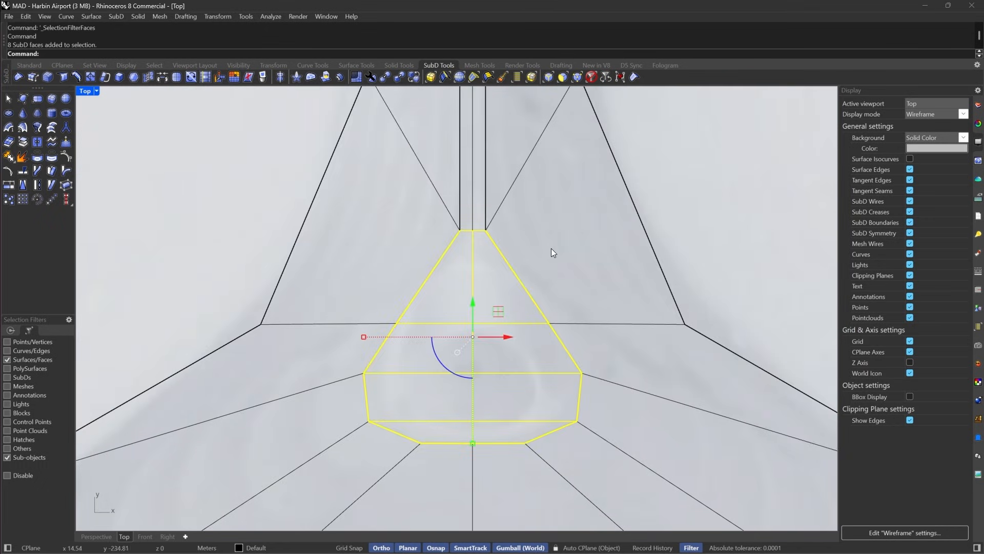
key("Tab")
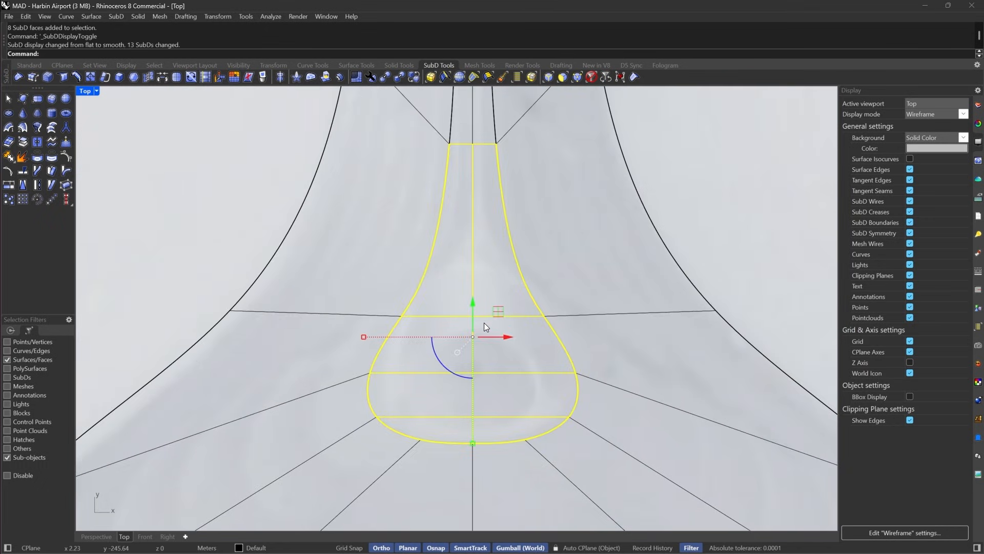
Set the Top view to Shaded and select the central opening's faces on the lighter symmetry half, then clear the selection.
left_click(94, 91)
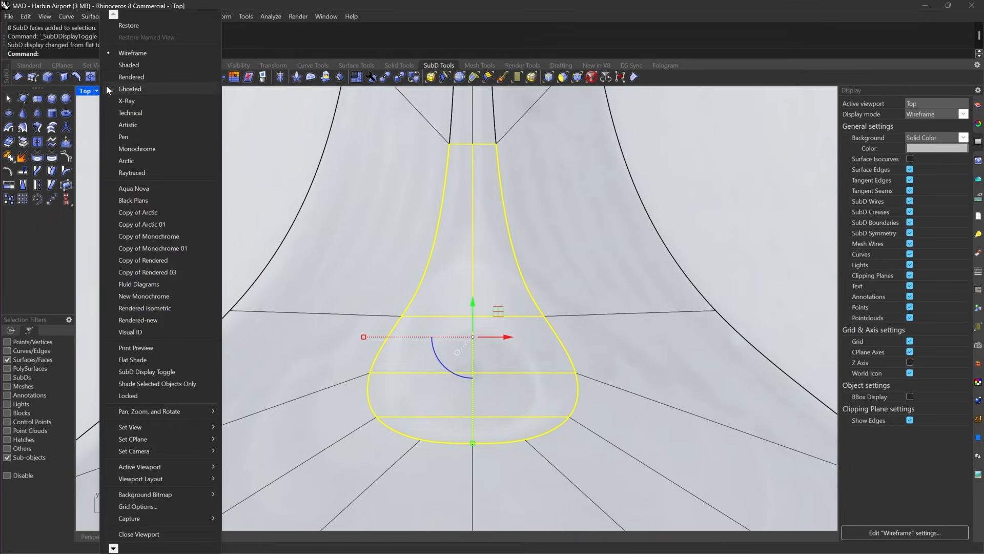
left_click(136, 67)
mouse_move(495, 269)
left_mouse_down()
mouse_move(446, 269)
mouse_move(487, 271)
mouse_move(496, 215)
mouse_move(474, 275)
mouse_move(512, 276)
mouse_move(495, 271)
left_mouse_up()
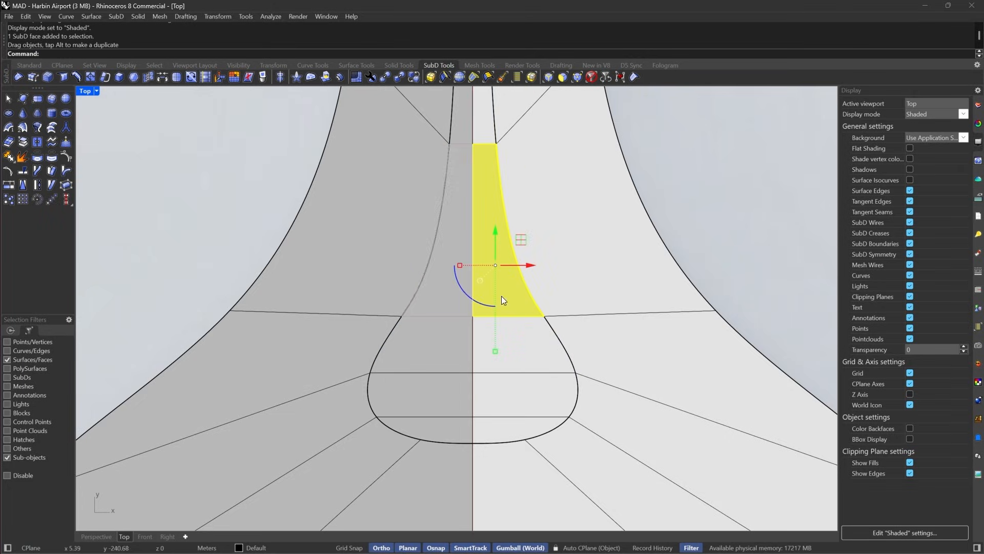
left_click(497, 430)
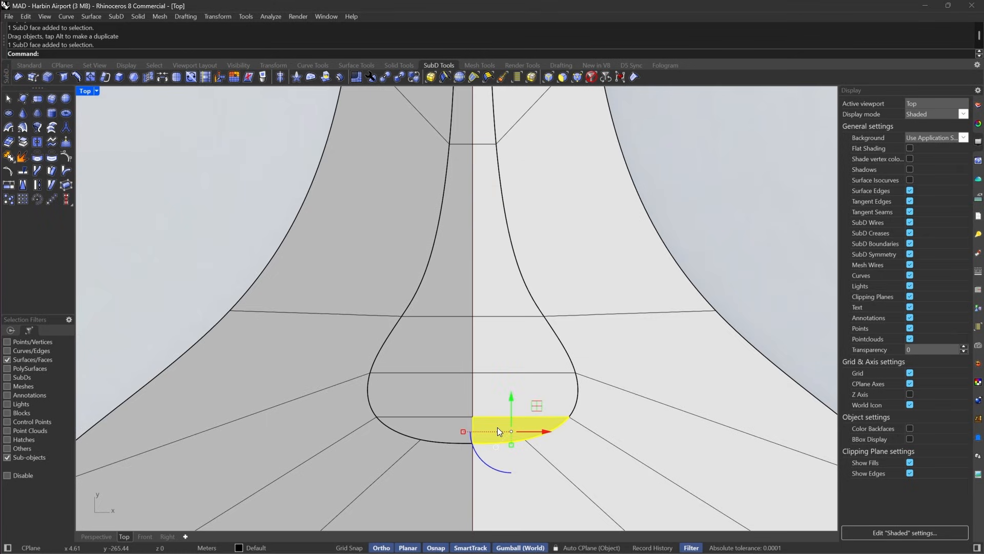
left_click(490, 226, "shift")
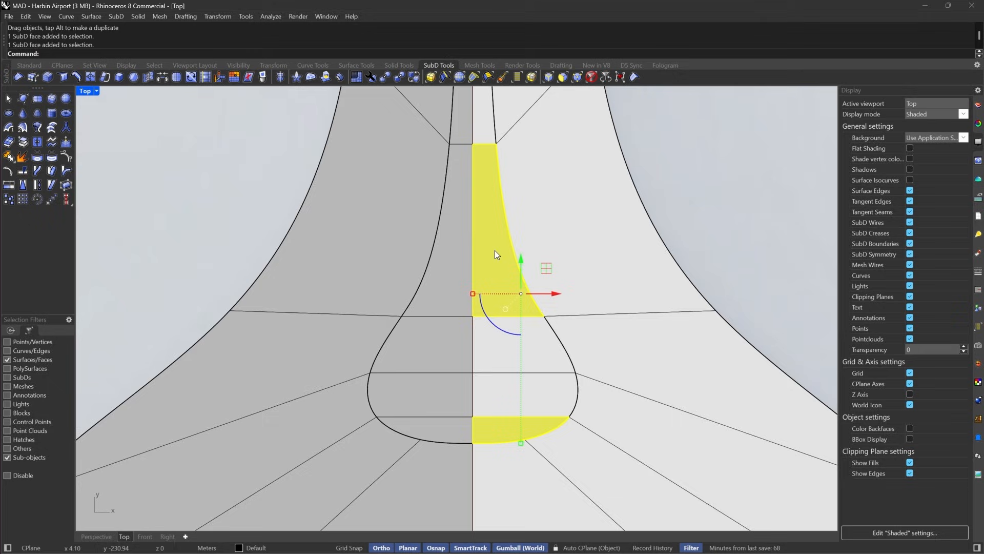
left_click(502, 357, "shift")
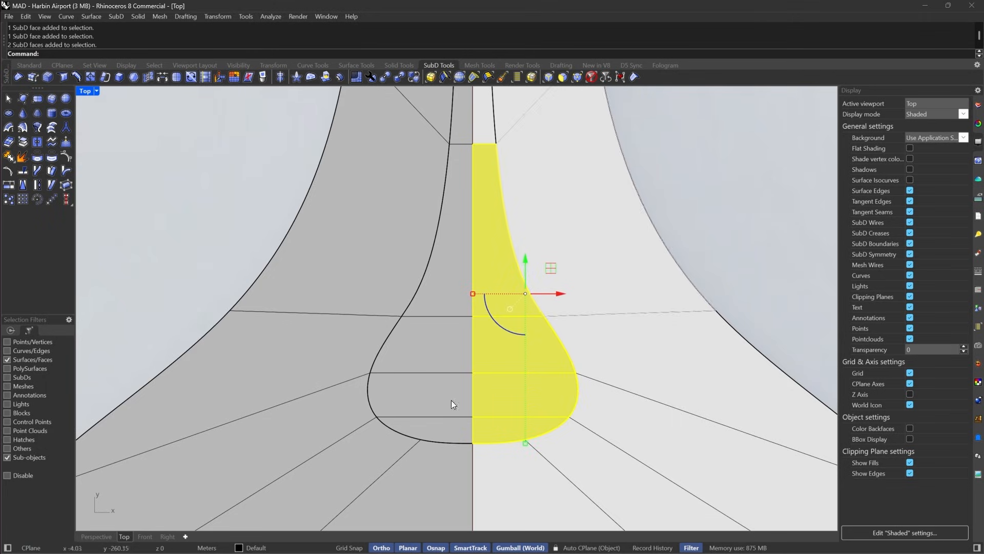
key("Escape")
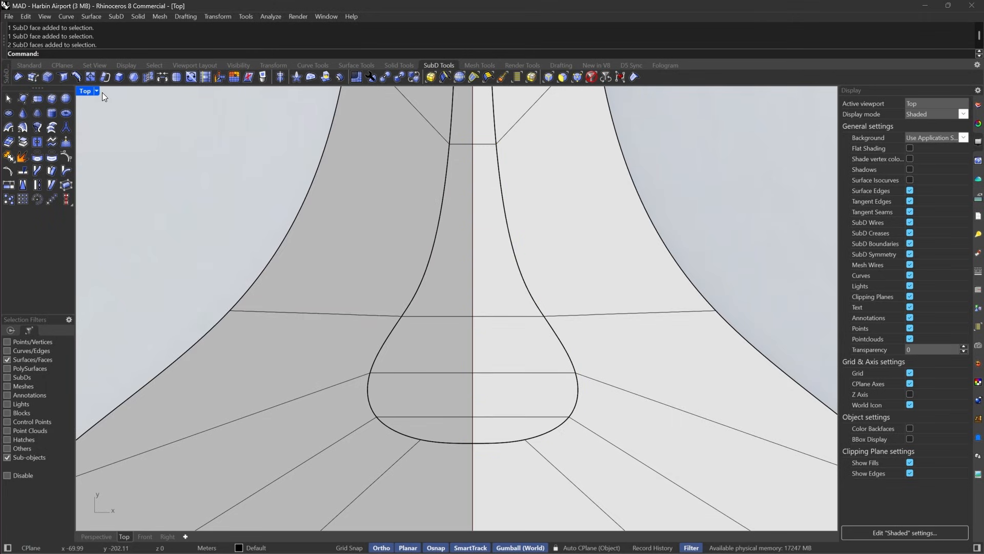
Return the Top view to Wireframe and select the opening's faces on both sides of the symmetry axis, then deselect them.
left_click(97, 91)
left_click(129, 54)
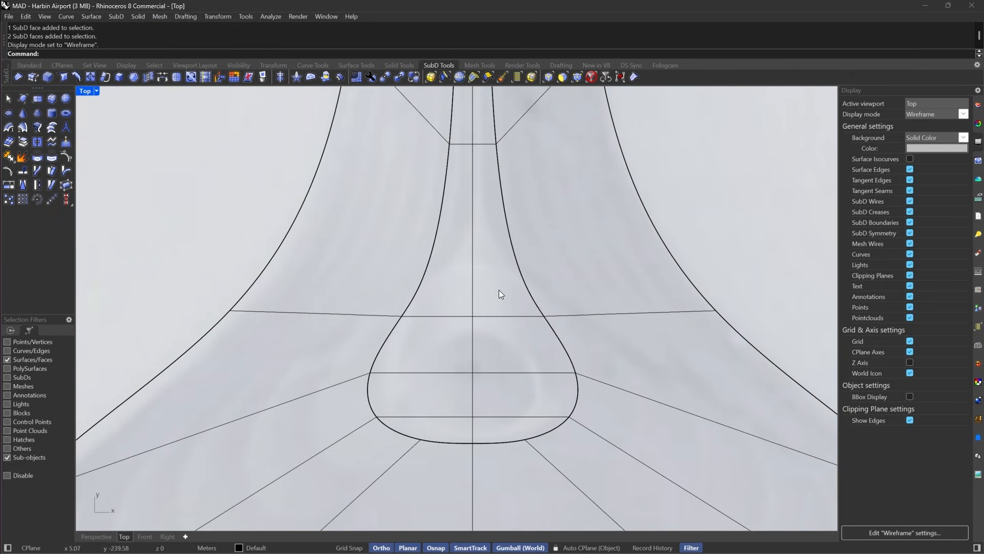
left_click_drag(491, 284, 439, 439)
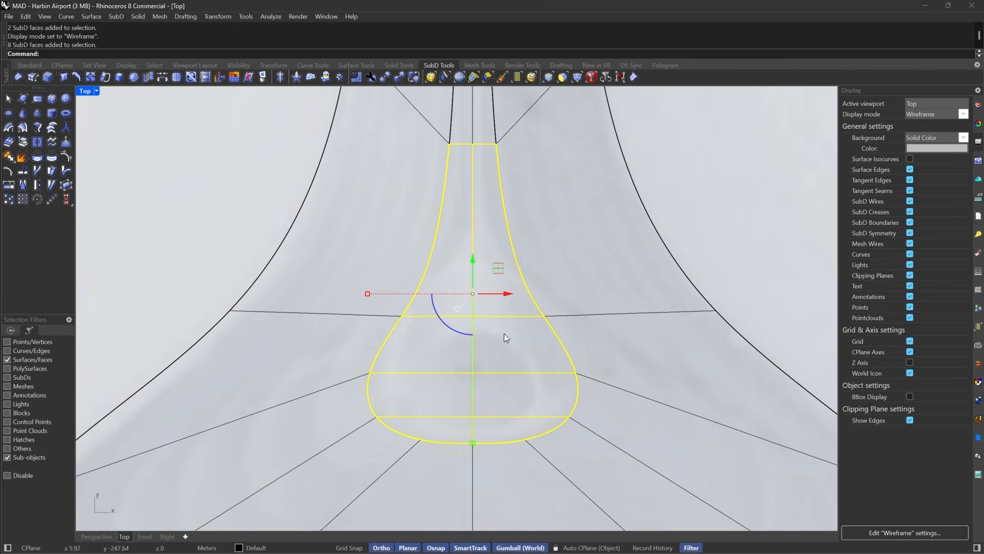
scroll(504, 334, "down", 3)
key("Escape")
Turn off sub-object filtering, set the Top view to Shaded and remove the symmetry from the wing body and central strip SubDs.
left_click(592, 77)
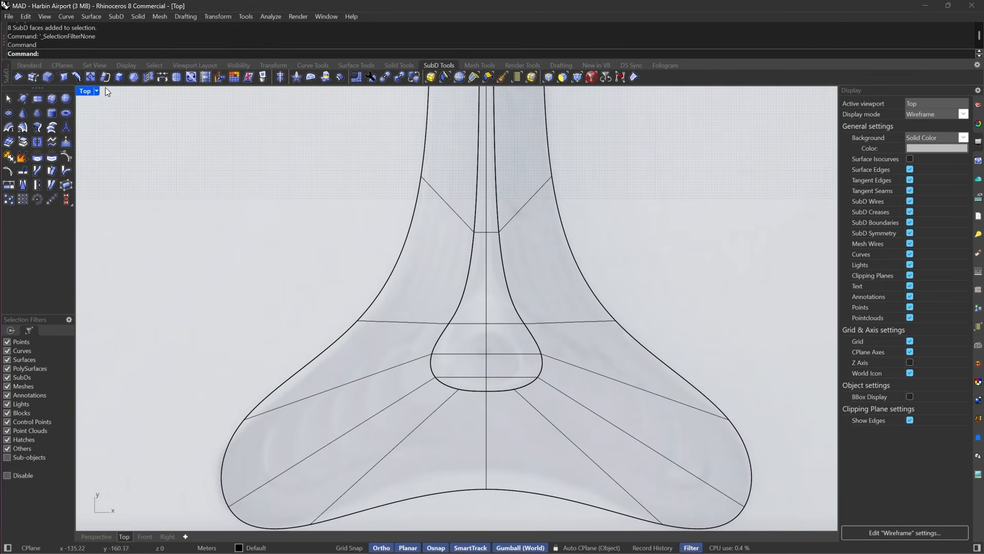
left_click(123, 70)
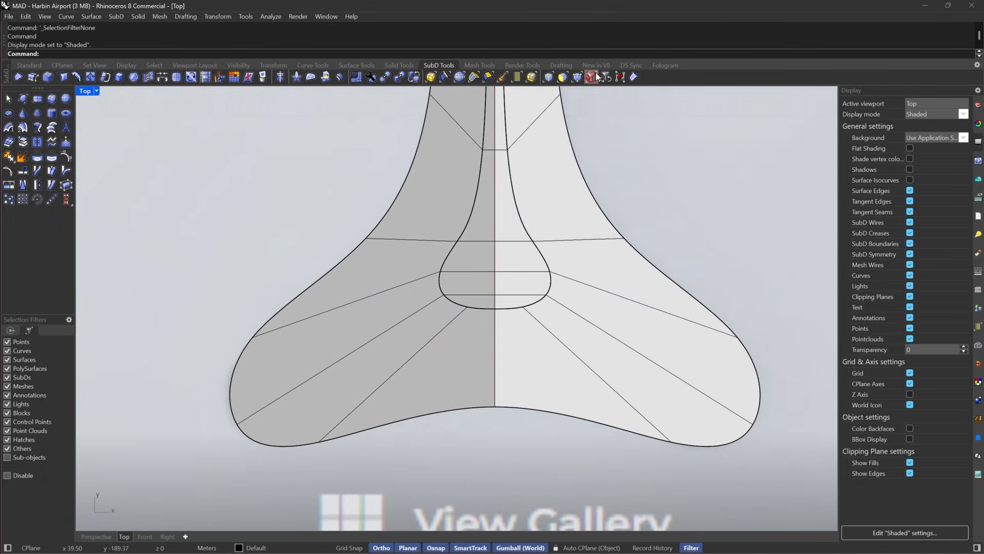
left_click_drag(708, 185, 280, 367)
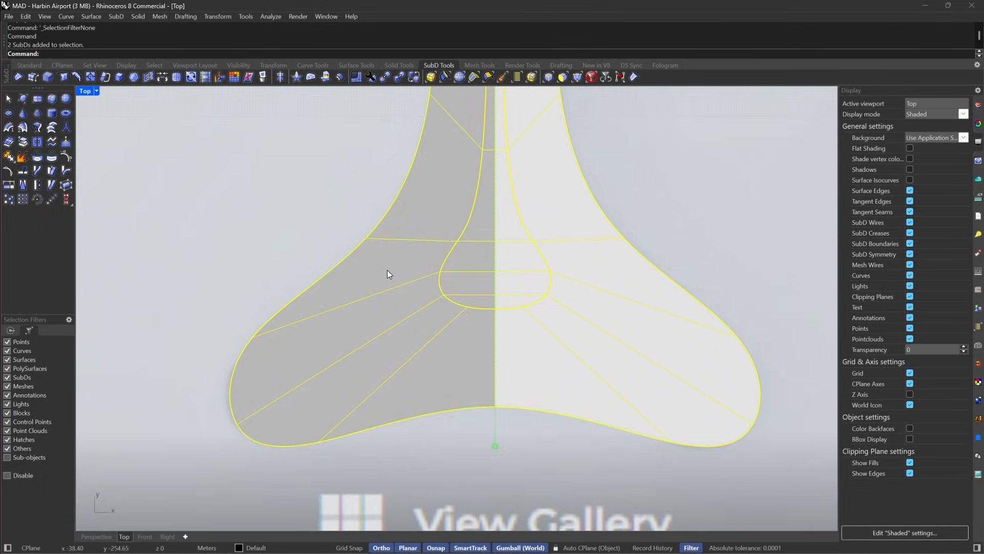
left_click(281, 78)
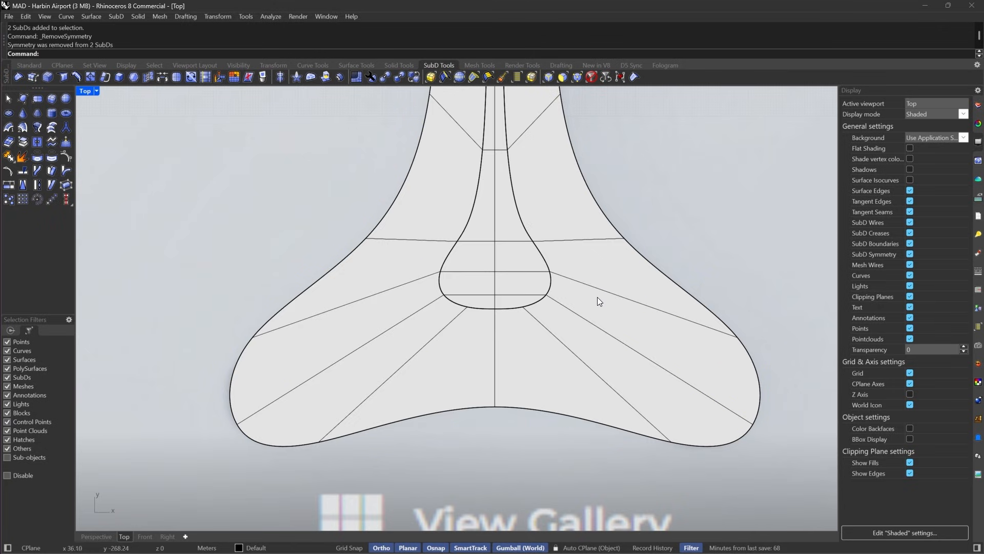
Preview the Top view in Rendered and Shaded display, and return it to Wireframe.
right_click_drag(568, 249, 546, 300)
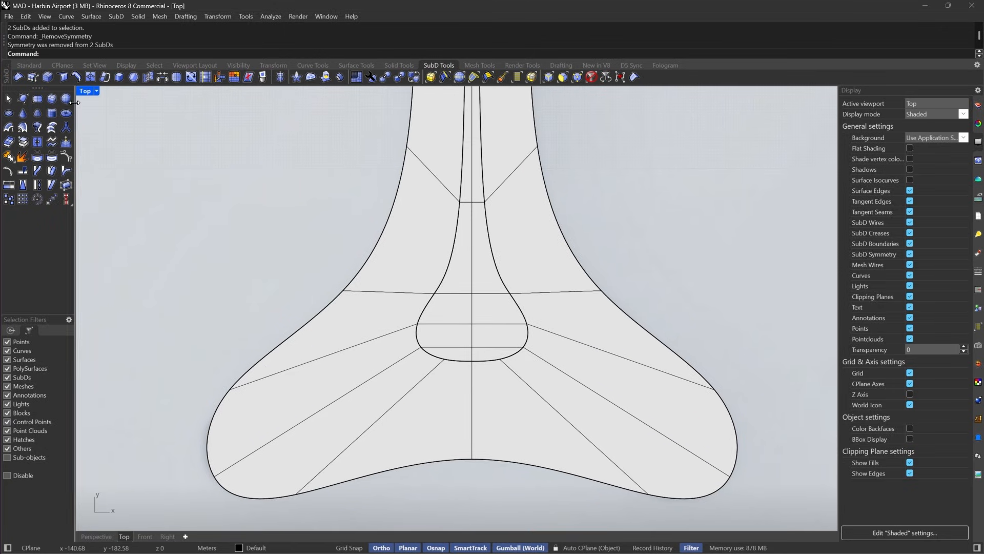
left_click(95, 91)
left_click(134, 61)
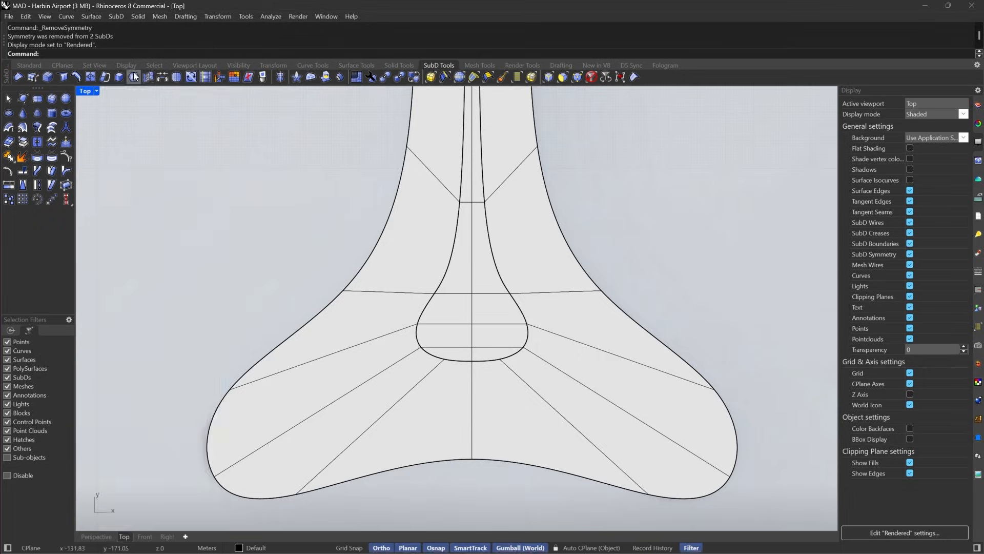
left_click(97, 91)
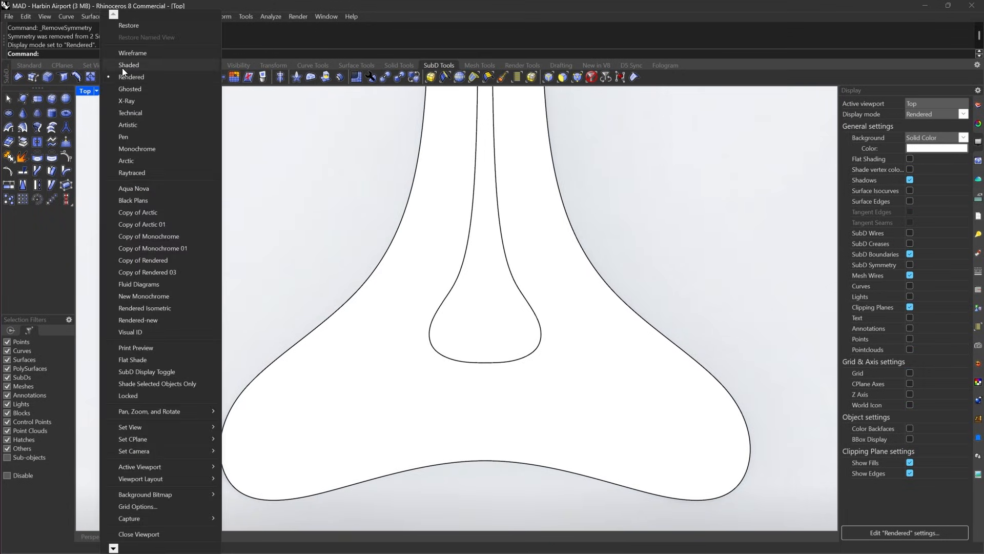
left_click(122, 66)
scroll(525, 330, "up", 3)
left_click(96, 91)
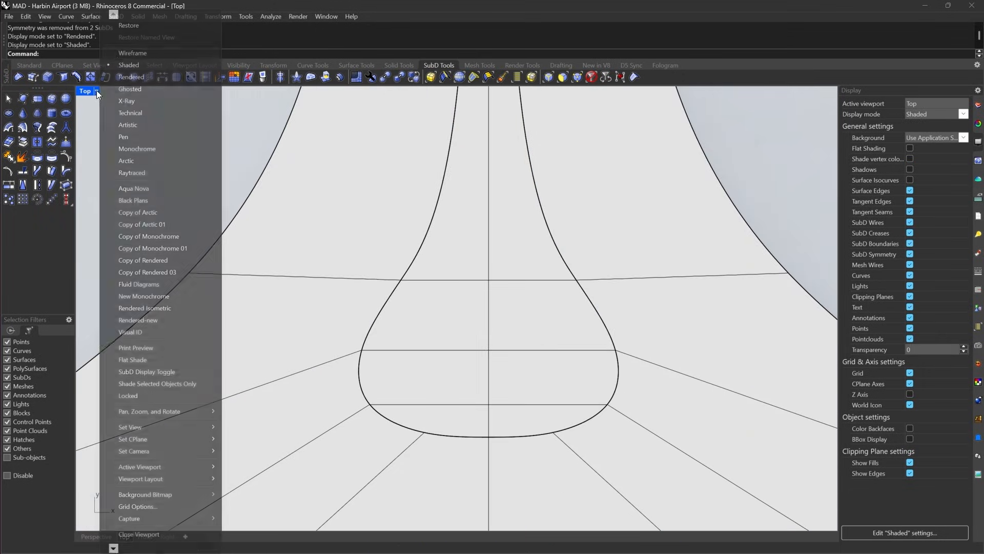
left_click(124, 52)
Select only the six faces filling the widened central opening below the stem and switch the SubDs to flat display.
right_click_drag(577, 229, 527, 202)
left_click(558, 81)
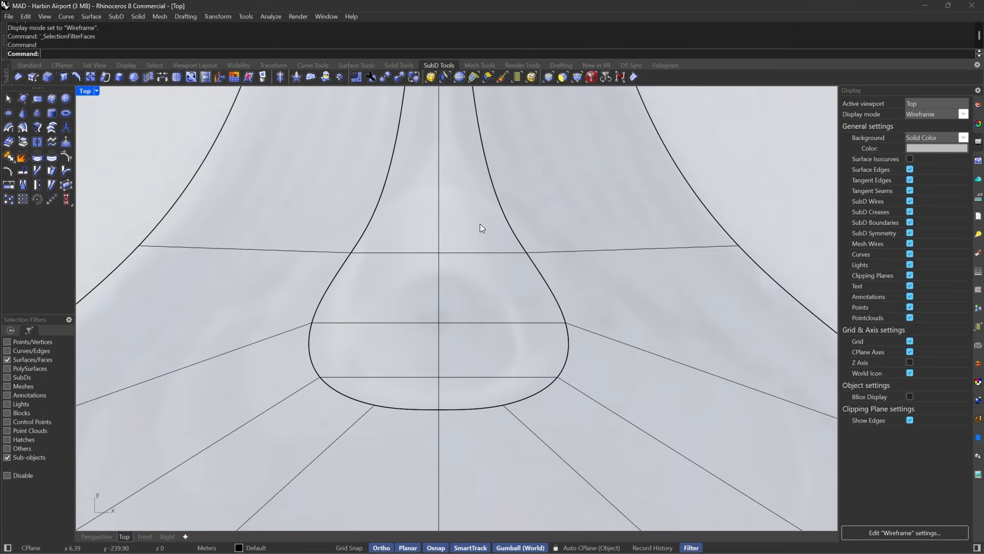
left_click_drag(480, 224, 392, 392)
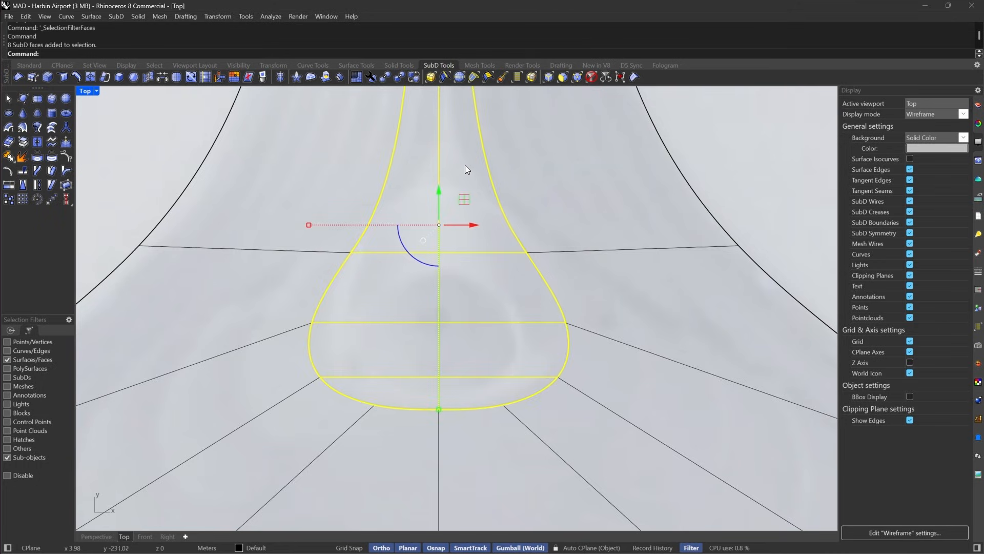
left_click_drag(420, 177, 419, 177, "ctrl")
key("Tab")
scroll(533, 338, "up", 3)
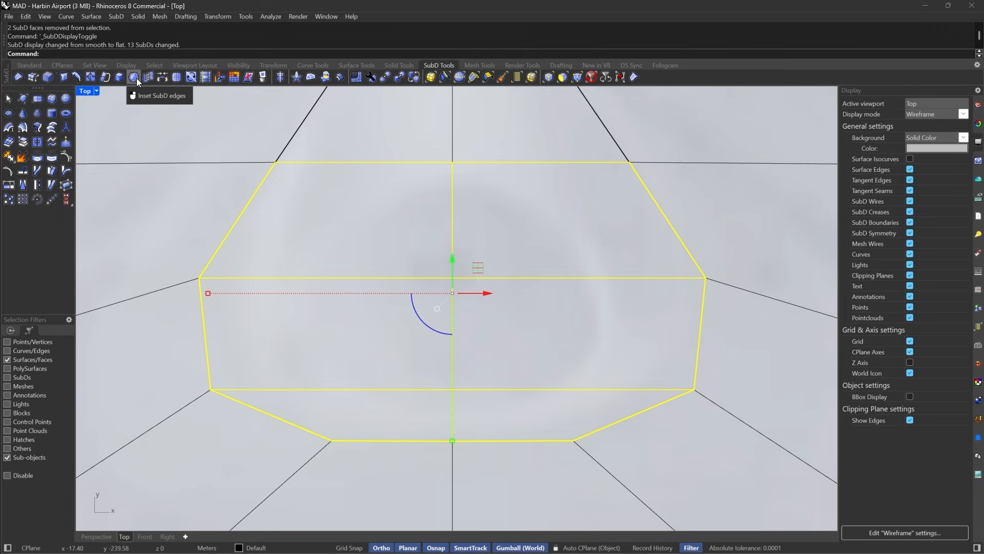
Inset the six selected opening faces by a distance of 3 and clear the selection.
left_click(136, 78)
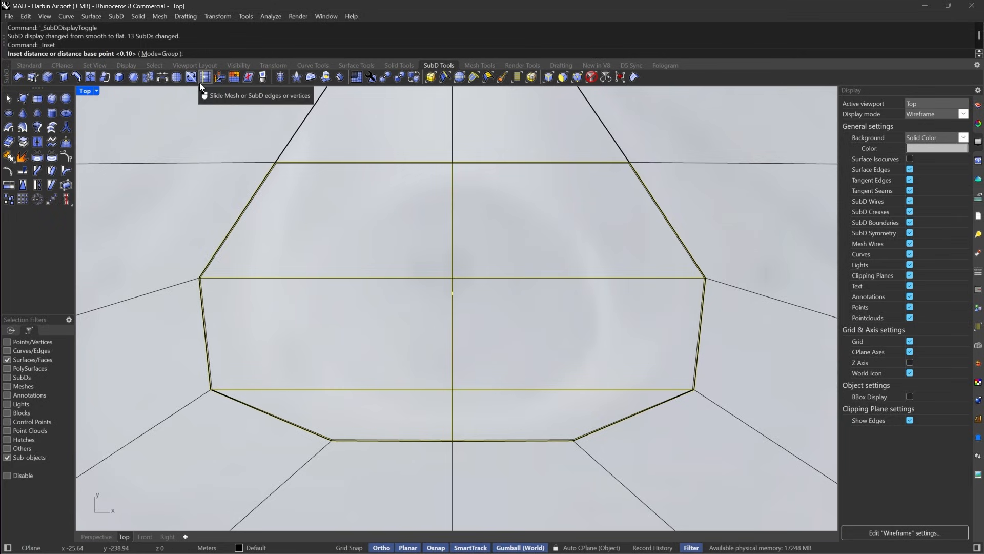
type("1")
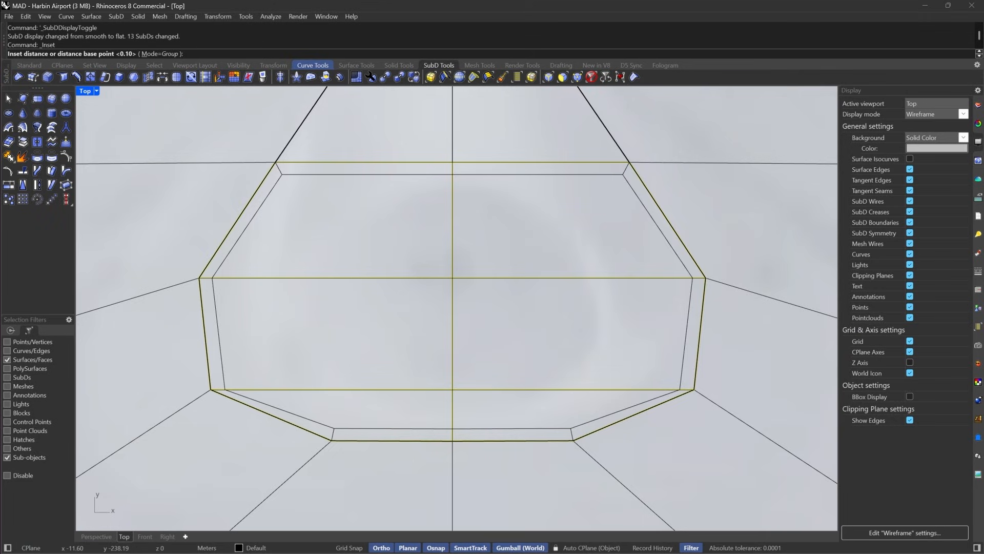
type("3")
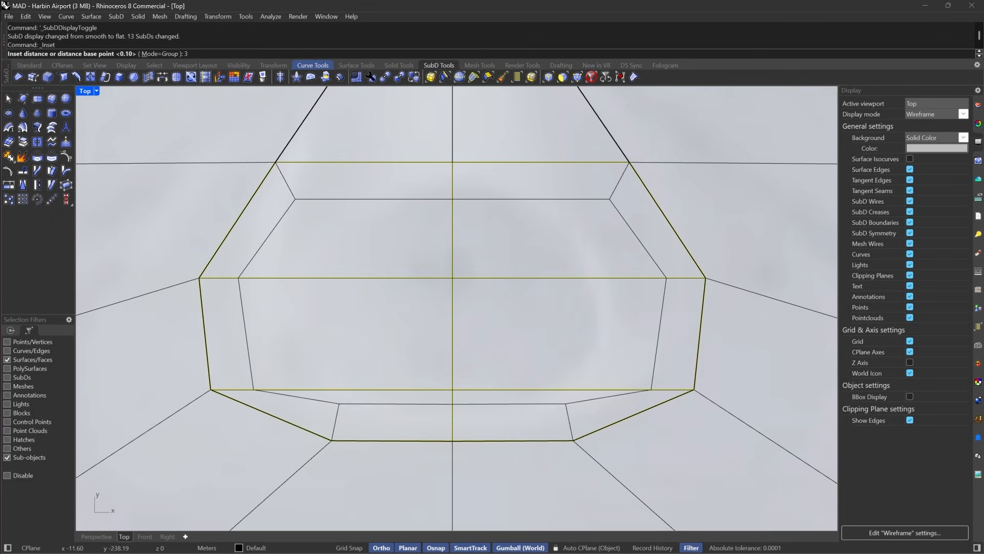
key("Return")
right_click_drag(631, 409, 608, 346)
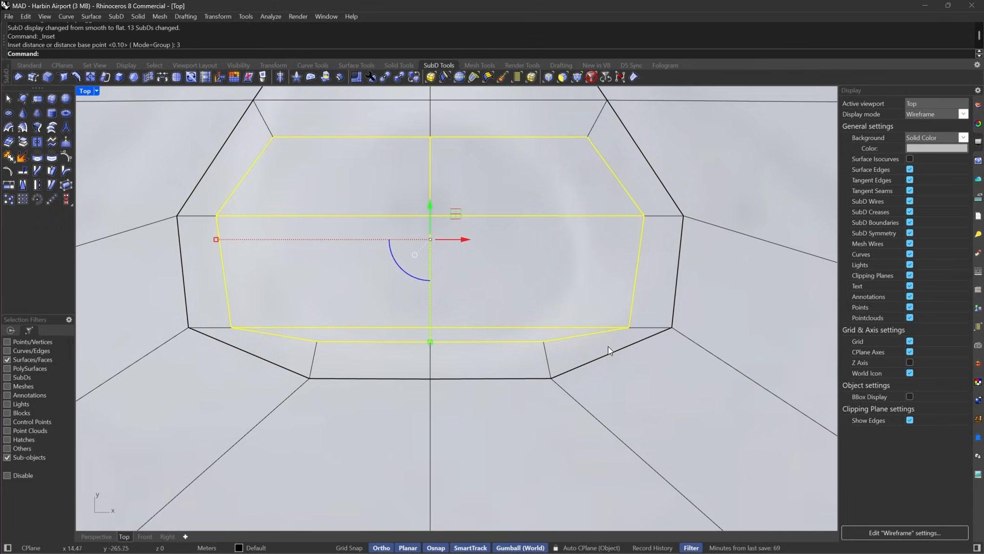
key("Escape")
Move the three inner vertices along the inset's lower edge slightly down toward the opening's outer boundary.
scroll(501, 359, "up", 3)
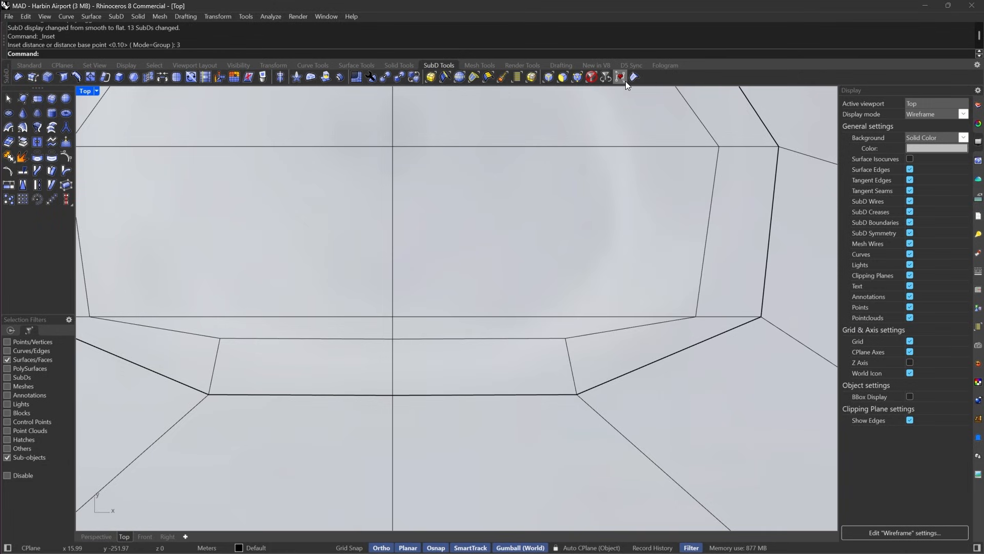
left_click(577, 76)
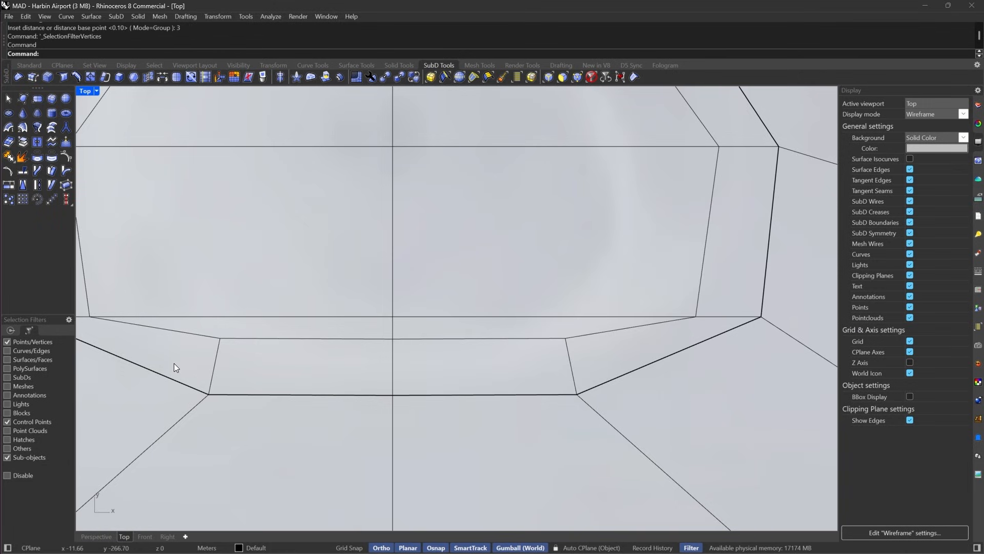
left_click_drag(174, 363, 596, 334)
left_click_drag(394, 308, 398, 326)
left_click_drag(619, 272, 718, 351)
left_click(728, 254)
Stitch the two center-line vertices inside the inset together at the upper vertex.
scroll(728, 254, "down", 8)
right_click_drag(662, 259, 635, 337)
scroll(576, 382, "up", 5)
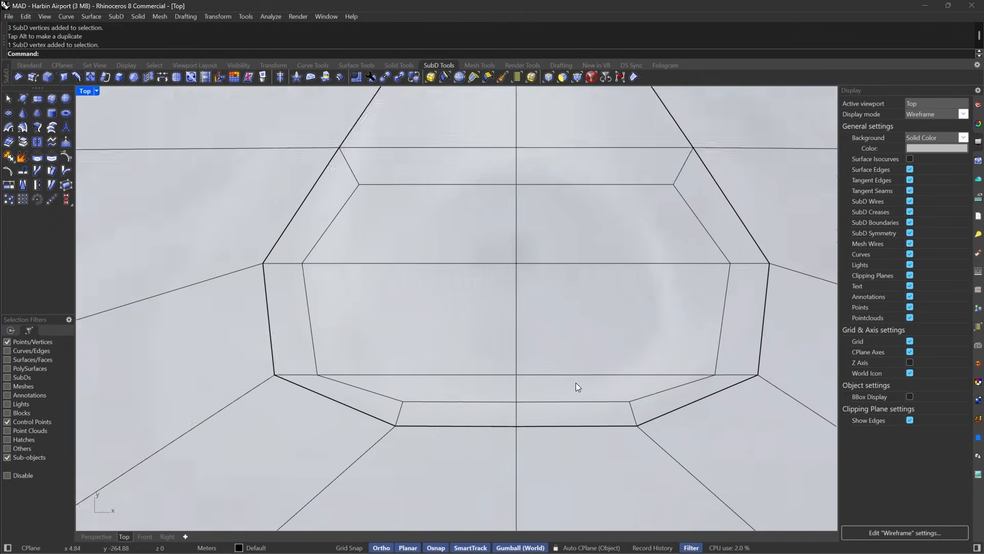
left_click_drag(541, 384, 458, 194)
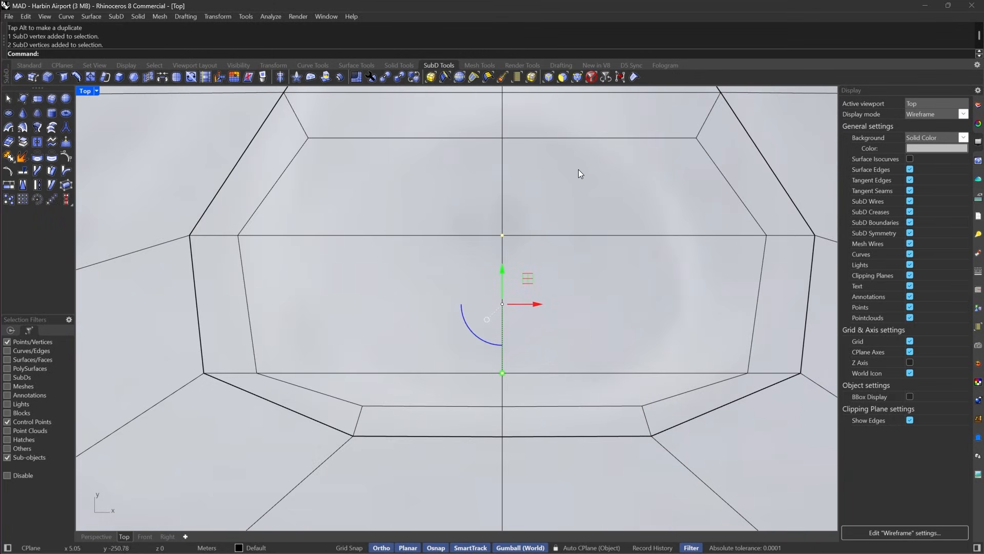
left_click(149, 77)
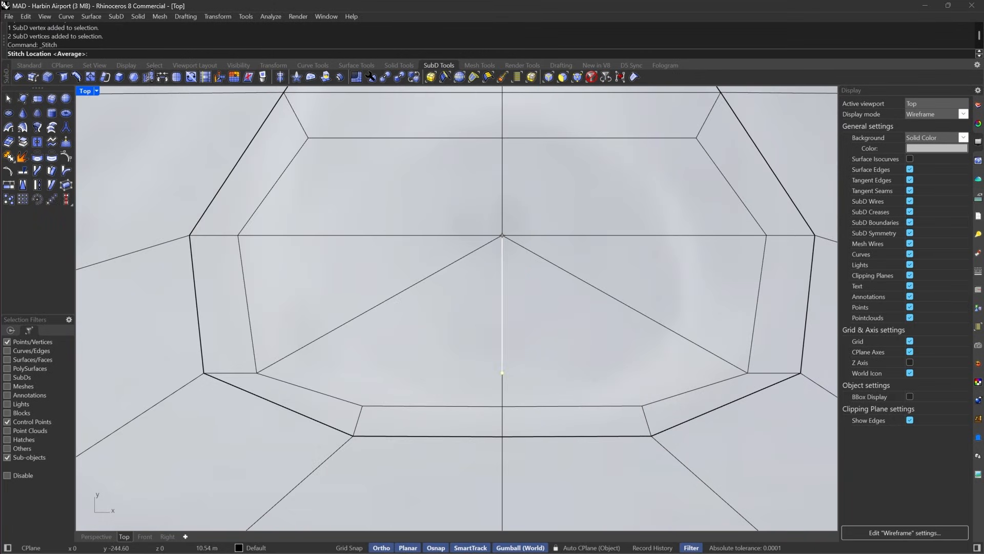
left_click(488, 215)
key("Escape")
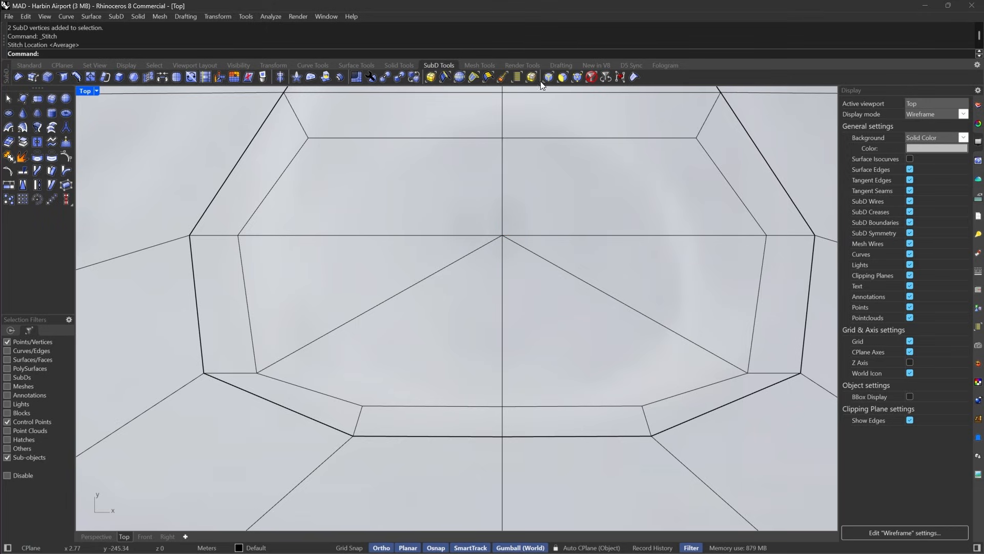
Extract the six faces inside the inset as a separate SubD and show the SubDs smooth.
left_click(559, 78)
left_click_drag(591, 187, 388, 355)
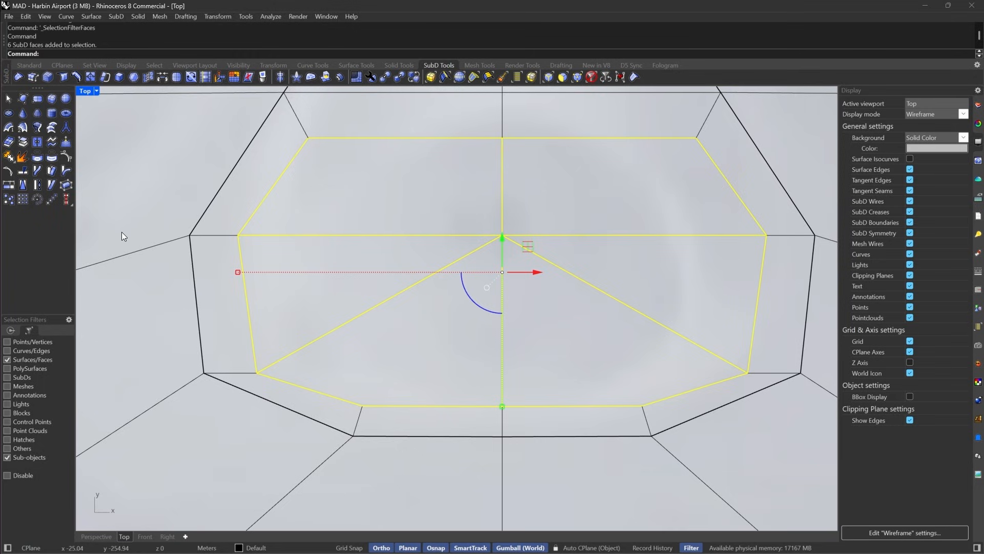
left_click(25, 142)
key("Tab")
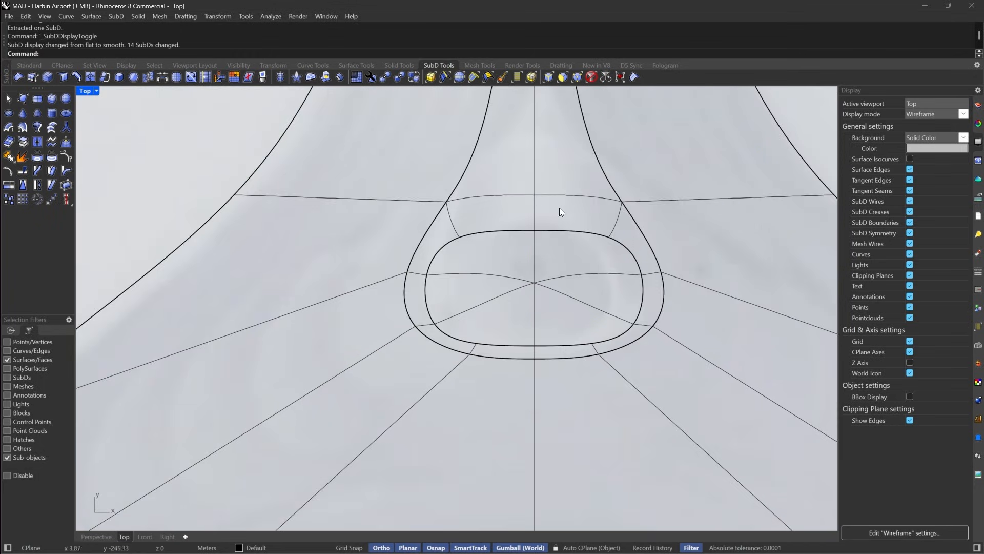
right_click_drag(559, 207, 540, 253)
Move the center vertices on the upper edge of the opening's ring up the stem to form a pointed top.
key("Tab")
scroll(492, 300, "up", 5)
mouse_move(513, 285)
left_mouse_down()
mouse_move(560, 188)
mouse_move(530, 235)
mouse_move(533, 125)
left_mouse_up()
left_click(571, 77)
scroll(594, 358, "down", 8)
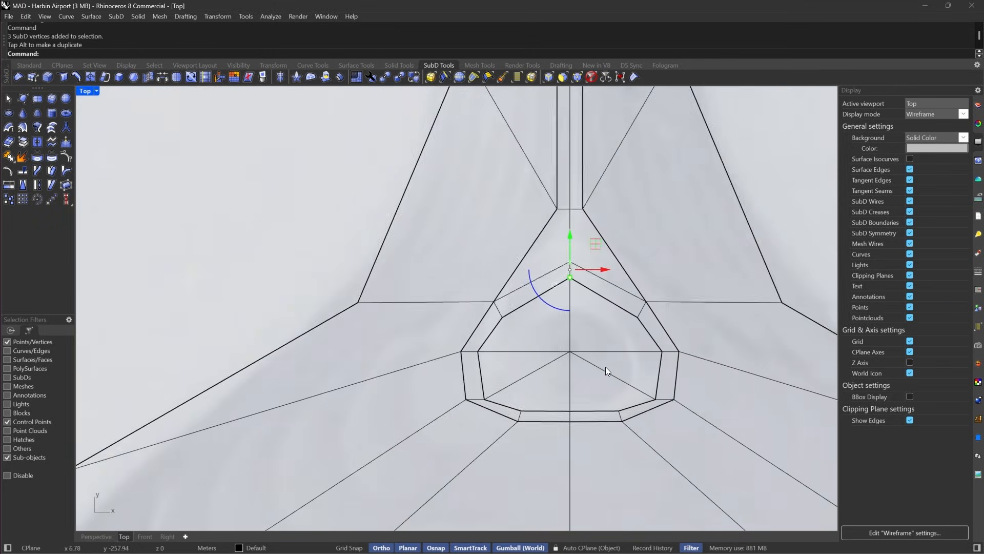
key("Tab")
right_click_drag(601, 324, 555, 261)
left_click(552, 238)
Switch to the browser and examine the terminal's aerial photo and plan drawing to compare the opening's shape.
scroll(543, 259, "down", 6)
right_click_drag(507, 290, 504, 321)
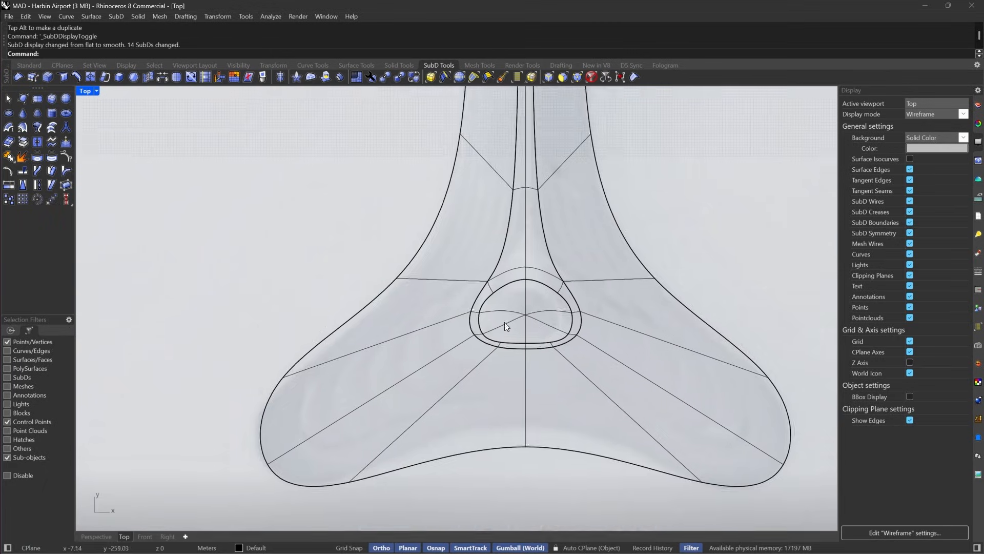
scroll(506, 322, "up", 8)
scroll(556, 347, "down", 5)
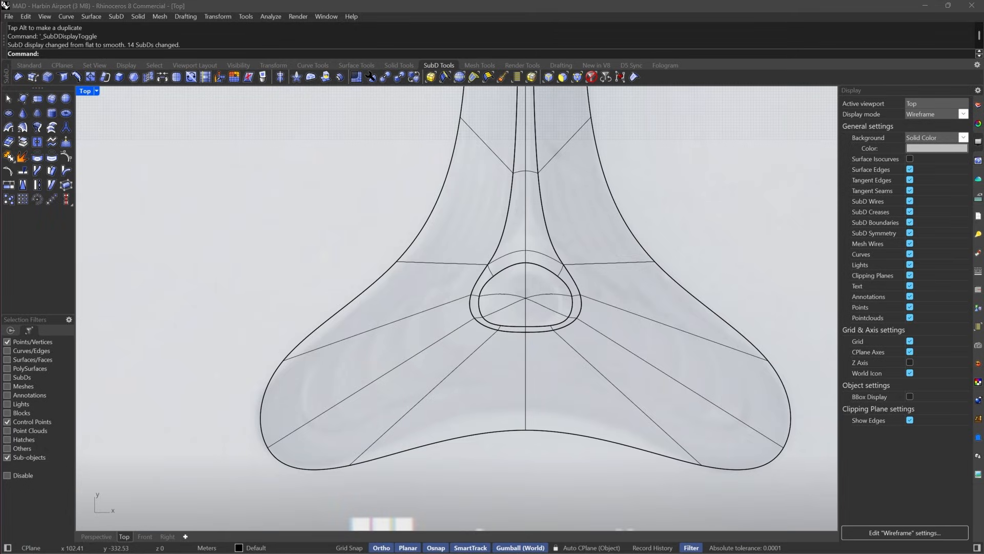
key("alt+Tab")
scroll(293, 334, "up", 5)
scroll(333, 381, "down", 4)
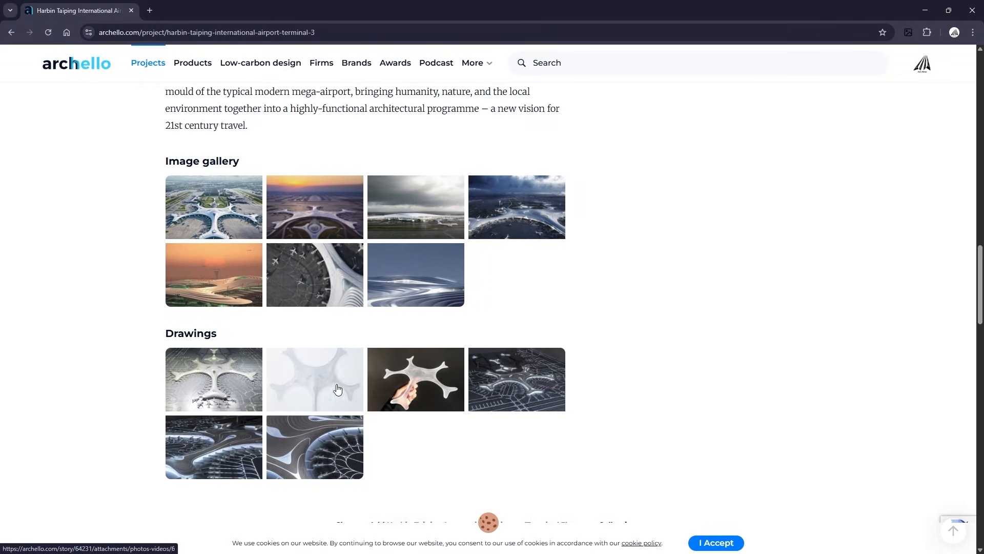
left_click(232, 220)
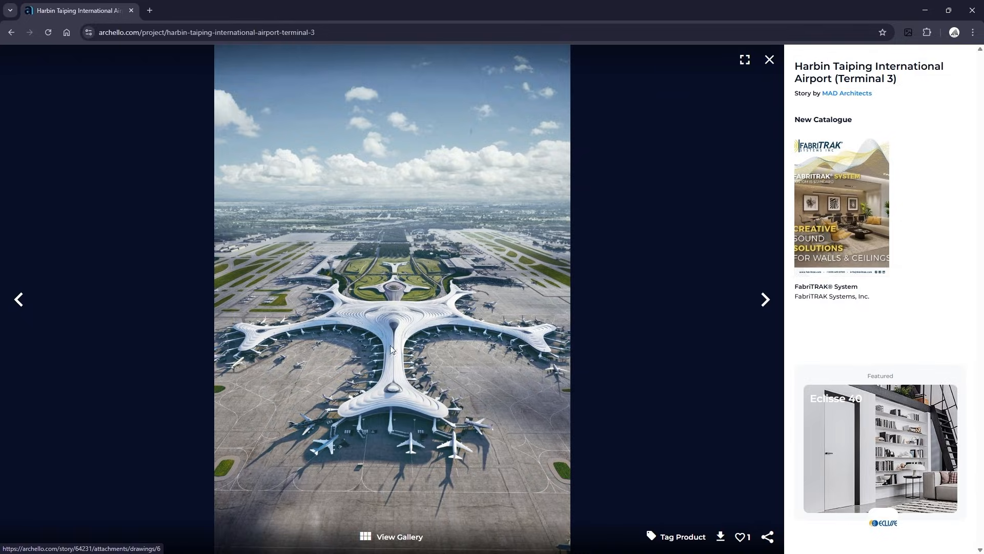
left_click(770, 61)
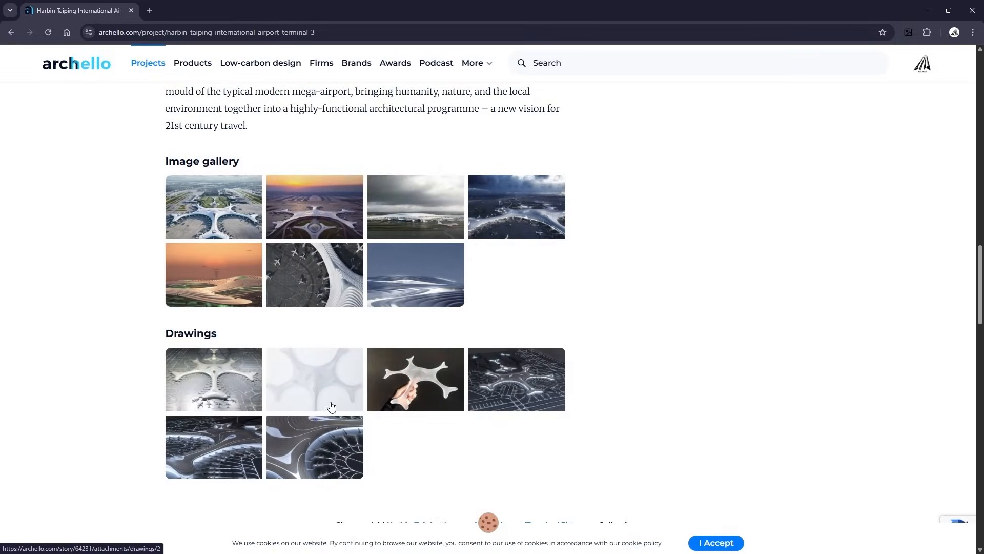
left_click(324, 391)
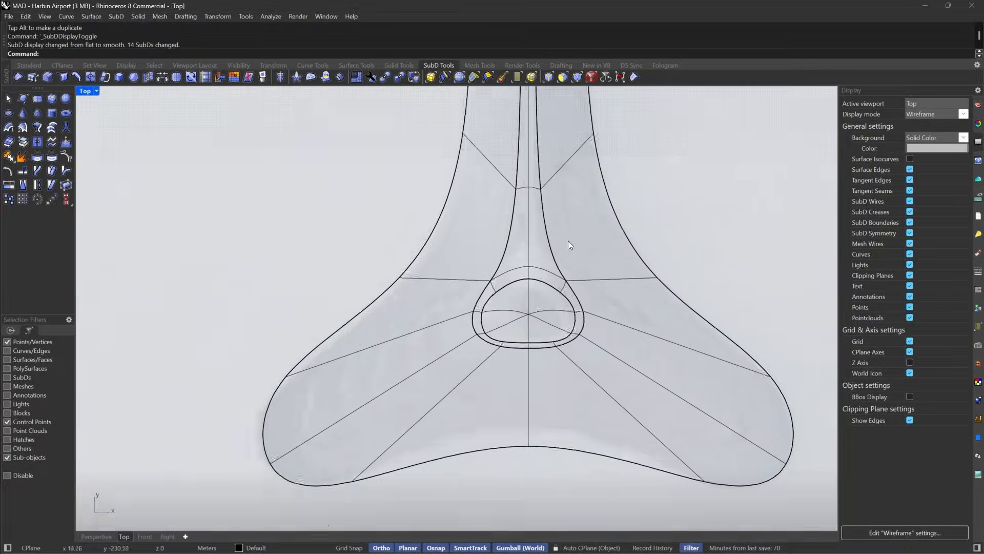
Switch back to Rhino and move the vertices along the ring's lower edge slightly down, checking the smooth display.
scroll(568, 241, "up", 3)
scroll(607, 374, "down", 3)
scroll(538, 355, "up", 5)
key("Tab")
right_click_drag(646, 243, 654, 206)
right_click_drag(576, 358, 565, 318)
left_click_drag(385, 403, 580, 293)
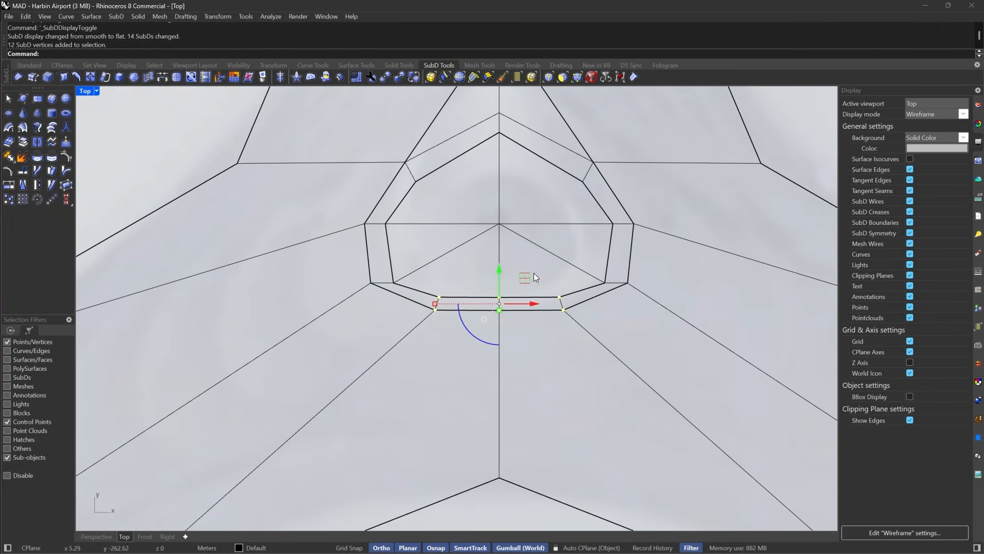
left_click_drag(499, 272, 500, 287)
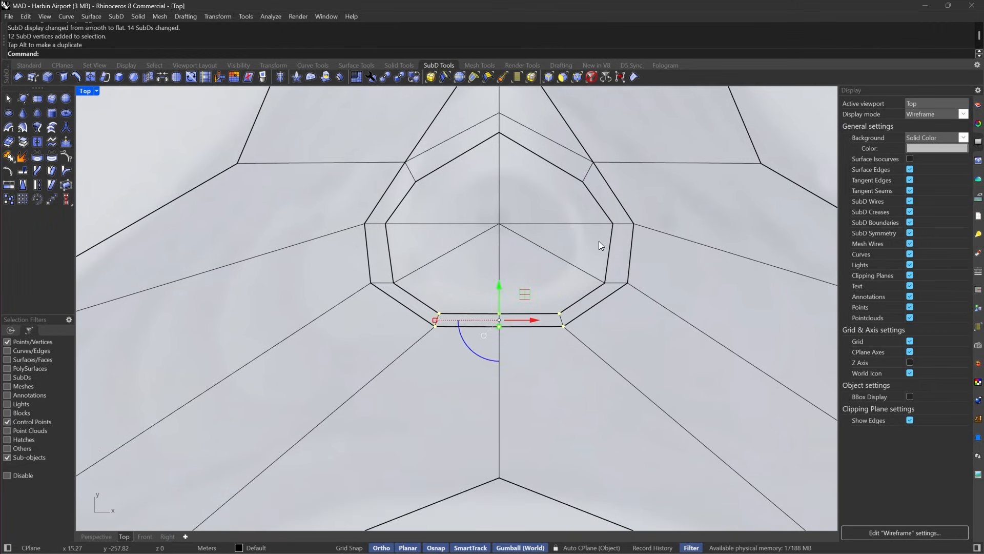
left_click(598, 241)
scroll(598, 242, "down", 8)
right_click_drag(581, 250, 563, 335)
key("Tab")
Move the middle vertex of the wing body's lower edge about 6 m up toward the opening.
scroll(589, 353, "down", 5)
scroll(479, 411, "up", 5)
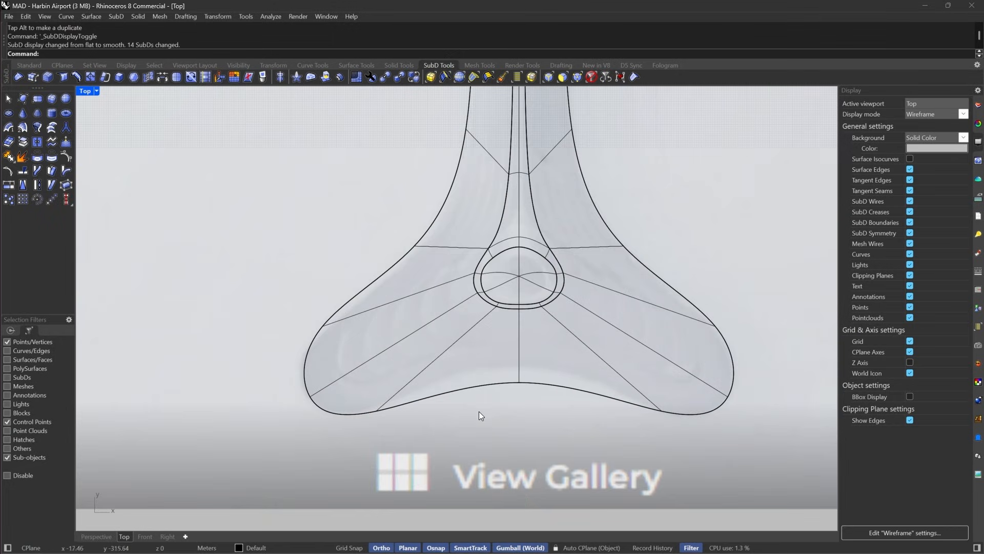
left_click(519, 382)
scroll(536, 377, "up", 3)
left_click_drag(504, 347, 500, 319)
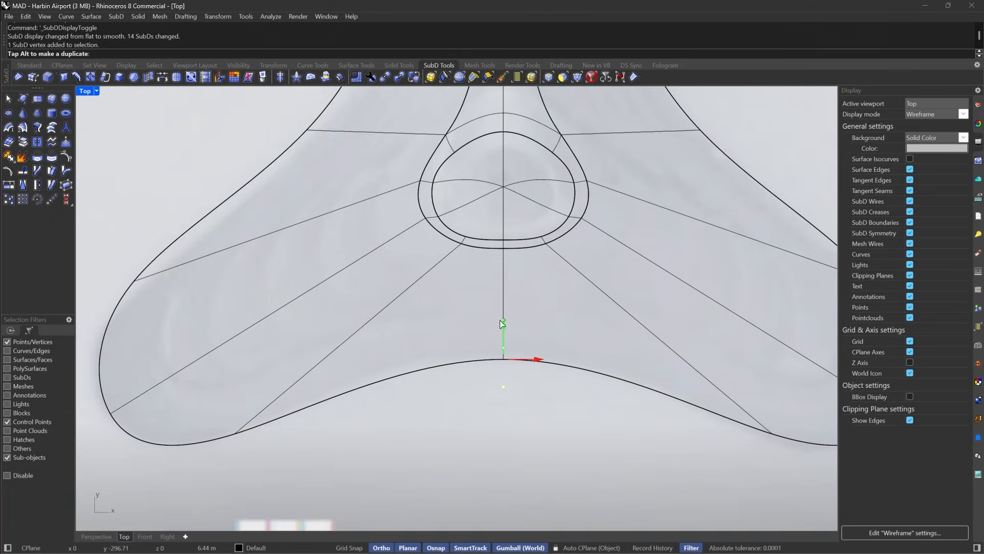
scroll(521, 425, "down", 4)
left_click(521, 425)
Show the SubDs flat, turn off sub-object filtering and copy the branch's three SubDs up beside the original toward the neighboring arm.
scroll(692, 231, "down", 6)
right_click_drag(705, 181, 570, 290)
key("Tab")
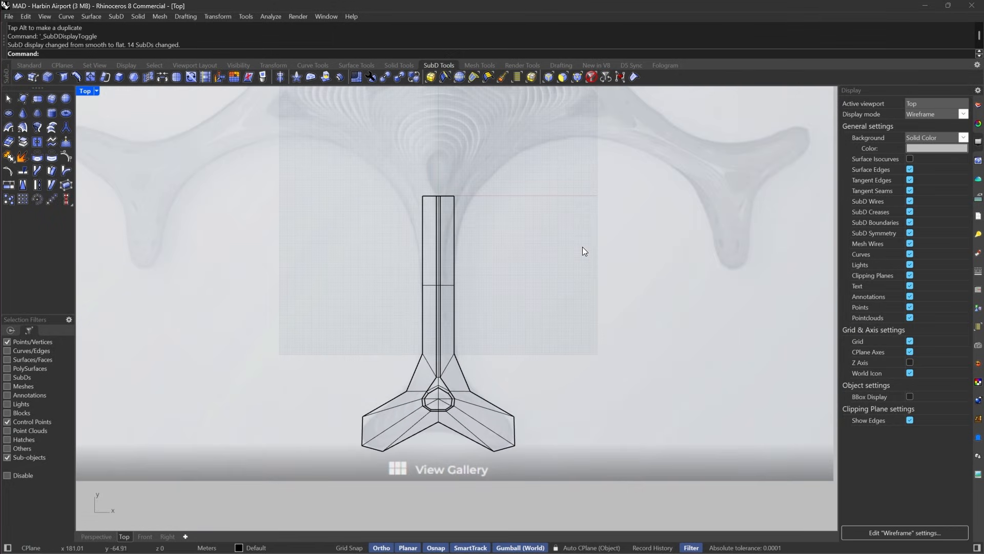
left_click(589, 77)
left_click_drag(558, 155, 289, 452)
scroll(464, 307, "down", 5)
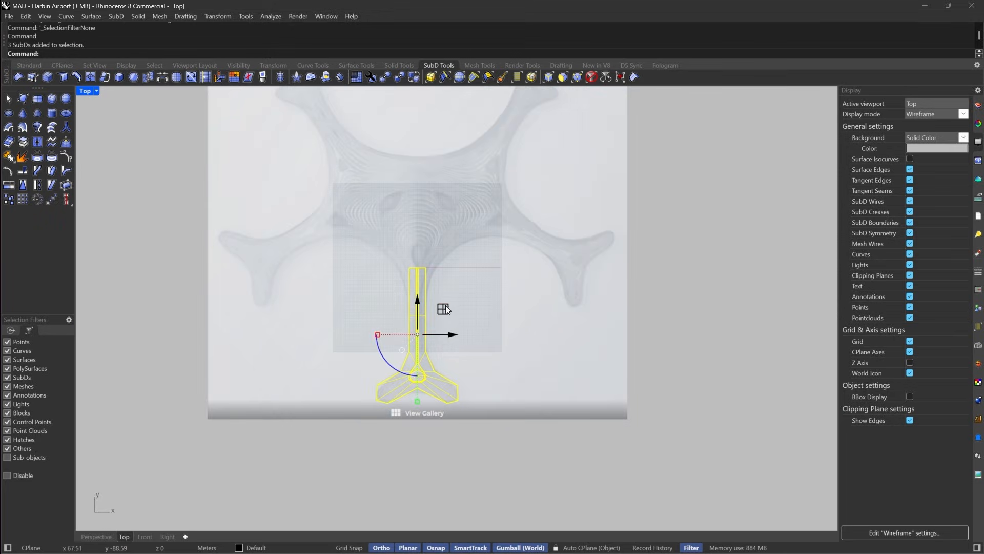
left_click_drag(442, 308, 541, 268)
scroll(533, 279, "up", 4)
left_click(598, 185)
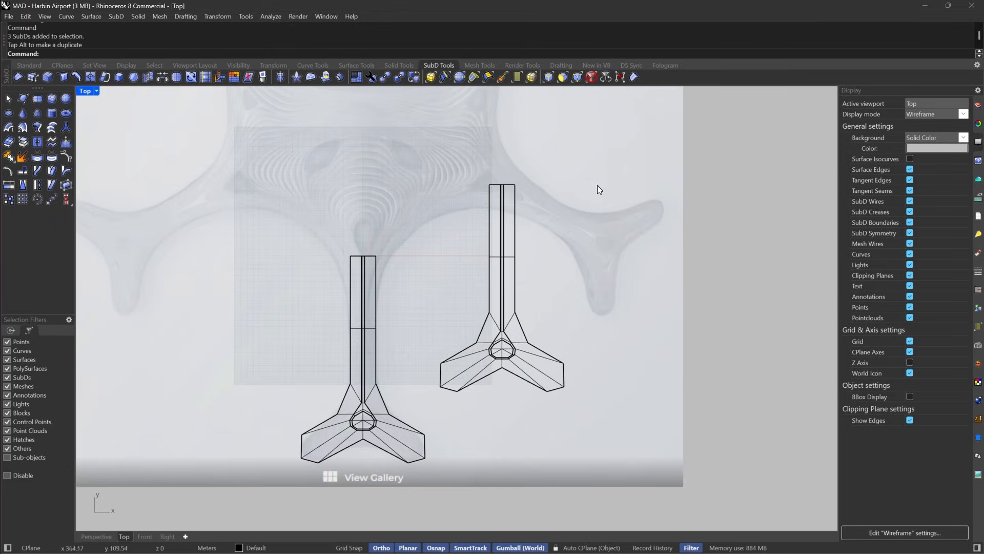
Rotate the copied branch's three SubDs by 60 degrees and move them onto the plan's right arm.
left_click_drag(610, 214, 439, 410)
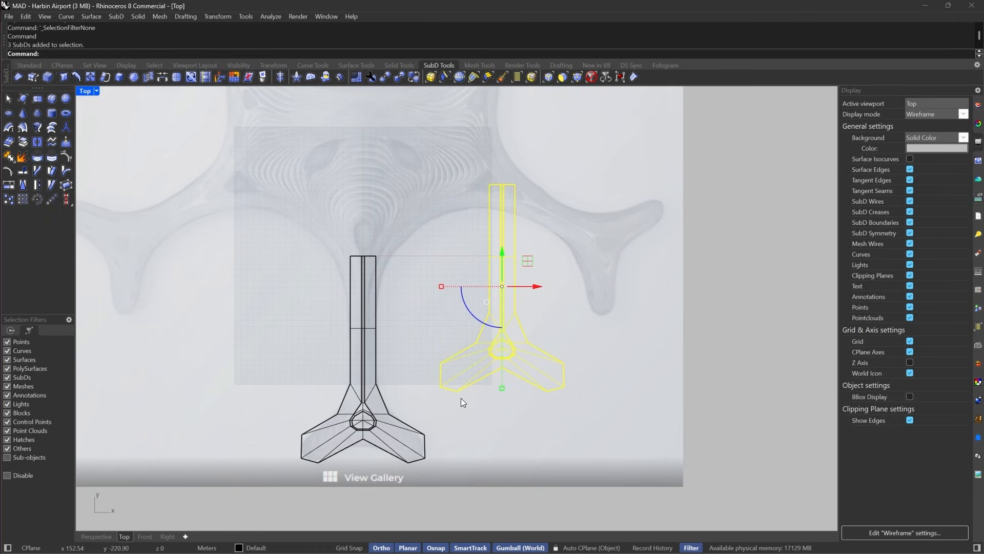
left_click(473, 318)
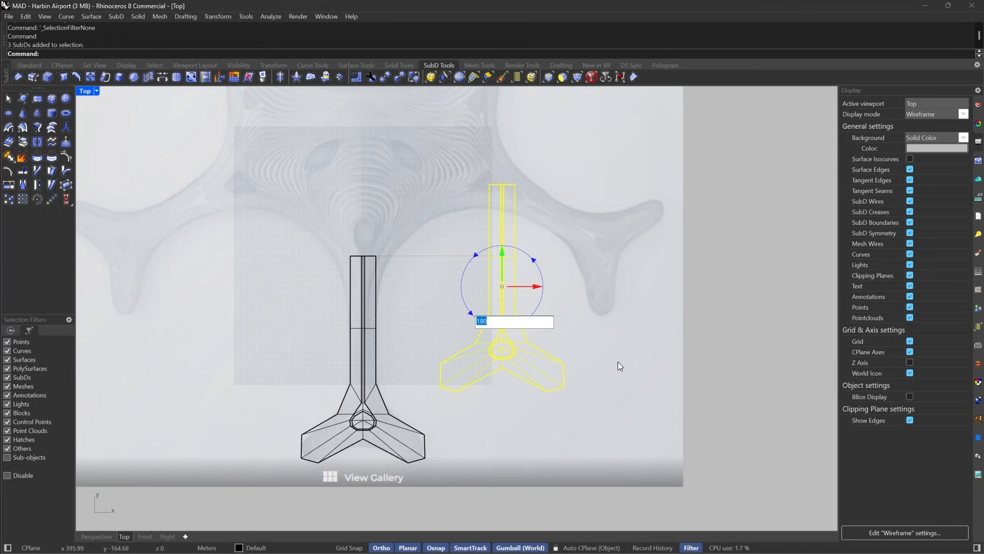
type("60")
key("Return")
left_click_drag(542, 283, 586, 210)
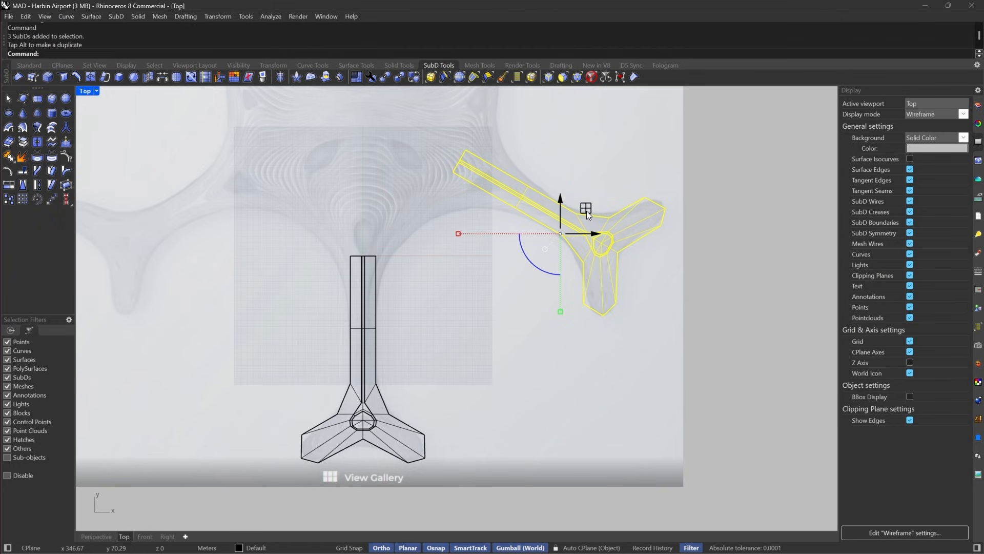
Show the SubDs smooth, nudge the rotated branch to fit the plan's right arm, and return to flat display.
key("Tab")
scroll(586, 210, "up", 6)
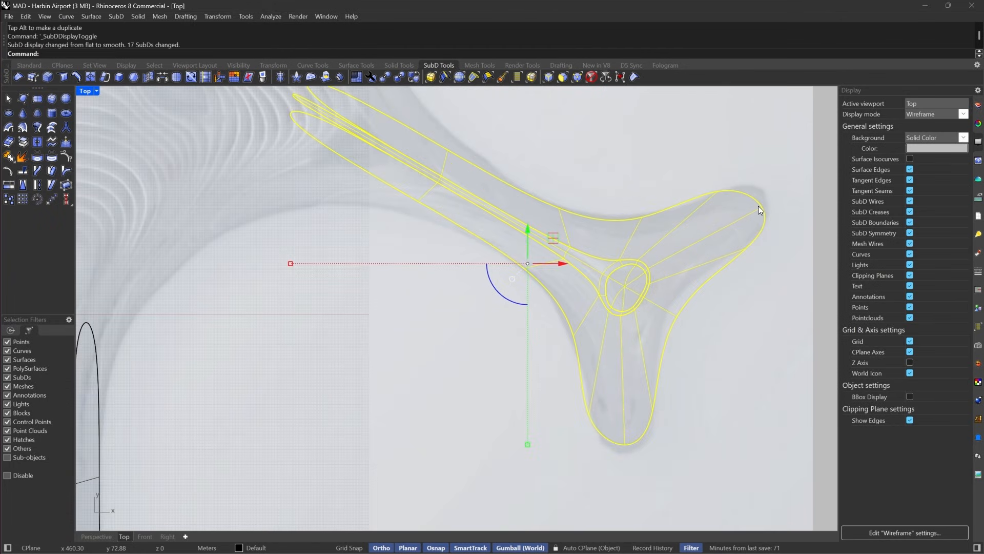
left_click_drag(557, 242, 561, 231)
scroll(600, 235, "down", 2)
scroll(647, 300, "down", 8)
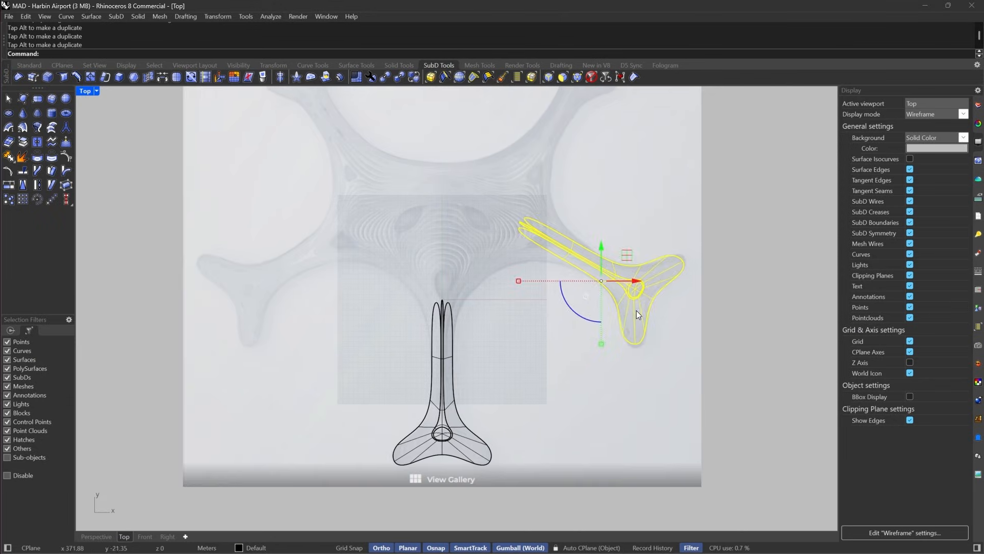
left_click(498, 266)
right_click_drag(493, 264, 574, 251)
scroll(605, 257, "up", 2)
scroll(615, 266, "down", 4)
right_click_drag(704, 213, 645, 266)
key("Tab")
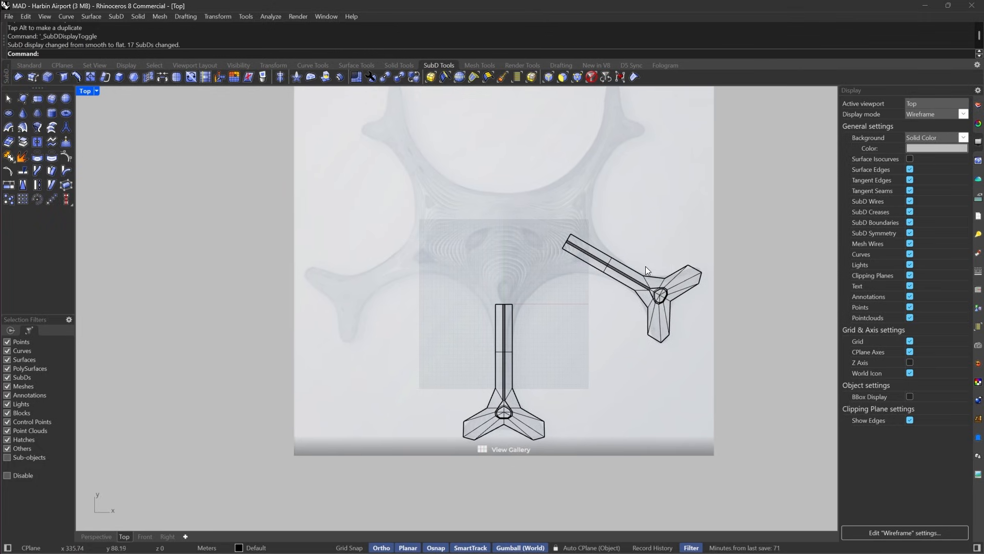
left_click(605, 76)
left_click_drag(725, 184, 564, 398)
right_click_drag(552, 317, 601, 312)
type("Mirror")
key("Return")
type("0")
key("Return")
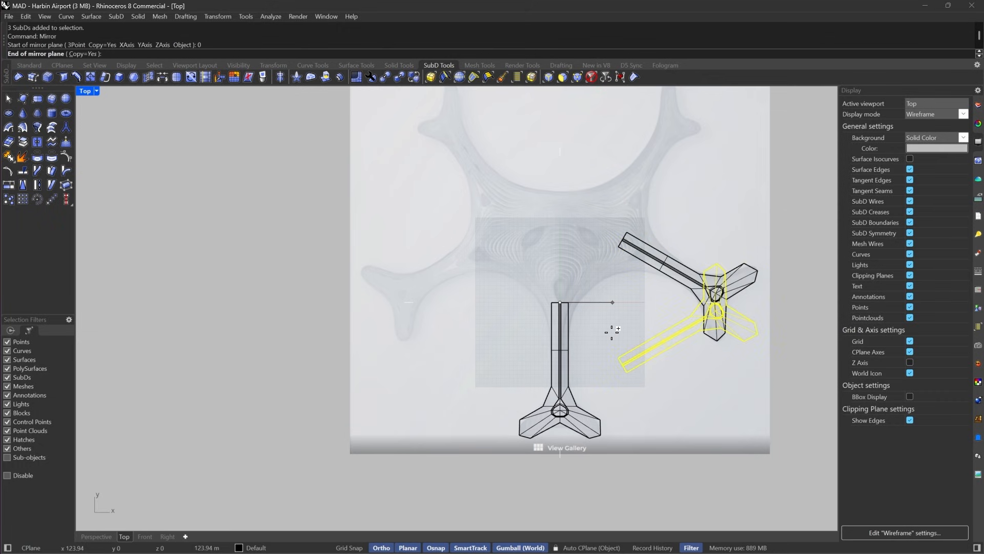
key("Escape")
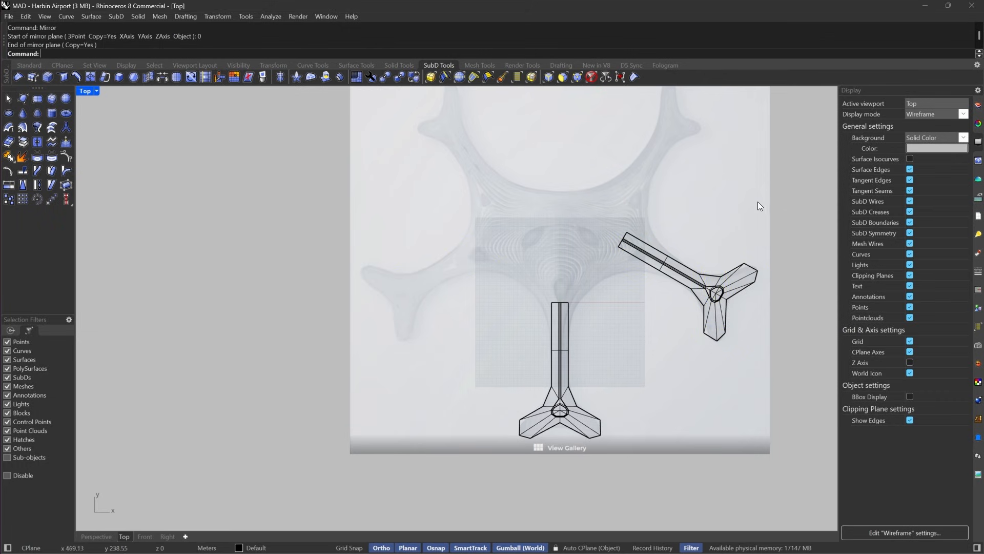
Mirror the right branch across the vertical axis through the origin, keeping the original, to form the left arm.
left_click_drag(758, 204, 590, 379)
scroll(598, 299, "up", 3)
right_click_drag(598, 300, 529, 342)
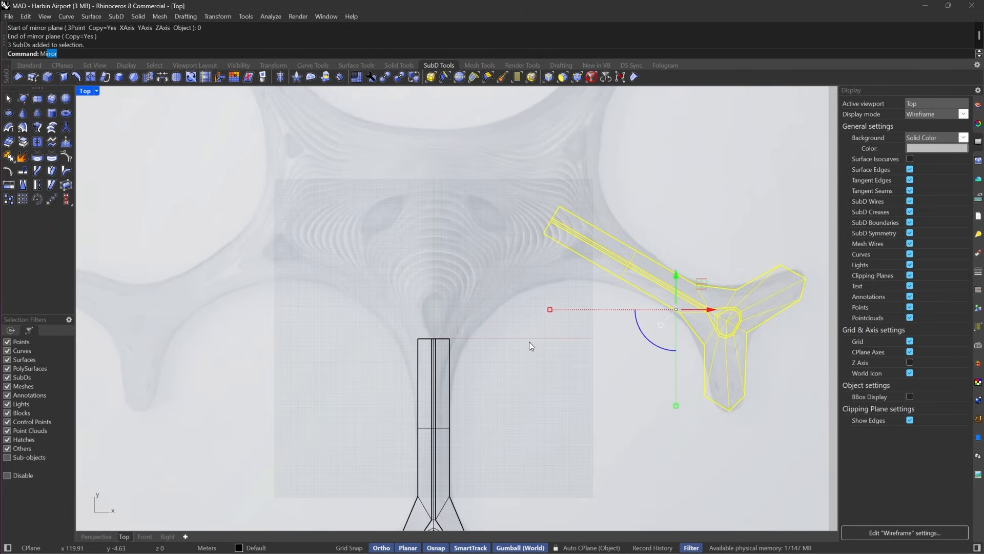
type("Mi")
key("Return")
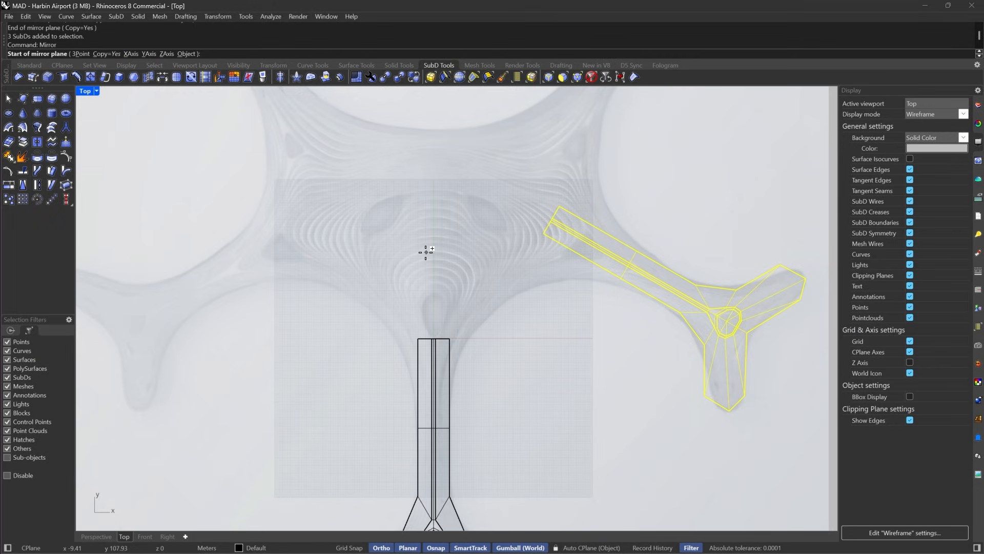
left_click(434, 338)
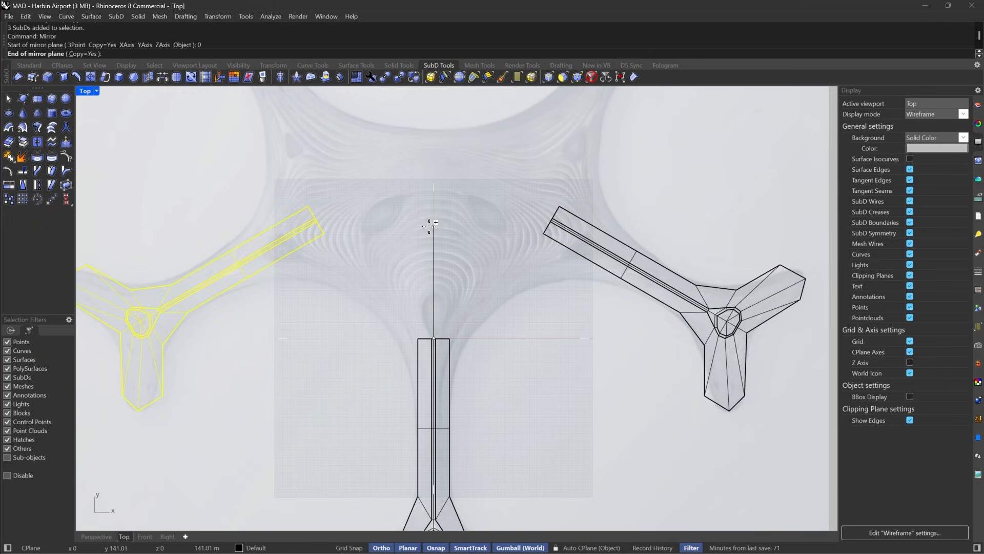
right_click_drag(435, 279, 501, 274)
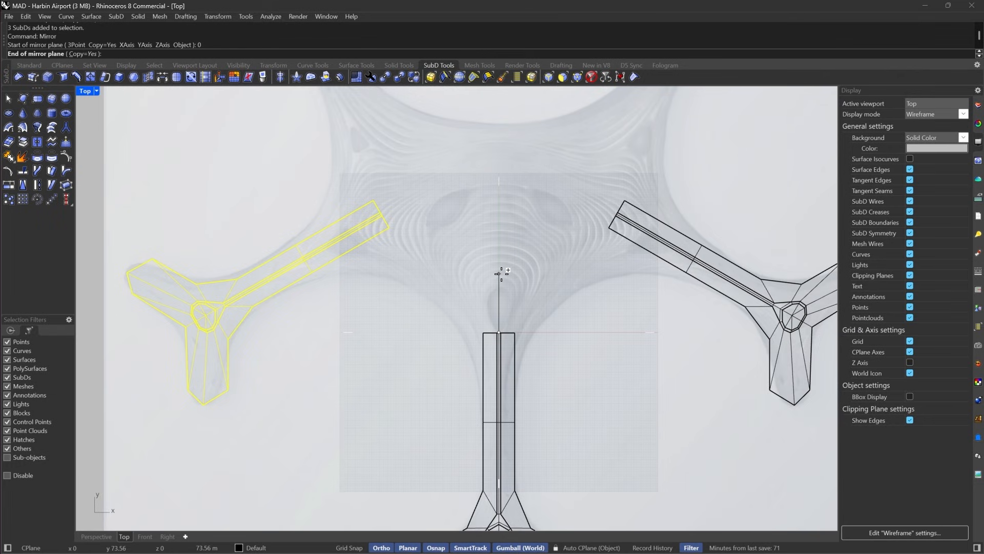
left_click(504, 265)
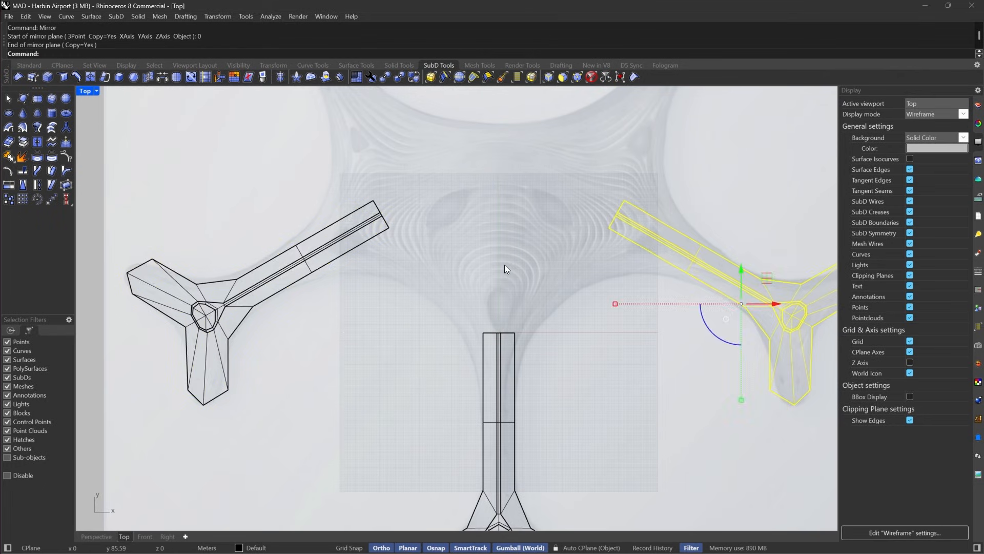
left_click(505, 264)
Copy the right branch's three SubDs up toward the plan's upper right arm.
right_click_drag(607, 154, 545, 266)
scroll(545, 265, "down", 2)
right_click_drag(741, 312, 760, 241)
left_click_drag(774, 241, 588, 459)
right_click_drag(690, 233, 659, 349)
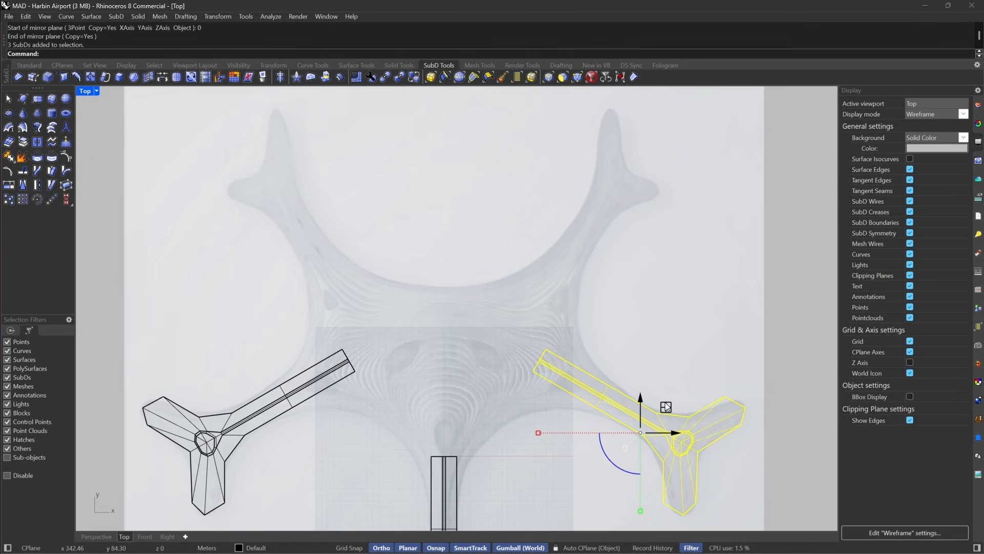
key("alt")
left_click_drag(666, 407, 610, 243)
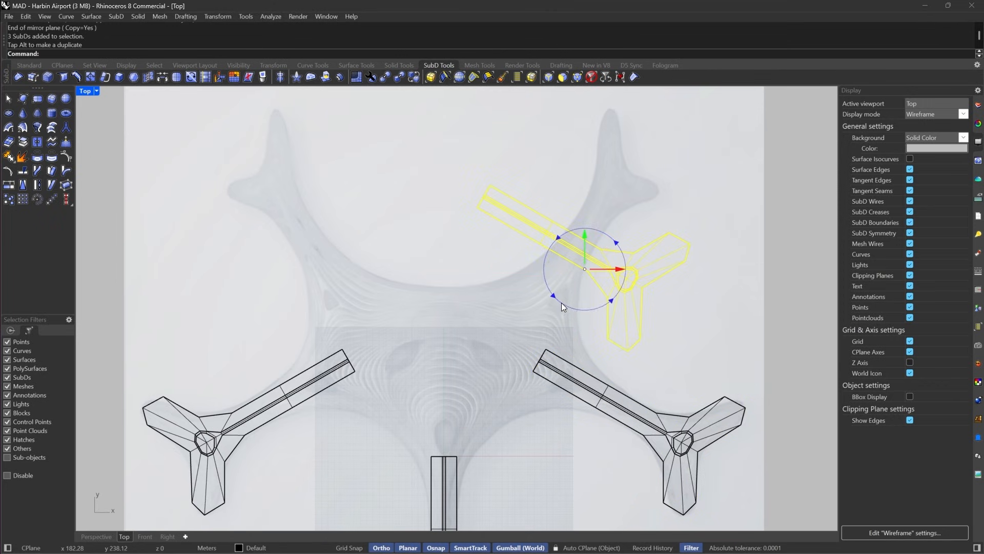
Rotate the new copy by 90 degrees and move it over the plan's upper right arm.
left_click(561, 303)
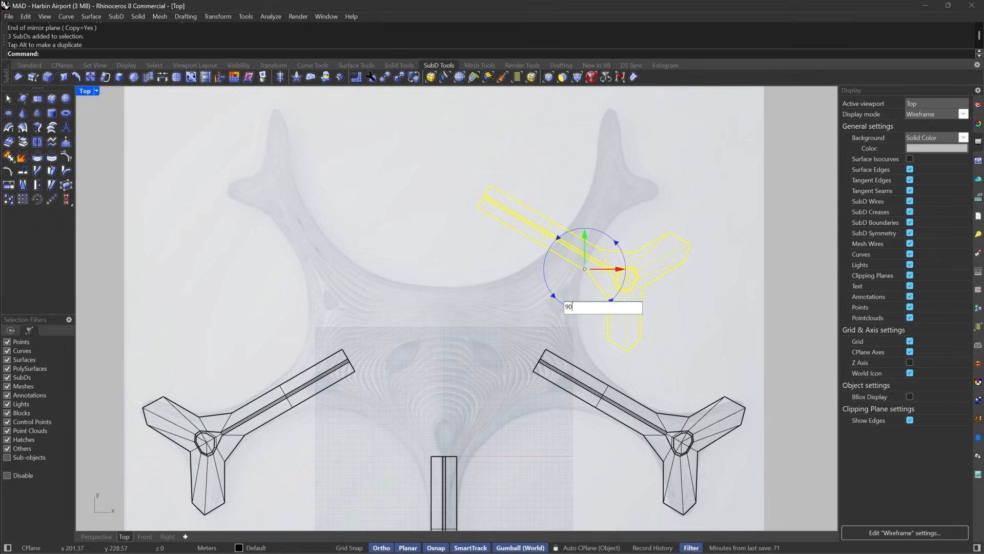
key("Return")
right_click_drag(574, 308, 564, 378)
left_click_drag(595, 308, 609, 269)
left_click(596, 175)
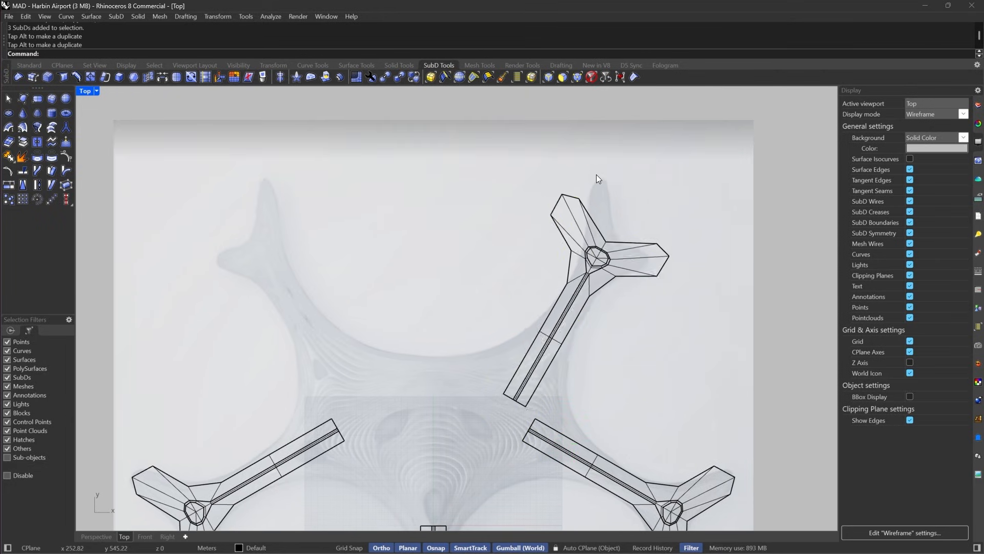
Limit selection to vertices and move the upper wing's end vertices onto the plan's upward-pointing wing tip.
scroll(597, 178, "up", 5)
left_click(576, 77)
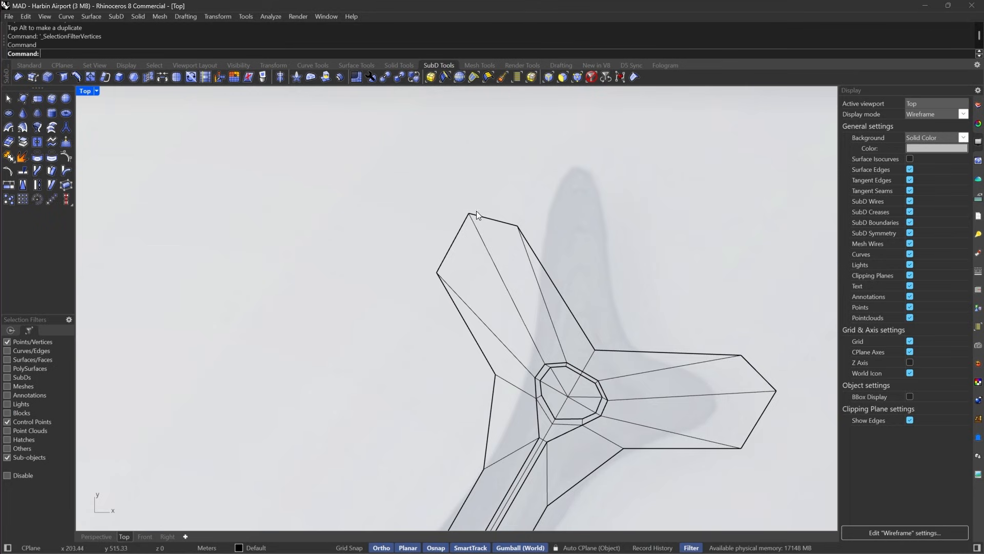
left_click_drag(348, 158, 589, 313)
left_click_drag(499, 217, 653, 255)
scroll(618, 170, "up", 3)
left_click_drag(653, 168, 622, 215)
Adjust the individual end vertices of the upper wing into a narrow pointed tip following the plan outline.
left_click_drag(516, 136, 595, 202)
right_click_drag(596, 202, 616, 344)
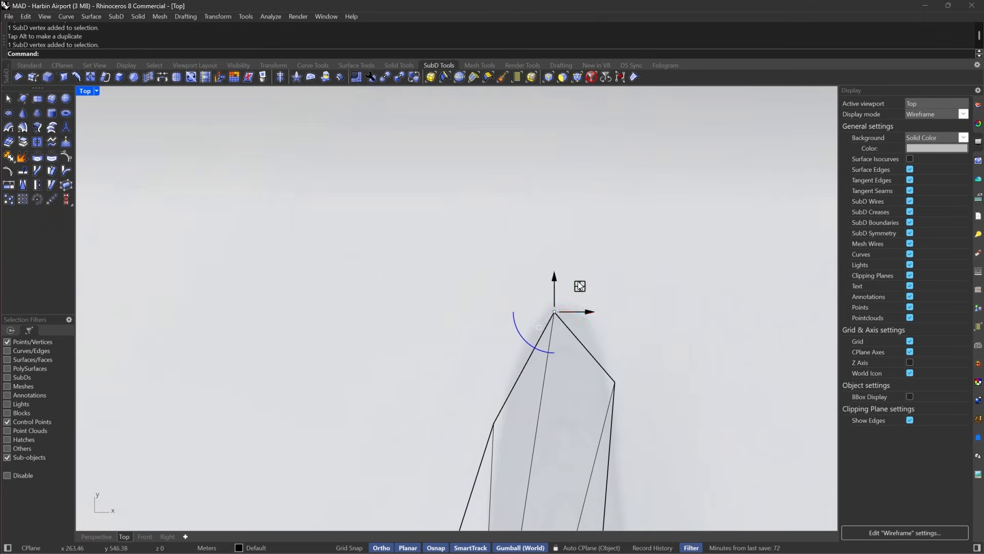
left_click_drag(536, 275, 574, 360)
left_click_drag(588, 288, 595, 248)
right_click_drag(507, 394, 551, 248)
left_click_drag(516, 253, 559, 316)
left_click_drag(559, 257, 569, 223)
Move the branch's left side vertex and the inner corner vertex between its two wings to match the plan outline.
scroll(645, 237, "down", 6)
right_click_drag(644, 238, 638, 207)
left_click_drag(492, 341, 570, 402)
left_click_drag(557, 340, 557, 340)
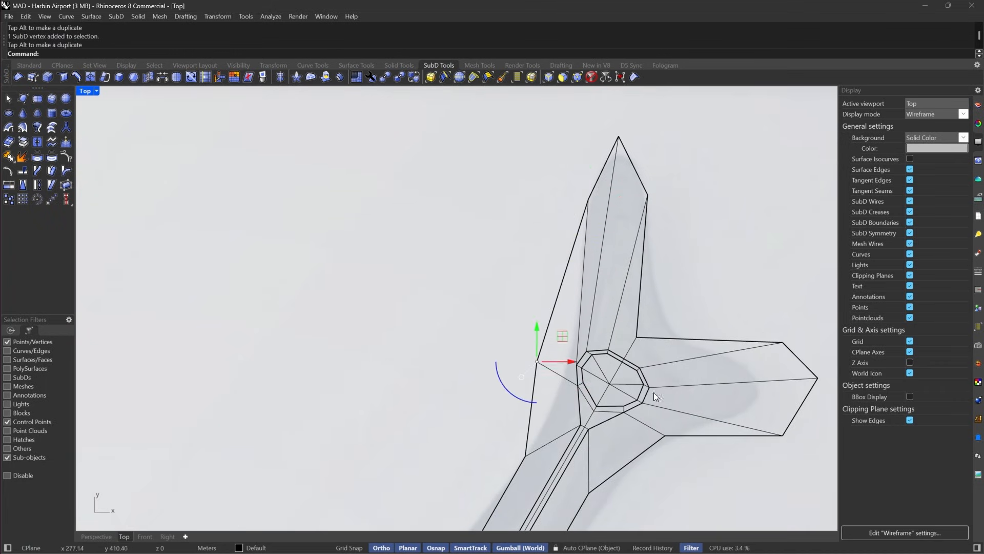
right_click_drag(623, 392, 548, 328)
scroll(548, 328, "up", 6)
left_click_drag(434, 236, 606, 380)
right_click_drag(613, 197, 530, 269)
left_click_drag(464, 272, 554, 262)
Pull the right wing's end vertices inward to form a shorter pointed tip over the plan's side wing.
right_click_drag(759, 296, 622, 204)
left_click_drag(559, 164, 725, 467)
left_click_drag(686, 279, 586, 302)
right_click_drag(481, 459, 592, 389)
left_click_drag(594, 388, 658, 275)
right_click_drag(477, 369, 636, 255)
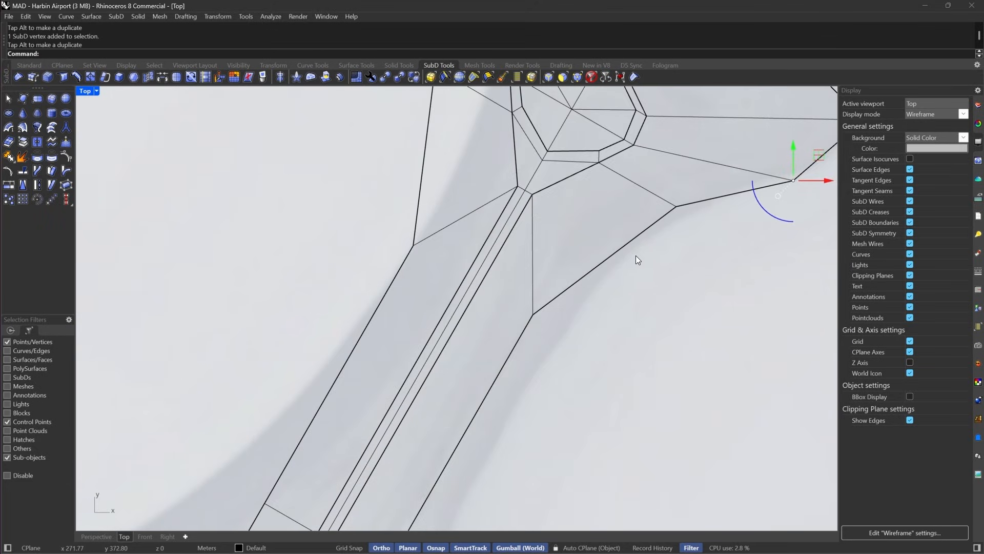
Try to shift the vertices of the ring around the upper right branch's oval opening.
scroll(629, 259, "down", 8)
right_click_drag(588, 300, 539, 290)
scroll(524, 286, "up", 5)
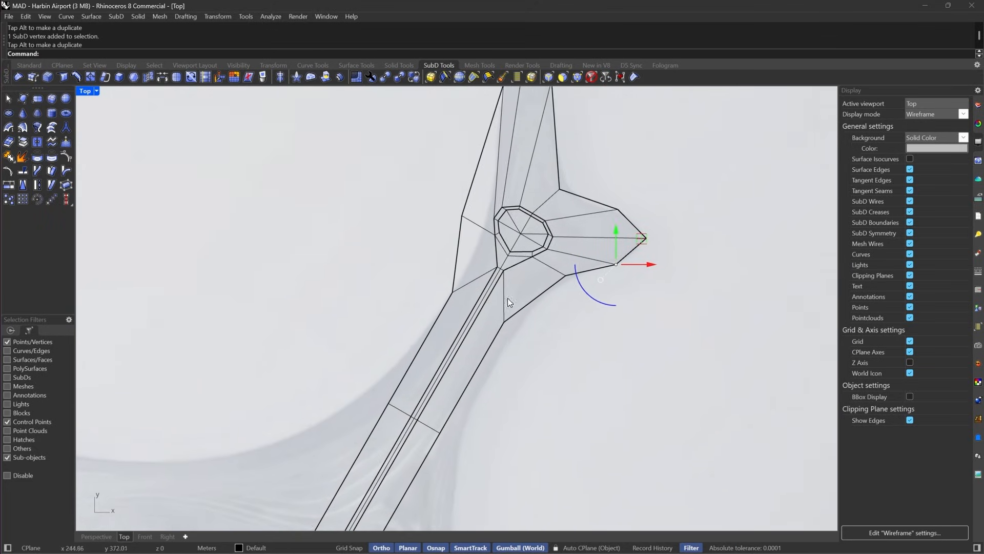
left_click_drag(406, 341, 566, 201)
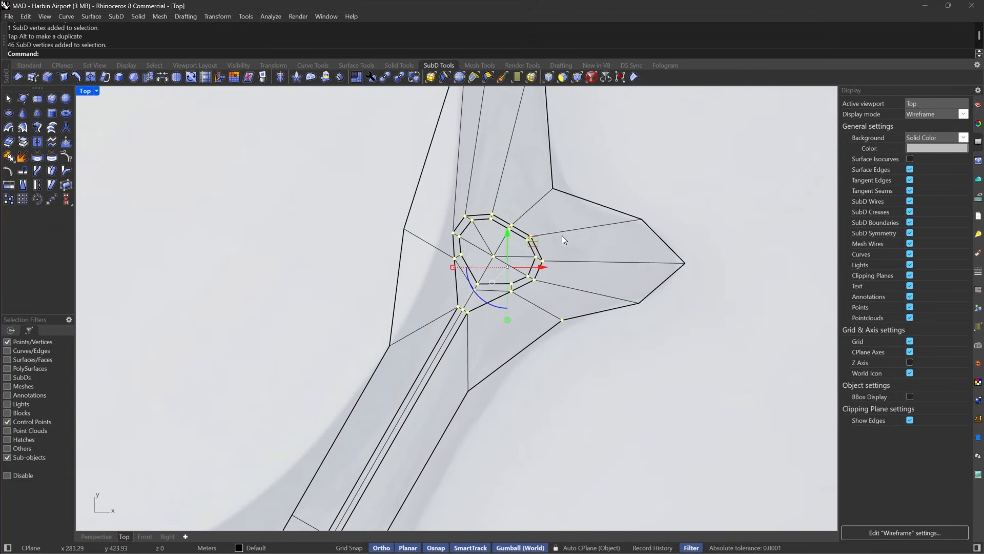
left_click_drag(574, 367, 604, 286, "ctrl")
scroll(545, 242, "up", 3)
left_click_drag(496, 250, 516, 263)
scroll(581, 196, "down", 10)
right_click_drag(505, 357, 539, 320)
key("ctrl+z")
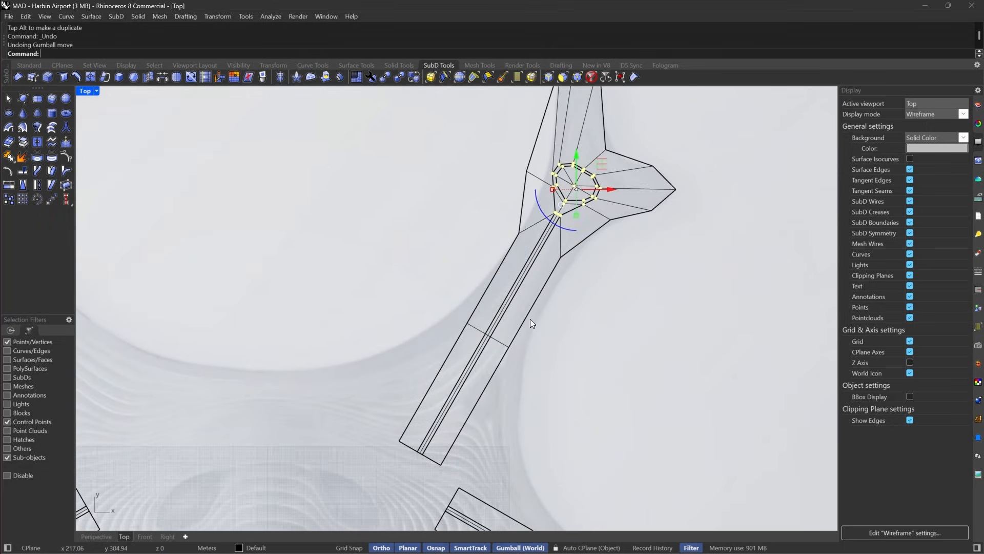
left_click(542, 308)
Move the neck's end, middle and upper vertex rows of the upper right branch 6.12 m sideways along its cross edge.
right_click_drag(566, 283, 538, 276)
left_click_drag(336, 484, 439, 369)
left_click_drag(465, 477, 429, 496)
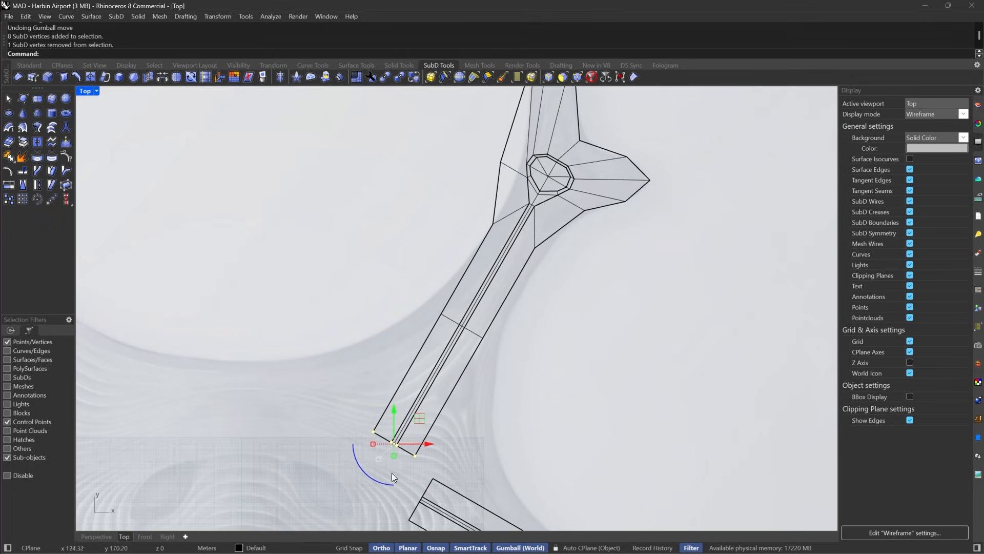
scroll(477, 276, "up", 4)
left_click_drag(384, 286, 503, 398, "shift")
right_click_drag(547, 235, 505, 280)
left_click_drag(431, 213, 518, 262, "shift")
right_click_drag(422, 399, 517, 282)
scroll(487, 319, "up", 8)
type("m")
key("space")
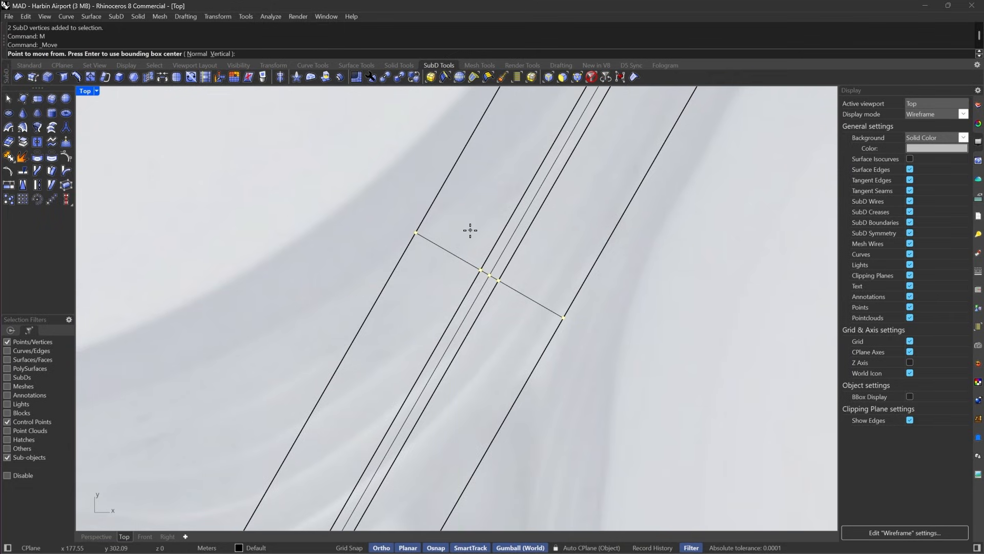
left_click(425, 237)
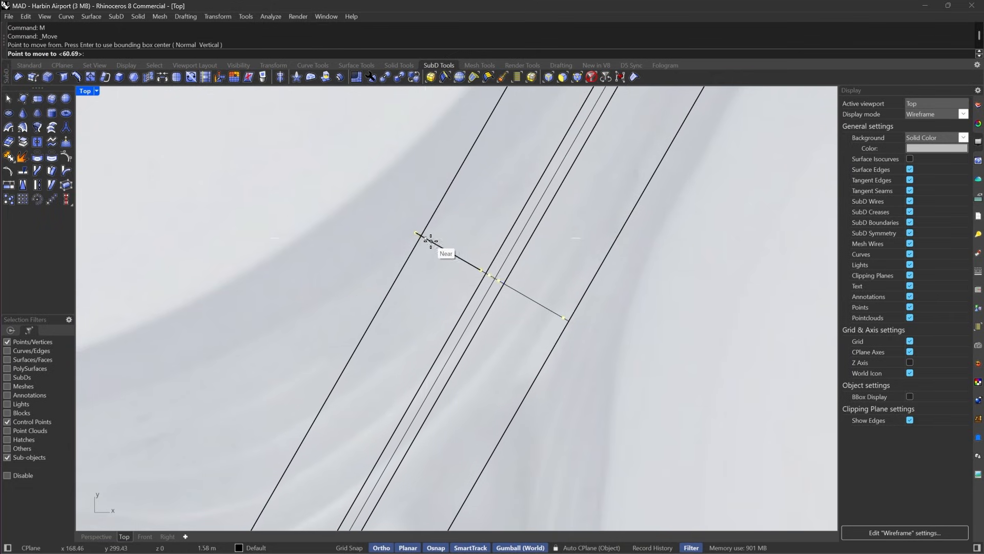
scroll(449, 252, "down", 5)
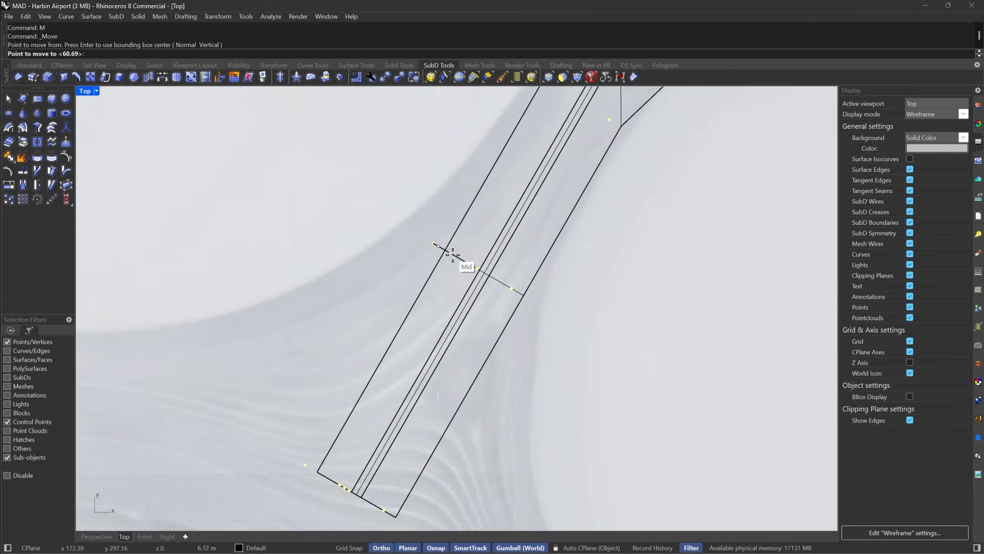
scroll(453, 255, "up", 3)
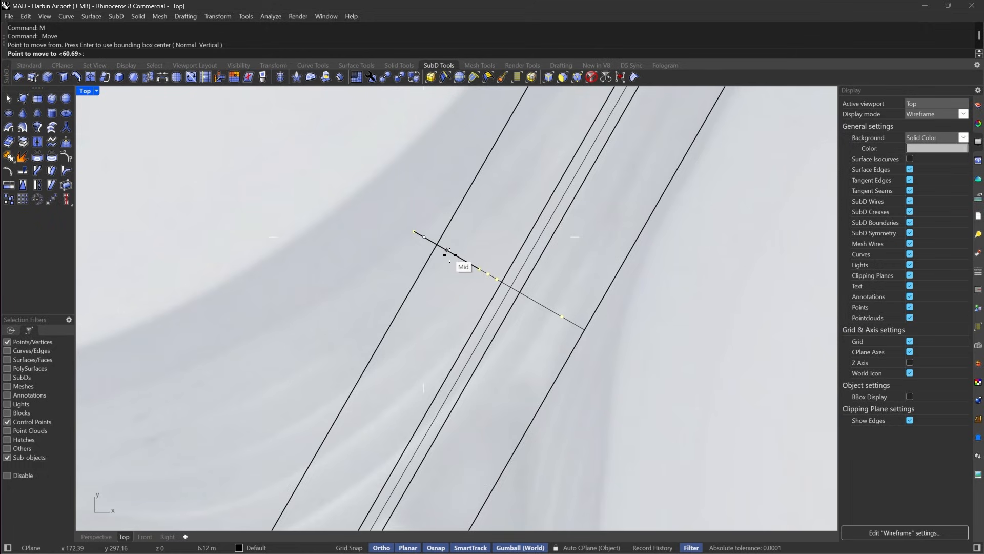
left_click(449, 252)
scroll(469, 267, "down", 5)
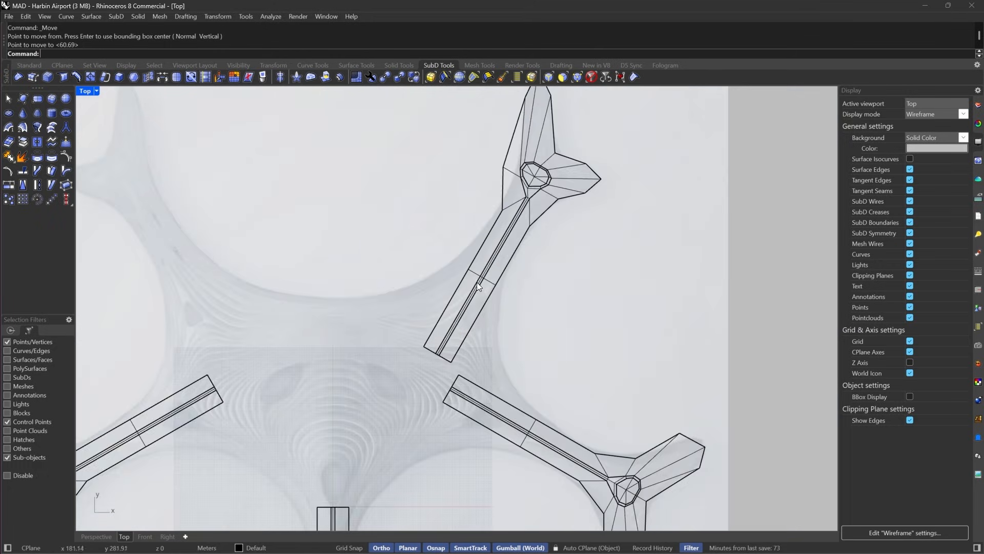
scroll(522, 241, "up", 4)
right_click_drag(493, 206, 485, 302)
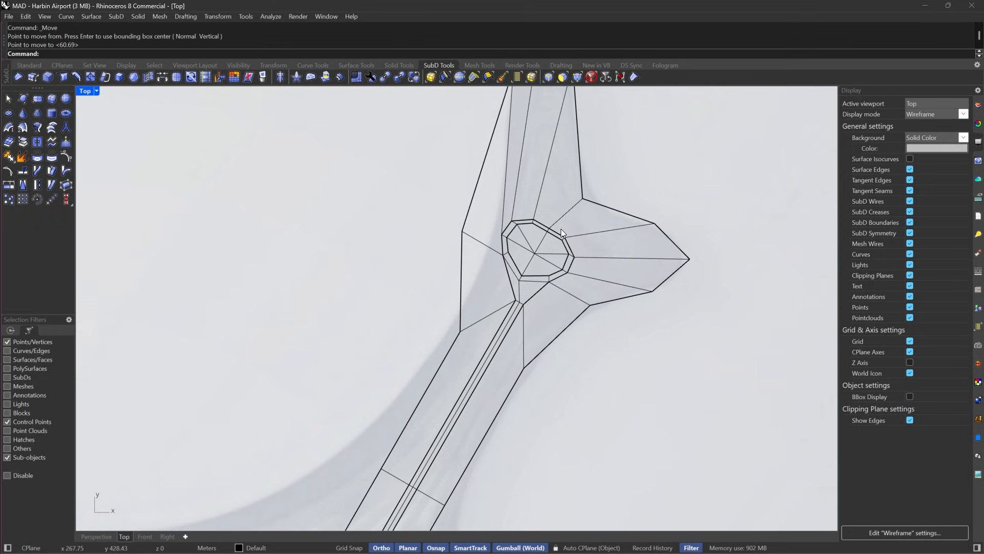
scroll(561, 228, "up", 3)
left_click_drag(352, 388, 584, 121)
scroll(552, 160, "down", 2)
key("Escape")
right_click_drag(565, 237, 561, 208)
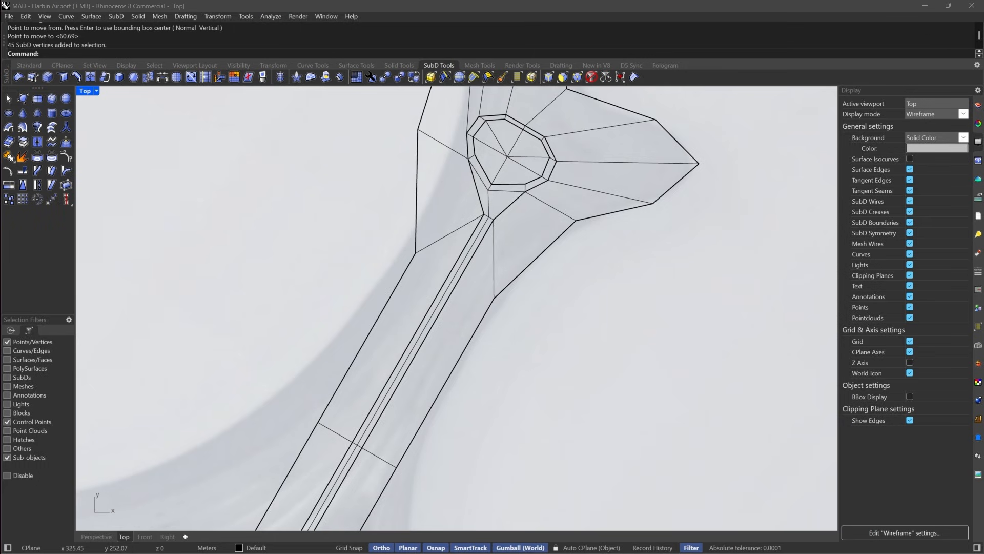
Switch to the browser and open the illuminated model image from the project's drawings to examine the terminal's arms and openings.
key("alt+Tab")
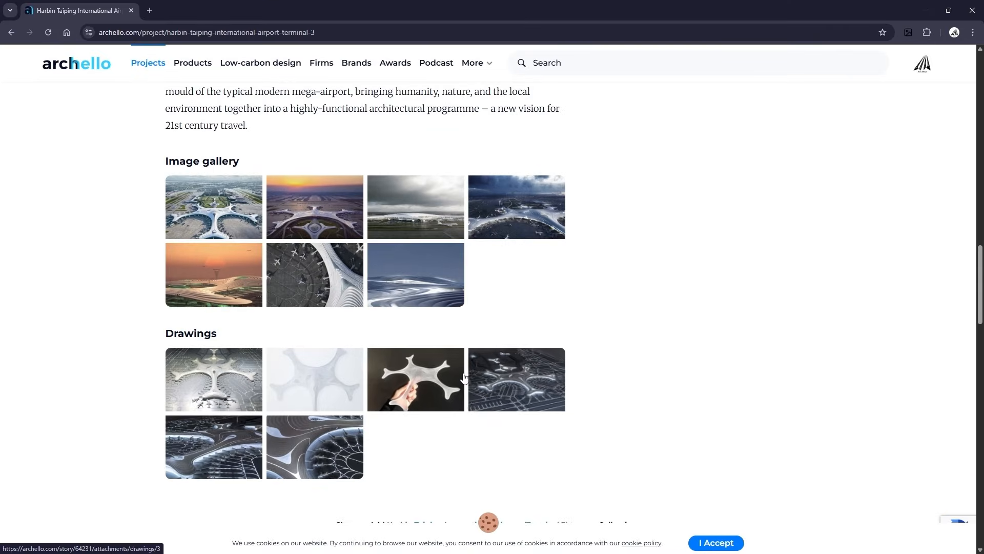
left_click(481, 382)
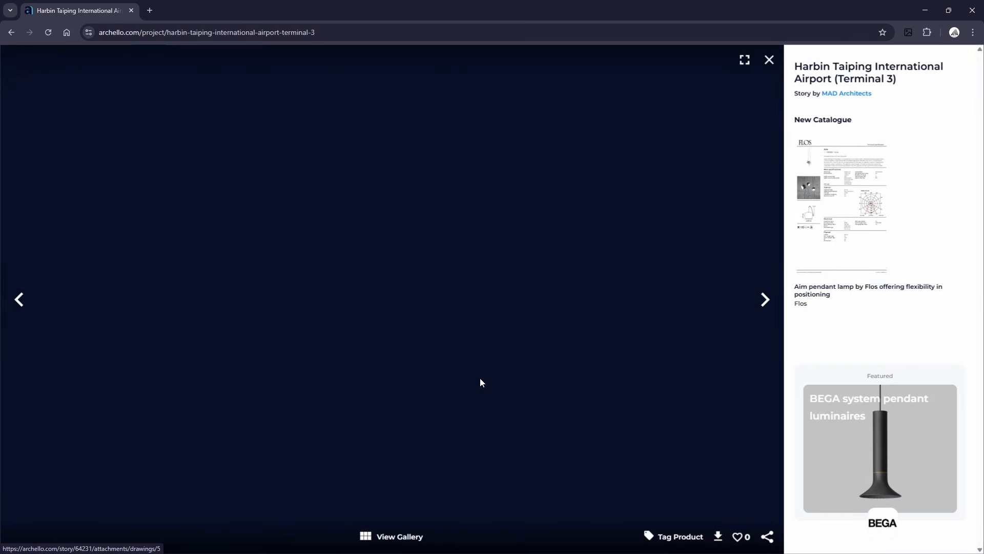
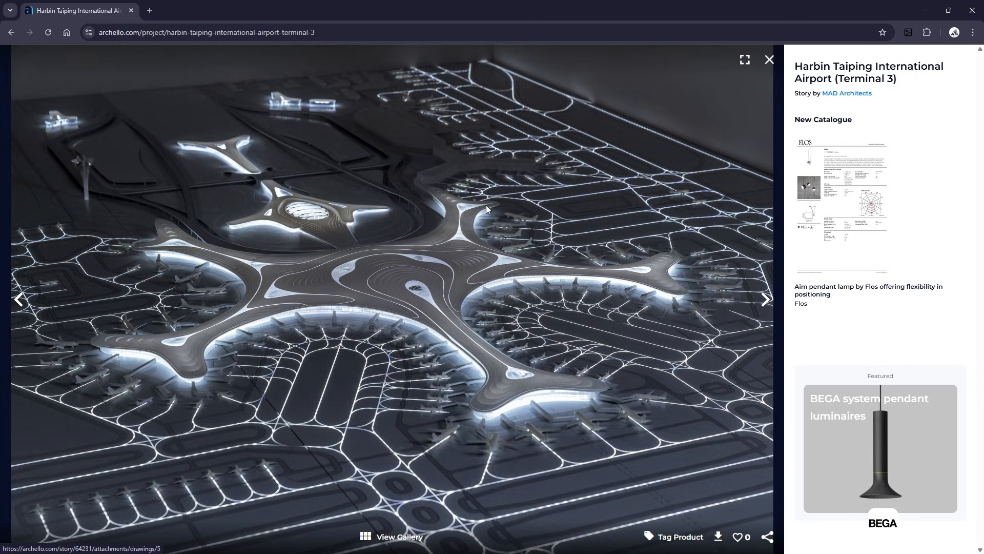
Switch back to Rhino and delete the two SubDs filling the upper right branch's oval opening.
left_click(929, 10)
right_click_drag(636, 259, 681, 319)
scroll(525, 198, "up", 2)
scroll(525, 198, "up", 3)
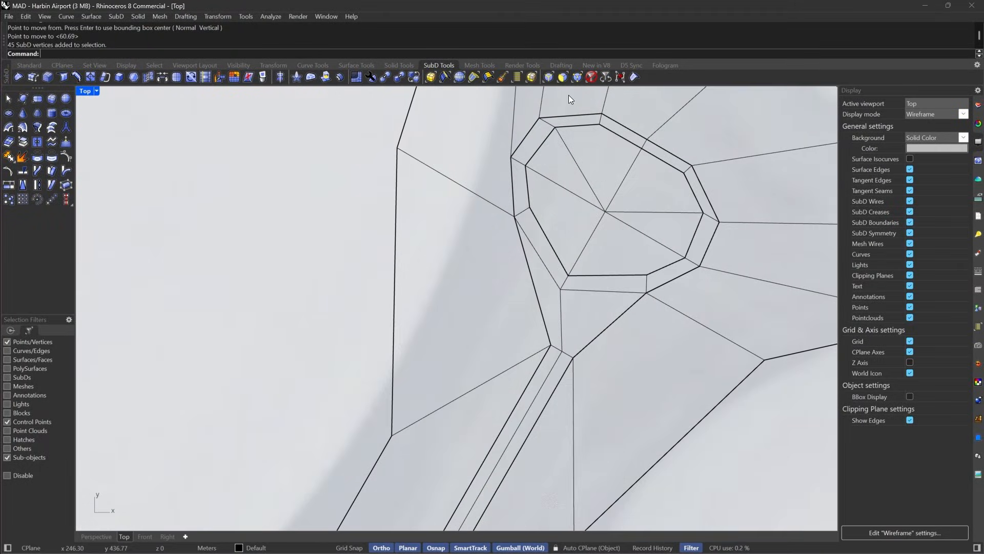
left_click(589, 74)
left_click_drag(583, 303, 555, 224)
key("Delete")
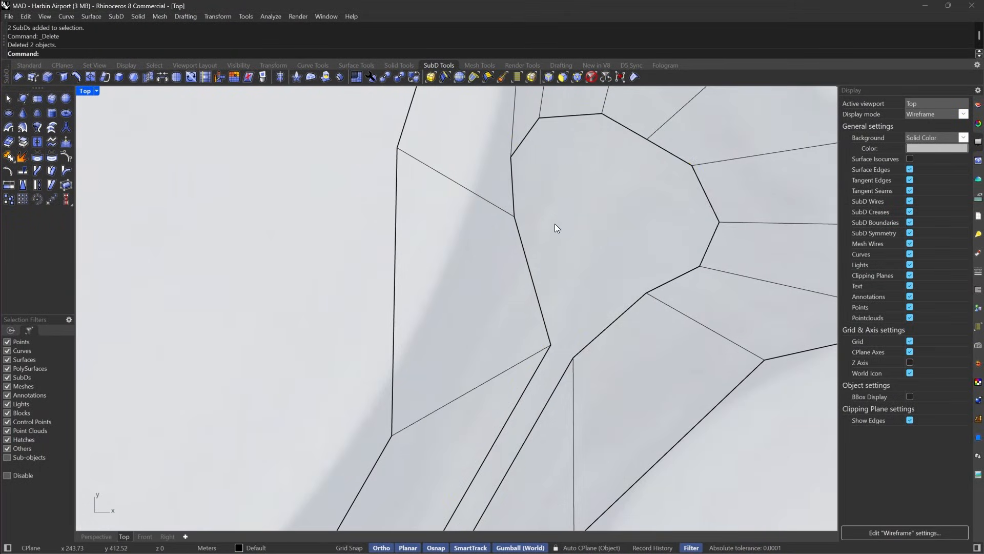
Stretch the oval opening's right-hand vertices into the side wing to form a narrow pointed slot, and preview it smooth.
scroll(555, 223, "down", 5)
scroll(690, 228, "up", 4)
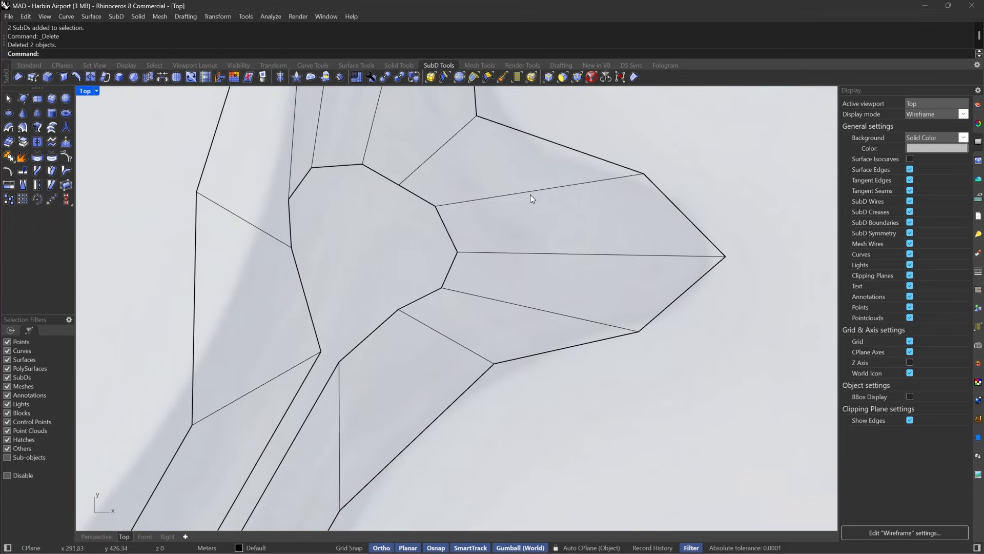
left_click(587, 78)
left_click_drag(424, 238, 650, 270)
key("Escape")
scroll(653, 257, "down", 4)
scroll(524, 226, "up", 4)
left_click_drag(480, 230, 651, 255)
left_click_drag(450, 307, 516, 342)
left_click_drag(491, 301, 647, 274)
left_click_drag(401, 363, 428, 395)
key("Tab")
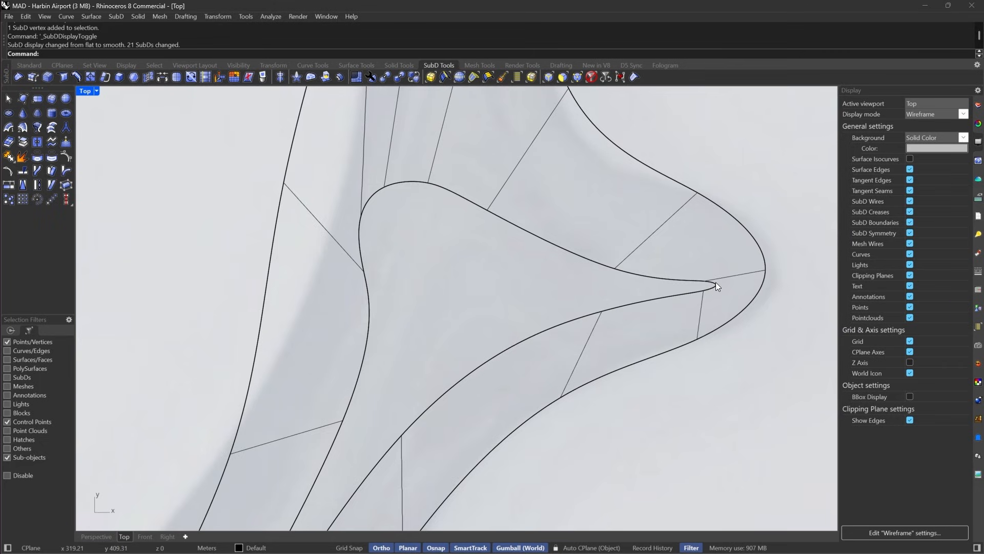
Return to flat display, pull the slot's upper corner vertex inward, and shift the two vertices at the neck's inner end.
key("Tab")
left_click_drag(459, 180, 533, 281)
left_click_drag(367, 337, 464, 410)
left_click_drag(422, 349, 489, 303)
key("Escape")
scroll(508, 294, "down", 10)
right_click_drag(411, 419, 454, 379)
scroll(454, 377, "up", 6)
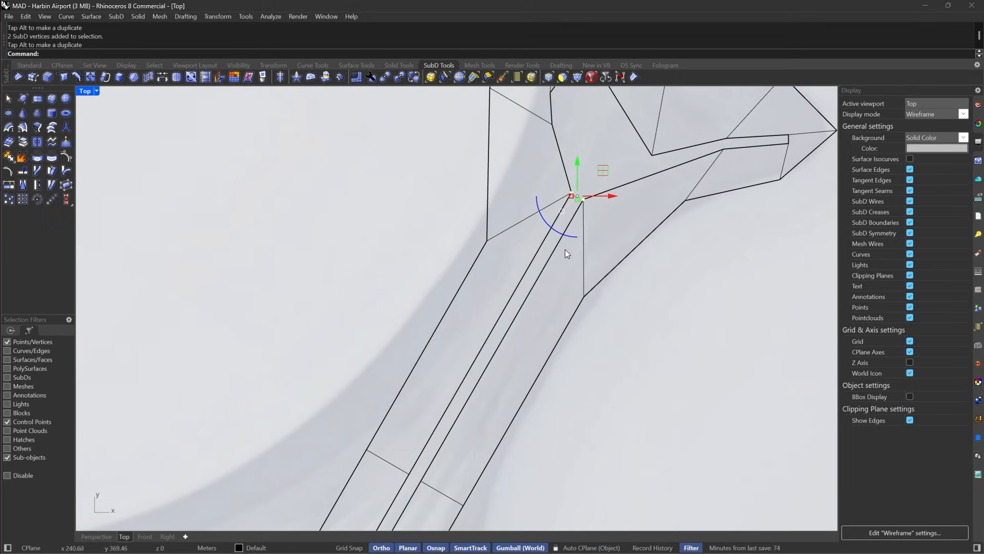
right_click_drag(511, 359, 444, 440)
scroll(511, 323, "up", 4)
right_click_drag(511, 324, 427, 415)
type("ns")
left_click(403, 400)
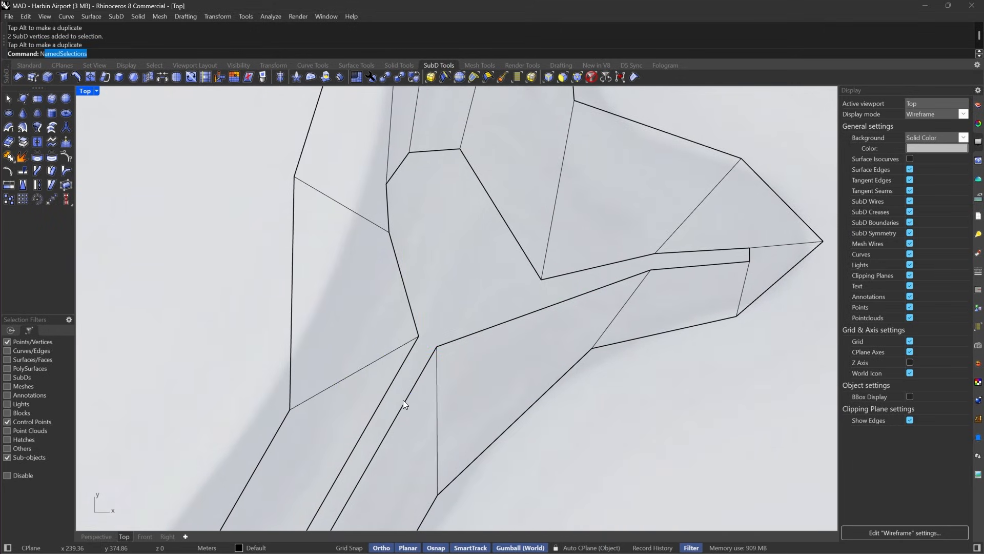
left_click_drag(374, 294, 457, 373)
right_click_drag(378, 399, 423, 338)
type("m")
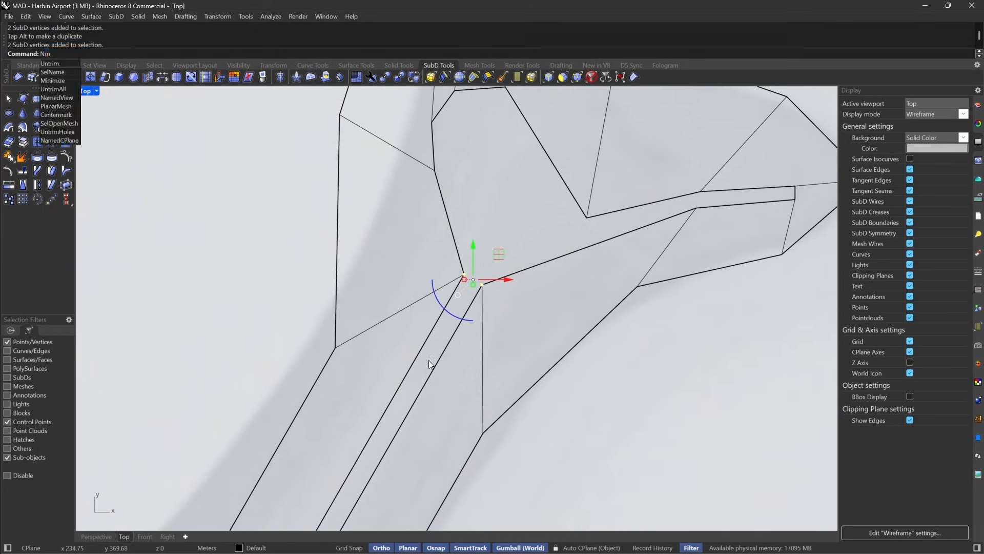
key("Return")
key("Escape")
Move the two vertices at the neck's inner end up along the neck edge into the opening.
left_click_drag(423, 270, 553, 323)
right_click_drag(457, 342, 526, 322)
type("m")
key("Return")
left_click(452, 435)
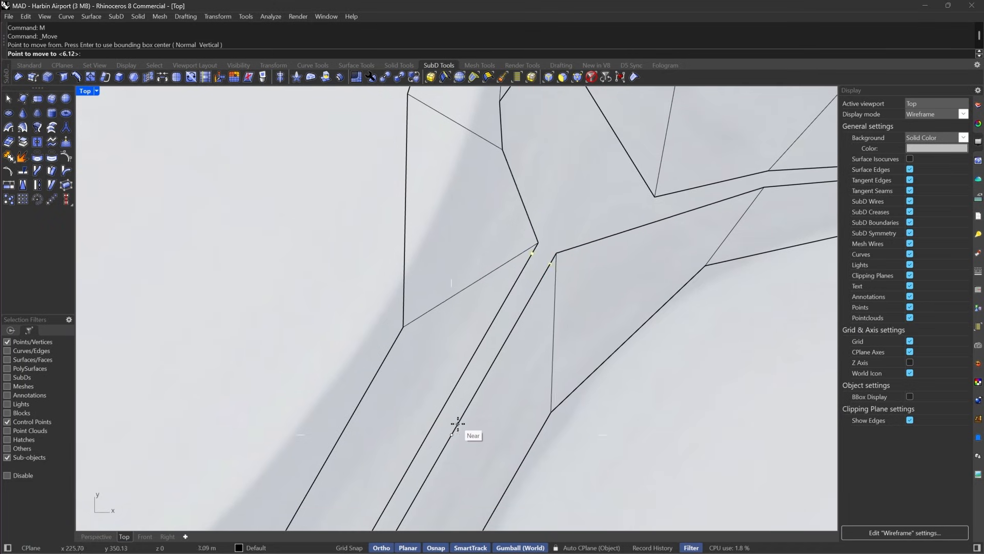
left_click(480, 385)
right_click_drag(480, 384, 400, 276)
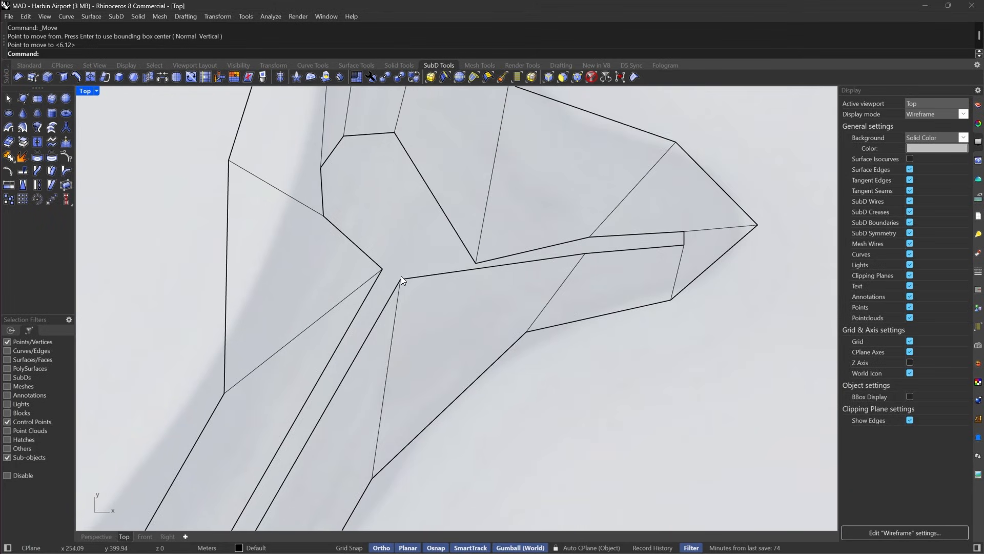
Straighten the slot's lower edge by aligning the gumball to its end vertices and flattening its three vertices onto that line.
left_click(400, 280)
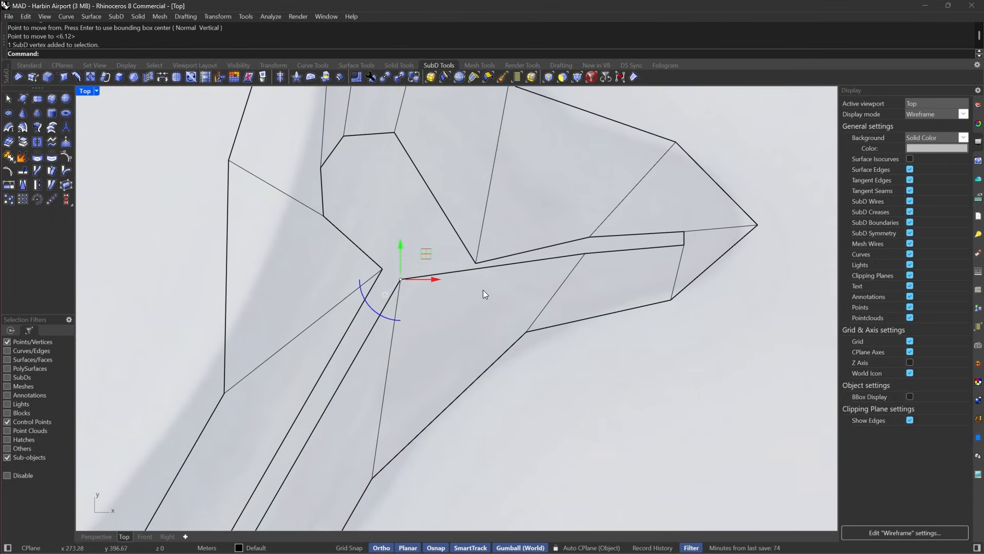
left_click_drag(544, 279, 610, 249, "shift")
left_click_drag(703, 239, 704, 239, "shift")
right_click_drag(516, 274, 541, 284)
type("GumballRelocate")
key("Return")
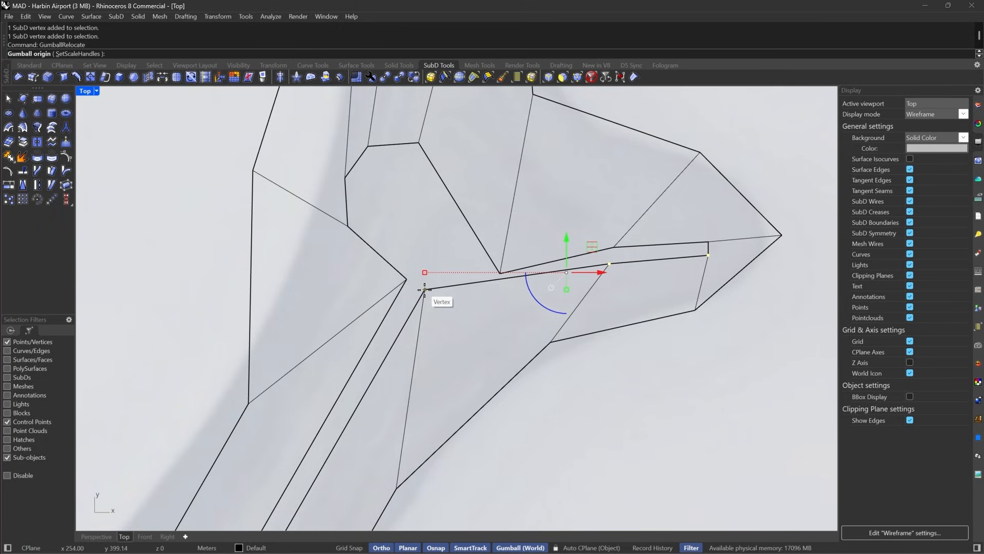
left_click(425, 290)
left_click(708, 255)
key("Return")
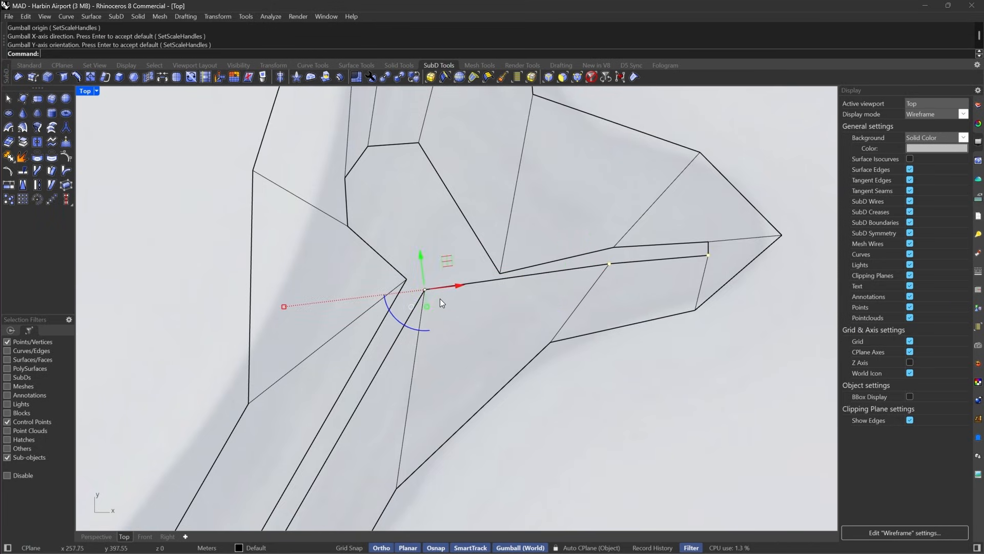
left_click_drag(428, 308, 428, 293)
key("Escape")
scroll(610, 275, "up", 2)
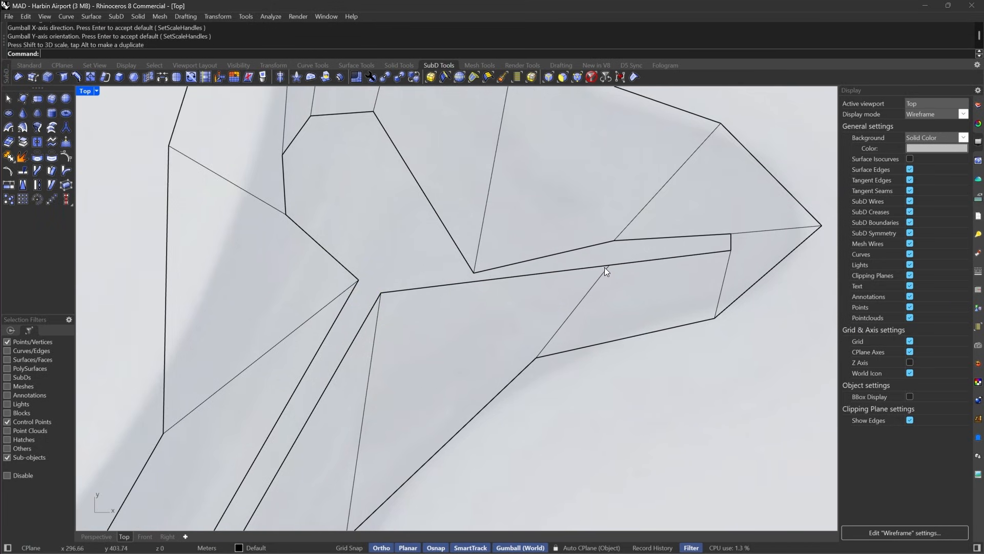
Move the two outer vertices of the slot's lower edge about 6.21 m inward along the edge, away from the wing tip.
left_click_drag(643, 281, 644, 282)
left_click_drag(748, 259, 752, 263)
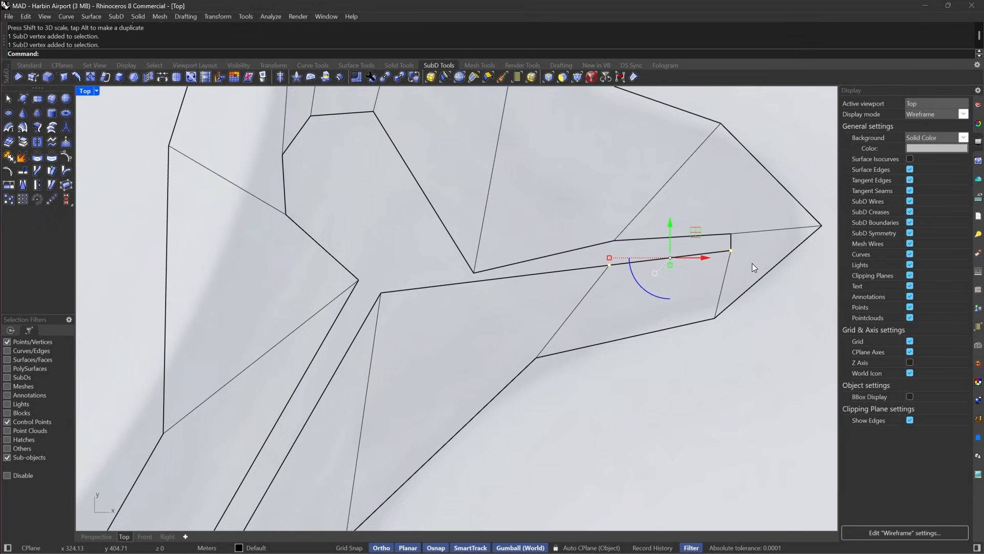
type("M")
key("Return")
left_click(730, 250)
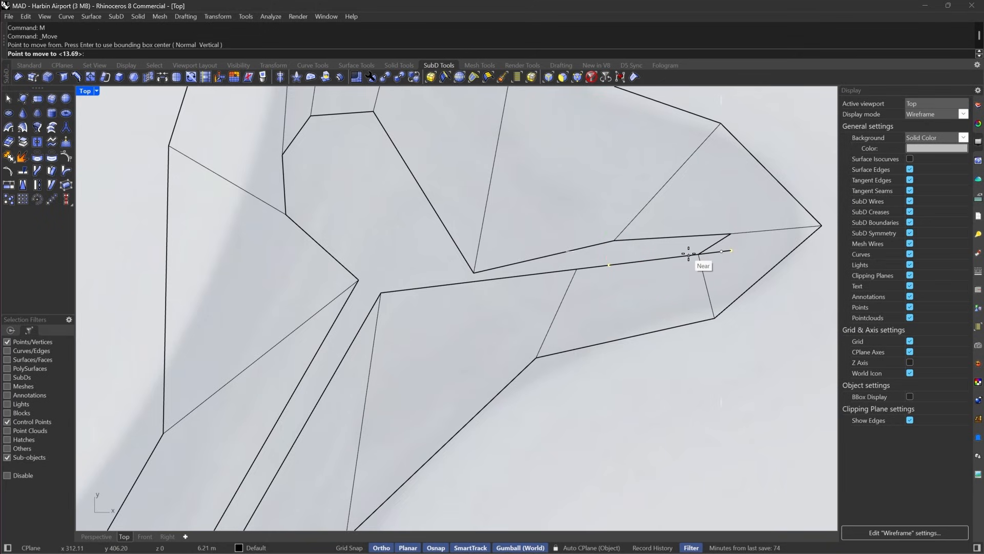
left_click(688, 254)
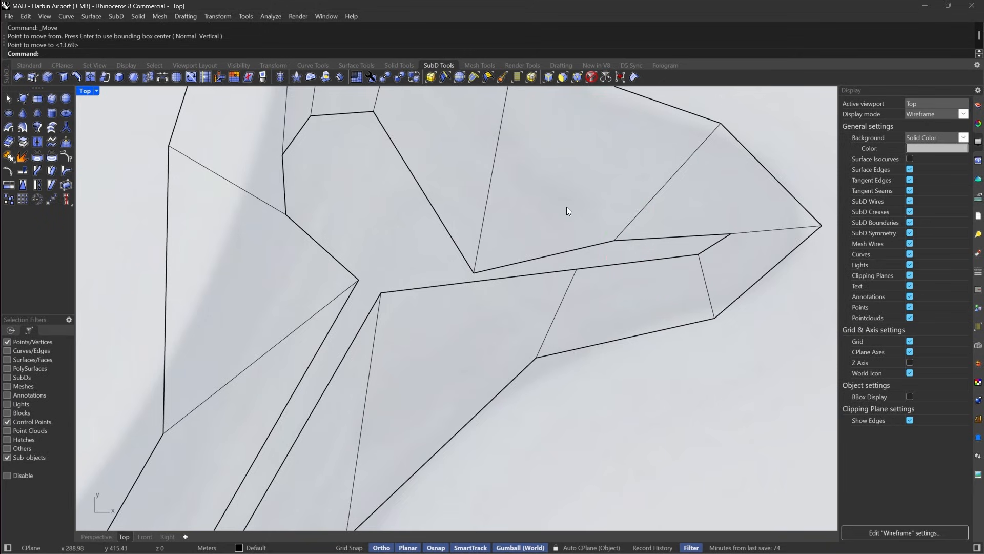
Move the two outer vertices of the slot's upper edge about 5.70 m horizontally away from the wing tip.
left_click_drag(567, 207, 763, 248)
right_click_drag(764, 234, 759, 239)
type("M")
key("Return")
left_click(728, 239)
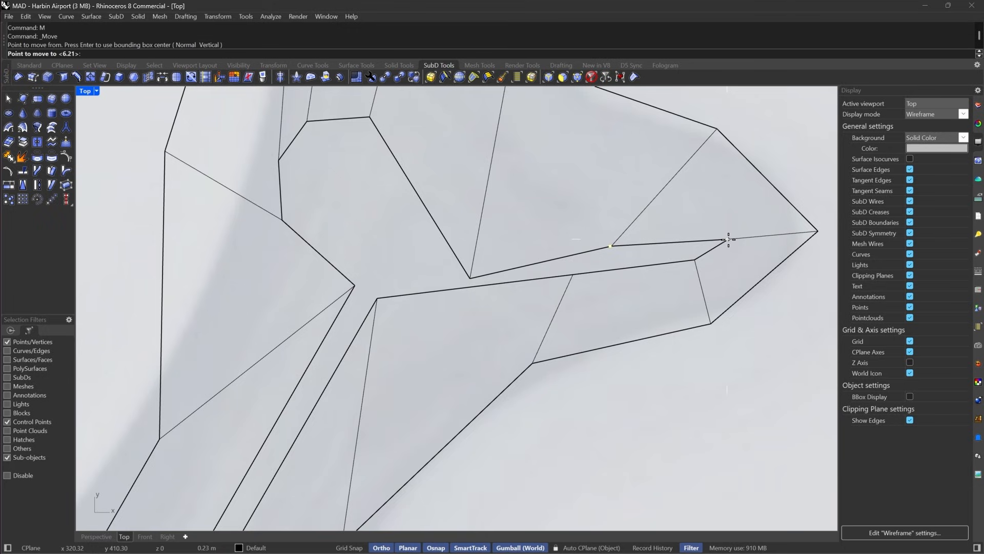
left_click(694, 239)
right_click_drag(417, 243, 426, 261)
Raise the inner corner vertex of the slot's upper edge to widen the passage between the opening's head and the slot.
left_click_drag(425, 261, 519, 318)
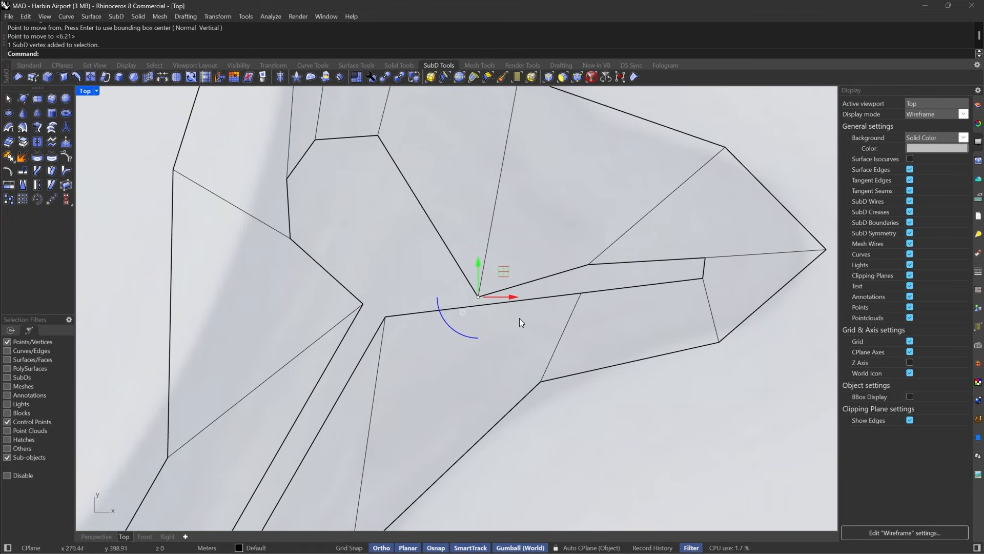
left_click_drag(504, 272, 446, 251)
right_click_drag(446, 251, 548, 224)
right_click_drag(494, 245, 514, 239)
right_click_drag(434, 254, 427, 318)
left_click_drag(362, 132, 528, 258)
left_click_drag(483, 286, 568, 329)
mouse_move(562, 277)
left_mouse_down()
mouse_move(638, 242)
mouse_move(579, 286)
left_mouse_up()
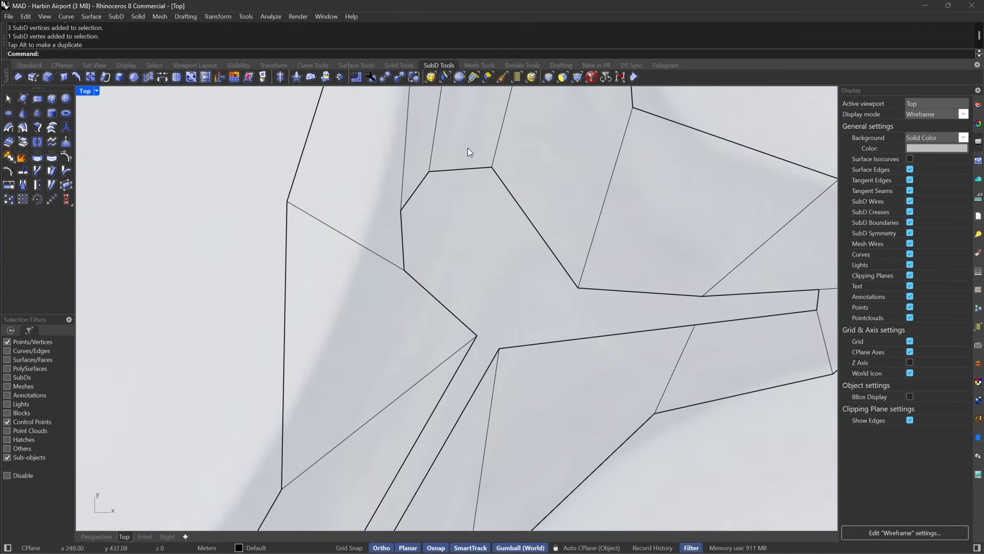
Pull the head vertices of the opening down and inward, away from the branch's outer edge, to shrink the rounded head.
left_click_drag(384, 139, 530, 283)
left_click_drag(463, 197, 514, 248)
left_click_drag(435, 326, 452, 285)
left_click_drag(406, 216, 505, 269)
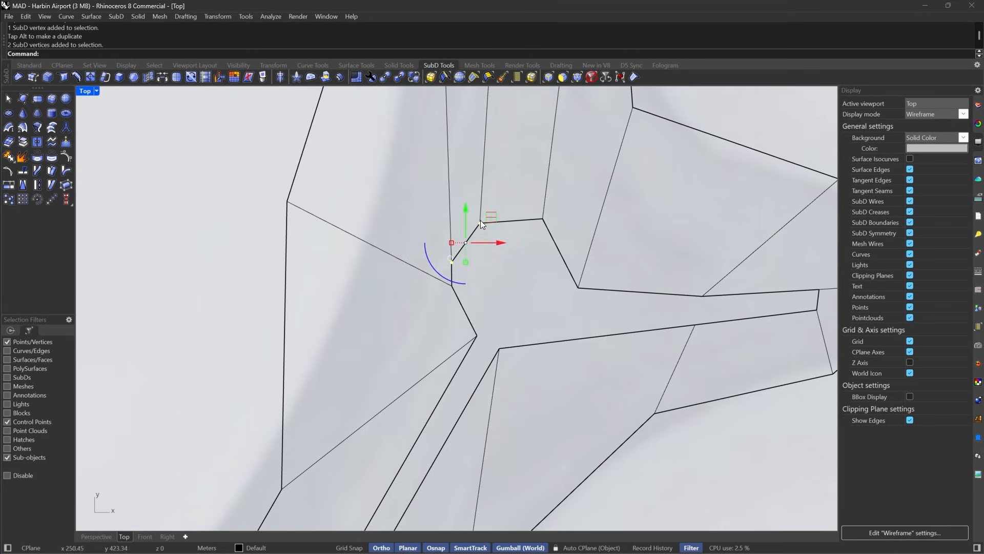
left_click_drag(481, 220, 503, 223)
right_click_drag(547, 223, 500, 256)
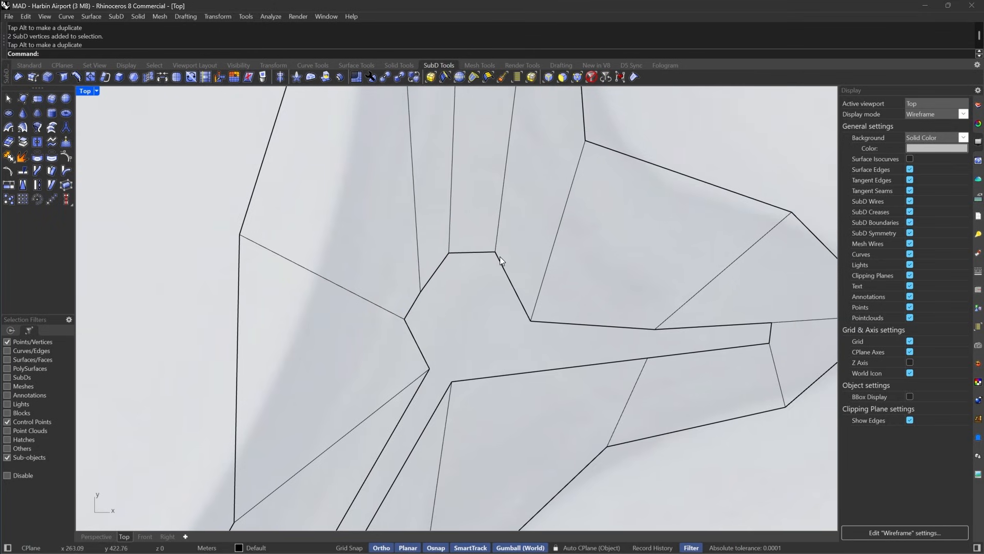
Slide the slot's inner corner vertex along the upper edge toward the wing, and bring the head's upper right vertex beside it.
left_click(530, 321)
right_click_drag(635, 310, 597, 295)
type("m")
key("Return")
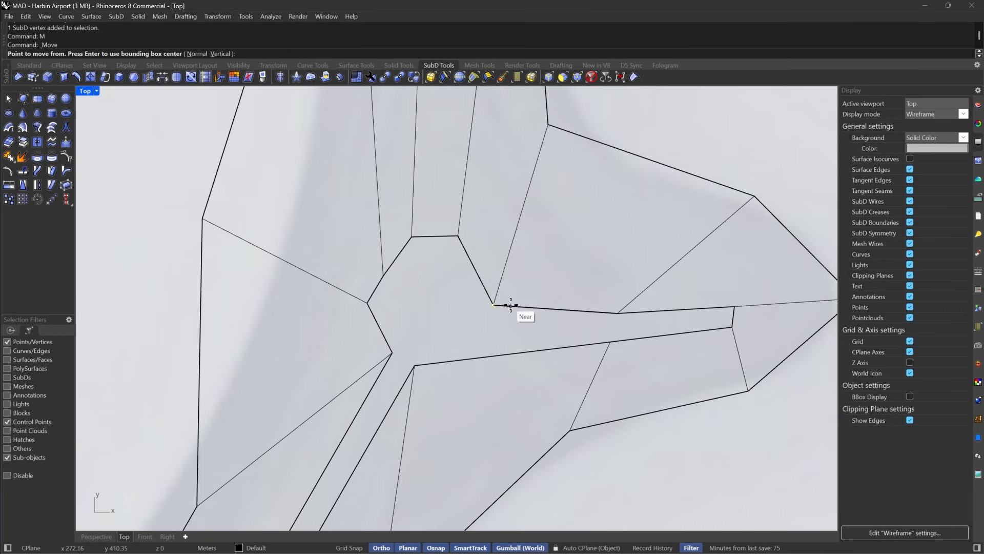
left_click(495, 305)
left_click(565, 309)
left_click_drag(446, 214, 510, 289)
left_click_drag(482, 210, 530, 279)
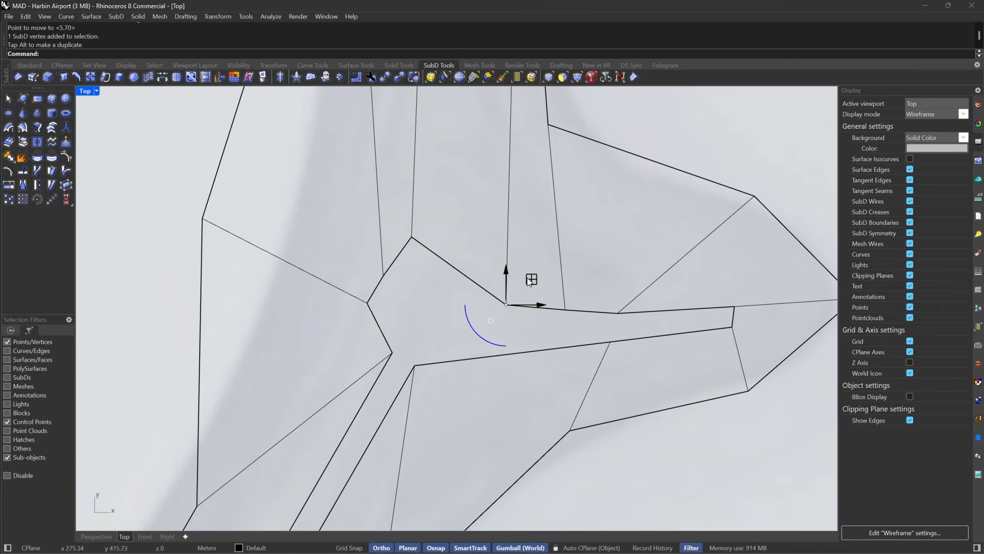
Shift the head's remaining upper vertices to even out the opening's outline, and preview the SubD smooth.
left_click(407, 224)
left_click_drag(407, 224, 432, 255)
left_click_drag(439, 211, 468, 220)
left_click_drag(363, 248, 415, 297)
left_click_drag(408, 255, 407, 224)
left_click(590, 275)
key("Tab")
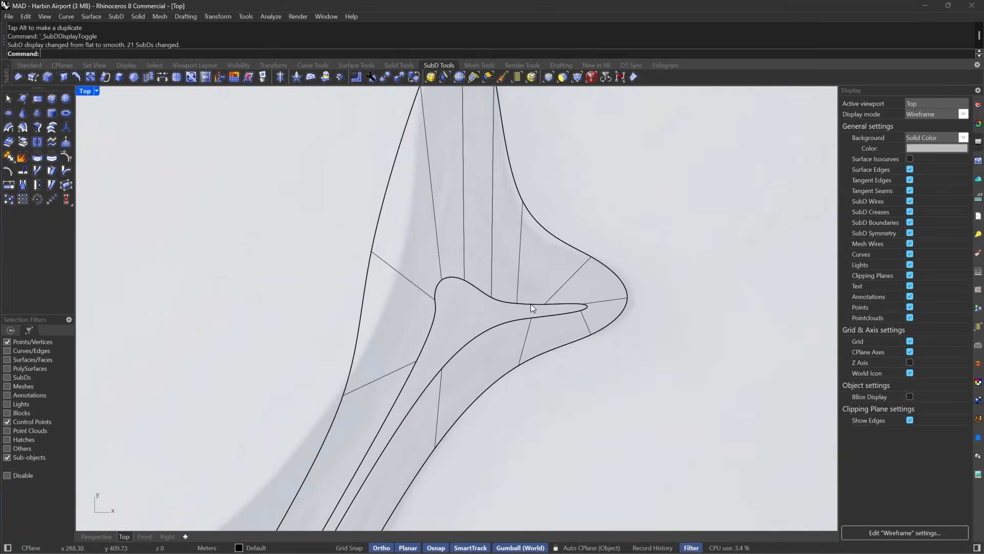
Raise the head's top and upper right vertices in flat display to round the opening, and check it smooth.
scroll(575, 266, "up", 2)
key("Tab")
left_click_drag(481, 280, 531, 192)
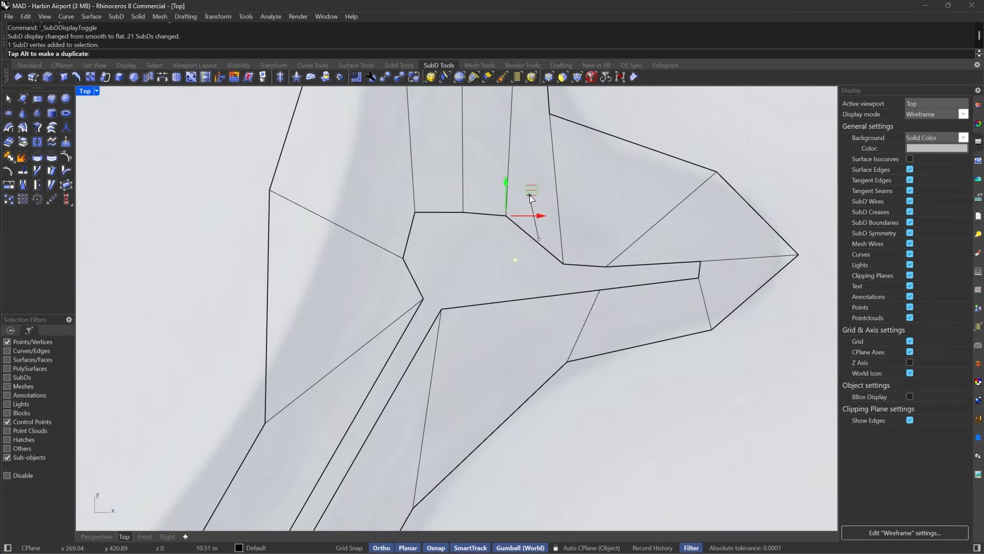
left_click_drag(441, 247, 460, 163)
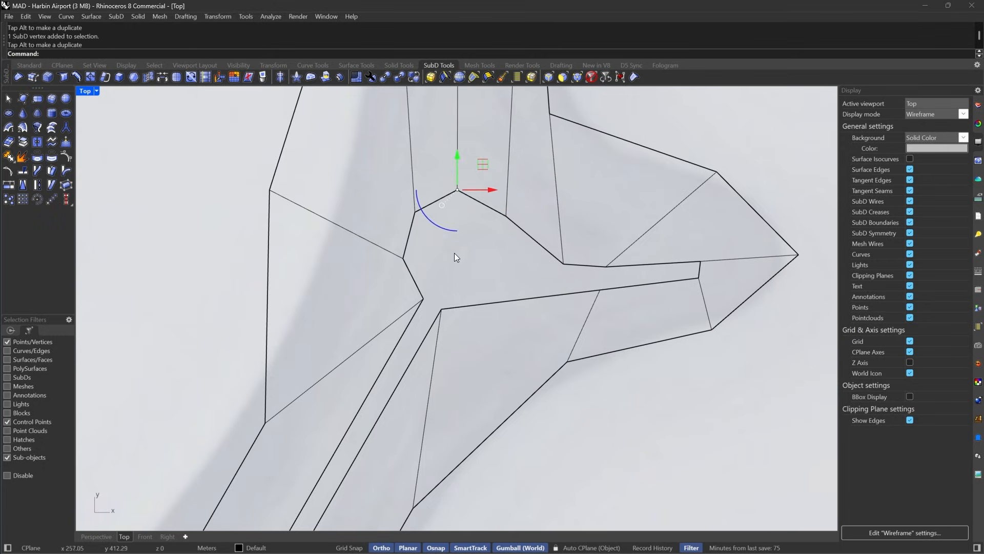
left_click(494, 270)
key("Tab")
key("Tab")
scroll(530, 273, "down", 2)
scroll(530, 310, "up", 2)
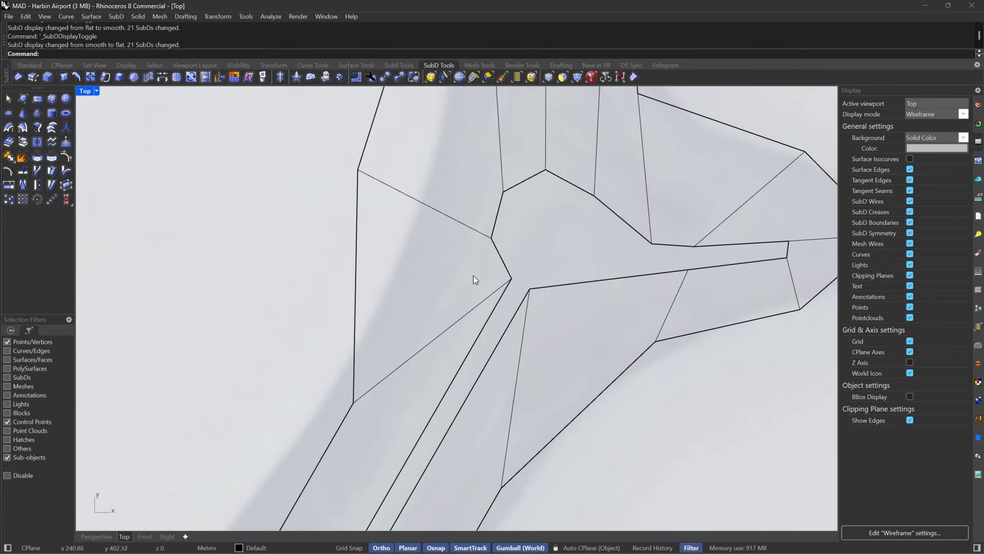
Move the opening's left neck vertex horizontally outward to widen the neck's mouth, and check the shape in smooth display.
left_click_drag(550, 302, 552, 309)
right_click_drag(553, 317, 562, 279)
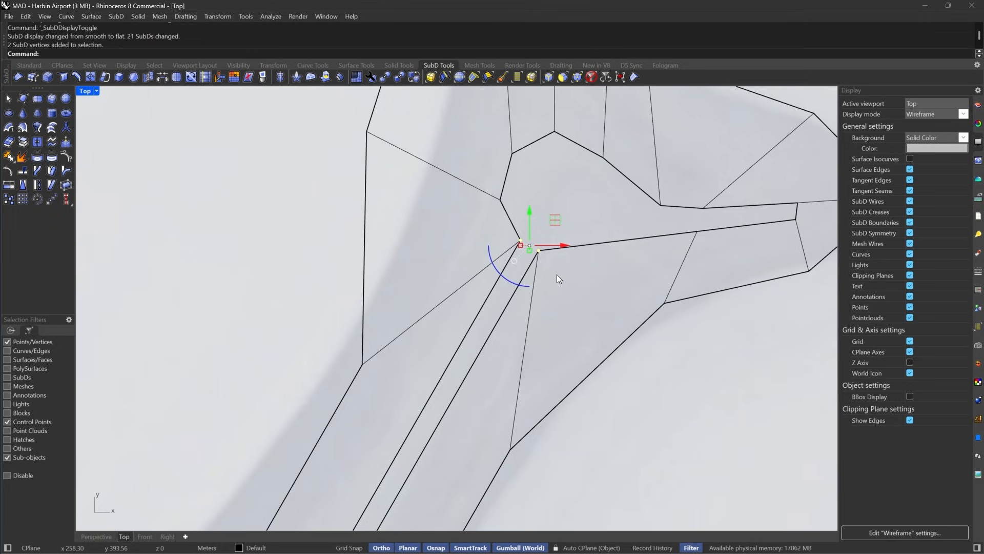
key("Escape")
left_click(521, 240)
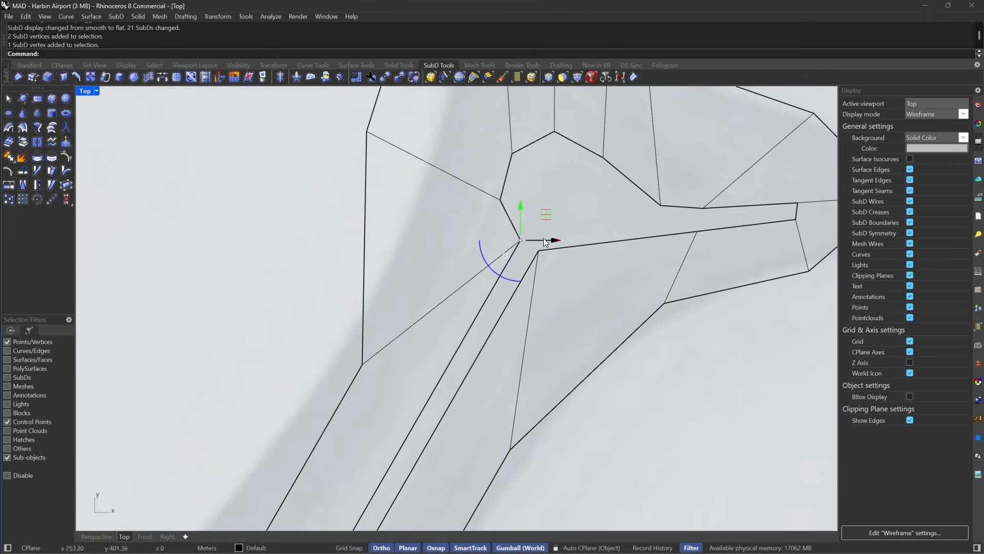
left_click_drag(557, 242, 524, 242)
right_click_drag(532, 196, 500, 247)
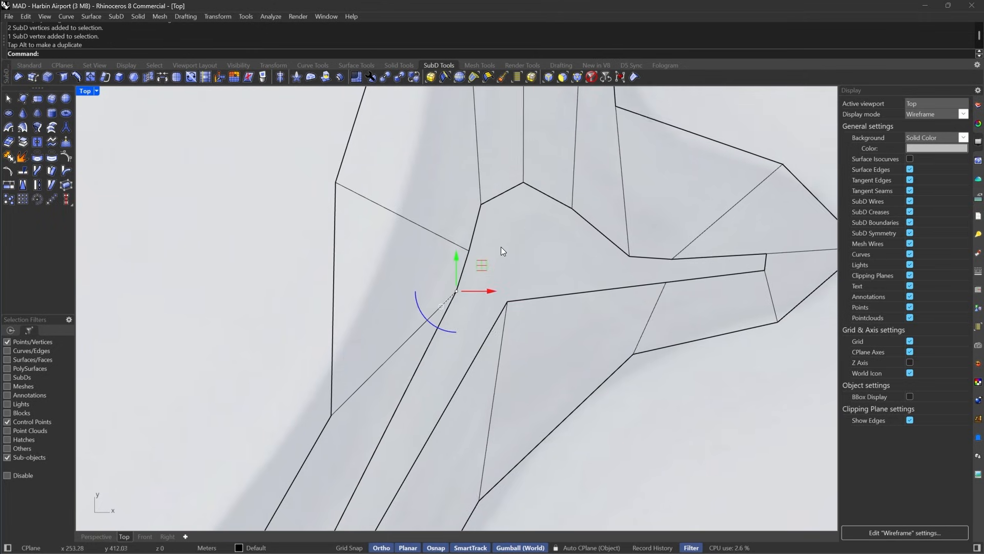
key("Escape")
key("Tab")
scroll(520, 266, "down", 8)
scroll(503, 262, "up", 3)
key("Tab")
left_click_drag(468, 248, 491, 263)
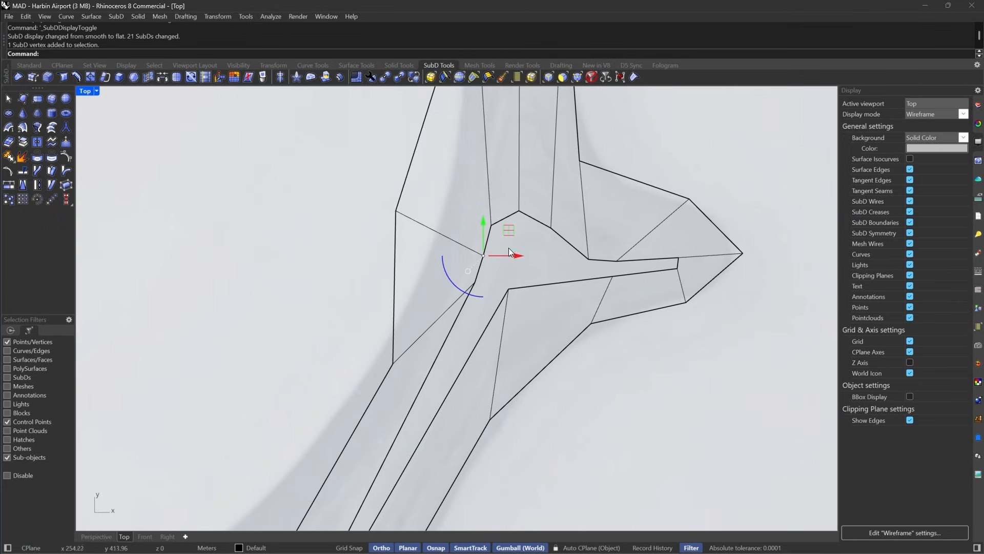
left_click(531, 79)
left_click(452, 239)
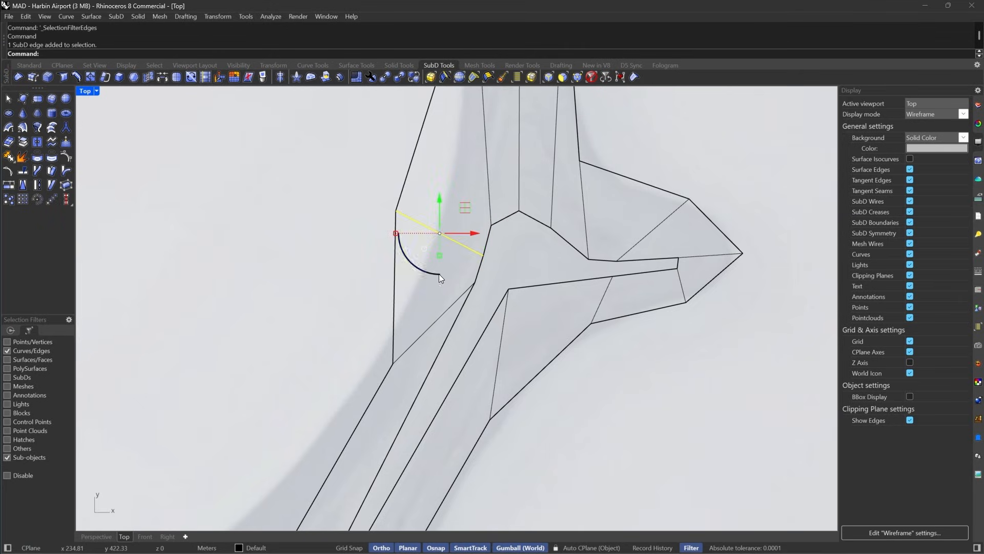
scroll(538, 335, "down", 5)
scroll(539, 335, "up", 3)
key("Escape")
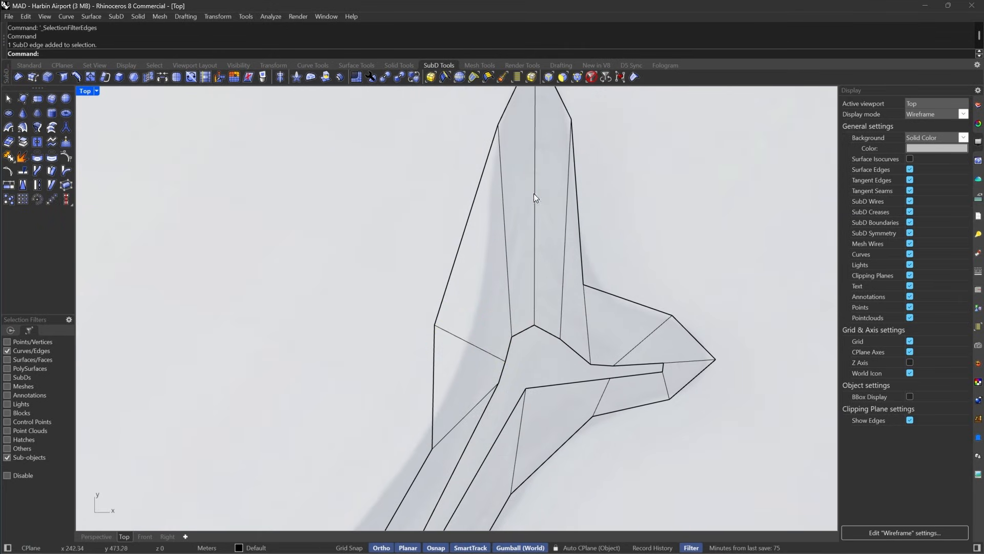
Pull the branch's outer left corner vertex inward to the plan's outline and preview the SubD smooth.
left_click_drag(394, 285, 493, 353)
right_click_drag(519, 170, 523, 197)
left_click(575, 78)
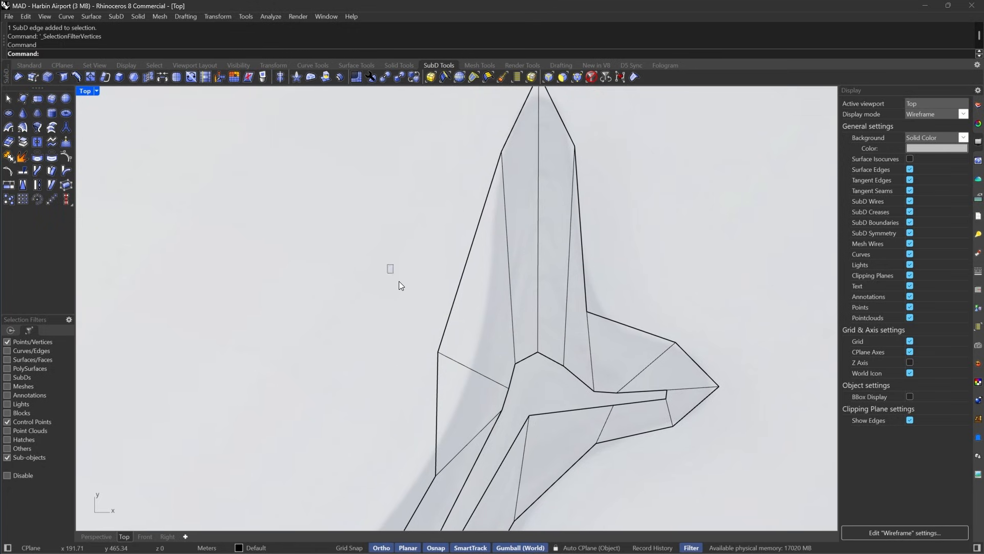
left_click_drag(399, 281, 497, 341)
scroll(527, 313, "down", 5)
scroll(531, 301, "up", 3)
key("Tab")
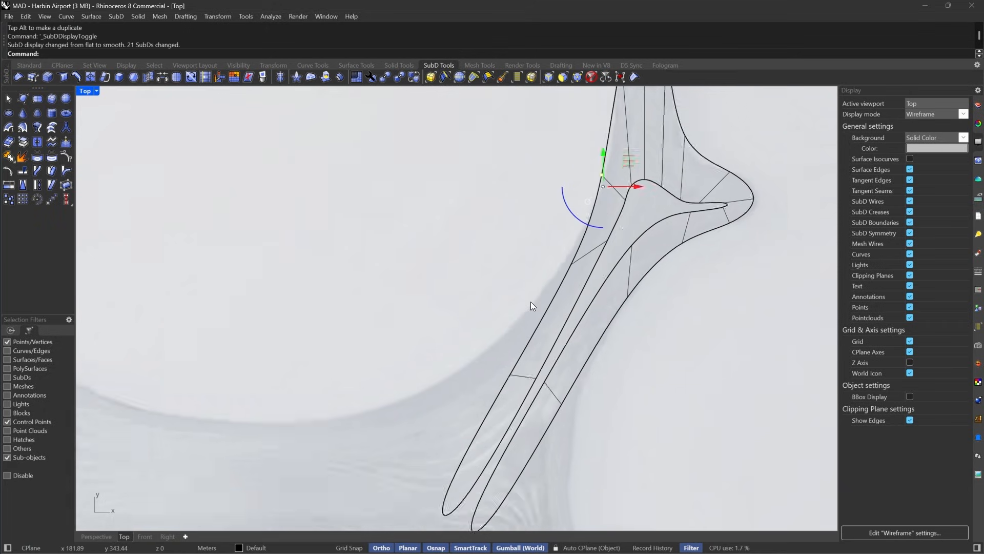
Align the top and middle vertices of the left leg's inner edge with its lower segment, flattening them along a relocated gumball.
scroll(516, 336, "down", 3)
key("Tab")
scroll(496, 336, "up", 3)
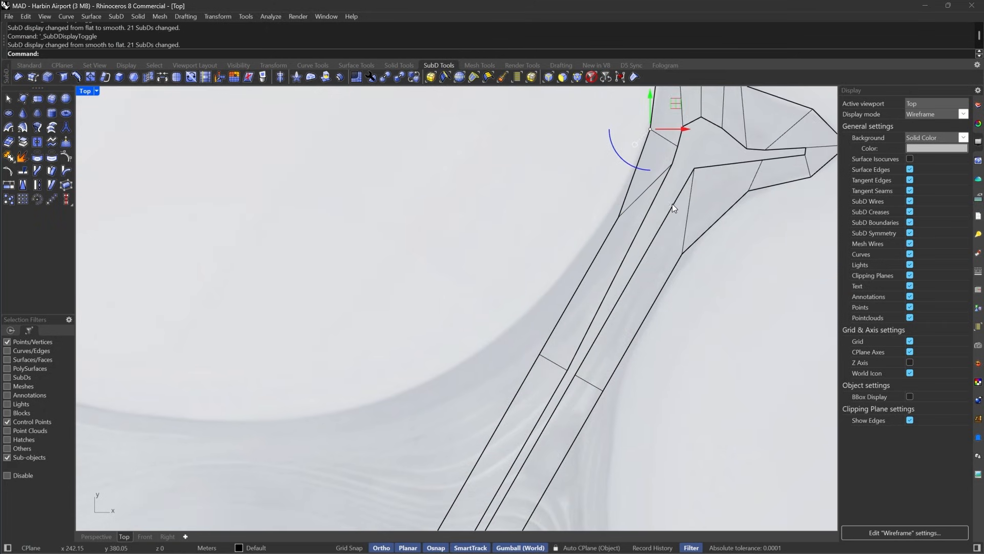
right_click_drag(673, 211, 595, 186)
scroll(595, 186, "up", 3)
scroll(549, 282, "down", 3)
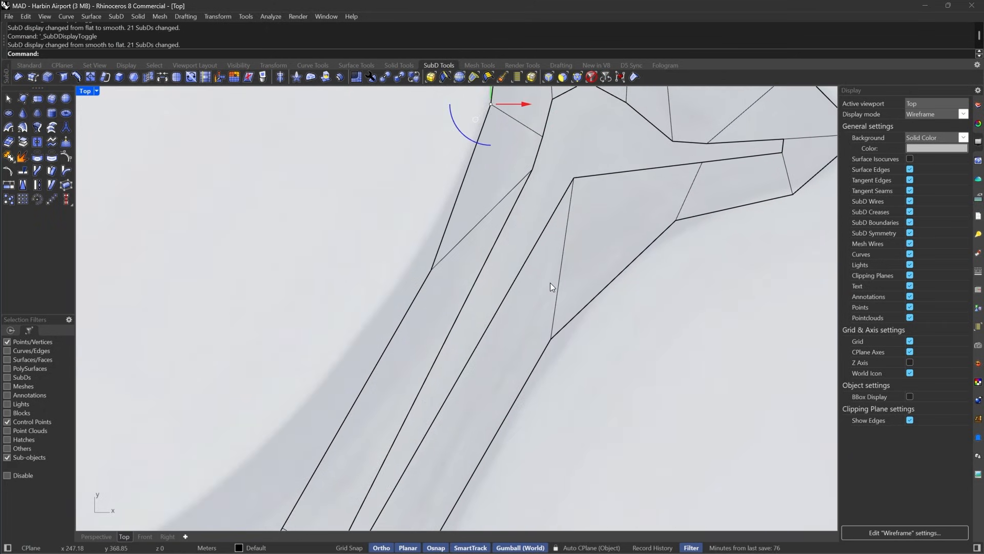
scroll(550, 282, "up", 3)
scroll(558, 192, "up", 3)
left_click_drag(544, 210, 505, 245)
right_click_drag(458, 317, 589, 177)
scroll(588, 176, "down", 5)
right_click_drag(517, 336, 541, 310)
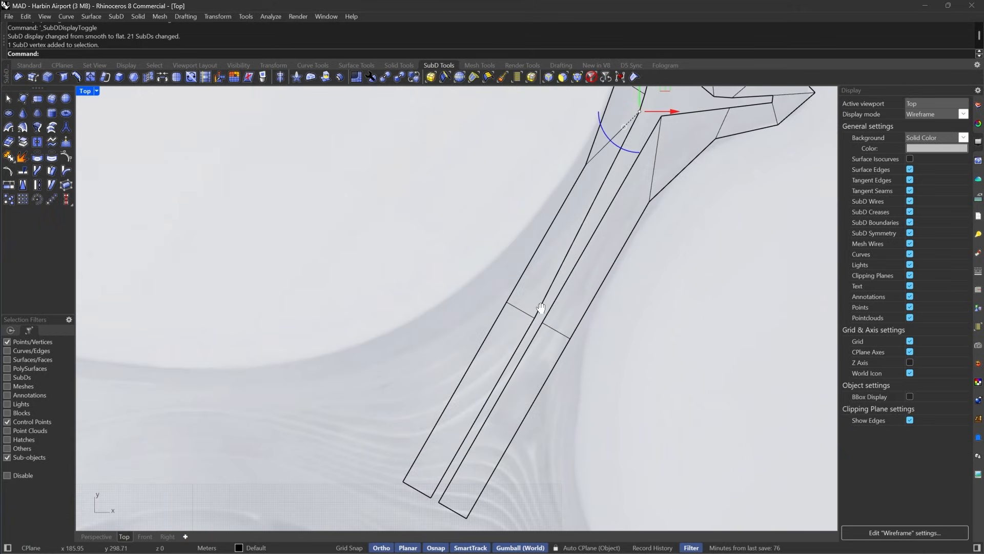
scroll(531, 294, "up", 5)
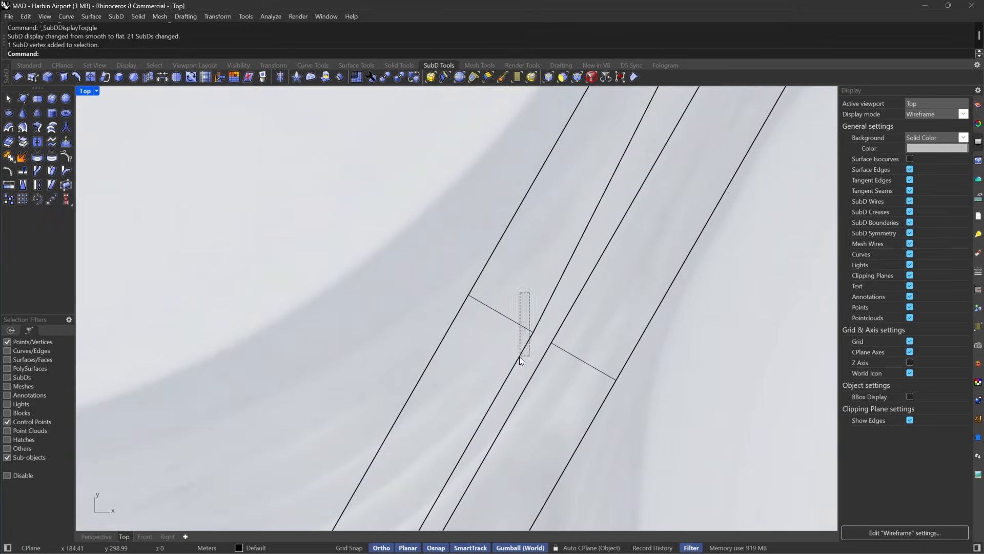
left_click_drag(519, 356, 519, 356)
left_click_drag(530, 297, 523, 358)
left_click_drag(557, 324, 545, 342, "shift")
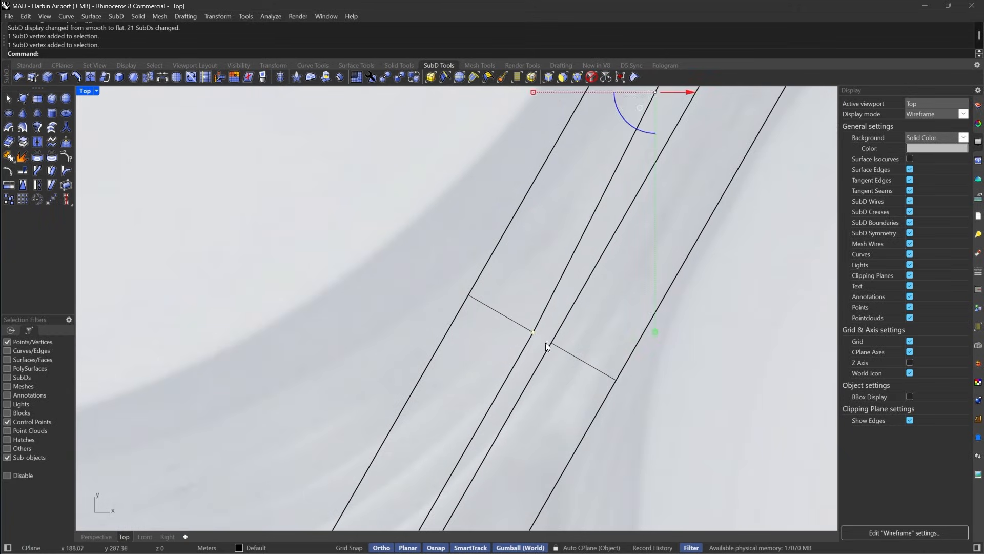
right_click_drag(545, 342, 575, 294)
scroll(575, 332, "down", 6)
type("GumballRelocate")
key("Return")
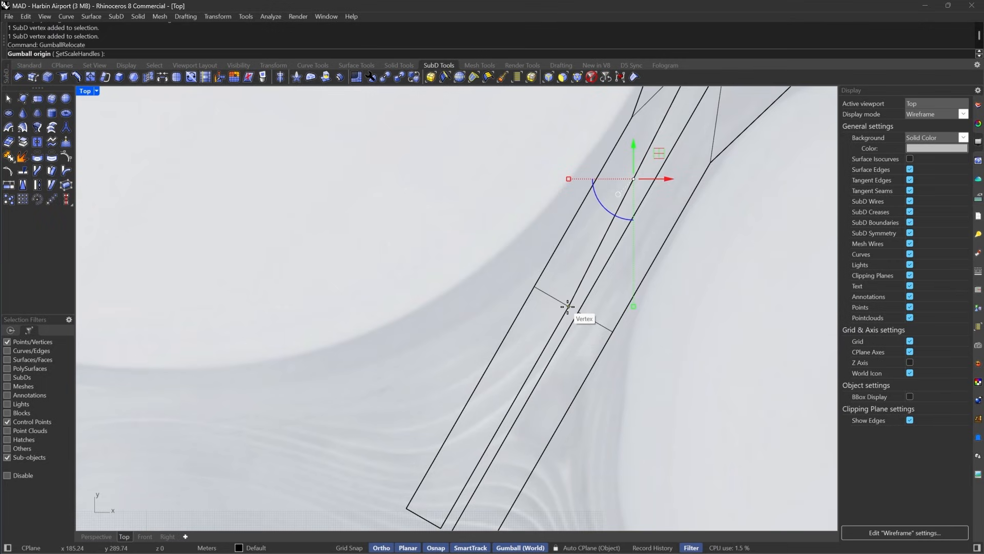
left_click(568, 307)
left_click(545, 343)
key("Return")
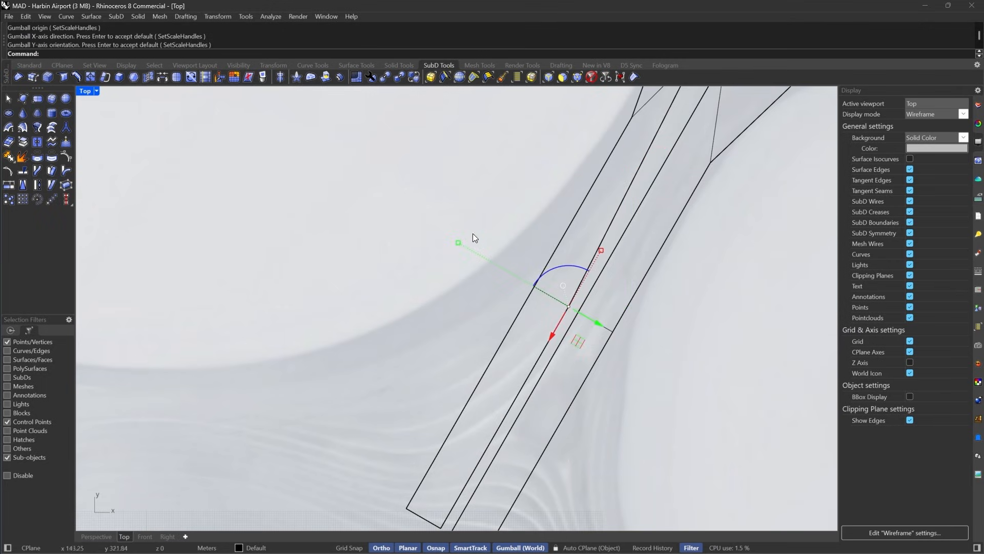
left_click_drag(458, 243, 569, 306)
left_click(434, 375)
scroll(433, 375, "down", 8)
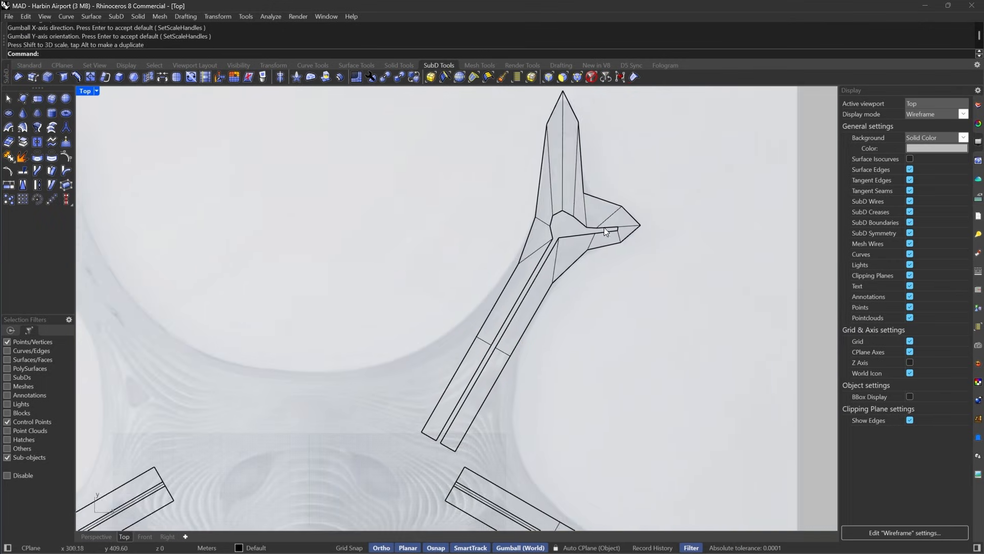
Flatten the four vertices of the opening's upper right edge onto one straight line with a relocated gumball, and preview the SubD smooth.
scroll(605, 231, "up", 6)
key("Tab")
key("Tab")
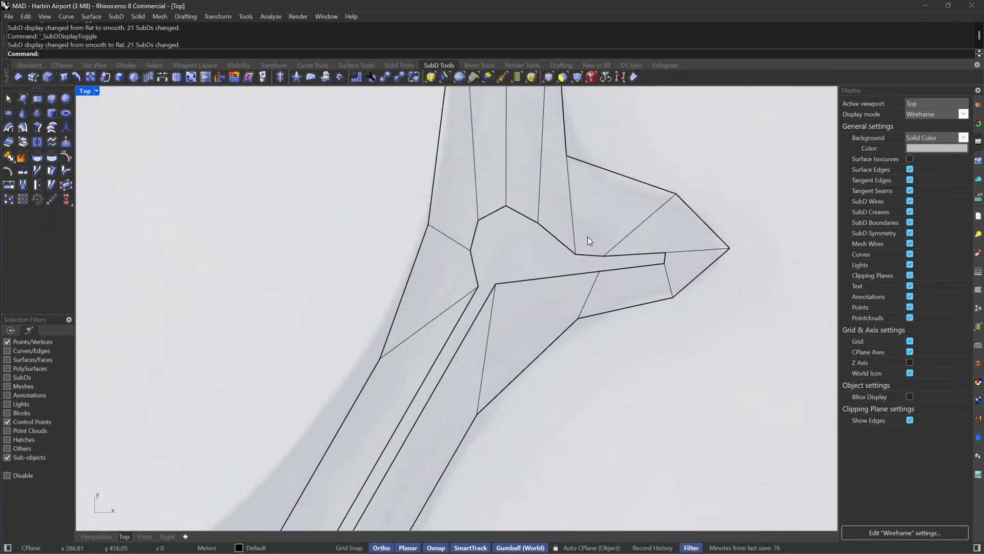
key("Tab")
scroll(587, 236, "up", 3)
key("Tab")
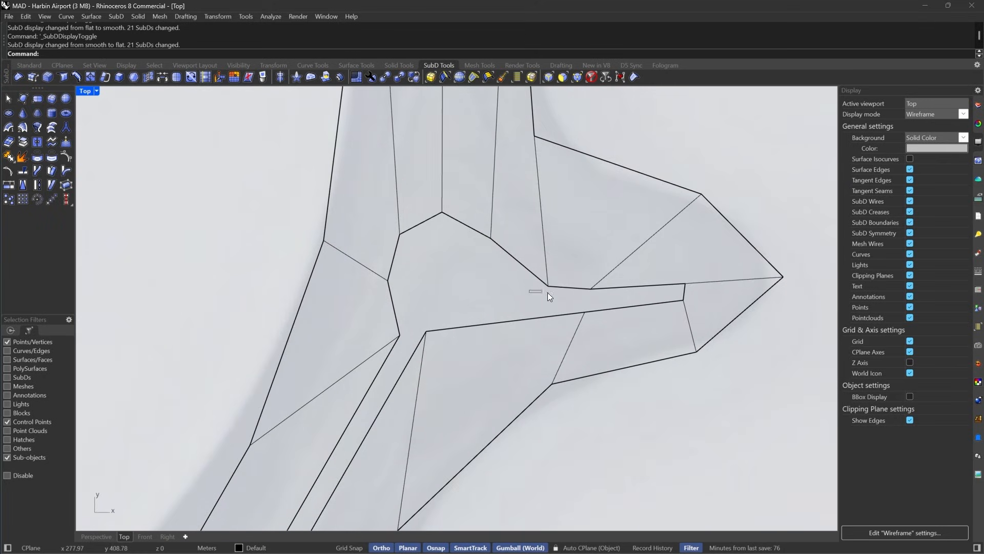
left_click_drag(548, 292, 645, 271)
left_click_drag(463, 277, 566, 203)
left_click_drag(510, 304, 707, 254)
left_click_drag(695, 304, 656, 290, "ctrl")
right_click_drag(621, 290, 650, 291)
type("GumballRelocate")
key("Return")
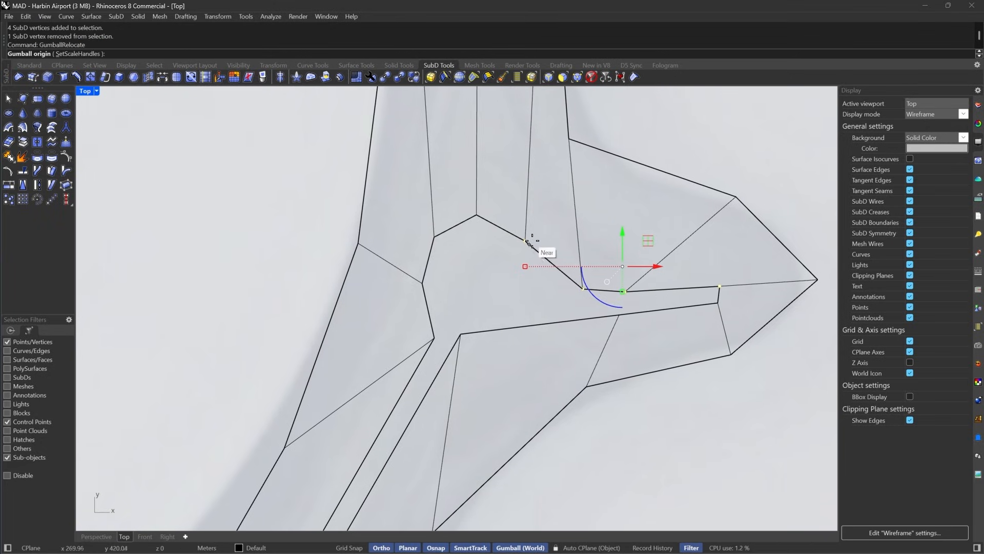
left_click(525, 241)
left_click(720, 285)
key("Return")
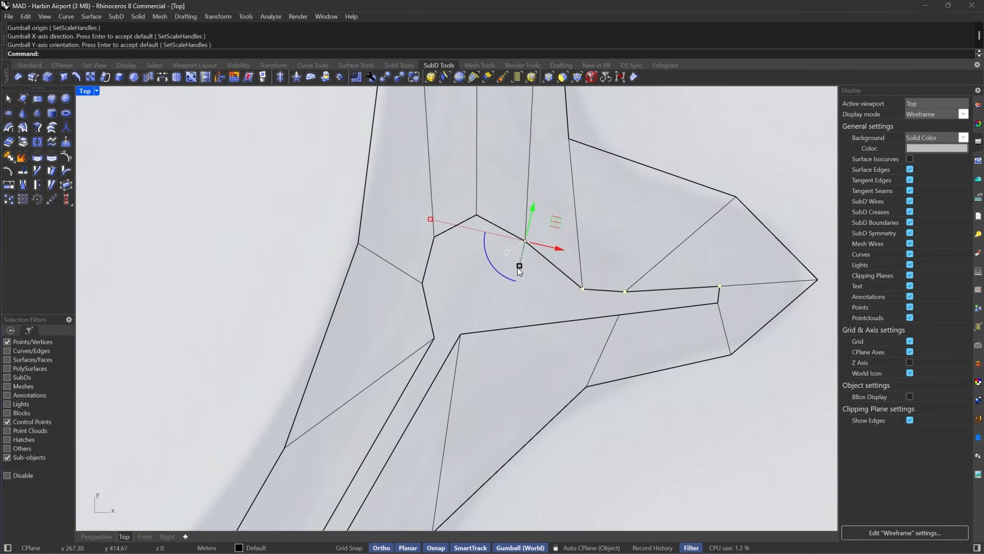
left_click(526, 241)
key("Tab")
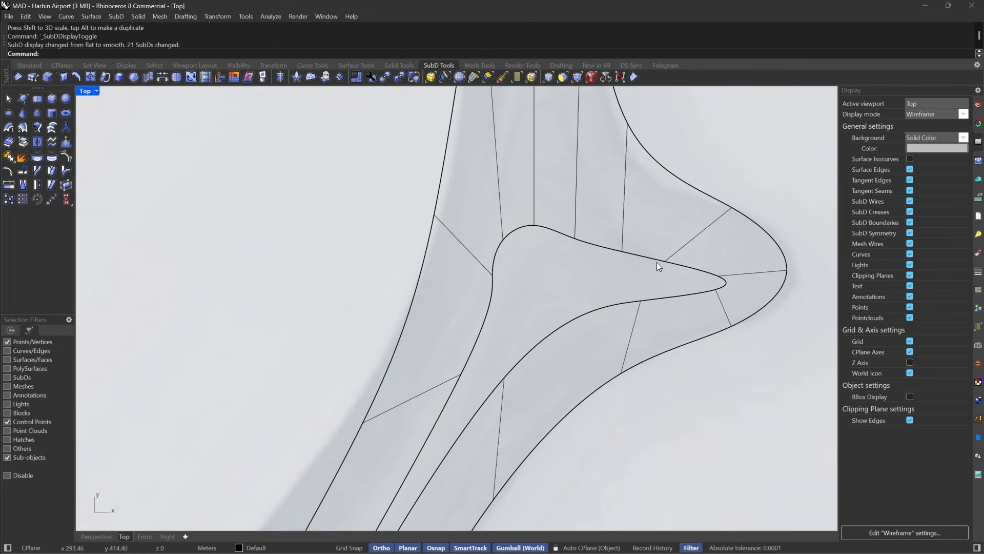
key("Tab")
scroll(547, 214, "up", 2)
left_click(523, 223)
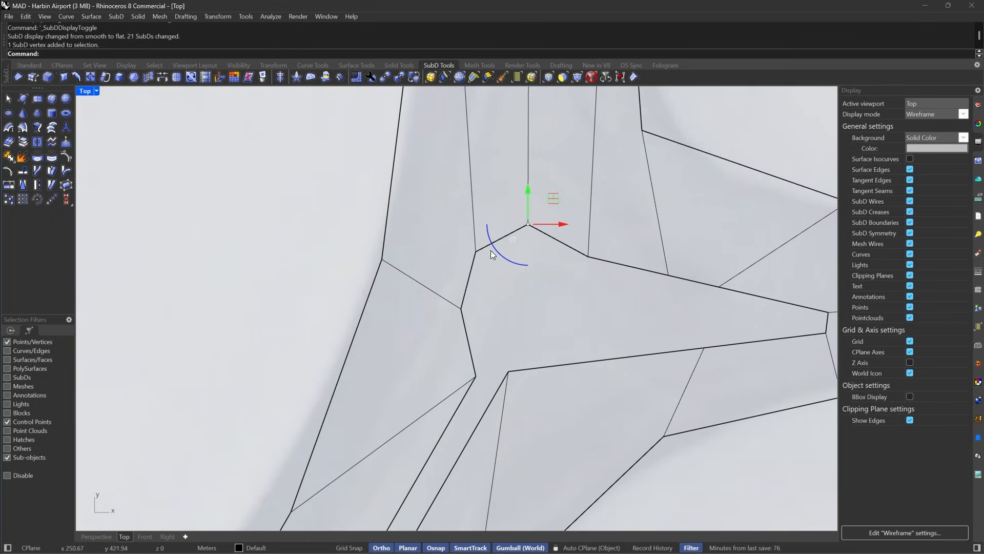
left_click_drag(463, 252, 503, 280, "shift")
scroll(538, 298, "down", 5)
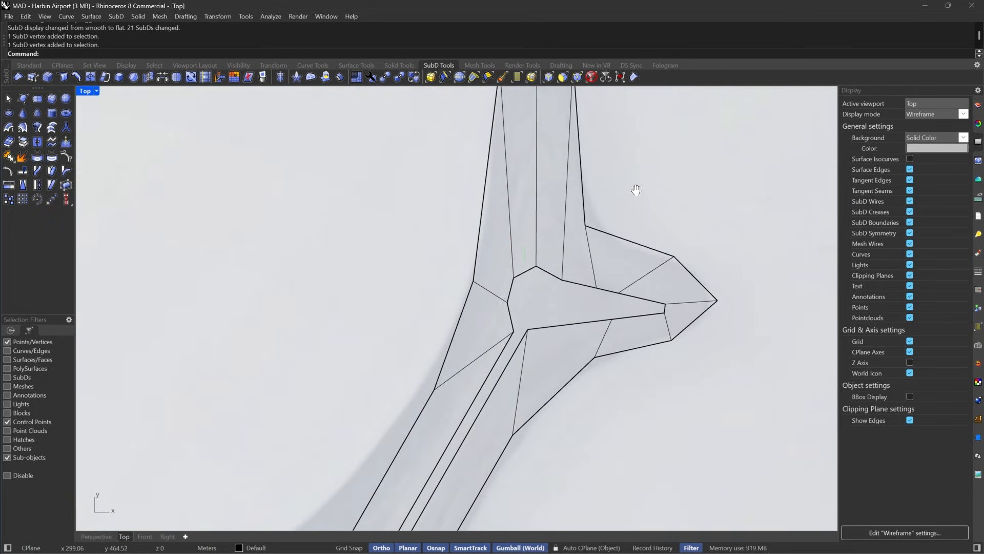
key("Tab")
right_click_drag(635, 190, 616, 204)
Lower the outer crotch vertex between the upper arm and the side tip to follow the plan's outline, checking in smooth display.
key("Tab")
left_click_drag(509, 248, 547, 305)
left_click_drag(554, 256, 580, 271)
key("Tab")
scroll(589, 222, "down", 3)
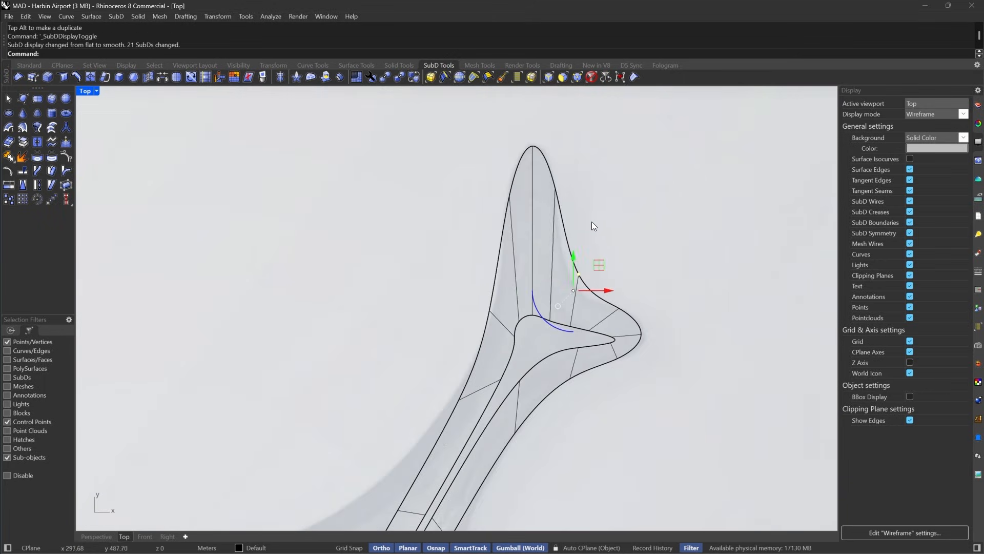
scroll(613, 299, "up", 3)
left_click_drag(599, 313, 590, 332)
scroll(589, 261, "down", 2)
scroll(615, 215, "up", 4)
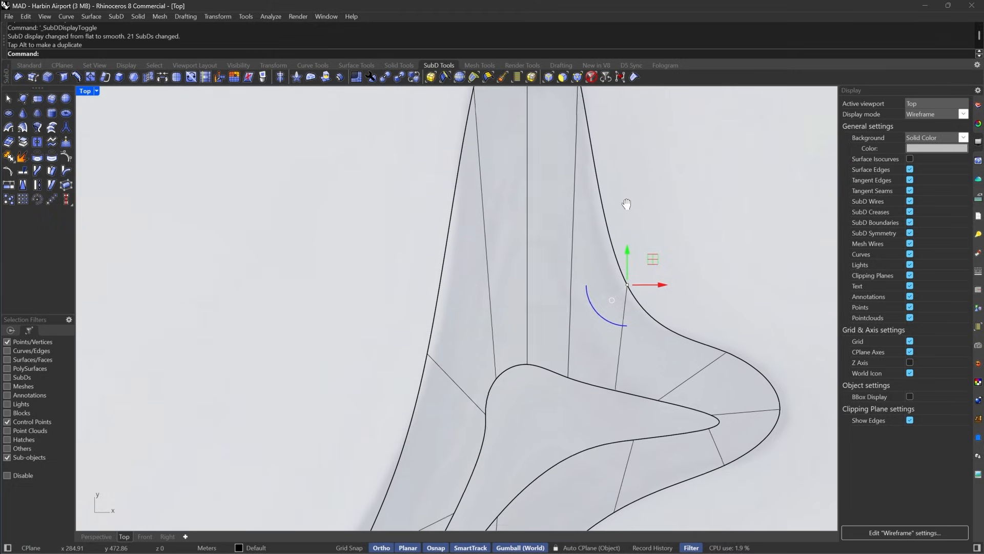
Stitch the upper arm's middle and right lengthwise SubD edges together at their average location in flat display.
key("Tab")
key("Escape")
scroll(557, 364, "down", 3)
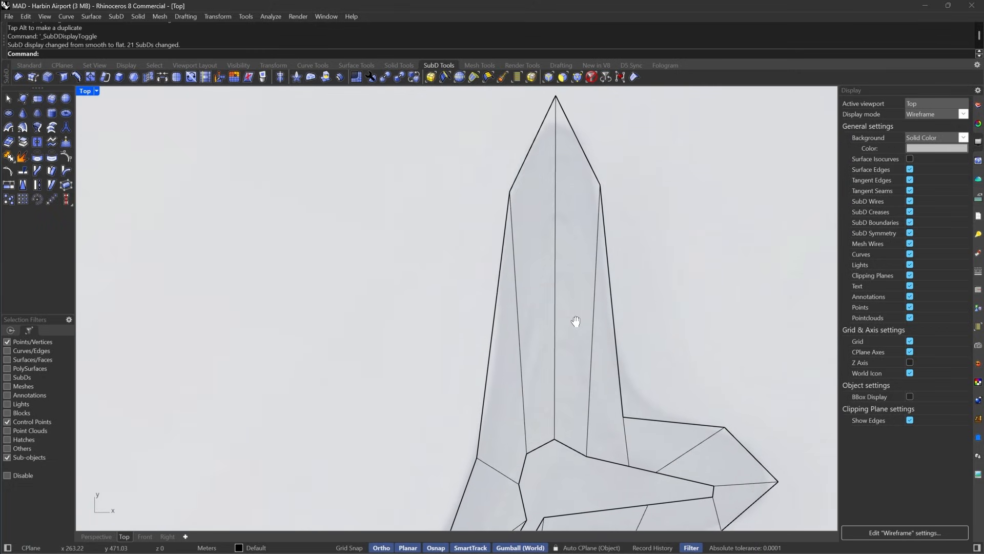
scroll(582, 257, "up", 3)
right_click_drag(562, 273, 530, 275)
right_click_drag(573, 191, 641, 250)
key("F2")
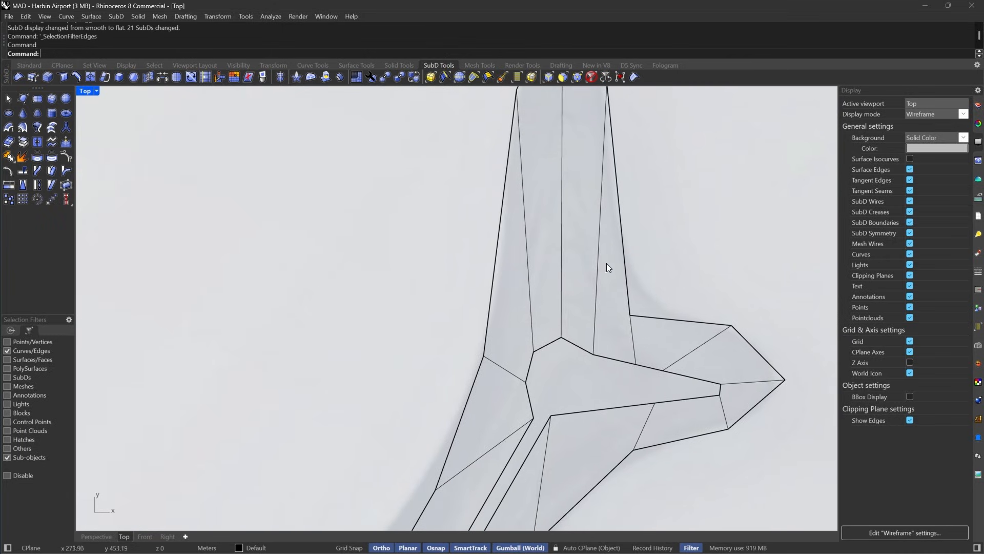
left_click_drag(607, 263, 536, 242)
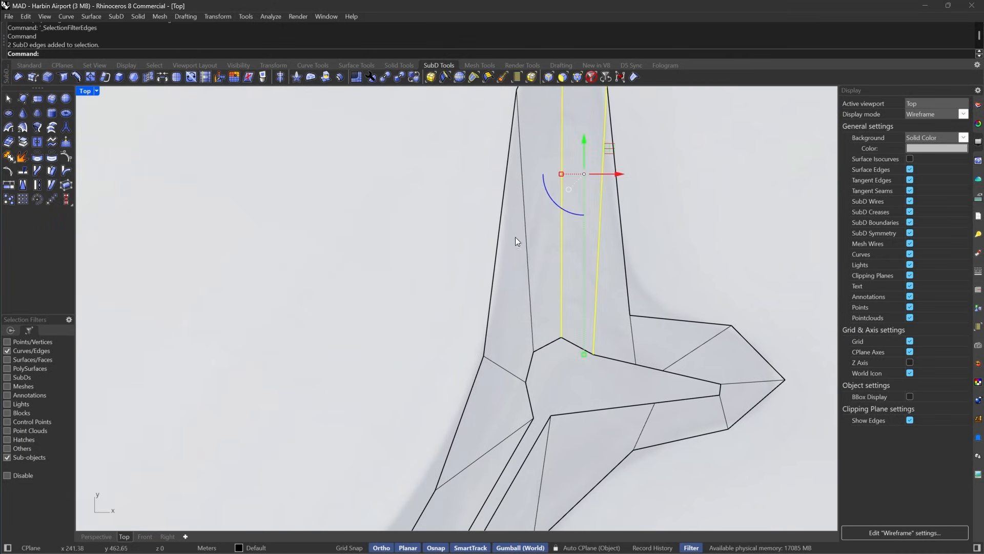
left_click(144, 78)
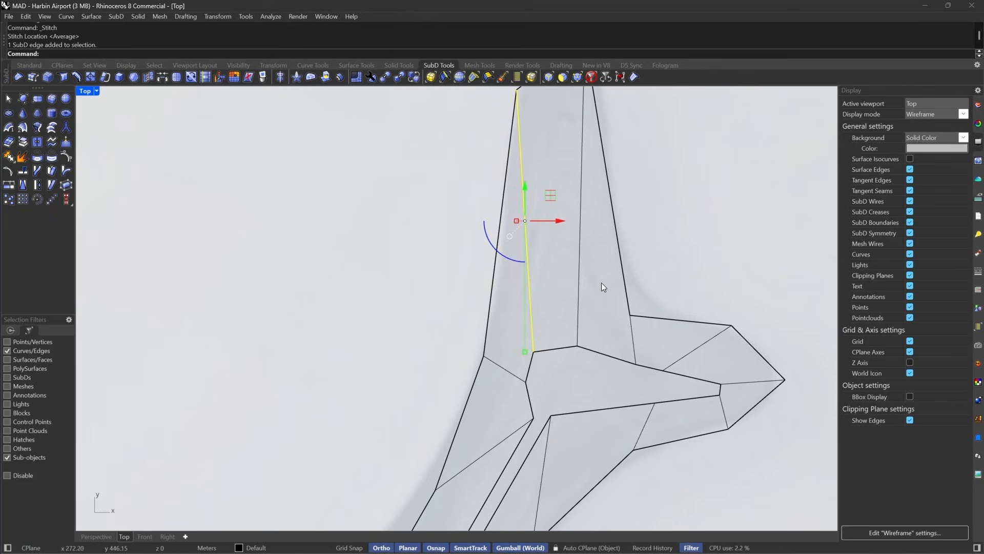
Stitch the upper arm's remaining left lengthwise edge to the merged edge at the average location.
left_click_drag(601, 282, 547, 303, "shift")
right_click(547, 304)
right_click(547, 303)
key("Escape")
Raise the upper arm's tip vertex until the smooth outline reaches the end of the arm on the plan.
right_click_drag(607, 189, 617, 341)
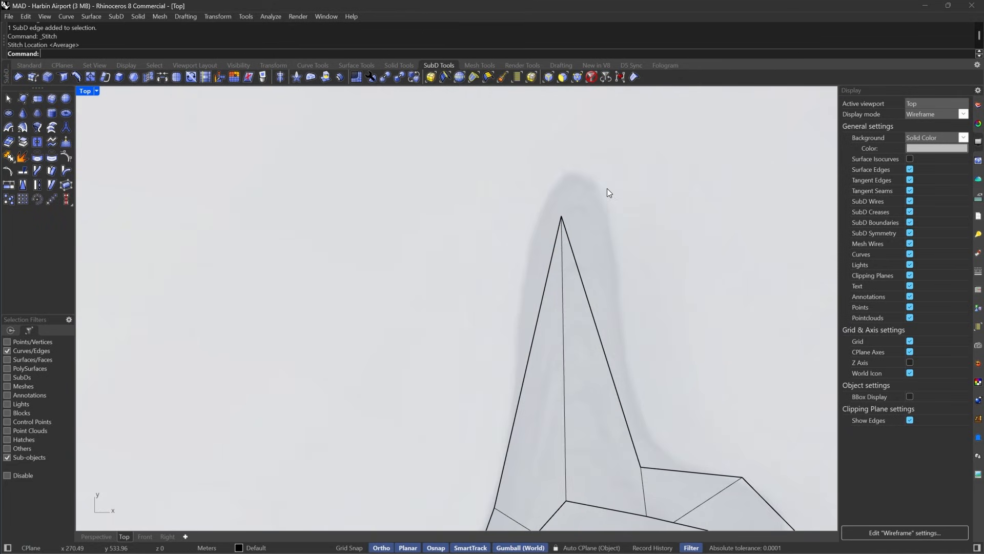
left_click(577, 76)
left_click_drag(538, 175, 625, 296)
scroll(618, 292, "down", 8)
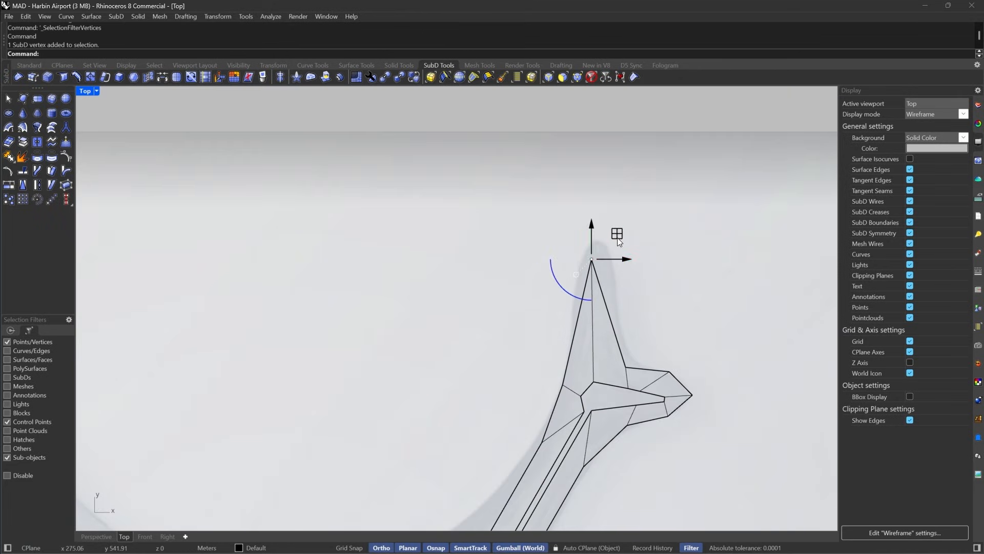
left_click_drag(617, 236, 620, 160)
key("Tab")
right_click_drag(664, 294, 656, 226)
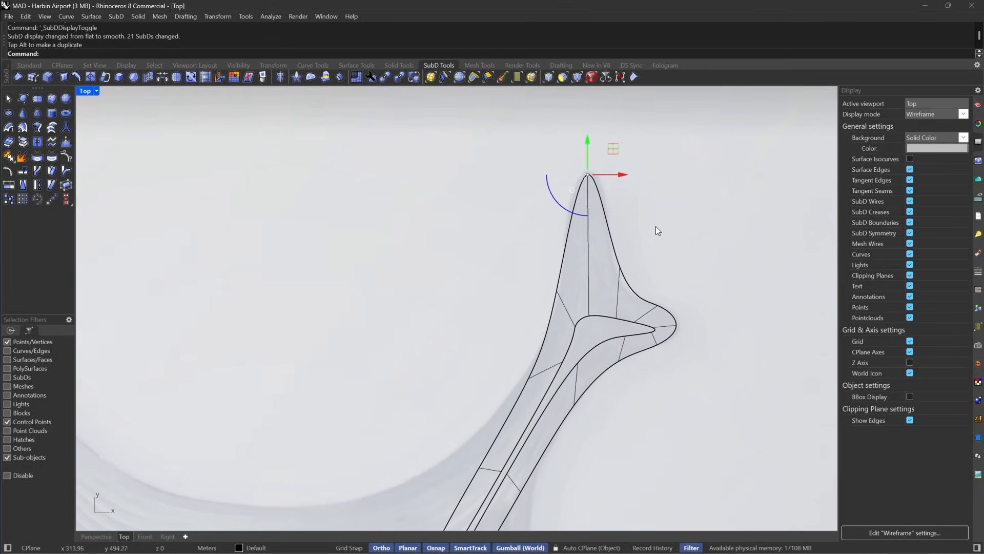
Adjust the upper arm's lower left outline vertex and nudge the right crotch vertex down and inward to match the plan.
right_click_drag(613, 271, 605, 275)
scroll(606, 275, "up", 4)
left_click(563, 286)
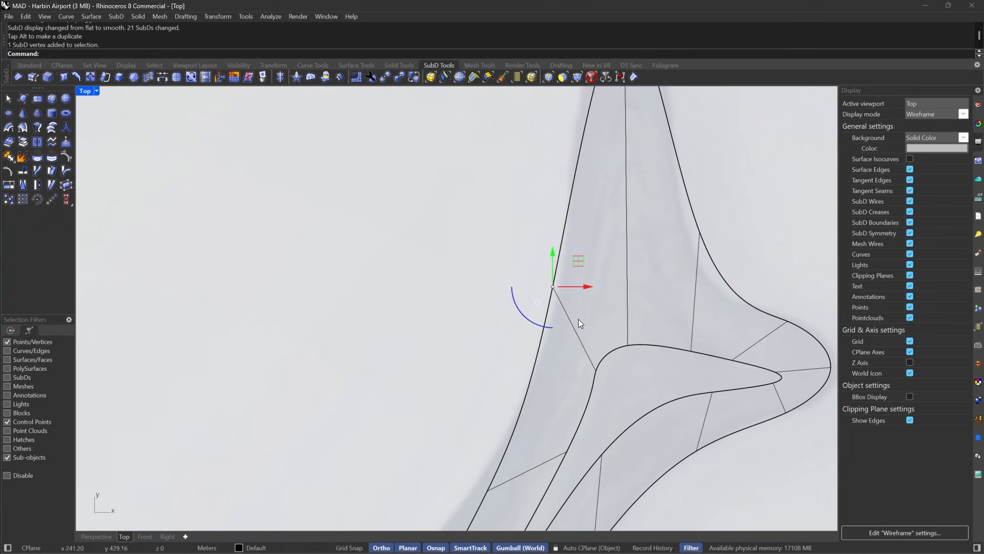
left_click_drag(590, 283, 590, 283)
left_click(700, 232)
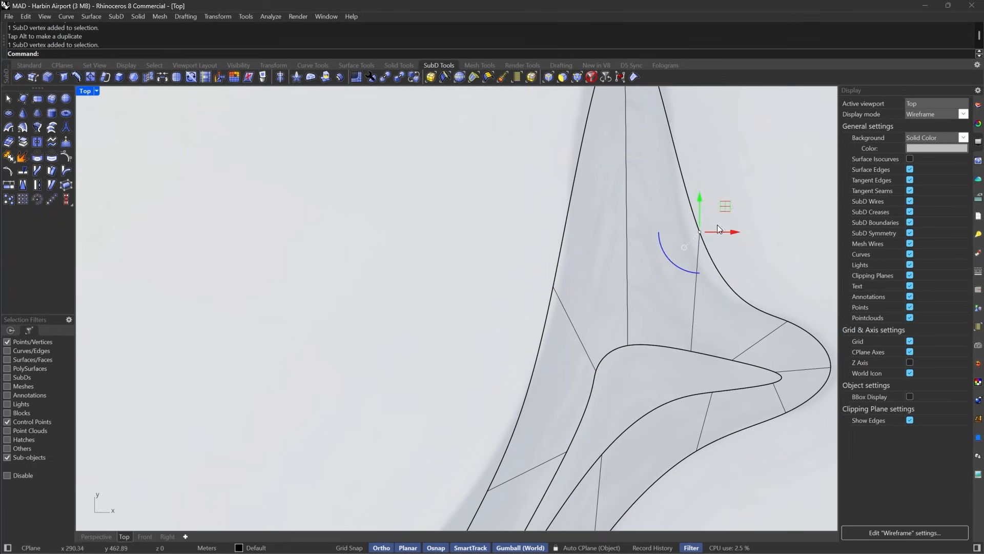
left_click_drag(726, 204, 718, 213)
right_click_drag(710, 331, 682, 287)
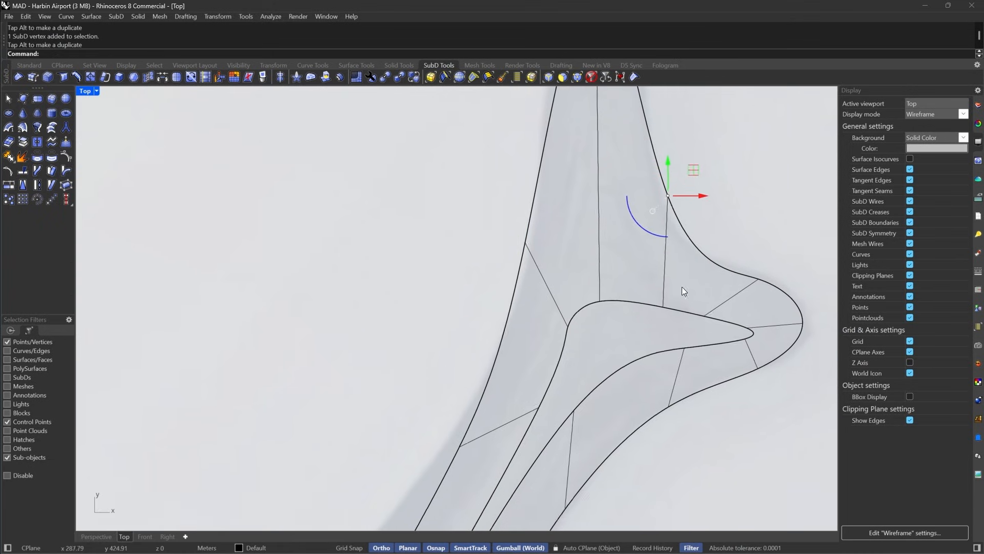
Shift the opening's left and top vertices to the right in flat display, and check the branch smooth against the plan.
key("Tab")
scroll(546, 312, "up", 3)
left_click_drag(560, 297, 605, 343)
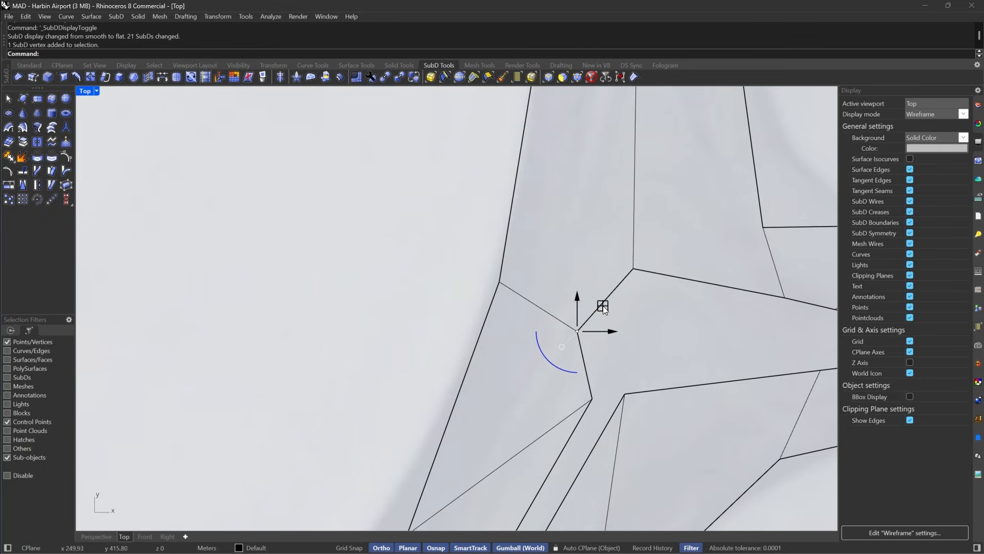
left_click(636, 267, "shift")
left_click_drag(638, 267, 656, 272)
scroll(676, 314, "down", 8)
key("Tab")
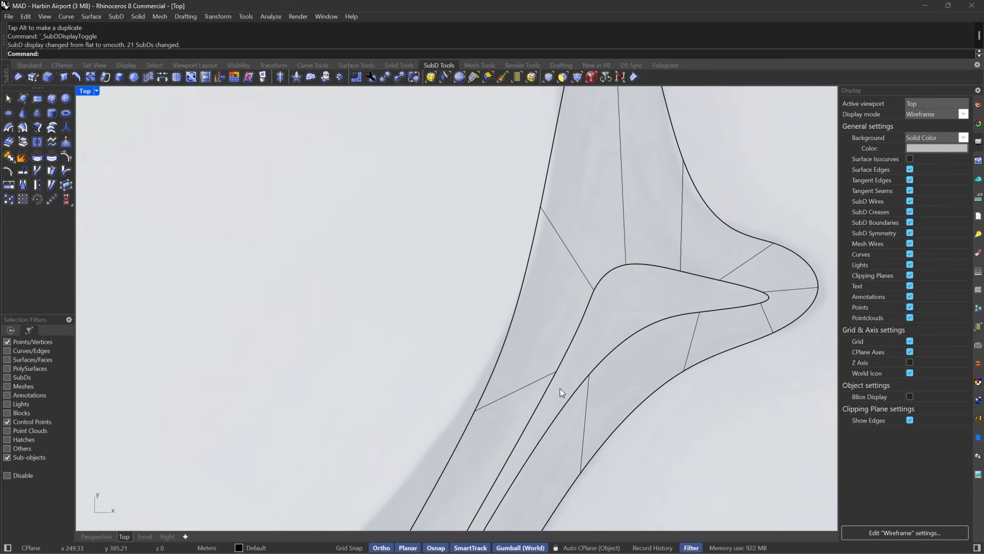
right_click_drag(569, 382, 586, 305)
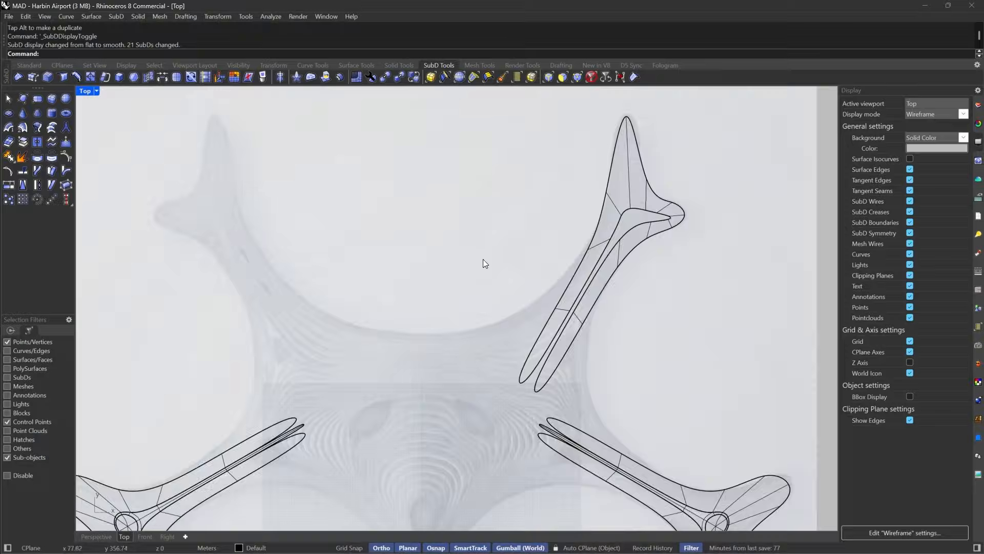
Pull down the vertex on the opening's upper edge that lies directly below the outer crotch, working in flat display.
key("Tab")
scroll(487, 202, "up", 5)
scroll(463, 199, "up", 3)
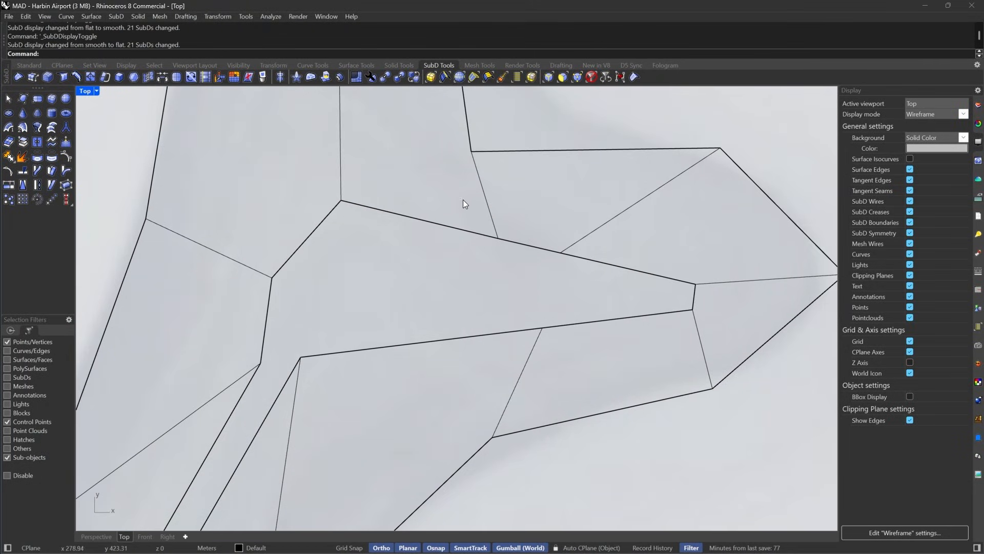
left_click_drag(465, 200, 722, 301)
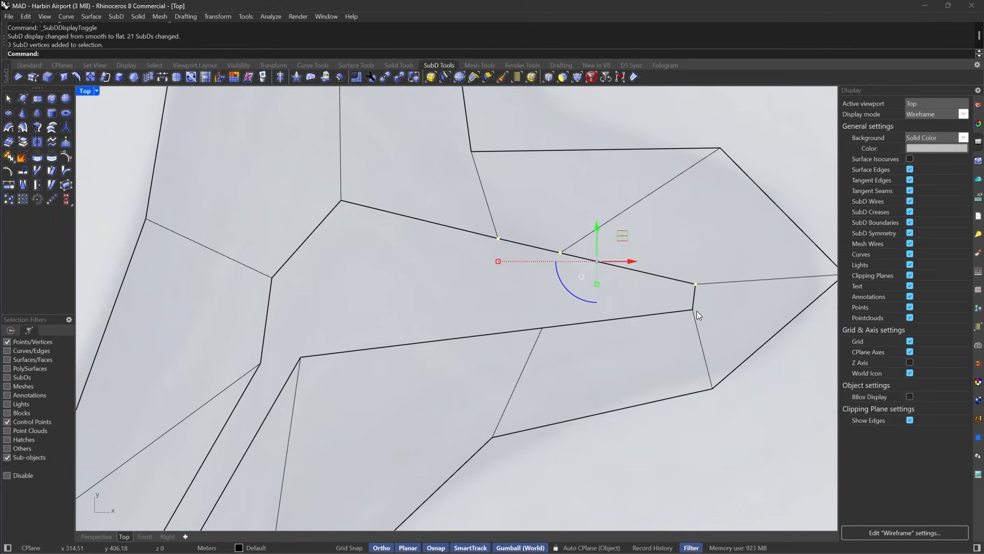
key("Escape")
left_click(497, 238)
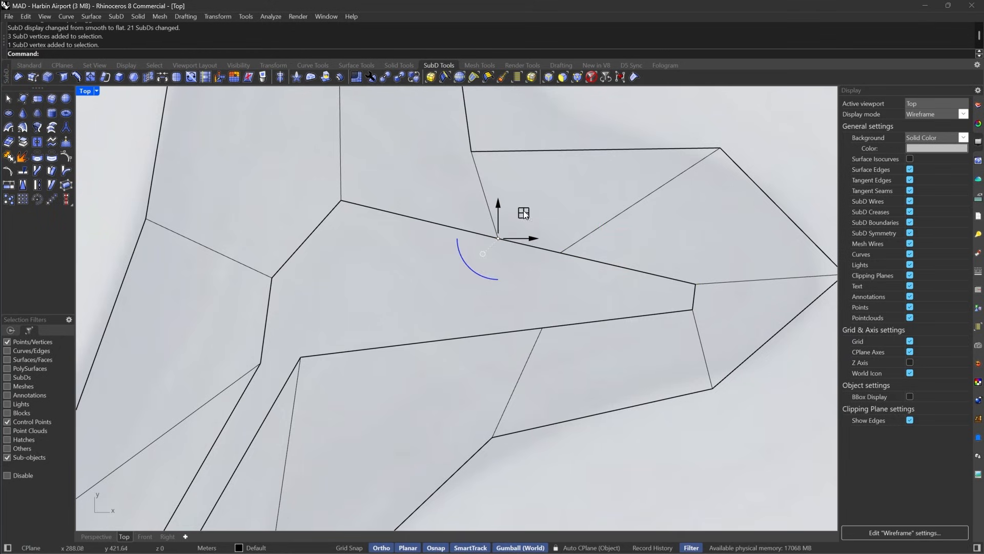
left_click_drag(524, 214, 513, 264)
Align the three vertices of the opening's upper right edge on one line by flattening them along a relocated gumball, and check the smooth shape.
left_click_drag(538, 223, 749, 306)
left_click_drag(439, 303, 529, 266, "shift")
right_click_drag(529, 265, 538, 301)
type("GumballRelocate")
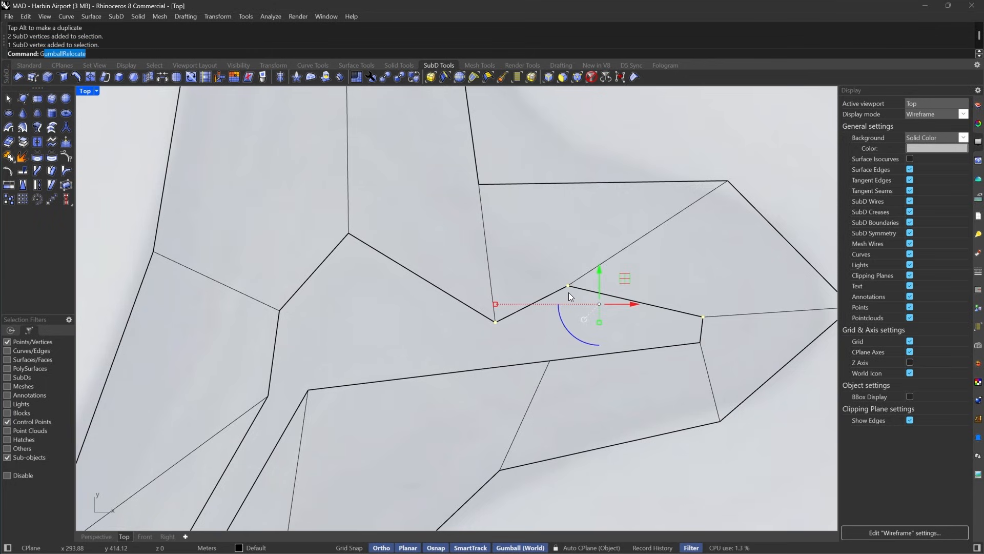
key("Return")
left_click(496, 322)
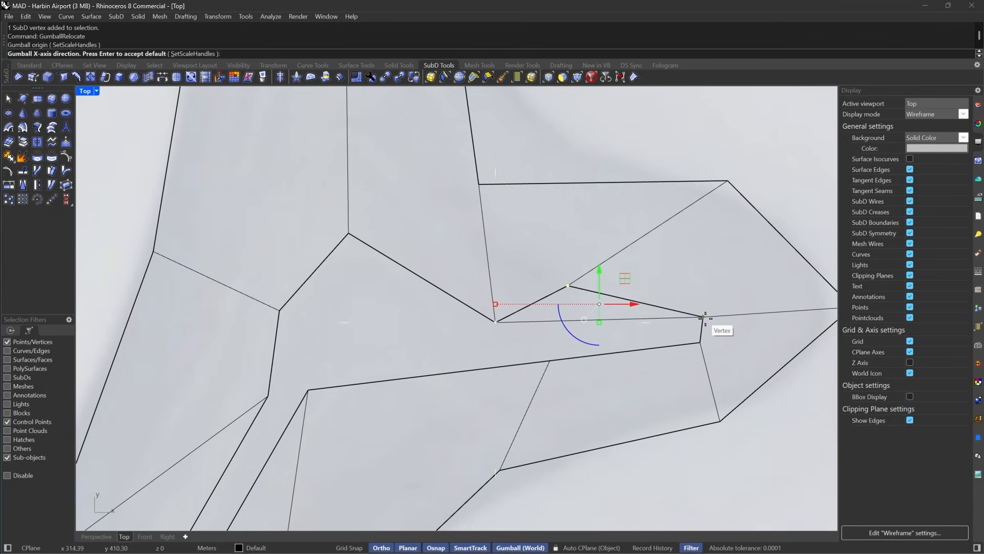
left_click(705, 317)
key("Return")
left_click_drag(496, 340, 495, 327)
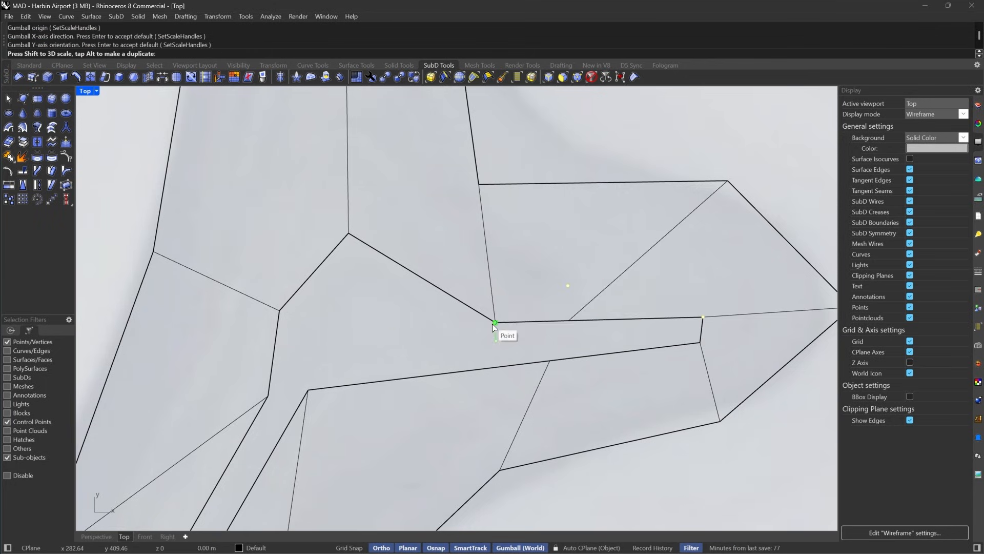
key("Tab")
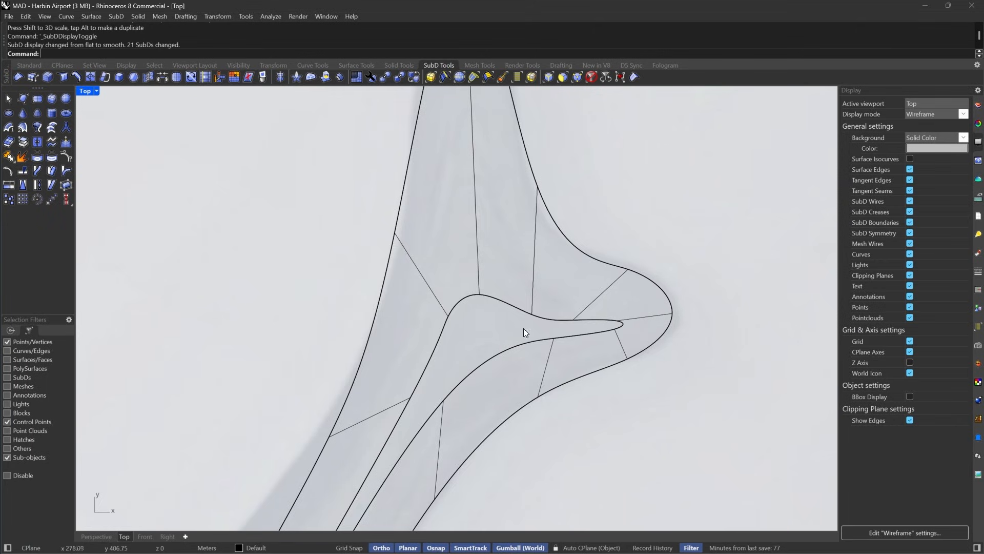
key("Tab")
scroll(563, 321, "up", 5)
scroll(595, 296, "down", 2)
scroll(561, 323, "up", 3)
left_click_drag(593, 296, 560, 321)
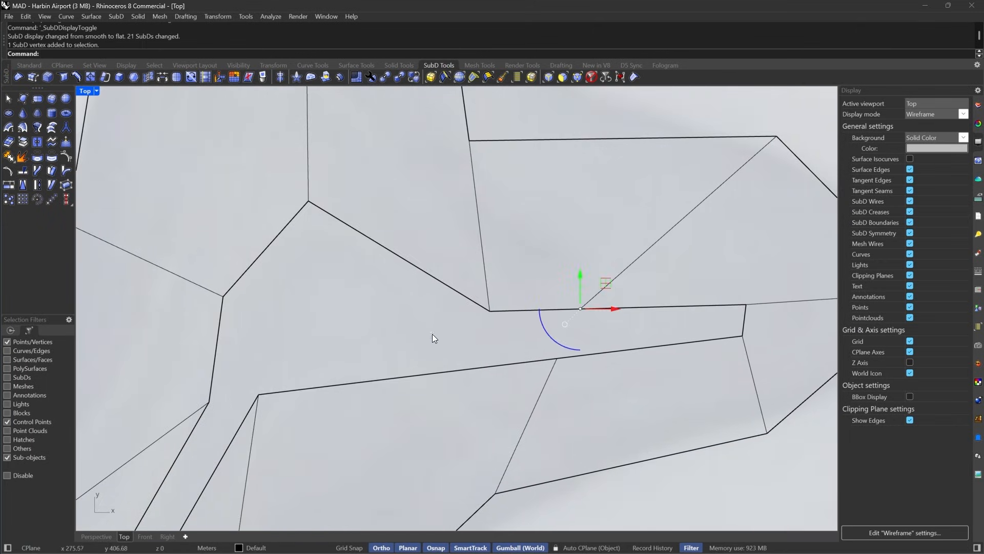
left_click_drag(432, 334, 607, 287, "shift")
key("F4")
key("Escape")
Move the middle and left vertices of the opening's straightened upper edge right along its line, and check the smooth outline.
right_click_drag(638, 300, 588, 296)
left_click_drag(391, 332, 572, 290)
right_click_drag(610, 290, 564, 274)
type("m")
key("Return")
left_click(533, 285)
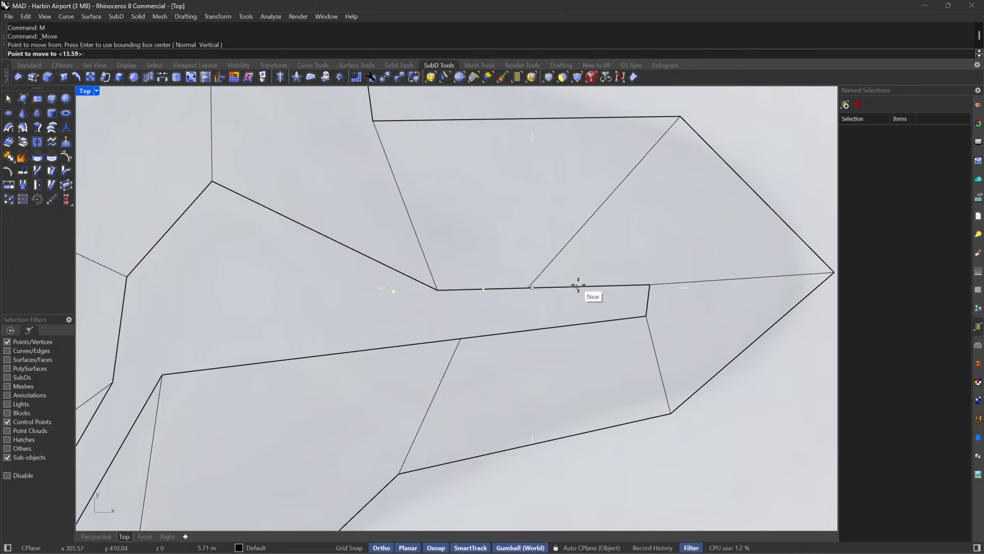
left_click(611, 287)
key("Tab")
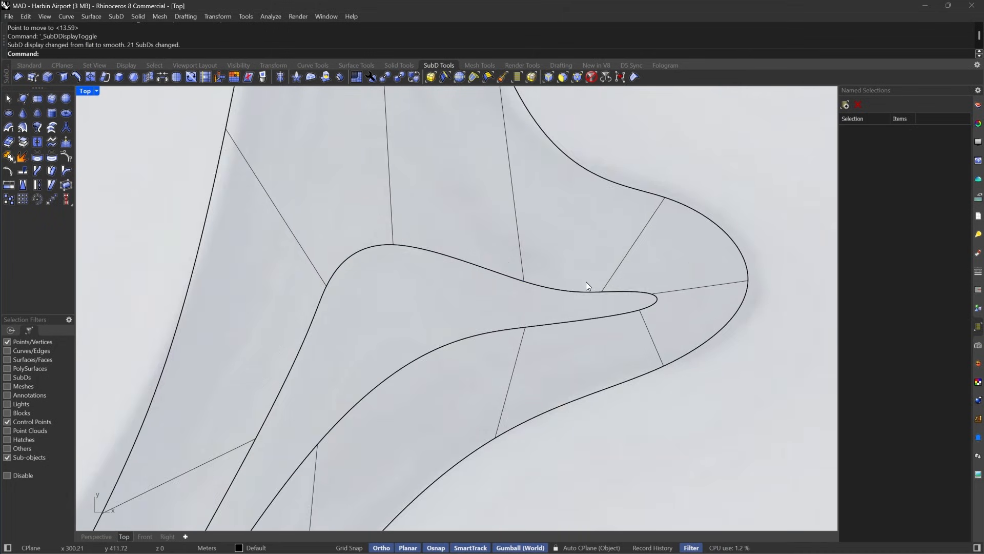
scroll(500, 330, "down", 4)
right_click_drag(575, 253, 659, 278)
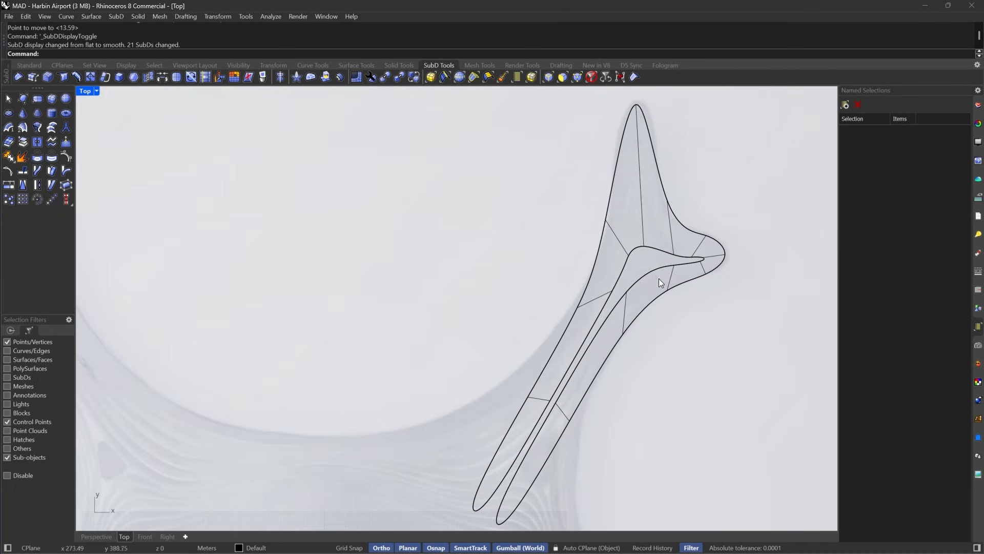
scroll(670, 254, "up", 6)
Move the left vertex of the opening's straight upper edge left along its line until it sits below the outer crotch, in flat display.
key("Tab")
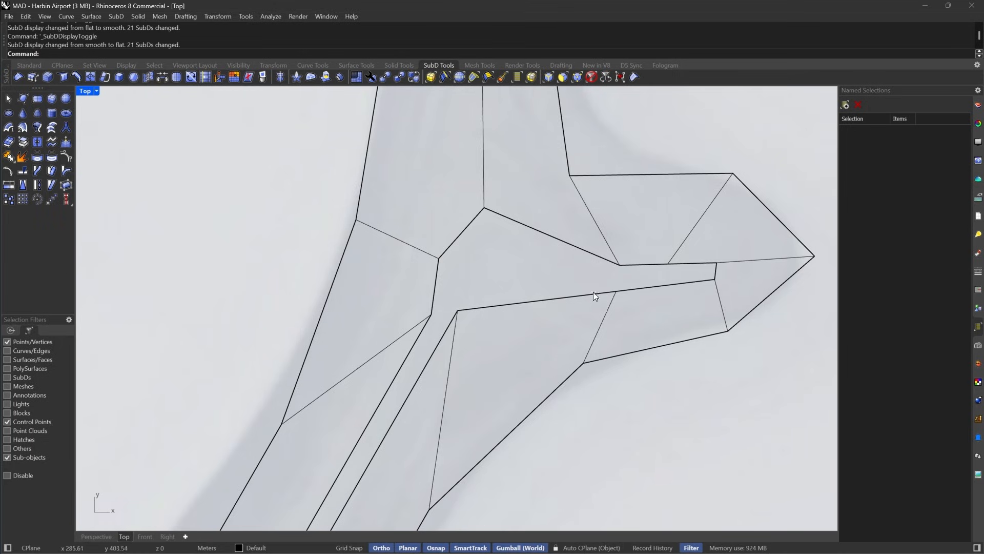
scroll(620, 270, "up", 4)
left_click_drag(575, 235, 501, 336)
type("M")
key("Return")
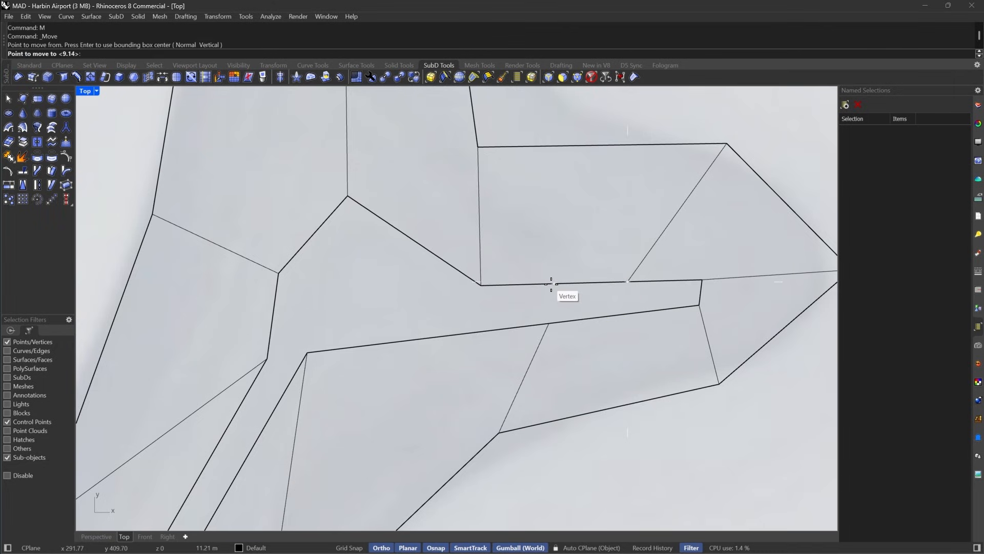
left_click(526, 288)
key("Tab")
key("Tab")
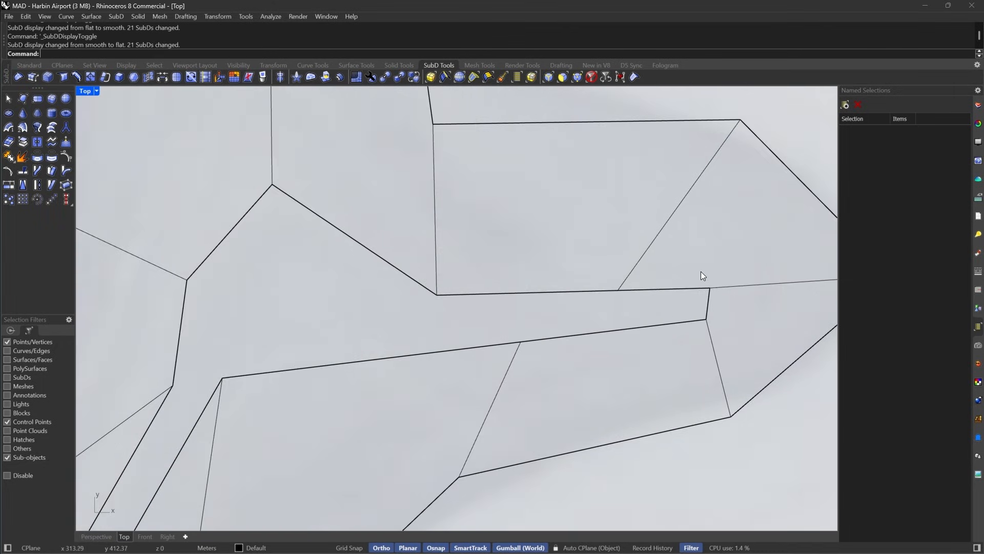
Bridge the two upper and two lower edges of the opening's narrow right end with 1 segment, unjoined.
left_click(554, 81)
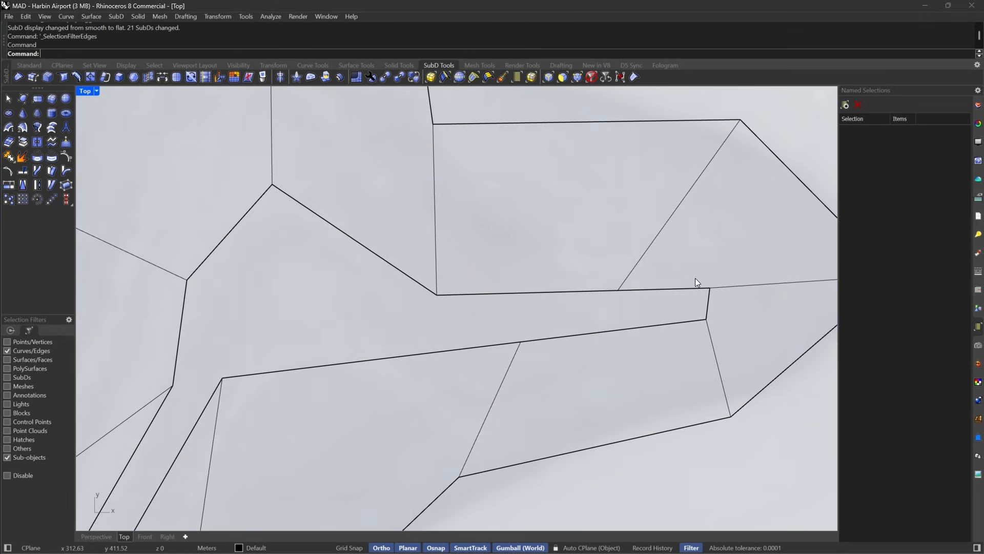
left_click_drag(695, 278, 660, 353)
right_click_drag(659, 353, 584, 352)
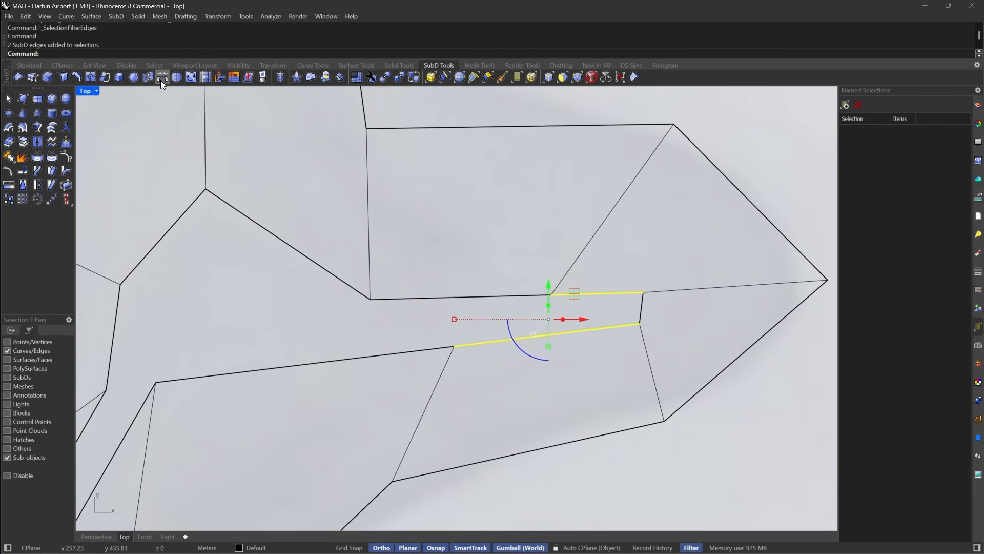
left_click_drag(409, 246, 370, 363, "shift")
right_click_drag(397, 339, 454, 271)
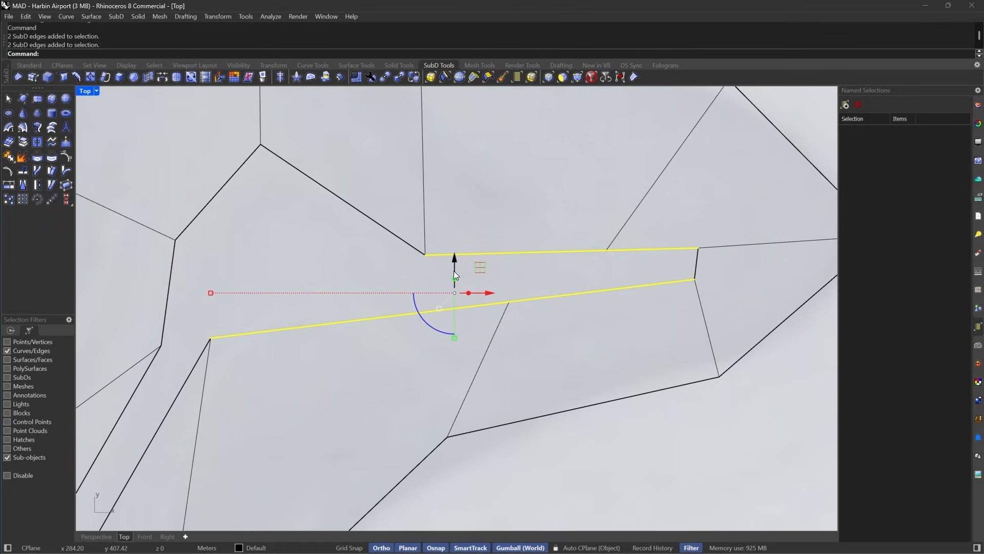
left_click(159, 78)
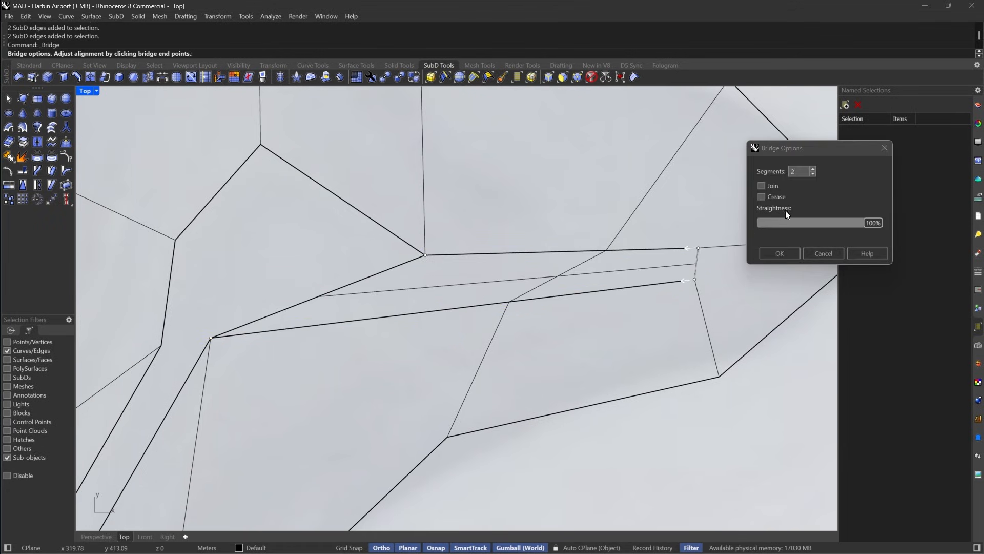
left_click(813, 175)
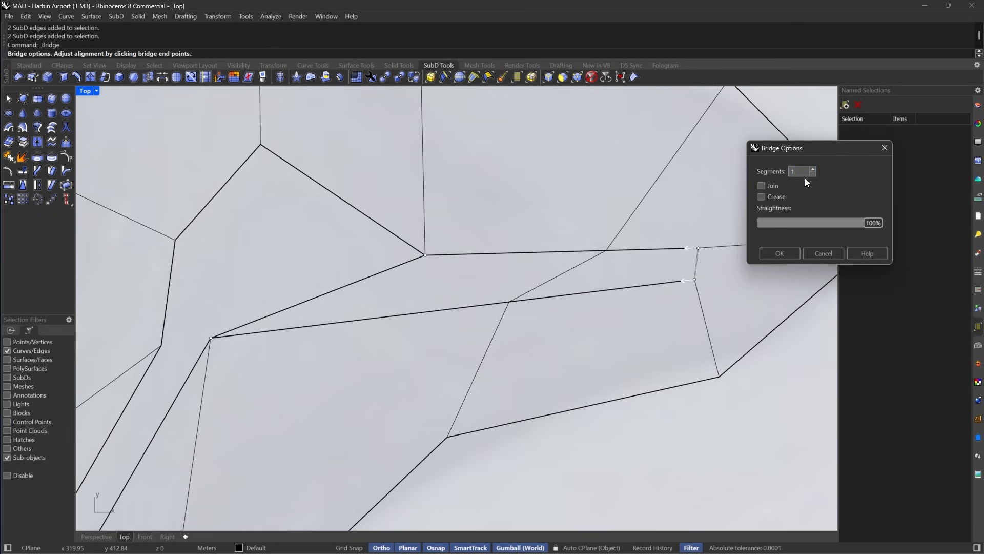
left_click(780, 253)
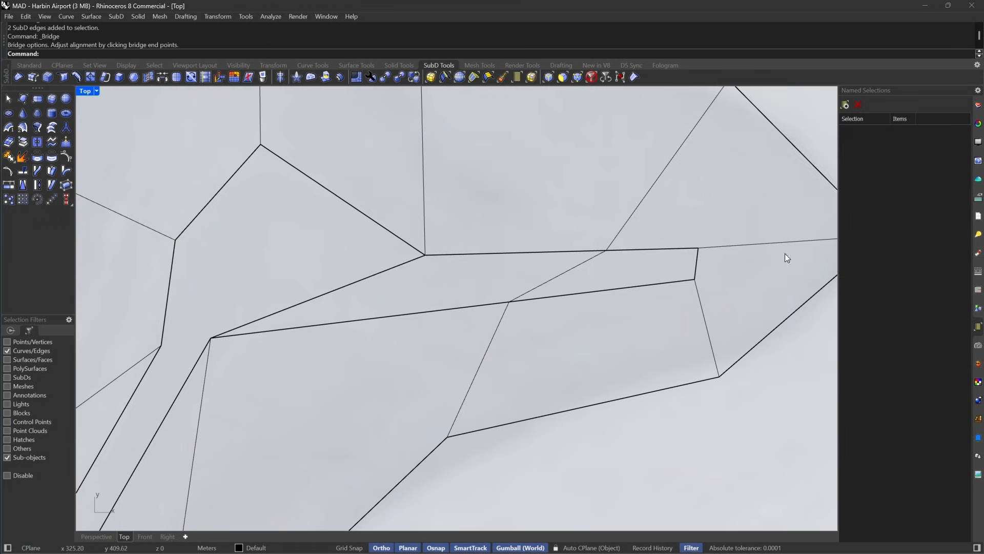
Bridge the two pairs of edges along the long diagonal slot of the branch with 2 segments, unjoined.
scroll(564, 145, "down", 4)
left_click_drag(514, 278, 420, 333)
right_click_drag(414, 391, 581, 118)
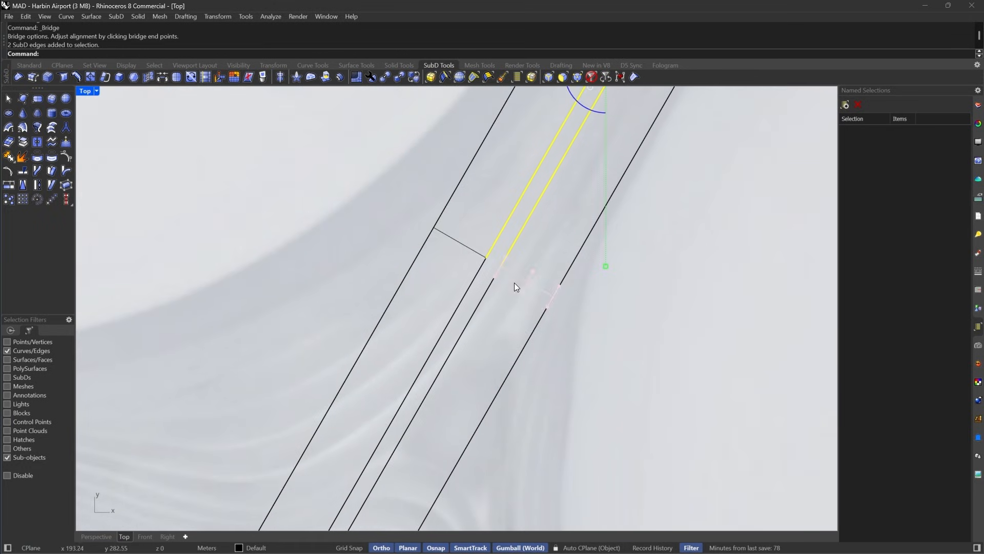
left_click_drag(514, 282, 418, 303, "shift")
scroll(500, 276, "down", 10)
left_click(176, 77)
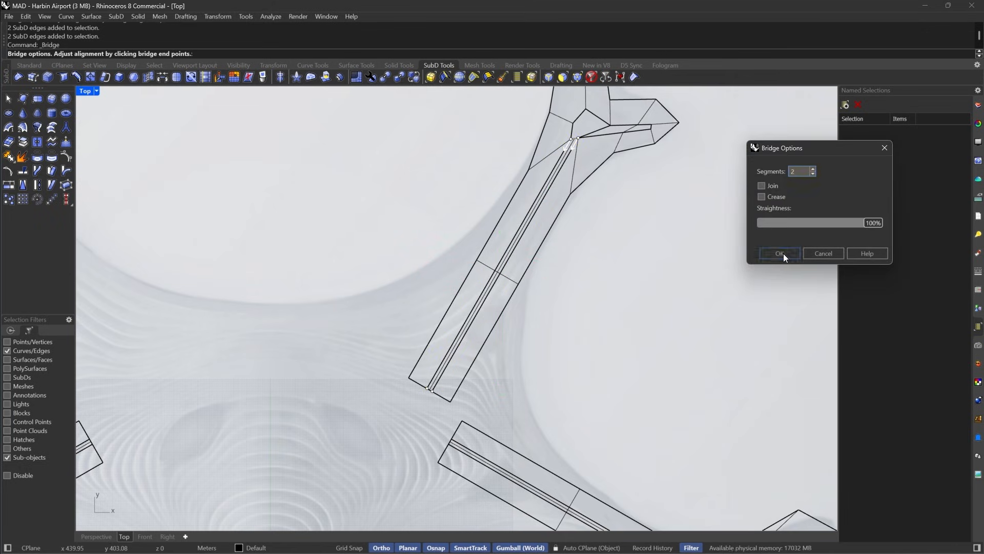
left_click(779, 253)
Bridge the opening's lower left edge to the open end edge of the right bridge with 2 segments, unjoined.
scroll(607, 243, "up", 8)
scroll(535, 201, "up", 5)
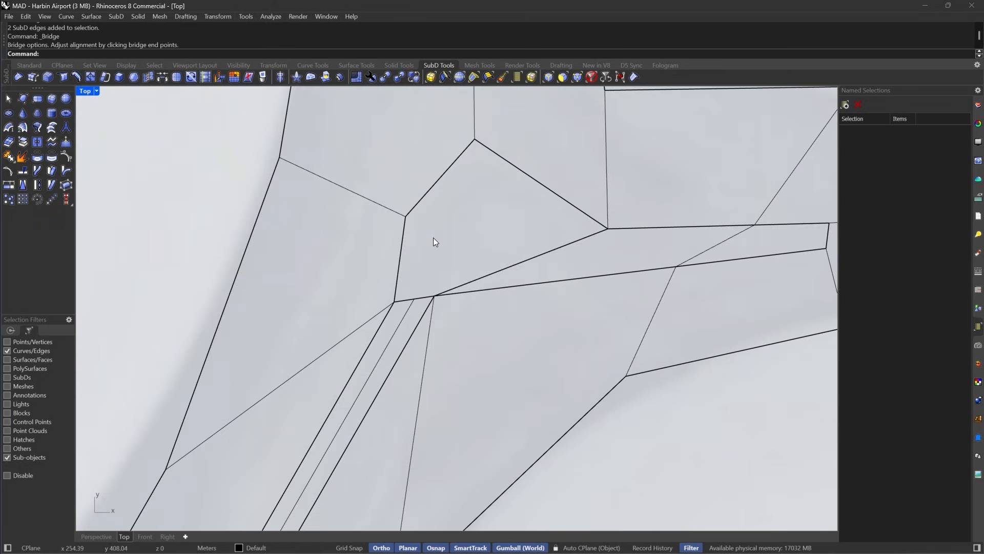
left_click(402, 250)
left_click(500, 270, "shift")
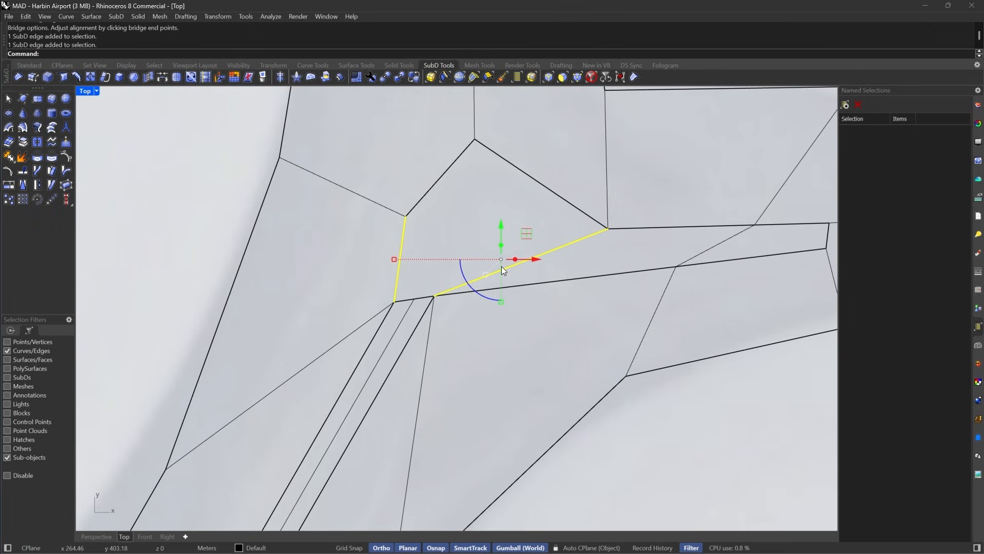
left_click(164, 76)
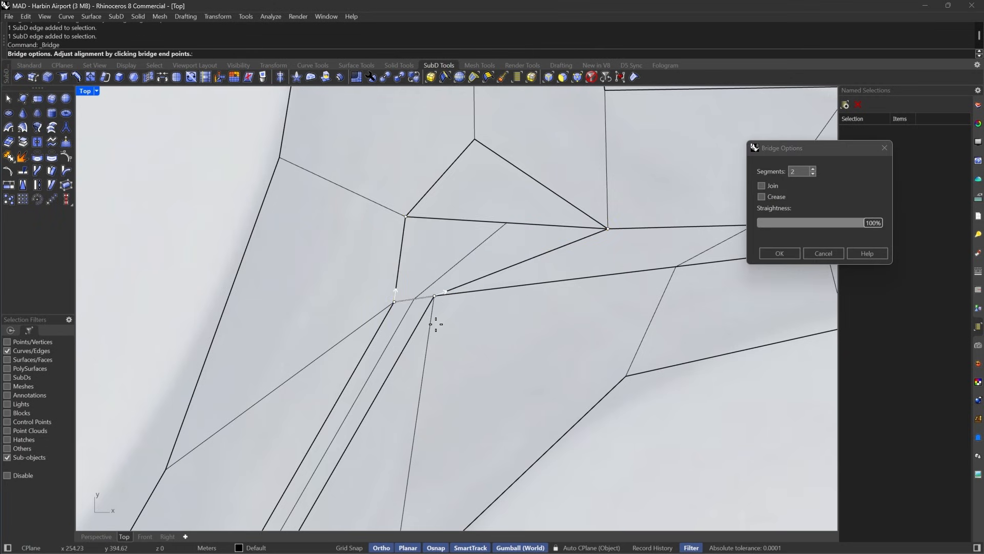
scroll(435, 323, "up", 3)
scroll(383, 322, "down", 3)
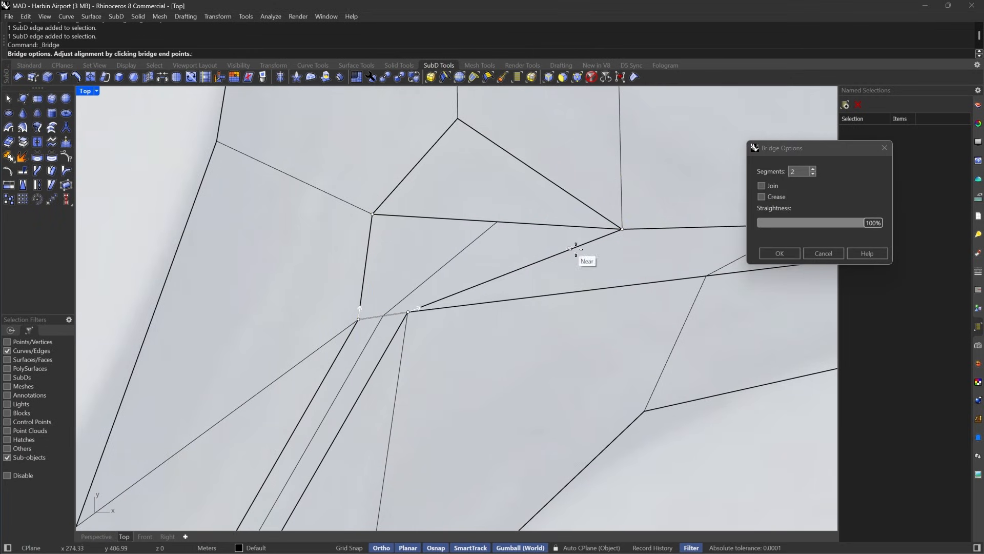
right_click_drag(479, 212, 431, 250)
right_click(430, 250)
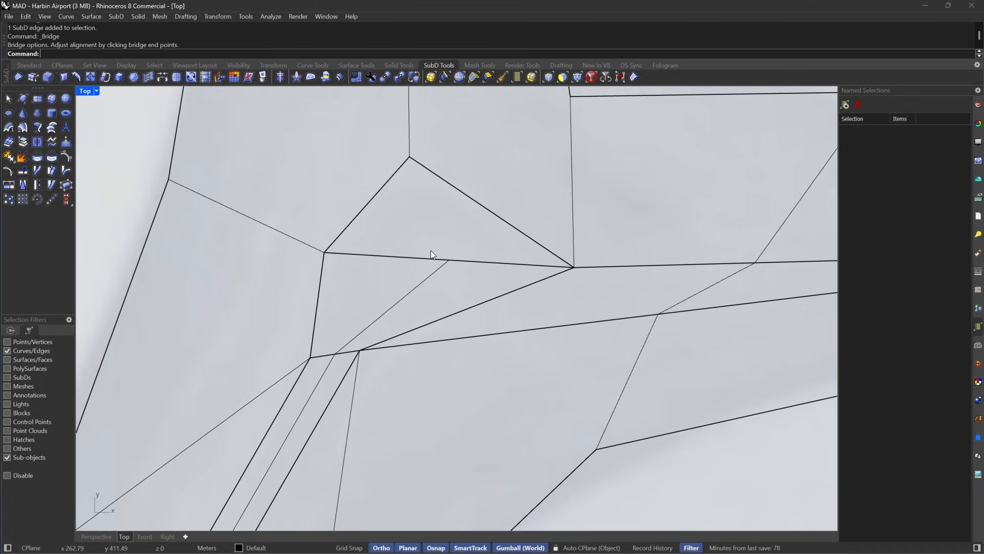
Snap the middle vertex of the new bridge's upper edge onto the opening's top vertex.
left_click(563, 77)
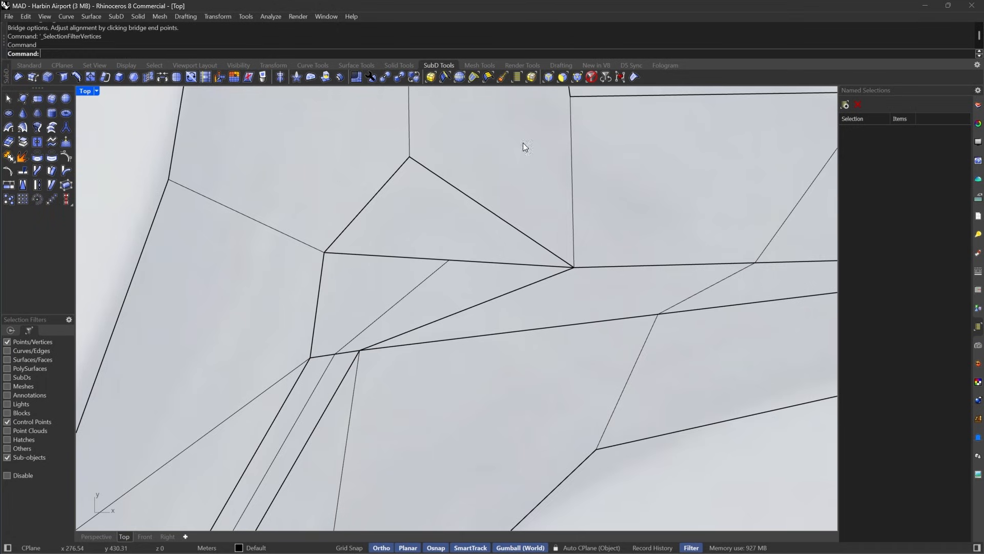
left_click_drag(447, 264, 410, 158)
key("Escape")
Join the three bridge SubDs filling the opening into one SubD with smooth joined edges.
left_click(577, 78)
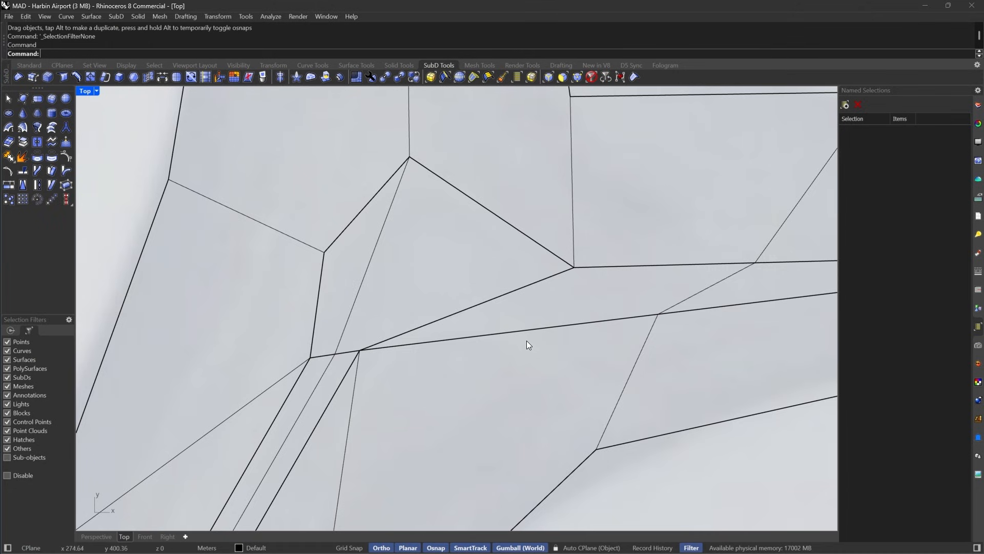
left_click_drag(529, 311, 359, 334)
left_click(332, 367, "shift")
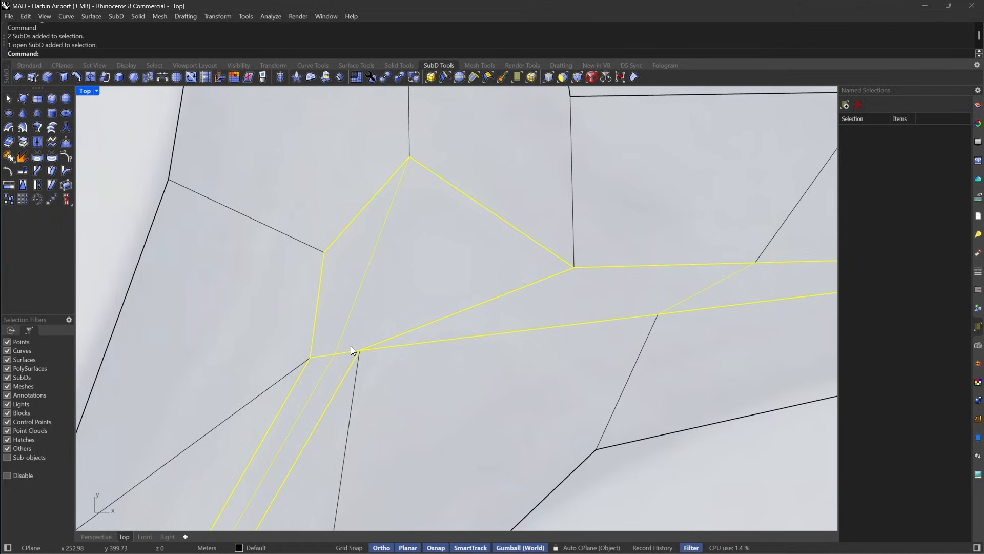
type("join")
key("Return")
key("Return")
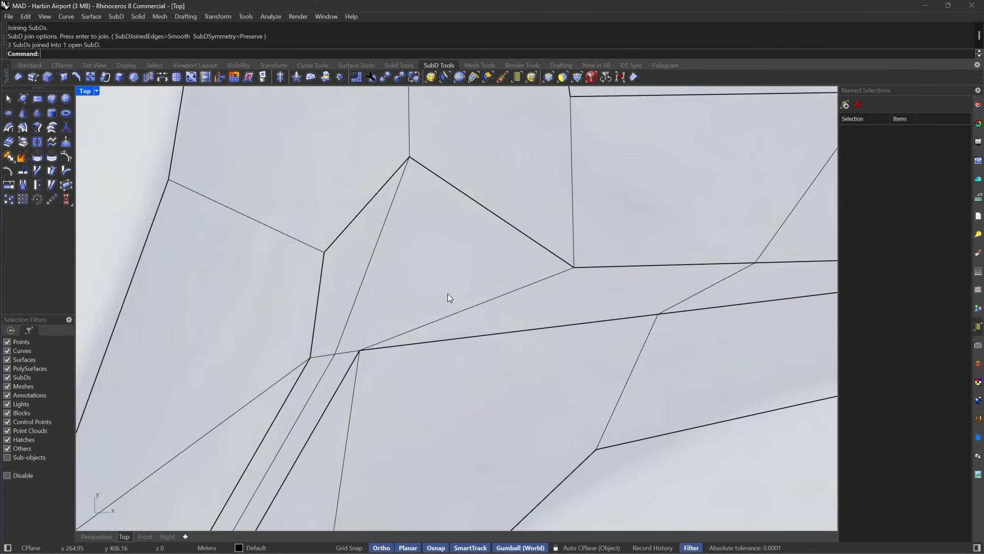
Show the SubDs smooth and remove the creases from the infill SubD's whole boundary edge loop.
key("Tab")
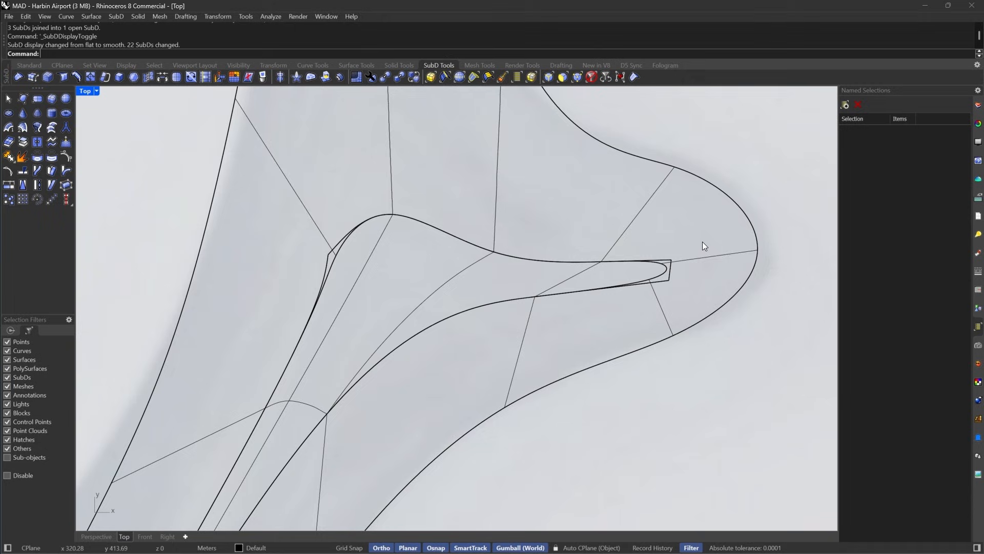
left_click(550, 78)
double_click(665, 280)
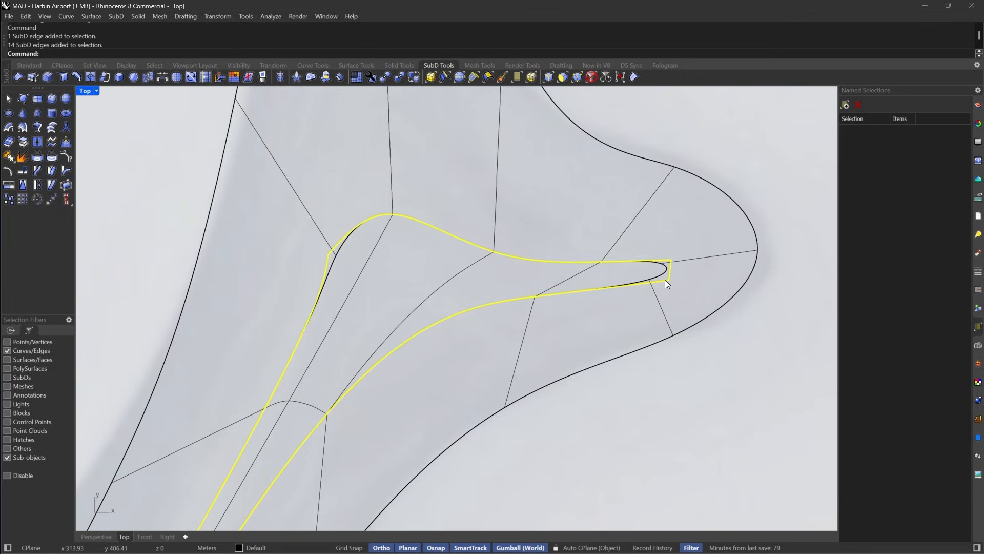
left_click(72, 78)
scroll(571, 169, "up", 3)
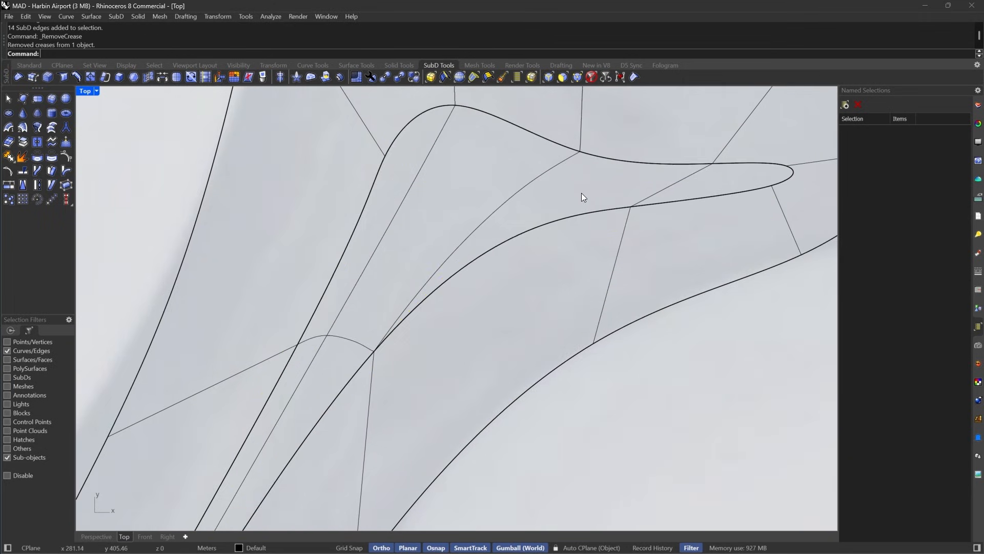
Inset the two faces in the wide part of the infill as a group by 3 m, in flat display.
key("Tab")
scroll(569, 205, "up", 3)
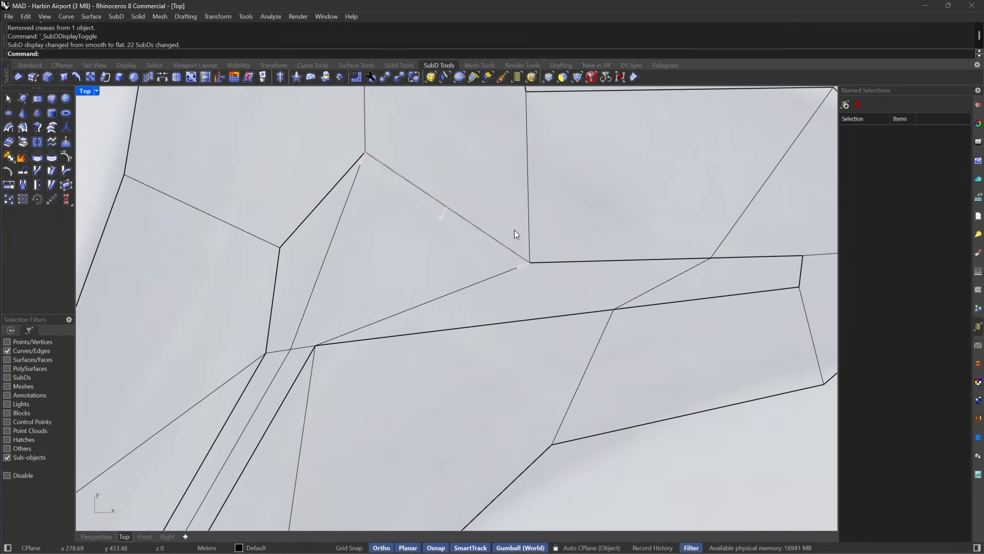
left_click(562, 77)
left_click_drag(420, 246, 337, 277)
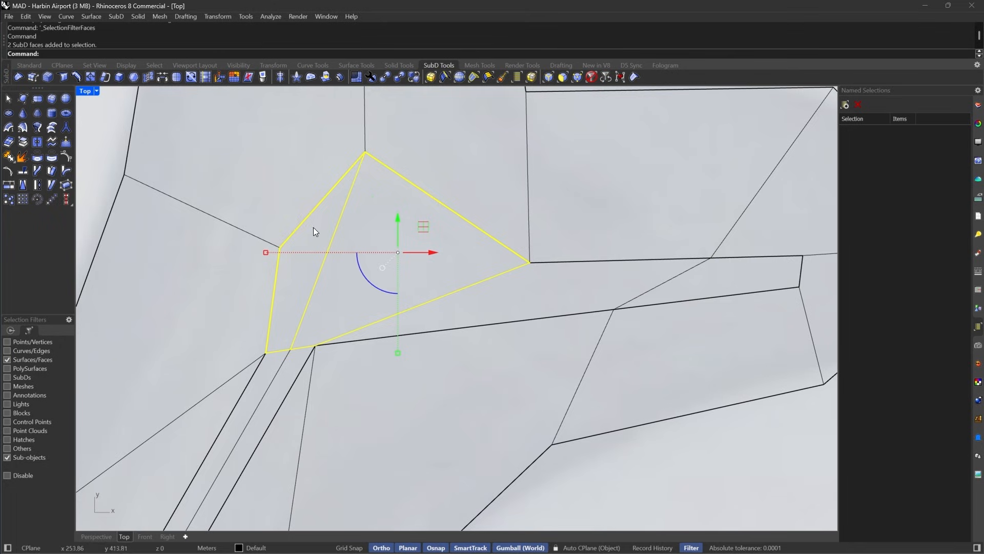
scroll(436, 241, "up", 5)
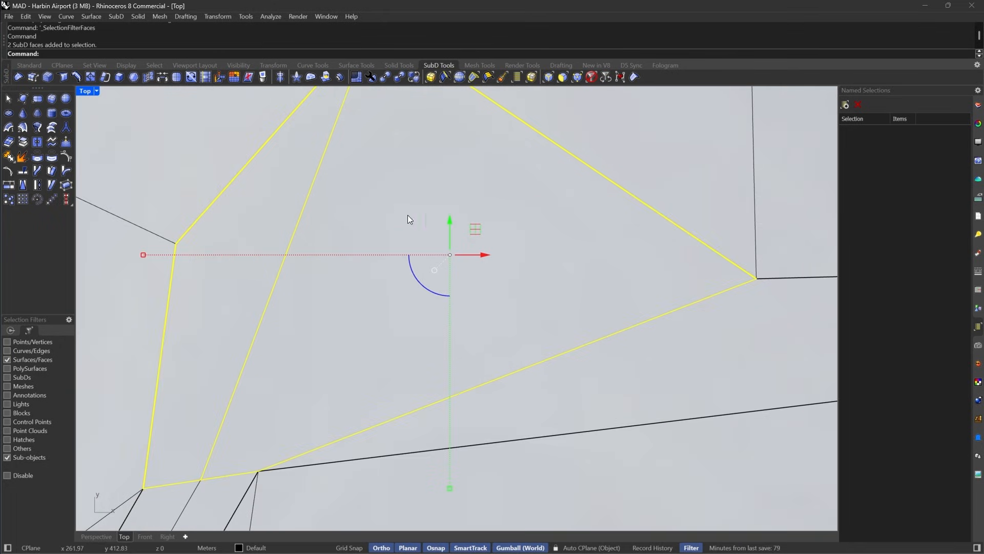
left_click(147, 78)
scroll(443, 268, "down", 3)
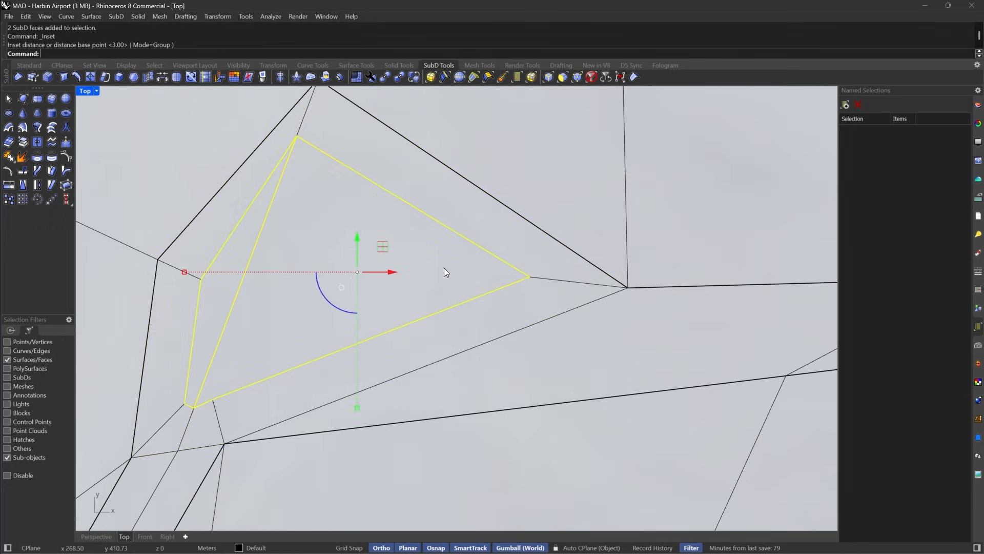
Extract the two inset faces from the infill as a separate SubD and show the SubDs smooth.
scroll(442, 266, "down", 3)
key("Tab")
key("Tab")
scroll(398, 291, "up", 3)
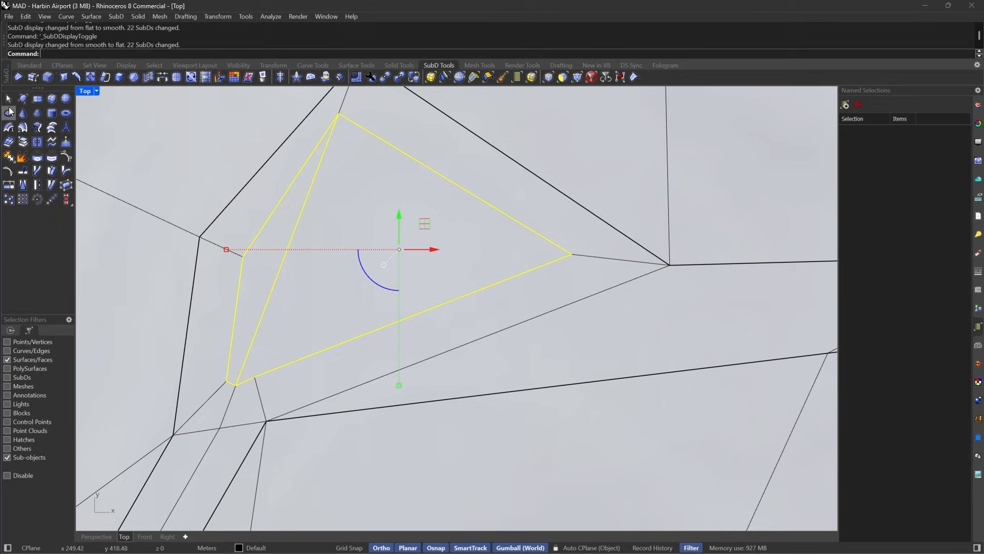
left_click(23, 146)
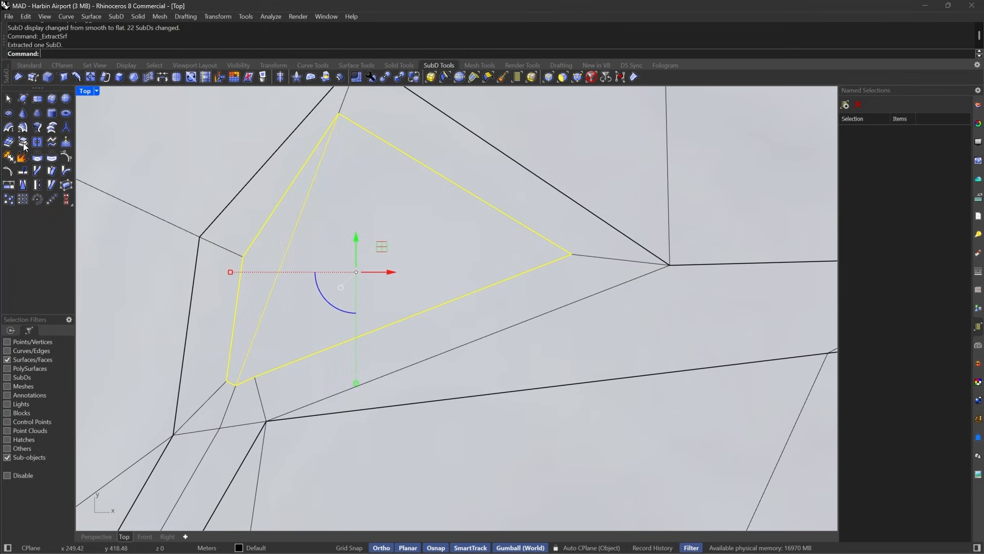
key("Tab")
key("Escape")
scroll(432, 269, "up", 4)
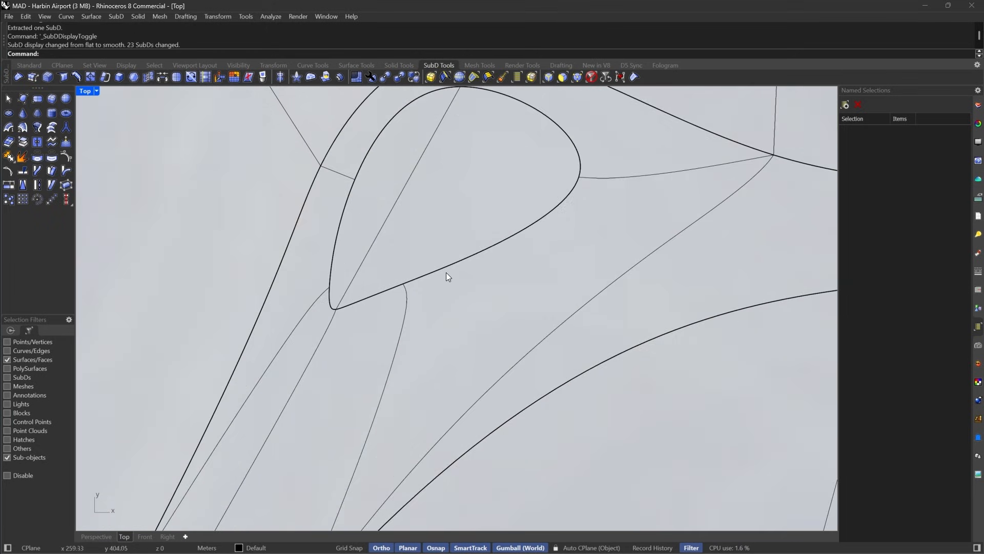
In flat display, spread the two corner vertices at the extracted face's narrow lower end outward to widen that end.
key("Tab")
scroll(396, 288, "up", 2)
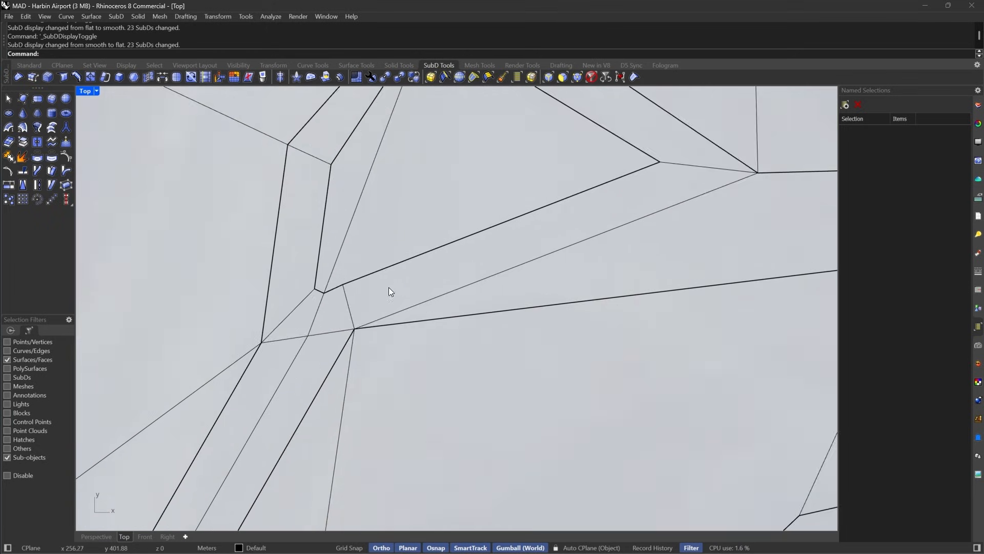
left_click(577, 76)
left_click(343, 284)
left_click_drag(370, 258, 392, 278)
left_click_drag(297, 257, 330, 307)
left_click_drag(336, 263, 313, 263)
Move the middle vertex at the extracted face's lower end about 1.9 m down along the infill's centre edge, then show the SubDs smooth.
left_click_drag(306, 312, 339, 286)
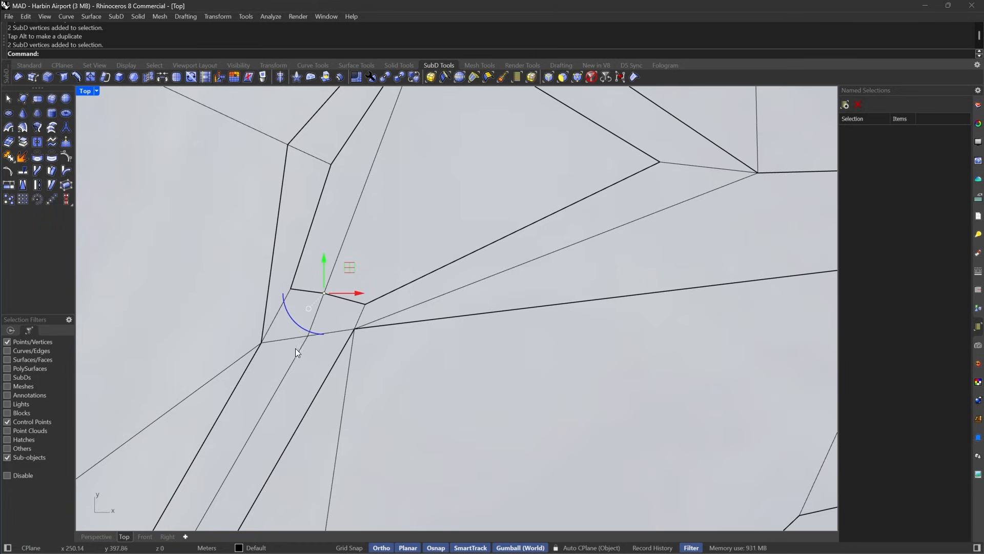
left_click_drag(287, 350, 327, 314)
right_click_drag(319, 335, 421, 269)
scroll(422, 238, "up", 3)
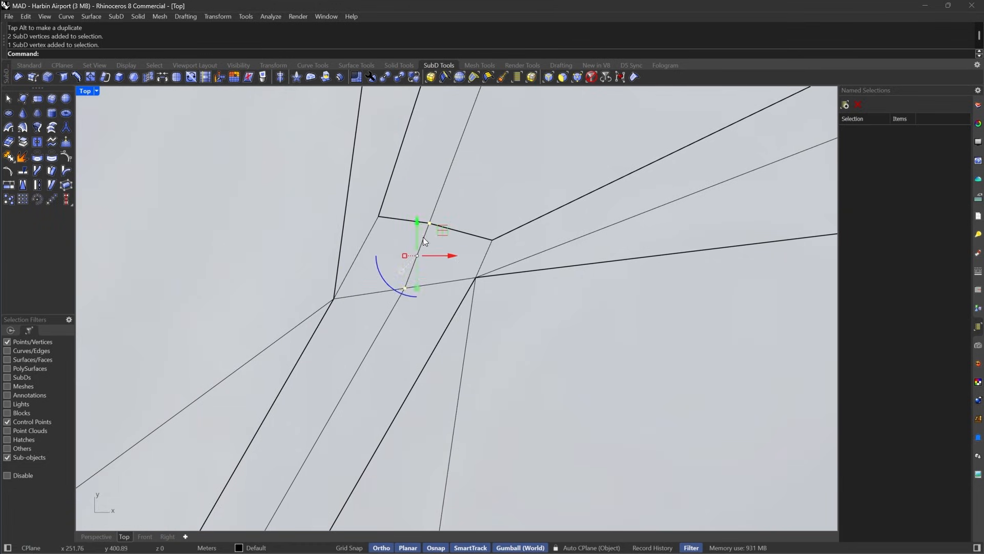
left_click_drag(409, 211, 441, 241)
left_click_drag(458, 196, 439, 235)
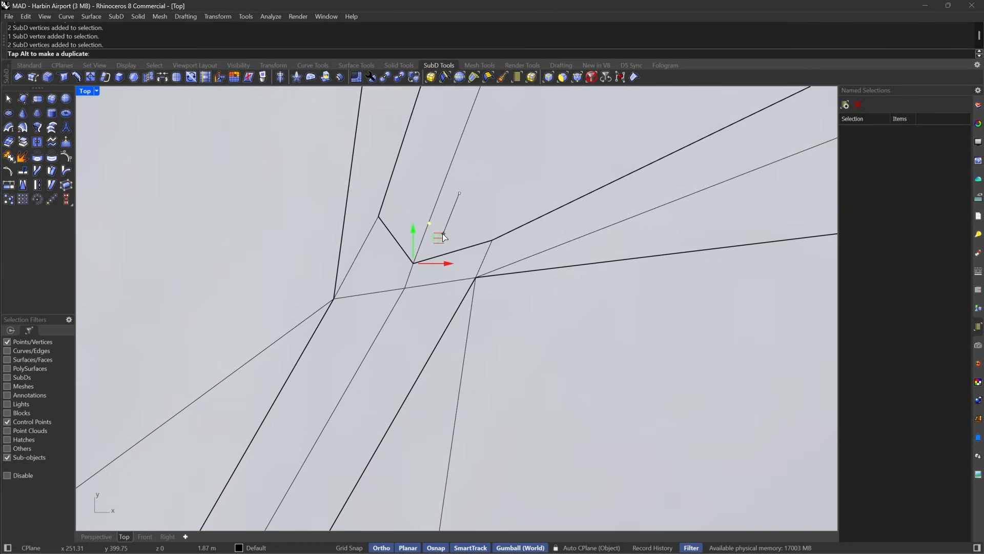
left_click_drag(342, 365, 425, 281)
scroll(430, 339, "down", 3)
key("Tab")
scroll(451, 324, "down", 5)
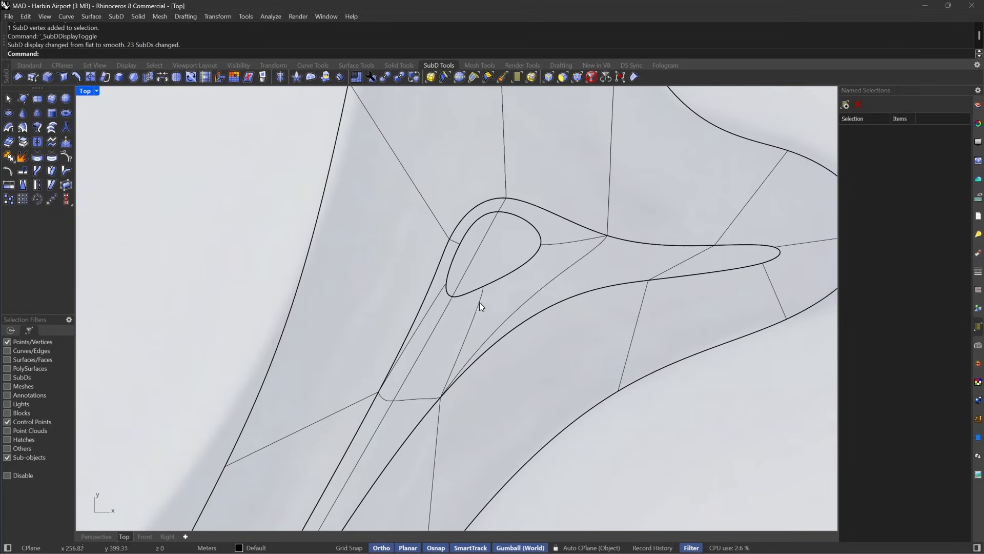
Examine the smooth shape of the upper right branch's infill and its teardrop face against the reference image.
right_click_drag(559, 272, 455, 250)
scroll(560, 210, "down", 8)
scroll(553, 225, "up", 2)
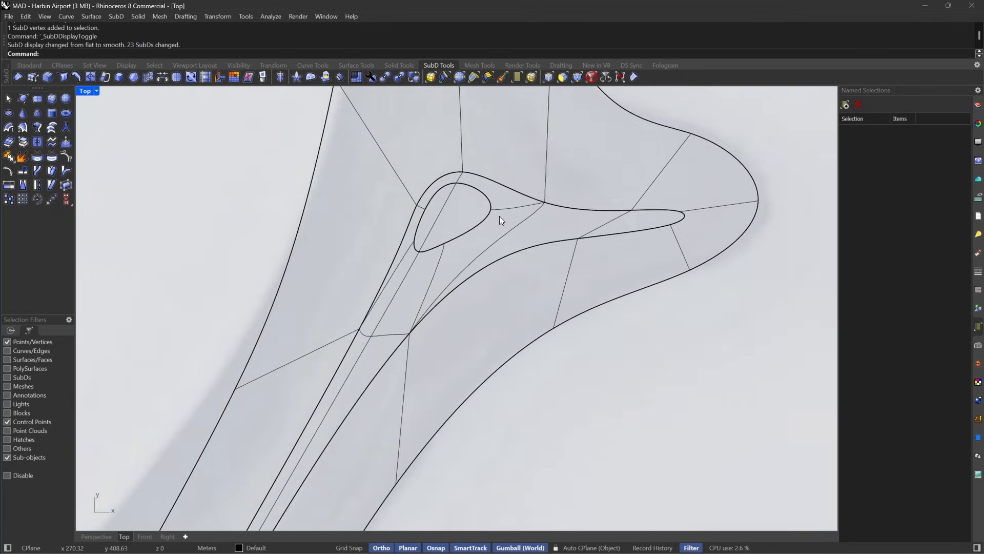
scroll(501, 220, "up", 3)
scroll(493, 138, "down", 2)
scroll(542, 195, "up", 6)
scroll(552, 247, "down", 6)
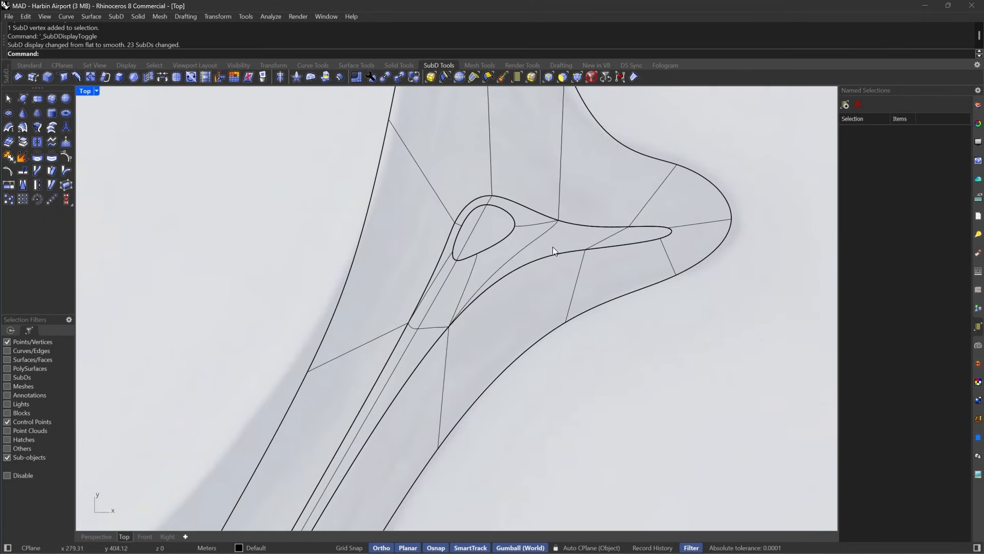
right_click_drag(507, 360, 536, 314)
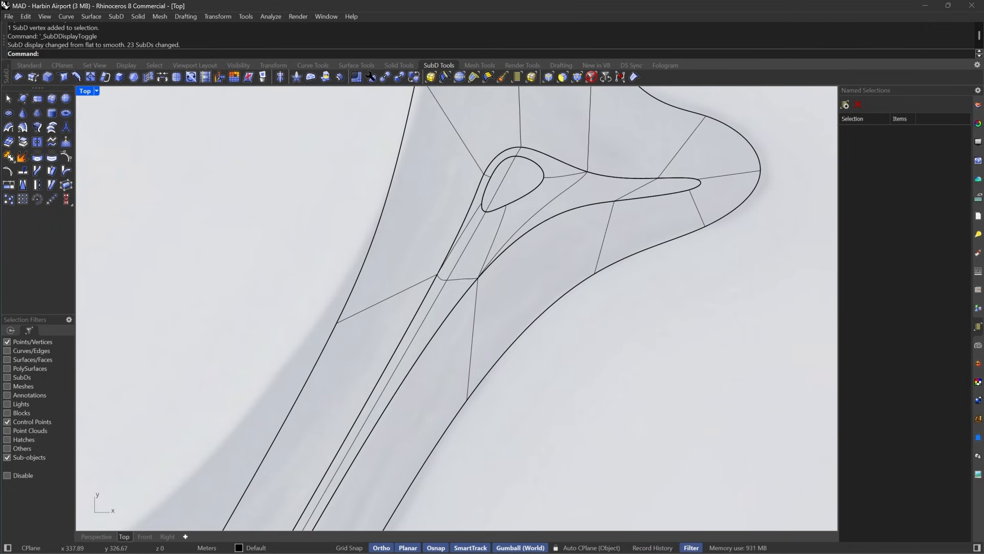
scroll(477, 242, "up", 5)
scroll(549, 237, "down", 5)
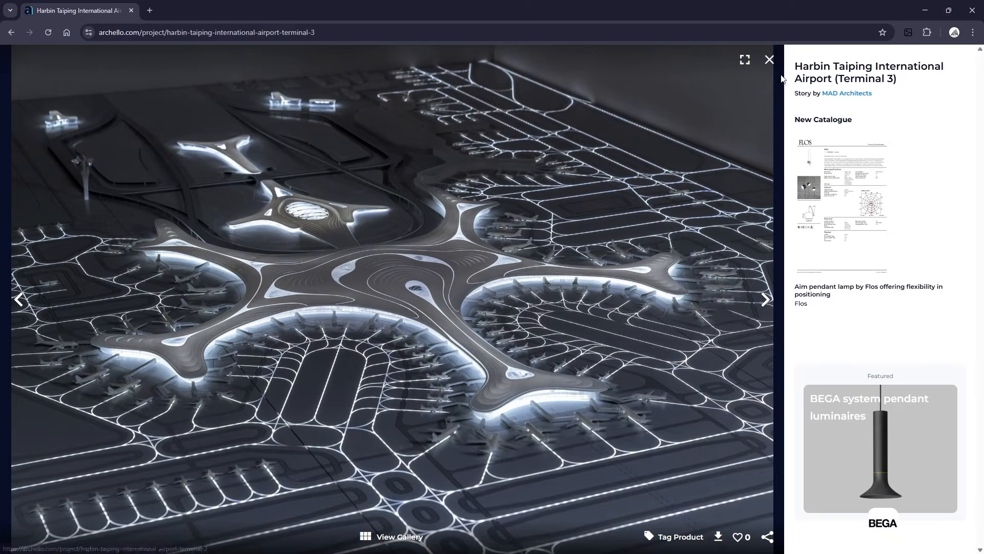
In the browser, view the night and daylight model photos among the Harbin Taiping airport project's drawings on archello.
left_click(769, 59)
scroll(290, 341, "down", 4)
scroll(290, 341, "up", 4)
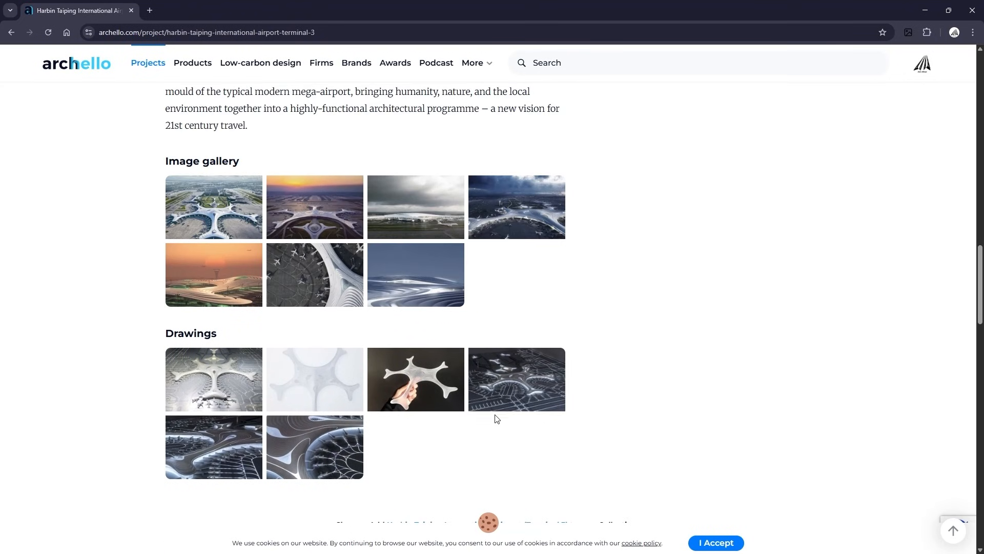
left_click(532, 384)
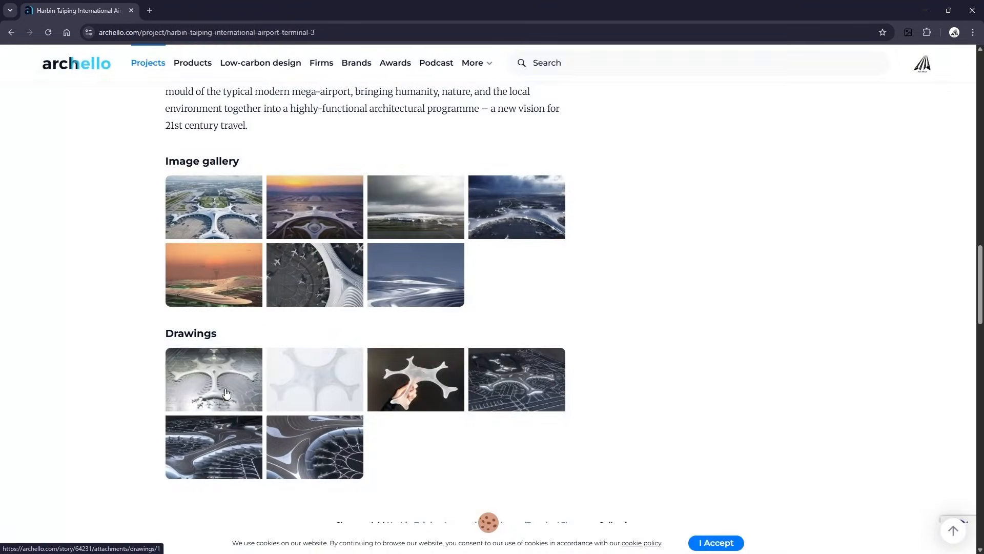
left_click(215, 378)
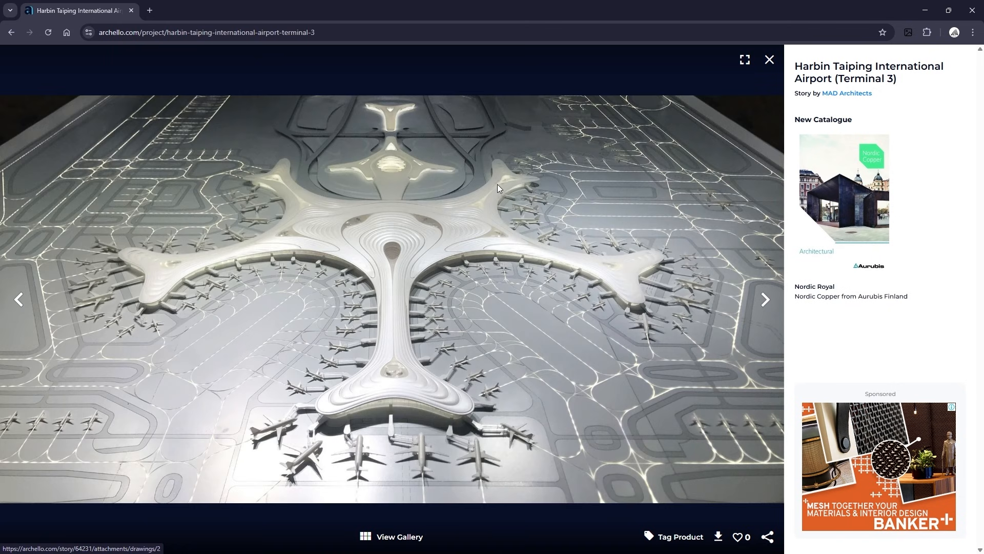
left_click(769, 59)
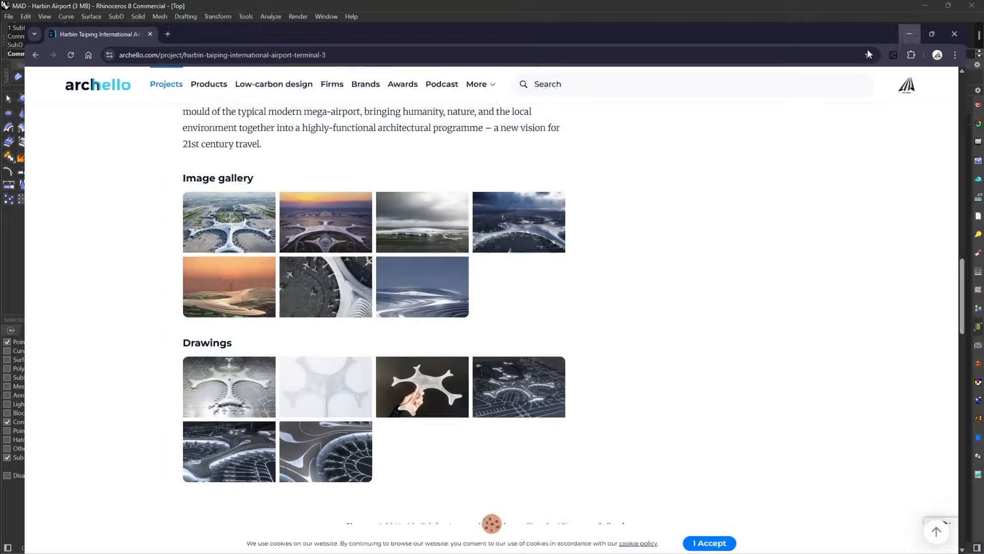
Switch back to Rhino and, in flat display with all selection filters cleared, start mirroring the three SubDs of the upper right branch.
scroll(570, 275, "down", 10)
key("Tab")
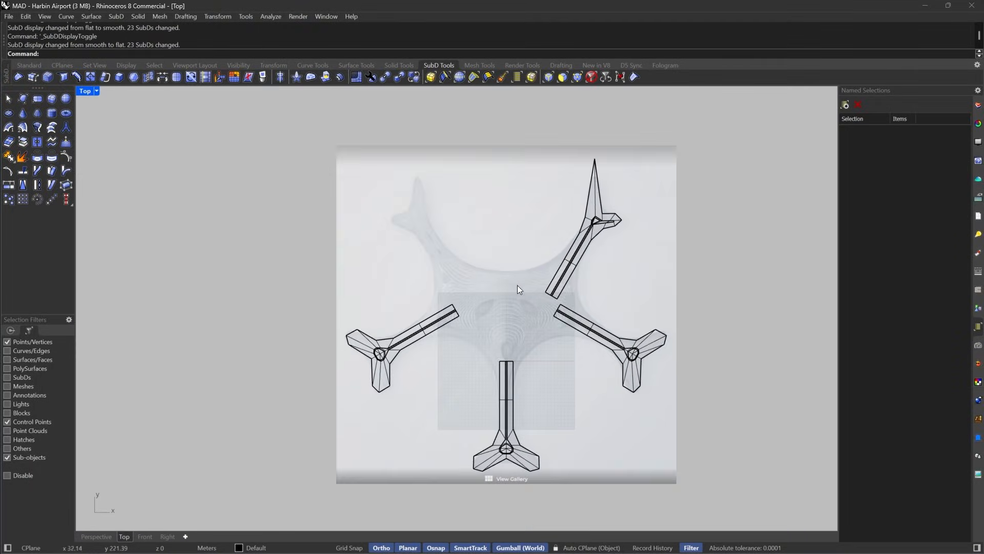
scroll(615, 227, "down", 2)
left_click(605, 79)
left_click_drag(682, 137, 503, 273)
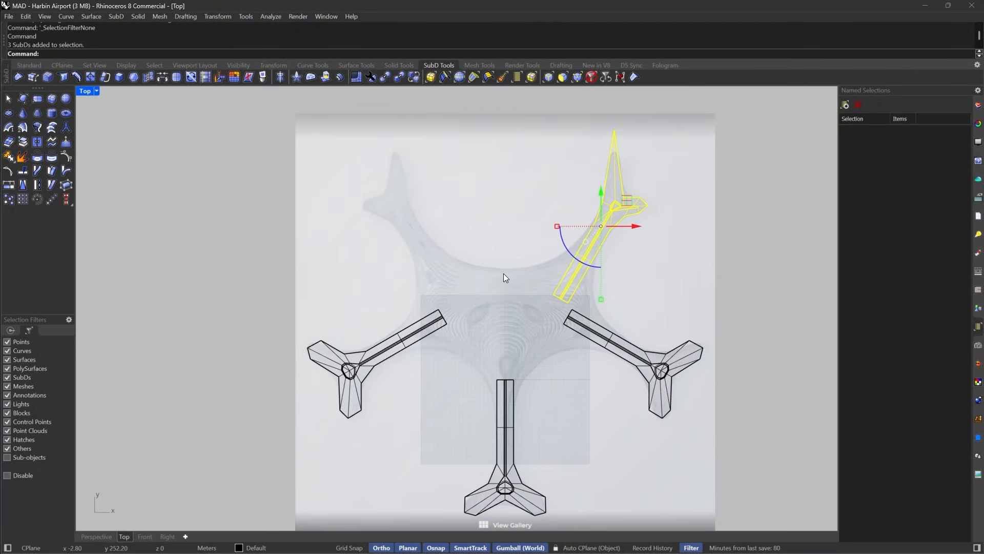
right_click_drag(503, 273, 504, 253)
type("mi")
key("Return")
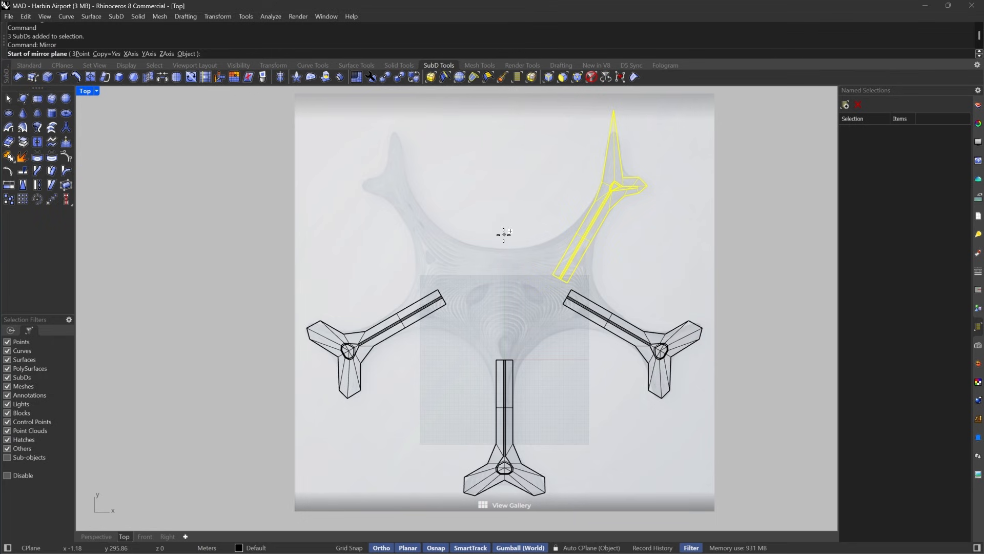
Mirror the selected upper-right arm across the vertical axis through the origin, keeping the original.
left_click(504, 234)
left_click(509, 211)
key("Escape")
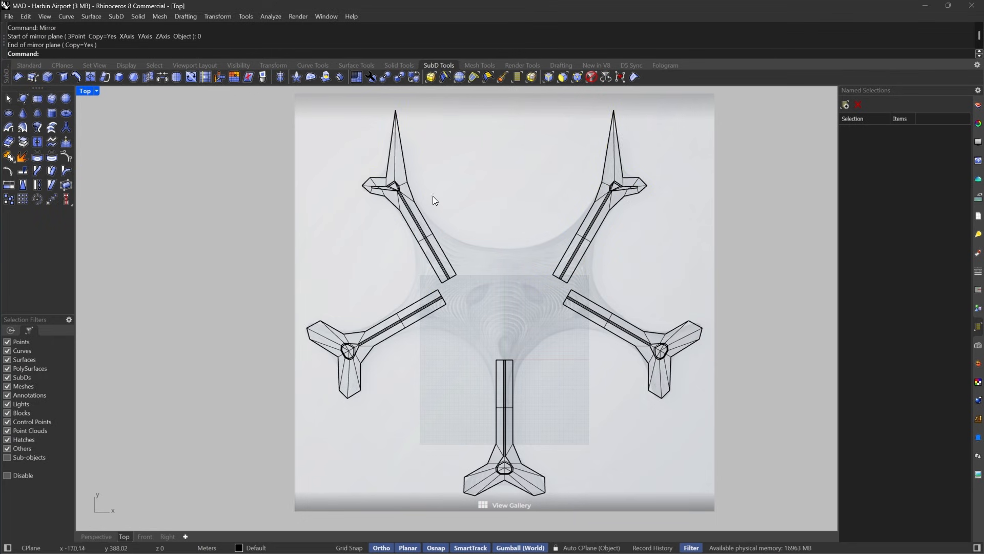
Examine how the arms fit the reference image in both smooth and flat SubD display.
scroll(430, 197, "up", 4)
key("Tab")
key("Tab")
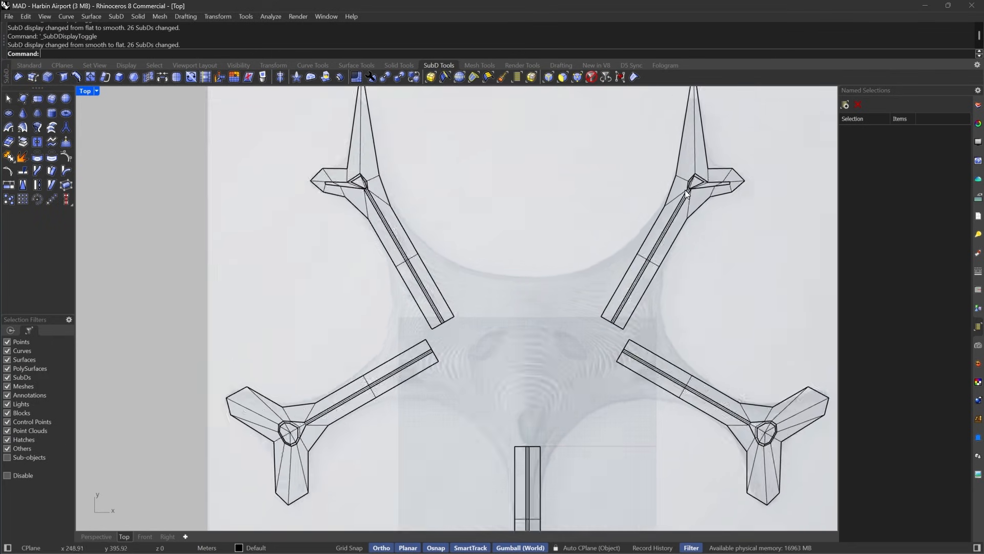
scroll(636, 226, "down", 2)
scroll(583, 260, "up", 8)
key("Tab")
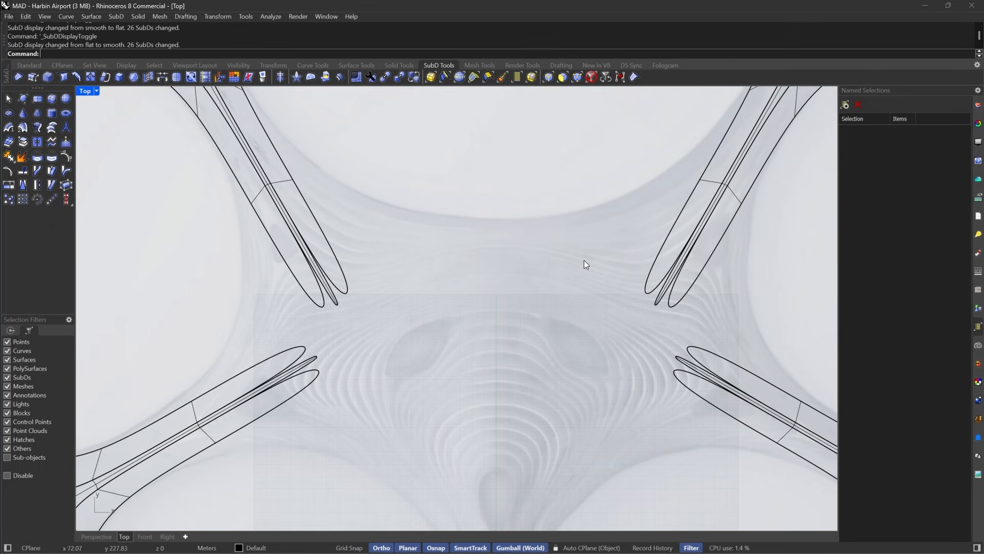
scroll(583, 260, "down", 4)
key("Tab")
Delete the SubD faces forming the inner end section of all five arms, with selection limited to faces.
right_click_drag(748, 204, 716, 219)
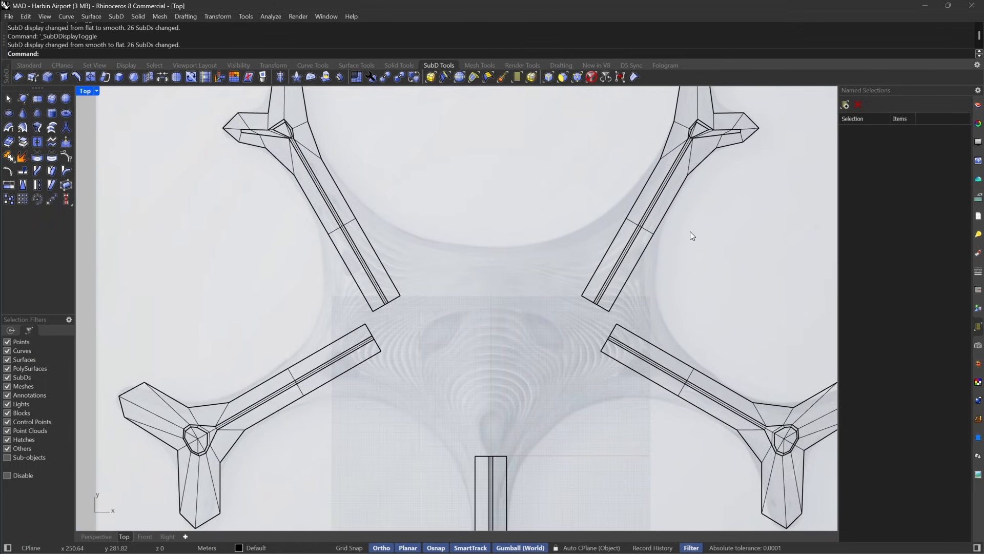
right_click_drag(539, 394, 539, 322)
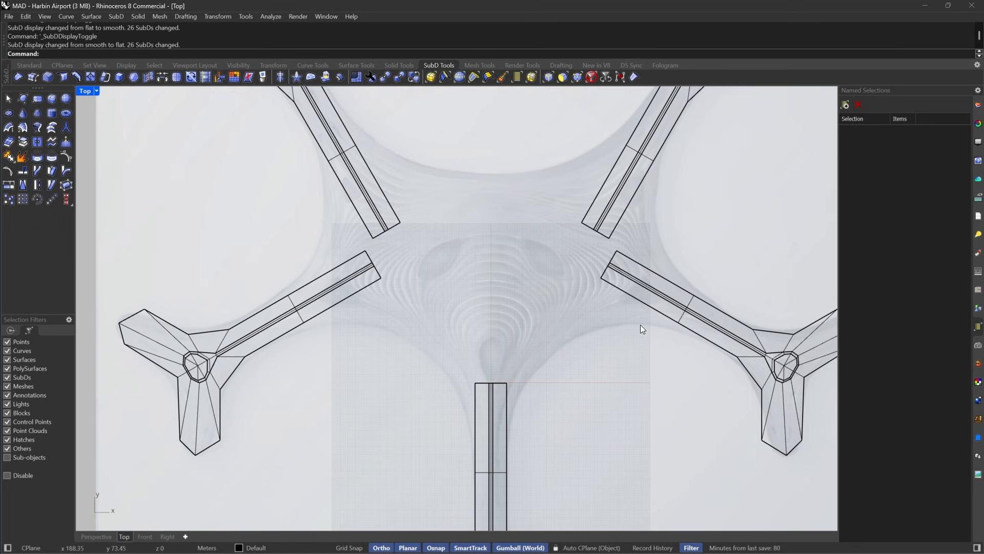
right_click_drag(682, 352, 650, 297)
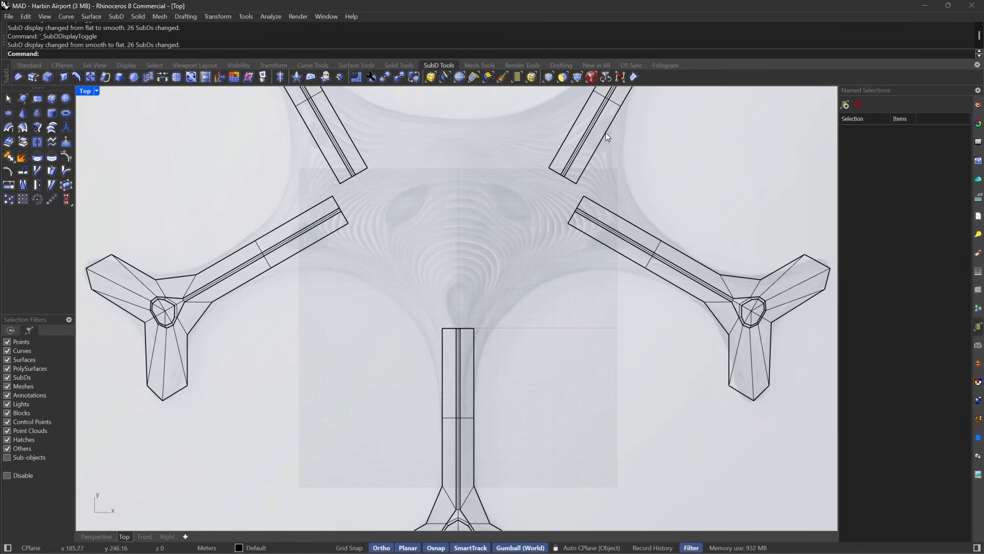
left_click(567, 76)
left_click_drag(614, 184, 500, 266)
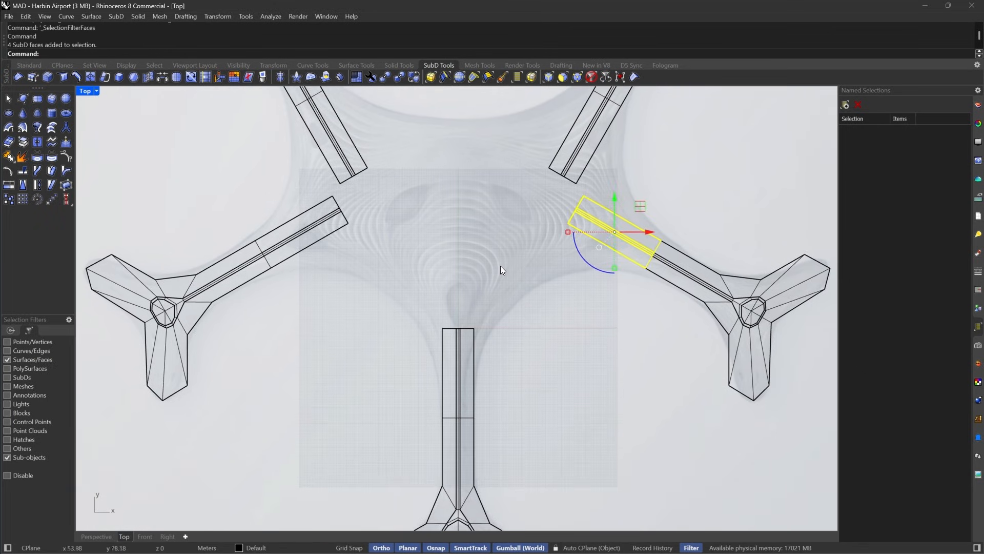
right_click_drag(672, 133, 733, 218)
left_click_drag(733, 218, 365, 317)
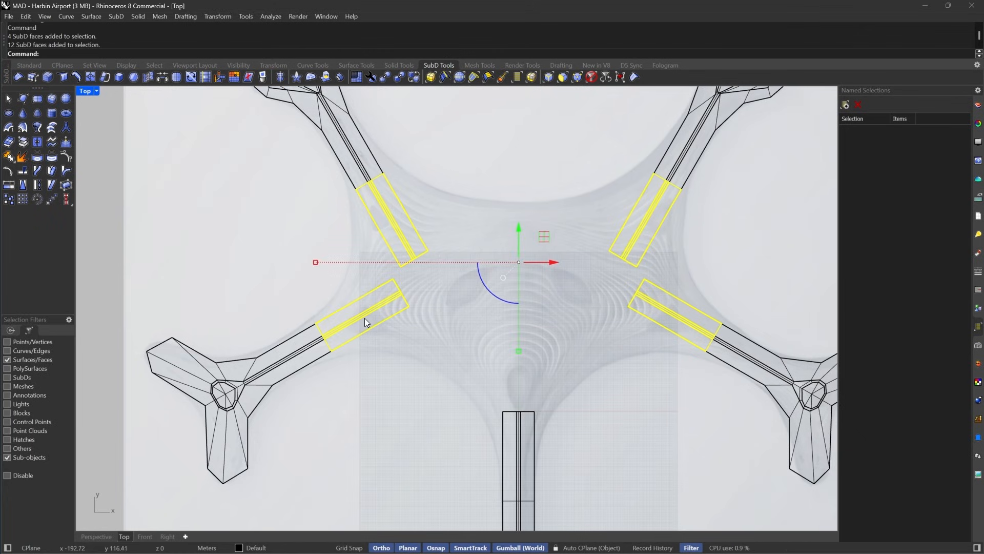
left_click_drag(549, 355, 475, 438)
right_click_drag(579, 422, 530, 281)
key("Delete")
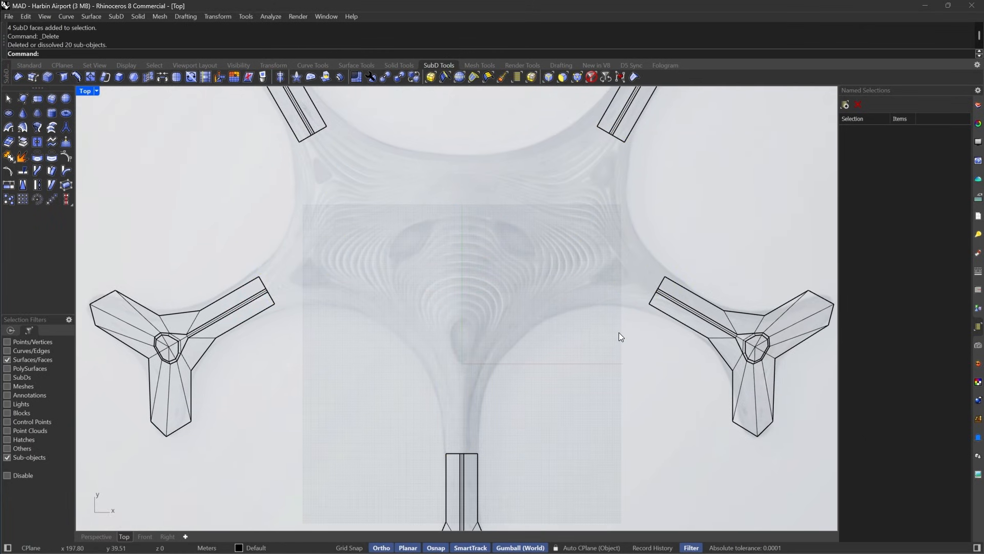
left_click(550, 80)
left_click(650, 303)
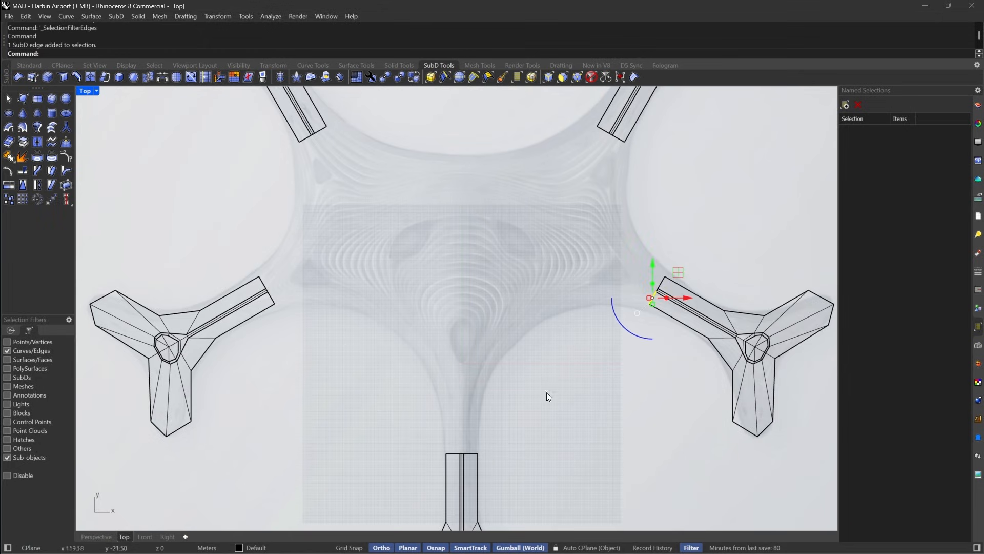
left_click(476, 453, "shift")
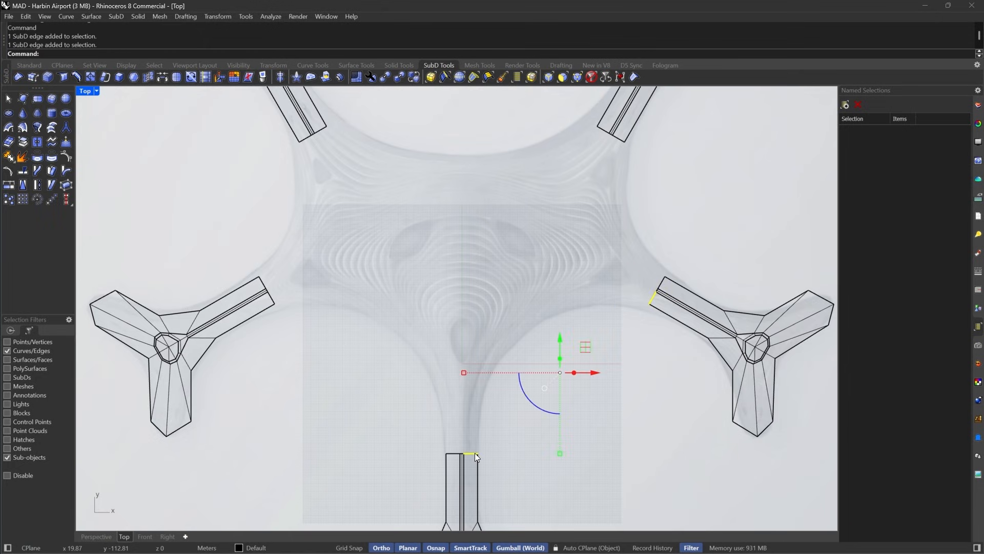
left_click(162, 77)
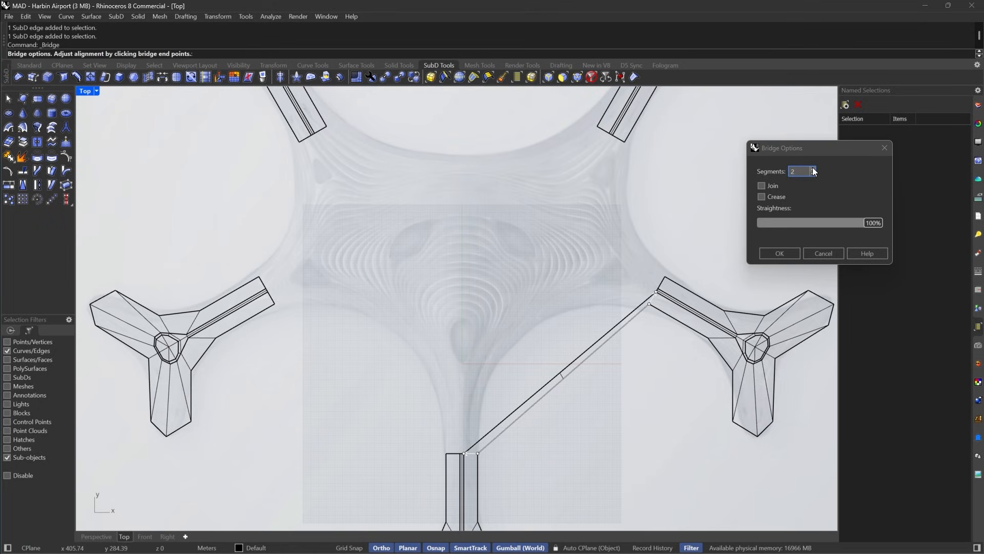
left_click_drag(874, 223, 748, 229)
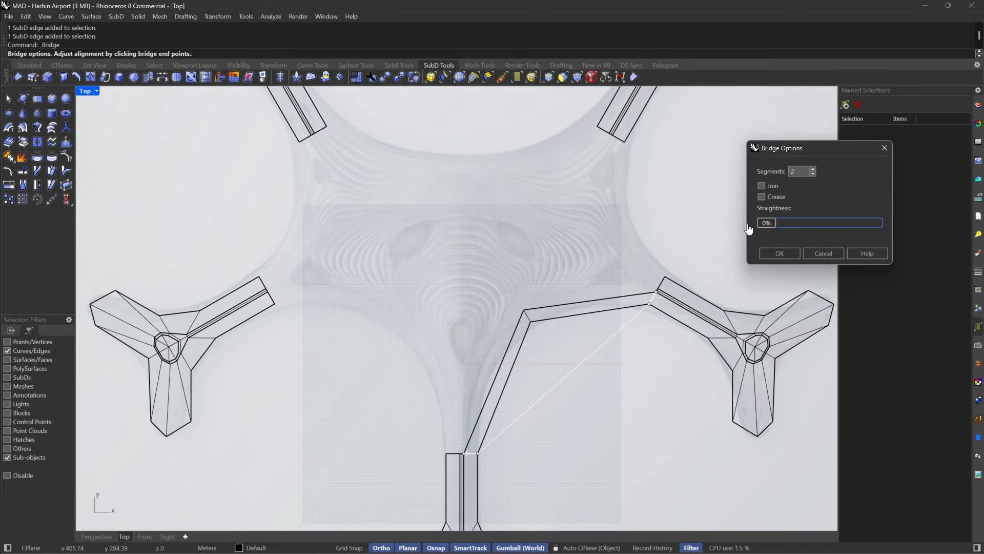
left_click(813, 169)
left_click(813, 169)
left_click(813, 169)
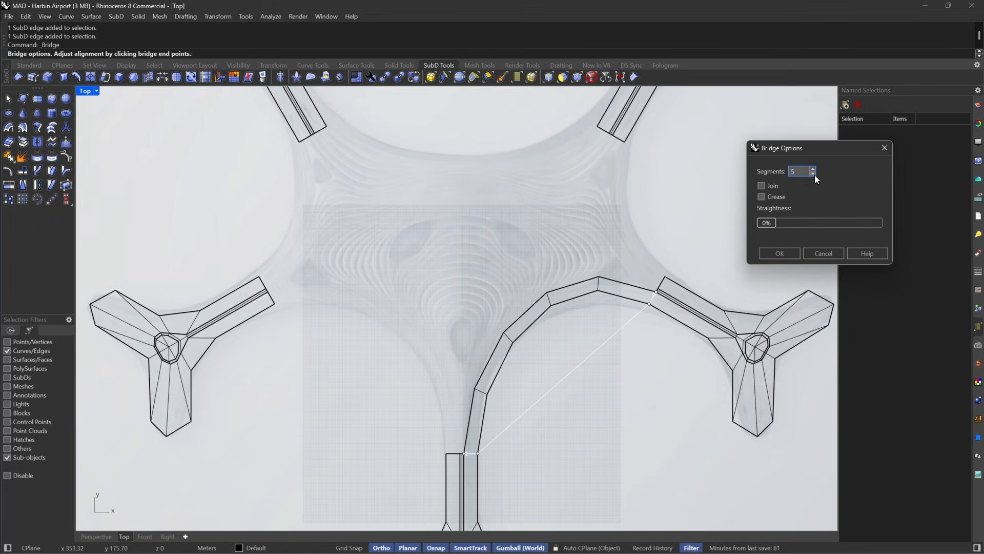
scroll(611, 329, "up", 6)
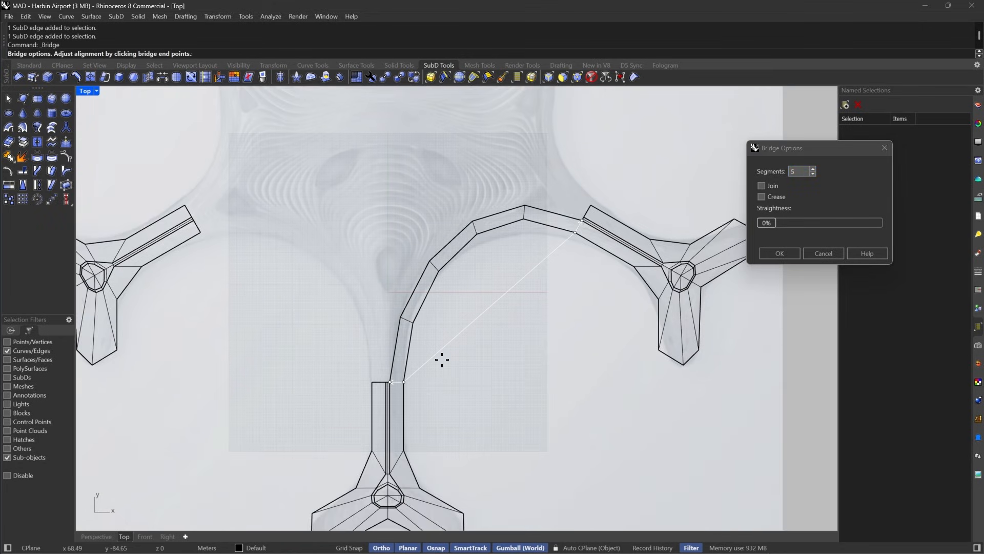
scroll(394, 387, "up", 1)
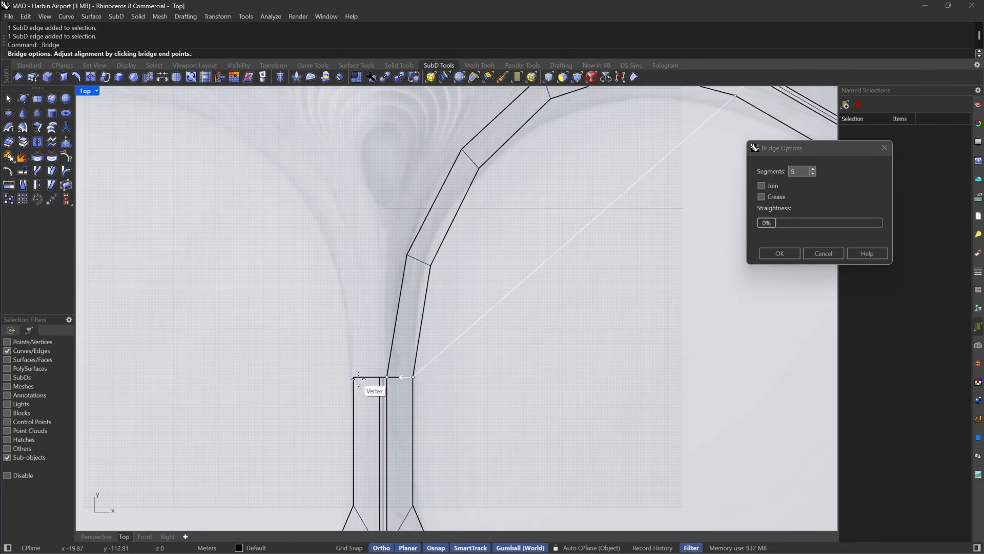
scroll(391, 334, "down", 3)
scroll(505, 210, "up", 5)
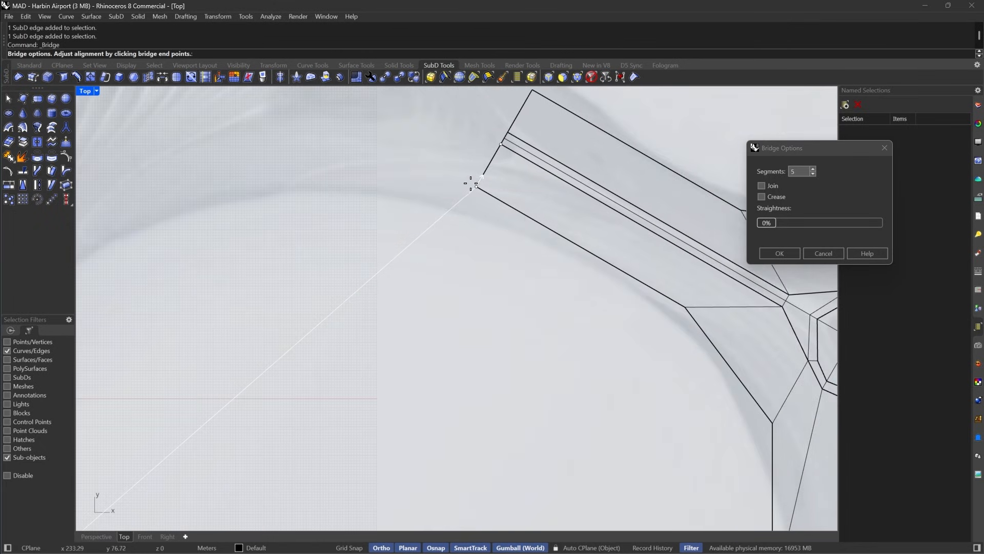
scroll(578, 230, "down", 4)
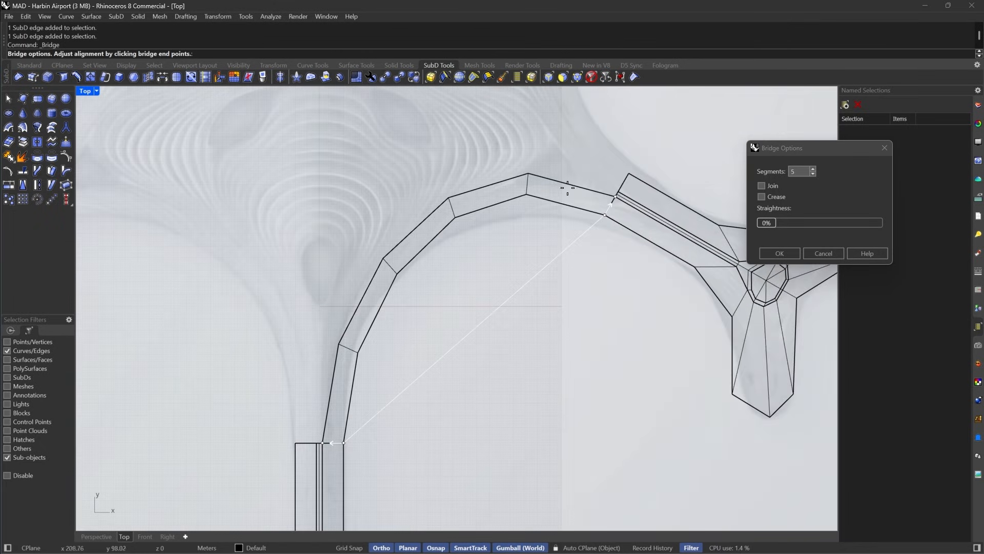
left_click_drag(768, 223, 729, 221)
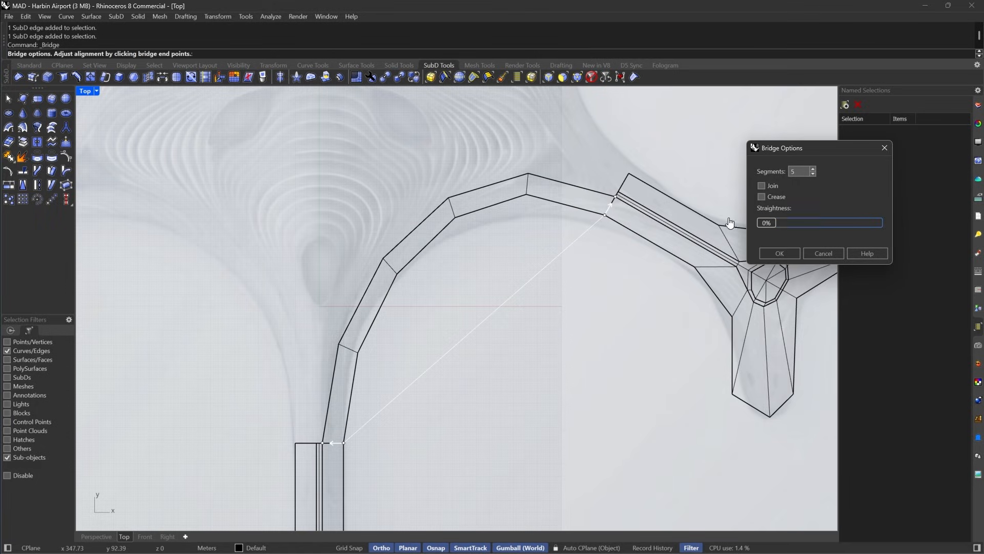
left_click(831, 253)
Move the open end edges of the lower-right arm back along the arm toward its hub.
left_click_drag(563, 285, 678, 158)
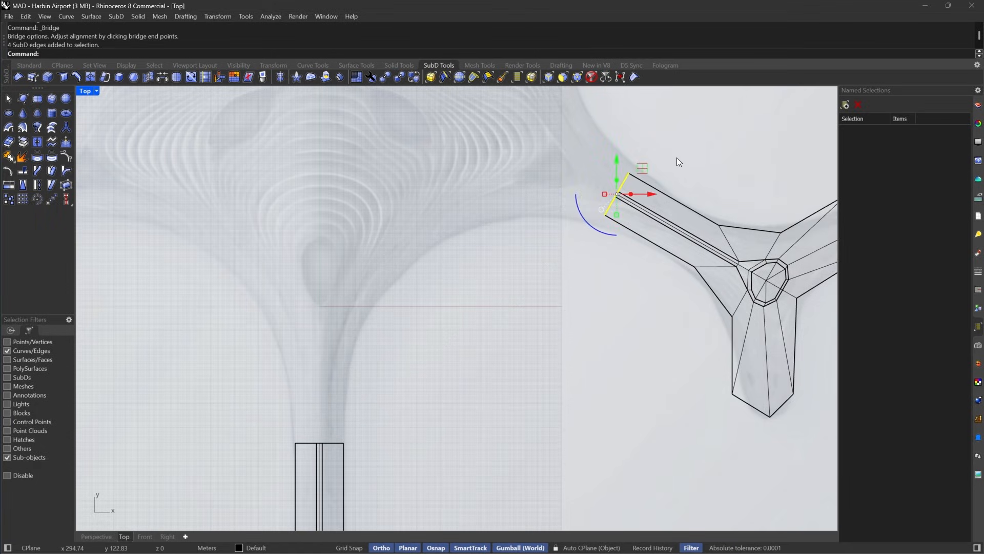
key("Escape")
left_click(548, 78)
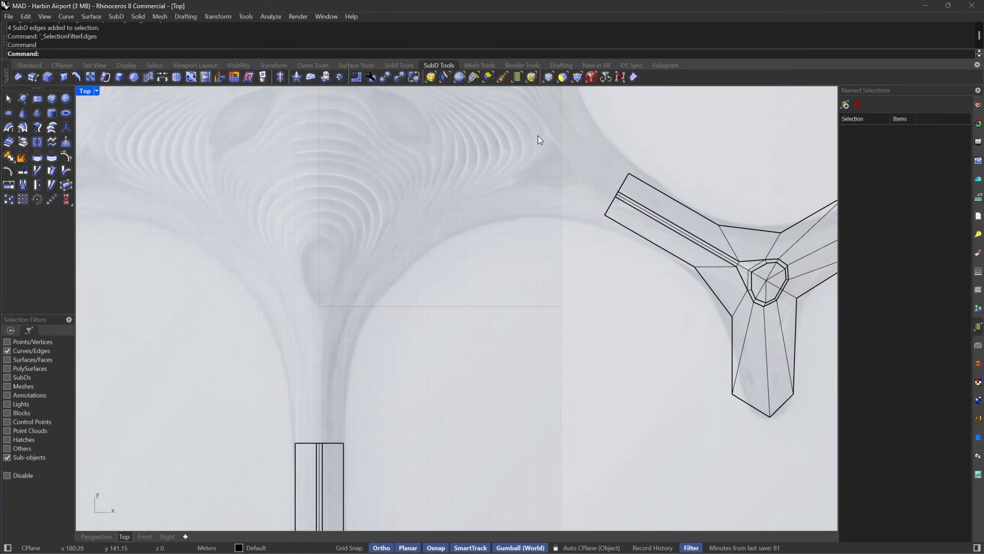
left_click_drag(537, 136, 645, 276)
scroll(556, 255, "up", 3)
type("m")
key("Return")
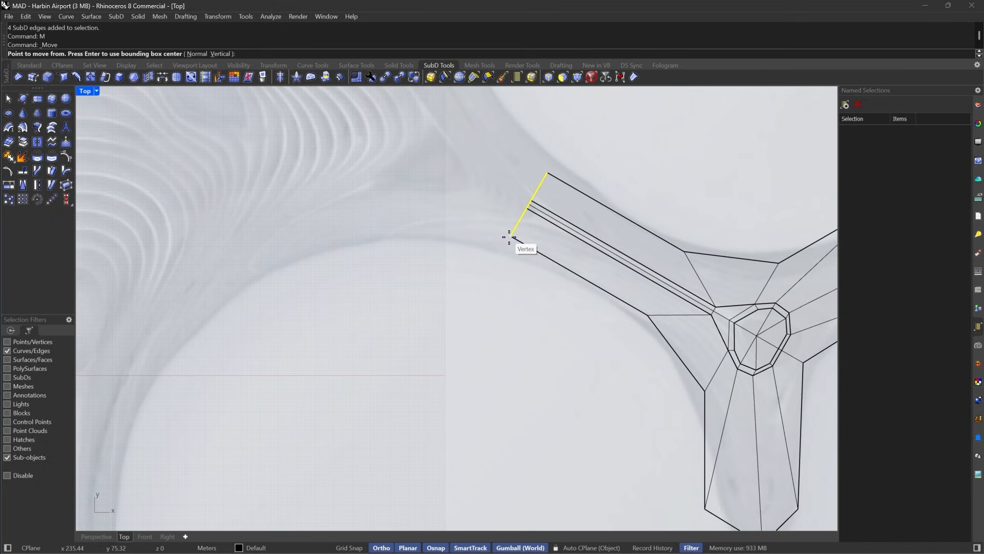
left_click(559, 267)
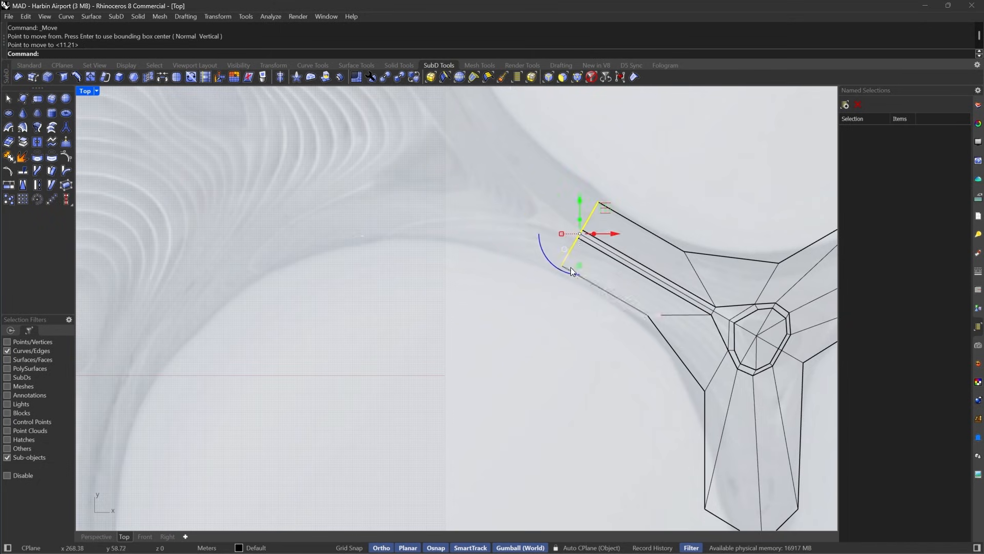
Bridge the lower end edge of the lower-right arm to the right end edge of the bottom arm with 6 segments and 0% straightness.
right_click_drag(570, 266, 622, 269)
left_click(635, 248)
scroll(636, 248, "down", 5)
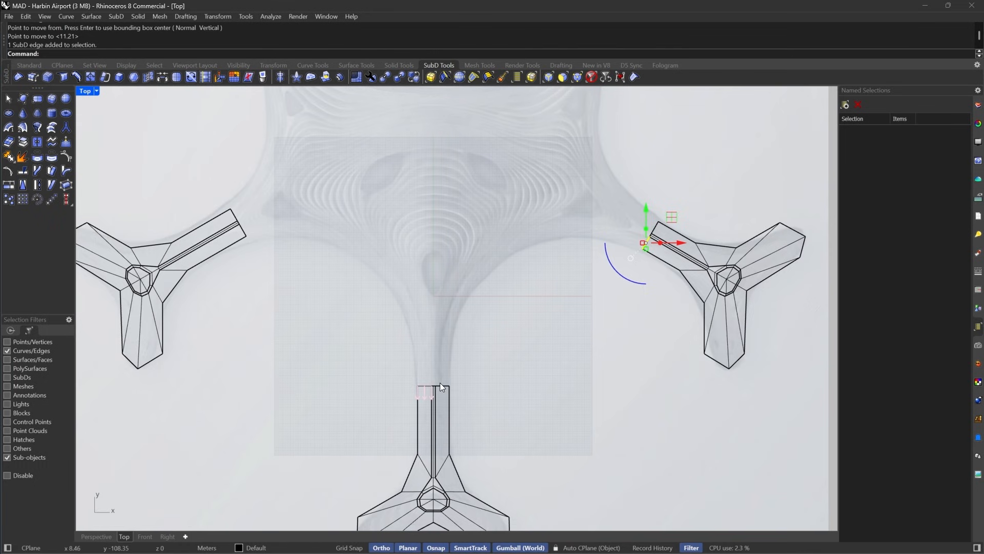
left_click(440, 386, "shift")
left_click(164, 77)
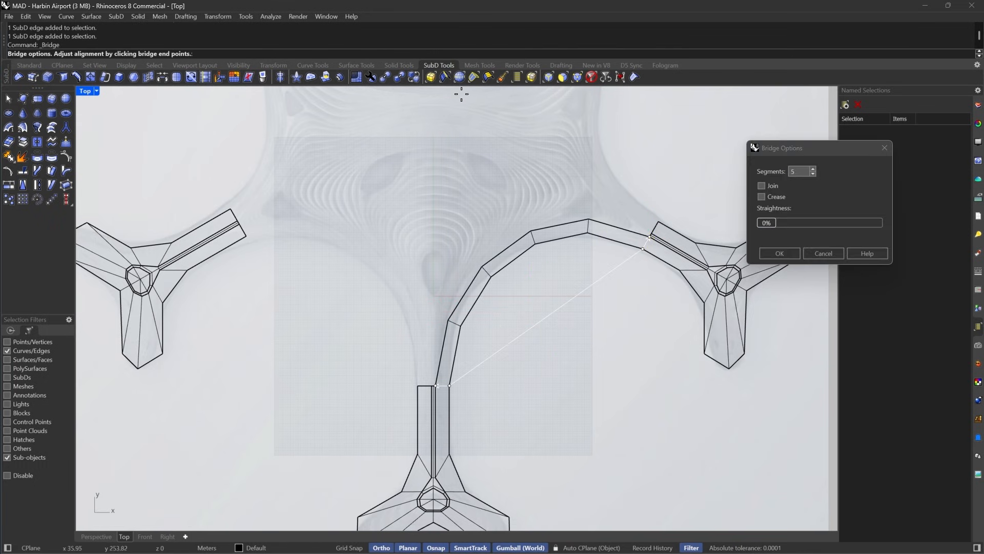
scroll(564, 227, "up", 4)
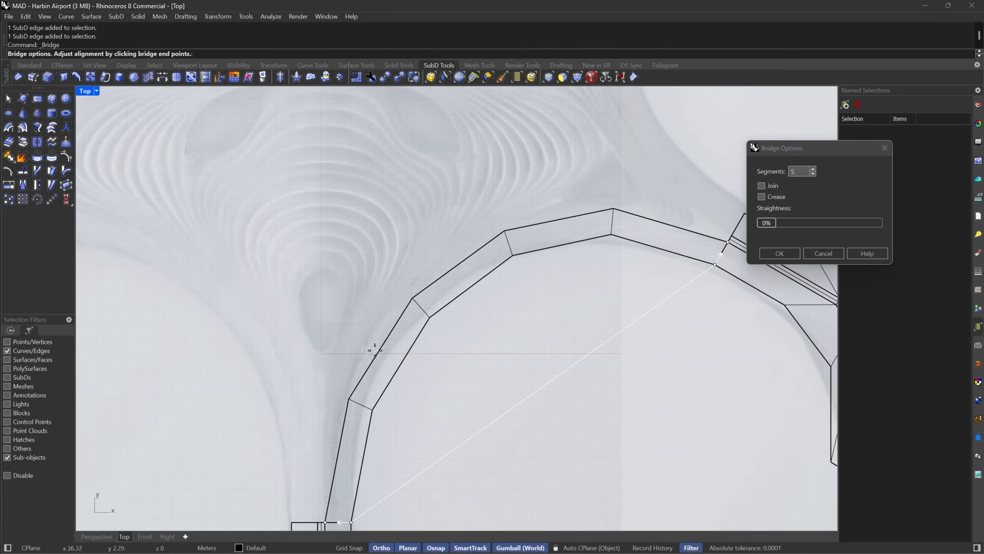
left_click(813, 169)
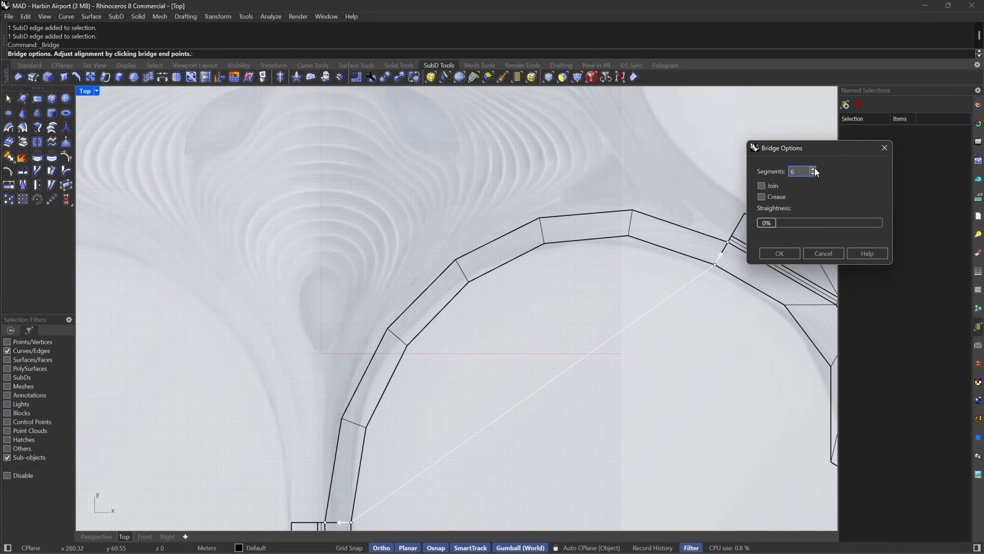
left_click(779, 253)
Shift the two long edges of the bridge's second segment from the bottom arm inward to follow the reference curve, and check in smooth display.
scroll(525, 300, "up", 8)
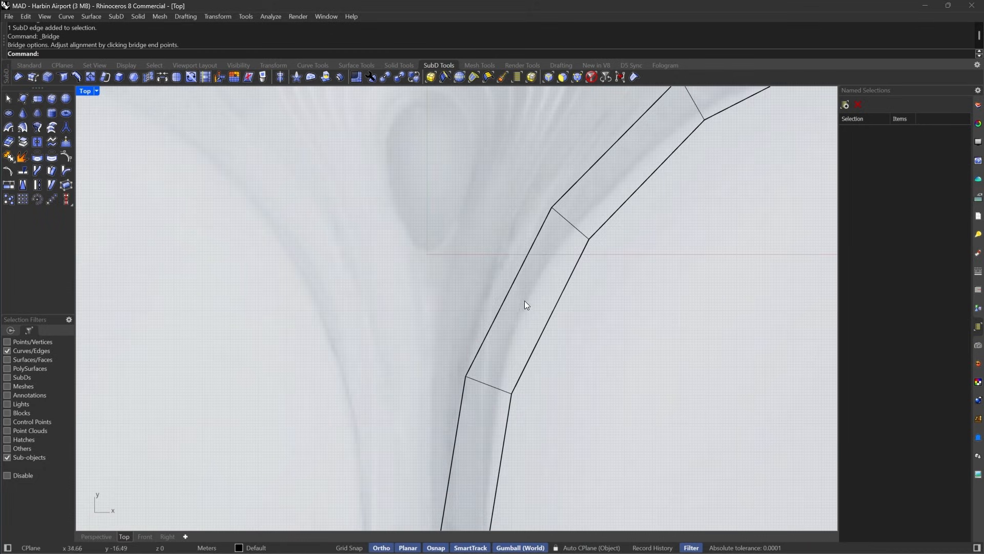
left_click_drag(578, 301, 439, 321)
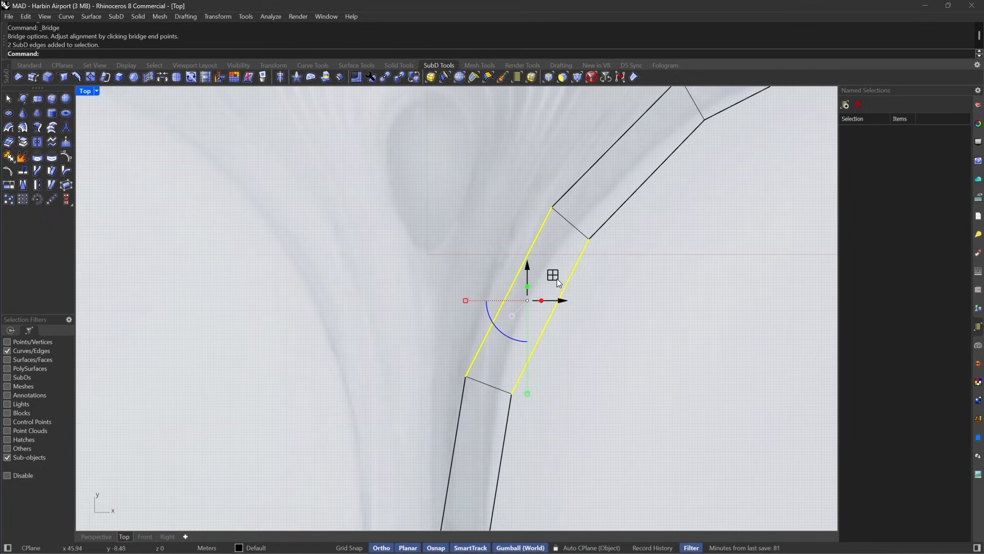
left_click_drag(557, 279, 533, 271)
key("Tab")
scroll(529, 276, "down", 6)
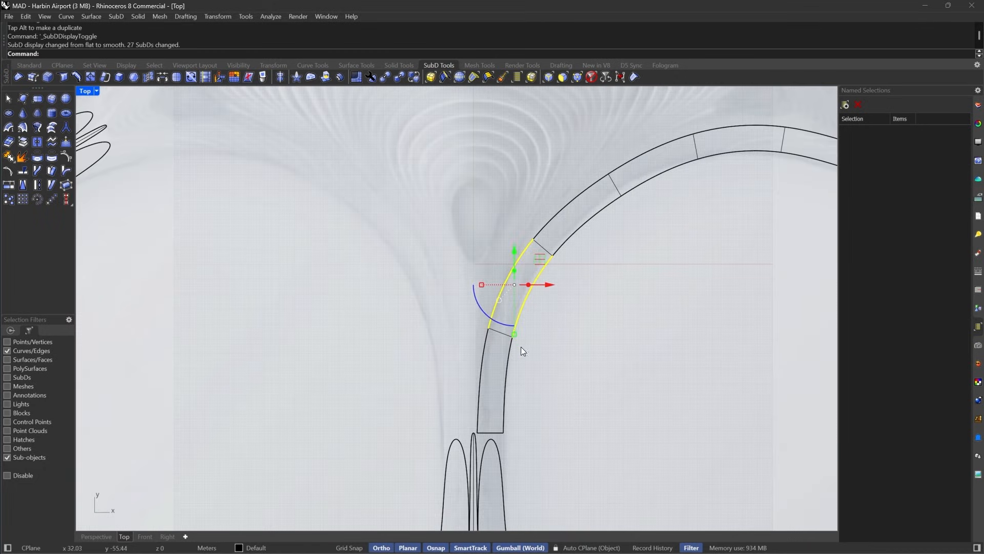
Nudge the cross edge between the bridge's third and fourth segments up and left toward the reference outline.
right_click_drag(631, 233, 398, 301)
scroll(513, 287, "up", 5)
key("Tab")
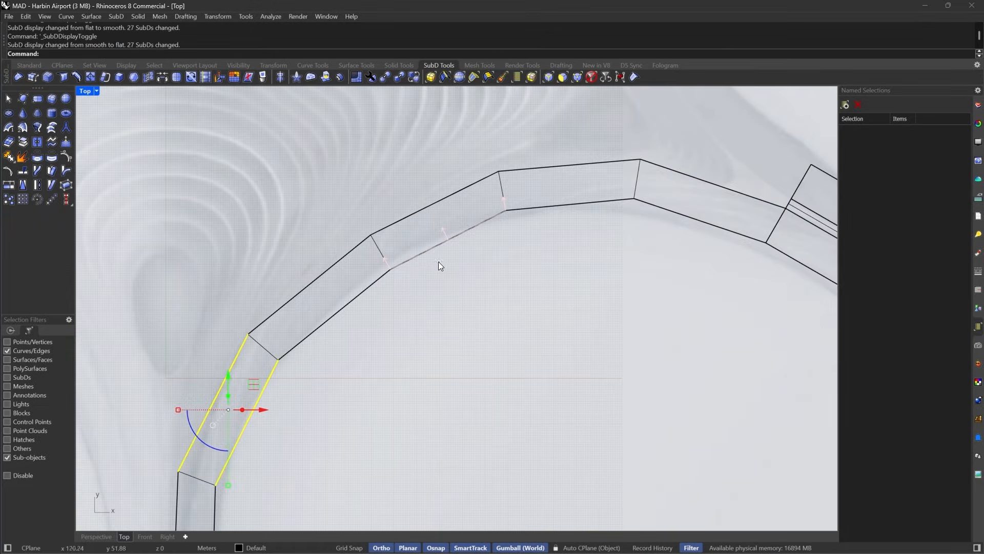
key("Tab")
left_click_drag(345, 207, 401, 281)
left_click_drag(407, 233, 397, 222)
key("Tab")
Clear the sub-object filter and join the bridge, lower-right arm and bottom arm into one SubD with smooth joined edges.
scroll(626, 256, "up", 8)
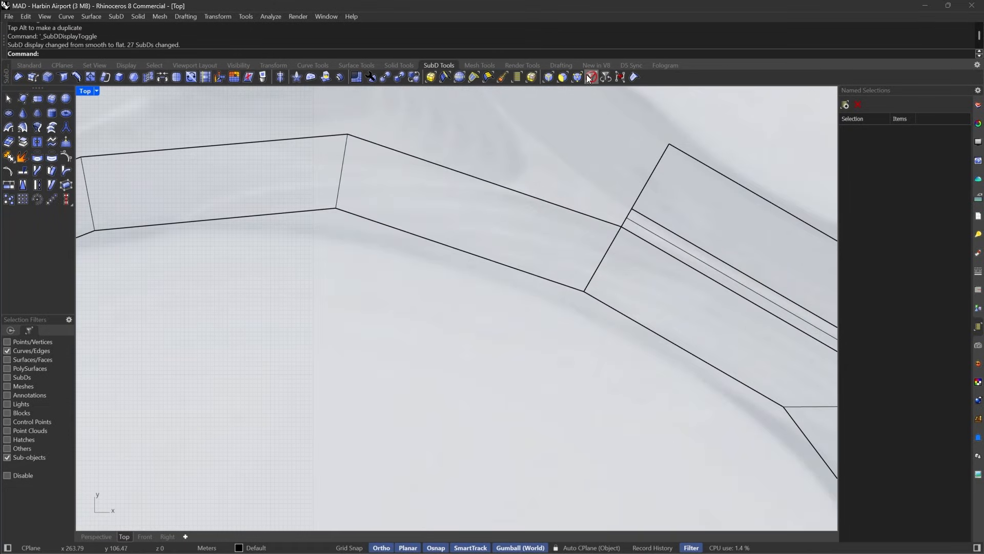
left_click(590, 78)
left_click(644, 274)
scroll(545, 245, "down", 5)
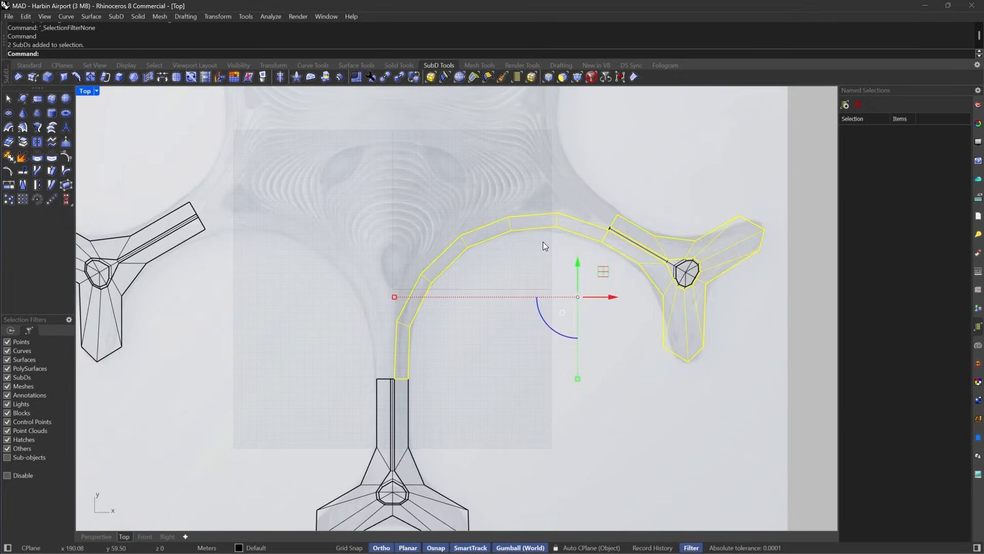
scroll(412, 391, "up", 4)
left_click_drag(439, 358, 359, 413)
scroll(417, 392, "down", 5)
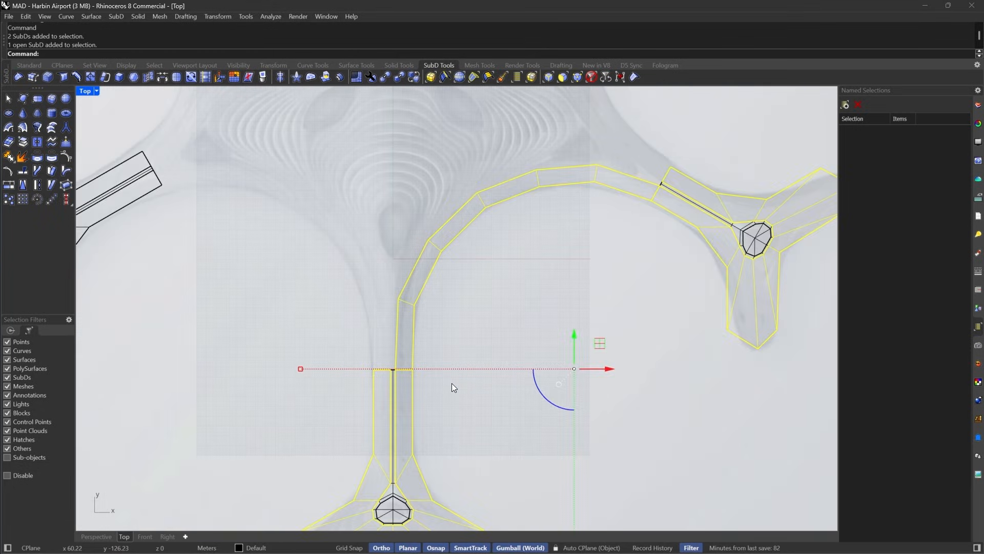
key("ctrl+j")
key("Return")
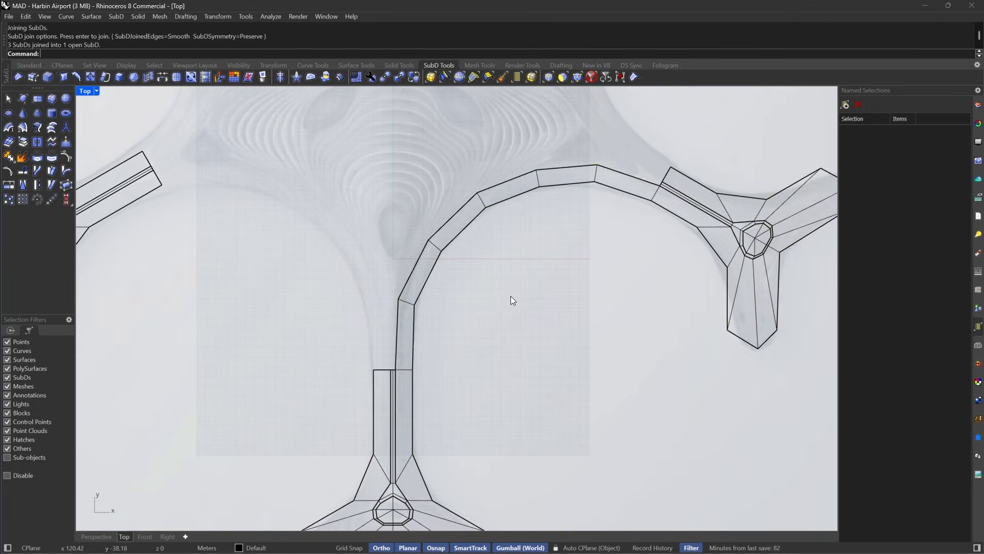
Check the joined SubD in smooth and flat display, and delete the lower-left arm's three SubDs.
key("Tab")
key("Tab")
scroll(476, 263, "down", 6)
scroll(463, 257, "up", 3)
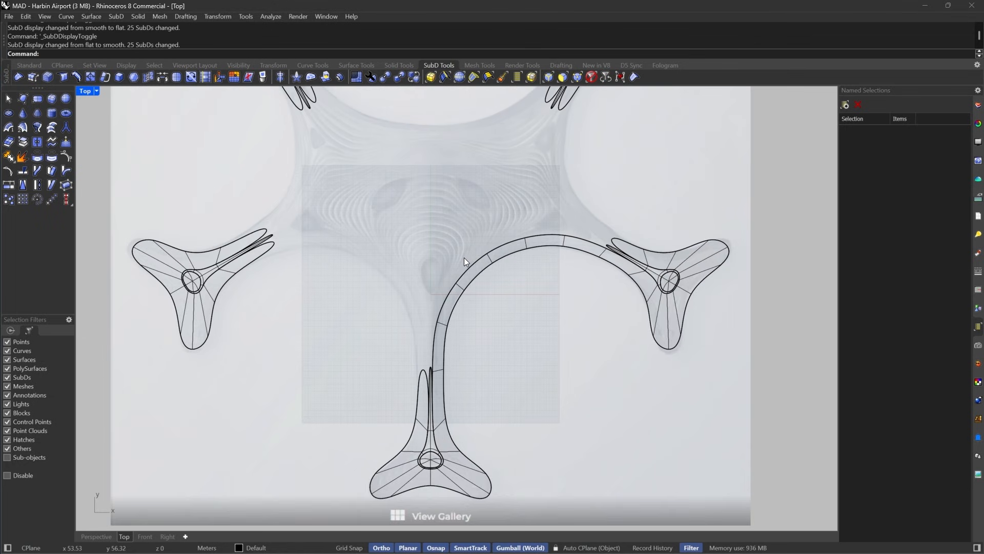
left_click(494, 304)
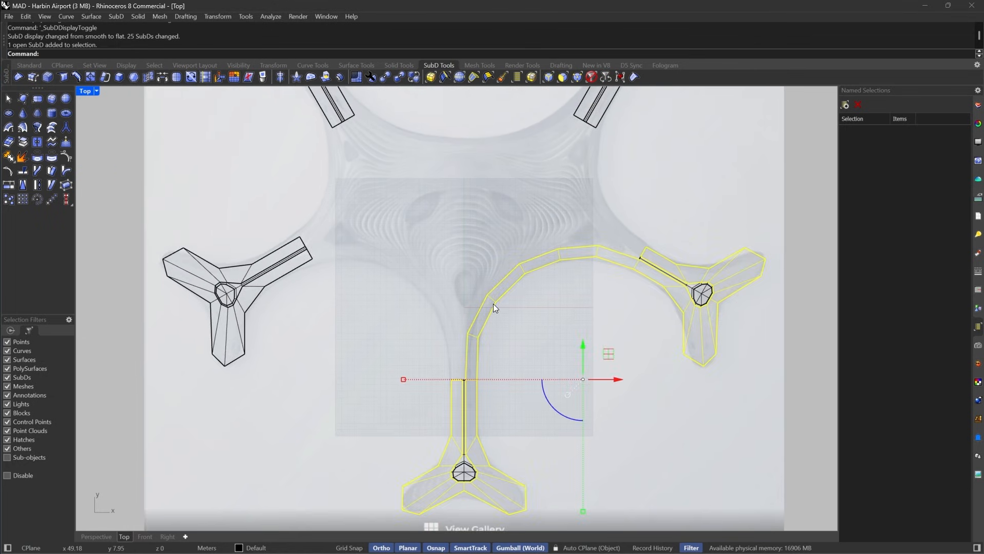
key("Escape")
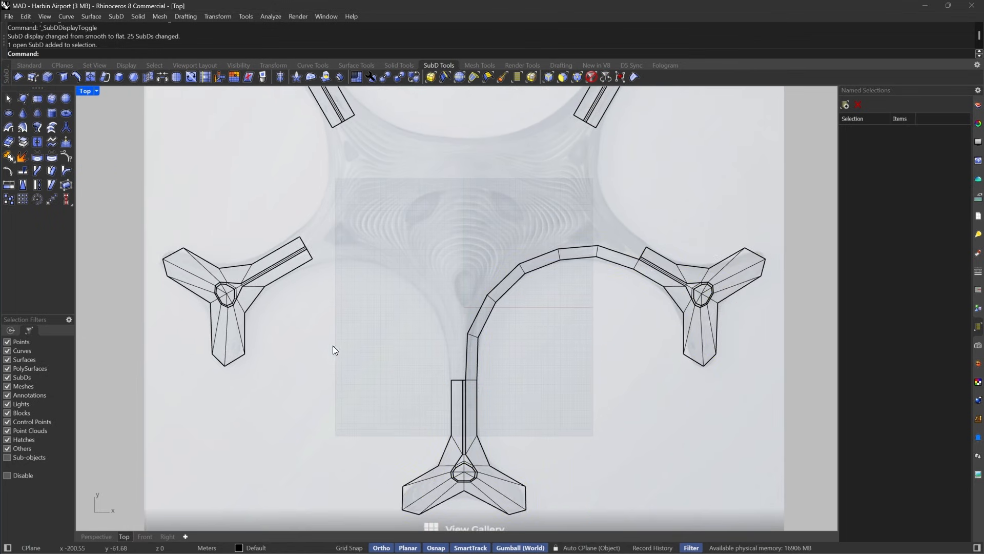
left_click_drag(333, 345, 210, 267)
right_click_drag(327, 196, 335, 235)
key("Delete")
right_click_drag(640, 310, 603, 242)
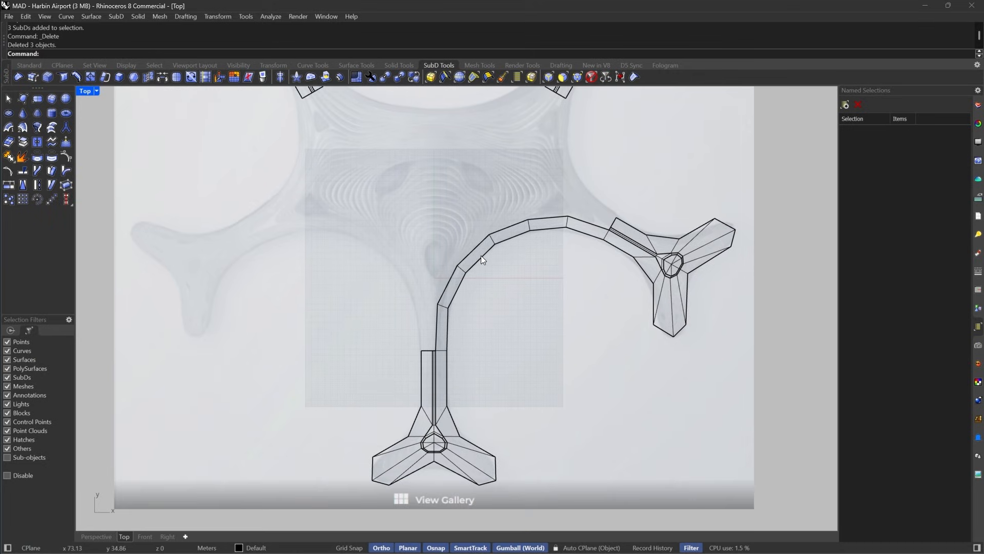
Try to reflect the joined SubD across a vertical plane starting at the origin, keeping its current orientation.
left_click(481, 256)
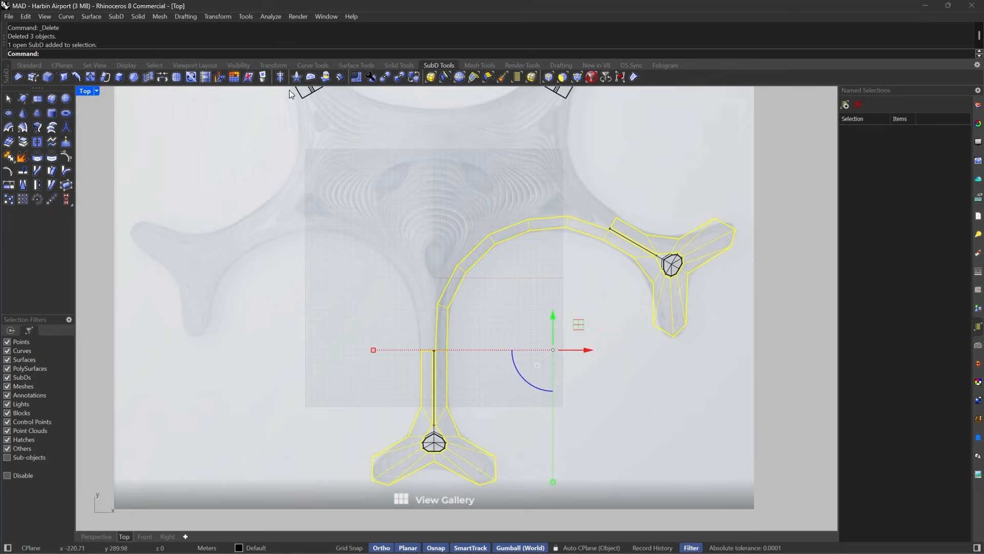
left_click(280, 76)
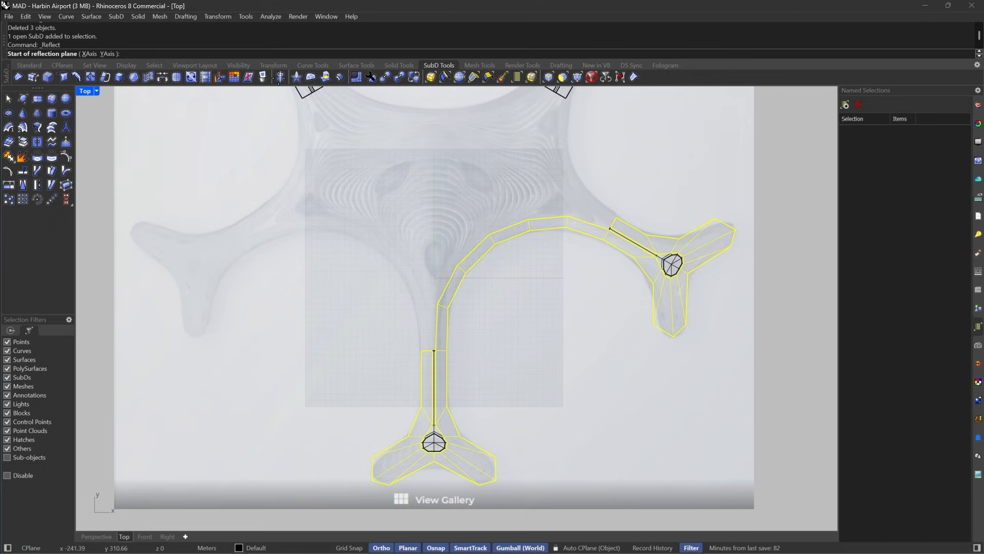
type("0")
key("Return")
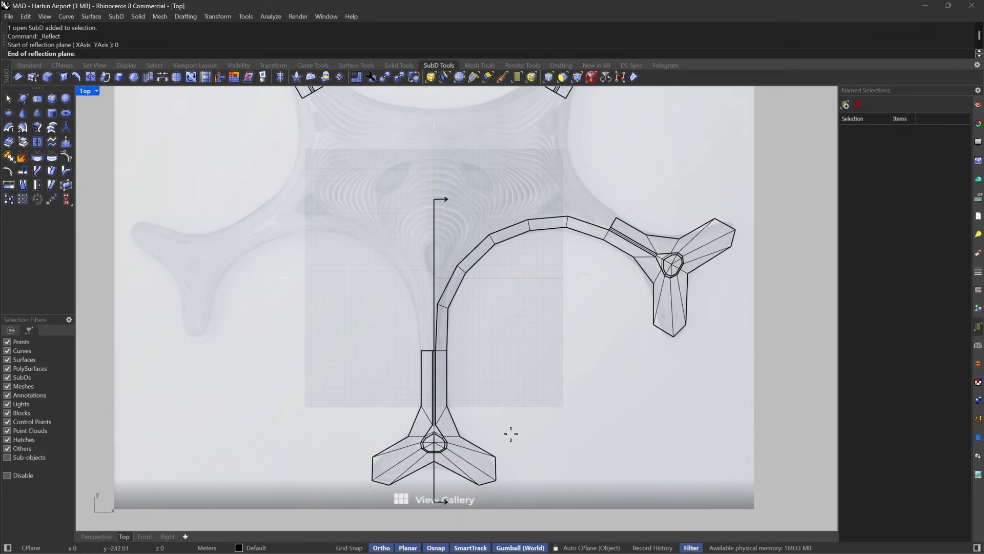
left_click(530, 496)
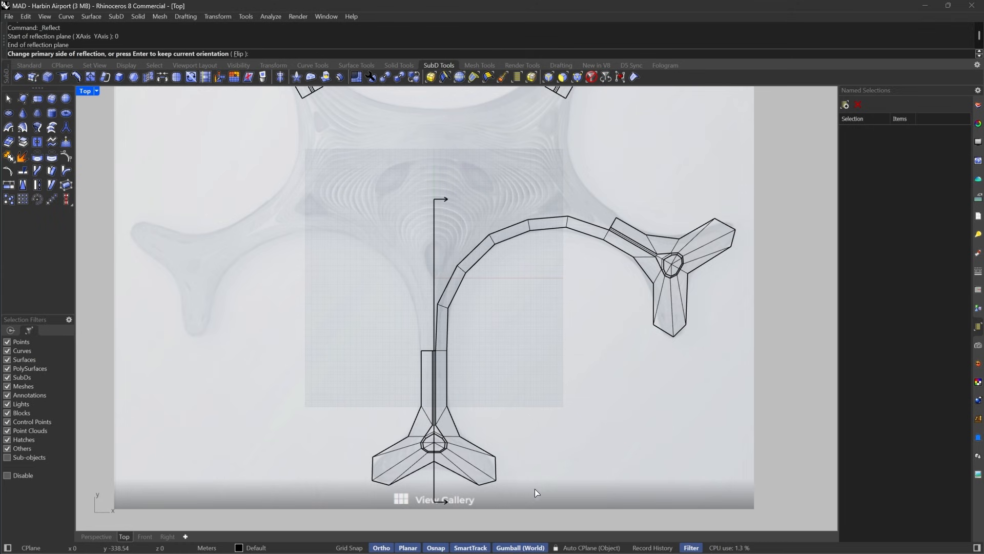
key("Return")
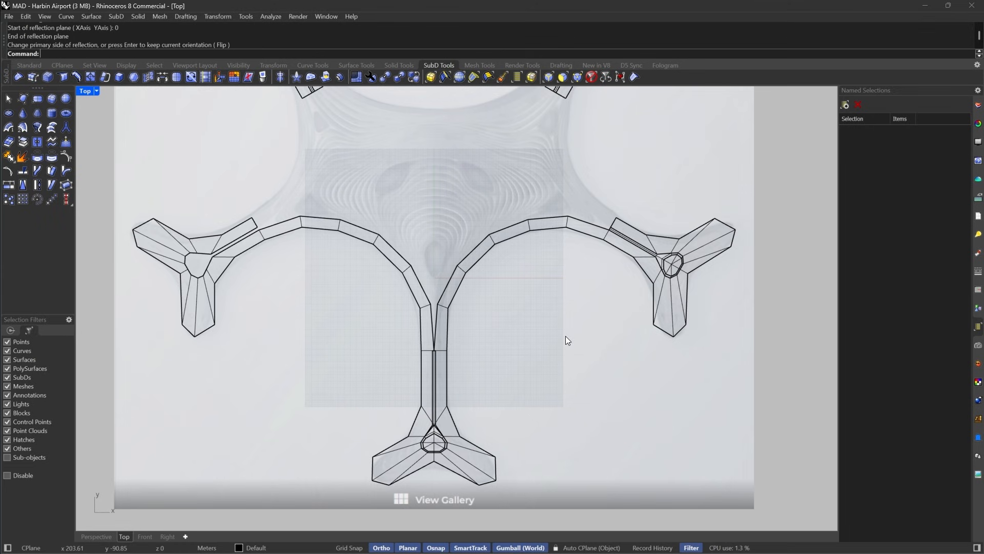
Hide the bottom arm's narrow central strip and inner cap to inspect the reflected SubD's centre seam.
scroll(419, 373, "up", 10)
left_click(456, 242)
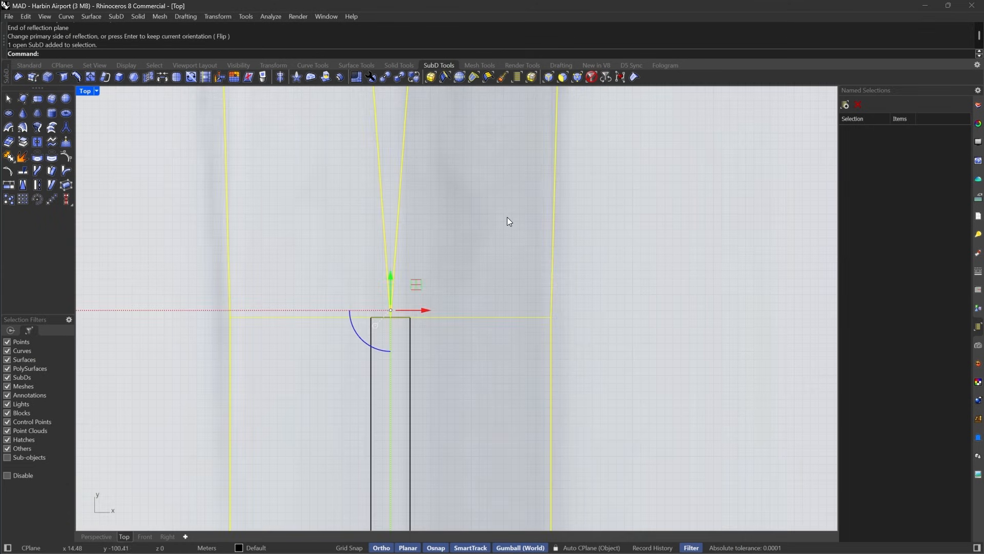
key("Escape")
scroll(506, 215, "down", 10)
right_click_drag(457, 326, 476, 258)
left_click(489, 247)
scroll(491, 234, "down", 6)
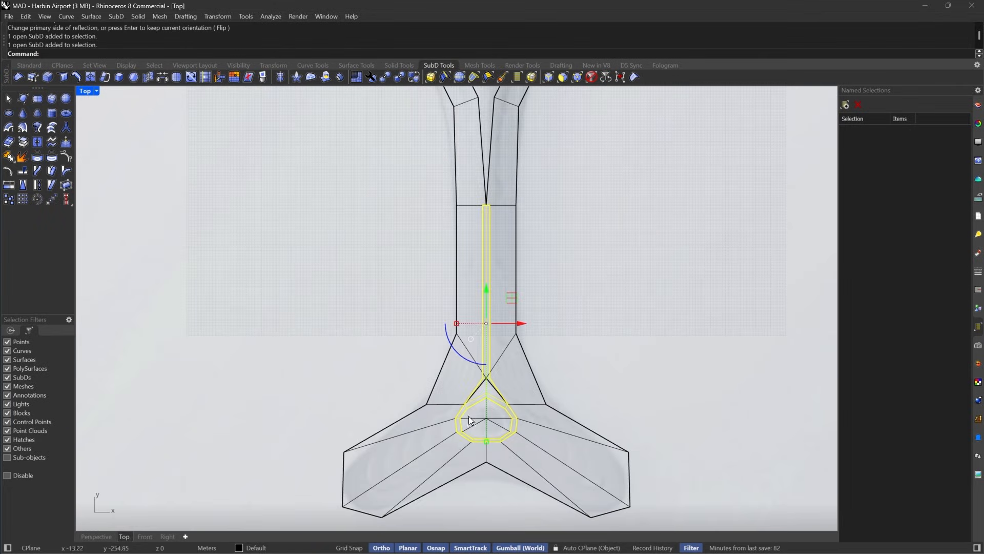
scroll(472, 414, "up", 6)
left_click(494, 422, "shift")
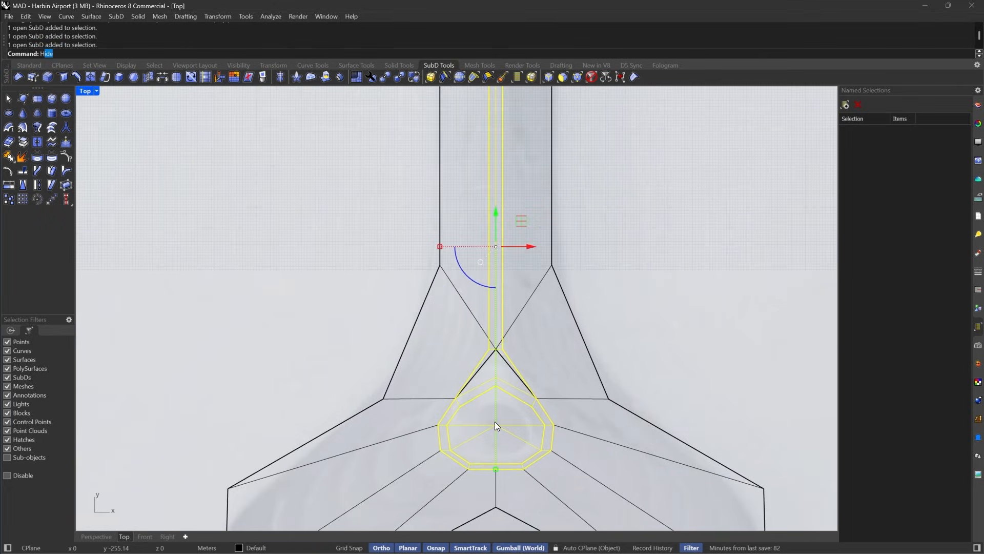
key("ctrl+h")
scroll(478, 417, "down", 5)
scroll(477, 321, "up", 4)
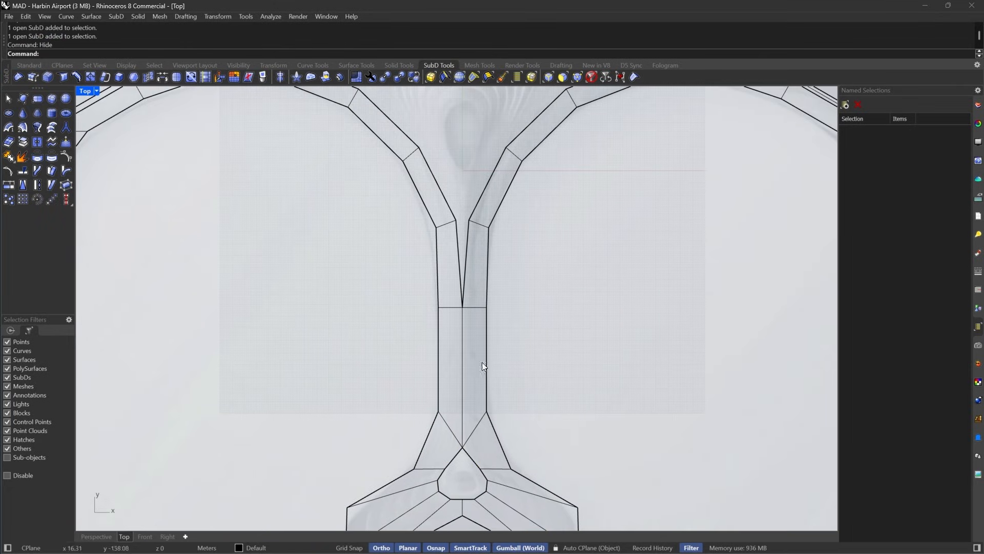
scroll(528, 393, "down", 3)
right_click_drag(528, 393, 438, 411)
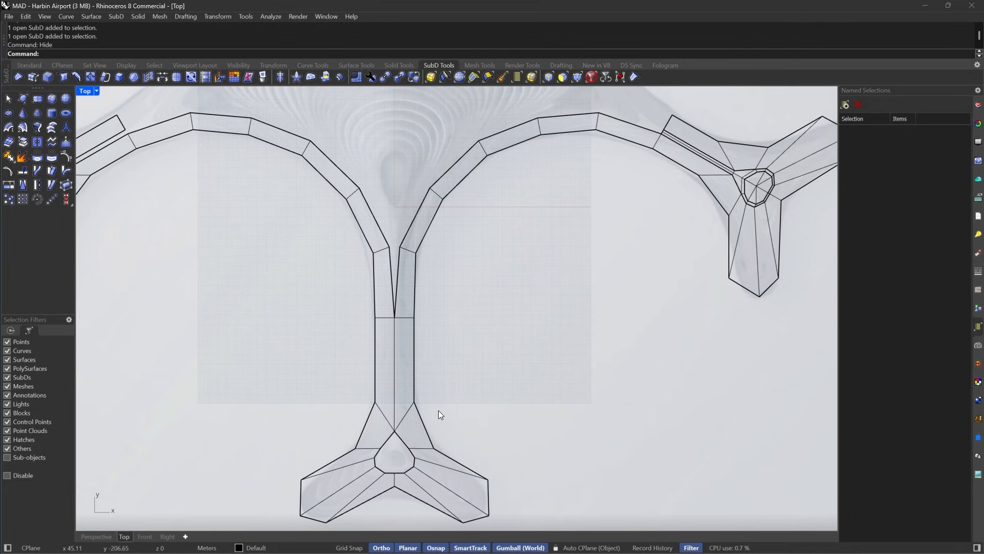
right_click_drag(376, 330, 448, 338)
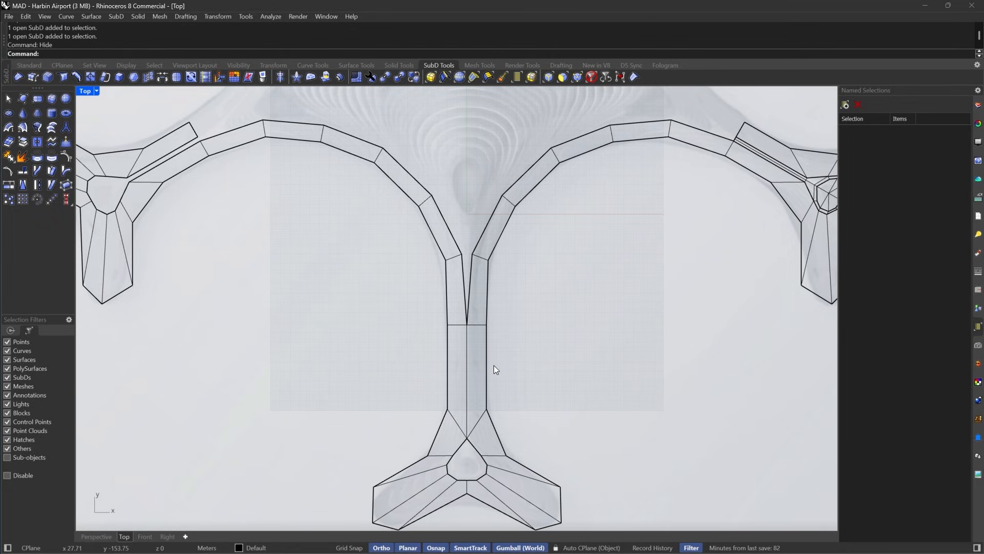
Undo the hiding of the central pieces and the reflection of the joined SubD.
key("ctrl+z")
key("ctrl+z")
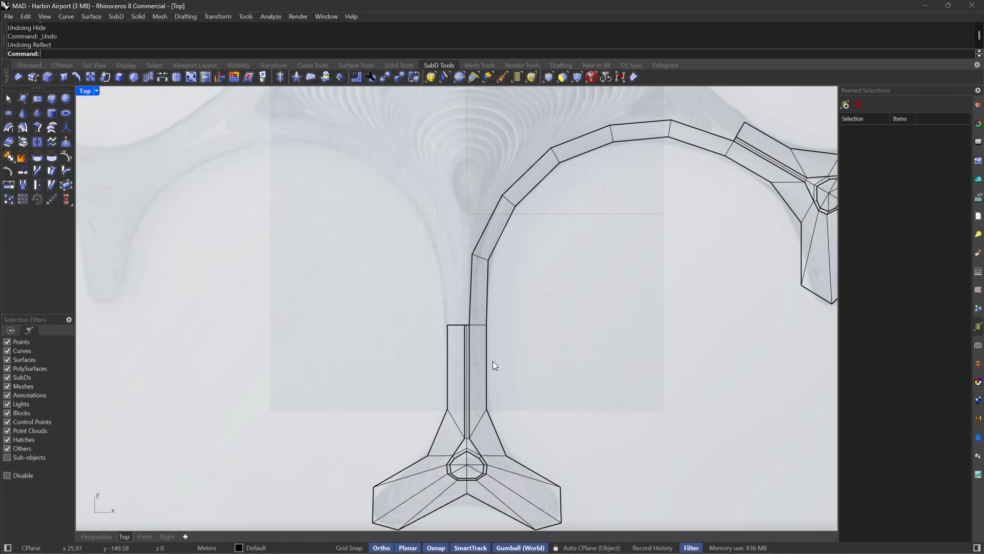
scroll(497, 351, "down", 3)
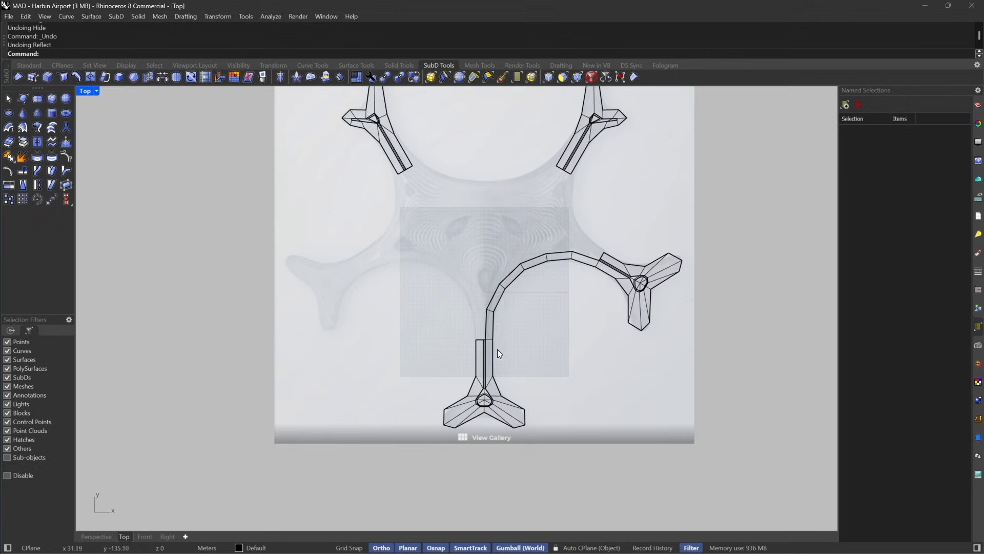
left_click(491, 310)
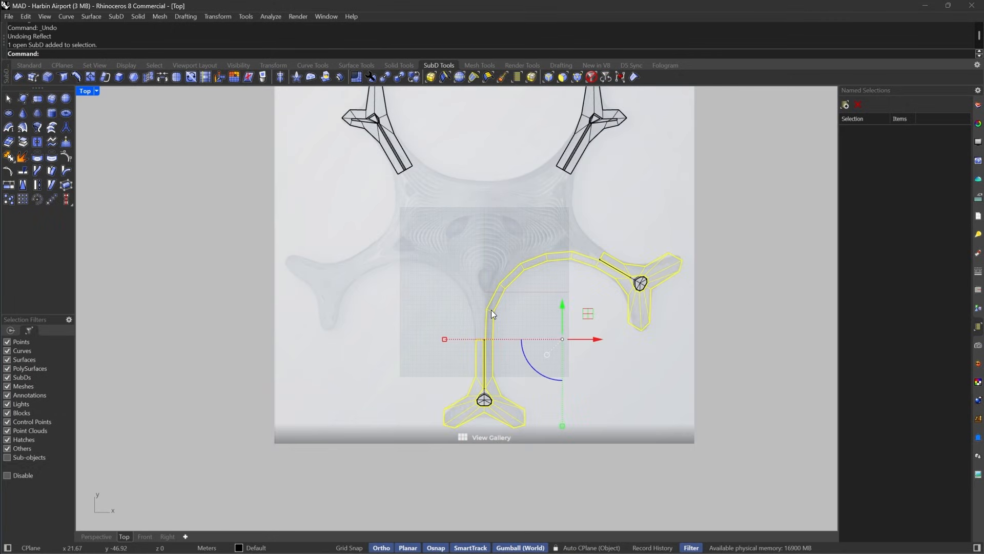
key("Escape")
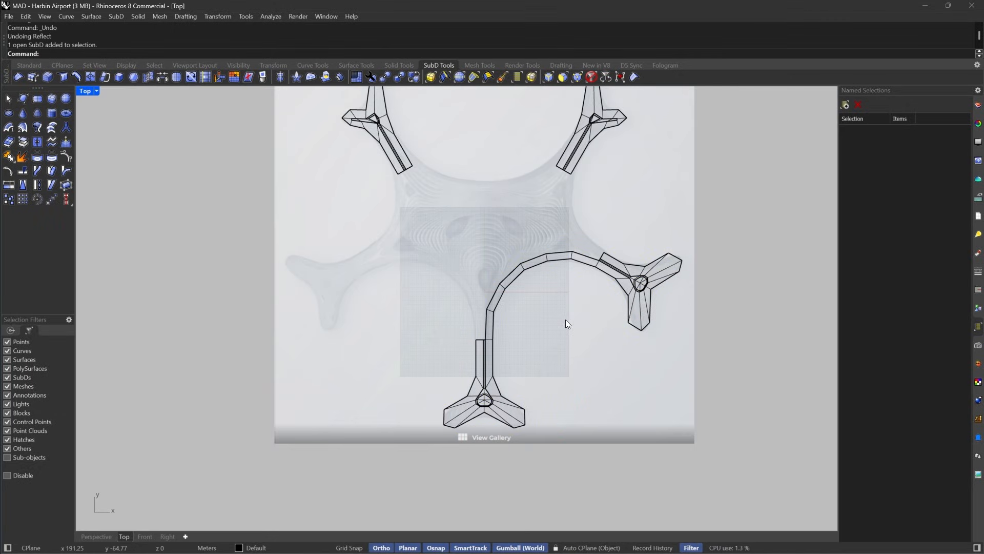
Move the four lower end edges of the upper-right arm about 40 m back along the arm, to the side edge's midpoint.
right_click_drag(534, 197, 507, 235)
scroll(527, 220, "up", 8)
right_click_drag(527, 168, 499, 246)
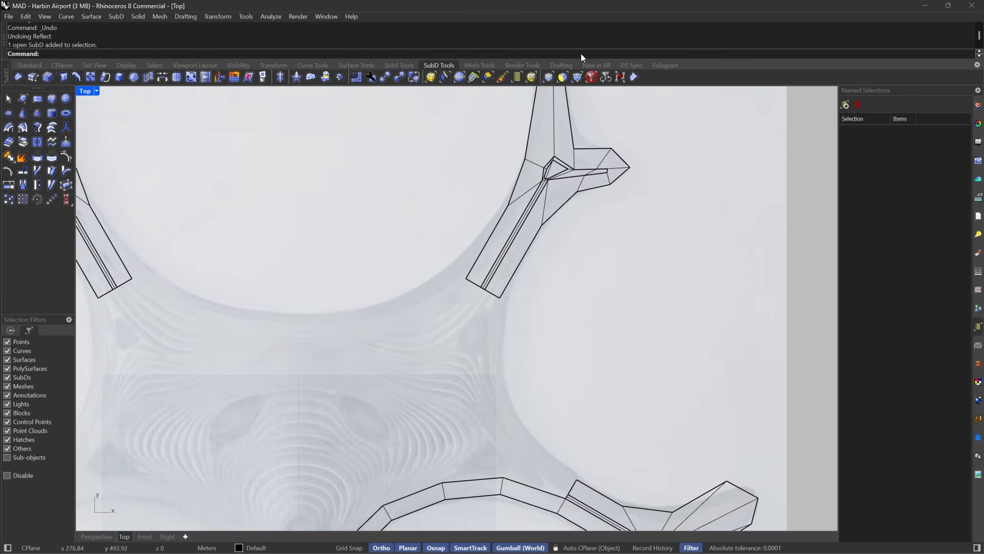
scroll(497, 264, "up", 10)
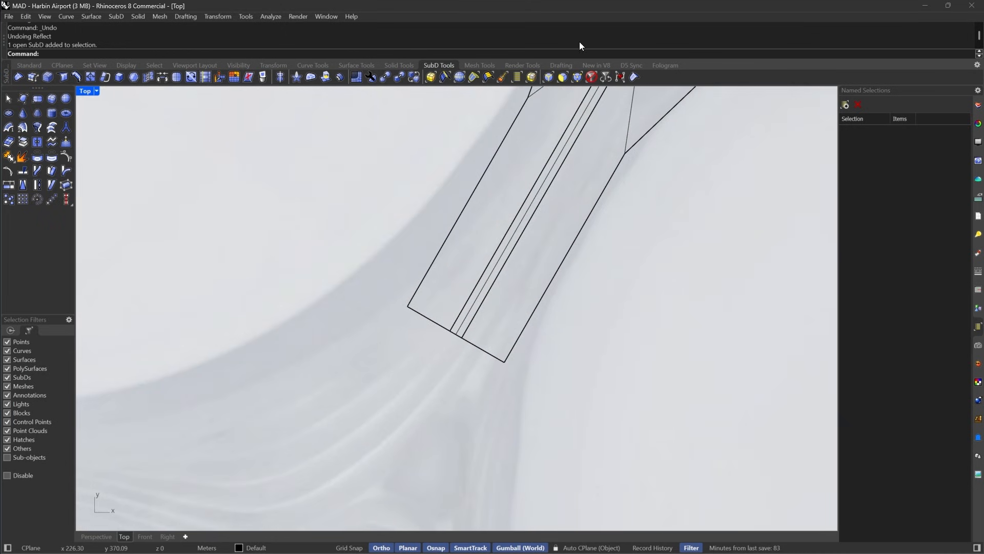
left_click(548, 79)
left_click_drag(352, 187, 622, 462)
right_click_drag(562, 383, 543, 409)
type("m")
key("Return")
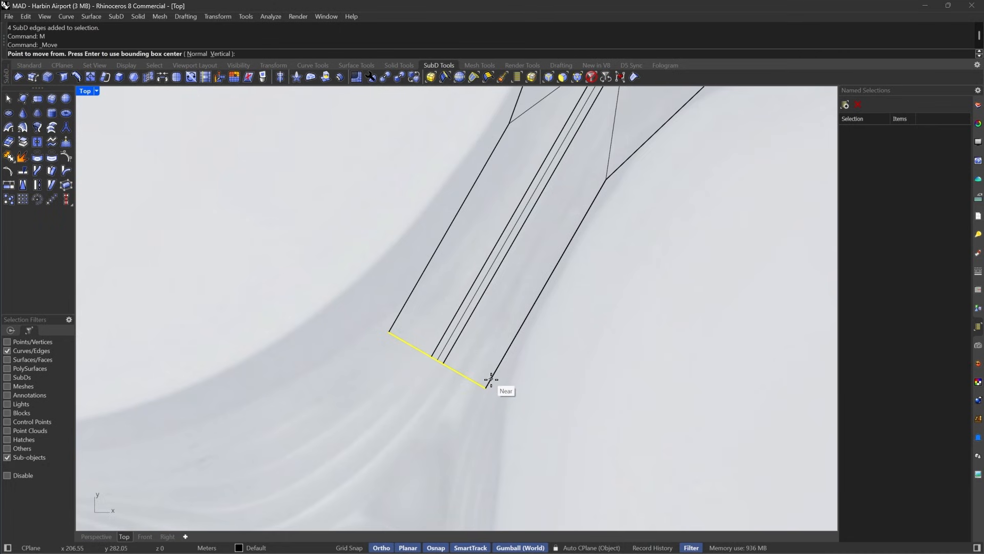
left_click(484, 386)
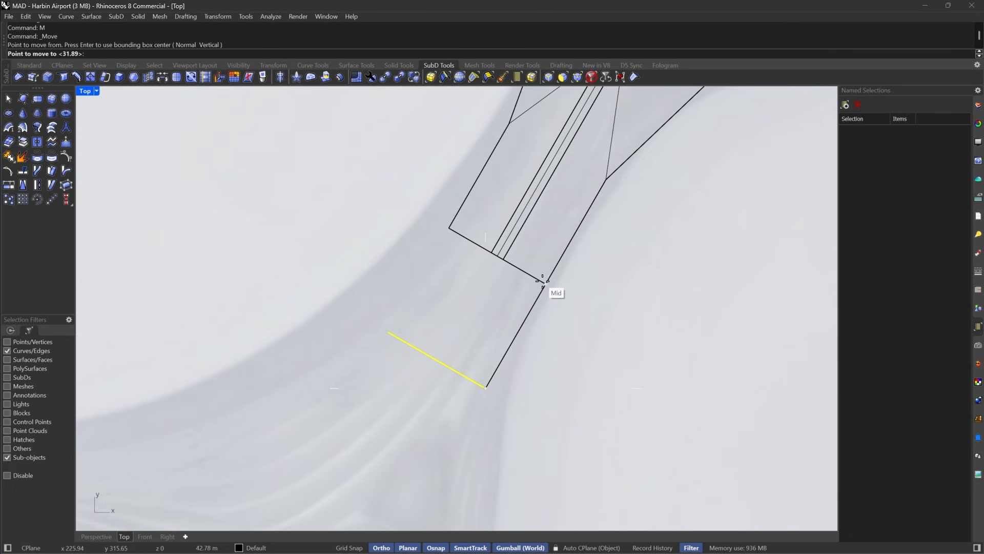
left_click(542, 281)
scroll(528, 272, "down", 7)
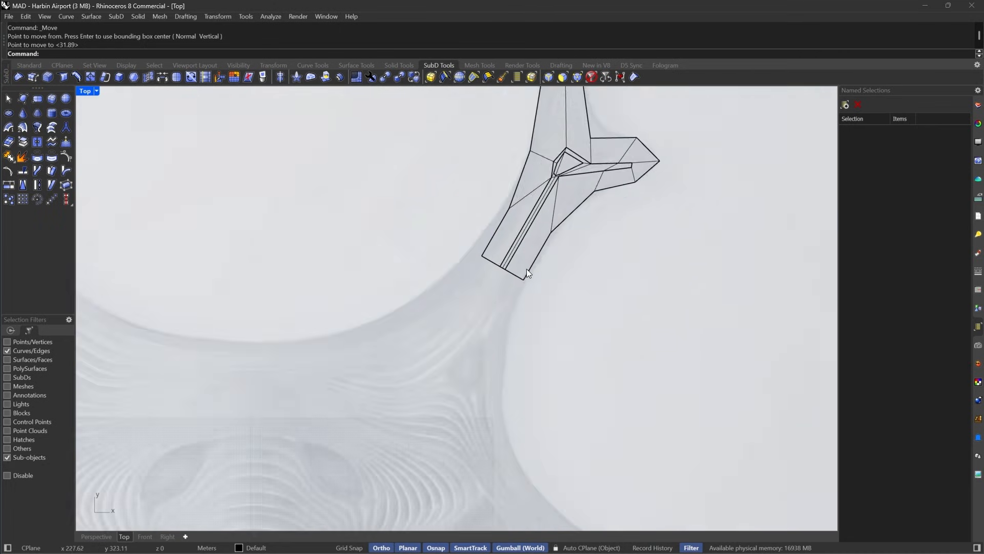
Compare the shortened upper-right arm with the reference outline in smooth and flat display.
scroll(589, 259, "down", 5)
mouse_move(589, 257)
right_mouse_down()
mouse_move(577, 260)
mouse_move(587, 268)
right_mouse_up()
scroll(564, 221, "up", 9)
scroll(622, 226, "up", 6)
scroll(623, 226, "down", 6)
right_click_drag(622, 226, 599, 269)
scroll(621, 205, "up", 6)
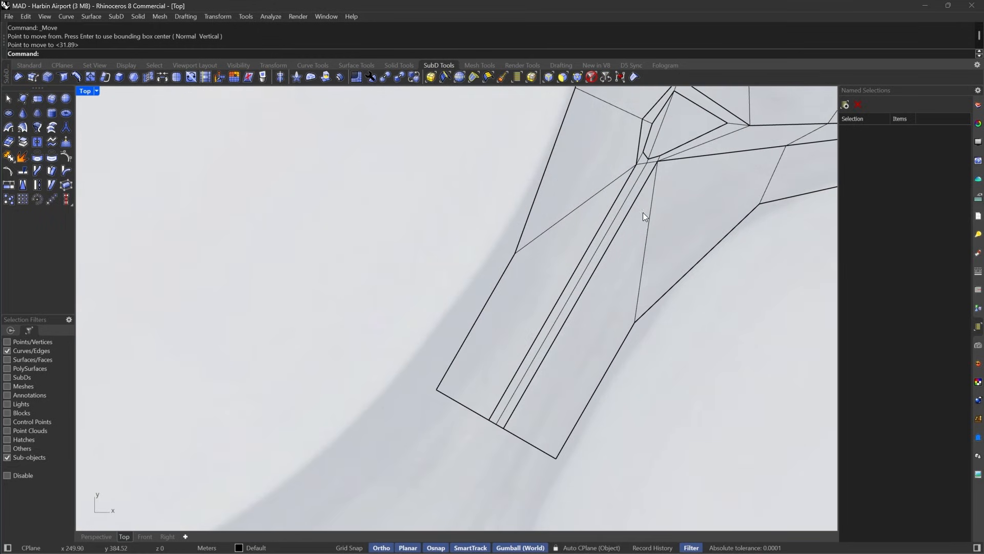
right_click_drag(643, 213, 548, 246)
key("Tab")
key("Tab")
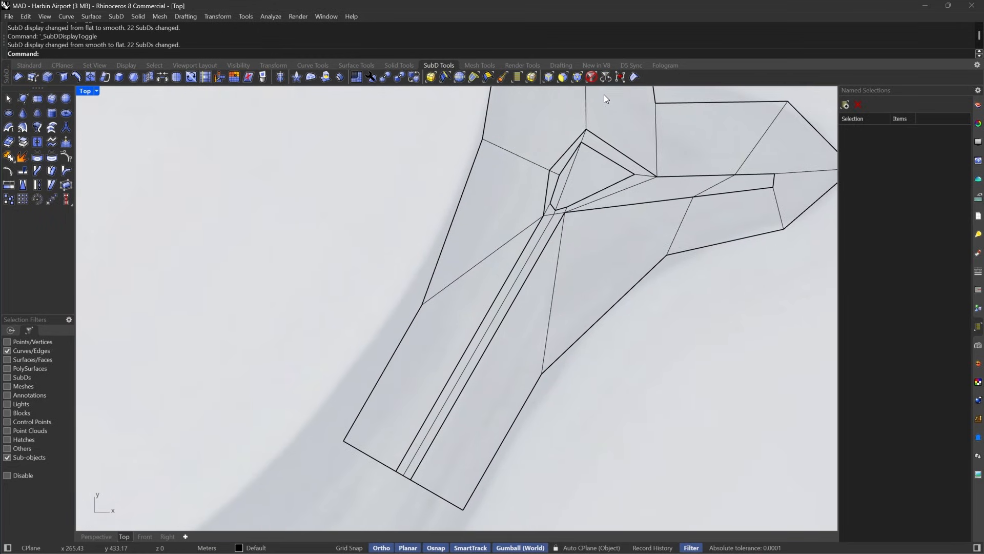
right_click_drag(604, 94, 541, 140)
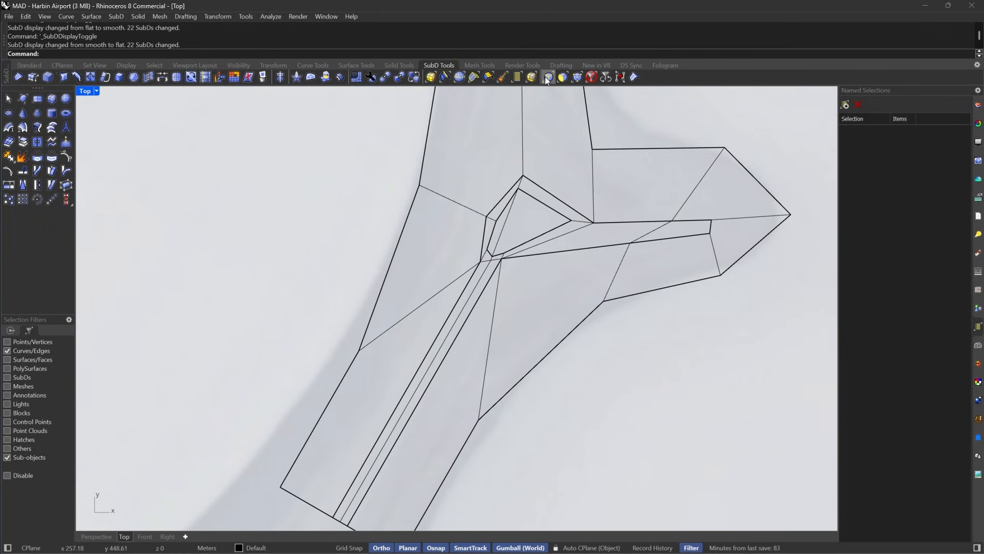
Move the upper-right arm's central triangle and long strip edges about 10.5 m along the end edge toward the arm's outer side.
left_click(545, 76)
left_click_drag(445, 157, 608, 283)
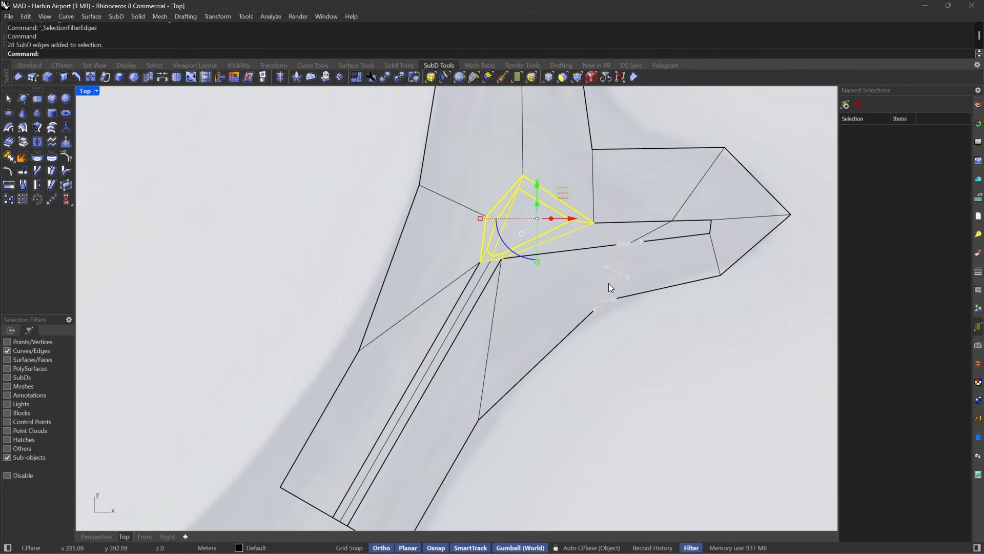
left_click_drag(469, 341, 430, 314, "shift")
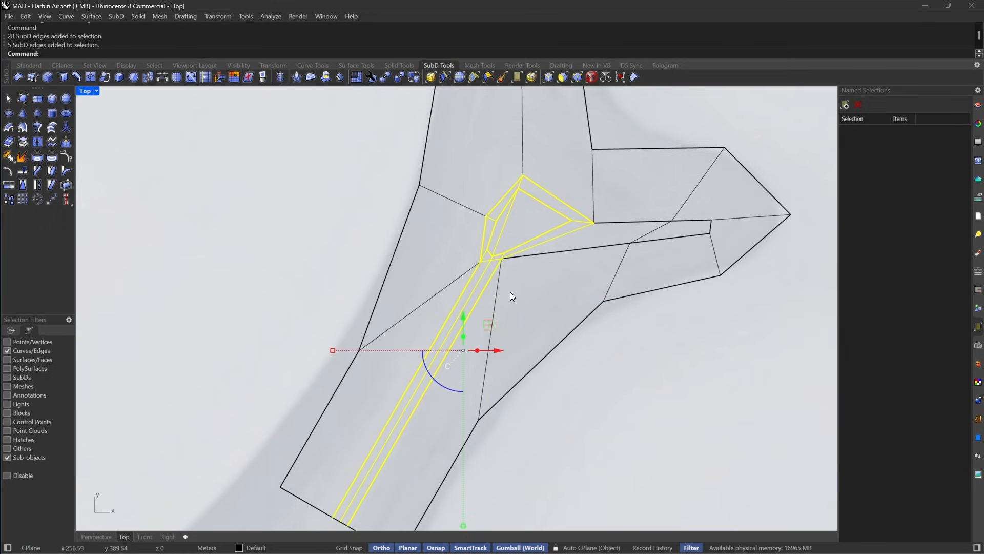
right_click_drag(482, 352, 505, 245)
right_click_drag(447, 351, 506, 310)
type("m")
key("space")
left_click(431, 380)
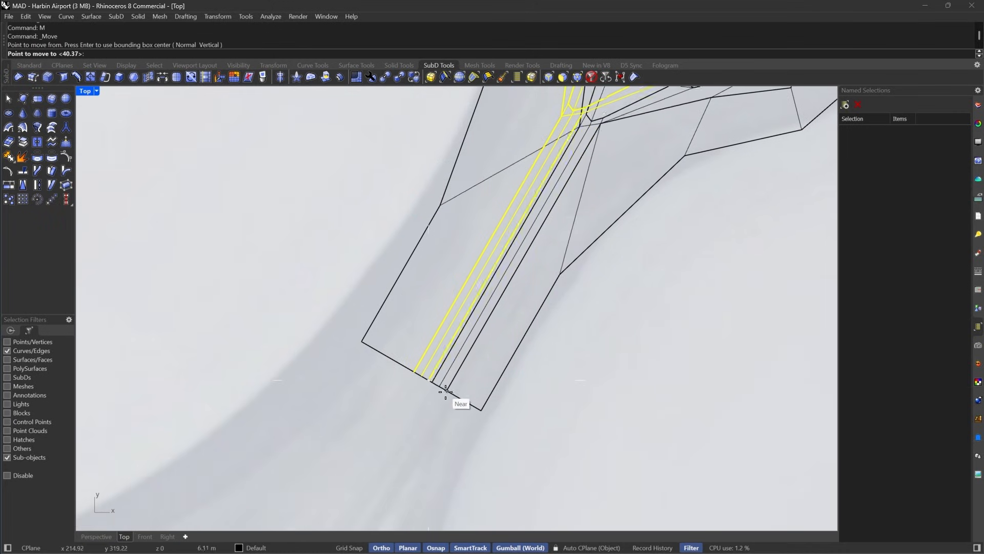
left_click(461, 400)
key("Escape")
Move the upper edge of the outer section of the right branch's central strip down close to its lower edge.
scroll(477, 328, "down", 6)
scroll(494, 340, "up", 5)
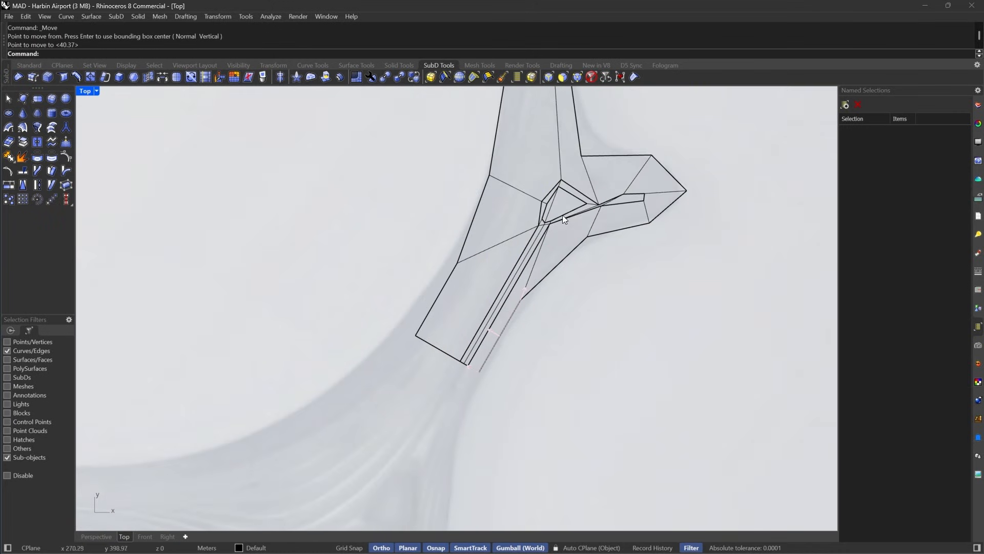
key("Tab")
key("Tab")
scroll(596, 204, "up", 2)
left_click_drag(594, 188, 732, 237)
scroll(694, 222, "up", 2)
left_click_drag(558, 162, 756, 223)
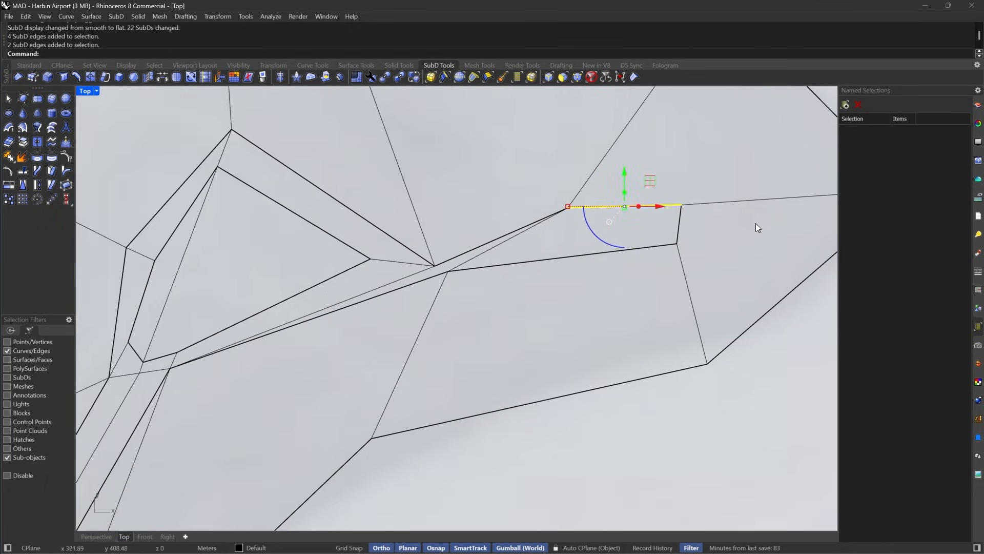
type("m")
key("Return")
left_click(680, 199)
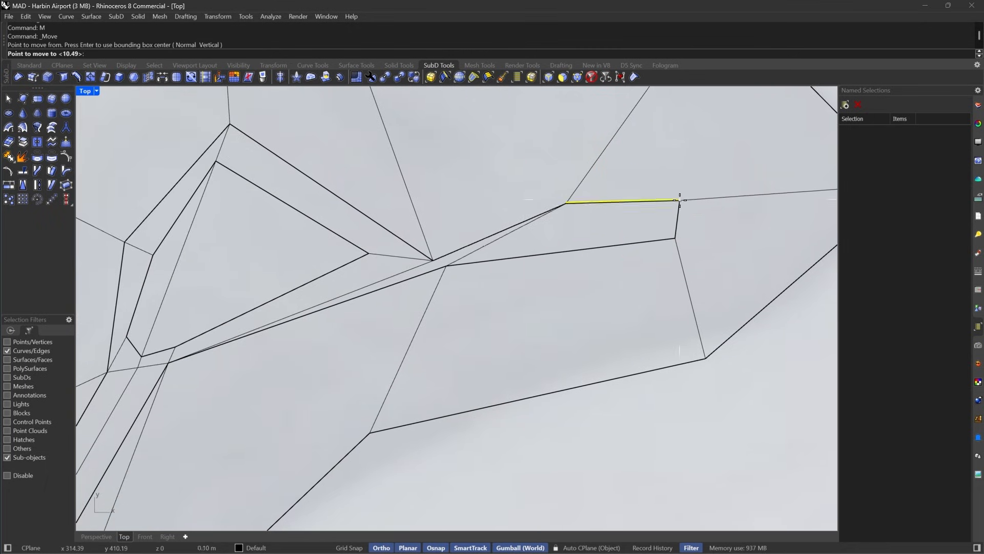
left_click(675, 229)
scroll(584, 215, "up", 4)
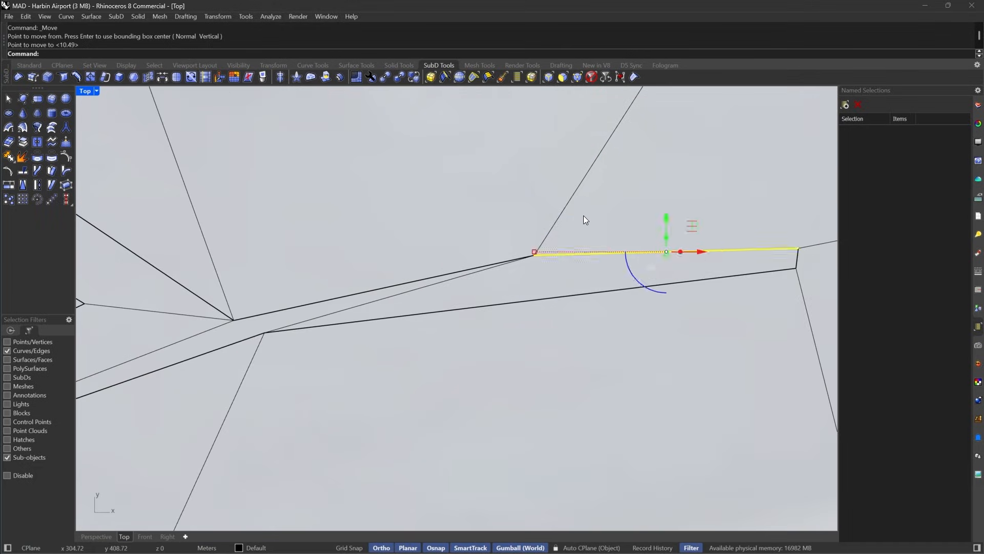
key("Escape")
left_click_drag(472, 238, 576, 291)
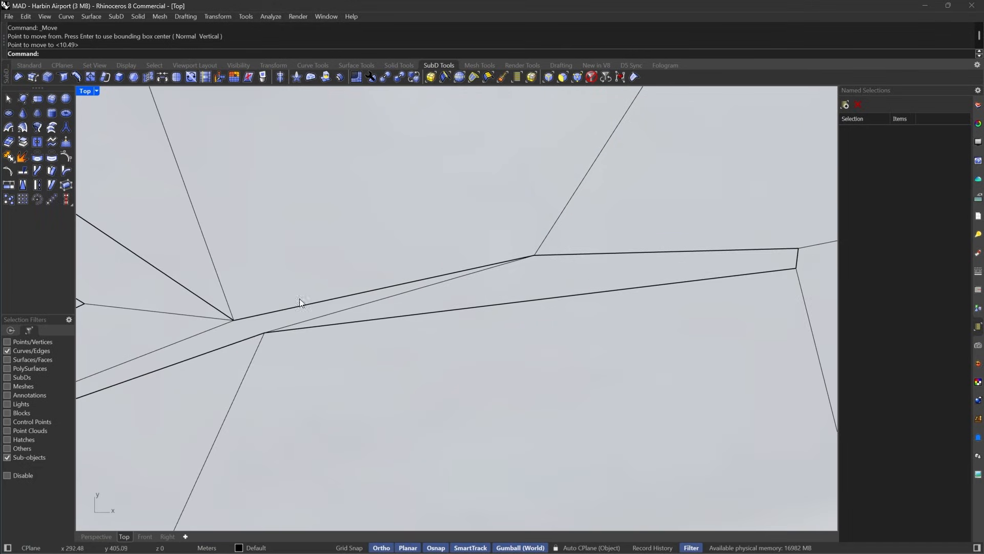
Align the upper-edge vertices of the right branch's outer strip on a straight line, scaling them flat with the gumball relocated between the end vertices.
left_click(577, 77)
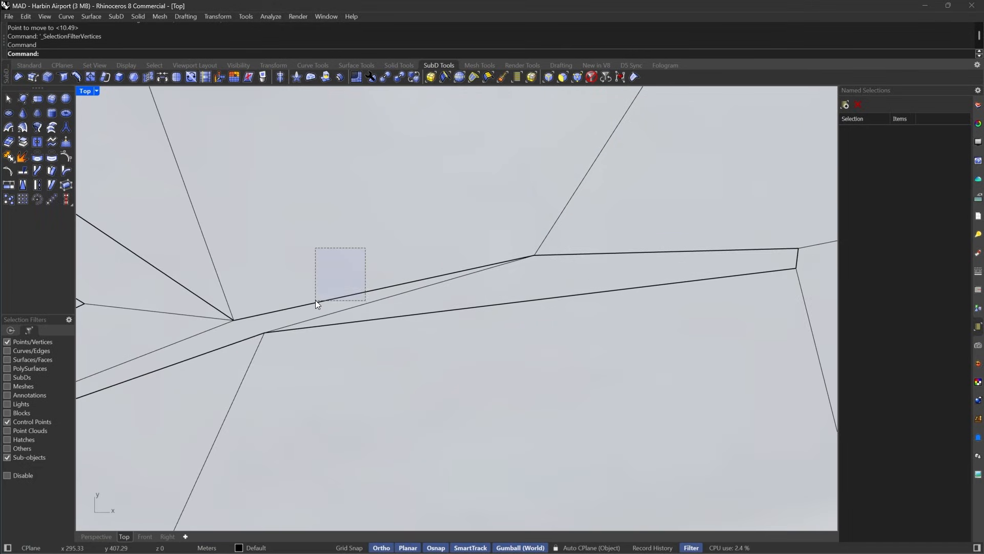
left_click_drag(317, 303, 315, 302)
left_click_drag(516, 237, 585, 275)
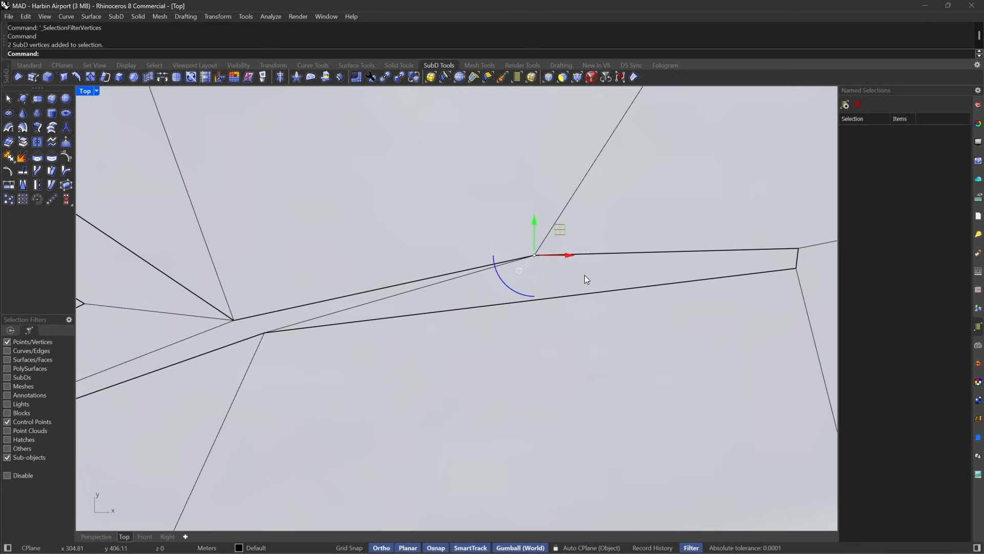
left_click_drag(259, 322, 259, 322, "shift")
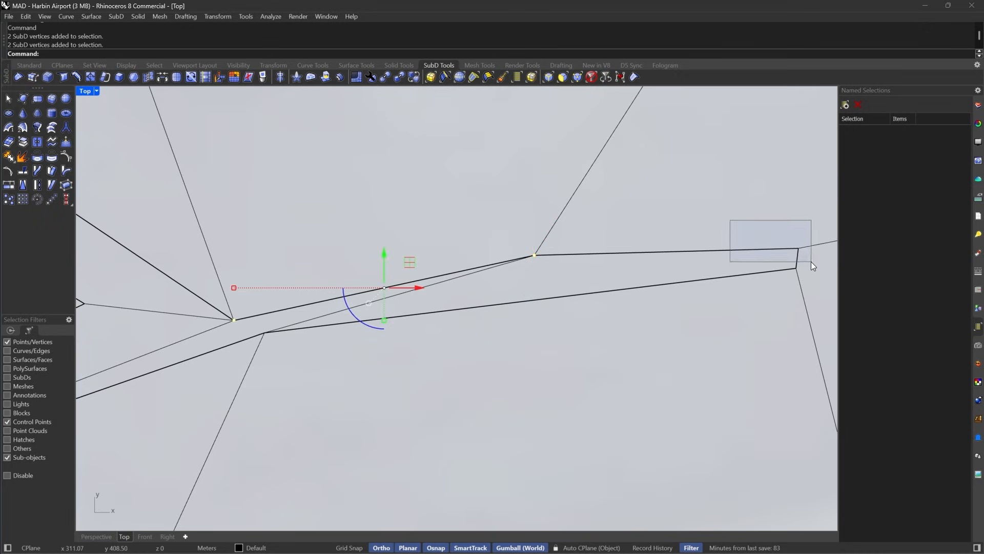
left_click_drag(811, 261, 811, 262, "shift")
type("GumballRelocate")
key("Return")
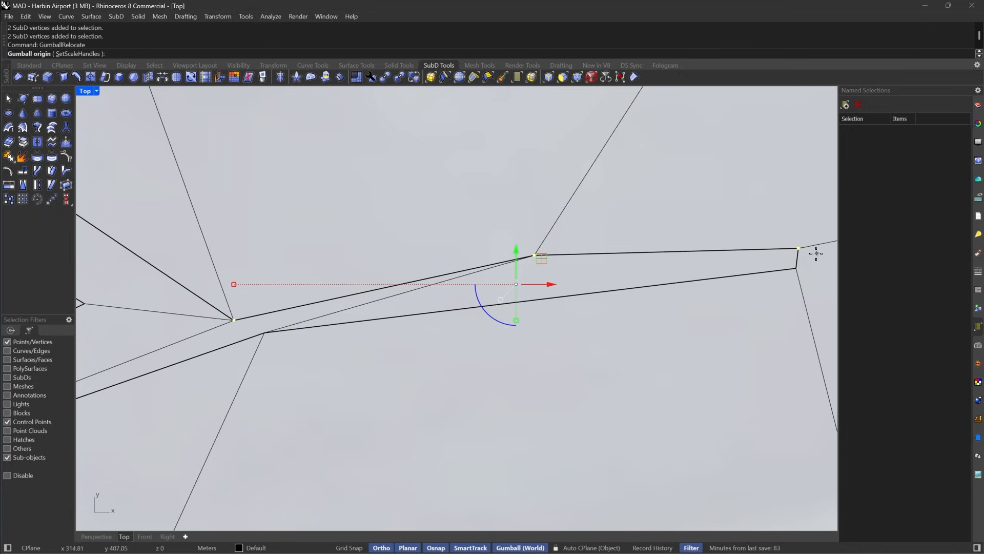
left_click(799, 249)
left_click(234, 321)
key("Return")
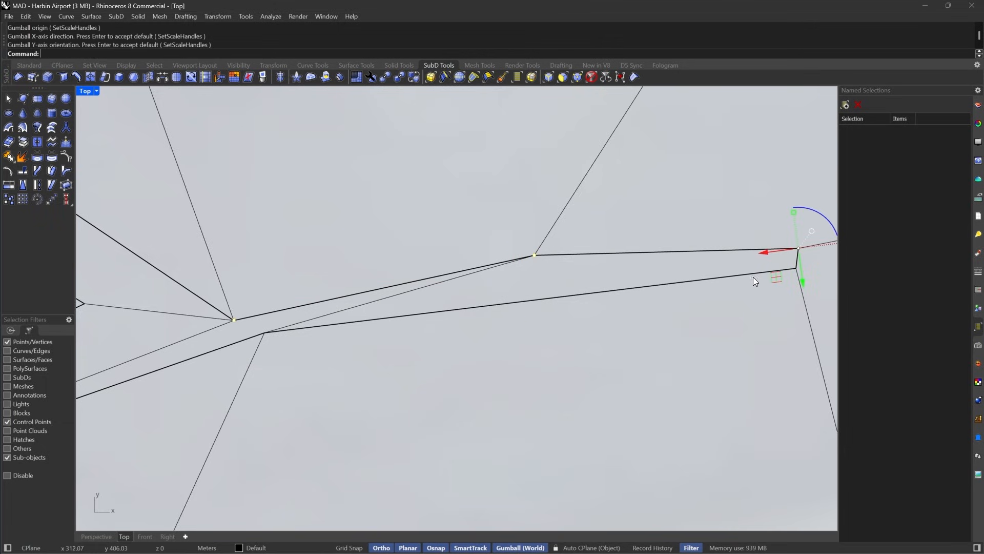
right_click_drag(754, 281, 557, 252)
left_click_drag(578, 217, 583, 250)
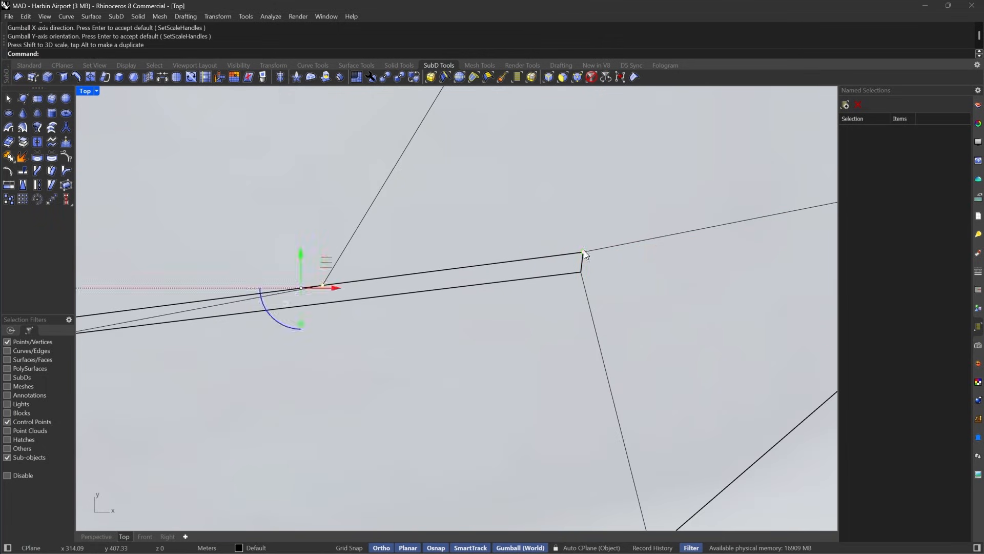
key("Tab")
key("Tab")
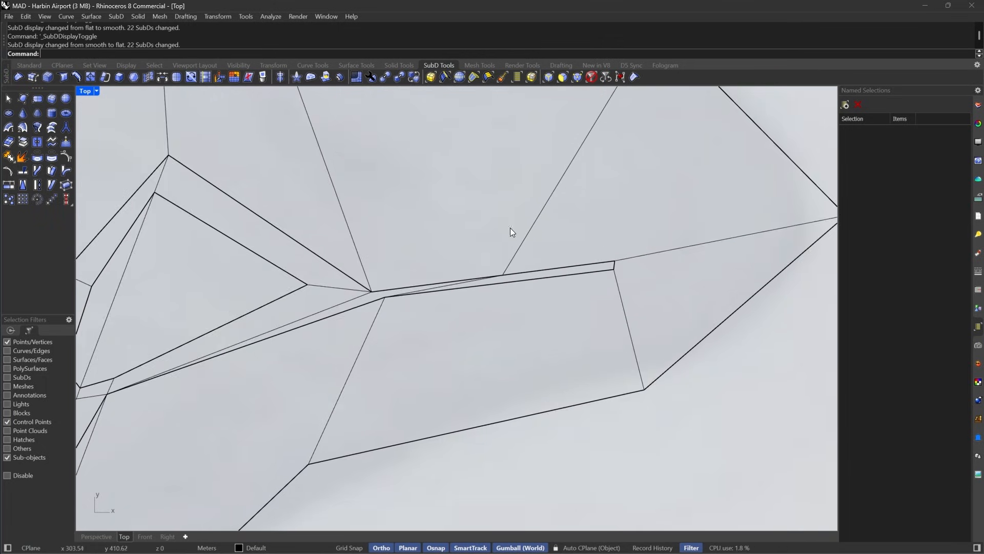
Widen the outer strip by moving its three upper-edge vertices about 0.87 m up, from the lower to the upper end corner.
scroll(519, 282, "up", 3)
scroll(400, 289, "up", 3)
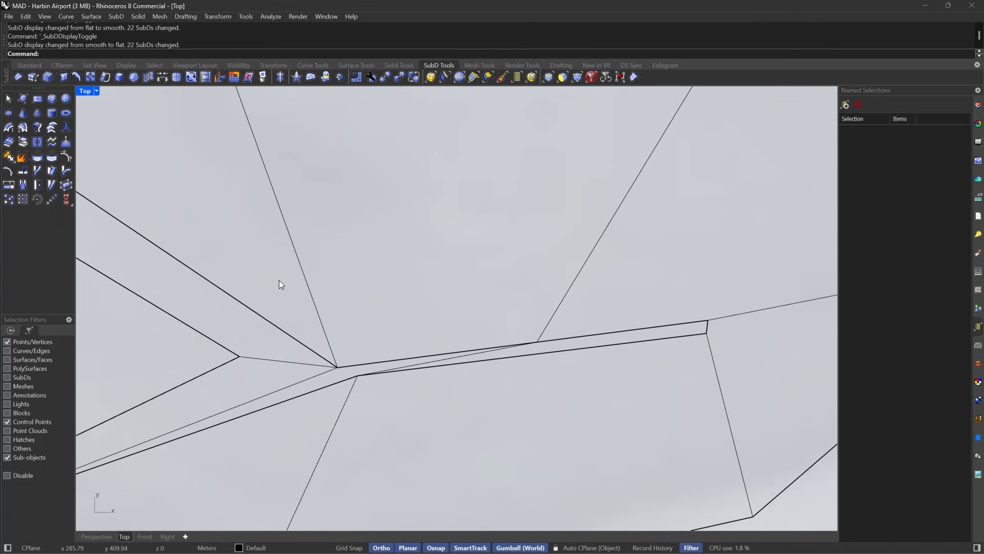
left_click_drag(279, 280, 761, 330)
left_click_drag(521, 306, 574, 344, "shift")
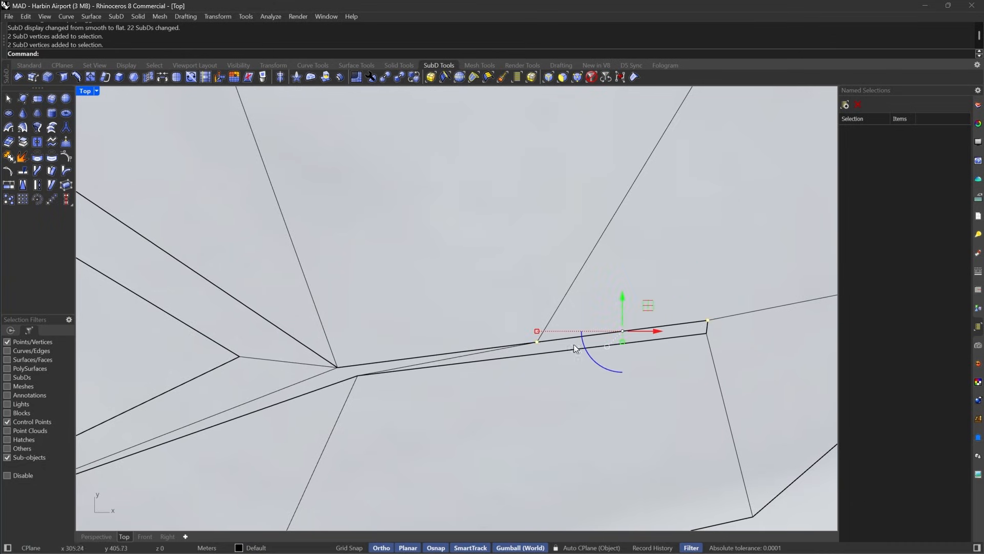
left_click_drag(303, 328, 368, 368, "shift")
scroll(754, 324, "up", 5)
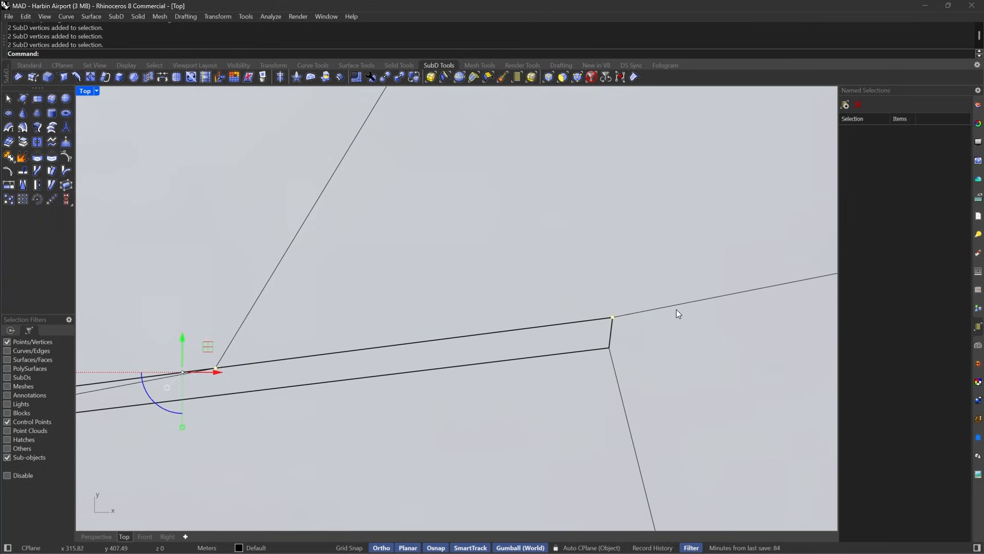
type("M")
key("Return")
left_click(610, 347)
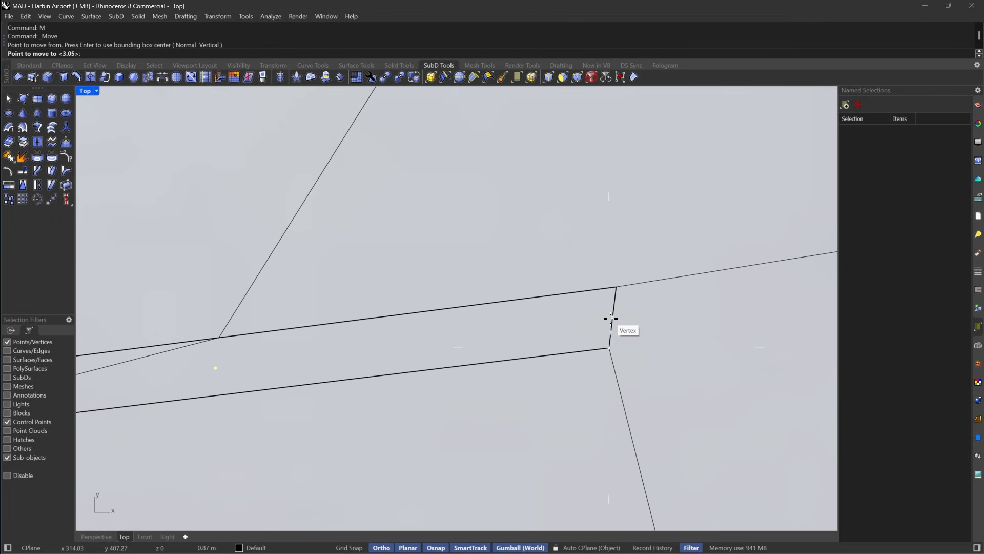
left_click(611, 319)
Compare the upper-right arm and the adjoining terminal area with the reference image in smooth and flat display.
scroll(665, 289, "down", 5)
key("Tab")
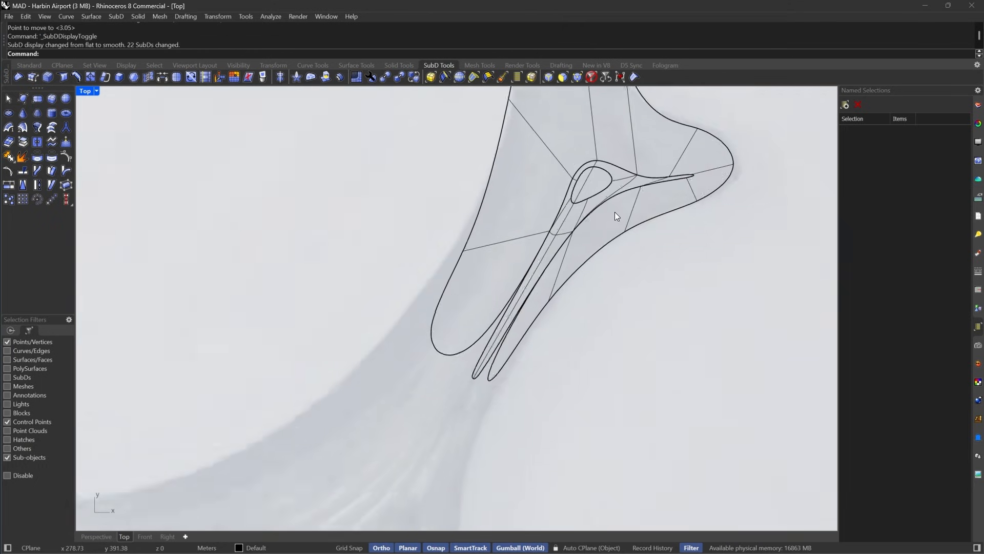
scroll(543, 314, "down", 2)
right_click_drag(489, 367, 683, 254)
scroll(685, 251, "down", 4)
scroll(694, 204, "up", 6)
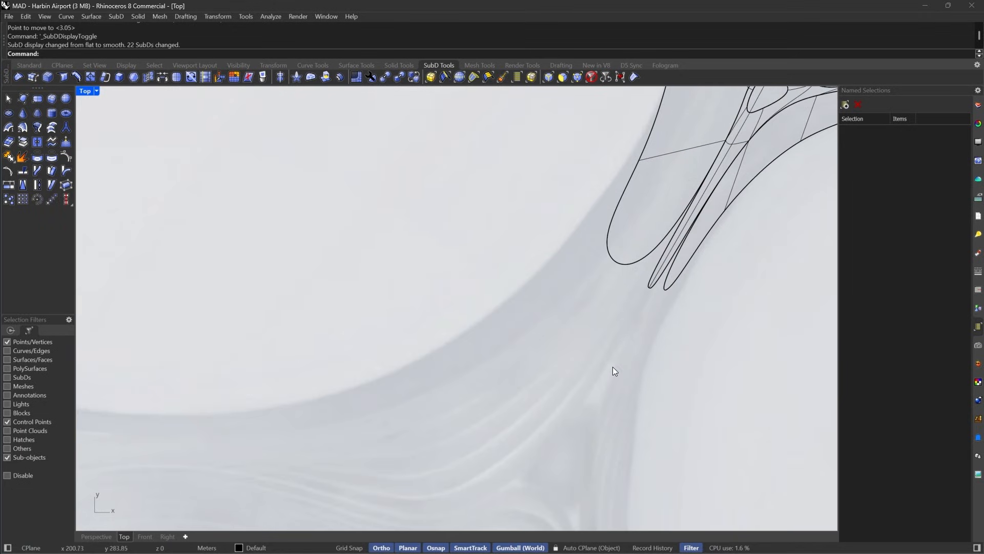
right_click_drag(720, 199, 695, 237)
scroll(664, 290, "down", 4)
key("Tab")
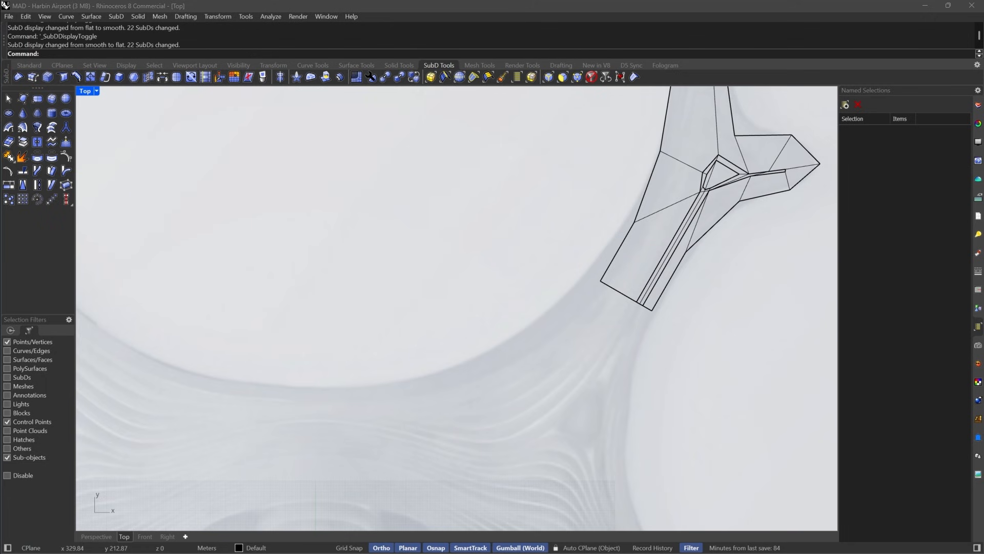
Switch to the browser and examine the Harbin airport project's model photos and top-view drawing on Archello.
key("alt+Tab")
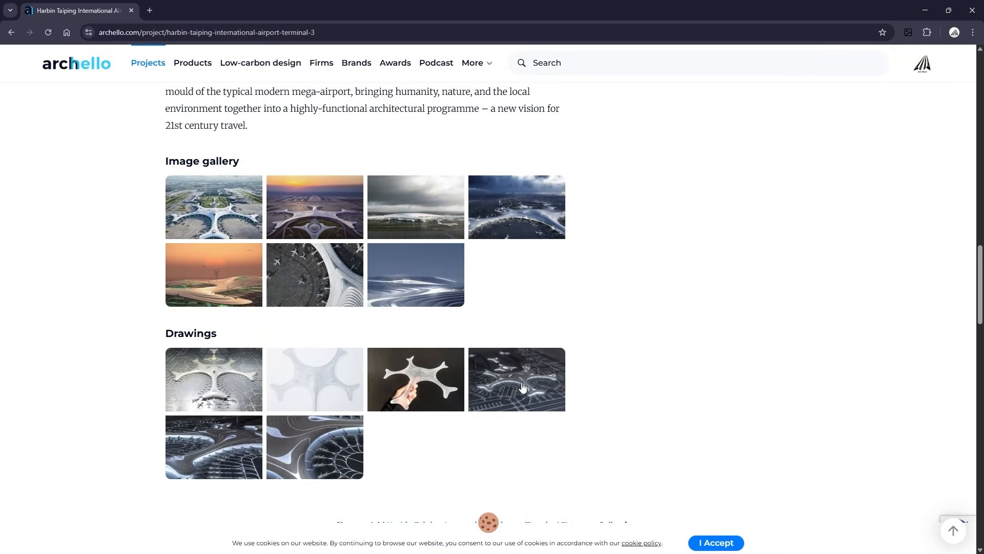
left_click(420, 377)
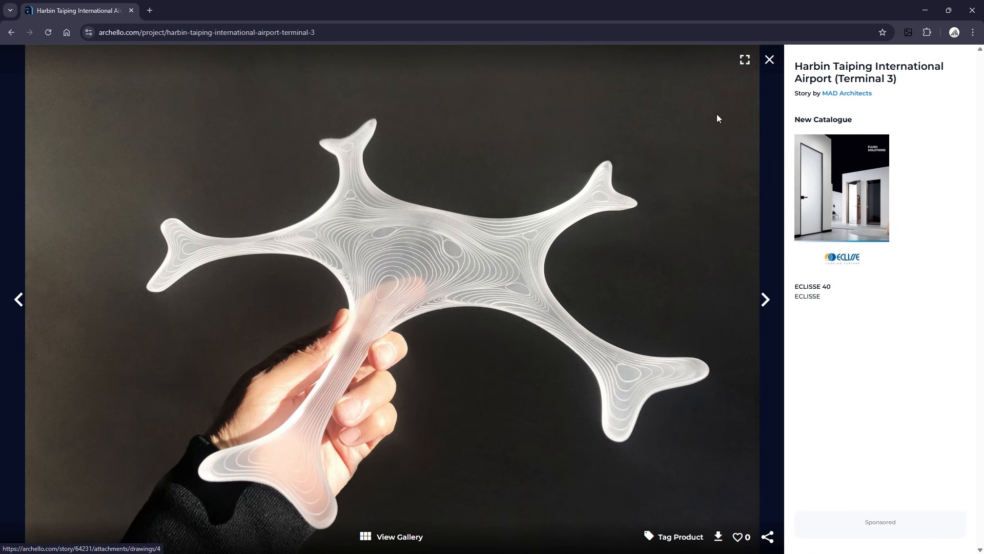
left_click(769, 60)
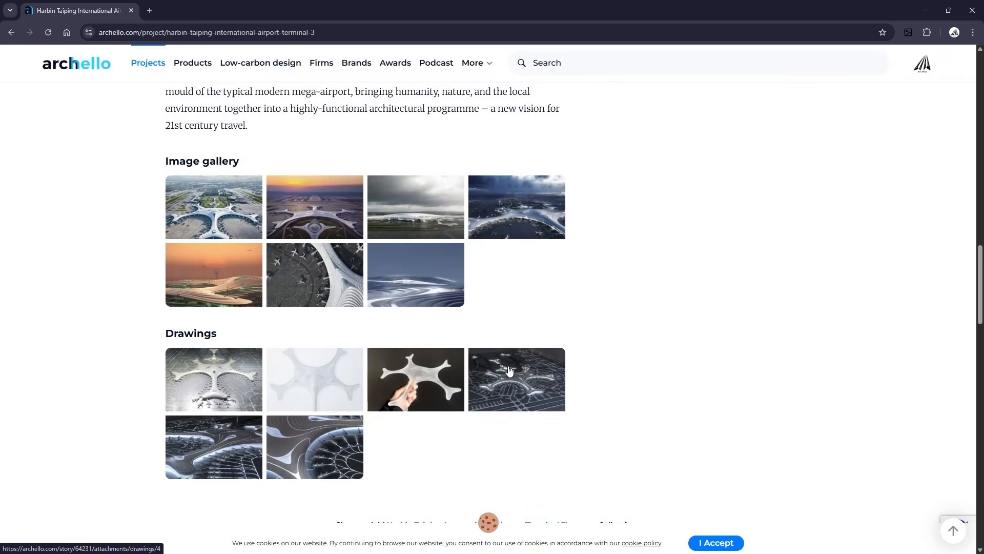
left_click(509, 370)
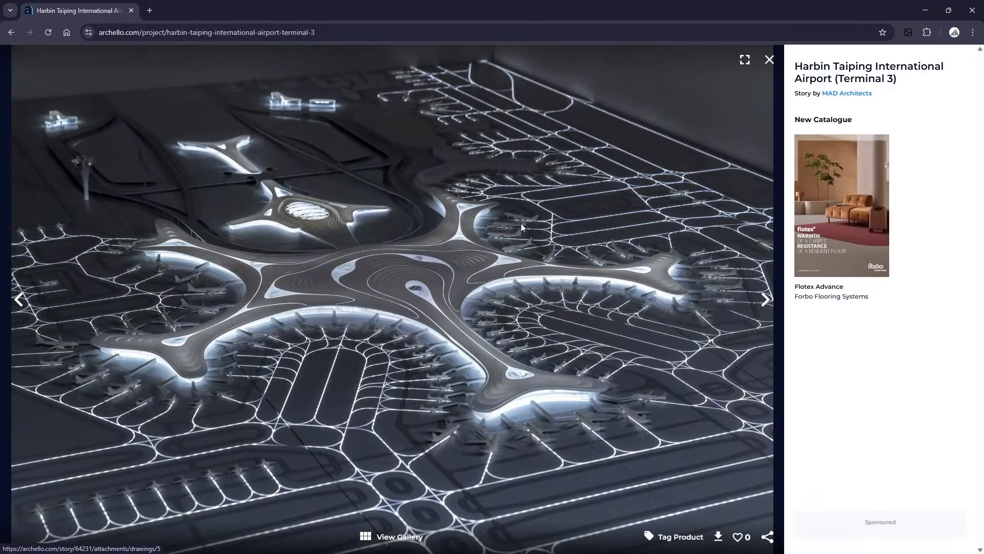
left_click(769, 60)
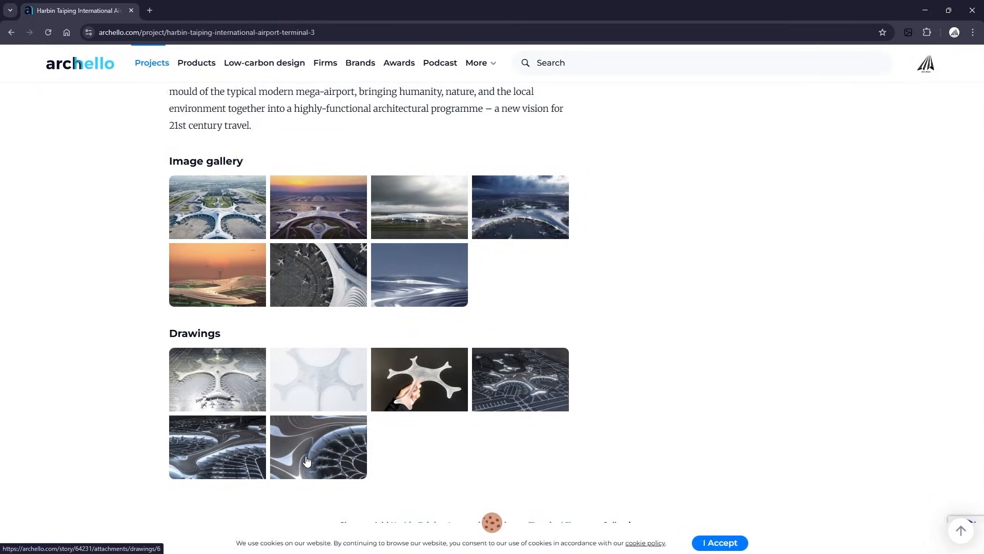
left_click(306, 456)
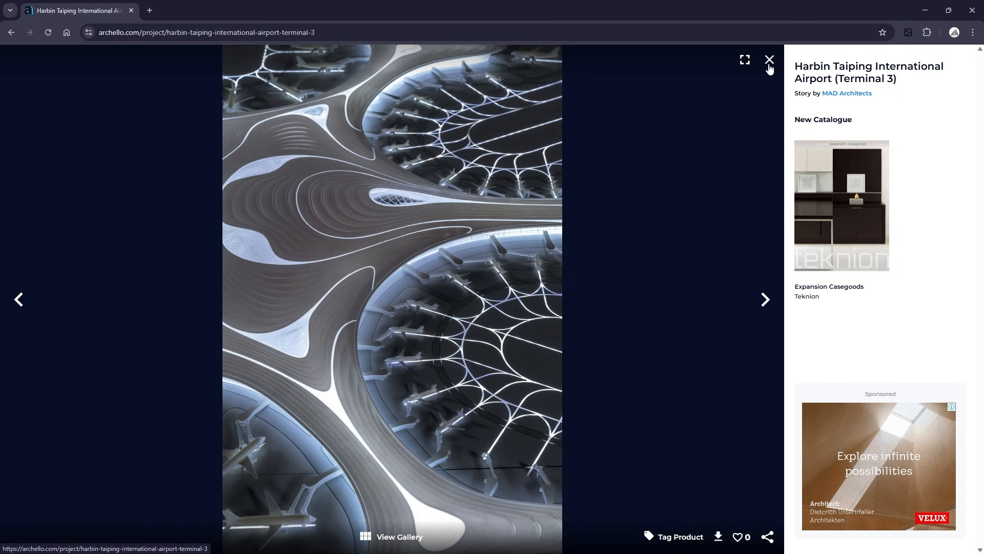
left_click(770, 60)
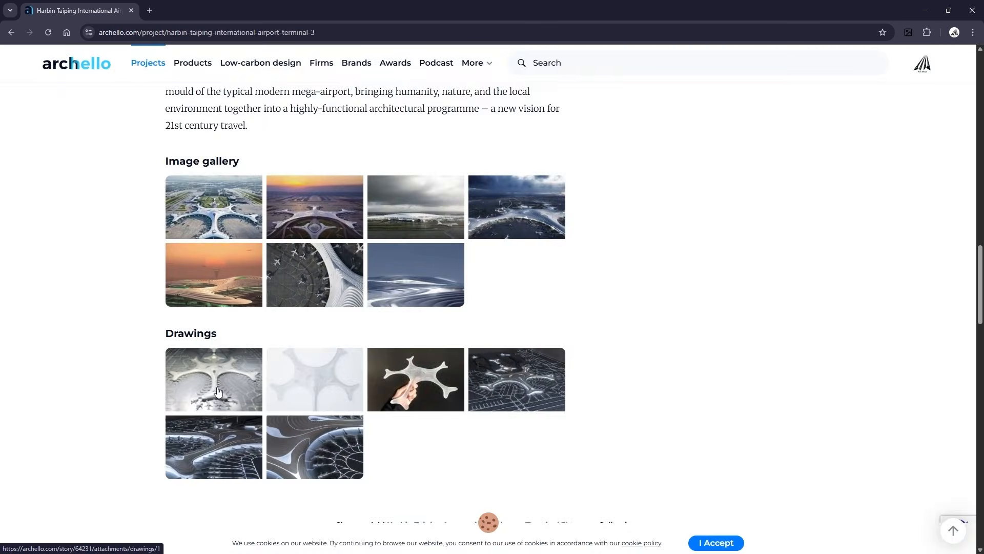
left_click(217, 379)
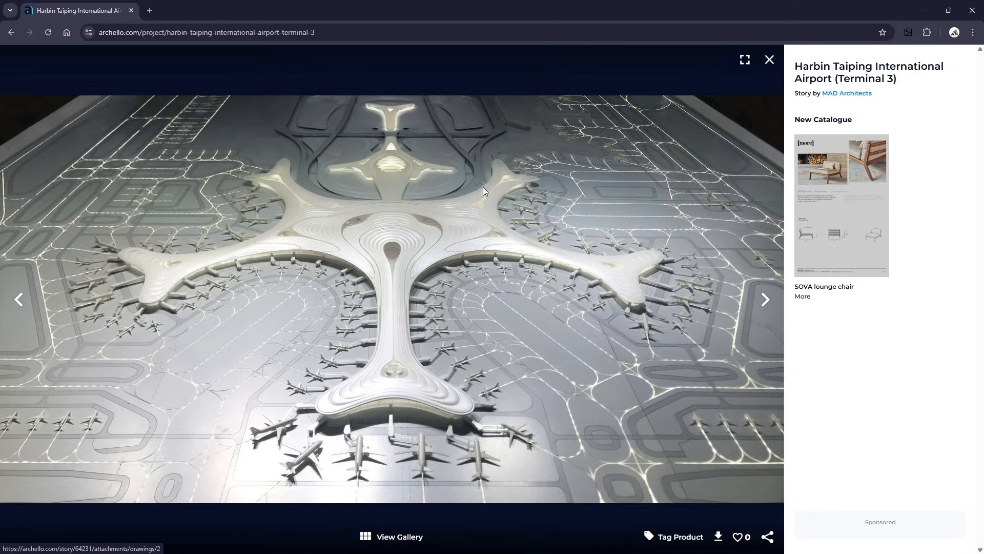
left_click(769, 60)
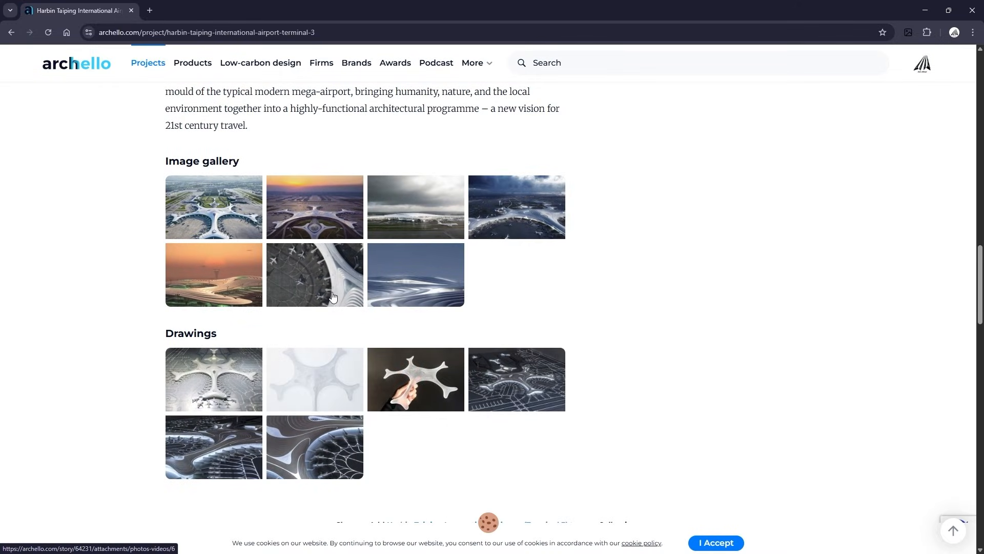
left_click(318, 380)
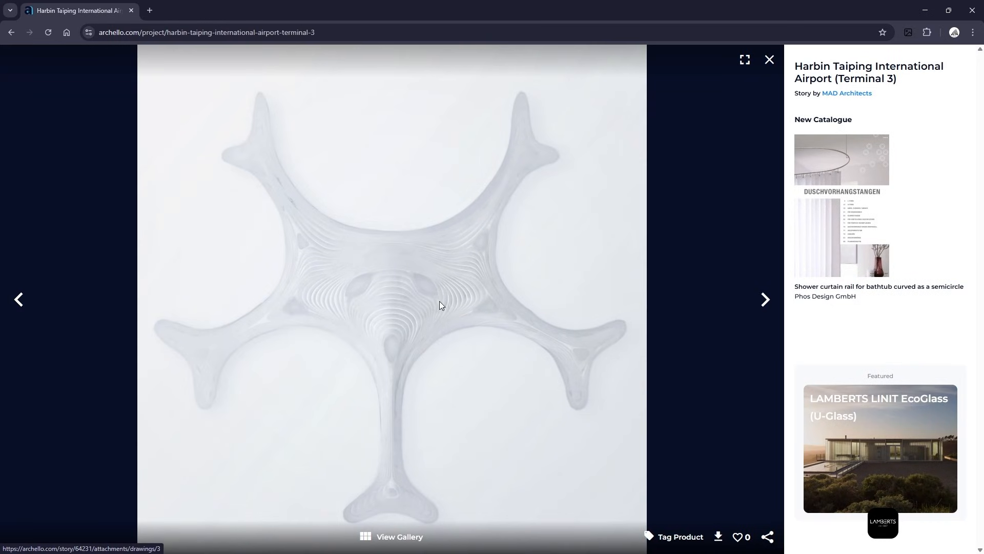
left_click(769, 60)
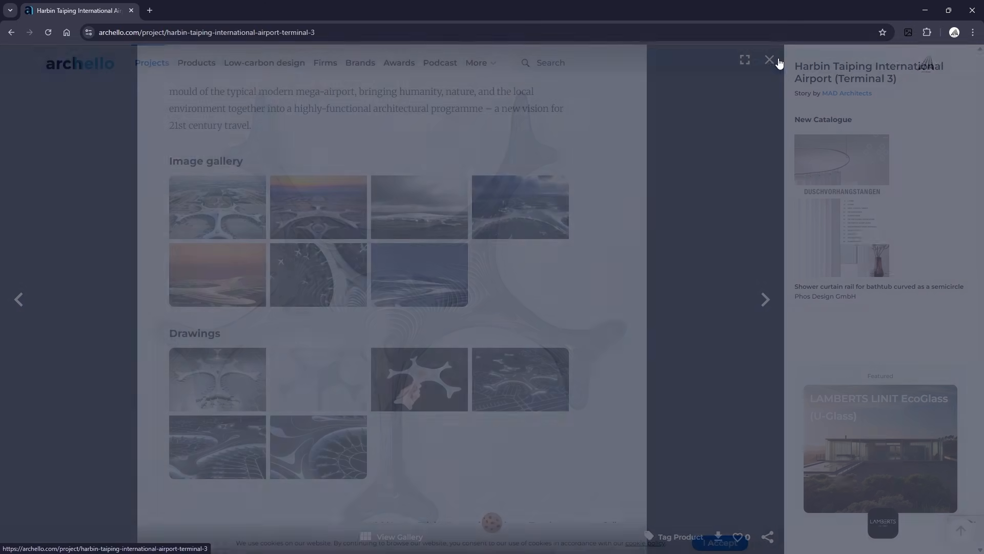
left_click(923, 13)
Delete all edges of the upper-left arm to remove it from the model.
right_click_drag(707, 266, 630, 279)
scroll(629, 277, "down", 8)
key("Tab")
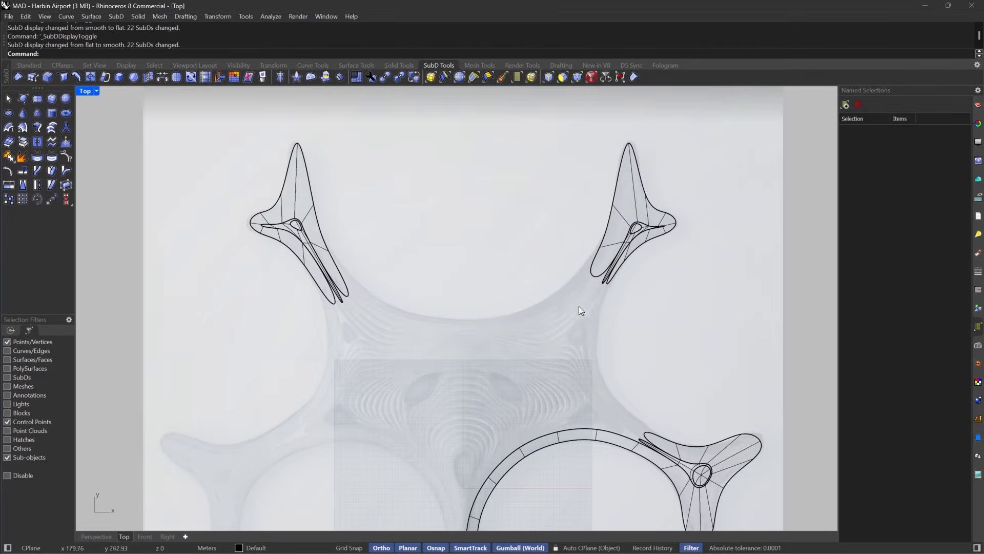
key("Tab")
scroll(570, 290, "up", 4)
scroll(569, 290, "down", 3)
left_click(548, 78)
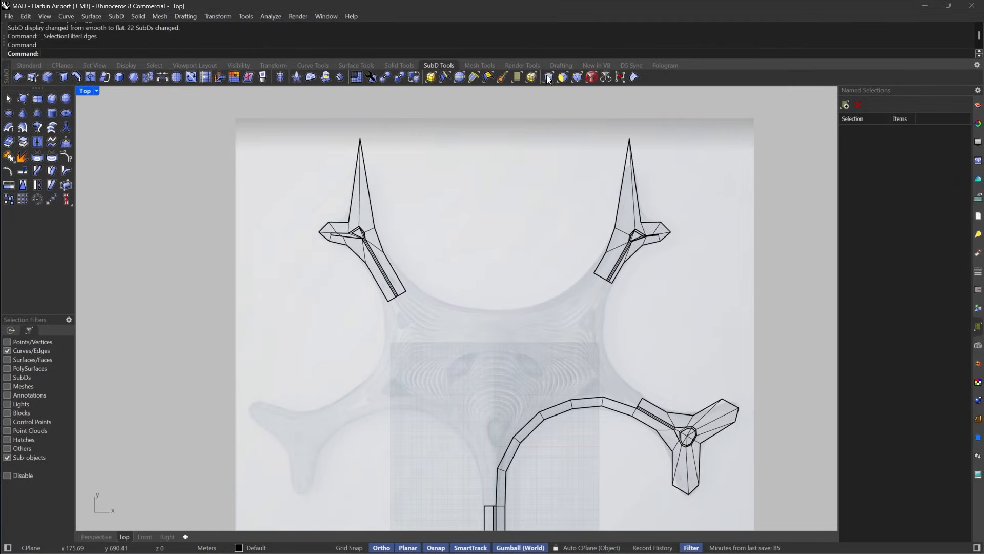
left_click_drag(518, 125, 242, 332)
right_click_drag(481, 218, 401, 202)
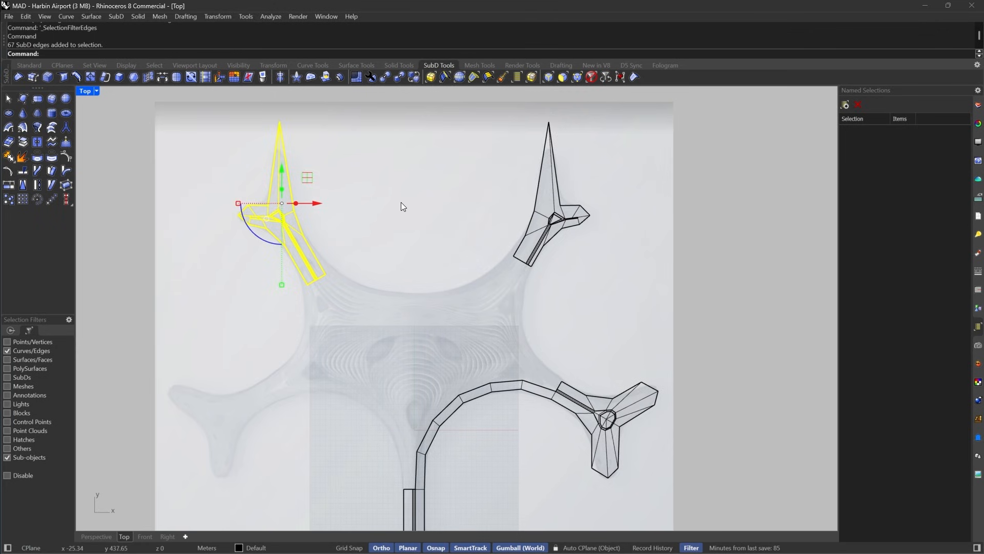
key("Delete")
Bridge the upper-right arm's outer end edge to the lower-right arm's upper end edge with 6 segments, 0% straightness and no join.
right_click_drag(526, 326, 476, 275)
scroll(476, 275, "up", 3)
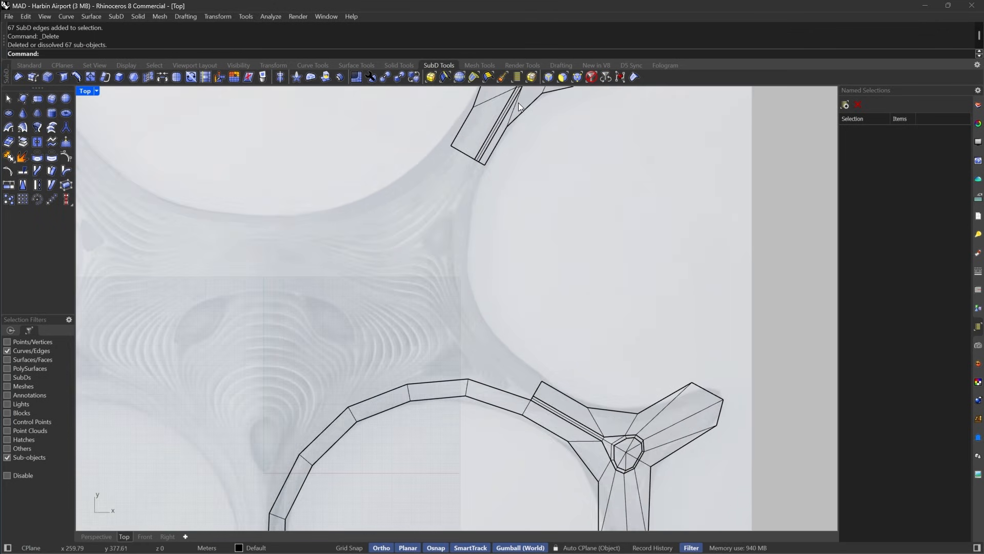
left_click(554, 75)
scroll(481, 134, "up", 3)
left_click(493, 125)
scroll(568, 327, "down", 3)
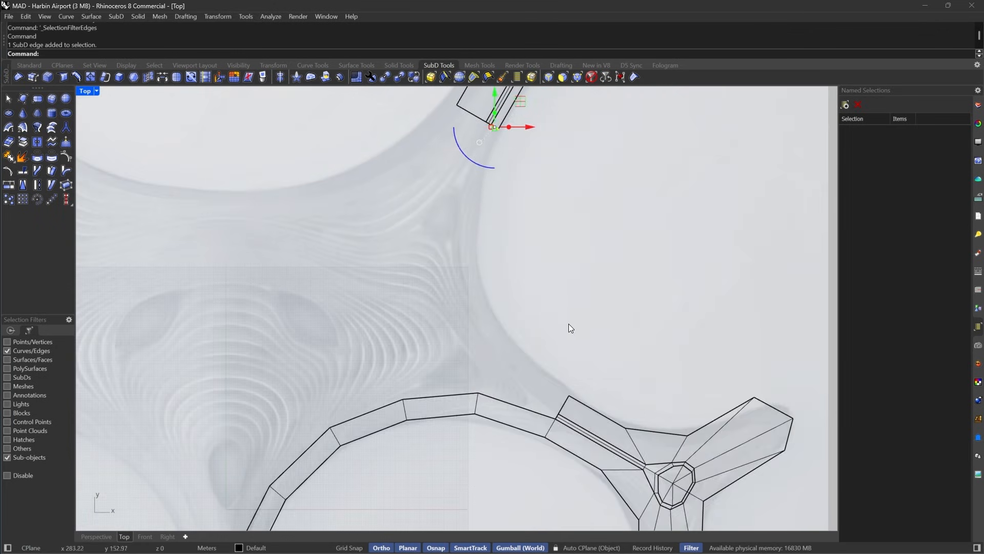
scroll(569, 327, "up", 2)
left_click(555, 447, "shift")
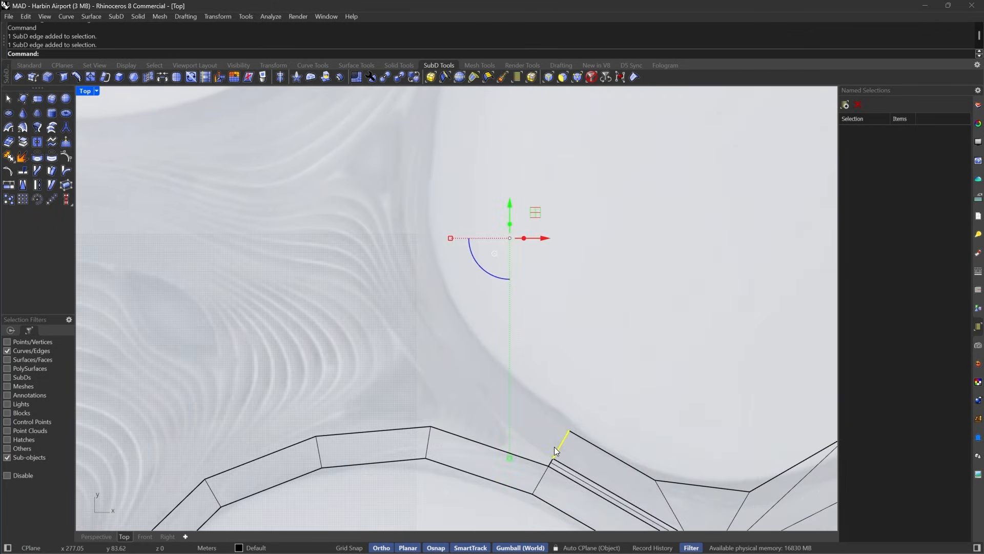
left_click(163, 78)
scroll(194, 92, "down", 5)
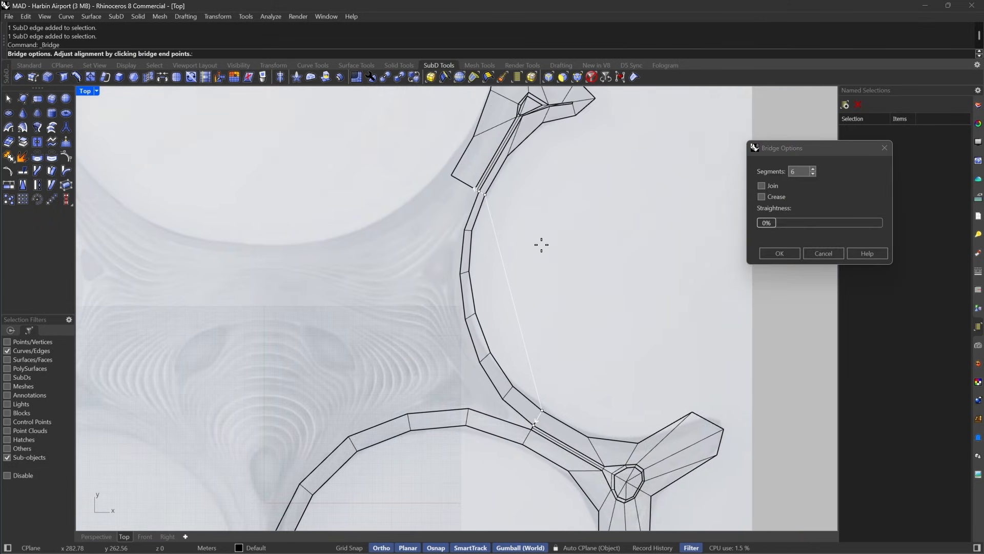
scroll(479, 274, "up", 2)
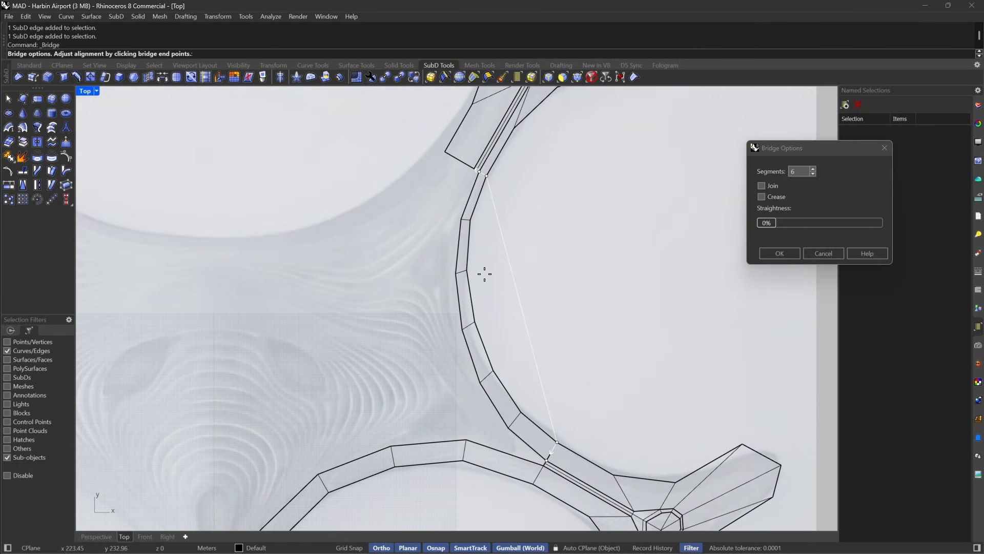
left_click_drag(766, 224, 743, 224)
left_click(779, 252)
Accept the right-side bridge and shift two of its upper cross edges inward to follow the reference outline.
scroll(513, 274, "up", 4)
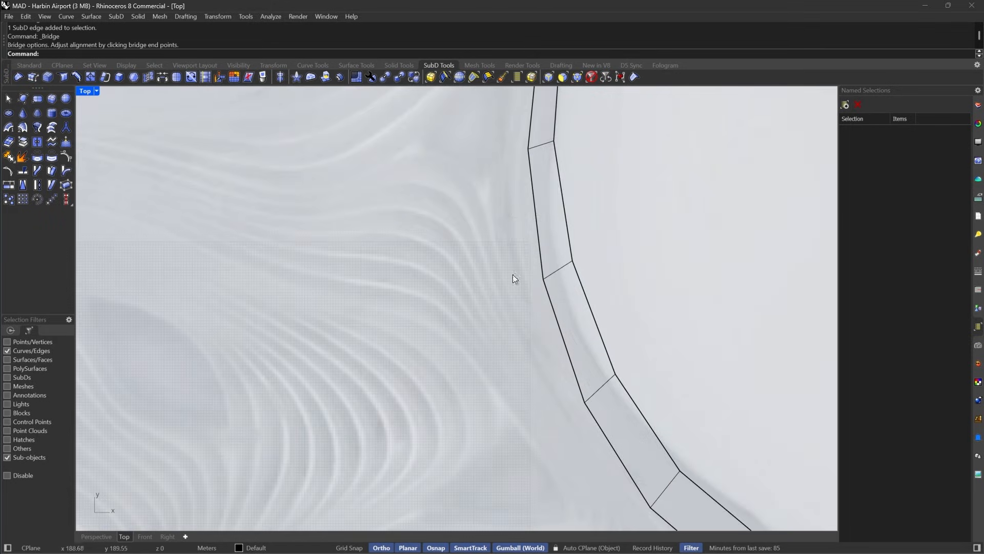
left_click(563, 272)
left_click_drag(585, 245, 569, 256)
right_click_drag(549, 152, 522, 215)
scroll(517, 212, "up", 2)
left_click(512, 211)
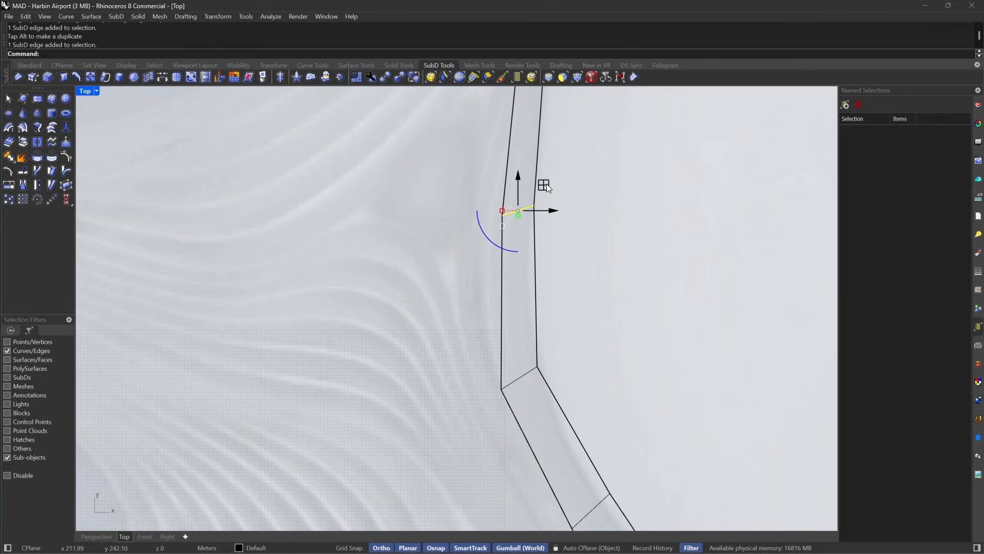
left_click_drag(546, 184, 540, 183)
Move a lower cross edge of the right-side bridge strip diagonally inward to match the reference curve.
scroll(541, 183, "down", 4)
scroll(527, 231, "up", 4)
left_click(469, 205)
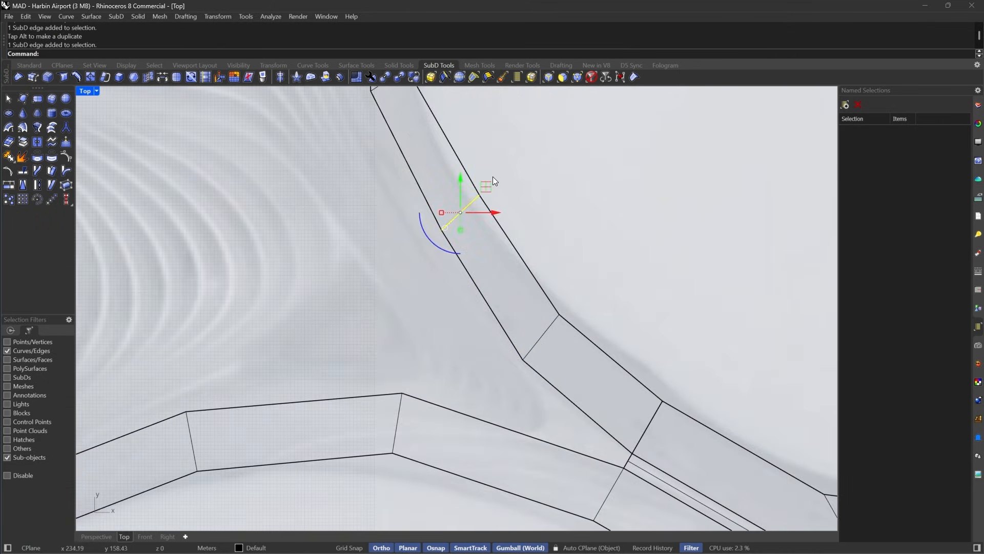
left_click_drag(481, 191, 470, 199)
key("Escape")
scroll(541, 296, "down", 10)
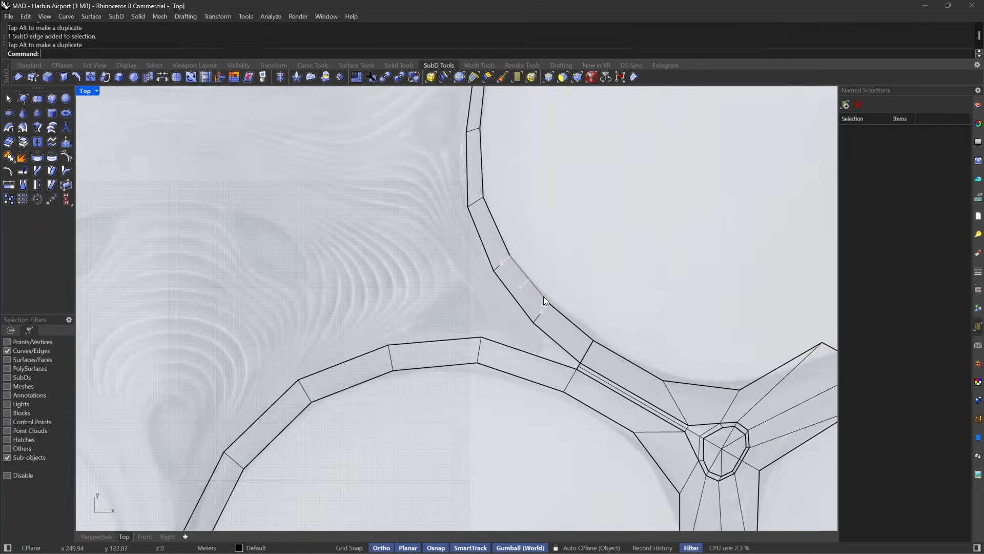
Show the SubDs smooth and join the upper-right arm, the new bridge strip and the lower arms into one SubD.
key("Tab")
right_click_drag(570, 298, 599, 351)
scroll(580, 180, "up", 6)
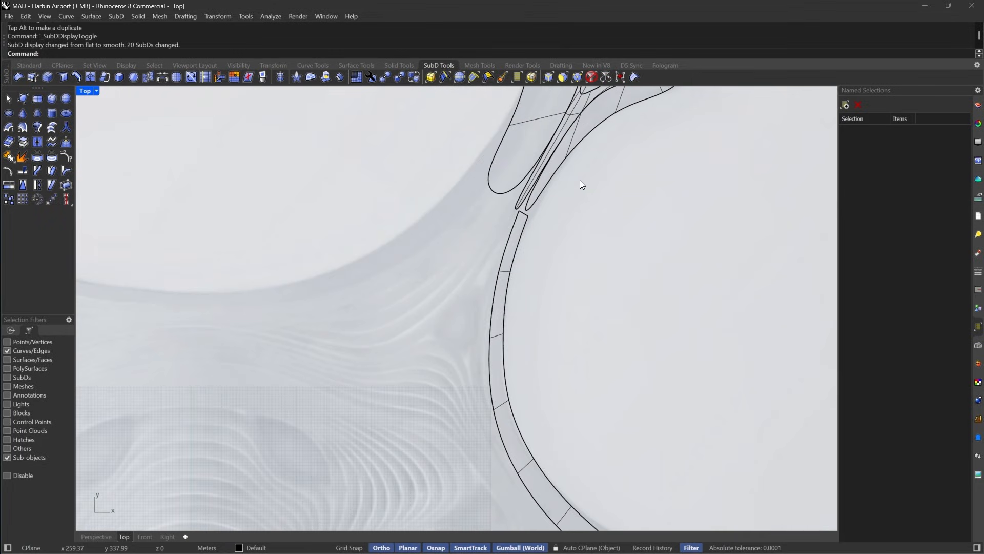
left_click(590, 77)
left_click(534, 194)
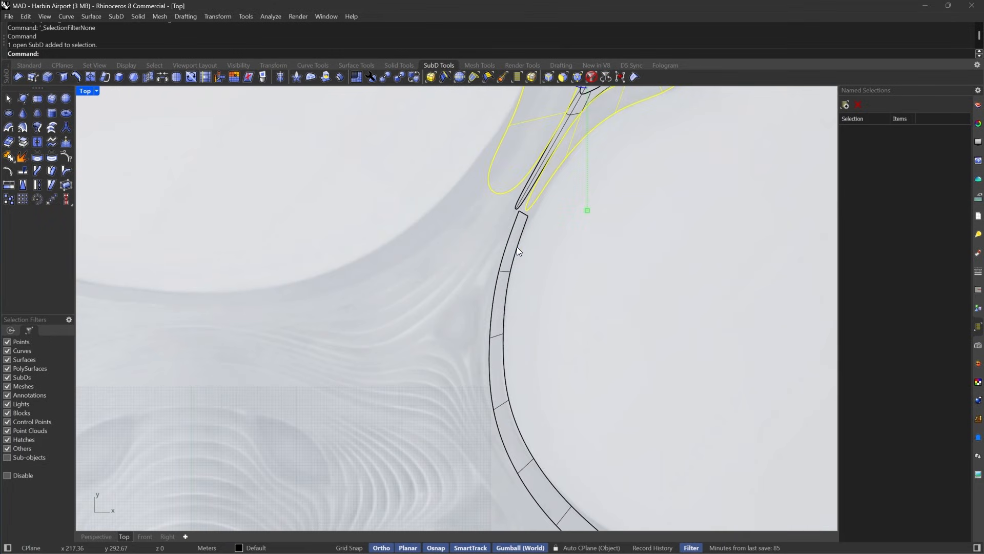
left_click(516, 248, "shift")
scroll(517, 248, "down", 6)
scroll(583, 416, "up", 6)
left_click(583, 416, "shift")
scroll(622, 292, "down", 6)
key("ctrl+j")
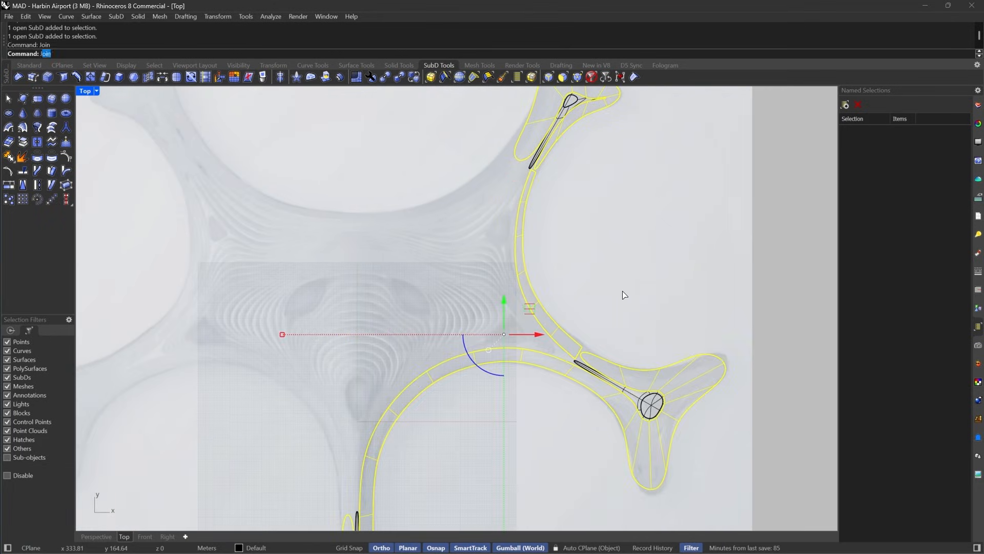
key("Return")
Return the SubDs to flat display and isolate the joined terminal outline from the remaining inner pieces.
scroll(622, 291, "down", 6)
scroll(535, 343, "up", 2)
key("Tab")
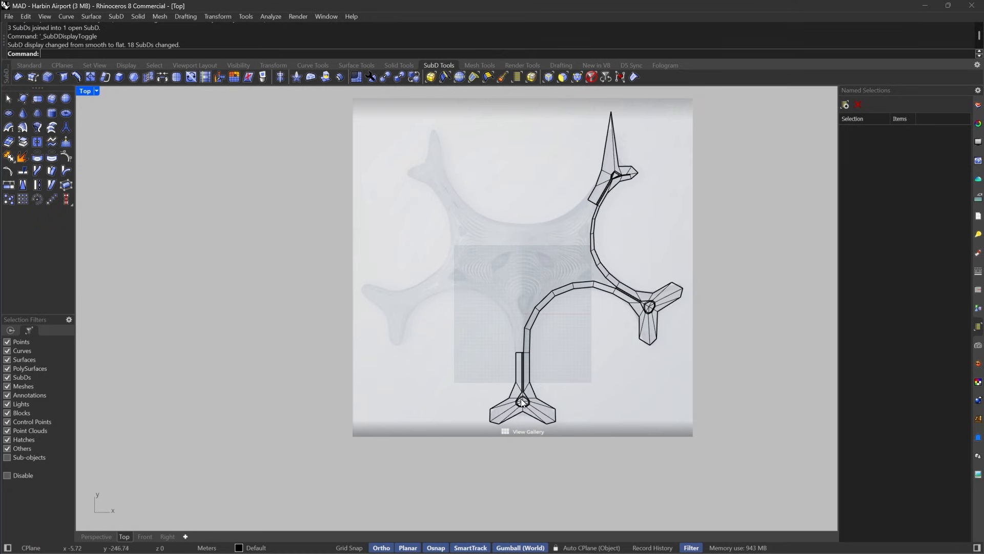
scroll(521, 344, "up", 4)
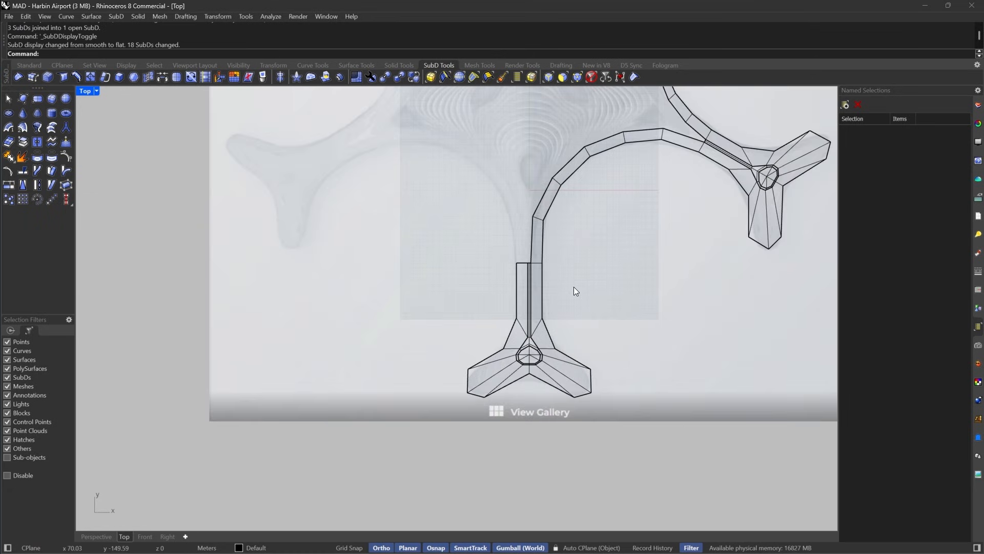
left_click(519, 262)
right_click_drag(665, 204, 593, 327)
scroll(620, 336, "down", 3)
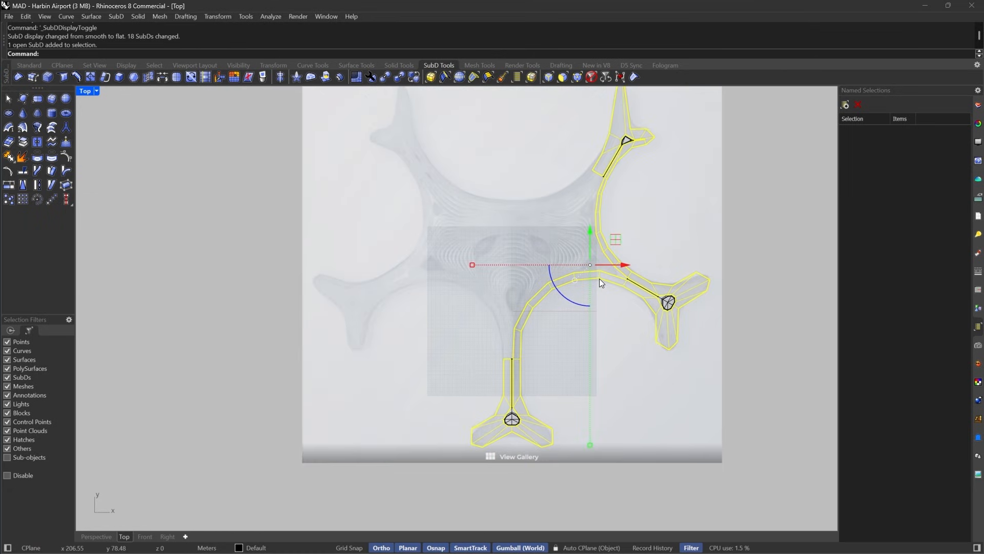
type("Isolate")
key("Return")
left_click(668, 121)
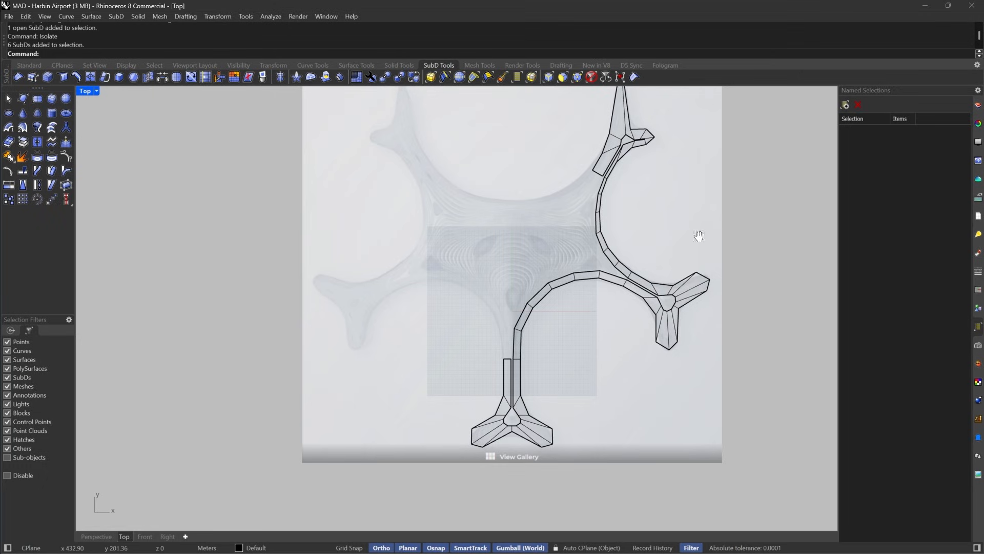
Mirror all faces of the terminal's right side above the bottom arm across the vertical axis through the origin (0).
right_click_drag(698, 235, 659, 322)
left_click(564, 77)
left_click_drag(748, 134, 460, 436)
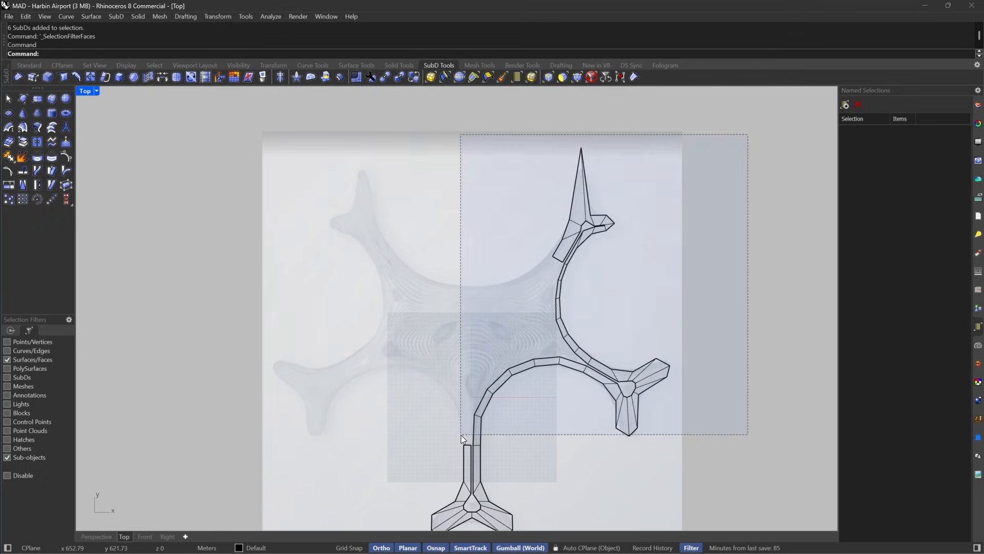
right_click_drag(460, 434, 564, 370)
scroll(563, 368, "up", 3)
type("mirror")
key("Return")
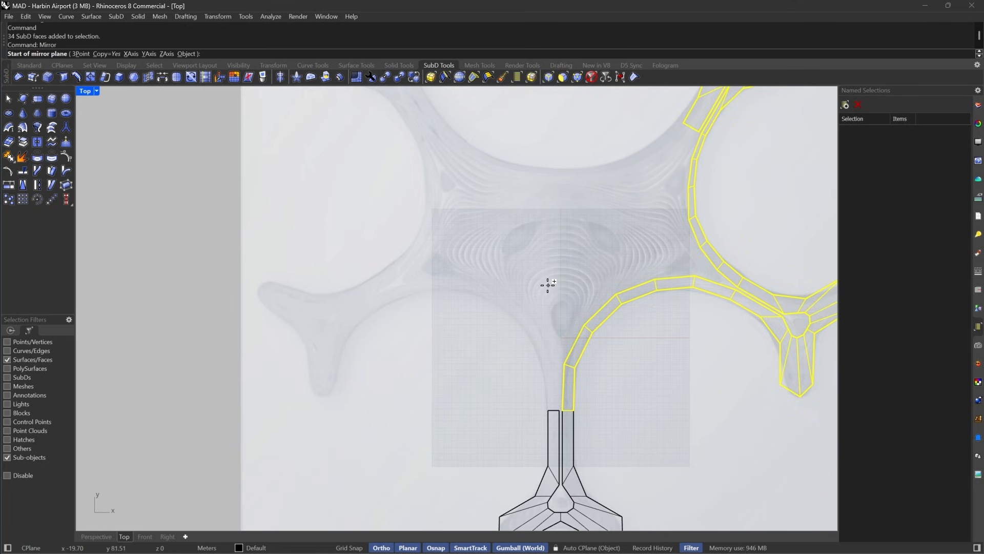
type("0")
key("Return")
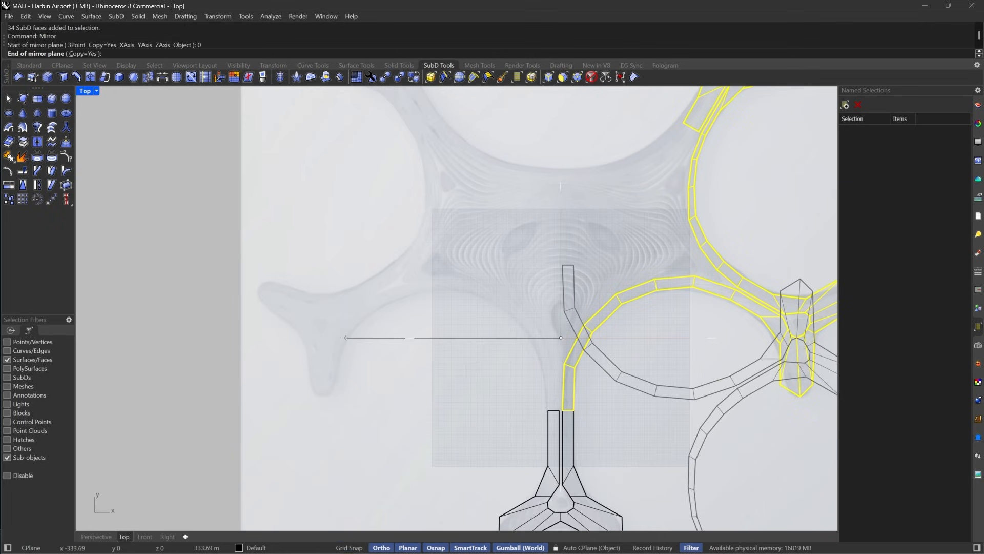
left_click(576, 208)
key("Escape")
right_click_drag(655, 189, 607, 179)
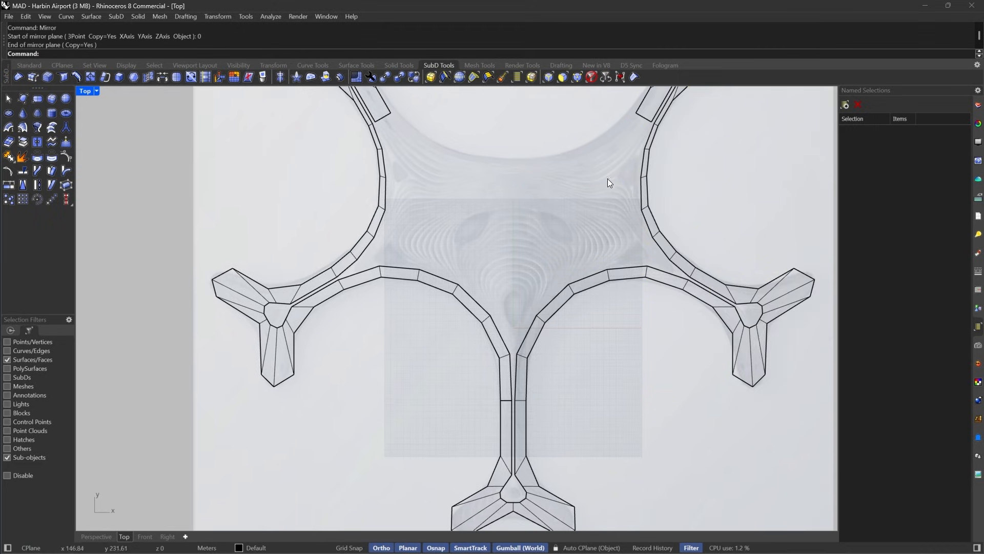
Join the mirrored left side with the original SubD and check the result in smooth and flat display.
left_click_drag(566, 385, 432, 426)
key("Escape")
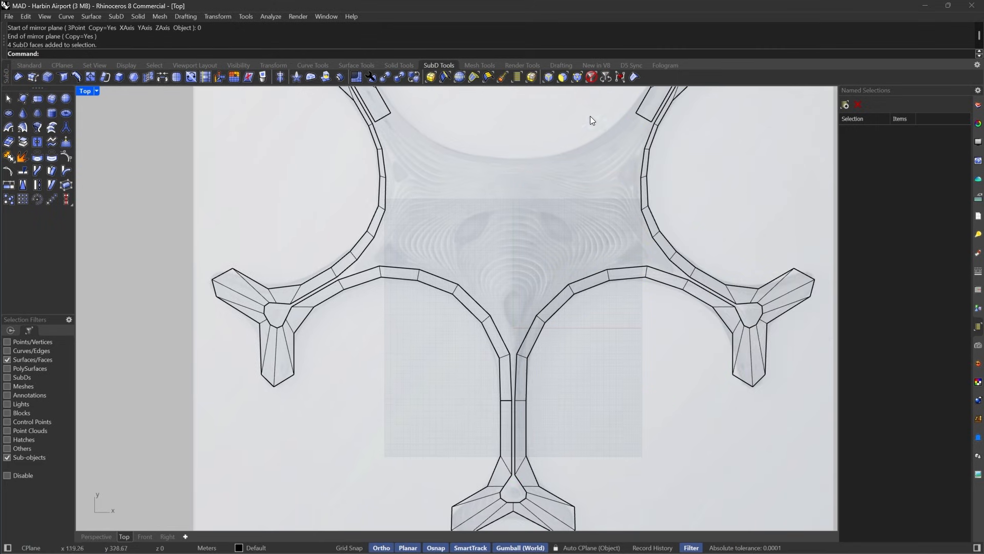
left_click(592, 77)
left_click_drag(598, 100, 399, 439)
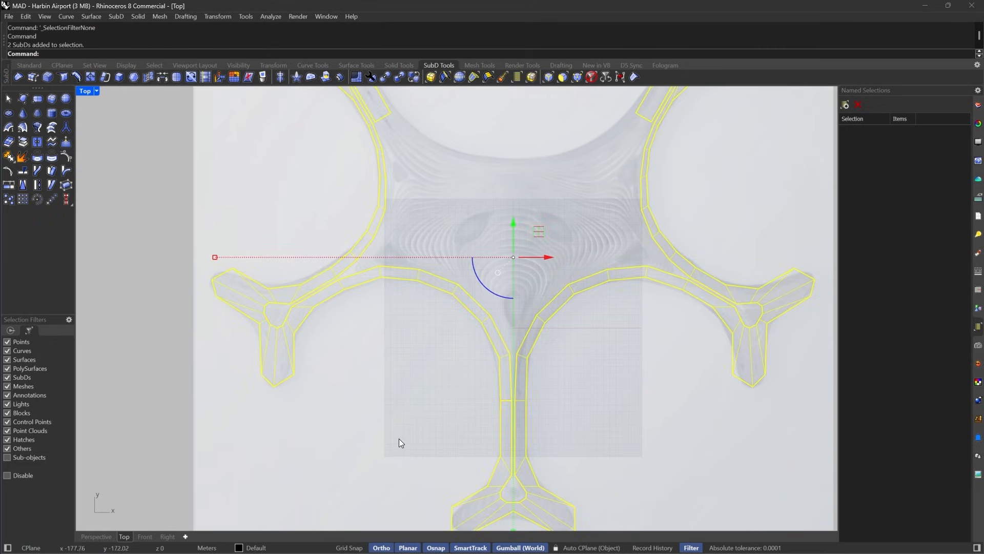
key("ctrl+j")
key("Return")
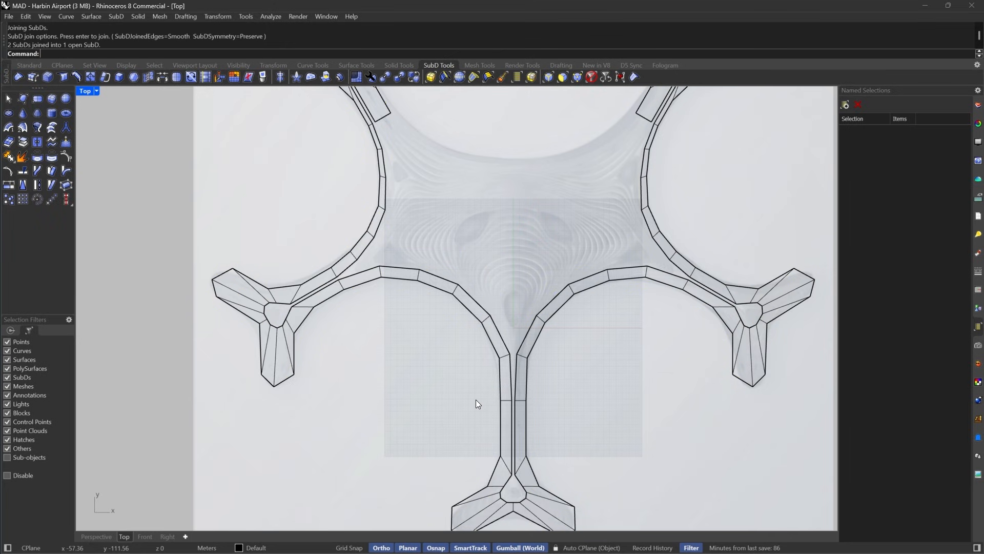
key("Tab")
scroll(558, 322, "down", 2)
right_click_drag(613, 211, 571, 310)
scroll(453, 240, "up", 4)
key("Tab")
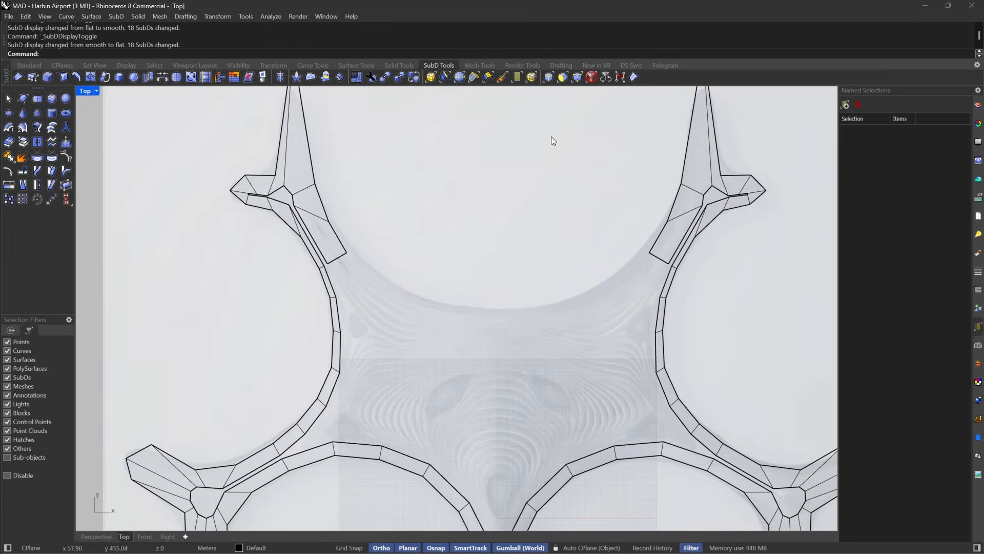
Try to bridge the inner end edges of the two upper arms with 6 segments, 26% straightness and no join.
left_click(549, 77)
left_click(656, 258)
left_click(330, 258)
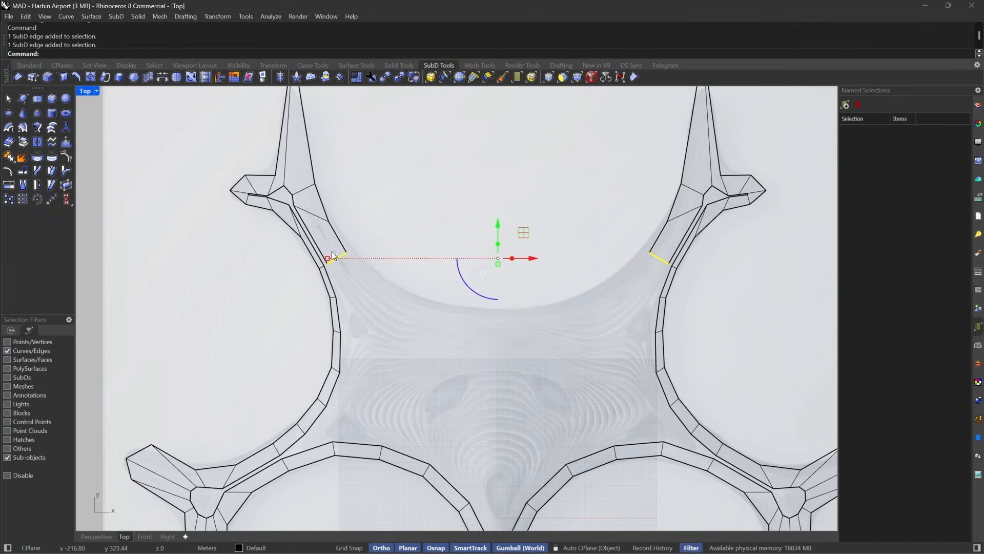
left_click(161, 79)
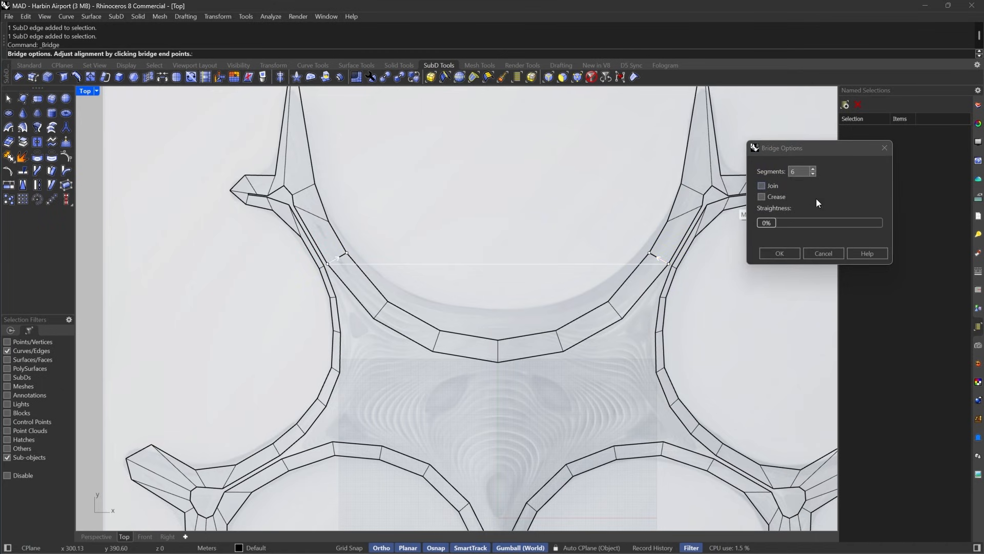
left_click_drag(769, 222, 797, 232)
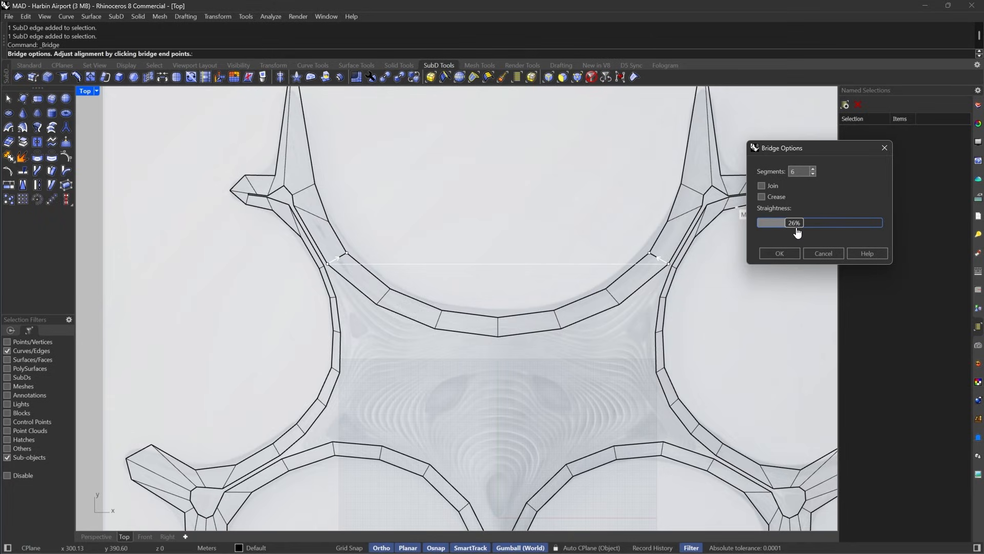
key("Return")
scroll(688, 246, "up", 3)
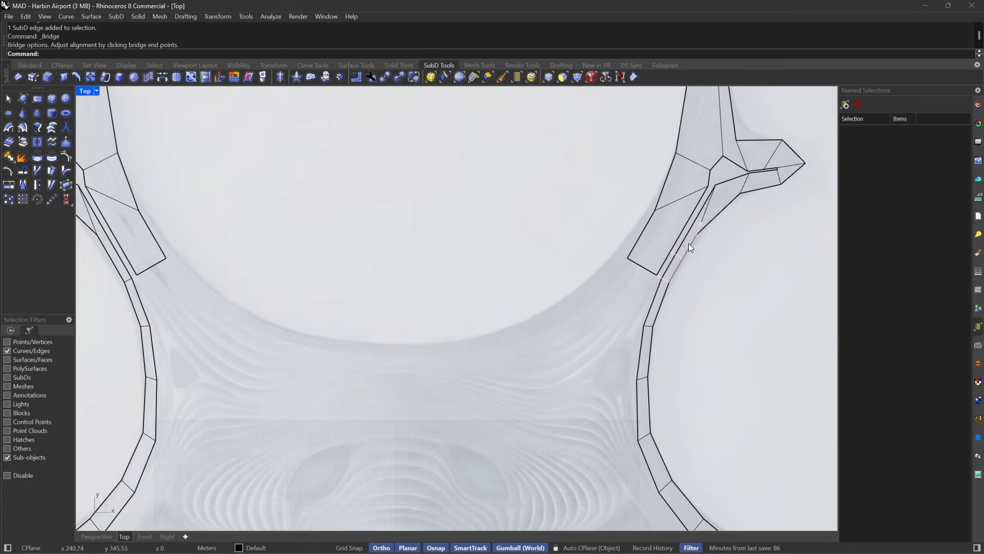
left_click(650, 268)
left_click(146, 271)
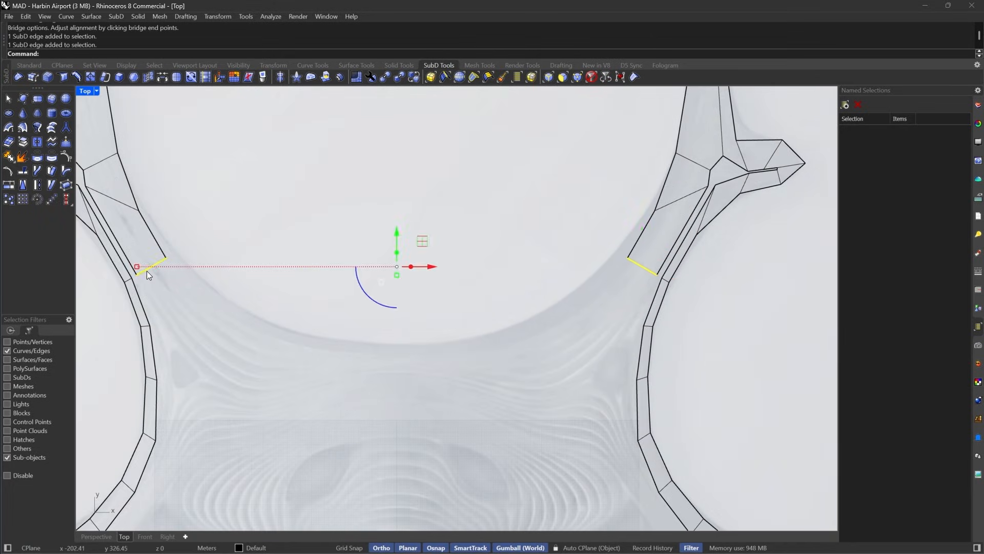
scroll(629, 240, "up", 2)
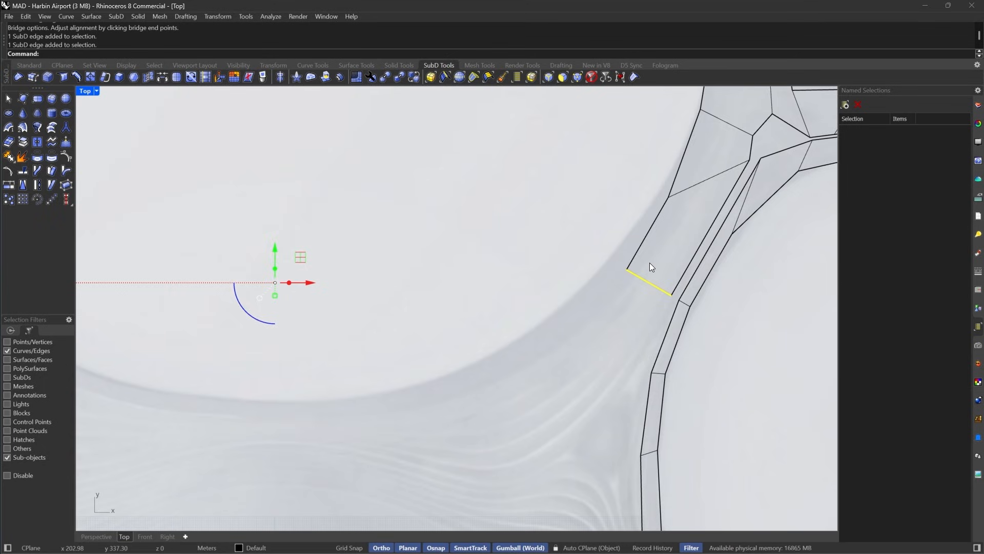
key("Escape")
Move the upper-right arm's inner end corner vertex outward along its end edge onto the reference outline.
left_click(574, 80)
left_click_drag(605, 236, 641, 278)
right_click_drag(658, 280, 730, 295)
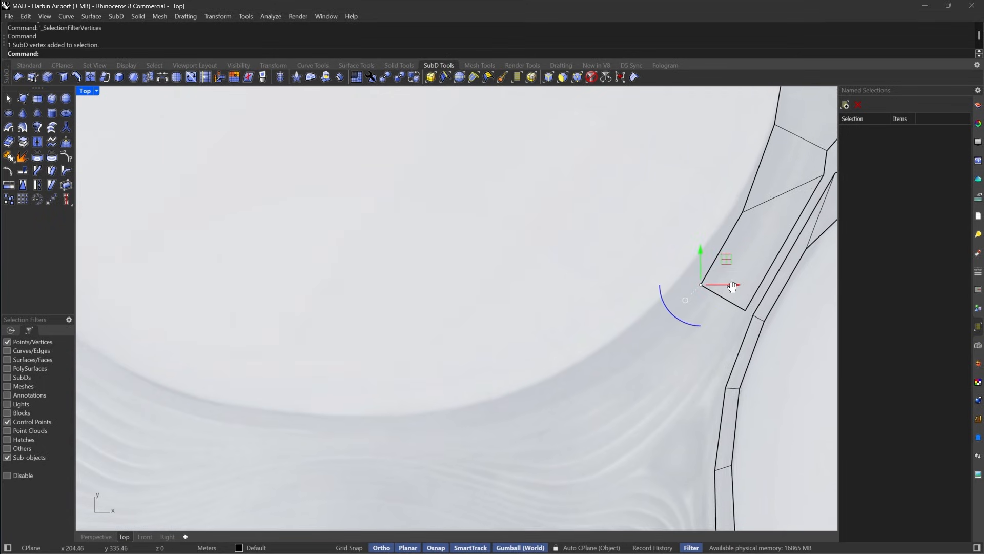
type("m")
key("Return")
left_click(728, 297)
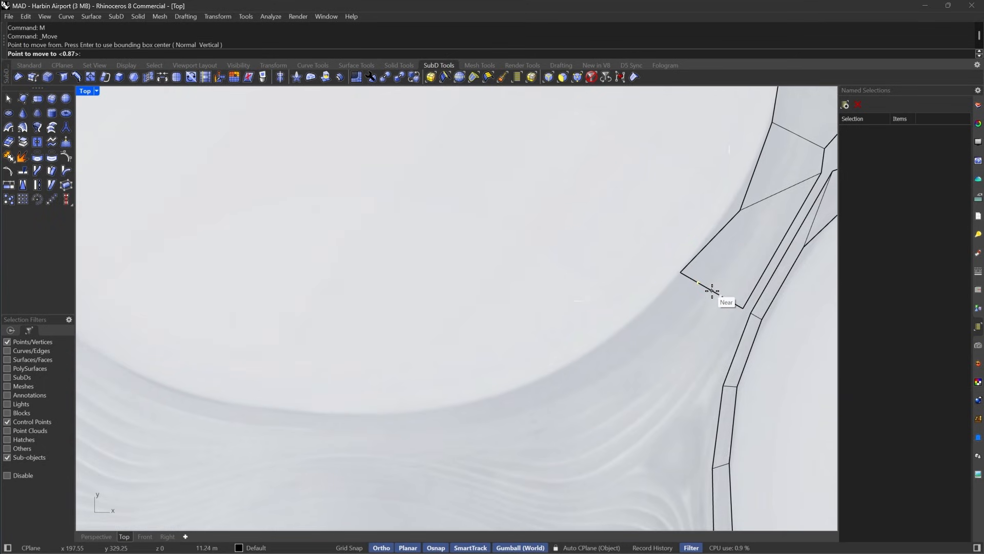
left_click(722, 297)
scroll(659, 257, "up", 1)
left_click_drag(659, 257, 693, 288)
left_click_drag(705, 250, 701, 246)
scroll(706, 255, "down", 3)
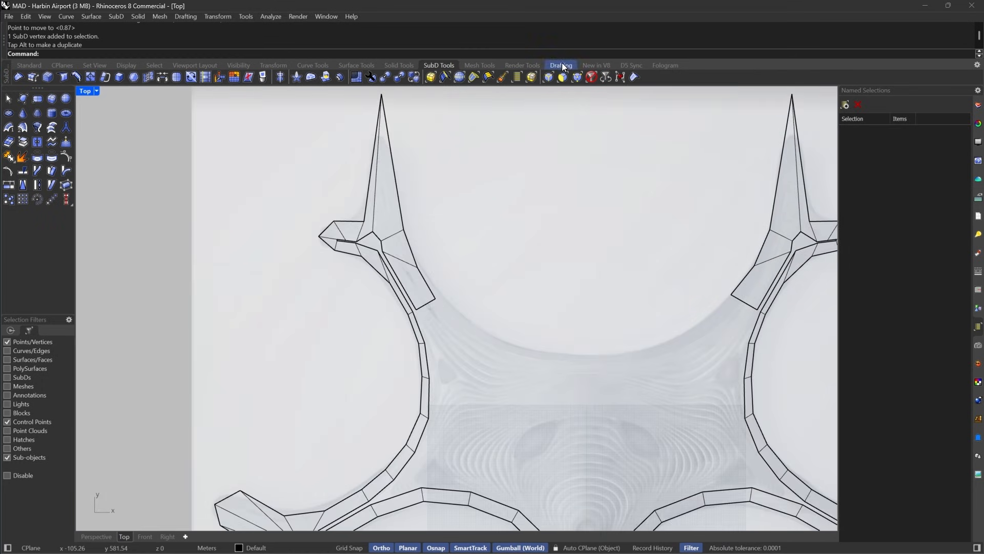
Delete the two faces at the inner end of the upper-left arm.
left_click_drag(408, 281, 406, 283)
right_click_drag(540, 253, 474, 247)
left_click(475, 149)
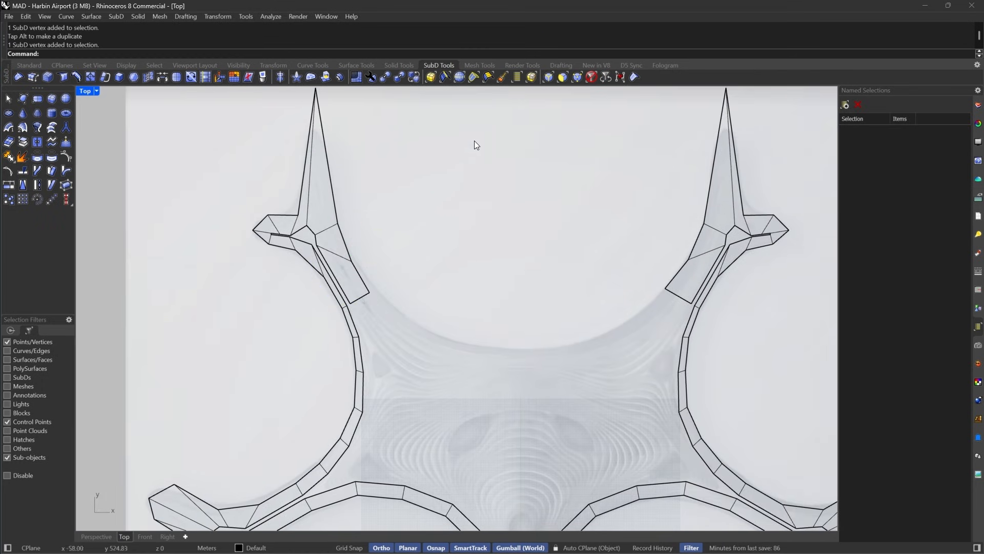
left_click(563, 77)
left_click_drag(401, 224, 314, 279)
right_click_drag(531, 209, 492, 195)
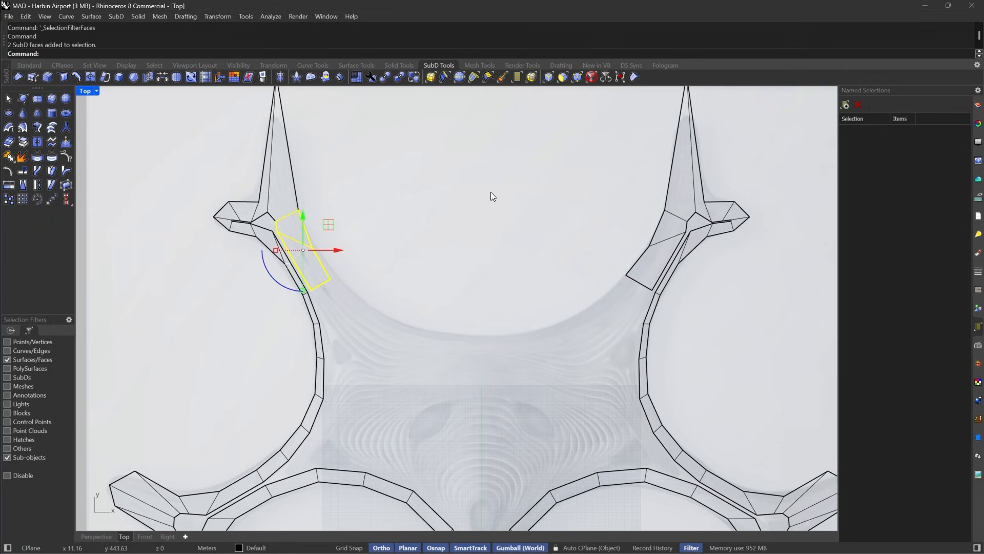
key("Delete")
Mirror the upper-right arm's two inner end faces to the upper-left arm across the vertical axis through the origin (0).
left_click(631, 279)
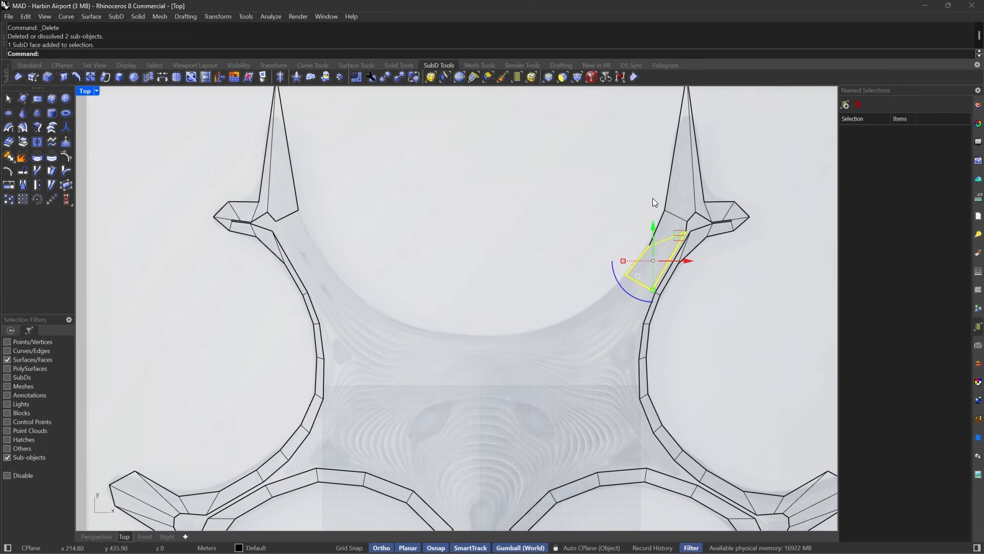
left_click_drag(653, 198, 634, 263)
right_click_drag(581, 233, 599, 214)
type("mi")
key("Return")
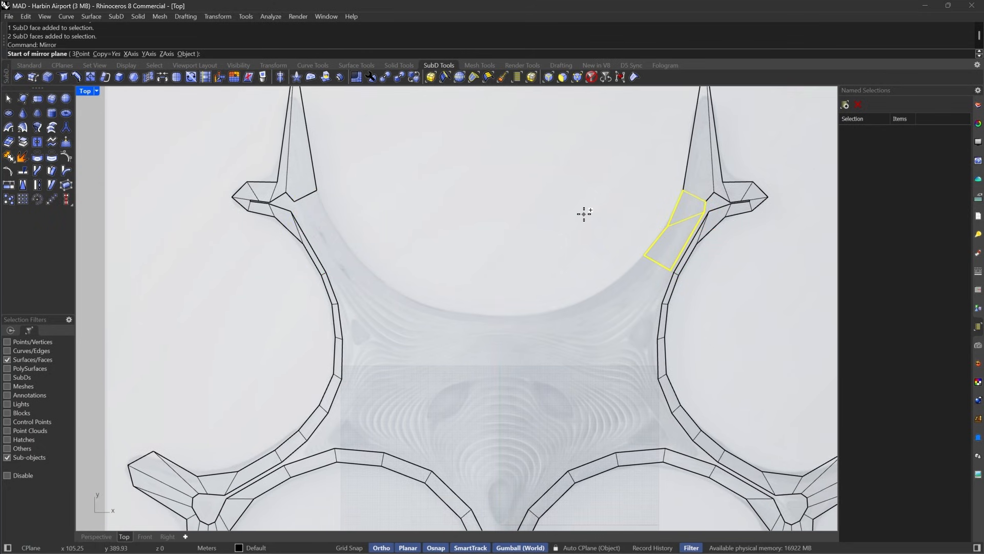
type("0")
key("Return")
left_click(567, 142)
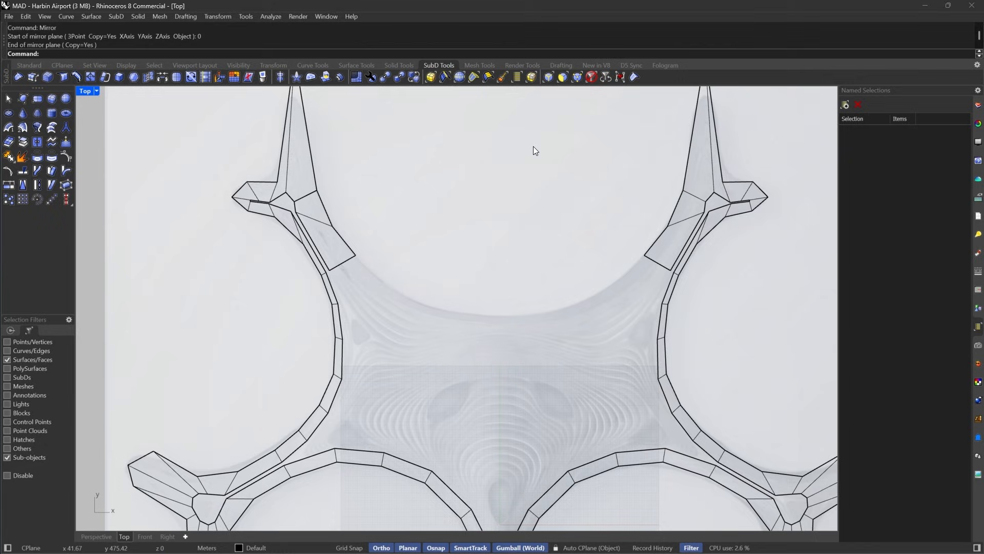
left_click(583, 74)
left_click_drag(396, 169, 304, 201)
key("Escape")
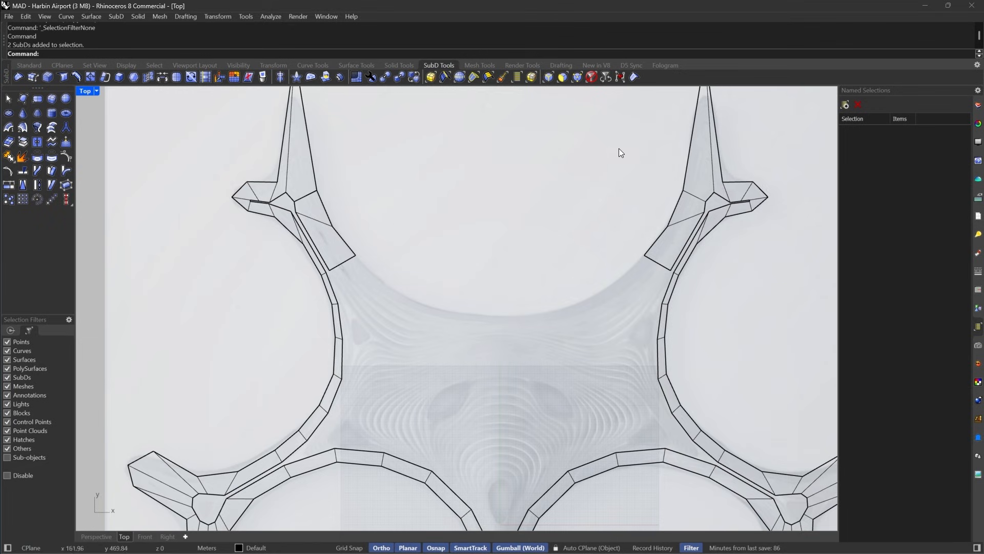
Try to bridge the facing inner end edges of the two upper arms with a curved strip.
left_click(548, 77)
left_click(655, 260)
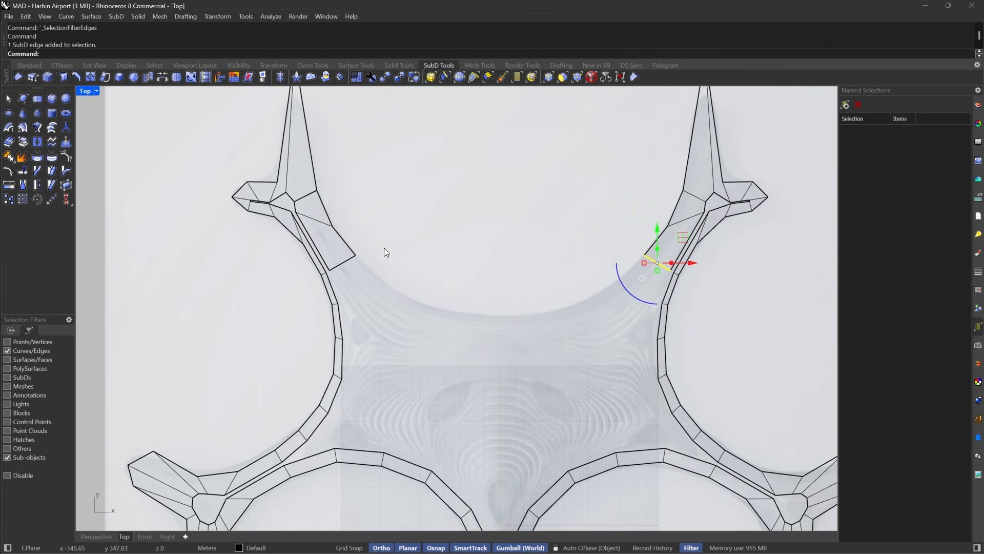
left_click(337, 267, "shift")
left_click(162, 77)
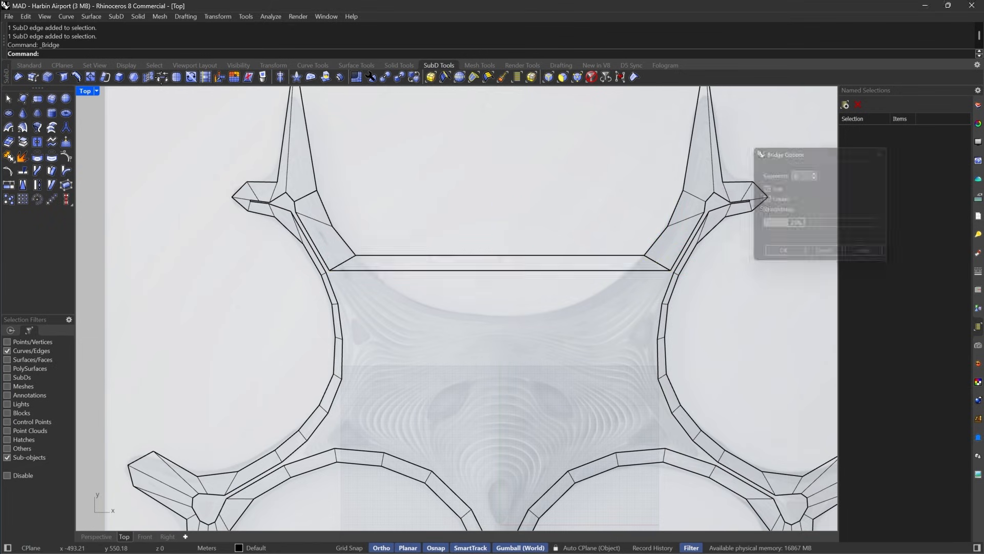
key("Return")
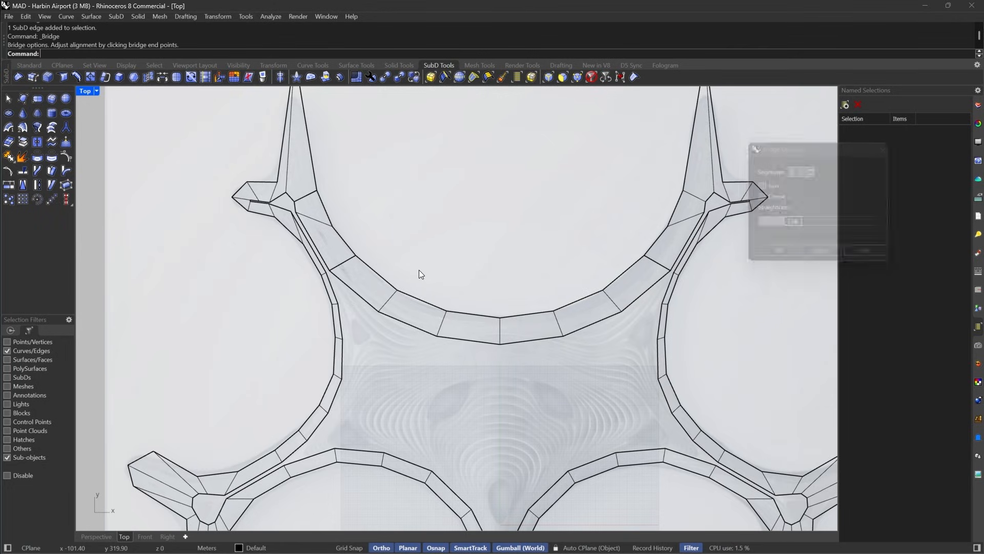
key("ctrl+z")
key("Return")
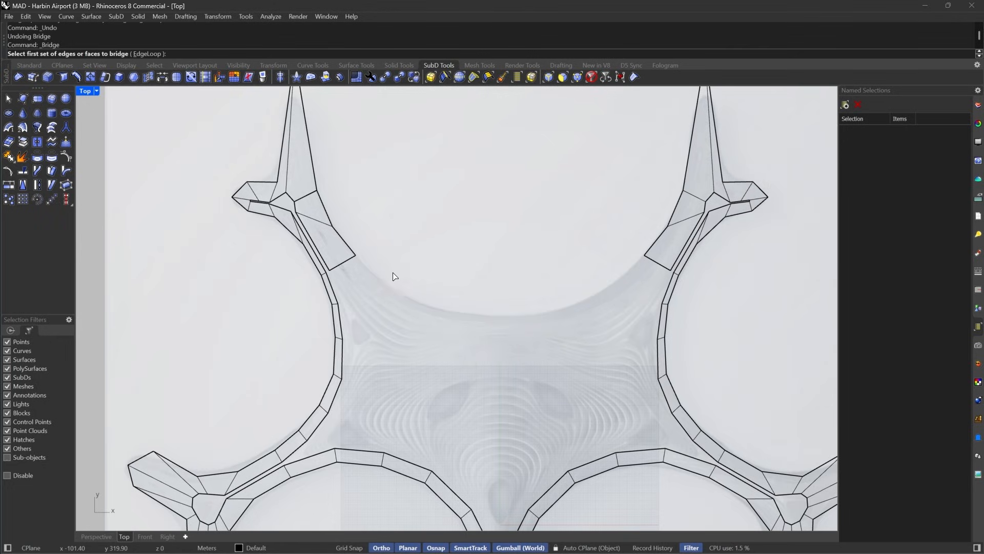
left_click(345, 262)
left_click(661, 263)
key("Return")
key("Escape")
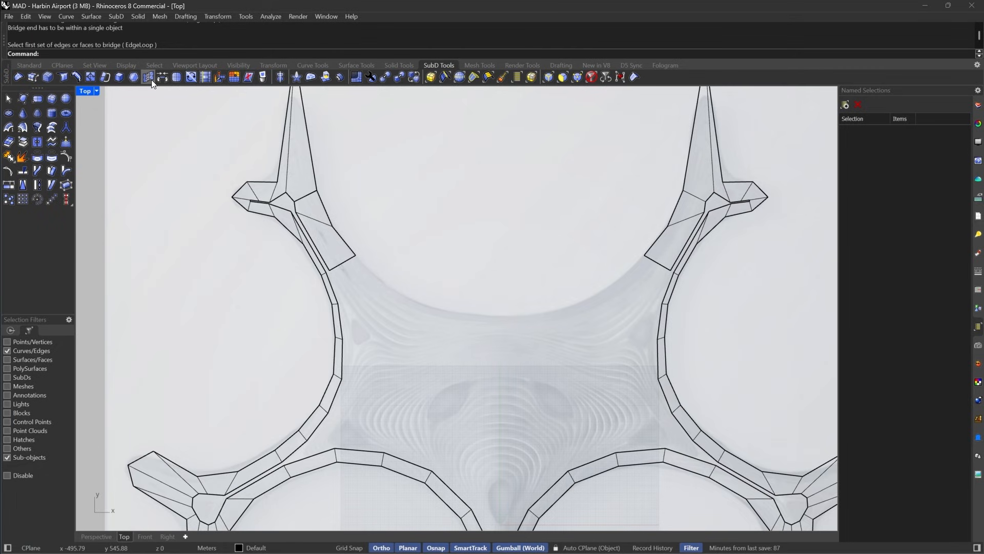
Bridge the inner end edges of the two upper arms with 6 segments, 25% straightness, no join and no crease.
left_click(656, 263)
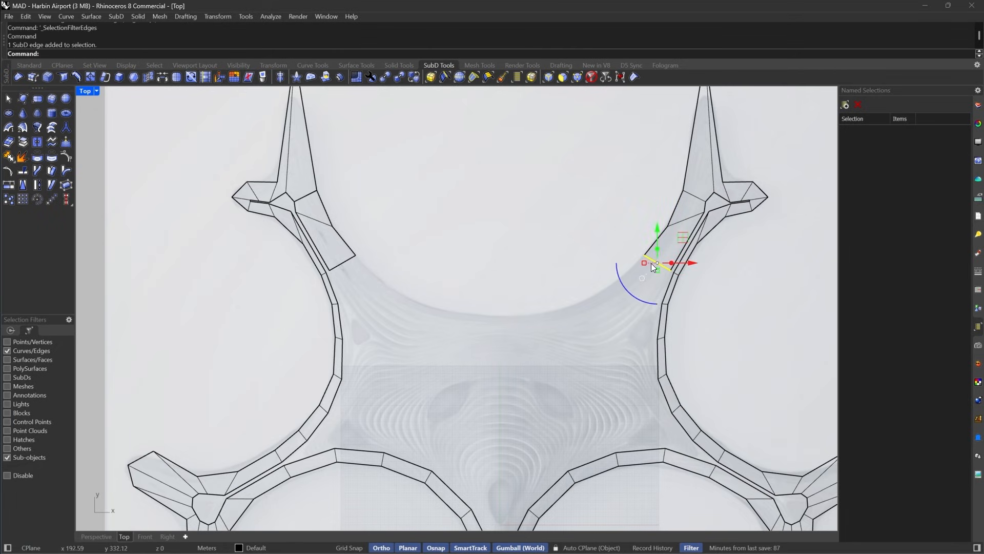
left_click(340, 263, "shift")
left_click(162, 78)
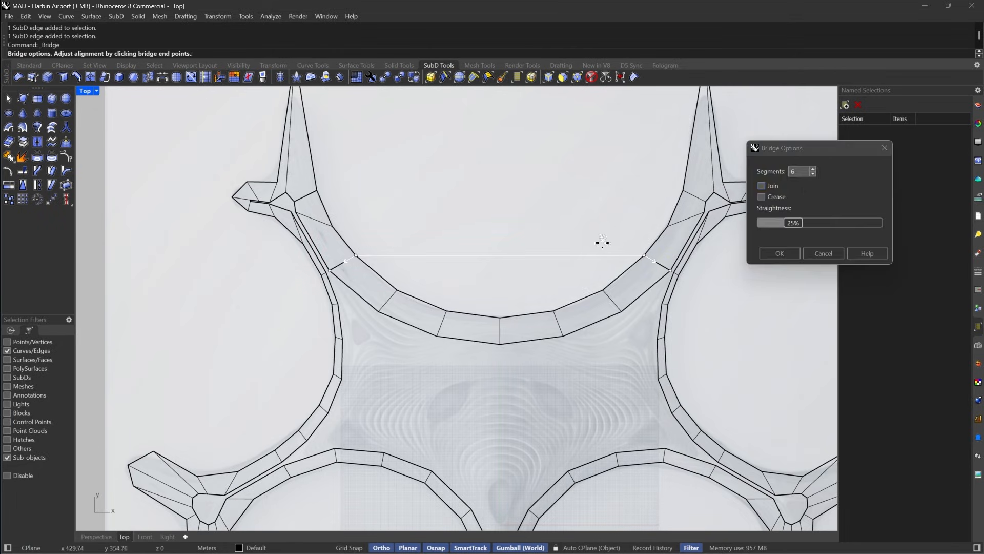
left_click(785, 255)
Compare the bridged outline with the reference in both smooth and flat SubD display, checking the upper arc and the central area.
scroll(317, 221, "up", 5)
key("Tab")
scroll(291, 255, "down", 8)
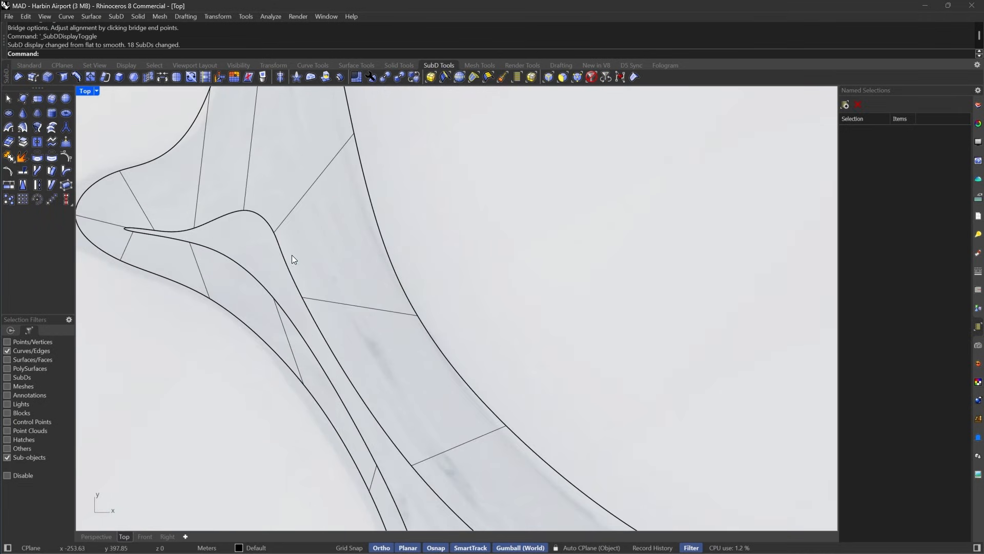
key("Tab")
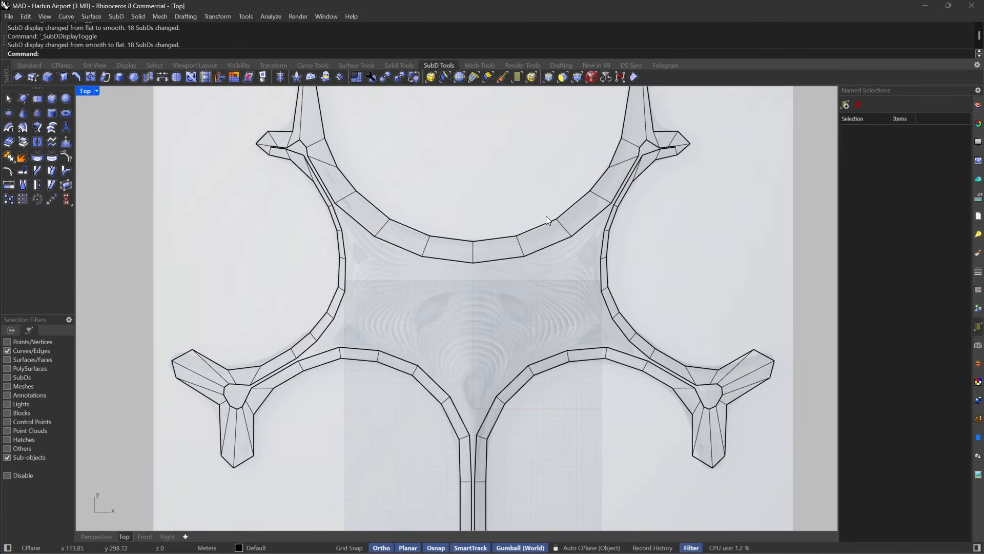
key("Tab")
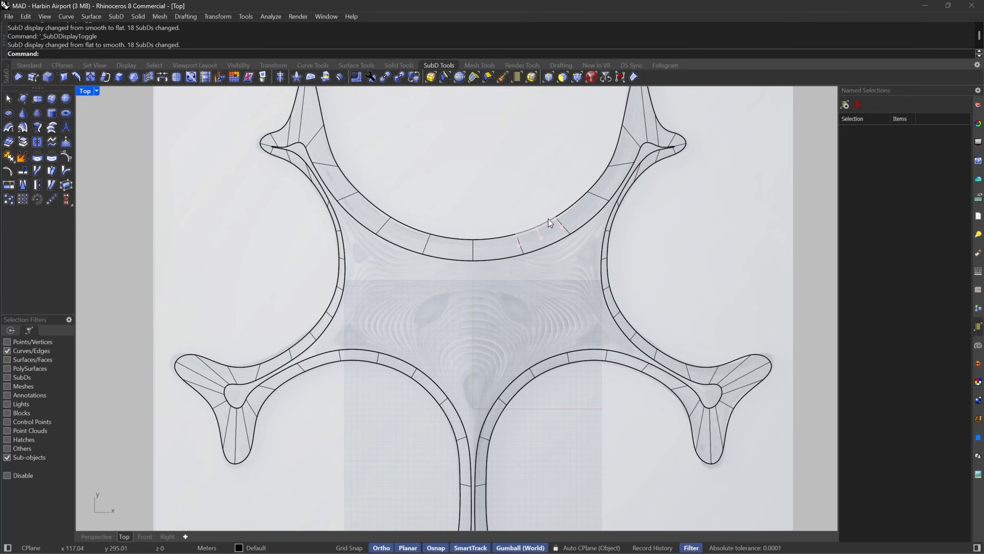
scroll(489, 308, "up", 5)
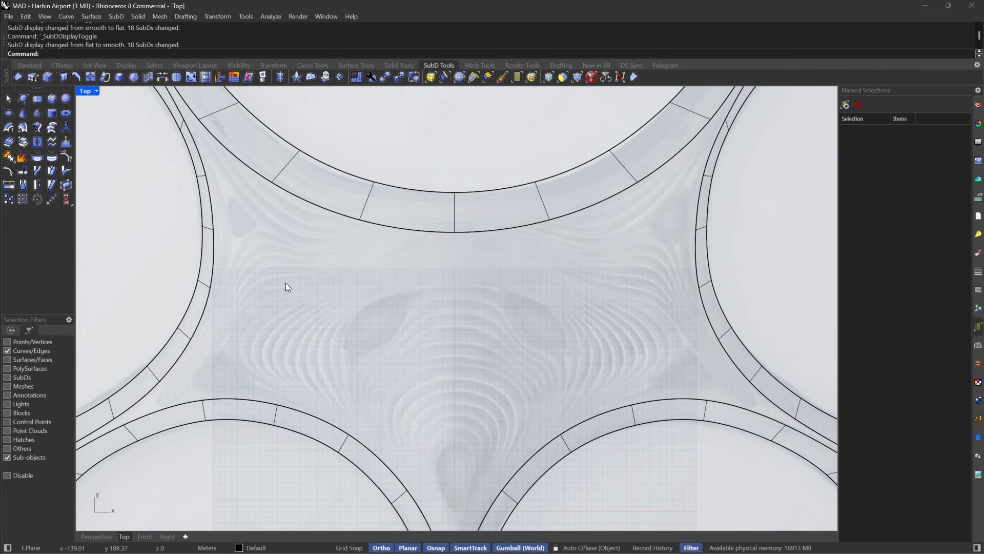
right_click_drag(339, 295, 404, 223)
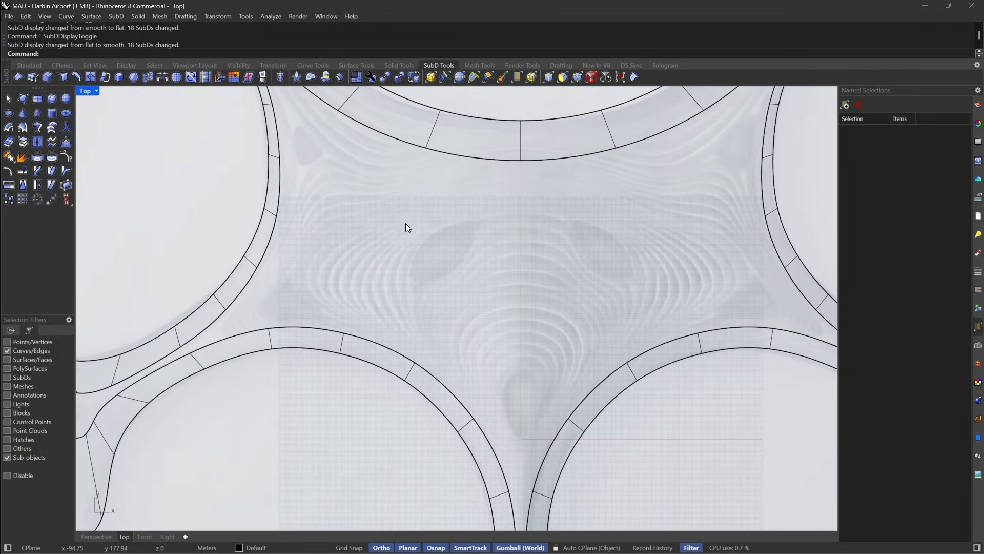
right_click_drag(558, 131, 538, 151)
scroll(466, 260, "down", 5)
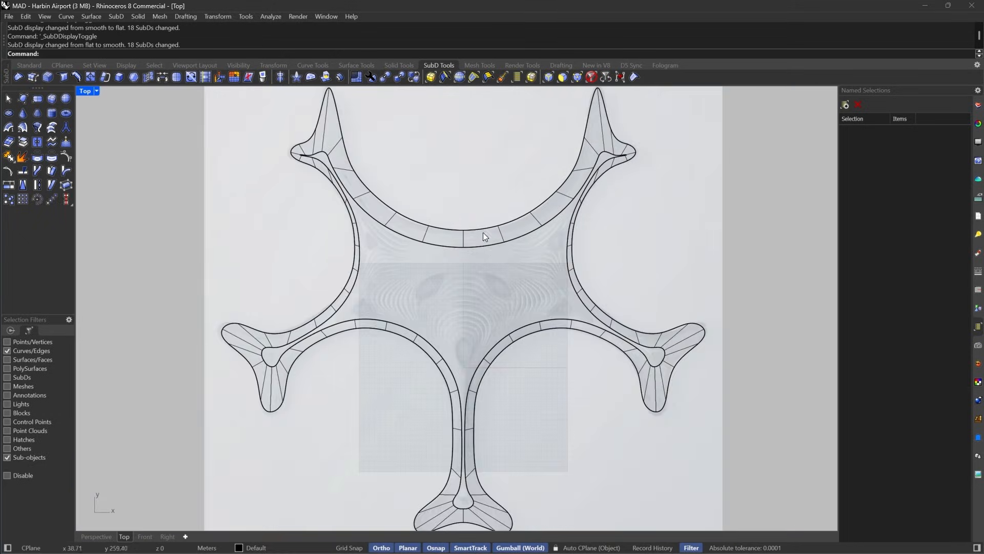
right_click_drag(611, 241, 574, 261)
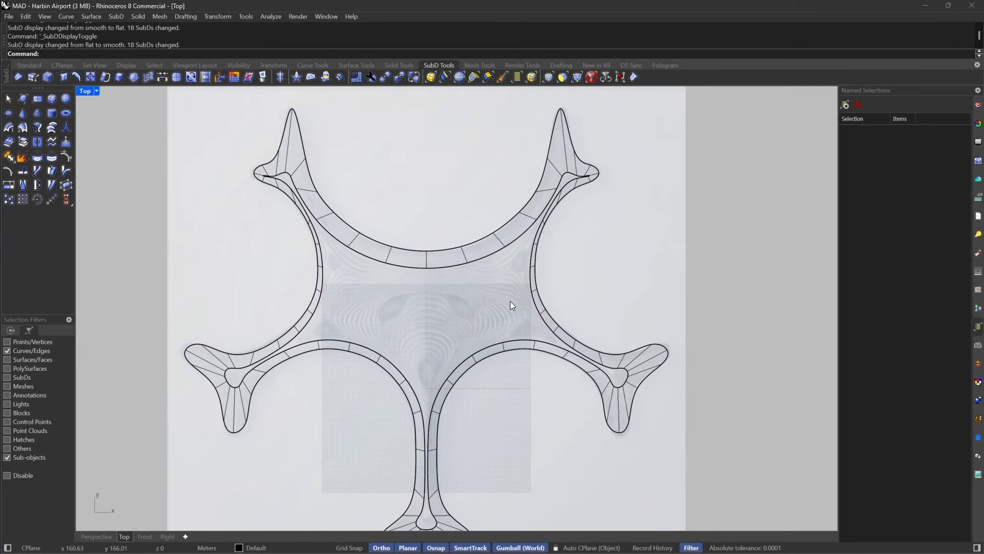
right_click_drag(517, 296, 532, 256)
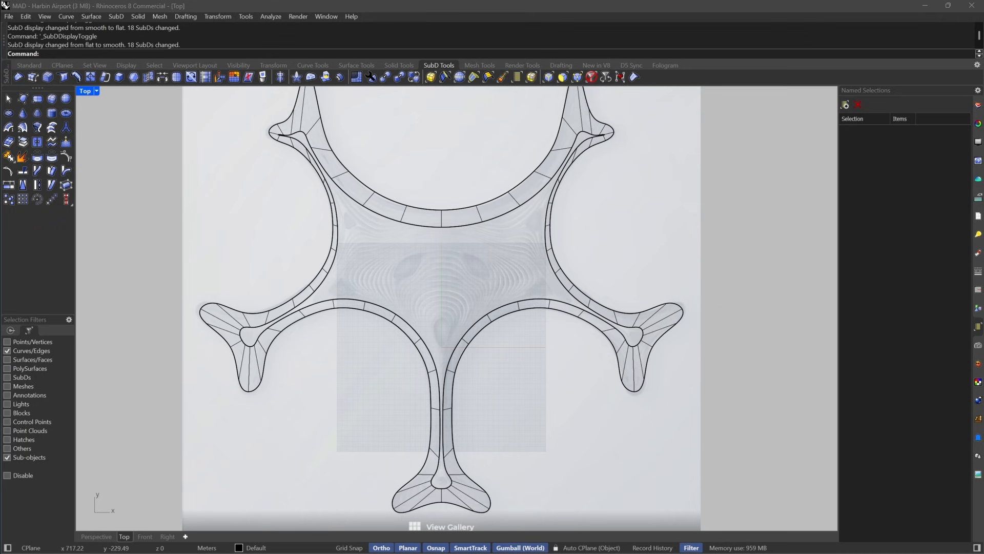
Switch to the browser, view the dark illuminated model photo among the project's drawings, close it and return to Rhino.
key("alt+Tab")
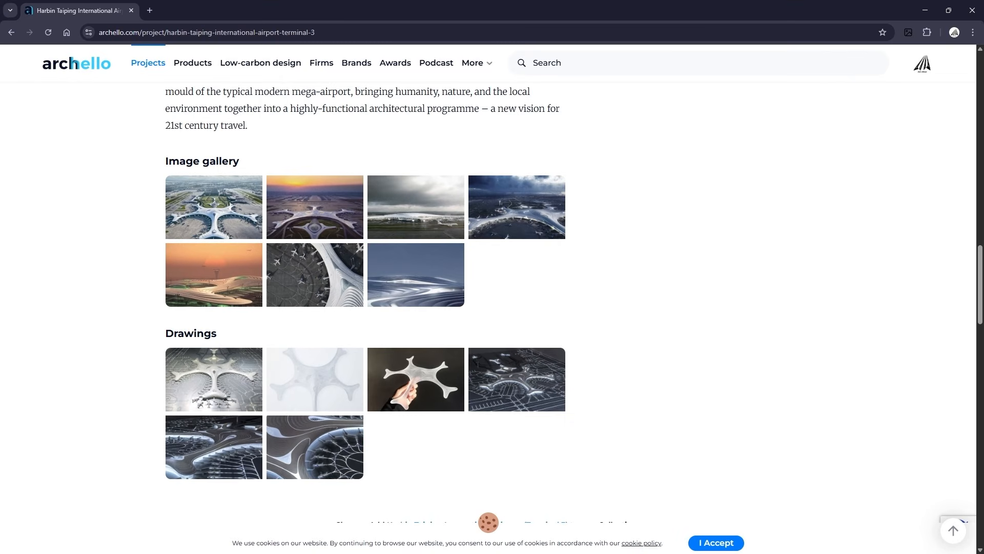
left_click(510, 377)
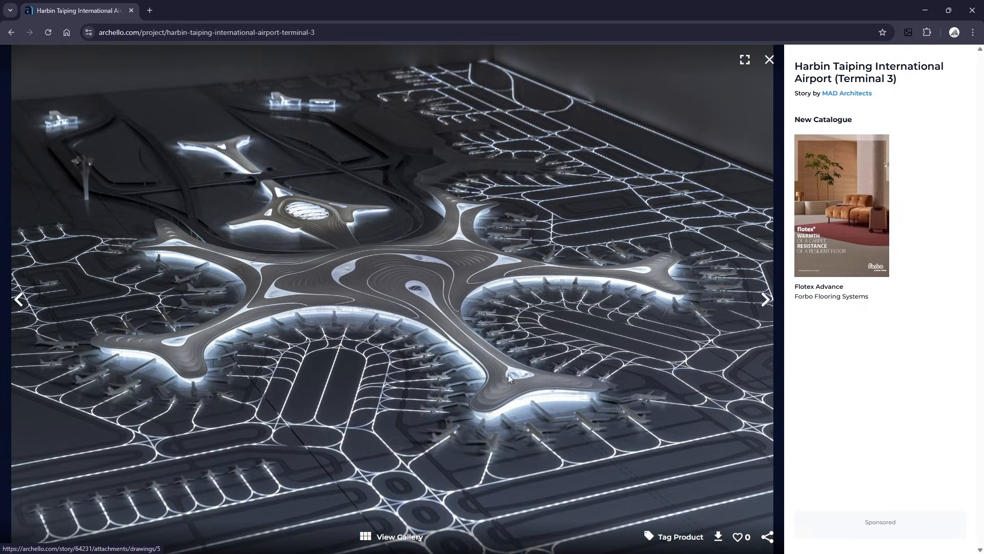
left_click(767, 63)
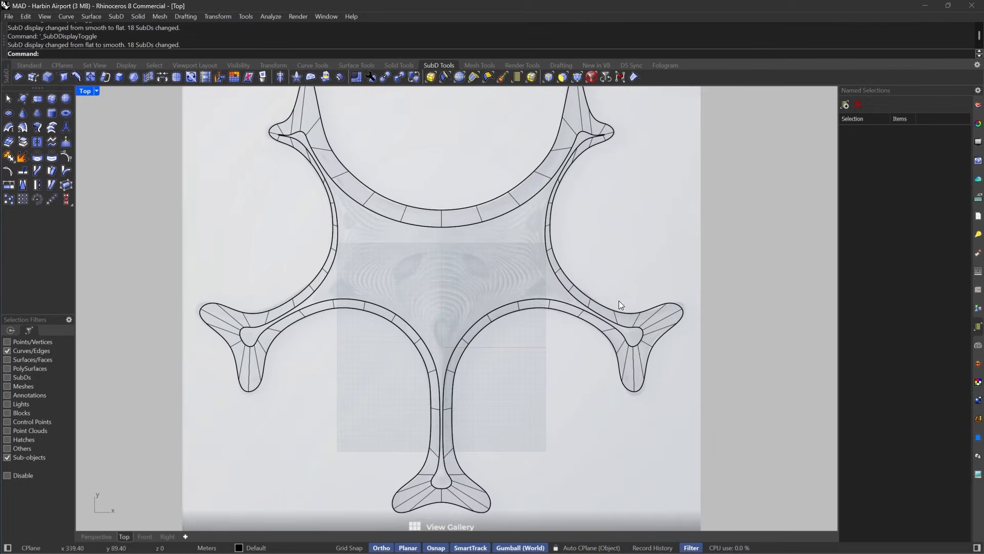
Examine the whole outline SubD over the reference, first from the top and in perspective with smooth SubD display.
right_click_drag(583, 326, 581, 367)
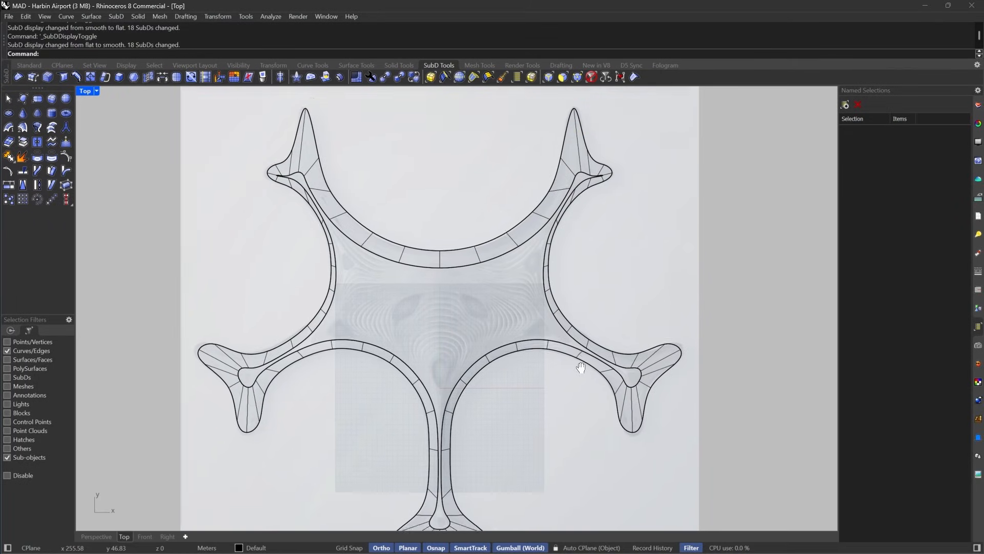
scroll(592, 162, "up", 5)
key("Tab")
scroll(697, 212, "down", 5)
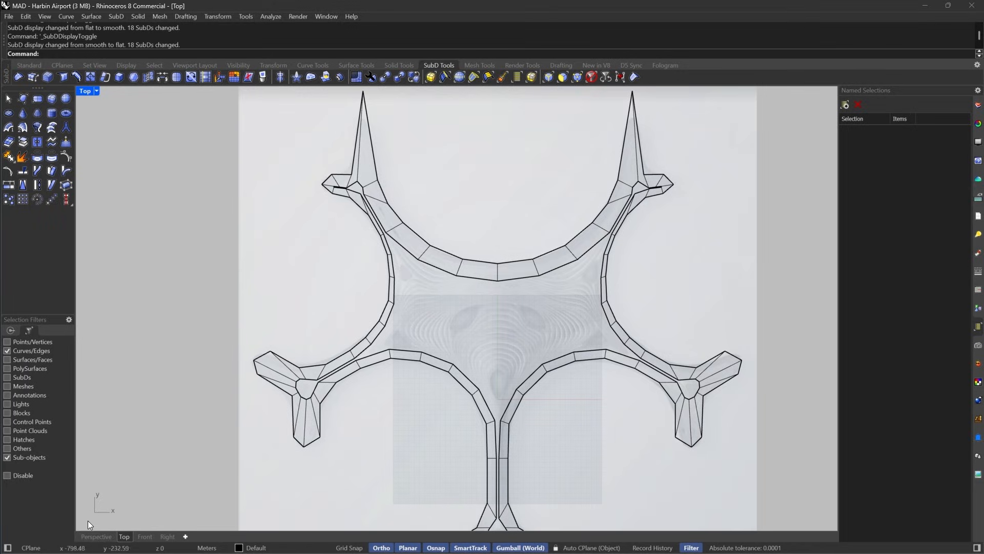
left_click(98, 536)
right_click_drag(505, 338, 569, 294)
key("Tab")
scroll(562, 297, "down", 3)
scroll(459, 326, "up", 6)
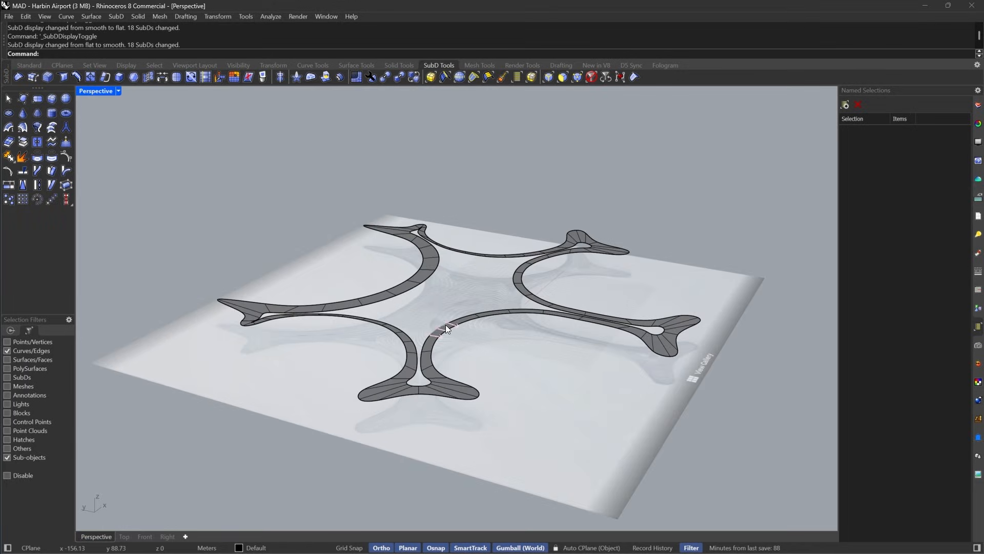
Duplicate the whole outline SubD along the X axis, placing the copy clear of the reference image.
left_click(594, 77)
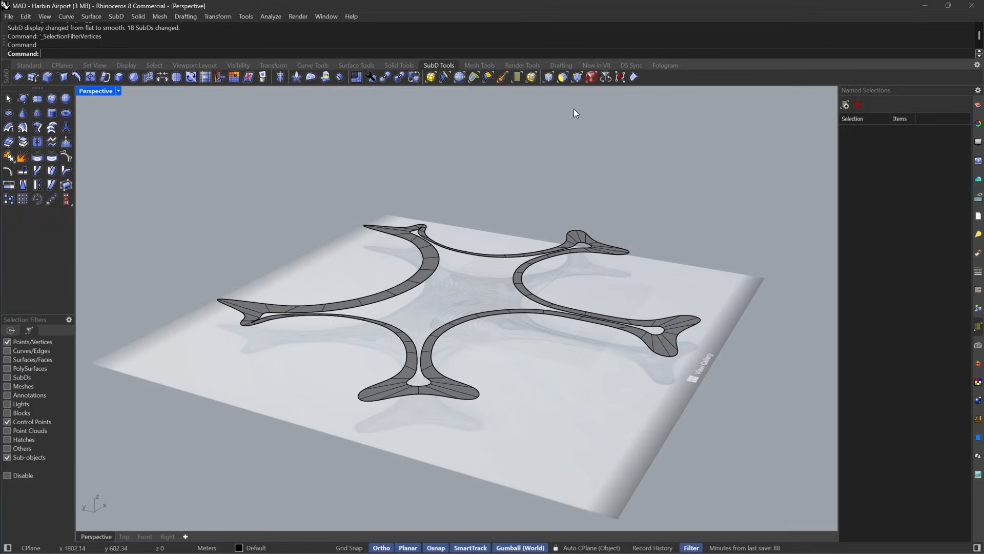
left_click(461, 323)
scroll(462, 322, "down", 5)
right_click_drag(487, 287, 457, 306)
left_click_drag(507, 289, 235, 398, "alt")
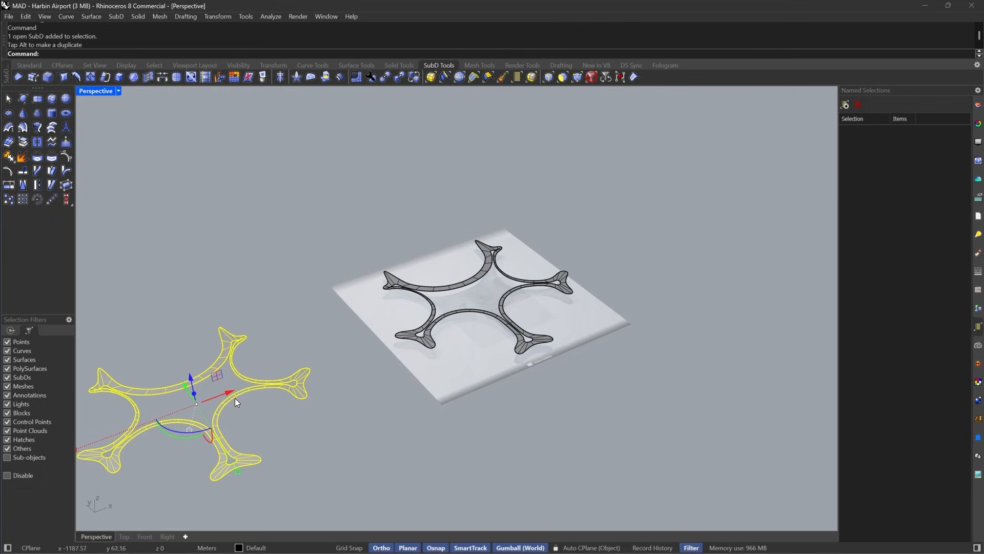
scroll(235, 398, "down", 5)
right_click_drag(328, 349, 377, 321)
left_click(405, 318)
Select the full ring of cross edges around the duplicated outline SubD.
scroll(444, 330, "up", 7)
scroll(446, 334, "up", 4)
right_click_drag(553, 337, 549, 346)
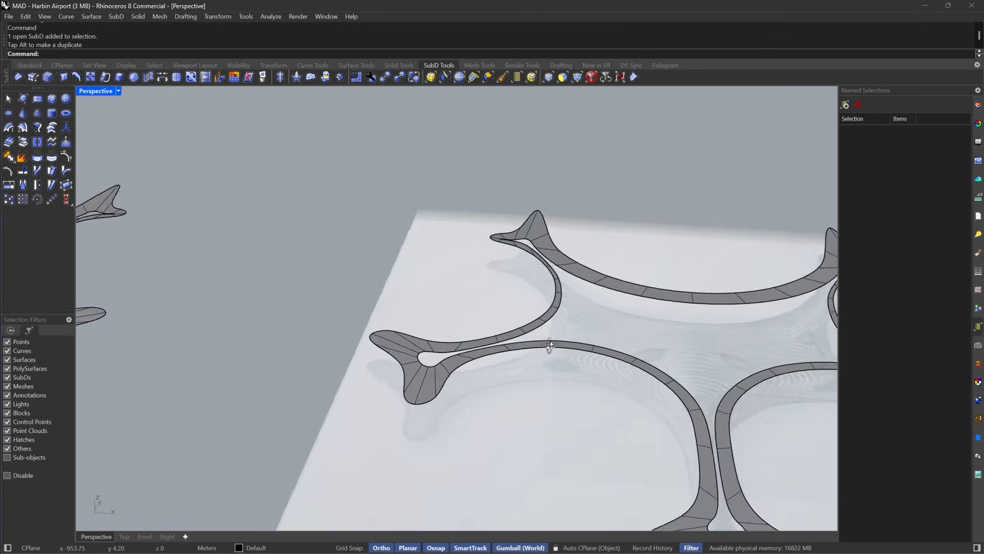
scroll(550, 346, "down", 5)
scroll(464, 315, "up", 8)
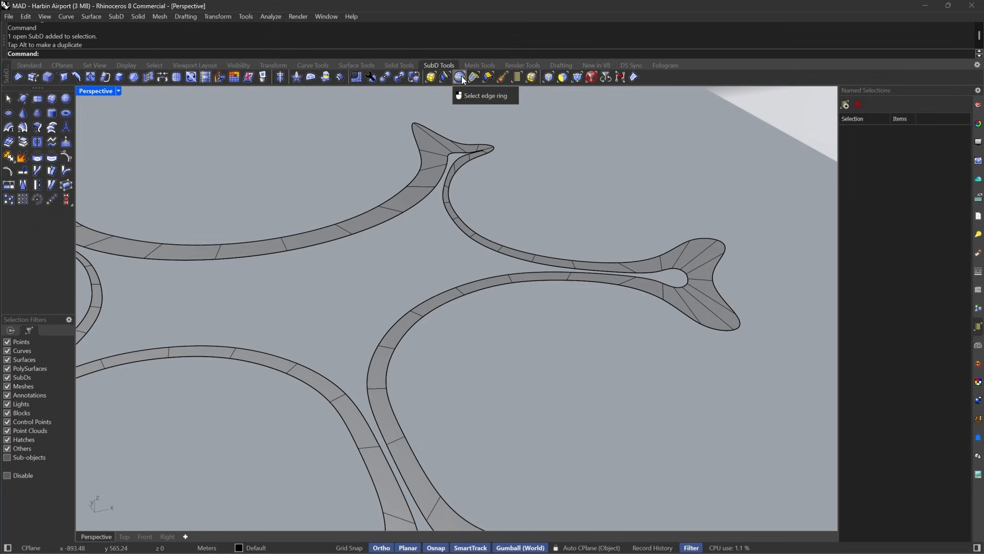
left_click(461, 76)
left_click(415, 313)
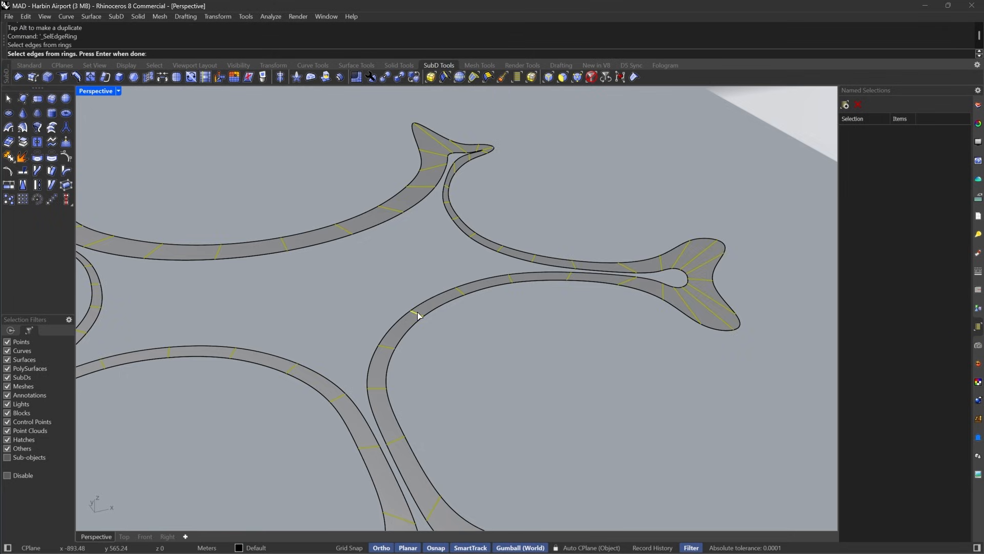
key("Return")
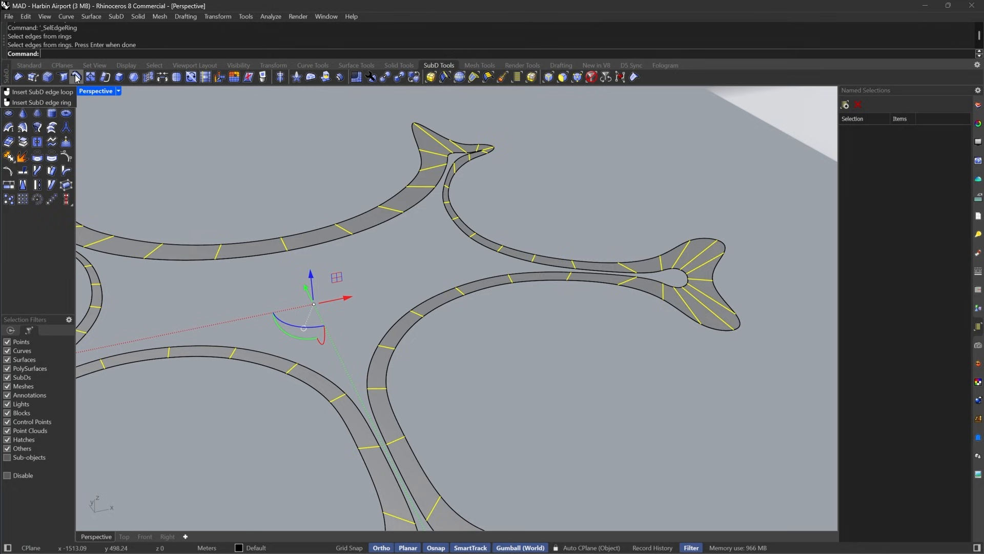
Insert an edge loop along the middle of the duplicated strip with proportional offset mode and a position of .5.
left_click(76, 77)
scroll(453, 301, "up", 5)
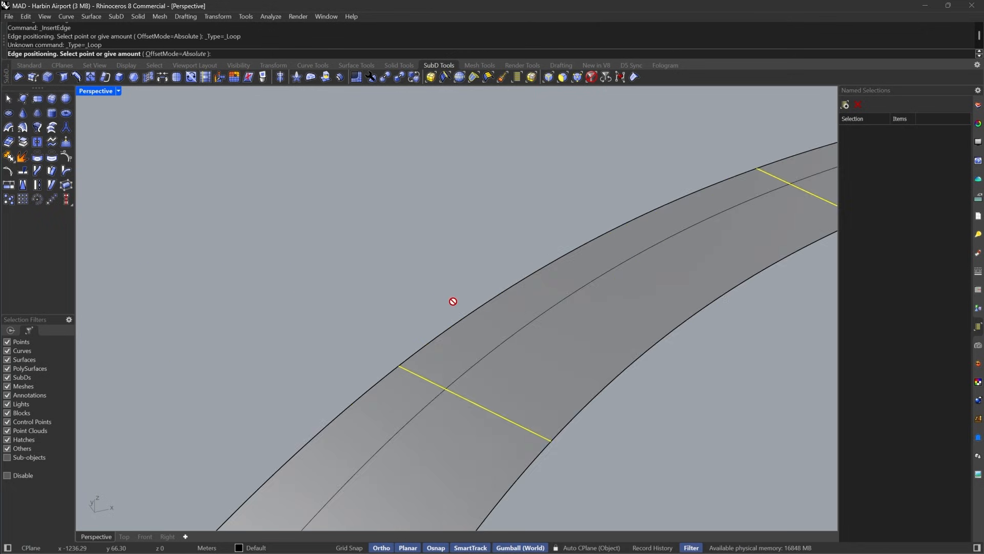
scroll(452, 301, "down", 3)
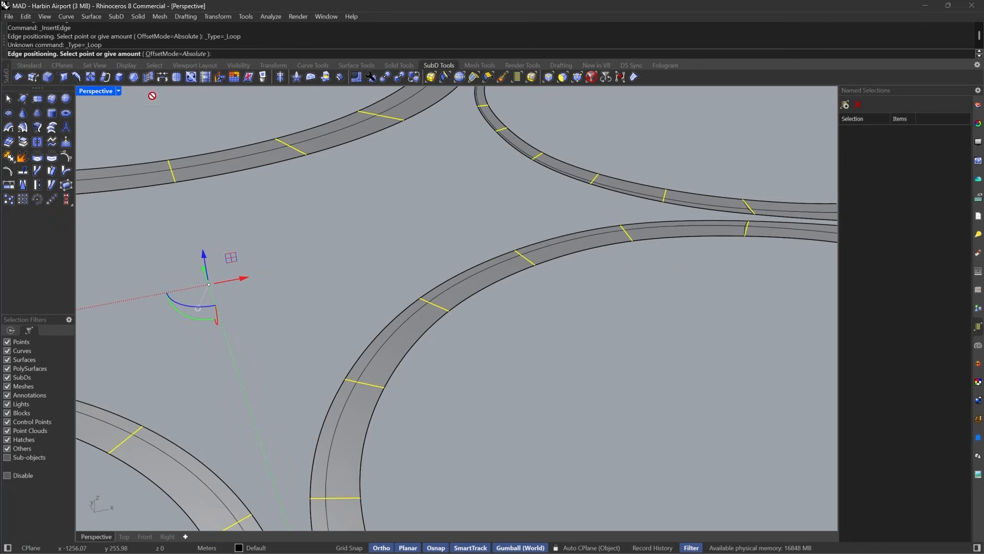
left_click(189, 54)
key("Tab")
key("Tab")
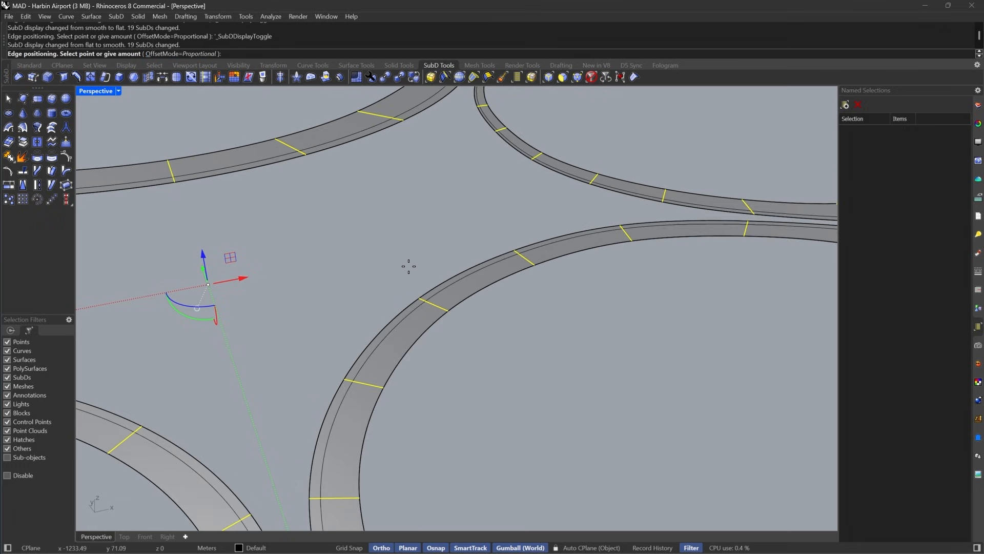
key("Tab")
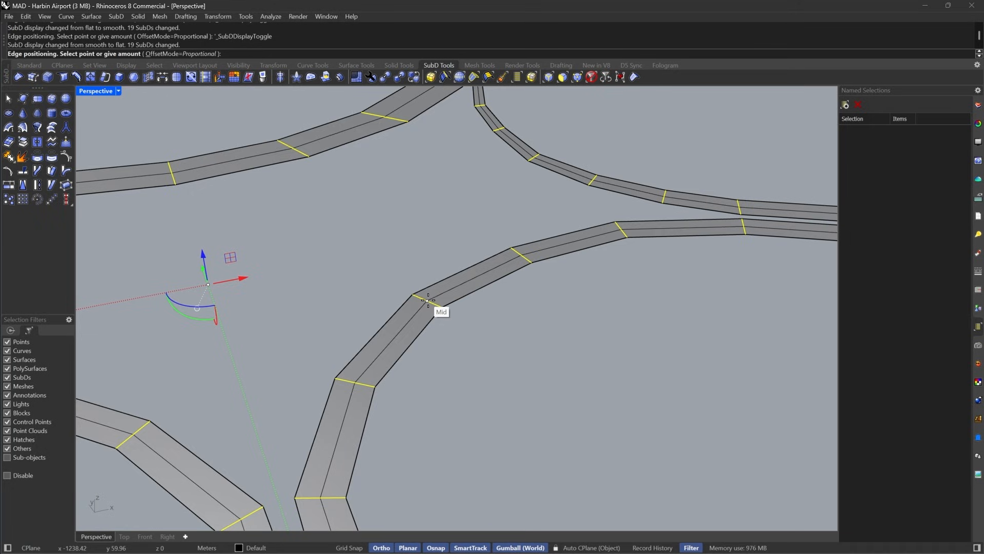
left_click(428, 299)
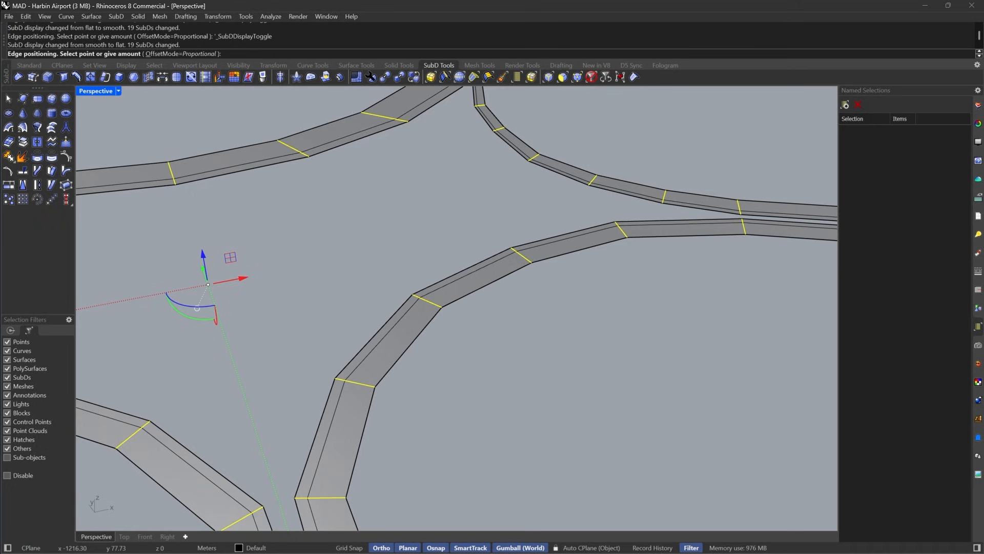
left_click(463, 282)
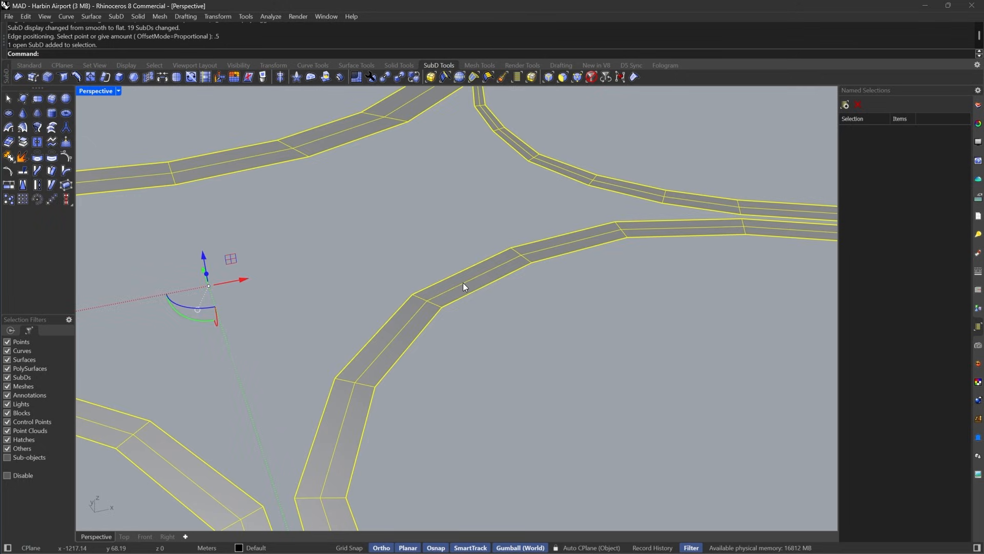
key("Escape")
Insert edge loops on both sides of the duplicated strip's middle loop, halfway to each border.
left_click(548, 77)
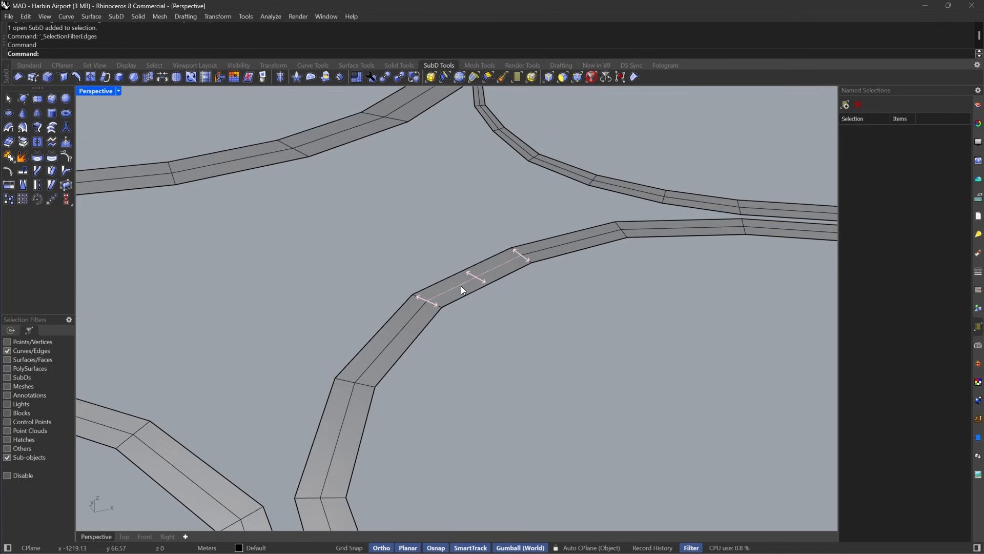
double_click(460, 285)
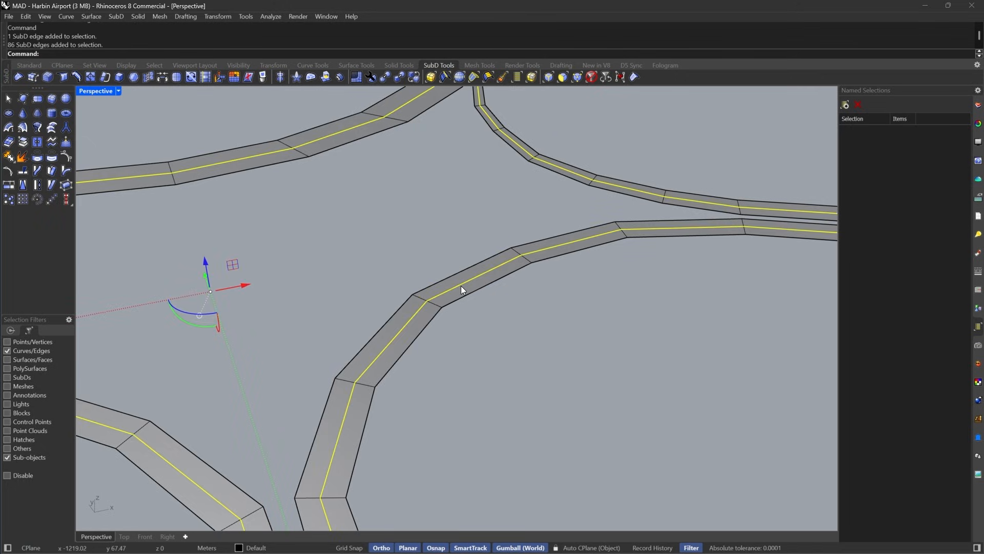
left_click(90, 77)
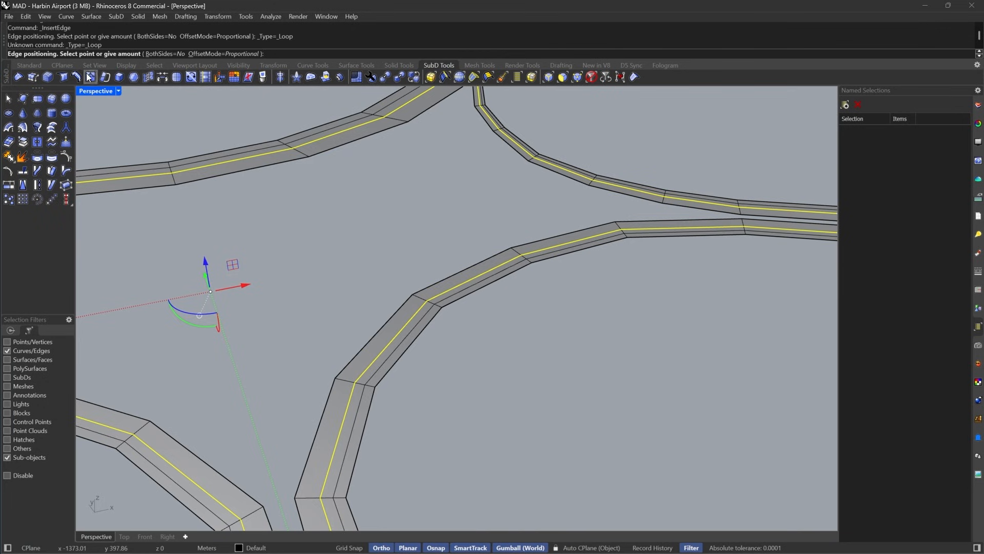
left_click(168, 53)
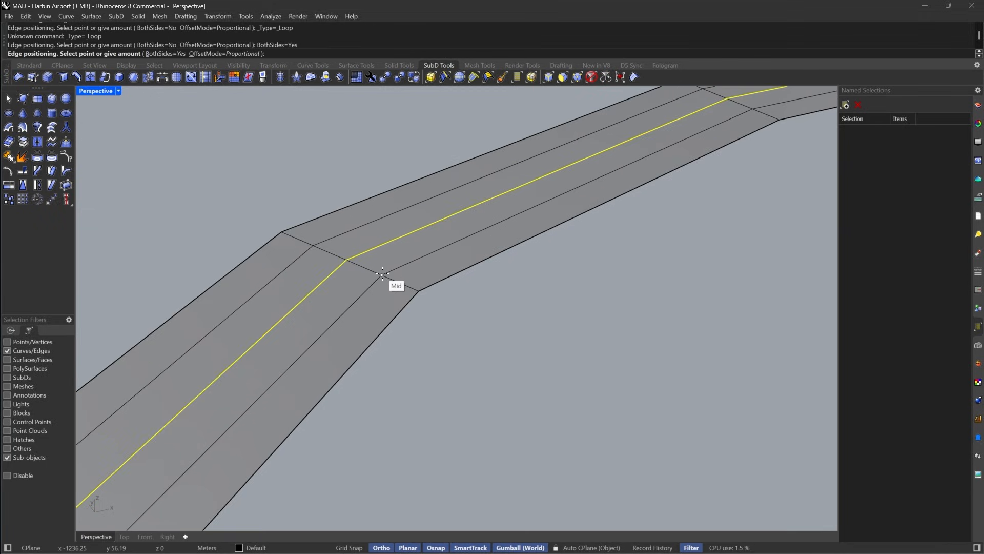
left_click(382, 273)
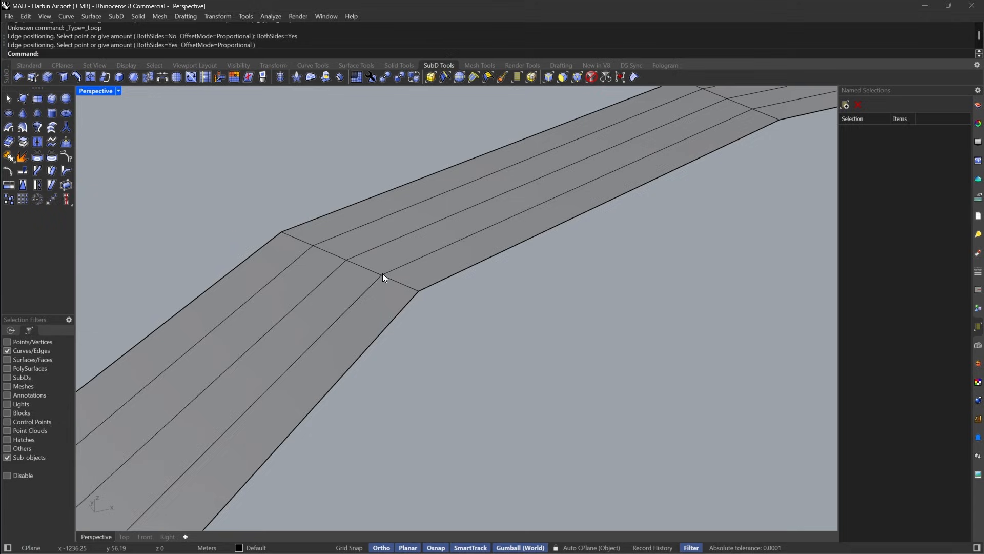
Insert further edge loops on both sides of the two new loops, snapped to the midpoints of the adjoining strips.
double_click(411, 263)
double_click(344, 229, "shift")
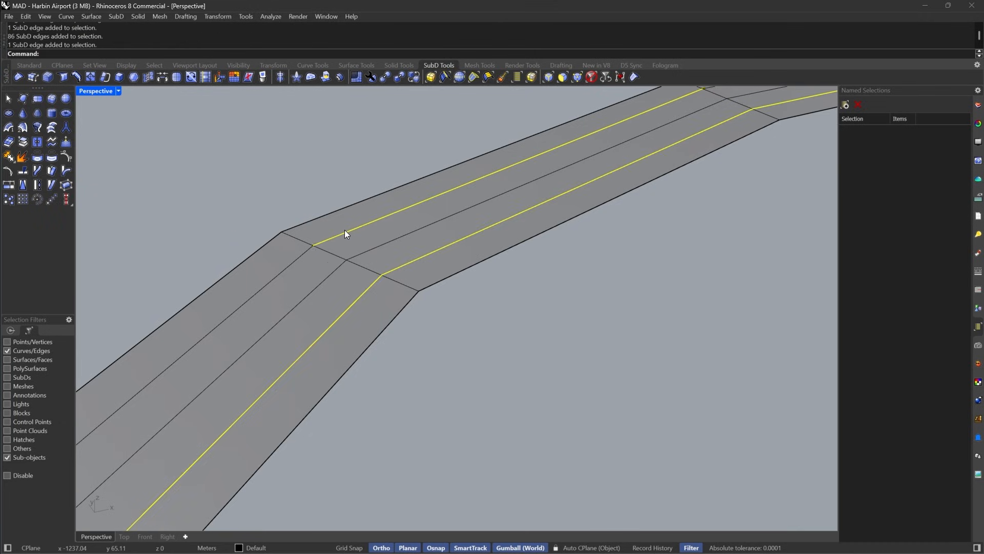
right_click(345, 230)
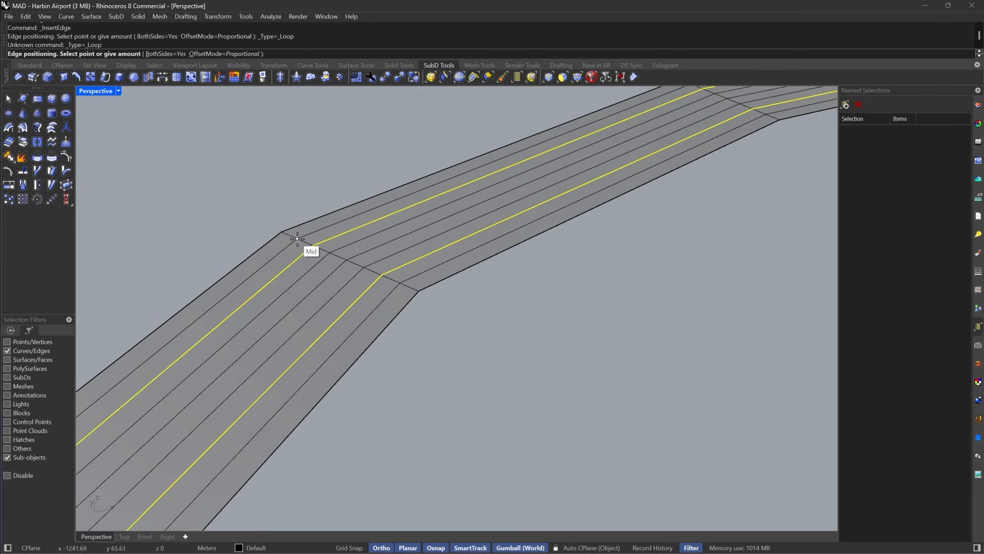
left_click(298, 239)
Switch to smooth SubD display and crease the middle loop and the two quarter-position loops of the duplicated strip.
scroll(430, 281, "down", 18)
right_click_drag(429, 281, 568, 298)
scroll(570, 300, "up", 10)
key("Tab")
scroll(594, 266, "down", 11)
scroll(597, 268, "up", 12)
scroll(555, 270, "down", 2)
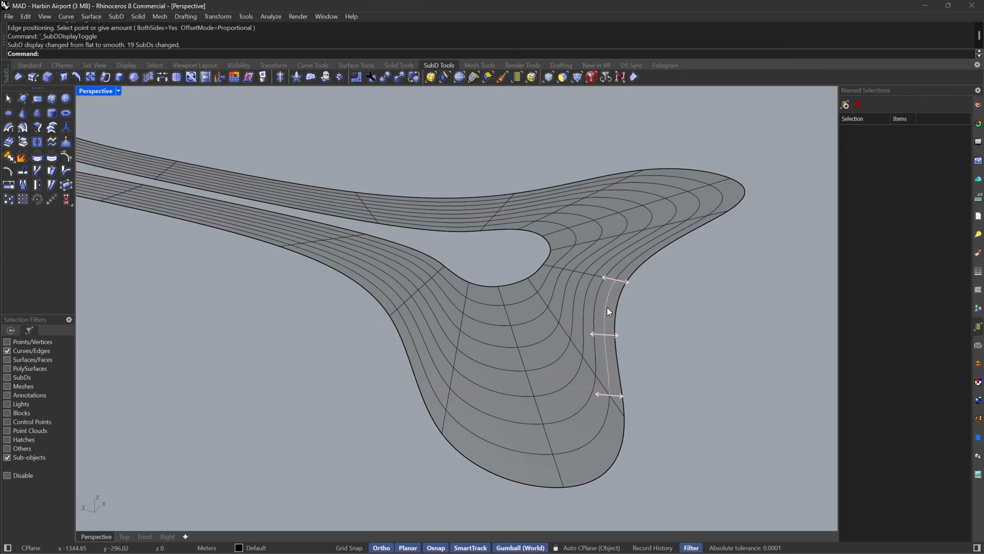
double_click(599, 288)
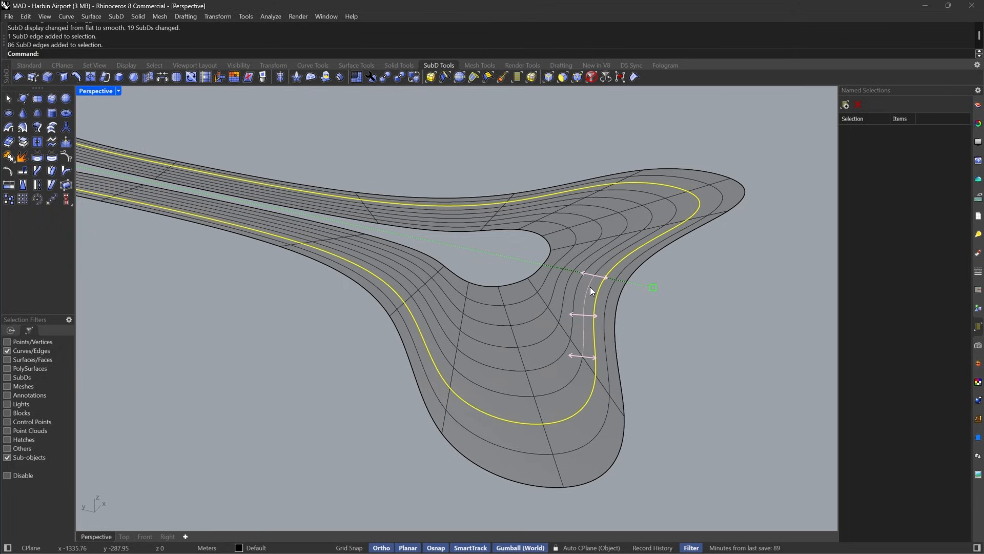
double_click(580, 287, "shift")
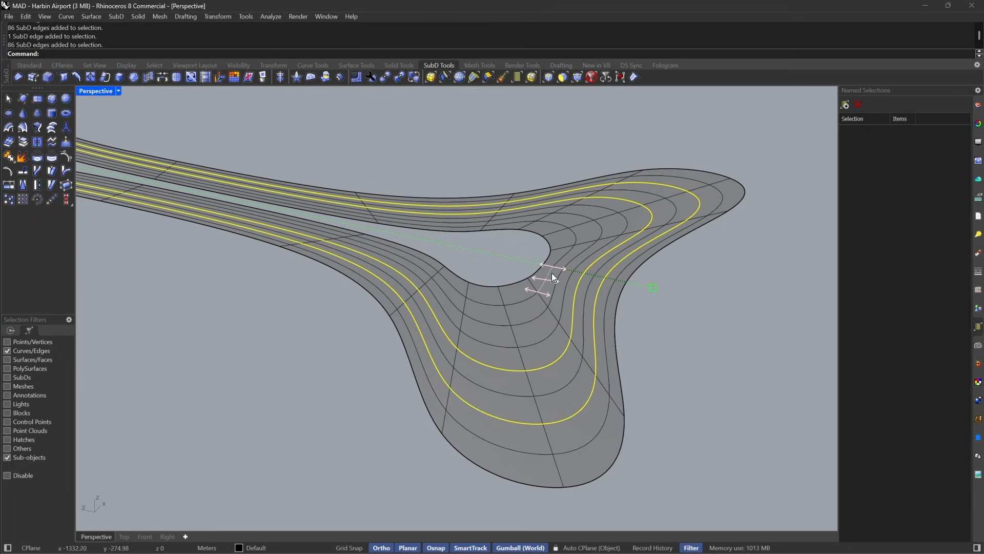
double_click(562, 275, "shift")
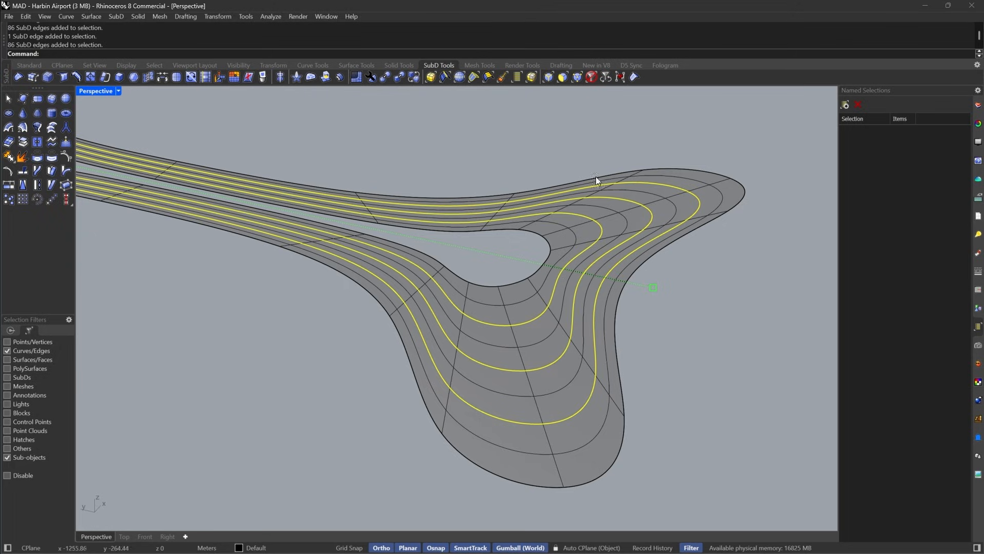
left_click(634, 76)
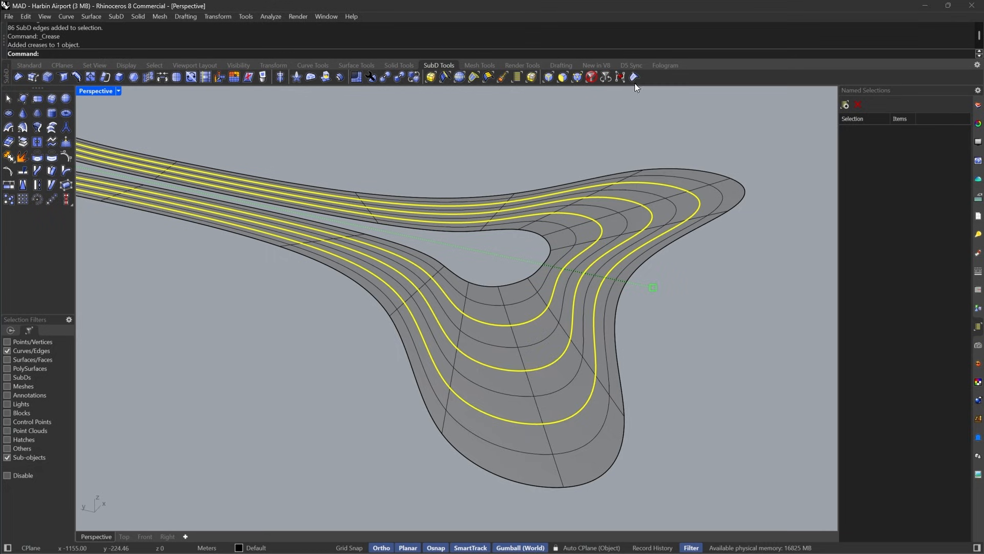
Select the four uncreased edge loops between the creases and borders and move them slightly upward along Z.
double_click(605, 300)
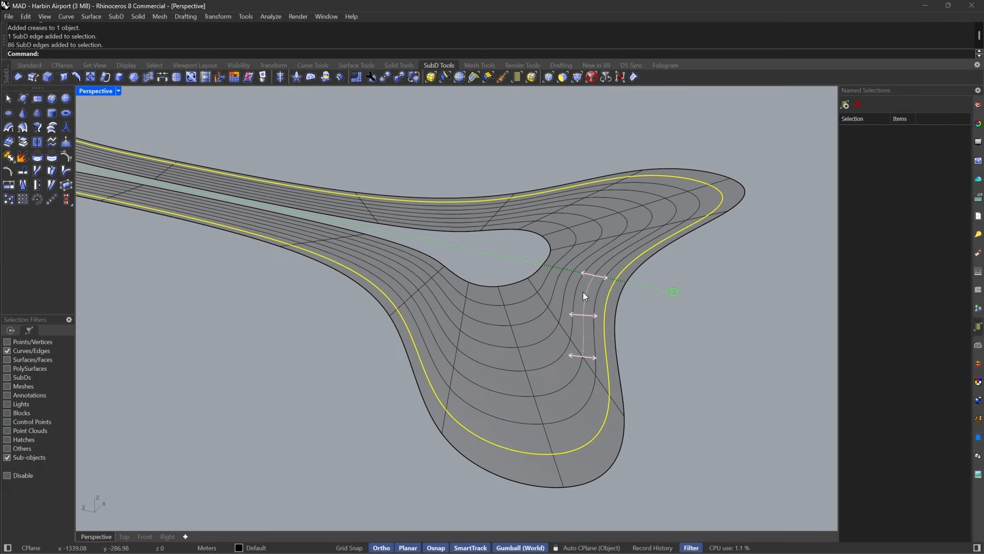
double_click(583, 291, "shift")
double_click(571, 283, "shift")
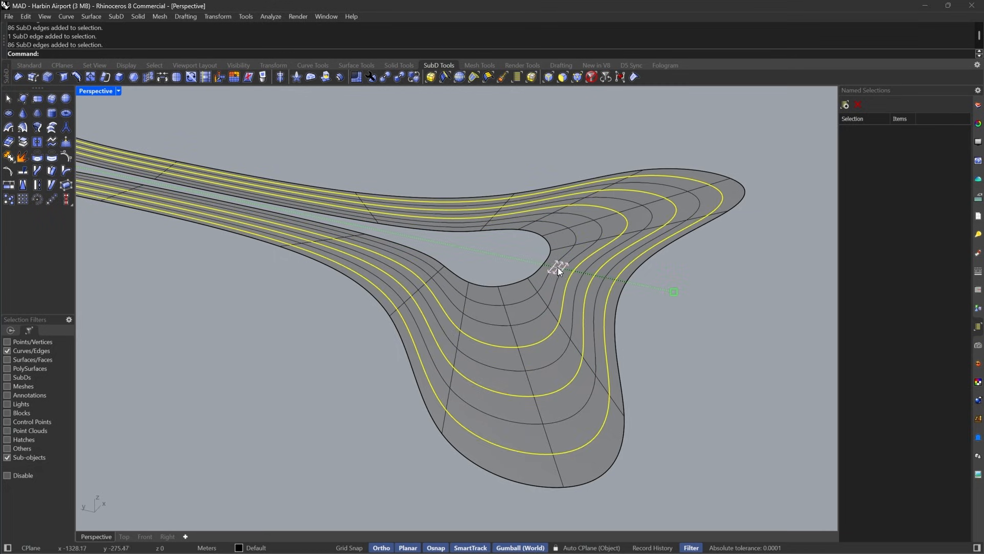
double_click(557, 268, "shift")
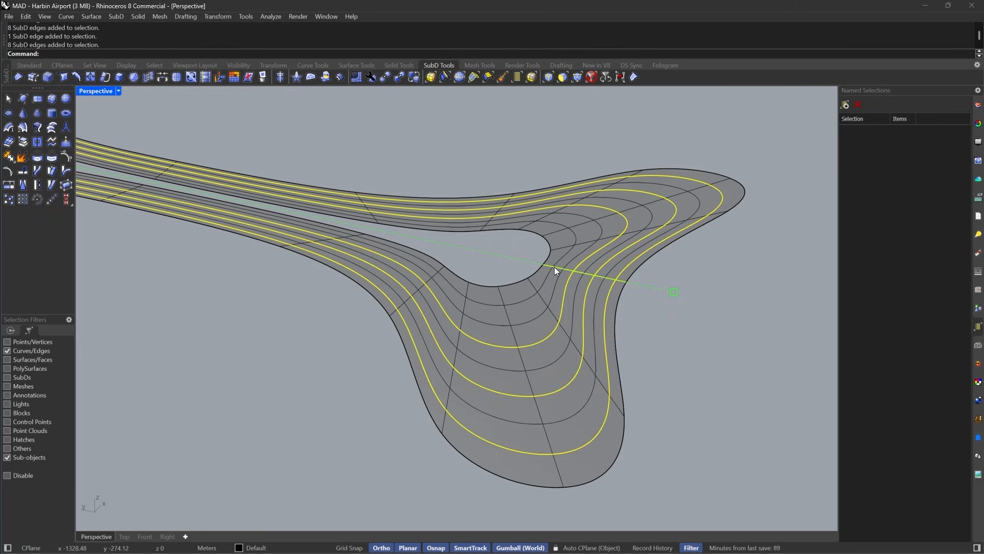
double_click(547, 279, "shift")
scroll(637, 290, "down", 10)
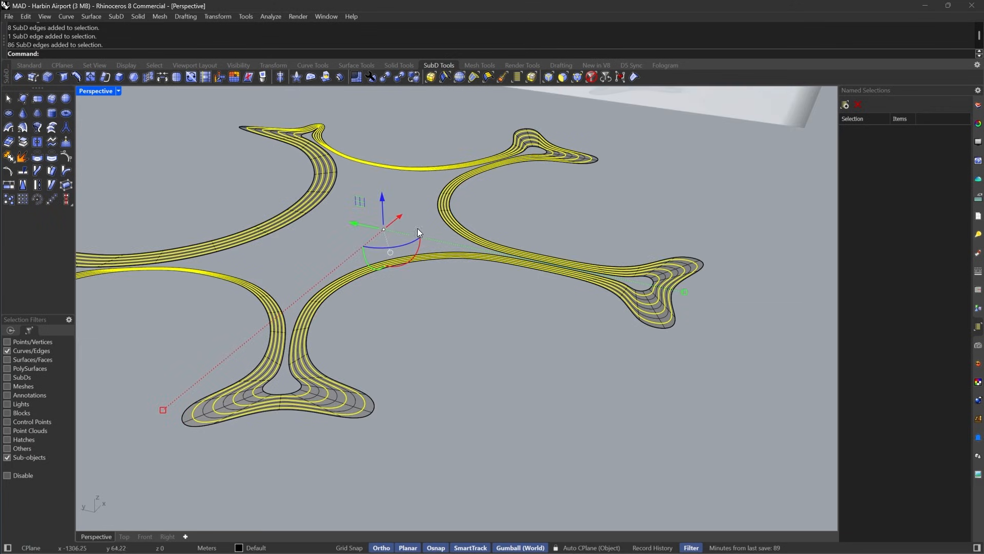
left_click_drag(382, 196, 382, 193)
left_click(505, 358)
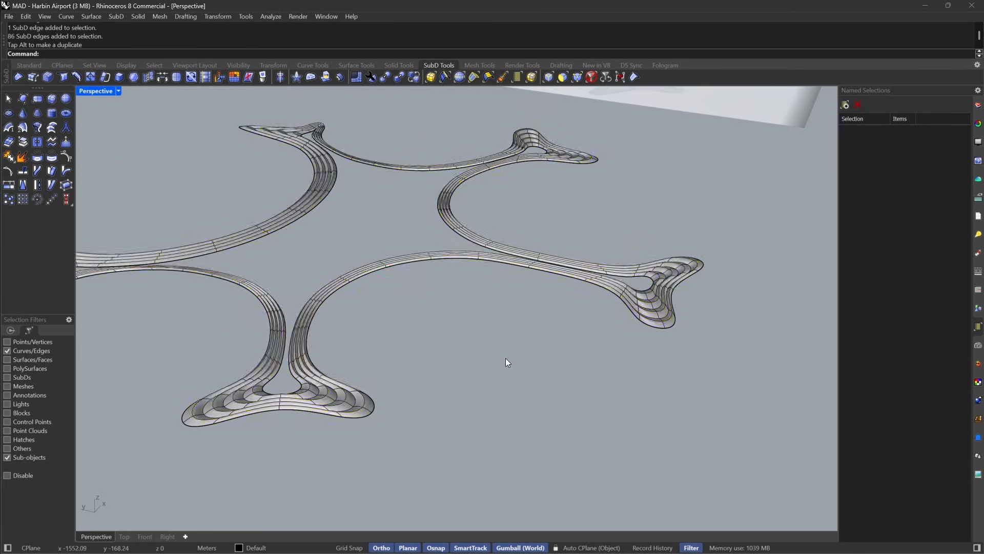
Examine the rippled strip of the duplicated outline in flat and smooth SubD display and in the Rendered display mode.
scroll(610, 300, "up", 15)
key("Tab")
key("Tab")
scroll(612, 301, "down", 12)
scroll(696, 317, "up", 12)
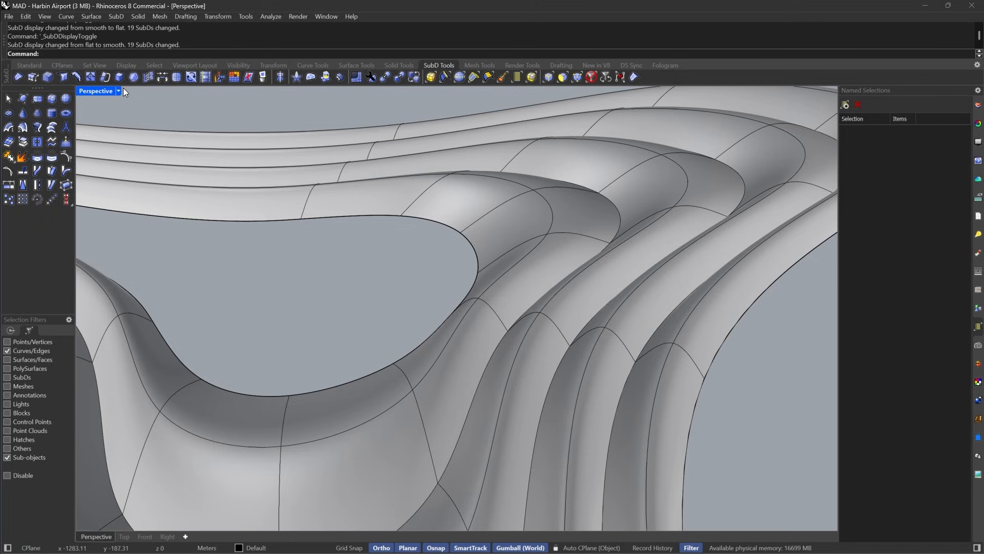
left_click(119, 90)
left_click(154, 76)
scroll(572, 257, "down", 8)
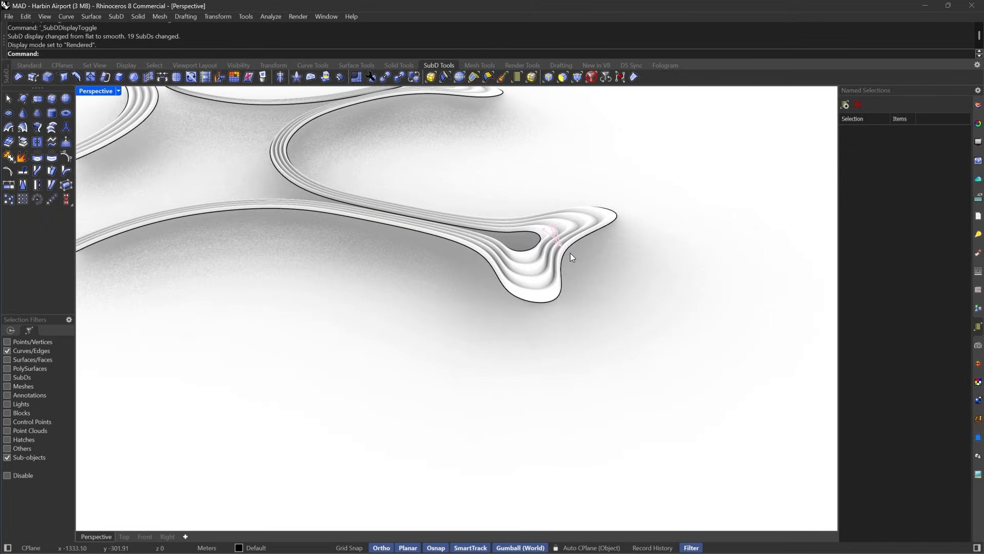
scroll(513, 277, "down", 6)
scroll(364, 314, "up", 12)
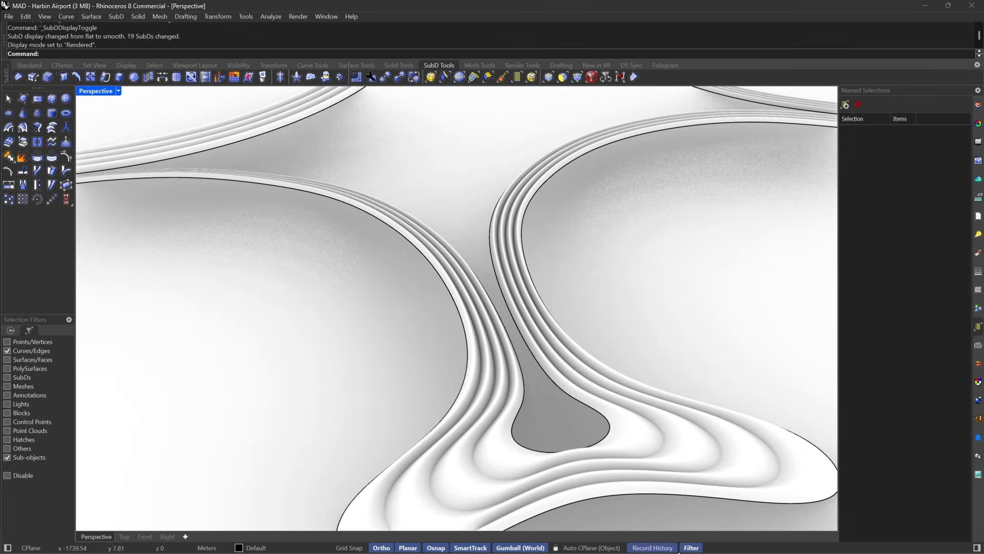
scroll(501, 266, "down", 8)
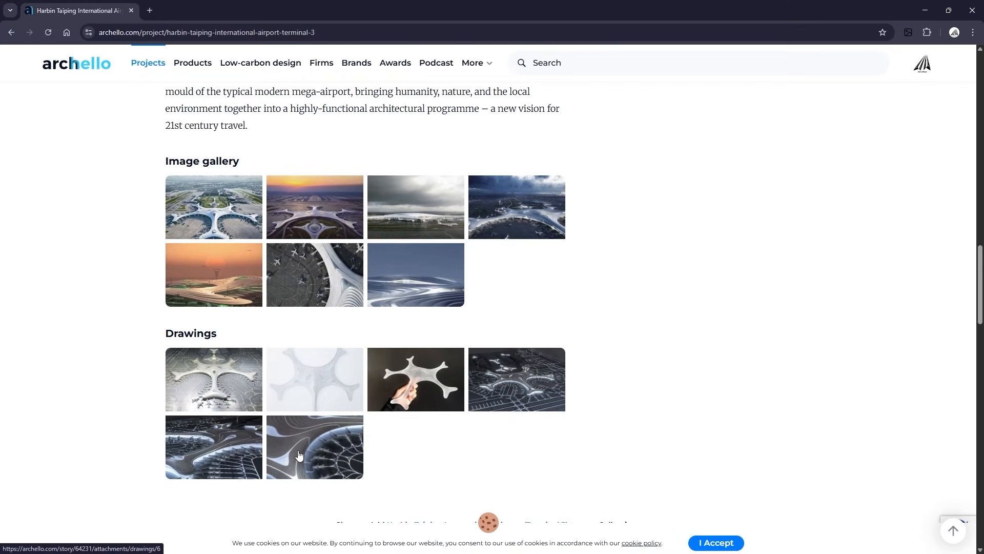
Examine the close-up roof drawing of Harbin Taiping International Airport on the Archello page in the browser.
left_click(299, 455)
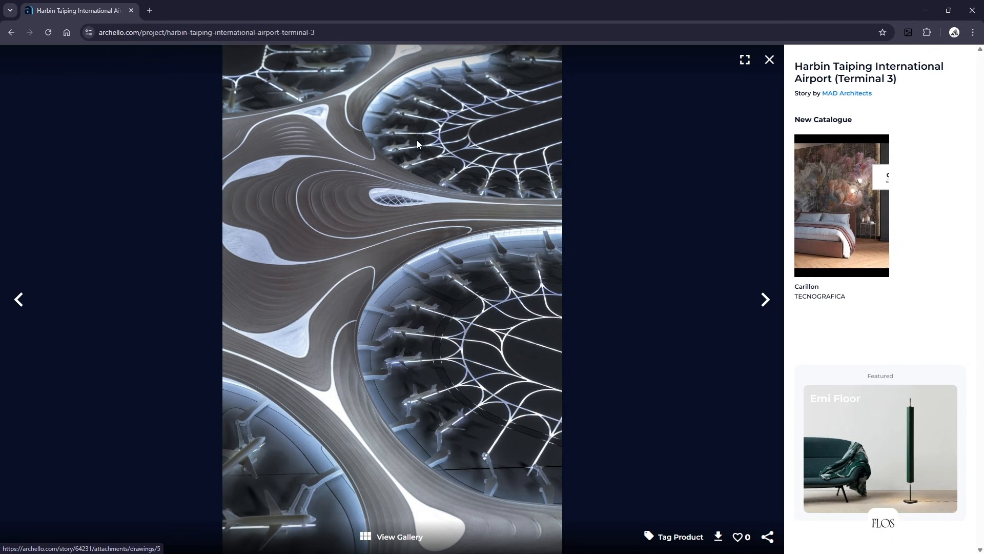
left_click(769, 60)
left_click(364, 296)
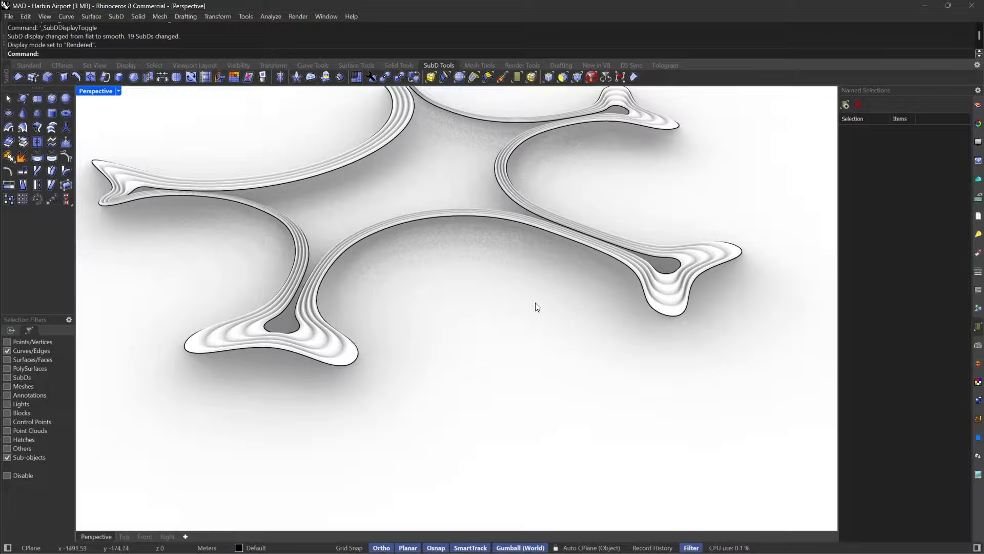
Compare the rippled copy and the original outline over the reference image with the illuminated model photo in the browser.
scroll(443, 348, "up", 3)
scroll(443, 348, "down", 6)
right_click_drag(443, 348, 548, 299)
scroll(645, 174, "up", 8)
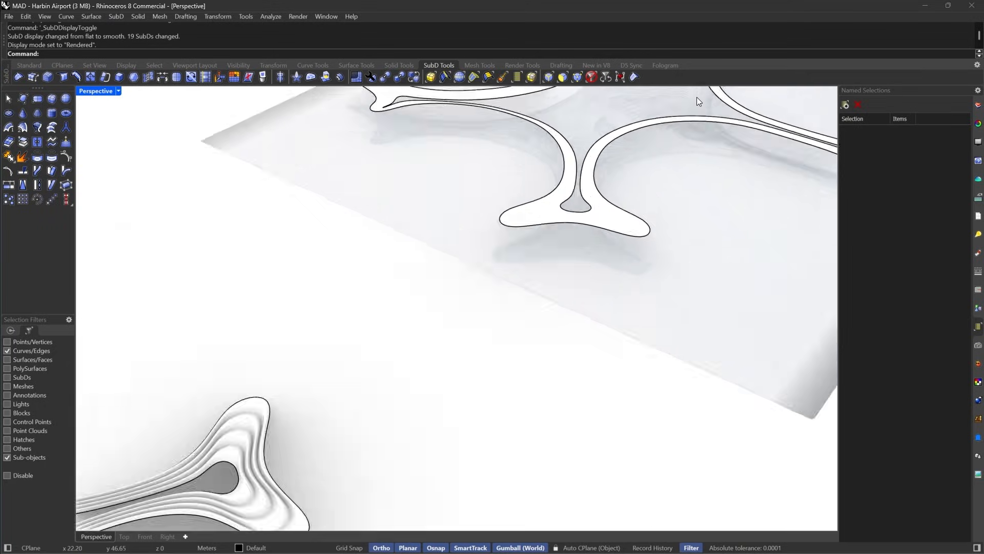
right_click_drag(698, 99, 545, 274)
scroll(532, 187, "down", 4)
scroll(545, 277, "up", 3)
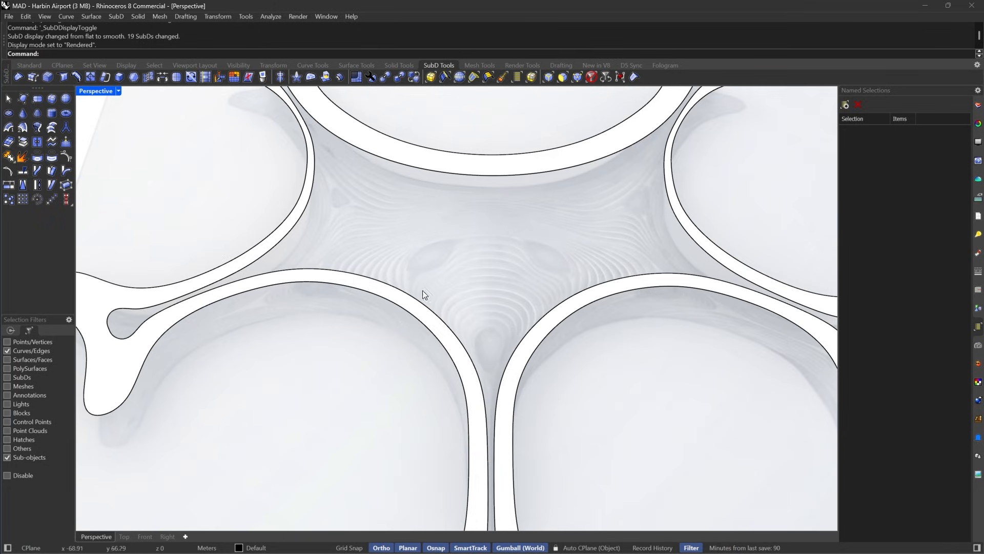
scroll(502, 274, "down", 5)
right_click_drag(503, 274, 590, 274)
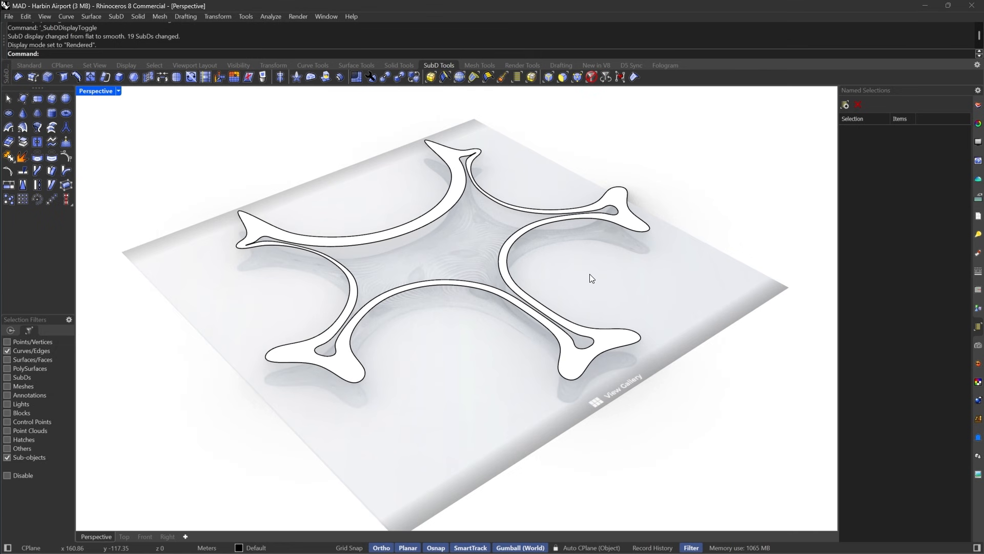
key("alt+Tab")
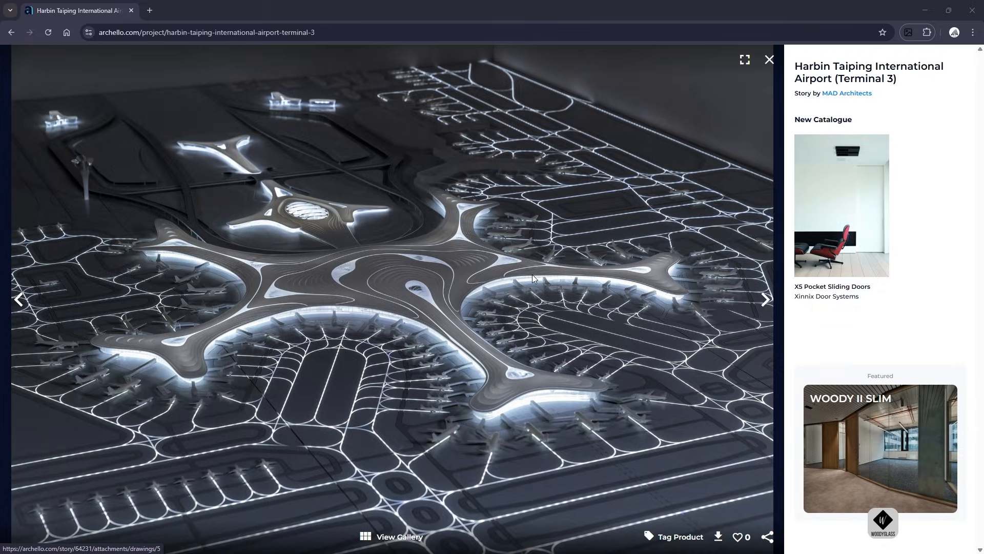
left_click(928, 10)
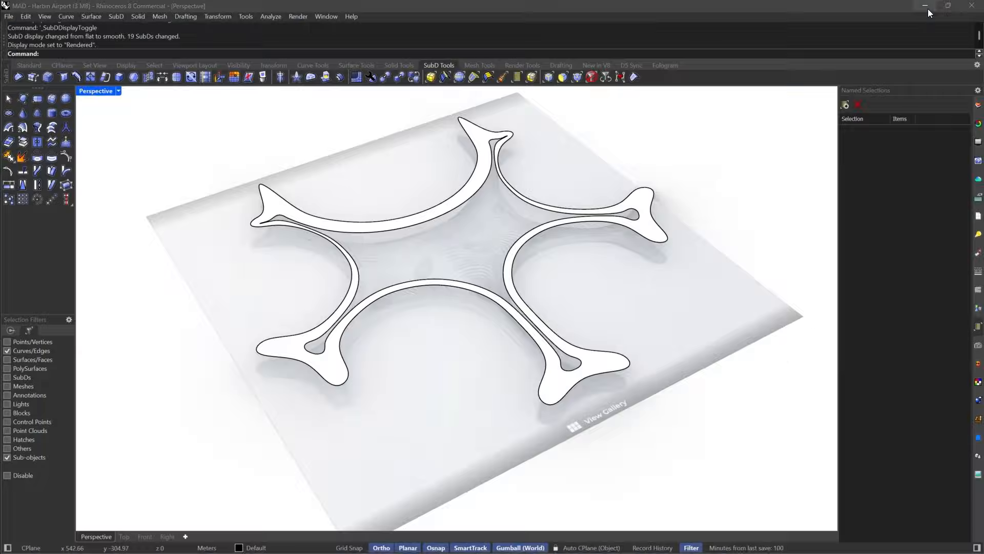
Set the viewport to Shaded display and select the entire outer boundary edge loop of the original outline SubD.
scroll(579, 224, "up", 5)
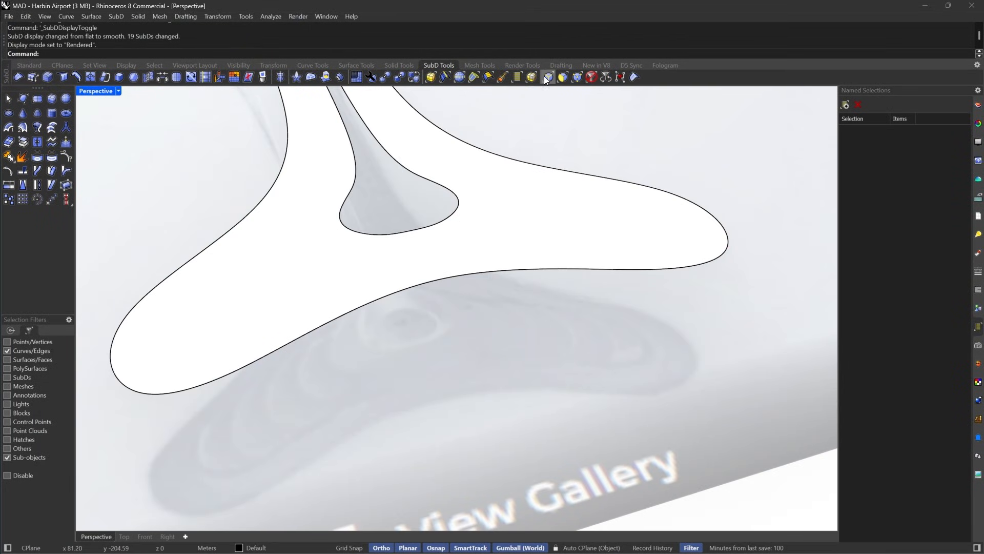
left_click(118, 91)
left_click(146, 63)
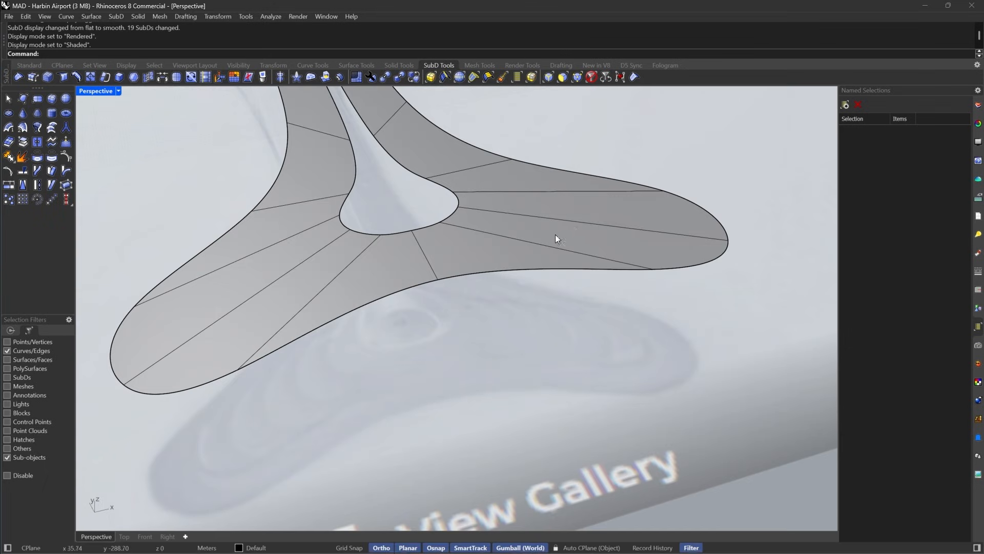
double_click(575, 269)
right_click_drag(669, 215, 390, 303)
scroll(371, 124, "up", 4)
Insert an edge loop just inside the selected outer boundary of the outline SubD, using the Absolute offset mode.
left_click(76, 77)
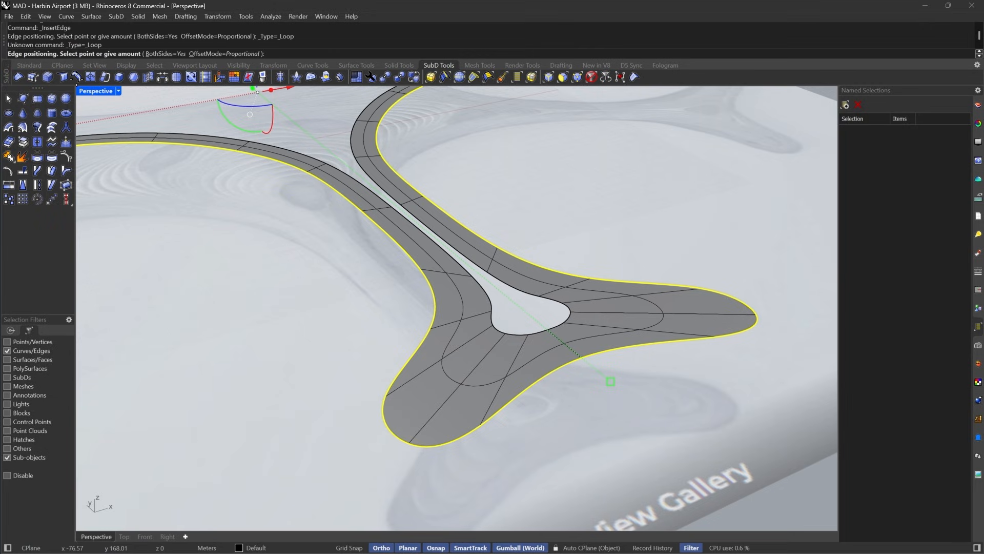
key("Tab")
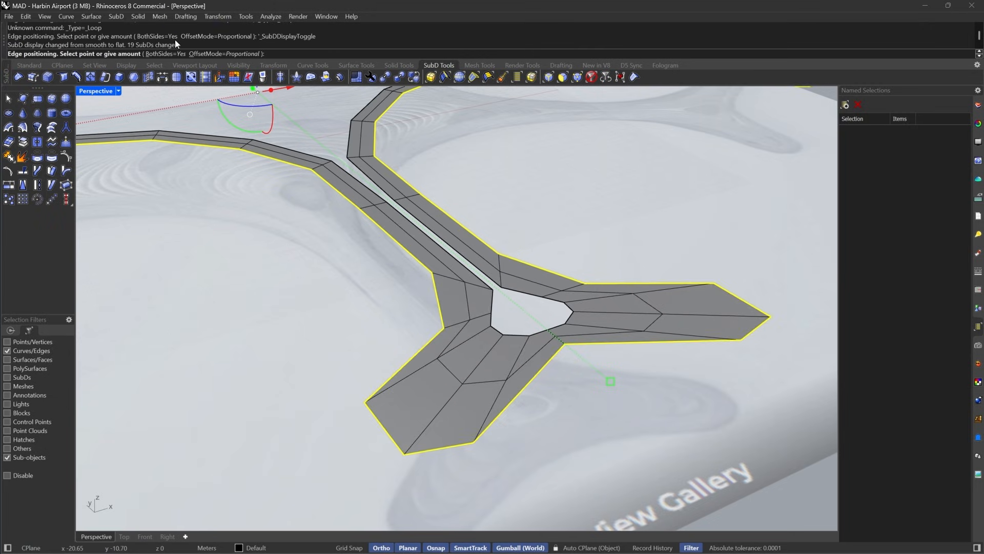
left_click(217, 54)
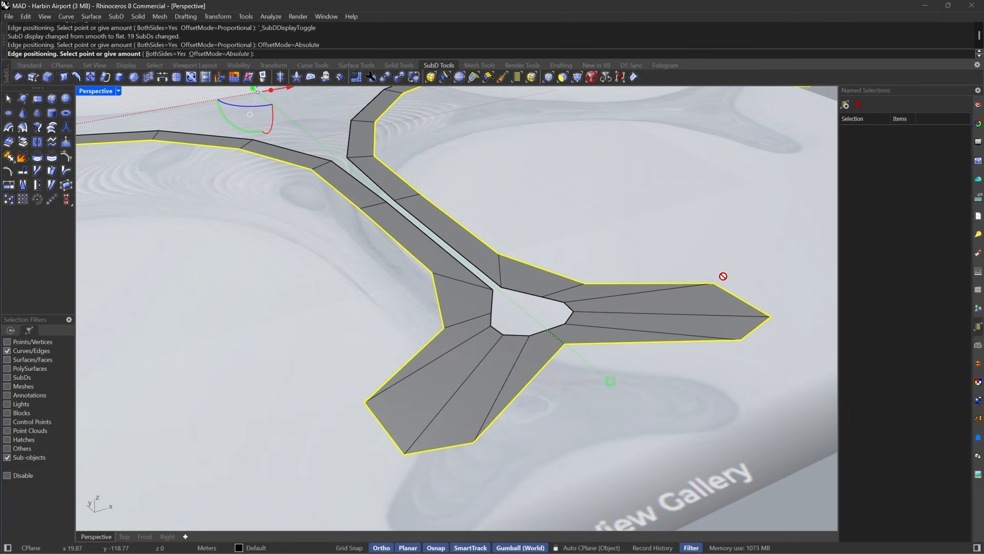
scroll(760, 307, "up", 3)
right_click_drag(760, 307, 538, 305)
scroll(681, 316, "down", 5)
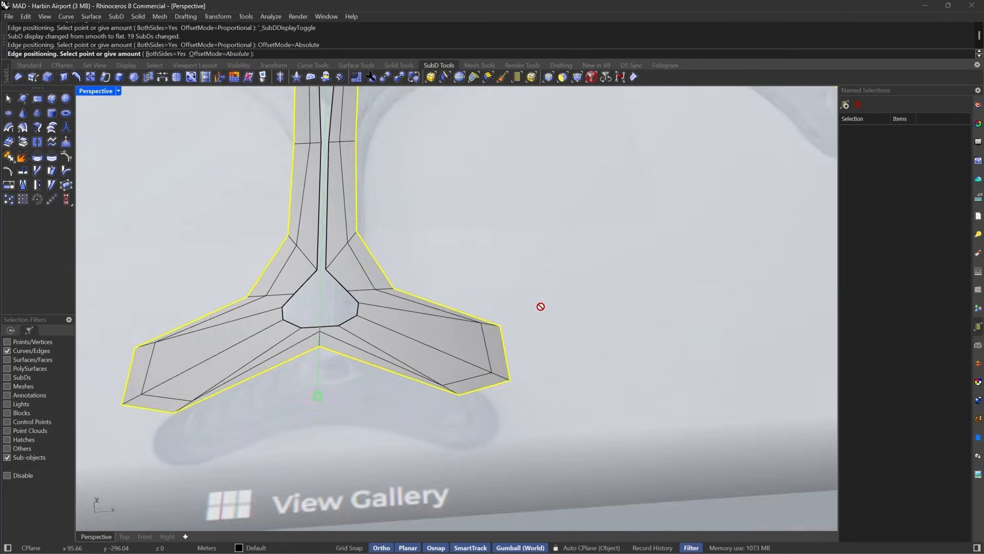
scroll(393, 286, "up", 5)
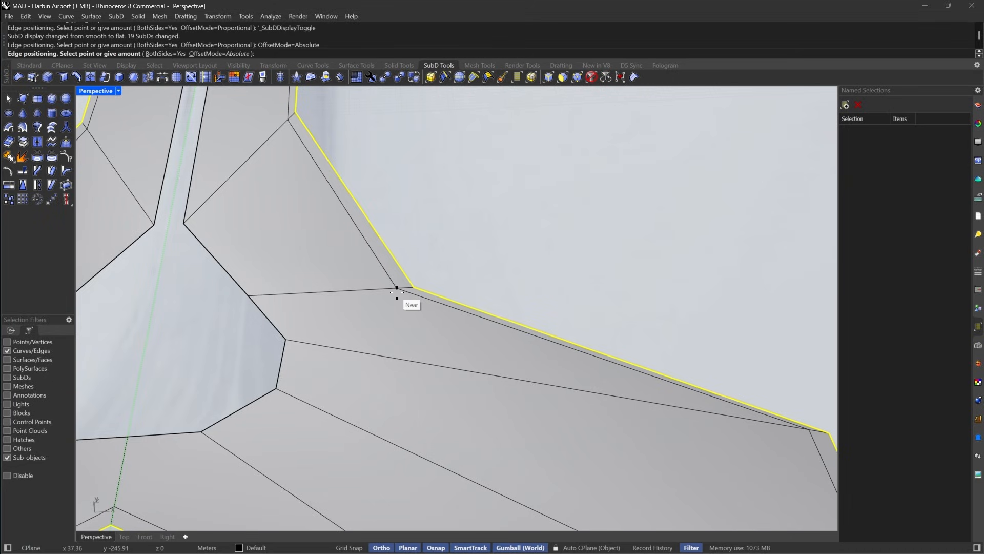
left_click(397, 292)
scroll(405, 288, "up", 2)
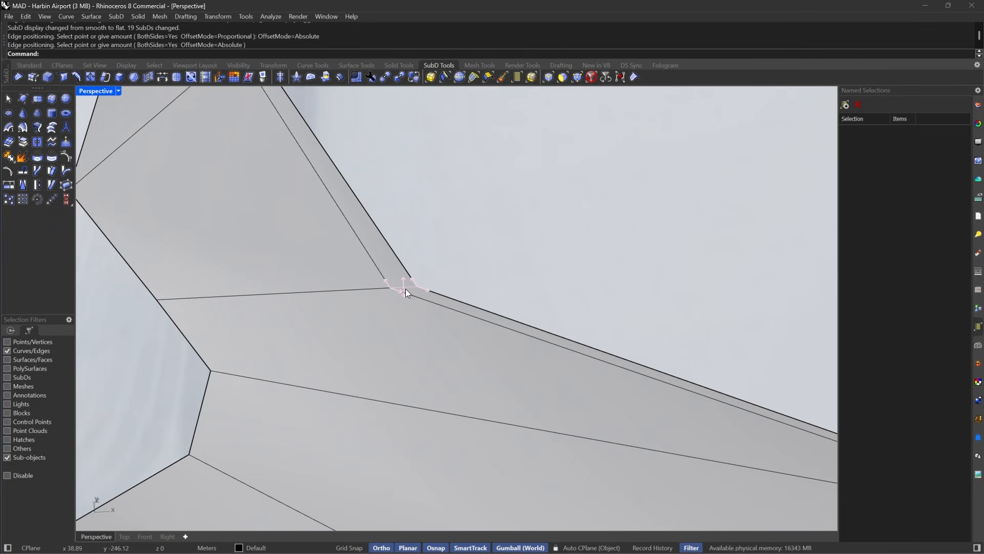
Insert another edge loop through the edge ring of the narrow outer strip, using the Proportional offset mode.
left_click(405, 288)
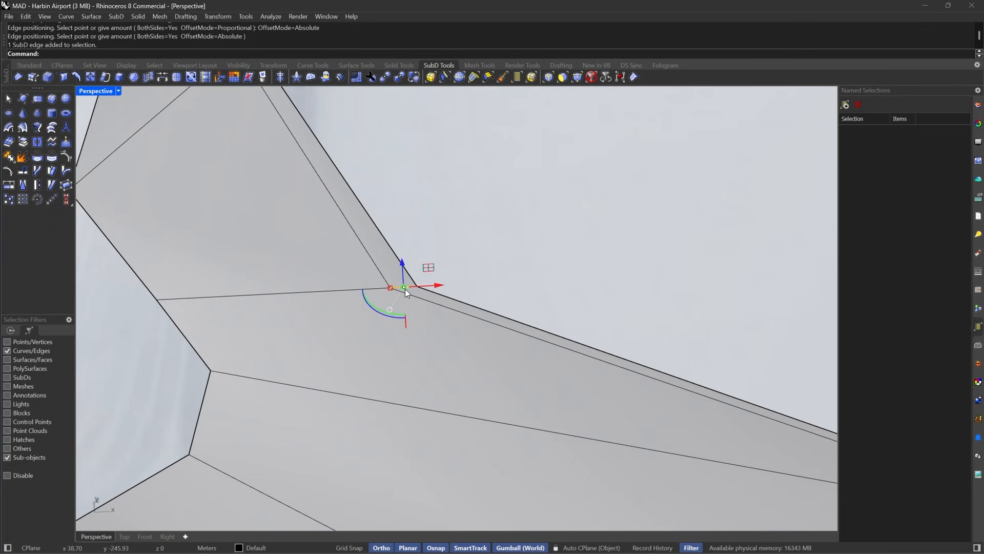
left_click(460, 78)
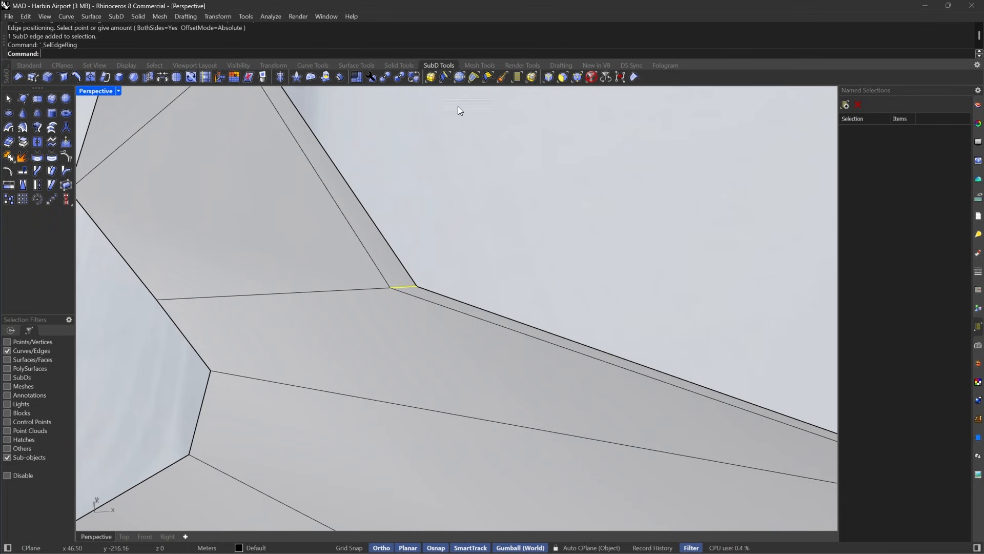
scroll(447, 275, "down", 3)
scroll(448, 276, "up", 2)
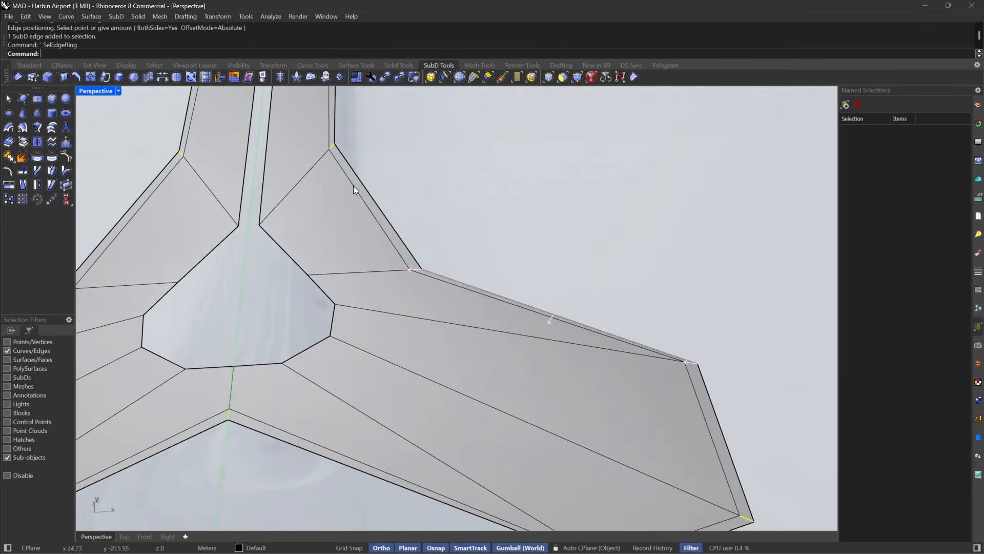
left_click(75, 78)
left_click(175, 55)
scroll(339, 163, "up", 5)
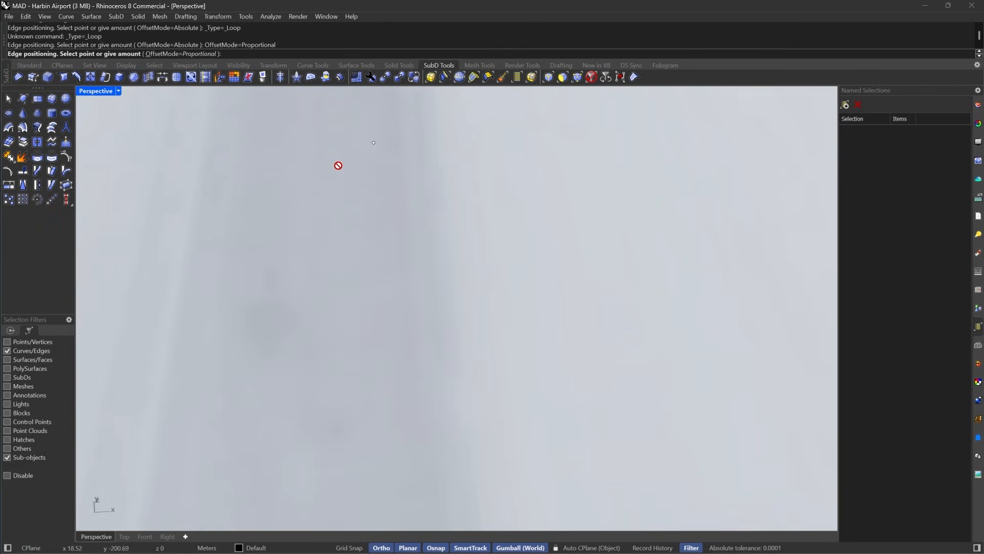
scroll(338, 169, "down", 2)
left_click(353, 167)
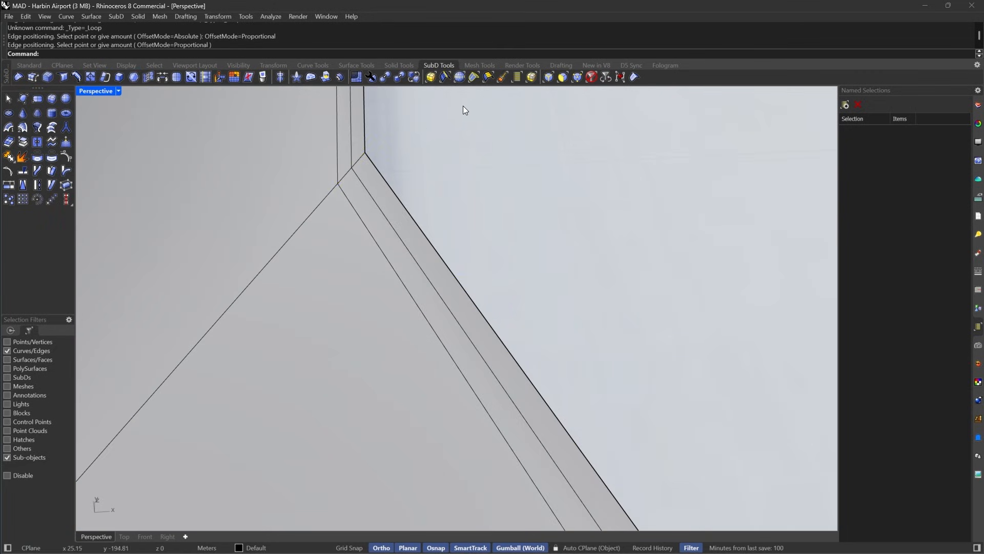
Delete the whole face loop of the inner of the two narrow strips along the outline's outer boundary.
left_click(563, 76)
left_click(362, 210)
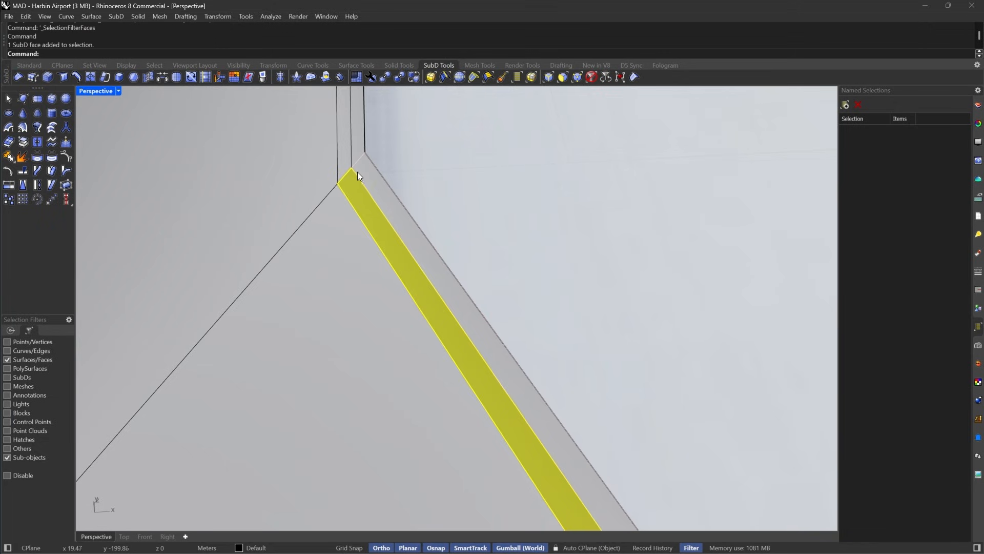
scroll(349, 178, "down", 3)
scroll(359, 154, "up", 3)
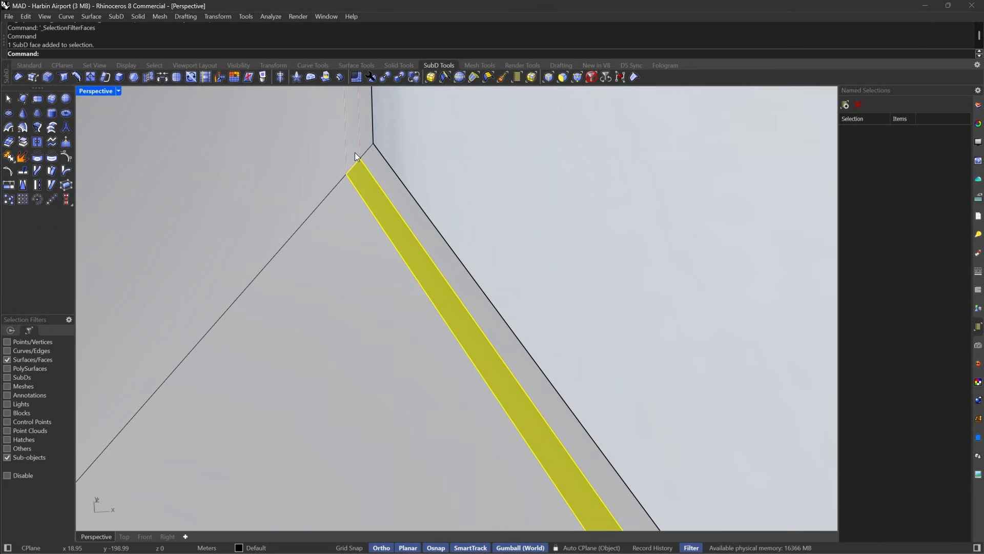
double_click(358, 158)
scroll(358, 168, "down", 3)
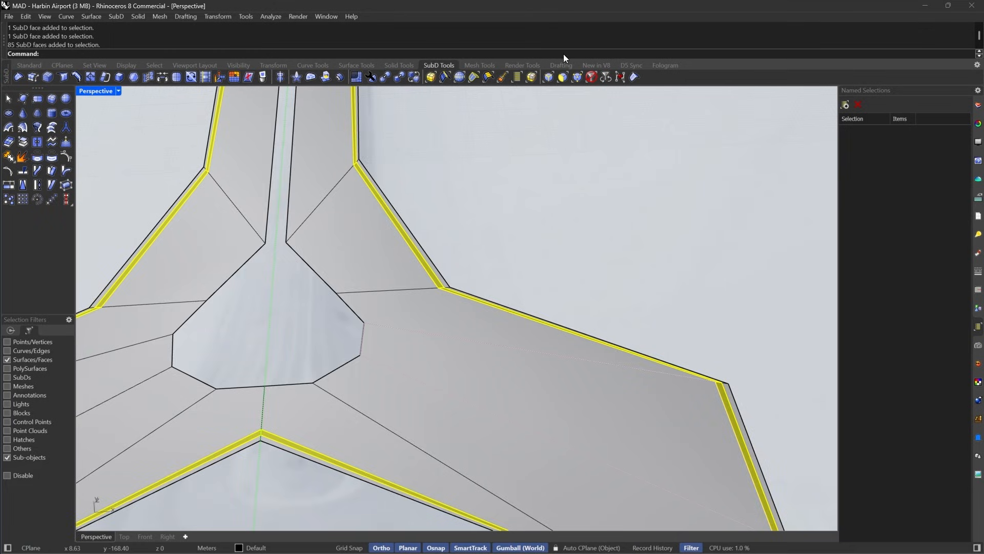
scroll(580, 202, "down", 7)
right_click_drag(579, 202, 515, 215)
scroll(553, 149, "up", 6)
key("Delete")
scroll(462, 212, "up", 5)
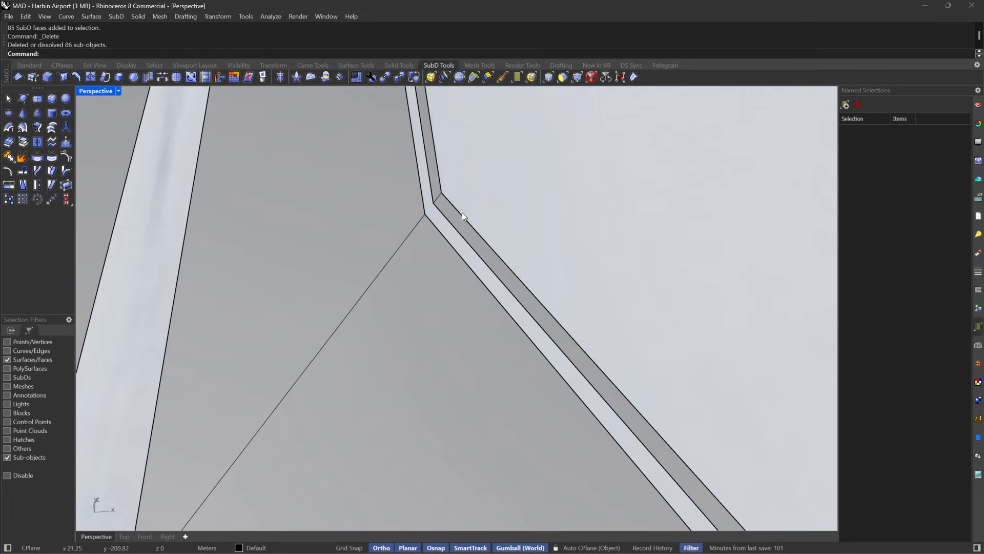
Try to stitch the two edge loops bordering the narrow gap at the Average location, checking the result in smooth display.
left_click(549, 78)
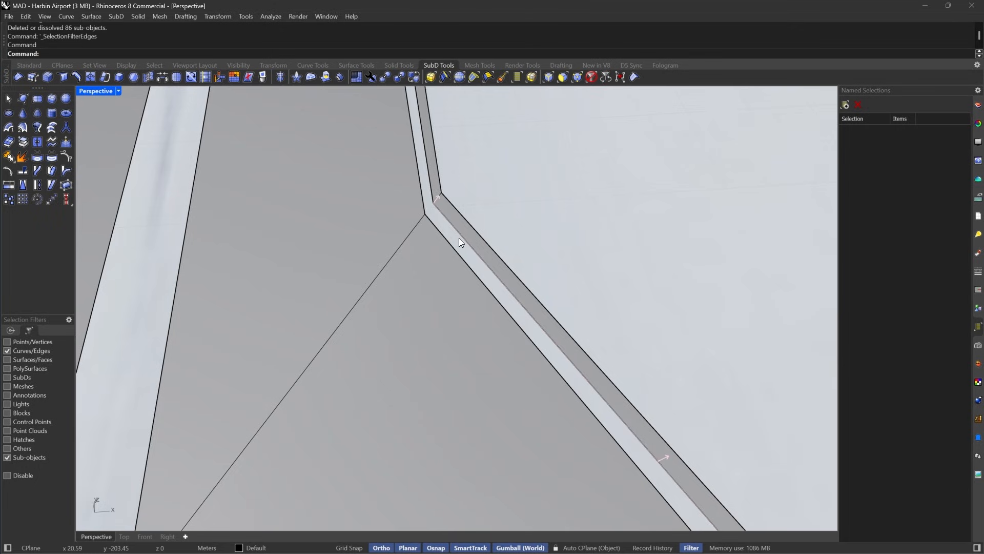
left_click(460, 239)
double_click(459, 239)
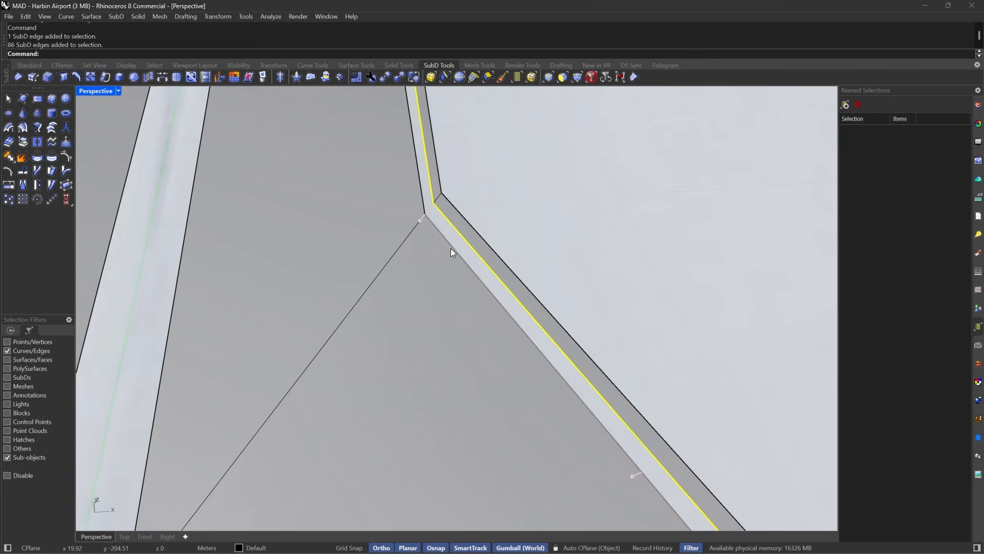
double_click(451, 248, "shift")
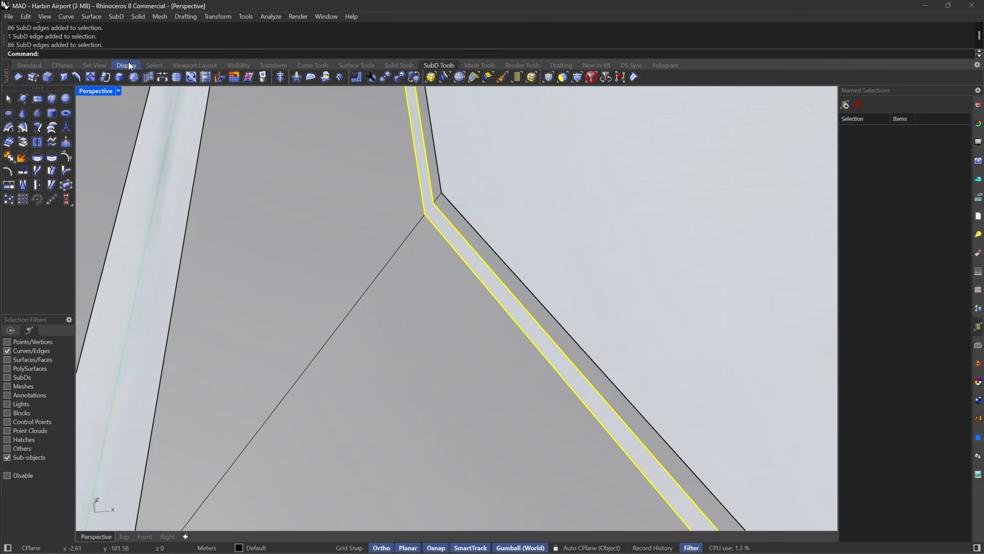
left_click(148, 77)
scroll(413, 177, "down", 10)
scroll(520, 340, "down", 5)
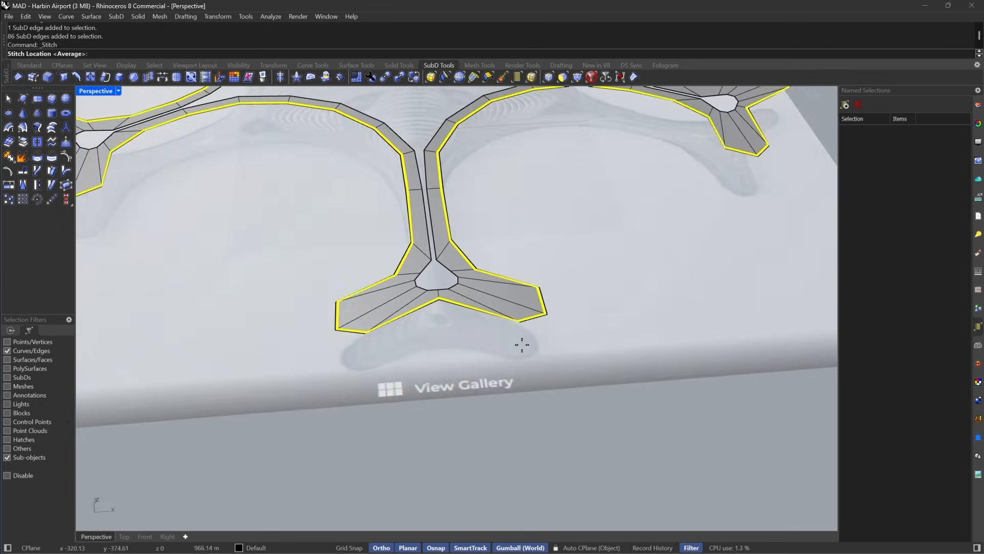
right_click_drag(521, 340, 259, 158)
scroll(281, 138, "up", 10)
scroll(303, 134, "up", 2)
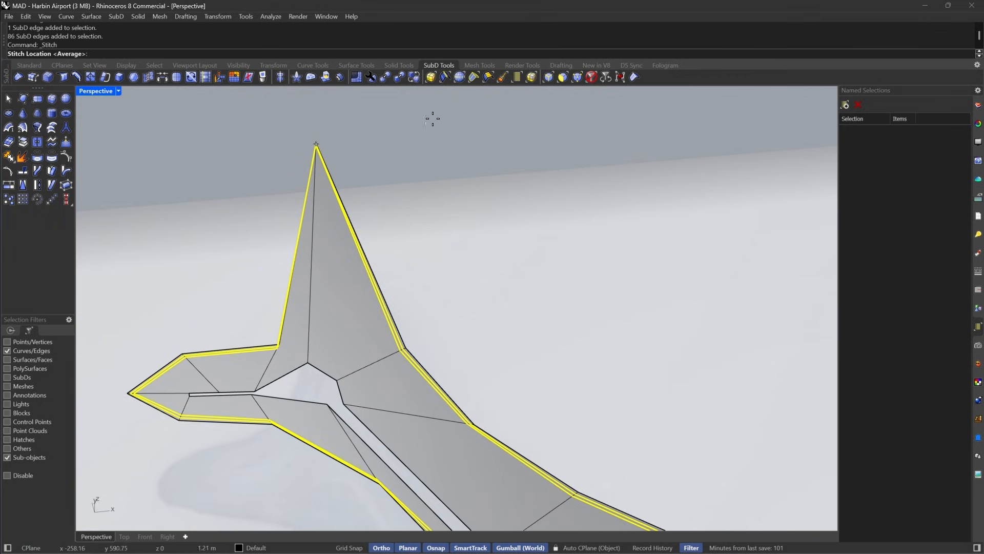
right_click_drag(433, 118, 626, 209)
scroll(607, 169, "down", 10)
scroll(257, 386, "up", 10)
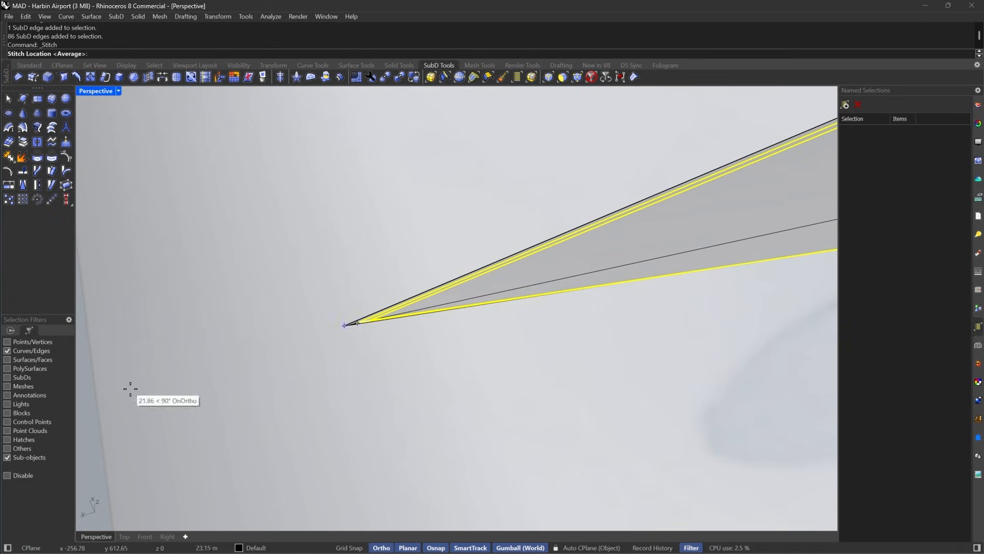
key("Return")
key("Tab")
scroll(238, 337, "down", 15)
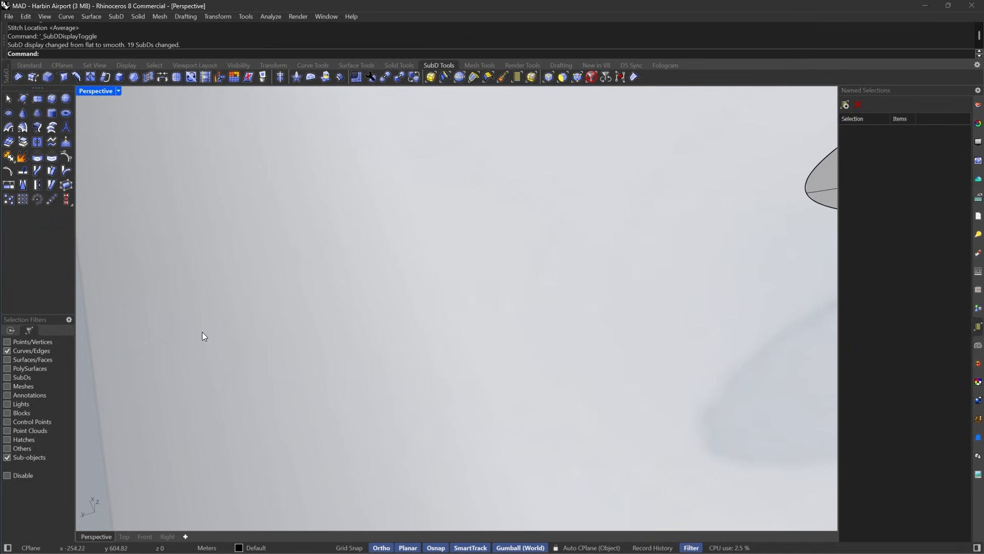
scroll(277, 300, "down", 8)
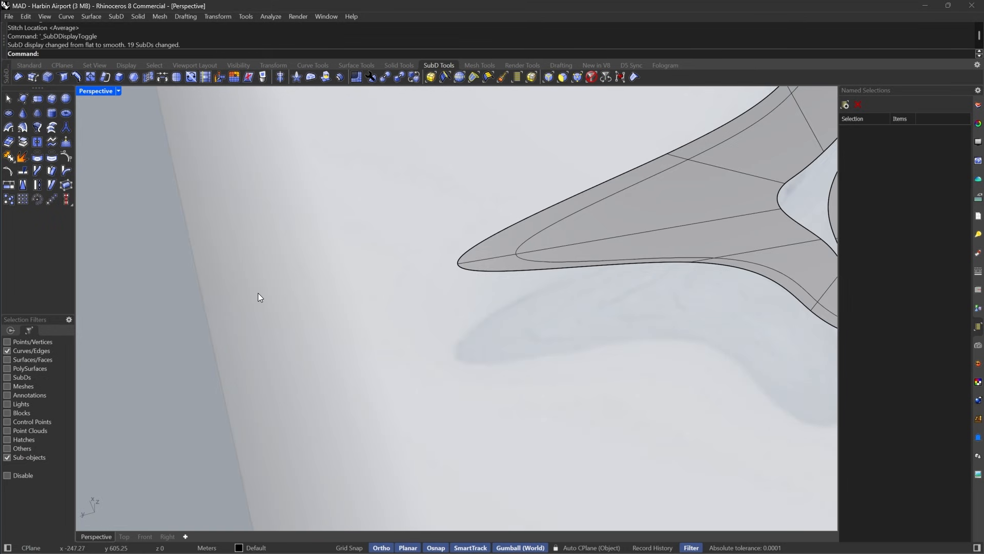
Undo the last stitch of the edge loops.
key("ctrl+z")
scroll(273, 295, "down", 18)
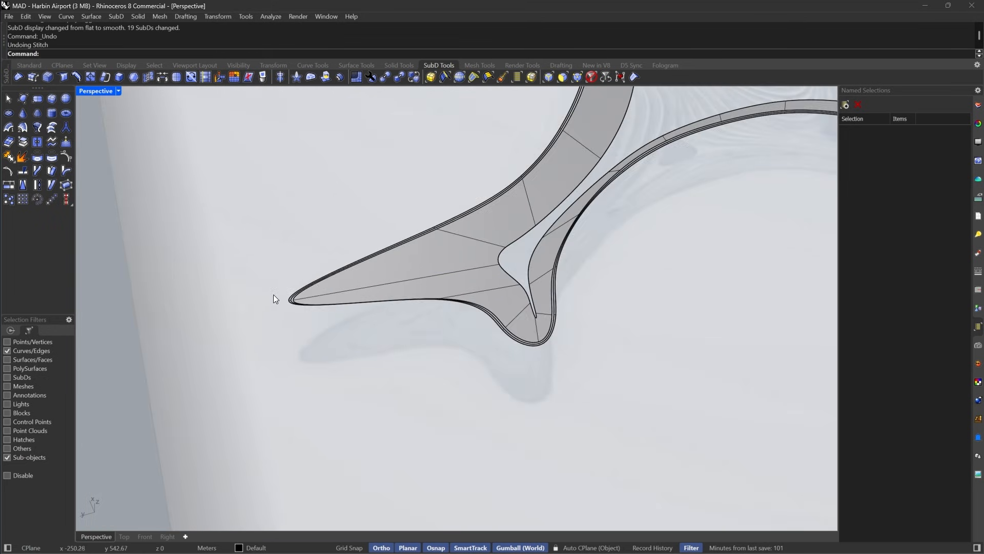
right_click_drag(281, 300, 464, 242)
scroll(695, 270, "up", 6)
scroll(617, 288, "up", 10)
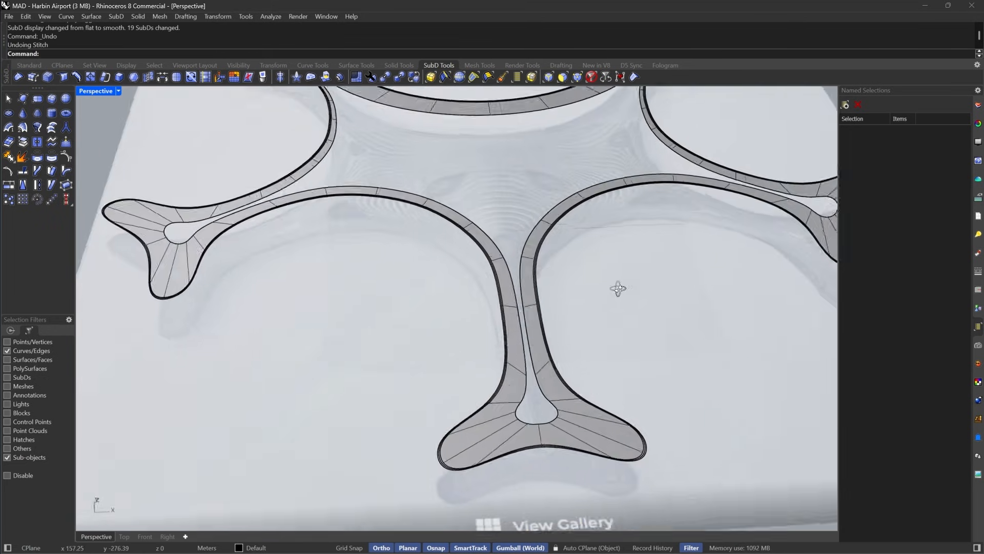
right_click_drag(617, 423, 518, 322)
scroll(396, 332, "up", 3)
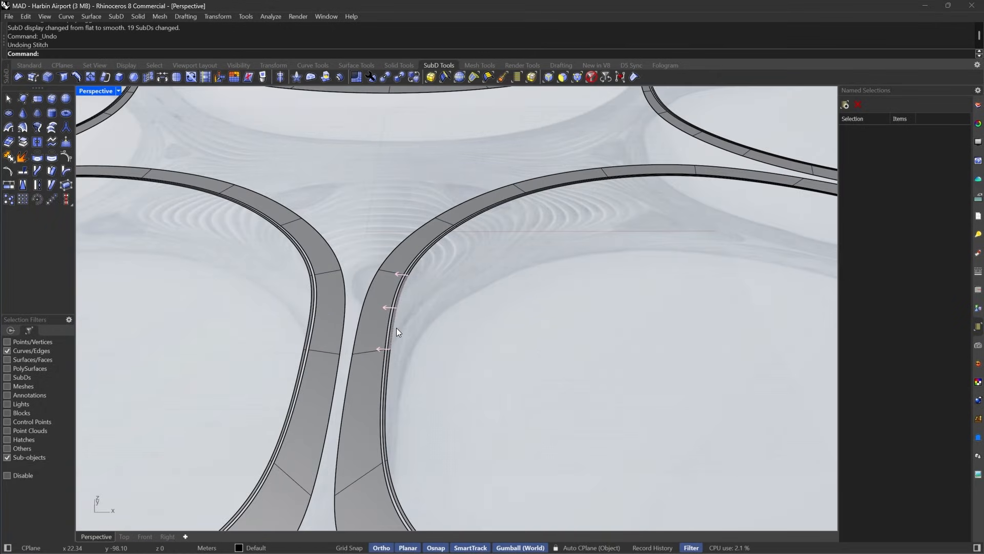
Show all hidden objects of the terminal model.
type("how")
key("Return")
scroll(538, 304, "down", 5)
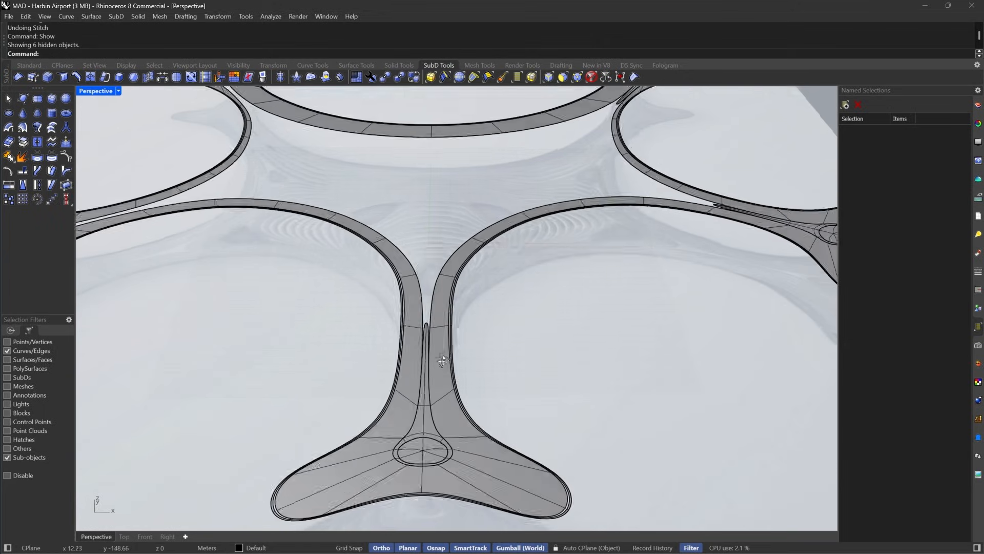
scroll(607, 253, "up", 5)
Examine the outline and the rippled central roof area of the reference image in flat and smooth SubD display and in the Top view.
key("Tab")
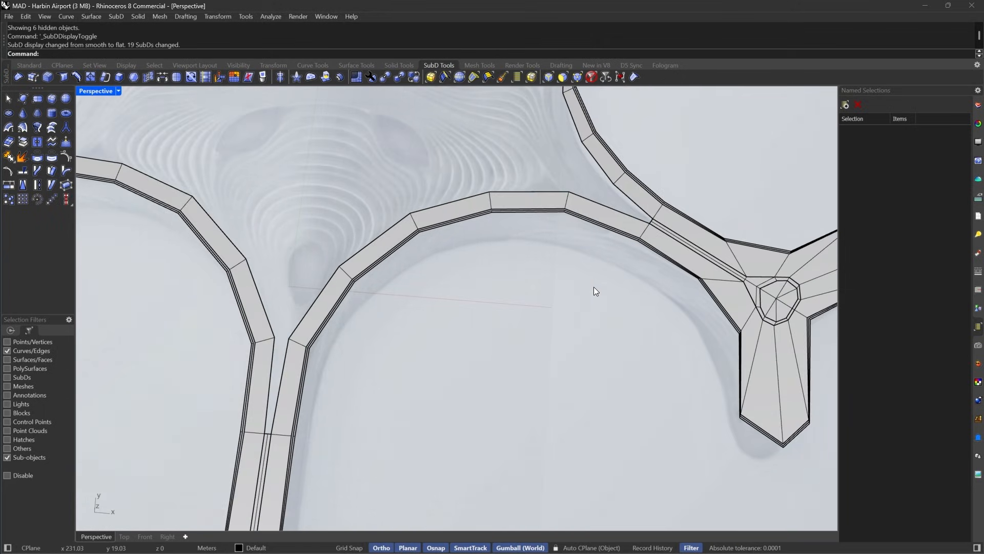
scroll(593, 287, "down", 4)
scroll(398, 431, "up", 4)
key("Tab")
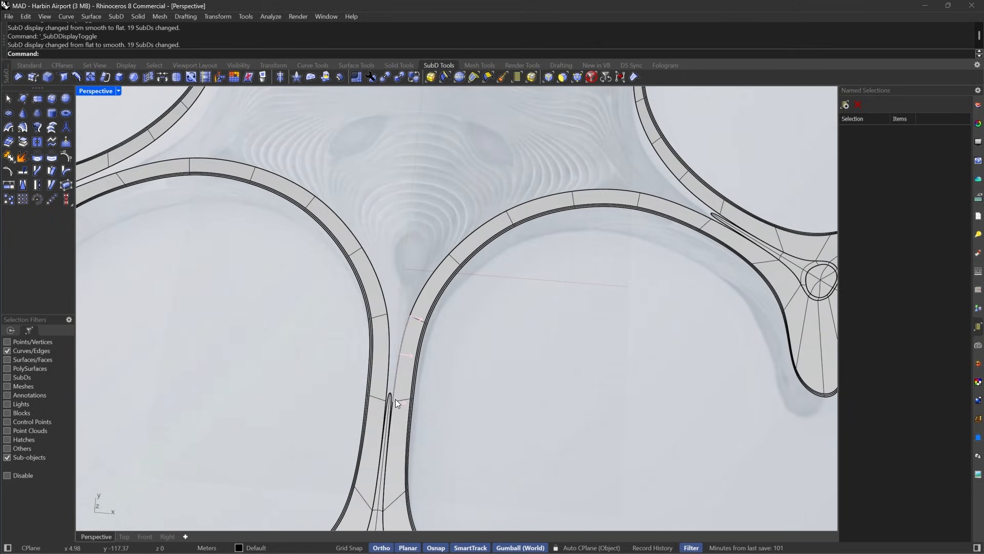
right_click_drag(383, 401, 370, 307)
scroll(370, 307, "down", 5)
scroll(564, 273, "up", 6)
scroll(529, 322, "up", 3)
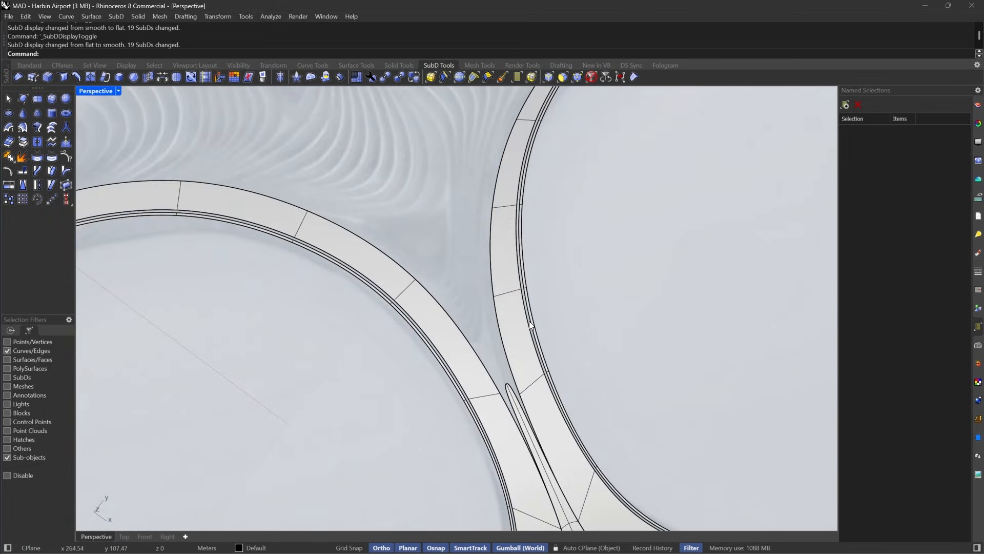
right_click_drag(529, 325, 451, 287)
scroll(450, 288, "down", 2)
scroll(520, 380, "down", 2)
scroll(535, 381, "down", 3)
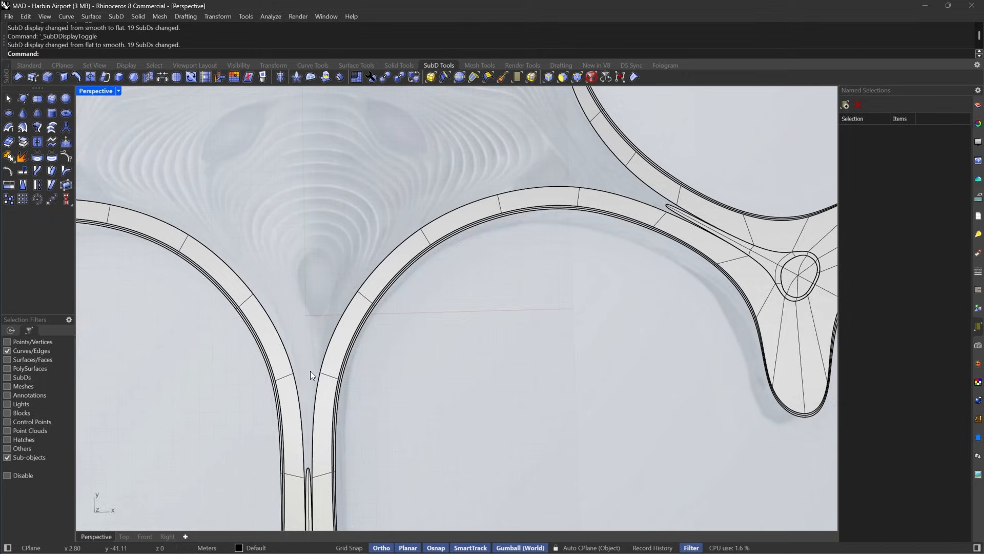
scroll(310, 371, "down", 3)
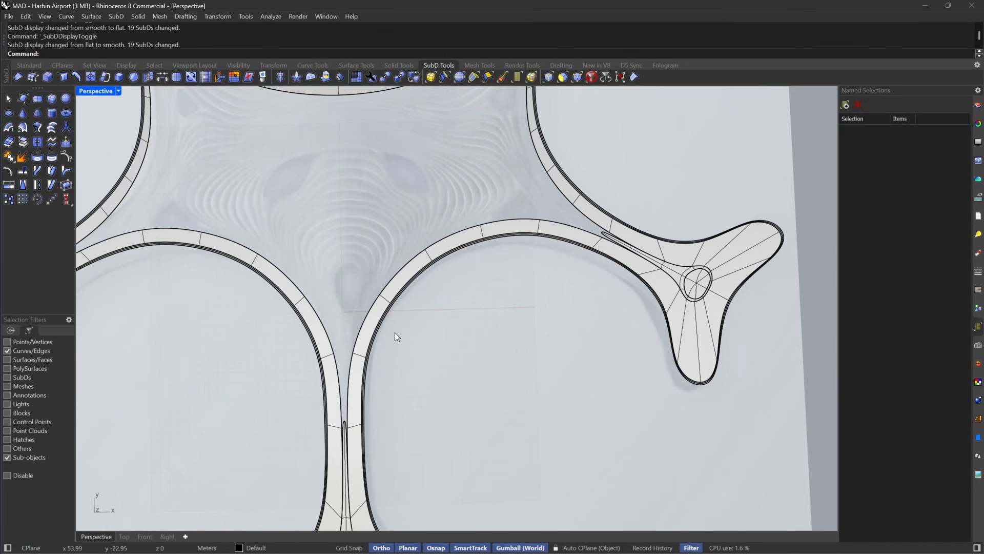
right_click_drag(395, 333, 424, 319)
right_click_drag(501, 304, 630, 292)
scroll(485, 215, "down", 6)
scroll(510, 242, "down", 4)
scroll(517, 330, "up", 5)
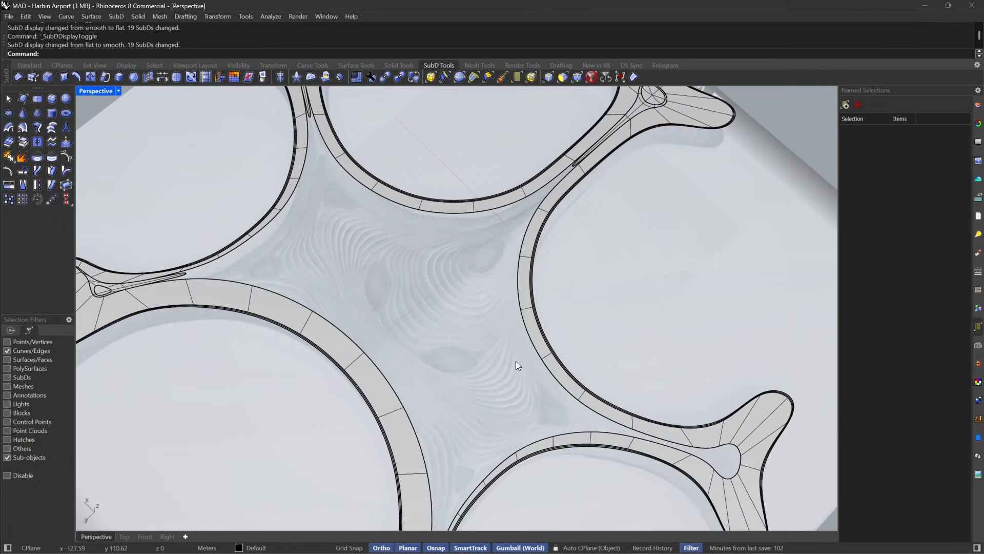
right_click_drag(518, 364, 431, 340)
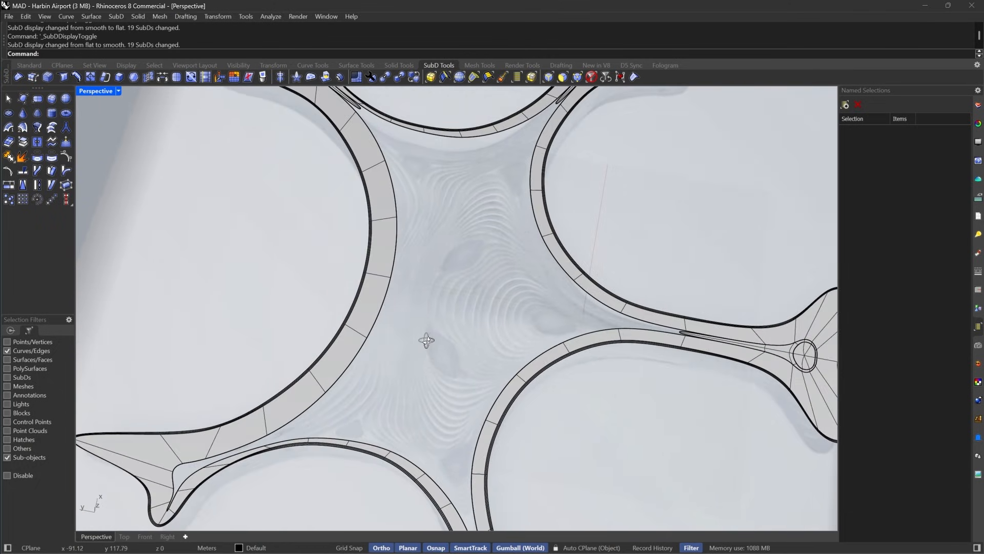
left_click(123, 536)
scroll(491, 321, "up", 5)
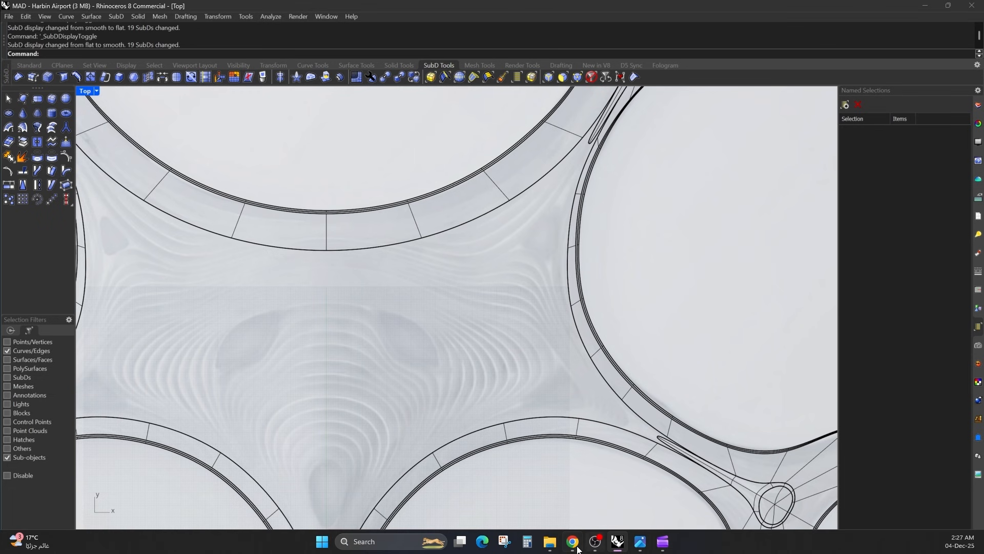
Switch to Chrome to check the aerial photo of the terminal model, and return to Rhino.
left_click(572, 546)
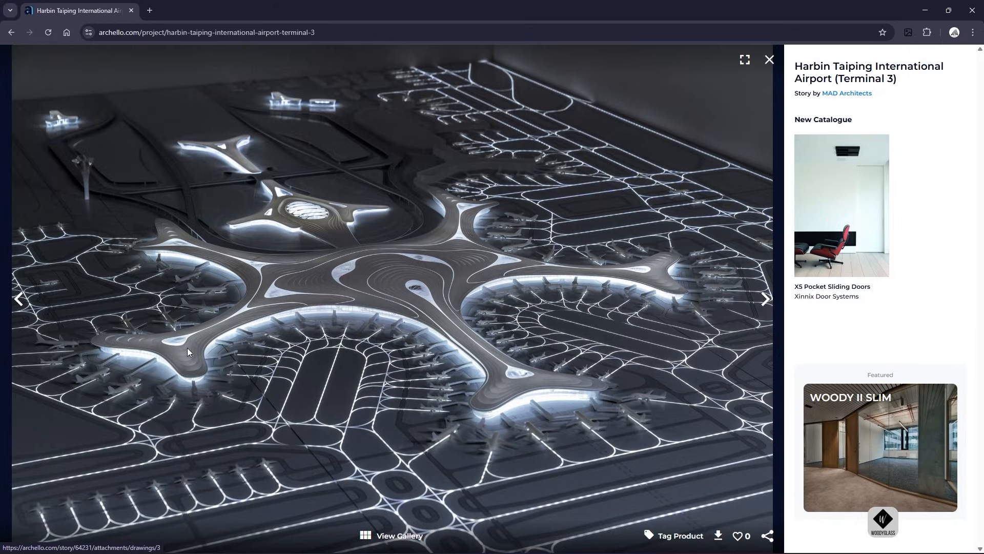
left_click(925, 10)
scroll(625, 227, "up", 5)
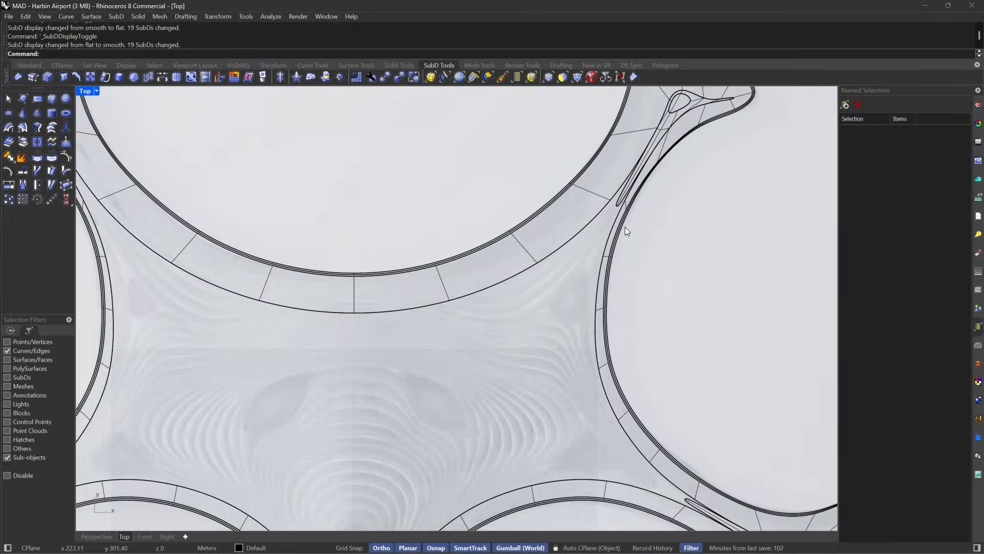
scroll(602, 214, "up", 2)
left_click(602, 211)
scroll(785, 186, "down", 8)
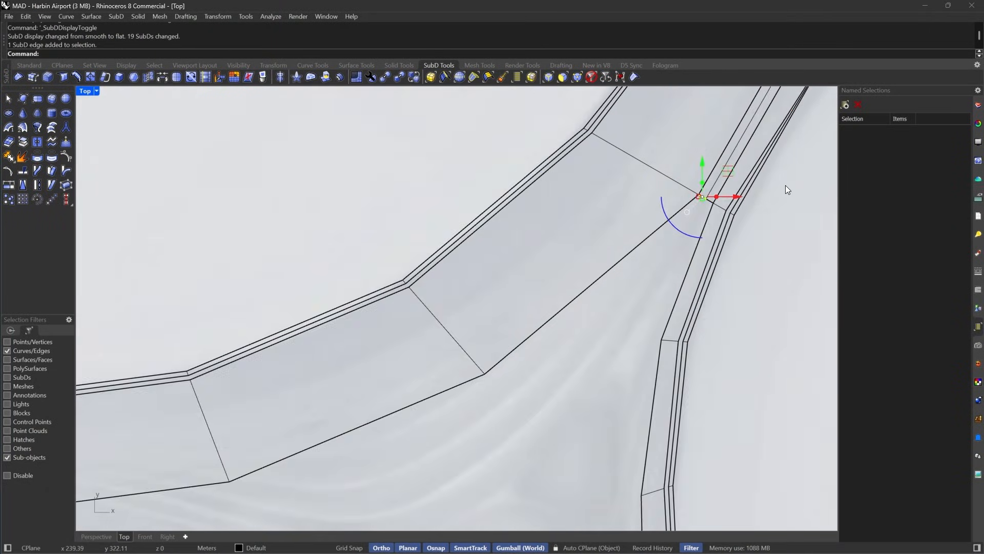
scroll(402, 198, "up", 10)
scroll(333, 229, "down", 14)
scroll(572, 219, "up", 8)
key("Escape")
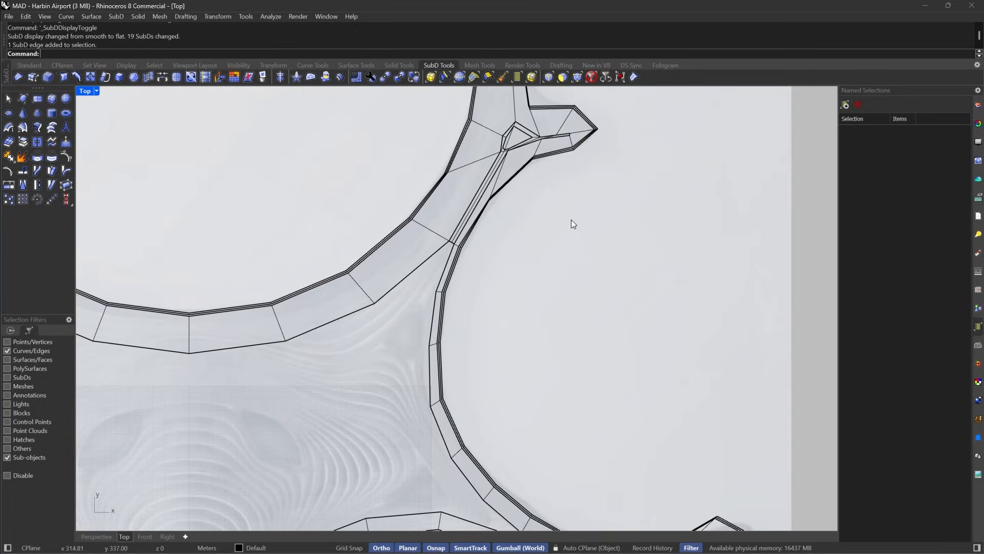
left_click(578, 78)
right_click_drag(549, 113, 577, 174)
left_click_drag(432, 130, 688, 336)
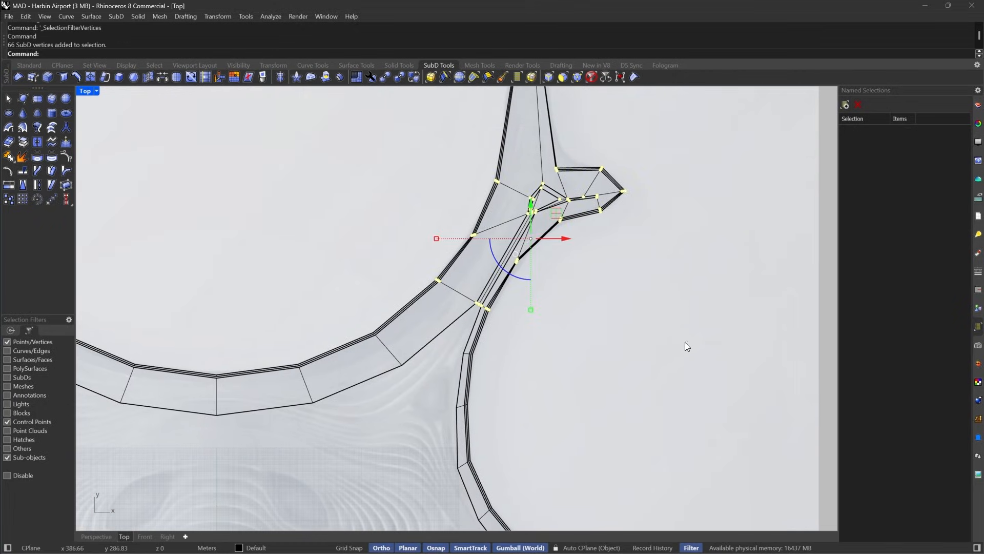
left_click(685, 343)
Mirror the two gap SubDs of the upper right arm across the vertical axis through the origin, keeping the originals.
left_click(594, 79)
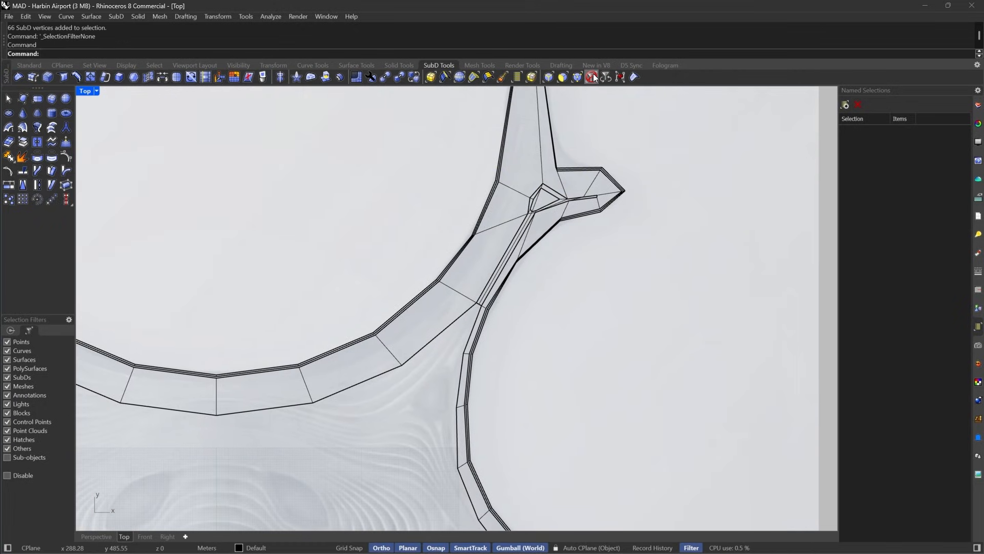
left_click(594, 75)
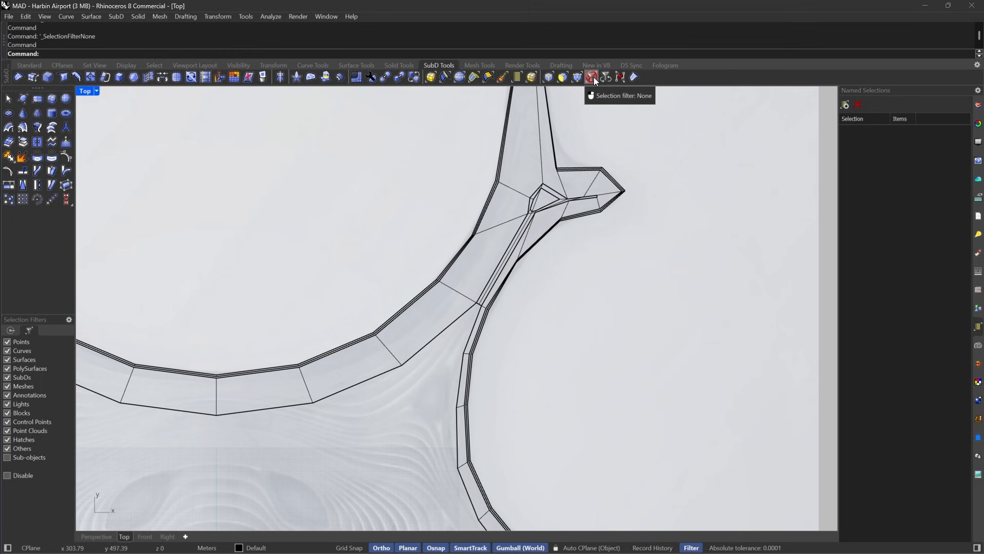
left_click_drag(412, 143, 650, 332)
right_click_drag(489, 235, 591, 209)
scroll(587, 203, "down", 8)
right_click_drag(434, 277, 426, 253)
scroll(460, 296, "up", 2)
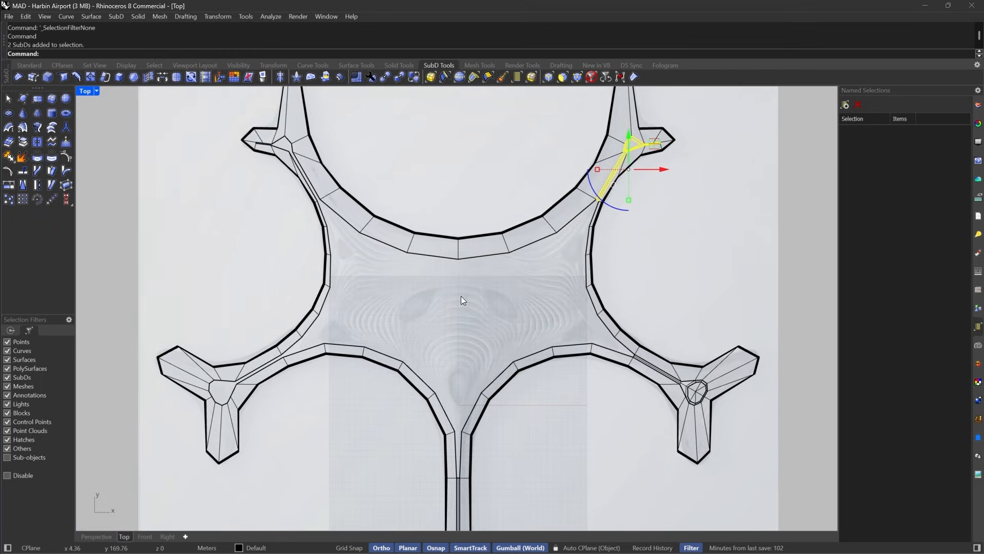
type("mirror")
key("Return")
left_click(458, 404)
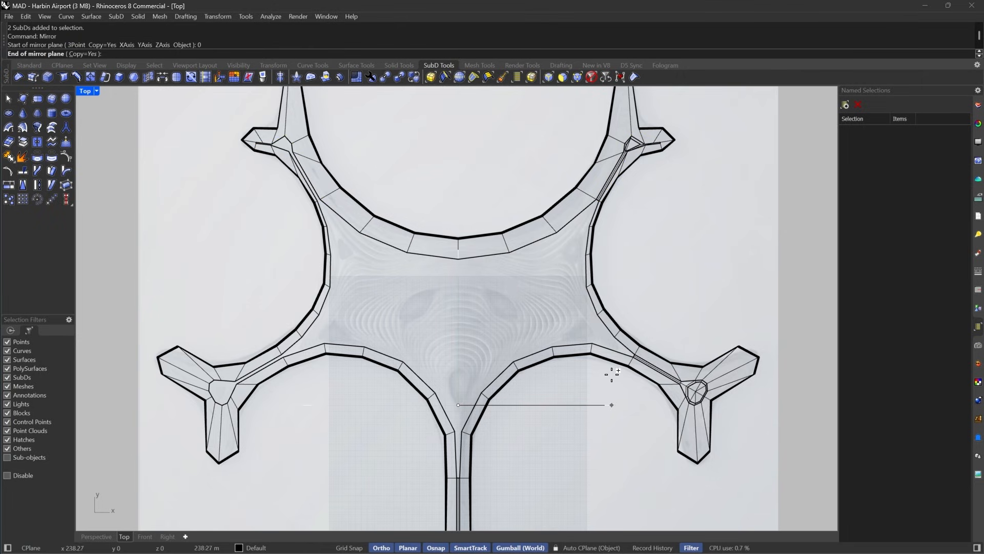
left_click(512, 129)
Mirror the two gap SubDs of the lower right arm across the same vertical axis through the origin as copies.
left_click_drag(598, 444, 778, 288)
right_click_drag(392, 331, 464, 303)
key("space")
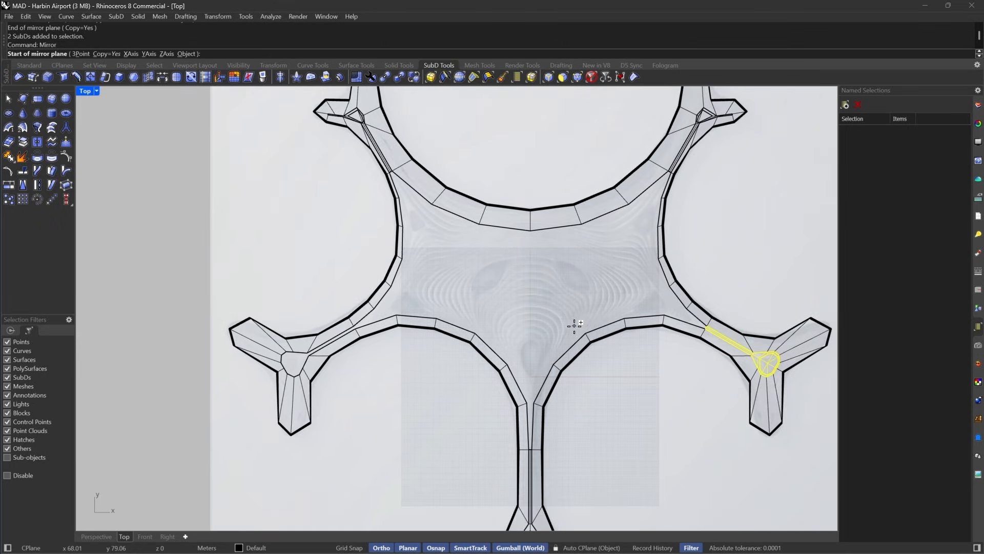
key("Return")
left_click(578, 278)
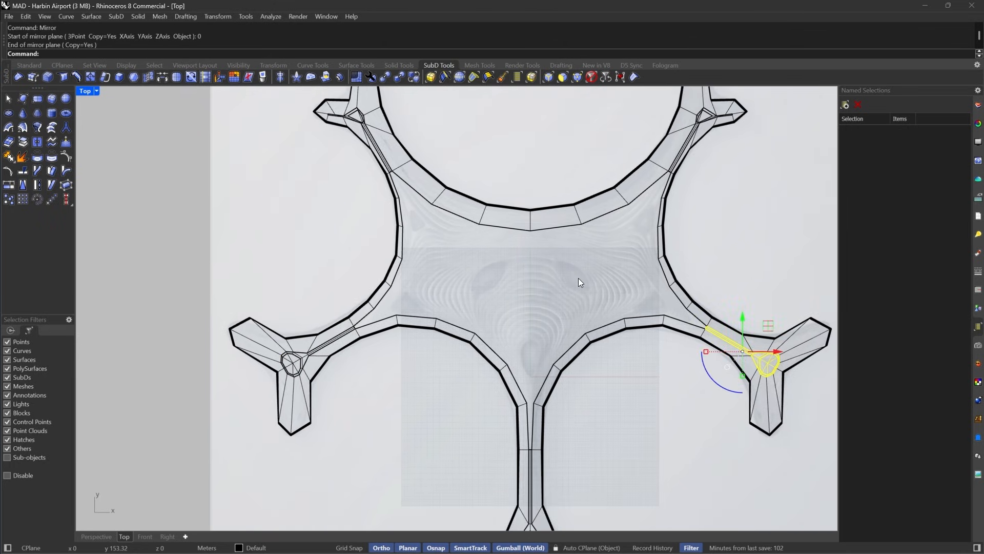
Start a SubD bridge between the short end edges of the upper right and upper left gap strips.
right_click_drag(613, 239, 549, 325)
scroll(544, 305, "up", 10)
scroll(708, 189, "up", 8)
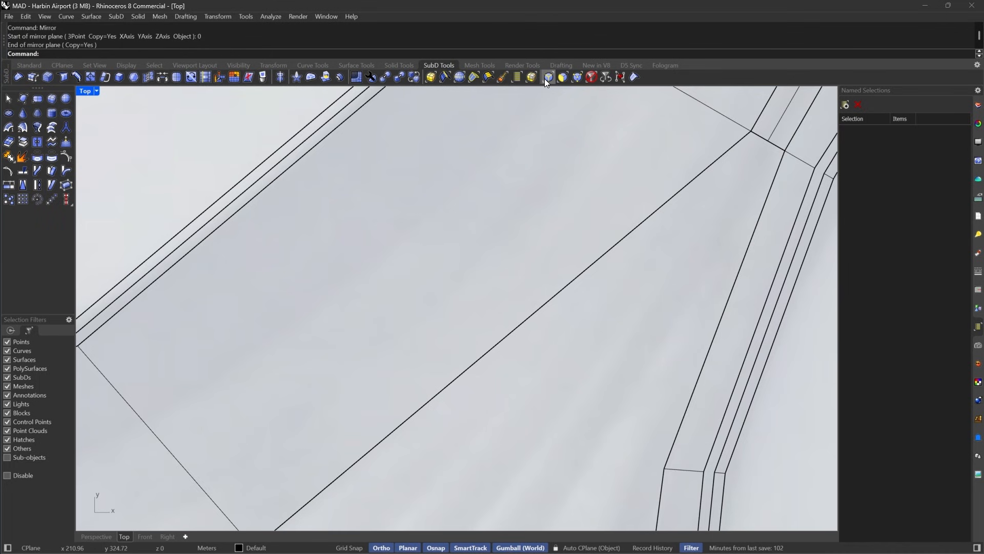
left_click(547, 77)
left_click(761, 136)
scroll(743, 174, "down", 10)
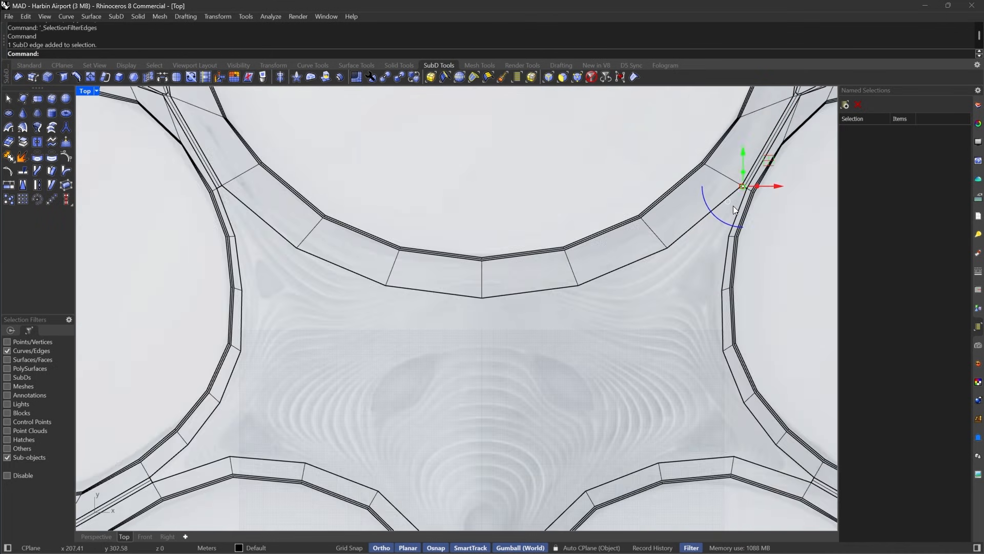
scroll(197, 182, "up", 6)
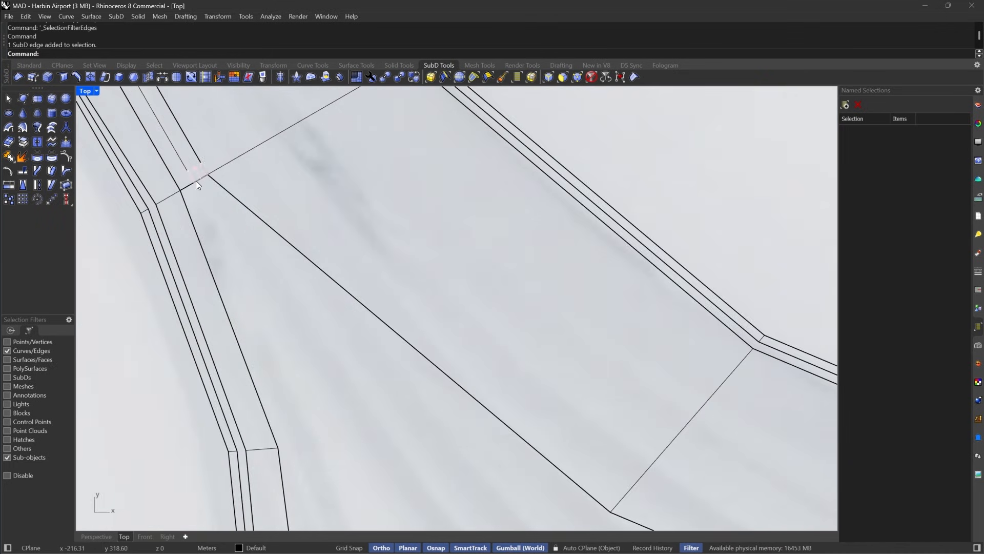
left_click(199, 182)
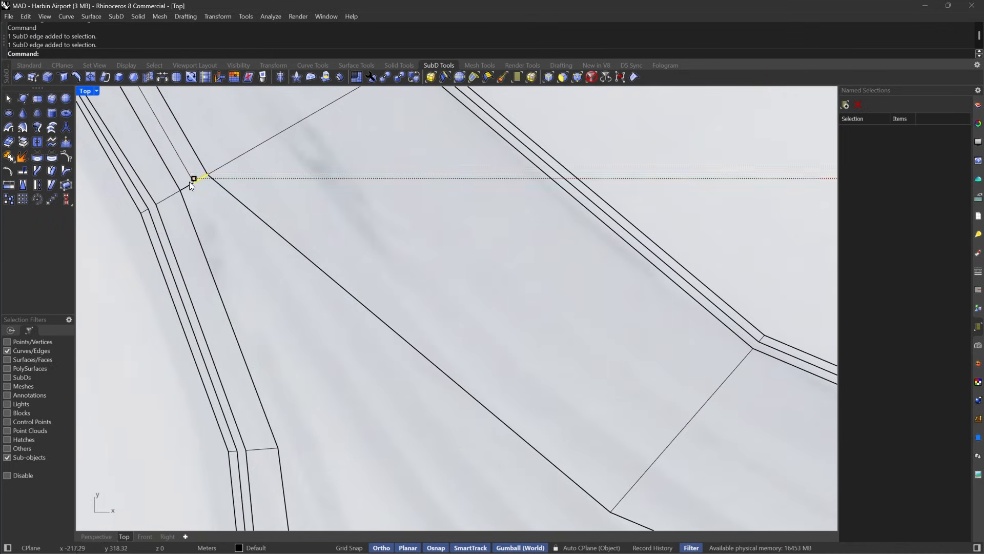
left_click(158, 80)
scroll(266, 210, "down", 5)
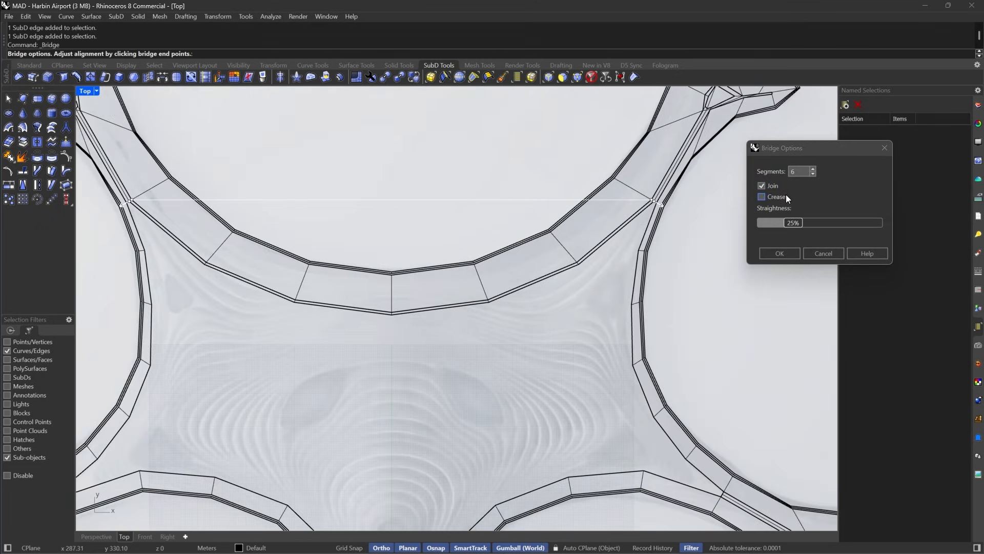
Create the joined bridge along the upper arc with 6 segments and 25% straightness, and check it in smooth display.
left_click_drag(793, 222, 759, 222)
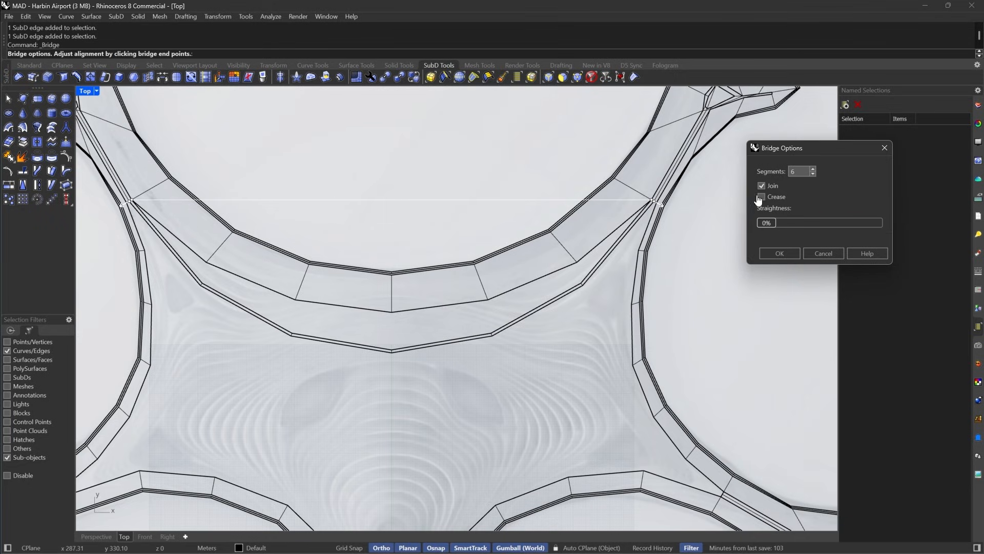
left_click_drag(727, 193, 775, 200)
left_click(794, 223)
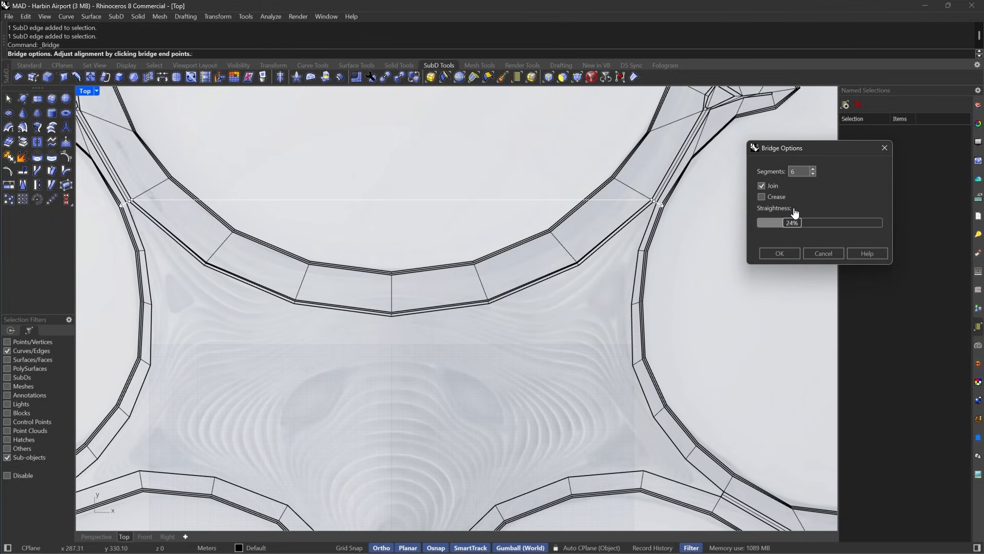
double_click(797, 223)
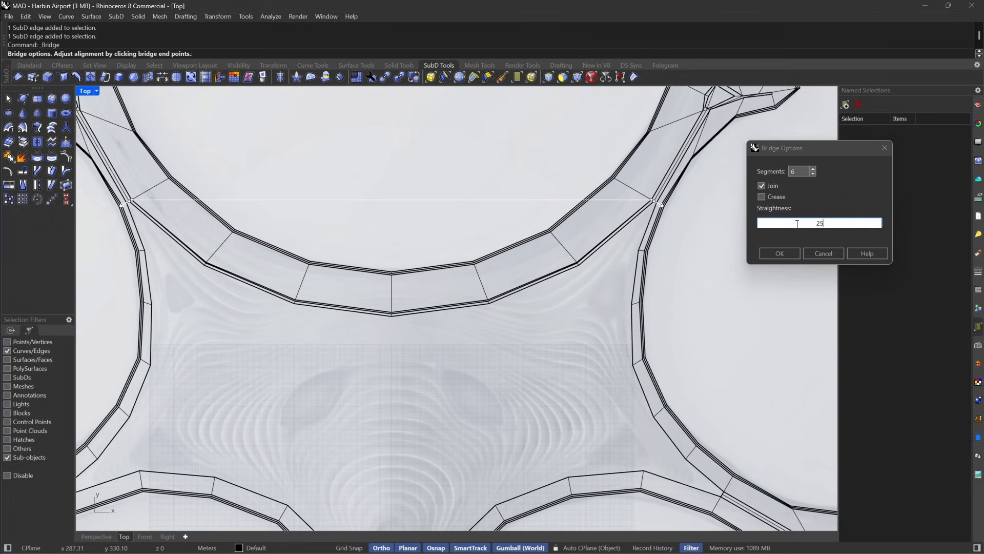
type("25")
key("Return")
scroll(577, 267, "up", 5)
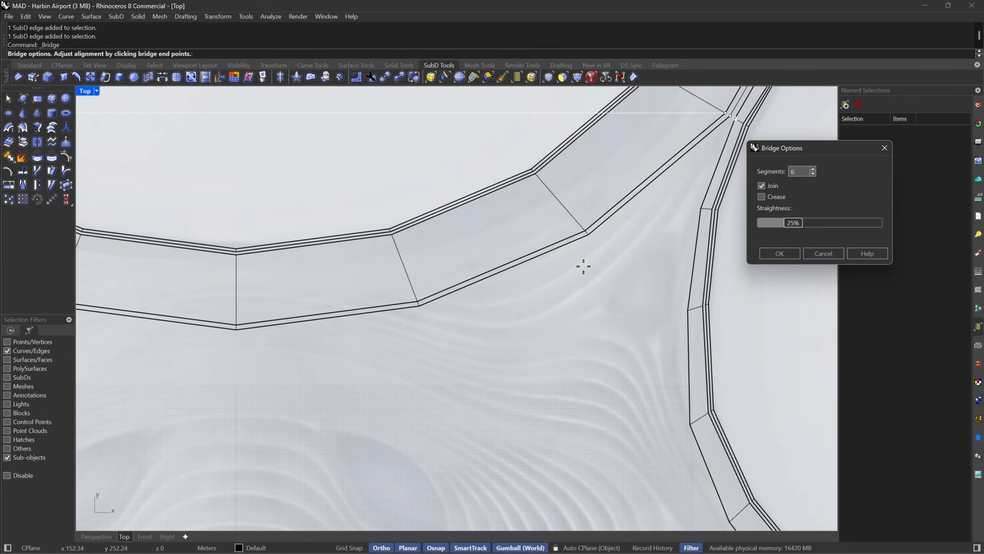
right_click_drag(583, 266, 622, 272)
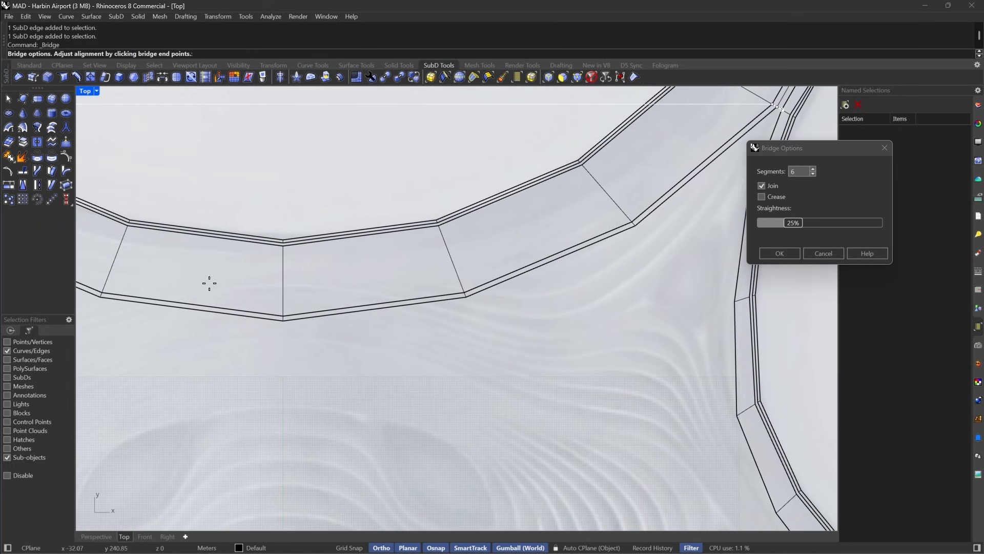
left_click(777, 253)
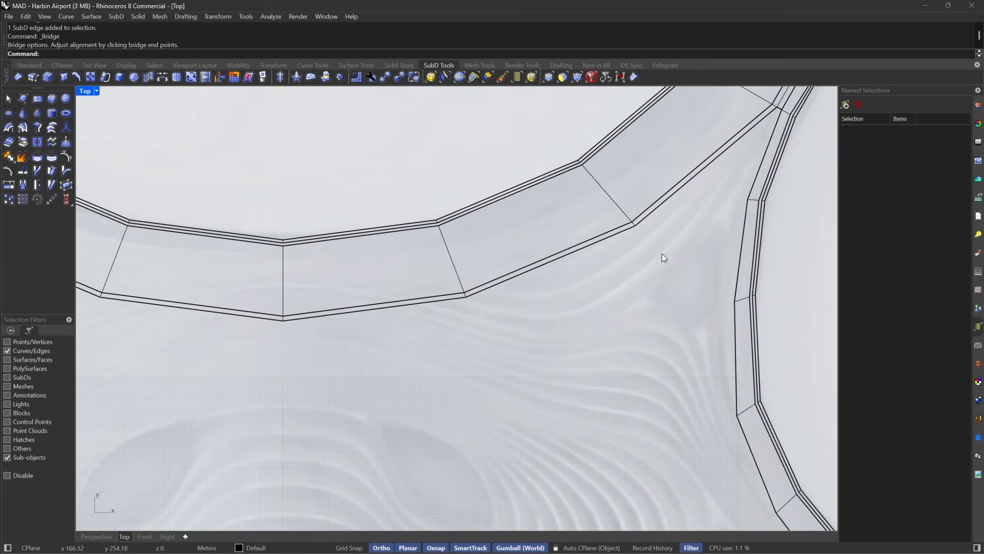
scroll(660, 257, "down", 5)
key("Tab")
scroll(615, 308, "up", 2)
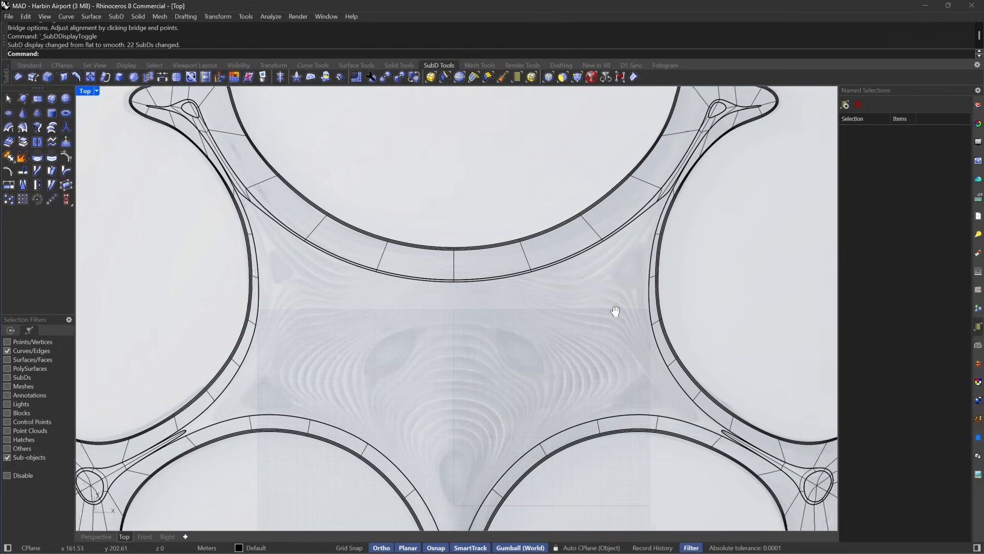
key("Tab")
Bridge the end edges of the lower right and upper right gap strips with 6 joined segments and 0% straightness.
scroll(697, 439, "up", 5)
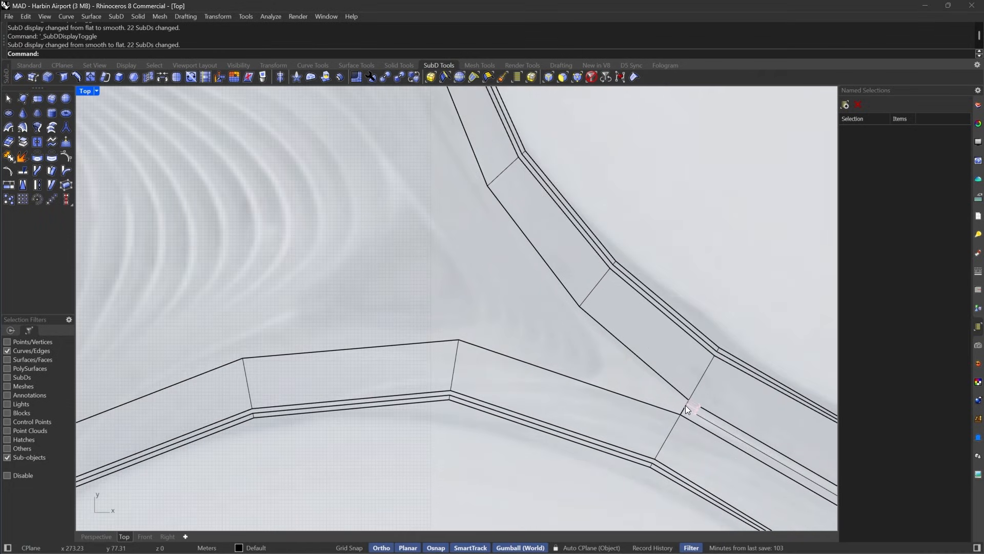
left_click(685, 405)
scroll(623, 407, "down", 6)
scroll(574, 205, "up", 5)
scroll(549, 175, "down", 2)
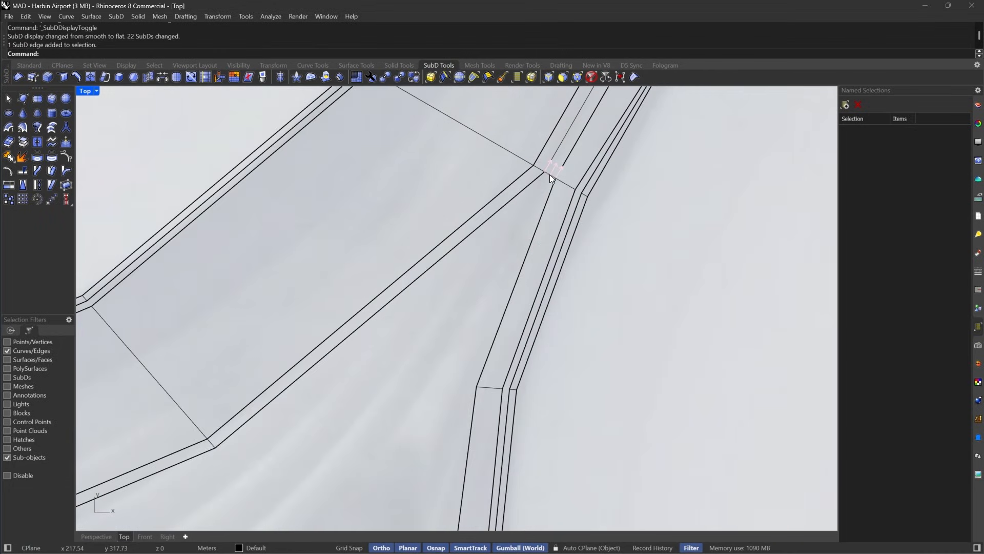
left_click(549, 174, "shift")
scroll(551, 158, "down", 5)
scroll(607, 302, "up", 3)
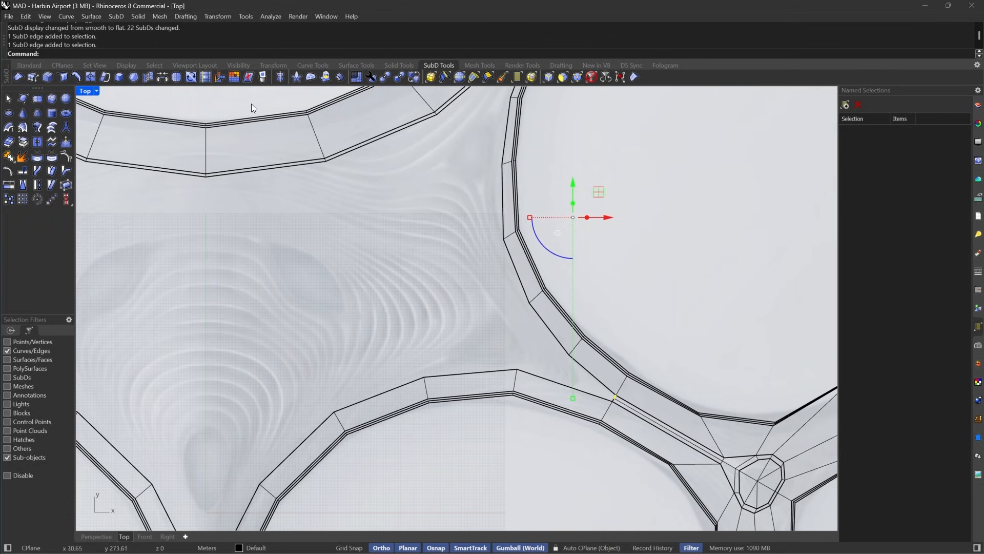
left_click(162, 77)
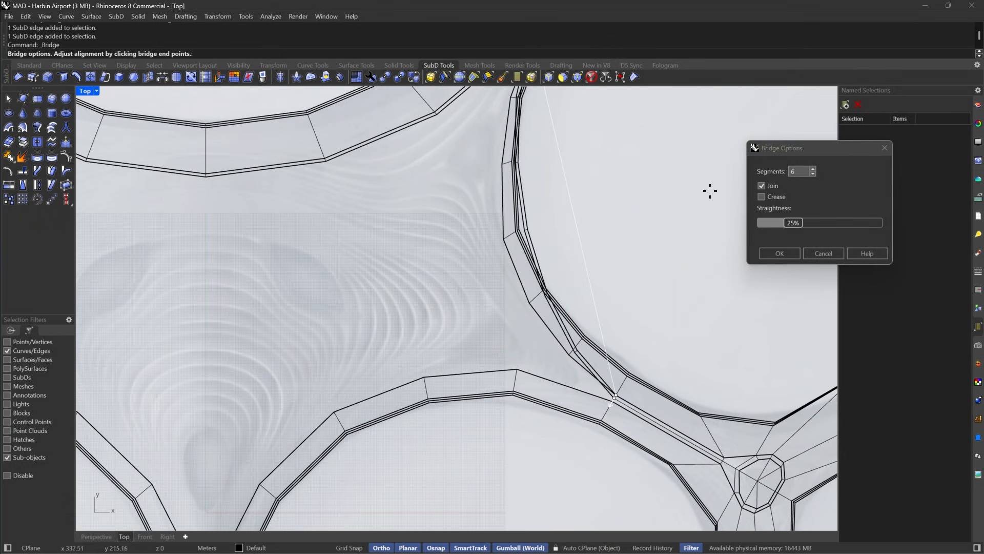
left_click_drag(793, 223, 699, 226)
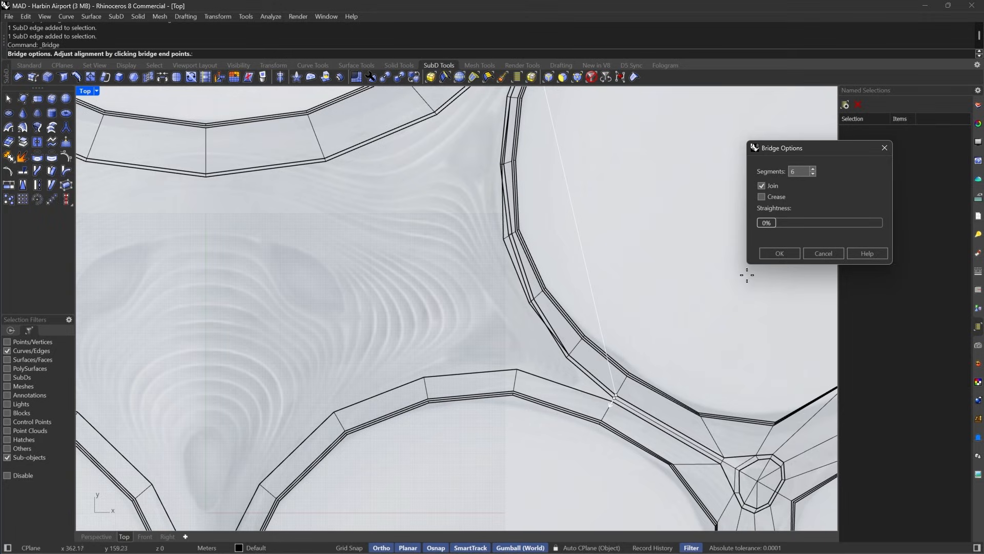
left_click(779, 253)
Move the lower cross edge of the right-hand bridge so its outer vertex snaps to the adjacent rim corner vertex.
scroll(521, 319, "up", 10)
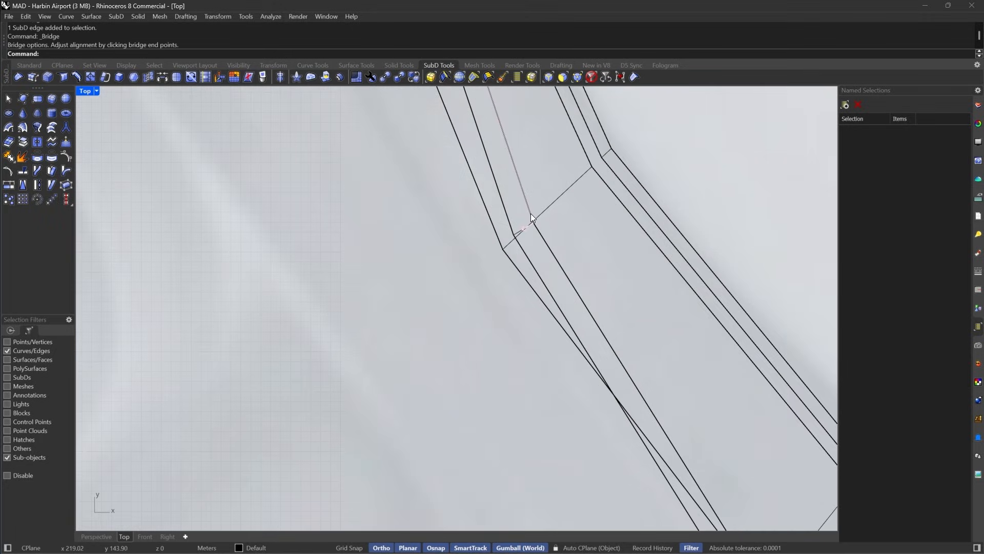
left_click(519, 232)
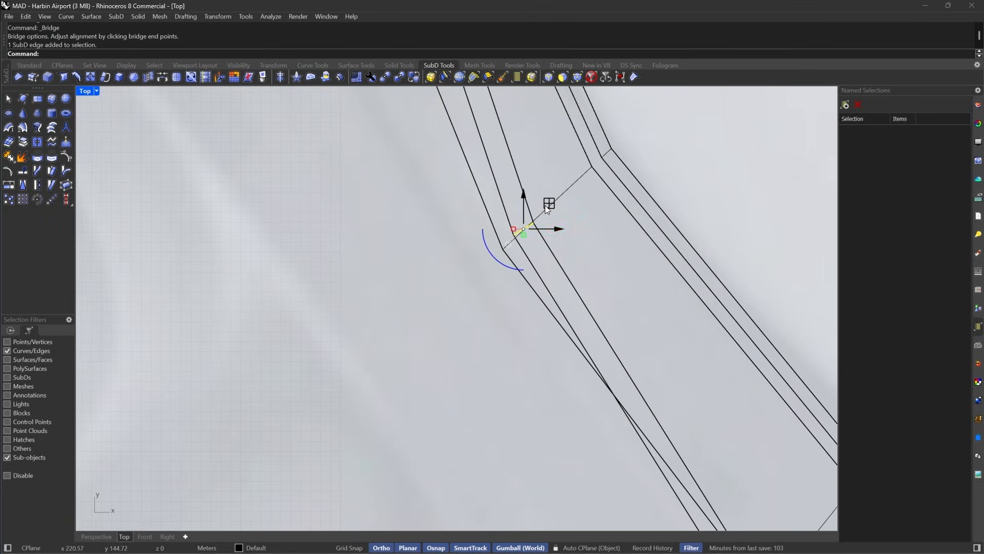
left_click_drag(546, 205, 434, 265)
type("m")
key("Return")
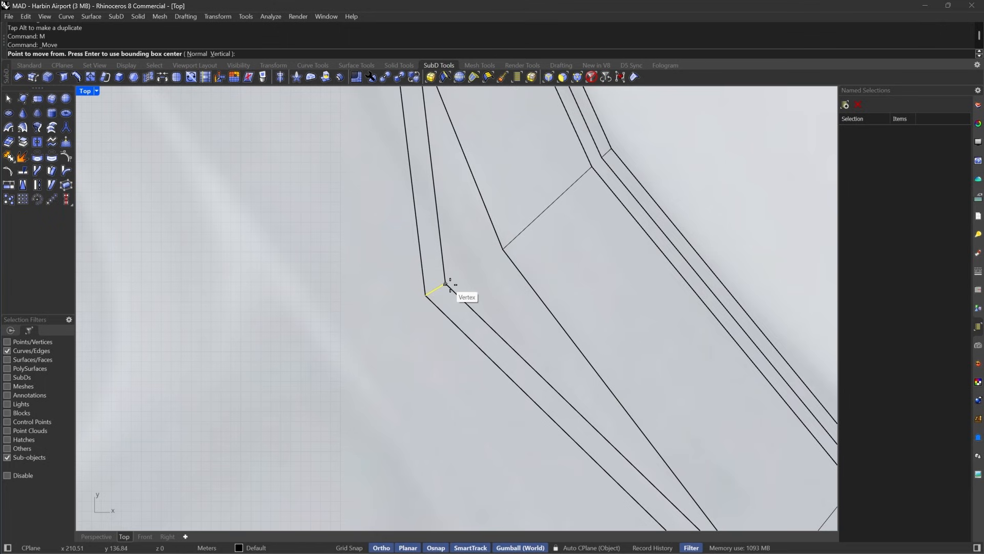
left_click(445, 283)
left_click(504, 249)
Move the next cross edge up the right-hand bridge from its outer vertex onto the neighbouring rim corner vertex.
scroll(511, 252, "down", 7)
right_click_drag(512, 259, 525, 410)
scroll(452, 223, "up", 6)
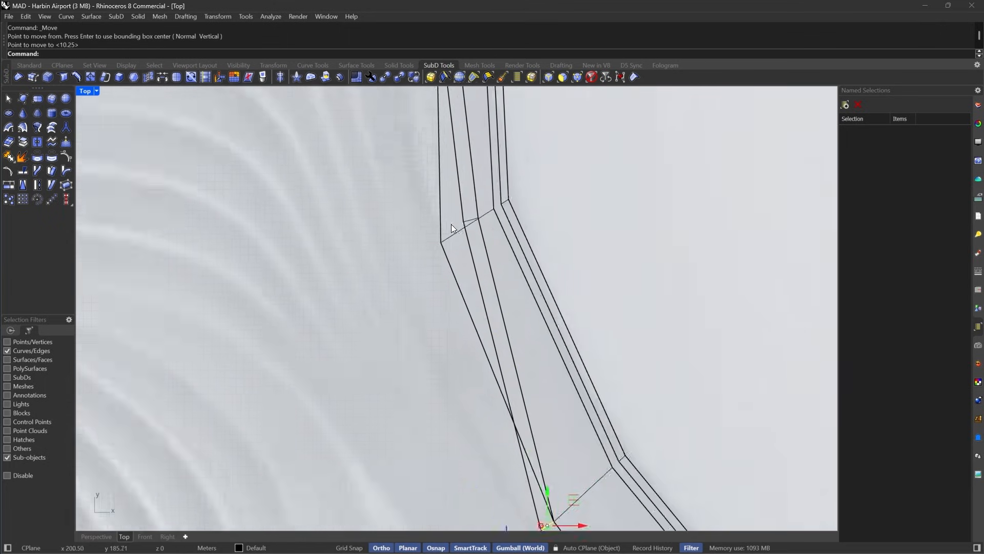
left_click(472, 223)
scroll(477, 215, "up", 3)
type("m")
key("Return")
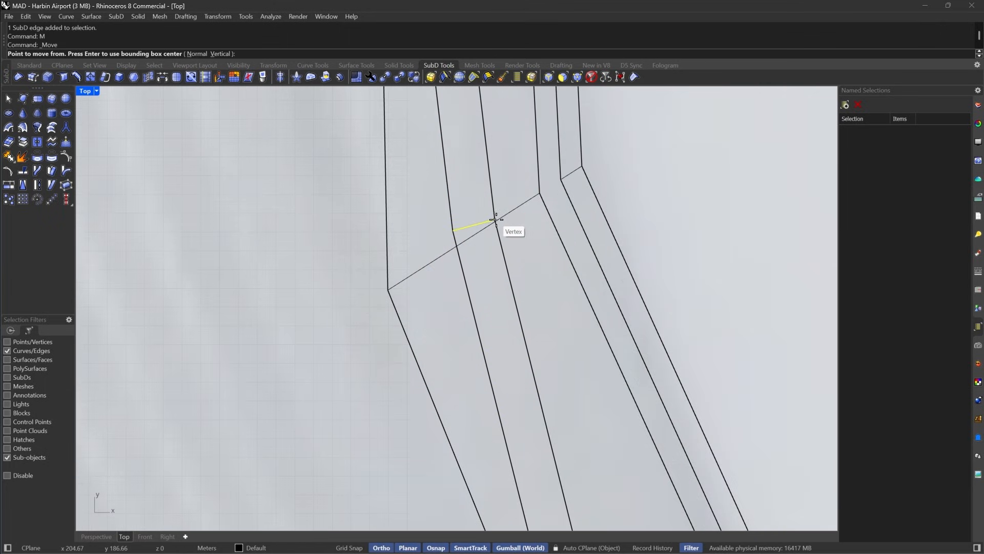
left_click(491, 221)
left_click(388, 290)
scroll(513, 346, "down", 12)
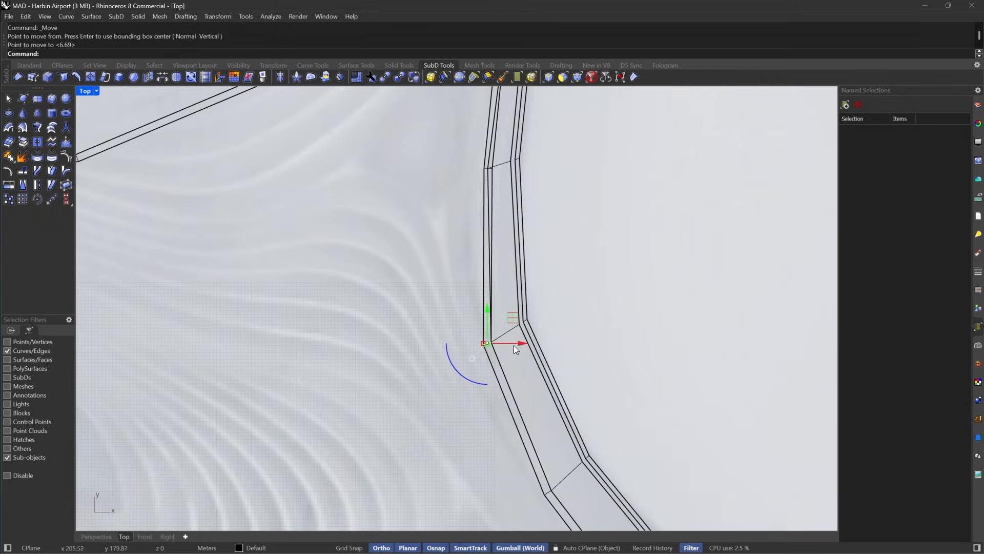
Move the third cross edge from the bottom of the right-hand bridge so its outer vertex meets the matching rim vertex.
right_click_drag(489, 162, 480, 240)
scroll(480, 240, "up", 4)
scroll(480, 240, "up", 10)
left_click(458, 281)
right_click_drag(505, 296, 549, 313)
type("m")
key("Return")
left_click(545, 296)
left_click(520, 296)
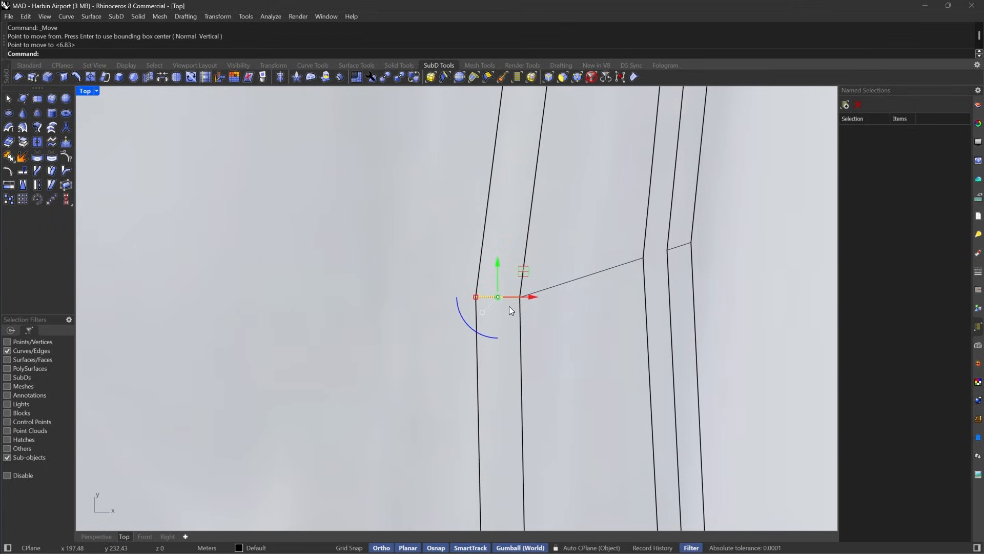
Examine the bridged rim strips in smooth SubD display and return the display to flat.
key("Escape")
scroll(513, 304, "up", 5)
scroll(522, 304, "down", 5)
key("Tab")
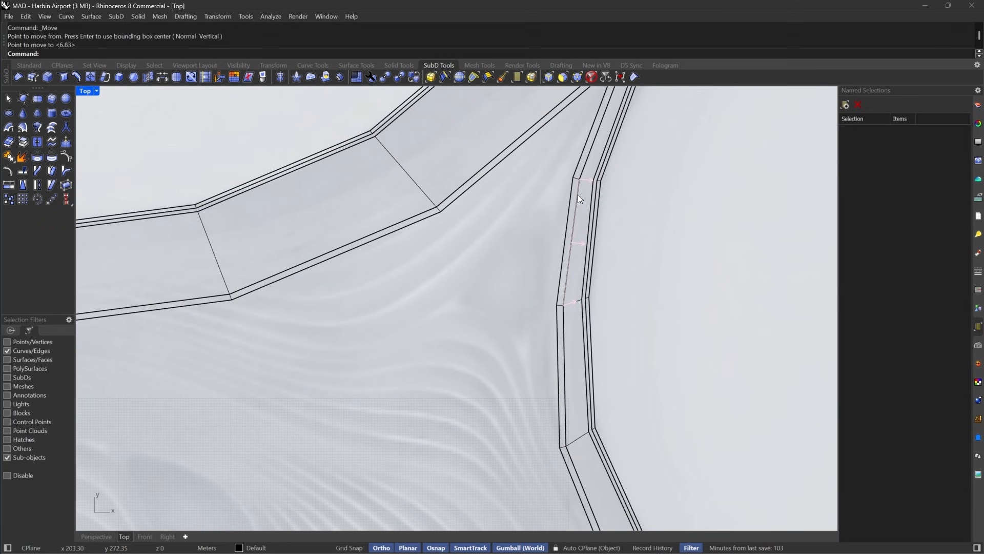
right_click_drag(697, 365, 707, 343)
scroll(708, 343, "up", 5)
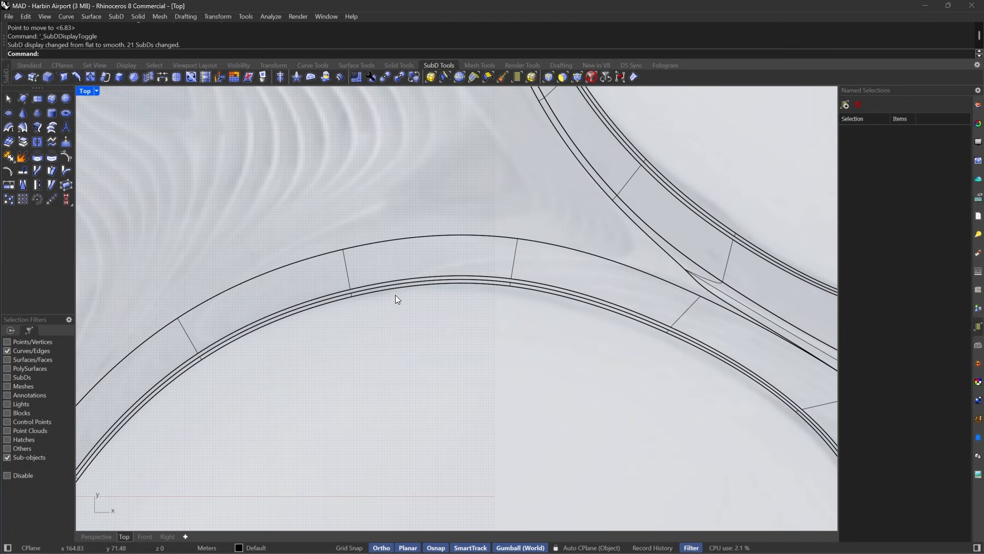
key("Tab")
scroll(583, 260, "down", 2)
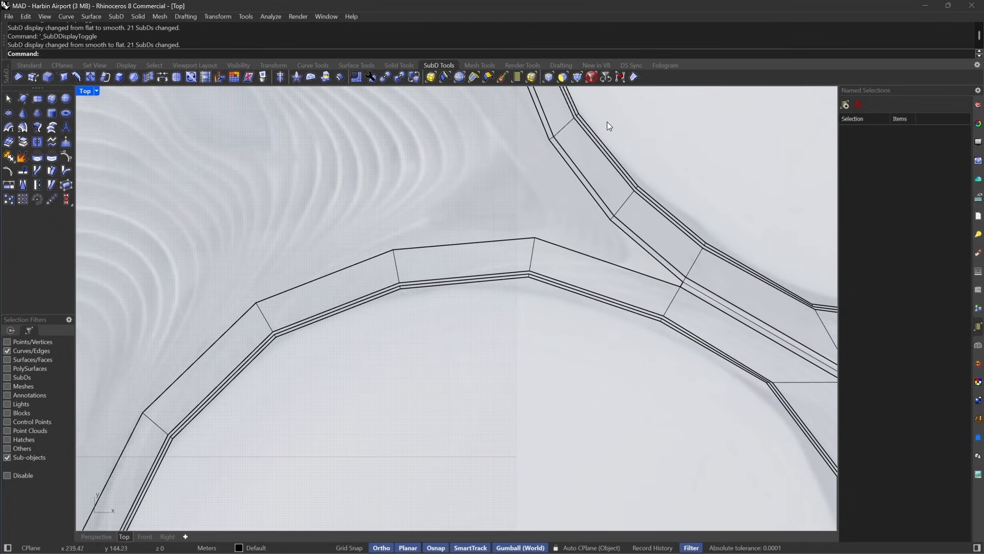
Delete the four wide strip faces along the arc right of the lower central arm, leaving the thin rim faces.
left_click(560, 78)
left_click(438, 261)
right_click_drag(437, 261, 671, 209)
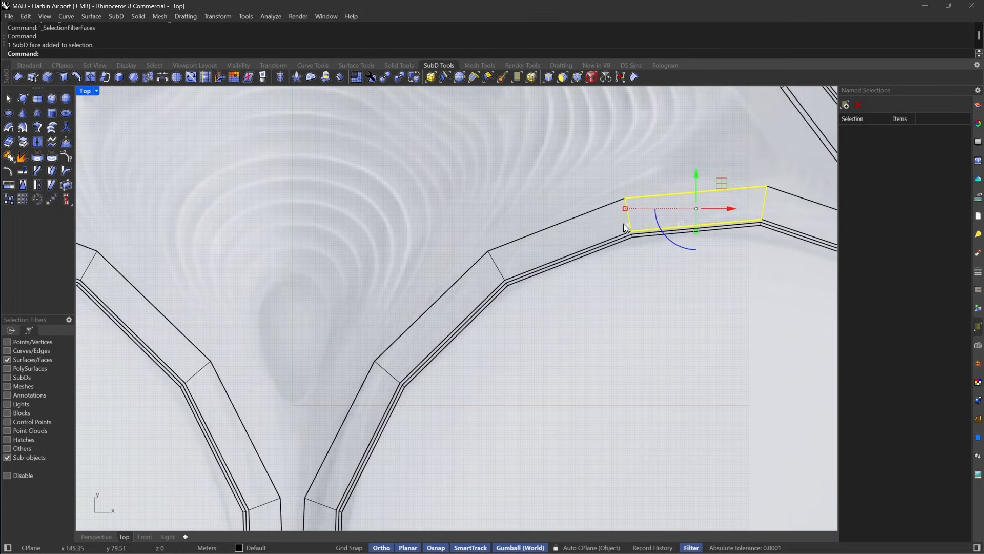
left_click(543, 247, "shift")
left_click_drag(475, 228, 440, 314, "shift")
right_click_drag(374, 382, 501, 270)
left_click_drag(489, 221, 481, 276, "shift")
right_click_drag(515, 255, 549, 260)
key("Delete")
right_click_drag(505, 347, 565, 266)
scroll(556, 279, "down", 4)
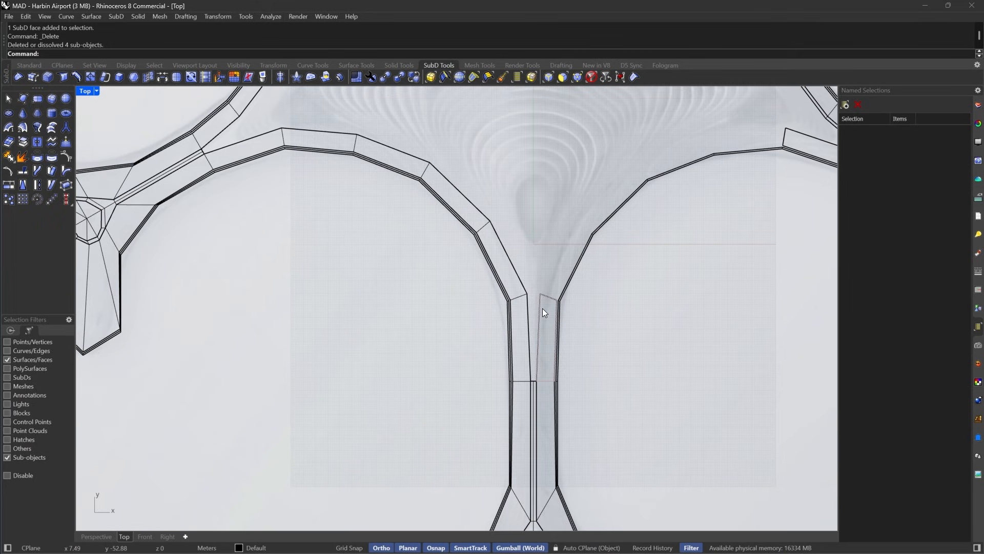
Straighten the inner edge of the remaining strip face on the lower central arm by flattening it in X about its lower vertex.
scroll(542, 309, "up", 3)
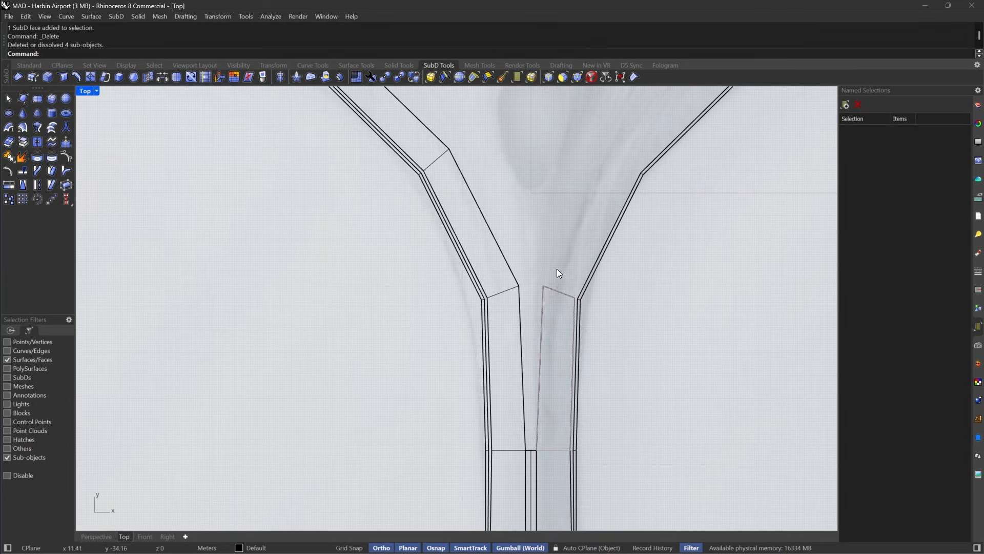
left_click(549, 336)
key("Escape")
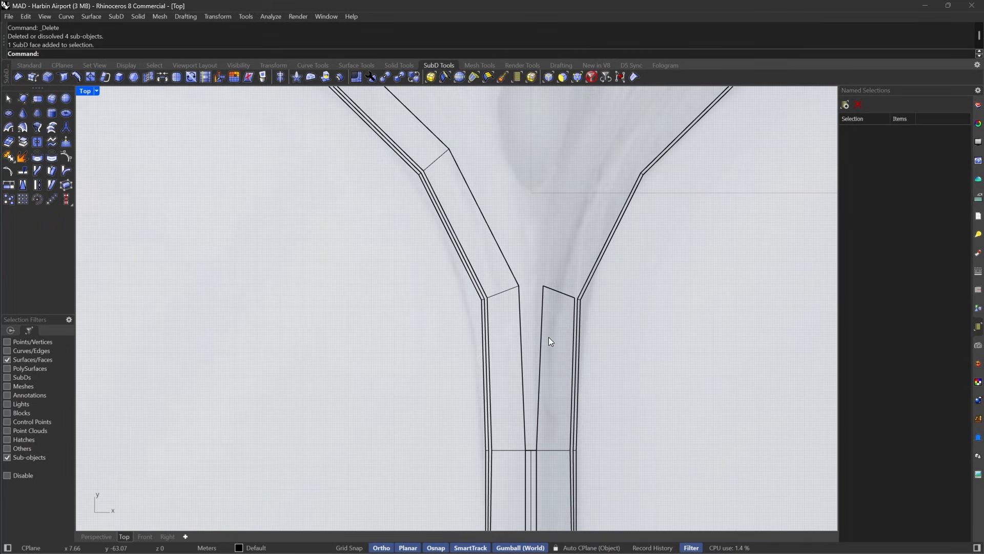
left_click(548, 77)
left_click_drag(533, 361, 531, 363)
right_click_drag(535, 410, 551, 379)
scroll(538, 377, "up", 4)
type("GumballRelocate")
key("Return")
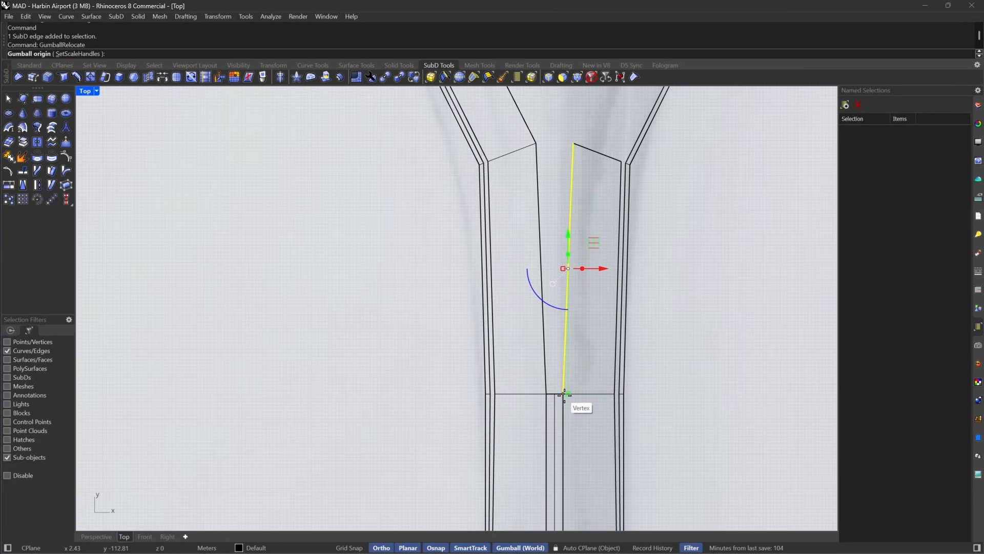
left_click(563, 394)
key("Return")
left_click_drag(557, 394, 563, 395)
key("Escape")
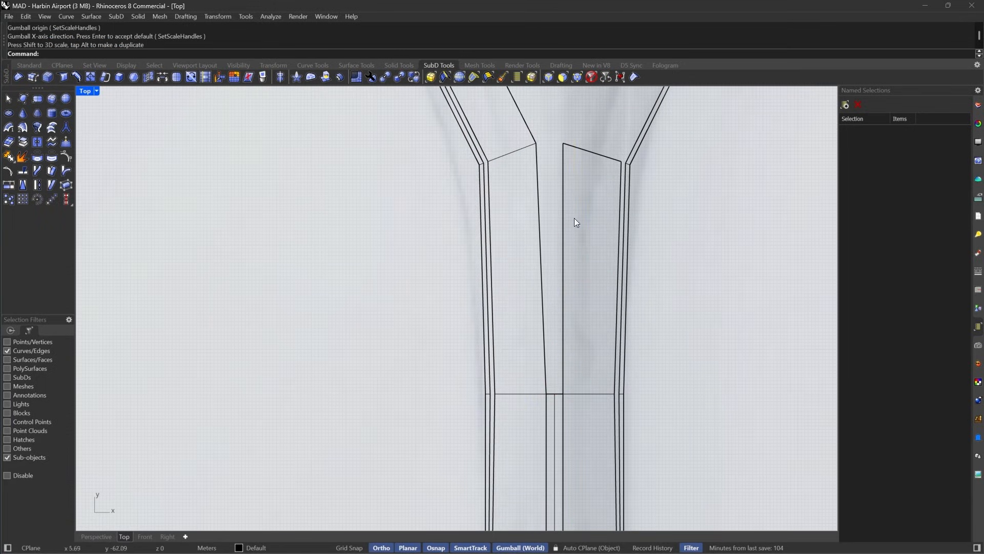
Straighten the same strip face's outer edge by flattening it in X about its lower vertex.
left_click(620, 217)
key("Return")
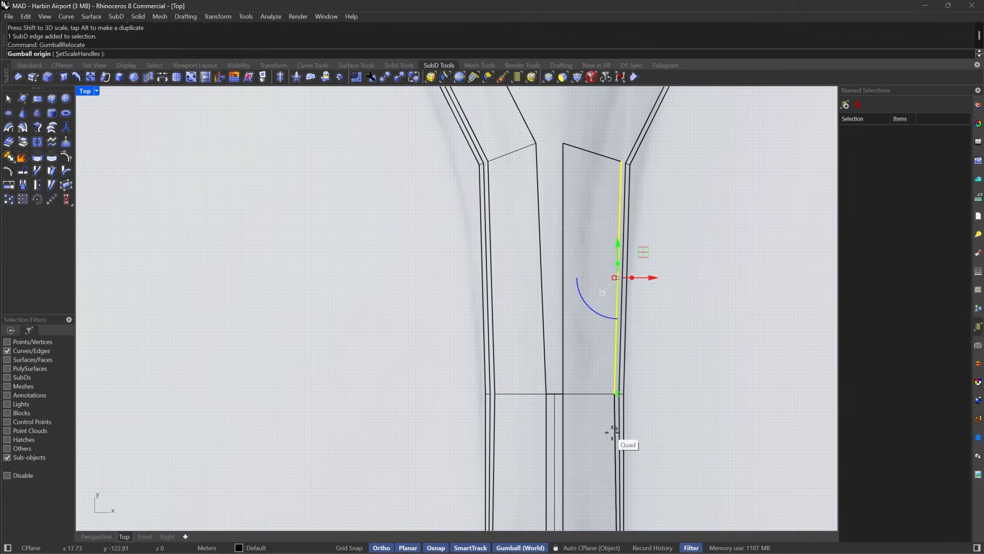
left_click(615, 394)
scroll(614, 395, "up", 5)
scroll(614, 394, "up", 6)
key("Return")
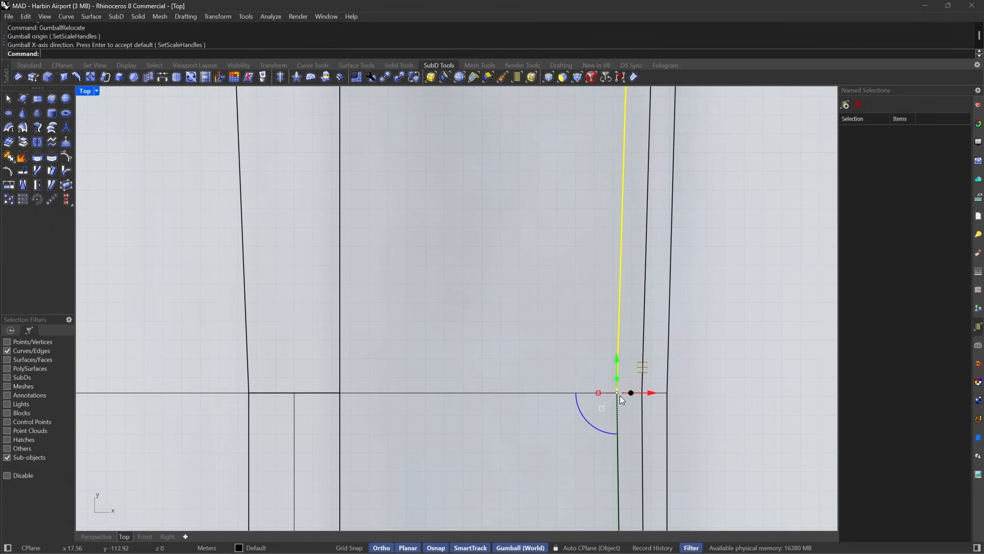
mouse_move(598, 393)
left_mouse_down()
mouse_move(610, 394)
mouse_move(600, 398)
left_mouse_up()
scroll(589, 292, "down", 8)
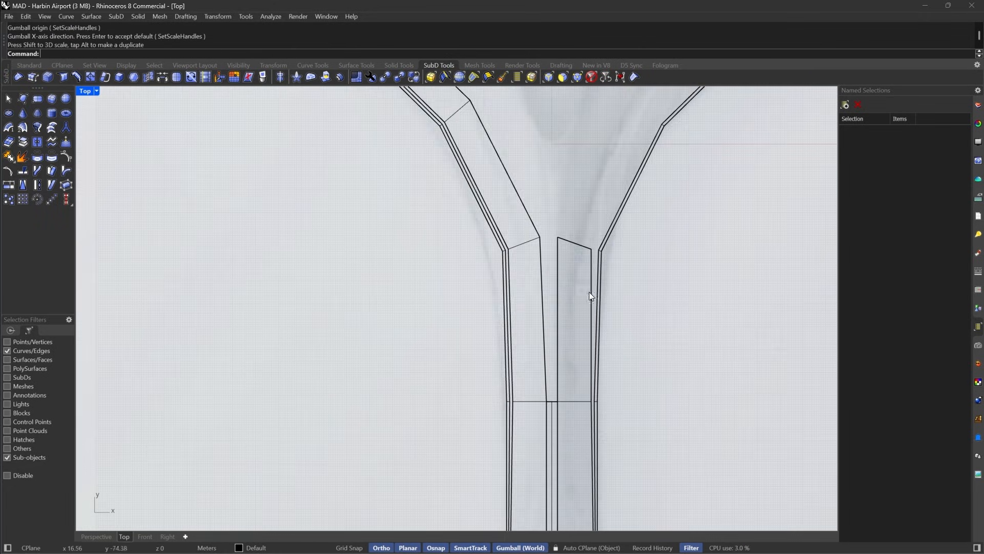
Try extruding the strip face's top edge upward along Y, and undo the extrusion.
left_click_drag(560, 369, 567, 284)
right_click_drag(555, 295, 555, 362)
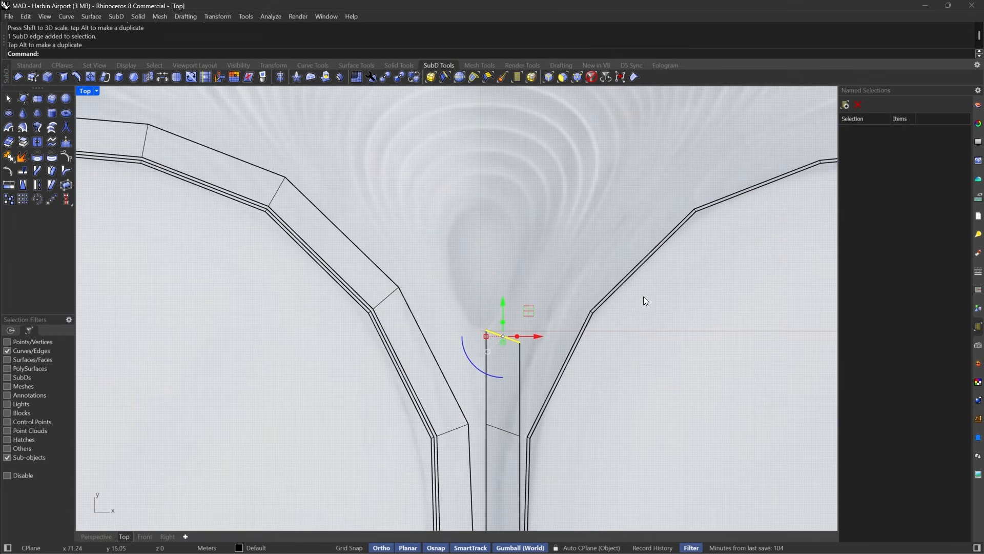
key("ctrl+z")
scroll(505, 388, "down", 3)
scroll(505, 388, "down", 3)
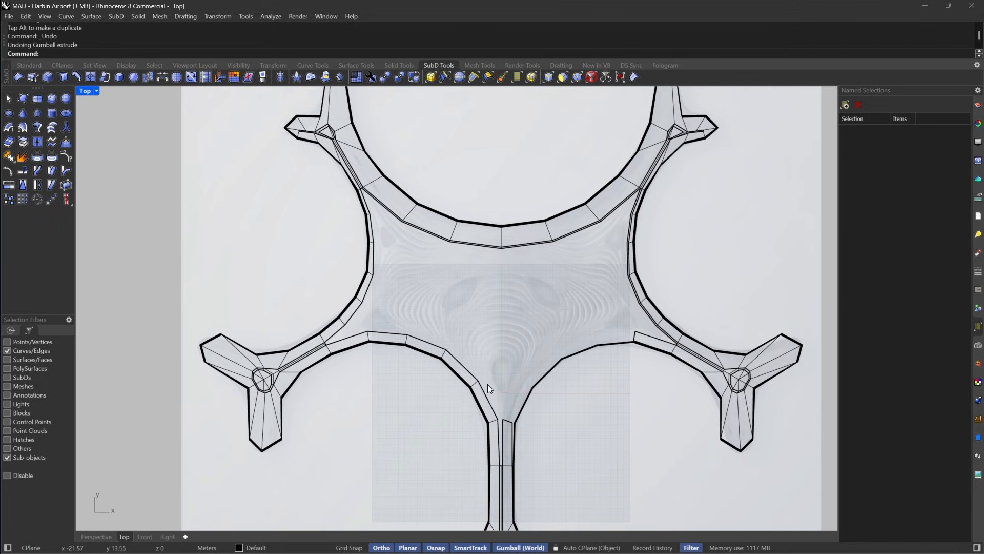
Extrude two adjacent inner edges of the thin rim upward along Y near the crest of the lower right arc.
scroll(487, 388, "up", 2)
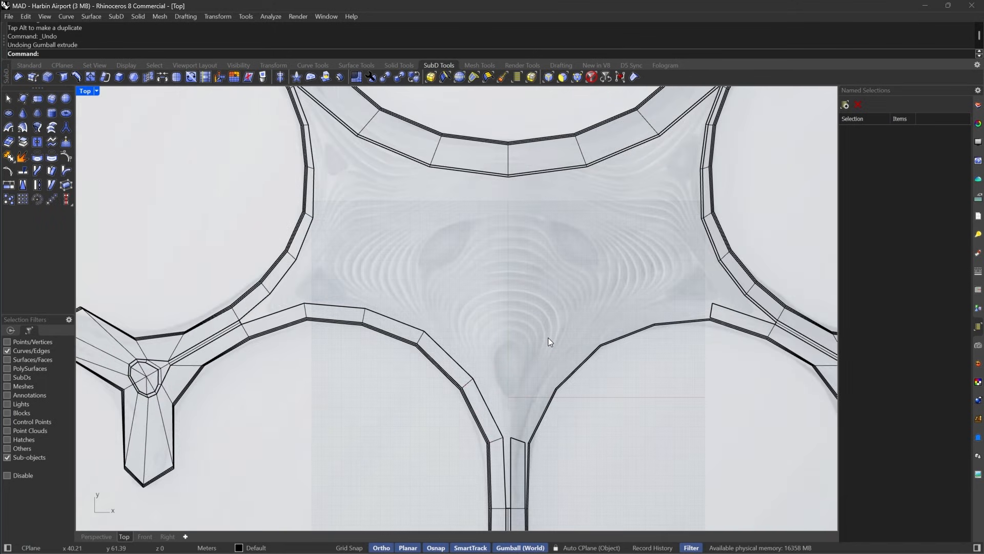
scroll(652, 320, "up", 2)
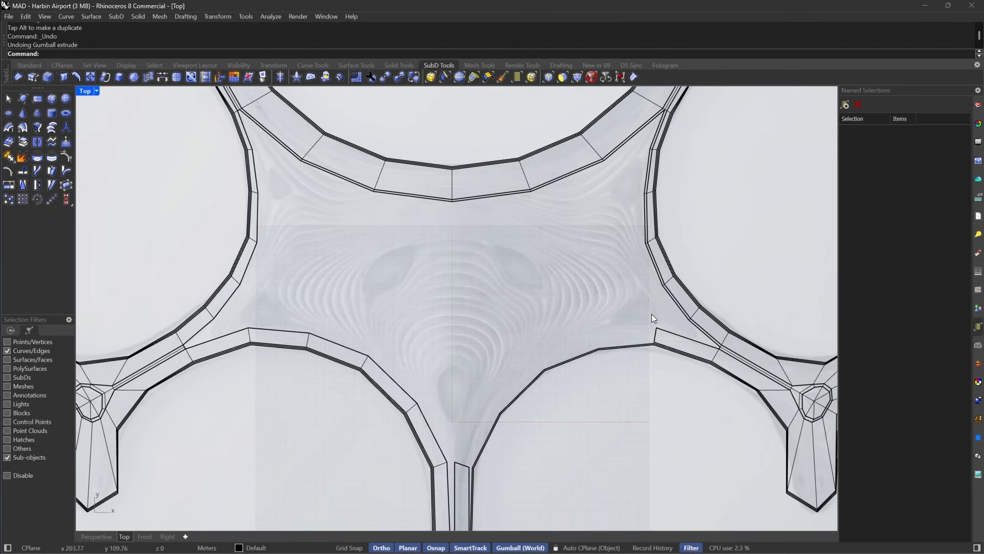
right_click_drag(653, 315, 647, 304)
scroll(647, 304, "up", 2)
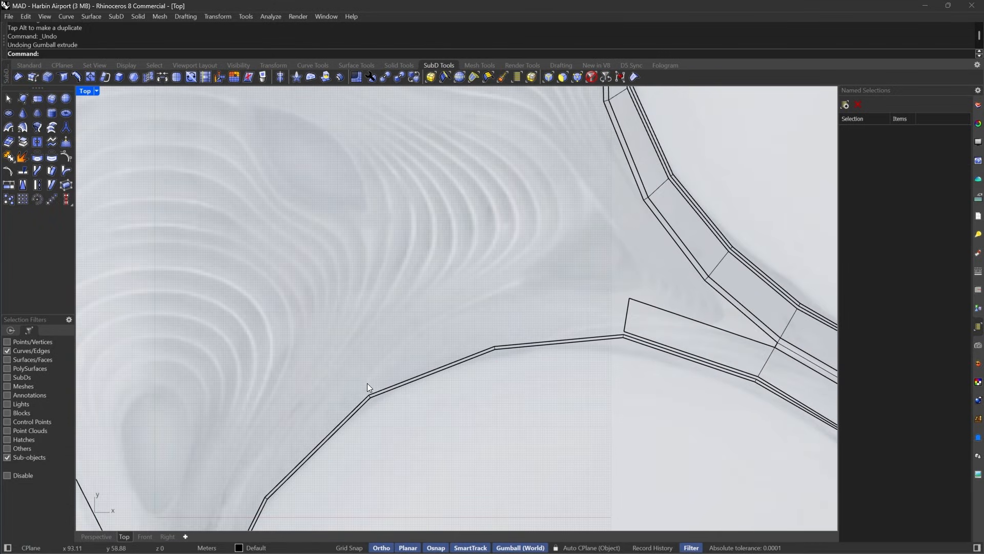
left_click(383, 388)
left_click(530, 343, "shift")
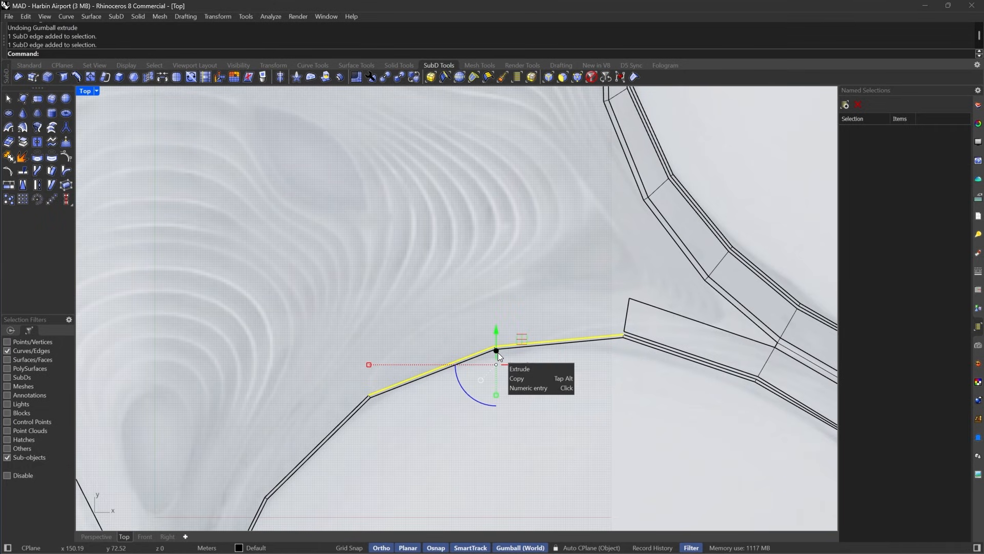
left_click_drag(497, 352, 531, 294)
scroll(676, 288, "up", 4)
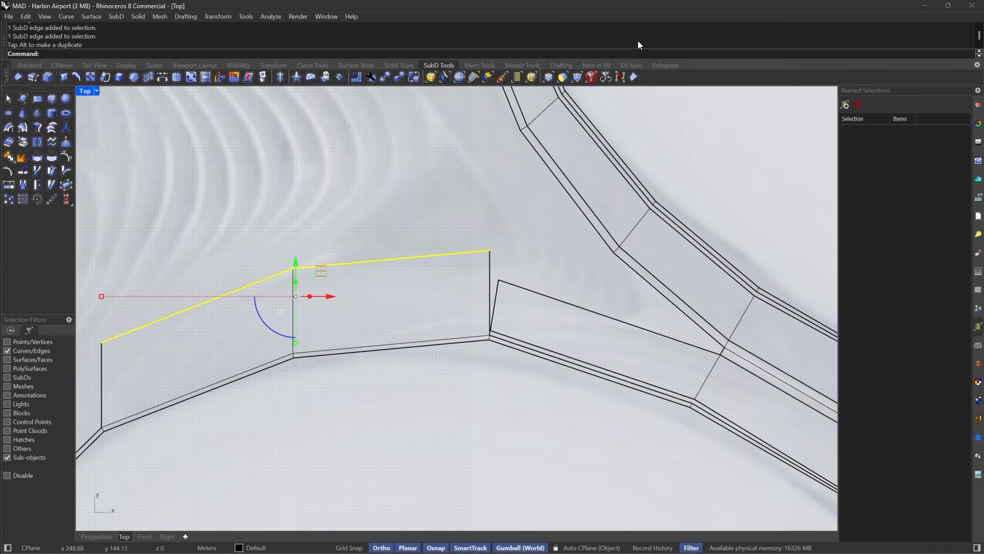
Delete the wide strip face at the end of the lower right gap strip, beside the extruded faces.
left_click(563, 77)
left_click(528, 315)
right_click_drag(528, 316, 638, 227)
key("Delete")
Delete the two extruded faces together with the adjoining thin rim faces on the lower right arc.
left_click_drag(631, 220, 562, 265)
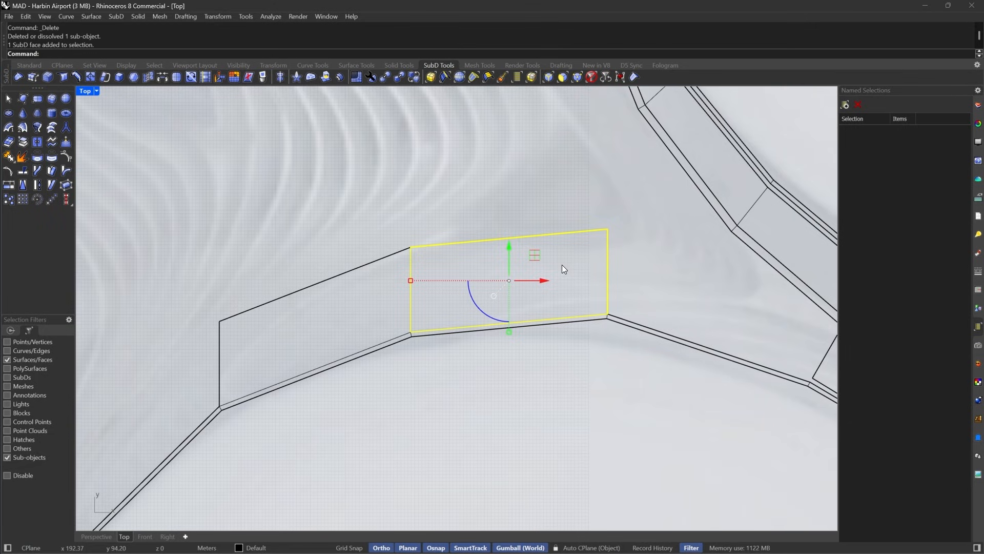
left_click(552, 346)
right_click_drag(553, 347, 399, 313)
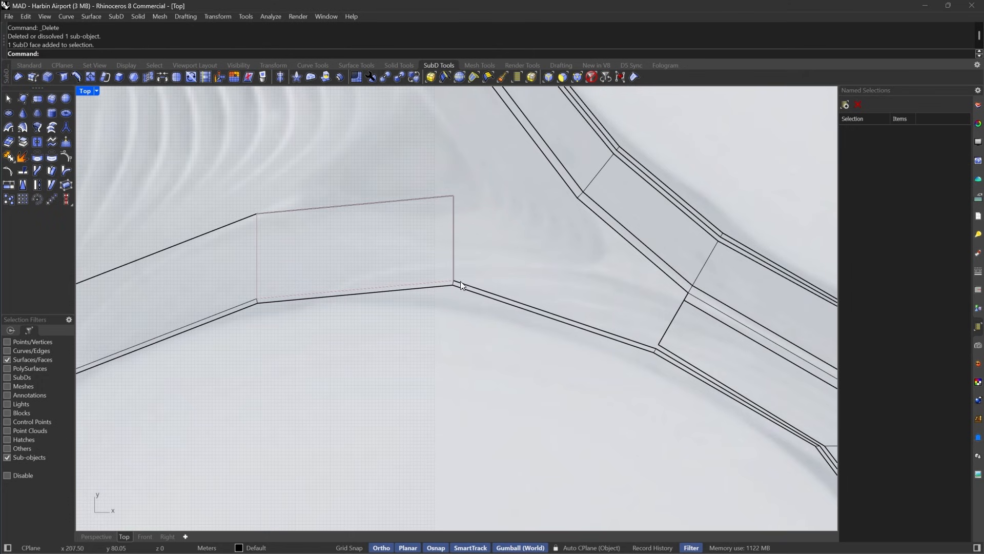
left_click_drag(390, 337, 351, 202)
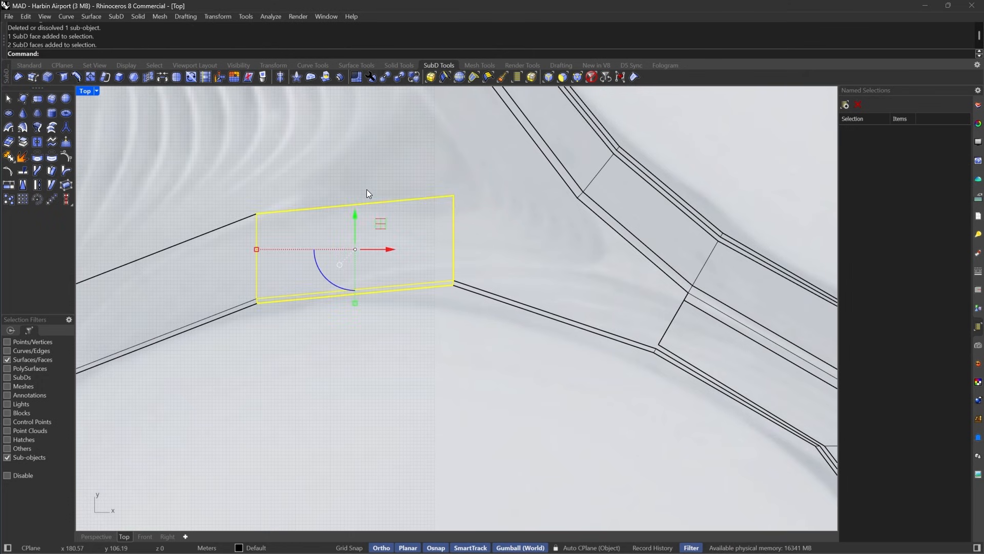
right_click_drag(370, 191, 448, 221)
scroll(577, 231, "down", 8)
left_click_drag(579, 227, 418, 306)
scroll(588, 313, "up", 2)
key("Delete")
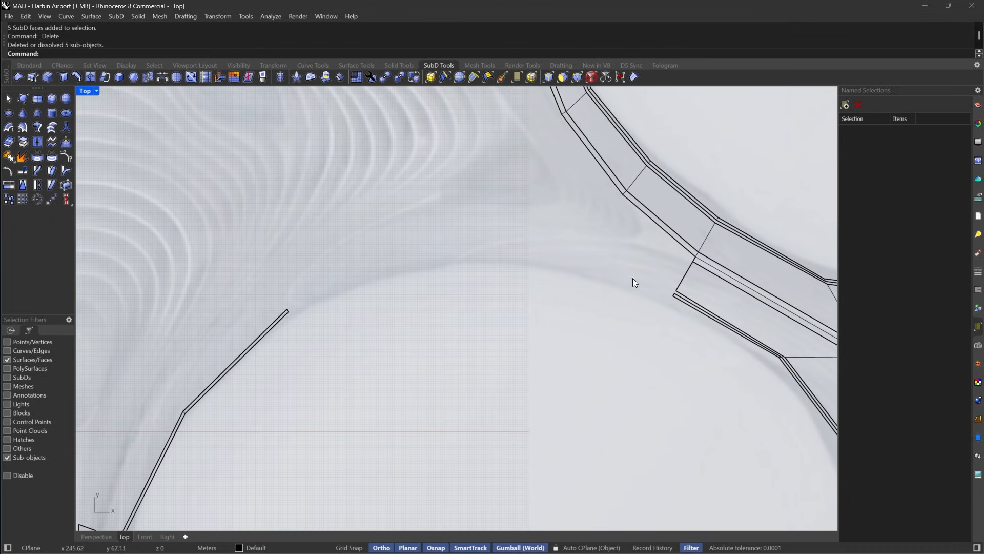
Limit selection to edges and undo the last deletion of rim faces.
left_click(549, 78)
scroll(654, 284, "up", 6)
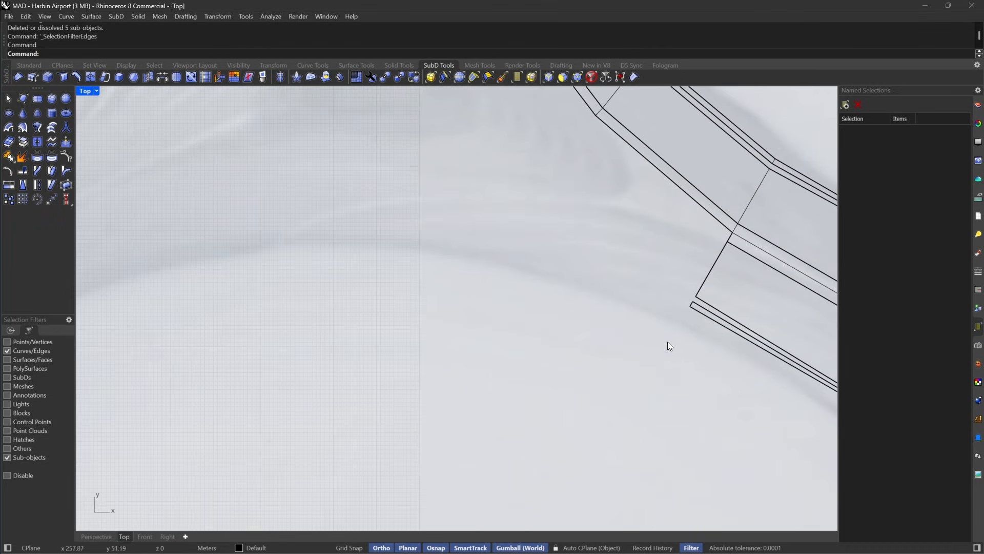
scroll(667, 302, "down", 5)
key("ctrl+z")
key("Escape")
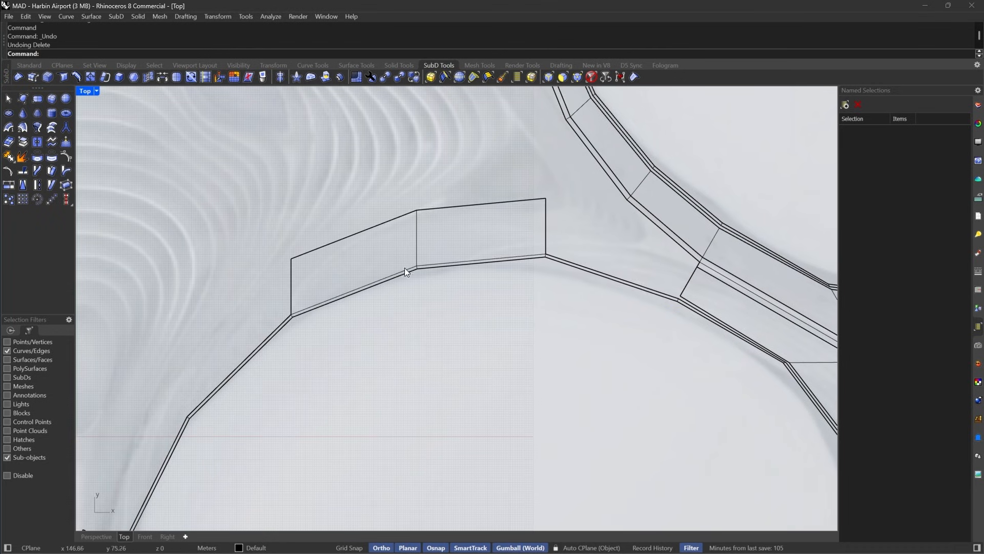
Delete all edges of the extruded faces and thin rim between the lower central arm and the lower right gap strip.
scroll(525, 257, "down", 3)
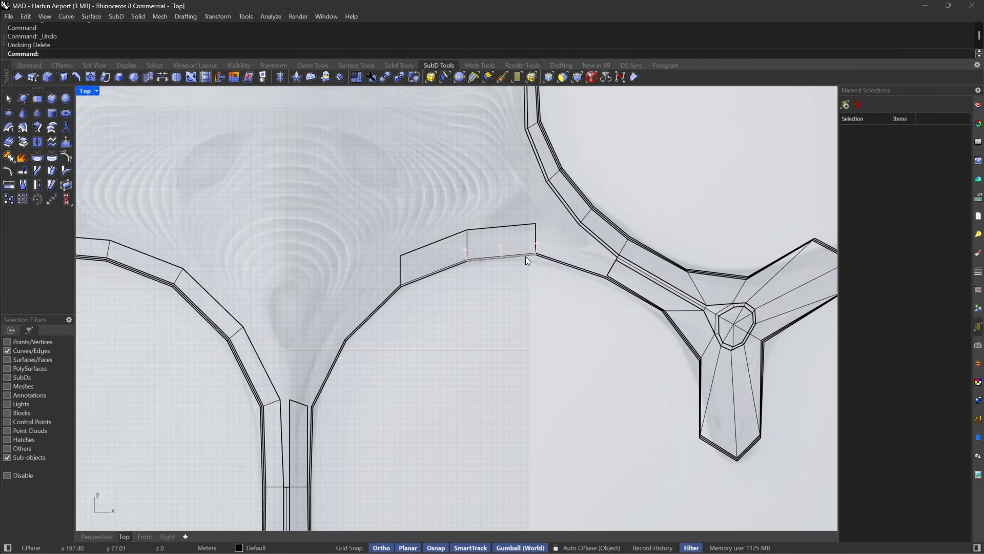
scroll(370, 346, "up", 2)
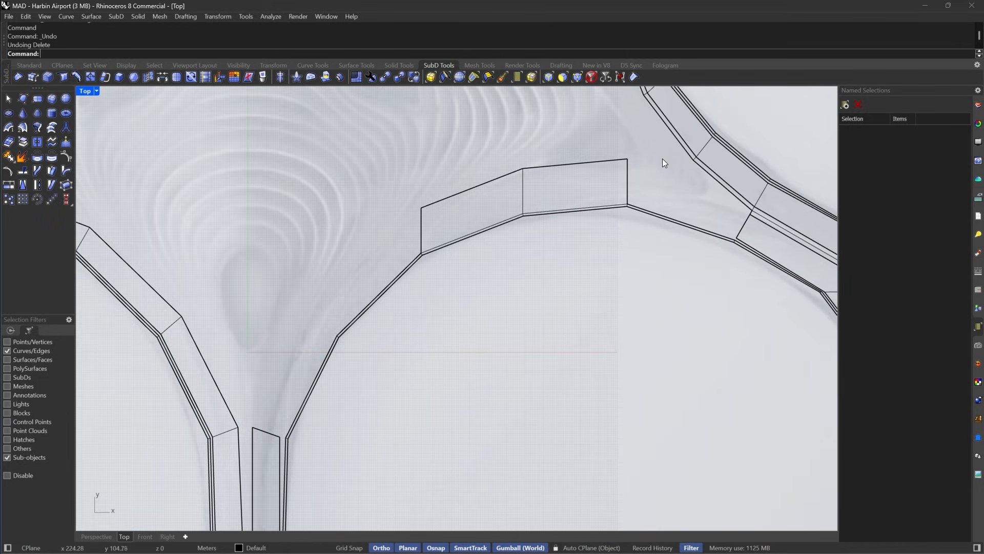
left_click_drag(663, 160, 321, 349)
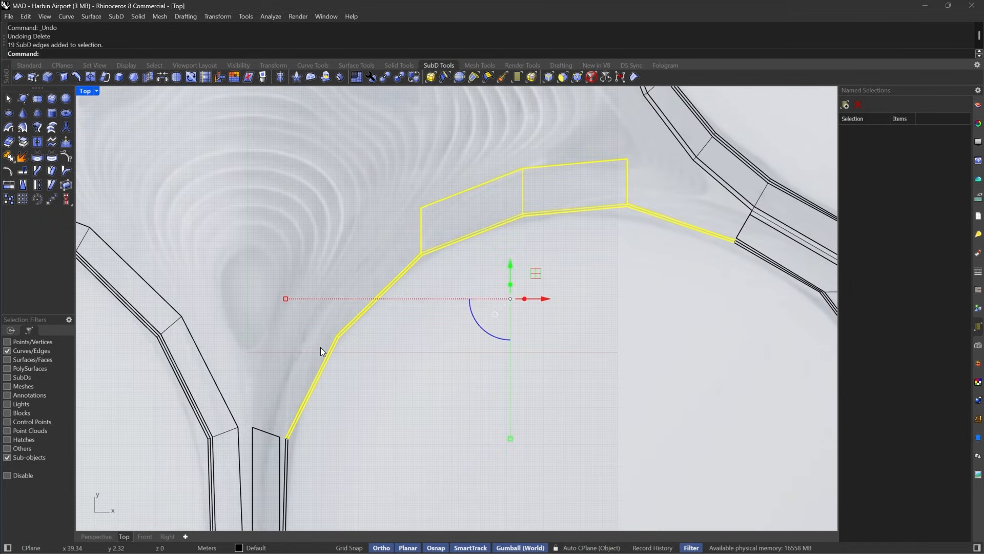
key("Delete")
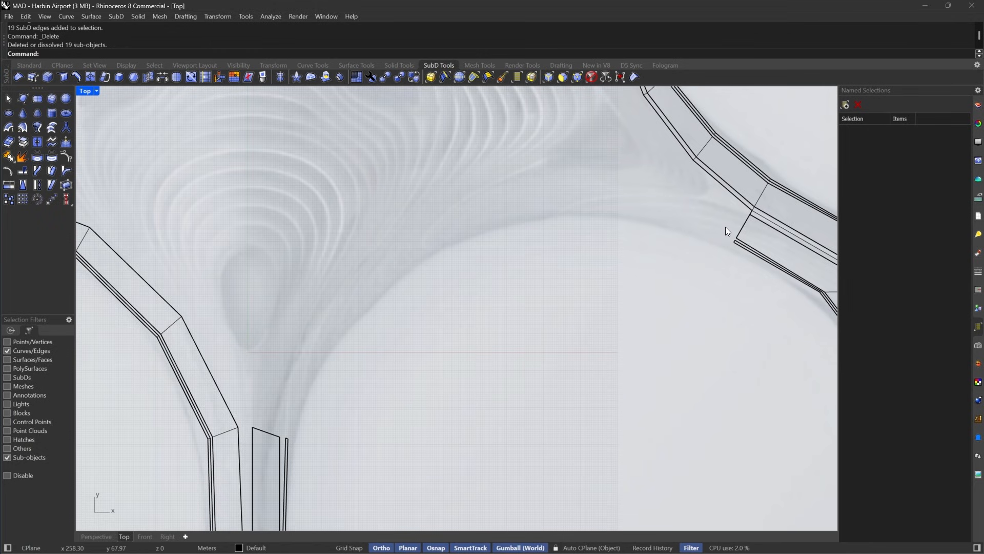
Bridge the open thin rim edges between the lower central arm and the lower right gap strip using seven joined segments at 0% straightness.
left_click_drag(734, 238, 738, 232)
scroll(220, 450, "up", 3)
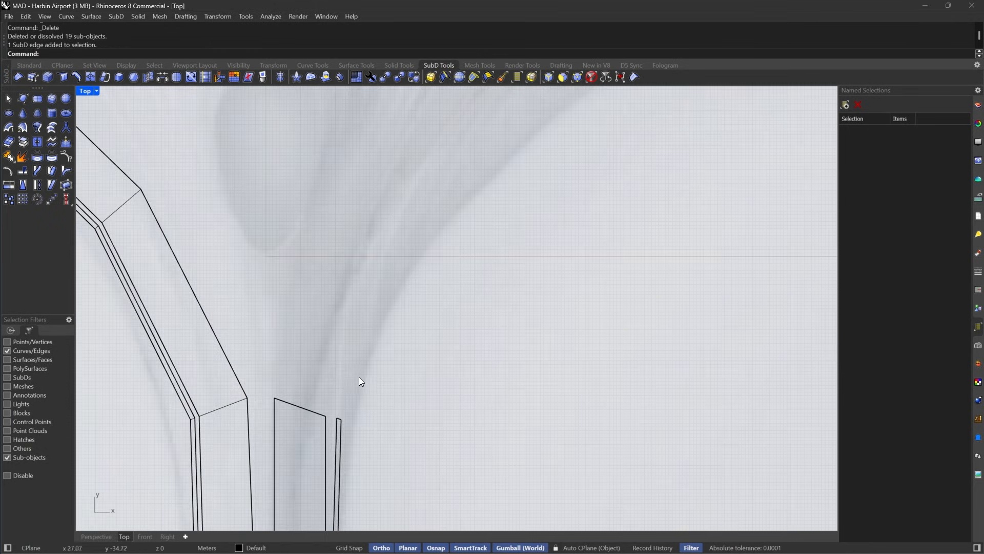
left_click_drag(375, 444, 376, 444)
scroll(363, 382, "down", 3)
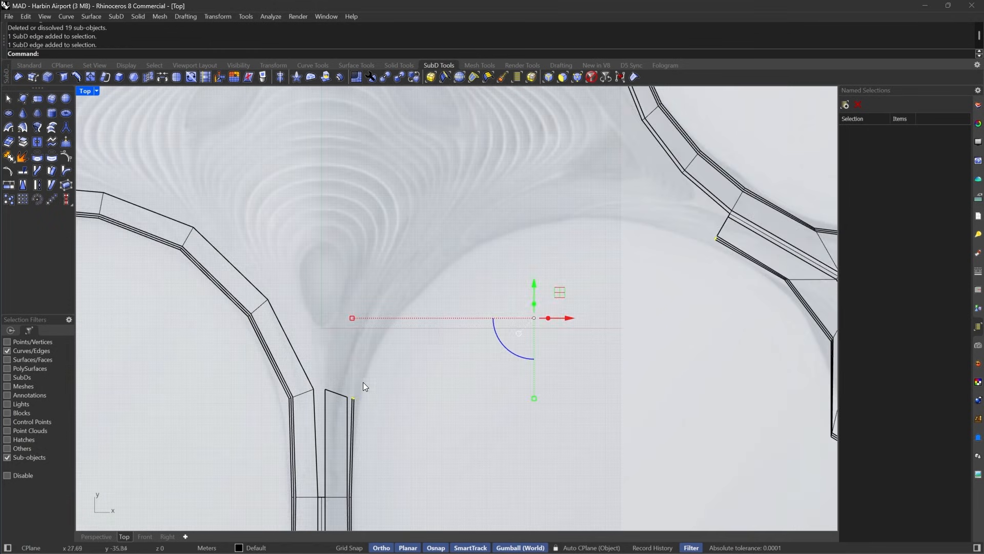
left_click(163, 77)
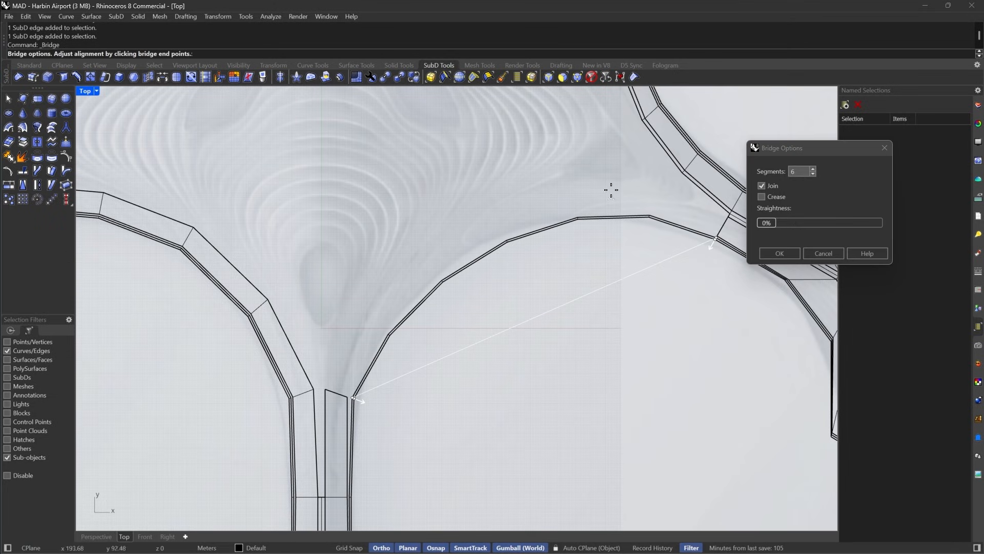
left_click(813, 170)
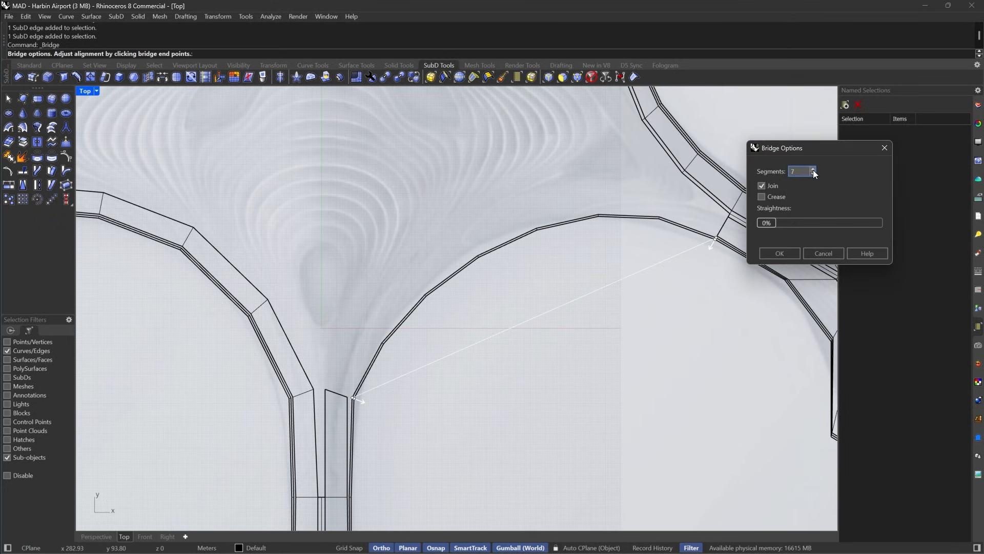
scroll(451, 254, "up", 8)
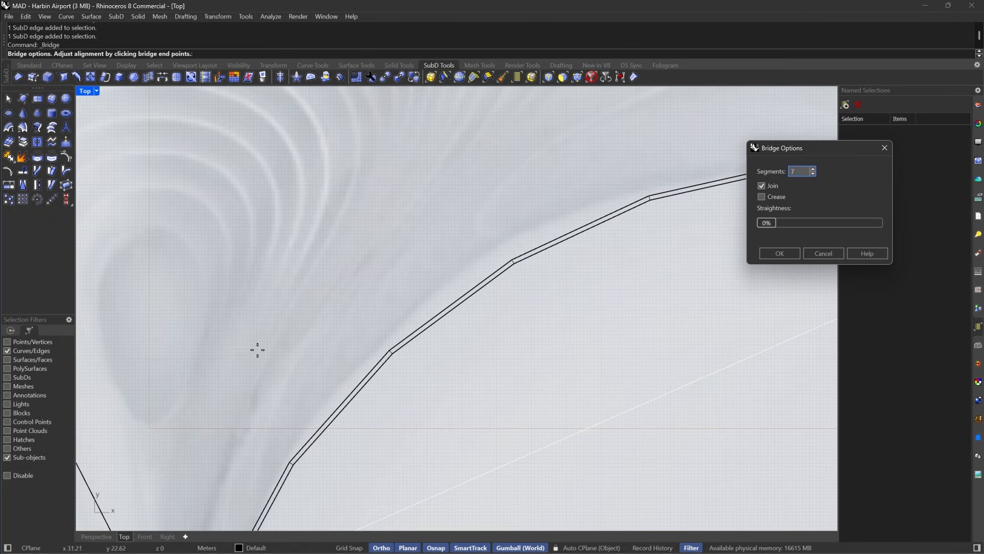
right_click_drag(244, 429, 492, 307)
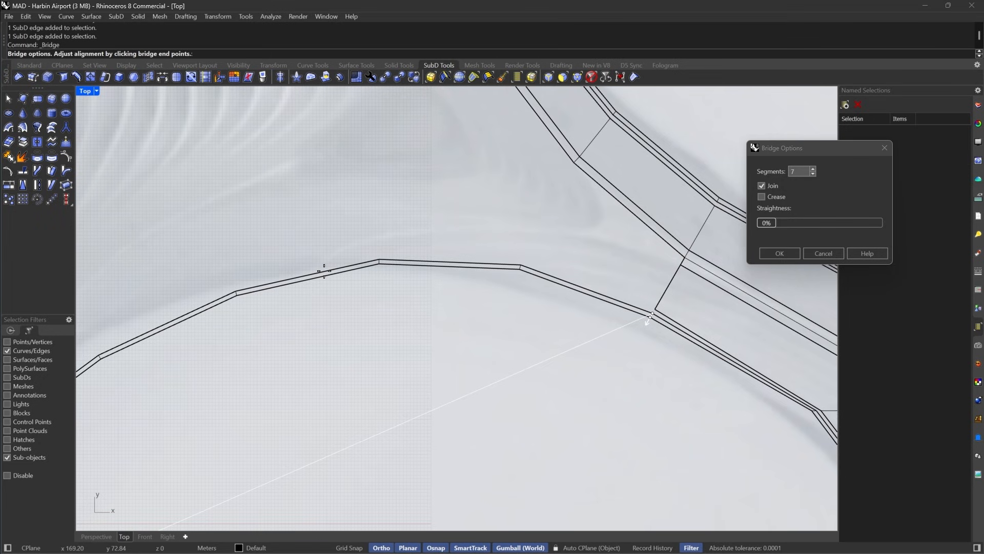
right_click_drag(324, 270, 494, 298)
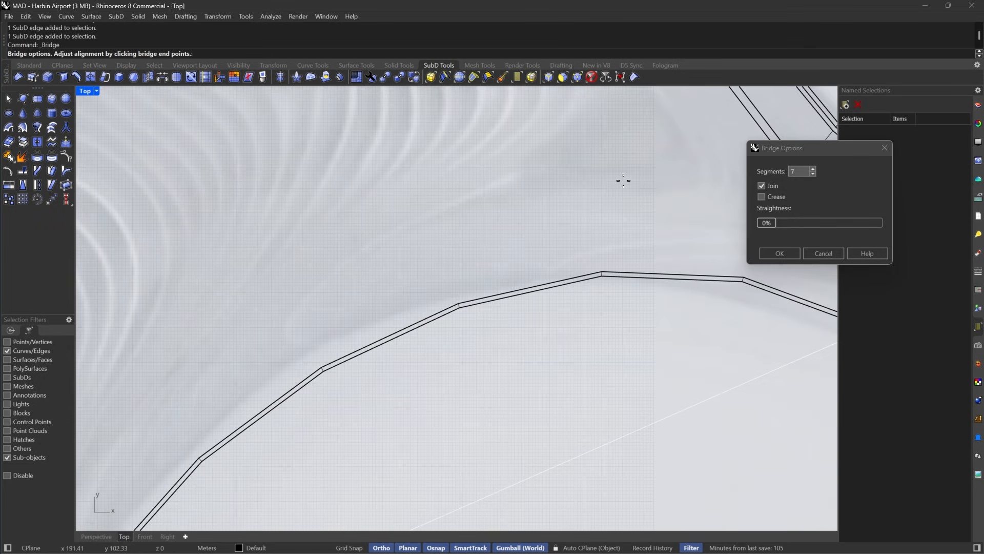
right_click_drag(243, 366, 435, 251)
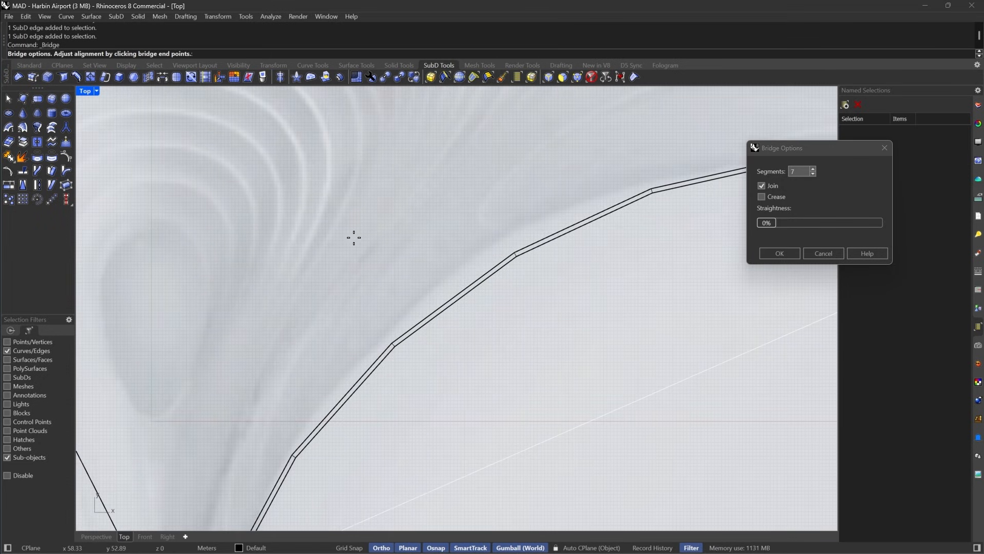
right_click_drag(304, 412, 433, 253)
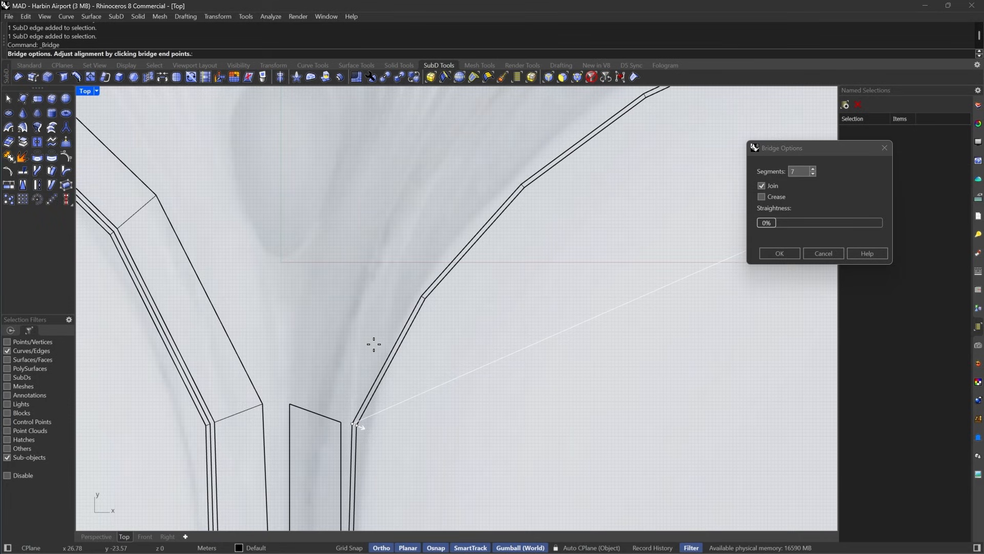
left_click(779, 254)
Adjust the cross edges of the new thin rim bridge so the lower right arc follows the roof outline in the reference image.
right_click_drag(766, 228, 542, 328)
left_click_drag(535, 243, 638, 264)
left_click(538, 281)
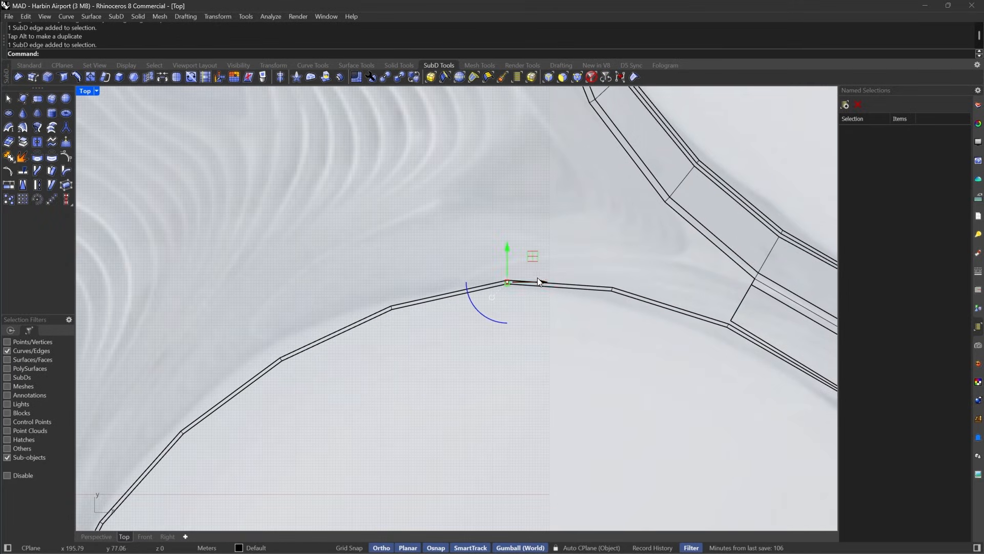
left_click_drag(533, 259, 382, 287)
left_click_drag(260, 319, 307, 388)
right_click_drag(338, 389, 590, 349)
left_click_drag(562, 301, 444, 373)
right_click_drag(403, 437, 473, 350)
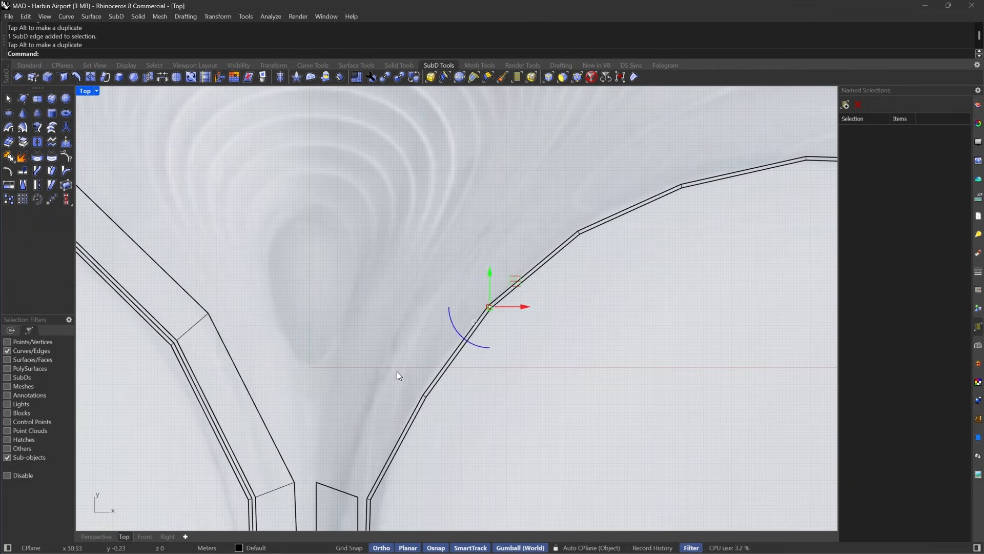
left_click_drag(397, 371, 449, 416)
Examine the rebuilt lower right arc against the reference image in smooth SubD display and return to flat display.
key("Tab")
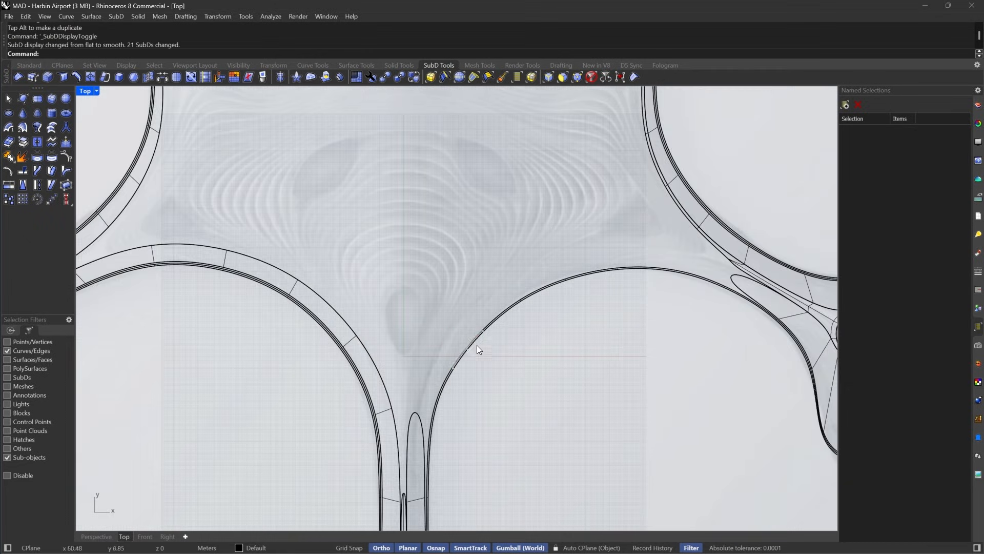
scroll(610, 245, "up", 6)
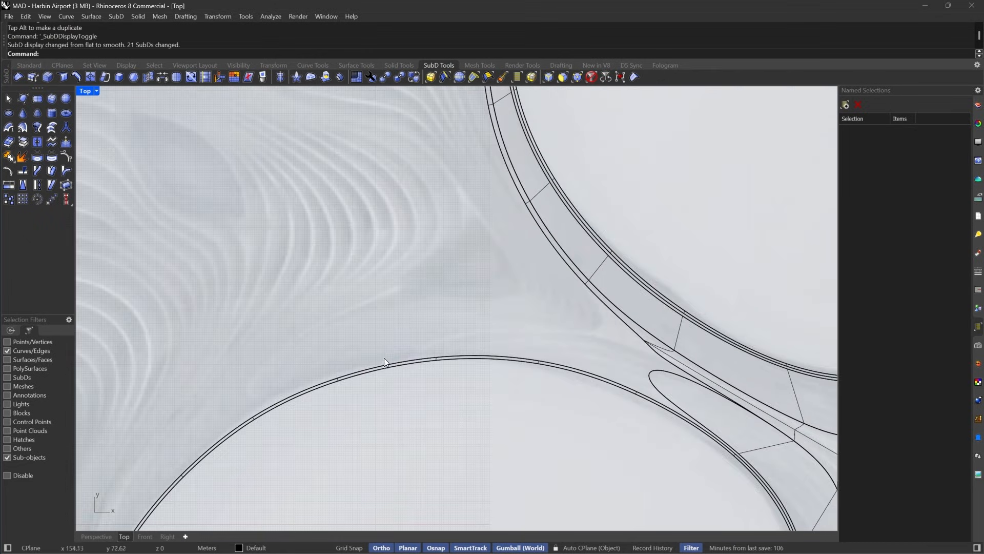
key("Tab")
scroll(549, 305, "up", 3)
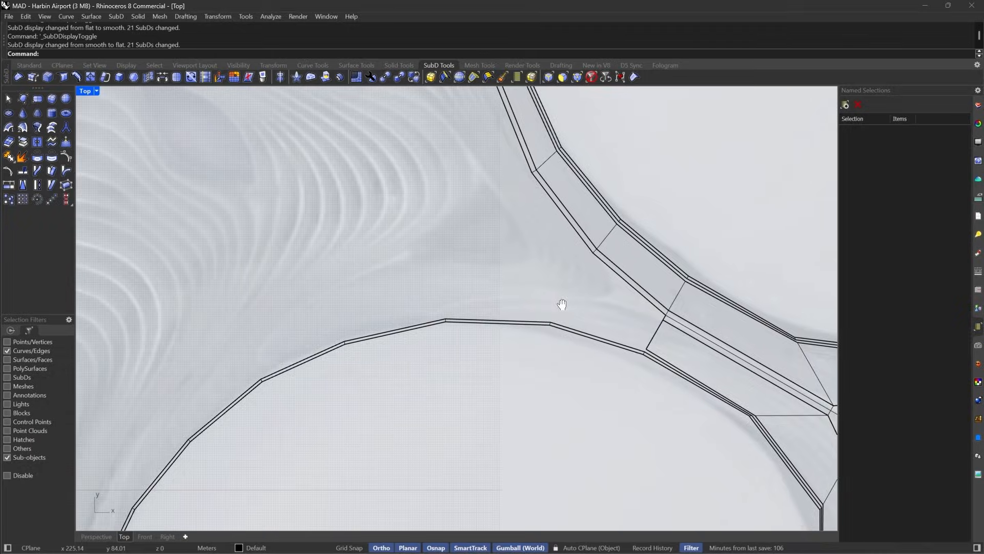
scroll(638, 318, "up", 2)
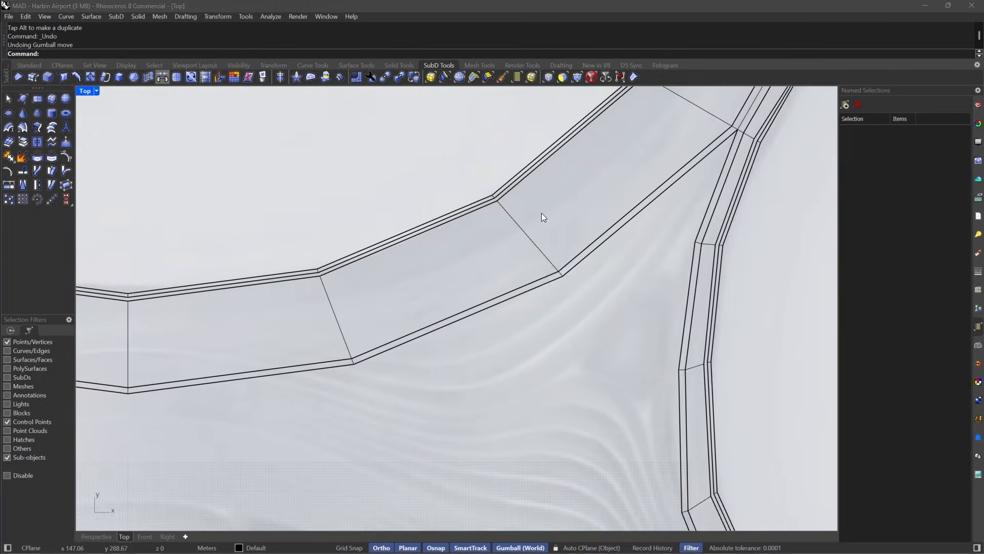
Move the three vertices at the middle of the top arc's inner edge toward the outer rim to narrow the strip.
scroll(640, 195, "down", 5)
scroll(576, 254, "up", 5)
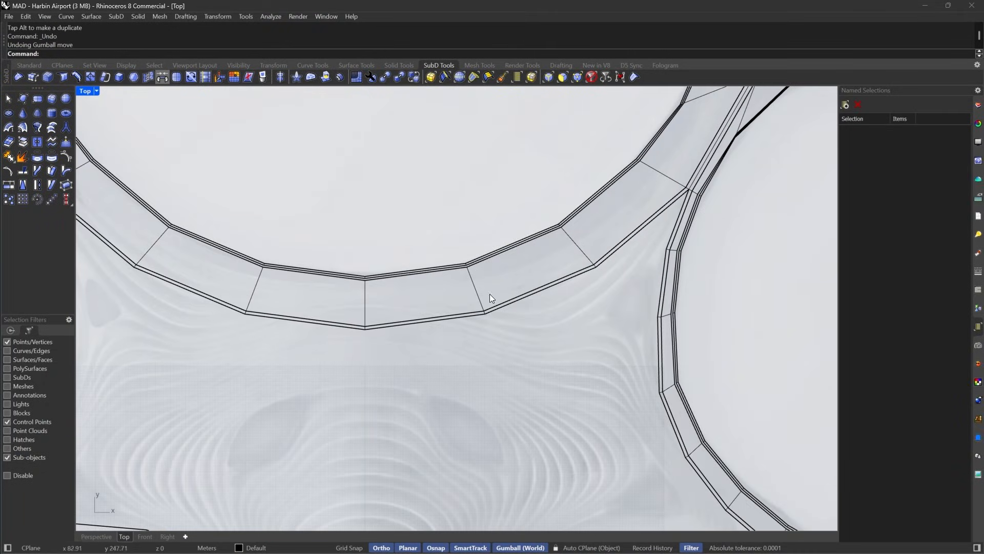
right_click_drag(516, 276, 577, 252)
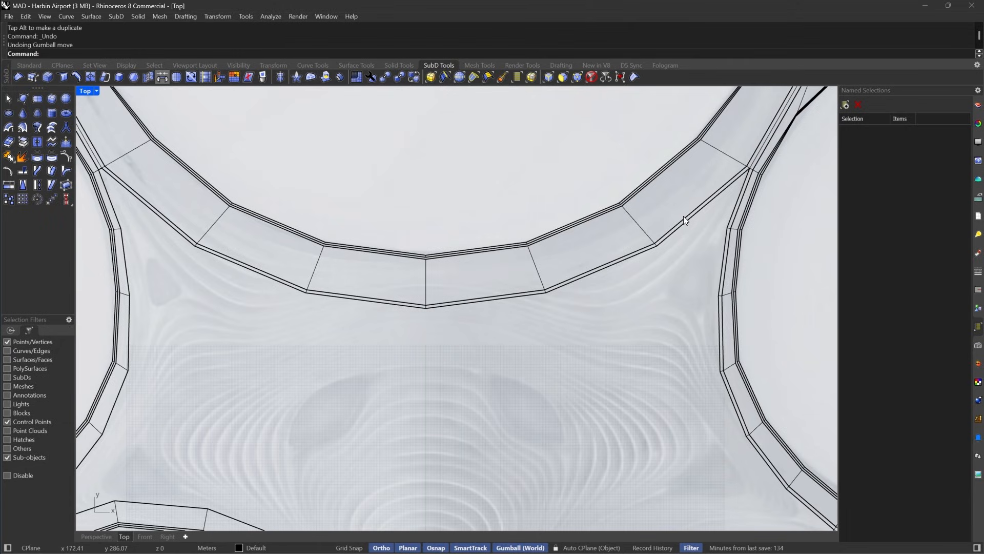
scroll(446, 264, "up", 4)
left_click_drag(378, 285, 468, 399)
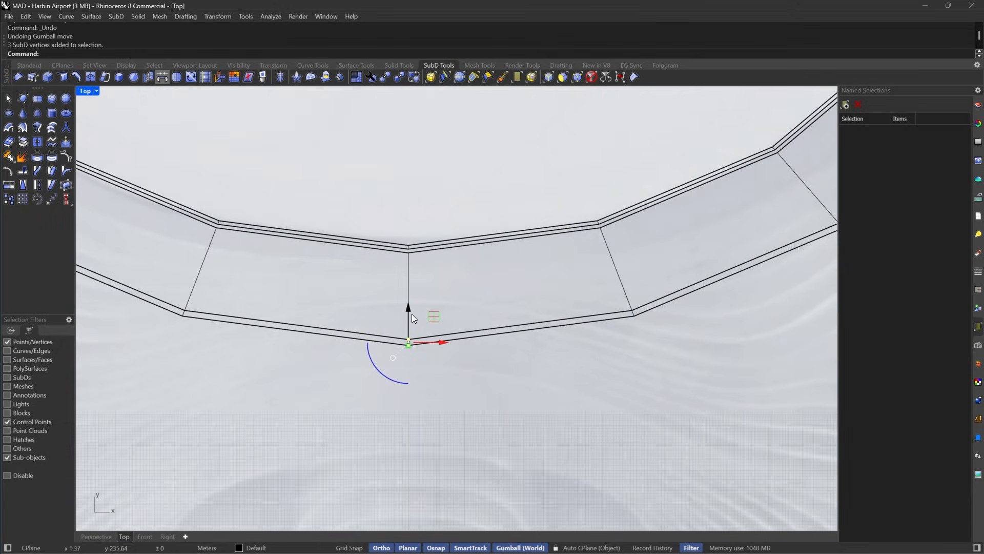
left_click_drag(411, 318, 418, 264)
Shift the inner edge vertices on the right half of the top arc sideways toward the roof's upper right corner and clear the selection.
right_click_drag(637, 251, 330, 278)
left_click_drag(516, 219, 564, 274)
left_click_drag(555, 226, 634, 204)
left_click_drag(291, 309, 511, 322)
scroll(613, 257, "down", 10)
scroll(579, 230, "up", 9)
right_click_drag(593, 217, 506, 248)
scroll(500, 231, "up", 2)
left_click_drag(441, 222, 540, 313)
scroll(675, 277, "down", 8)
right_click_drag(348, 330, 427, 308)
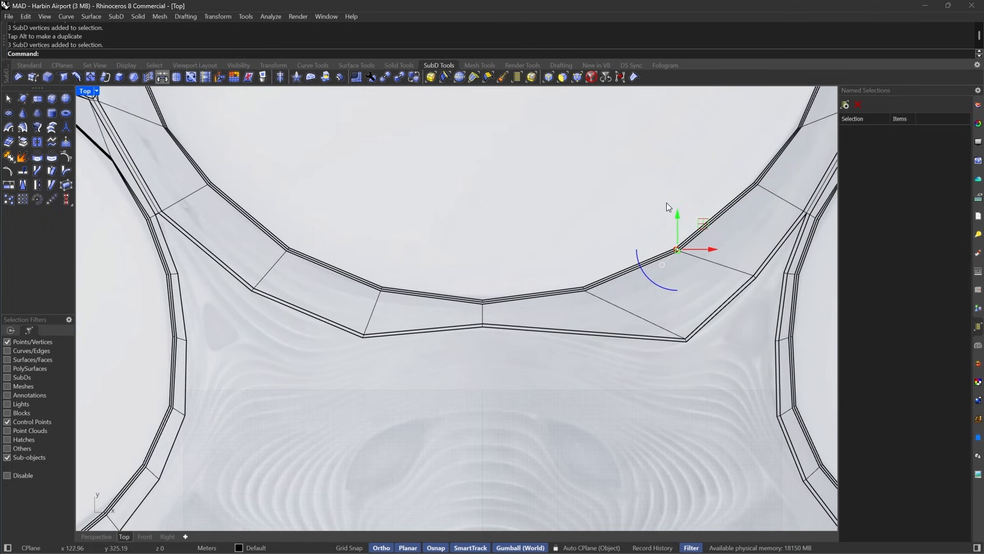
right_click_drag(666, 203, 585, 208)
key("Escape")
Limit selection to faces and highlight the thin rim faces along the top arc to examine its segment layout between the upper arms.
left_click(564, 78)
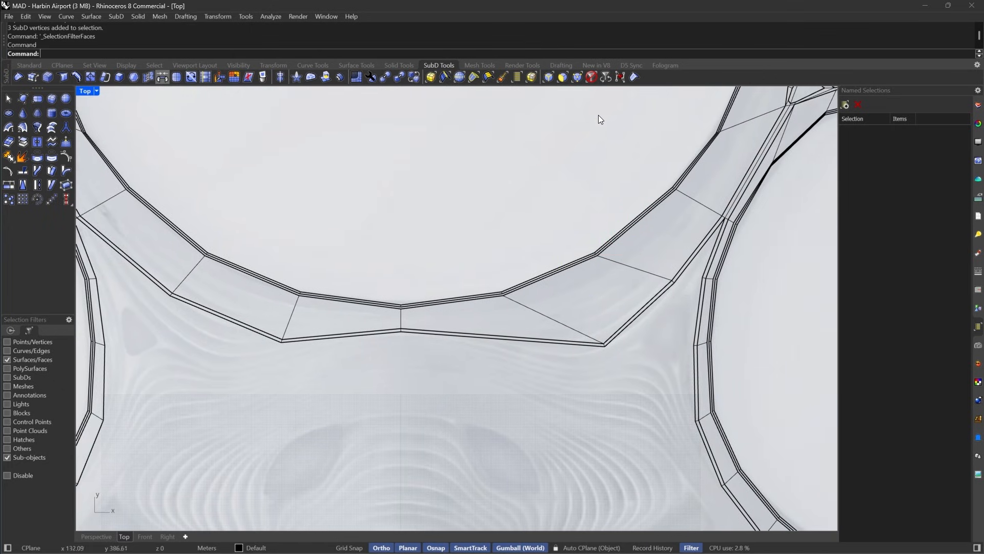
left_click_drag(627, 151, 519, 396)
left_click_drag(673, 331, 633, 256, "shift")
right_click_drag(352, 283, 585, 298)
left_click_drag(689, 189, 465, 399)
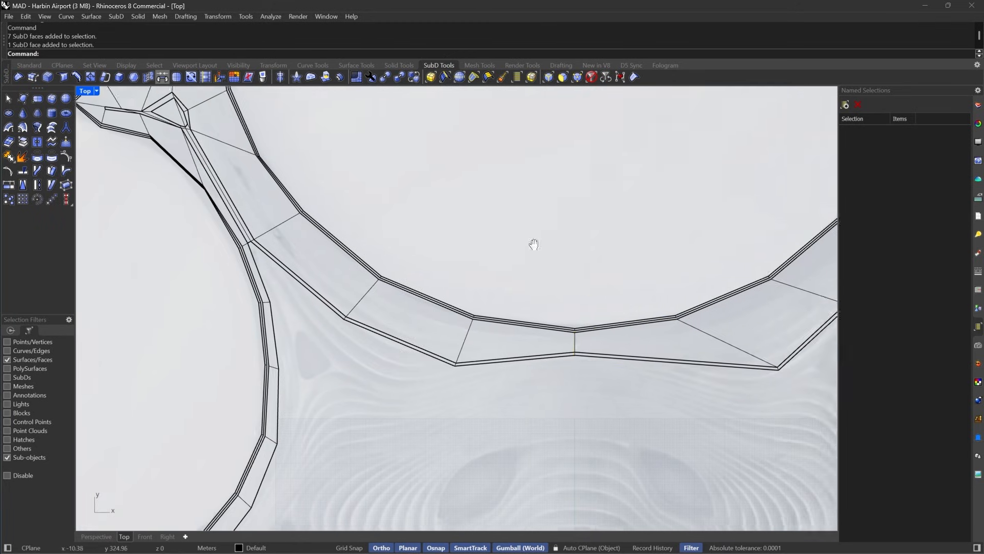
left_click(742, 258)
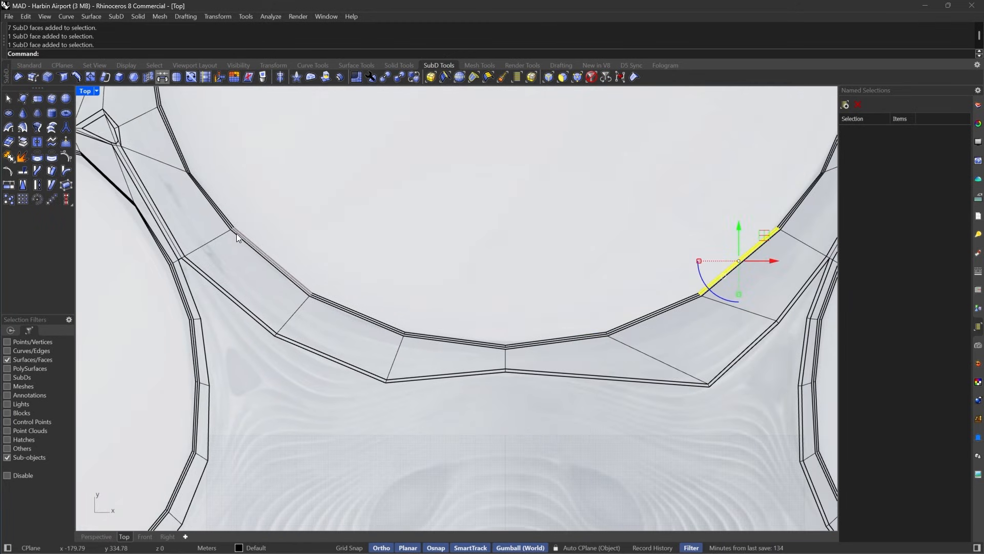
left_click(252, 243, "shift")
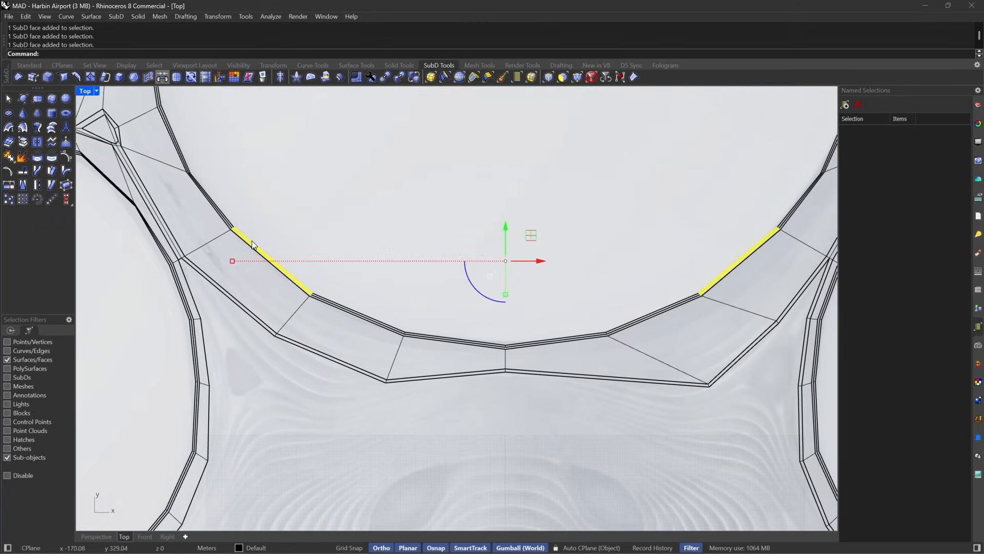
double_click(340, 302, "shift")
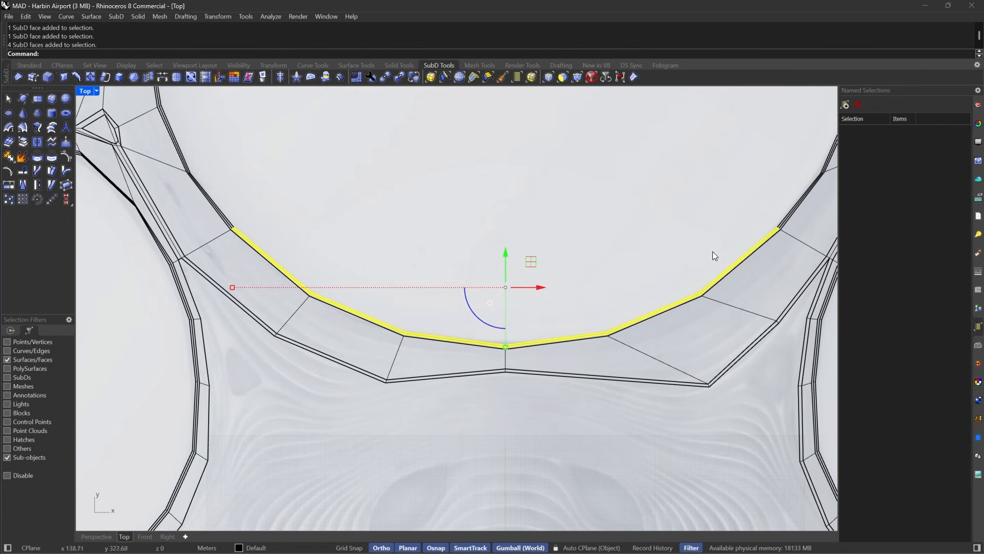
right_click_drag(644, 265, 560, 218)
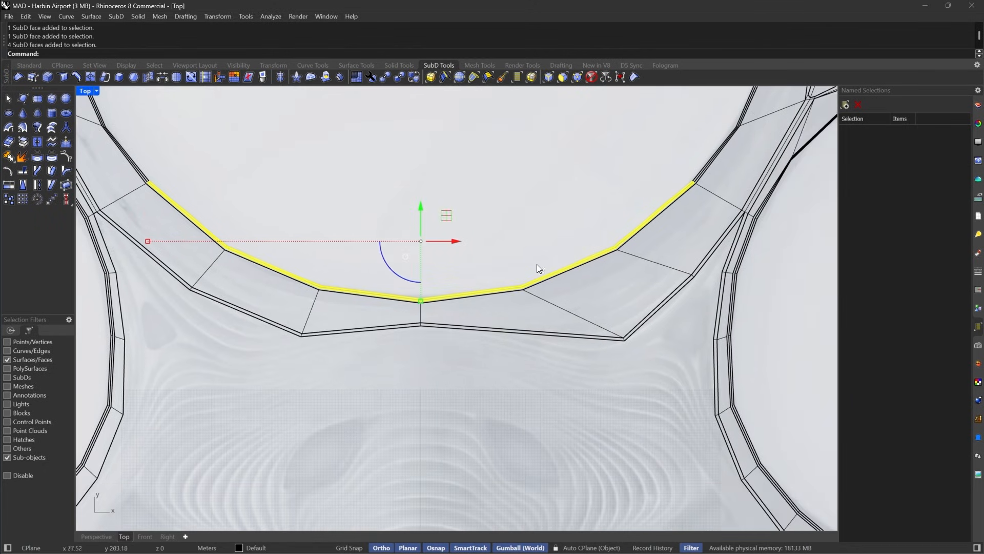
right_click_drag(511, 290, 519, 236)
key("Escape")
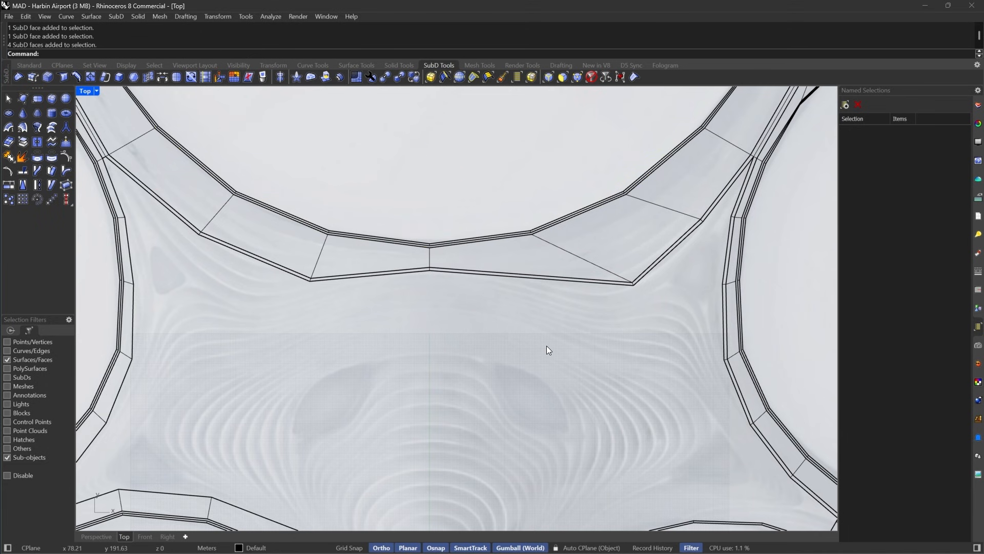
Switch to the Chrome browser and open the white top-view model drawing from the Harbin airport project's Drawings gallery.
scroll(543, 305, "down", 2)
scroll(544, 306, "down", 2)
left_click(572, 541)
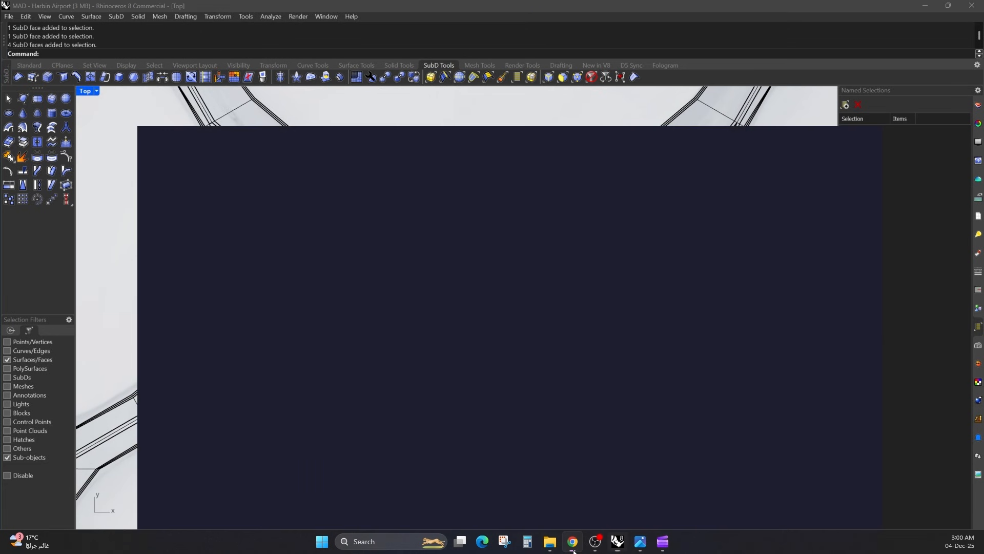
left_click(769, 60)
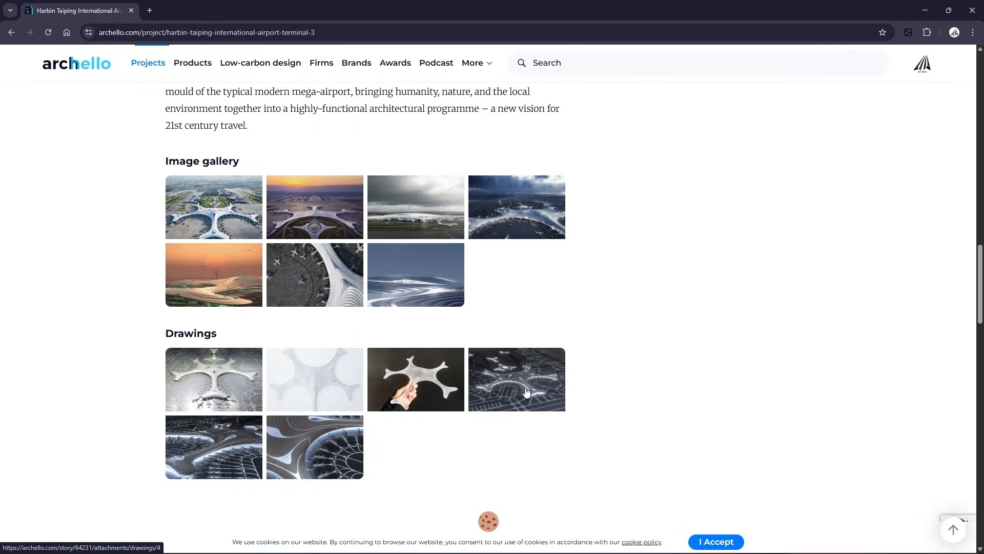
left_click(306, 386)
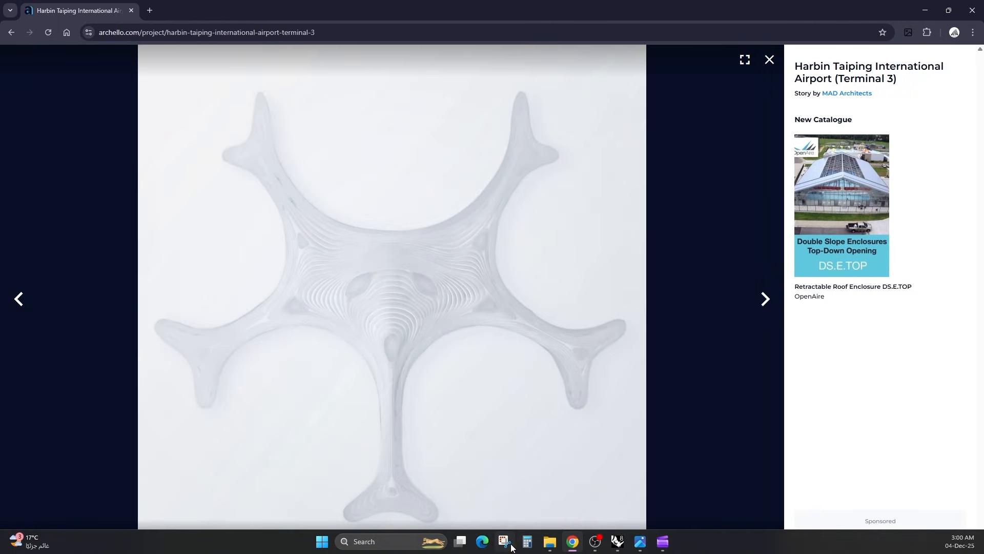
Capture the top-view model drawing with the Snipping Tool and maximize the snip for annotation.
left_click(509, 544)
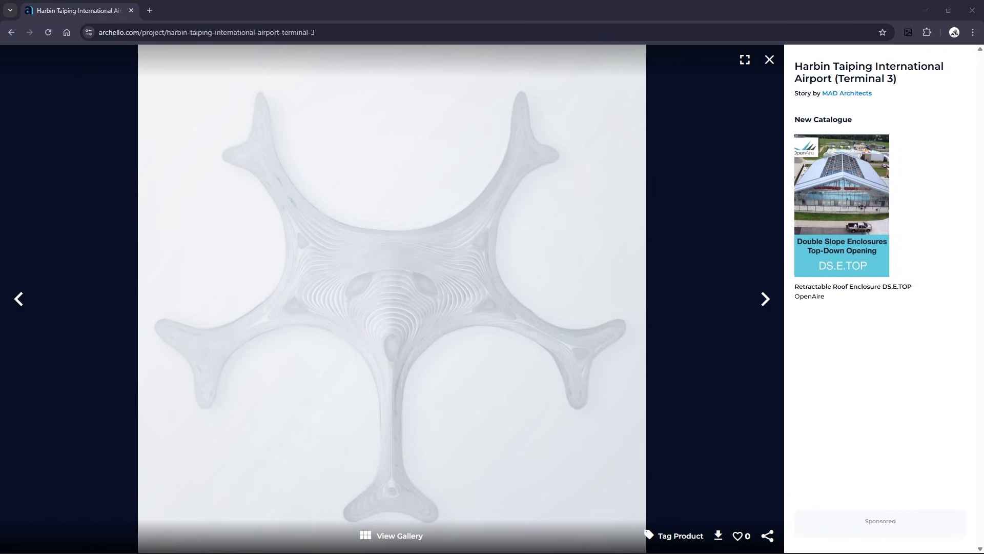
left_click(724, 94)
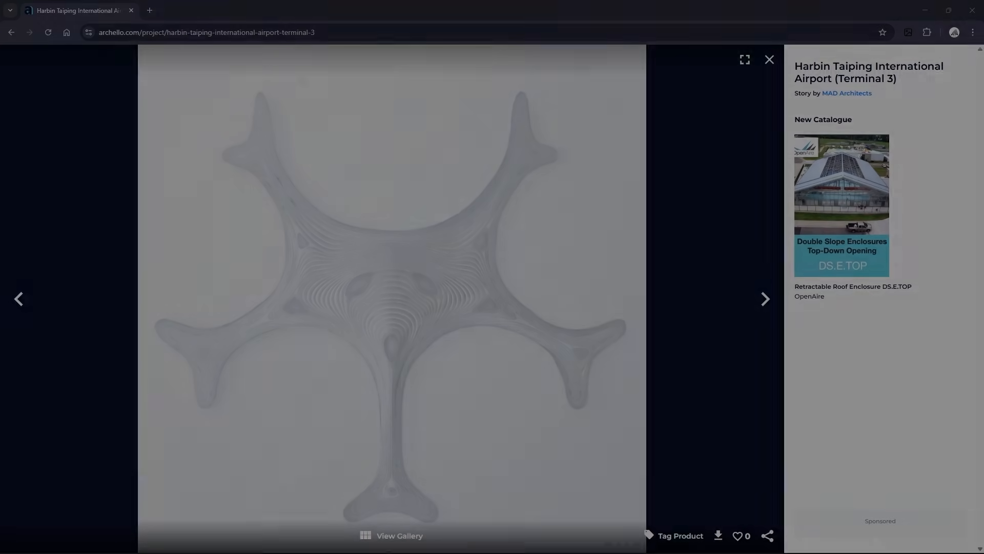
left_click_drag(636, 62, 148, 538)
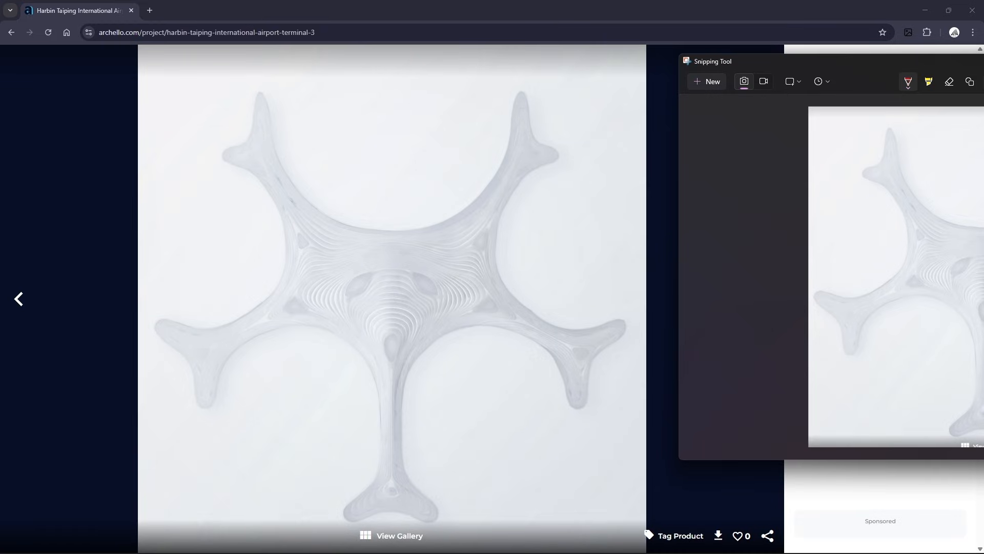
left_click_drag(983, 61, 626, 1)
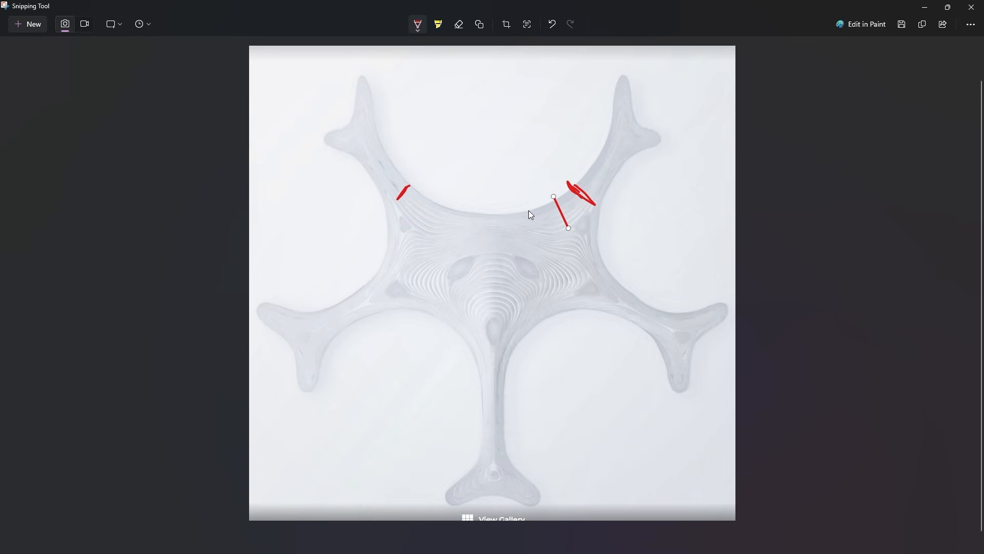
Sketch red division lines across the top arc on the snip to plan its segments and switch back to the Rhino model.
left_click_drag(524, 208, 524, 230)
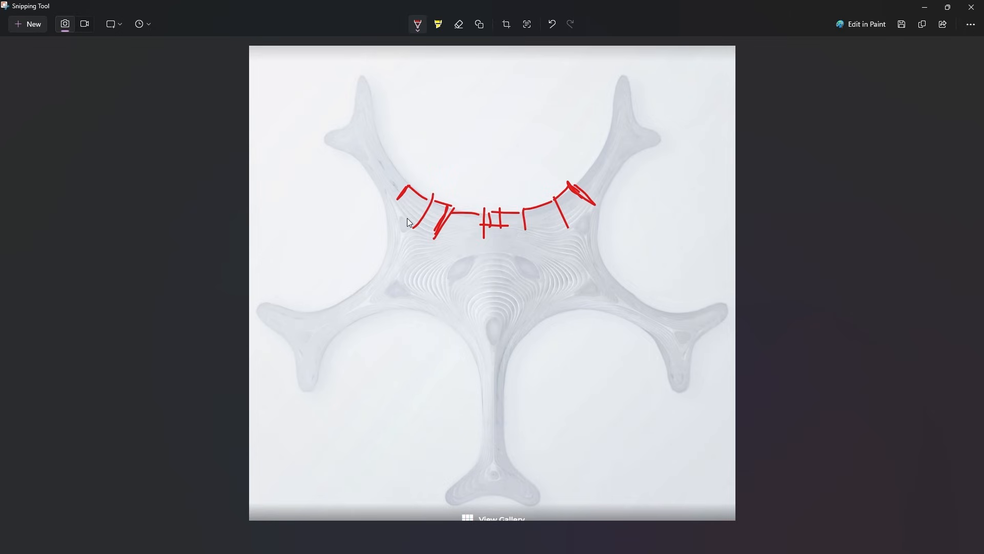
left_click_drag(454, 204, 434, 236)
left_click(928, 7)
left_click(925, 6)
scroll(509, 261, "down", 2)
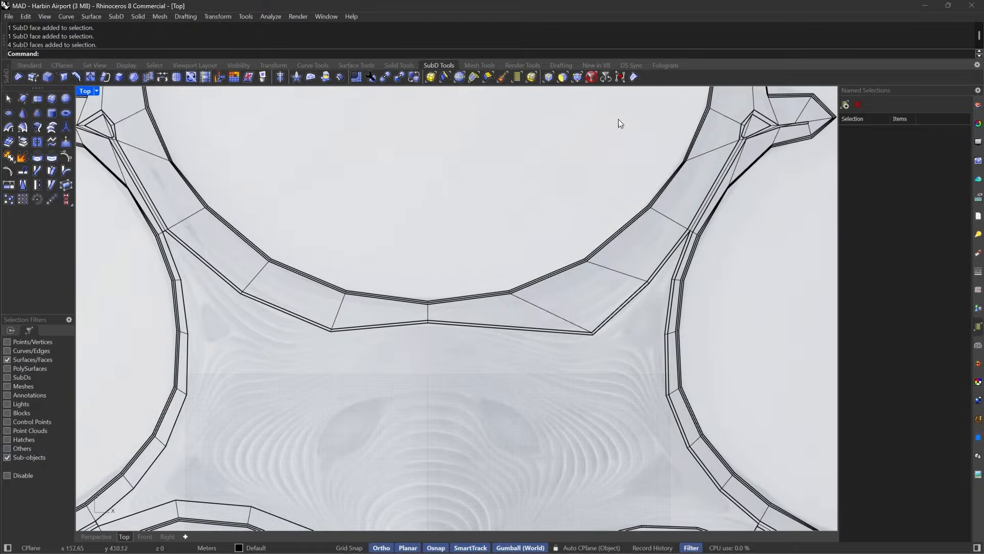
Delete the top arc's segment faces on both sides of the centre, leaving the rim open between the upper arms.
left_click_drag(616, 193, 547, 362)
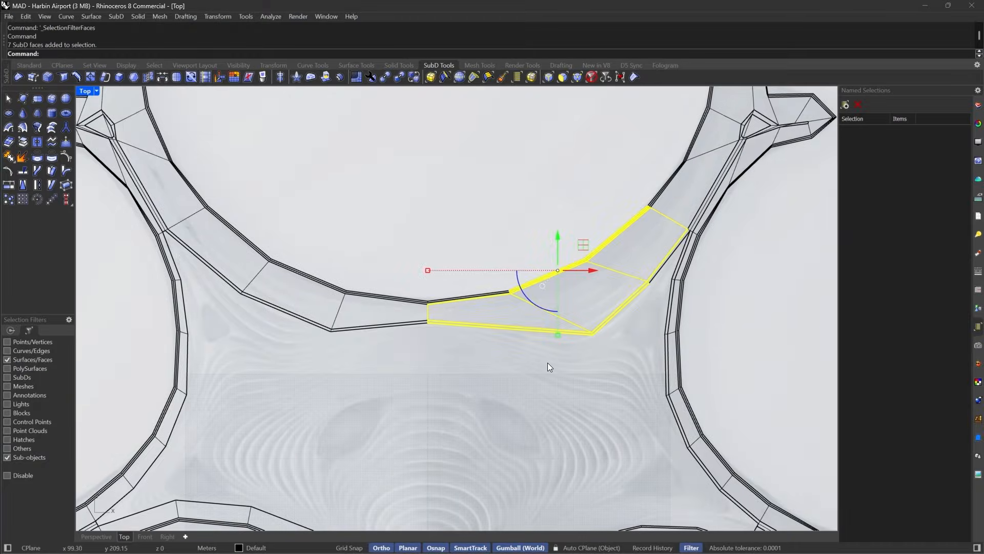
key("Delete")
left_click(636, 259)
key("Delete")
left_click_drag(530, 225, 229, 374)
key("Delete")
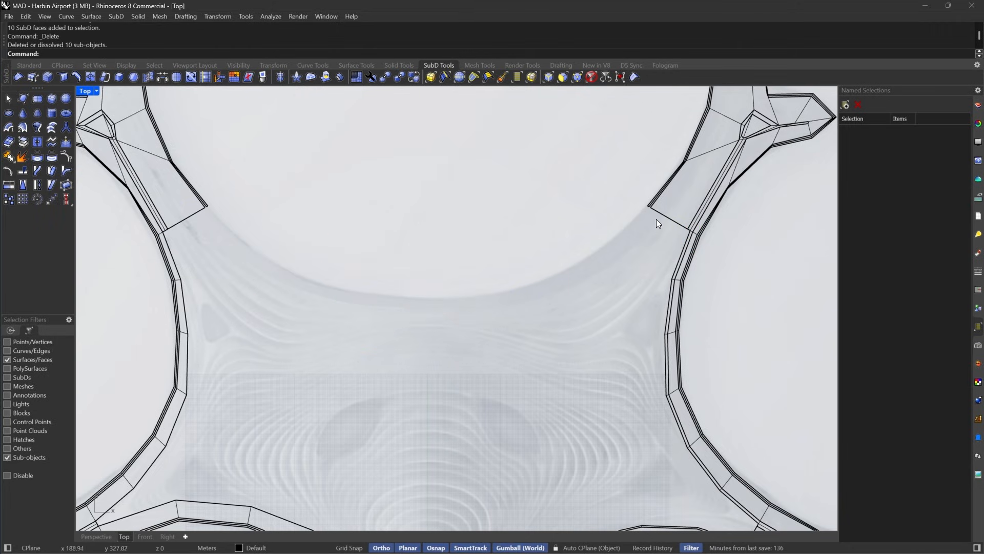
Bridge the open end edges of the two upper arms with 10 joined segments and 23% straightness.
left_click(548, 78)
left_click(669, 219)
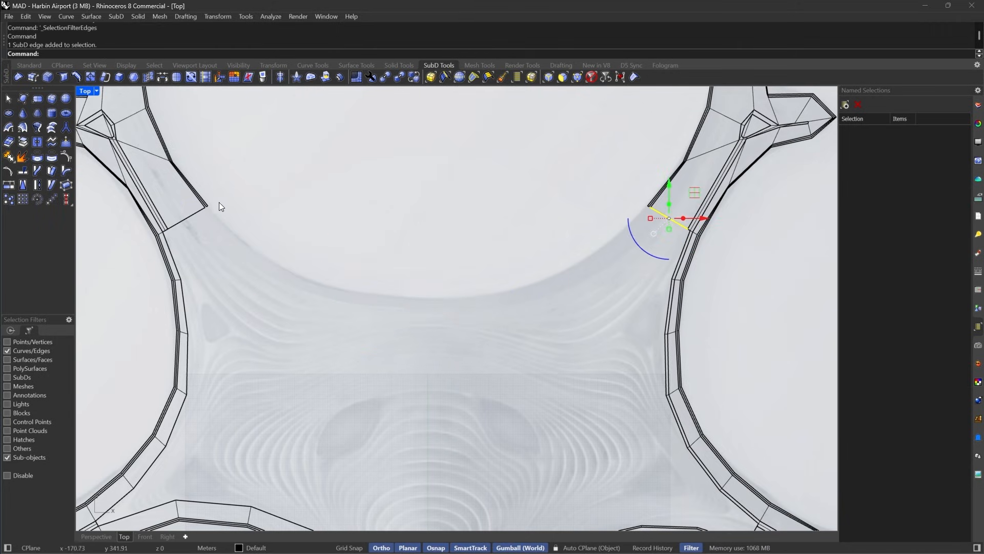
left_click(188, 220)
left_click(163, 78)
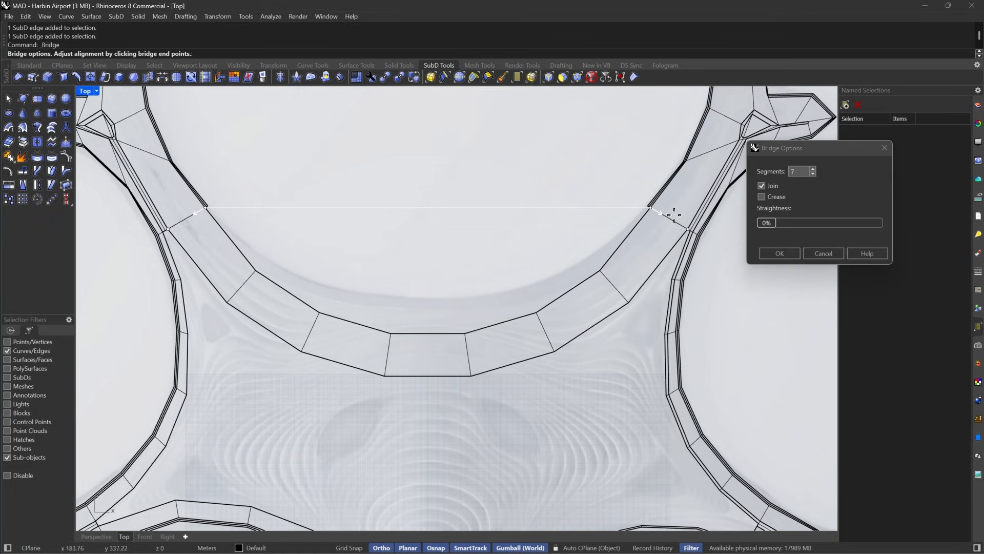
left_click_drag(769, 224, 794, 230)
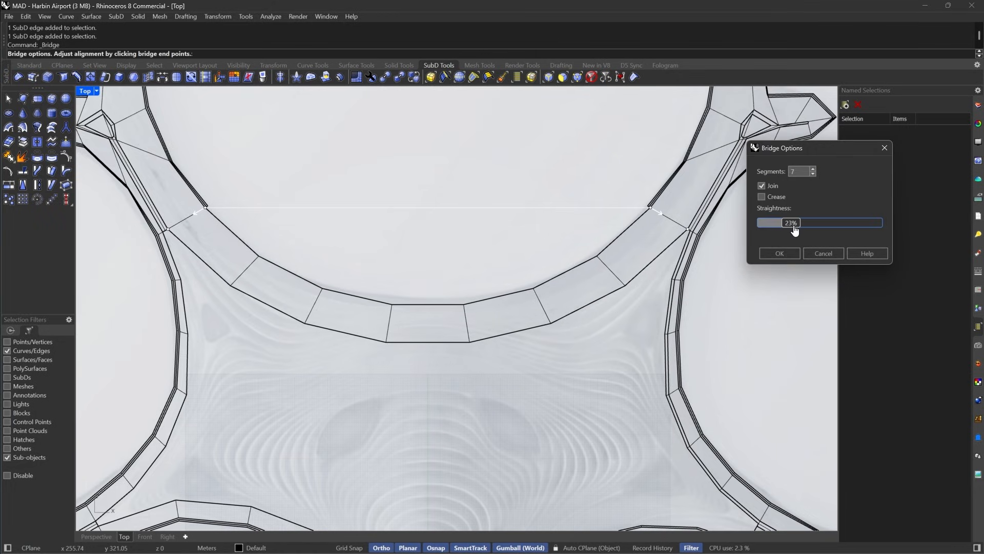
double_click(795, 230)
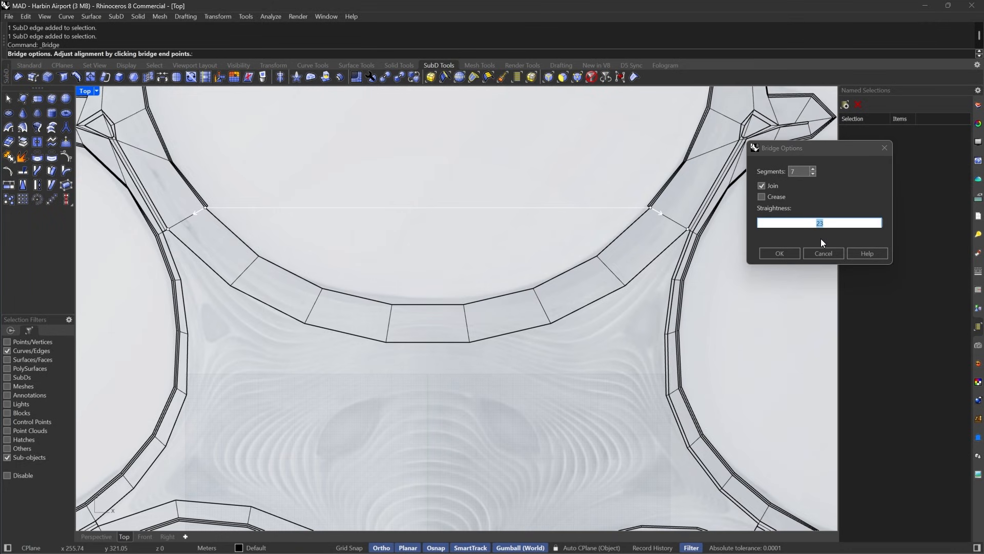
left_click(813, 169)
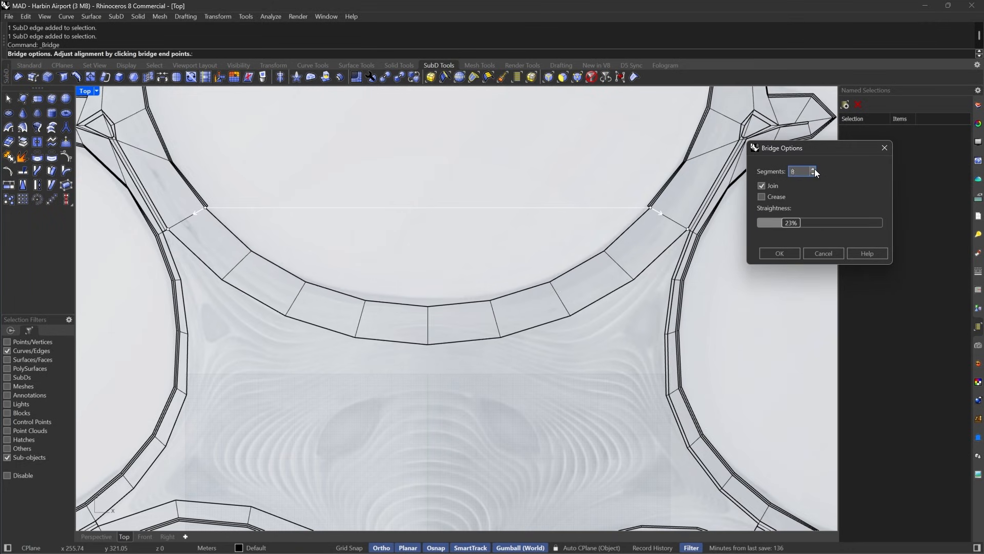
left_click(813, 169)
left_click(813, 170)
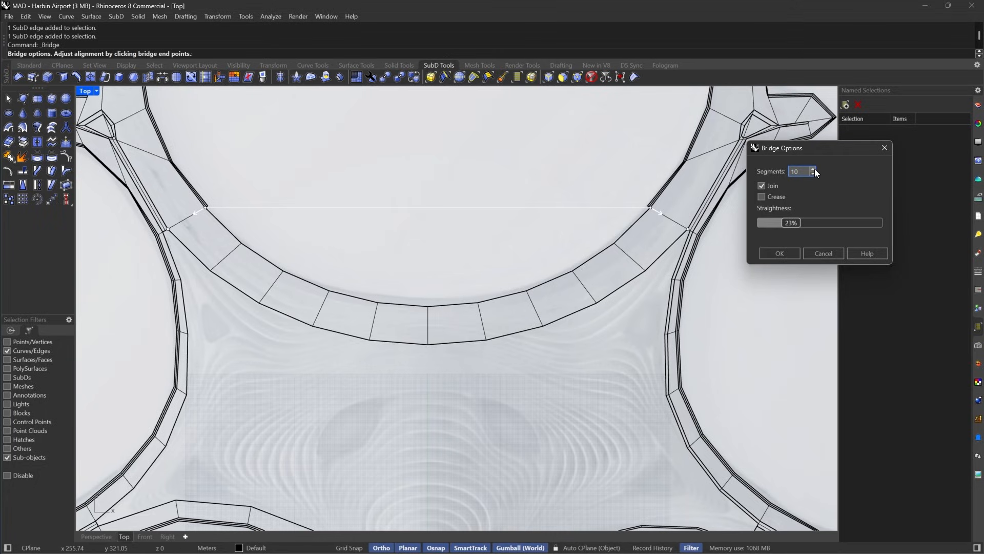
left_click(781, 254)
Move the roof-side vertex of the third cross edge right of centre outward along its own edge to widen the arc.
scroll(646, 257, "up", 5)
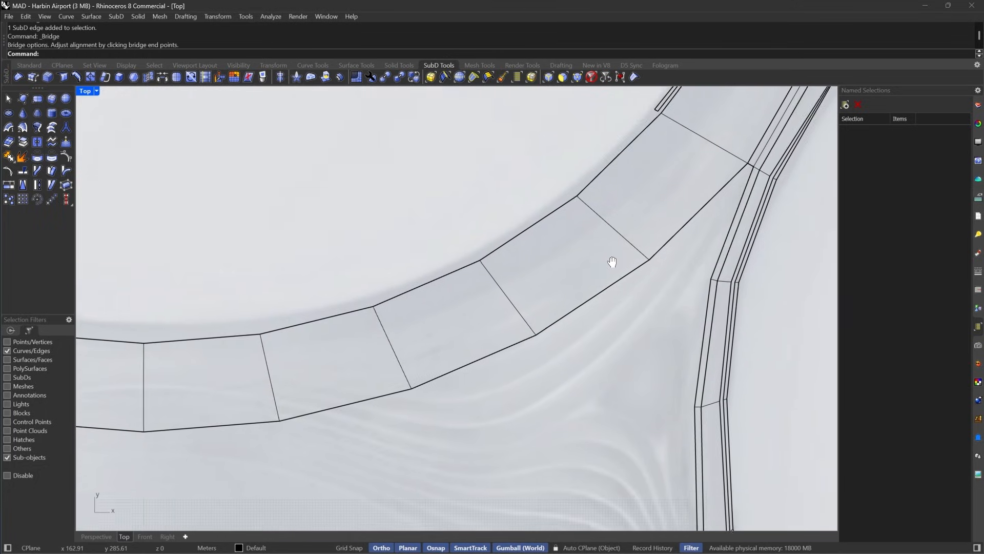
left_click(577, 77)
left_click(553, 293)
right_click_drag(550, 324, 570, 281)
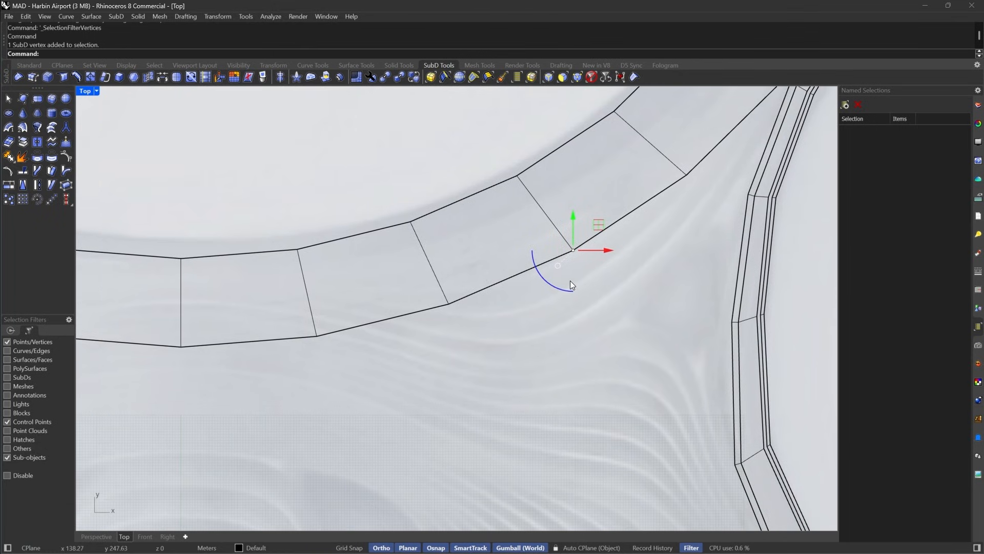
type("m")
key("Return")
left_click(572, 250)
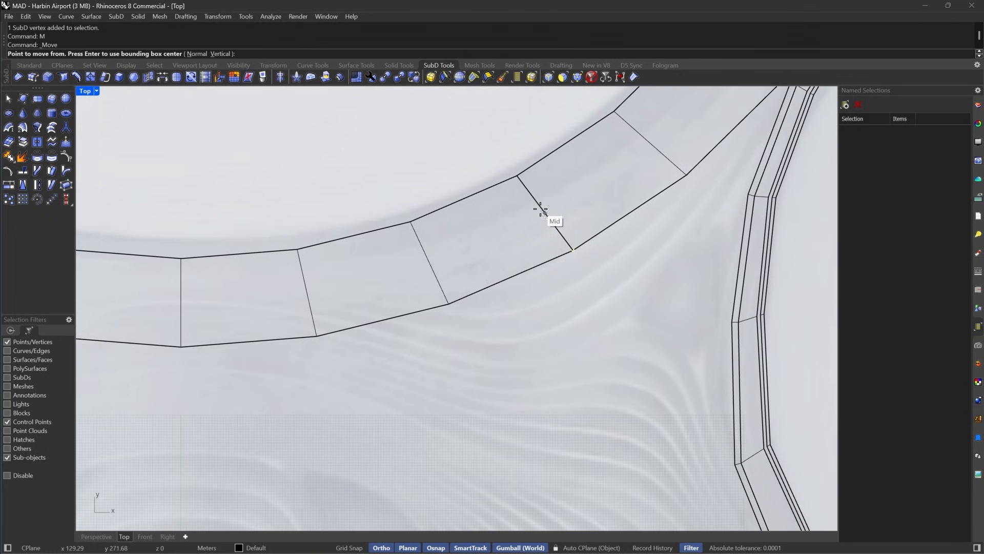
left_click(574, 250)
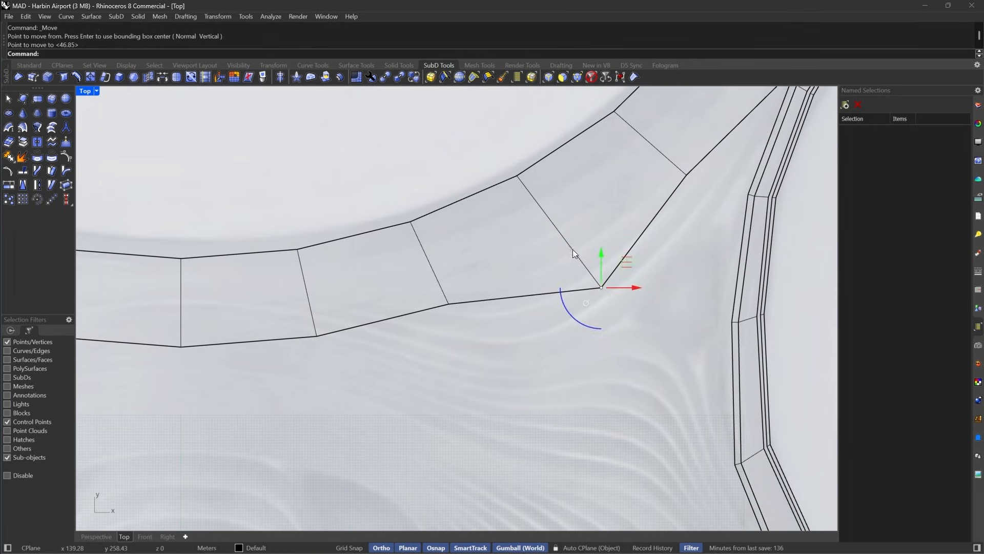
Move the roof-side vertex of the second cross edge right of centre outward along its edge direction.
right_click_drag(453, 331, 565, 307)
left_click_drag(514, 246, 608, 315)
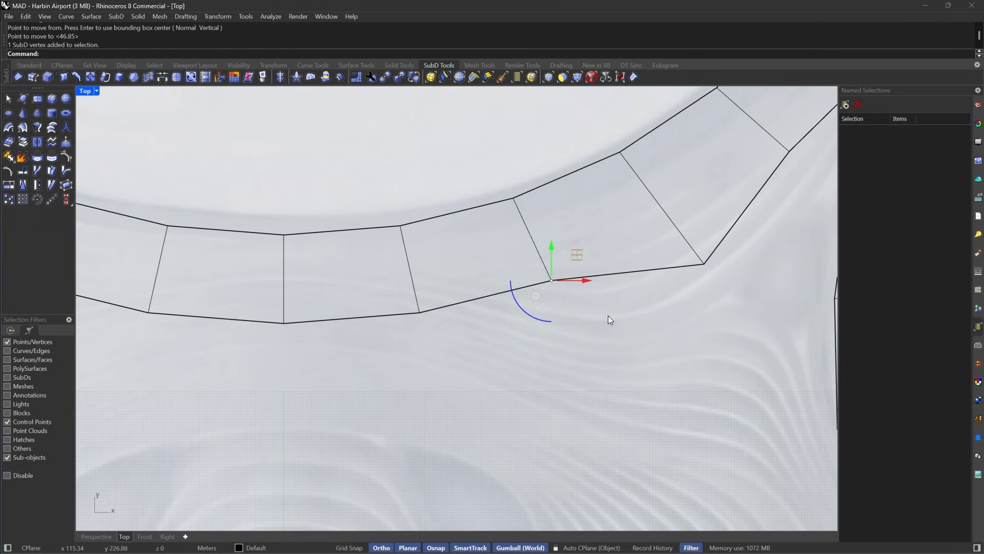
type("m")
key("Return")
left_click(532, 239)
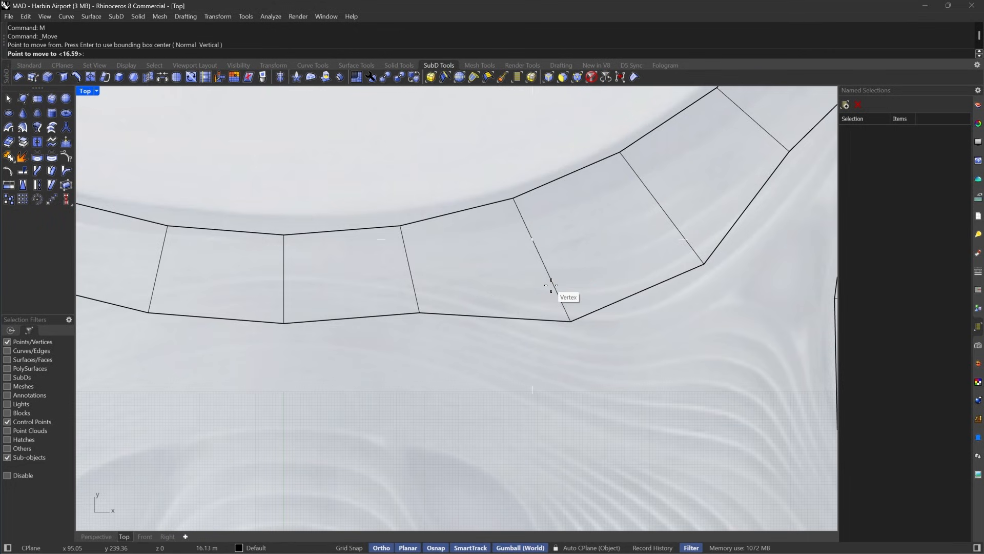
left_click(552, 285)
Move the roof-side vertex on the arc's centre line inward to narrow the band at the middle.
right_click_drag(382, 305, 583, 311)
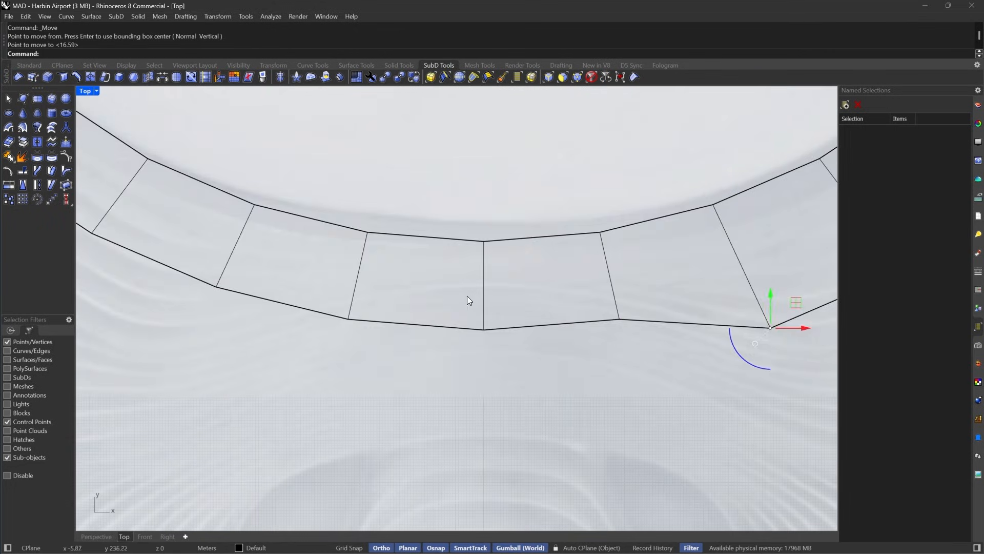
left_click(485, 324)
right_click_drag(484, 323, 509, 348)
type("m")
key("Return")
left_click(509, 352)
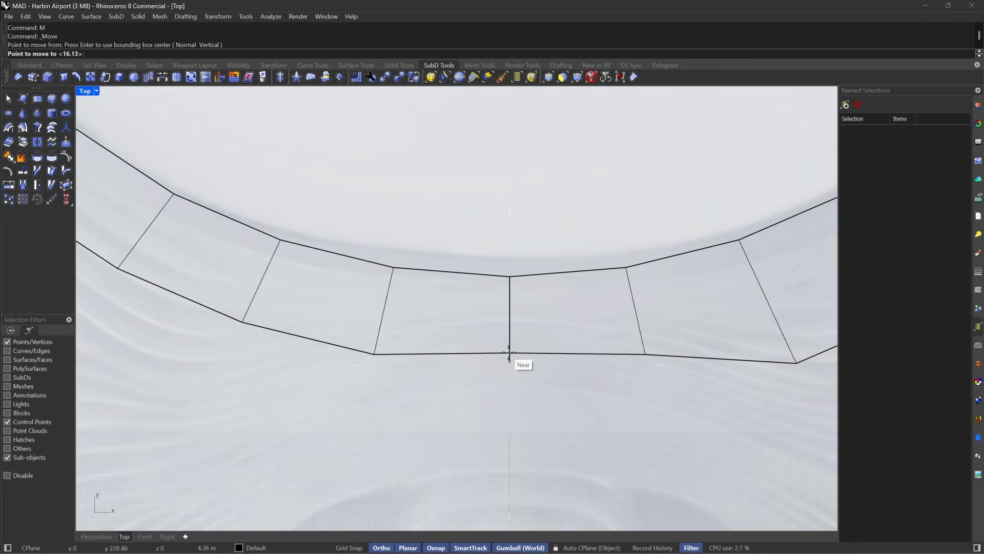
left_click(509, 320)
Pull the roof-side vertex of the first cross edge right of centre inward along its edge, near the centre vertex's height.
left_click_drag(634, 374, 672, 341)
type("m")
key("Return")
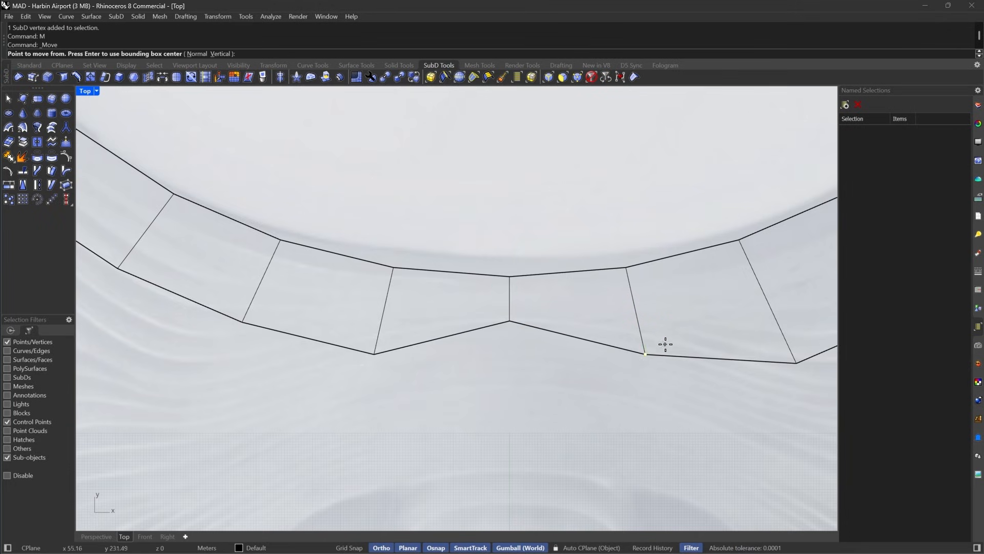
left_click(645, 354)
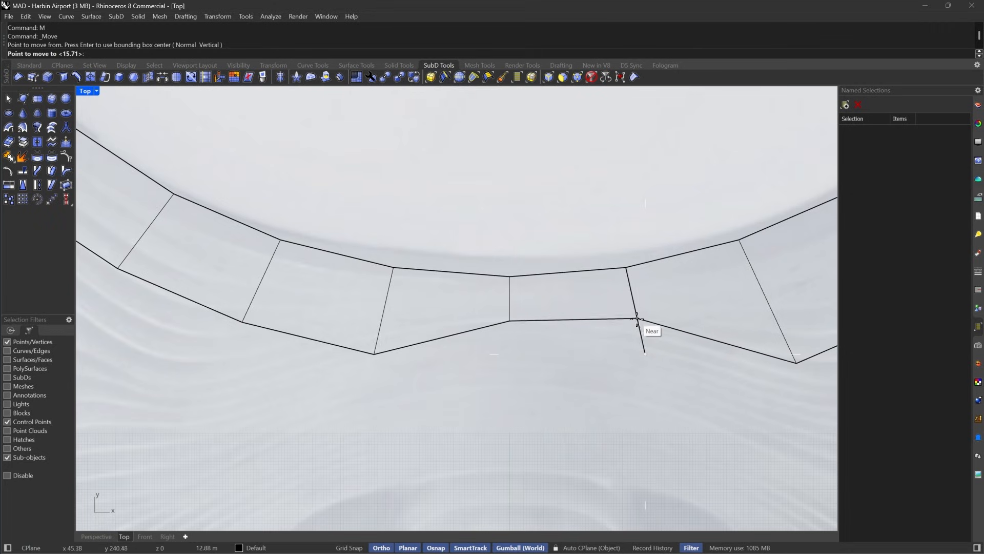
left_click(641, 325)
Preview the arc in smooth display, then move the fourth cross edge's roof-side vertex right of centre slightly outward along its edge.
scroll(728, 321, "down", 3)
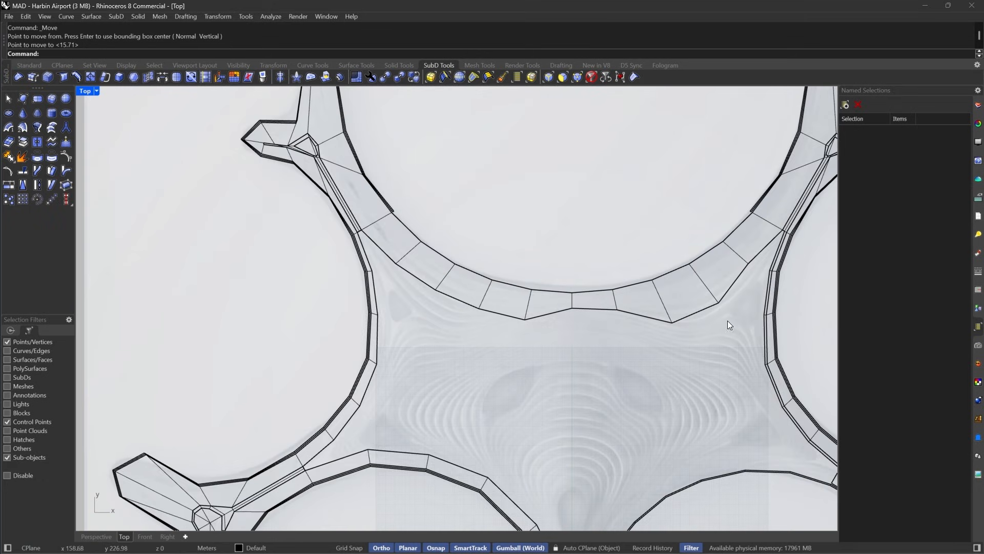
key("Tab")
scroll(700, 232, "up", 2)
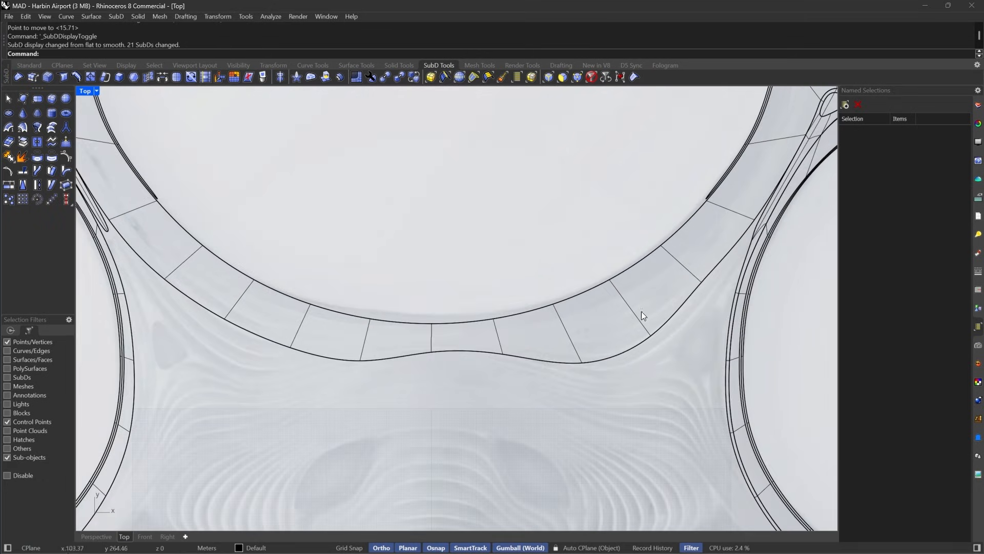
scroll(642, 311, "up", 2)
key("Tab")
left_click(651, 259)
type("m")
key("Return")
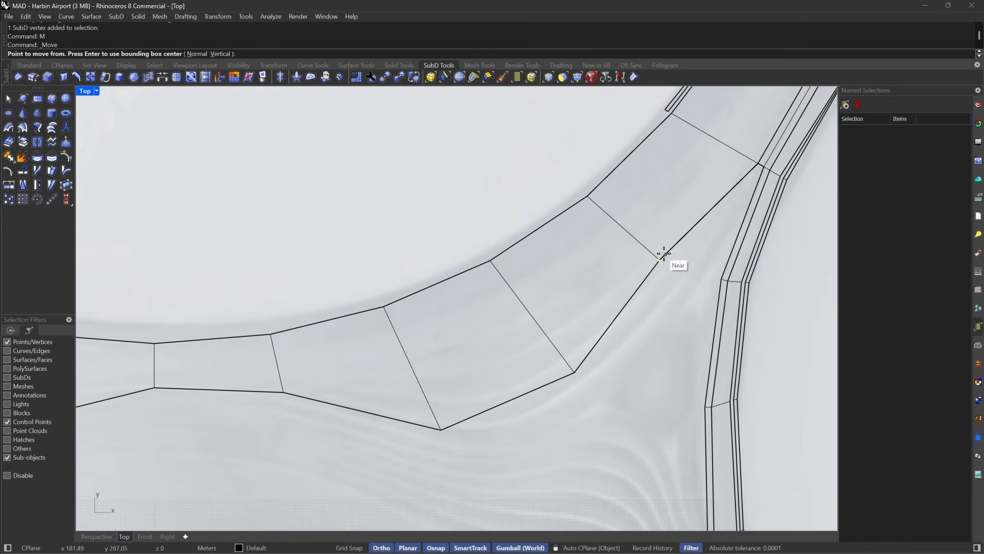
left_click(634, 238)
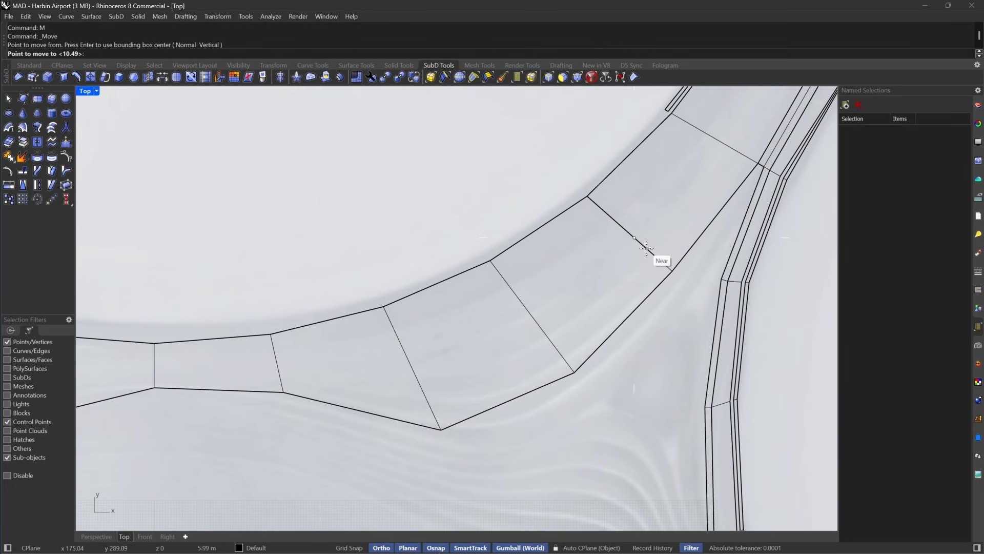
left_click(652, 254)
Push the third cross edge's roof-side vertex right of centre slightly further outward along its edge.
left_click_drag(528, 321, 583, 382)
right_click_drag(571, 371, 617, 334)
type("m")
key("Return")
left_click(595, 302)
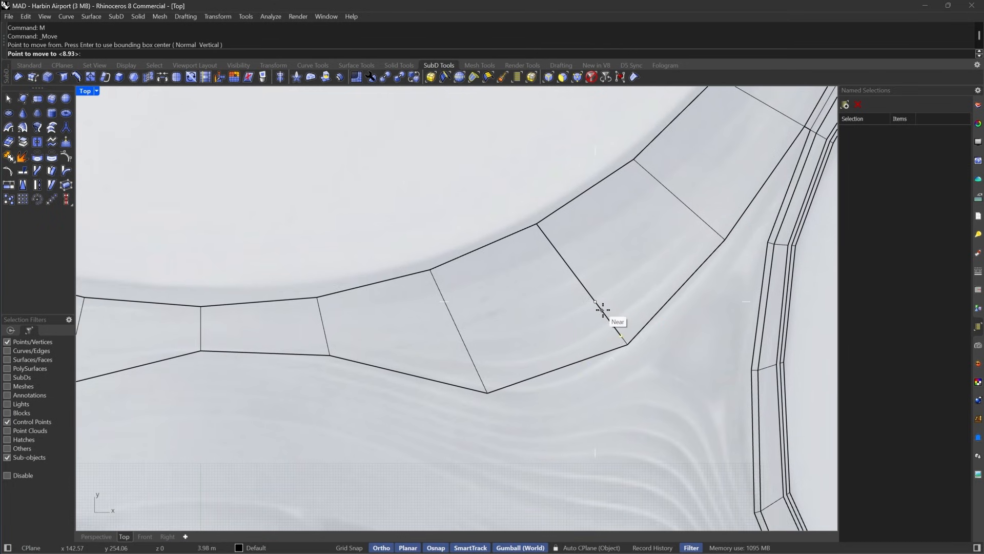
left_click(603, 310)
Compare the reshaped right half of the arc with the reference image in smooth and flat display.
left_click(676, 338)
key("Tab")
scroll(678, 339, "down", 8)
right_click_drag(678, 340, 707, 324)
key("Tab")
scroll(666, 318, "up", 6)
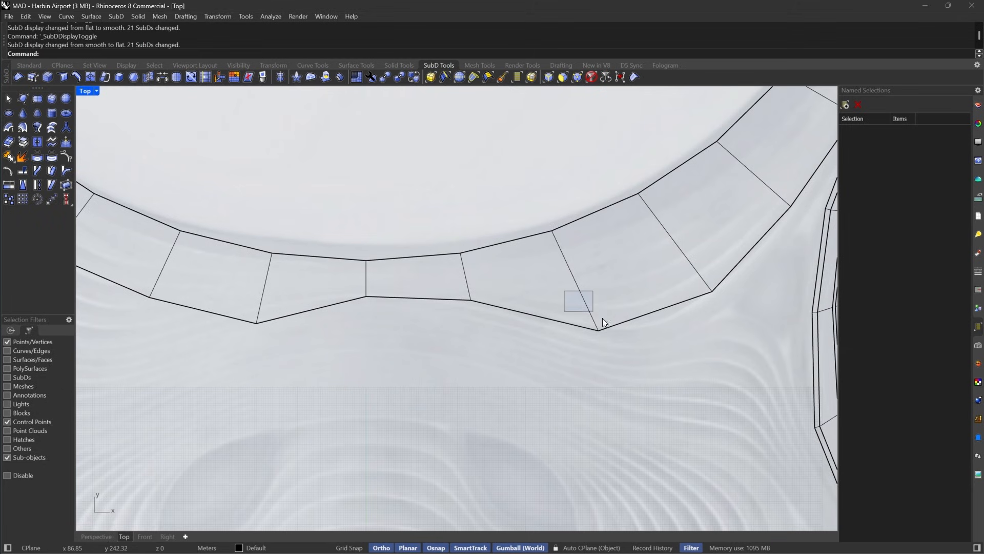
left_click_drag(602, 318, 617, 343)
key("Tab")
scroll(621, 318, "down", 13)
left_click(570, 325)
right_click_drag(569, 325, 566, 295)
key("Tab")
scroll(558, 241, "up", 7)
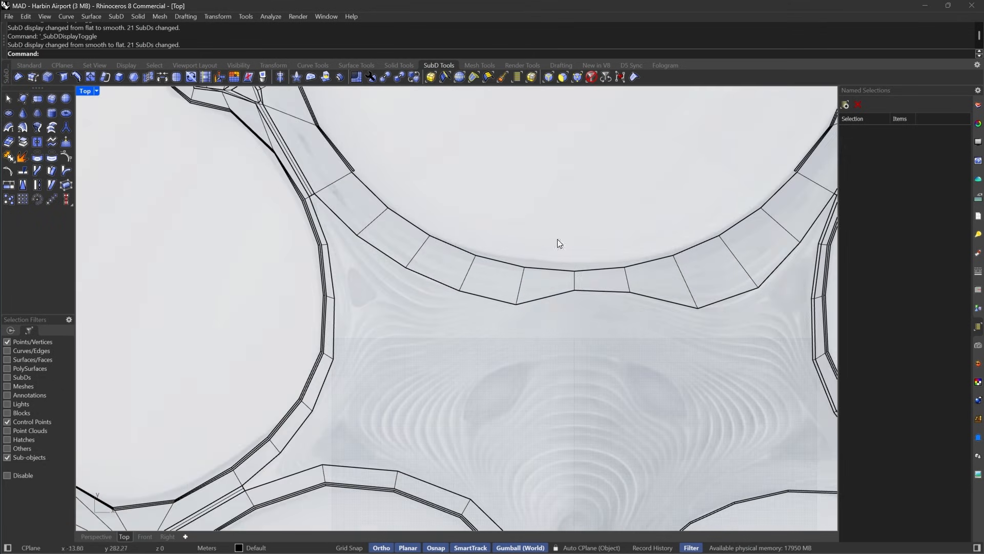
Delete the five bridge faces on the left half of the top arc.
left_click_drag(568, 158, 449, 336)
left_click(567, 75)
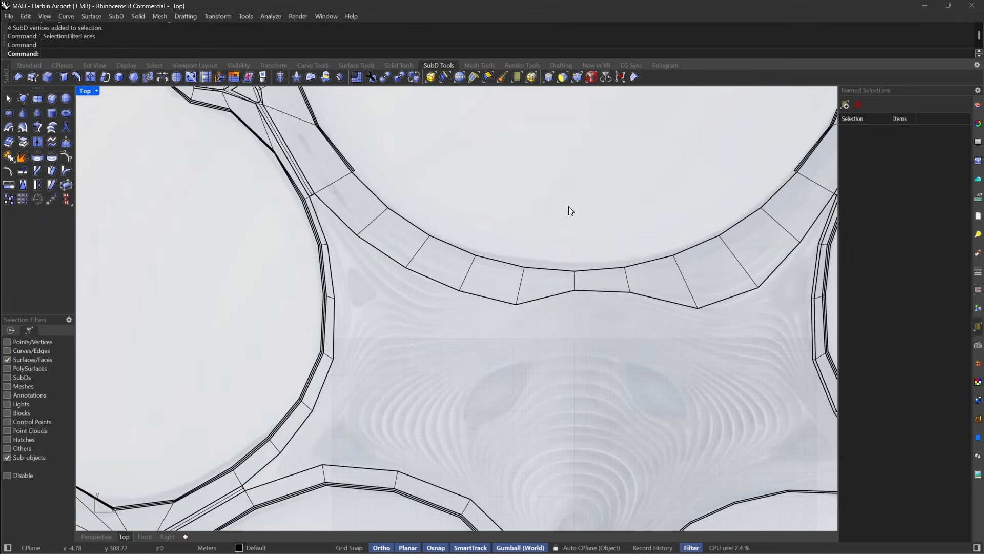
left_click_drag(568, 206, 365, 347)
key("Delete")
right_click_drag(618, 248, 480, 259)
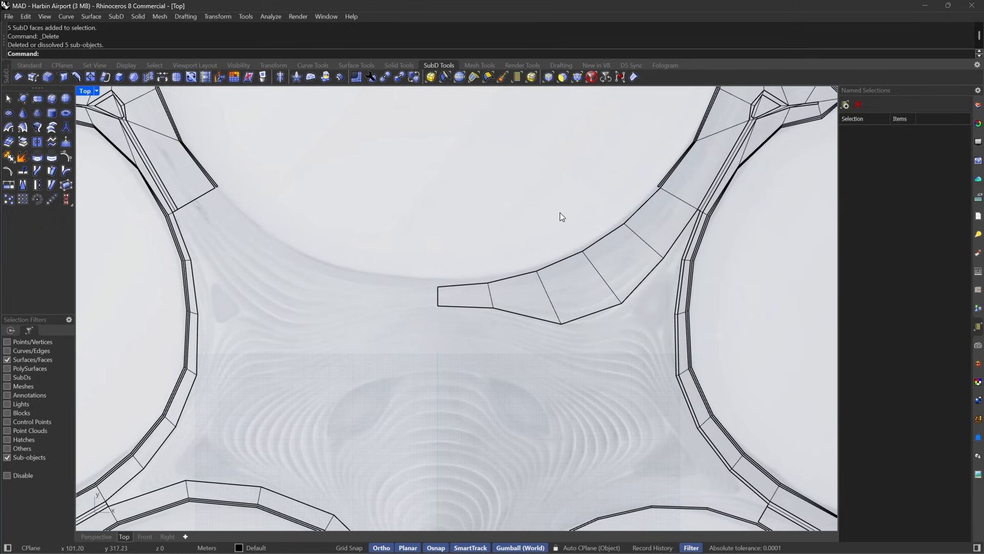
Mirror the five reshaped right-half faces across the vertical centre line, keeping the originals.
left_click_drag(667, 221, 418, 350)
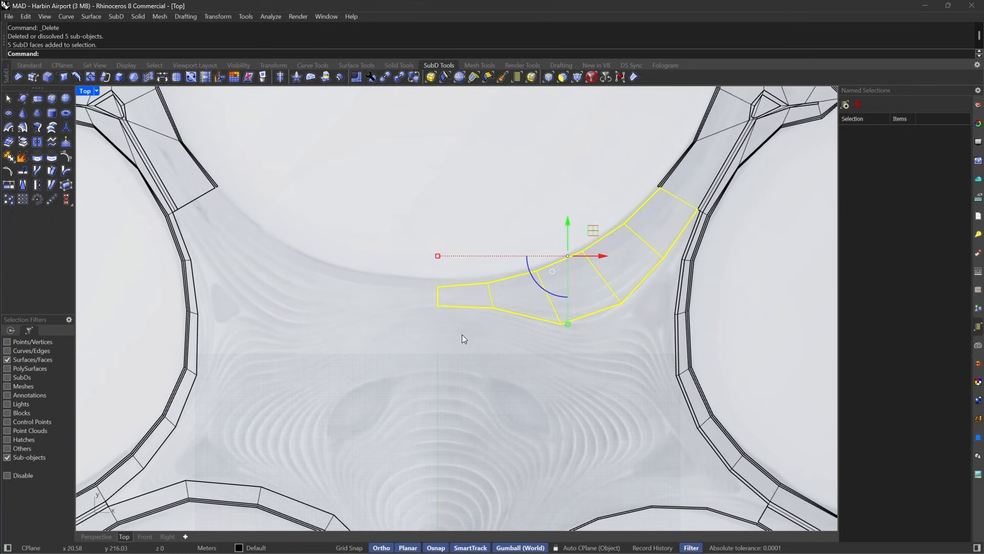
type("mirror")
key("Return")
left_click(438, 286)
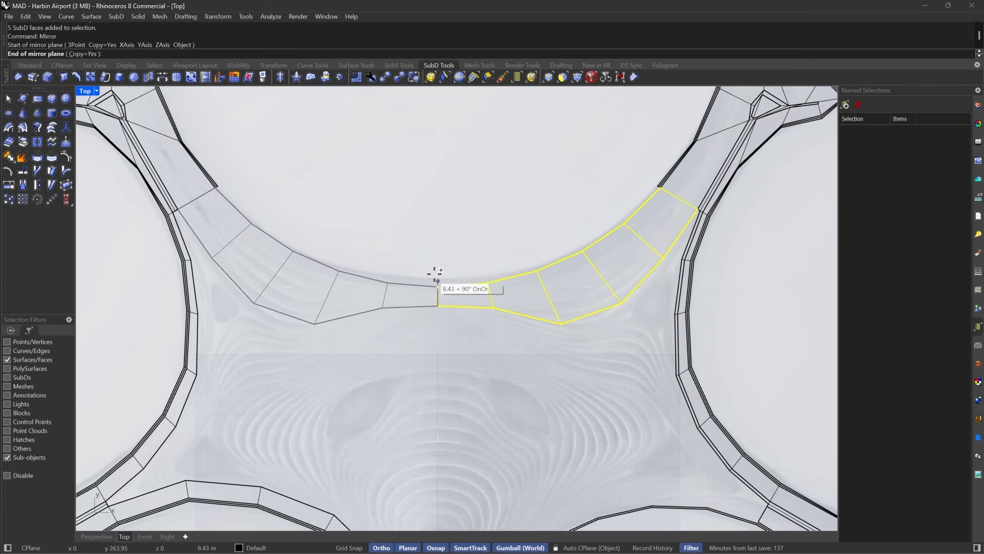
left_click(438, 243)
left_click(453, 239)
Join the mirrored half of the arc to the main rim with smooth joined edges and preview it in smooth display.
left_click(591, 77)
left_click_drag(506, 206, 425, 285)
right_click_drag(470, 274, 546, 232)
type("join")
key("Return")
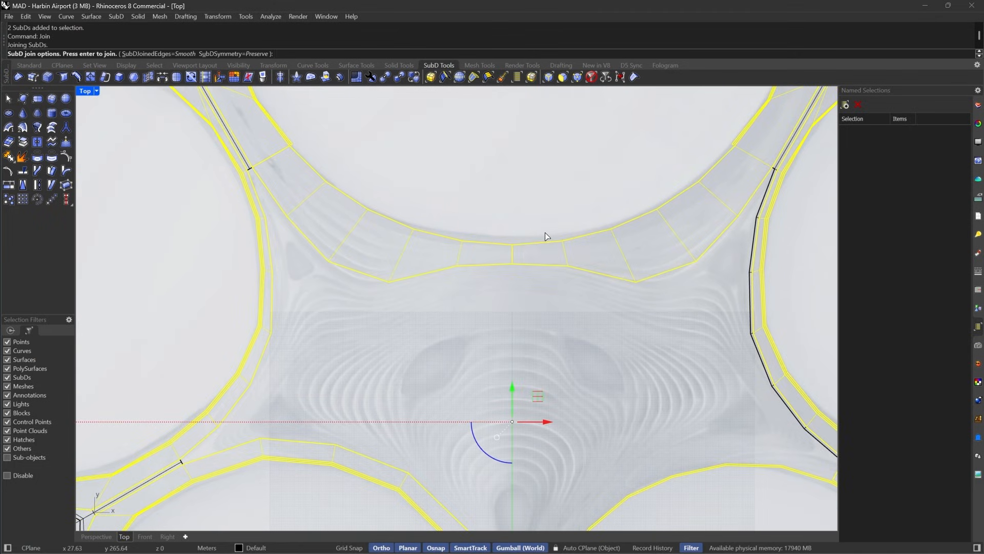
key("Return")
key("Tab")
scroll(625, 281, "down", 3)
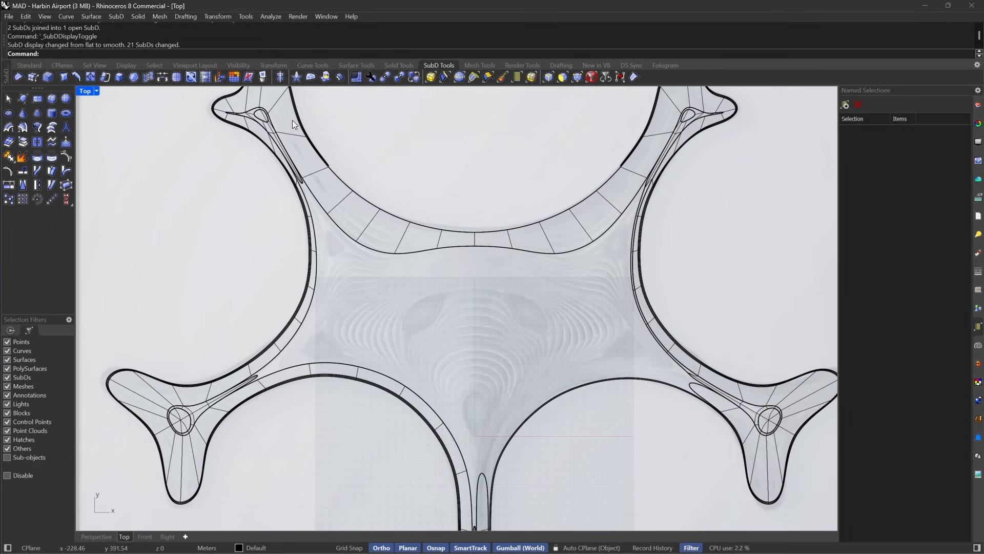
In flat display, extrude the short end edge of the narrow inner rim strip down along the arc's right roof-side border.
key("Tab")
scroll(648, 156, "up", 6)
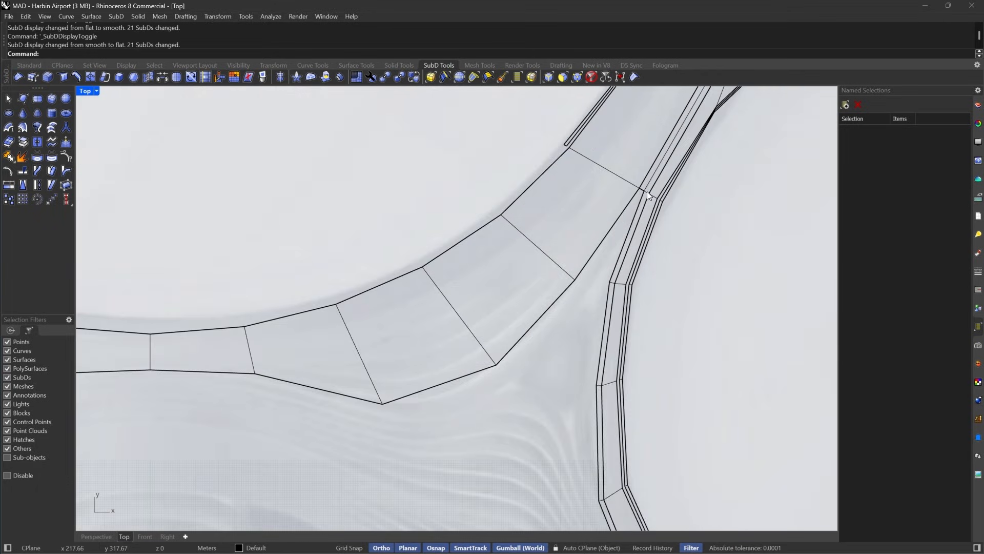
right_click_drag(554, 292, 640, 235)
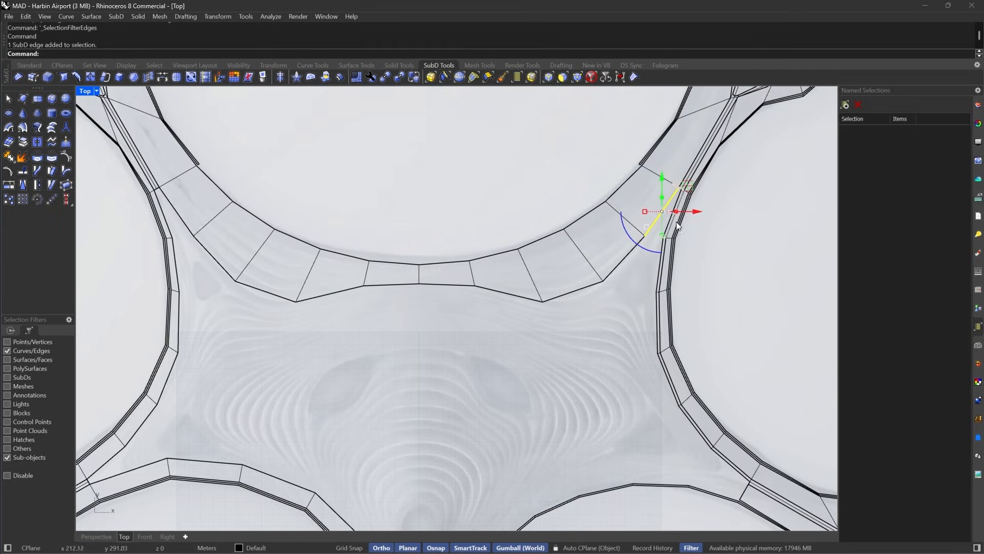
scroll(632, 262, "up", 2)
scroll(690, 172, "up", 5)
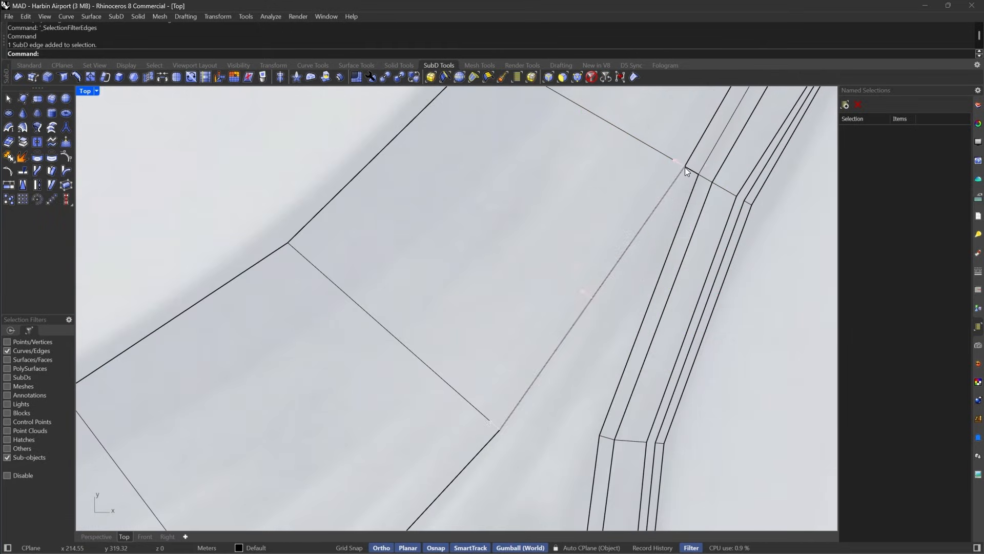
left_click(690, 165)
scroll(696, 162, "down", 4)
left_click_drag(710, 154, 619, 310)
right_click_drag(566, 371, 628, 279)
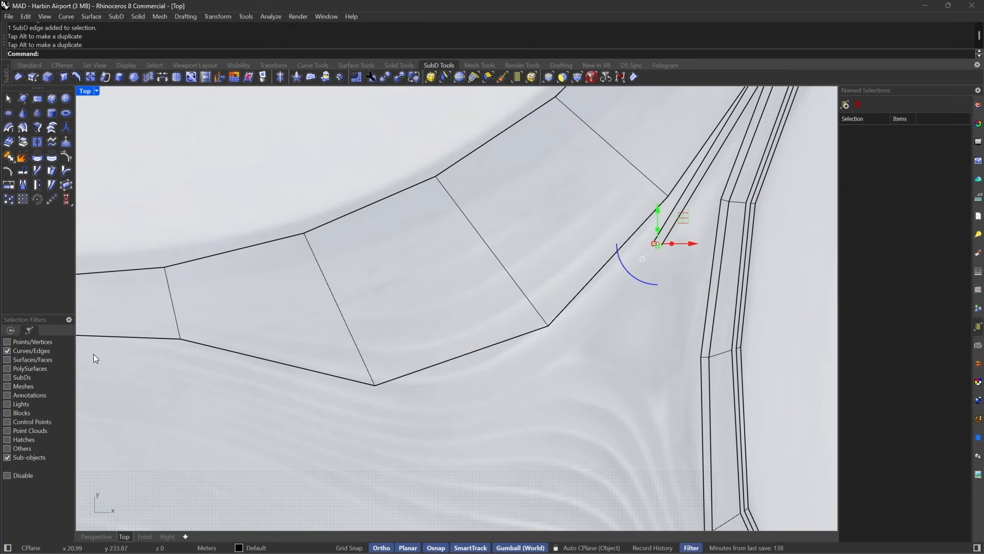
Undo the last move and extrusion of the narrow inner rim strip's end edge.
scroll(529, 392, "down", 4)
scroll(564, 380, "down", 3)
key("ctrl+z")
key("ctrl+z")
scroll(600, 371, "up", 3)
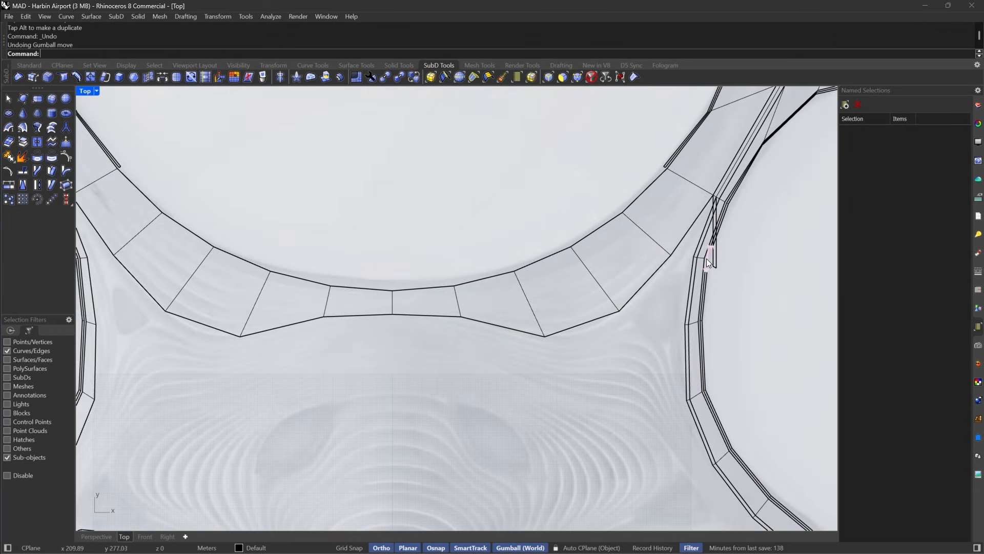
Extrude the eight roof-side border edges of the top arc outward into a new band of faces.
left_click(682, 230)
right_click_drag(336, 320, 479, 318)
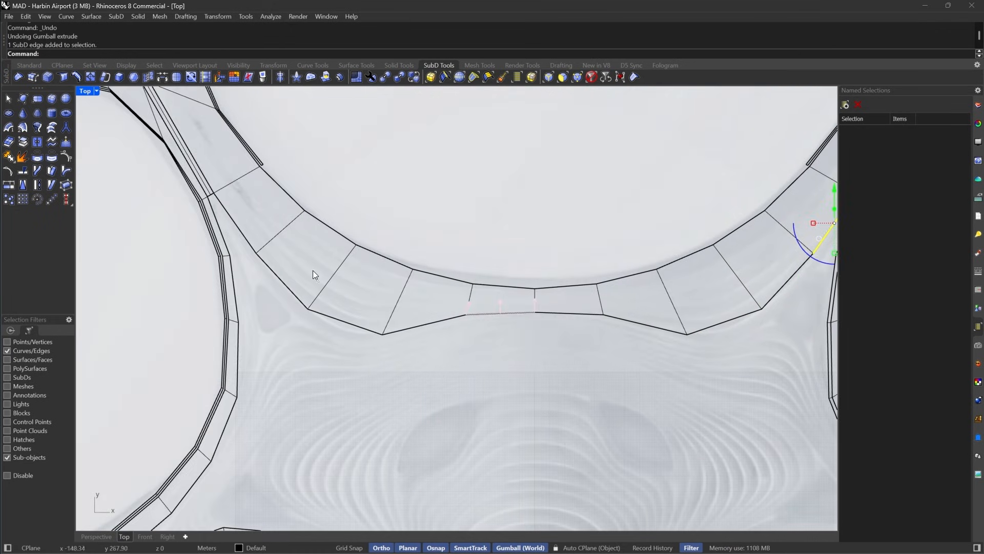
left_click(241, 226, "shift")
double_click(266, 260)
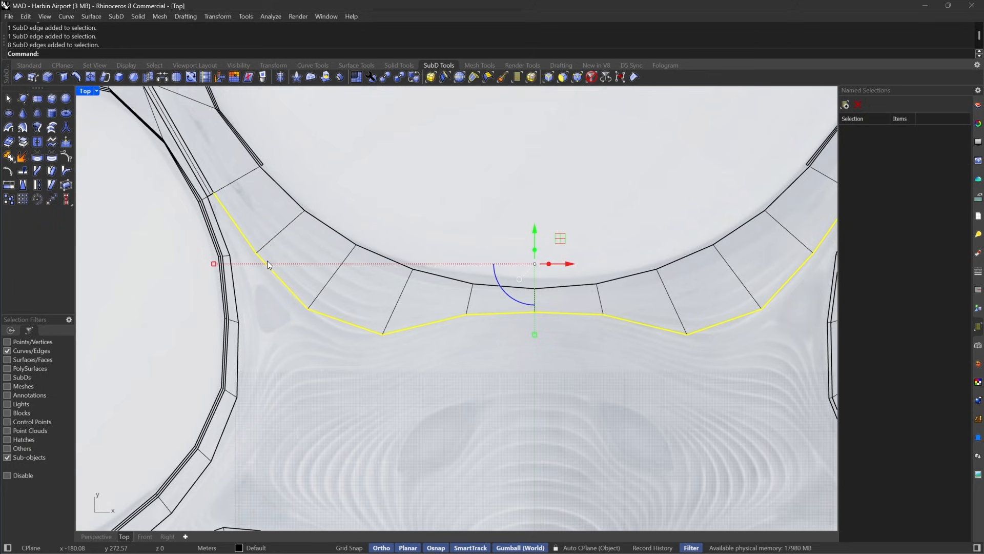
right_click_drag(649, 235, 550, 257)
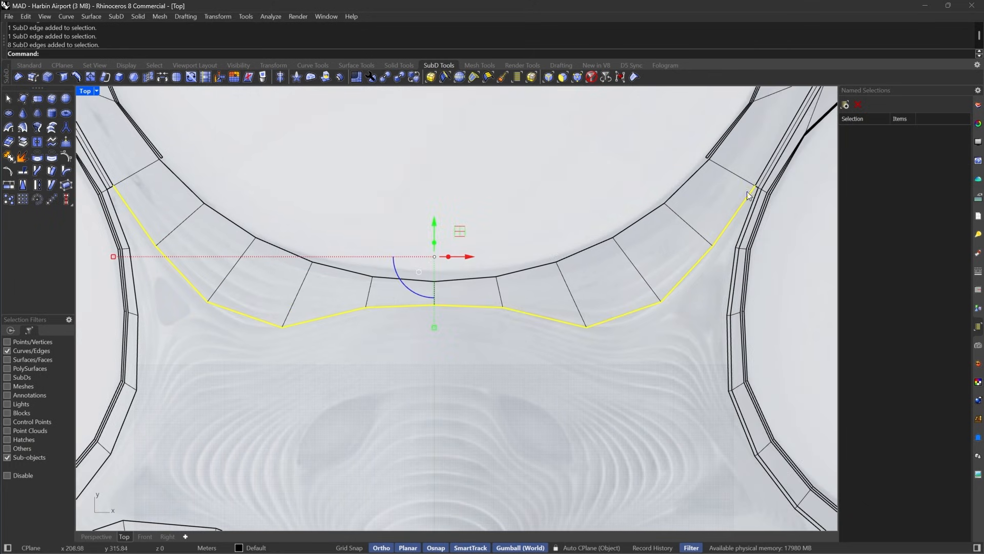
left_click(330, 80)
scroll(787, 209, "up", 6)
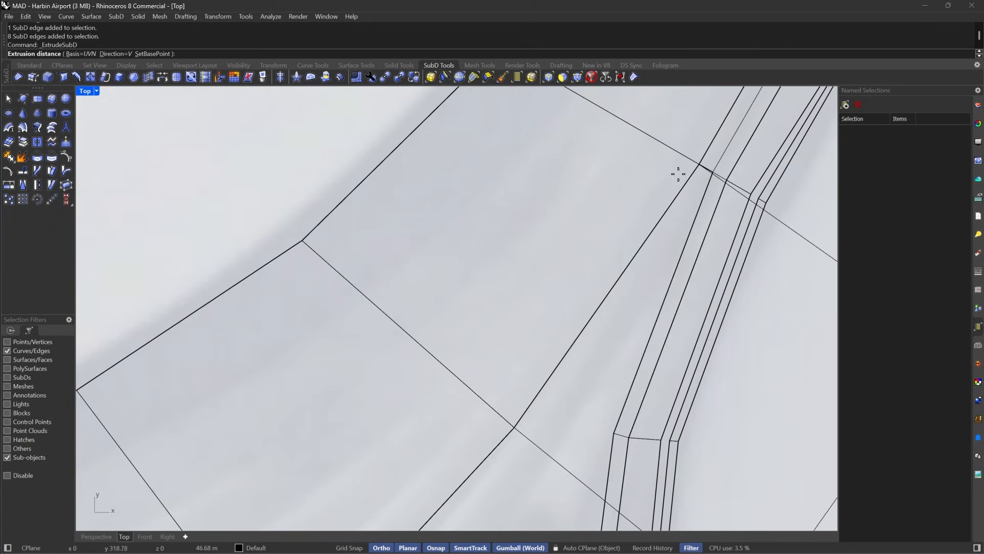
scroll(728, 205, "down", 8)
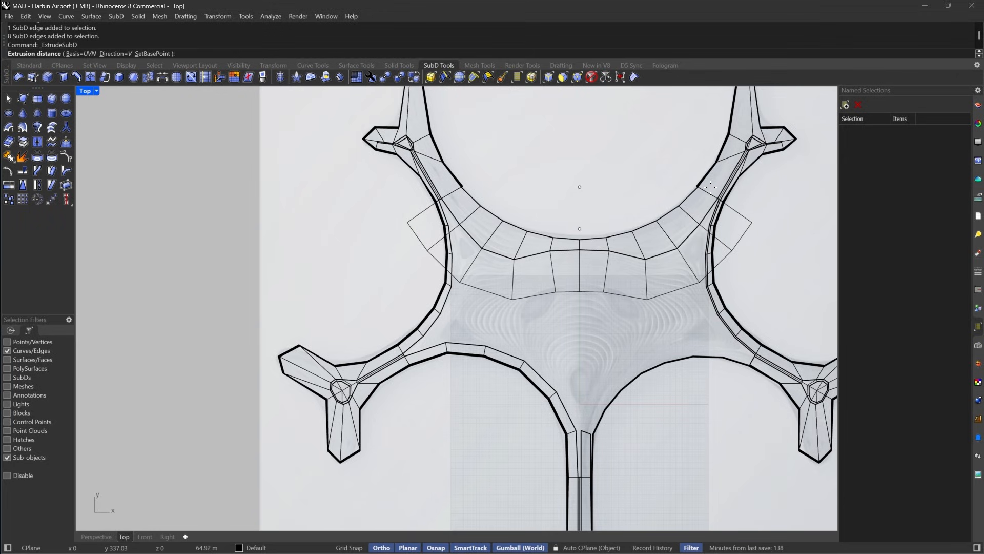
left_click(720, 196)
Slide the new band's eight outer edges in Proportional offset mode to the inner rim strip's corner vertex, leaving a narrow strip.
left_click(747, 233)
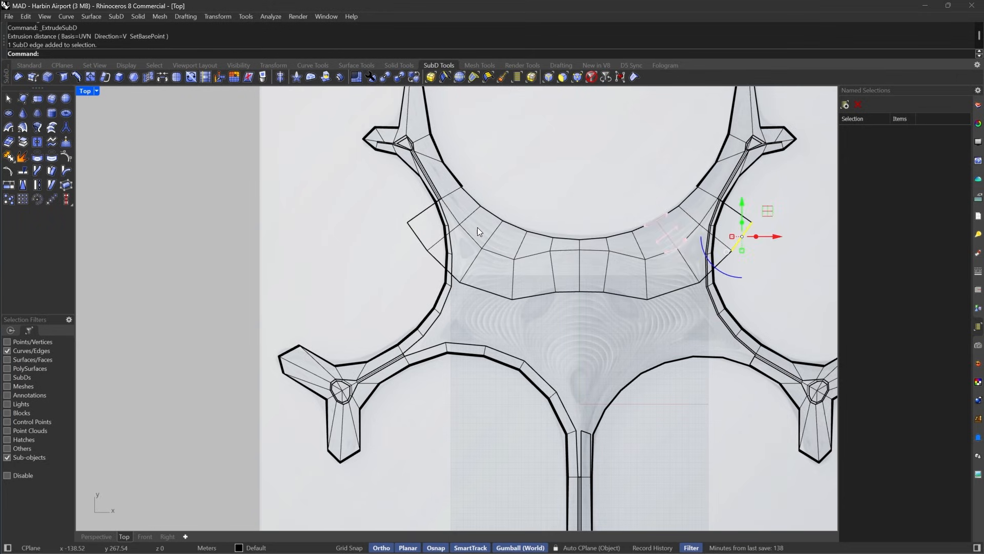
left_click(414, 239, "shift")
double_click(432, 257, "shift")
scroll(733, 201, "up", 6)
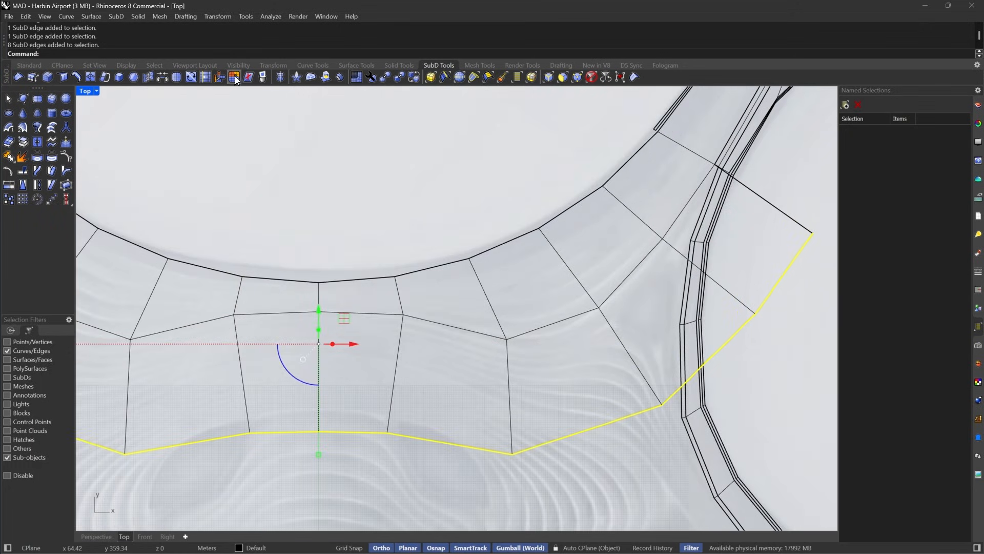
left_click(191, 77)
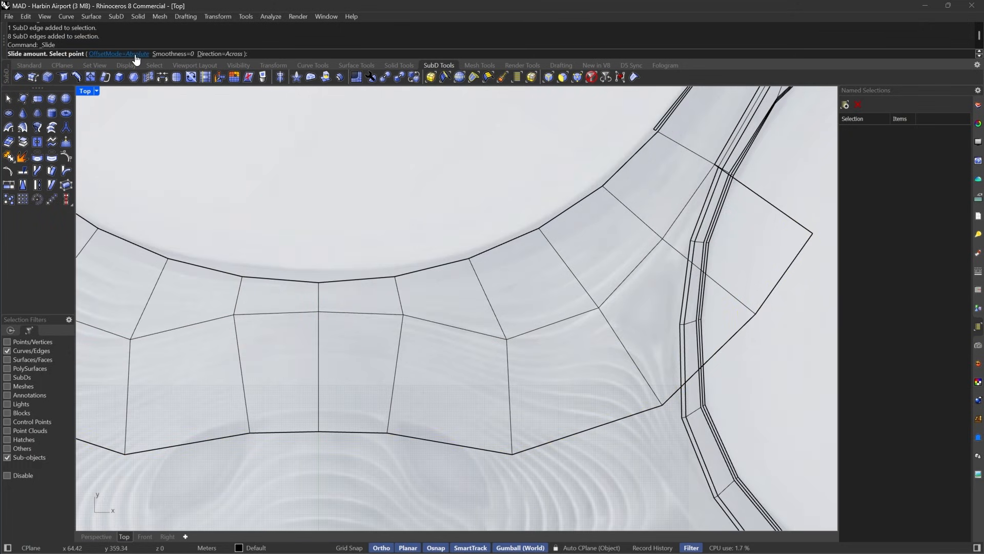
left_click(119, 54)
scroll(721, 169, "up", 6)
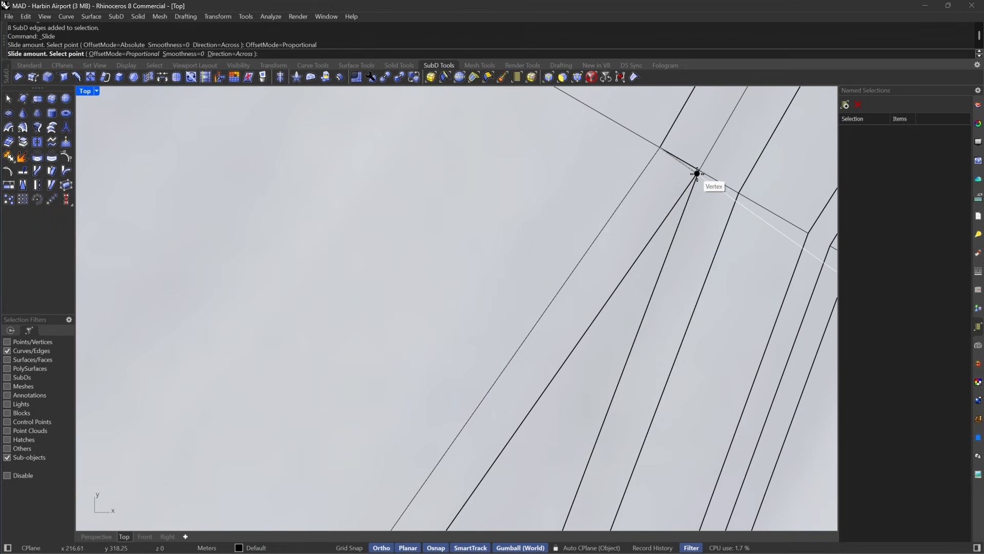
left_click(697, 173)
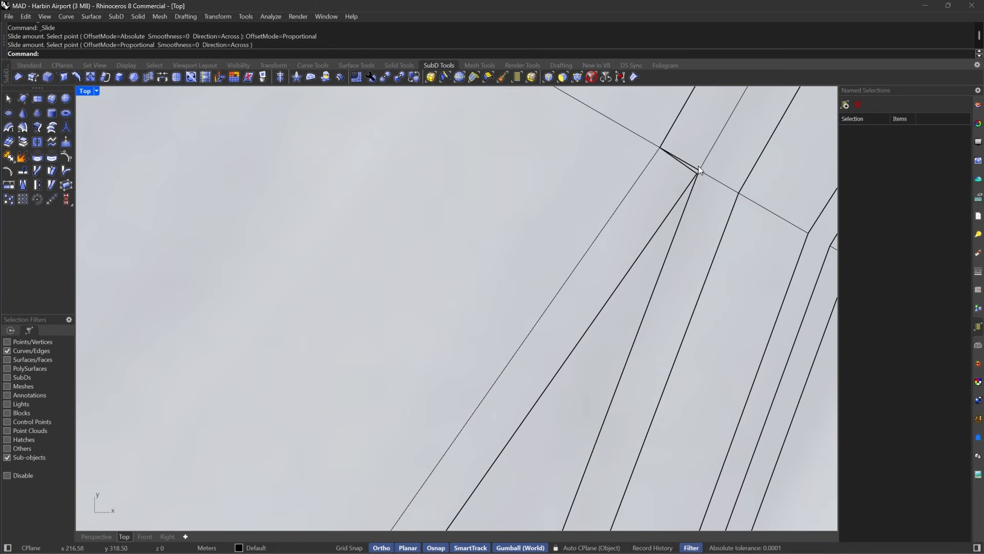
scroll(709, 162, "down", 8)
right_click_drag(232, 309, 476, 299)
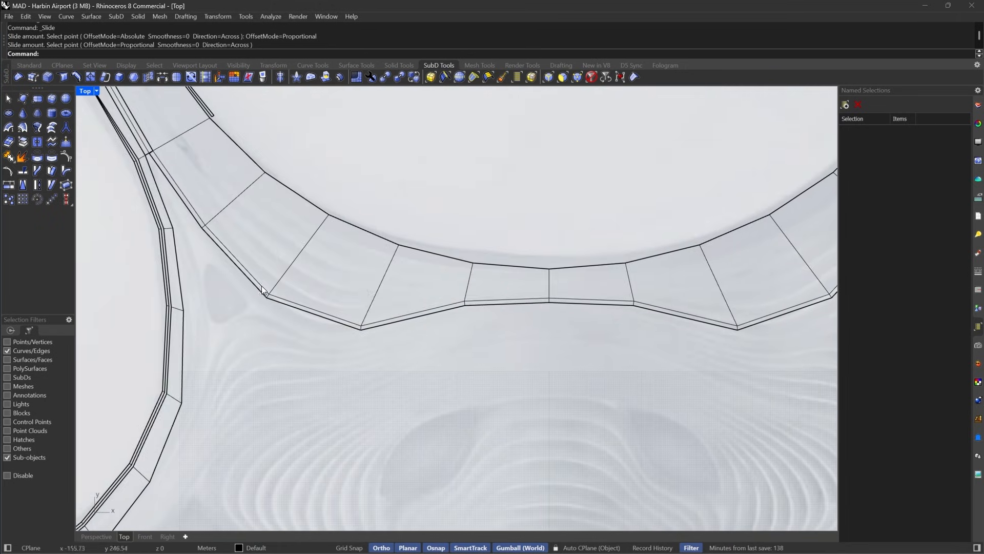
right_click_drag(501, 237, 277, 248)
right_click_drag(634, 204, 530, 250)
Extract the face loop of the narrow strip along the arc as a separate SubD and preview it in smooth display.
scroll(559, 230, "up", 6)
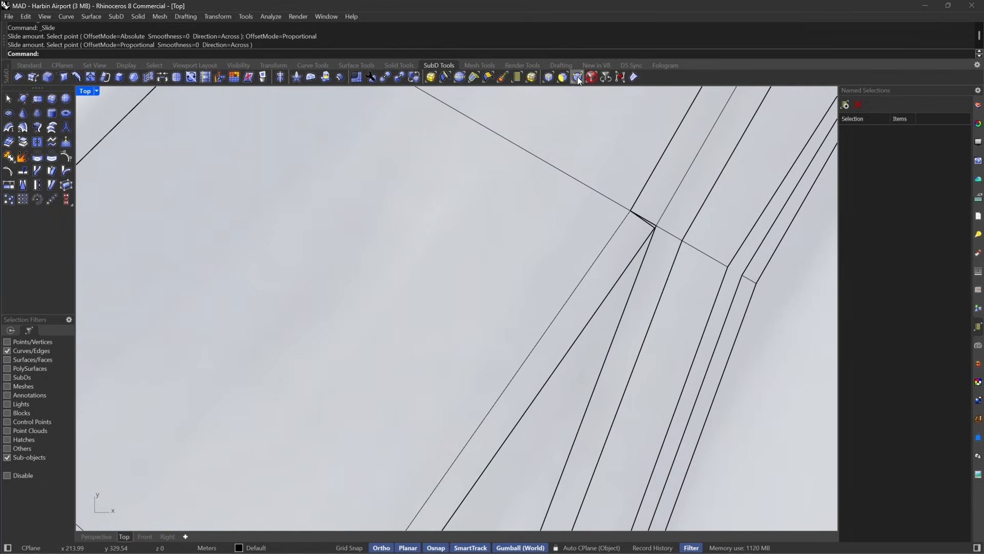
right_click_drag(611, 254, 741, 132)
scroll(708, 138, "down", 8)
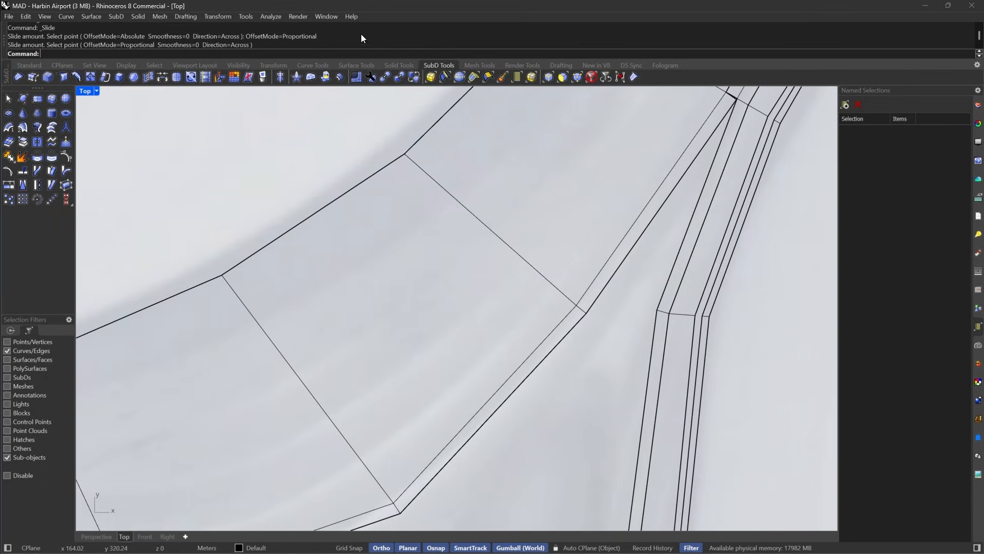
left_click(476, 77)
scroll(630, 343, "up", 4)
left_click(524, 271)
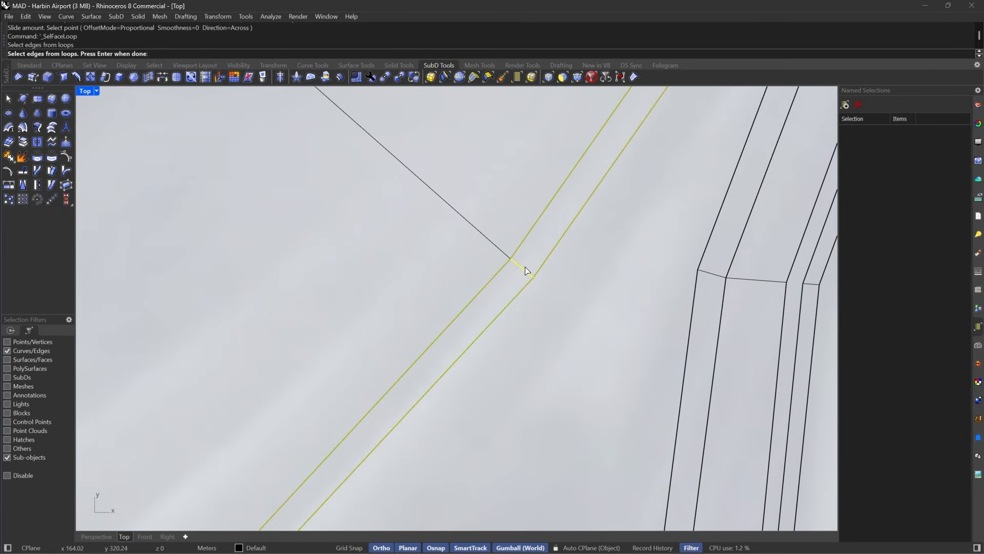
scroll(597, 293, "down", 6)
key("Return")
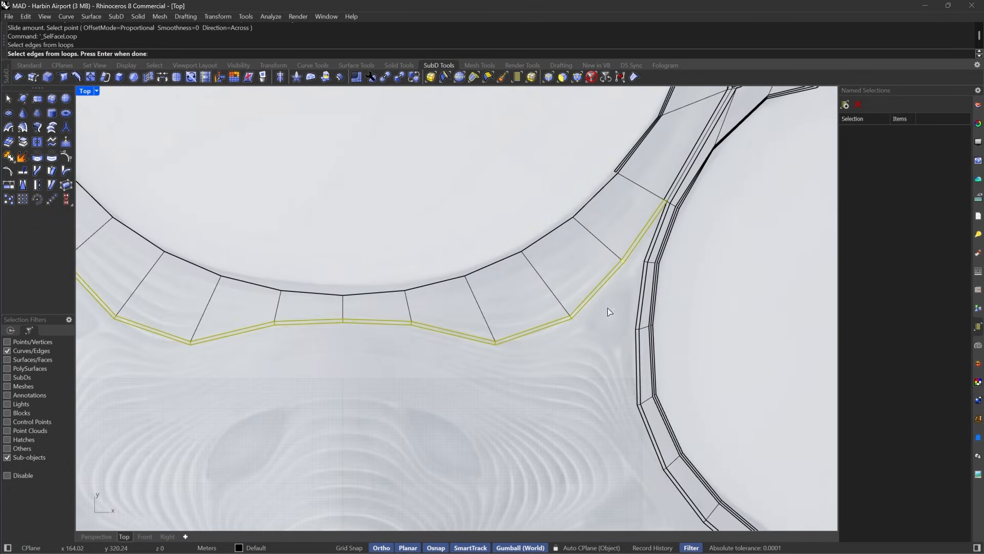
scroll(615, 230, "up", 6)
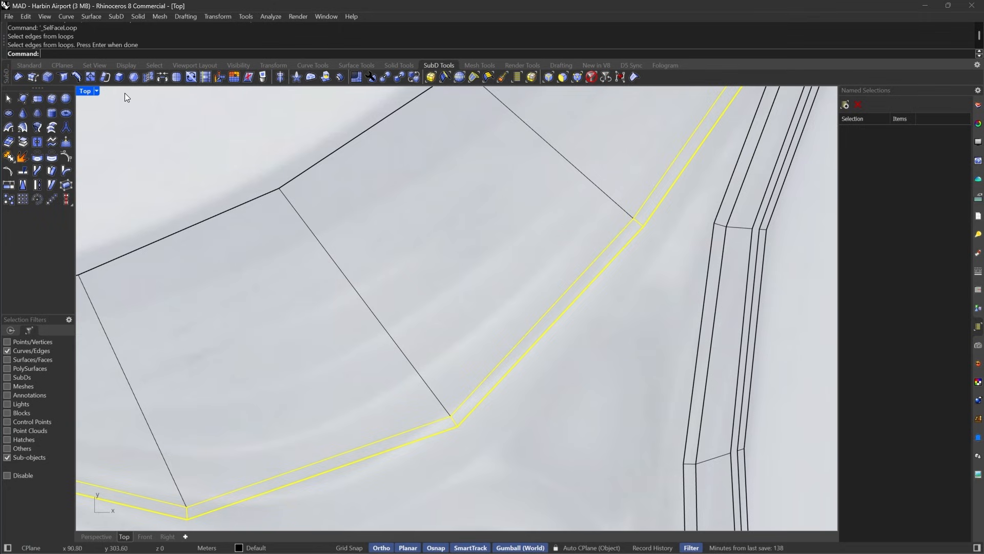
left_click(24, 142)
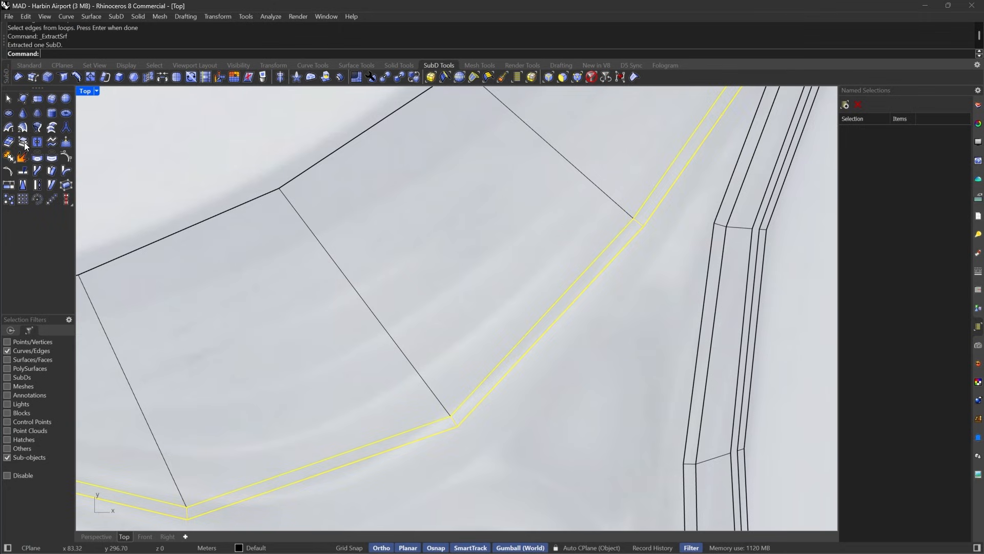
scroll(389, 333, "down", 3)
key("Tab")
scroll(606, 136, "up", 7)
key("Tab")
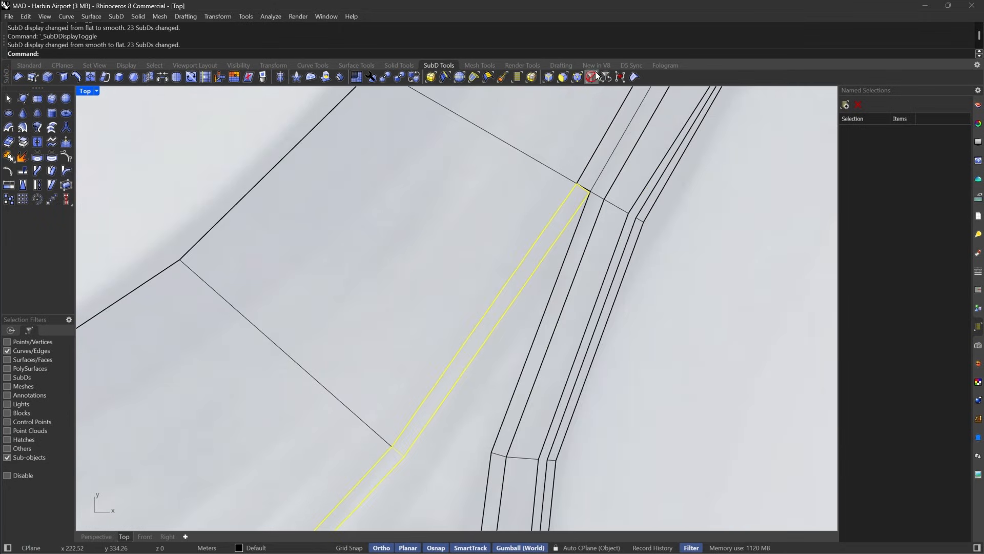
Stitch the extracted strip's right end edge to the adjoining end edge of the inner rim strip.
left_click(548, 76)
scroll(622, 212, "up", 5)
left_click_drag(584, 154, 555, 198)
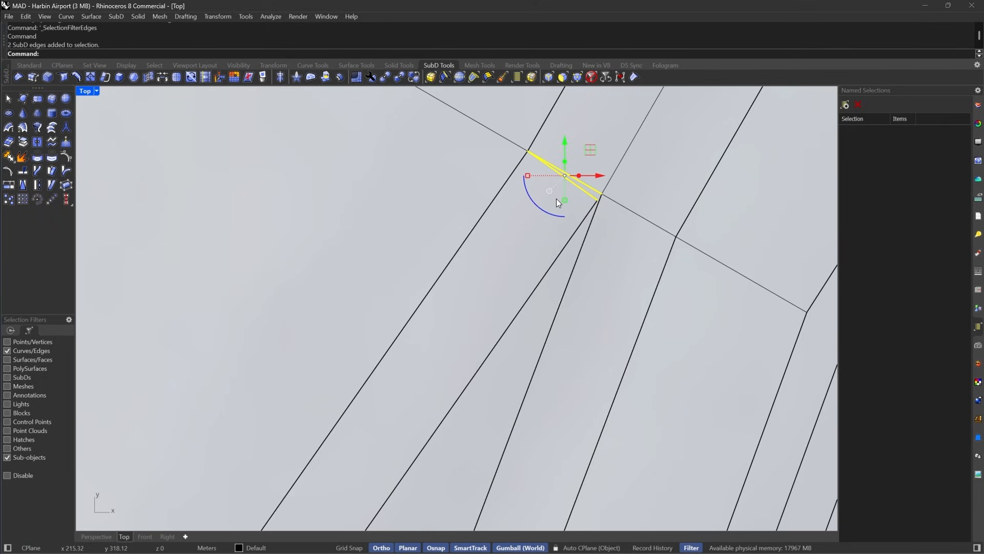
left_click(146, 78)
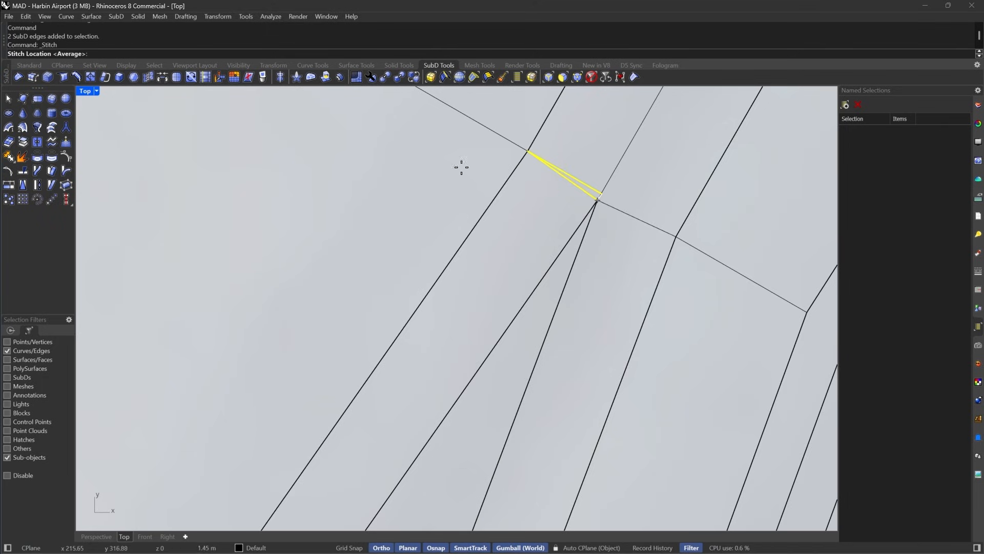
Stitch the paired SubD edges at their average location at both the east and west strip junctions.
right_click(675, 151)
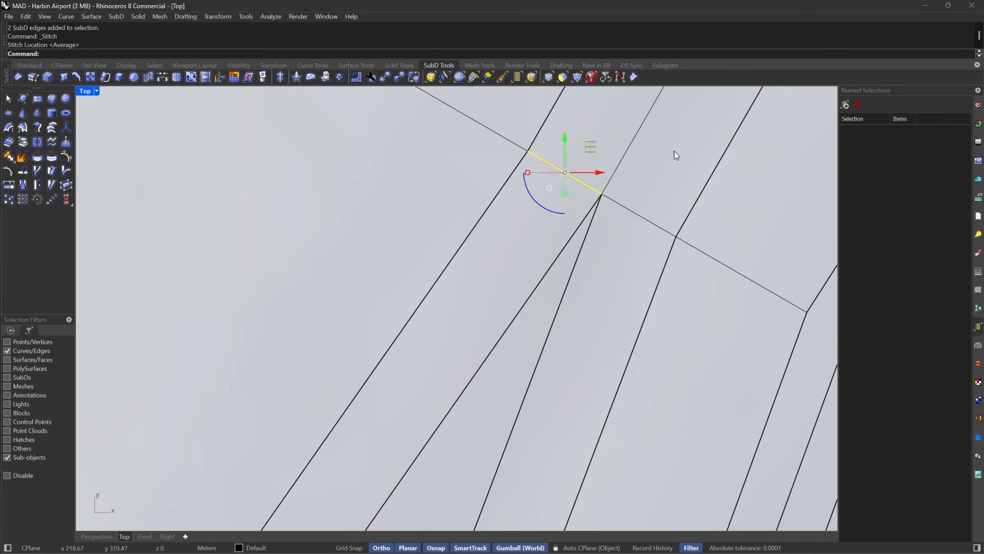
scroll(674, 172, "down", 20)
right_click_drag(176, 240, 453, 247)
scroll(363, 272, "up", 15)
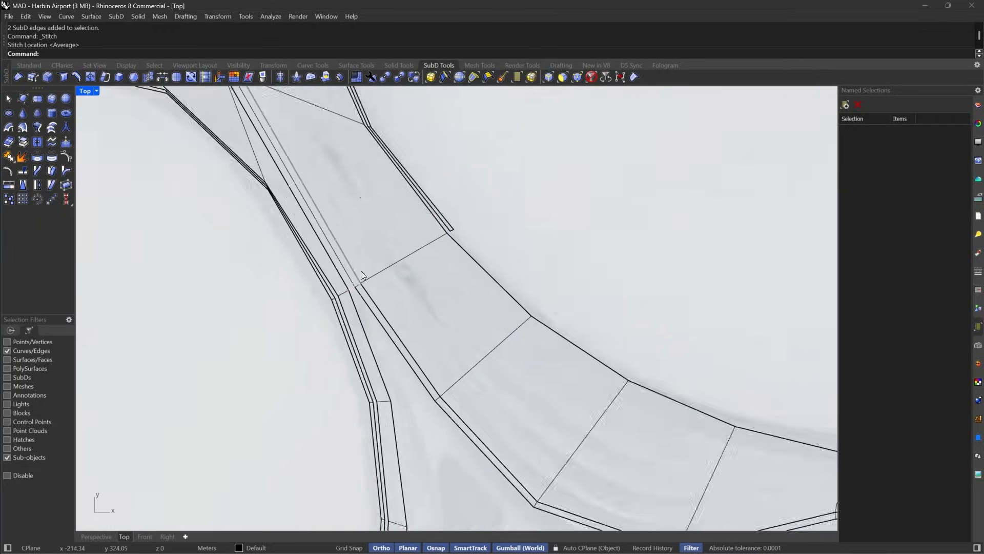
left_click_drag(400, 347, 358, 260)
right_click(358, 260)
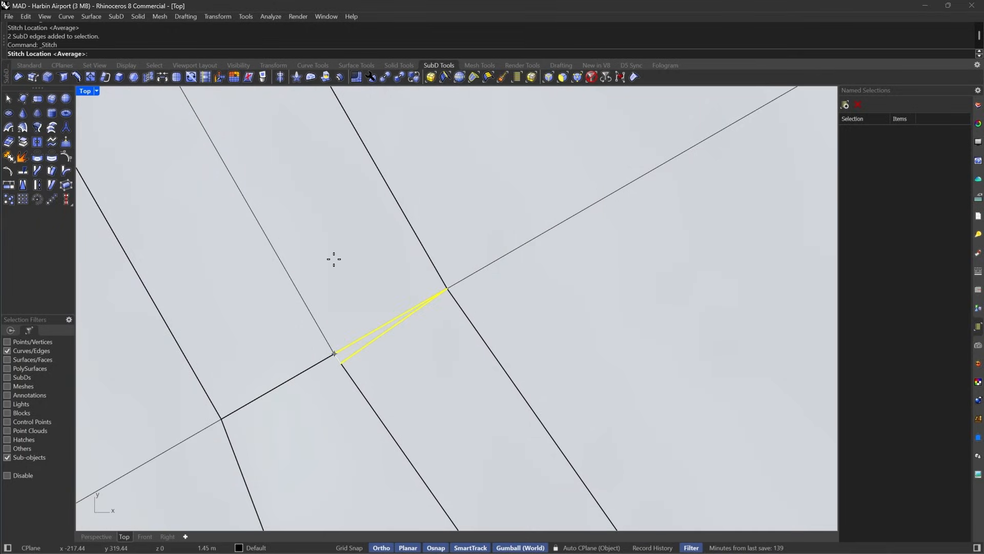
right_click(305, 201)
scroll(280, 205, "down", 15)
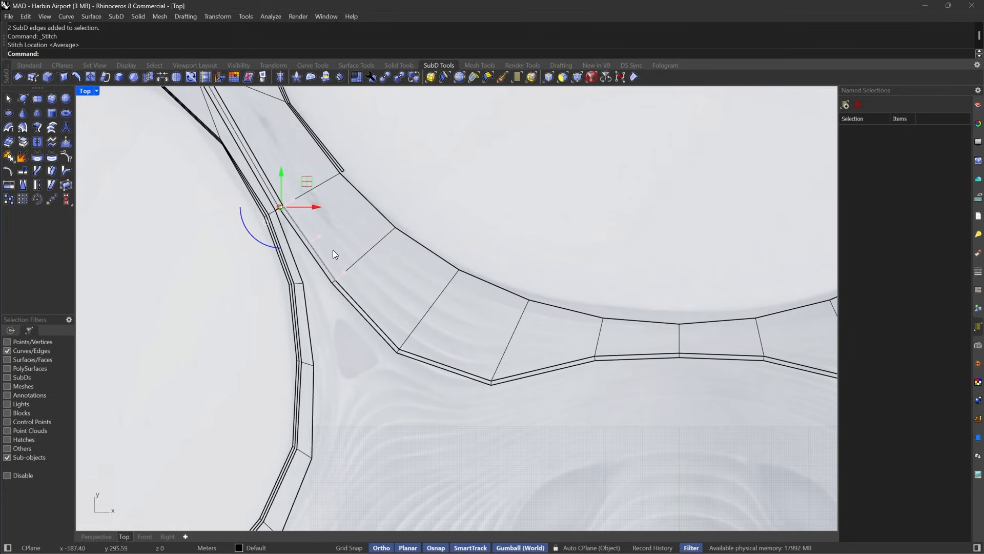
Move the inner vertex pair of the east curved strip downward, after comparing its smooth and flat display.
key("Tab")
scroll(635, 200, "up", 6)
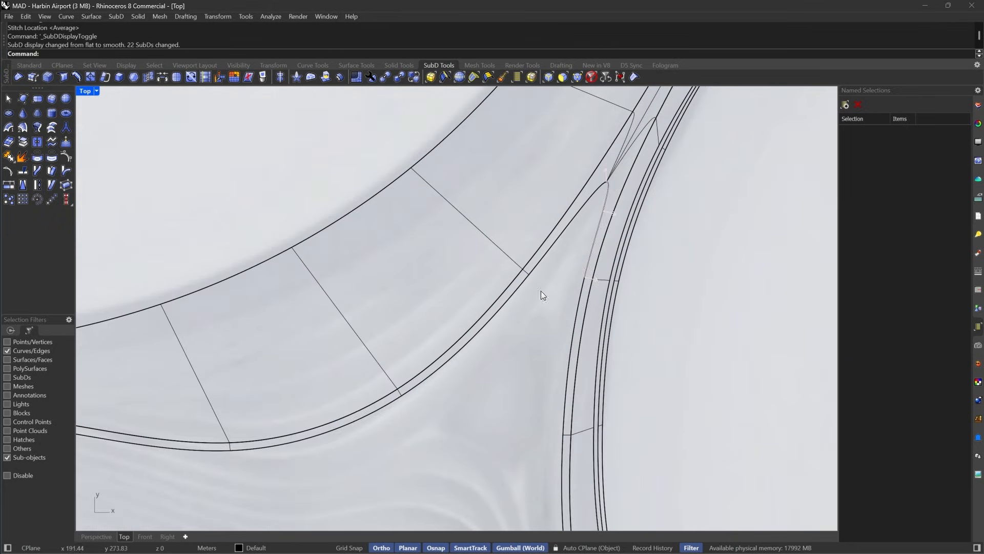
scroll(646, 175, "down", 6)
scroll(631, 192, "up", 4)
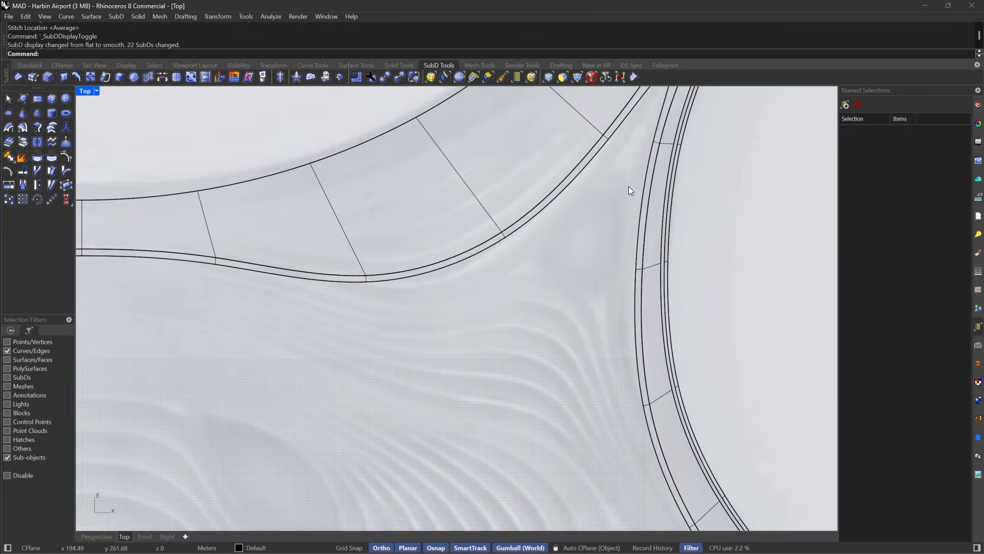
key("Tab")
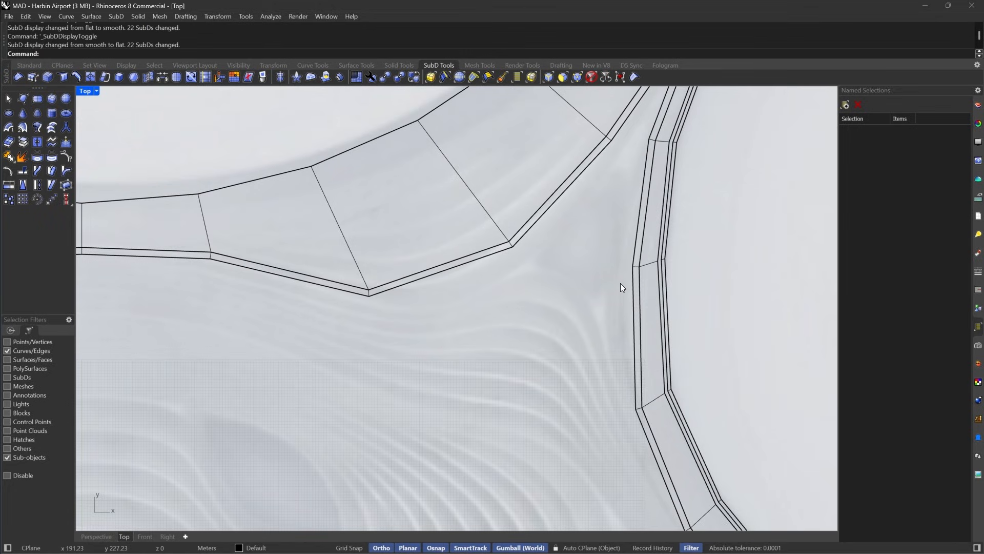
right_click_drag(621, 283, 613, 271)
scroll(587, 251, "up", 2)
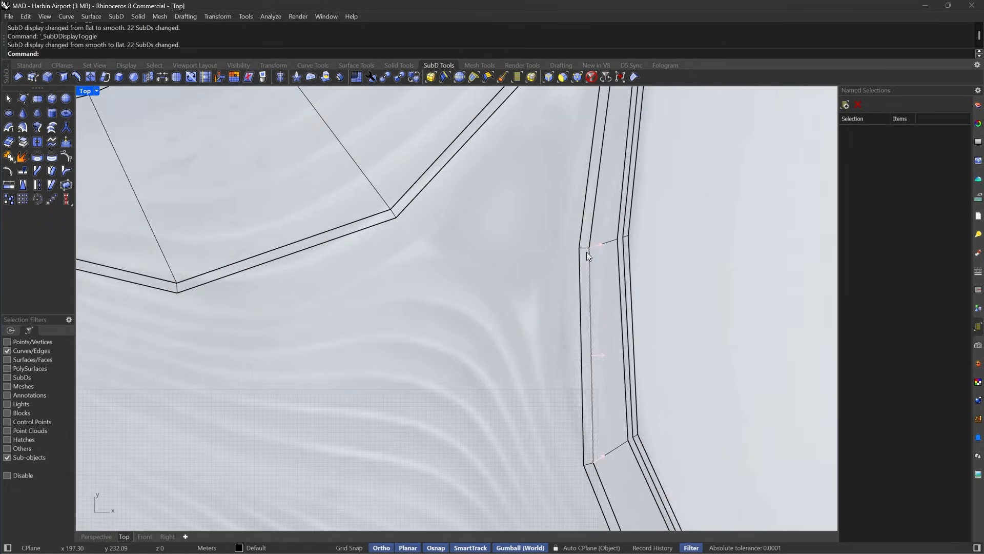
left_click(576, 78)
left_click_drag(549, 211, 593, 255)
left_click_drag(611, 221, 589, 248)
Shift the next lower inner vertex pair on the east strip up and outward, and nudge the previously moved pair the same way.
key("Tab")
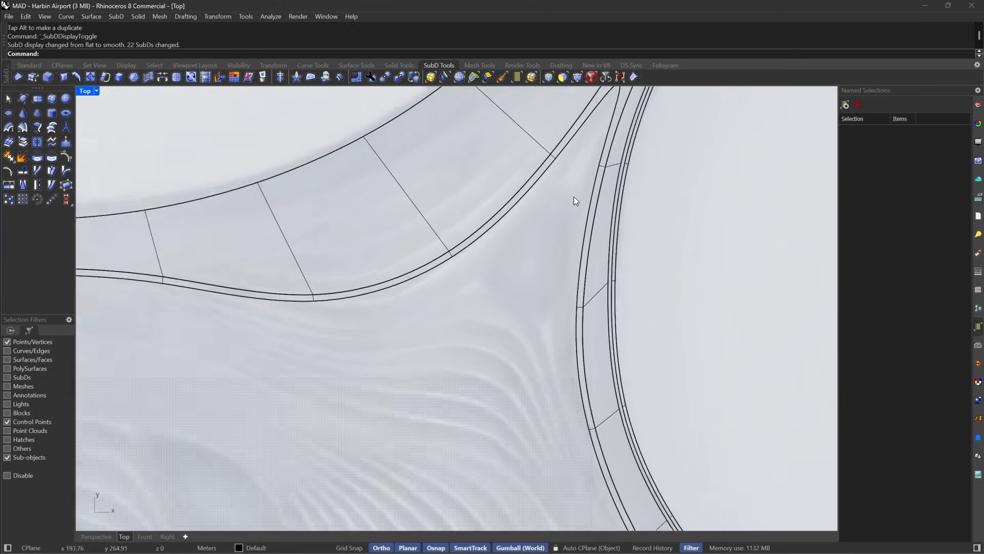
scroll(573, 197, "up", 2)
right_click_drag(578, 424, 566, 271)
key("Tab")
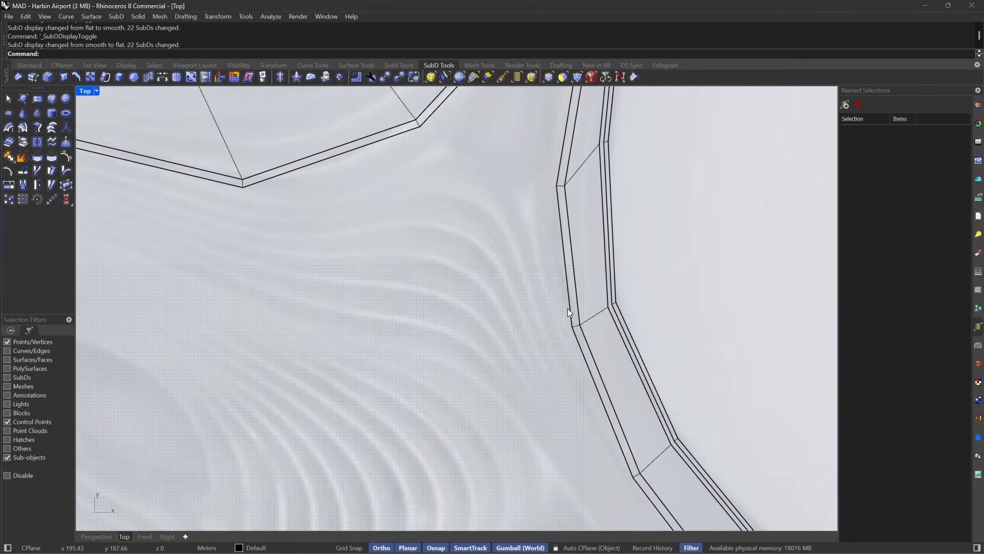
left_click_drag(531, 280, 605, 369)
left_click_drag(602, 310, 585, 286)
right_click_drag(551, 185, 567, 309)
left_click_drag(533, 262, 599, 337)
left_click_drag(598, 284, 586, 274)
Try to shift the vertex pair at the bend of the central strip's lower border, and undo the move.
right_click_drag(601, 201, 639, 269)
left_click_drag(420, 259, 490, 332)
left_click_drag(503, 288, 513, 290)
key("ctrl+z")
left_click(486, 246)
Move the east strip's inner vertex pair just below the junction down and inward.
scroll(484, 242, "down", 4)
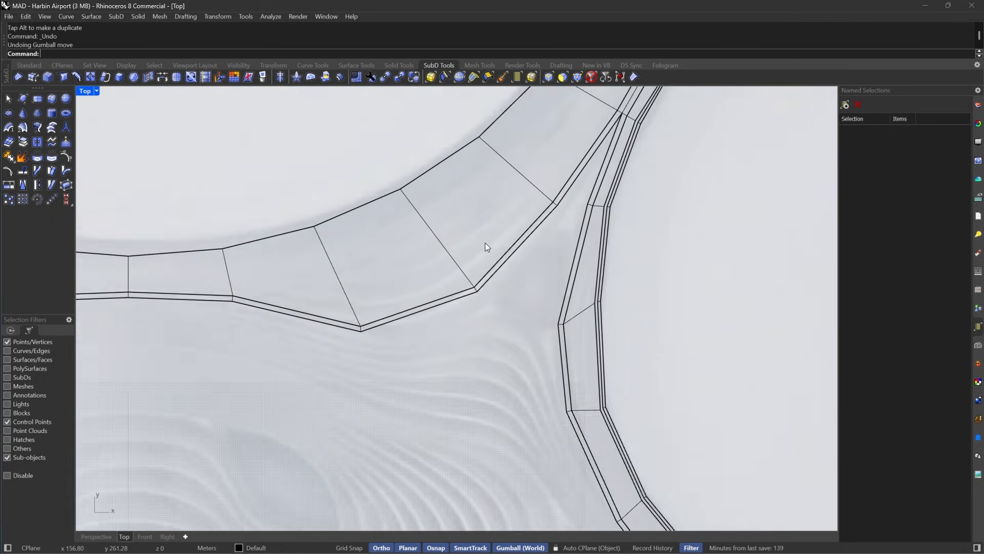
scroll(485, 242, "down", 4)
right_click_drag(546, 210, 568, 266)
scroll(567, 266, "up", 9)
left_click_drag(570, 267, 600, 318)
left_click_drag(612, 266, 588, 295)
Examine the reshaped strips against the reference image in both smooth and flat SubD display.
scroll(623, 264, "down", 9)
key("Tab")
right_click_drag(650, 302, 656, 240)
left_click(655, 240)
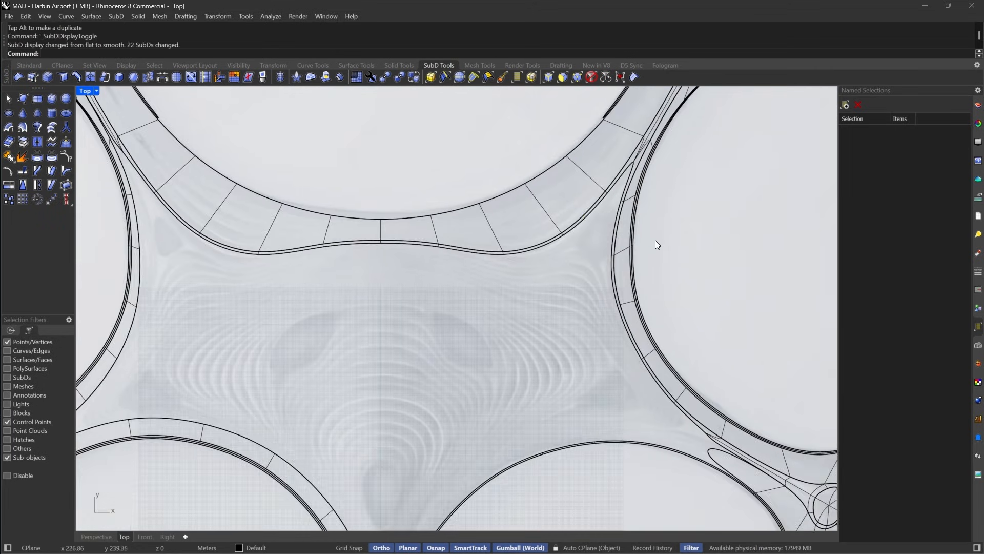
scroll(655, 240, "down", 5)
scroll(714, 215, "up", 3)
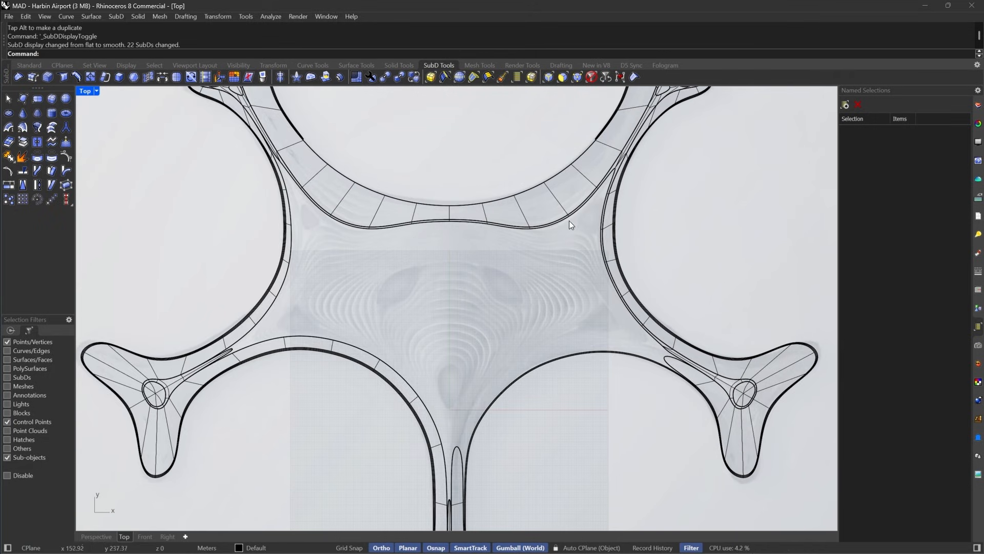
scroll(570, 221, "up", 3)
key("Tab")
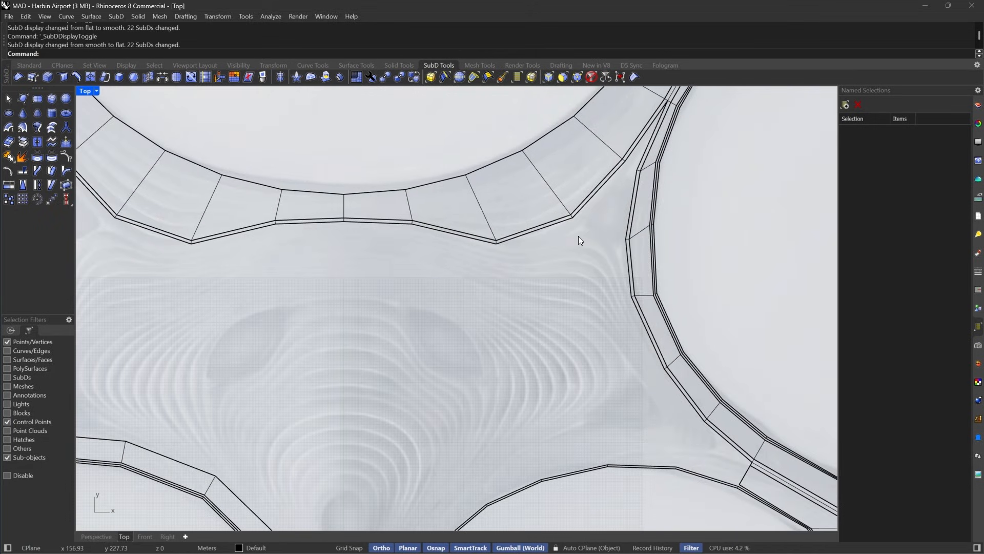
right_click_drag(685, 301, 654, 285)
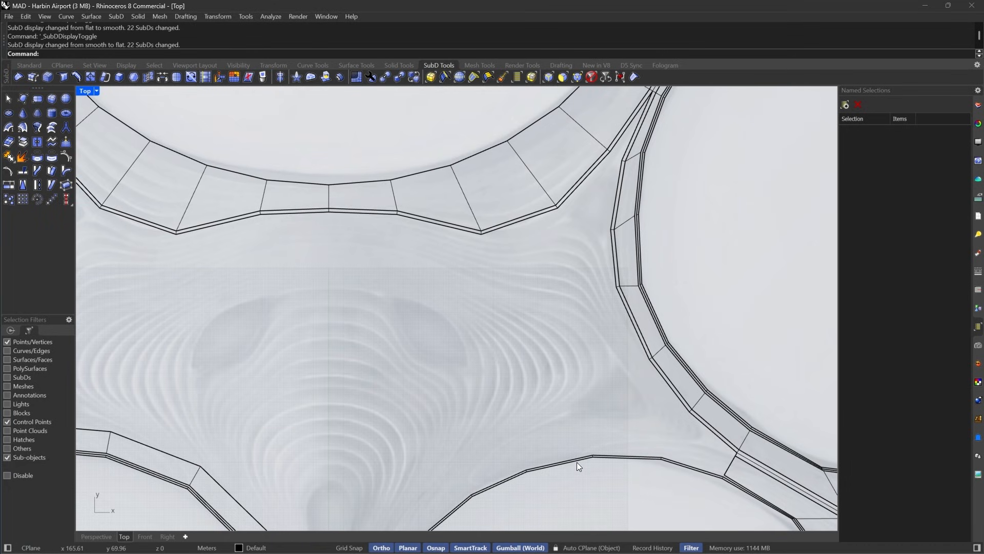
scroll(615, 270, "up", 5)
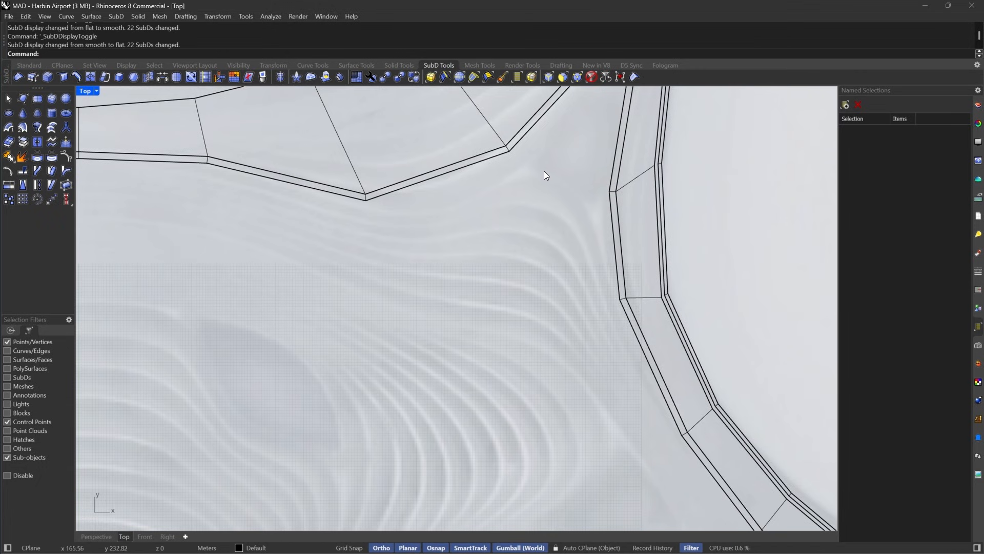
scroll(638, 174, "down", 5)
right_click_drag(648, 272, 644, 359)
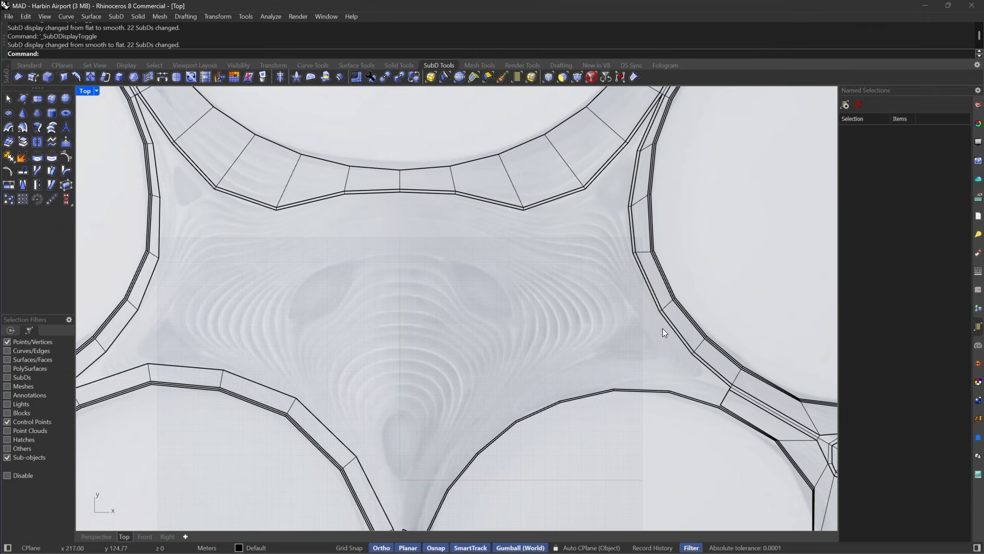
scroll(667, 338, "up", 6)
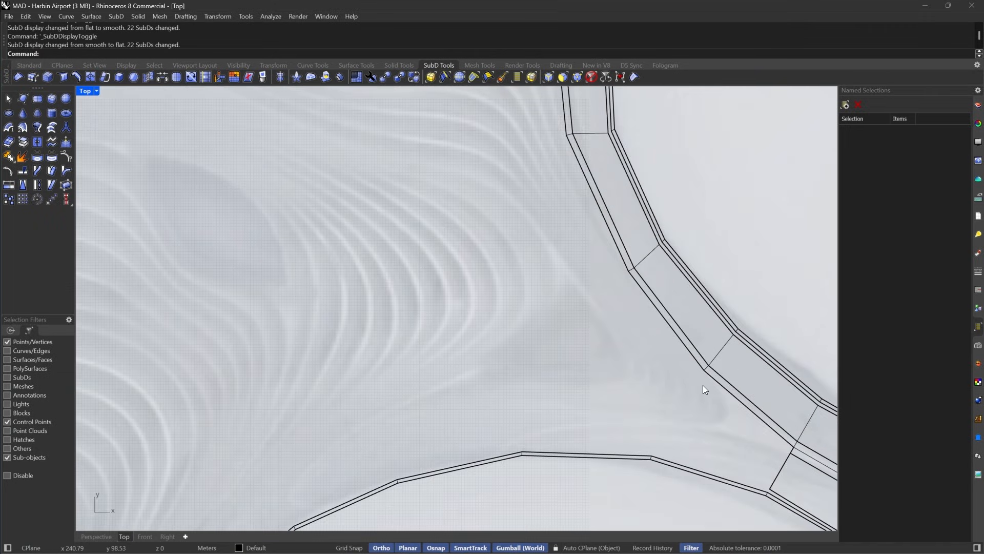
Extrude the six lower border edges of the central strip downward into a new band of SubD faces.
left_click(554, 79)
scroll(677, 330, "down", 4)
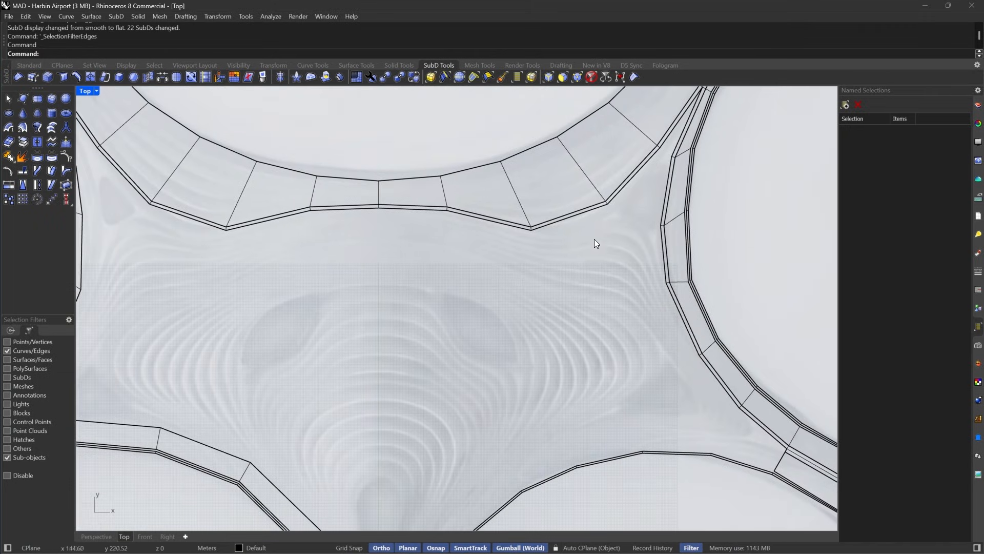
left_click(582, 215)
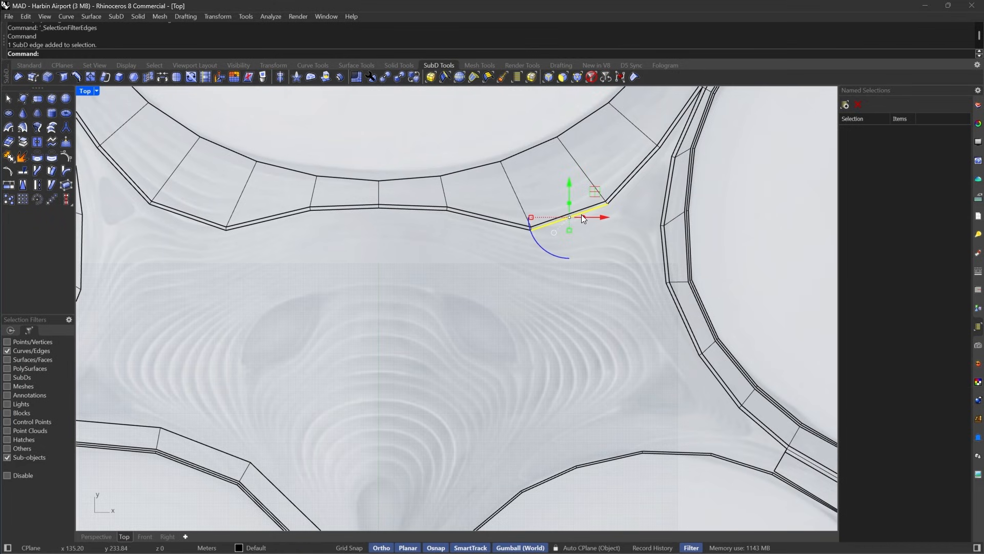
right_click_drag(467, 236, 601, 232)
left_click(400, 217)
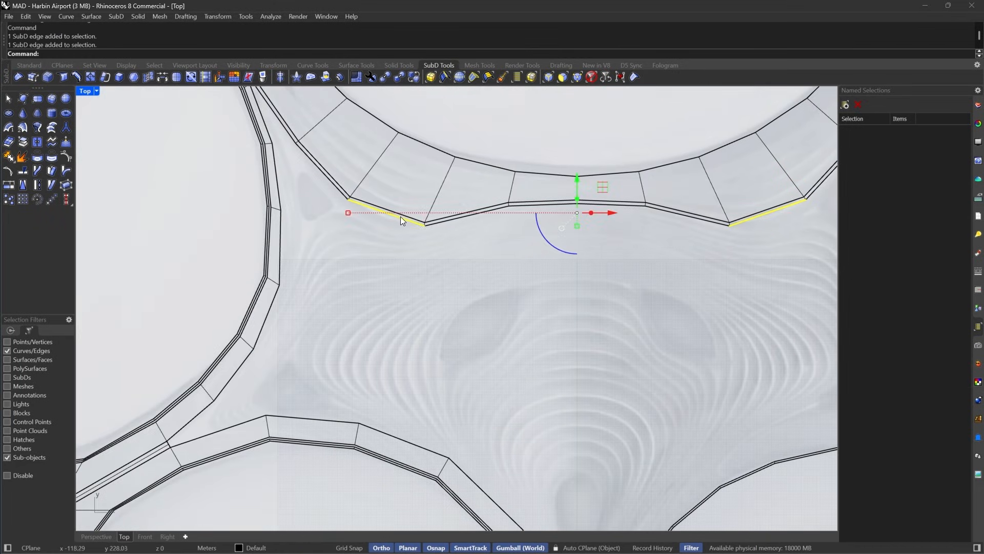
left_click(450, 224, "shift")
left_click(451, 223, "shift")
double_click(451, 223, "shift")
right_click_drag(673, 227, 585, 225)
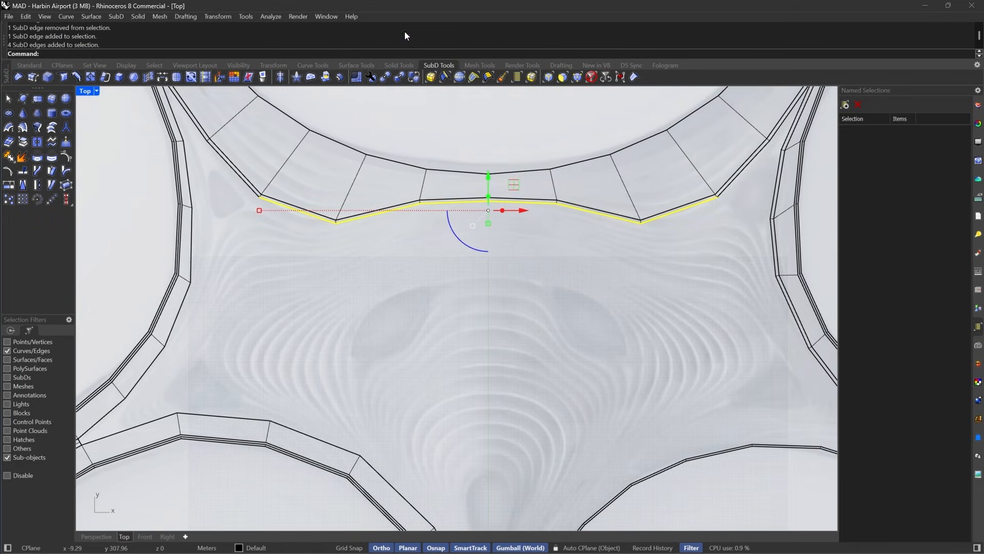
left_click(485, 82)
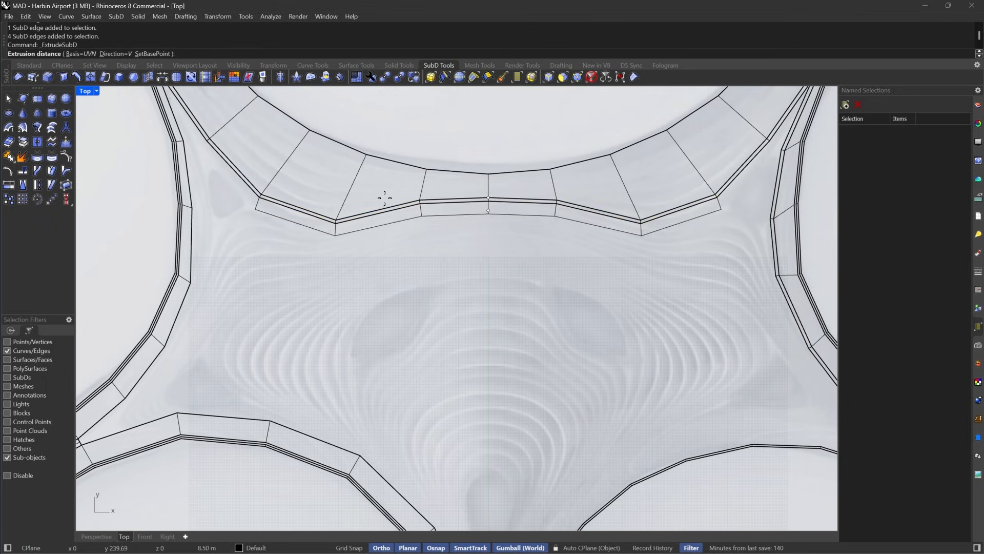
left_click(513, 171)
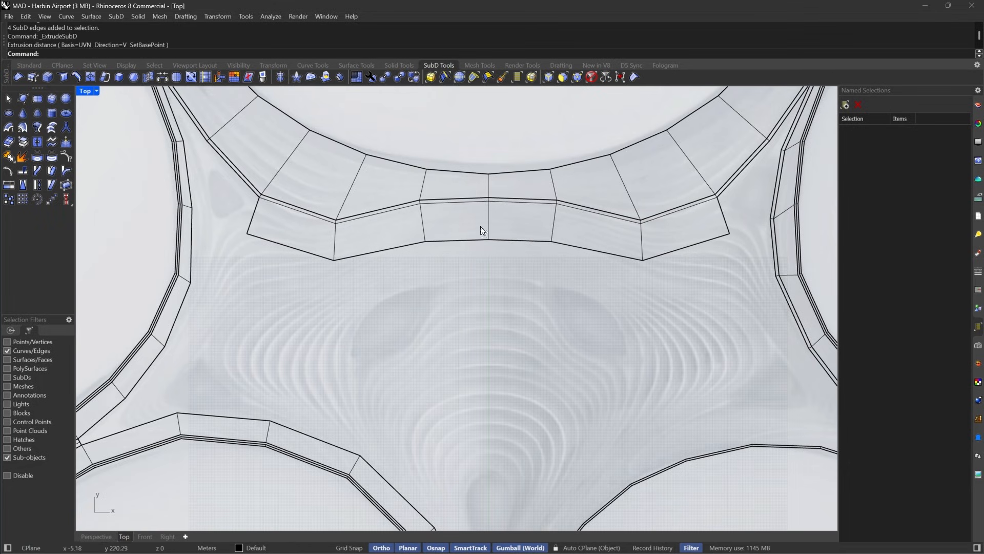
Raise the middle vertex on the extruded band's lower edge slightly.
scroll(569, 193, "up", 2)
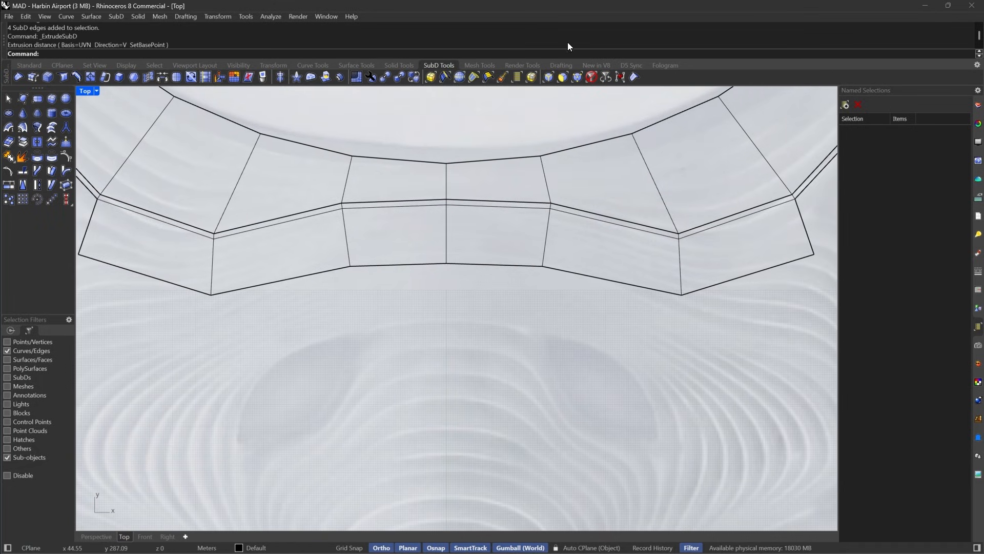
left_click(576, 77)
left_click(447, 262)
left_click_drag(446, 232, 446, 230)
key("Escape")
Move the lower corner vertex at the extruded band's east end down and inward along the reference ridges.
scroll(479, 232, "down", 8)
scroll(613, 250, "up", 8)
right_click_drag(613, 250, 557, 233)
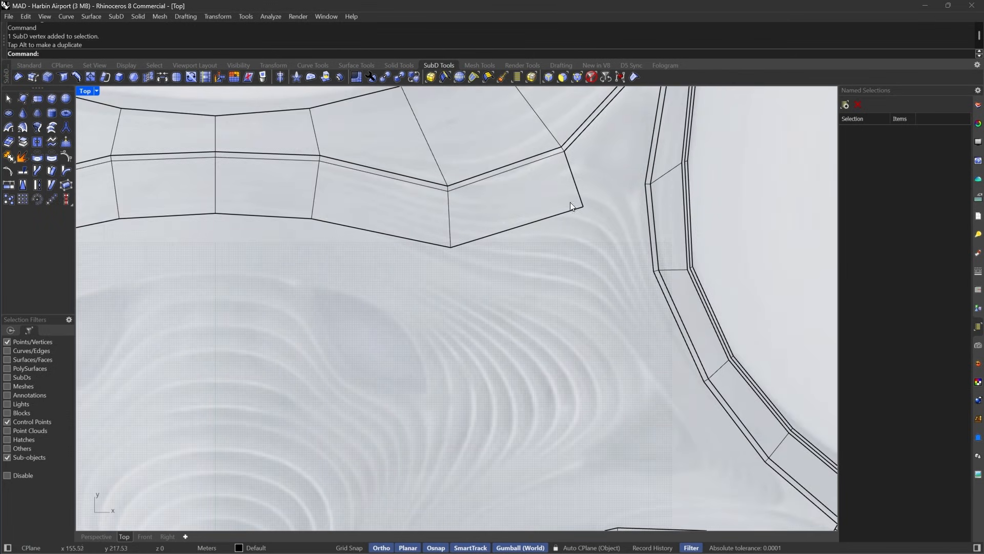
left_click(609, 183)
left_click_drag(610, 183, 571, 257)
Select the face loop of the extruded band and extract it as a separate SubD.
right_click_drag(560, 165, 524, 184)
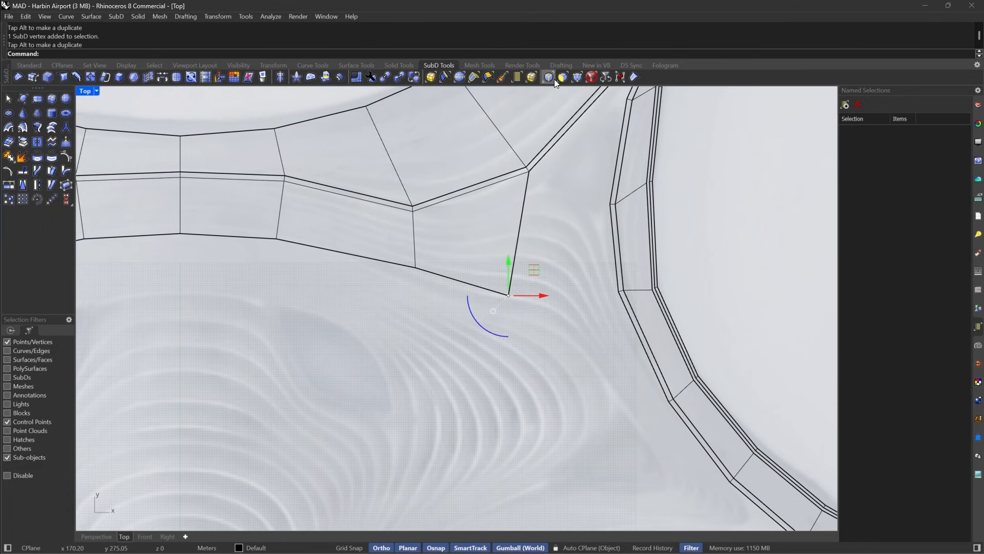
left_click(490, 77)
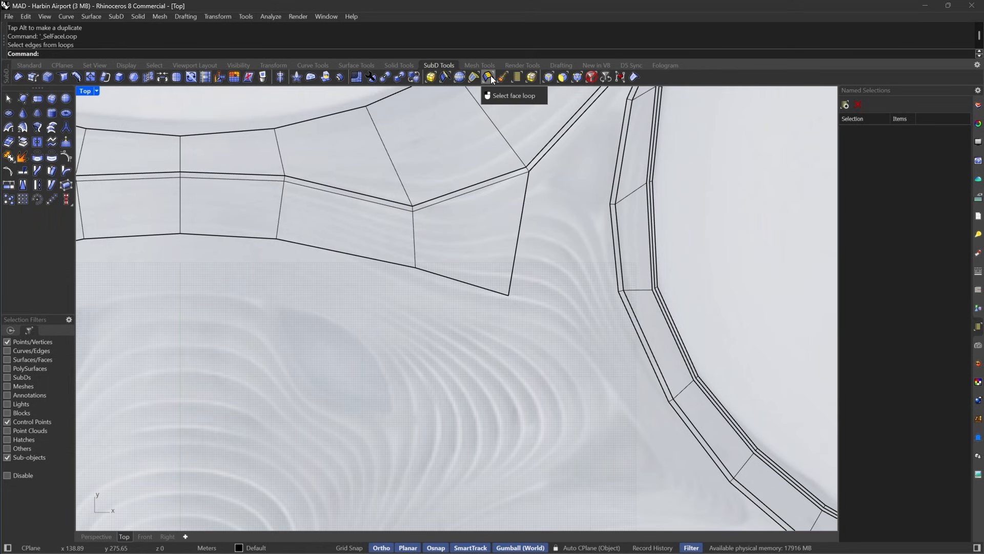
left_click(510, 281)
scroll(600, 241, "down", 5)
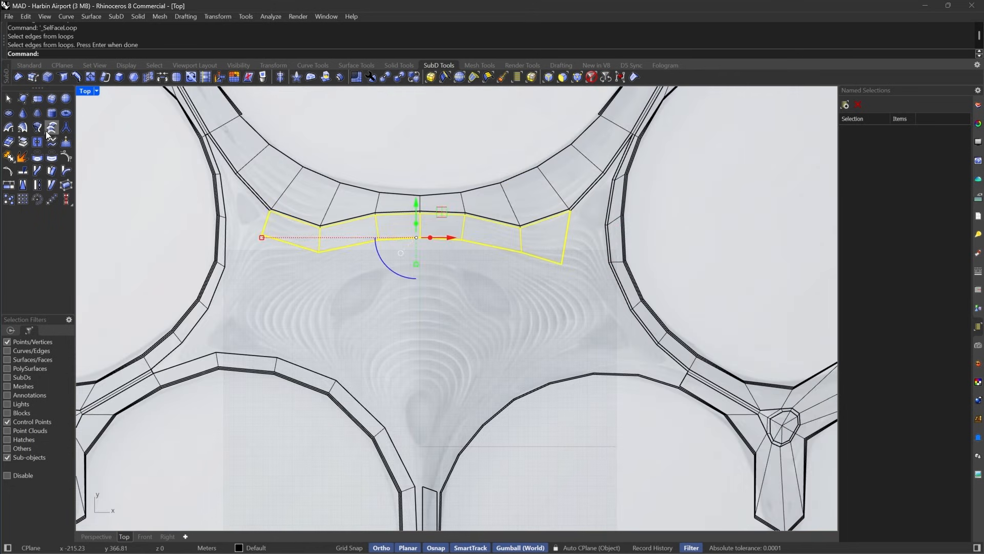
left_click(22, 142)
Inspect the gap between the extracted band and the east strip, selecting the thin border SubD to check its extent.
scroll(672, 207, "up", 5)
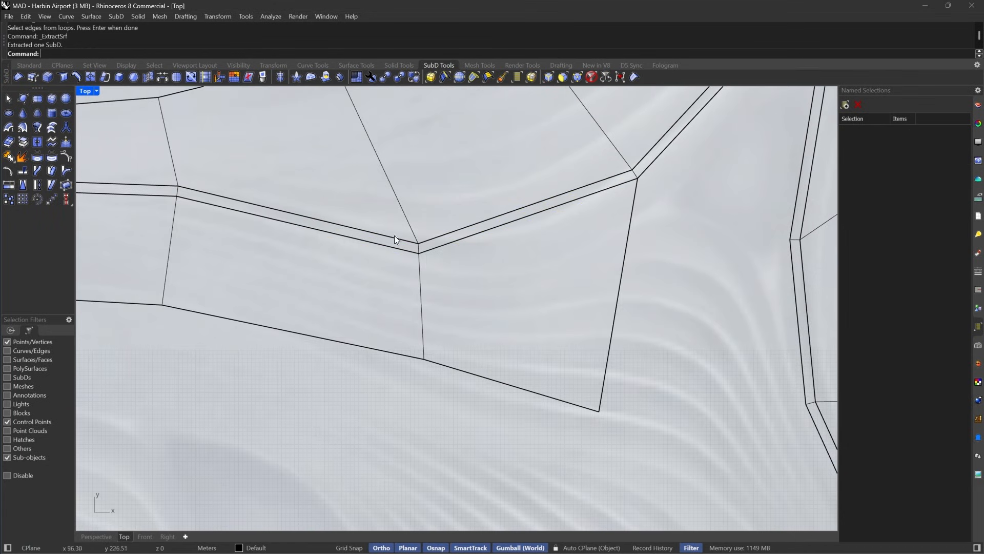
right_click_drag(642, 217, 559, 307)
scroll(560, 311, "down", 3)
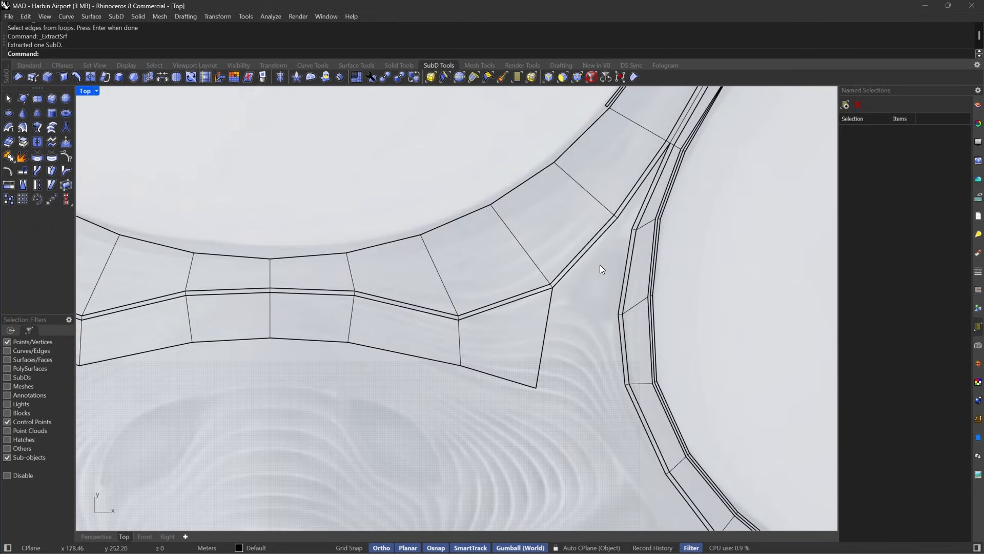
scroll(600, 264, "up", 3)
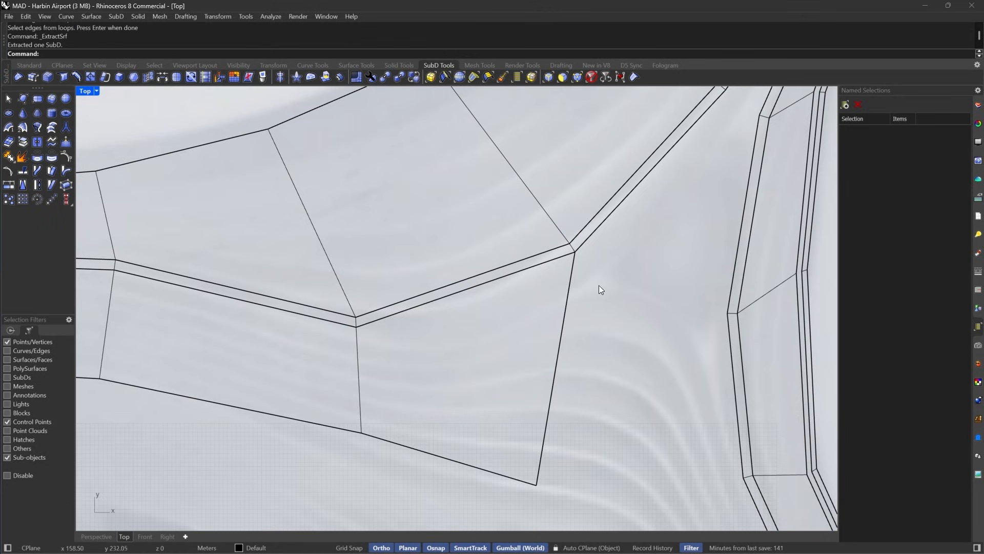
scroll(598, 286, "down", 2)
right_click_drag(624, 278, 607, 347)
scroll(602, 315, "up", 3)
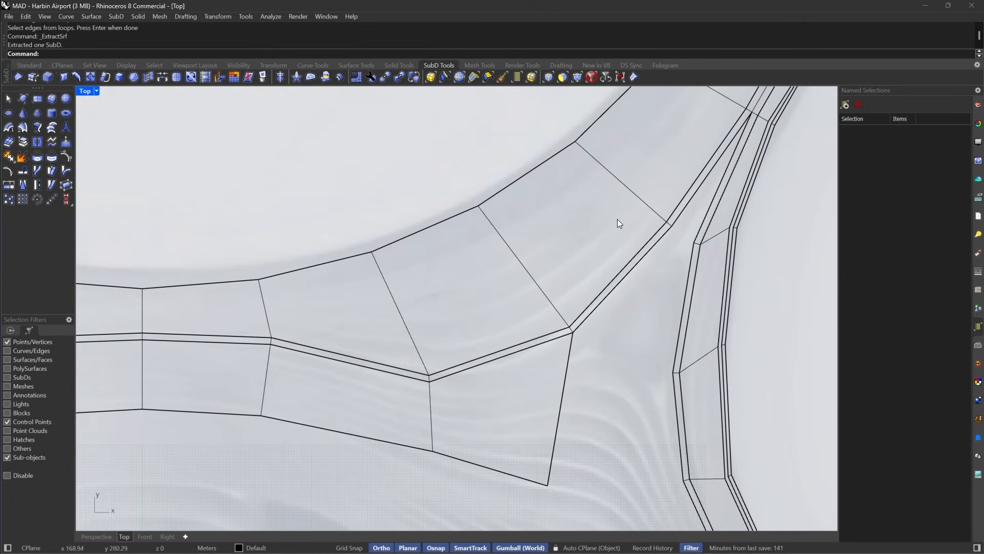
left_click(590, 77)
left_click(601, 303)
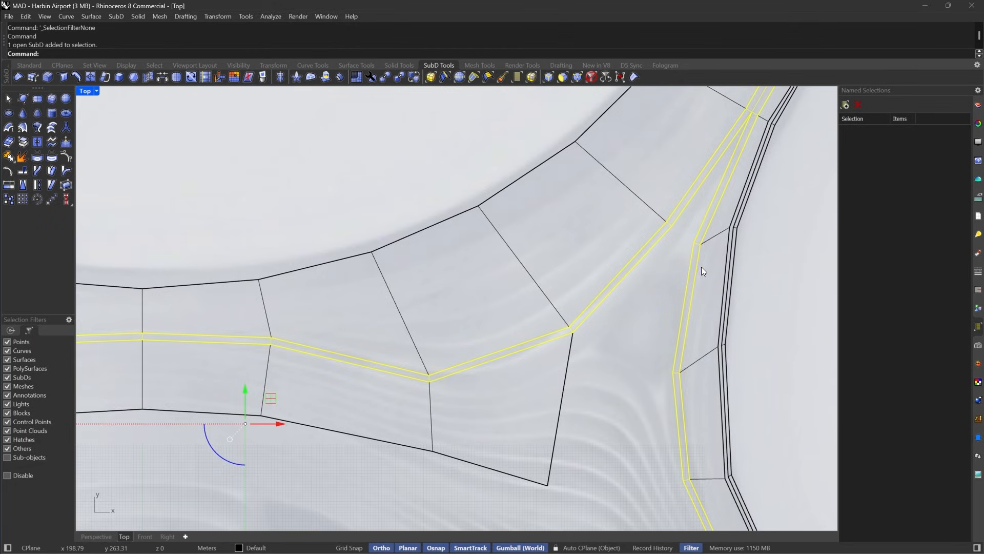
right_click_drag(701, 266, 623, 201)
left_click(577, 241)
Bridge the facing edges of the thin border SubD across the east gap with one joined segment.
scroll(576, 241, "up", 6)
left_click(548, 77)
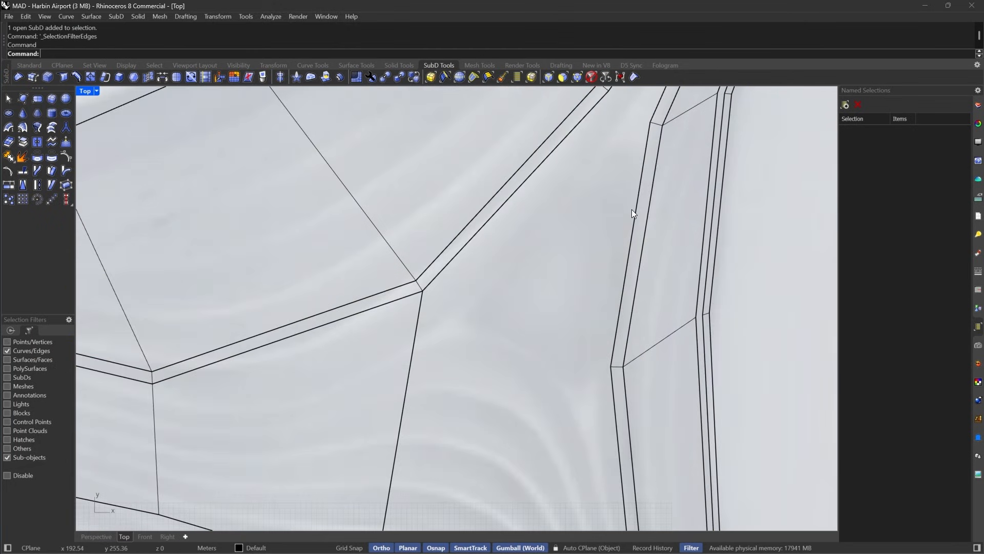
left_click(633, 214)
left_click(527, 182, "shift")
right_click_drag(578, 133, 537, 219)
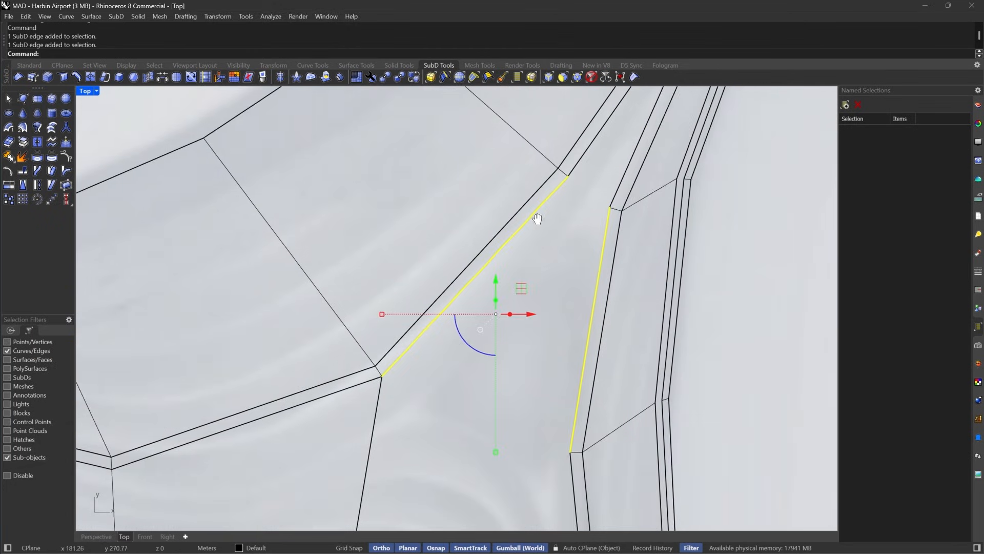
left_click(199, 77)
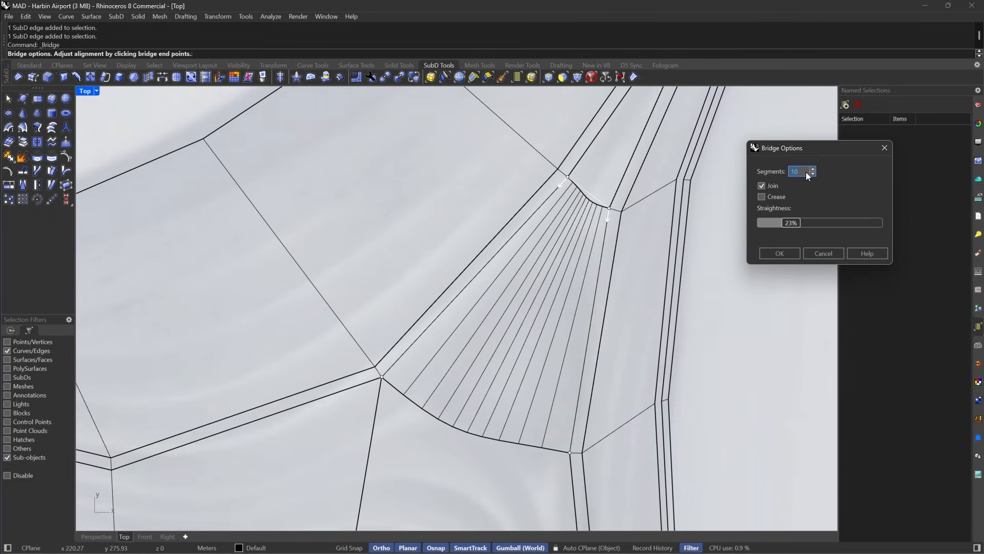
type("1")
left_click(779, 254)
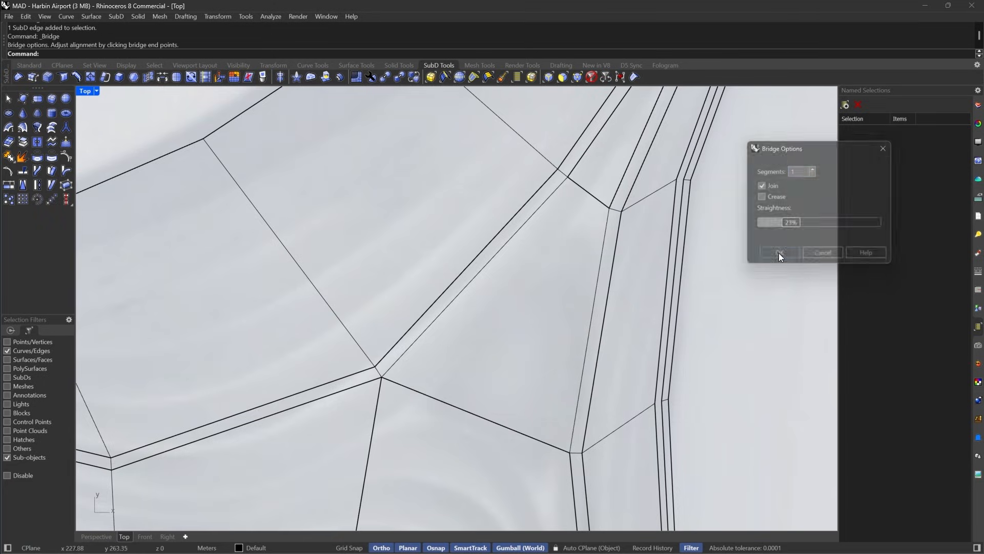
Stitch the two lower corner vertices of the narrow triangular opening above the bridge at their average location.
double_click(593, 198)
scroll(587, 210, "down", 8)
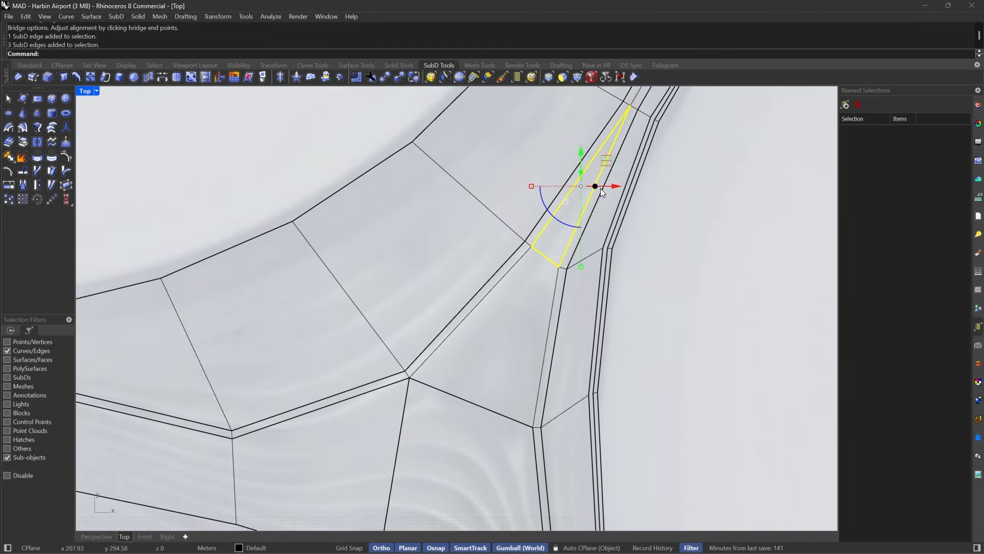
scroll(571, 217, "up", 10)
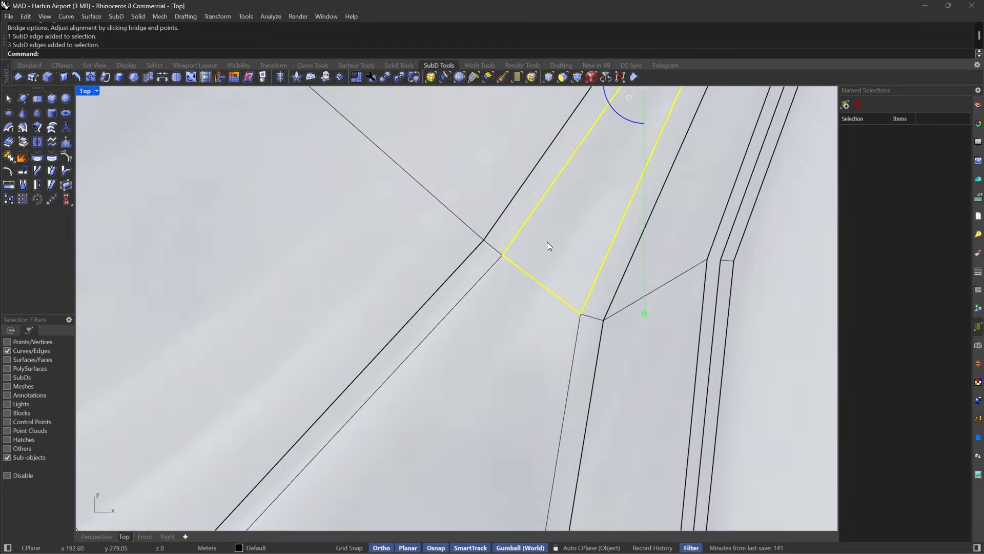
left_click(591, 77)
left_click_drag(491, 348, 599, 238)
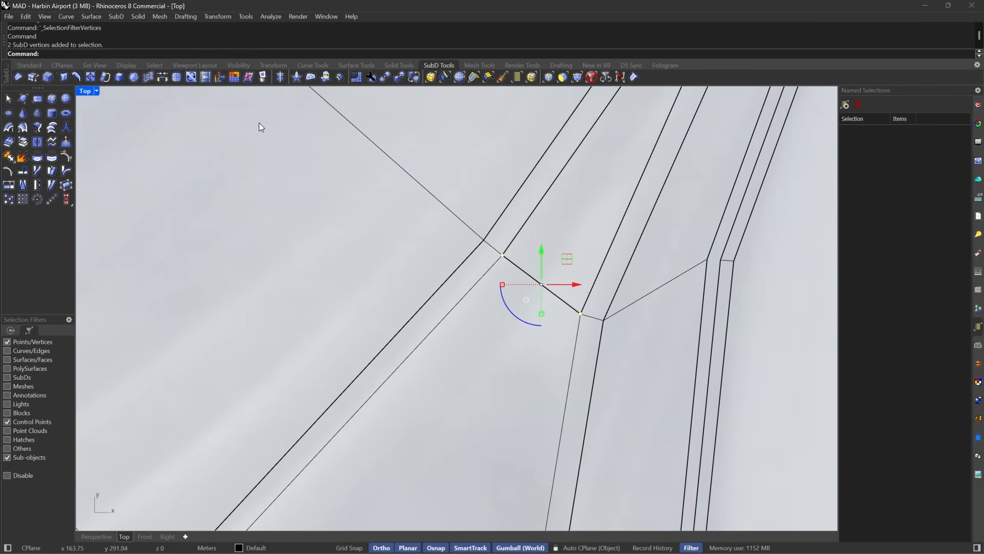
left_click(149, 79)
key("Return")
Check the stitched corner in smooth display, undo the stitch and return to flat display.
scroll(592, 214, "down", 15)
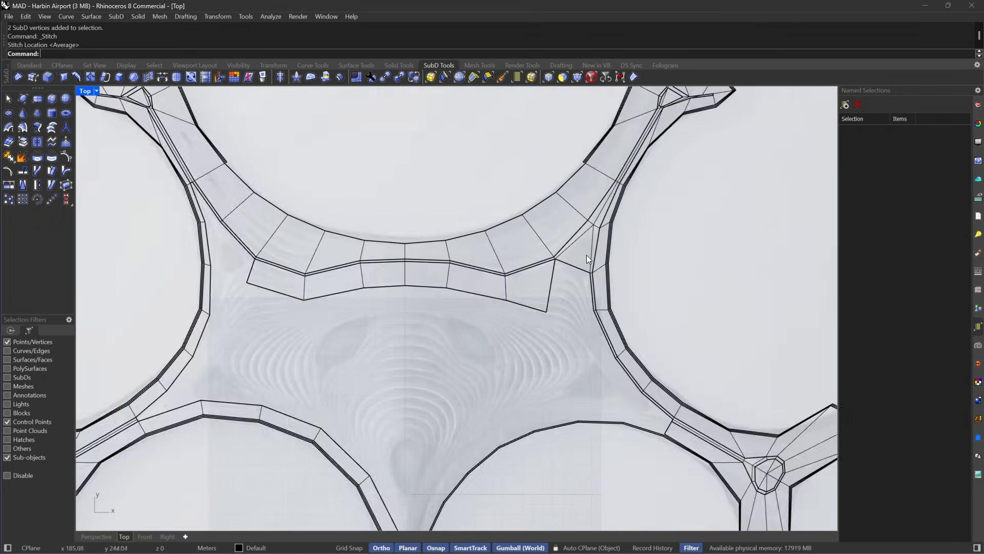
scroll(586, 254, "up", 6)
key("Tab")
scroll(586, 254, "up", 4)
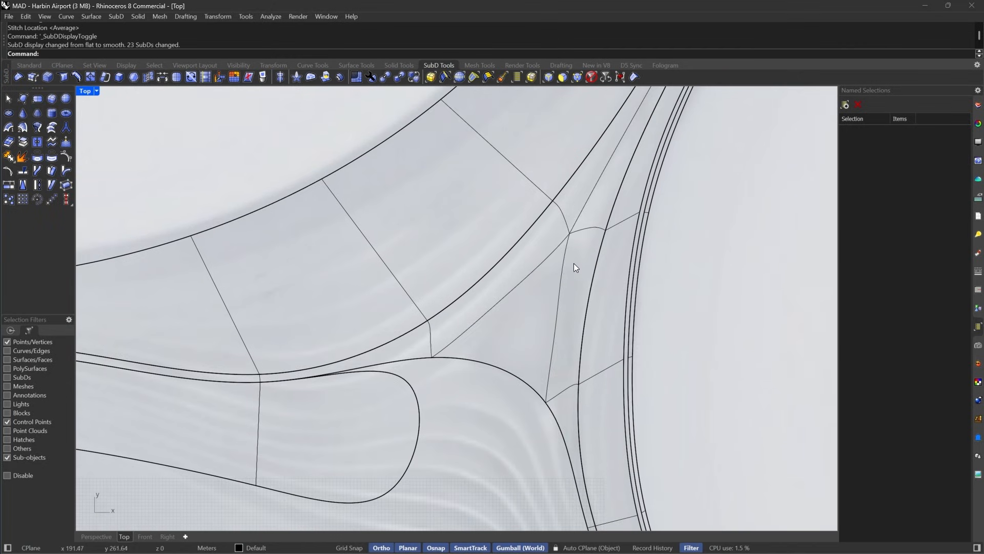
right_click_drag(583, 196, 662, 238)
scroll(621, 238, "up", 8)
scroll(626, 289, "down", 8)
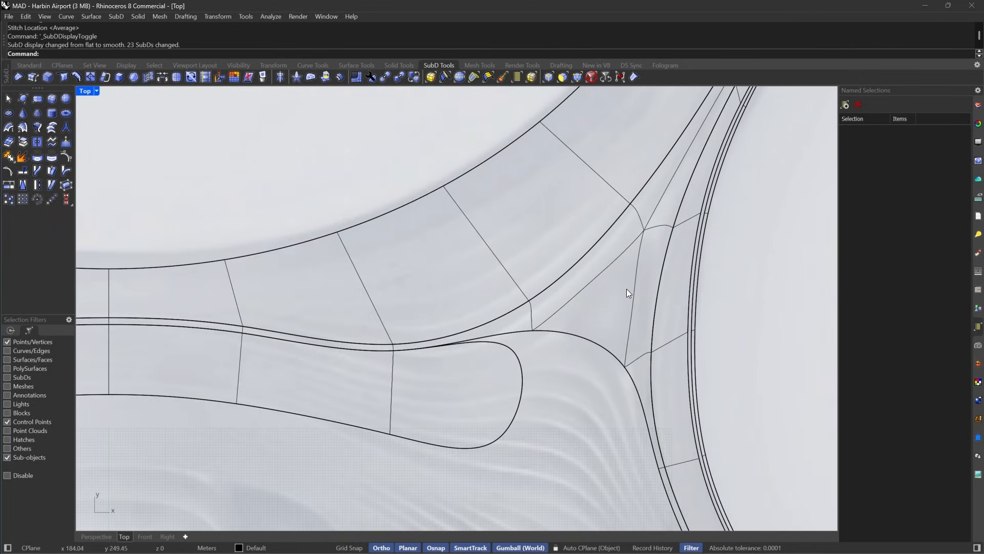
key("ctrl+z")
key("Tab")
key("Escape")
Fill the narrow triangular opening above the bridge with the Automatic patch style and switch to smooth display.
scroll(668, 196, "up", 8)
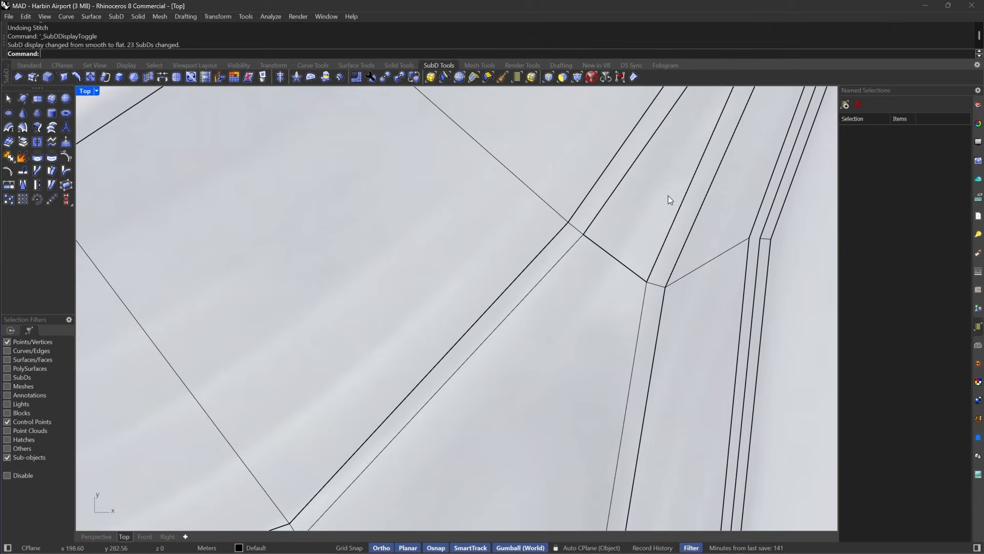
left_click(550, 76)
double_click(623, 262)
scroll(622, 262, "down", 8)
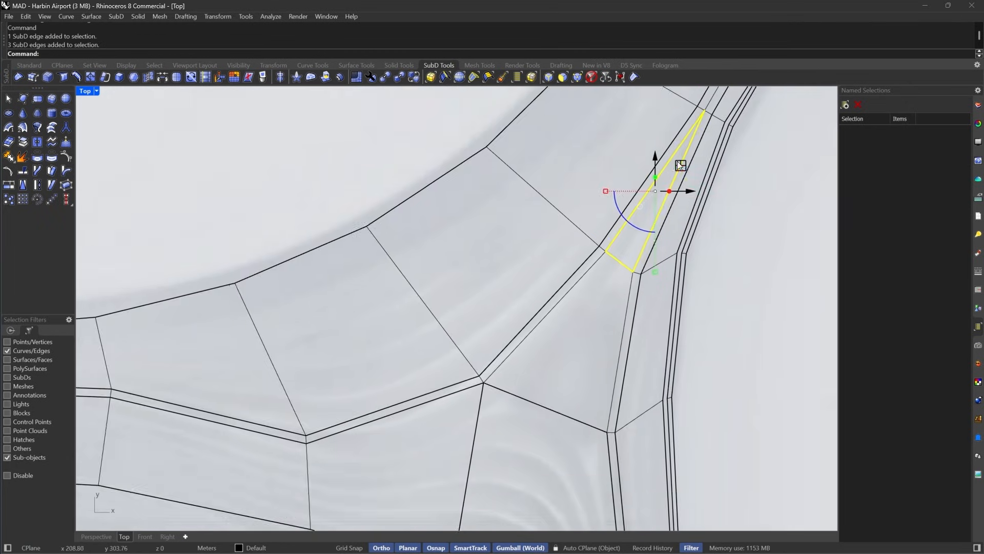
scroll(637, 223, "up", 7)
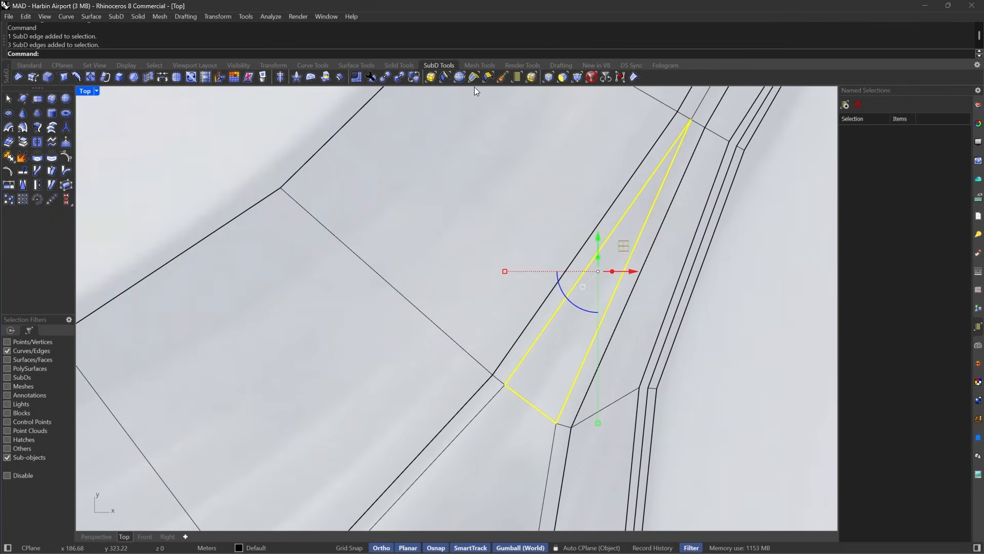
left_click(463, 78)
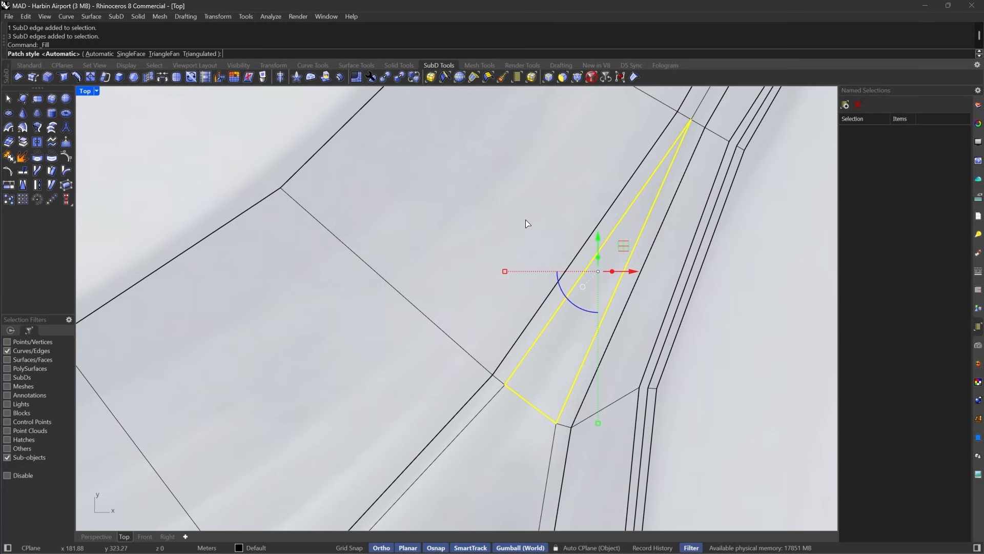
key("Tab")
key("Return")
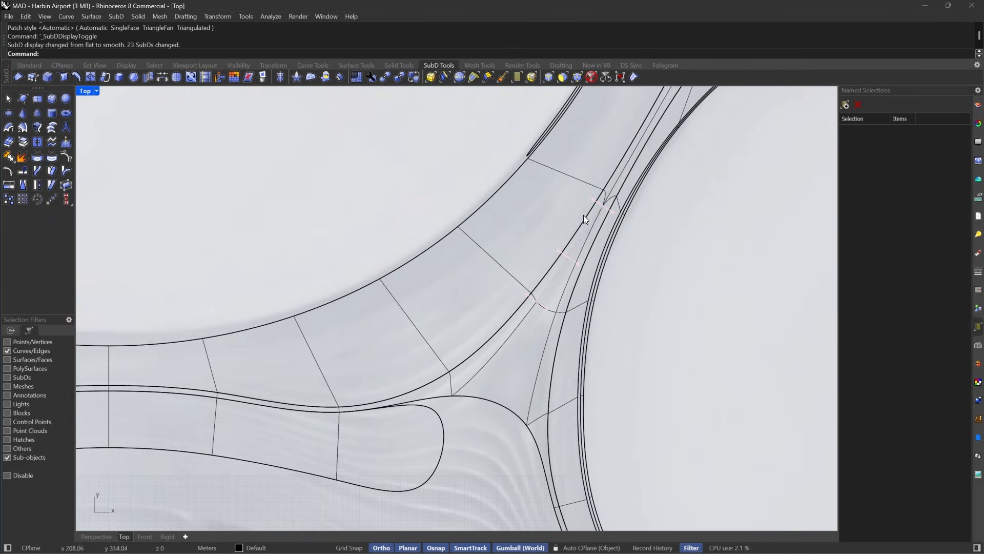
Inset the filled triangle and the bridge face together in Group mode, checking them in smooth display.
scroll(582, 227, "up", 4)
left_click(564, 77)
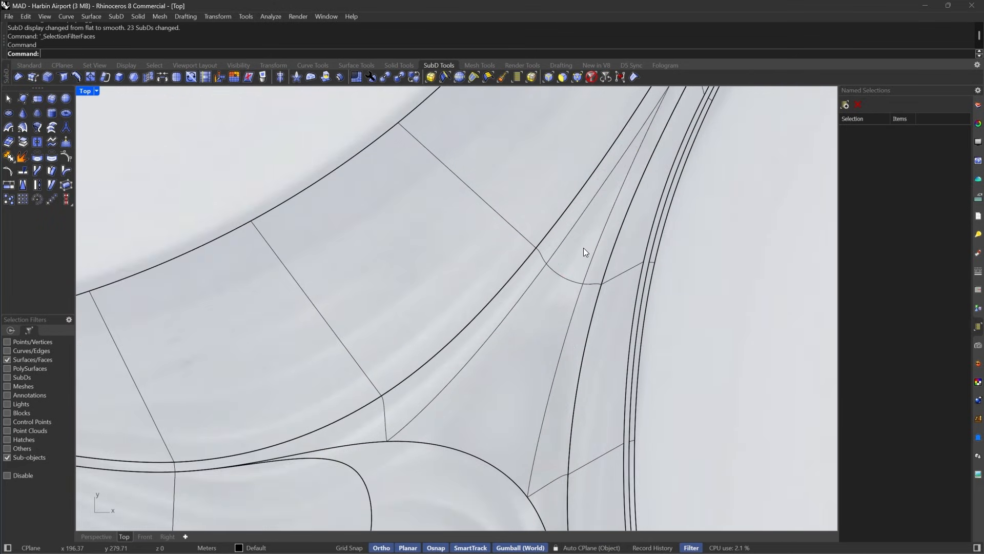
left_click_drag(582, 263, 560, 301)
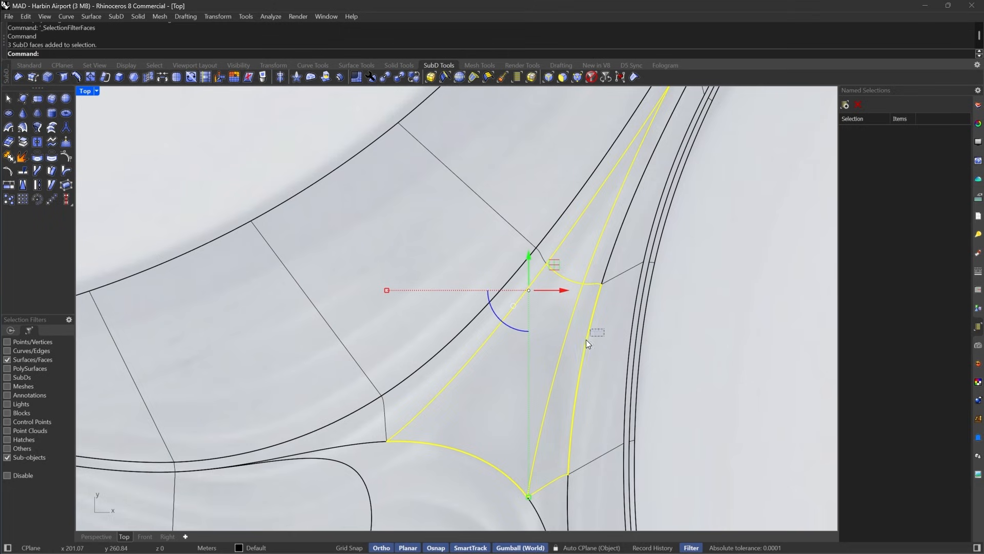
left_click_drag(586, 339, 582, 343, "ctrl")
key("Tab")
scroll(598, 292, "down", 4)
right_click_drag(556, 278, 577, 262)
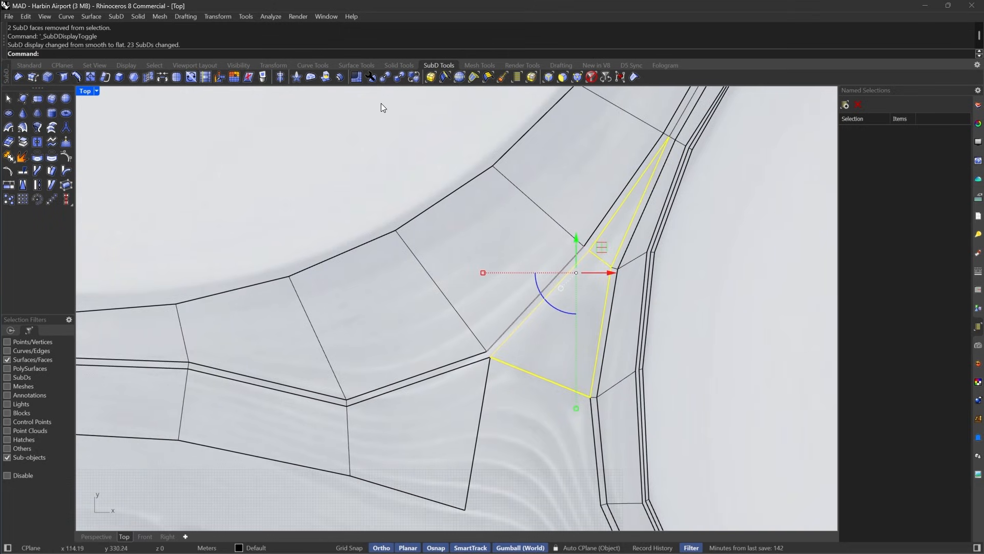
left_click(135, 76)
key("Tab")
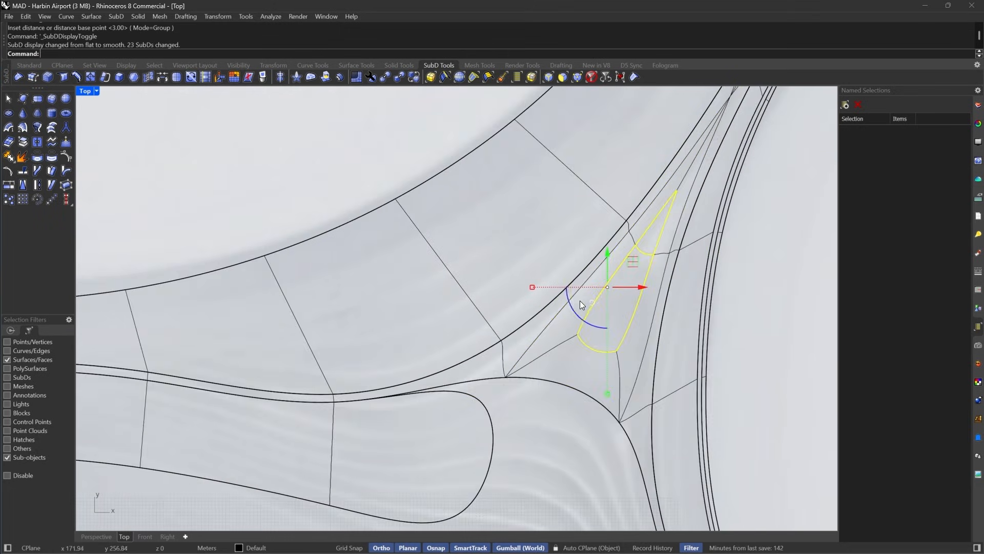
Extract the inset faces in the east gap as a separate SubD.
scroll(580, 302, "up", 5)
left_click(24, 143)
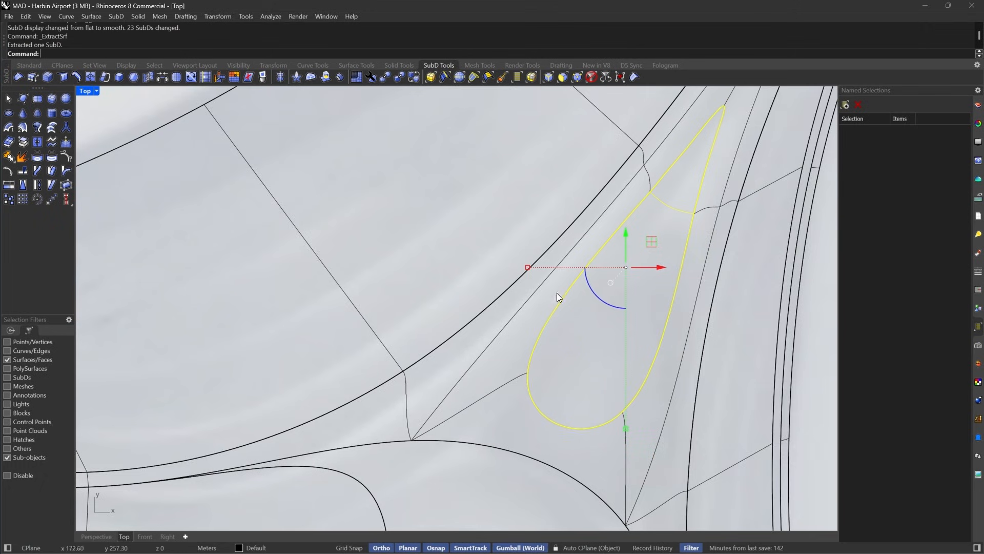
scroll(557, 293, "down", 7)
key("Escape")
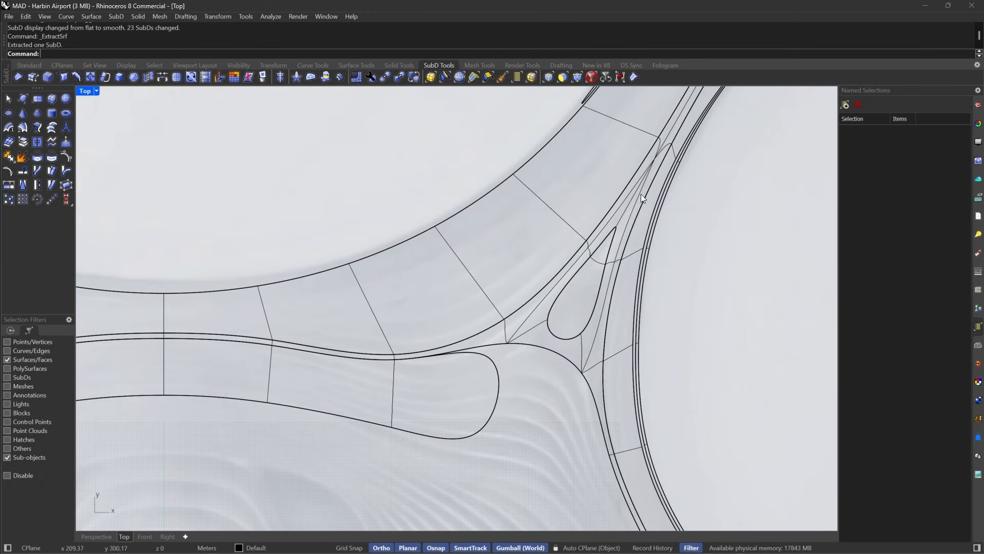
Compare the new opening in flat and smooth display with the top-view roof image on the archello page in Chrome.
key("Tab")
scroll(619, 239, "down", 3)
key("Tab")
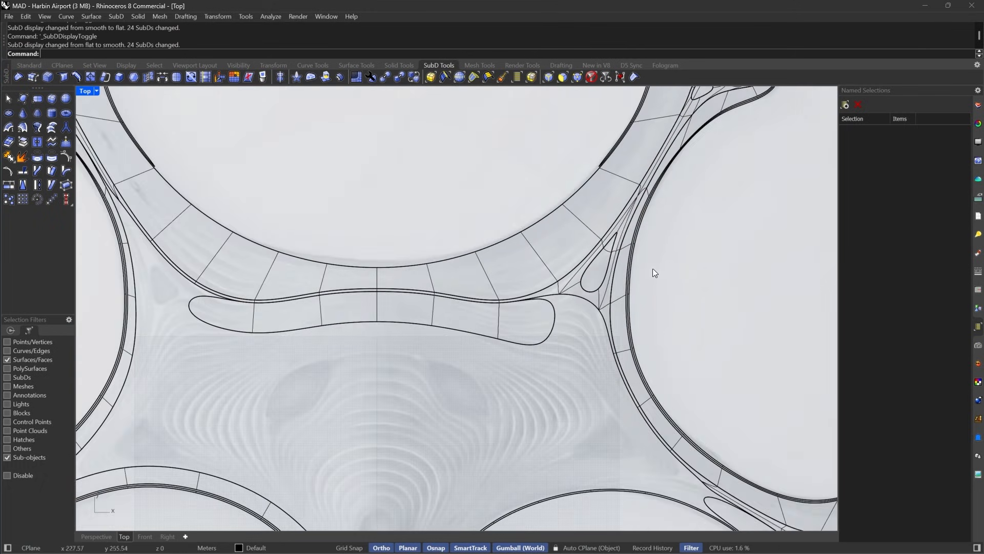
left_click(573, 541)
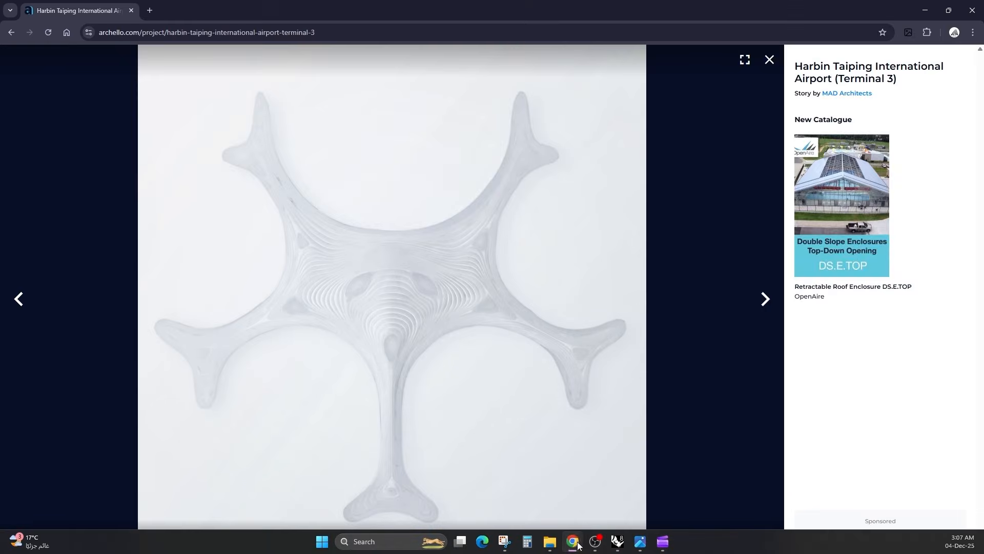
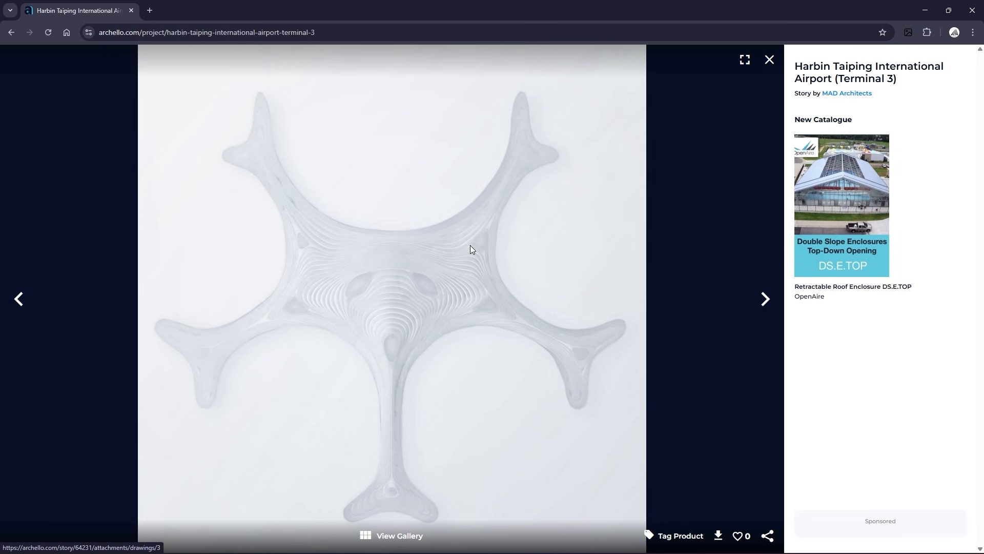
left_click(925, 10)
Undo the extraction, inset, fill and bridge made in the east gap.
scroll(579, 274, "up", 8)
scroll(579, 274, "up", 3)
key("ctrl+z")
key("ctrl+z")
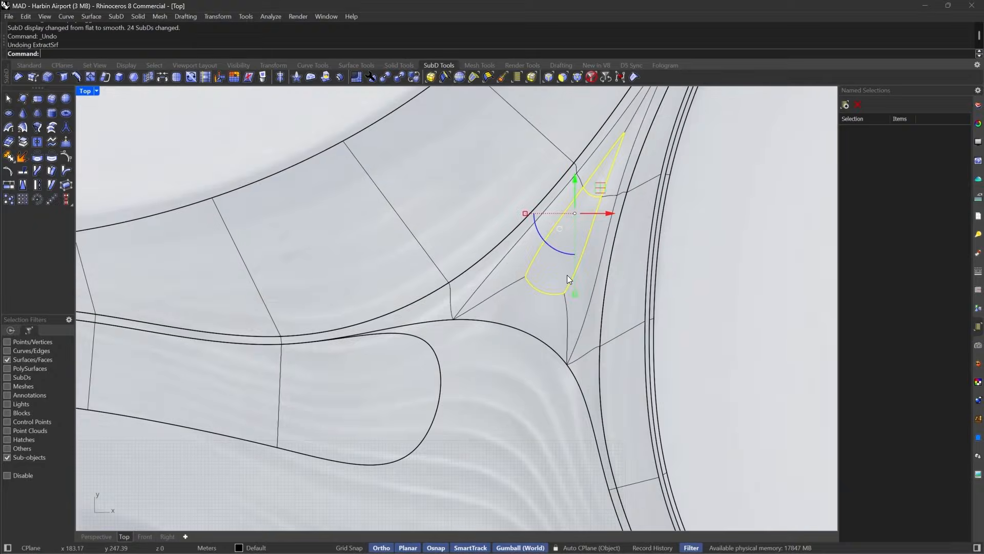
key("ctrl+z")
key("ctrl+z")
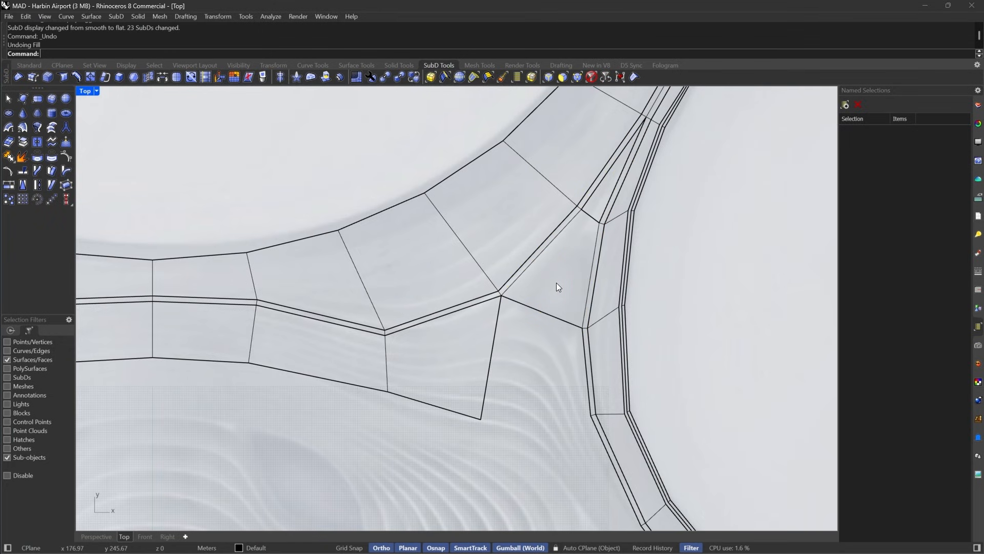
key("ctrl+z")
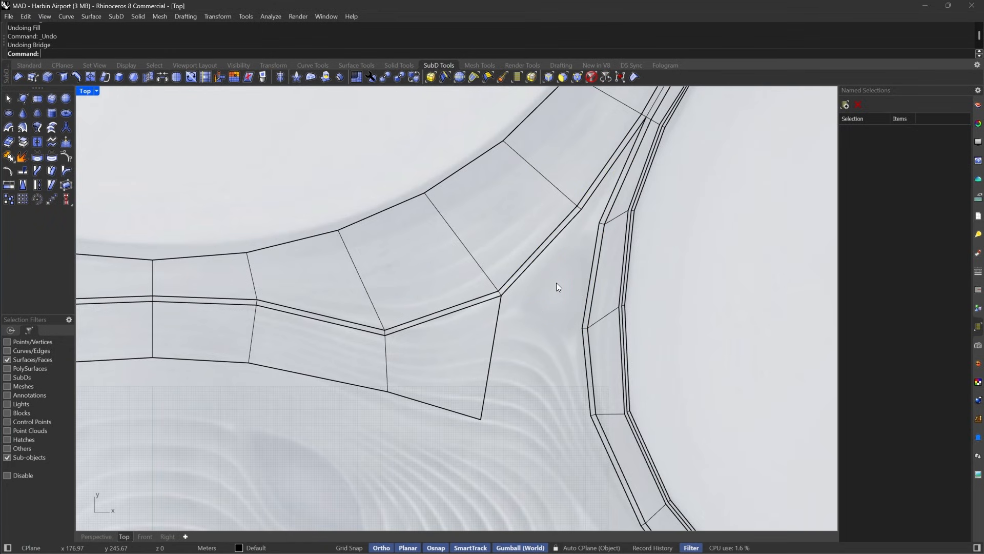
Bridge the facing border edges across the east gap with 3 joined segments at 100% straightness.
left_click(548, 78)
left_click(586, 296)
left_click(585, 297)
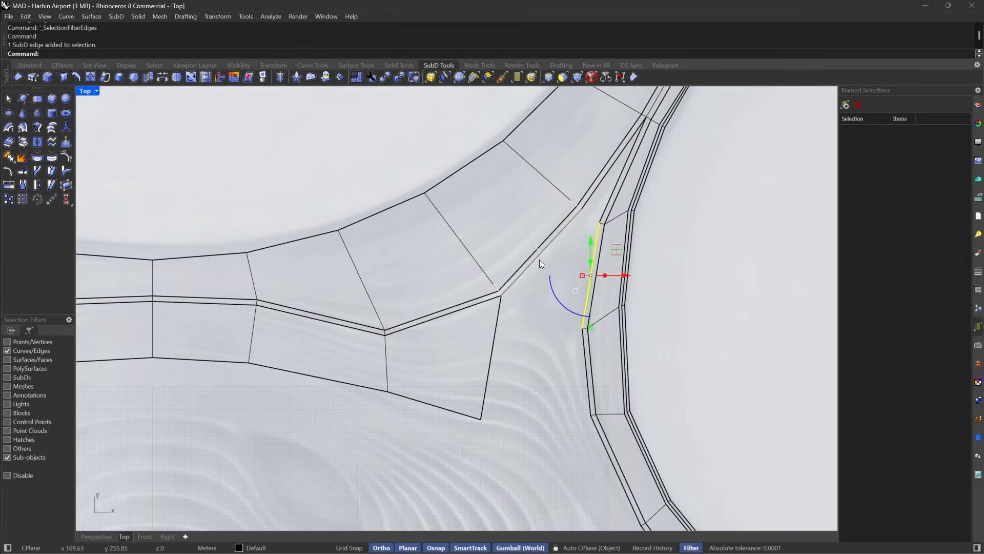
left_click(539, 259, "shift")
left_click(164, 75)
scroll(567, 228, "up", 4)
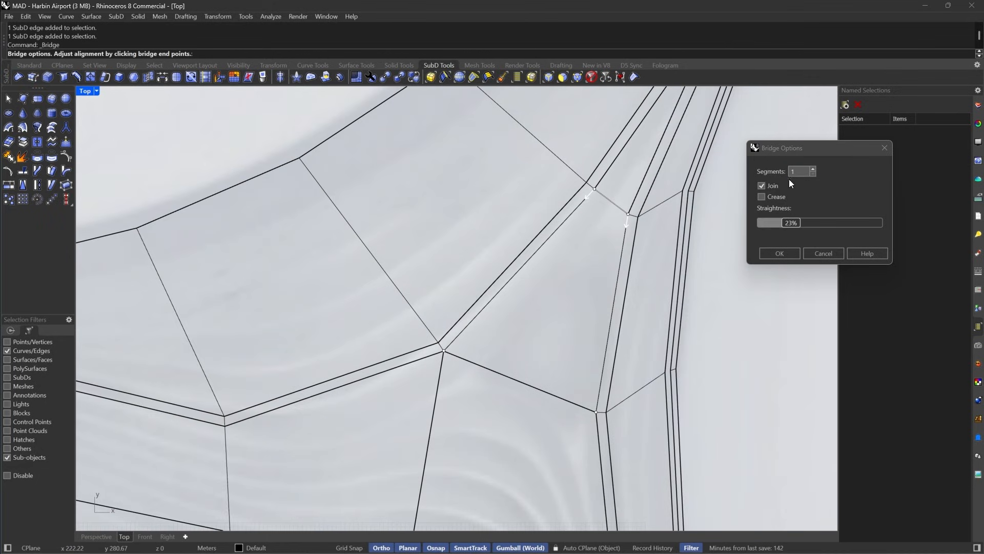
left_click(812, 169)
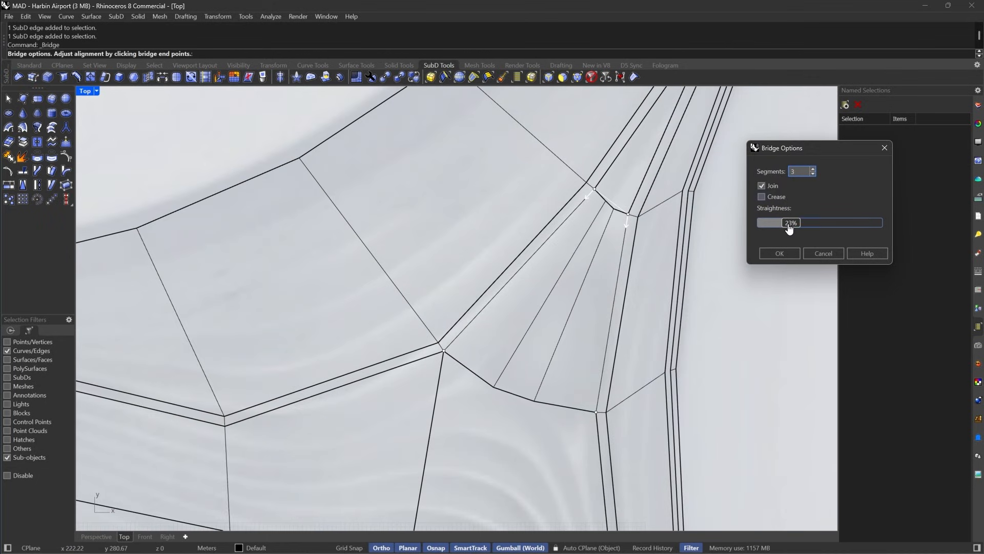
left_click_drag(791, 223, 918, 235)
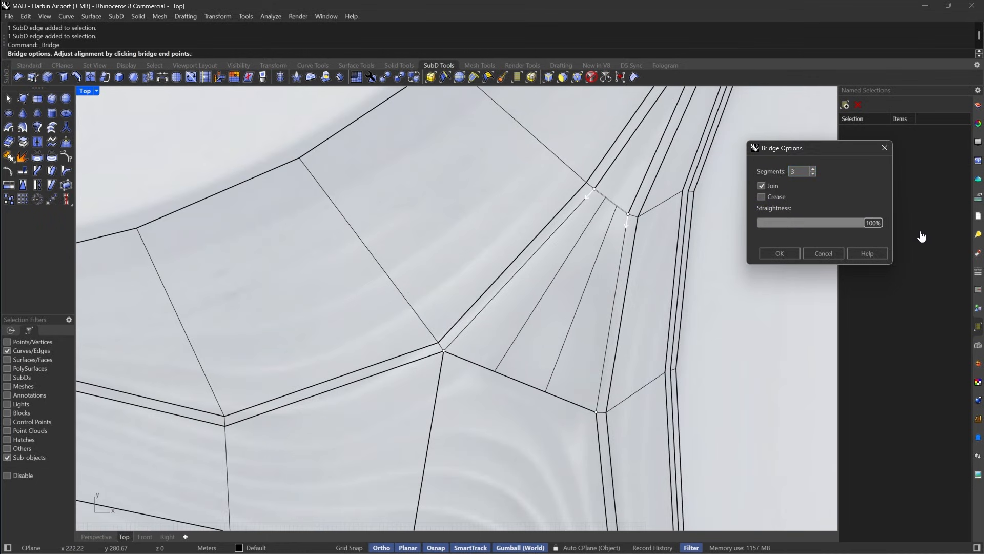
left_click(775, 256)
Slide the bridge's middle lower edge up a short way along its adjoining edges in Proportional mode to arch the opening.
left_click(522, 380)
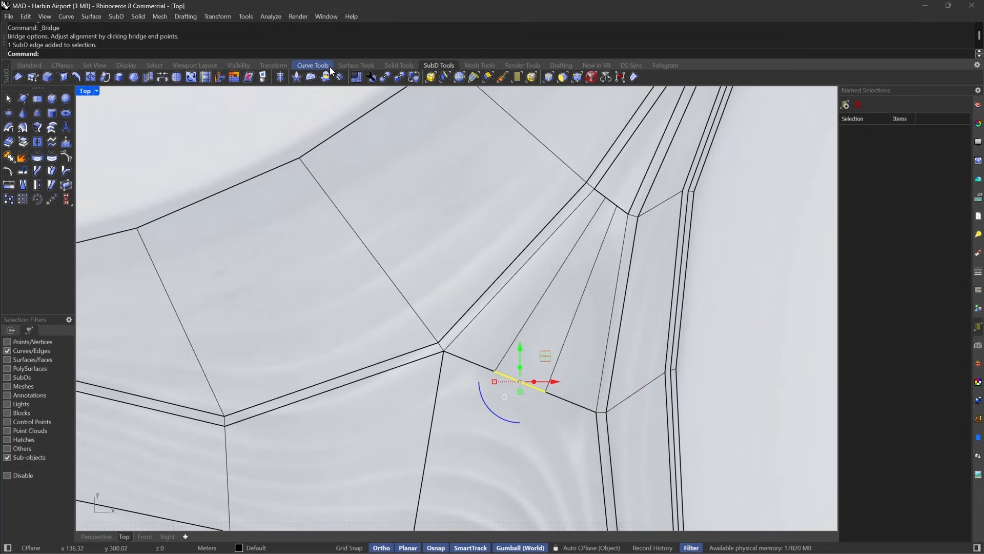
left_click(207, 77)
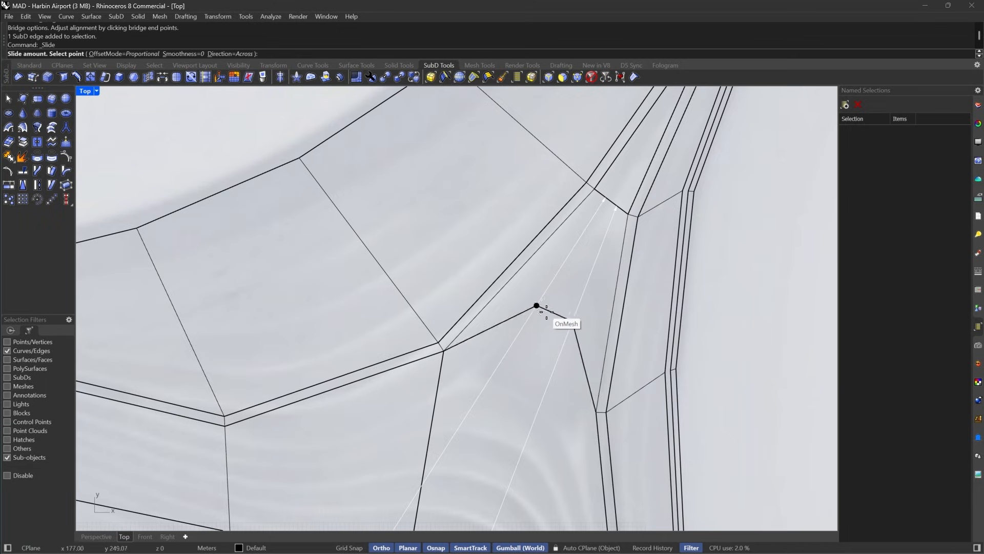
left_click(537, 358)
right_click_drag(566, 391, 492, 473)
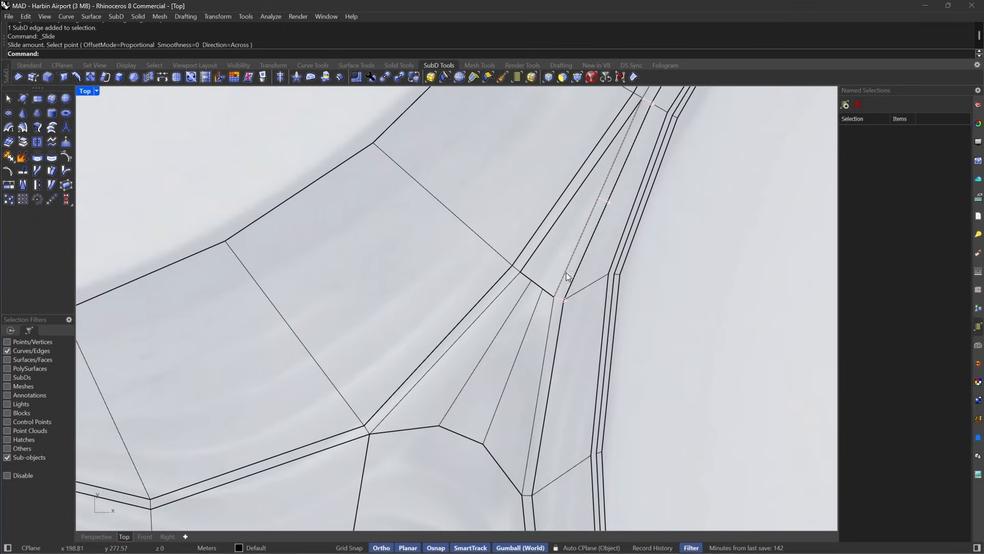
scroll(549, 287, "up", 10)
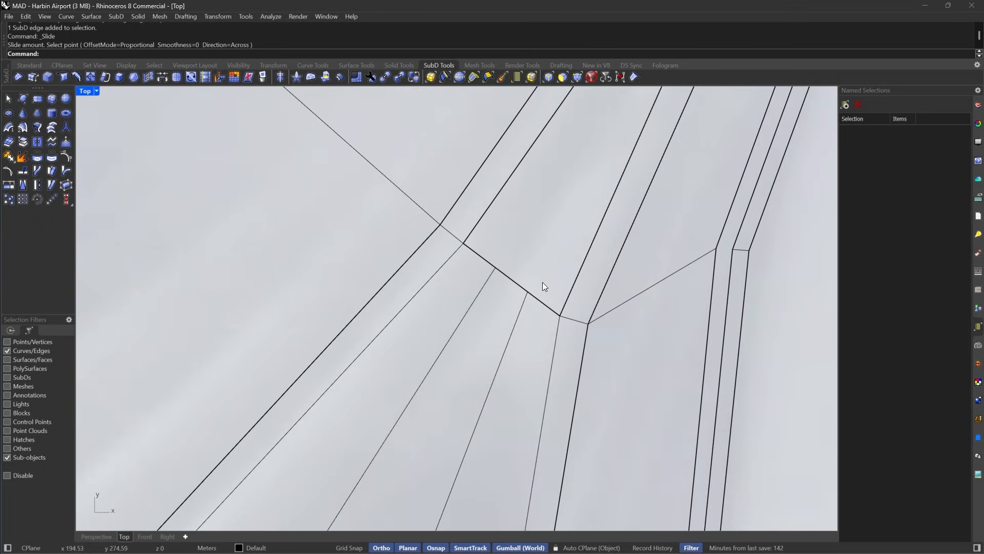
Stitch the two middle vertices on the bridge's upper edge together at their average location.
left_click(581, 78)
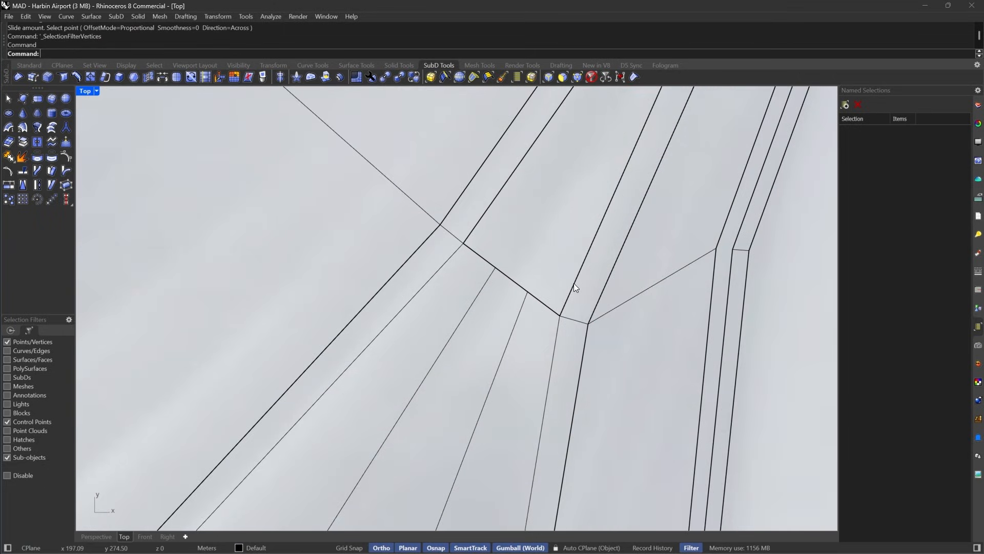
right_click_drag(578, 218, 563, 327)
scroll(566, 319, "down", 8)
mouse_move(616, 276)
right_mouse_down()
mouse_move(599, 307)
mouse_move(626, 271)
right_mouse_up()
scroll(576, 313, "up", 4)
left_click_drag(518, 374, 519, 374)
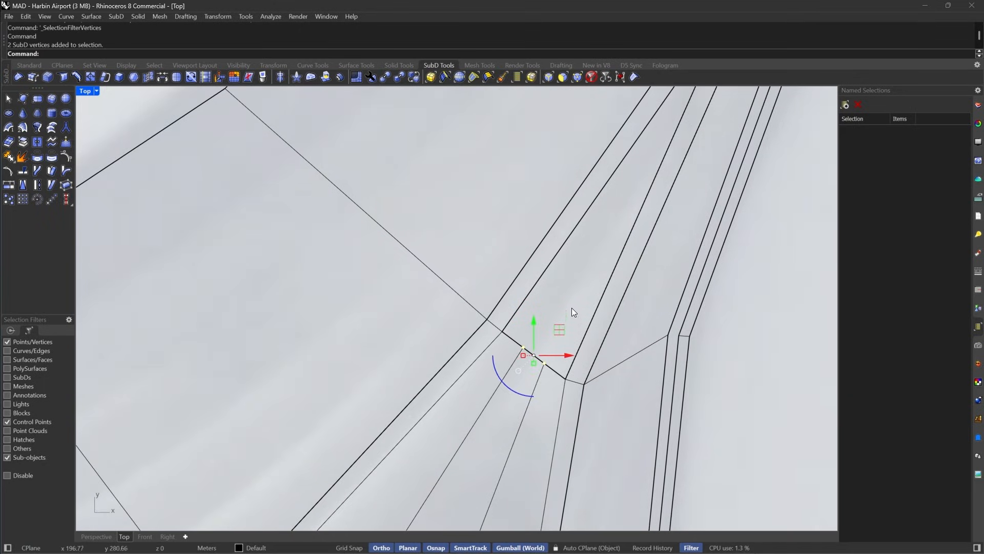
right_click_drag(571, 308, 595, 233)
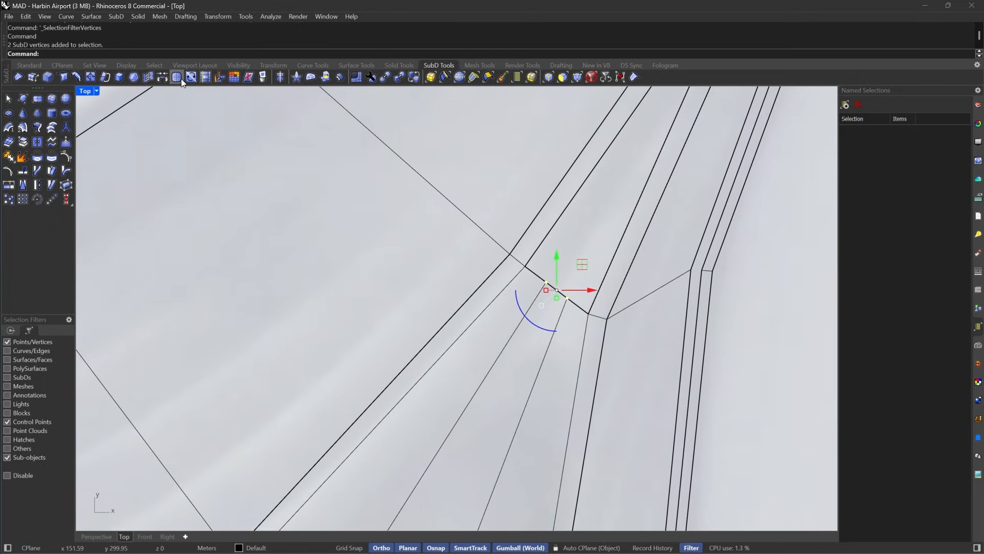
left_click(162, 77)
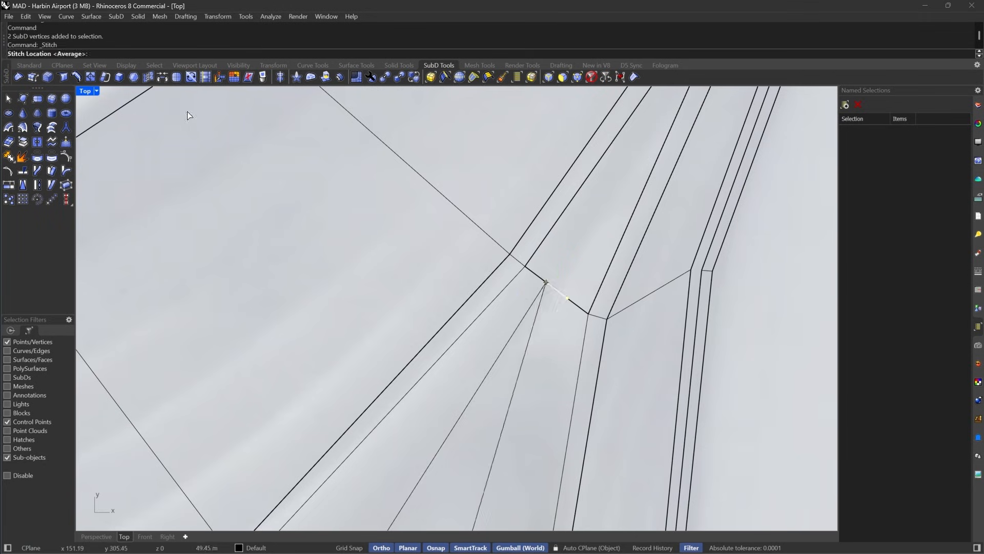
Fill the narrow hole north of the bridge from its four boundary edges with the Automatic patch style.
left_click(550, 76)
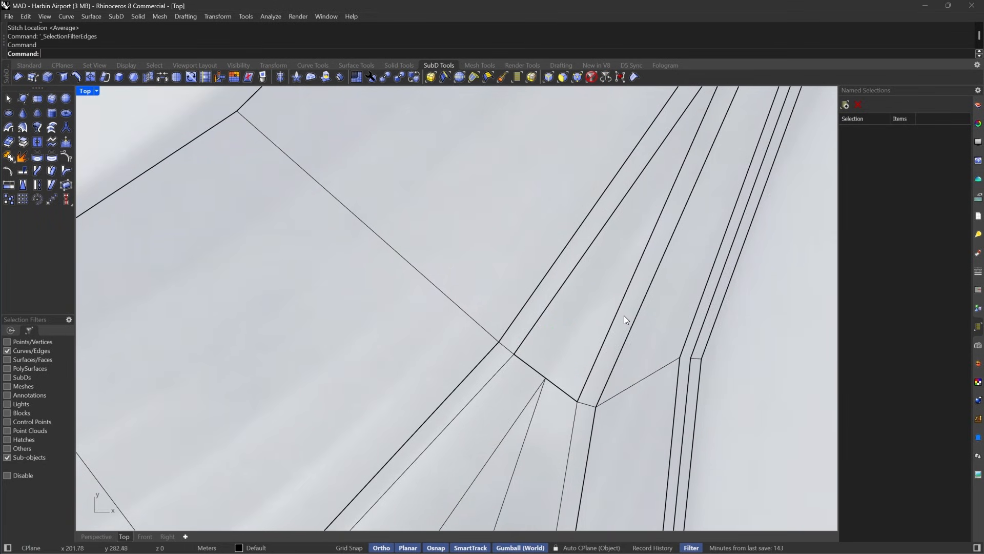
double_click(621, 311)
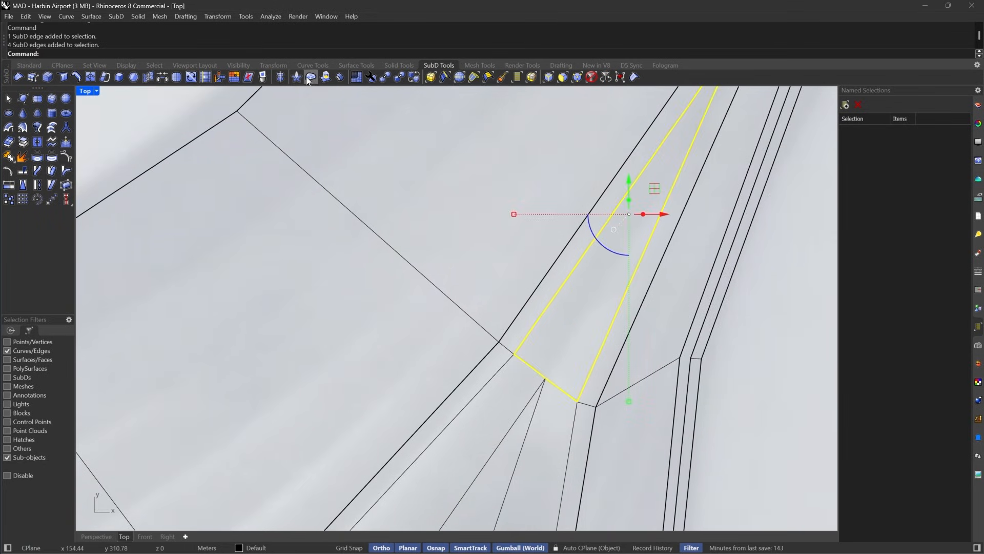
left_click(326, 78)
key("Tab")
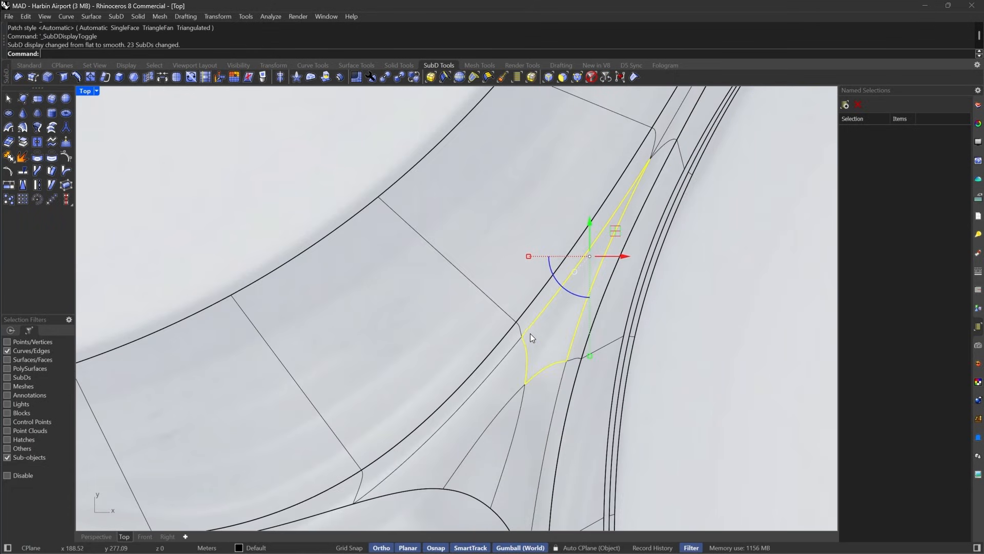
key("Return")
Inset the filled and bridged faces of the east gap as a group by 3 m.
left_click(564, 77)
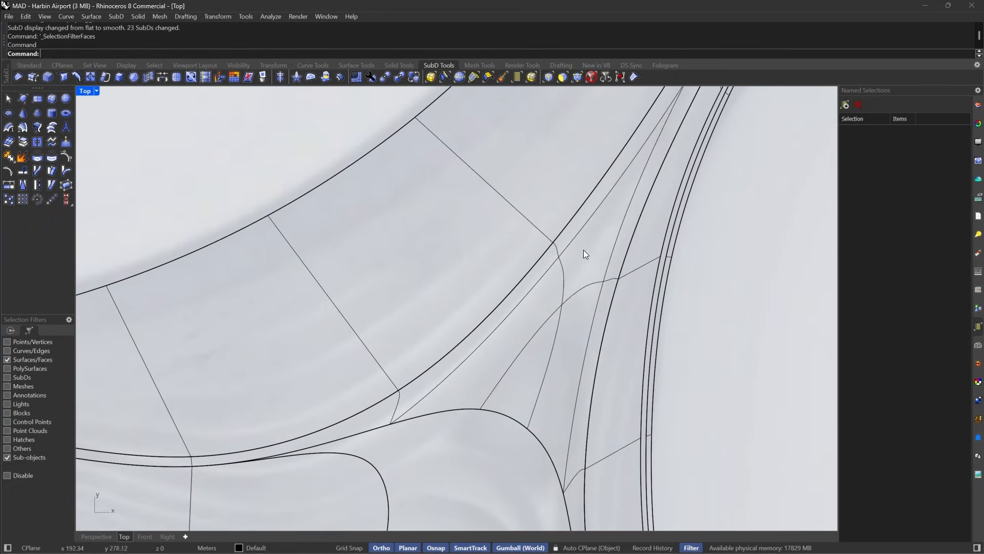
left_click_drag(593, 253, 488, 382)
key("ctrl+z")
left_click_drag(557, 370, 503, 325)
left_click(134, 77)
scroll(553, 301, "down", 5)
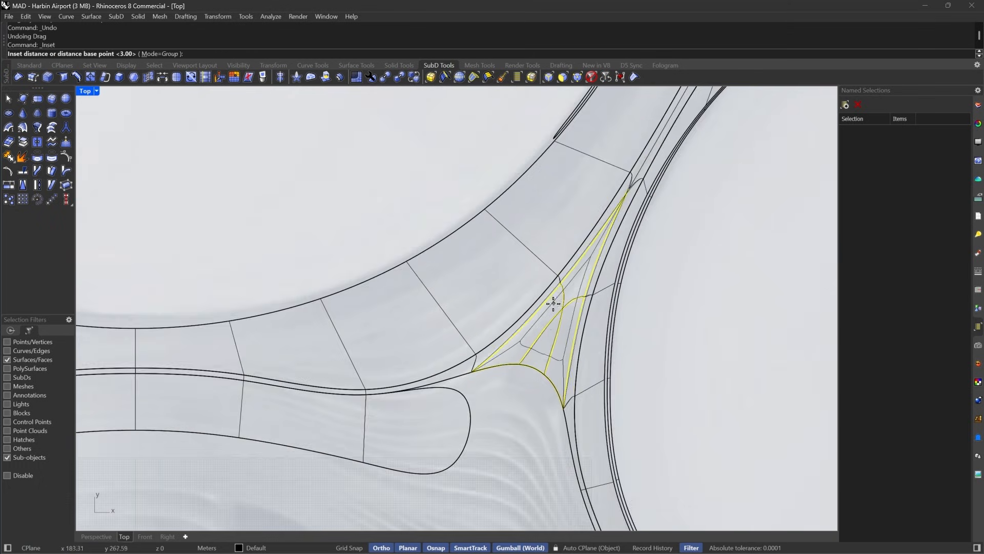
scroll(538, 369, "up", 5)
key("Return")
Extract the inset inner faces of the east gap as a separate SubD.
left_click(19, 147)
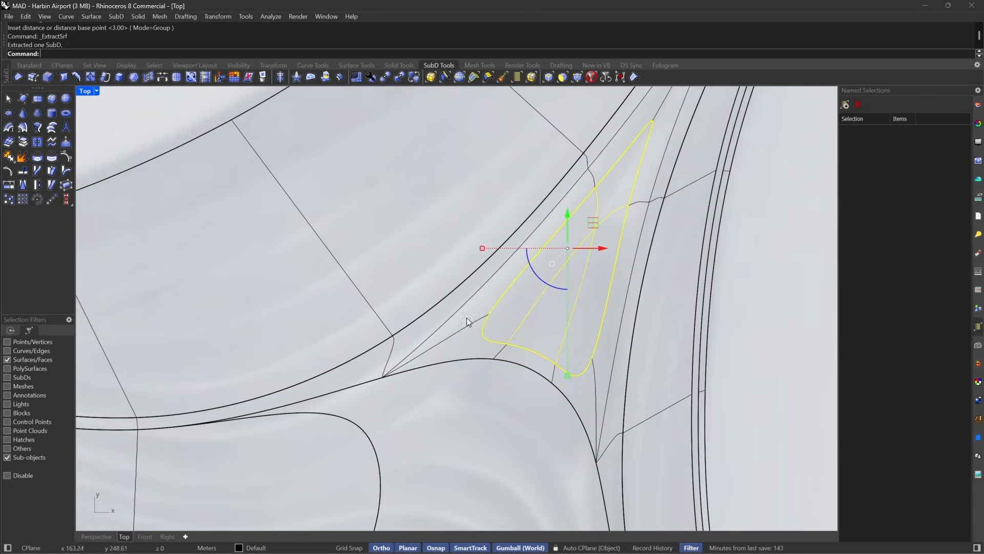
key("Escape")
scroll(478, 351, "down", 5)
scroll(537, 337, "up", 10)
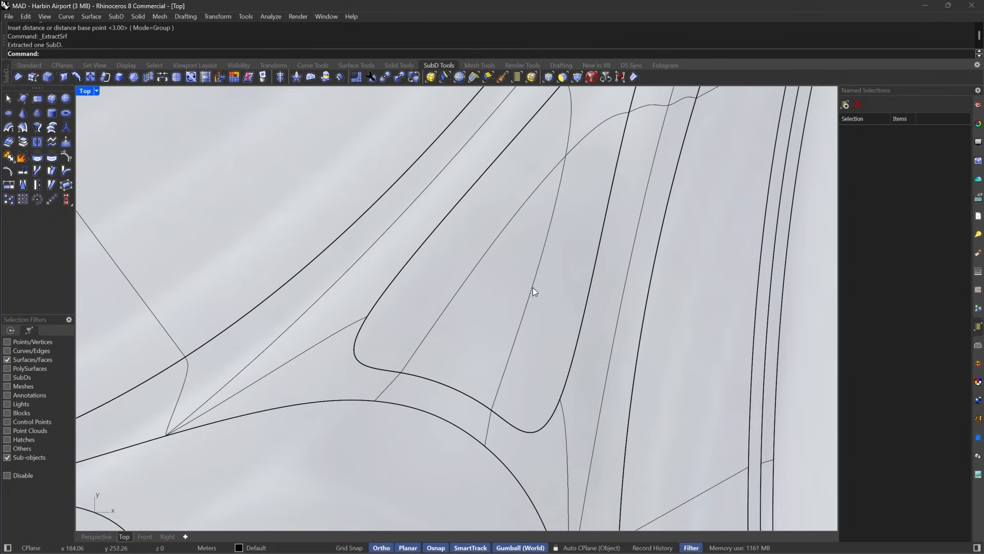
Shift the extracted surface's vertices at the gap's narrow neck slightly sideways in flat display.
key("Tab")
scroll(564, 328, "up", 3)
scroll(564, 328, "down", 3)
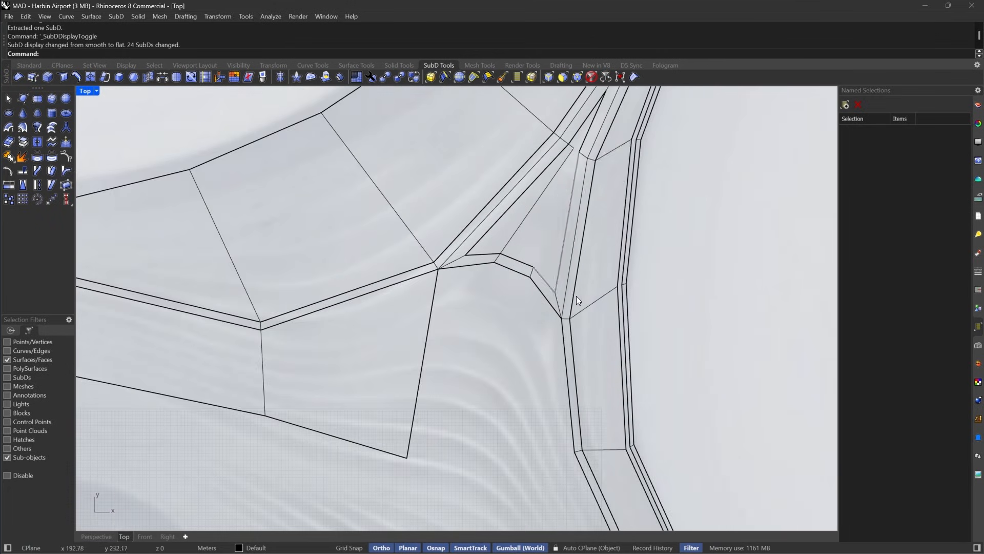
key("Tab")
key("Tab")
scroll(540, 213, "up", 4)
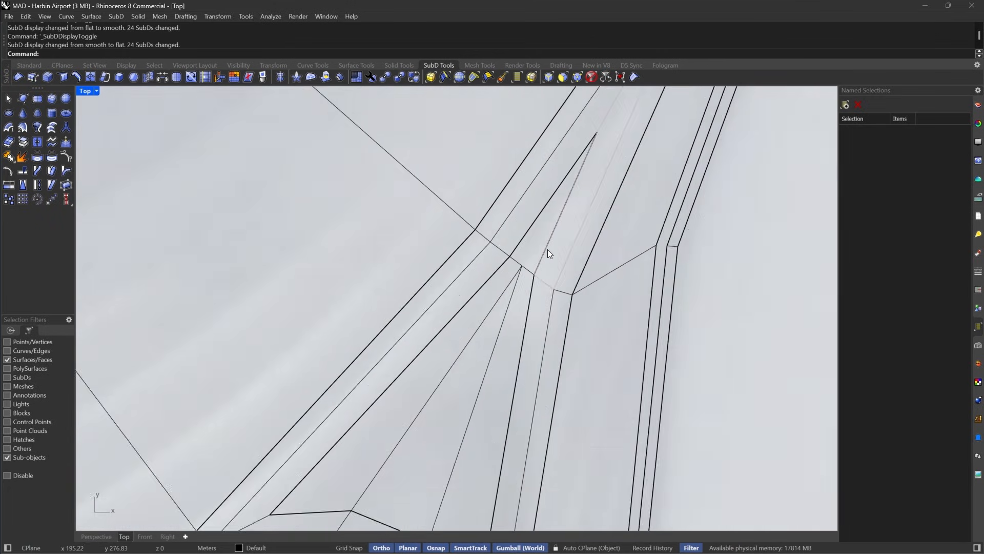
left_click(578, 76)
left_click_drag(460, 194, 565, 297)
left_click_drag(475, 250, 456, 252)
key("Tab")
scroll(590, 220, "down", 10)
left_click(636, 290)
Examine the east gap and the strip running southeast against the roof image in smooth and flat display.
right_click_drag(635, 290, 651, 230)
scroll(626, 206, "down", 4)
right_click_drag(618, 264, 570, 247)
scroll(643, 278, "down", 2)
scroll(524, 269, "up", 2)
key("Tab")
right_click_drag(558, 303, 560, 264)
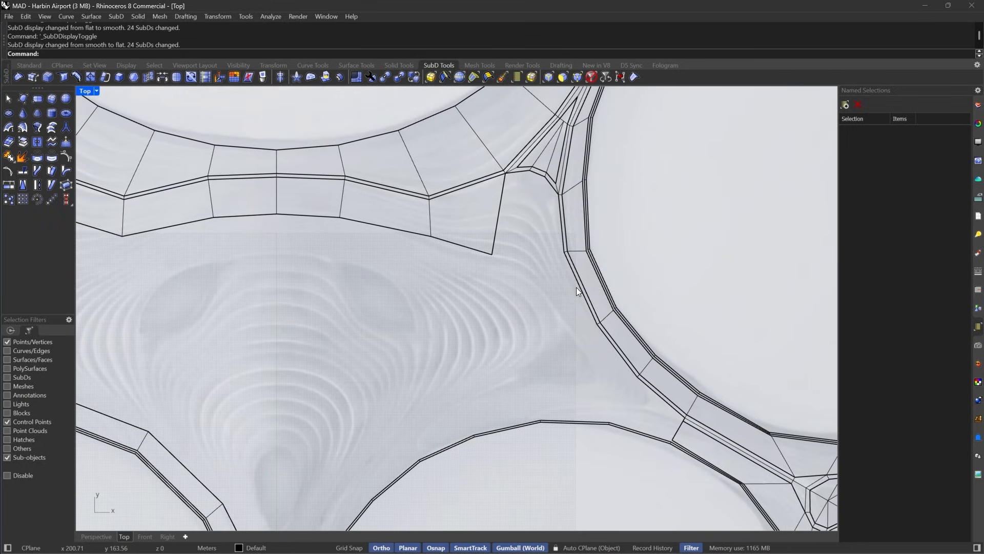
scroll(573, 177, "up", 3)
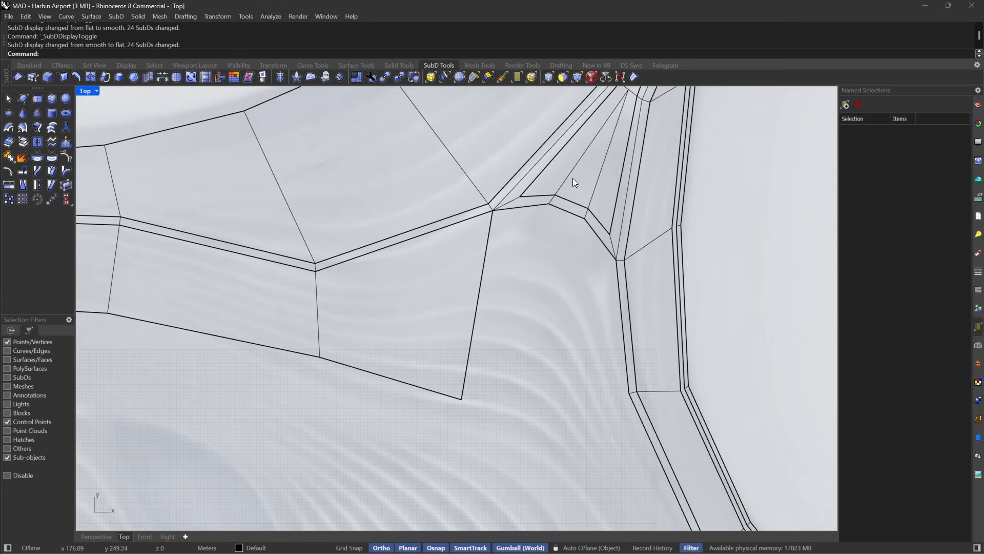
right_click_drag(567, 340, 510, 211)
scroll(511, 211, "down", 3)
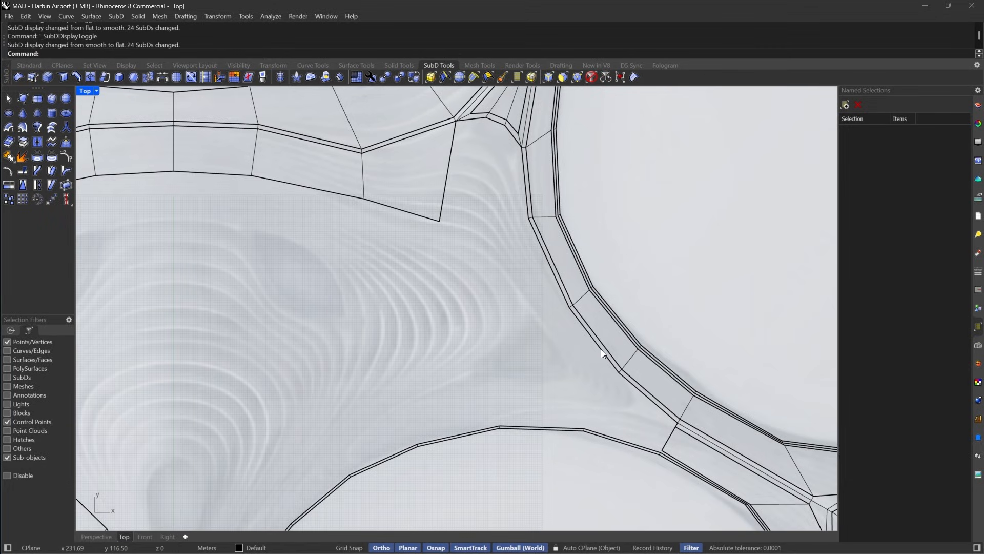
Extrude the six border edges below the east gap and along the east strip inward toward the roof centre.
scroll(584, 333, "up", 6)
left_click(546, 80)
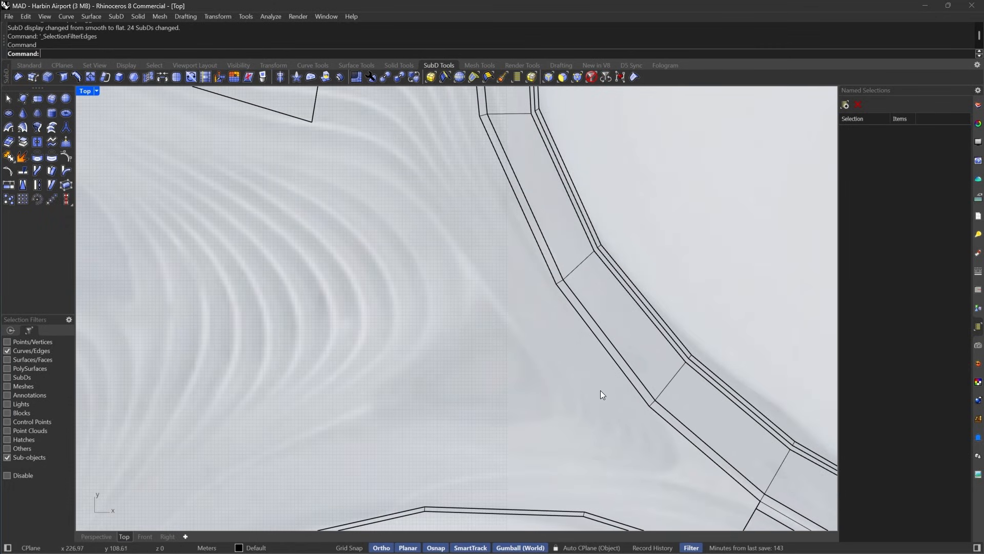
left_click(623, 371)
left_click(532, 235, "shift")
scroll(585, 194, "down", 6)
right_click_drag(589, 169, 650, 280)
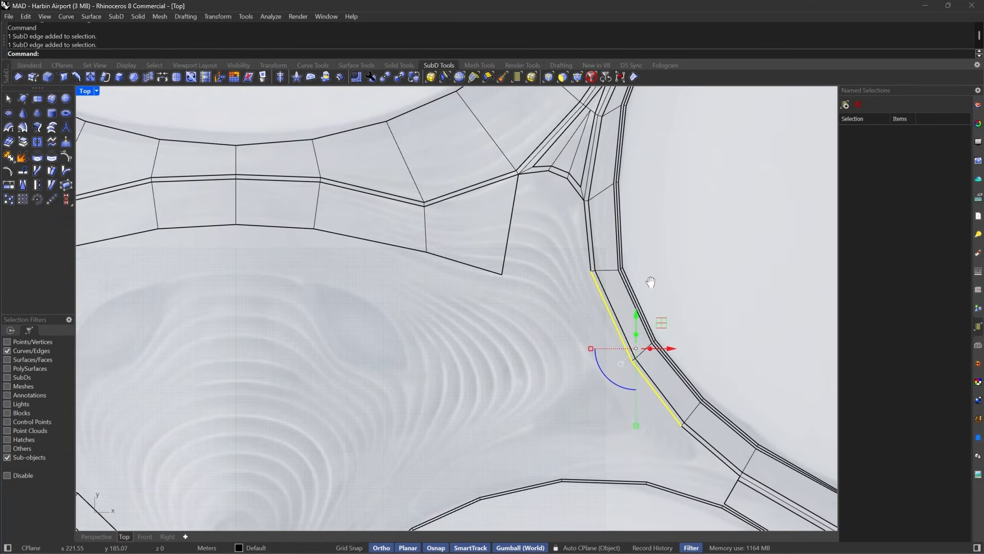
left_click(587, 237, "shift")
scroll(545, 170, "up", 3)
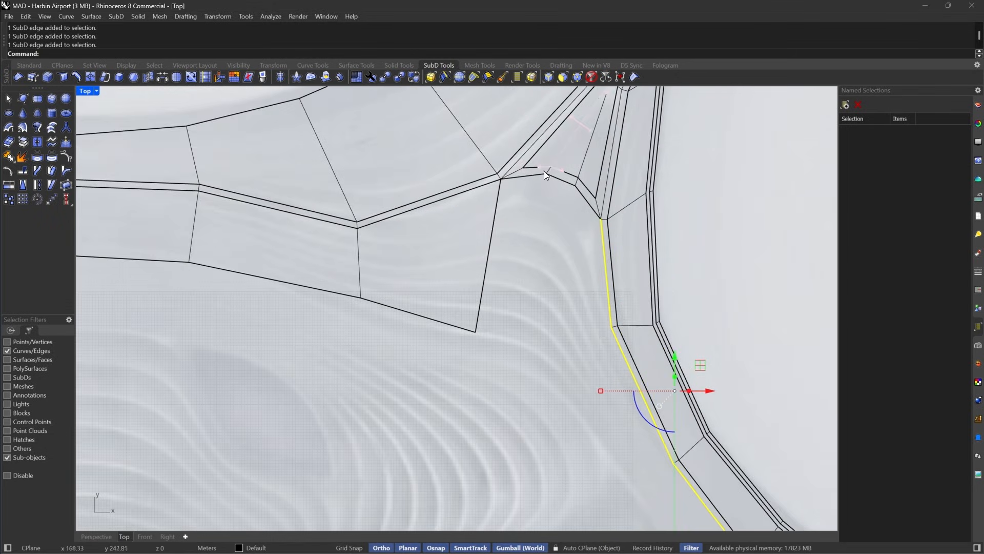
left_click(532, 175, "shift")
left_click(558, 181, "shift")
scroll(558, 181, "down", 3)
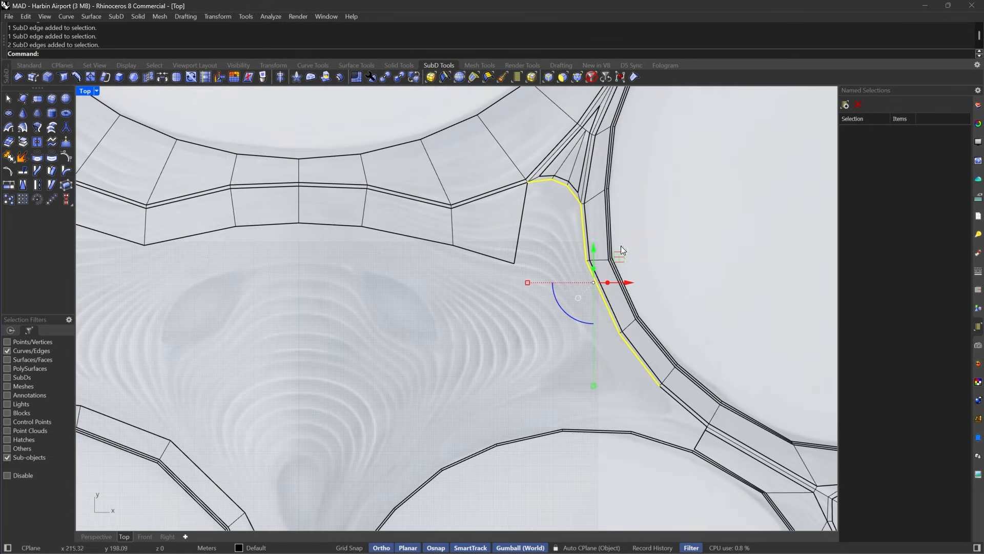
left_click(297, 77)
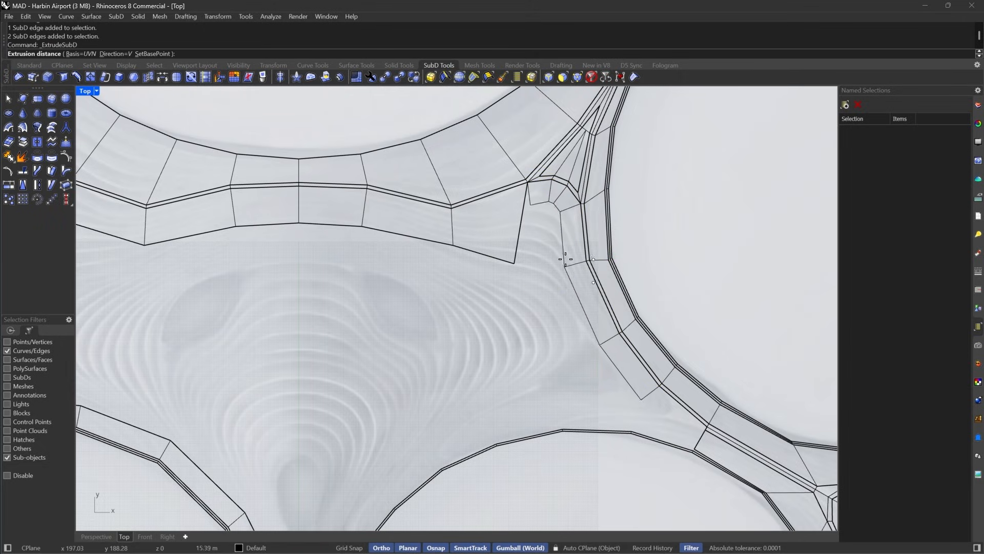
left_click(564, 259)
Extract the face loop of the newly extruded strip as a separate SubD.
scroll(519, 199, "up", 8)
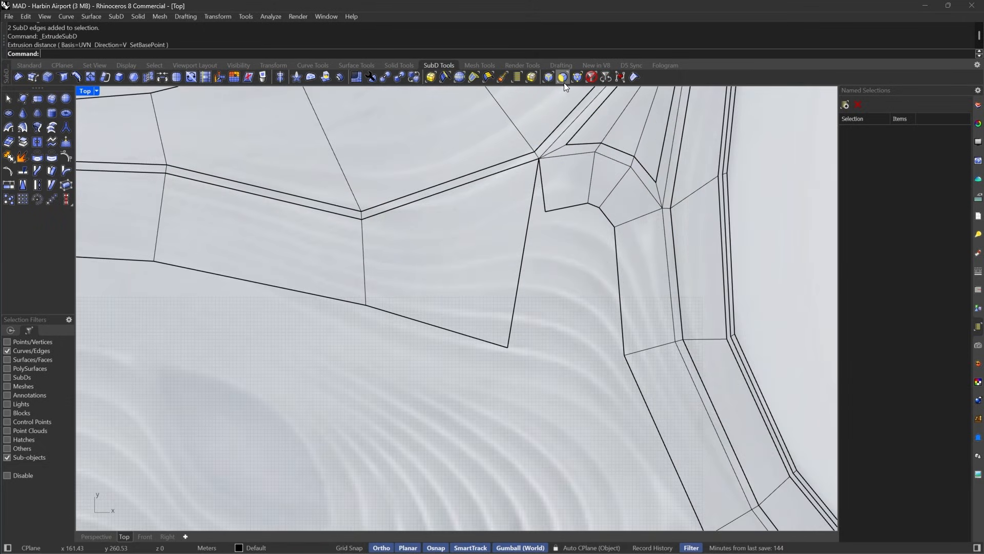
left_click(503, 77)
left_click(543, 198)
key("Return")
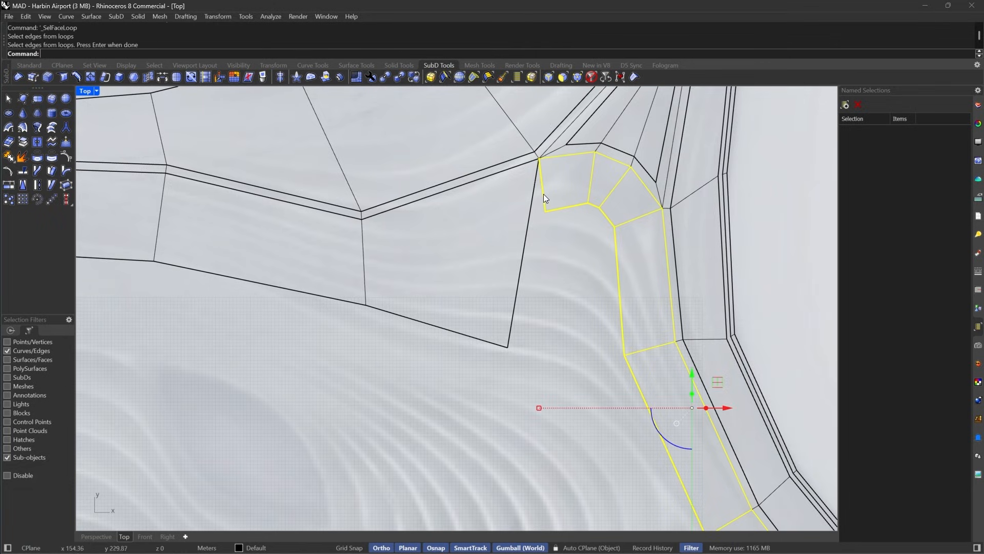
scroll(334, 215, "down", 6)
left_click(22, 142)
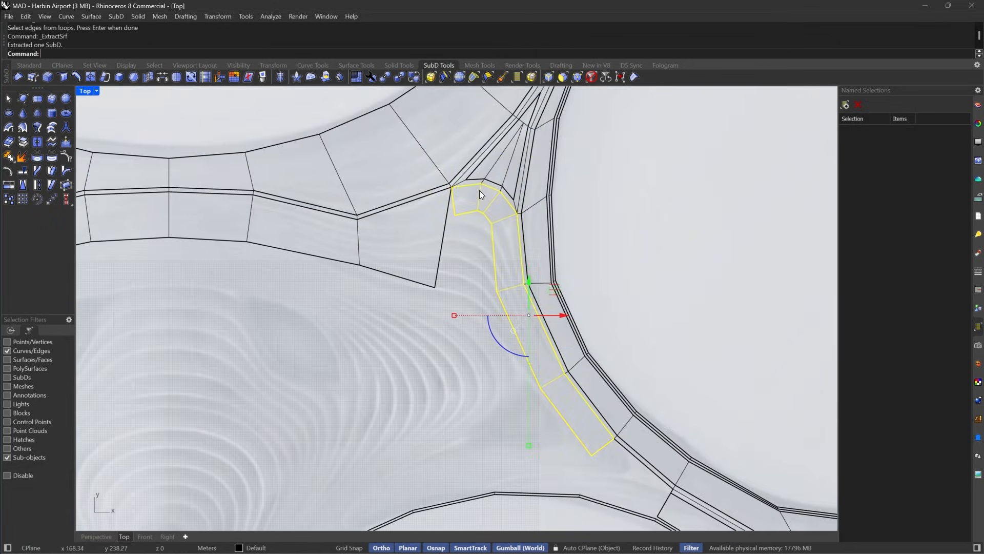
scroll(476, 189, "up", 13)
key("Escape")
Pull the three inner vertices at the new strip's bend southward, widening its faces.
right_click_drag(484, 239, 556, 131)
scroll(556, 132, "down", 6)
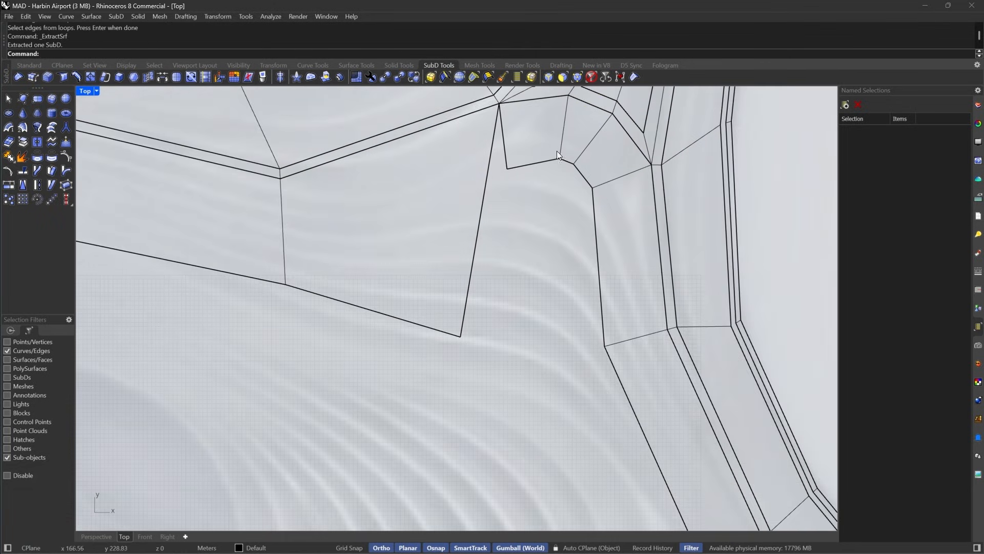
left_click(580, 78)
left_click(593, 186)
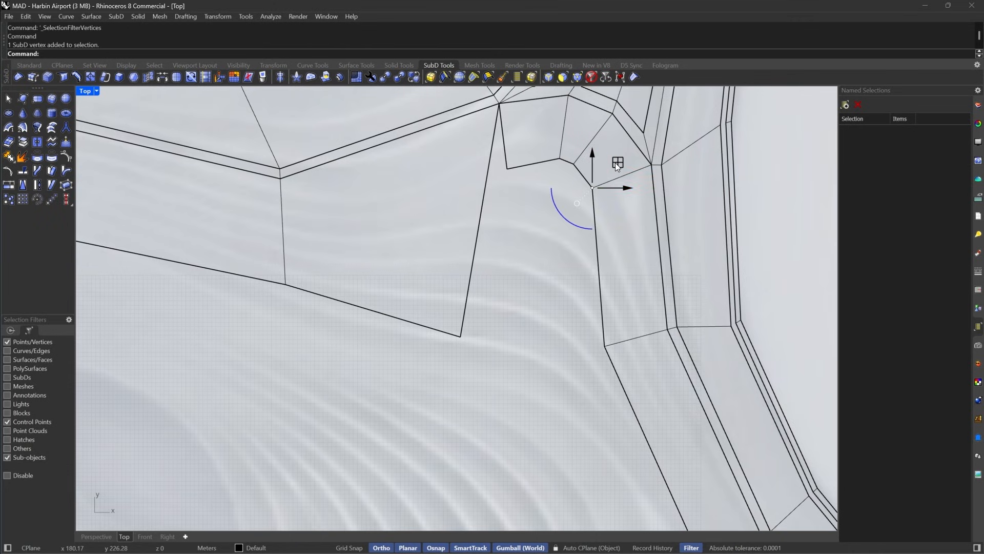
left_click_drag(617, 162, 602, 275)
left_click_drag(539, 206, 526, 285)
Move the new strip's end vertex onto the lower corner of the neighbouring north strip.
left_click(506, 168)
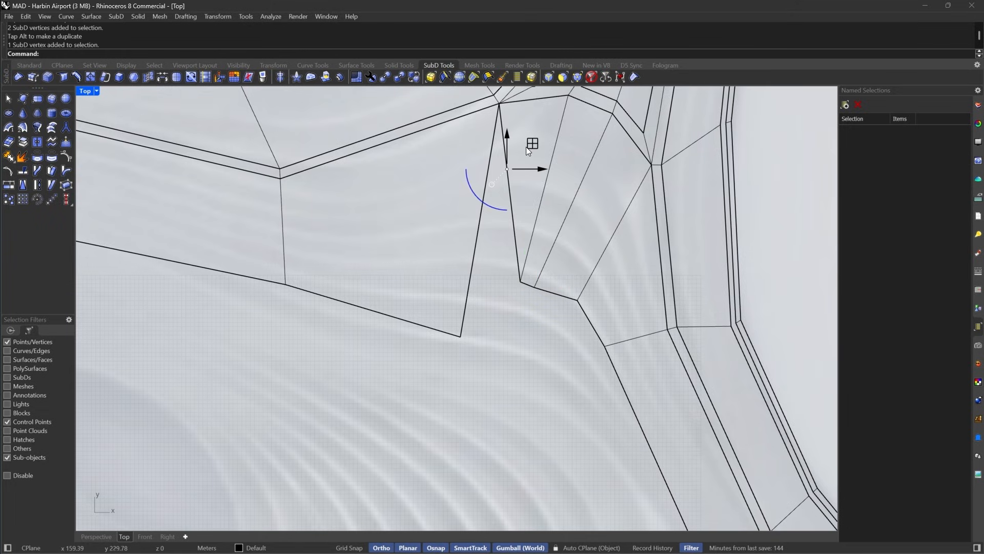
left_click_drag(525, 147, 490, 323)
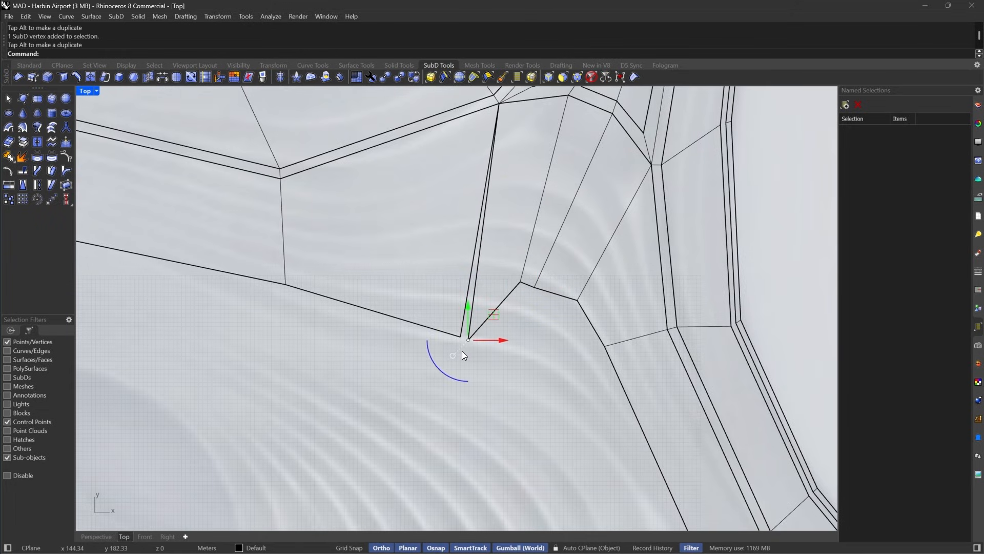
type("M")
key("Return")
key("Escape")
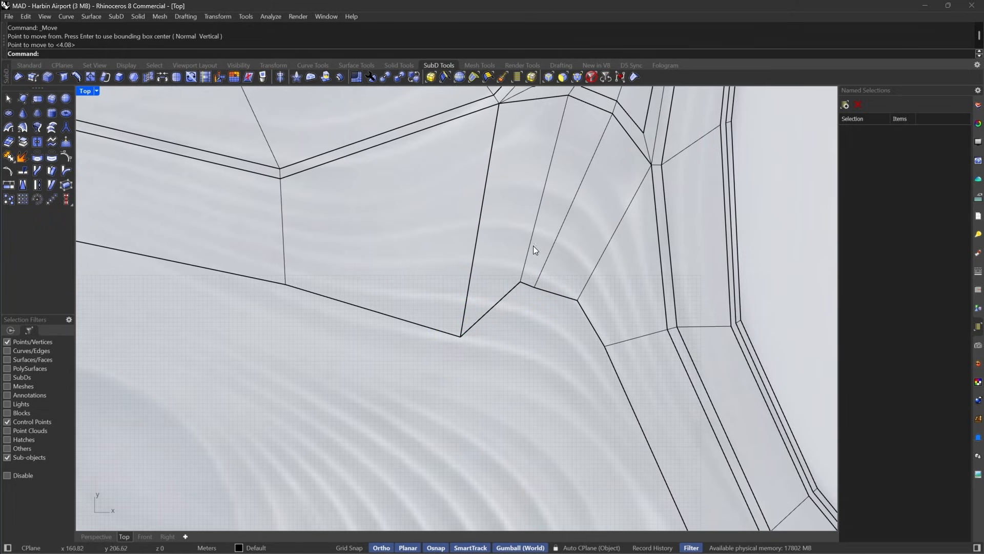
Join the new strip and the neighbouring north strip into one SubD.
left_click(592, 77)
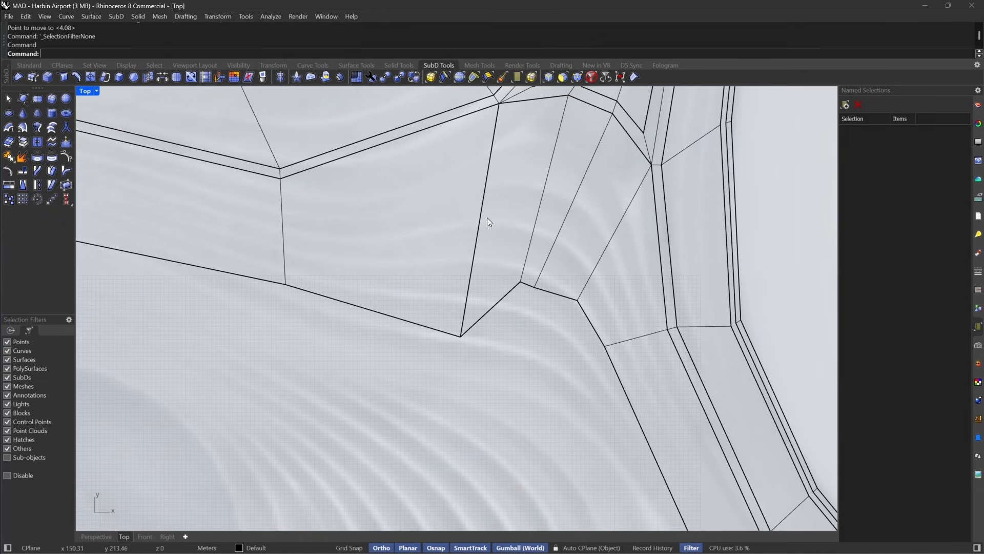
left_click_drag(442, 236, 442, 236)
left_click_drag(498, 156, 436, 223)
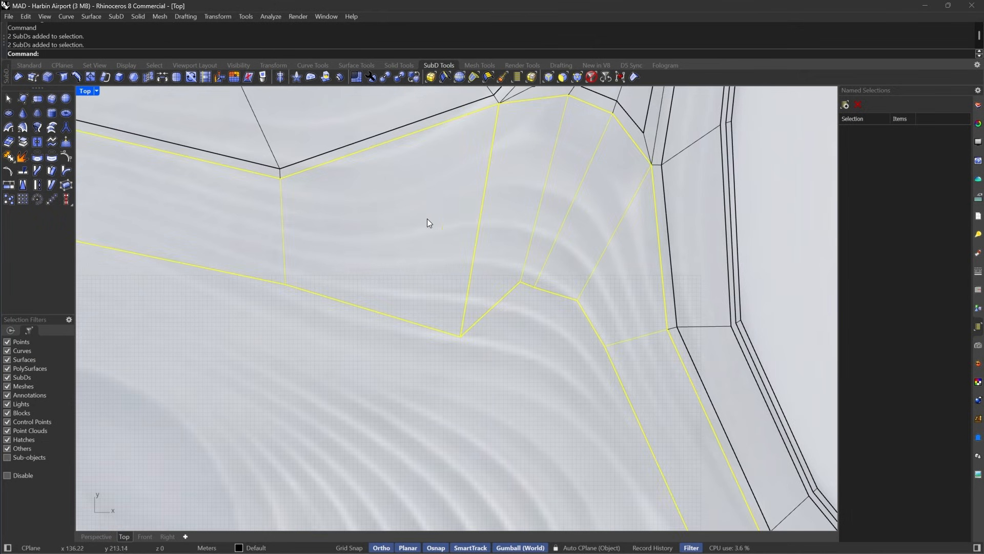
type("j")
key("Return")
key("Return")
Examine the joined strip around the bend below the east gap in smooth and flat display.
key("Tab")
scroll(586, 179, "down", 6)
right_click_drag(619, 301, 591, 280)
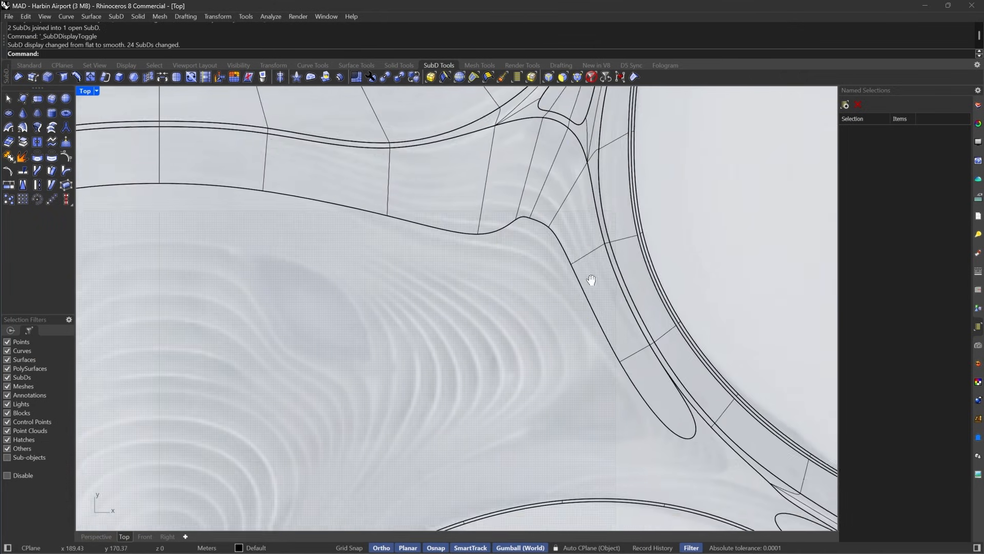
scroll(499, 199, "up", 4)
key("Tab")
scroll(476, 190, "down", 2)
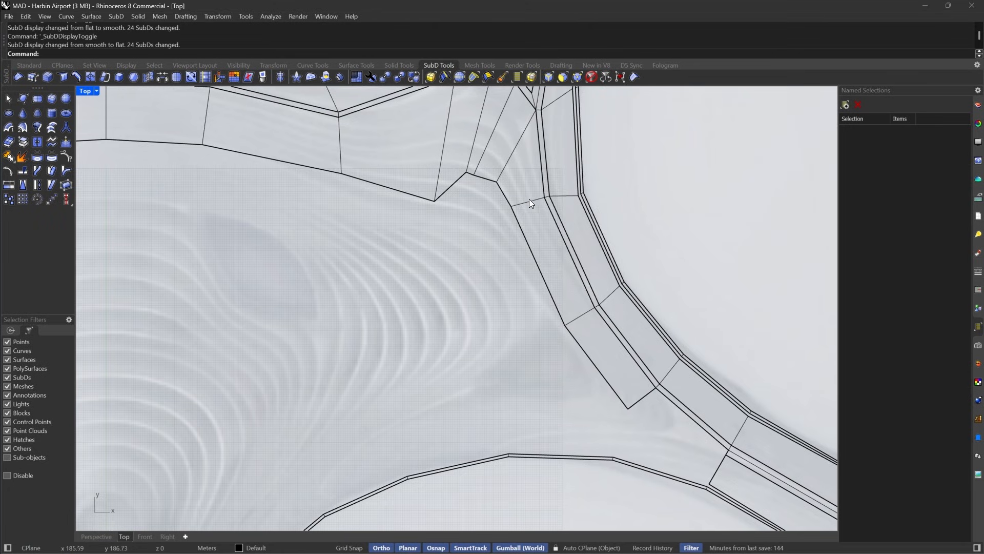
scroll(523, 221, "up", 2)
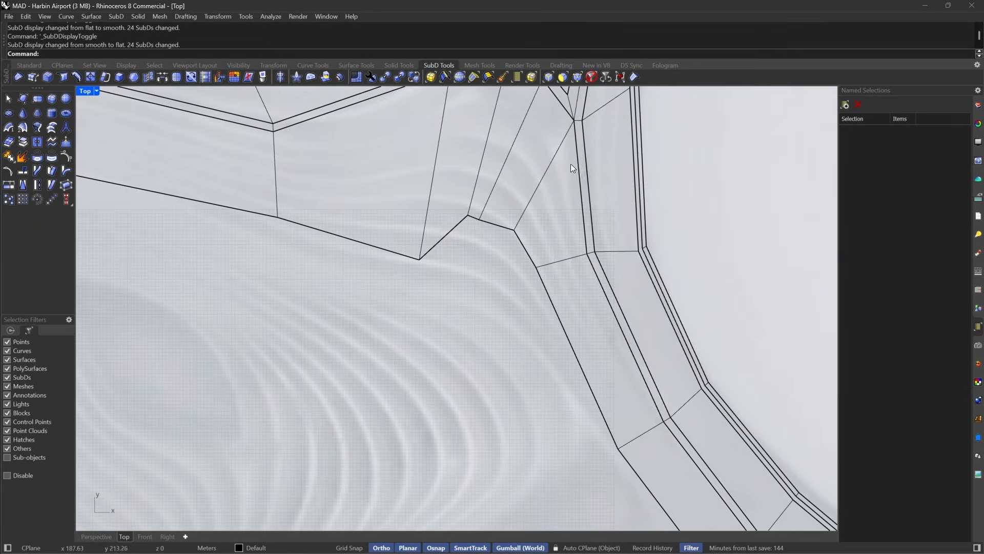
left_click(591, 76)
right_click_drag(558, 242, 631, 350)
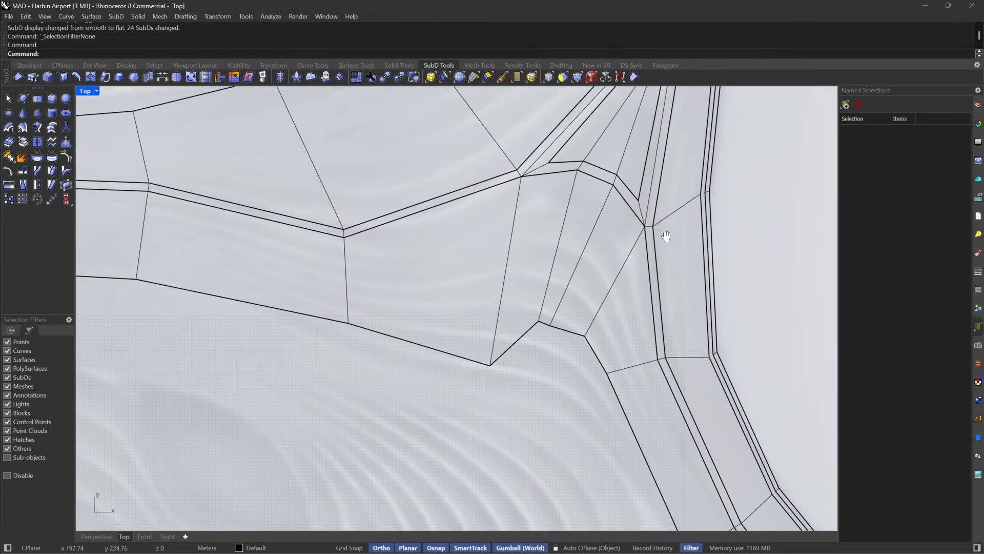
Move the two inner-edge vertices just below the strip's bend southeast so the faces there widen evenly.
left_click(579, 332)
left_click(588, 369)
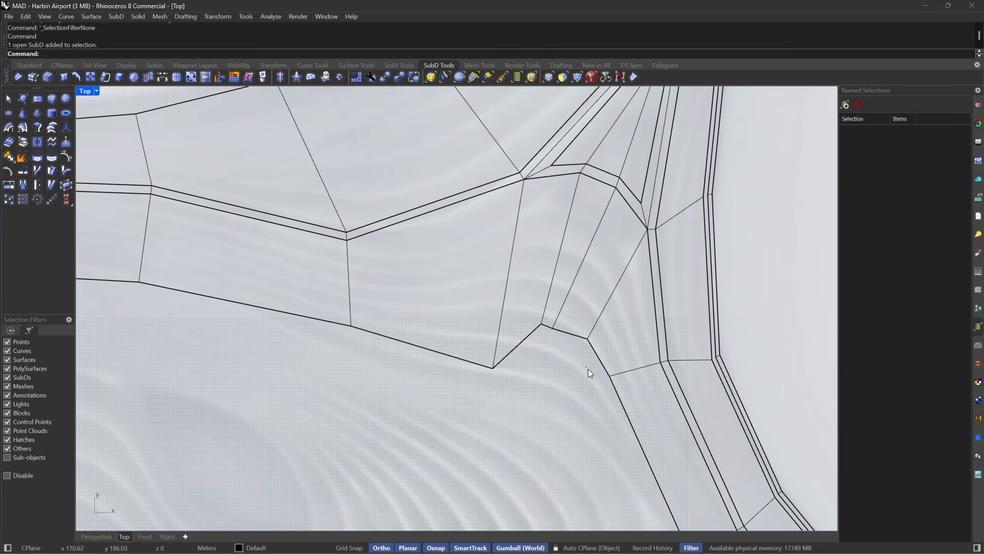
right_click_drag(640, 405, 609, 334)
left_click(573, 75)
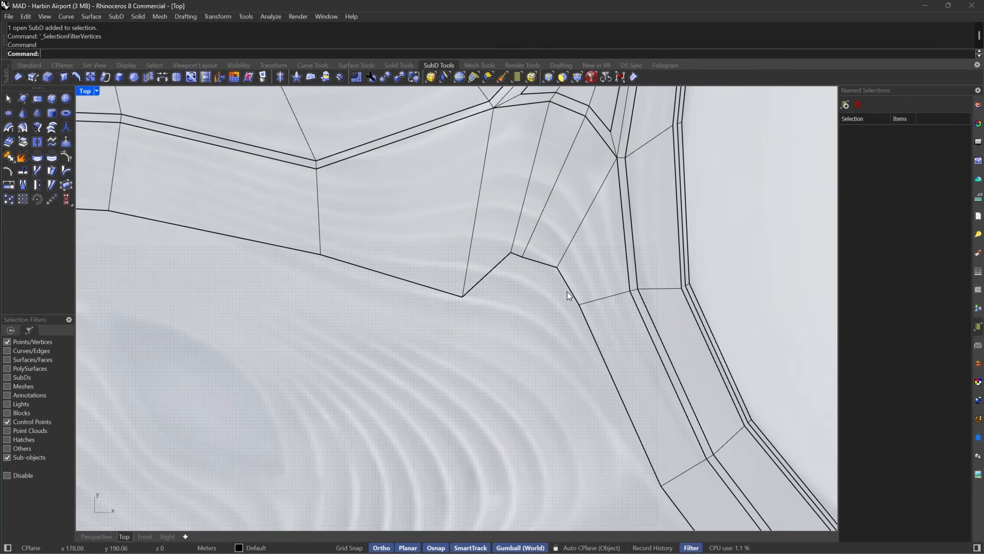
left_click_drag(567, 291, 610, 336)
left_click_drag(604, 280, 628, 338)
scroll(526, 254, "up", 6)
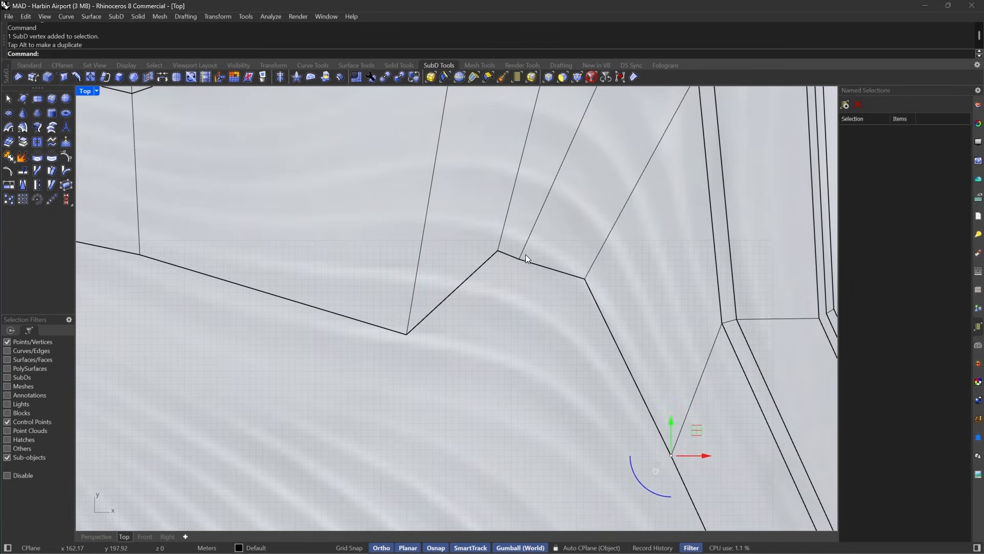
left_click_drag(538, 253, 644, 314)
left_click_drag(615, 255, 637, 291)
Scale the two closely spaced vertices at the bend apart along the strip's inner edge.
right_click_drag(488, 217, 527, 340)
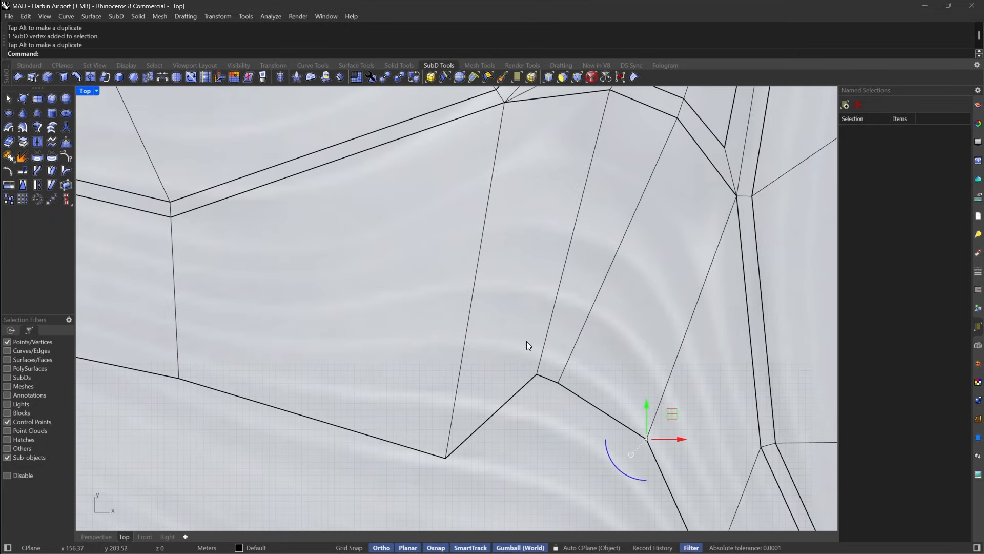
left_click_drag(527, 340, 513, 380)
right_click_drag(544, 408, 577, 295)
scroll(577, 295, "down", 6)
Move the low corner vertex west of the bend northwest and nudge the two vertices beside it slightly west.
left_click_drag(500, 287, 563, 364)
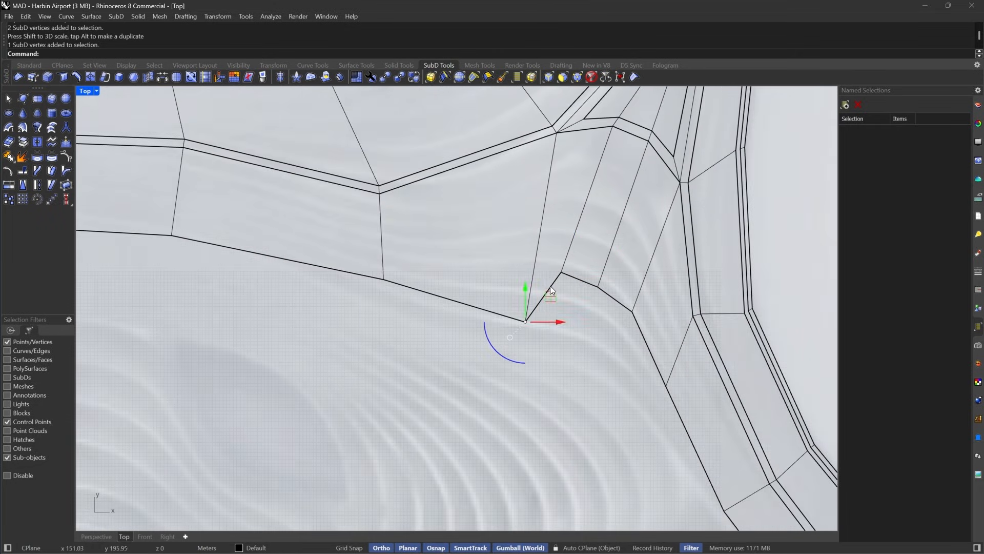
left_click_drag(551, 293, 632, 394)
scroll(614, 279, "up", 3)
left_click_drag(611, 291, 569, 283)
left_click(594, 287)
scroll(598, 286, "down", 8)
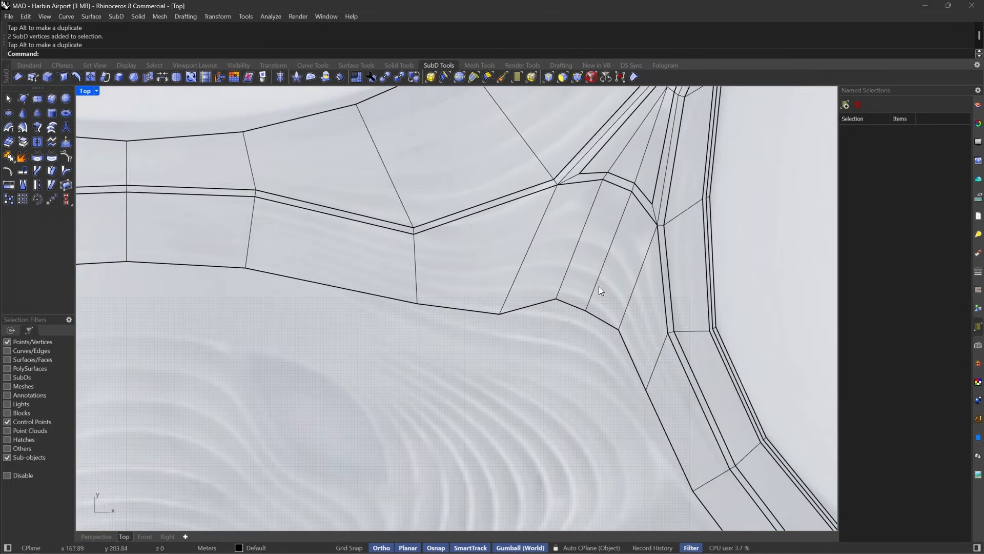
Shift the two middle bend vertices southwest and compare the inner edge in smooth and flat display.
key("Tab")
mouse_move(599, 348)
right_mouse_down()
mouse_move(588, 311)
mouse_move(607, 354)
right_mouse_up()
scroll(588, 312, "down", 6)
scroll(579, 339, "up", 8)
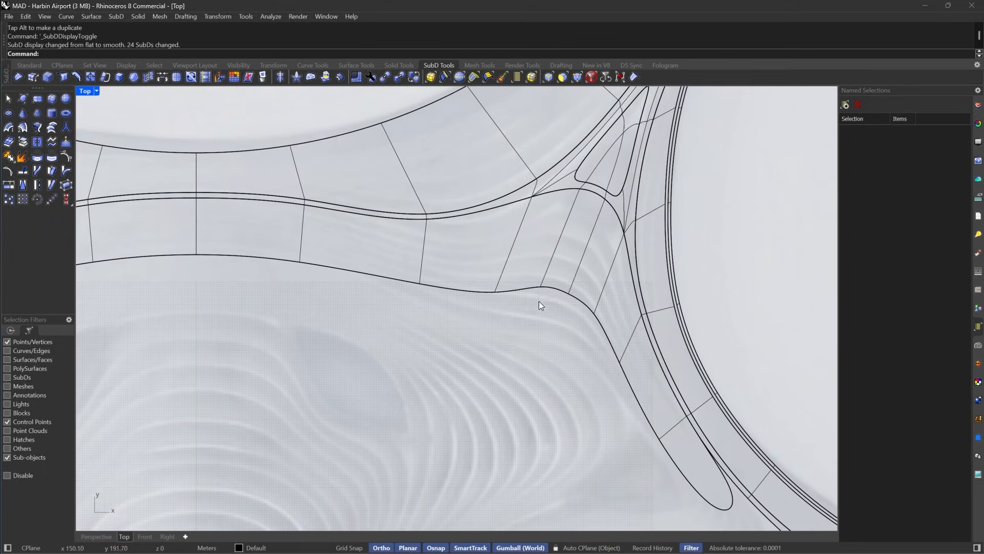
left_click_drag(528, 255, 606, 313)
left_click_drag(604, 265, 577, 281)
left_click(646, 264)
scroll(671, 256, "down", 6)
mouse_move(657, 320)
right_mouse_down()
mouse_move(639, 292)
mouse_move(641, 325)
right_mouse_up()
key("Tab")
key("Tab")
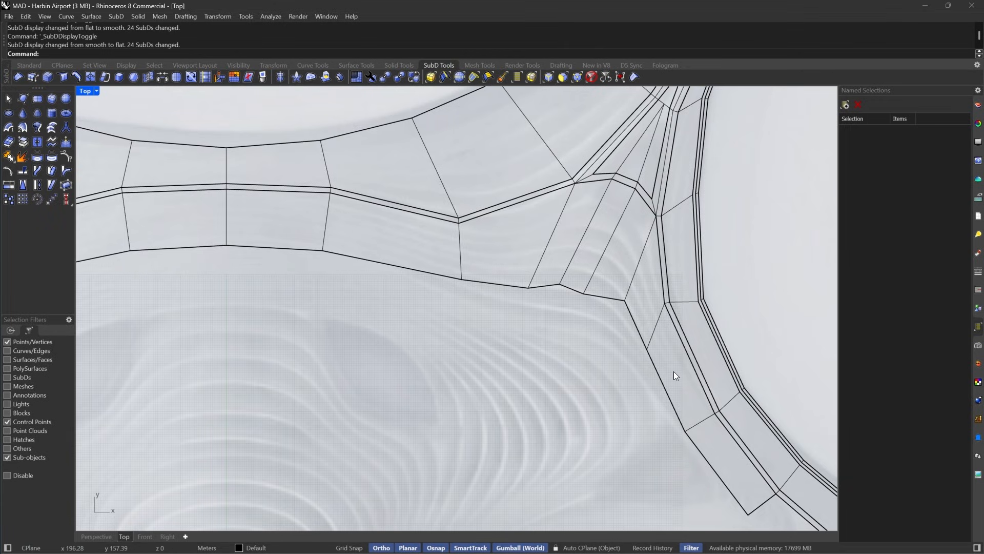
Move the inner-edge vertex at the bend's east end southwest and the low vertex west of the bend slightly northwest.
scroll(638, 300, "up", 4)
left_click(577, 77)
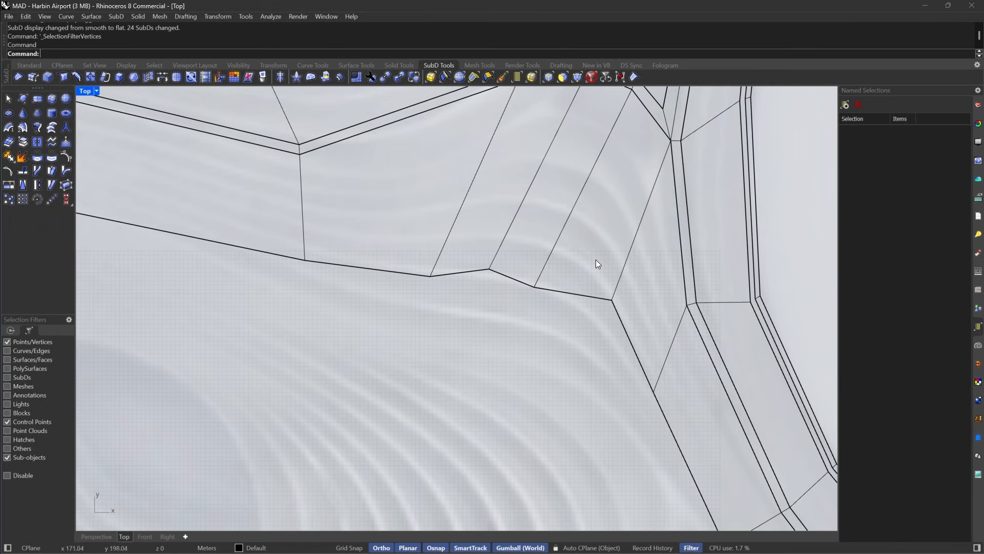
left_click_drag(595, 260, 640, 376)
left_click_drag(637, 275, 624, 294)
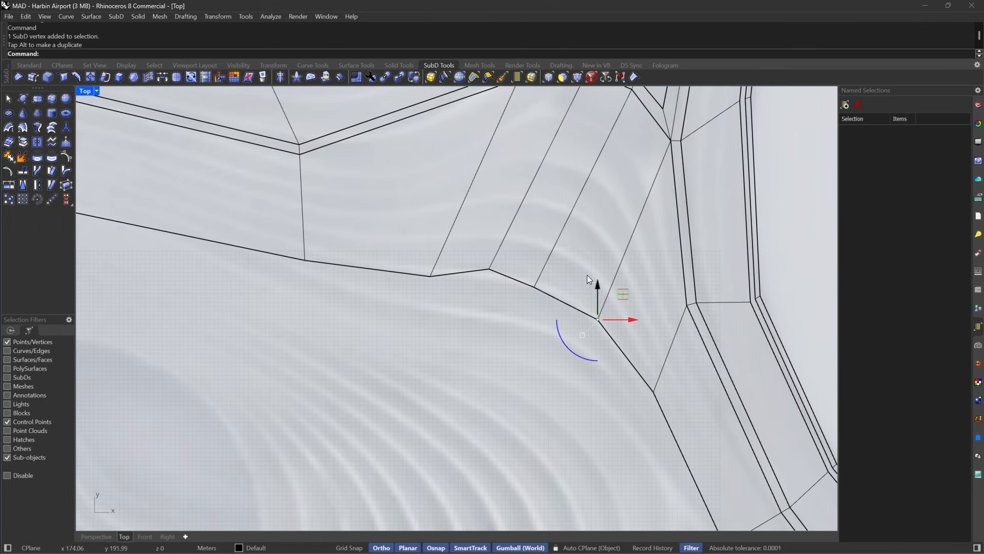
right_click_drag(586, 275, 696, 370)
left_click_drag(481, 345, 570, 395)
mouse_move(560, 342)
left_mouse_down()
mouse_move(532, 330)
mouse_move(546, 336)
left_mouse_up()
left_click(640, 316)
right_click_drag(641, 315, 600, 233)
Relocate the gumball to the bend's eastern vertex along the adjoining edge and flatten the neighbouring vertex onto that edge's line.
left_click_drag(515, 293, 658, 253)
left_click(564, 316)
left_click_drag(564, 316, 617, 271)
left_click(653, 311)
right_click_drag(653, 310, 597, 292)
left_click_drag(515, 391, 629, 245)
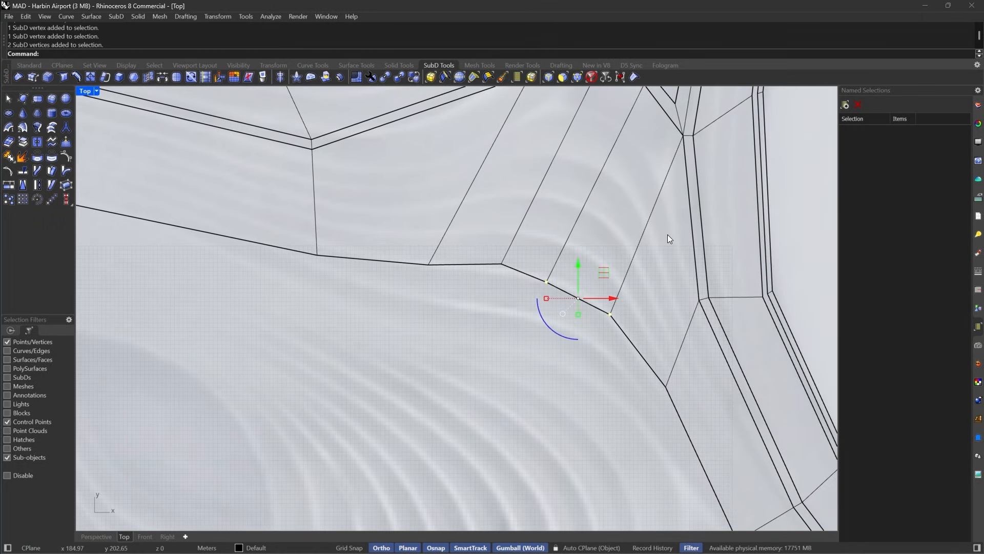
type("gum")
key("Return")
left_click(609, 316)
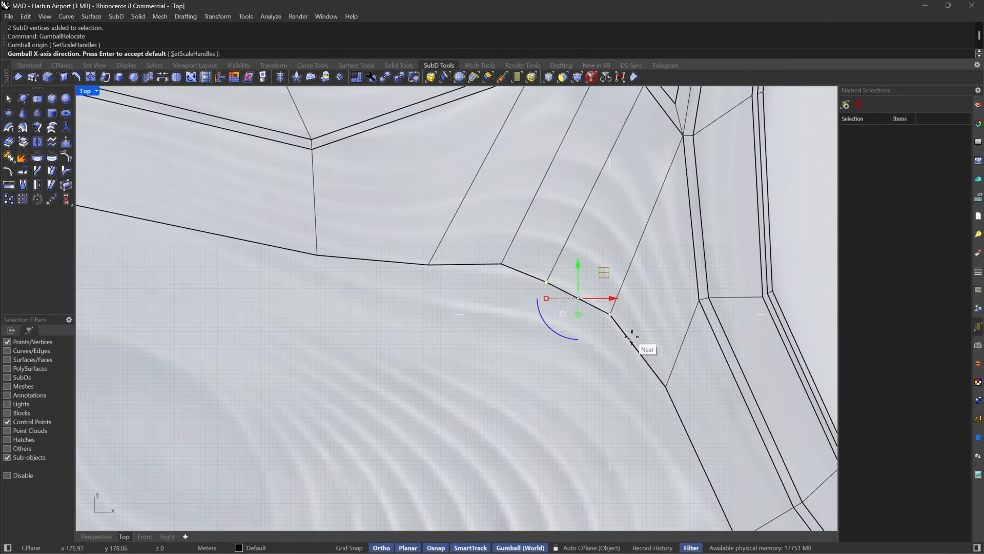
left_click(647, 362)
key("Return")
left_click_drag(601, 319, 608, 318)
Align the gumball with the straight edge west of the bend and flatten the next inner vertex onto its line.
left_click_drag(472, 231, 521, 279)
left_click_drag(372, 228, 446, 290, "shift")
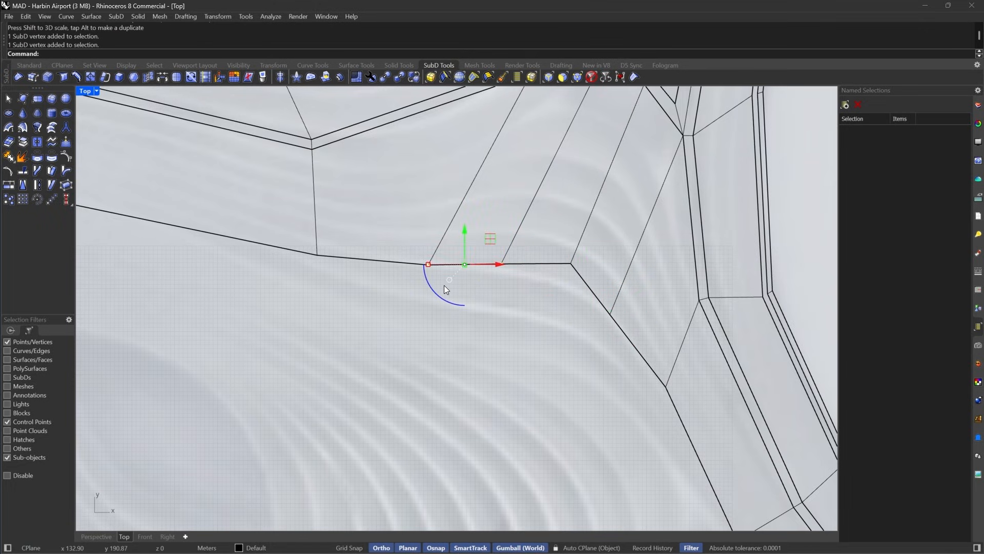
type("GumballRelocate")
key("Return")
left_click(428, 265)
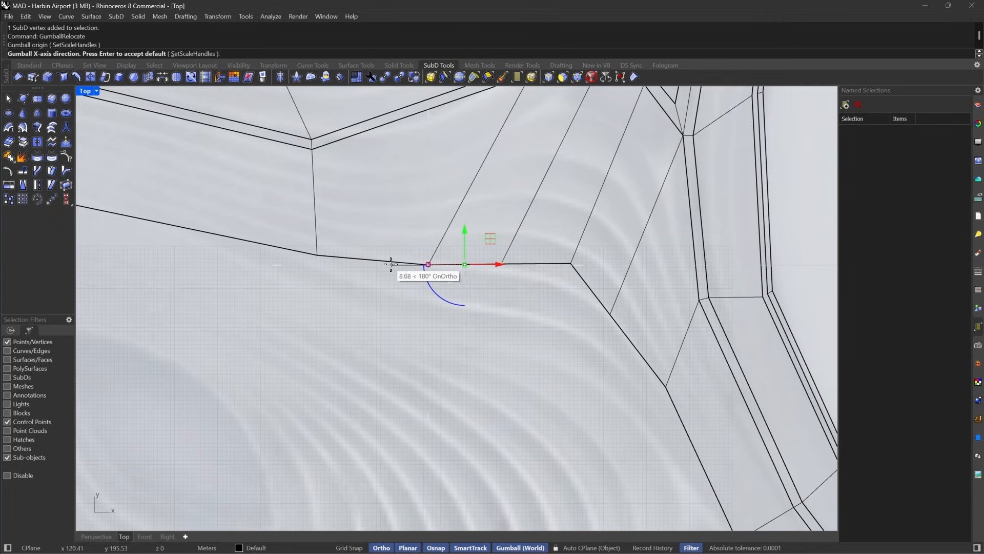
left_click(361, 256)
key("Return")
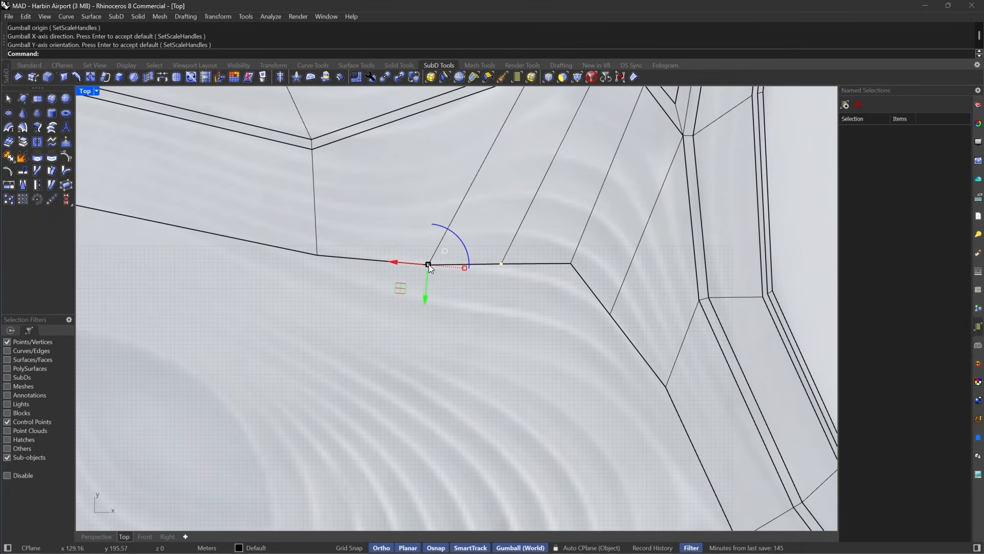
left_click_drag(429, 264, 428, 264)
left_click(466, 300)
Check the bend in smooth display, then move the next vertex west of it about 19 m west along the inner edge.
key("Tab")
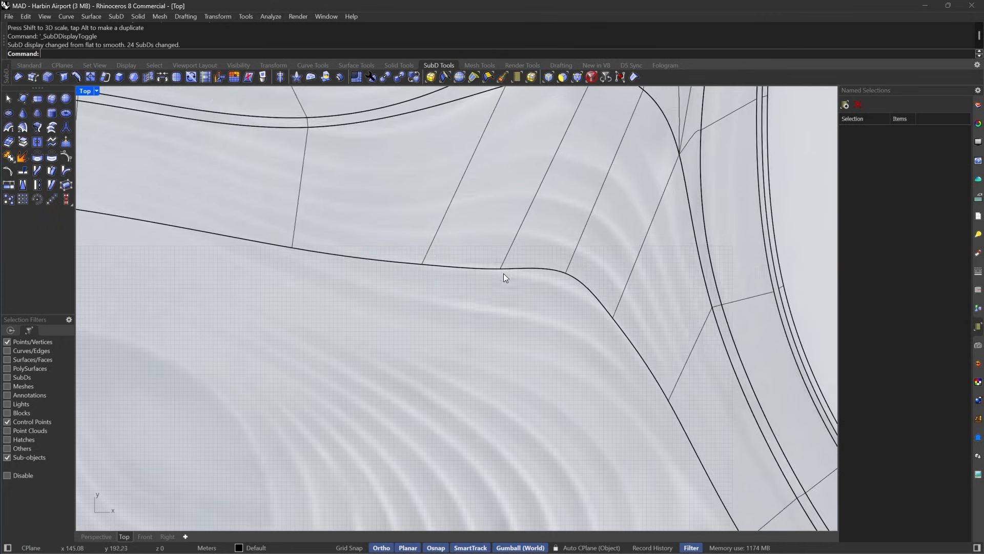
key("Tab")
scroll(516, 248, "up", 5)
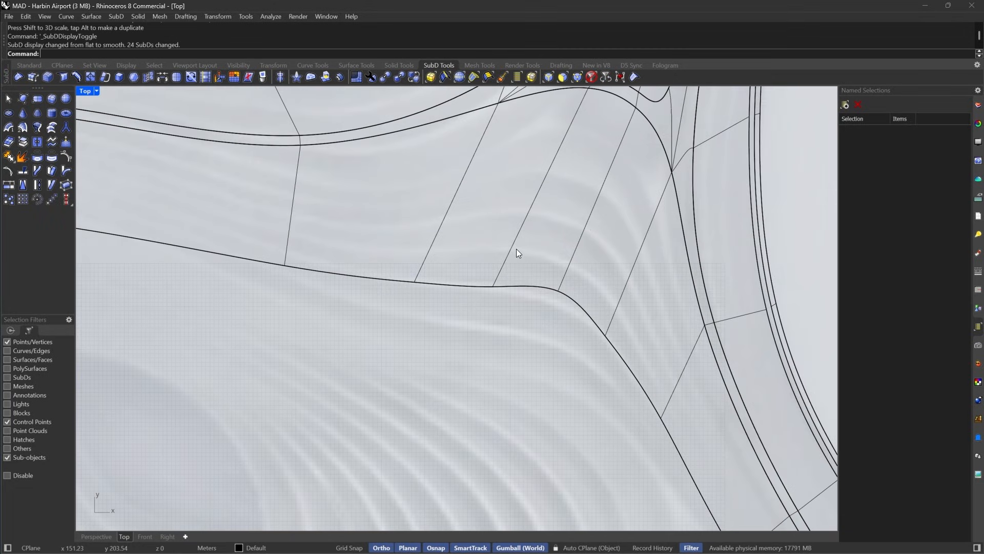
right_click_drag(367, 244, 501, 292)
left_click_drag(497, 279, 562, 345)
right_click_drag(545, 309, 517, 319)
type("m")
key("Return")
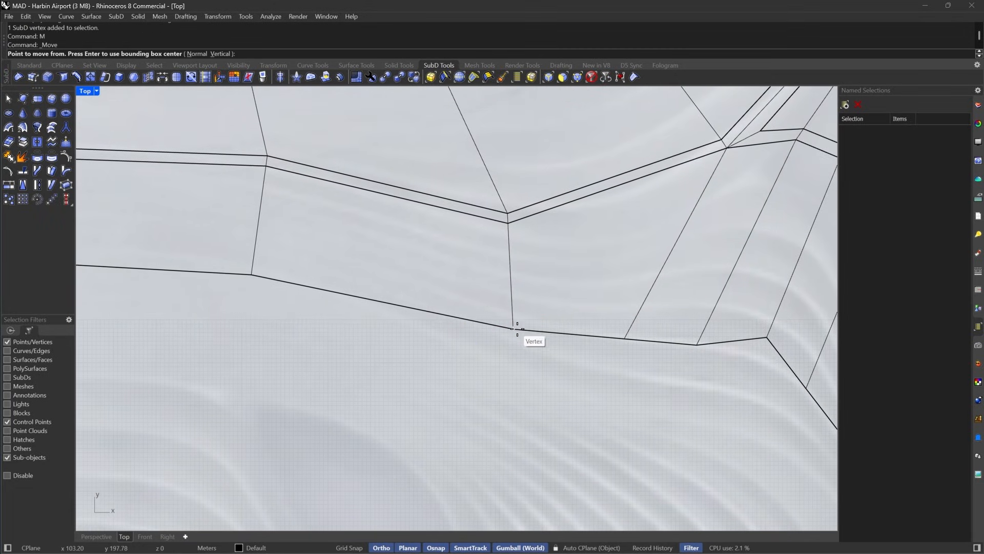
left_click(514, 328)
left_click(435, 312)
Move the two vertices just west of the bend together westward along the inner edge and show the result smooth.
left_click_drag(563, 297, 703, 376)
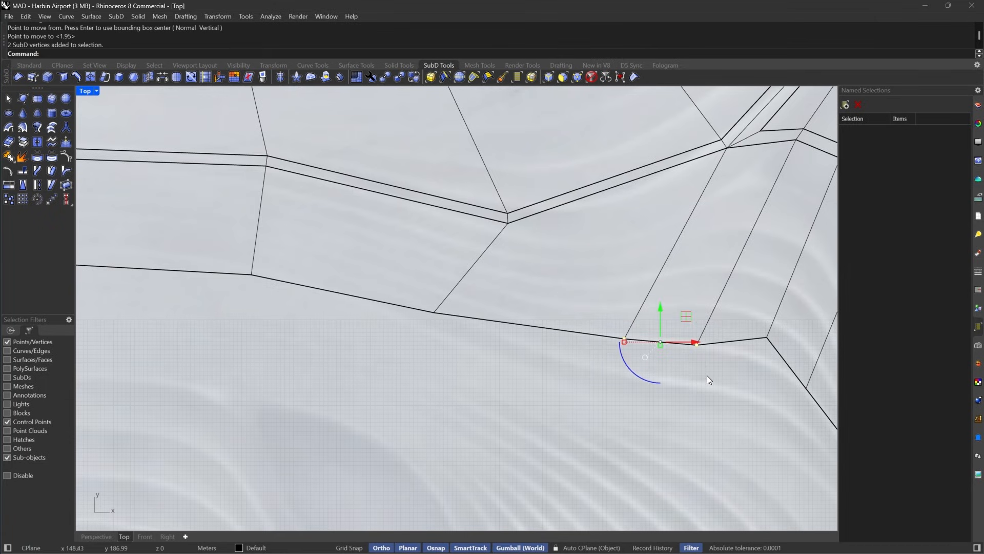
key("Escape")
left_click_drag(624, 325, 713, 374)
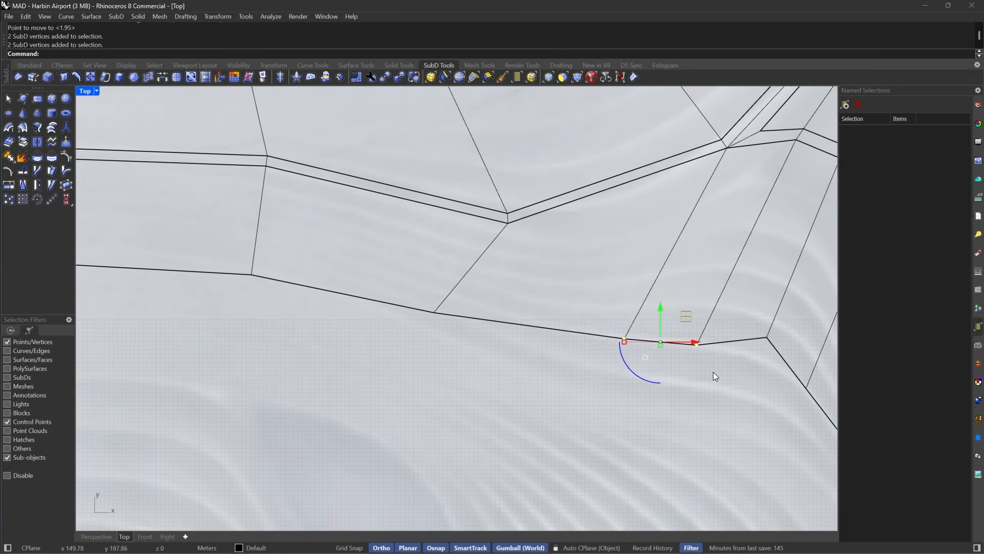
type("m")
key("Return")
left_click(618, 335)
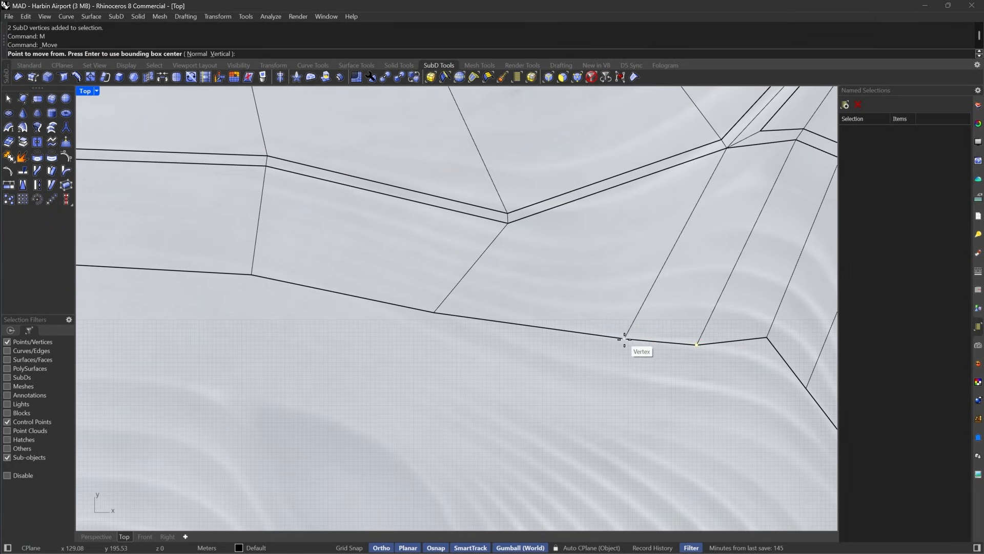
left_click(577, 334)
scroll(559, 260, "down", 2)
key("Tab")
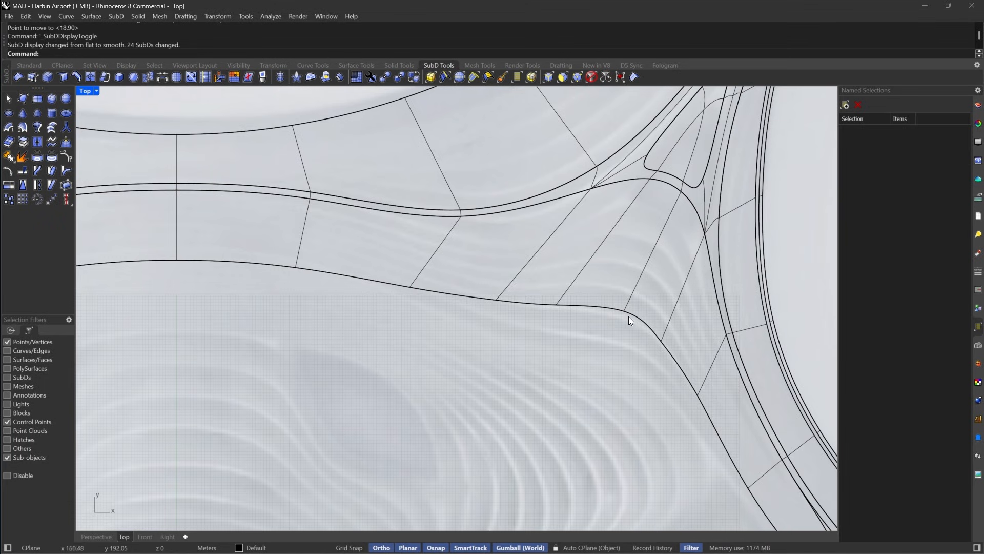
Examine the strip's inner edge around the bend against the reference contours in smooth and flat display.
left_click(628, 313)
scroll(663, 328, "up", 3)
left_click(659, 355, "shift")
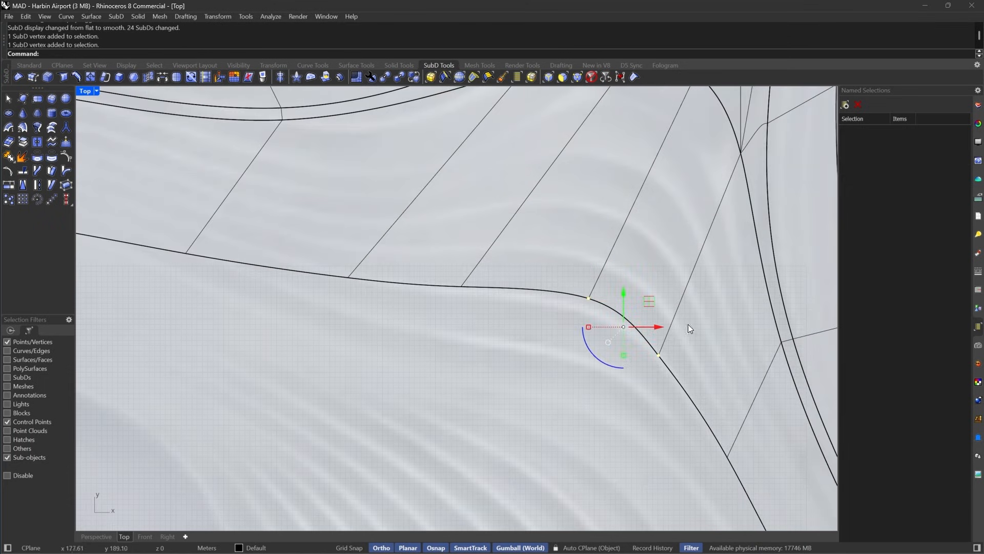
key("Escape")
scroll(636, 310, "down", 8)
key("Tab")
right_click_drag(657, 364, 641, 327)
scroll(597, 244, "up", 5)
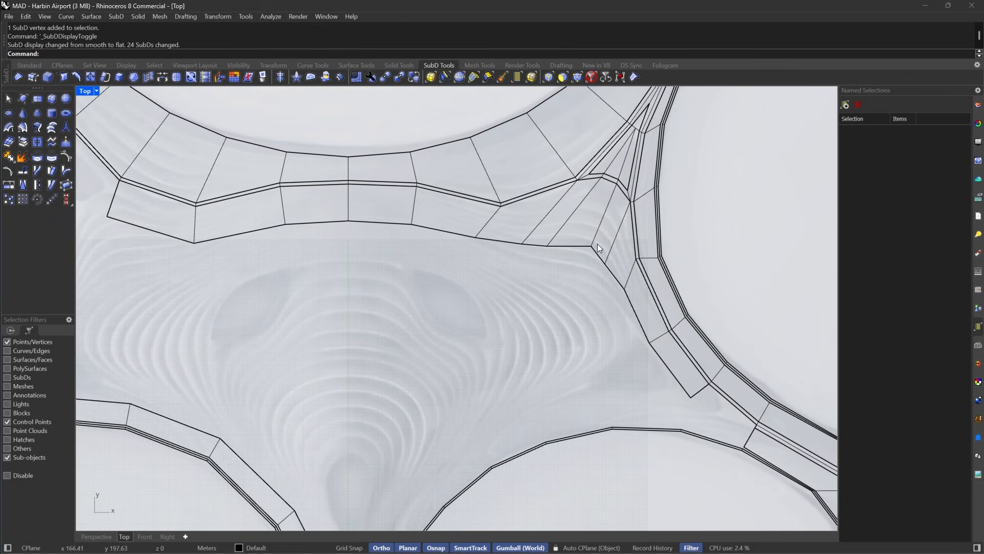
left_click_drag(588, 226, 588, 251)
scroll(629, 243, "down", 6)
key("Tab")
right_click_drag(660, 336, 627, 314)
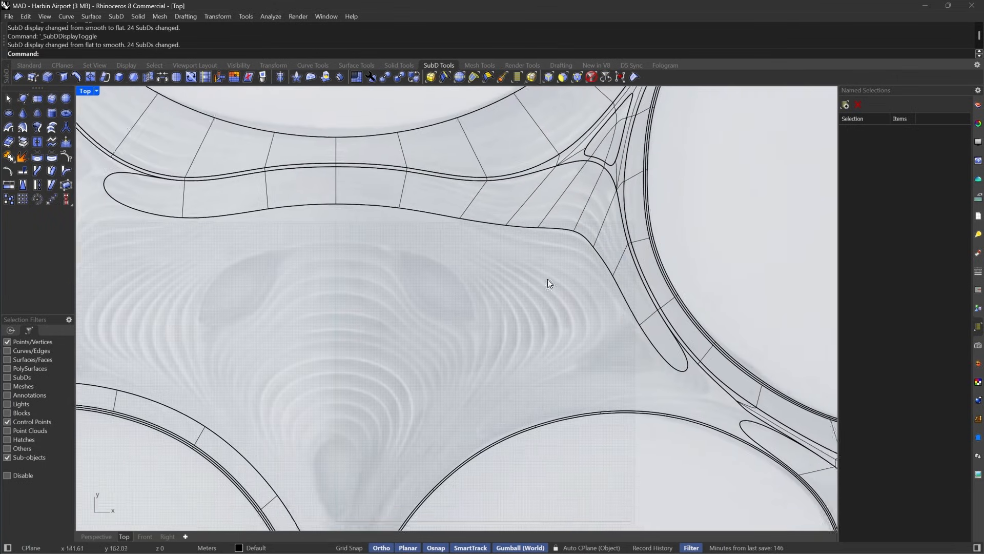
scroll(549, 281, "down", 5)
key("Tab")
scroll(629, 344, "up", 10)
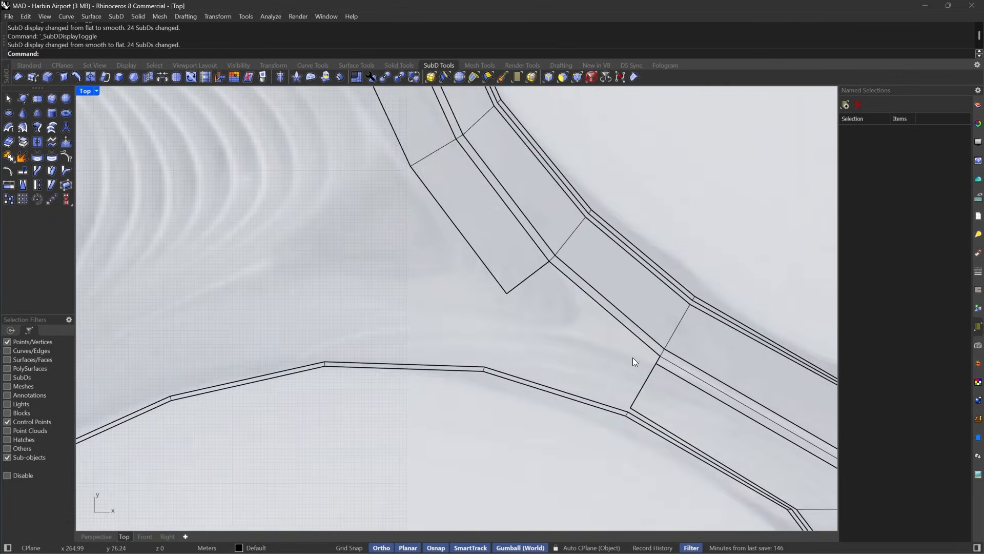
Move the free inner corner vertex at the strip's southeast end northwest.
left_click(549, 79)
scroll(619, 302, "down", 5)
scroll(635, 331, "up", 5)
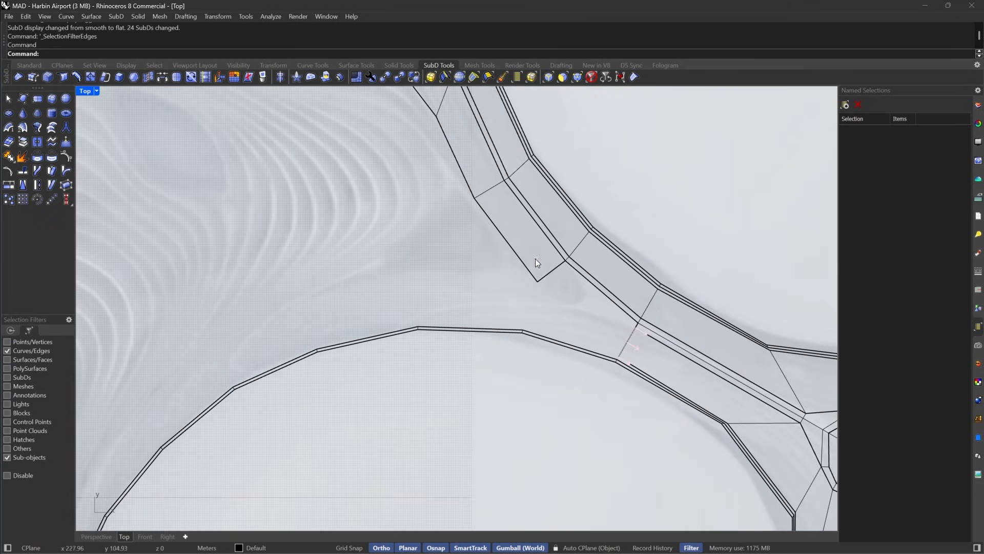
right_click_drag(535, 258, 596, 307)
left_click(577, 78)
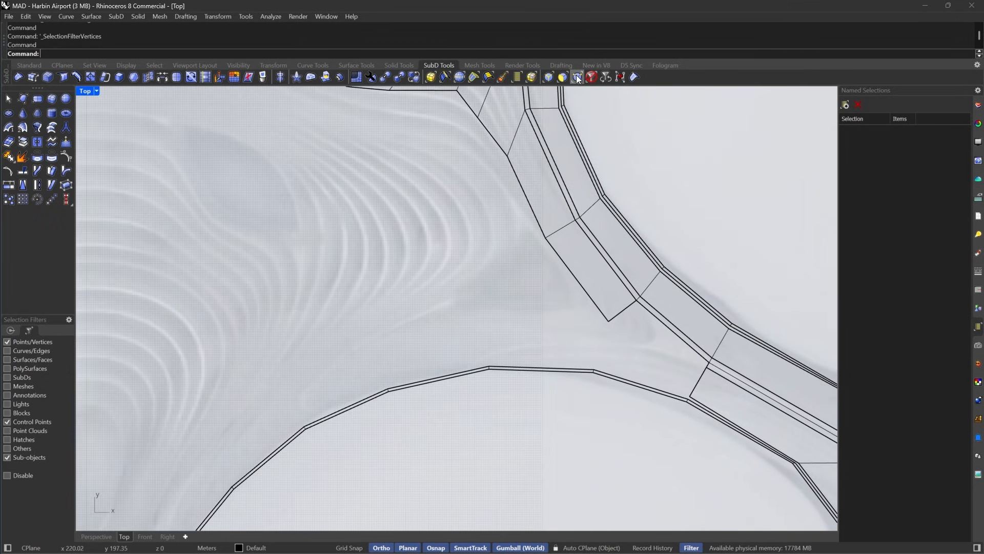
left_click_drag(576, 333, 598, 264)
right_click_drag(493, 165, 585, 267)
right_click_drag(463, 211, 536, 268)
right_click_drag(318, 229, 432, 234)
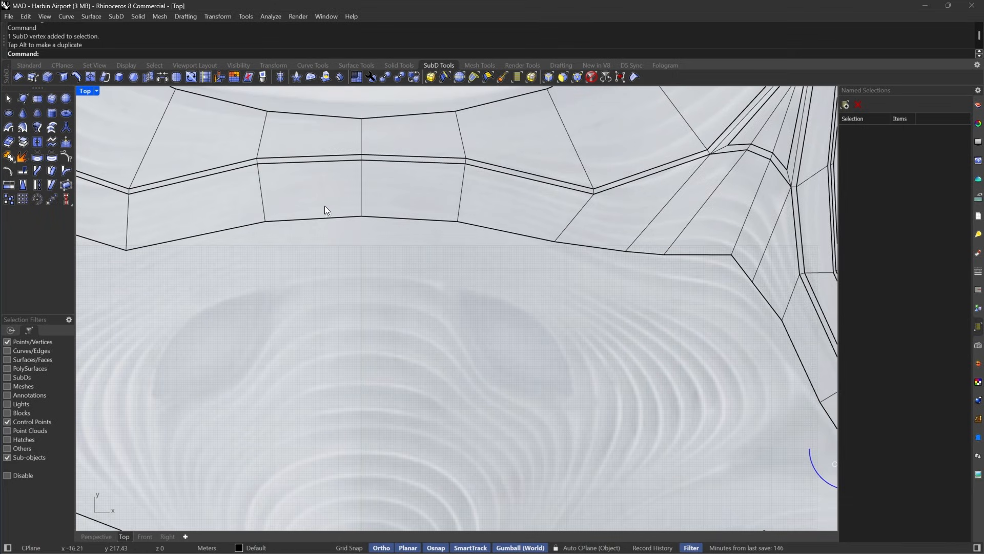
right_click_drag(569, 234, 432, 199)
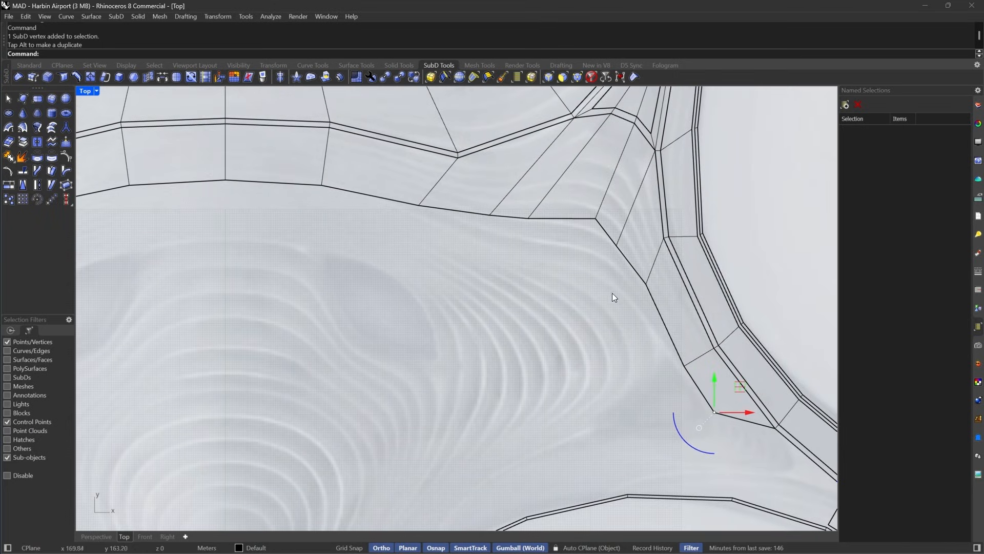
Pull the three inner-edge vertices around the bend south and southwest to widen the faces over the contours.
left_click_drag(609, 296, 641, 289)
scroll(534, 252, "up", 4)
left_click_drag(568, 288, 568, 208)
left_click_drag(606, 303, 658, 236)
right_click_drag(519, 191, 582, 237)
Move the next two inner-edge vertices west of the bend southwest and check the curve in smooth display.
left_click_drag(538, 198, 599, 261)
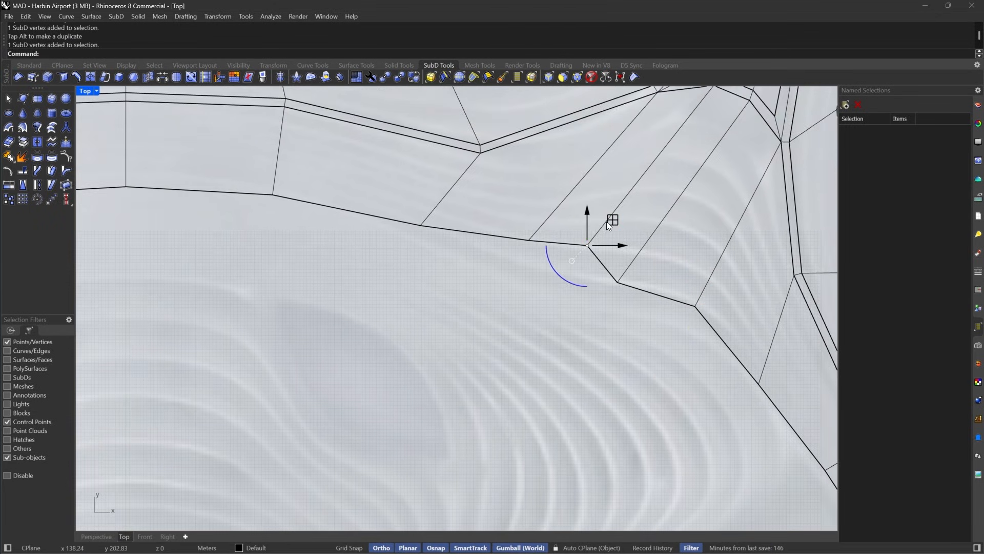
left_click_drag(609, 221, 574, 247)
left_click_drag(501, 199, 554, 261)
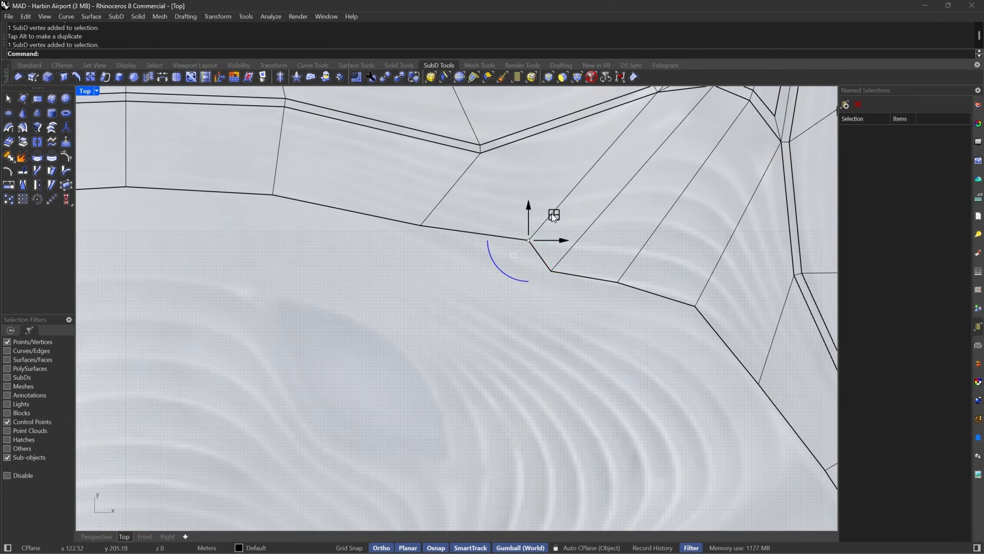
left_click_drag(554, 215, 504, 227)
key("Tab")
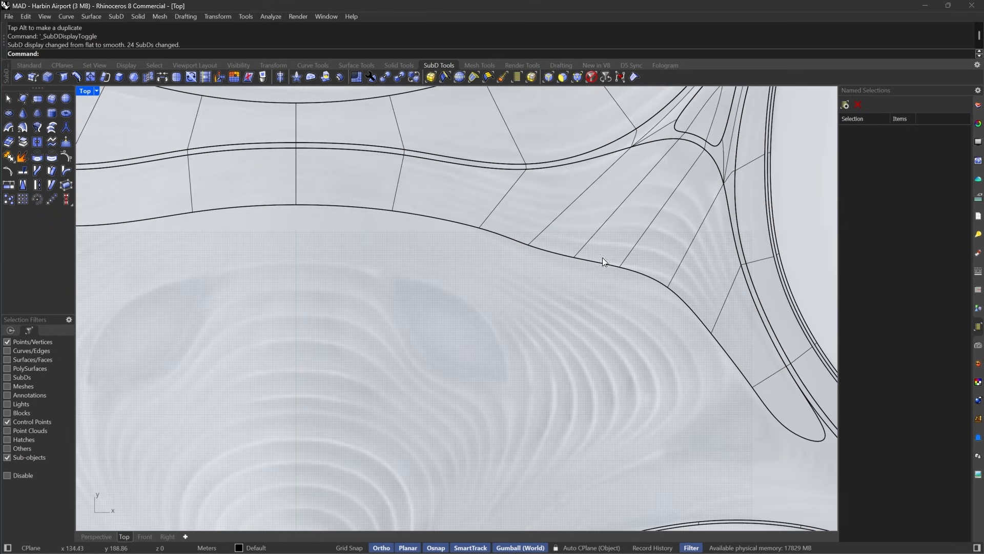
right_click_drag(496, 235, 308, 184)
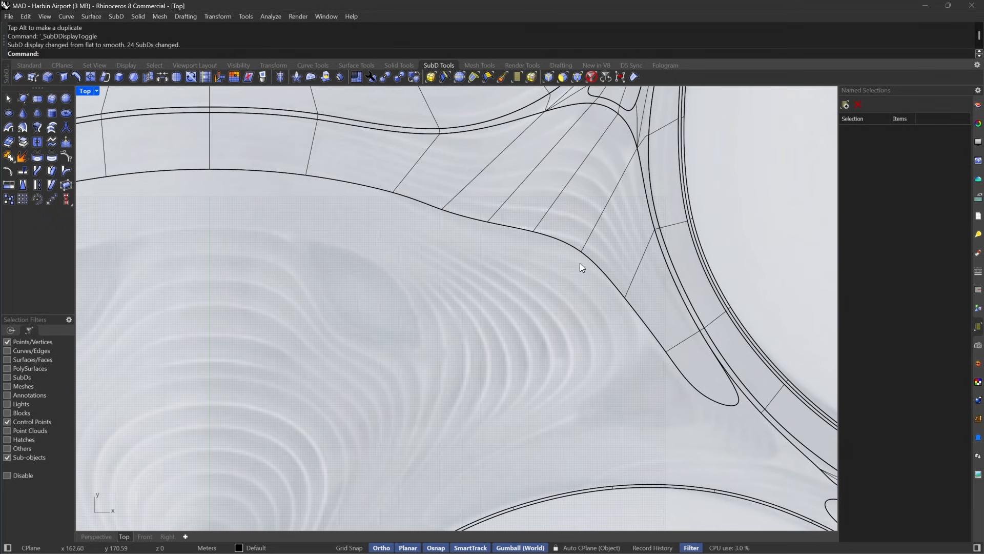
Flatten the five inner-edge vertices west of the bend onto the straight line between their end vertices with a relocated gumball.
key("Tab")
scroll(361, 188, "up", 1)
left_click_drag(348, 183, 677, 271)
right_click_drag(505, 202, 518, 228)
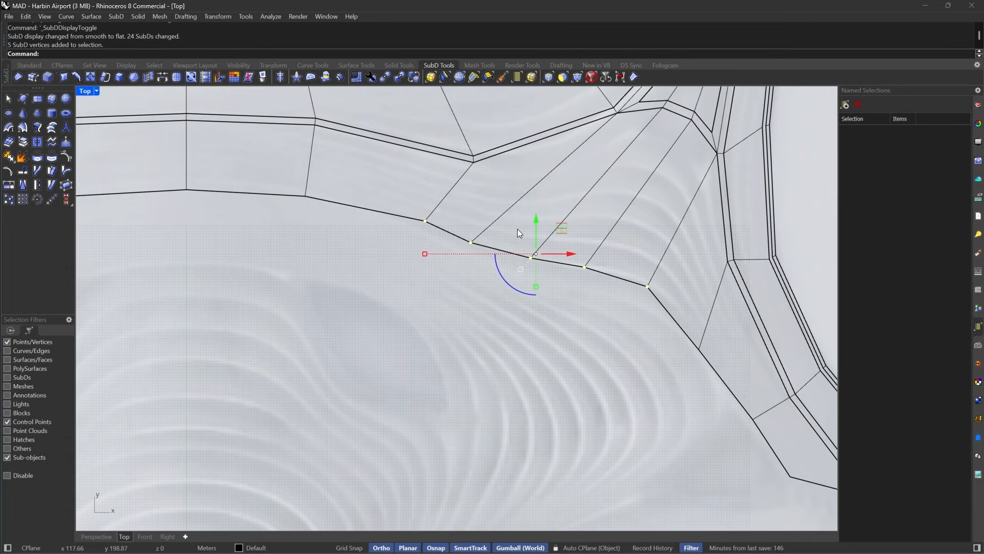
type("GumballRelocate")
key("Return")
left_click(424, 217)
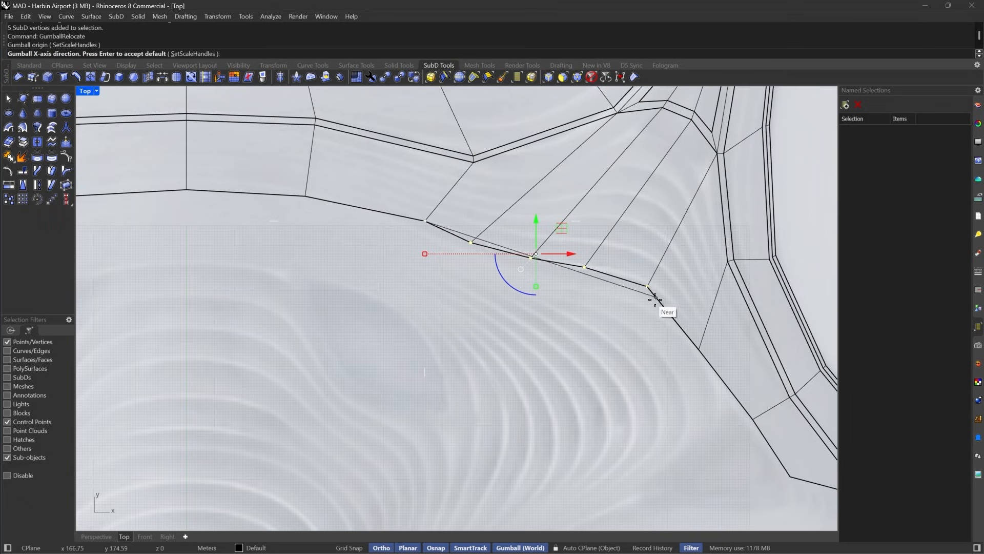
left_click(647, 286)
key("Return")
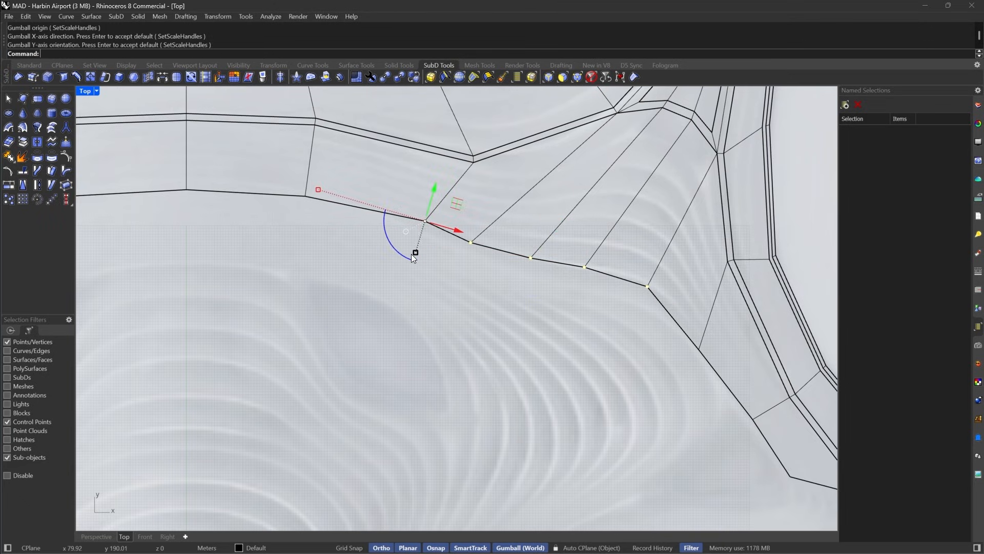
left_click_drag(414, 252, 425, 221)
key("Escape")
key("Tab")
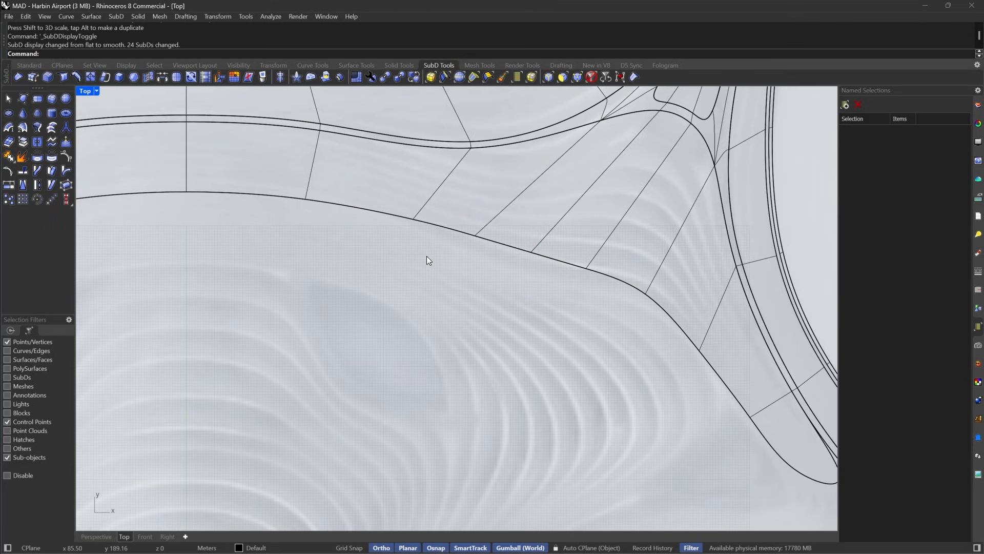
key("Tab")
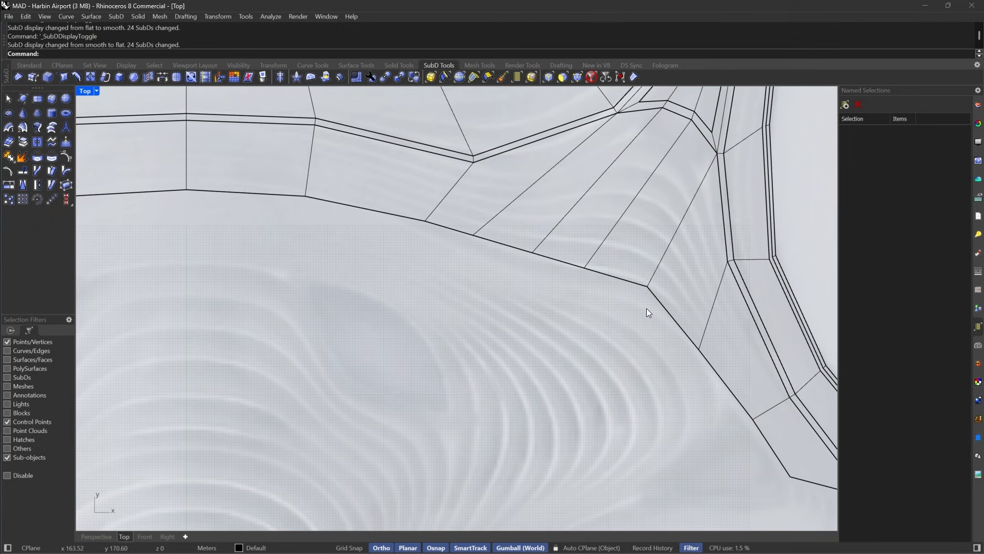
Try to move the two inner-edge vertices just west of the bend northeast, parallel to the cross edge at the bend.
right_click_drag(647, 318, 687, 375)
left_click_drag(623, 310, 636, 308)
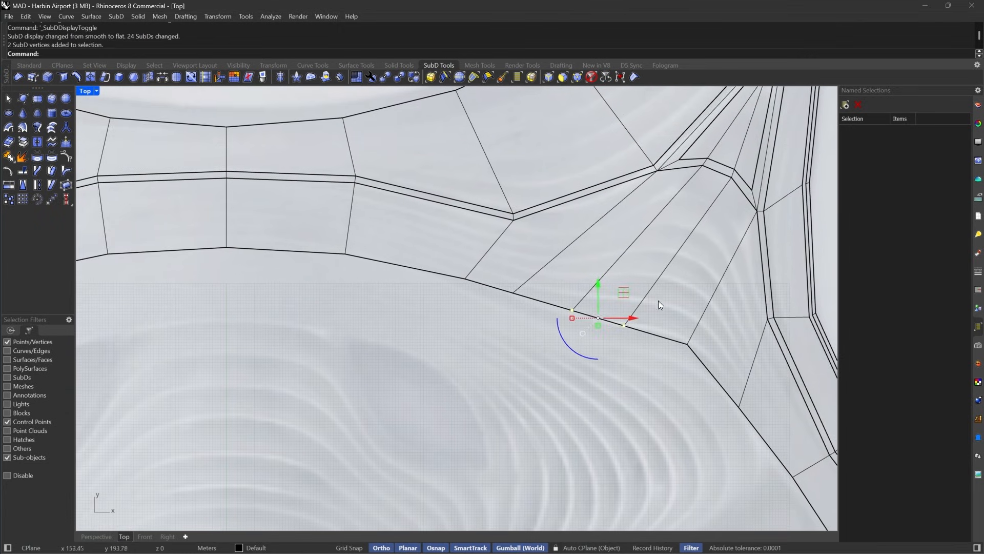
right_click_drag(658, 300, 607, 288)
type("M")
key("Return")
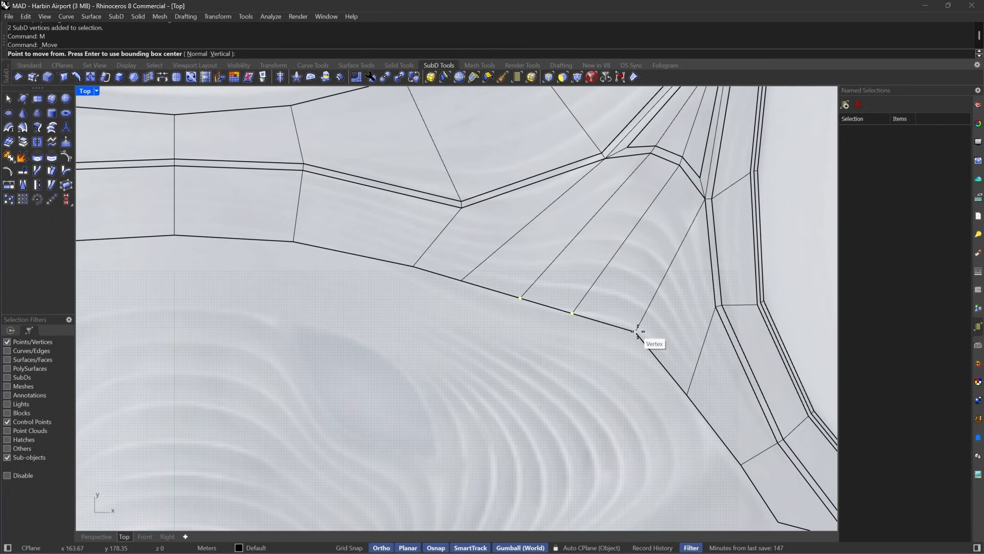
left_click(636, 330)
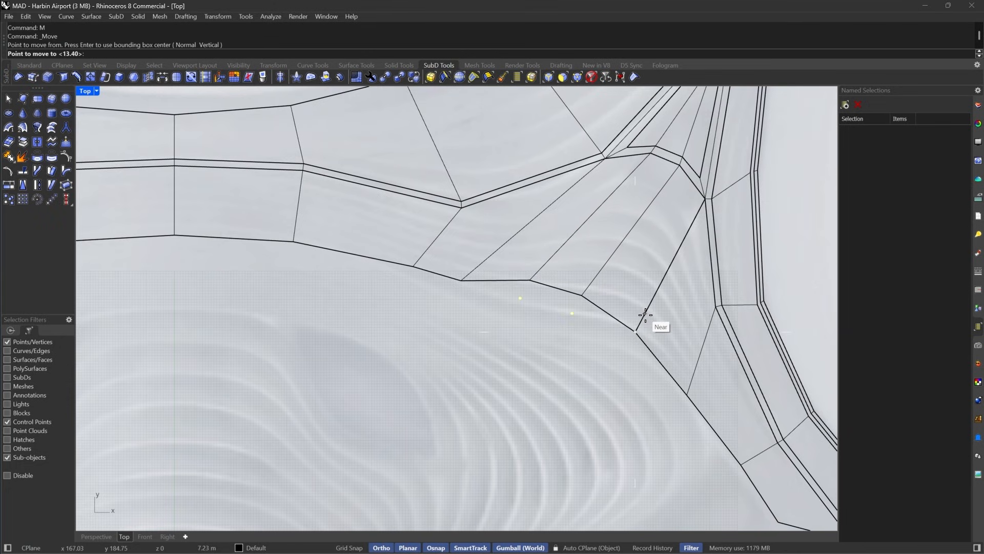
left_click(645, 315)
key("Tab")
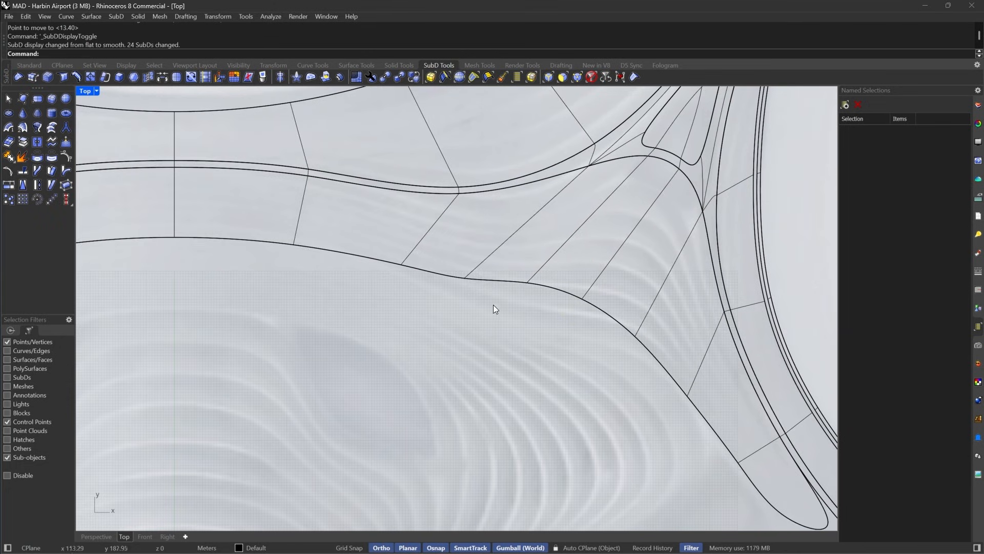
key("Tab")
key("ctrl+z")
Slide the inner edge segment just west of the bend northeast along its cross edges and check the strip in smooth display.
left_click_drag(611, 352, 675, 292)
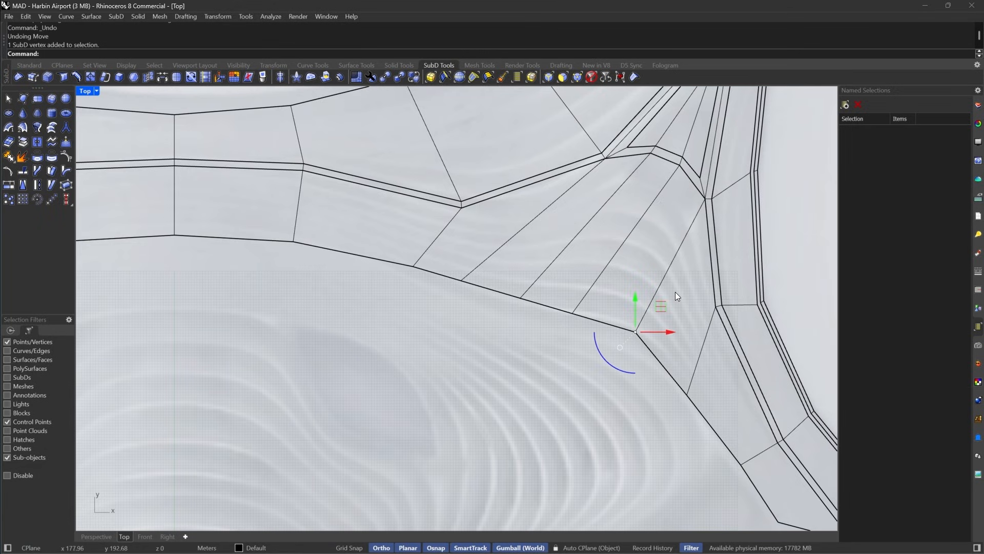
left_click(660, 387)
left_click(560, 77)
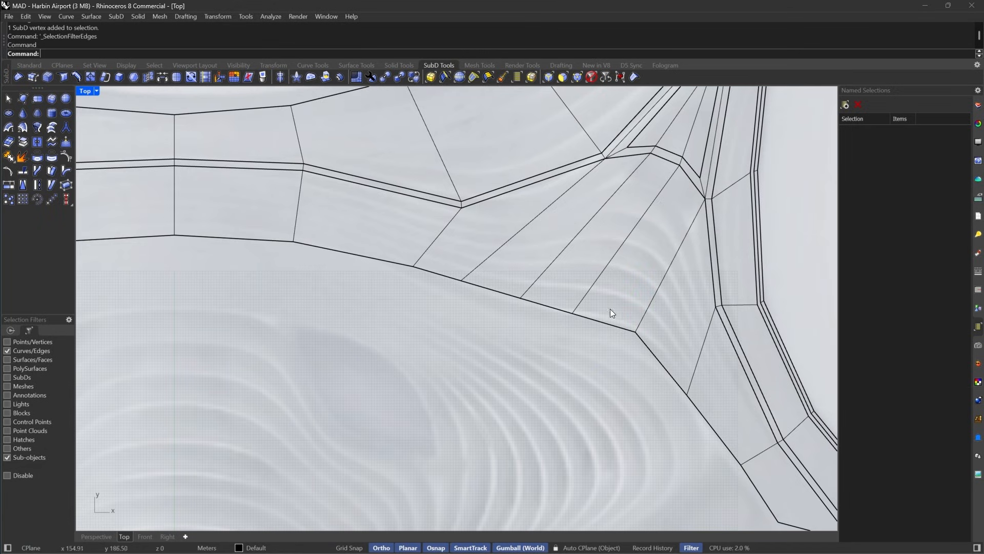
left_click_drag(647, 360, 648, 361)
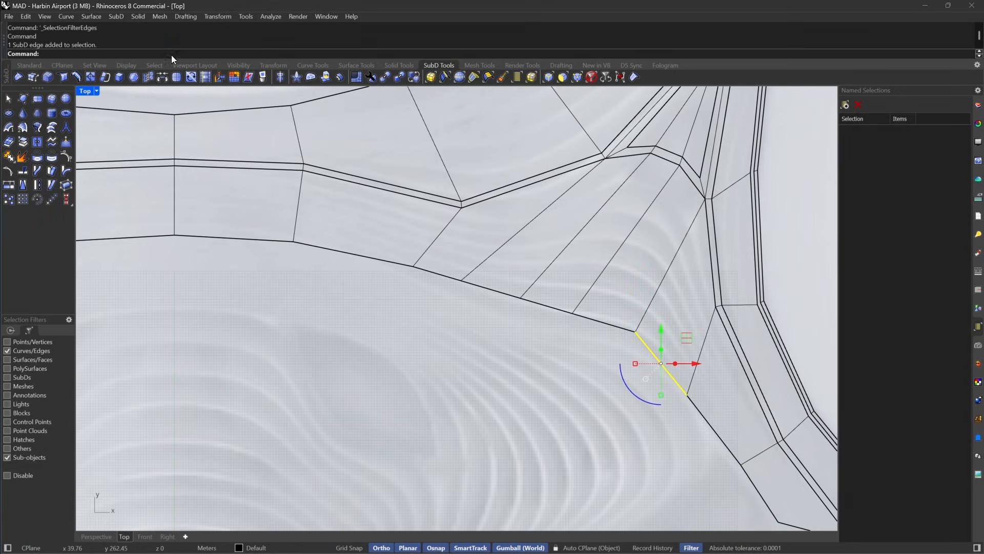
left_click_drag(610, 321, 601, 346)
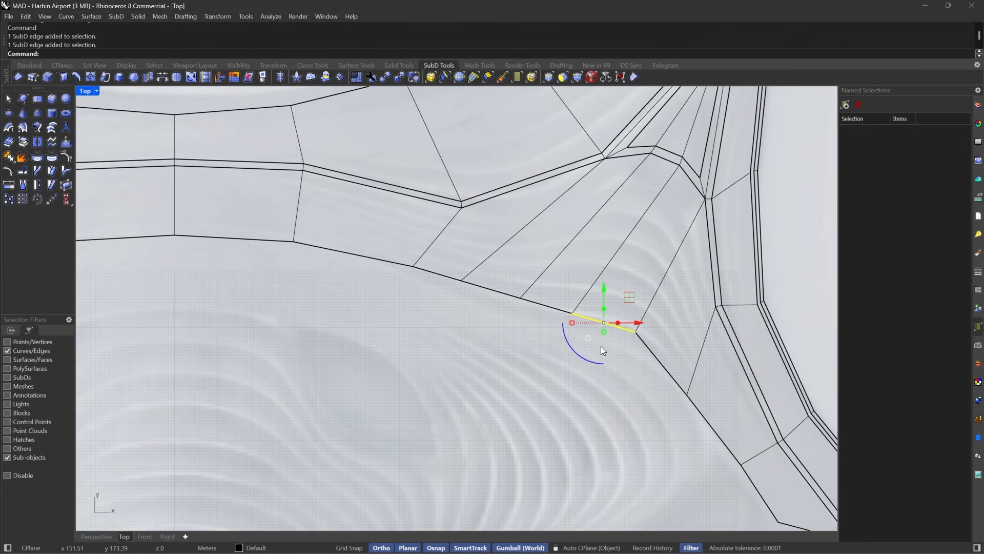
left_click(179, 79)
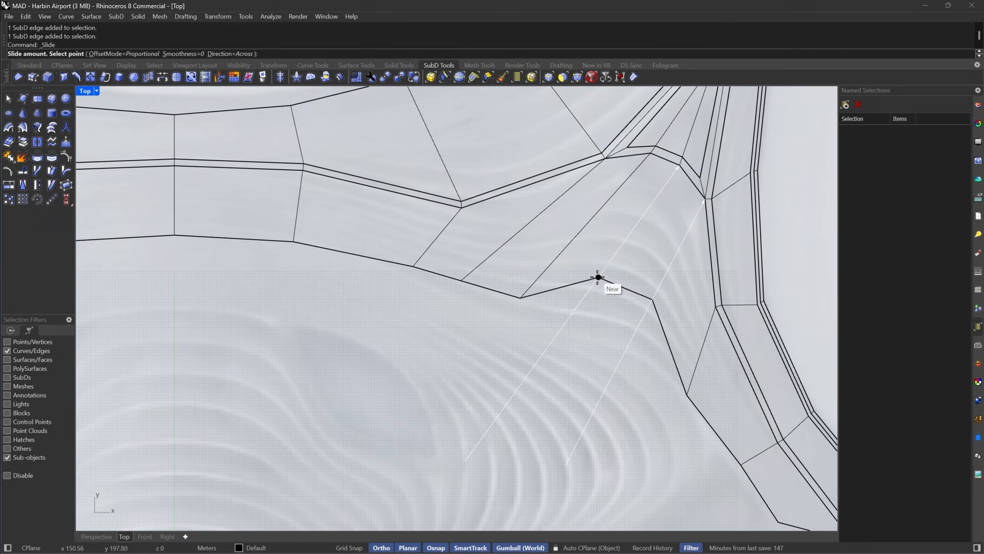
left_click(597, 303)
key("Tab")
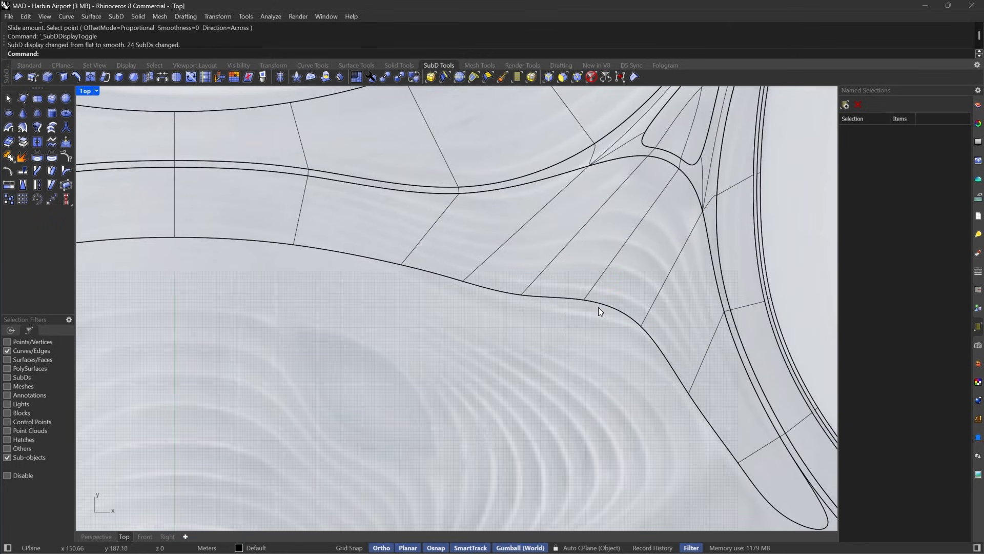
key("Tab")
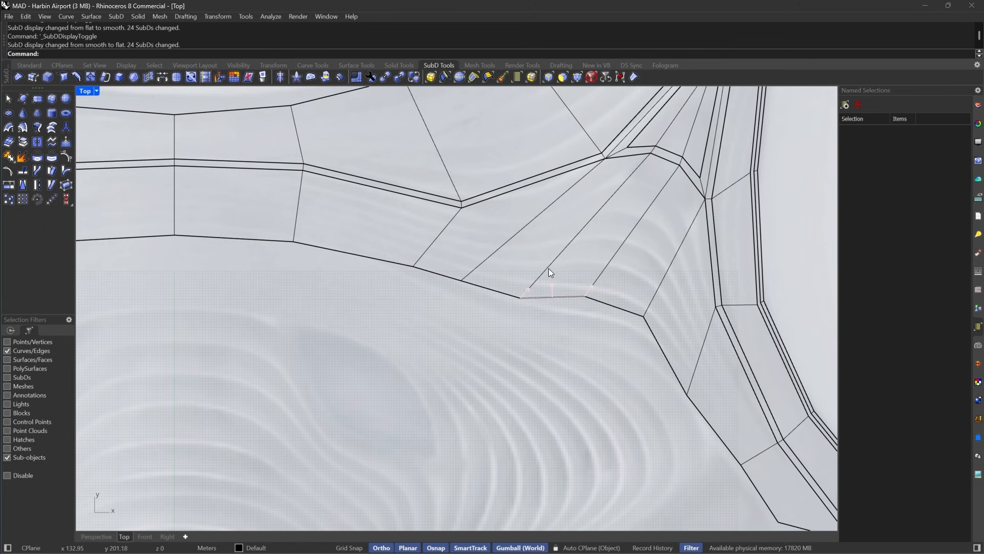
scroll(558, 274, "down", 3)
key("Tab")
scroll(648, 340, "down", 3)
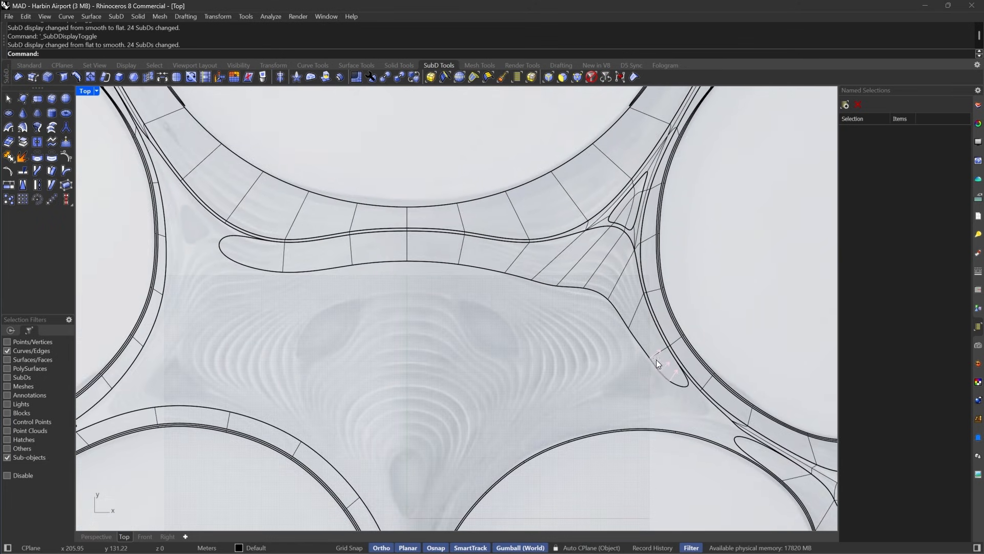
right_click_drag(659, 363, 611, 336)
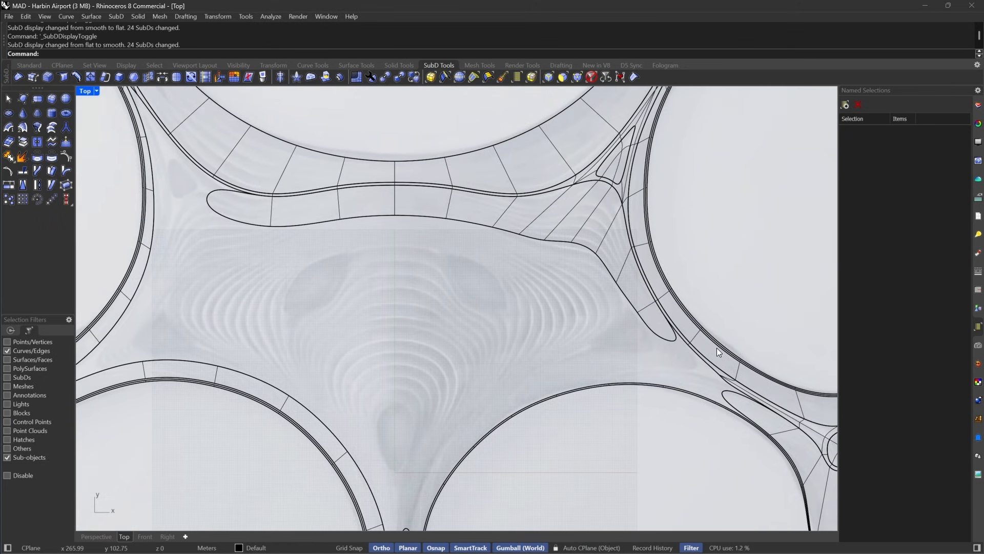
scroll(717, 348, "up", 8)
key("Tab")
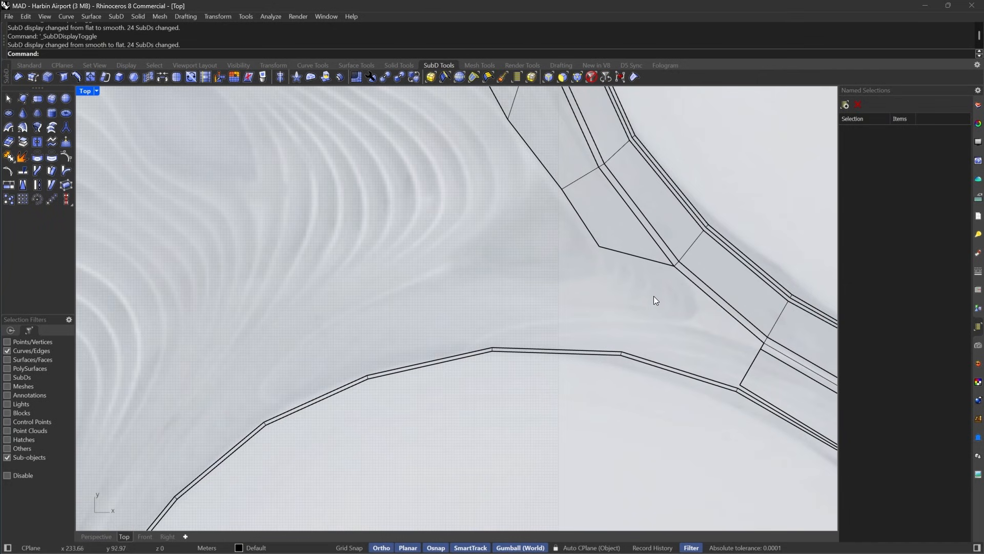
left_click(522, 66)
left_click(553, 77)
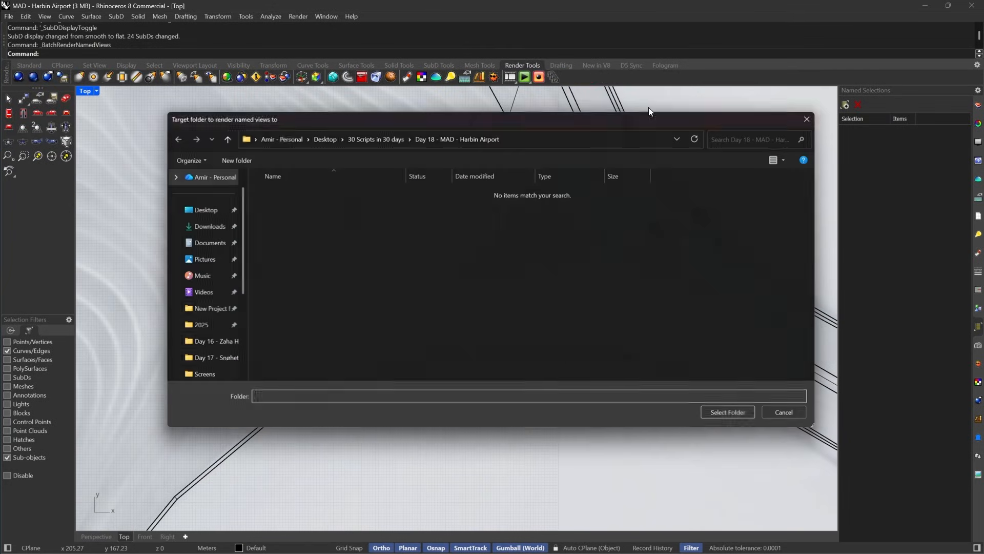
key("Escape")
left_click(443, 64)
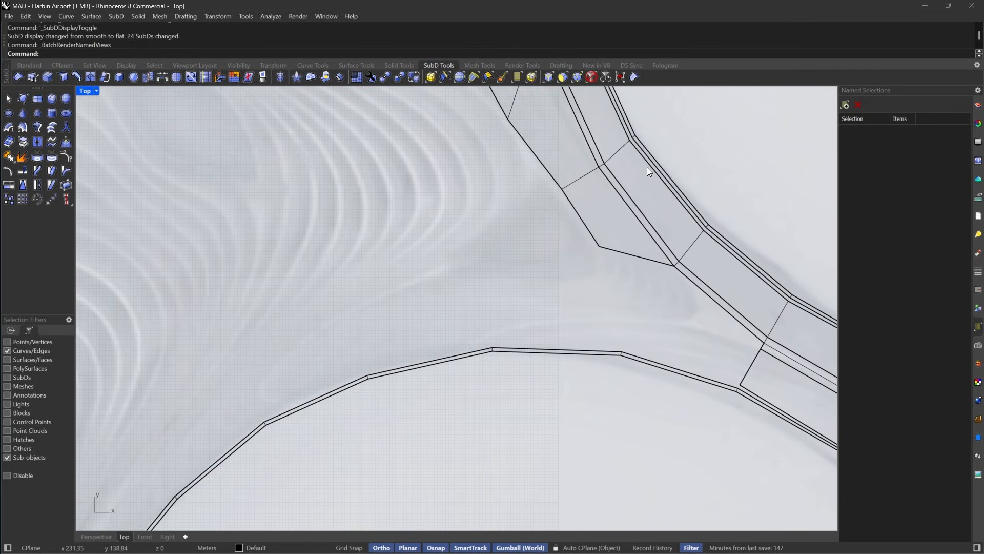
Extrude the strip's southeast end edge three times, first southeast, then west and west-southwest above the southern ring.
left_click(634, 255)
left_click_drag(635, 243, 634, 331)
left_click_drag(662, 296, 570, 273)
right_click_drag(506, 307, 575, 266)
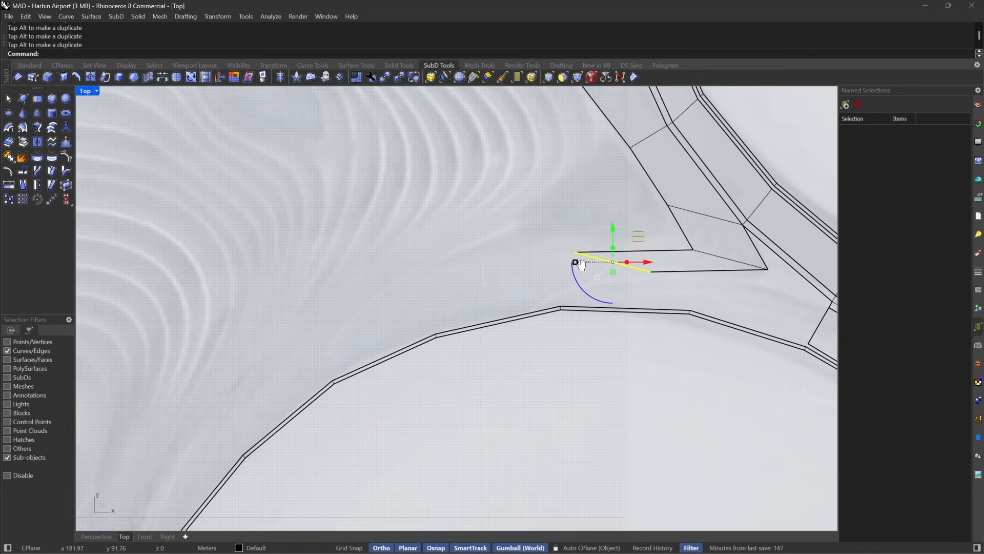
left_click_drag(626, 263, 548, 260)
scroll(531, 273, "up", 6)
scroll(515, 293, "down", 8)
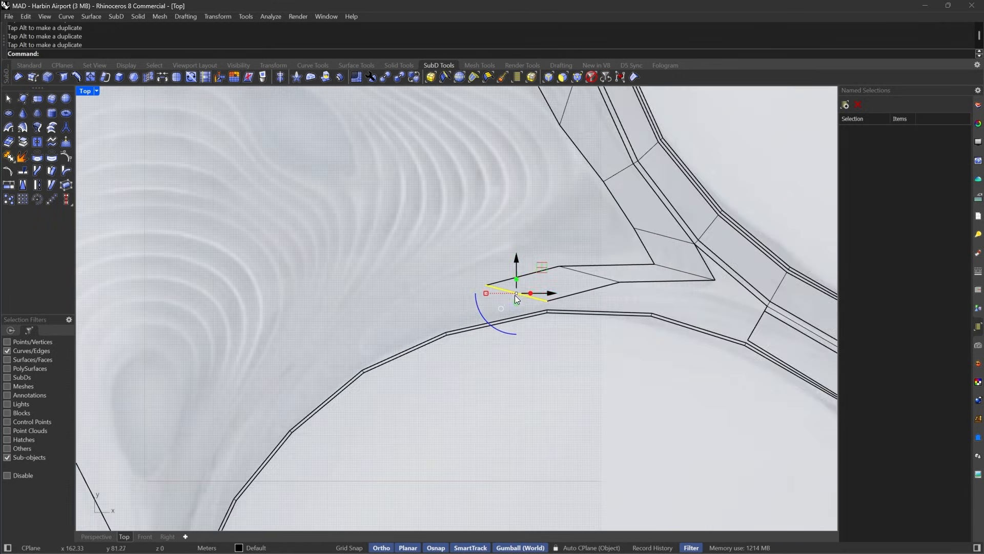
right_click_drag(515, 294, 562, 281)
scroll(492, 290, "up", 4)
scroll(633, 295, "down", 4)
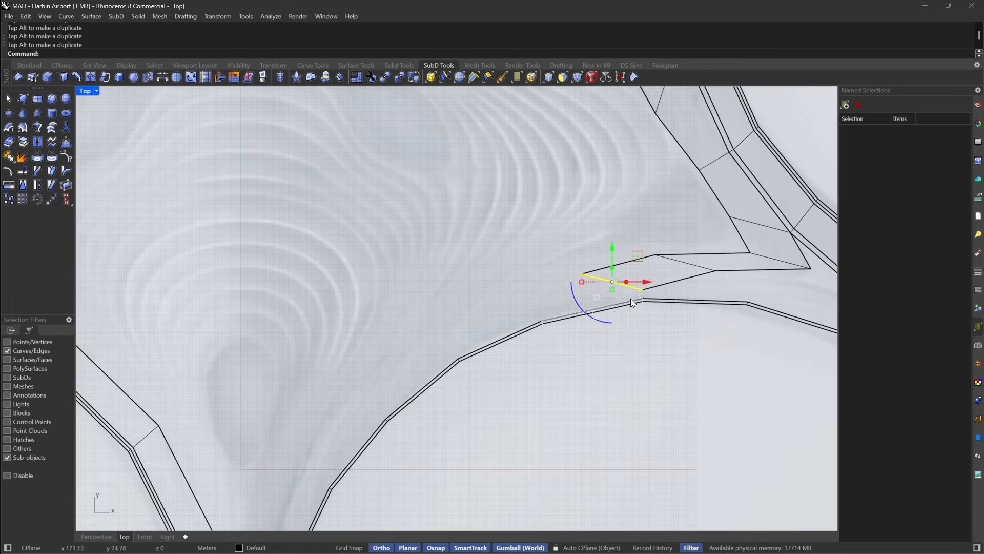
right_click_drag(702, 241, 614, 249)
scroll(671, 230, "up", 6)
key("Escape")
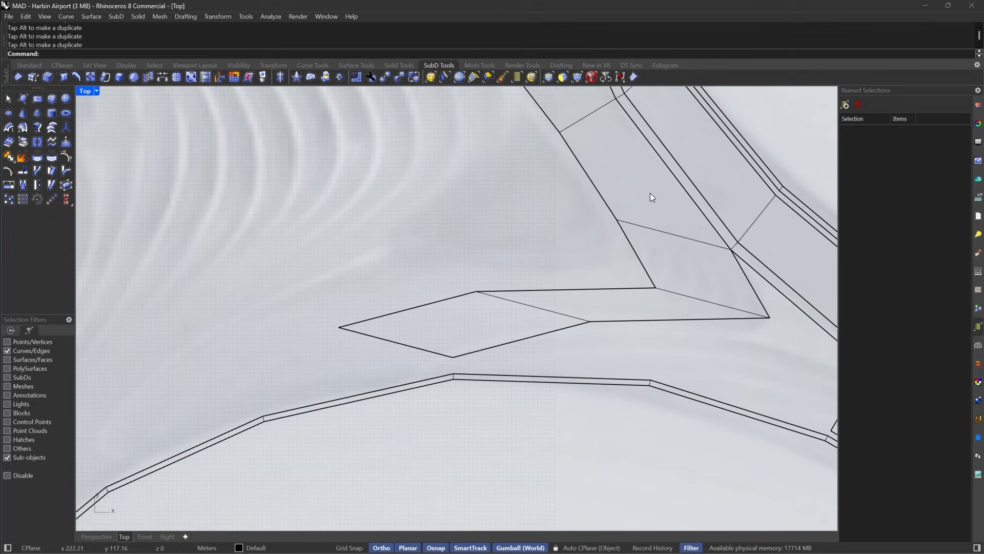
Move the extension's inner corner vertex northwest to straighten its inner edge where the strip turns west.
left_click(578, 77)
left_click_drag(689, 314, 689, 314)
right_click_drag(681, 290, 662, 295)
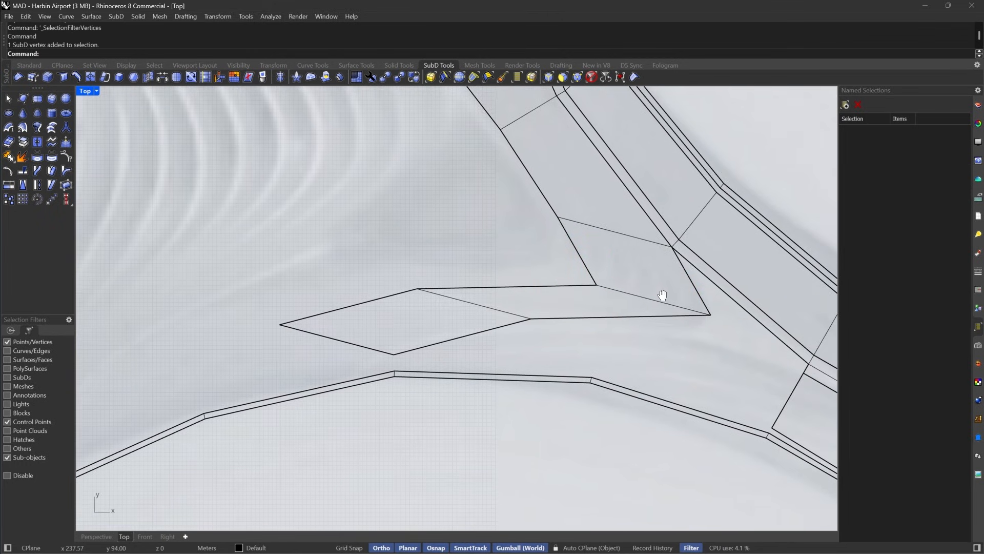
right_click_drag(578, 258, 652, 293)
left_click_drag(635, 290, 650, 265)
right_click_drag(424, 334, 499, 292)
left_click(500, 291)
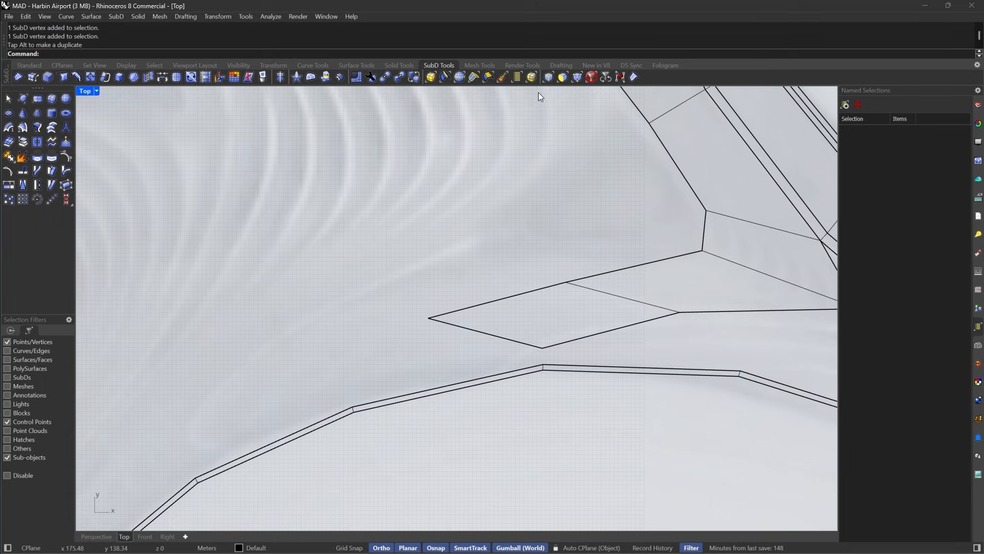
left_click(461, 77)
left_click(611, 294)
scroll(564, 307, "down", 3)
key("Escape")
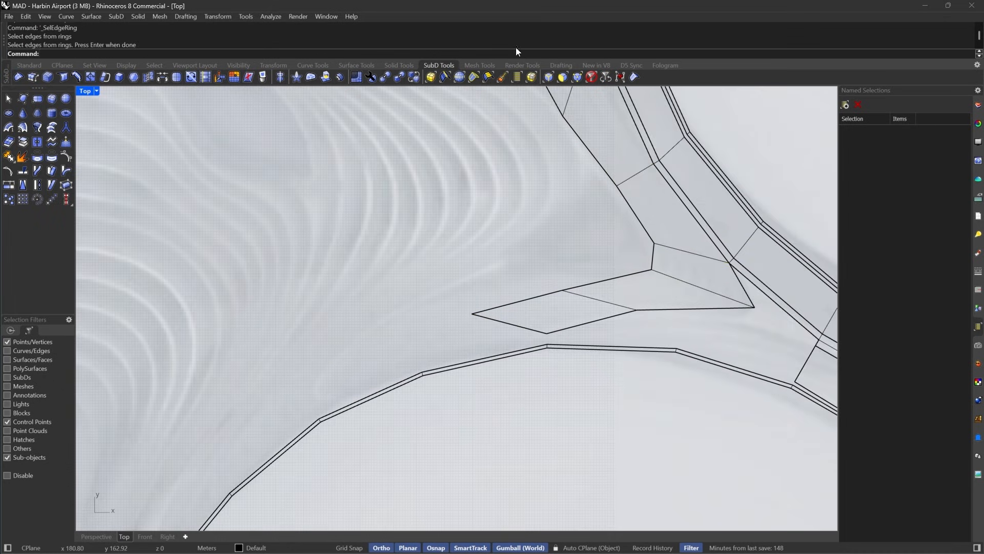
Insert an edge loop midway along the strip through the ring of its cross edges.
left_click(461, 78)
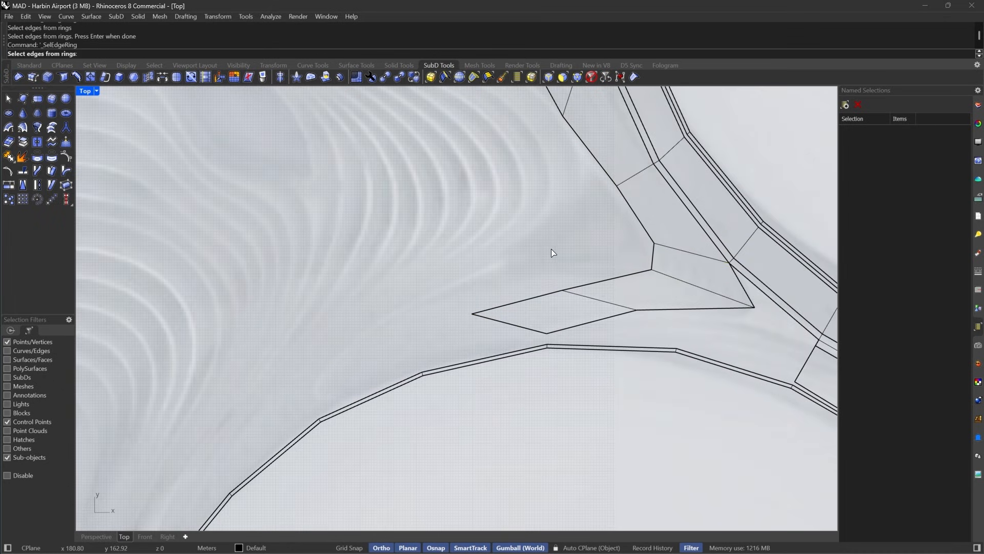
left_click(591, 299)
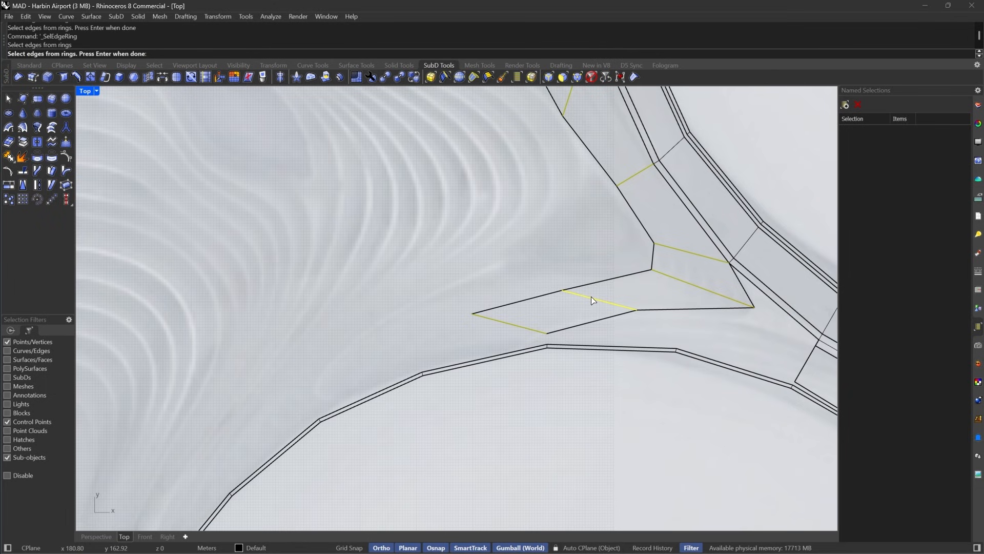
key("Return")
left_click(76, 77)
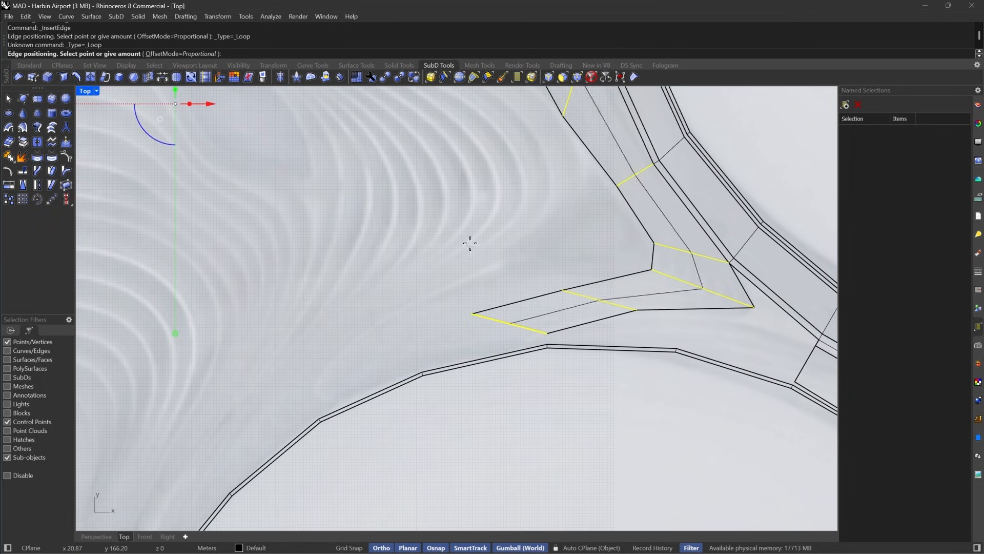
left_click(598, 297)
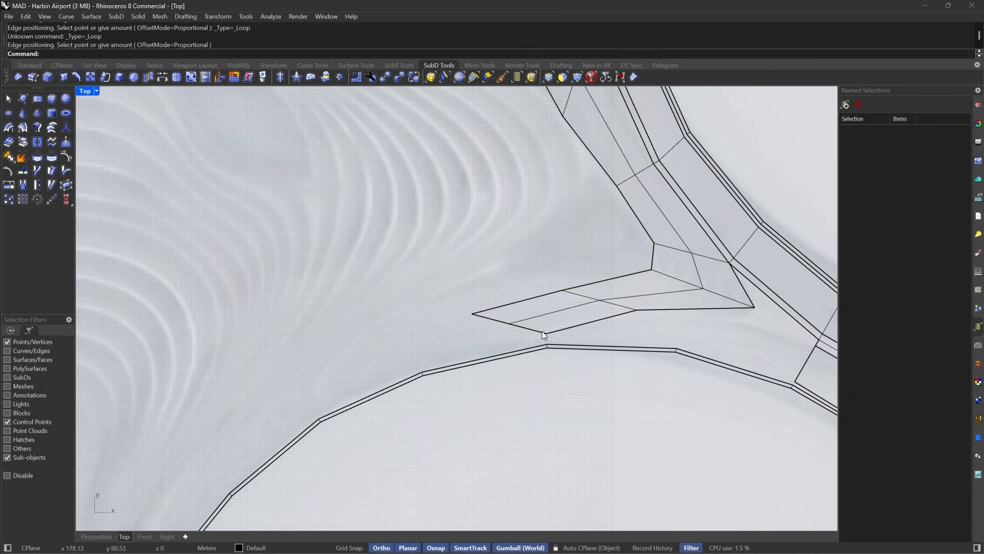
Snap the three vertices at the strip extension's west end onto three consecutive outer vertices of the southern ring.
right_click_drag(472, 303, 635, 240)
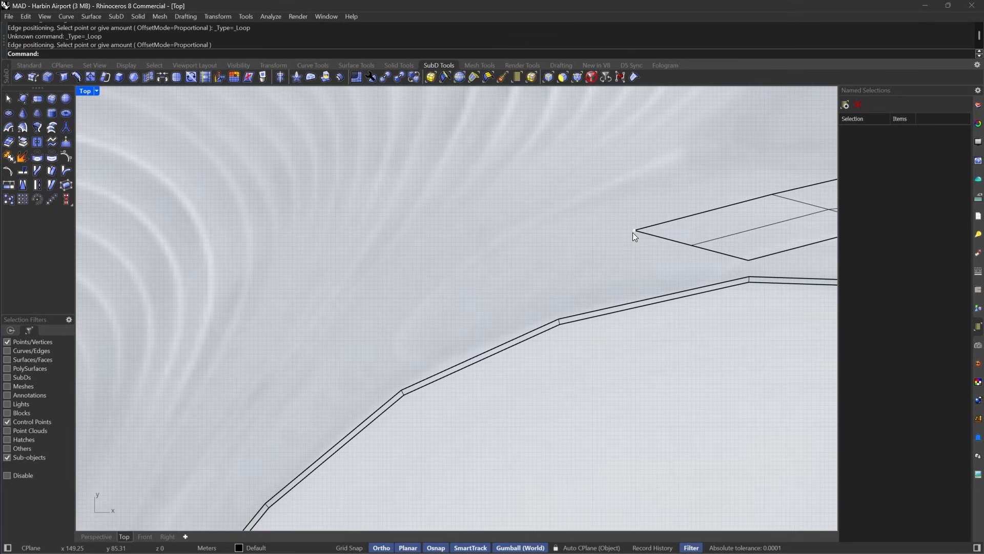
left_click_drag(635, 232, 401, 392)
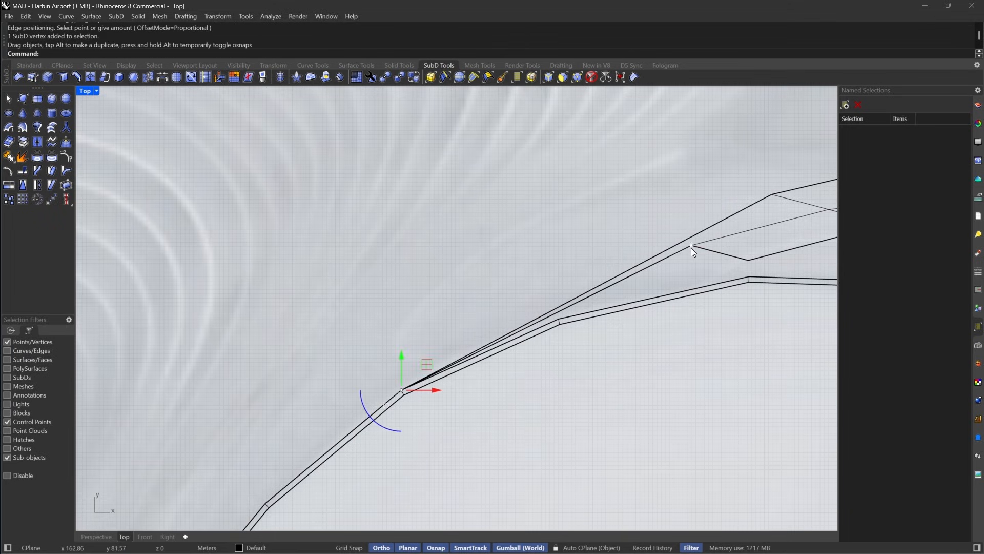
left_click_drag(691, 248, 559, 323)
right_click_drag(681, 262, 594, 243)
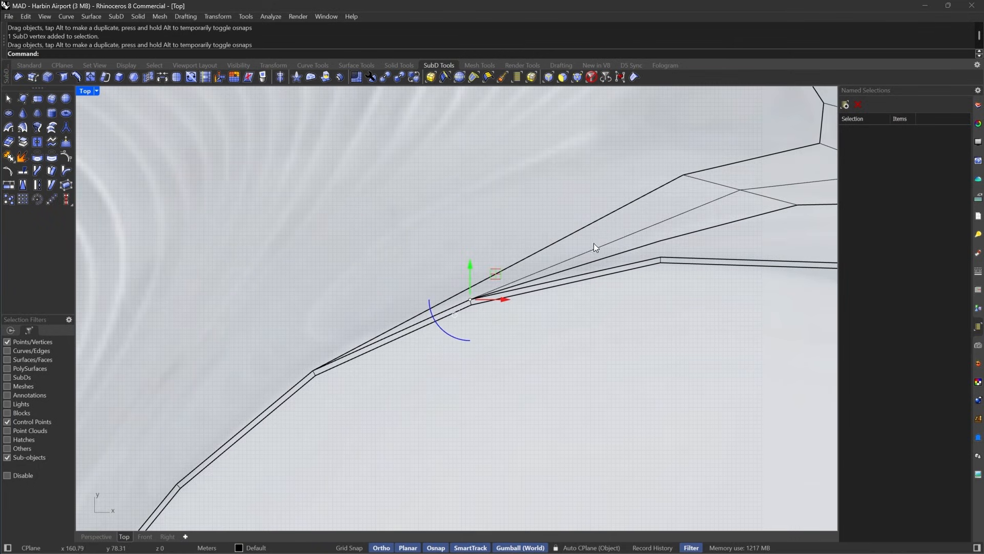
scroll(695, 224, "up", 4)
left_click_drag(626, 226, 641, 275)
key("Escape")
scroll(576, 295, "down", 8)
right_click_drag(700, 229, 744, 234)
scroll(699, 264, "up", 4)
right_click_drag(698, 274, 647, 286)
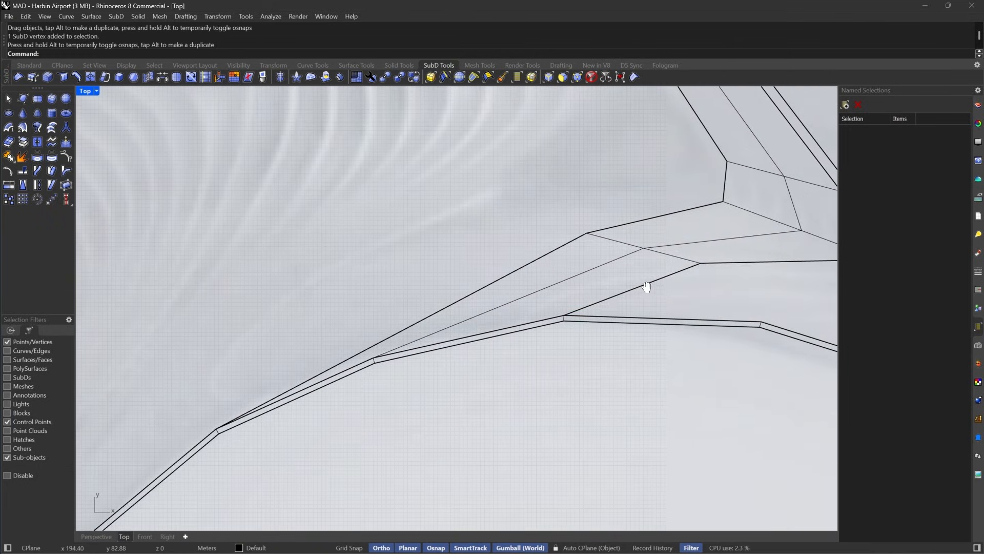
Move the cross row of edges nearest the strip's ring end westward along the reference image.
left_click_drag(541, 169, 717, 280)
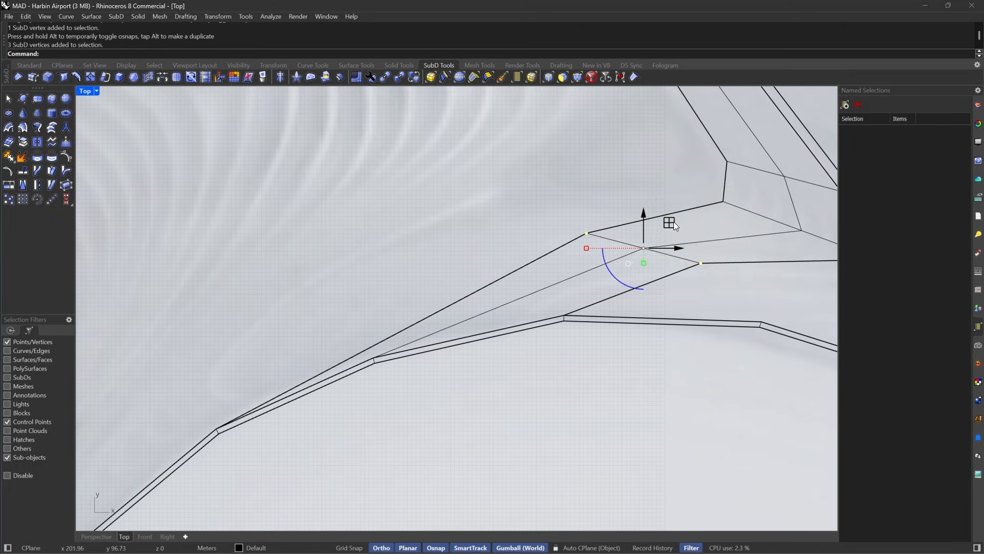
left_click_drag(673, 224, 594, 235)
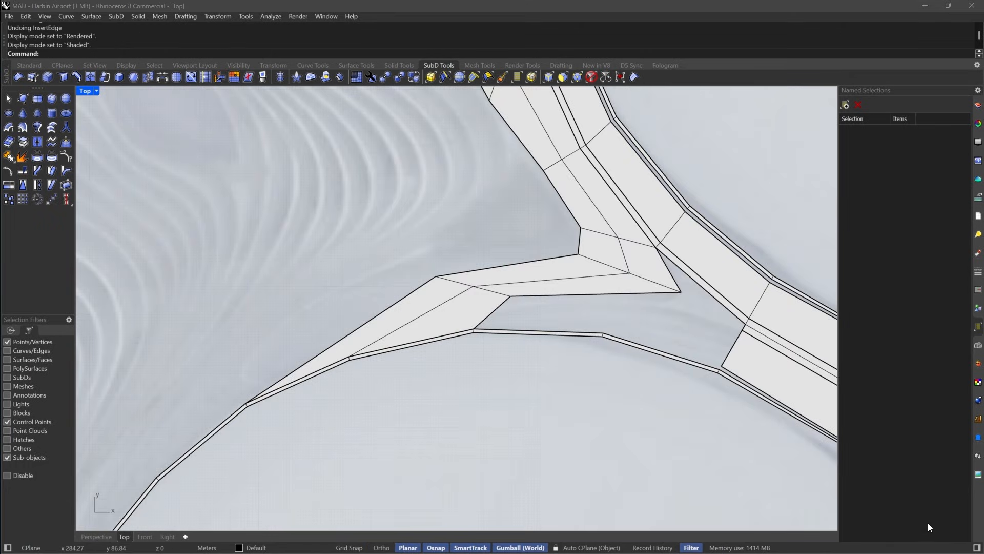
left_click(551, 79)
left_click(492, 285)
double_click(494, 292)
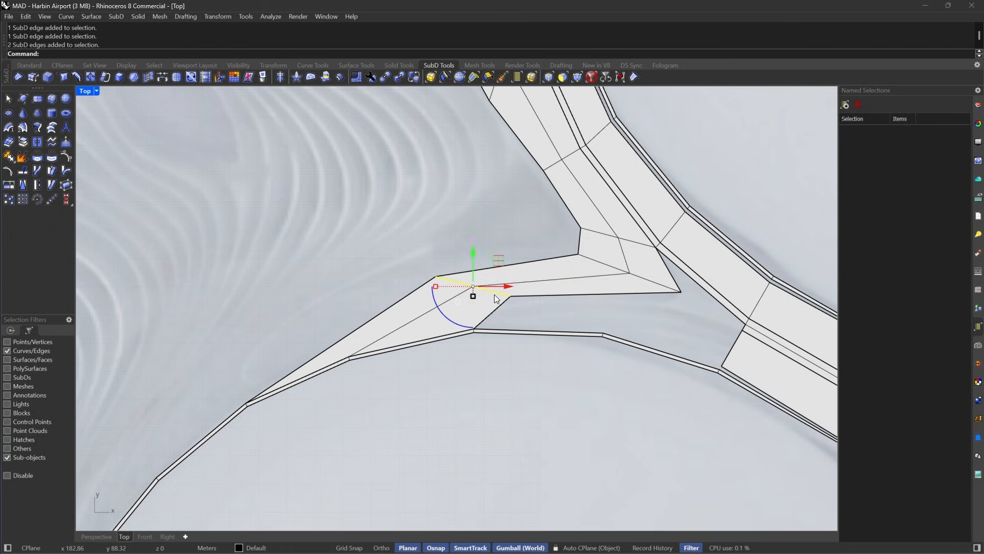
left_click_drag(496, 268, 393, 263)
scroll(347, 321, "up", 3)
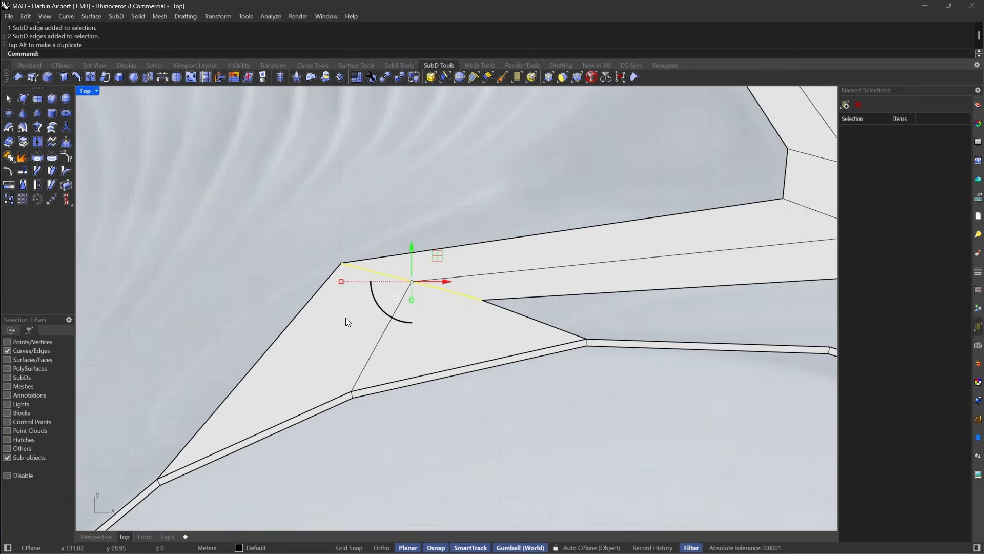
Rotate that cross row until it runs almost horizontally.
left_click(376, 309)
left_click_drag(320, 228, 553, 330)
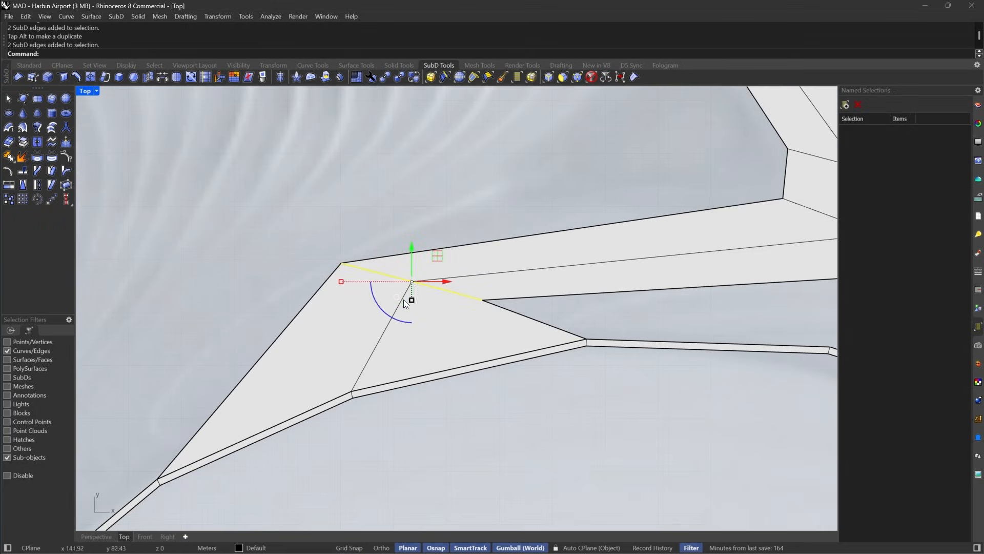
left_click_drag(382, 309, 391, 316)
scroll(354, 323, "down", 8)
scroll(523, 287, "up", 6)
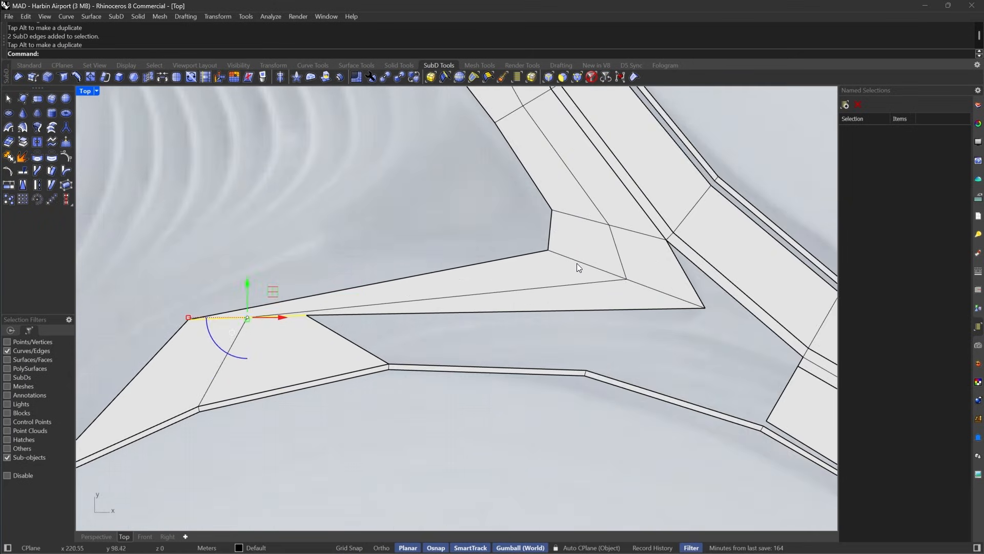
Move the cross row just southwest of the bend westward to reshape the strip's turn.
double_click(577, 262)
left_click_drag(651, 256, 572, 264)
scroll(272, 320, "up", 6)
right_click_drag(272, 321, 414, 280)
Rotate the cross row nearest the ring back to slope southeast and widen it.
left_click(442, 268)
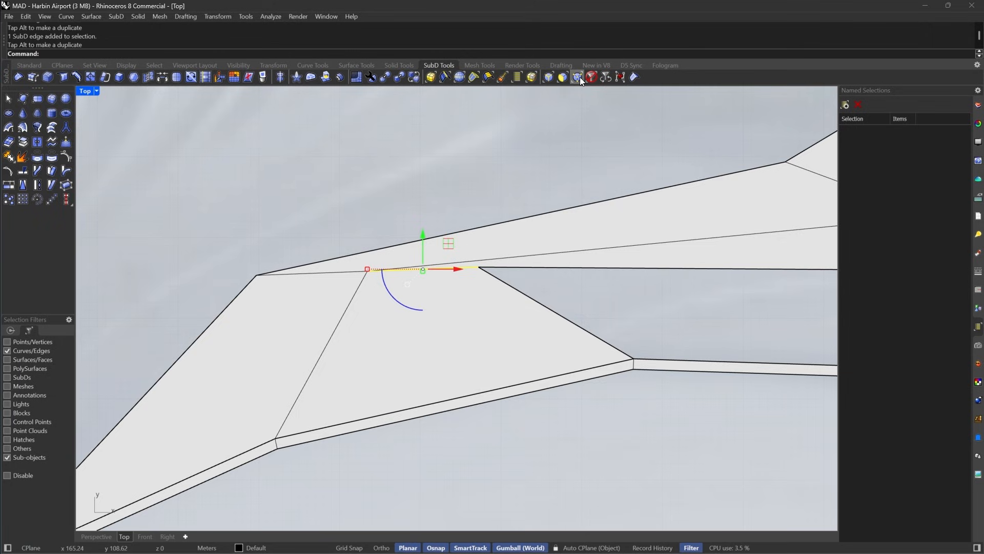
left_click_drag(161, 203, 511, 289)
left_click_drag(346, 305, 338, 301)
left_click_drag(259, 271, 224, 271)
scroll(353, 293, "down", 6)
mouse_move(388, 258)
left_mouse_down()
mouse_move(346, 264)
mouse_move(392, 260)
left_mouse_up()
right_click_drag(487, 290, 445, 288)
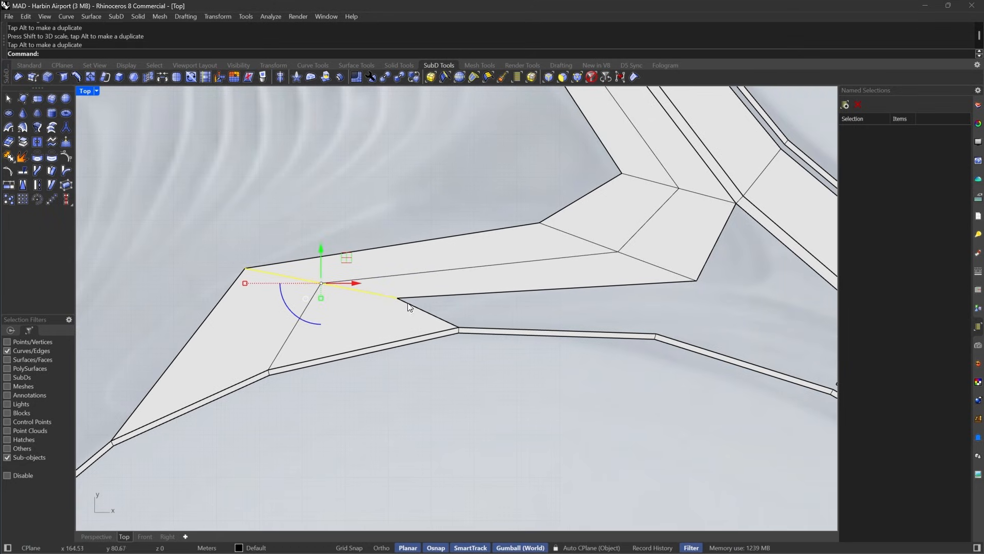
key("Escape")
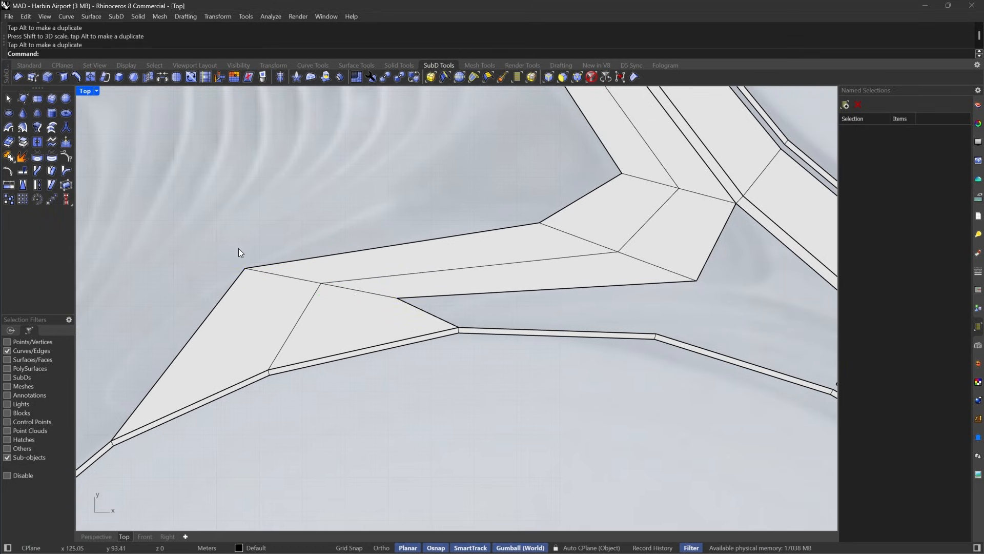
Stretch that cross row with Scale1D from its northwest vertex towards the southern ring and check the strip in smooth display.
left_click_drag(238, 248, 461, 310)
right_click_drag(460, 311, 524, 300)
type("s")
key("Return")
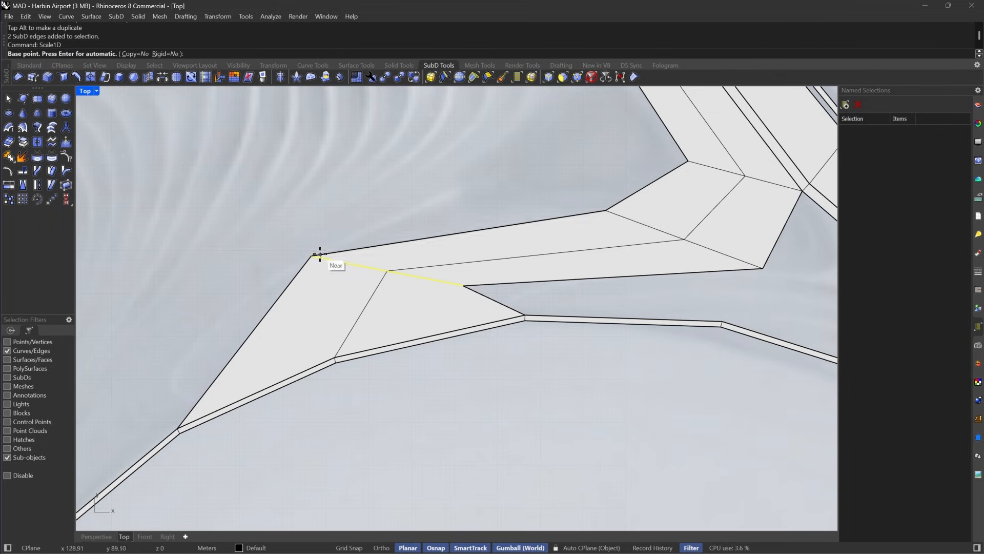
left_click(311, 256)
left_click(463, 286)
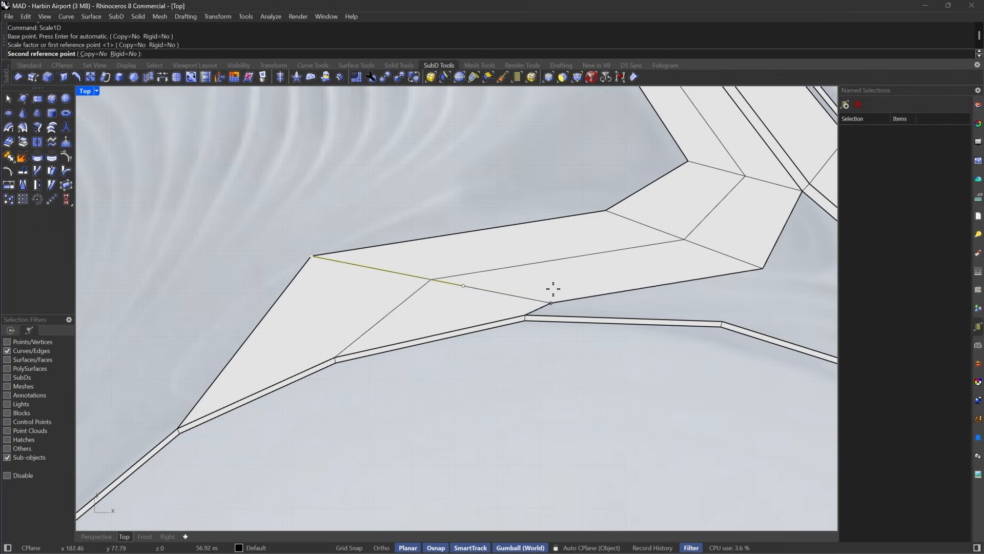
left_click(547, 286)
scroll(556, 305, "down", 3)
key("Tab")
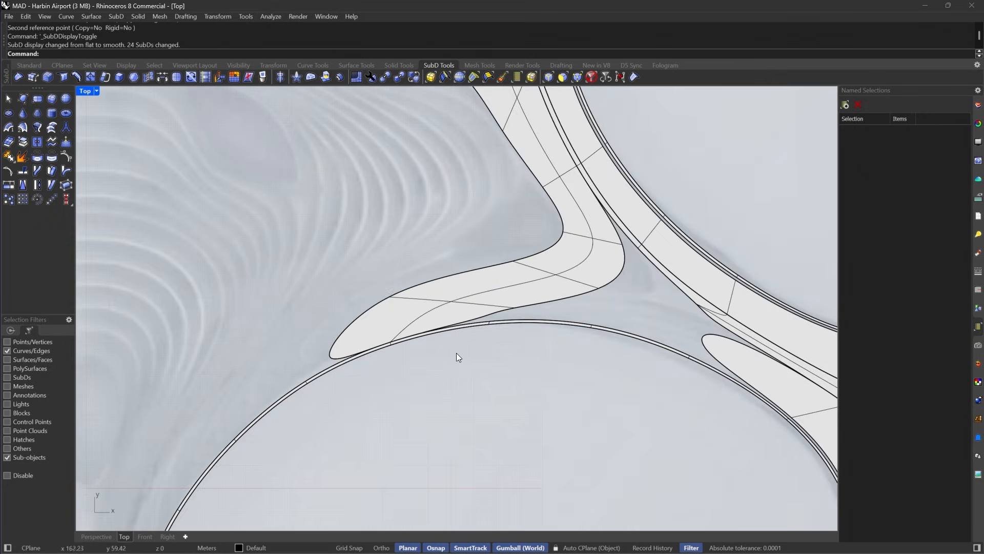
Join the strip and the southern ring into one SubD with smooth joined edges.
left_click(592, 77)
scroll(507, 259, "up", 3)
left_click(518, 355)
left_click(433, 415)
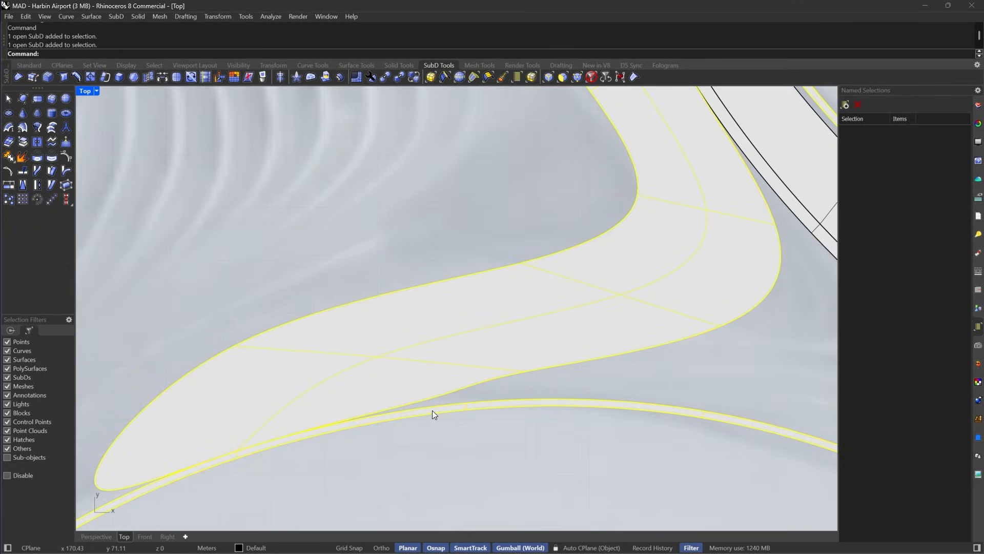
type("join")
key("Return")
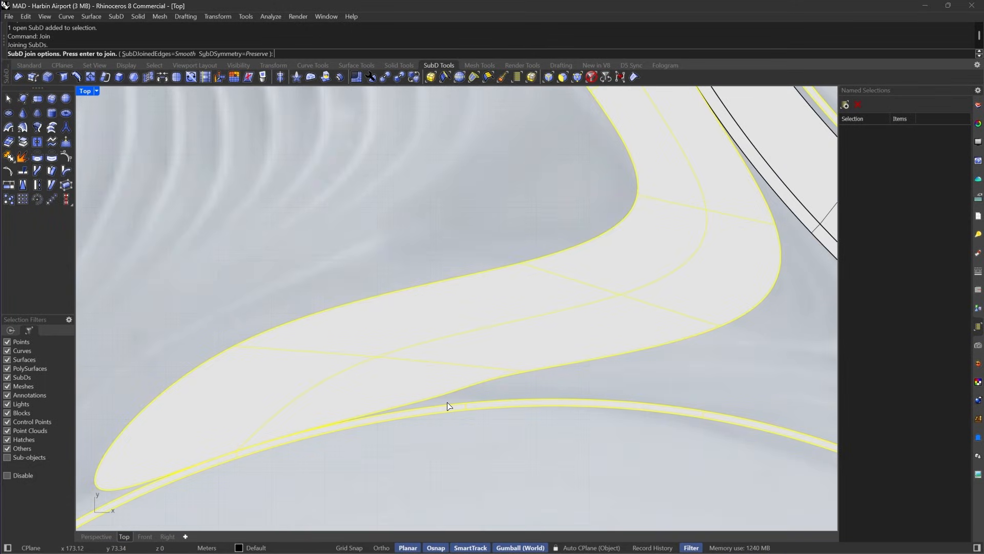
key("Return")
scroll(447, 402, "down", 5)
right_click_drag(501, 378, 515, 312)
key("Escape")
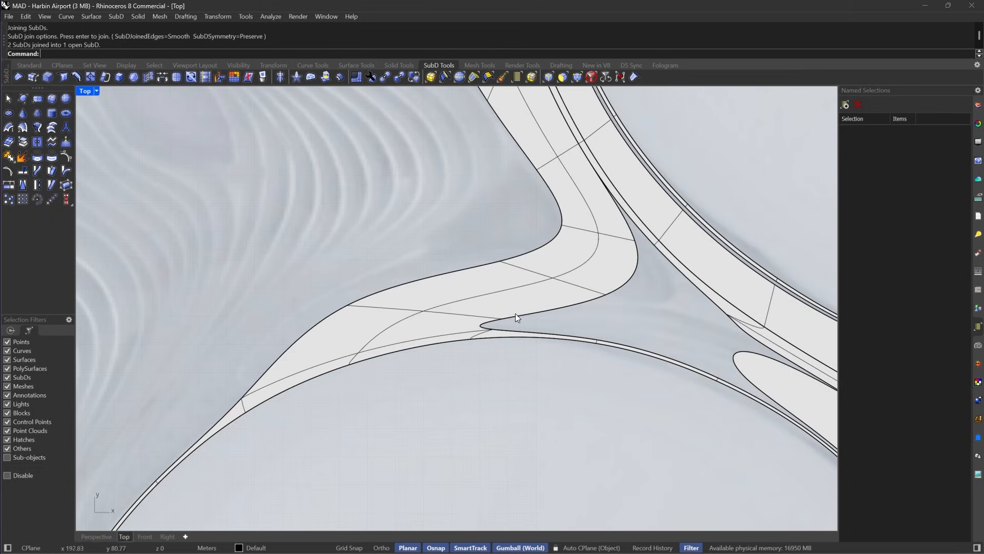
Examine the new junction between the strip and the ring in both flat and smooth display.
scroll(518, 317, "up", 3)
key("Tab")
key("Tab")
key("Tab")
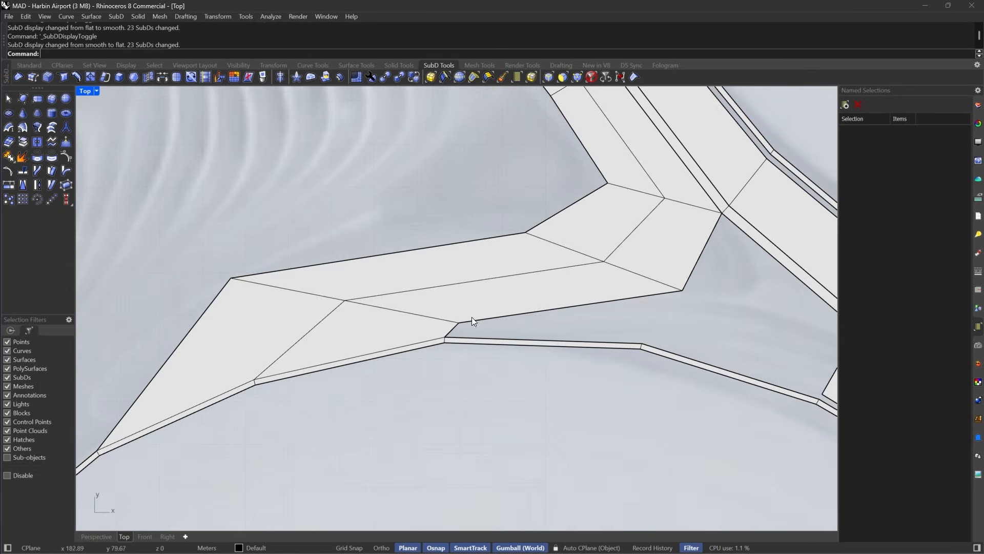
right_click_drag(728, 251, 504, 238)
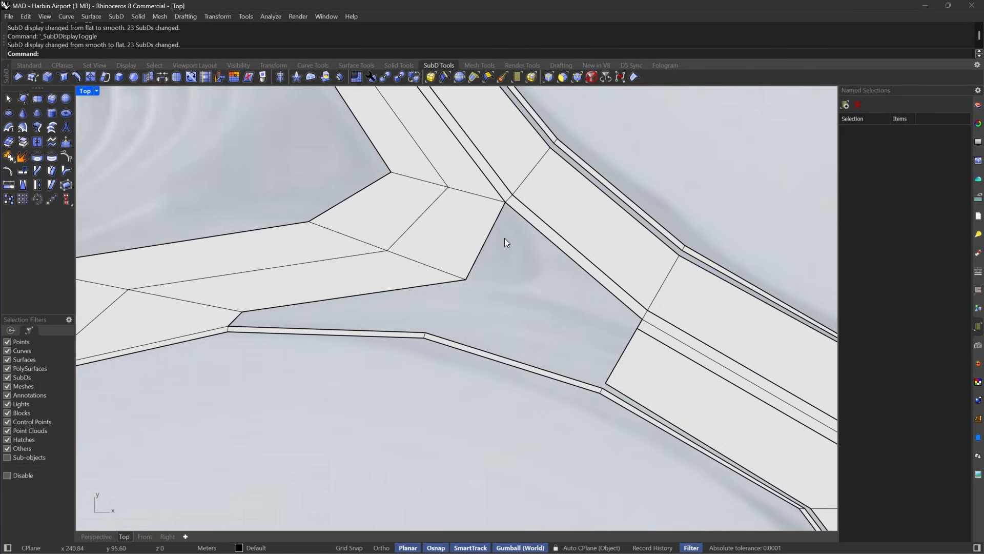
key("Tab")
key("Tab")
right_click_drag(292, 310, 645, 299)
key("Tab")
right_click_drag(356, 316, 468, 318)
key("Tab")
key("Tab")
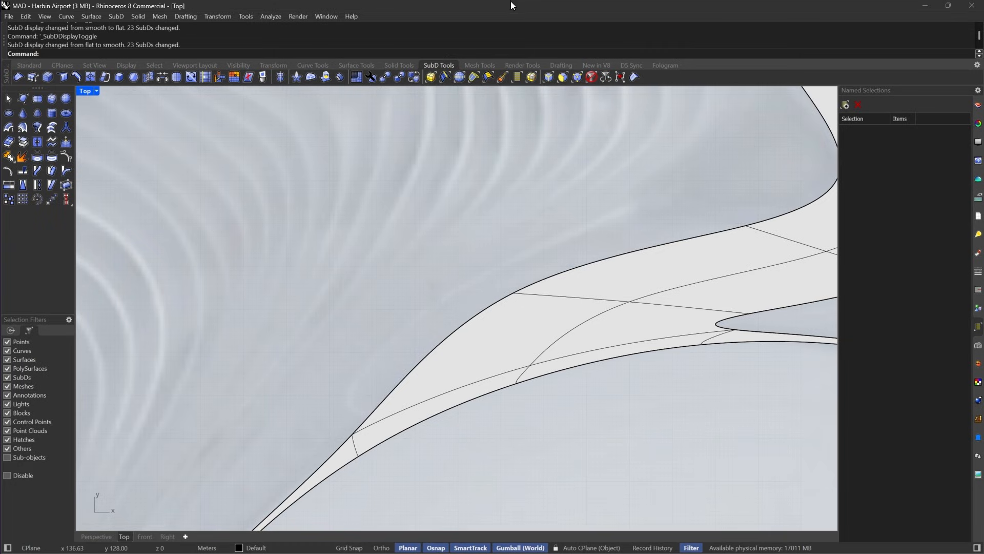
Move the western cross row's vertex on the strip's northwest edge westward to round the outline above the ring.
left_click(568, 81)
left_click_drag(441, 288, 554, 315)
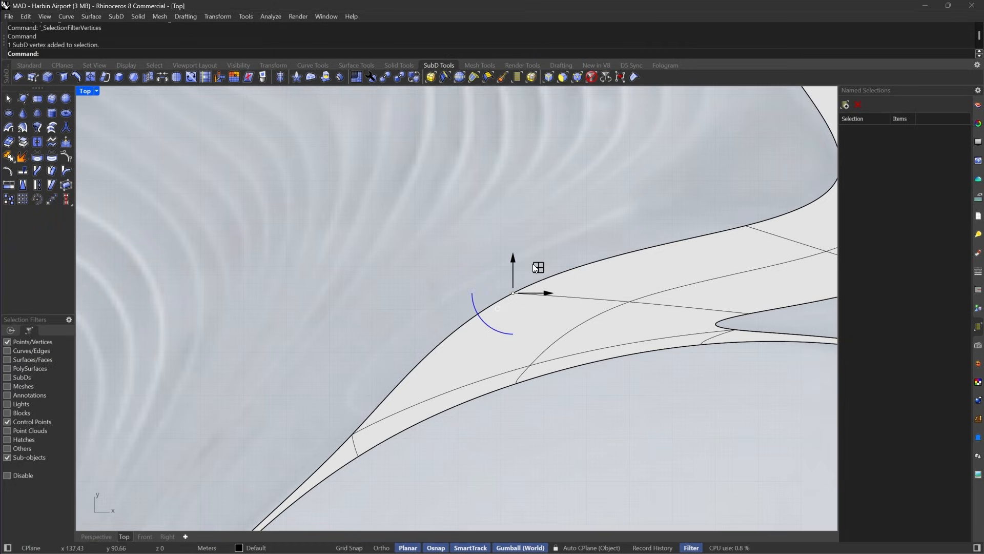
left_click_drag(536, 268, 471, 277)
right_click_drag(675, 213, 522, 304)
Move the vertex on the strip's northwest edge just southwest of the bend westward.
left_click_drag(512, 286, 618, 350)
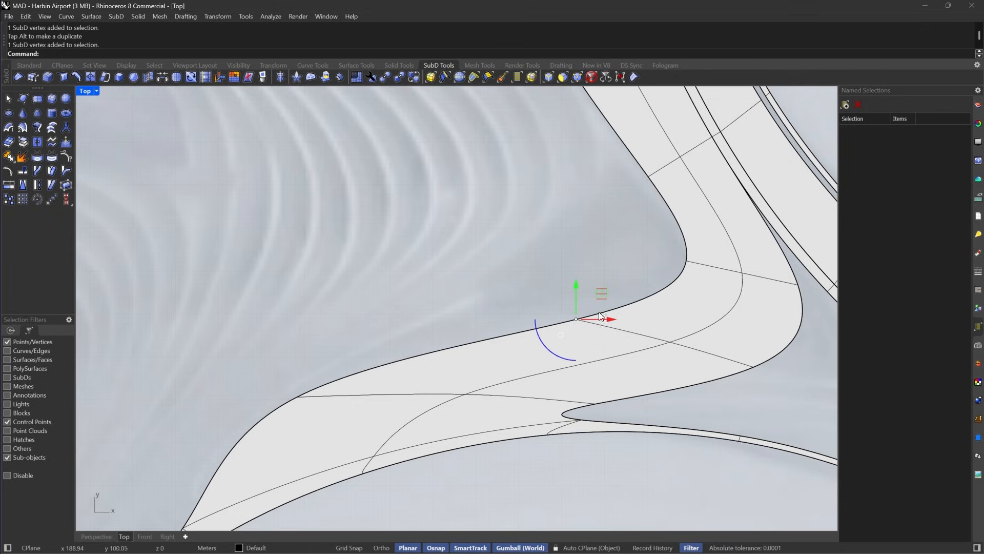
left_click_drag(598, 292, 588, 296)
left_click_drag(556, 337, 616, 301)
left_click(584, 300)
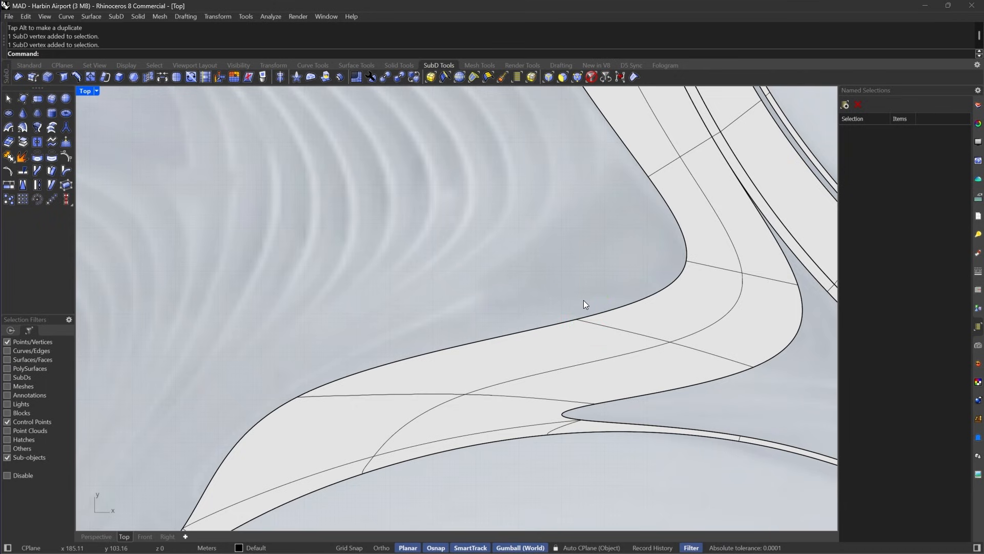
mouse_move(556, 302)
left_mouse_down()
mouse_move(612, 329)
mouse_move(651, 297)
mouse_move(553, 303)
left_mouse_up()
Straighten the cross row southwest of the bend by aligning the gumball to its two end vertices and flattening its three vertices onto that line.
left_click_drag(627, 335, 678, 349)
key("Tab")
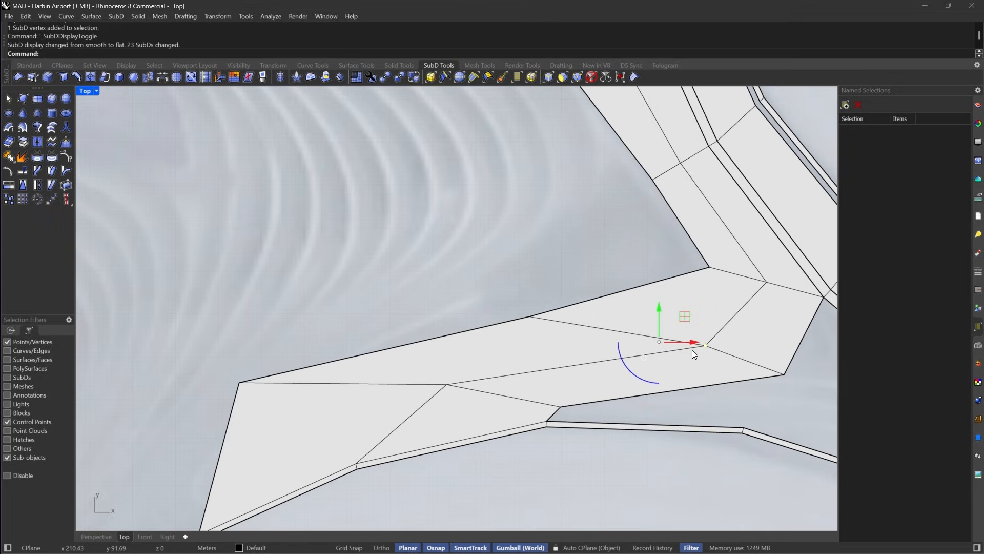
right_click_drag(686, 346, 646, 306)
left_click_drag(490, 258, 742, 340)
scroll(743, 340, "up", 2)
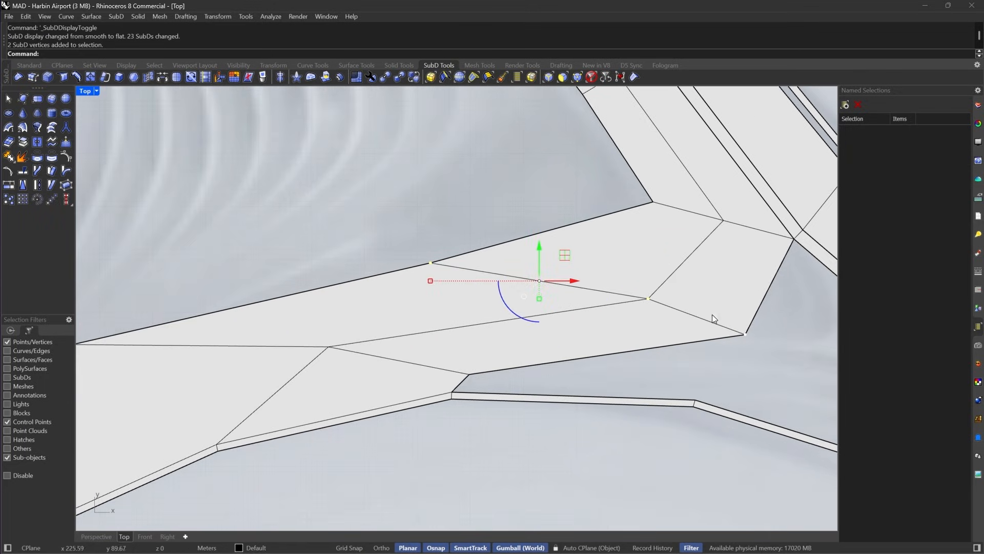
left_click(746, 335, "shift")
type("GumballRelocate")
key("Return")
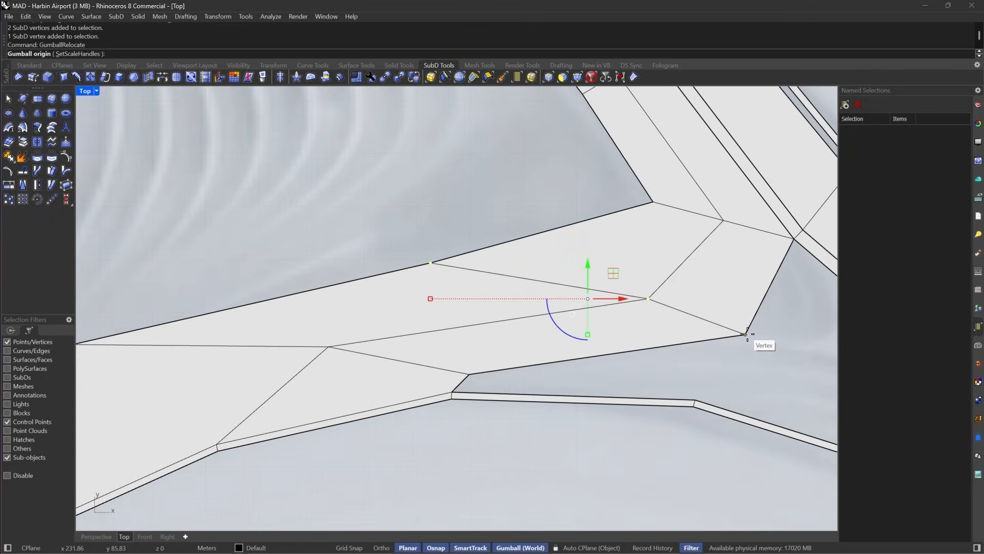
left_click(746, 335)
left_click(430, 263)
key("Return")
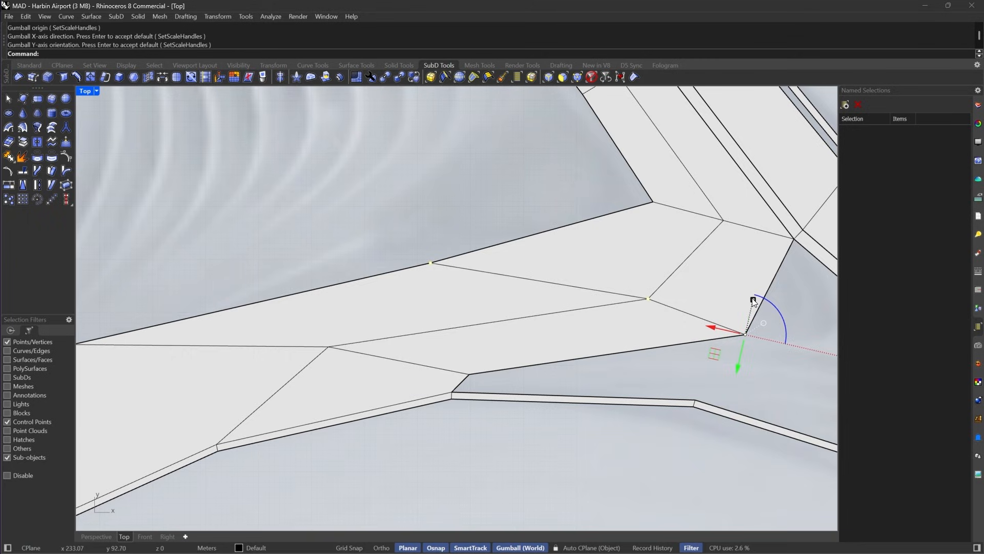
left_click_drag(753, 299, 745, 337)
key("Escape")
Move the straightened row's middle vertex northwest along the row's line.
left_click(647, 312)
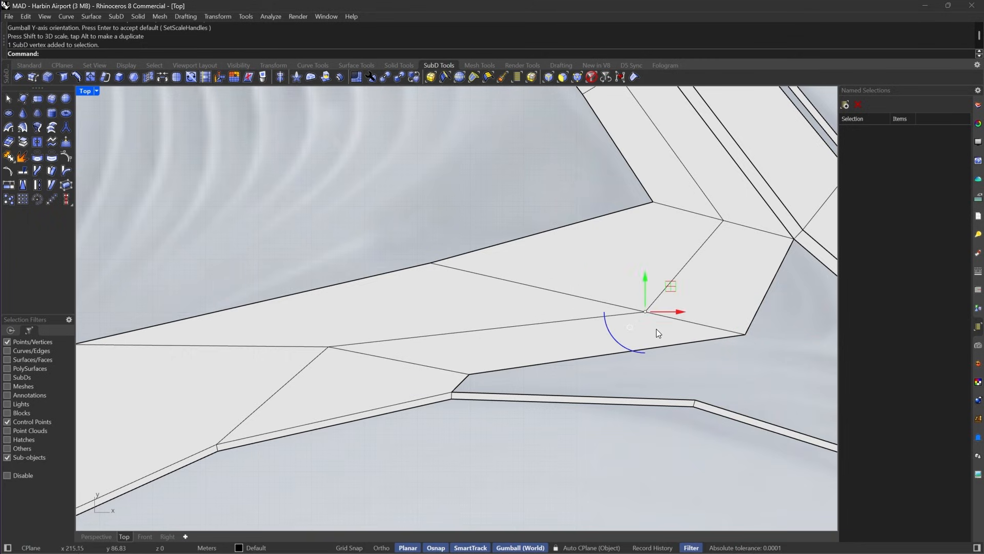
type("M")
key("Return")
left_click(695, 323)
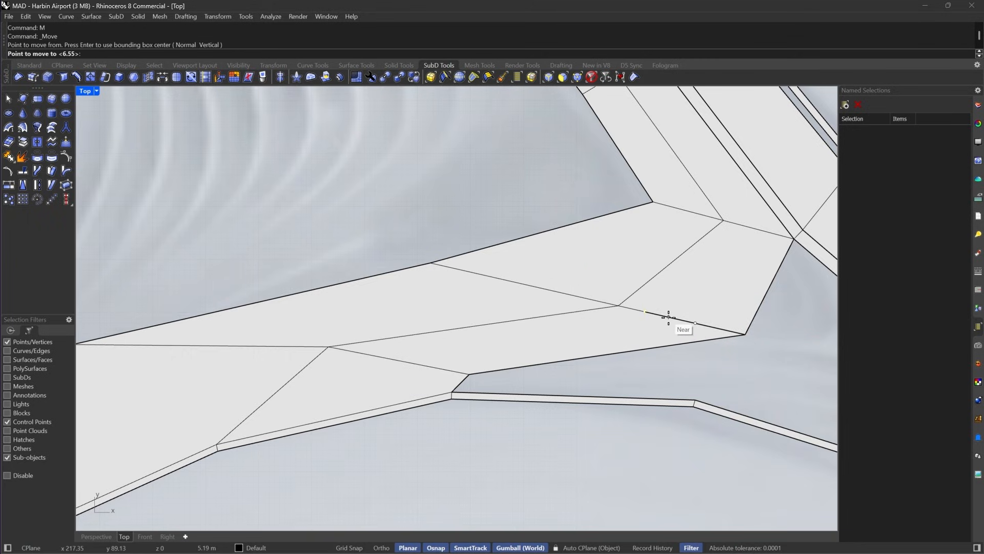
left_click(661, 315)
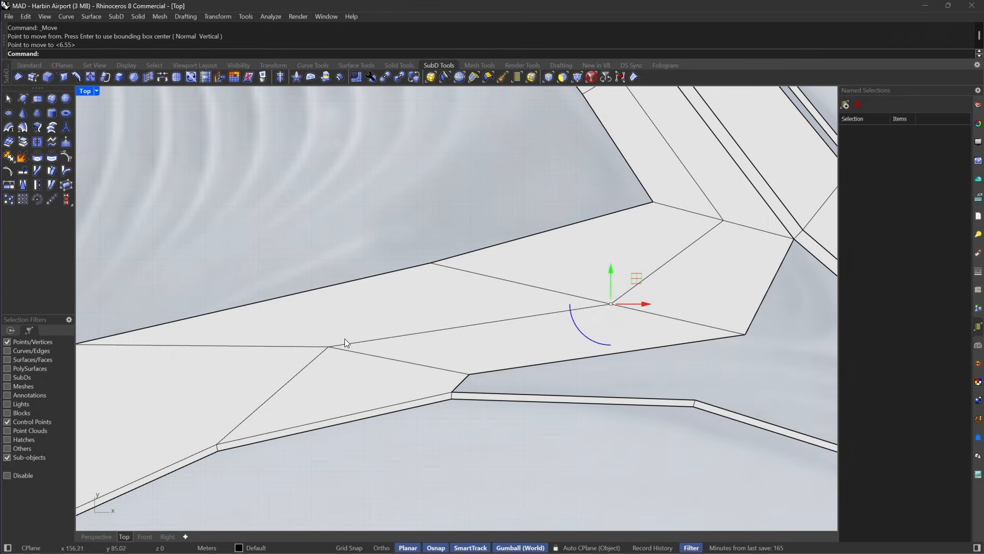
Straighten the next cross row to the southwest by aligning the gumball to its end vertices and flattening its three vertices onto that line.
right_click_drag(272, 334, 424, 324)
left_click_drag(164, 278, 707, 373)
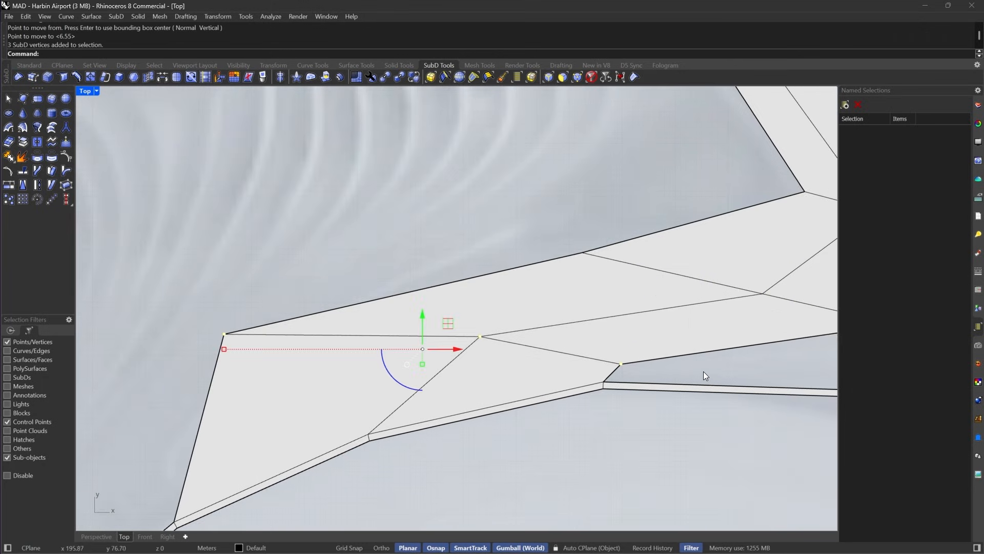
type("GumballRelocate")
key("Return")
left_click(621, 364)
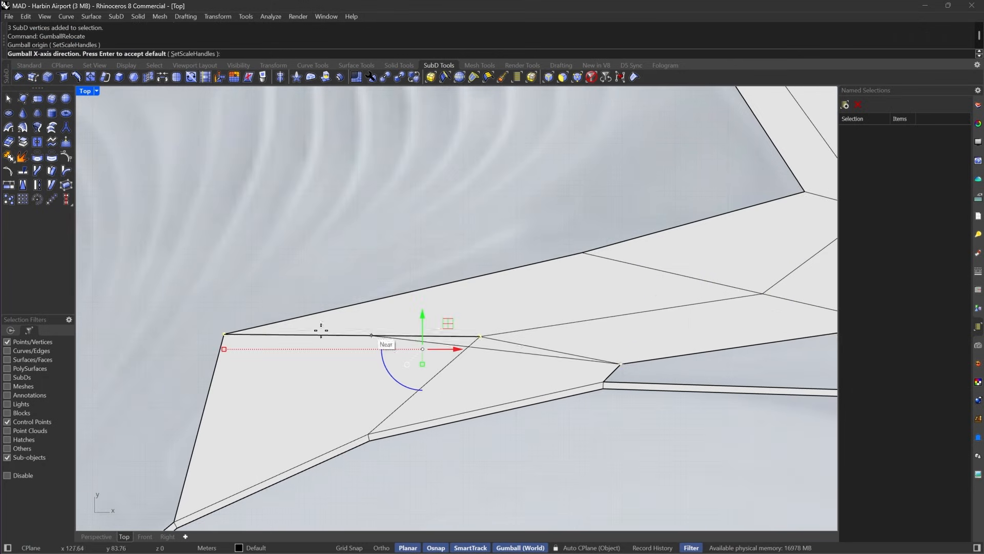
left_click(224, 334)
key("Return")
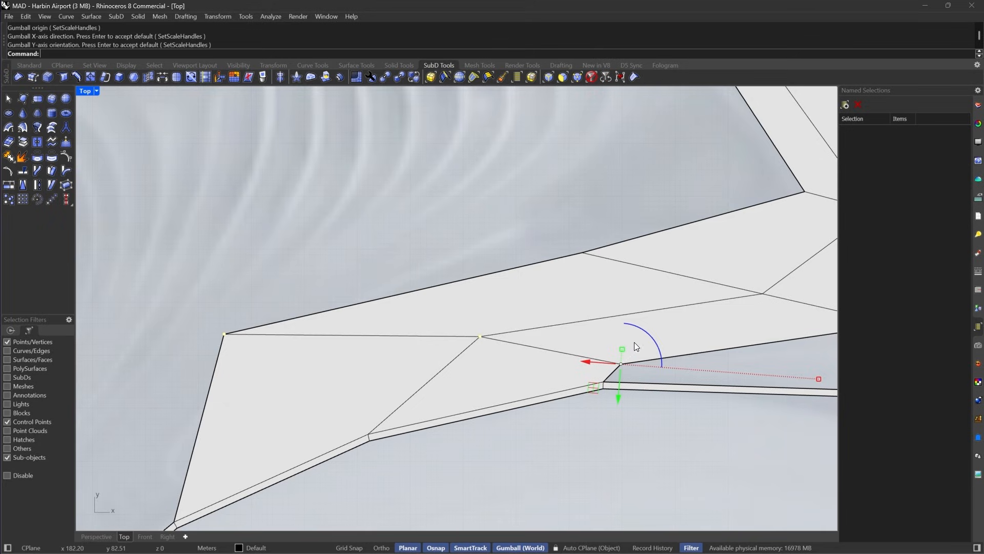
left_click_drag(621, 349, 621, 365)
key("Escape")
Move the flattened row's middle vertex westward along the row's line.
left_click(502, 355)
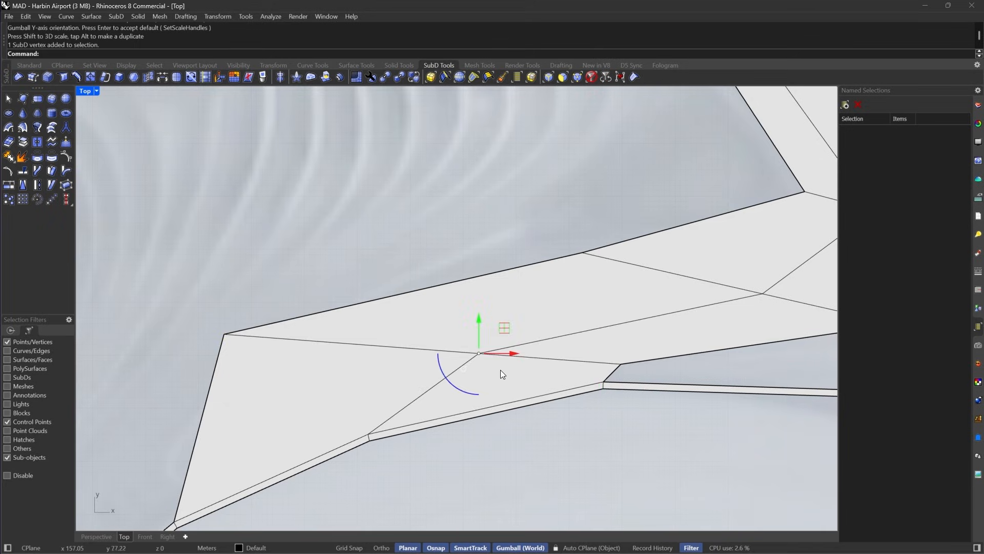
type("M")
key("Return")
left_click(585, 361)
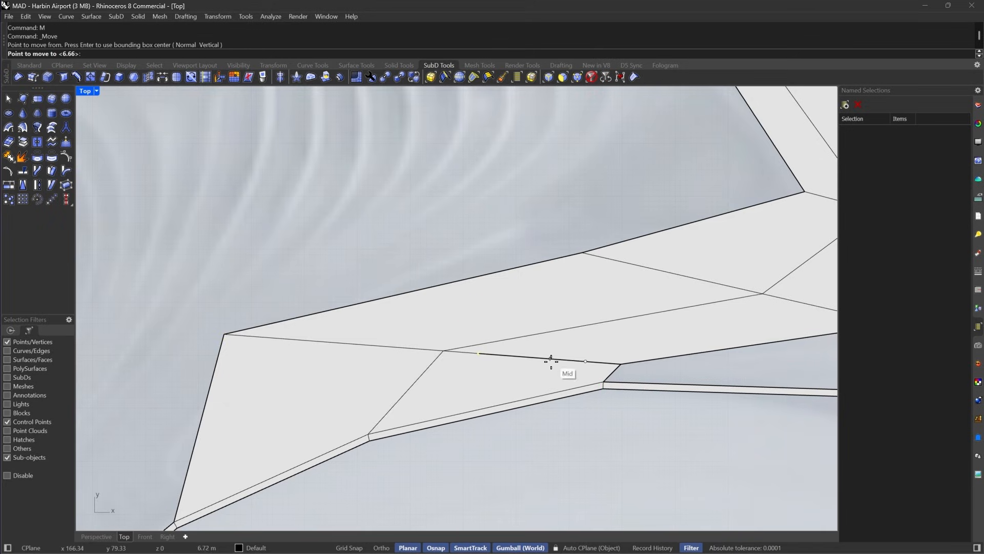
left_click(539, 358)
key("Escape")
Check the strip's blend into the southern ring in smooth SubD display, and return to the flat display.
scroll(436, 359, "down", 3)
key("Tab")
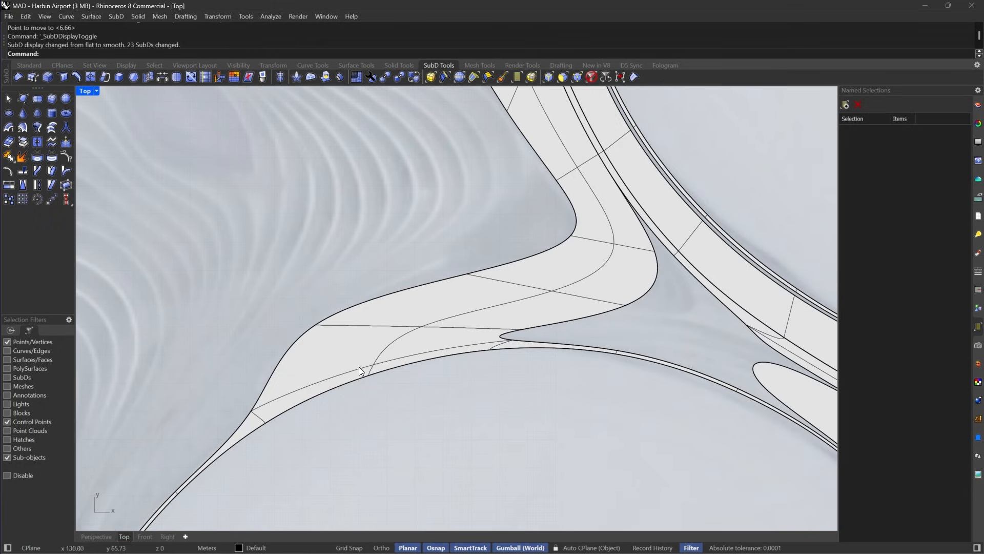
scroll(602, 275, "down", 5)
scroll(488, 299, "up", 5)
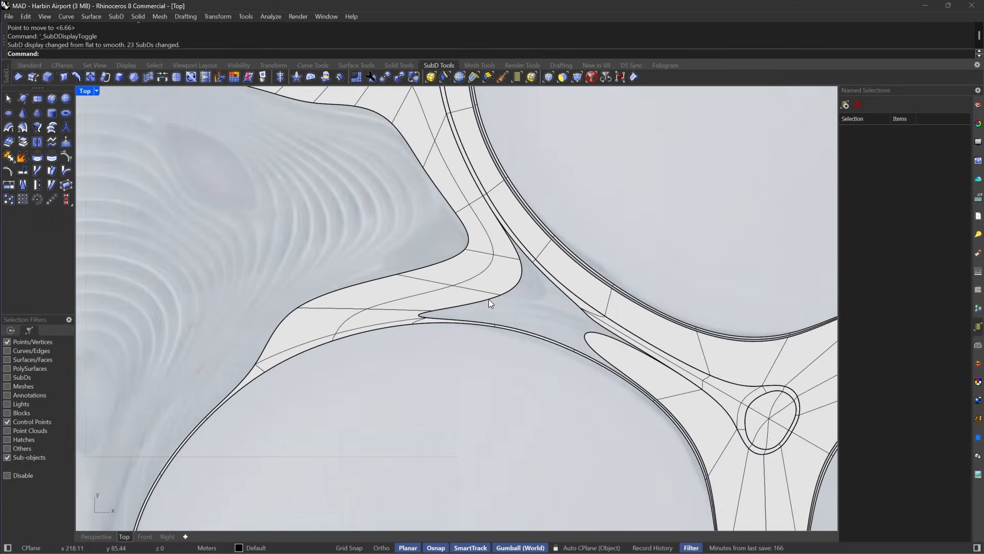
key("Tab")
right_click_drag(605, 317, 617, 326)
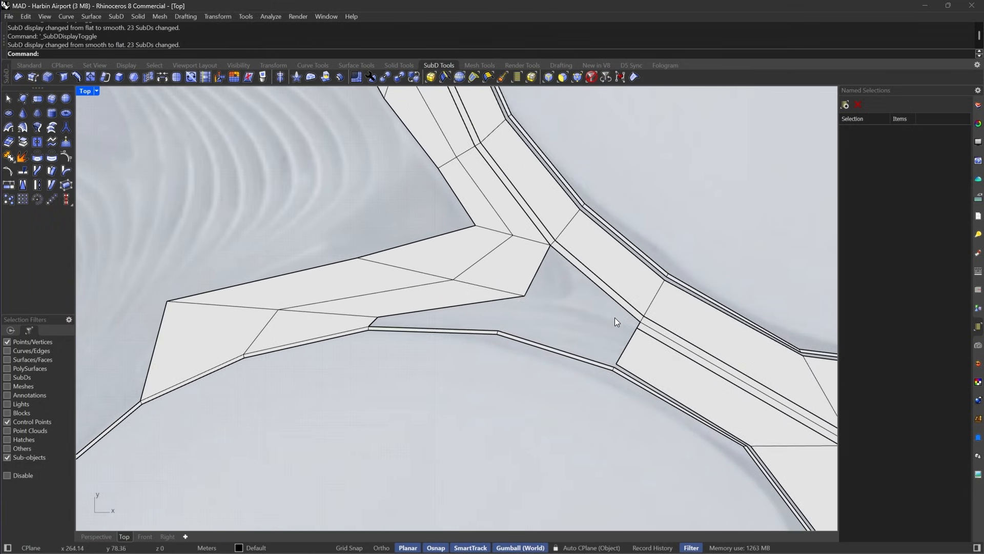
scroll(614, 317, "up", 3)
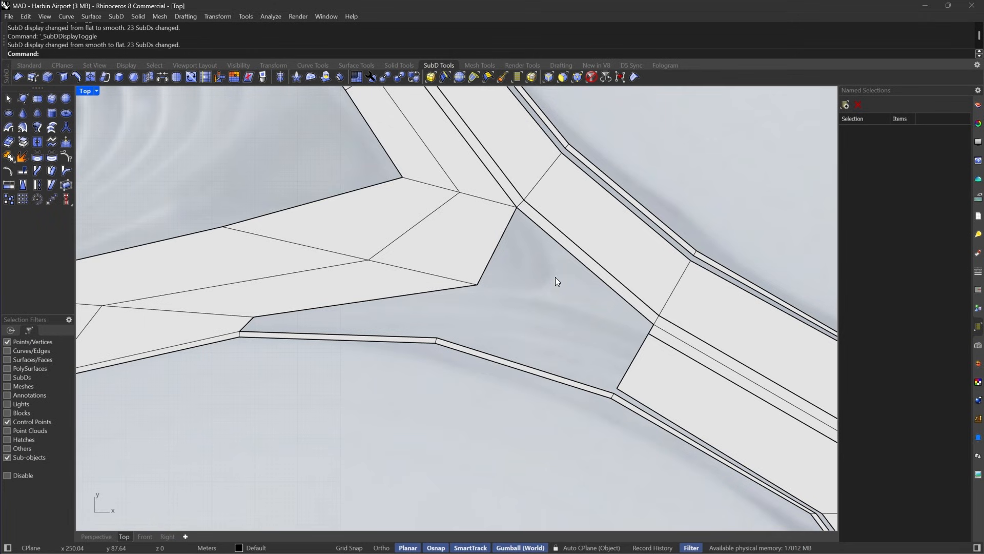
right_click_drag(535, 257, 565, 267)
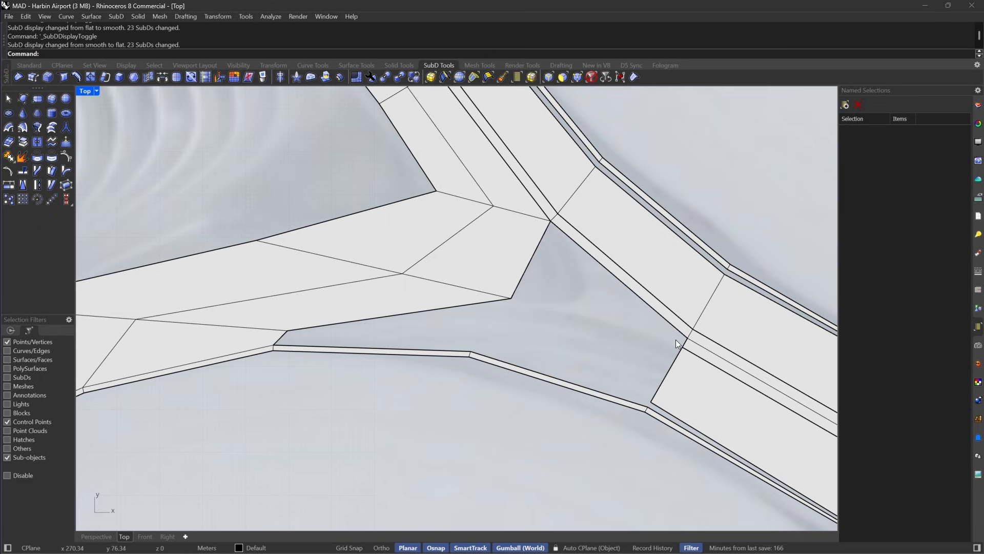
Extrude the narrow band's short end edge westward across the gap and snap its upper end onto the strip's southeast corner vertex.
left_click(548, 76)
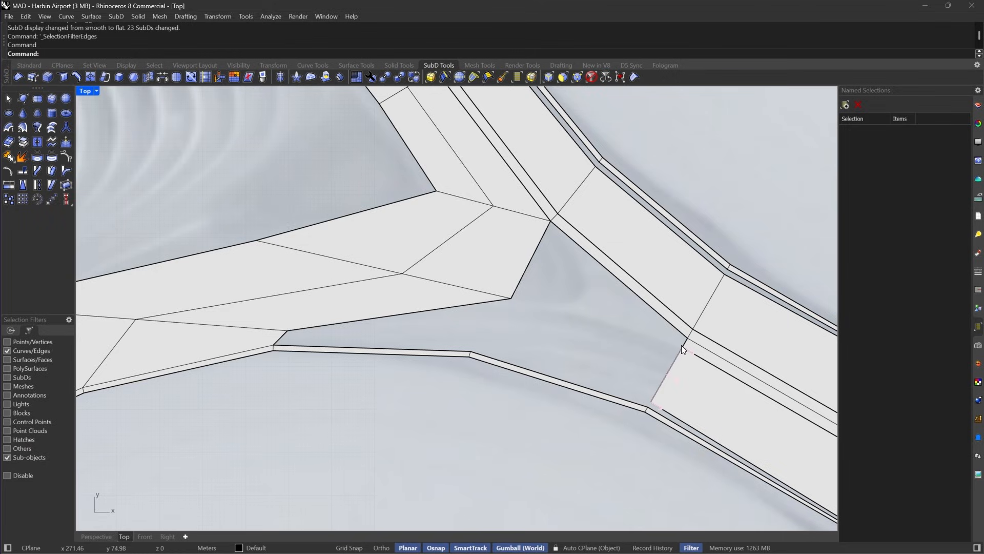
left_click(682, 343)
left_click_drag(683, 347, 515, 336)
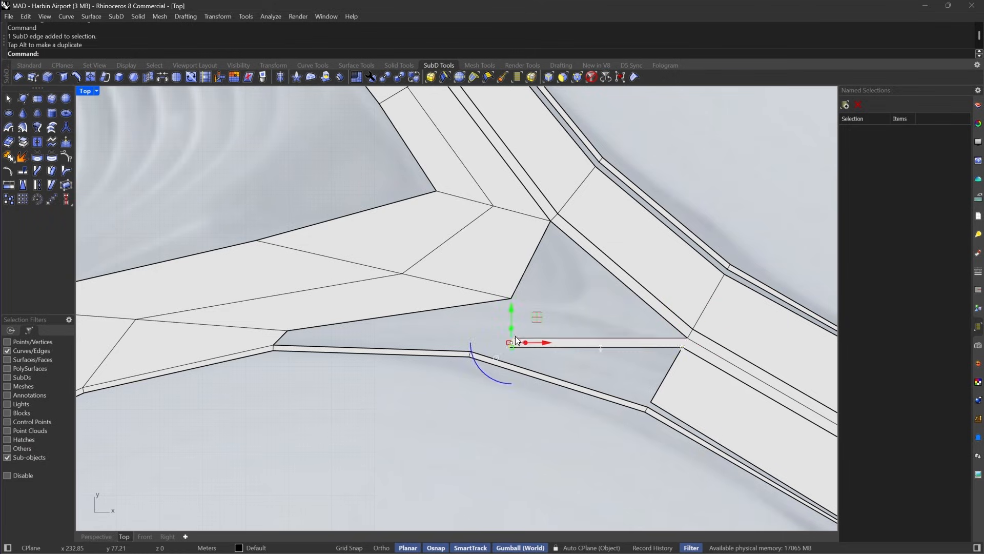
scroll(515, 337, "up", 4)
key("Return")
left_click(513, 338)
key("Escape")
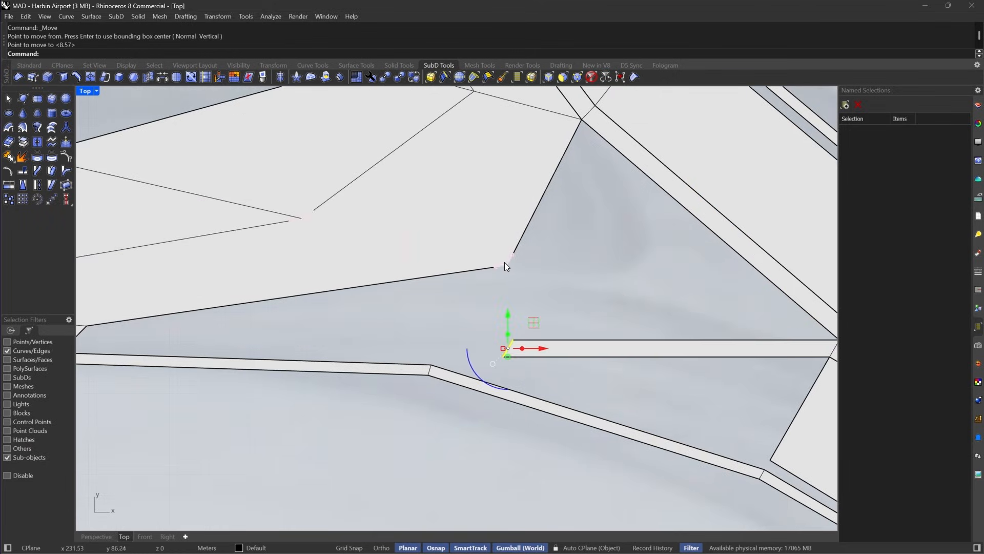
left_click_drag(508, 348, 505, 267)
scroll(495, 291, "up", 3)
key("Escape")
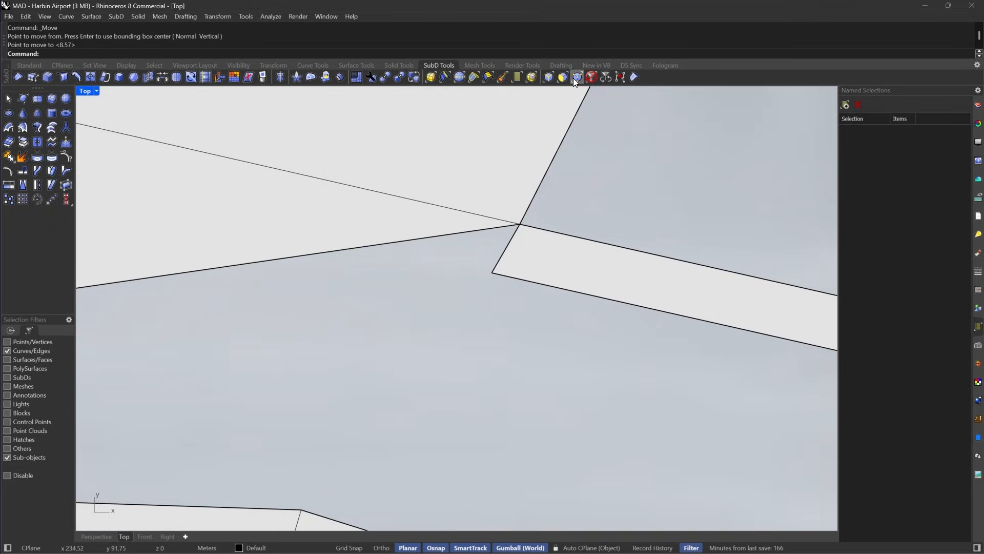
Move the lower vertex of the extruded band end eastward to angle its end edge below the strip's corner.
left_click(576, 78)
left_click(493, 272)
right_click_drag(501, 295, 433, 260)
type("M")
key("Return")
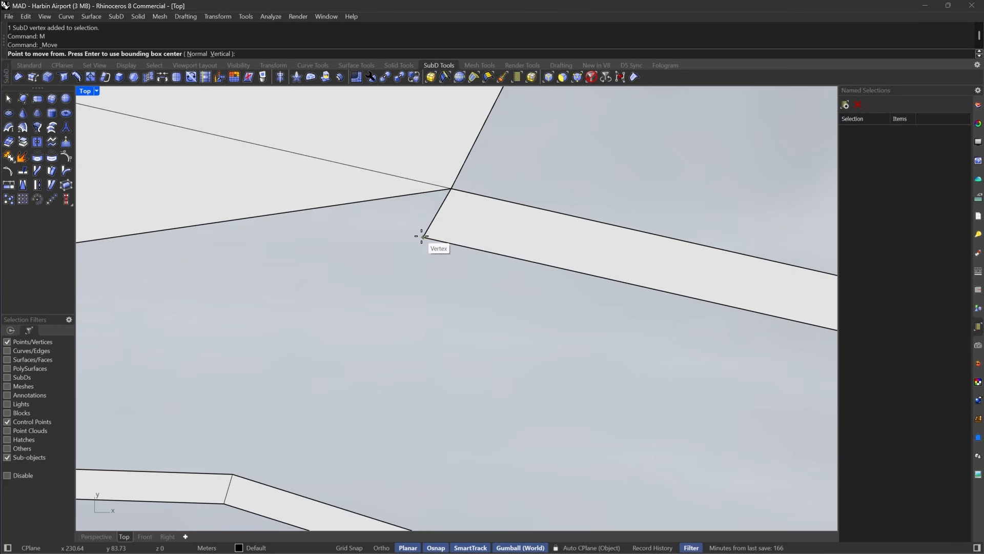
left_click(421, 236)
left_click(486, 246)
scroll(600, 124, "down", 5)
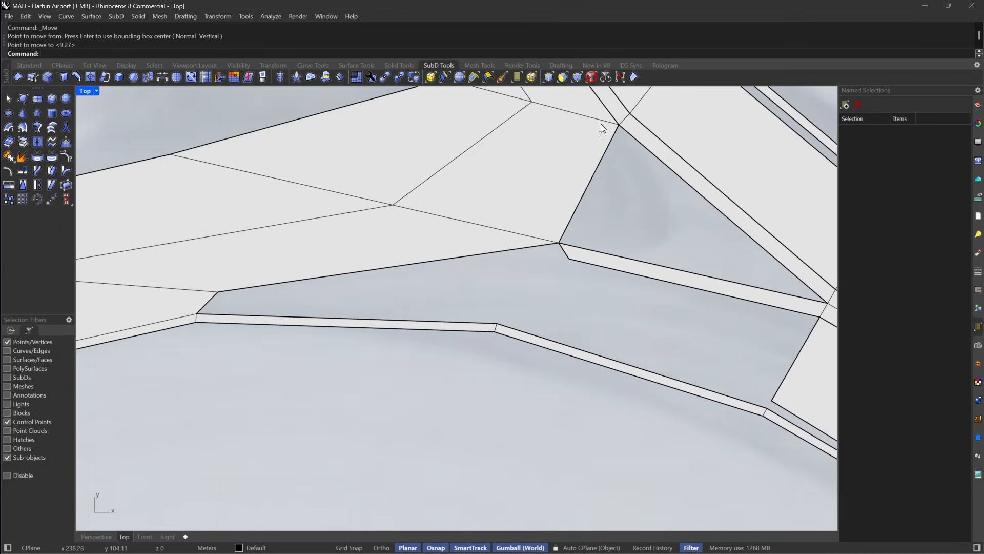
Extrude the band's angled end edge westward along the strip's south edge and snap it onto the strip's corner vertex near the ring.
left_click(549, 77)
left_click(567, 249)
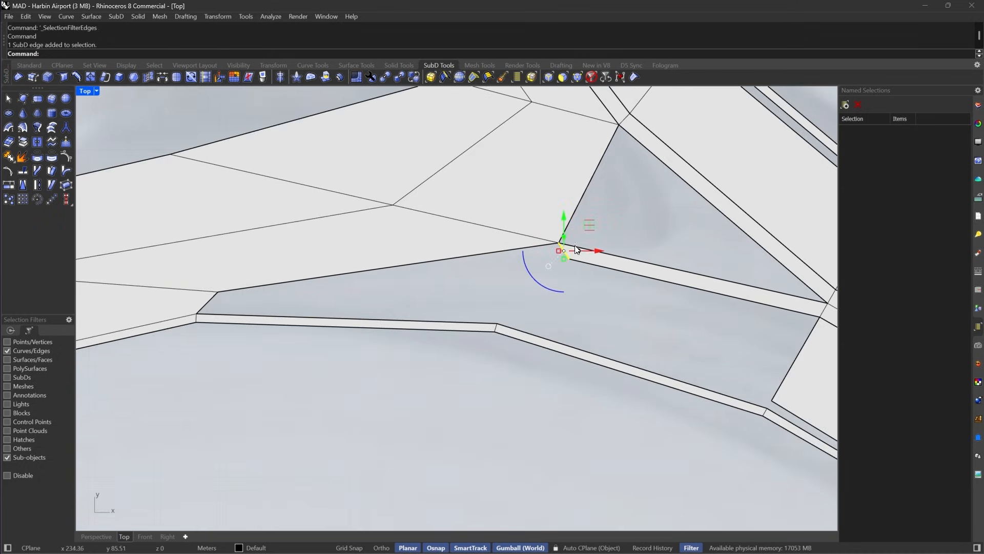
left_click_drag(567, 249, 177, 250)
scroll(186, 307, "up", 3)
type("M")
key("Return")
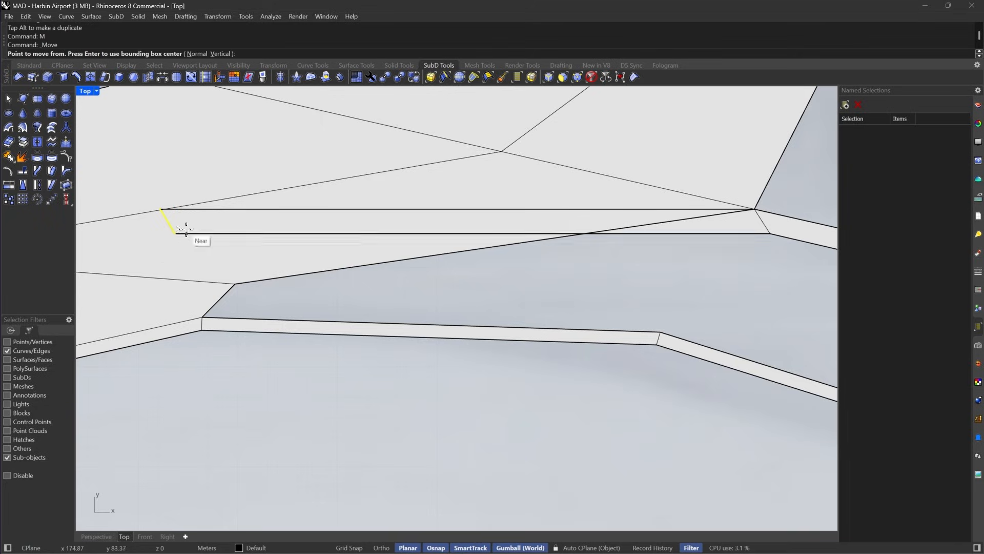
left_click(161, 209)
left_click(229, 284)
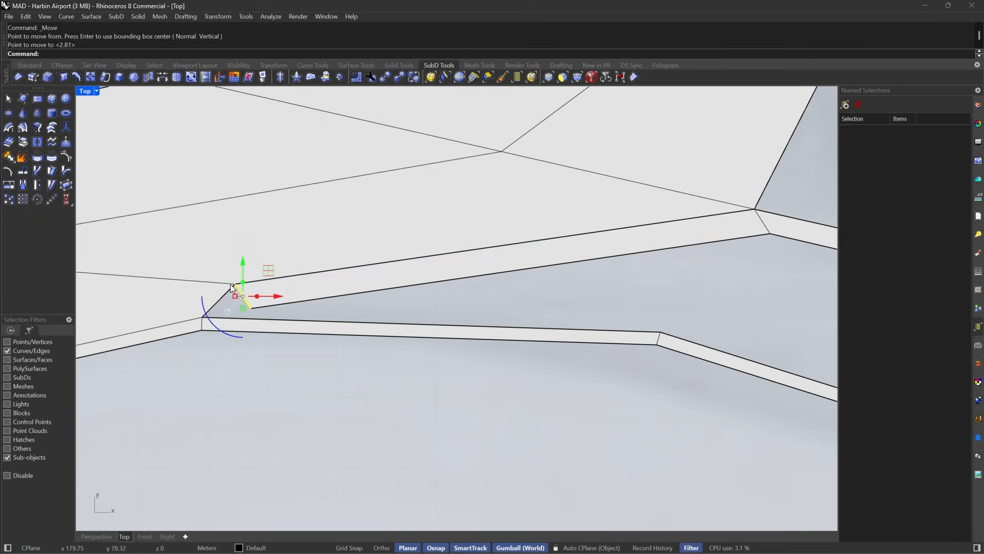
scroll(307, 287, "up", 3)
key("Escape")
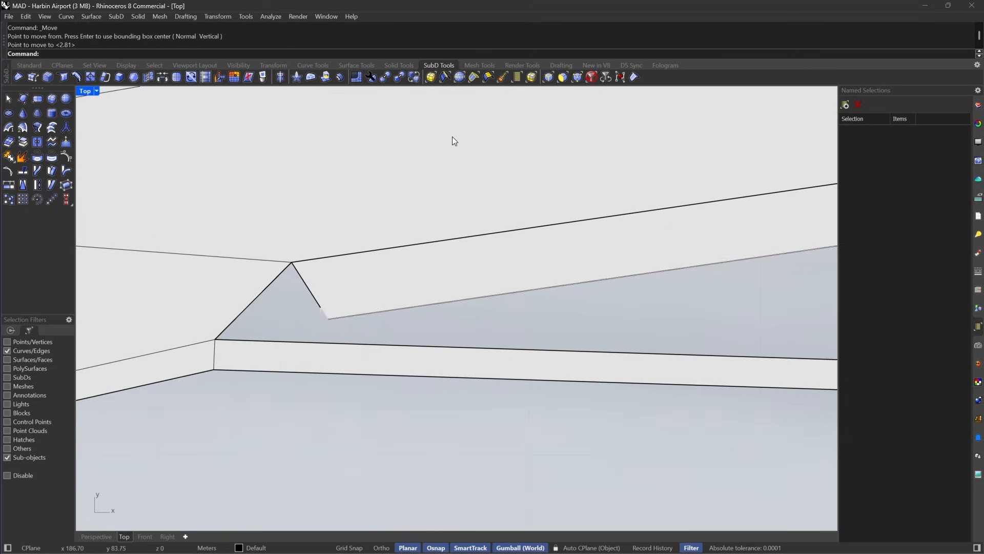
Extrude the band's western end edge southward and snap its upper end onto the southern ring's inner corner vertex.
left_click(591, 77)
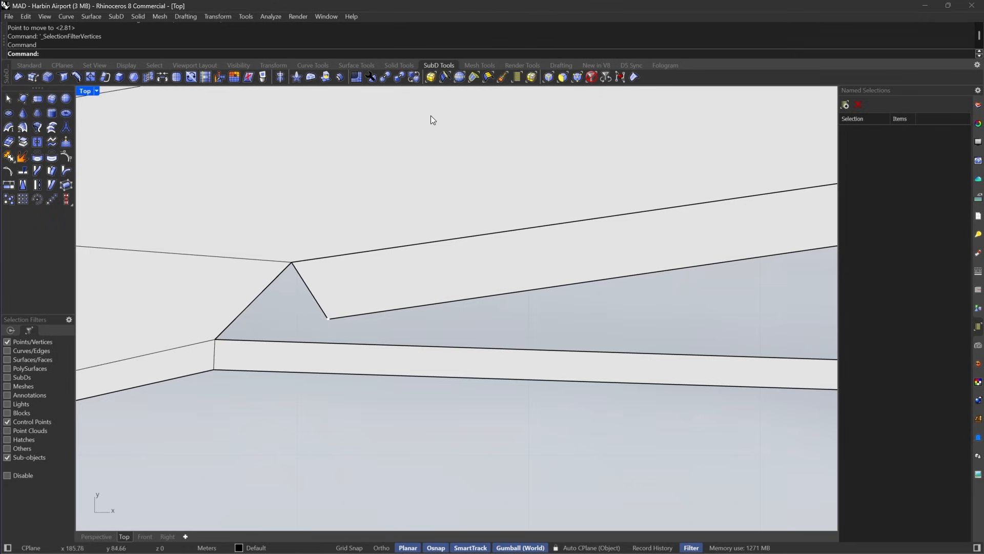
left_click(555, 79)
left_click(312, 290)
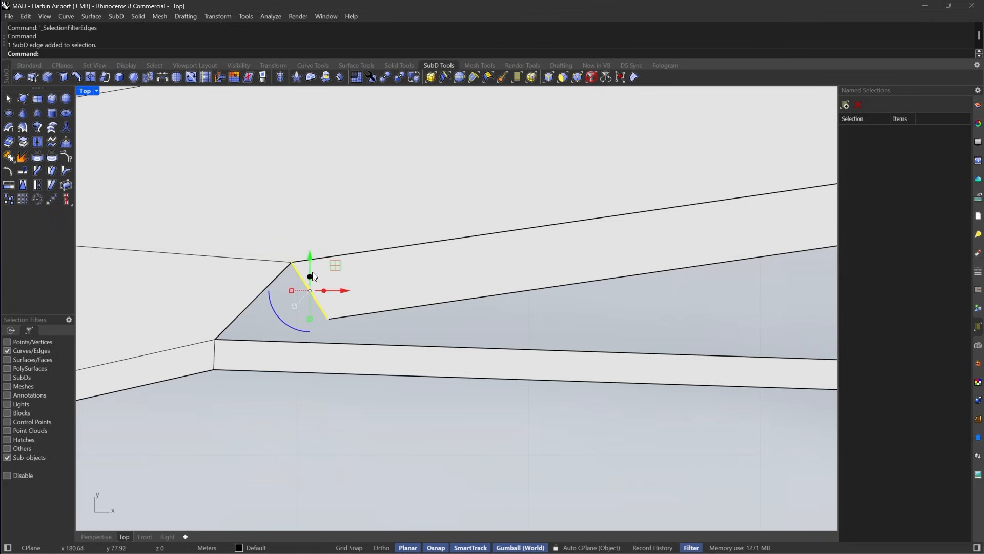
left_click_drag(312, 275, 312, 395)
right_click_drag(296, 399, 399, 319)
type("m")
key("Return")
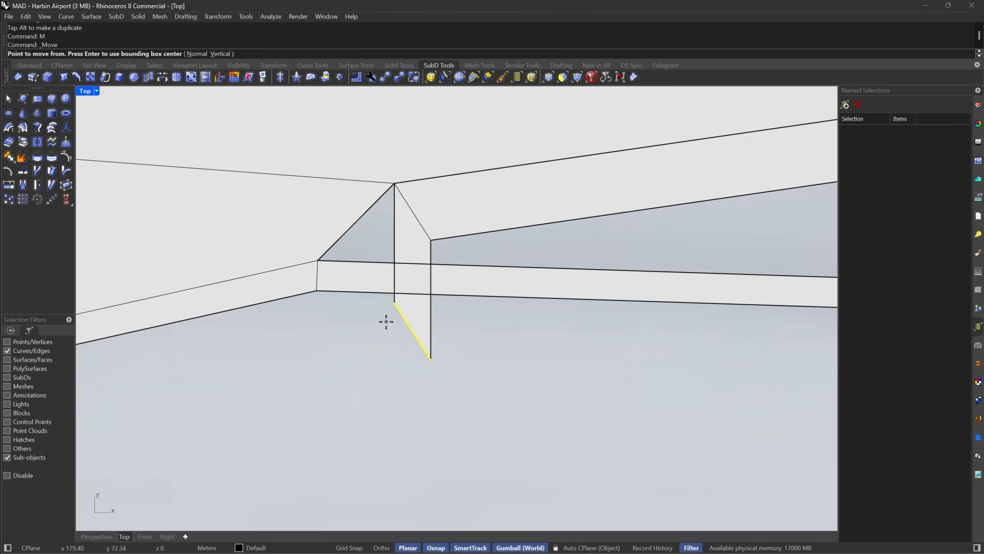
left_click(394, 303)
left_click(318, 260)
scroll(342, 305, "up", 6)
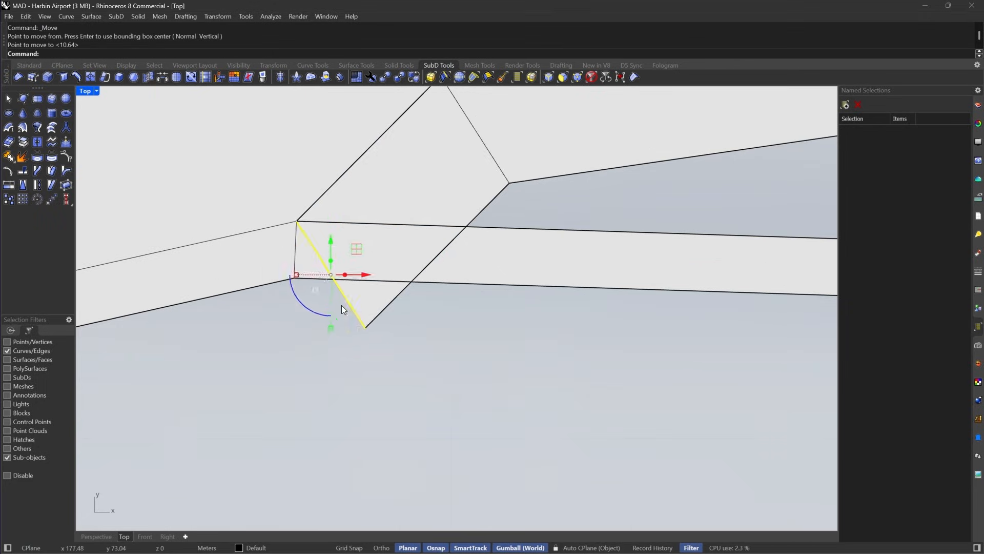
Delete the overhanging vertex of the new end face so that it tapers to a triangle at the ring's corner.
key("Escape")
left_click(575, 78)
left_click(365, 327)
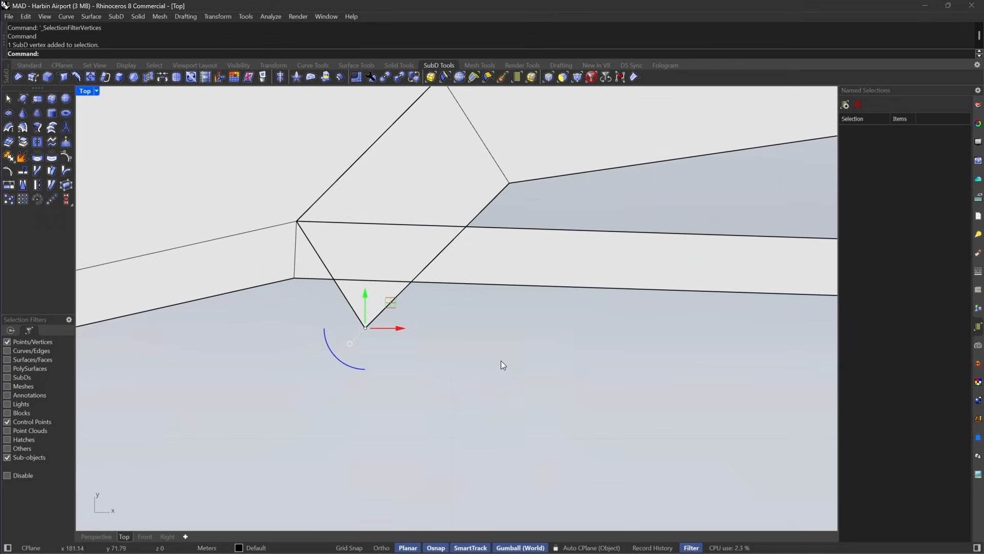
scroll(472, 346, "up", 1)
key("Delete")
scroll(363, 305, "down", 3)
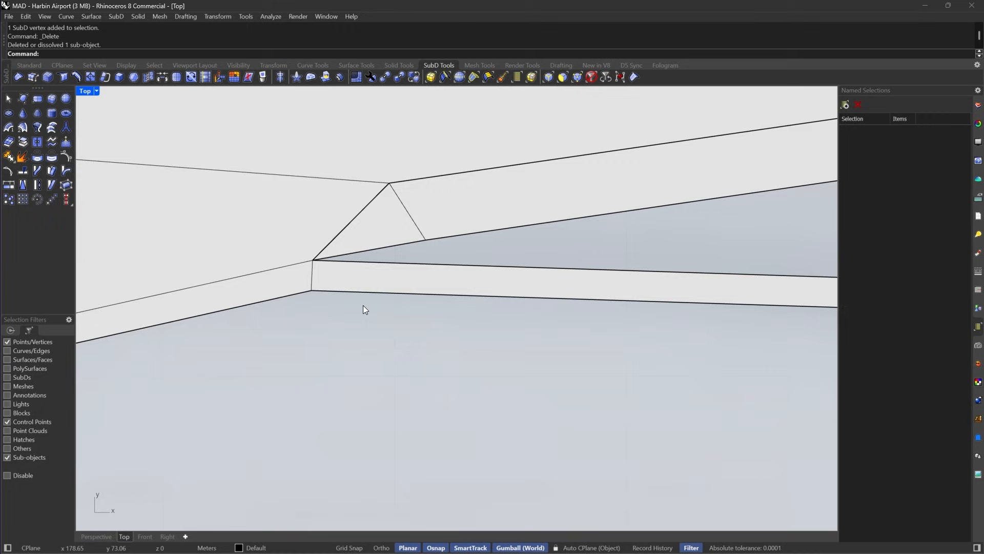
scroll(354, 287, "down", 3)
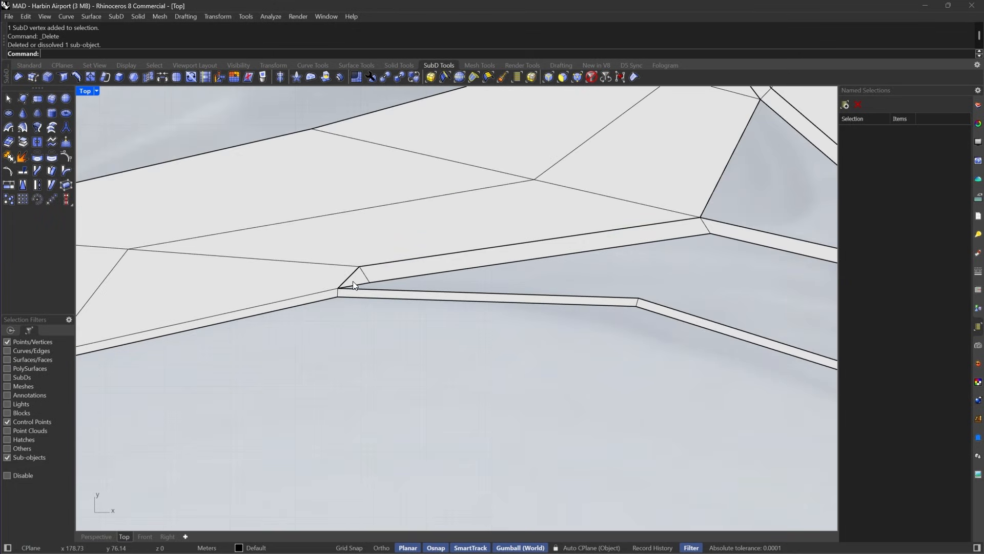
Extrude the wide band's open end edge westward into the gap and snap its upper end onto the narrow band's lower bend vertex.
scroll(375, 282, "up", 4)
scroll(318, 281, "down", 2)
scroll(316, 269, "up", 2)
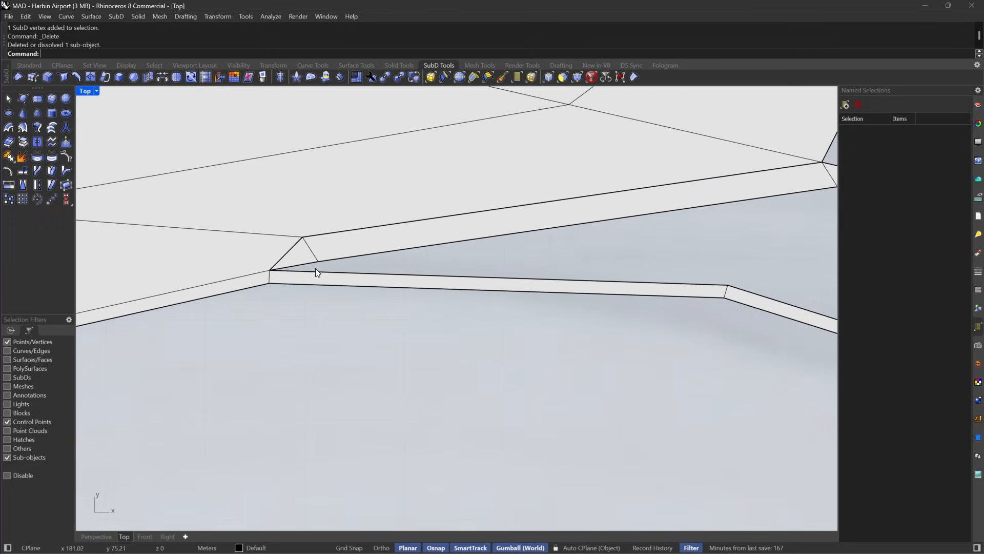
scroll(319, 278, "down", 4)
scroll(515, 261, "up", 1)
scroll(515, 266, "up", 4)
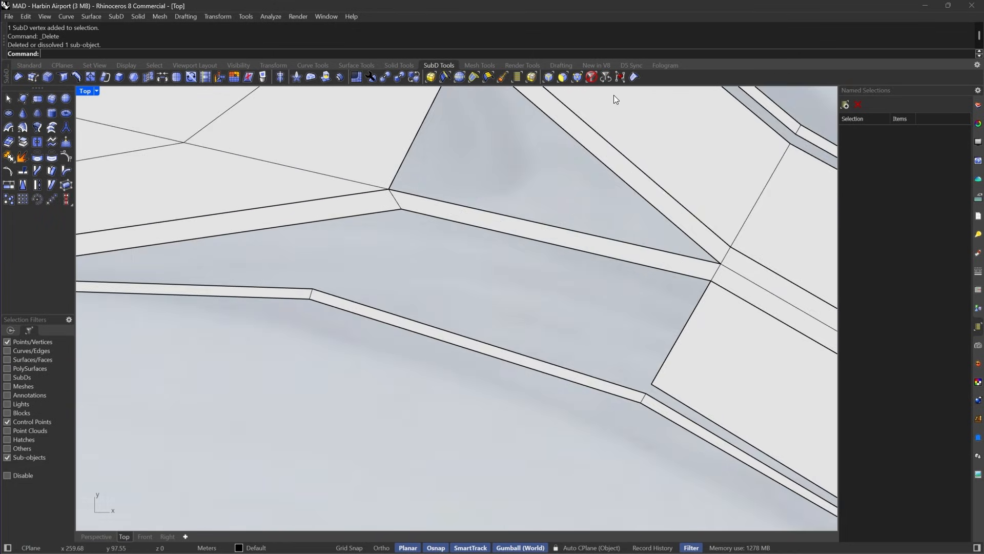
left_click(546, 77)
left_click(685, 329)
right_click_drag(722, 291, 737, 267)
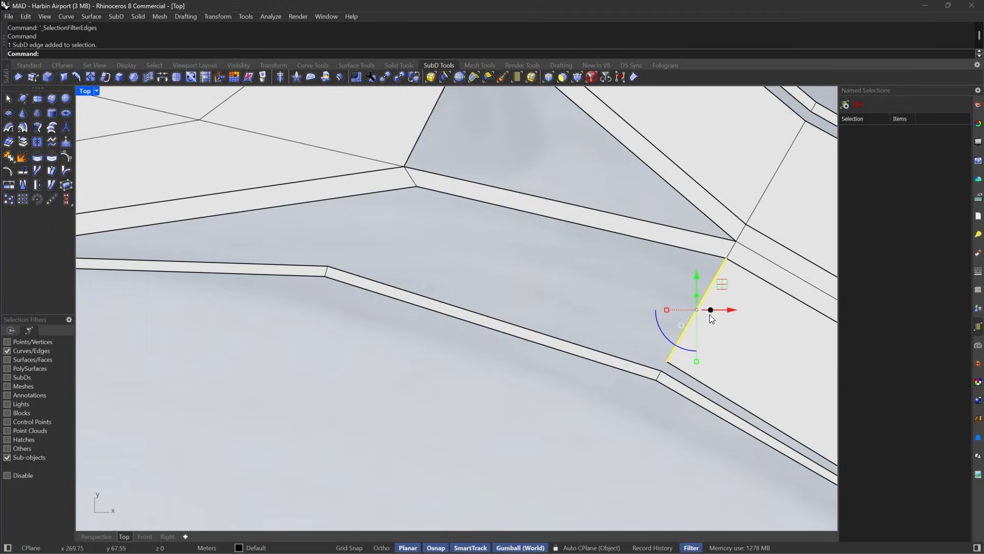
left_click_drag(711, 310, 308, 260)
right_click_drag(345, 260, 459, 279)
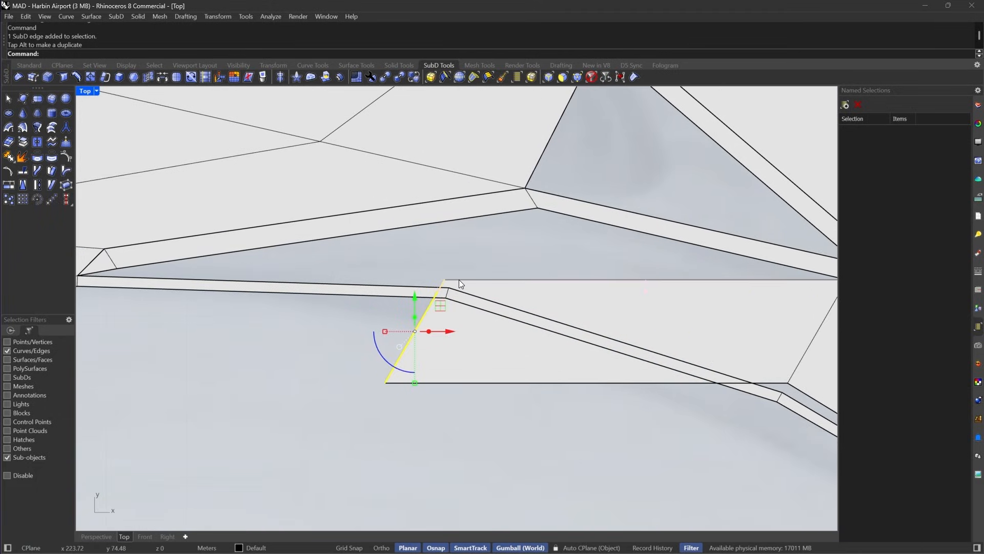
type("M")
key("Return")
left_click(444, 280)
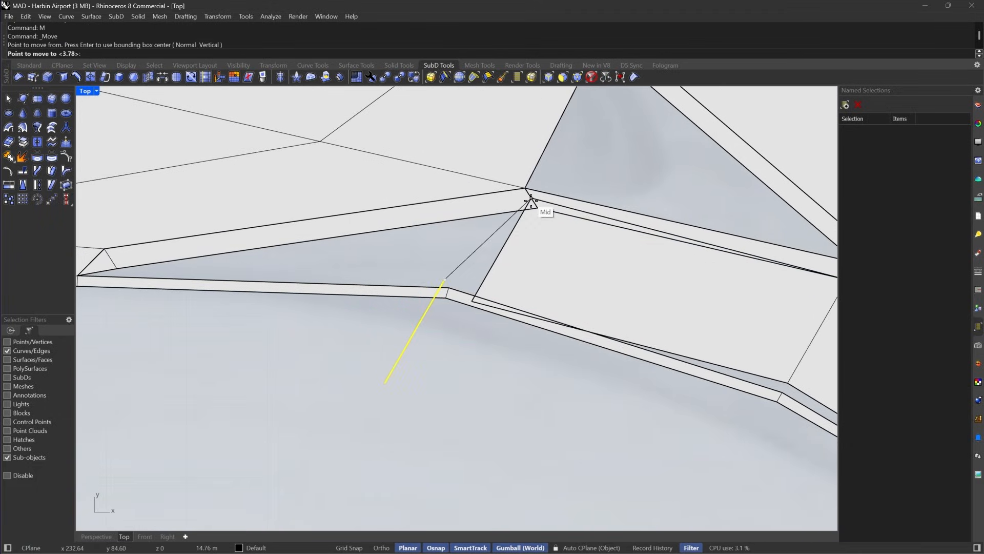
left_click(536, 212)
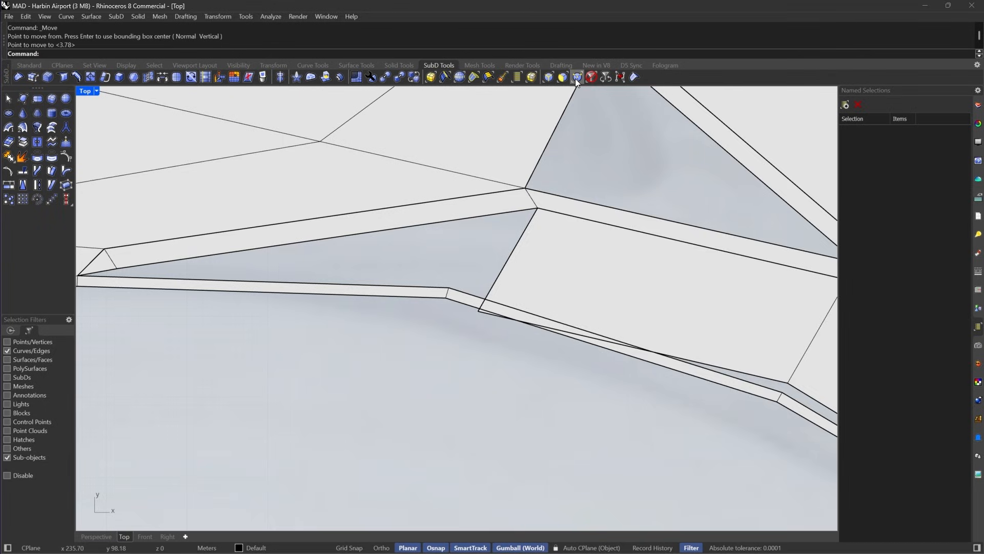
Move the lower vertex of the wide band's new end edge northwest to sit just above the ring's kink.
scroll(473, 325, "up", 3)
left_click(472, 325)
key("Escape")
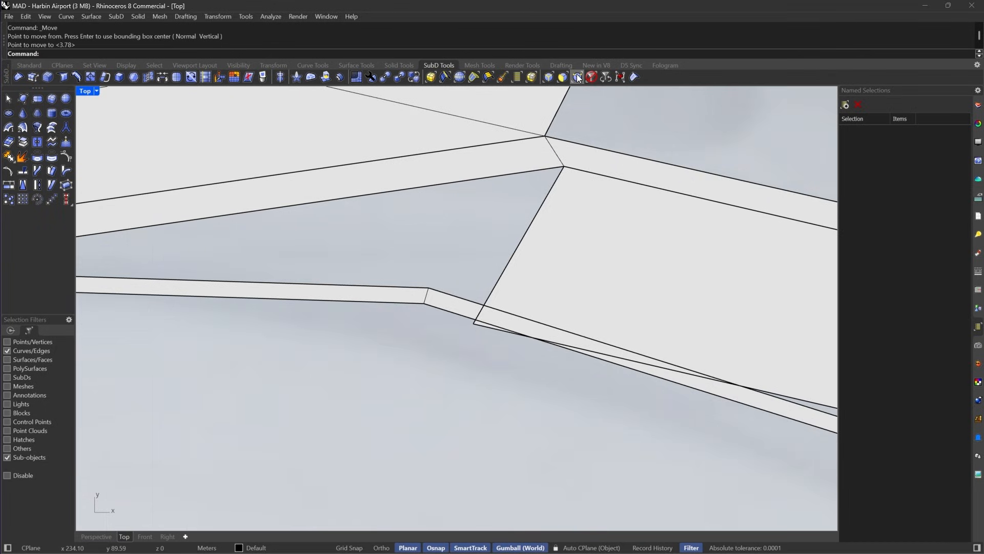
mouse_move(433, 396)
left_mouse_down()
mouse_move(518, 307)
mouse_move(484, 306)
mouse_move(482, 283)
left_mouse_up()
left_click(493, 328)
key("Escape")
left_click(577, 78)
scroll(549, 259, "down", 4)
scroll(548, 259, "up", 4)
left_click(549, 251)
Extrude the wide band's western end edge farther west into the gap and shift the new edge southward across the ring.
right_click_drag(549, 251, 732, 239)
left_click(548, 77)
left_click(669, 220)
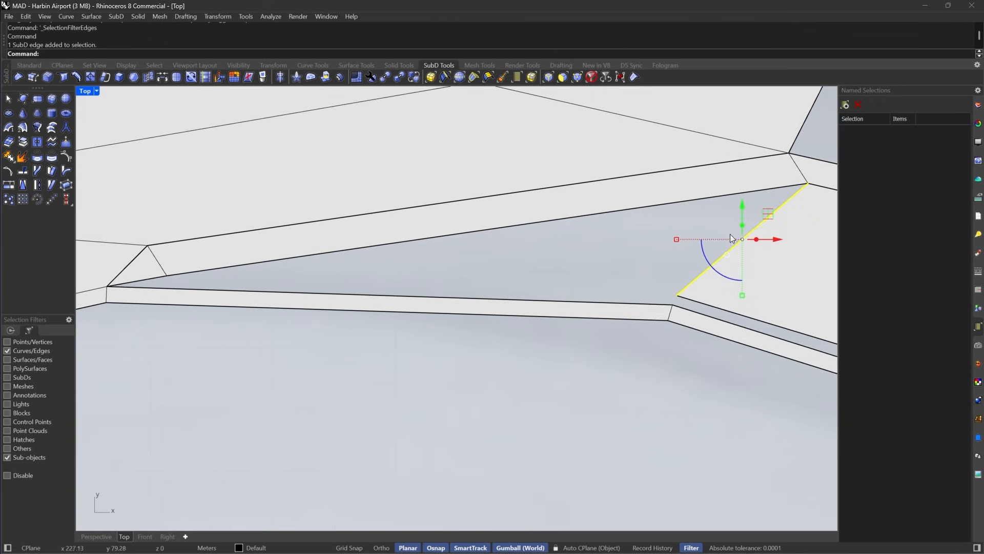
left_click_drag(757, 239, 382, 261)
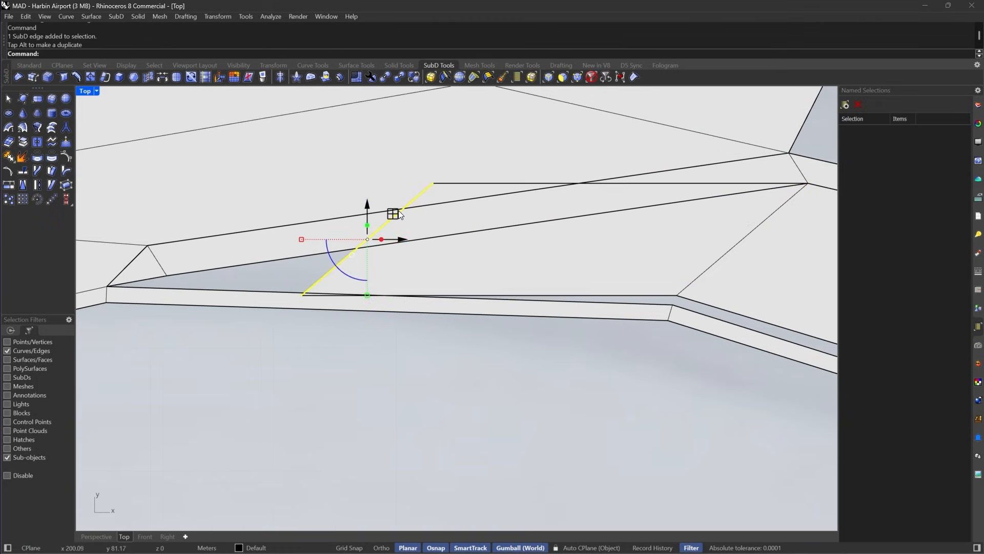
left_click_drag(399, 211, 441, 326)
mouse_move(661, 295)
right_mouse_down()
mouse_move(646, 303)
mouse_move(466, 296)
mouse_move(650, 283)
right_mouse_up()
left_click(465, 297)
left_click(505, 321)
right_click_drag(423, 261, 563, 261)
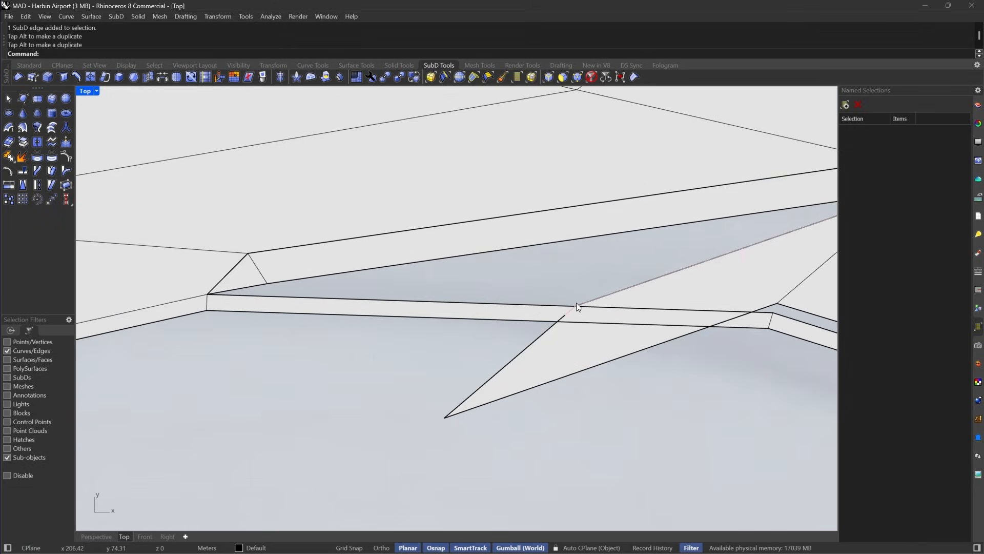
Move the upper vertex of the wide band's new end edge onto the narrow band's lower vertex near its tapered tip.
scroll(560, 267, "up", 4)
type("M")
key("Return")
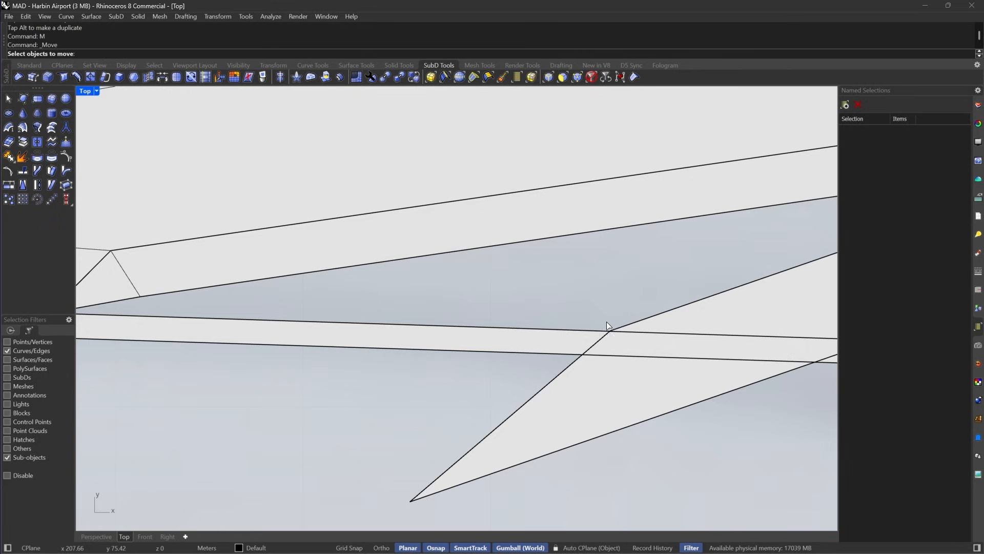
left_click(577, 77)
left_click_drag(576, 275, 692, 374)
right_click_drag(658, 346, 674, 302)
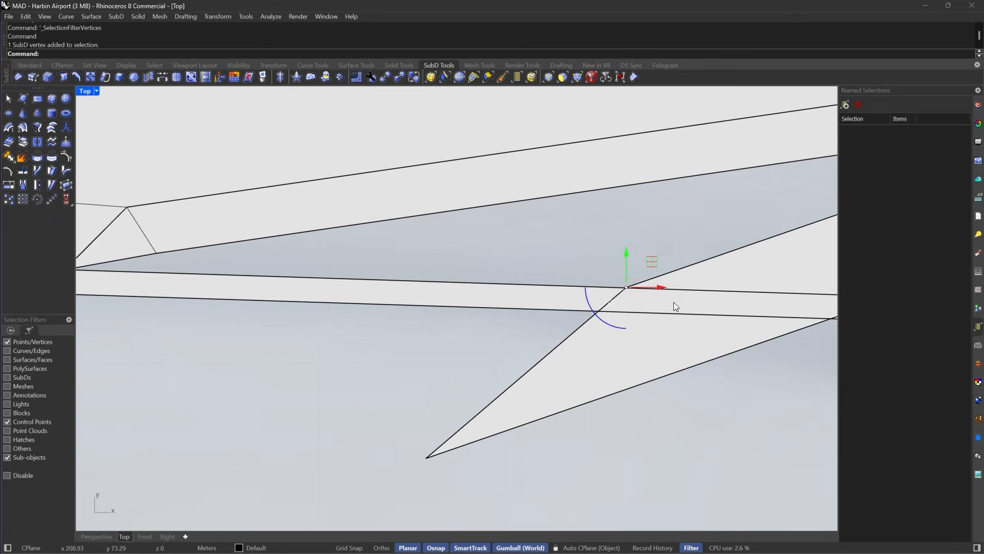
type("M")
key("Return")
left_click(627, 286)
right_click_drag(118, 260, 283, 265)
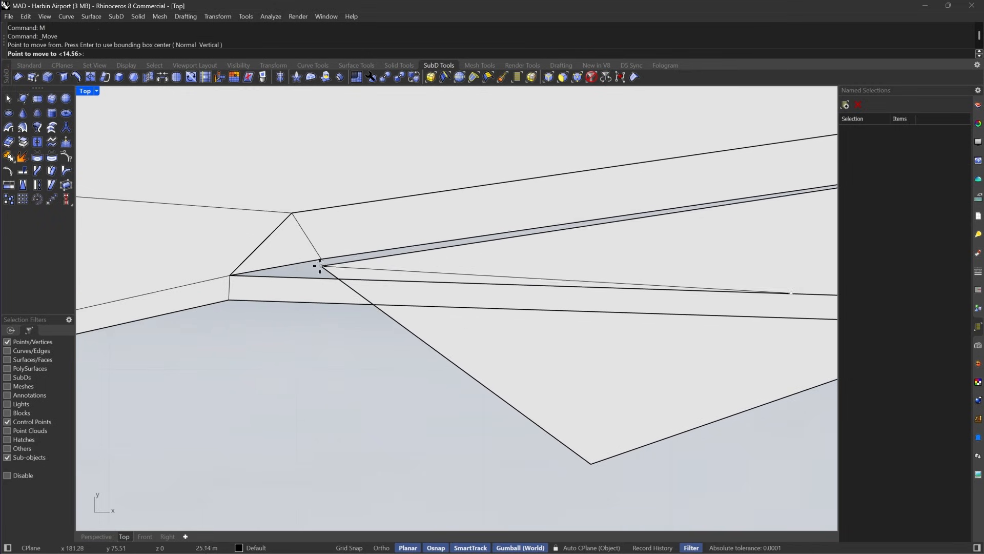
left_click(318, 259)
Snap the overhanging lower vertex of the wide band's new end face onto the inner vertex at the southern ring's kink.
scroll(318, 260, "down", 4)
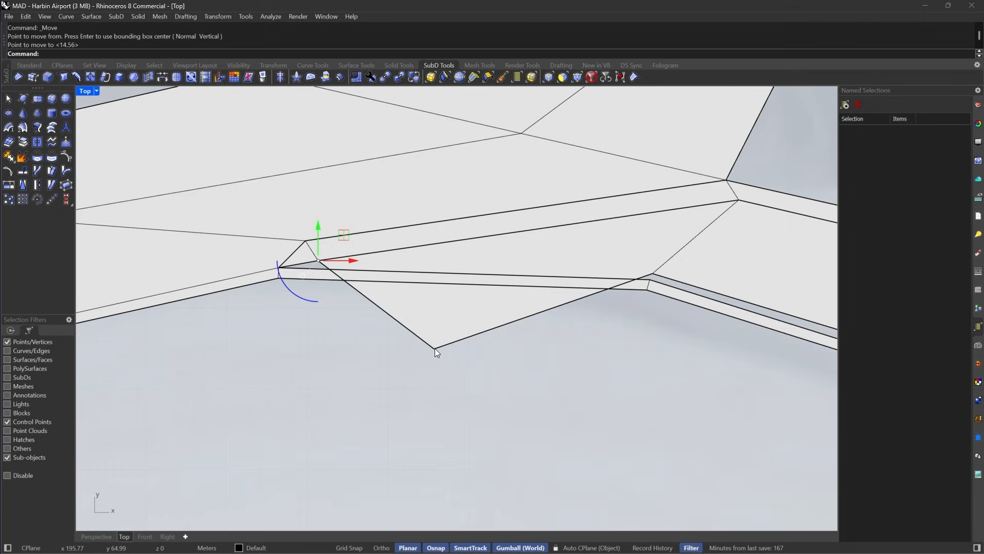
left_click(434, 348)
left_click_drag(434, 348, 648, 284)
Examine the tapered corner where the bands meet the southern ring in both smooth and flat SubD display.
mouse_move(533, 275)
right_mouse_down()
mouse_move(564, 293)
mouse_move(526, 292)
right_mouse_up()
scroll(258, 265, "up", 4)
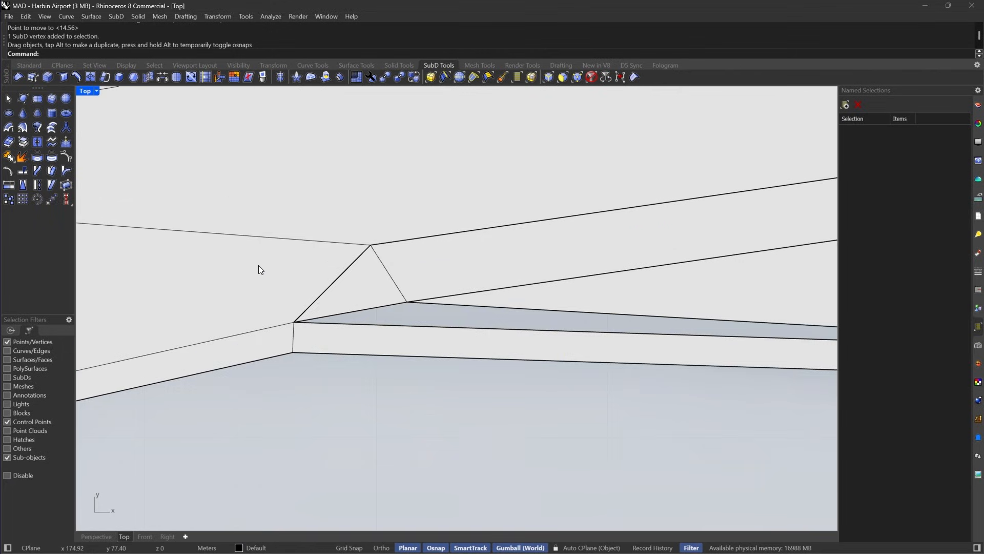
scroll(401, 318, "up", 3)
key("Tab")
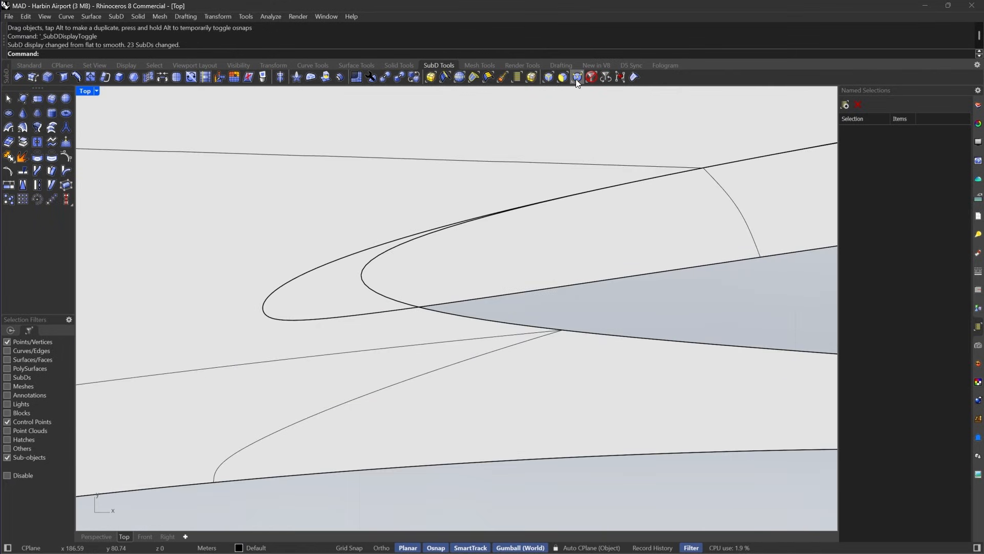
left_click_drag(670, 252, 787, 288)
key("Tab")
scroll(448, 262, "up", 3)
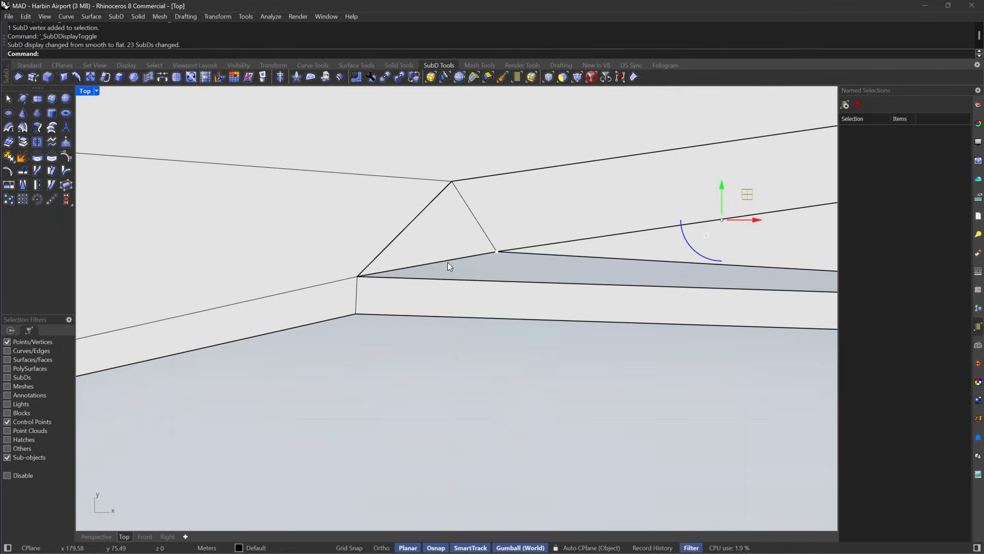
scroll(415, 237, "down", 6)
key("Escape")
Isolate the narrow band's SubD and focus on its western tip.
left_click(634, 76)
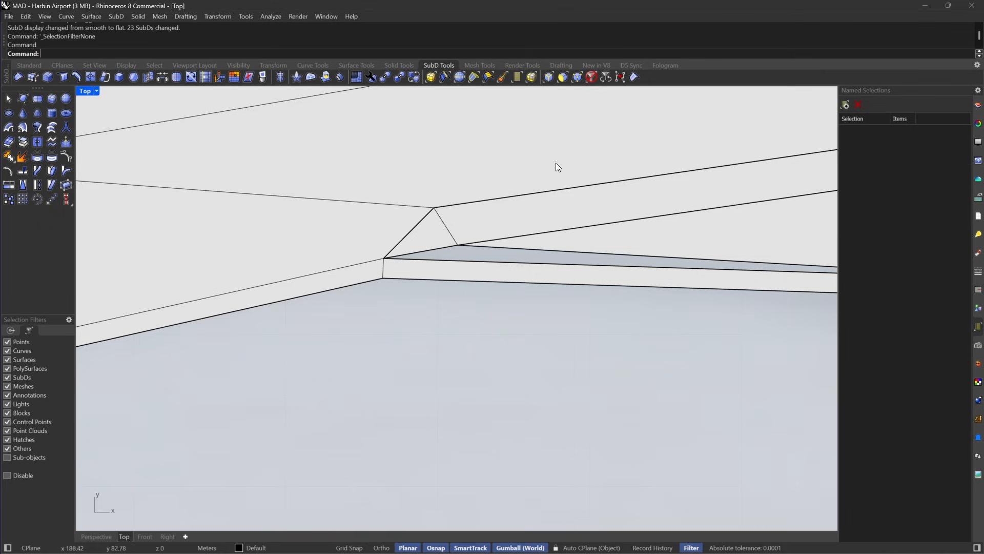
left_click(525, 226)
type("isolate")
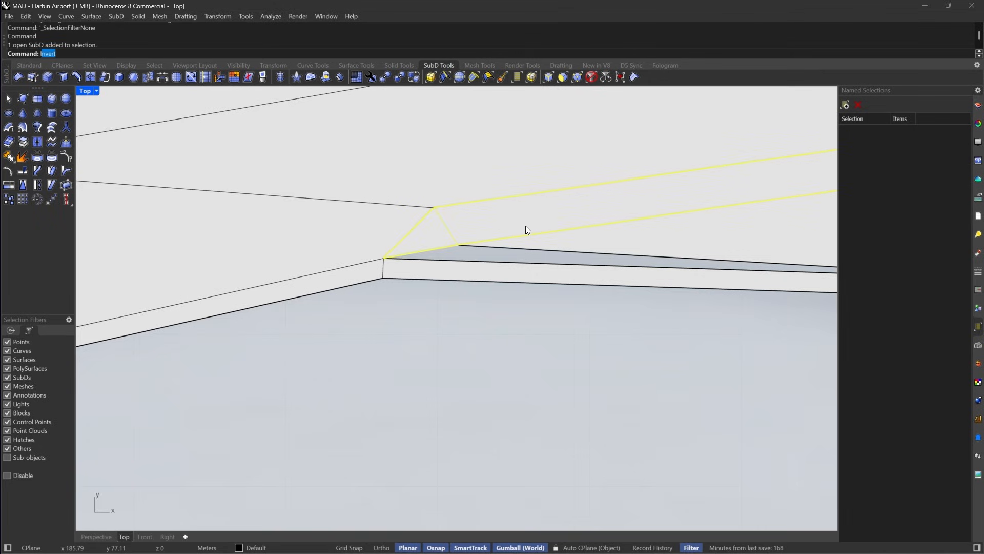
key("Return")
key("Escape")
right_click_drag(441, 243, 498, 245)
scroll(498, 245, "up", 4)
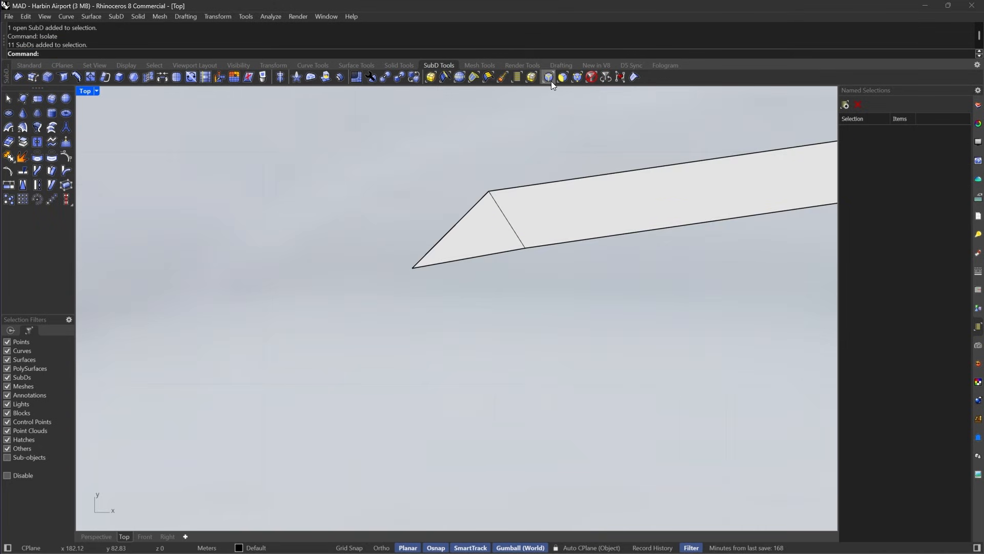
Stitch the narrow band's two lower tip vertices together at its western point and show the hidden objects again.
left_click(548, 77)
left_click_drag(404, 202, 599, 302)
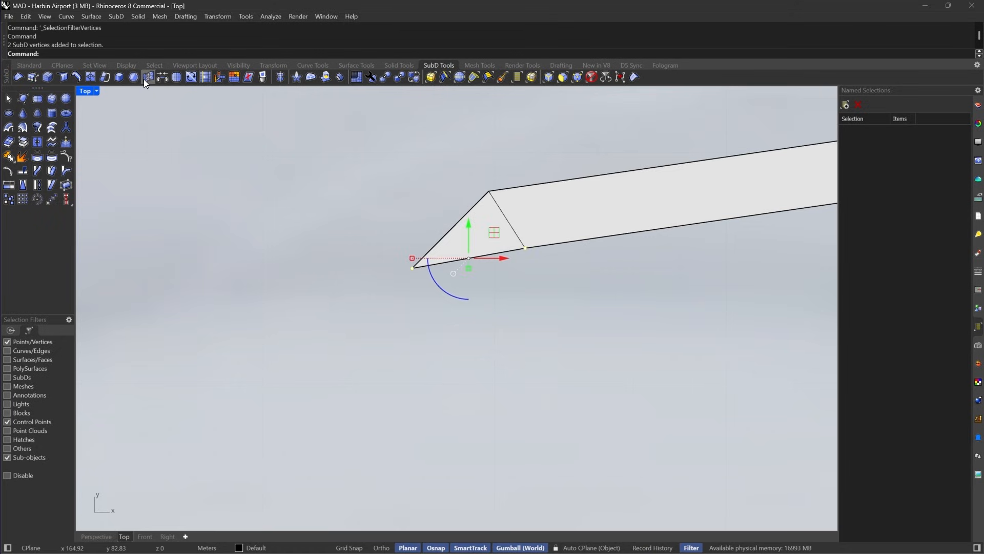
left_click(162, 76)
left_click(226, 256)
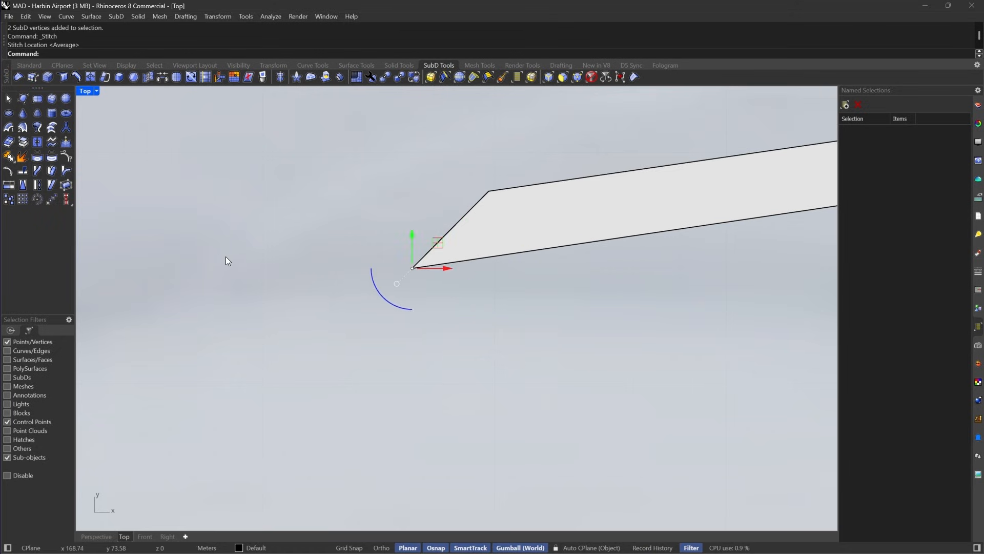
scroll(348, 253, "down", 5)
key("Escape")
type("S")
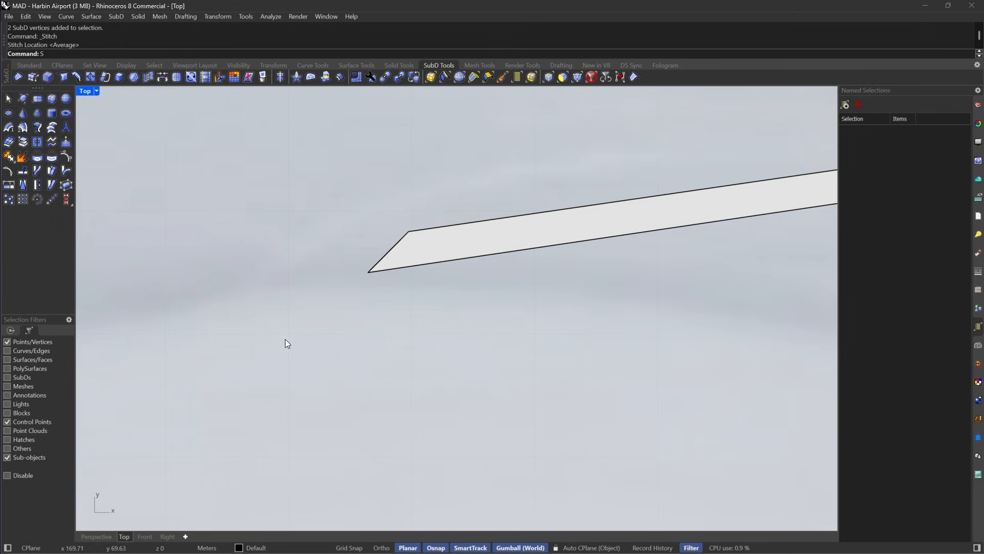
type("how")
key("Return")
scroll(316, 260, "down", 5)
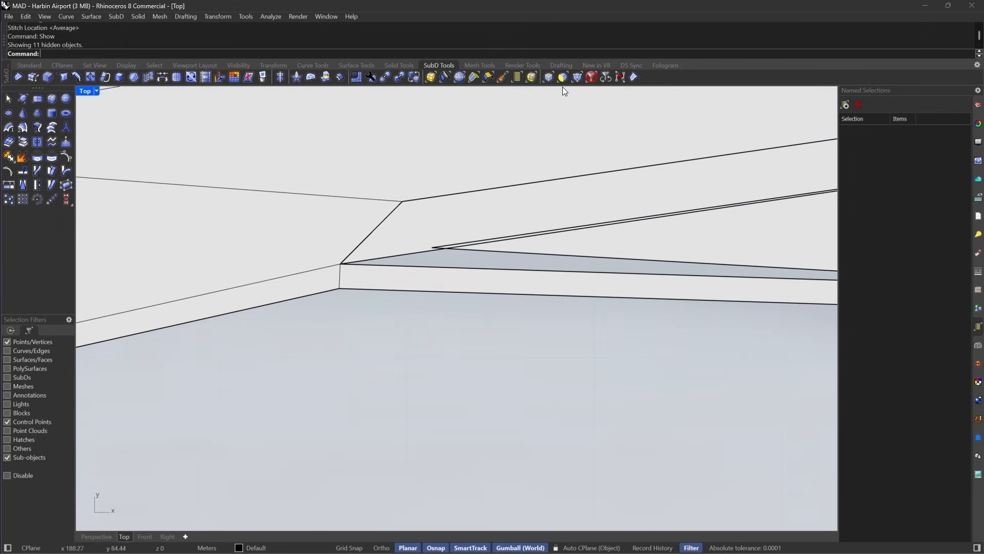
Snap the wide band's western end vertex onto the southern ring's inner corner, where the narrow band ends.
left_click(563, 77)
left_click(434, 248)
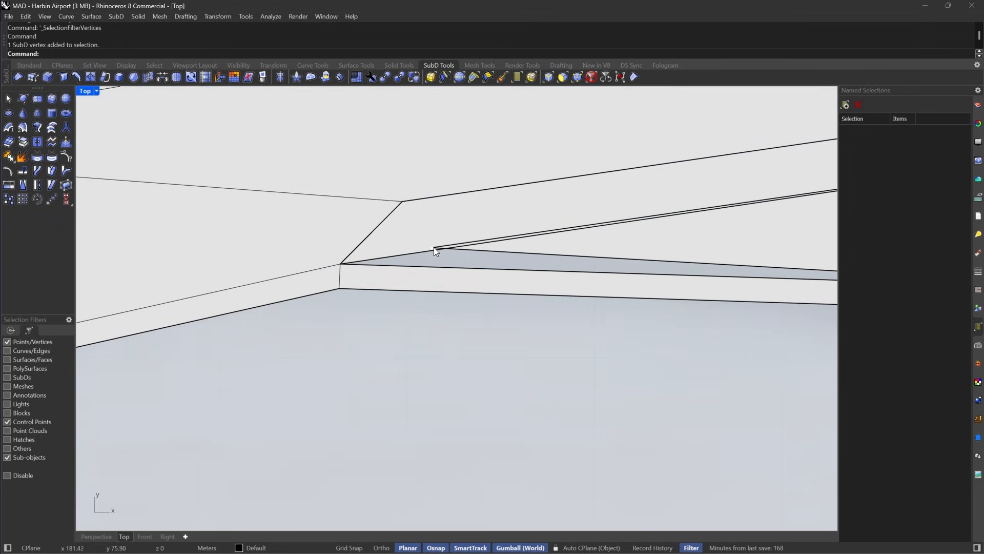
left_click_drag(434, 248, 341, 267)
key("Tab")
scroll(246, 293, "down", 10)
key("Tab")
scroll(365, 284, "up", 4)
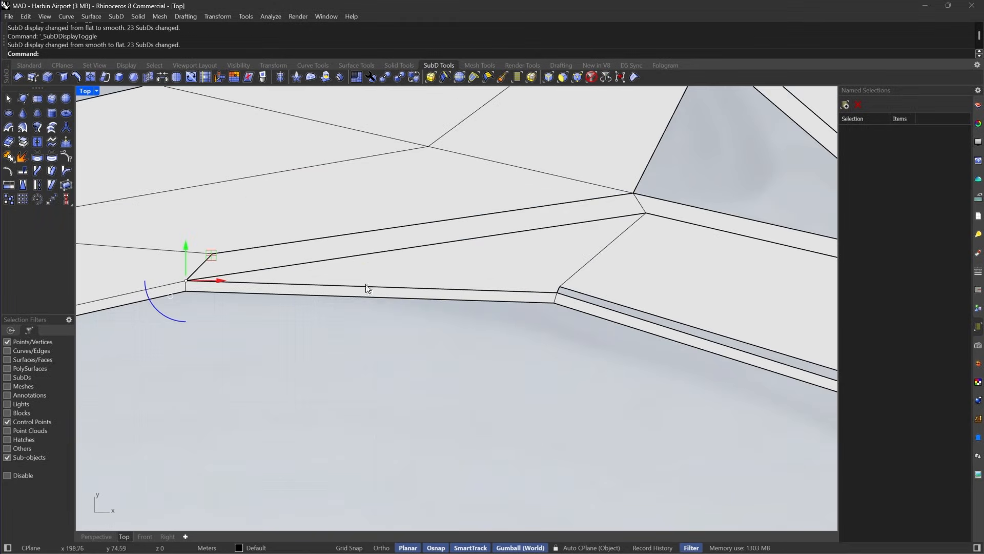
Slide the wide band's lower vertex just above the ring's kink a short distance southeast along its lower edge.
scroll(531, 287, "up", 4)
right_click_drag(588, 287, 429, 270)
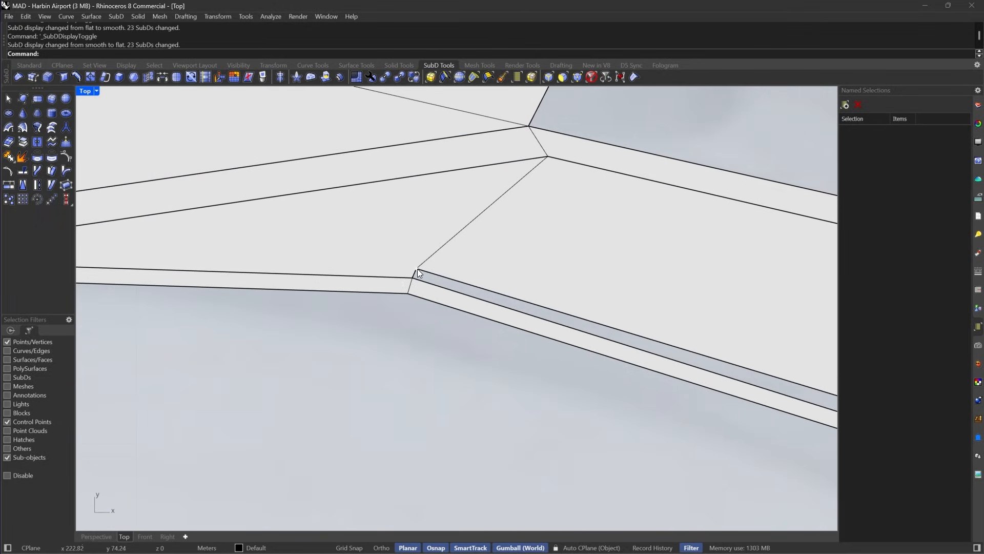
left_click_drag(417, 269, 476, 285)
scroll(526, 289, "down", 6)
right_click_drag(384, 290, 432, 293)
key("Tab")
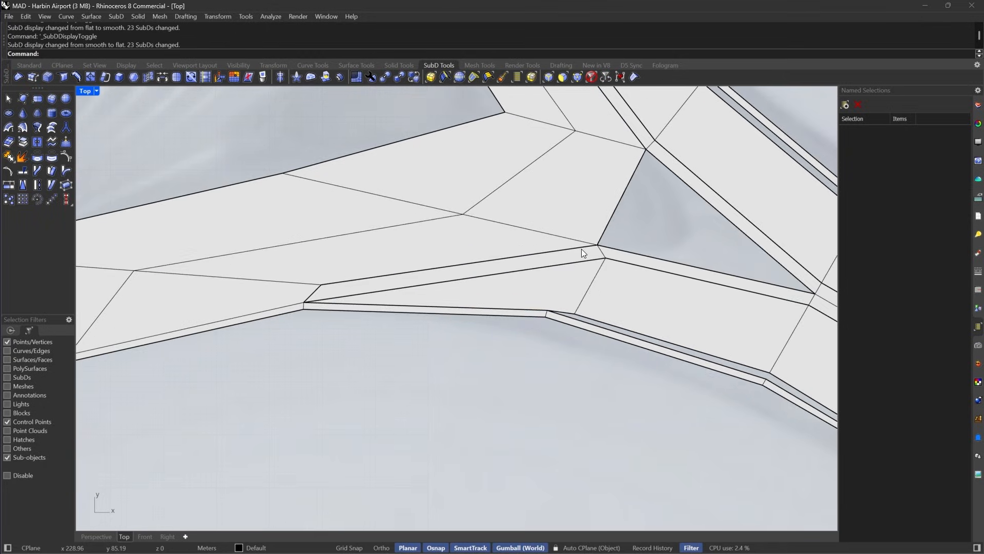
Move the shared bend vertices of the narrow and wide bands northwest, closer to the narrow band's upper bend vertex.
scroll(581, 248, "up", 4)
left_click(577, 78)
left_click_drag(604, 257, 679, 307)
scroll(666, 328, "up", 2)
type("M")
key("Return")
left_click(622, 300)
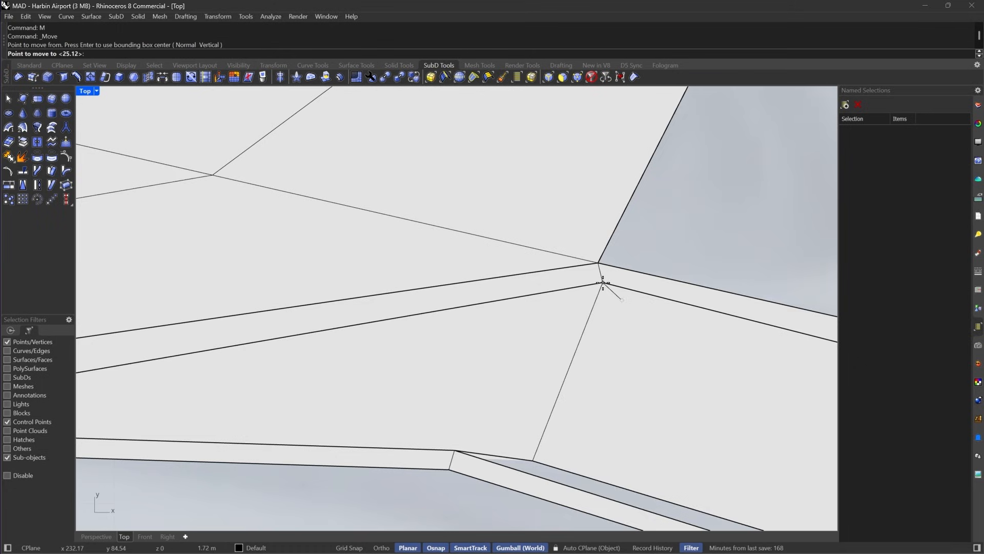
left_click(608, 282)
scroll(608, 281, "down", 8)
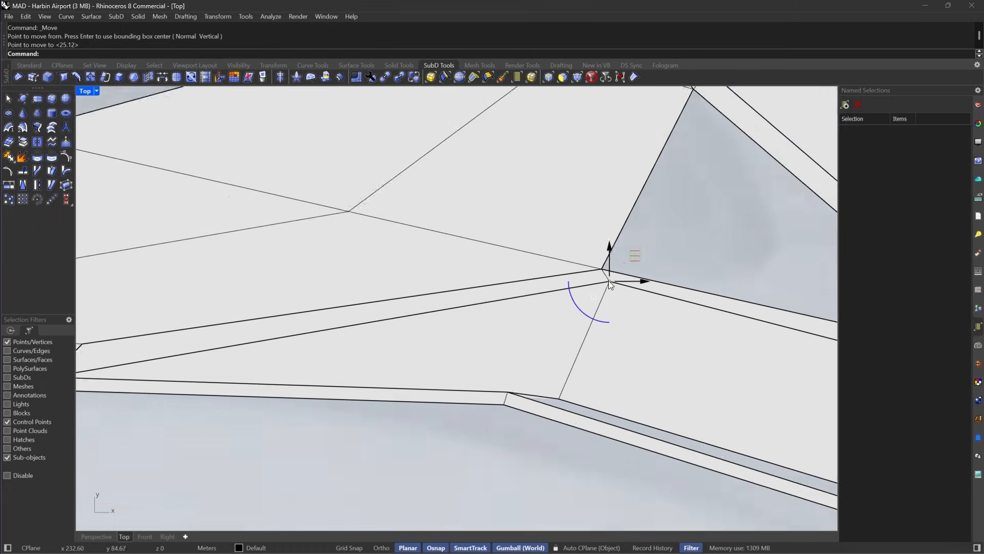
Compare the smooth and flat display of both bands from the ring's corner to the triangular opening.
right_click_drag(370, 329, 502, 321)
scroll(380, 338, "up", 14)
scroll(303, 351, "down", 10)
key("Tab")
key("Tab")
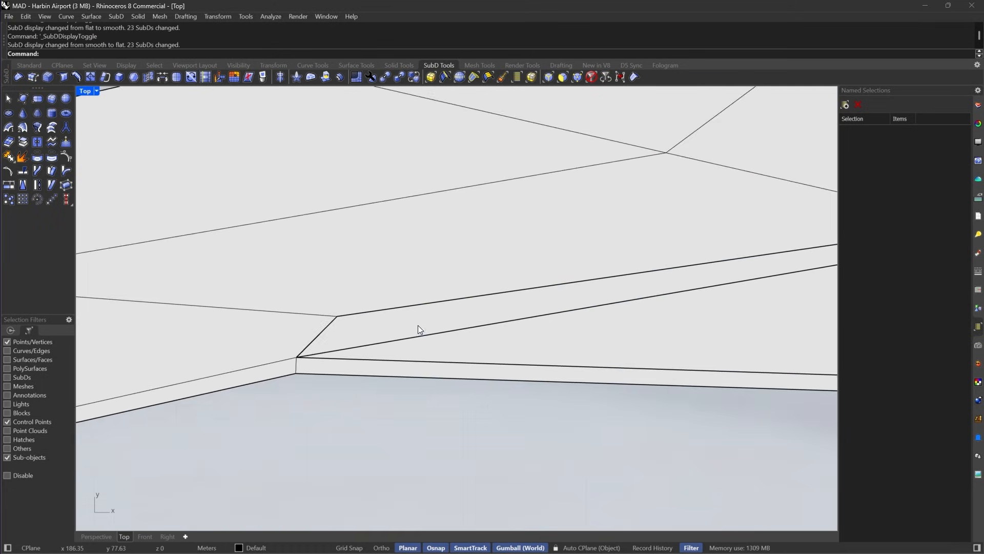
scroll(326, 342, "up", 6)
scroll(229, 343, "down", 8)
key("Tab")
scroll(359, 346, "down", 4)
scroll(513, 354, "up", 4)
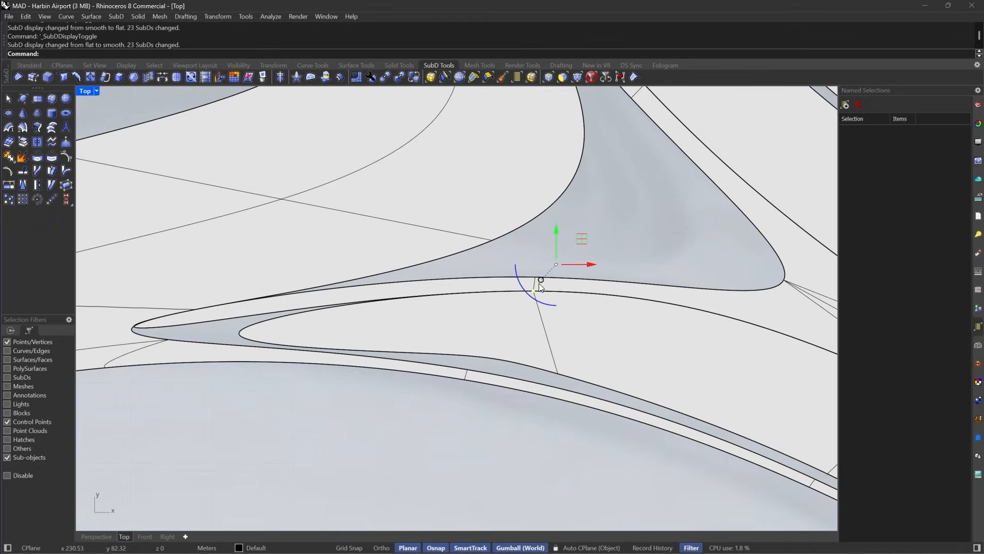
key("Tab")
scroll(402, 336, "down", 4)
scroll(405, 340, "up", 4)
key("Escape")
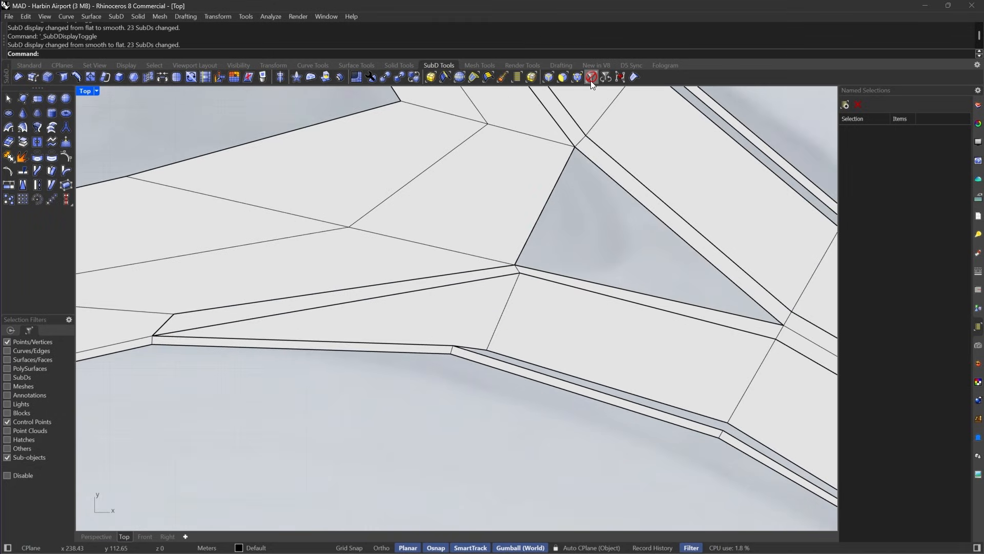
left_click_drag(472, 402, 435, 338)
key("Escape")
left_click_drag(490, 396, 441, 322)
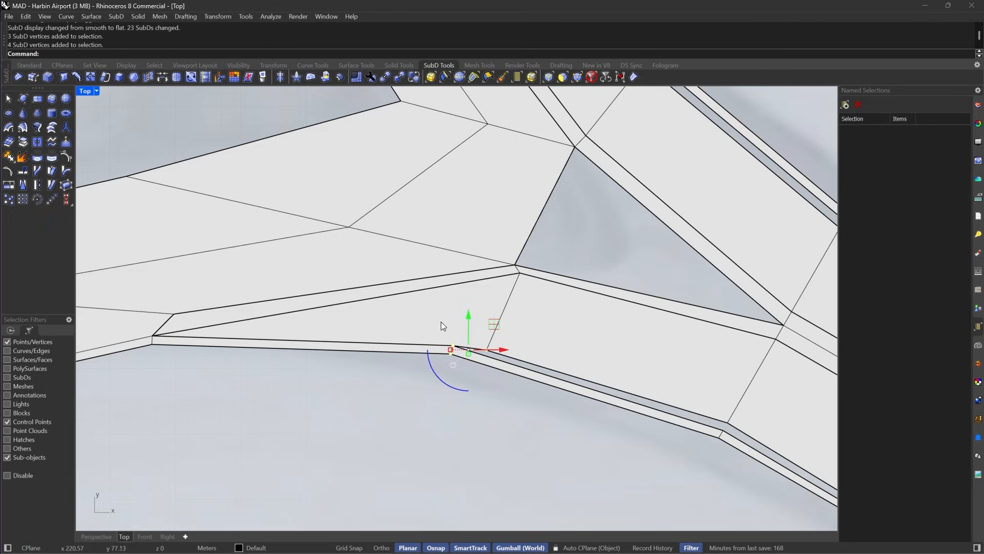
key("Escape")
Join the wide band and the southern ring SubDs with smooth joined edges and switch the SubDs to smooth display.
left_click(592, 79)
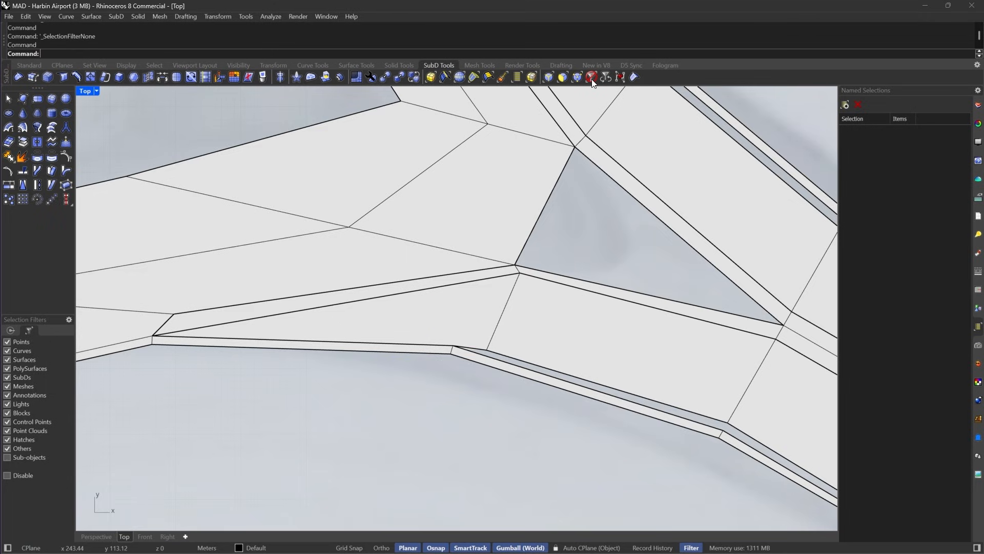
left_click_drag(490, 447, 416, 324)
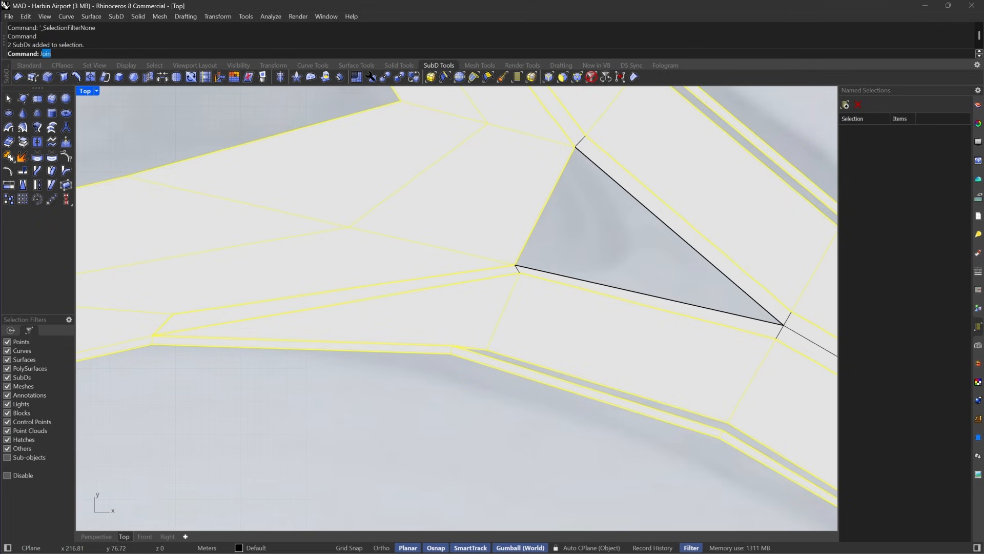
key("Return")
key("Return")
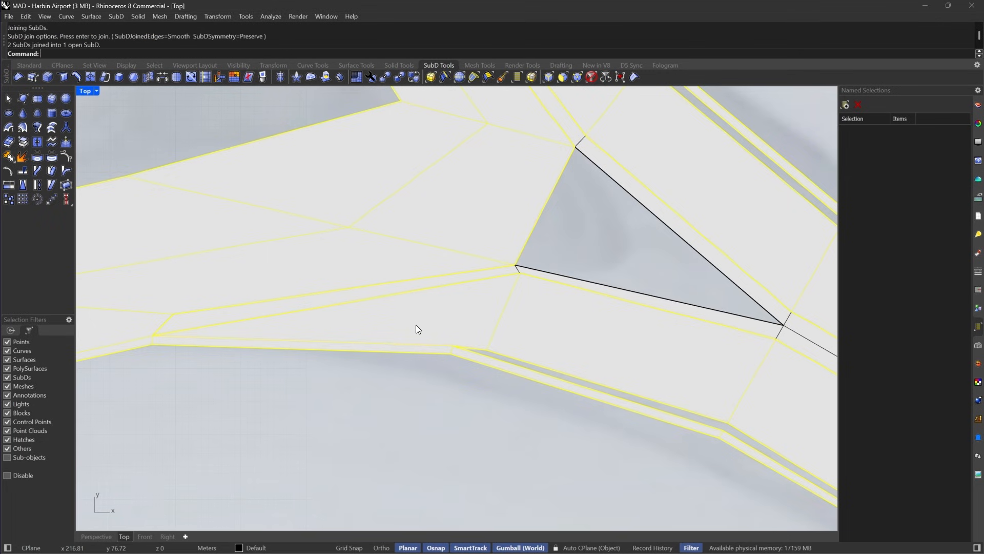
key("Tab")
scroll(487, 346, "down", 2)
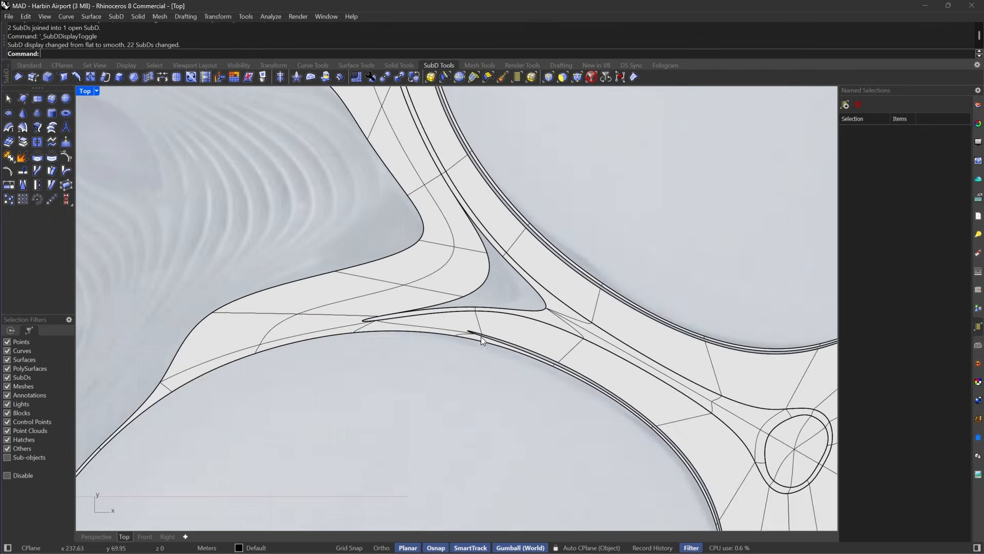
scroll(449, 279, "down", 3)
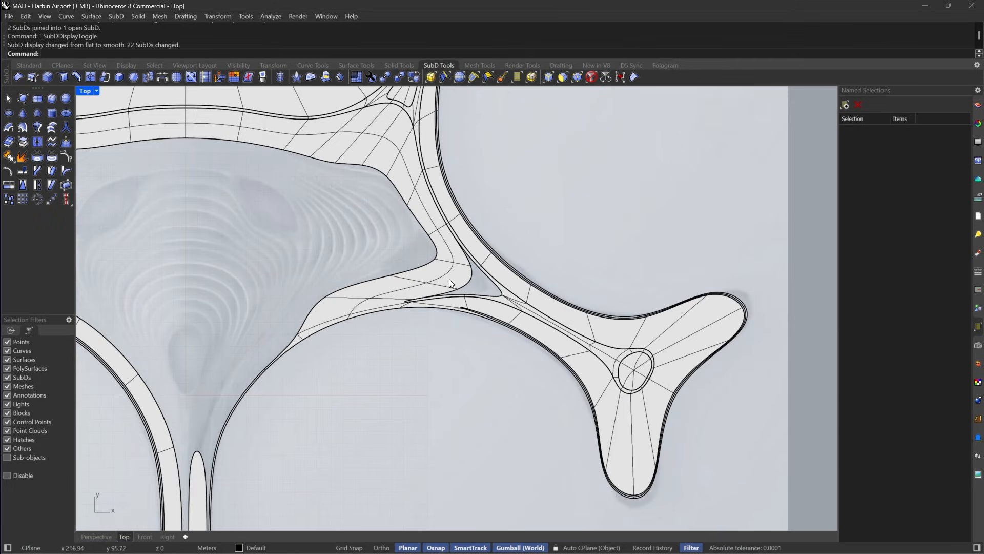
Set the top view's display mode to Rendered and focus on the joined area around the triangular opening.
left_click(103, 88)
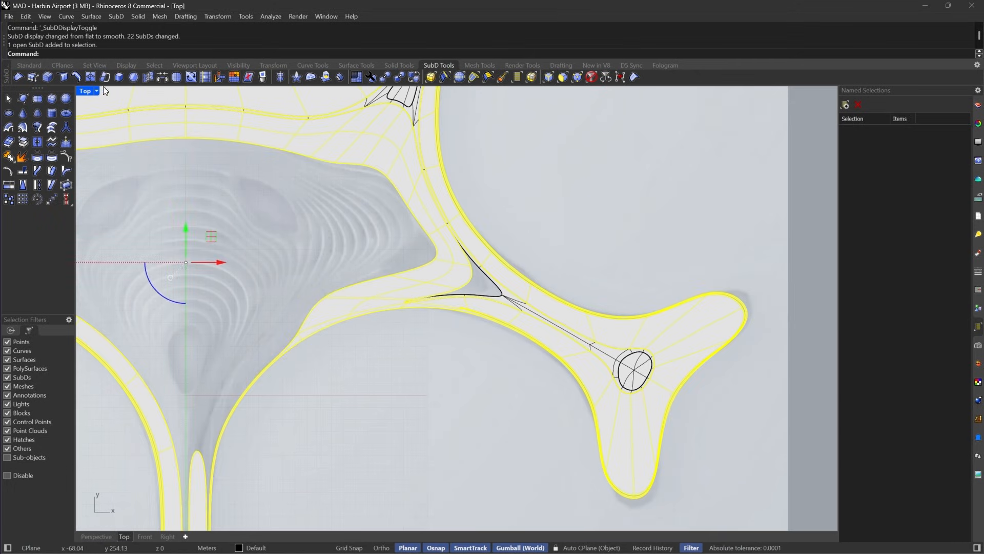
key("Escape")
left_click(96, 90)
left_click(130, 77)
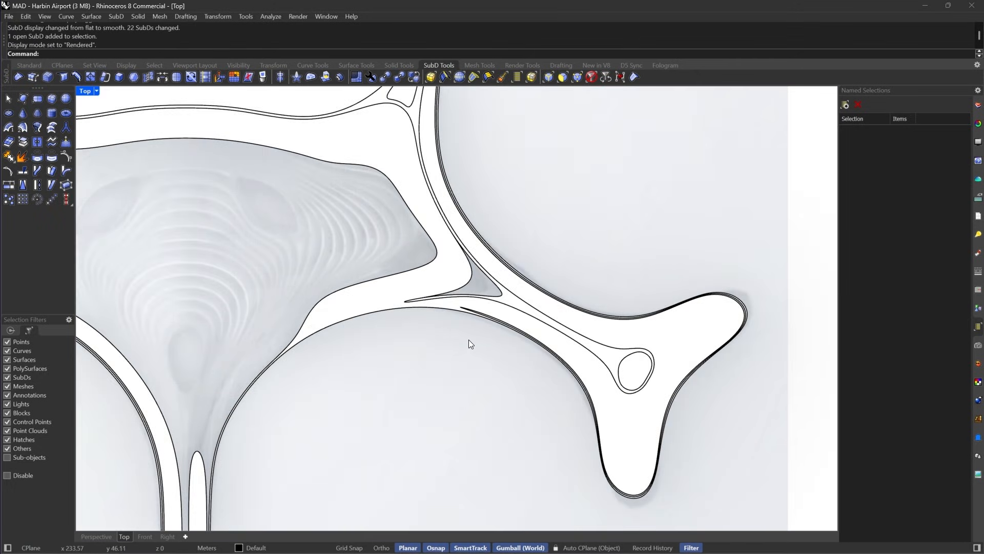
scroll(427, 307, "up", 3)
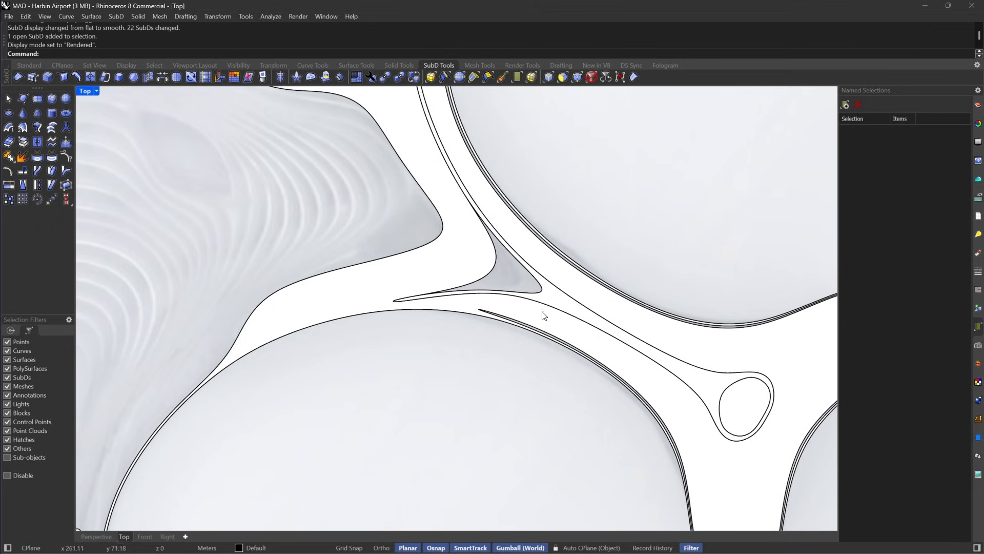
Show the SubDs flat around the triangular opening and set the top view's display mode to Shaded.
scroll(480, 178, "up", 2)
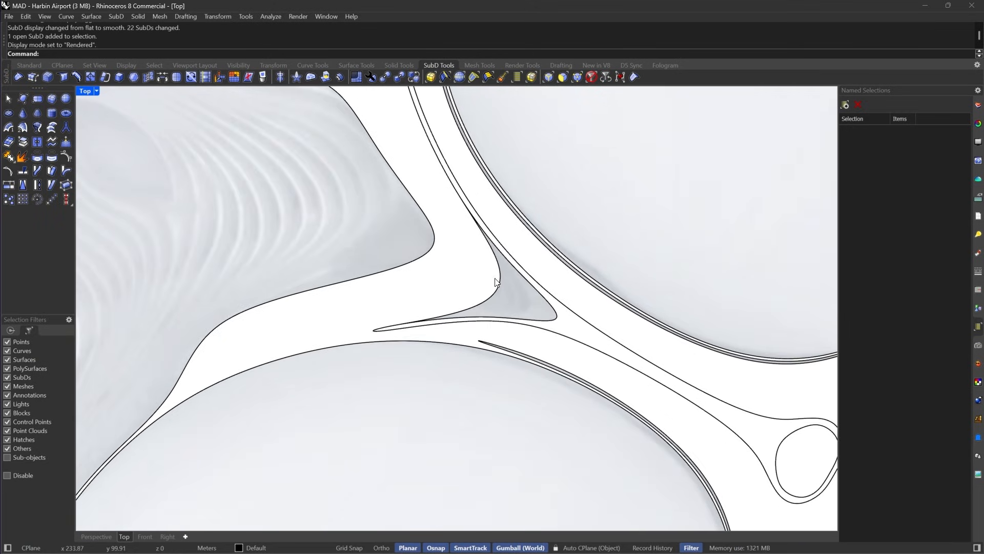
scroll(496, 282, "up", 1)
scroll(425, 315, "up", 6)
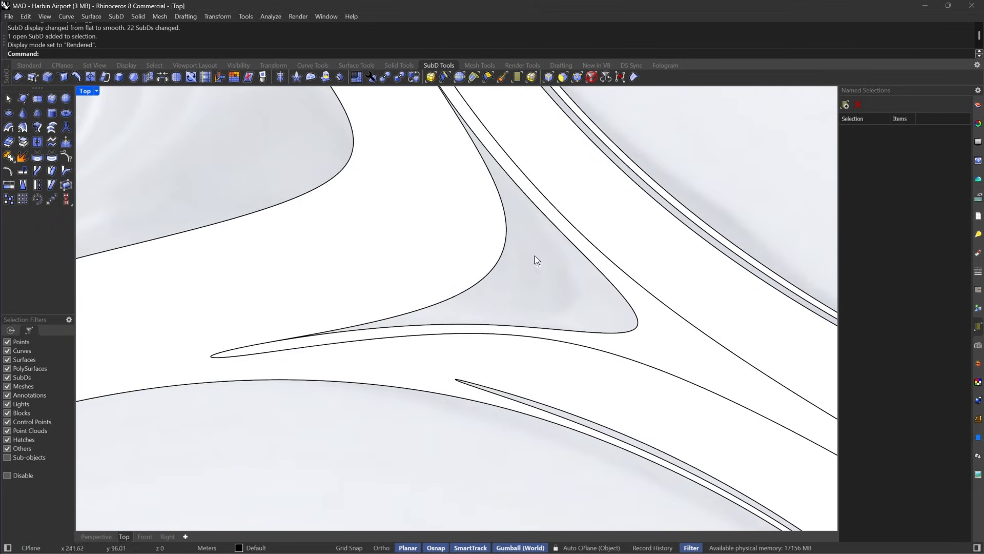
key("Tab")
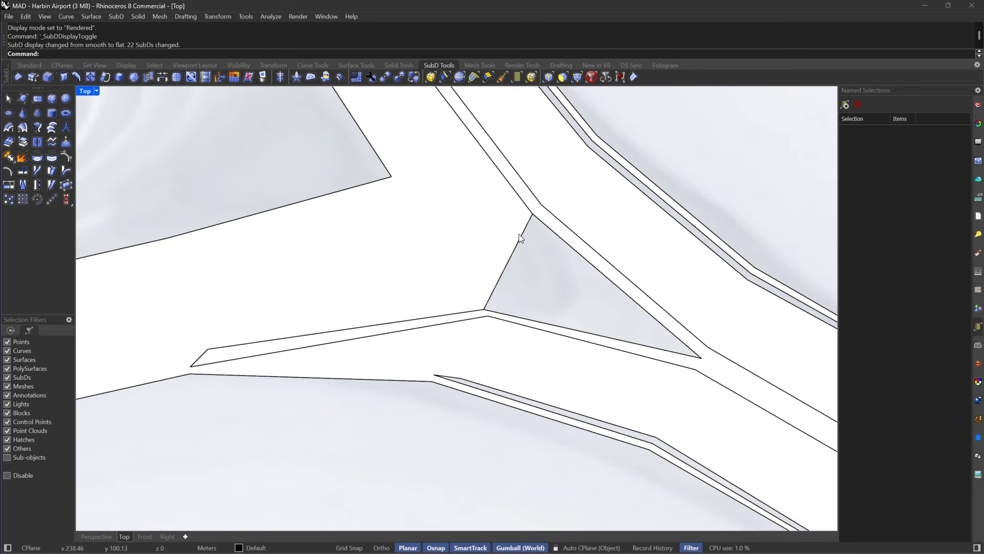
left_click(97, 91)
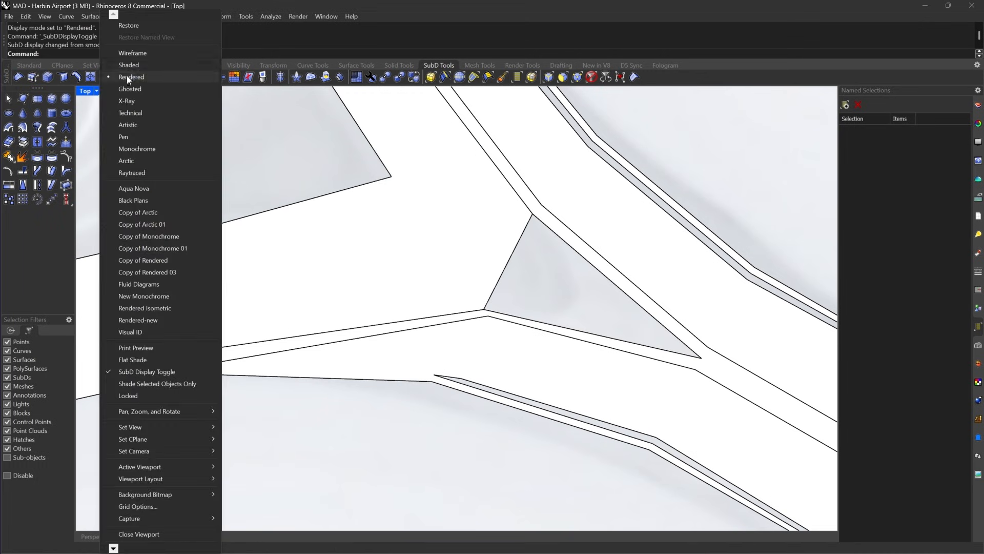
left_click(129, 65)
Move the four vertices across the wide band at the slit's start southwest, narrowing the slit's blunt end, and check the smooth shape.
mouse_move(494, 272)
right_mouse_down()
mouse_move(466, 281)
mouse_move(534, 298)
mouse_move(593, 358)
mouse_move(446, 248)
mouse_move(430, 257)
mouse_move(452, 280)
mouse_move(573, 276)
right_mouse_up()
left_click(453, 277)
left_click(496, 286)
scroll(251, 370, "up", 4)
left_click(577, 79)
right_click_drag(233, 274, 569, 288)
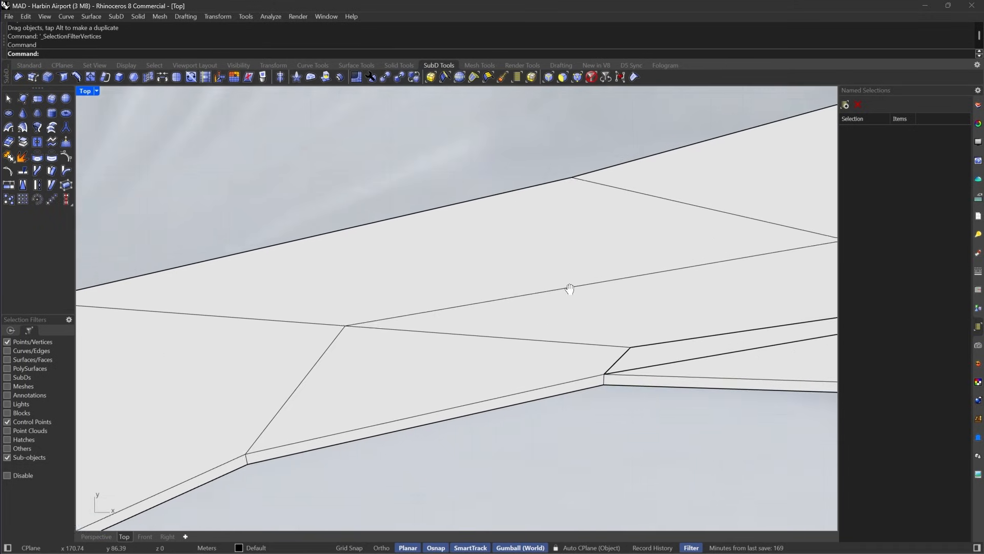
scroll(508, 301, "down", 4)
left_click_drag(117, 247, 654, 343)
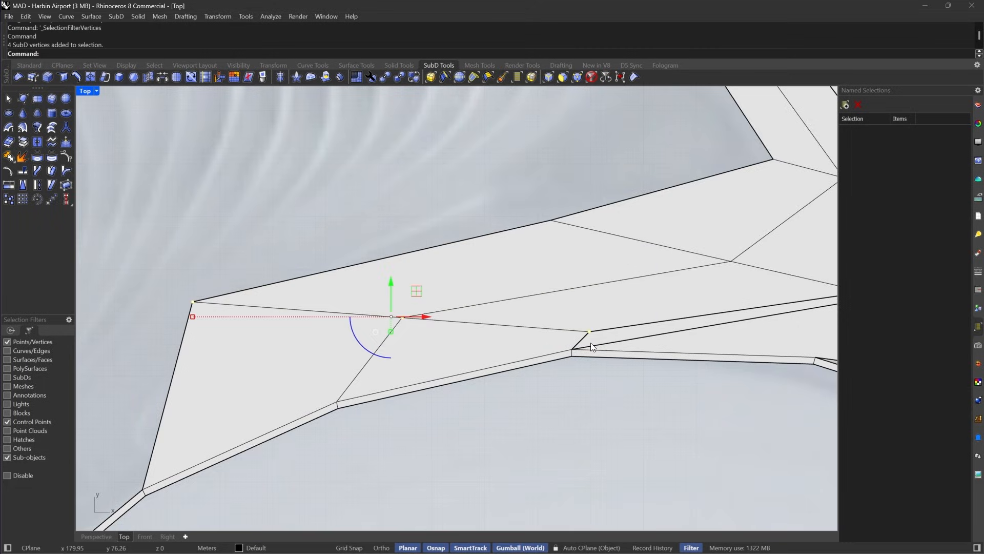
scroll(590, 342, "up", 5)
type("m")
key("Return")
left_click(590, 301)
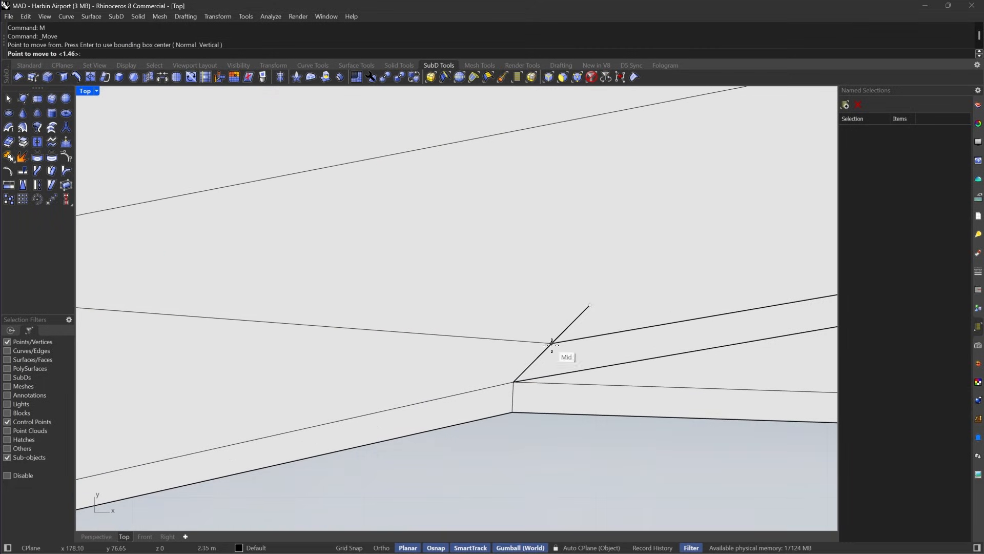
left_click(528, 362)
key("Tab")
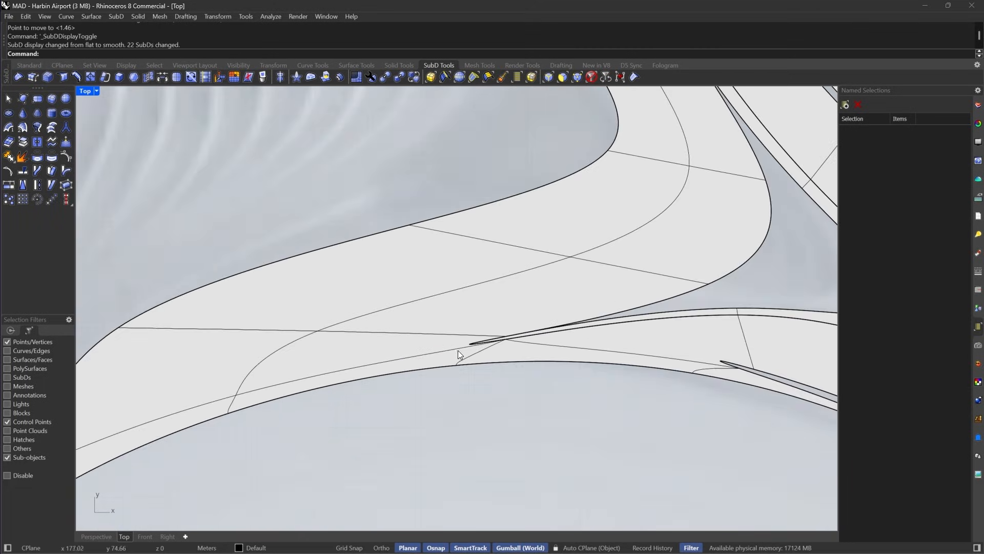
key("Tab")
Fill the triangular opening between the bands with a single three-point SubD face snapped to its corner vertices.
scroll(380, 272, "down", 3)
scroll(408, 273, "up", 3)
right_click_drag(592, 314, 521, 346)
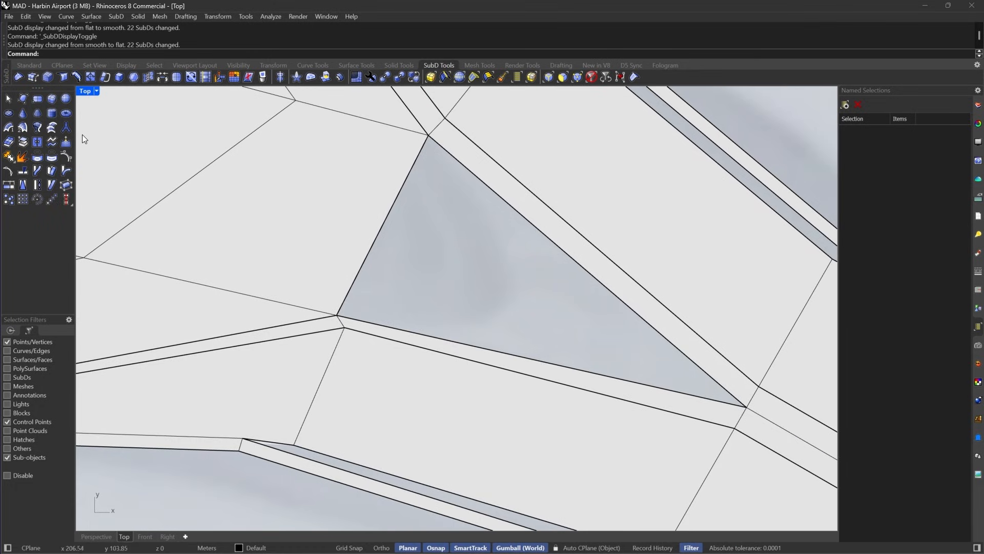
left_click(23, 96)
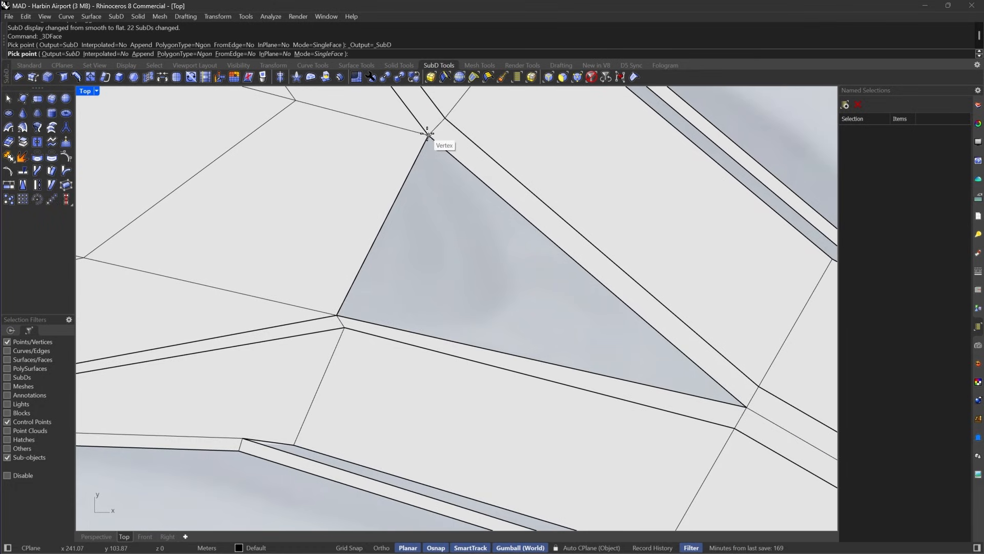
left_click(428, 134)
left_click(337, 315)
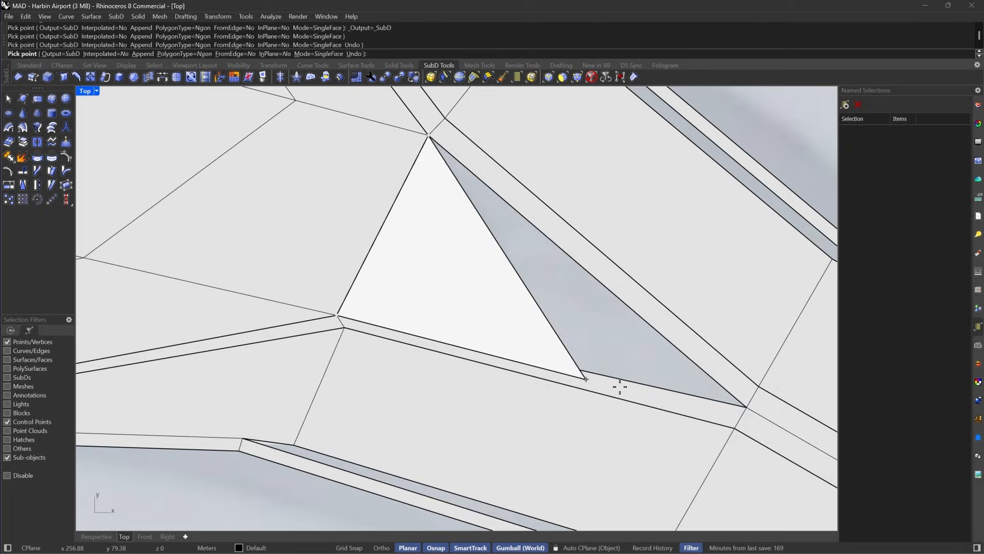
left_click(746, 407)
right_click(747, 407)
Join the triangular face to the narrow band with smooth joined edges and show the SubDs smooth.
left_click(596, 77)
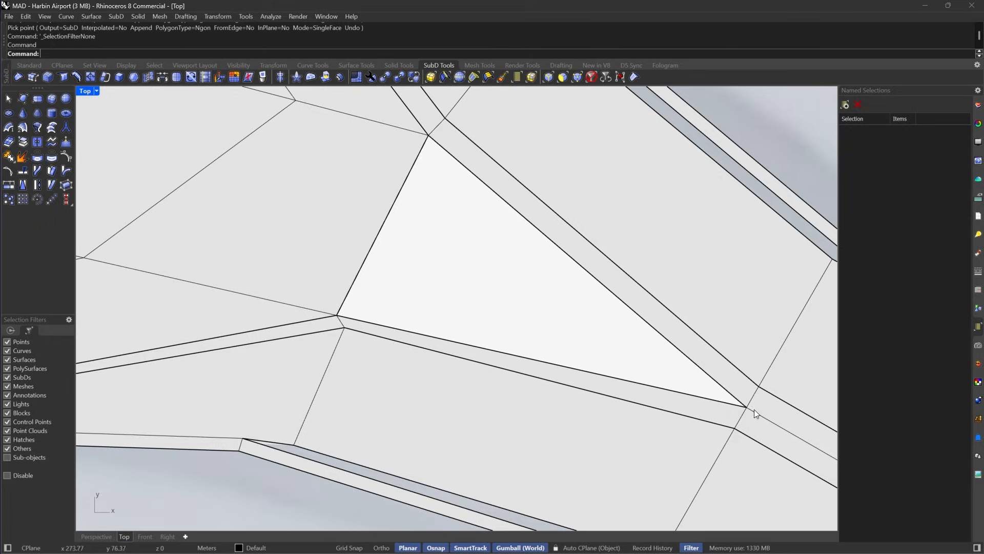
left_click(755, 409)
left_click(667, 366, "shift")
type("join")
key("Return")
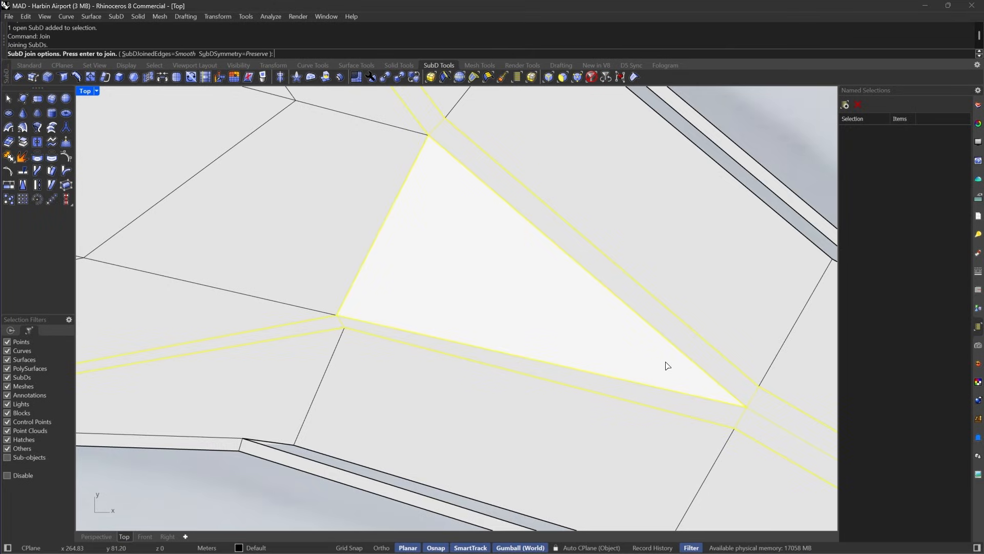
key("Return")
key("Tab")
key("Escape")
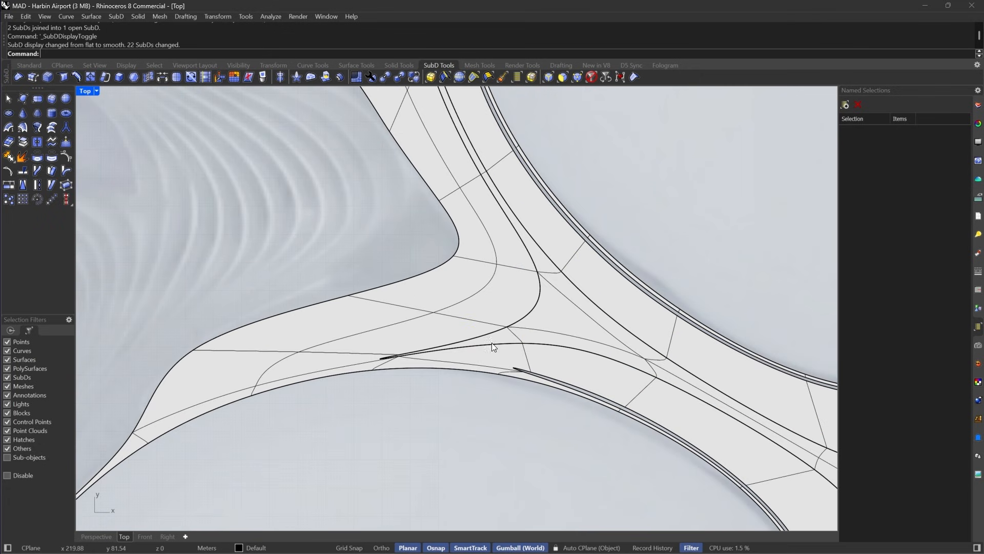
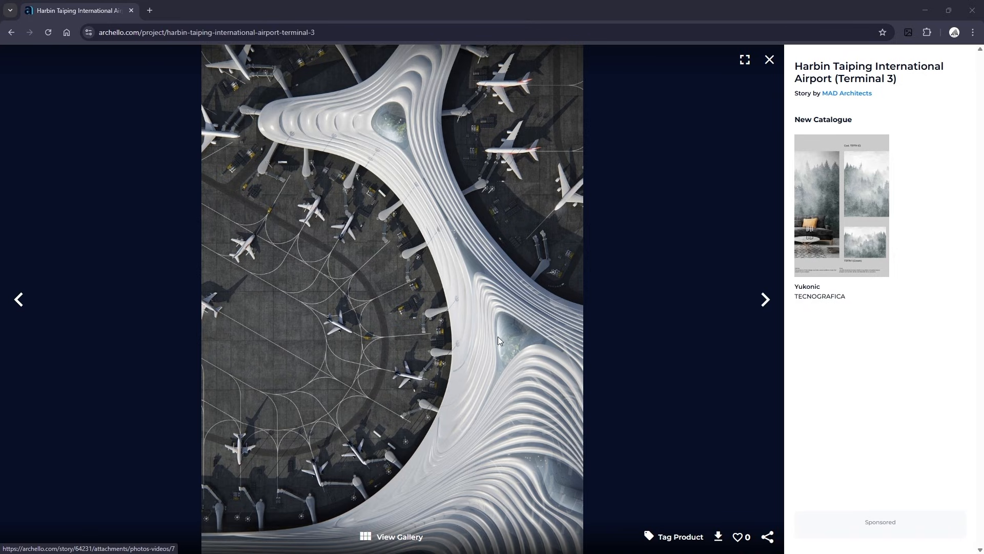
Return from the browser's airport photo to Rhino and show the SubDs flat around the wide band's bend.
left_click(926, 11)
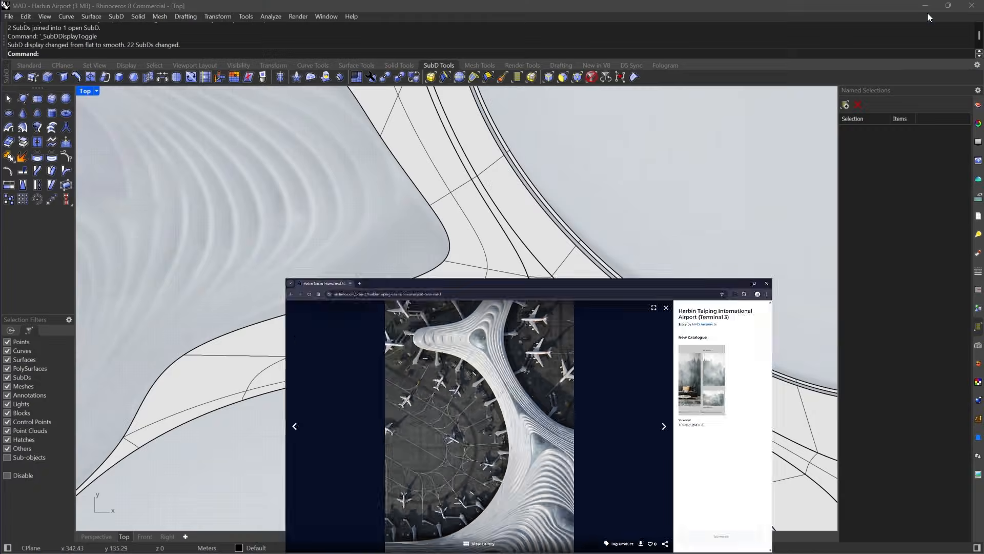
scroll(524, 345, "down", 3)
scroll(520, 300, "up", 6)
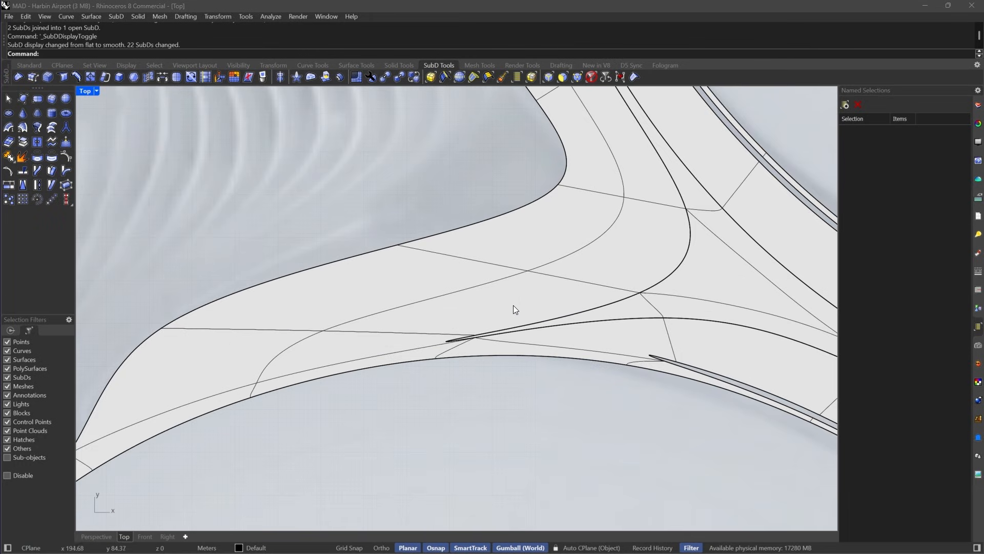
key("Tab")
right_click_drag(487, 315, 508, 307)
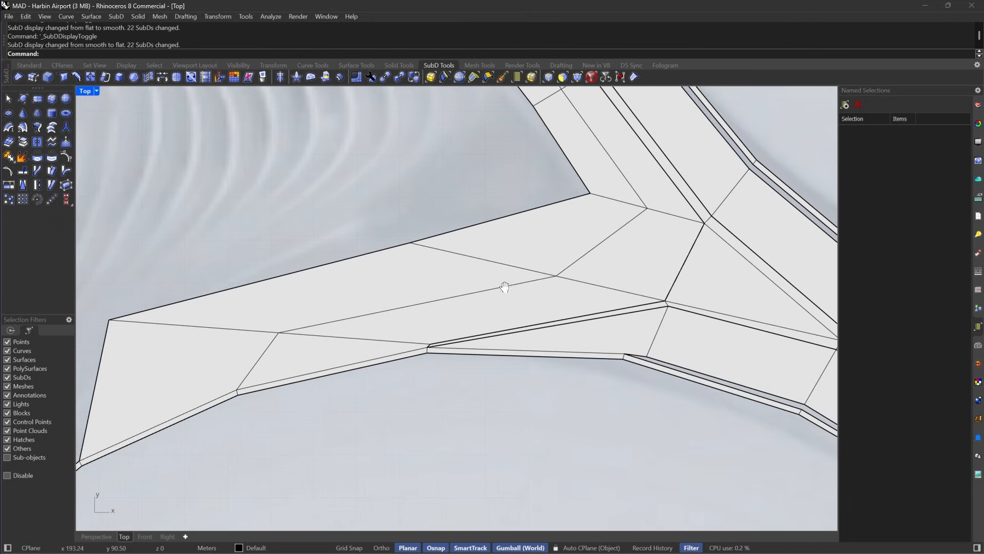
left_click(460, 78)
left_click(429, 303)
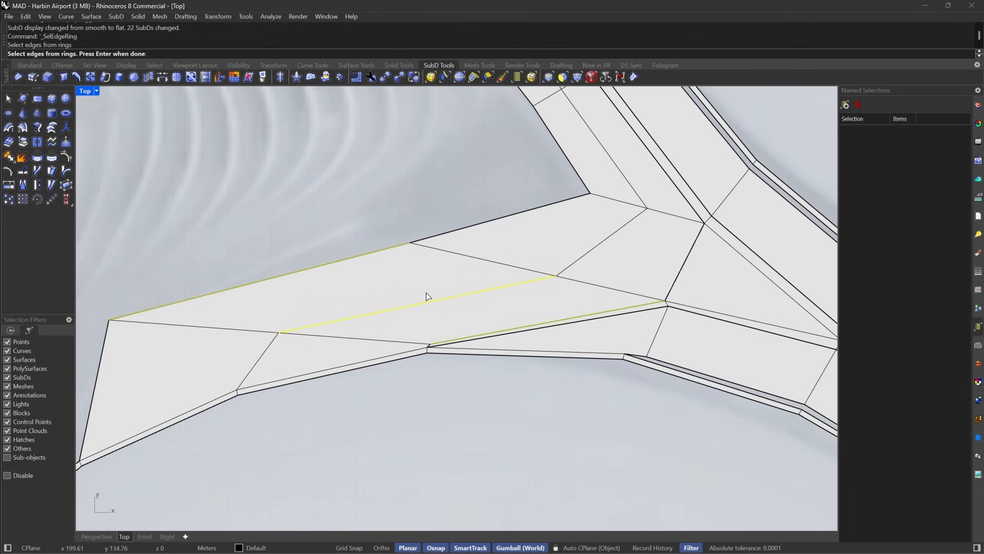
key("Return")
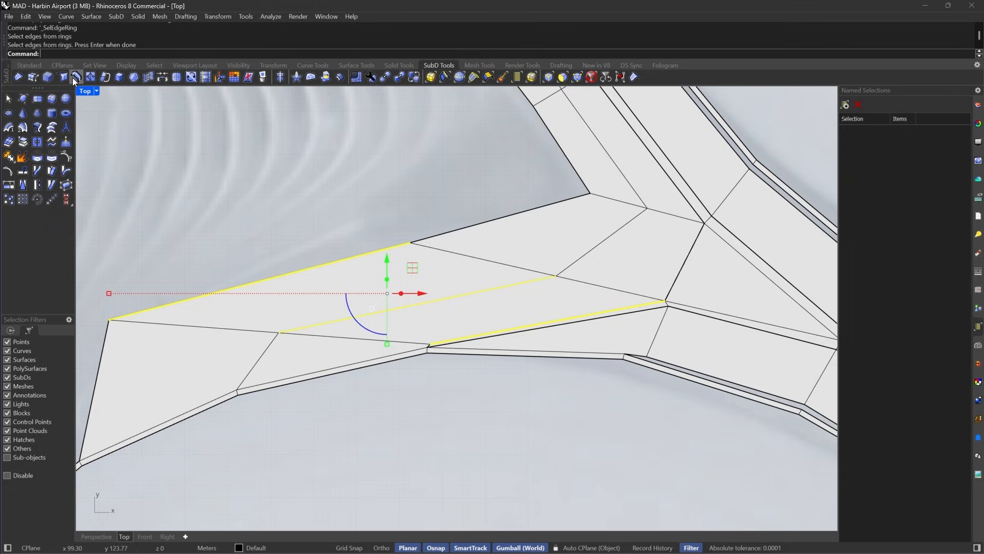
key("Escape")
scroll(612, 307, "up", 6)
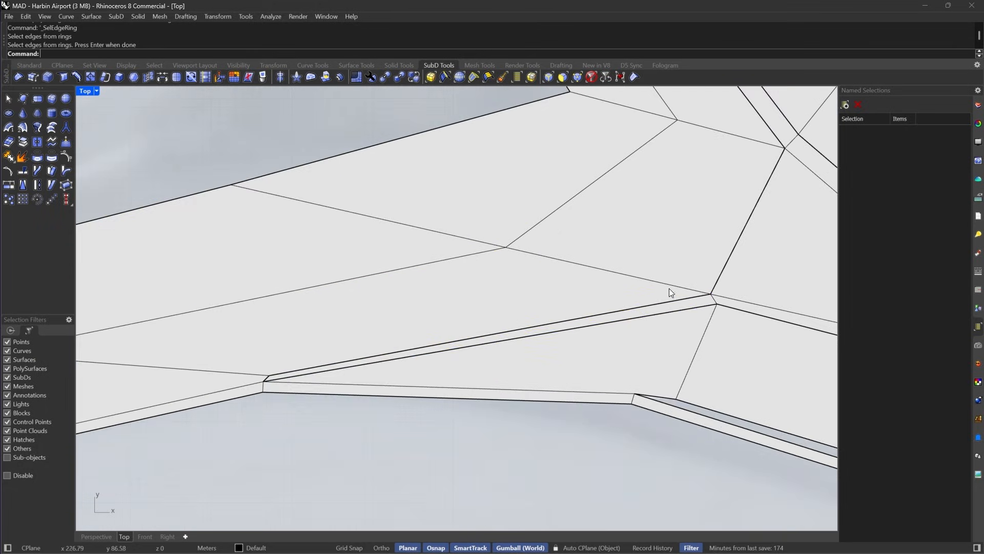
right_click_drag(740, 239, 509, 362)
left_click(359, 306)
key("Escape")
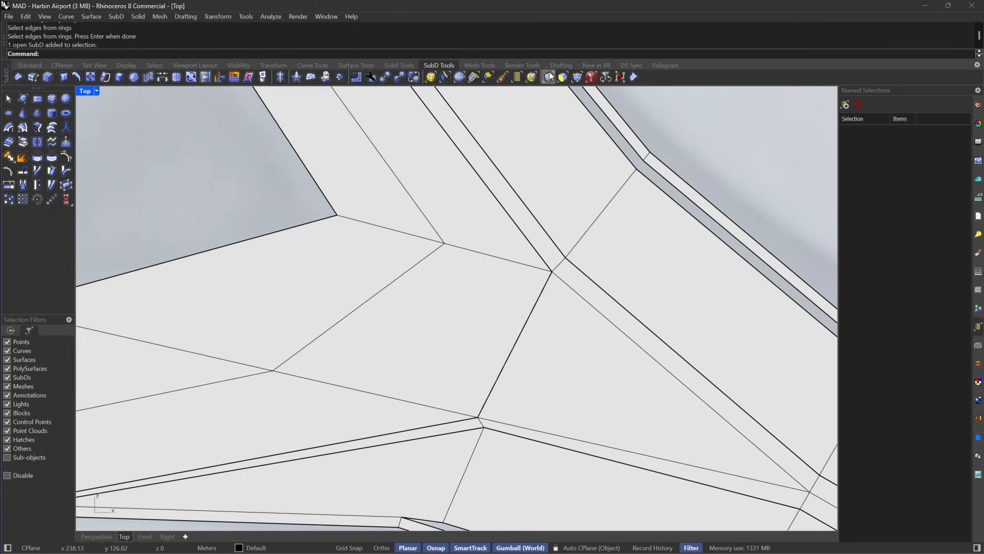
Insert a proportional edge across the wide band about midway along the edge ring just below its bend.
left_click(457, 78)
left_click(381, 286)
key("Return")
right_click_drag(338, 328, 414, 277)
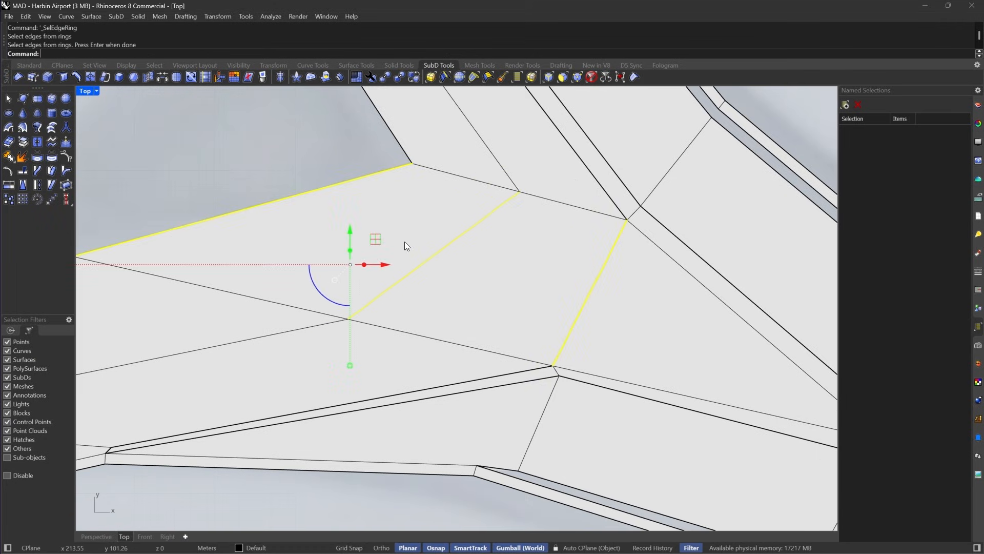
left_click(90, 77)
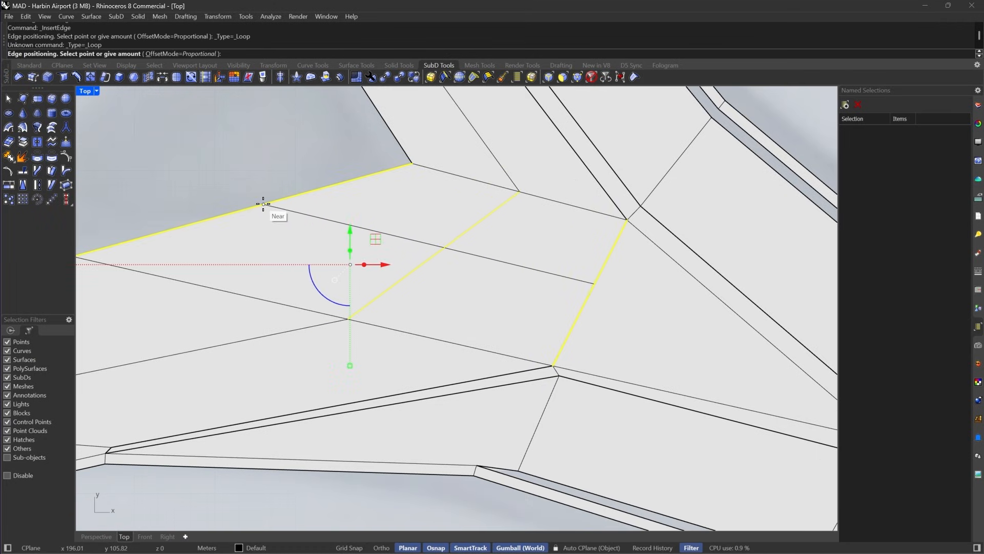
left_click(243, 210)
Delete the triangular face to reopen the gap between the wide and narrow bands.
scroll(411, 235, "down", 5)
scroll(635, 302, "up", 5)
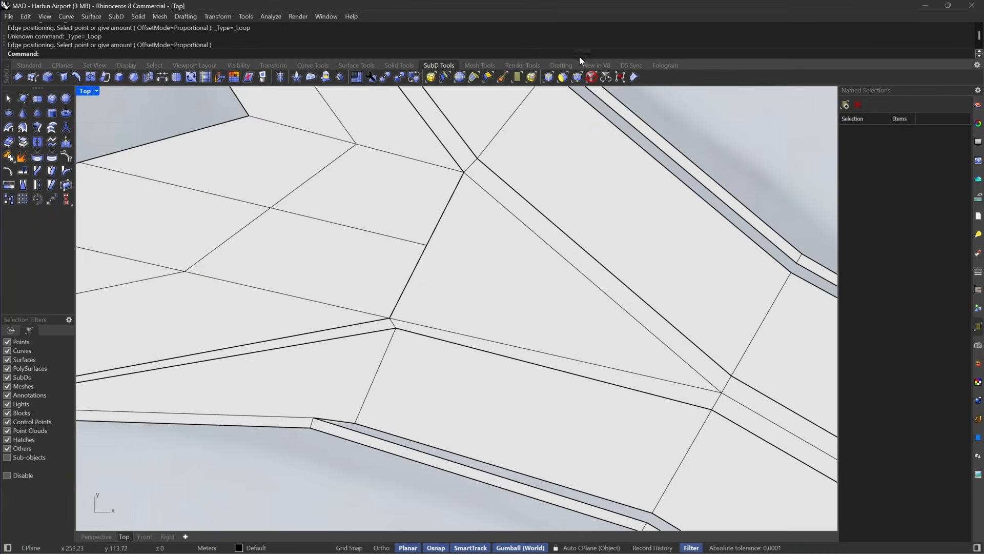
left_click(564, 82)
left_click(492, 316)
right_click_drag(493, 316, 567, 303)
key("Delete")
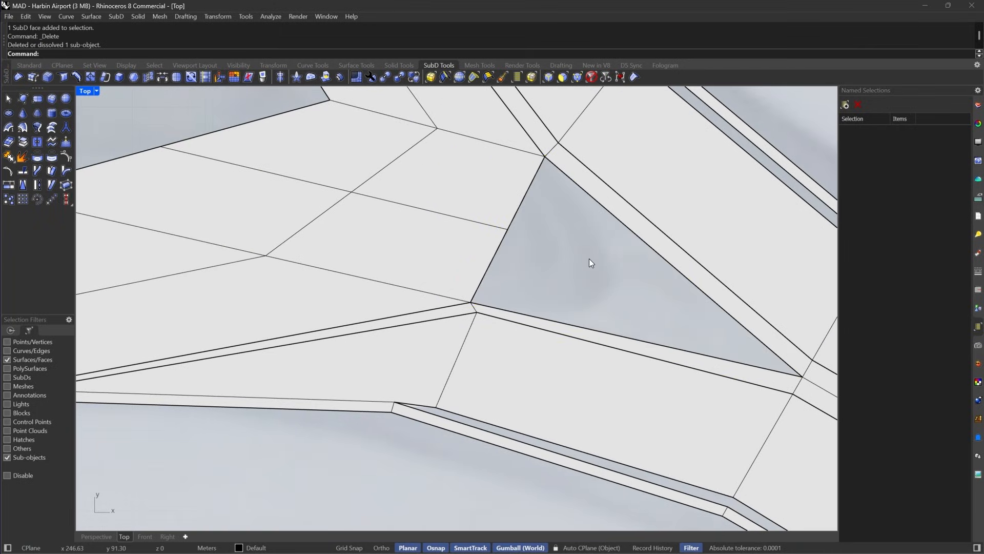
scroll(589, 258, "down", 2)
scroll(616, 254, "down", 2)
right_click_drag(567, 255, 539, 266)
scroll(539, 265, "up", 2)
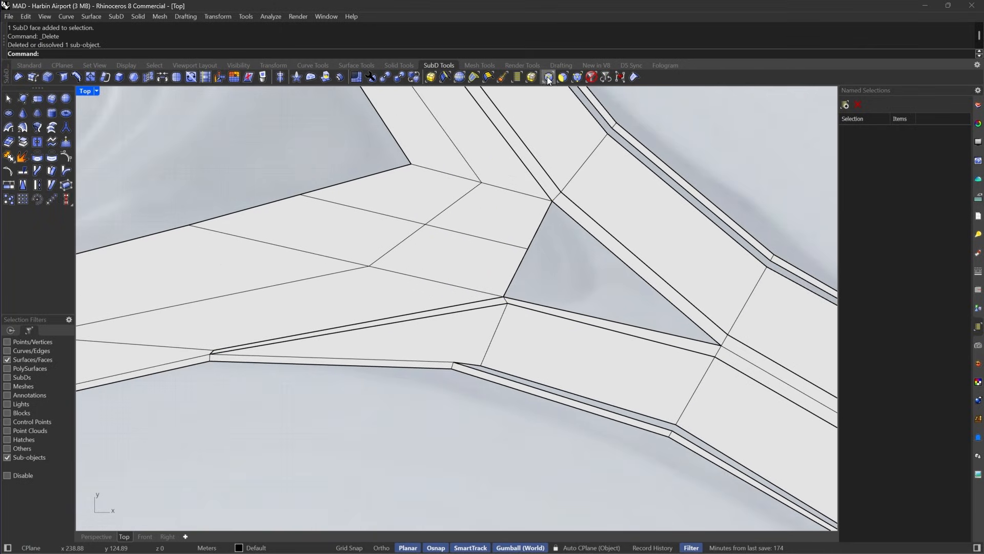
Move the inserted crosswise edges southeast into the triangular opening, and shift the outer western edge partly back northwest.
left_click(548, 77)
double_click(480, 238)
left_click_drag(441, 199, 503, 226)
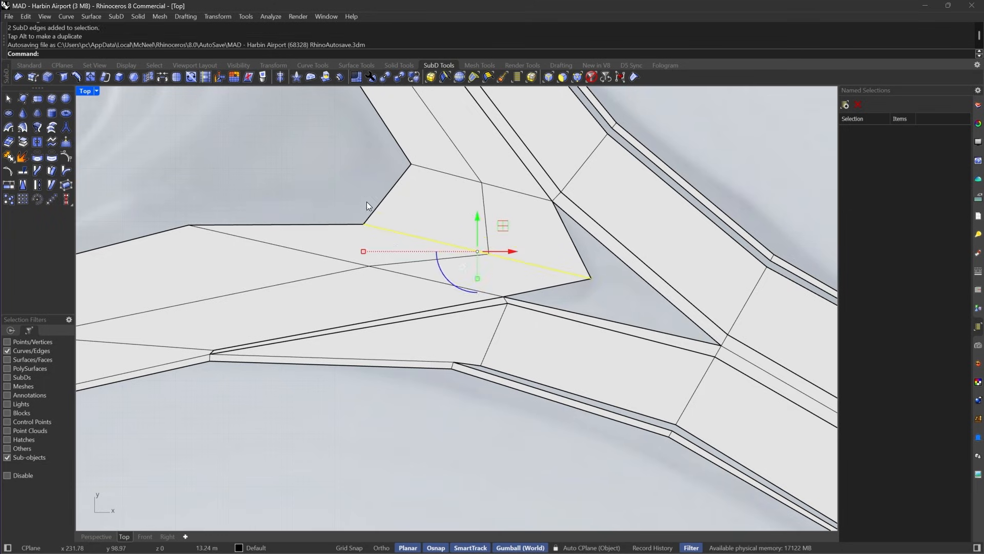
right_click_drag(367, 201, 475, 202)
scroll(476, 202, "up", 4)
left_click(507, 246)
left_click_drag(591, 233, 553, 209)
key("Escape")
scroll(552, 228, "down", 8)
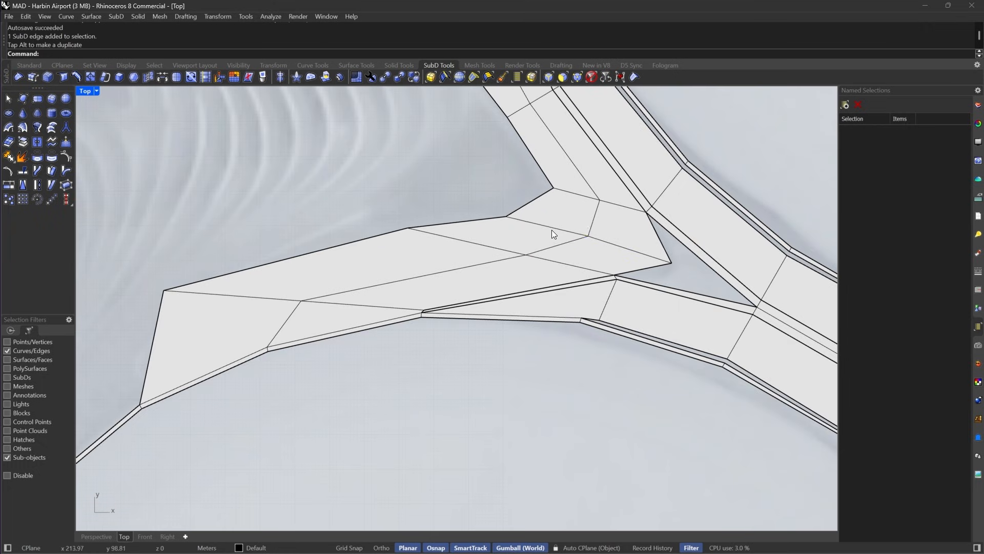
Compare the smooth and flat display of the wide band's reshaped bend and the triangular opening.
key("Tab")
right_click_drag(591, 266, 596, 291)
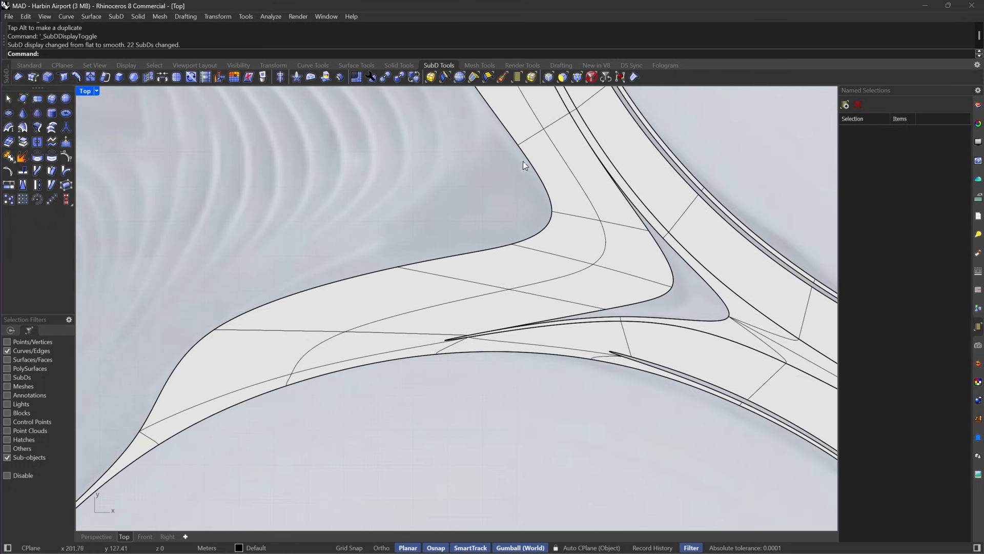
scroll(577, 264, "up", 5)
key("Tab")
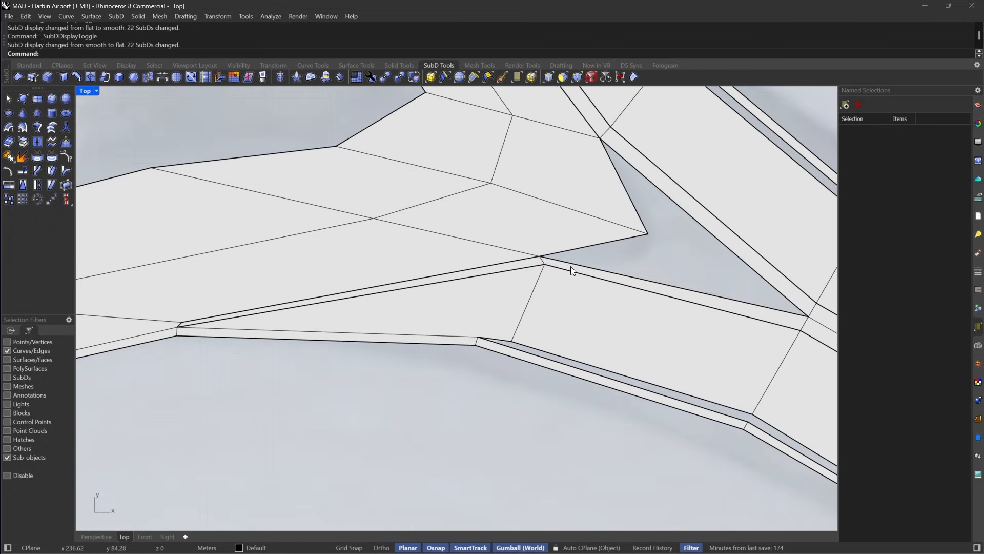
key("Tab")
right_click_drag(676, 235, 560, 263)
key("Tab")
key("Tab")
key("Tab")
scroll(525, 254, "up", 3)
key("Tab")
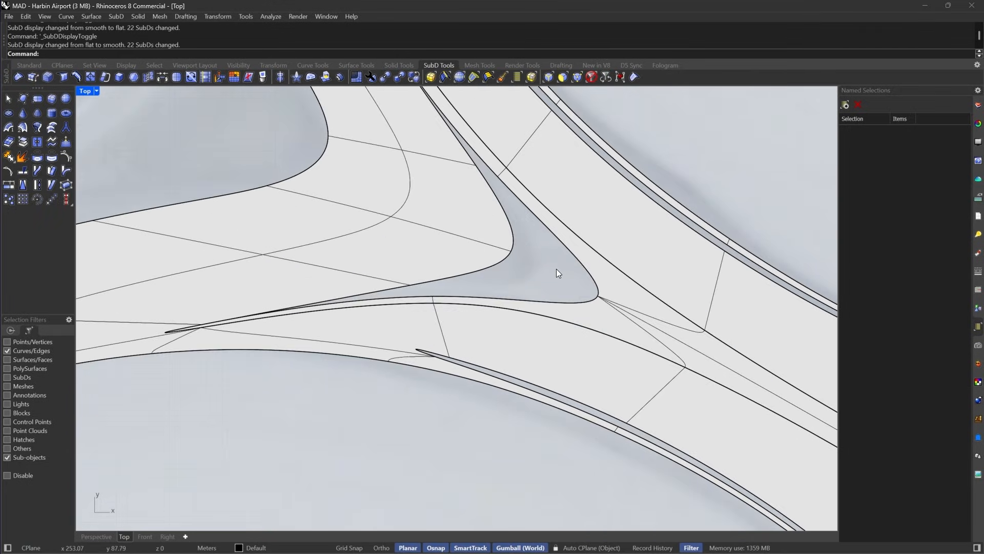
key("Tab")
Extrude the wide band's two bend edges southeast across the triangular opening.
scroll(477, 211, "up", 3)
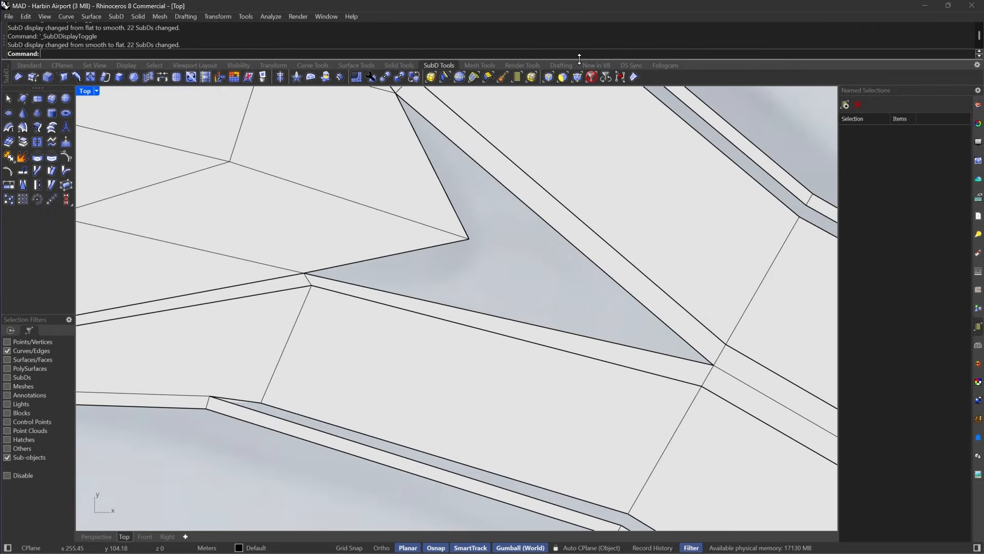
left_click(557, 78)
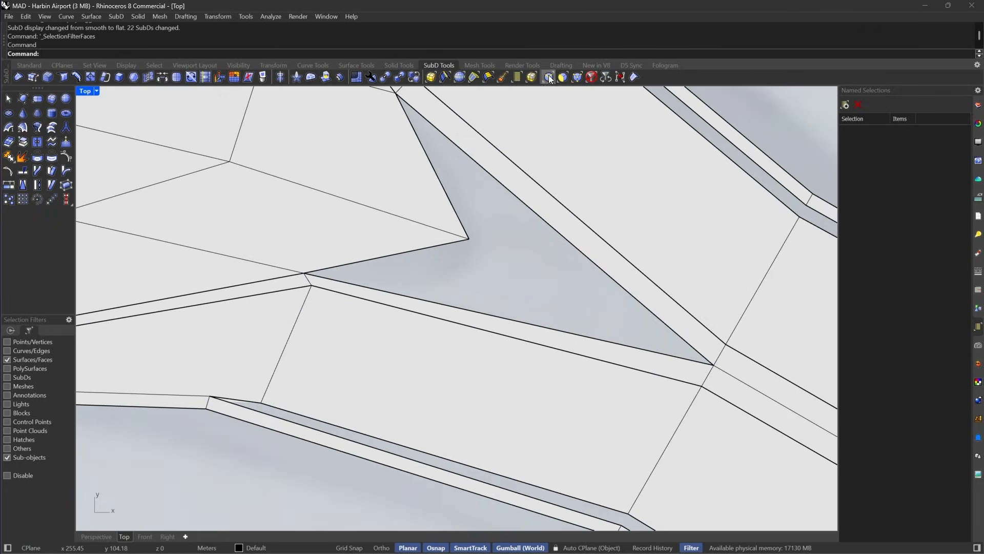
left_click(446, 196)
left_click(413, 251, "shift")
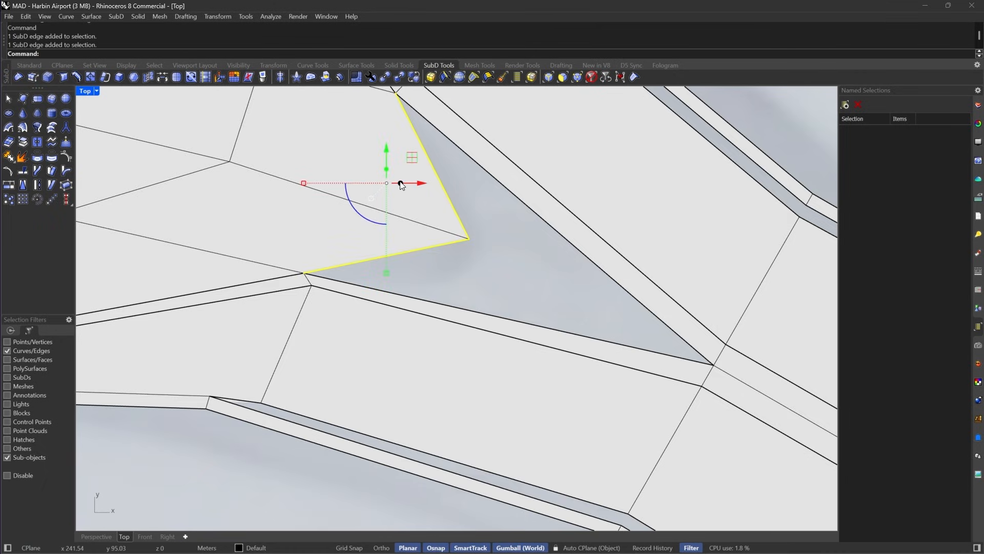
left_click_drag(403, 184, 626, 244)
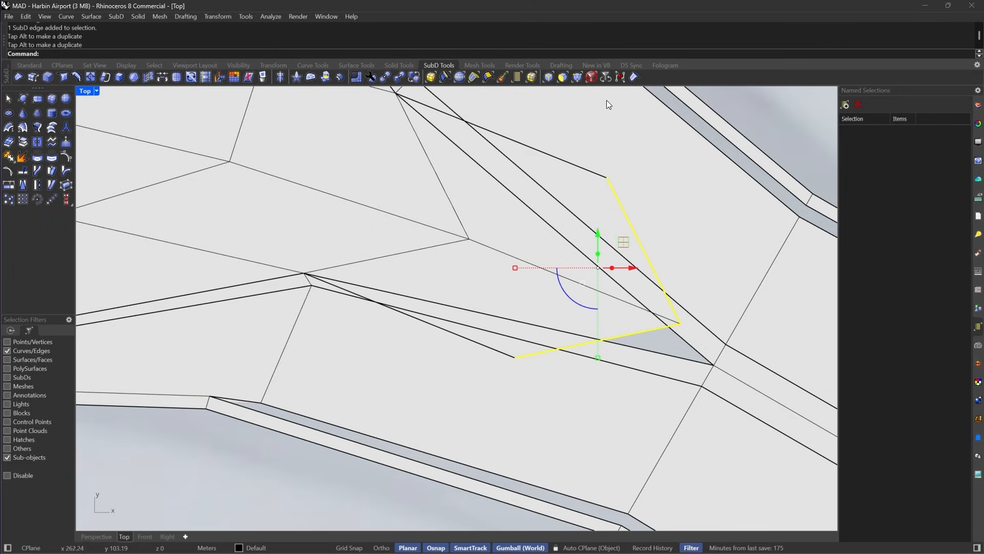
Delete the two outer end vertices of the extruded faces so each face becomes a triangle.
left_click(578, 80)
left_click_drag(597, 160, 654, 206)
right_click_drag(657, 209, 694, 175)
key("Delete")
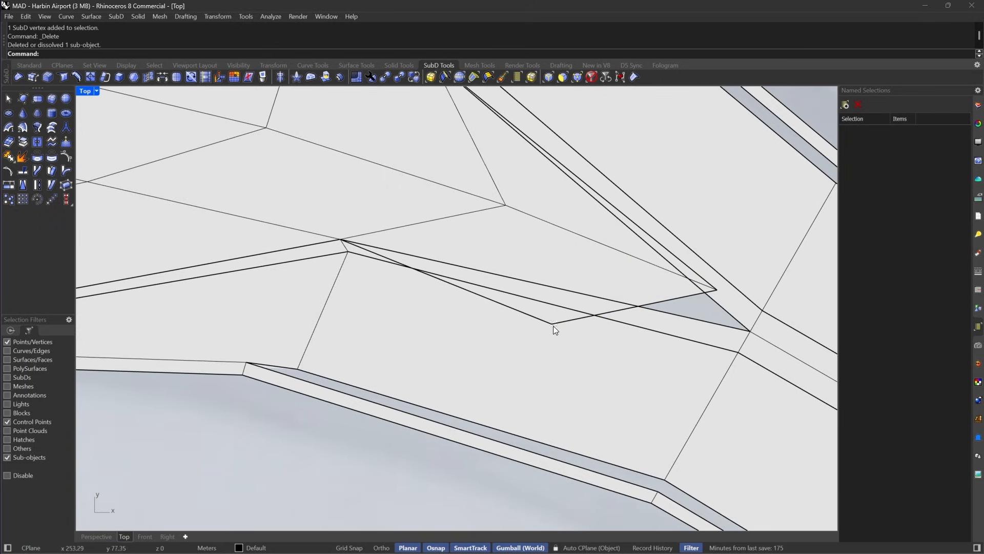
left_click_drag(501, 380, 605, 278)
key("Delete")
Move the extruded faces' remaining tip vertex onto the southeastern corner of the triangular opening.
left_click(564, 78)
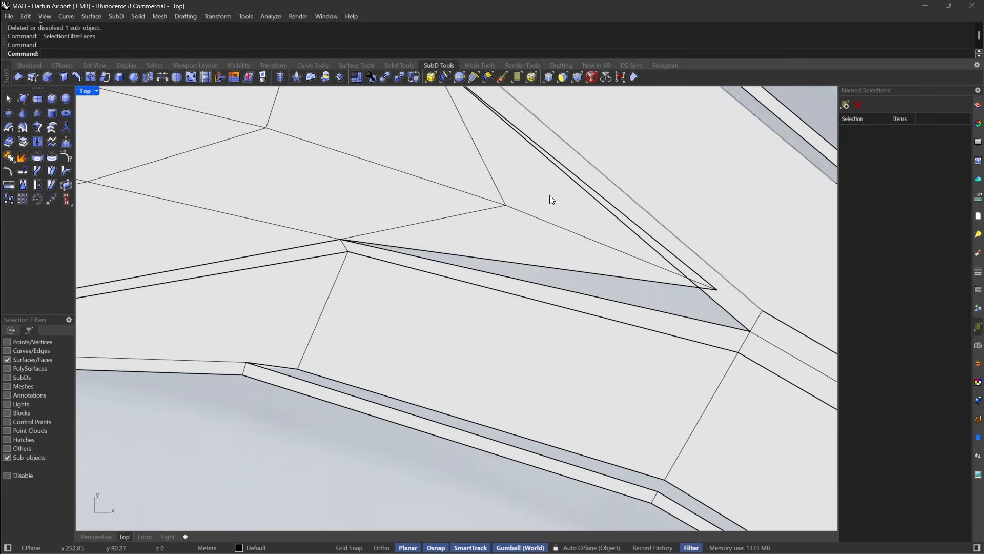
left_click(579, 77)
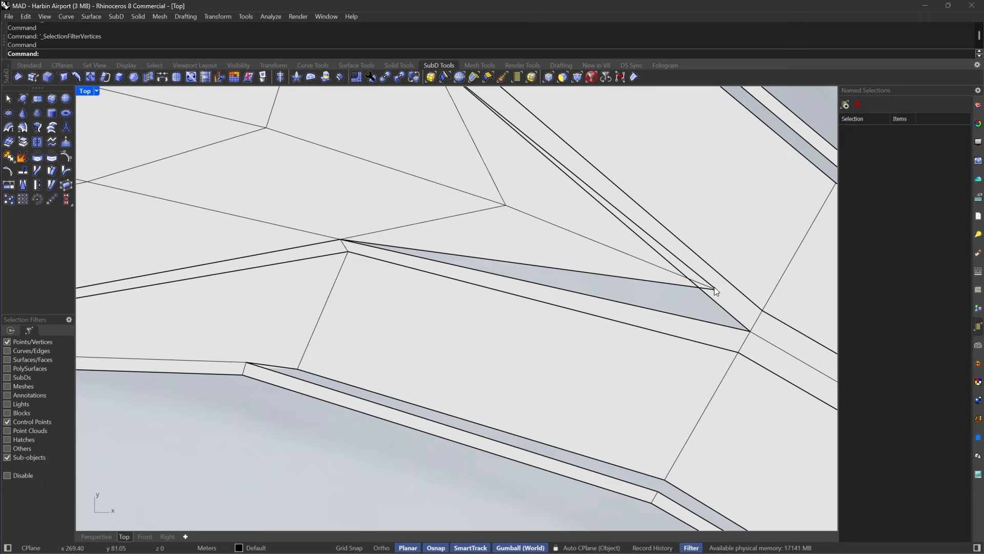
left_click(715, 289)
left_click_drag(717, 290, 753, 333)
left_click(629, 254)
Extract the two triangular faces filling the opening from the wide band's SubD.
left_click(566, 77)
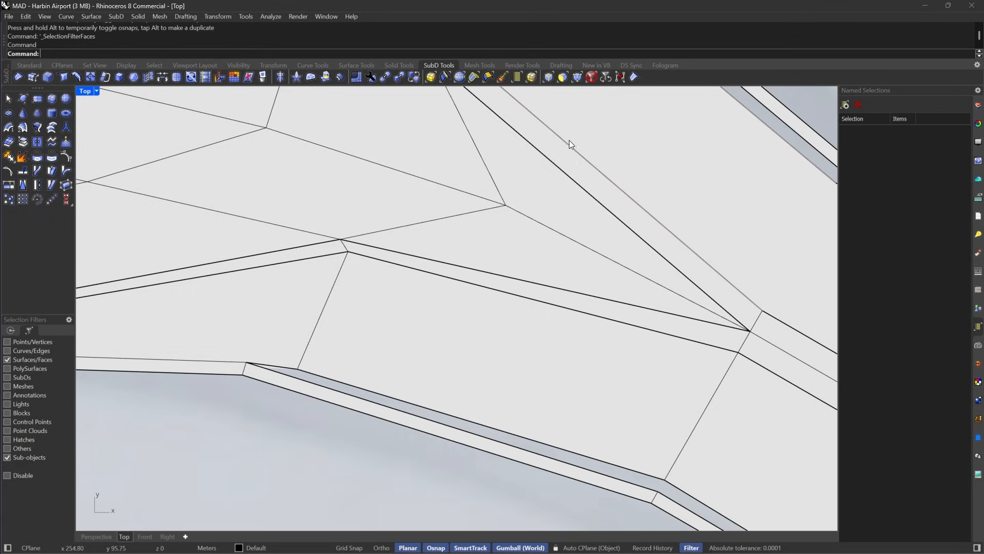
left_click(567, 205)
left_click(499, 248, "shift")
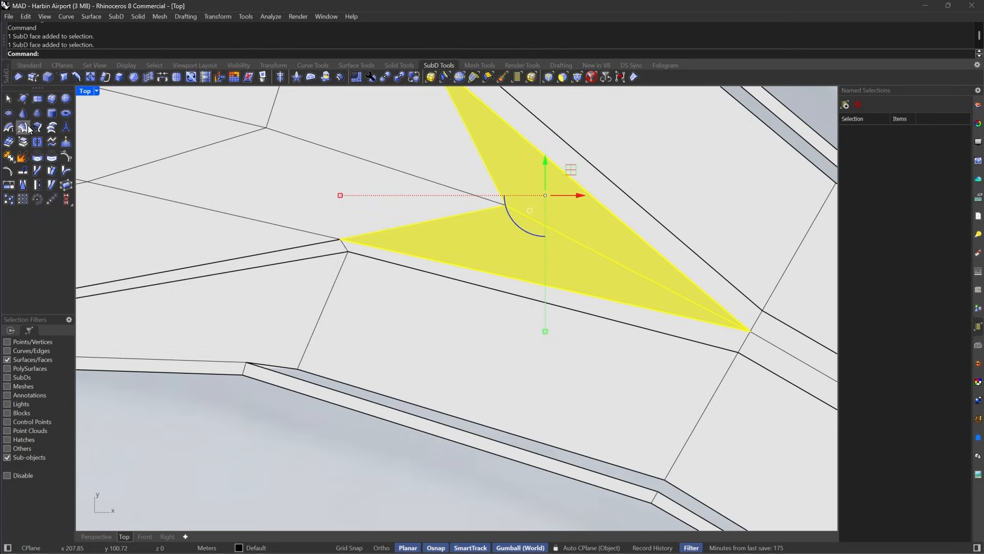
left_click(24, 141)
right_click_drag(634, 197, 569, 248)
key("Escape")
Join the extracted triangular faces to the narrow band and show the SubDs in smooth display.
left_click(592, 77)
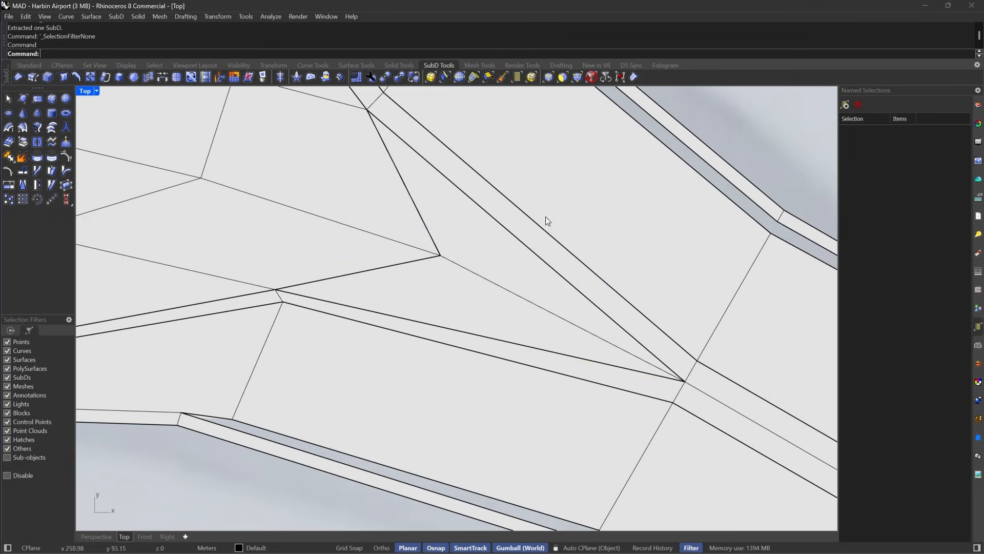
left_click(568, 269)
left_click(521, 294, "shift")
right_click_drag(453, 274, 540, 302)
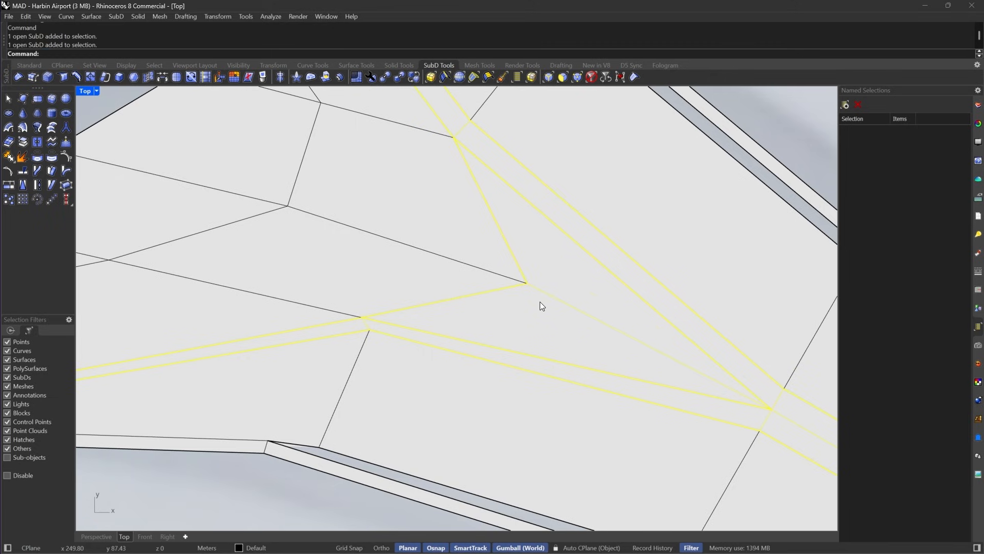
key("ctrl+j")
key("Return")
key("Tab")
key("Escape")
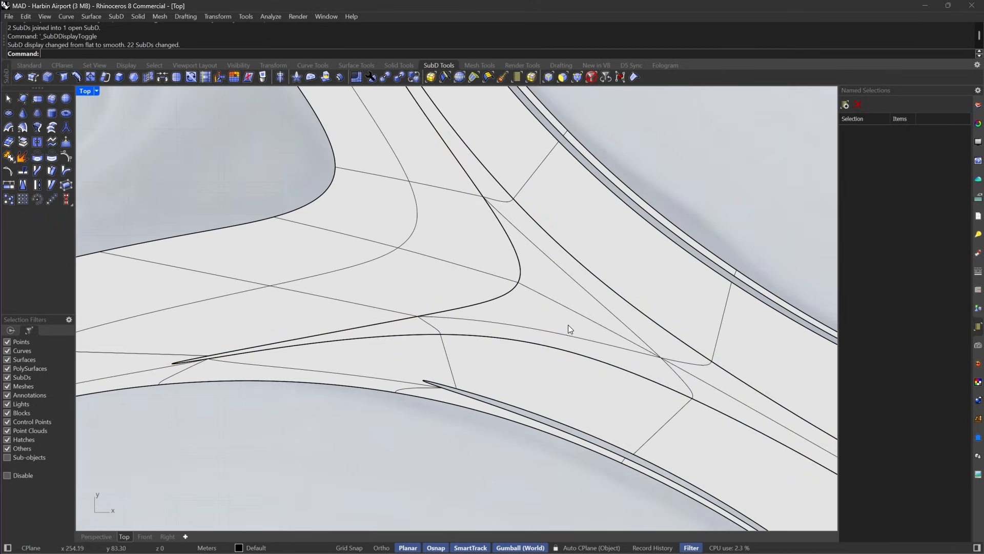
Move the two coincident vertices at the wide band's bend tip slightly southeast into the triangular infill.
key("Tab")
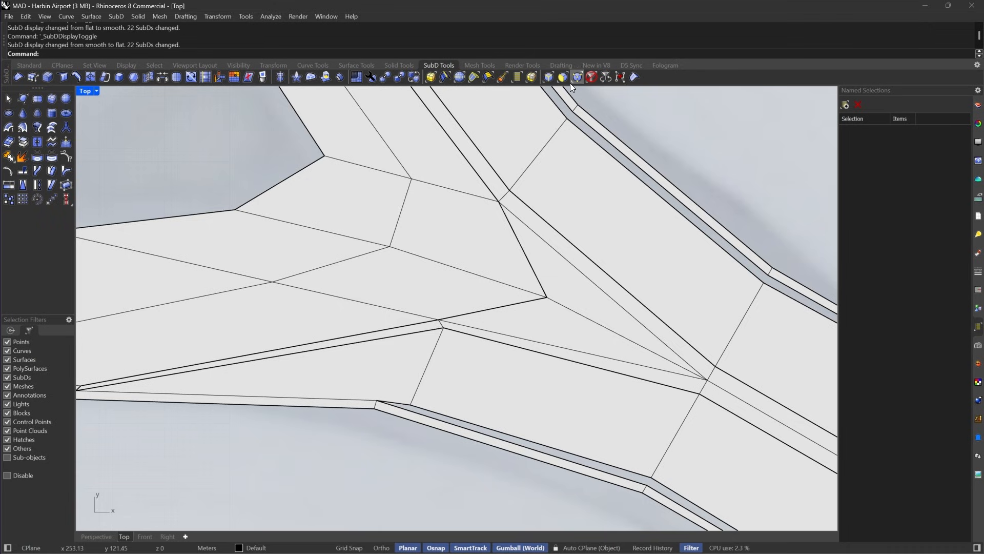
left_click(572, 82)
left_click_drag(505, 266, 577, 326)
right_click_drag(586, 325, 521, 292)
type("m")
key("Return")
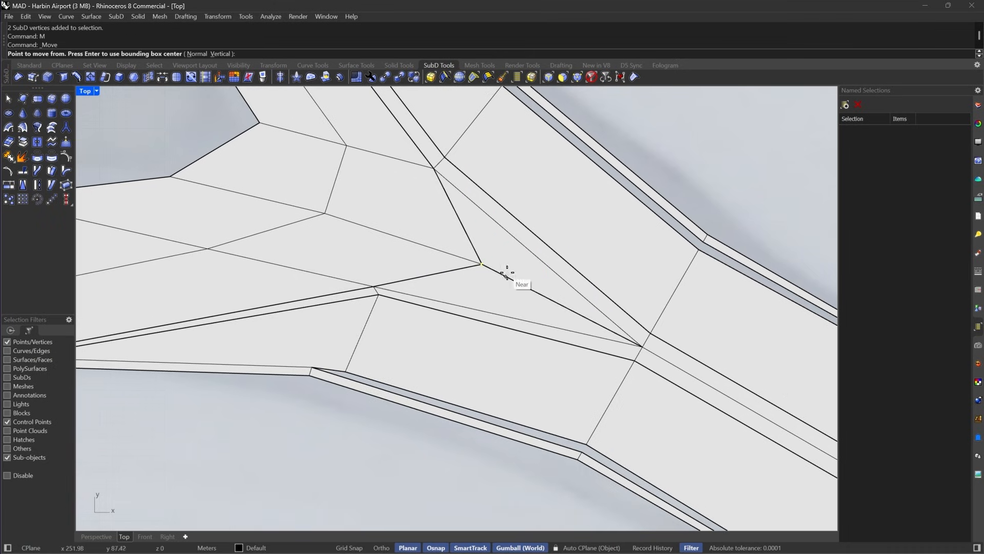
left_click(484, 264)
left_click(517, 279)
key("Tab")
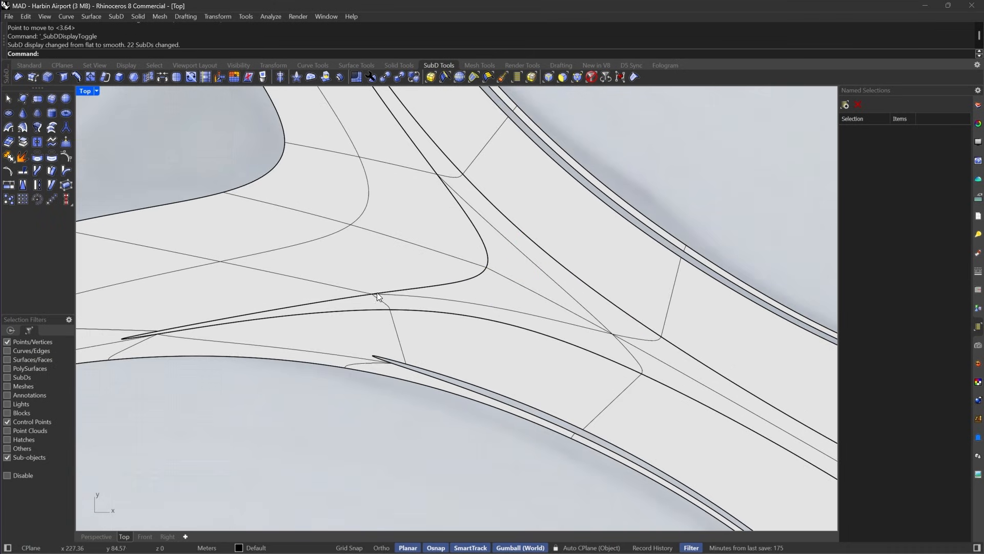
Move the lower vertex of the cross edge below the bend southeast, away from the adjacent strip's corner.
right_click_drag(403, 338, 352, 291)
scroll(537, 273, "down", 5)
key("Tab")
scroll(494, 249, "up", 6)
left_click(578, 80)
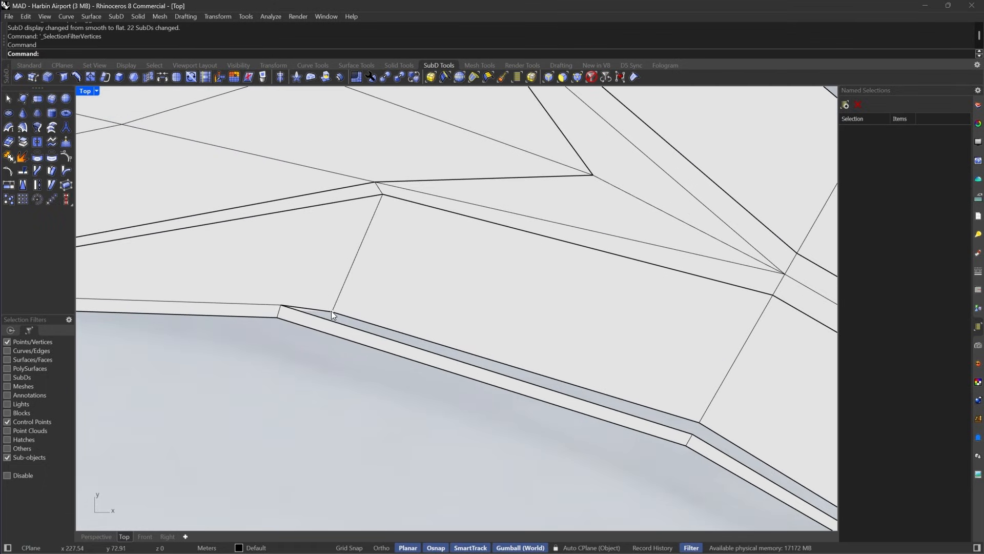
left_click_drag(331, 311, 509, 354)
scroll(505, 348, "down", 6)
right_click_drag(423, 307, 532, 288)
scroll(558, 288, "up", 6)
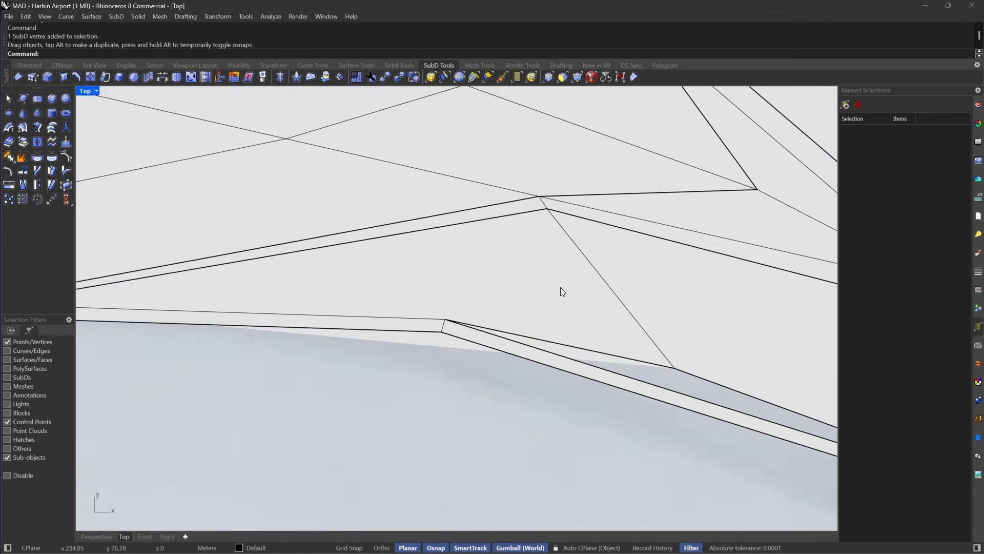
Insert a proportional edge across the lower band's face just west of the slanted cross edge.
left_click(459, 77)
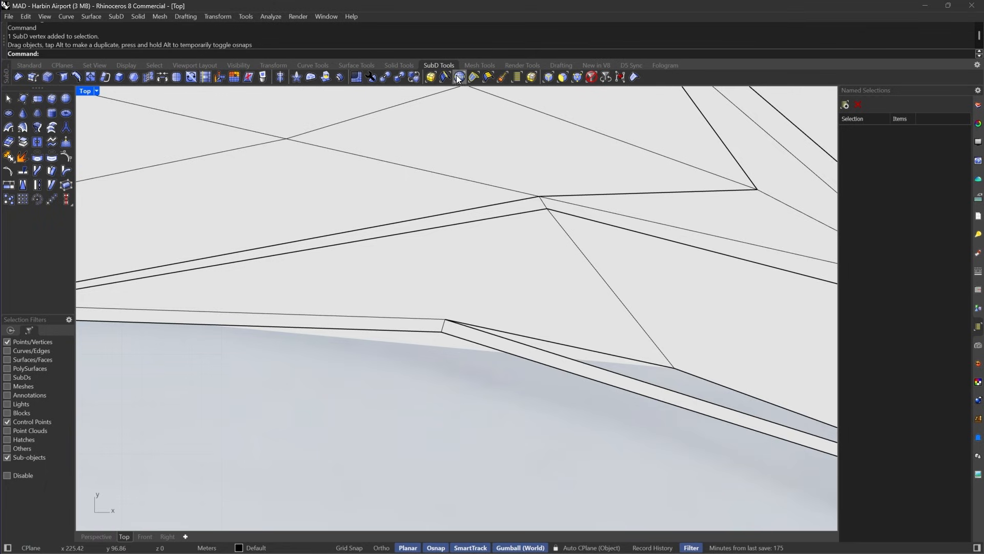
left_click(591, 354)
key("Return")
left_click(77, 76)
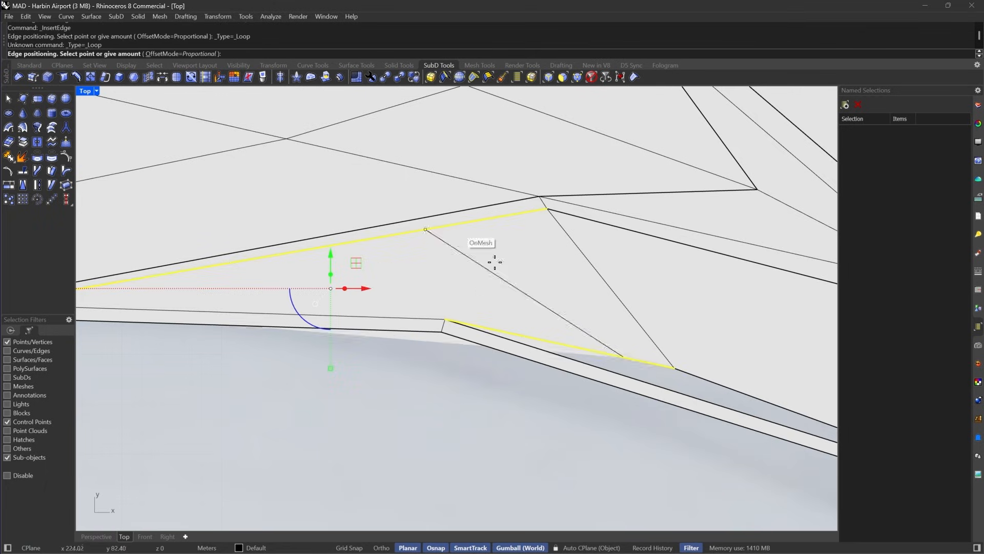
left_click(558, 345)
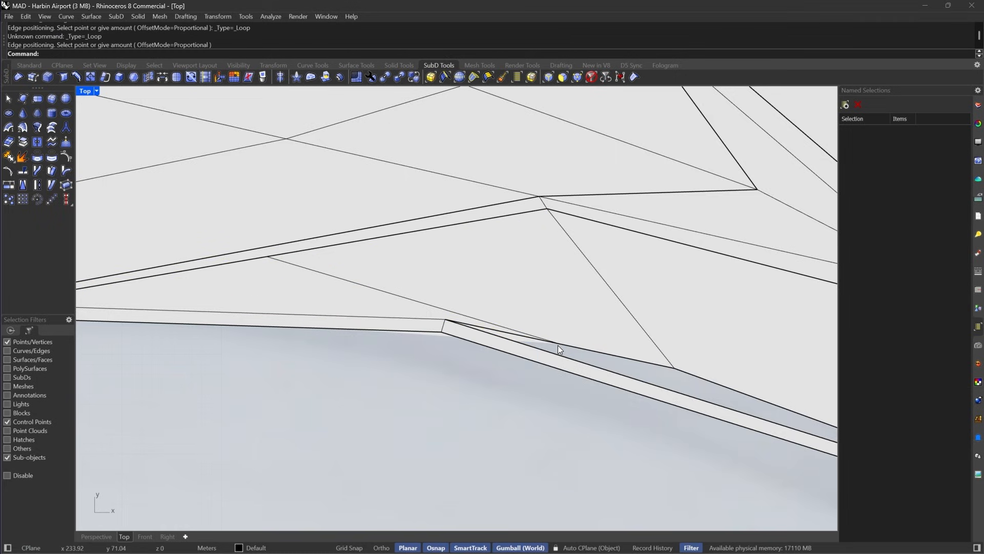
right_click_drag(449, 299, 615, 337)
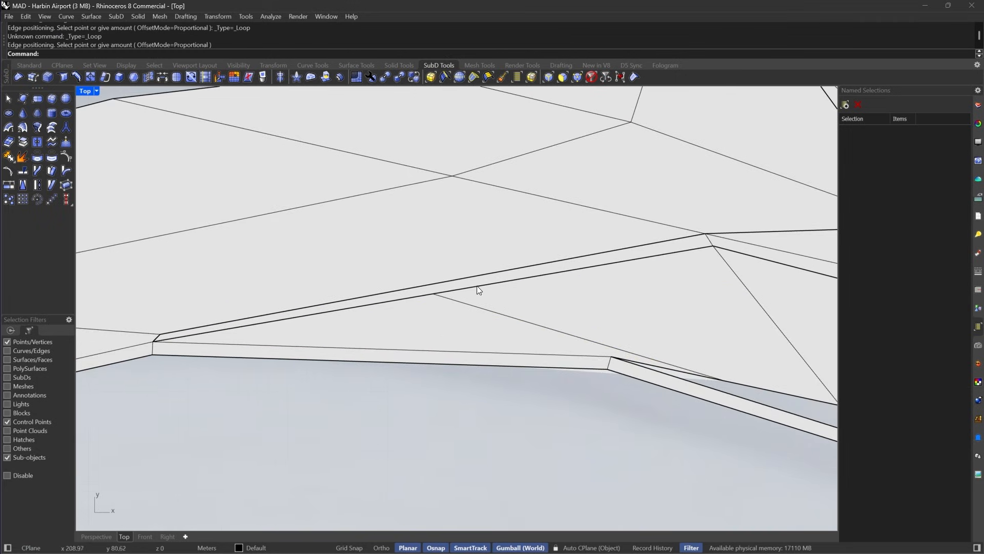
Set the Top viewport to Wireframe display while selecting the edge ring of the narrow strip.
left_click(459, 76)
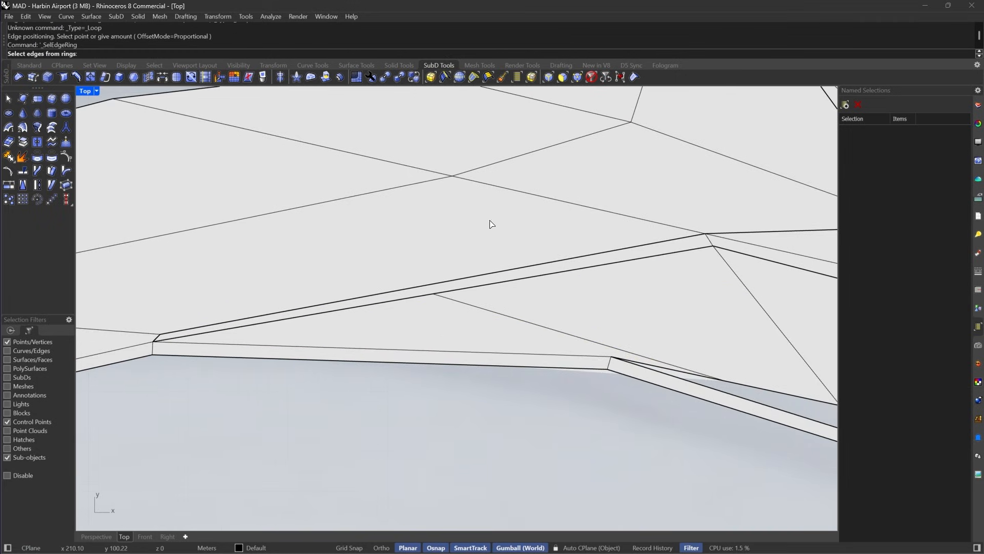
left_click(489, 285)
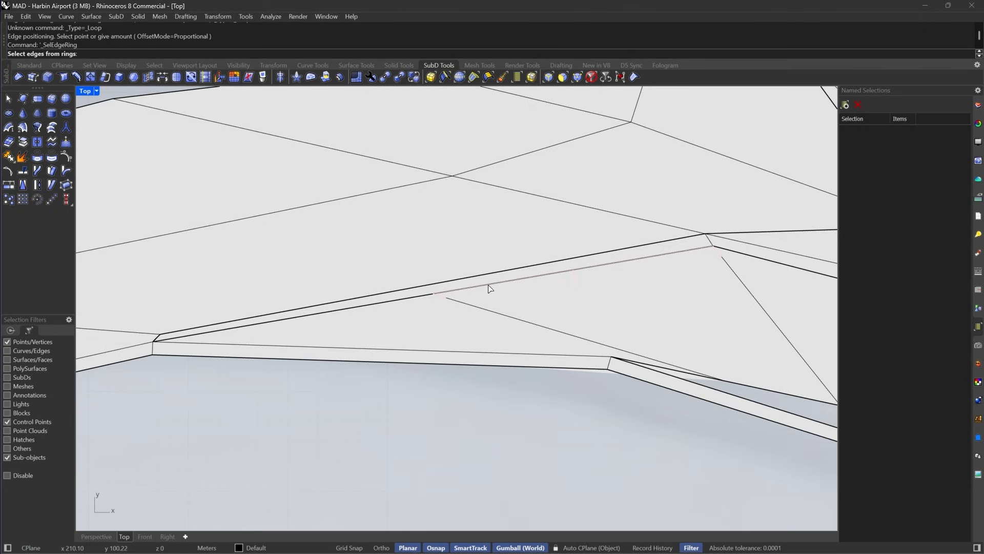
scroll(489, 288, "up", 3)
left_click(97, 90)
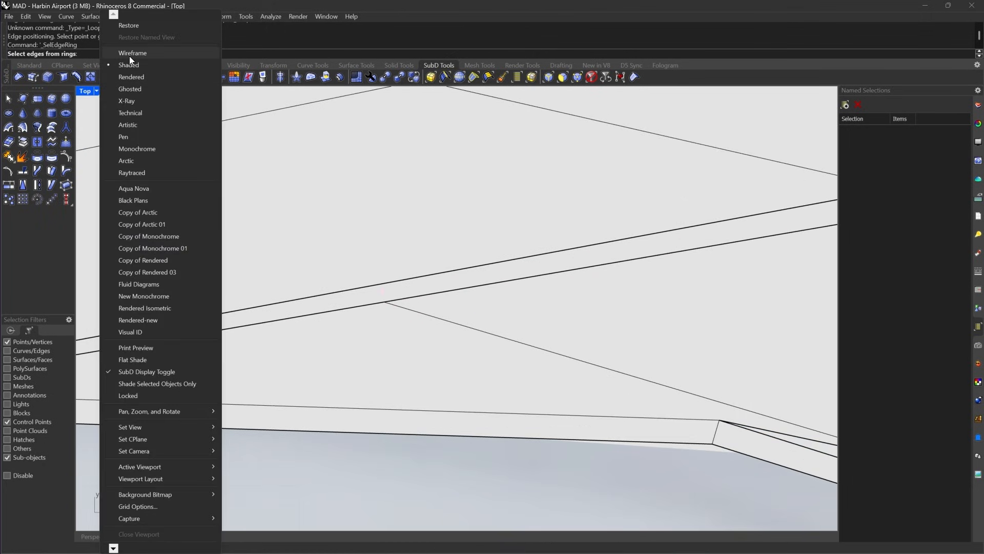
left_click(129, 56)
right_click_drag(495, 286, 422, 282)
Insert a proportional edge across the narrow strip's edge ring, in line with the lower band's new cross edge.
left_click(427, 280)
scroll(426, 279, "down", 4)
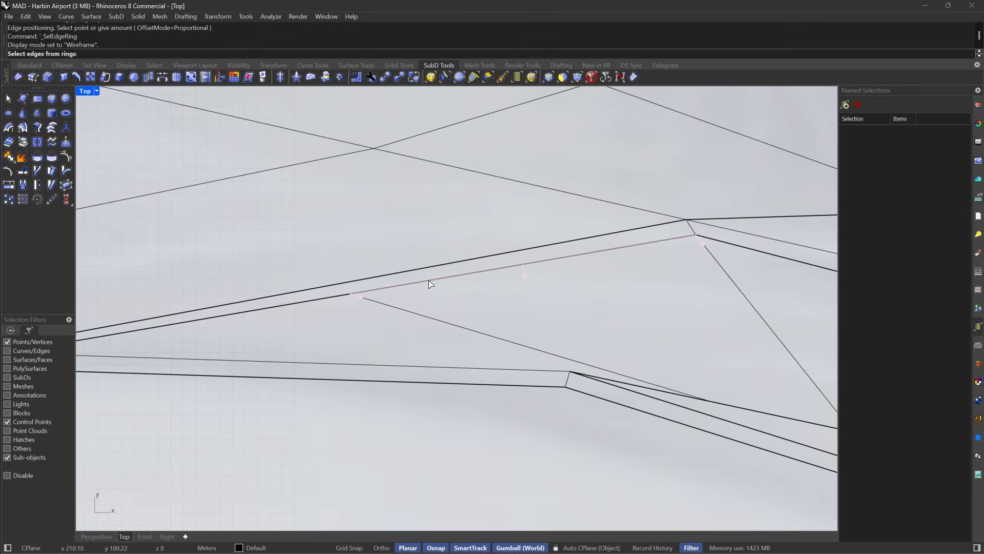
left_click(434, 280)
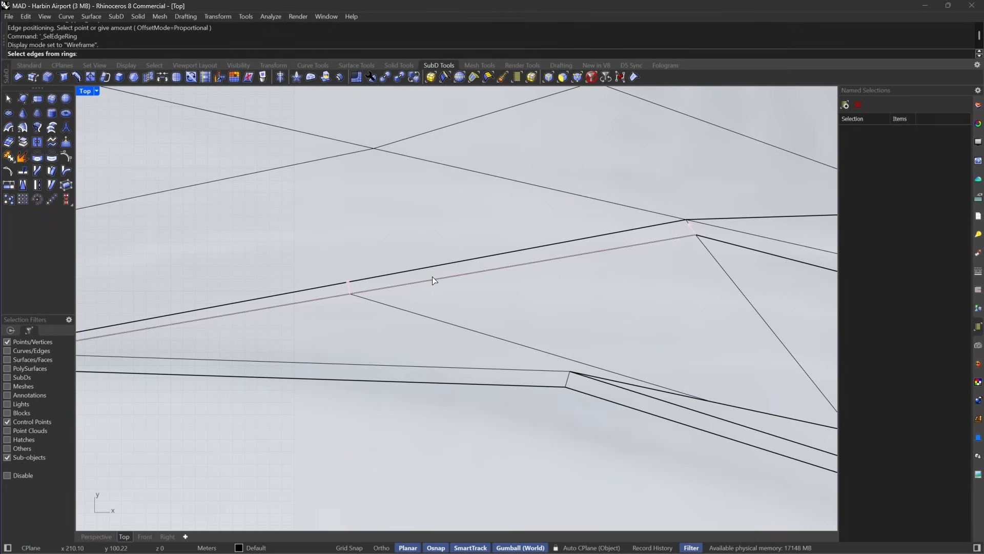
scroll(434, 280, "down", 3)
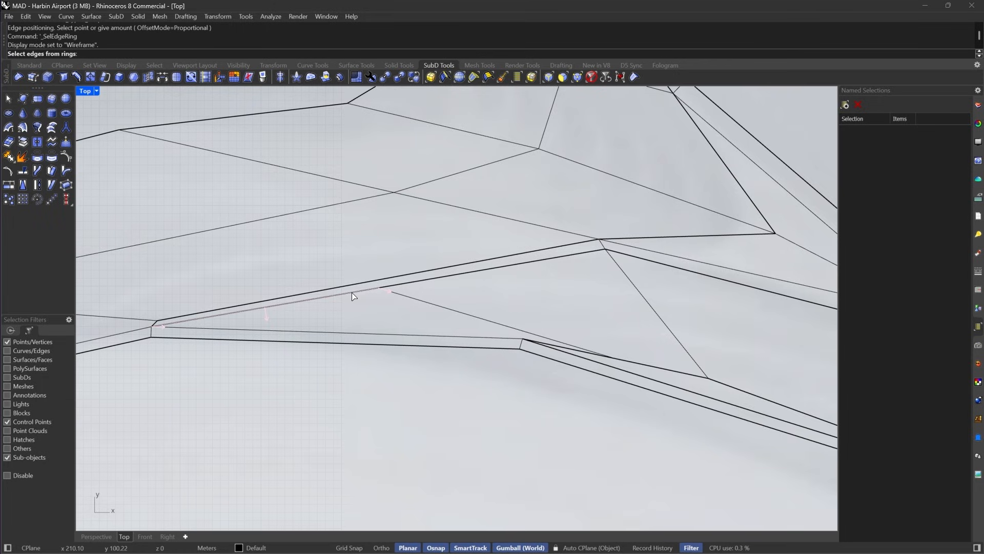
left_click(414, 289)
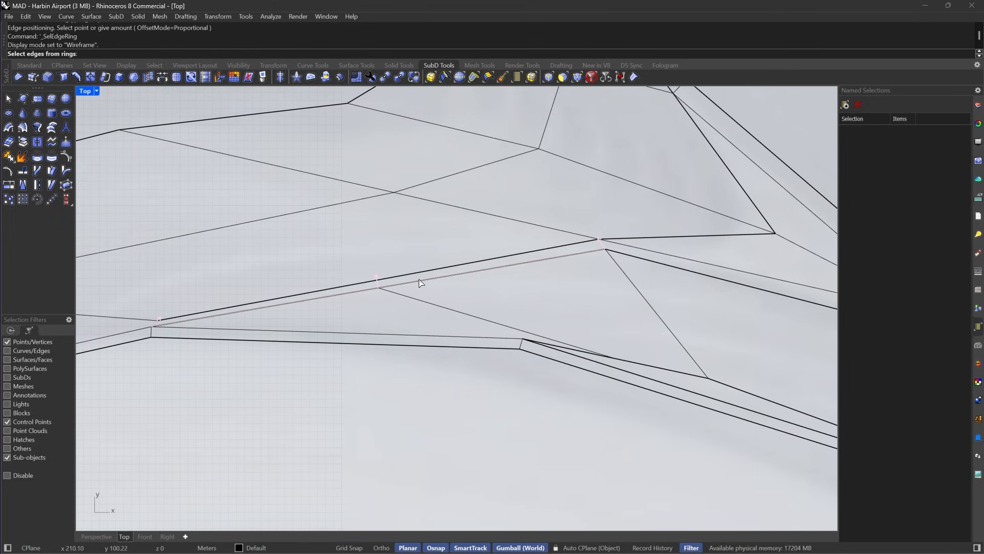
left_click(420, 283)
key("Return")
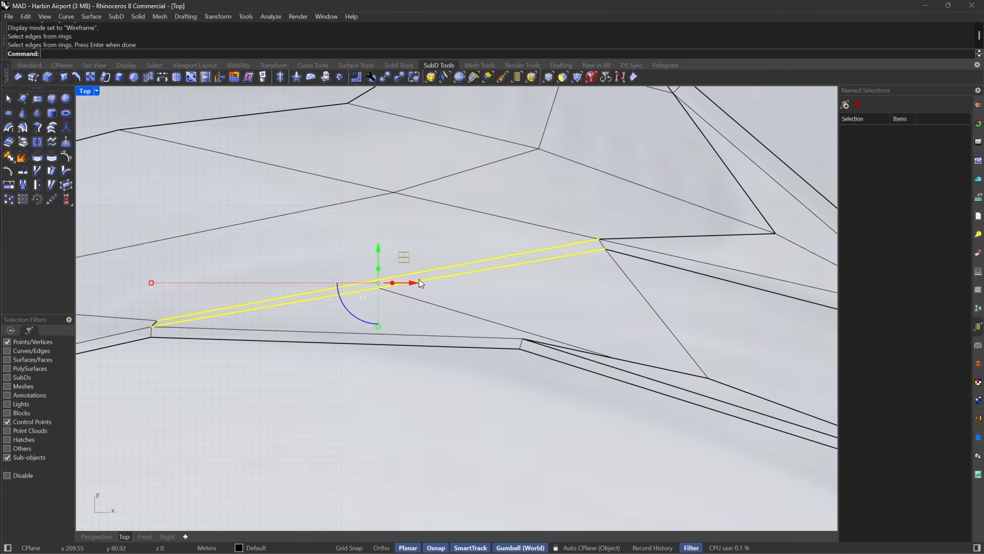
left_click(79, 77)
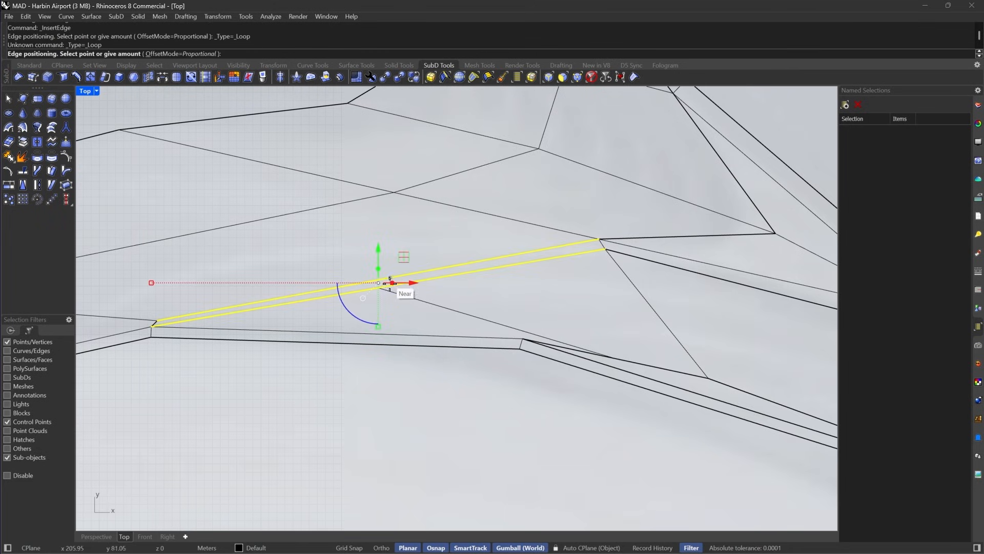
left_click(379, 283)
right_click_drag(290, 232, 471, 313)
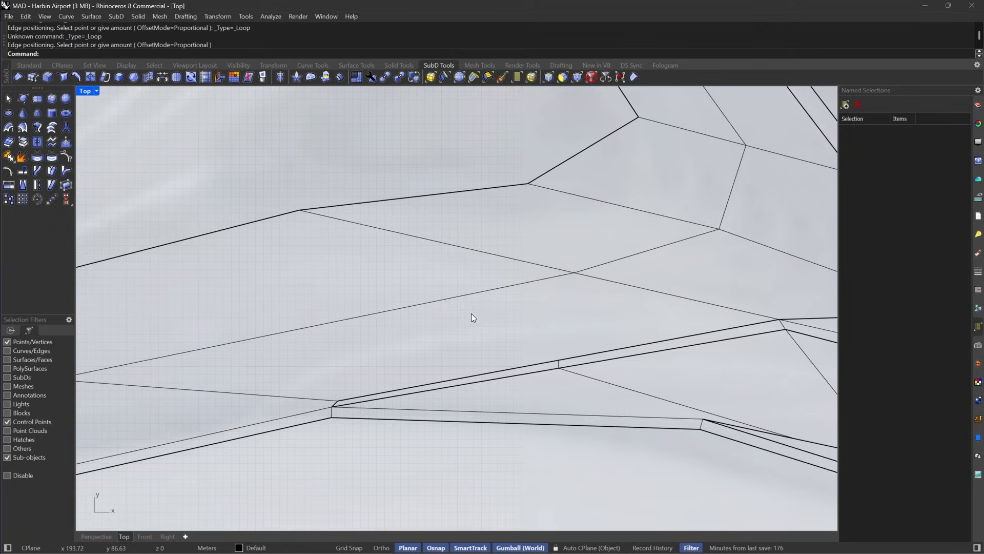
Insert a proportional edge across the wide band in line with the narrow strip's cross edge, and check the smooth display.
left_click(475, 78)
left_click(354, 318)
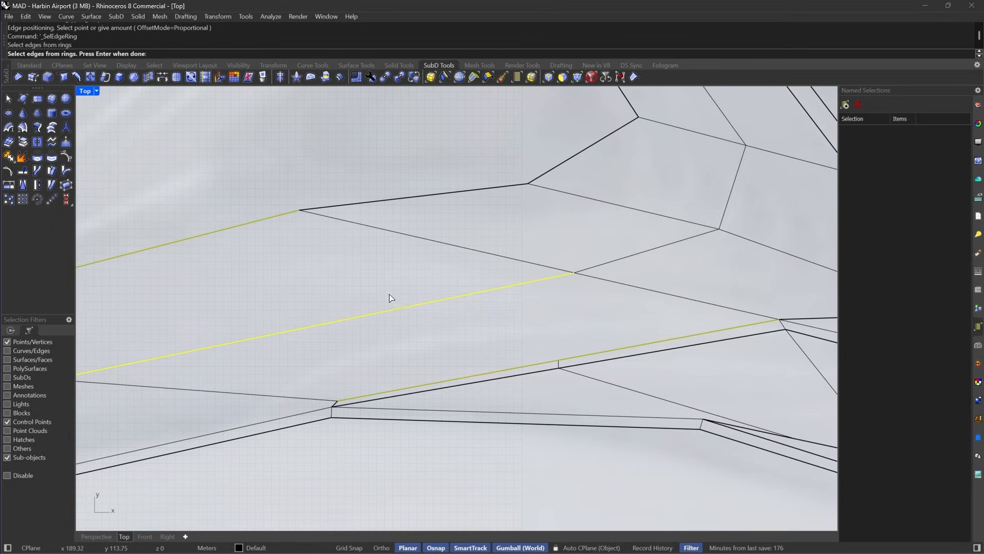
right_click_drag(612, 307, 568, 289)
key("Return")
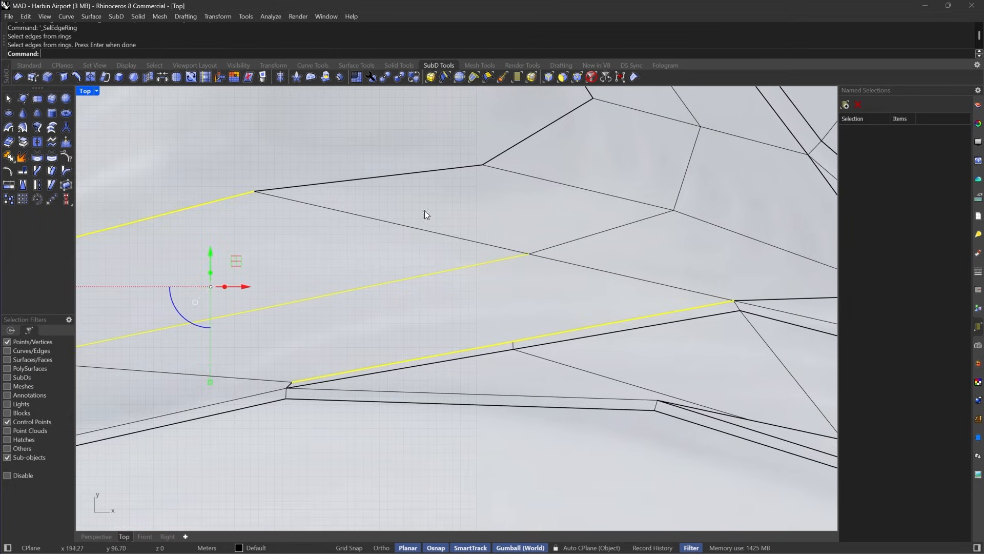
left_click(75, 72)
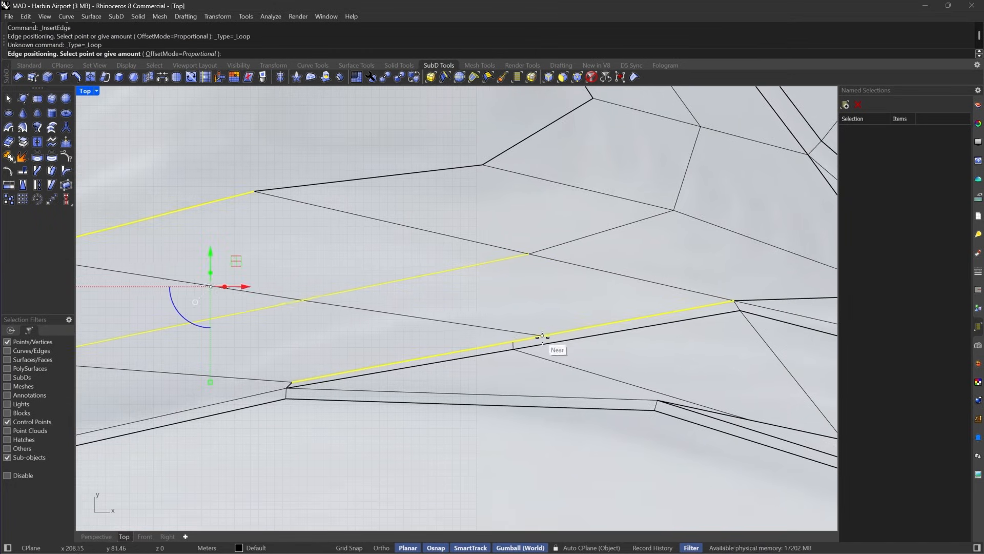
left_click(516, 340)
scroll(506, 340, "down", 3)
key("Tab")
key("Tab")
scroll(428, 306, "up", 4)
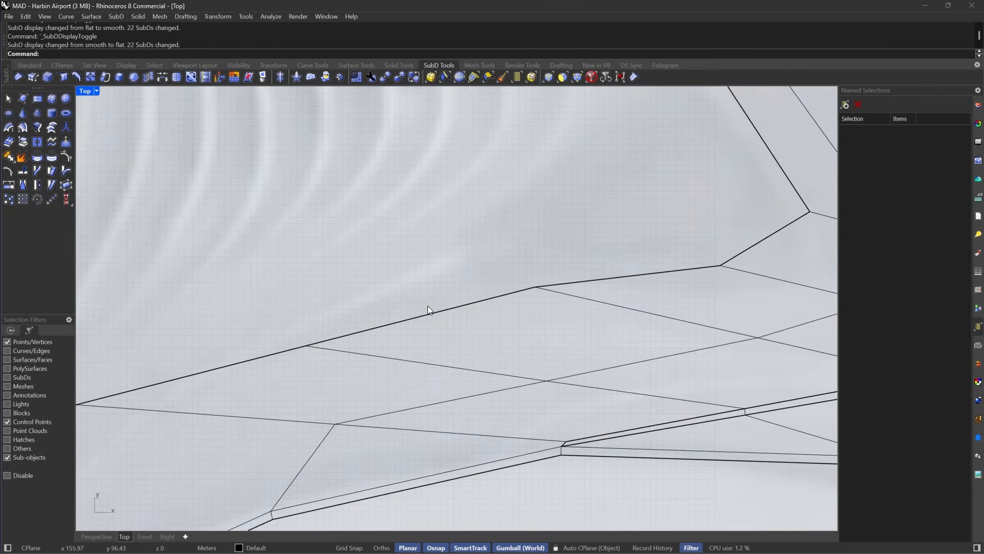
Move the vertex on the wide band's northern boundary, at its western cross edge, about 5.3 m west and check the smooth display.
left_click(577, 77)
left_click_drag(275, 283, 408, 363)
right_click_drag(599, 277, 522, 269)
type("m")
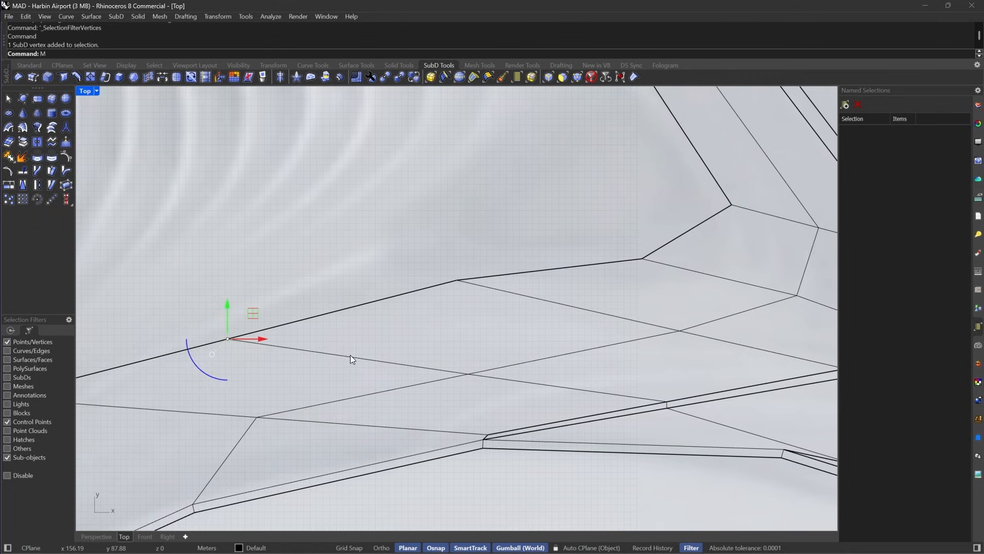
key("Return")
left_click(372, 359)
left_click(335, 354)
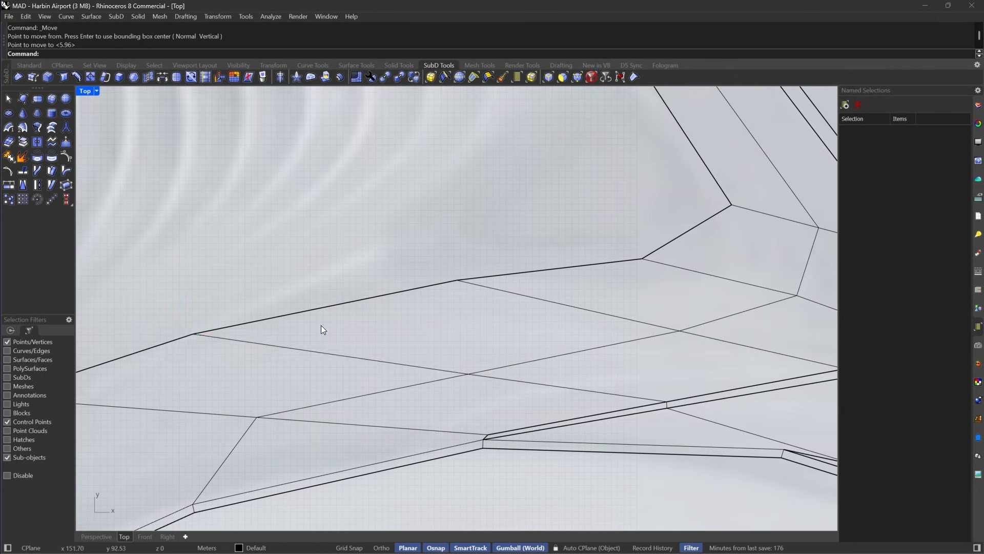
scroll(322, 326, "down", 6)
scroll(442, 309, "up", 8)
right_click_drag(524, 345, 453, 329)
key("Tab")
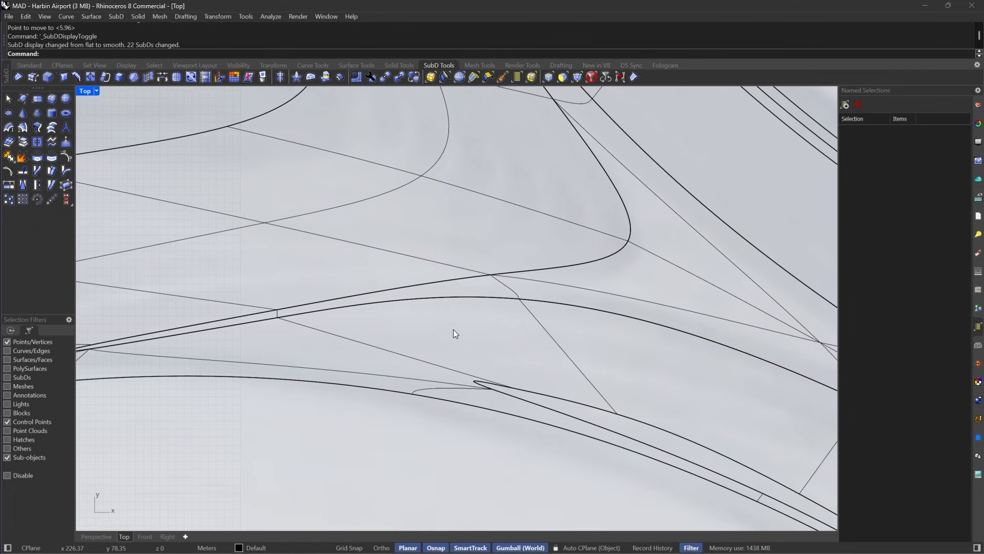
key("Tab")
Move the narrow strip's vertices at the slanted cross edge, beside the pointed corner, about 4.8 m west.
scroll(564, 358, "up", 5)
scroll(527, 348, "down", 3)
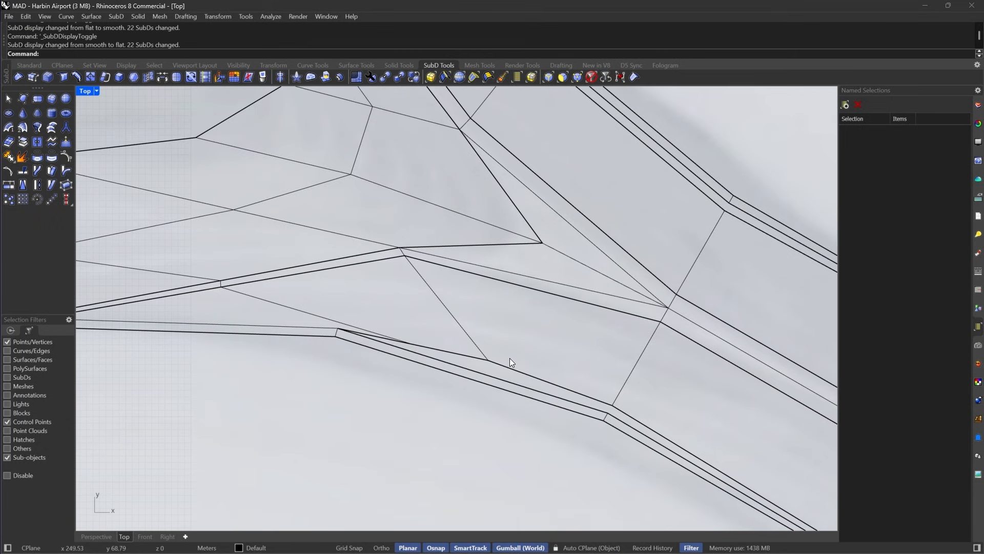
key("Tab")
scroll(589, 326, "up", 3)
key("Tab")
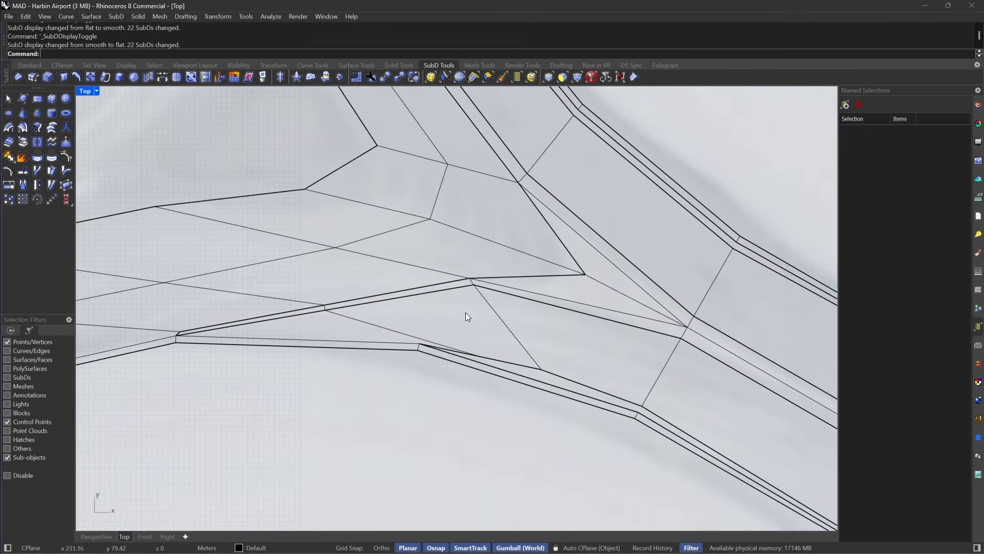
scroll(527, 321, "up", 4)
right_click_drag(485, 211, 525, 251)
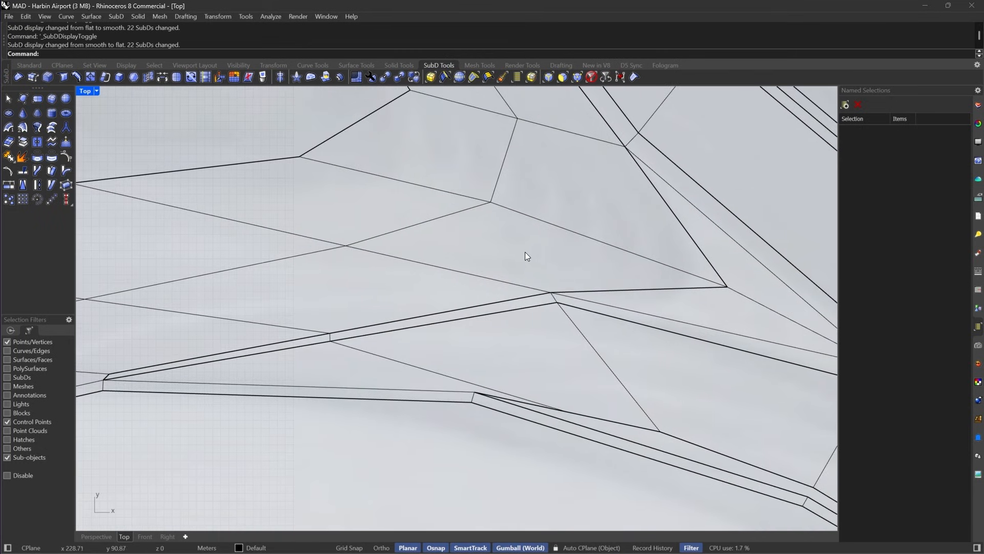
left_click_drag(525, 251, 610, 328)
right_click_drag(608, 277, 580, 257)
type("M")
key("Return")
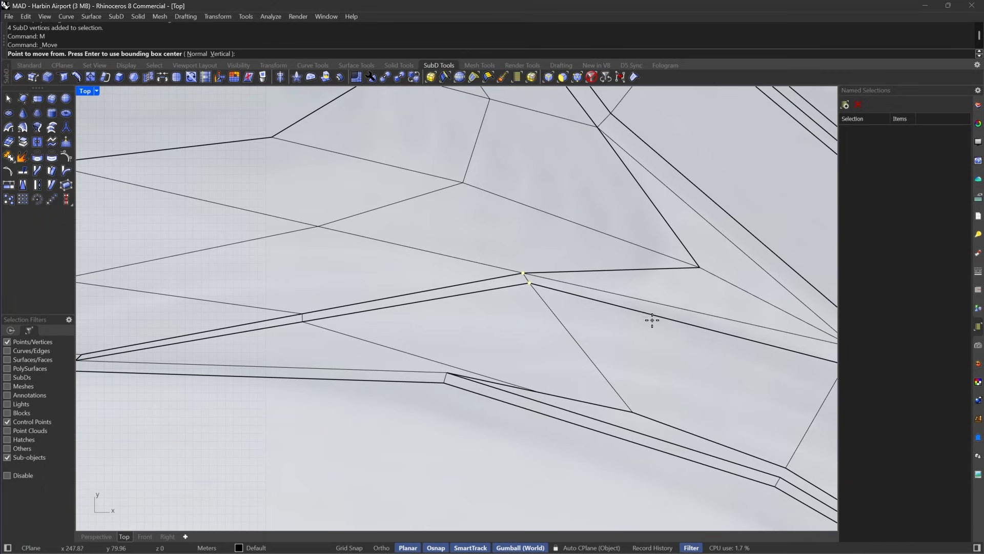
left_click(593, 247)
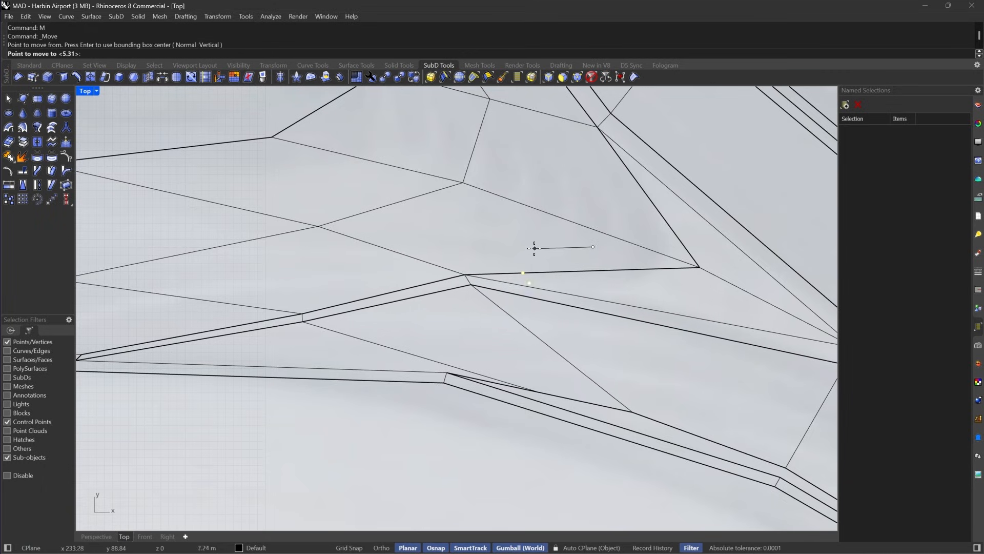
left_click(554, 248)
Move the narrow strip's middle cross-edge vertices west toward the strip's western end, and check the smooth display.
right_click_drag(326, 319, 489, 312)
left_click_drag(429, 268, 498, 338)
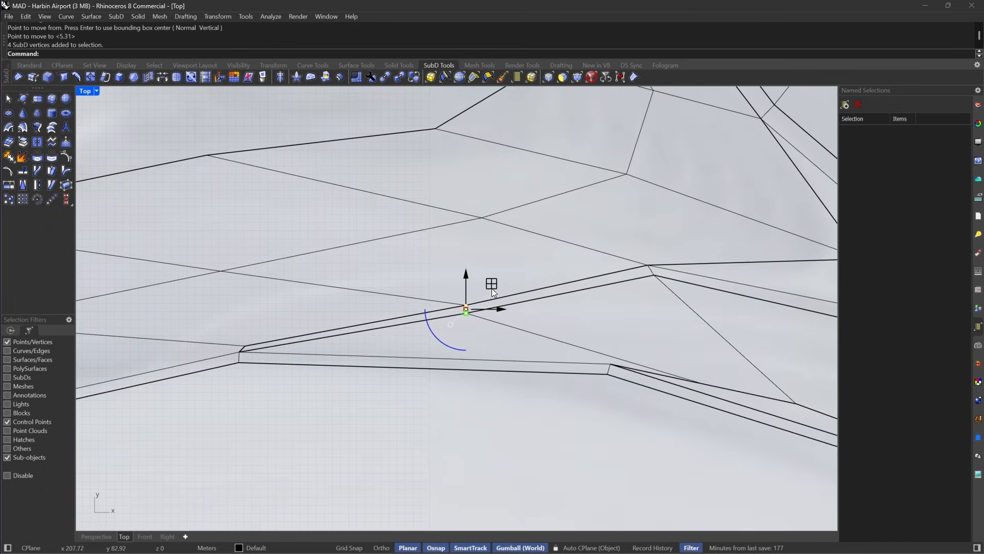
left_click_drag(489, 285, 340, 277)
key("Tab")
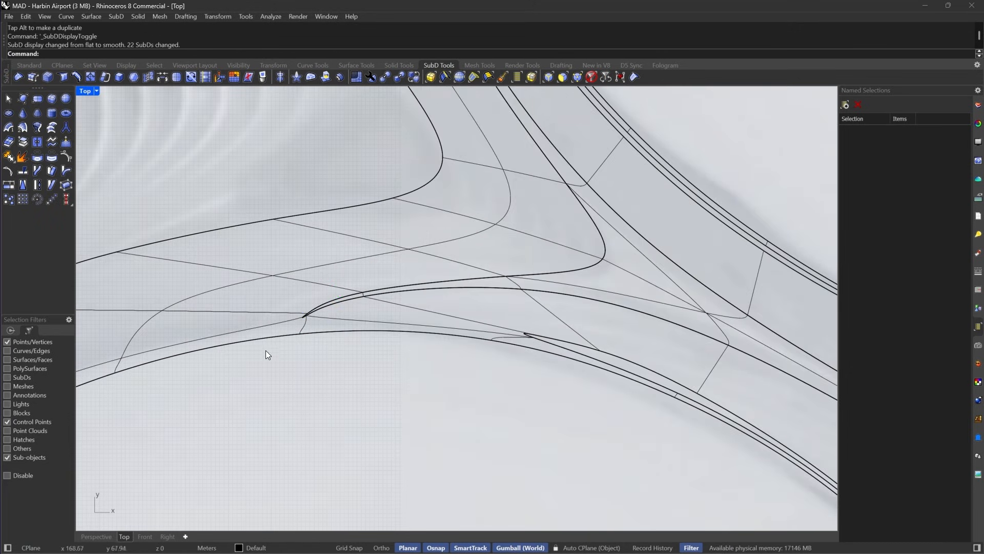
scroll(327, 294, "up", 2)
right_click_drag(327, 294, 450, 259)
right_click_drag(556, 260, 278, 315)
scroll(295, 315, "down", 8)
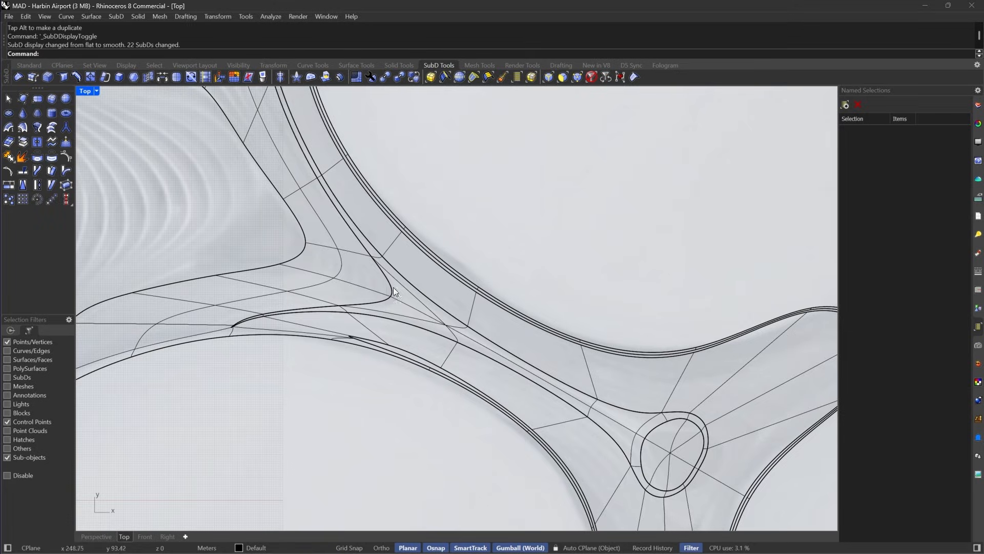
Select three vertices on the lower band's southern boundary and relocate the gumball to the eastern one, aligned along the boundary.
key("Tab")
scroll(440, 246, "up", 5)
right_click_drag(439, 246, 515, 344)
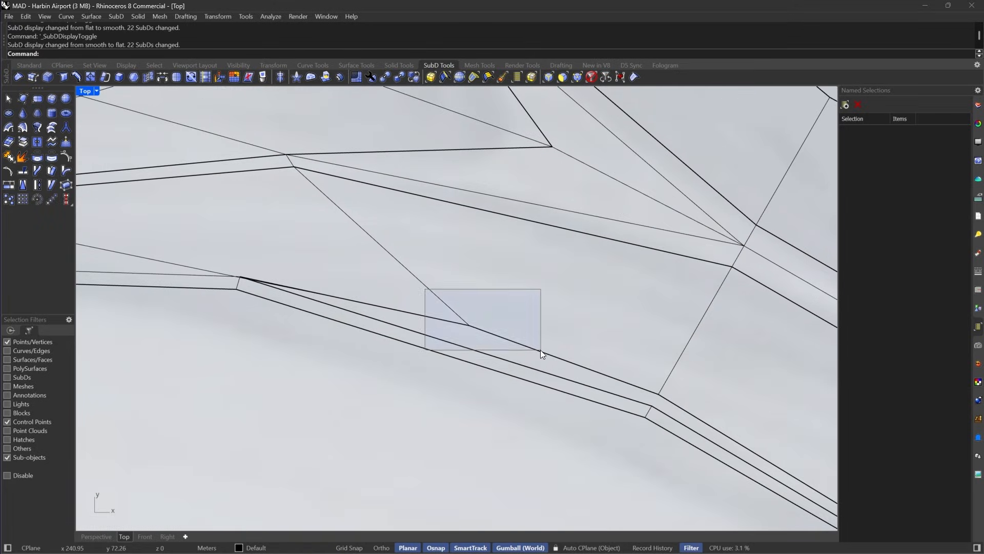
left_click_drag(540, 350, 532, 350)
left_click_drag(237, 227, 377, 401, "shift")
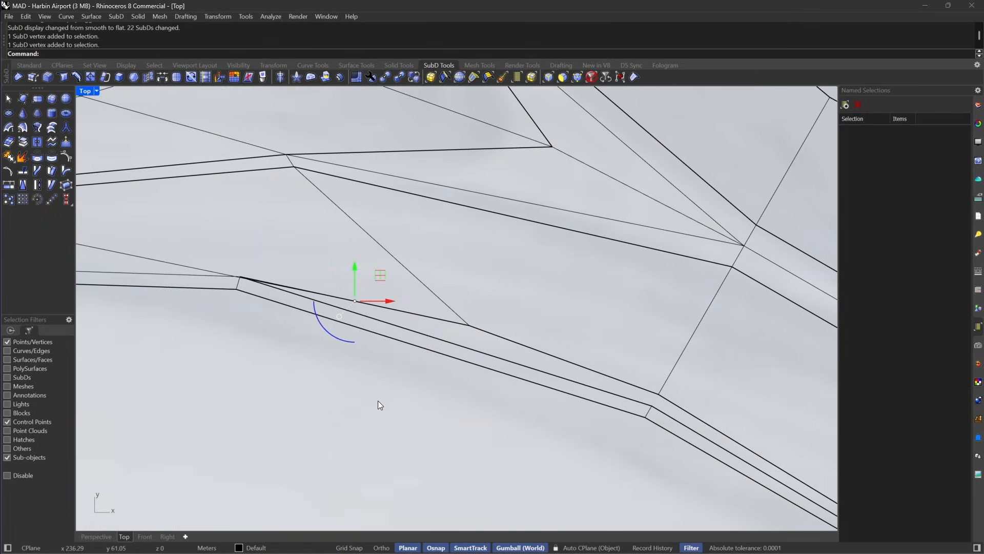
left_click_drag(256, 260, 372, 340)
right_click_drag(390, 329, 432, 374)
left_click_drag(490, 327, 562, 417, "shift")
right_click_drag(691, 417, 656, 374)
left_click_drag(658, 371, 681, 399, "shift")
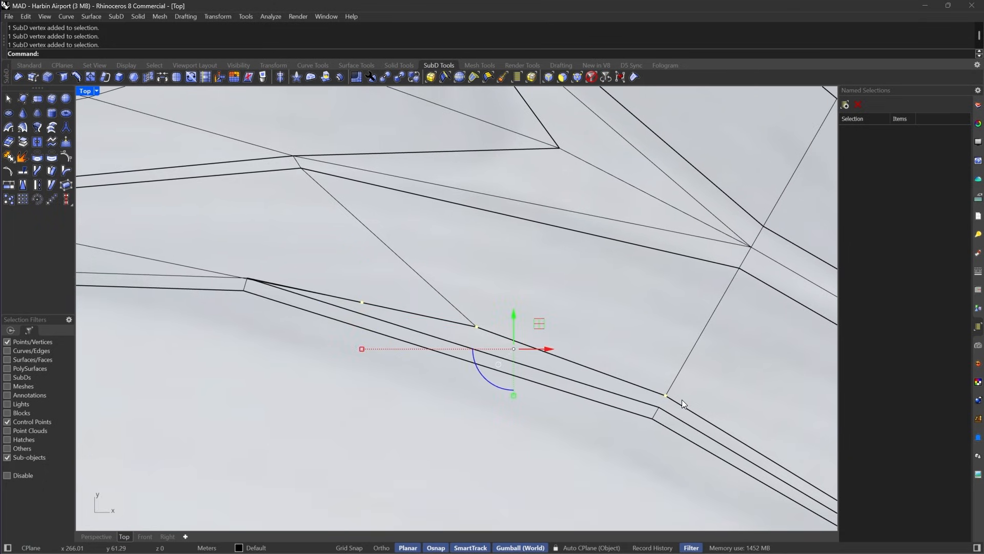
type("um")
key("Return")
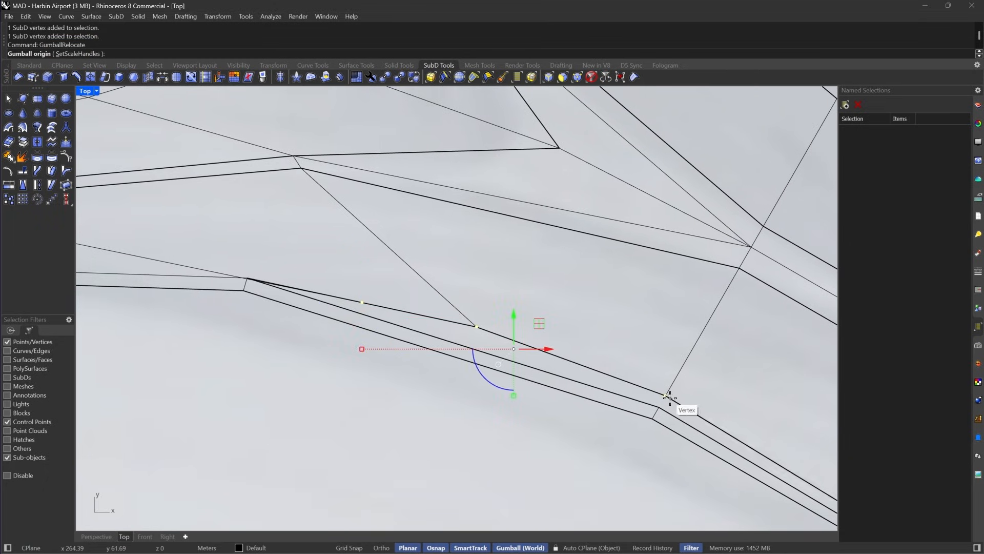
left_click(666, 395)
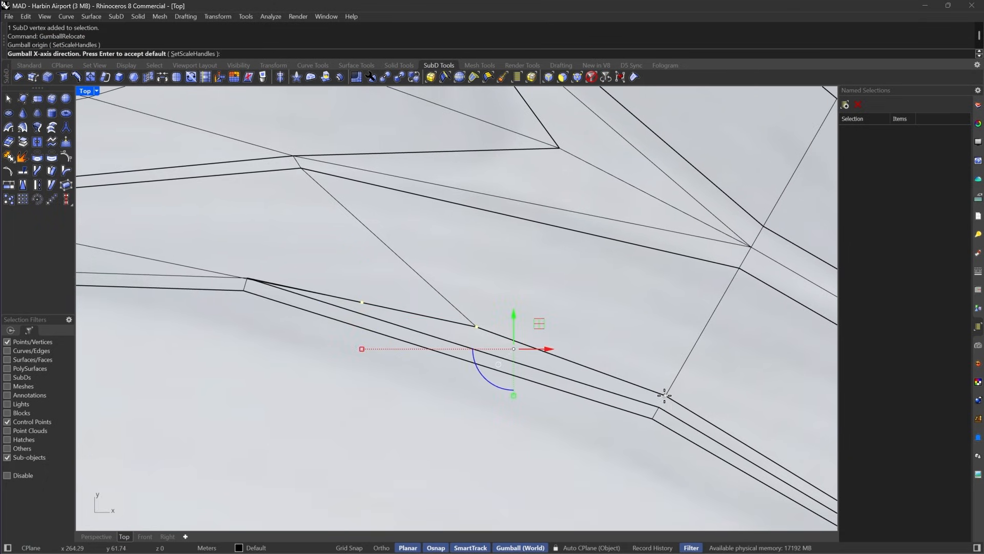
left_click(245, 268)
key("Return")
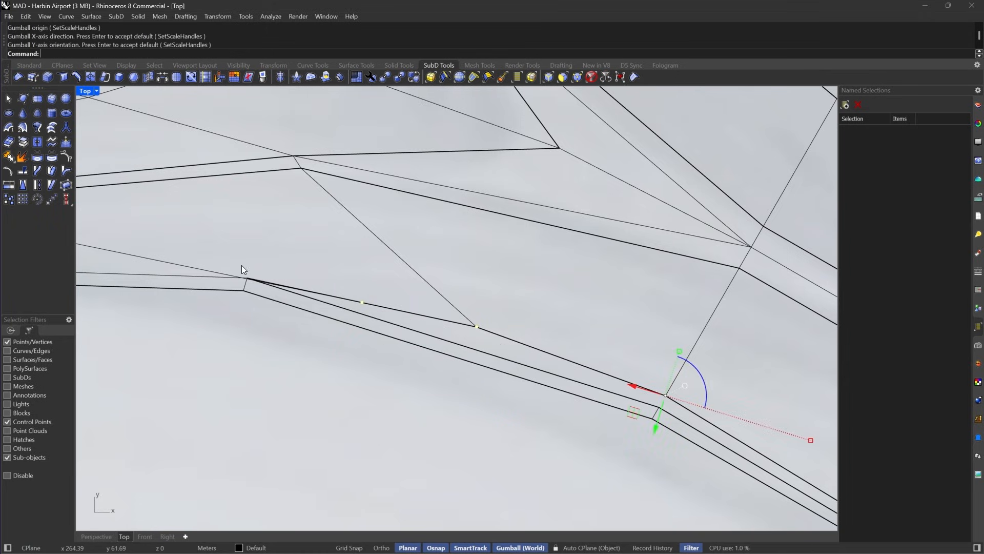
Scale the three selected boundary vertices flat onto the gumball axis to straighten the lower band's edge, and check the smooth display.
left_click_drag(679, 352, 667, 400)
key("Tab")
scroll(490, 324, "down", 3)
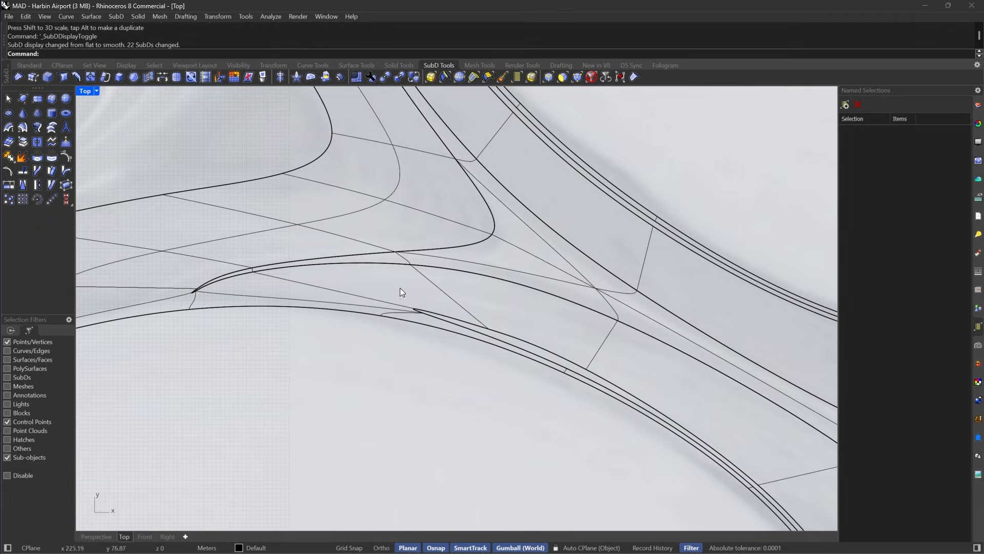
key("Tab")
Move the westernmost of the straightened boundary vertices about 8.3 m northwest along the lower band's edge line.
scroll(493, 312, "up", 2)
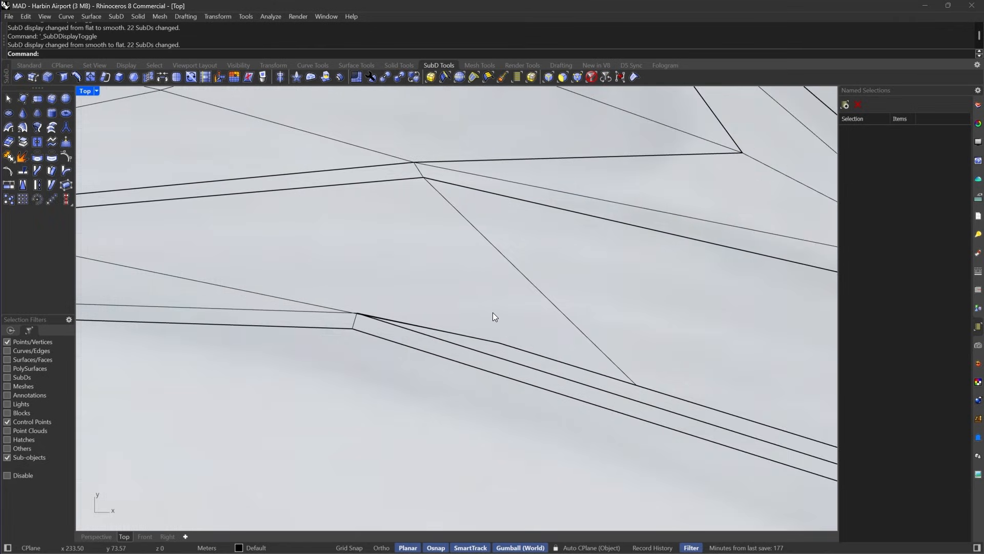
left_click_drag(530, 365, 530, 365)
right_click_drag(549, 355, 495, 359)
type("M")
key("Return")
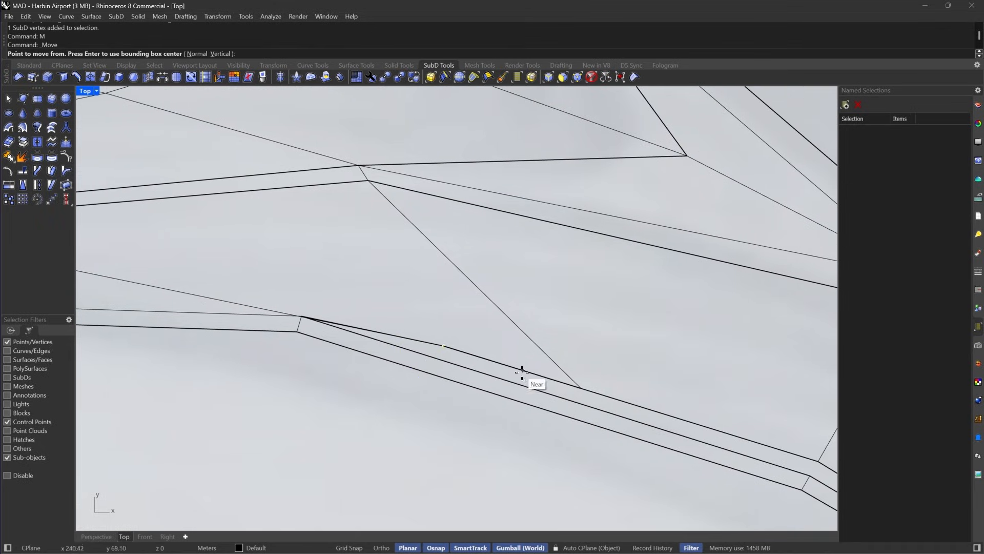
left_click(541, 376)
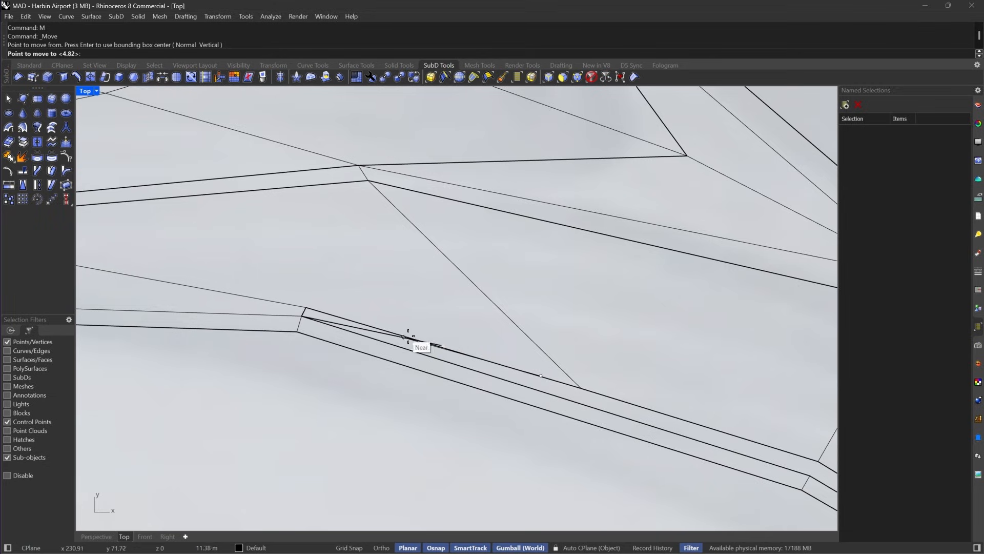
left_click(426, 344)
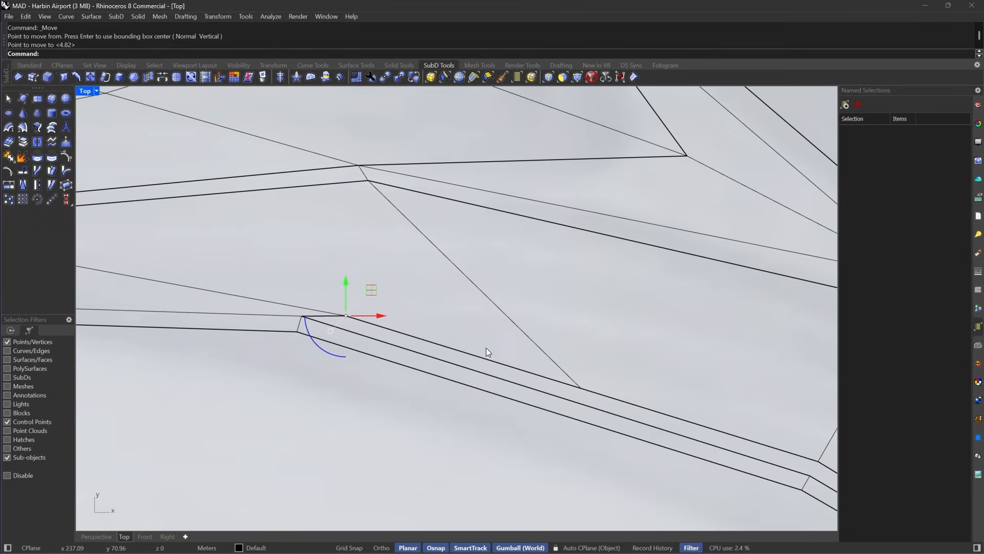
Move the same boundary vertex a further 2.5 m or so along the edge line toward the narrow strip's corner.
type("M")
key("Return")
left_click(519, 370)
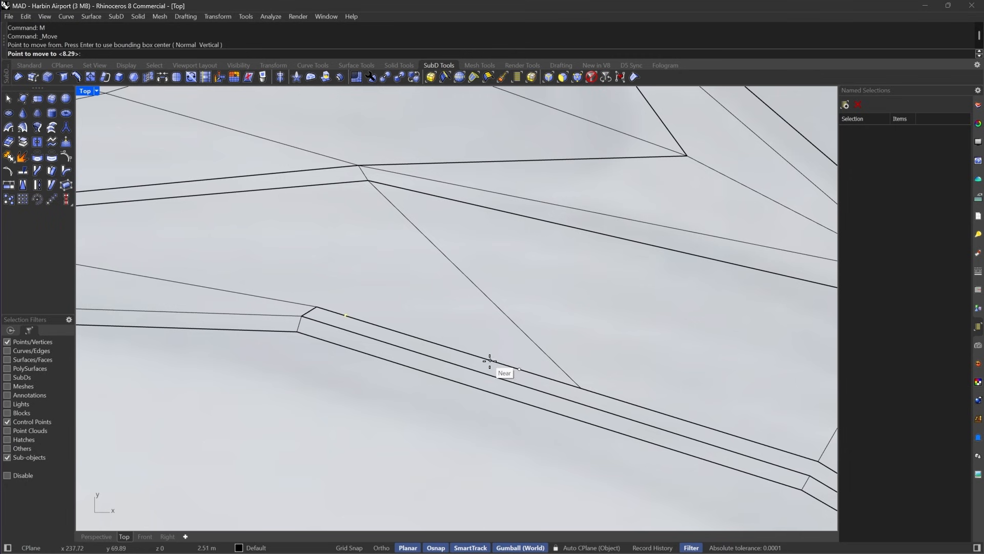
left_click(489, 361)
Examine the whole roof in smooth display against the top-view reference, including the reshaped bands around the eastern junction.
key("Tab")
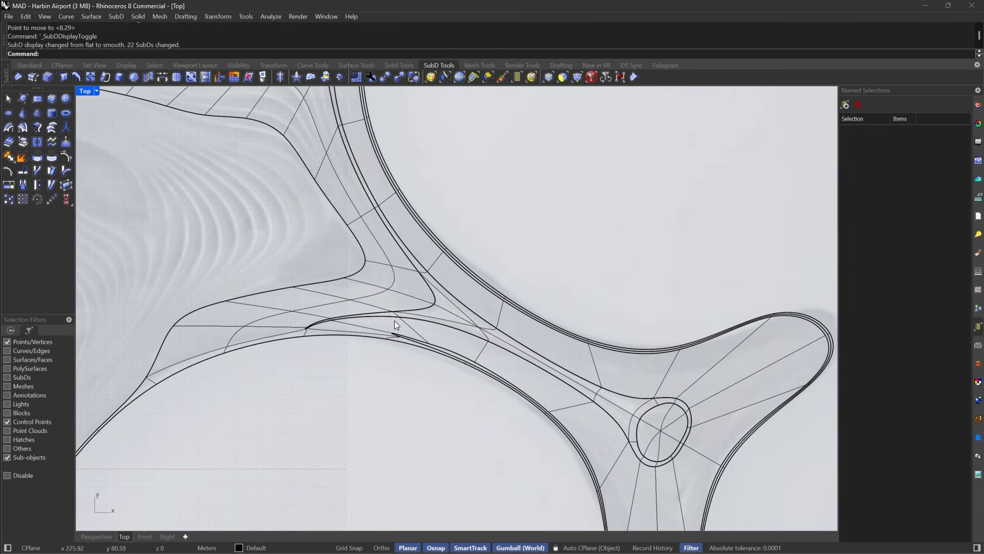
scroll(390, 328, "up", 3)
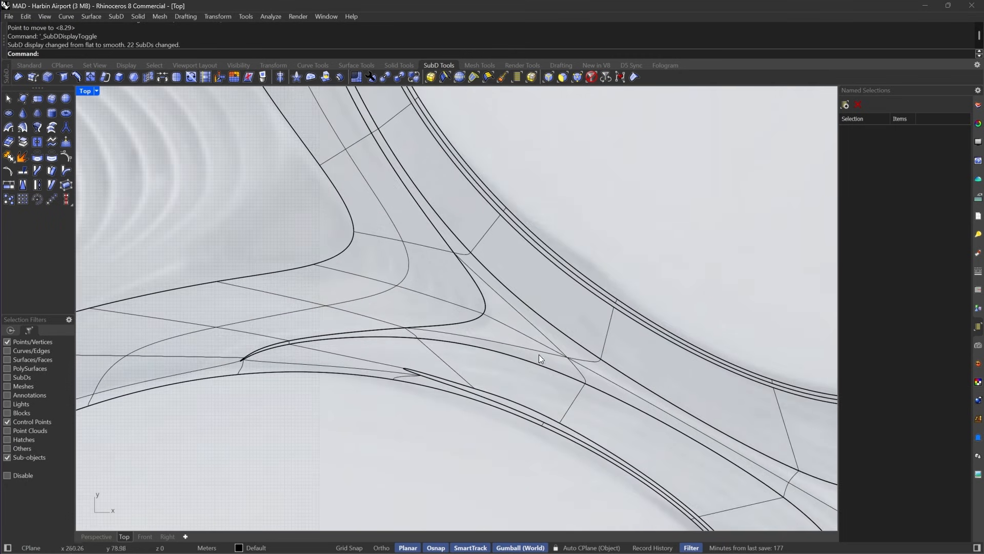
scroll(513, 336, "down", 4)
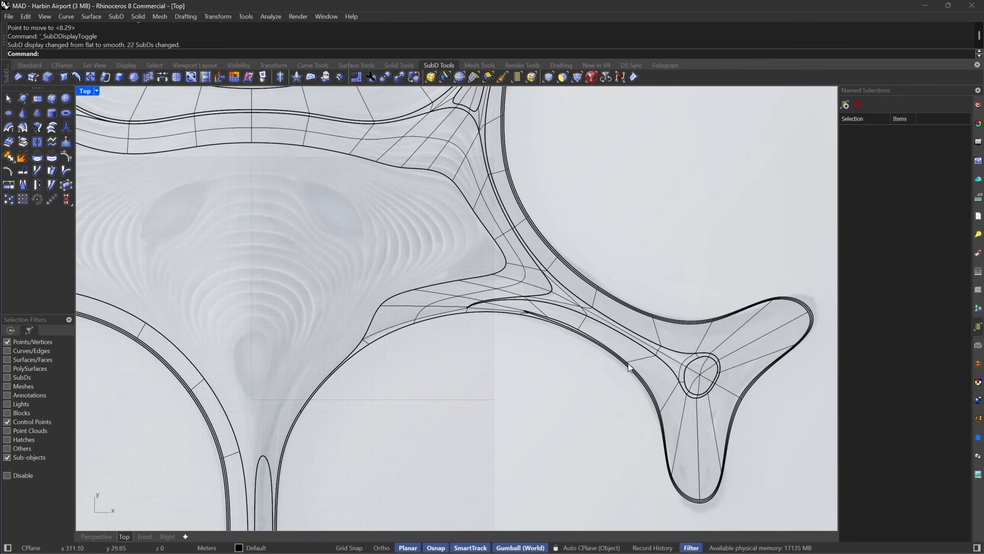
scroll(512, 307, "up", 5)
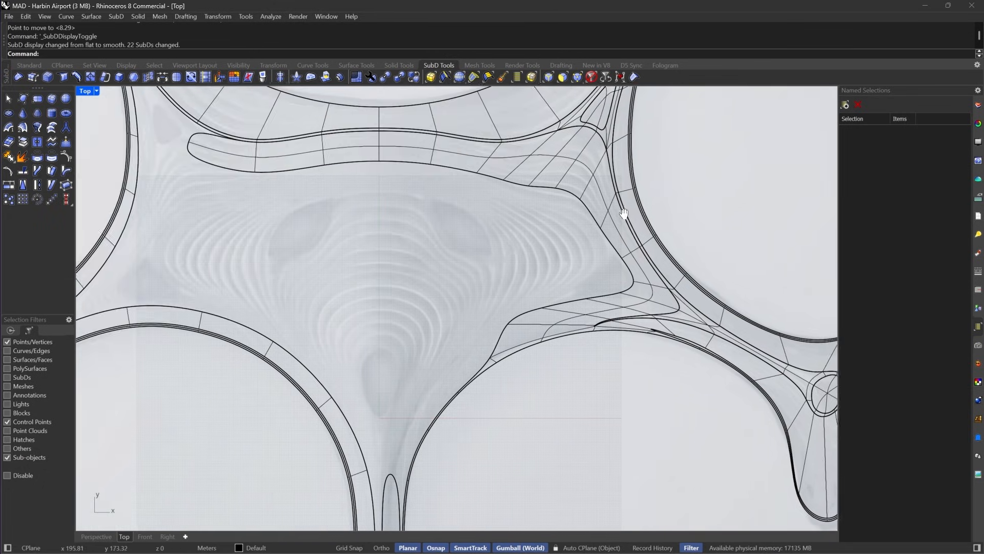
scroll(591, 361, "down", 7)
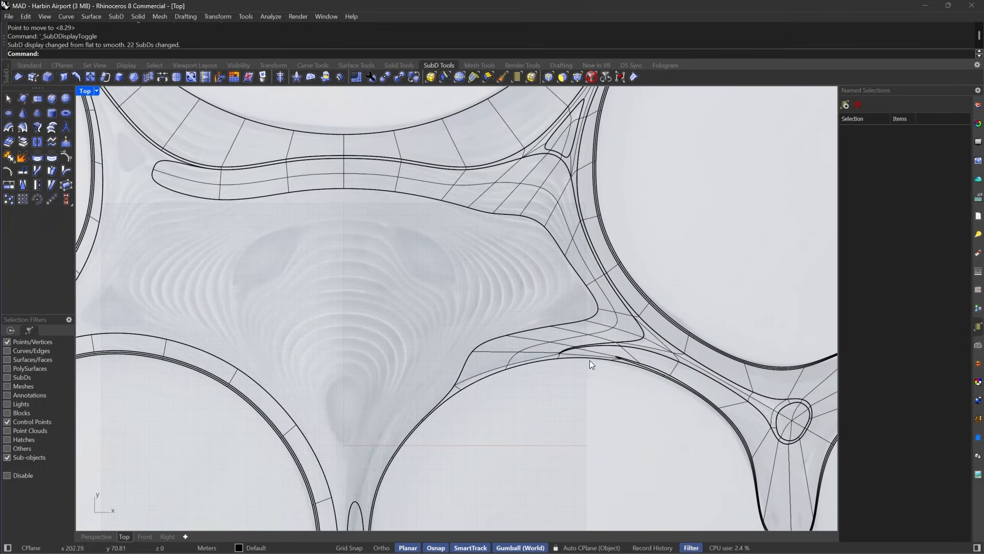
right_click_drag(489, 320, 555, 350)
scroll(511, 347, "down", 2)
scroll(457, 339, "down", 4)
right_click_drag(456, 341, 500, 311)
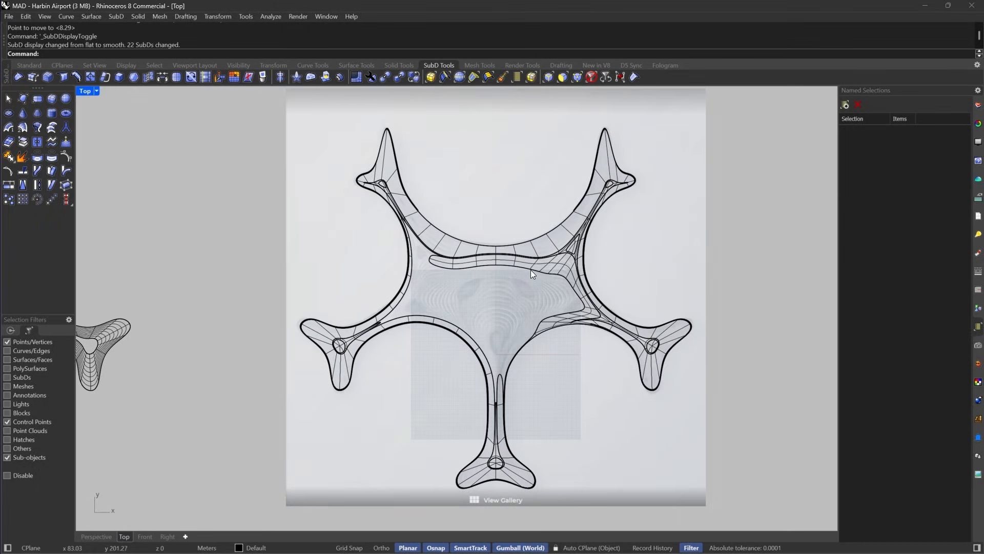
Delete the SubD faces of the roof's western half, keeping the southern leg and the eastern half.
key("Tab")
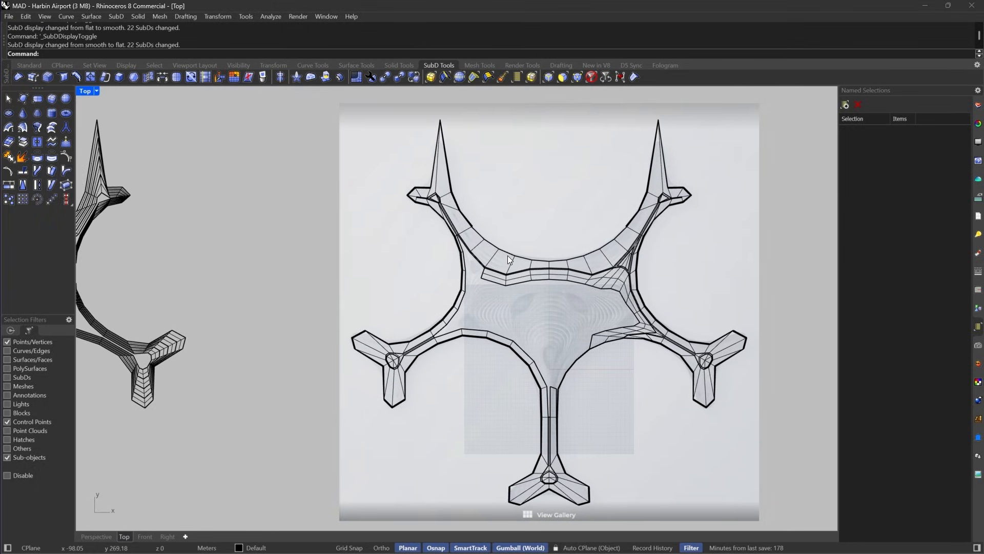
left_click(591, 76)
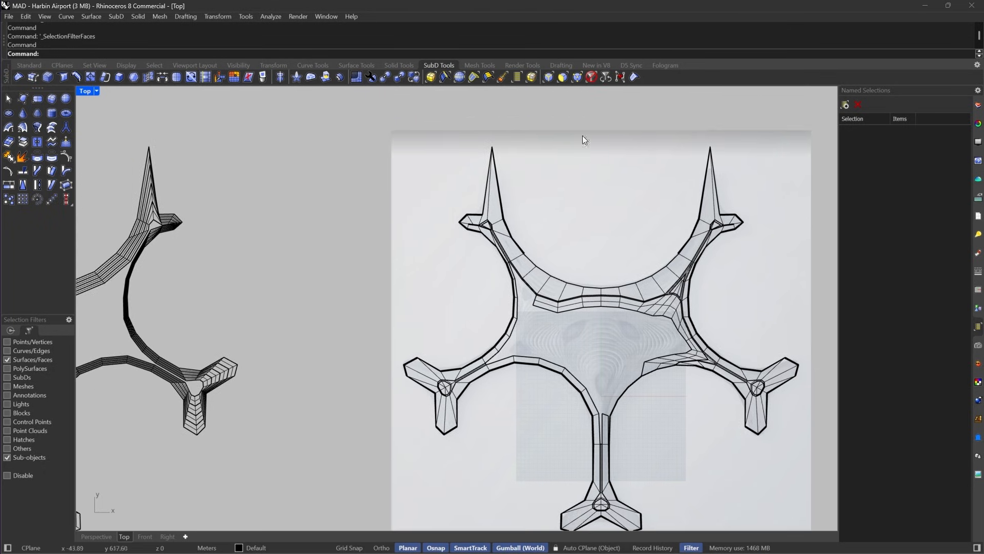
left_click_drag(584, 109, 352, 489)
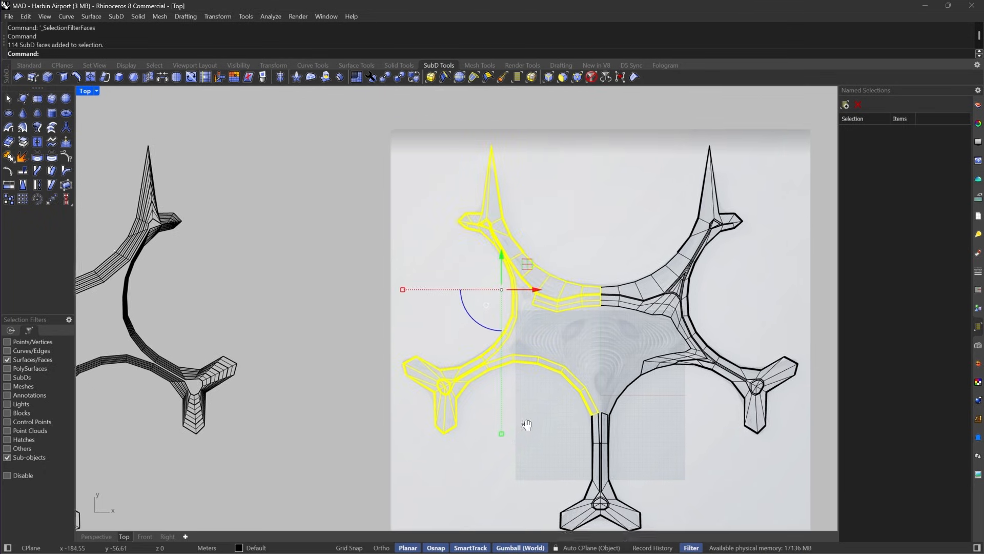
scroll(454, 376, "up", 2)
key("Delete")
Try to delete the faces on the west side of the southern leg's stem, and undo the deletion.
scroll(568, 376, "up", 2)
scroll(530, 310, "up", 3)
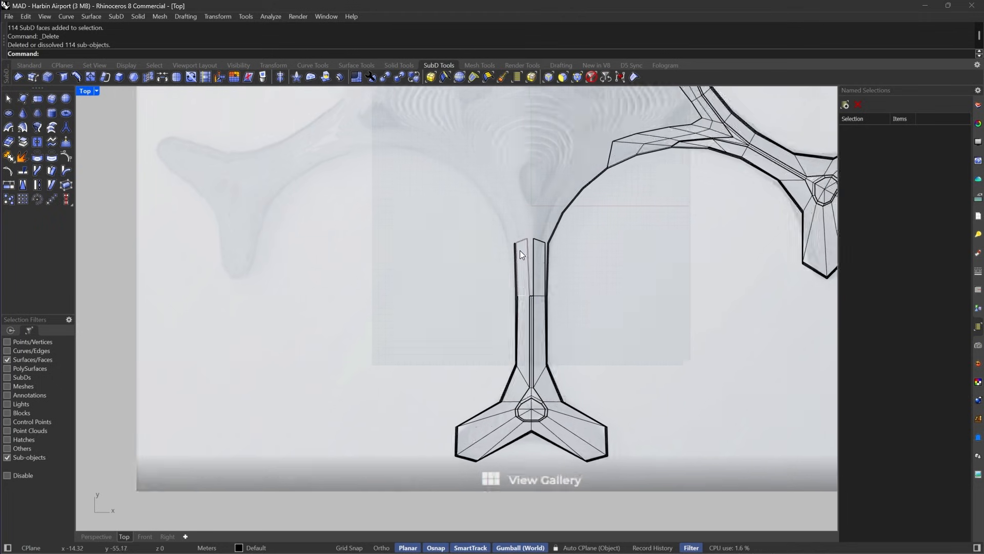
left_click_drag(521, 219, 474, 377)
key("Delete")
scroll(530, 434, "up", 2)
scroll(552, 344, "down", 2)
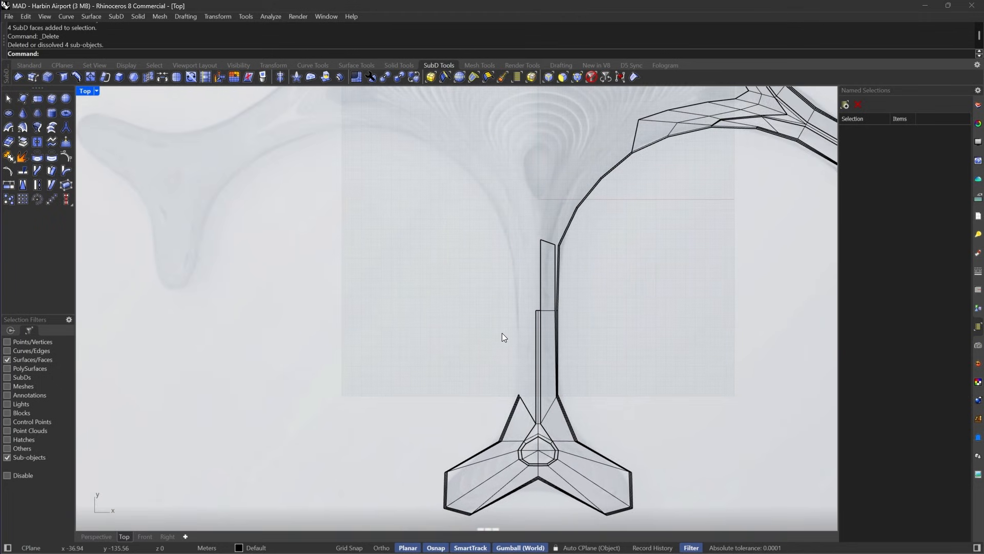
key("ctrl+z")
scroll(622, 183, "down", 3)
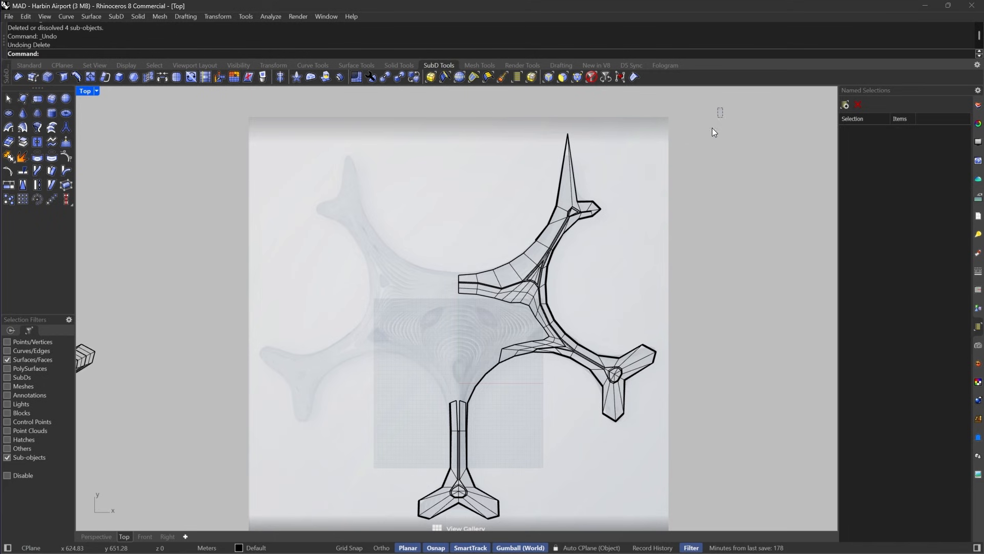
Mirror the SubD faces of the roof's eastern half to the west across the vertical axis through origin 0, keeping the originals.
left_click_drag(720, 110, 469, 419)
scroll(441, 374, "up", 3)
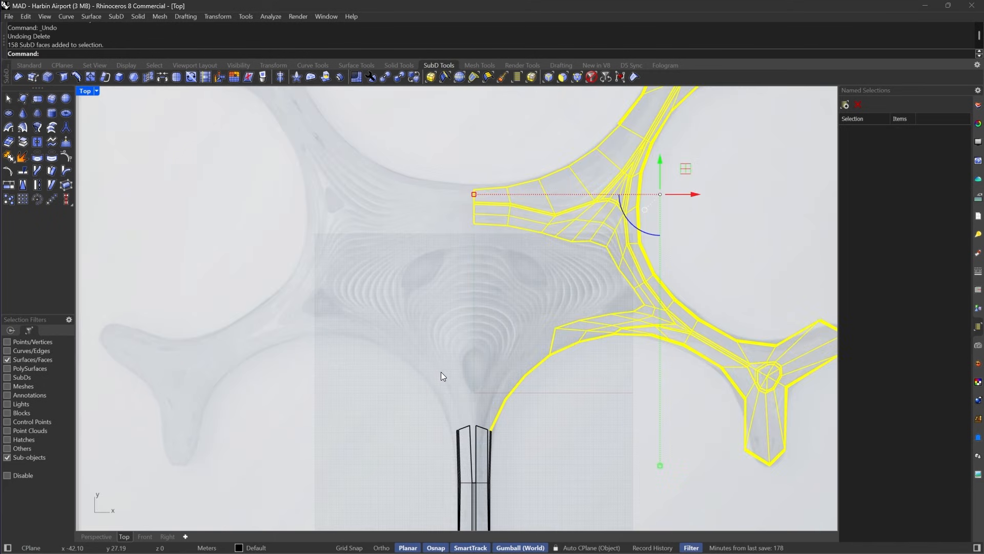
type("mirror")
key("Return")
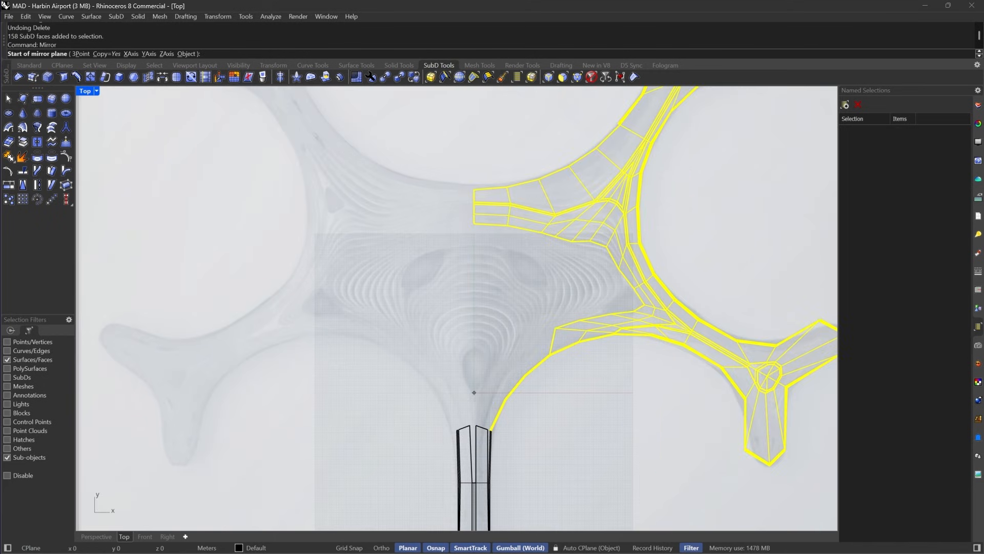
type("0")
key("Return")
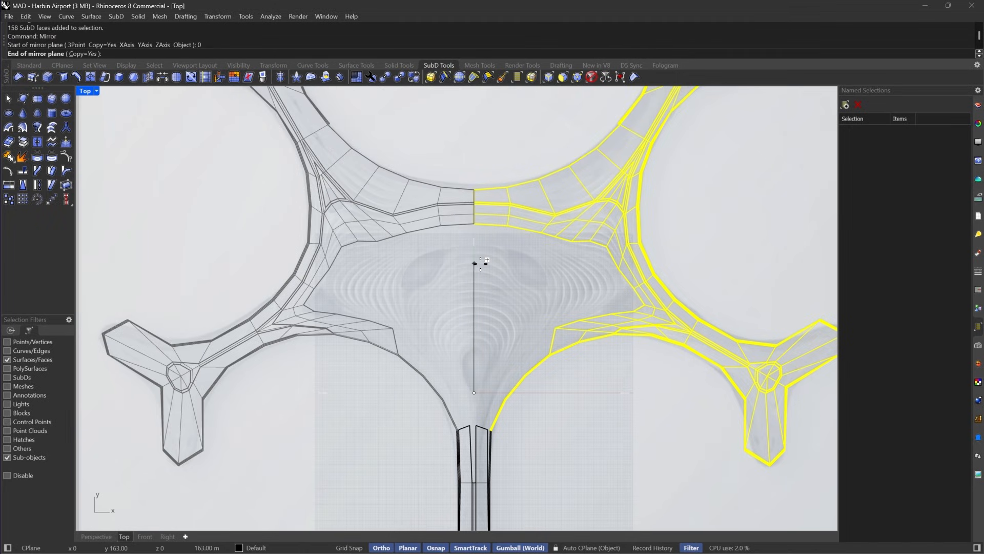
left_click(481, 263)
scroll(461, 119, "up", 6)
key("Escape")
Join the main roof SubD with its mirrored half along the centreline using smooth edges, and switch the SubDs to smooth display.
left_click(582, 77)
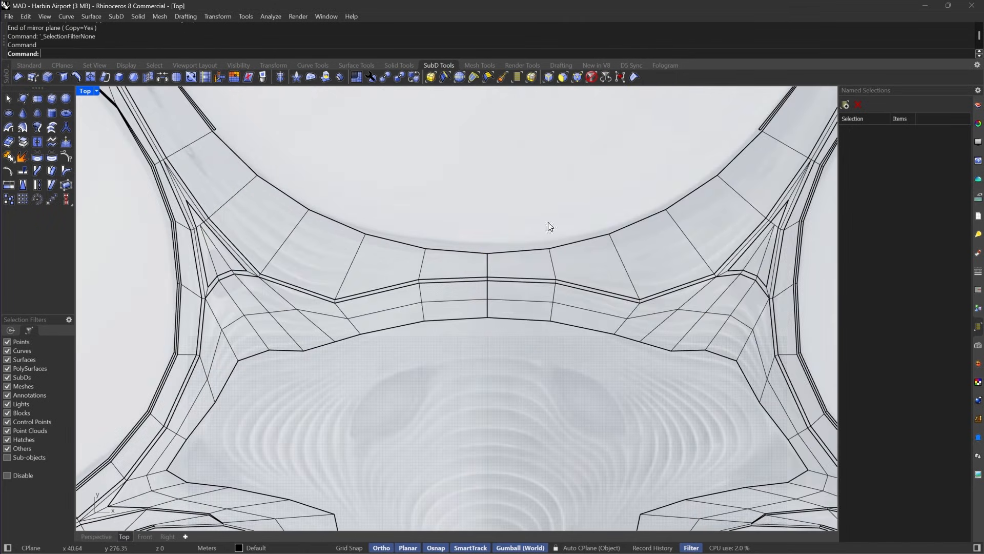
left_click(511, 252)
left_click(477, 256, "shift")
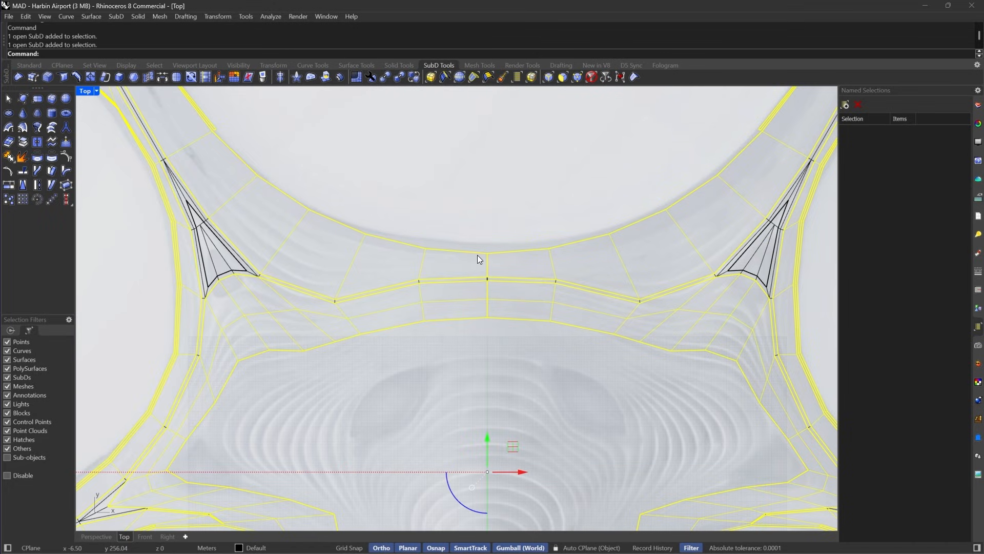
type("join")
key("Return")
key("Return")
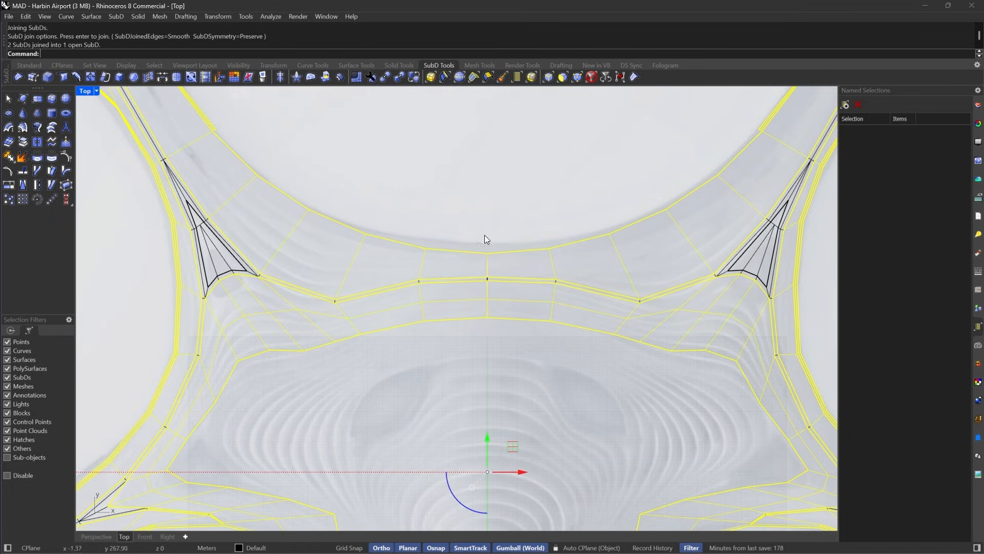
key("Tab")
scroll(484, 231, "down", 3)
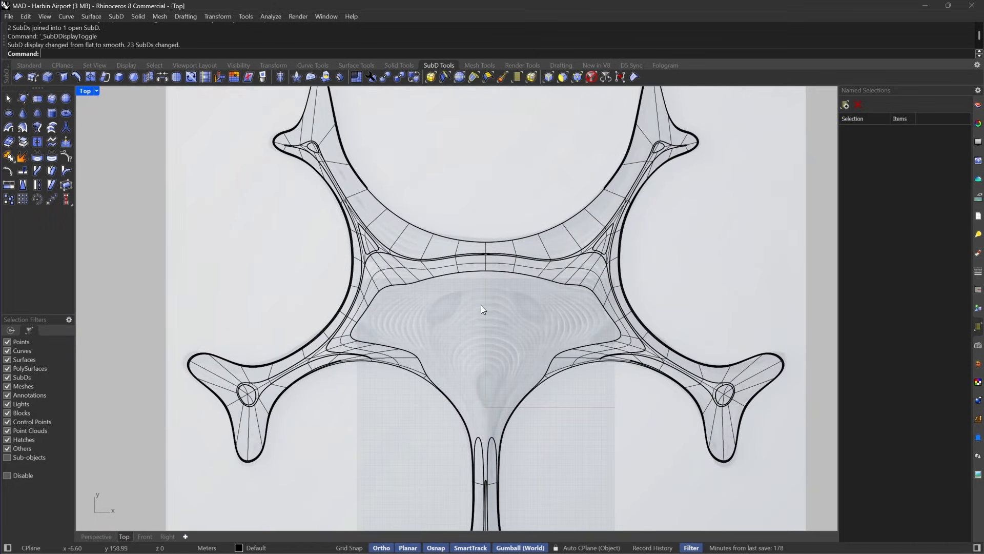
Join the two halves of the narrow strip between the northern bands at the centreline with smooth edges.
scroll(487, 246, "up", 10)
left_click(490, 237)
left_click(421, 235, "shift")
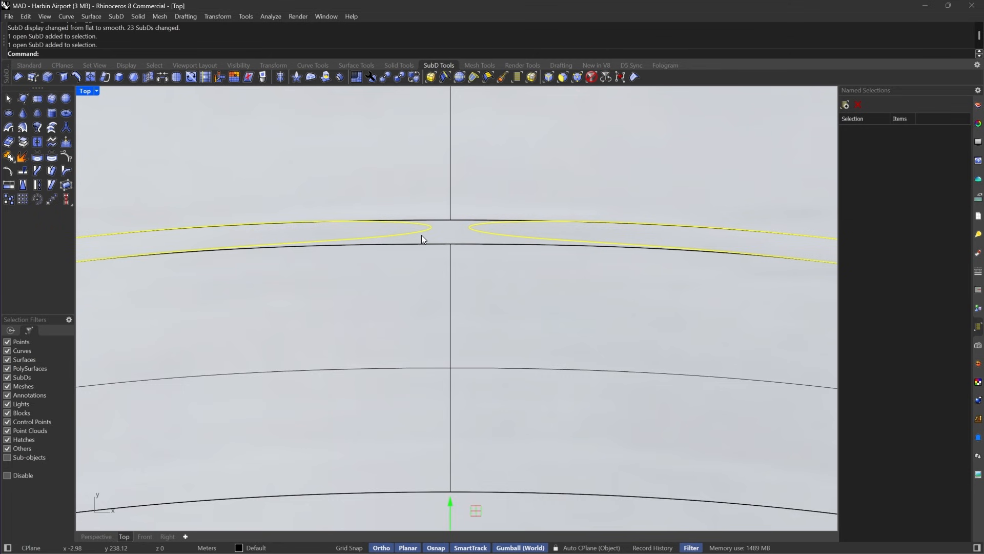
key("Tab")
key("Tab")
key("ctrl+j")
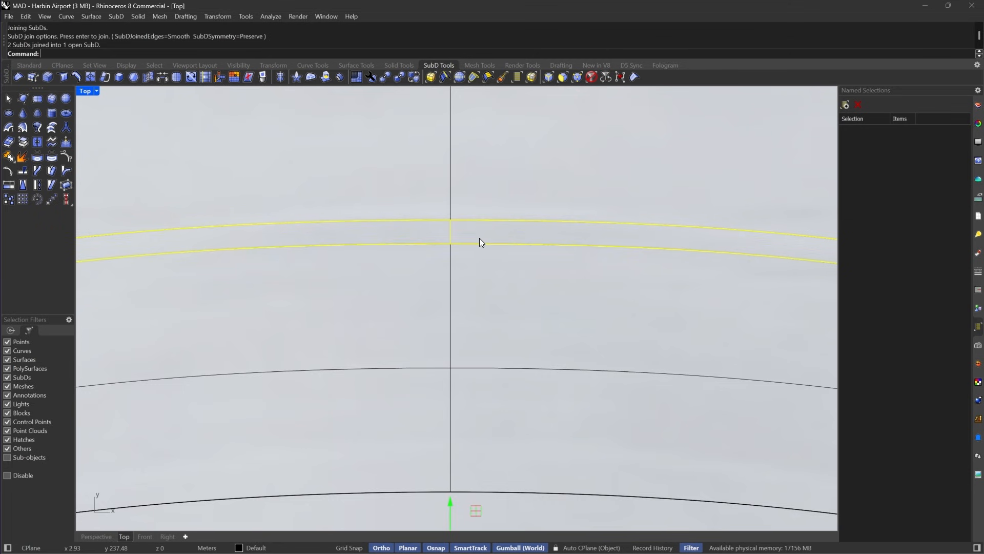
scroll(481, 240, "down", 8)
key("Return")
Examine the mirrored roof and its central opening in the Perspective view using the Rendered display mode.
right_click_drag(527, 359, 497, 334)
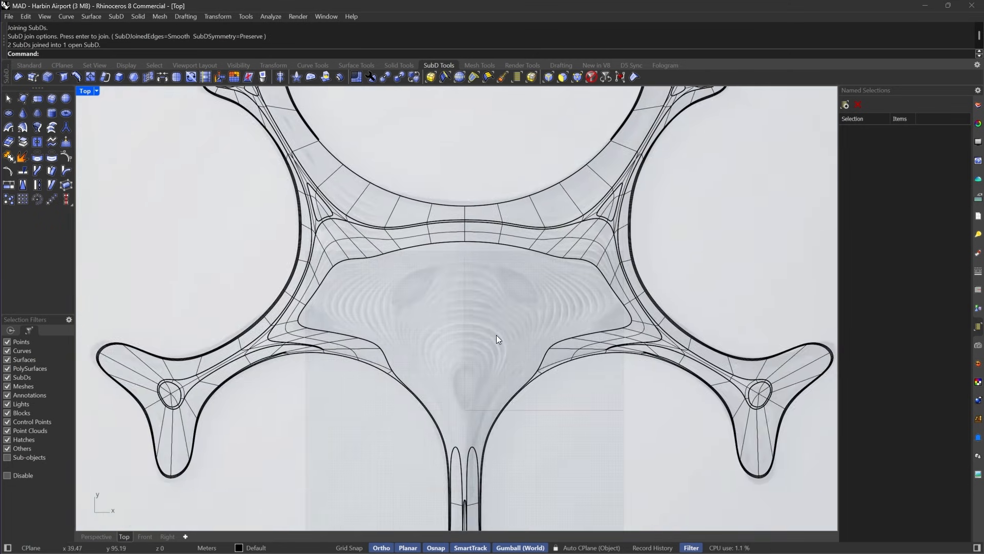
scroll(497, 334, "down", 2)
right_click_drag(417, 401, 470, 367)
left_click(95, 536)
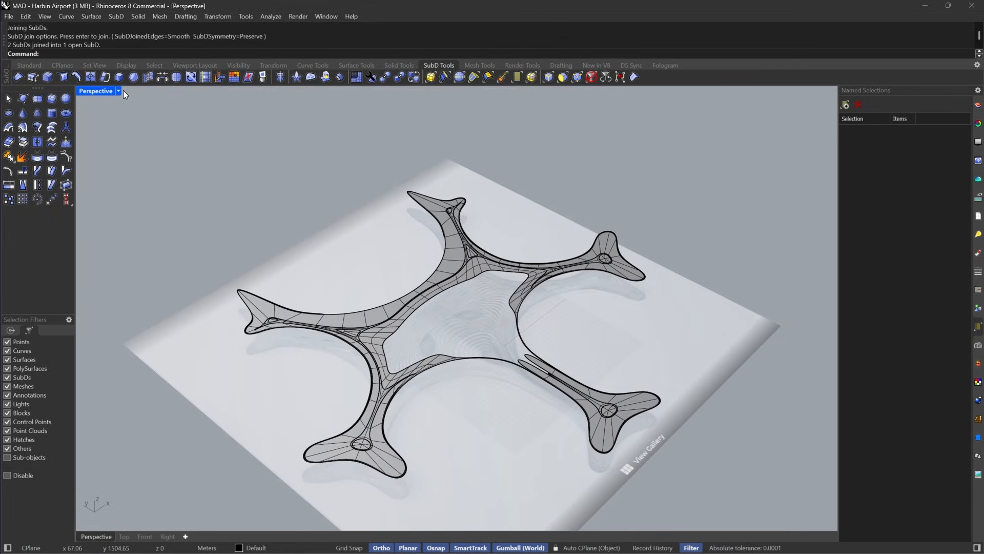
left_click(118, 90)
left_click(158, 77)
scroll(528, 345, "up", 6)
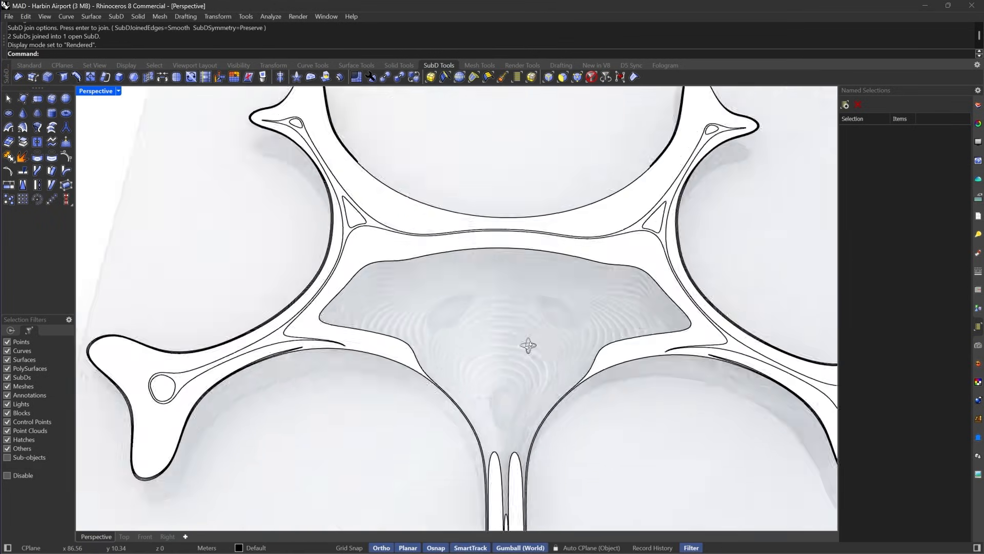
right_click_drag(528, 345, 567, 361)
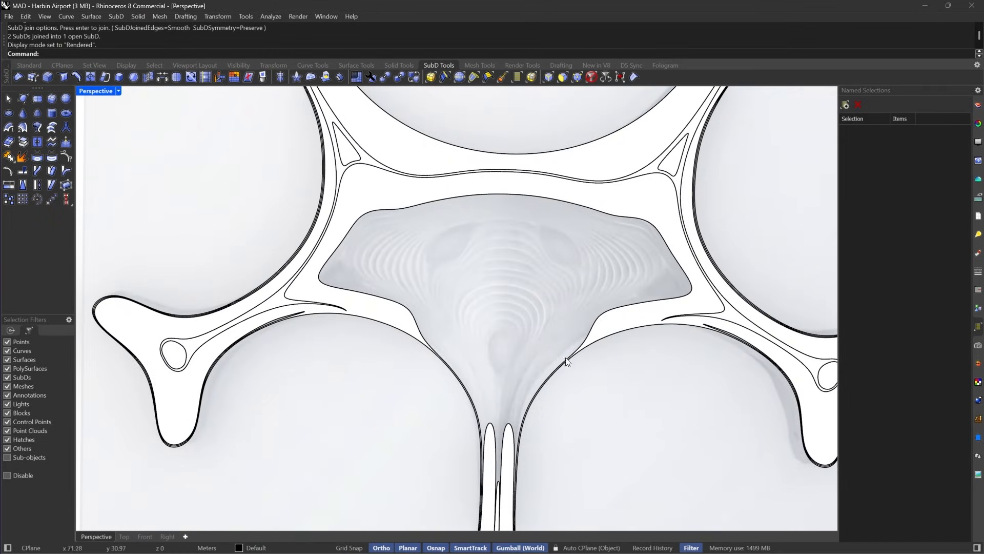
mouse_move(418, 343)
right_mouse_down()
mouse_move(509, 256)
mouse_move(478, 232)
mouse_move(457, 297)
mouse_move(463, 308)
mouse_move(409, 330)
right_mouse_up()
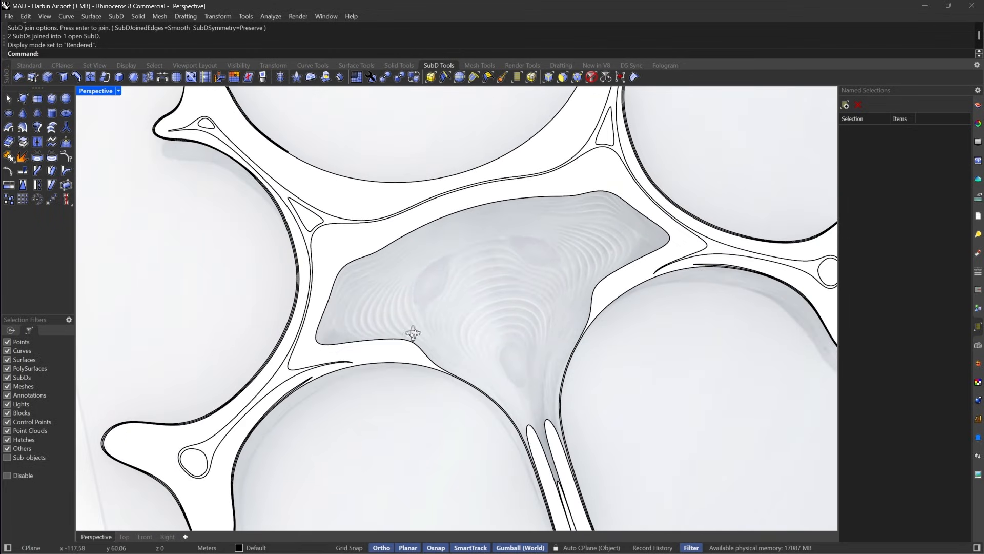
Inspect the inner band's edge flow near the eastern junction in the Top view with flat SubD display.
left_click(123, 536)
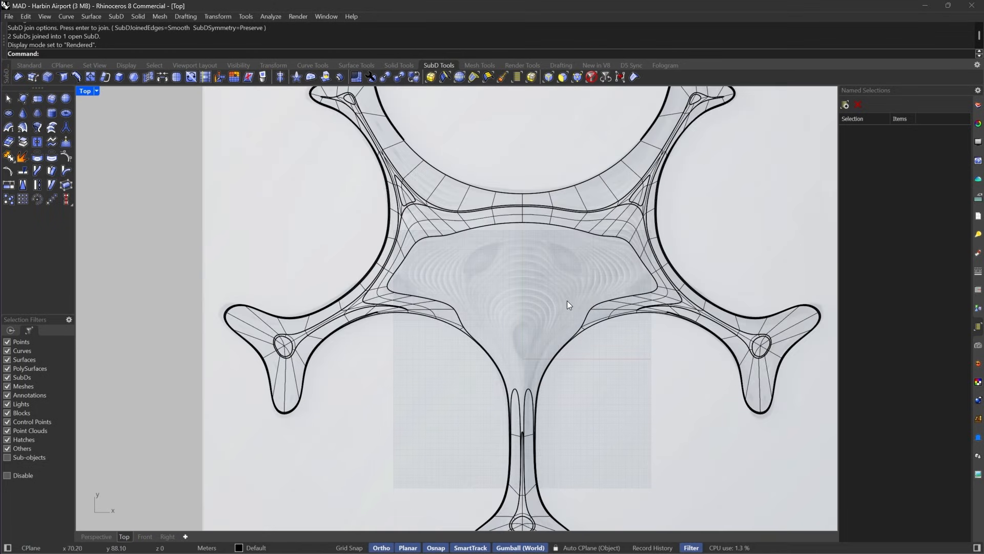
scroll(528, 252, "up", 5)
key("Tab")
scroll(574, 170, "up", 5)
scroll(573, 170, "up", 5)
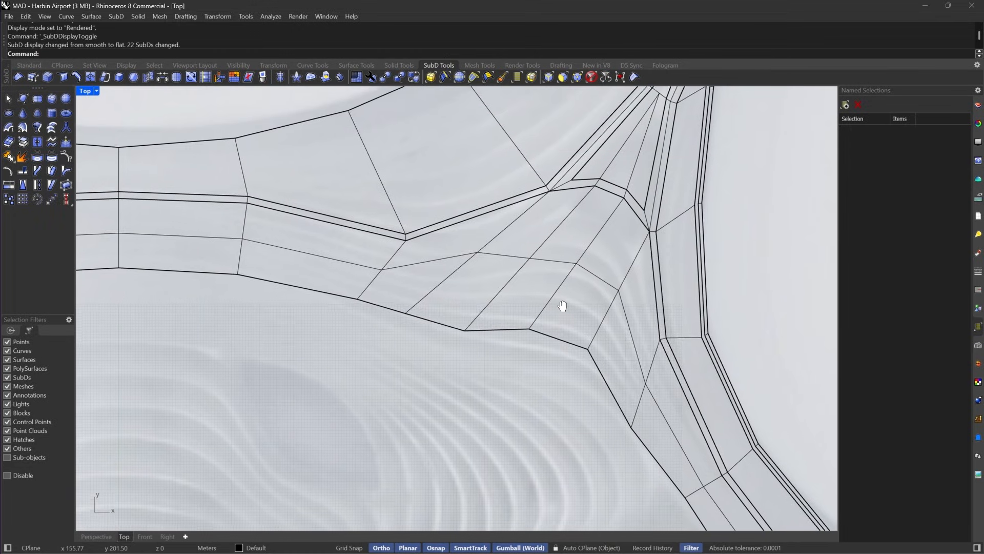
scroll(582, 333, "down", 5)
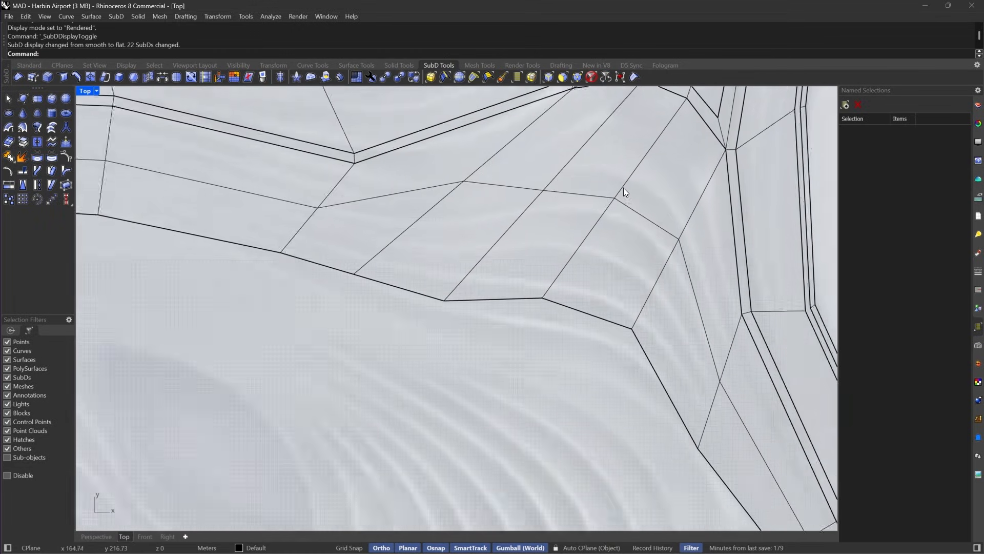
Stitch the two neighbouring diagonal edge chains crossing the strip below the triangular opening at their average location.
key("Tab")
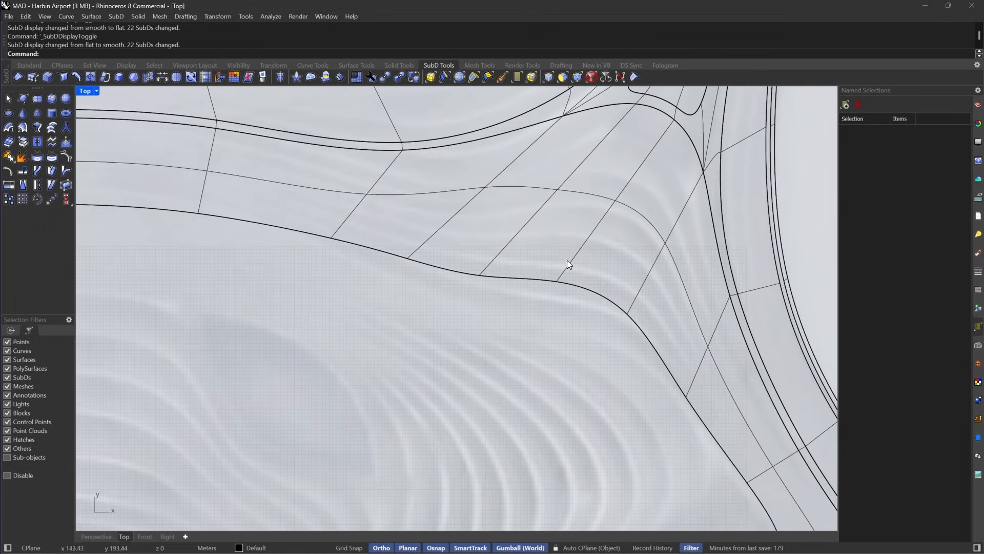
right_click_drag(567, 259, 561, 305)
scroll(581, 192, "down", 10)
scroll(580, 199, "up", 10)
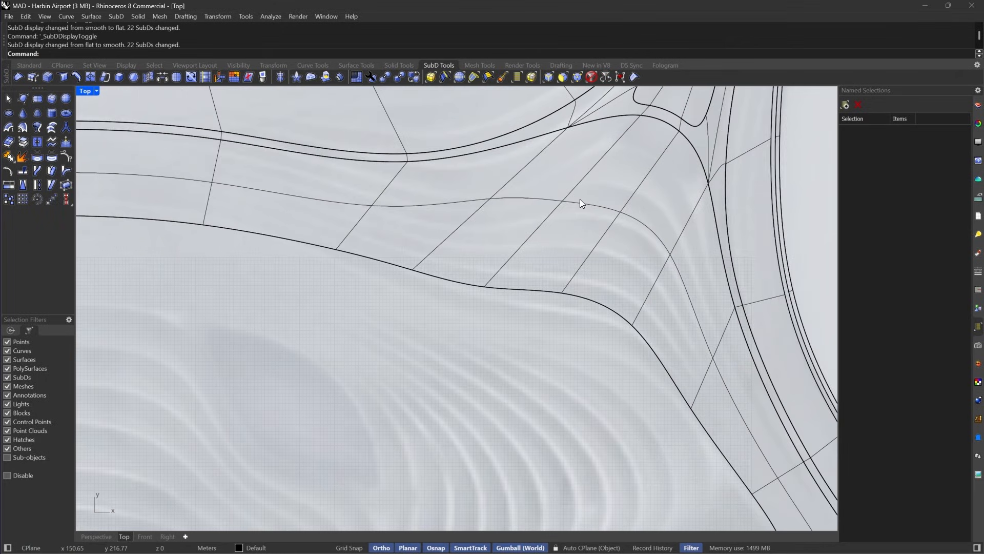
key("Tab")
left_click(563, 77)
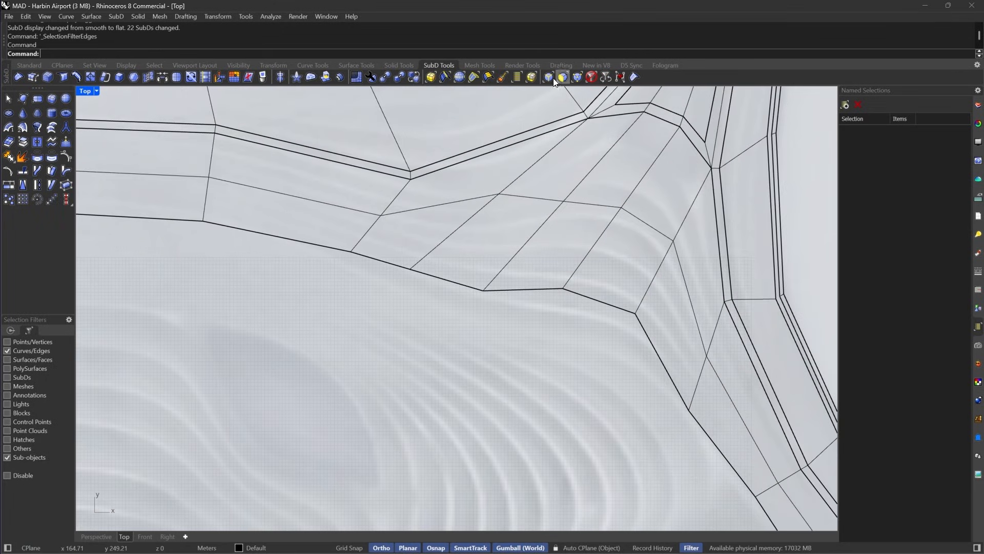
double_click(641, 180)
double_click(590, 167, "shift")
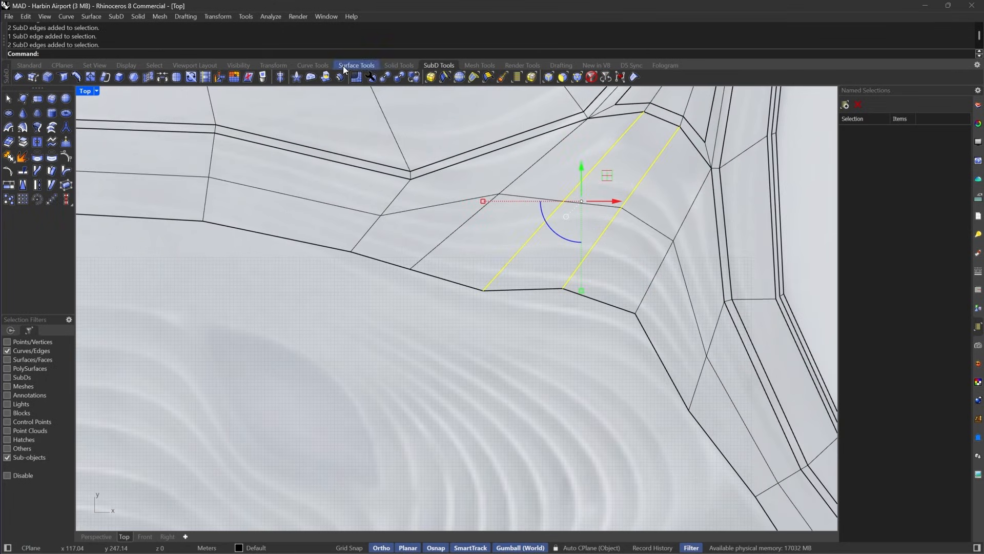
left_click(148, 77)
scroll(646, 281, "up", 5)
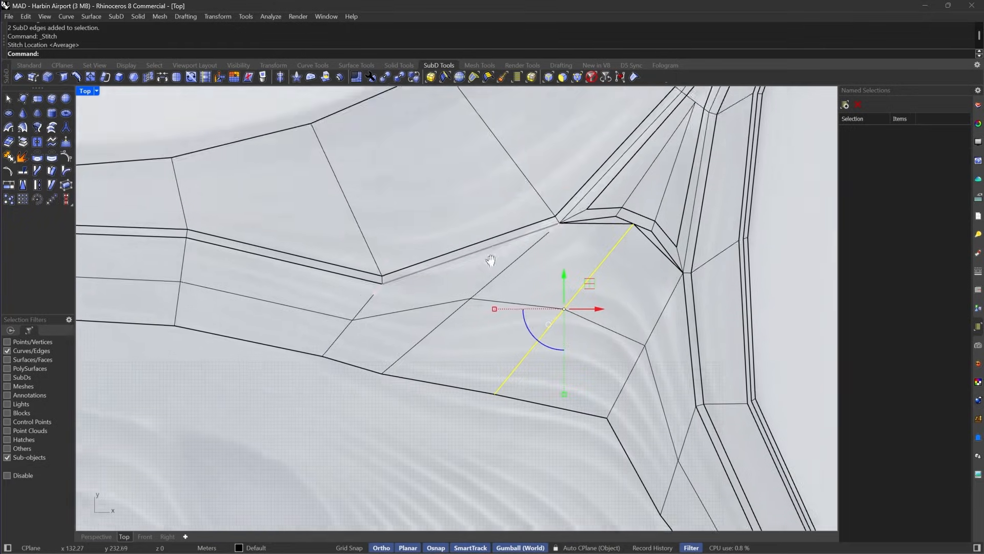
Try to stitch the two short edges crossing the thin rim strip at the triangular panel's lower end, using the average location.
scroll(647, 281, "up", 2)
left_click(686, 307)
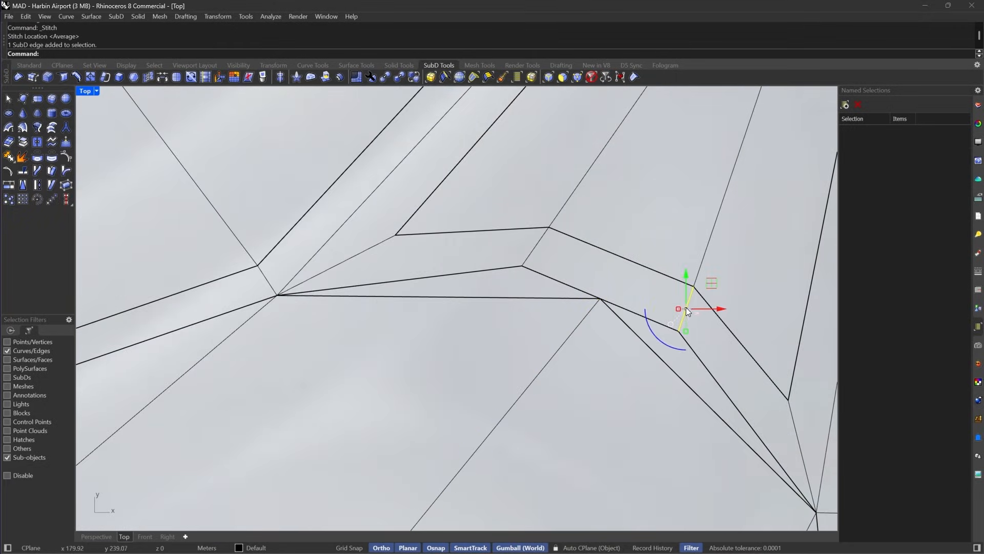
left_click(532, 245)
key("space")
key("space")
right_click_drag(694, 200, 669, 227)
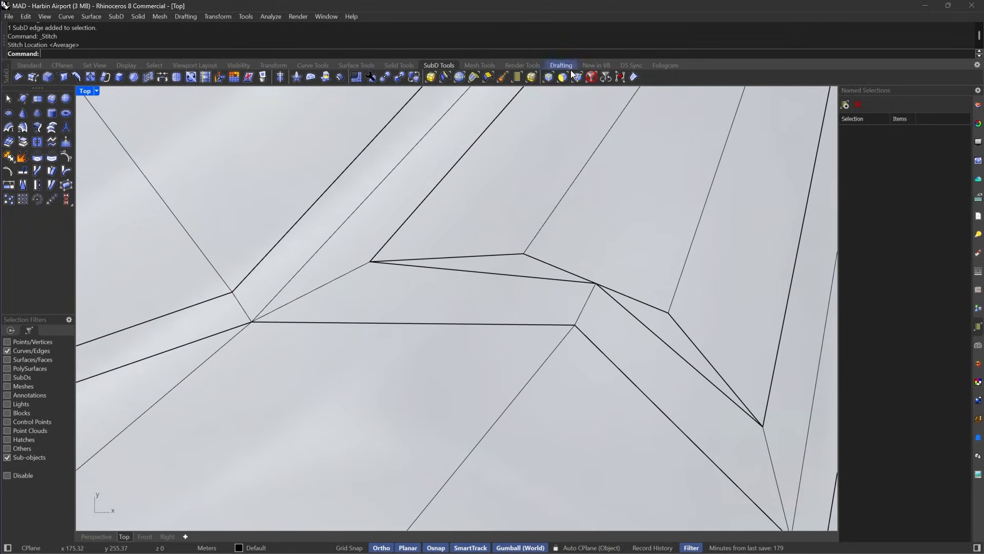
Try to stitch the triangular panel's two loose lower vertices at their average location on the rim strip.
left_click(523, 254)
left_click(668, 312, "shift")
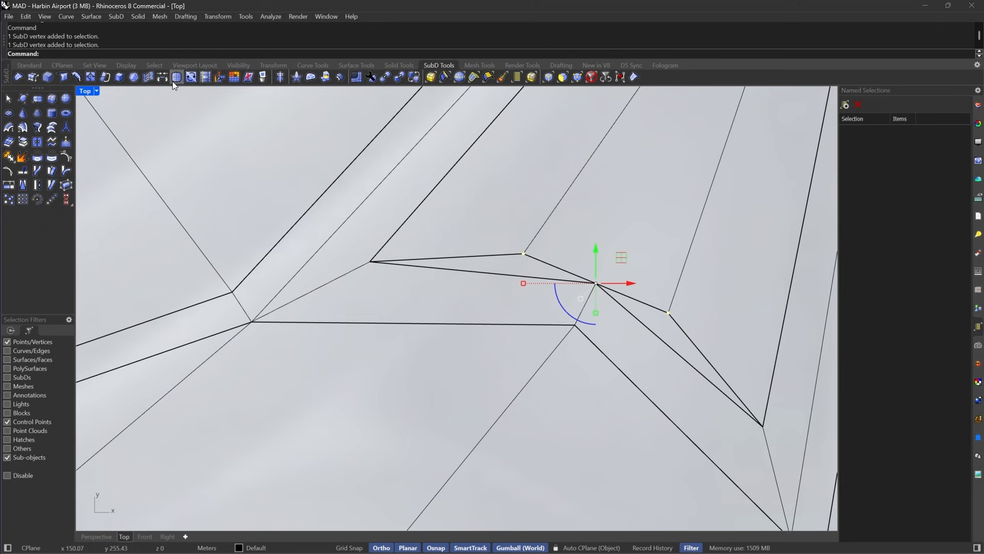
left_click(148, 76)
scroll(576, 205, "down", 5)
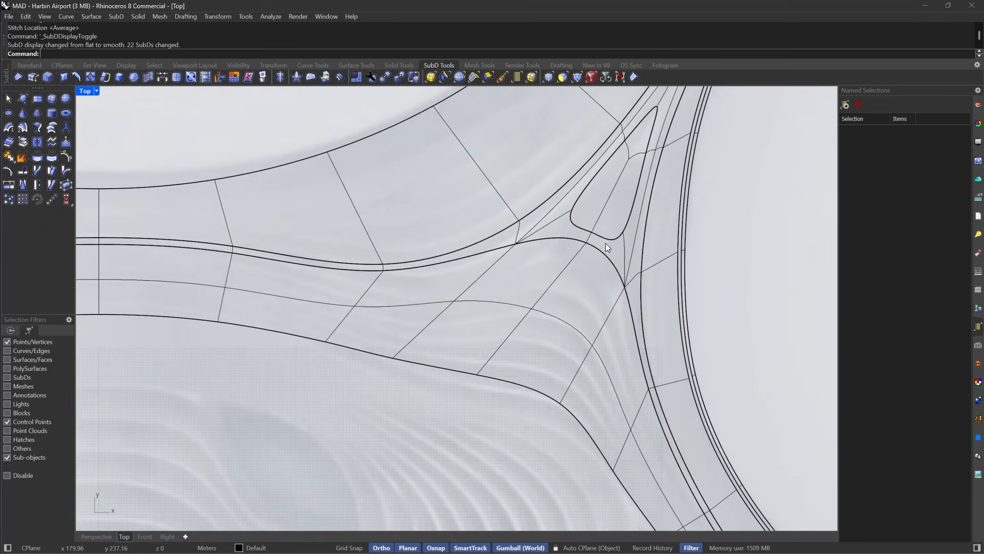
Examine the stitched corner around the triangular panel in both smooth and flat SubD display.
scroll(626, 205, "up", 3)
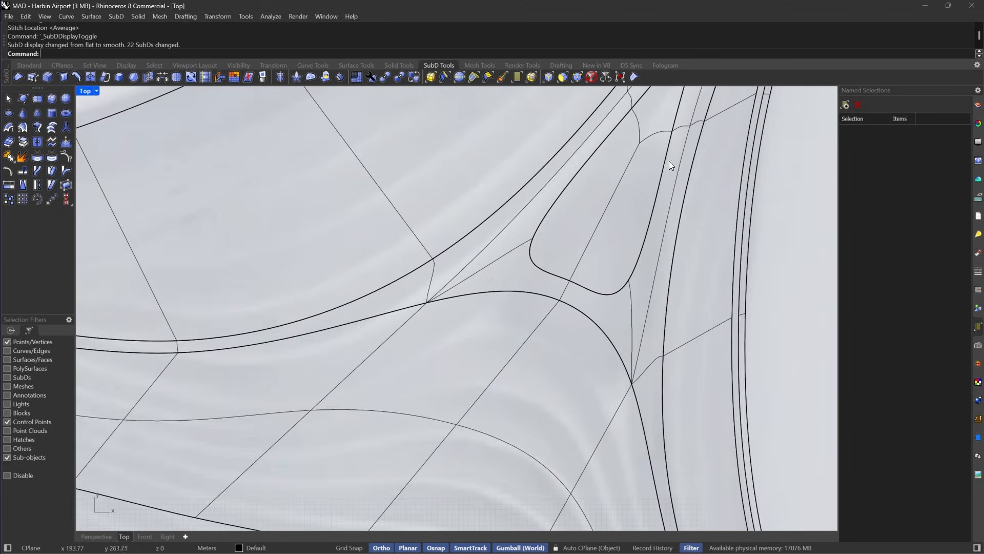
scroll(669, 161, "up", 2)
key("Tab")
scroll(617, 231, "down", 6)
right_click_drag(609, 267, 564, 329)
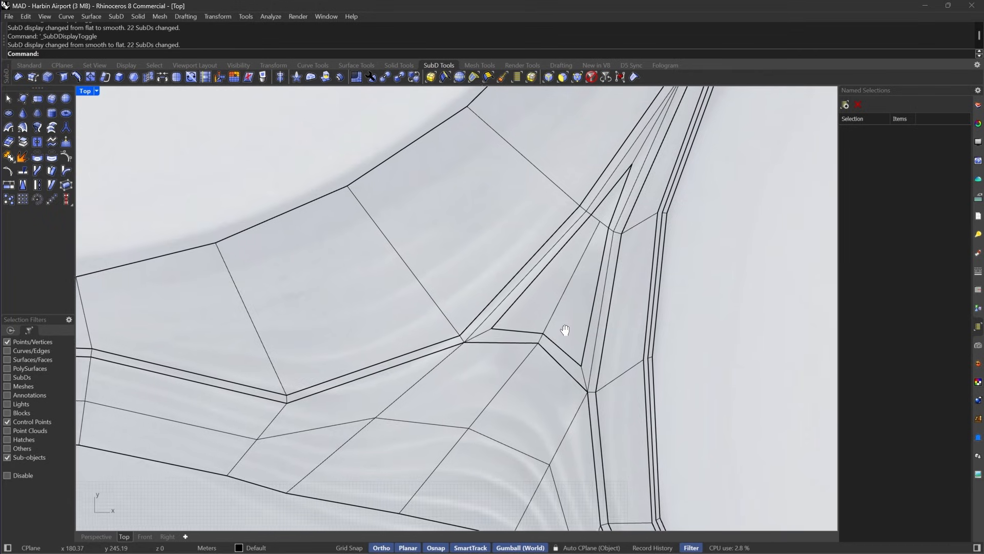
scroll(606, 276, "up", 2)
key("Tab")
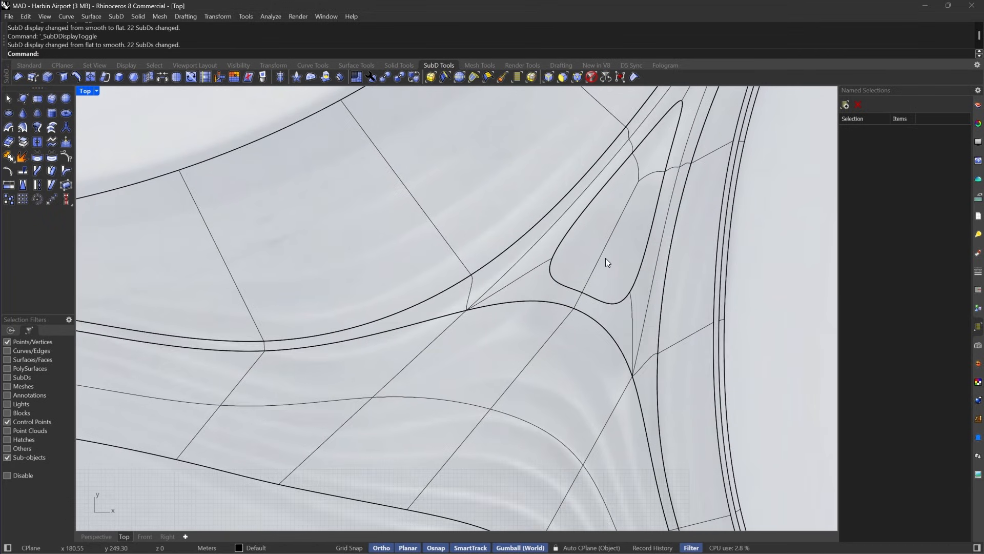
scroll(604, 257, "down", 3)
scroll(589, 256, "up", 2)
right_click_drag(589, 256, 592, 316)
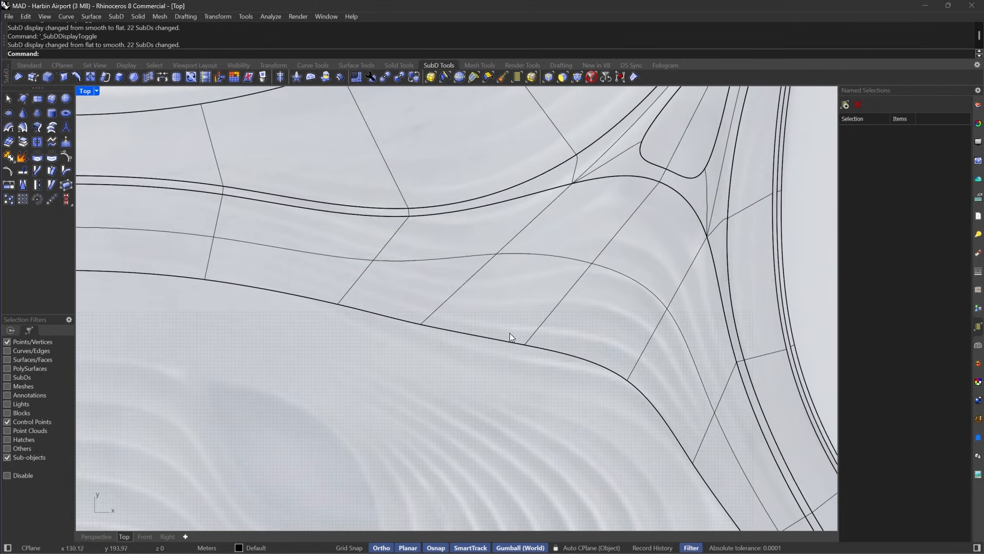
Try to move the merged strip's outer boundary vertex about 12 m diagonally toward the triangular panel and check the smooth shape.
key("Tab")
left_click(524, 343)
type("M")
key("Return")
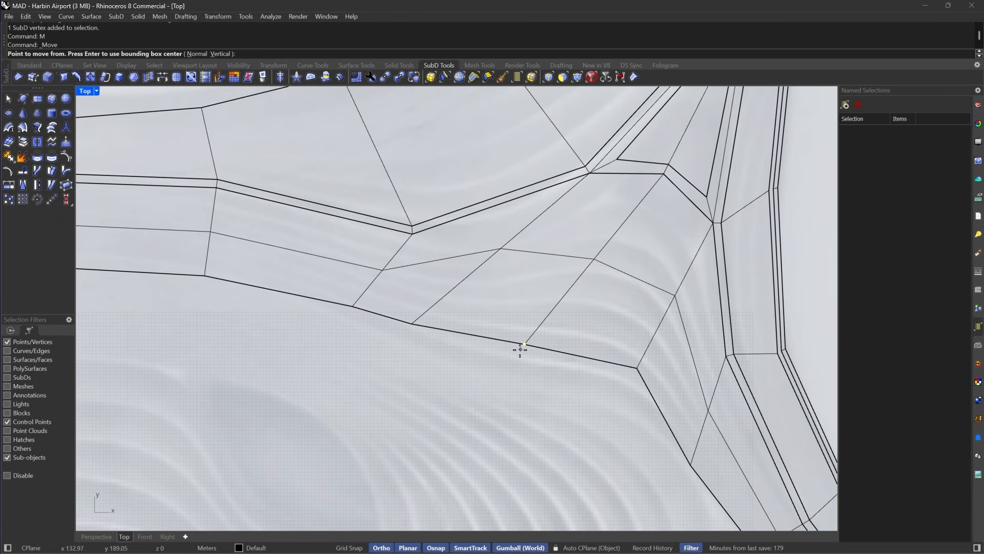
left_click(523, 343)
left_click(550, 321)
key("Tab")
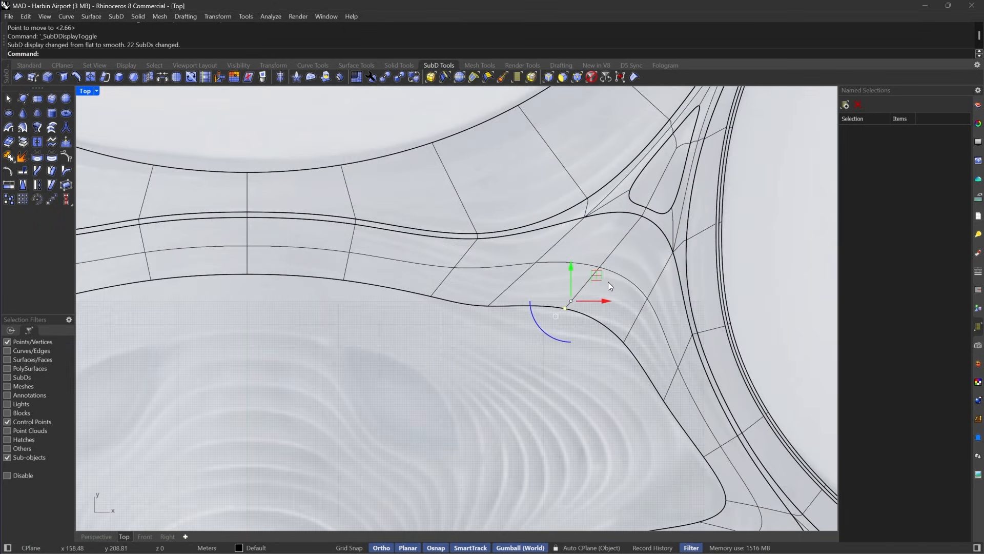
scroll(608, 281, "down", 3)
Try to move the adjacent outer boundary vertex slightly outward from the strip and check the smooth shape.
key("Tab")
scroll(554, 293, "up", 5)
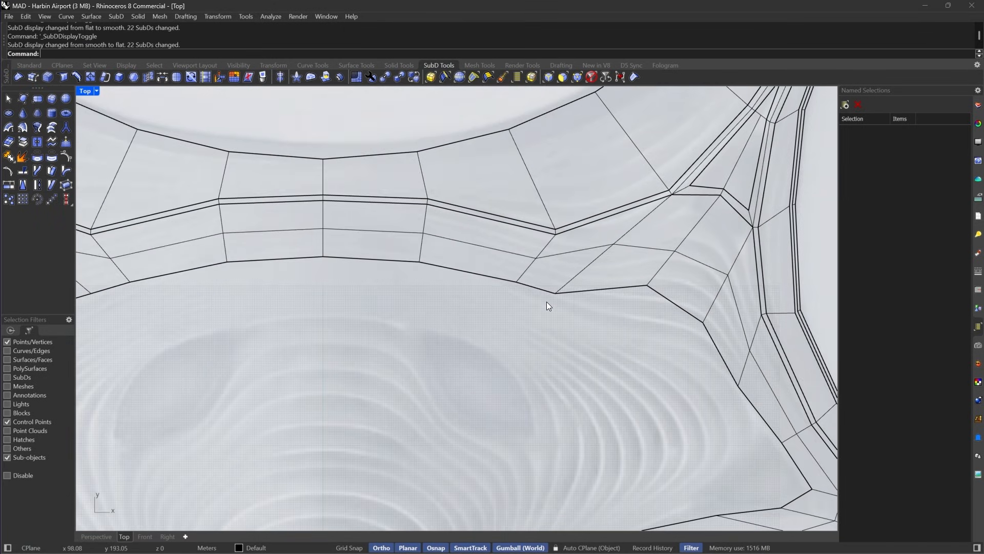
left_click(556, 293)
type("M")
key("Return")
left_click(555, 293)
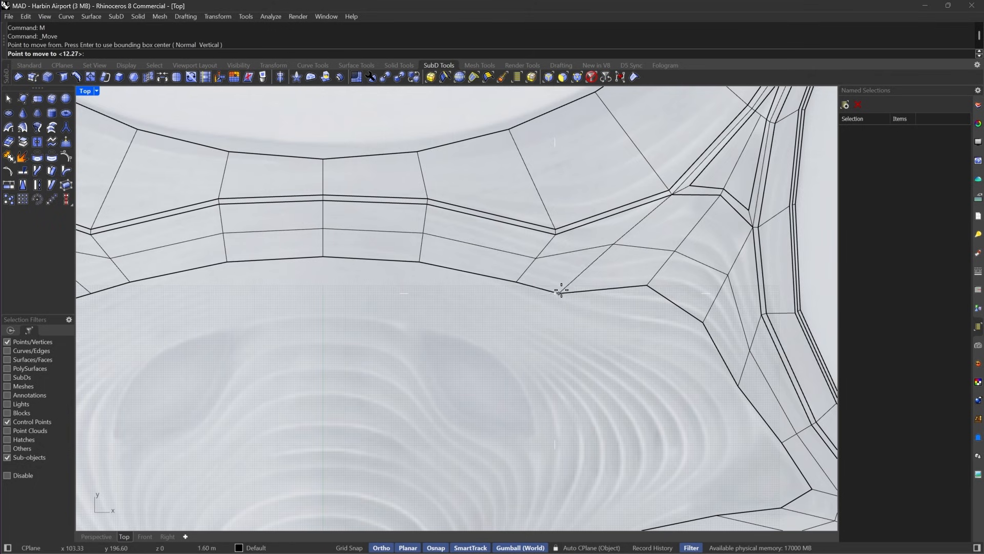
left_click(562, 299)
key("Tab")
right_click_drag(692, 277, 635, 253)
Undo the boundary vertex moves and the last two stitches at the triangular panel.
key("ctrl+z")
key("Escape")
scroll(665, 268, "down", 8)
scroll(641, 181, "up", 5)
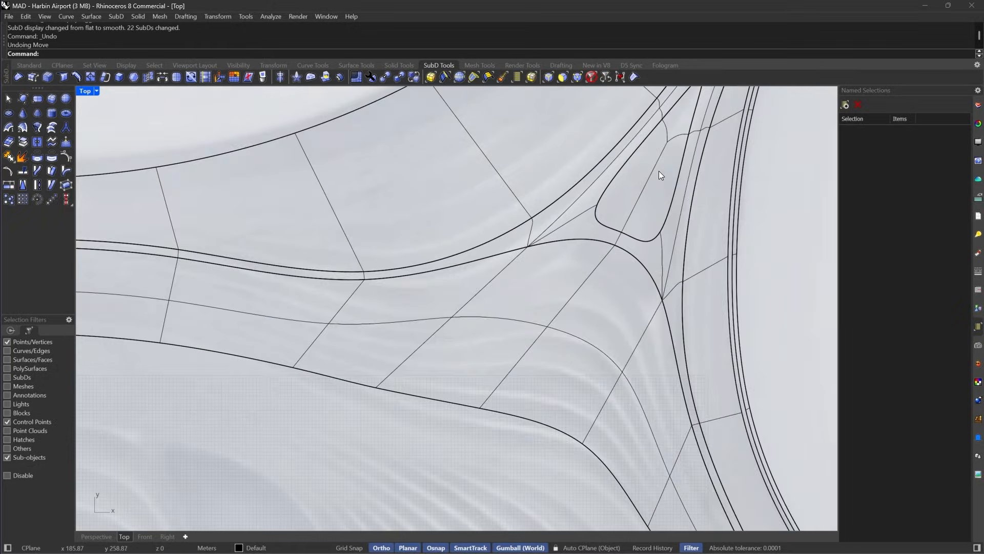
key("ctrl+z")
key("ctrl+z")
Stitch the thin rim strip's two lower vertices below the triangular panel at their average location, meeting the merged diagonal edge.
scroll(642, 198, "up", 2)
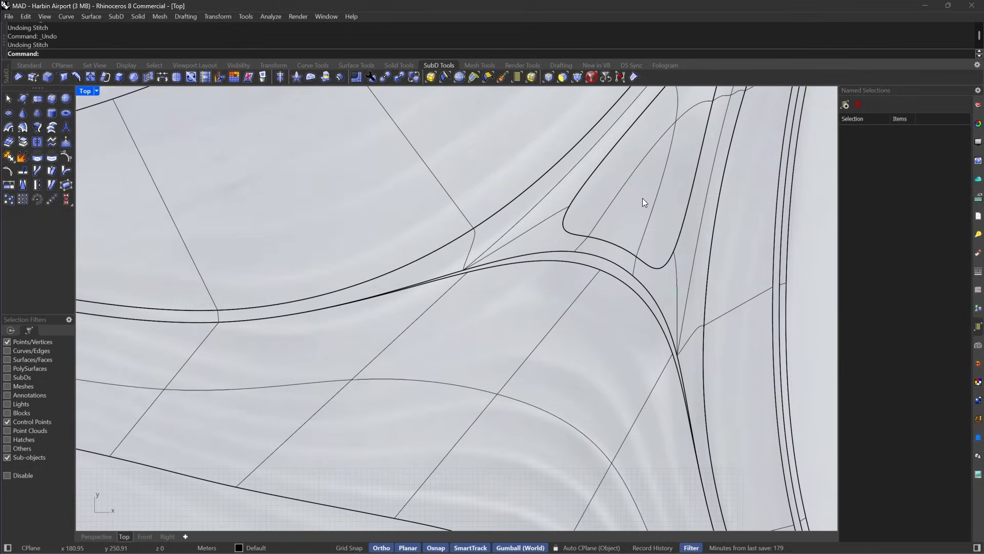
key("Tab")
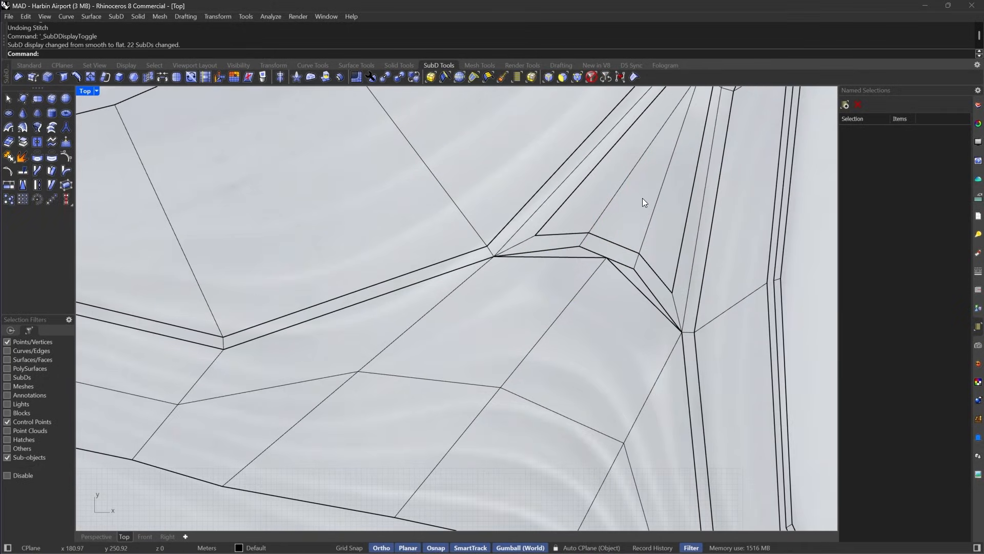
scroll(641, 236, "up", 4)
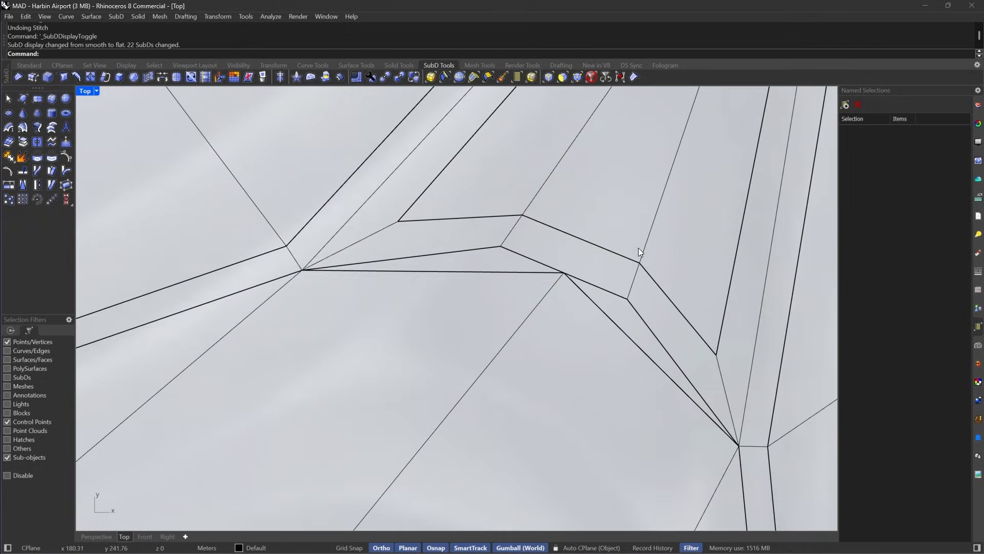
left_click(575, 79)
left_click(627, 300)
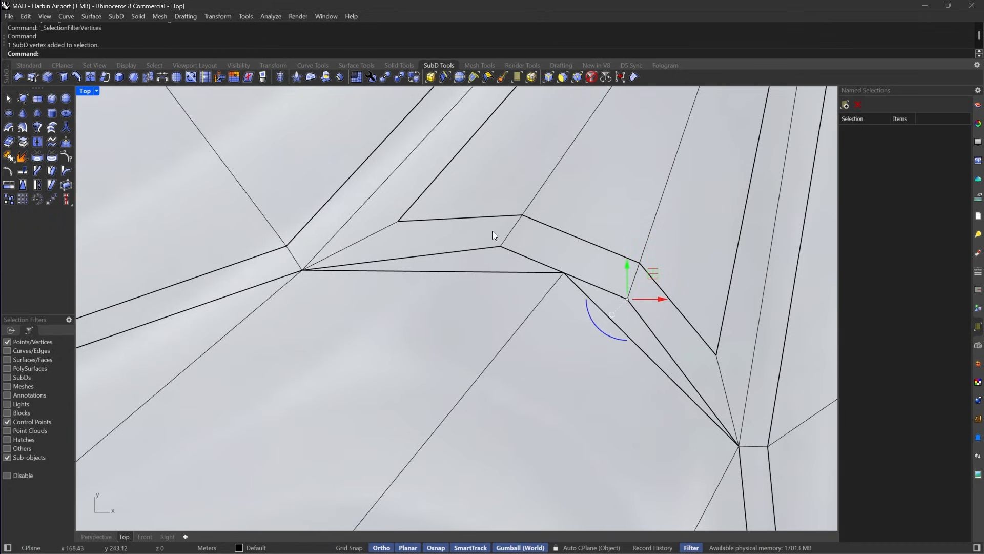
left_click(500, 247, "shift")
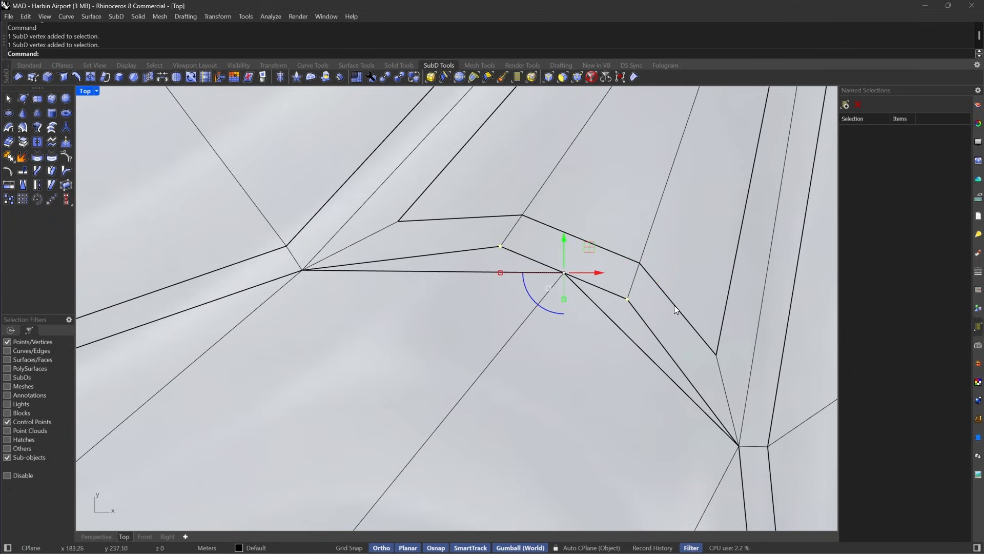
left_click(280, 78)
key("Return")
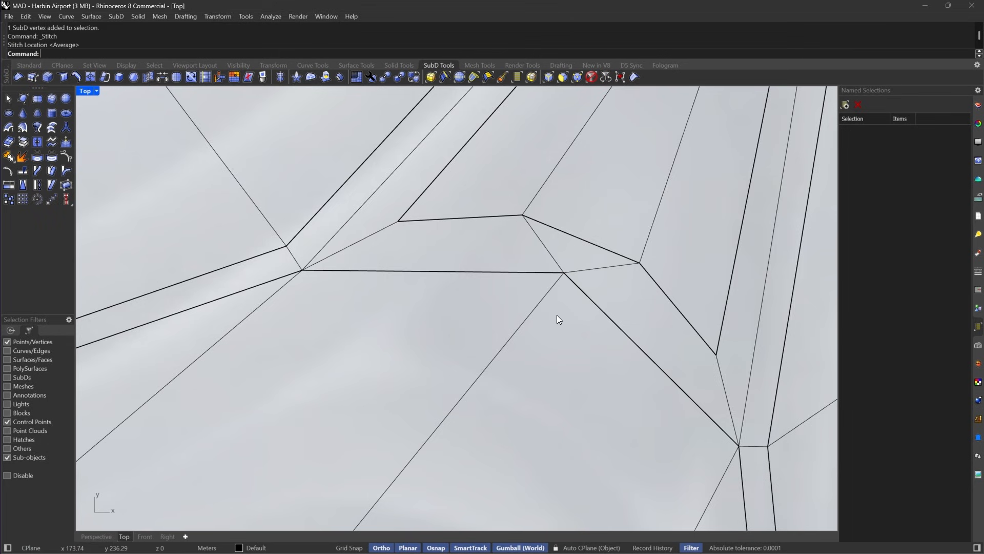
scroll(615, 201, "down", 5)
key("Tab")
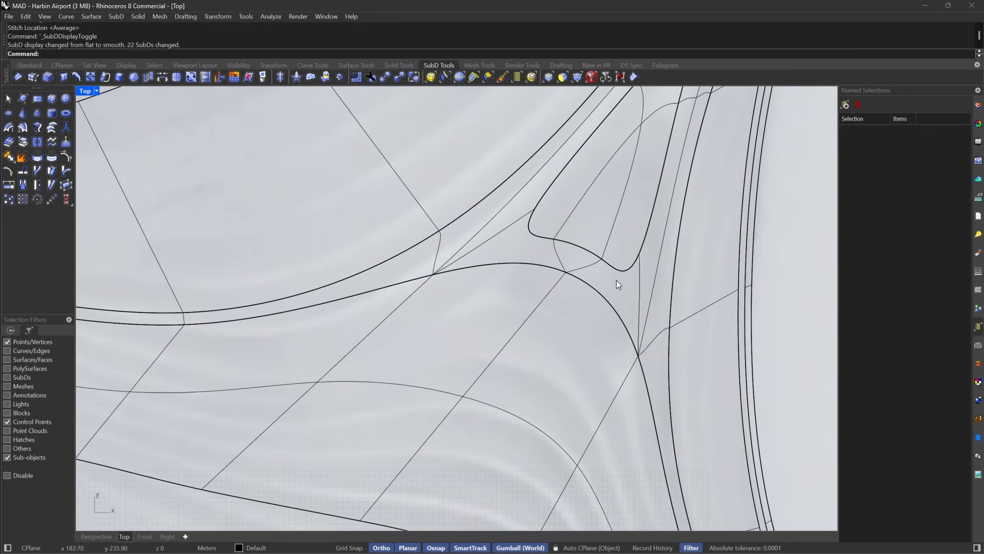
Examine the stitched corner and the forked strip junction farther down the roof in smooth and flat SubD display.
scroll(617, 281, "down", 4)
scroll(617, 248, "up", 5)
left_click_drag(620, 262, 581, 246)
scroll(605, 182, "down", 10)
right_click_drag(500, 334, 503, 217)
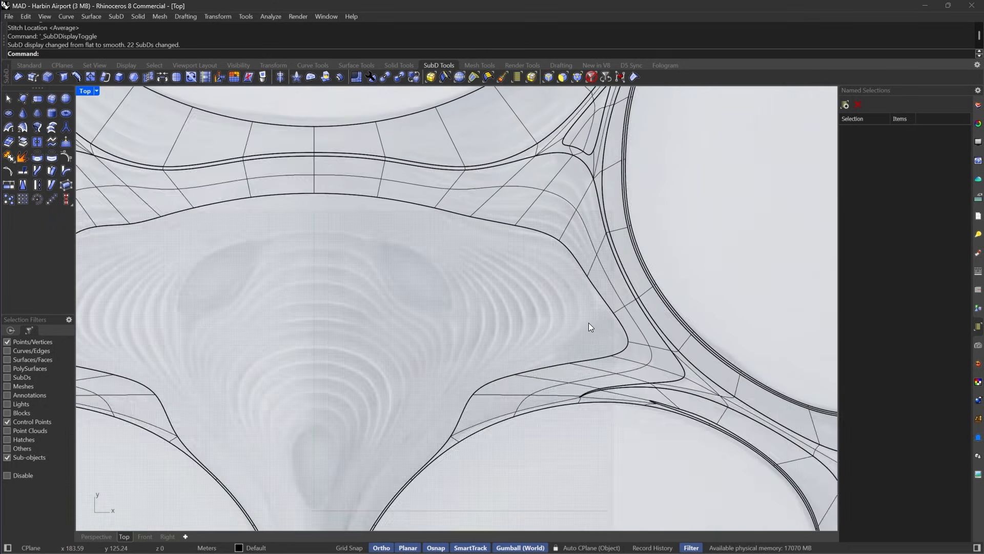
key("Tab")
scroll(564, 264, "up", 6)
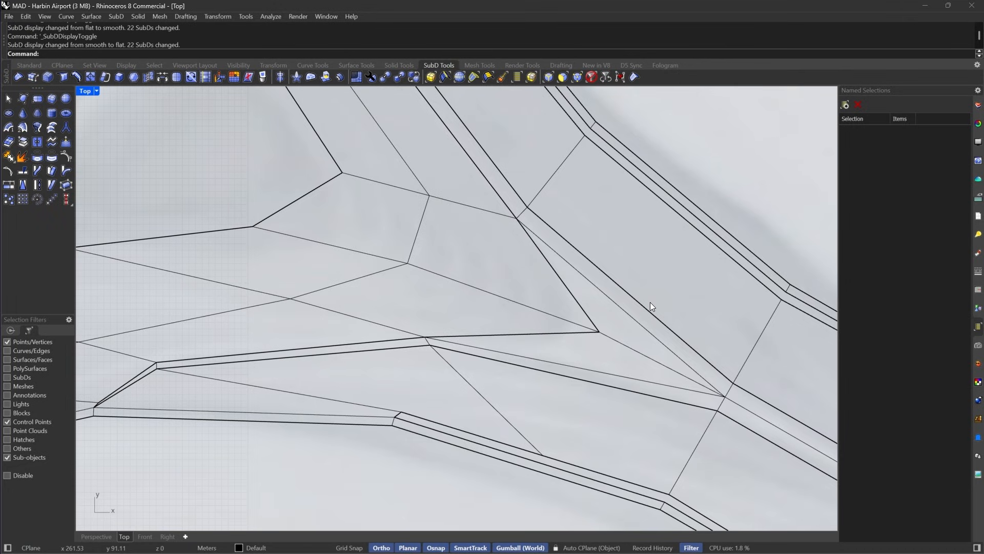
scroll(650, 303, "down", 10)
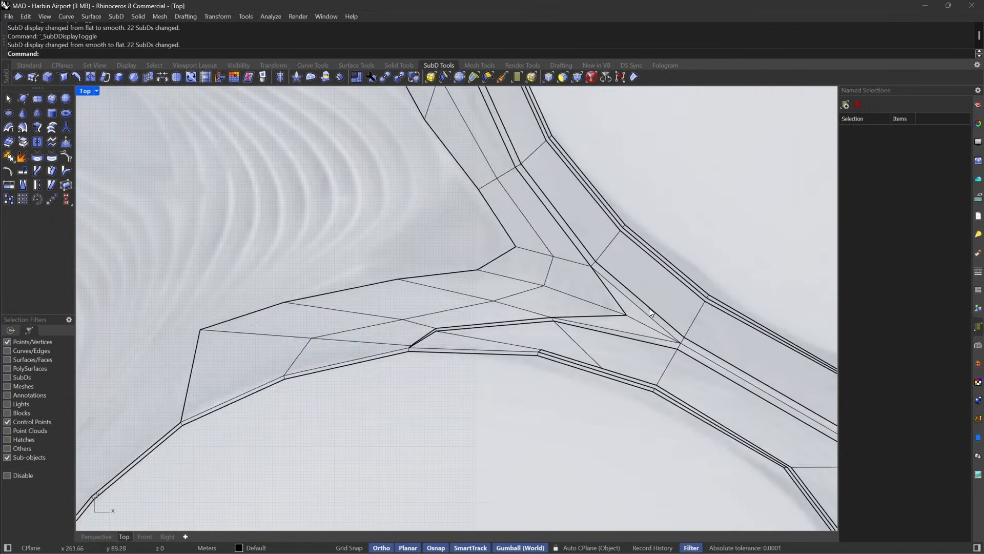
key("Tab")
scroll(665, 322, "up", 11)
right_click_drag(726, 340, 608, 271)
key("Tab")
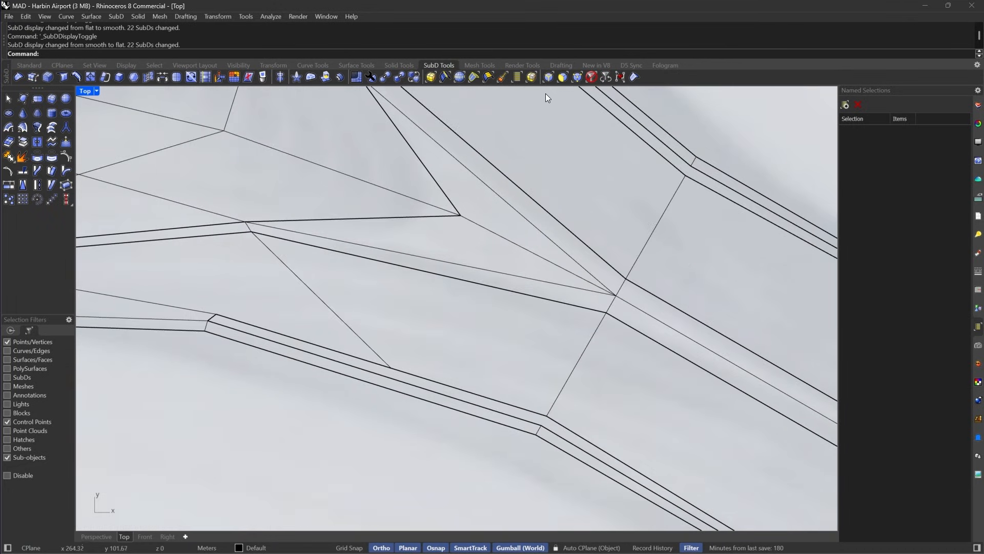
left_click(562, 77)
scroll(513, 269, "up", 6)
left_click_drag(540, 208, 520, 235)
scroll(590, 297, "down", 5)
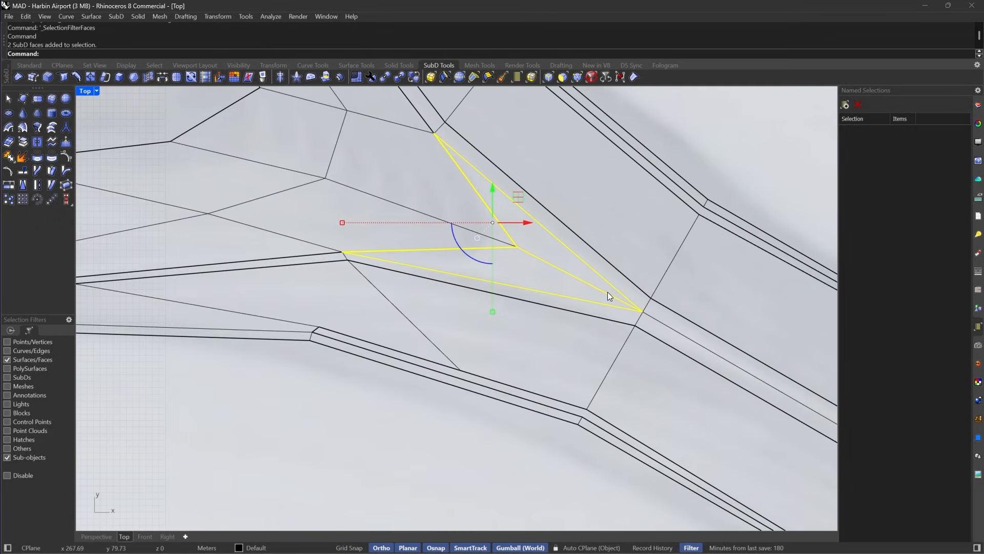
scroll(566, 226, "up", 2)
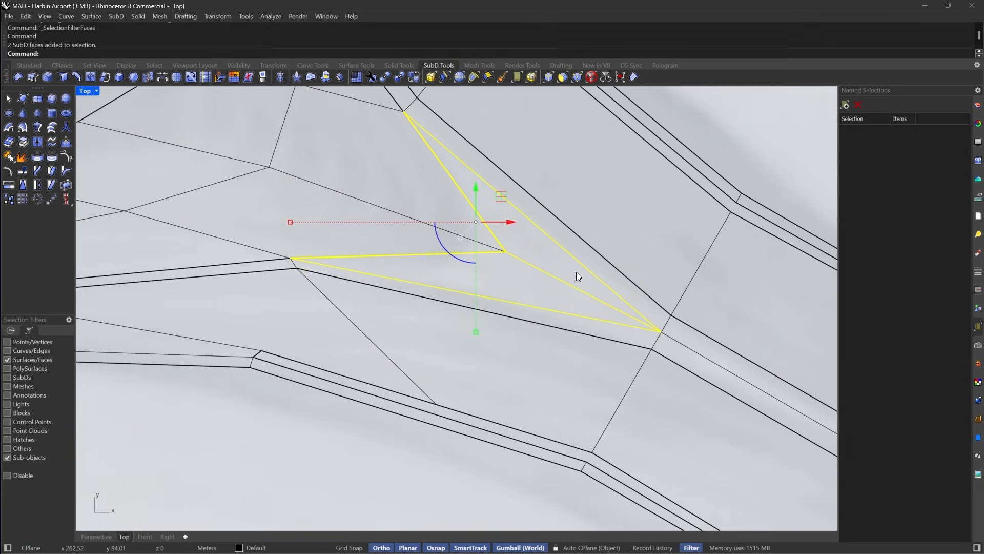
Isolate the forked rim strip SubD containing the two triangular faces, clear its selection and check it in flat display.
left_click(591, 77)
left_click(659, 330)
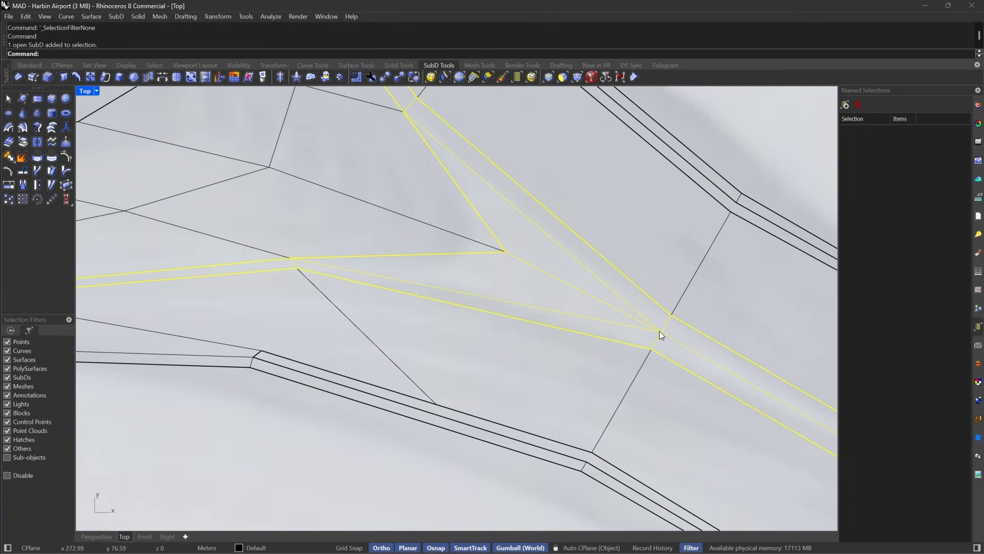
type("Isolate")
key("Return")
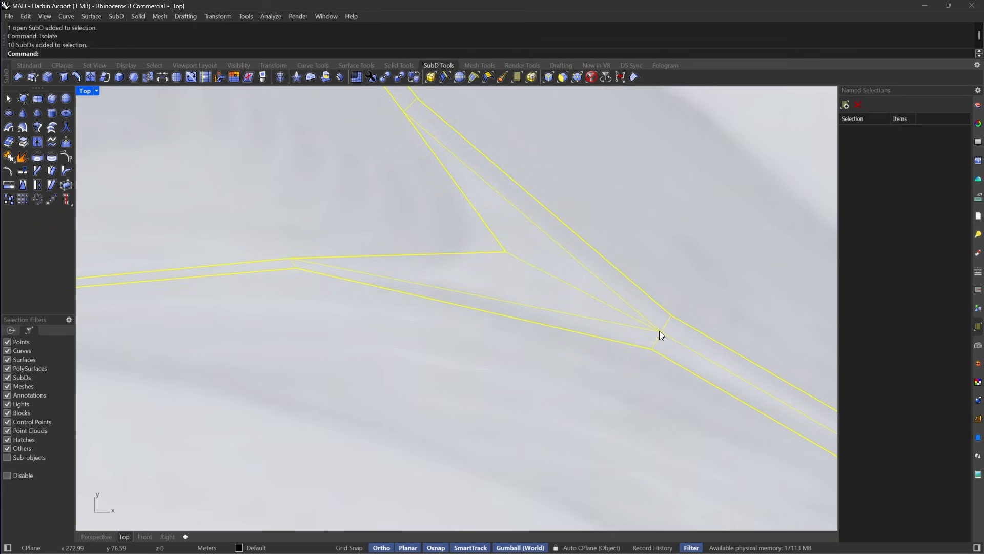
key("Escape")
key("Tab")
key("Tab")
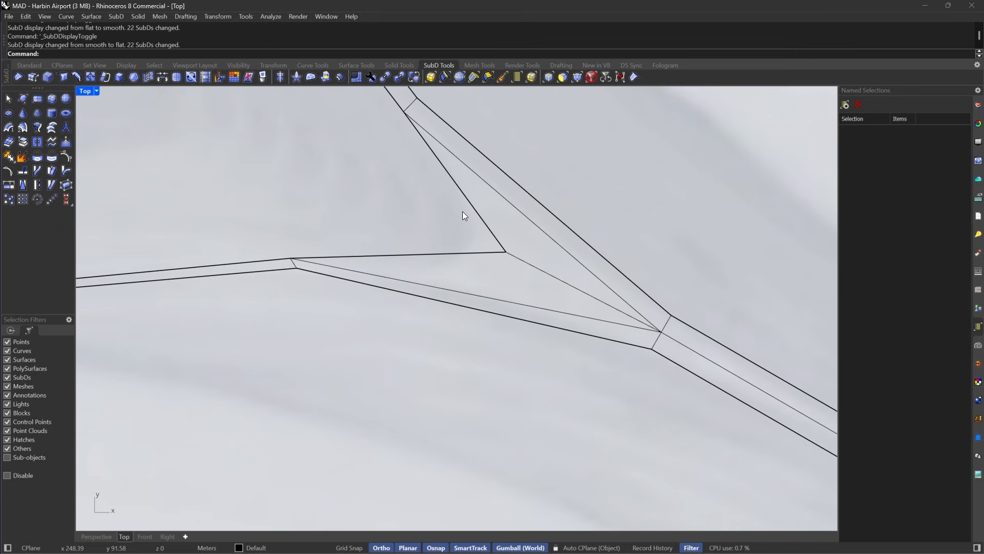
Insert an edge from the upper branch's outer corner vertex to the central fork vertex and delete the old inner diagonal edge beside it.
right_click_drag(503, 225, 490, 296)
left_click(86, 81)
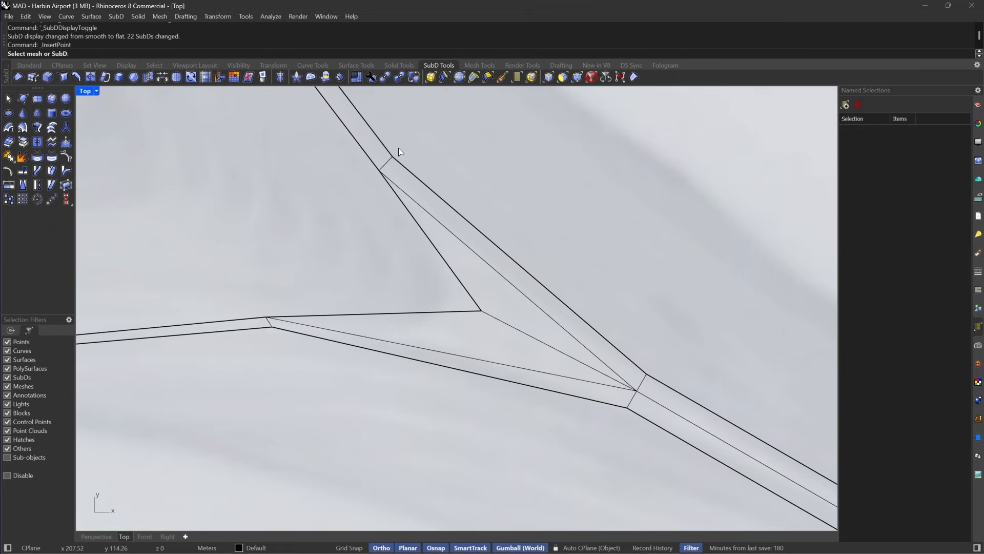
left_click(401, 169)
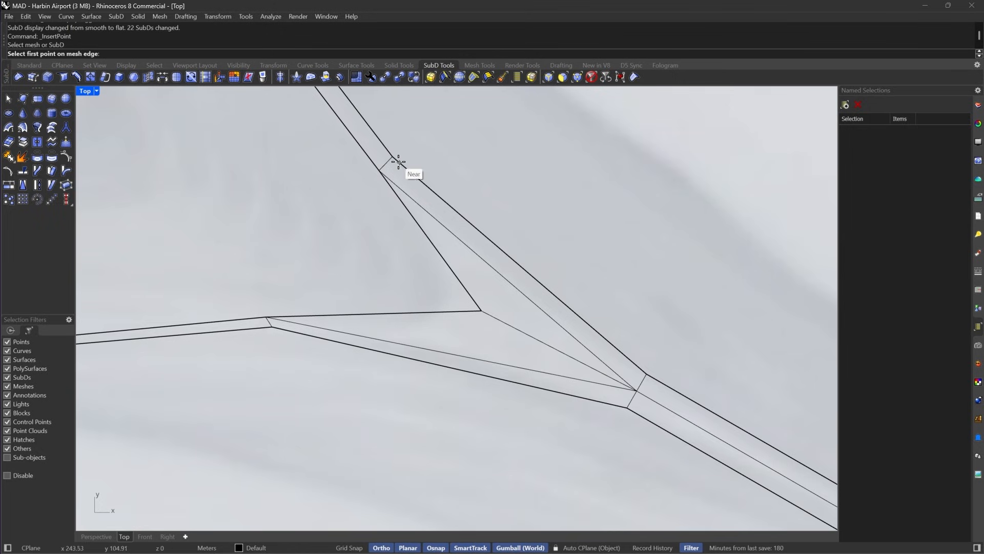
left_click(393, 157)
left_click(636, 391)
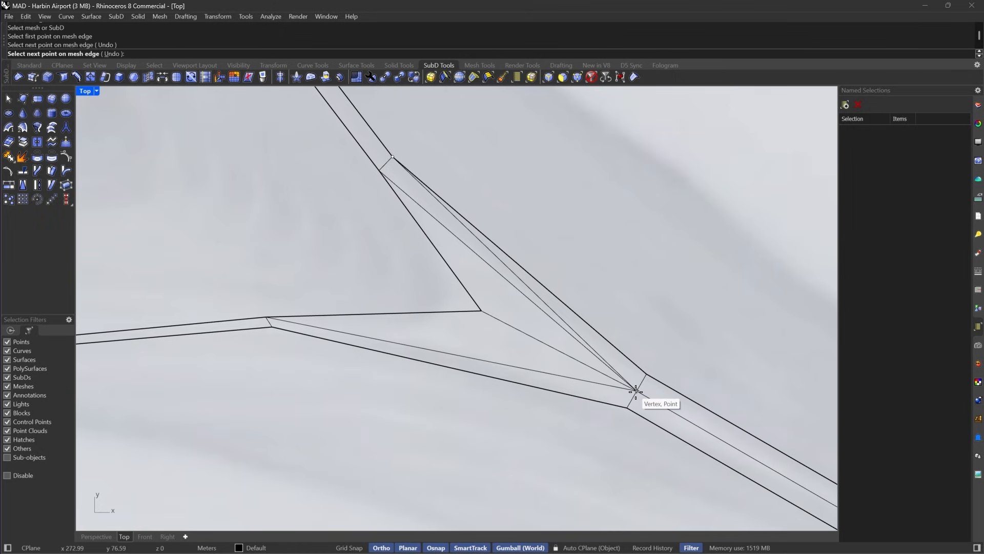
key("Return")
left_click(548, 77)
left_click(513, 280)
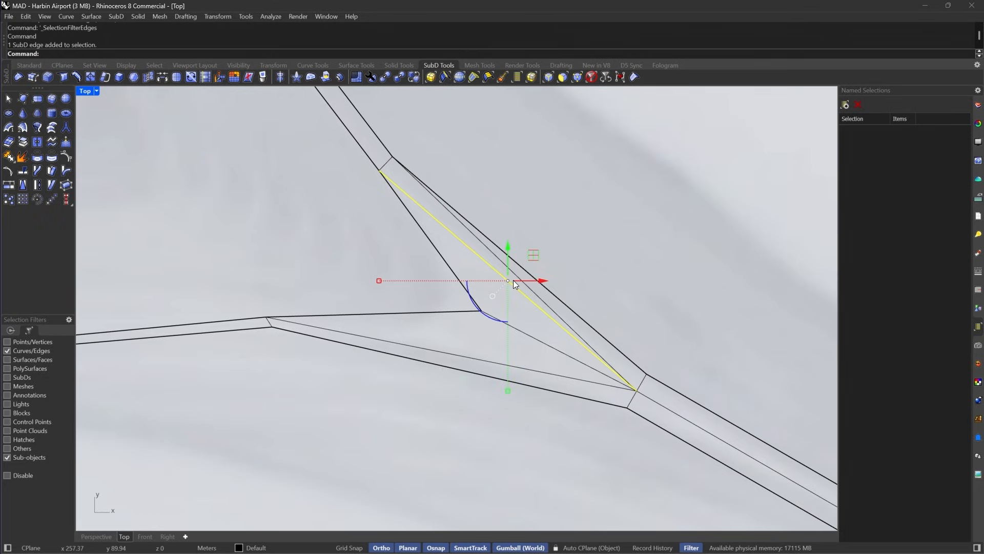
key("Delete")
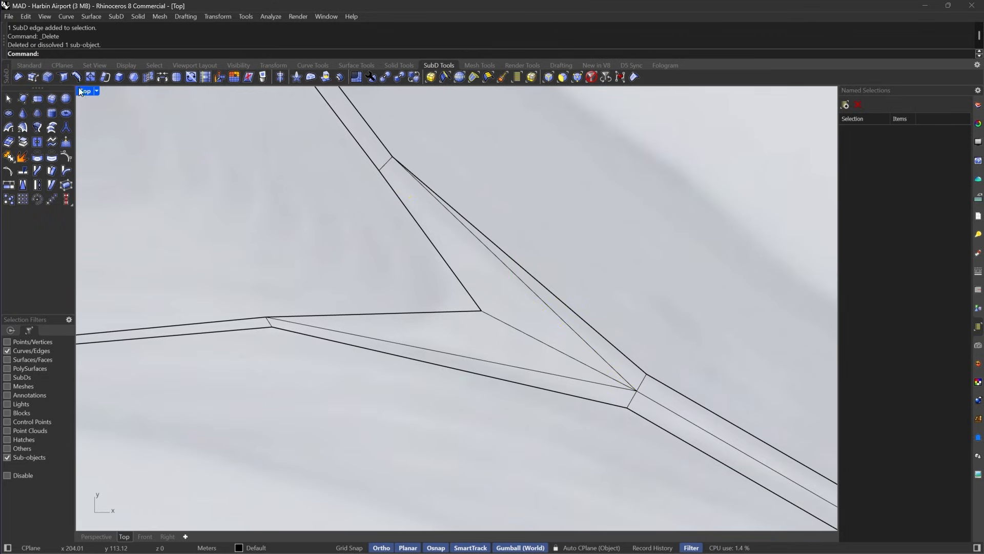
Connect the left branch's lower corner vertex to the fork vertex with an inserted edge and delete the adjacent old diagonal edge.
left_click(90, 76)
left_click(330, 345)
left_click(272, 326)
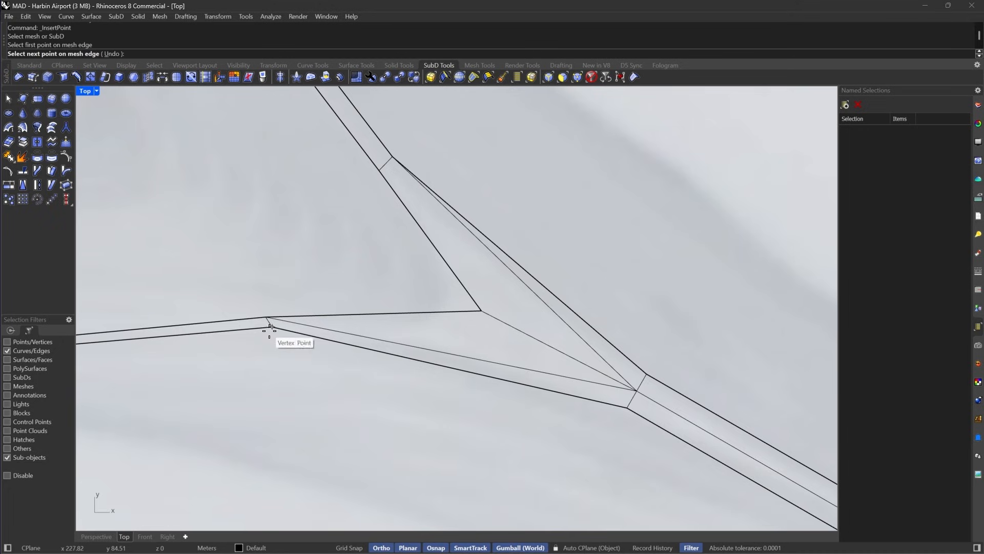
left_click(638, 391)
key("Return")
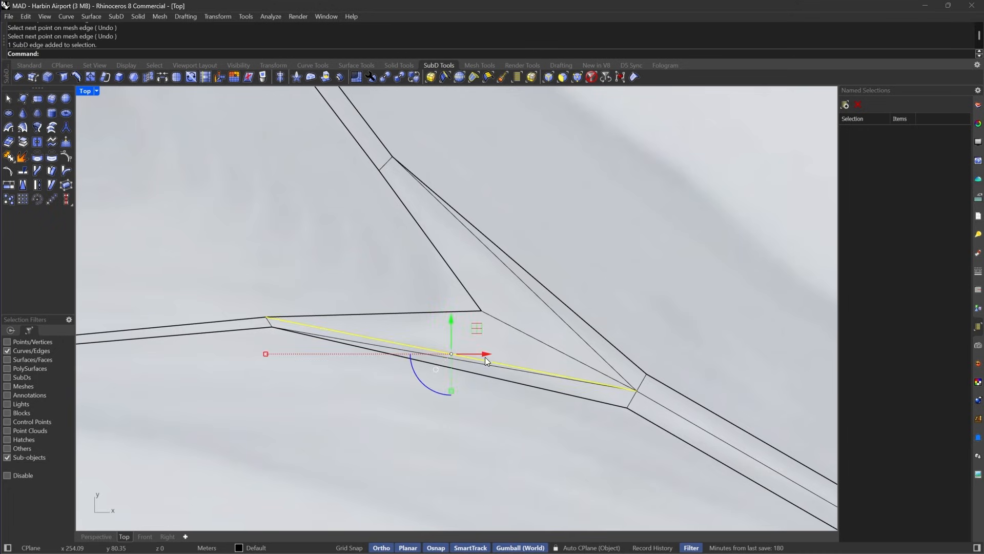
key("Delete")
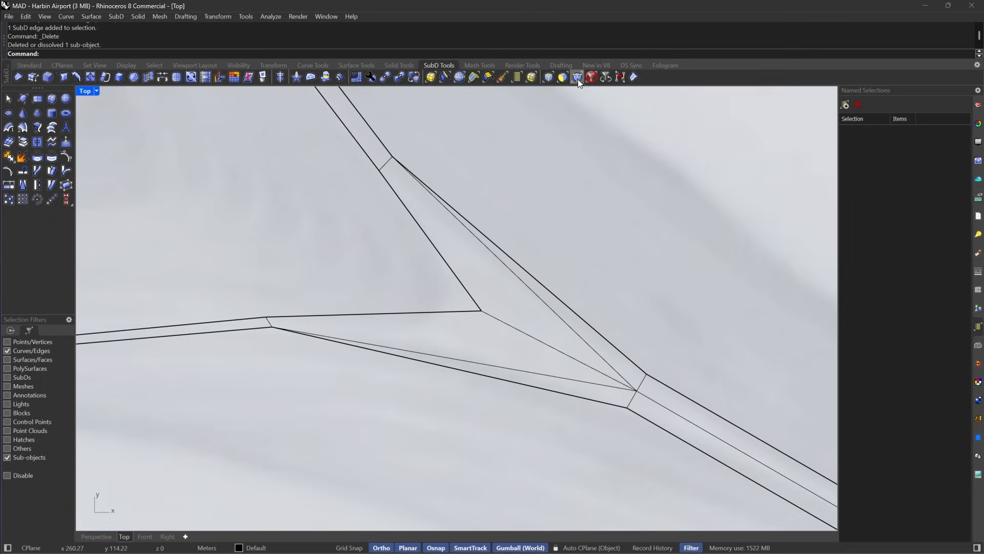
Inset the two forked faces between the branches as a group by 0.5.
left_click(506, 339)
key("Escape")
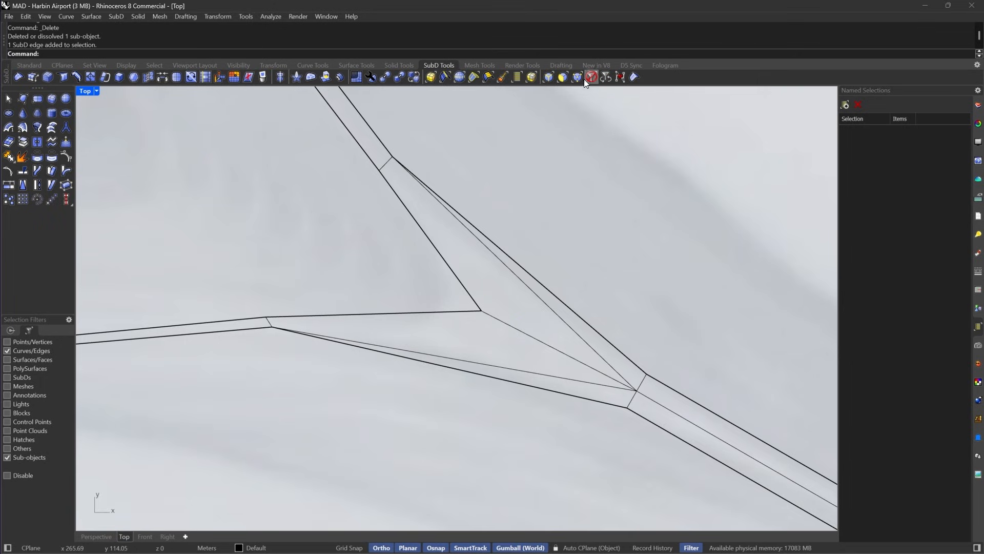
left_click(589, 78)
left_click(562, 77)
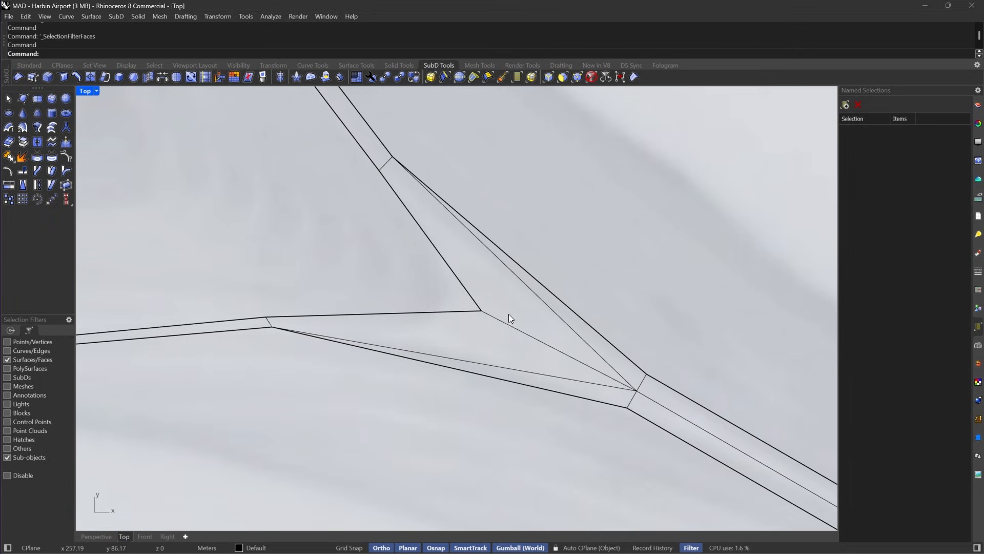
left_click_drag(509, 314, 498, 336)
left_click(134, 80)
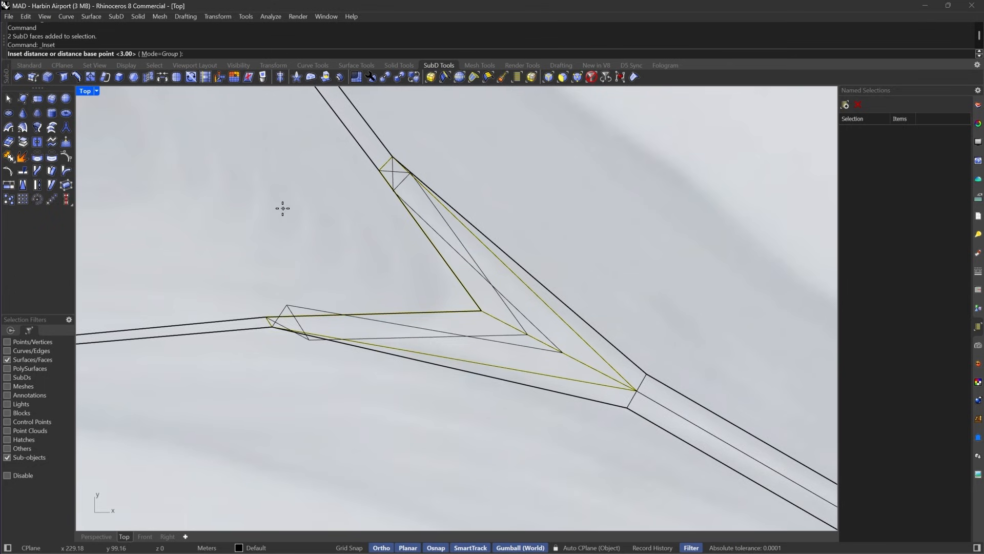
type("1")
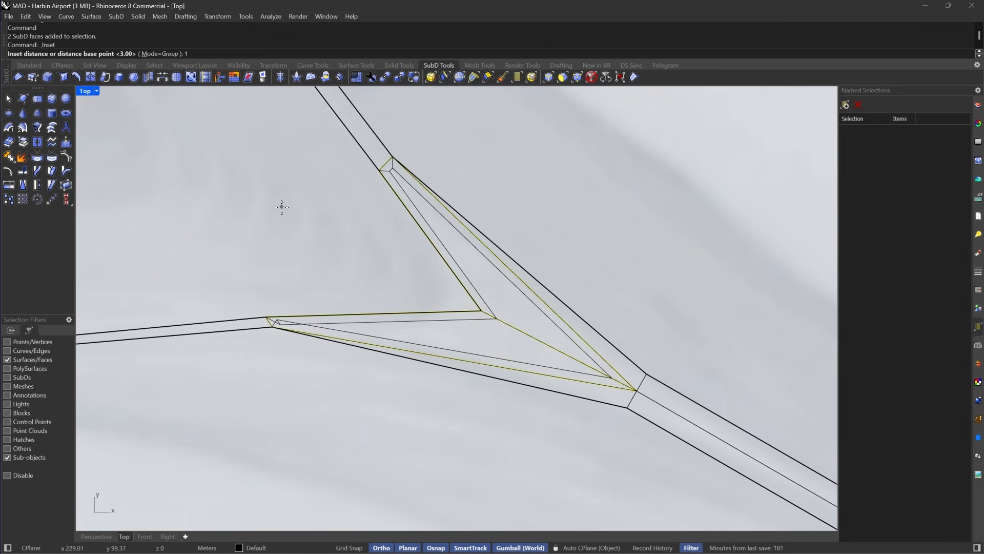
type(".5")
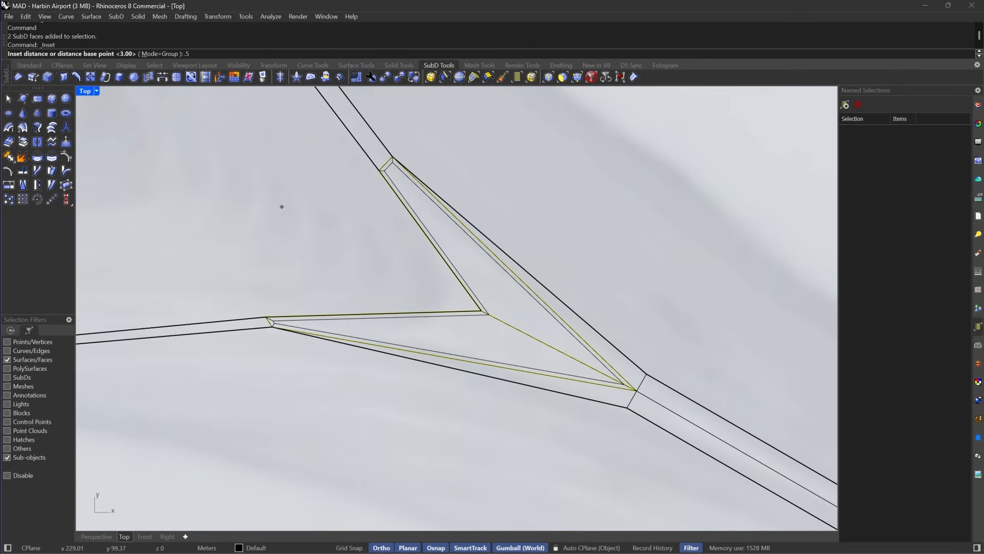
key("Return")
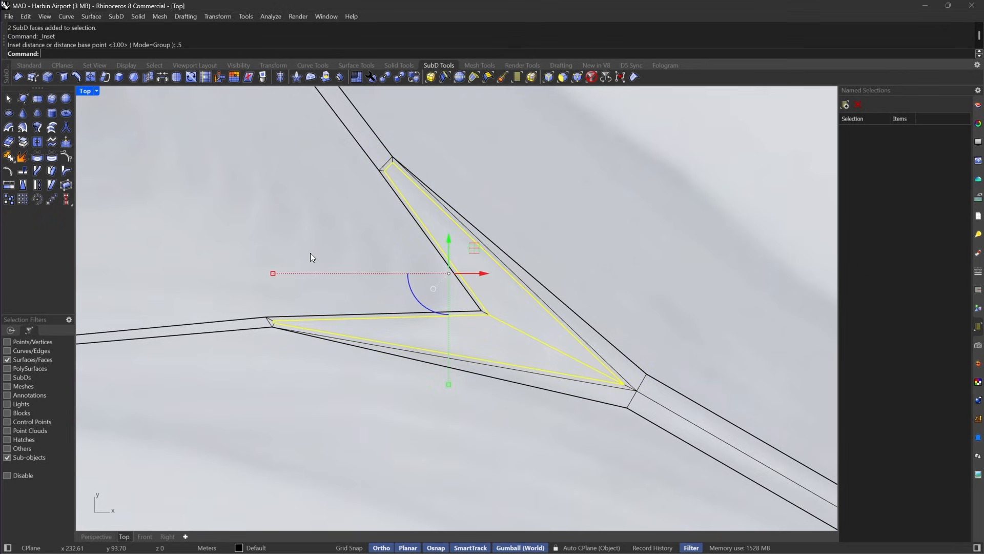
Extract the two inset faces from the rim strip as a separate SubD and check the outline in smooth and flat display.
key("Tab")
left_click(23, 142)
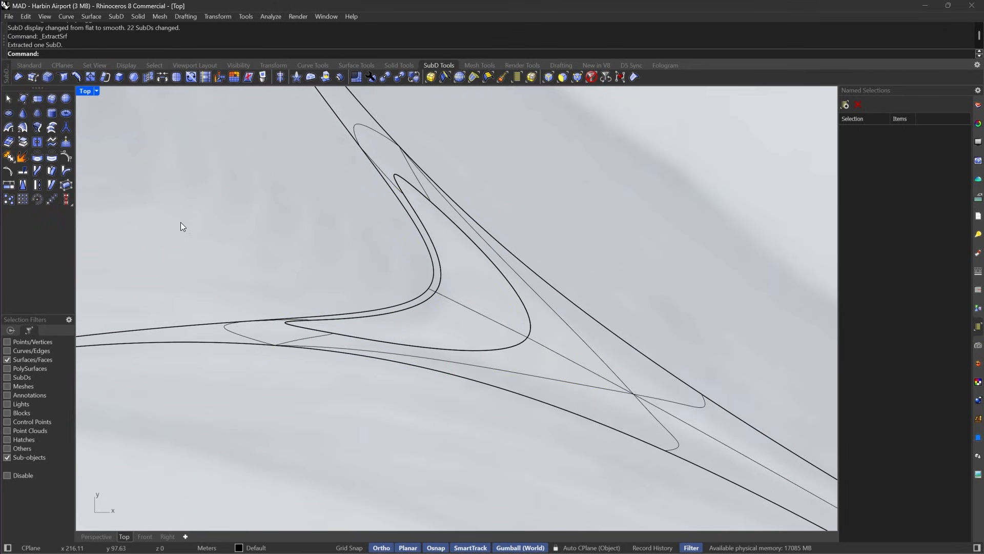
scroll(556, 258, "up", 2)
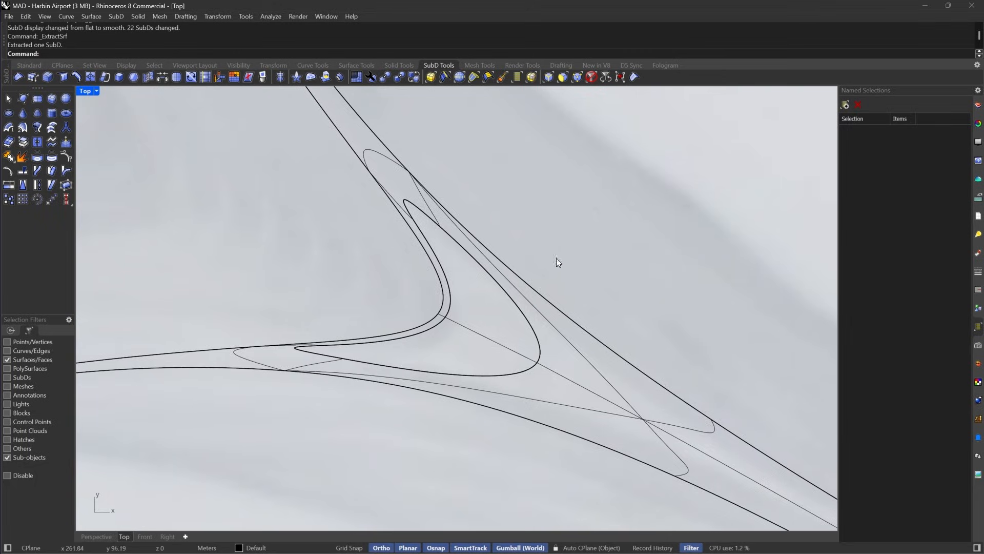
key("Tab")
Move the four coincident vertices at the inset panel's left tip inward along the branch toward the fork.
scroll(337, 306, "up", 4)
scroll(308, 288, "up", 7)
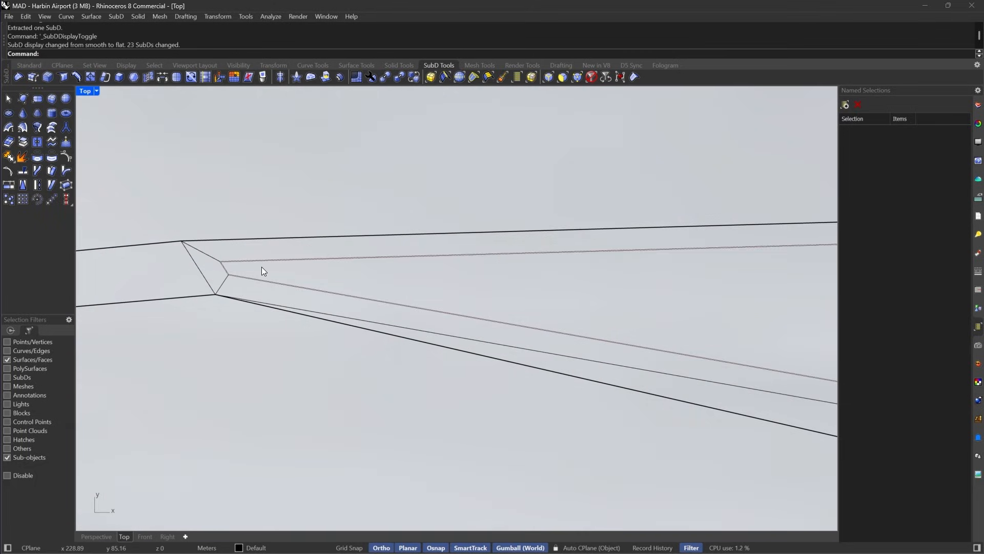
left_click(577, 78)
left_click_drag(254, 290, 358, 279)
scroll(256, 264, "down", 4)
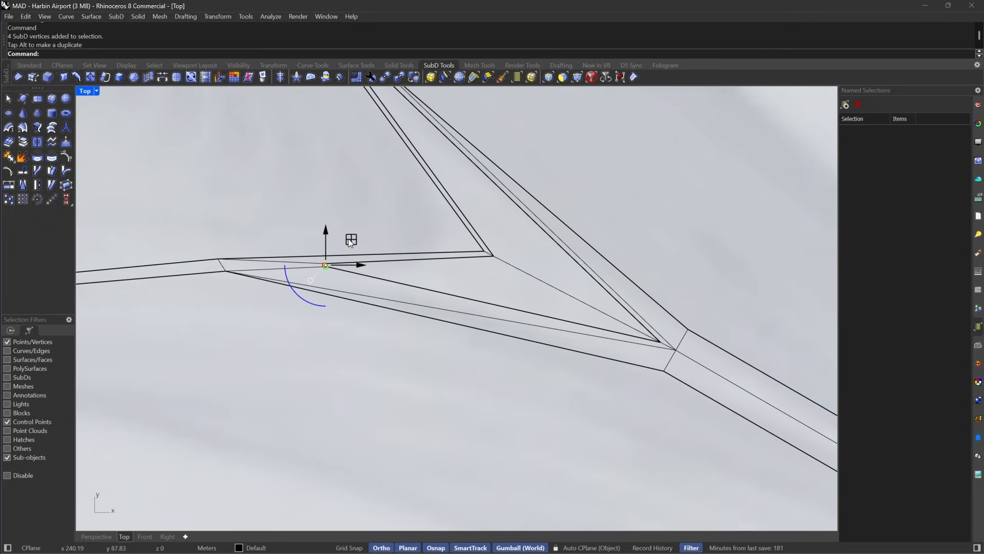
key("Tab")
key("Tab")
right_click_drag(435, 215, 408, 294)
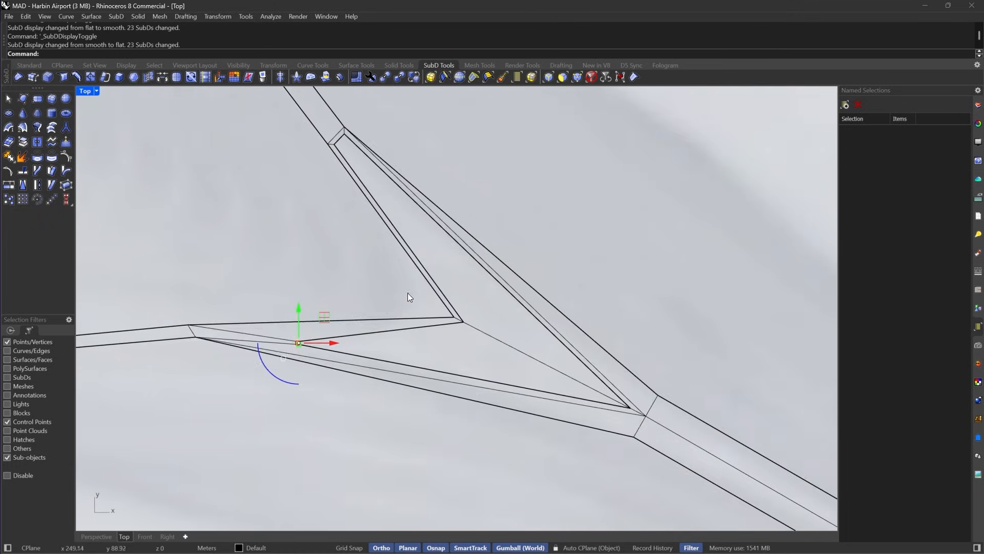
Scale the left tip's vertices apart to widen the panel's end and check the curve in smooth display.
scroll(297, 362, "up", 6)
left_click_drag(301, 298, 333, 314)
key("Tab")
scroll(334, 310, "down", 5)
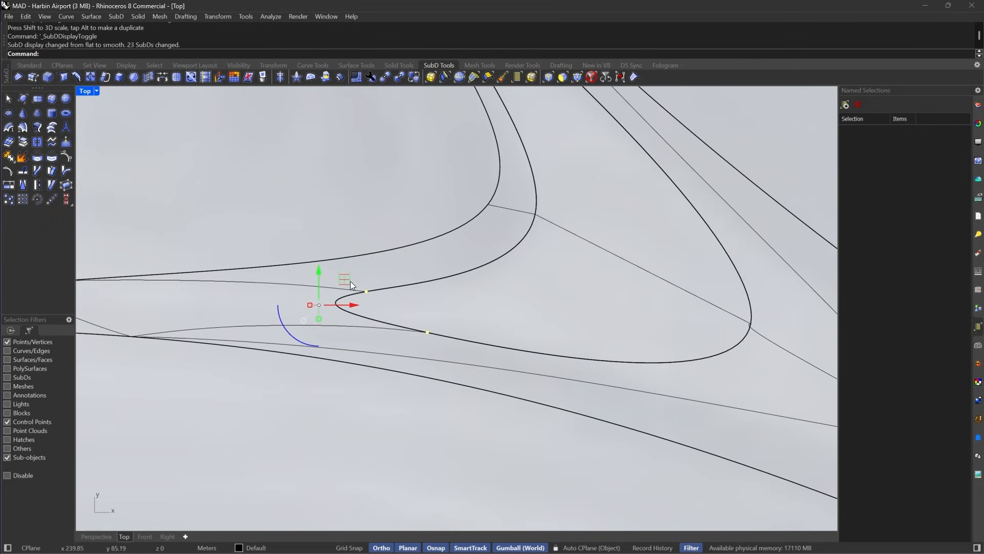
scroll(395, 369, "down", 8)
key("Tab")
Move the four vertices at the inset panel's upper tip down the branch toward the fork and check the smoothed outline.
scroll(392, 219, "up", 6)
scroll(368, 186, "up", 5)
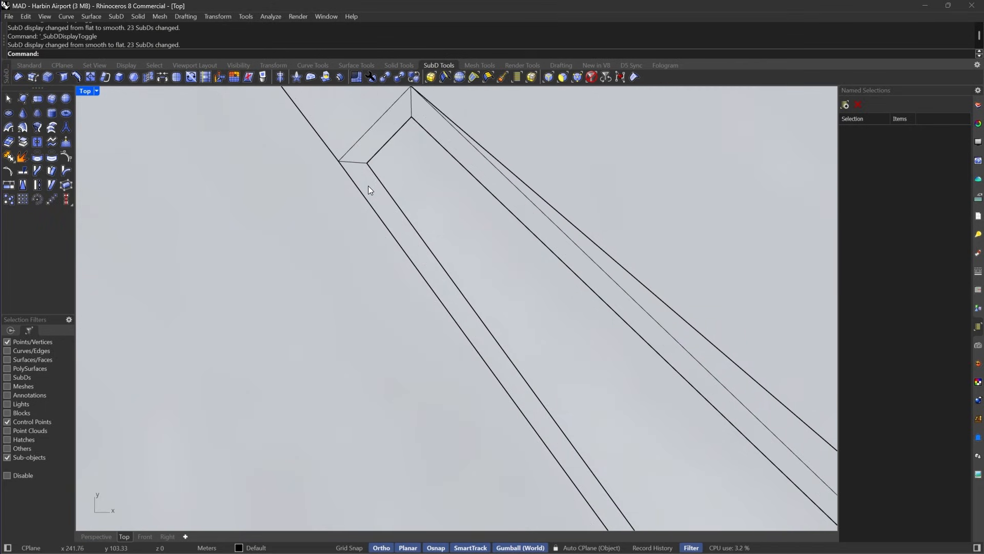
left_click_drag(438, 119, 501, 159)
scroll(422, 122, "down", 6)
key("Tab")
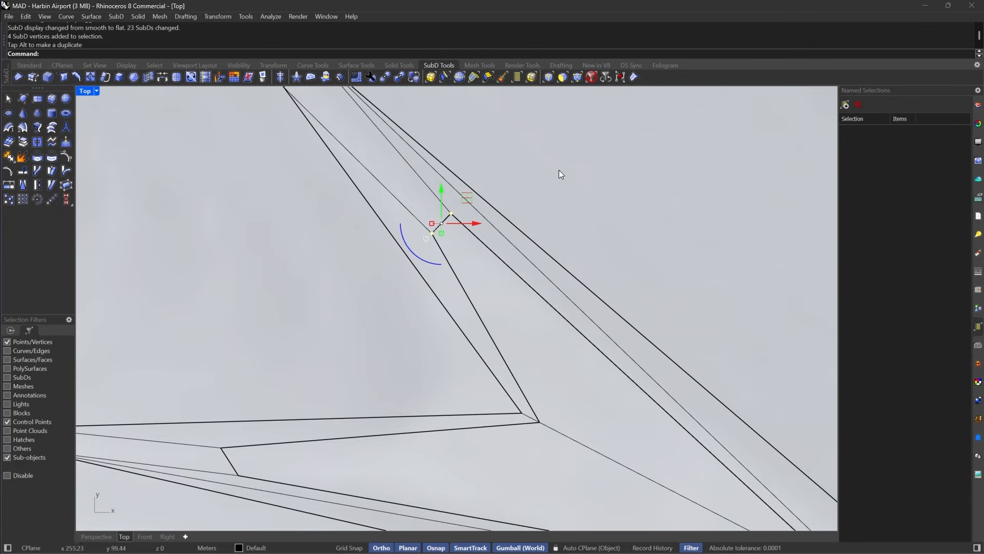
right_click_drag(594, 179, 534, 230)
scroll(466, 238, "up", 5)
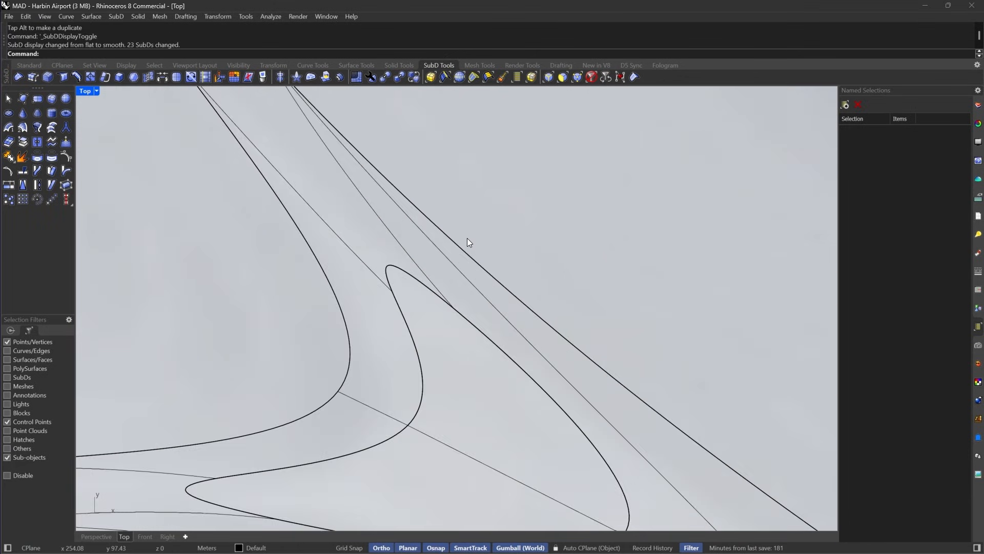
scroll(466, 238, "down", 4)
key("Tab")
scroll(463, 260, "down", 2)
right_click_drag(523, 328, 589, 297)
key("Tab")
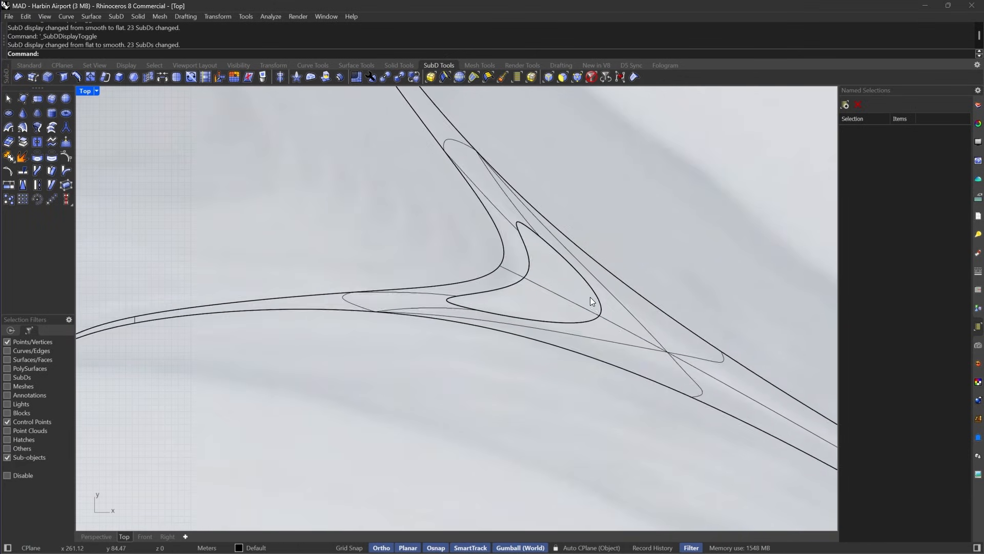
Shift the left tip's four vertices farther right toward the fork and check the shortened panel in smooth display.
scroll(574, 297, "up", 8)
scroll(358, 308, "down", 5)
key("Tab")
scroll(330, 297, "up", 8)
left_click_drag(379, 247, 316, 339)
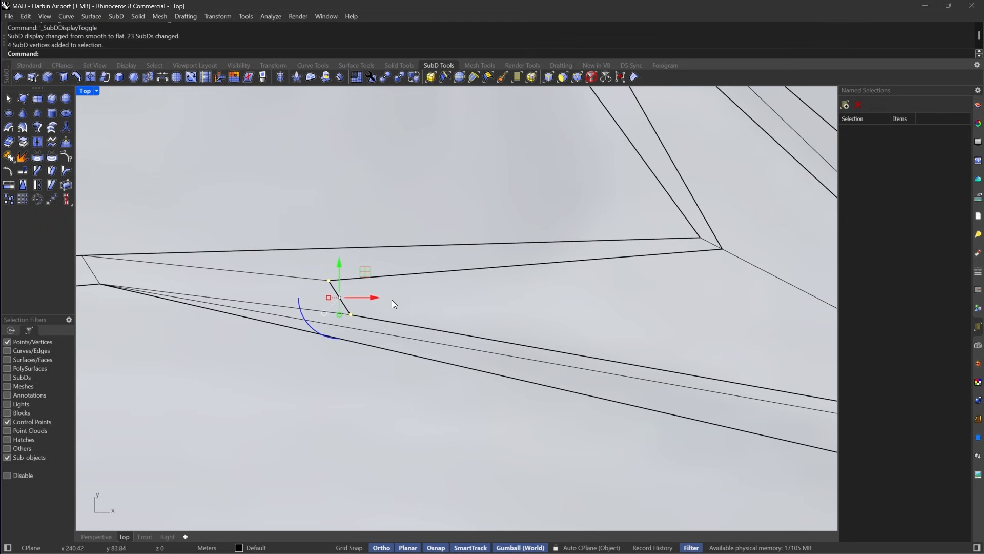
left_click_drag(377, 302, 437, 307)
key("Tab")
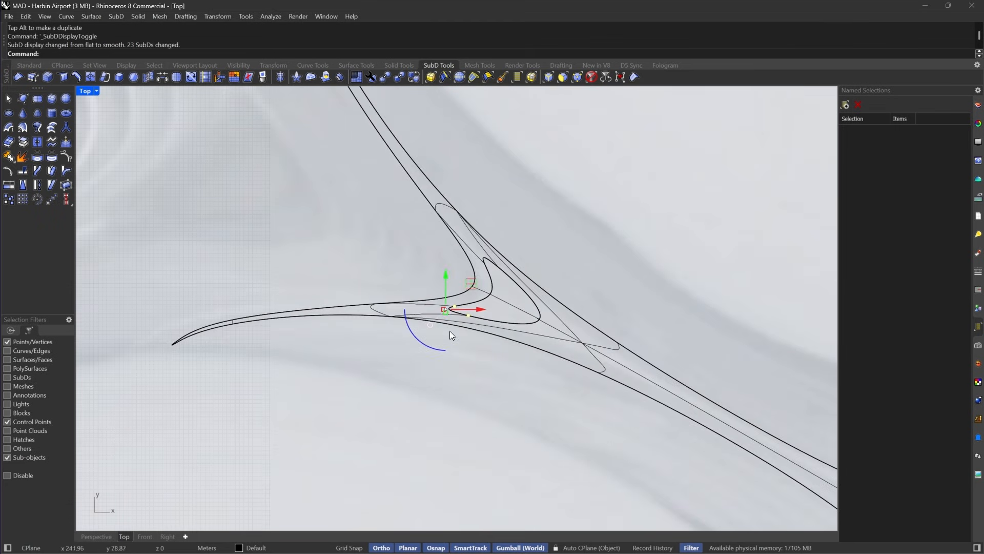
right_click_drag(450, 330, 522, 312)
Show the hidden objects and check the whole roof in flat and smooth SubD display.
scroll(469, 311, "down", 5)
key("Return")
scroll(469, 308, "down", 8)
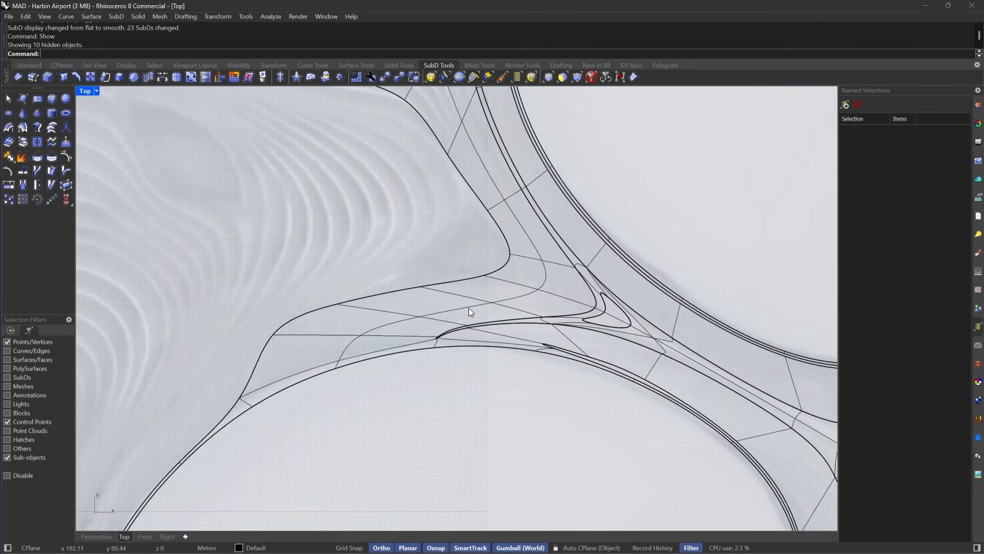
scroll(552, 266, "up", 6)
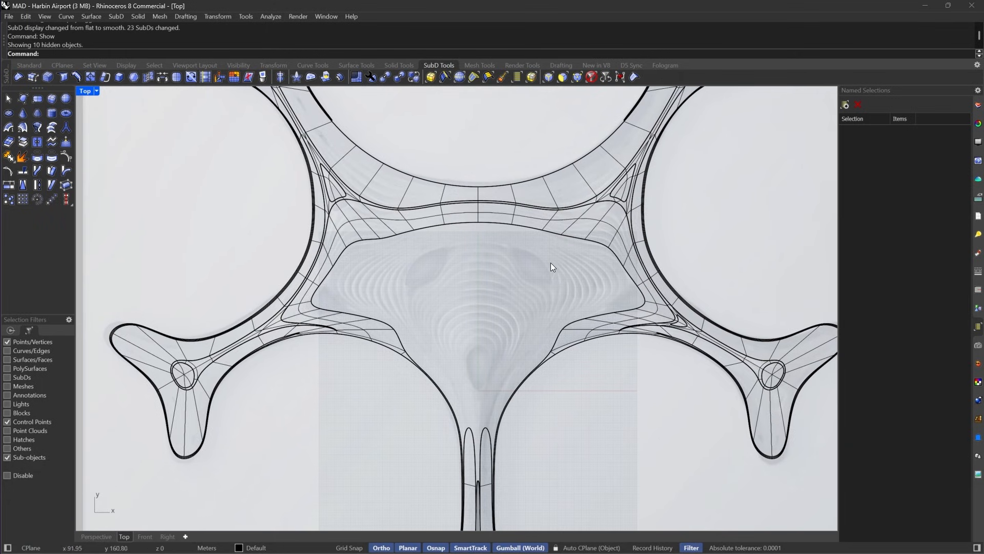
key("Tab")
key("Tab")
scroll(573, 345, "up", 5)
right_click_drag(565, 327, 453, 343)
scroll(586, 297, "up", 4)
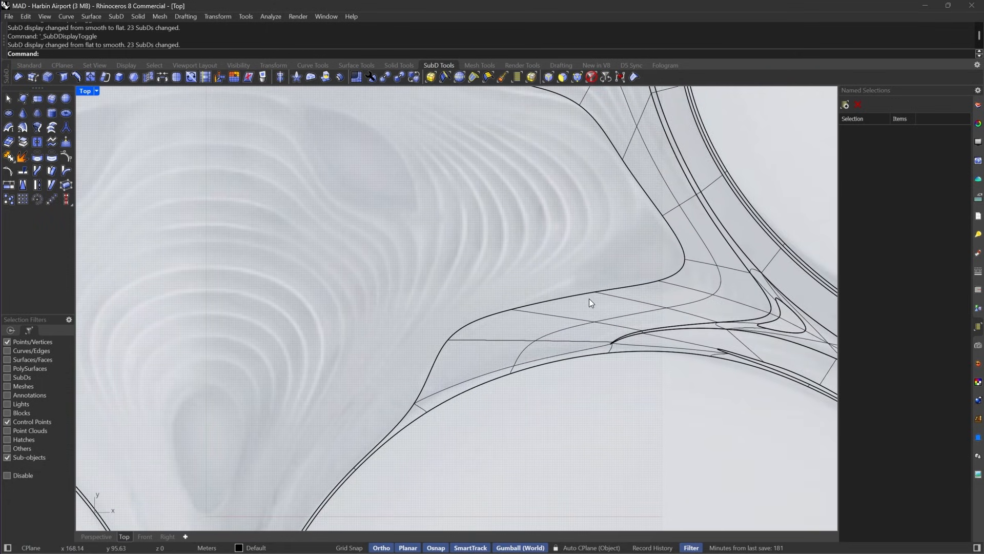
Move three boundary vertices along the central opening's lower right edge, drawing the end corner down toward the rim to round the curve.
key("Tab")
left_click(599, 291)
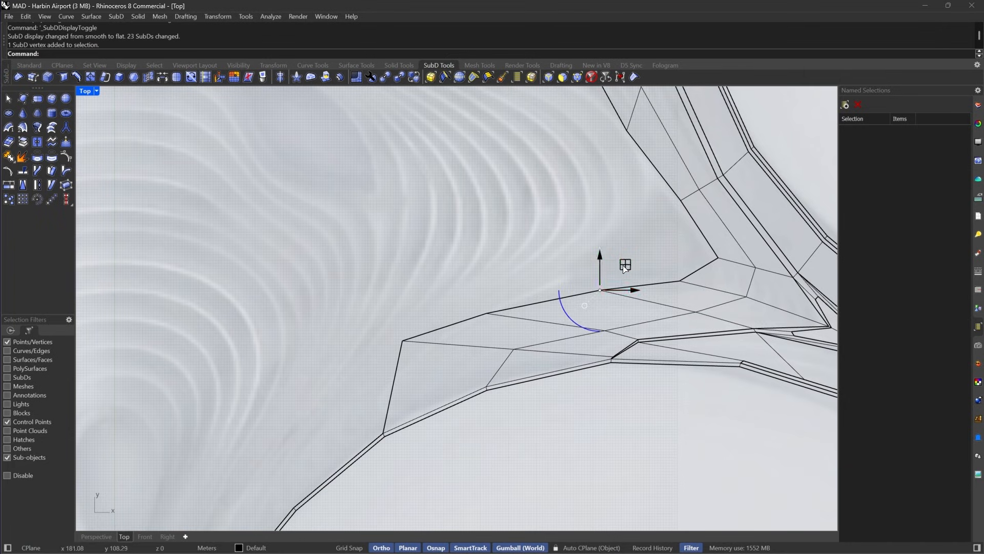
left_click_drag(622, 265, 536, 281)
left_click(486, 314)
scroll(509, 317, "up", 3)
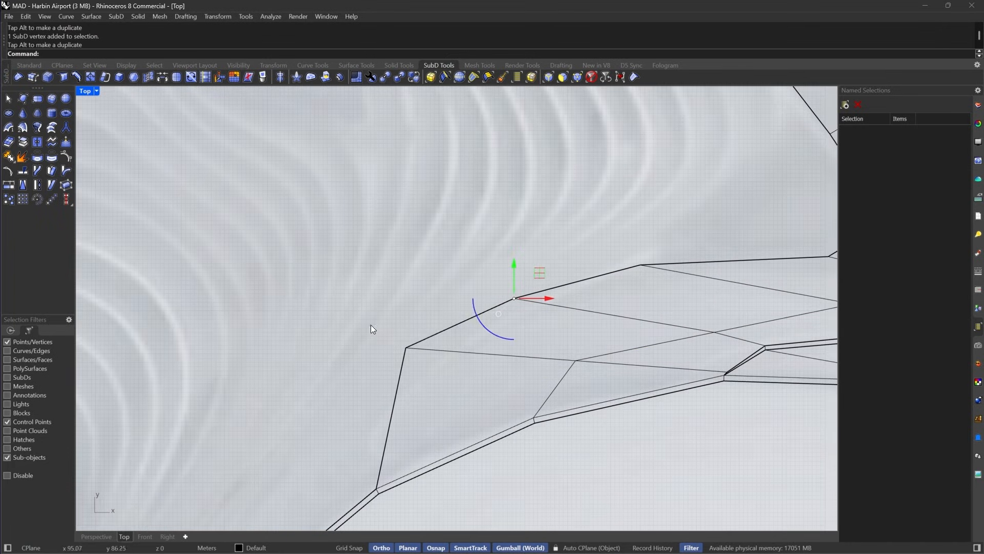
left_click(405, 347)
left_click_drag(440, 351, 420, 381)
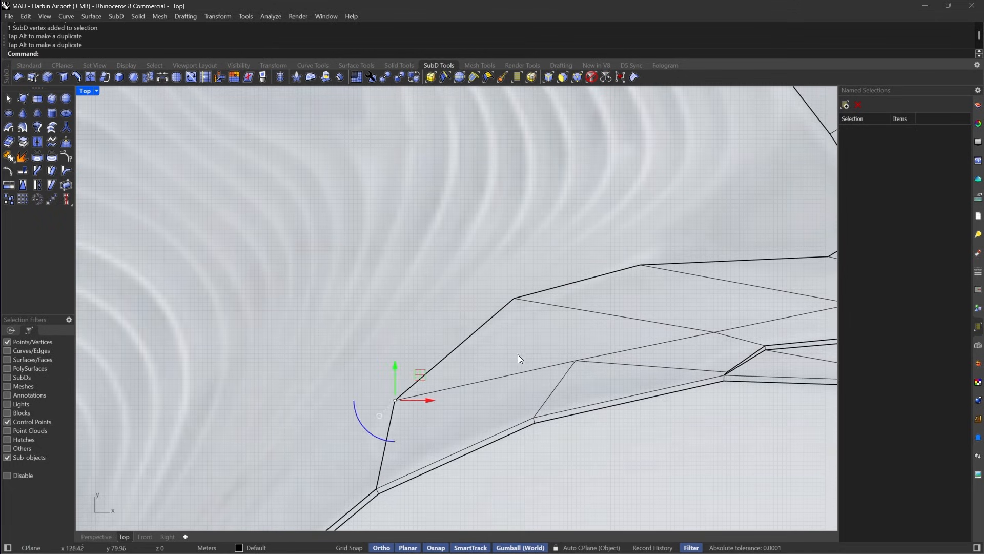
Move the interior vertex nearest the strip's tapered end down and left to follow the reshaped boundary.
left_click_drag(568, 356, 584, 368)
left_click_drag(599, 336, 573, 356)
left_click(563, 358)
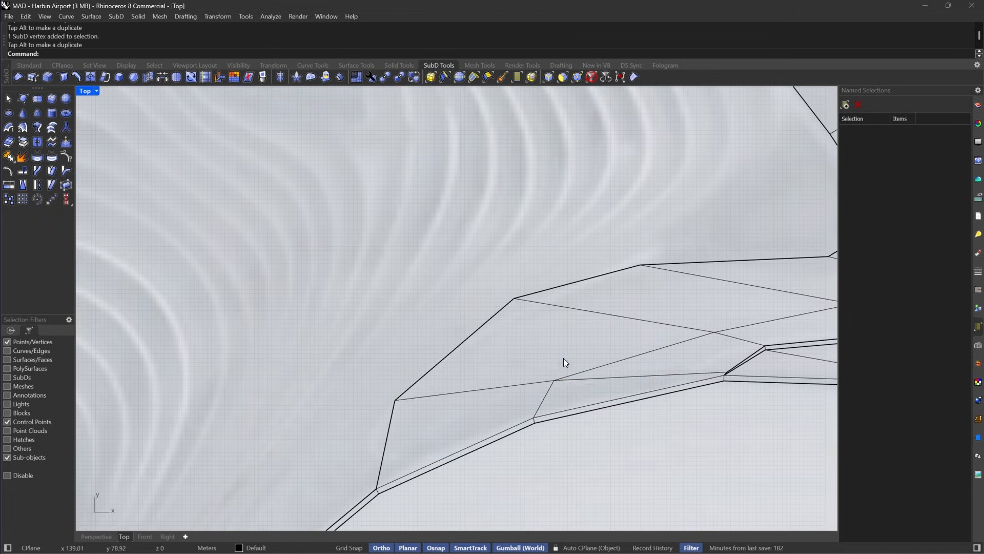
scroll(564, 357, "down", 6)
key("Tab")
Move the next interior vertex of the strip left to even out its faces, and check the central opening's outline.
scroll(614, 353, "up", 6)
key("Tab")
left_click_drag(622, 307, 690, 353)
left_click_drag(698, 309, 633, 302)
scroll(601, 331, "down", 6)
key("Tab")
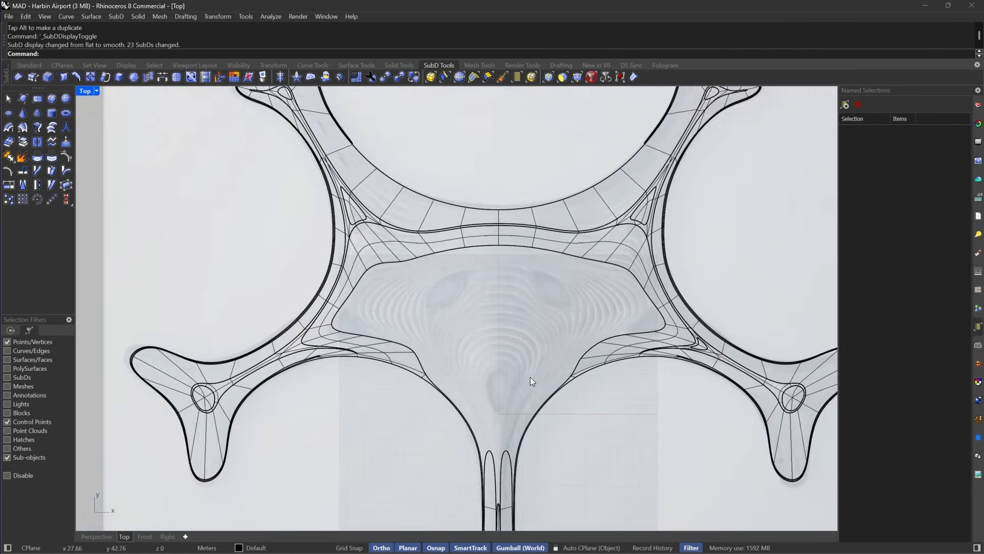
scroll(584, 398, "up", 6)
key("Tab")
mouse_move(584, 396)
right_mouse_down()
mouse_move(643, 346)
mouse_move(585, 397)
right_mouse_up()
scroll(642, 346, "up", 2)
scroll(722, 291, "down", 4)
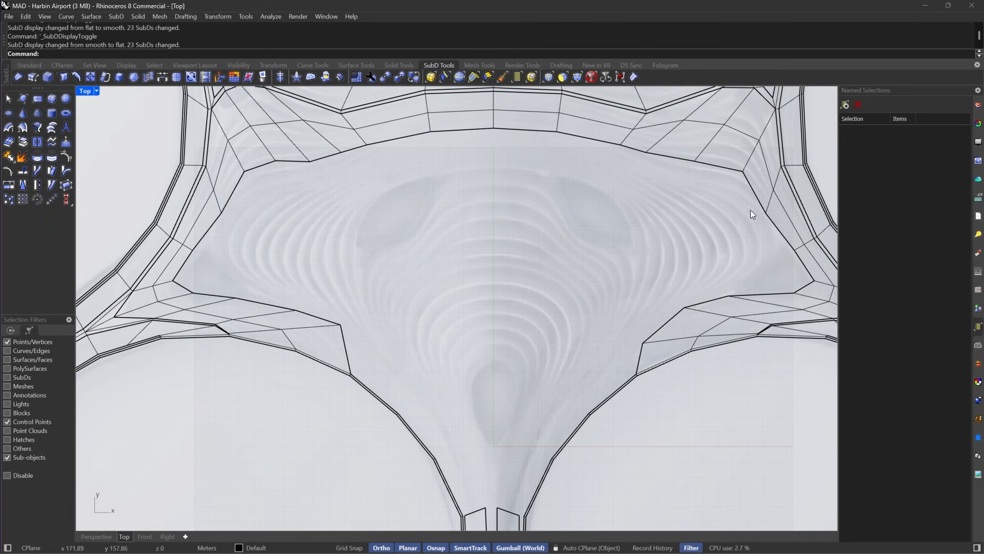
Extrude the right half of the central opening's boundary edges inward by about 25 m, from the top midpoint to the lower arm's end.
right_click_drag(751, 210, 645, 235)
scroll(512, 342, "up", 2)
right_click_drag(512, 343, 638, 316)
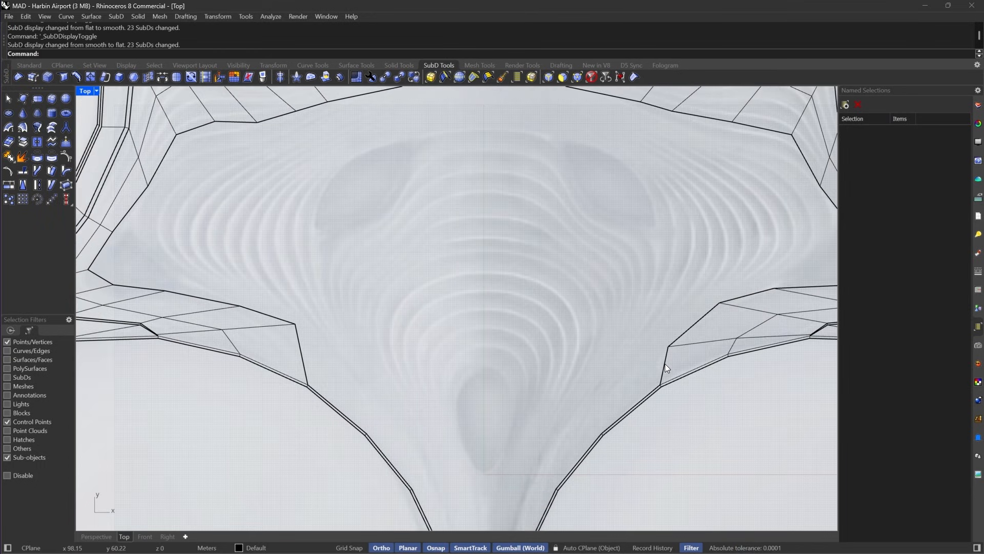
right_click_drag(624, 411, 644, 389)
left_click(549, 78)
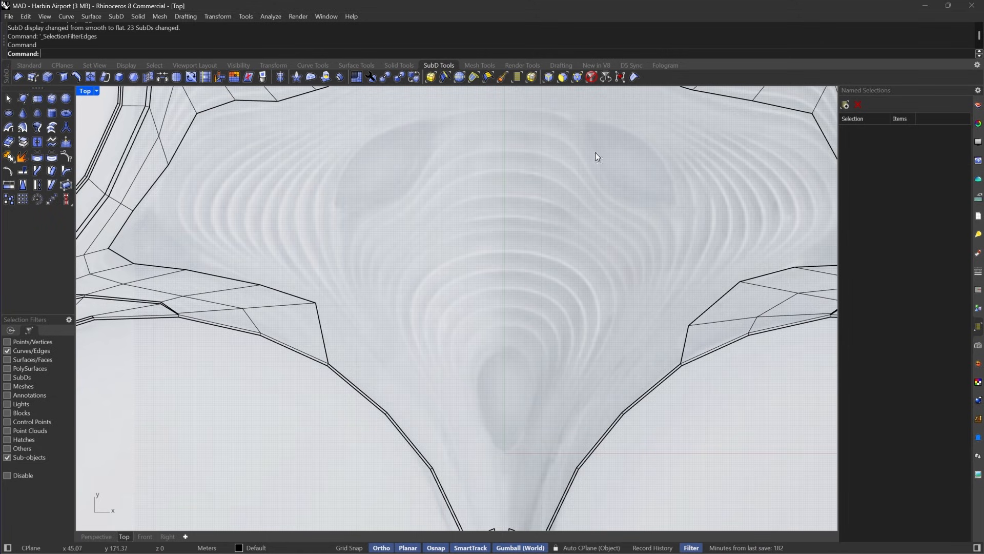
left_click(650, 387)
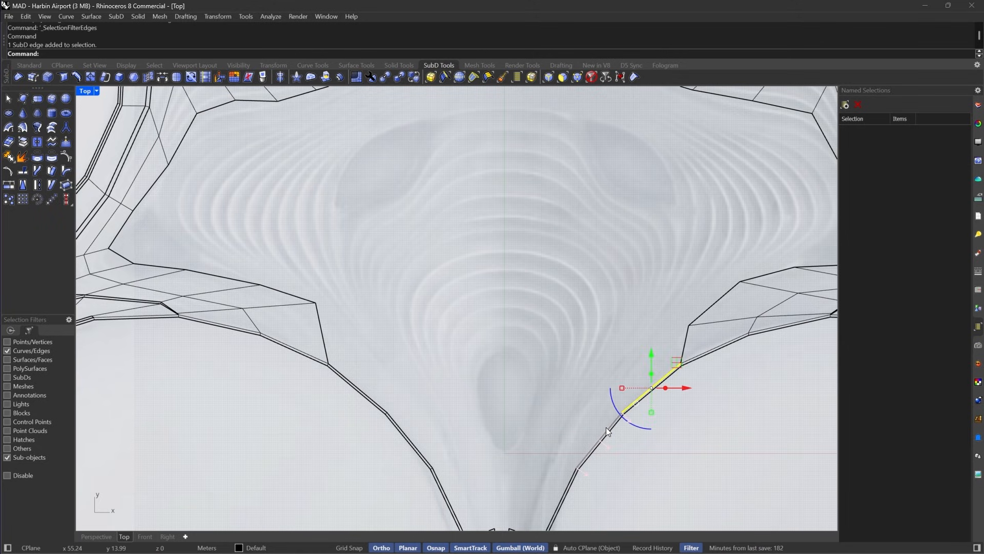
key("Escape")
left_click(688, 343)
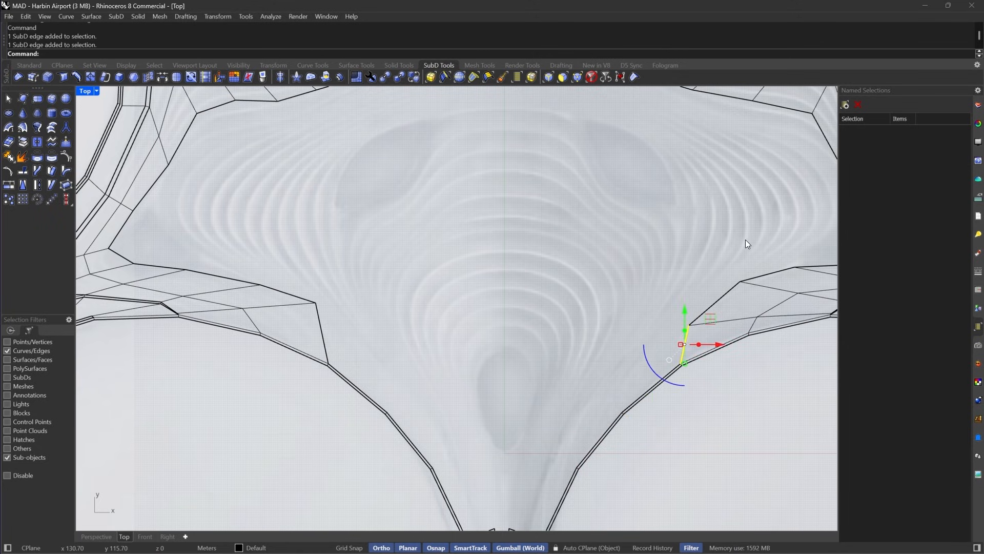
right_click_drag(742, 182, 667, 281)
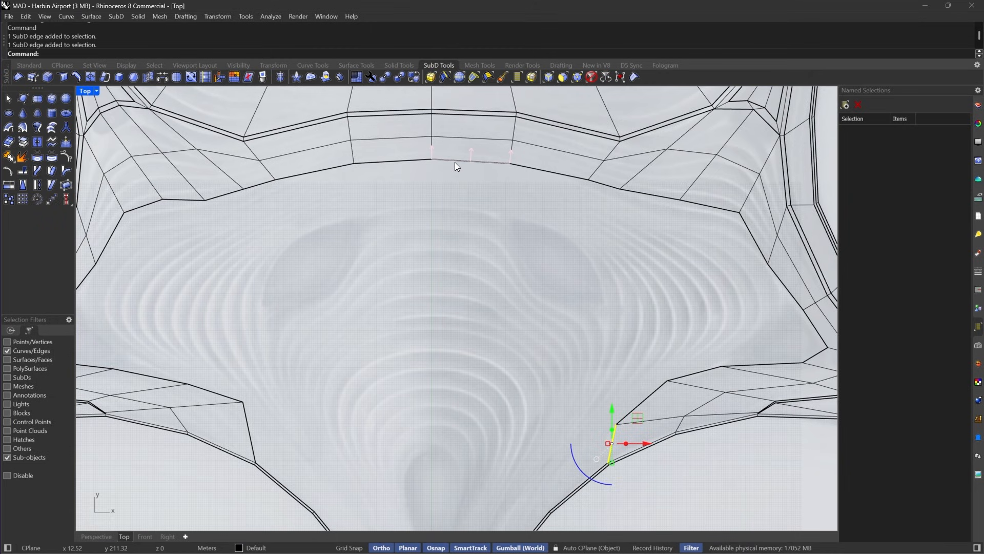
left_click(454, 161, "shift")
double_click(553, 172)
scroll(554, 172, "down", 1)
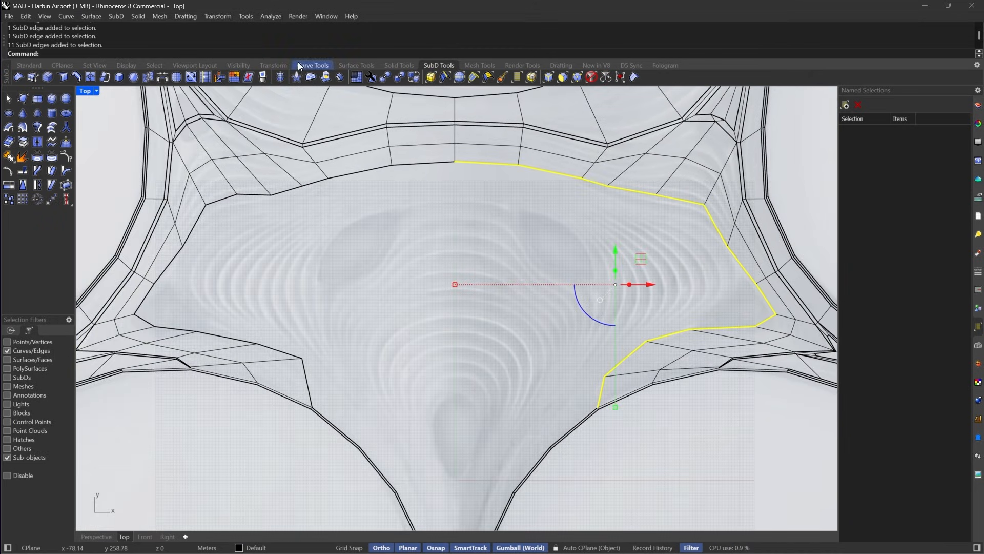
left_click(322, 79)
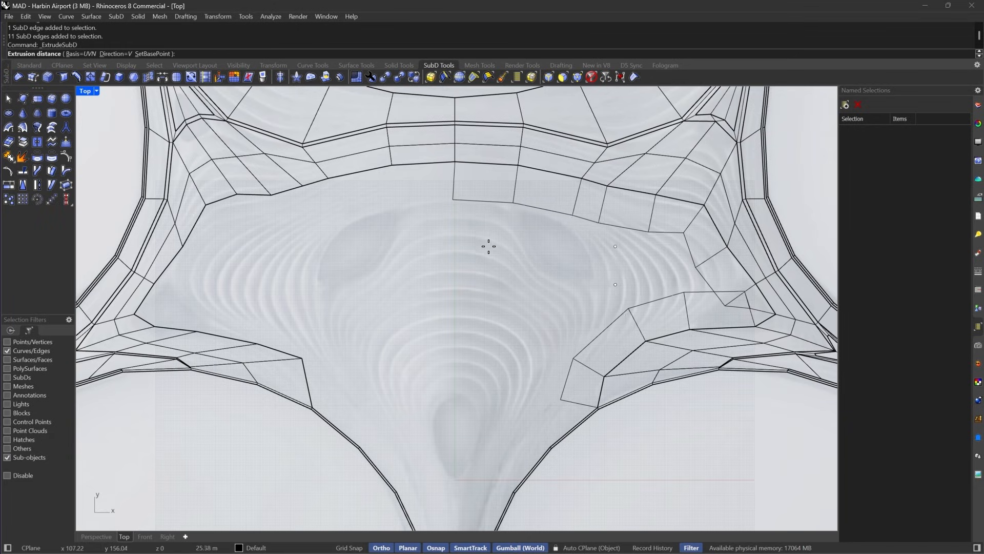
left_click(489, 247)
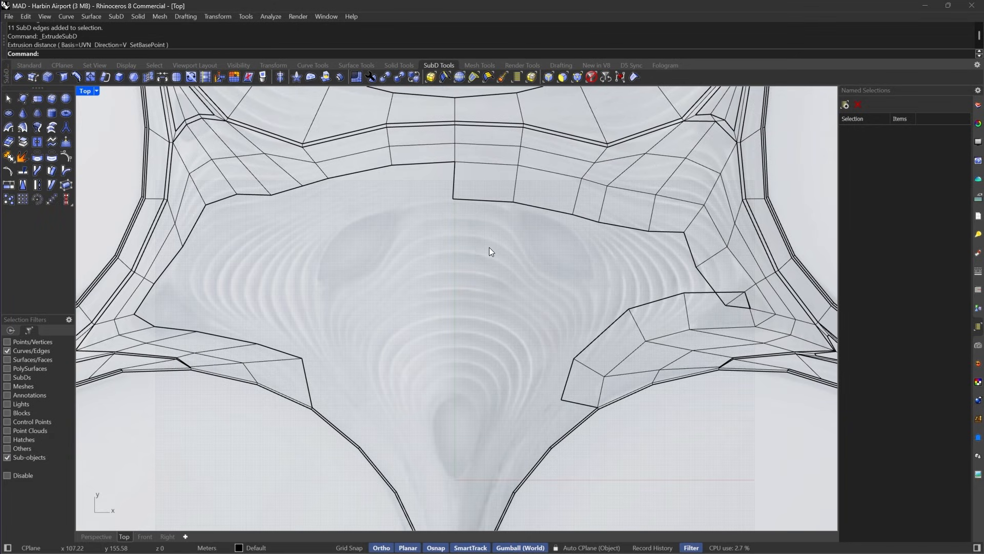
Move three inner vertices at the extruded strip's right corner so its overlapping faces are untangled.
scroll(605, 206, "up", 8)
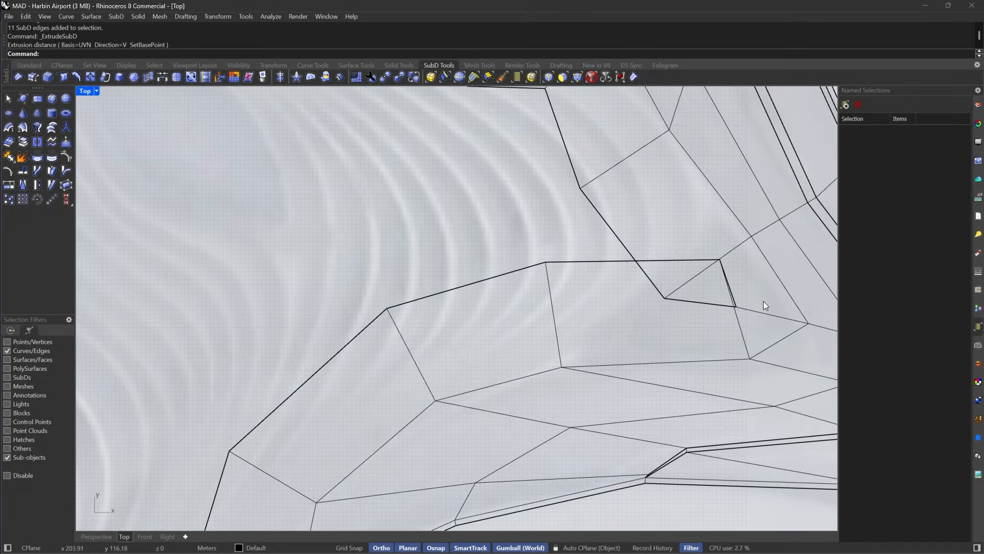
left_click(579, 79)
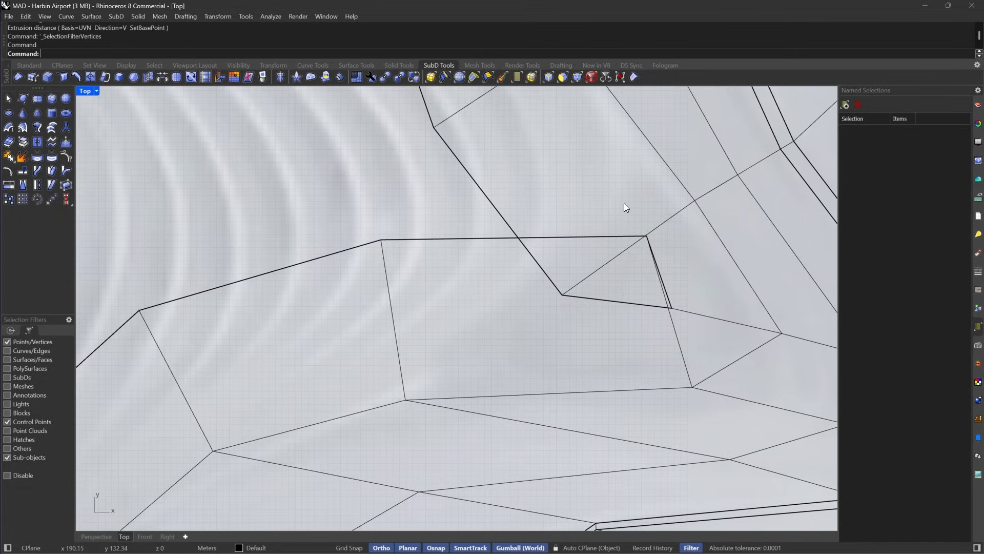
left_click(646, 236)
left_click_drag(668, 212, 551, 305)
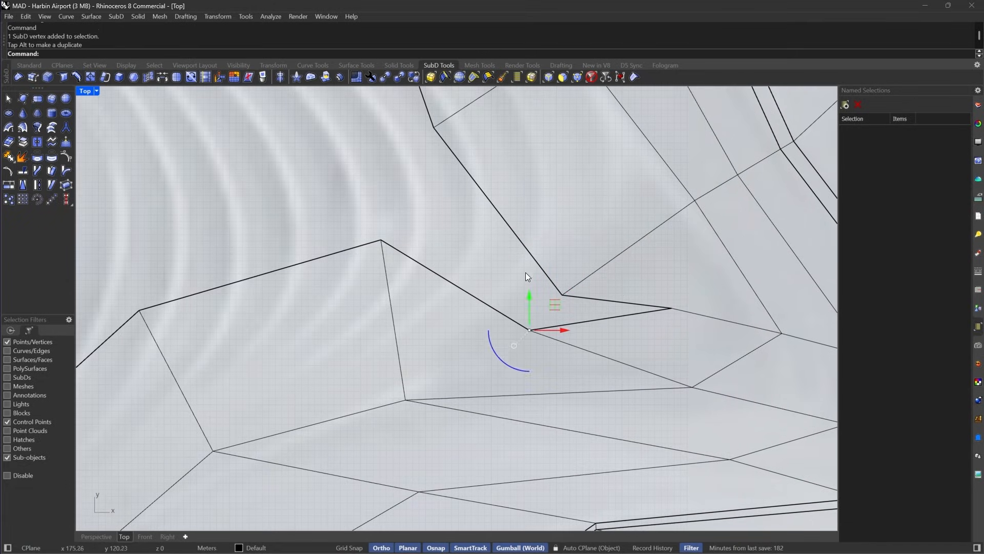
left_click(562, 295)
left_click_drag(588, 270, 585, 198)
left_click_drag(526, 279, 546, 271)
left_click(672, 308)
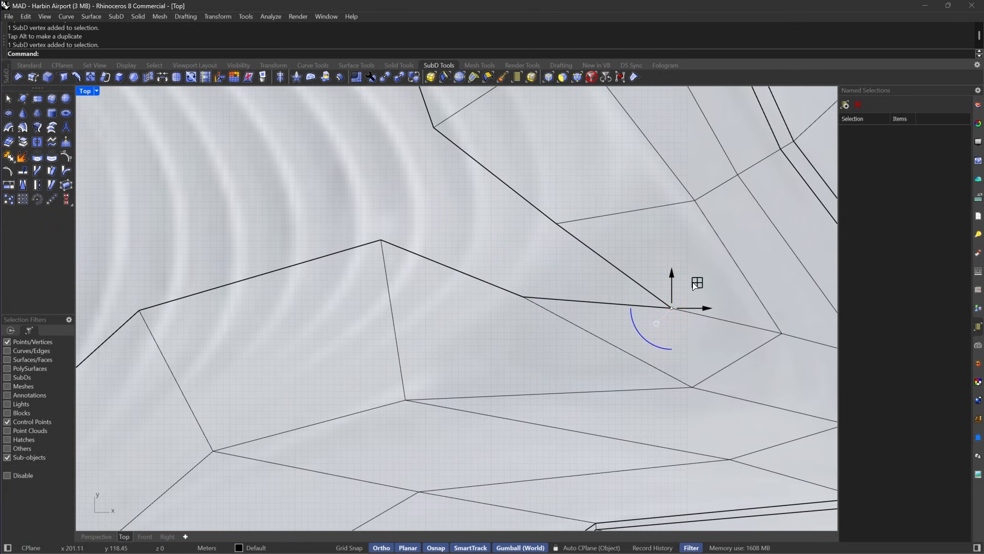
left_click_drag(693, 282, 617, 244)
left_click(658, 263)
Insert an edge loop along the whole extruded strip, close to its seam with the original roof surface.
scroll(661, 277, "down", 12)
right_click_drag(626, 285, 699, 295)
right_click_drag(535, 201, 520, 262)
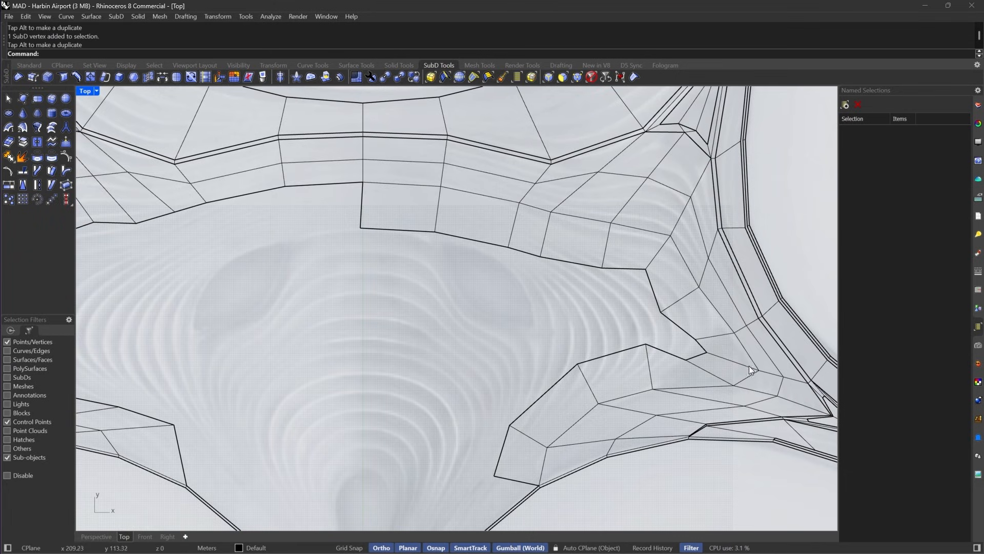
right_click_drag(580, 412, 596, 369)
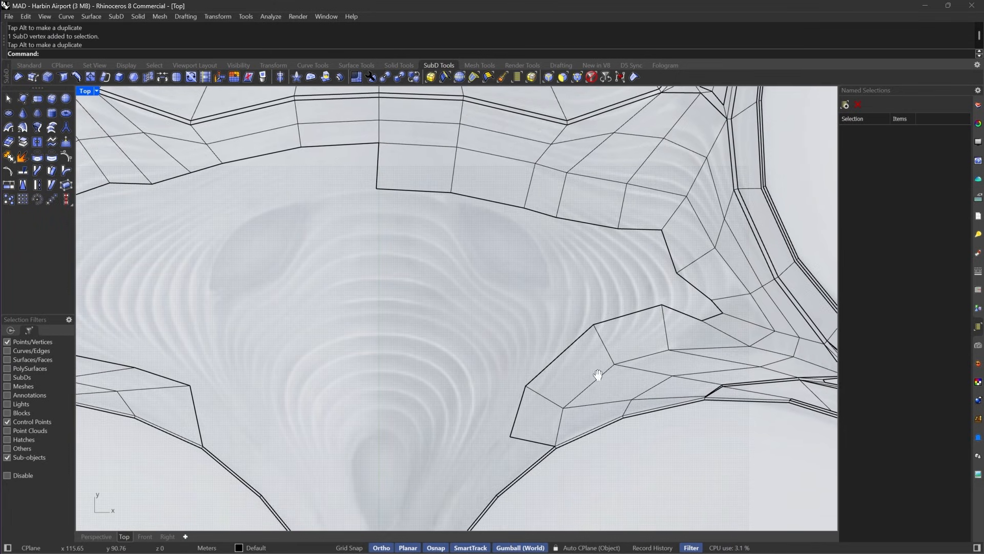
scroll(545, 454, "up", 4)
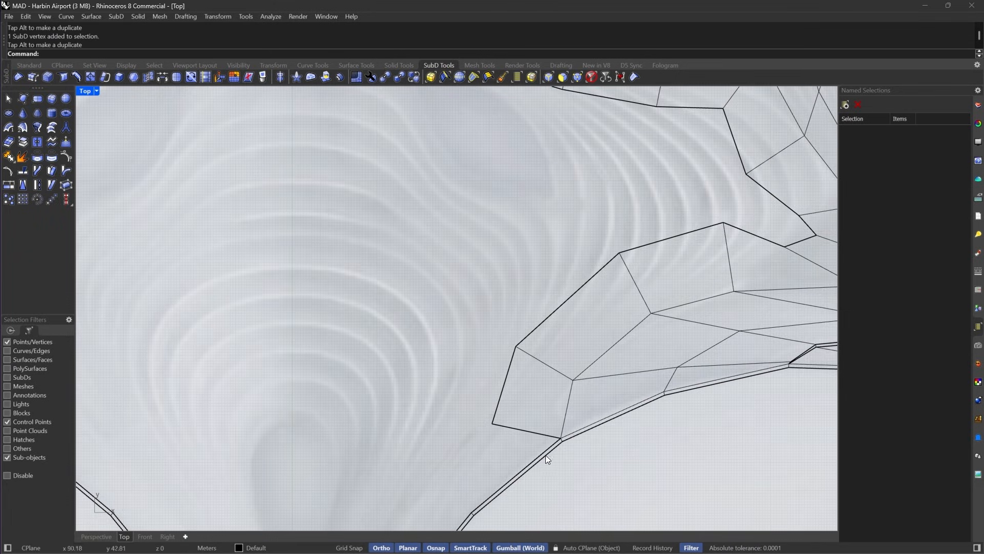
left_click(561, 80)
left_click(535, 428)
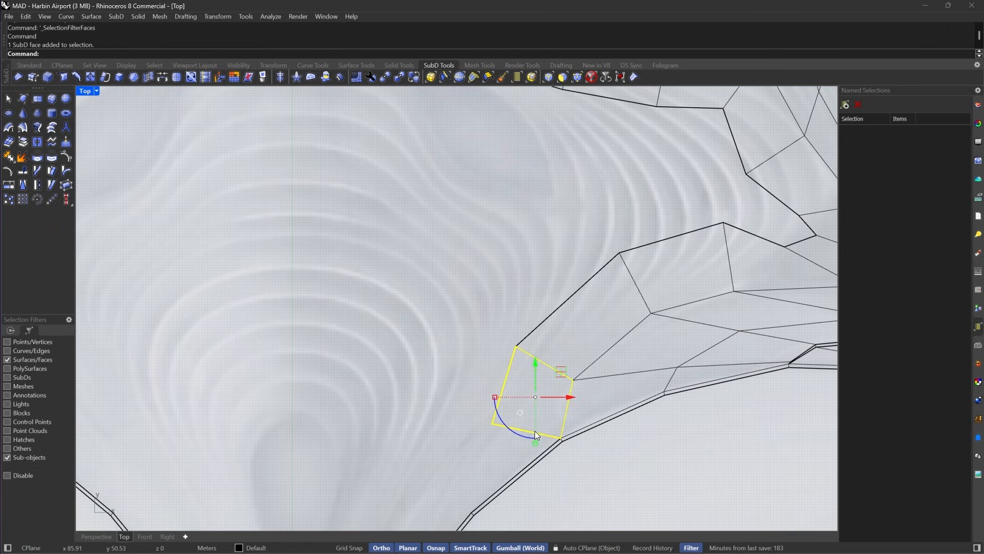
key("Escape")
left_click(464, 80)
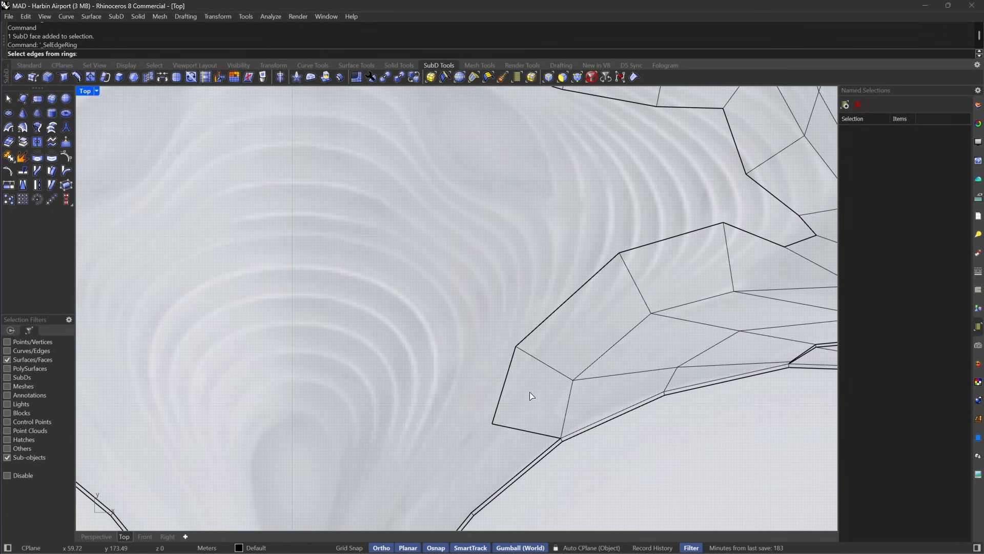
left_click(523, 435)
key("Return")
left_click(73, 79)
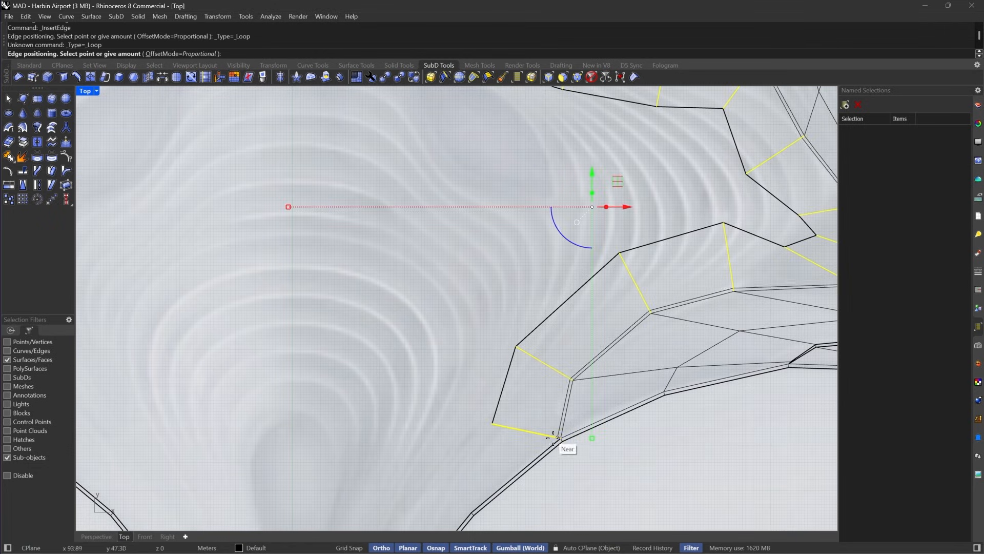
scroll(554, 438, "up", 5)
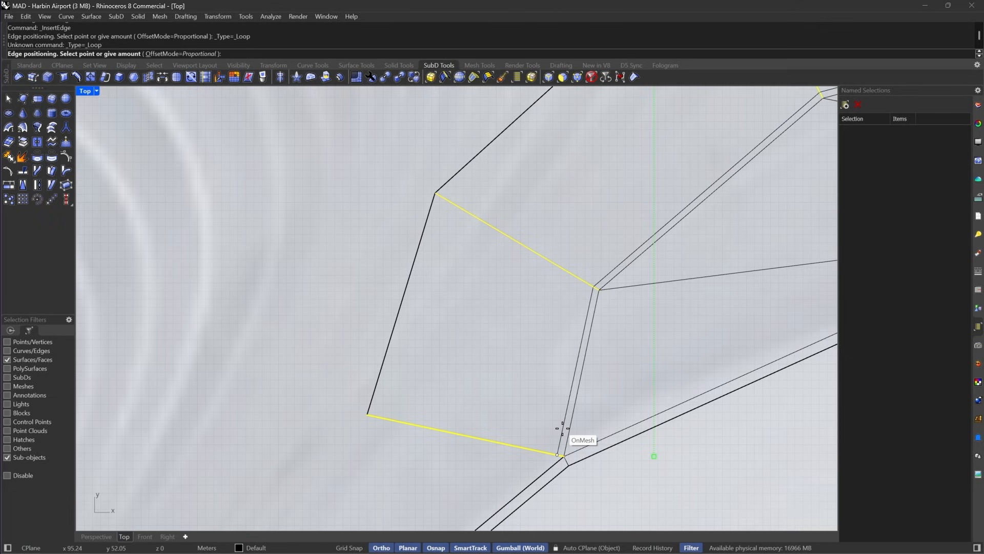
left_click(562, 428)
scroll(486, 395, "down", 5)
Select the extruded strip's wide inner face loop and extract it as a separate SubD.
left_click(473, 77)
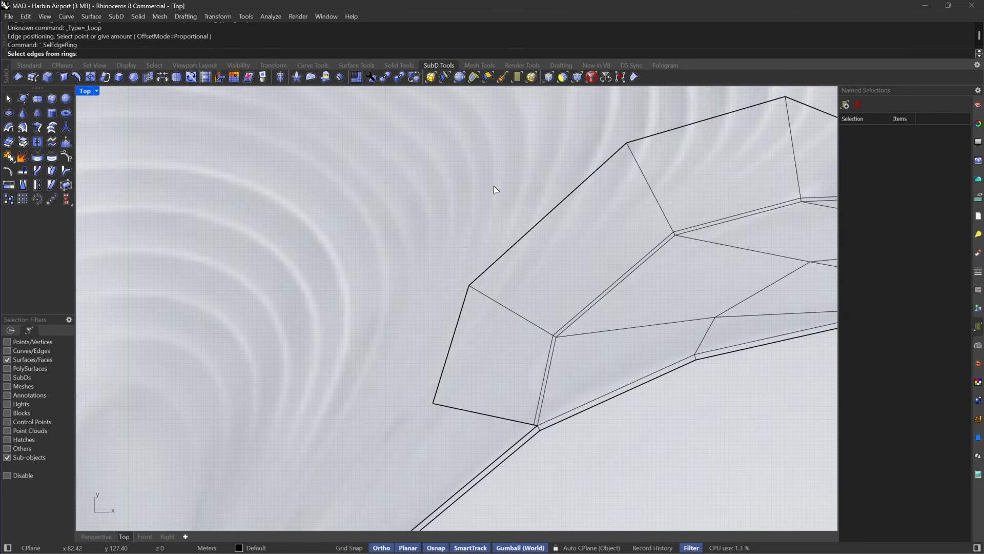
key("Escape")
left_click(562, 77)
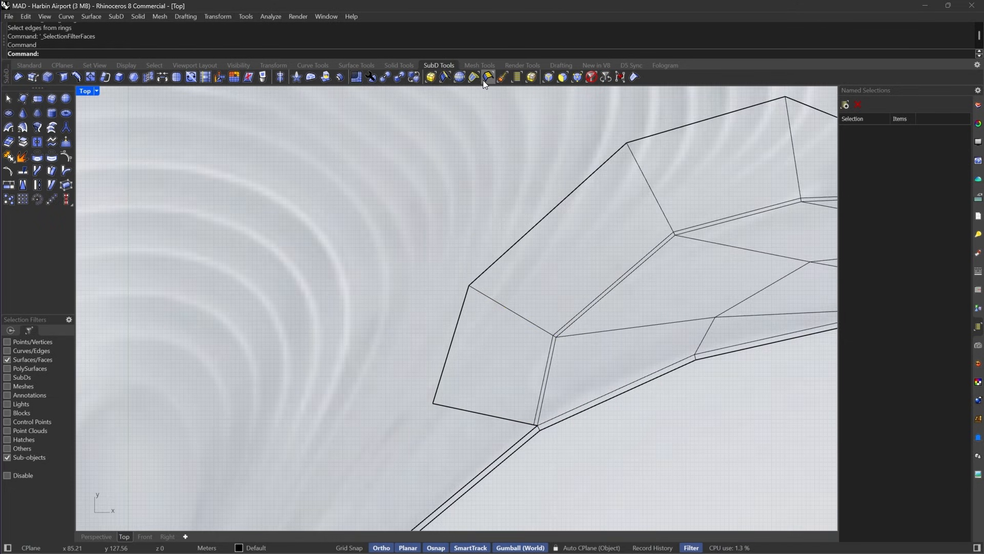
left_click(483, 80)
left_click(484, 80)
left_click(484, 79)
left_click(484, 80)
left_click(489, 464)
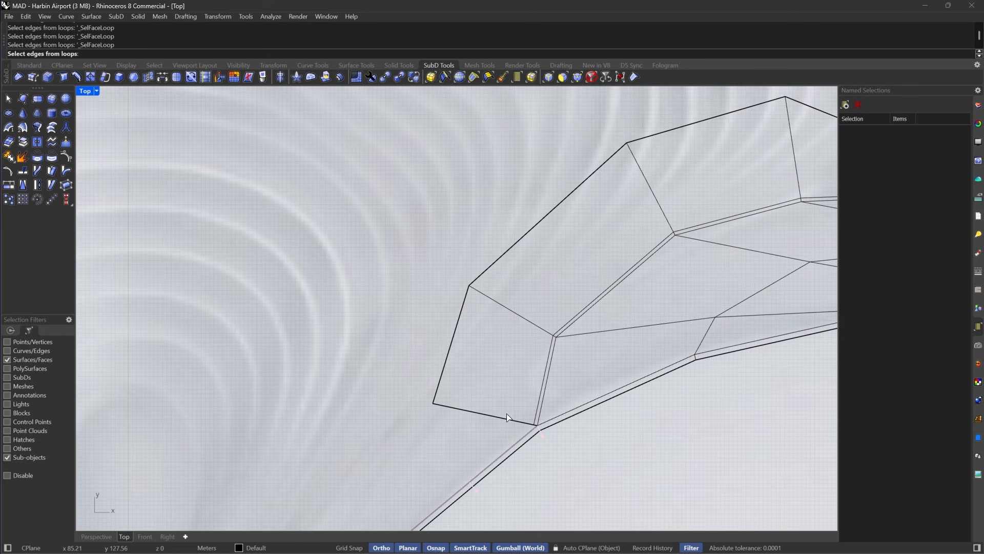
left_click(506, 418)
left_click(504, 424)
scroll(451, 402, "down", 5)
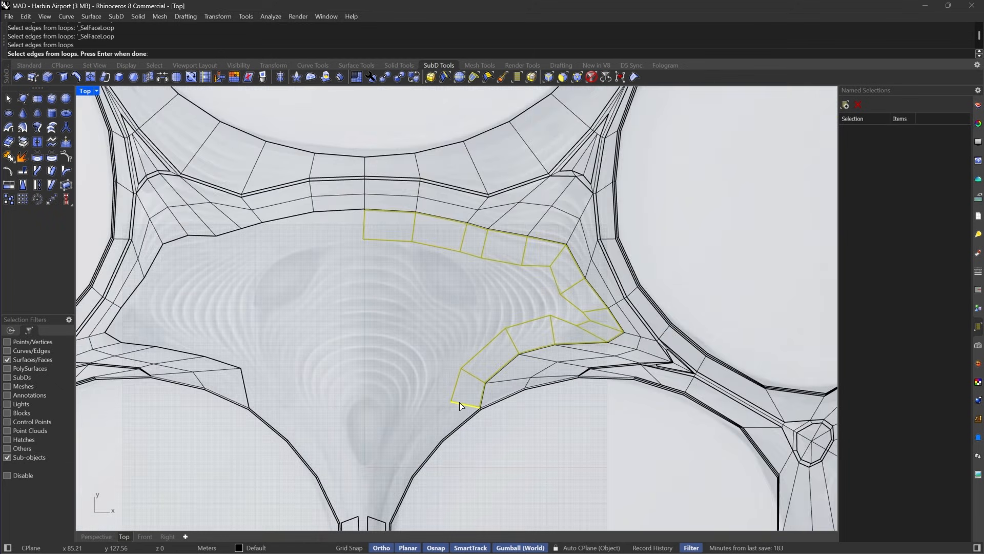
key("Return")
left_click(22, 143)
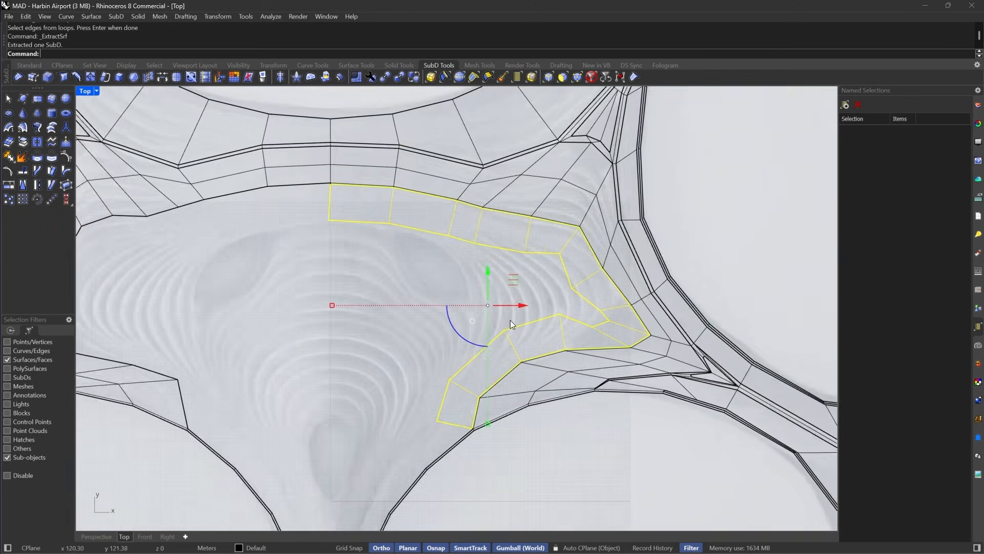
Check the extracted strip in smooth SubD display and delete the middle crosswise edge at its right corner.
scroll(660, 294, "up", 5)
key("Tab")
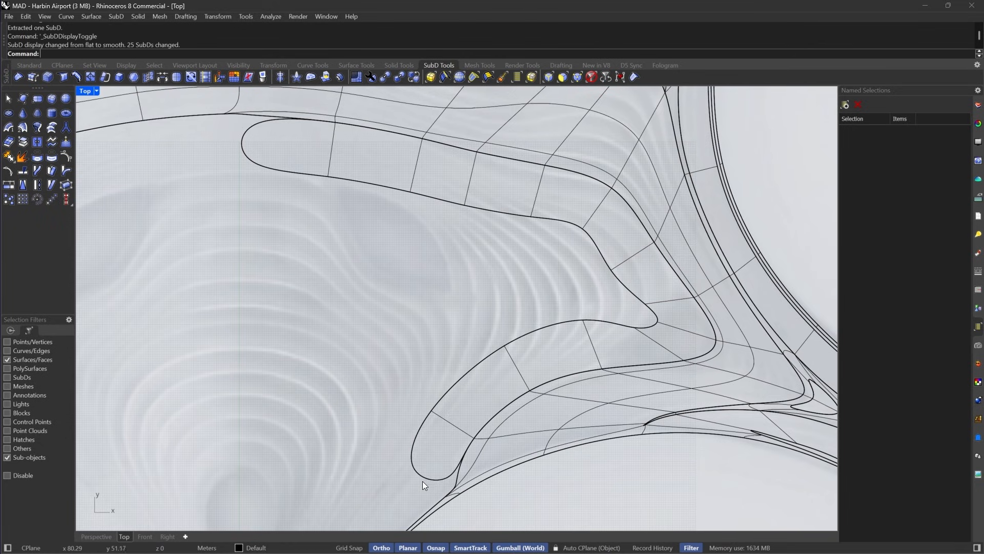
key("Tab")
right_click_drag(474, 279, 442, 248)
scroll(624, 283, "up", 4)
scroll(679, 329, "down", 4)
scroll(671, 317, "up", 6)
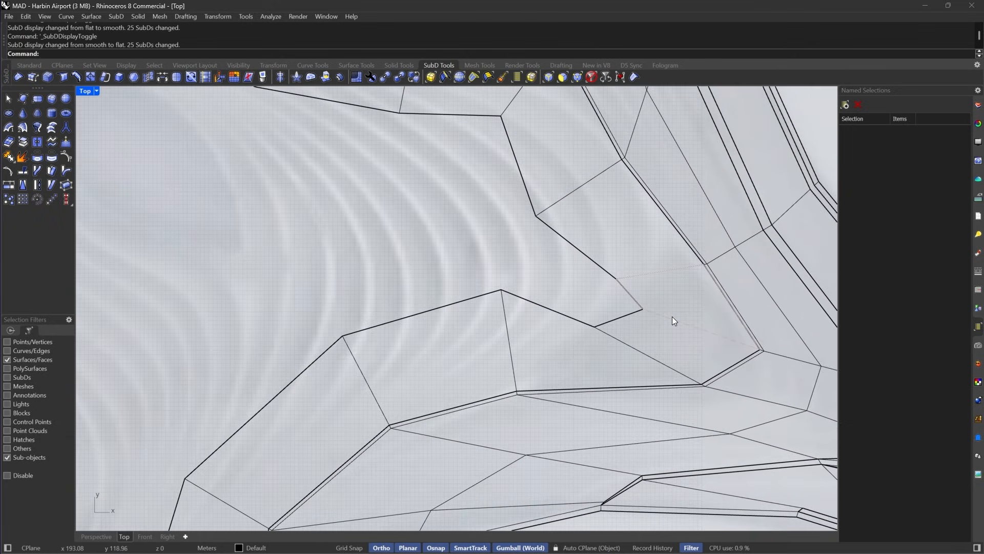
left_click(551, 79)
left_click(672, 320)
right_click_drag(665, 349, 721, 322)
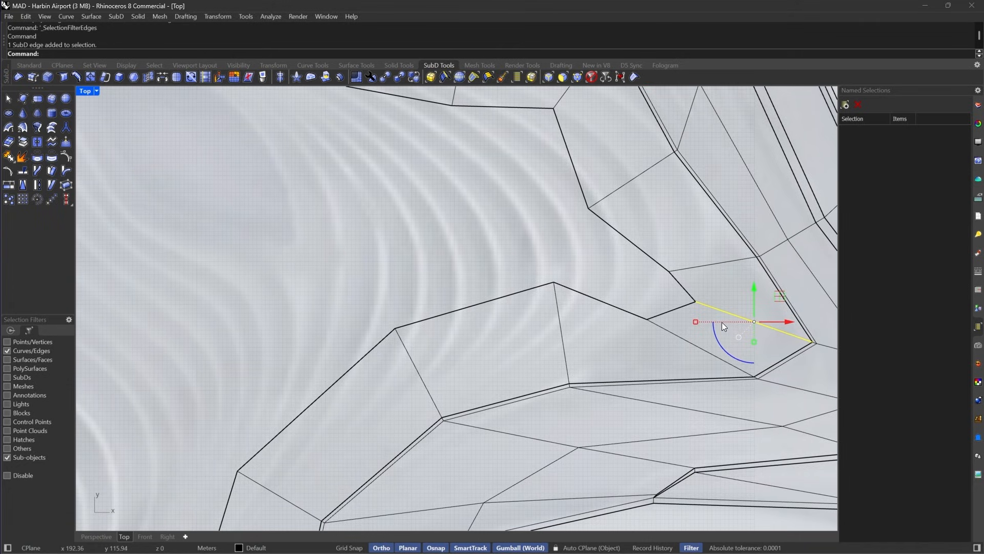
key("Delete")
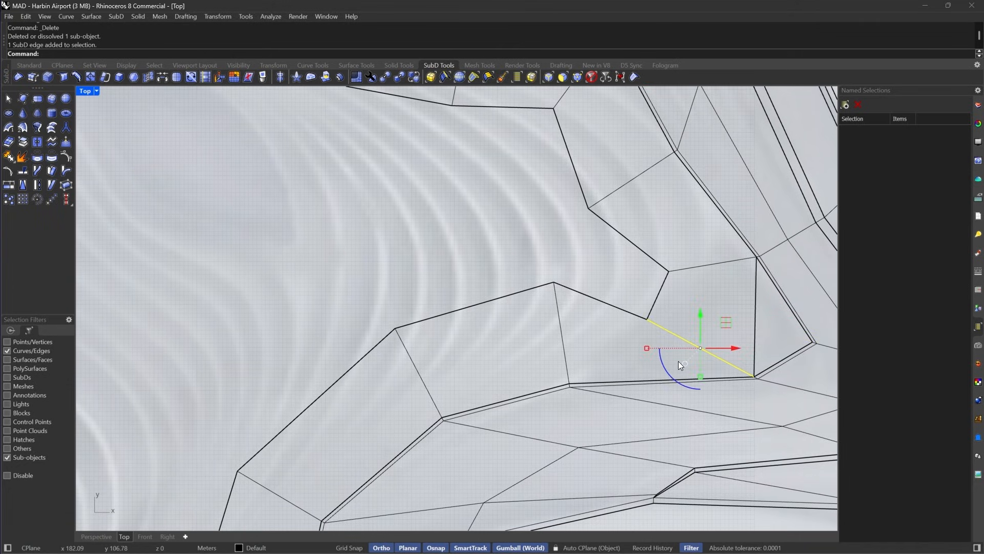
Try deleting the lower crosswise edge at the corner and moving the upper one down, and undo both changes.
key("Delete")
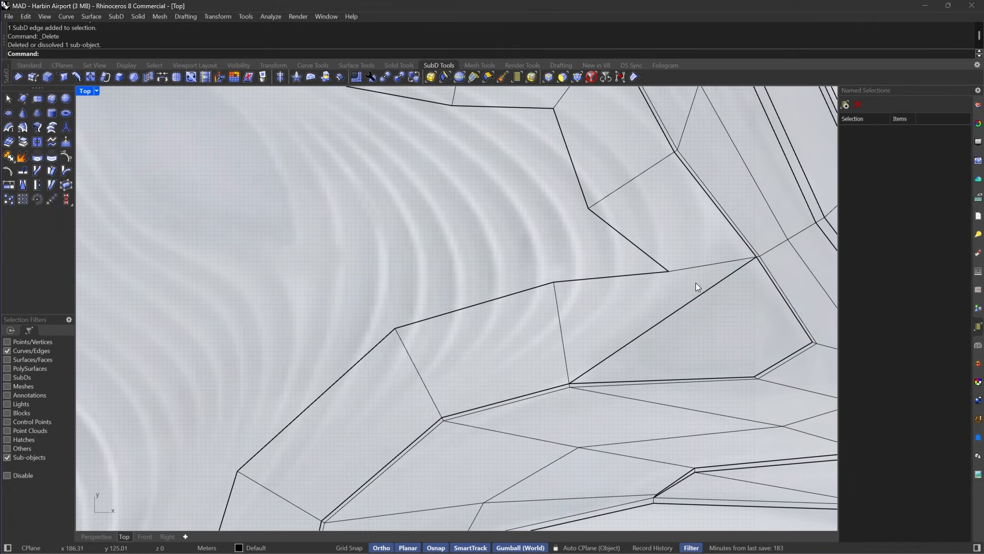
left_click(700, 263)
left_click_drag(738, 238, 734, 300)
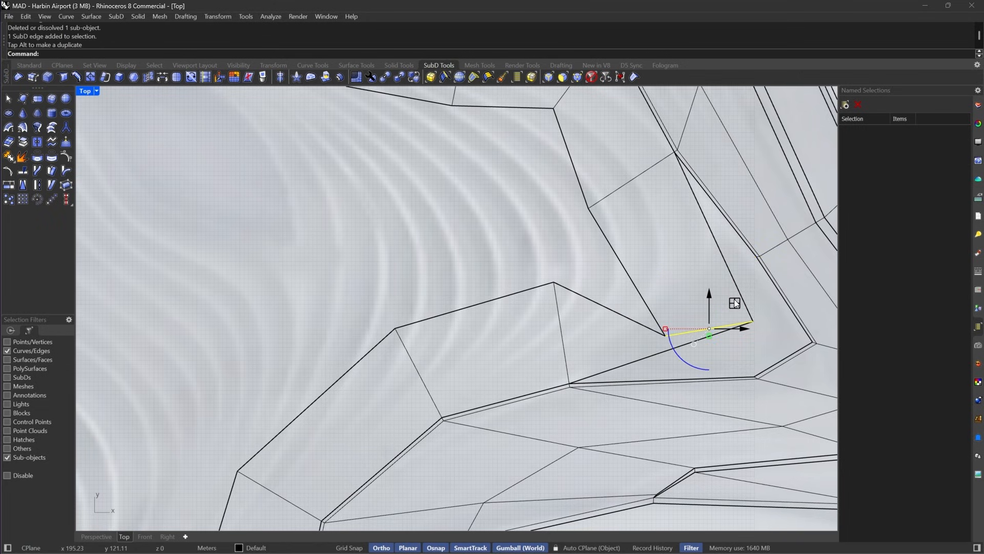
key("ctrl+z")
key("ctrl+z")
key("Escape")
Delete the upper crosswise edge at the strip's corner and move the lower one up to bridge the bend.
left_click_drag(707, 239, 699, 277)
key("Delete")
left_click(675, 355)
right_click_drag(722, 330, 696, 293)
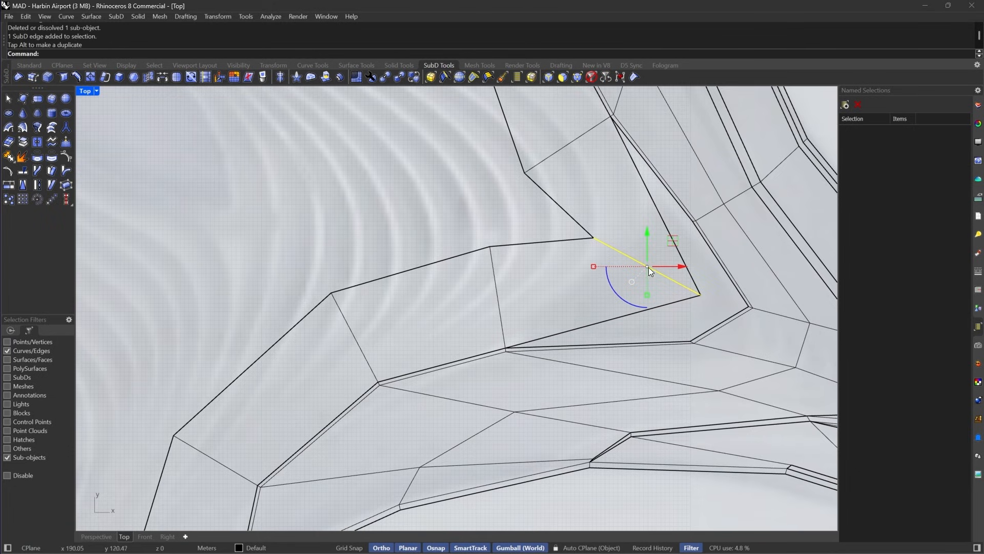
right_click_drag(587, 250, 683, 300)
key("Escape")
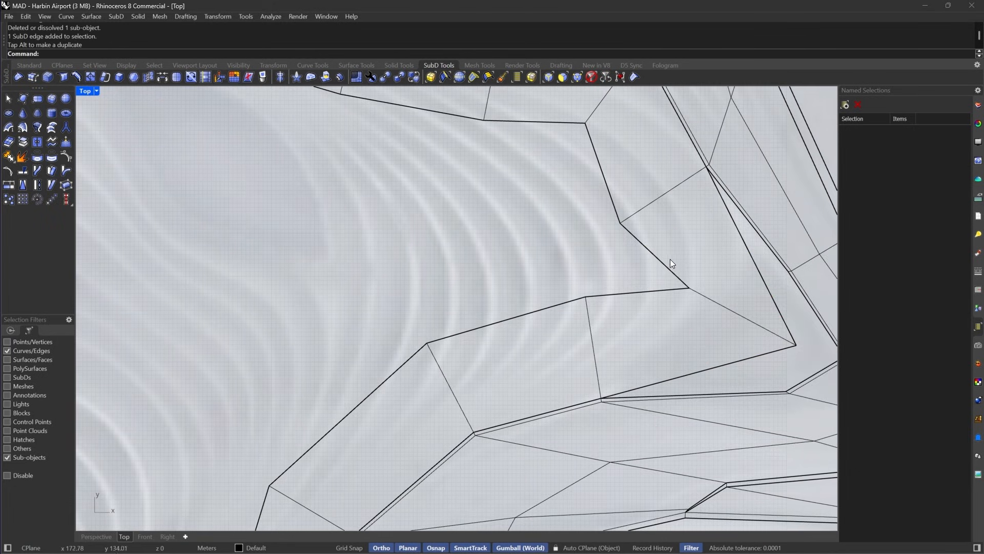
Examine the strip's reworked corner and its lower end joint with the rim in smooth and flat SubD display.
key("Tab")
right_click_drag(651, 255, 651, 292)
scroll(672, 302, "down", 4)
key("Tab")
scroll(648, 285, "up", 2)
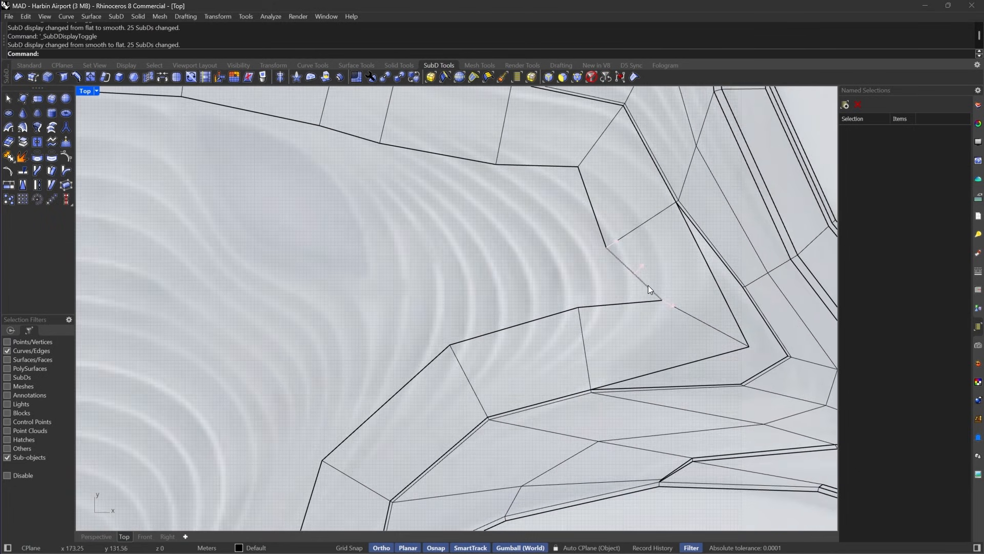
scroll(689, 303, "down", 4)
scroll(711, 317, "up", 6)
right_click_drag(709, 365, 806, 189)
scroll(410, 380, "up", 3)
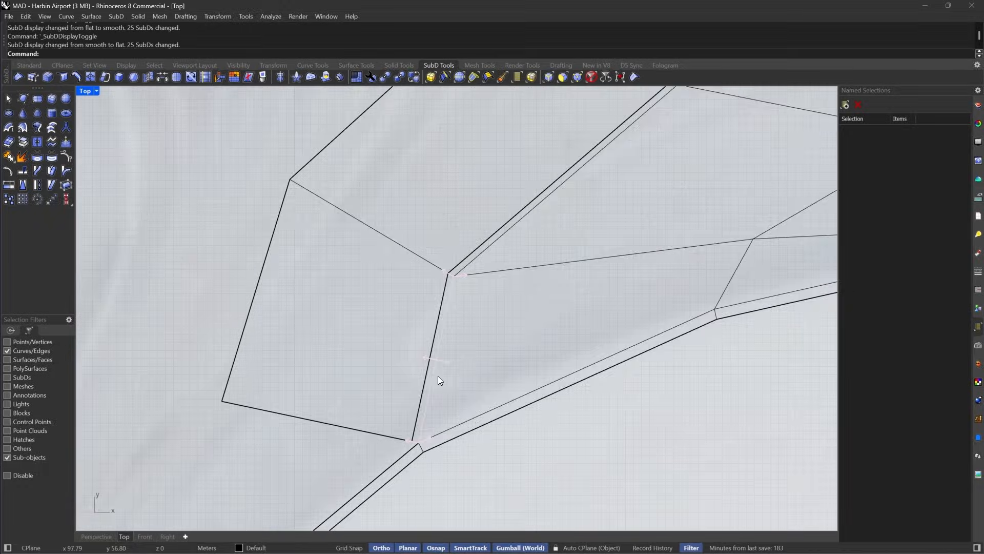
scroll(430, 410, "up", 5)
key("Tab")
key("Tab")
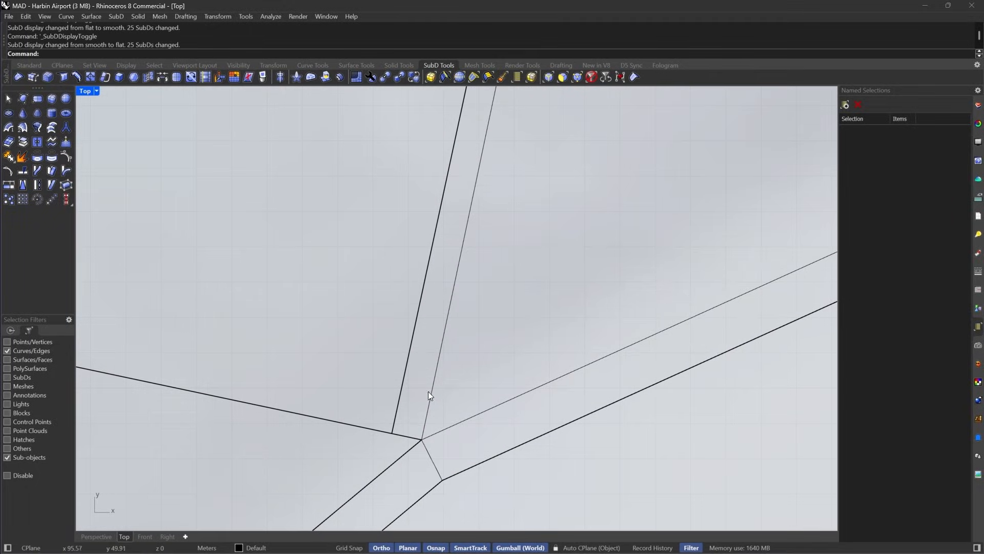
Extract the narrow face loop along the inner strip's outer edge as a separate SubD and show it in smooth display.
left_click(503, 76)
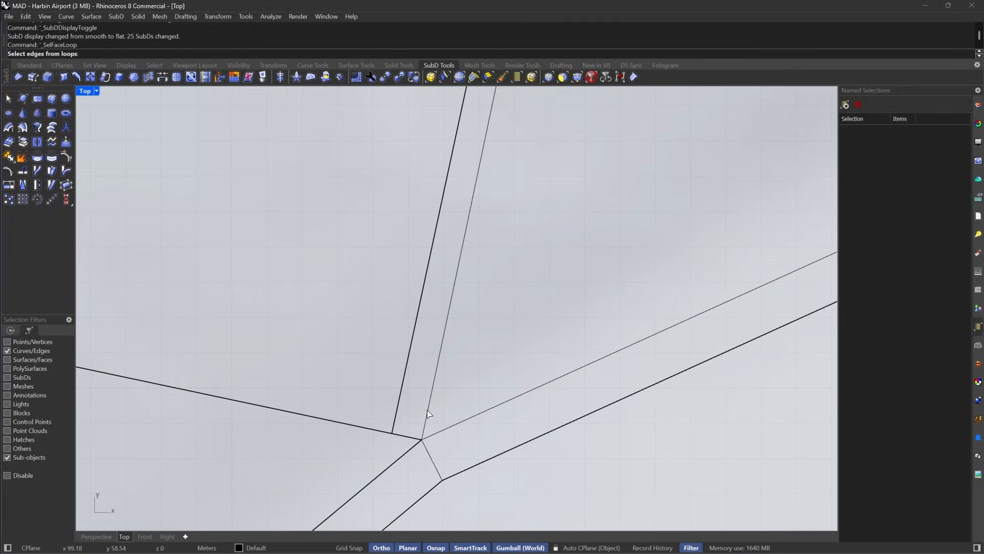
left_click(407, 436)
key("Return")
left_click(23, 143)
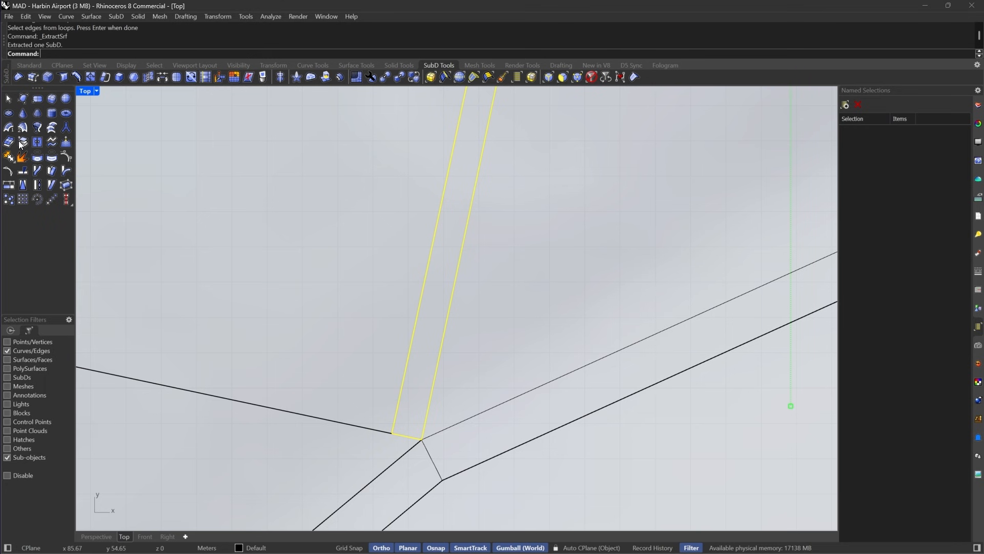
scroll(345, 364, "down", 4)
scroll(372, 398, "down", 12)
key("Tab")
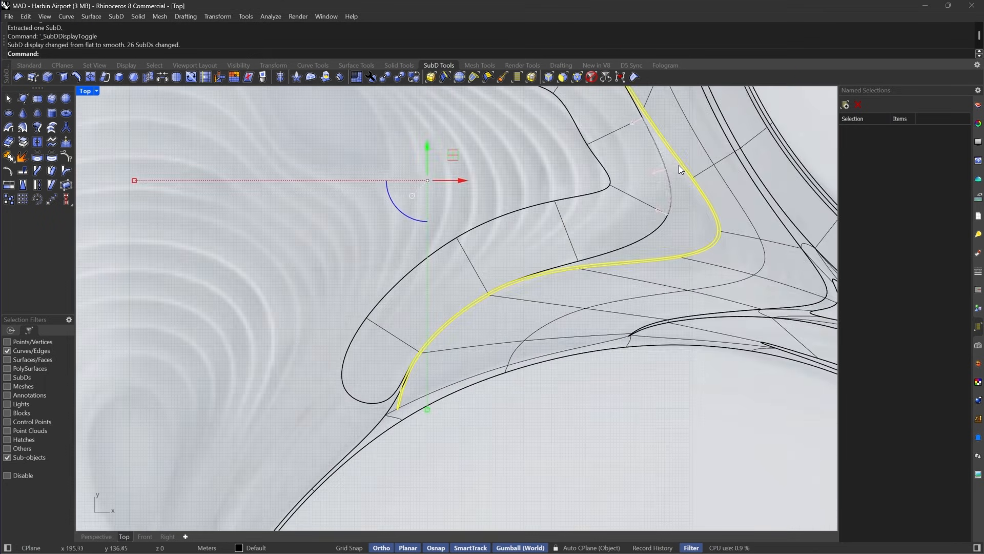
Move the wide inner strip's crosswise edge at the right bend inward, away from the narrow border's corner.
right_click_drag(681, 177, 573, 375)
scroll(595, 271, "up", 5)
key("Tab")
scroll(684, 395, "up", 6)
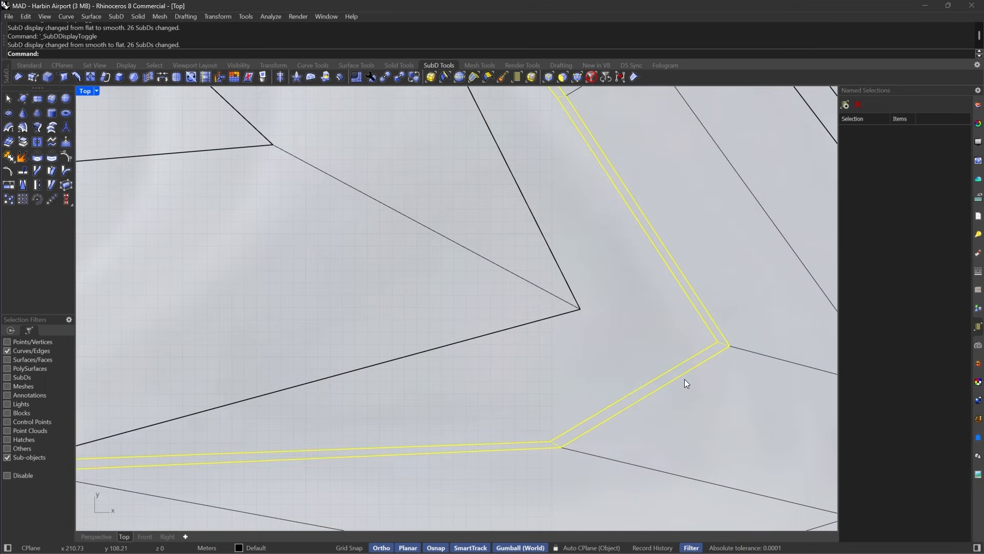
scroll(683, 362, "down", 8)
right_click_drag(556, 282, 593, 291)
left_click(591, 302)
left_click_drag(632, 286, 523, 225)
right_click_drag(467, 214, 601, 273)
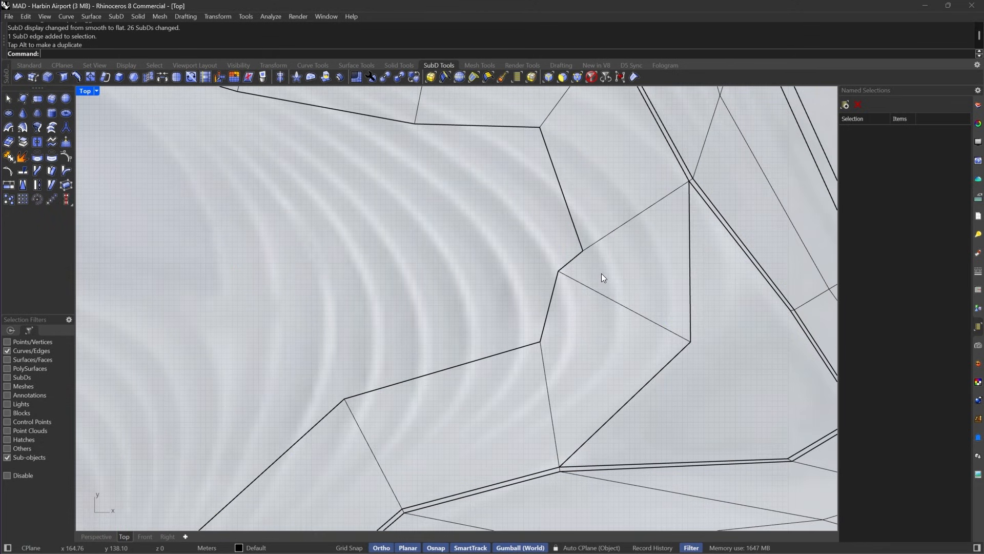
Try deleting the lower crosswise edge at the wide strip's bend, check it in smooth display, and undo the deletion.
key("Tab")
left_click(598, 223)
key("Tab")
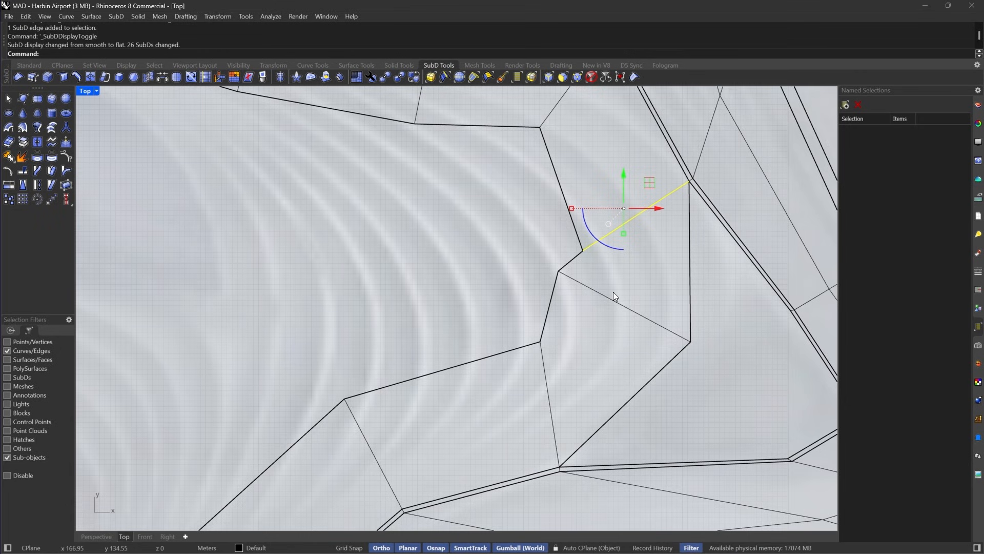
left_click(617, 300)
right_click_drag(710, 326, 595, 305)
key("Delete")
key("Tab")
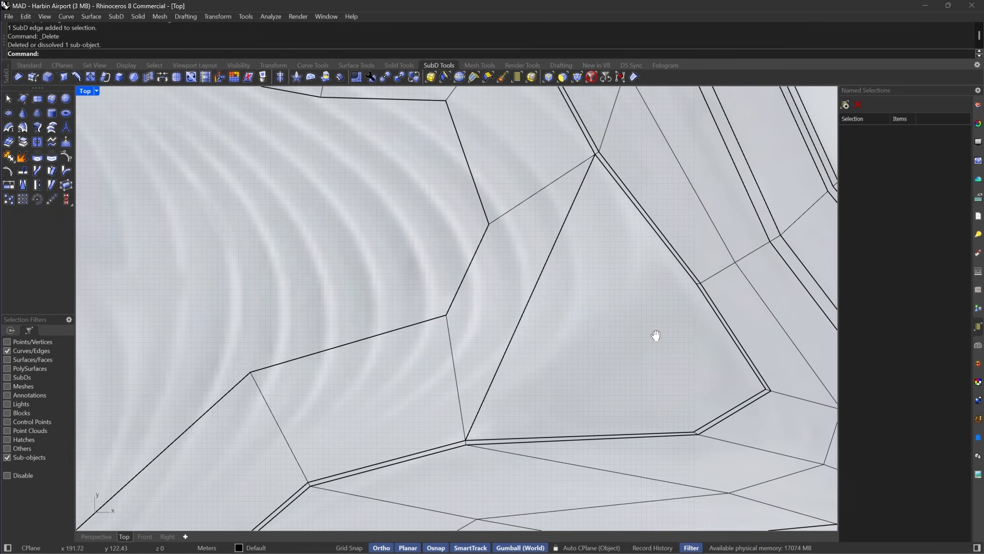
key("ctrl+z")
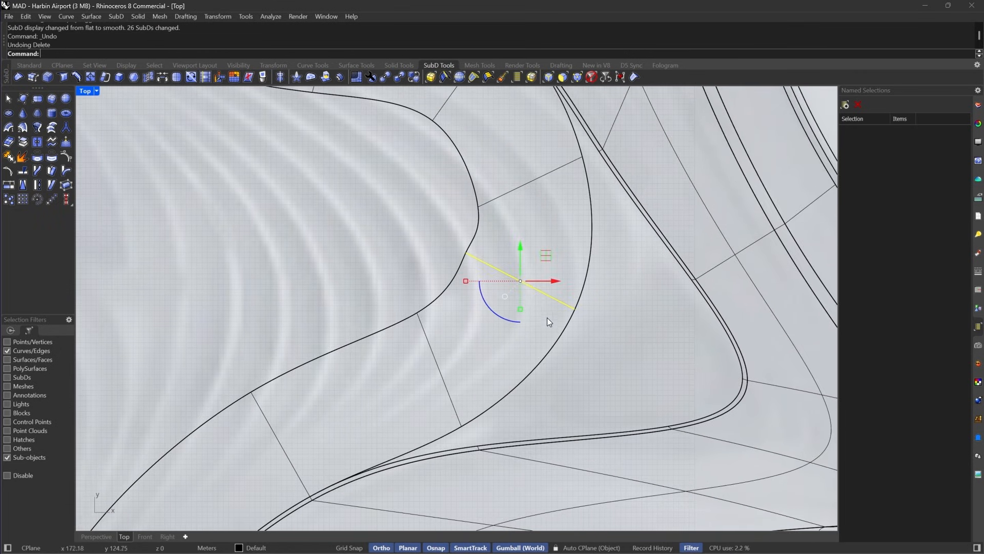
key("Tab")
key("Escape")
Move two inner-boundary vertices at the strip's right bend up and inward to even out the curve.
right_click_drag(490, 200, 610, 293)
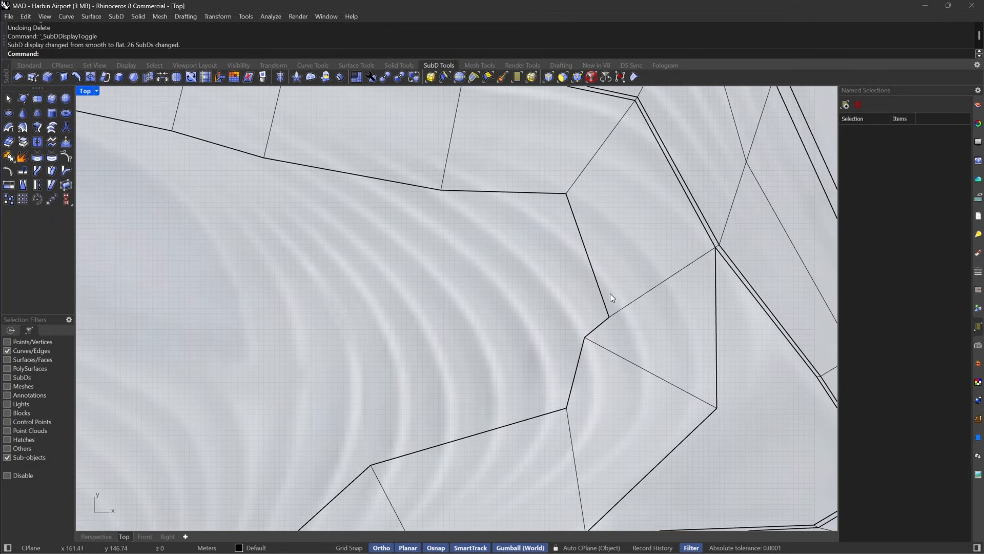
left_click(589, 77)
left_click(609, 316)
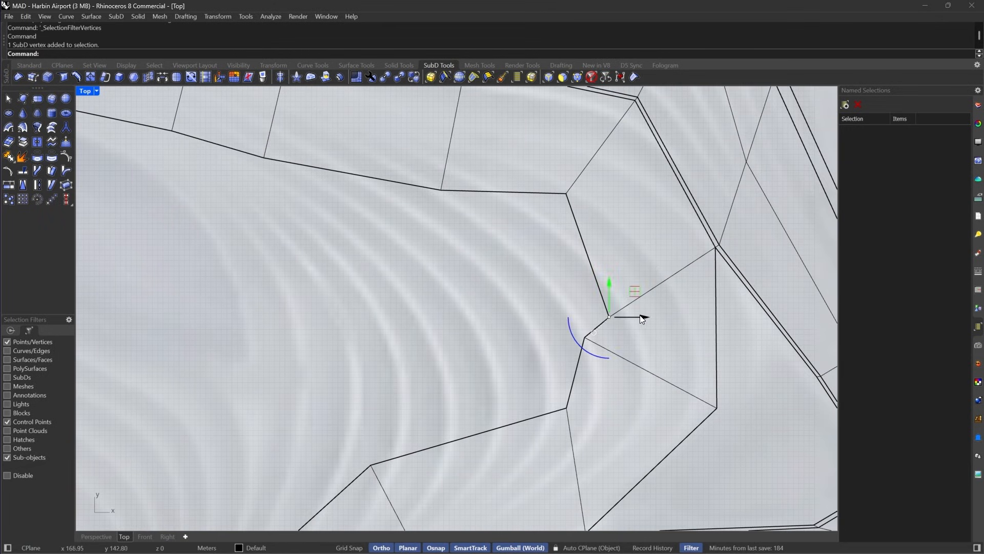
left_click_drag(634, 288, 611, 231)
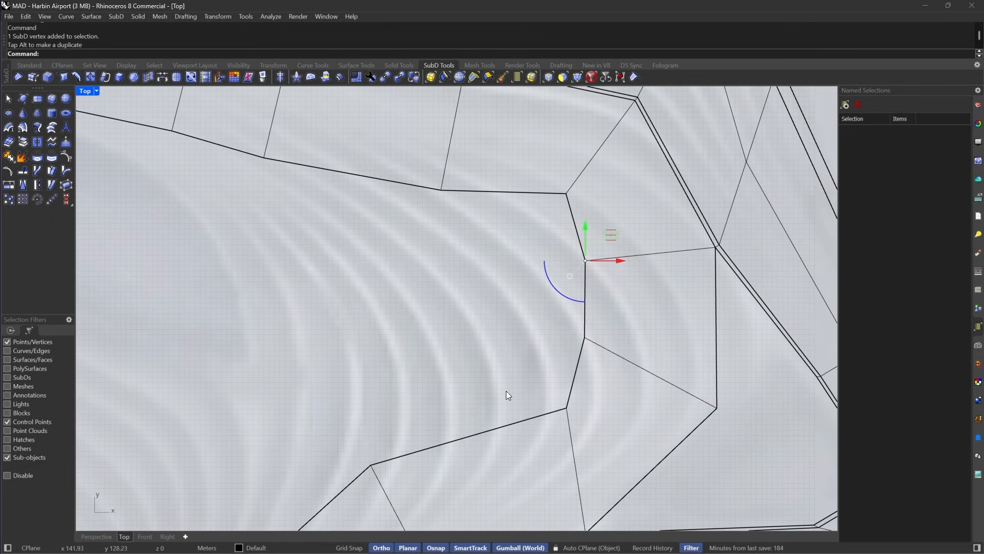
left_click(566, 408)
left_click_drag(591, 384, 520, 383)
key("Escape")
Try moving the narrow border's inner vertex onto the wide strip's corner vertex, and undo both moves.
scroll(520, 379, "down", 6)
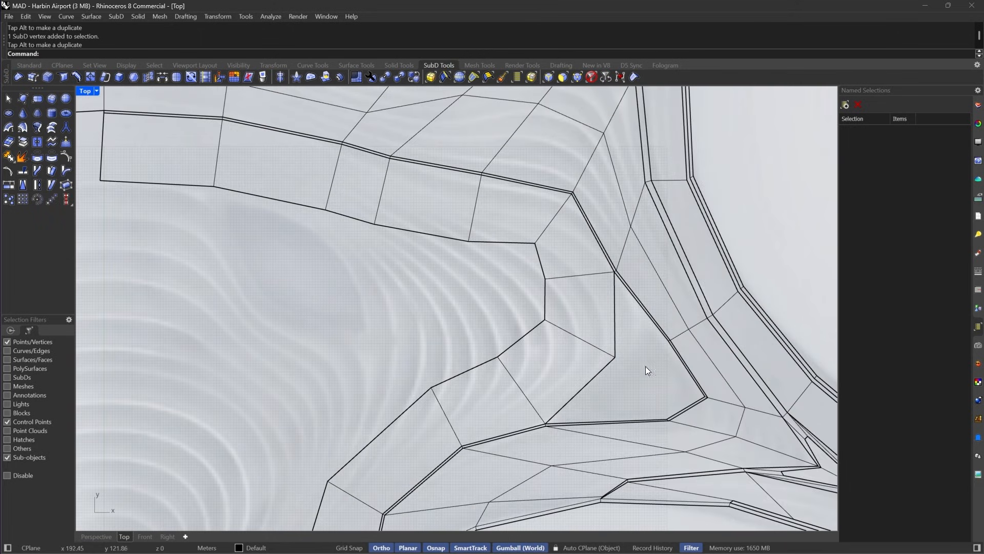
scroll(690, 391, "up", 6)
right_click_drag(690, 391, 664, 384)
scroll(633, 350, "up", 2)
left_click(574, 80)
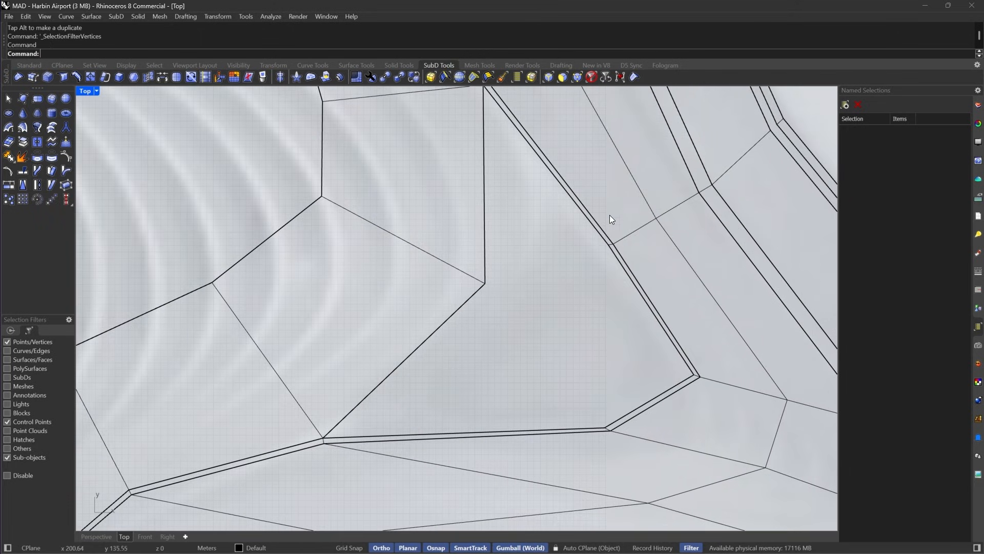
left_click_drag(608, 247, 515, 284)
scroll(515, 285, "up", 2)
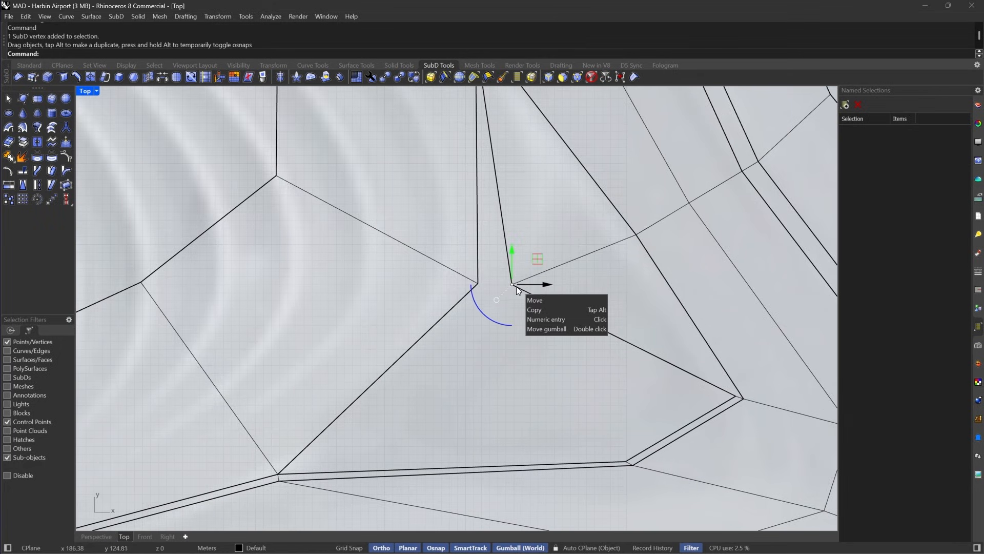
type("M")
key("Return")
left_click(578, 281)
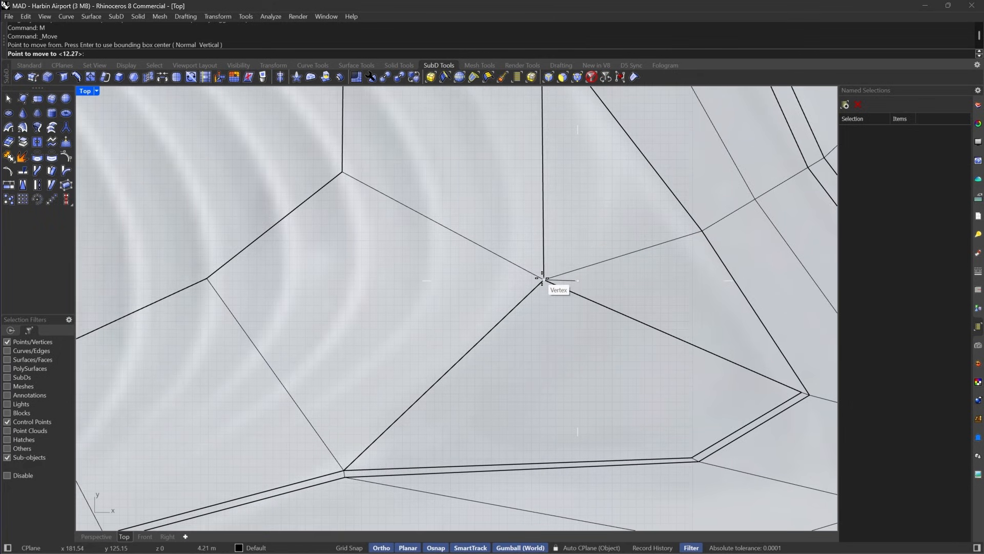
left_click(541, 278)
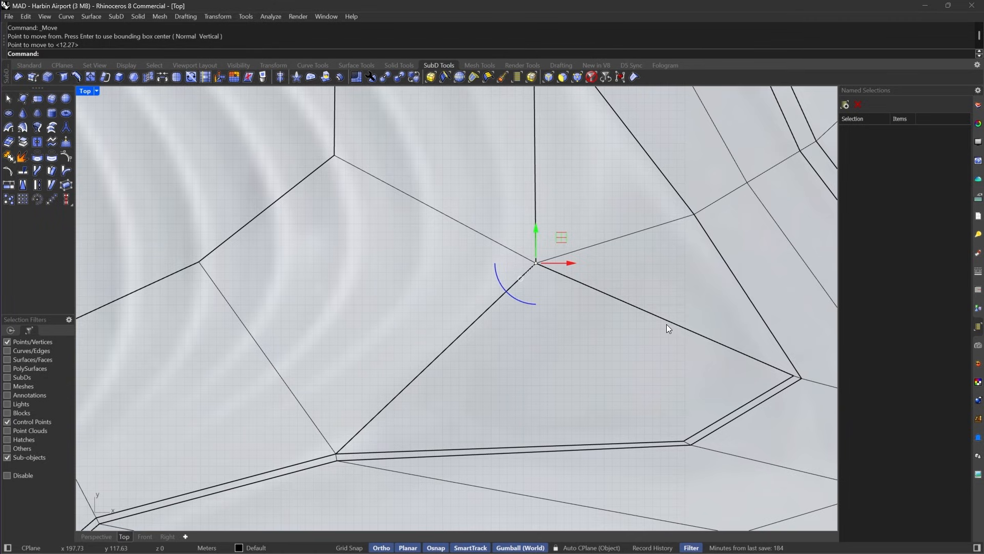
key("ctrl+z")
key("ctrl+z")
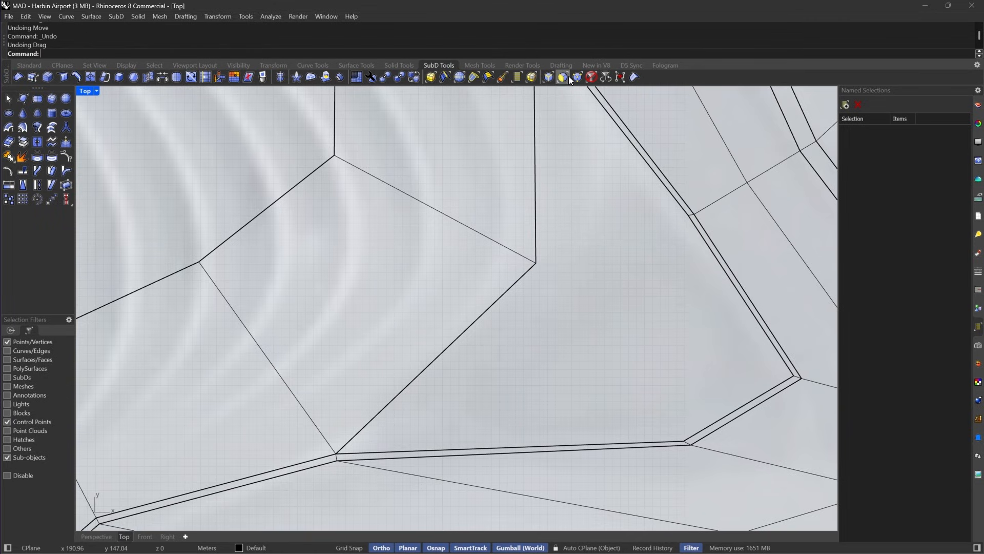
Bridge the narrow border's upper and lower inner edges across the triangular gap with 2 segments, joined.
left_click(552, 76)
left_click(651, 172)
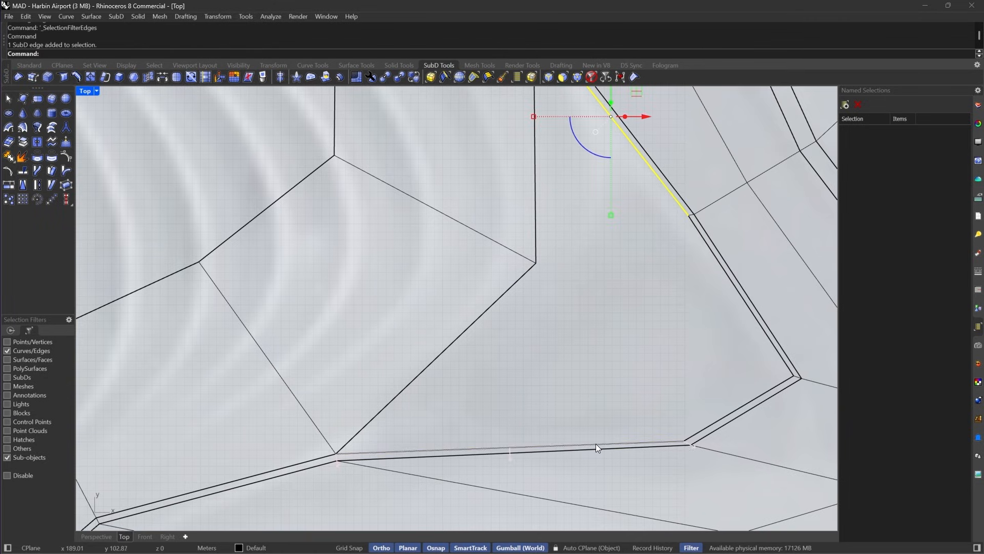
left_click(595, 444, "shift")
scroll(564, 420, "down", 2)
left_click(164, 76)
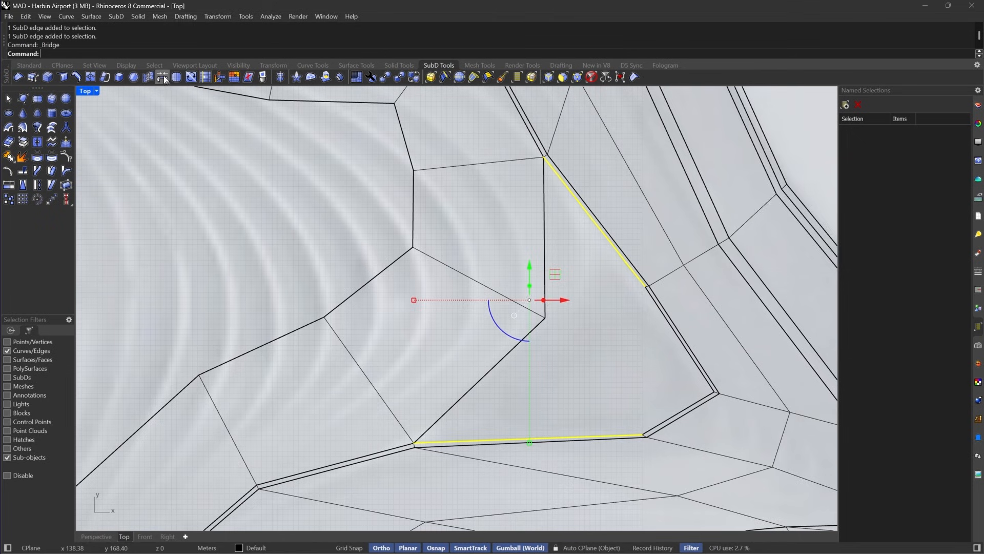
right_click_drag(632, 295, 593, 272)
left_click(813, 169)
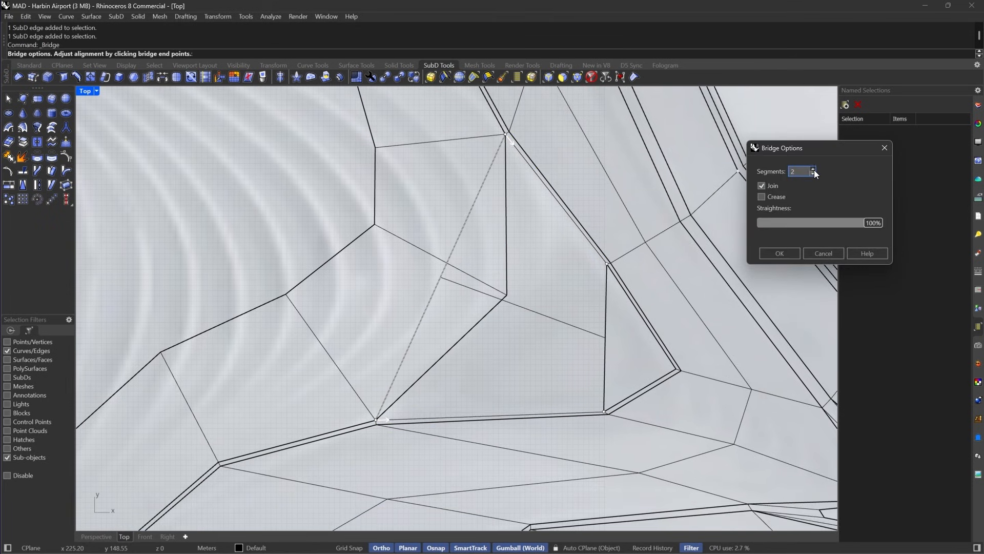
left_click(777, 253)
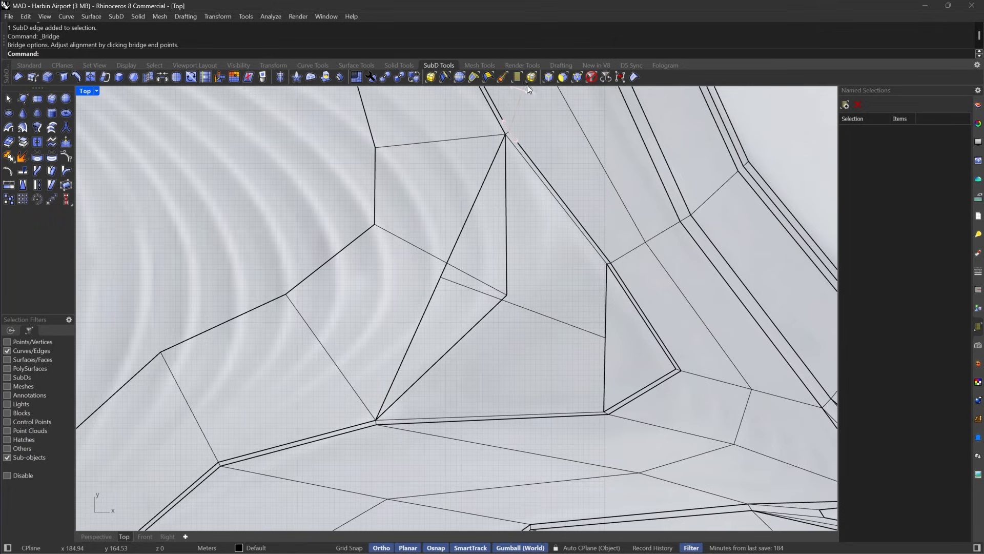
Snap the bridge's inner middle vertex onto the wide strip's corner vertex.
left_click(577, 77)
left_click(439, 279)
left_click_drag(440, 279, 506, 294)
Stitch the bridge's outer middle vertex to the narrow border's corner vertex at their average location and check the smooth shape.
scroll(670, 366, "up", 9)
left_click(672, 361)
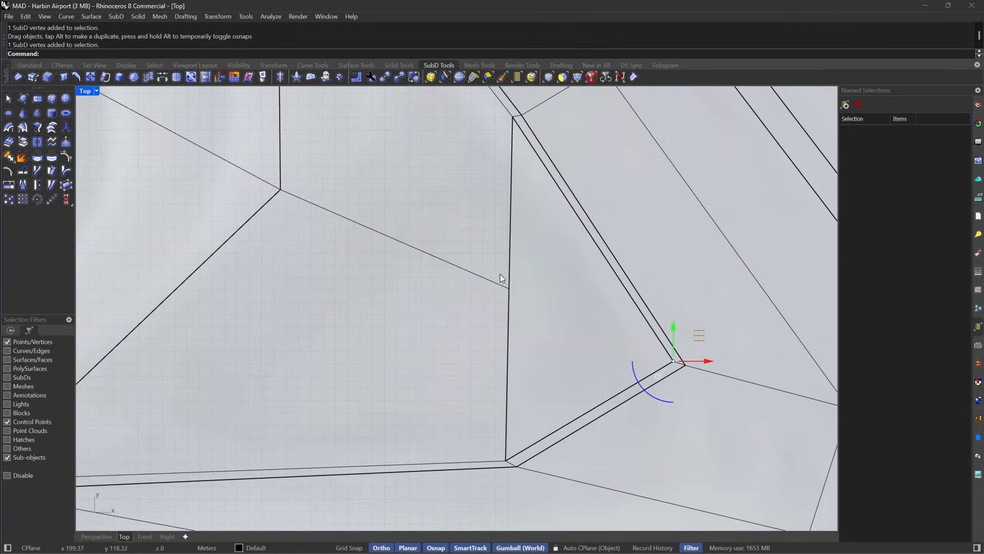
left_click(509, 289, "shift")
left_click(149, 77)
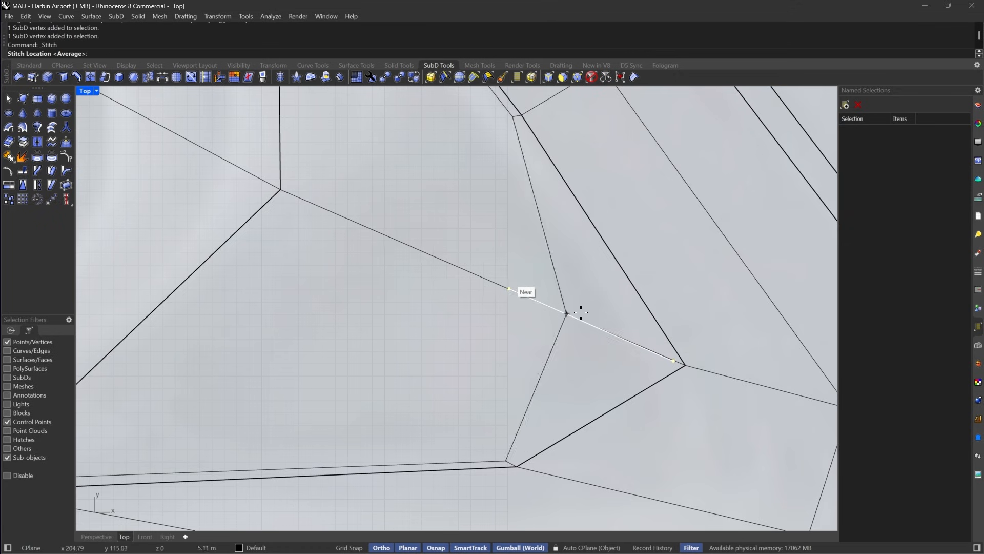
key("Return")
key("Tab")
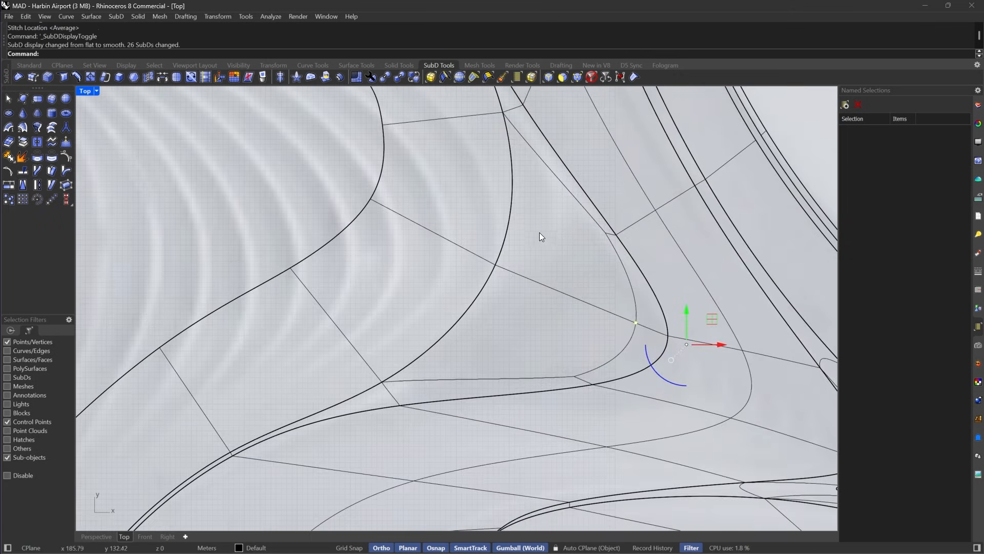
key("Escape")
right_click_drag(590, 245, 539, 253)
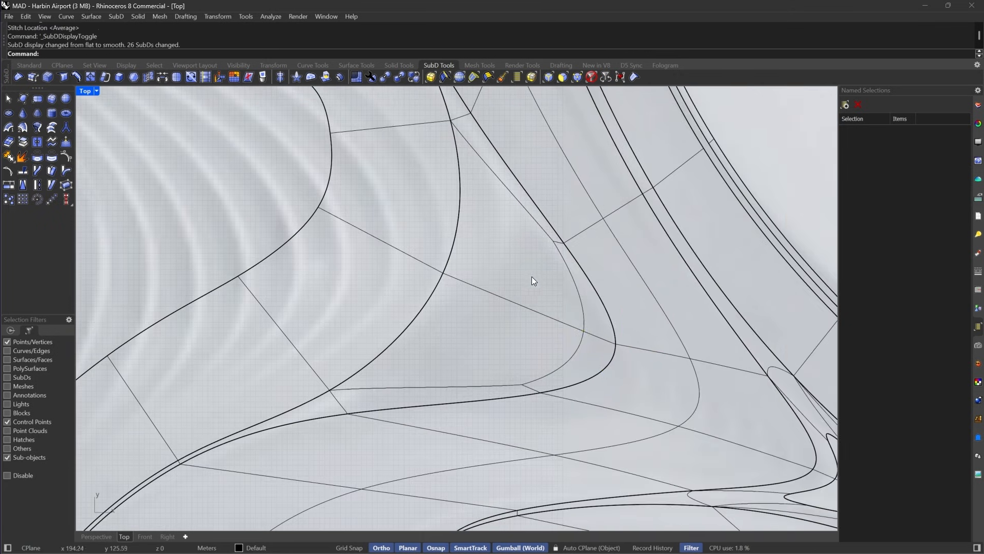
Inset the two bridge faces as a group by 0.50 and extract the inner faces as a separate SubD.
left_click(563, 76)
left_click_drag(527, 249, 490, 340)
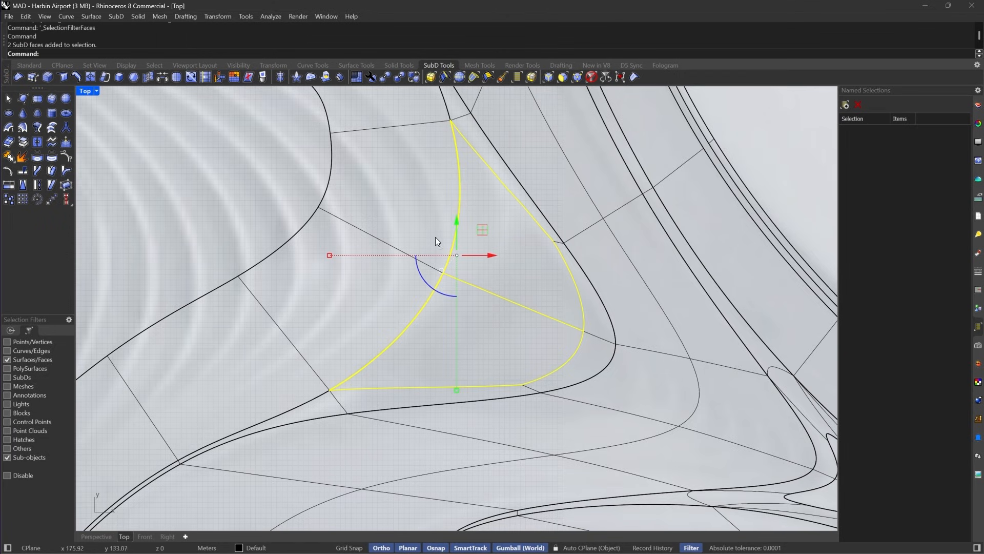
left_click(133, 81)
right_click(495, 230)
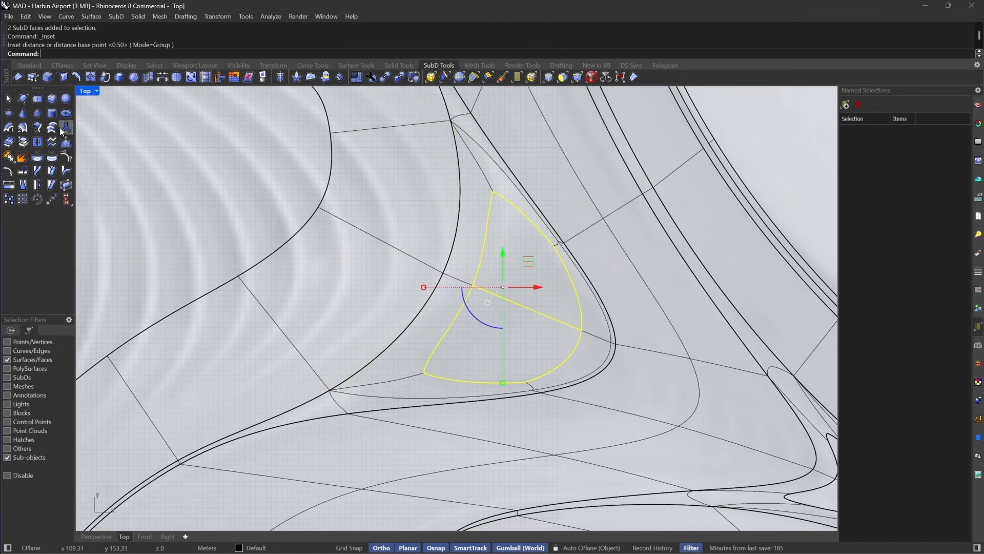
left_click(23, 142)
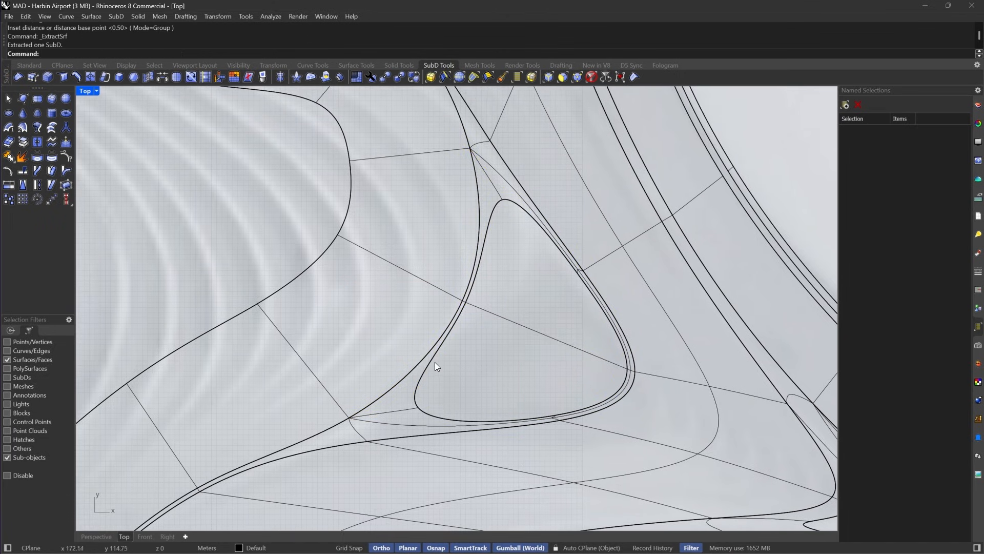
scroll(574, 346, "down", 3)
right_click_drag(545, 345, 596, 340)
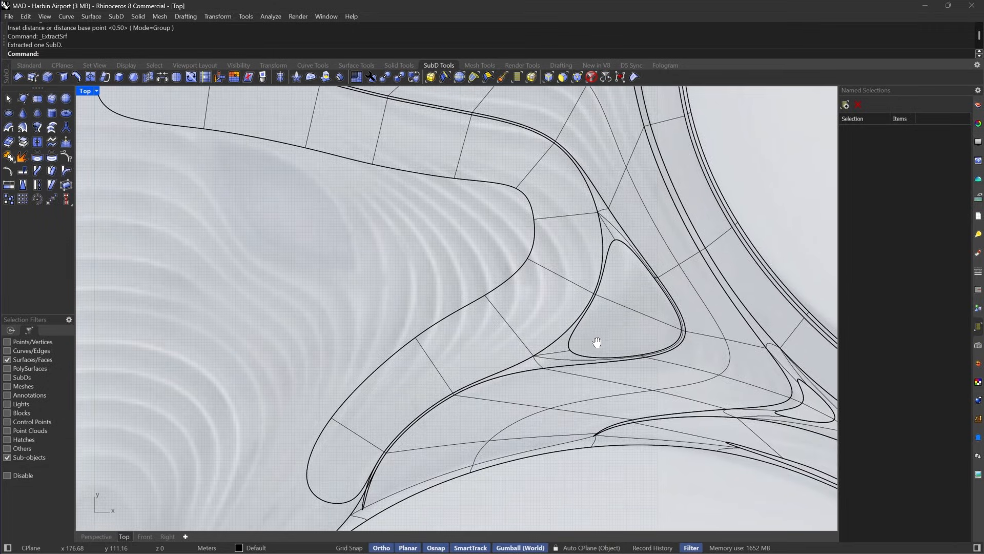
Move the four overlapping vertices where the wide strip's corner meets the triangular panel outward in the X direction.
key("Tab")
scroll(646, 274, "up", 5)
left_click(576, 79)
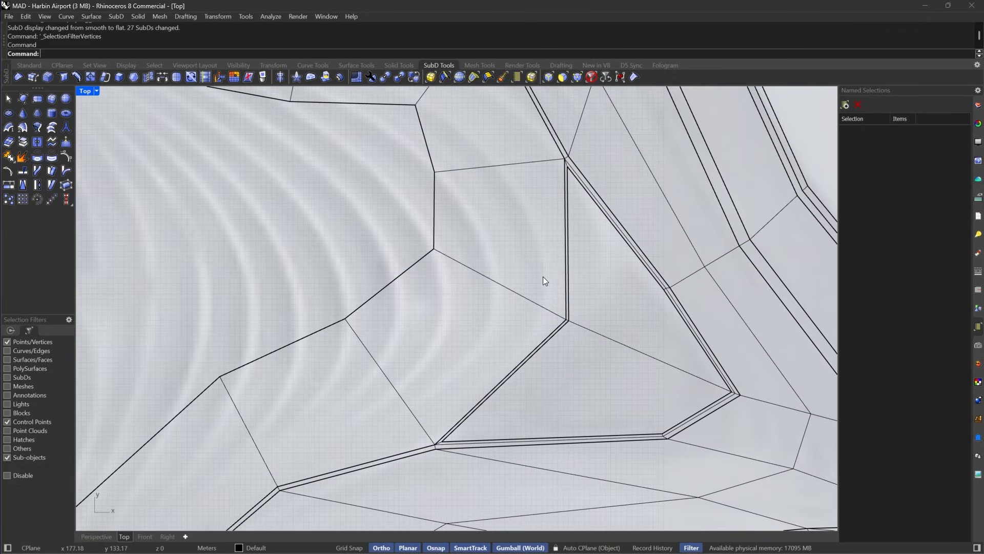
left_click_drag(543, 275, 641, 359)
left_click_drag(601, 327, 631, 324)
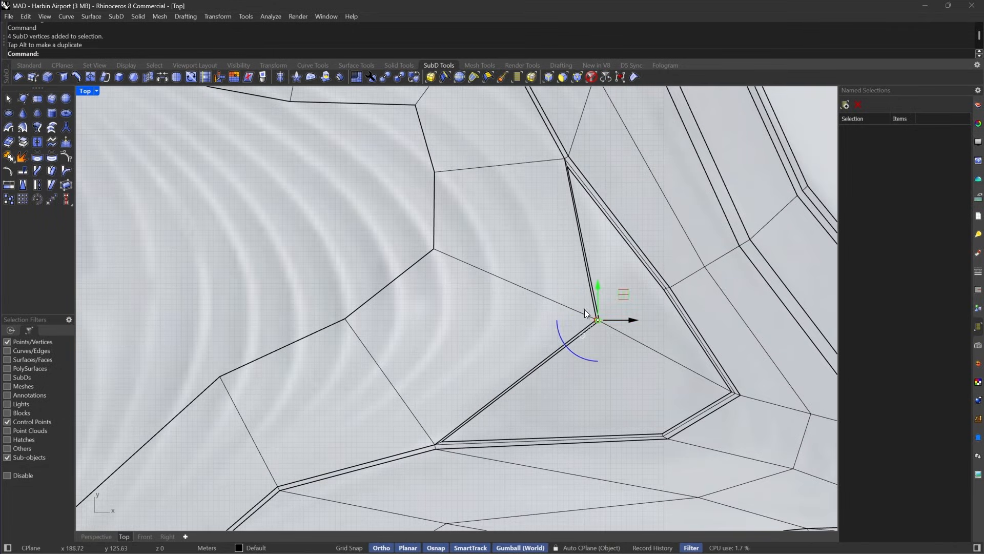
Move the free inner corner vertex at the wide strip's lower end down along the rim to taper the end.
right_click_drag(417, 234, 568, 244)
scroll(568, 244, "down", 6)
right_click_drag(524, 304, 571, 245)
right_click_drag(489, 317, 649, 241)
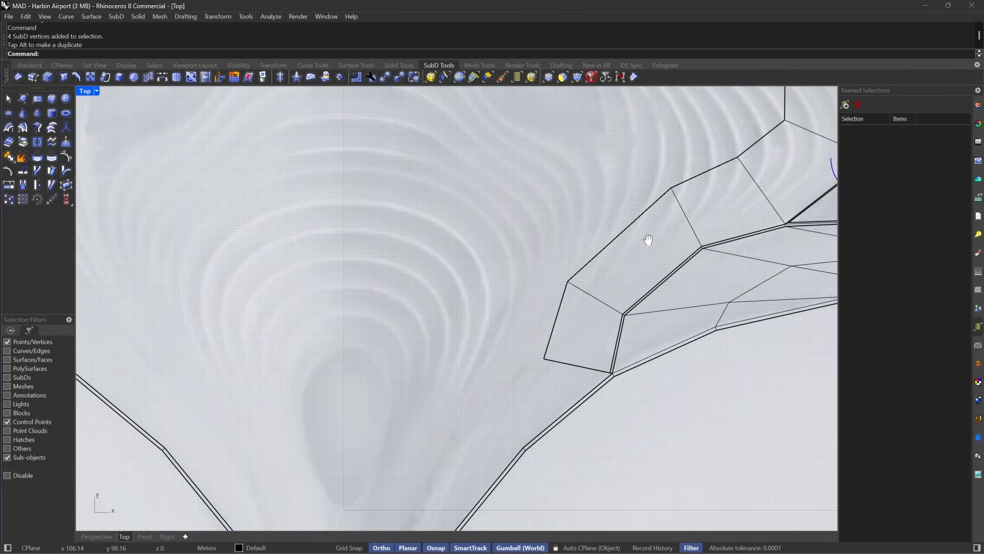
right_click_drag(554, 387, 613, 272)
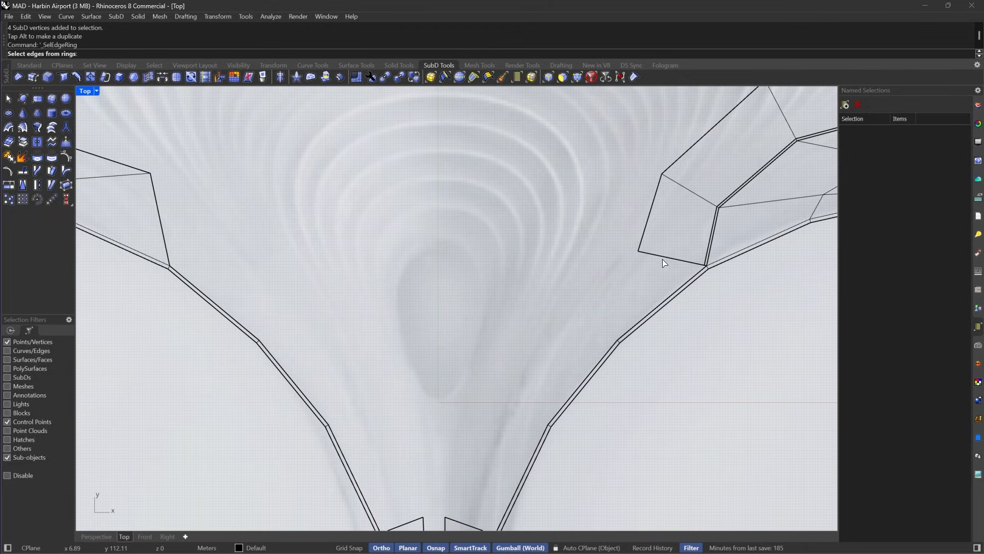
left_click(577, 77)
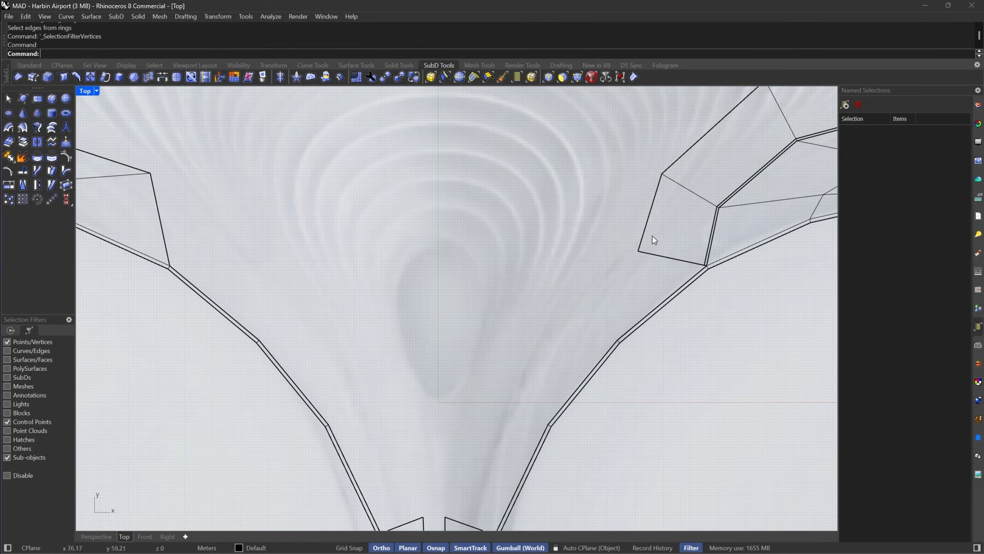
left_click_drag(638, 253, 567, 362)
right_click_drag(636, 145, 557, 245)
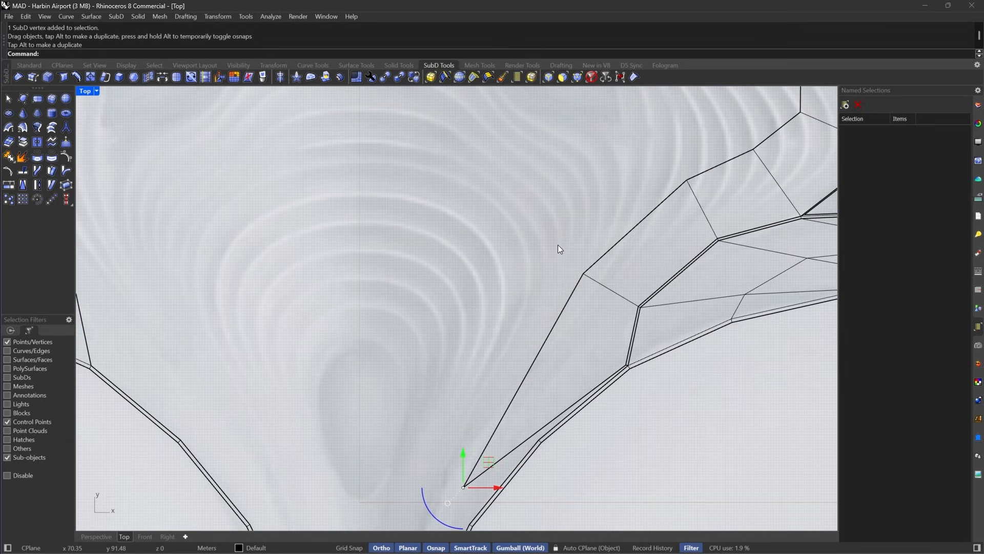
Move the two lowest inner-edge vertices above the wide strip's tip inward and down to widen its lower end.
left_click(583, 274)
left_click_drag(609, 248, 553, 344)
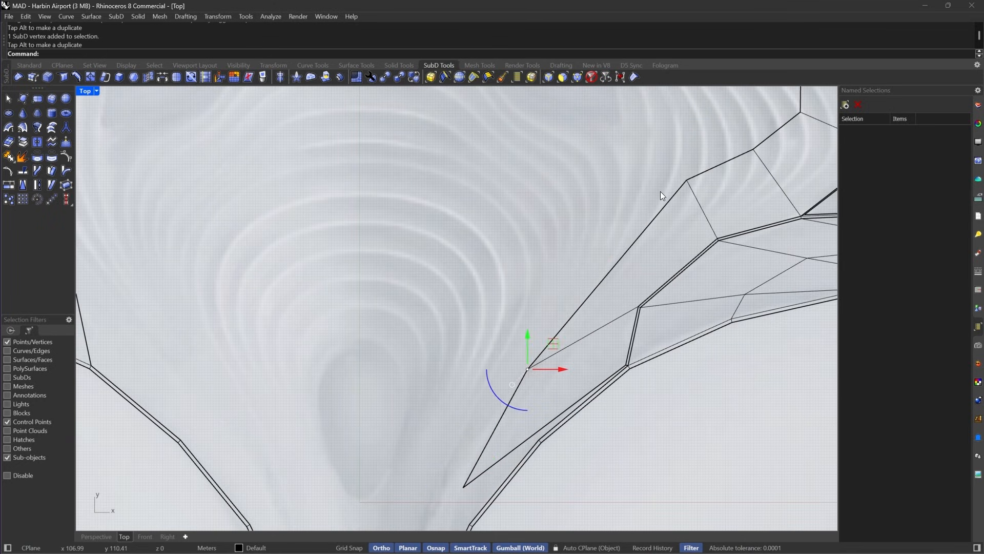
right_click_drag(675, 153, 577, 259)
left_click_drag(580, 256, 641, 320)
left_click_drag(615, 260, 540, 341)
Pull the next two inner-edge vertices of the wide strip inward toward the central dome.
left_click_drag(644, 219, 667, 269)
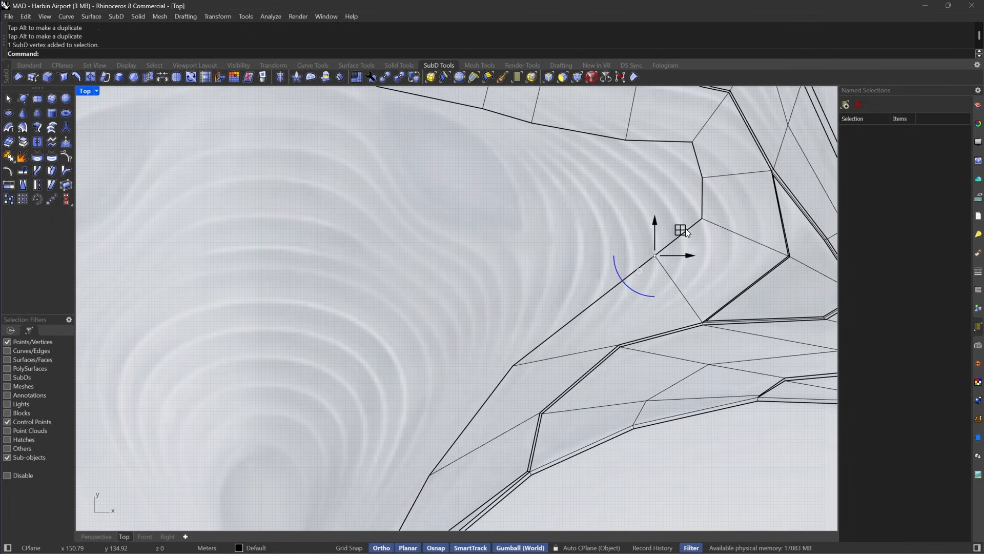
left_click_drag(686, 228, 587, 243)
right_click_drag(684, 180, 686, 261)
left_click_drag(674, 268, 722, 317)
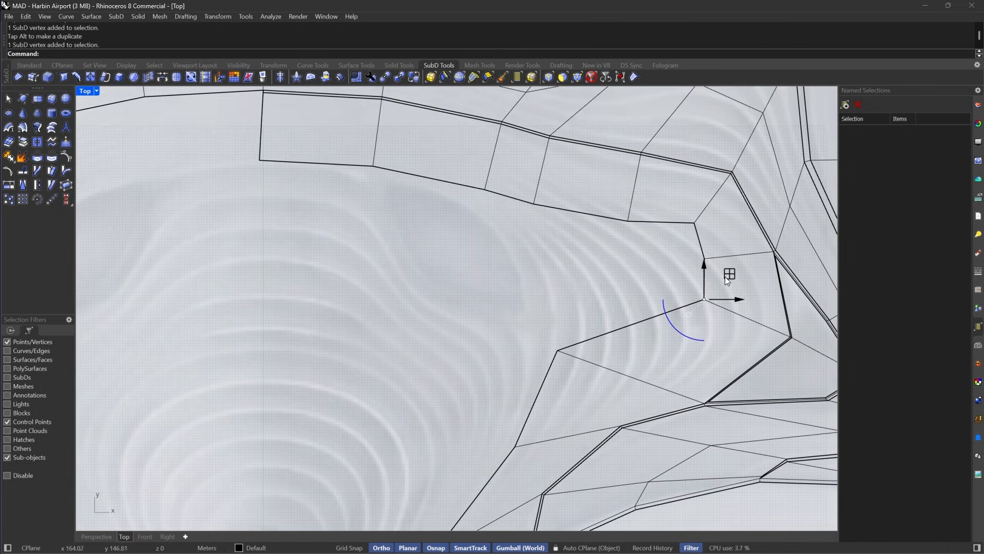
left_click_drag(730, 276, 586, 288)
right_click_drag(557, 350, 672, 270)
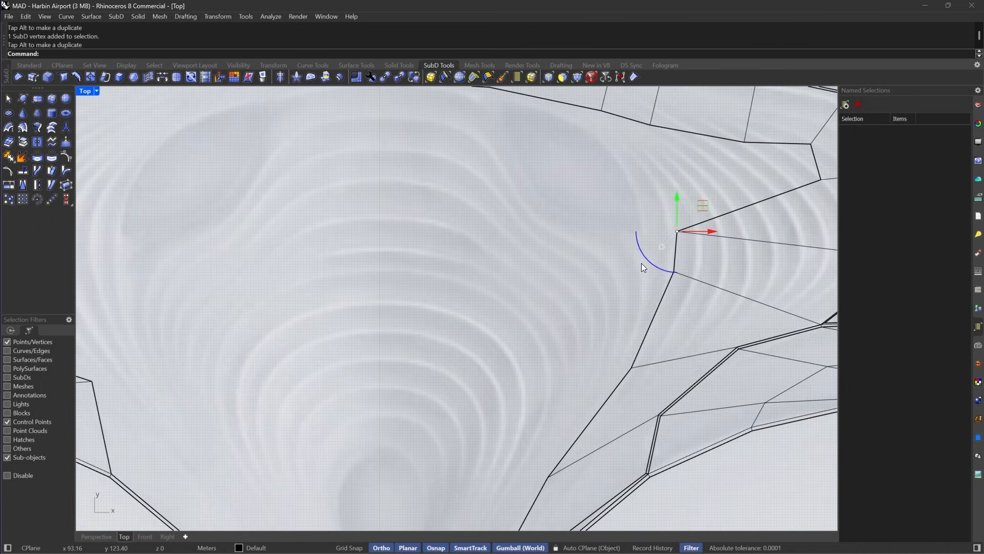
Reposition the inner-edge vertices along the wide strip's middle section, shifting them down to space them evenly along the dome outline.
left_click_drag(641, 263, 691, 319)
right_click_drag(690, 319, 691, 274)
left_click_drag(622, 308, 650, 342)
left_click_drag(658, 297, 617, 340)
right_click_drag(688, 265, 600, 370)
left_click_drag(545, 333, 614, 343)
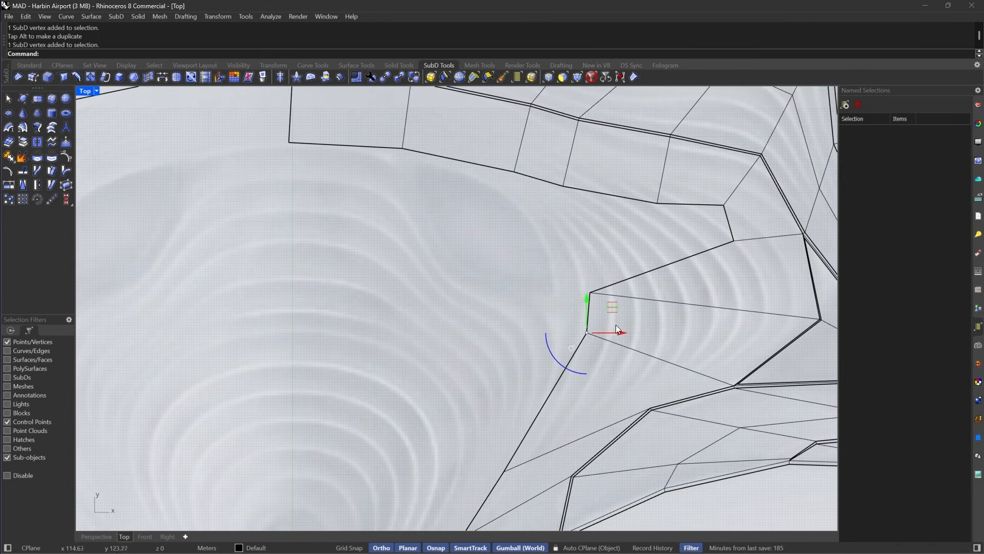
left_click_drag(608, 309, 579, 366)
left_click_drag(572, 276, 636, 331)
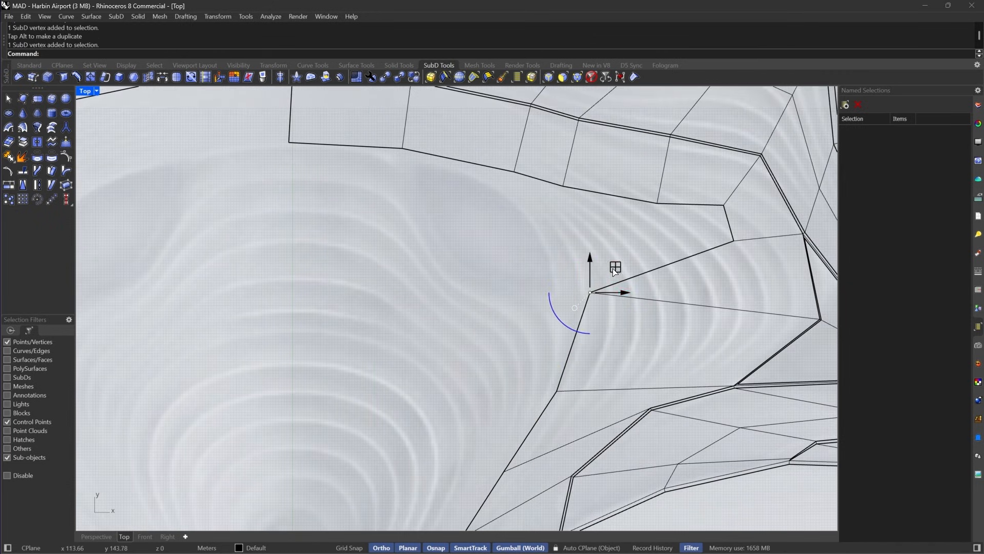
left_click_drag(613, 267, 597, 320)
Move the wide strip's two inner bend vertices and the next upper vertex inward toward the dome's outline.
right_click_drag(687, 243, 644, 296)
left_click_drag(635, 315, 654, 320)
left_click_drag(712, 248, 564, 320)
right_click_drag(564, 320, 664, 361)
left_click_drag(696, 272, 737, 315)
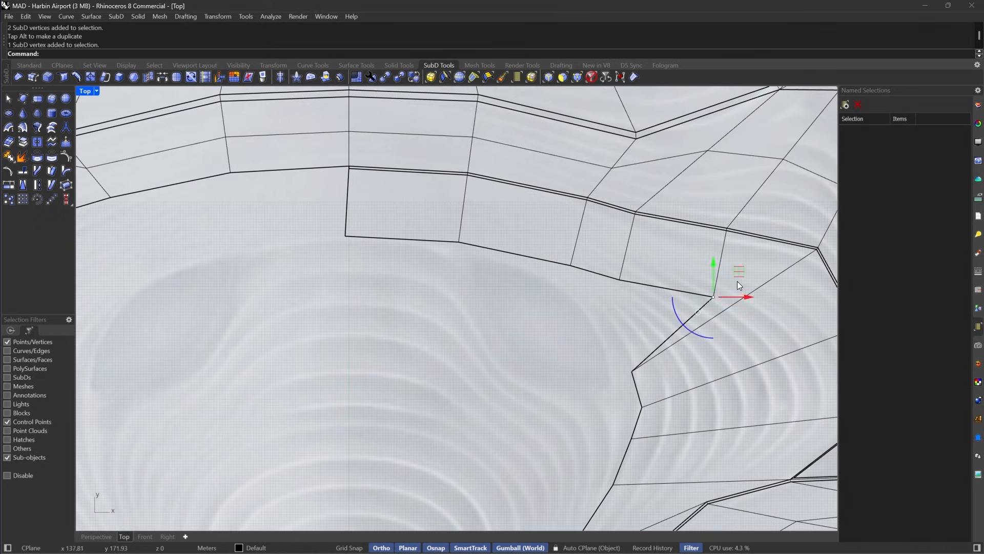
left_click_drag(735, 270, 629, 293)
Adjust the upper inner-edge vertices of the wide strip to round off the curve above the dome.
left_click_drag(594, 242, 607, 258)
left_click_drag(532, 233, 588, 273)
left_click_drag(595, 239, 532, 227)
left_click(580, 262)
scroll(582, 264, "down", 6)
right_click_drag(611, 309, 630, 248)
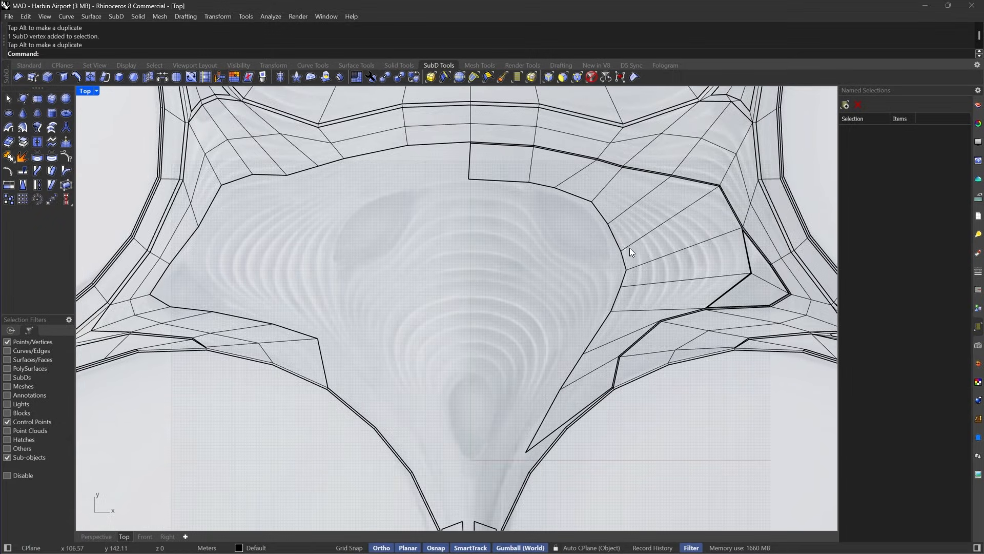
Fine-tune the inner-edge vertices at the widest part of the dome opening to smooth the curve.
scroll(629, 248, "up", 6)
left_click_drag(580, 264, 653, 299)
left_click(644, 272)
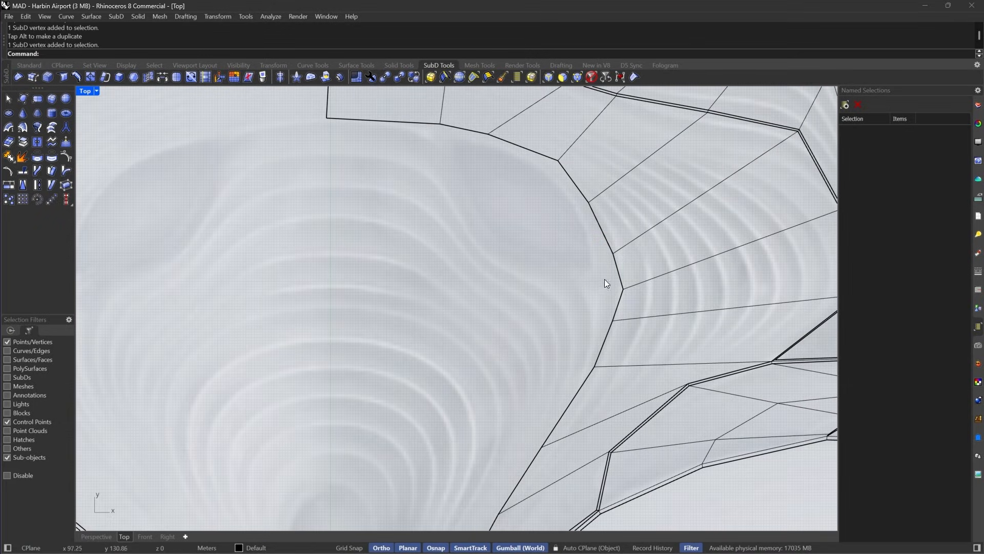
left_click_drag(604, 278, 645, 299)
left_click_drag(649, 263, 647, 262)
left_click(648, 308)
scroll(650, 311, "down", 6)
right_click_drag(660, 372, 666, 299)
scroll(635, 310, "up", 6)
scroll(636, 310, "down", 6)
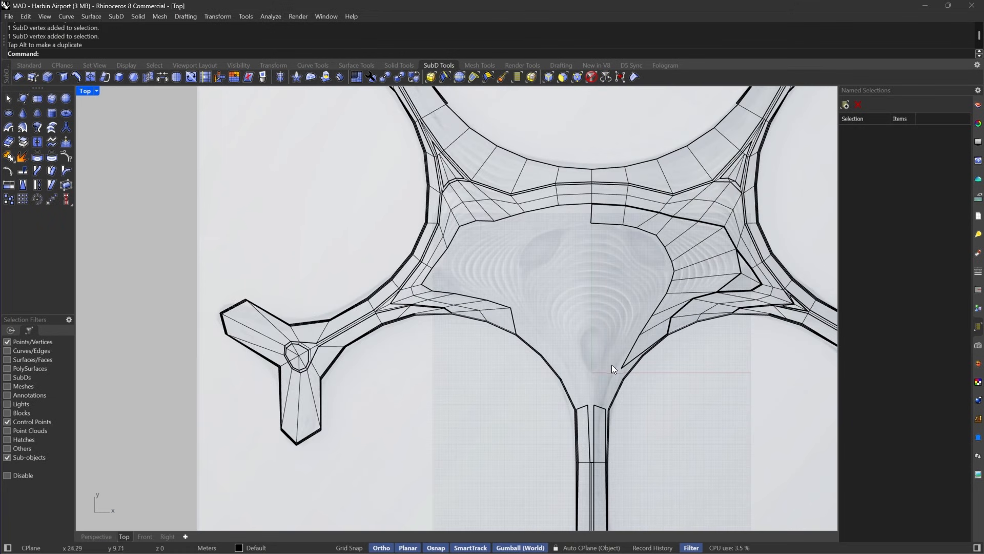
scroll(625, 359, "up", 5)
right_click_drag(746, 235, 664, 291)
scroll(474, 192, "up", 11)
scroll(467, 197, "down", 9)
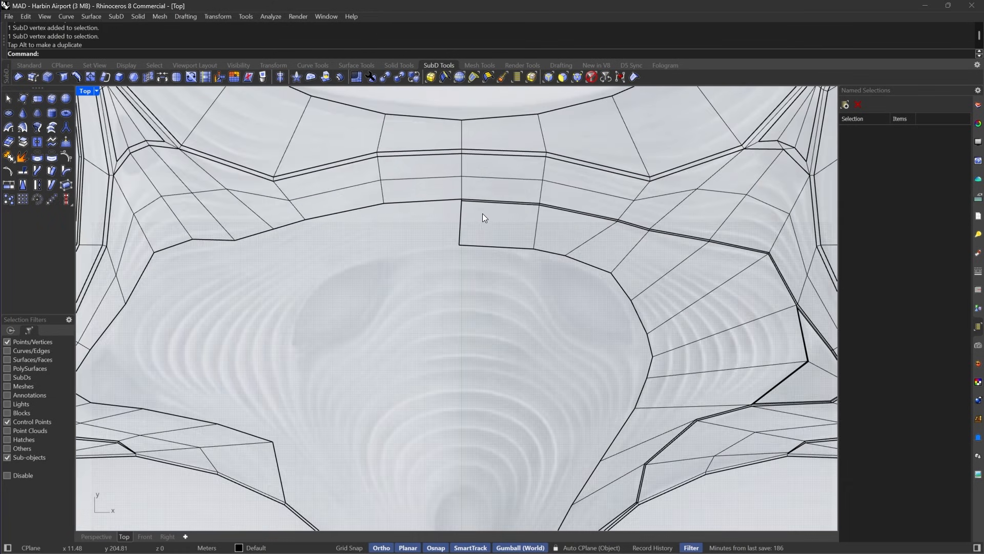
Mirror the wide strip and its narrow border SubD to the other half across the vertical axis through the origin 0.
left_click(592, 78)
left_click_drag(557, 248, 519, 287)
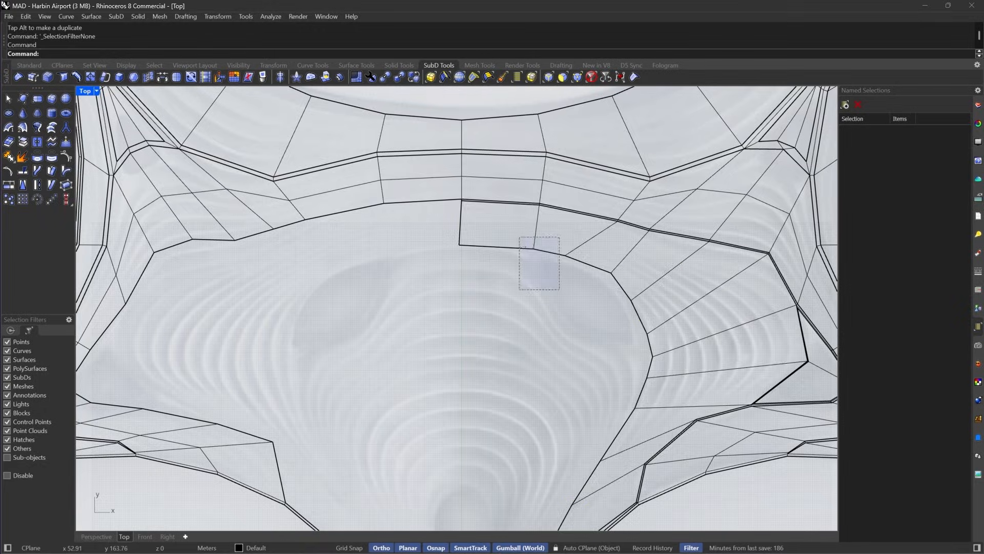
scroll(422, 187, "up", 8)
left_click(387, 160, "shift")
scroll(457, 194, "down", 3)
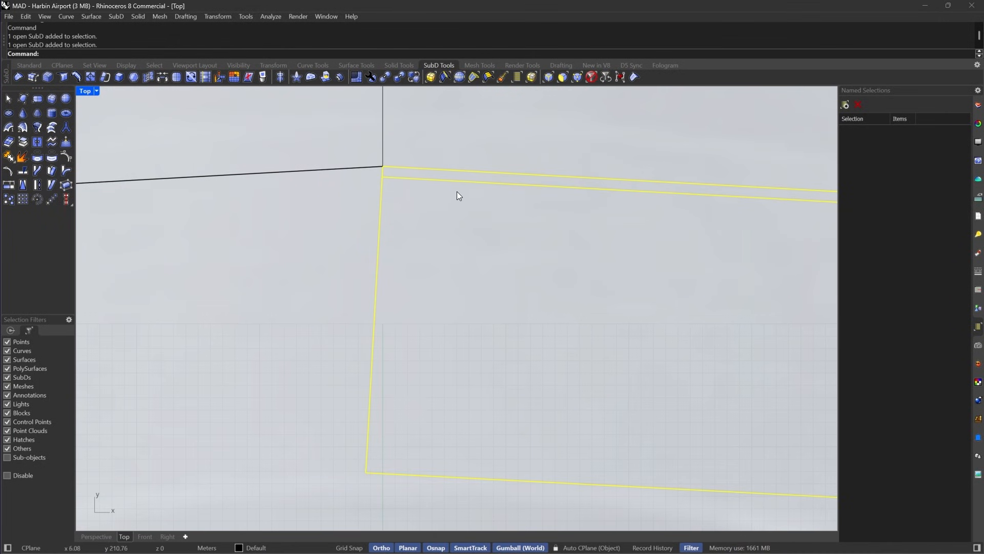
scroll(472, 231, "down", 10)
type("mirror")
key("Return")
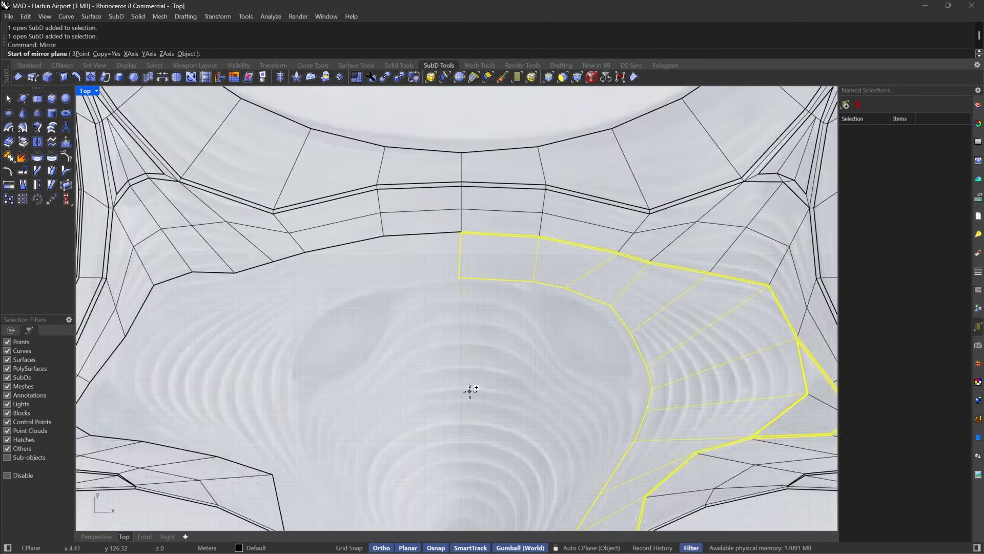
type("0")
key("Return")
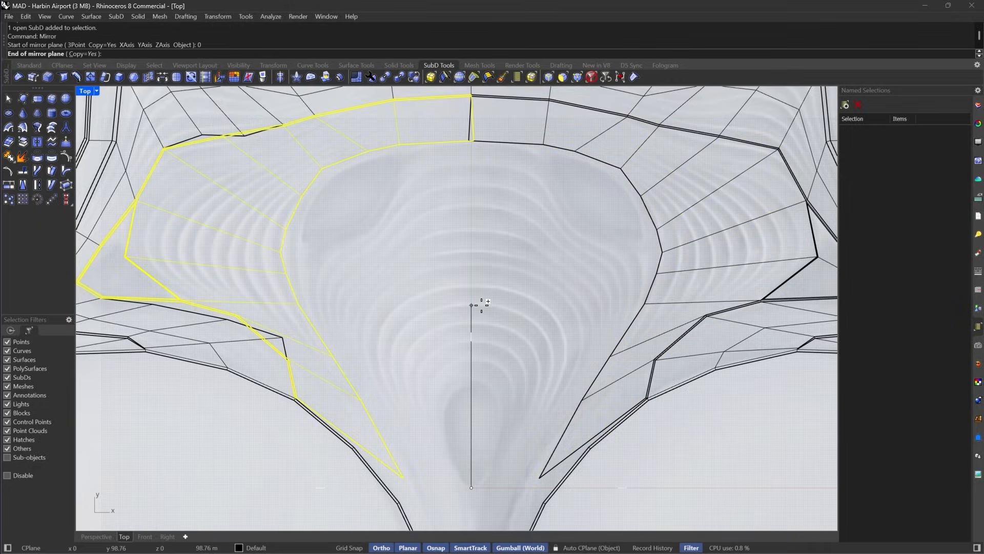
left_click(483, 308)
key("Escape")
Stitch the mirrored wide strip edges and the narrow border edges along the central seam at their average location.
scroll(504, 117, "up", 8)
scroll(489, 134, "up", 7)
right_click_drag(485, 139, 643, 352)
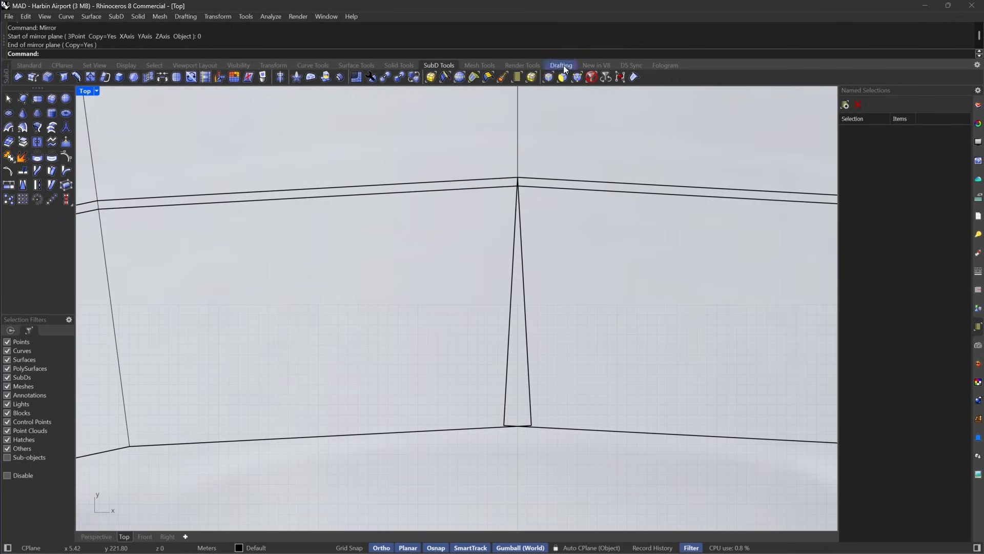
left_click(547, 77)
left_click_drag(558, 283, 402, 344)
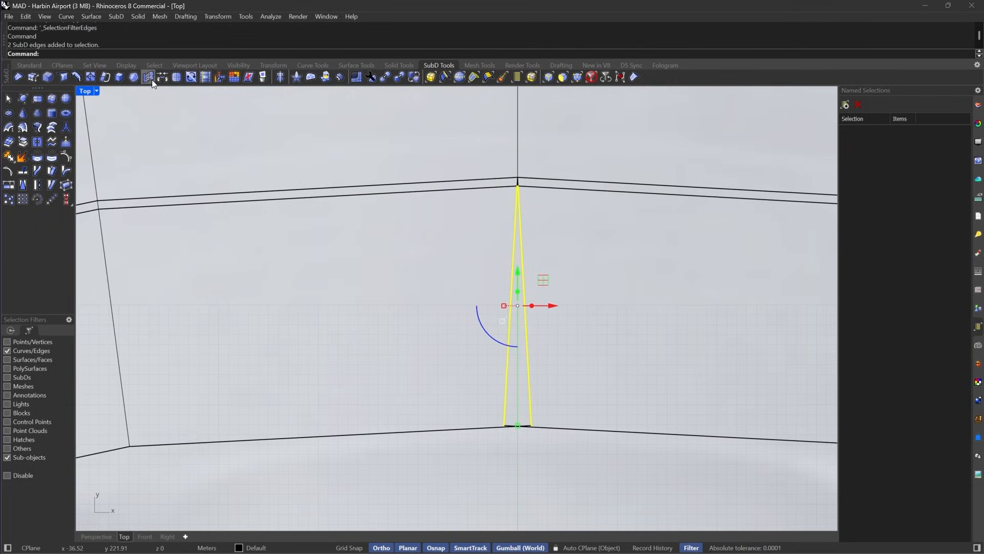
left_click(152, 79)
scroll(562, 335, "up", 4)
scroll(574, 299, "up", 9)
left_click_drag(561, 332, 455, 342)
right_click(456, 343)
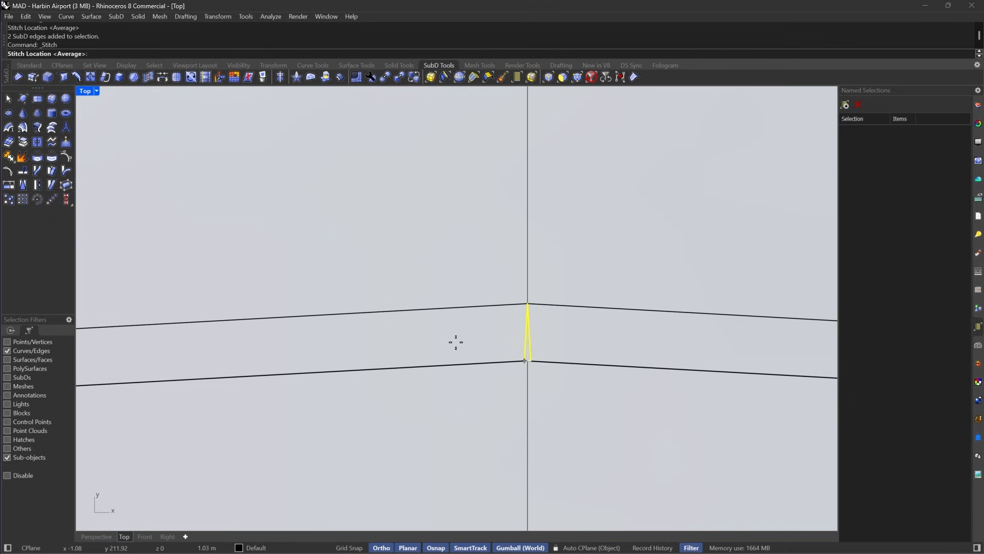
right_click(514, 320)
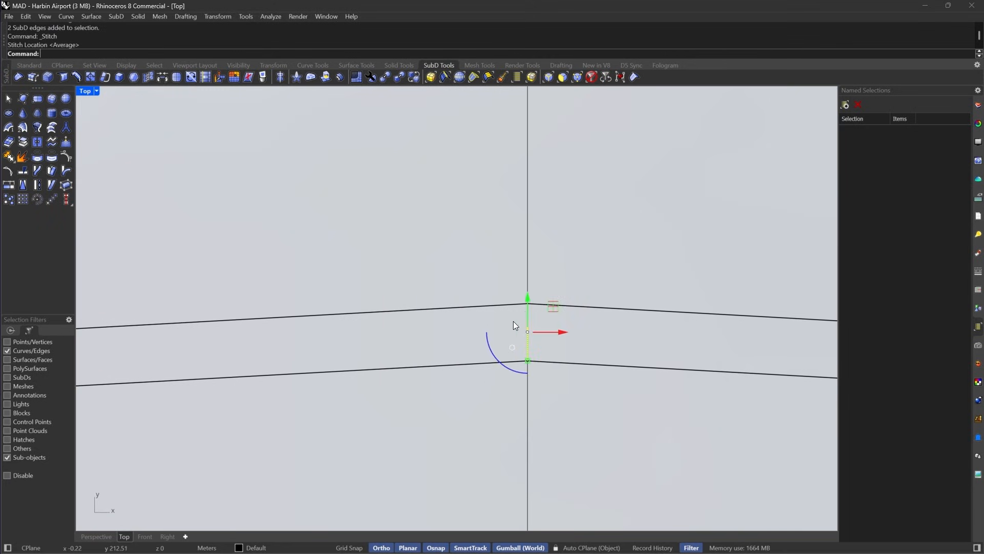
left_click(510, 195)
Examine the mirrored strips in smooth display from the top and in perspective, then return to flat display.
scroll(507, 196, "down", 20)
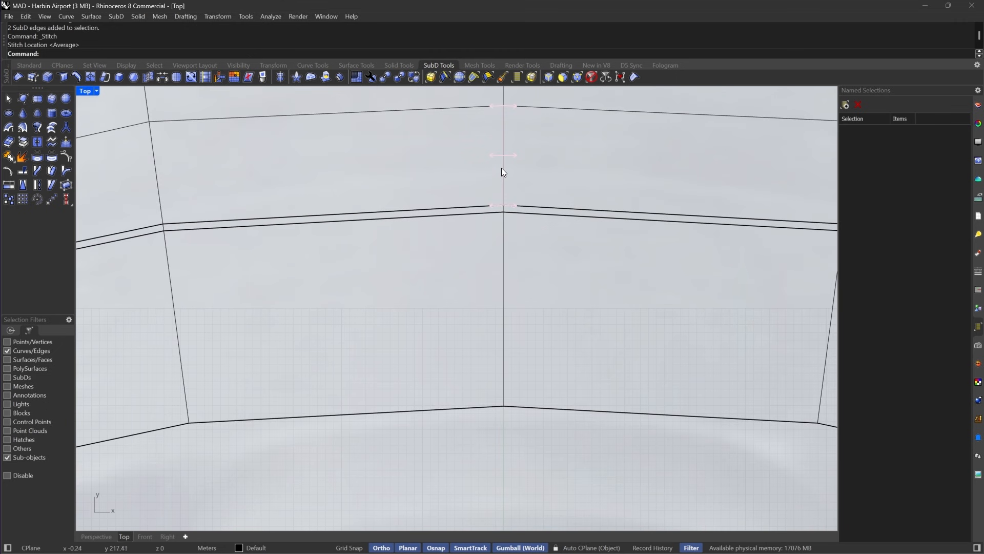
scroll(503, 162, "down", 6)
key("Tab")
scroll(581, 300, "up", 5)
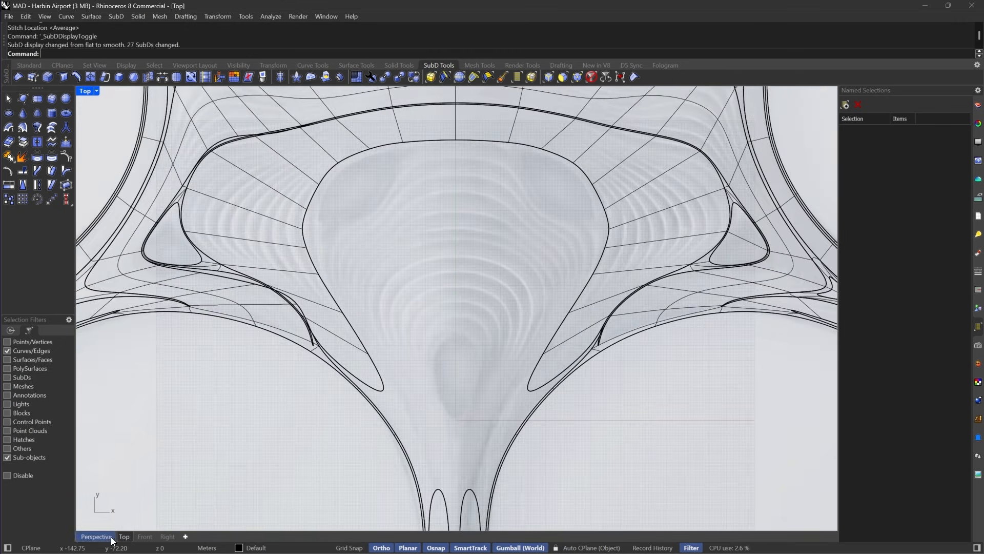
left_click(96, 536)
right_click_drag(538, 368, 603, 314)
scroll(574, 225, "up", 7)
right_click_drag(574, 228, 420, 213)
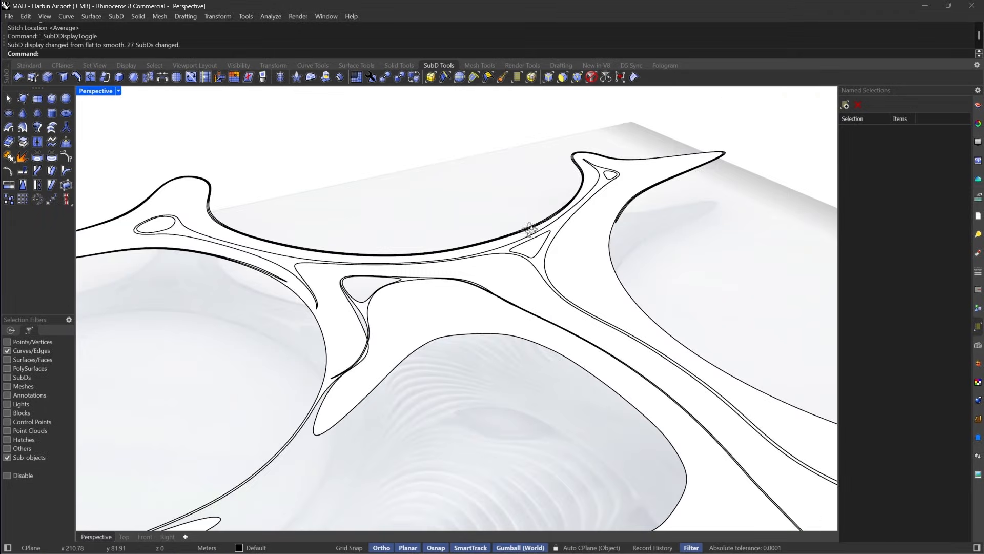
scroll(500, 277, "down", 4)
right_click_drag(500, 287, 498, 314)
scroll(489, 328, "up", 8)
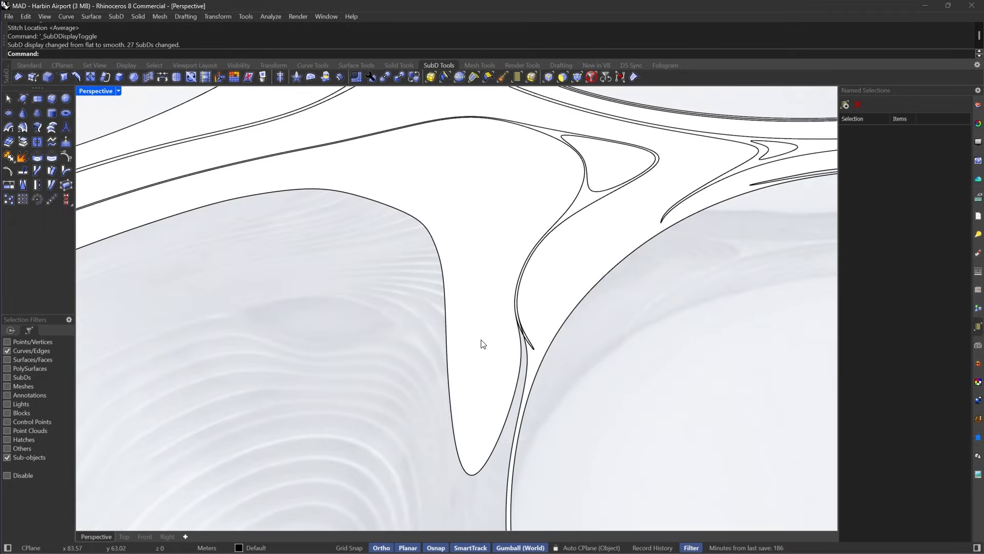
scroll(546, 225, "down", 11)
scroll(523, 314, "up", 8)
right_click_drag(595, 304, 622, 277)
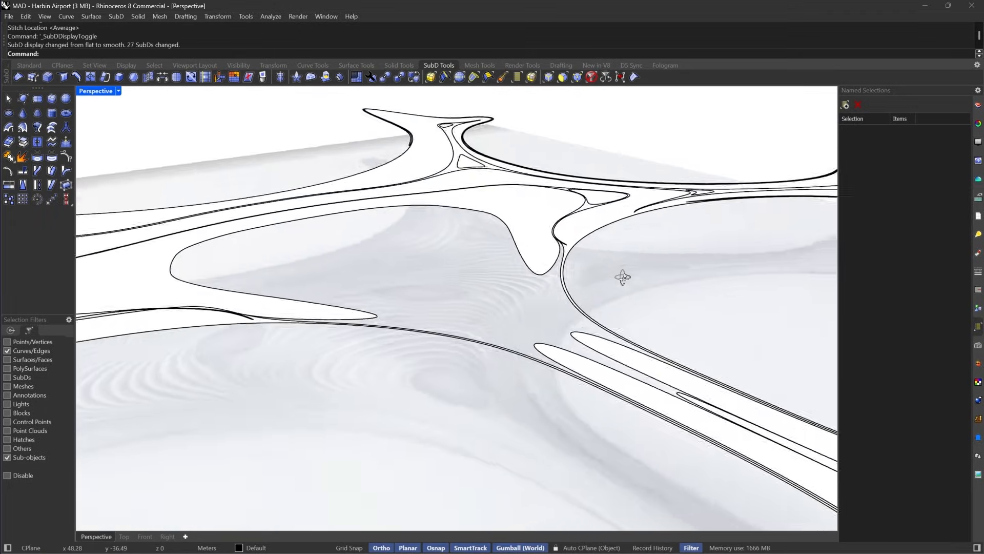
scroll(615, 267, "up", 6)
key("Tab")
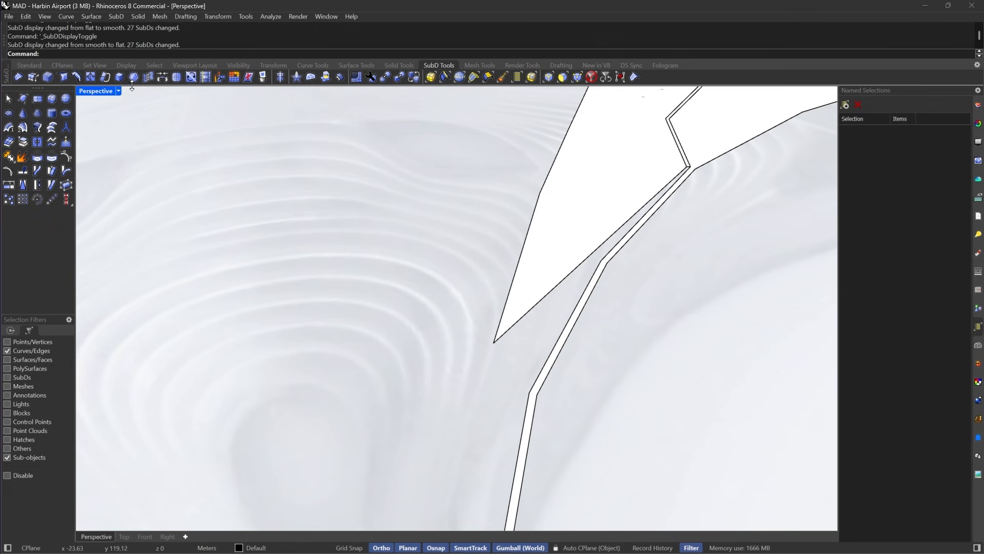
In the top view, insert an edge loop about midway across the wide strip through its edge ring, using proportional offset.
left_click(124, 537)
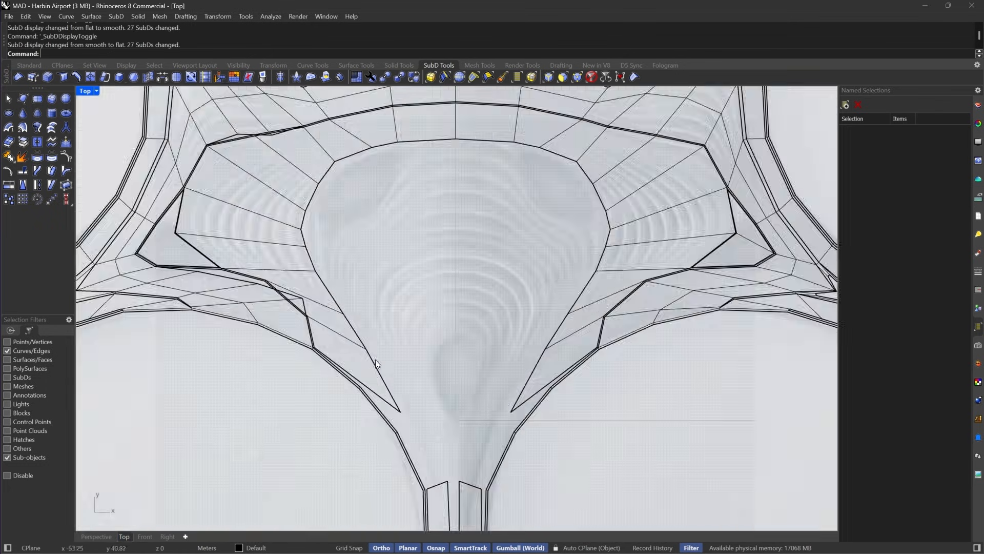
scroll(440, 361, "down", 3)
scroll(440, 364, "up", 8)
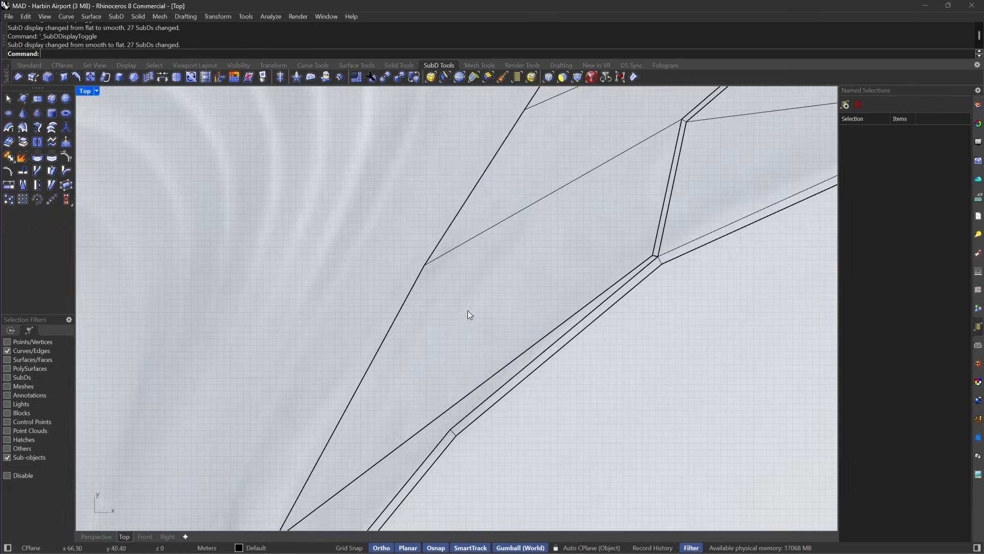
left_click(460, 81)
left_click(475, 391)
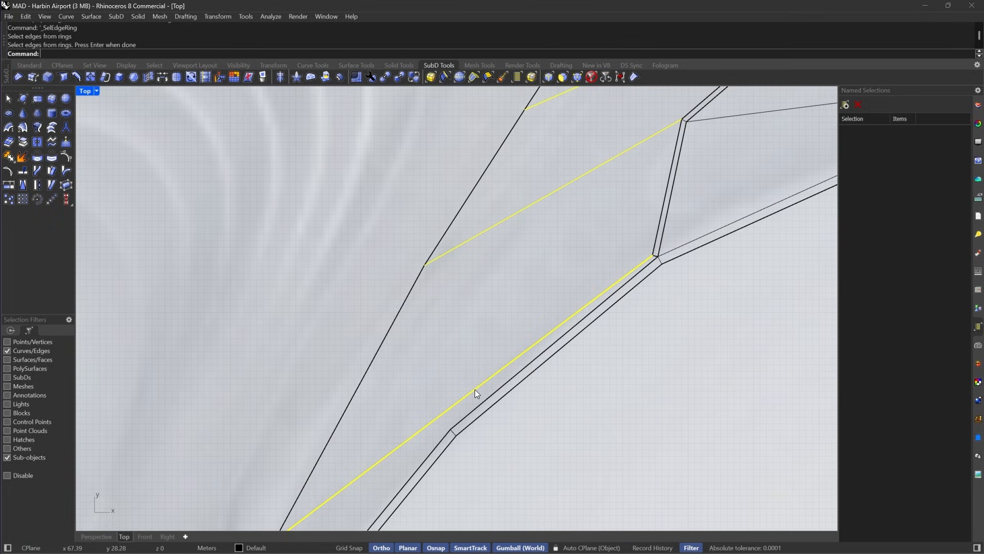
left_click(78, 79)
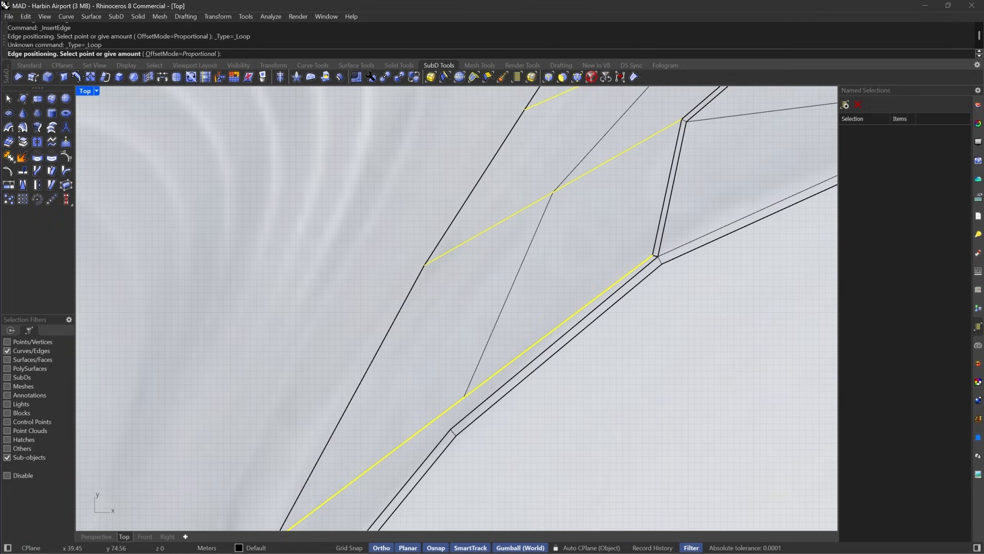
left_click(465, 397)
Move the wide strip's tip vertex and the new loop's end vertex onto the adjacent rim corners.
right_click_drag(395, 449, 549, 247)
left_click(577, 77)
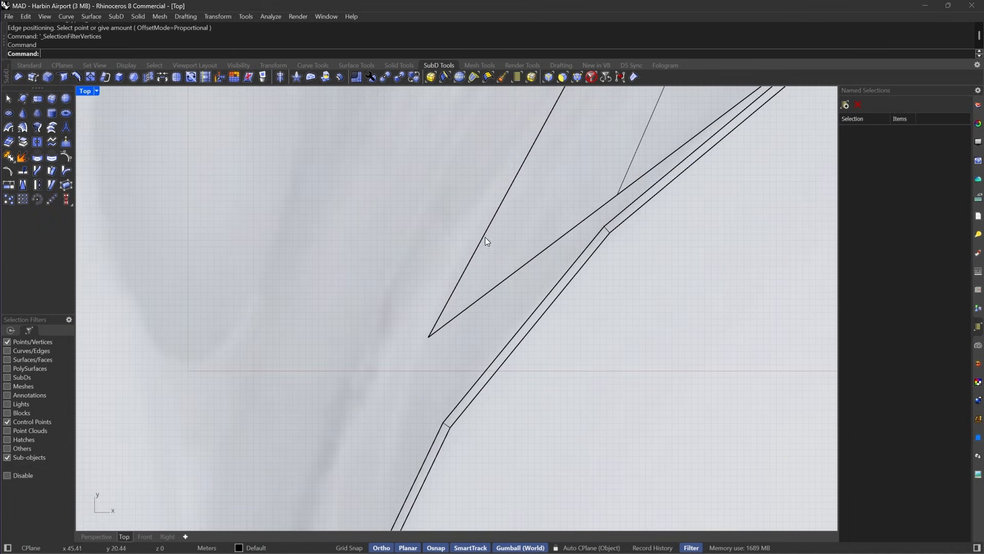
left_click_drag(429, 337, 428, 425)
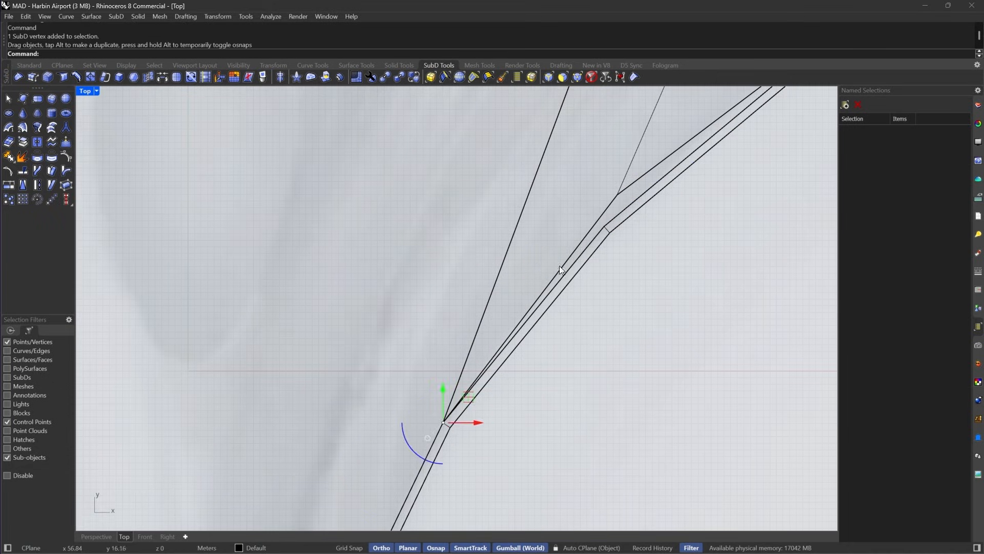
scroll(559, 266, "up", 5)
left_click_drag(668, 130, 637, 204)
Compare the flat and smooth shapes of the wide strip's tapered end where it meets the rim.
scroll(636, 204, "down", 7)
scroll(641, 100, "up", 4)
scroll(639, 100, "up", 4)
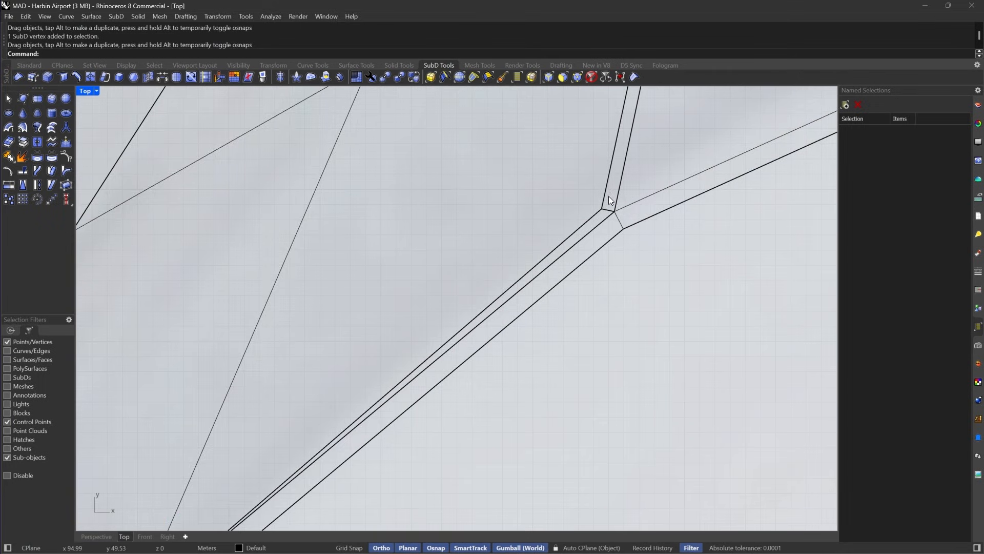
scroll(659, 187, "down", 4)
key("Tab")
key("Tab")
key("Tab")
right_click_drag(458, 284, 567, 216)
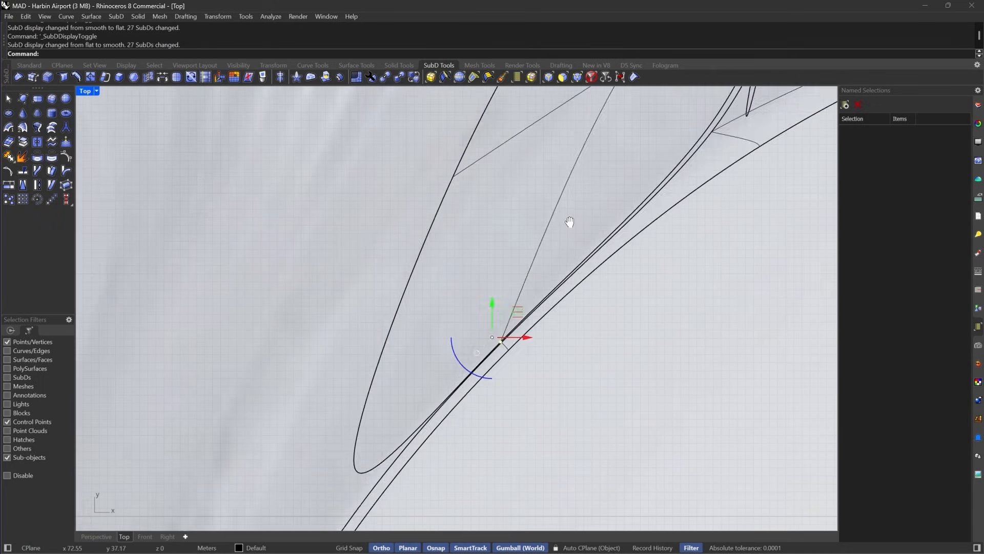
key("Tab")
scroll(700, 174, "down", 4)
right_click_drag(701, 173, 604, 281)
key("Escape")
scroll(639, 253, "down", 2)
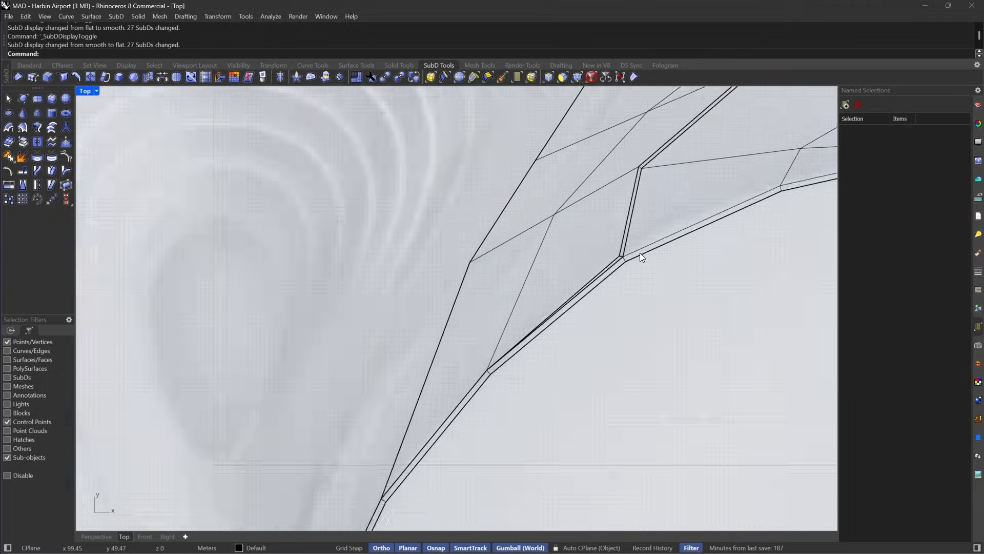
scroll(638, 253, "up", 2)
key("Tab")
scroll(614, 259, "down", 4)
key("Tab")
scroll(485, 340, "up", 8)
right_click_drag(516, 382, 571, 261)
key("Tab")
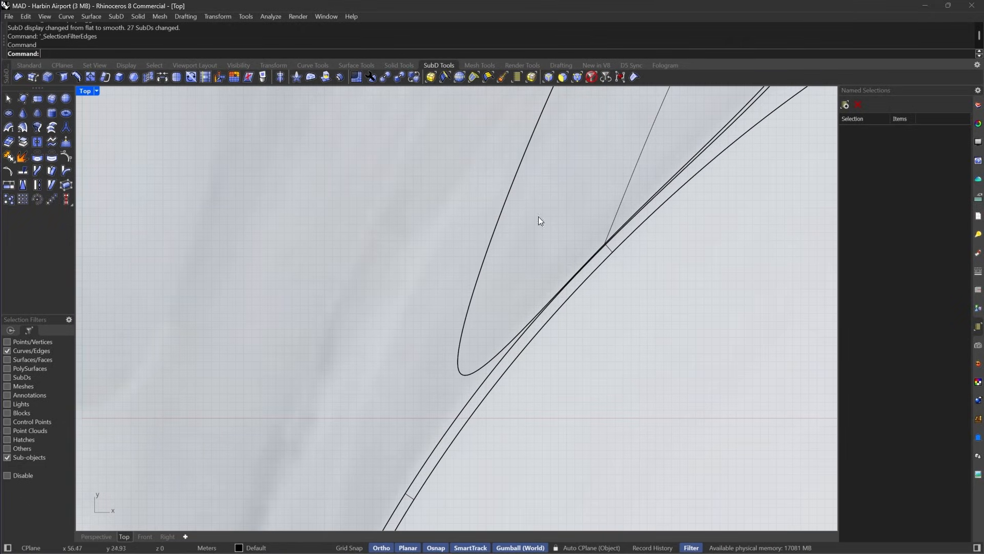
Examine the narrow gap between the wide strip's tapered end and the rim in flat display.
left_click(512, 339)
key("Tab")
left_click_drag(508, 321, 501, 314)
key("Escape")
scroll(500, 310, "down", 5)
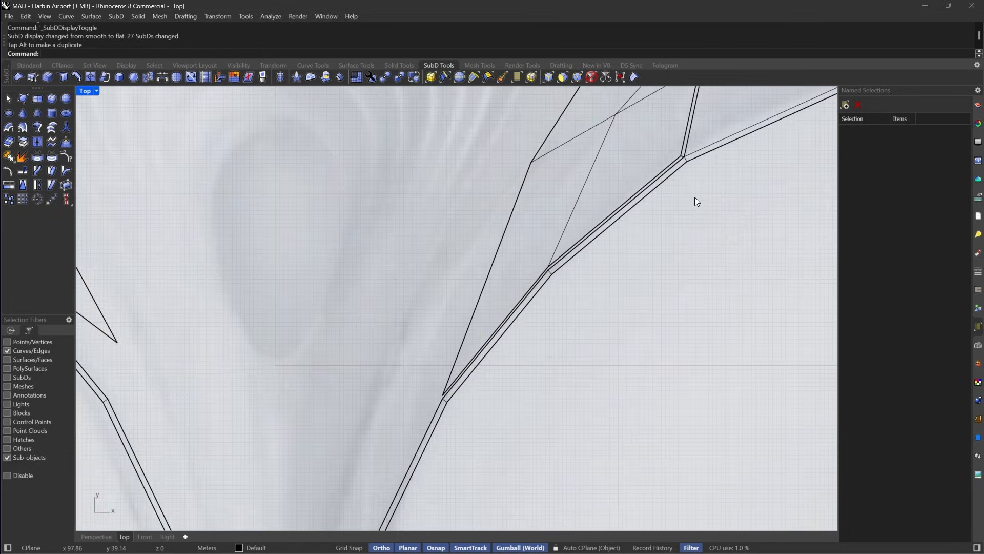
right_click_drag(694, 196, 601, 293)
scroll(586, 251, "up", 12)
scroll(578, 245, "up", 4)
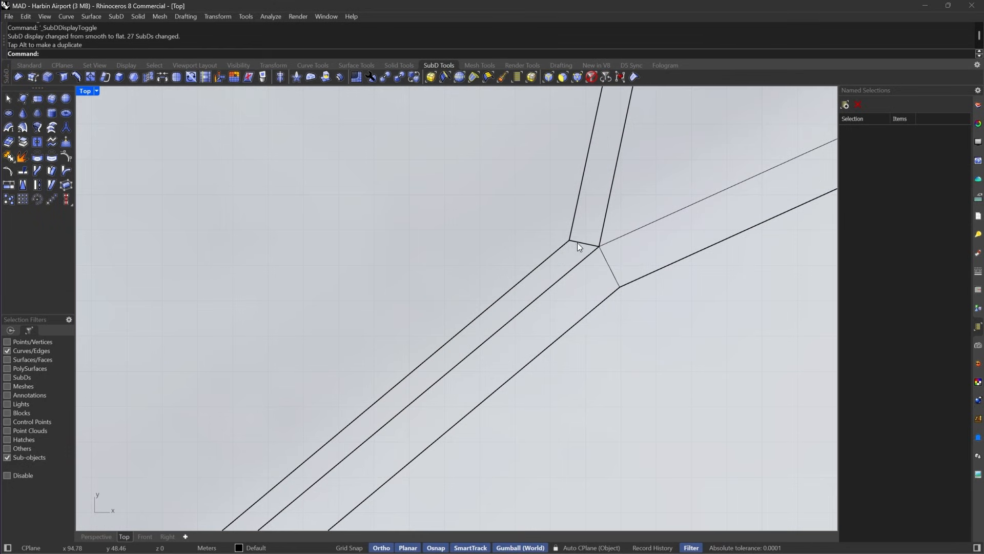
scroll(639, 205, "down", 13)
scroll(533, 299, "up", 4)
Stitch the wide strip's two outer end edges to the matching rim edges at the average location.
left_click_drag(532, 296, 519, 253)
scroll(528, 286, "down", 5)
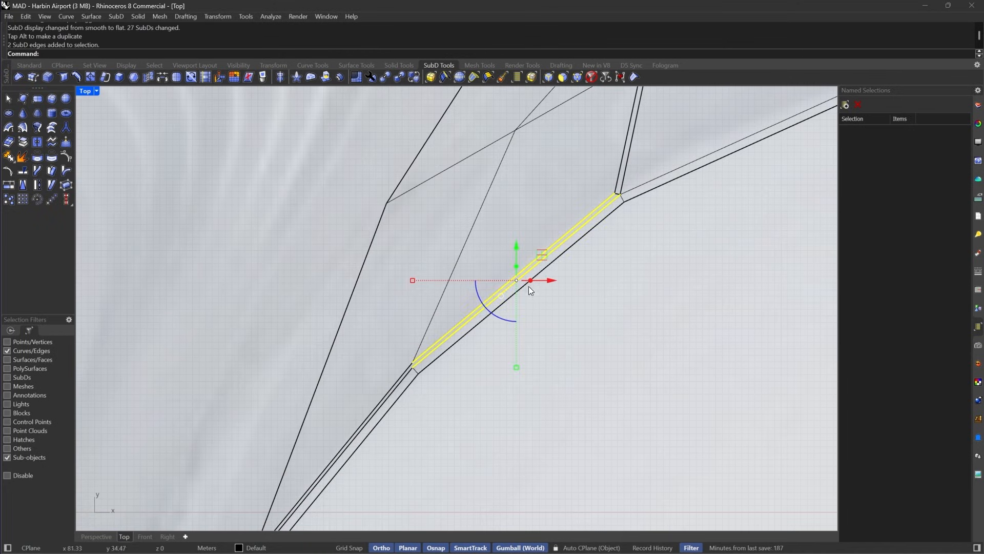
scroll(389, 390, "up", 8)
left_click(377, 373, "shift")
scroll(367, 380, "up", 2)
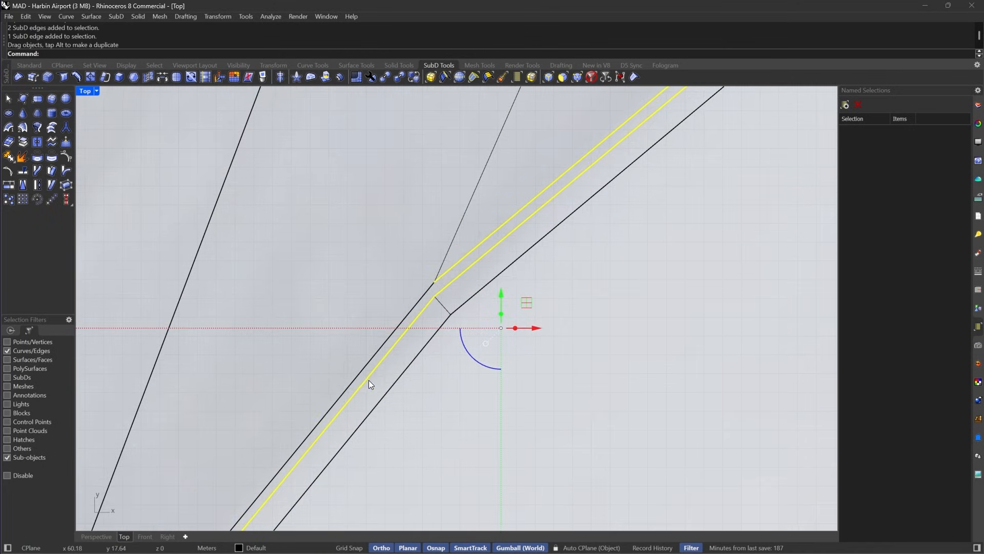
left_click(370, 368, "shift")
scroll(443, 341, "down", 10)
left_click(148, 77)
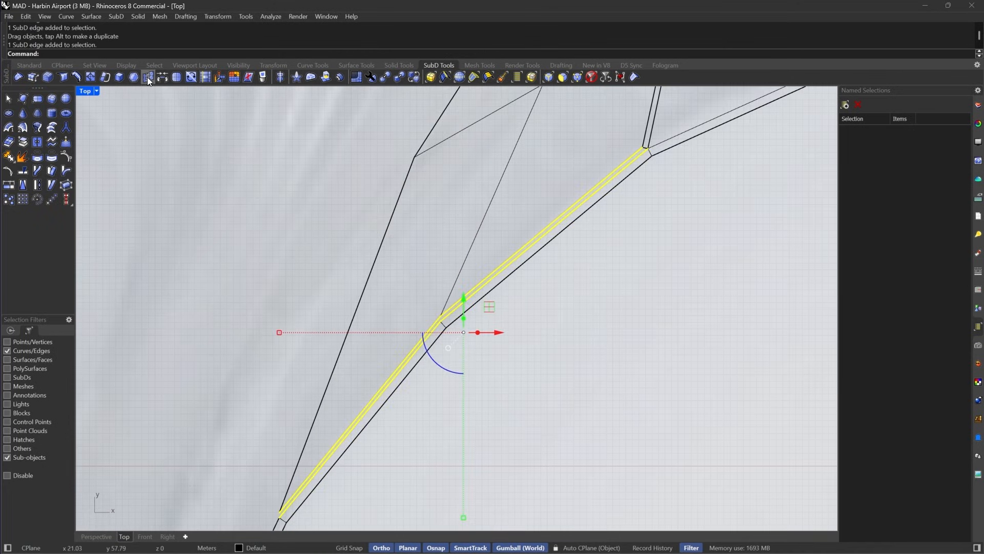
key("Return")
left_click(721, 297)
Delete the corner vertex on the wide strip's side of the seam, where the stitched edges end.
scroll(649, 168, "up", 8)
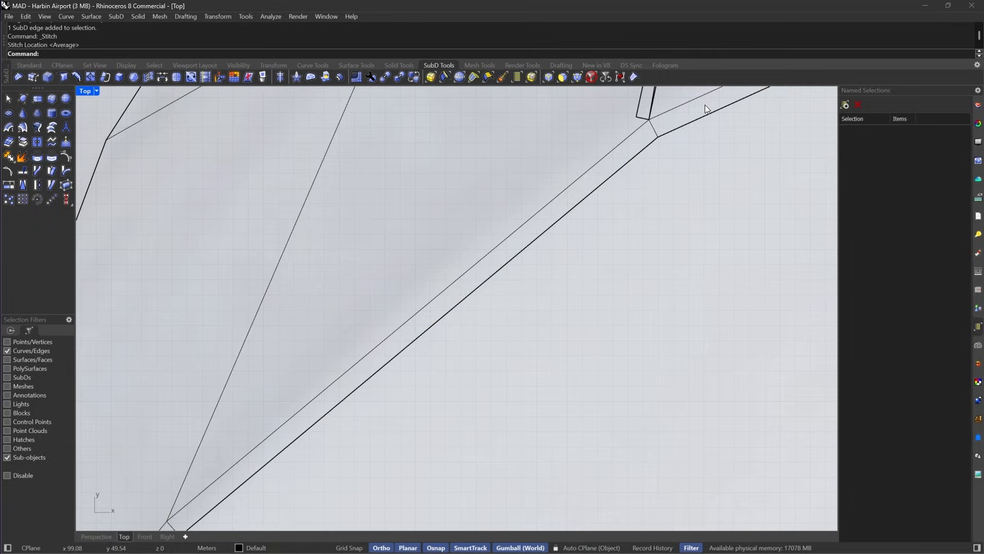
right_click_drag(705, 105, 559, 278)
scroll(559, 278, "up", 6)
left_click_drag(470, 332, 518, 376)
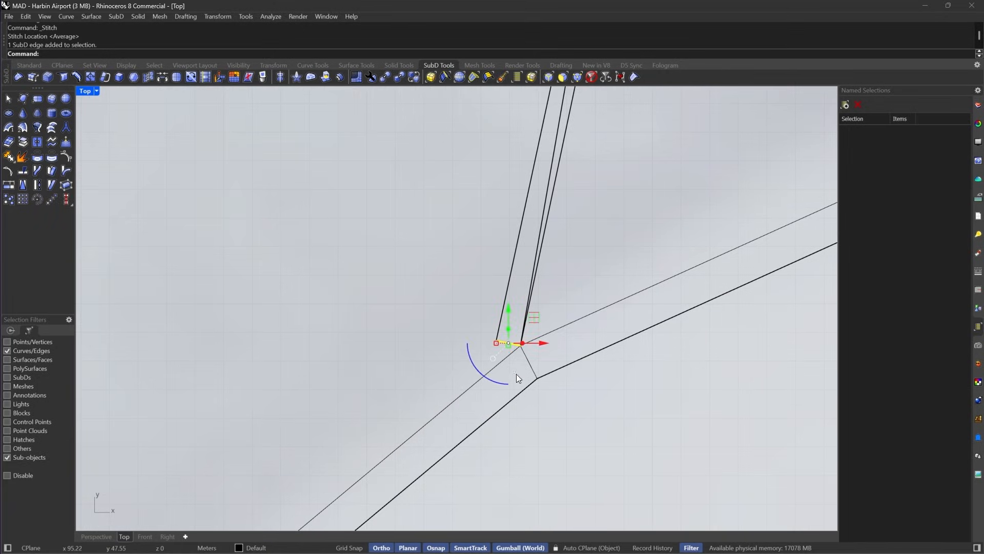
right_click_drag(516, 374, 580, 331)
left_click(517, 253)
left_click(576, 77)
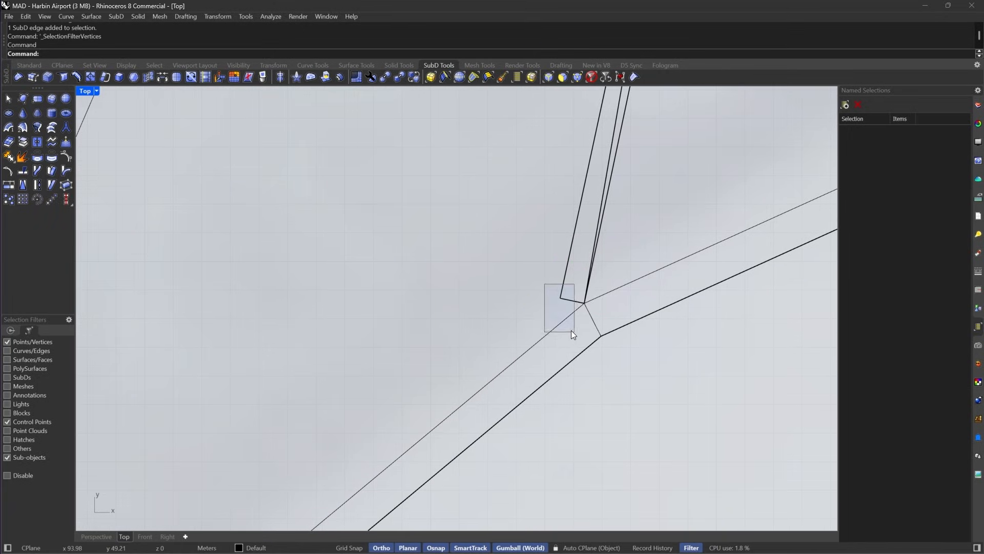
left_click_drag(571, 330, 569, 329)
key("Delete")
Show the SubDs smooth and set the Top viewport's display mode to Shaded.
key("Tab")
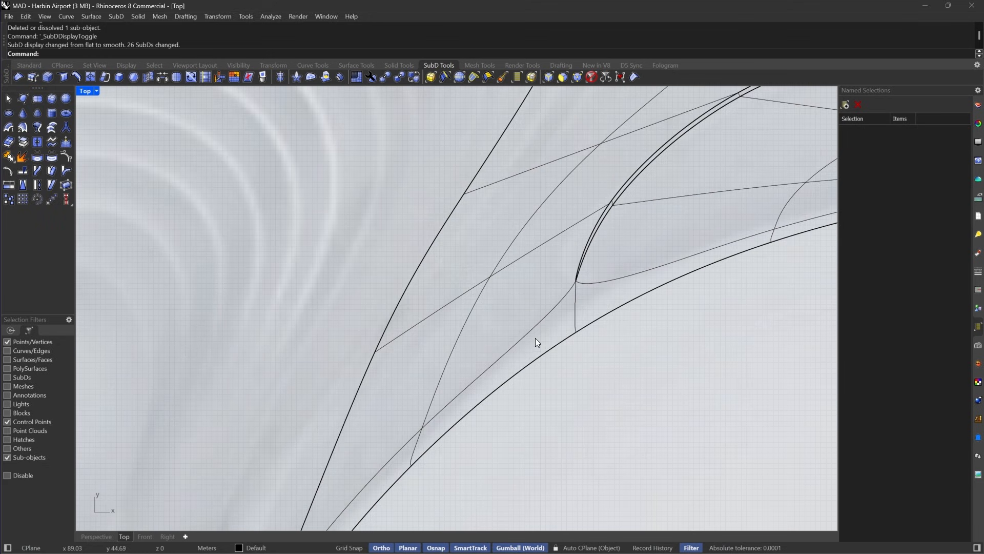
scroll(535, 337, "down", 6)
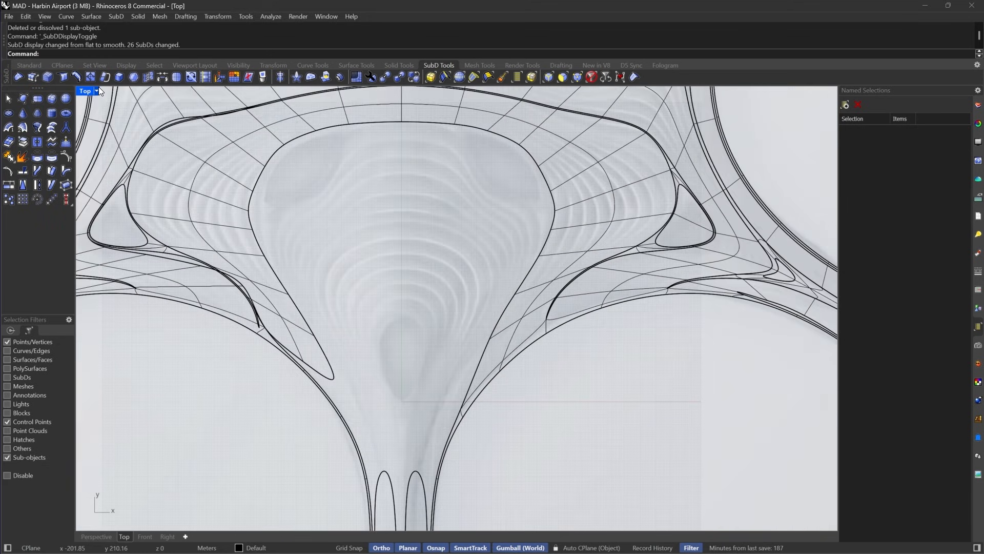
left_click(98, 90)
left_click(122, 65)
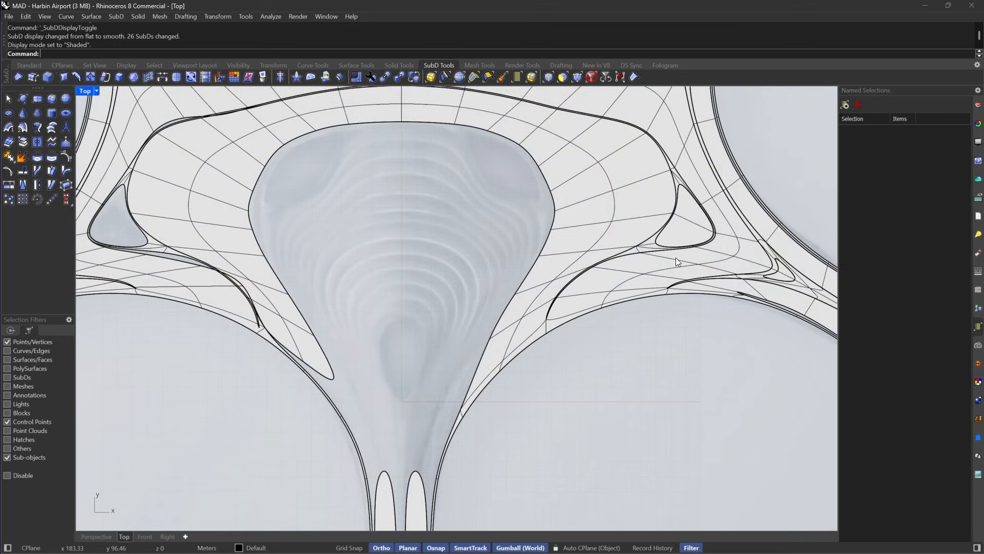
scroll(408, 350, "down", 4)
Inspect the stitched strip end and neighbouring seams in perspective, comparing smooth and flat display.
left_click(96, 536)
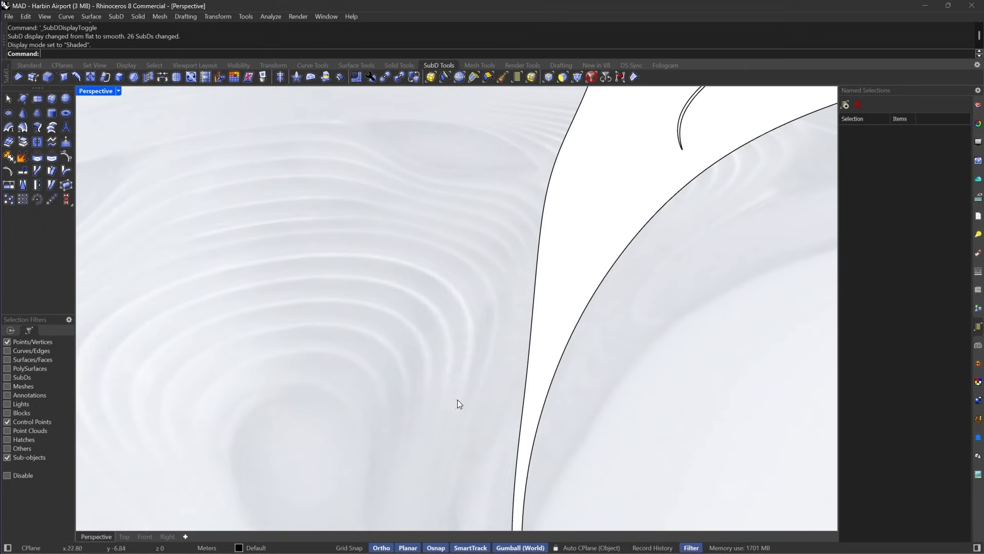
scroll(628, 282, "down", 6)
scroll(562, 306, "up", 4)
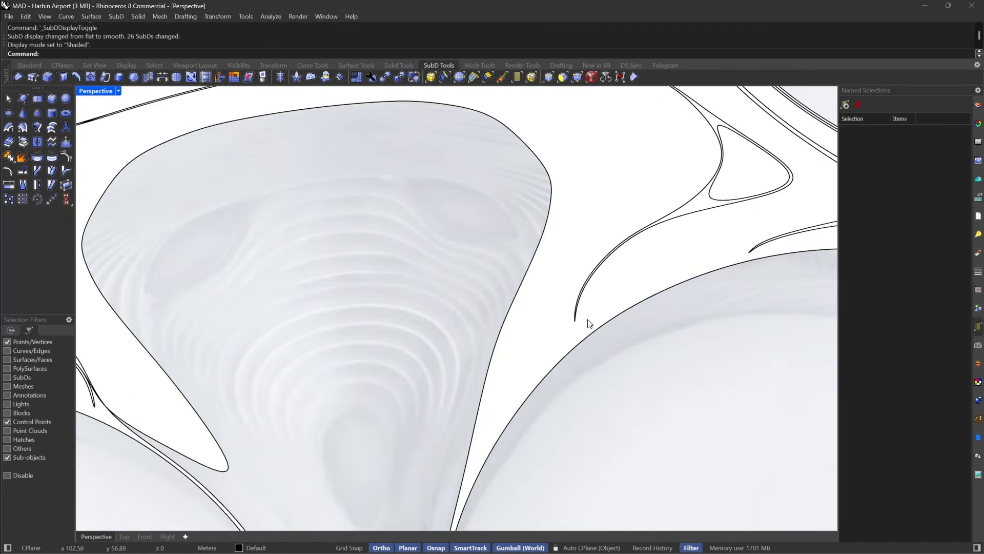
right_click_drag(607, 350, 587, 358)
scroll(583, 334, "down", 4)
scroll(806, 289, "up", 8)
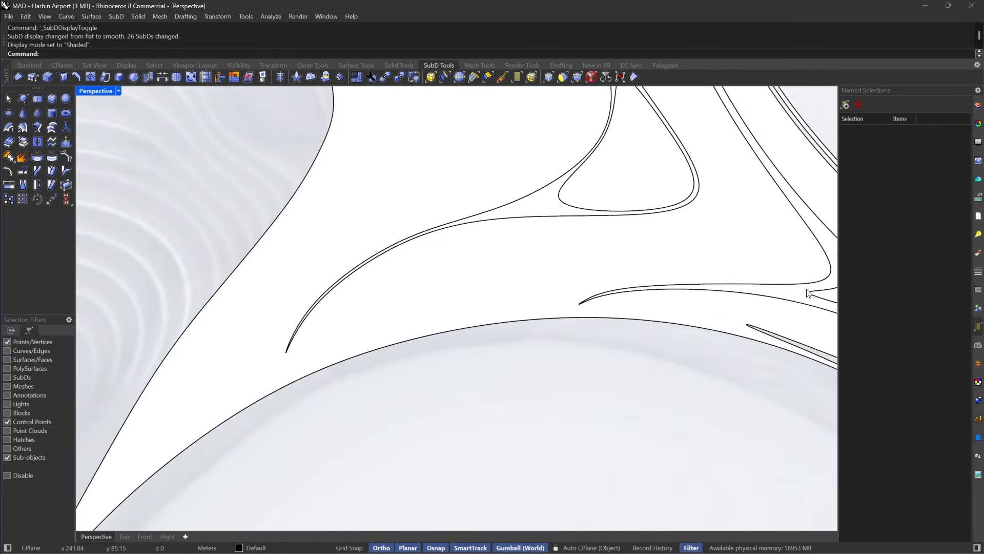
key("Tab")
scroll(641, 307, "up", 5)
scroll(655, 309, "down", 4)
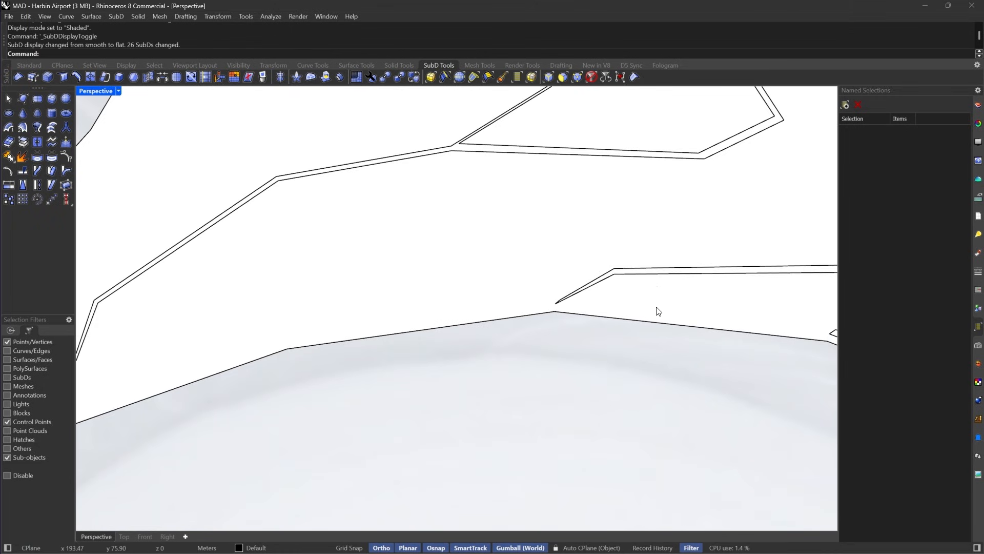
key("Tab")
scroll(267, 380, "up", 3)
key("Tab")
scroll(546, 311, "down", 5)
Undo the vertex deletion and the stitch between the wide strip and the rim.
key("ctrl+z")
scroll(423, 368, "up", 5)
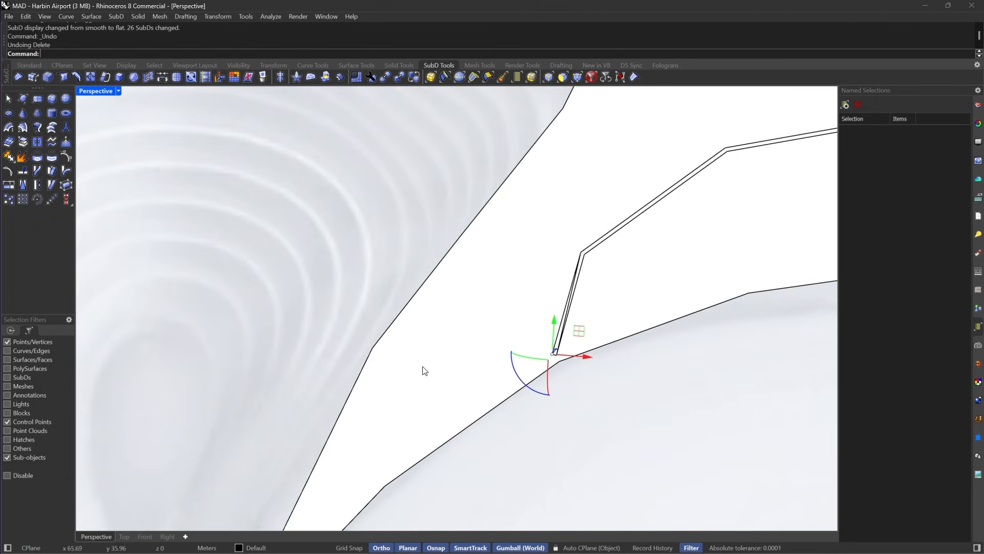
scroll(521, 355, "up", 5)
key("ctrl+z")
scroll(536, 333, "down", 5)
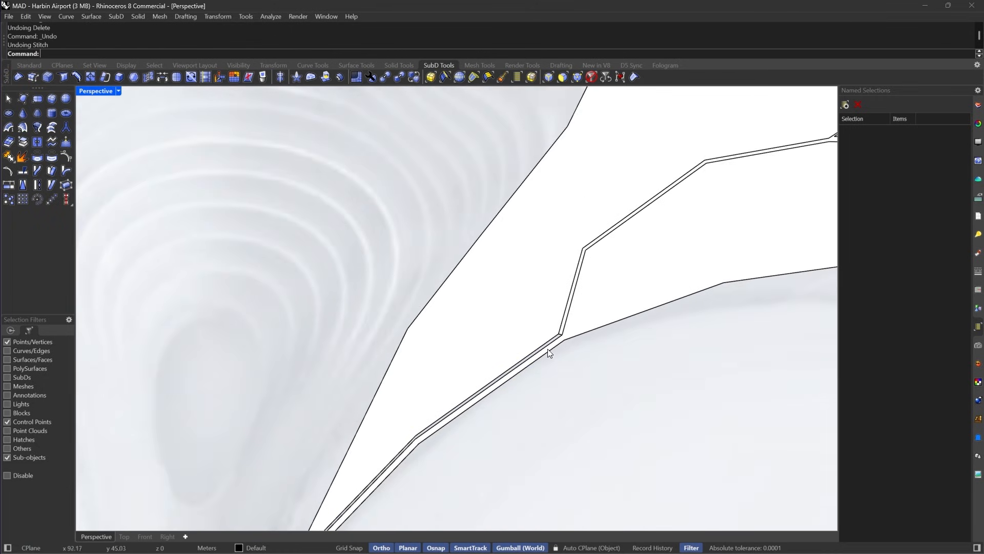
key("Tab")
key("Tab")
scroll(576, 306, "down", 6)
right_click_drag(469, 402, 484, 353)
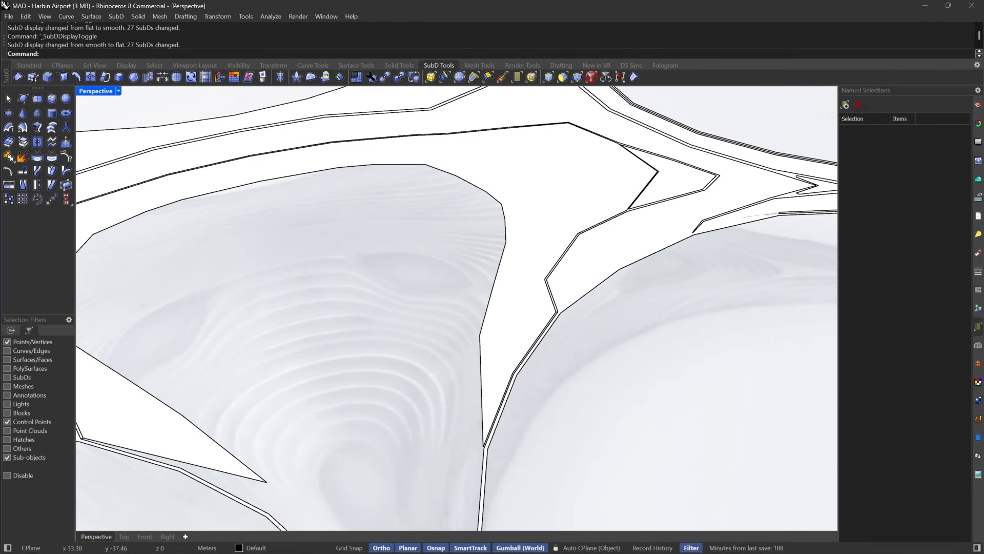
Switch to the browser, close the enlarged aerial photo and open the fourth image under Drawings on the airport project page.
mouse_move(524, 527)
left_click(573, 541)
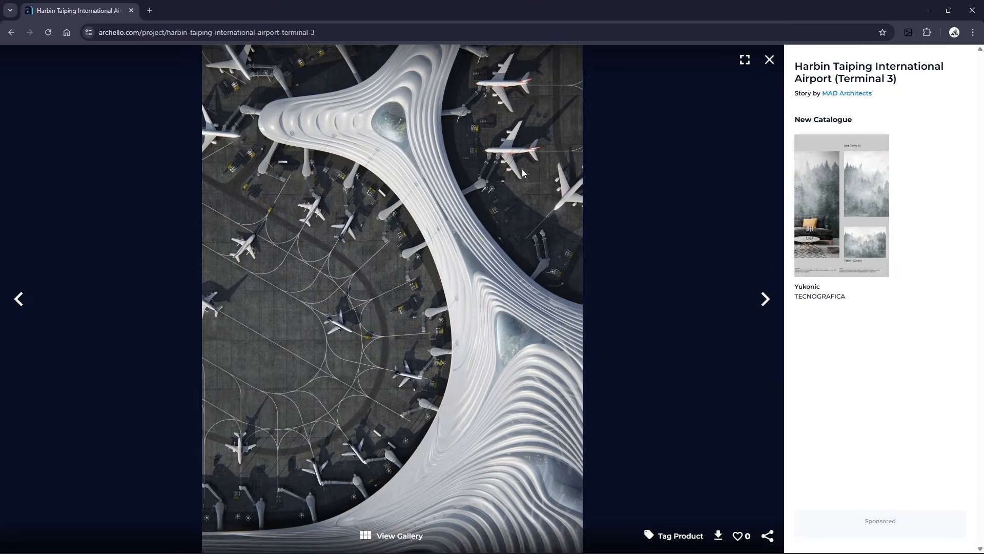
left_click(768, 60)
left_click(513, 384)
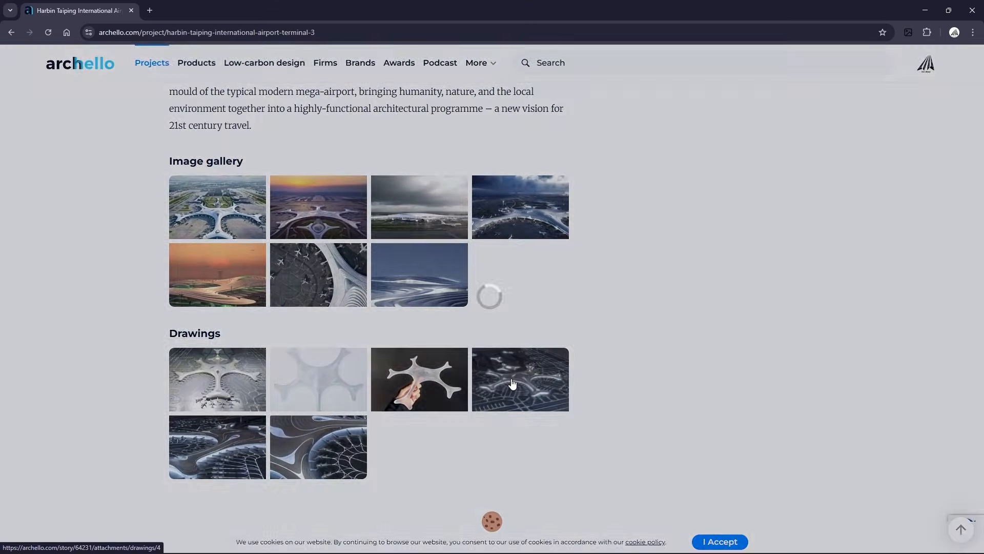
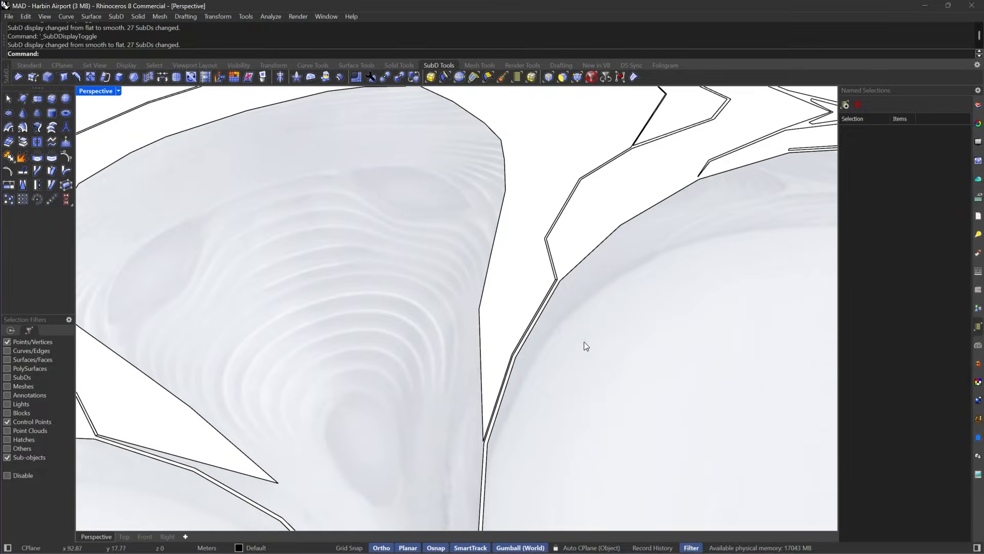
Return to Rhino and review the whole roof around the central dome in perspective, in smooth and flat display.
key("Tab")
scroll(546, 316, "down", 8)
scroll(545, 316, "up", 4)
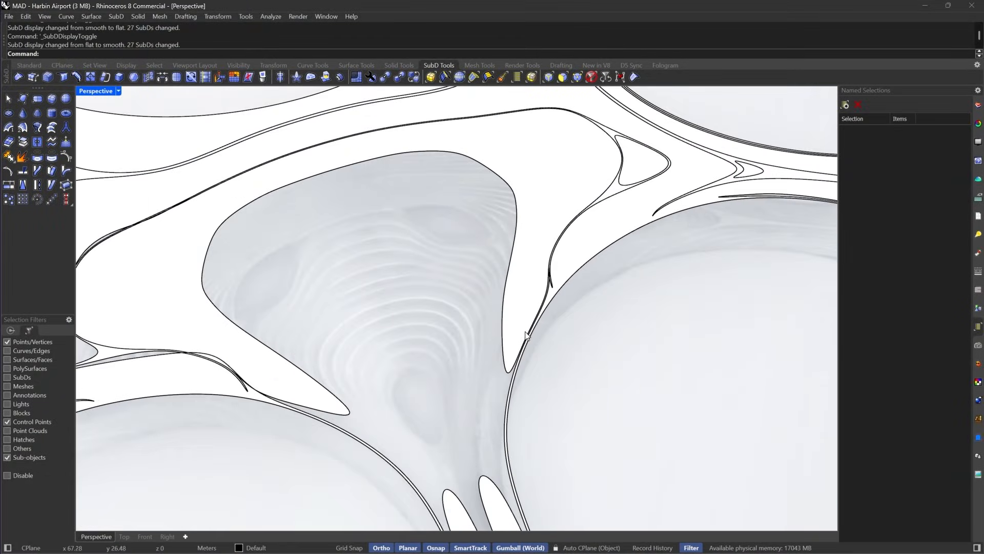
scroll(528, 342, "up", 6)
scroll(493, 375, "down", 5)
key("Tab")
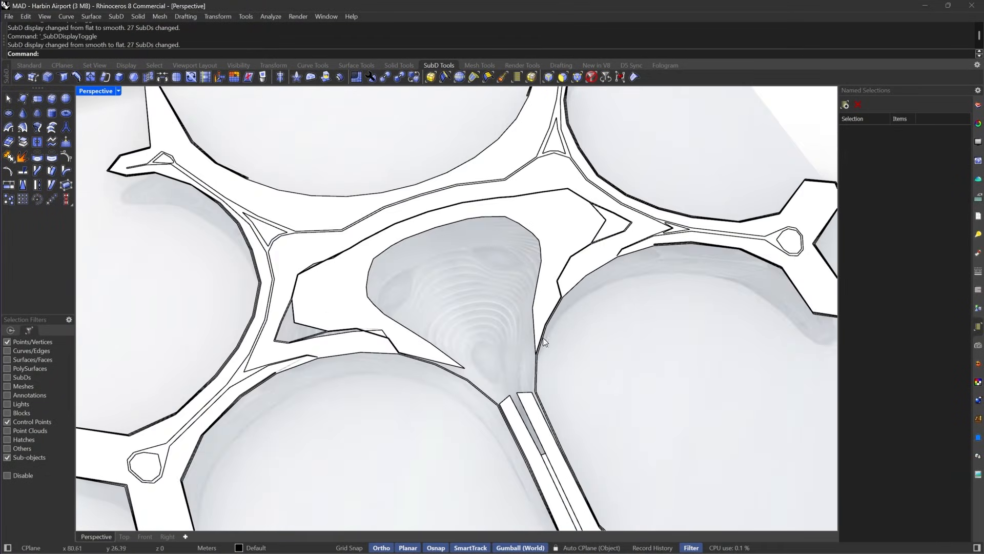
scroll(530, 300, "up", 2)
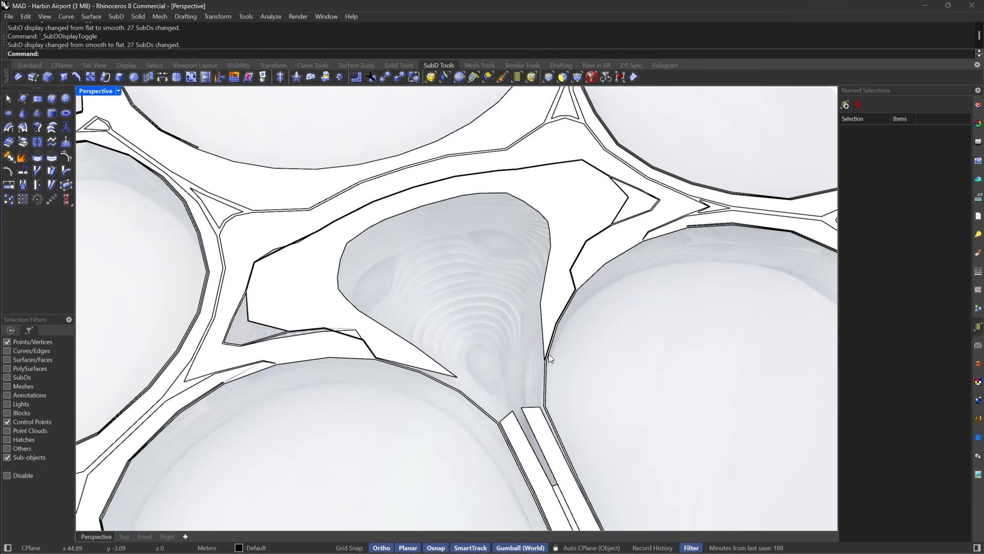
scroll(548, 354, "down", 5)
key("Tab")
scroll(626, 345, "up", 2)
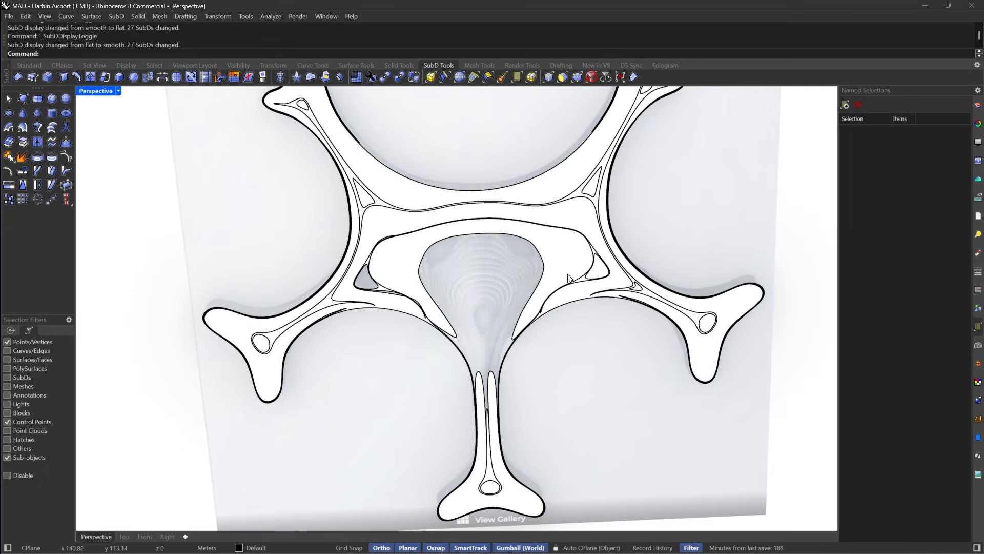
In the flat top view, delete both face rows of the wide strip on the dome's negative-X side.
left_click(124, 536)
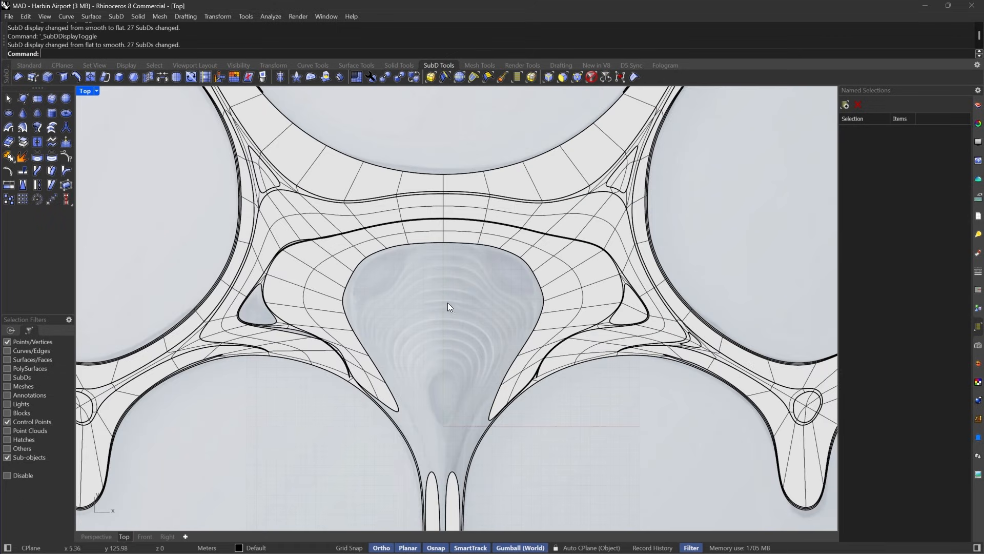
scroll(447, 302, "down", 3)
scroll(509, 206, "up", 5)
key("Tab")
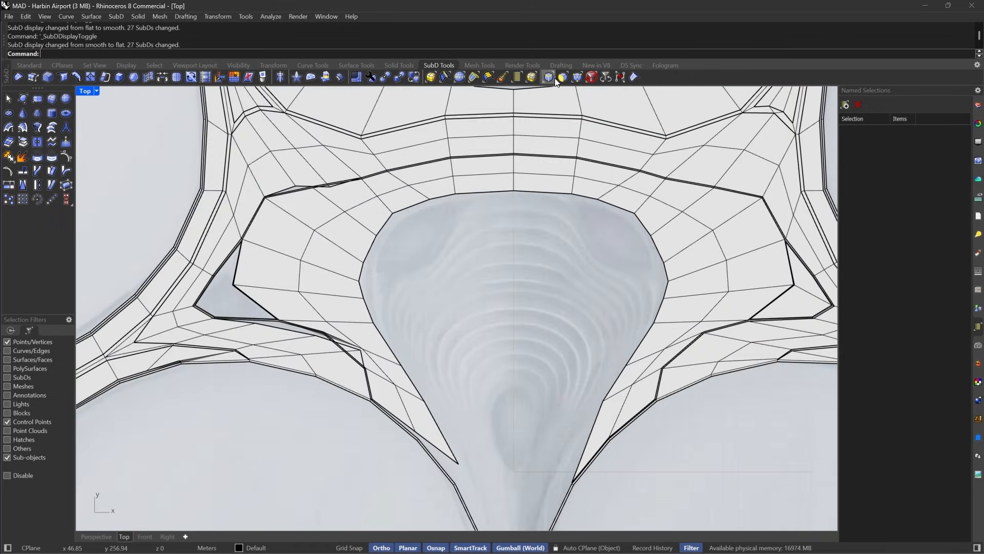
left_click(564, 76)
left_click(496, 193)
scroll(491, 192, "up", 3)
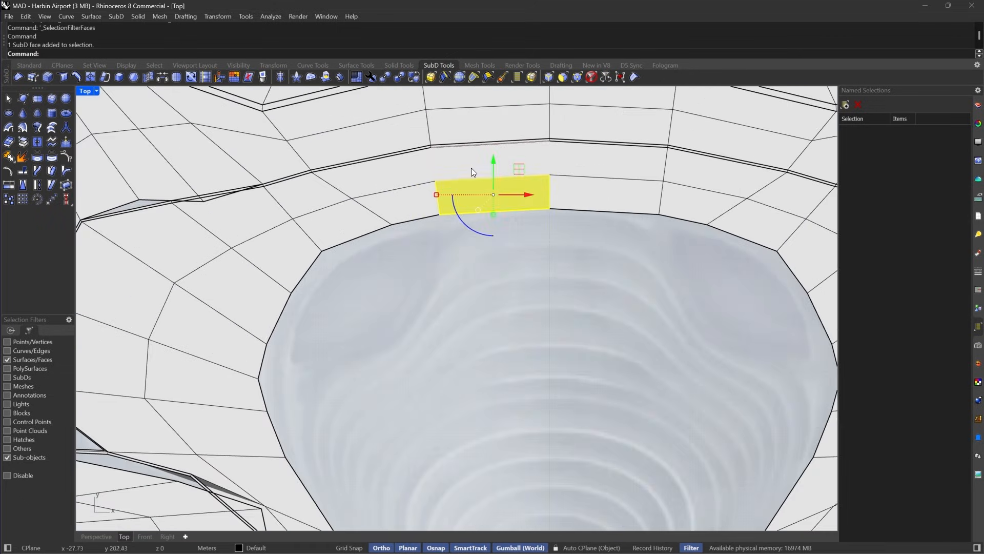
double_click(416, 215, "shift")
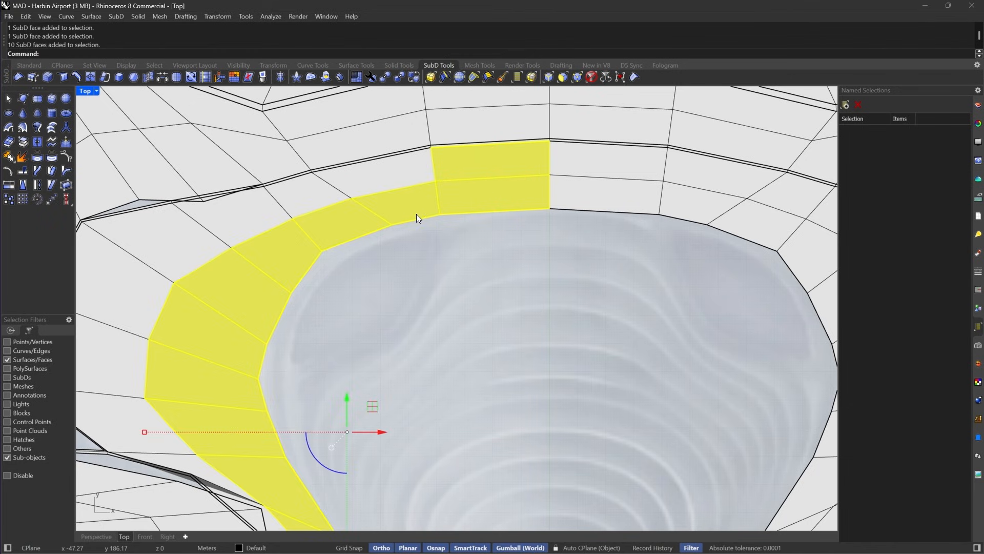
double_click(392, 174, "shift")
scroll(393, 173, "down", 3)
key("Delete")
Mirror all remaining faces of the wide strip as a copy across the vertical centre axis, starting the mirror plane at 0.
scroll(523, 188, "up", 3)
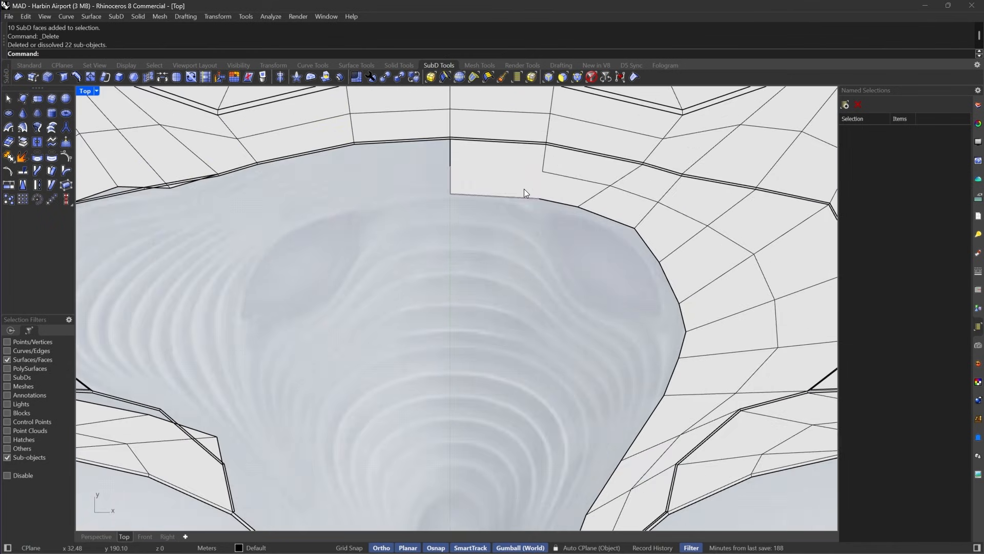
double_click(524, 189)
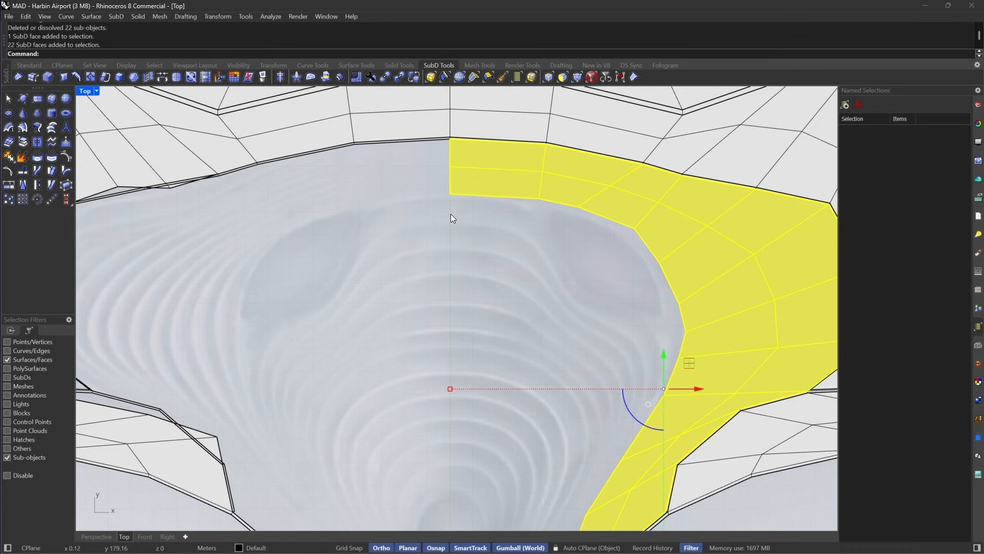
type("Mirror")
key("Return")
type("0")
key("Return")
left_click(477, 280)
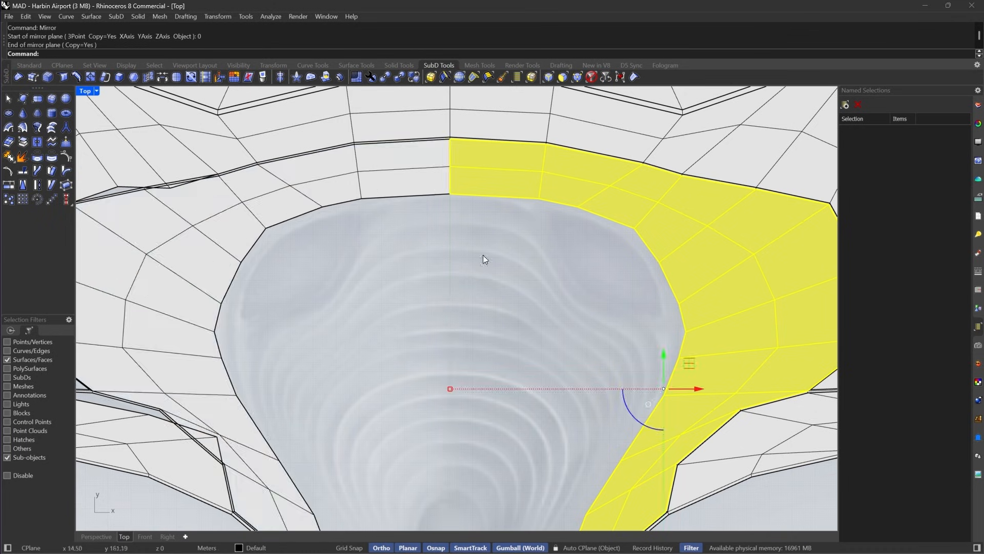
key("Escape")
Join the two halves of the wide strip with SubDJoinedEdges=Smooth and SubDSymmetry=Preserve.
scroll(484, 230, "down", 3)
left_click(590, 78)
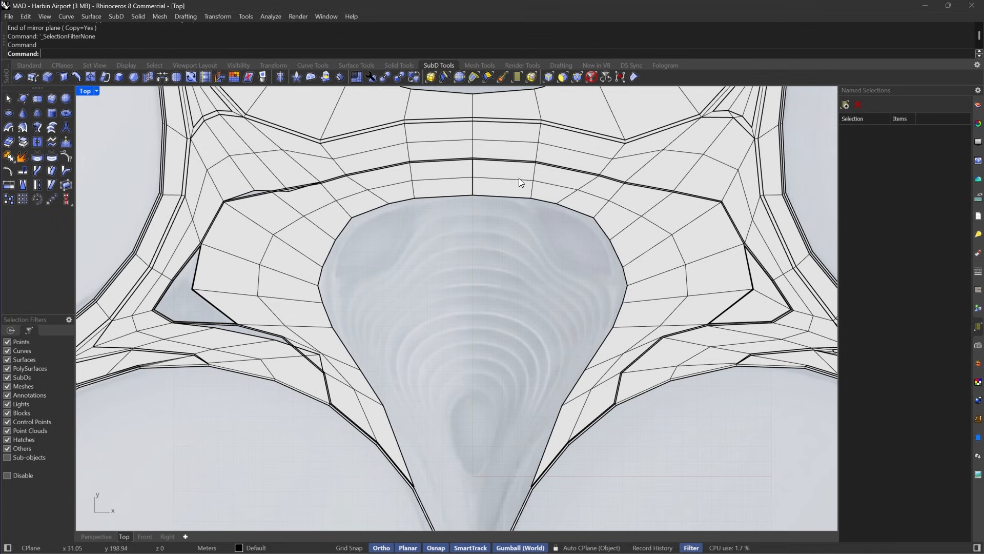
left_click(519, 177)
left_click(435, 185)
key("Return")
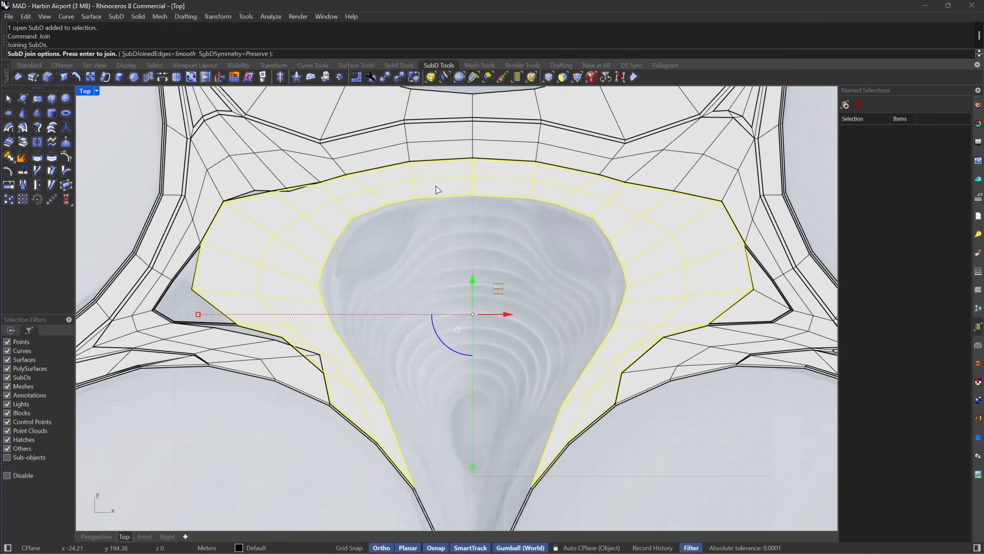
key("Return")
Examine the surrounding roof SubD and its gaps against the joined wide strip on the negative-X side in the top view.
key("Tab")
right_click_drag(524, 308, 661, 287)
key("Tab")
scroll(435, 289, "up", 6)
left_click(428, 284)
scroll(425, 284, "down", 10)
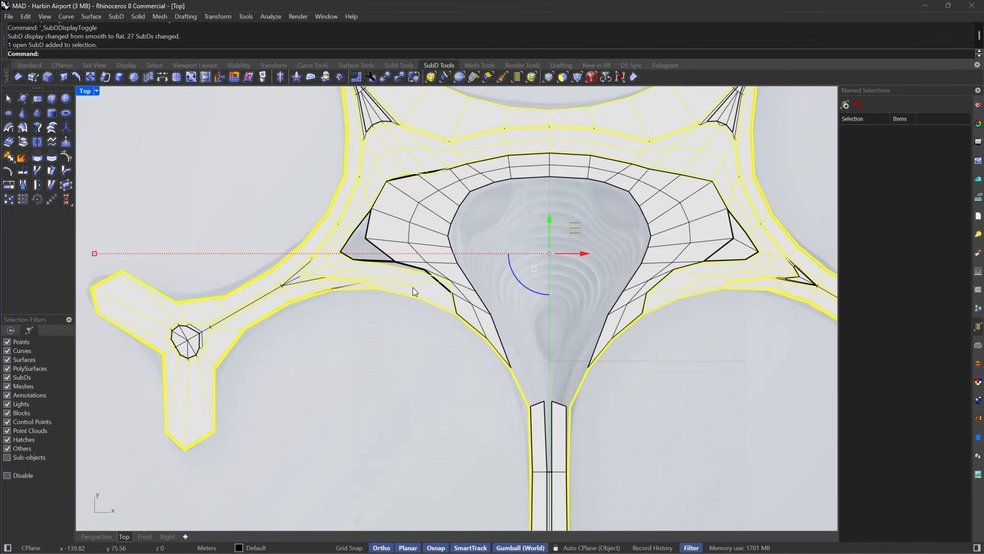
scroll(428, 280, "up", 8)
scroll(386, 285, "down", 5)
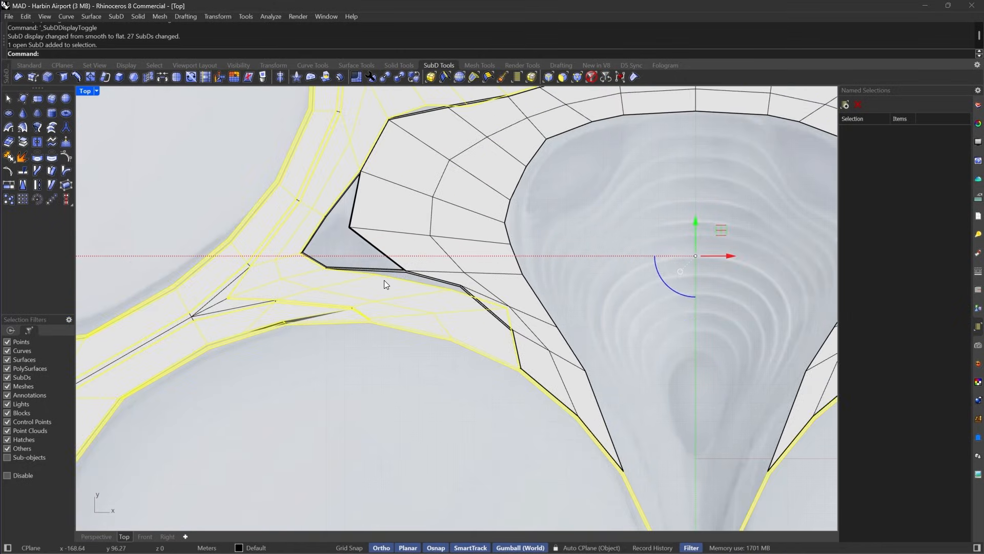
scroll(387, 282, "up", 3)
scroll(391, 280, "down", 5)
scroll(333, 306, "up", 10)
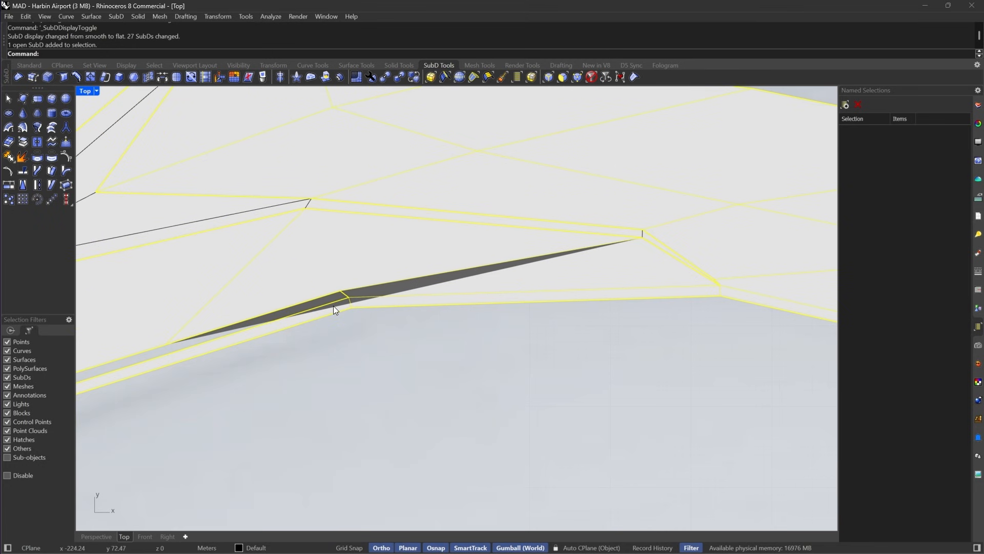
scroll(277, 325, "down", 8)
scroll(328, 307, "down", 8)
right_click_drag(561, 303, 542, 266)
scroll(543, 266, "down", 6)
key("Escape")
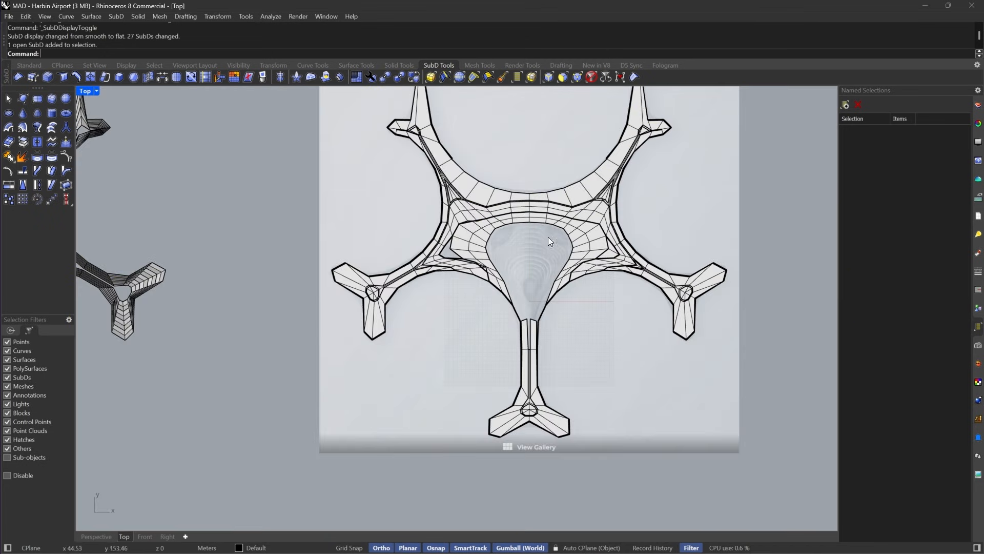
Review the dome opening and the strip around it in smooth and flat display.
scroll(522, 205, "up", 3)
scroll(539, 251, "up", 5)
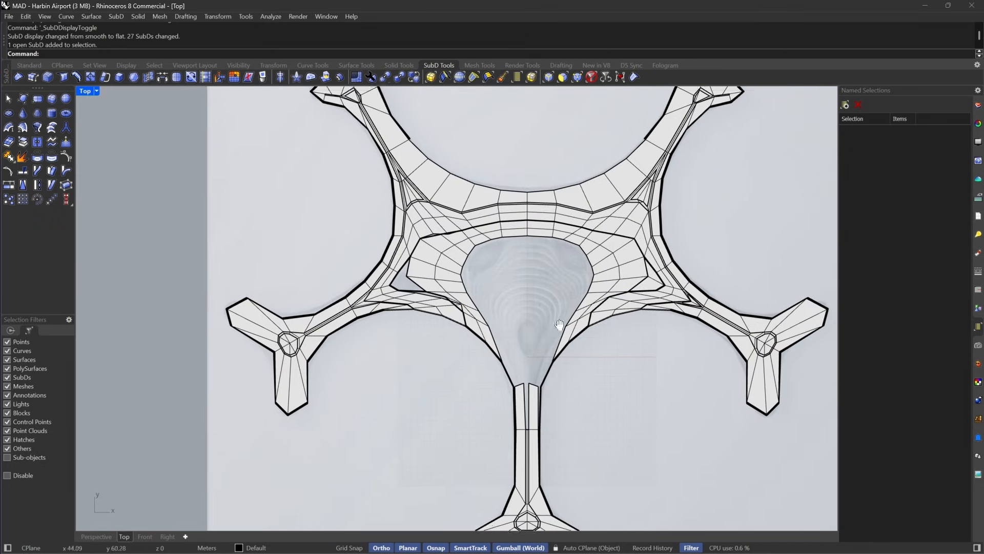
scroll(556, 263, "up", 3)
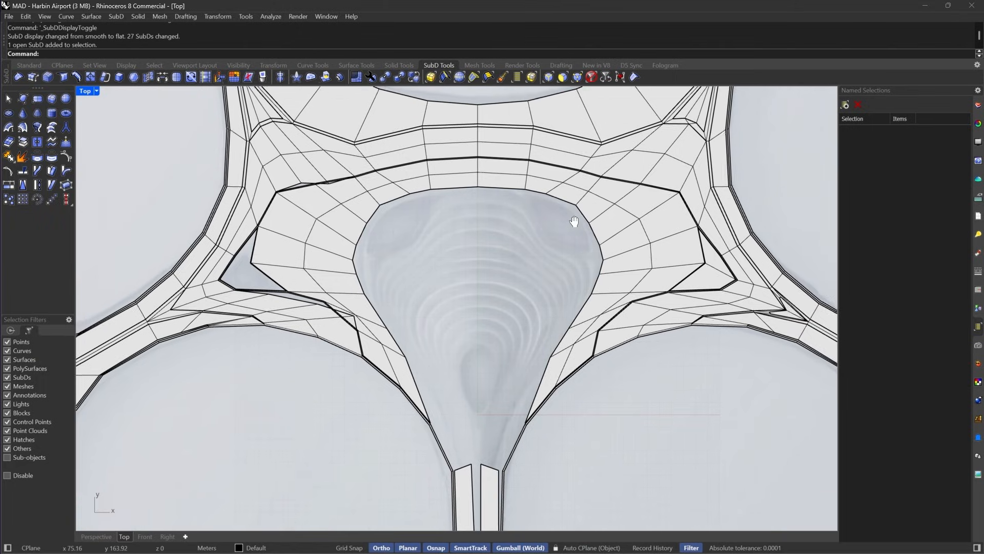
key("Tab")
key("Tab")
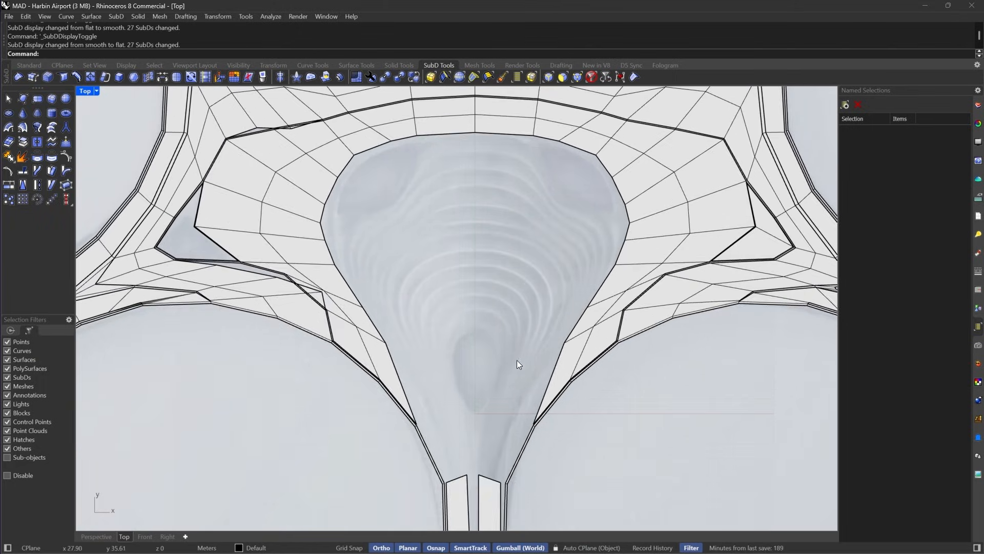
Extrude the wide strip's inner boundary edges on the positive-X half about 12 m inward across the dome opening.
scroll(516, 362, "up", 3)
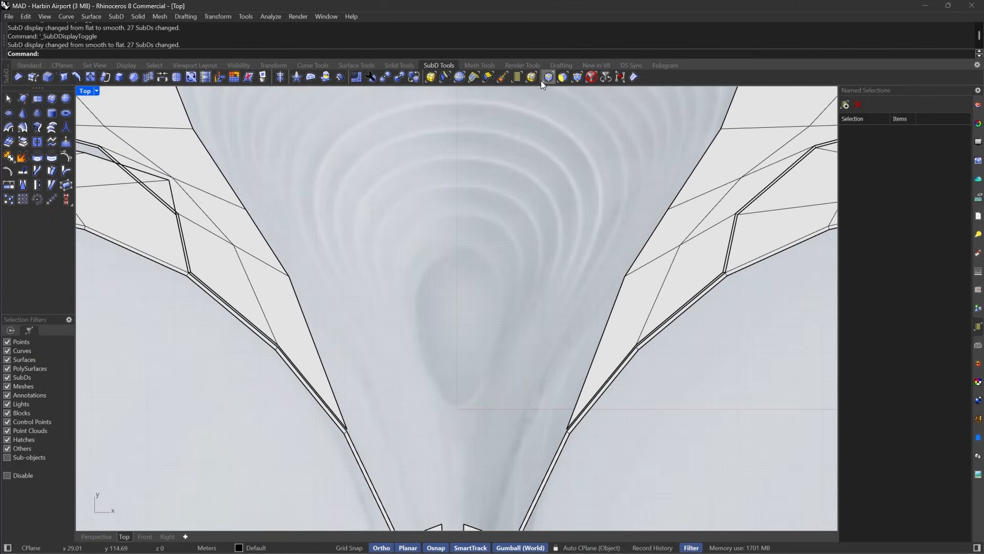
left_click(547, 78)
left_click(592, 362)
scroll(590, 360, "down", 7)
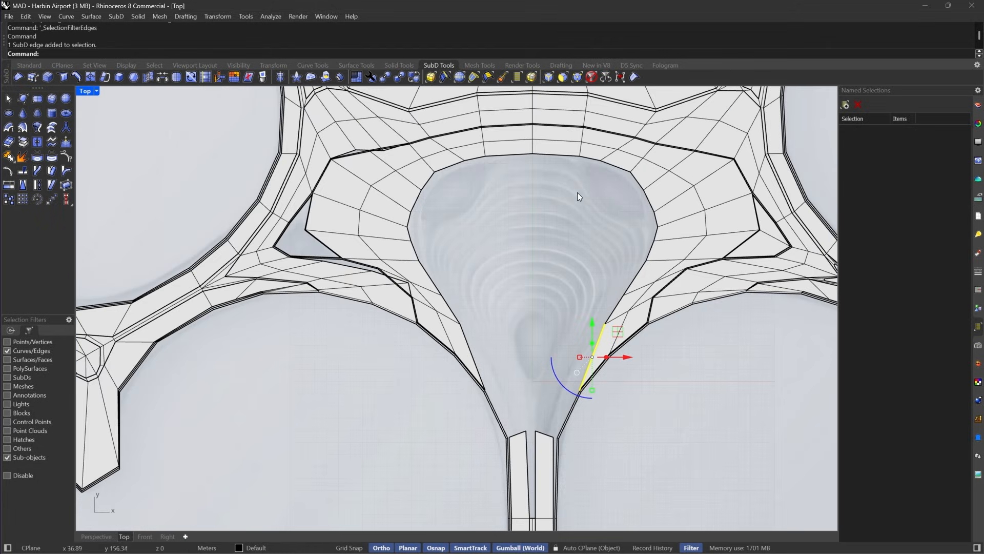
left_click(548, 154, "shift")
double_click(591, 160, "shift")
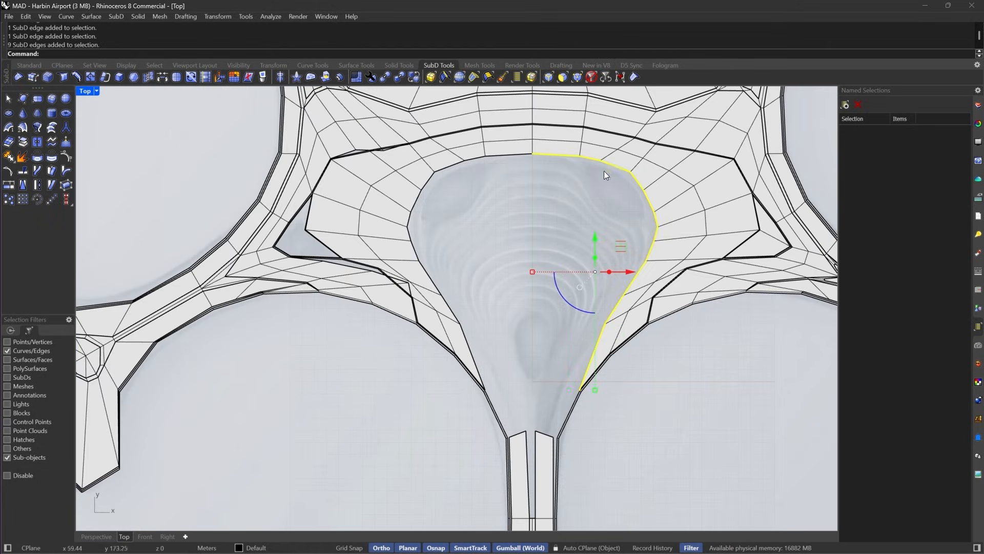
scroll(605, 175, "up", 4)
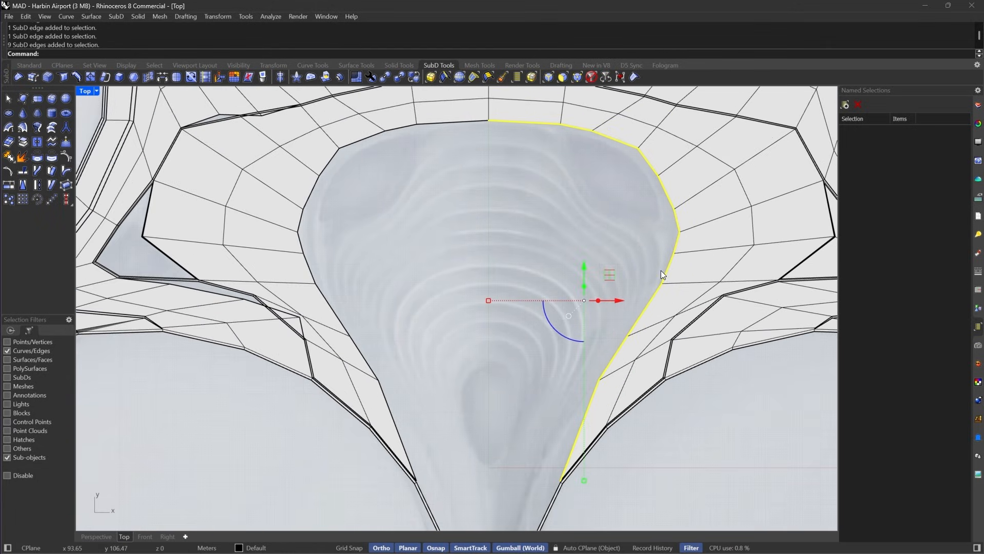
left_click(322, 78)
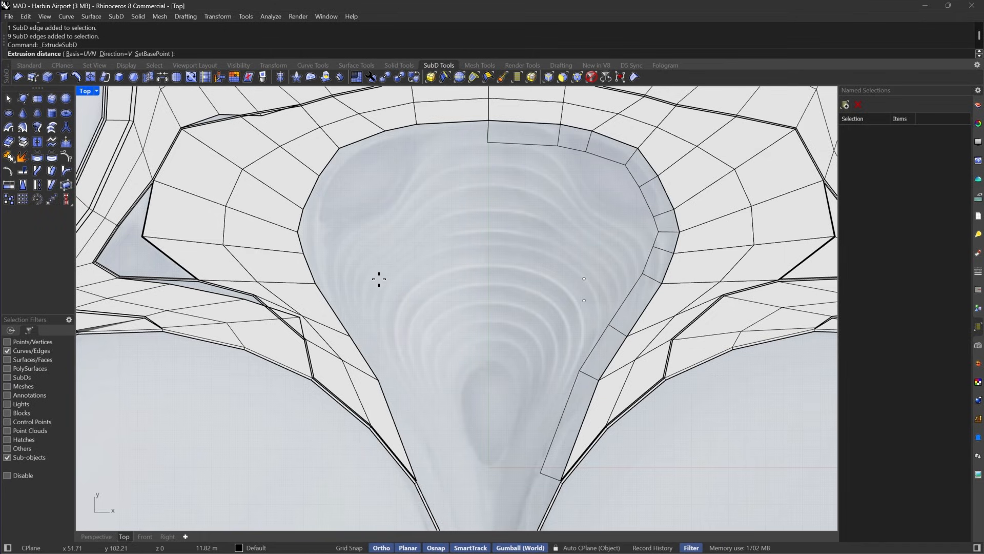
left_click(379, 278)
Insert an edge loop through the newly extruded face row, close to its outer edge.
right_click_drag(644, 172, 633, 162)
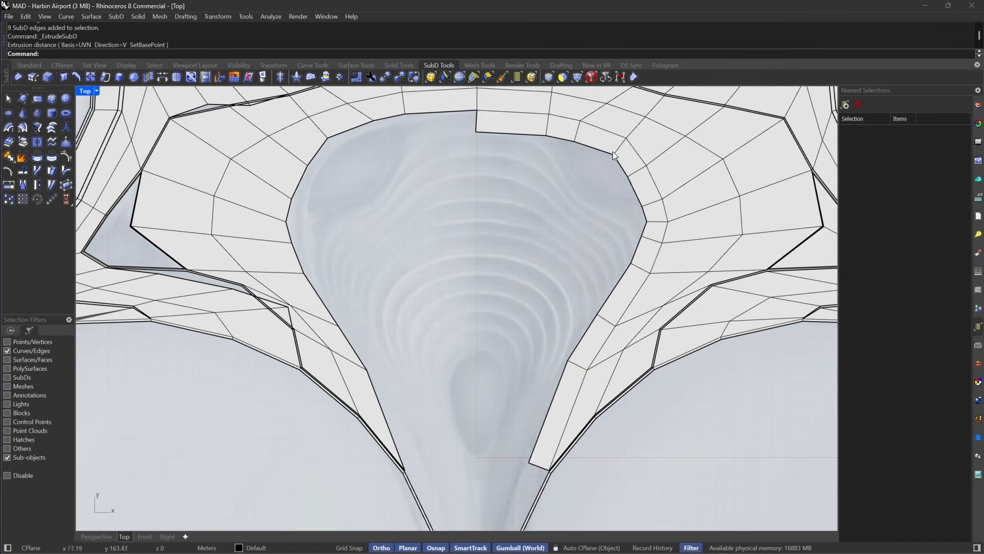
scroll(469, 109, "up", 5)
left_click(433, 127)
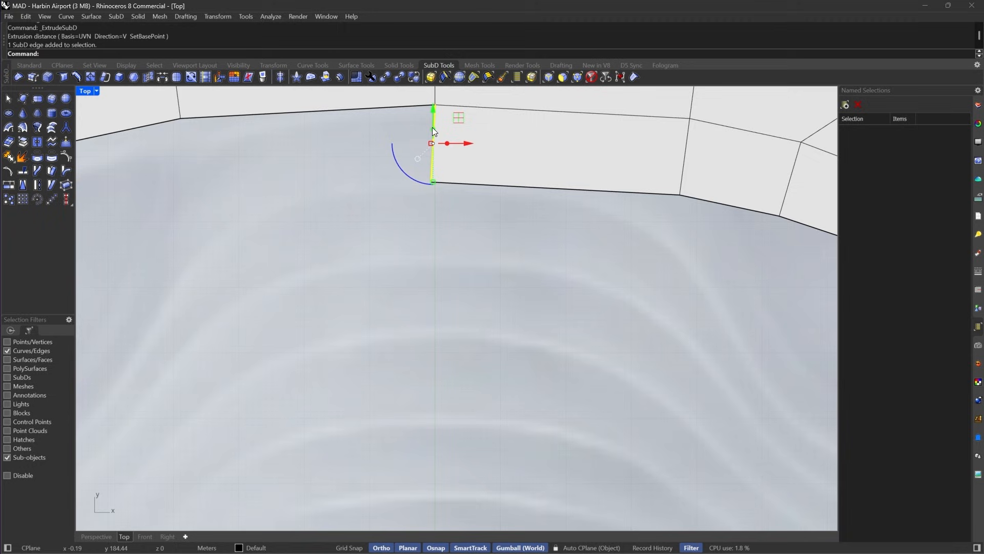
left_click(460, 77)
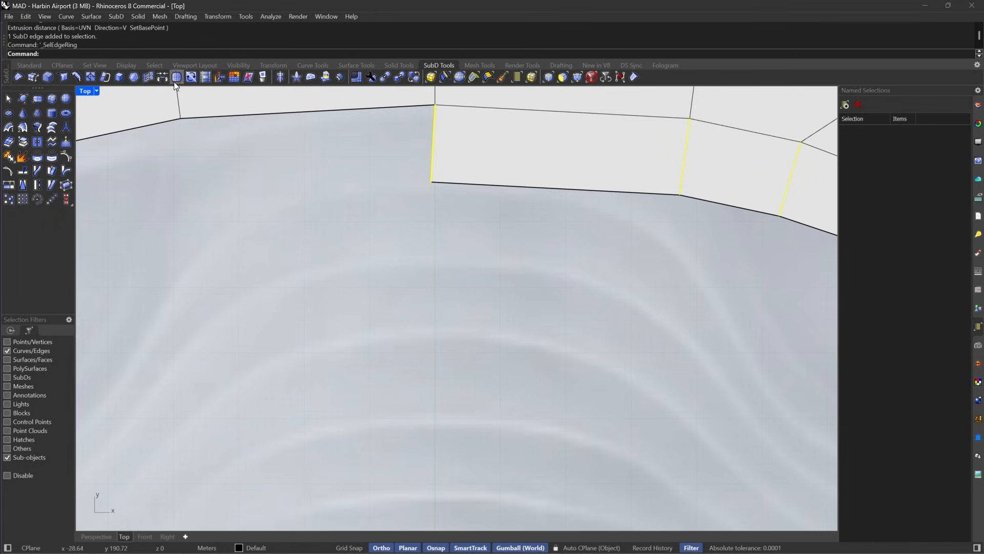
left_click(75, 76)
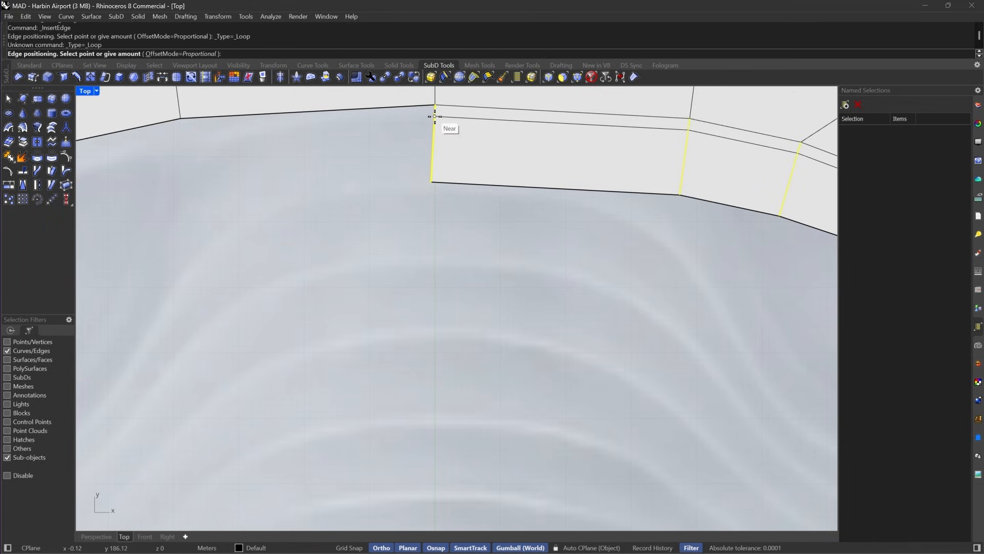
left_click(435, 116)
Select the narrow face loop between the wide strip and the inserted edge loop, and extract it as a separate SubD.
scroll(434, 116, "up", 3)
left_click(435, 110)
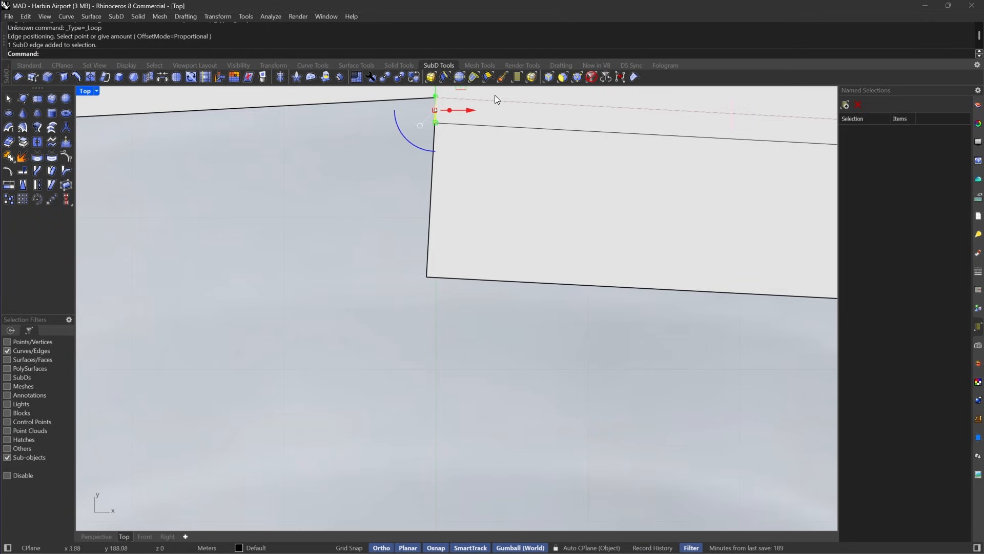
left_click(460, 78)
scroll(434, 151, "down", 3)
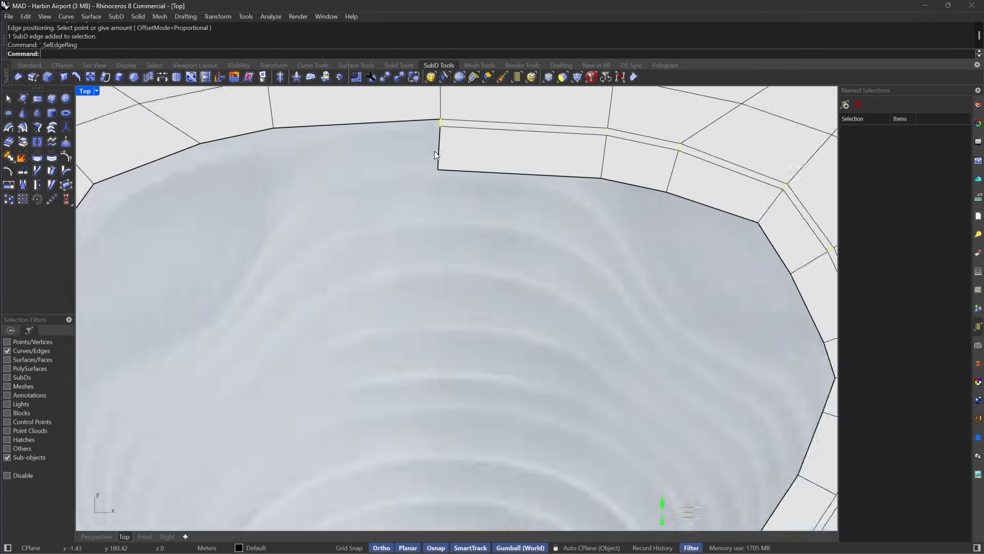
scroll(440, 152, "up", 1)
scroll(446, 94, "up", 3)
left_click(488, 77)
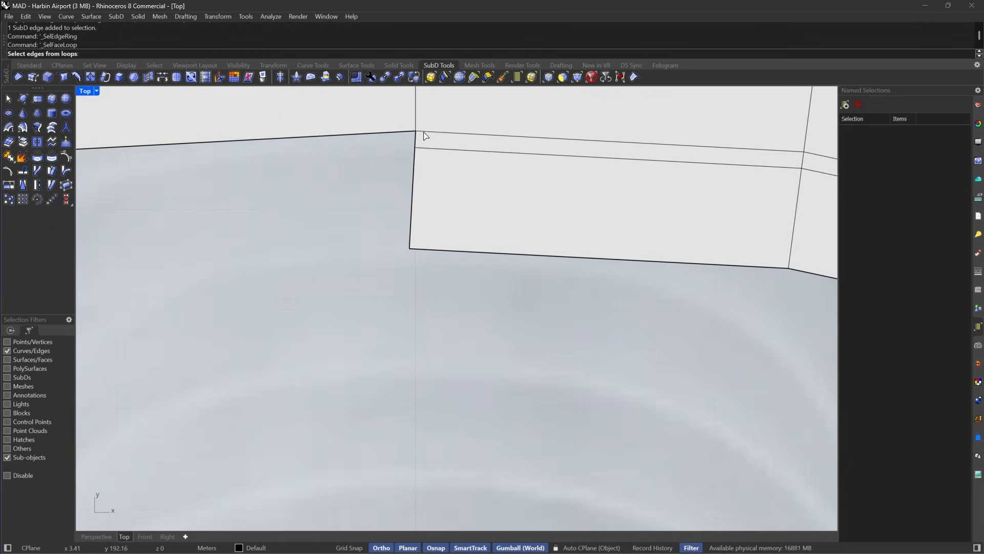
left_click(416, 139)
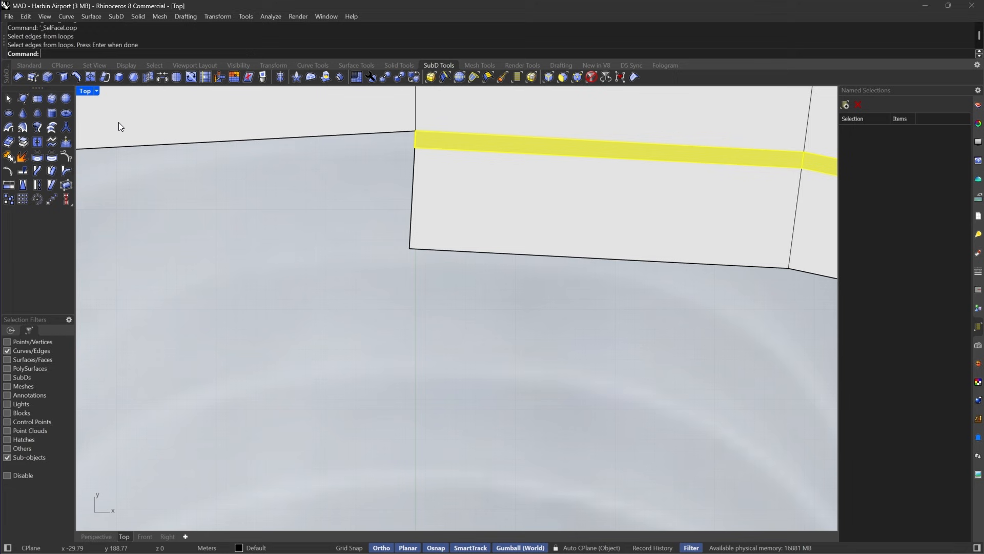
left_click(23, 145)
scroll(492, 150, "down", 4)
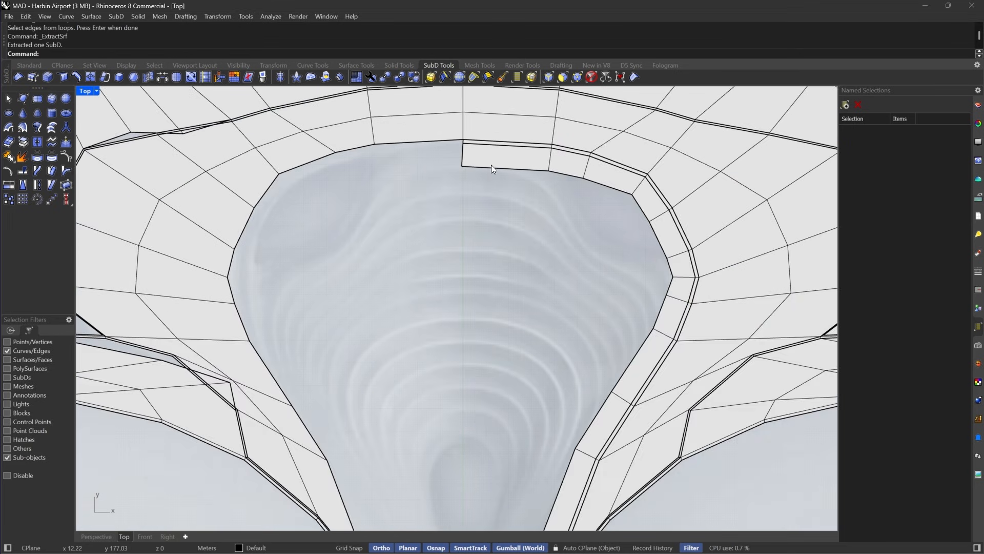
Pull the cross edges at the positive-X bend of the inner face row inward over the dome opening.
scroll(528, 260, "down", 3)
scroll(556, 273, "up", 5)
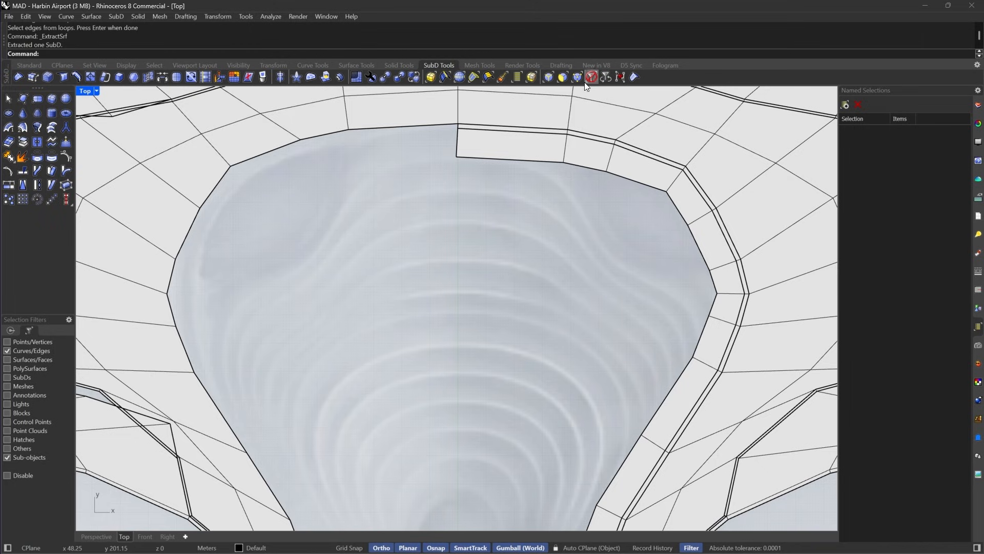
left_click(693, 219)
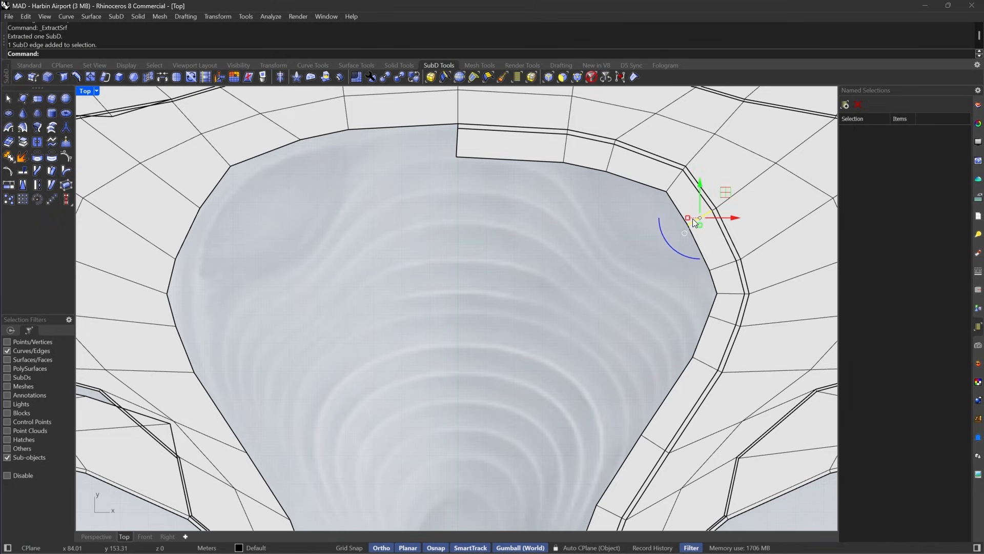
right_click_drag(736, 292, 719, 236)
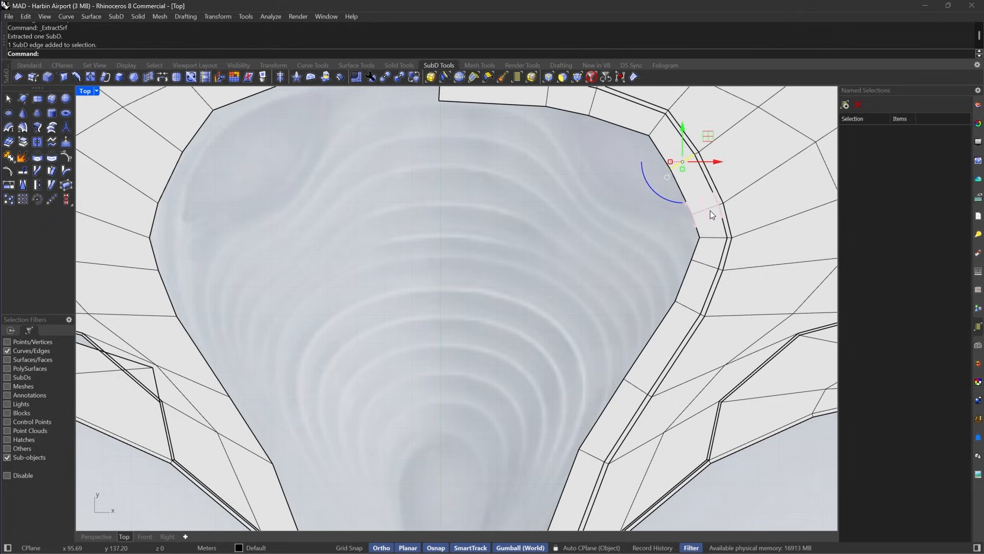
left_click(712, 214)
left_click_drag(732, 183, 675, 187)
scroll(656, 160, "up", 6)
left_click(701, 168)
left_click_drag(735, 143, 533, 176)
right_click_drag(701, 294, 752, 202)
key("Escape")
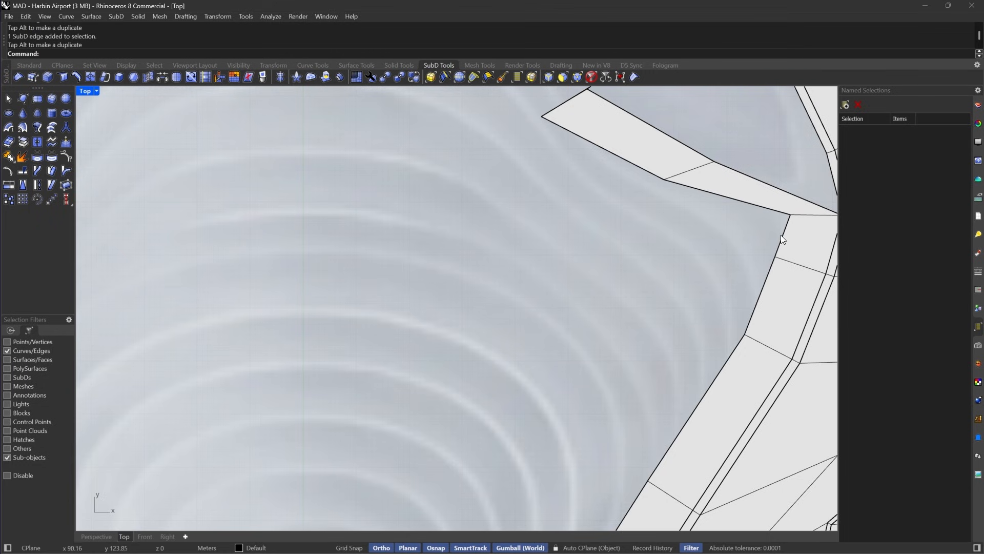
Move the next inner boundary edge below the bend slightly inward toward the dome's centre.
left_click(781, 236)
left_click_drag(807, 222, 742, 225)
scroll(649, 278, "down", 3)
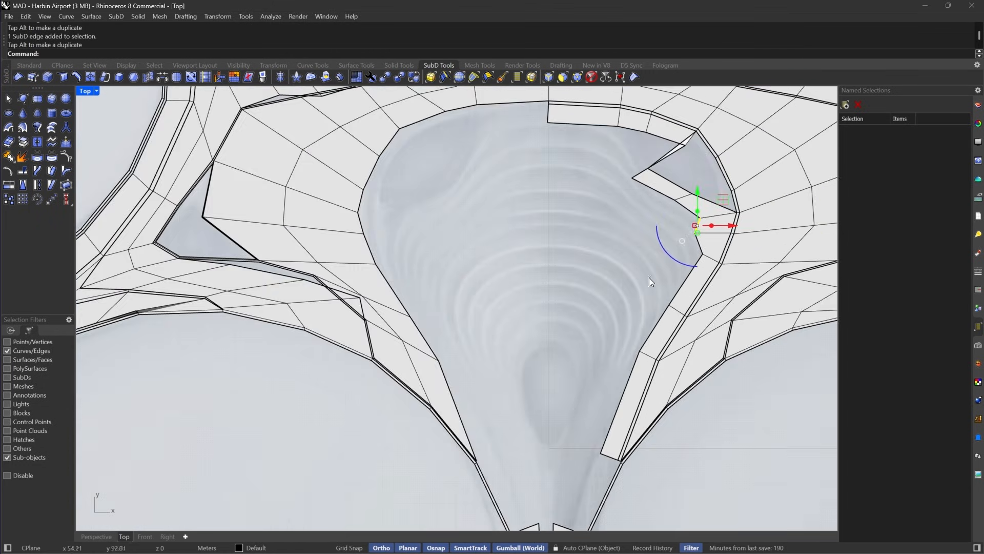
scroll(662, 396, "up", 5)
scroll(648, 426, "down", 3)
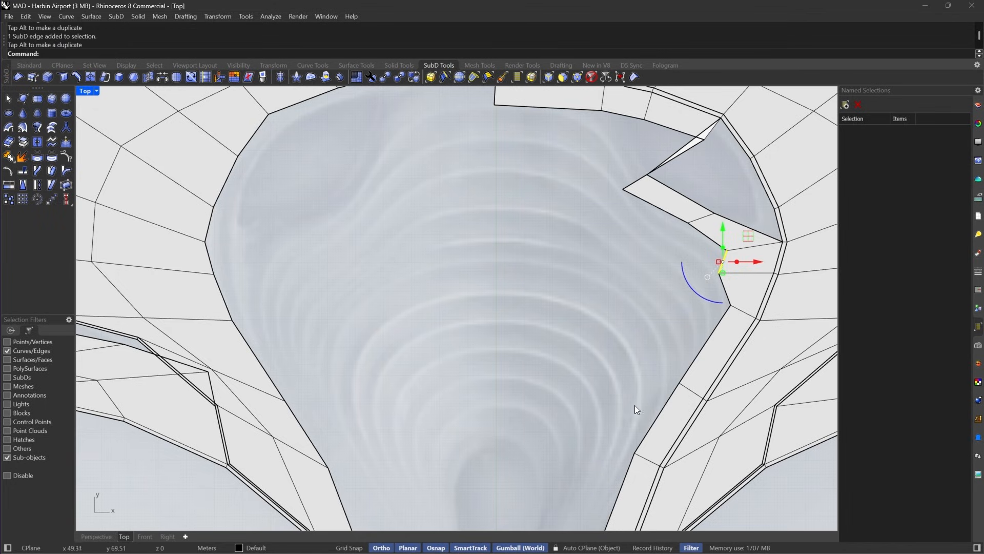
right_click_drag(588, 388, 598, 341)
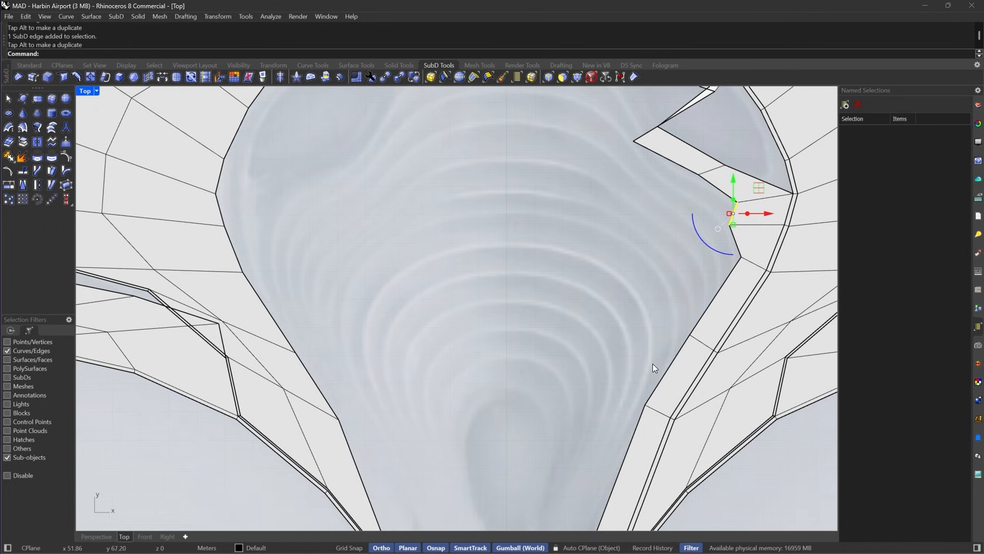
Snap the inner vertex at the lower end of the extruded face row to the border strip's corner beside the central arm.
left_click(666, 371)
right_click_drag(698, 342, 706, 200)
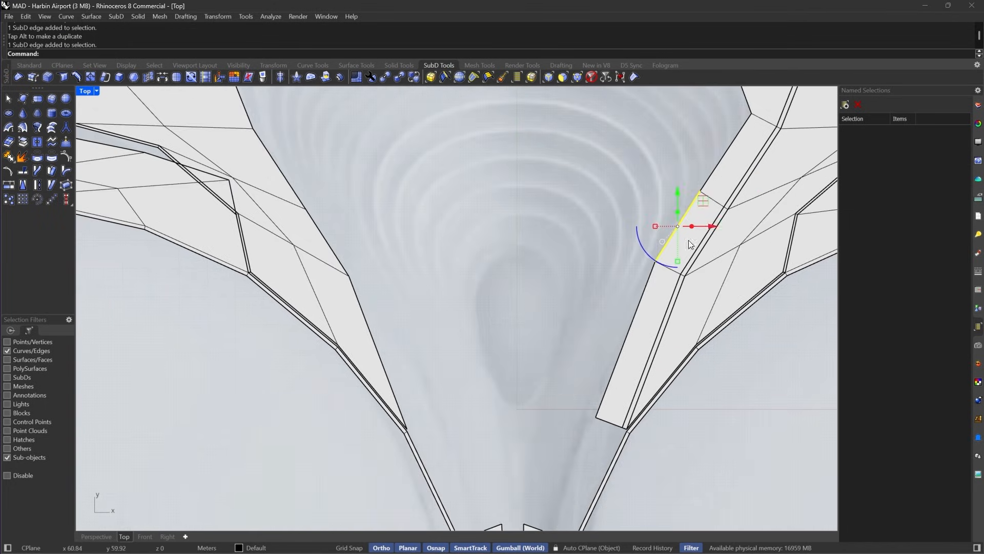
right_click_drag(661, 349, 694, 241)
scroll(666, 295, "up", 4)
right_click_drag(610, 370, 623, 296)
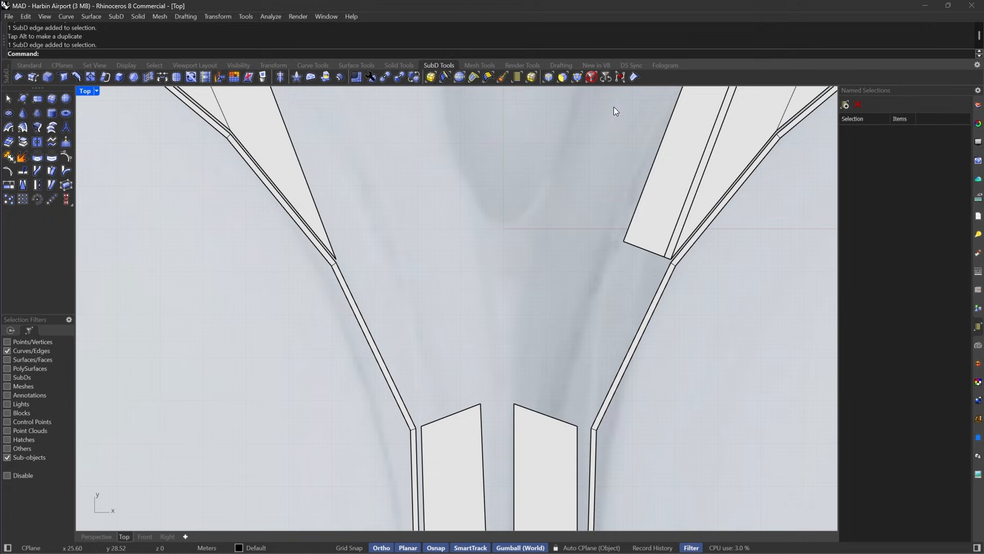
left_click(583, 76)
left_click_drag(623, 240, 592, 422)
scroll(644, 315, "up", 5)
scroll(610, 343, "down", 5)
scroll(577, 422, "up", 2)
scroll(589, 430, "down", 6)
scroll(582, 404, "up", 4)
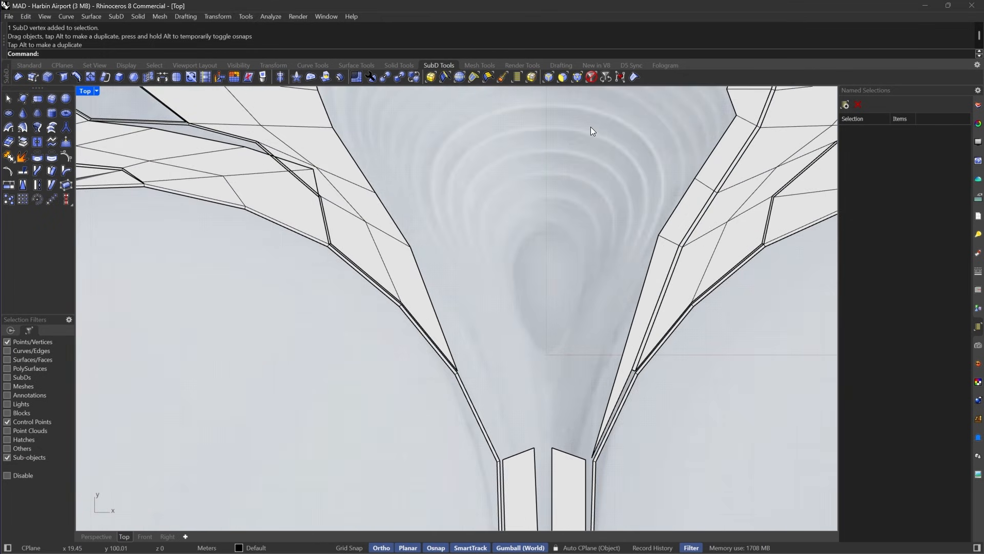
scroll(521, 482, "down", 4)
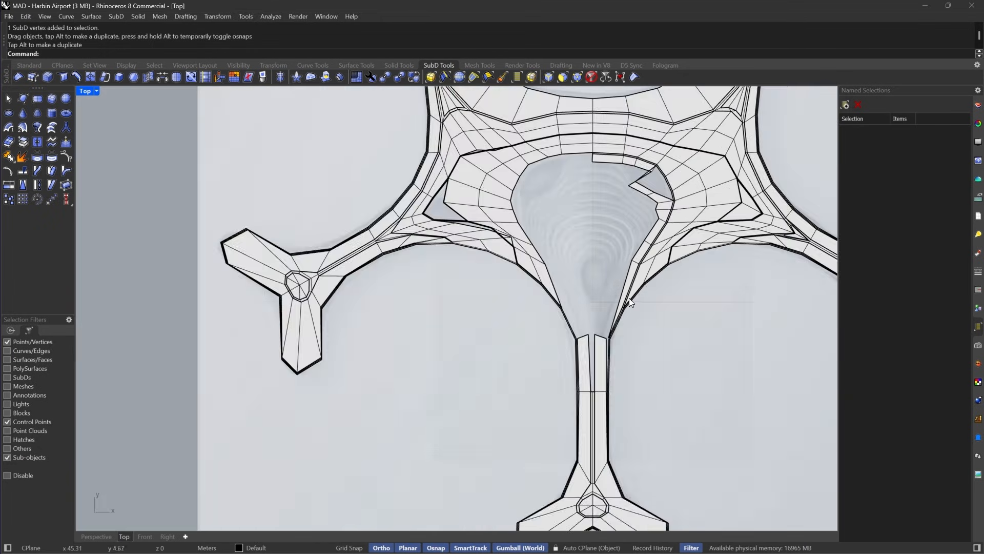
Move the two vertices of the inward-pointing corner toward positive X and negative Y to shorten the spike.
scroll(607, 282, "up", 6)
scroll(701, 265, "up", 3)
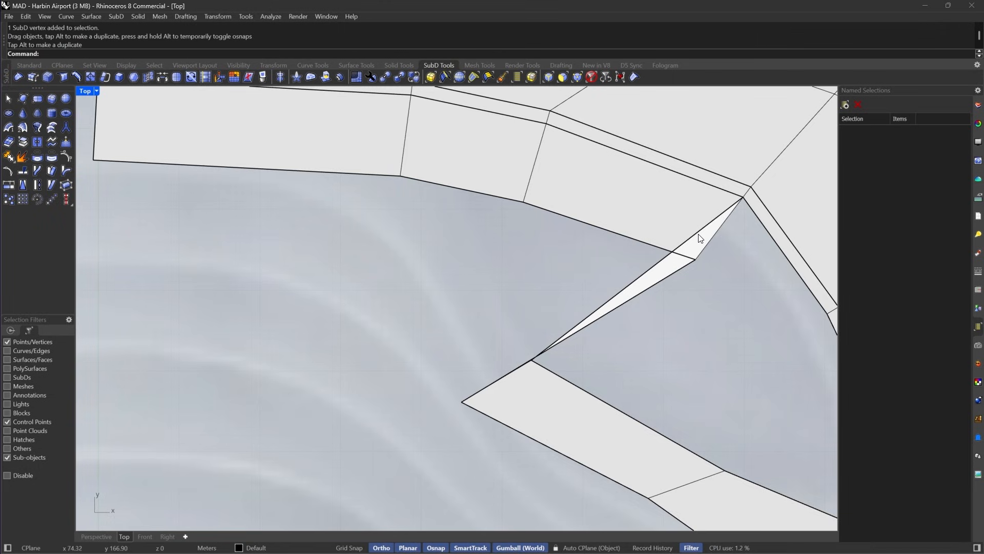
left_click_drag(696, 241, 691, 245)
left_click_drag(442, 336, 597, 436)
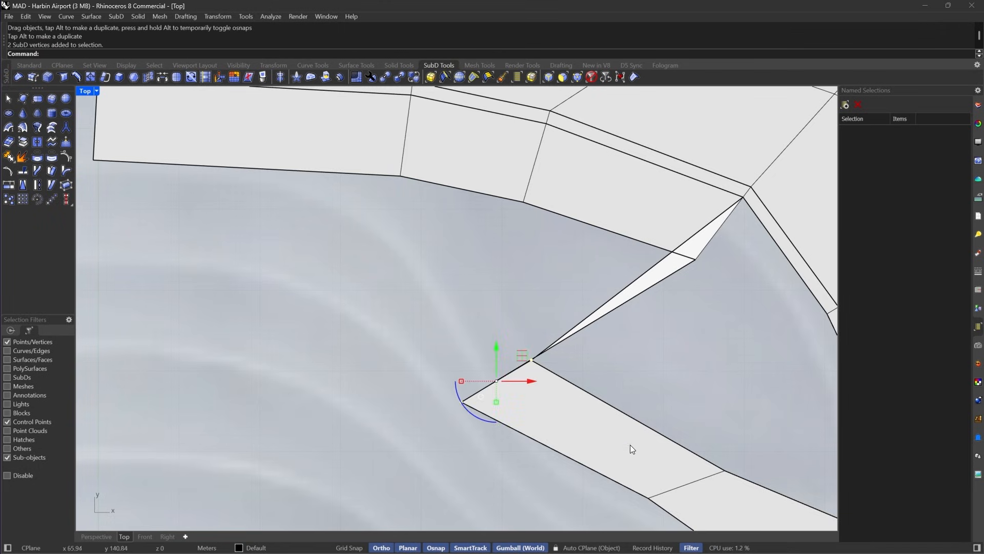
right_click_drag(630, 444, 624, 398)
left_click_drag(518, 305, 601, 377)
left_click(570, 308)
scroll(569, 305, "down", 8)
scroll(615, 388, "up", 5)
right_click_drag(620, 387, 704, 316)
scroll(676, 306, "down", 3)
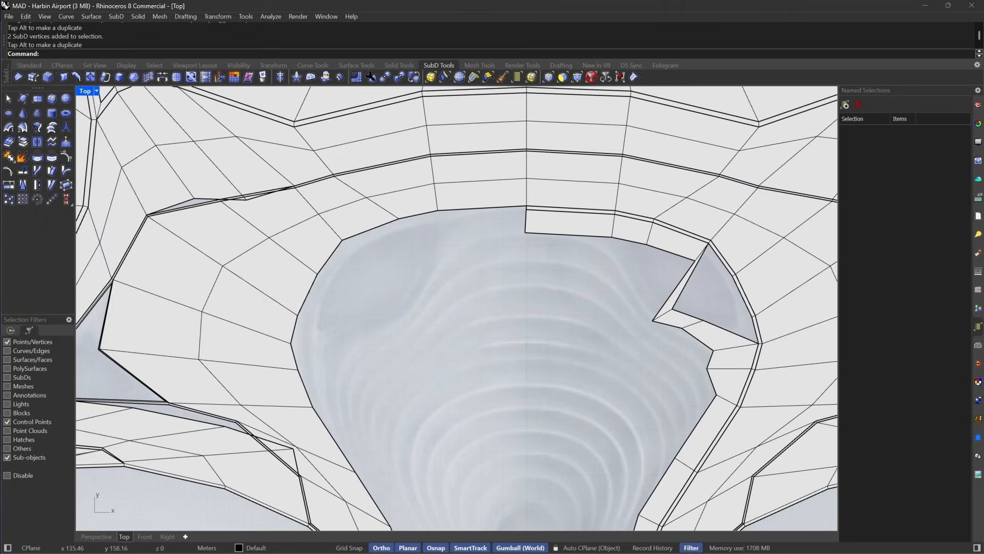
Undo the last gumball move and the last deletion on the inner face row.
key("ctrl+z")
key("ctrl+z")
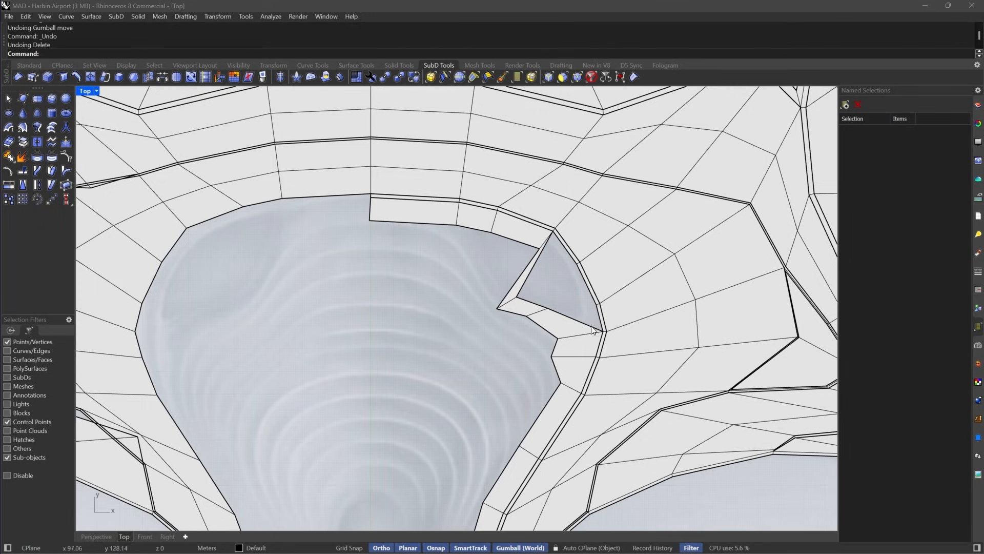
scroll(519, 303, "up", 5)
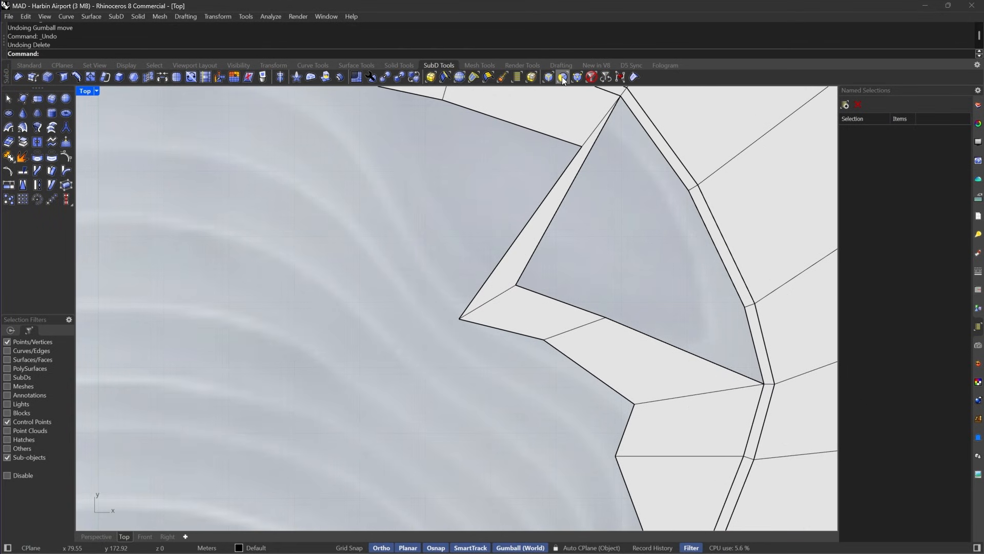
scroll(594, 203, "down", 5)
right_click_drag(459, 255, 530, 248)
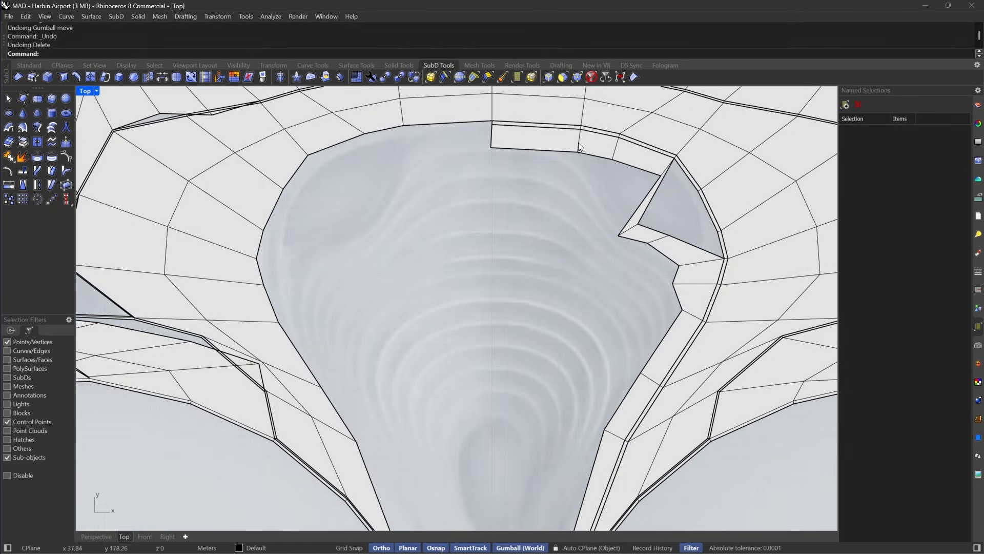
scroll(564, 193, "up", 4)
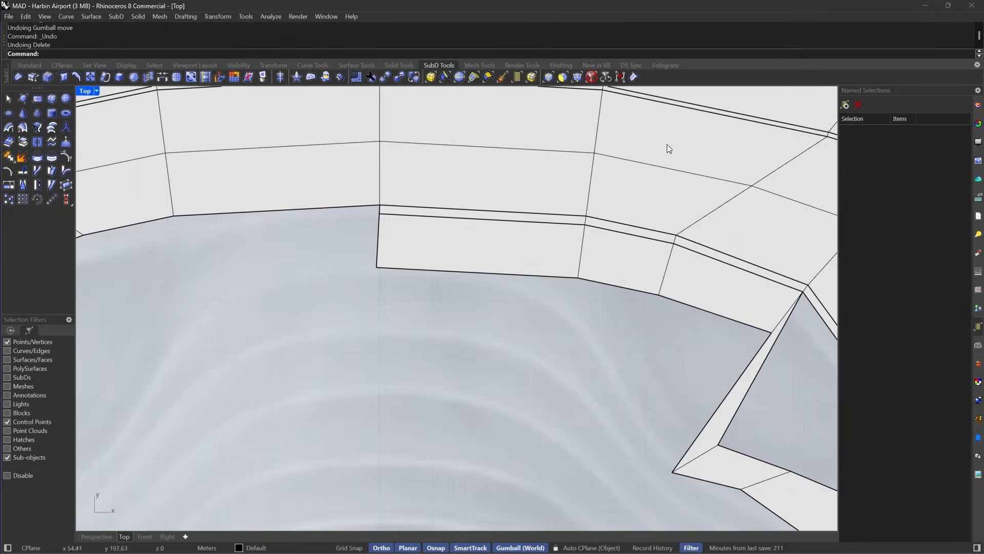
Try to move the first cross edge of the inner face row toward negative X.
left_click(563, 77)
left_click_drag(562, 199, 620, 314)
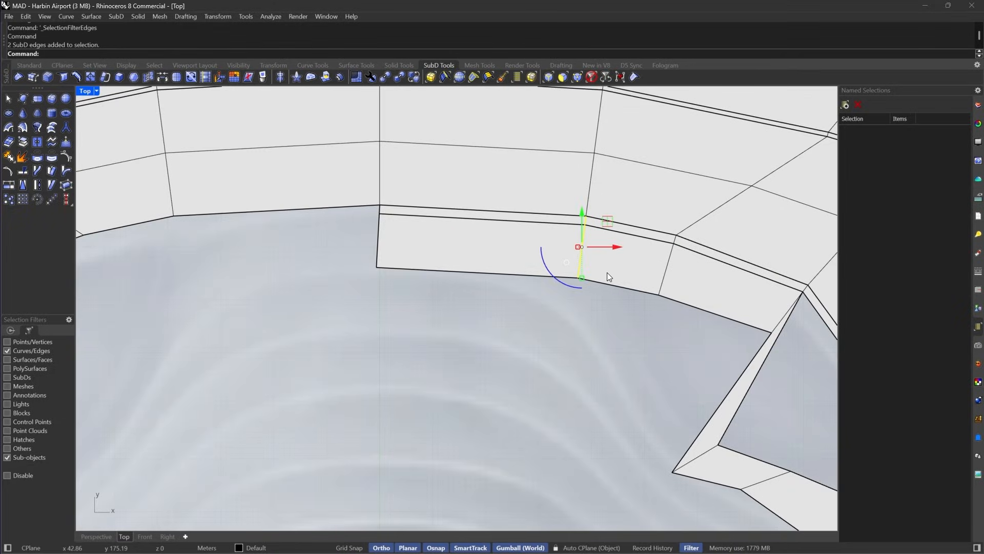
left_click_drag(614, 249, 531, 246)
key("ctrl+z")
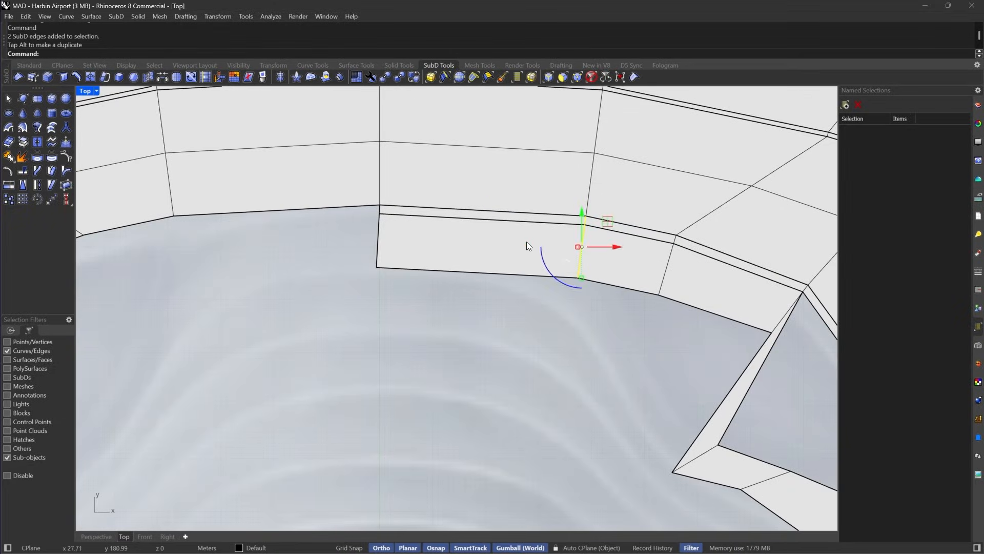
key("Escape")
Move the vertices of the first cross edge line toward negative X, easing the outermost vertex partway back toward positive X.
left_click(578, 78)
left_click_drag(540, 125, 628, 344)
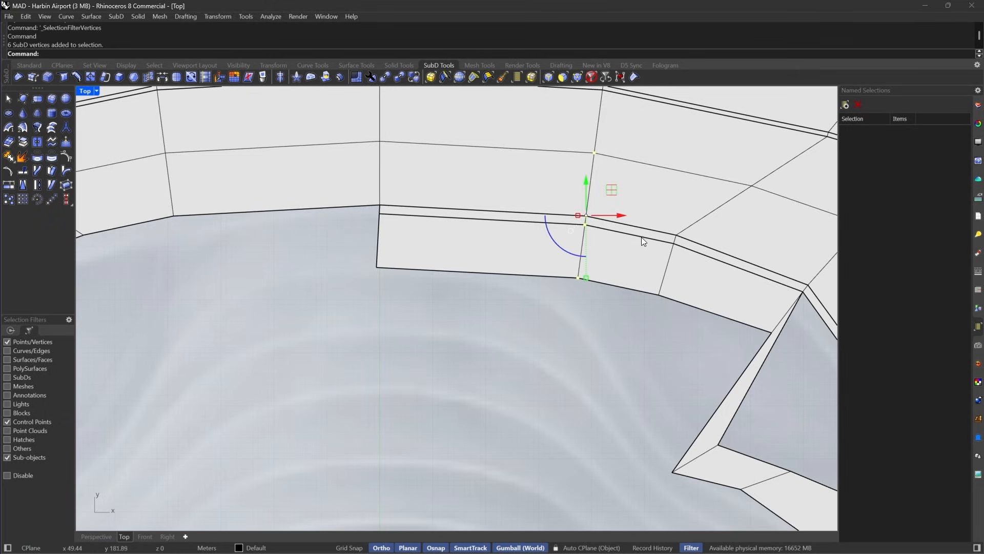
left_click_drag(617, 215, 548, 196)
left_click(527, 153)
left_click_drag(564, 153, 590, 153)
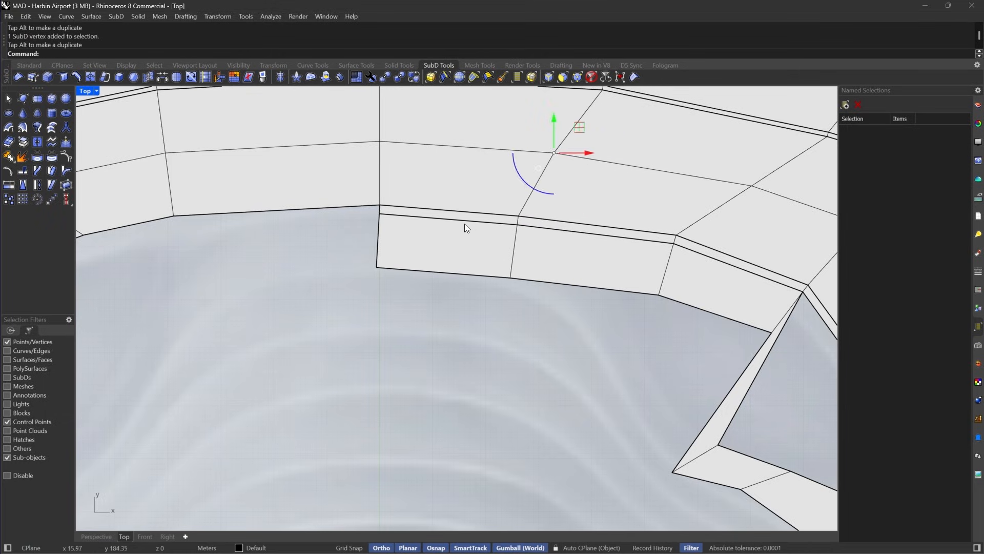
Move the three vertices of the next cross edge toward the centreline and slightly toward positive Y.
left_click_drag(475, 194, 587, 292)
left_click_drag(634, 224, 731, 294)
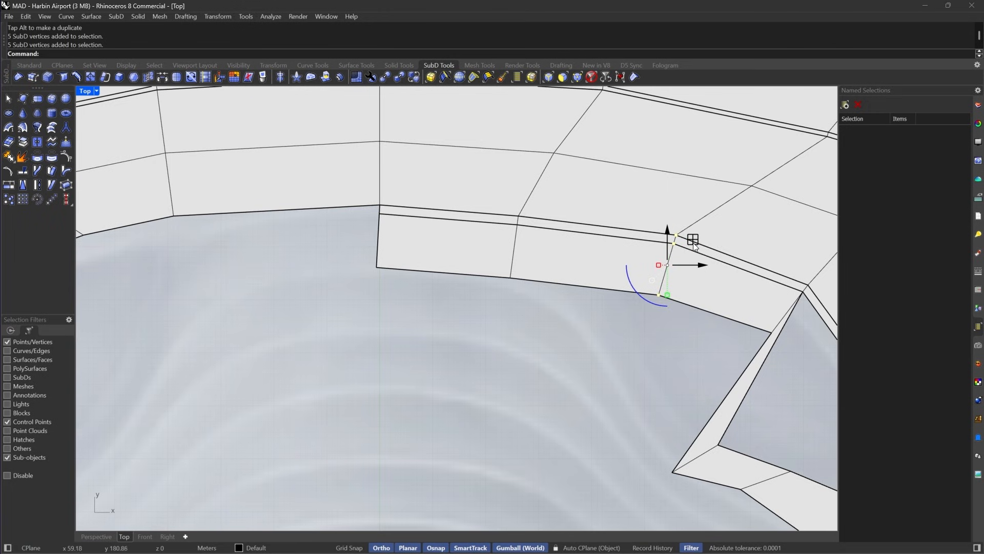
left_click_drag(693, 242, 699, 300)
scroll(634, 237, "down", 6)
left_click(695, 261)
scroll(696, 261, "up", 3)
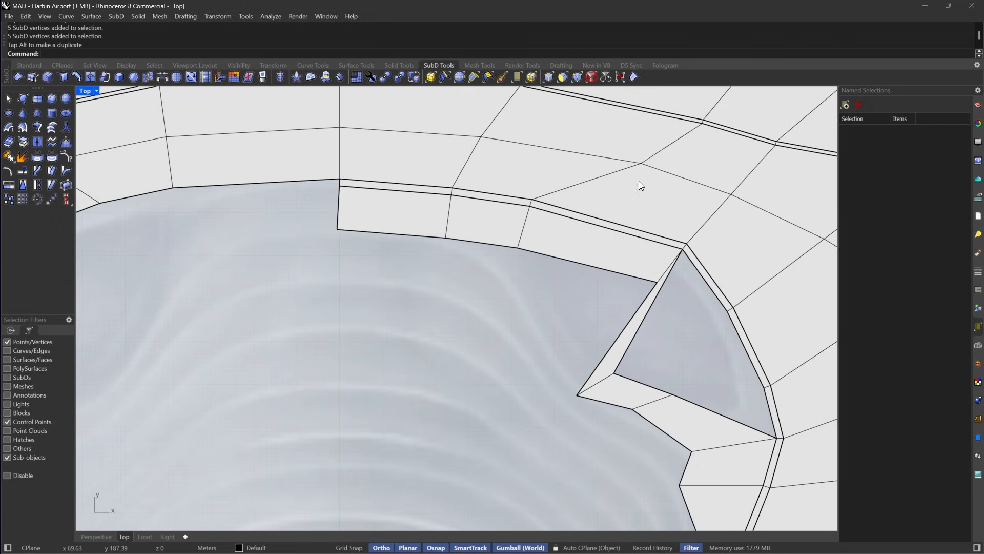
Delete the inner row faces forming the inward-pointing spike, from the third upper face to the positive-X bend.
scroll(638, 181, "down", 8)
scroll(666, 298, "up", 8)
left_click(549, 76)
left_click(563, 77)
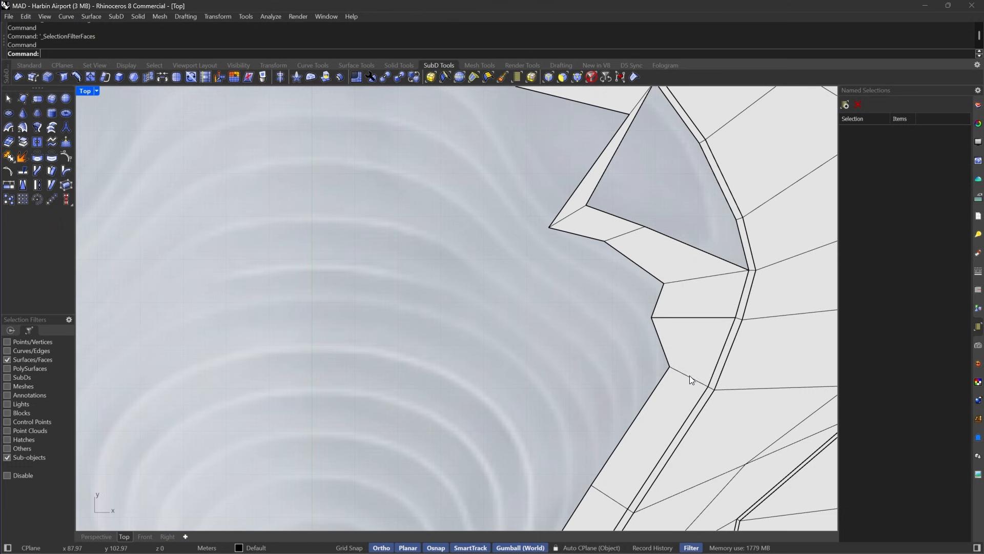
left_click(690, 361)
scroll(654, 313, "down", 5)
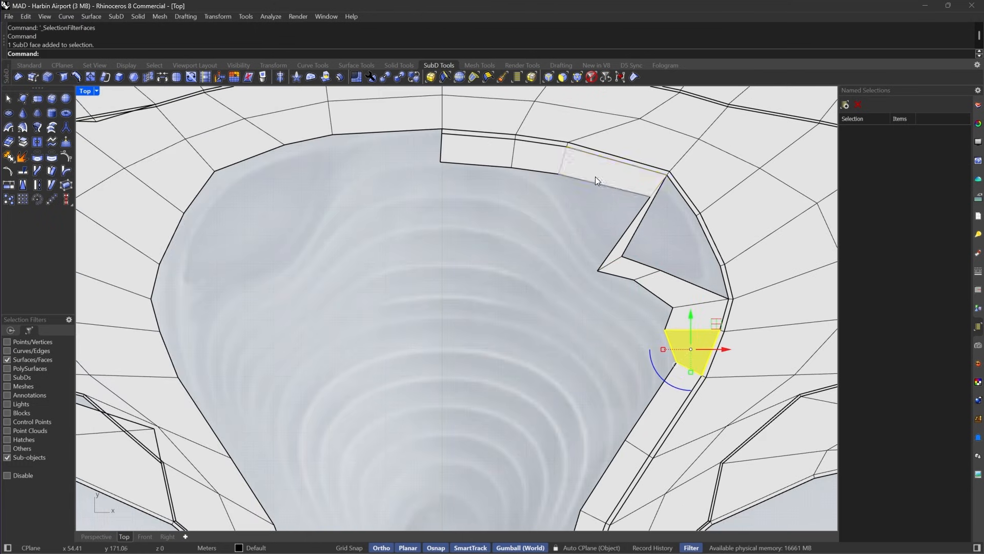
left_click(595, 177, "shift")
double_click(624, 235, "shift")
key("Delete")
Delete the end face of the remaining upper inner row, leaving only the face beside the centreline.
right_click_drag(647, 367, 719, 345)
left_click(740, 374)
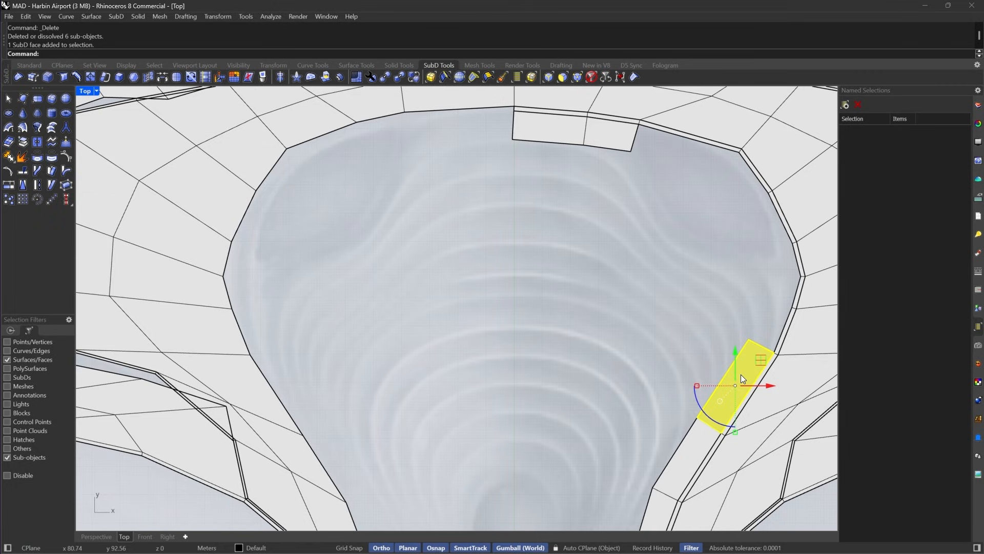
key("Escape")
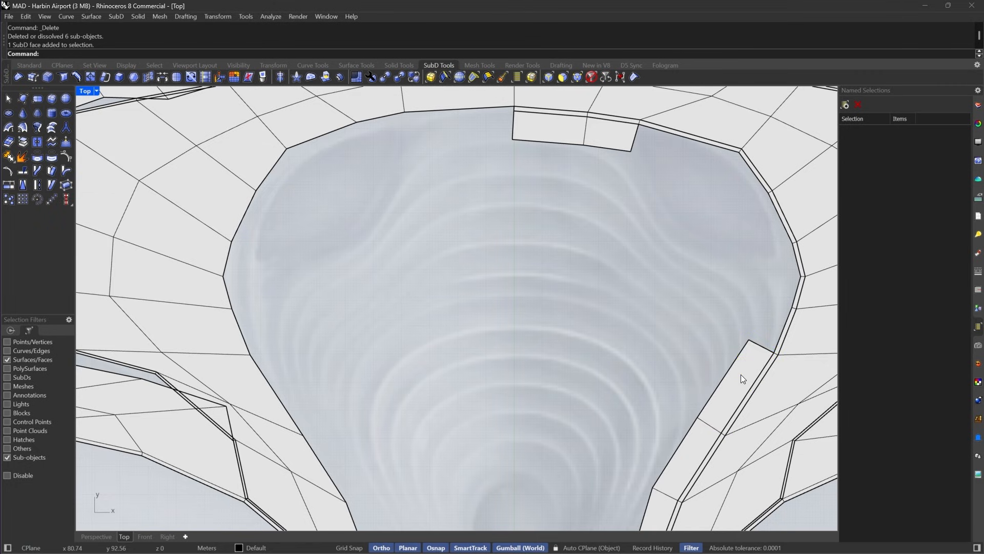
left_click(623, 138)
right_click_drag(623, 149, 604, 163)
key("Delete")
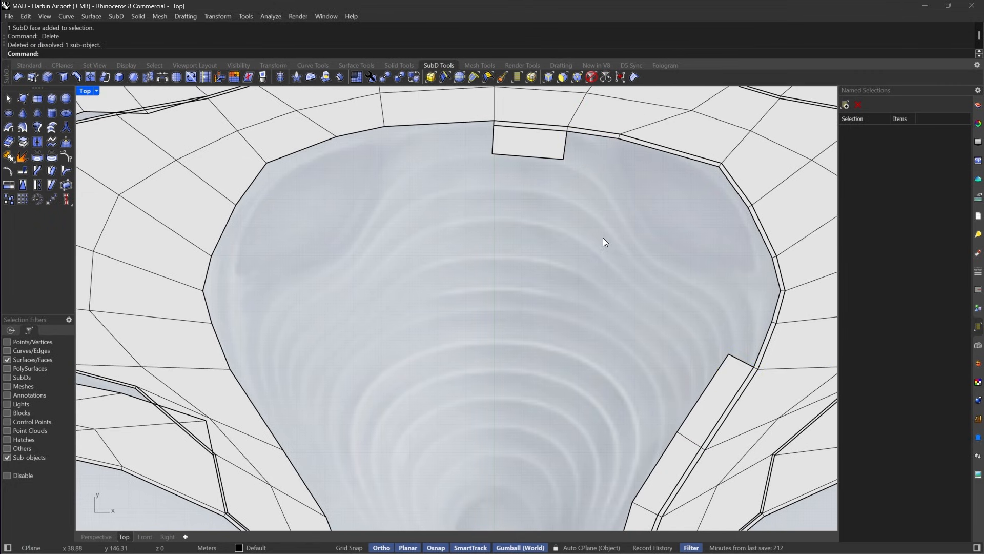
Bridge the open end edges of the upper face and the lower face row with 6 joined segments.
left_click(546, 78)
left_click(564, 150)
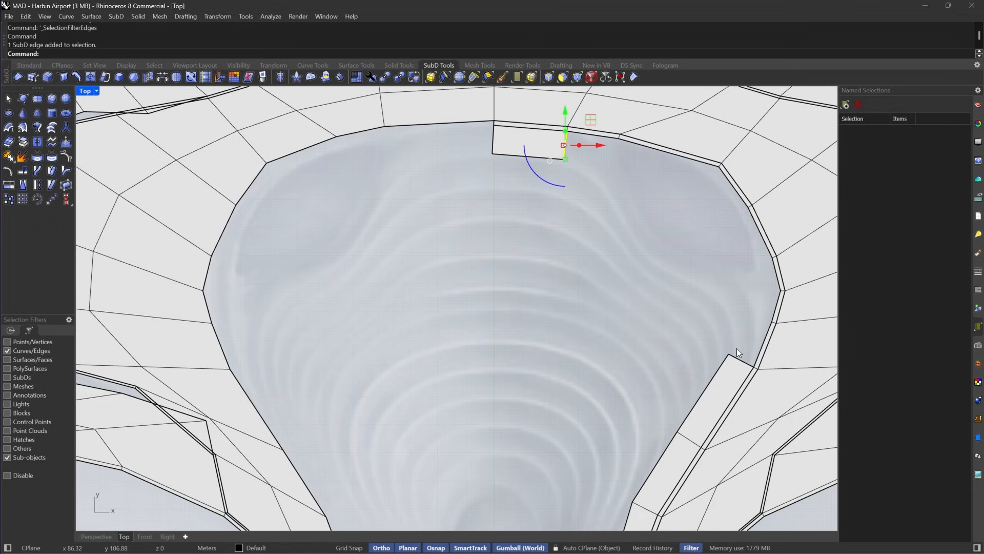
left_click(735, 362)
left_click(177, 77)
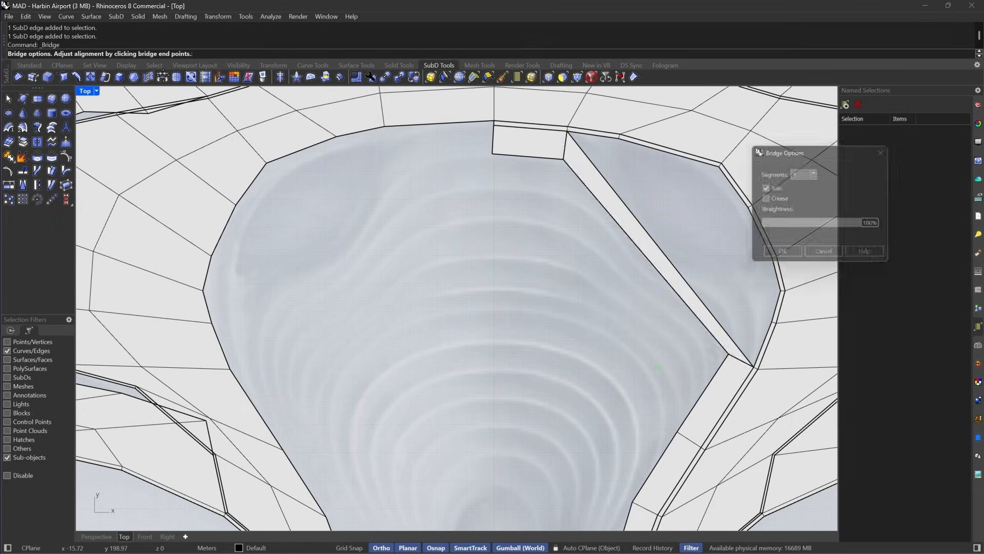
left_click(814, 168)
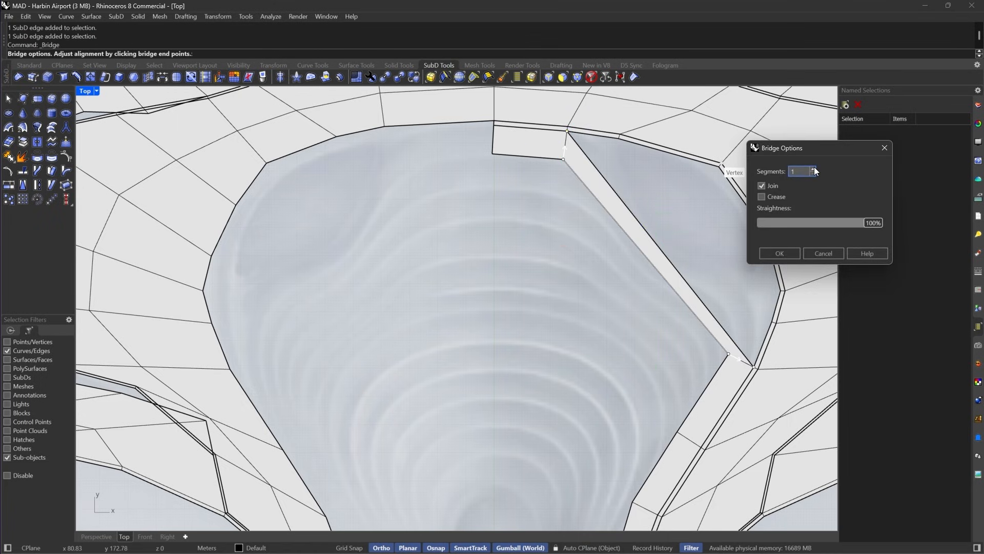
left_click(813, 168)
left_click(813, 168)
left_click(813, 168)
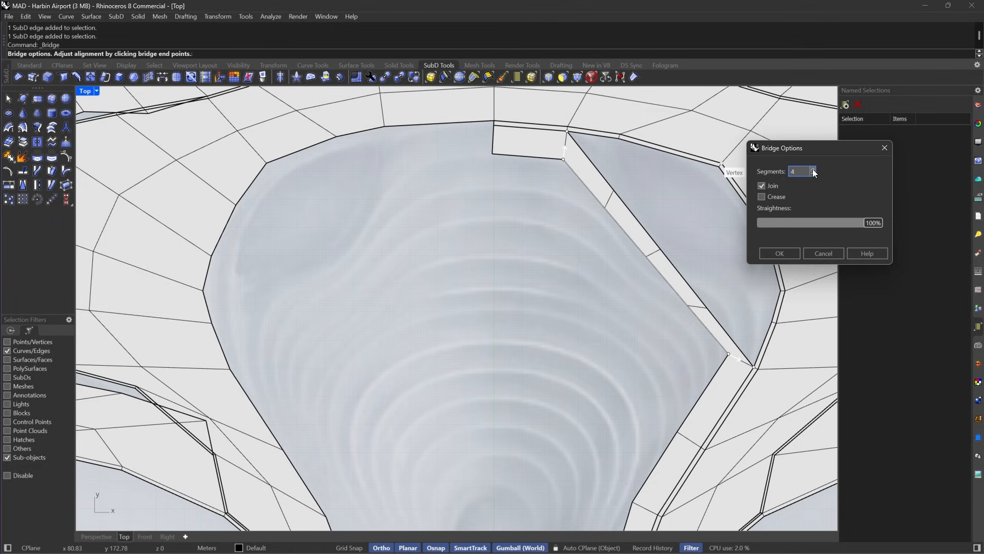
left_click(813, 168)
left_click(813, 168)
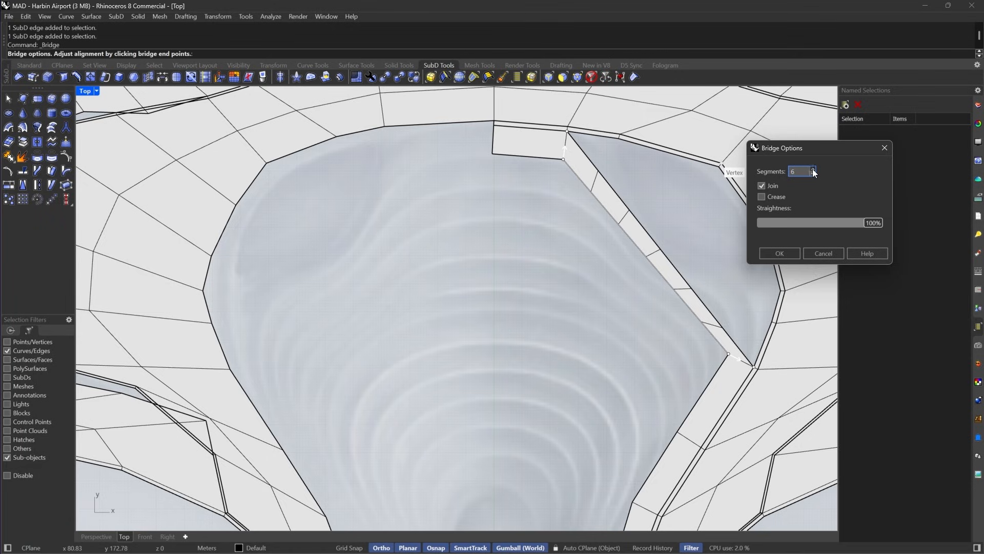
left_click(780, 254)
Move the bridge's lowest inner cross edge outward toward positive X to follow the dome's side.
scroll(620, 340, "up", 5)
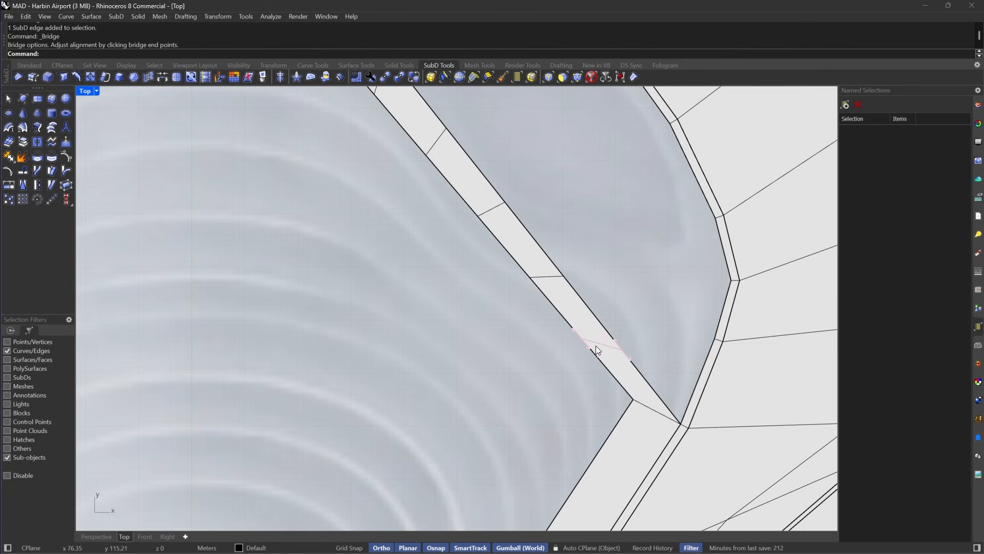
left_click(596, 345)
left_click_drag(633, 318, 684, 301)
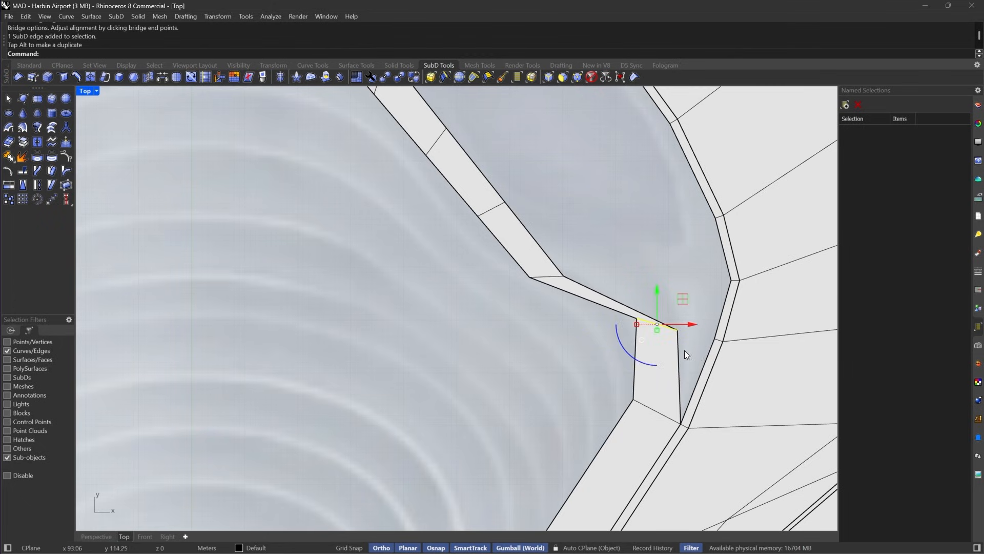
right_click_drag(687, 355, 716, 384)
scroll(702, 401, "down", 5)
Move the bridge's uppermost inner cross edge toward positive X and positive Y along the border strip.
scroll(556, 236, "up", 5)
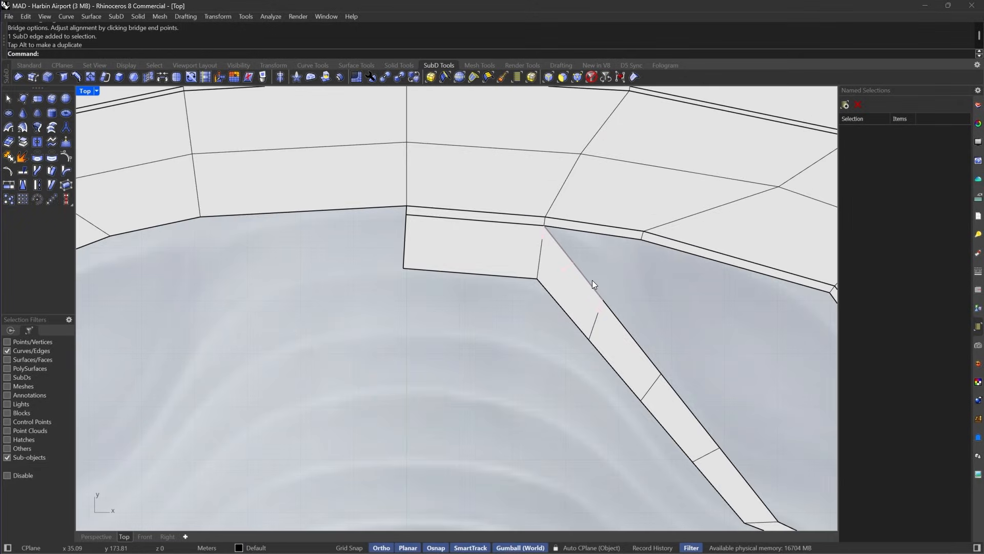
scroll(592, 280, "up", 3)
left_click(601, 343)
left_click_drag(624, 328, 689, 244)
scroll(702, 287, "down", 6)
scroll(709, 307, "up", 3)
scroll(629, 359, "down", 3)
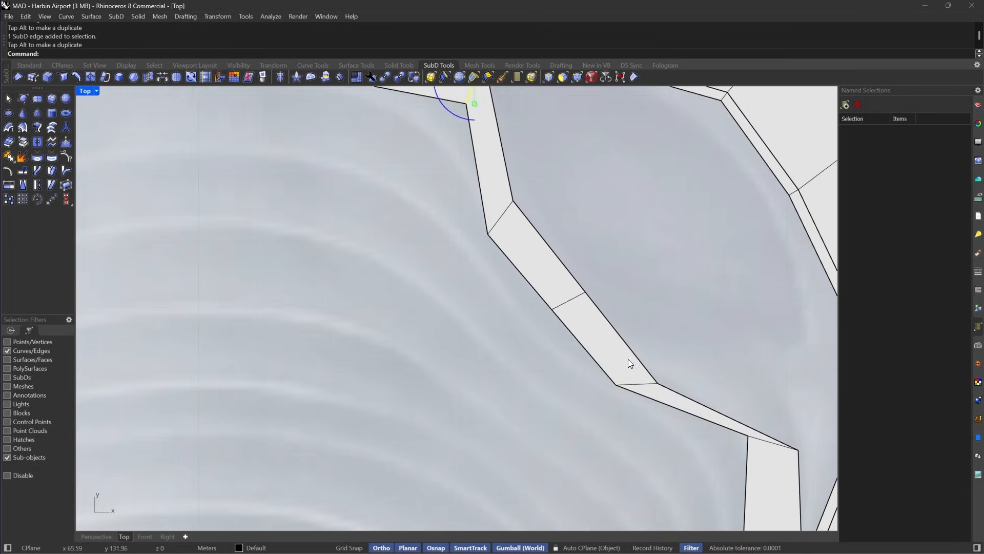
Check the bridge in smooth SubD display, return to flat, and move its lower corner edge toward positive Y.
key("Tab")
scroll(698, 320, "up", 4)
key("Tab")
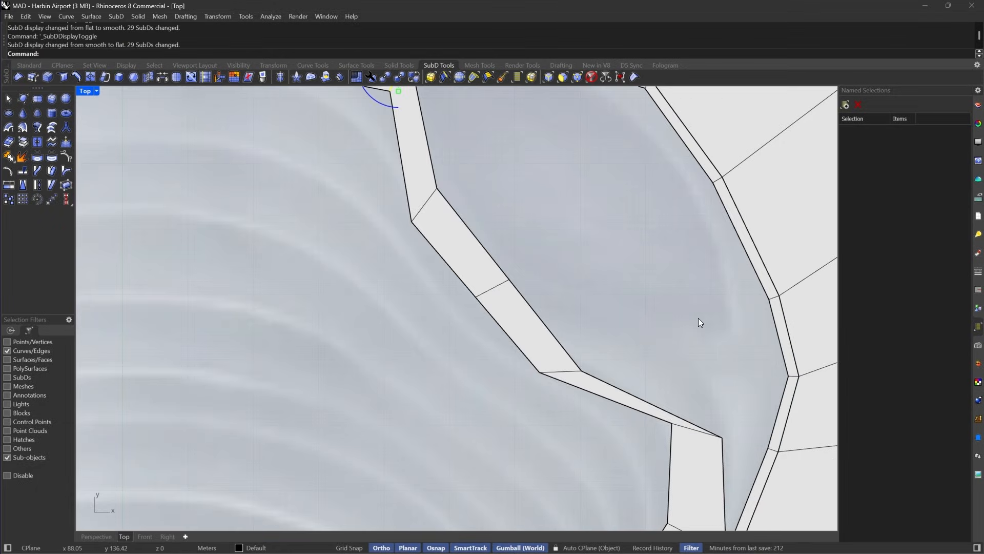
left_click(696, 429)
left_click_drag(696, 430, 700, 371)
Dissolve the bridge's cross edge next to the lower corner.
left_click(559, 371)
left_click_drag(588, 345, 601, 301)
right_click_drag(558, 275, 407, 283)
key("Delete")
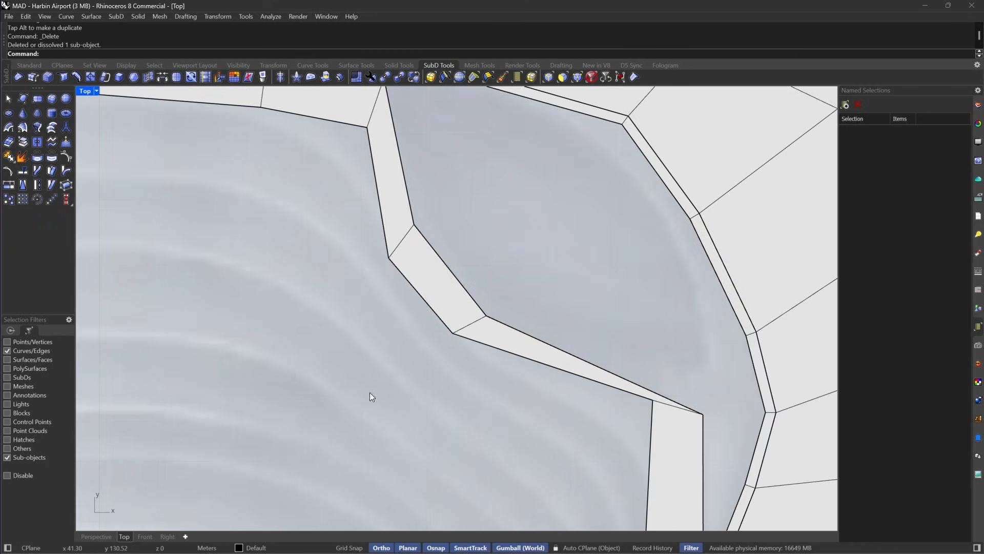
Move the four edges of the bridge's middle face slightly toward positive X and negative Y.
left_click_drag(370, 392, 491, 222)
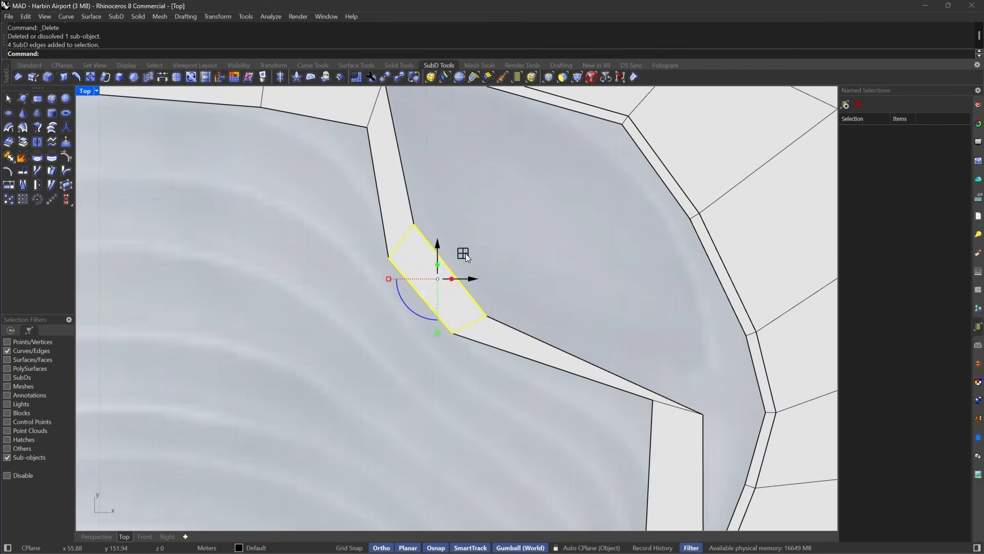
left_click_drag(465, 254, 481, 285)
left_click(505, 293)
Move the inner vertex of the bridge's lower corner toward negative Y to widen the pinched face.
right_click_drag(656, 365, 586, 280)
left_click_drag(538, 281, 679, 382)
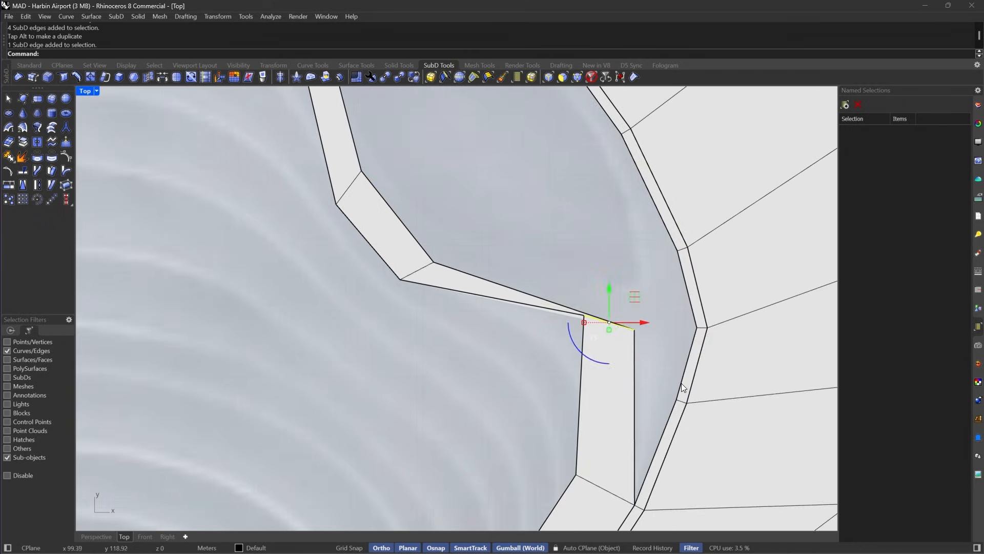
scroll(643, 353, "up", 4)
left_click(595, 277)
left_click(577, 77)
left_click_drag(518, 208, 636, 397)
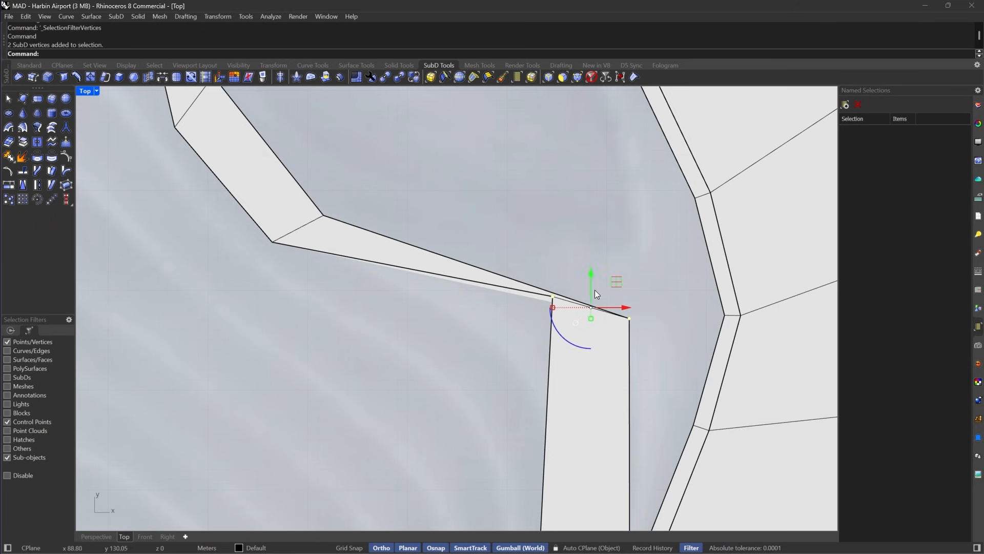
left_click_drag(527, 246, 601, 387)
left_click_drag(574, 271, 585, 315)
scroll(663, 232, "down", 8)
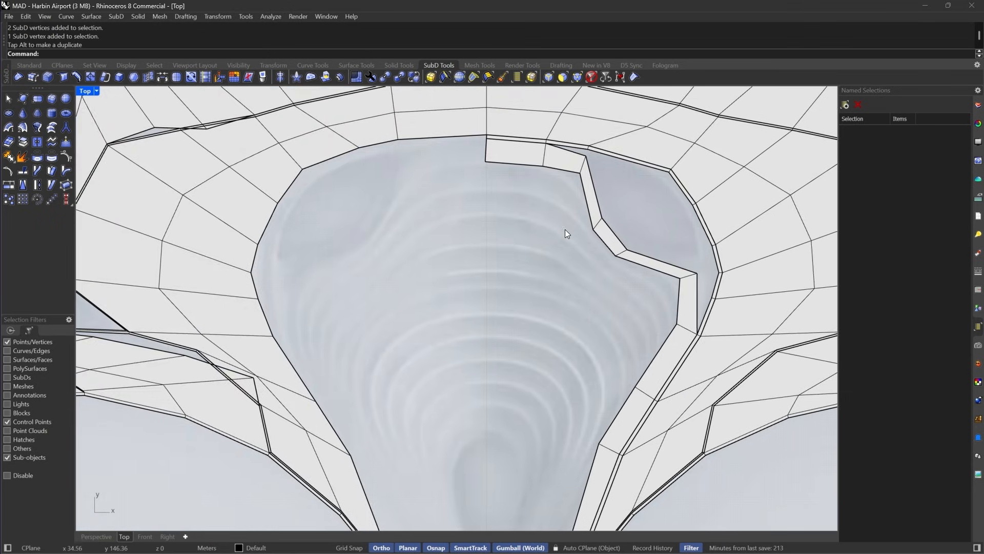
mouse_move(565, 229)
right_mouse_down()
mouse_move(539, 233)
mouse_move(551, 230)
right_mouse_up()
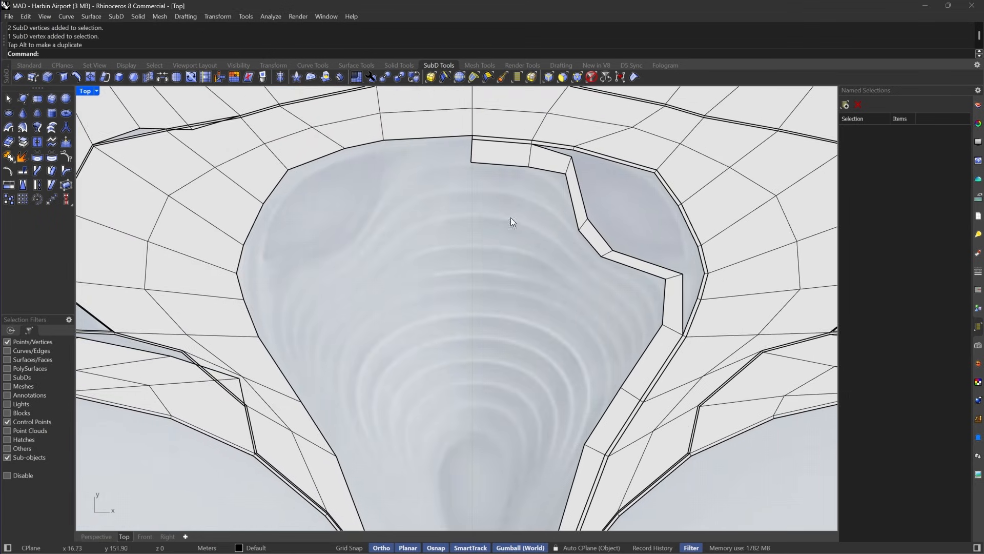
Stretch the inner edge of the upper face beside the centreline toward negative Y over the dome opening.
left_click(559, 78)
left_click_drag(458, 155, 537, 177)
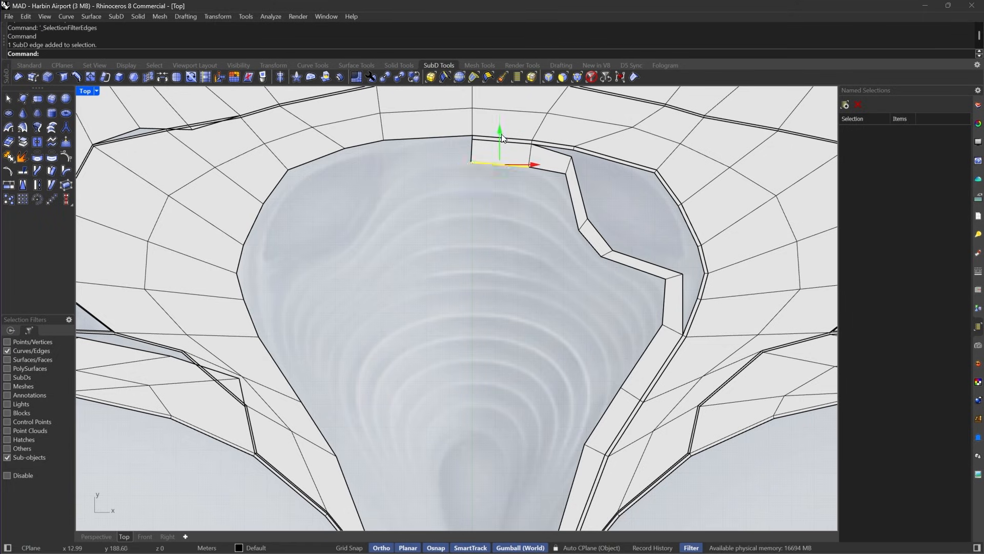
left_click_drag(503, 137, 506, 264)
key("Escape")
scroll(642, 245, "up", 2)
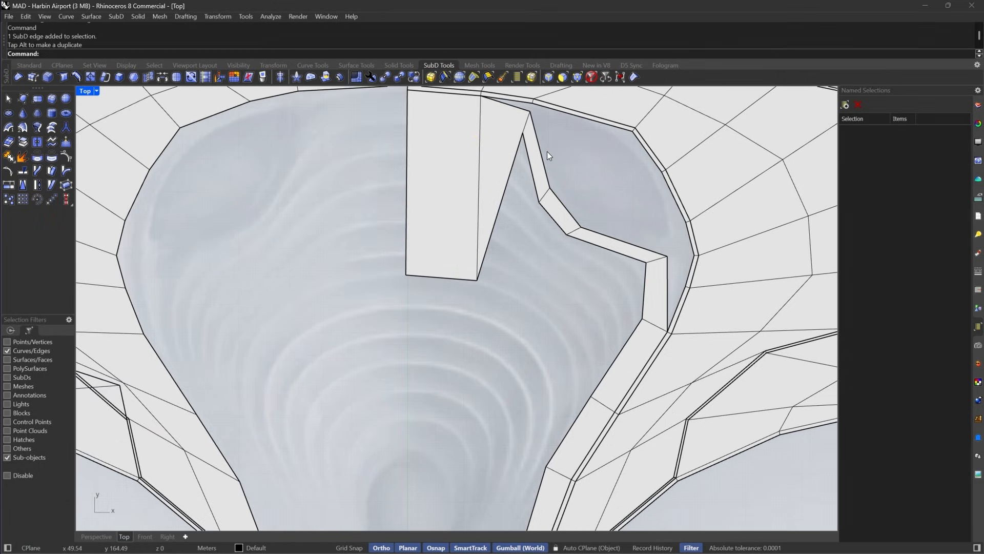
Pull the inner vertex at the bridge's upper corner toward negative Y, near the end of the stretched edge.
left_click(567, 78)
left_click(523, 134)
left_click_drag(546, 106, 538, 266)
left_click(571, 288)
right_click_drag(571, 288, 560, 239)
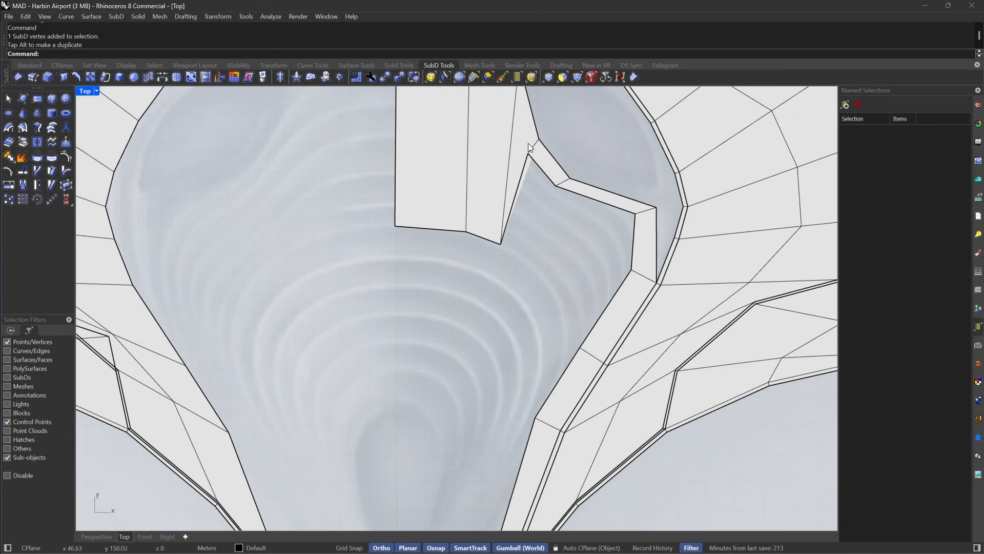
Pull the inner vertices of the bridge's two middle cross edges toward negative Y to continue the stretched boundary.
left_click(529, 152)
left_click_drag(556, 124, 555, 233)
key("Escape")
left_click(569, 179)
left_click_drag(592, 157, 568, 255)
key("Escape")
right_click_drag(589, 265, 590, 207)
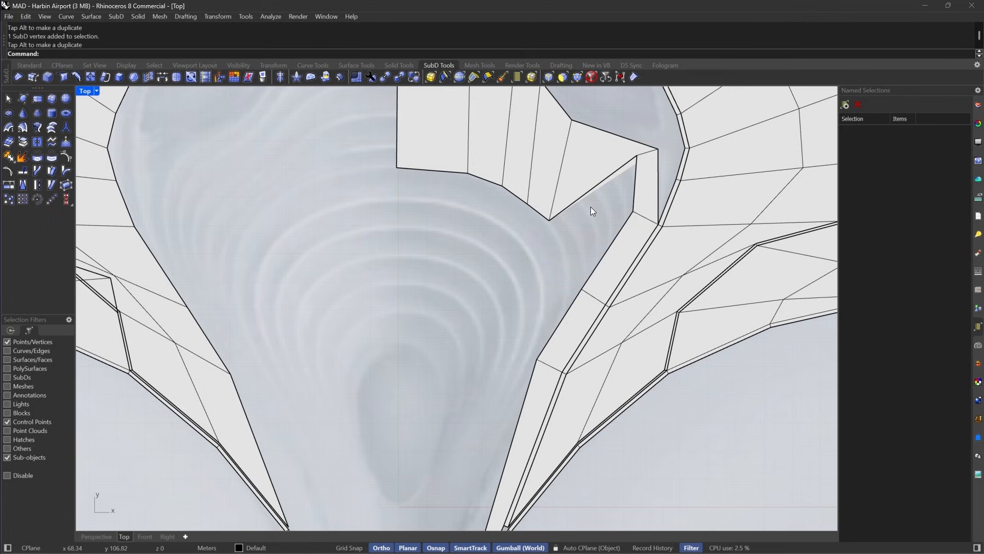
Pull the two pinched inner vertices beside the bridge's lower corner down and inward over the dome opening.
left_click_drag(620, 154, 640, 229)
left_click_drag(661, 156, 584, 269)
key("Escape")
right_click_drag(575, 317, 649, 201)
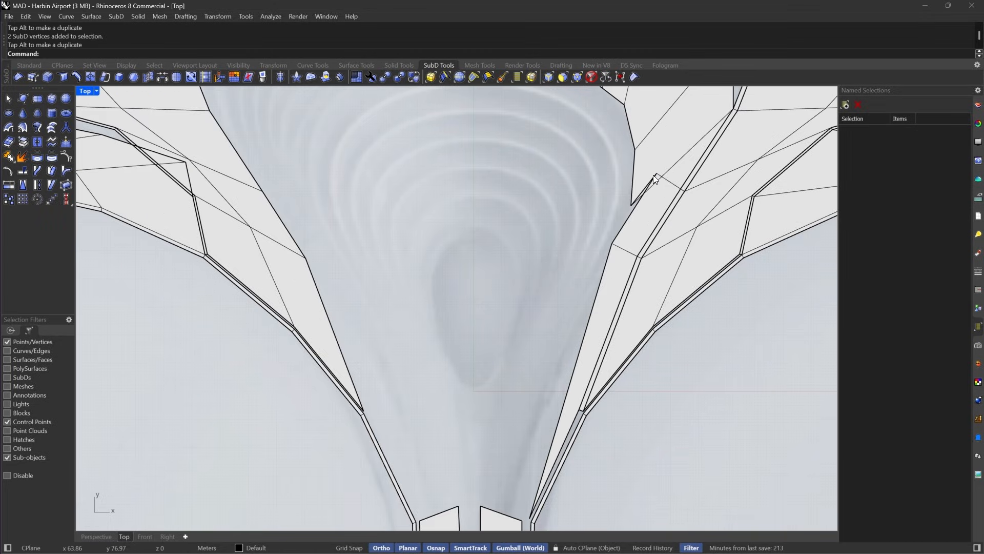
Slide the next inner vertices of the border strip down along the dome opening to even out the boundary.
left_click_drag(641, 160, 617, 261)
left_click_drag(639, 218, 572, 389)
key("Escape")
left_click_drag(586, 202, 601, 298)
scroll(604, 290, "up", 5)
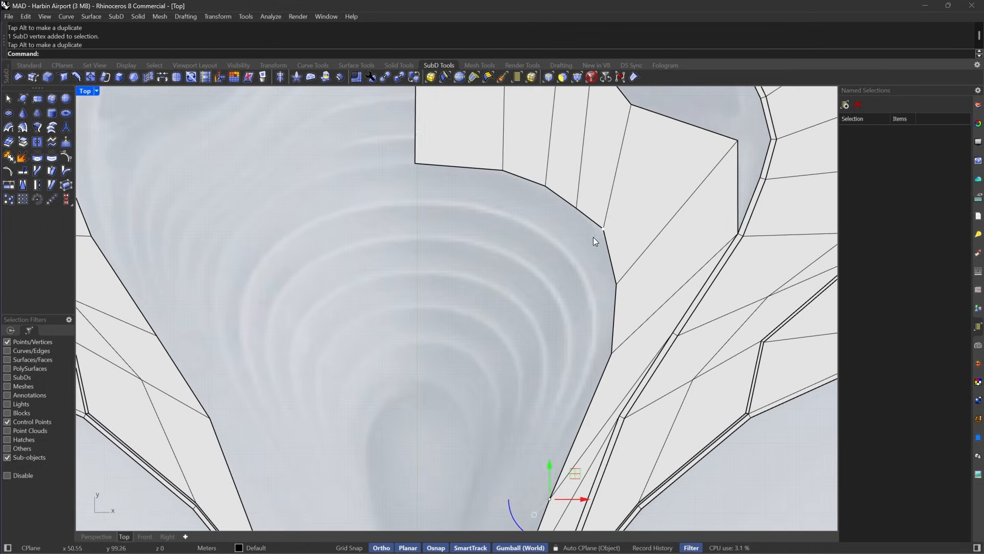
Adjust the inner vertices below the bridge corner to round the opening's curve, and compare smooth and flat display.
left_click_drag(625, 208, 621, 208)
left_click_drag(581, 266, 634, 357)
left_click_drag(642, 295, 635, 302)
scroll(645, 251, "down", 8)
key("Tab")
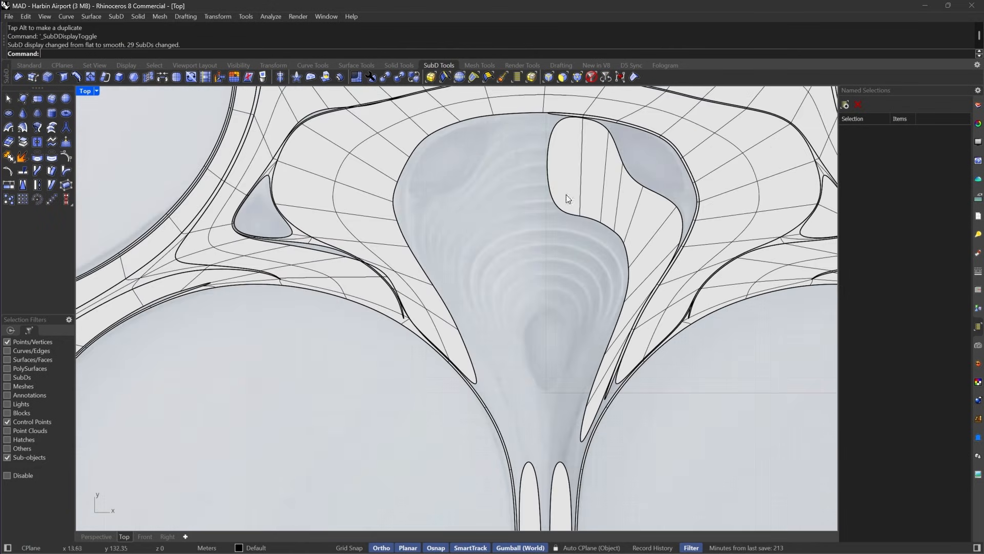
key("Tab")
scroll(632, 121, "up", 6)
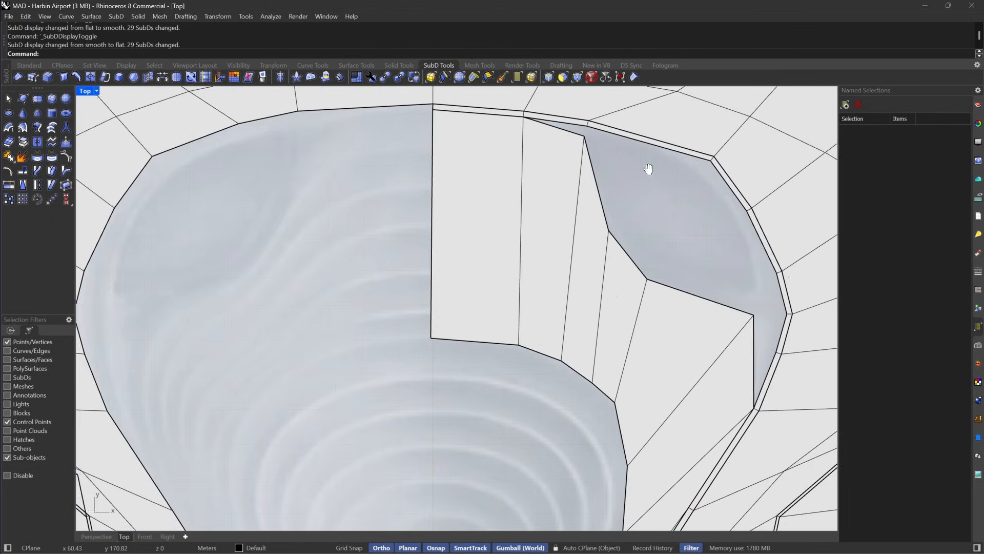
Move the border strip's inner vertex beside the bridge's outer corner onto that corner vertex.
scroll(763, 285, "up", 3)
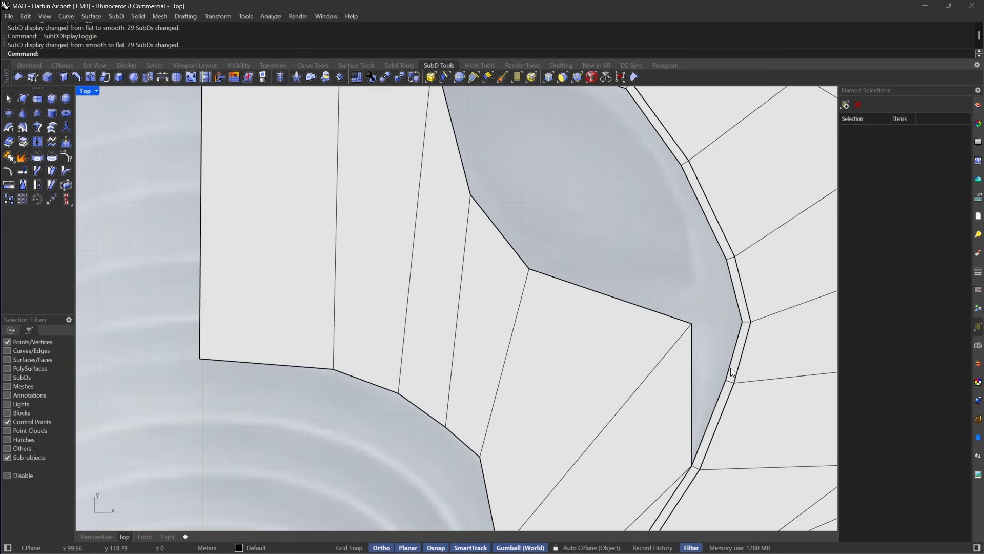
left_click_drag(675, 294, 707, 359)
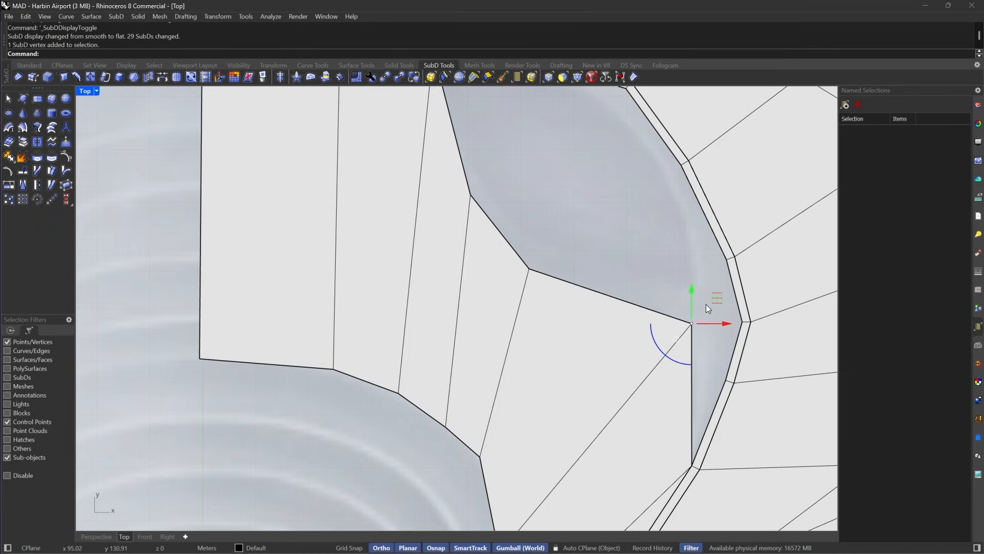
left_click(746, 357)
scroll(747, 357, "up", 6)
right_click_drag(720, 322, 685, 326)
scroll(643, 326, "down", 12)
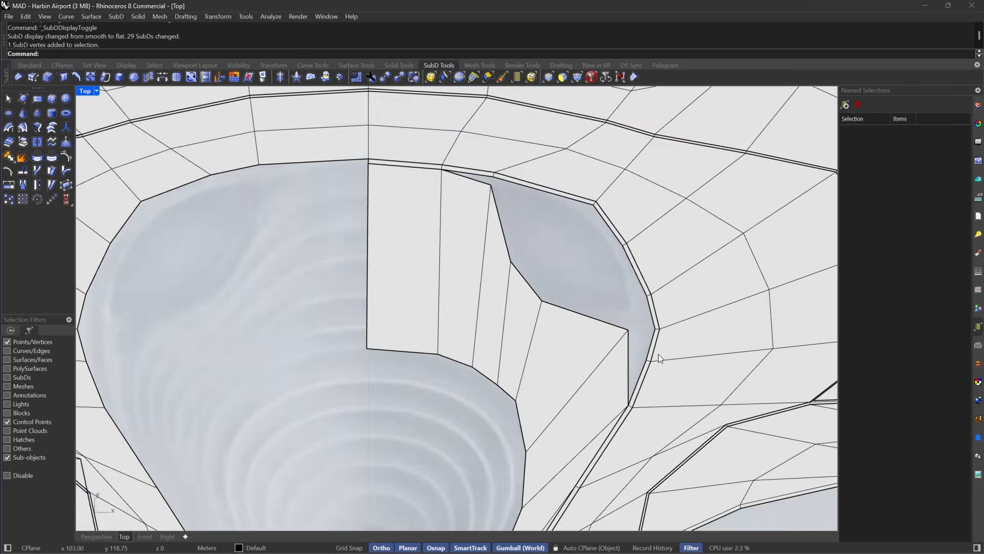
scroll(659, 354, "up", 10)
left_click_drag(631, 388, 552, 258)
right_click_drag(615, 259, 648, 346)
Pull the strip's next inner vertex up the border inward toward the bridge's outer corner.
left_click_drag(672, 319, 706, 370)
scroll(707, 370, "down", 3)
left_click_drag(729, 324, 684, 290)
scroll(641, 277, "down", 4)
scroll(639, 275, "up", 4)
scroll(645, 250, "down", 6)
right_click_drag(645, 250, 706, 332)
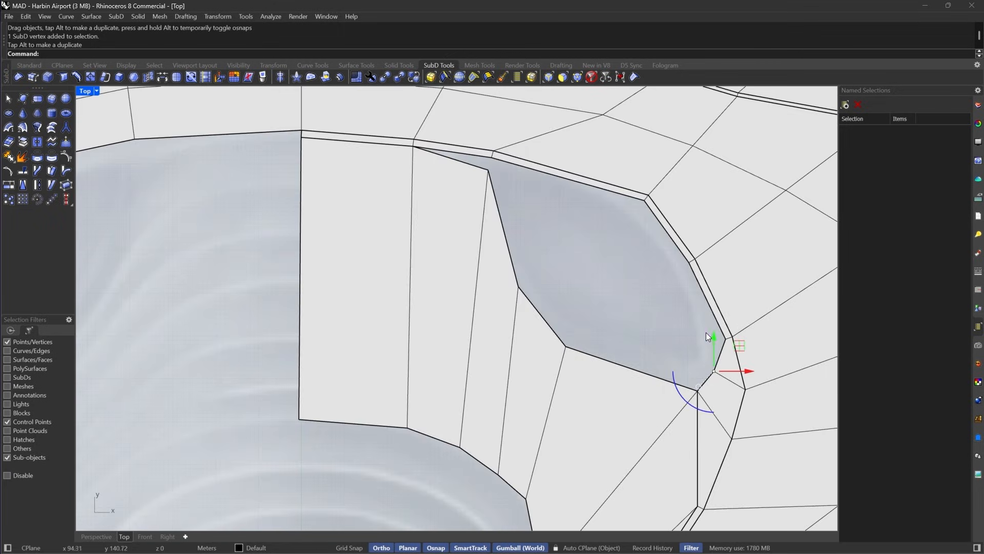
Snap the border strip's three upper inner vertices onto the matching vertices along the bridge's outer edge.
right_click_drag(538, 179, 556, 186)
scroll(519, 163, "up", 8)
left_click_drag(492, 164, 482, 193)
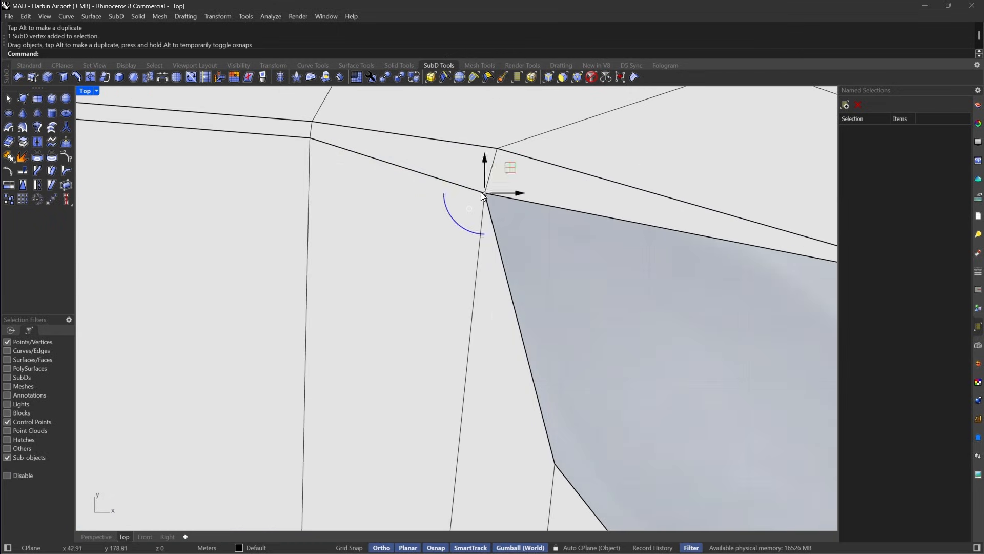
scroll(528, 248, "down", 2)
right_click_drag(765, 312, 608, 222)
left_click_drag(630, 170, 392, 333)
right_click_drag(646, 329, 612, 237)
left_click_drag(677, 197, 447, 352)
right_click_drag(710, 359, 670, 288)
scroll(659, 331, "up", 3)
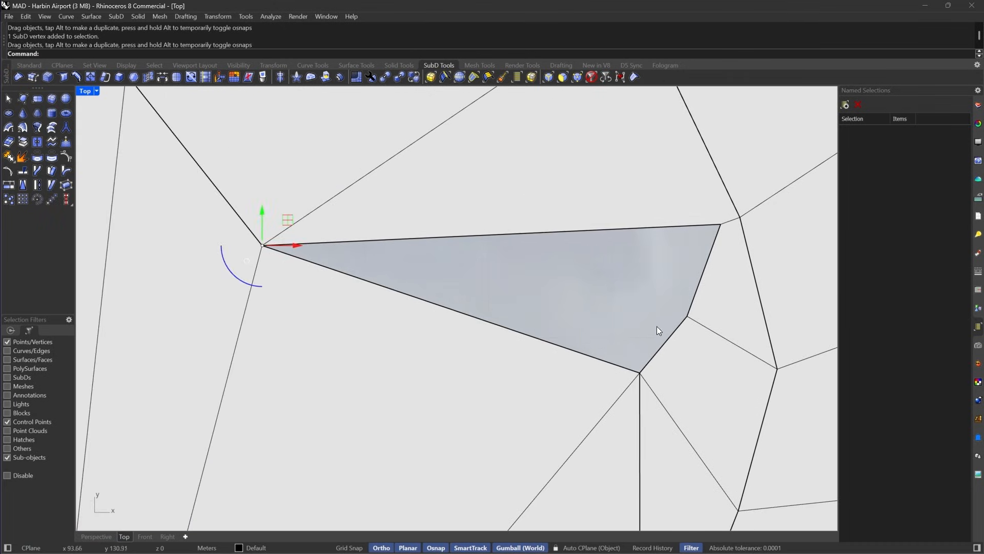
Isolate the border strip SubD and check its shape in smooth and flat display.
left_click(594, 82)
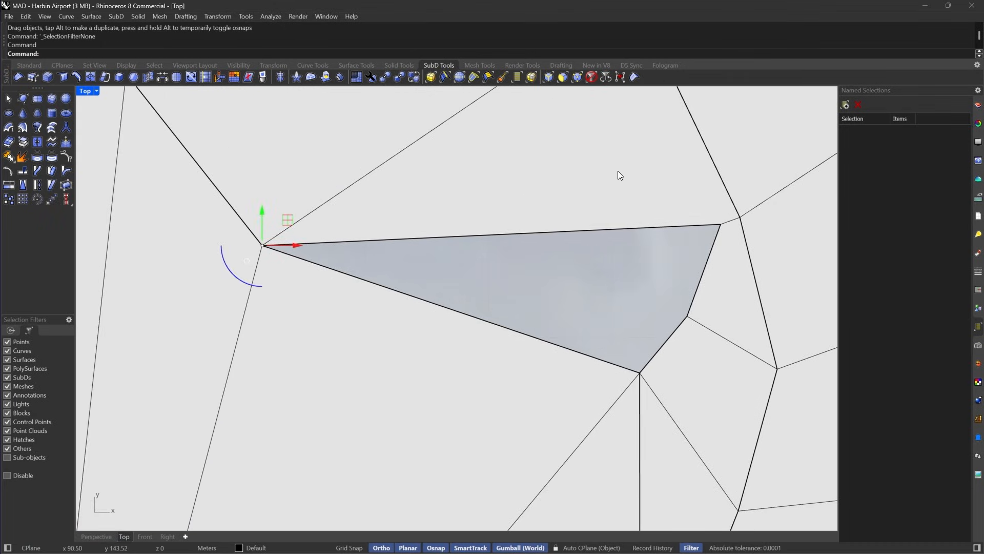
type("Isolate")
key("Return")
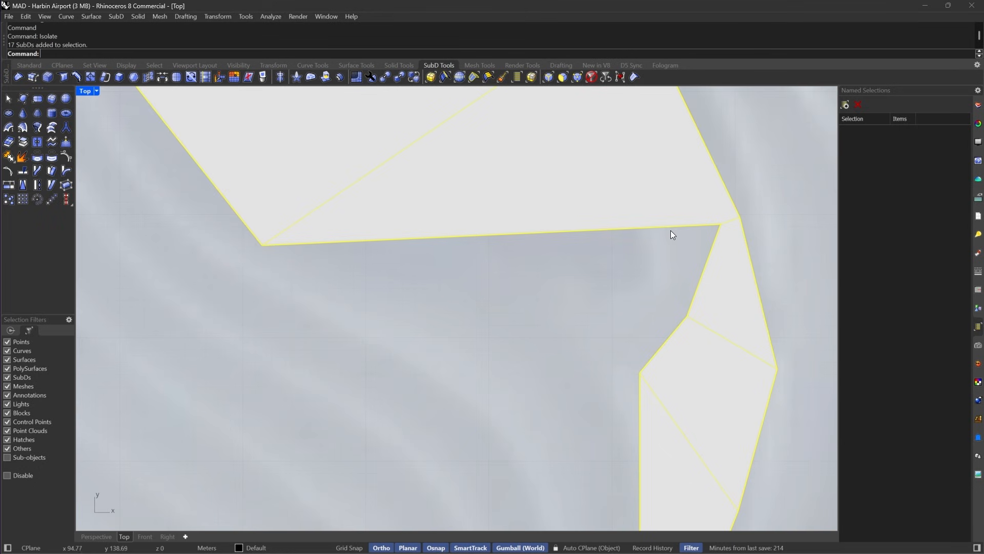
left_click(670, 230)
scroll(670, 230, "down", 6)
key("Tab")
key("Tab")
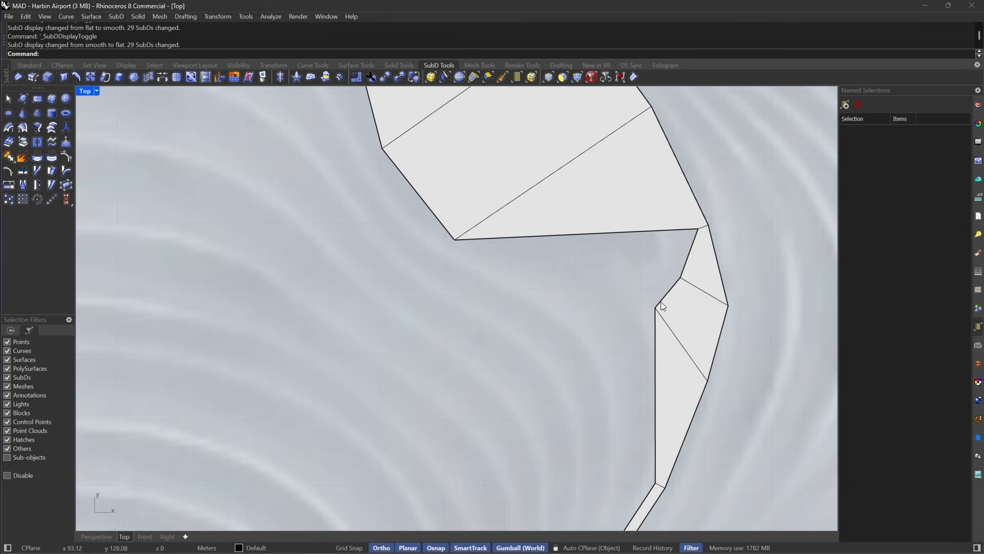
Stitch the inner vertex at the narrow end of the remaining notch to the strip's inner corner vertex across it.
left_click(579, 80)
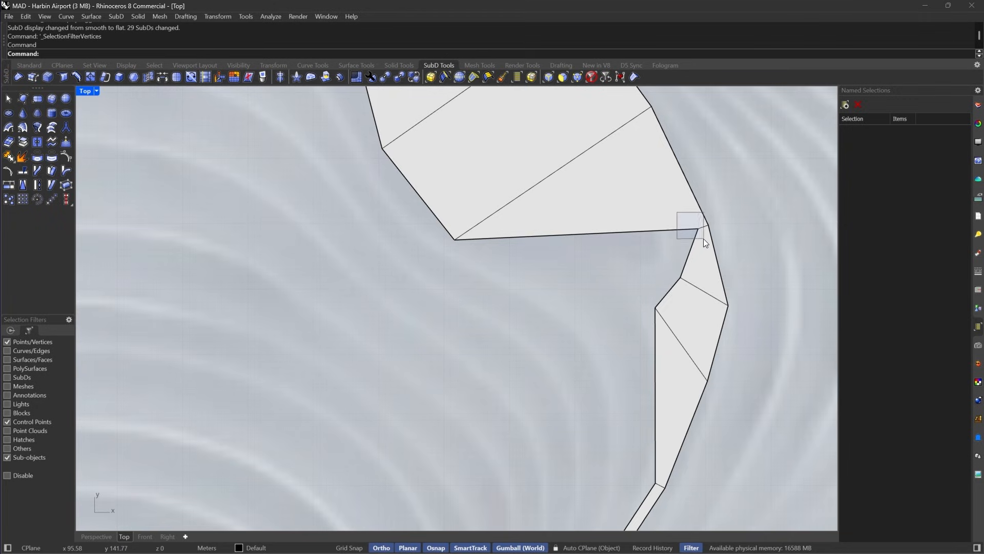
left_click_drag(703, 239, 704, 239)
left_click(454, 239, "shift")
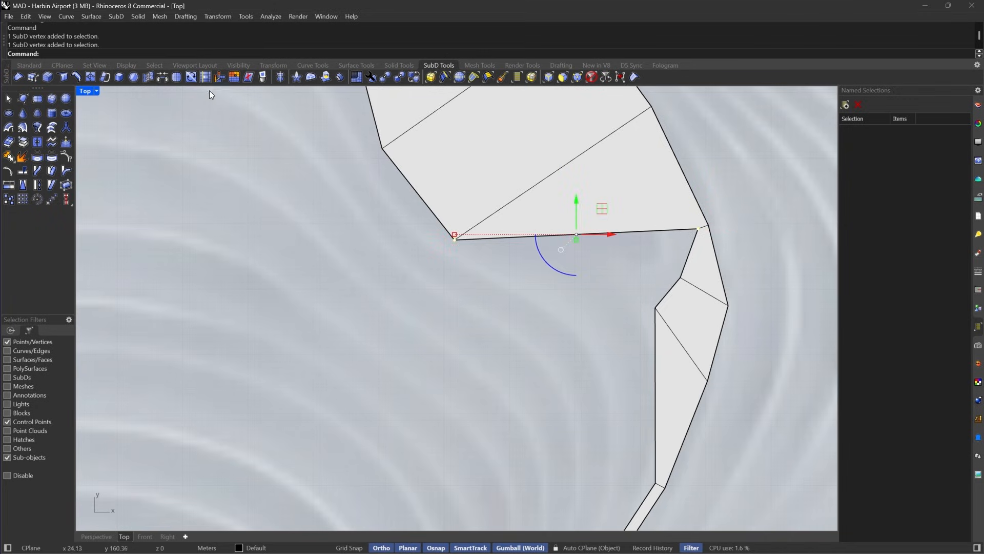
left_click(148, 77)
scroll(613, 287, "up", 2)
Stitch the next inner vertex down the strip to the same inner corner vertex, and compare smooth and flat display.
left_click(696, 275)
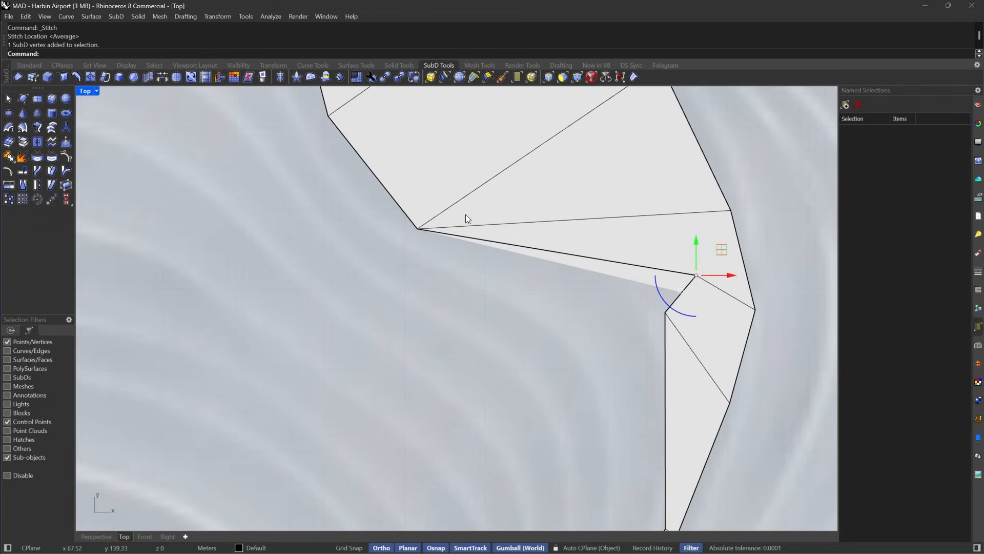
left_click_drag(395, 198, 454, 272, "shift")
key("space")
key("Return")
key("Tab")
key("Tab")
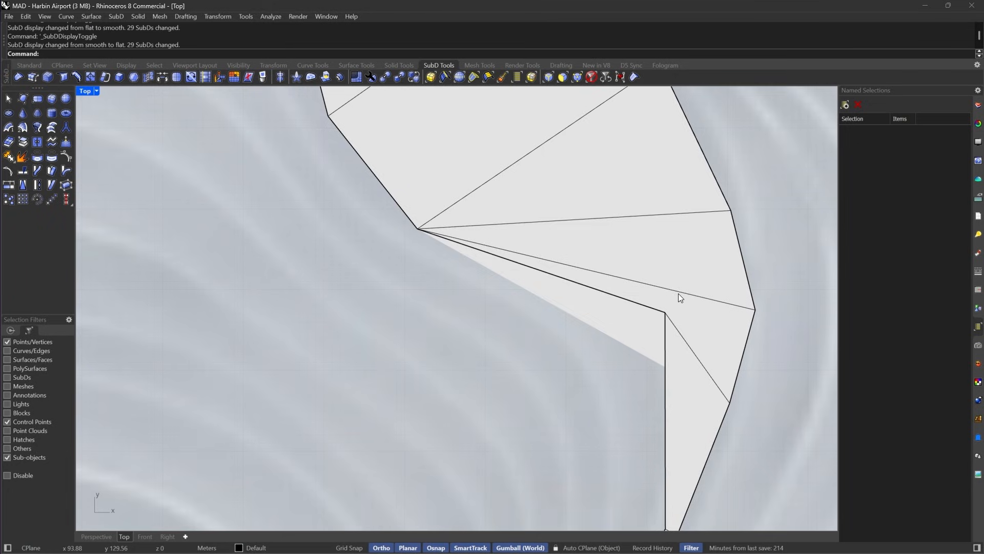
Insert an edge across the strip from the inner corner above the narrow section to the outer boundary vertex.
left_click(84, 80)
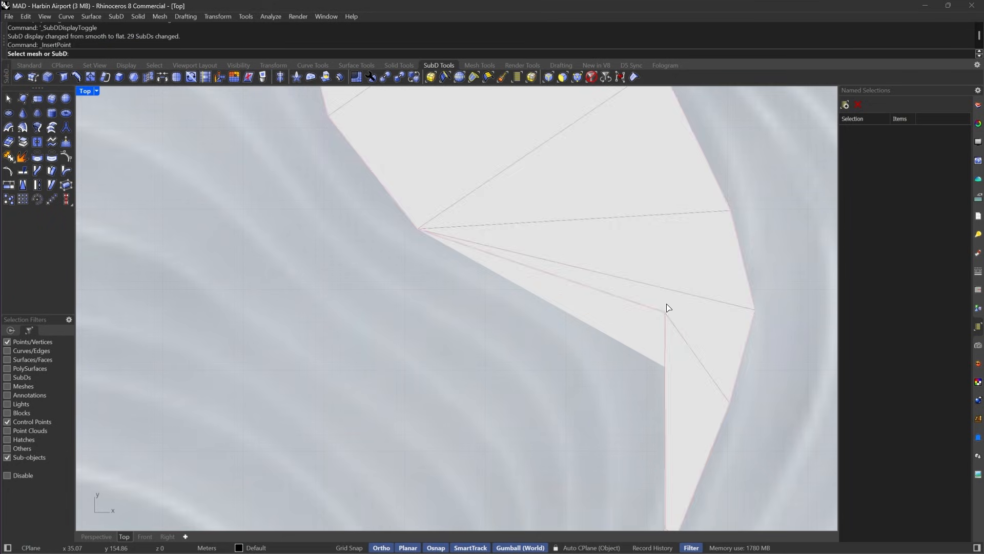
left_click(669, 307)
left_click(665, 311)
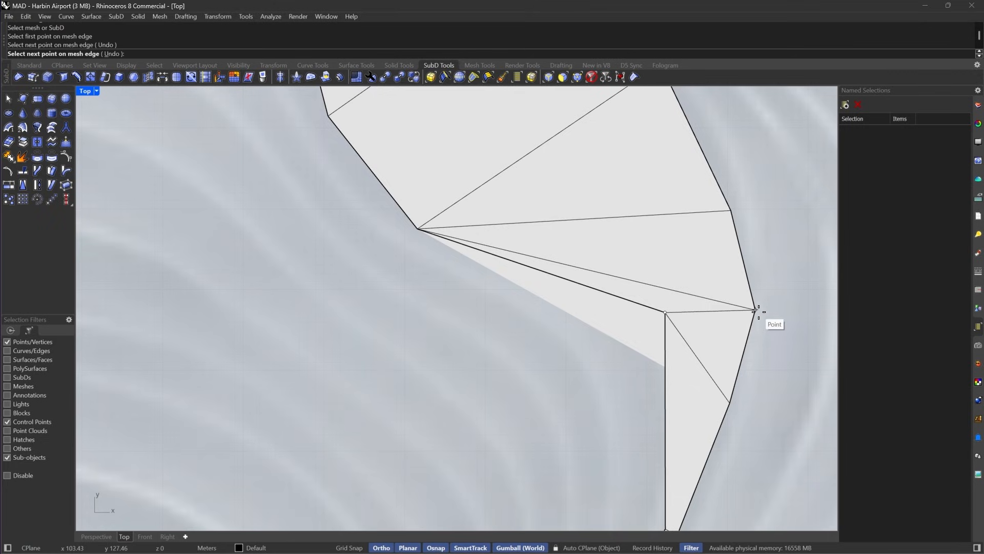
left_click(755, 310)
scroll(654, 290, "down", 4)
right_click_drag(708, 337, 674, 334)
scroll(638, 253, "up", 4)
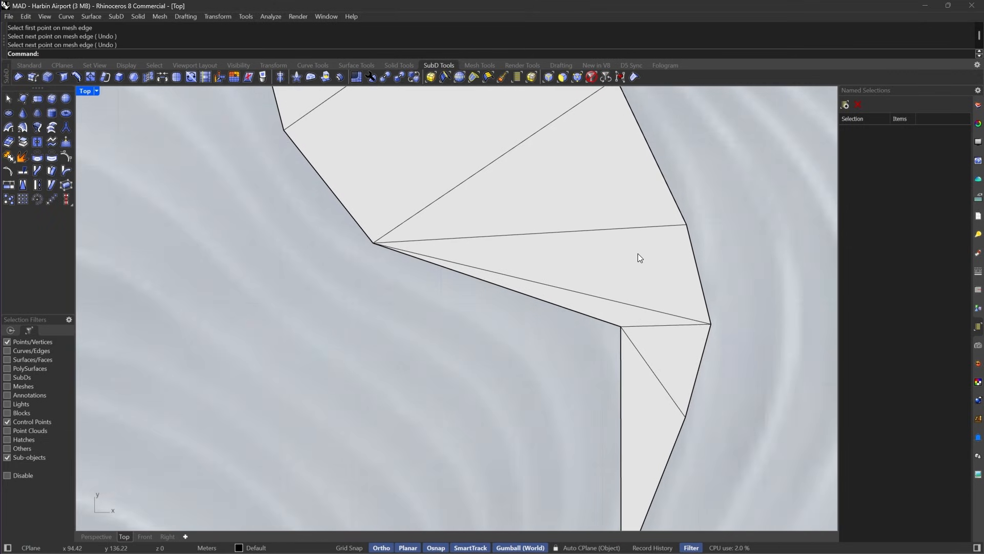
left_click(531, 77)
left_click(548, 78)
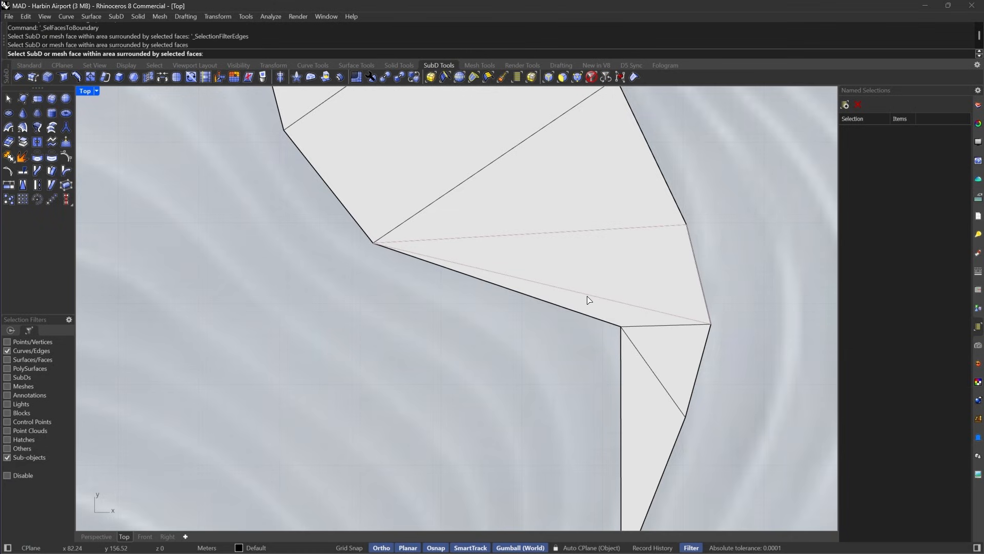
left_click(589, 296)
key("Escape")
Delete the long diagonal edge above the newly inserted edge and check the strip's smoothed shape.
left_click(550, 78)
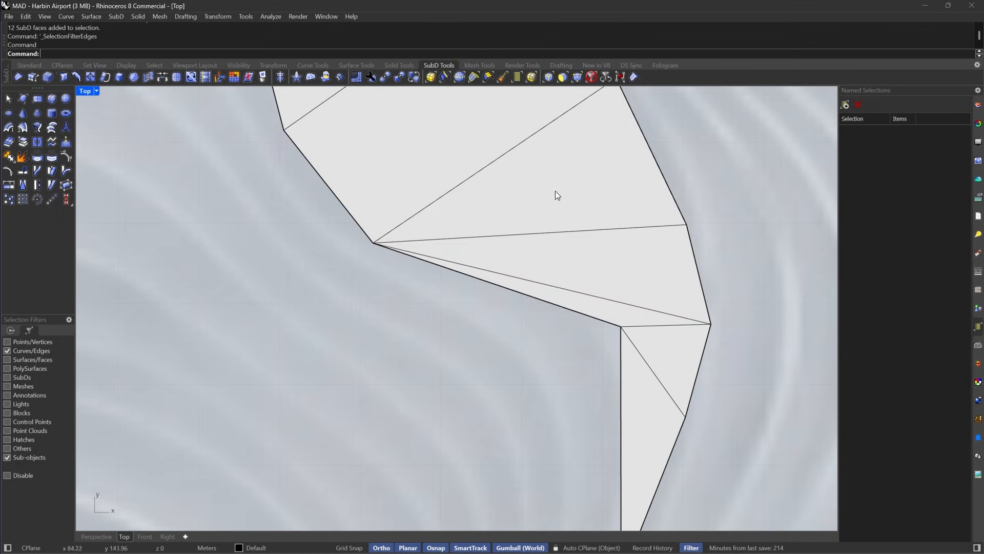
left_click(588, 293)
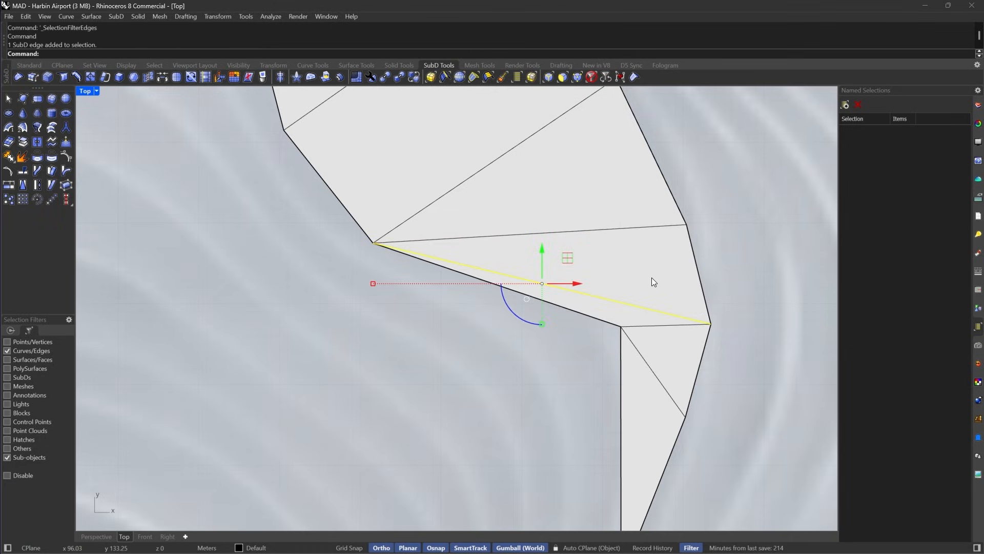
key("Delete")
key("Tab")
scroll(670, 312, "down", 6)
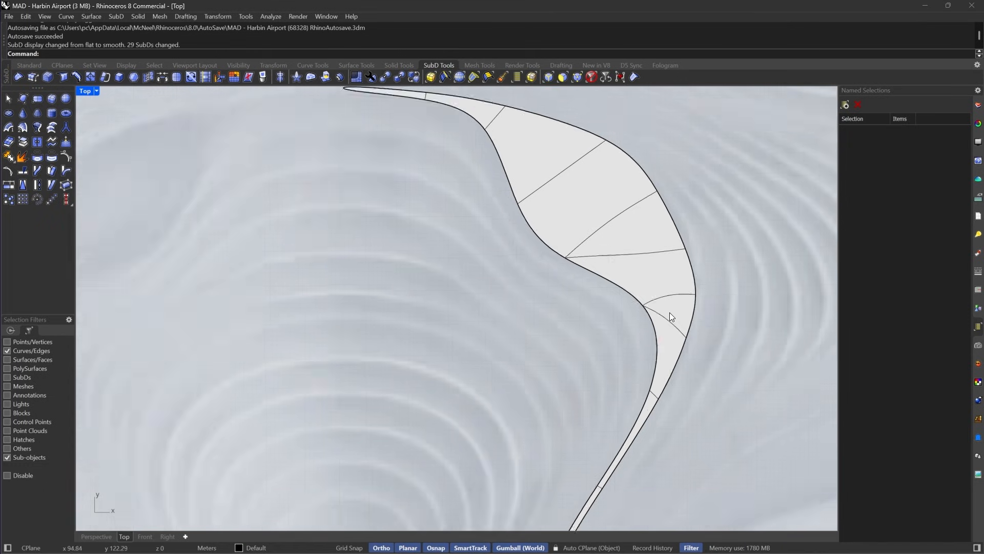
key("Tab")
scroll(653, 248, "up", 6)
Show the hidden roof parts and examine how the strip meets the bridge in smooth and flat display.
right_click_drag(685, 239, 654, 255)
scroll(640, 278, "down", 4)
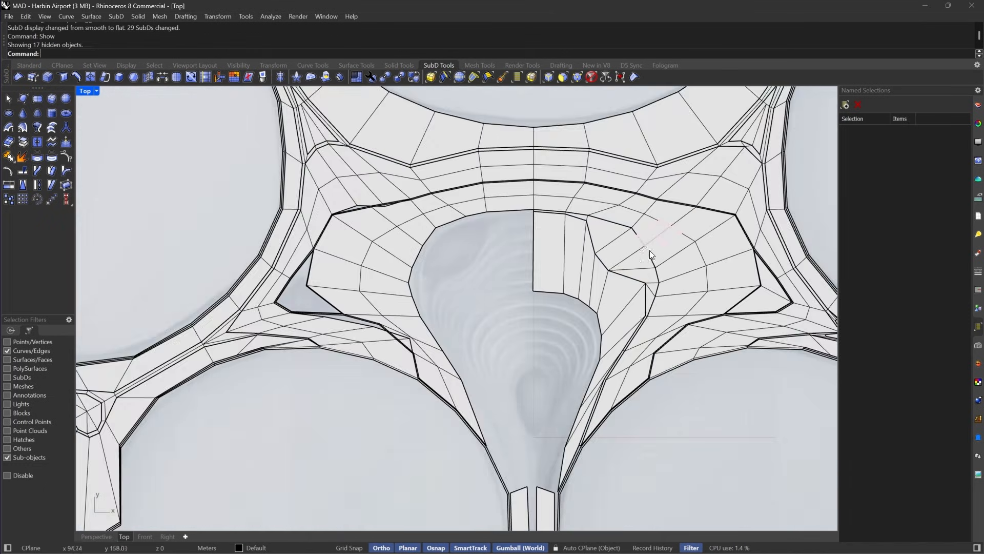
key("Tab")
key("Tab")
scroll(638, 303, "down", 5)
key("Tab")
scroll(611, 269, "up", 6)
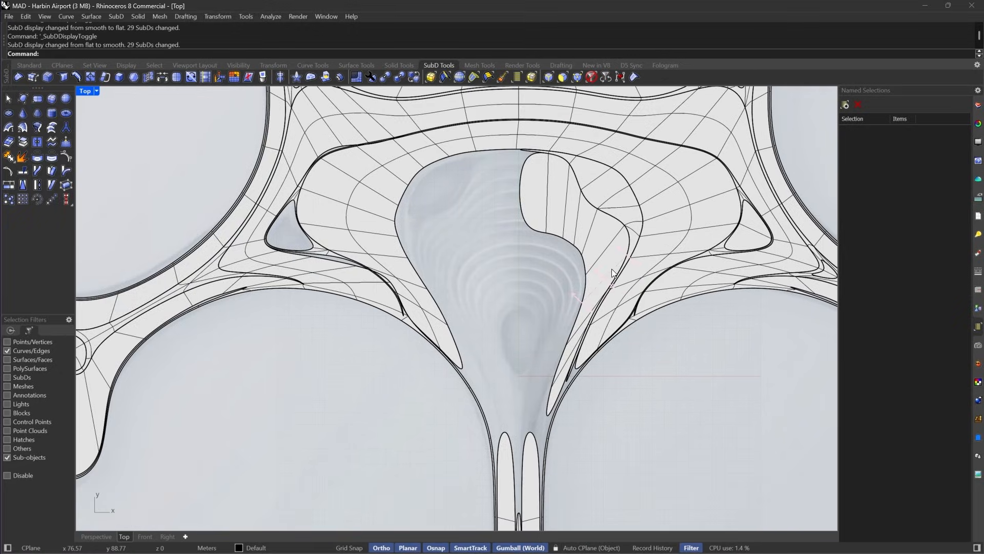
key("Tab")
scroll(553, 422, "up", 7)
scroll(559, 406, "down", 11)
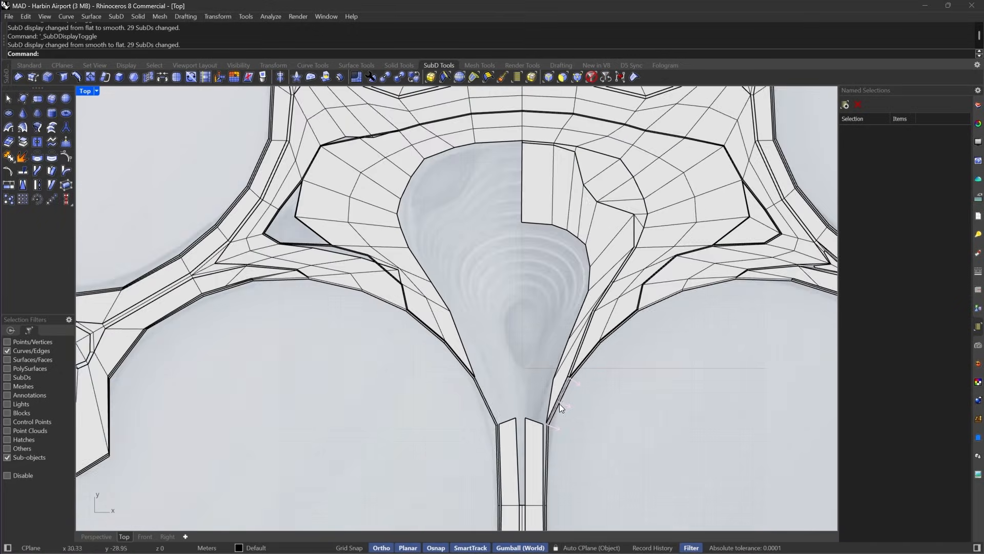
Inset the border strip's faces between its upper and lower narrow ends beside the bridge by 2.00 in Group mode.
right_click_drag(616, 190, 530, 256)
scroll(610, 309, "up", 4)
scroll(528, 254, "up", 6)
right_click_drag(578, 299, 604, 317)
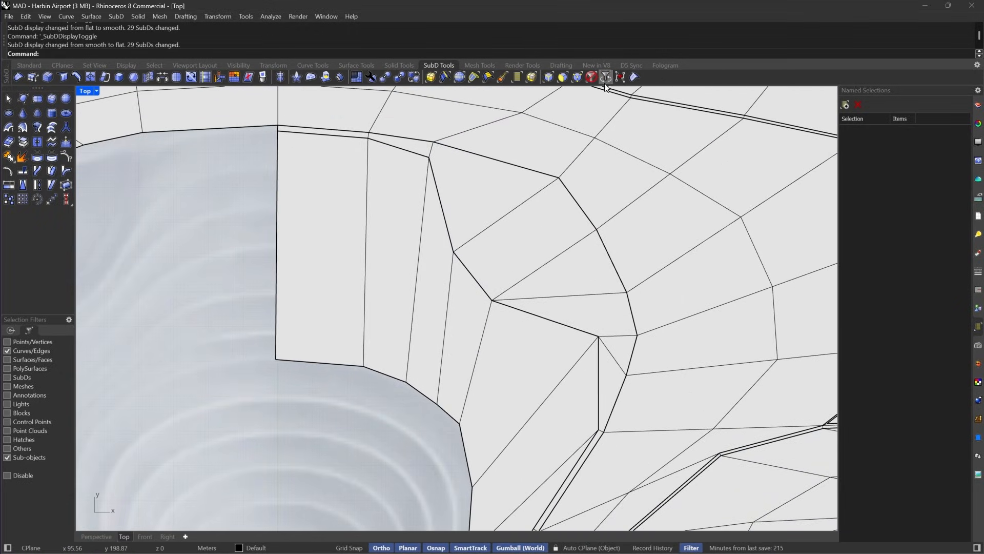
left_click(592, 77)
scroll(469, 180, "up", 4)
left_click(469, 180)
left_click(563, 77)
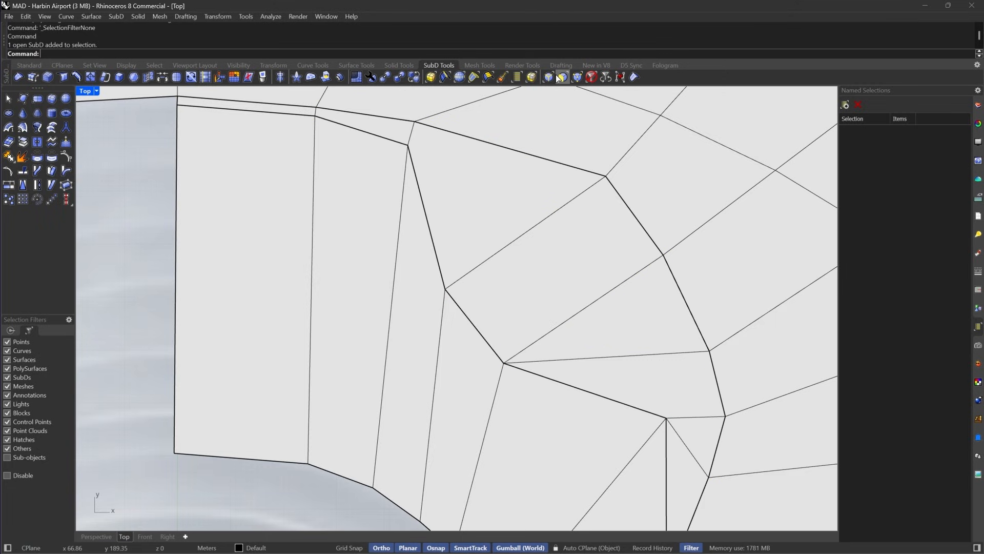
left_click(396, 126)
left_click(688, 462, "shift")
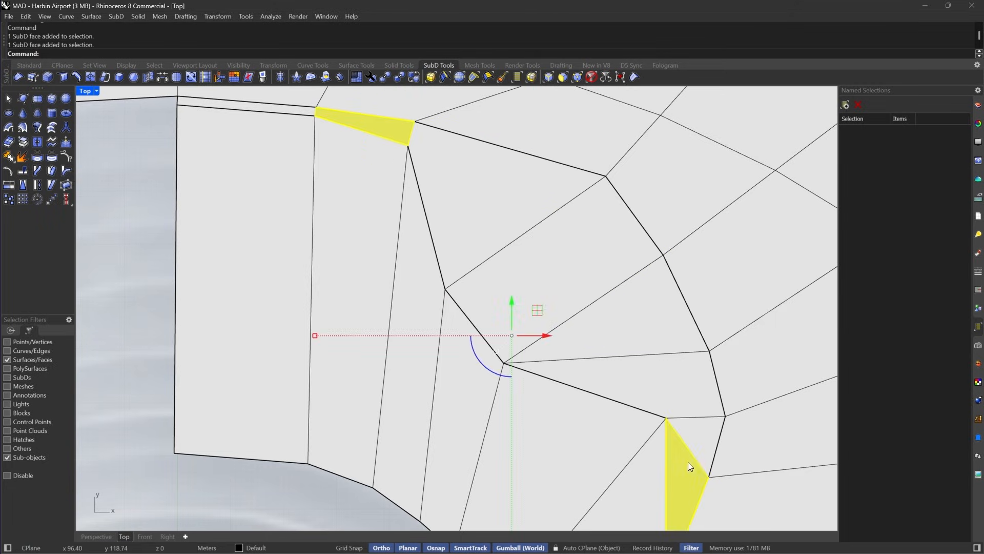
scroll(703, 400, "up", 2)
left_click(721, 353, "shift")
left_click(695, 315, "shift")
left_click(611, 202, "shift")
left_click(534, 146, "shift")
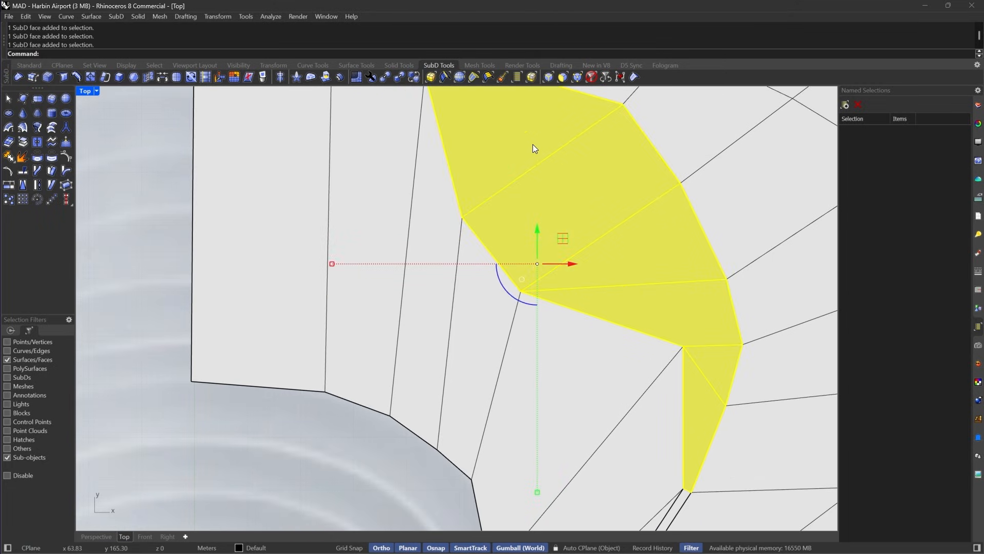
right_click_drag(562, 189, 630, 266)
left_click(134, 77)
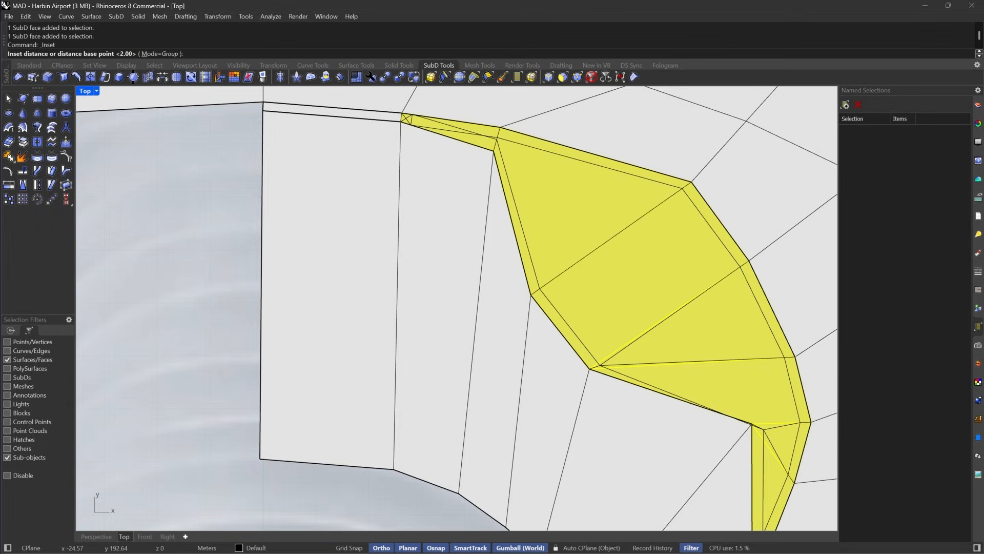
scroll(589, 159, "down", 2)
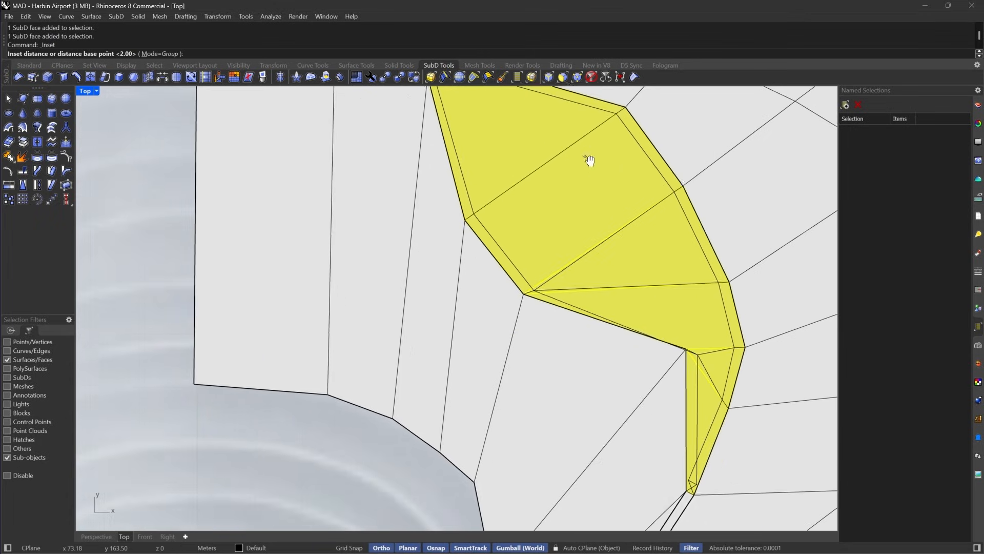
scroll(725, 413, "up", 4)
right_click_drag(638, 185, 632, 276)
key("Return")
scroll(632, 276, "up", 10)
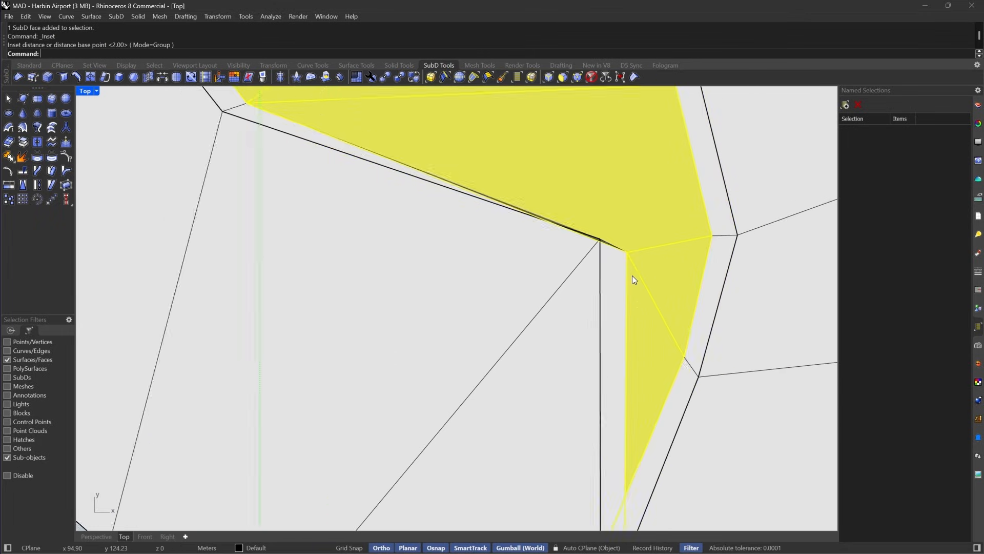
Move the inset vertex at the strip's inner corner above the narrow section so it sits evenly beside the border.
key("Escape")
left_click(578, 76)
left_click(620, 222)
scroll(688, 329, "down", 5)
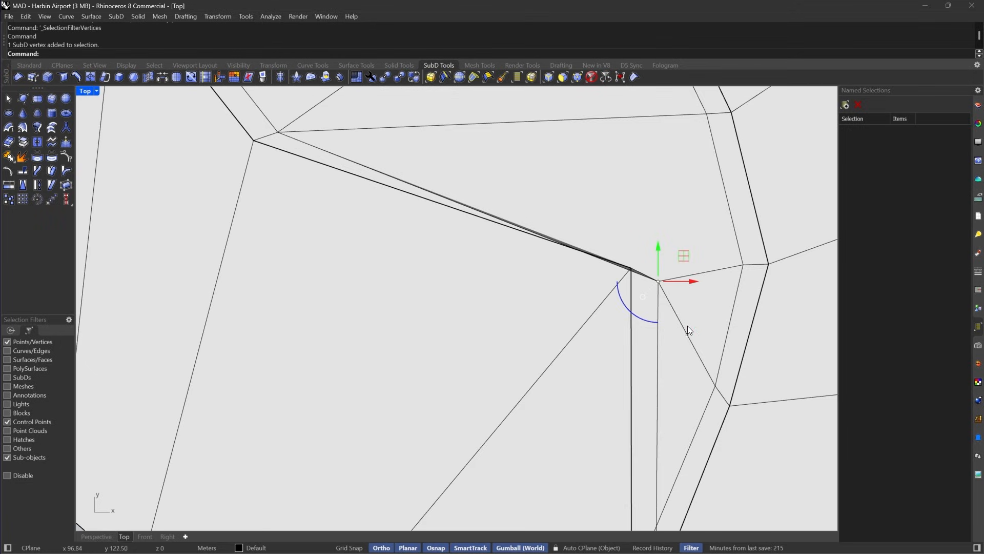
mouse_move(681, 260)
left_mouse_down()
mouse_move(685, 235)
mouse_move(677, 242)
left_mouse_up()
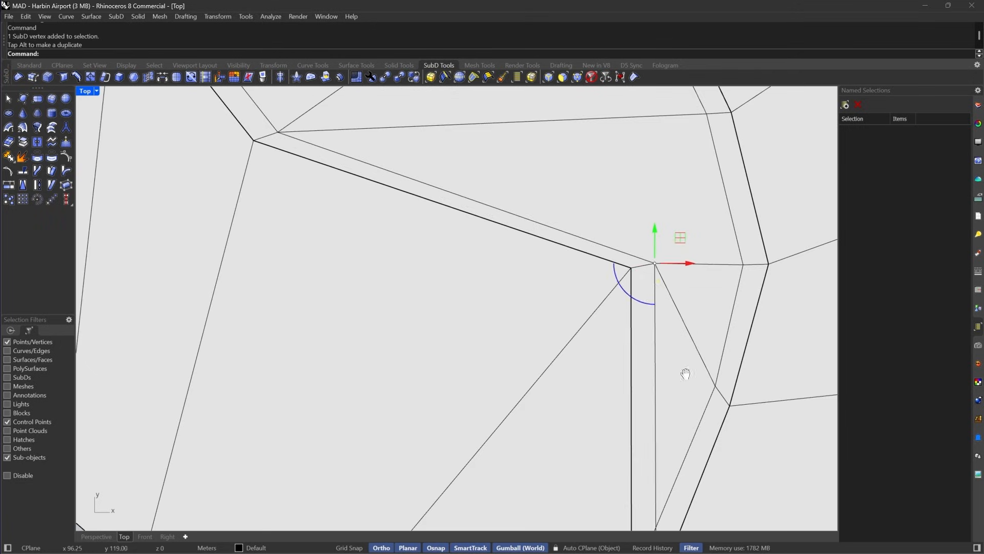
Stitch the two crossed inset vertices at the strip's lower narrow end at their average location.
right_click_drag(684, 373, 677, 186)
scroll(629, 422, "up", 7)
left_click_drag(585, 299, 726, 381)
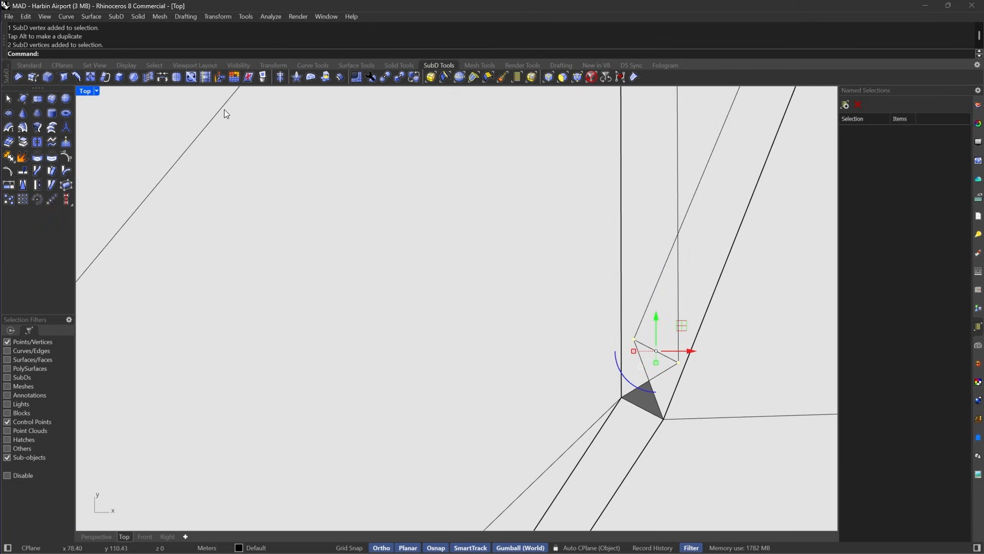
left_click(163, 77)
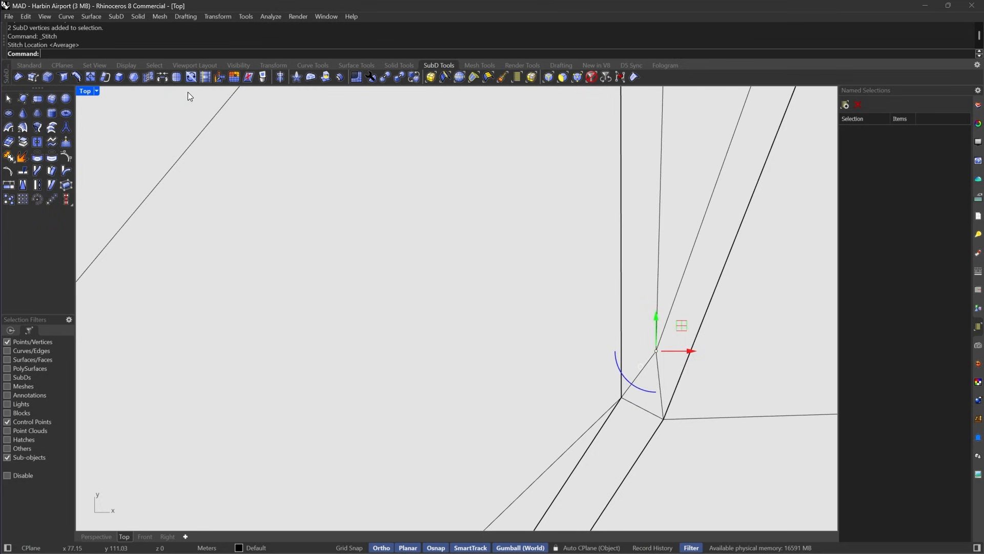
scroll(615, 403, "down", 3)
scroll(615, 399, "down", 3)
scroll(490, 216, "up", 5)
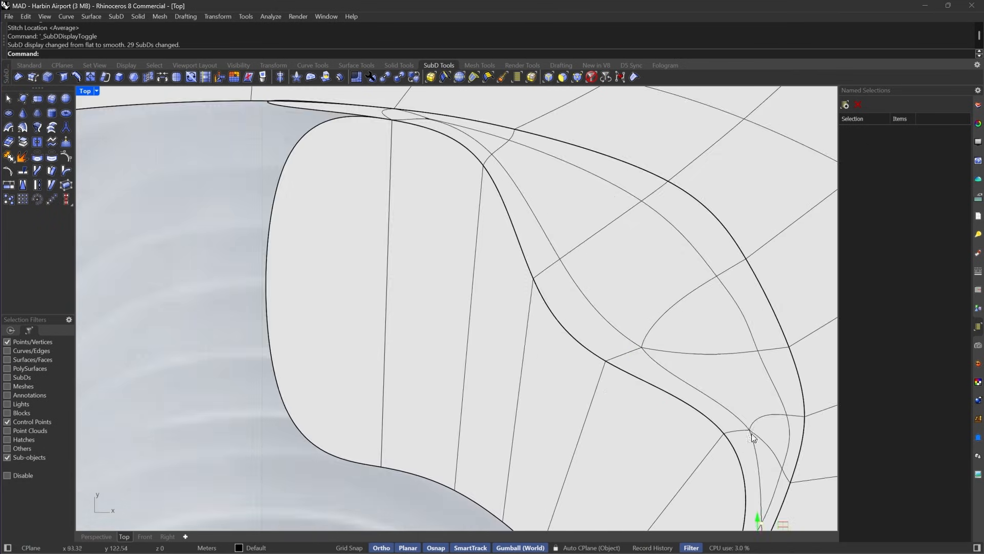
Stitch the two crossed inset vertices at the strip's upper narrow end at their average location and check the smoothed shape.
key("Tab")
scroll(601, 301, "up", 3)
left_click_drag(367, 114, 411, 400)
left_click_drag(333, 322, 407, 250, "shift")
left_click(153, 80)
key("Return")
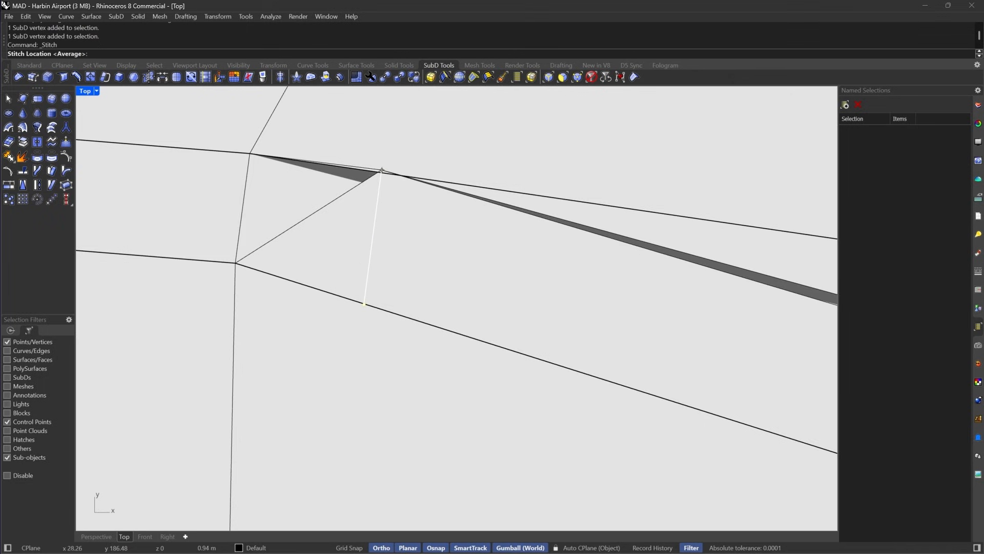
scroll(355, 208, "up", 4)
key("Tab")
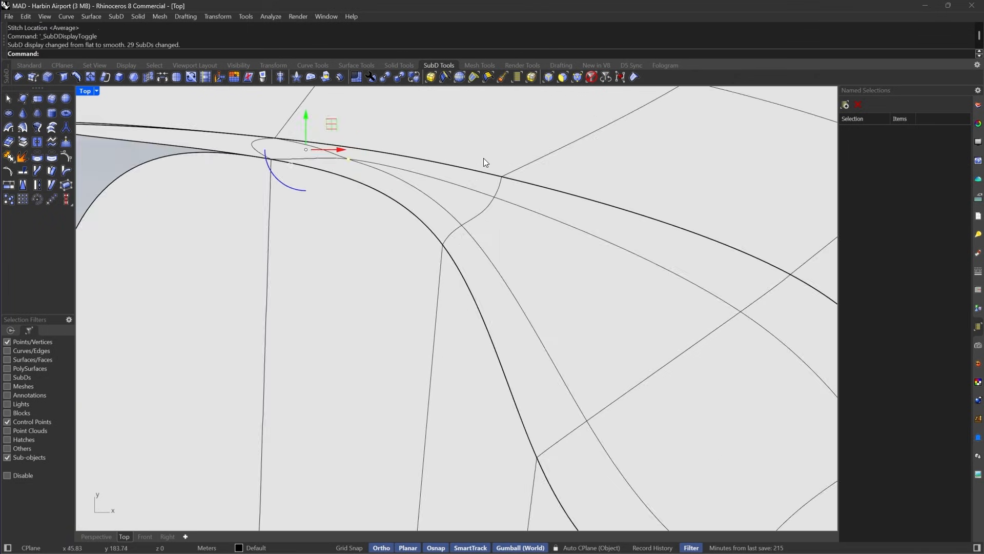
Reposition the two inset vertices at the strip's upper corner beside the bridge to even out the border width.
key("Tab")
scroll(460, 203, "up", 5)
left_click_drag(569, 193, 557, 245)
scroll(543, 220, "down", 4)
scroll(542, 219, "down", 12)
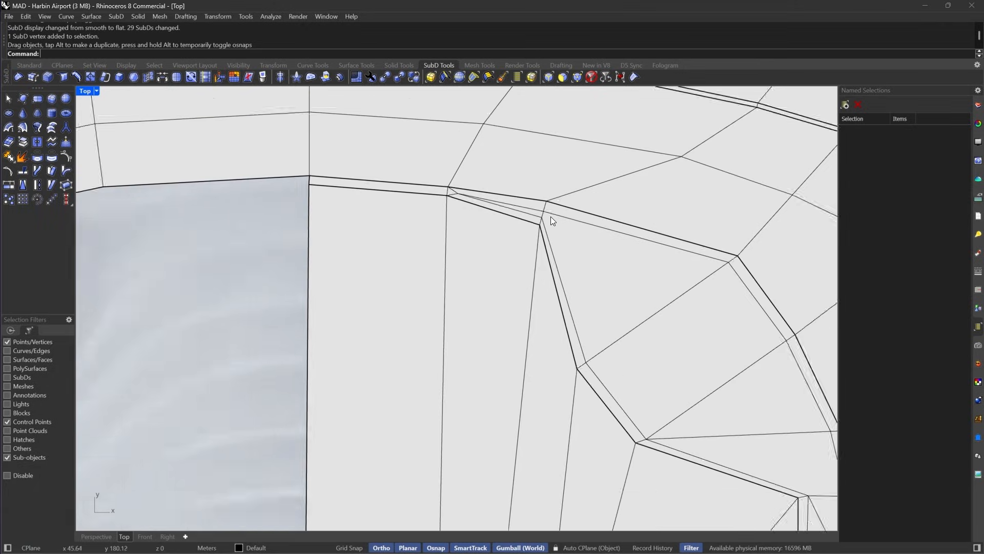
scroll(549, 216, "up", 11)
left_click_drag(540, 211, 541, 200)
scroll(488, 137, "down", 4)
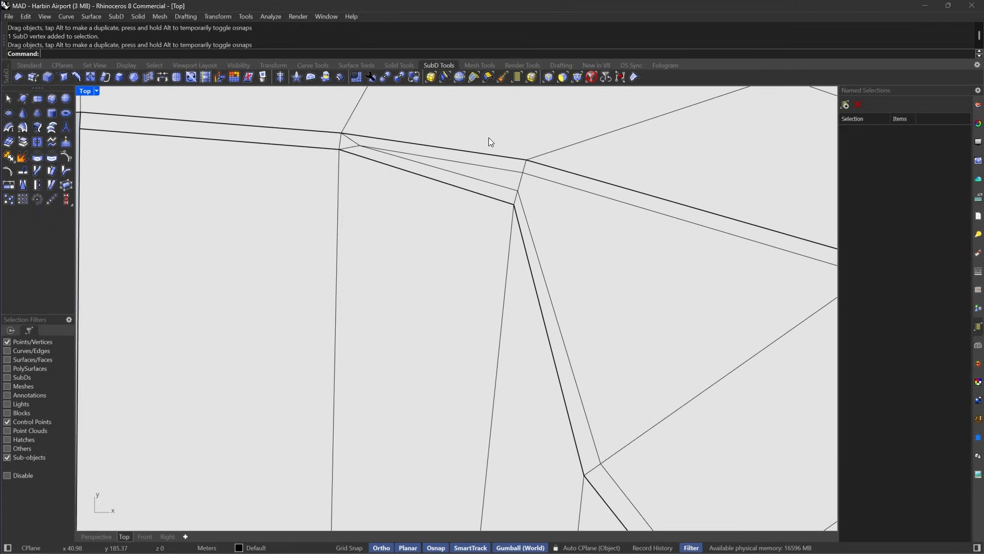
left_click(561, 77)
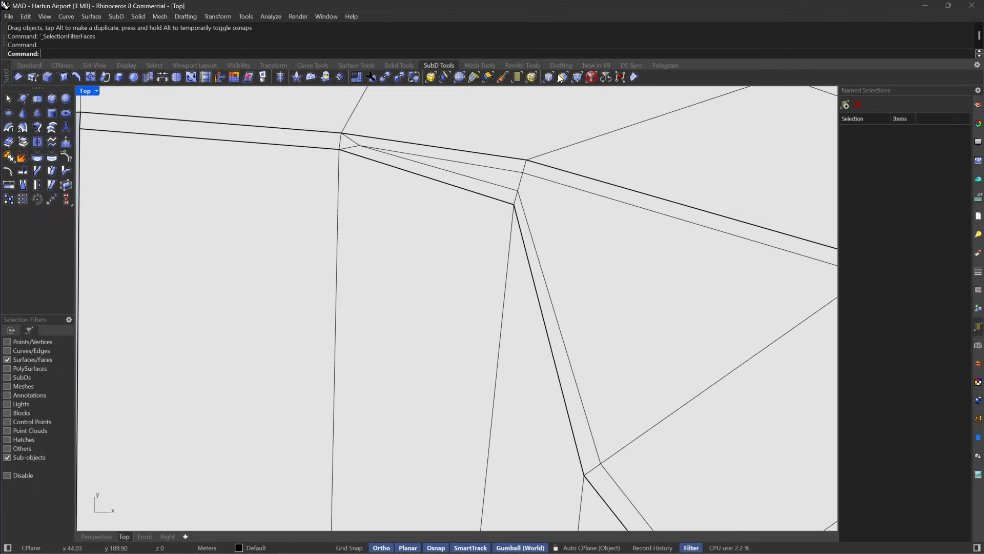
left_click(499, 180)
scroll(576, 279, "down", 5)
scroll(634, 362, "up", 3)
scroll(633, 362, "up", 2)
left_click(671, 374, "shift")
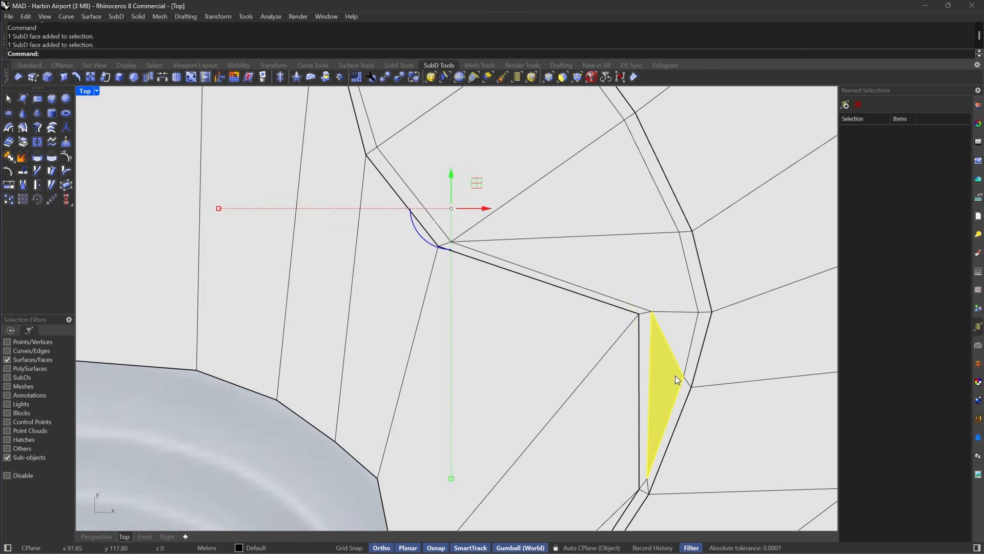
left_click(676, 342, "shift")
left_click(652, 266, "shift")
double_click(585, 177, "shift")
key("Escape")
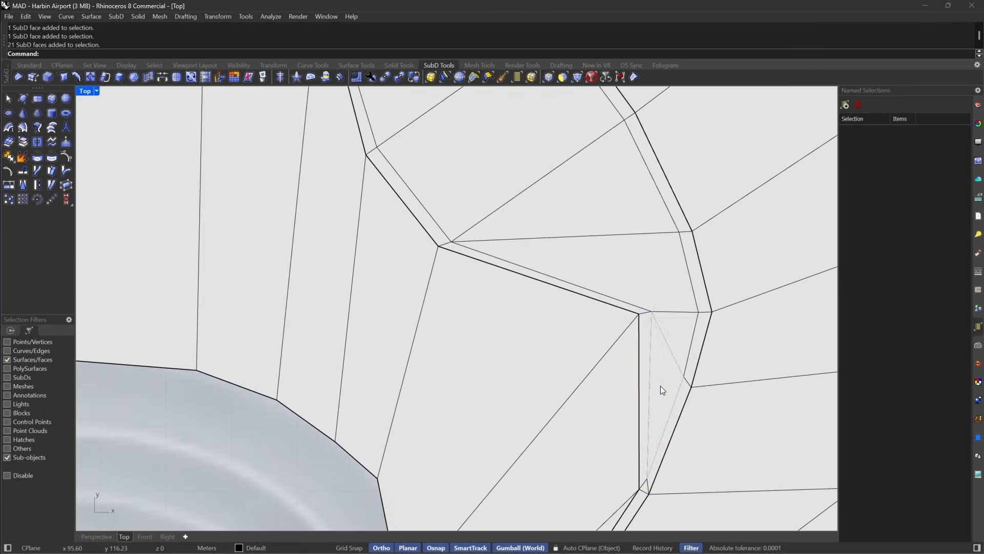
Extract the inset faces between the strip's lower and upper narrow ends as a separate SubD.
left_click(660, 386)
left_click(689, 326, "shift")
left_click(647, 272, "shift")
left_click(597, 218, "shift")
left_click(508, 153, "shift")
right_click_drag(508, 153, 699, 441)
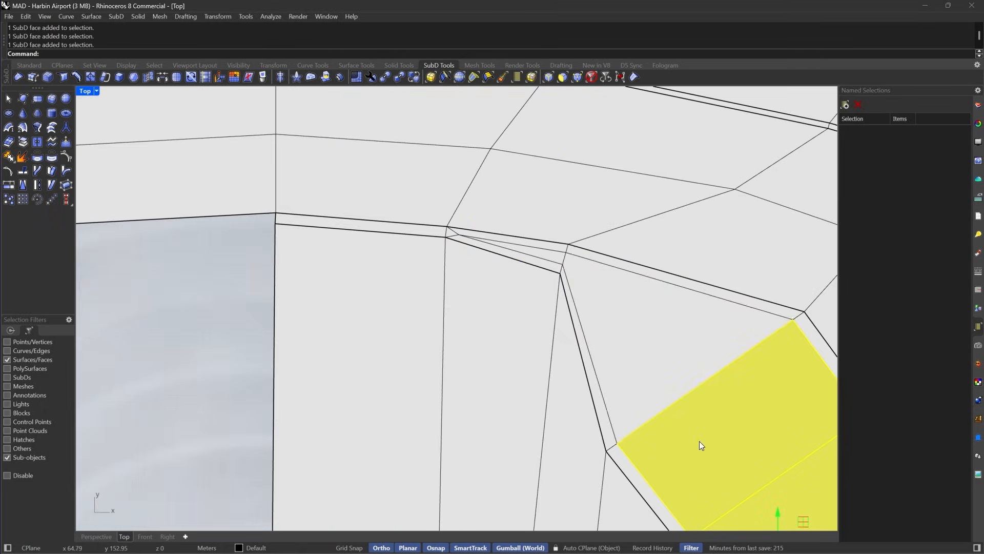
left_click(576, 273, "shift")
left_click(549, 257, "shift")
left_click(5, 129)
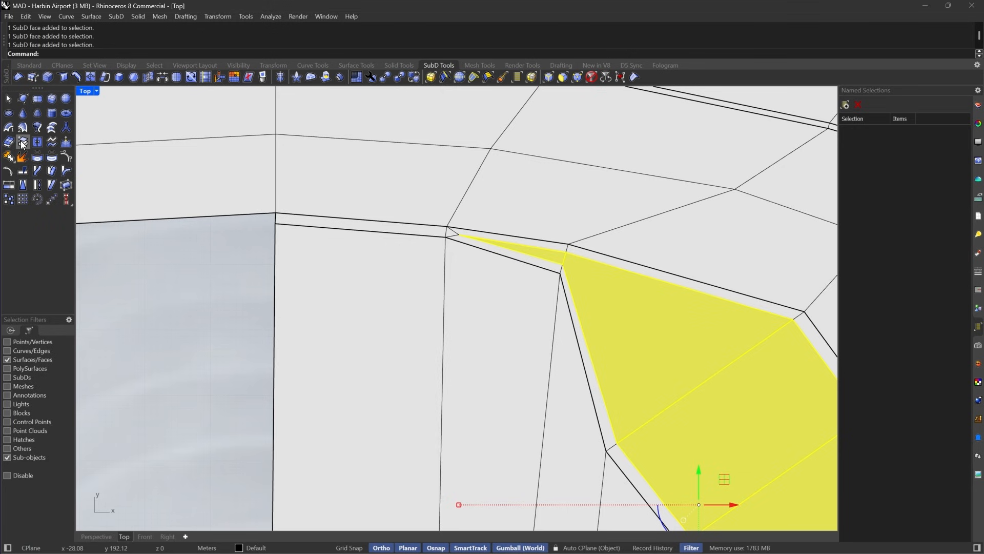
scroll(558, 195, "down", 3)
key("Tab")
key("Escape")
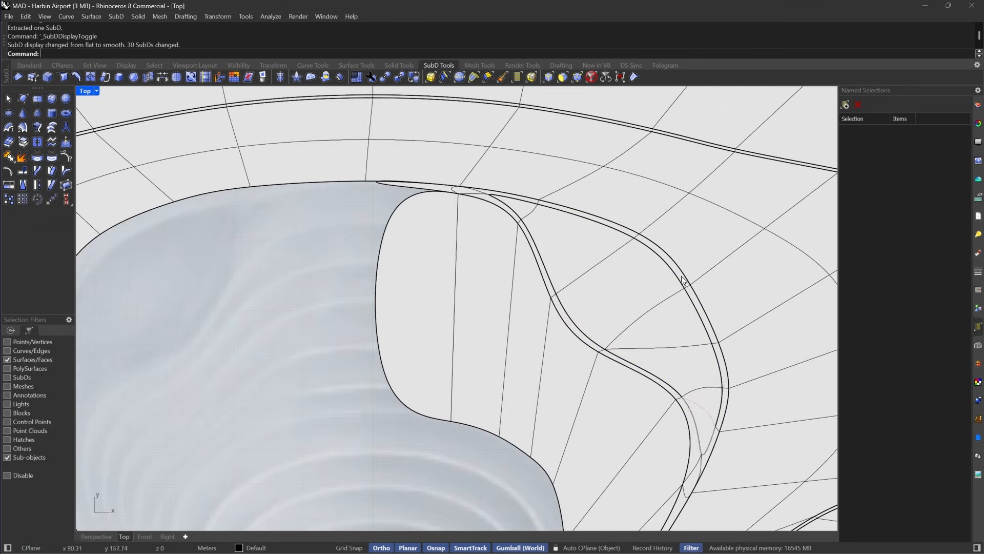
Move the two groups of four overlapping boundary vertices on the strip's outer curve outward to round the opening's outline.
right_click_drag(756, 310, 531, 278)
scroll(531, 278, "up", 2)
left_click(575, 81)
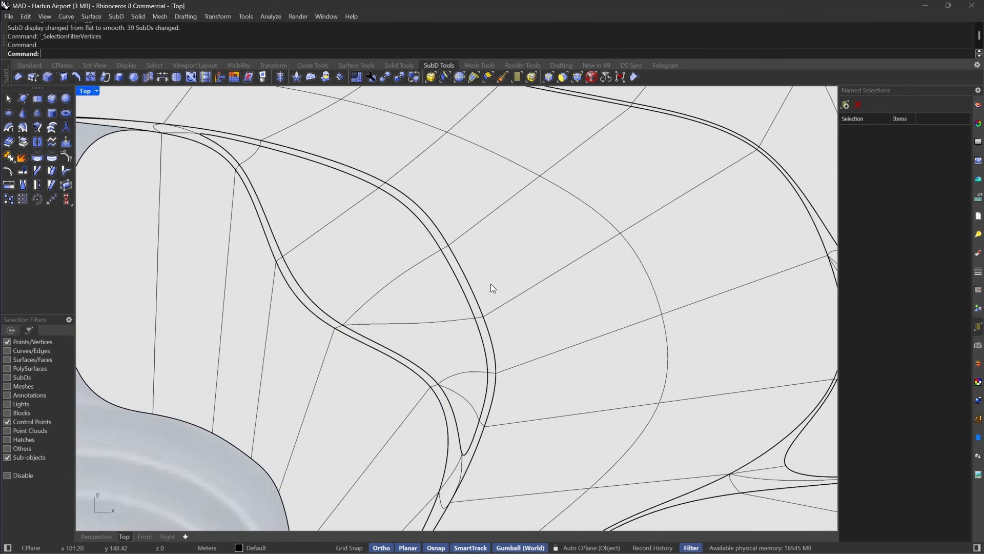
key("Tab")
key("Tab")
left_click_drag(448, 301, 527, 343)
key("Tab")
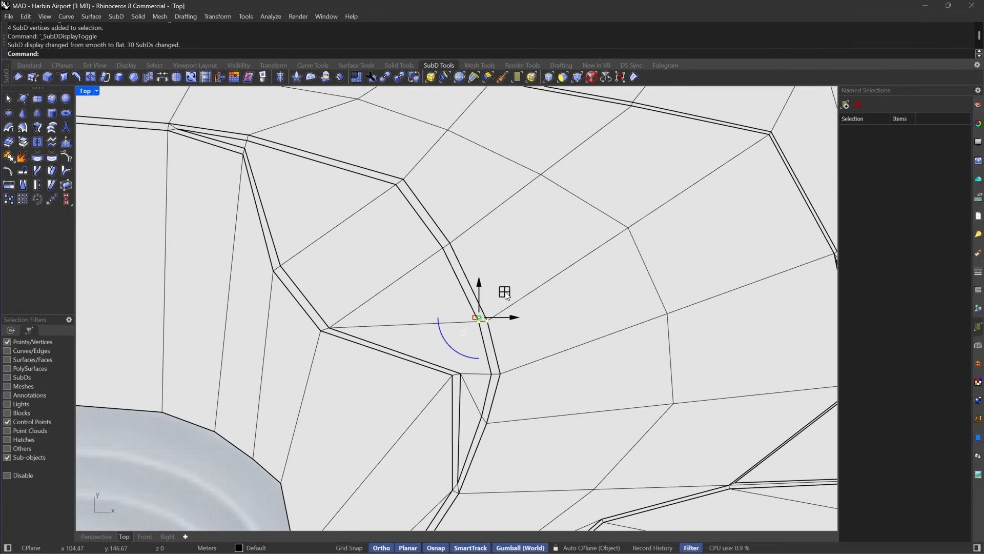
left_click_drag(505, 291, 520, 287)
left_click_drag(401, 227, 493, 262)
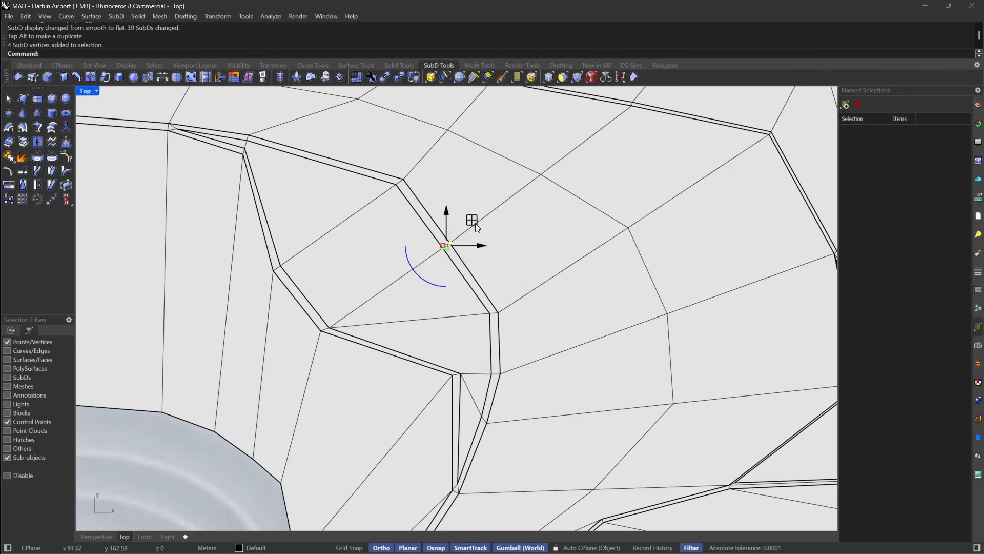
left_click_drag(471, 219, 490, 211)
Examine the reshaped outline and the upper narrow end of the border in smooth and flat display.
key("Tab")
scroll(669, 305, "down", 7)
key("Escape")
right_click_drag(564, 378, 610, 348)
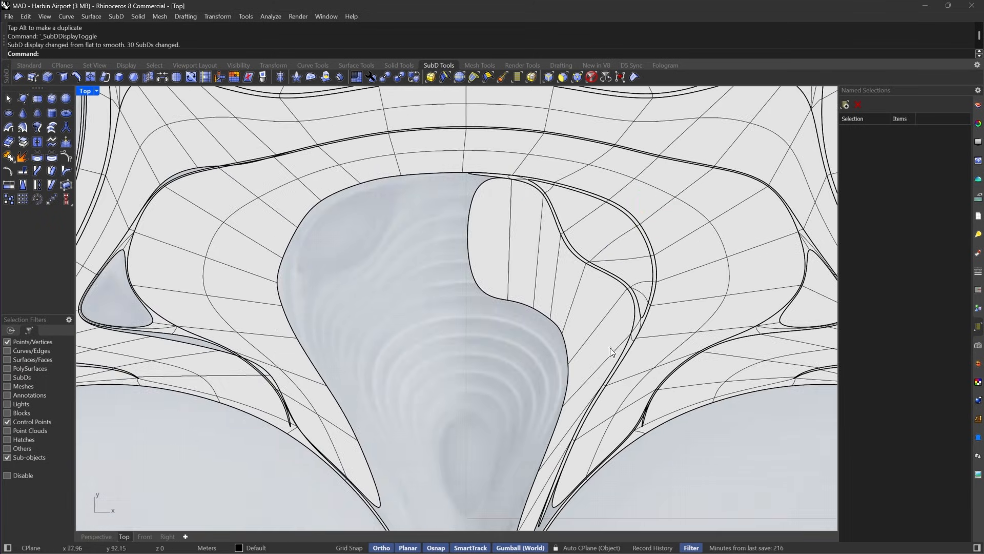
right_click_drag(547, 202, 628, 223)
key("Tab")
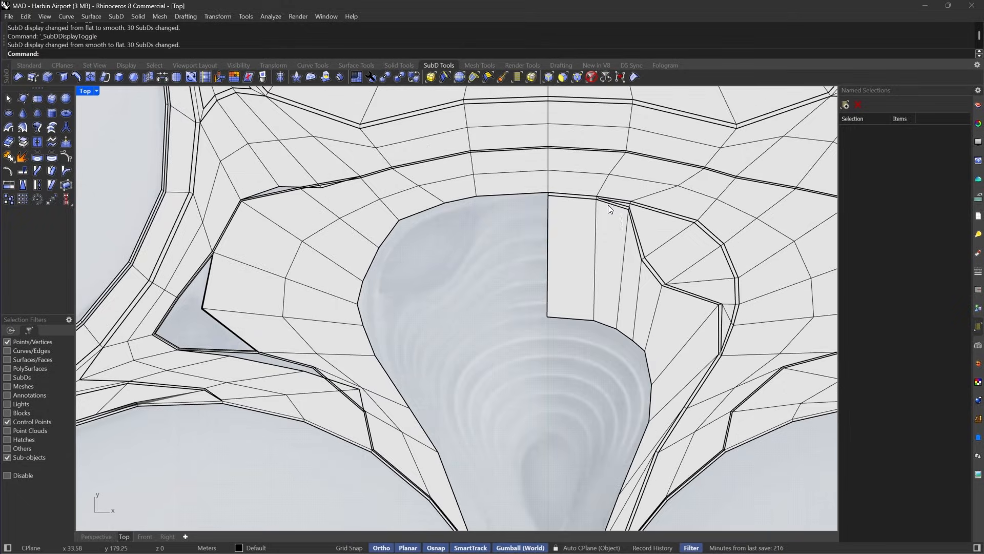
key("Tab")
scroll(608, 204, "up", 4)
Mirror the border frame and the bridge SubD about the vertical plane through 0, keeping the originals.
left_click(591, 77)
scroll(625, 215, "up", 3)
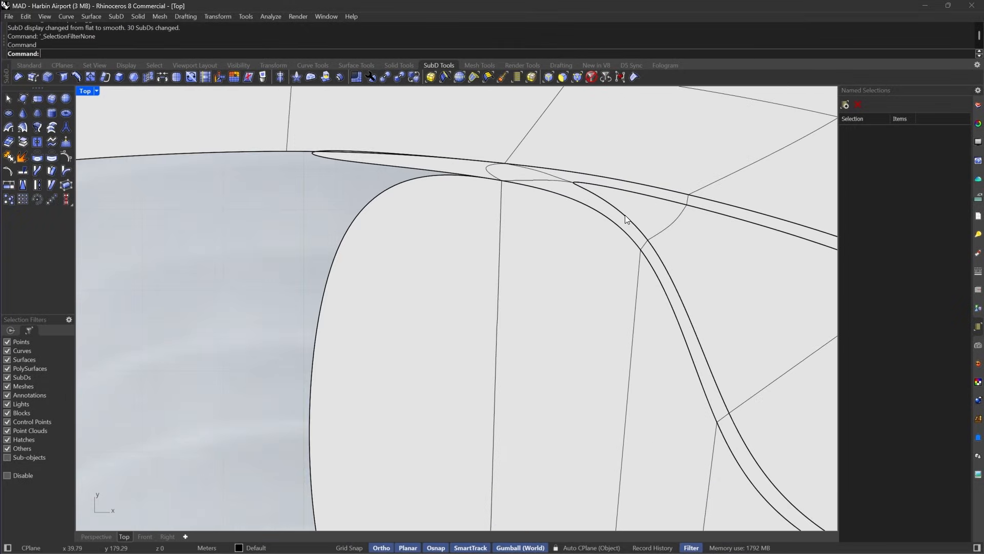
left_click(549, 174)
scroll(543, 173, "down", 4)
scroll(542, 172, "down", 3)
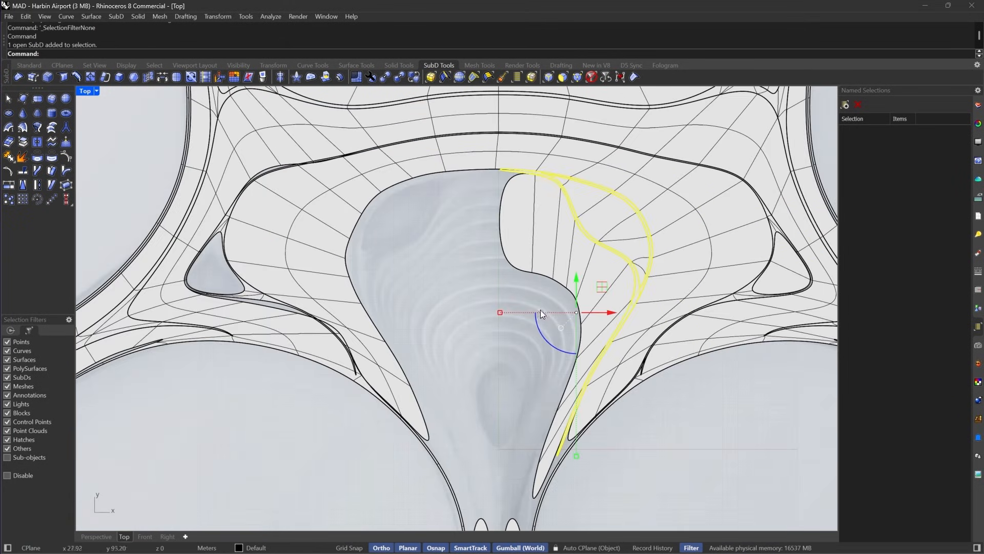
key("Tab")
right_click_drag(520, 165, 550, 217)
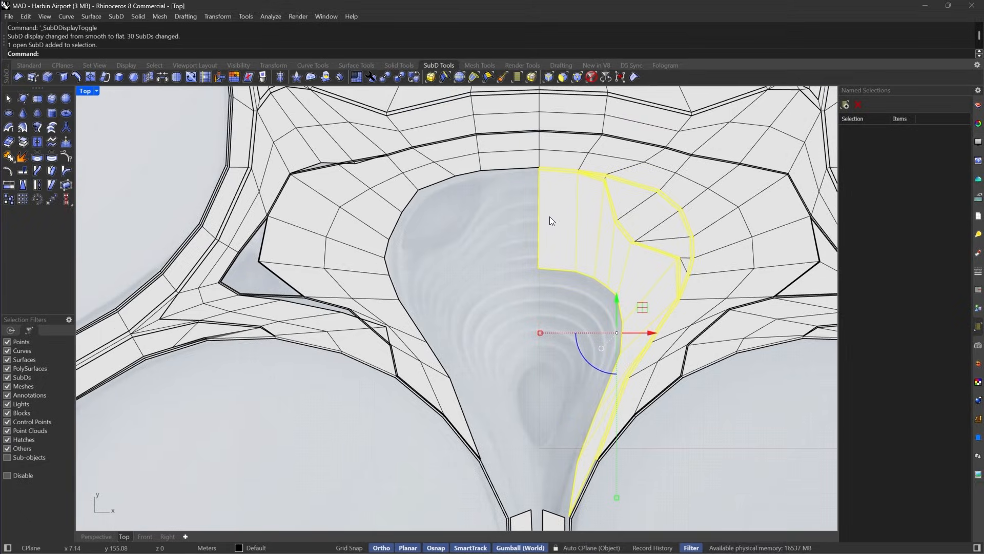
type("mi")
key("Return")
scroll(526, 138, "up", 8)
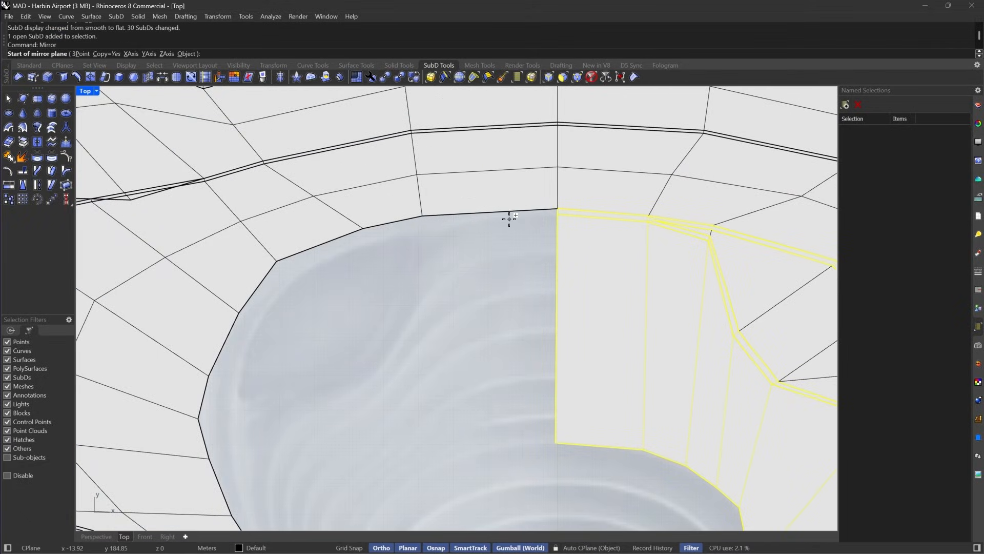
type("0")
key("Return")
left_click(506, 388)
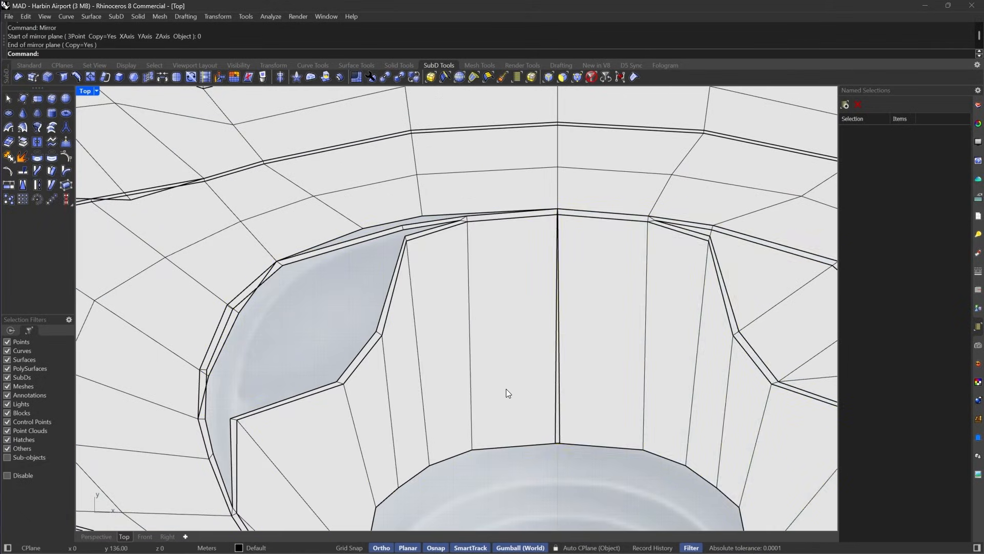
Stitch the facing centreline edges of the mirrored bridge and border halves at their average location and check the smoothed result.
scroll(574, 220, "up", 8)
left_click(548, 77)
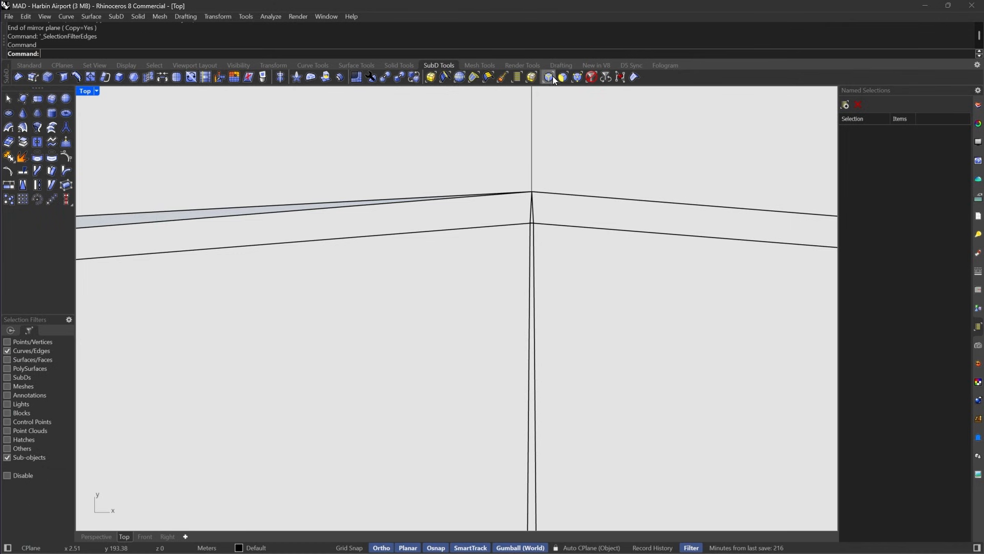
left_click_drag(606, 306, 446, 334)
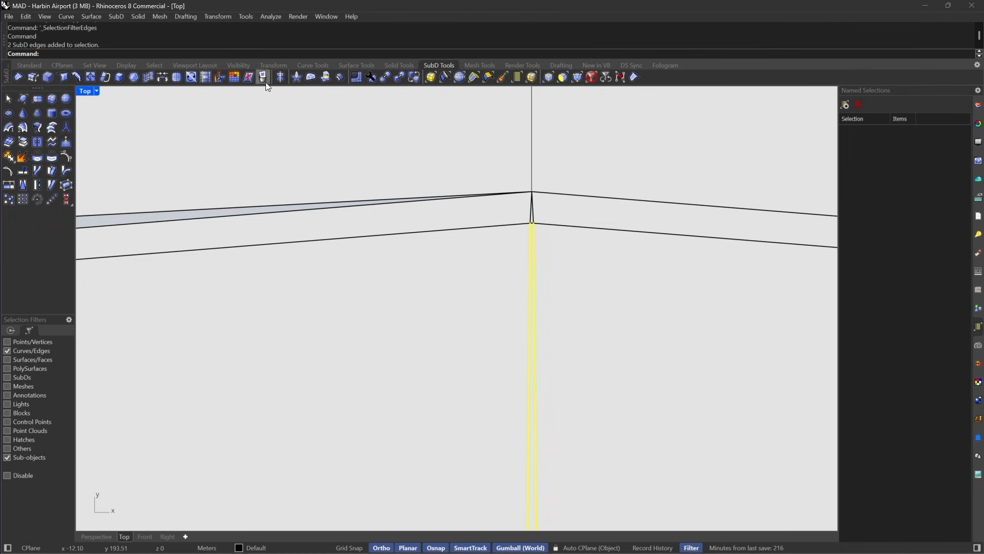
left_click(147, 77)
key("Return")
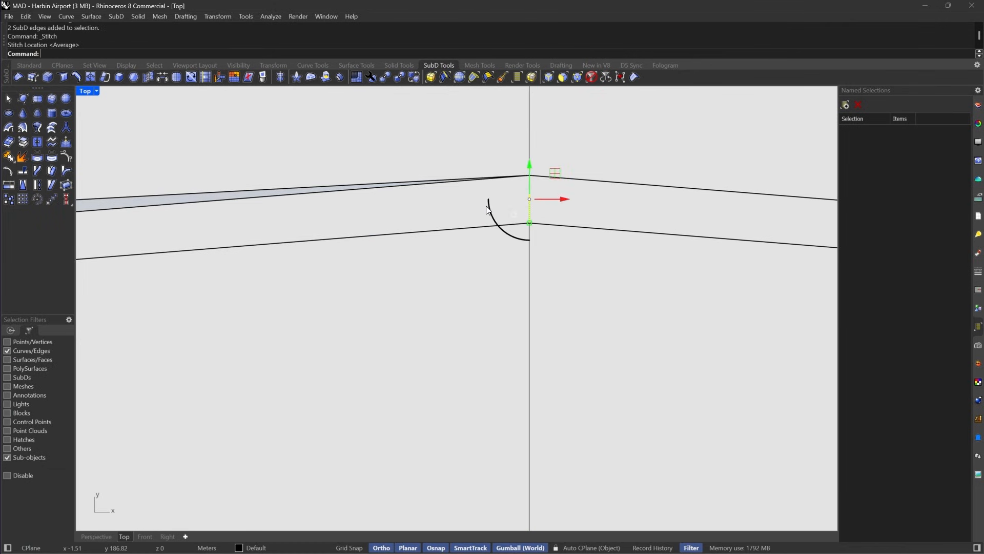
scroll(490, 205, "down", 8)
key("Tab")
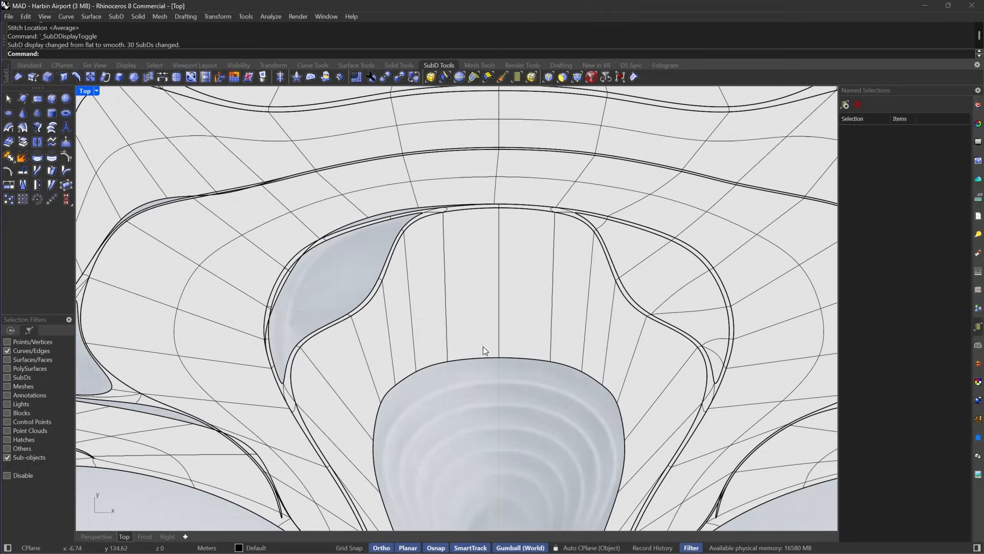
scroll(481, 193, "up", 4)
key("Tab")
Isolate the roof SubD that surrounds the dome opening.
left_click(592, 77)
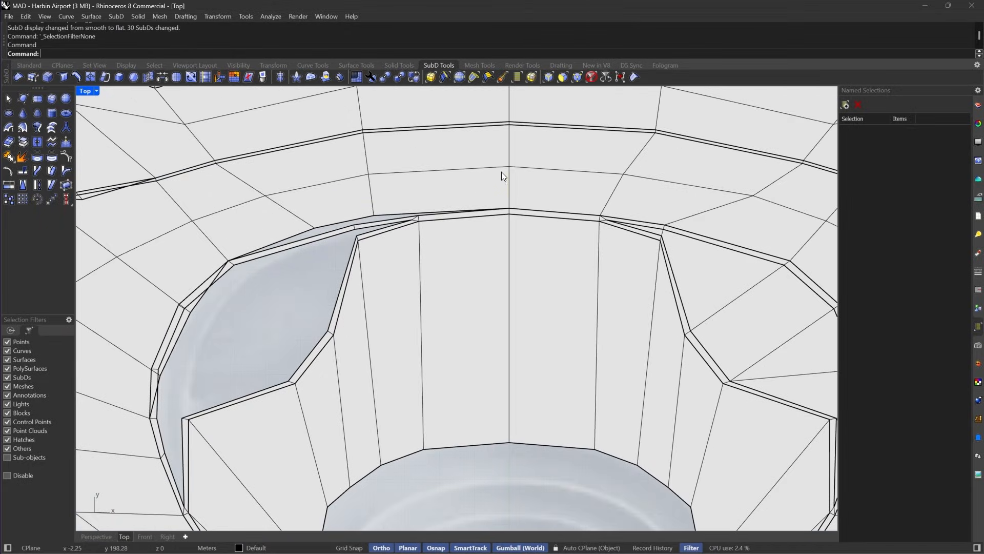
left_click(534, 174)
type("Isolate")
key("Return")
key("Escape")
scroll(523, 159, "down", 9)
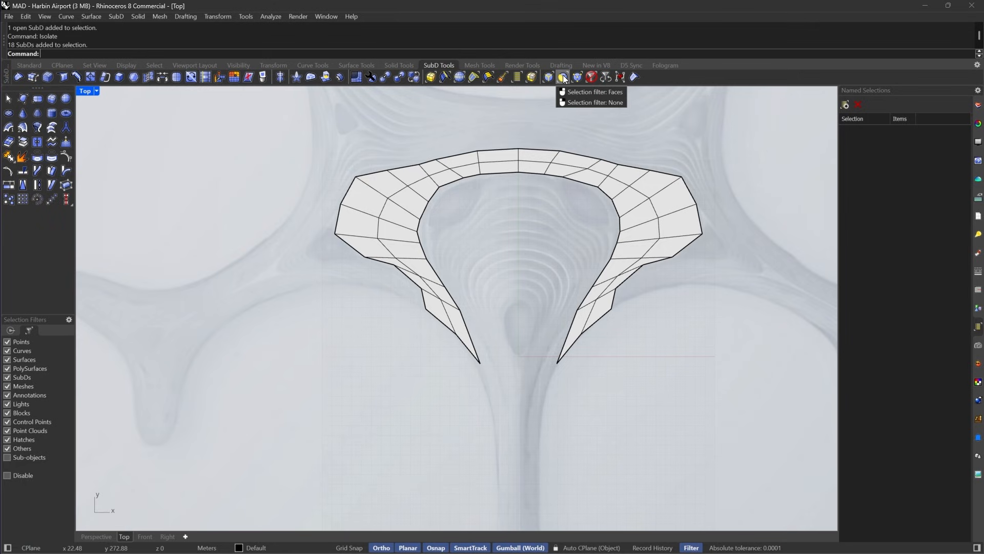
Reflect the isolated SubD about its vertical centreline, flipping the primary side to its right half.
left_click(593, 77)
left_click(594, 171)
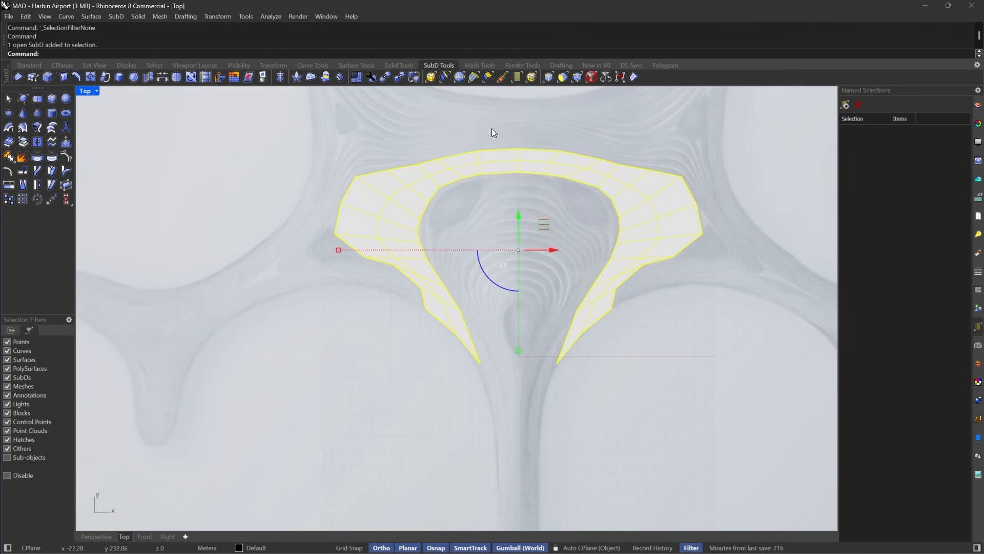
left_click(280, 77)
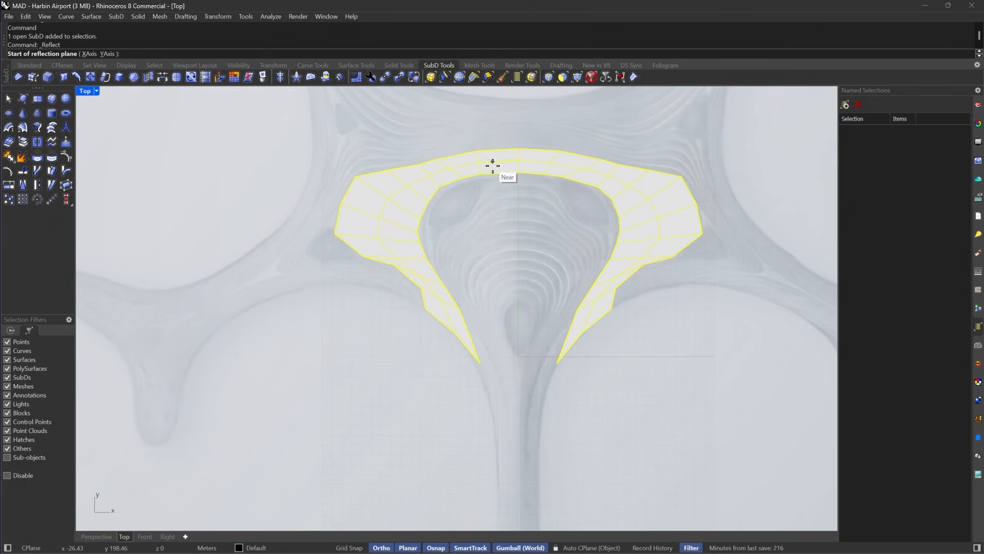
left_click(520, 162)
left_click(528, 244)
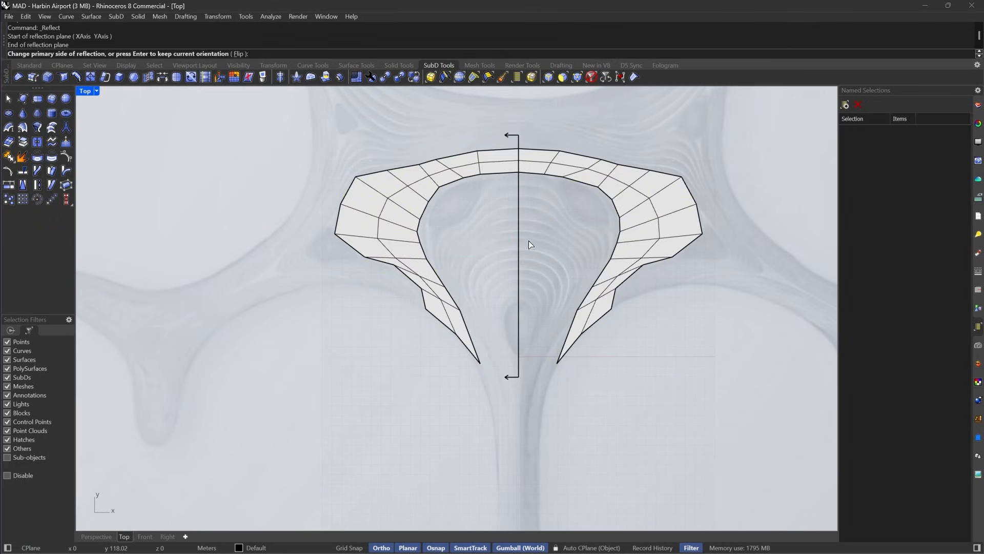
left_click(240, 54)
key("Return")
scroll(559, 197, "up", 3)
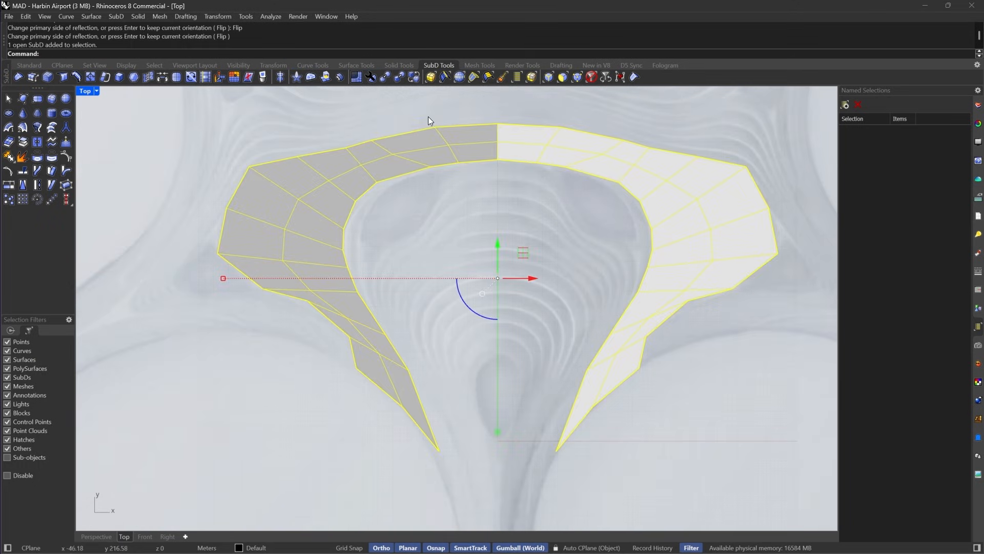
Remove the reflection symmetry from the isolated SubD and show all the hidden objects again.
left_click(264, 78)
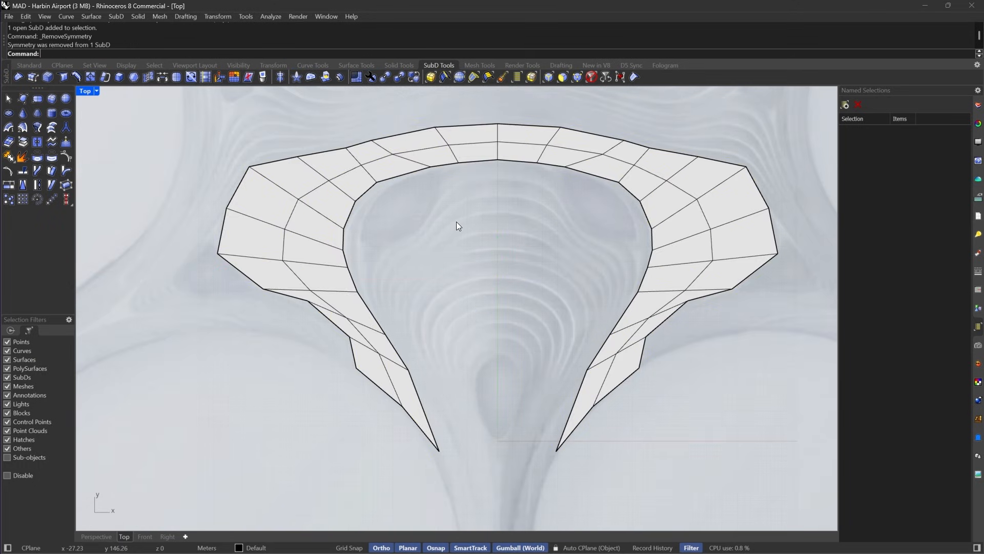
type("show")
key("Return")
scroll(457, 223, "down", 6)
scroll(381, 208, "up", 6)
key("Tab")
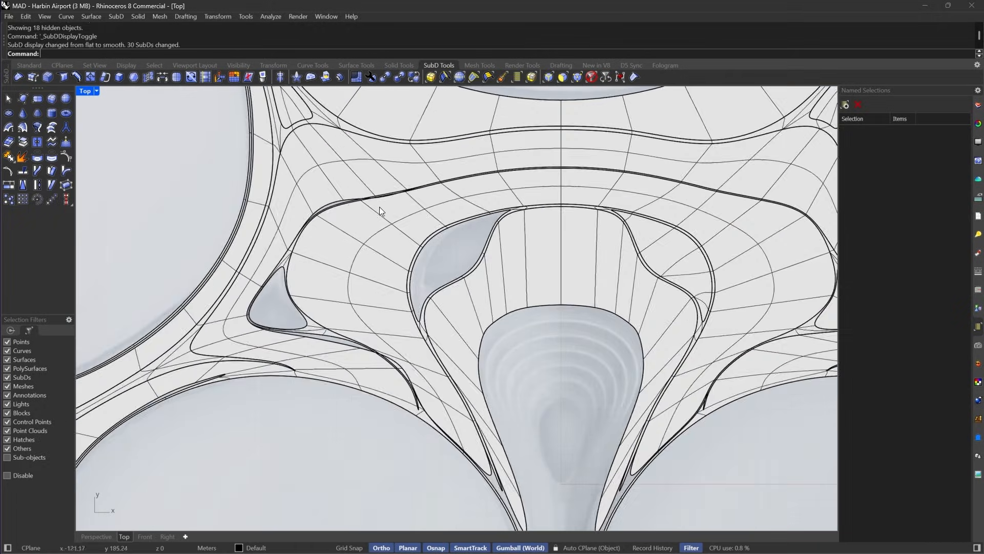
Isolate the outer roof SubD with the branching arms and compare its smooth and flat display.
key("Tab")
scroll(353, 202, "up", 4)
left_click(344, 158)
scroll(343, 158, "down", 6)
right_click_drag(583, 219, 613, 240)
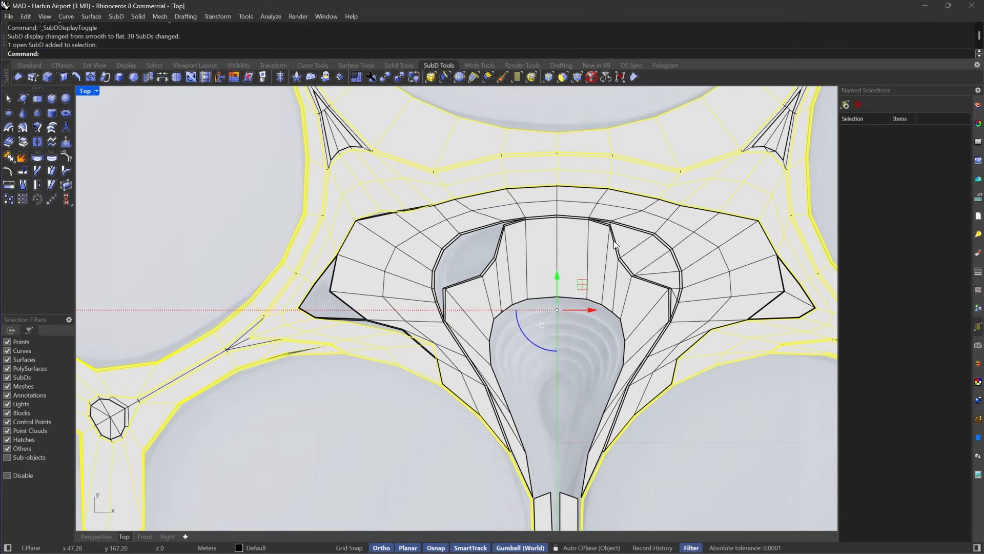
type("i")
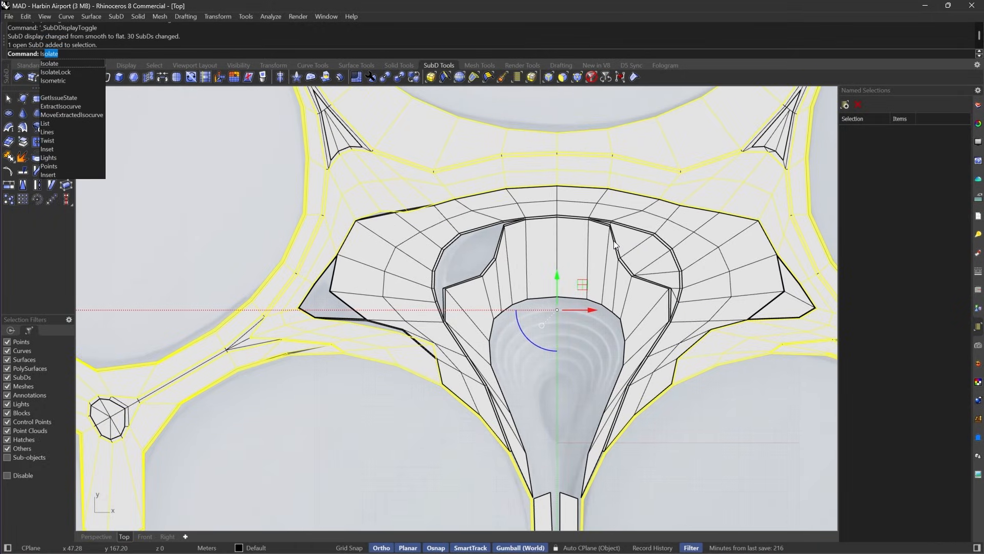
key("Return")
left_click(548, 222)
scroll(549, 222, "down", 6)
key("Tab")
key("Tab")
scroll(515, 269, "down", 4)
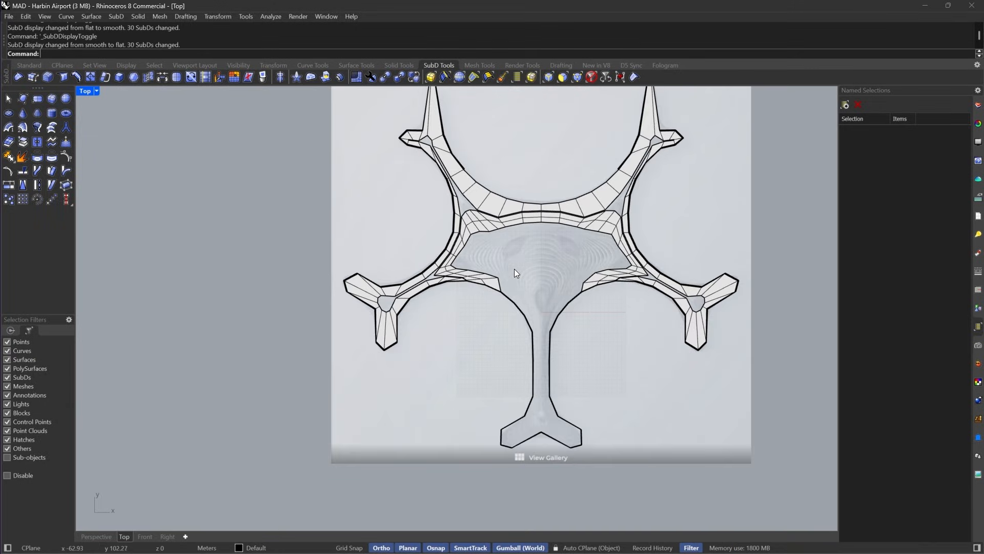
Delete all faces of the isolated roof SubD on the left half, including those along the lower stem.
scroll(515, 268, "down", 3)
left_click(563, 77)
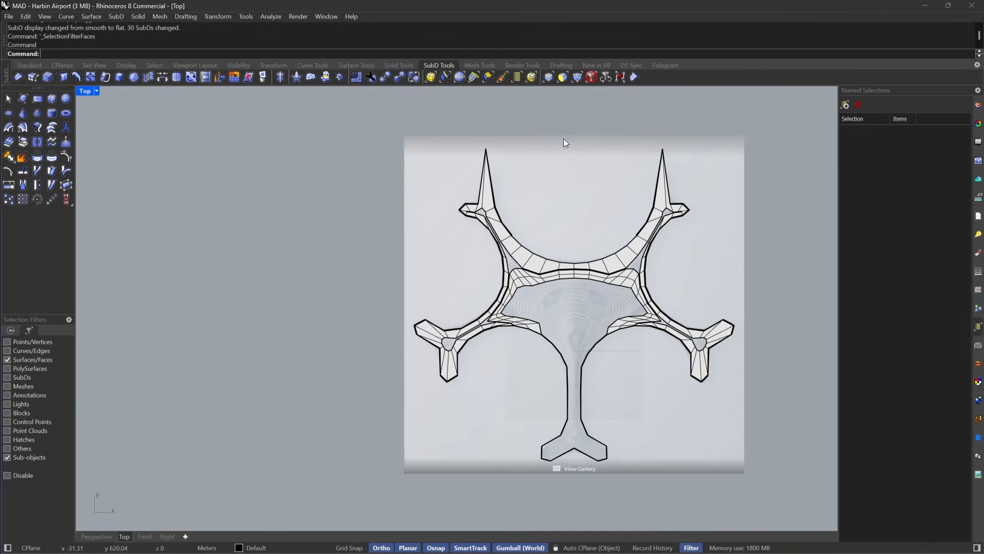
left_click_drag(564, 143, 352, 507)
key("Delete")
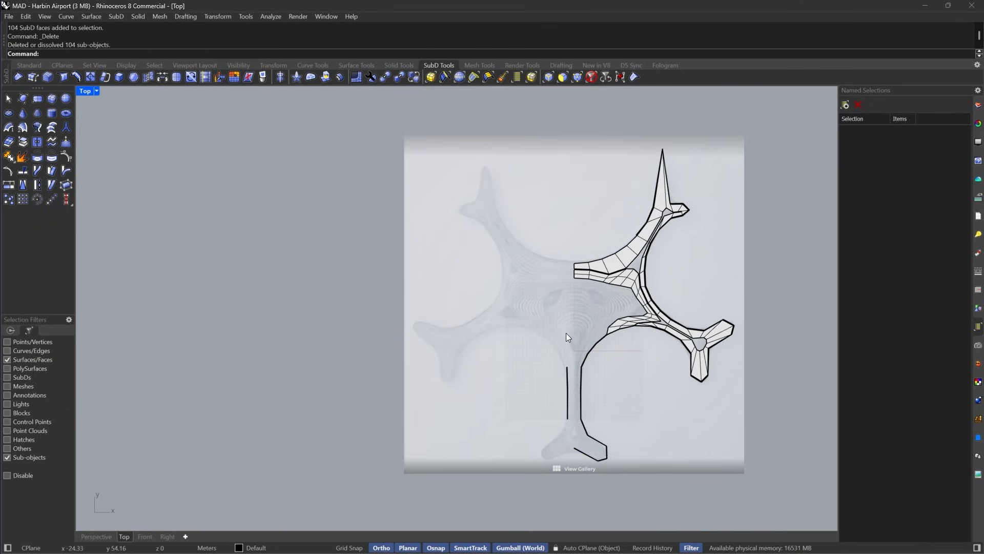
left_click_drag(566, 334, 530, 459)
key("Delete")
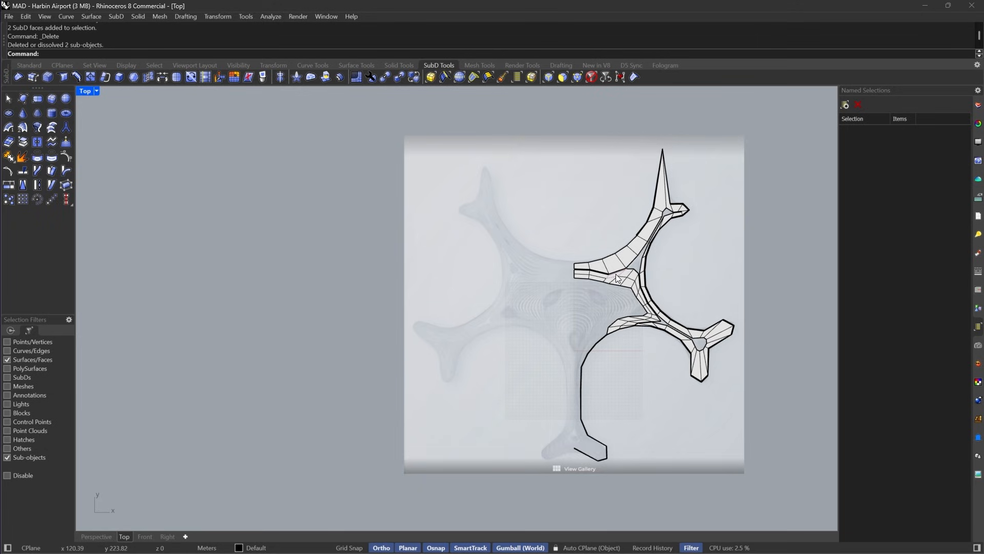
Mirror the remaining right half of the roof about the vertical plane through 0, keeping the original.
double_click(613, 256)
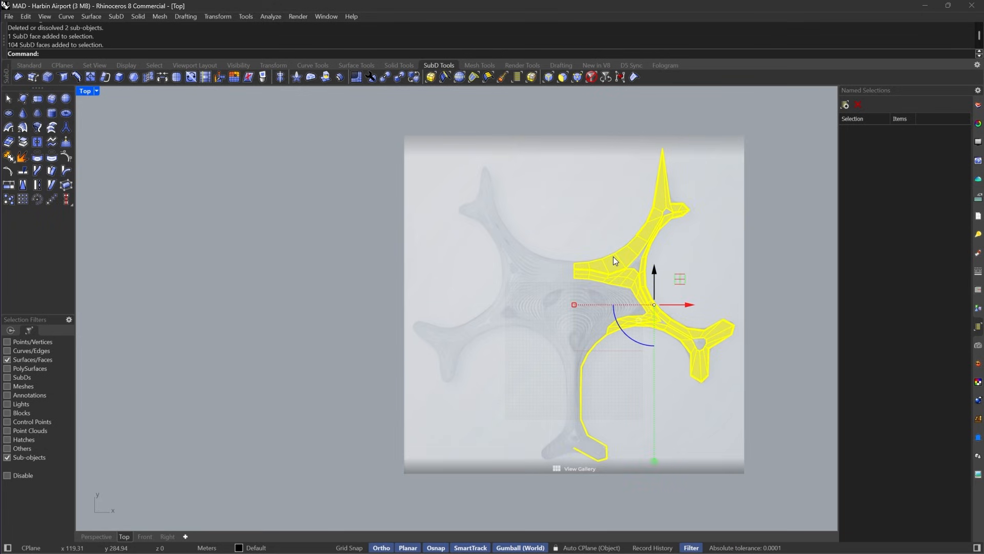
type("Mirror")
key("Return")
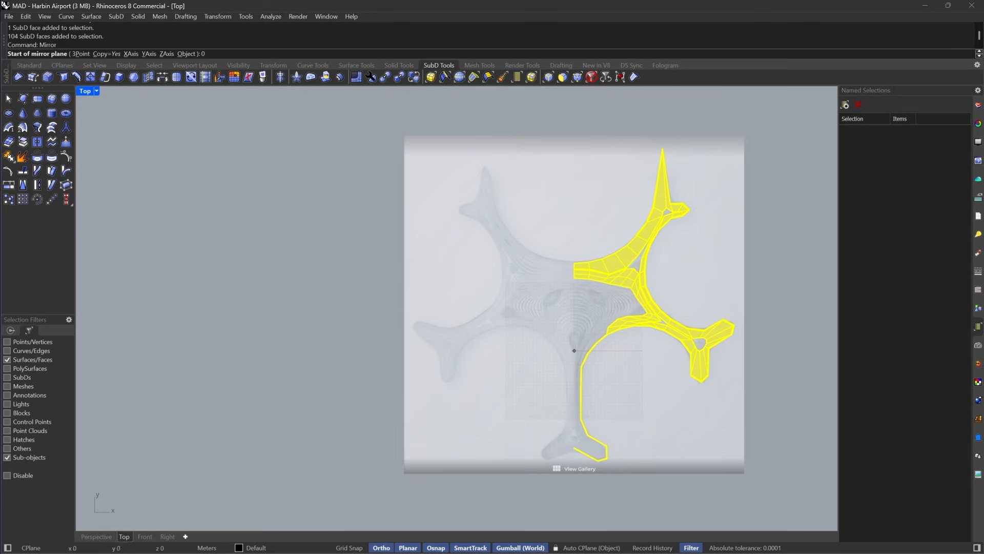
type("0")
key("Return")
left_click(555, 210)
Join the original and mirrored roof halves into one SubD with smooth joined edges and symmetry preserved.
scroll(557, 264, "up", 5)
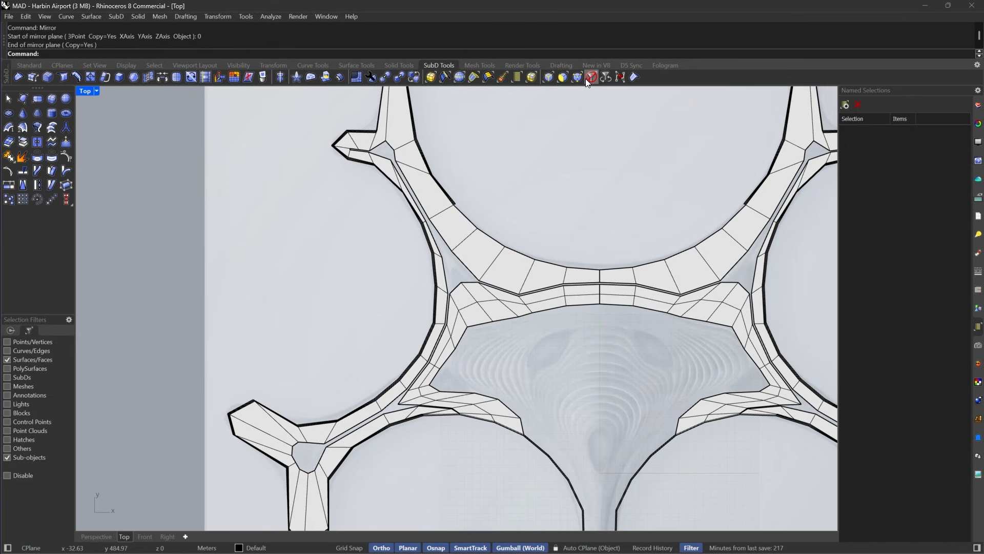
left_click(591, 77)
left_click(650, 266)
left_click(569, 270)
key("Return")
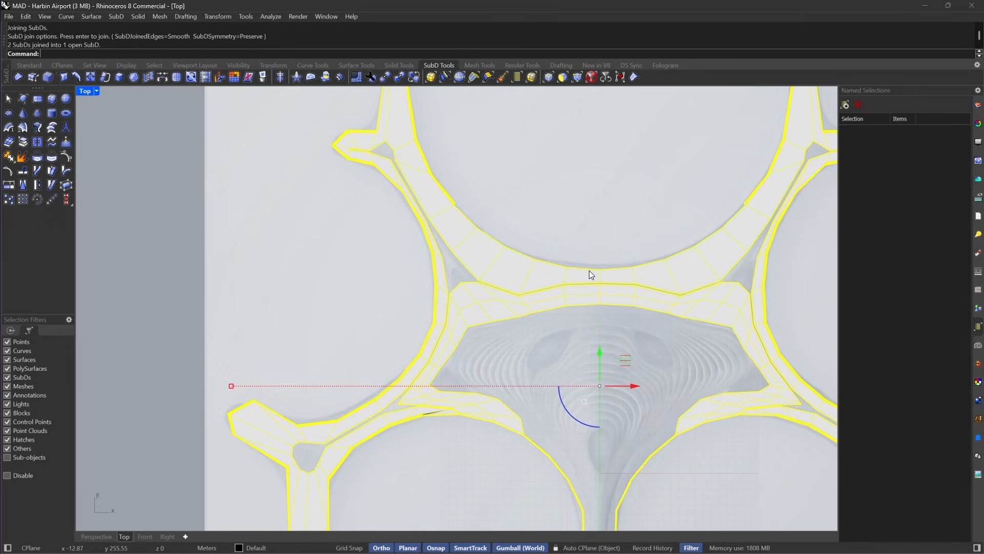
Check the joined roof in smooth display and show all the hidden objects again.
scroll(591, 279, "up", 6)
key("Tab")
scroll(559, 246, "down", 8)
left_click(541, 238)
right_click_drag(552, 298, 529, 279)
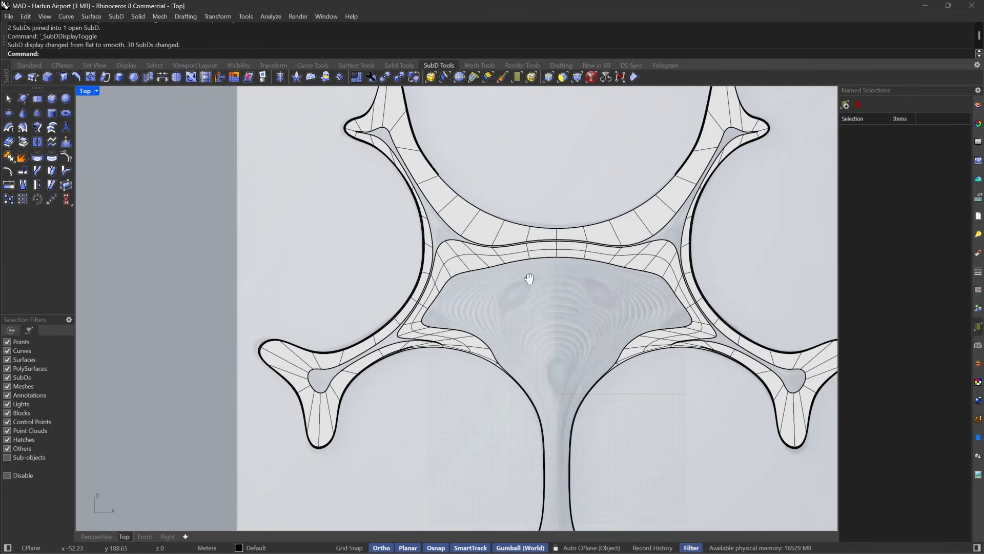
type("Show")
key("Return")
scroll(556, 321, "up", 6)
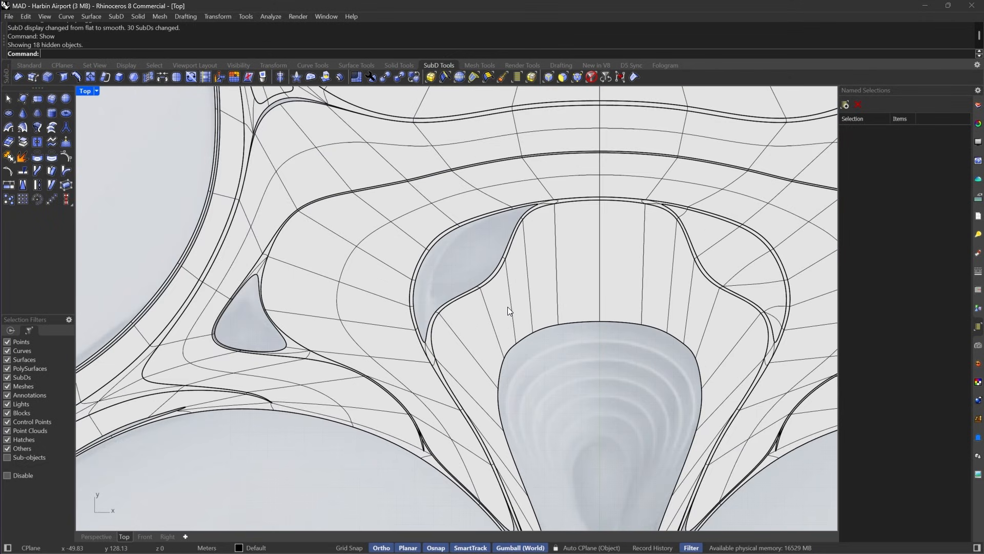
Mirror the right crescent and lower corner infill SubDs about the vertical plane through 0, keeping the originals.
left_click(682, 254)
right_click_drag(678, 249, 400, 283)
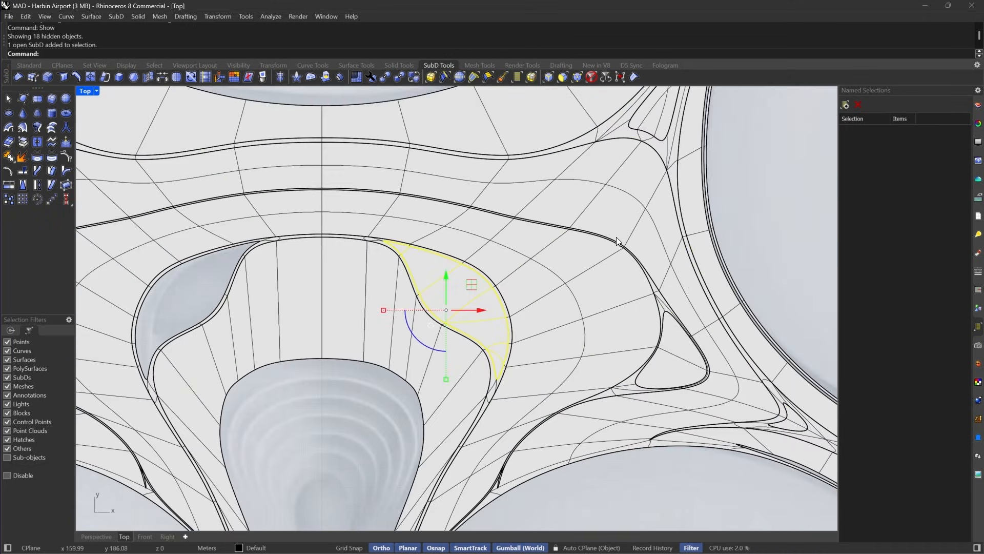
left_click(657, 119, "shift")
left_click(678, 343, "shift")
scroll(677, 343, "down", 6)
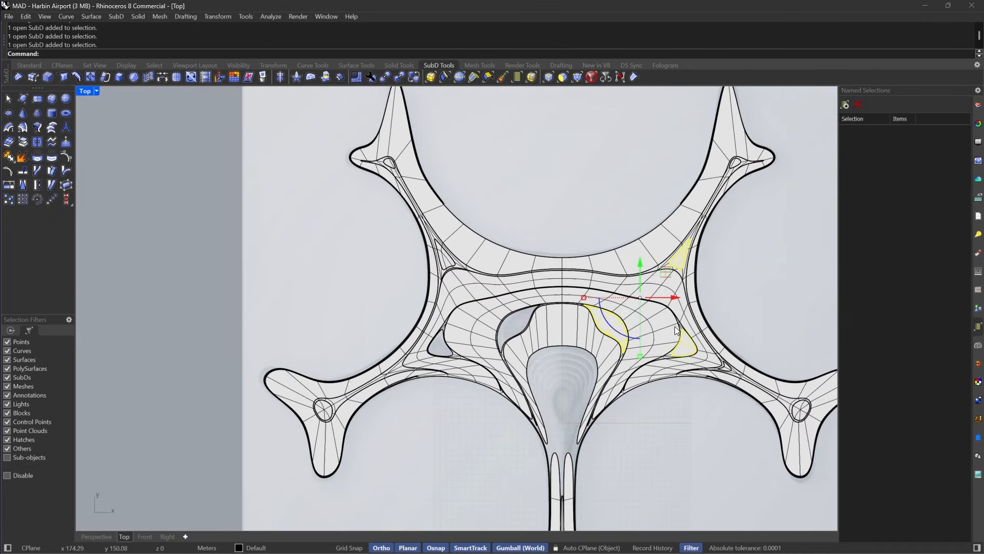
scroll(692, 241, "up", 5)
left_click(689, 217, "ctrl")
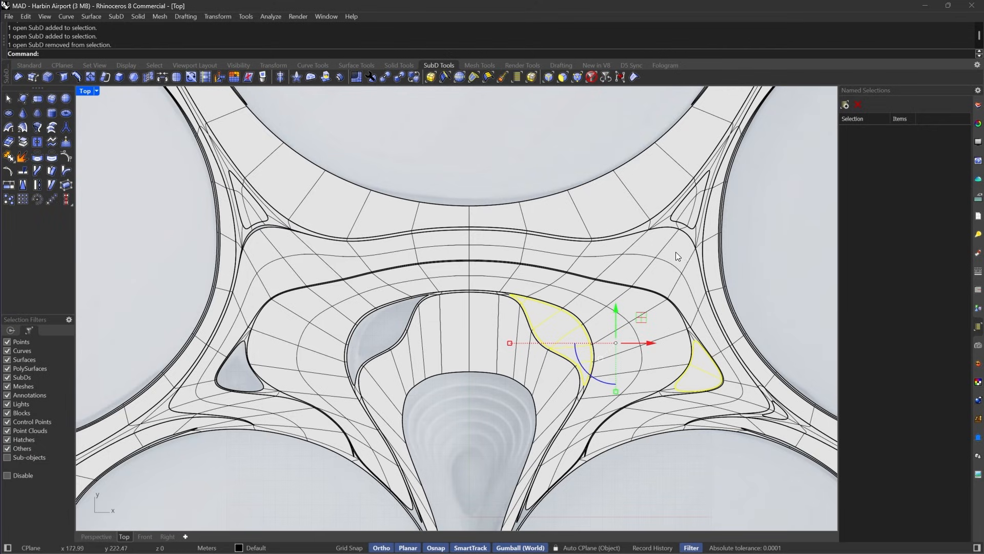
scroll(644, 306, "down", 6)
right_click_drag(566, 390, 577, 312)
type("Mirror")
key("Return")
type("0")
key("Return")
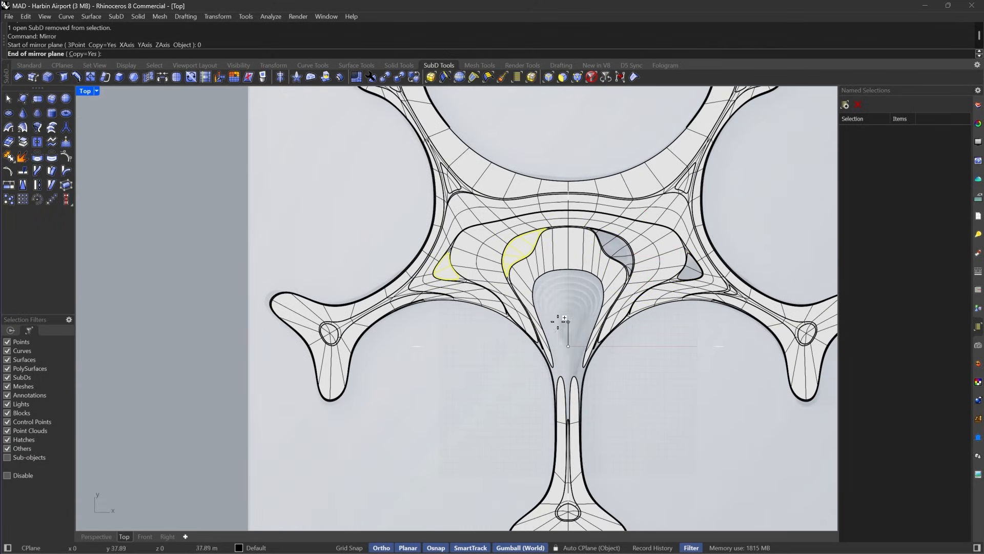
left_click(568, 330)
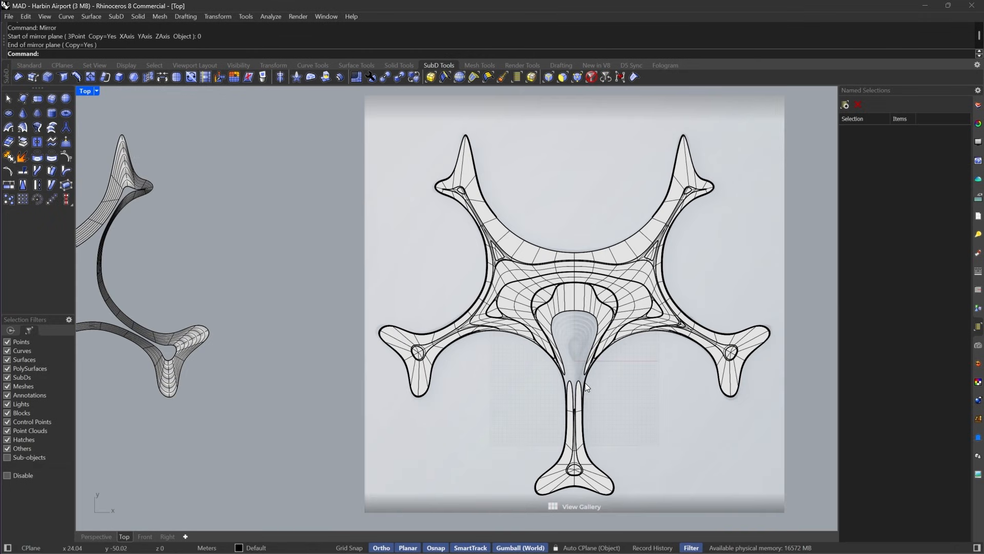
Extrude the 16 inner border edges of the dome opening inward by about 16 m in flat display.
scroll(585, 368, "up", 5)
key("Tab")
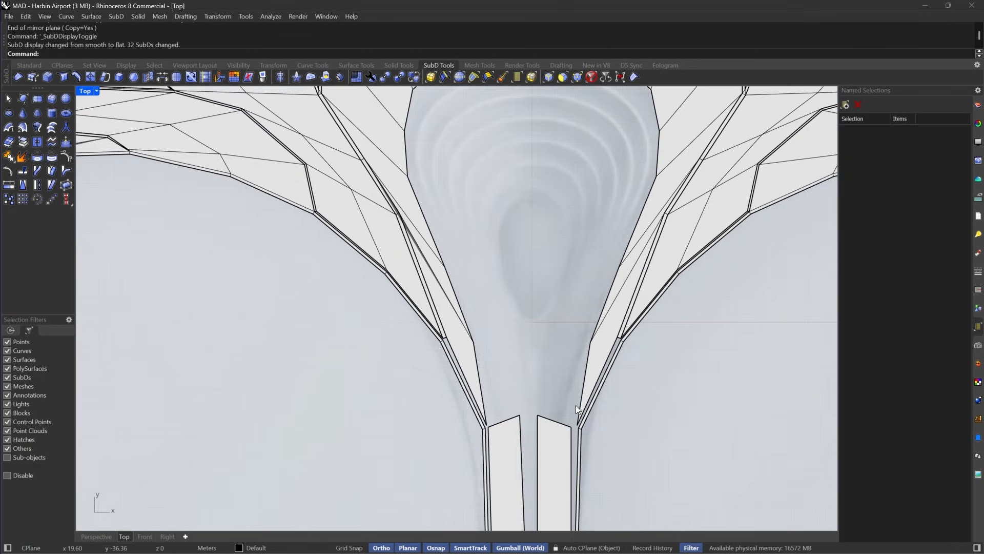
right_click_drag(580, 278, 596, 326)
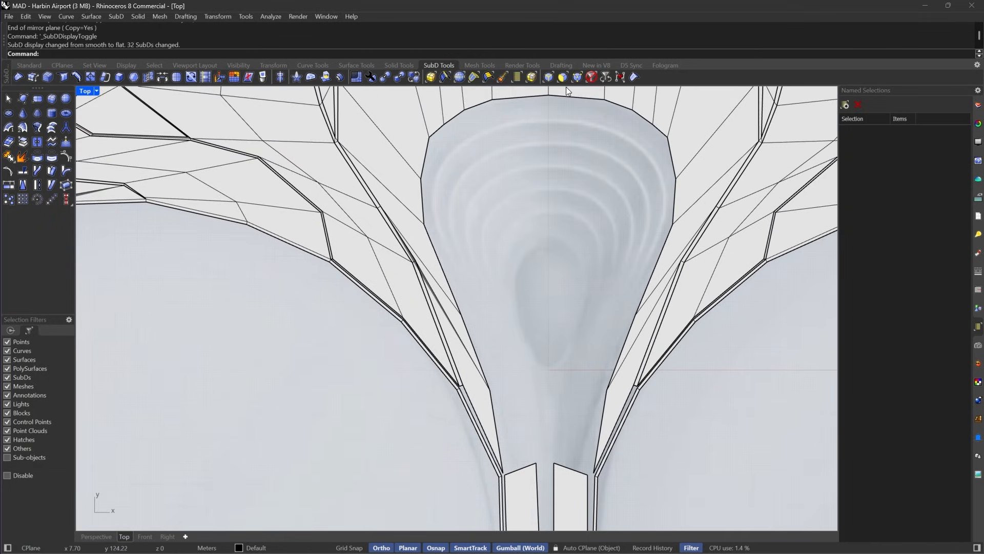
left_click(545, 79)
left_click(596, 437)
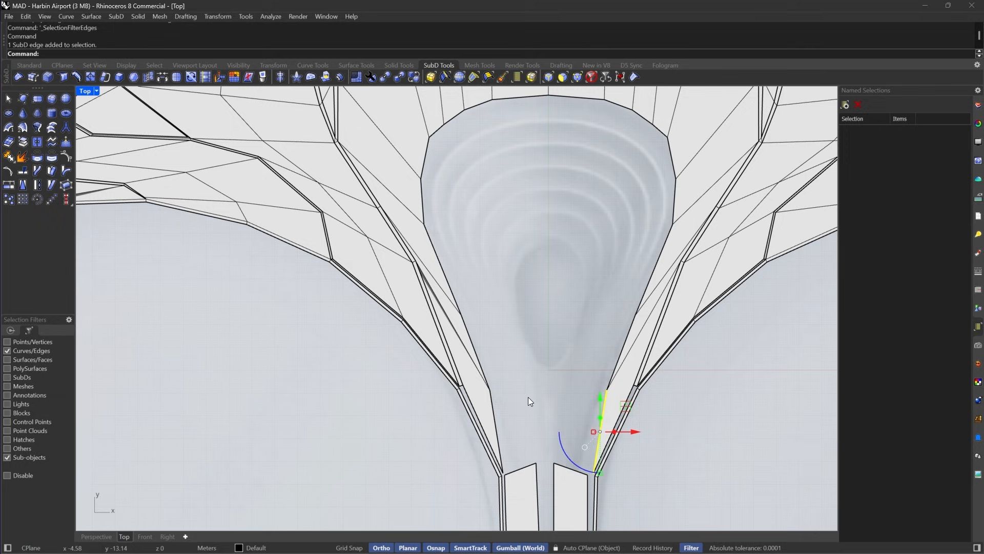
left_click(491, 409, "shift")
double_click(476, 354, "shift")
right_click_drag(430, 188, 442, 262)
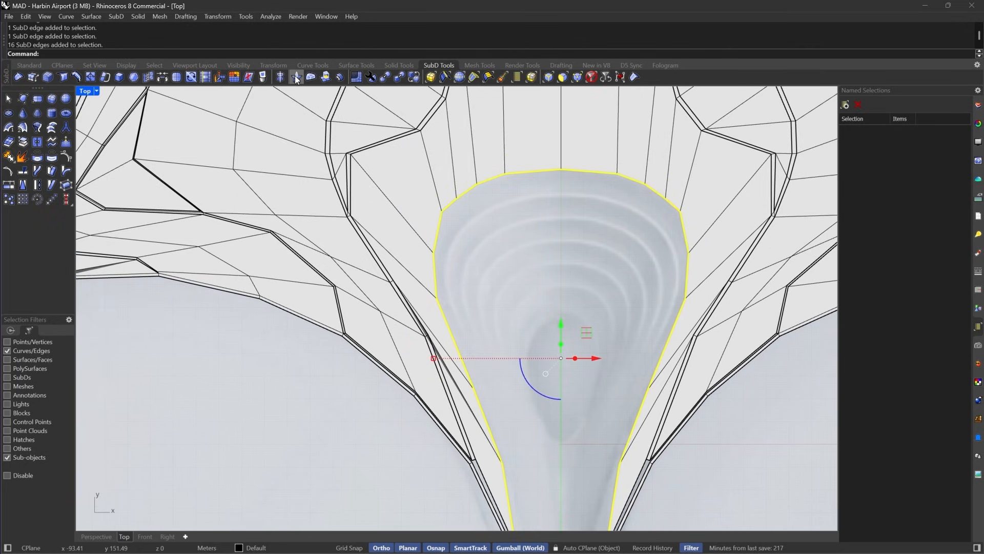
scroll(551, 210, "down", 4)
scroll(555, 233, "up", 3)
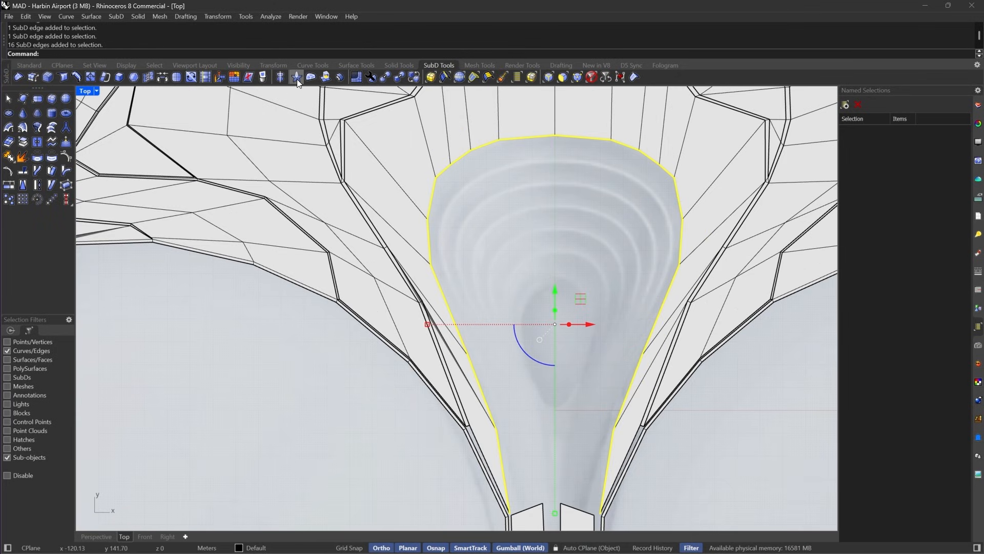
left_click(323, 78)
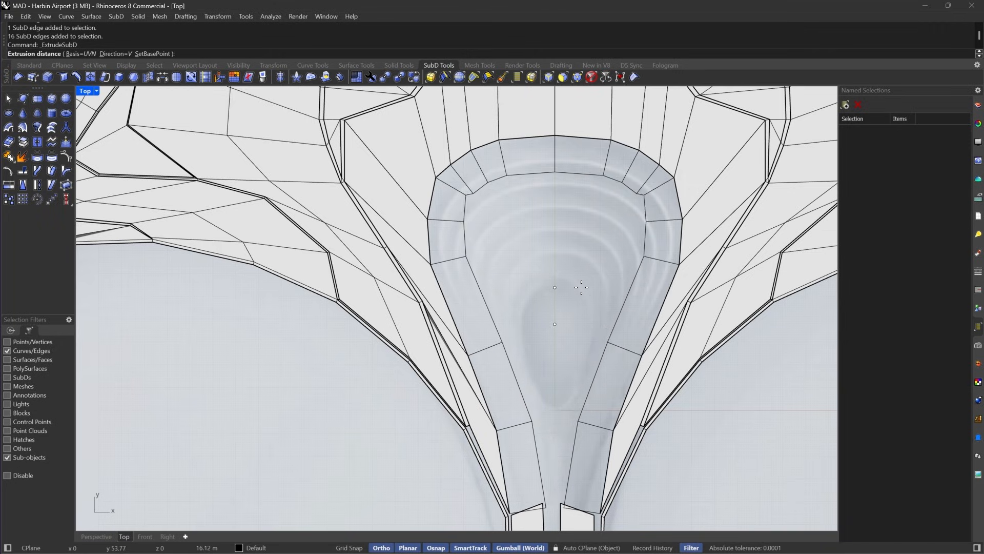
left_click(583, 288)
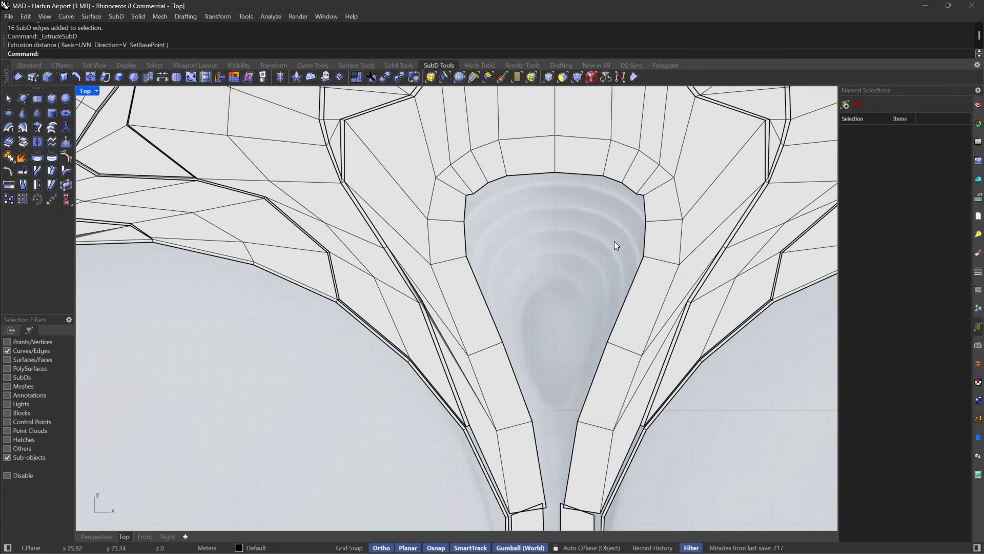
Insert an edge loop across the extruded band's edge ring, close to its outer edge, with proportional offset.
scroll(638, 387, "up", 6)
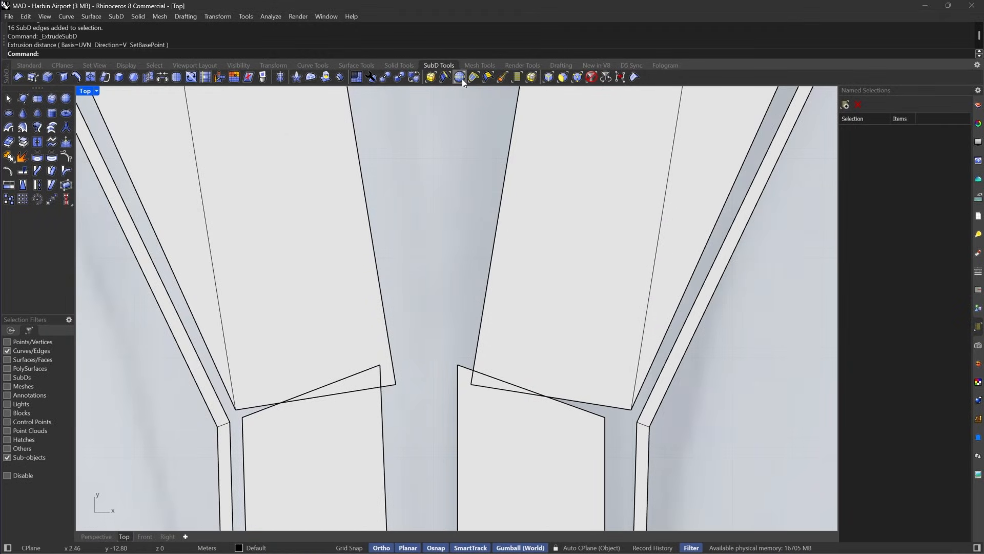
left_click(462, 78)
left_click(620, 408)
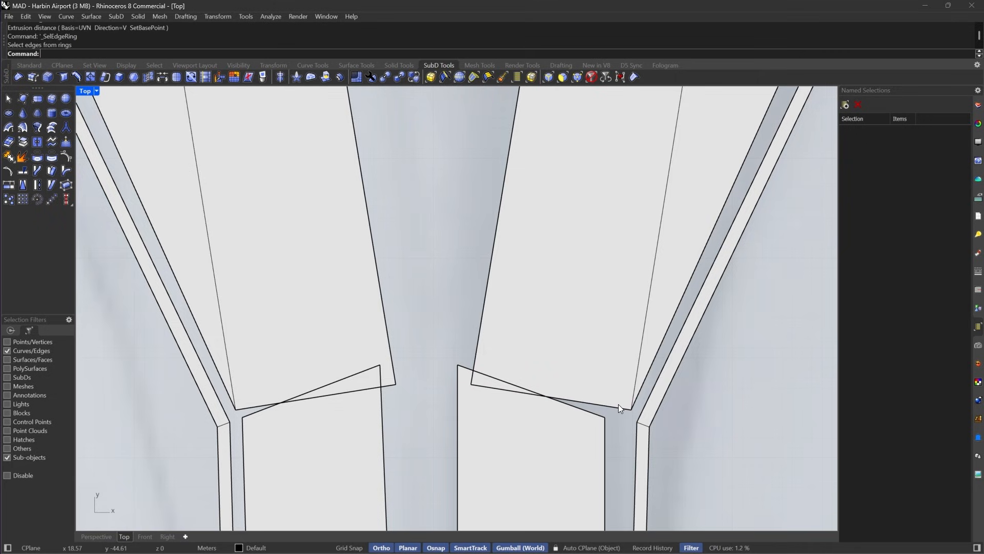
key("Return")
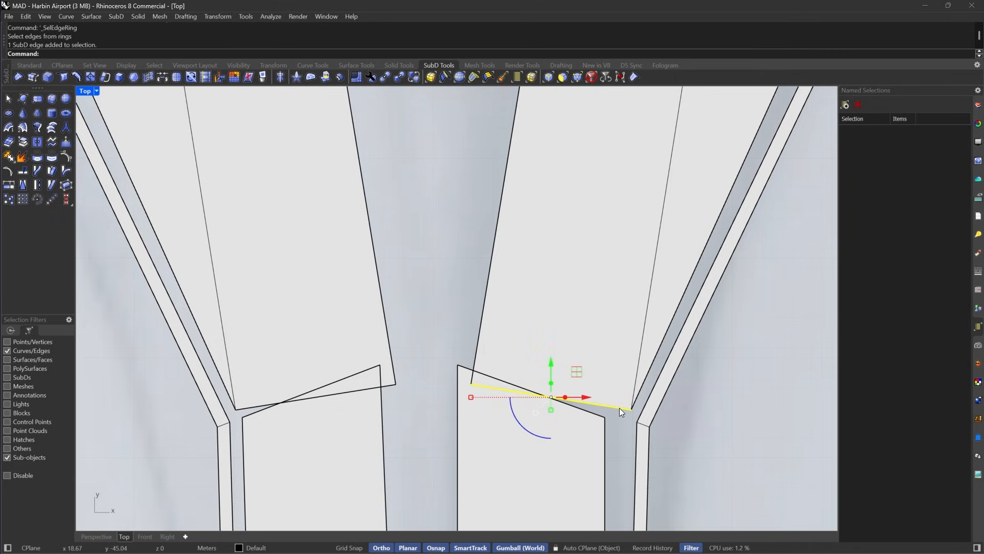
left_click(462, 79)
left_click(68, 77)
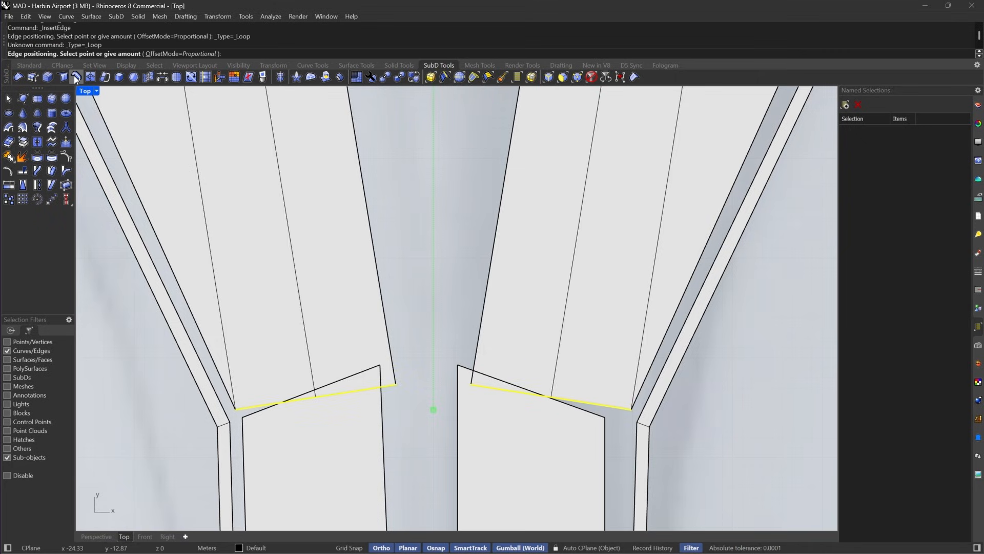
left_click(625, 379)
Extract the wide inner face loop of the extruded band as a separate SubD.
left_click(616, 409)
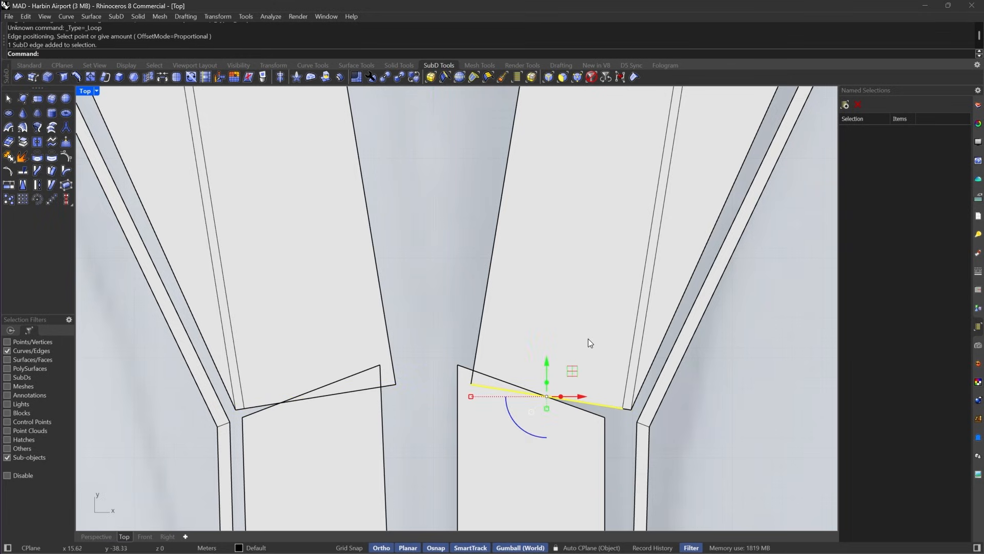
left_click(488, 78)
left_click(23, 142)
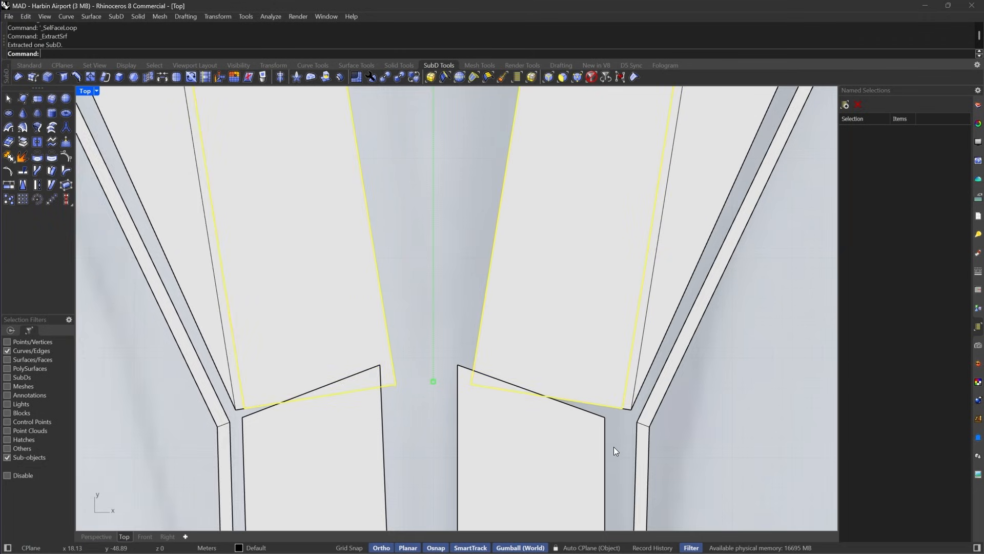
Extract the narrow face loop between the band and the roof as its own SubD and check the smooth display.
scroll(618, 440, "up", 3)
left_click(626, 394)
left_click(488, 78)
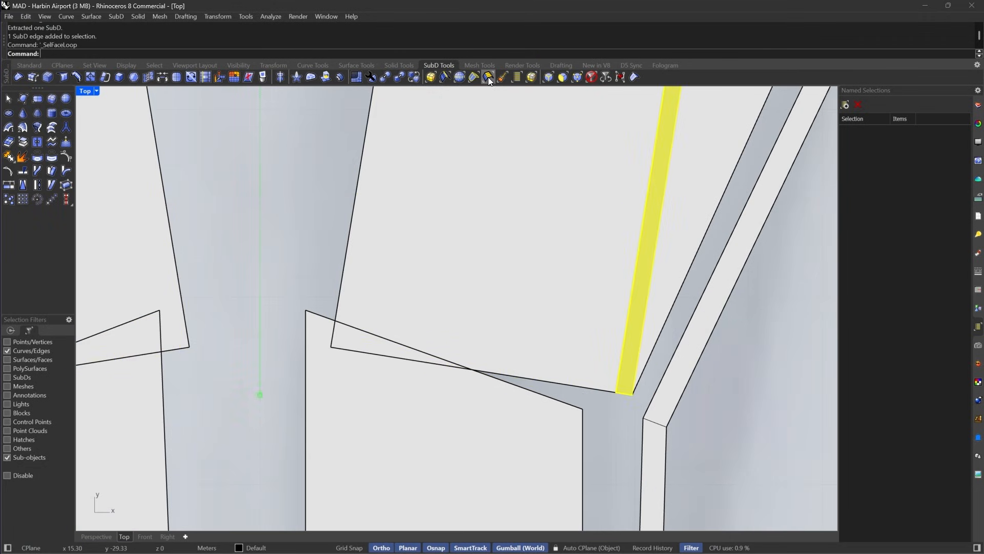
scroll(555, 357, "down", 5)
left_click(23, 144)
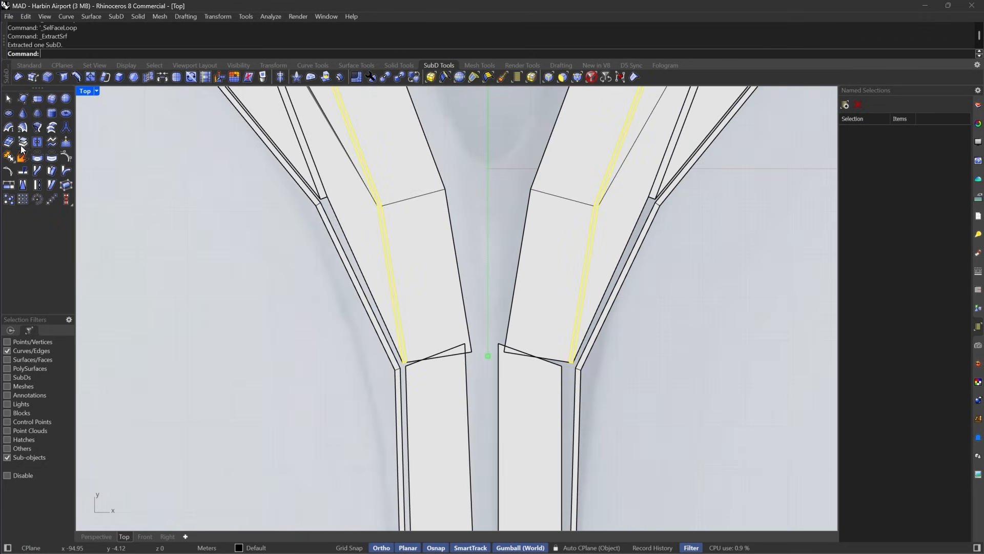
left_click(462, 213)
scroll(601, 370, "down", 6)
key("Tab")
scroll(620, 277, "down", 8)
key("Tab")
scroll(610, 187, "up", 10)
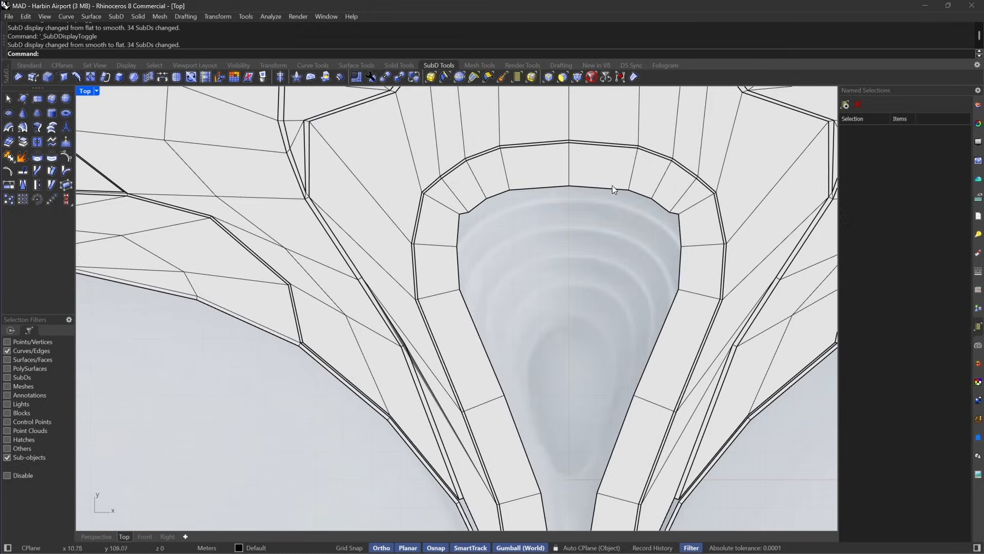
Isolate the SubD of the long Y-shaped arm below the dome opening.
right_click_drag(625, 226, 633, 149)
scroll(595, 200, "down", 4)
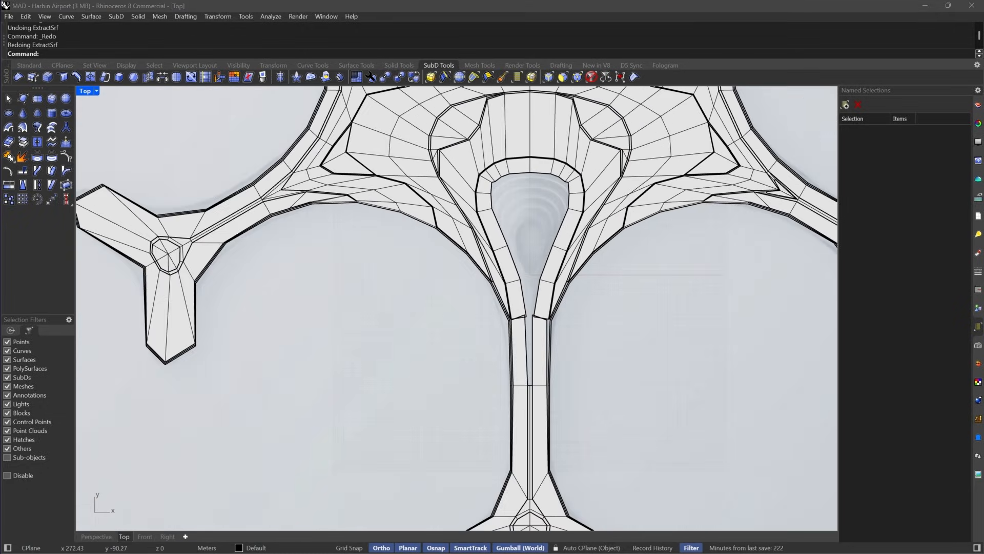
scroll(415, 274, "up", 8)
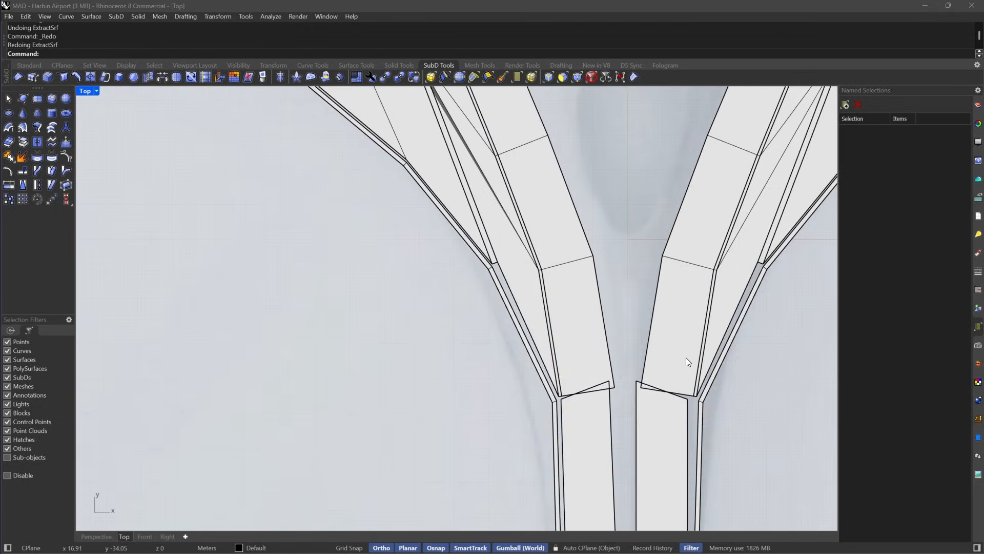
left_click(581, 302)
scroll(555, 243, "down", 5)
scroll(563, 283, "up", 7)
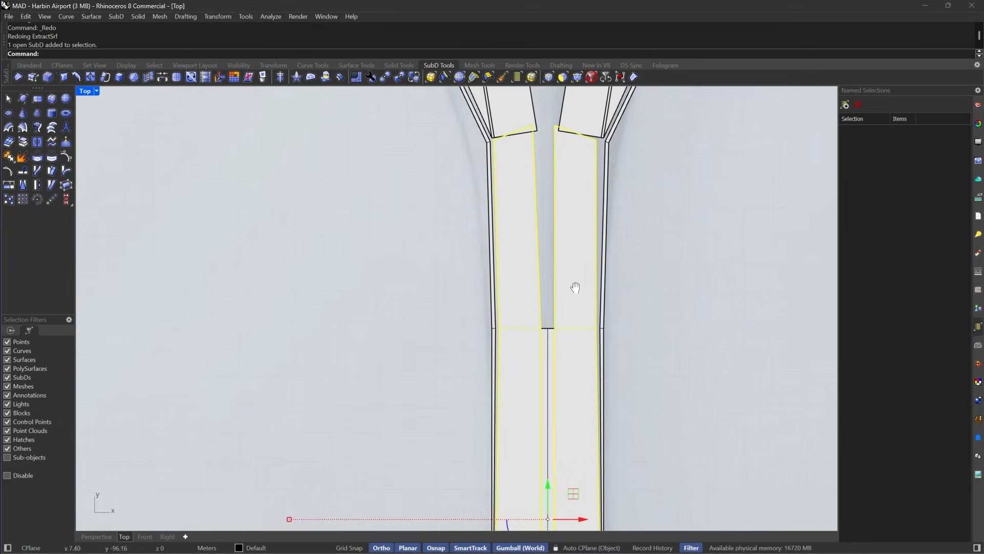
type("Isolate")
key("Return")
key("Escape")
scroll(566, 246, "down", 10)
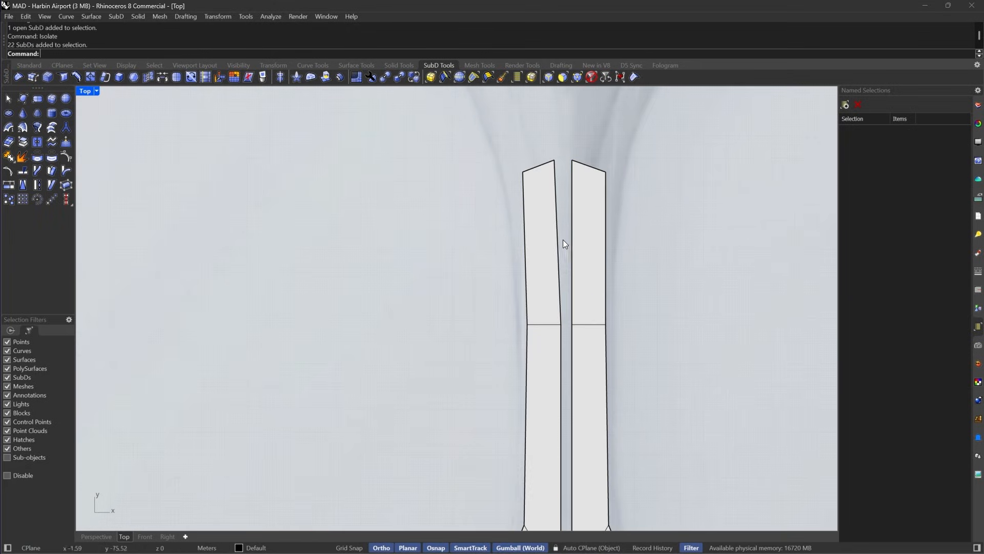
Filter selection to faces and delete all faces in the left half of the isolated Y-shaped arm.
left_click(563, 77)
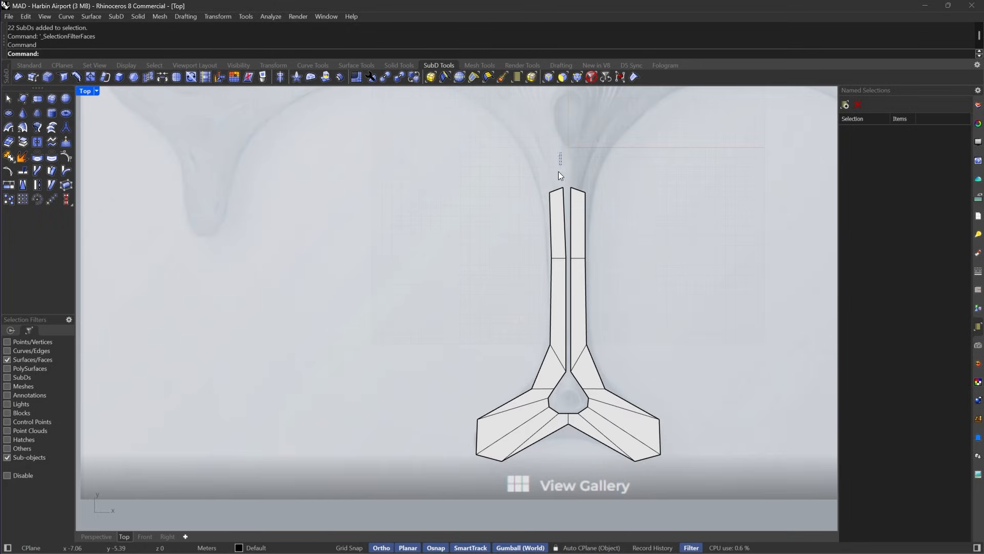
left_click_drag(562, 152, 438, 472)
key("Delete")
Mirror the arm's remaining right-half faces as a copy across the vertical axis through the origin (0).
double_click(583, 246)
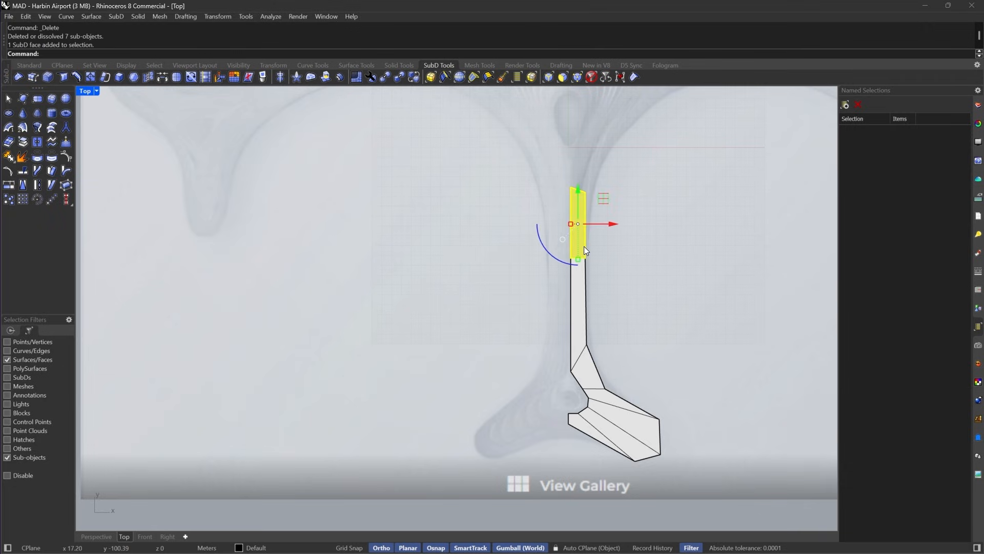
type("Mirror")
key("Return")
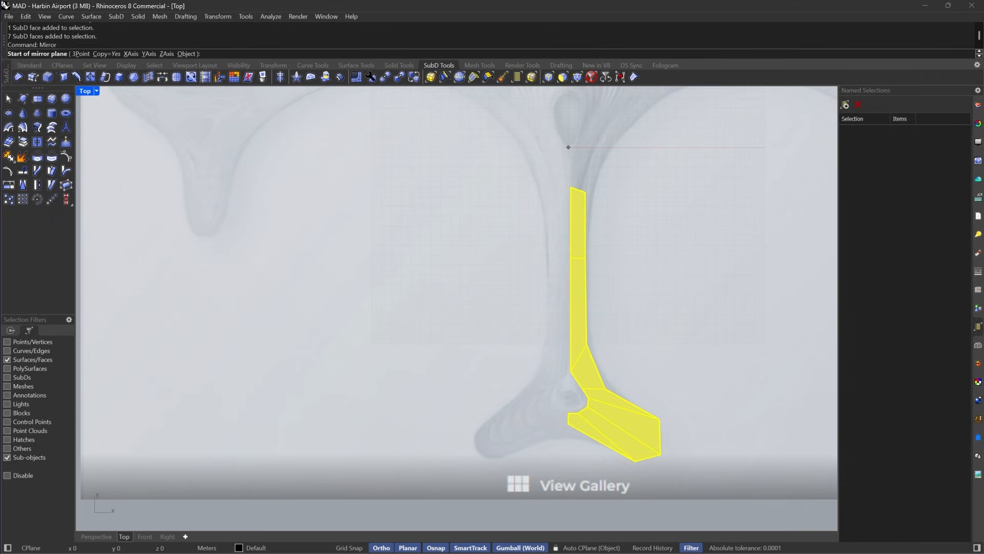
type("0")
key("Return")
left_click(507, 236)
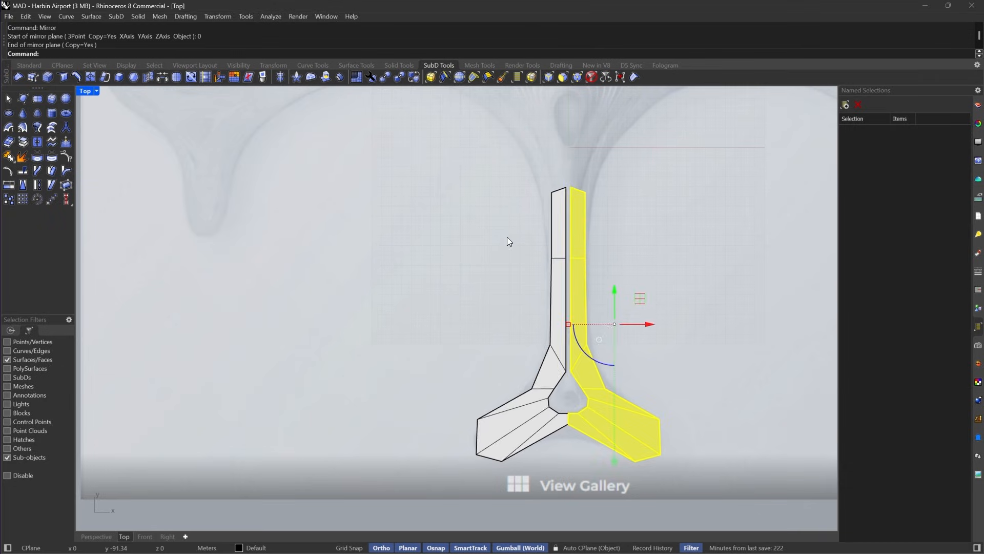
Clear the face selection filter and select both halves of the Y-shaped arm as whole SubDs.
scroll(603, 210, "up", 2)
left_click(609, 82)
left_click_drag(614, 163, 444, 309)
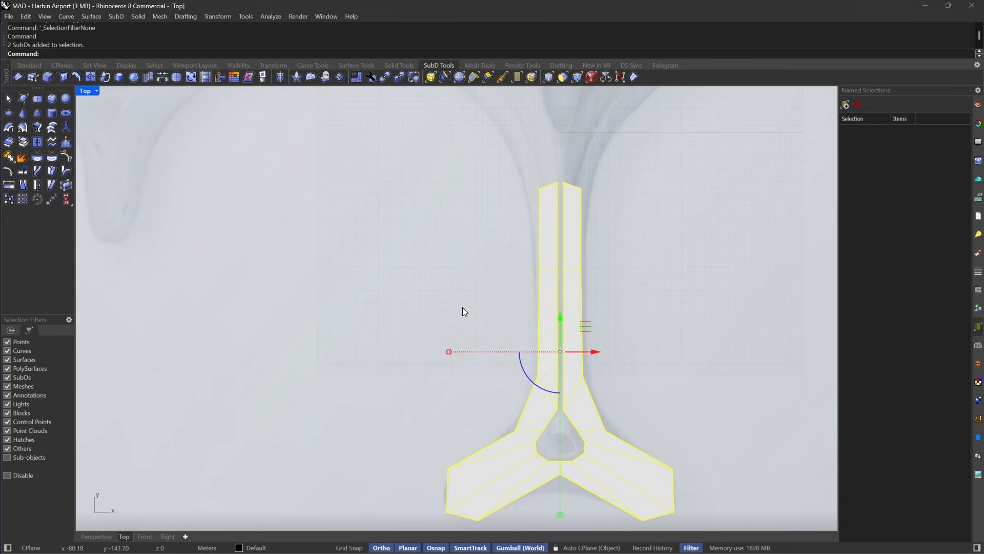
Join the two selected SubD halves of the lower column into one SubD, and show all hidden objects again.
type("Join")
key("Return")
key("Return")
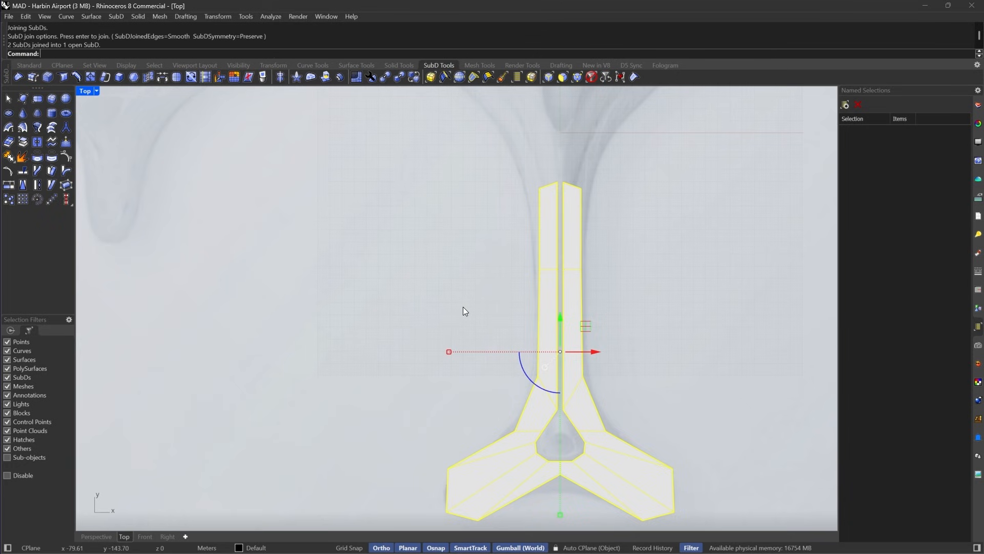
type("Show")
key("Return")
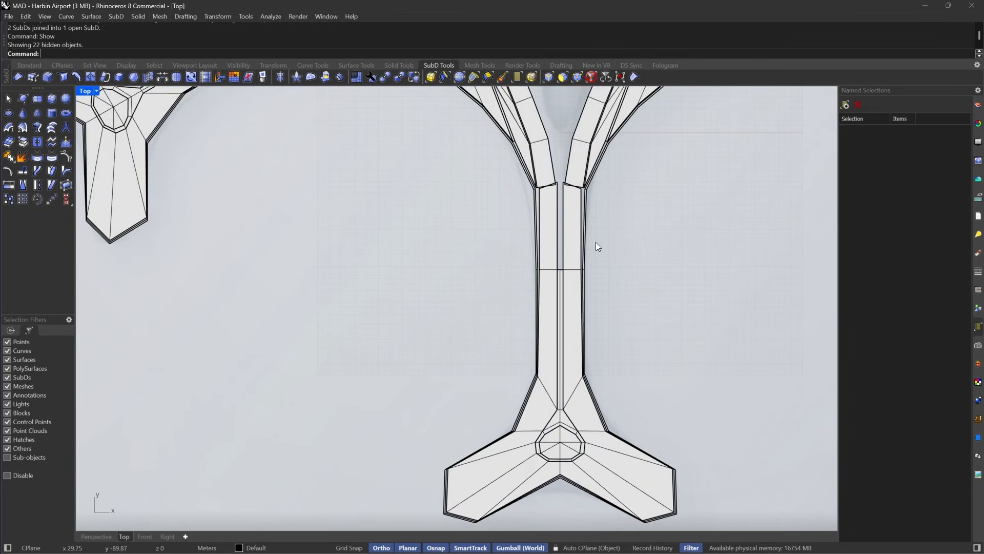
scroll(595, 244, "up", 6)
scroll(565, 305, "up", 4)
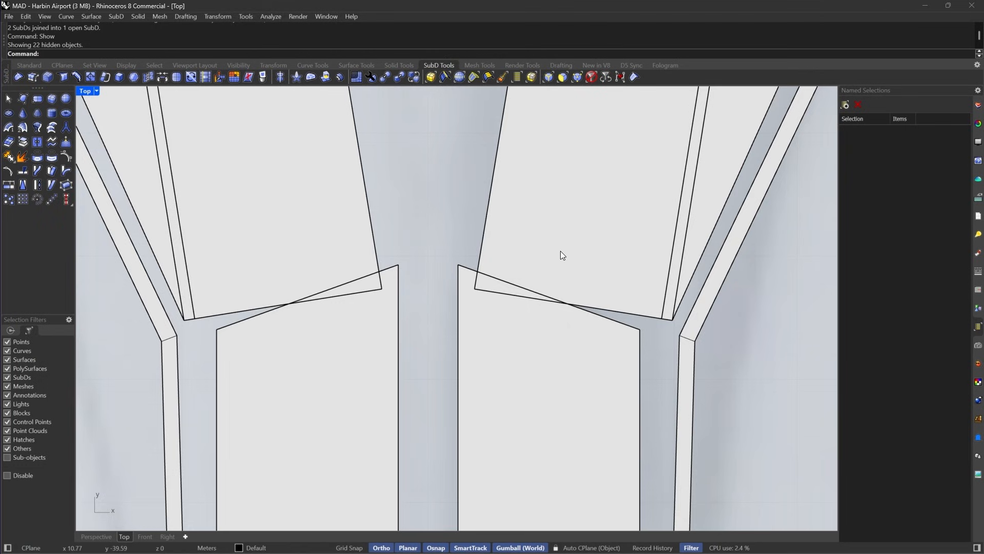
left_click(561, 250)
key("Escape")
left_click_drag(556, 237, 506, 337)
key("Escape")
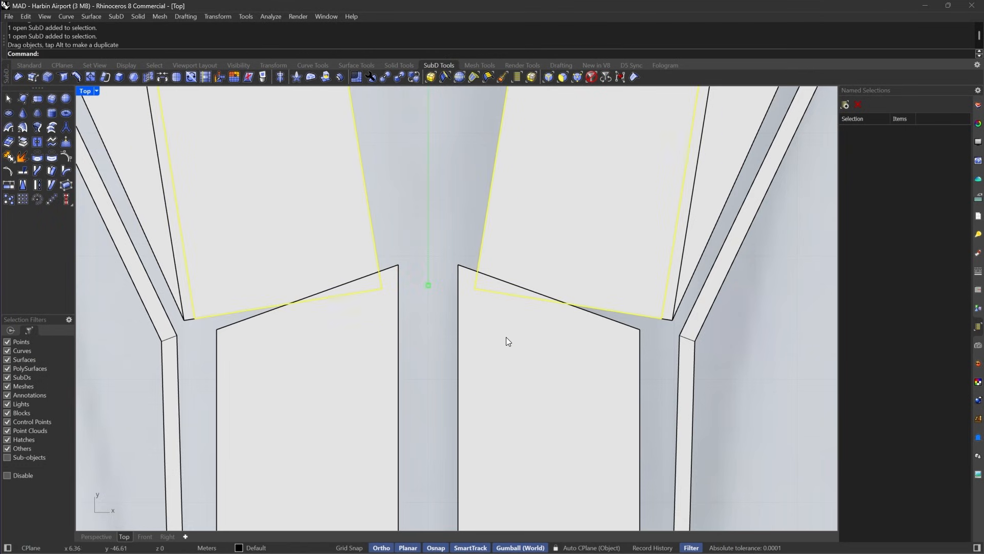
key("Escape")
Stitch the overlapping end edges where the vertical column strips meet the canopy strips above, on both sides.
left_click(549, 77)
left_click_drag(559, 218, 523, 361)
scroll(541, 336, "down", 6)
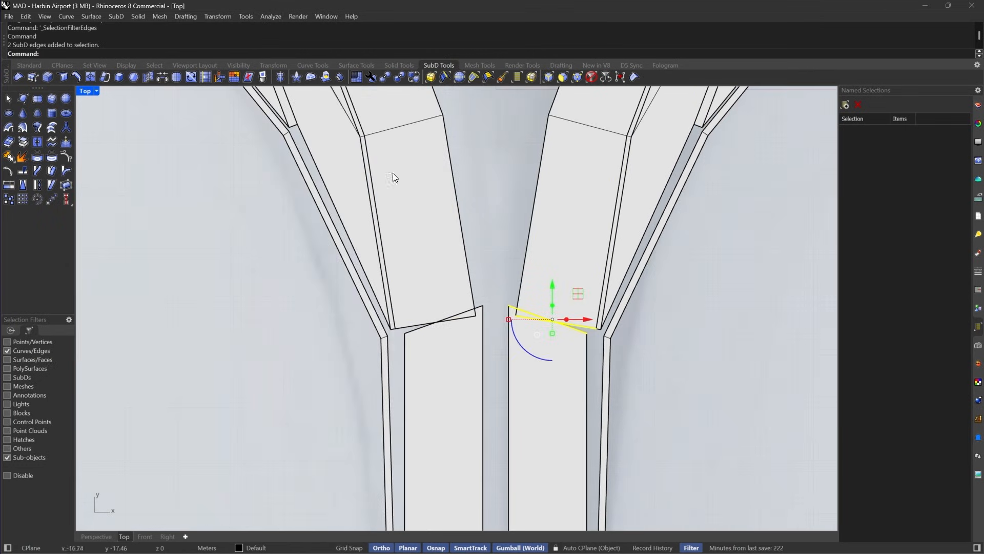
left_click(312, 77)
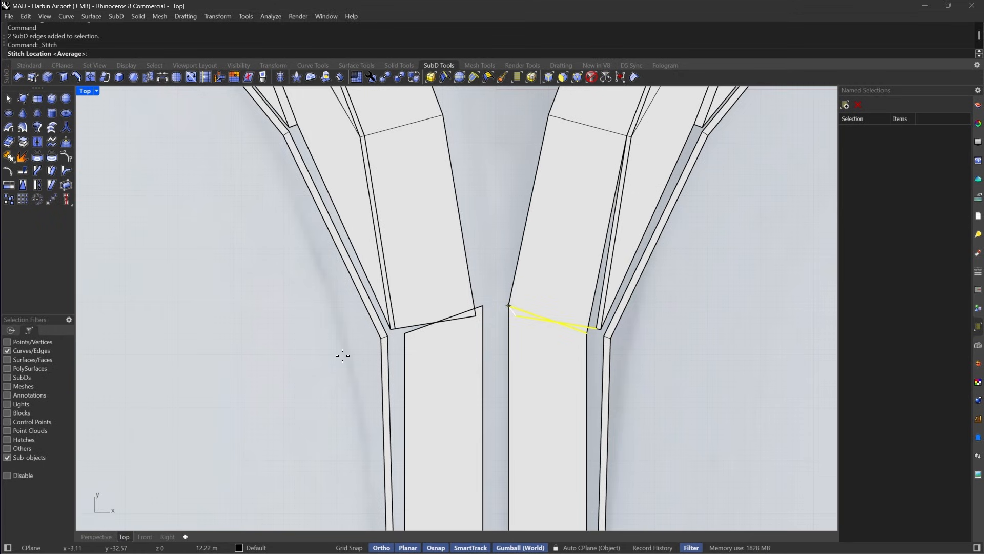
key("Return")
right_click(448, 371)
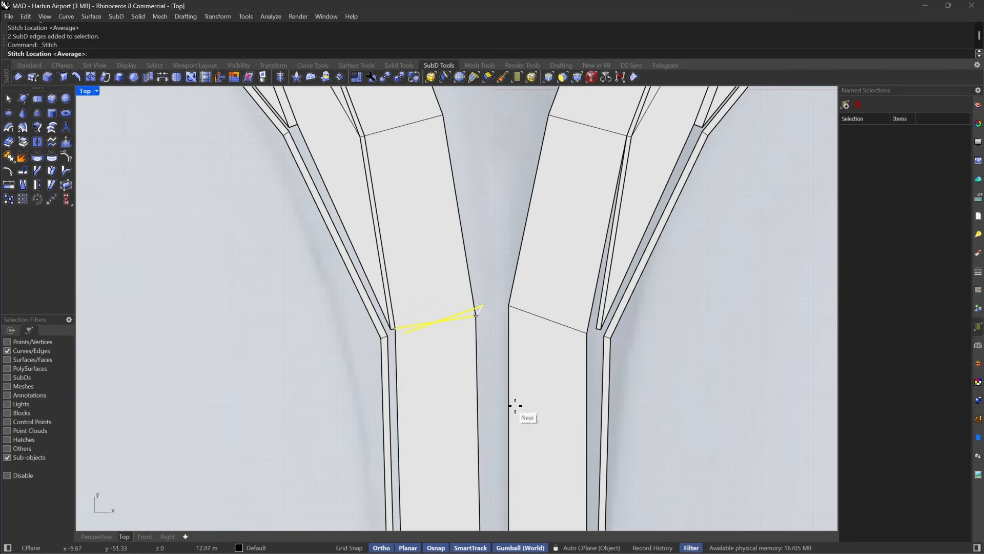
left_click(527, 229)
Toggle the SubD display between smooth and flat to examine the stitched strips.
scroll(596, 370, "down", 12)
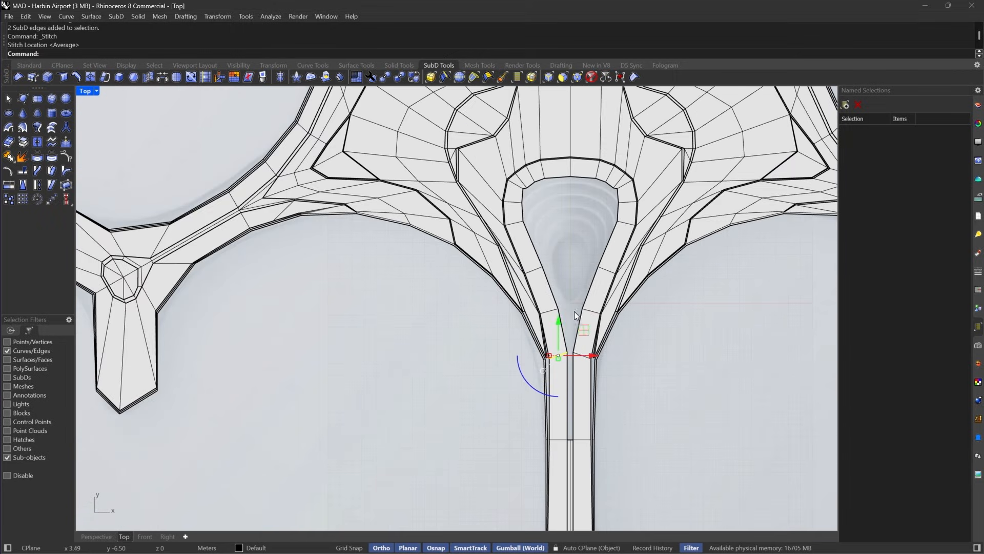
scroll(574, 312, "up", 3)
key("Tab")
key("Tab")
key("Tab")
key("Tab")
scroll(577, 198, "up", 5)
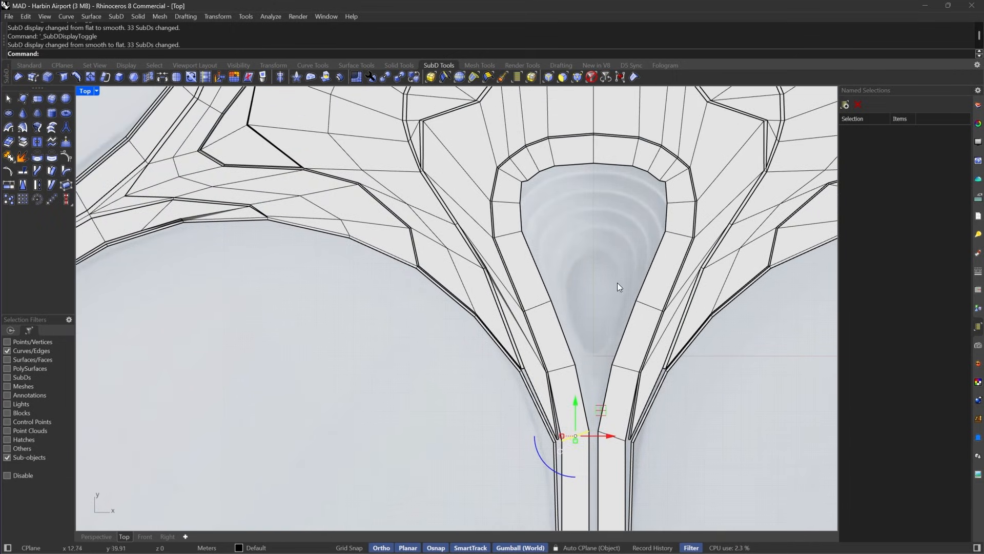
Scale the 12 inner edges around the upper part of the teardrop opening inward along the X axis.
left_click(651, 318)
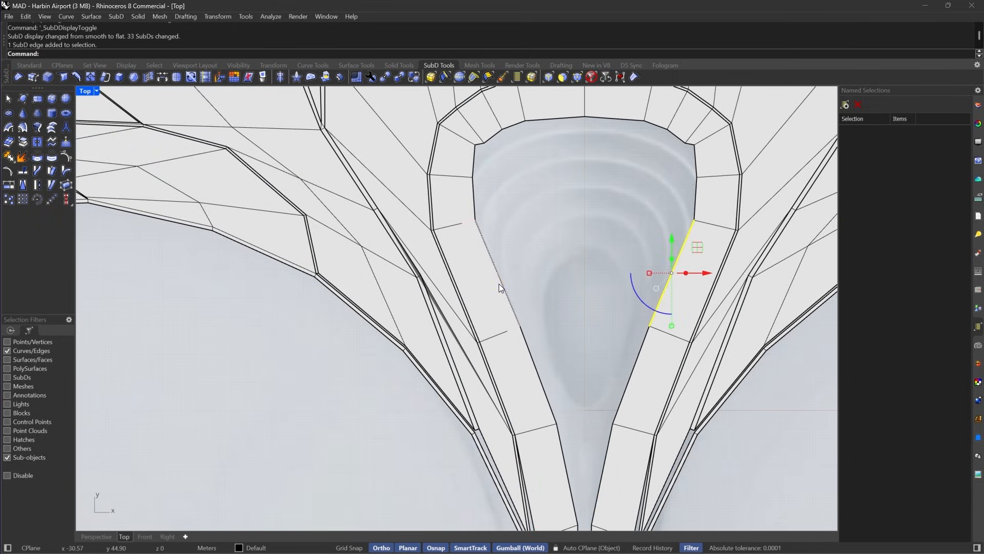
left_click(501, 283, "shift")
double_click(472, 195, "shift")
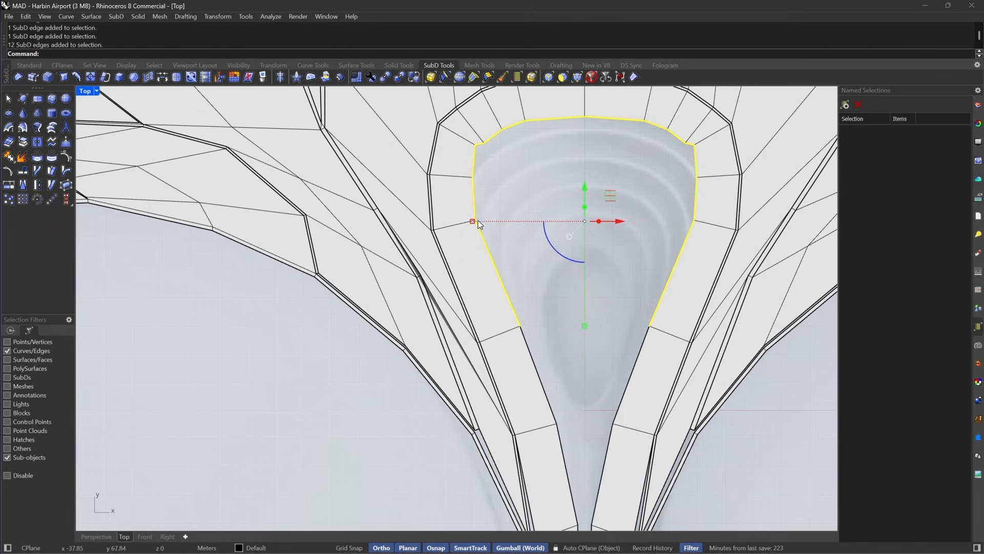
left_click_drag(472, 222, 591, 310)
Relocate the gumball to the lower vertex of the right slanted neck edge and flatten that edge in X until it is vertical.
scroll(591, 309, "up", 8)
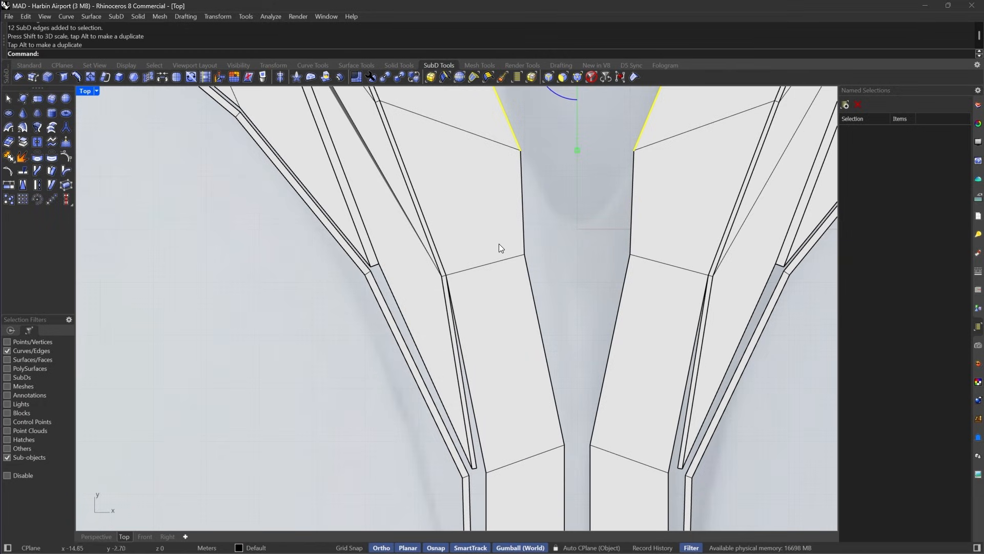
right_click_drag(592, 351, 631, 285)
left_click(630, 285)
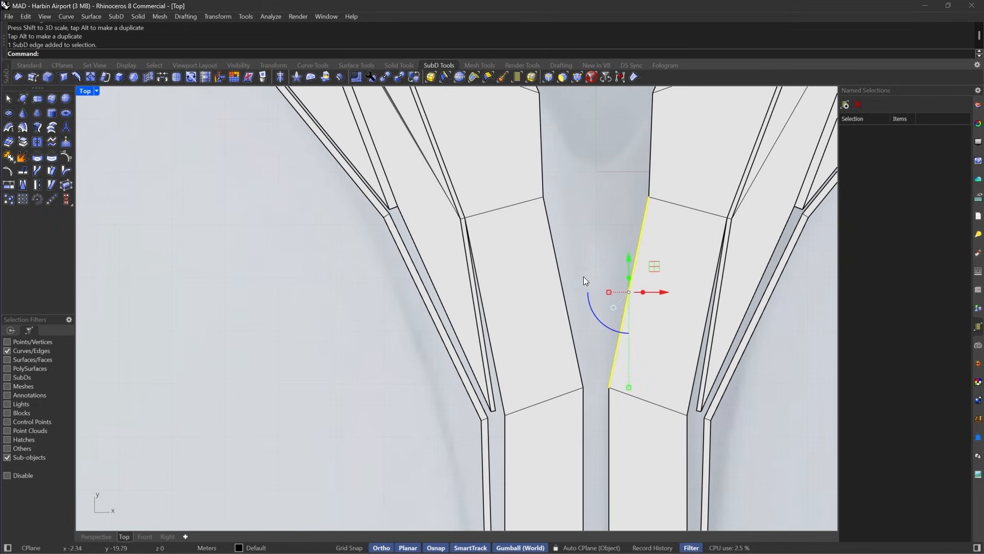
right_click_drag(589, 364, 598, 330)
type("GumballRelocate")
key("Return")
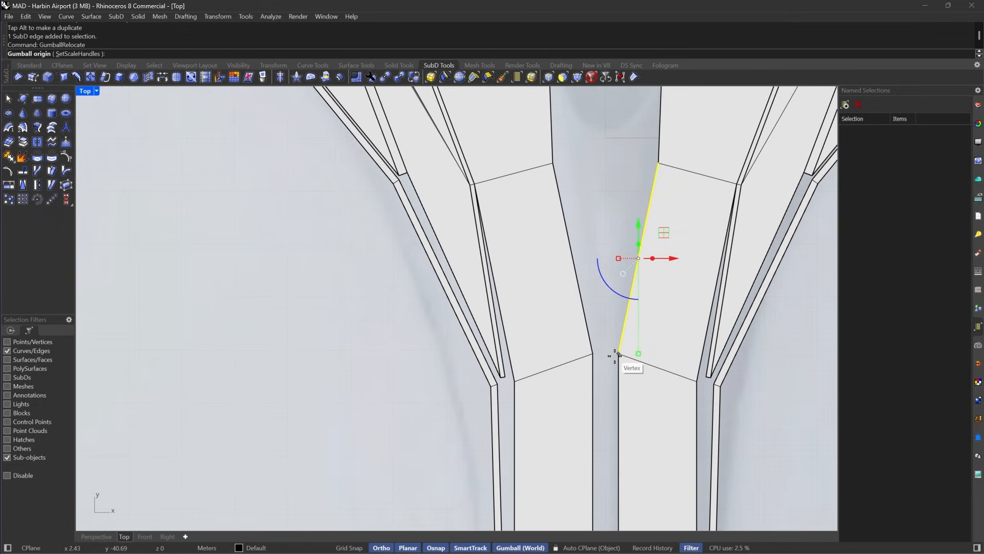
left_click(618, 353)
key("Return")
left_click_drag(599, 353, 618, 354)
Straighten the opposite left neck edge vertically by relocating the gumball to its lower vertex and flattening it in X.
left_click_drag(596, 268, 575, 280)
key("Return")
left_click(593, 353)
key("Return")
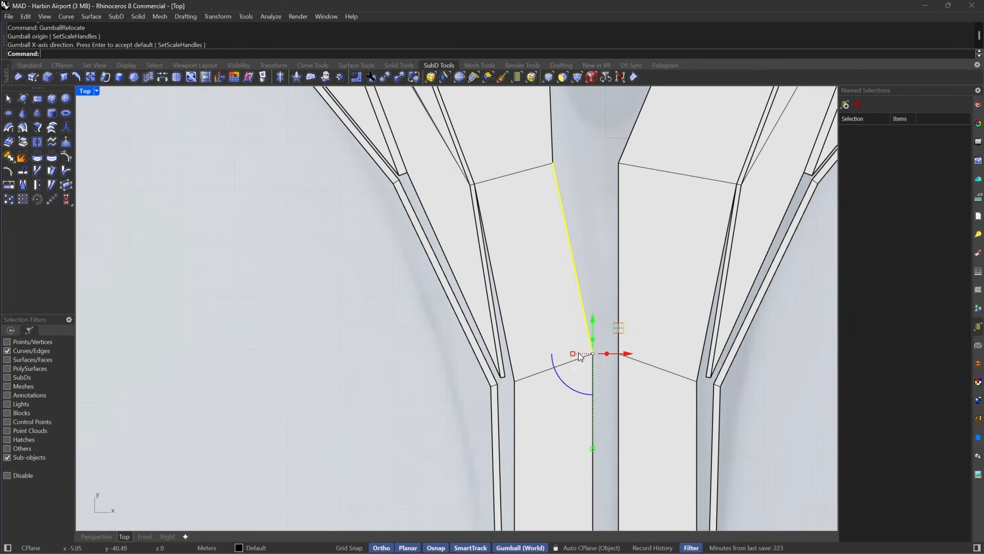
left_click_drag(577, 353, 593, 353)
scroll(614, 294, "down", 2)
scroll(659, 185, "up", 5)
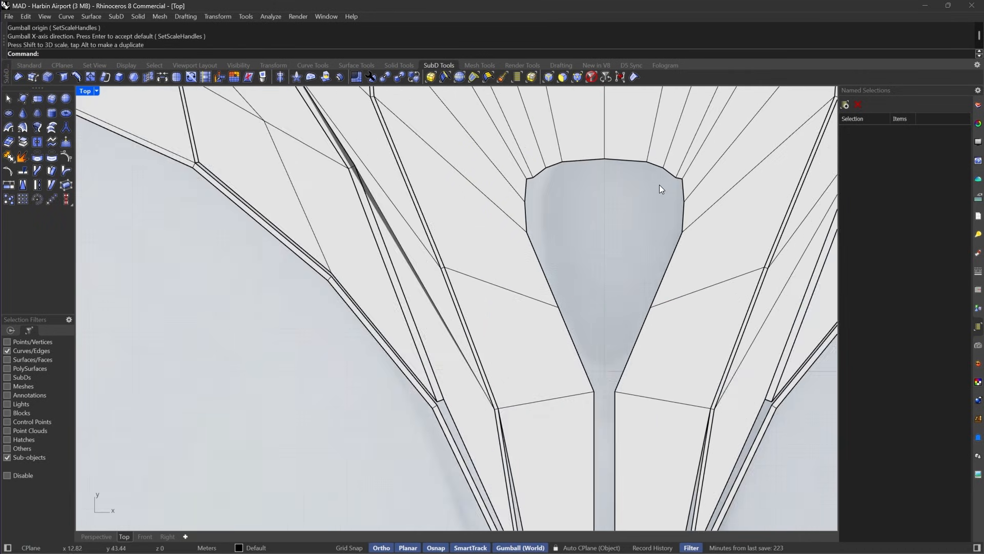
right_click_drag(735, 179, 700, 156)
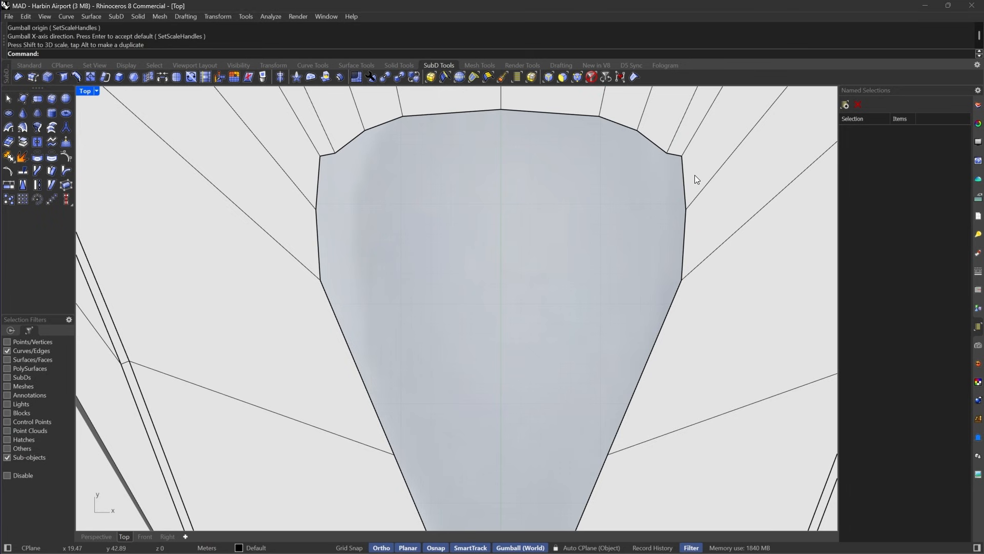
left_click(683, 183)
left_click(685, 233, "shift")
scroll(684, 233, "down", 3)
right_click_drag(661, 258, 631, 254)
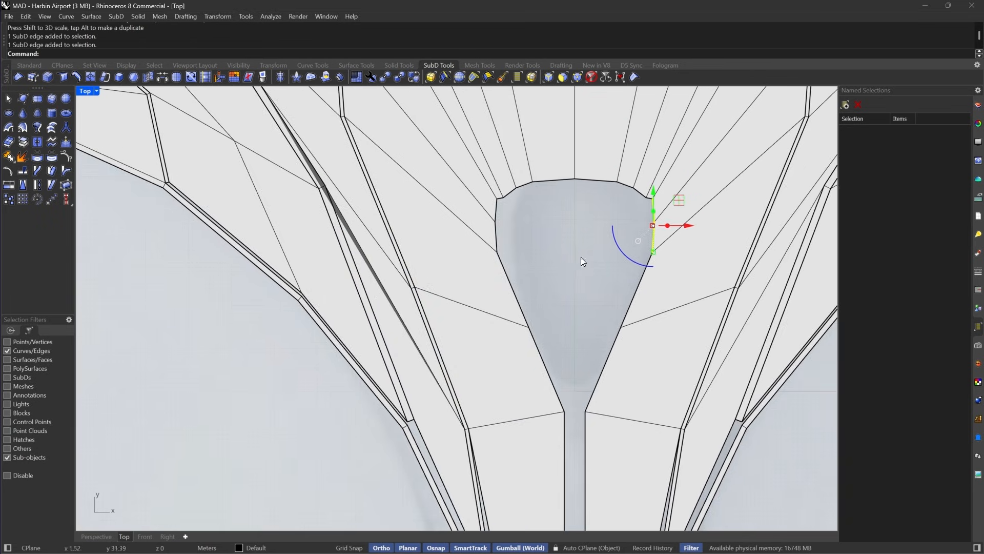
key("Escape")
mouse_move(606, 199)
right_mouse_down()
mouse_move(555, 205)
mouse_move(602, 189)
right_mouse_up()
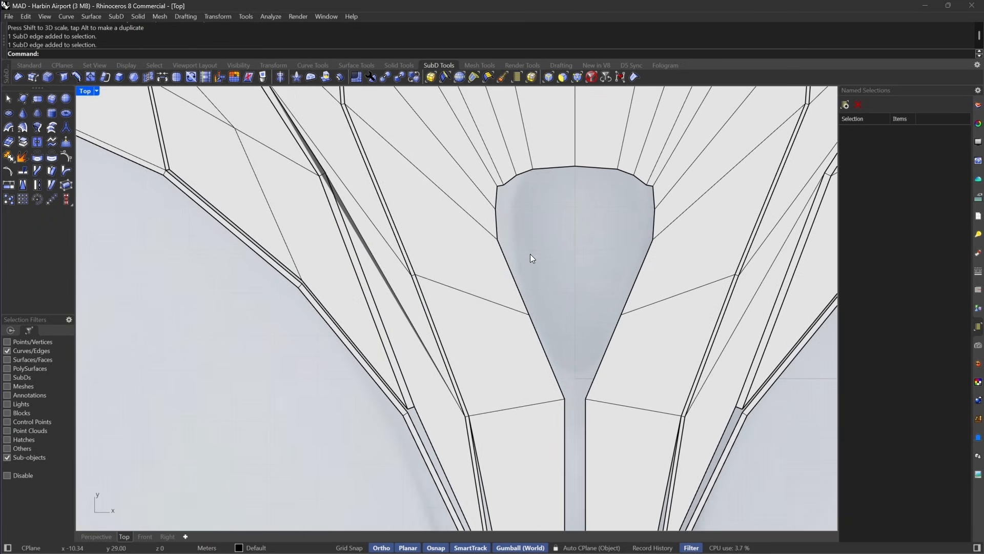
right_click_drag(625, 265, 585, 265)
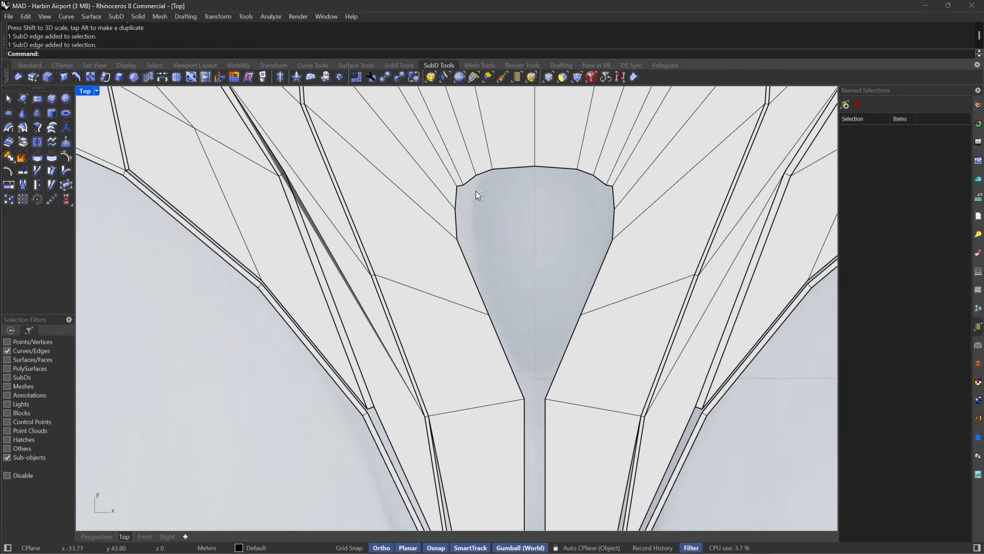
Draw an ellipse centred on the origin, with its long axis along Y, as a guide over the teardrop opening.
left_click(32, 65)
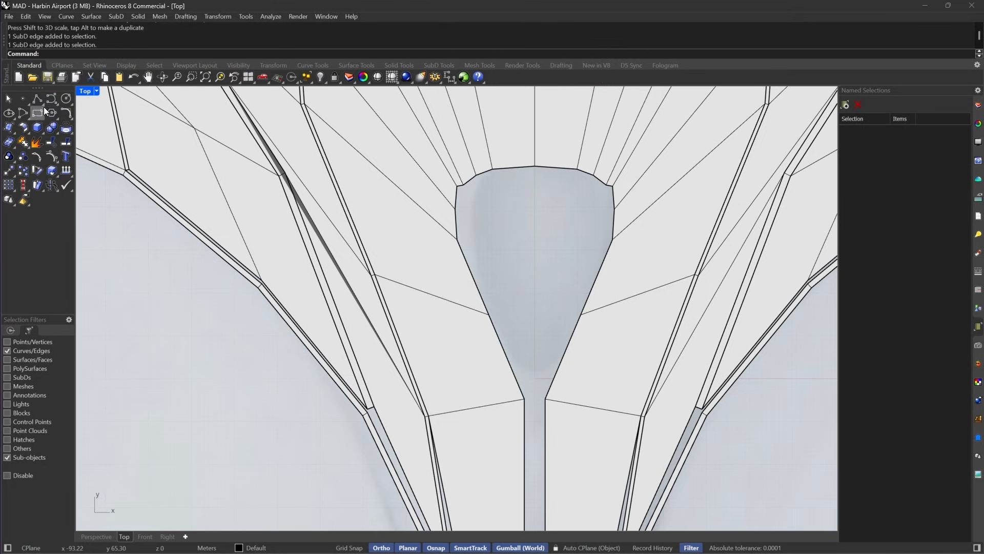
left_click(11, 115)
type("0")
key("Return")
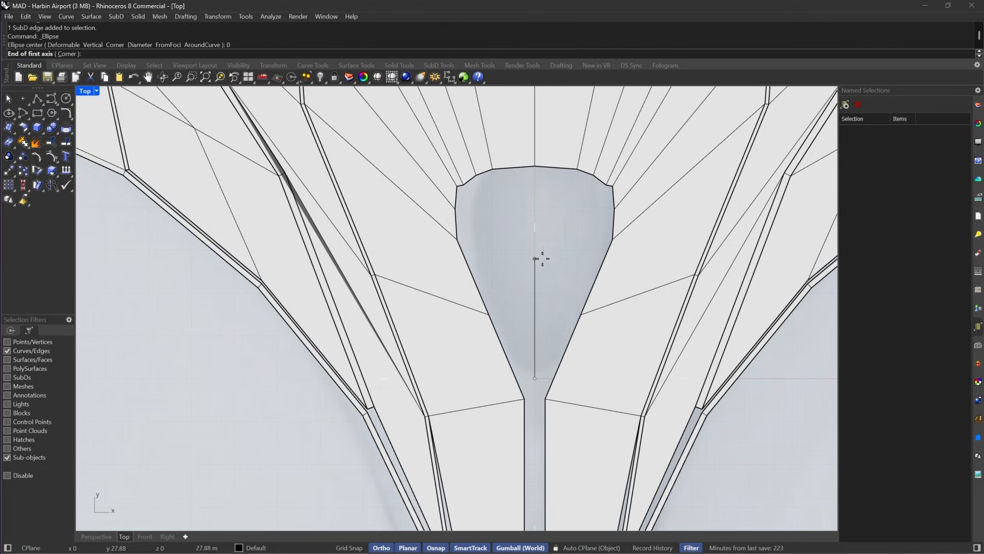
left_click(536, 226)
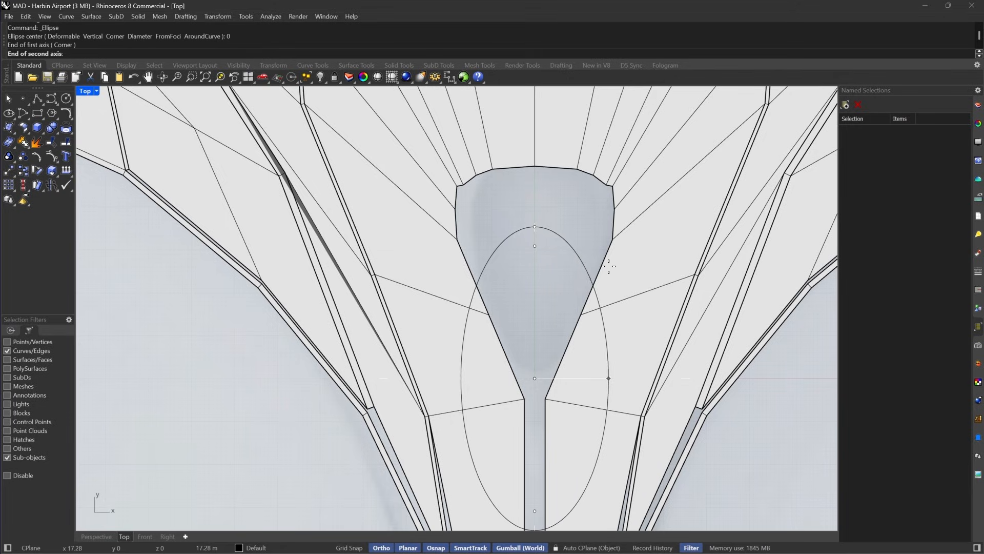
left_click(606, 267)
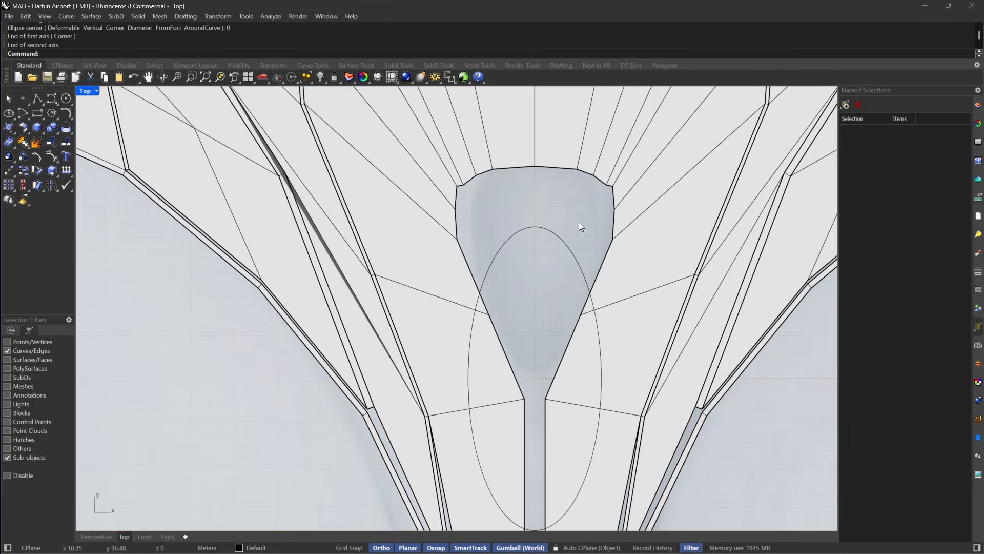
Move the ellipse up along Y so its upper end sits near the top edge of the opening.
left_click(567, 245)
left_click_drag(541, 341, 518, 286)
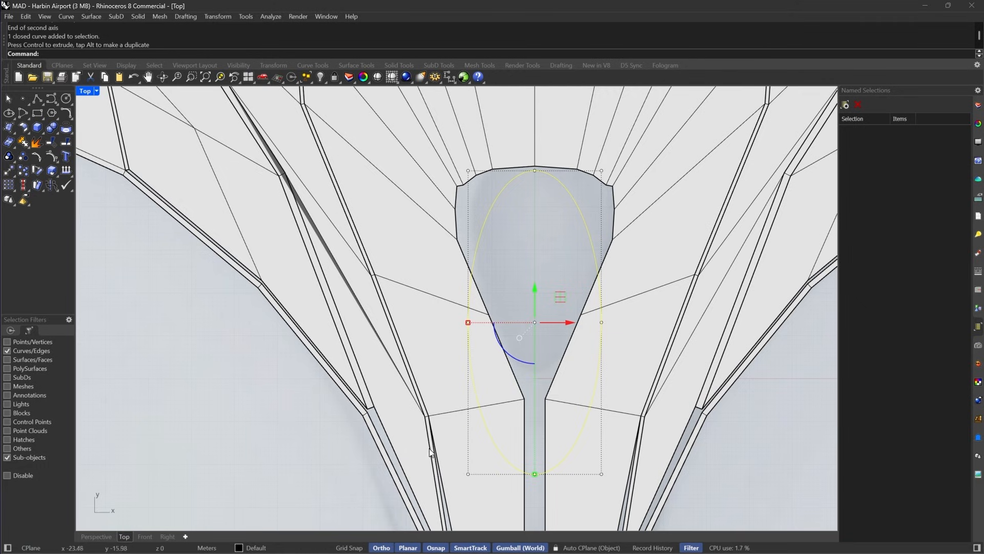
left_click_drag(290, 460, 671, 500)
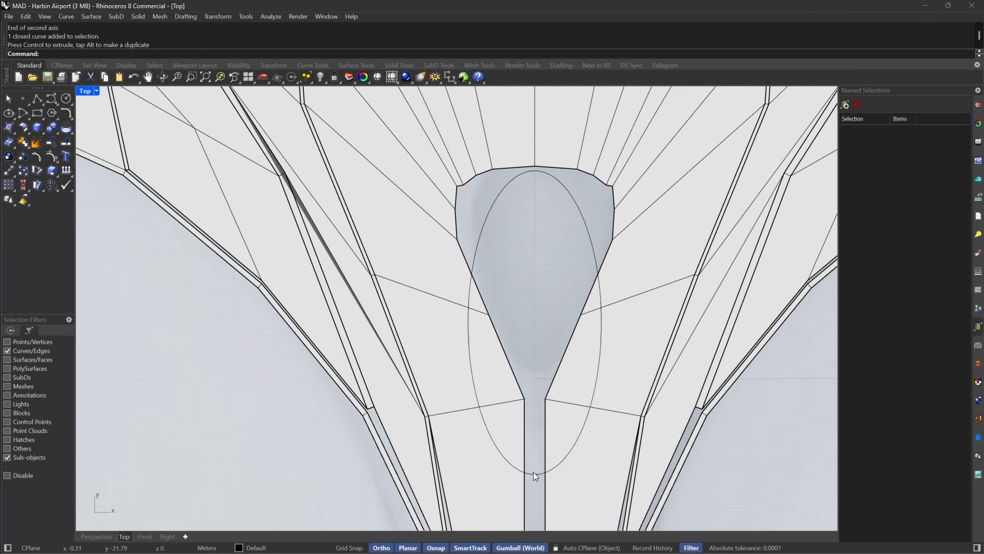
Reset the selection filter and scale the ellipse's three upper control points outward along X to widen its top.
left_click(426, 66)
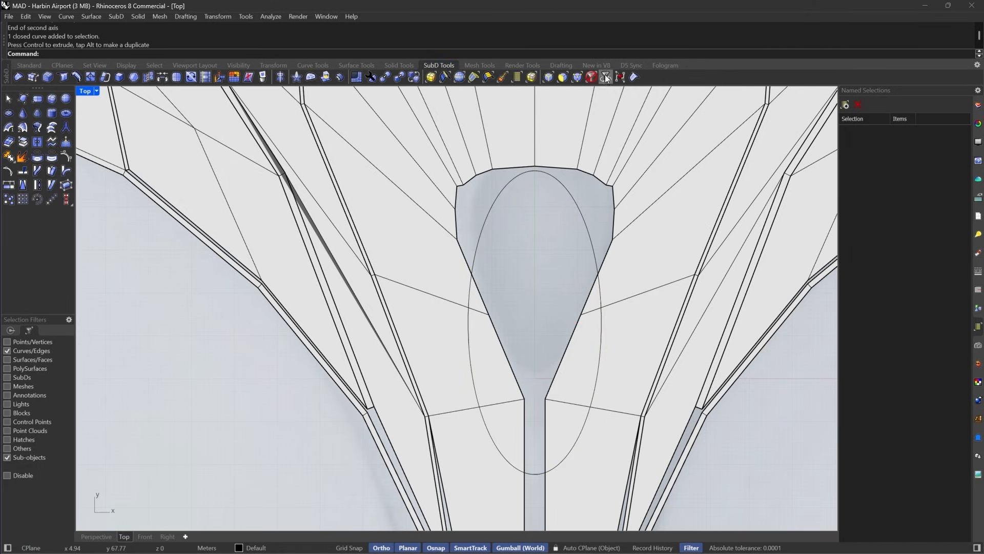
left_click_drag(596, 221, 574, 236)
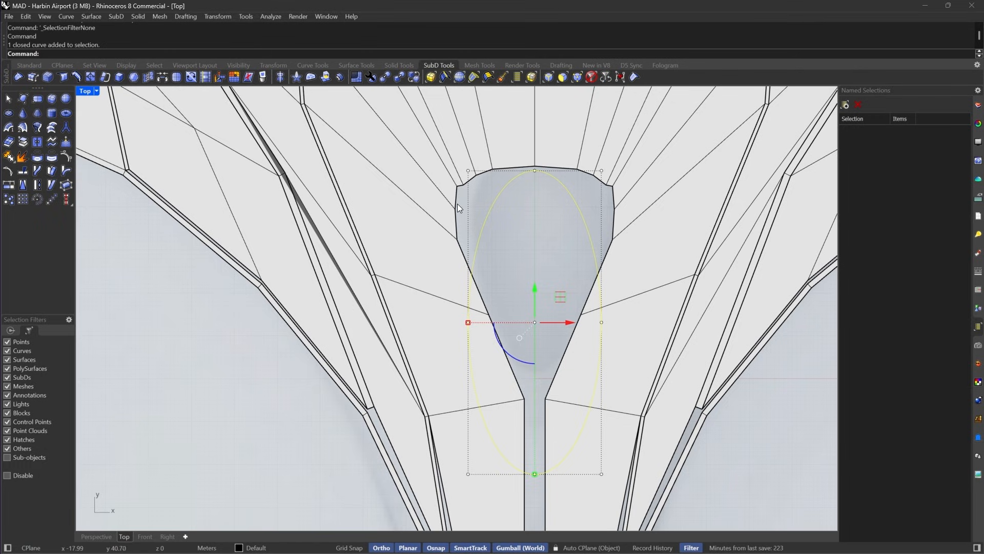
left_click_drag(193, 281, 663, 111)
left_click_drag(467, 171, 380, 171)
Delete the lower segment of the reshaped ellipse, leaving only the arch around the opening.
right_click_drag(492, 289, 497, 262)
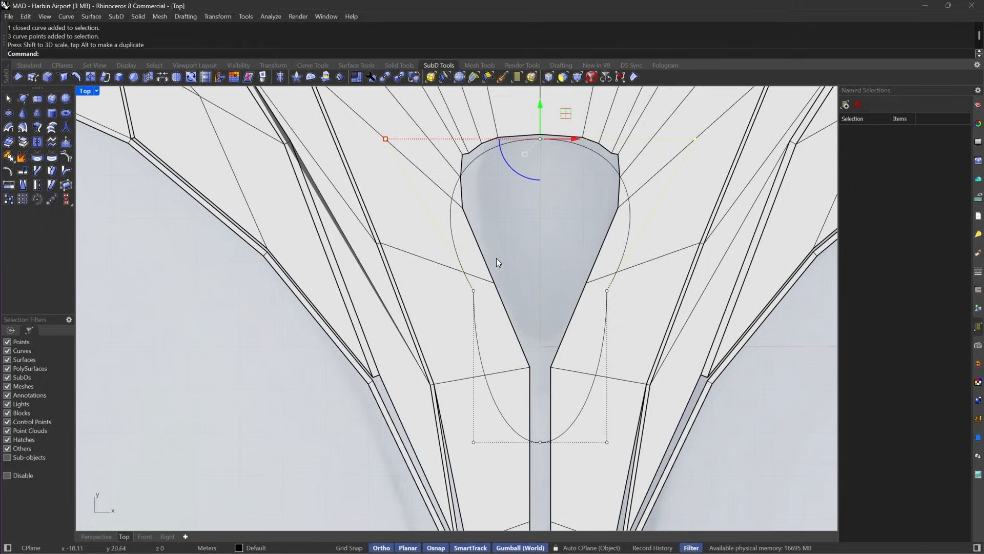
right_click_drag(597, 214, 580, 272)
right_click_drag(570, 345, 625, 294)
left_click(563, 79)
left_click(616, 298)
key("Delete")
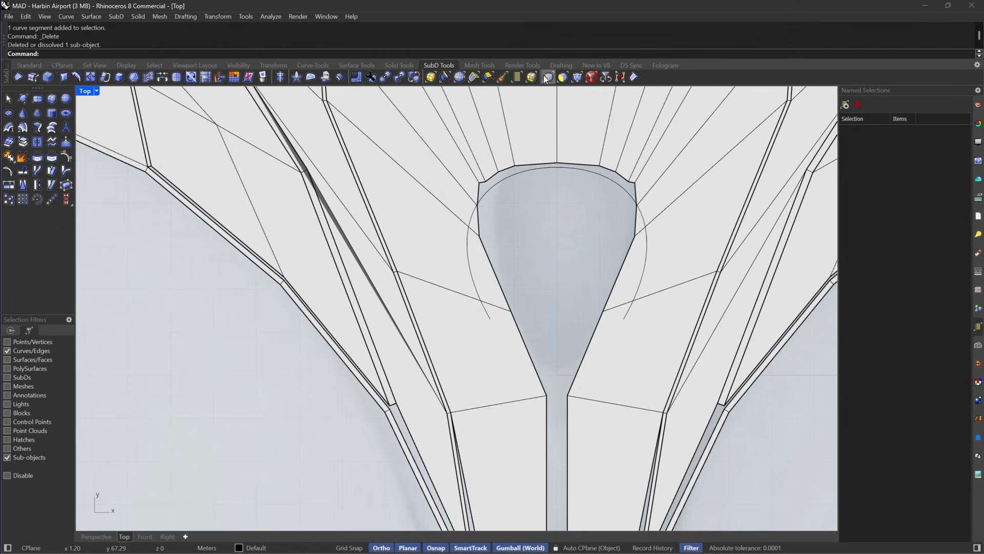
Align the 12 upper inner edges of the opening to the arch curve using Align with the ToCurve option.
left_click(614, 288)
left_click(491, 275, "shift")
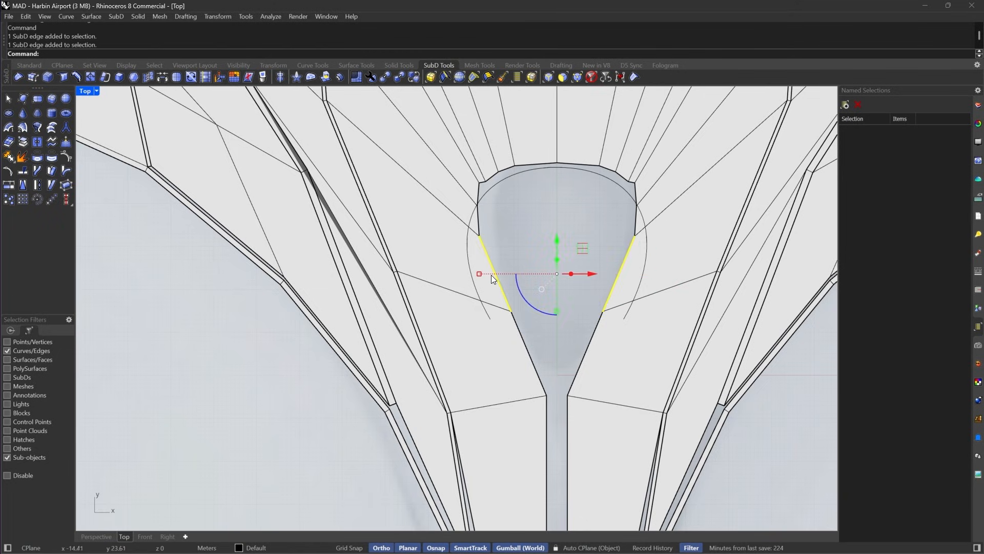
double_click(614, 169)
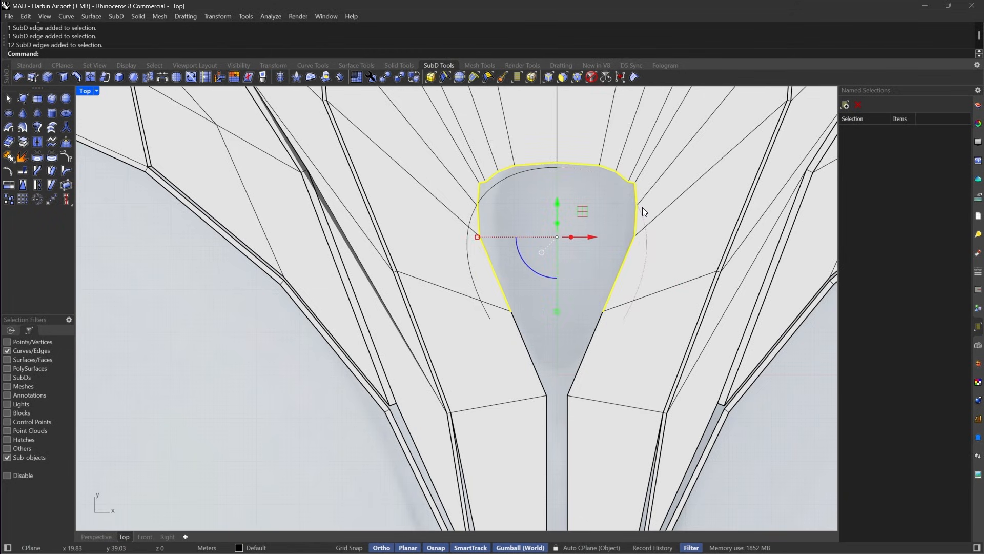
type("al")
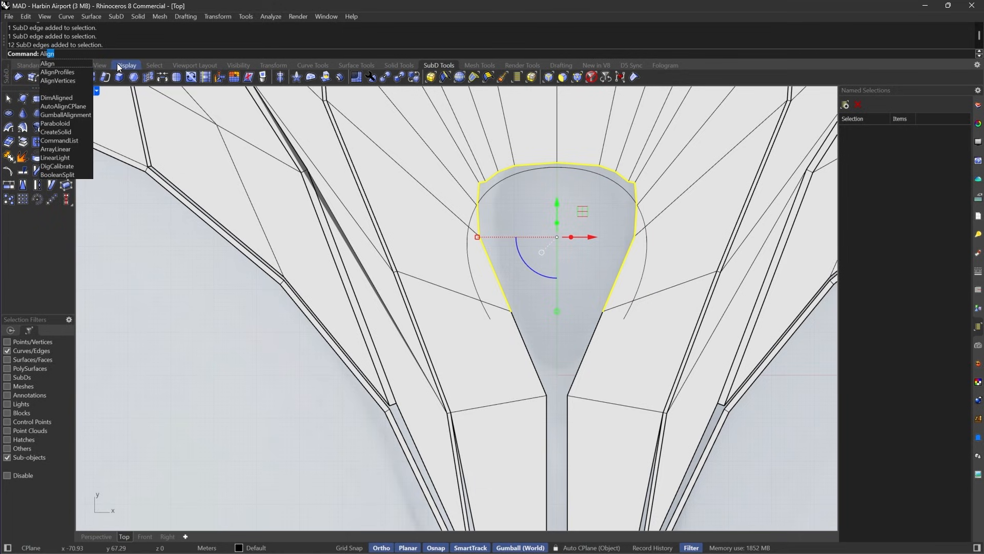
key("Return")
left_click(285, 53)
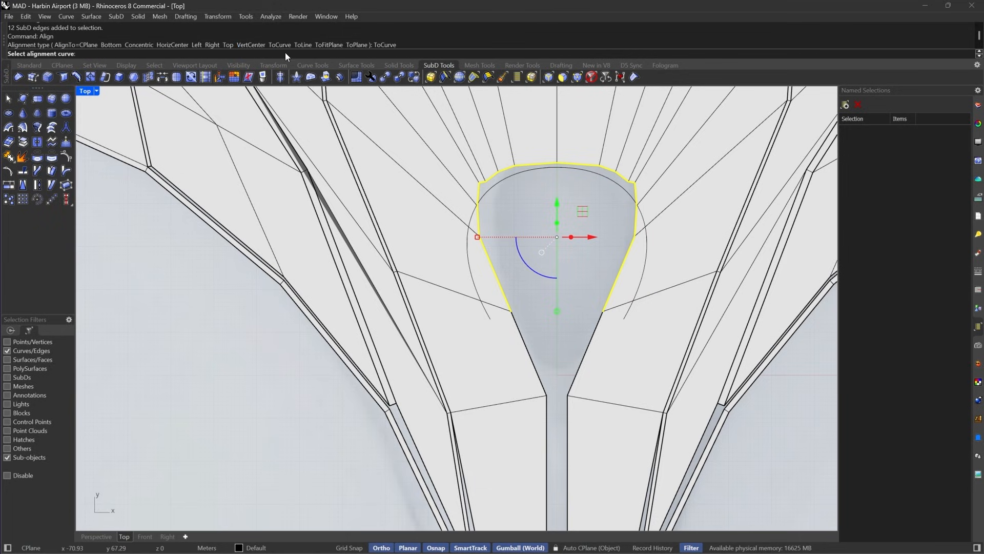
left_click(601, 79)
left_click(505, 184)
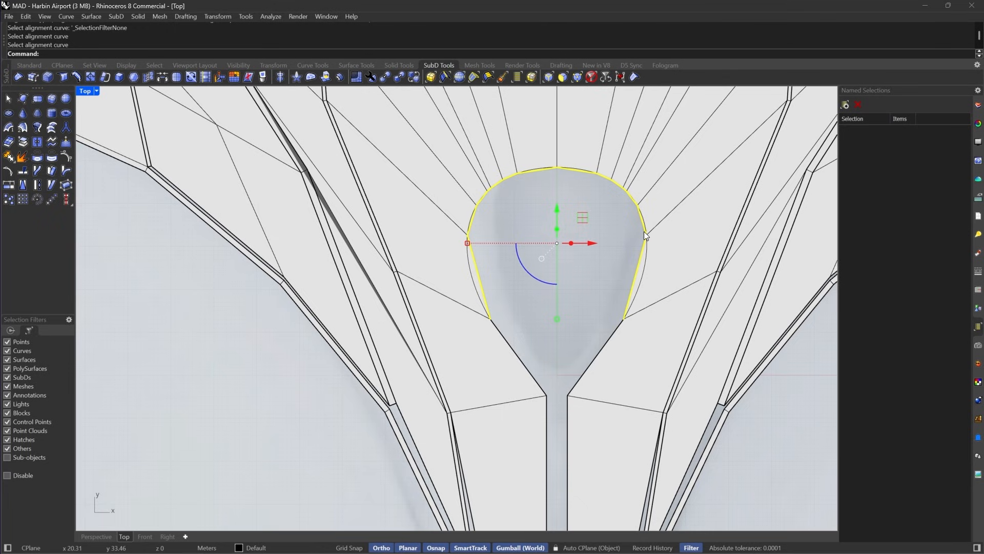
Switch the SubDs to smooth display and delete the arch guide curve around the opening.
key("Escape")
key("Tab")
scroll(592, 256, "down", 8)
scroll(603, 274, "up", 6)
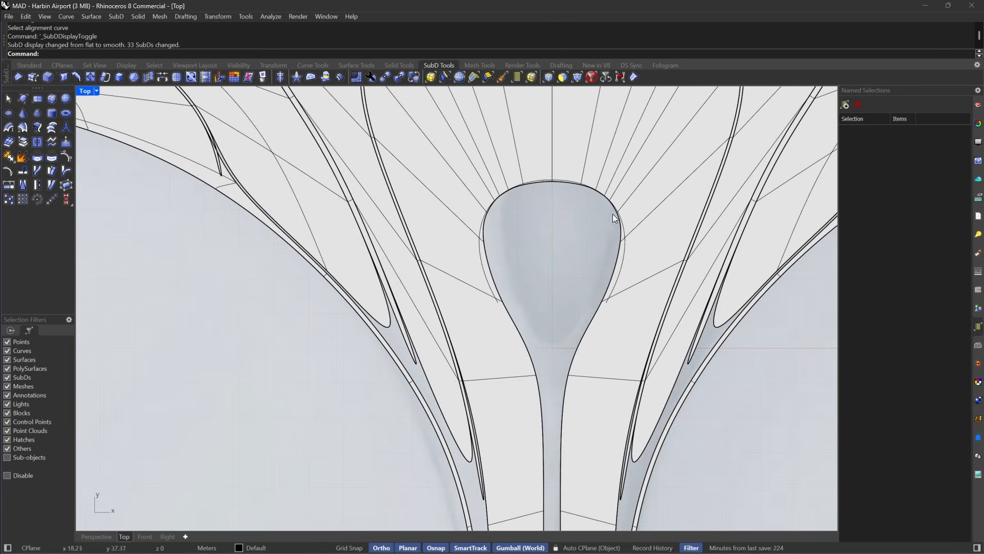
right_click_drag(597, 244, 626, 210)
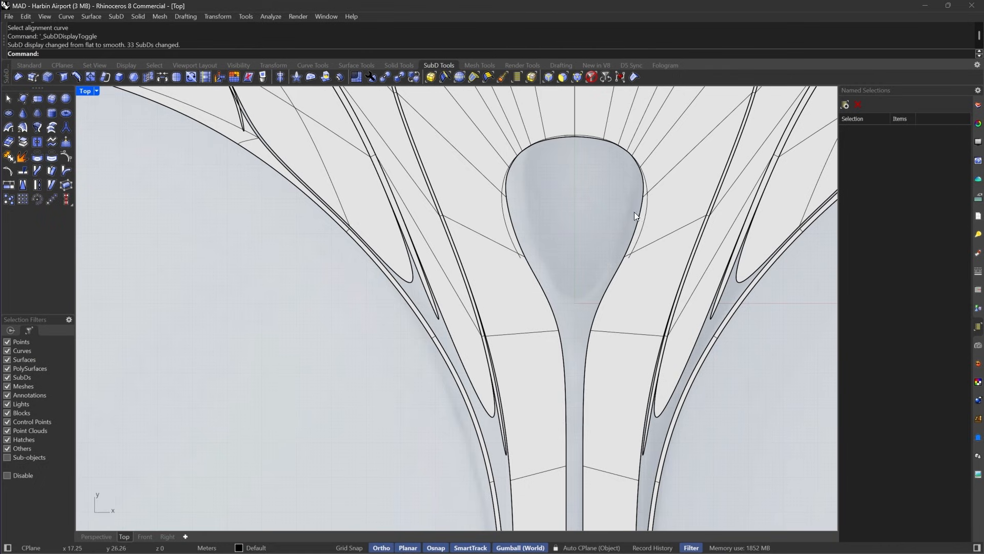
left_click(642, 223)
key("Delete")
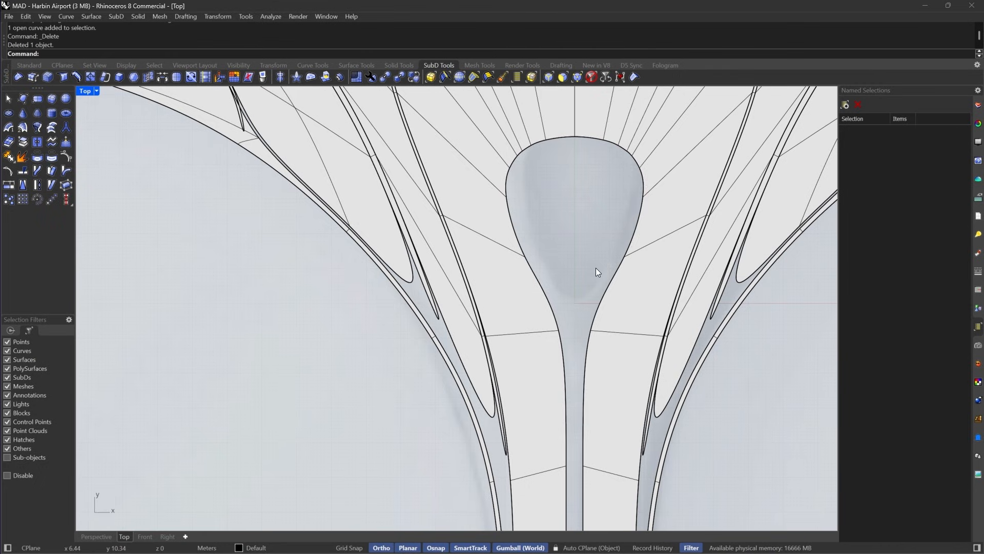
Return the SubDs to flat display and examine the control edges around the teardrop opening.
scroll(596, 267, "down", 5)
scroll(570, 272, "up", 8)
key("Tab")
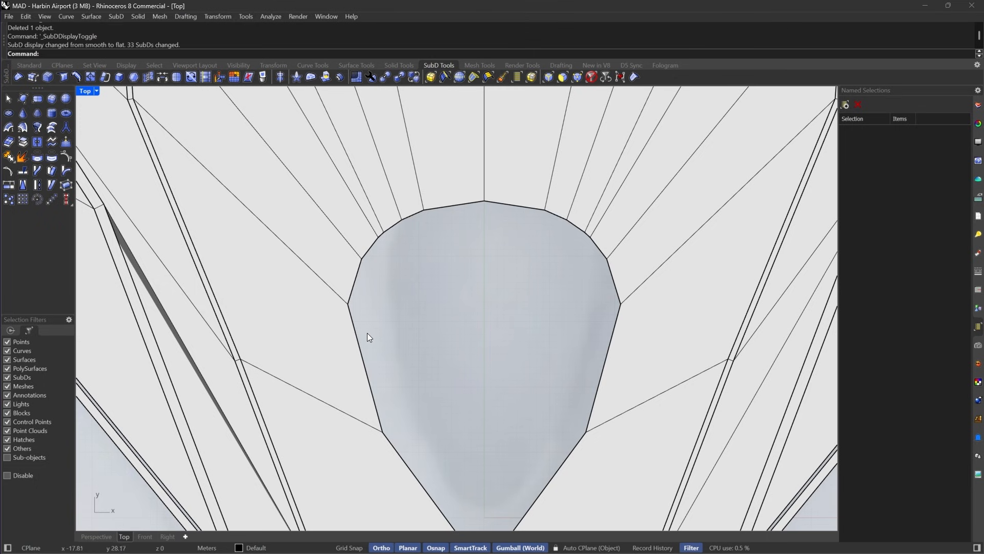
scroll(598, 304, "down", 5)
scroll(613, 270, "down", 3)
scroll(626, 279, "up", 3)
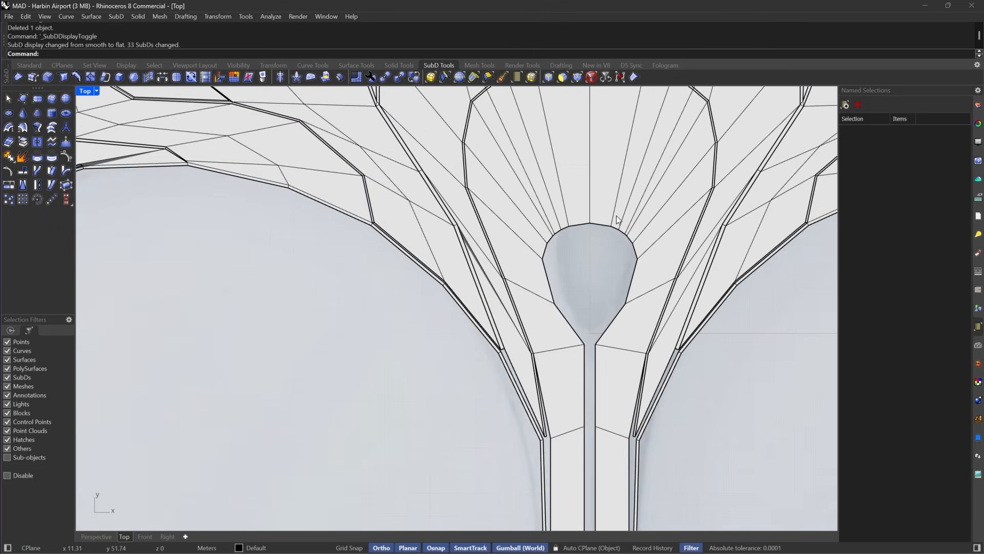
scroll(616, 216, "up", 4)
scroll(615, 321, "down", 3)
scroll(623, 261, "up", 2)
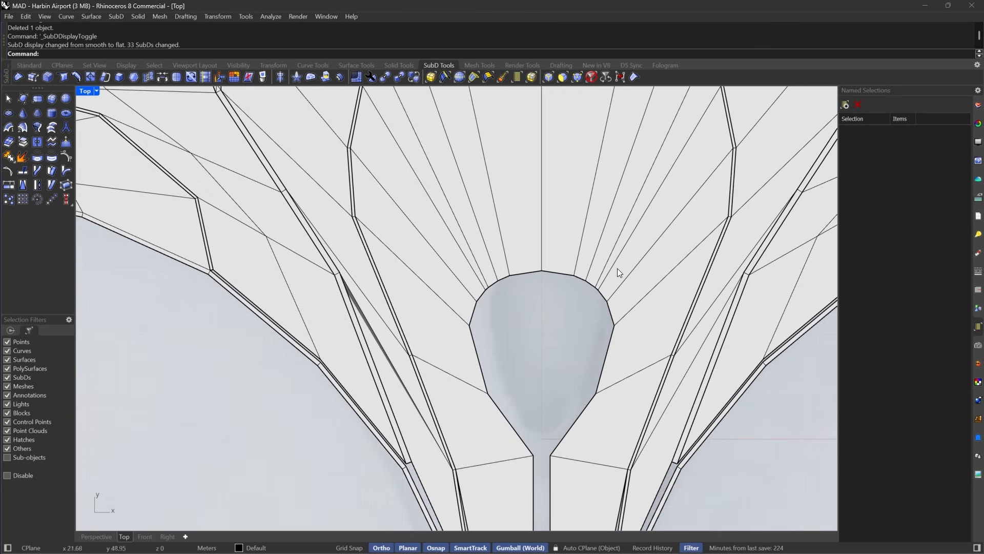
right_click_drag(615, 319, 632, 259)
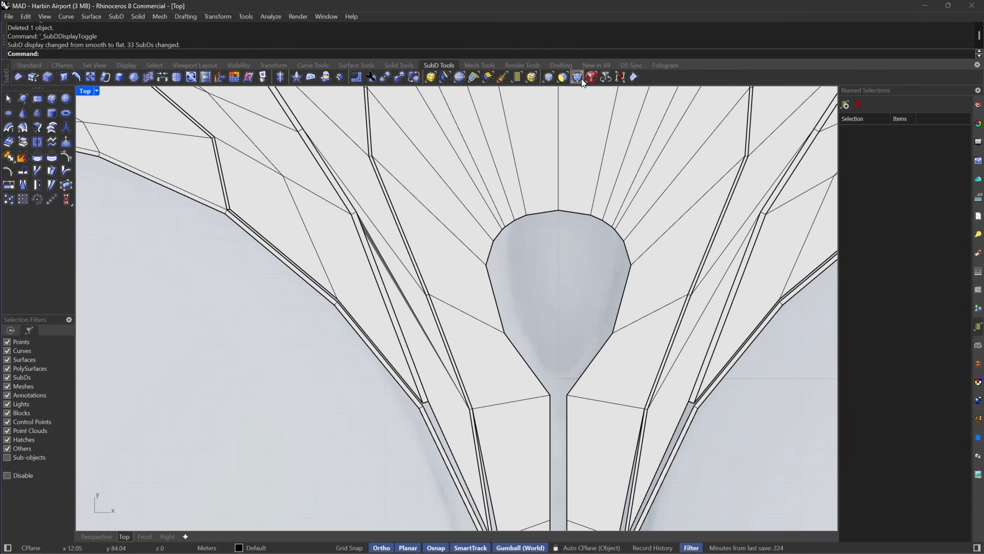
Filter selection to vertices and move the opening's widest vertex pair down along Y.
left_click(581, 79)
scroll(603, 269, "up", 2)
left_click(647, 263)
left_click(425, 262, "shift")
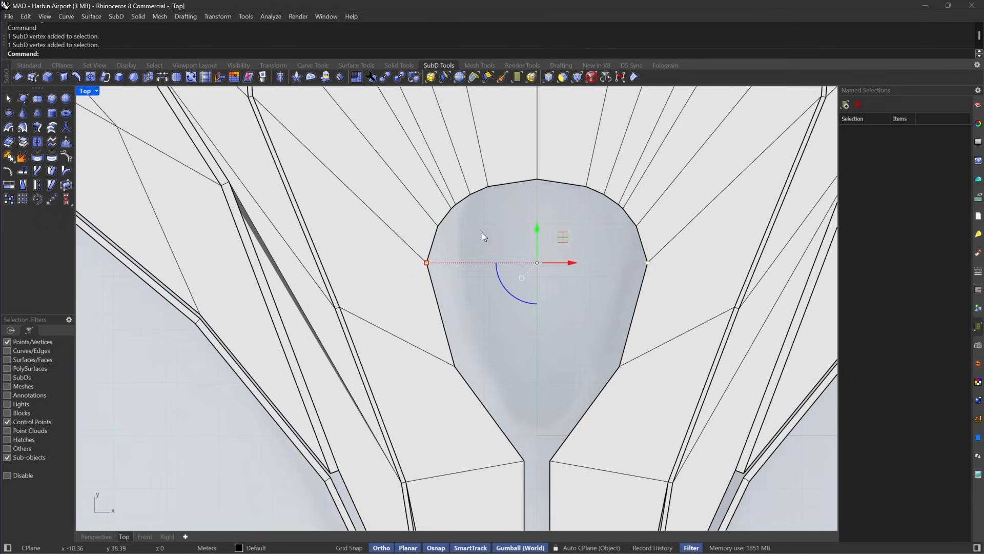
left_click_drag(537, 228, 537, 248)
right_click_drag(570, 211, 576, 294)
left_click(423, 263)
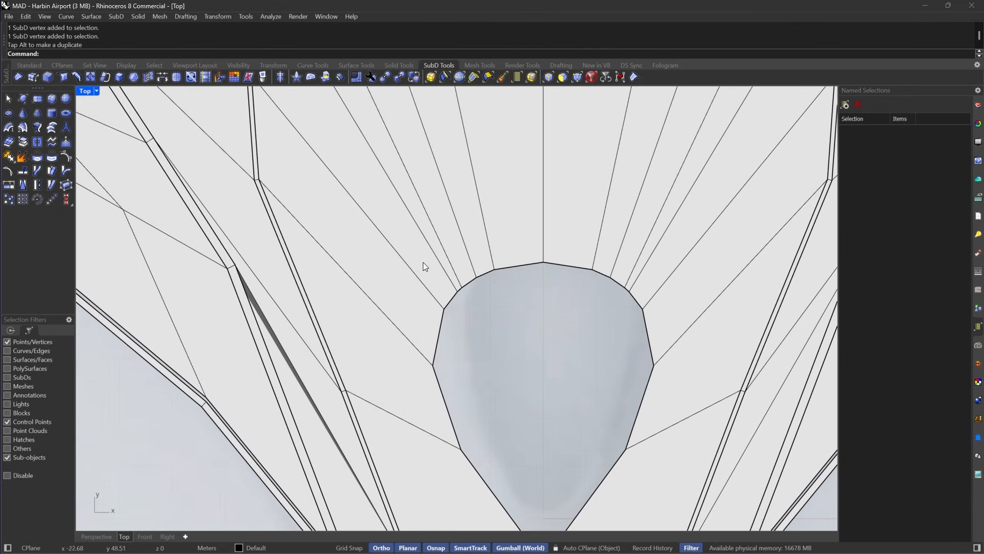
Move the 11 upper vertices of the opening slightly up along Y, and raise the upper nine further.
left_click_drag(392, 208, 687, 321)
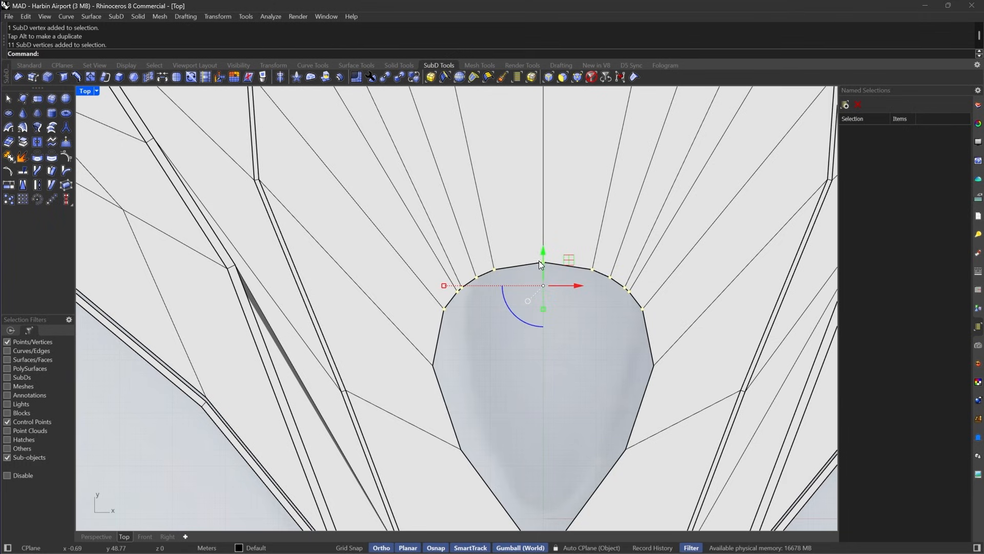
left_click_drag(543, 253, 543, 251)
left_click(428, 322)
left_click_drag(427, 322, 481, 292, "ctrl")
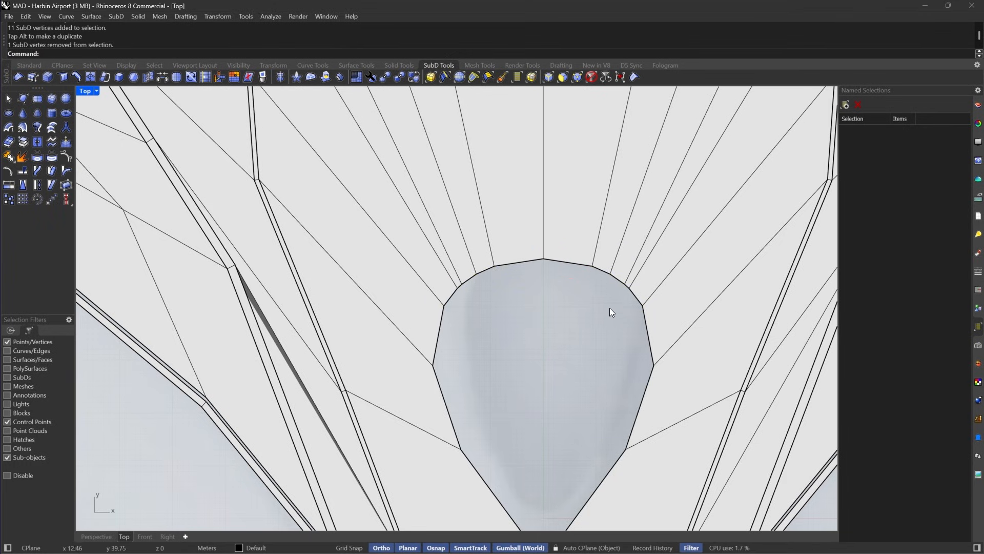
right_click_drag(561, 261, 594, 317)
left_click_drag(450, 247, 699, 349)
left_click_drag(582, 294, 582, 281)
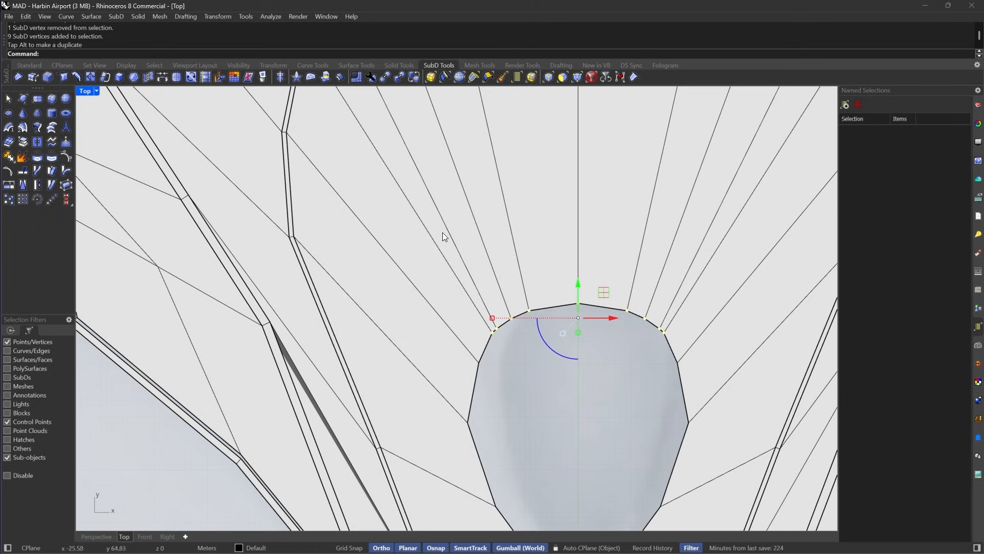
Raise the seven topmost vertices of the opening along Y and scale them slightly inward along X.
left_click_drag(447, 216, 711, 331)
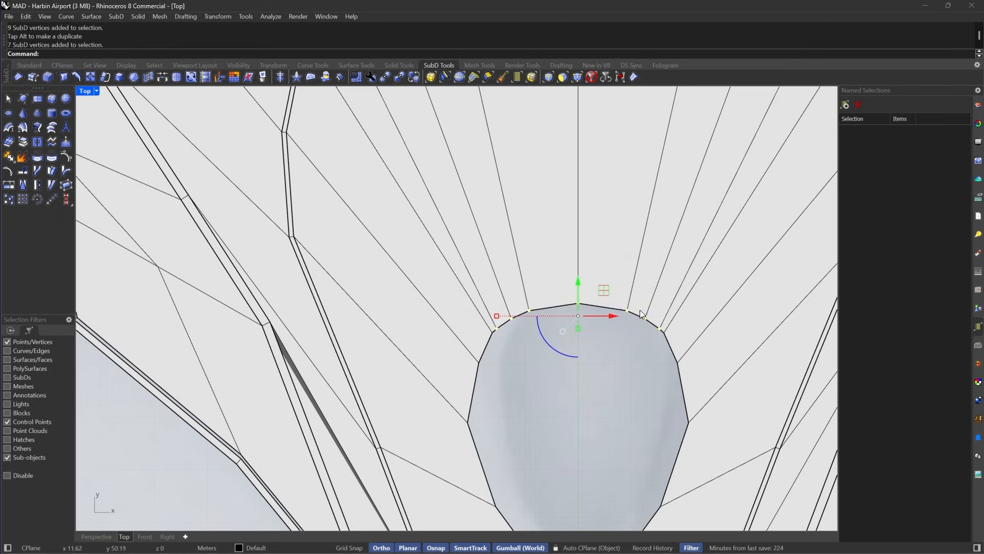
left_click_drag(579, 282, 579, 277)
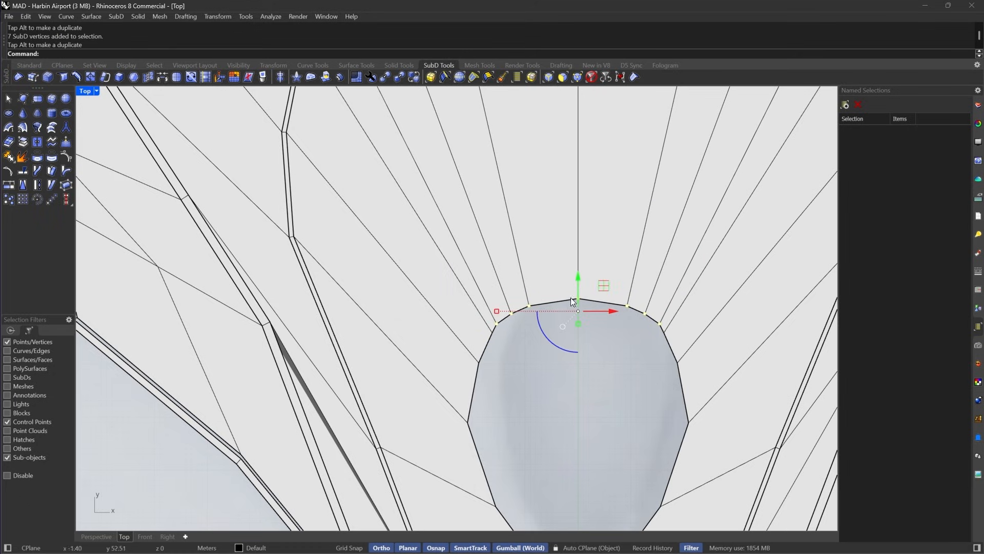
left_click_drag(496, 311, 500, 311)
right_click_drag(641, 369, 626, 319)
scroll(644, 279, "down", 4)
scroll(605, 260, "up", 6)
key("Escape")
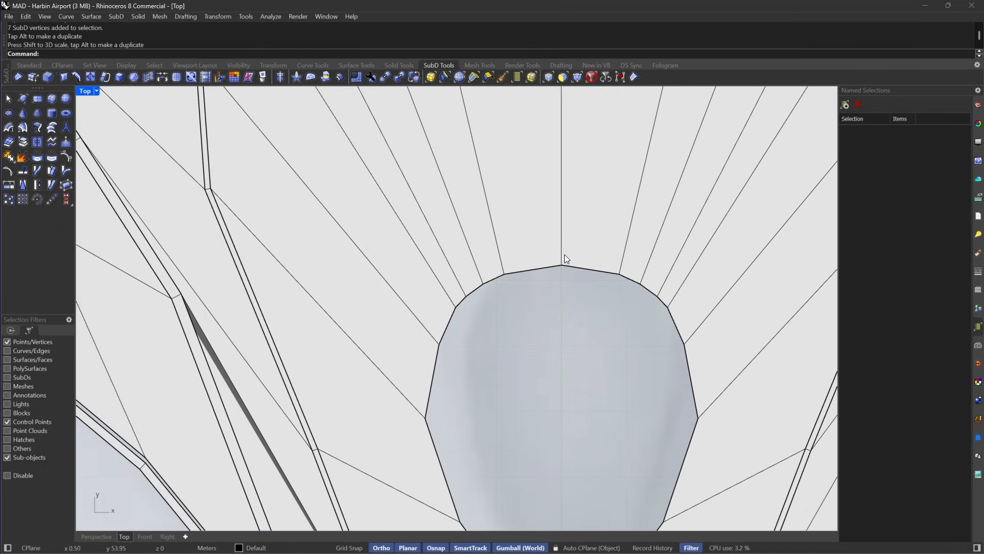
Move the three topmost vertices of the opening up along Y.
scroll(565, 255, "down", 8)
right_click_drag(569, 236, 562, 312)
scroll(562, 311, "up", 4)
left_click_drag(535, 301, 773, 291)
key("Escape")
scroll(507, 366, "up", 10)
scroll(649, 315, "down", 8)
left_click_drag(648, 295, 651, 263)
scroll(521, 351, "up", 8)
Move the next two vertex pairs below the top up along Y to follow the raised tip.
left_click_drag(494, 340, 826, 408)
scroll(825, 408, "down", 5)
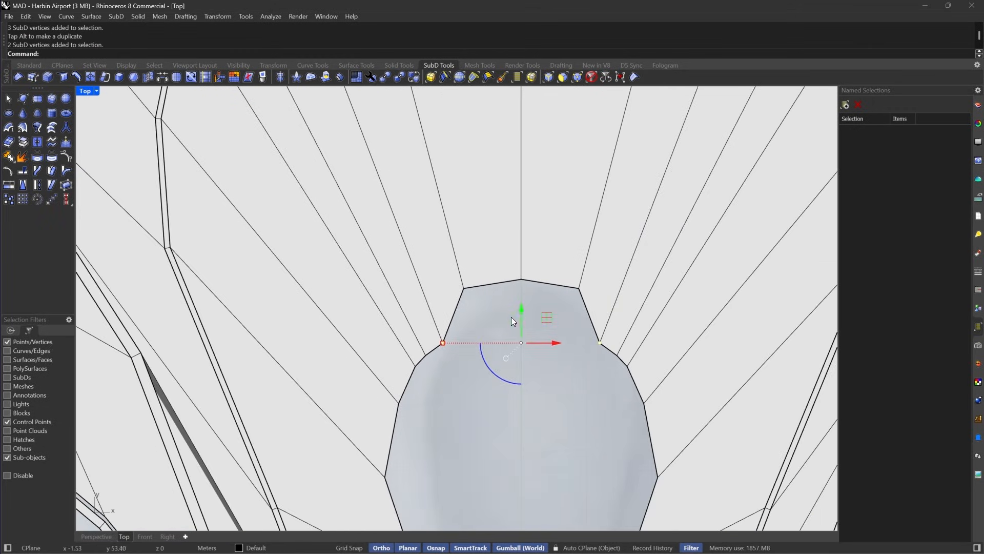
left_click_drag(521, 316, 524, 272)
left_click_drag(403, 327, 643, 363)
left_click_drag(521, 330, 521, 301)
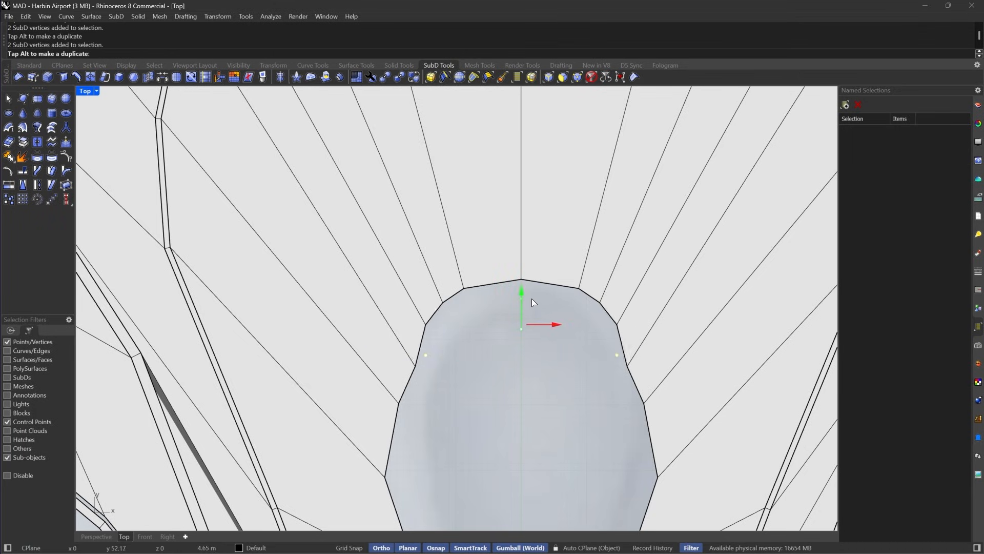
Scale the next lower vertex pair slightly outward along X and check the opening in smooth display.
left_click_drag(384, 349, 666, 383)
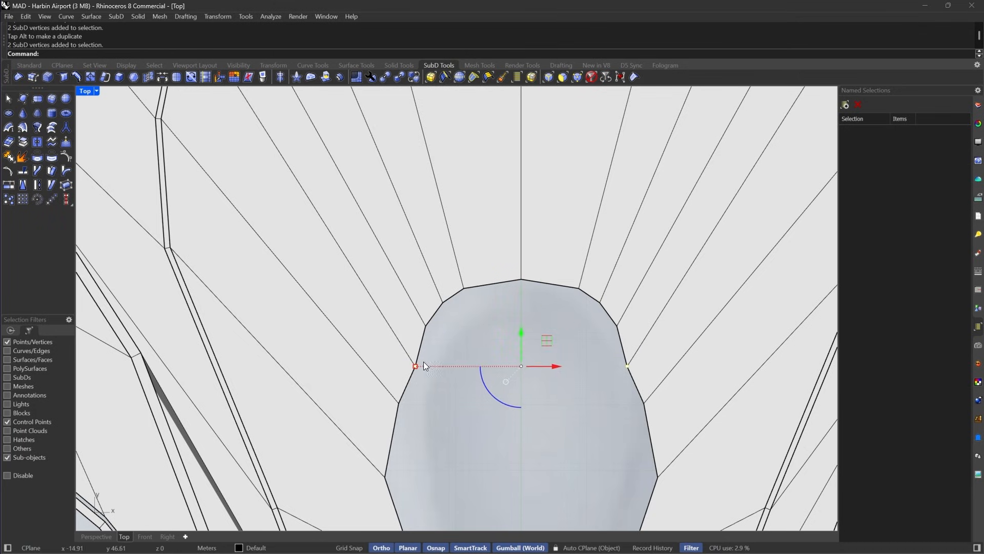
left_click_drag(415, 367, 408, 367)
scroll(607, 325, "down", 5)
scroll(617, 355, "up", 5)
left_click_drag(369, 324, 672, 408)
key("Tab")
scroll(623, 346, "down", 2)
key("Tab")
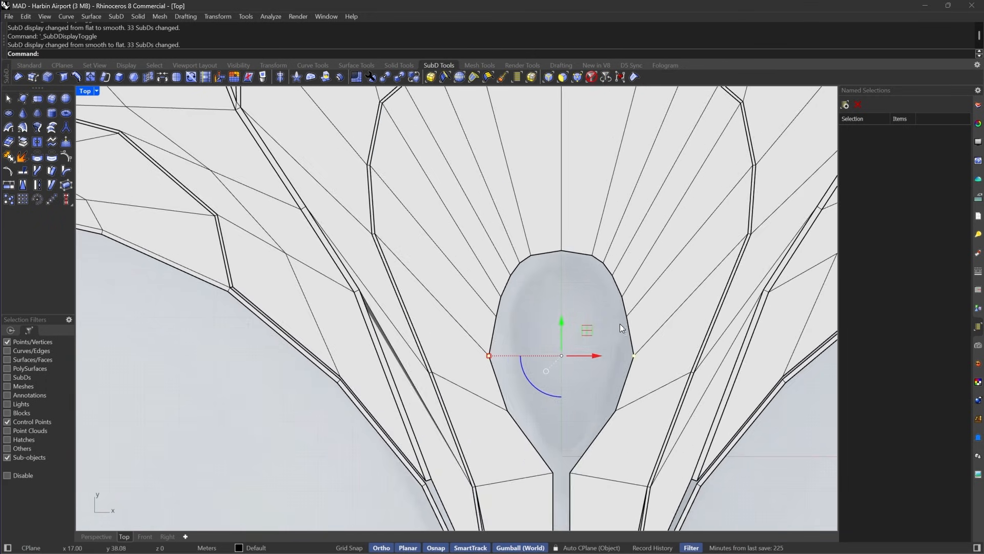
Select the 11 upper vertices of the opening, stretch them along Y and widen them along X.
scroll(581, 234, "up", 4)
left_click_drag(493, 222, 609, 273)
left_click(611, 294)
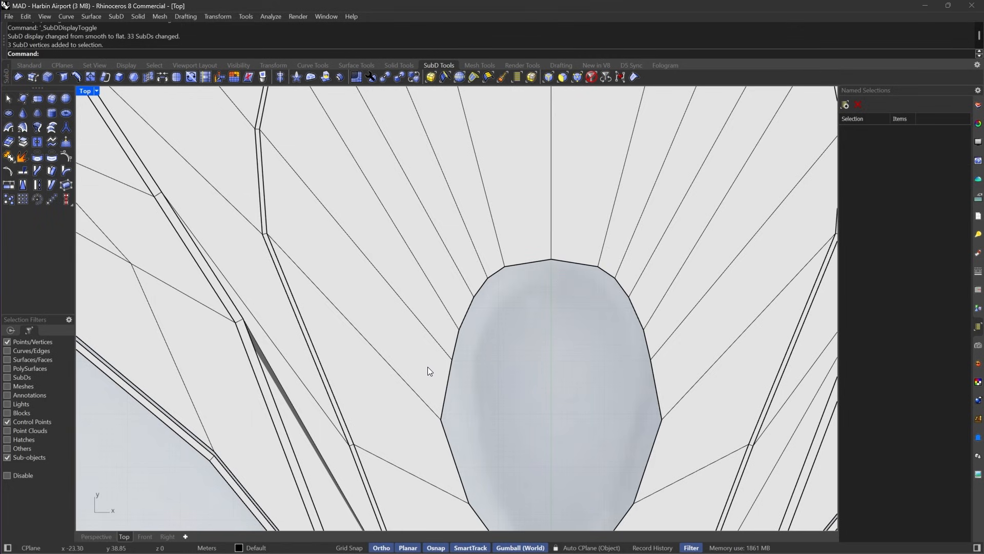
left_click_drag(434, 367, 718, 210)
left_click_drag(552, 359, 568, 391)
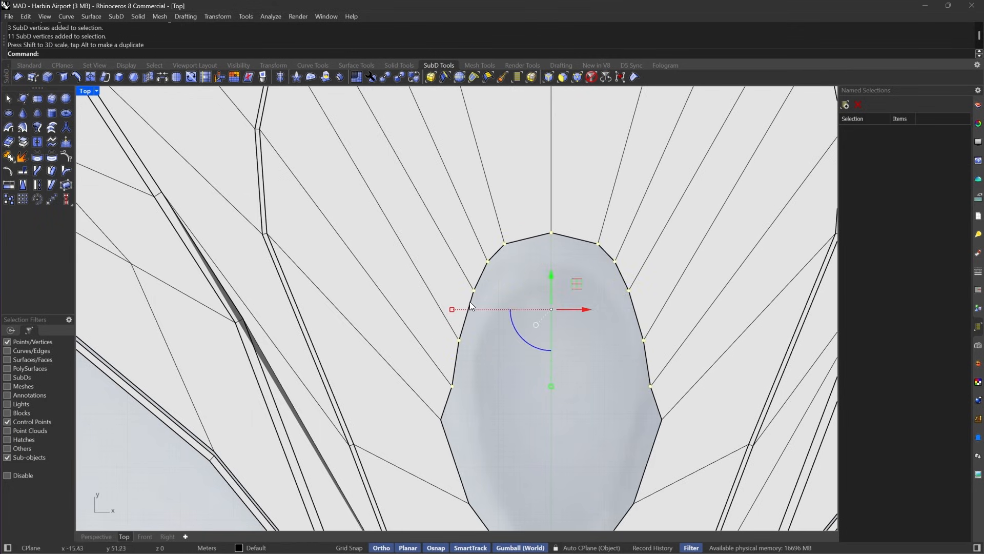
left_click_drag(452, 310, 441, 309)
Move the vertex pair at the lower end of the opening's widest part down along Y and check the smooth shape.
right_click_drag(482, 371, 498, 311)
left_click(404, 332)
left_click_drag(423, 329, 720, 398)
left_click_drag(567, 332, 574, 358)
left_click(644, 334)
scroll(645, 334, "down", 8)
key("Tab")
scroll(626, 249, "up", 6)
key("Tab")
Reshape the three topmost vertices into a pointed tip by scaling them inward along X, adjusting their Y scale and moving them up.
left_click_drag(577, 236, 592, 250)
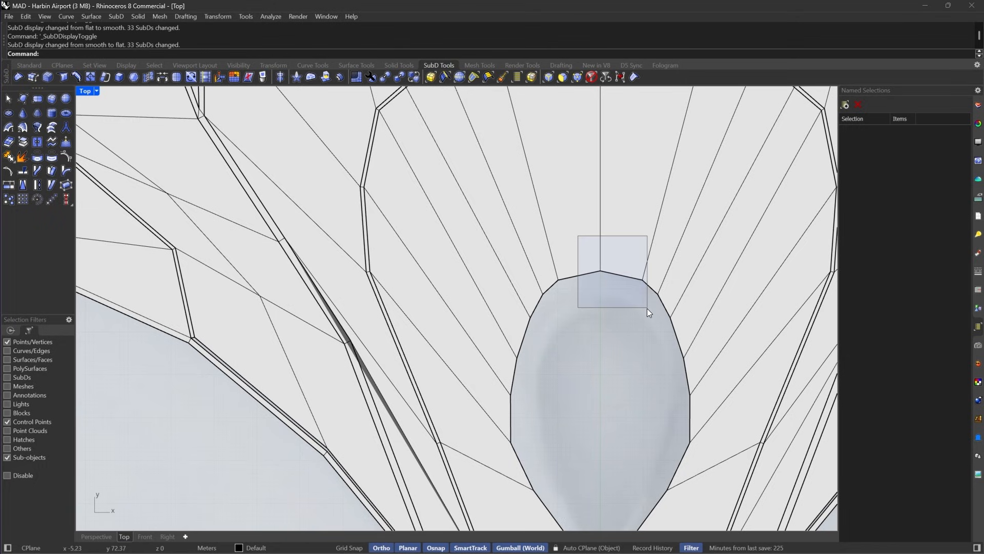
left_click_drag(647, 308, 647, 309)
left_click_drag(574, 288, 599, 289, "shift")
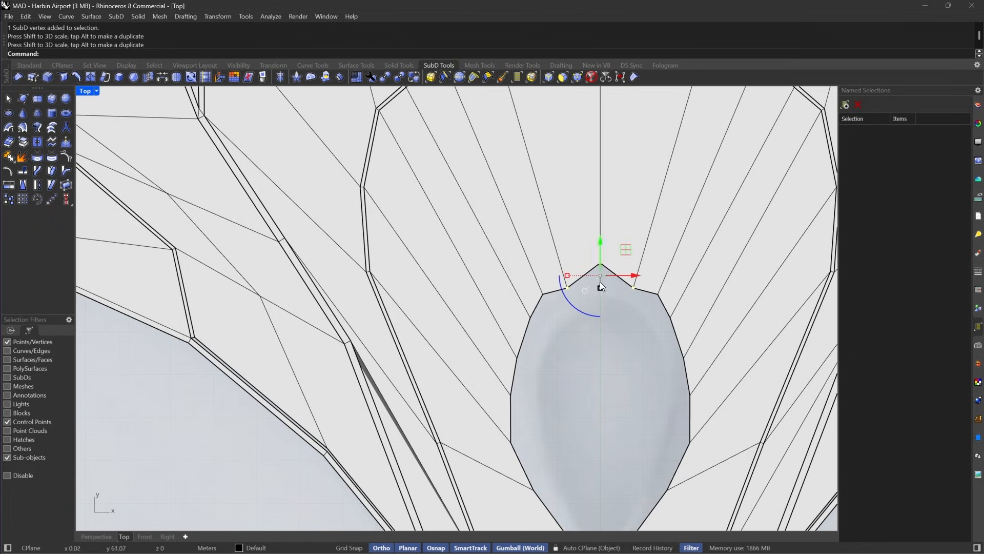
left_click_drag(602, 244, 602, 225)
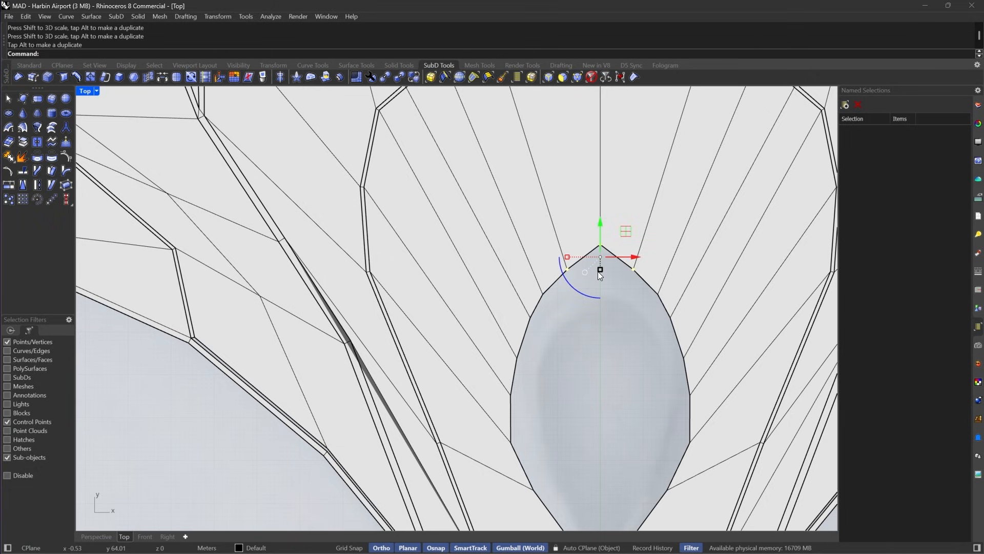
left_click_drag(599, 270, 599, 264)
scroll(622, 303, "up", 4)
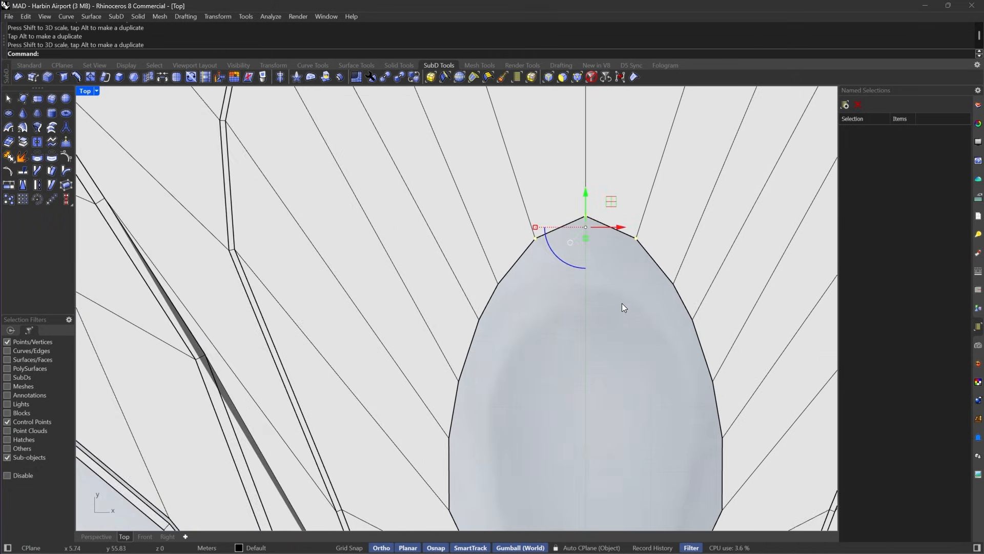
key("Escape")
Examine the reshaped opening and the column below it in smooth SubD display.
scroll(621, 307, "down", 12)
key("Tab")
right_click_drag(634, 366, 619, 265)
scroll(649, 266, "down", 9)
scroll(570, 247, "up", 7)
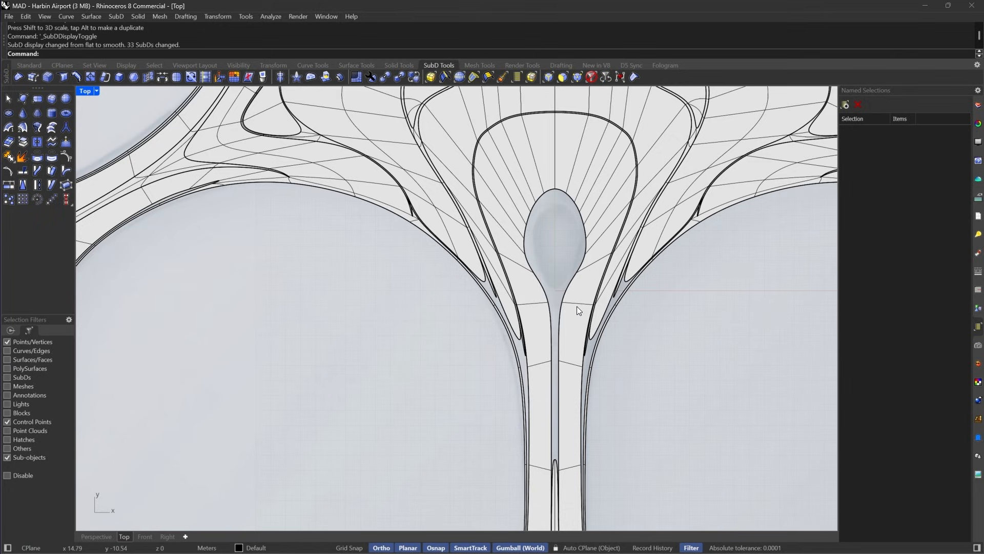
scroll(569, 297, "up", 3)
scroll(571, 369, "down", 4)
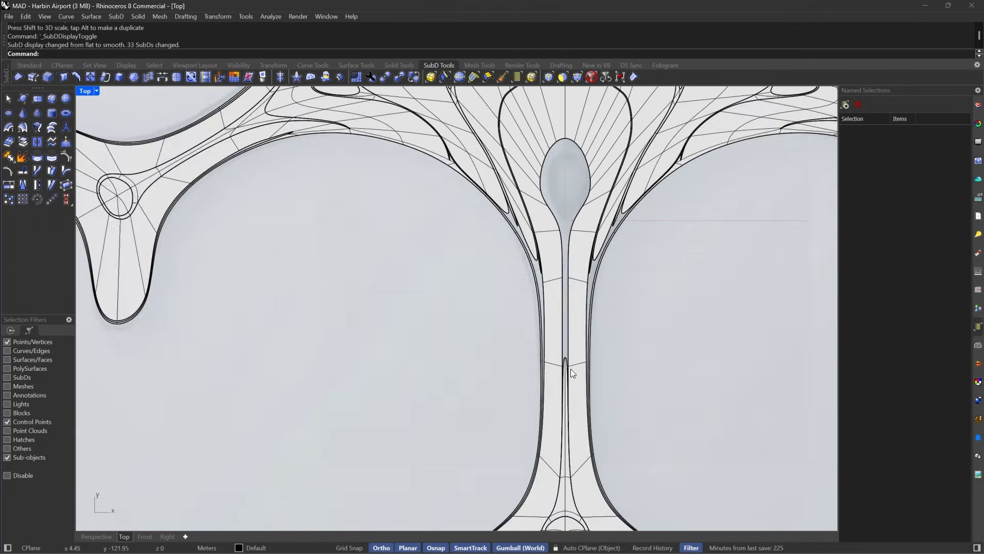
Select the opening's inner edge loop with the edge filter, excluding the edges below the slot and the tip edges, in flat display.
scroll(564, 359, "up", 5)
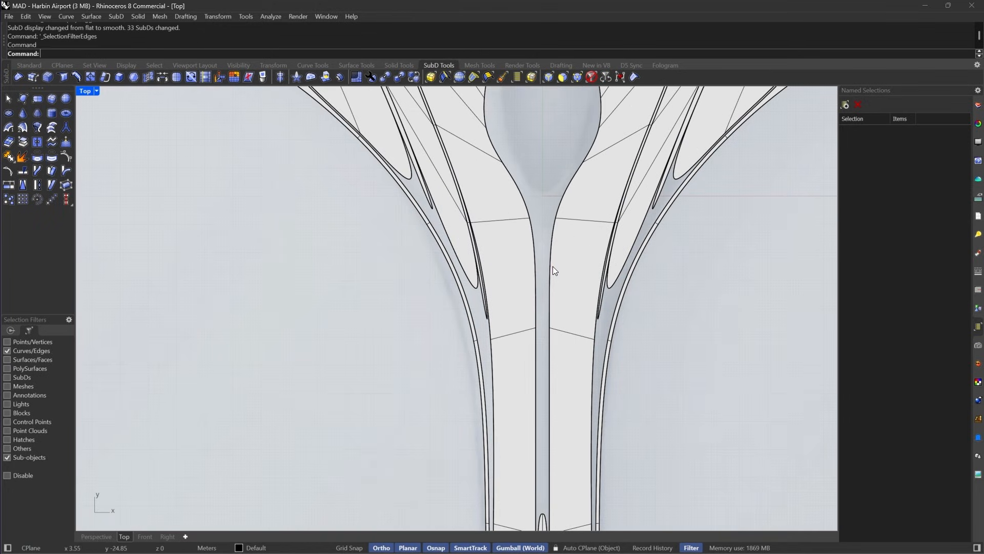
double_click(552, 266)
scroll(616, 223, "down", 3)
right_click_drag(652, 343, 661, 258)
left_click_drag(744, 294, 470, 481, "ctrl")
right_click_drag(589, 205, 576, 295)
scroll(615, 123, "up", 7)
key("Tab")
scroll(524, 139, "up", 4)
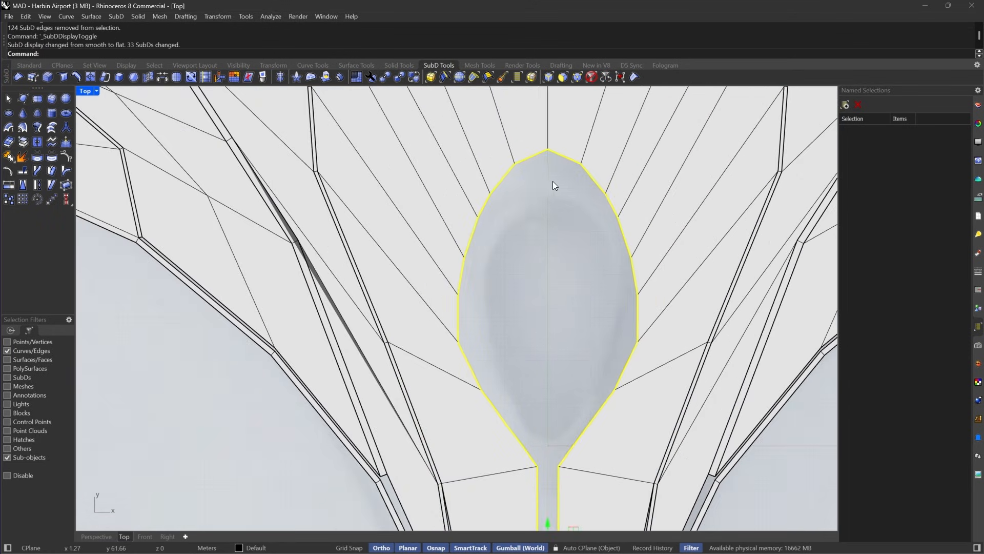
left_click_drag(554, 181, 546, 144, "ctrl")
scroll(568, 178, "down", 4)
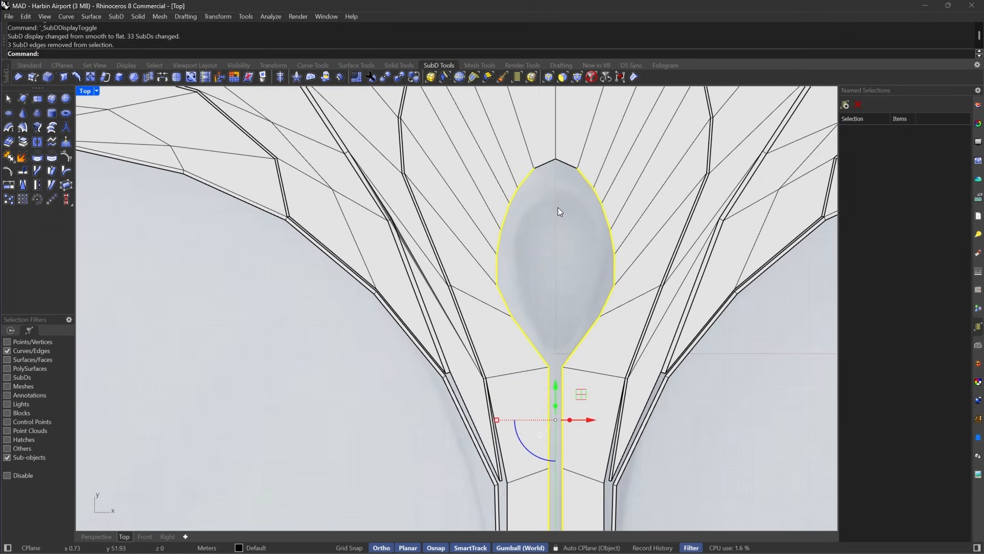
Bridge the two sides of the opening with 2 segments and Join turned off.
left_click(164, 75)
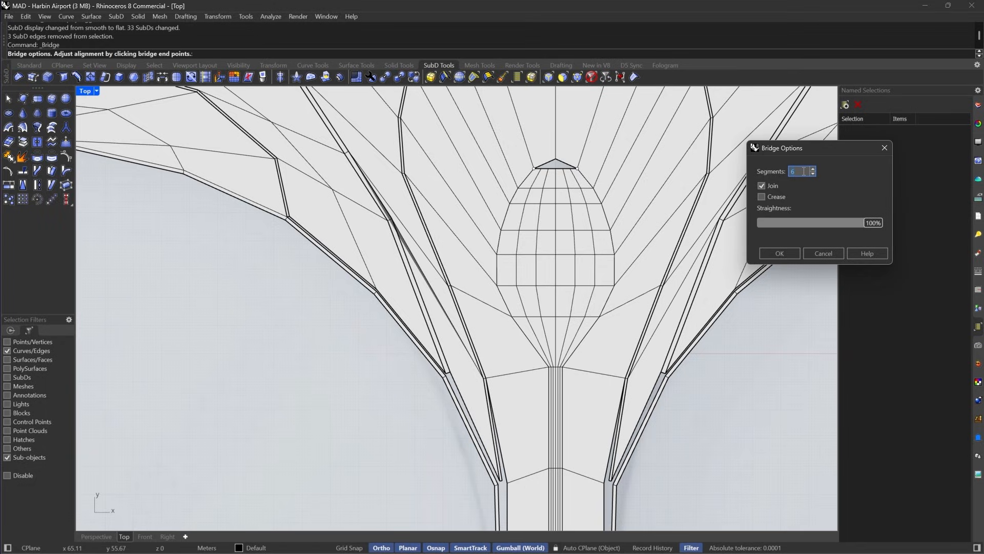
type("2")
left_click(762, 186)
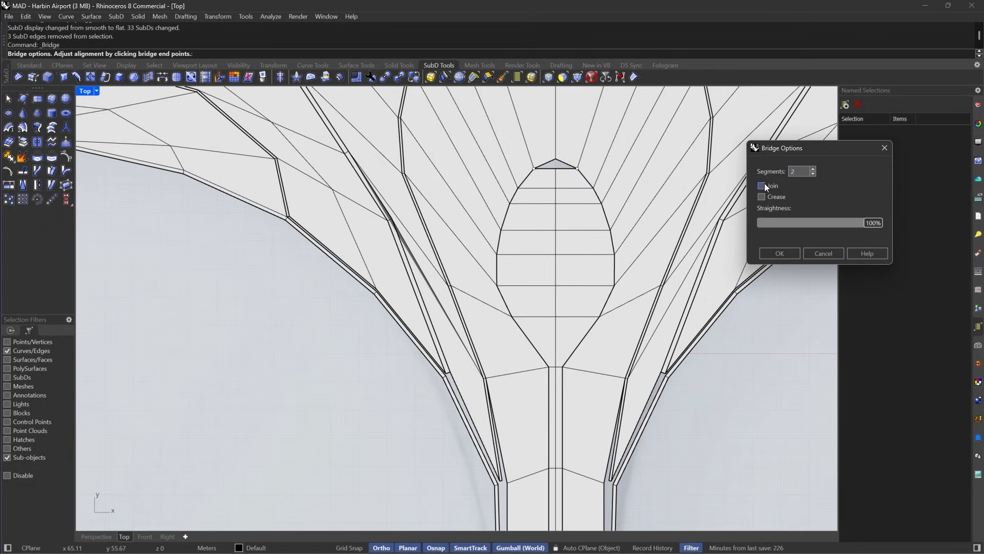
left_click(779, 253)
scroll(512, 103, "up", 10)
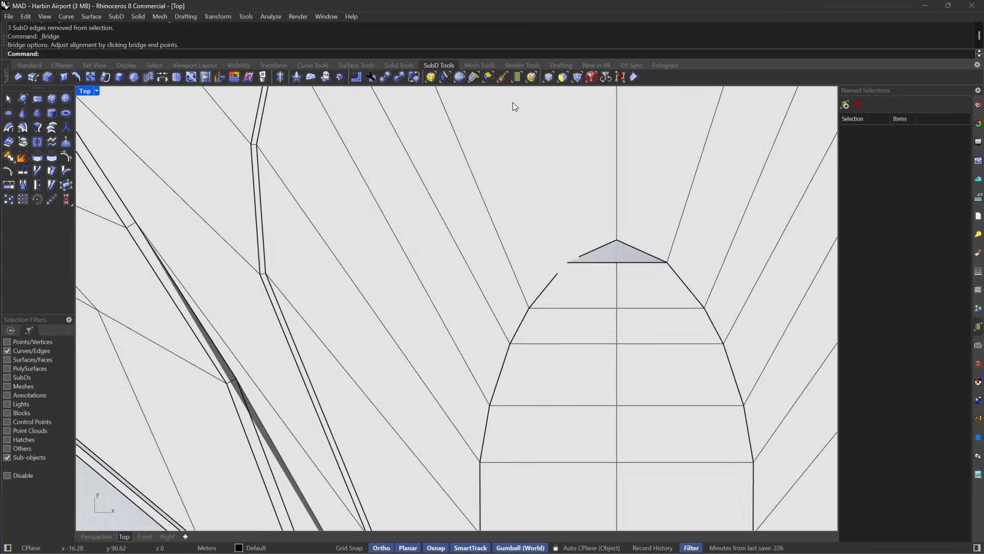
Filter selection to vertices and move the bridge's top middle vertex onto the tip of the opening.
left_click(577, 77)
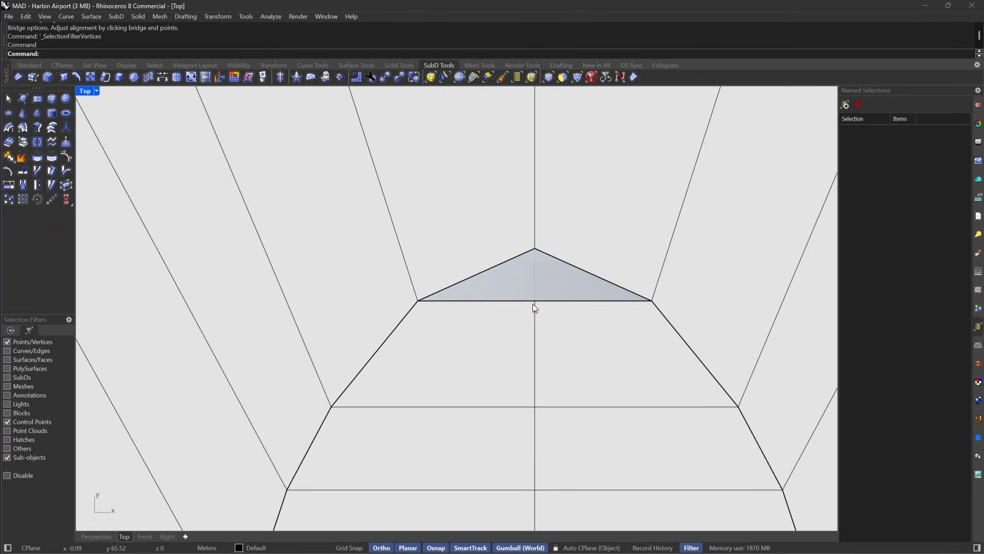
left_click(534, 249)
scroll(564, 303, "down", 4)
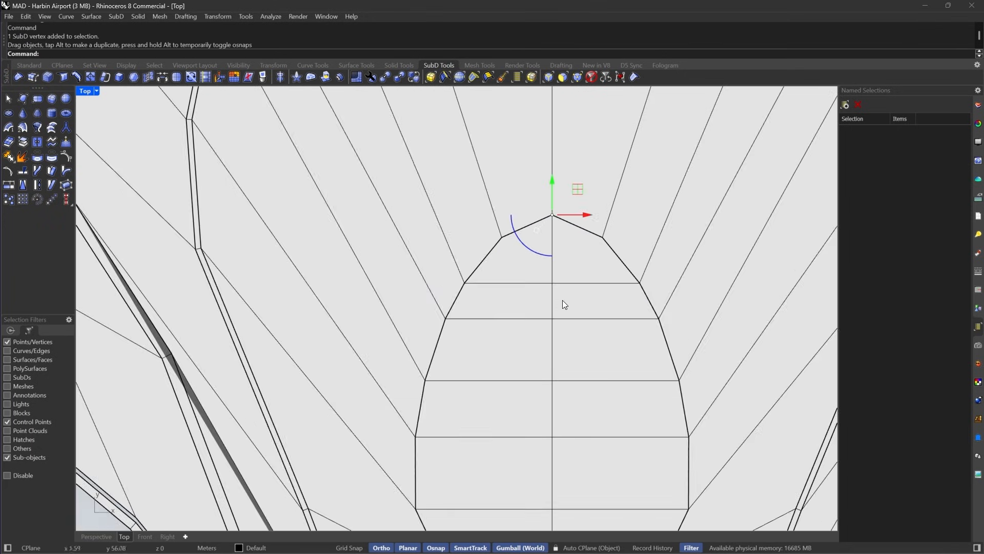
Remove the crease from the edge loop around the oval opening's fill surface in smooth display.
right_click_drag(562, 300, 562, 249)
key("Tab")
scroll(595, 173, "up", 10)
key("Escape")
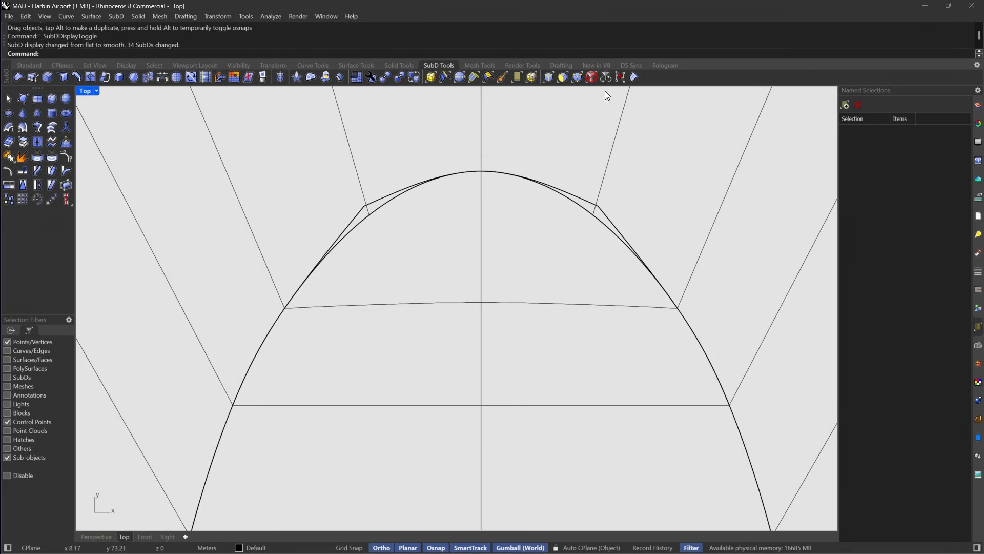
left_click(549, 77)
double_click(602, 215)
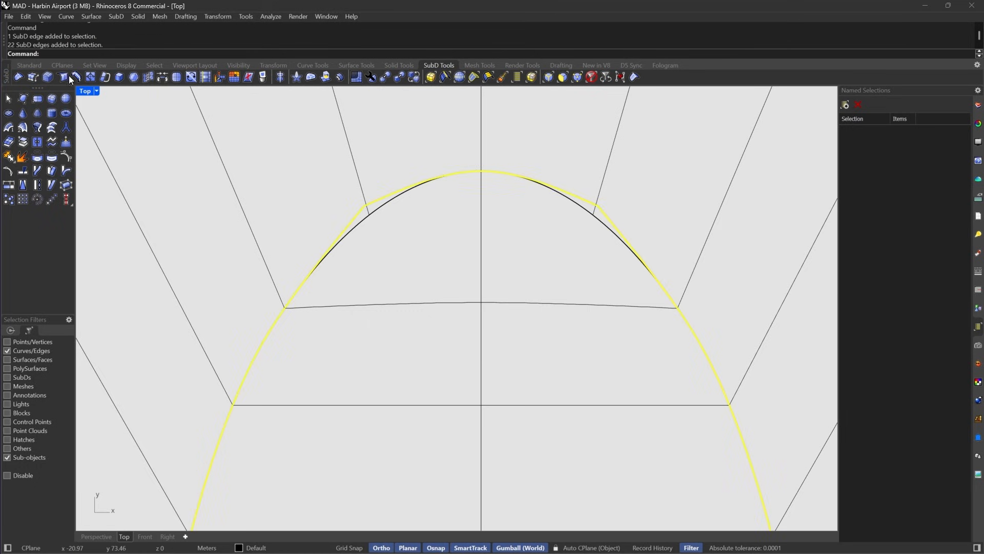
left_click(18, 78)
Join the two narrow fill surfaces that meet halfway along the column slot, with smooth joined edges and preserved symmetry.
scroll(460, 160, "down", 8)
scroll(508, 346, "up", 10)
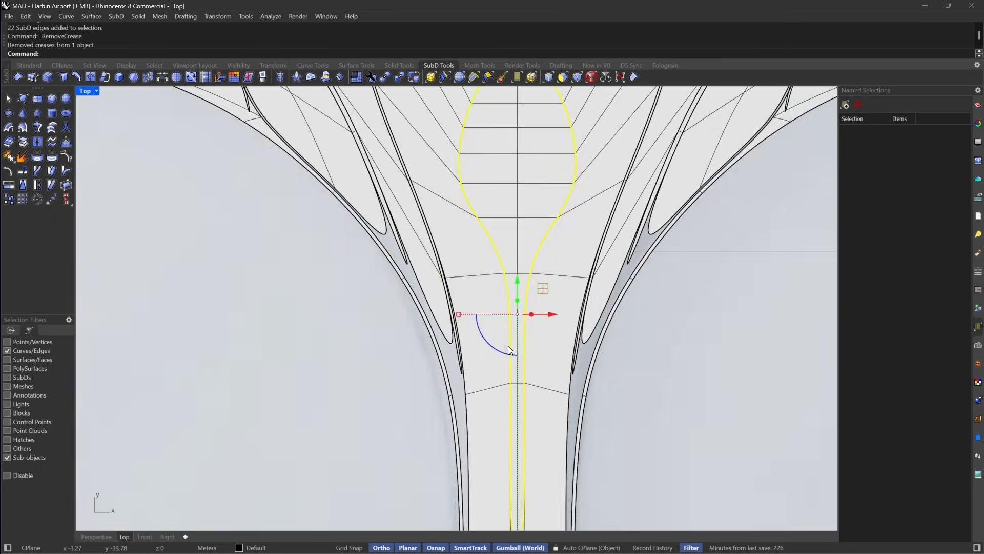
scroll(536, 343, "up", 12)
key("Escape")
left_click(594, 78)
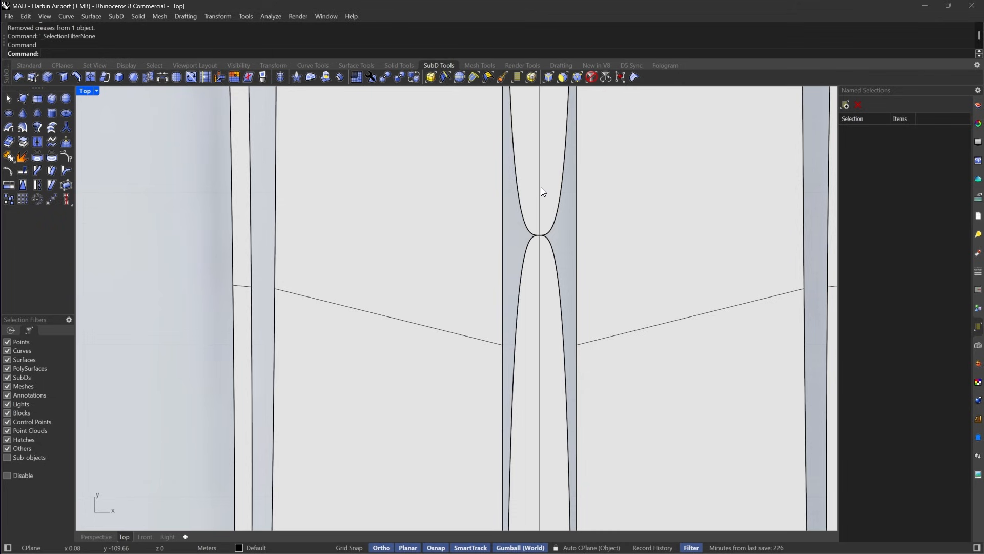
left_click(541, 190, "shift")
left_click(545, 288, "shift")
type("join")
key("Return")
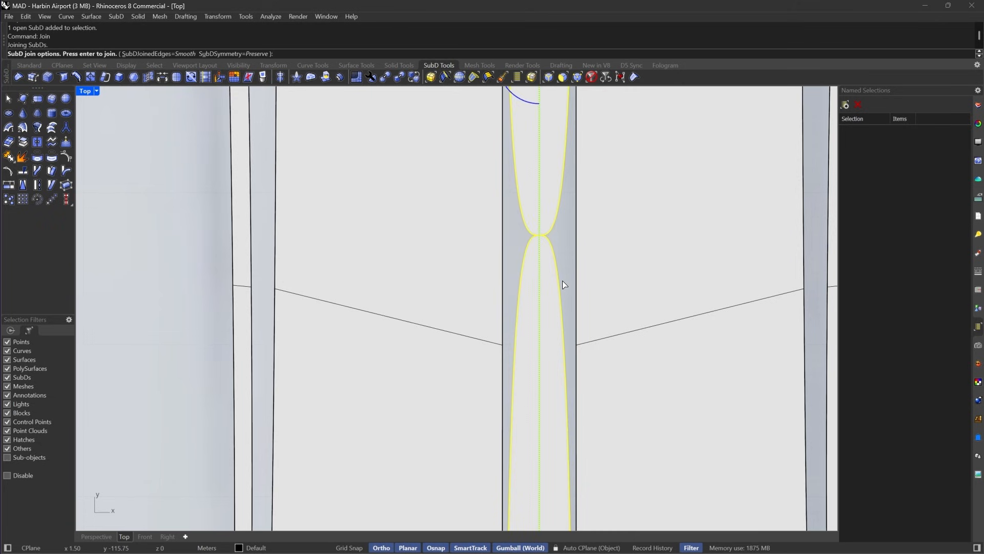
key("Return")
scroll(563, 284, "down", 10)
key("Escape")
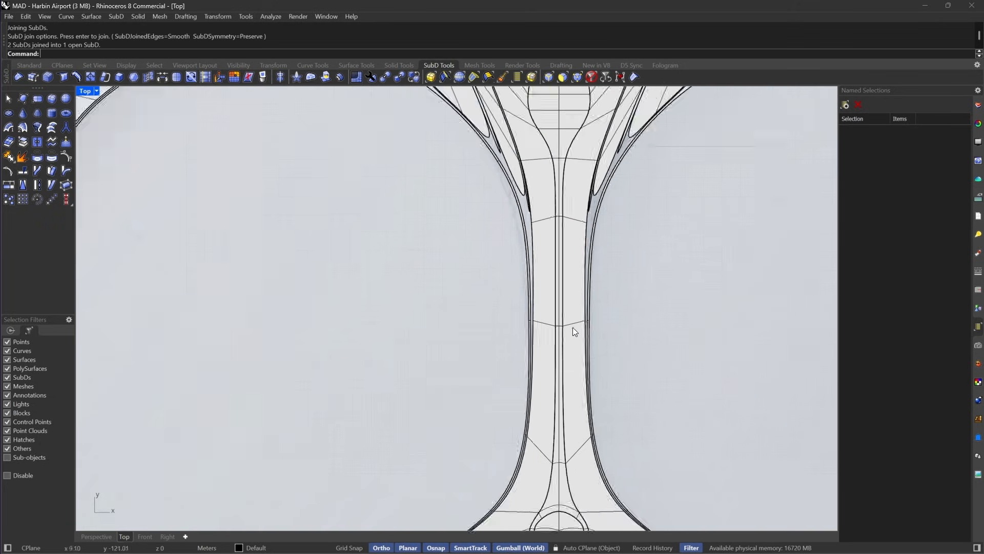
Select all faces of the fill surface inside the oval opening with the face filter, in flat display.
scroll(574, 193, "up", 3)
scroll(545, 165, "up", 5)
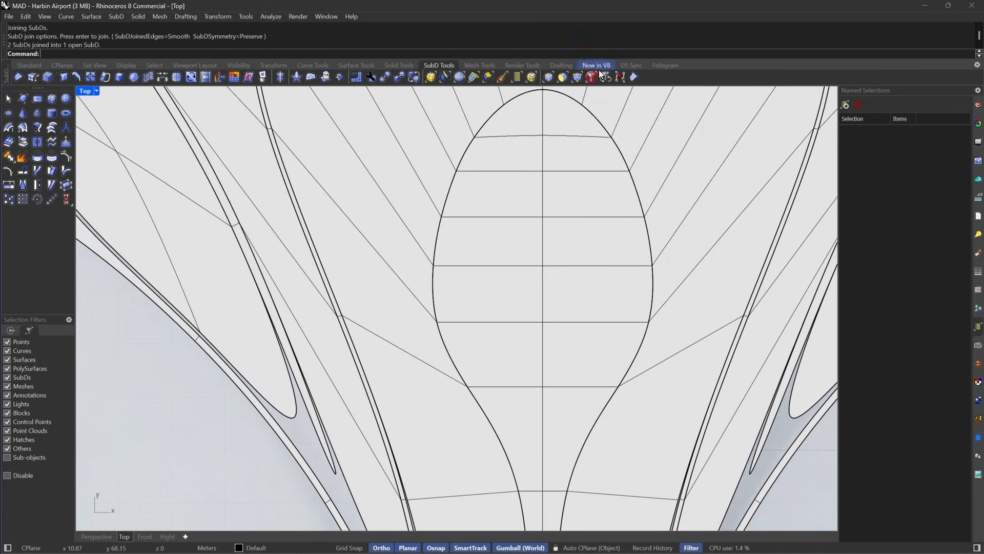
left_click(564, 76)
left_click(565, 122)
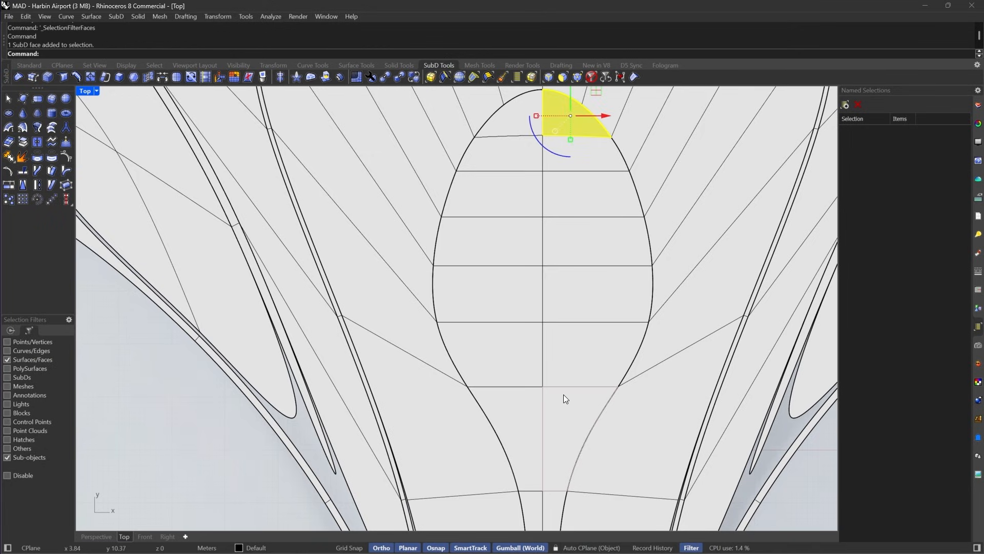
left_click(569, 367, "shift")
left_click(535, 353, "shift")
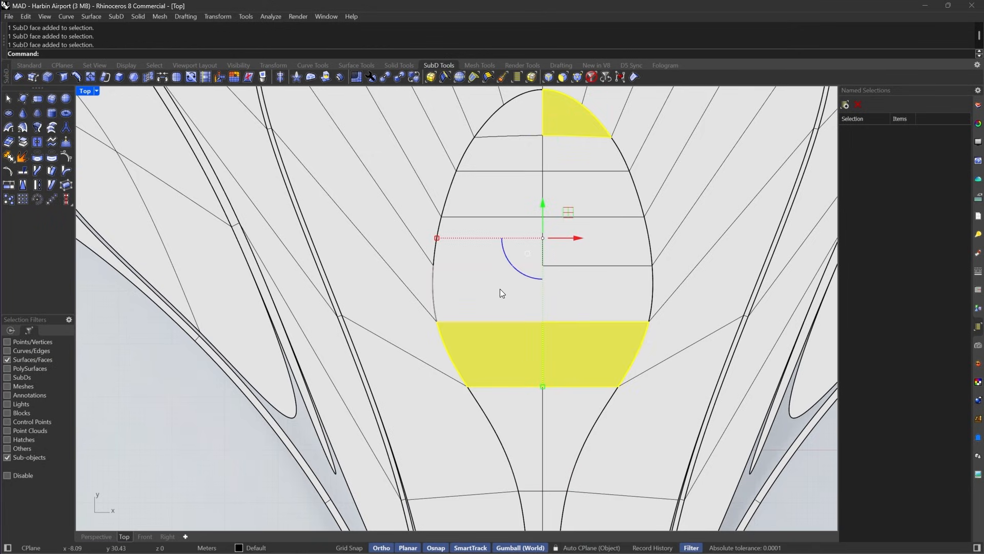
left_click(570, 150, "shift")
key("Tab")
scroll(554, 435, "up", 5)
left_click(497, 378, "shift")
scroll(568, 412, "down", 3)
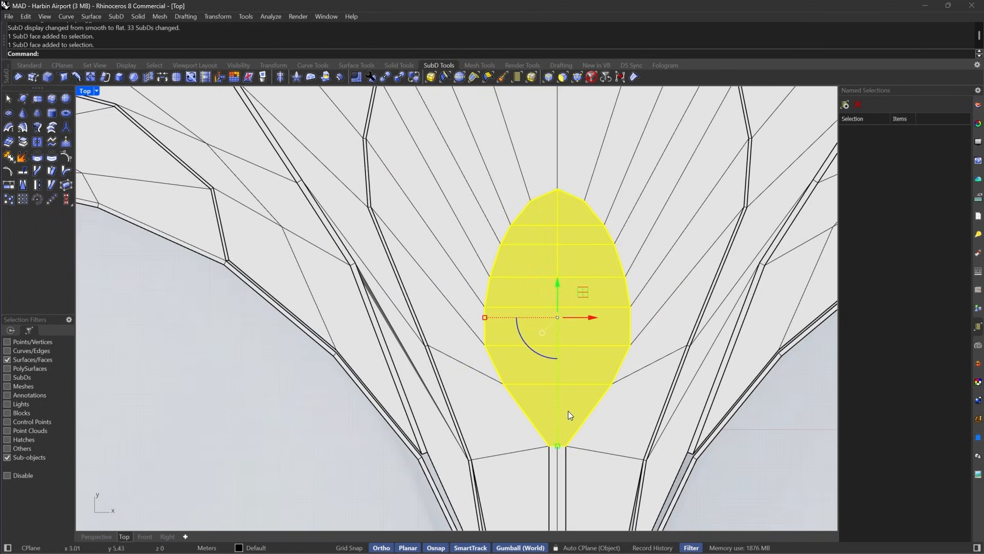
Inset the selected faces as a group by 2, scale the inset slightly narrower and show it in smooth display.
left_click(147, 77)
scroll(503, 318, "up", 4)
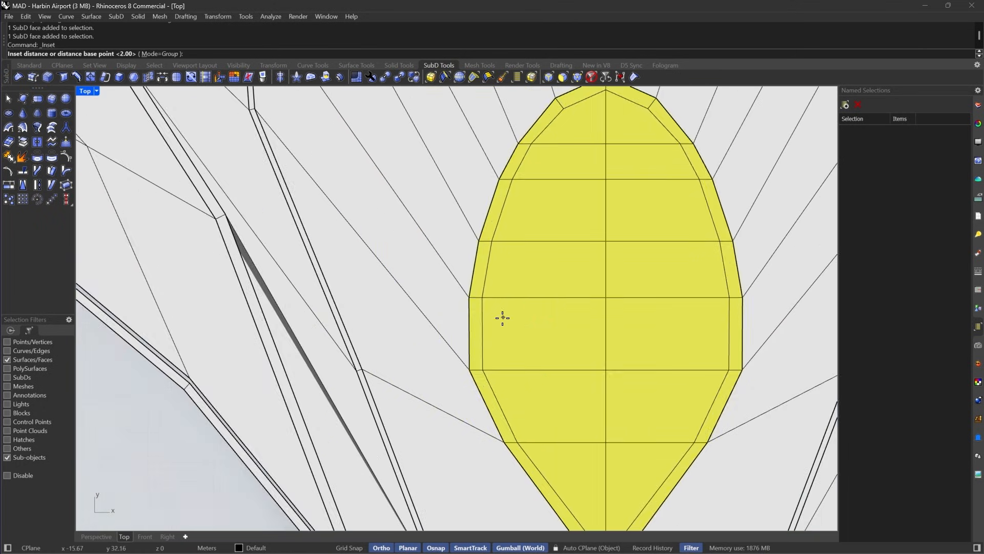
scroll(564, 275, "down", 3)
scroll(659, 300, "up", 4)
scroll(660, 300, "down", 3)
scroll(571, 319, "up", 2)
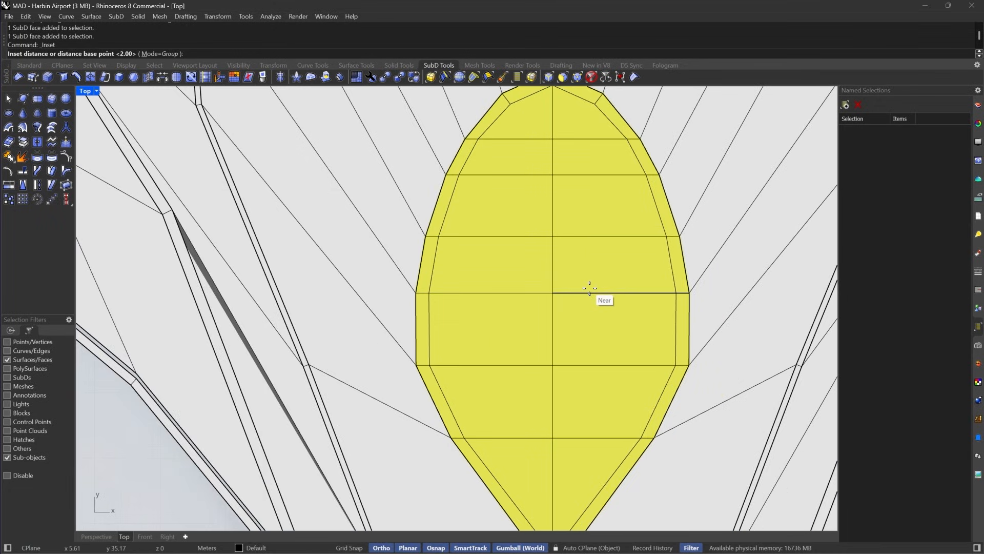
key("Return")
scroll(589, 288, "down", 1)
mouse_move(470, 307)
left_mouse_down()
mouse_move(486, 307)
mouse_move(478, 303)
left_mouse_up()
scroll(576, 425, "up", 4)
key("Escape")
key("Tab")
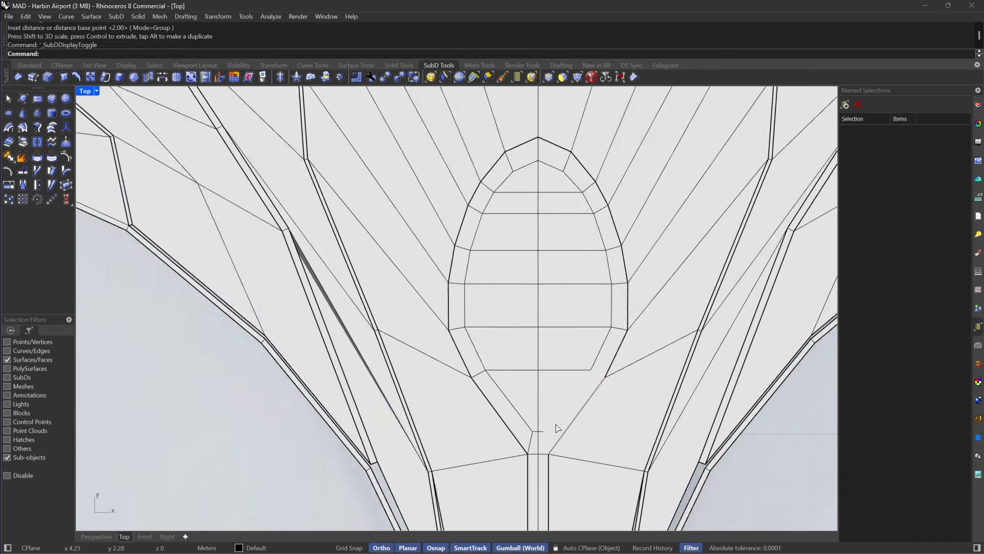
Try to extract the inner inset faces of the oval as a separate surface.
left_click(547, 160)
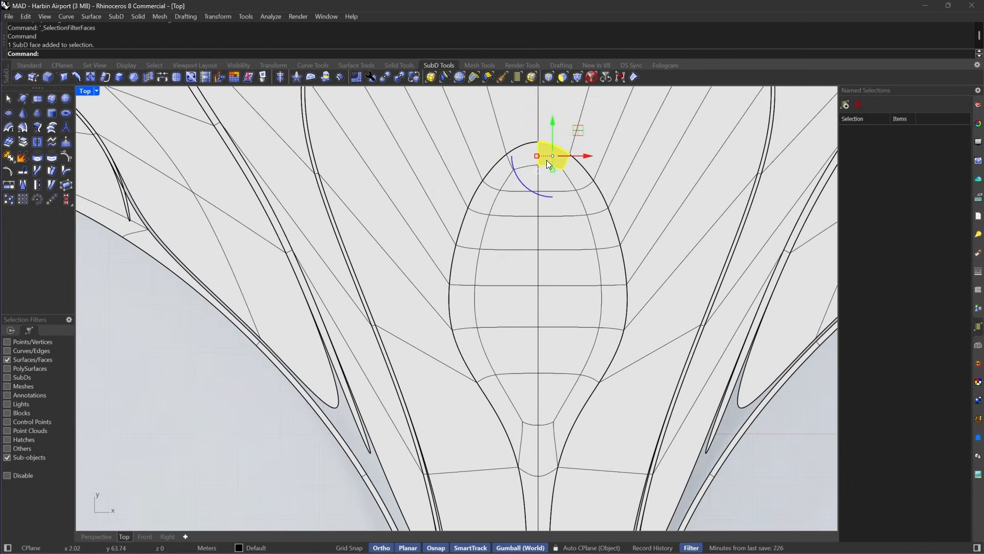
left_click(549, 179)
left_click(556, 404, "shift")
left_click(524, 394, "shift")
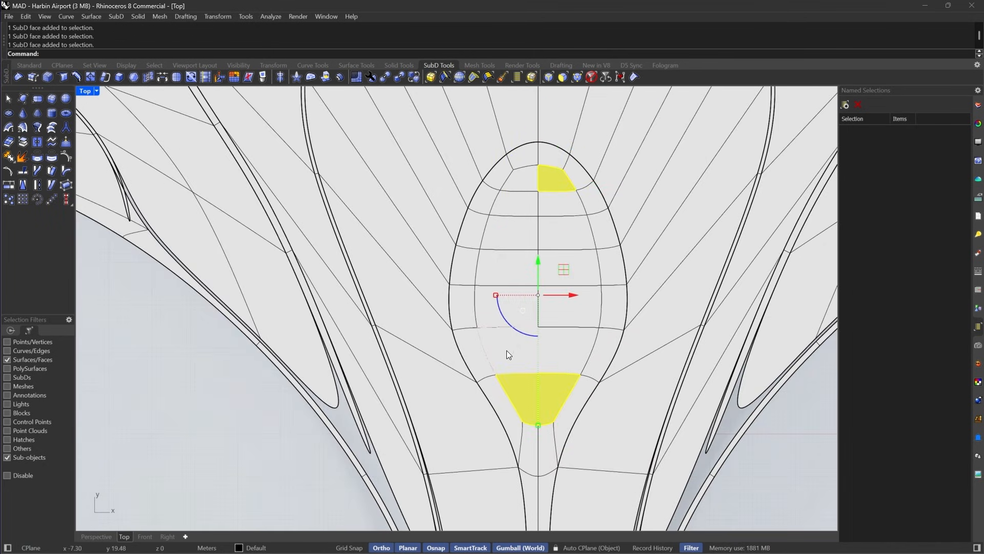
left_click(507, 350, "shift")
left_click(508, 181, "shift")
double_click(506, 198, "shift")
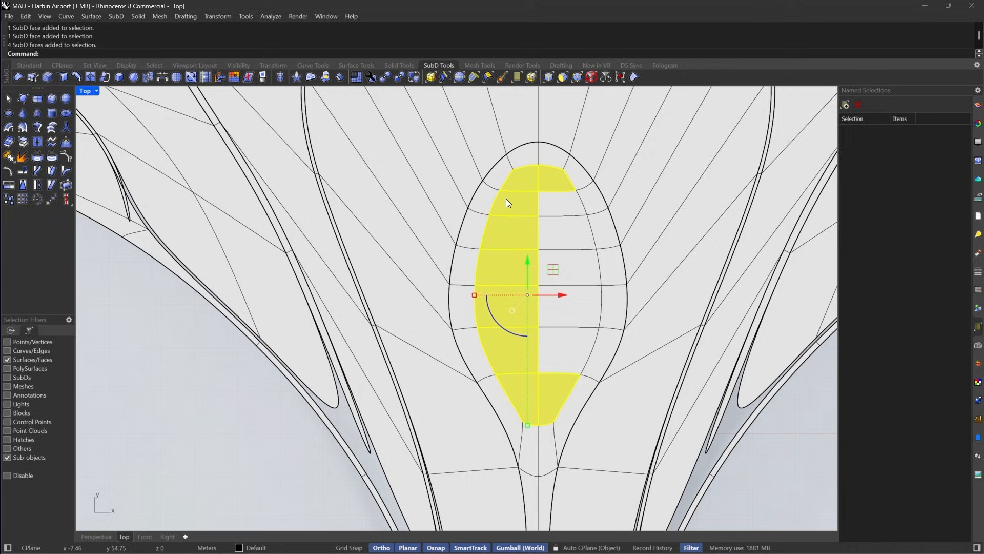
double_click(545, 203, "shift")
left_click(27, 144)
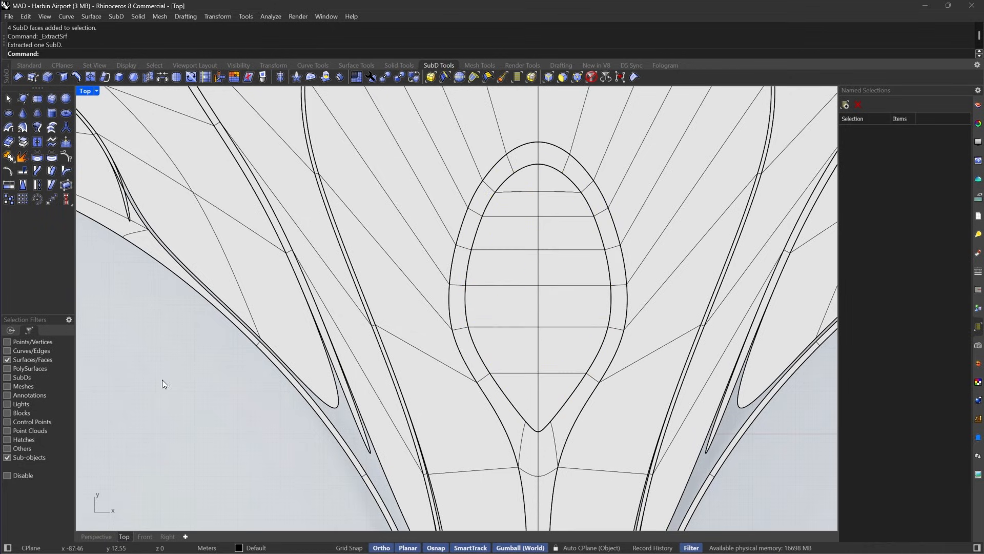
scroll(548, 425, "up", 3)
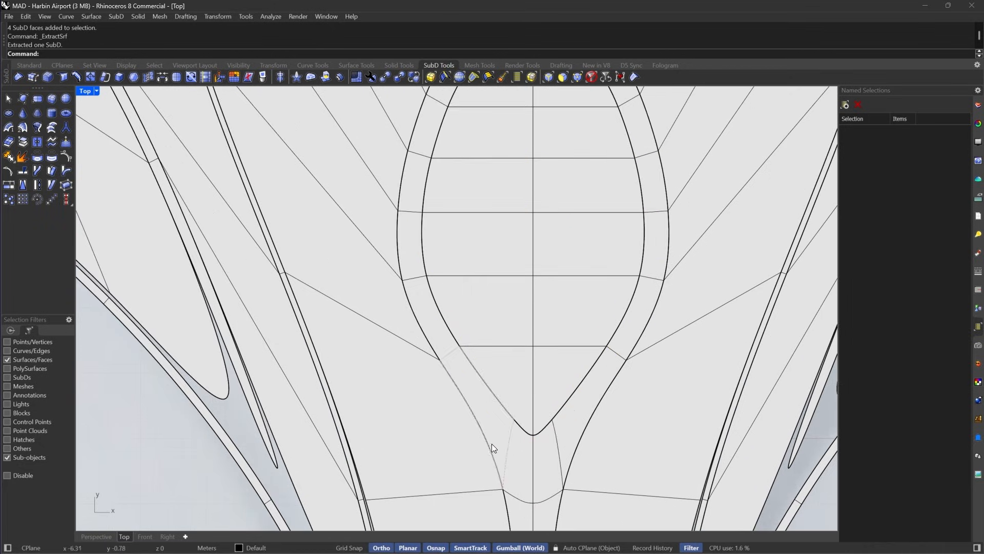
key("ctrl+z")
key("Escape")
Stitch the three vertices at the lower end of the inset into a single point.
key("Tab")
scroll(555, 425, "up", 4)
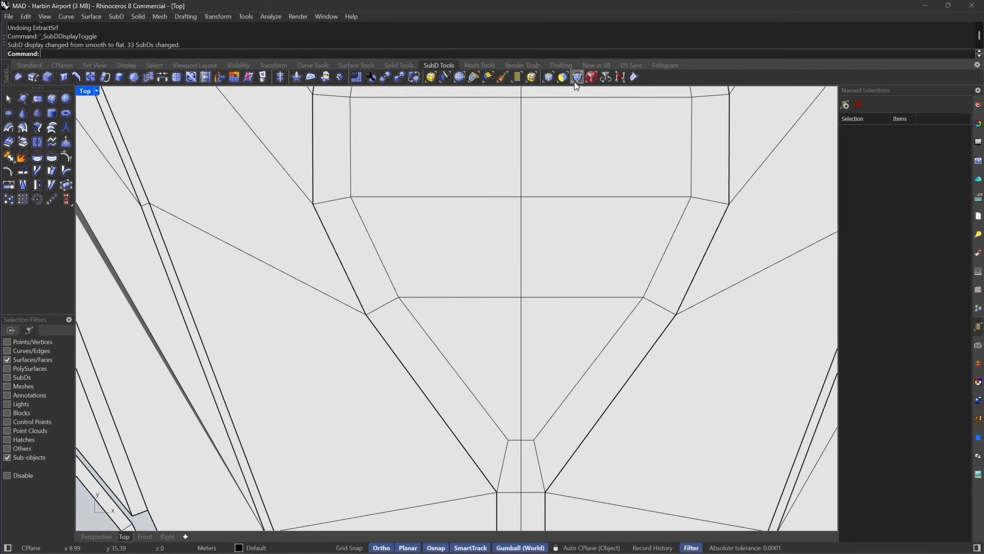
left_click(576, 79)
left_click_drag(500, 400, 574, 458)
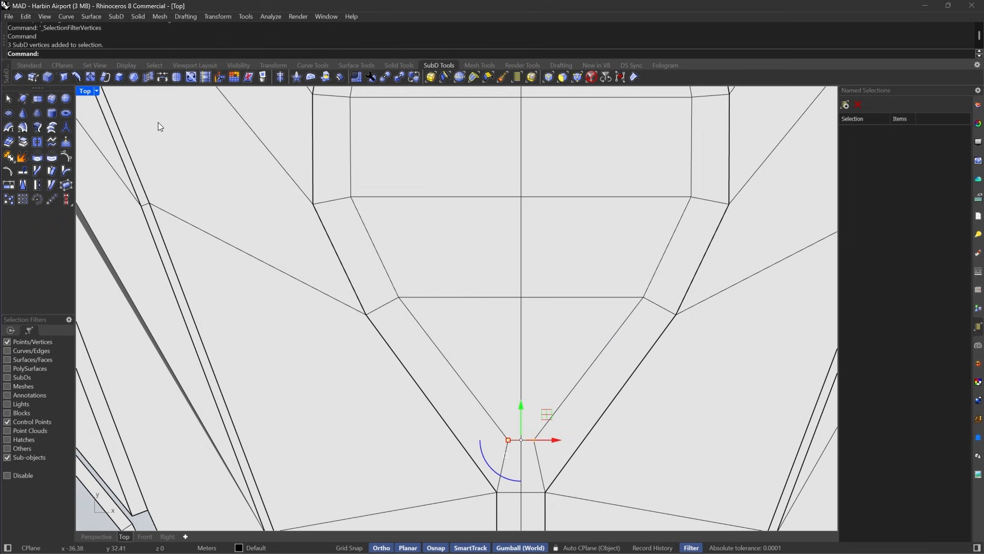
left_click(148, 78)
key("Tab")
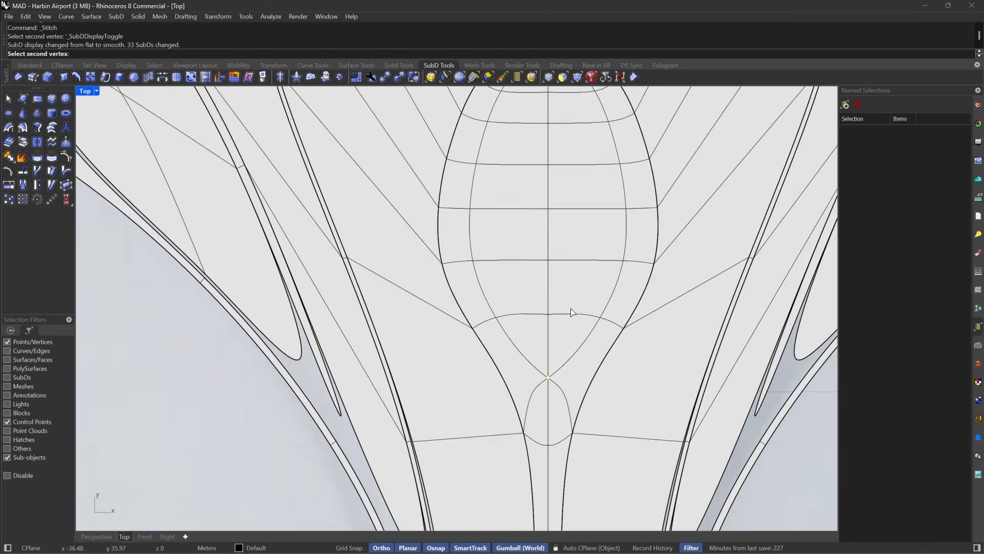
Select all faces inside the inset ring on both sides of the centre line and extract them as a separate surface.
right_click_drag(570, 310, 539, 426)
scroll(531, 188, "up", 12)
scroll(520, 159, "down", 8)
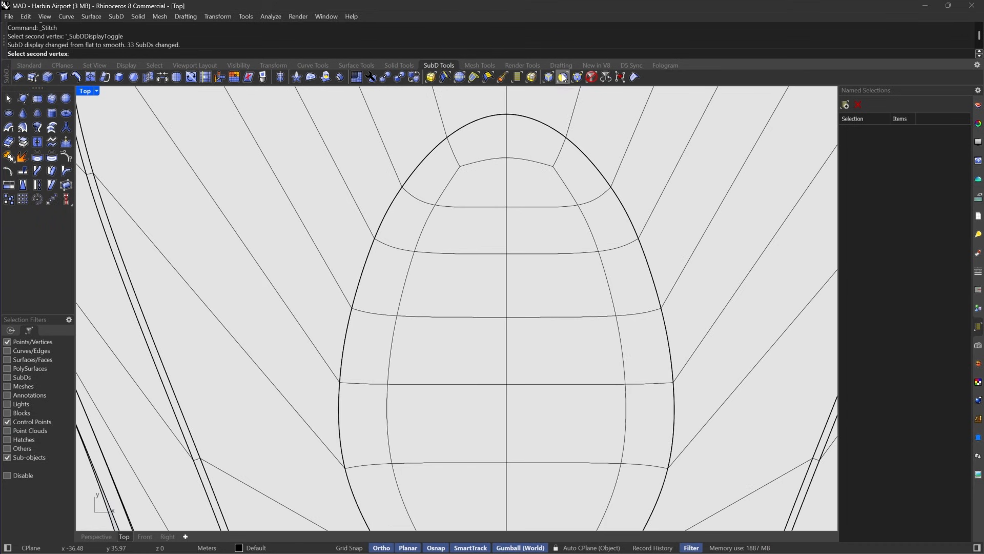
left_click(564, 77)
left_click(540, 185)
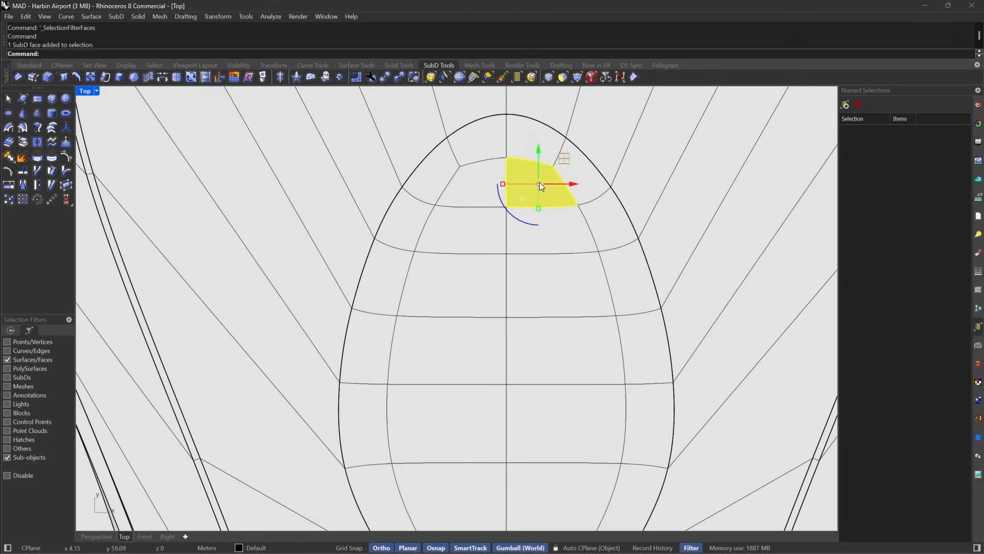
scroll(539, 183, "down", 4)
left_click(556, 207, "shift")
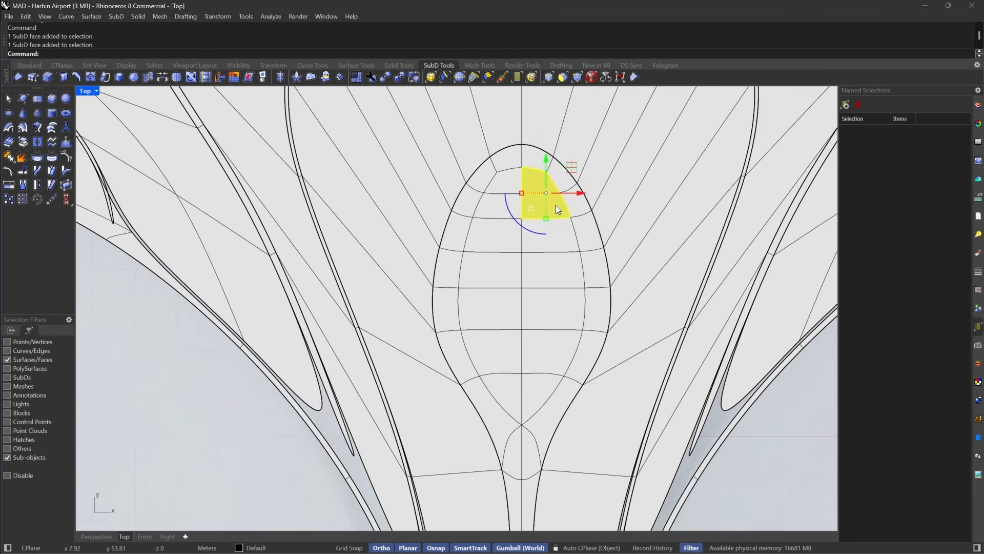
double_click(559, 234, "shift")
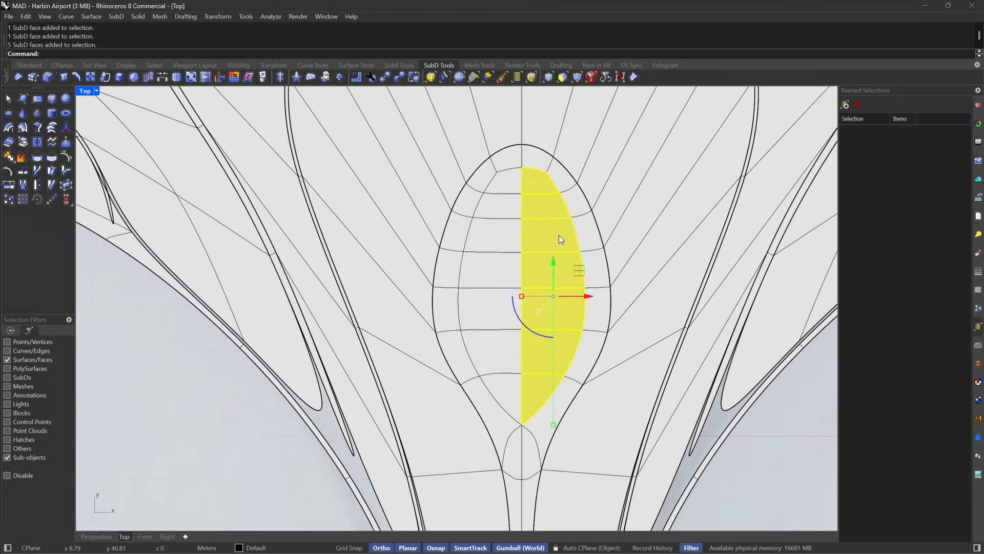
left_click(515, 401, "shift")
left_click(512, 184, "shift")
double_click(501, 204, "shift")
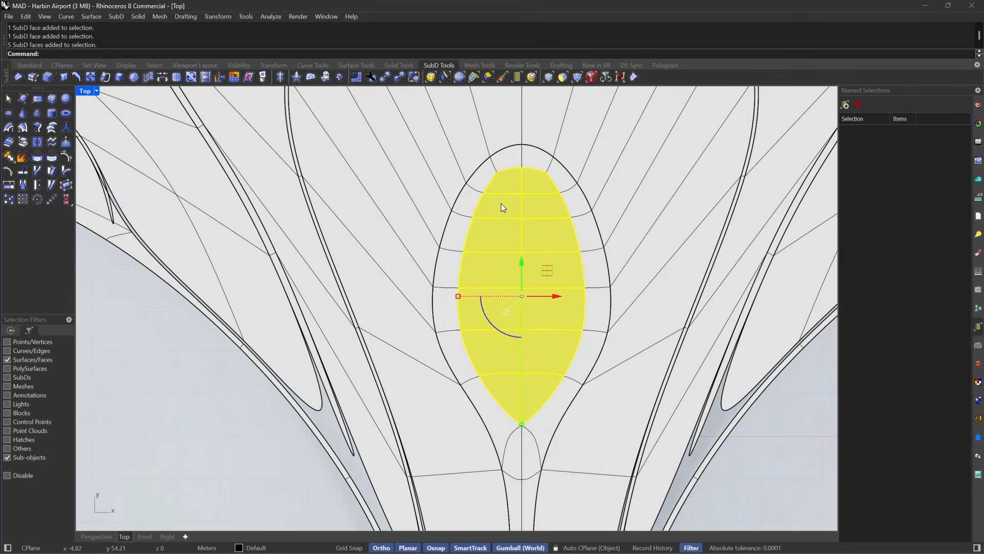
left_click(31, 132)
Examine the whole roof in plan and the inset oval with its surrounding layers in the Perspective view.
scroll(602, 268, "down", 6)
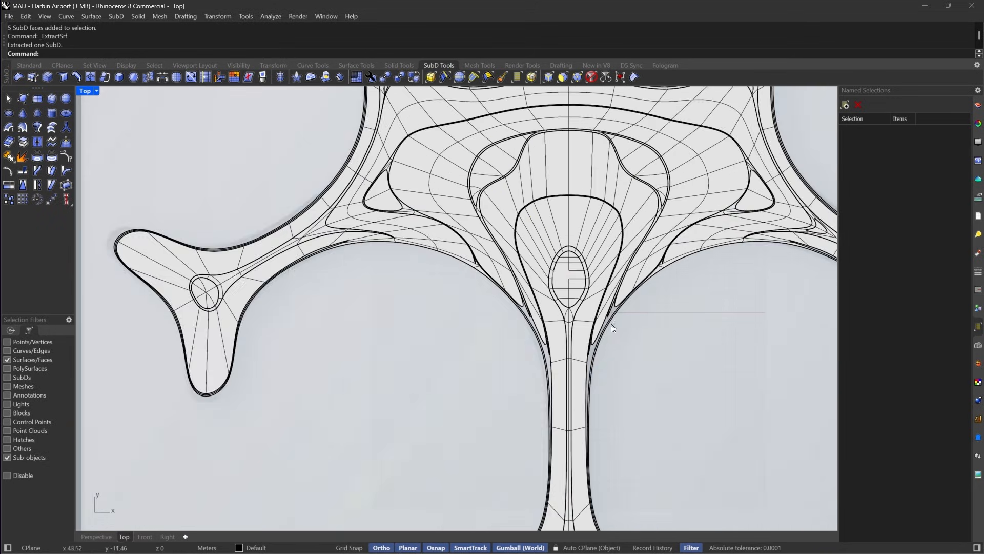
scroll(612, 328, "down", 8)
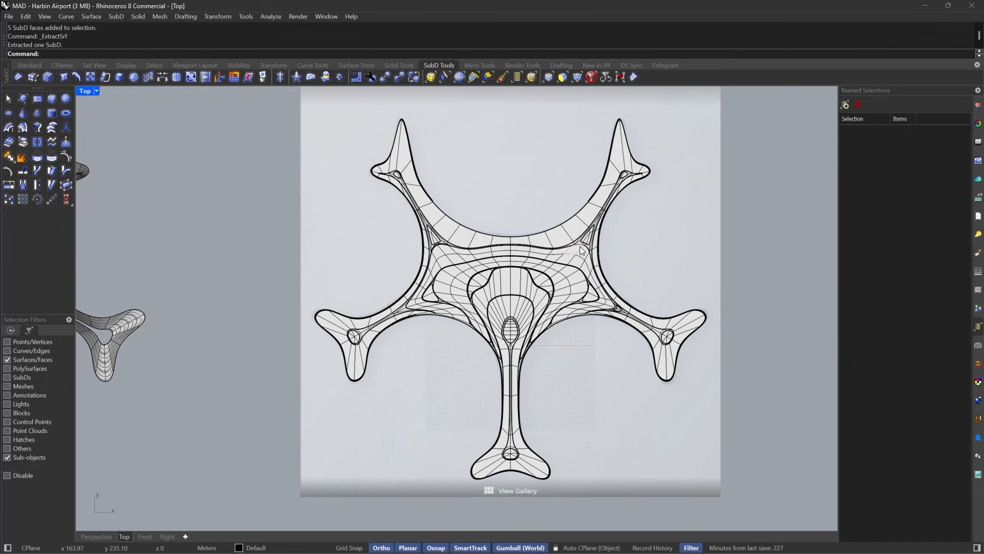
left_click(94, 540)
scroll(537, 296, "down", 8)
right_click_drag(488, 287, 578, 396)
scroll(444, 436, "up", 7)
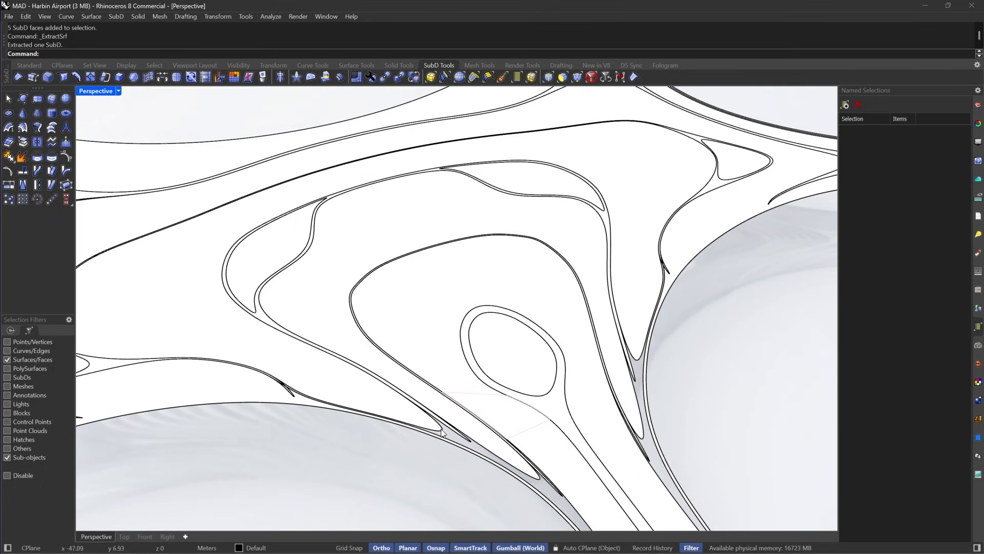
scroll(585, 298, "down", 3)
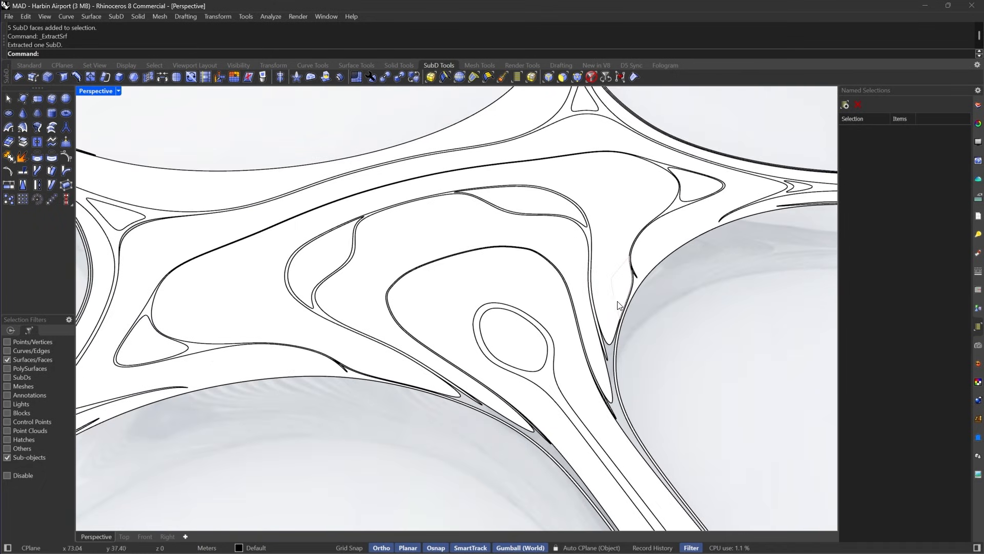
right_click_drag(623, 431, 520, 410)
scroll(429, 324, "up", 5)
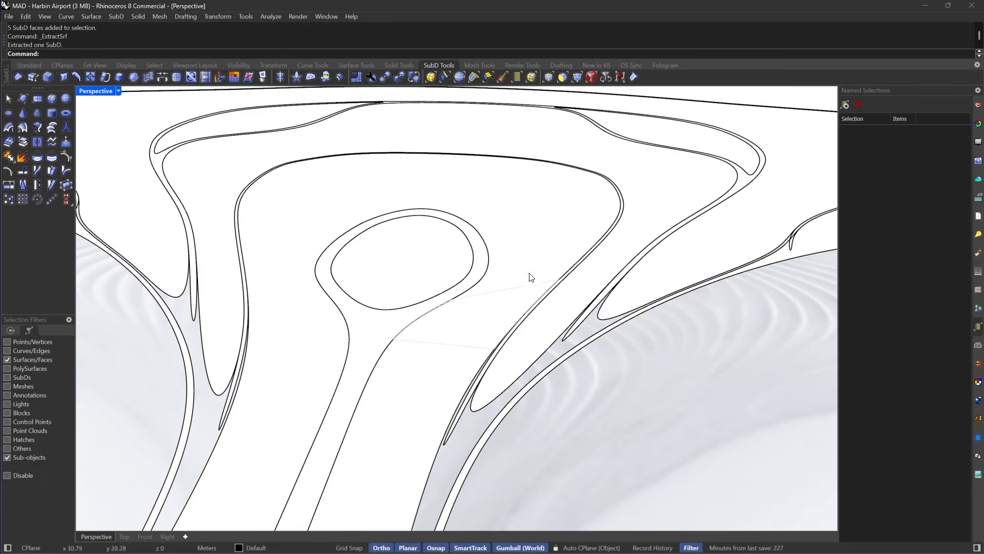
Bridge the two facing edges of the gap beside the right roof strip, east of the stem, with one joined segment.
key("Tab")
scroll(564, 326, "down", 3)
scroll(577, 334, "up", 5)
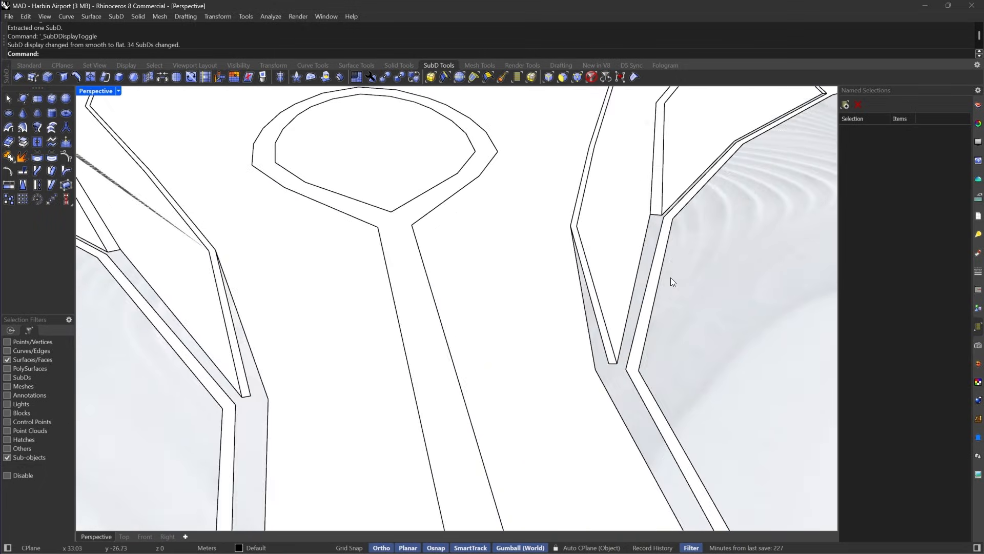
right_click_drag(668, 259, 625, 270)
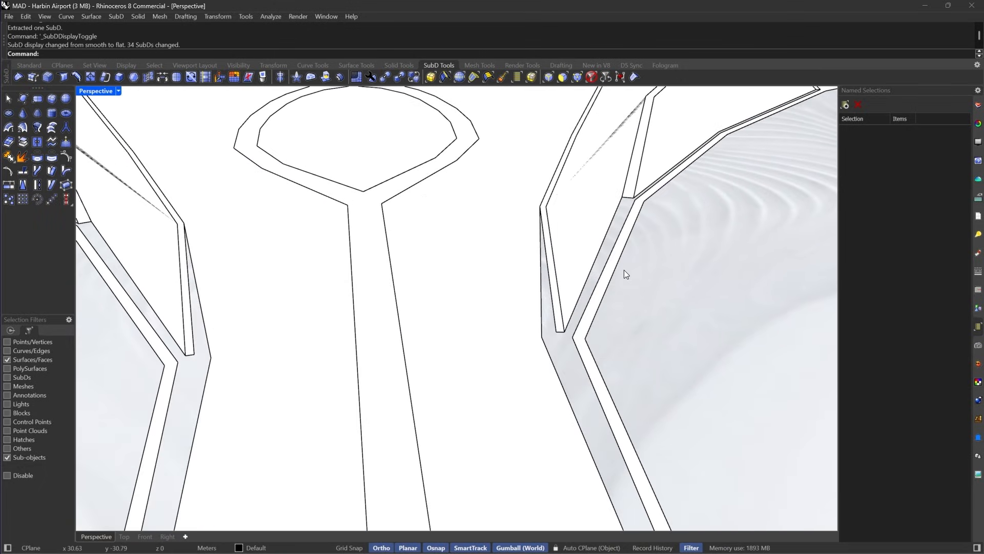
left_click(613, 257)
key("Escape")
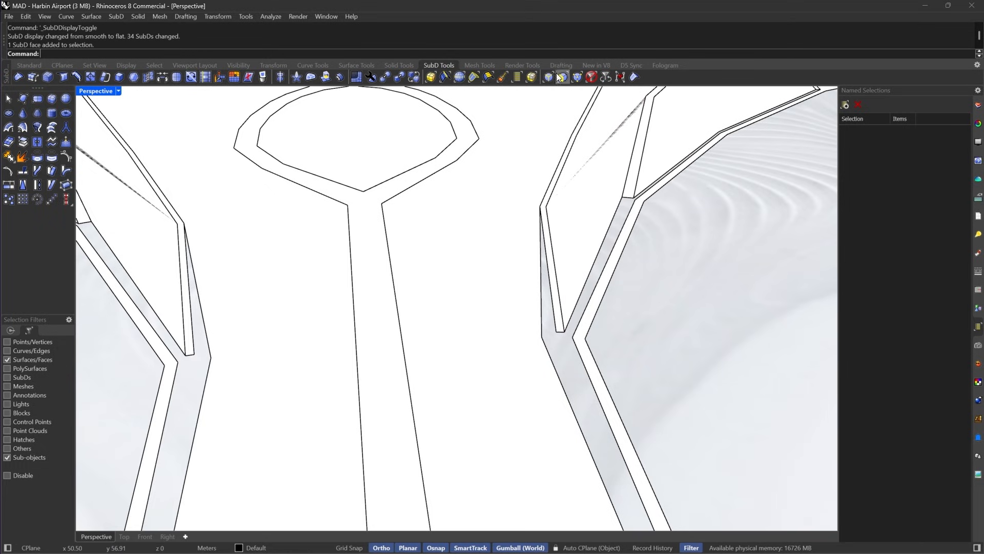
left_click(549, 77)
left_click(604, 265)
left_click(591, 260)
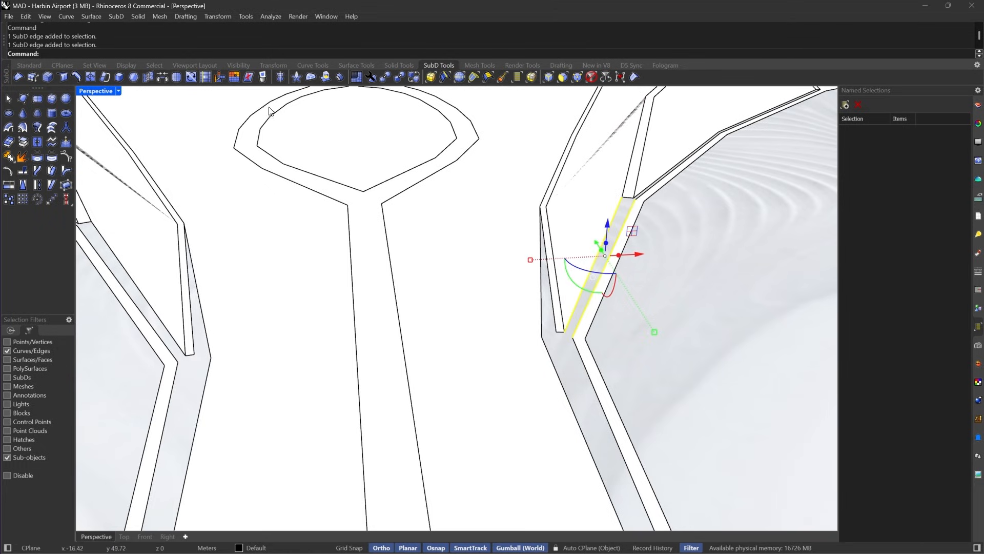
left_click(163, 77)
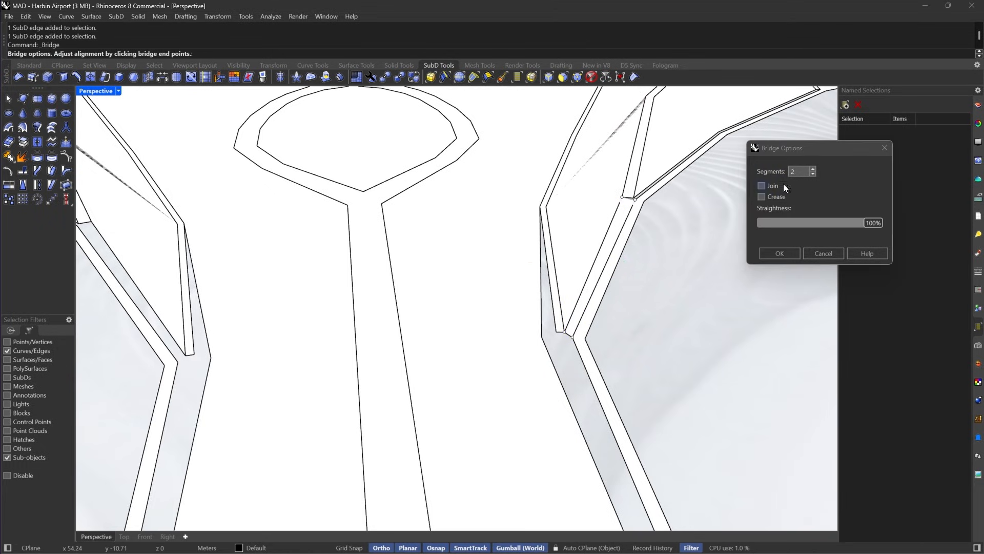
left_click(763, 187)
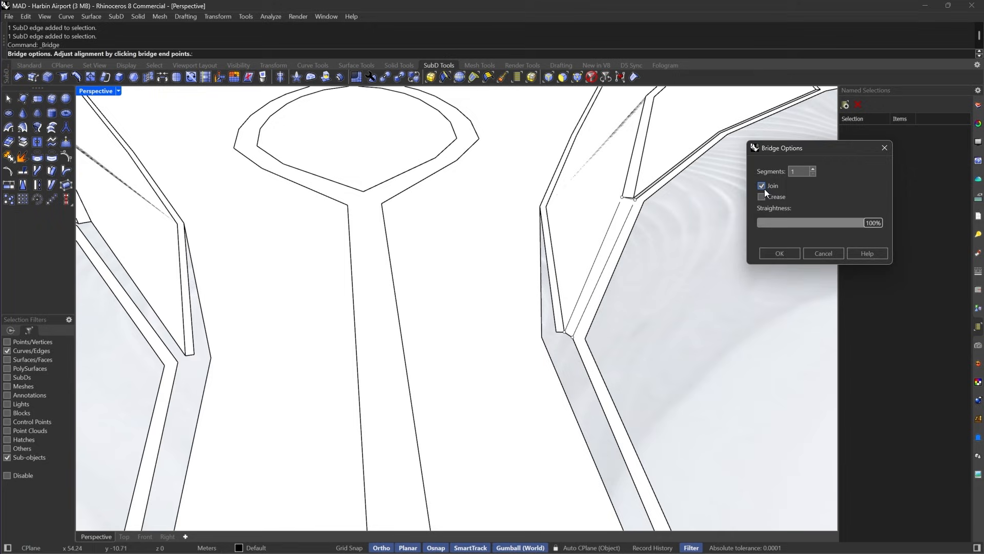
left_click(779, 254)
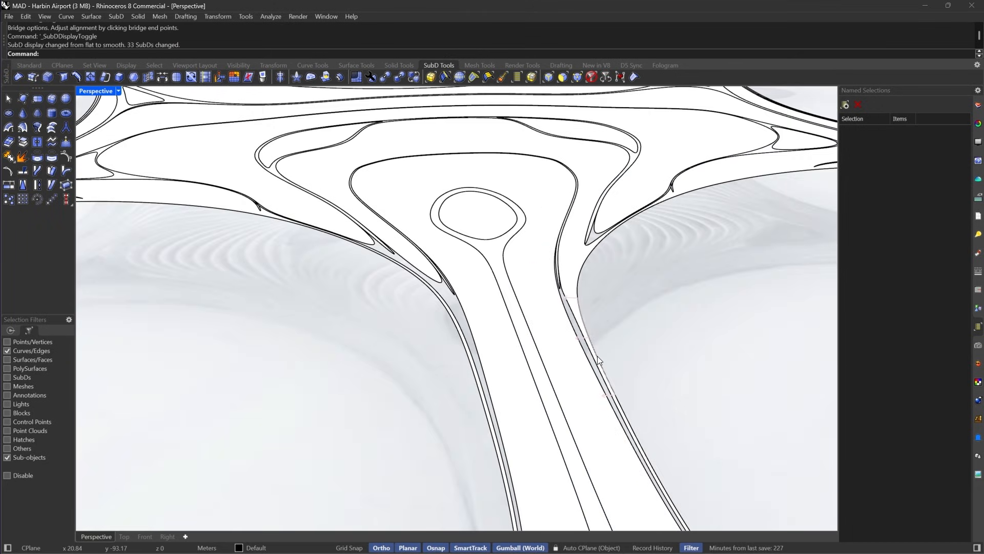
Bridge the matching pair of facing edges in the gap on the opposite, left side of the stem.
key("Tab")
scroll(574, 306, "up", 5)
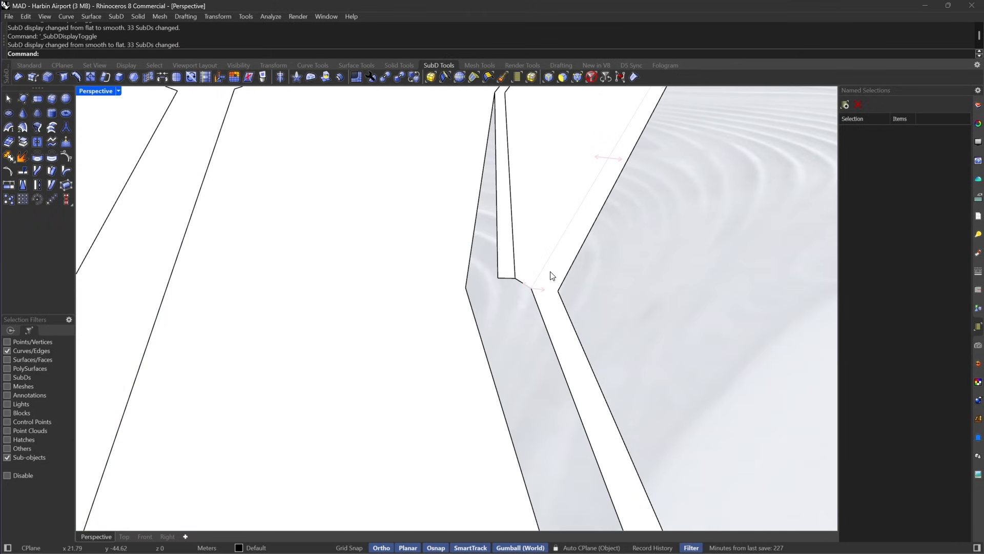
scroll(552, 275, "down", 8)
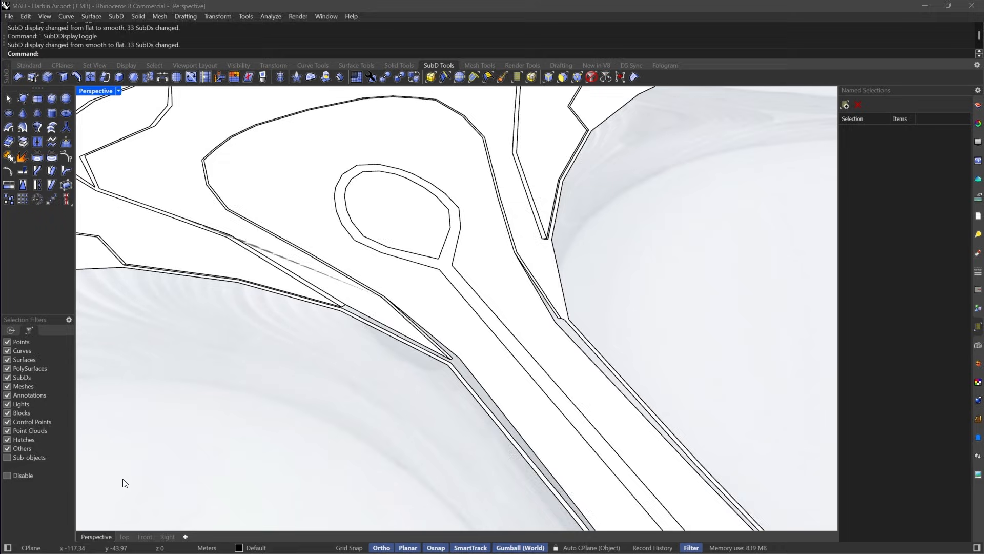
right_click_drag(125, 483, 266, 394)
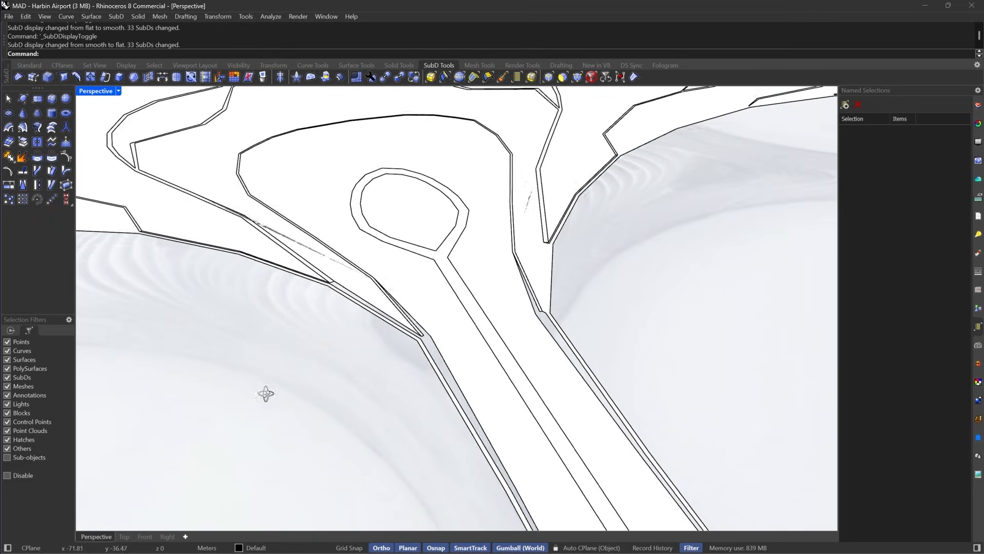
key("Tab")
right_click_drag(402, 382, 239, 314)
scroll(240, 314, "up", 6)
key("Tab")
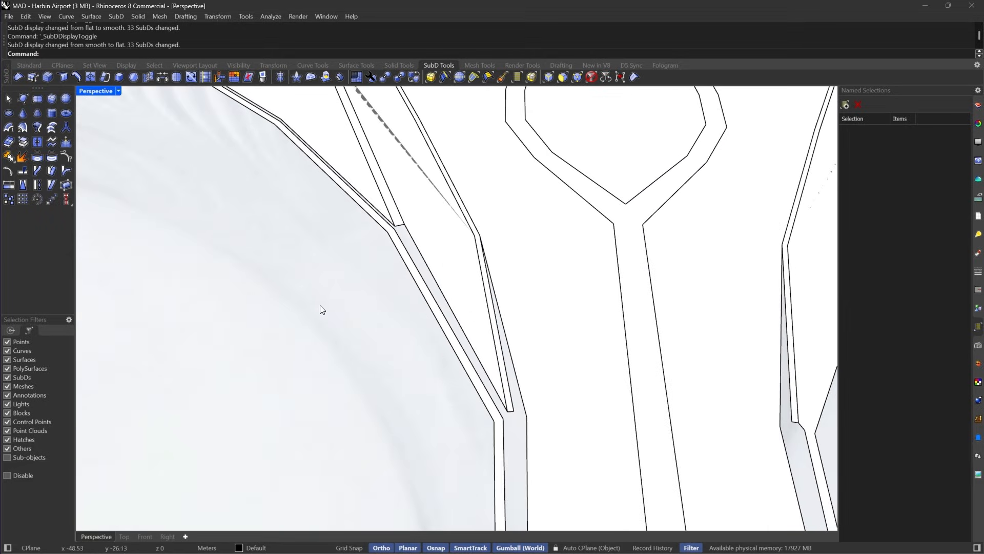
left_click(550, 81)
left_click(465, 336)
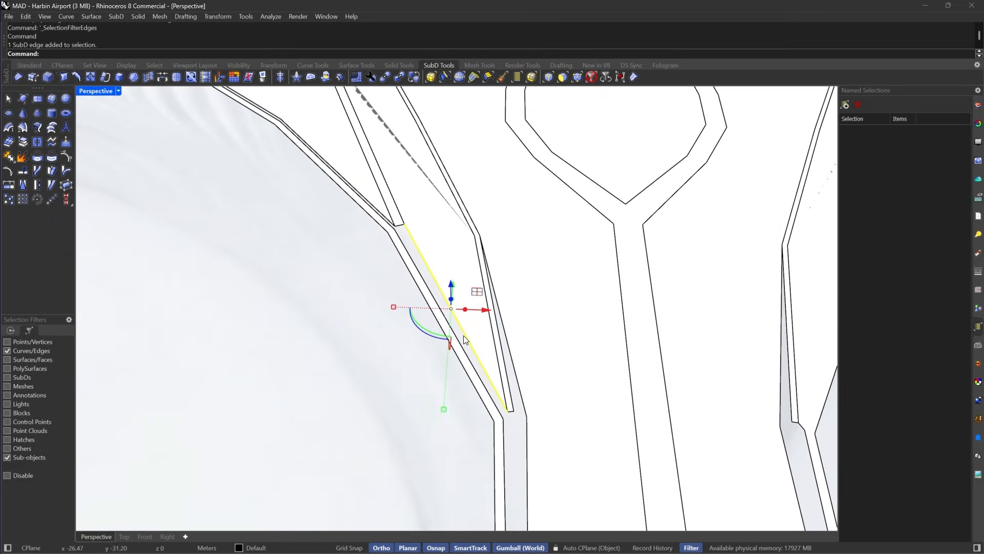
left_click(461, 346, "shift")
left_click(161, 78)
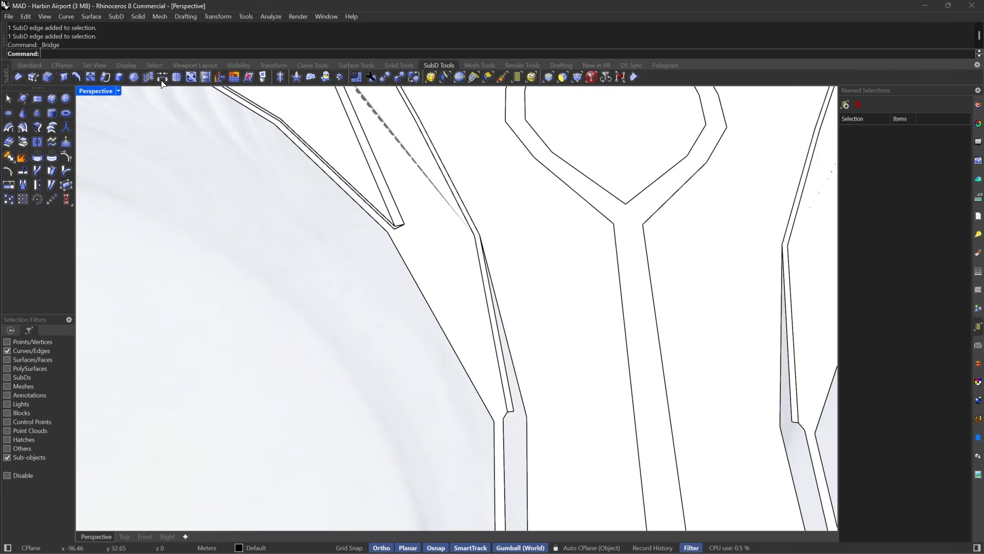
scroll(393, 284, "down", 4)
right_click(400, 279)
scroll(420, 260, "down", 6)
right_click_drag(463, 276, 553, 287)
scroll(546, 278, "up", 4)
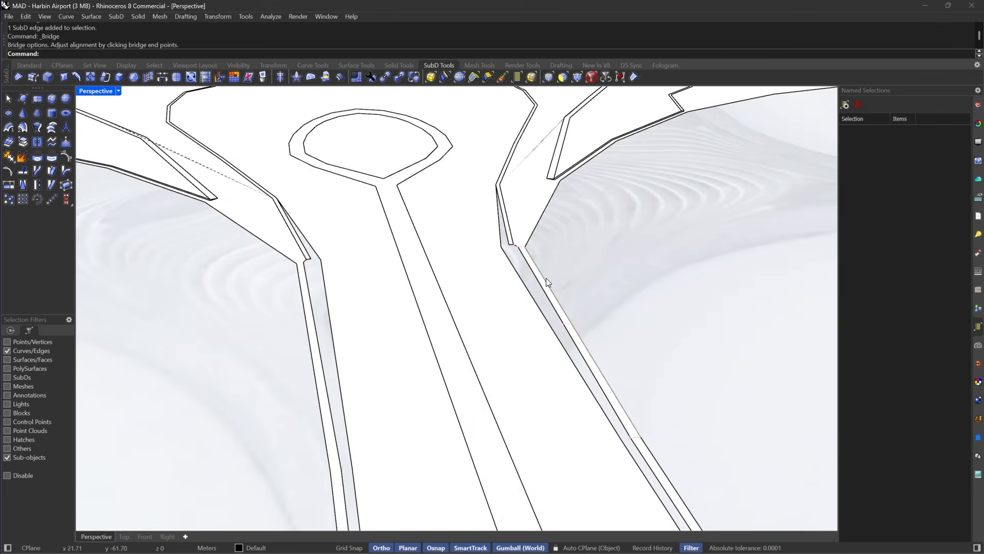
double_click(541, 275)
key("Escape")
double_click(531, 273)
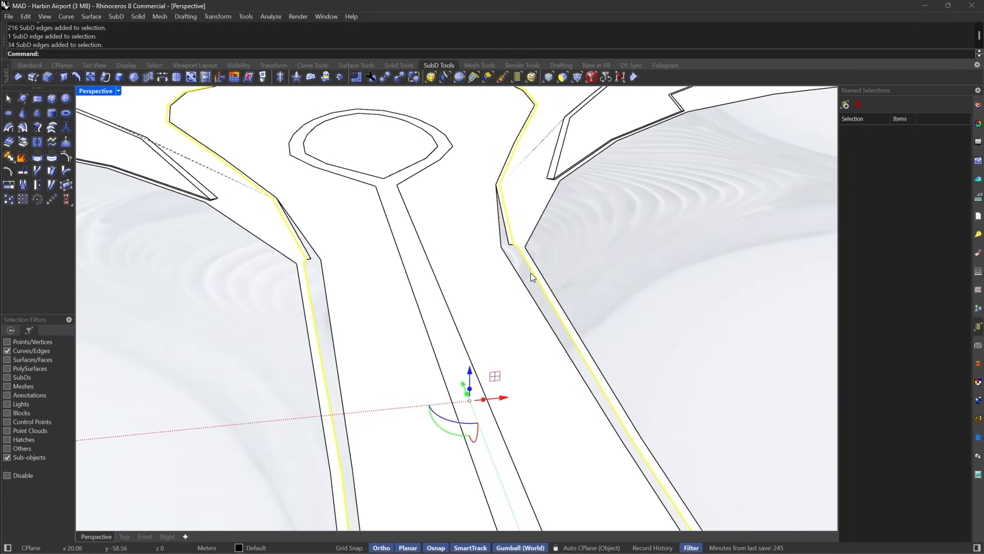
key("Escape")
Select the facing edges along both sides of the stem and around its branched end and bridge them with one segment, unjoined.
left_click(530, 272)
left_click(514, 270, "shift")
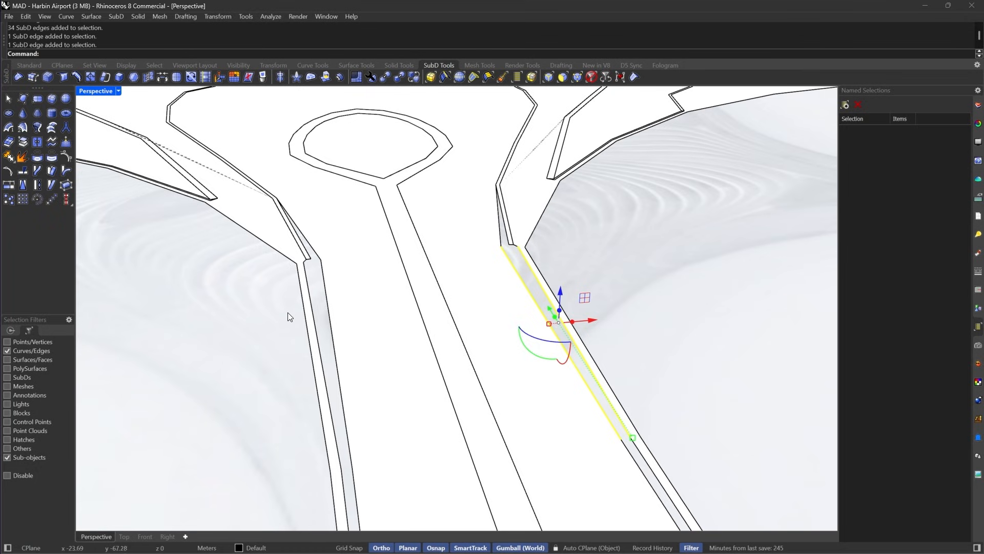
left_click(329, 315, "shift")
left_click(312, 312, "shift")
right_click_drag(596, 378, 545, 303, "shift")
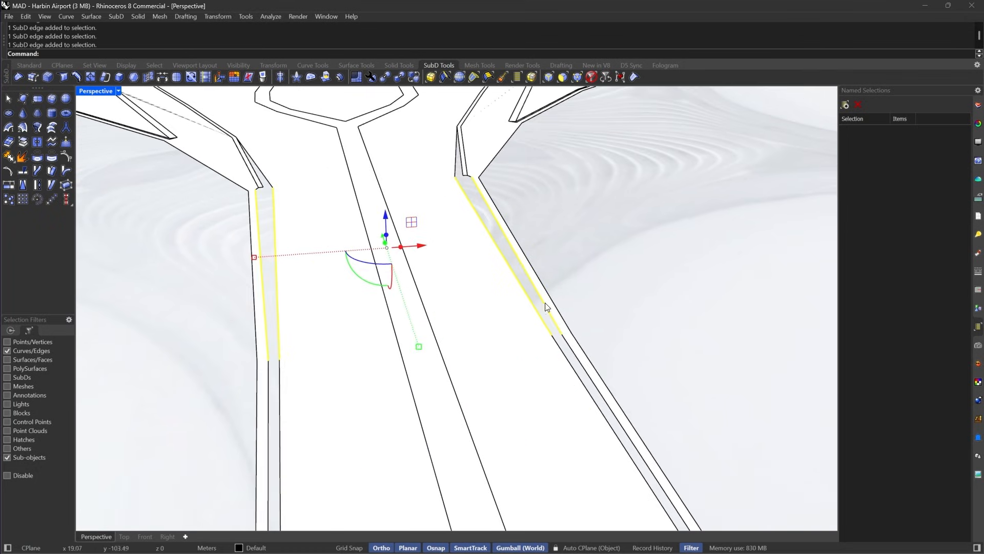
scroll(530, 265, "down", 3)
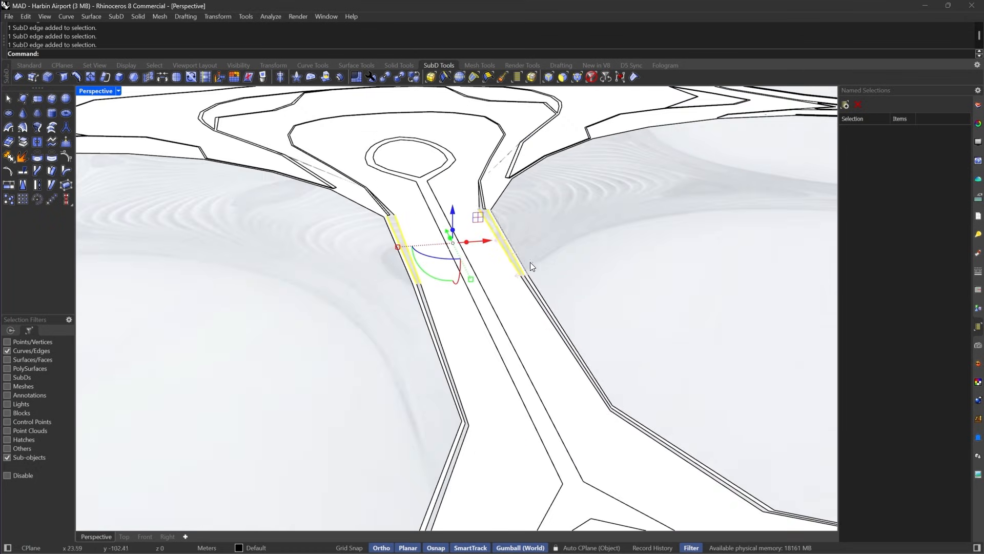
scroll(541, 300, "up", 3)
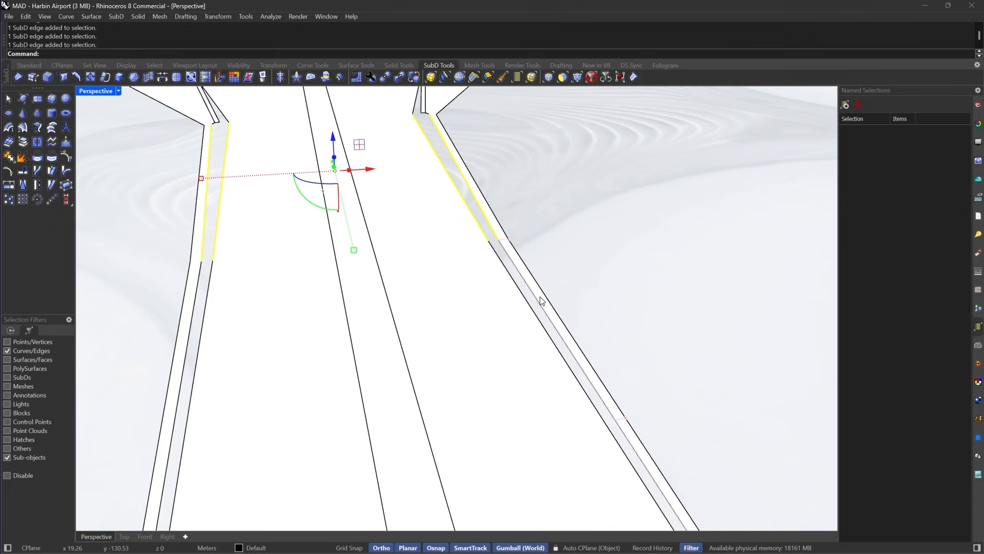
double_click(539, 303, "shift")
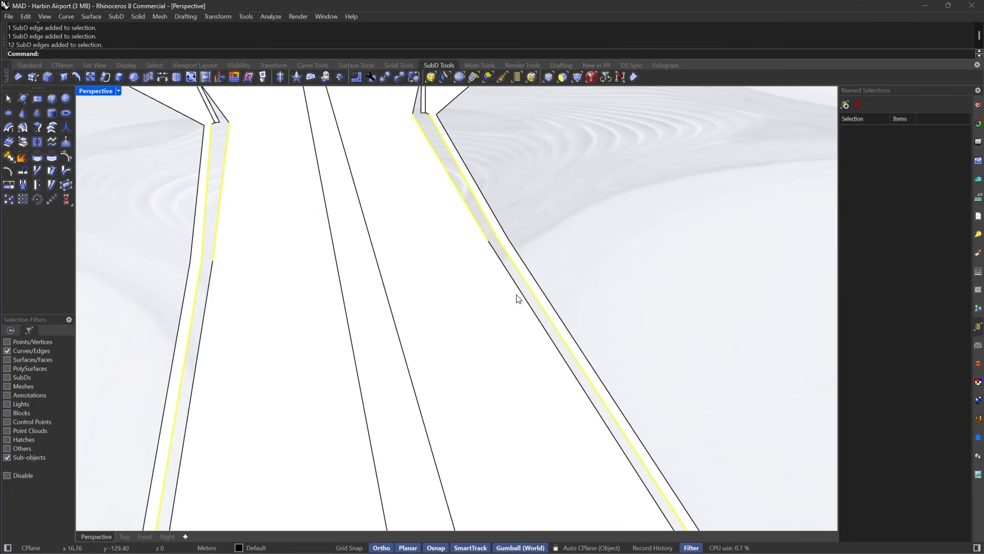
double_click(496, 255, "shift")
scroll(432, 208, "down", 5)
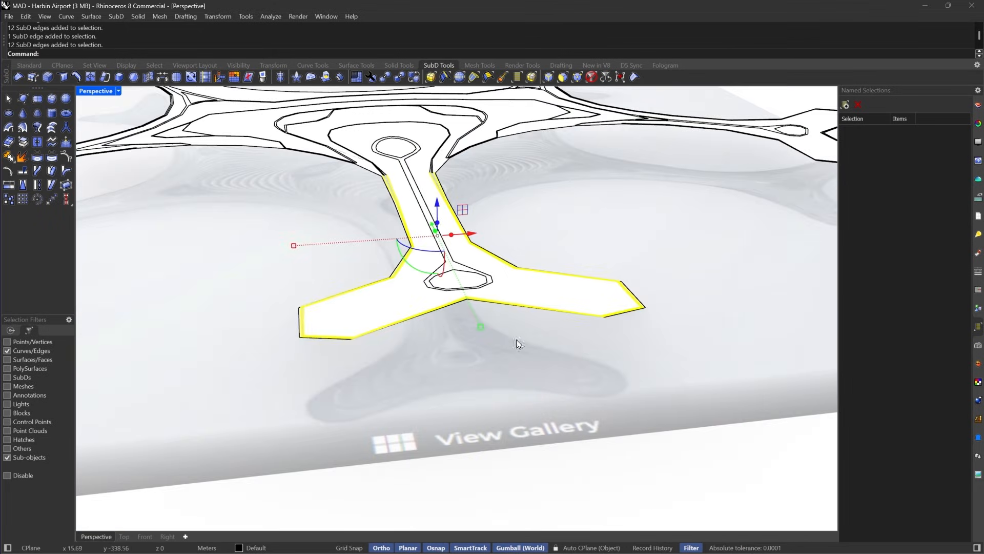
scroll(415, 165, "up", 5)
left_click(162, 77)
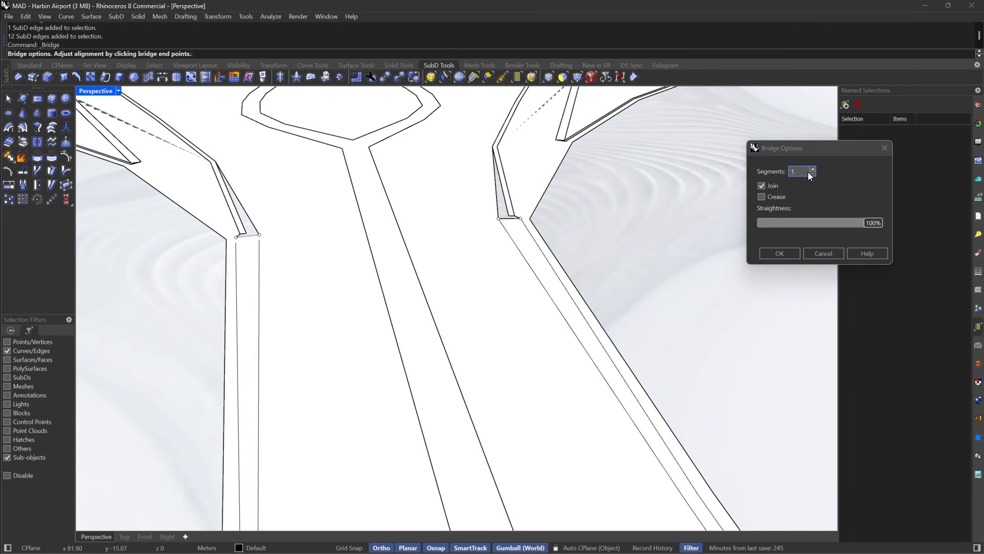
left_click(766, 188)
left_click(776, 255)
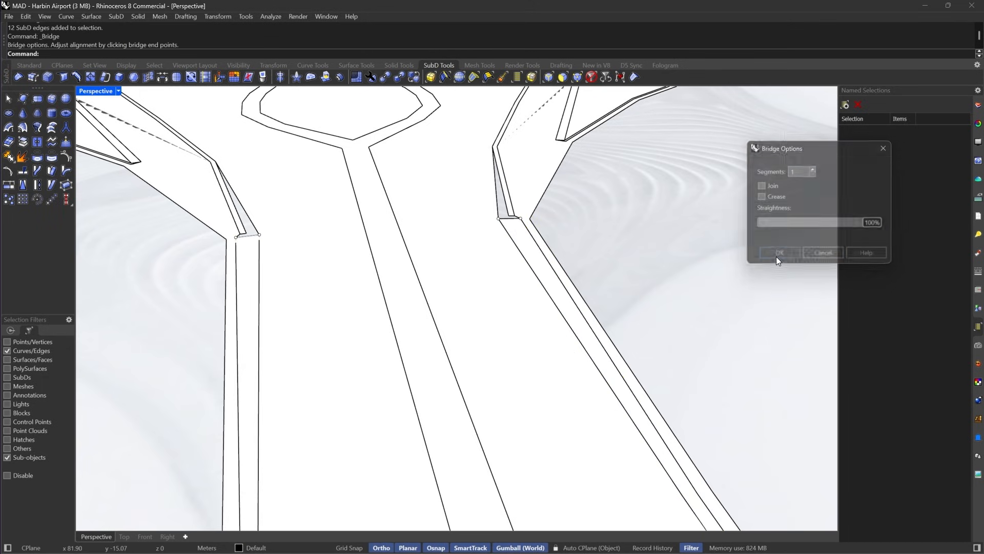
Isolate the thin upper strip and the new bridged stem strip from the rest of the roof.
right_click_drag(707, 244, 564, 238)
scroll(564, 239, "up", 4)
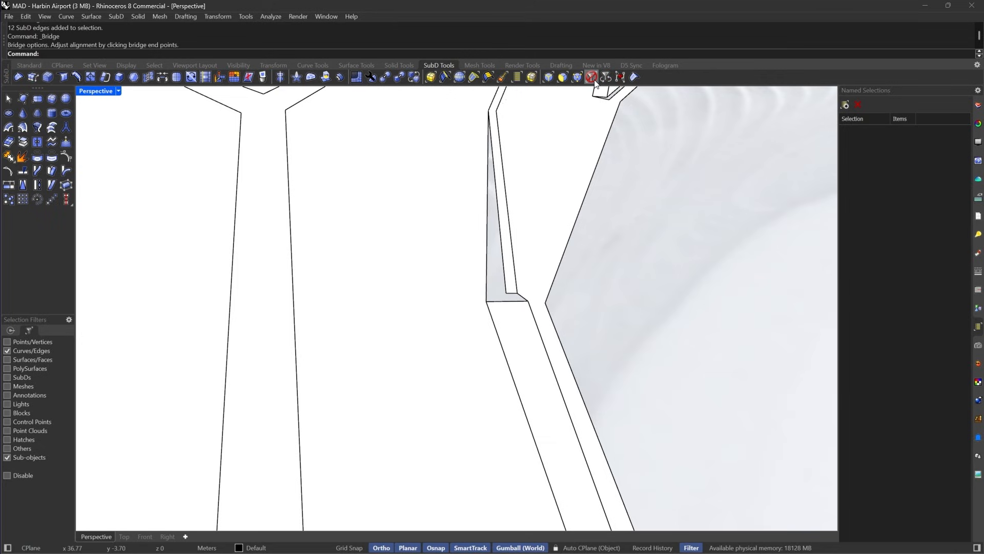
left_click(592, 78)
left_click(507, 260)
left_click(518, 323, "shift")
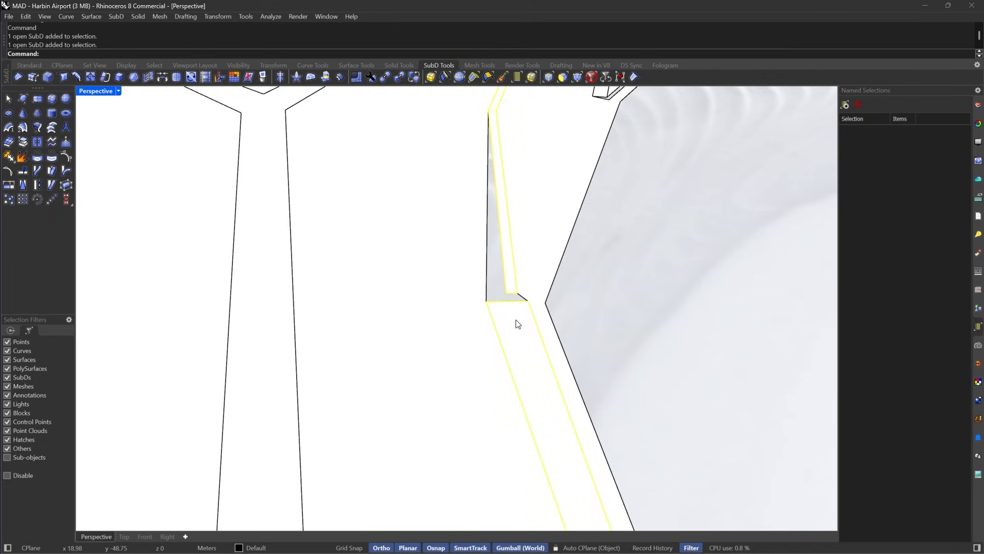
key("Return")
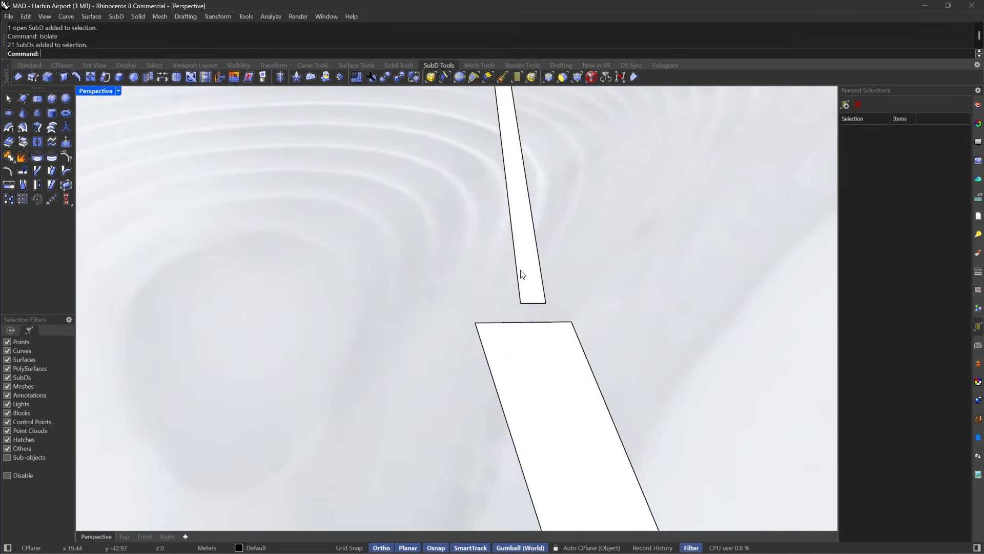
Bridge the facing end edges of the thin and wide strips on both sides with one joined segment.
left_click(548, 78)
left_click_drag(335, 260, 781, 396)
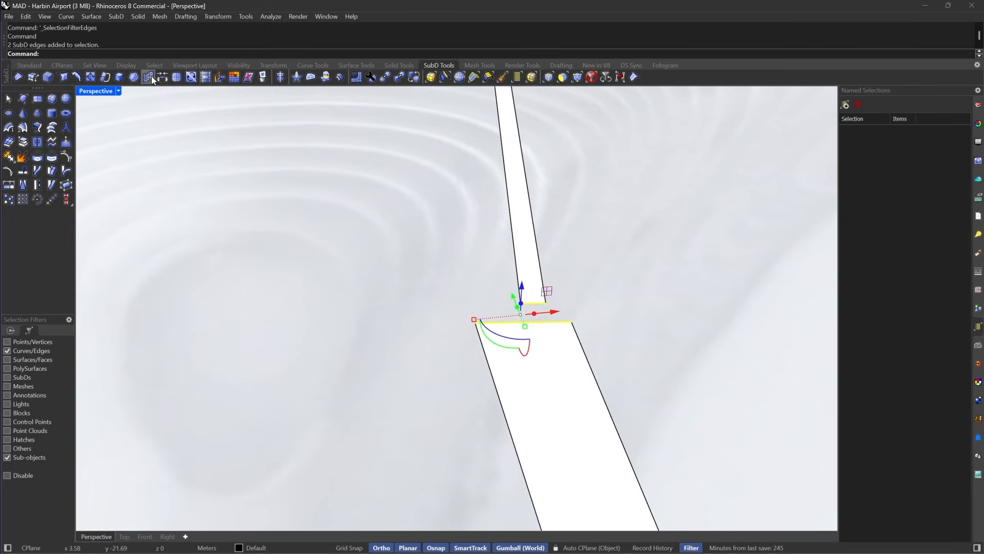
left_click(152, 76)
left_click(760, 187)
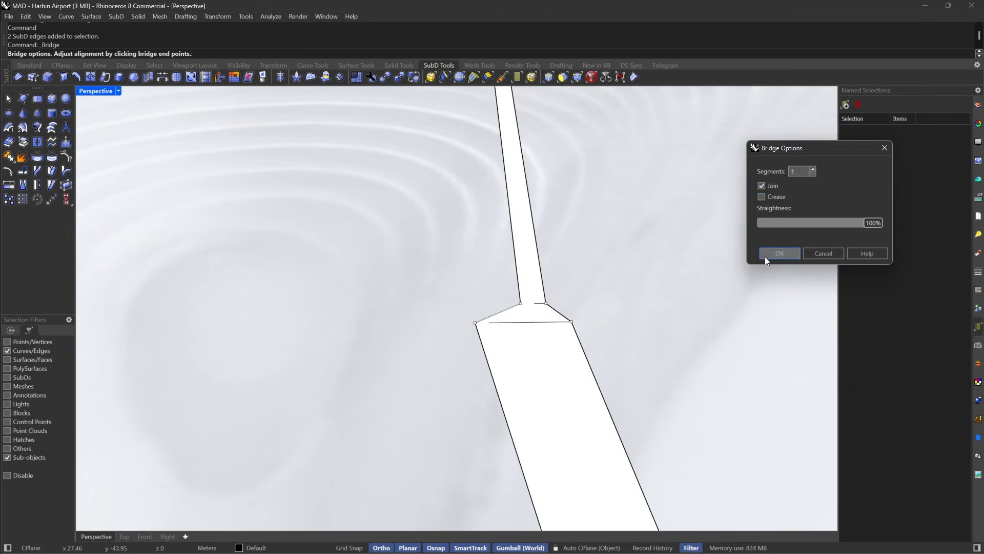
left_click(765, 256)
scroll(690, 251, "down", 9)
left_click_drag(165, 255, 474, 402)
right_click(474, 402)
right_click(474, 402)
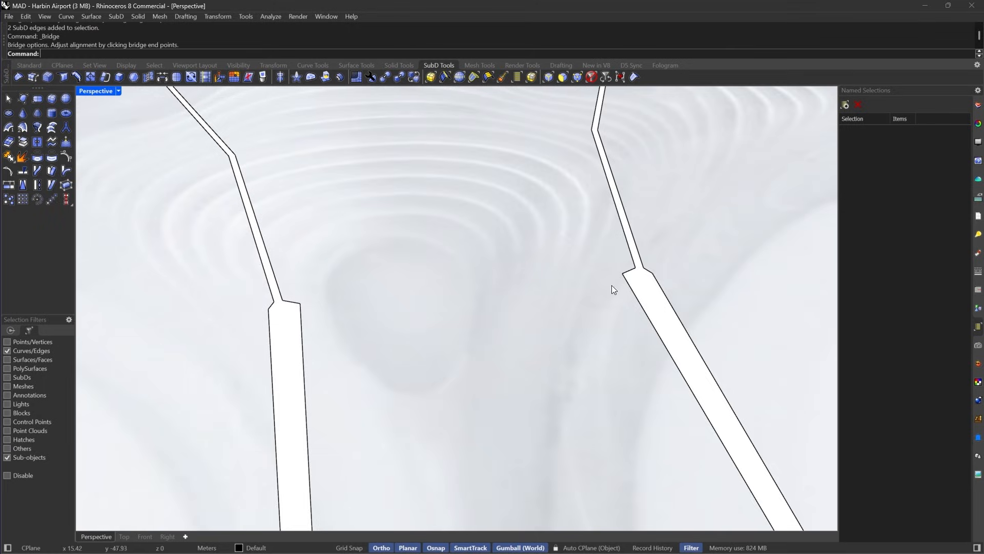
Limit selection to SubD vertices and set the Perspective viewport to Shaded display mode.
scroll(655, 263, "up", 16)
left_click(577, 77)
left_click_drag(444, 272, 512, 329)
left_click_drag(365, 311, 412, 361, "shift")
right_click_drag(527, 340, 607, 251)
scroll(606, 247, "up", 6)
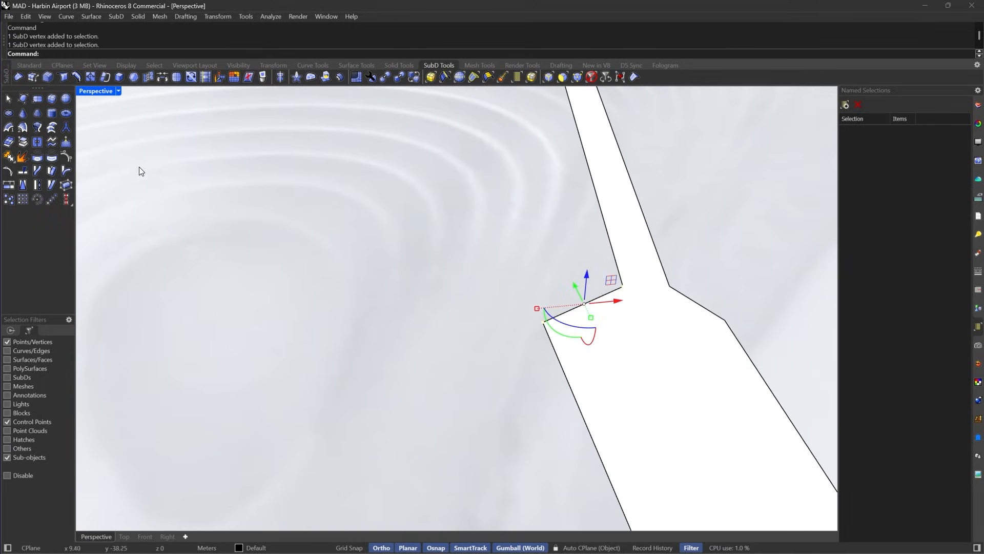
key("Escape")
left_click(118, 93)
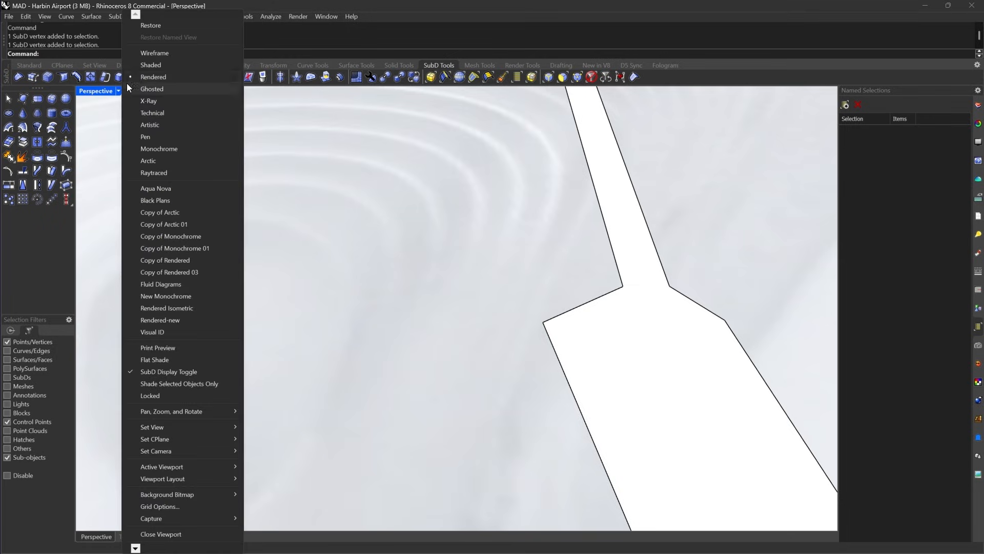
left_click(140, 66)
Stitch the two inner vertices of the strip joint to their average location on both sides, and show the SubD smooth.
mouse_move(454, 198)
left_mouse_down()
mouse_move(495, 254)
mouse_move(640, 391)
left_mouse_up()
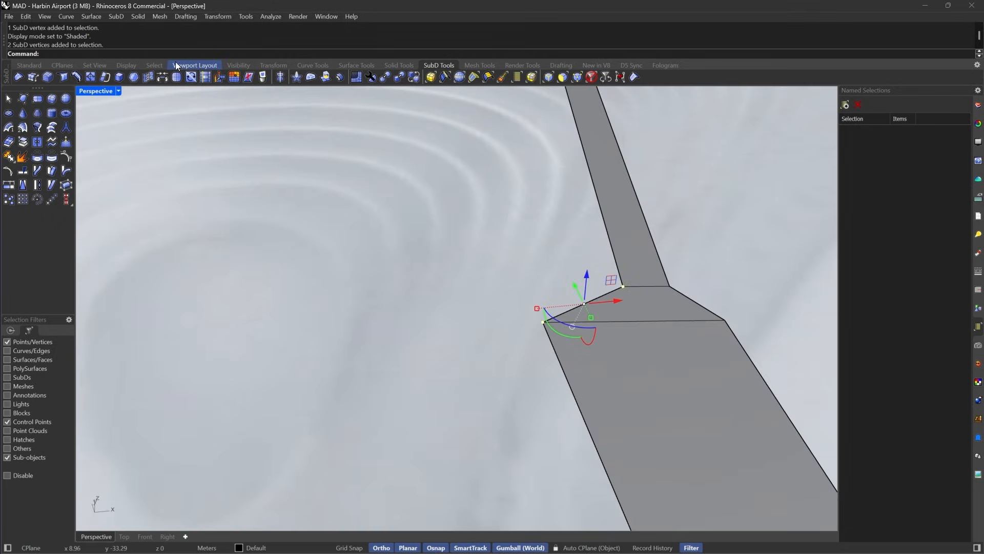
left_click(153, 77)
right_click(222, 306)
scroll(738, 333, "down", 9)
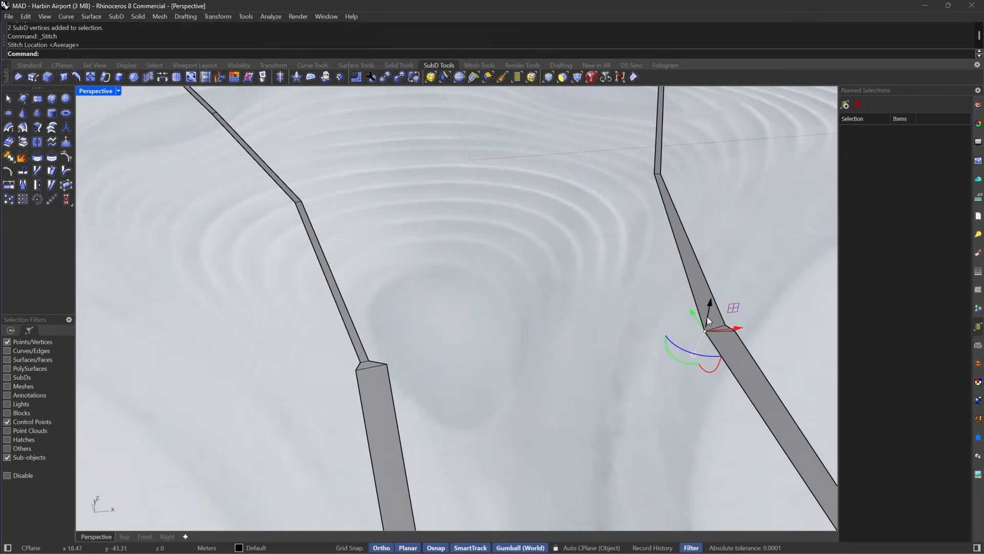
scroll(364, 359, "up", 10)
left_click_drag(359, 353, 632, 464)
right_click(661, 456)
right_click(661, 456)
scroll(373, 350, "down", 5)
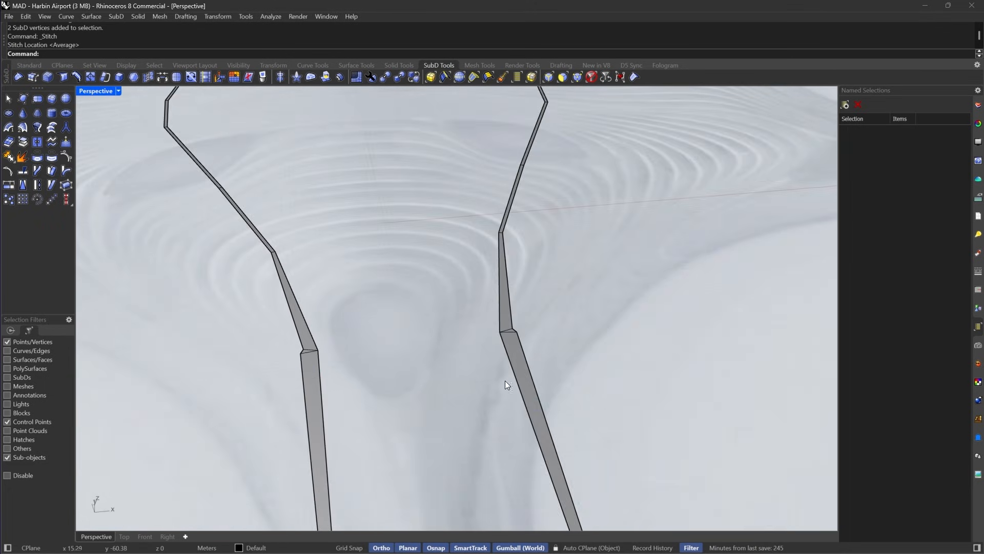
key("Tab")
mouse_move(515, 390)
right_mouse_down()
mouse_move(450, 369)
mouse_move(509, 374)
mouse_move(527, 337)
mouse_move(512, 352)
mouse_move(504, 401)
right_mouse_up()
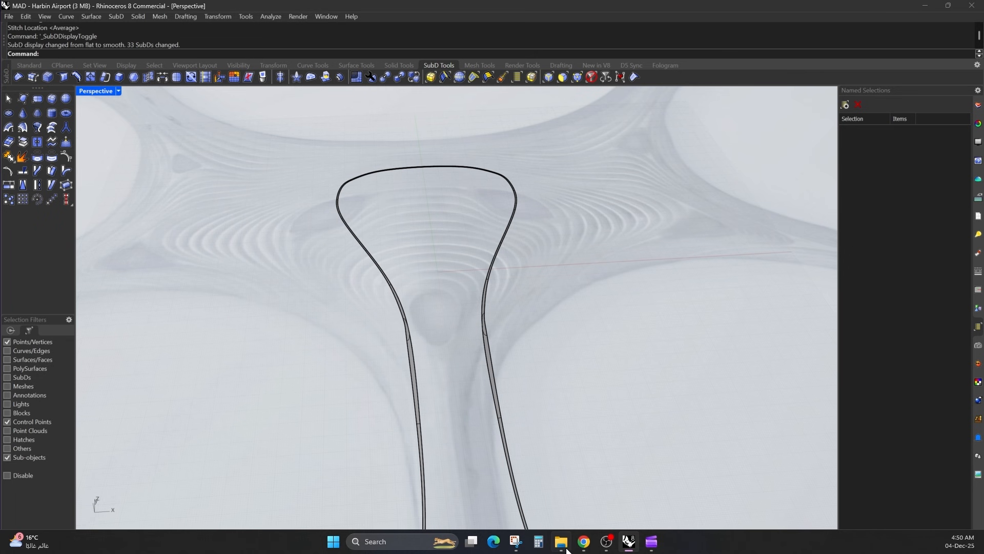
Switch to the browser to check the Harbin Taiping airport reference image, and return to Rhinoceros.
mouse_move(584, 542)
left_click(491, 411)
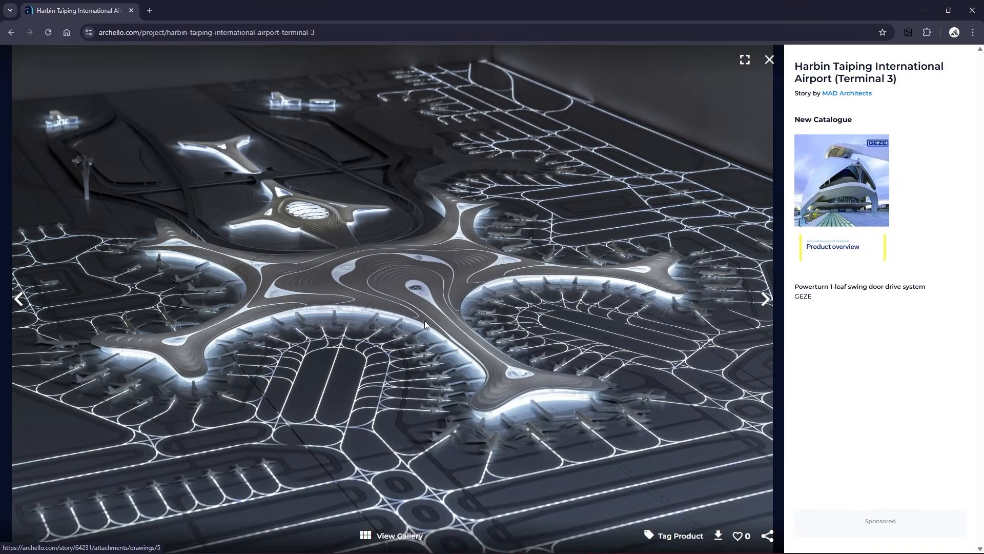
left_click(925, 10)
Show all hidden roof pieces and set the Perspective viewport to Rendered display mode.
right_click_drag(518, 287, 483, 312)
scroll(542, 313, "up", 3)
scroll(548, 368, "up", 2)
key("Return")
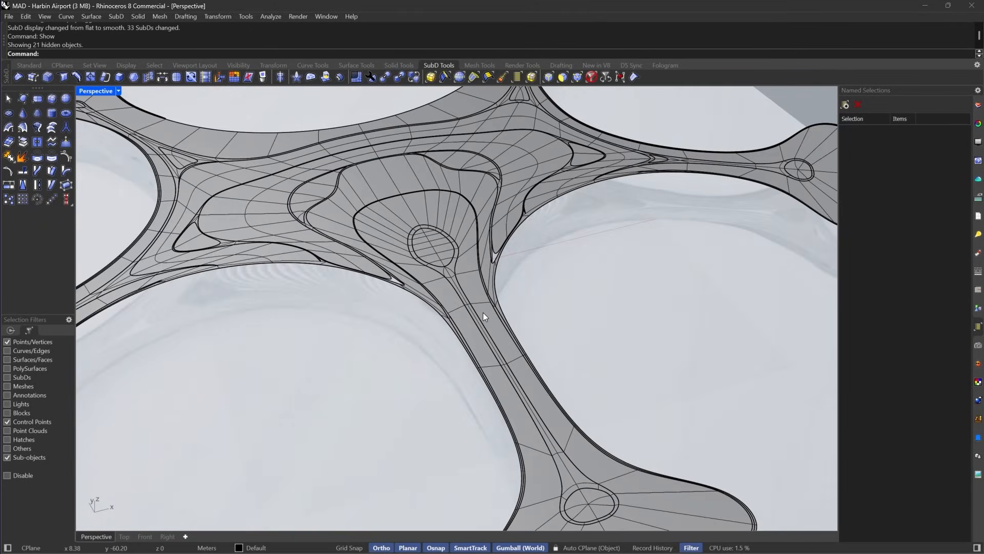
left_click(118, 91)
left_click(155, 77)
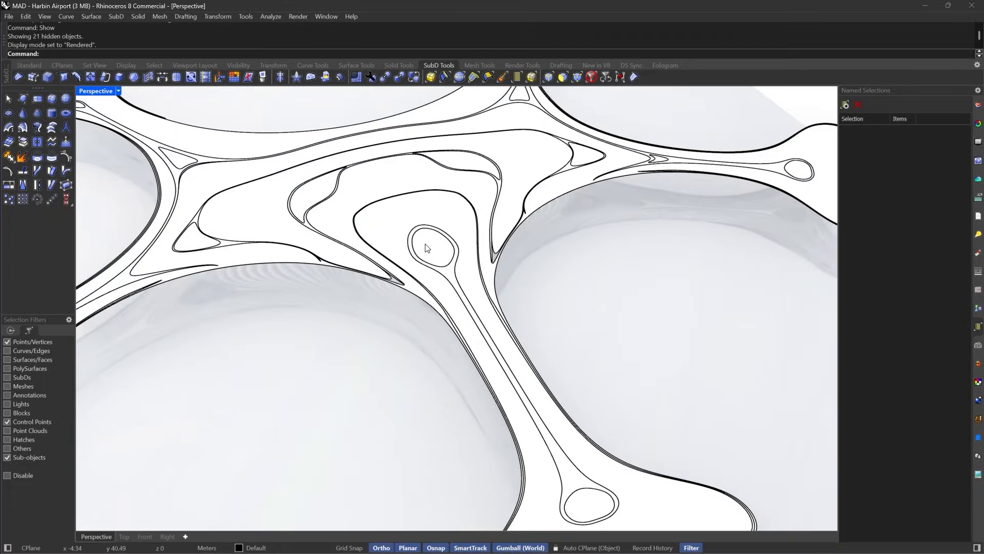
Show the SubDs in flat display and limit selection to SubD edges for the thin gap on the right side of the roof.
scroll(429, 246, "up", 5)
right_click_drag(451, 252, 538, 276)
scroll(538, 272, "up", 6)
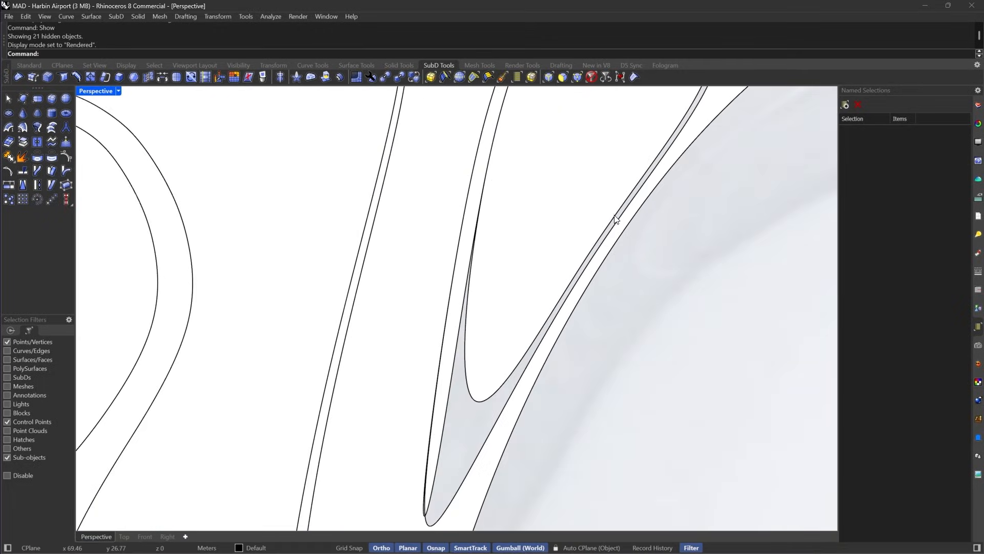
scroll(591, 231, "up", 2)
key("Tab")
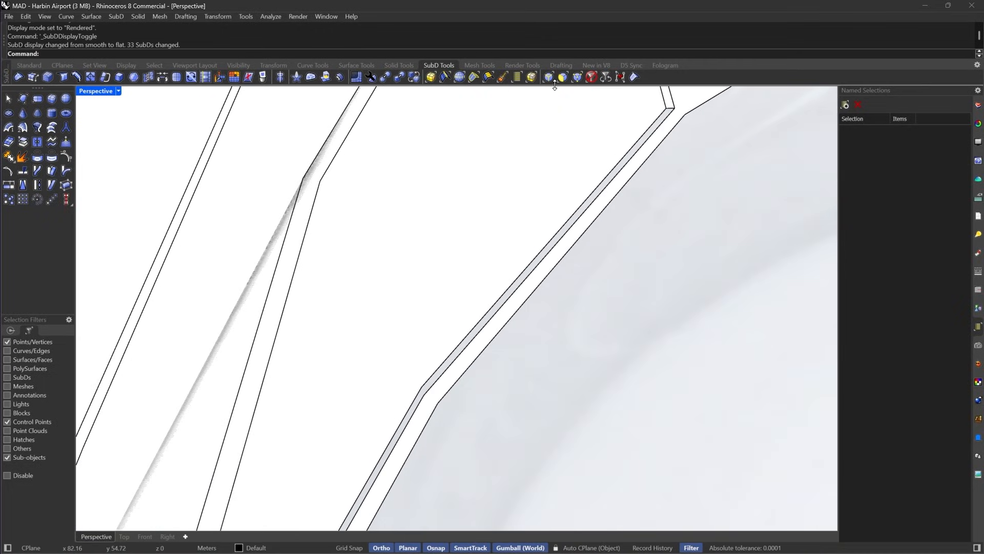
left_click(548, 82)
Bridge the facing edges of the two-section thin gap along the roof's right outer border, and show the SubDs smooth.
left_click(599, 197)
left_click(593, 190, "shift")
scroll(587, 177, "down", 5)
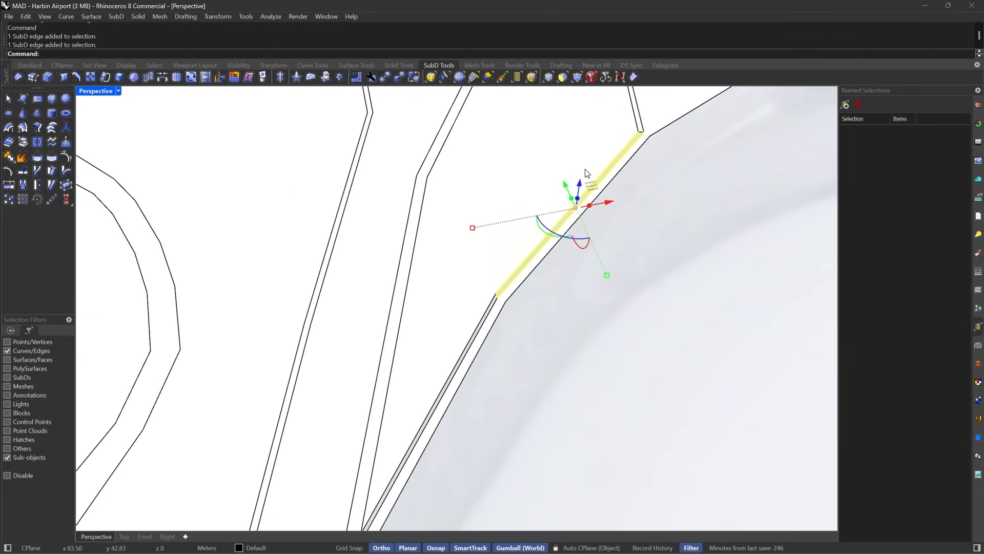
scroll(500, 292, "up", 5)
left_click(485, 324, "shift")
scroll(563, 215, "down", 3)
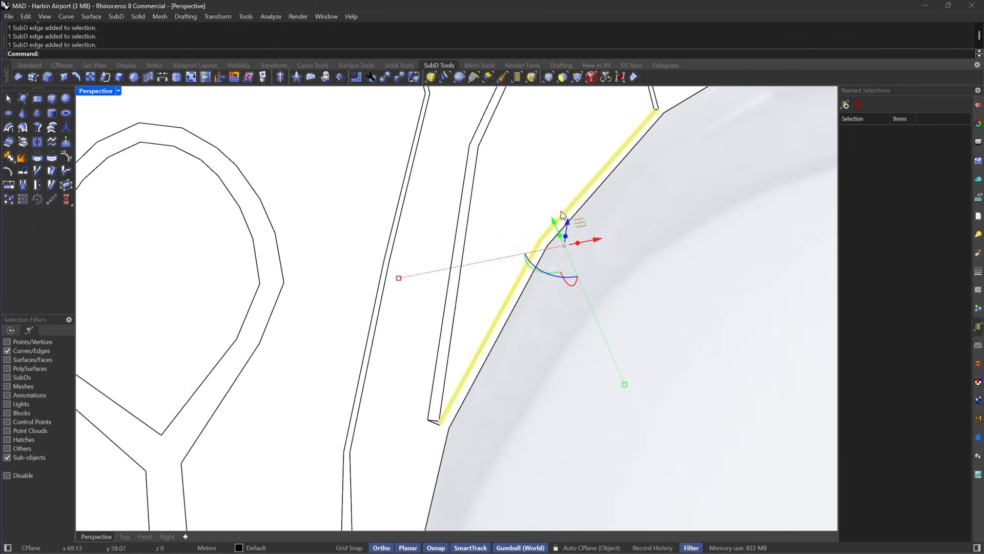
scroll(553, 221, "down", 3)
scroll(472, 306, "up", 4)
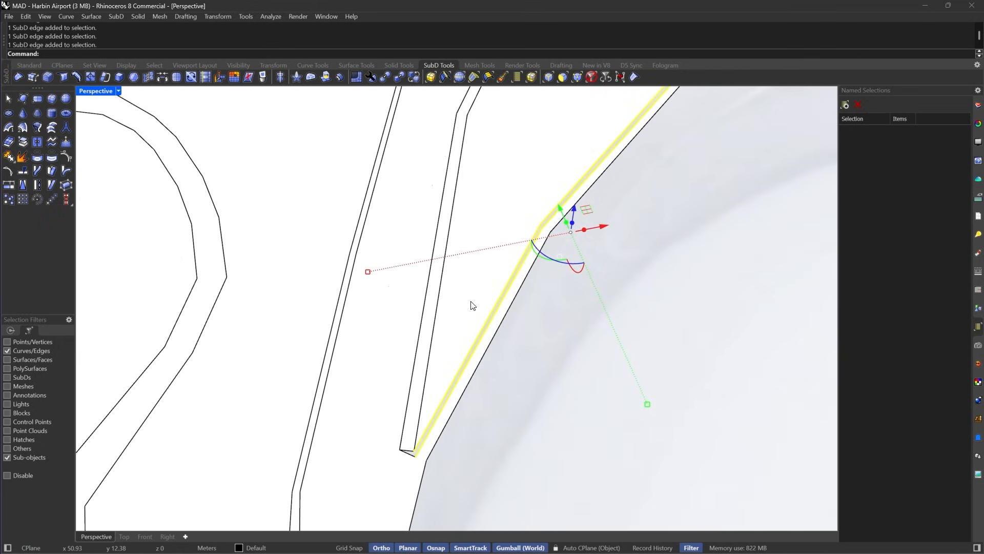
scroll(472, 306, "down", 2)
scroll(628, 163, "up", 4)
scroll(583, 279, "down", 8)
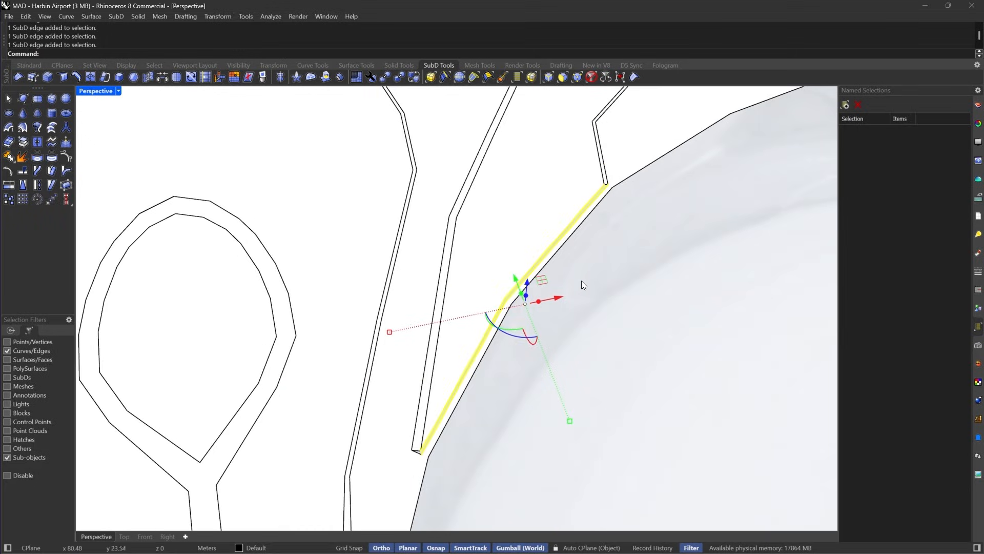
right_click_drag(583, 278, 597, 238)
scroll(596, 238, "up", 5)
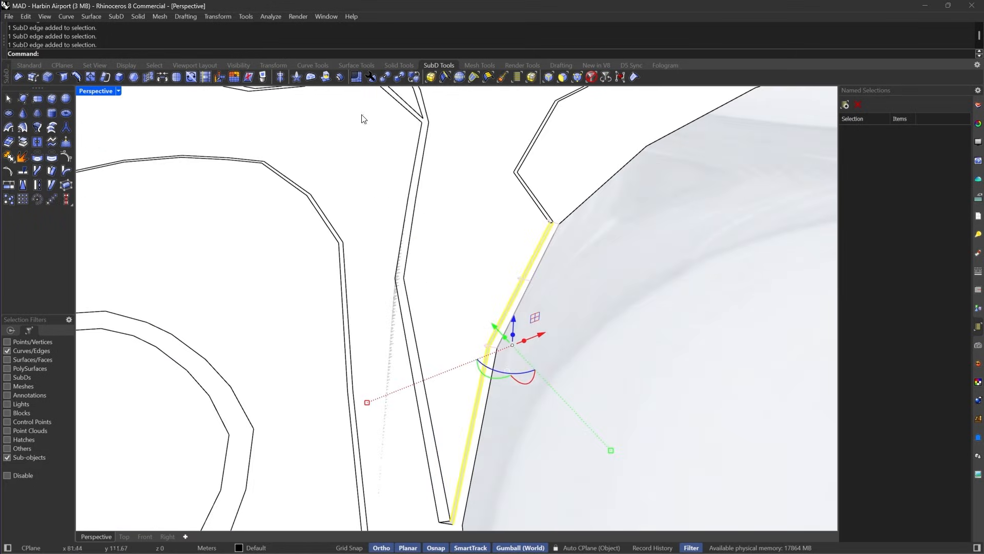
left_click(158, 78)
key("Tab")
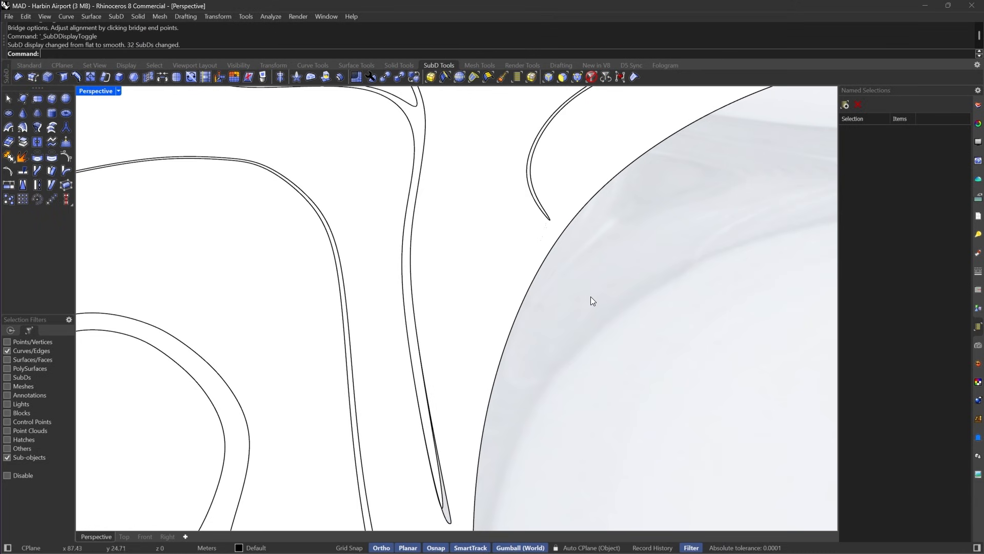
Bridge the facing edges of the matching thin gap on the roof's left side with one joined segment at 100% straightness.
scroll(565, 292, "down", 5)
scroll(364, 426, "up", 6)
scroll(364, 425, "up", 6)
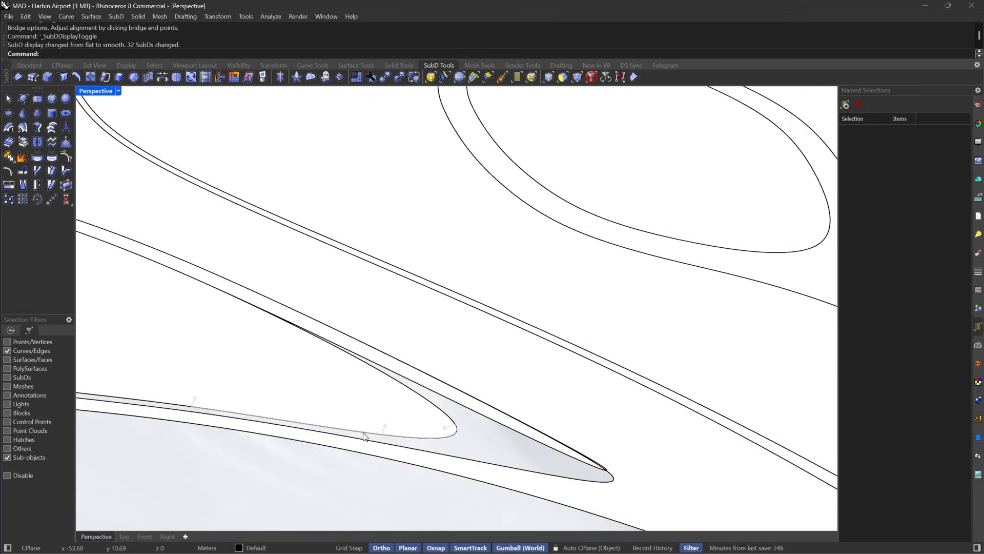
left_click(364, 433)
left_click(387, 443, "shift")
left_click(174, 411, "shift")
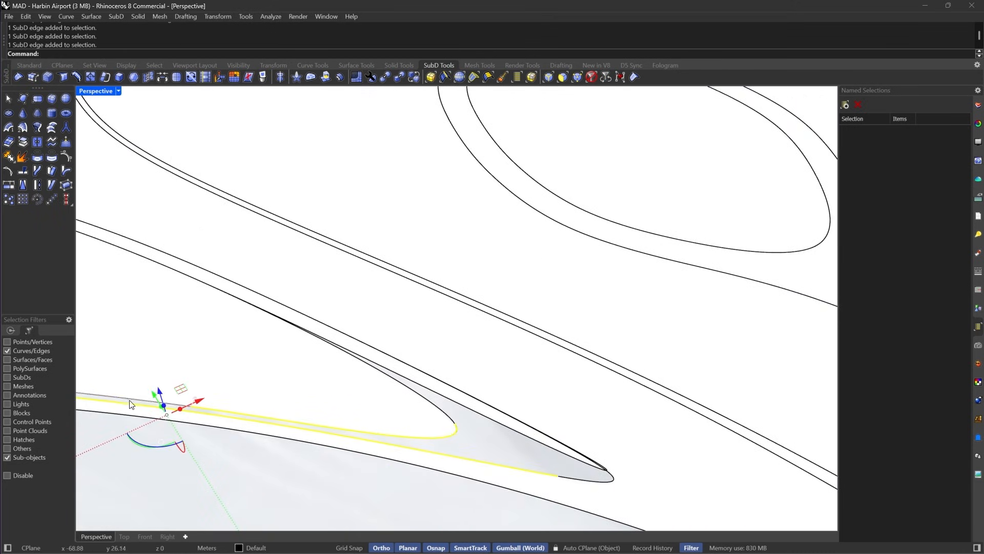
scroll(132, 405, "down", 4)
left_click(156, 76)
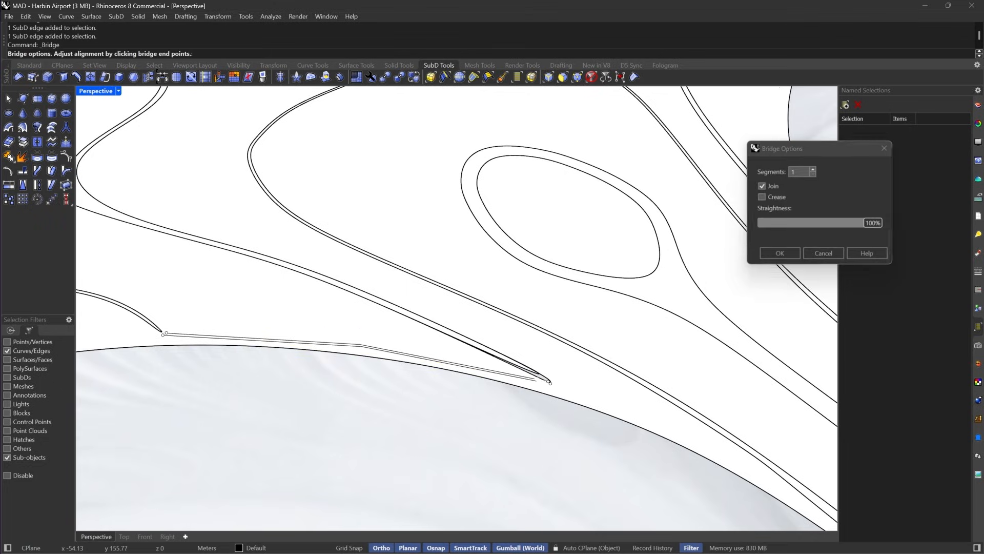
key("Return")
scroll(187, 314, "down", 3)
Show the SubDs in flat display and set the Perspective viewport to Shaded display mode.
scroll(367, 325, "up", 8)
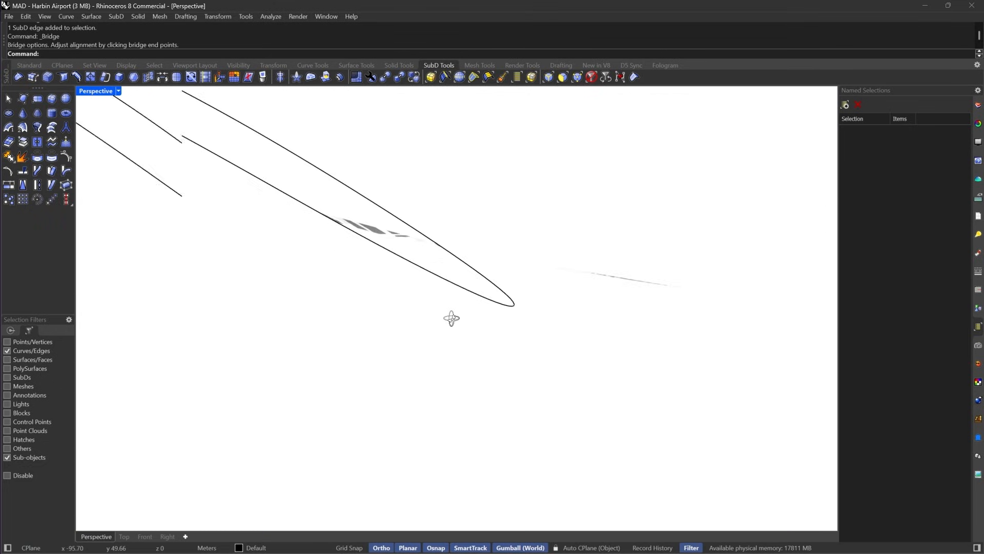
key("Tab")
scroll(395, 330, "down", 6)
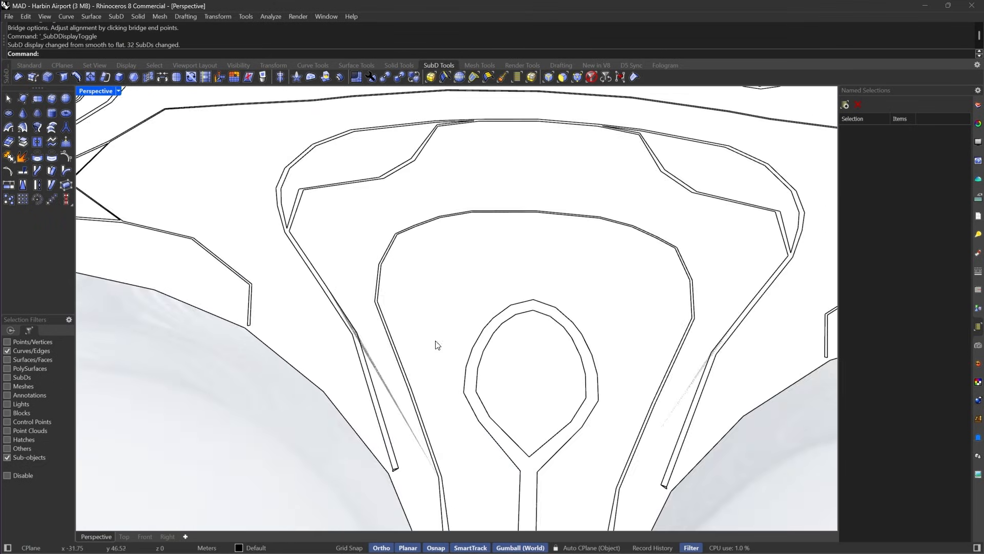
scroll(516, 304, "up", 1)
left_click(119, 91)
left_click(146, 65)
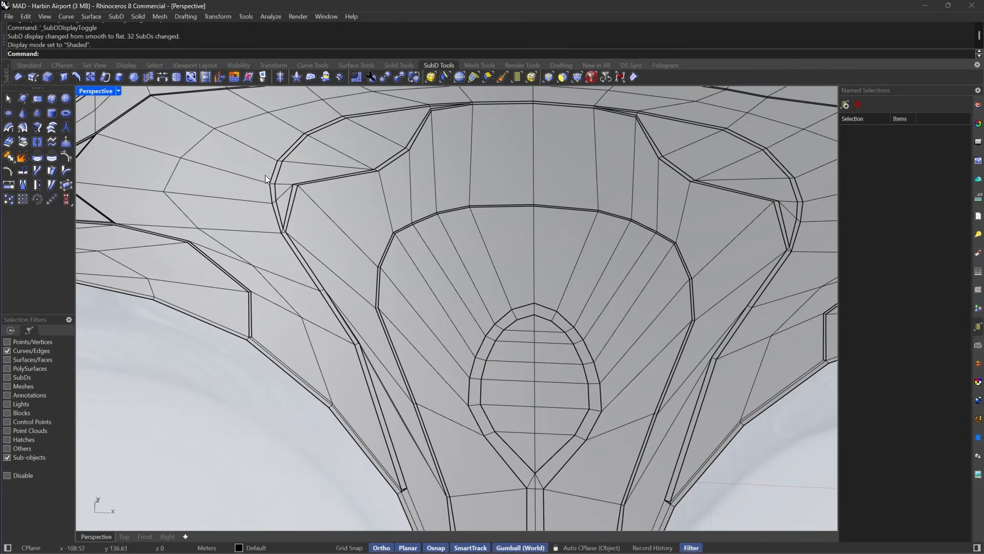
Examine the small triangular openings where the narrow strip ends meet the outer roof band on both sides of the stem.
scroll(389, 293, "down", 5)
right_click_drag(405, 299, 495, 313)
scroll(349, 349, "up", 5)
scroll(333, 359, "up", 3)
scroll(439, 380, "up", 3)
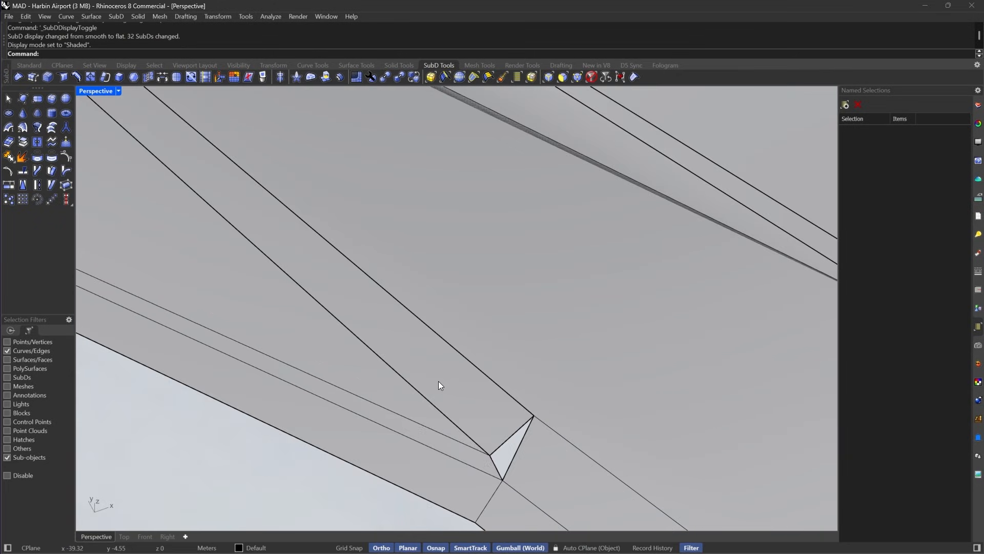
right_click_drag(478, 434, 292, 347)
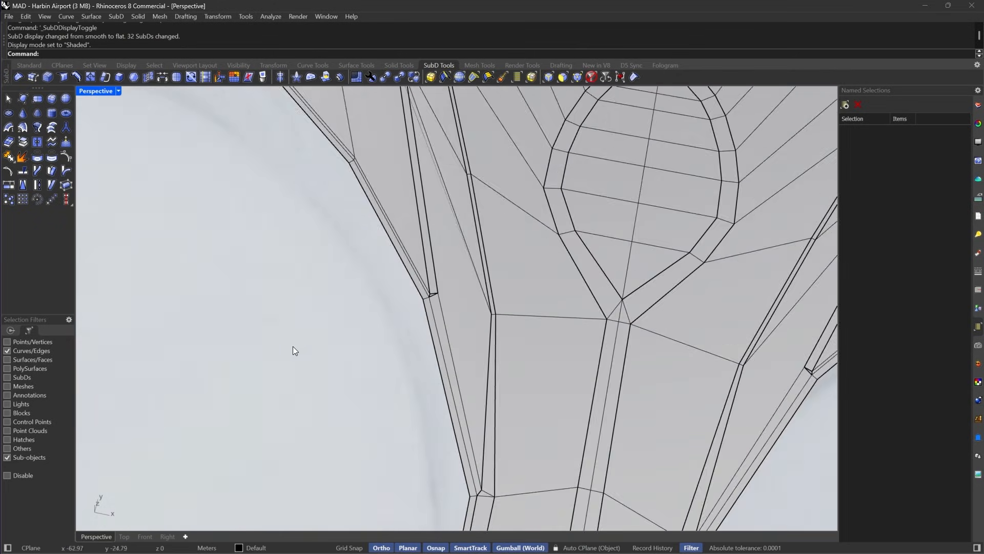
scroll(419, 282, "up", 5)
scroll(392, 272, "down", 10)
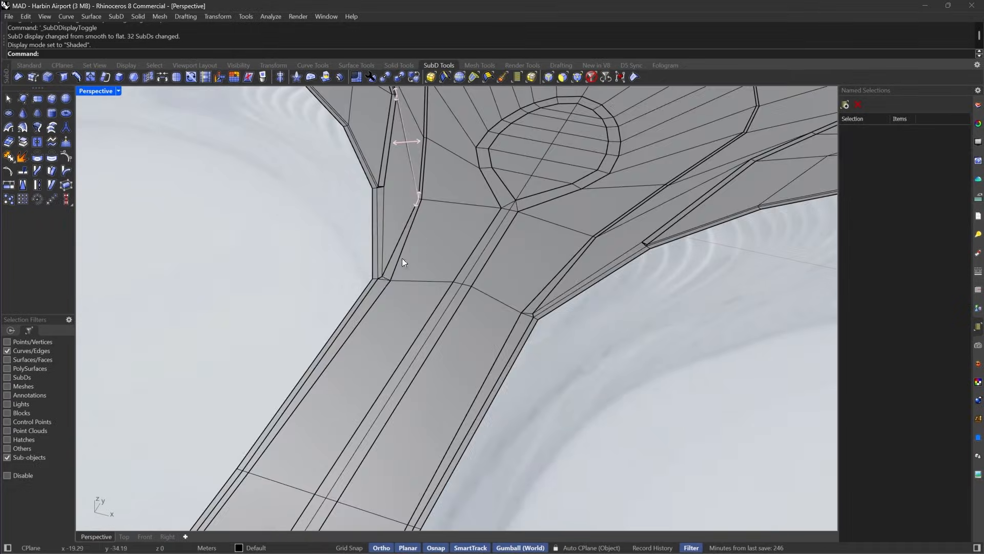
scroll(415, 276, "up", 10)
scroll(410, 266, "up", 2)
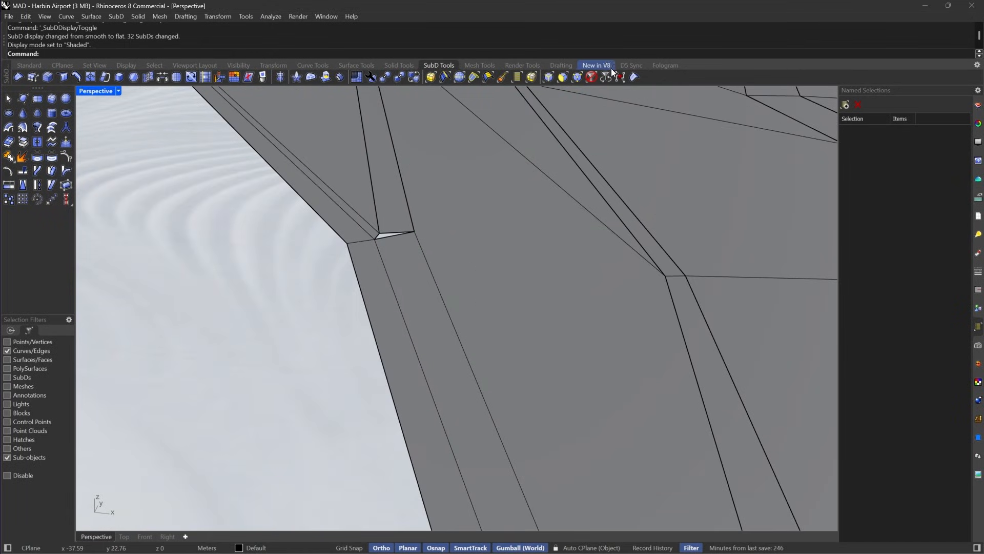
Re-enable whole-object selection and check which roof pieces border the triangular openings by selecting the outer roof piece and the curved strip.
left_click(391, 209)
scroll(391, 253, "down", 1)
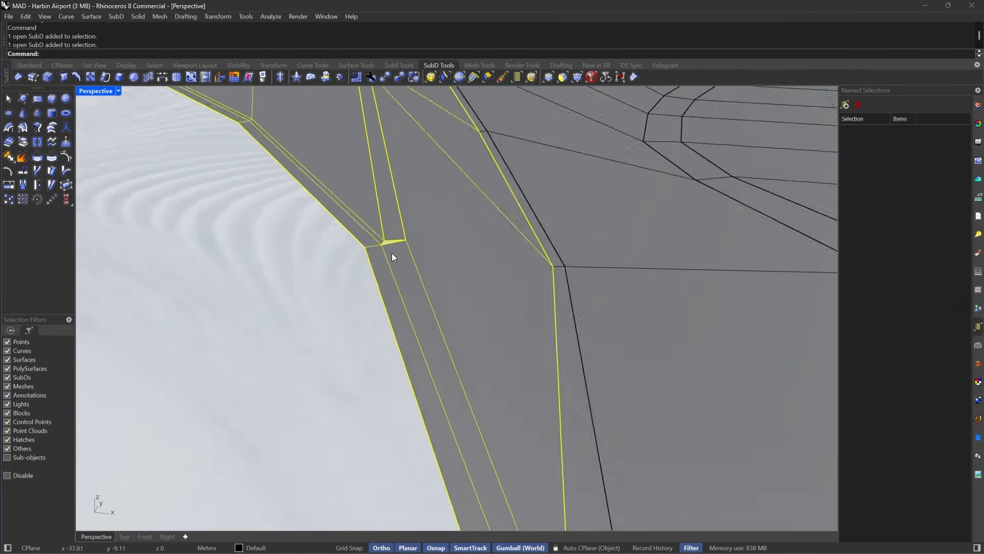
scroll(391, 253, "down", 4)
key("Escape")
scroll(395, 233, "up", 2)
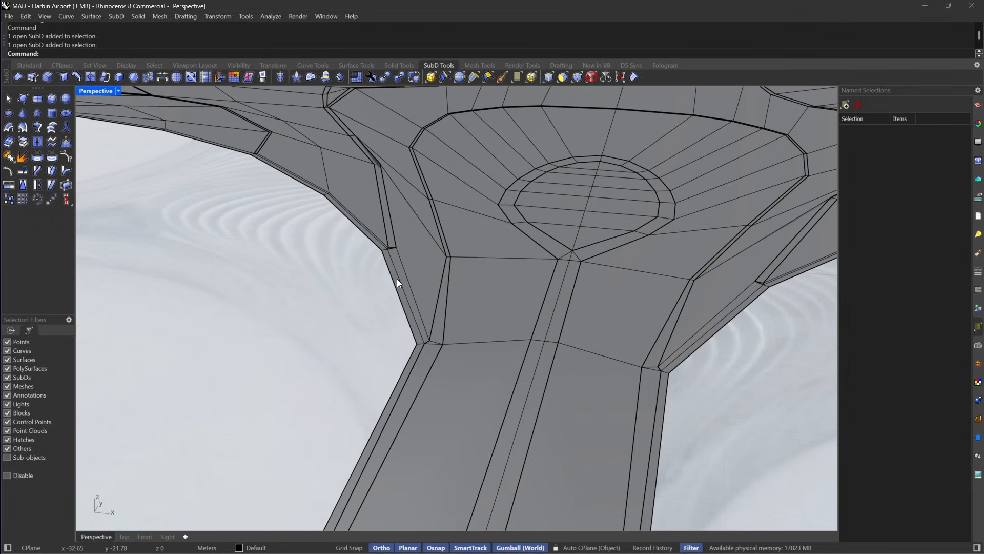
scroll(410, 257, "up", 3)
left_click(429, 273)
scroll(415, 298, "down", 5)
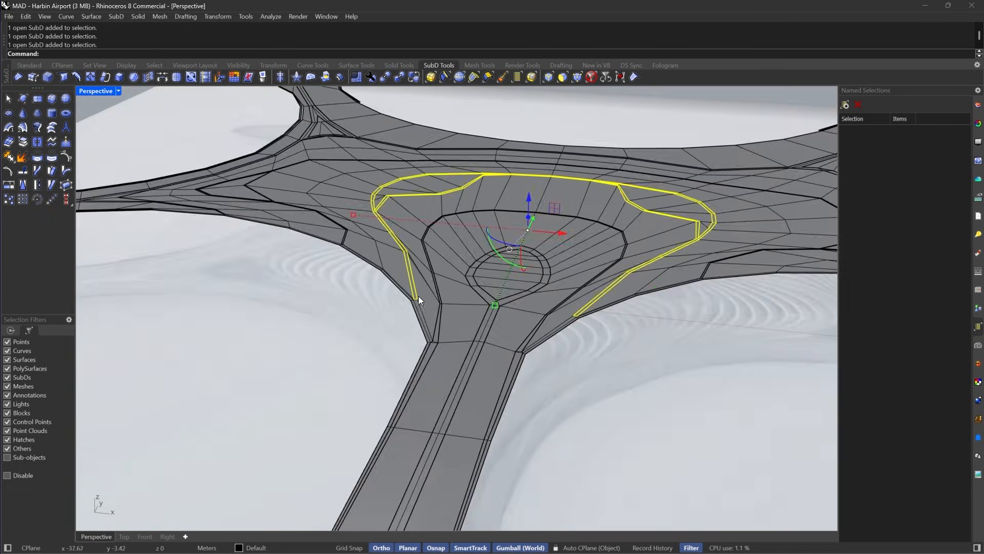
right_click_drag(419, 296, 538, 353)
scroll(624, 334, "up", 7)
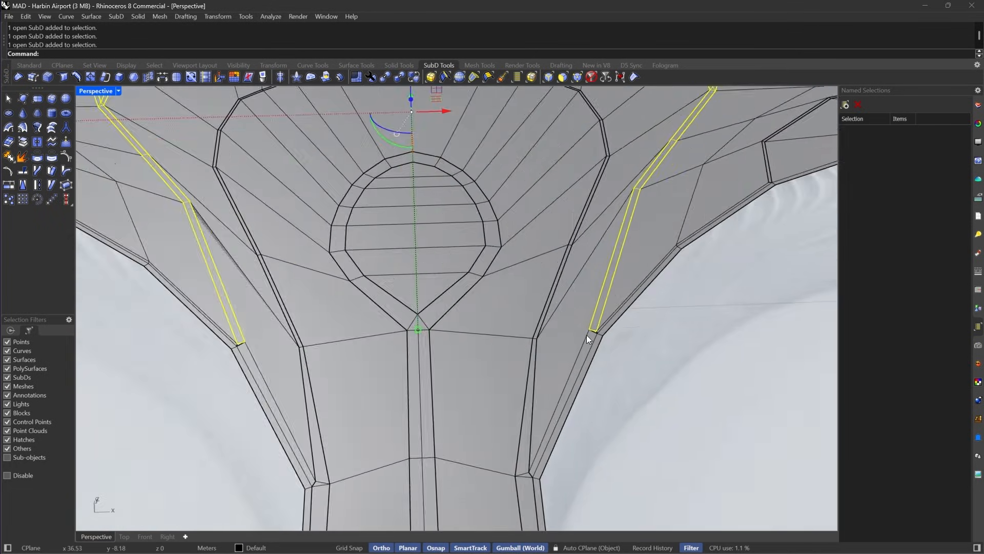
scroll(595, 331, "up", 8)
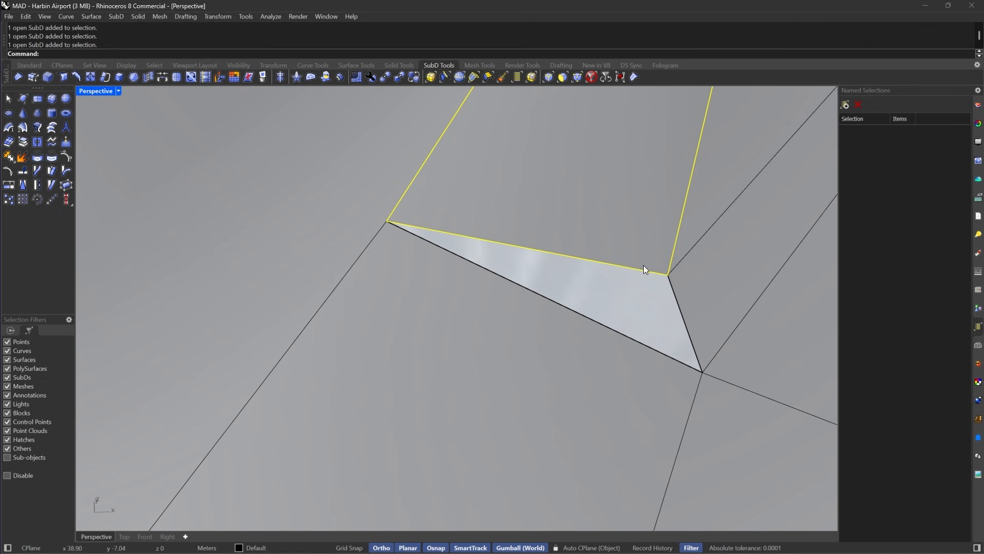
Compare the opening at the strip's right end in smooth and flat SubD display.
scroll(640, 305, "down", 8)
key("Tab")
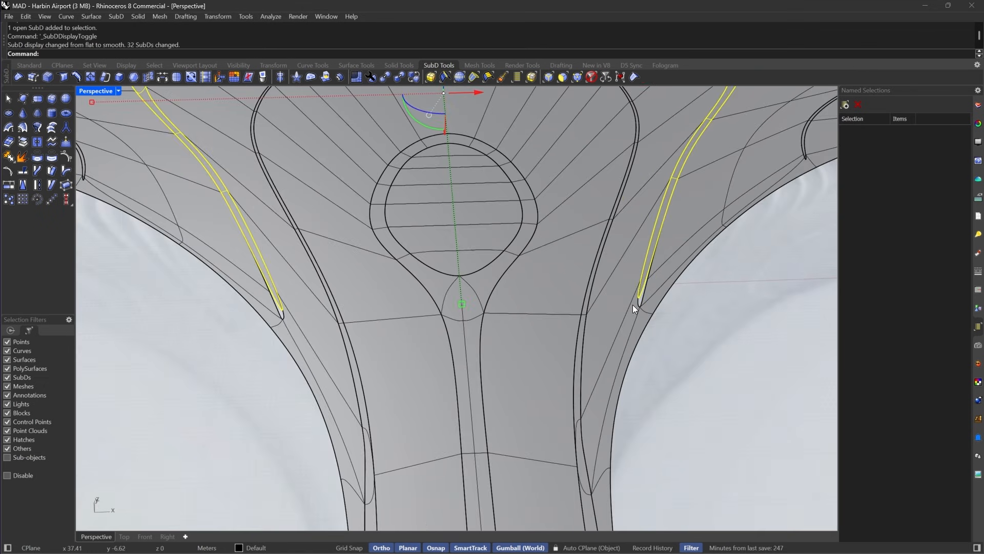
scroll(633, 304, "down", 7)
right_click_drag(559, 316, 617, 309)
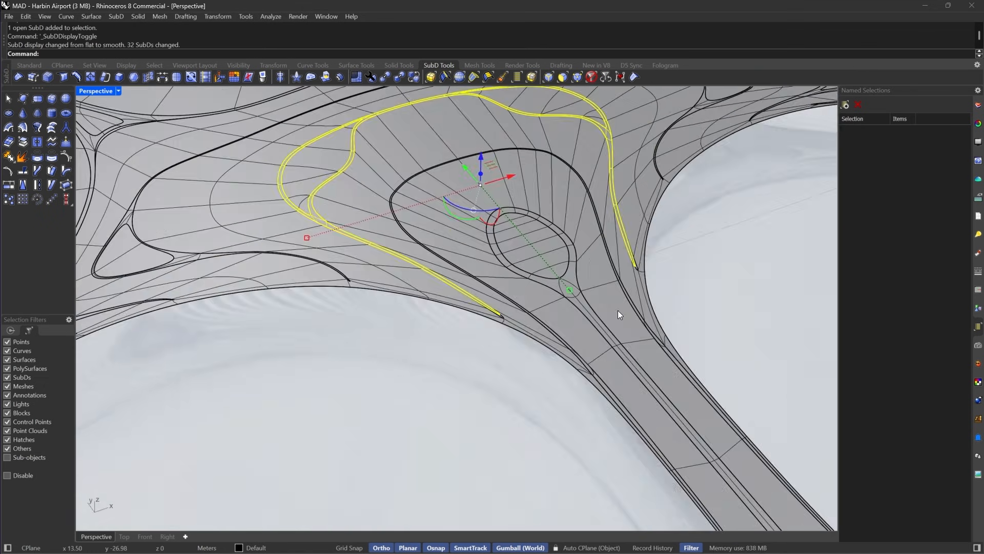
scroll(617, 310, "up", 7)
scroll(583, 204, "up", 5)
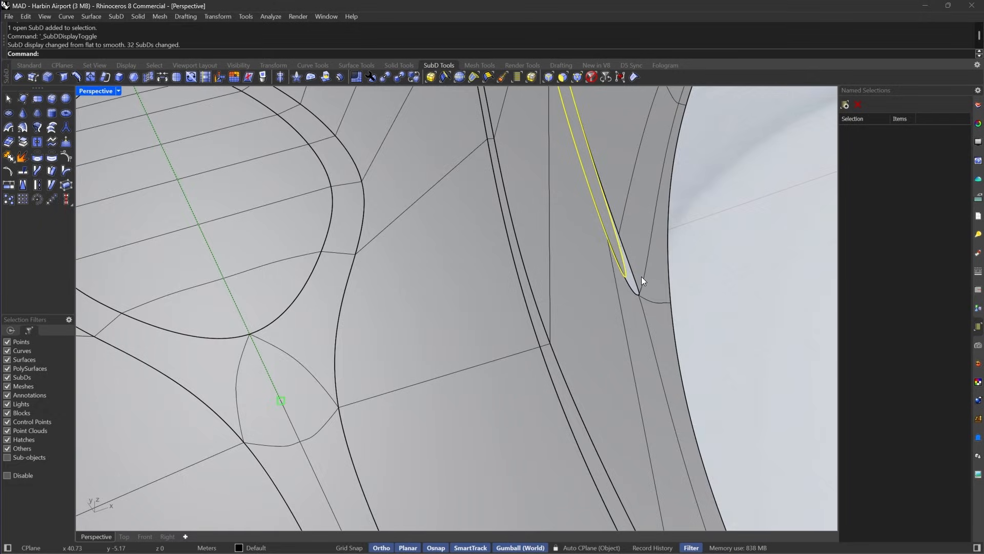
scroll(642, 275, "up", 4)
key("Tab")
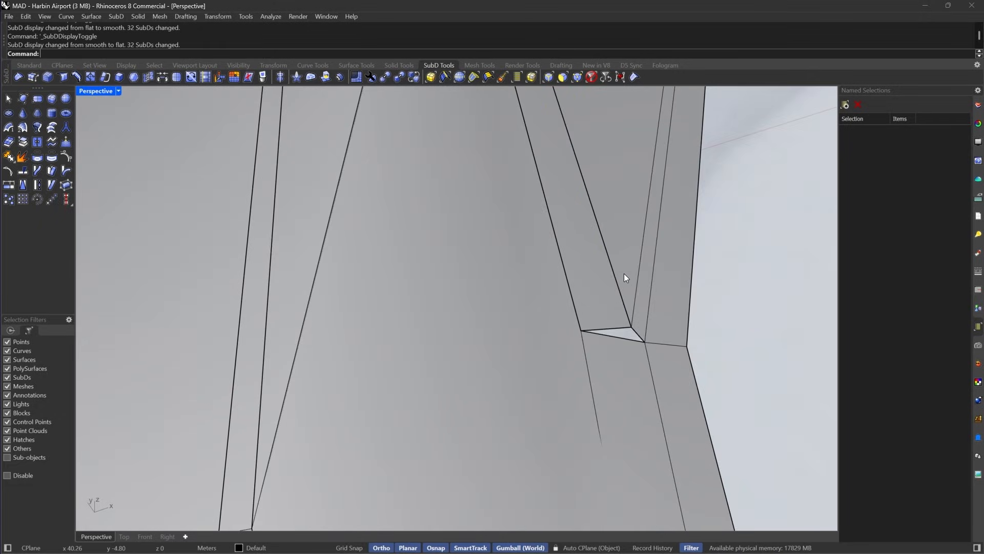
Fill the triangular opening at the strip's right end with a single three-point SubD face snapped to its corner vertices.
left_click(24, 99)
left_click(631, 327)
left_click(644, 342)
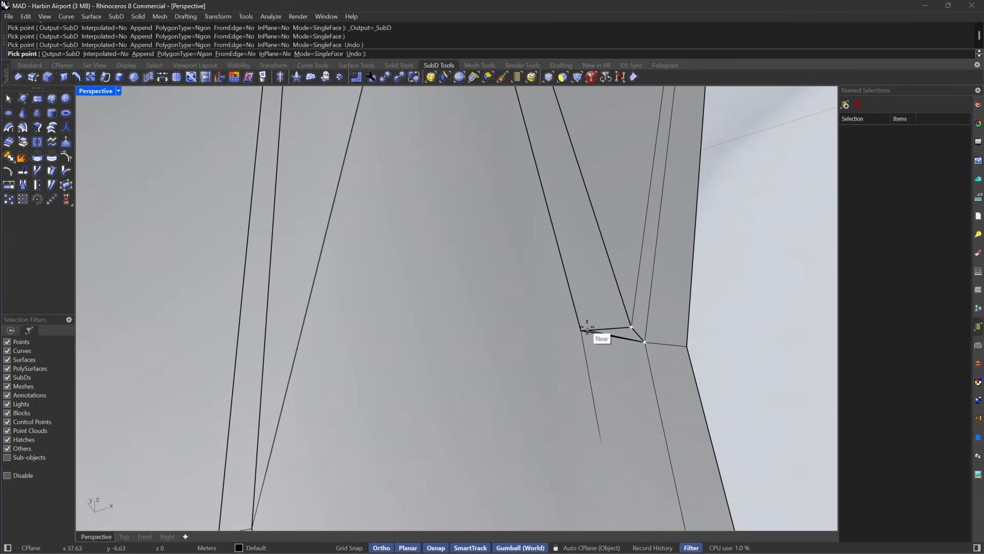
left_click(581, 330)
right_click(581, 331)
scroll(667, 274, "down", 5)
scroll(662, 278, "up", 5)
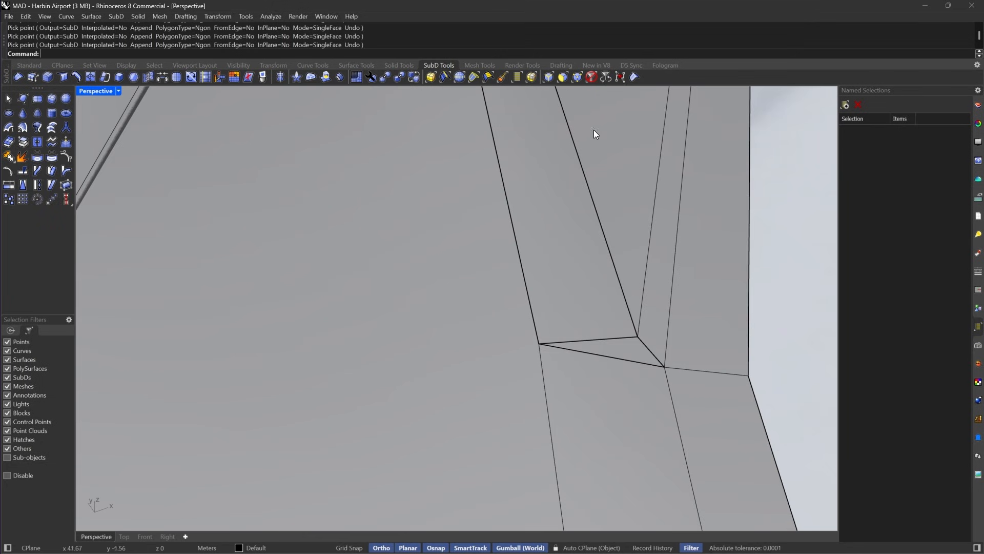
Fill the matching triangular opening at the strip's left end with another three-point SubD face.
scroll(792, 345, "down", 10)
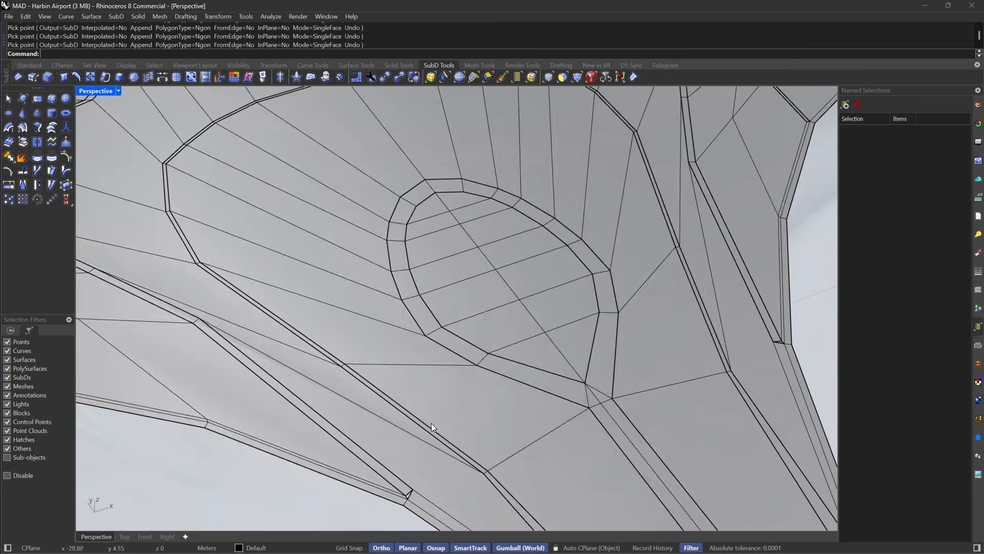
scroll(358, 506, "up", 8)
right_click(358, 506)
left_click(526, 469)
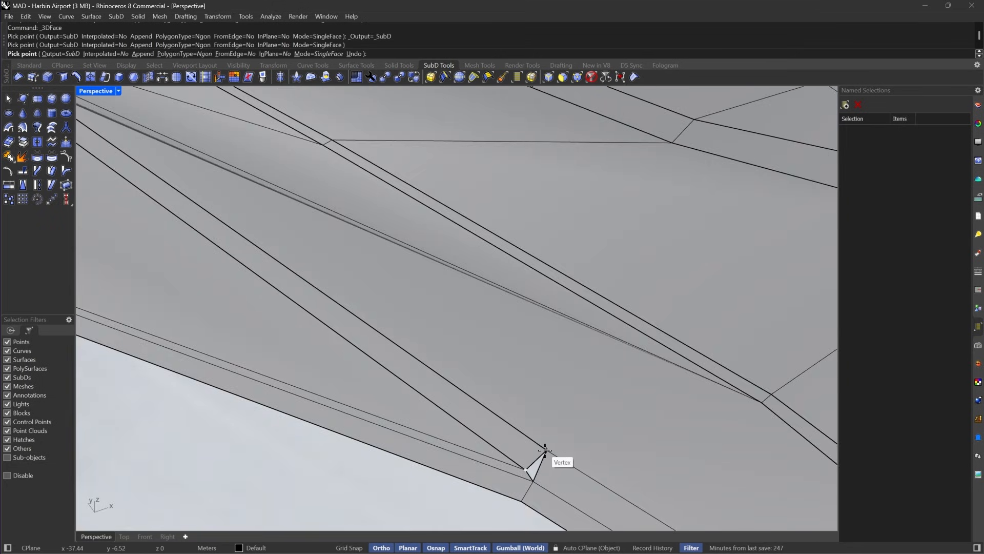
left_click(546, 450)
left_click(534, 481)
right_click(534, 481)
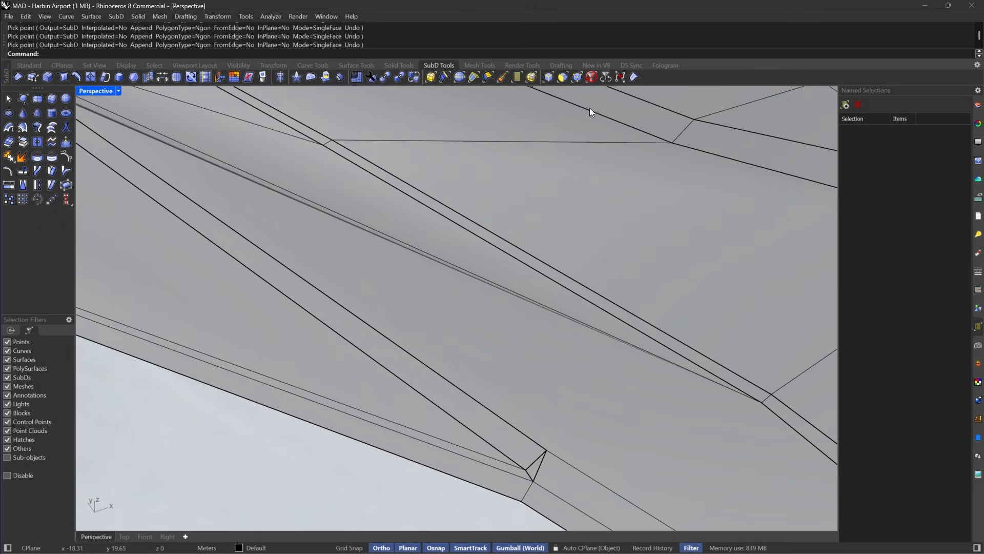
Join the curved strip with the triangular faces at both its ends into one SubD with smooth joined edges.
left_click(591, 78)
left_click(536, 470)
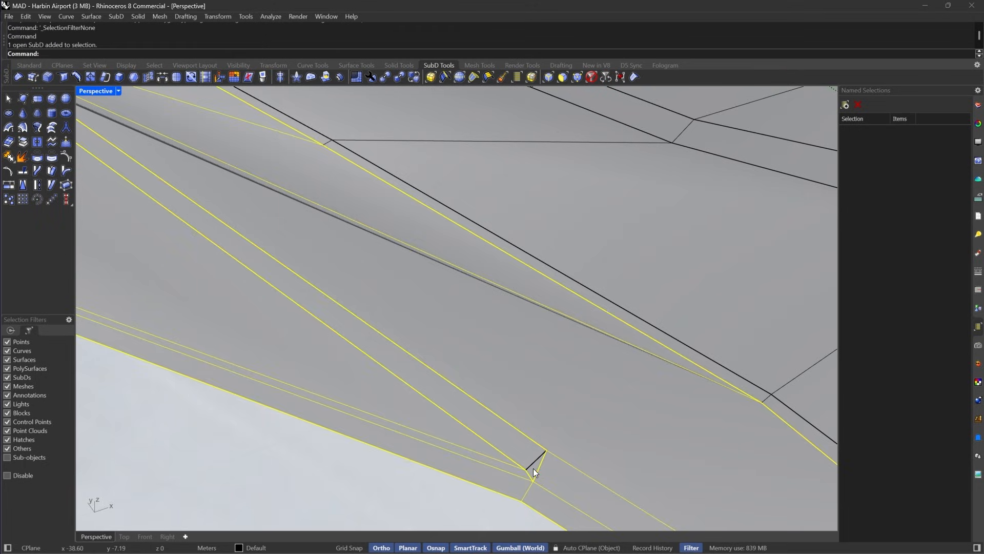
left_click(533, 468)
left_click(500, 442, "shift")
right_click_drag(426, 443, 615, 351)
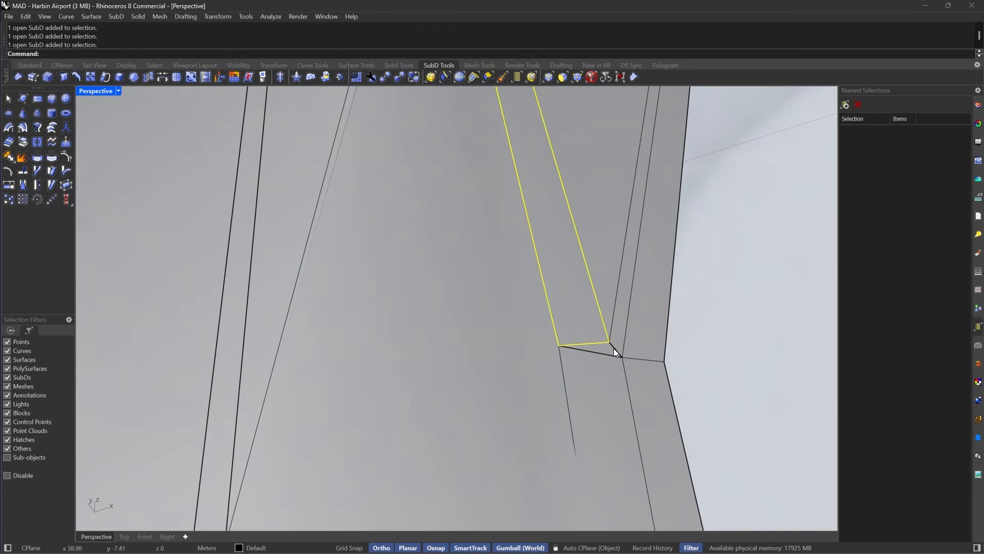
key("ctrl+j")
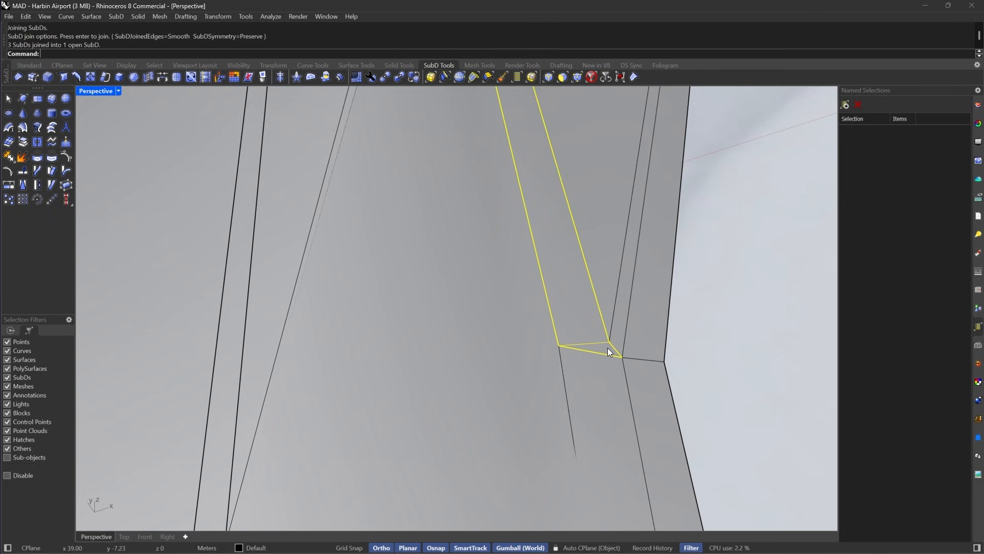
key("Tab")
key("Escape")
Compare the joined strip's ends and the neighbouring roof edge corners in smooth and flat SubD display.
scroll(554, 356, "up", 5)
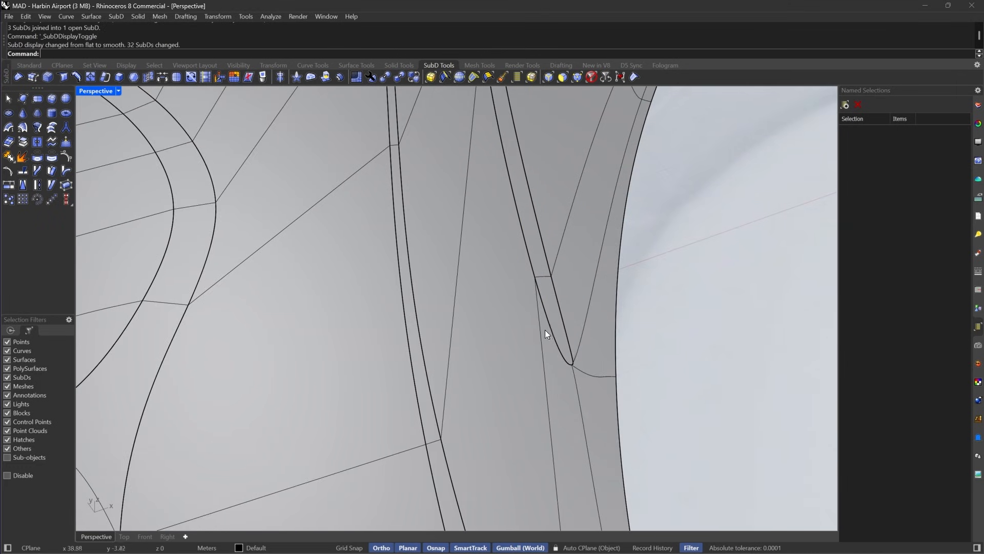
scroll(541, 337, "down", 9)
scroll(553, 240, "up", 9)
scroll(552, 240, "up", 4)
right_click_drag(621, 296, 569, 343)
key("Tab")
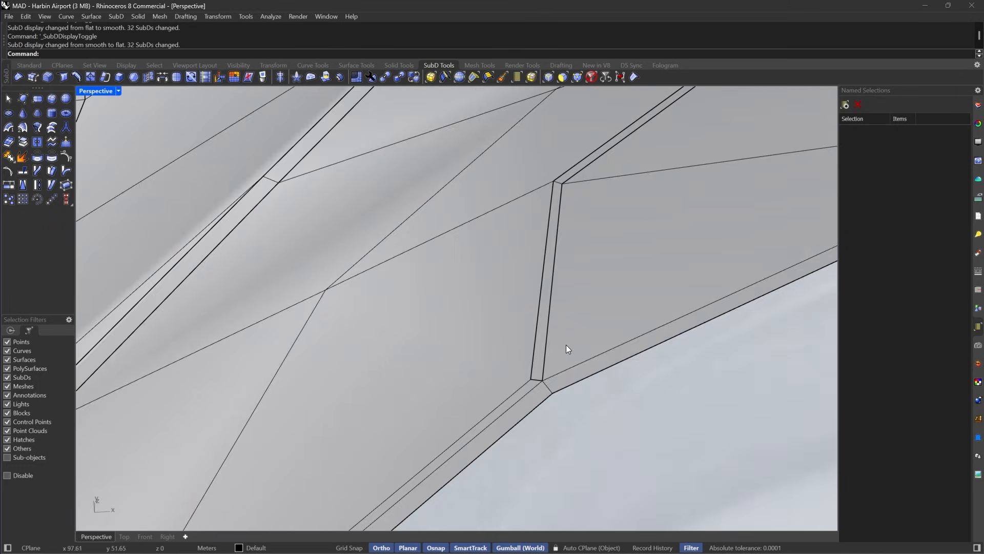
scroll(538, 374, "up", 8)
key("Tab")
key("Tab")
scroll(552, 301, "down", 8)
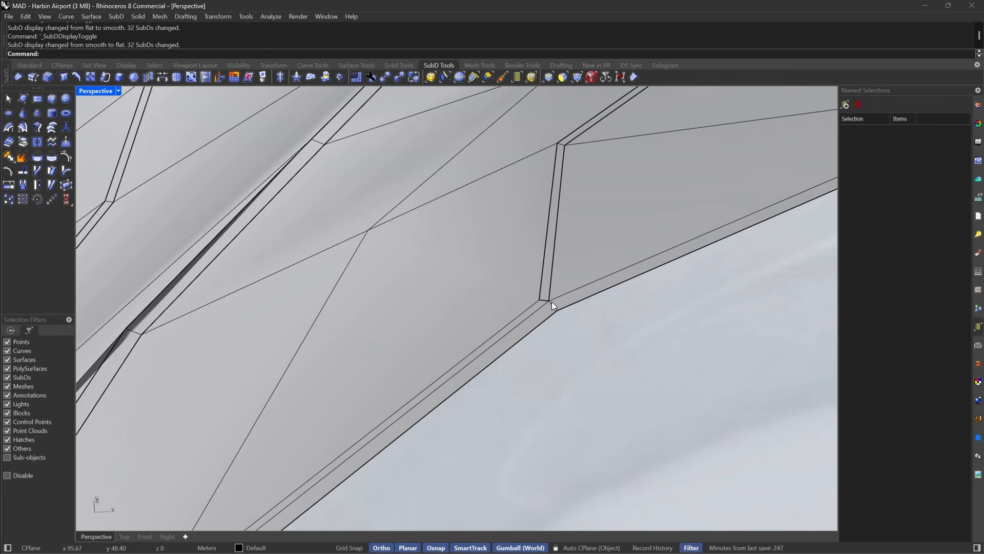
right_click_drag(549, 299, 529, 329)
scroll(705, 299, "up", 3)
scroll(779, 230, "up", 3)
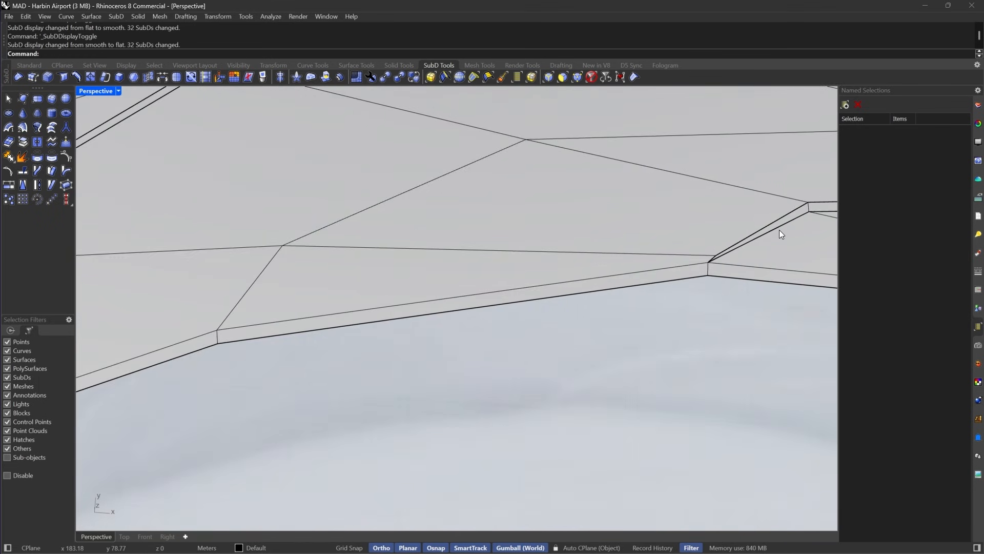
key("Tab")
scroll(684, 247, "down", 6)
scroll(684, 247, "down", 5)
right_click_drag(604, 290, 653, 279)
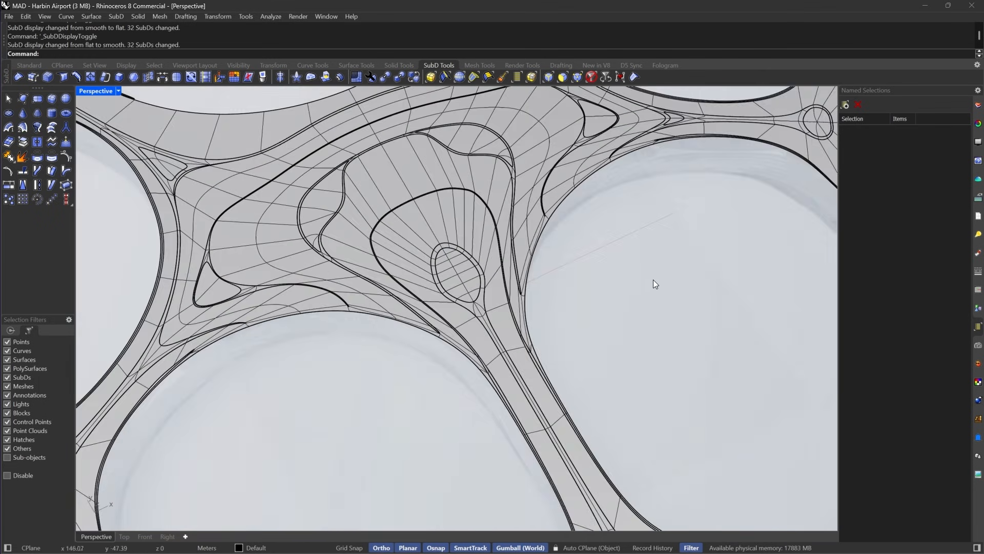
Switch the perspective view to Rendered display and examine the whole roof from several sides.
left_click(119, 93)
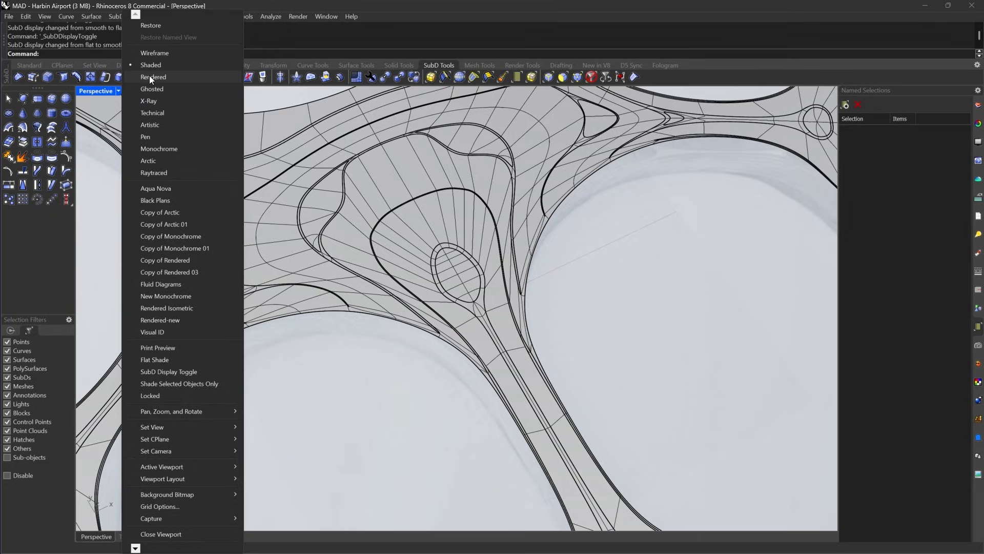
left_click(149, 76)
scroll(395, 311, "down", 6)
right_click_drag(395, 311, 592, 243)
right_click_drag(648, 337, 395, 433)
scroll(672, 237, "up", 5)
right_click_drag(489, 321, 594, 283)
scroll(603, 290, "up", 6)
scroll(593, 316, "down", 10)
scroll(593, 315, "up", 10)
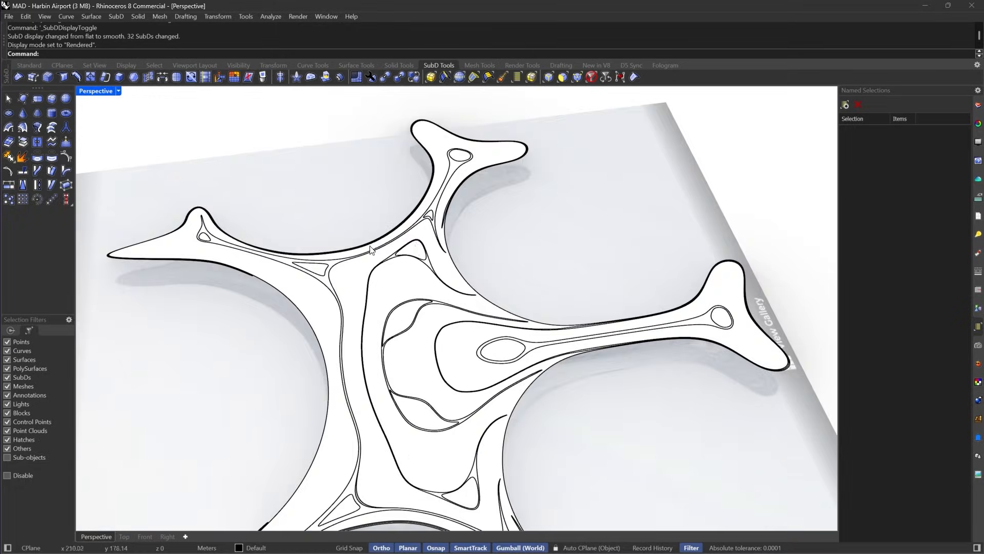
Select the roof surface, isolate the roof pieces and set SubD display to flat.
left_click(202, 294)
scroll(377, 193, "down", 16)
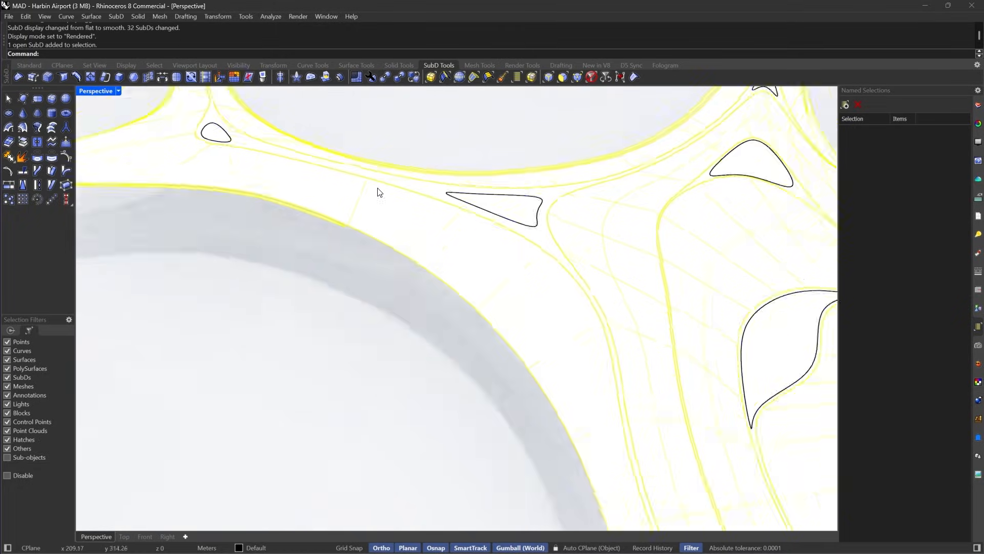
key("Escape")
right_click_drag(391, 221, 359, 234)
scroll(616, 198, "up", 5)
left_click(617, 199)
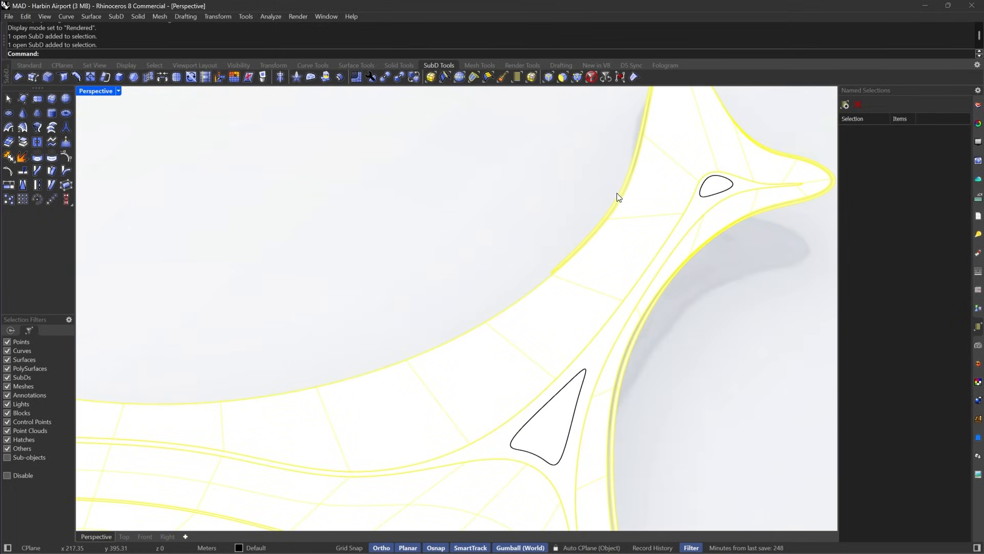
type("Isolate")
key("Return")
scroll(625, 201, "down", 8)
key("Tab")
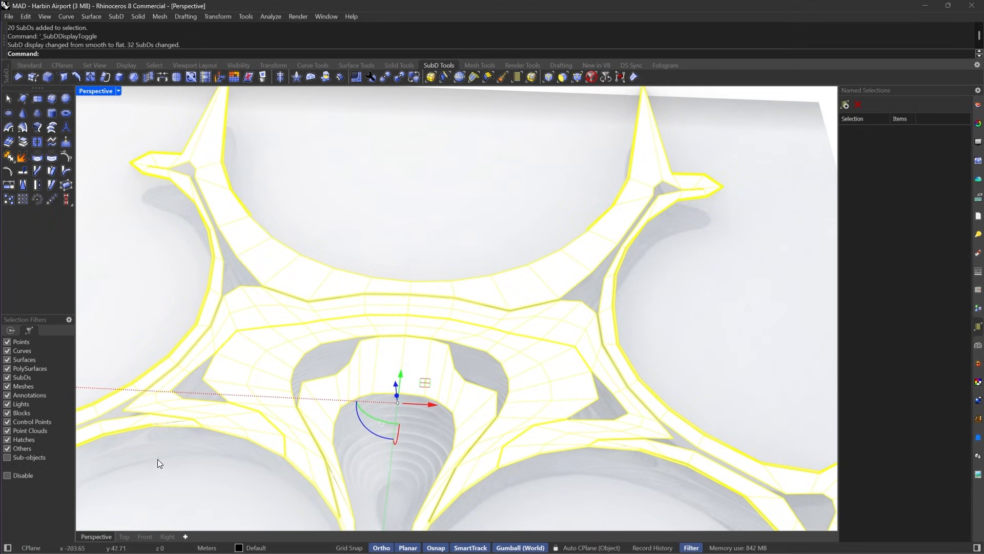
In the top view, bridge the facing end edges of the thin rim strips across the large upper arc with 10 segments, Join on and 23% straightness.
left_click(123, 536)
scroll(490, 291, "up", 10)
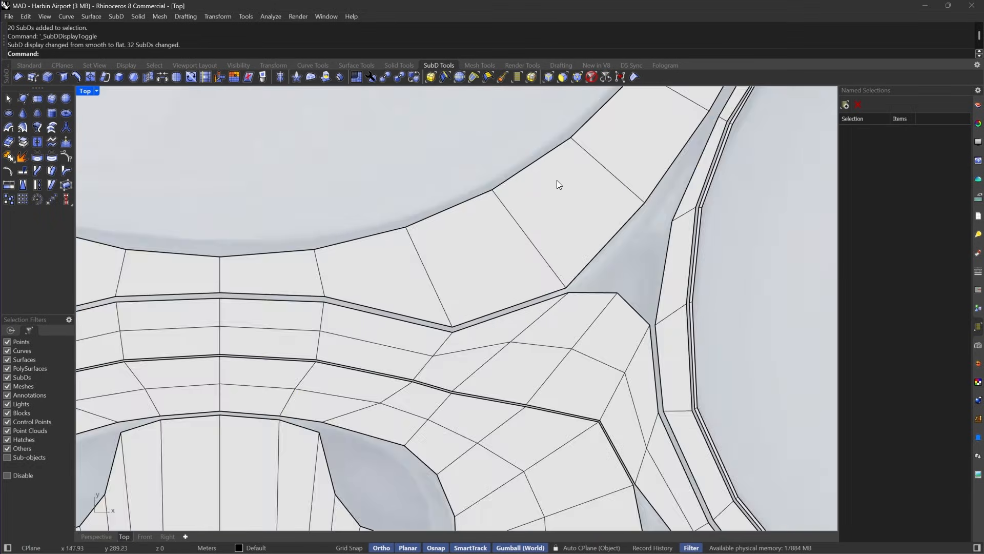
scroll(623, 154, "up", 4)
left_click(549, 78)
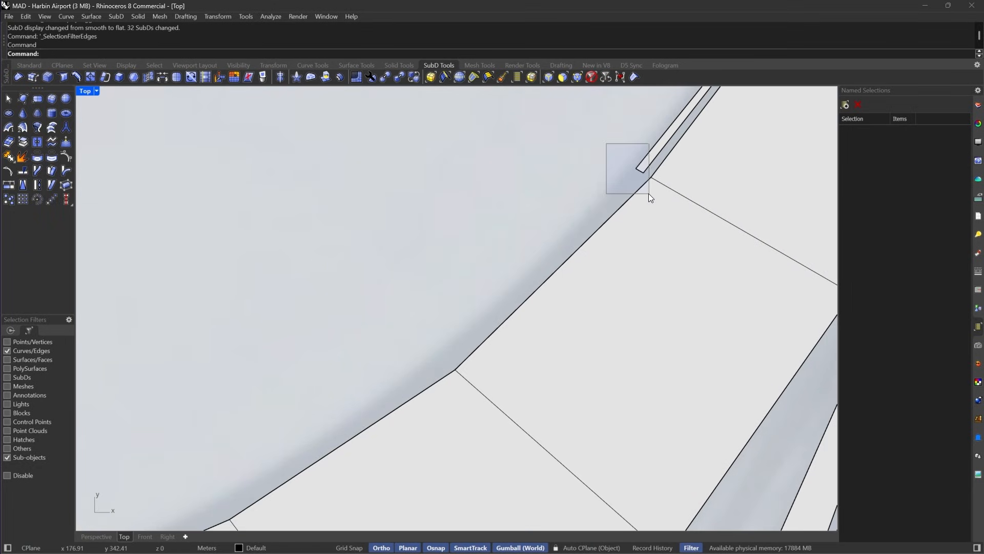
left_click_drag(649, 194, 649, 194)
scroll(708, 208, "down", 14)
scroll(328, 197, "up", 13)
left_click_drag(410, 148, 475, 206)
left_click(163, 75)
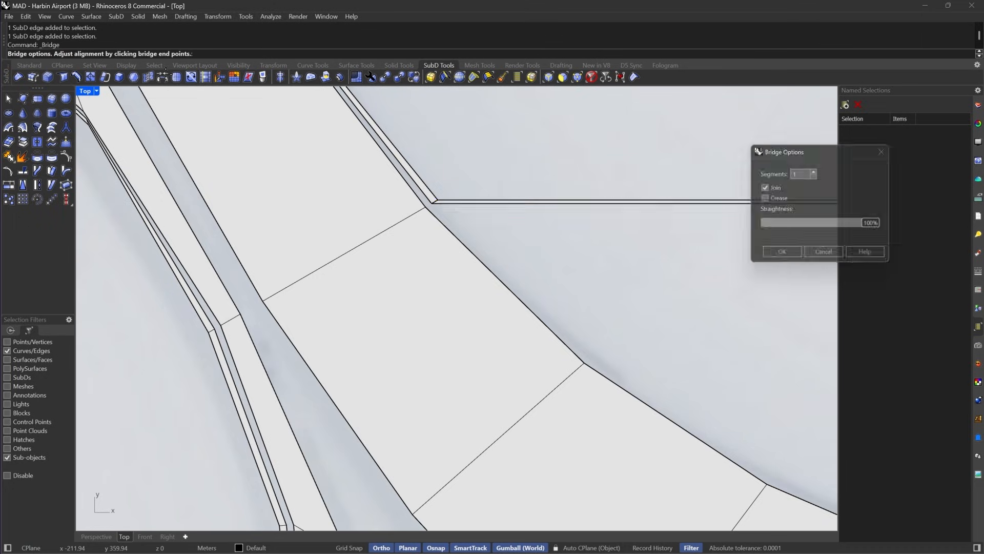
double_click(800, 169)
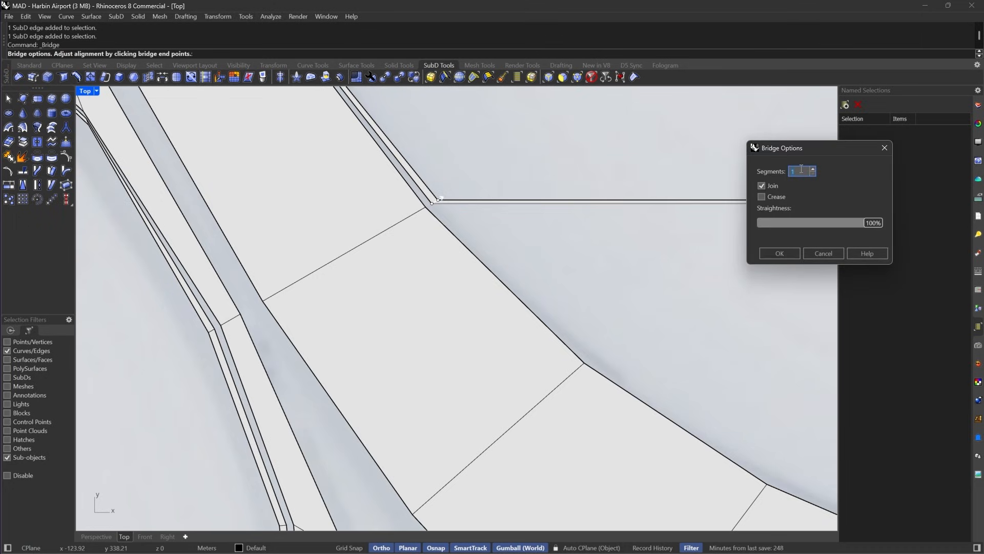
left_click_drag(875, 222, 794, 231)
scroll(417, 285, "down", 5)
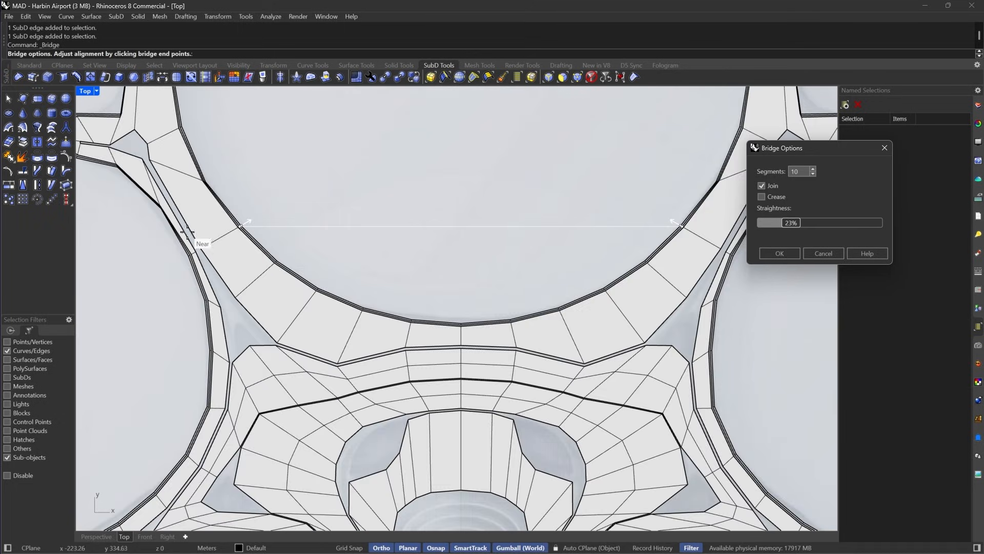
scroll(619, 264, "up", 5)
left_click(780, 257)
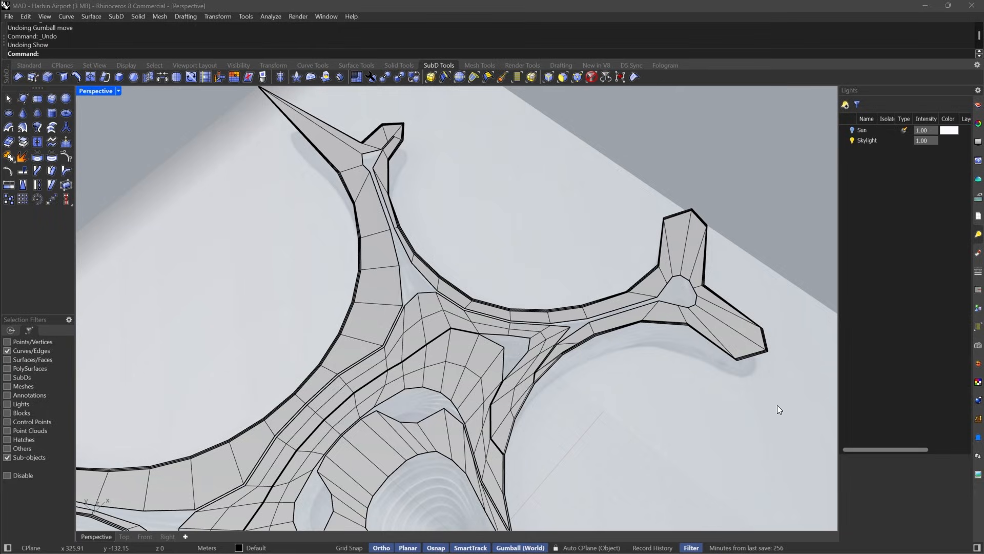
Show all the hidden roof pieces again.
scroll(658, 393, "up", 5)
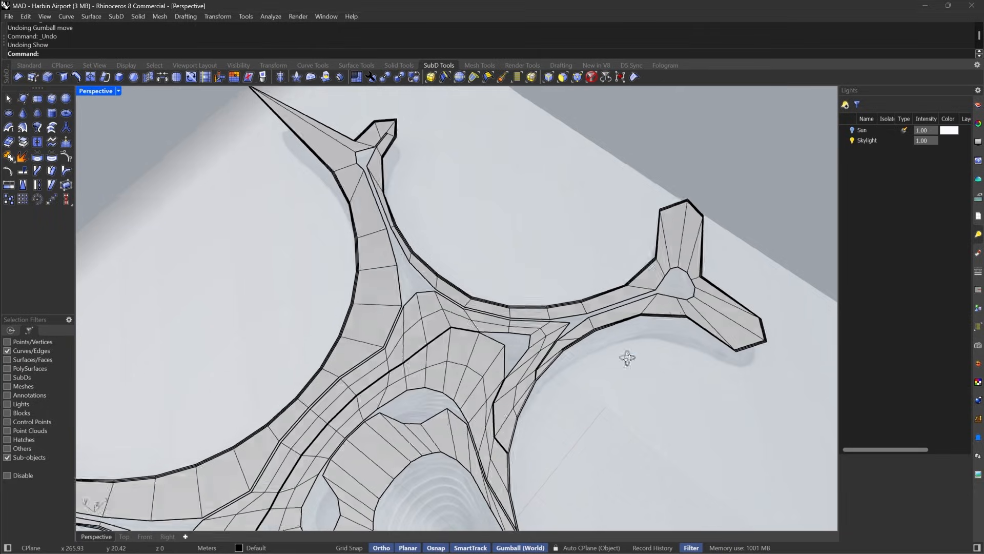
type("Show")
key("Return")
Examine how the thin outer rim strip meets the roof edge around the arms in flat and smooth SubD display.
right_click_drag(656, 388, 500, 361)
scroll(520, 362, "up", 5)
scroll(555, 370, "down", 8)
scroll(519, 315, "up", 8)
scroll(545, 284, "down", 3)
scroll(545, 284, "down", 3)
scroll(501, 361, "down", 3)
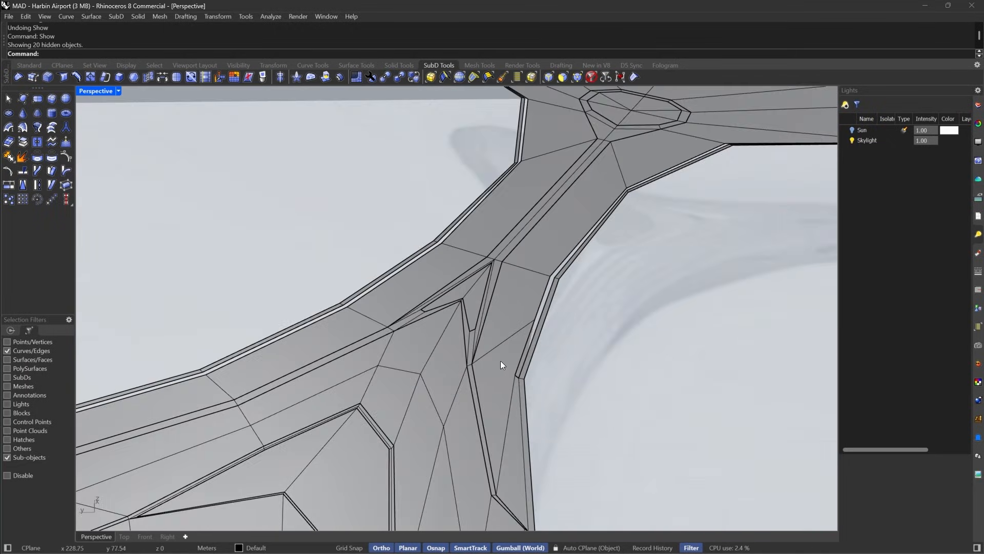
scroll(500, 360, "up", 6)
scroll(544, 392, "down", 2)
scroll(584, 414, "down", 3)
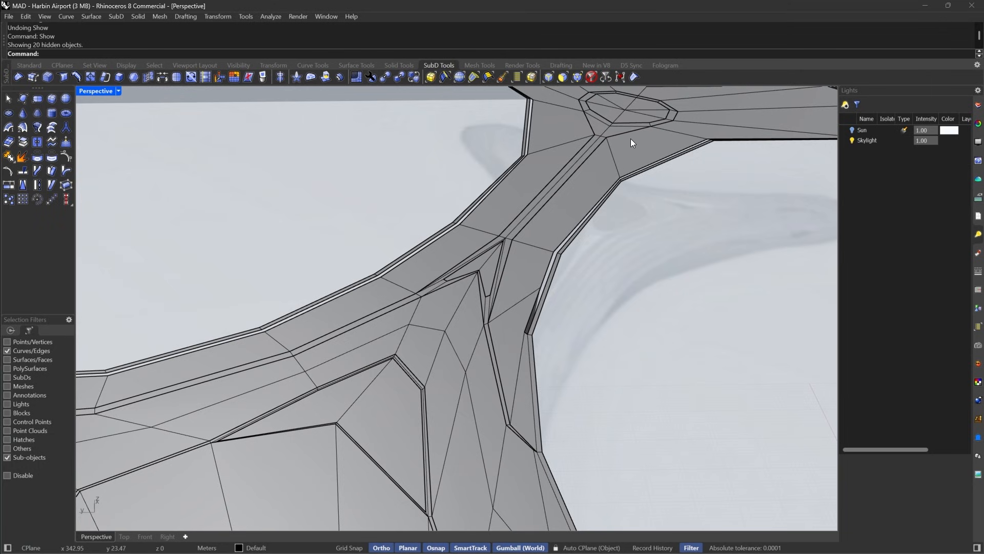
scroll(491, 211, "down", 4)
right_click_drag(497, 215, 535, 314)
scroll(535, 290, "up", 6)
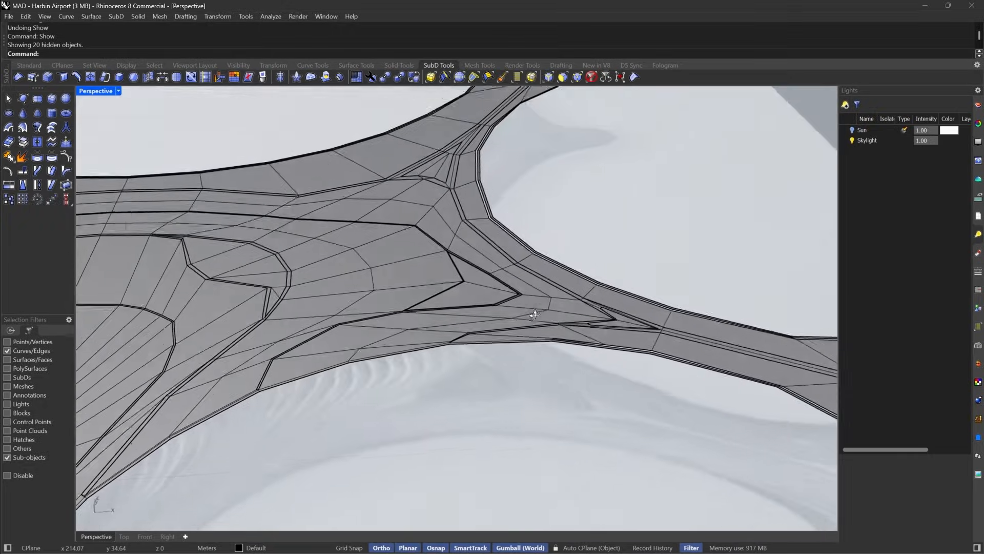
key("Tab")
scroll(547, 356, "up", 4)
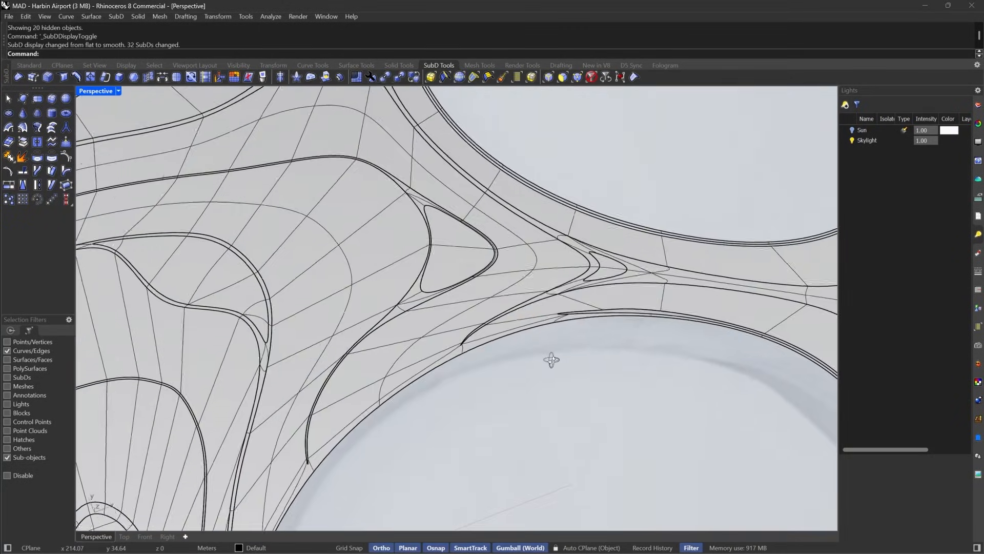
right_click_drag(551, 359, 592, 282)
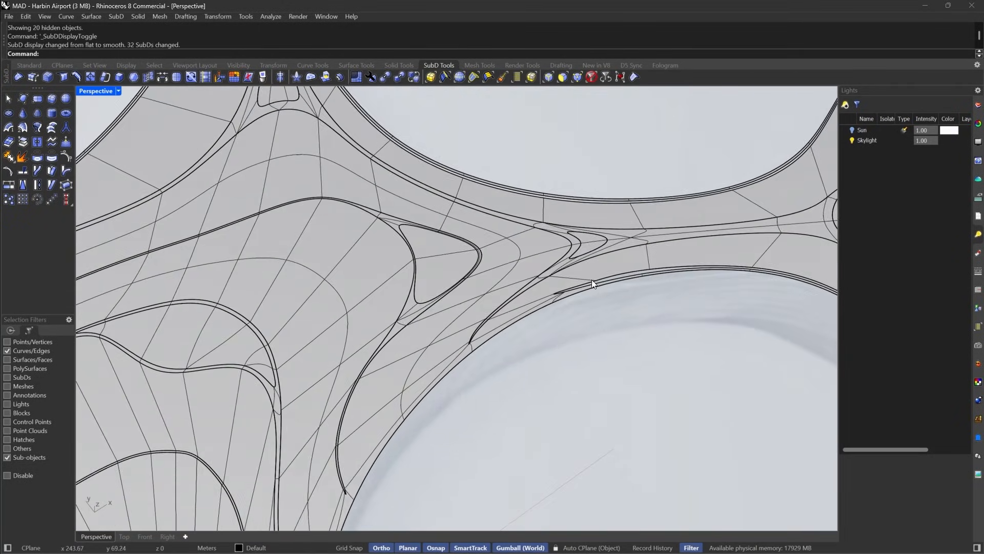
Bridge the roof's outer edge chain to the rim strip's inner edge chain, excluding the extra end edges, with 2 segments, Join off and 100% straightness.
key("Tab")
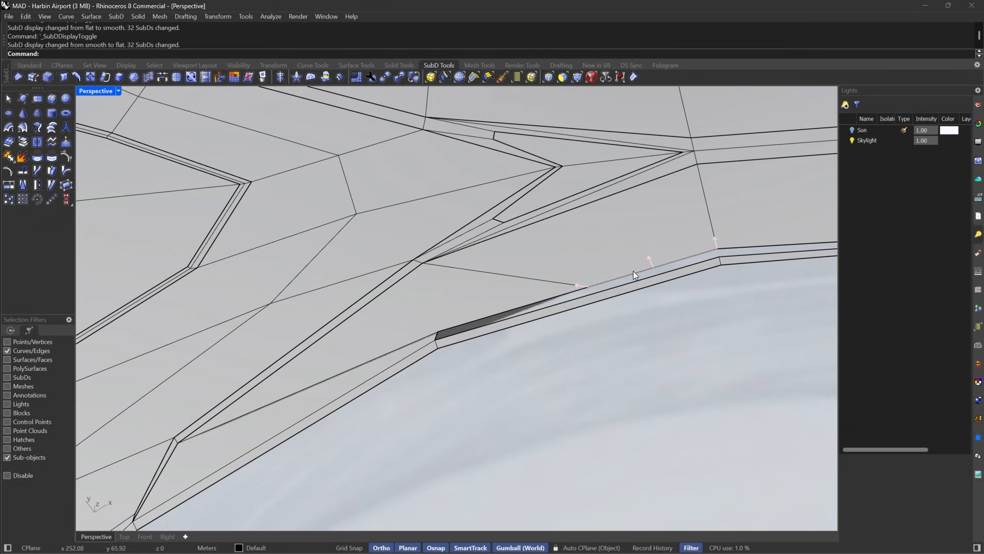
double_click(633, 271)
left_click_drag(382, 417, 620, 256, "ctrl")
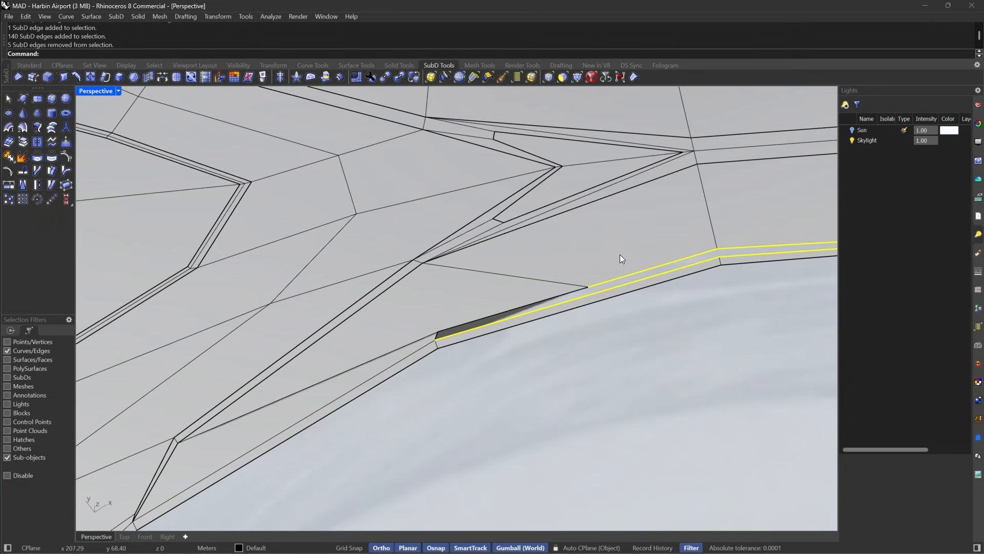
scroll(620, 255, "down", 10)
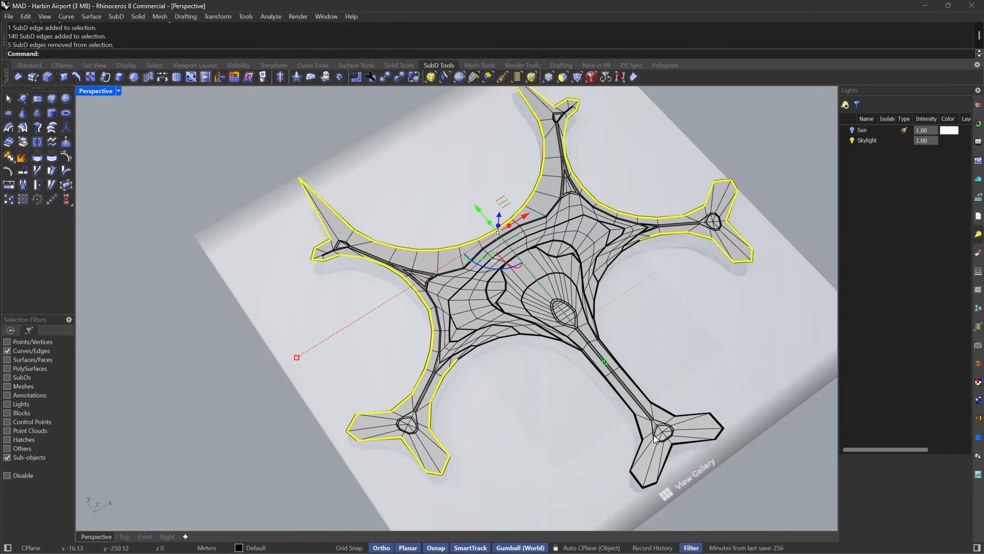
scroll(465, 360, "up", 10)
left_click_drag(429, 452, 592, 246)
scroll(475, 306, "up", 4)
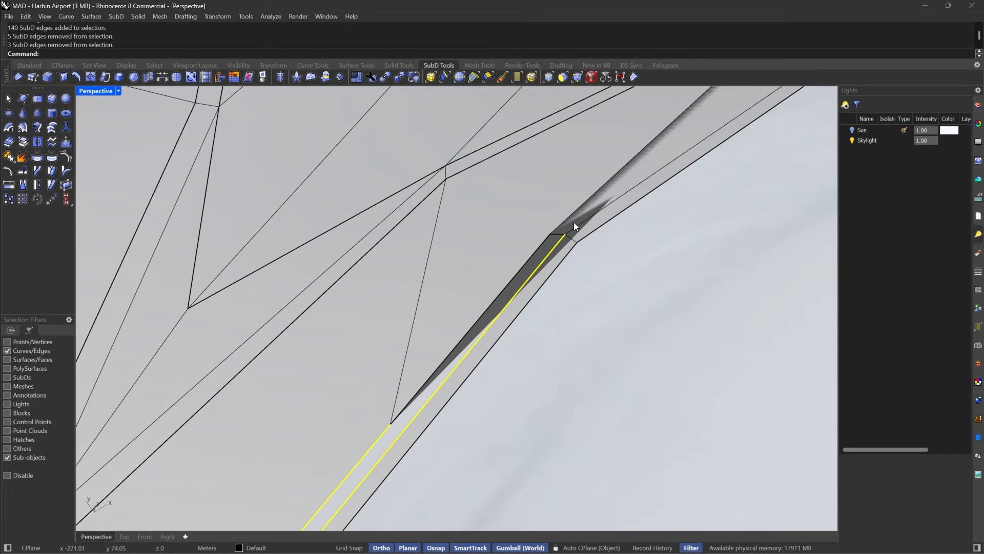
left_click(160, 78)
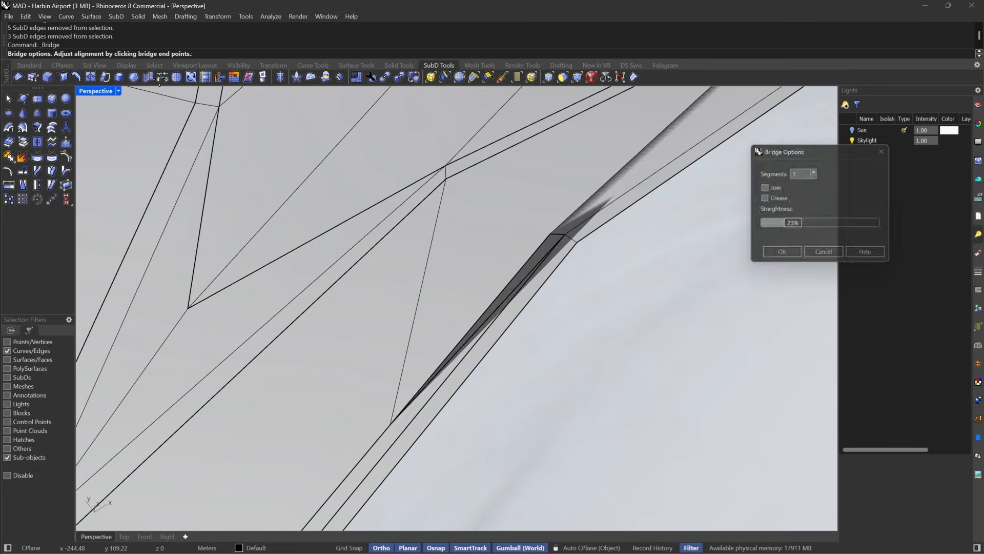
left_click(813, 169)
left_click_drag(791, 223, 883, 222)
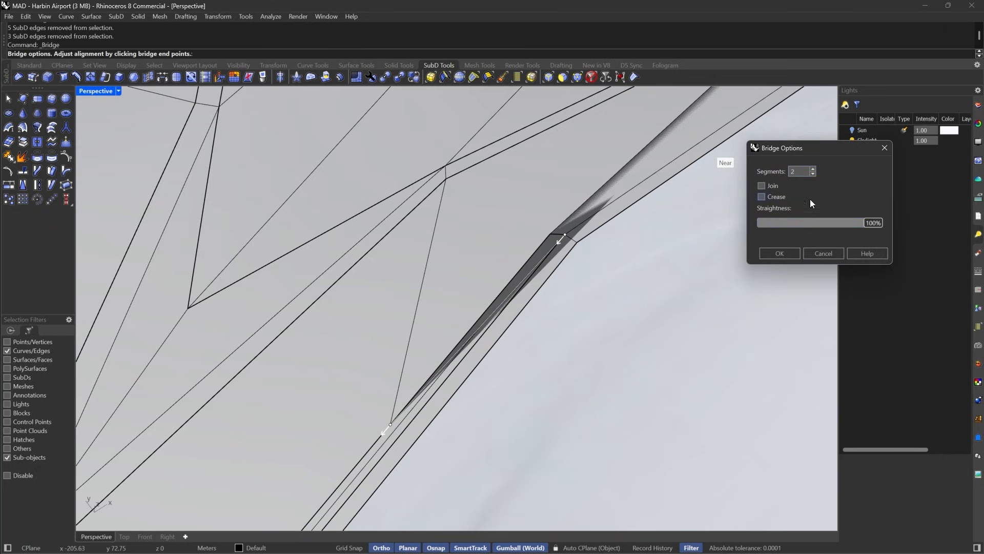
left_click(773, 258)
Move the middle vertex at the new bridge strip's left-arm end onto the roof edge's corner vertex.
mouse_move(614, 284)
right_mouse_down()
mouse_move(629, 285)
mouse_move(620, 286)
right_mouse_up()
left_click(577, 78)
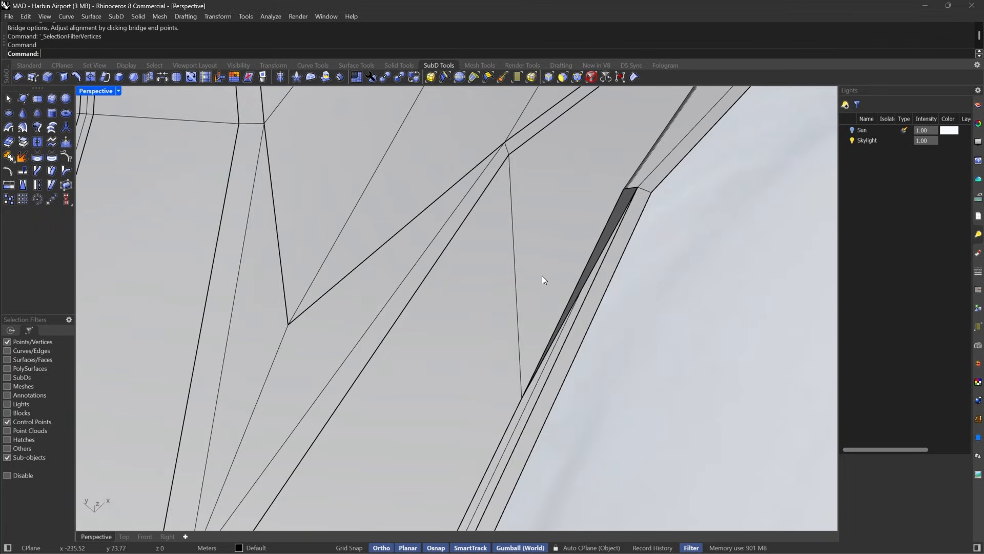
left_click(577, 307)
type("M")
key("Return")
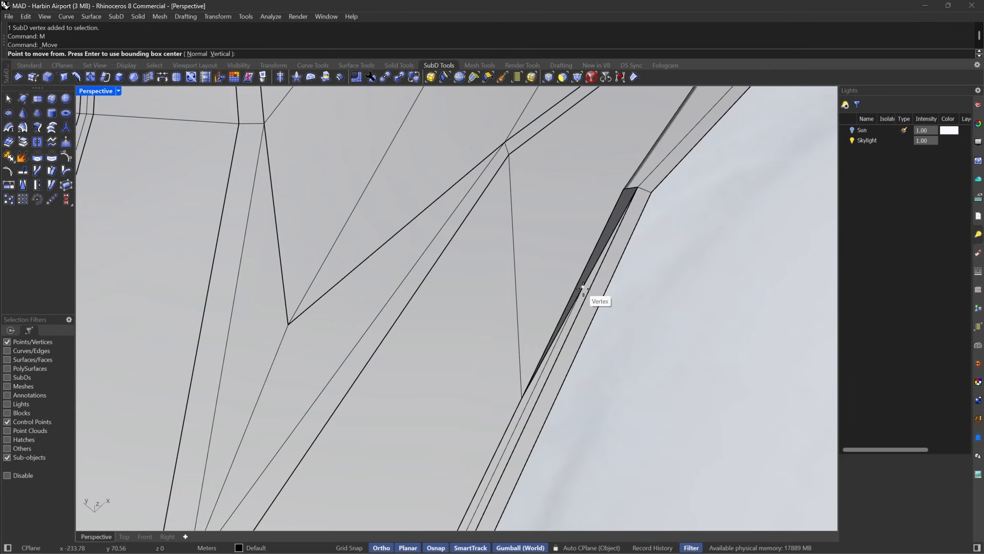
left_click(584, 287)
left_click(625, 189)
scroll(472, 293, "down", 7)
scroll(453, 301, "down", 12)
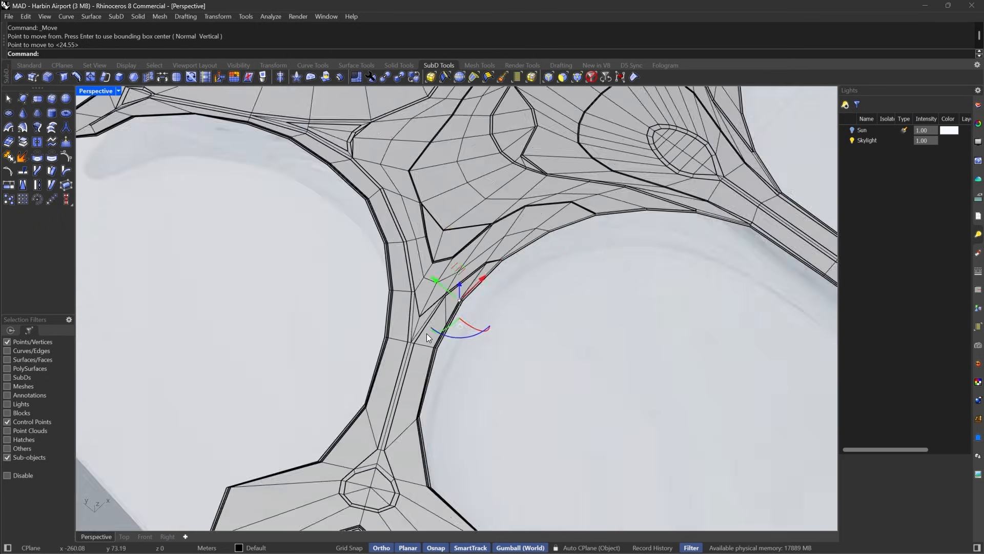
right_click_drag(733, 116, 492, 398, "shift")
scroll(571, 225, "up", 12)
scroll(568, 340, "up", 13)
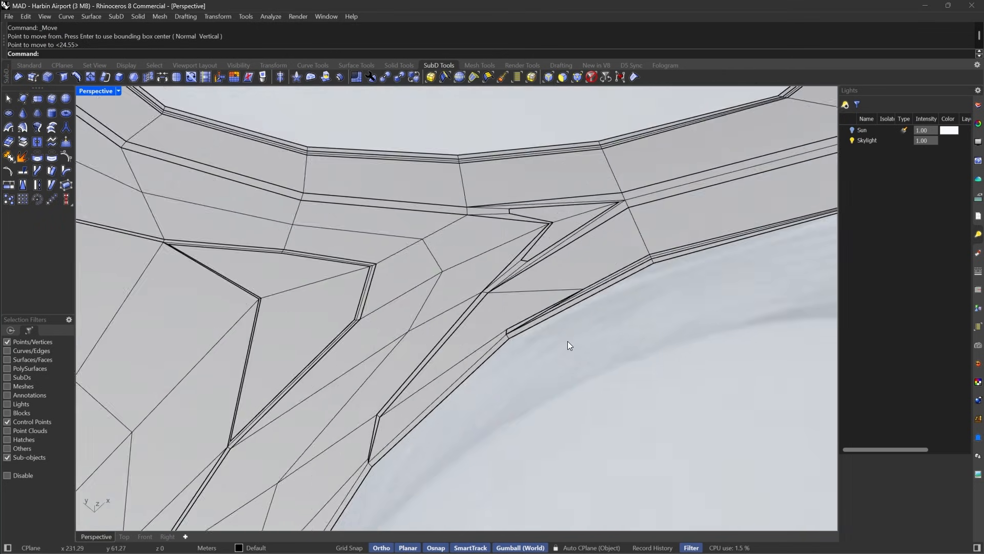
Move the bridge strip's middle vertex near the right arm's junction to the strip's end corner and display the SubDs smooth.
right_click_drag(463, 233, 521, 202)
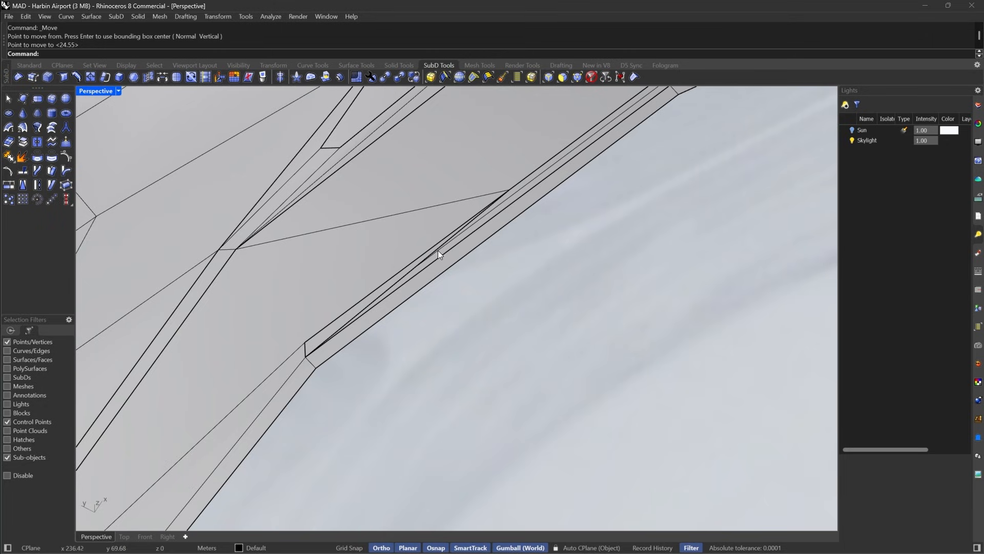
left_click(413, 267)
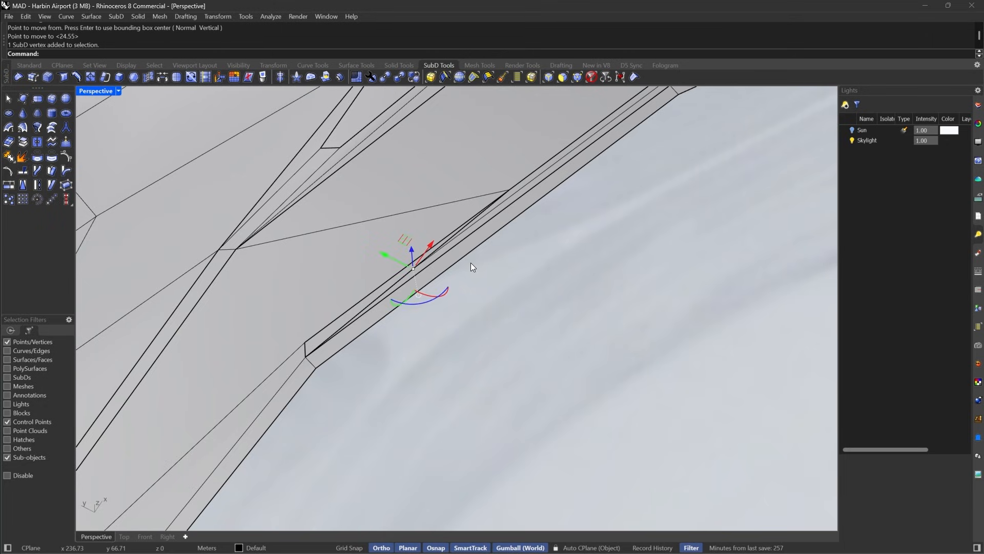
type("m")
key("Return")
left_click(412, 267)
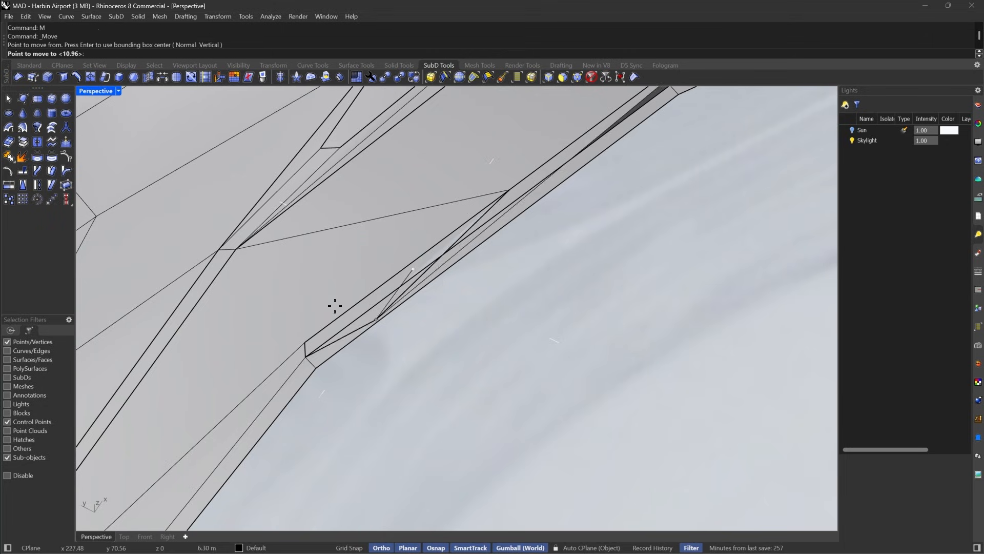
left_click(313, 335)
key("Tab")
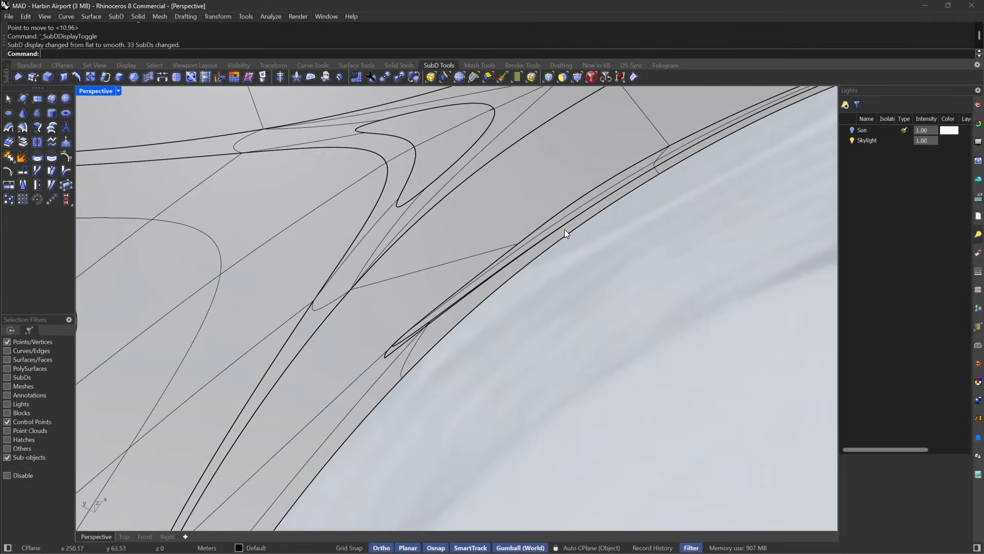
Examine how the bridge strip's end meets the roof edge and rim in flat and smooth SubD display.
scroll(565, 225, "up", 2)
left_click(591, 76)
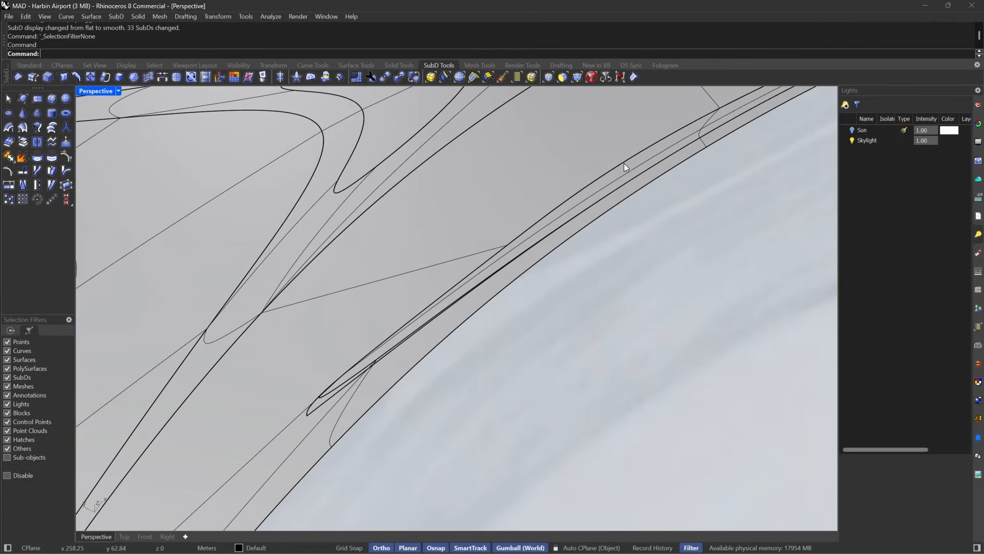
left_click(627, 167)
key("Tab")
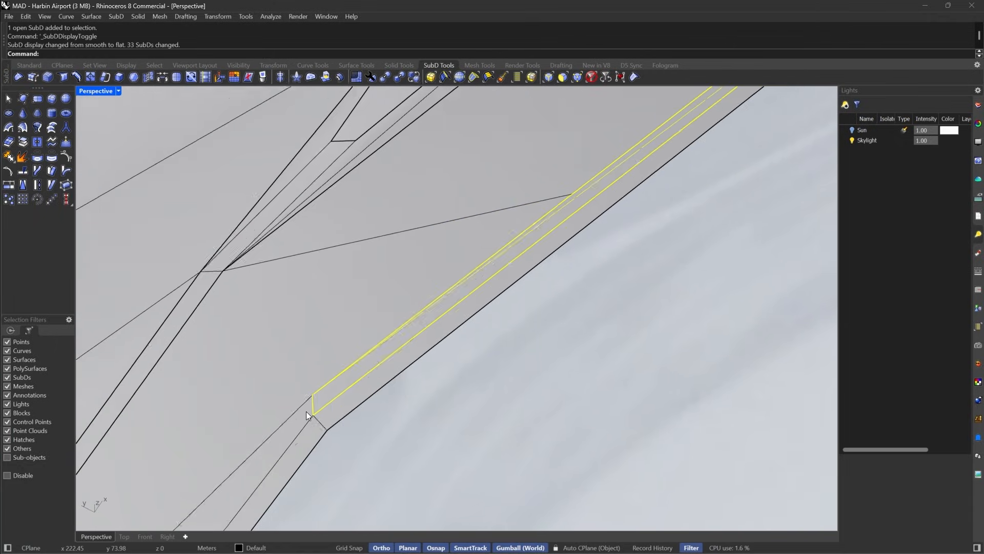
scroll(306, 411, "up", 2)
right_click_drag(339, 385, 418, 348)
scroll(580, 380, "up", 4)
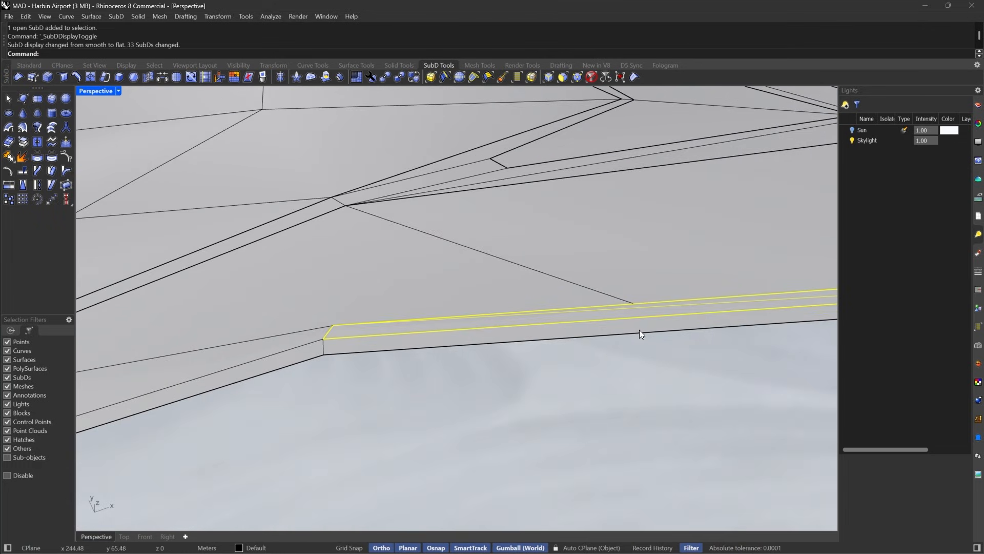
key("Tab")
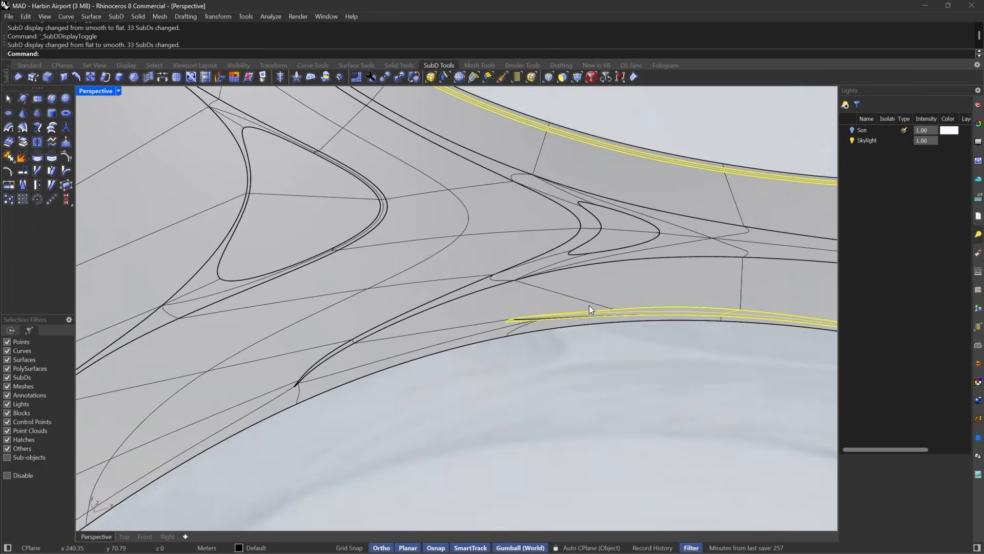
scroll(492, 320, "up", 6)
key("Tab")
scroll(439, 332, "up", 2)
key("Escape")
left_click(490, 317)
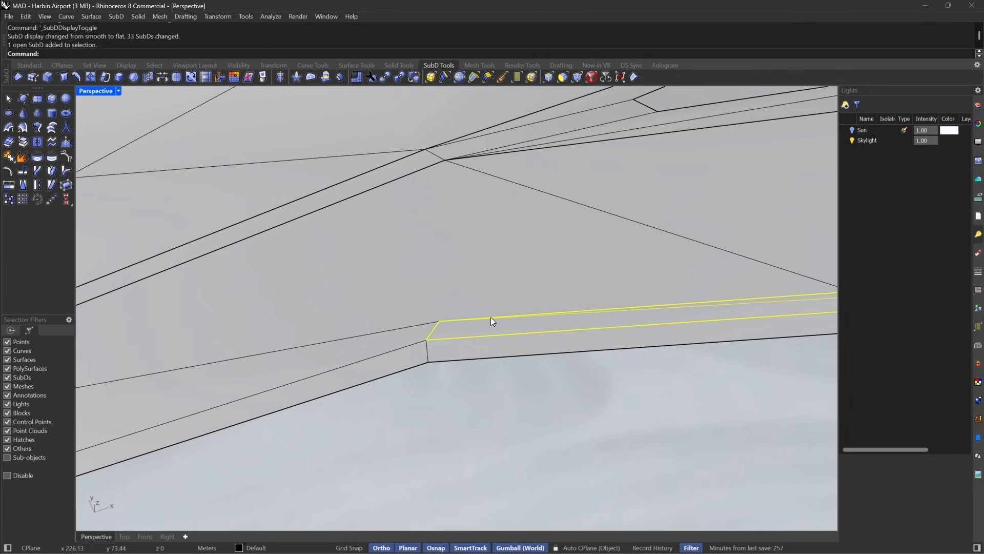
key("Tab")
left_click_drag(380, 312, 473, 386)
key("Escape")
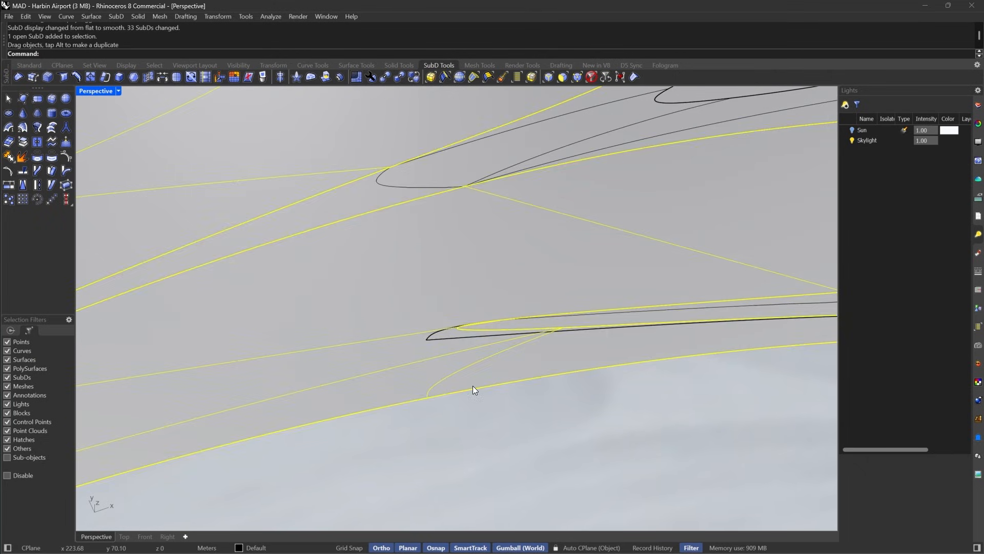
key("Escape")
Remove the creases from the bridge strip's entire rim-side edge loop.
left_click(577, 77)
left_click(425, 339)
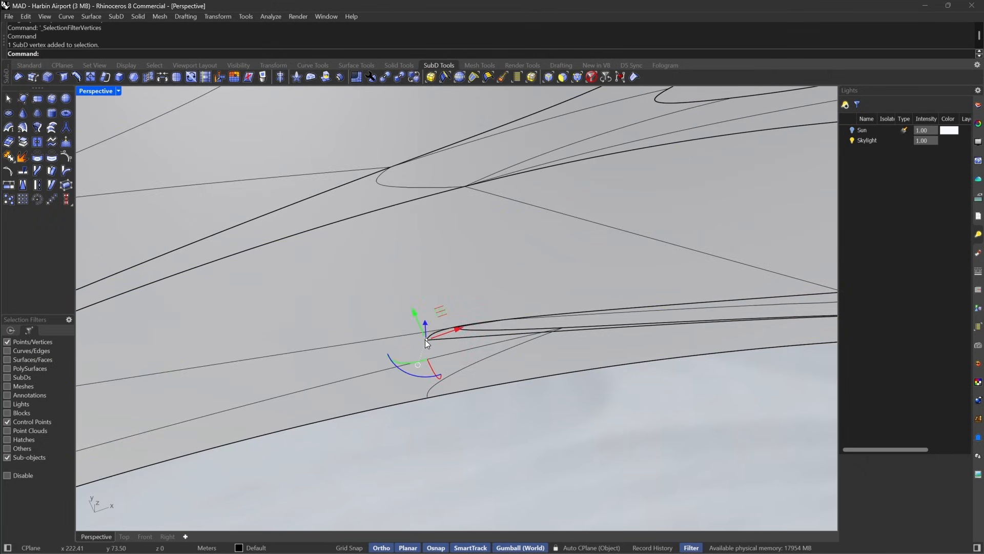
key("Escape")
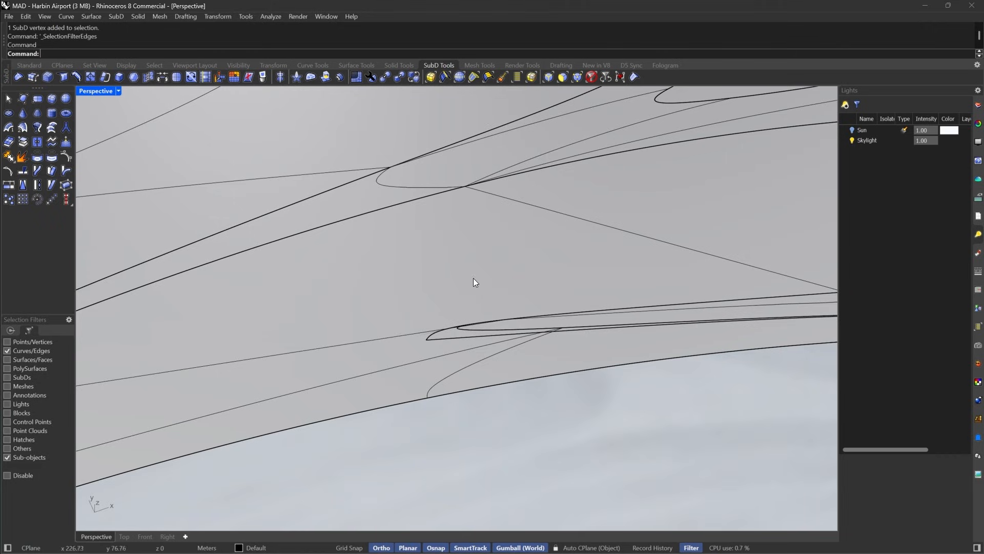
double_click(451, 334)
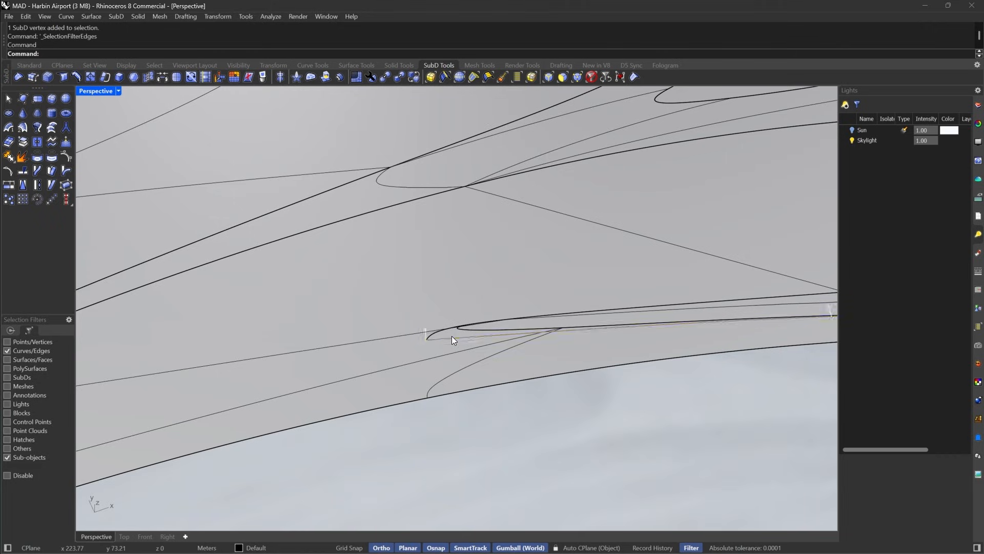
left_click(19, 77)
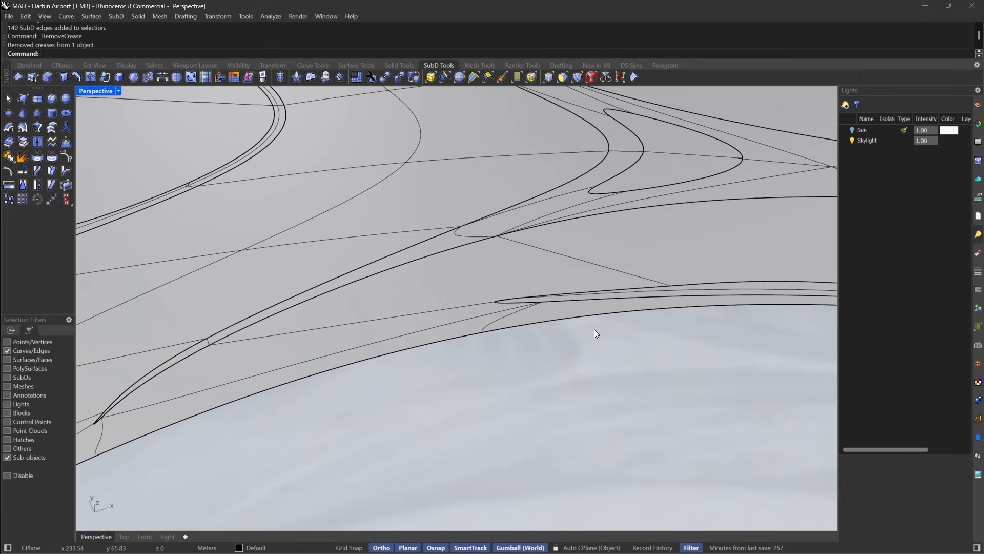
Try inserting an edge loop at proportional position 0.5 through the edge ring along the roof's outer band.
scroll(595, 329, "down", 5)
right_click_drag(611, 306, 560, 315)
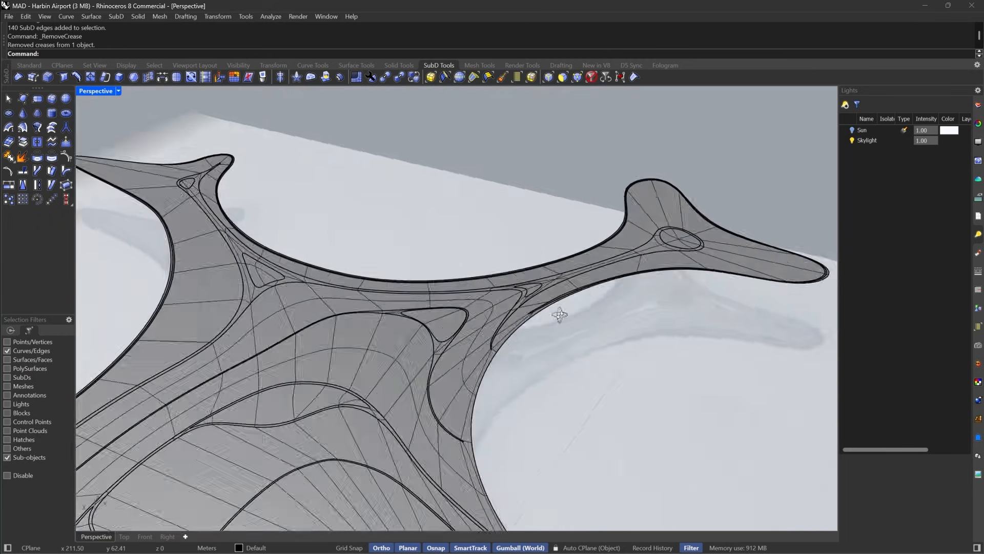
scroll(559, 315, "up", 5)
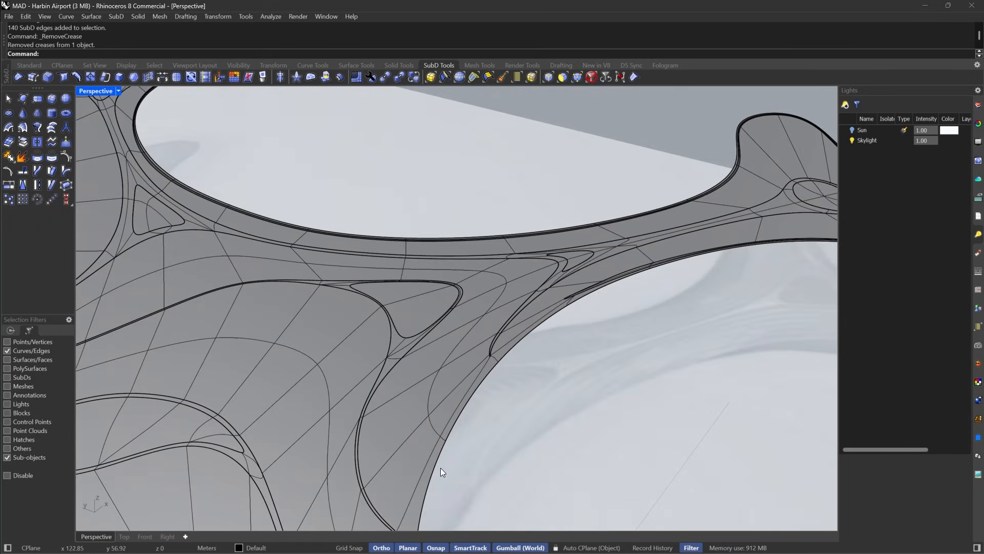
scroll(574, 305, "down", 5)
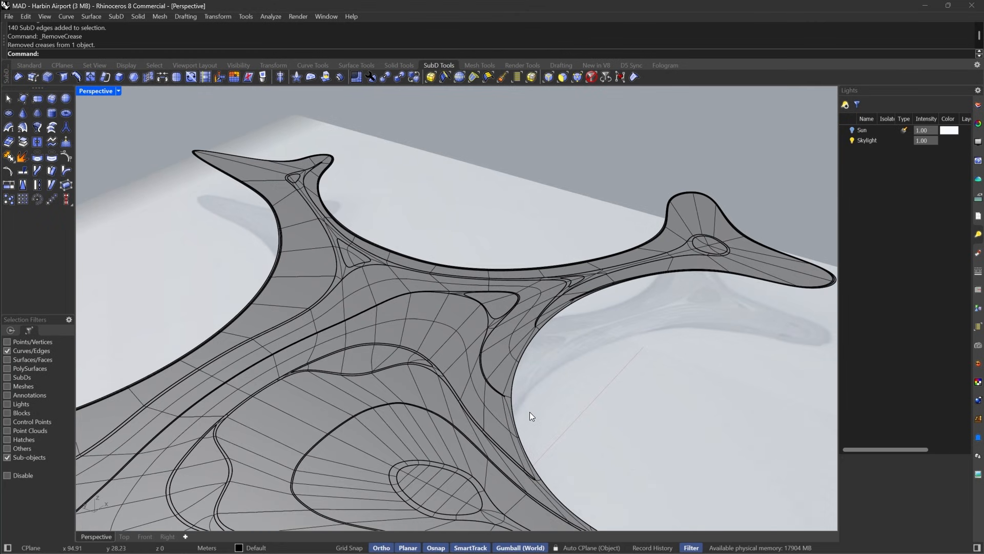
right_click_drag(529, 414, 502, 436)
scroll(507, 390, "up", 5)
left_click(506, 385)
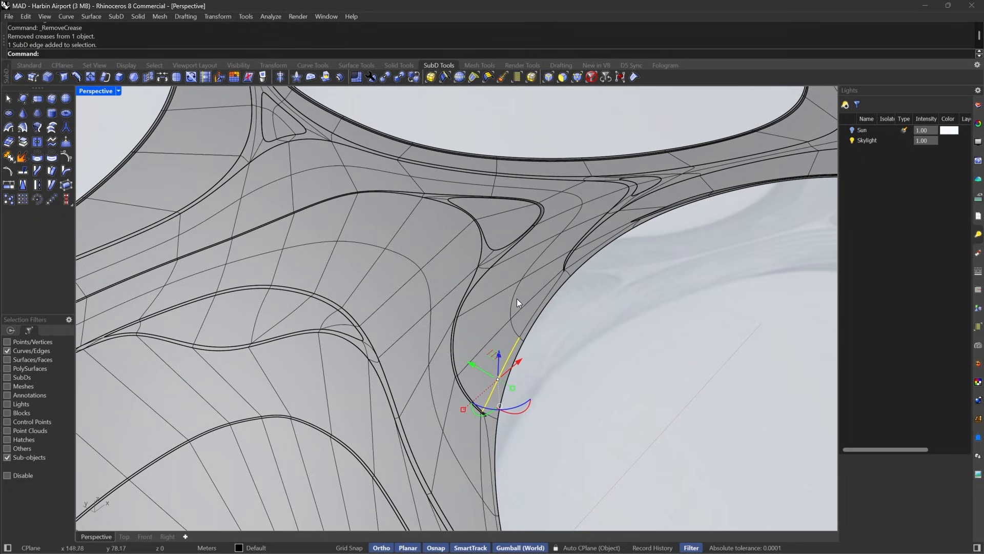
scroll(423, 348, "down", 5)
scroll(558, 252, "up", 8)
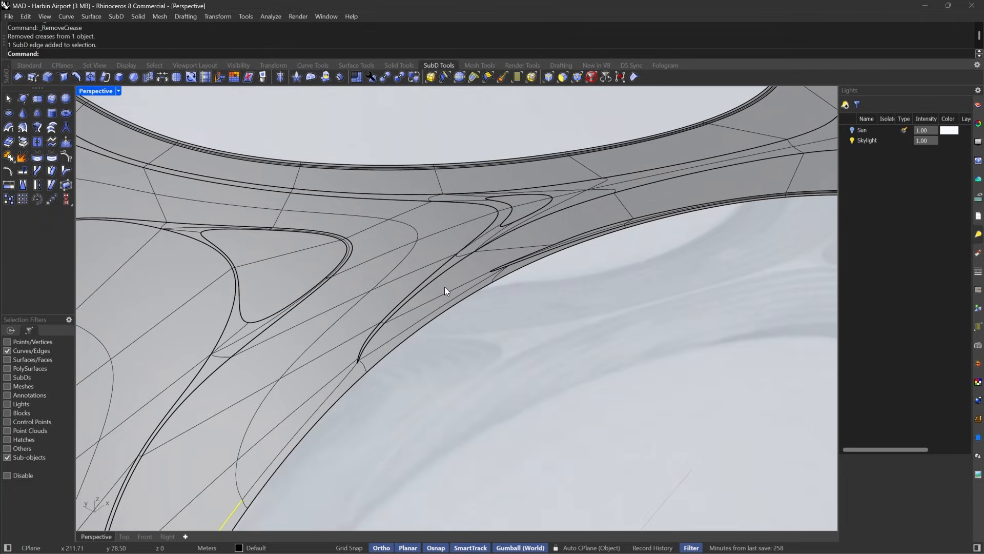
left_click(448, 294)
scroll(537, 212, "up", 2)
right_click_drag(536, 211, 497, 293)
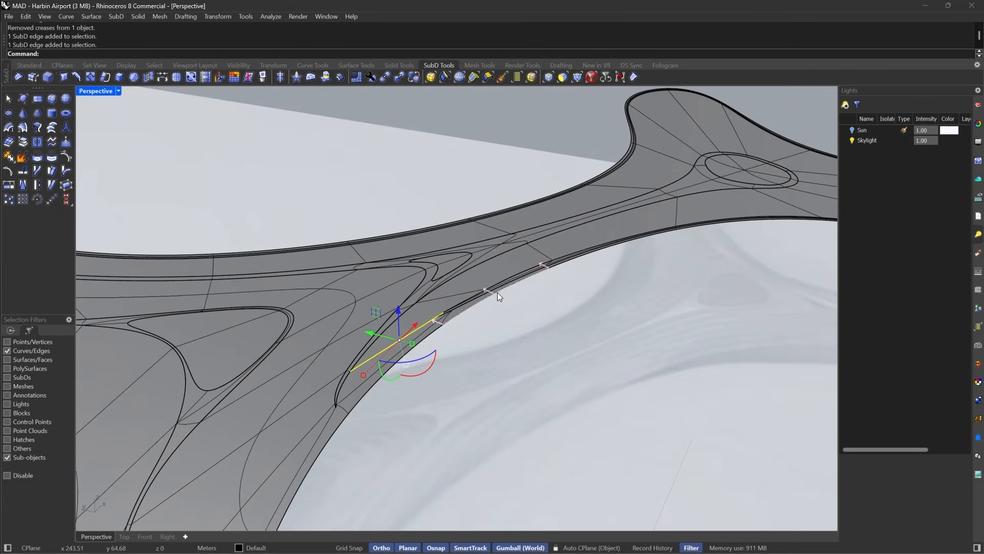
left_click(456, 80)
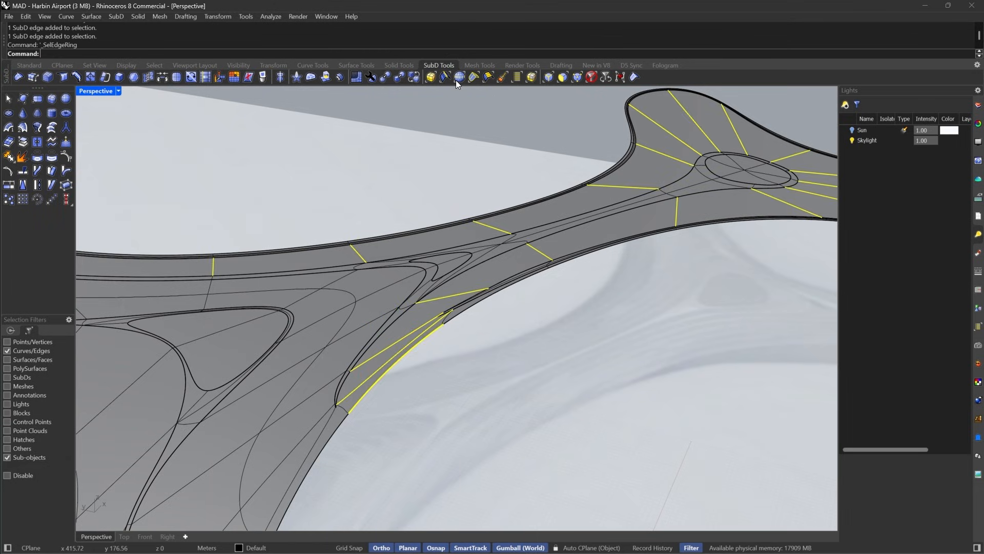
left_click(77, 80)
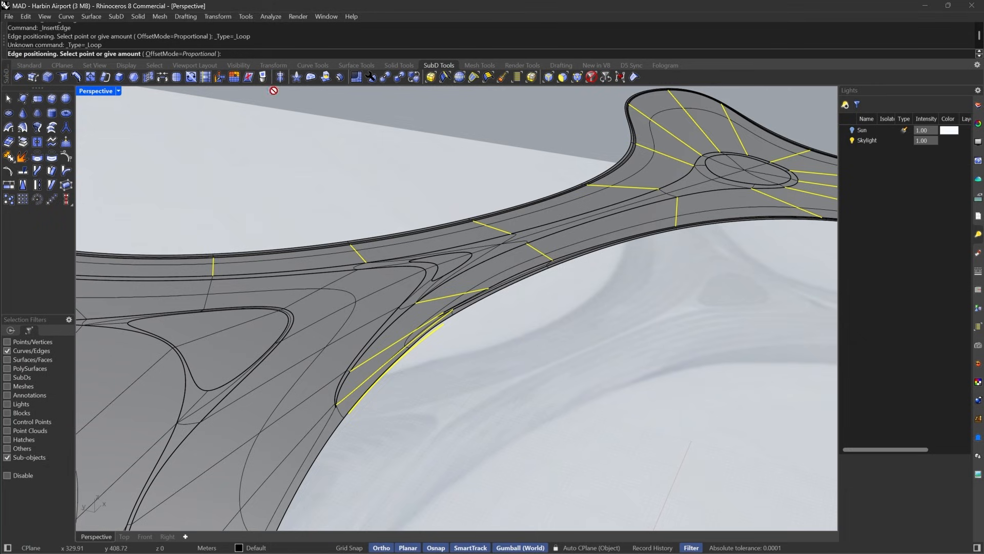
type(".5")
key("Return")
Try inserting further edge loops on both sides of the new middle loop at proportional position 0.5.
scroll(427, 341, "up", 5)
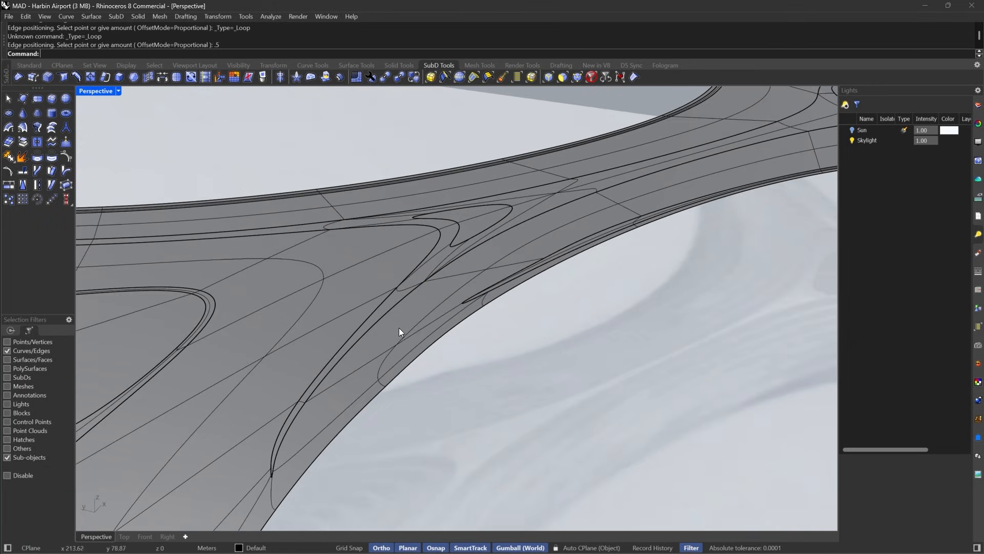
double_click(405, 330)
key("Return")
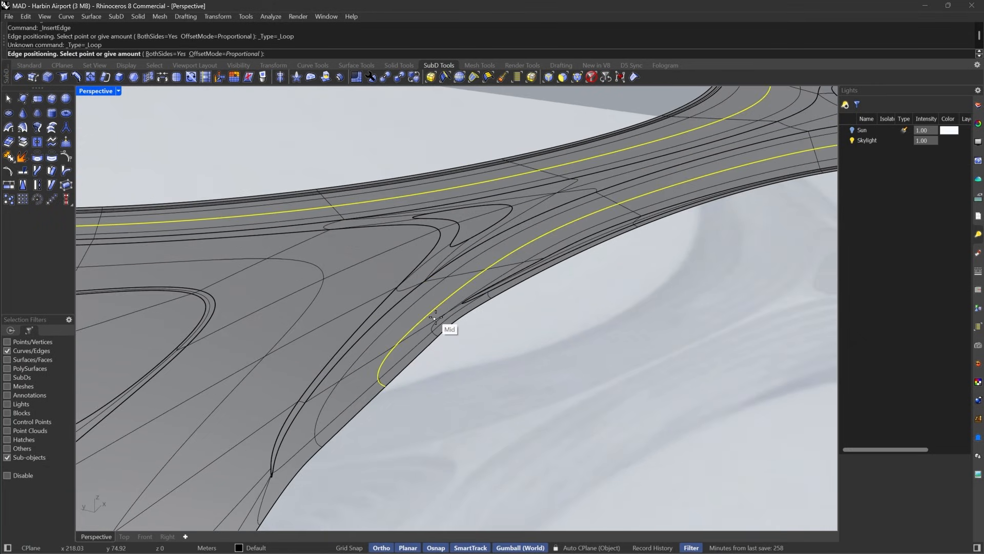
key("Return")
Check the subdivided outer band around the arms in smooth and flat display, and undo both edge insertions.
scroll(436, 317, "down", 6)
right_click_drag(504, 272, 489, 354)
scroll(534, 175, "up", 5)
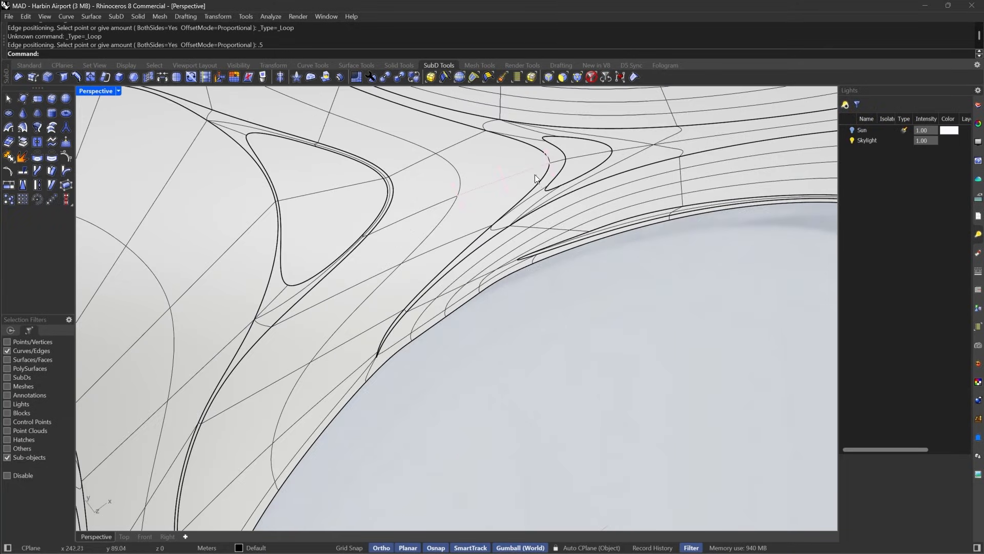
right_click_drag(534, 174, 491, 258)
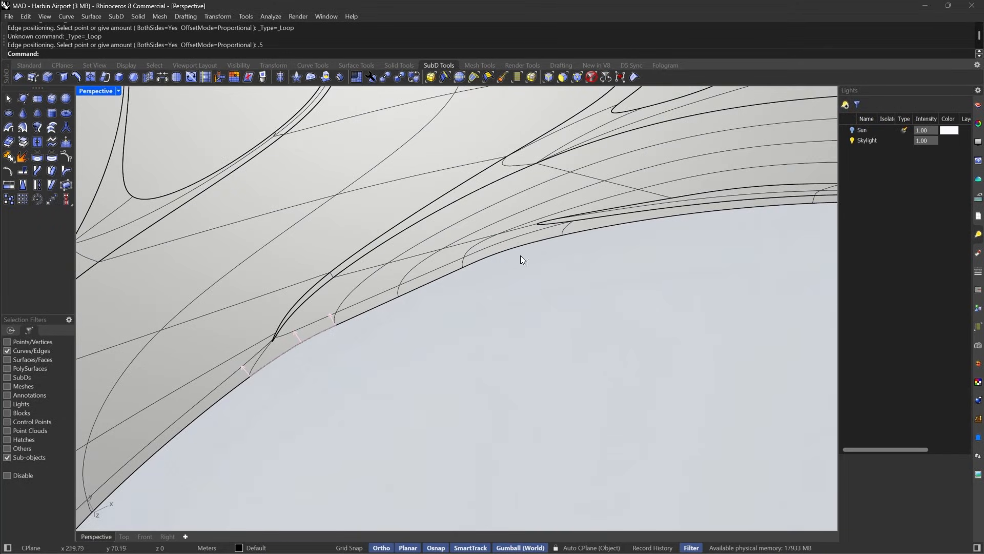
key("Tab")
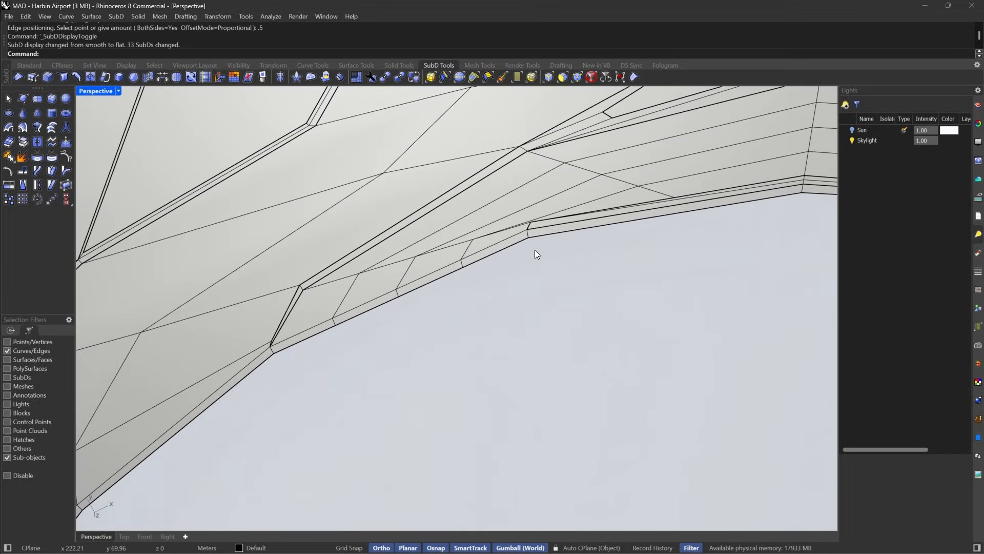
scroll(478, 239, "down", 6)
right_click_drag(478, 239, 432, 244)
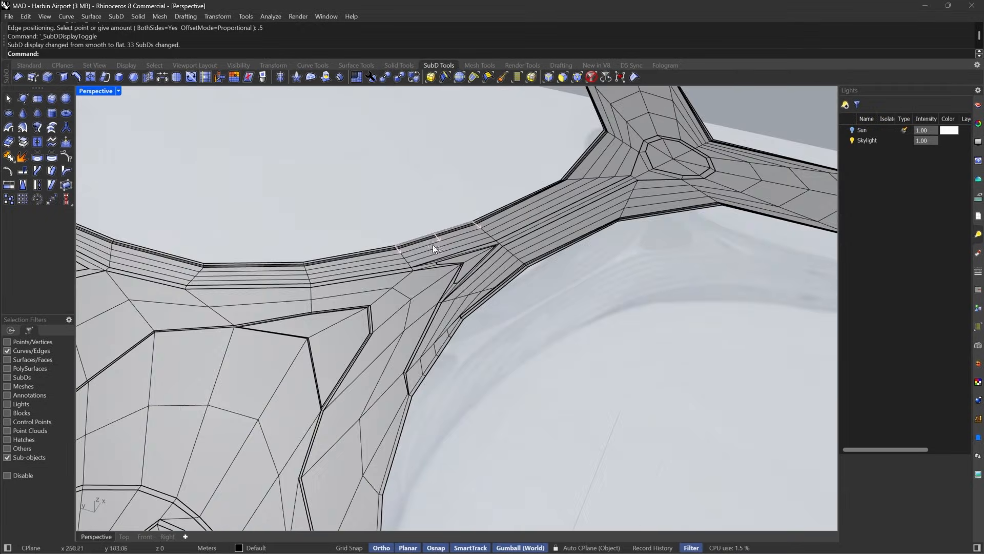
scroll(521, 320, "up", 2)
right_click_drag(520, 321, 512, 300)
scroll(460, 401, "up", 5)
key("ctrl+z")
key("ctrl+z")
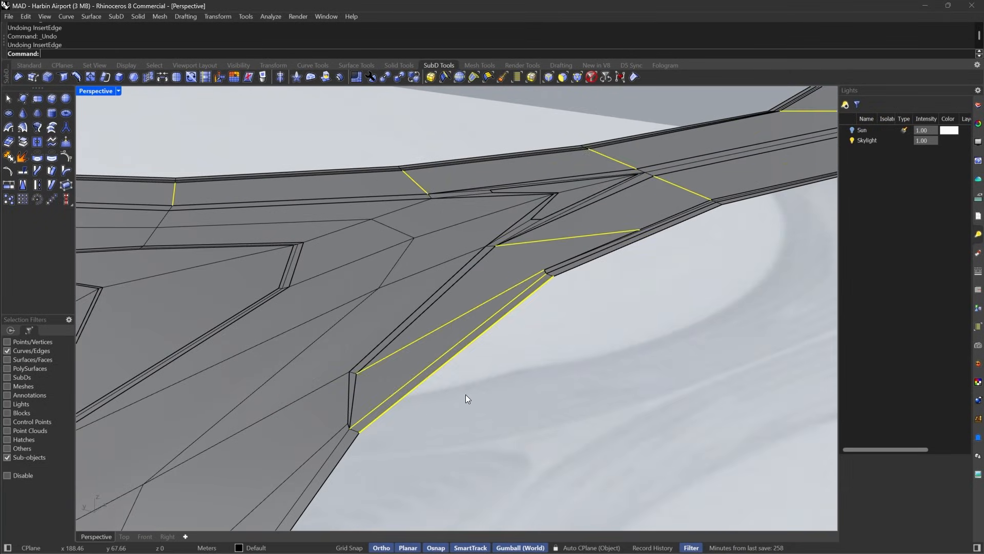
Copy the roof's complete outer rim edge loop 50 m straight up and join the copied edges into one closed curve.
key("Escape")
left_click(490, 333)
double_click(490, 333)
scroll(492, 287, "down", 8)
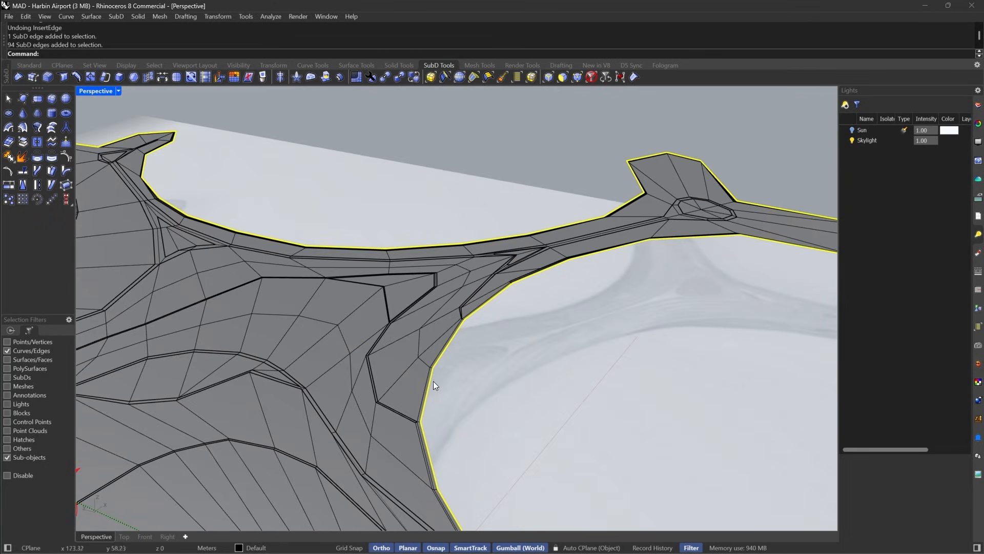
key("Tab")
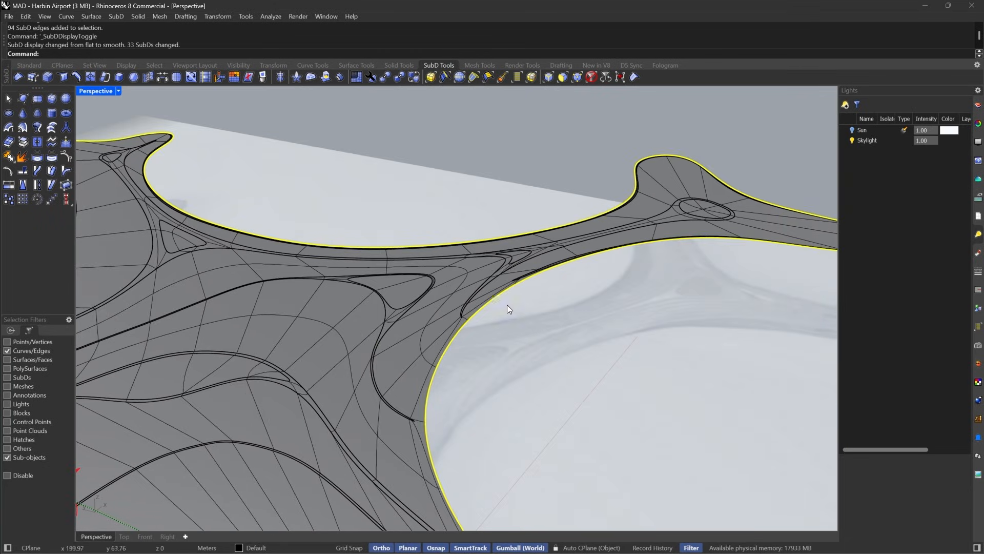
scroll(508, 306, "down", 8)
scroll(508, 315, "up", 10)
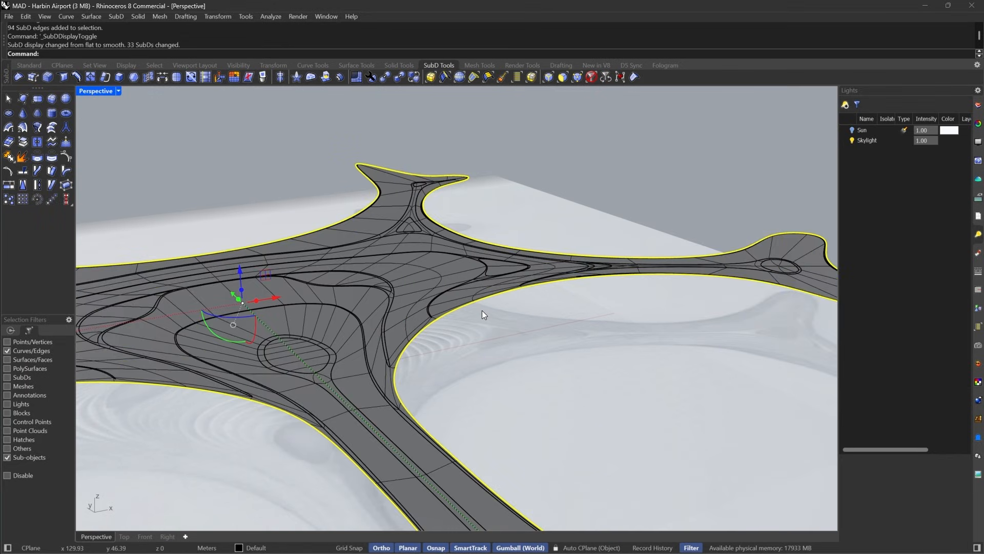
double_click(452, 357)
scroll(565, 285, "down", 8)
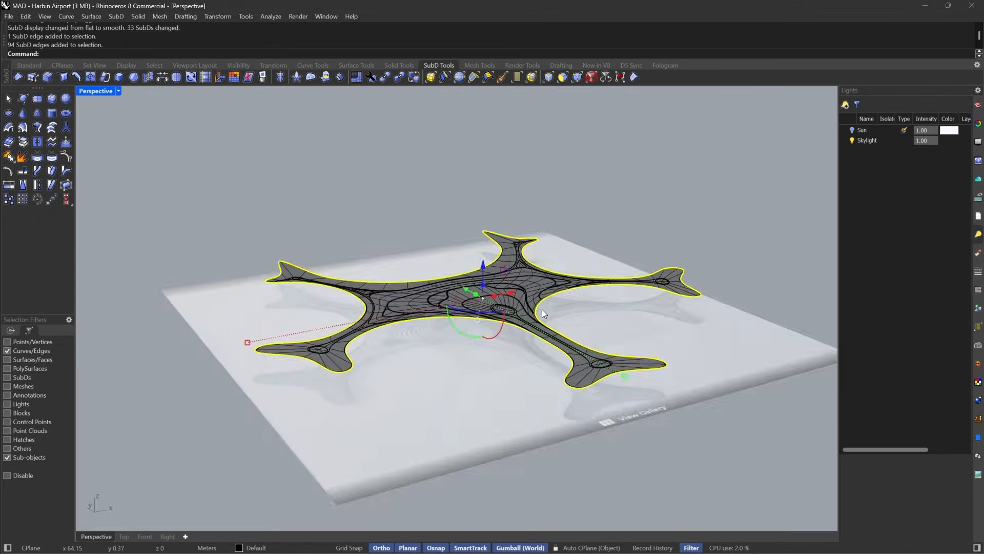
right_click_drag(542, 309, 549, 279)
scroll(437, 275, "up", 3)
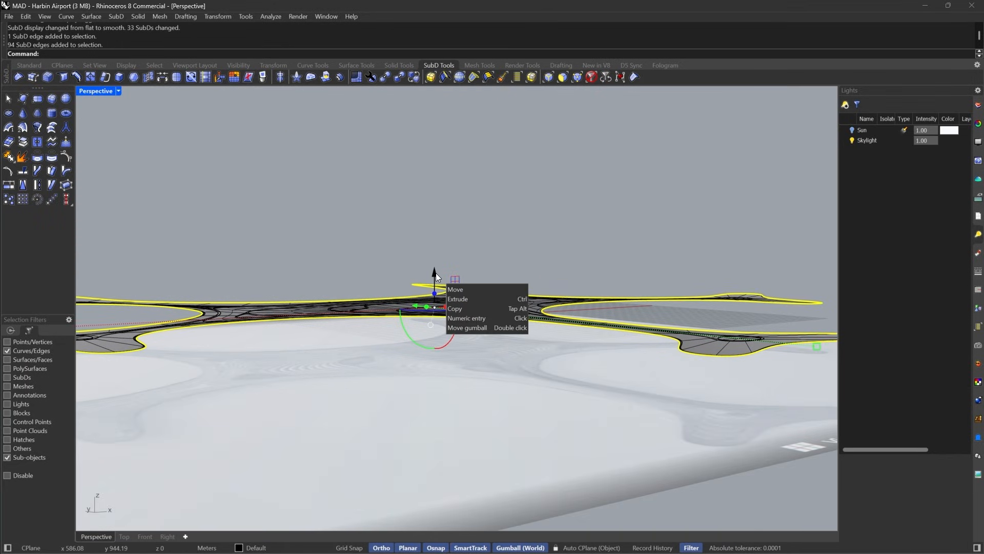
left_click_drag(432, 273, 451, 193)
type("50")
key("Return")
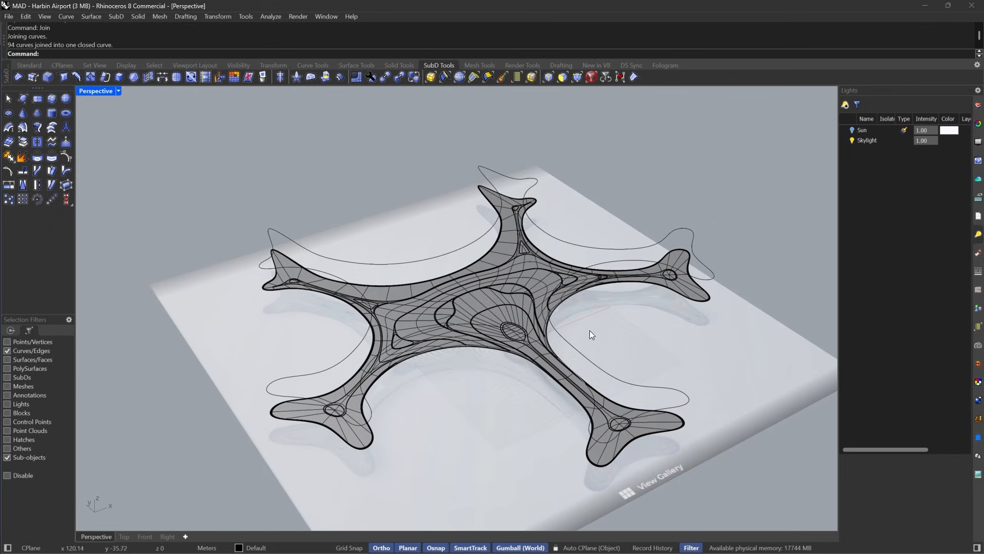
Isolate all the roof SubDs, leaving out the closed outline curve above them.
left_click(583, 545)
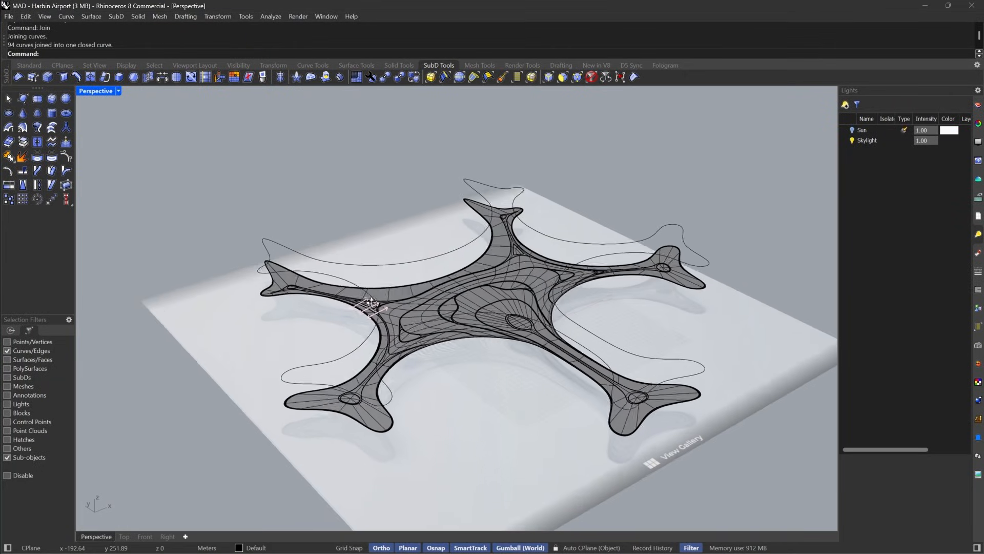
right_click_drag(371, 303, 369, 307)
left_click(590, 78)
right_click_drag(559, 377, 435, 313)
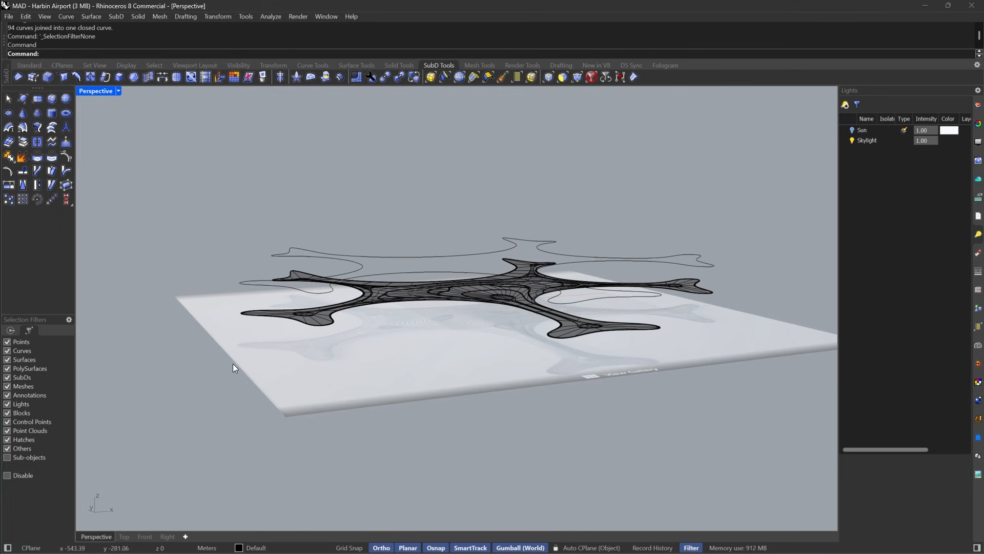
left_click_drag(143, 428, 845, 144)
left_click(579, 255, "ctrl")
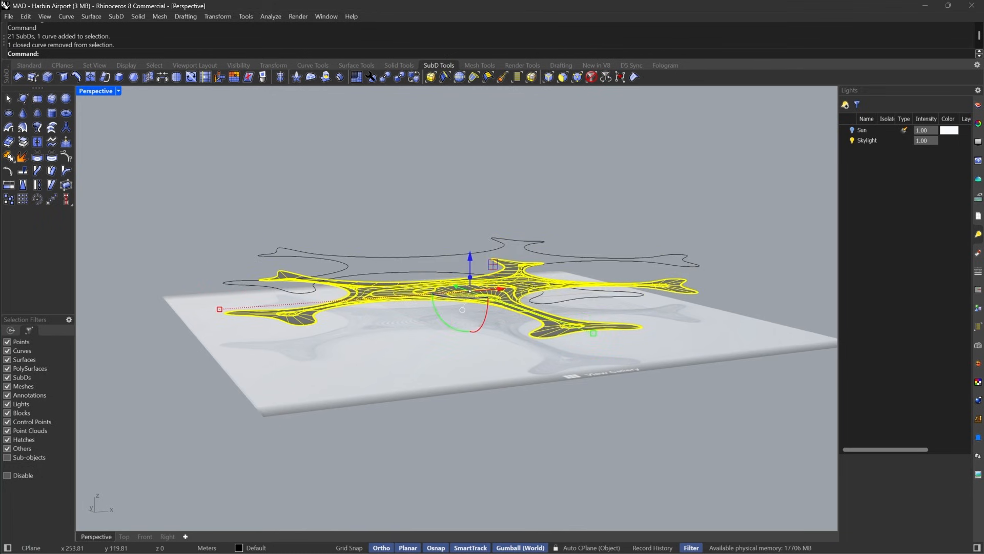
right_click_drag(580, 255, 429, 288)
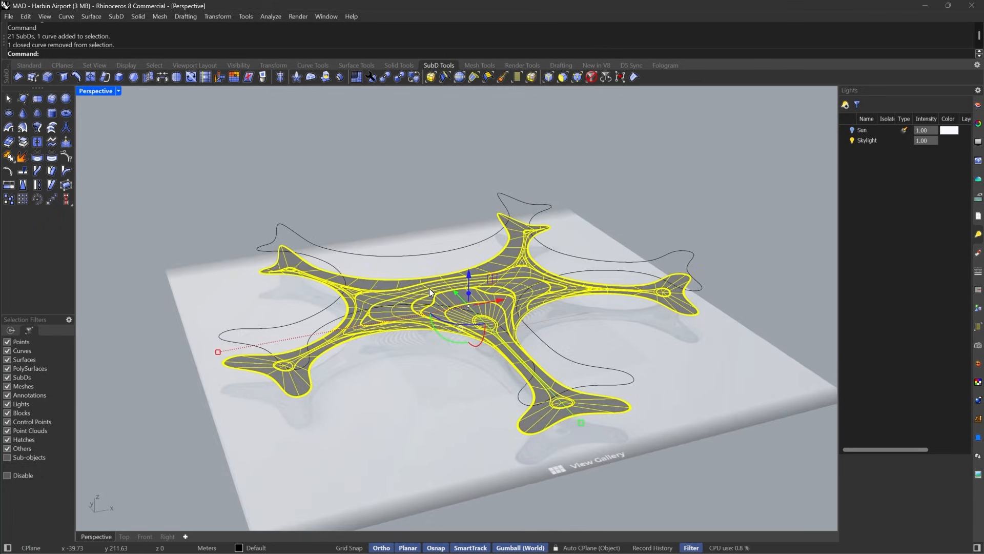
type("Isolate")
key("Return")
Try a world-aligned bounding-box cage edit with 4 by 4 points, degree 3 and global region on the roof, and undo it.
scroll(490, 297, "up", 3)
right_click_drag(490, 297, 495, 325)
scroll(494, 324, "down", 3)
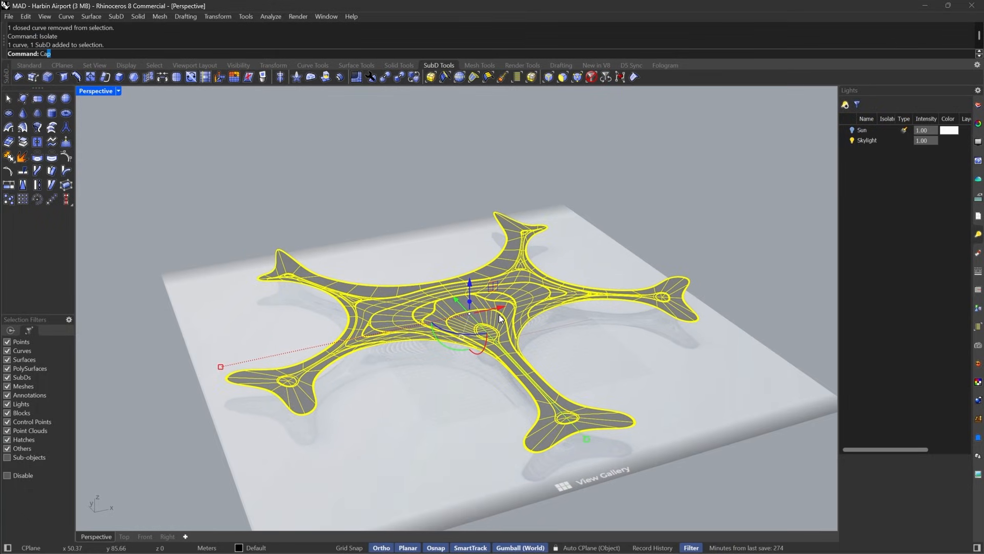
type("Cage")
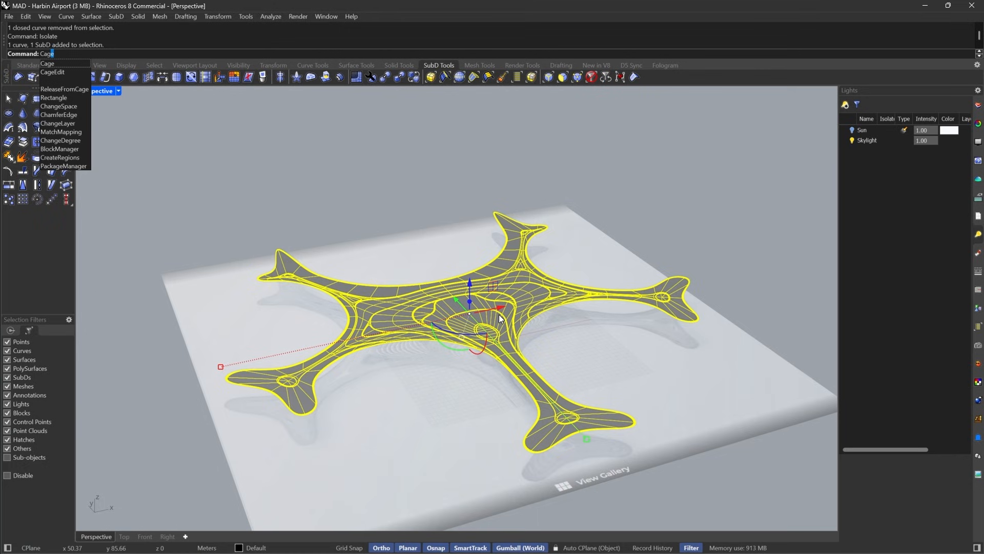
left_click(73, 73)
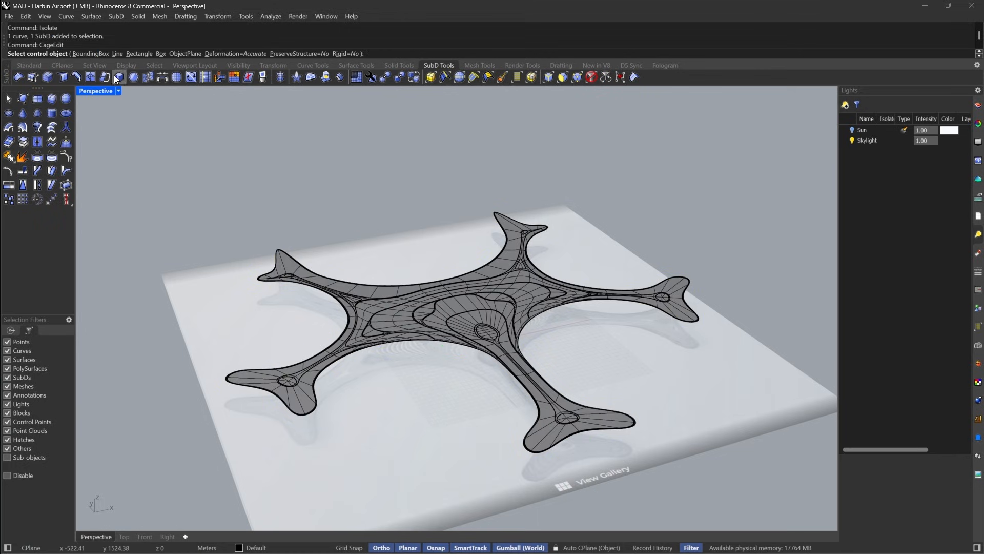
left_click(98, 56)
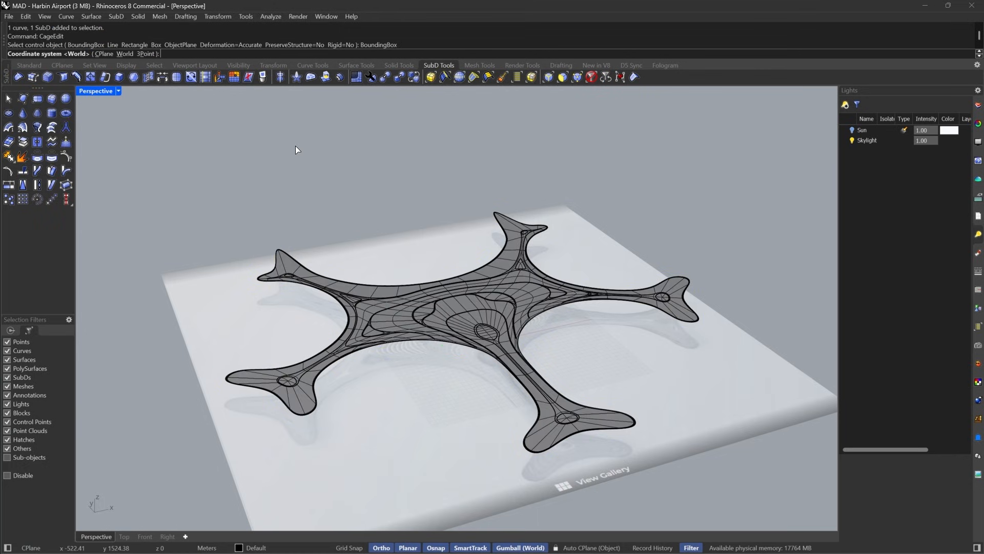
key("Return")
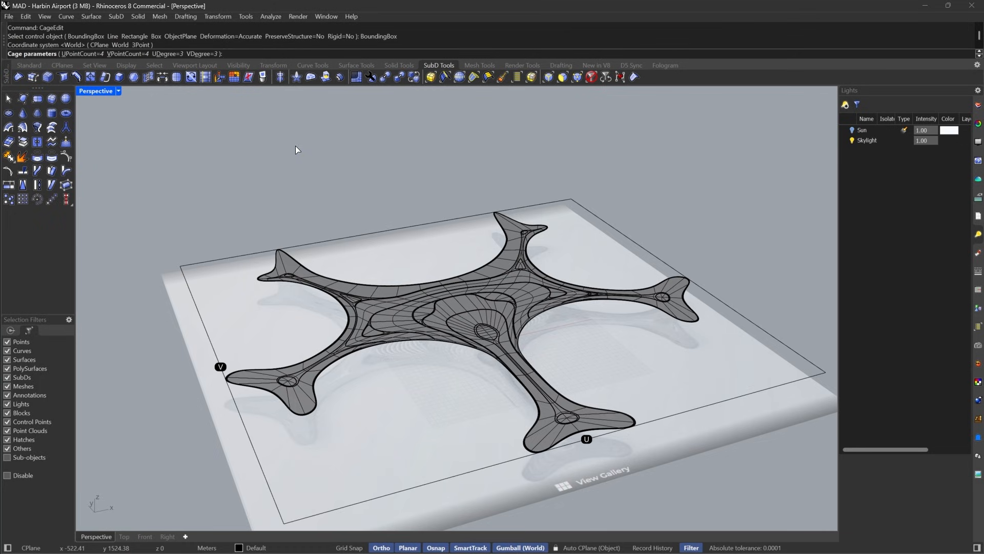
key("Return")
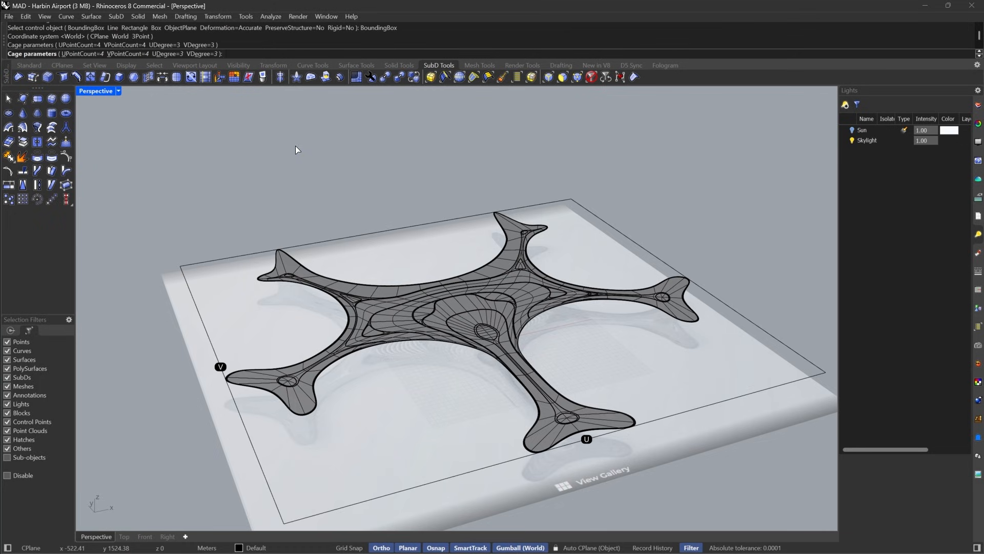
key("Return")
right_click_drag(540, 255, 540, 278)
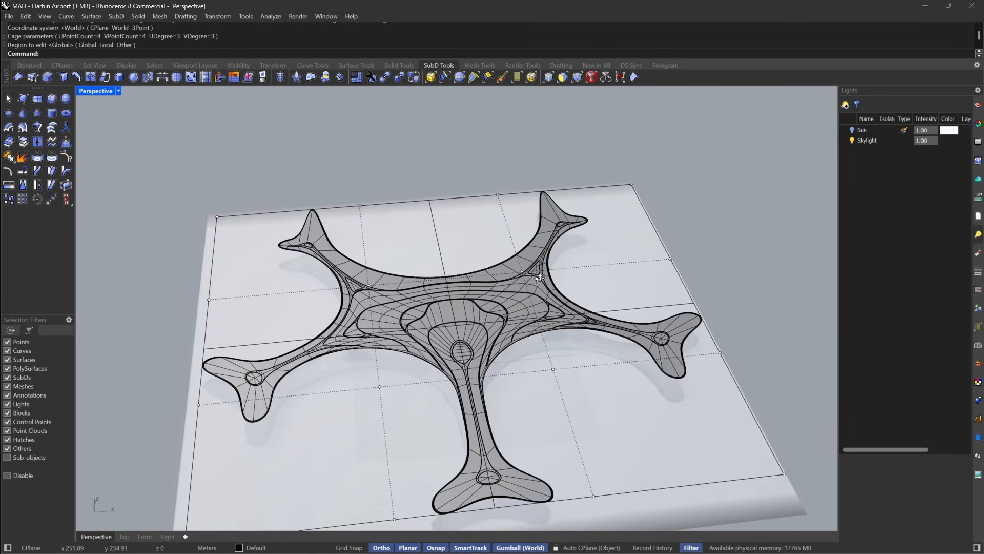
key("ctrl+z")
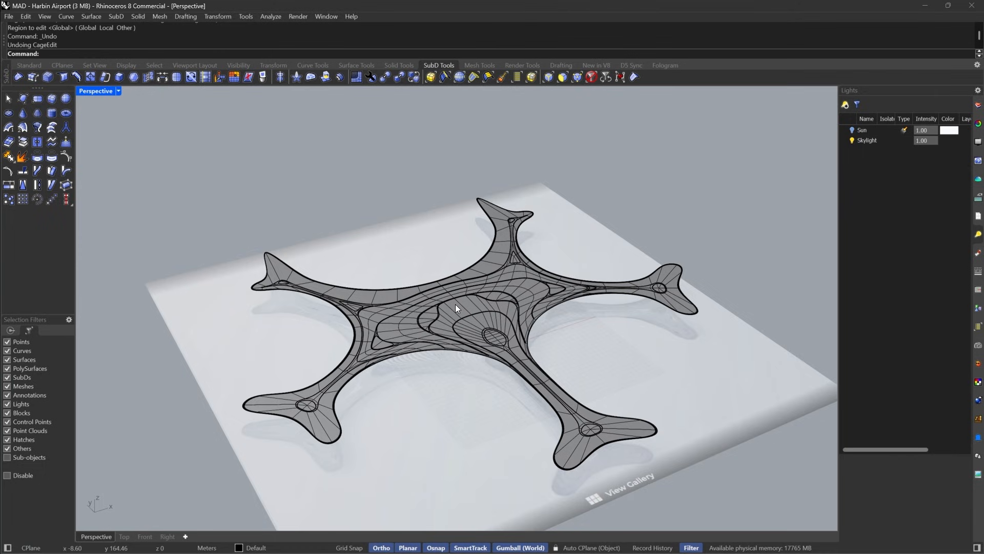
Start a cage edit on all the roof SubDs with a world-aligned bounding box, 5 points in U and V, and global region.
scroll(455, 304, "down", 2)
left_click_drag(644, 146, 192, 473)
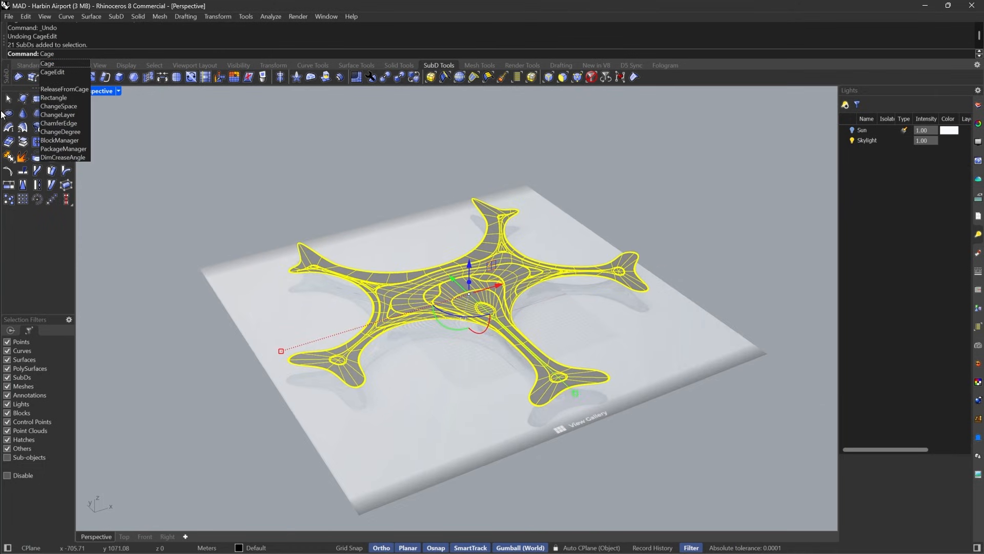
left_click(51, 72)
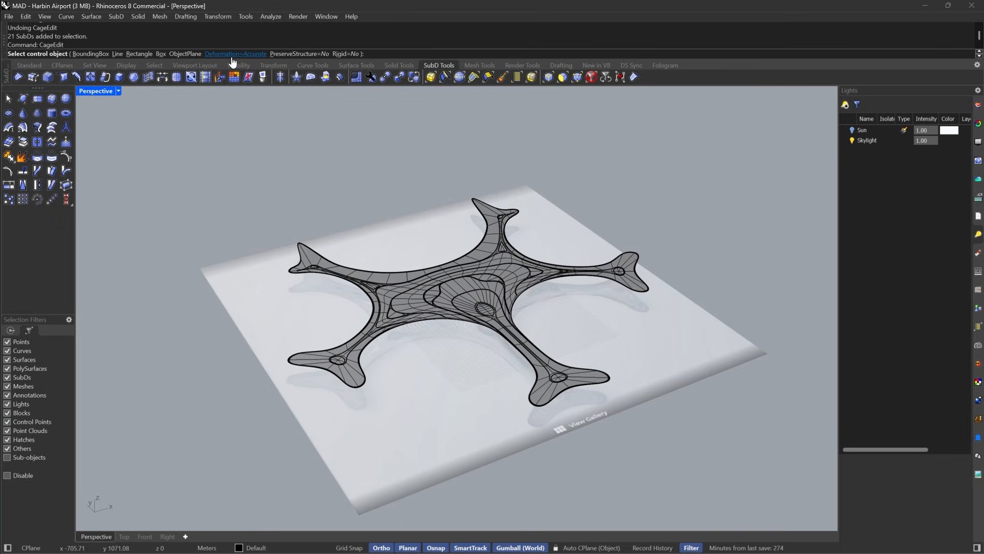
left_click(91, 54)
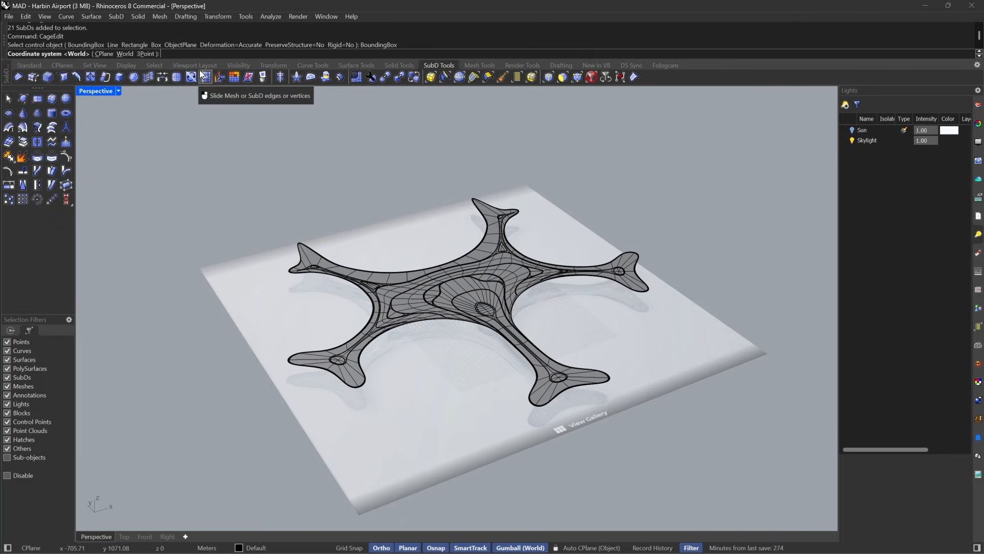
key("Return")
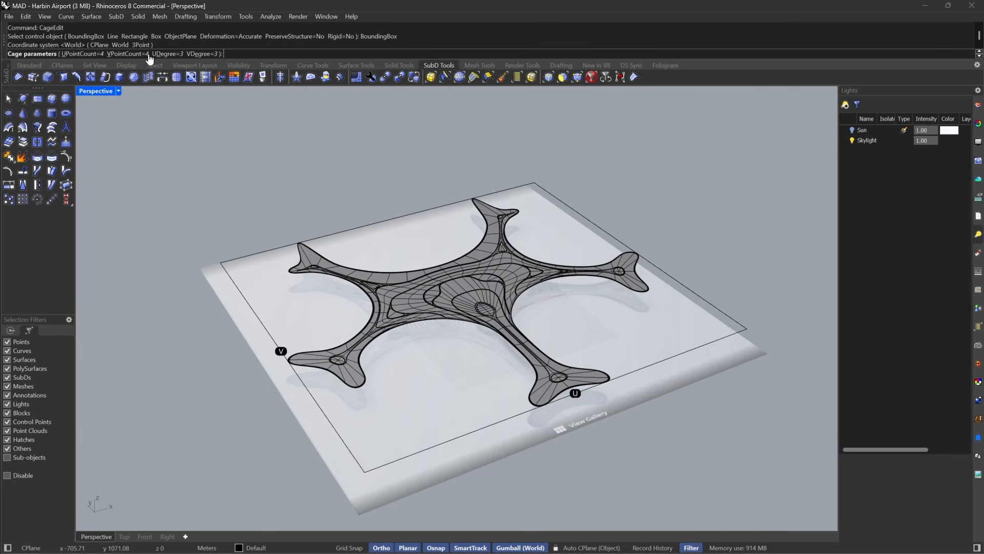
left_click(128, 54)
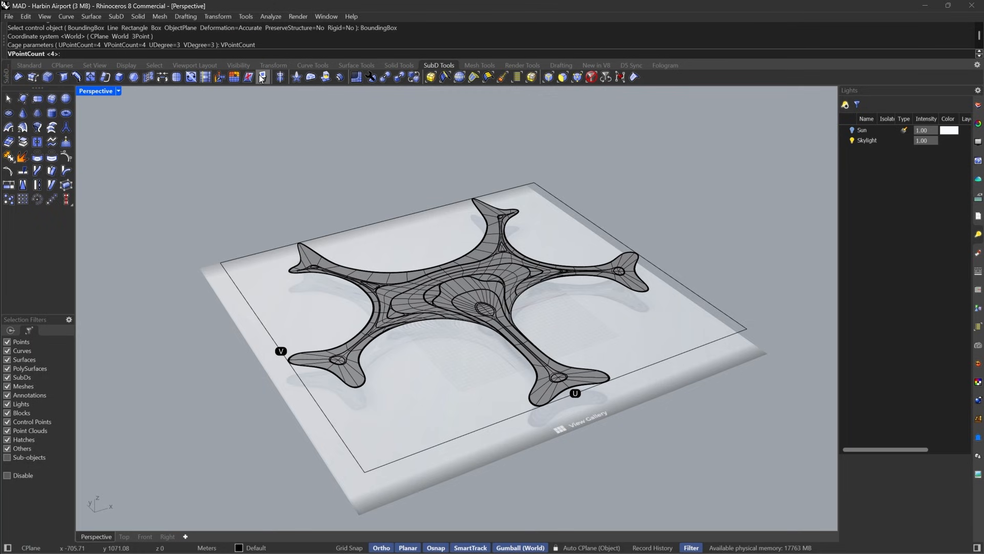
type("5")
key("Return")
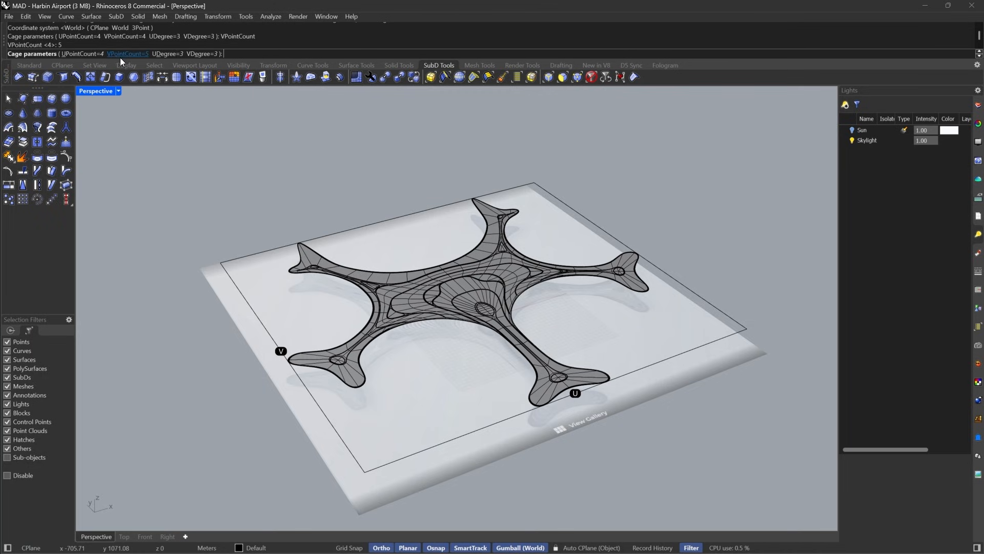
left_click(93, 54)
type("5")
key("Return")
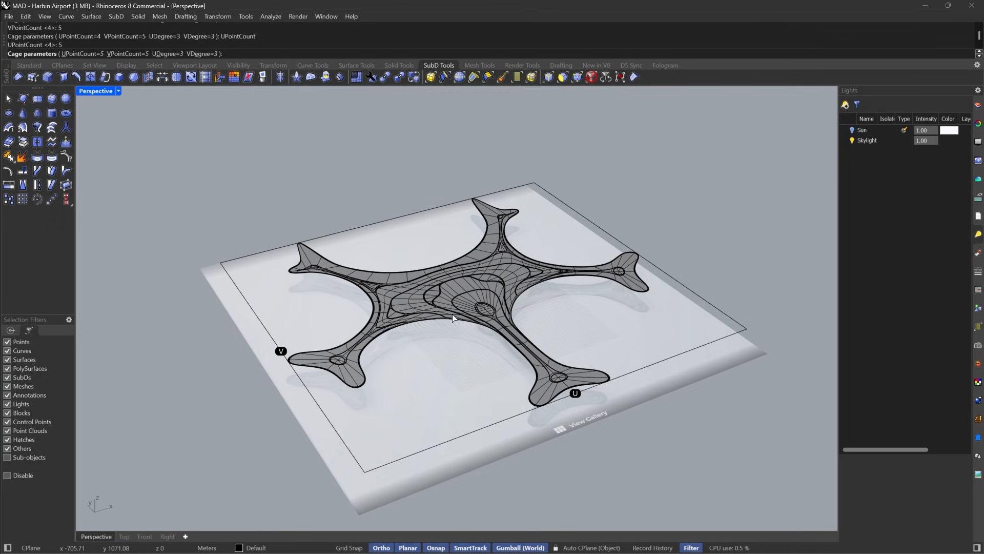
key("Return")
key("Return")
right_click_drag(452, 314, 400, 365)
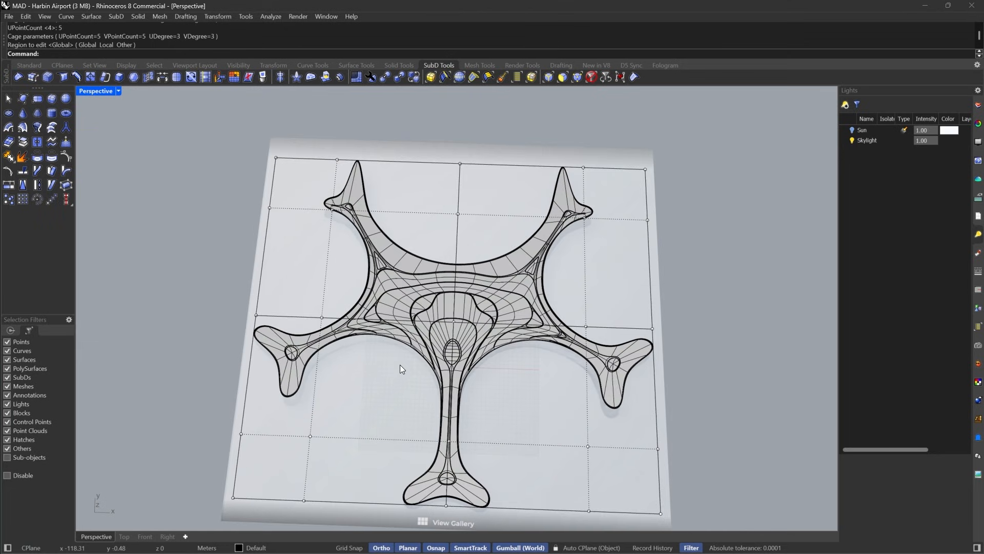
Raise the cage's central control point vertically in two moves to bulge the middle of the roof upward.
left_click(454, 321)
right_click_drag(472, 315, 471, 273)
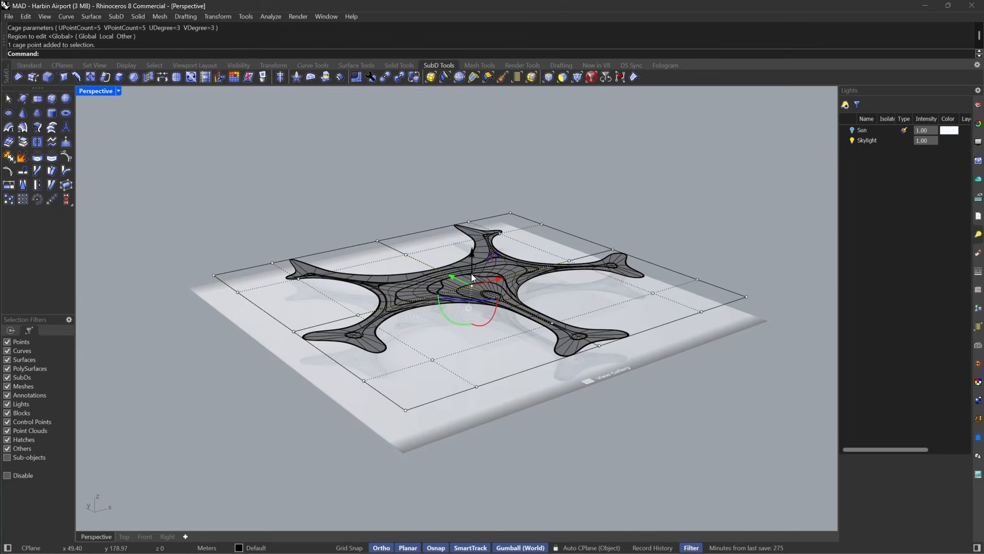
scroll(471, 272, "up", 3)
left_click_drag(472, 269, 472, 238)
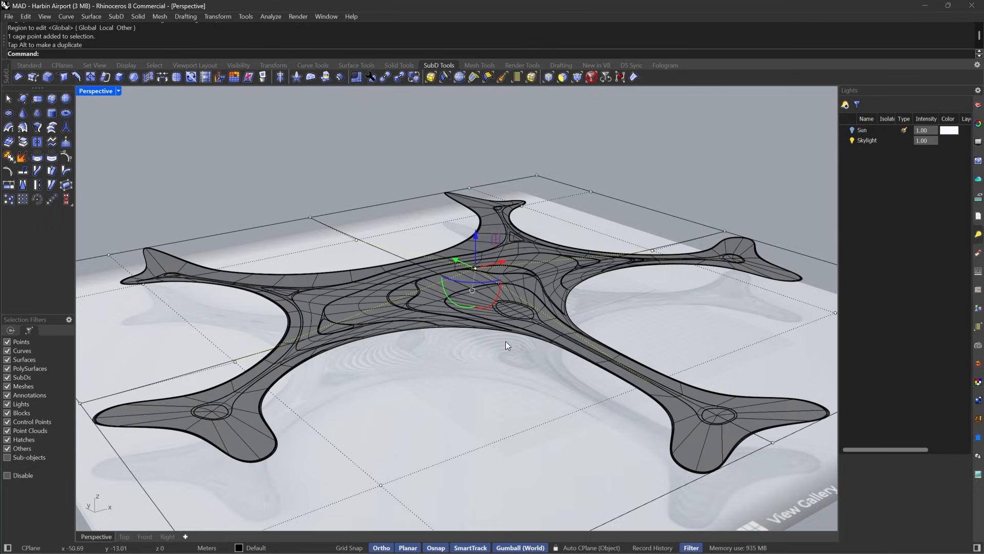
mouse_move(506, 341)
right_mouse_down()
mouse_move(438, 320)
mouse_move(513, 342)
mouse_move(441, 319)
mouse_move(508, 334)
right_mouse_up()
scroll(493, 243, "up", 2)
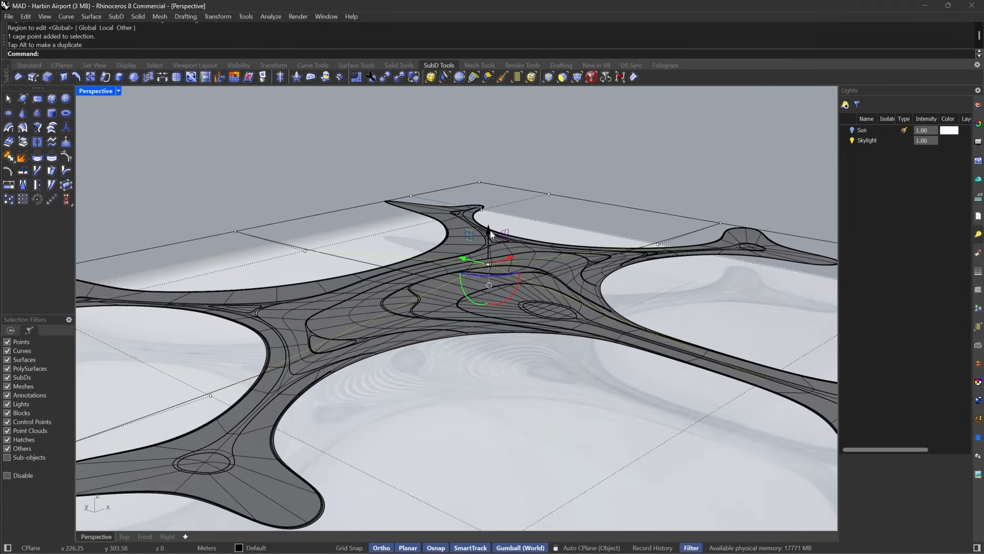
left_click_drag(490, 234, 490, 219)
right_click_drag(491, 219, 482, 374)
scroll(528, 295, "up", 7)
key("Escape")
scroll(481, 353, "down", 3)
scroll(494, 334, "up", 5)
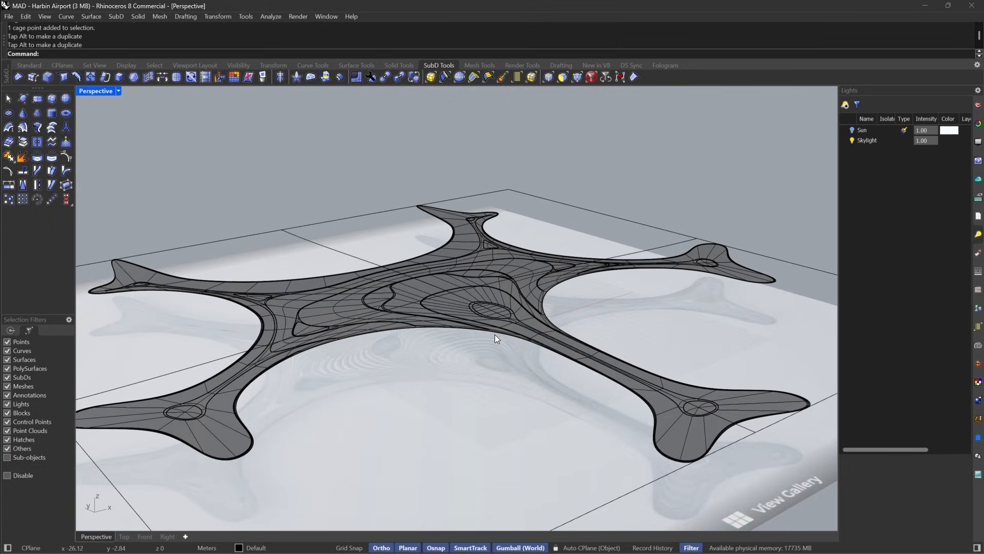
Delete the control cage around the roof.
left_click(675, 228)
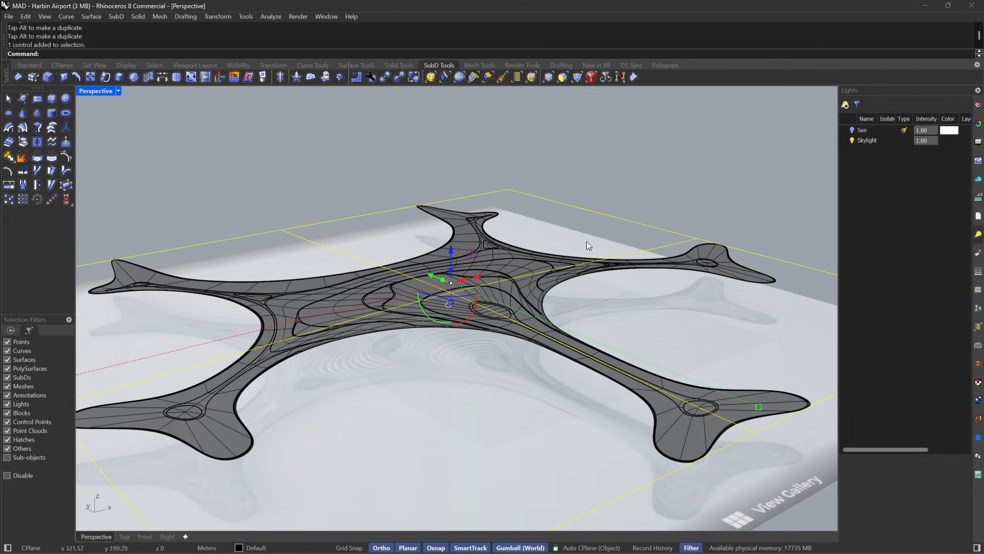
scroll(587, 244, "down", 4)
right_click_drag(587, 246, 400, 267)
key("Delete")
scroll(591, 335, "up", 4)
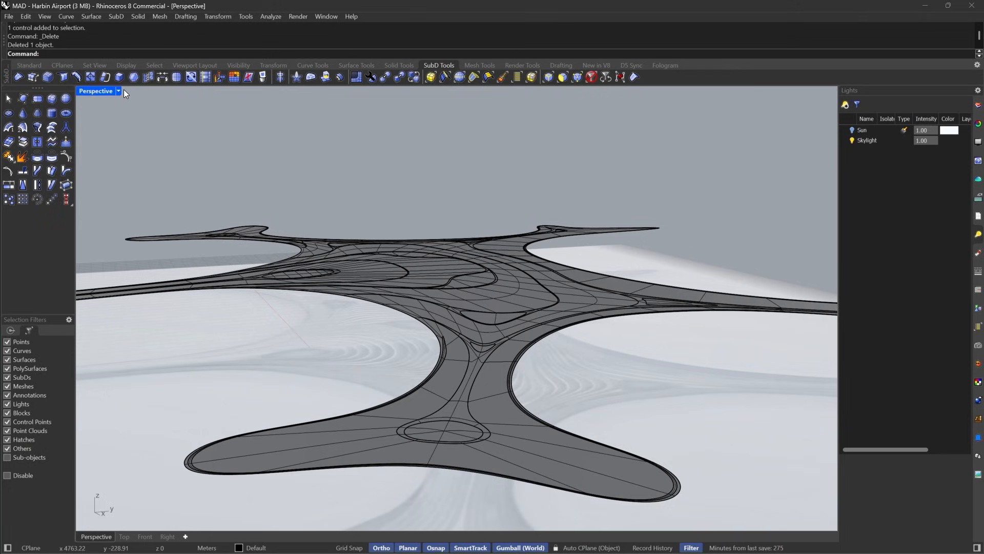
Show the hidden objects and delete the old closed outline curve above the roof.
right_click_drag(328, 206, 549, 278)
scroll(496, 301, "down", 5)
scroll(550, 278, "up", 5)
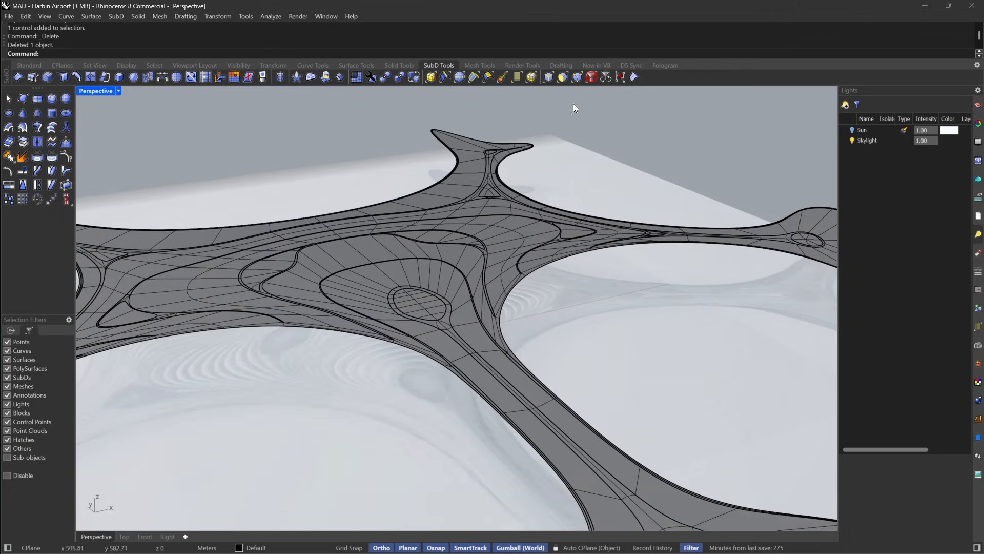
left_click(545, 79)
right_click_drag(479, 333, 513, 348)
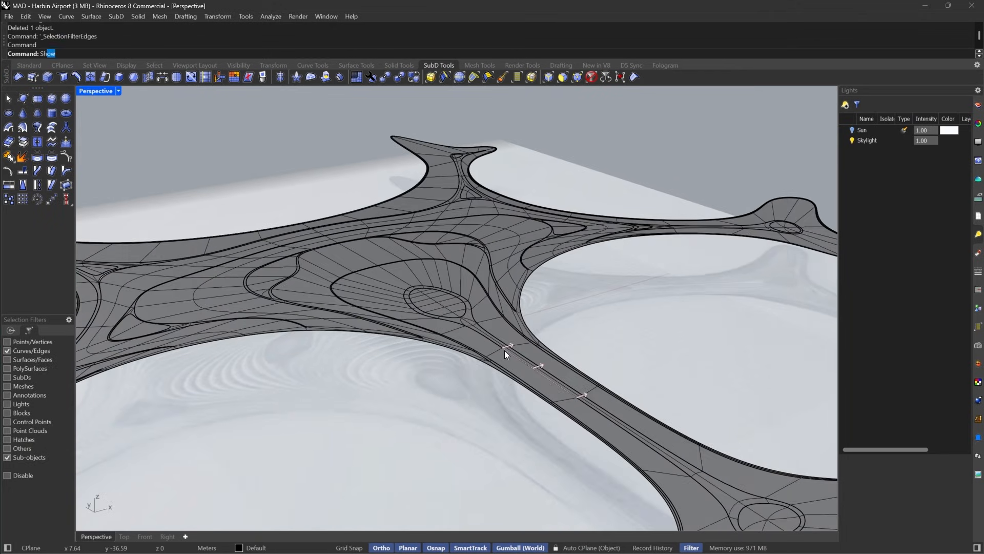
type("S")
key("Return")
left_click(591, 76)
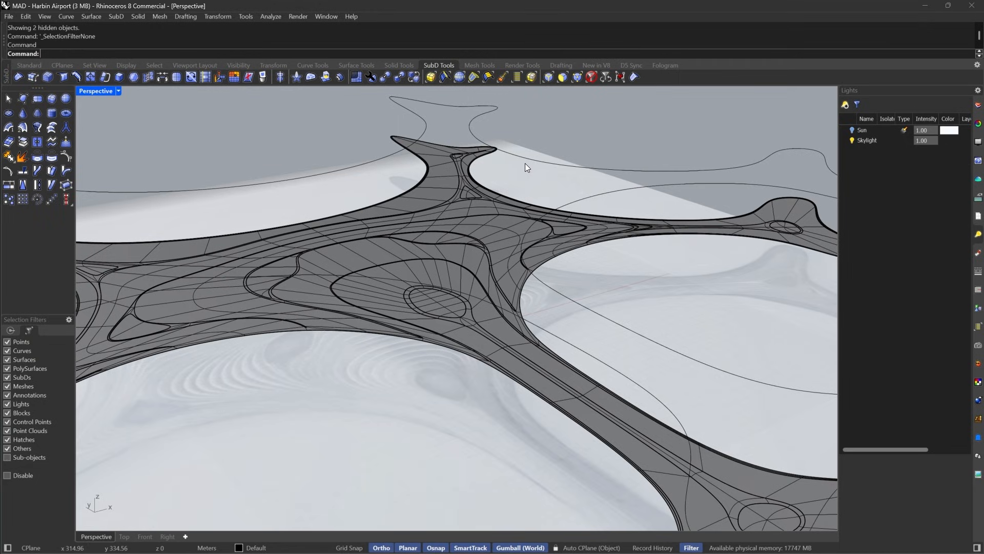
left_click(526, 163)
key("Delete")
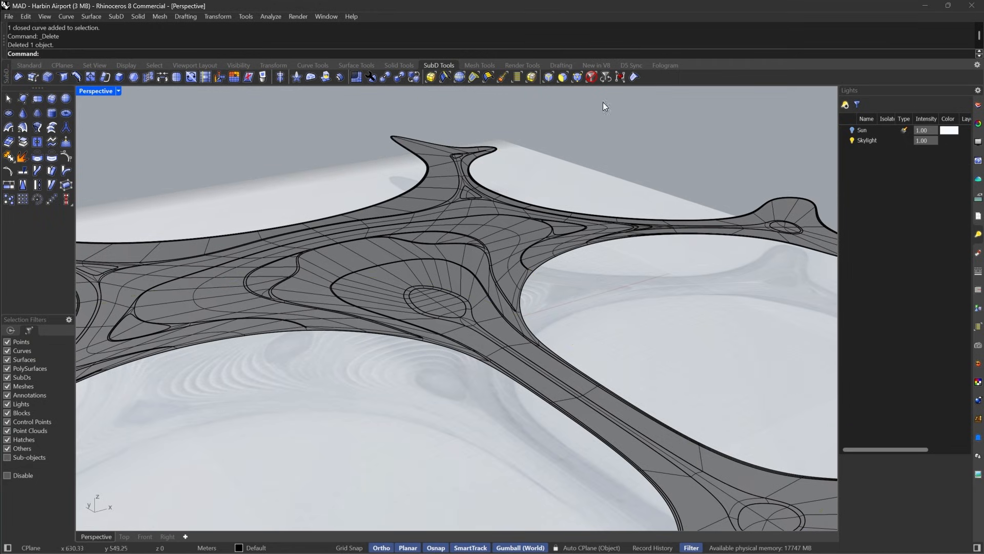
Copy the outer rim edge loop of the reshaped roof 50 m vertically upward and join the copies into one closed curve.
left_click(548, 76)
double_click(534, 267)
scroll(519, 270, "down", 6)
right_click_drag(567, 330, 570, 295)
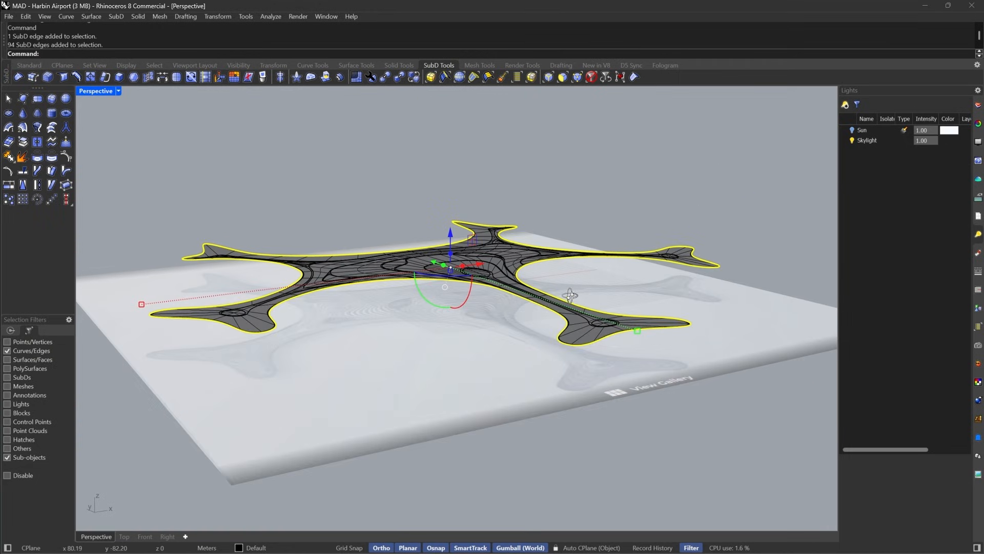
scroll(466, 279, "up", 4)
scroll(615, 294, "down", 5)
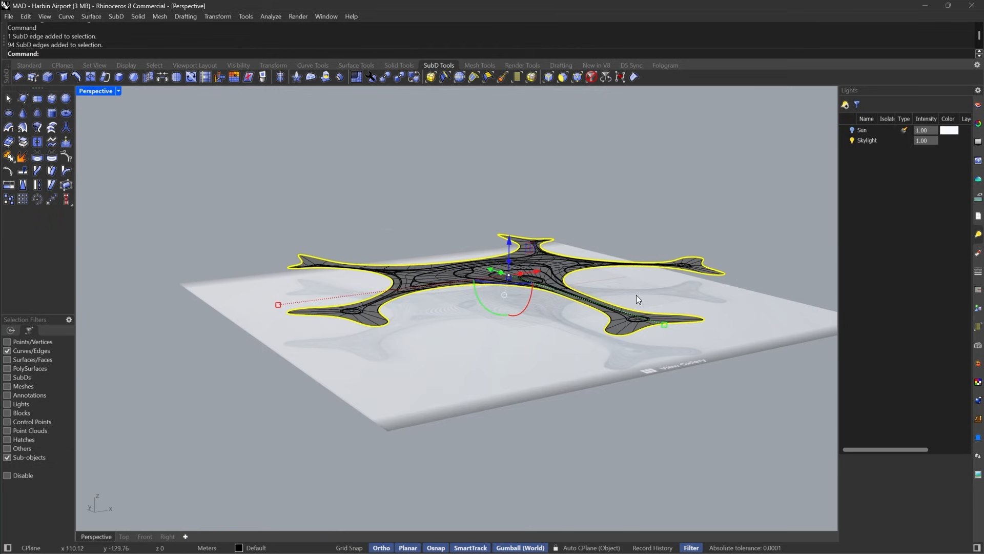
mouse_move(637, 298)
right_mouse_down()
mouse_move(635, 314)
mouse_move(632, 297)
right_mouse_up()
scroll(543, 269, "up", 5)
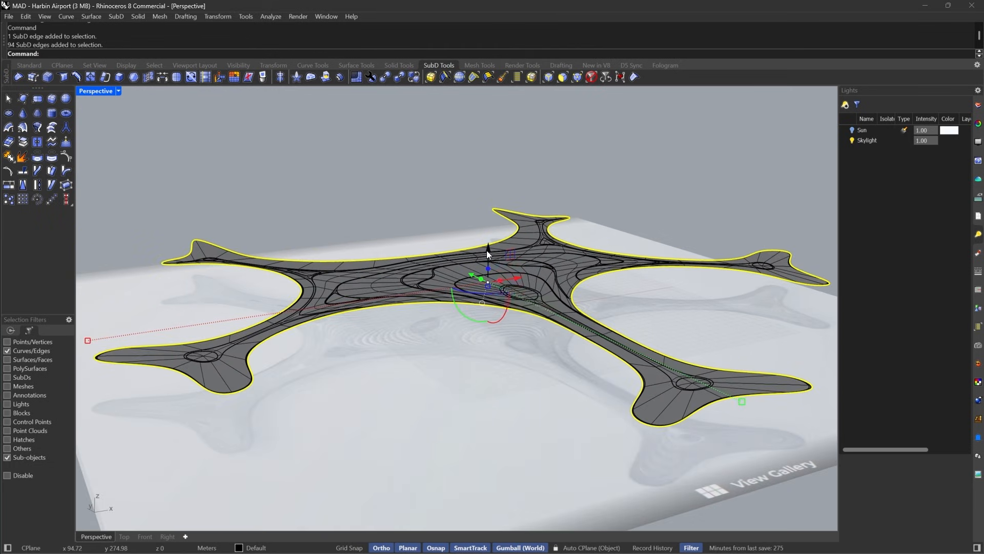
left_click_drag(486, 253, 516, 174)
type("50")
key("Return")
key("ctrl+j")
scroll(476, 249, "down", 5)
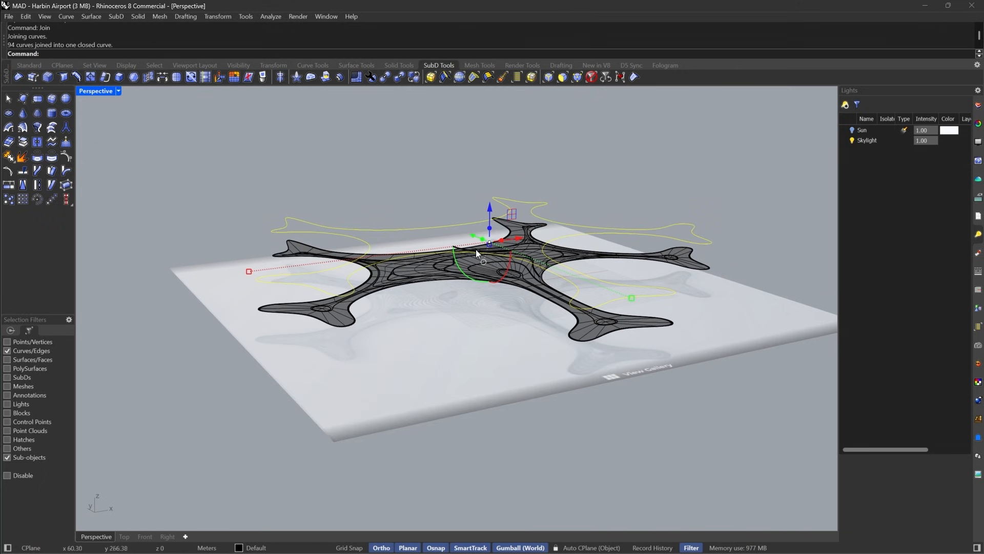
Examine the rim and layer edges where the narrow arm meets the central roof in flat SubD display.
right_click_drag(476, 249, 647, 283)
scroll(647, 282, "up", 5)
scroll(503, 241, "up", 3)
key("Tab")
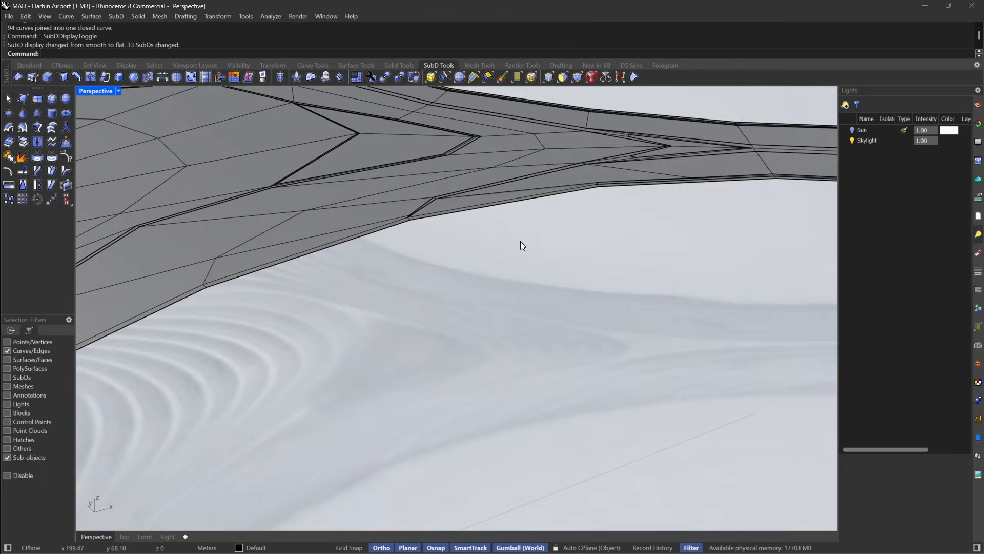
Select the edge ring crossing the rim strip around the forked side arms and insert an edge loop midway across it.
scroll(521, 241, "down", 4)
scroll(599, 236, "up", 6)
scroll(598, 236, "down", 6)
right_click_drag(599, 236, 391, 337)
scroll(391, 336, "up", 4)
scroll(521, 299, "down", 5)
right_click_drag(521, 299, 581, 297)
scroll(457, 333, "down", 4)
scroll(569, 287, "up", 6)
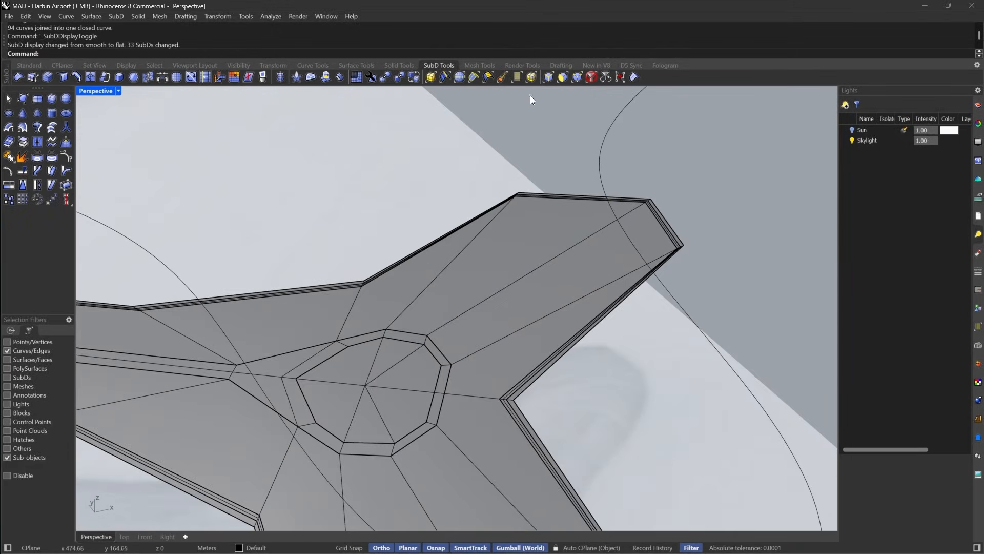
left_click(470, 78)
left_click(521, 280)
scroll(610, 261, "down", 8)
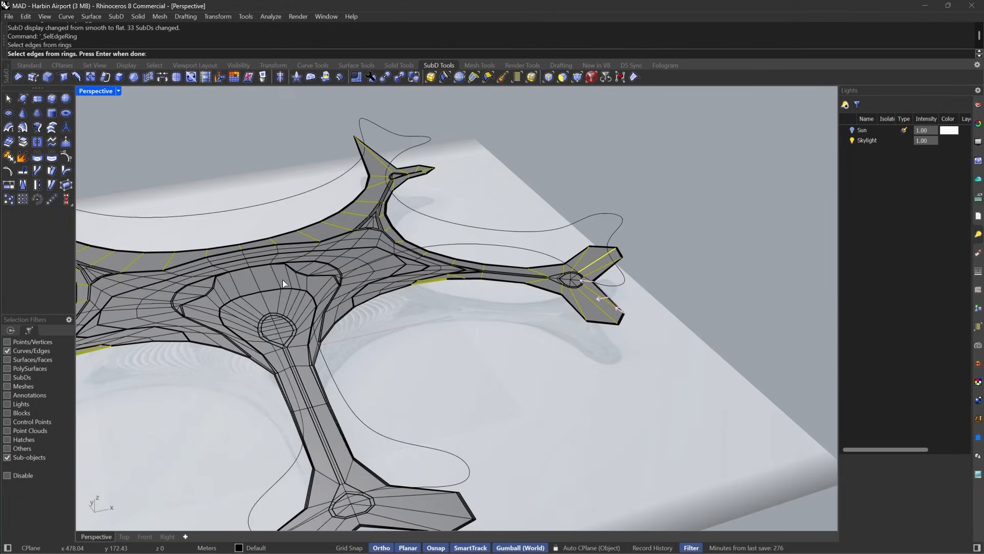
scroll(475, 298, "down", 5)
scroll(321, 315, "up", 10)
key("Return")
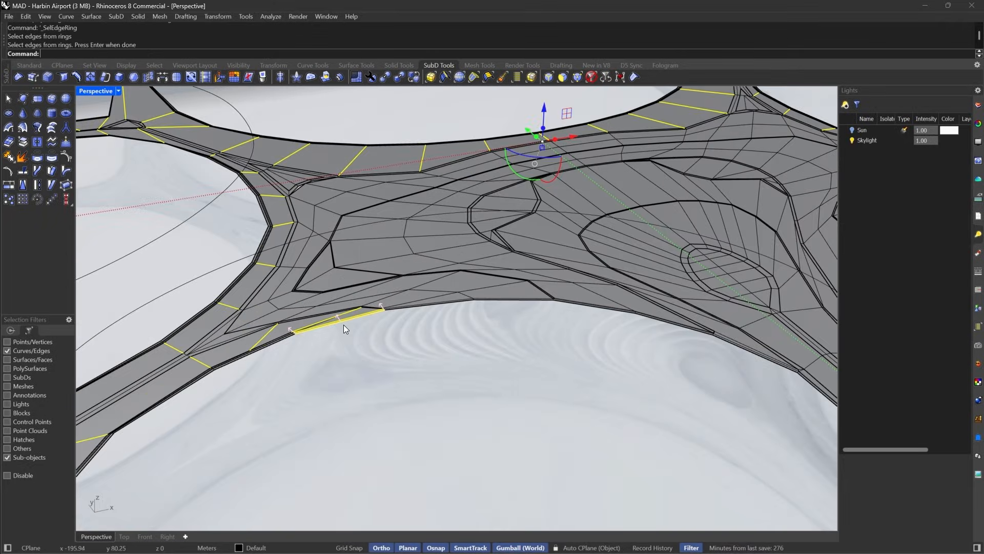
scroll(204, 327, "down", 9)
scroll(607, 226, "up", 10)
right_click_drag(558, 238, 599, 240)
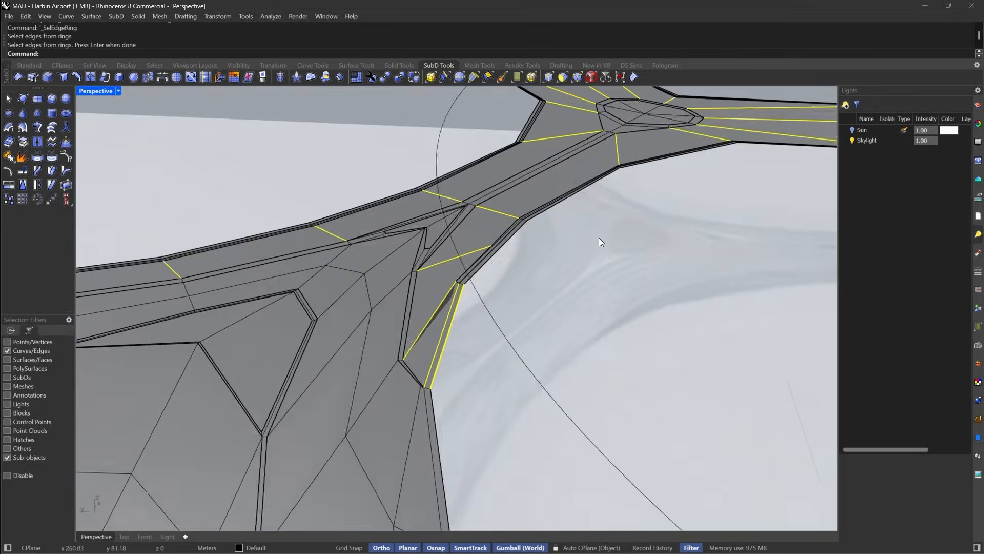
scroll(457, 327, "up", 6)
scroll(466, 334, "down", 2)
left_click(85, 79)
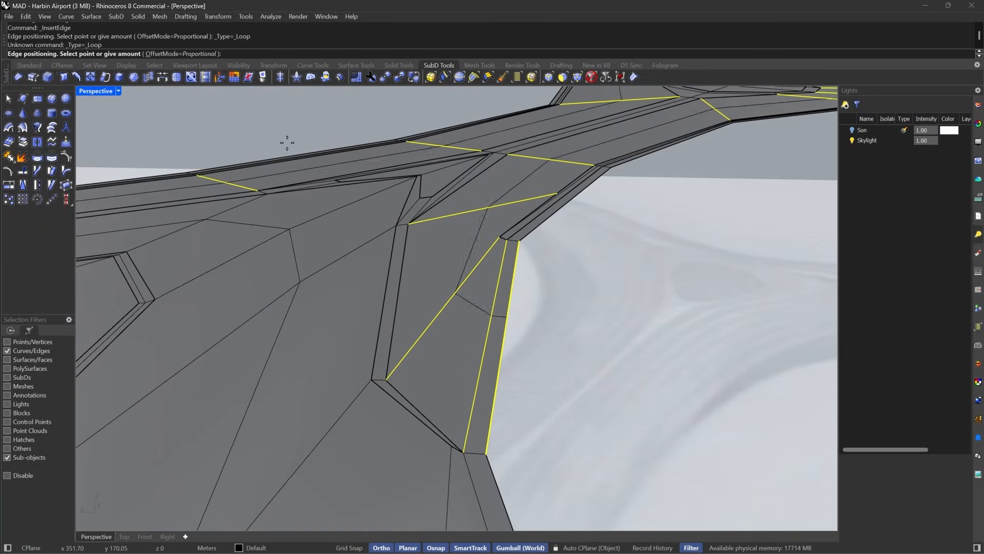
left_click(454, 293)
Insert edge loops halfway on both sides of the middle loop, then again on both sides of each of the two resulting loops.
double_click(463, 272)
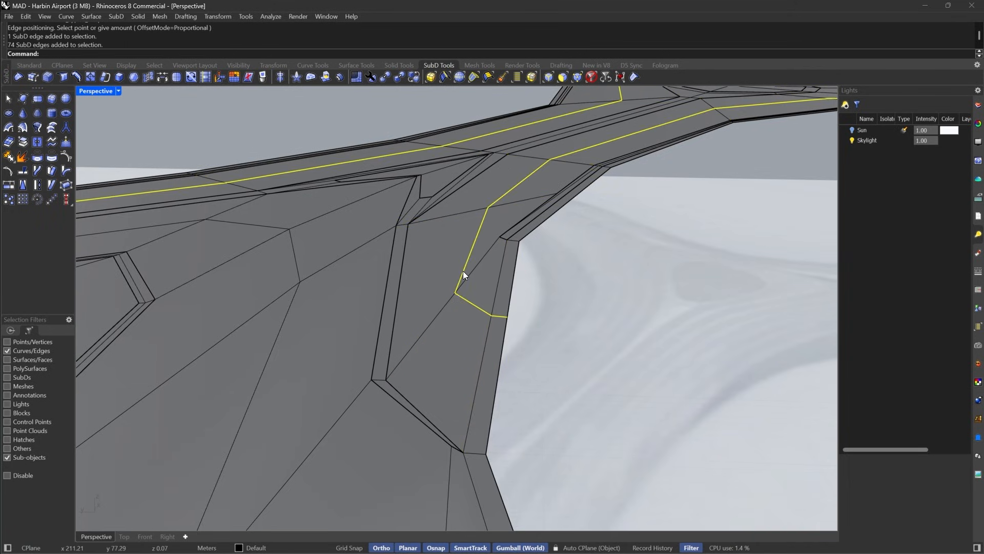
right_click(463, 272)
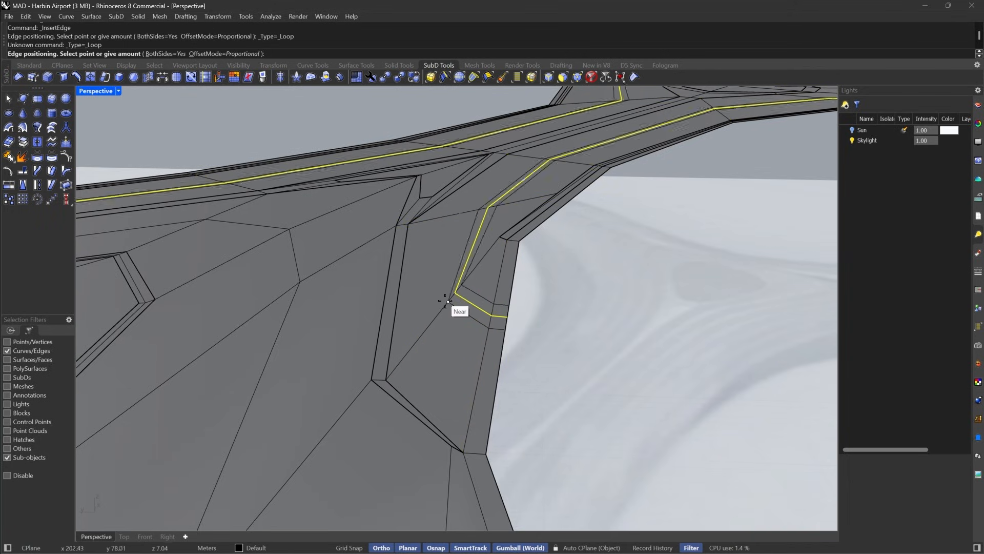
left_click(426, 329)
double_click(502, 229)
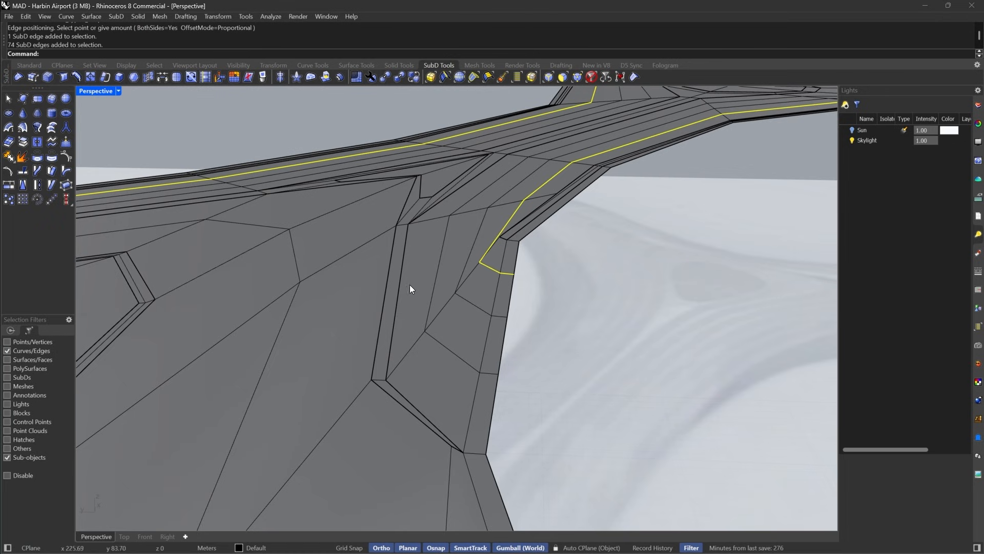
right_click(433, 278)
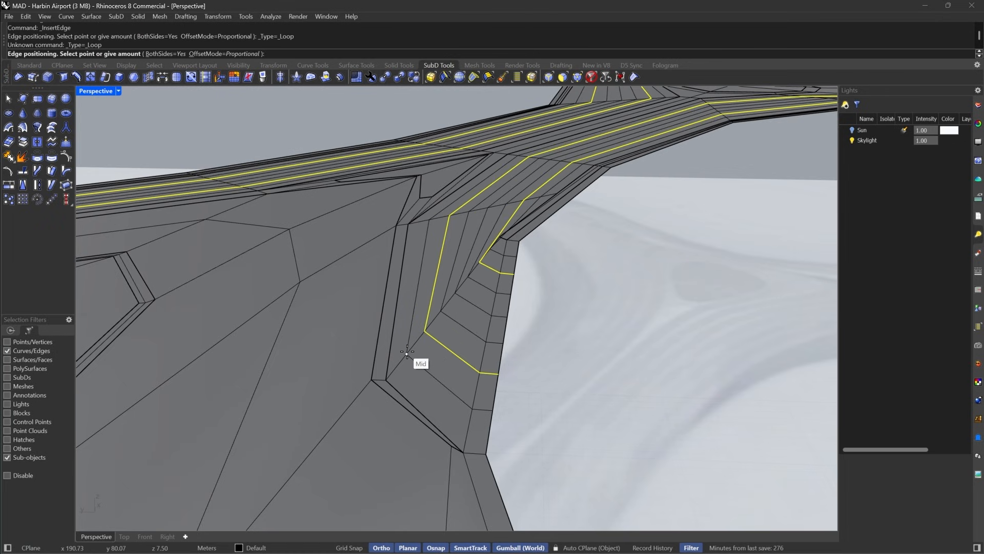
left_click(407, 352)
Crease every second inserted loop along the rim strip, three loops in total, starting with the second from the rim.
right_click_drag(578, 241, 543, 255)
scroll(528, 225, "up", 4)
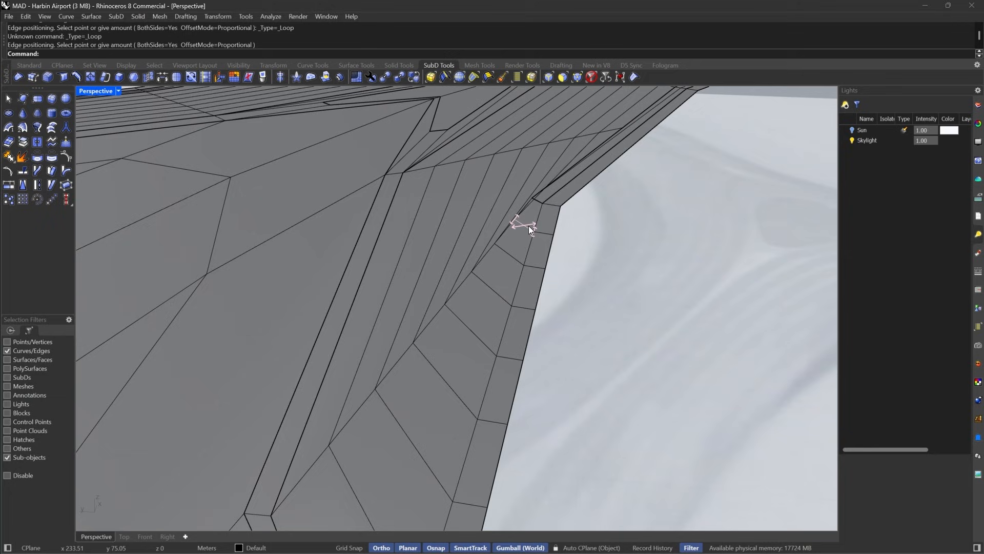
double_click(509, 254)
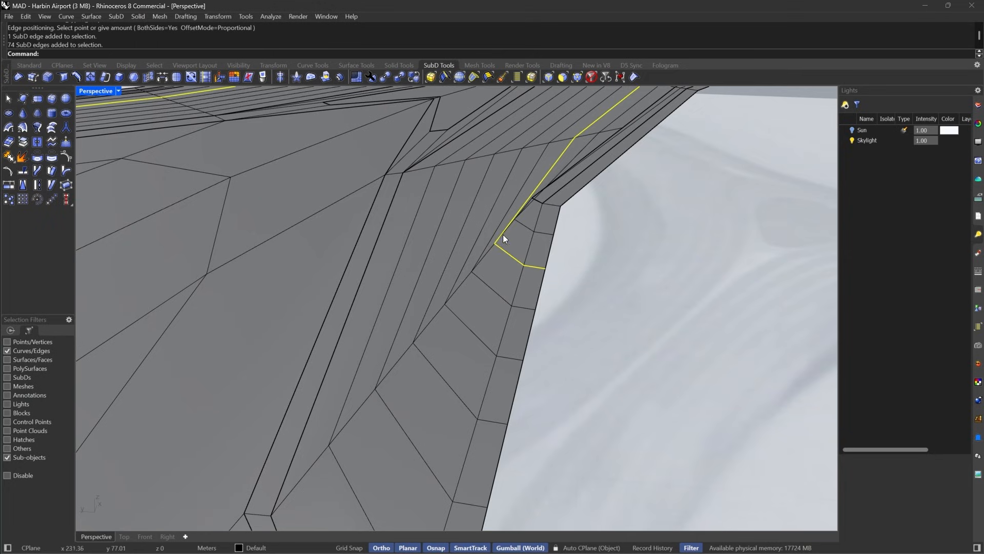
right_click_drag(499, 249, 519, 277)
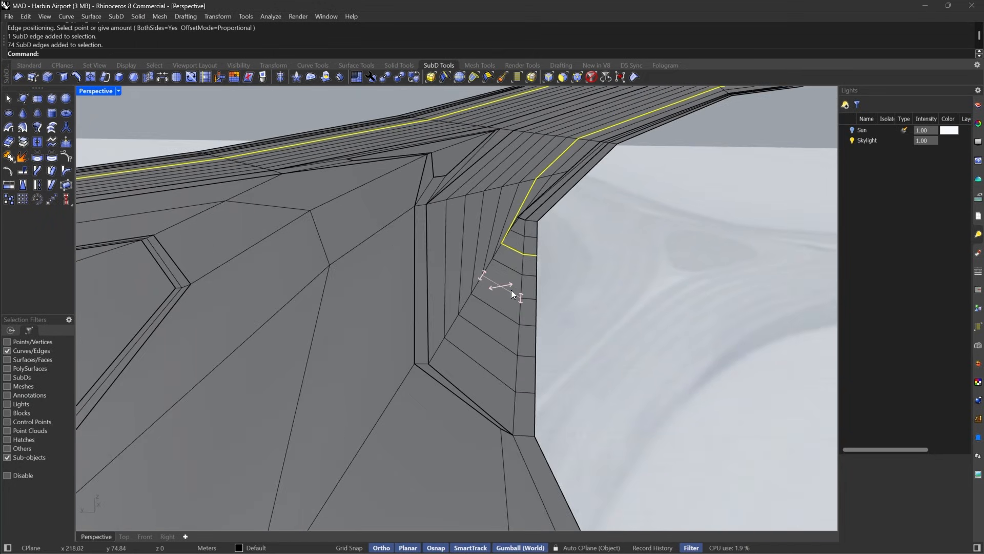
double_click(511, 290, "shift")
double_click(495, 339, "shift")
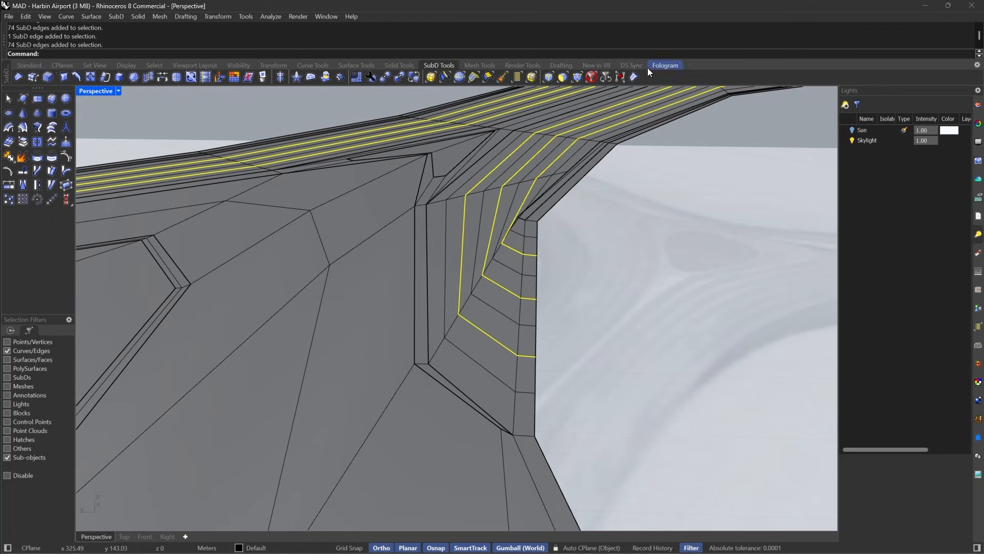
left_click(635, 78)
Select the four uncreased loops between the creased ones, leaving out their edges at the strip's first tapered end.
left_click(521, 229)
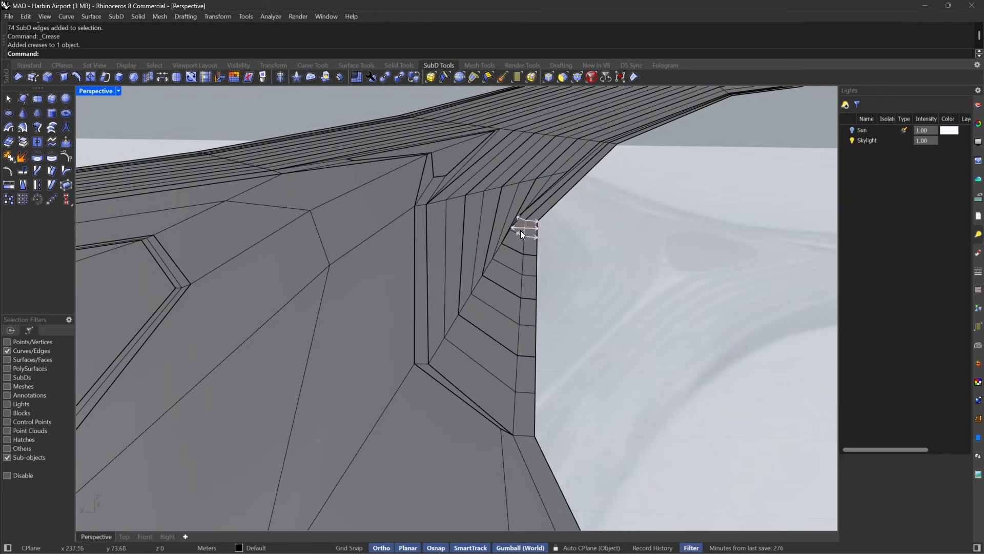
scroll(518, 231, "up", 3)
double_click(518, 231)
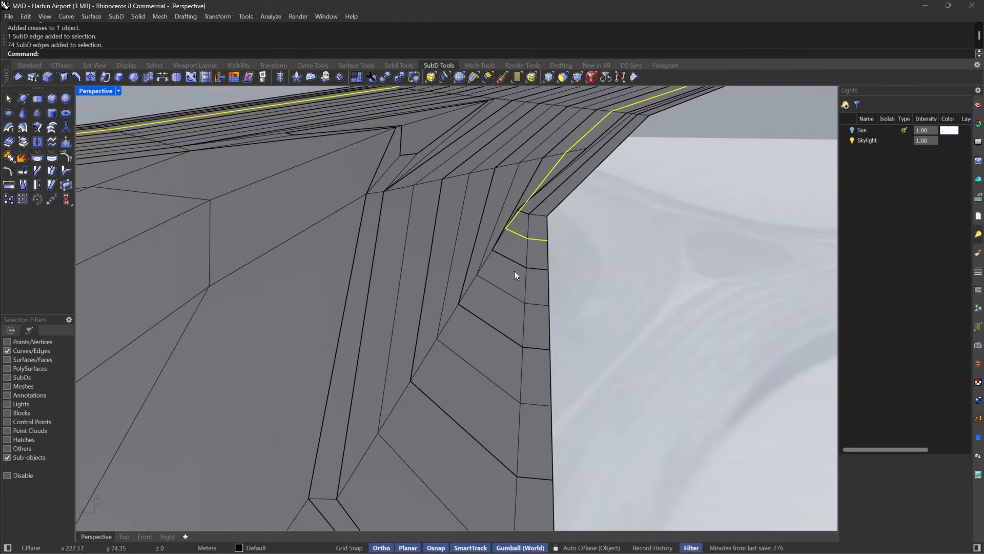
double_click(500, 289, "shift")
double_click(470, 364, "shift")
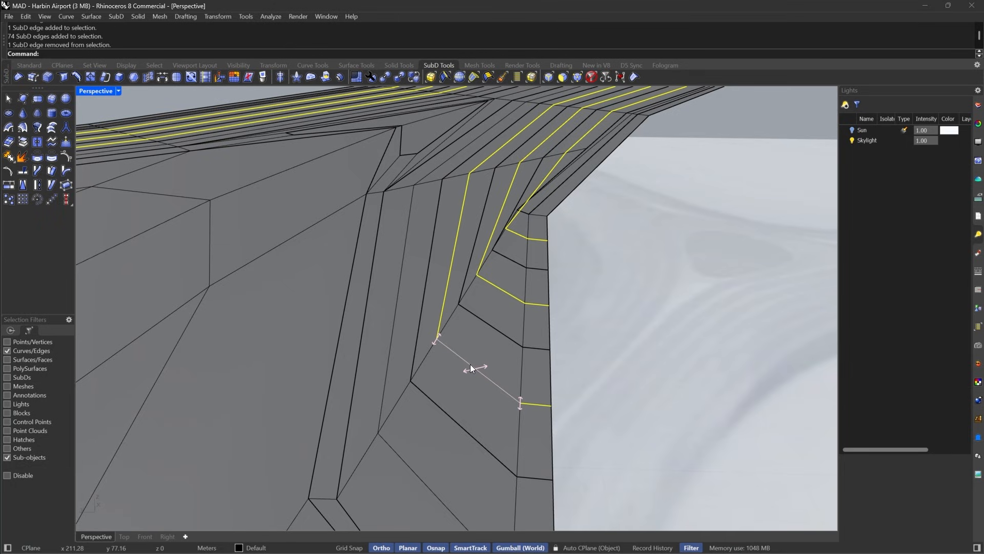
scroll(480, 368, "down", 3)
double_click(479, 378, "shift")
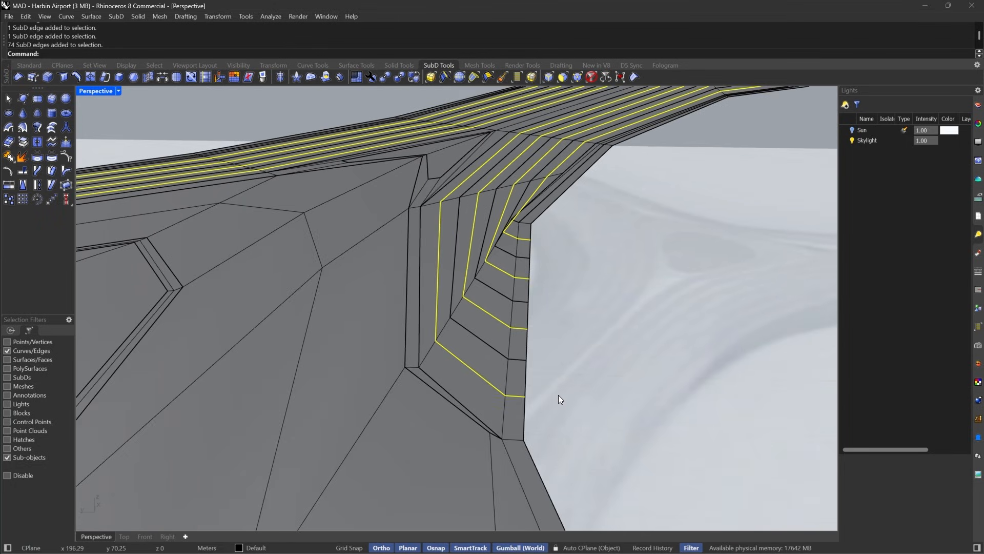
right_click_drag(564, 382, 568, 386)
left_click_drag(658, 208, 515, 408, "ctrl")
scroll(508, 144, "down", 8)
scroll(509, 144, "down", 8)
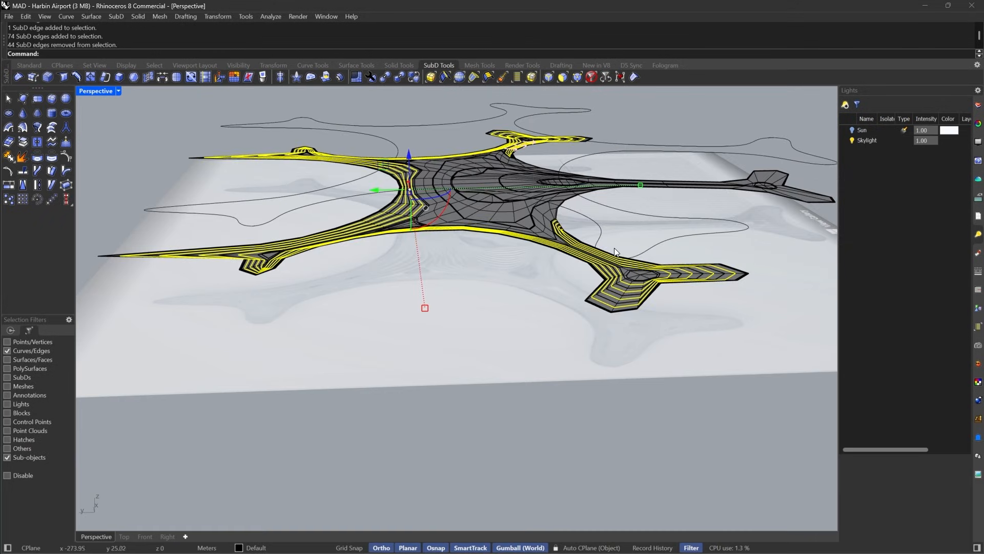
Exclude the loop edges at the strip's opposite tapered end from the selection and move the remaining loops vertically to form ripples.
right_click_drag(615, 247, 505, 284)
scroll(199, 288, "up", 10)
right_click_drag(329, 305, 436, 301)
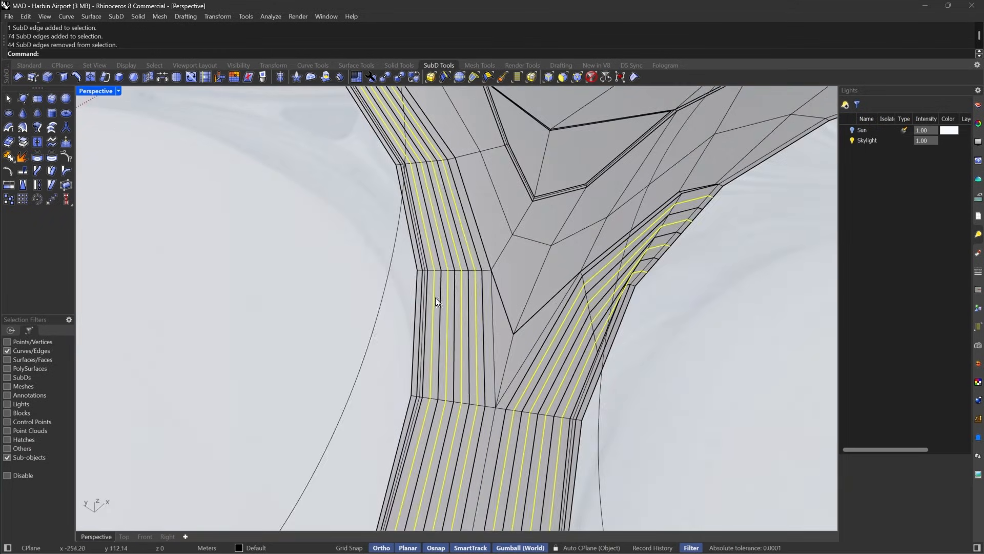
scroll(505, 244, "down", 8)
scroll(687, 144, "up", 10)
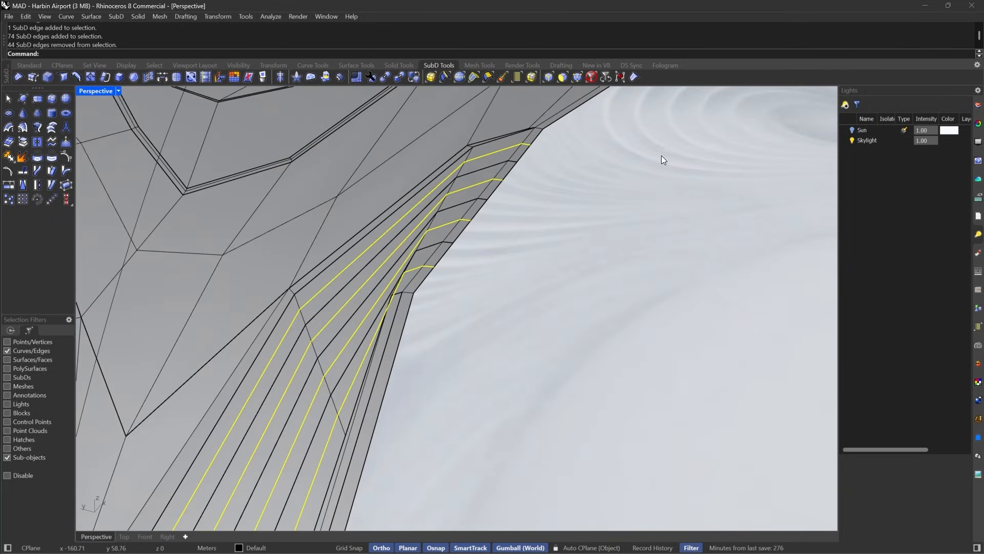
left_click_drag(681, 131, 477, 292, "ctrl")
scroll(610, 254, "down", 3)
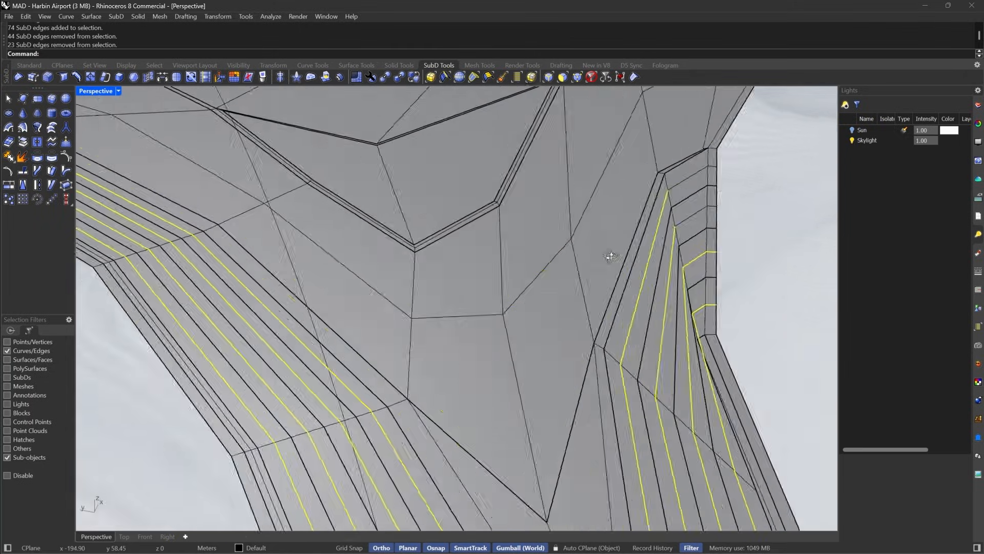
left_click_drag(682, 204, 593, 303, "ctrl")
scroll(563, 282, "down", 8)
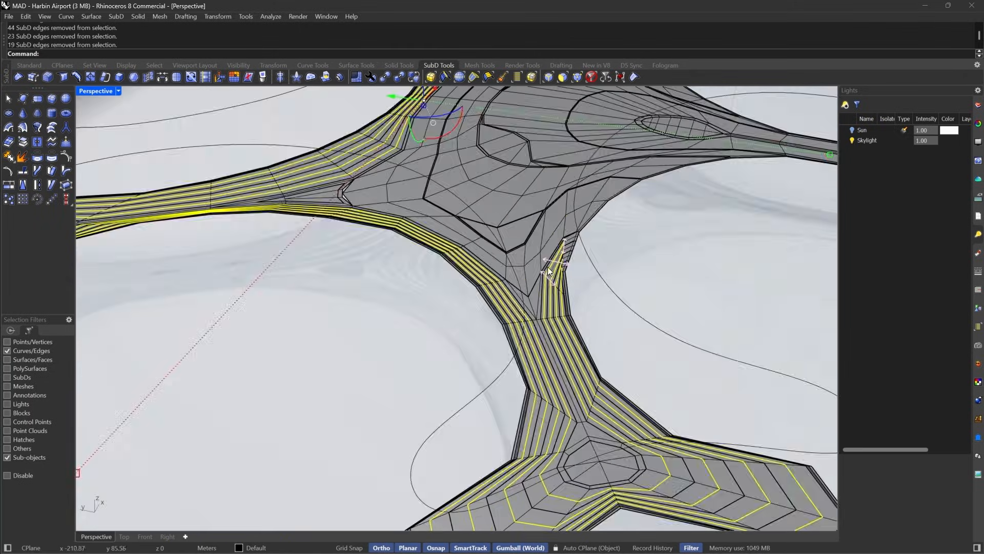
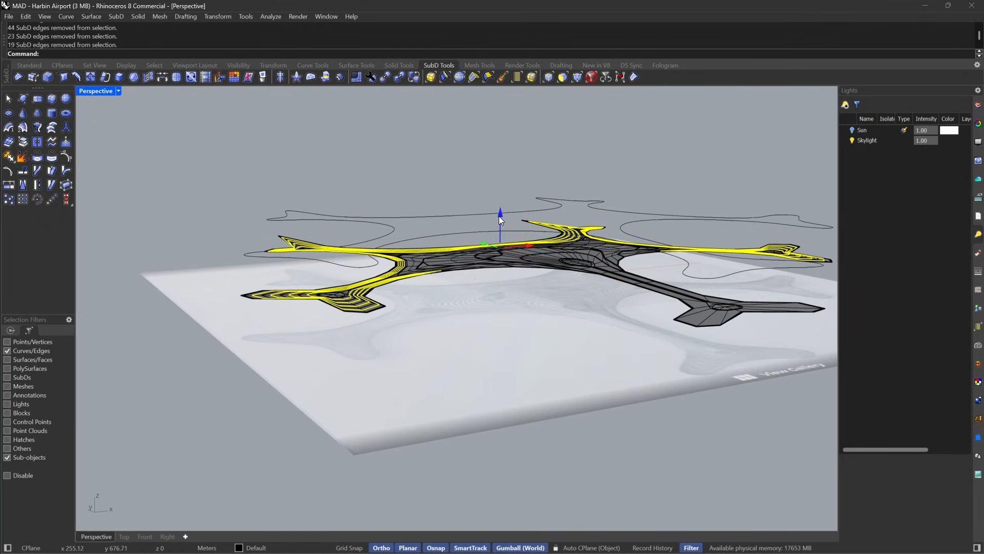
Return the SubDs to smooth display, clear the selection and set the Perspective view to Rendered mode.
key("Tab")
scroll(500, 220, "up", 5)
key("Escape")
scroll(666, 276, "up", 4)
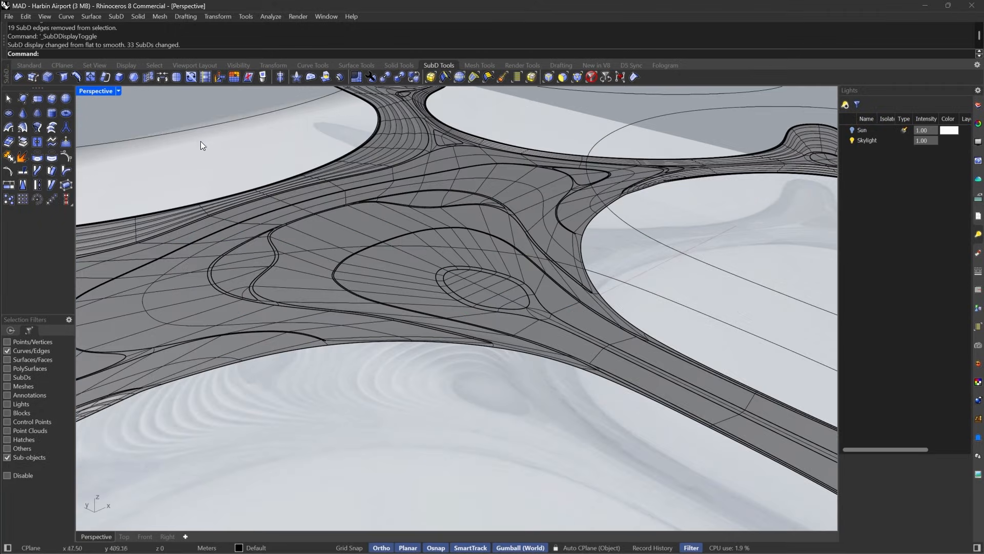
left_click(120, 91)
left_click(169, 77)
scroll(667, 211, "up", 5)
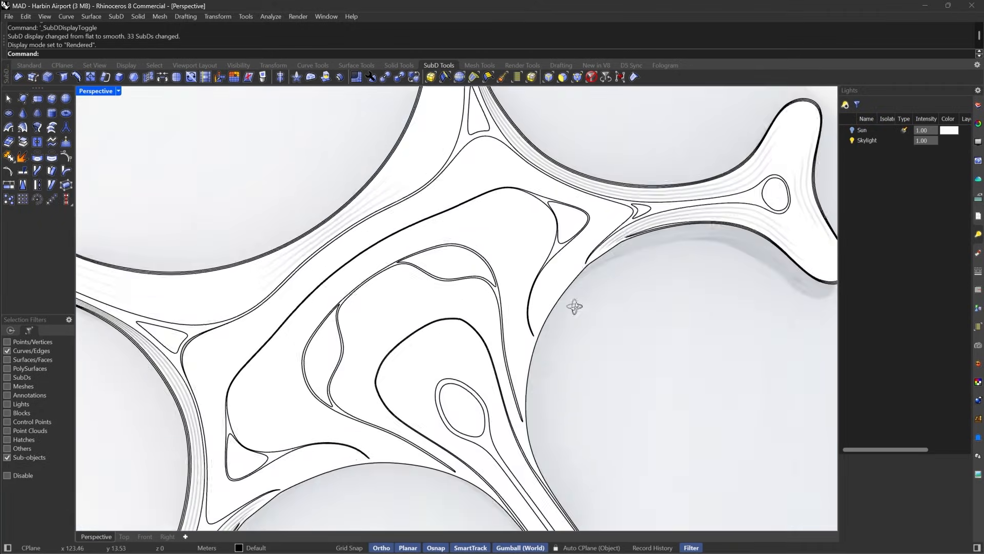
Examine the rippled strip where it tapers into the central roof and around the forked arm tip.
scroll(417, 309, "down", 7)
right_click_drag(417, 309, 485, 187)
scroll(485, 186, "up", 10)
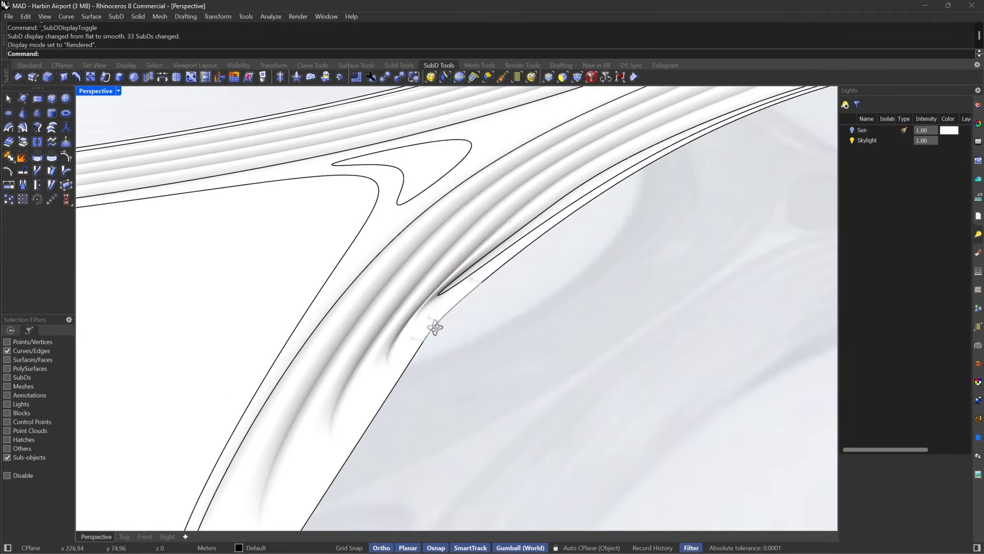
right_click_drag(435, 328, 447, 311)
scroll(447, 311, "down", 5)
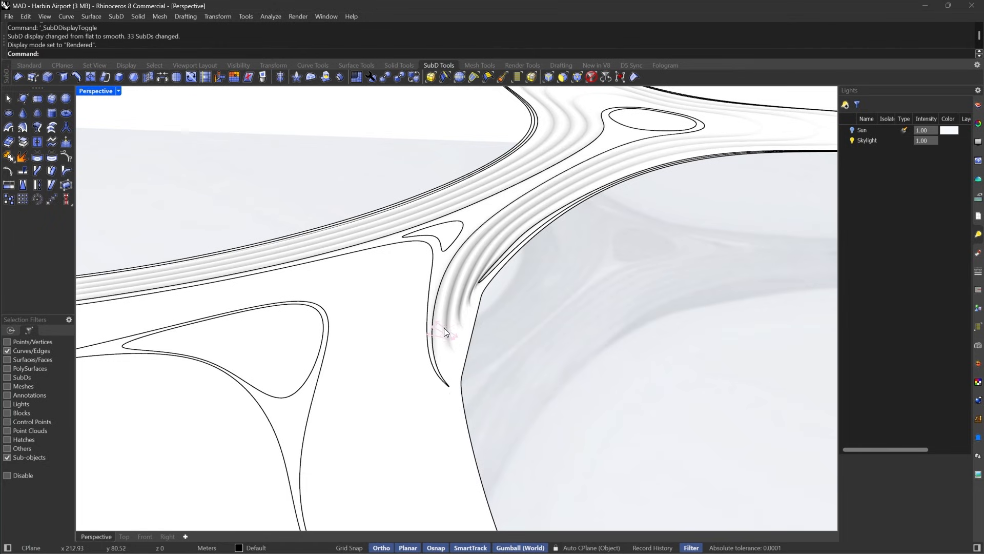
scroll(464, 290, "down", 5)
right_click_drag(703, 195, 617, 185)
scroll(617, 186, "down", 6)
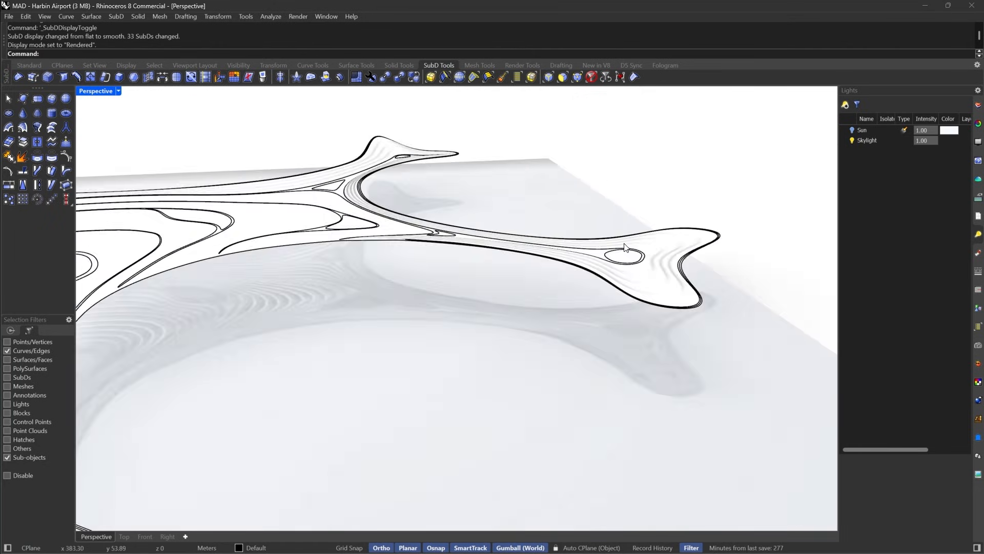
scroll(717, 251, "up", 8)
right_click_drag(718, 251, 876, 254)
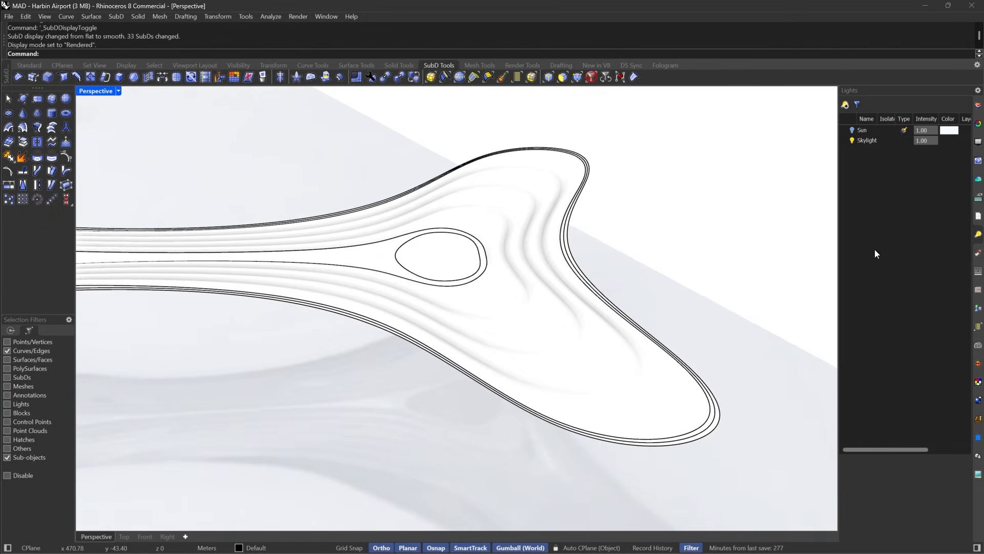
Turn on the Sun and set the intensity of both Skylight and Sun to 0.5.
left_click(980, 255)
left_click(978, 235)
left_click(852, 131)
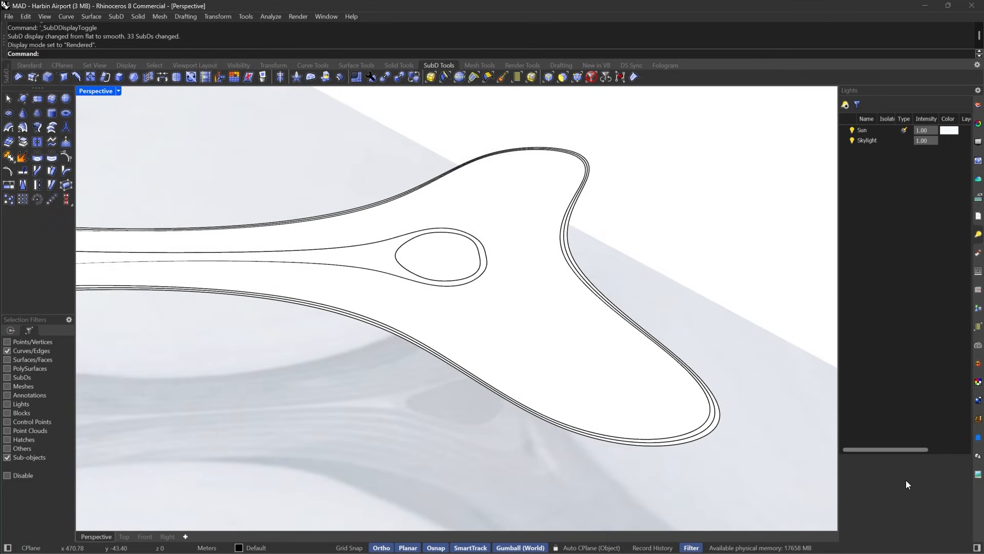
left_click(931, 138)
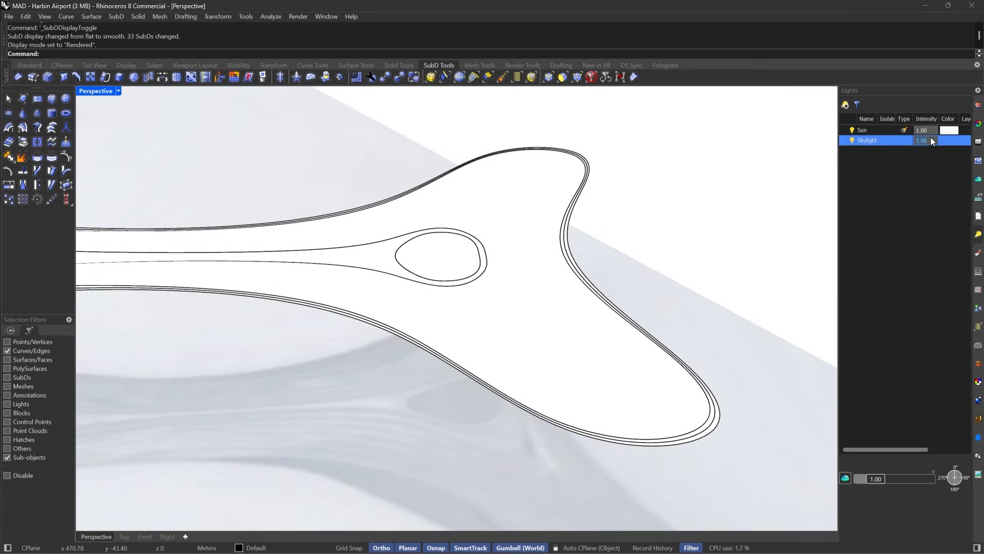
left_click(931, 131)
type("0.5")
key("Return")
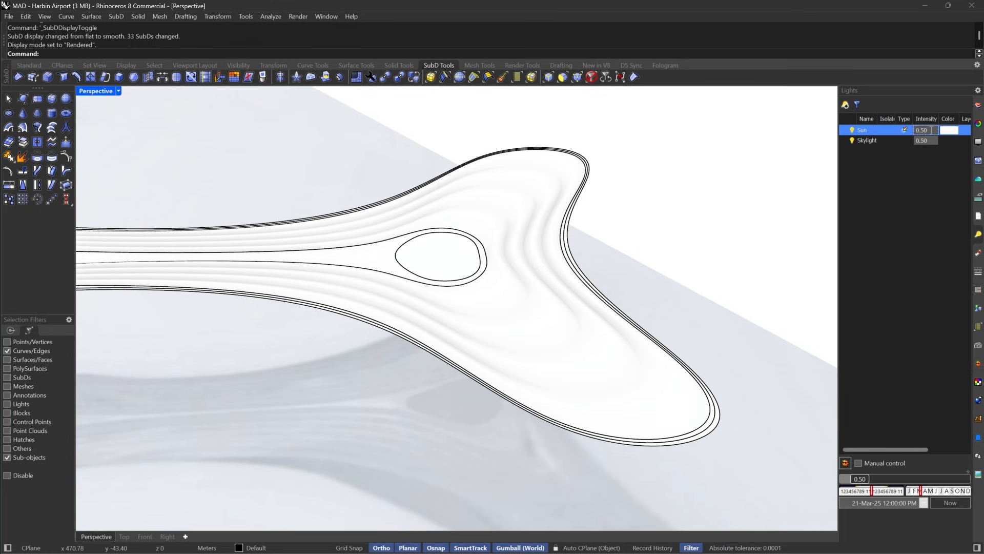
Switch the Sun to manual control and lower its altitude so the roof ripples are lit at a shallower angle.
left_click(857, 463)
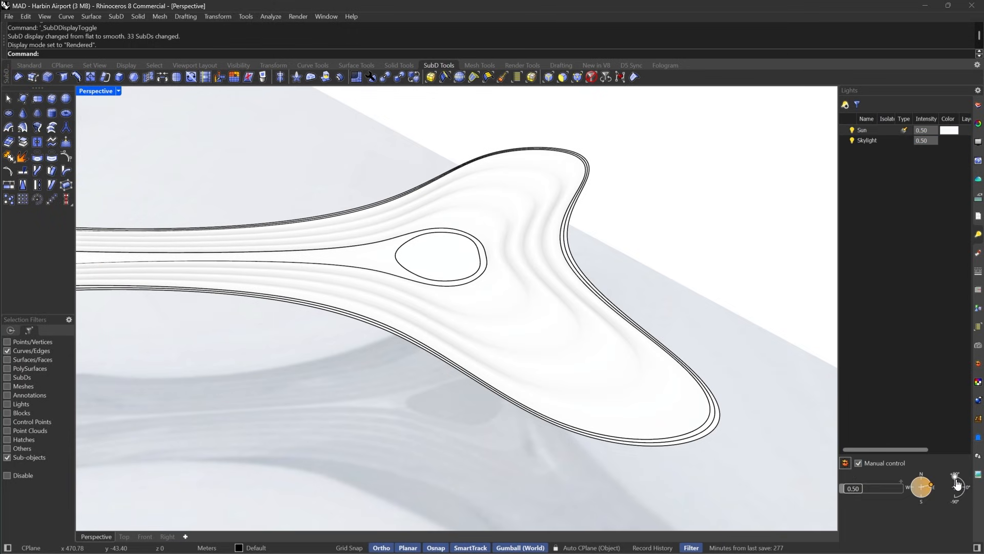
left_click_drag(957, 484, 965, 480)
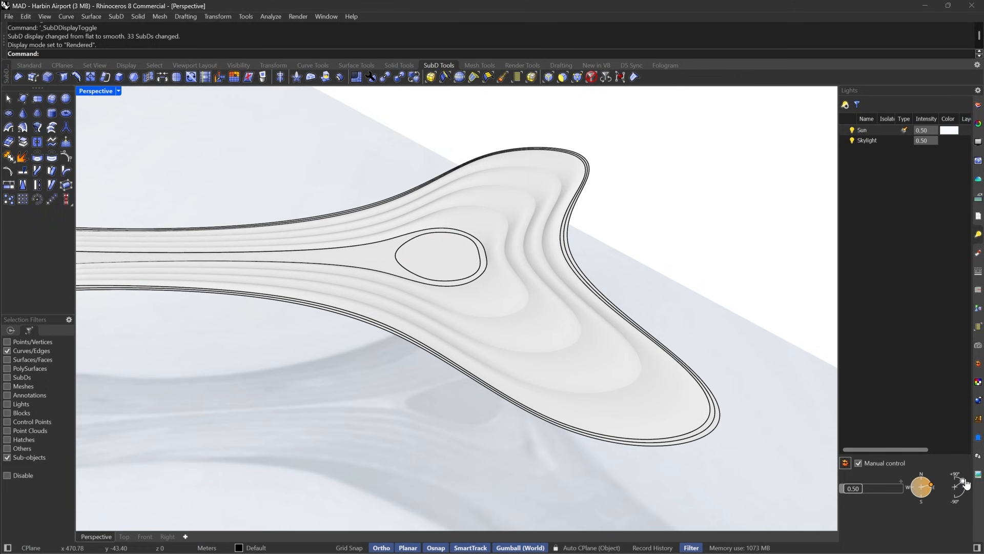
scroll(656, 321, "down", 10)
right_click_drag(427, 287, 186, 231)
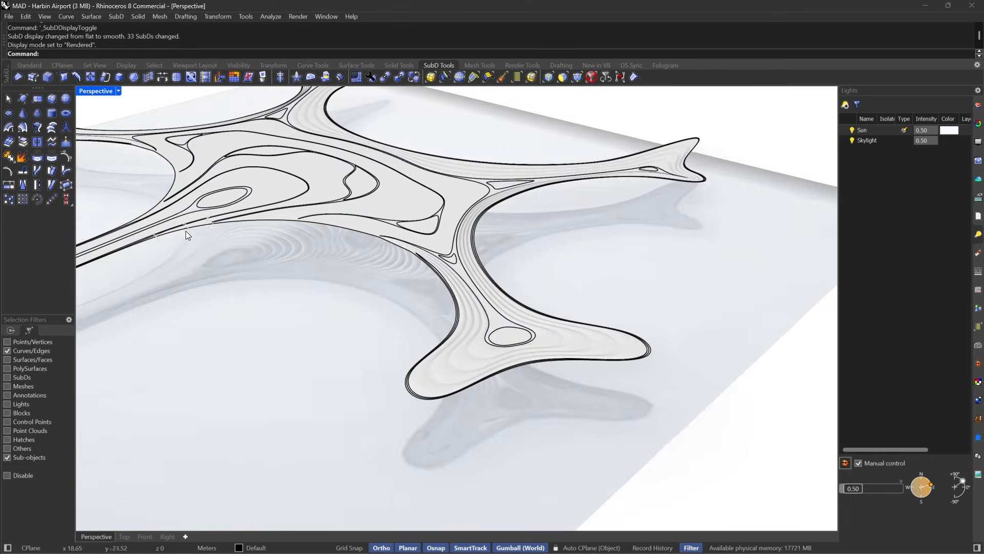
Fine-tune the Sun's altitude and check the ripple shading along the arm and its forked tip.
right_click_drag(510, 388, 554, 399)
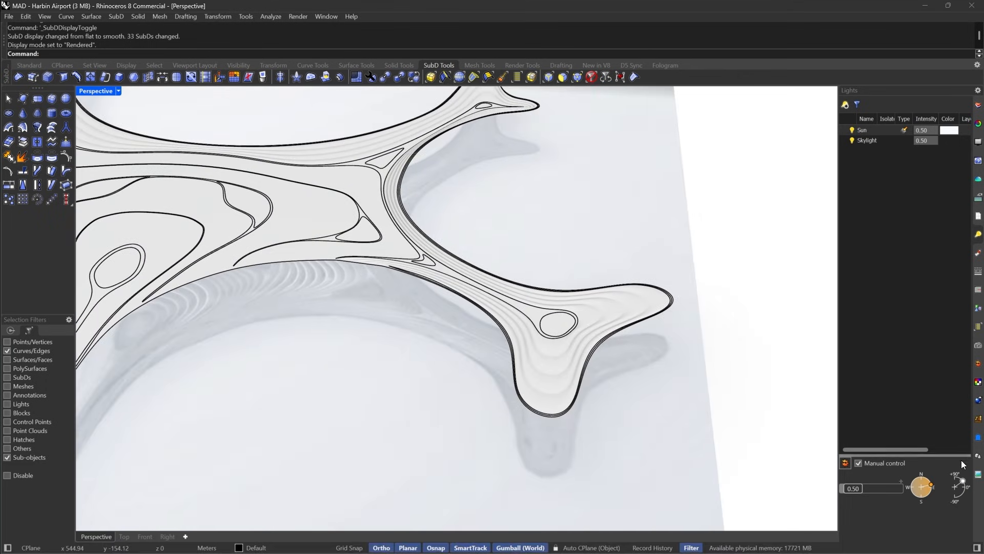
left_click_drag(963, 482, 963, 483)
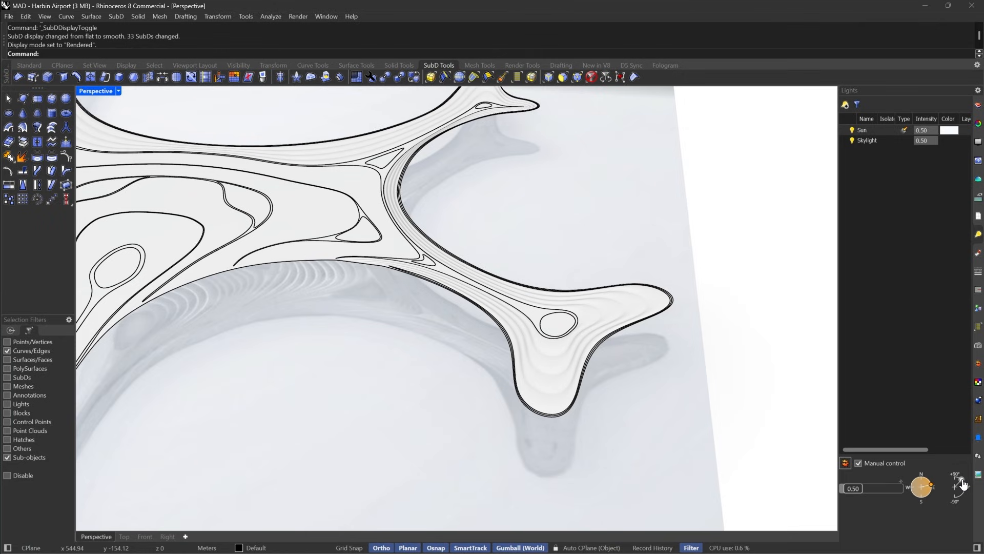
right_click_drag(401, 324, 459, 312)
scroll(470, 308, "up", 6)
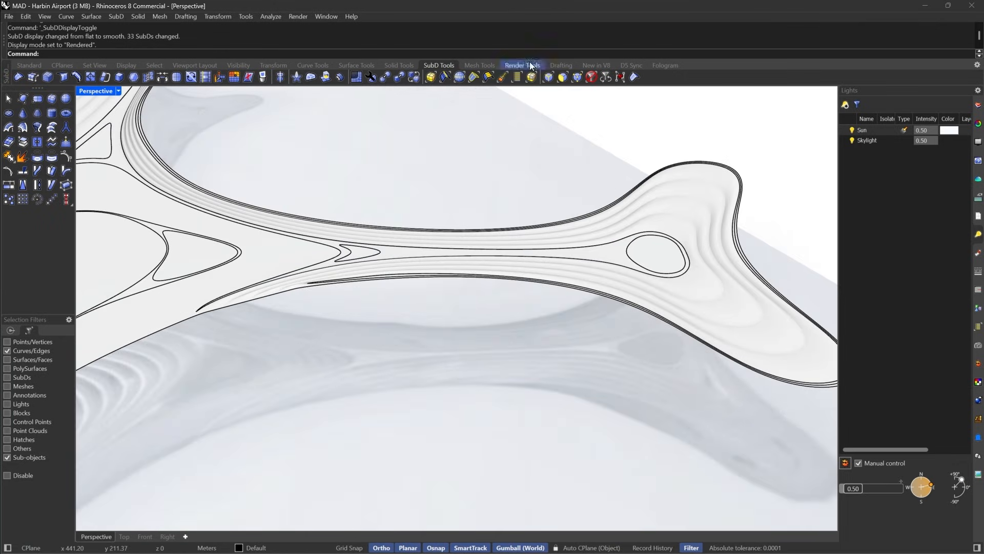
Clear the sub-object selection filter, select all objects and create a new Plastic material.
left_click(591, 78)
scroll(547, 287, "down", 6)
right_click_drag(534, 353, 524, 285)
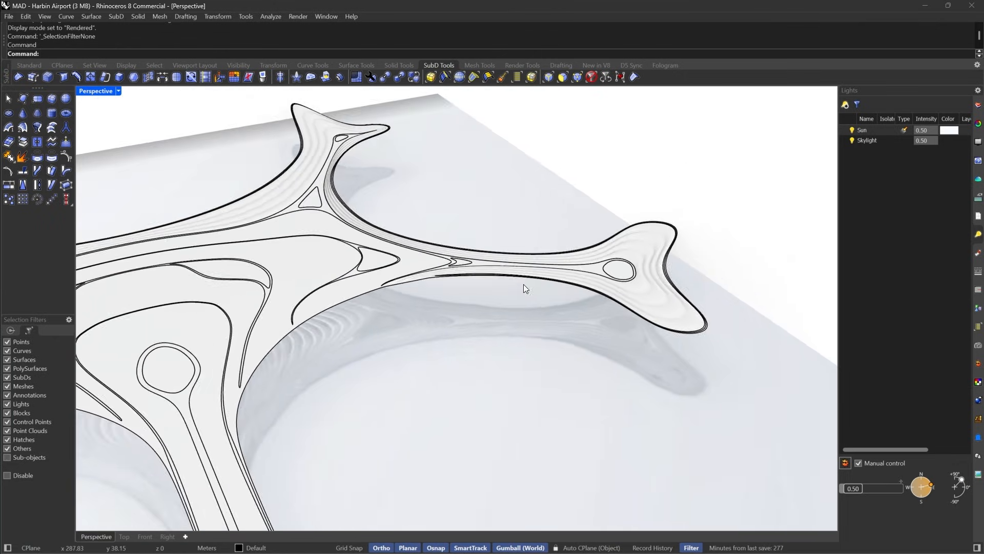
key("ctrl+a")
scroll(524, 284, "down", 5)
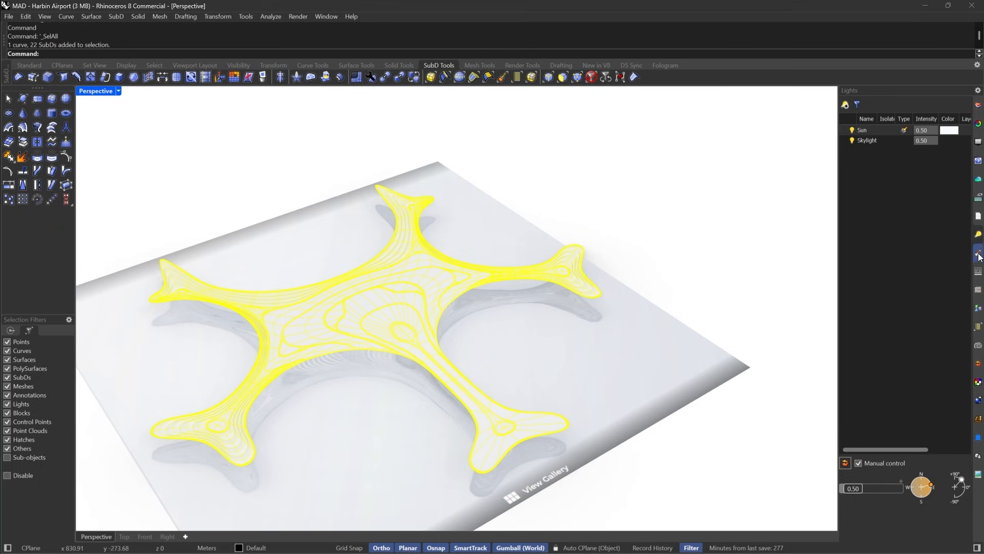
left_click(978, 255)
right_click(886, 149)
mouse_move(831, 160)
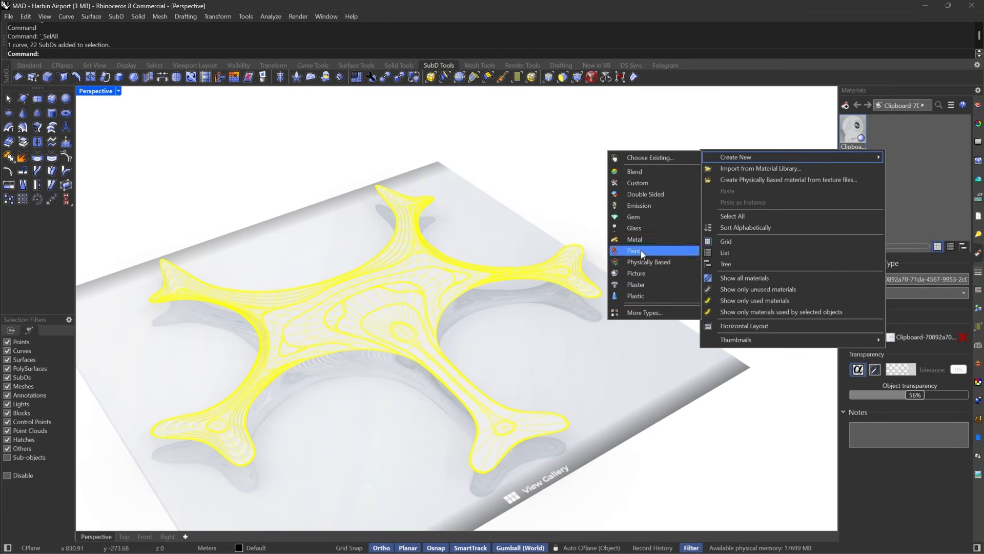
left_click(636, 295)
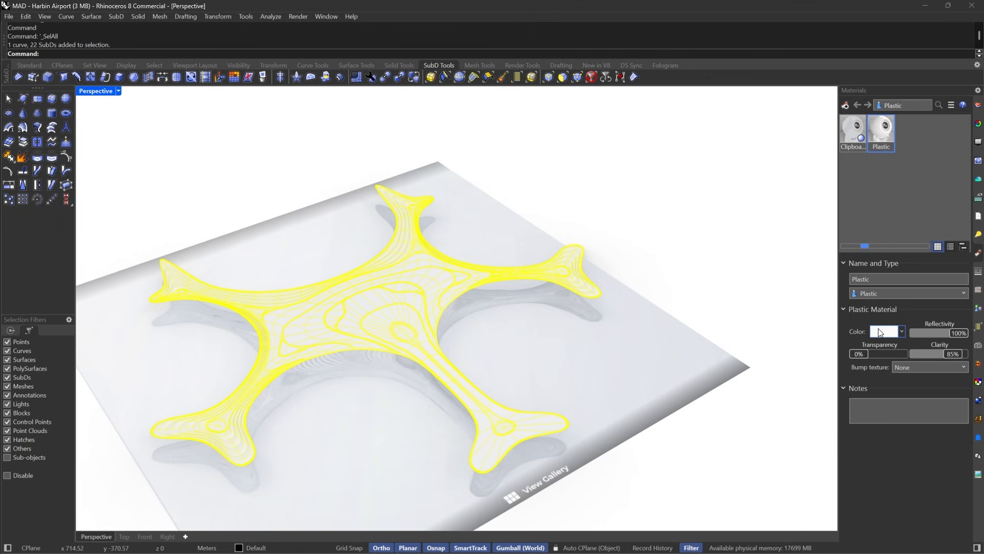
Set the Plastic material's color to Gray and assign it to the selected roof objects.
left_click(878, 332)
left_click(634, 171)
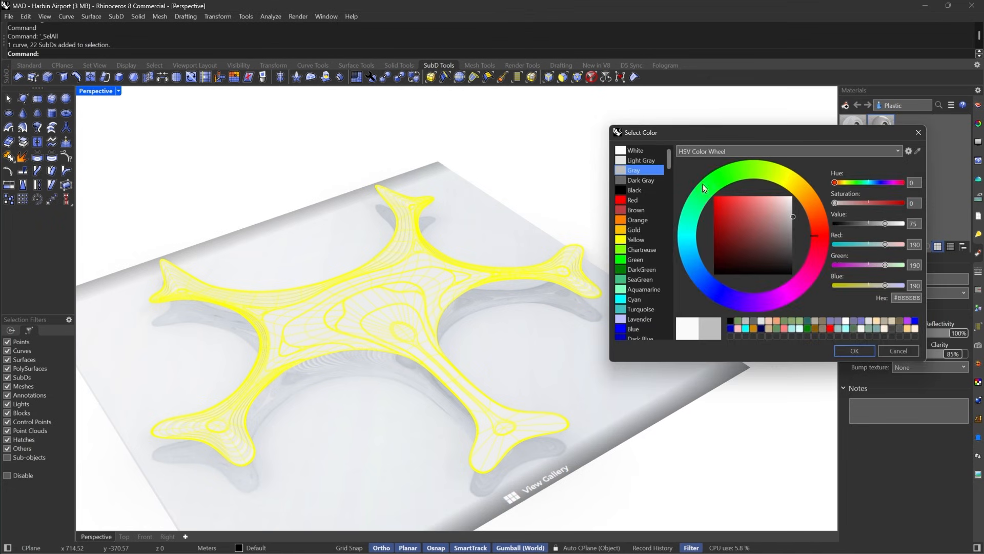
left_click(849, 349)
right_click(880, 129)
left_click(740, 169)
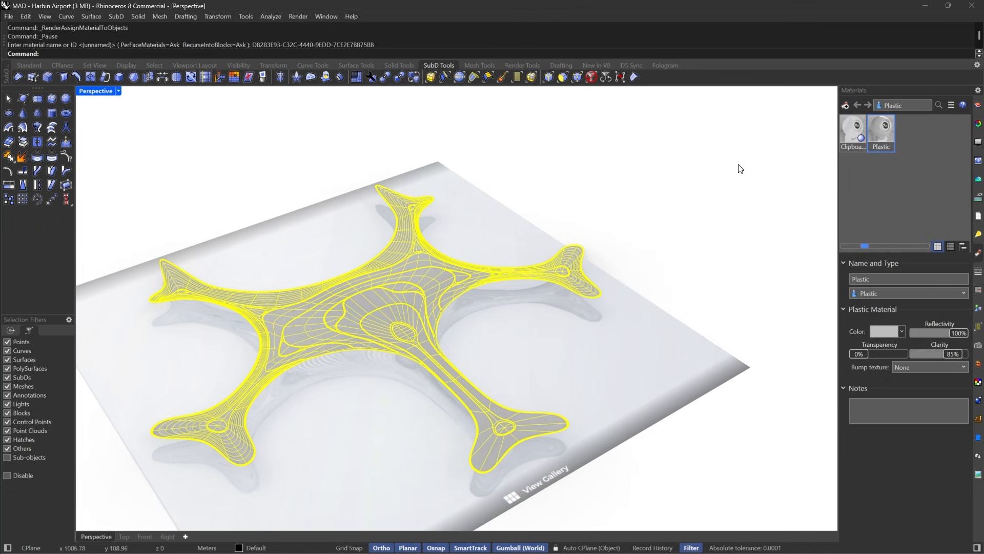
Change the Plastic material's color to Light Gray and deselect the roof.
scroll(575, 273, "up", 5)
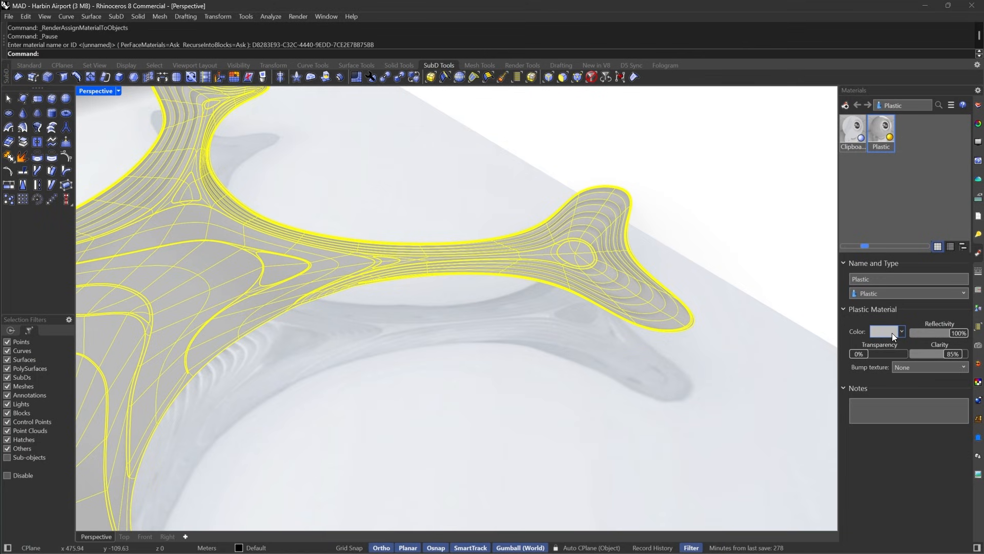
left_click(892, 333)
left_click(626, 160)
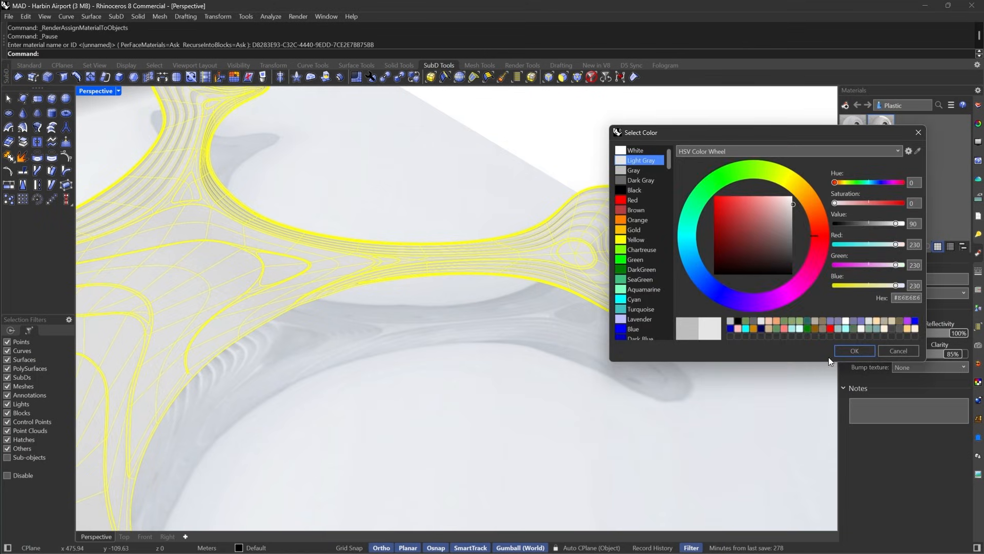
left_click(846, 354)
left_click(724, 222)
Examine the rendered ripples on the forked arm tip and where they taper into the central roof.
right_click_drag(724, 222, 593, 370)
scroll(661, 231, "up", 3)
scroll(544, 336, "up", 4)
scroll(606, 270, "down", 5)
scroll(594, 370, "up", 3)
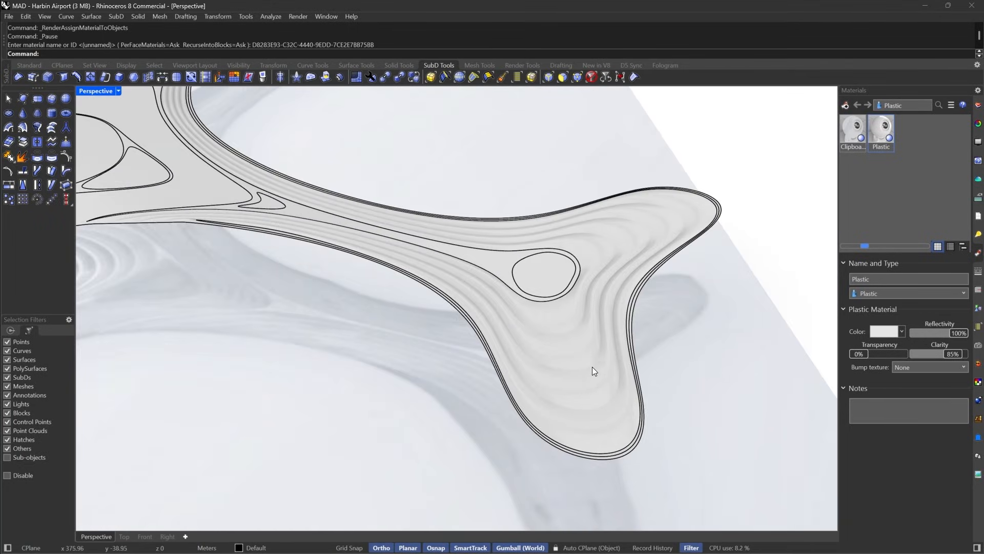
scroll(592, 367, "down", 4)
right_click_drag(578, 300, 607, 274)
scroll(456, 314, "up", 6)
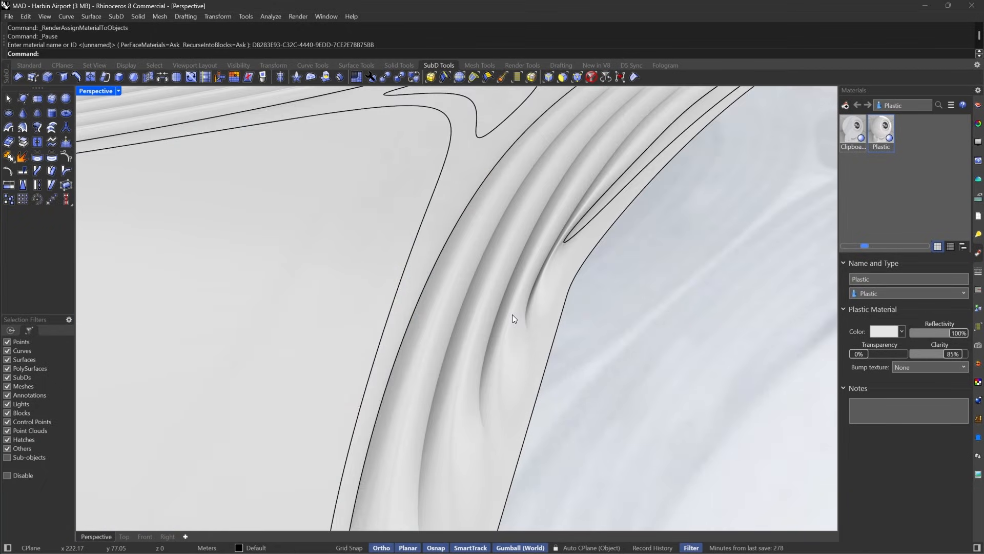
Show the SubDs flat in Shaded mode and inspect the edges where the ripples taper into the central roof.
key("Tab")
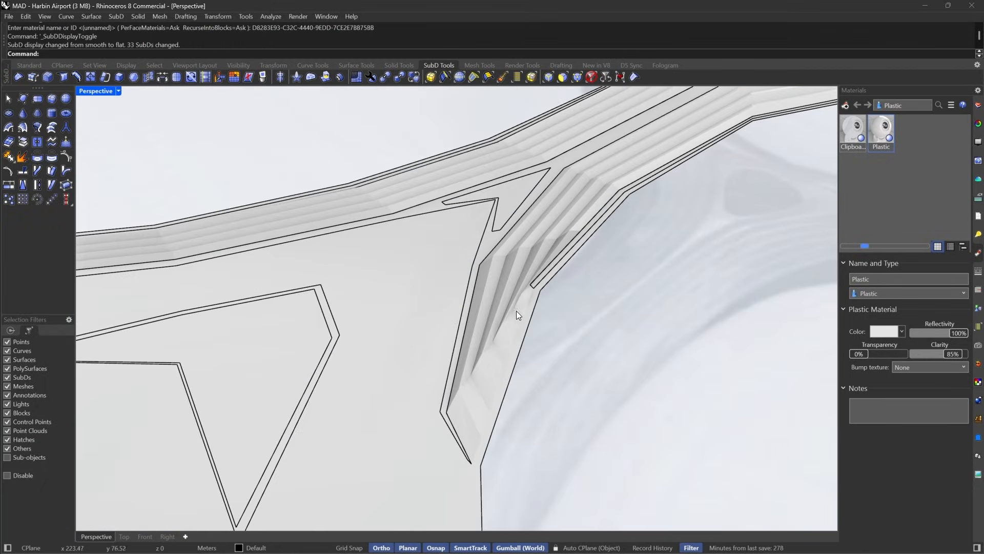
left_click(118, 91)
left_click(144, 65)
scroll(455, 270, "down", 5)
right_click_drag(455, 271, 528, 283)
scroll(553, 247, "up", 8)
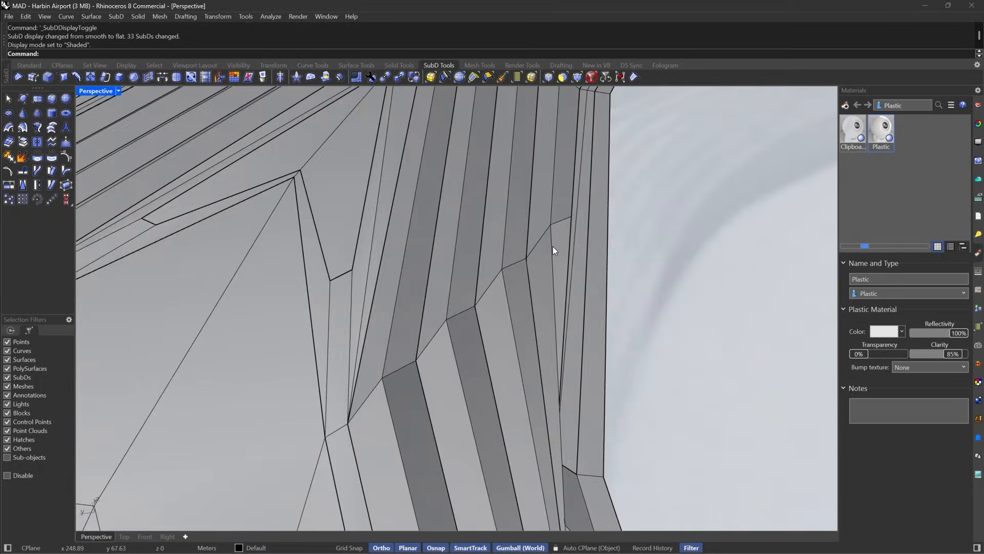
scroll(557, 209, "down", 8)
right_click_drag(557, 208, 534, 201)
scroll(540, 303, "up", 3)
scroll(534, 201, "up", 6)
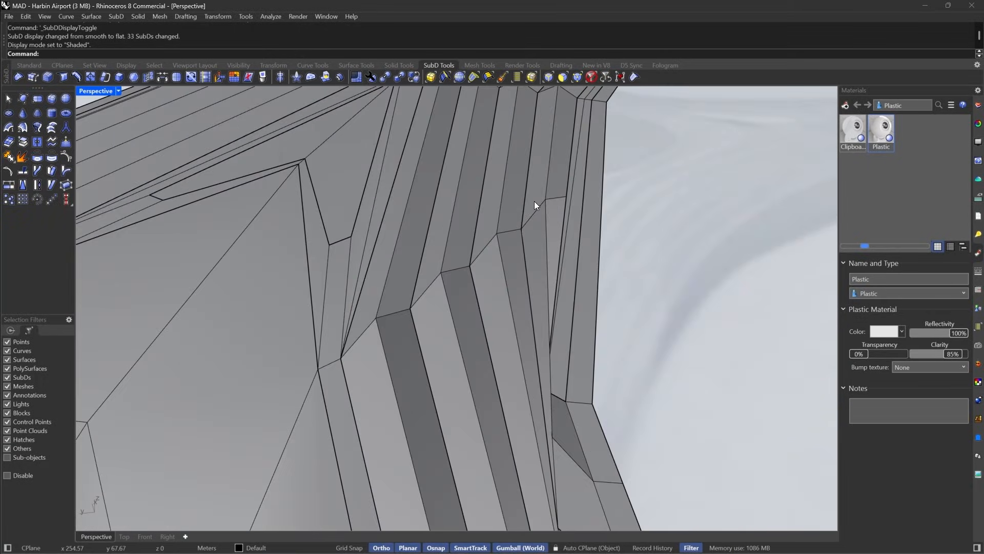
Limit selection to edges and delete the two ripple edge loops nearest the strip's outer rim.
left_click(545, 79)
double_click(549, 158)
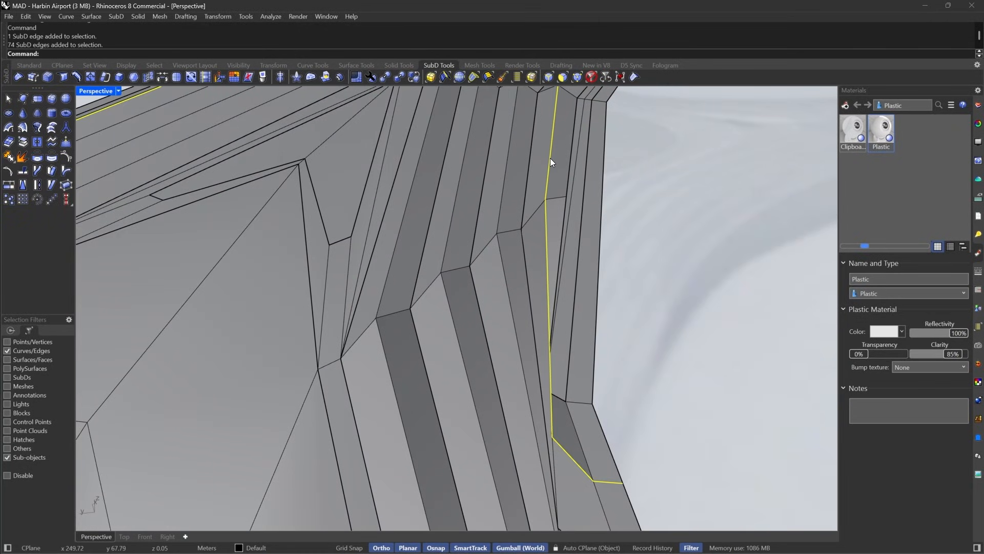
scroll(516, 292, "down", 9)
scroll(512, 287, "up", 4)
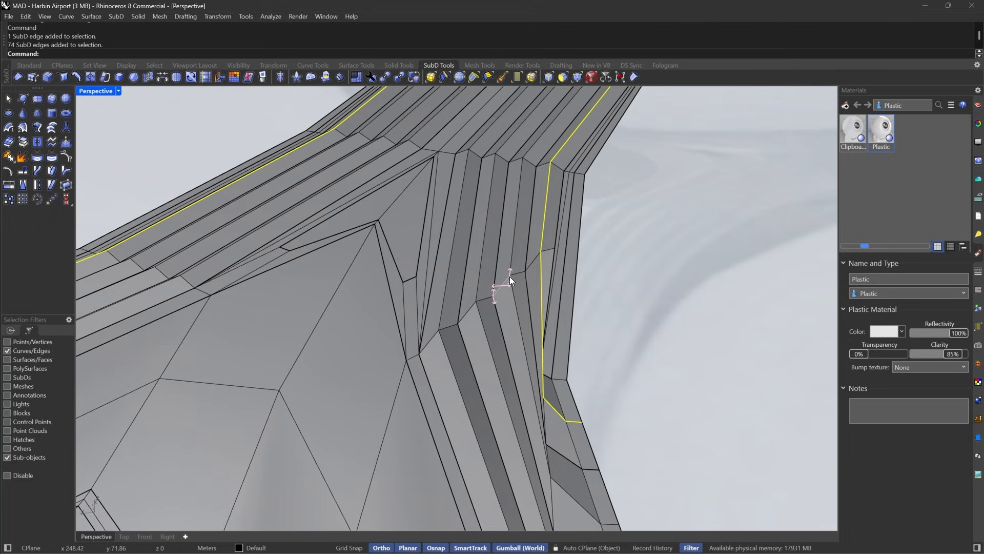
key("Delete")
left_click(526, 247)
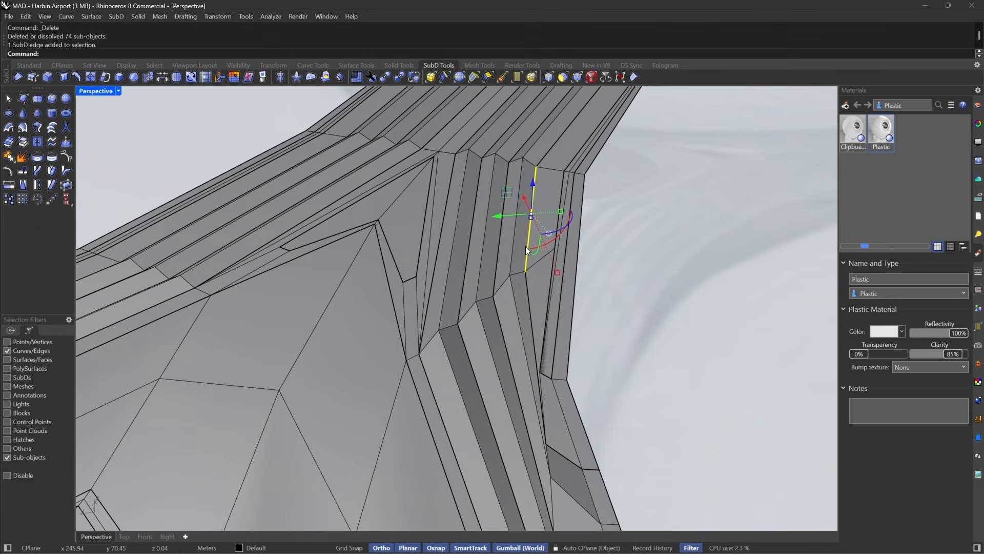
double_click(526, 247)
key("Delete")
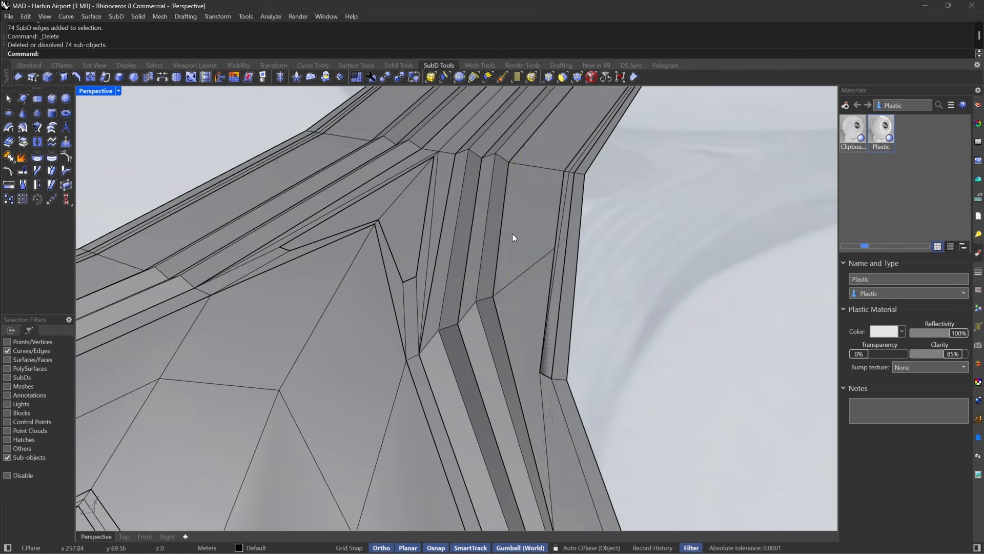
Delete the three remaining ripple edge loops from the strip and check the simplified shape in smooth display.
double_click(501, 231)
key("Delete")
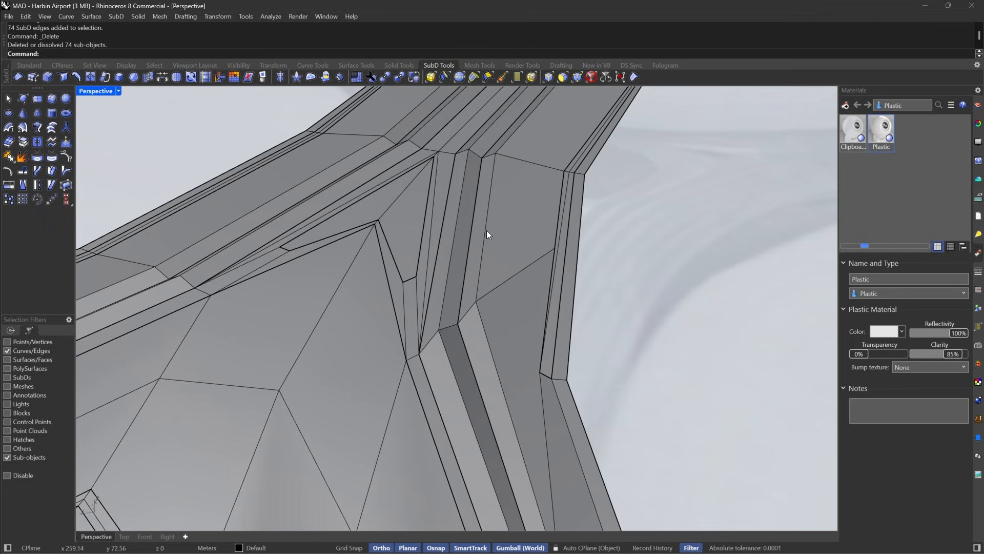
double_click(469, 236)
key("Delete")
right_click_drag(468, 237, 527, 334)
double_click(451, 245)
key("Delete")
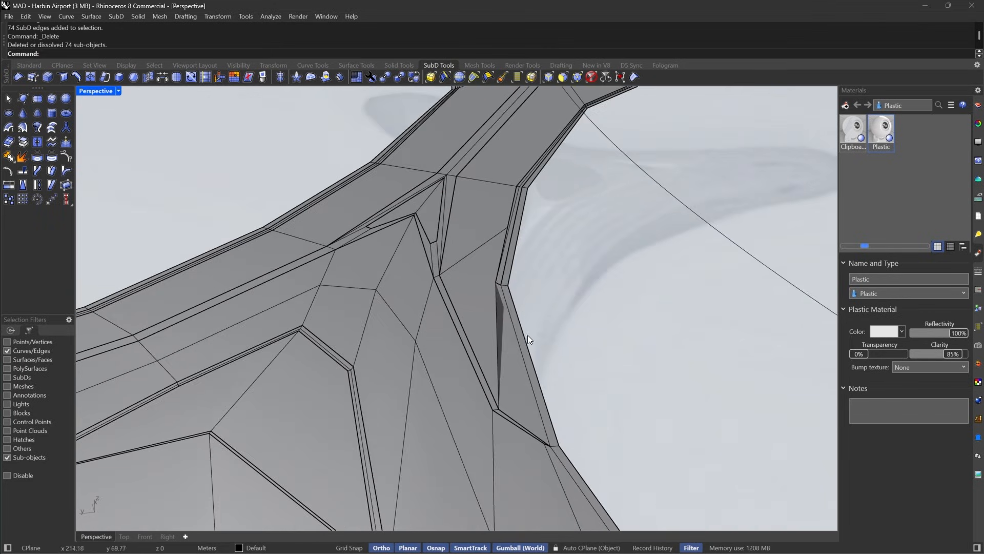
key("Tab")
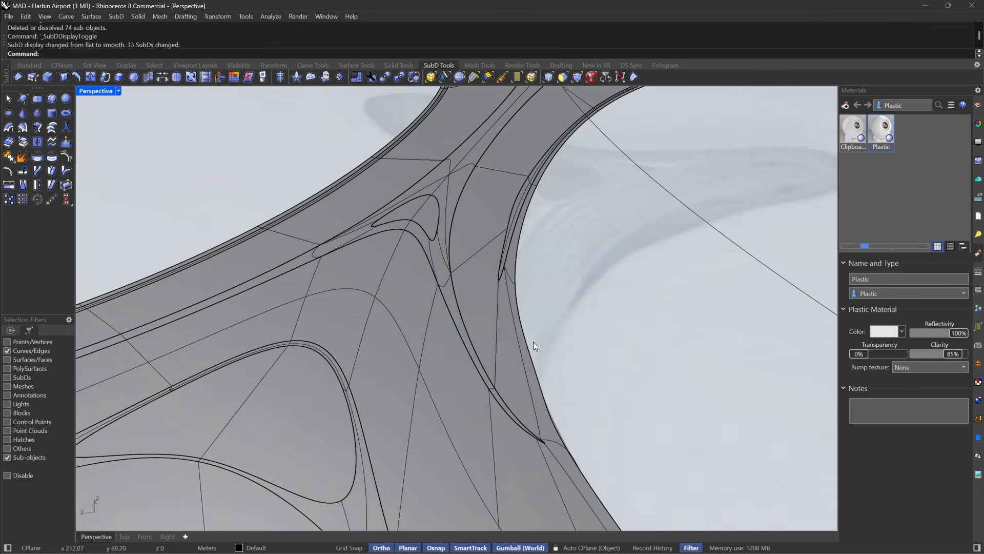
key("Tab")
Examine how the outer rim edge is segmented beside the strip's tapered end by selecting its individual edges.
left_click(530, 367)
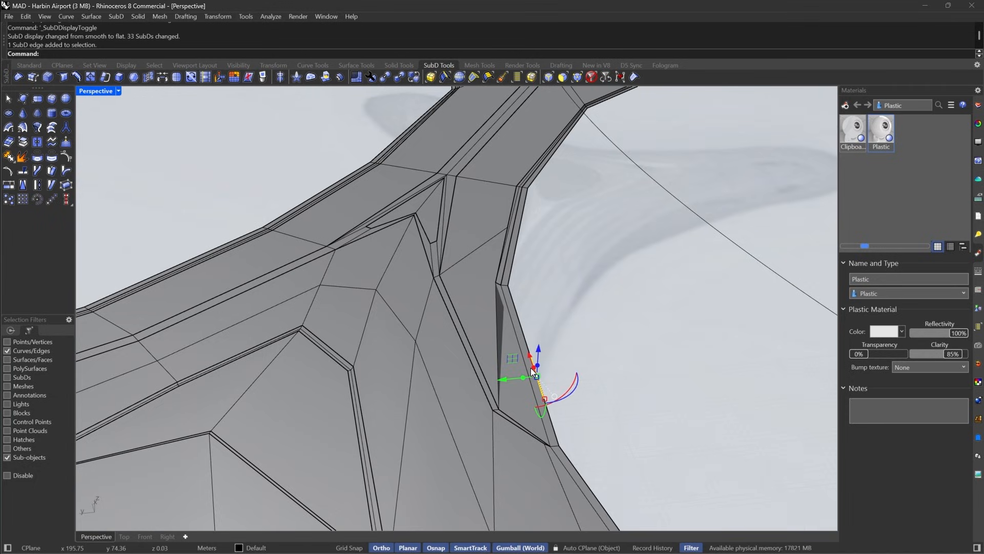
right_click_drag(534, 330, 548, 368)
left_click(502, 301)
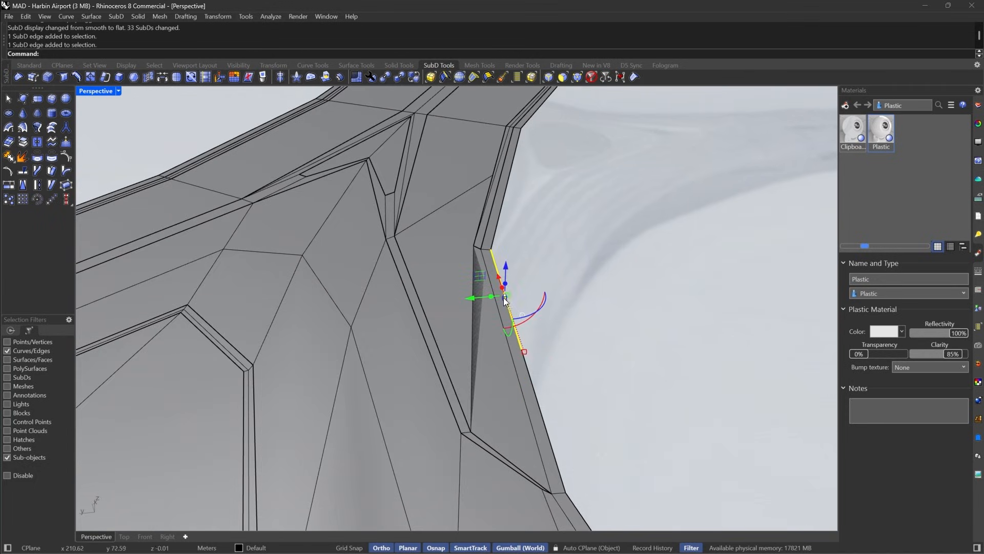
left_click_drag(579, 375, 503, 436)
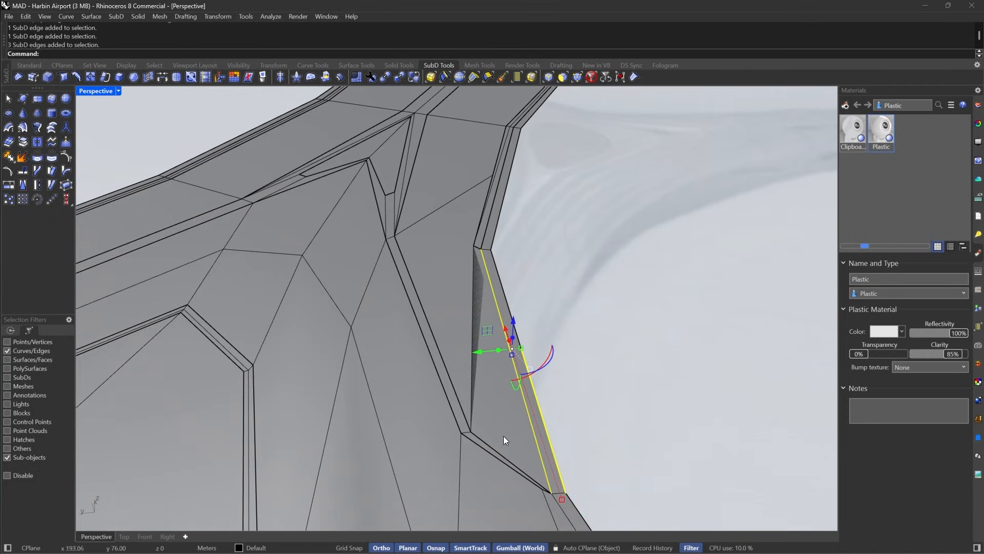
double_click(539, 396)
key("Escape")
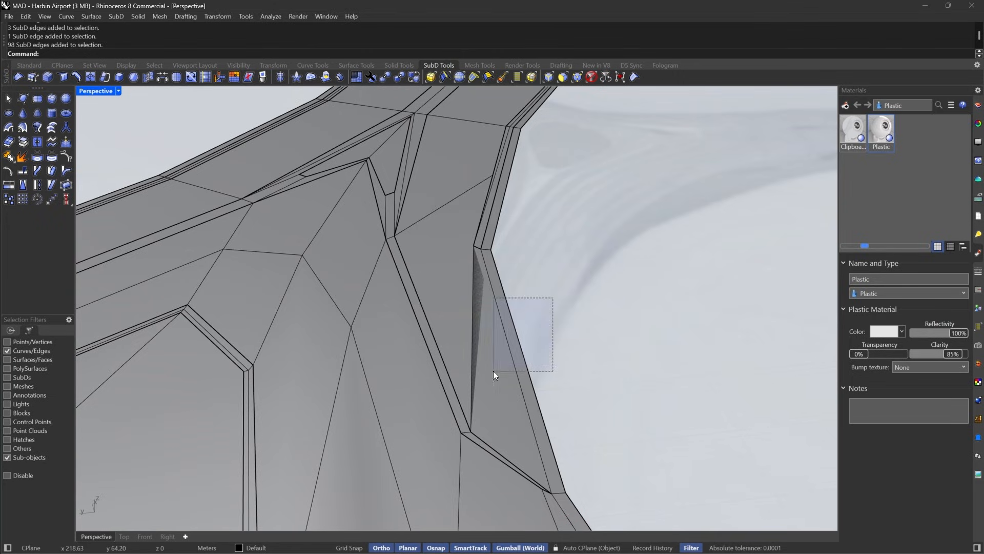
left_click_drag(553, 298, 493, 371)
left_click(531, 420)
left_click(540, 398)
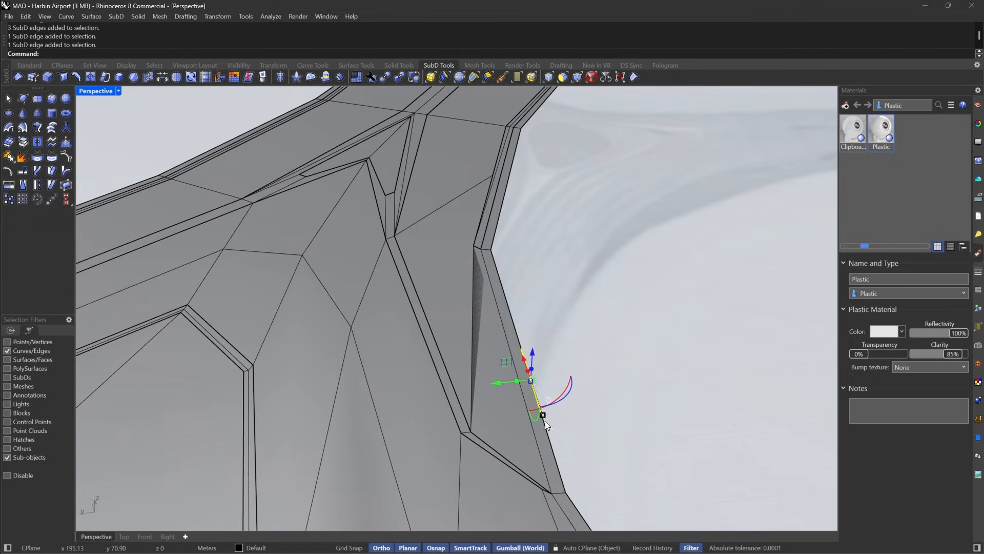
left_click(552, 440)
Limit selection to vertices and delete the two extra vertices on the outer rim beside the strip's tapered end.
left_click(578, 77)
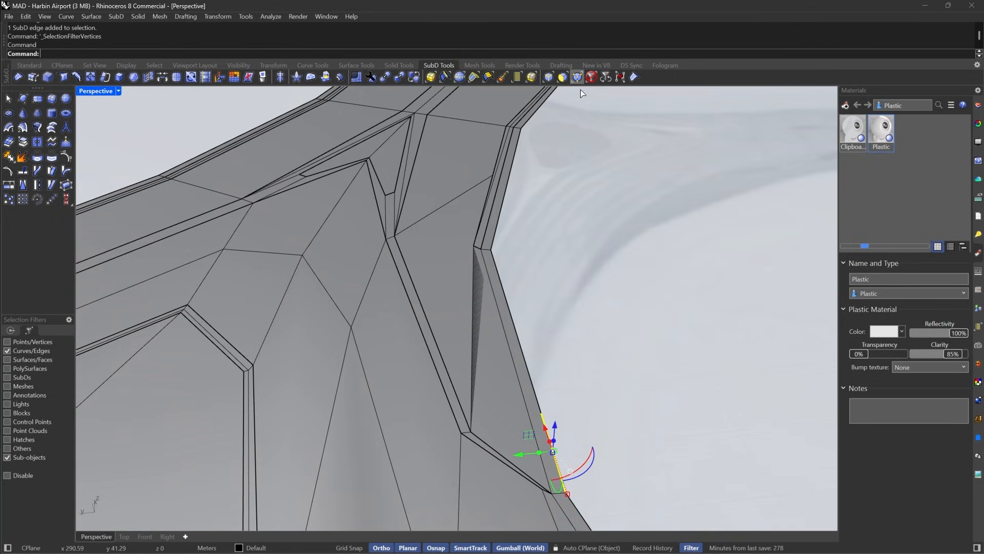
left_click_drag(478, 269, 635, 464)
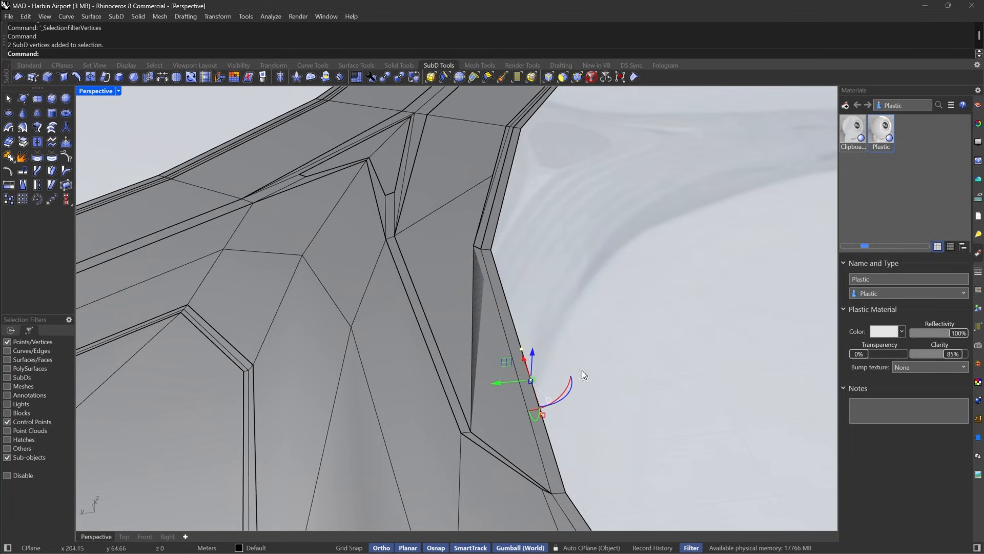
key("Delete")
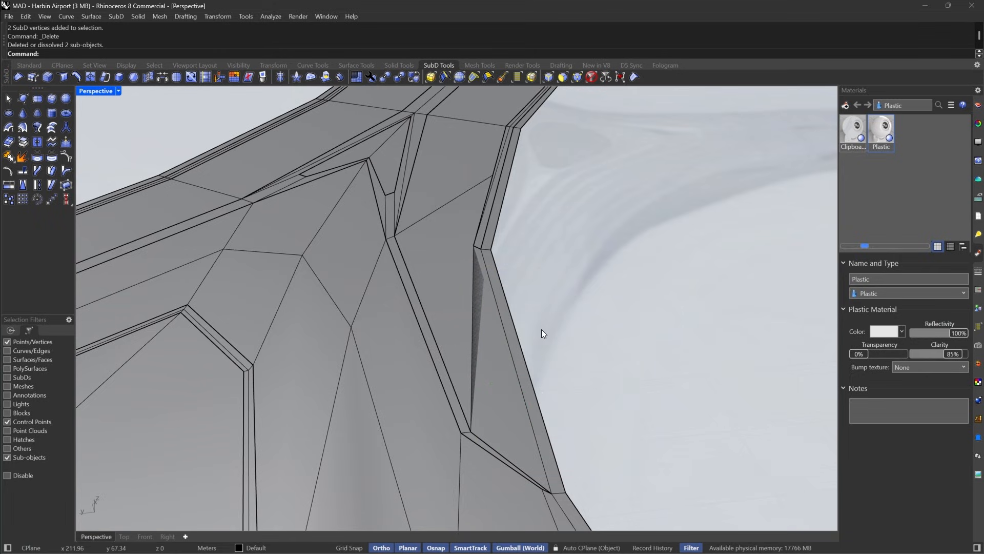
left_click_drag(484, 271, 663, 382)
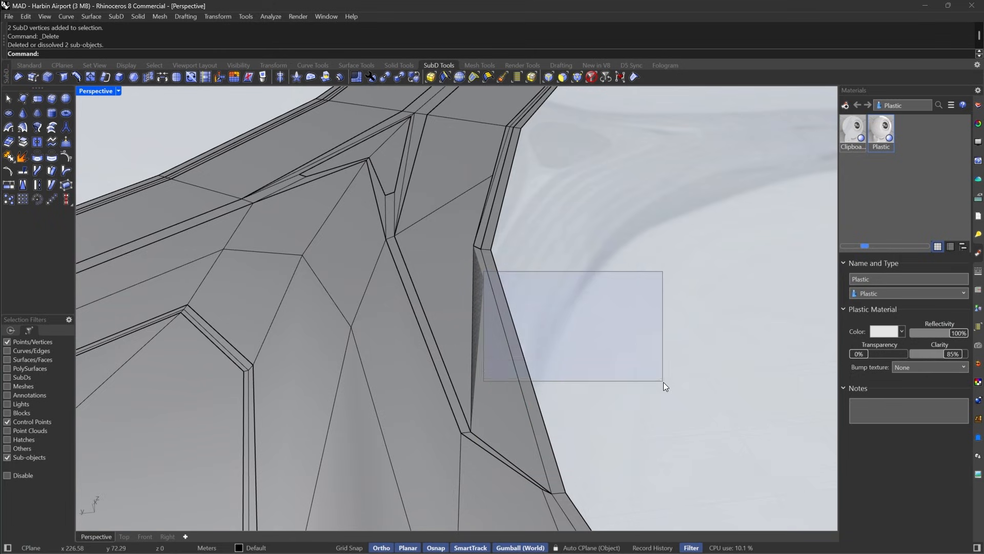
left_click_drag(482, 249, 661, 520)
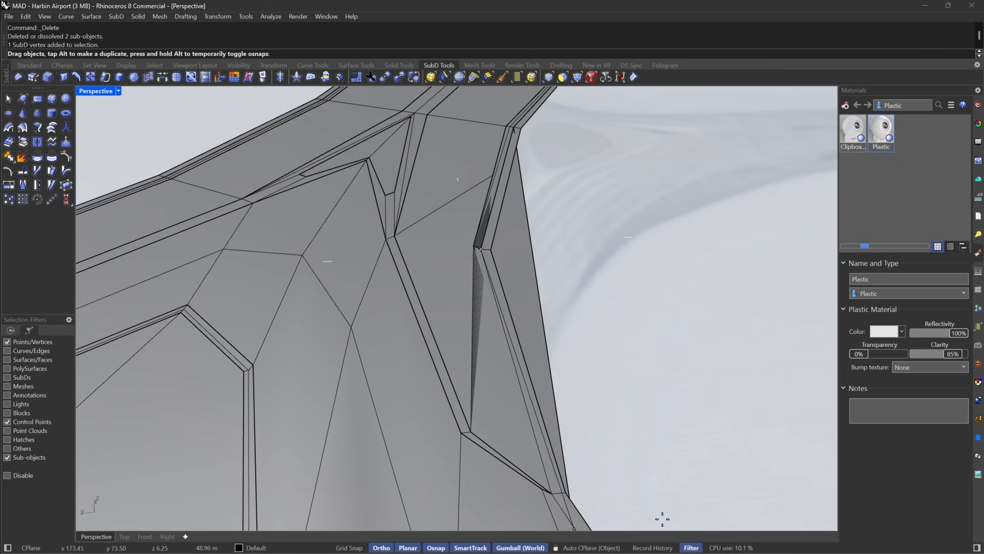
key("Escape")
Return to edge selection, check the outer rim edge by selecting it, and inspect the roof's central area.
left_click(550, 77)
left_click(515, 328)
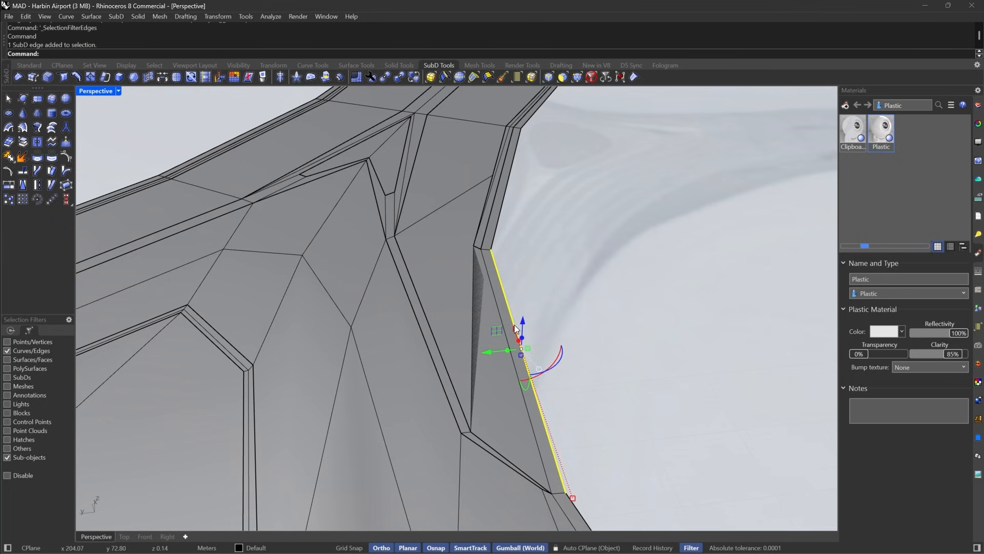
scroll(564, 260, "down", 15)
right_click_drag(546, 211, 451, 331)
scroll(249, 343, "up", 15)
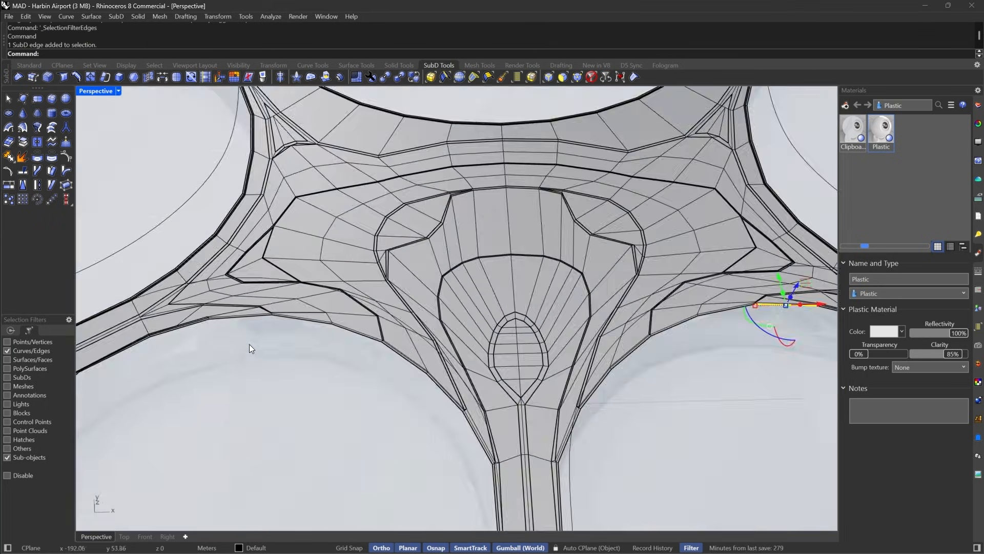
Limit selection to vertices and delete the two extra vertices on the outer rim beside the opposite tapered end.
scroll(447, 347, "down", 8)
right_click_drag(589, 393, 465, 313)
scroll(389, 358, "up", 4)
scroll(350, 391, "up", 12)
scroll(349, 391, "down", 8)
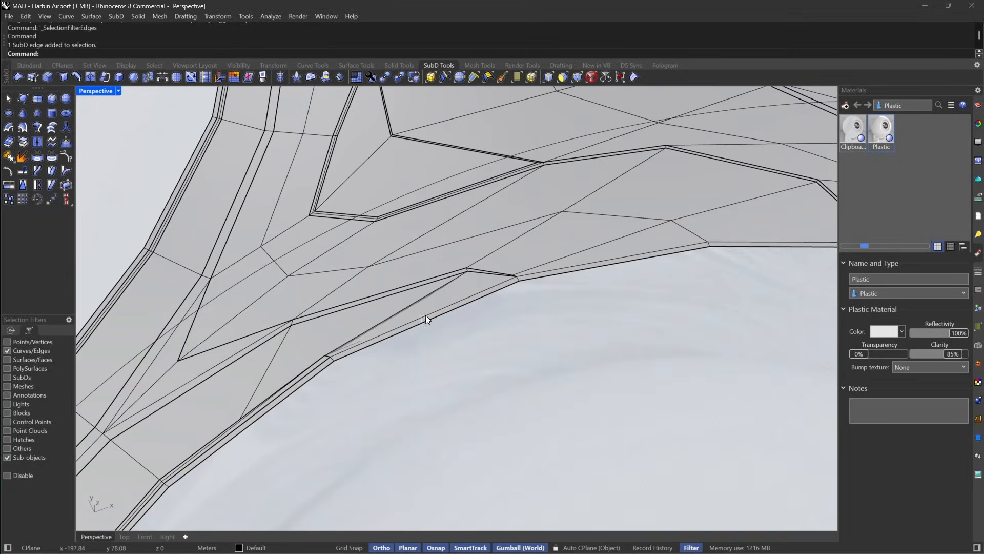
scroll(425, 314, "up", 5)
left_click(577, 77)
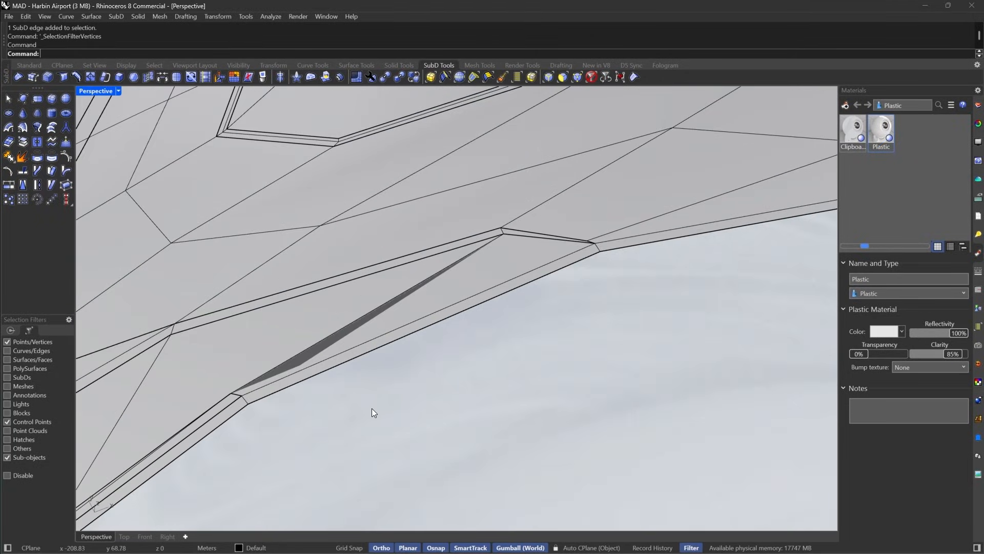
left_click_drag(372, 408, 638, 261)
key("Delete")
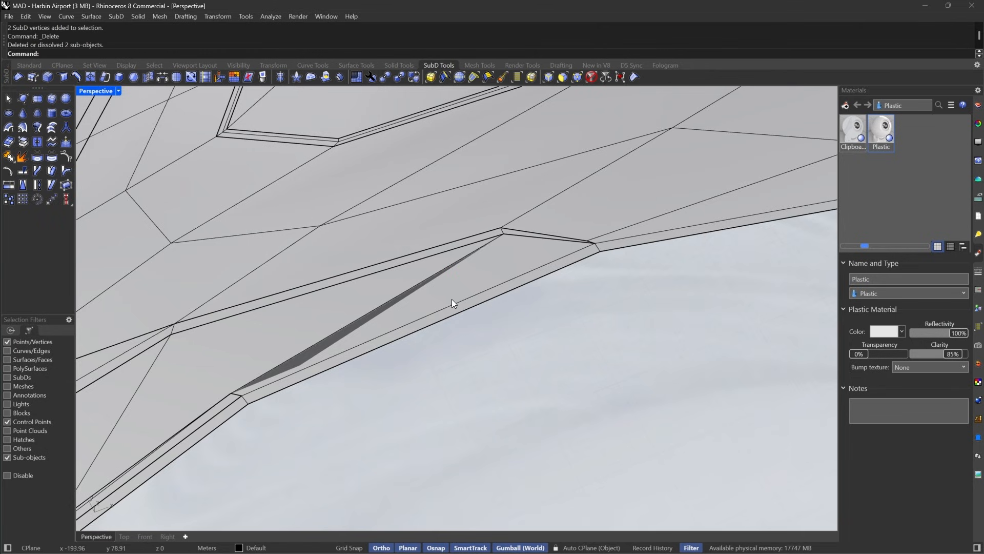
Select the edge ring across the roof strip and insert an edge loop through its middle.
scroll(313, 312, "down", 10)
scroll(313, 313, "down", 7)
scroll(554, 241, "up", 10)
right_click_drag(634, 206, 579, 355)
scroll(439, 235, "up", 12)
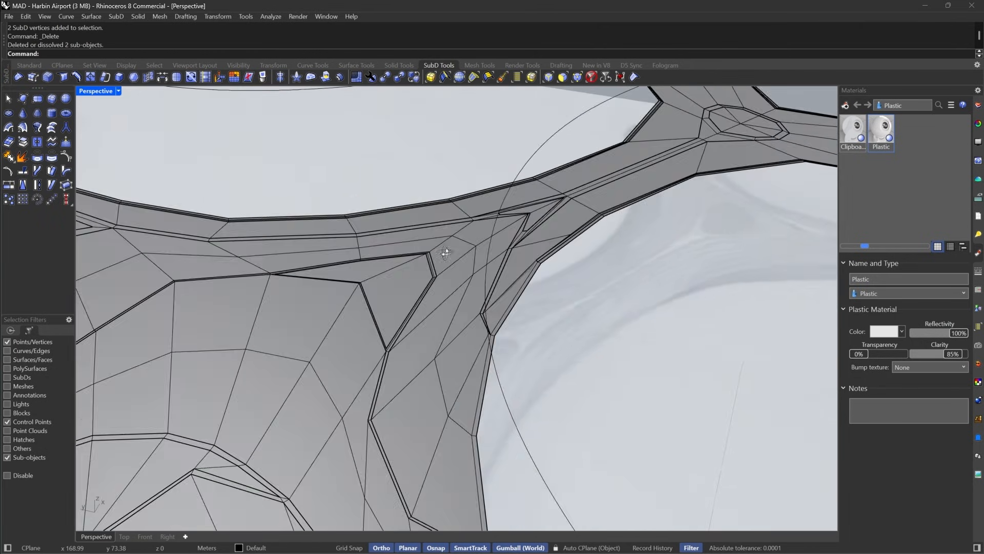
scroll(533, 250, "up", 3)
left_click(457, 79)
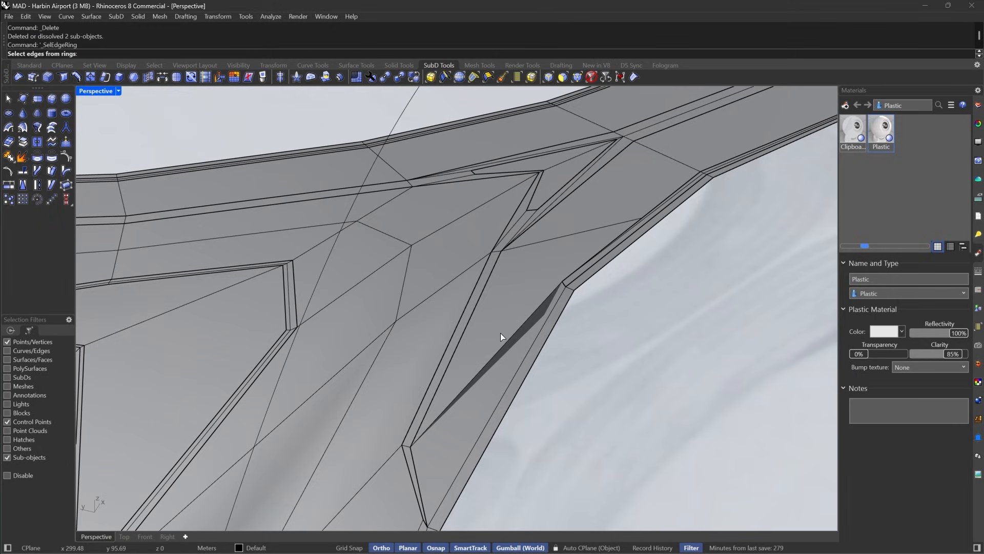
left_click(506, 344)
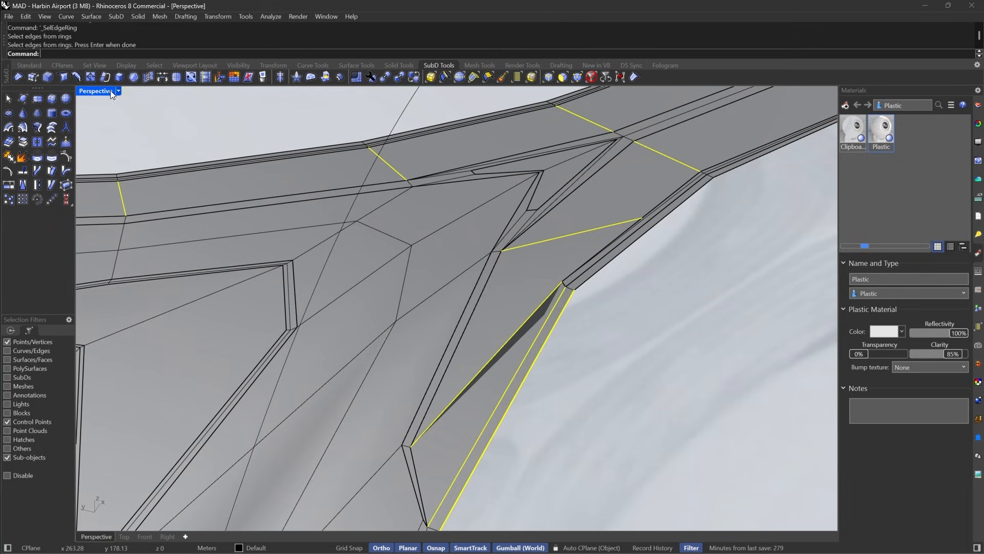
left_click(76, 77)
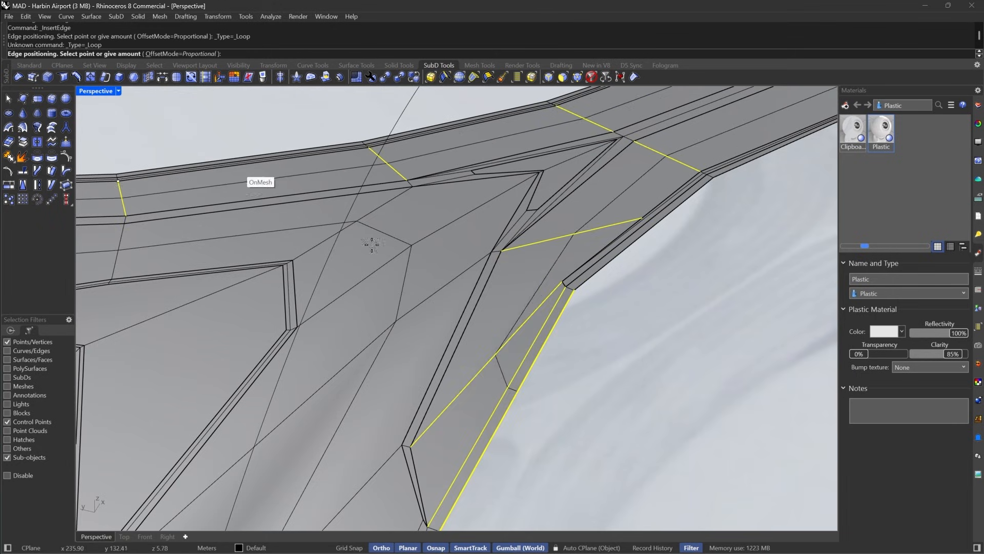
left_click(495, 354)
Insert edge loops on both sides of the strip's middle loop at .33, and delete the middle loop.
left_click(545, 77)
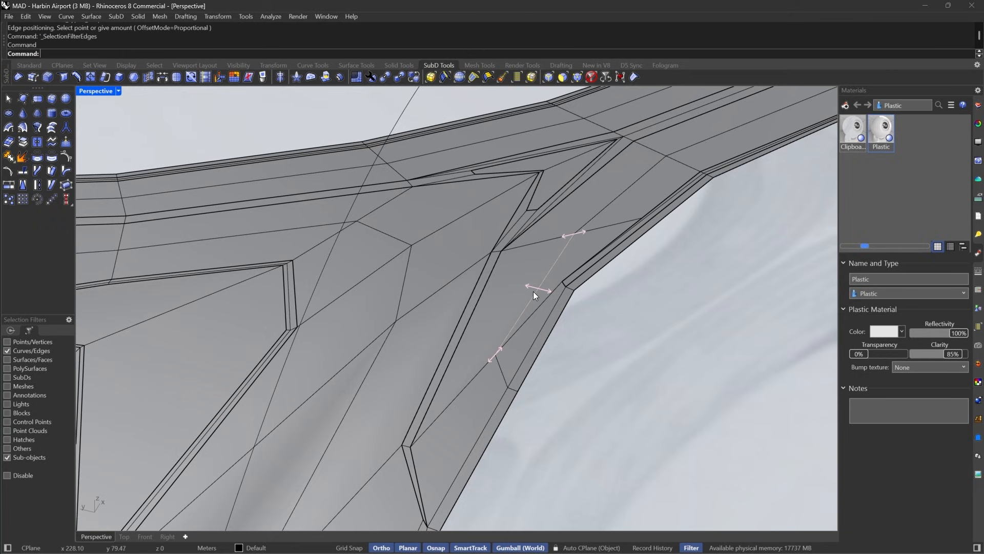
double_click(533, 295)
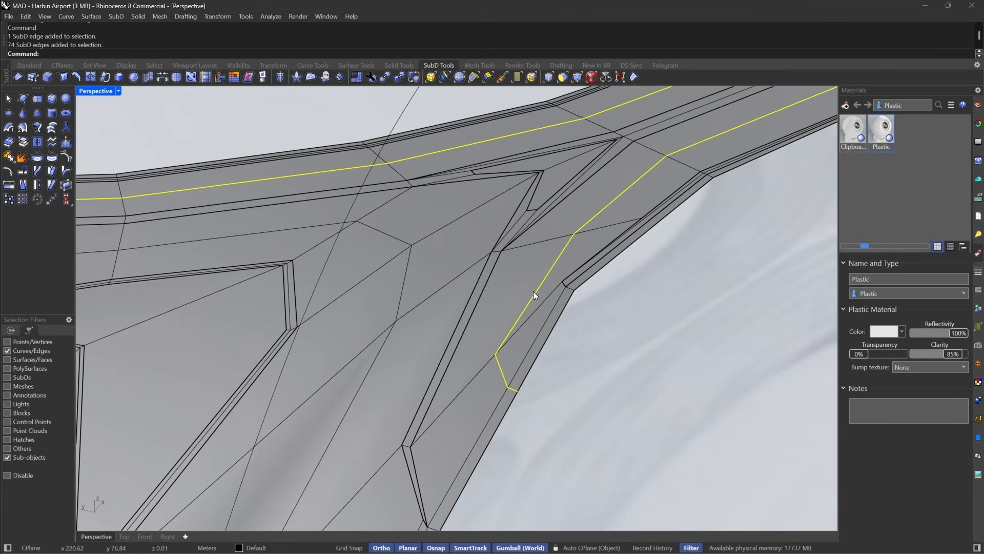
left_click(78, 78)
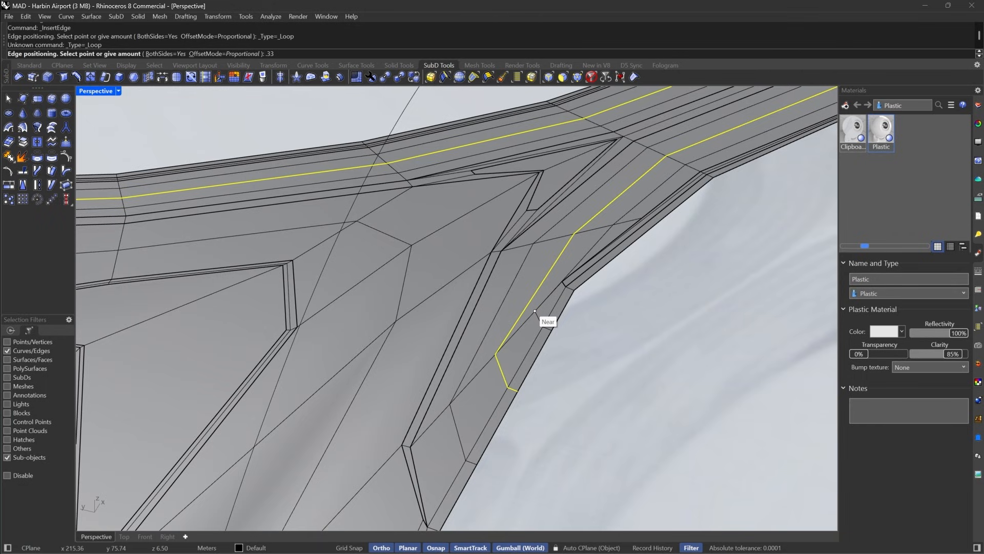
type(".33")
key("Return")
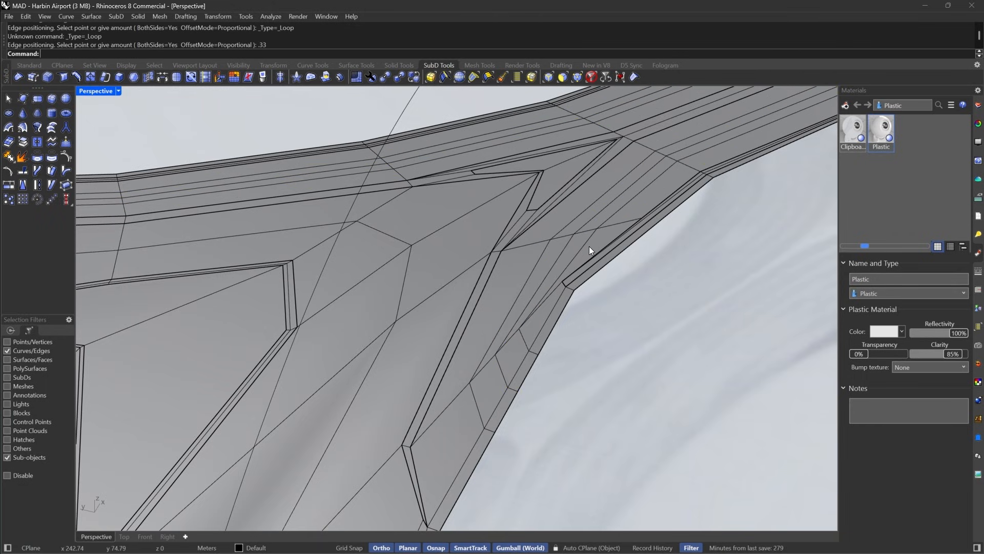
double_click(606, 202)
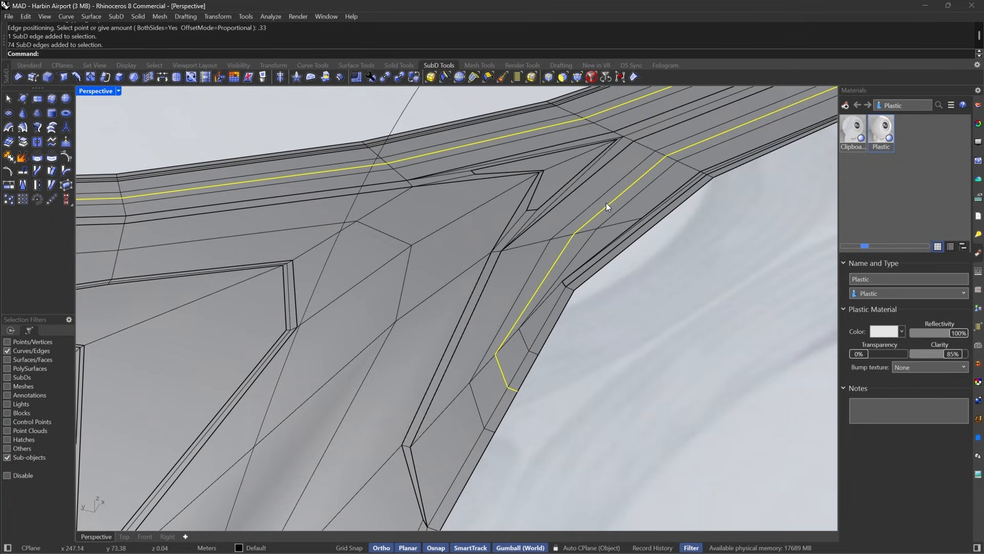
key("Delete")
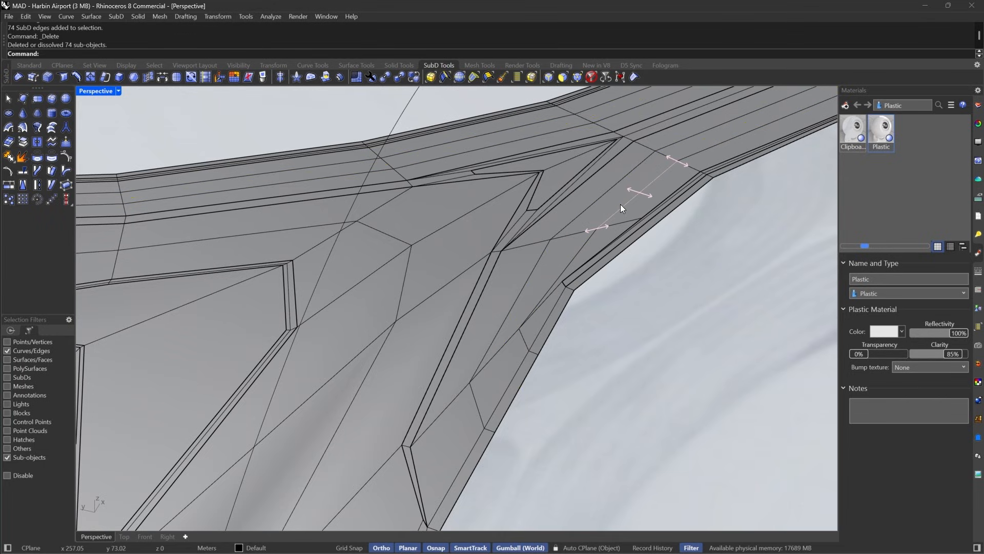
Select the edge ring of the strip's band nearest the outer rim and insert an edge loop midway through it.
left_click(690, 167)
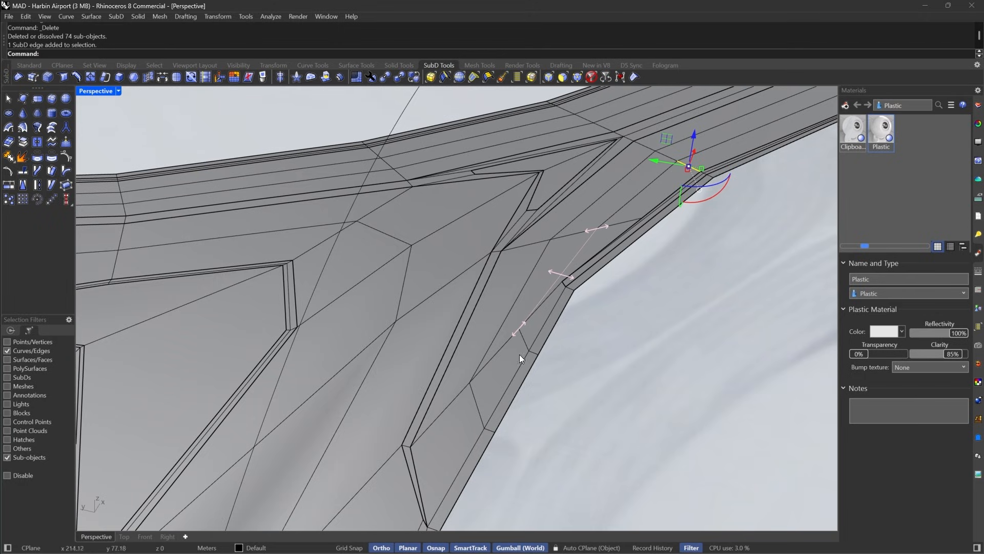
left_click(559, 319)
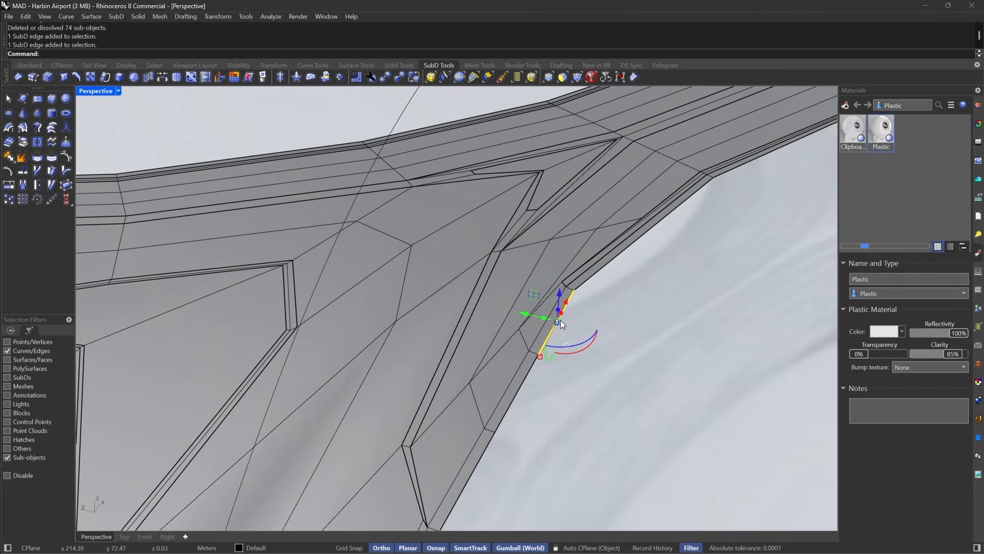
left_click(462, 79)
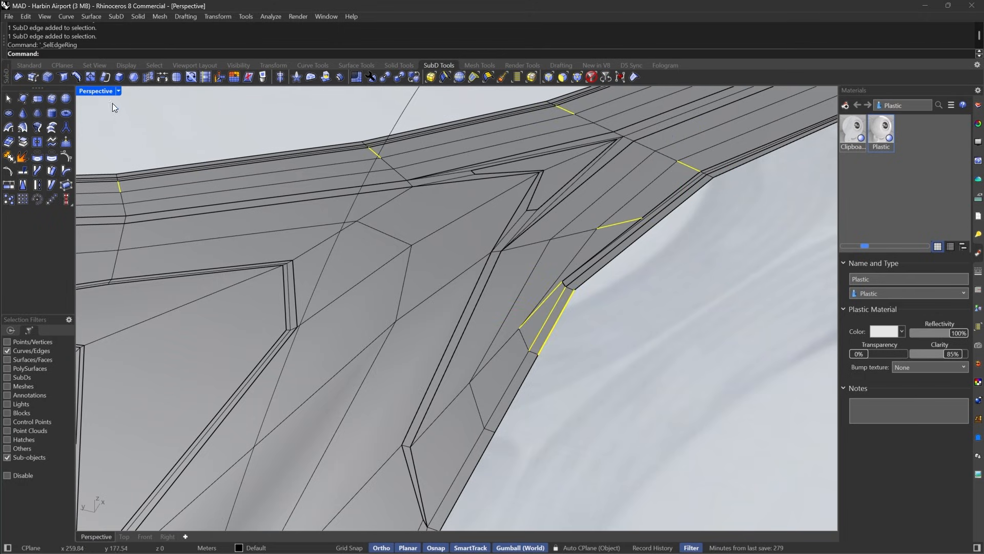
left_click(90, 78)
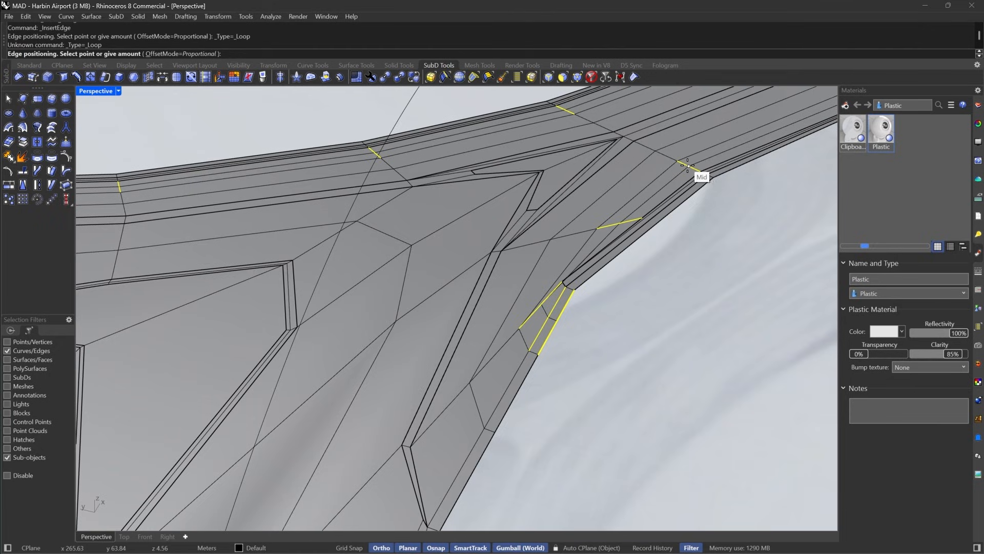
left_click(664, 156)
Insert an edge loop midway through each of the strip's two remaining bands, the central and the inner one.
left_click(460, 77)
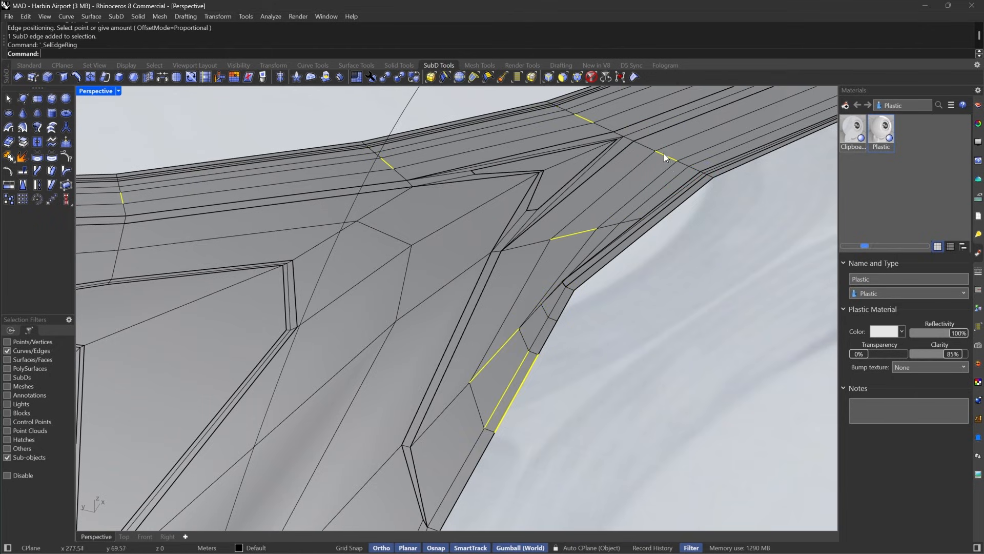
left_click(76, 78)
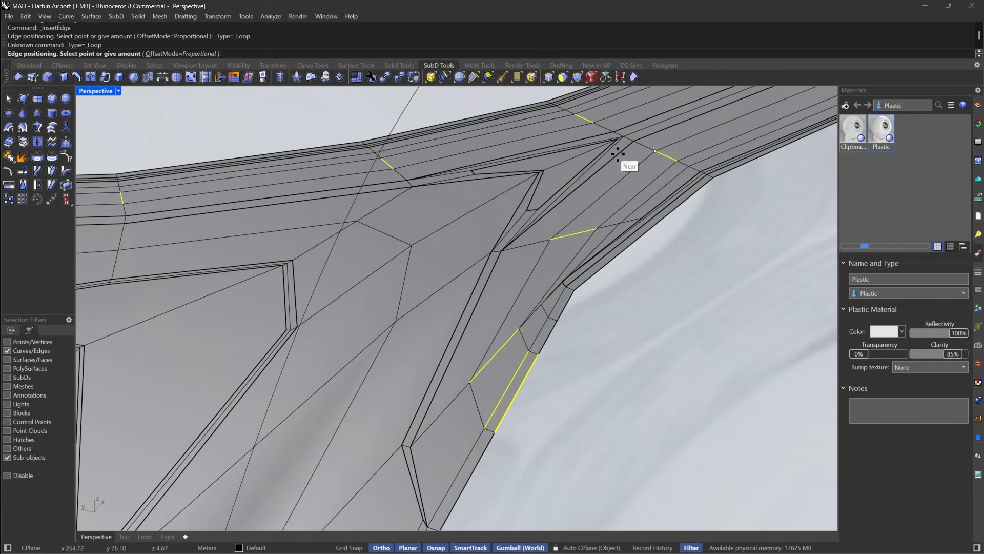
left_click(642, 148)
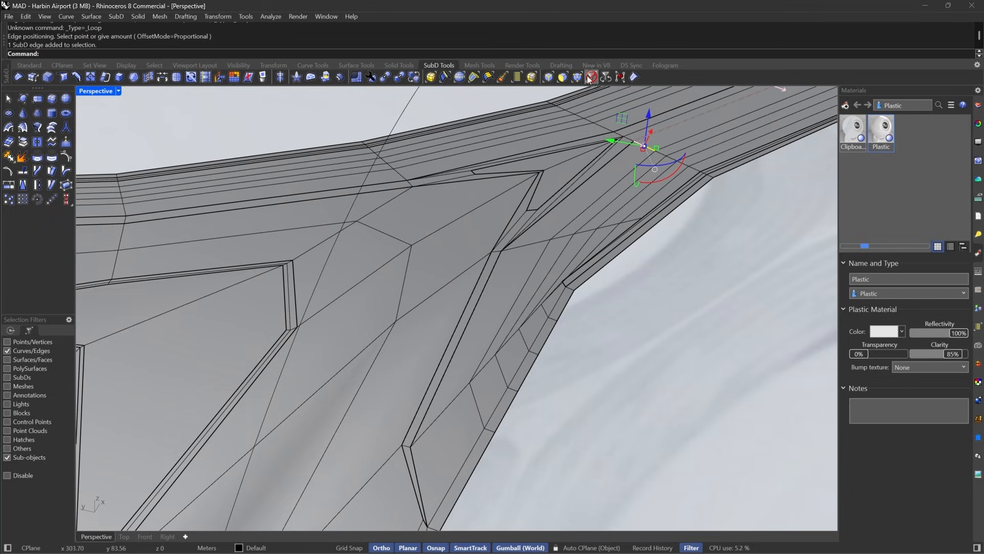
left_click(460, 77)
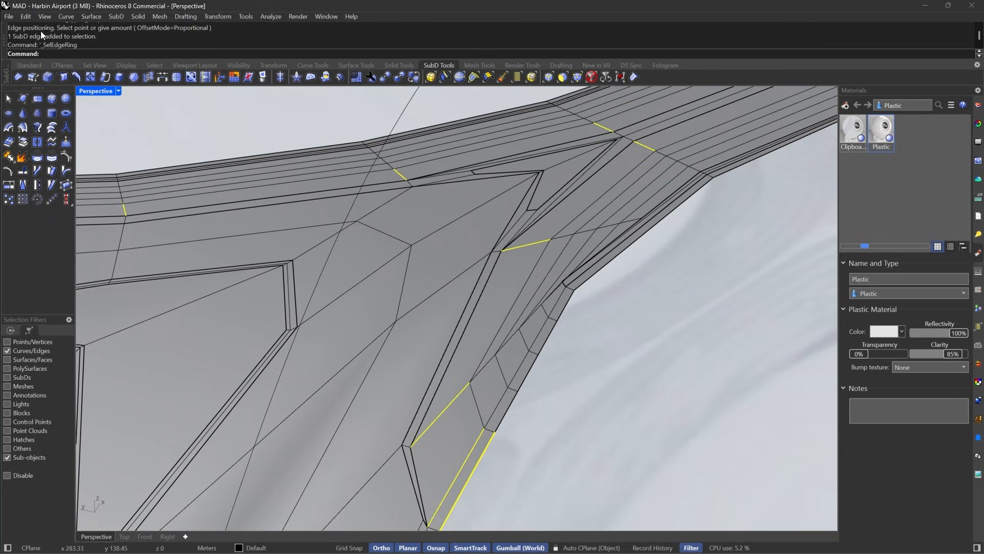
left_click(76, 78)
left_click(650, 149)
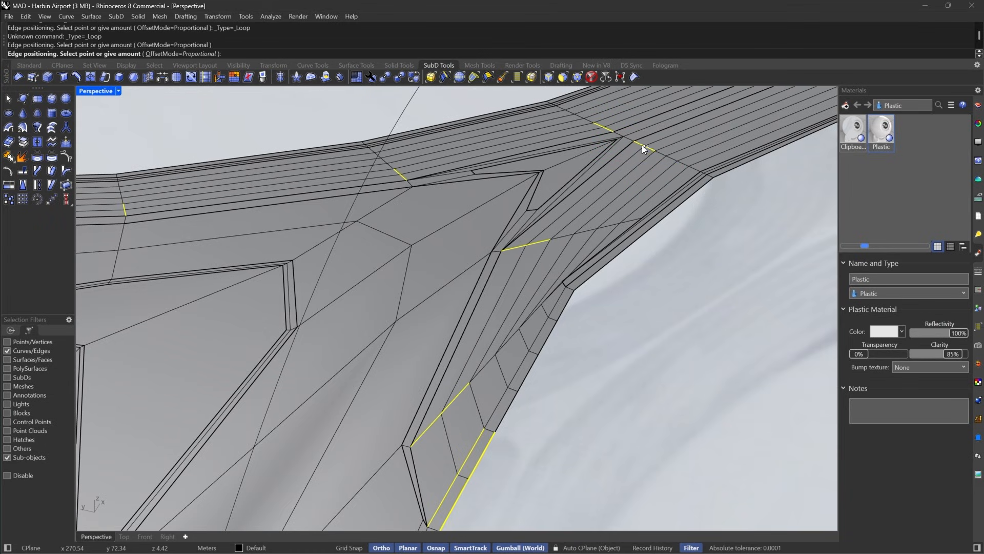
Select all five lengthwise edge loops of the strip and crease them.
scroll(559, 306, "up", 4)
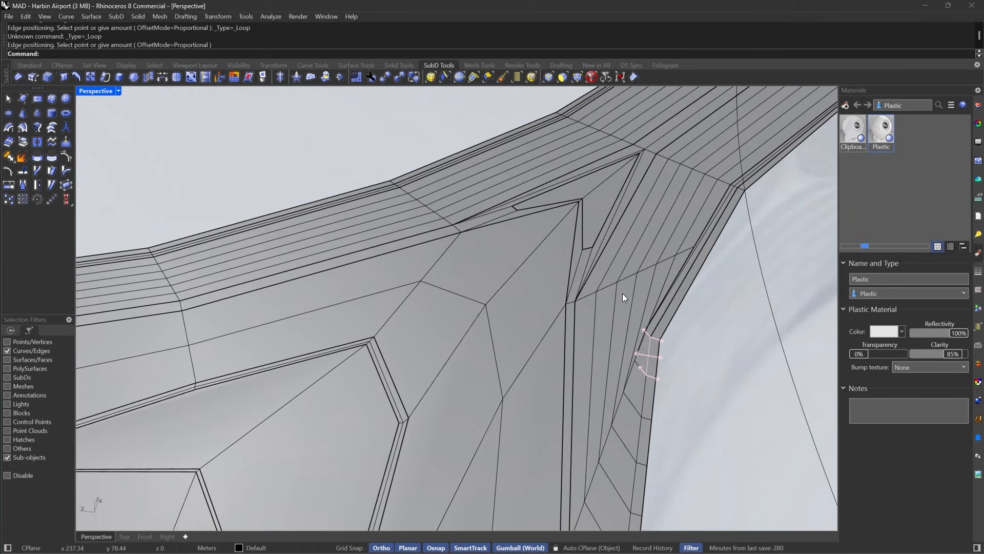
double_click(688, 241)
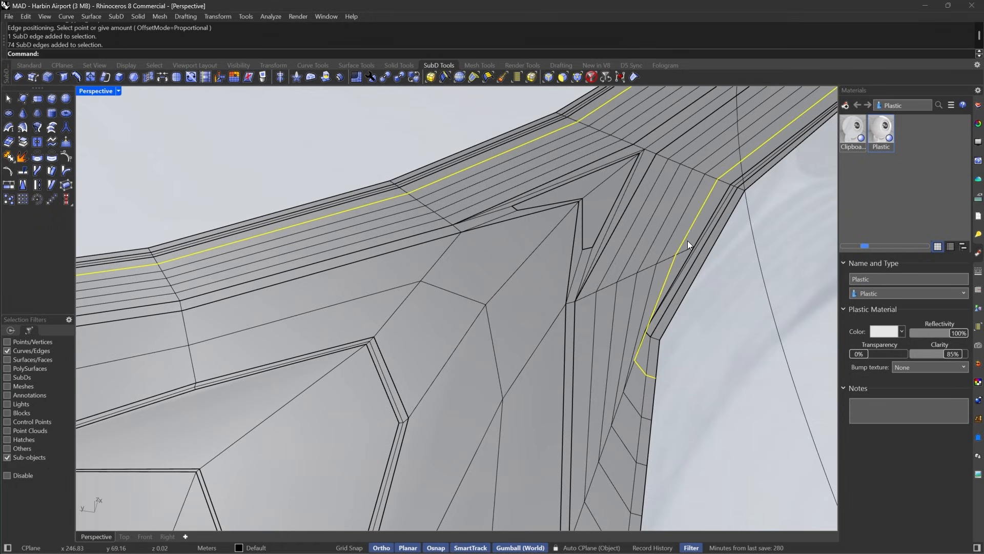
double_click(642, 239, "shift")
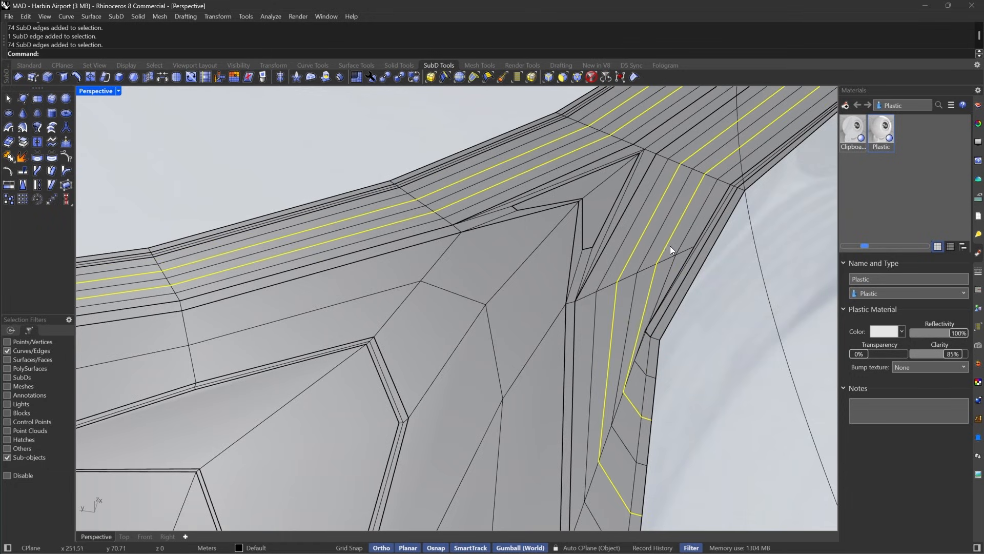
scroll(672, 244, "up", 5)
scroll(672, 251, "down", 3)
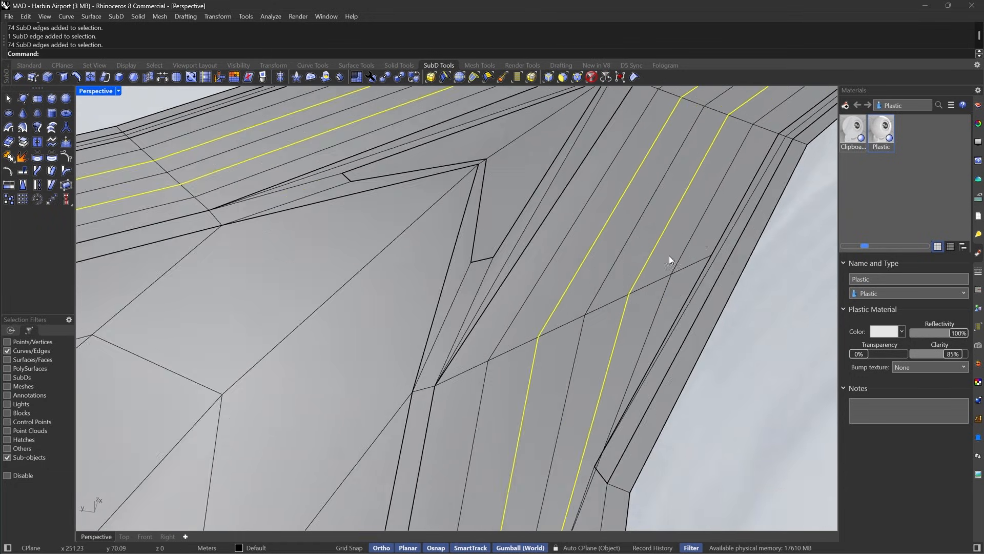
double_click(694, 228)
double_click(667, 227, "shift")
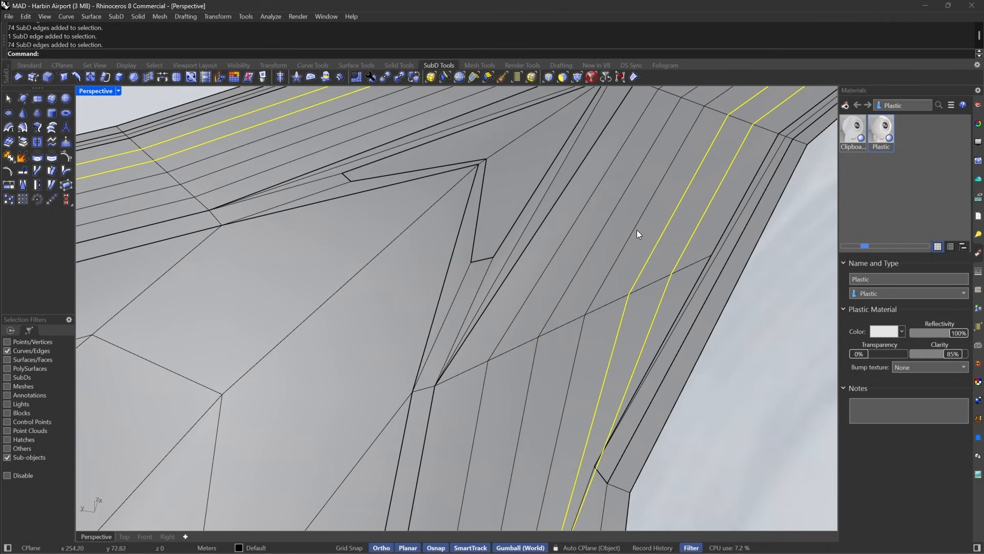
double_click(637, 230, "shift")
double_click(601, 225, "shift")
double_click(570, 221, "shift")
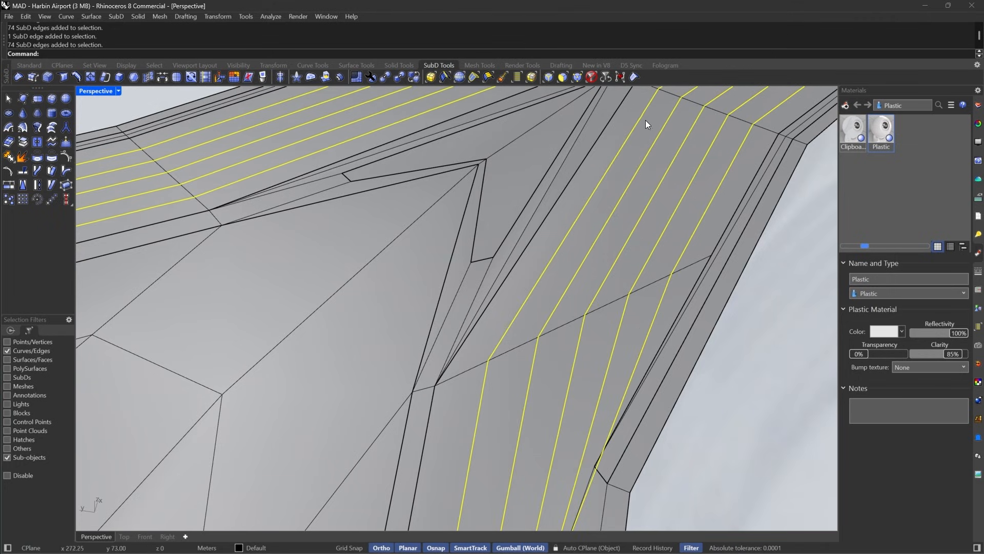
left_click(635, 77)
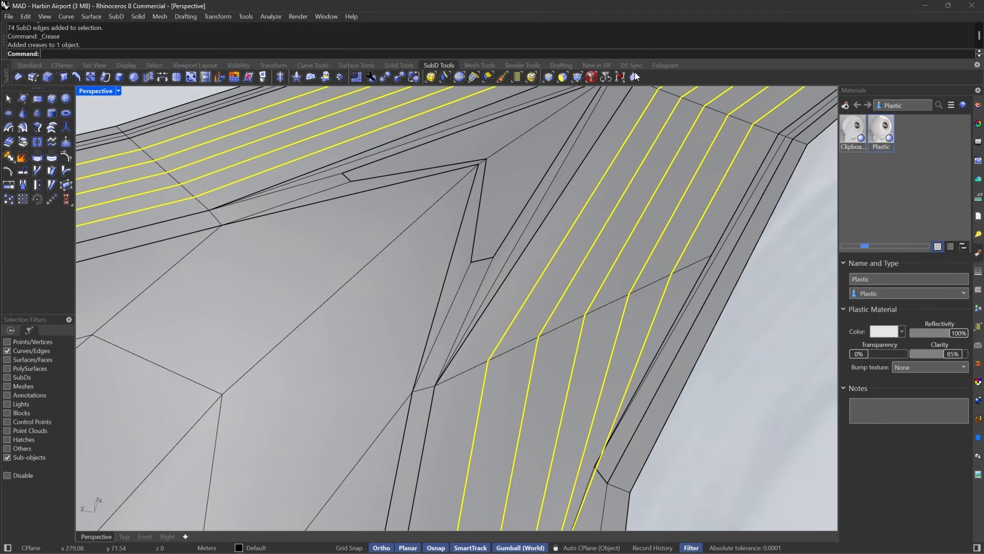
left_click(690, 266)
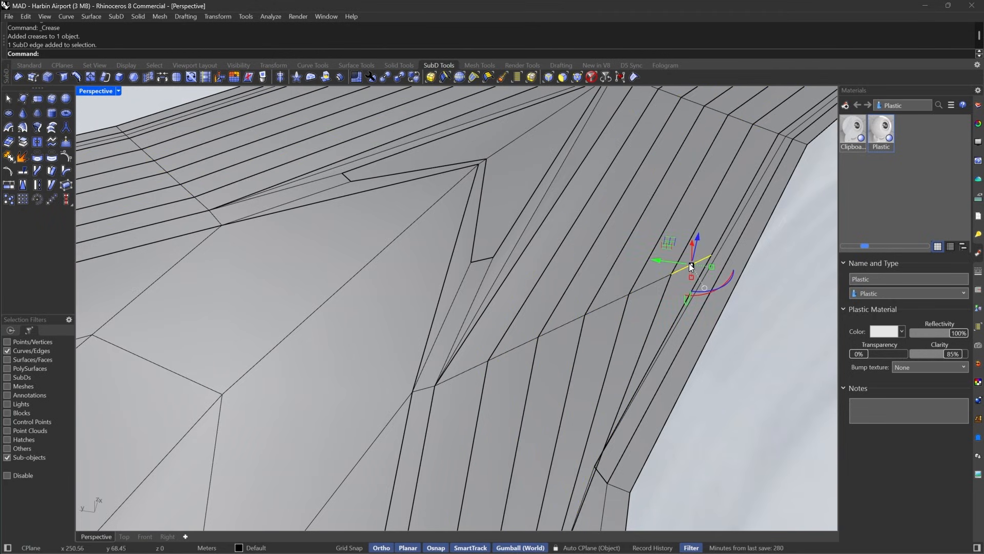
left_click(616, 298, "shift")
left_click(522, 340, "shift")
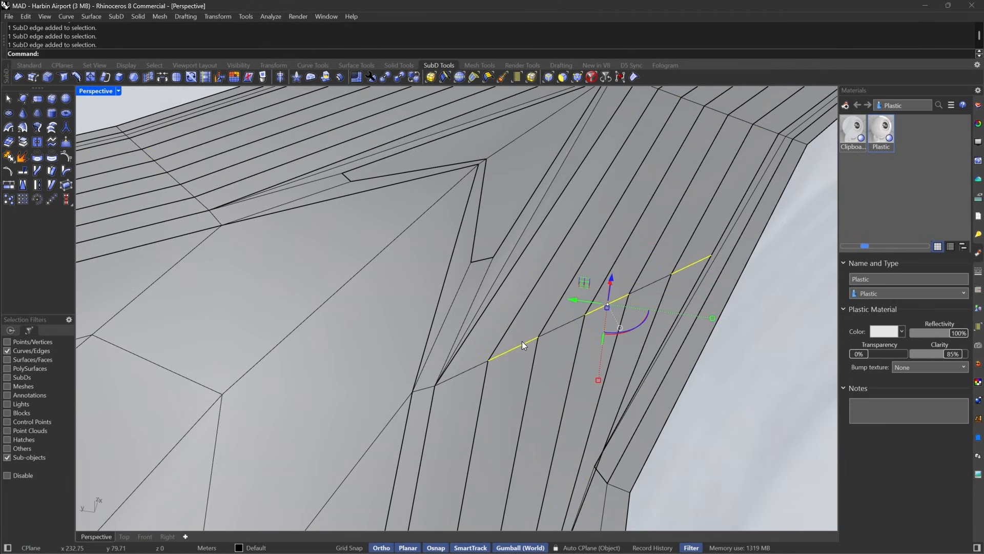
left_click(472, 79)
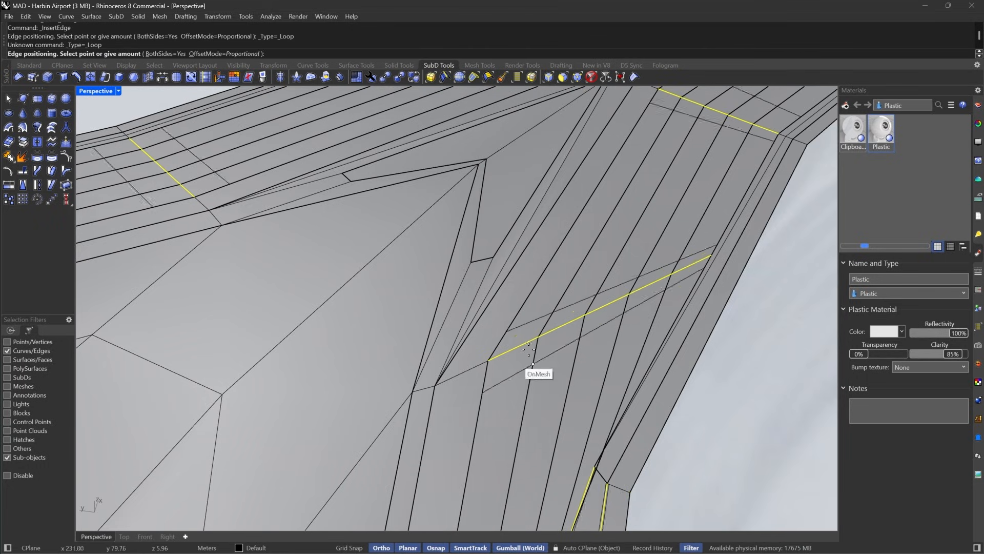
key("Escape")
Select the edge ring of the band between the strip's outermost crease and the outer rim and insert an edge loop midway through it.
scroll(619, 277, "down", 4)
right_click_drag(619, 276, 674, 237)
scroll(674, 273, "up", 6)
left_click(670, 294)
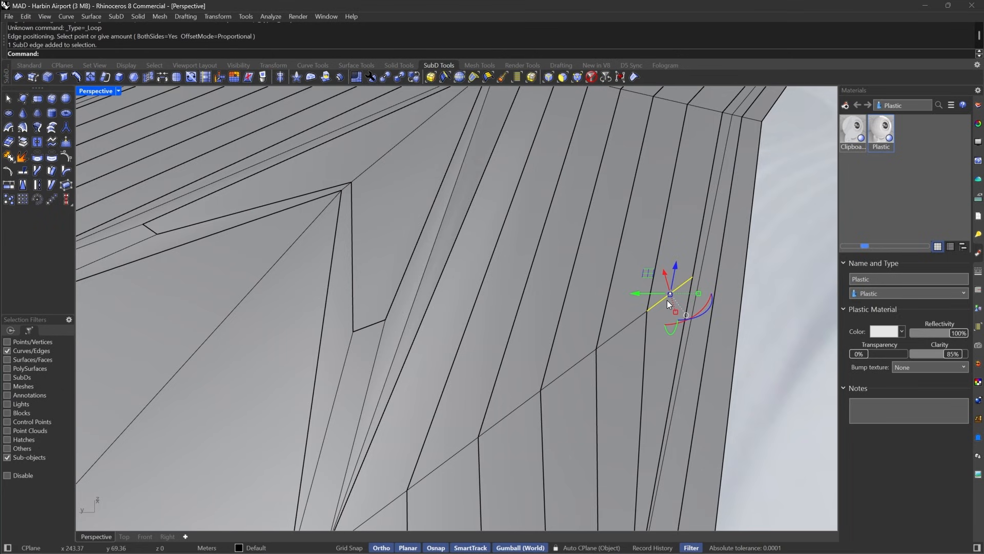
left_click(455, 77)
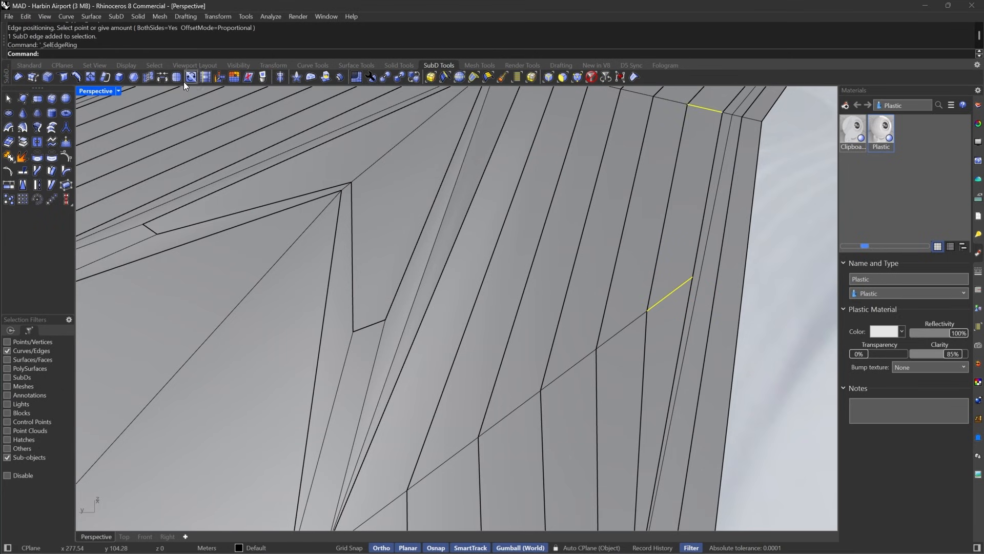
scroll(647, 349, "down", 3)
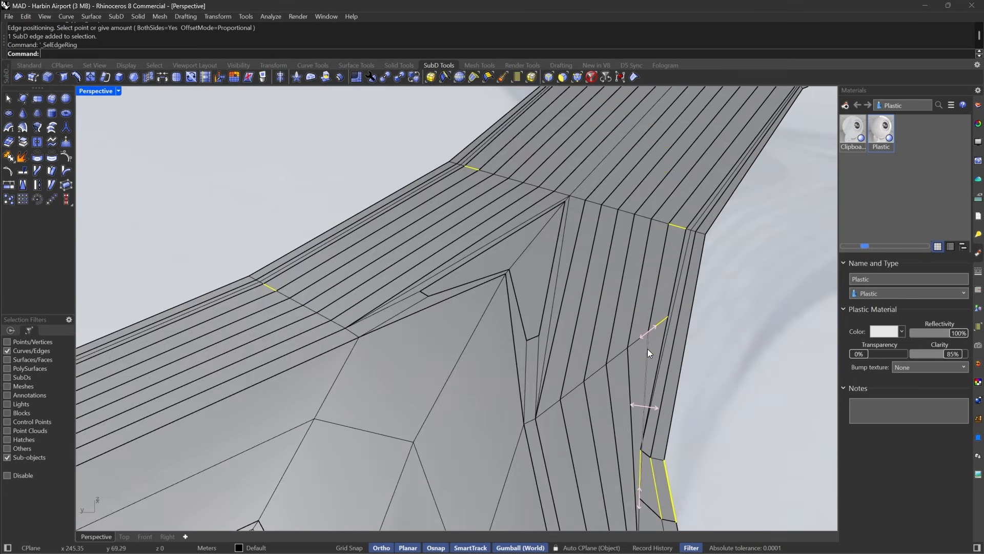
left_click(77, 77)
scroll(633, 346, "up", 2)
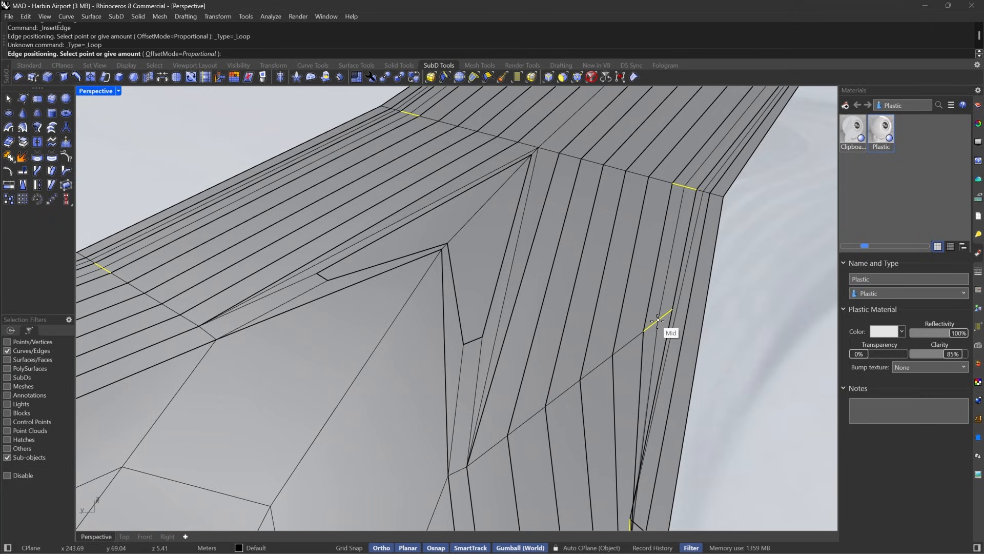
left_click(657, 321)
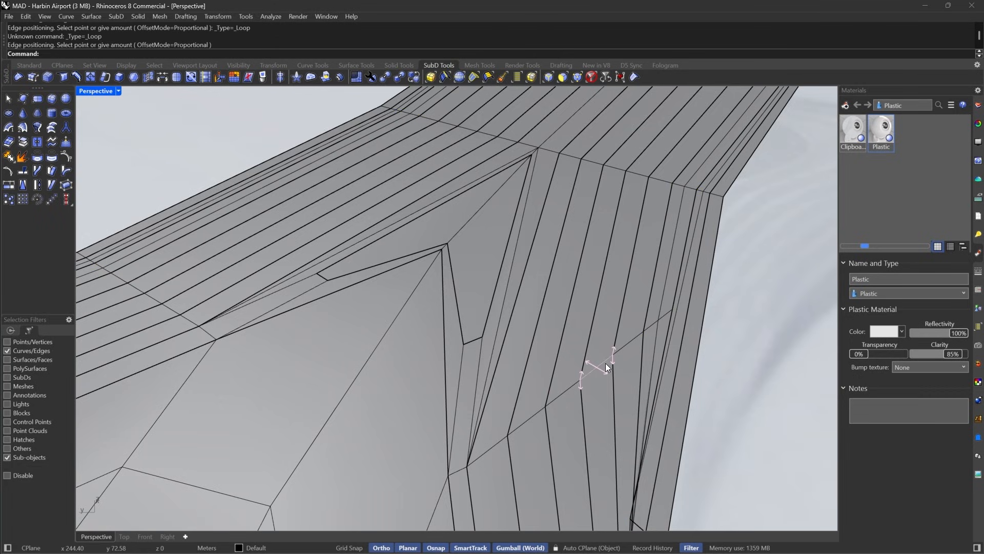
Select three alternating lengthwise face loops of the strip and extract them from the roof SubD.
left_click(488, 76)
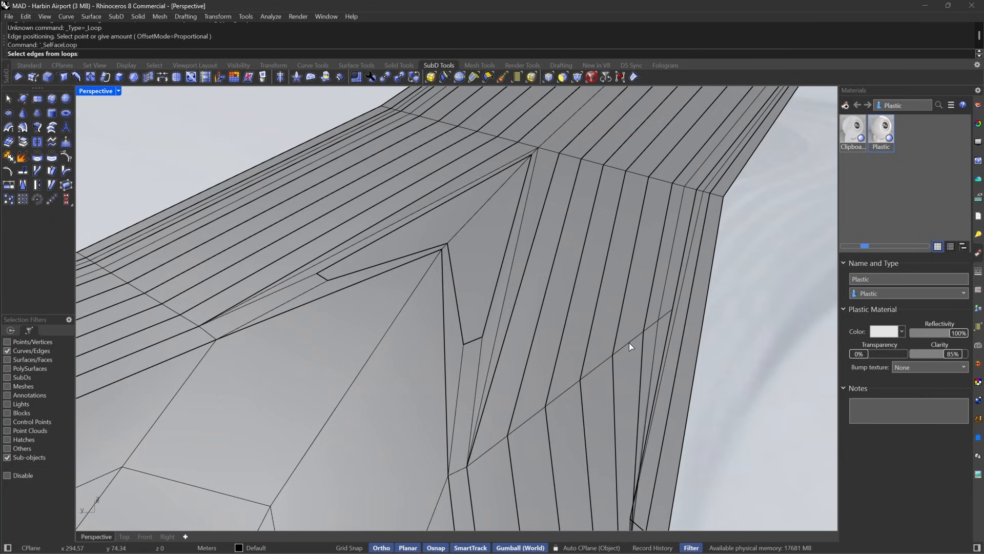
left_click(629, 342)
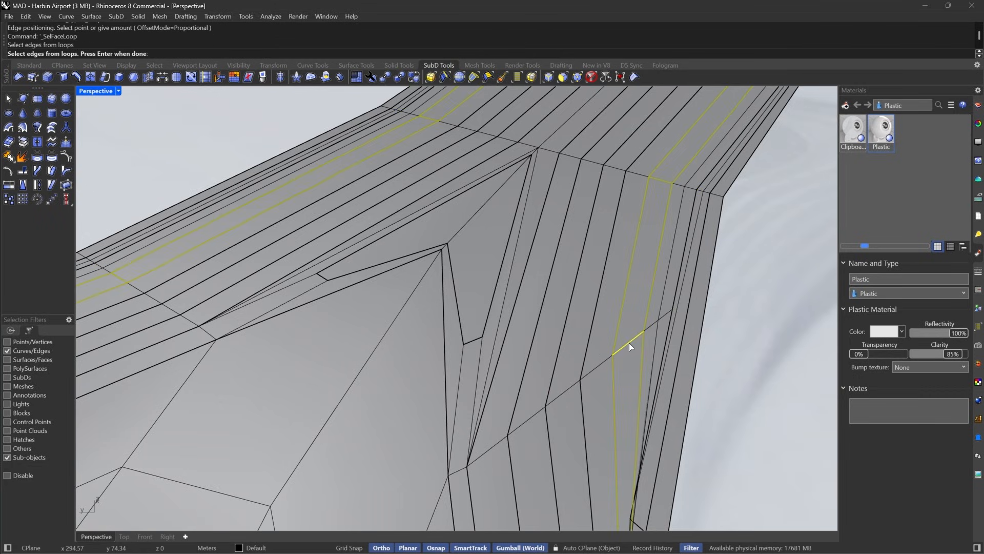
left_click(568, 391)
left_click(489, 445)
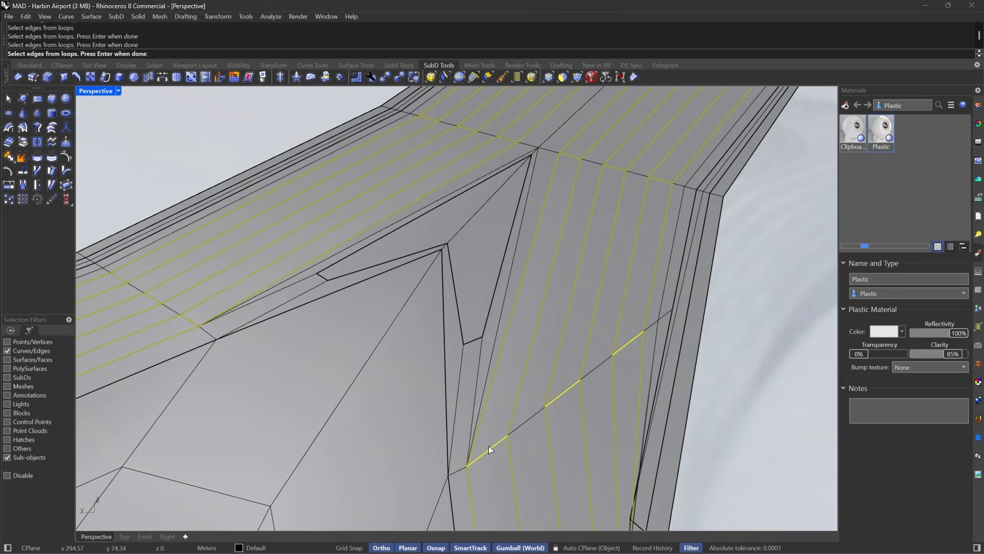
scroll(560, 257, "down", 8)
key("Return")
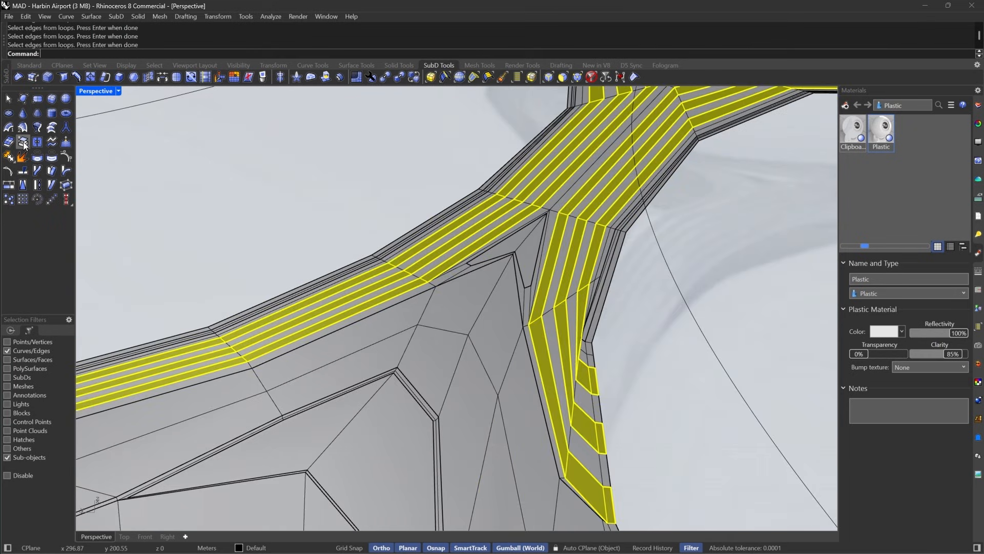
left_click(64, 146)
scroll(573, 298, "up", 3)
key("Escape")
scroll(590, 287, "up", 2)
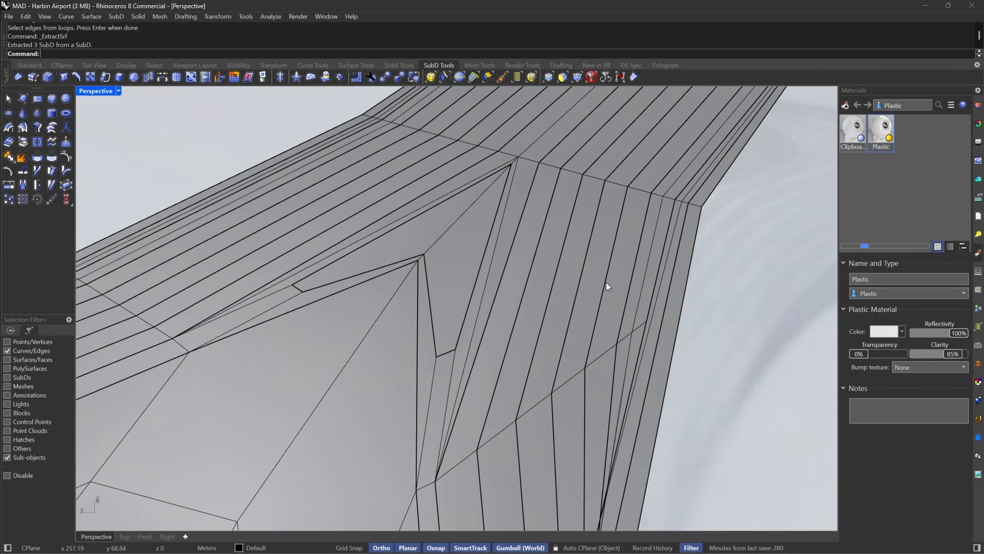
Select the edge rings crossing all five lengthwise bands of the strip.
left_click(474, 78)
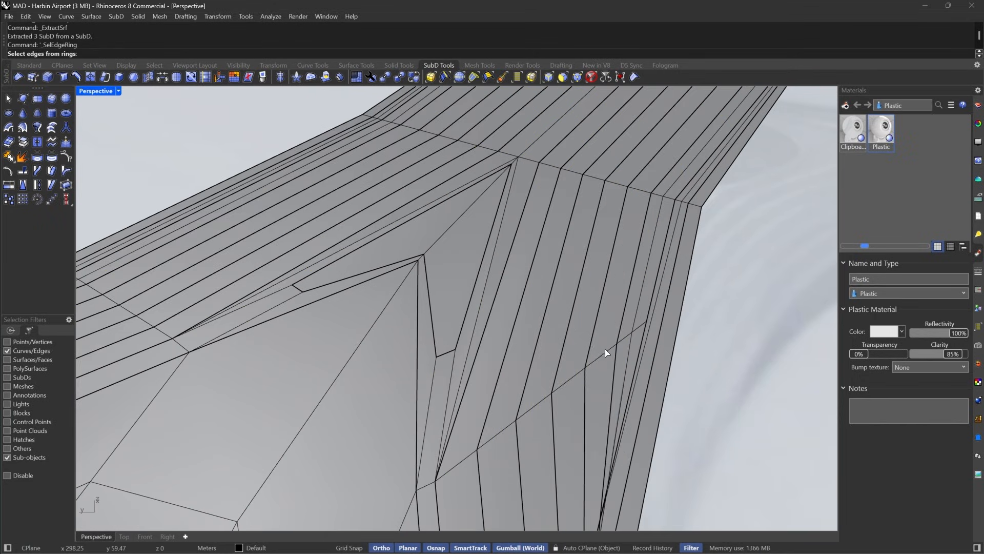
left_click(604, 353)
left_click(566, 382)
left_click(526, 411)
left_click(504, 425)
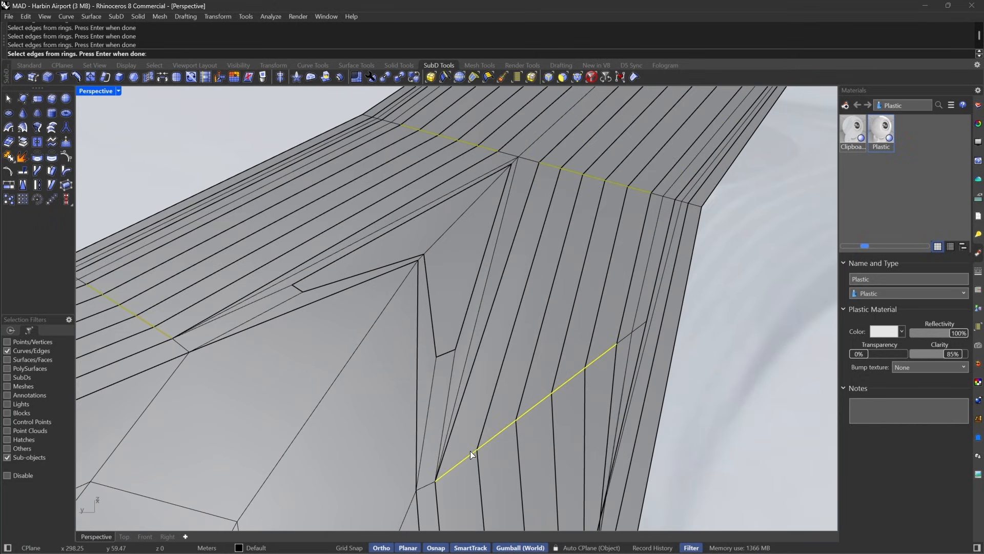
Insert proportionally offset edge loops through the middle of the roof's long strips, using the selected edge rings.
key("Return")
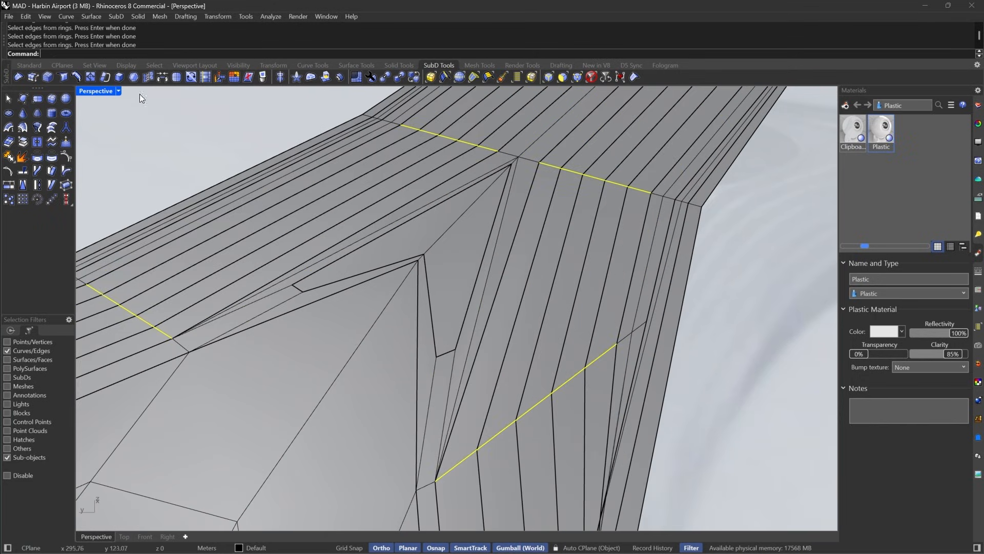
left_click(76, 77)
left_click(597, 353)
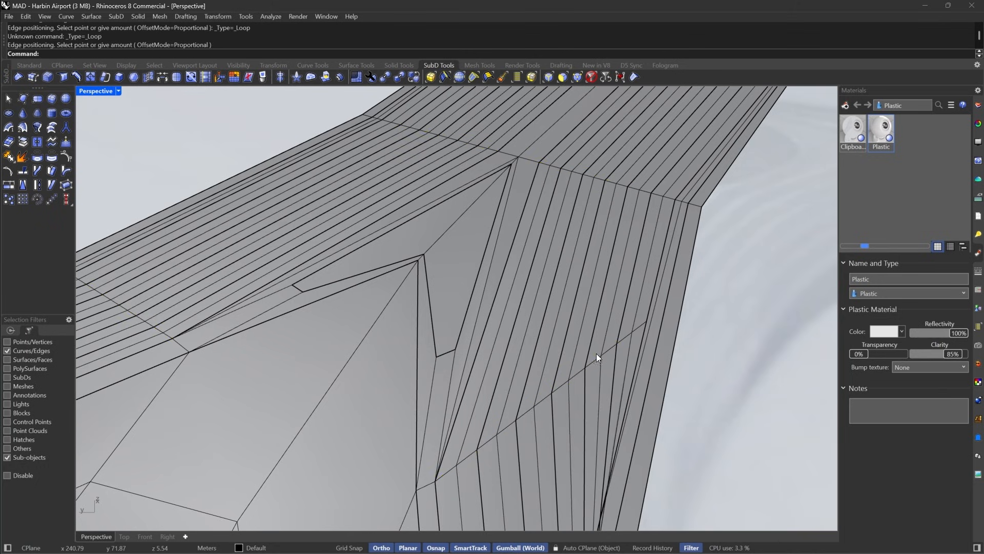
Clear the selection filter and join the six neighbouring roof strip SubDs into one, with the joined edges creased.
left_click(591, 77)
left_click(645, 259)
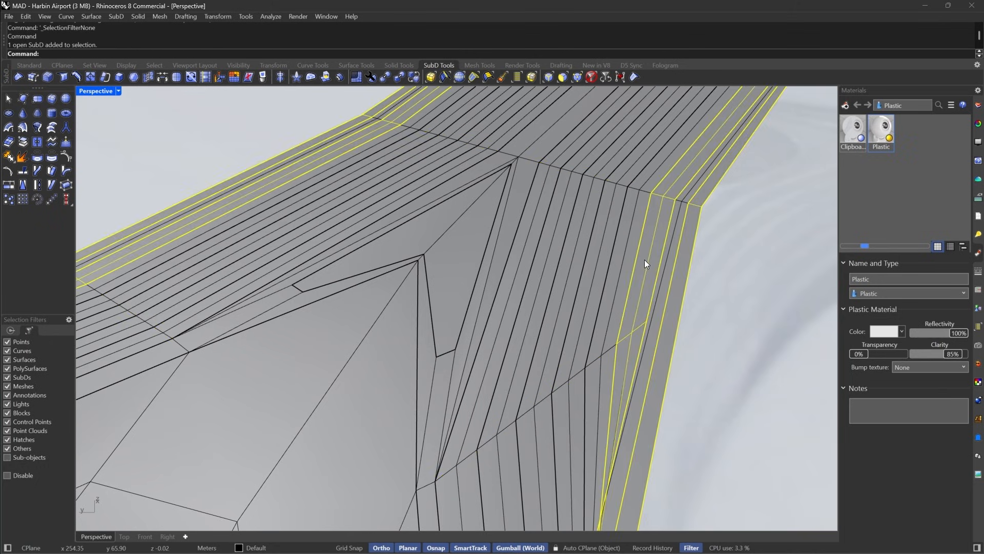
left_click(634, 248)
left_click(607, 247)
left_click(577, 251)
left_click(530, 243)
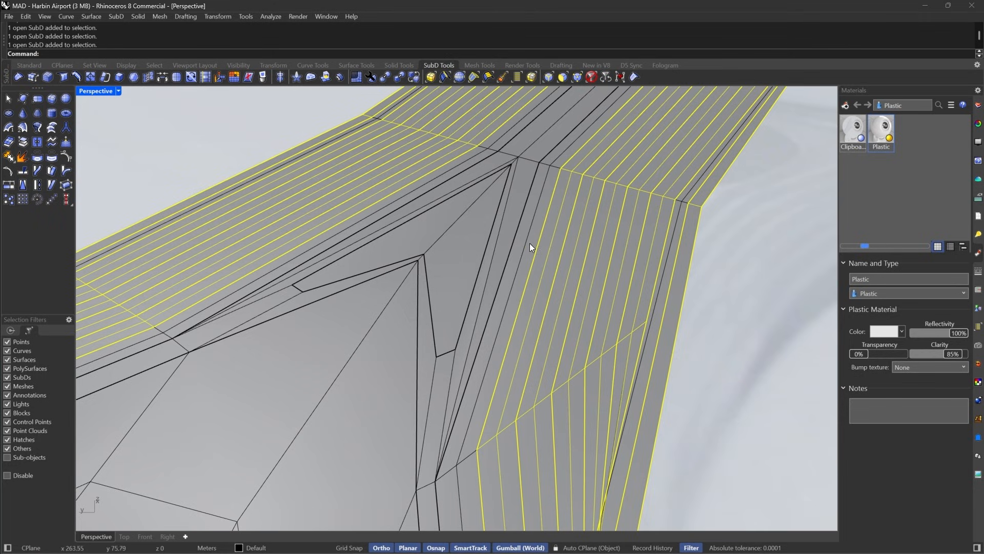
left_click(536, 239)
key("ctrl+j")
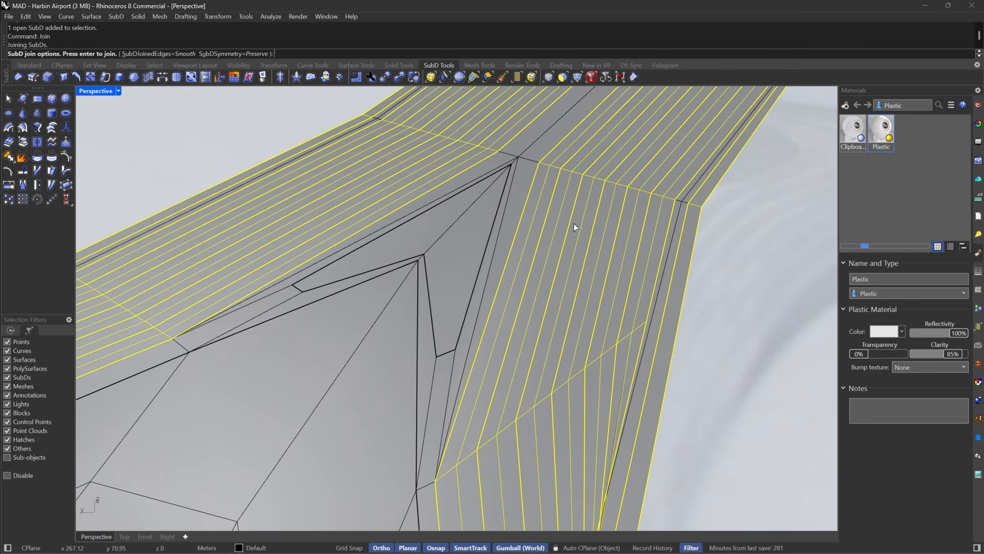
left_click(143, 55)
key("Return")
Preview the joined strips in smooth display, deselect them, return to flat display and restrict selection to edges.
key("Tab")
scroll(585, 261, "down", 5)
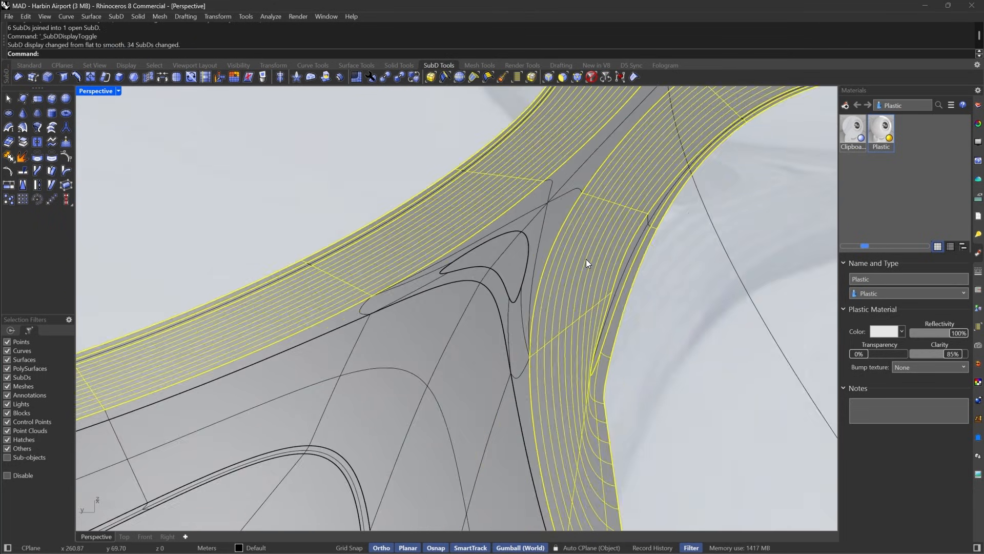
key("Escape")
right_click_drag(586, 260, 608, 365)
key("Tab")
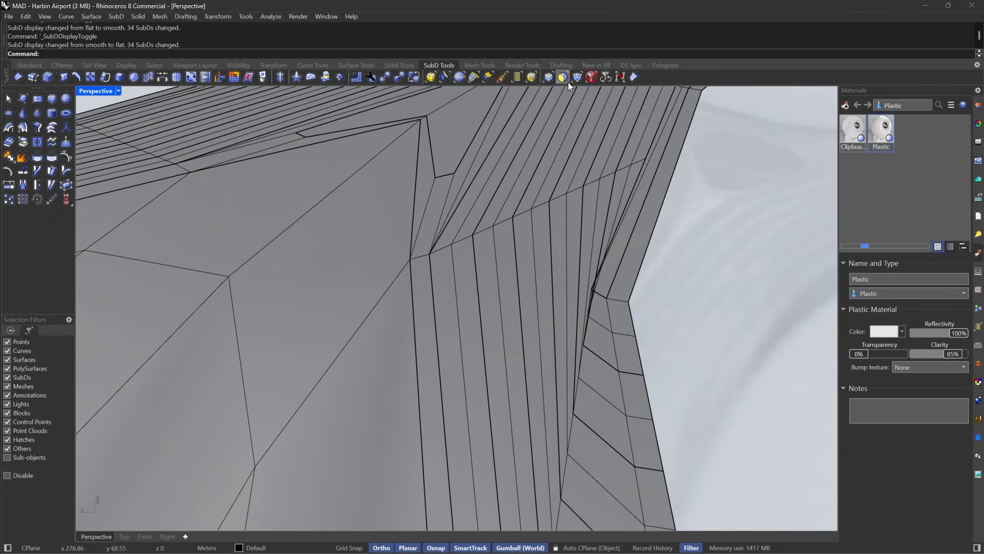
left_click(552, 77)
left_click(620, 192)
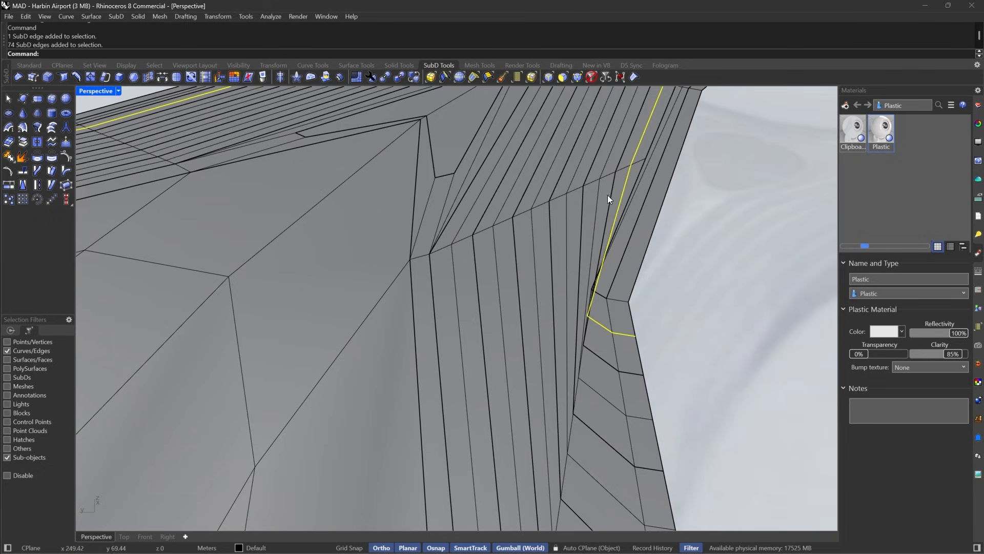
double_click(599, 193, "shift")
double_click(568, 214, "shift")
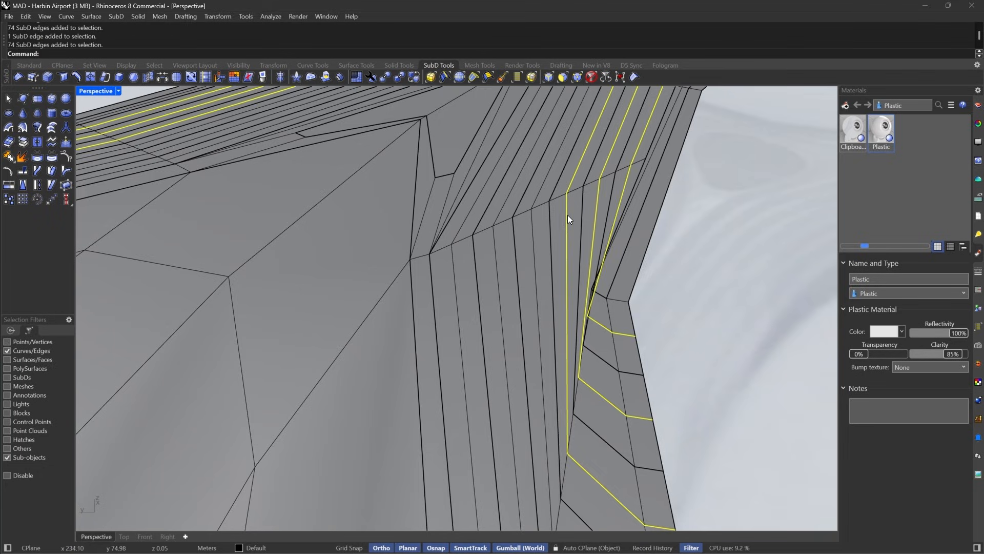
double_click(530, 235, "shift")
double_click(494, 254, "shift")
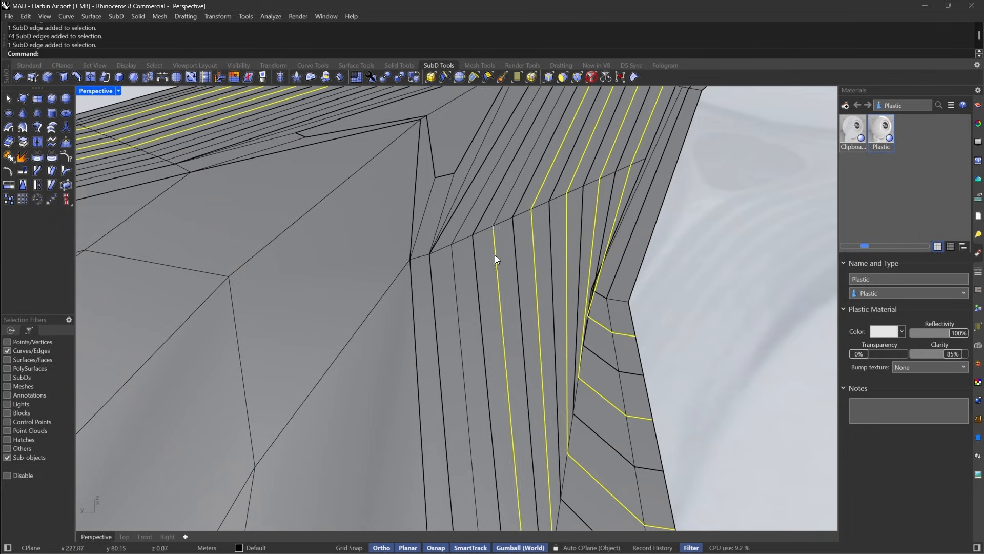
double_click(454, 264, "shift")
scroll(509, 250, "down", 4)
left_click_drag(653, 284, 651, 376)
Select alternate edge loops running along the joined roof strips, across the full width of the band.
double_click(572, 290)
double_click(568, 327, "shift")
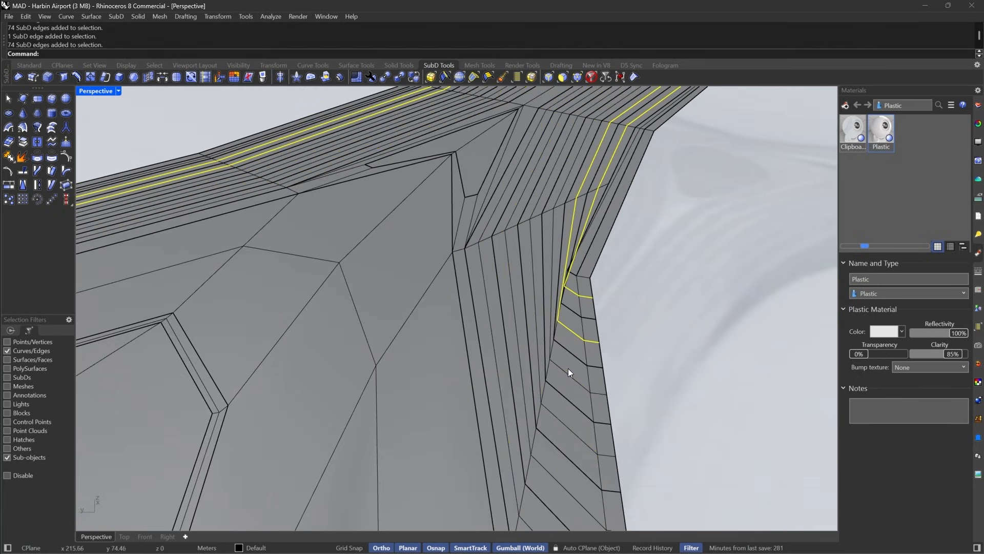
double_click(567, 373, "shift")
double_click(568, 427, "shift")
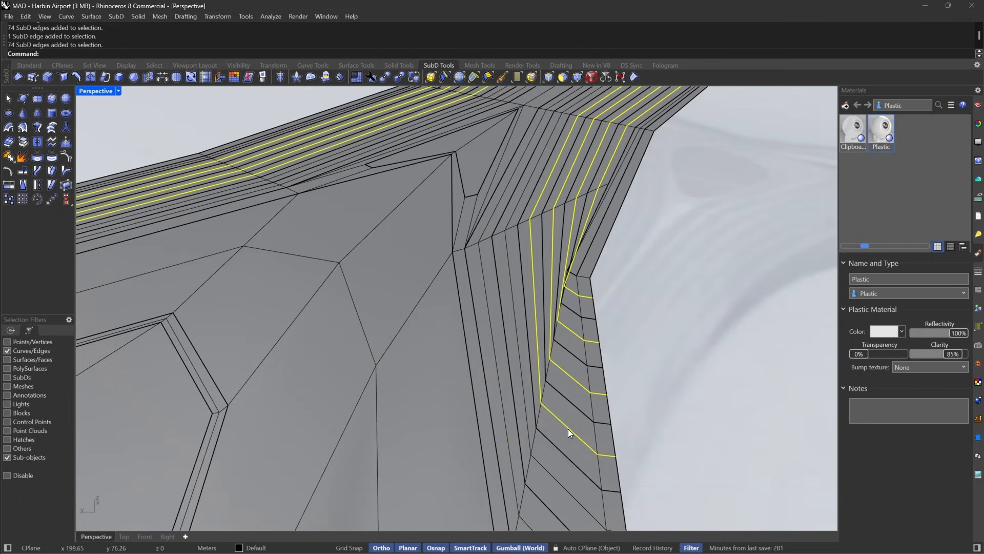
double_click(556, 484, "shift")
scroll(606, 281, "down", 5)
right_click_drag(607, 281, 600, 306)
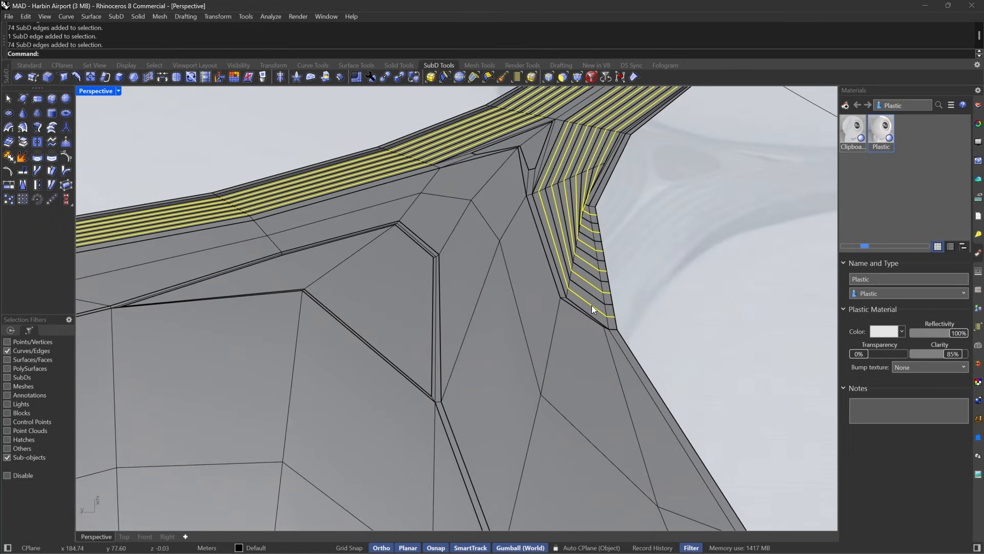
Remove the short edges on the folded side faces at the band's ends from the edge selection.
left_click_drag(647, 207, 587, 333)
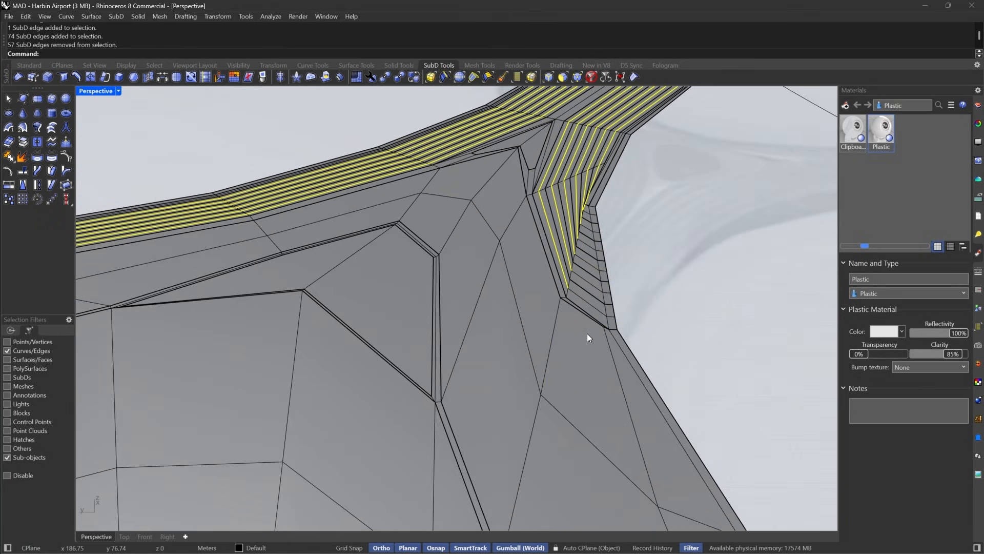
scroll(571, 238, "down", 13)
scroll(592, 273, "up", 13)
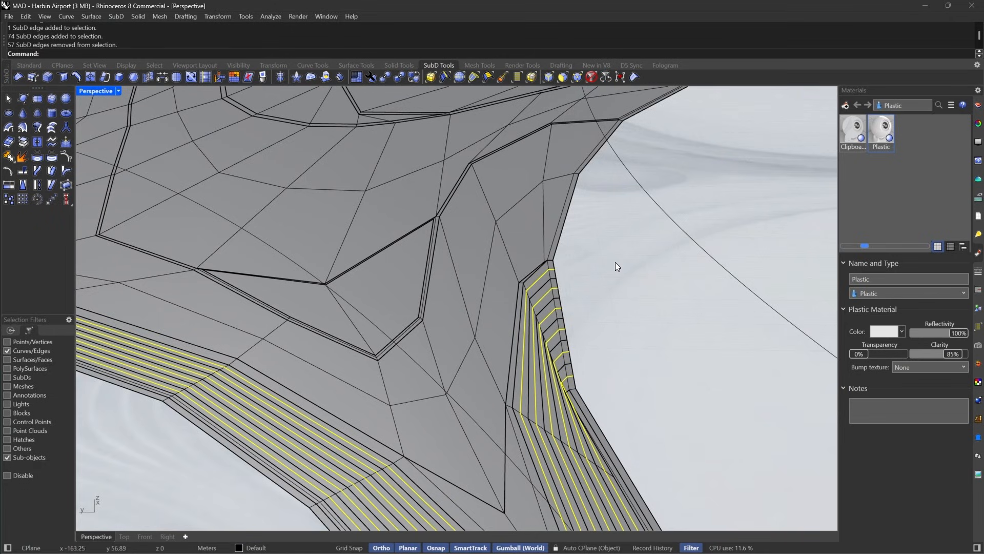
left_click_drag(533, 323, 545, 325, "ctrl")
right_click_drag(607, 324, 603, 323)
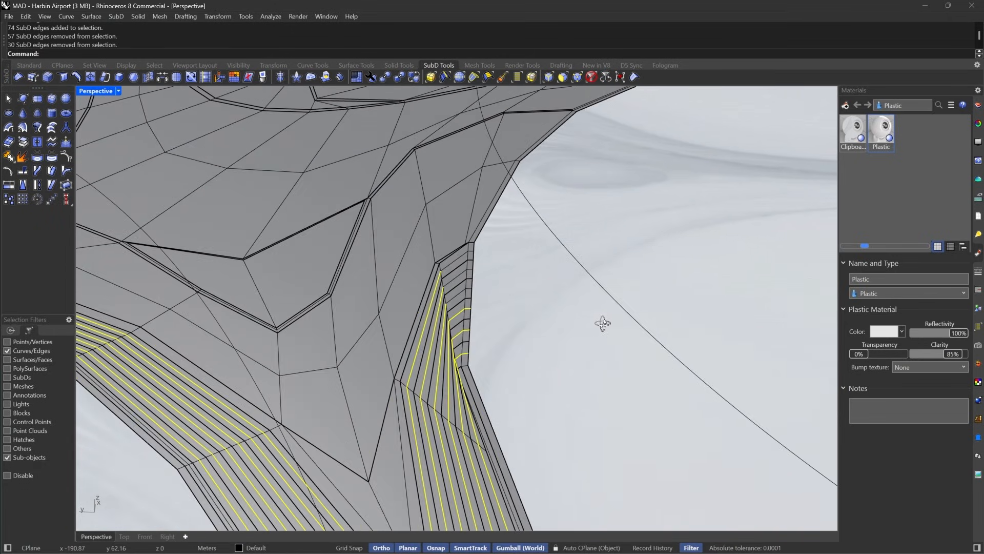
left_click_drag(459, 374, 461, 374, "ctrl")
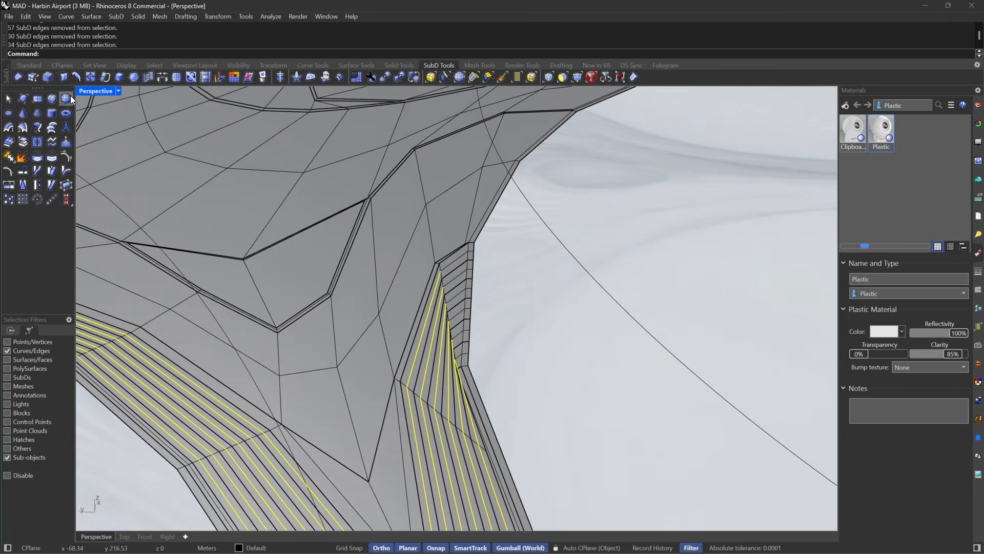
Move the selected alternate edge loops slightly along the Z axis to give the strips a ribbed profile.
scroll(461, 328, "down", 15)
right_click_drag(492, 317, 380, 282)
scroll(379, 282, "up", 6)
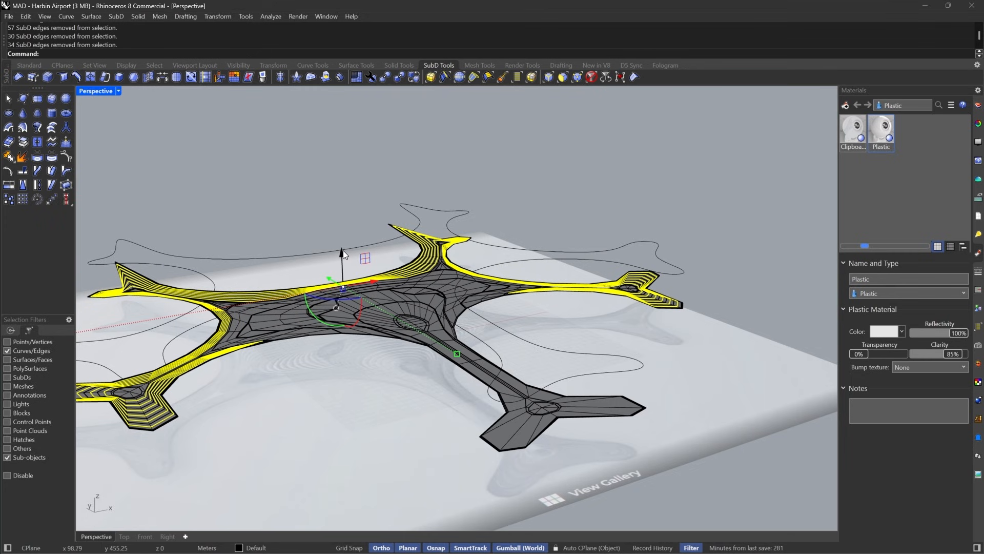
left_click_drag(342, 251, 343, 250)
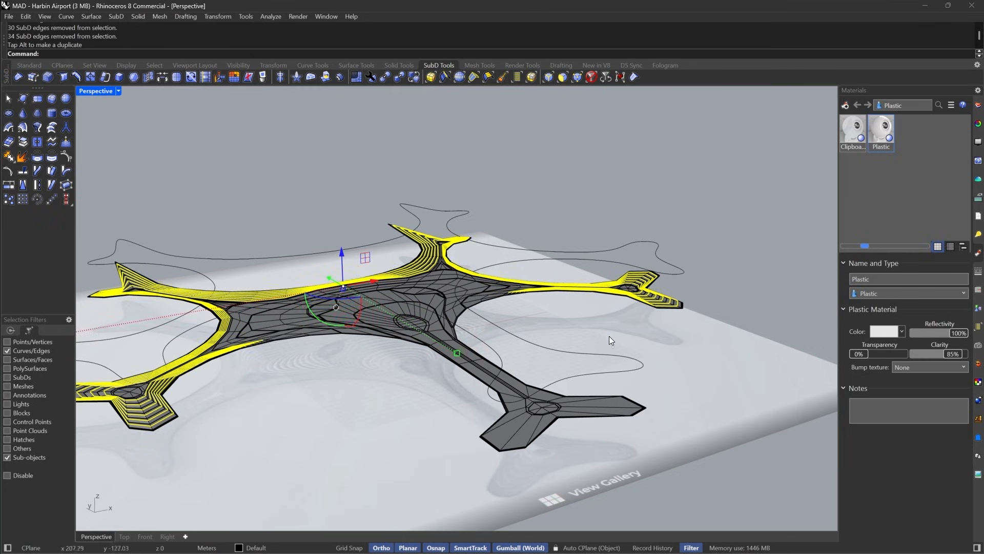
Inspect the ribbed strips smoothly in Rendered display mode and return the SubDs to flat display.
key("Tab")
scroll(558, 263, "up", 10)
right_click_drag(583, 282, 178, 115)
left_click(118, 90)
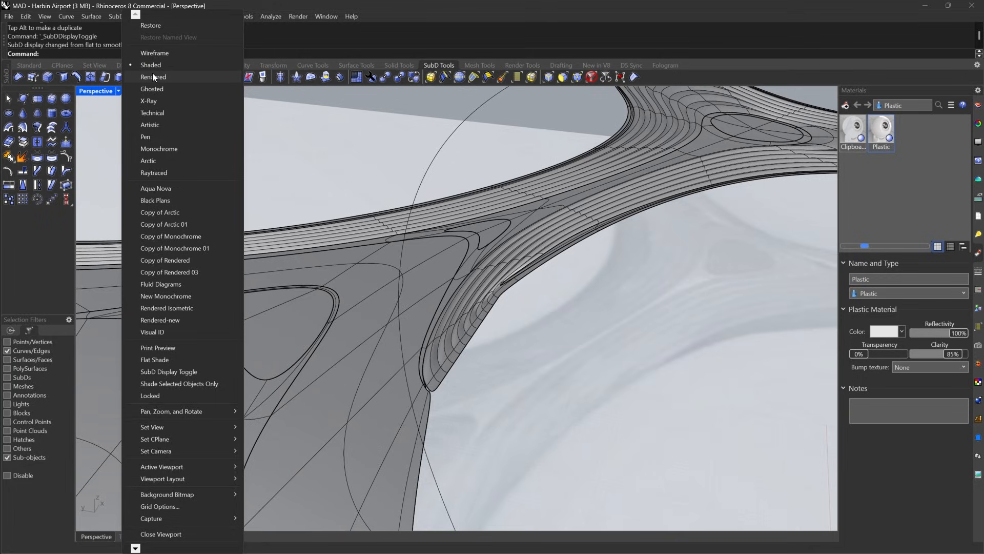
left_click(155, 79)
mouse_move(549, 264)
right_mouse_down()
mouse_move(566, 290)
mouse_move(378, 347)
mouse_move(441, 295)
mouse_move(647, 368)
mouse_move(747, 343)
mouse_move(583, 278)
mouse_move(685, 246)
mouse_move(547, 244)
mouse_move(428, 266)
mouse_move(703, 245)
mouse_move(480, 272)
mouse_move(558, 263)
mouse_move(544, 266)
right_mouse_up()
key("Tab")
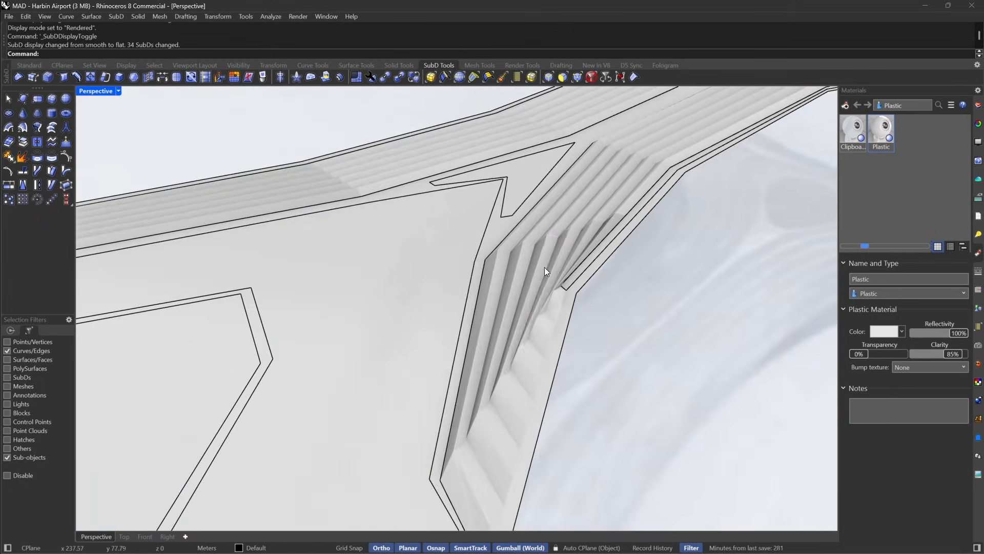
Clear the selection filter and join the ribbed band SubD with the adjoining main roof SubD.
scroll(544, 268, "down", 7)
scroll(544, 336, "up", 7)
scroll(539, 378, "down", 2)
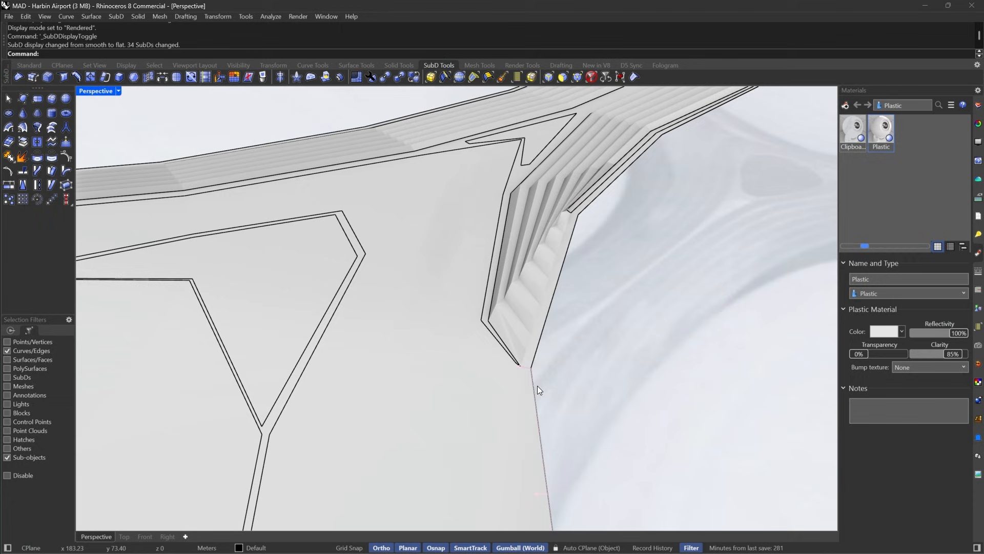
left_click(604, 78)
left_click(518, 424)
left_click(537, 347)
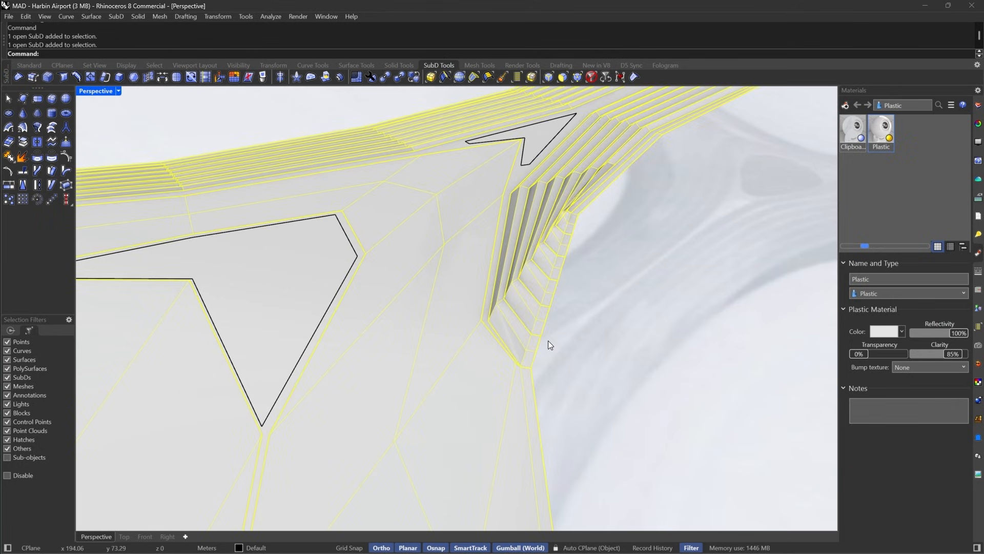
key("ctrl+j")
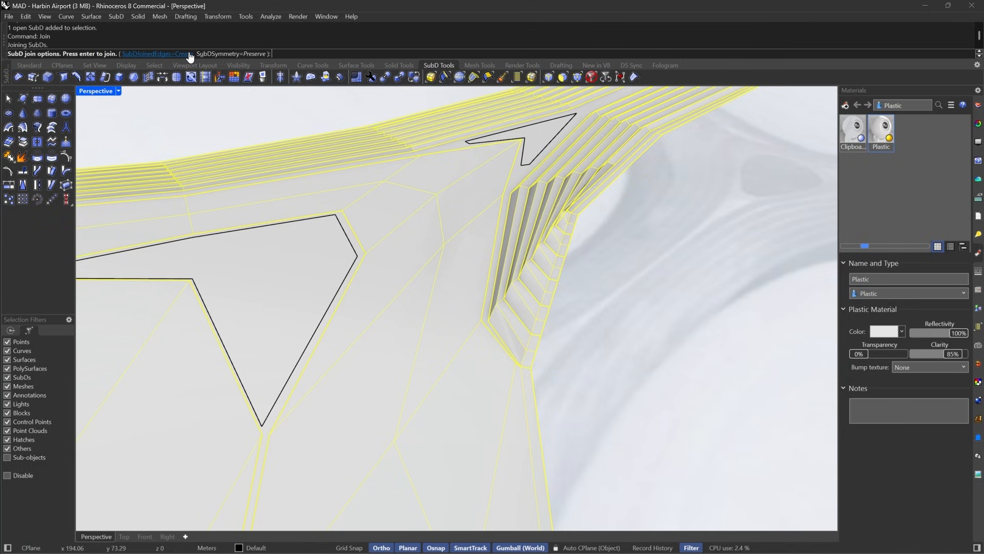
key("Return")
Review the joined roof in smooth display with nothing selected and set the viewport to Shaded mode.
key("Tab")
key("Escape")
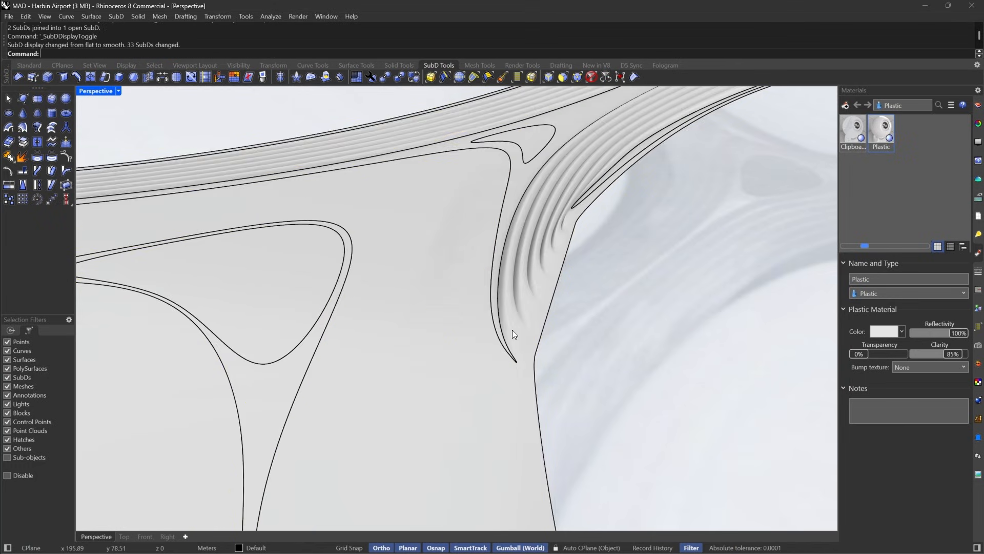
right_click_drag(513, 332, 516, 276)
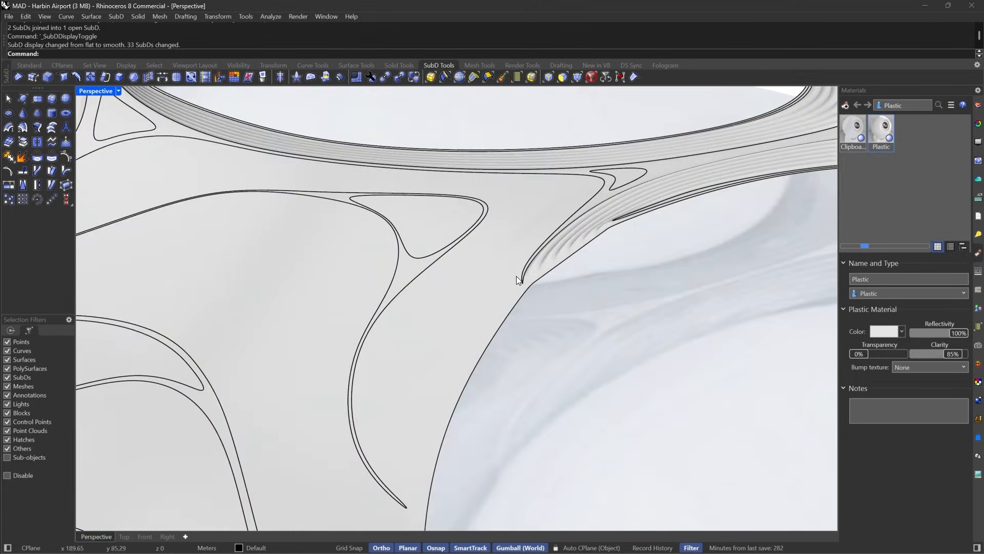
scroll(564, 259, "up", 5)
scroll(564, 281, "down", 5)
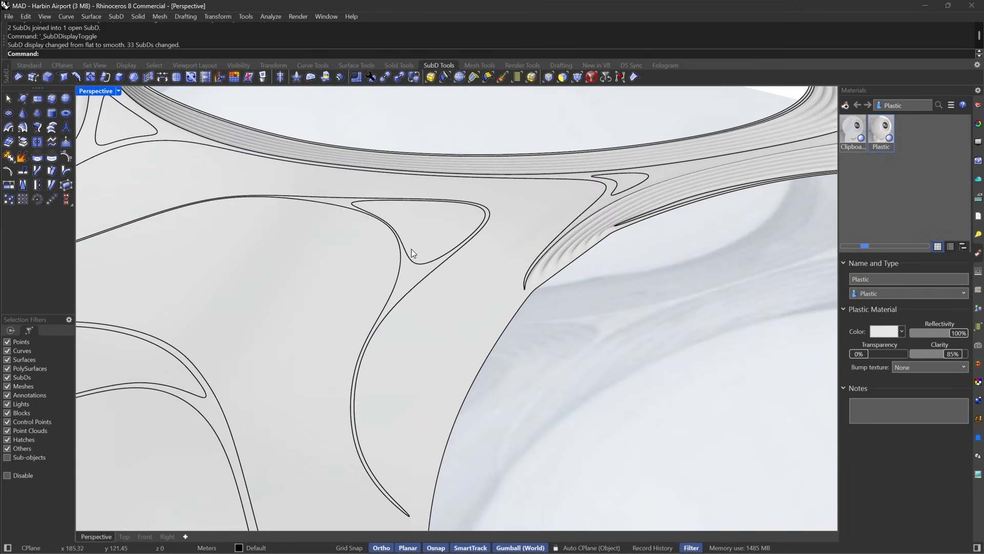
left_click(119, 91)
left_click(154, 66)
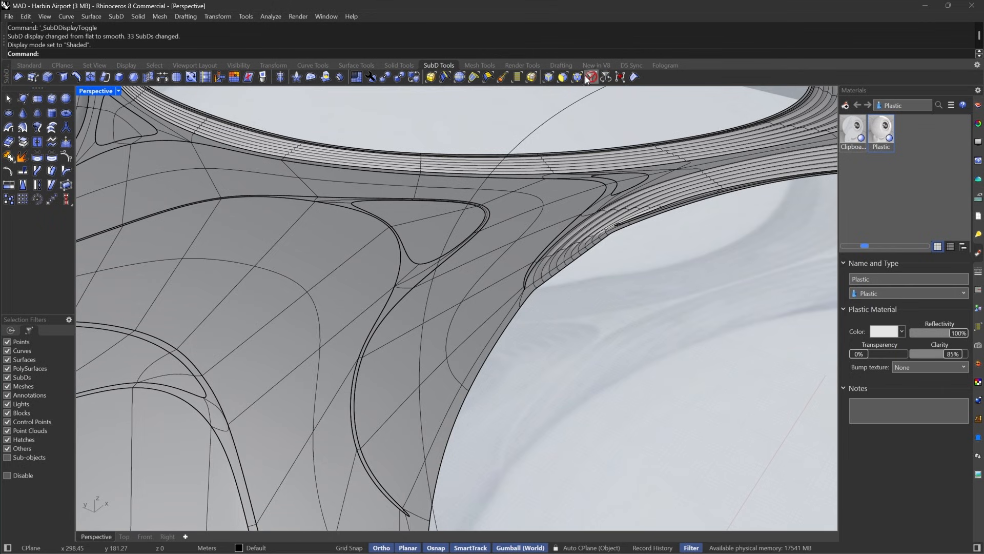
Restrict selection to faces and extract the two curved face loops beside the ribbed band from the main roof SubD.
left_click(562, 77)
left_click(481, 368)
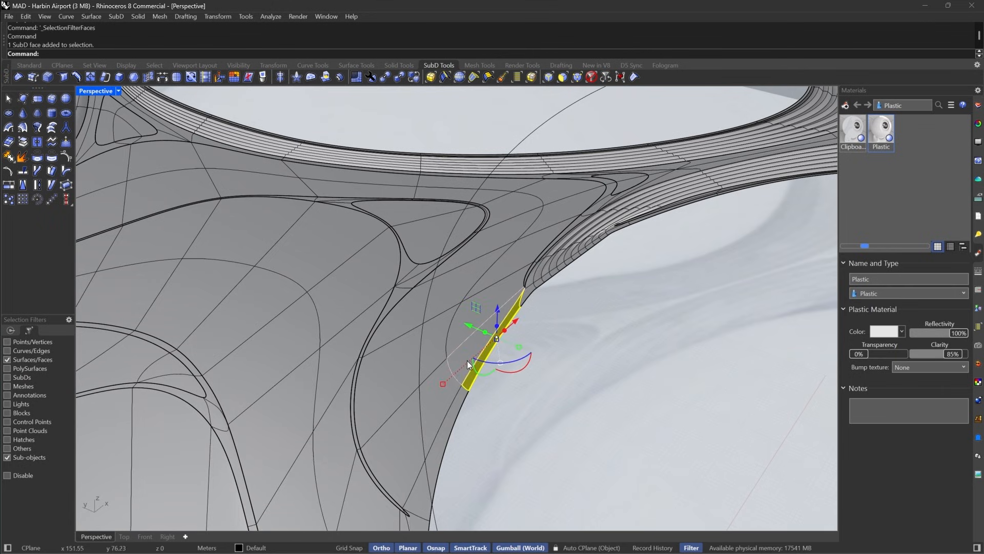
double_click(466, 360)
right_click_drag(467, 358, 512, 312)
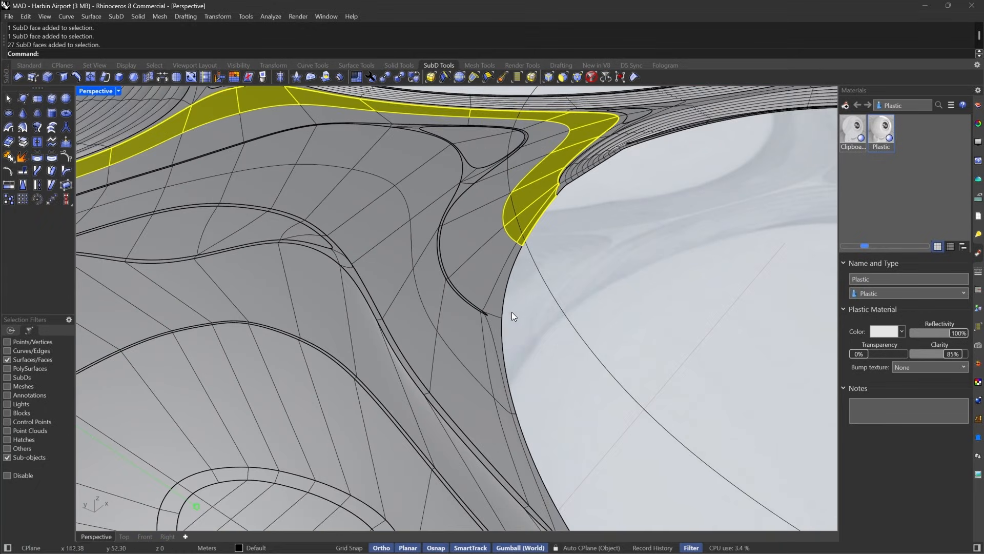
double_click(500, 374, "shift")
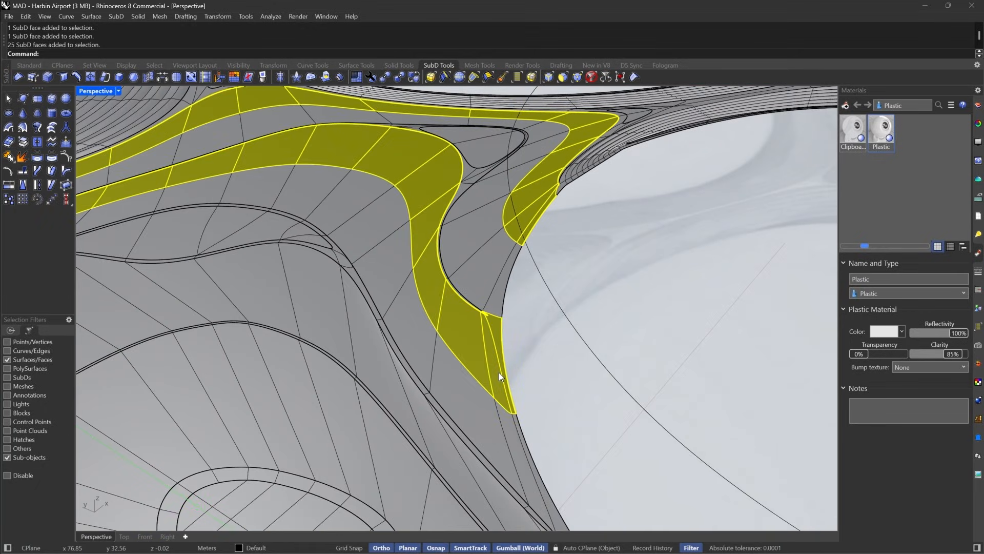
key("Tab")
scroll(492, 333, "down", 10)
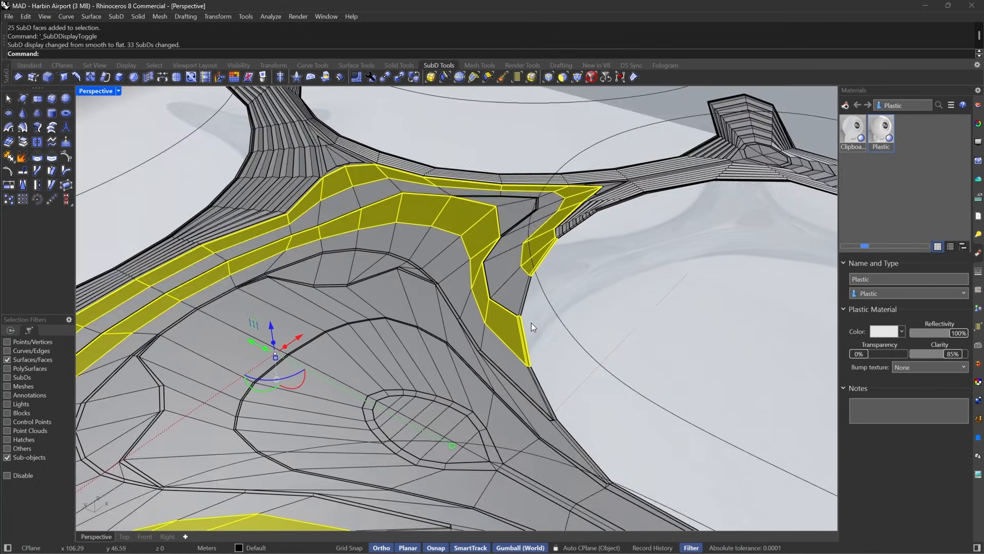
scroll(535, 358, "up", 5)
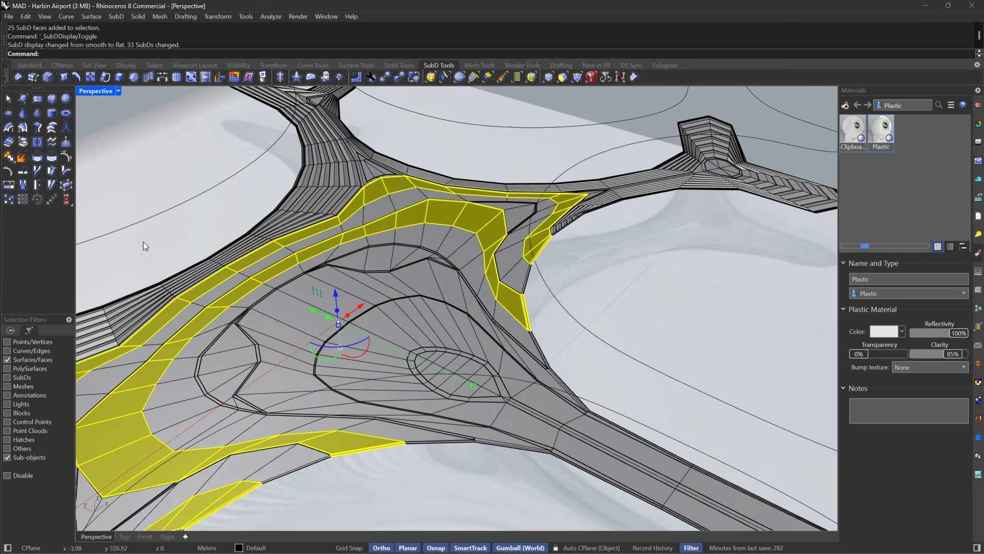
left_click(20, 148)
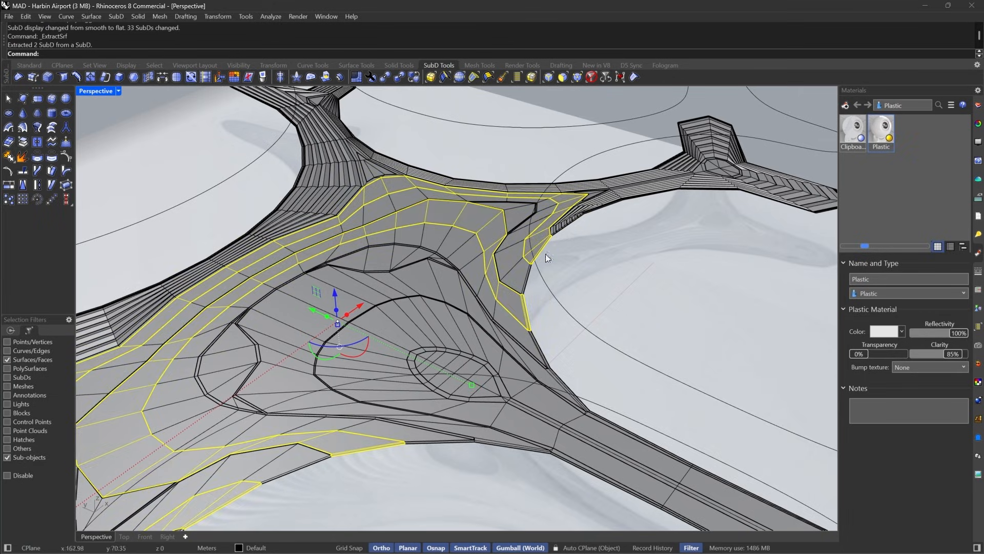
Select the edge rings across both halves of the two extracted bands and insert a new edge loop midway along each ring.
scroll(545, 253, "up", 5)
left_click(460, 78)
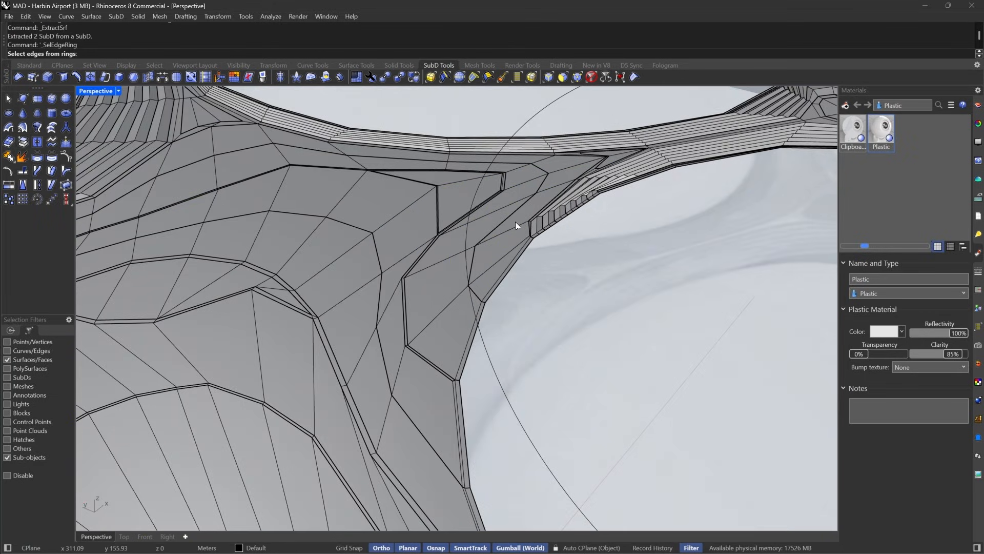
left_click(516, 223)
left_click(440, 264)
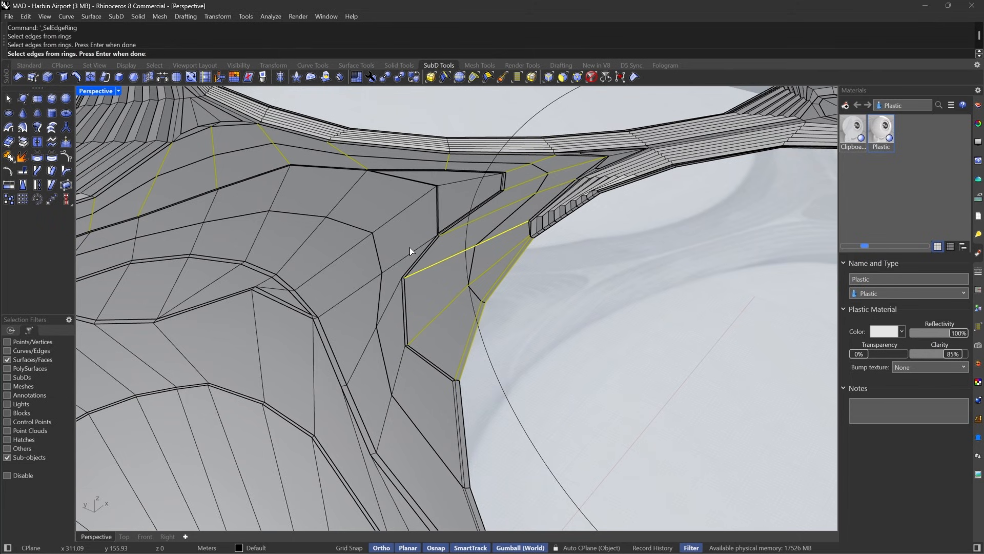
left_click(398, 263)
left_click(351, 294)
scroll(530, 241, "down", 5)
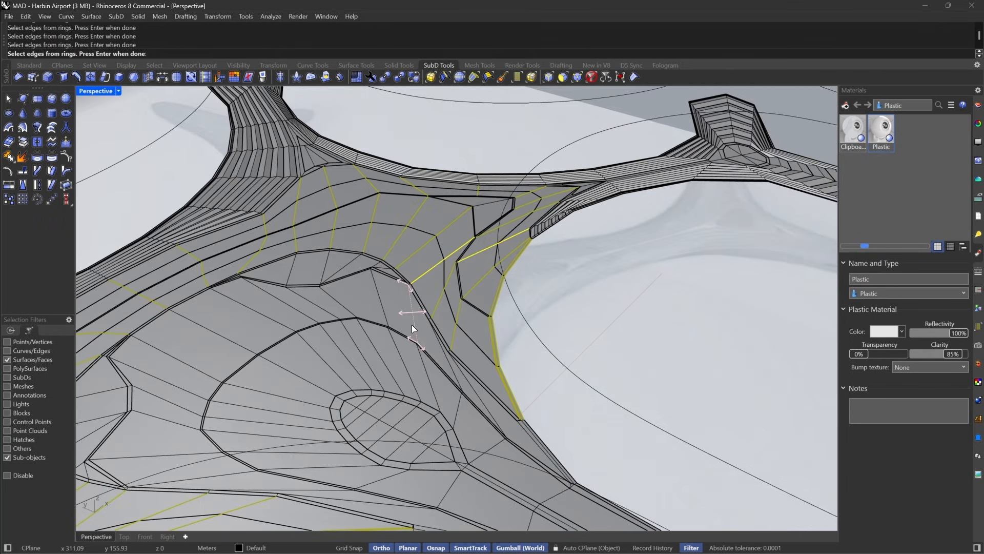
scroll(495, 292, "down", 4)
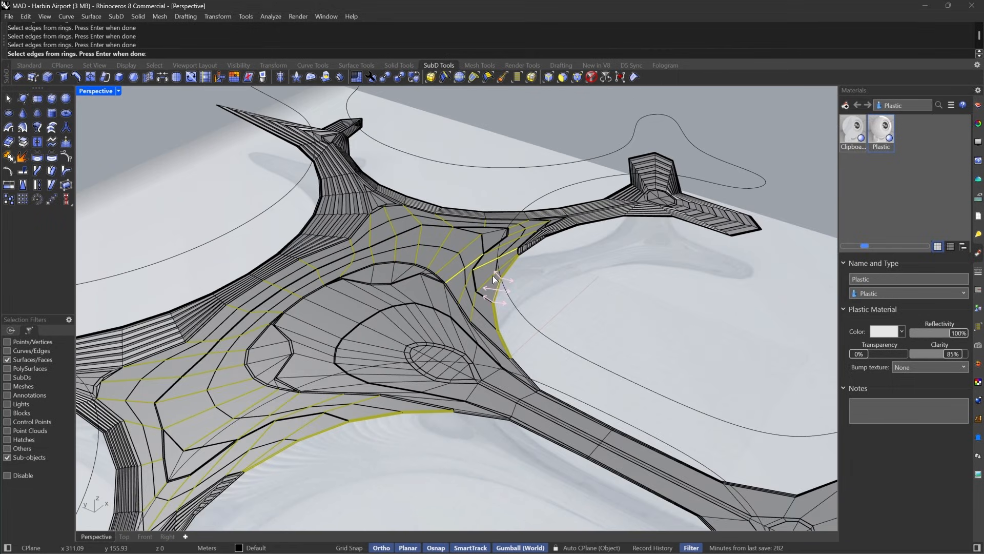
right_click_drag(562, 320, 549, 250)
scroll(477, 275, "up", 4)
key("Return")
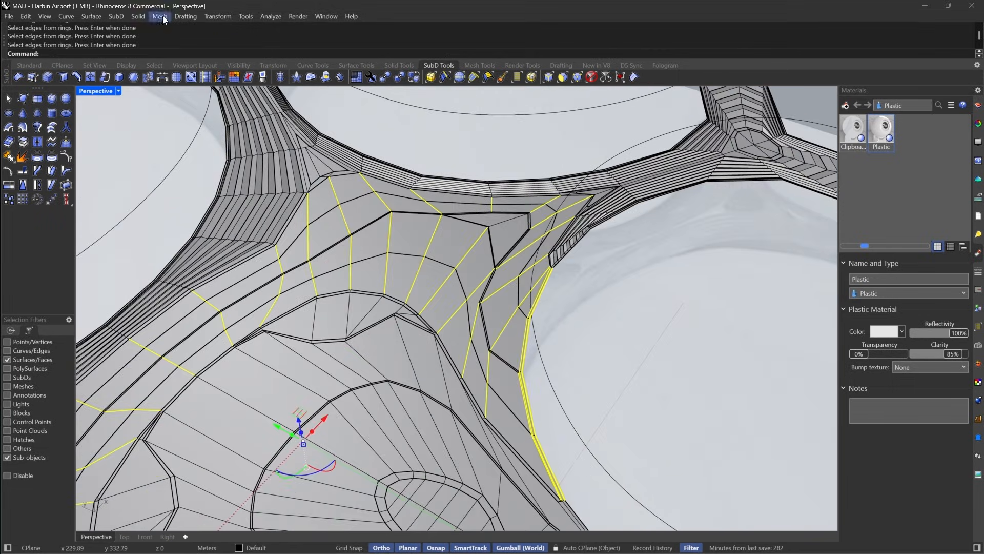
left_click(76, 77)
scroll(547, 260, "up", 3)
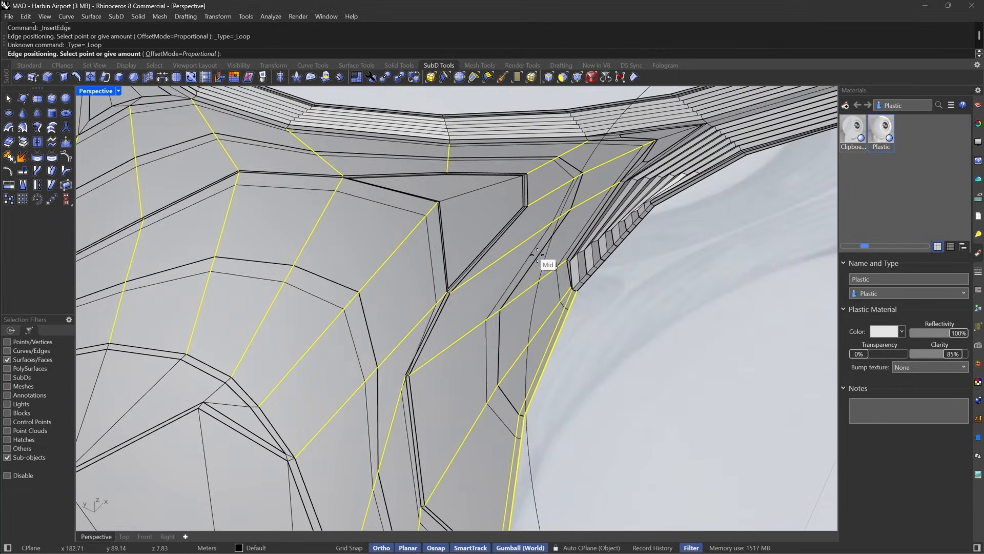
left_click(535, 275)
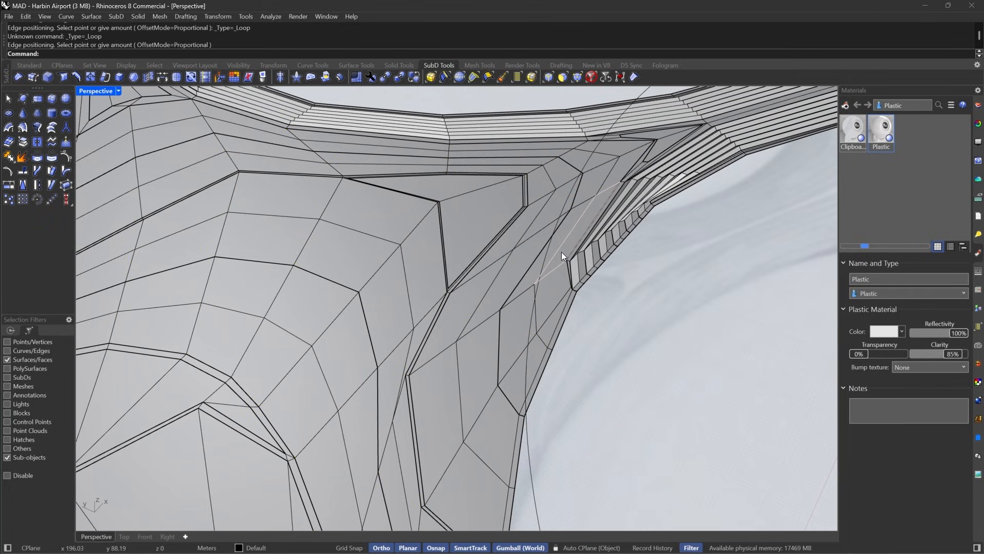
Restrict selection to edges and insert midpoint edge loops on both sides of the four newly inserted loops.
double_click(568, 232)
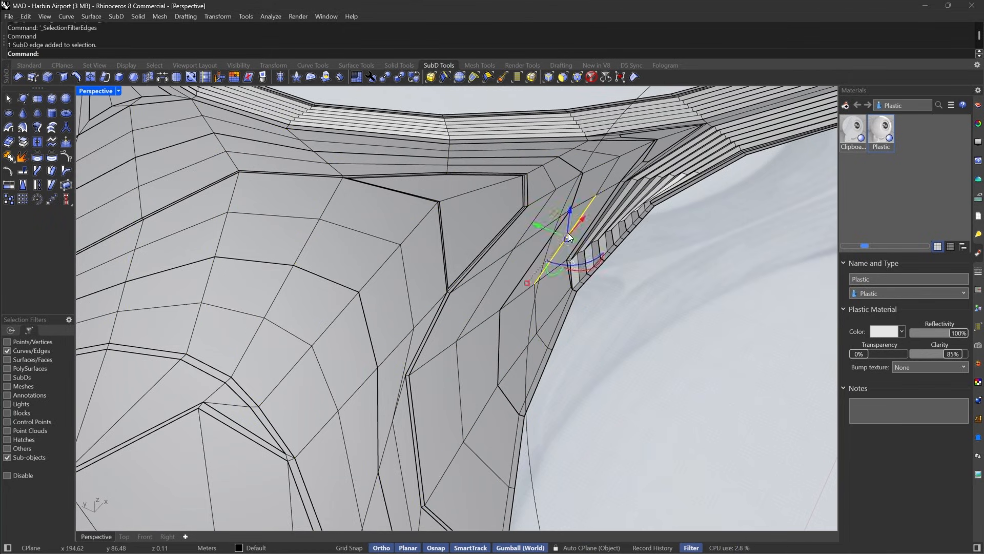
double_click(492, 280, "shift")
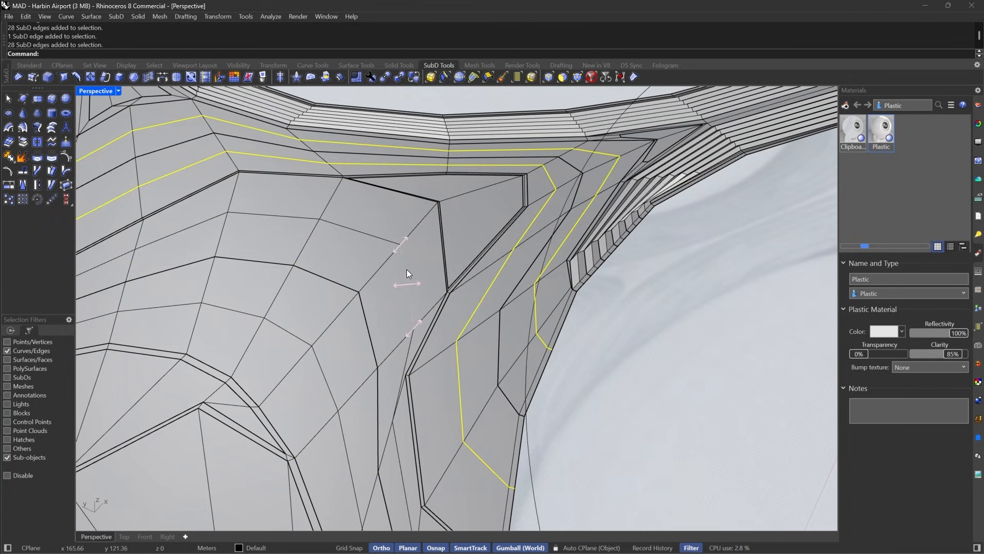
double_click(406, 269, "shift")
scroll(413, 251, "up", 3)
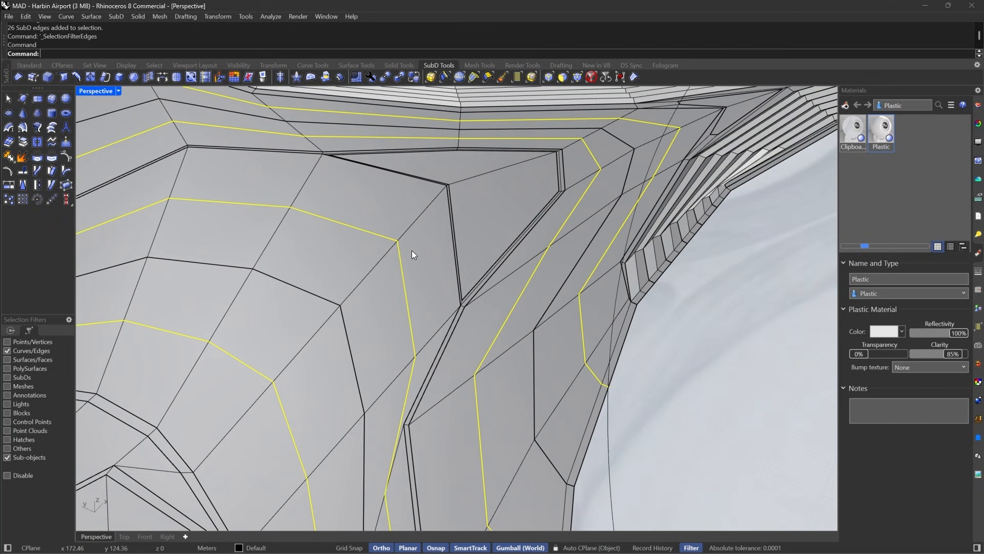
left_click(76, 78)
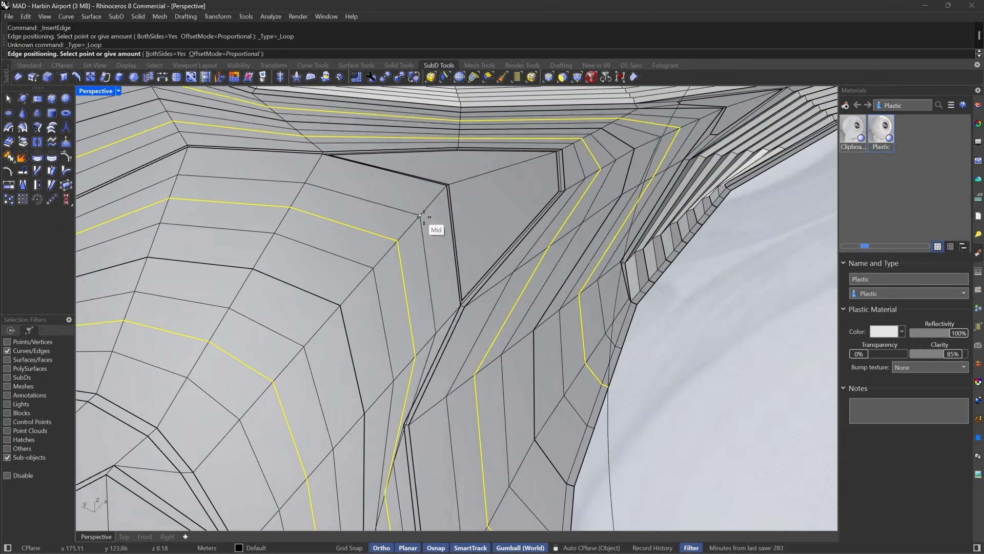
Subdivide both bands again by inserting midpoint edge loops on both sides of the eight newest loops.
double_click(353, 262, "shift")
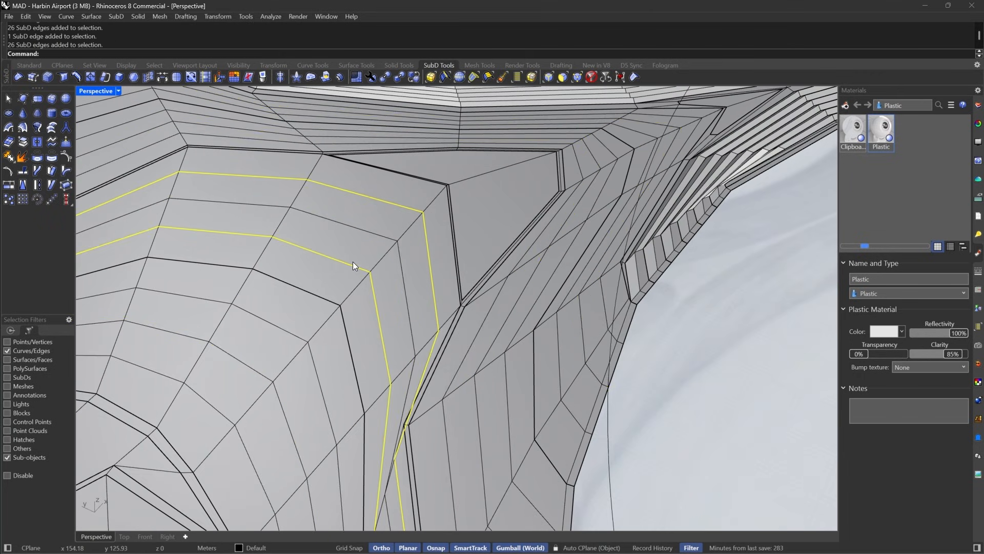
double_click(287, 331, "shift")
double_click(199, 401, "shift")
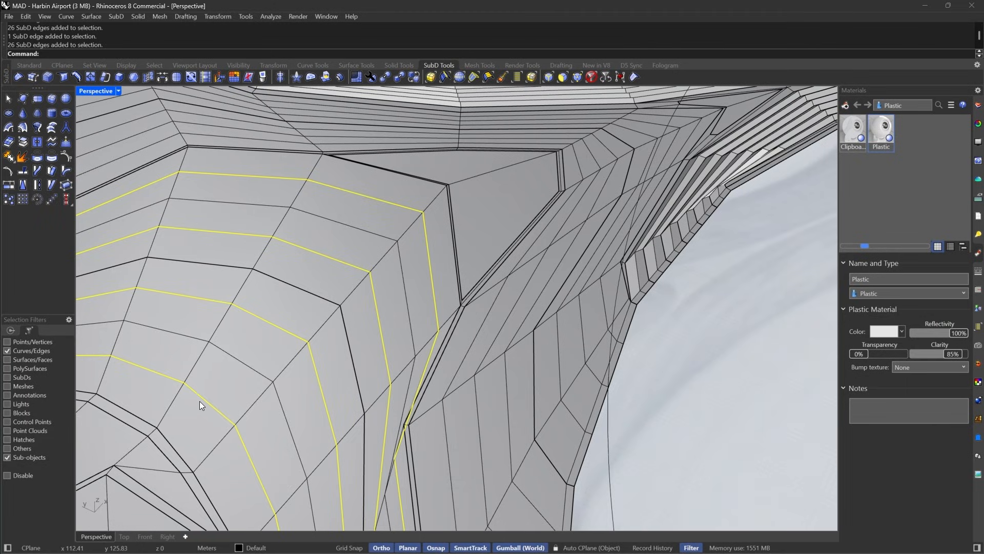
scroll(686, 122, "up", 5)
double_click(591, 206, "shift")
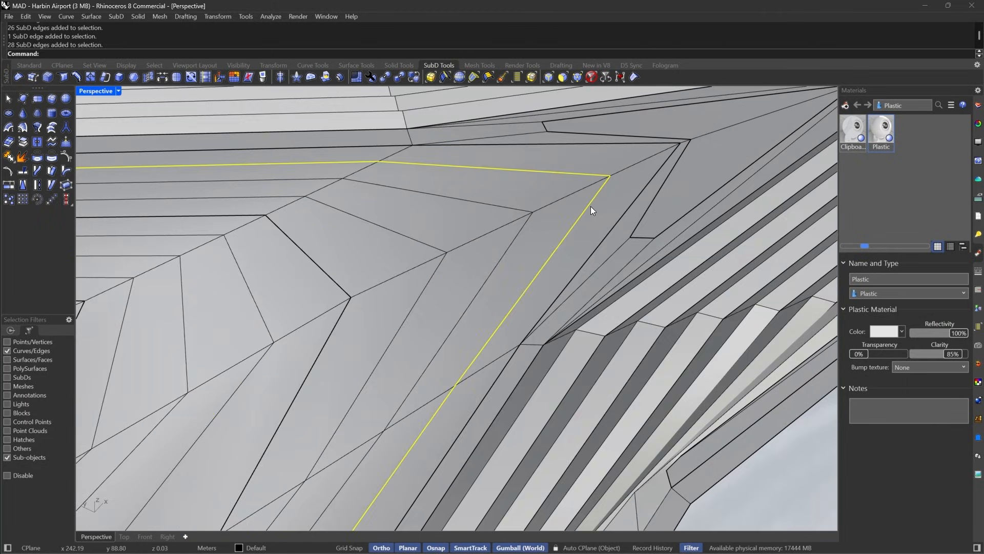
double_click(412, 303, "shift")
scroll(521, 262, "down", 4)
scroll(487, 264, "up", 6)
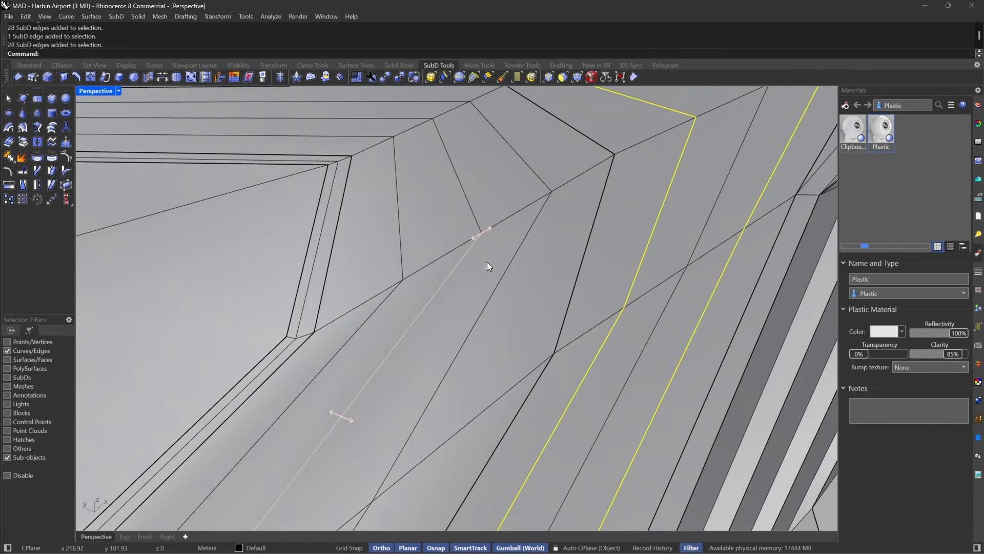
double_click(506, 264, "shift")
double_click(378, 304, "shift")
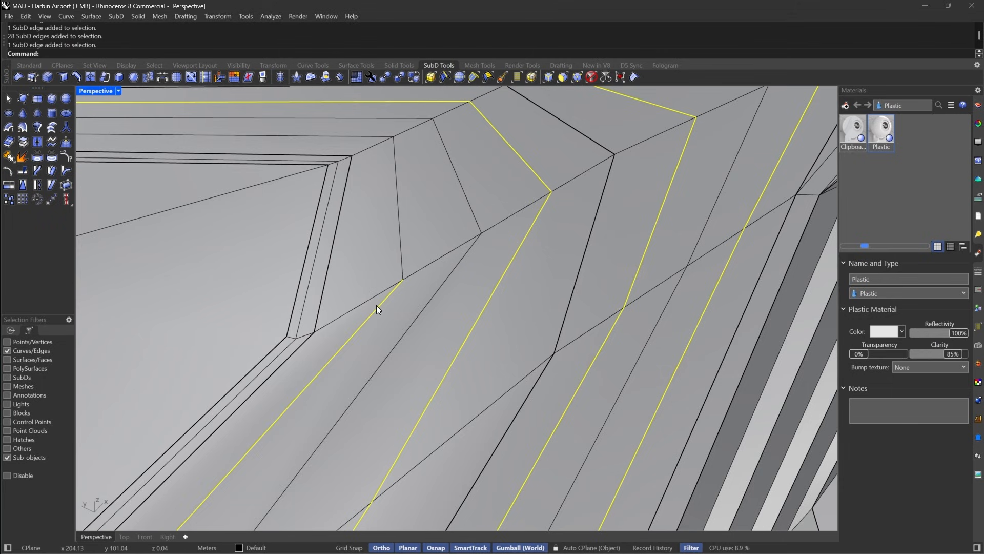
right_click(414, 267)
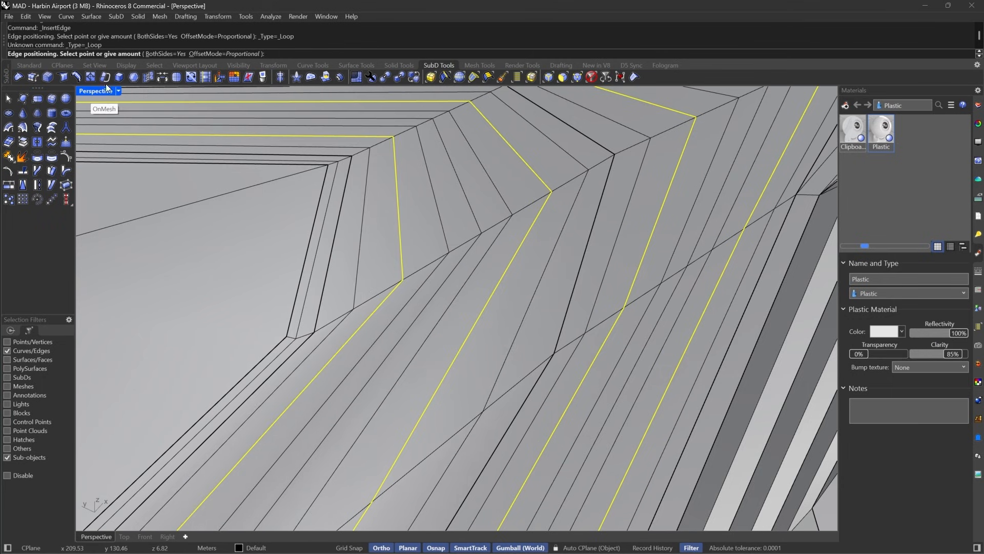
left_click(446, 256)
Switch the SubDs to smooth display and select every second edge loop between the original loops of the outer band.
key("Tab")
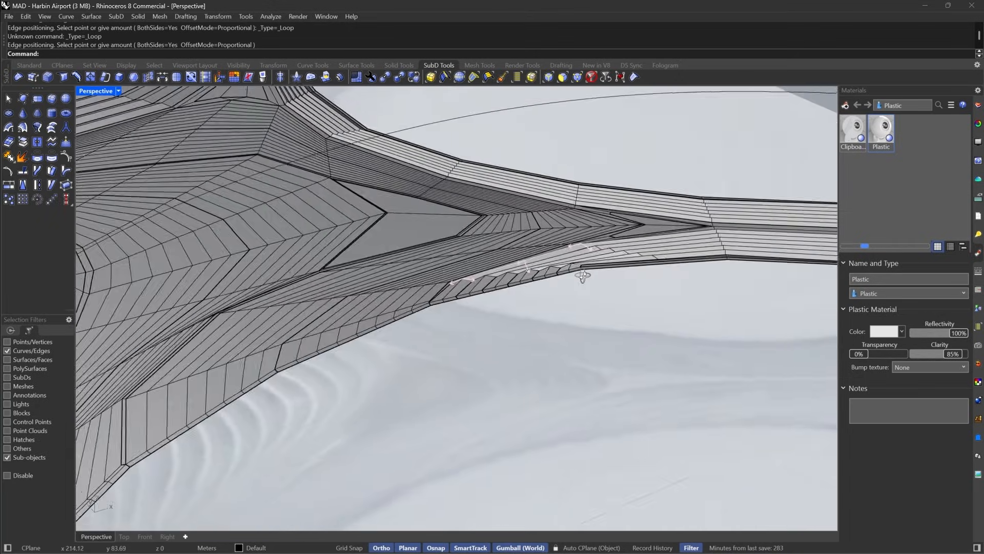
scroll(585, 246, "down", 5)
right_click_drag(585, 246, 432, 152)
scroll(543, 290, "down", 3)
scroll(444, 242, "up", 5)
scroll(519, 176, "up", 5)
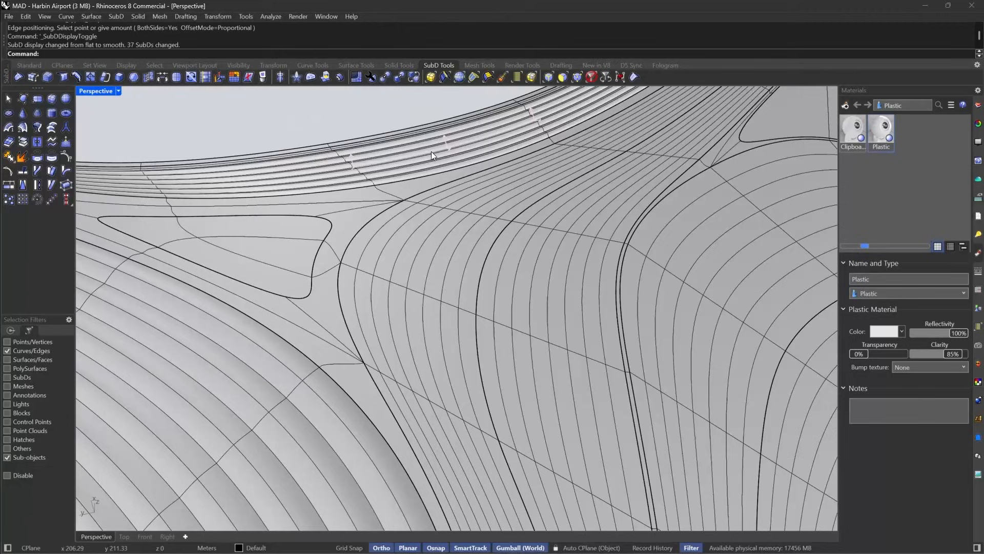
double_click(397, 230)
double_click(431, 237, "shift")
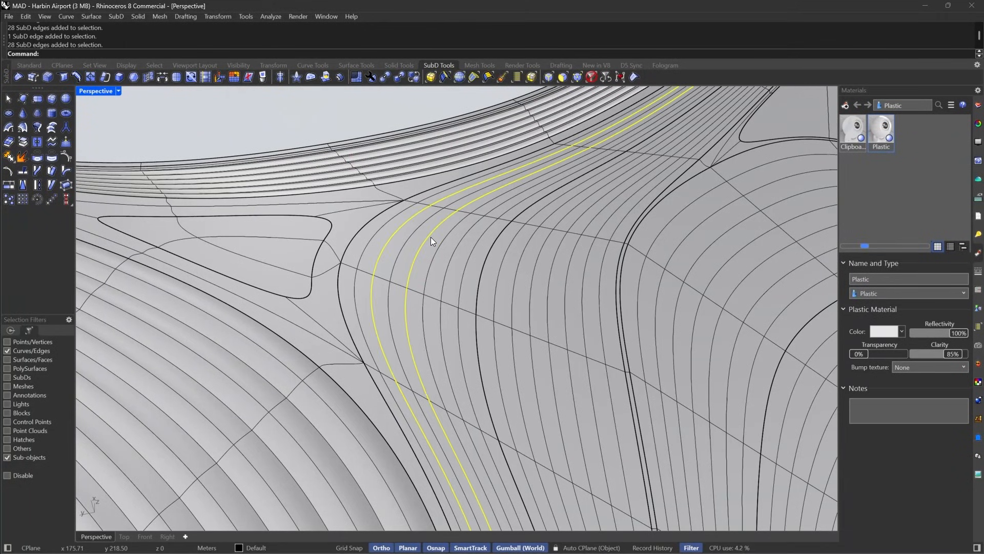
double_click(515, 185, "shift")
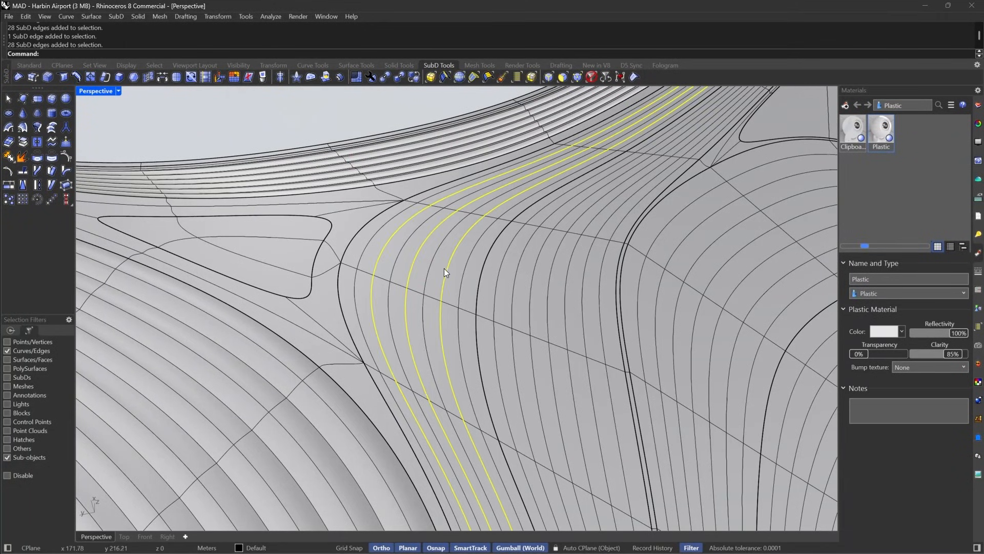
double_click(516, 273, "shift")
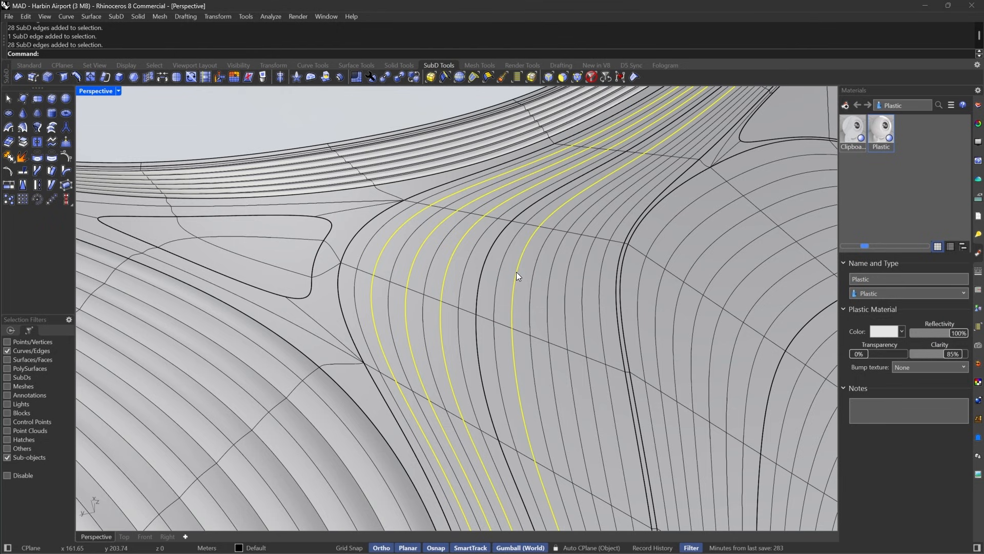
double_click(550, 269, "shift")
double_click(586, 277, "shift")
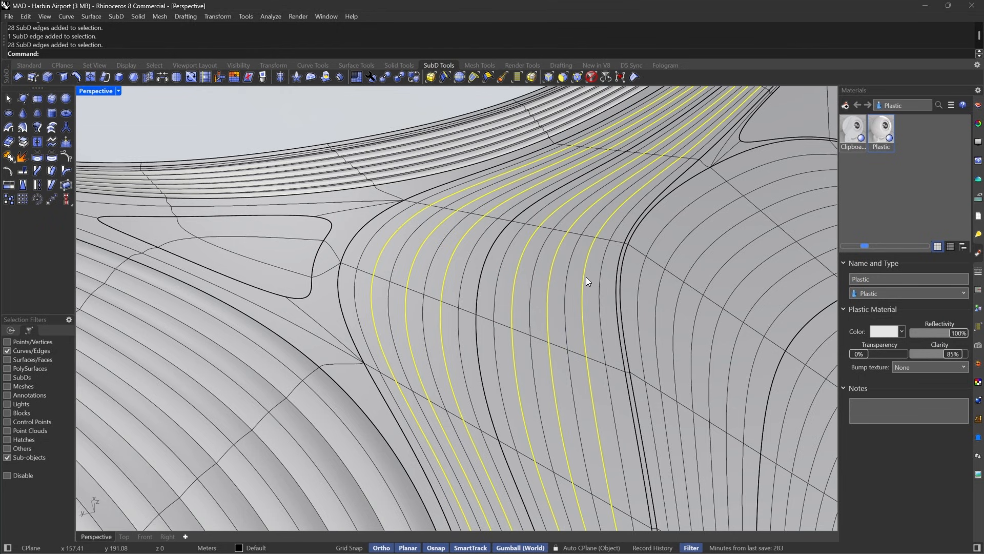
scroll(488, 226, "down", 4)
scroll(632, 223, "up", 2)
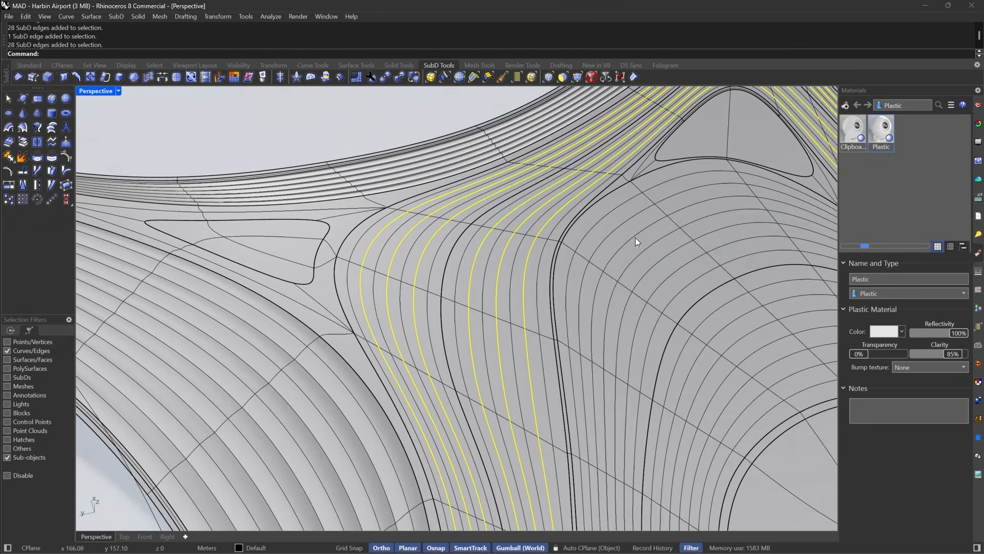
Add the inner band's alternate edge loops to the selection and crease all selected loops.
double_click(622, 226, "shift")
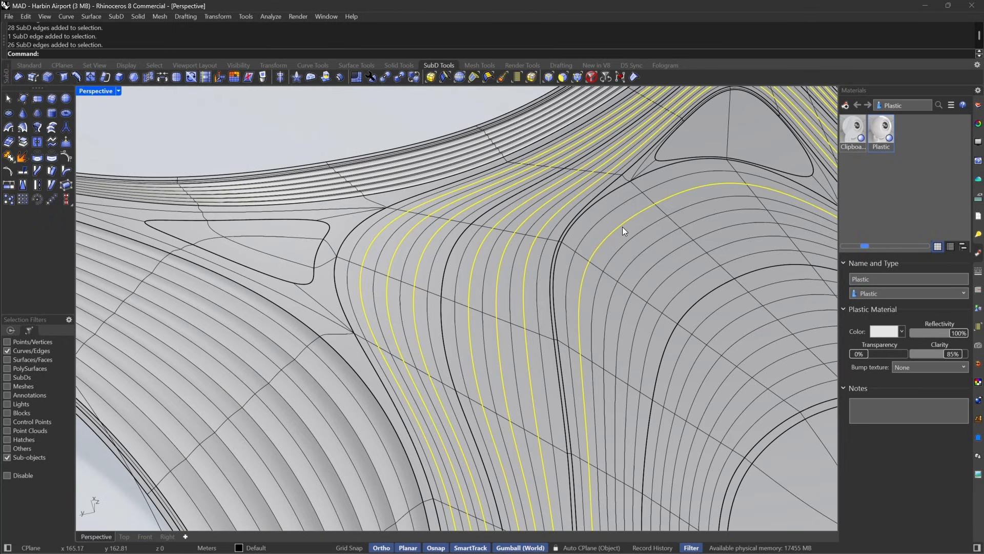
double_click(651, 250, "shift")
double_click(673, 274, "shift")
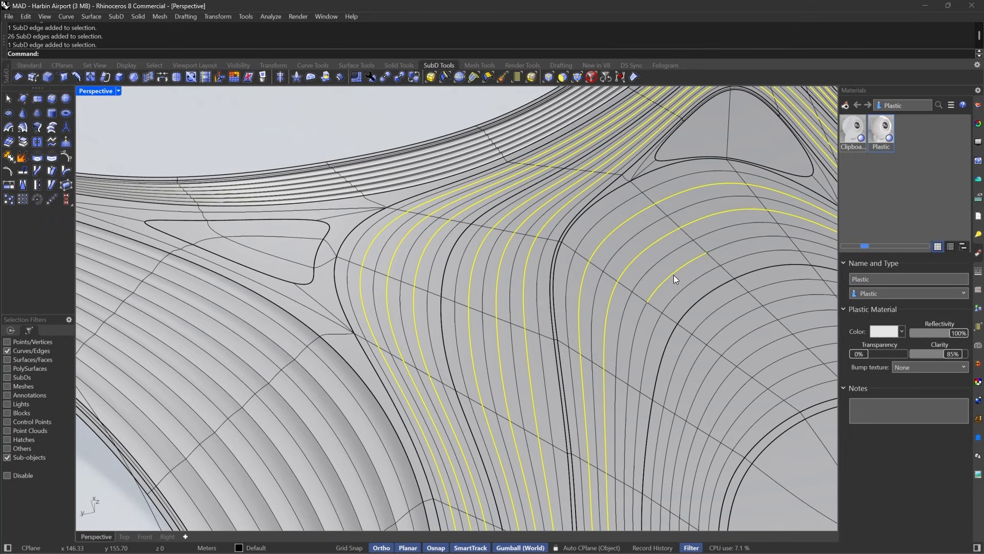
scroll(595, 264, "down", 3)
scroll(595, 265, "up", 5)
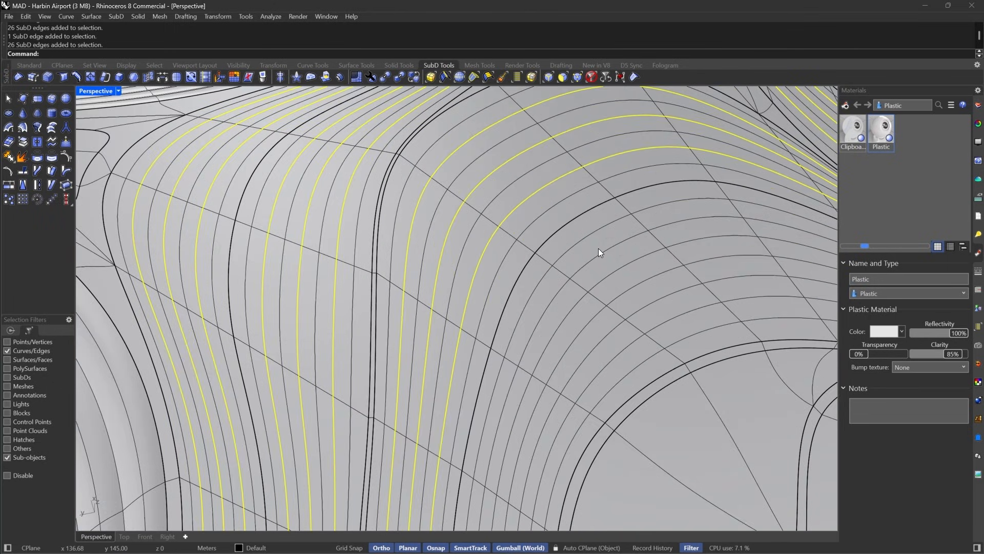
double_click(602, 251, "shift")
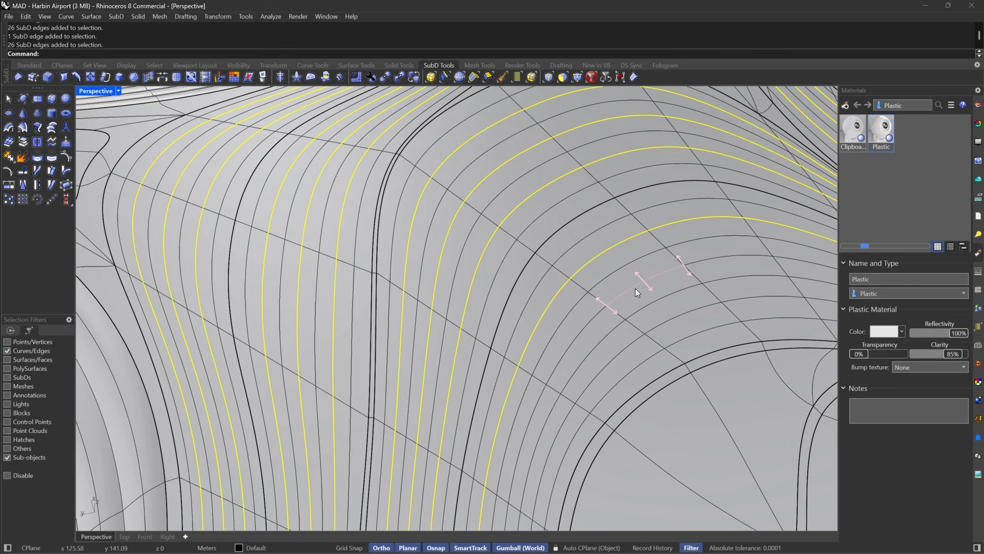
double_click(636, 290, "shift")
double_click(672, 322, "shift")
scroll(437, 279, "down", 4)
scroll(437, 279, "down", 5)
right_click_drag(437, 280, 638, 106)
left_click(635, 75)
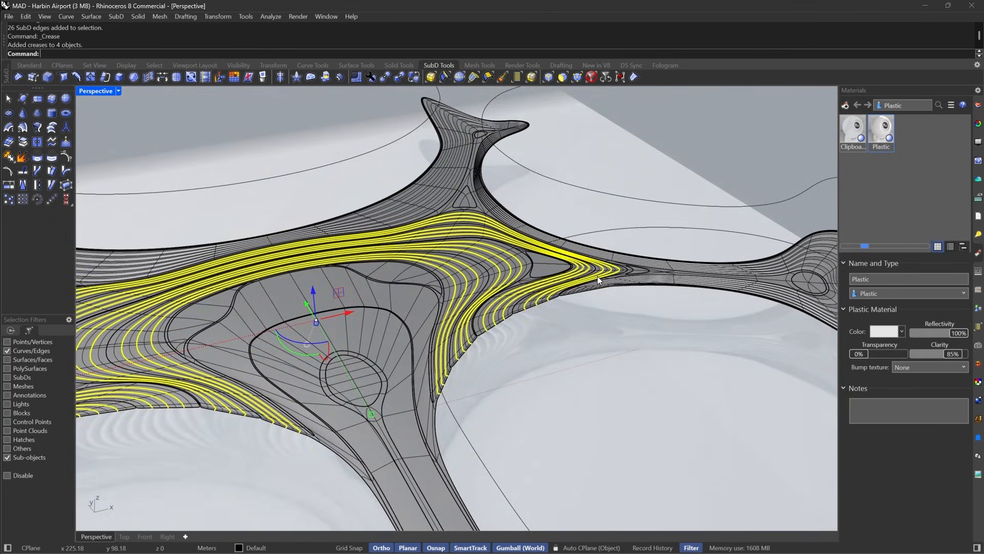
Select every second edge loop, four in all, across the outermost subdivided strip of the main roof.
scroll(598, 276, "up", 6)
scroll(570, 312, "up", 3)
double_click(617, 248)
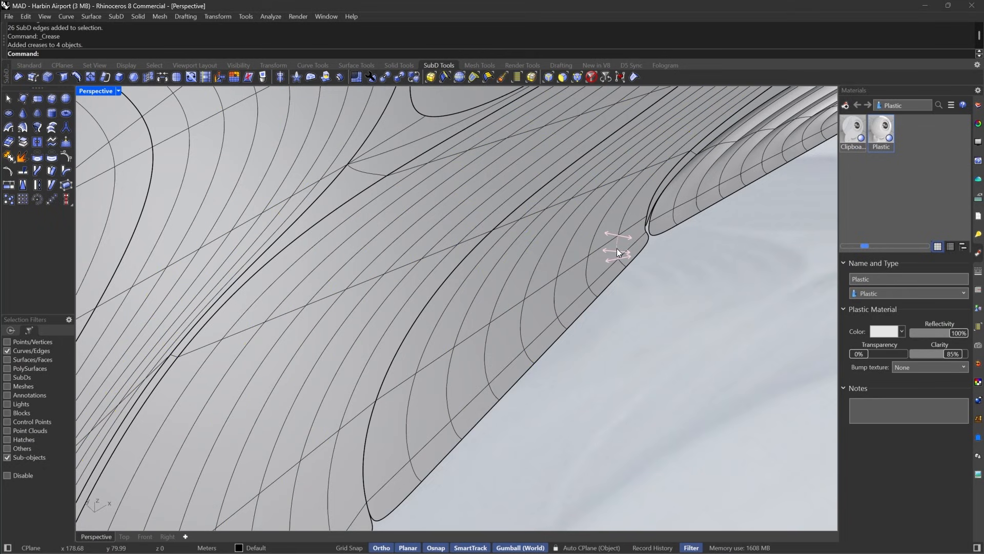
double_click(552, 299, "shift")
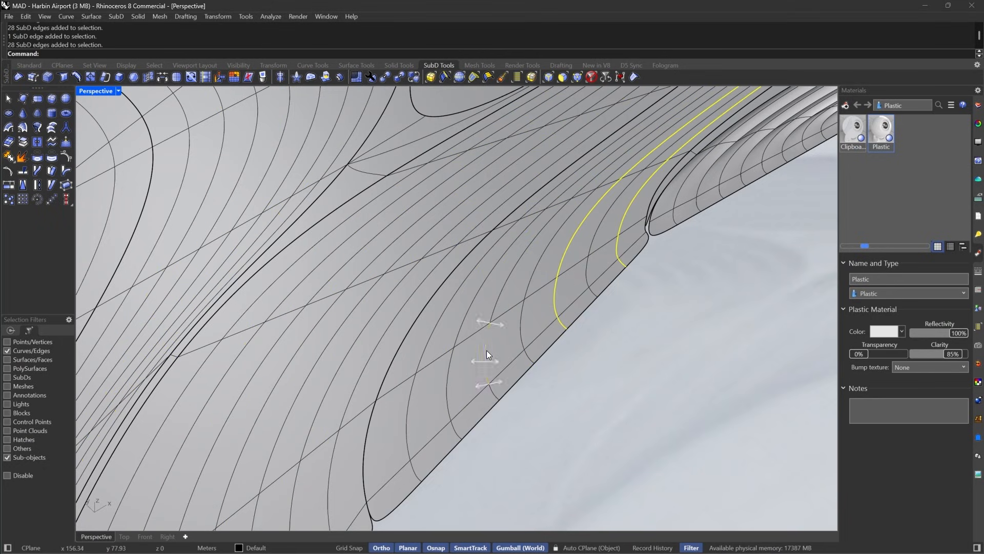
double_click(487, 349, "shift")
double_click(407, 409, "shift")
scroll(515, 274, "down", 7)
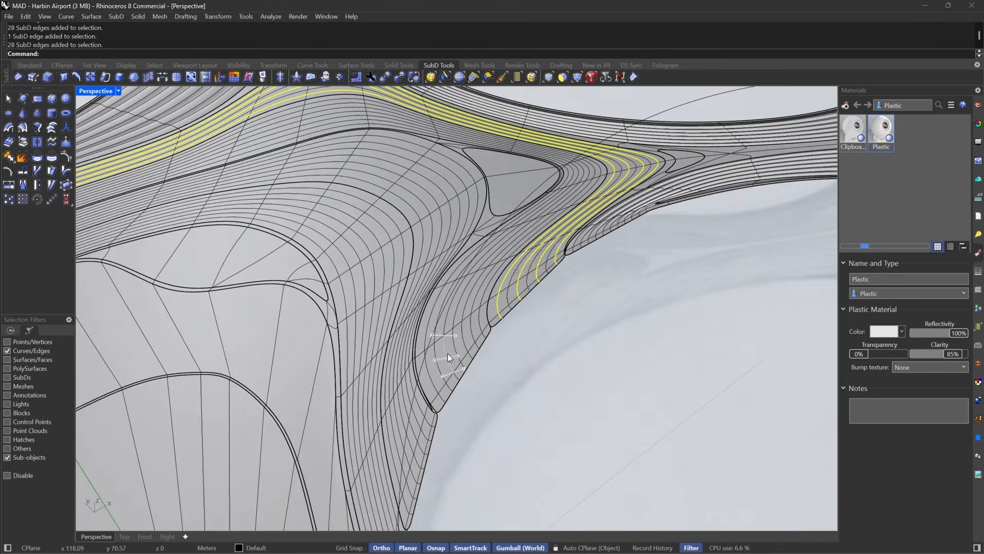
Add the four alternate edge loops of the adjoining strip to the selection, switching the SubDs to flat display.
scroll(447, 353, "up", 5)
double_click(499, 297, "shift")
double_click(452, 325, "shift")
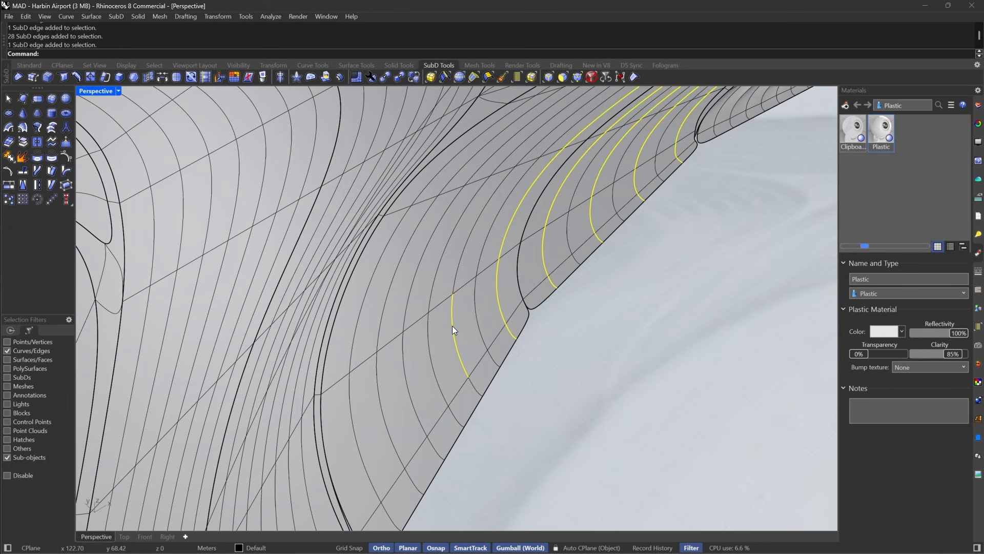
key("Tab")
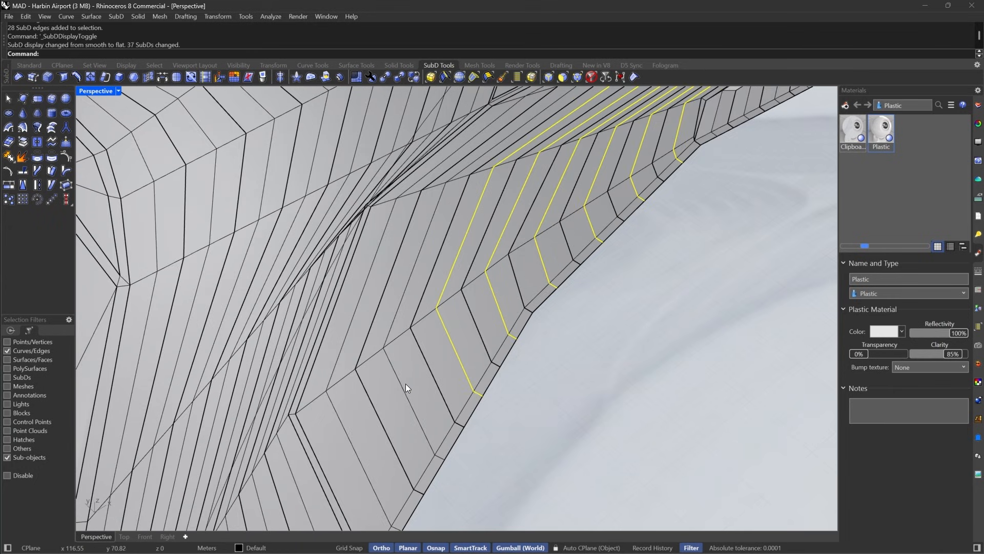
double_click(405, 384, "shift")
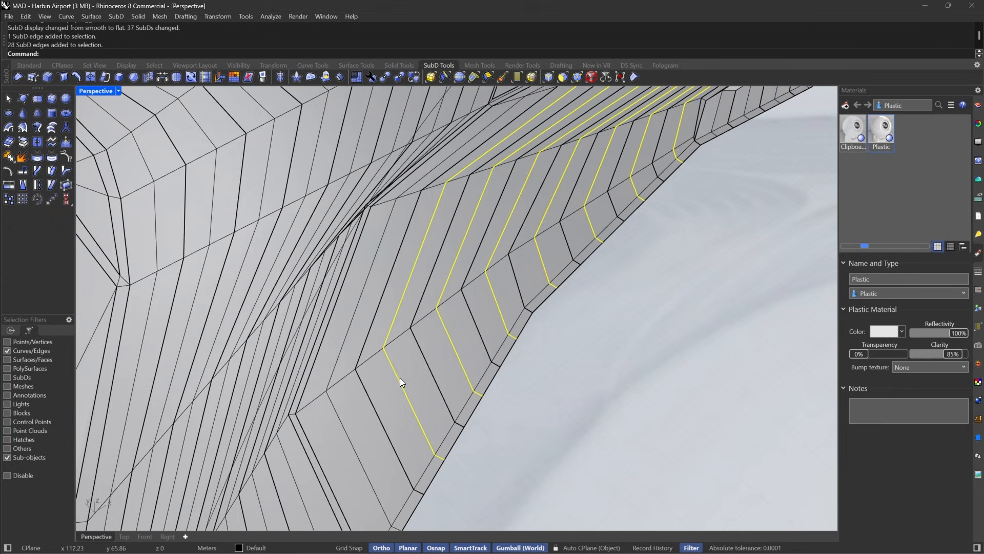
double_click(343, 421, "shift")
scroll(558, 191, "down", 5)
scroll(479, 312, "up", 5)
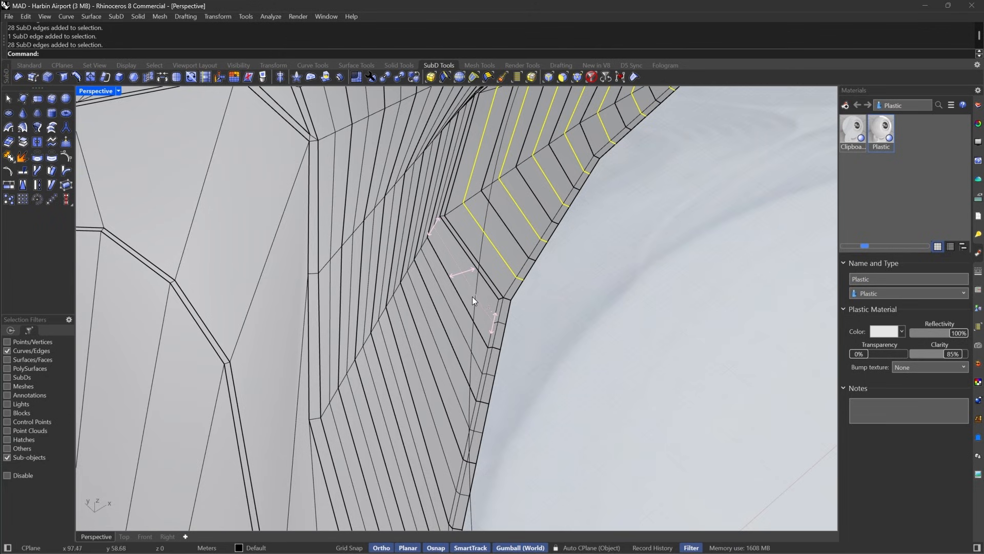
Add every second edge loop of the inner band beside the central opening to the selection.
double_click(469, 280, "shift")
double_click(446, 303, "shift")
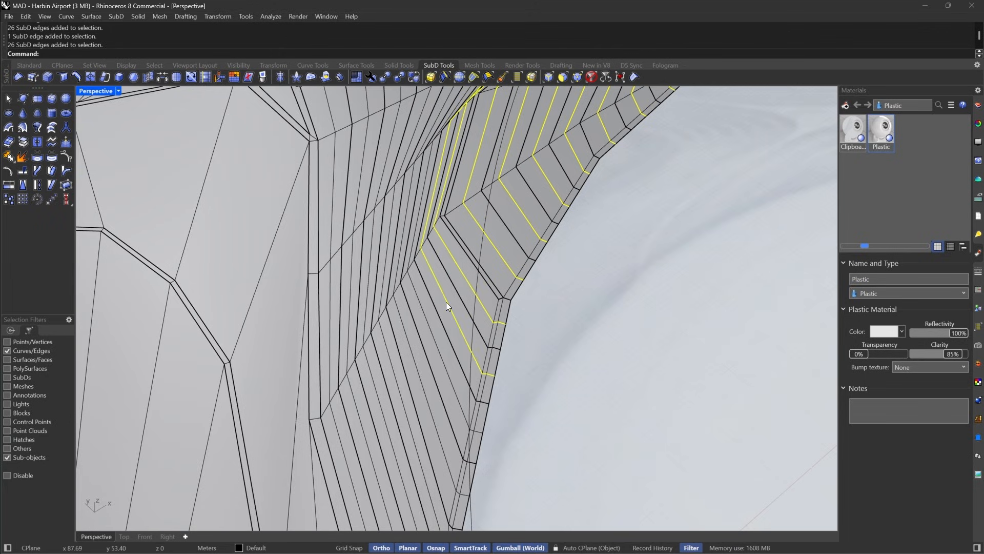
double_click(426, 324, "shift")
double_click(413, 340, "shift")
double_click(385, 357, "shift")
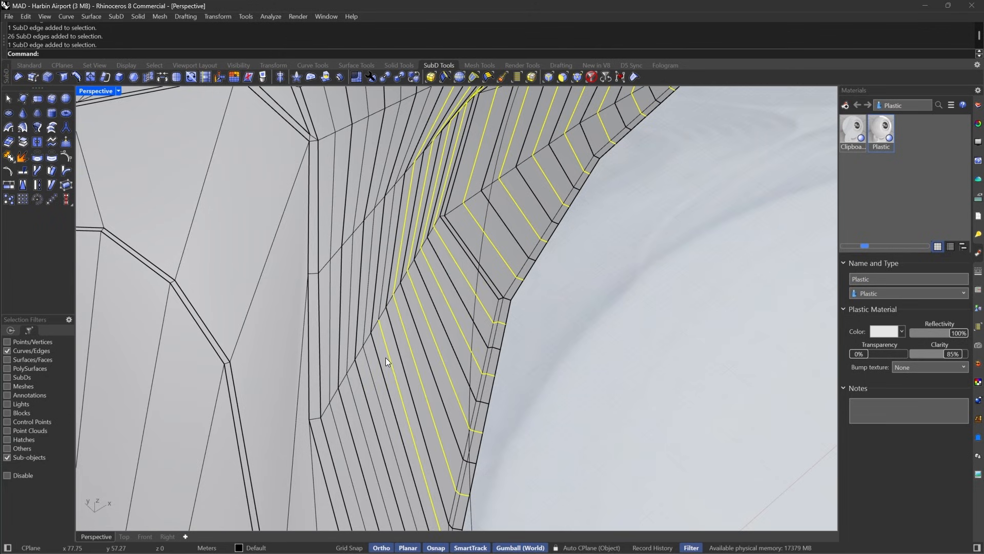
double_click(368, 370, "shift")
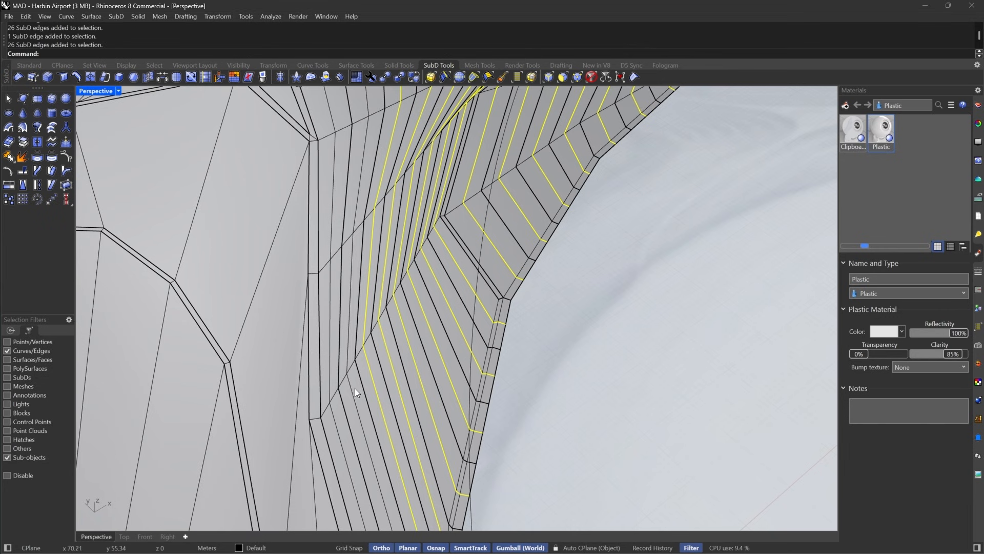
double_click(352, 389, "shift")
double_click(336, 429, "shift")
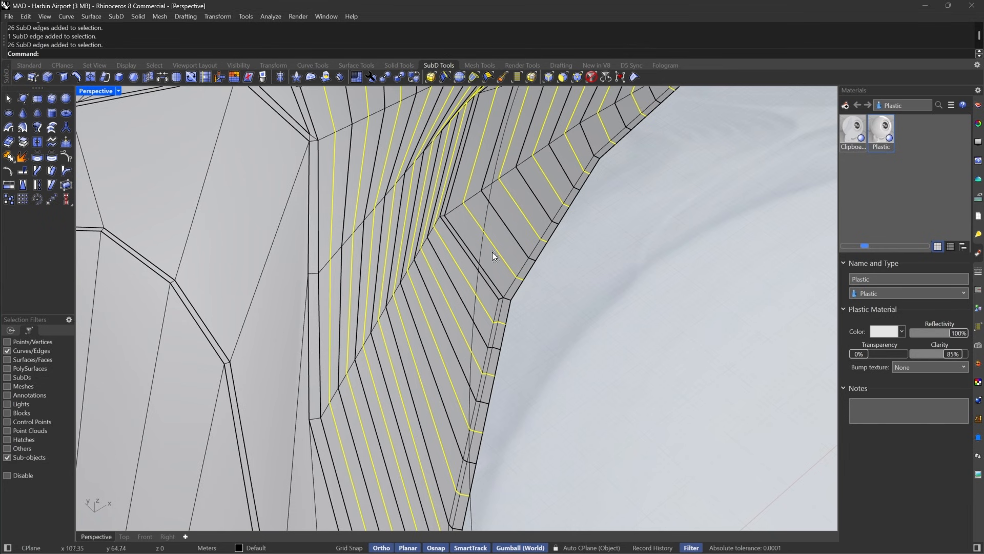
Switch to the Top view and set its display mode to Wireframe.
scroll(492, 251, "down", 12)
right_click_drag(537, 266, 512, 256)
scroll(513, 256, "up", 10)
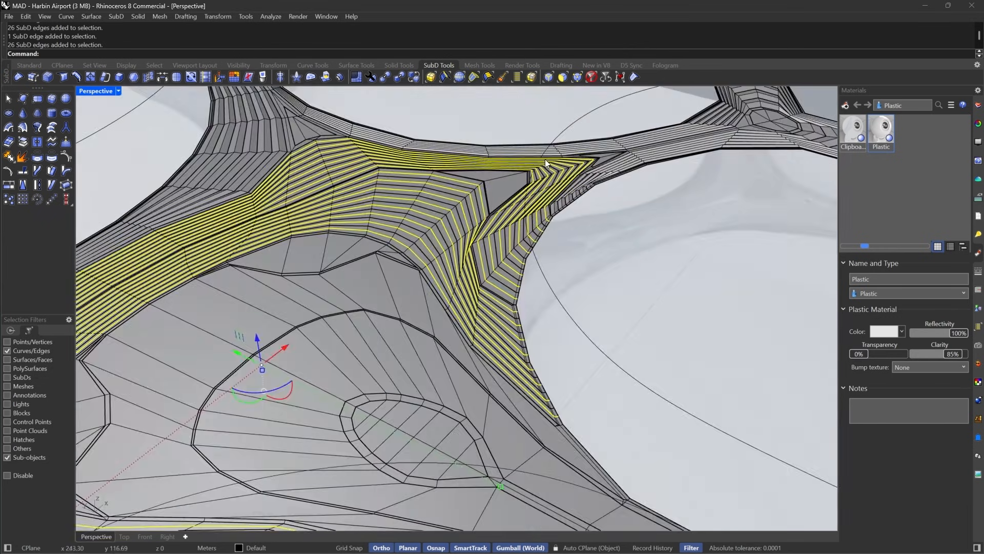
scroll(545, 159, "down", 10)
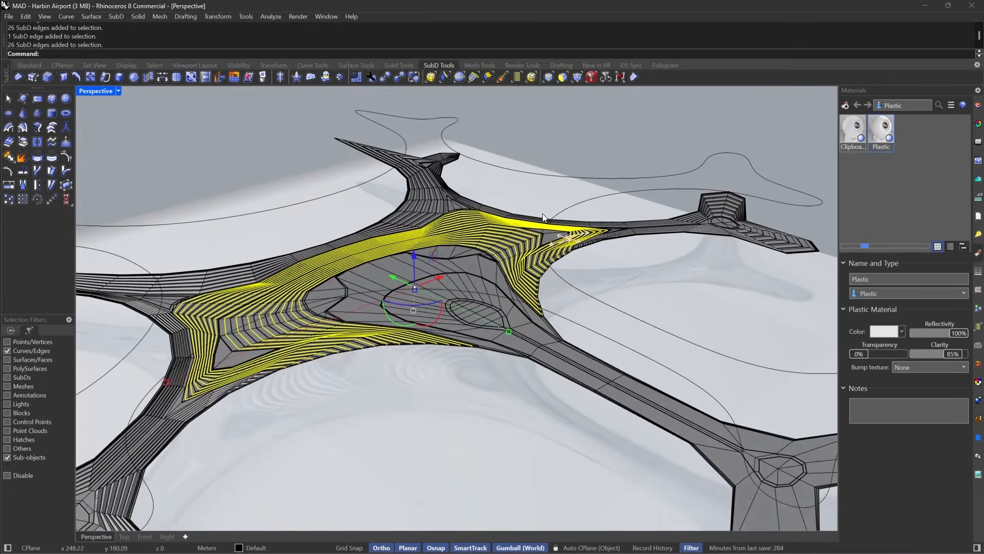
scroll(543, 214, "up", 15)
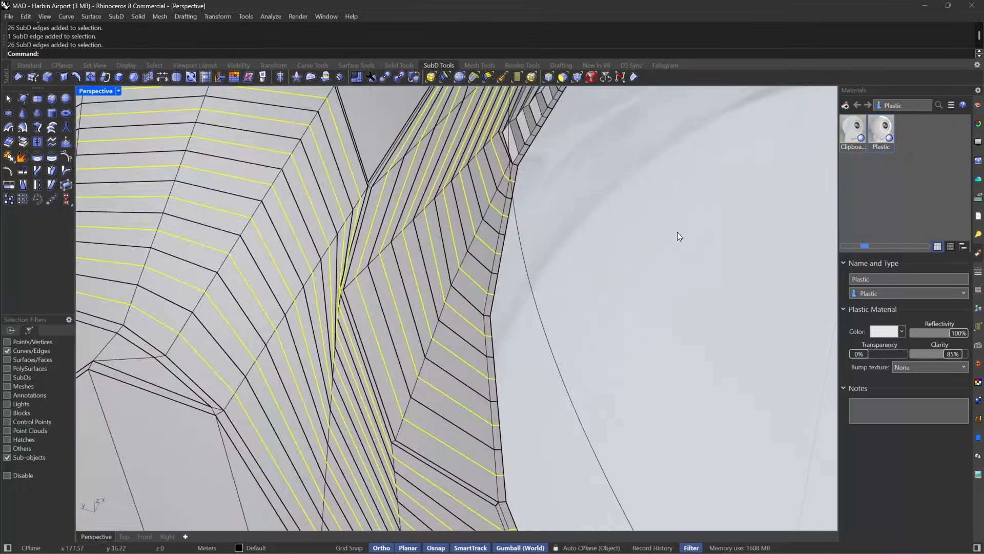
right_click_drag(677, 231, 658, 226)
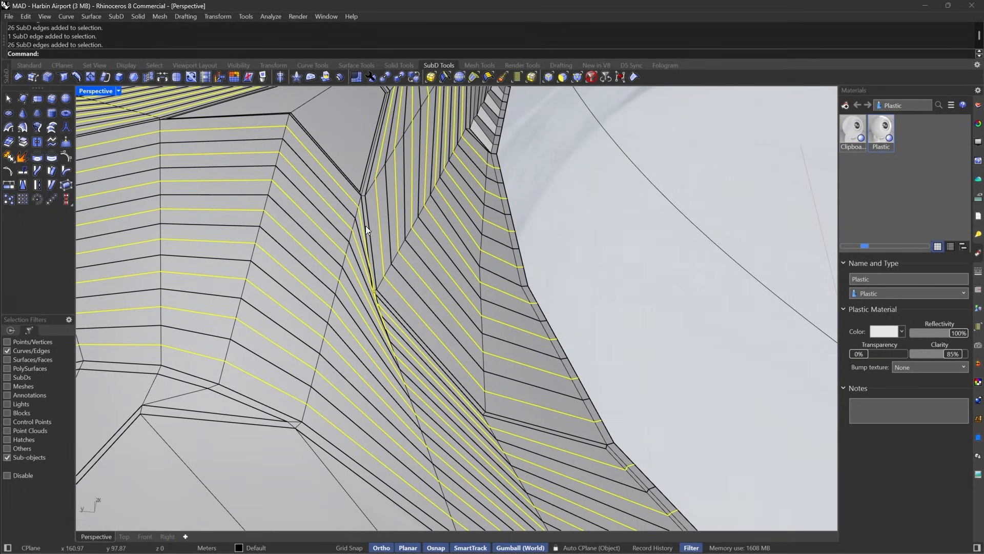
left_click(124, 537)
scroll(607, 262, "up", 5)
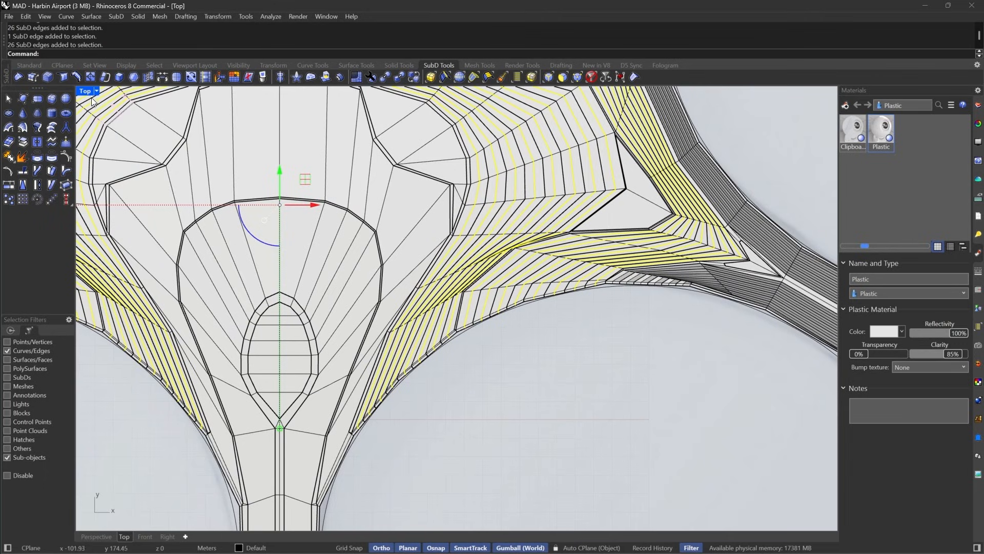
left_click(95, 93)
left_click(140, 55)
scroll(574, 288, "up", 5)
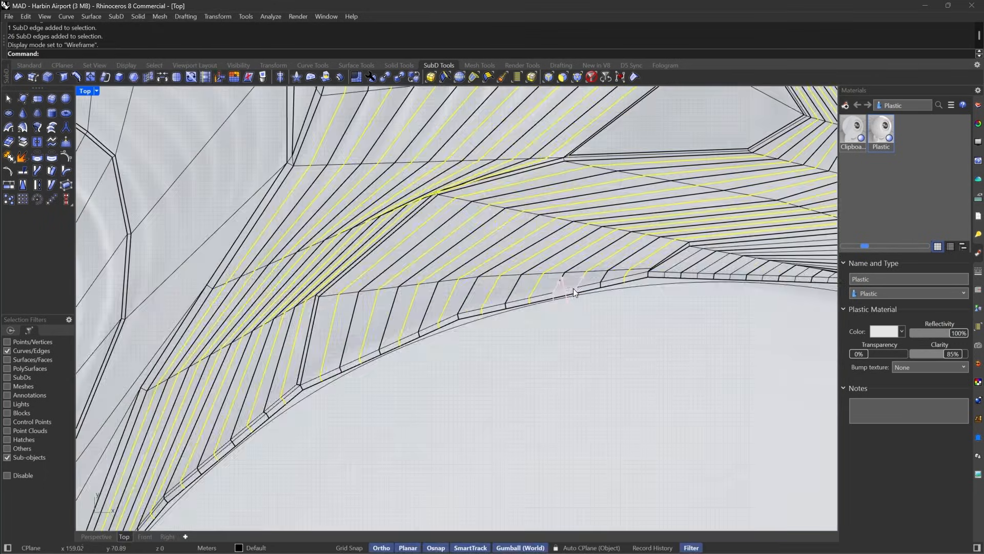
Deselect the edge segments along the curved outer rim on the roof's right side, from the narrow arm to the central stem.
left_click_drag(491, 362, 736, 244)
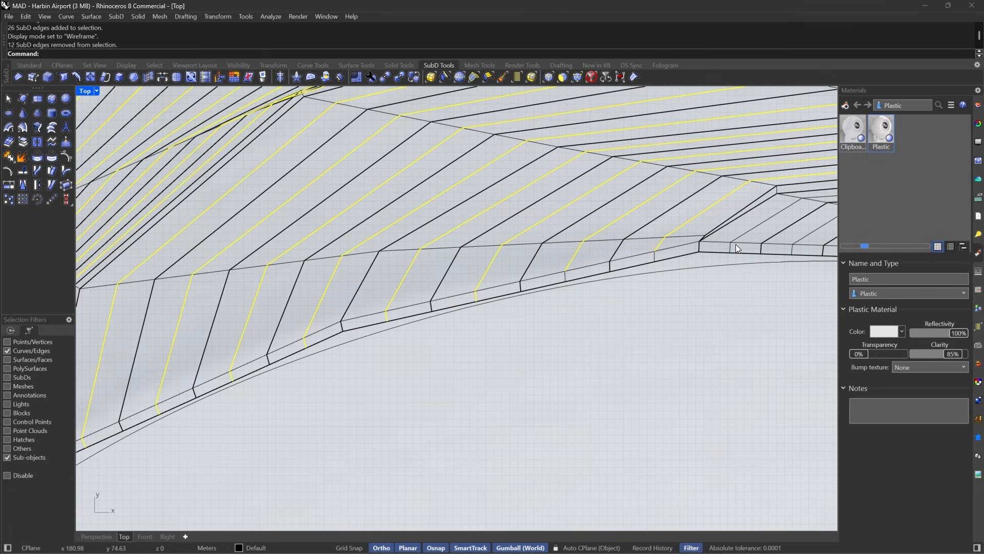
left_click_drag(528, 340, 761, 214, "ctrl")
scroll(352, 438, "up", 3)
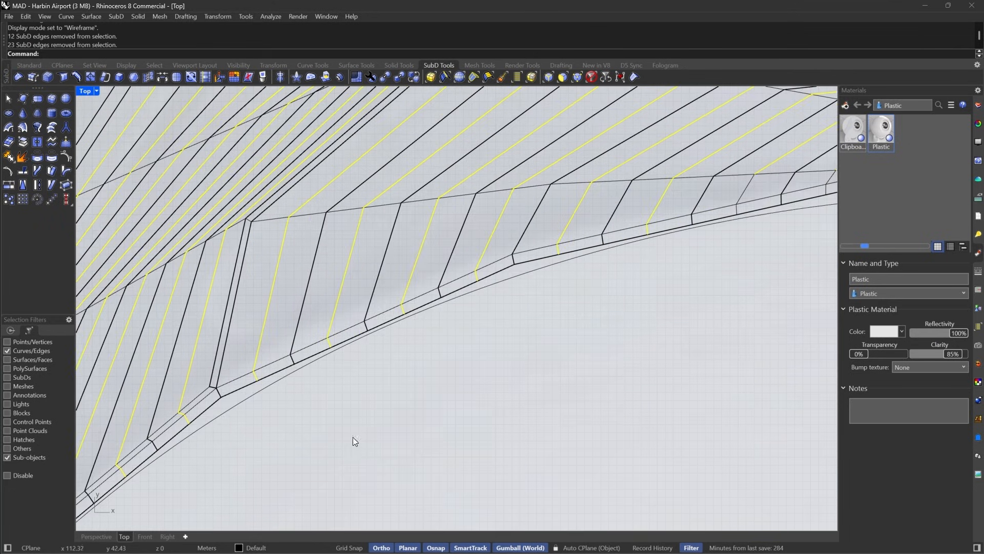
left_click_drag(353, 436, 827, 157)
scroll(502, 248, "up", 3)
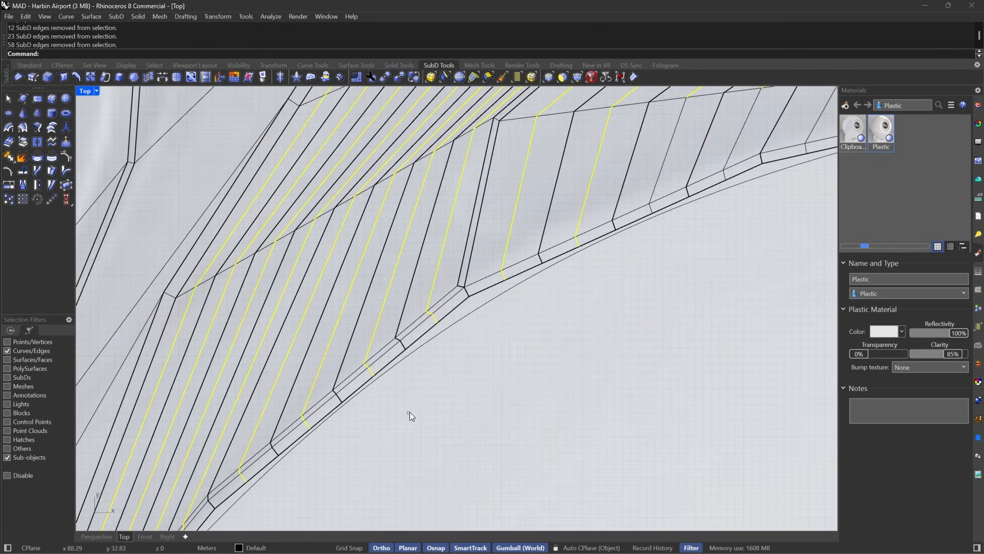
left_click_drag(408, 412, 793, 103, "ctrl")
scroll(510, 215, "down", 5)
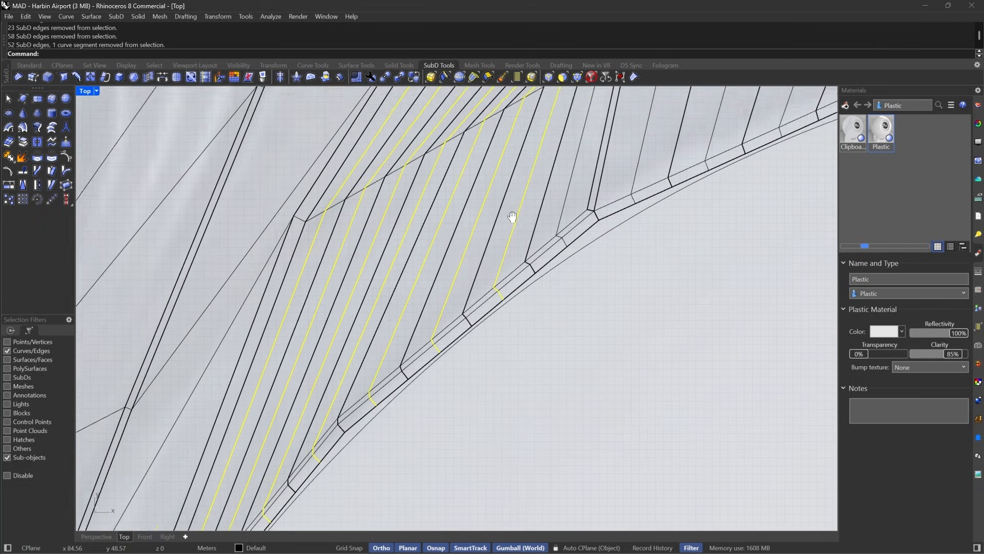
left_click_drag(324, 485, 758, 122, "ctrl")
right_click_drag(592, 181, 568, 244)
left_click_drag(463, 397, 657, 158, "ctrl")
scroll(679, 177, "down", 6)
Deselect the matching edge segments along the curved outer rim on the roof's left side.
right_click_drag(407, 296, 567, 171)
right_click_drag(348, 206, 406, 360)
left_click_drag(261, 422, 533, 207, "ctrl")
right_click_drag(210, 236, 342, 281)
left_click_drag(336, 377, 518, 235, "ctrl")
left_click_drag(216, 383, 476, 217, "ctrl")
right_click_drag(162, 323, 306, 321)
left_click_drag(305, 322, 477, 207, "ctrl")
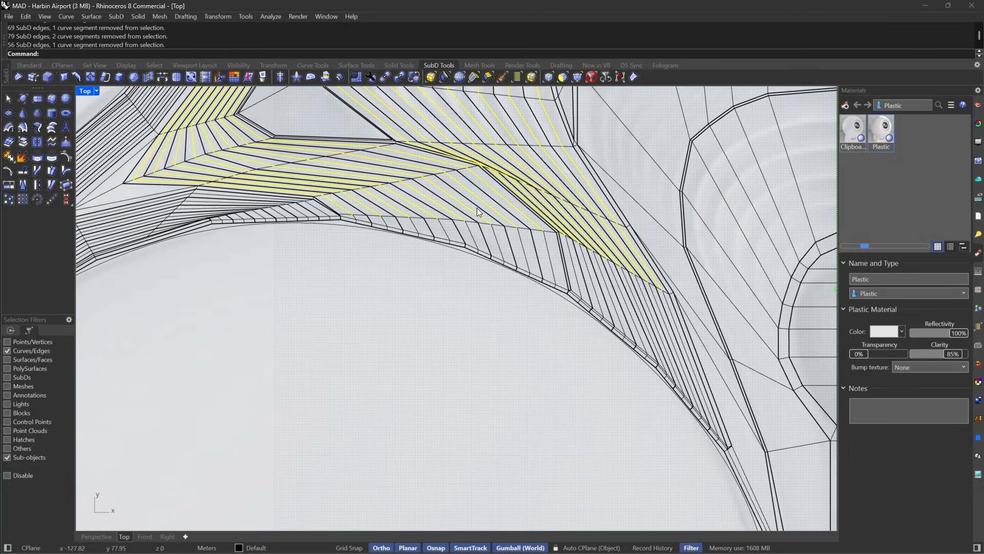
Return to the Perspective view and raise the selected alternate edges slightly along the vertical axis.
left_click(106, 537)
scroll(529, 303, "down", 6)
right_click_drag(530, 303, 497, 295)
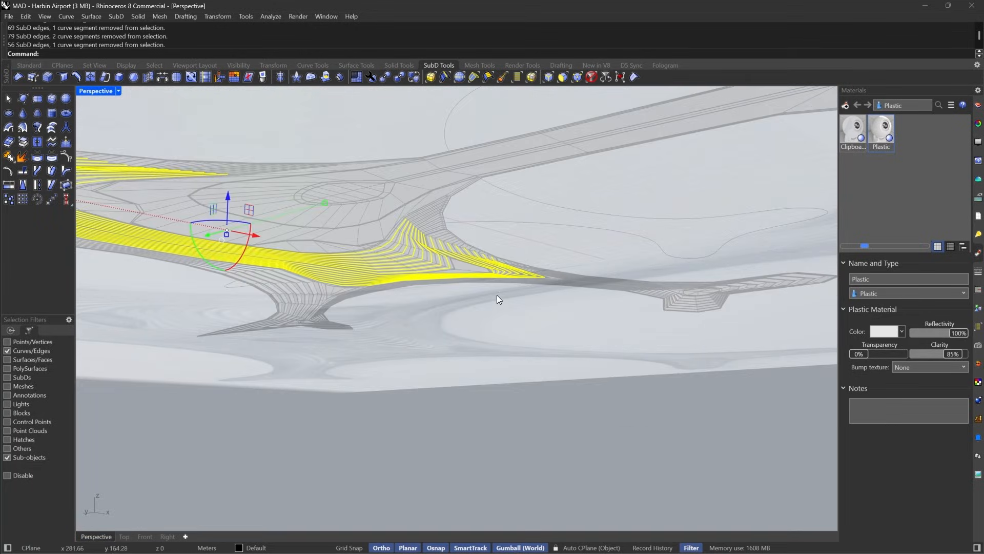
scroll(533, 299, "down", 8)
scroll(425, 272, "up", 10)
mouse_move(425, 270)
left_mouse_down()
mouse_move(426, 253)
mouse_move(425, 266)
left_mouse_up()
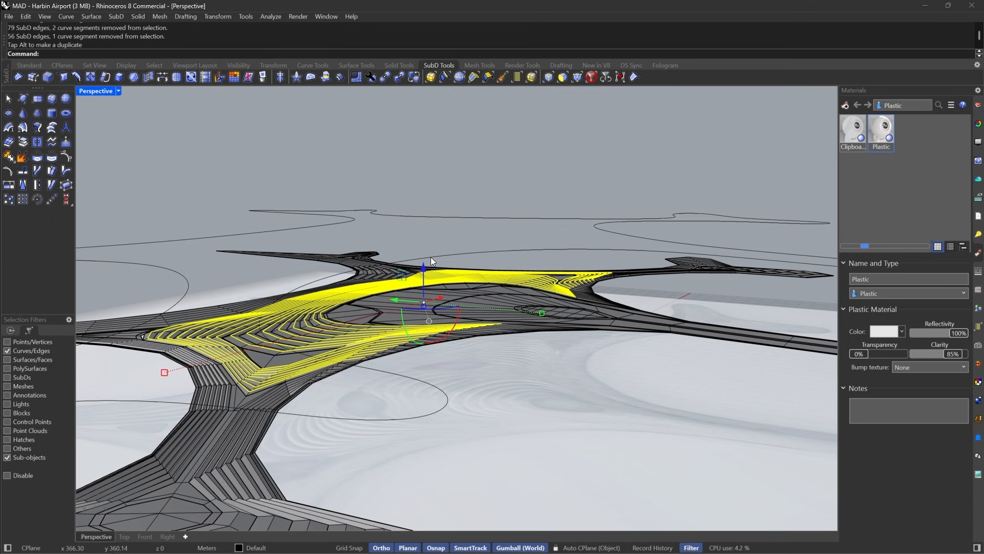
Clear the selection, switch the SubDs to smooth display and examine the ribbed roof in Rendered mode.
left_click(622, 370)
key("Tab")
right_click_drag(623, 369, 568, 406)
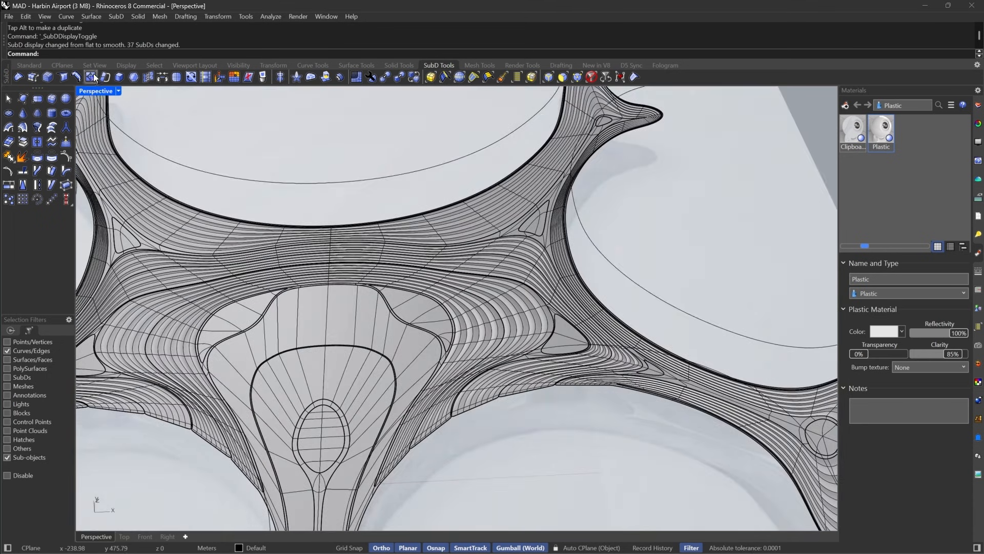
left_click(118, 91)
left_click(155, 76)
mouse_move(582, 393)
right_mouse_down()
mouse_move(626, 374)
mouse_move(651, 384)
mouse_move(584, 402)
mouse_move(448, 382)
mouse_move(543, 401)
mouse_move(597, 395)
right_mouse_up()
scroll(448, 381, "up", 5)
scroll(518, 292, "down", 5)
scroll(518, 292, "up", 3)
Reset the selection filters, select the five adjoining roof SubDs from the ribbed strips to the central surround, and join them with smooth edges.
left_click(592, 78)
scroll(577, 302, "up", 6)
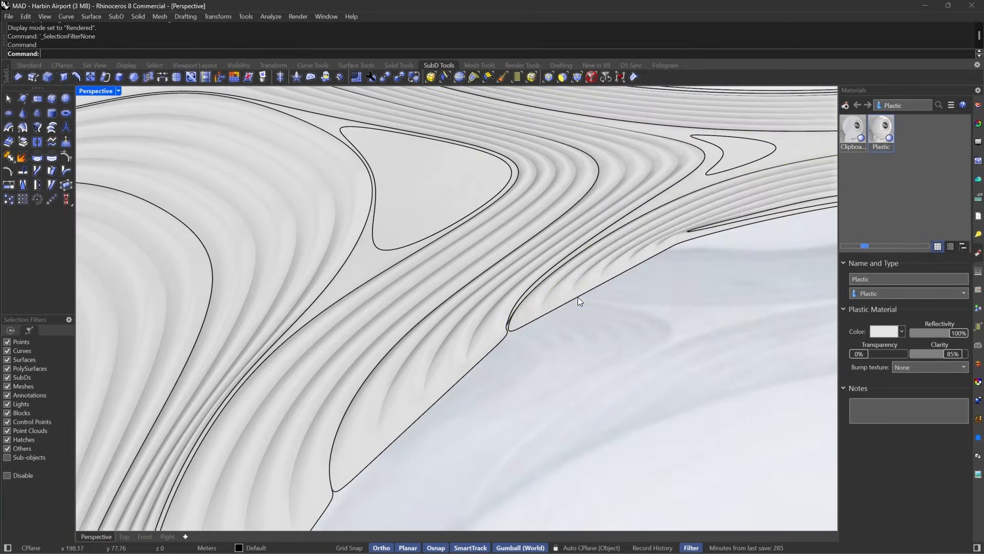
left_click(577, 297)
left_click(491, 340, "shift")
scroll(570, 275, "down", 5)
scroll(422, 401, "up", 7)
left_click(421, 402, "shift")
scroll(543, 259, "down", 6)
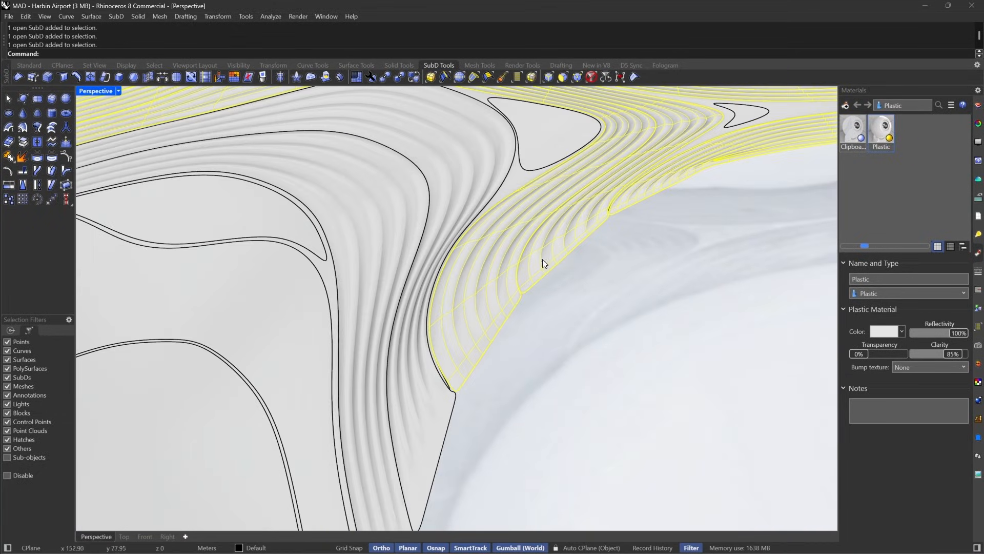
scroll(542, 210, "down", 4)
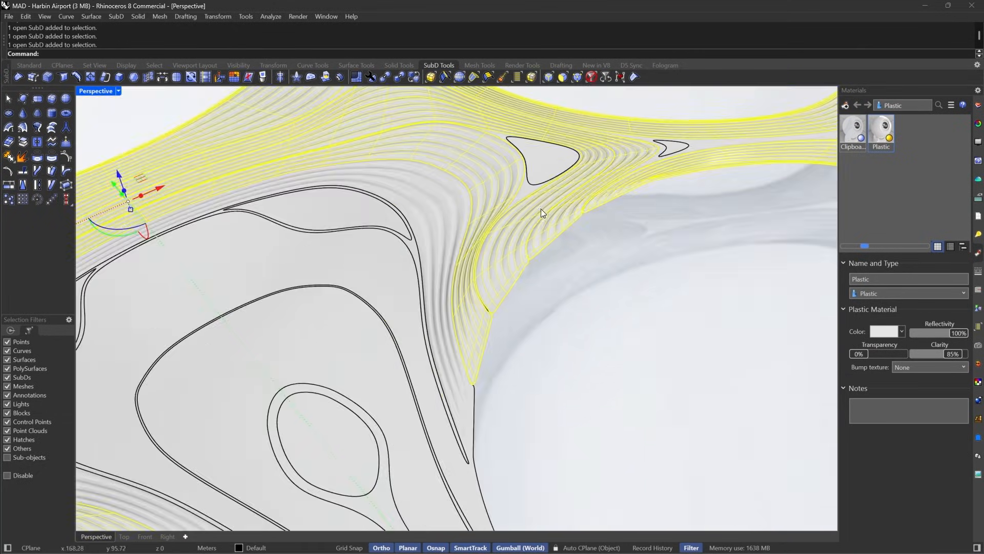
left_click(456, 364, "shift")
scroll(493, 293, "down", 4)
scroll(493, 293, "up", 4)
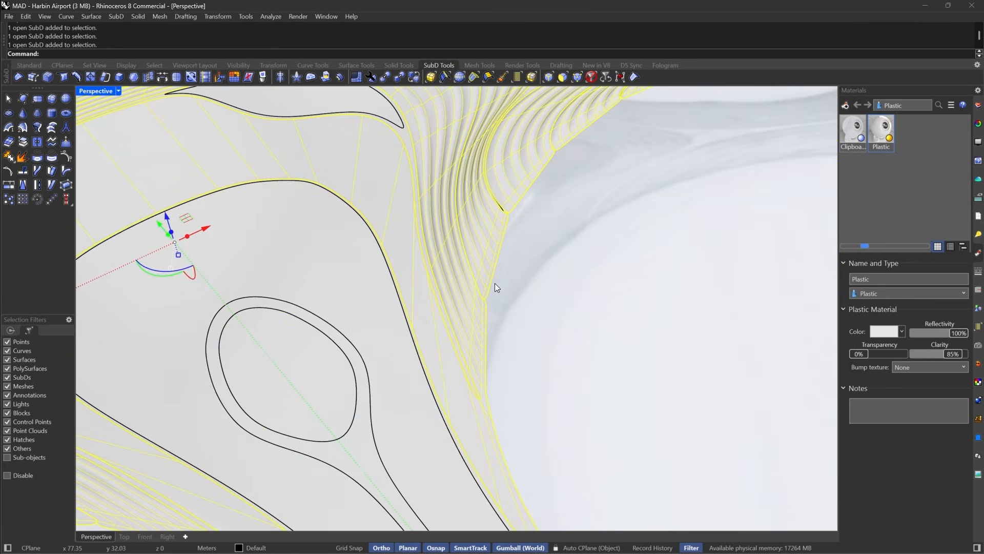
key("ctrl+j")
key("Return")
key("Escape")
Examine the joined roof around the central stem and check the extents of the neighbouring SubDs by selecting them.
scroll(480, 310, "down", 5)
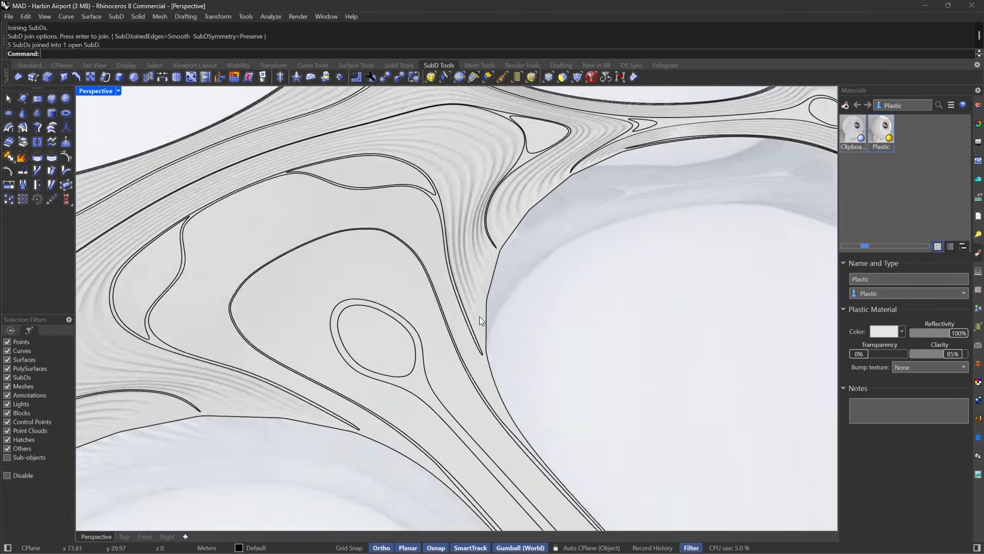
right_click_drag(553, 308, 602, 259)
right_click_drag(456, 238, 509, 321)
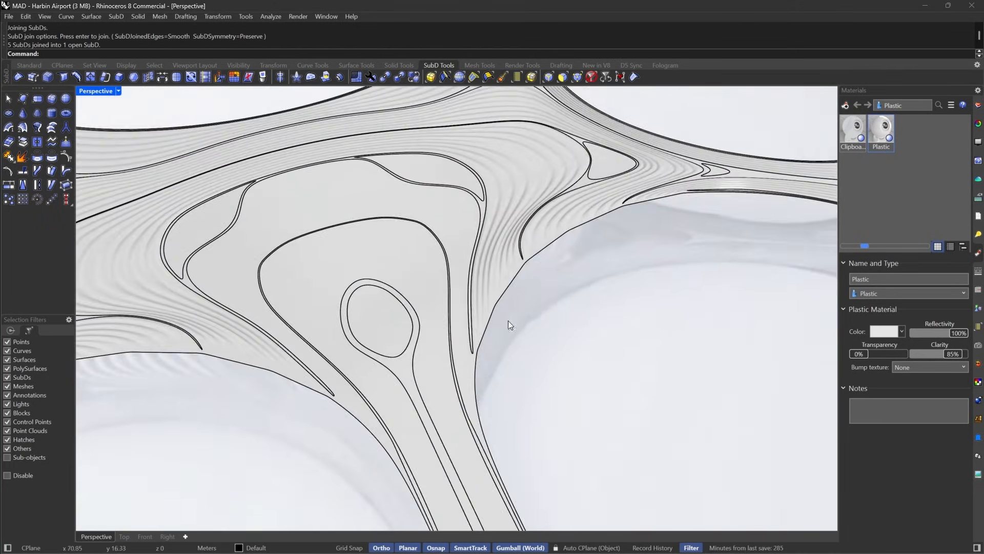
scroll(458, 205, "up", 6)
left_click(457, 205)
scroll(461, 205, "down", 5)
key("Escape")
scroll(455, 227, "down", 4)
left_click(455, 228)
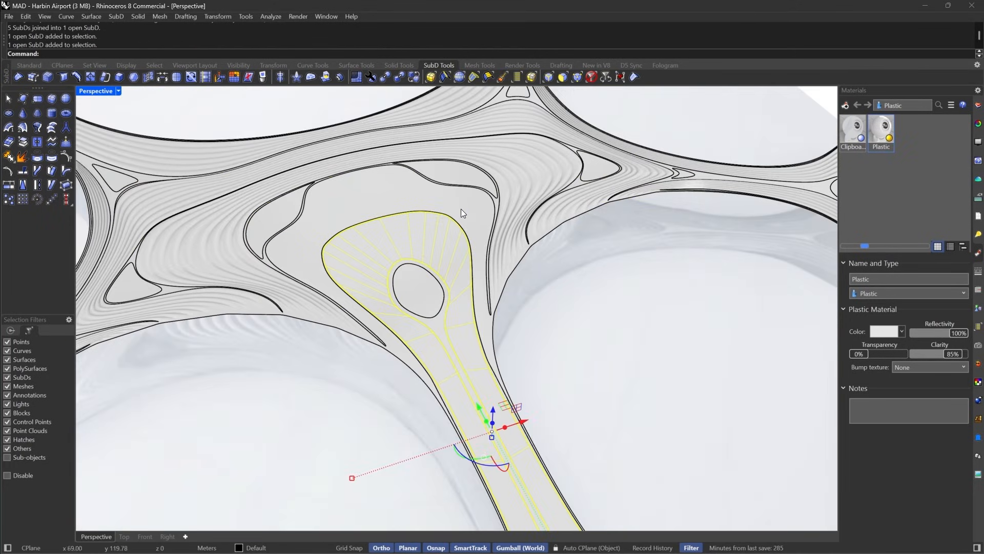
left_click(468, 207)
key("Escape")
scroll(481, 282, "up", 5)
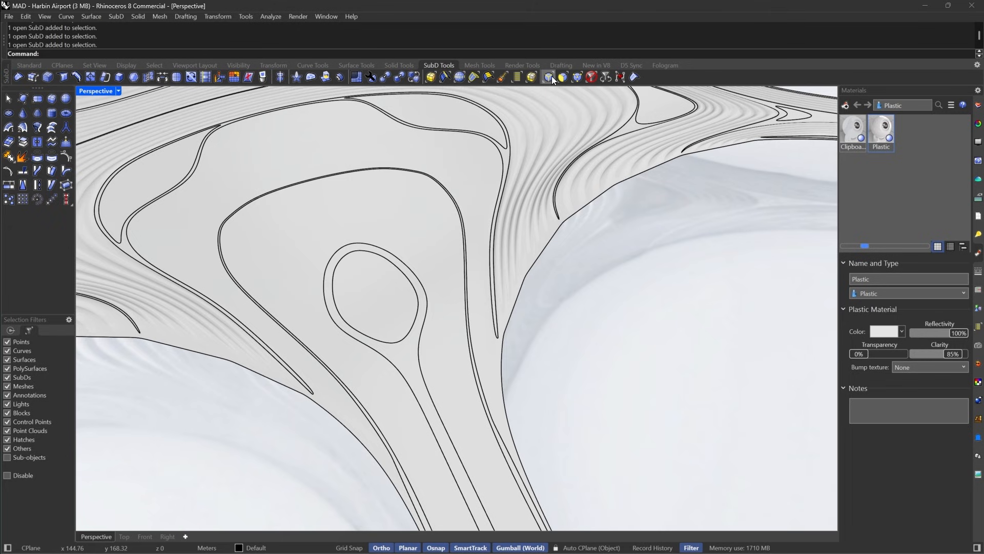
Switch to Shaded mode, select the edge rings crossing the two bands around the central stem, and insert edge loops at 0.5.
left_click(459, 78)
left_click(118, 91)
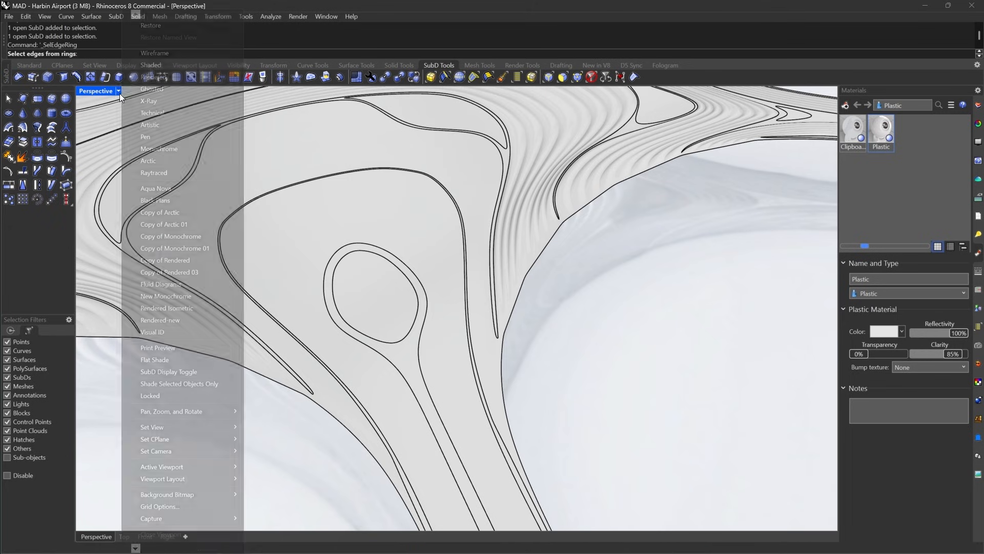
left_click(150, 65)
scroll(502, 344, "up", 3)
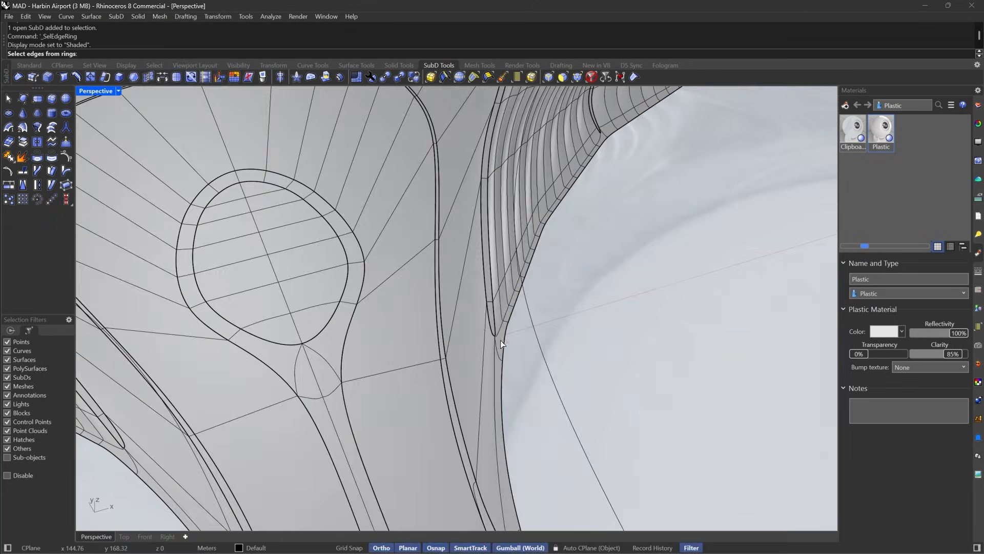
left_click(463, 262)
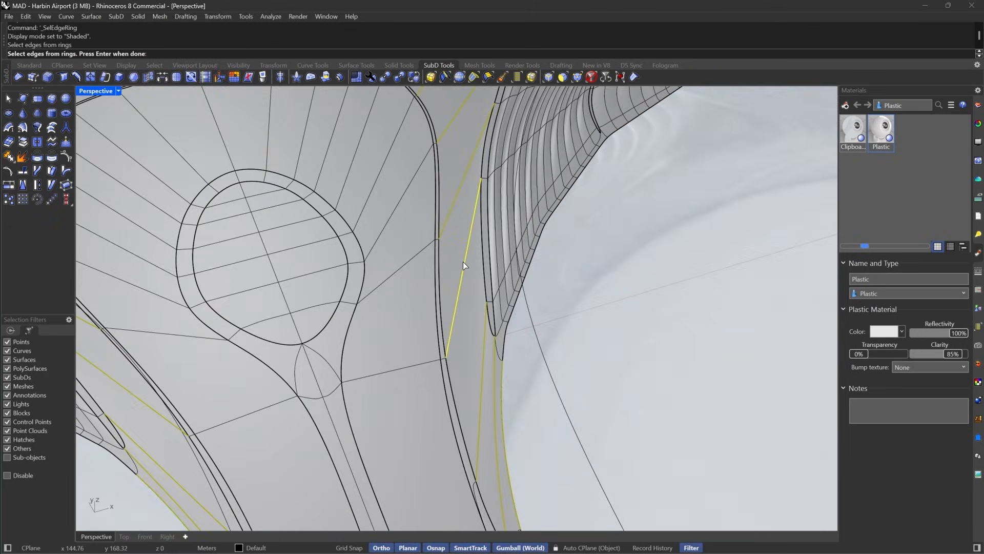
left_click(407, 263)
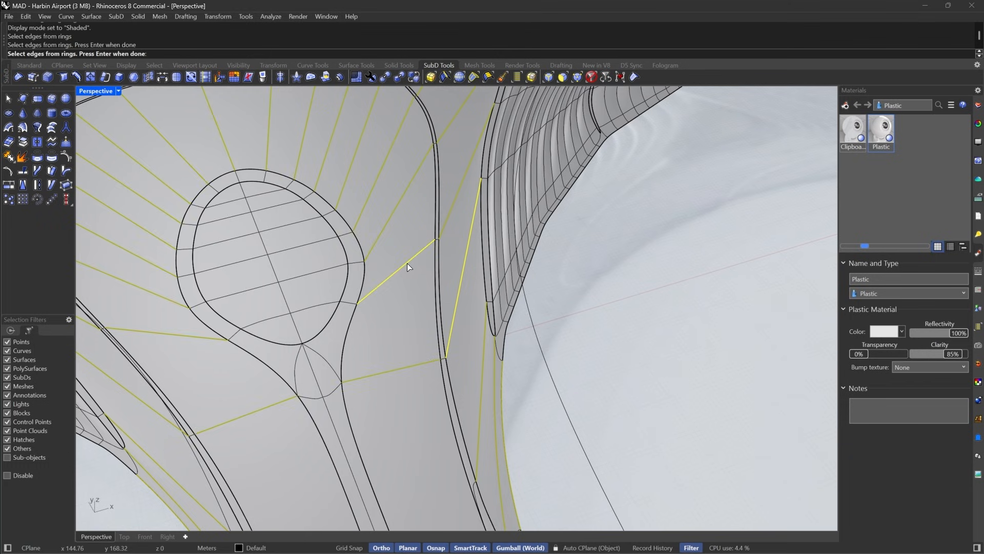
scroll(407, 263, "down", 5)
key("Return")
scroll(488, 198, "up", 4)
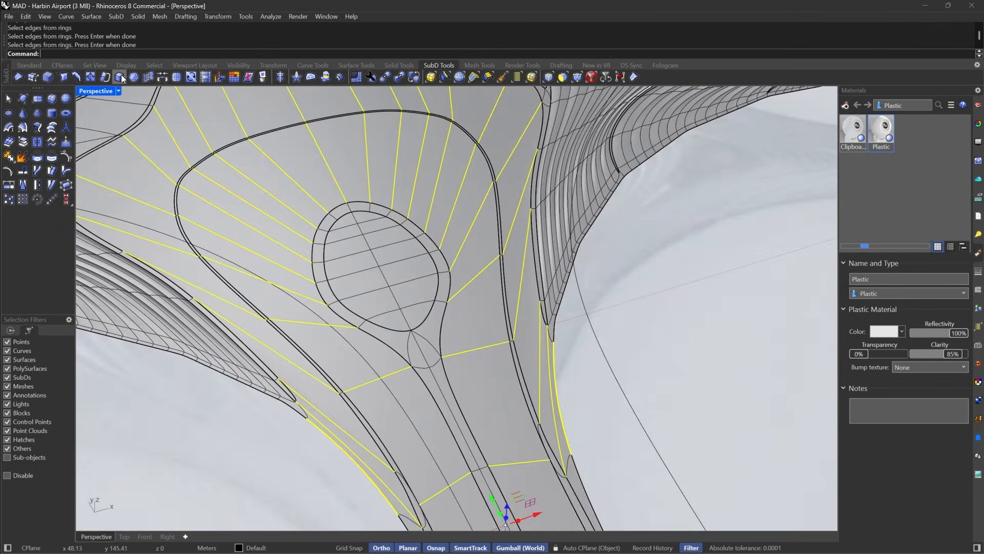
left_click(76, 77)
key("Return")
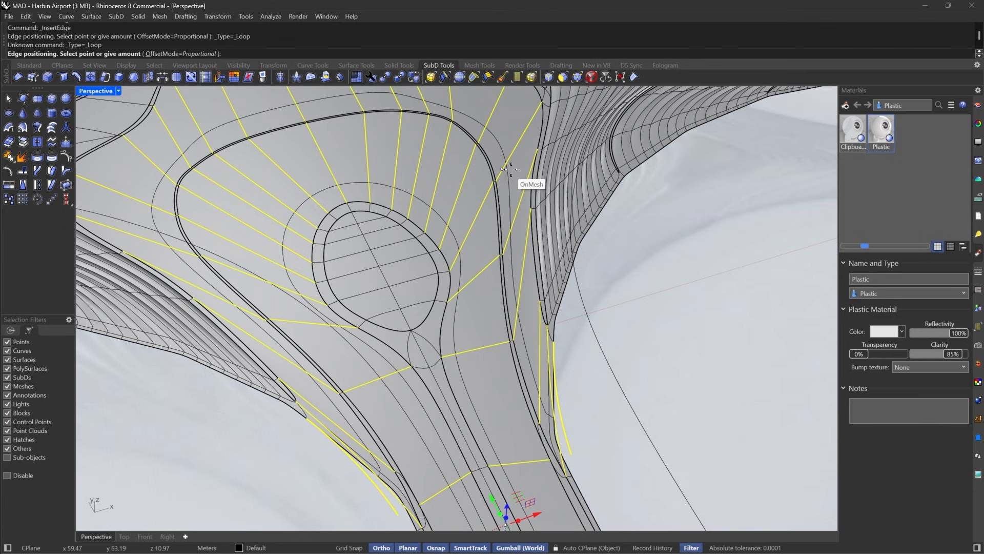
type(".5")
key("Return")
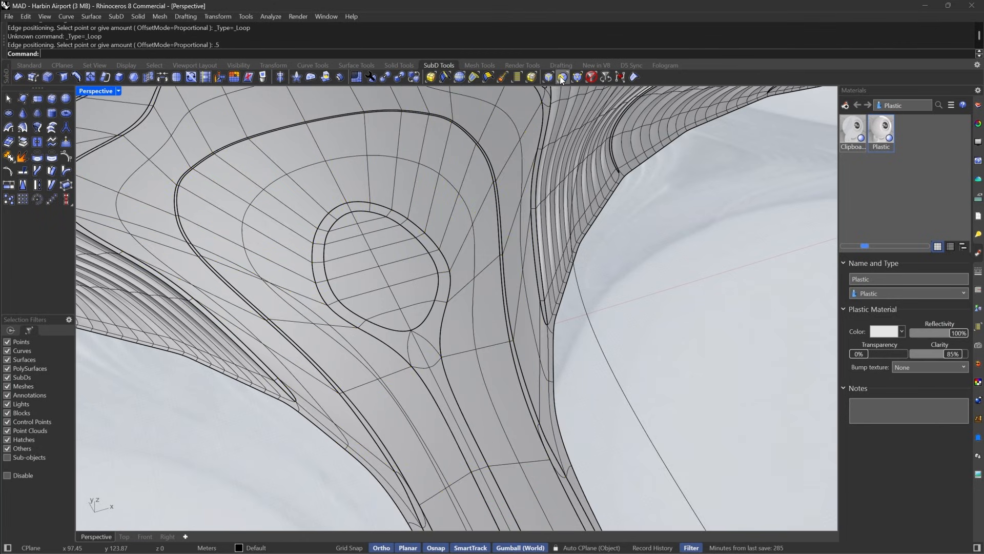
Limit selection to edges, select the midline loop of each of the two bands, and insert edge loops on both sides at 0.5.
left_click(560, 75)
double_click(509, 125)
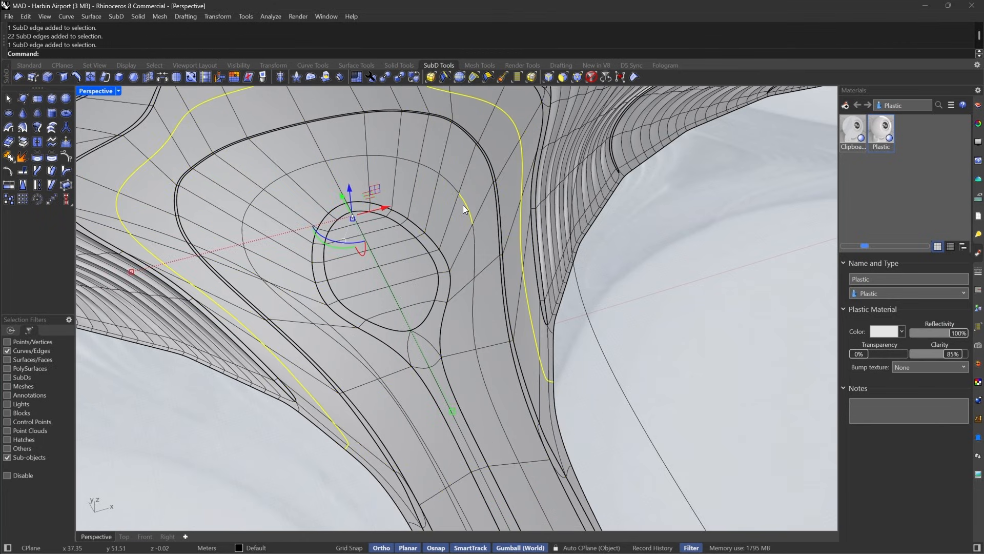
double_click(463, 205, "shift")
left_click(76, 77)
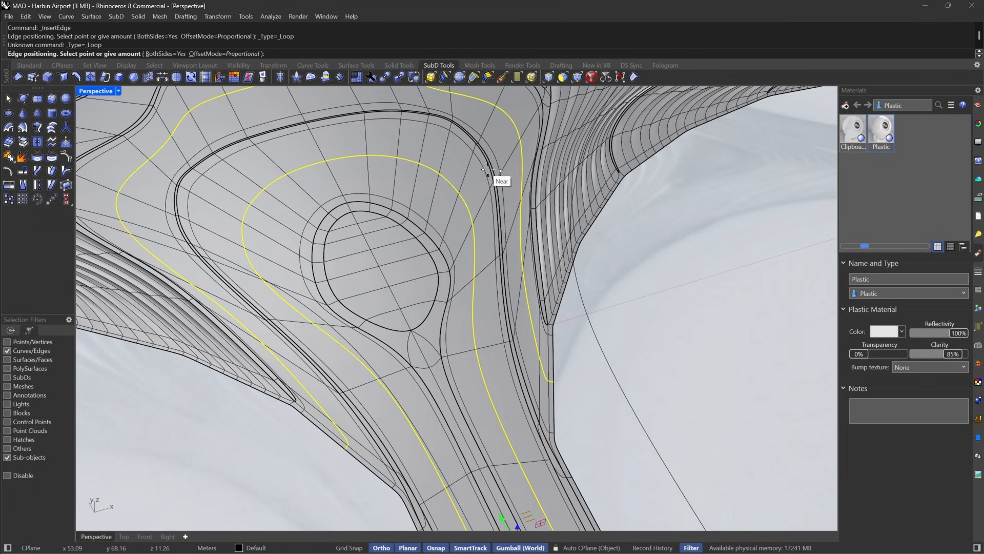
type(".5")
key("Return")
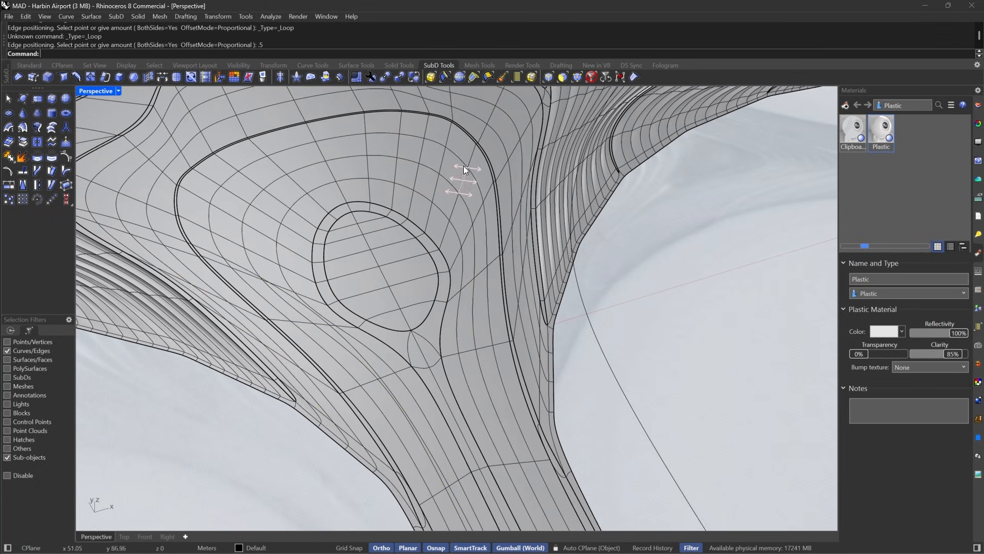
Select the four quarter-position loops in the two bands and insert further edge loops on both sides at 0.5.
double_click(435, 208, "shift")
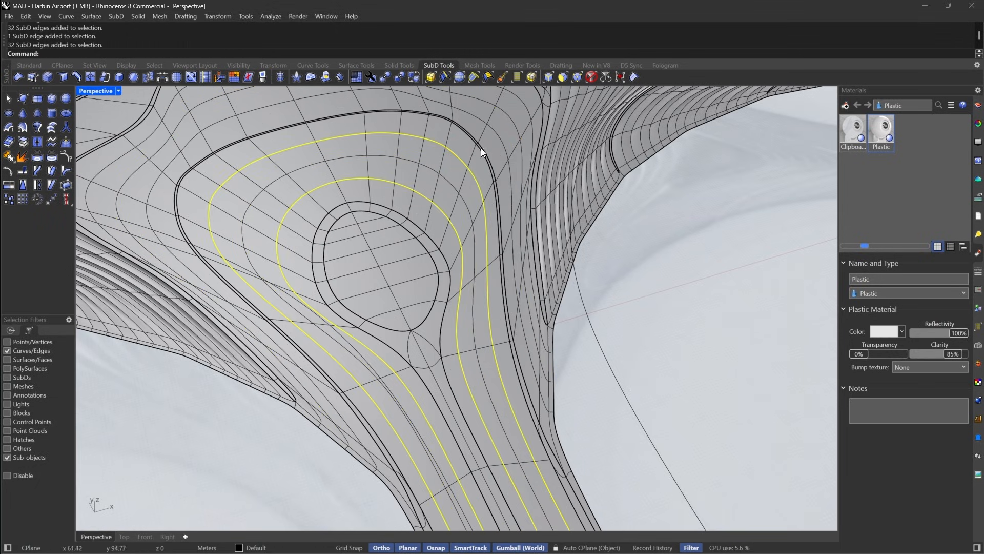
double_click(499, 139, "shift")
double_click(520, 99, "shift")
scroll(528, 103, "up", 8)
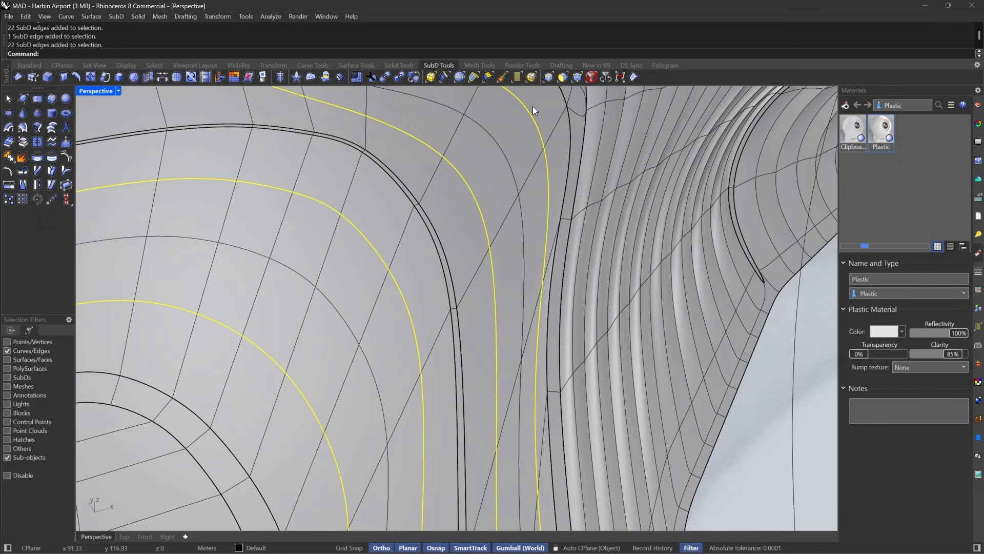
right_click(556, 125)
type(".5")
key("Return")
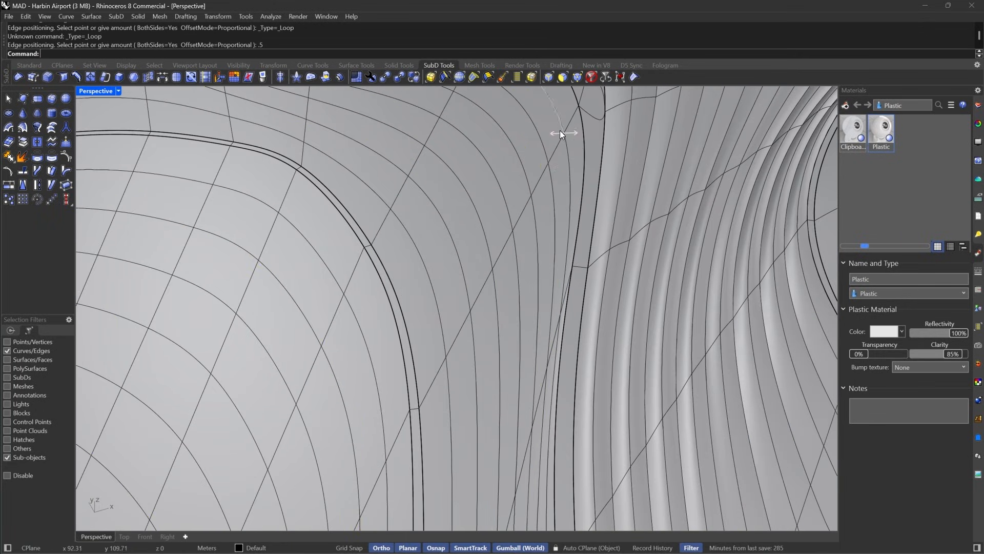
Select every second inserted edge loop, three in each band around the central stem, and crease them.
scroll(558, 173, "down", 5)
scroll(536, 200, "up", 5)
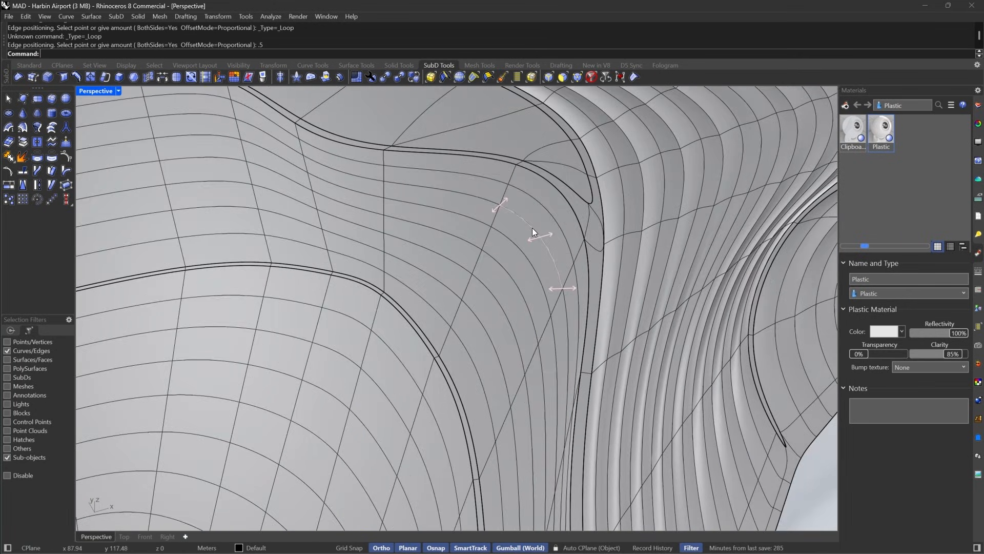
double_click(533, 234)
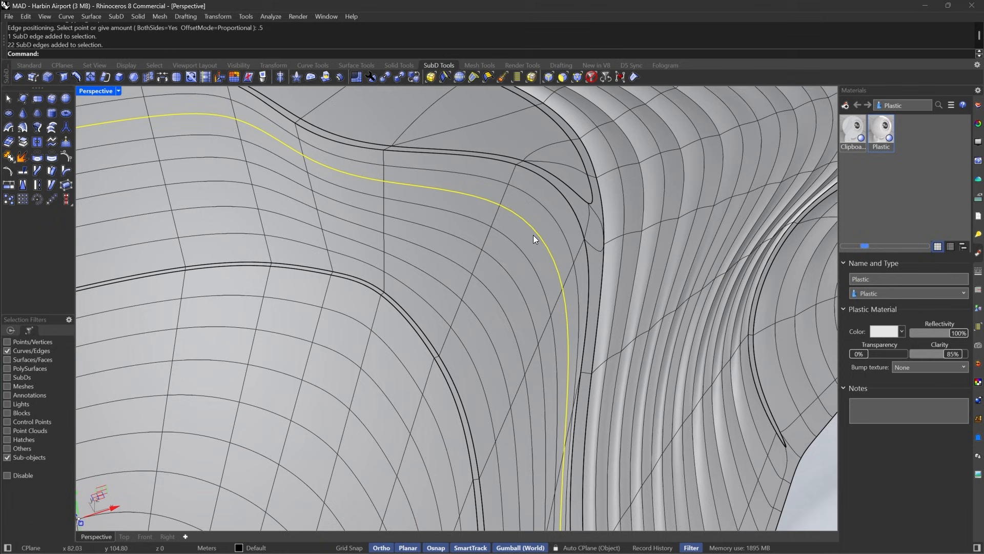
double_click(506, 278, "shift")
double_click(479, 323, "shift")
scroll(578, 186, "down", 6)
scroll(510, 285, "up", 4)
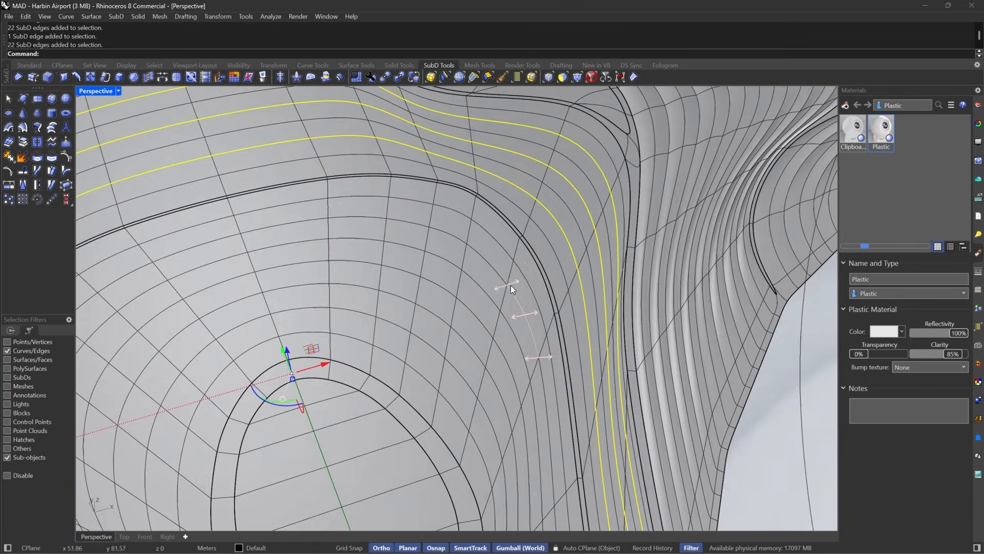
double_click(494, 269, "shift")
double_click(464, 311, "shift")
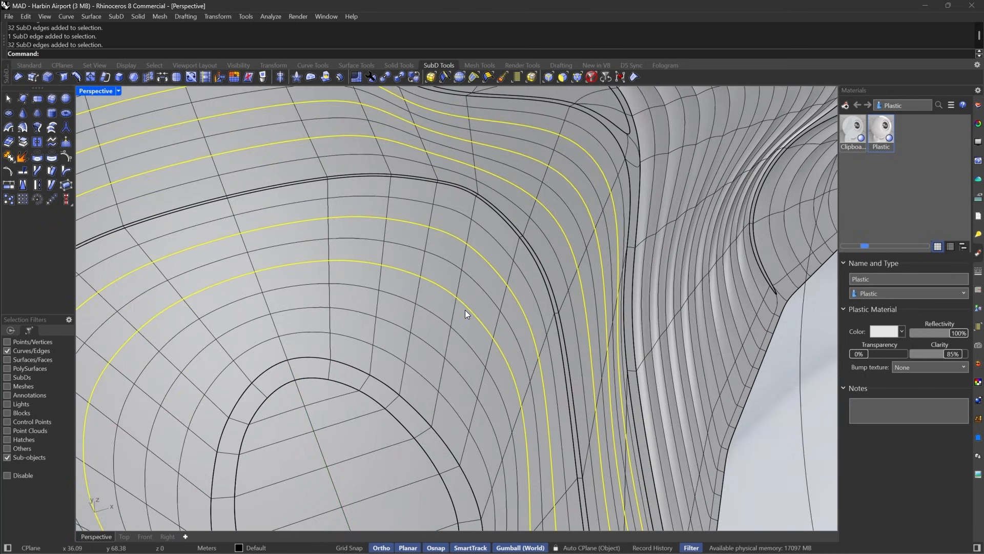
left_click(457, 377, "shift")
double_click(457, 376, "shift")
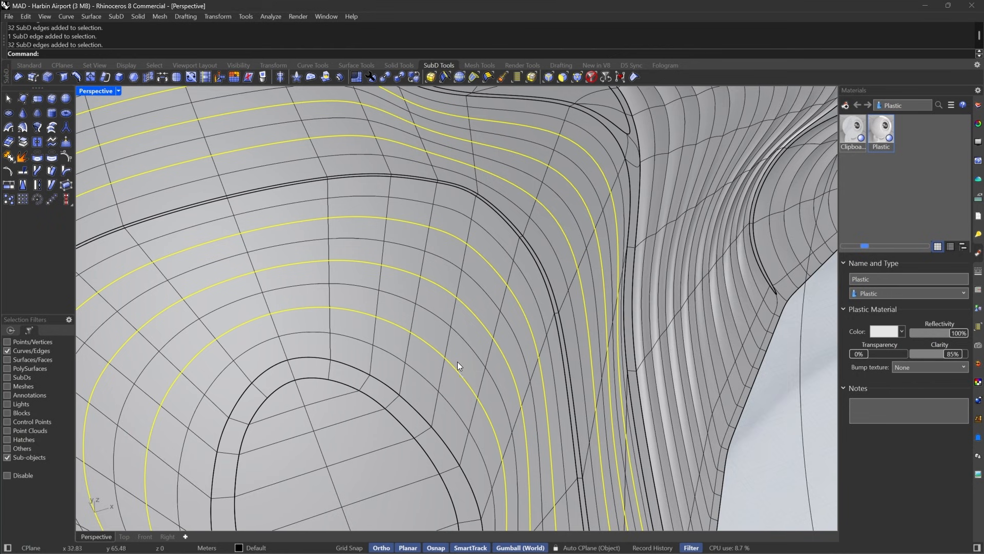
scroll(478, 283, "down", 7)
left_click(635, 76)
Switch the SubDs to flat display and select the eight uncreased loops alternating with the creased ones in the two bands.
scroll(513, 230, "up", 5)
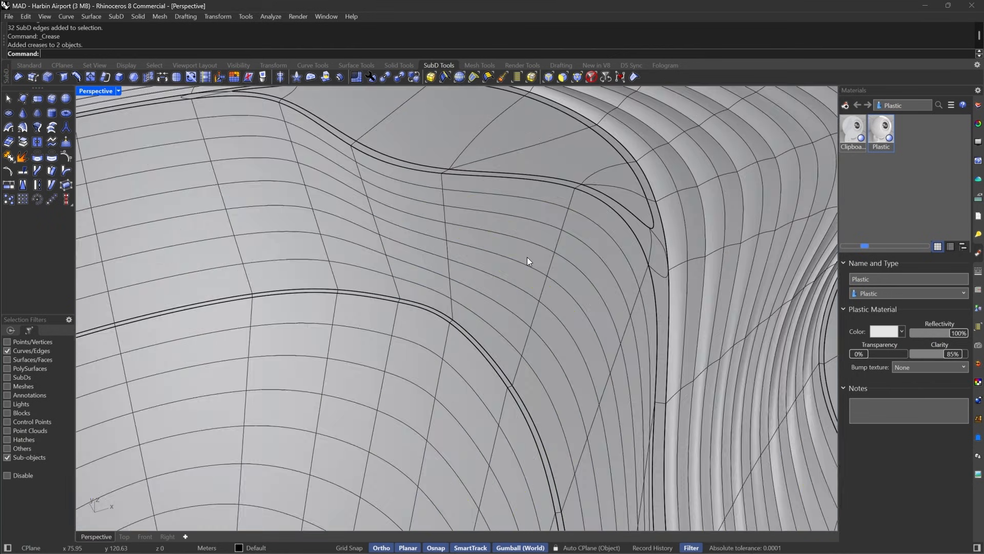
key("Tab")
double_click(552, 194)
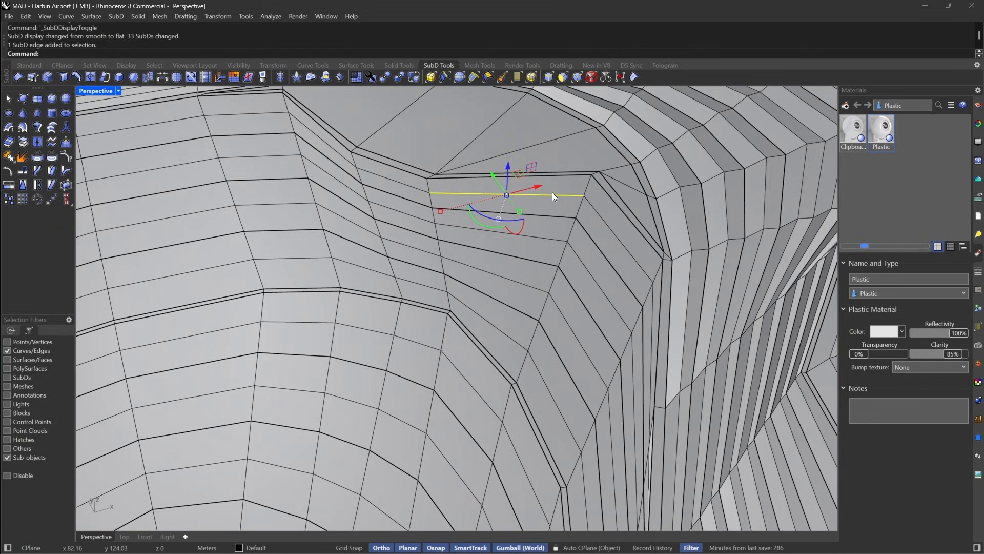
double_click(540, 238, "shift")
double_click(517, 286, "shift")
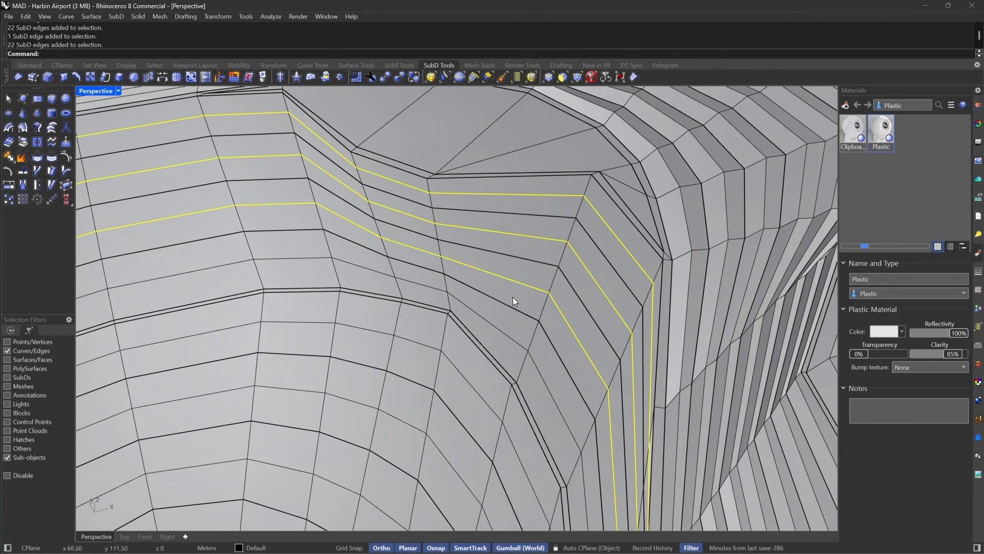
double_click(499, 331, "shift")
double_click(453, 366, "shift")
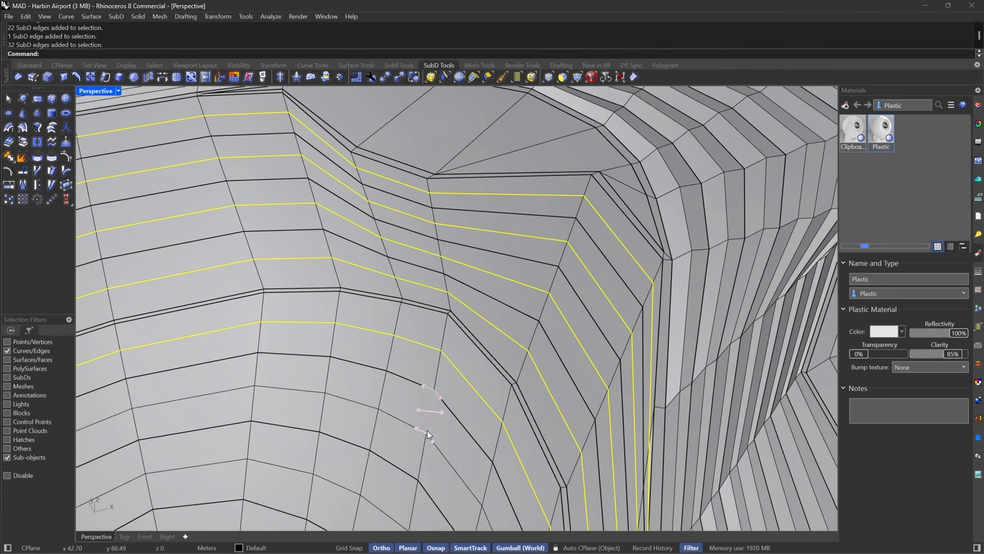
double_click(428, 432, "shift")
scroll(475, 242, "down", 5)
scroll(467, 336, "up", 5)
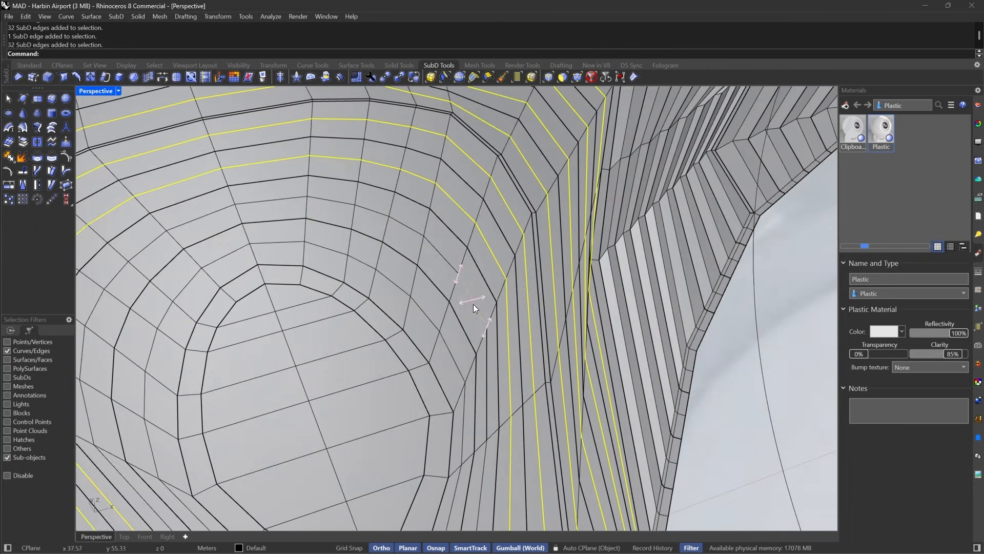
double_click(472, 304, "shift")
double_click(446, 347, "shift")
Remove the edges near the outer band's two tapered borders with the neighbouring strips from the loop selection.
scroll(446, 231, "down", 10)
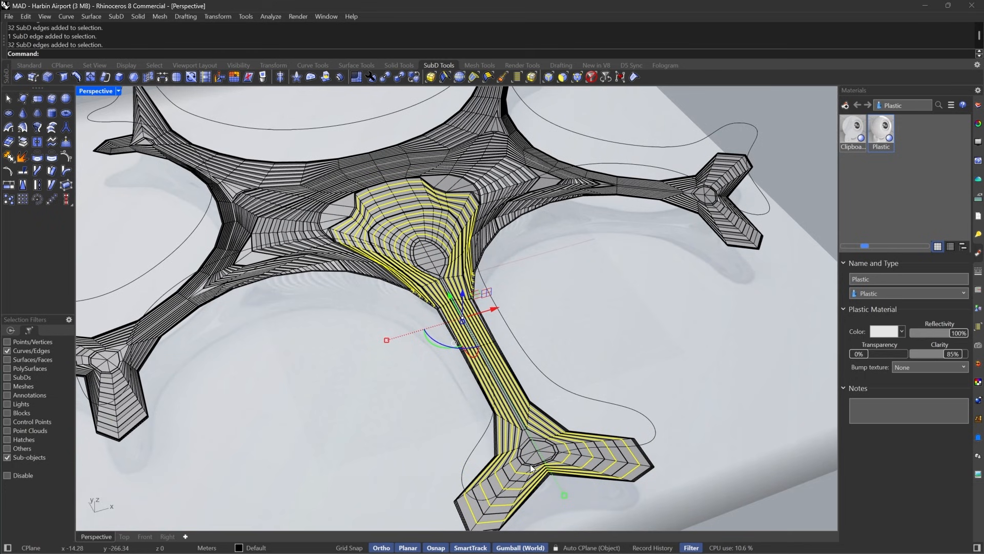
scroll(384, 196, "up", 10)
scroll(394, 205, "down", 8)
right_click_drag(567, 318, 548, 332)
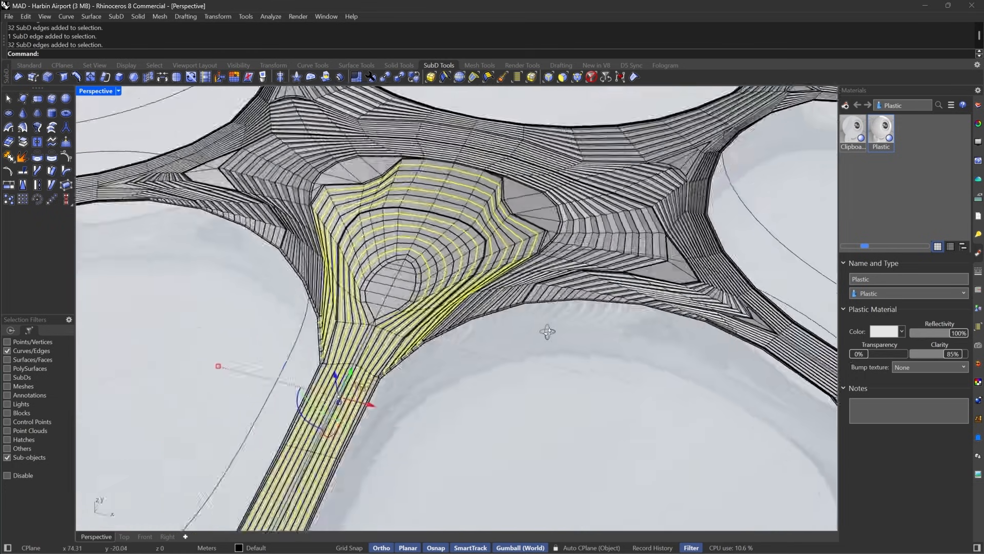
scroll(248, 417, "up", 10)
left_click_drag(264, 434, 580, 305)
scroll(462, 380, "down", 8)
right_click_drag(378, 359, 523, 333)
scroll(495, 330, "up", 8)
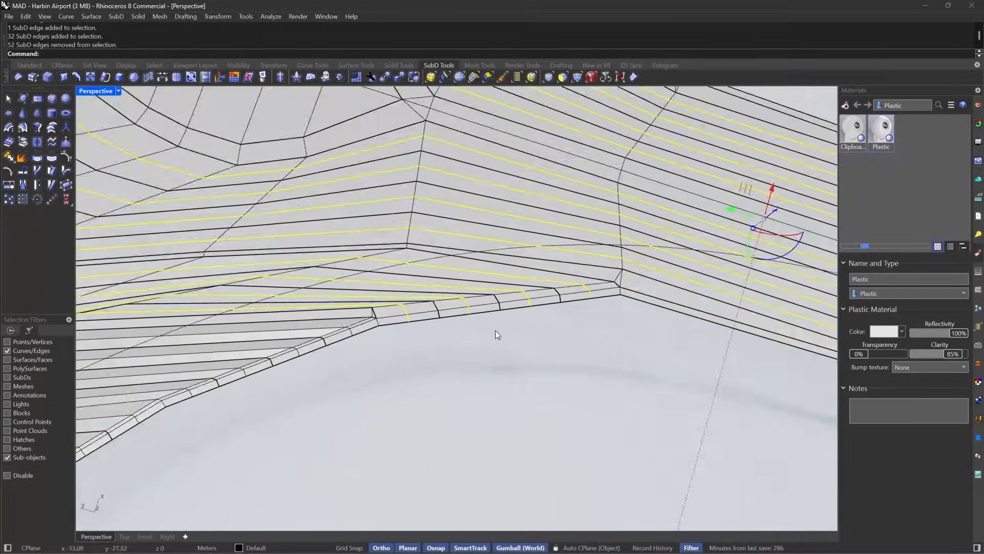
scroll(495, 330, "up", 2)
left_click_drag(259, 416, 670, 260, "ctrl")
Raise the selected alternate loops slightly along the vertical axis and clear the selection.
right_click_drag(669, 261, 500, 308)
scroll(501, 257, "down", 8)
scroll(496, 241, "up", 6)
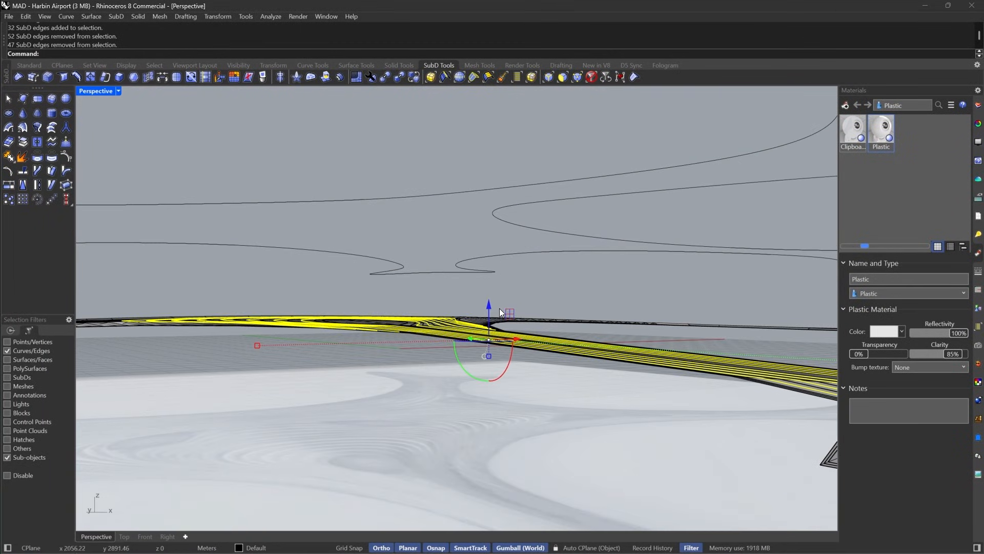
left_click_drag(488, 300, 488, 297)
left_click(562, 280)
Switch the SubDs to smooth display and examine the ribs around the central stem and along the arm in Rendered mode.
right_click_drag(604, 306, 569, 297)
key("Tab")
left_click(118, 90)
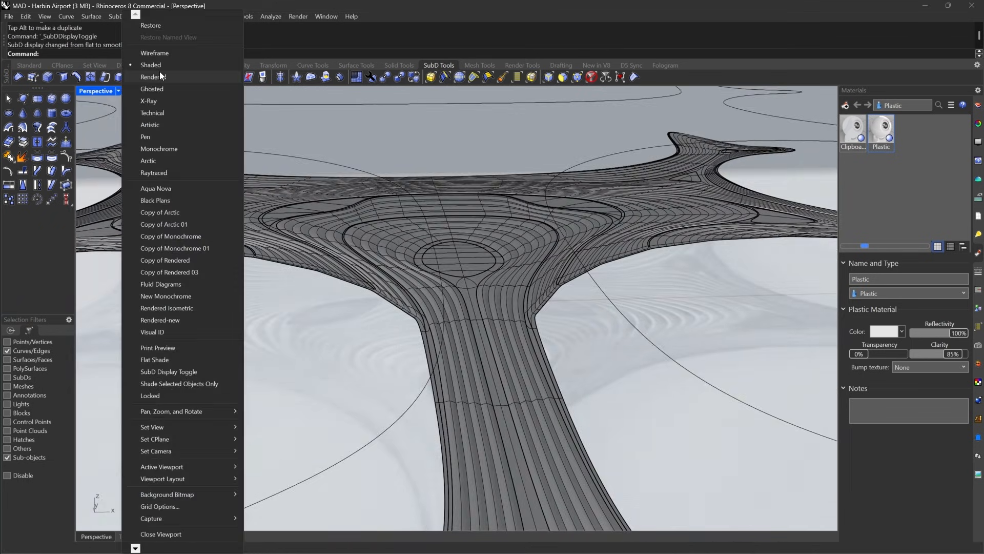
left_click(161, 78)
mouse_move(410, 205)
right_mouse_down()
mouse_move(499, 268)
mouse_move(481, 211)
mouse_move(482, 127)
right_mouse_up()
scroll(522, 191, "up", 8)
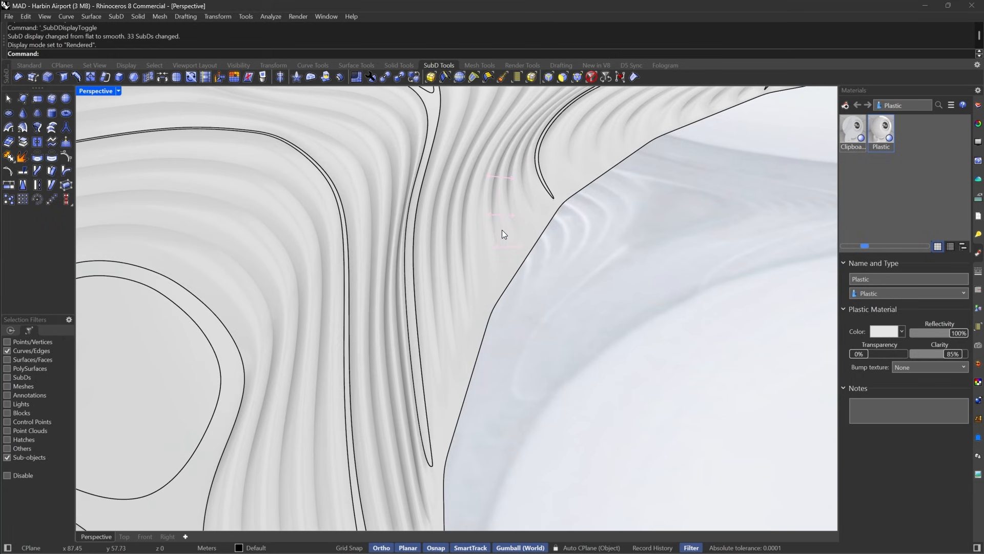
scroll(513, 226, "down", 8)
right_click_drag(512, 251, 536, 218)
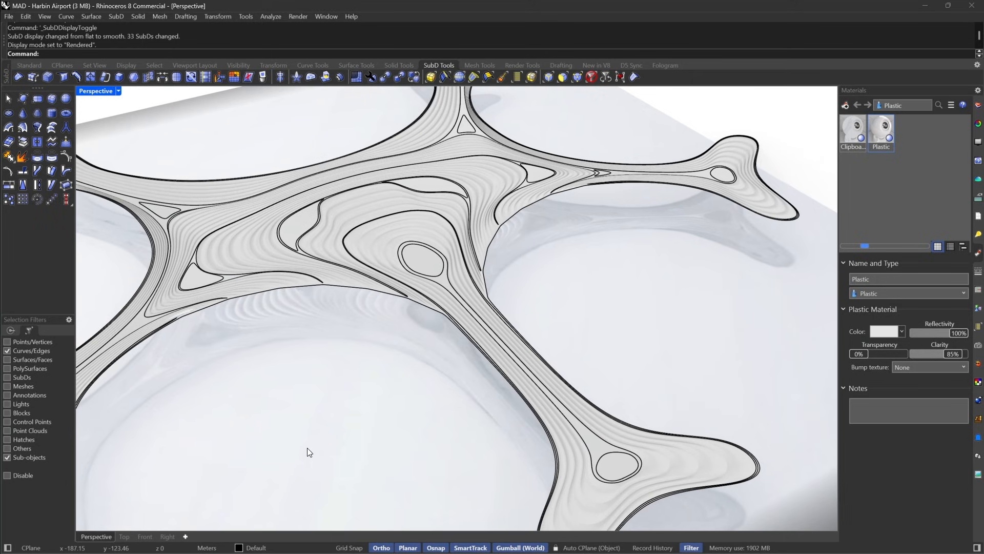
Set the Perspective view to Shaded display and reset the selection filter to allow whole objects.
left_click(125, 536)
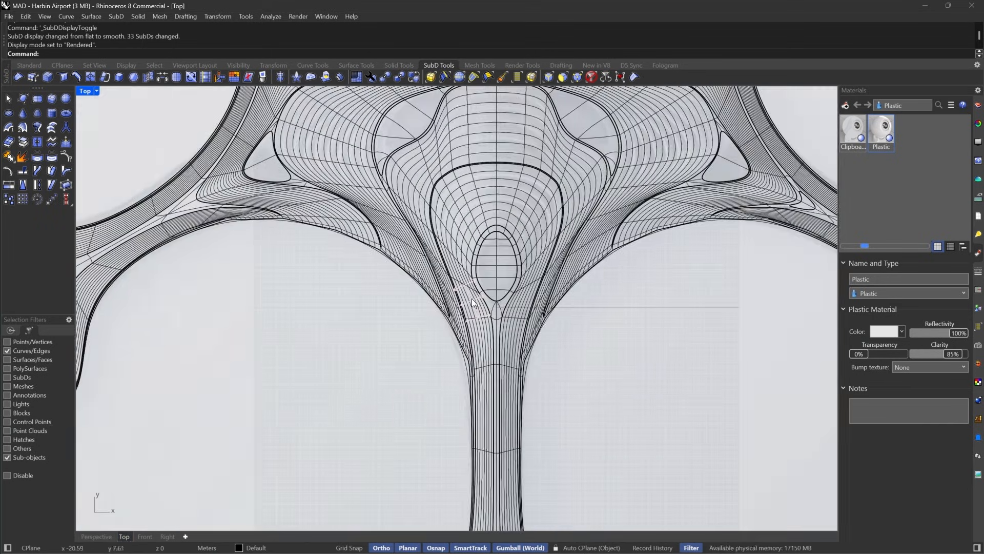
left_click(97, 536)
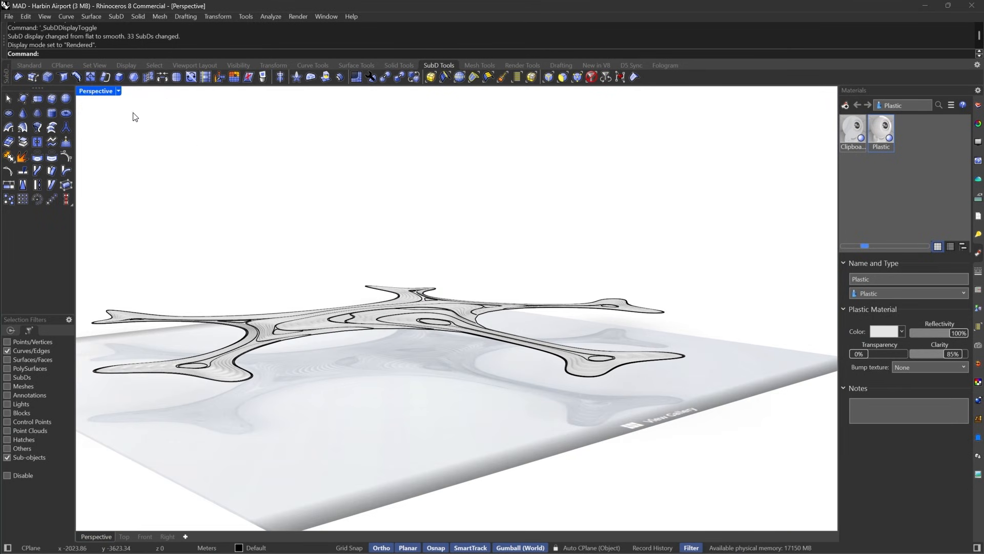
left_click(118, 91)
left_click(149, 46)
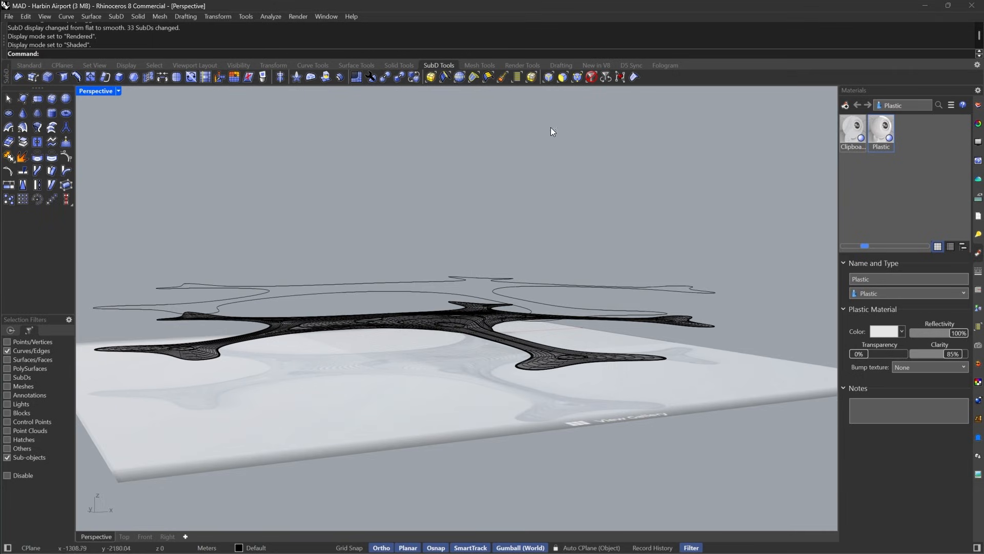
left_click(578, 77)
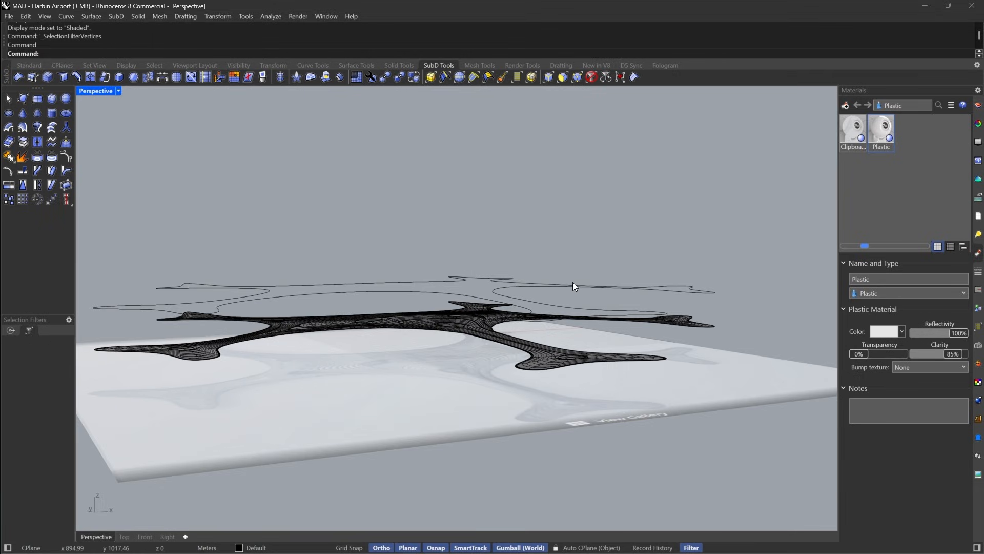
left_click(606, 77)
Move the closed outline curve above the roof by -10 m along the vertical axis.
left_click(562, 286)
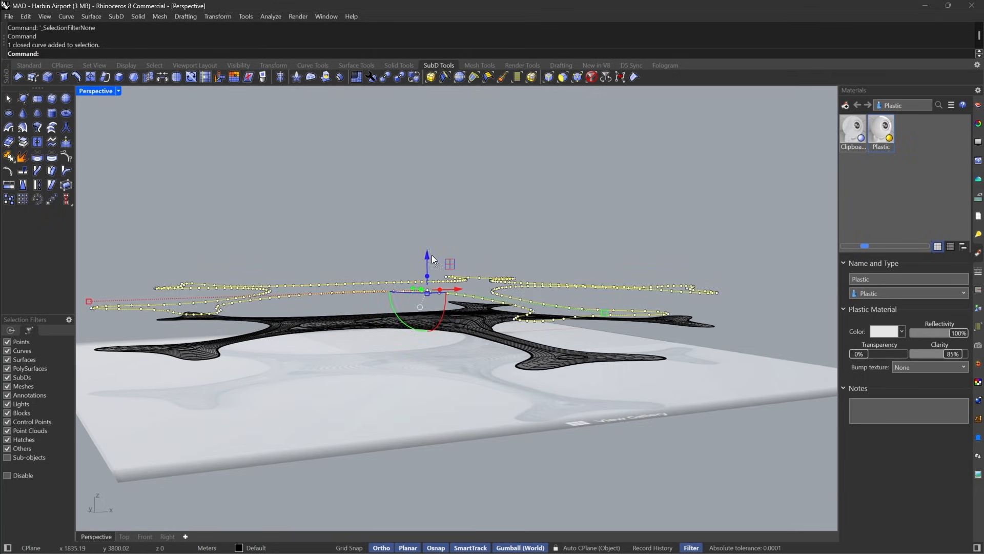
left_click_drag(433, 266, 432, 266)
key("ctrl+z")
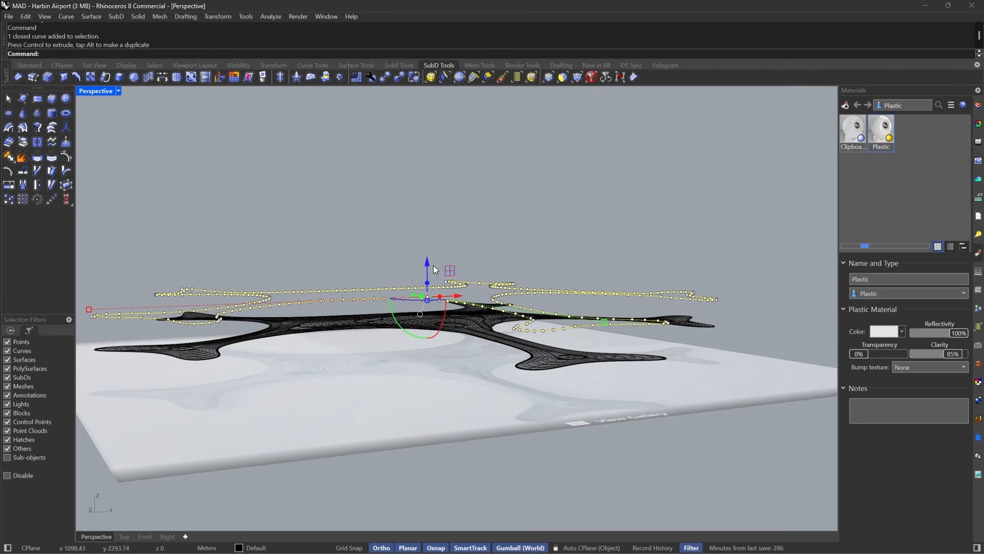
left_click(426, 263)
type("-10")
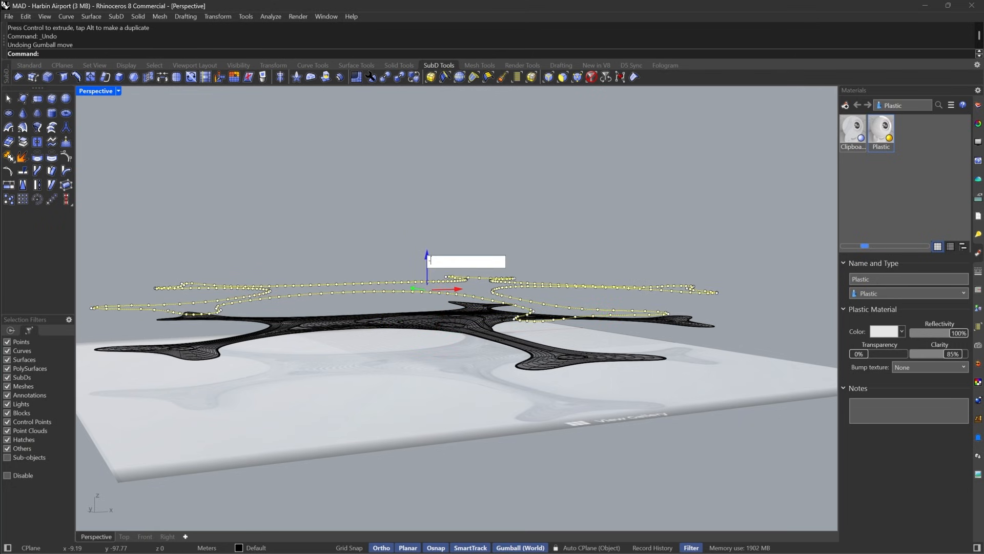
key("Return")
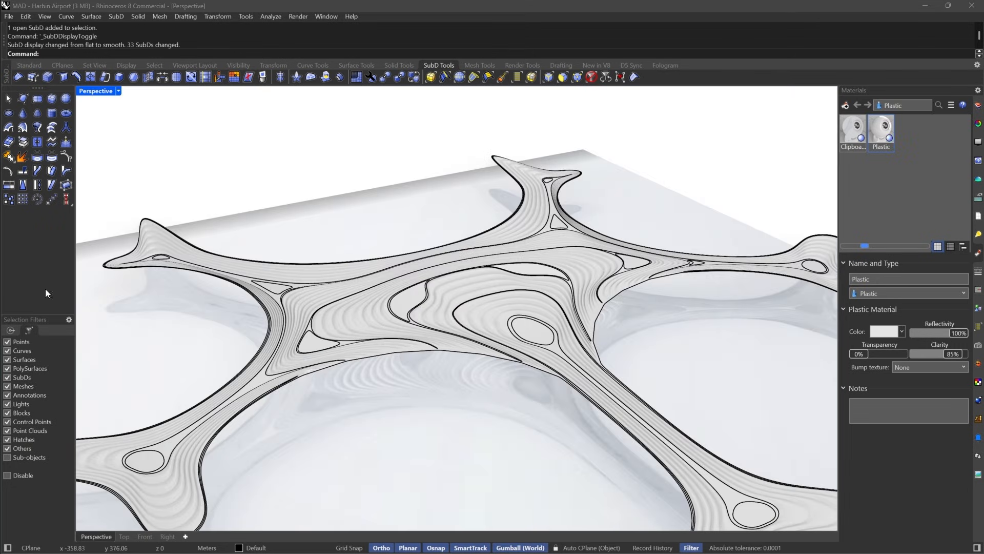
Isolate the narrow band SubD framing the triangular openings and switch the SubDs to flat display.
scroll(273, 266, "up", 5)
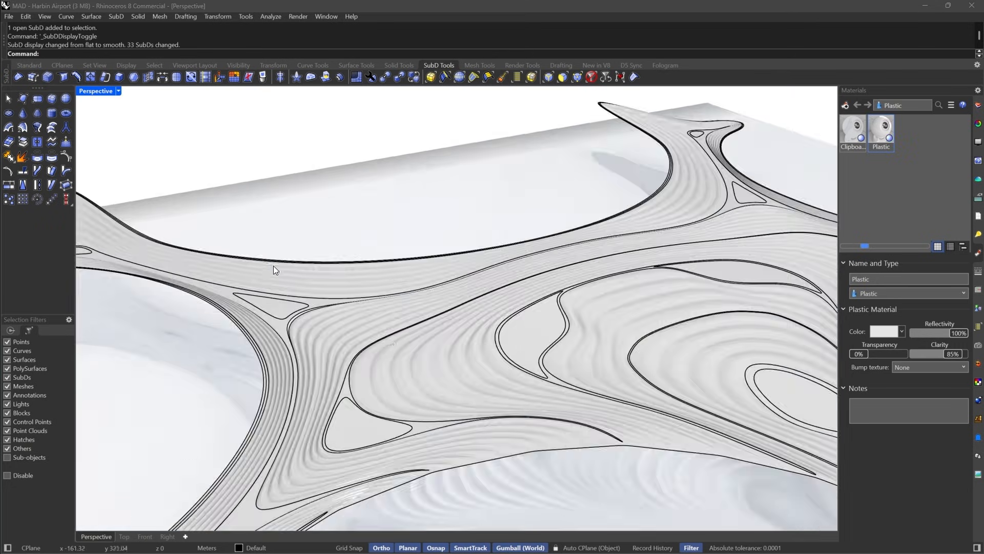
scroll(296, 311, "up", 2)
left_click(214, 241)
scroll(264, 288, "down", 9)
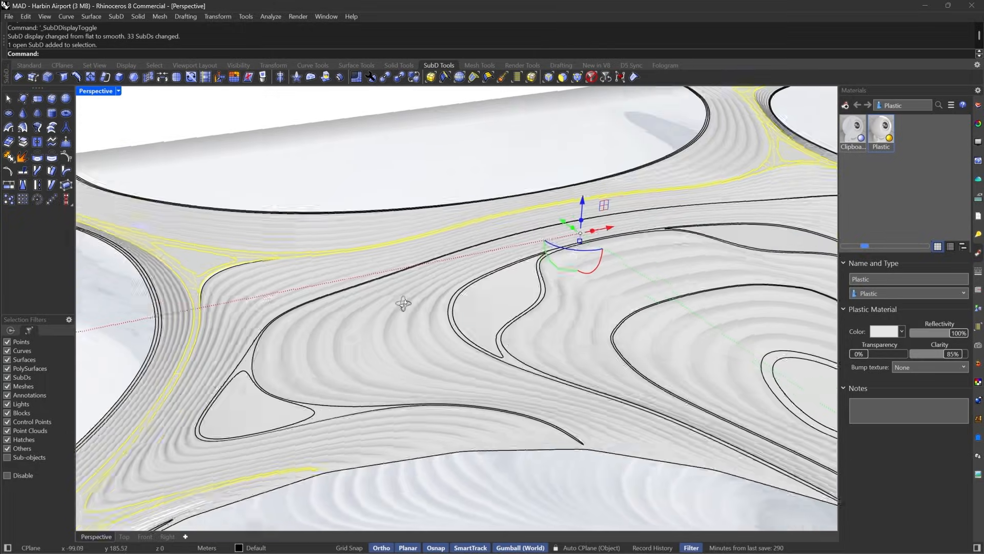
right_click_drag(402, 303, 378, 317)
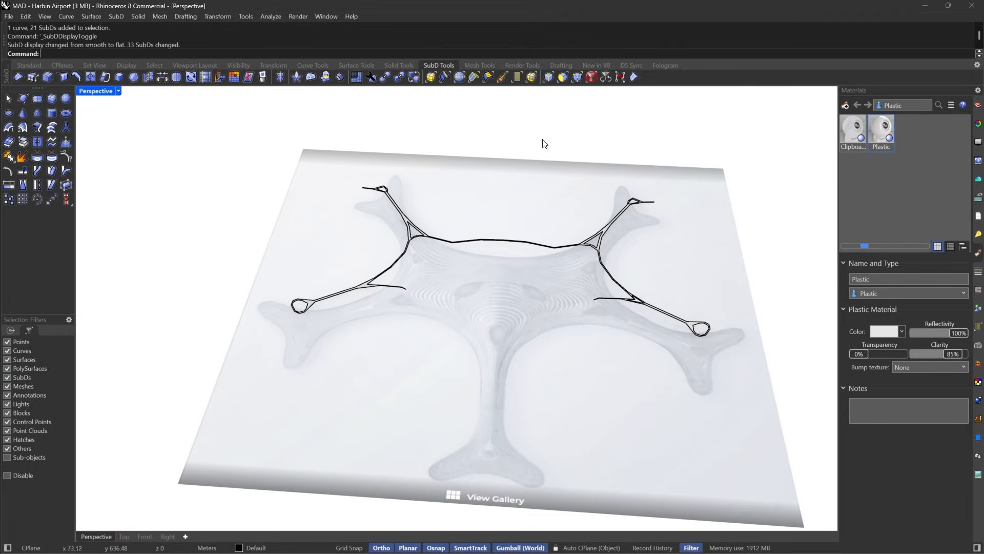
Delete the faces on one side of the isolated band's centre line, keeping the half on the positive X side.
left_click(562, 77)
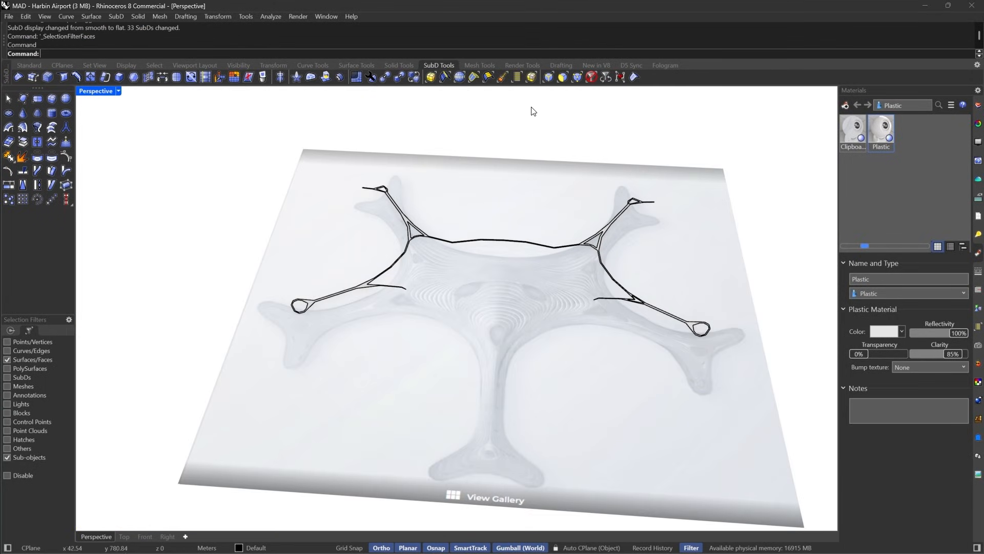
left_click_drag(522, 101, 219, 419)
scroll(513, 225, "up", 10)
left_click_drag(580, 199, 534, 323, "ctrl")
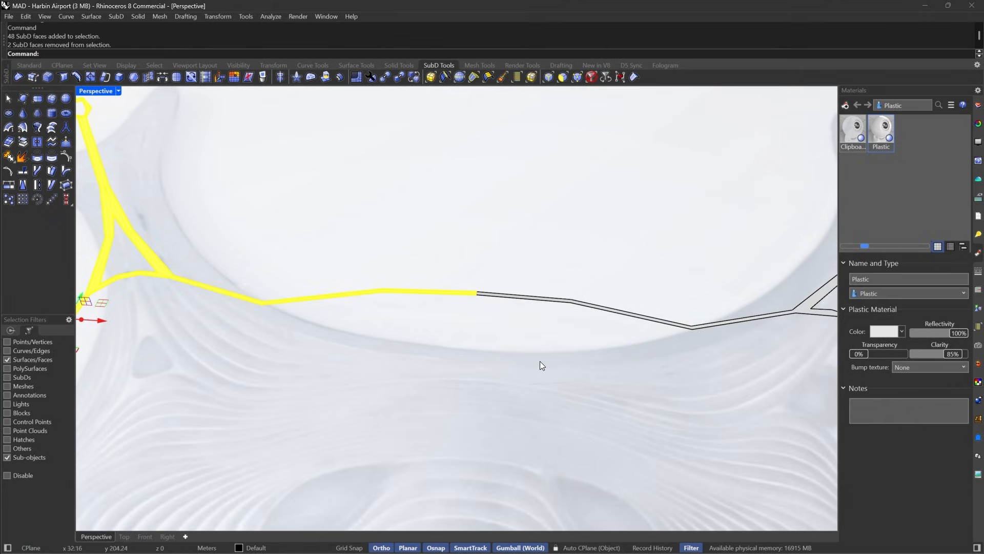
scroll(544, 272, "down", 9)
key("Delete")
scroll(538, 282, "down", 3)
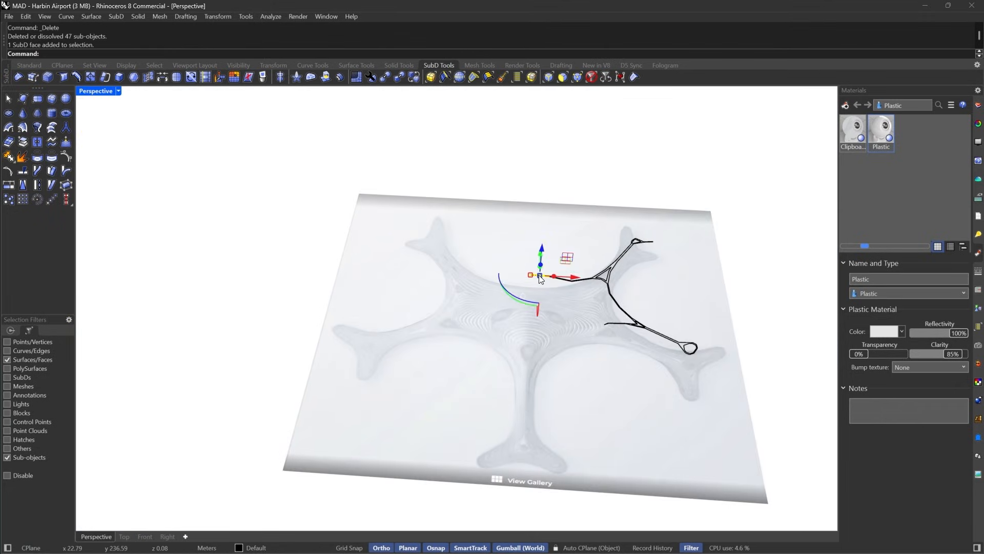
Select all faces of the remaining half band and mirror a copy across the Y axis, starting the mirror plane at 0.
double_click(542, 285)
type("Mirror")
key("Return")
left_click(582, 362)
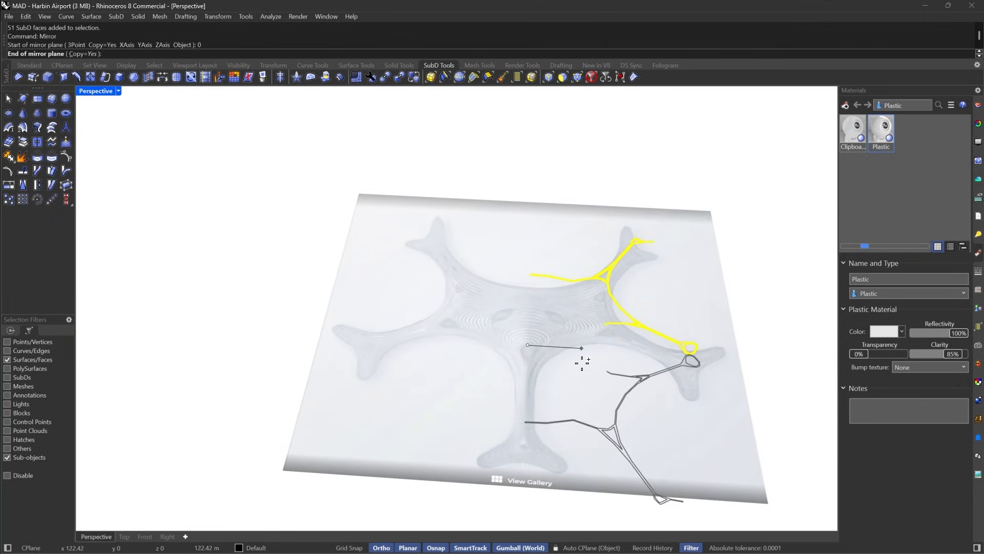
left_click(550, 201)
key("ctrl+z")
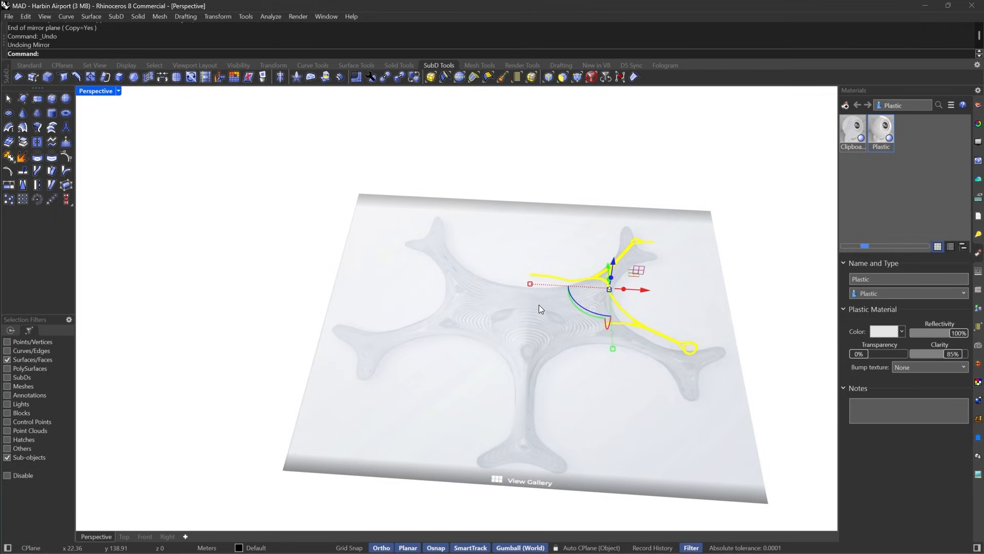
key("Return")
type("0")
key("Return")
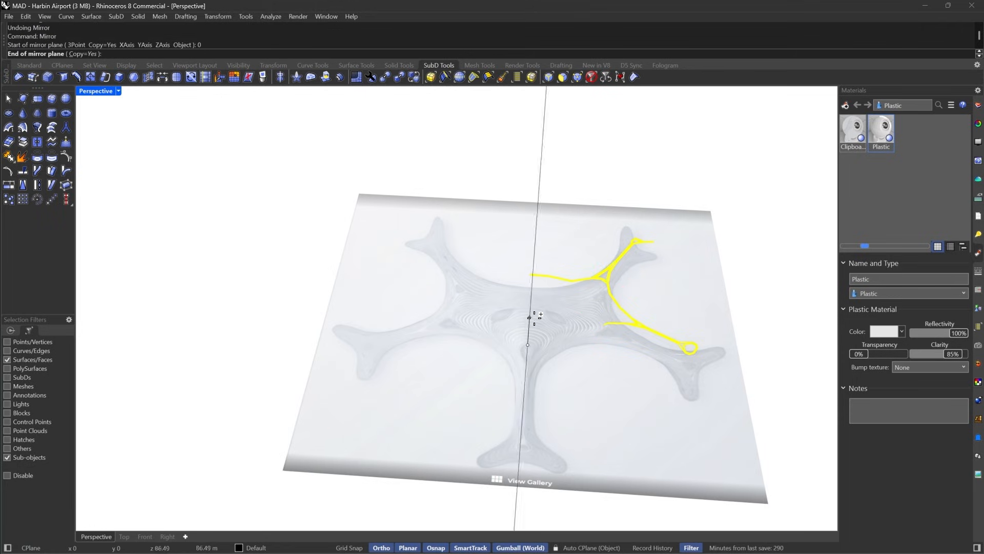
left_click(533, 131)
key("Escape")
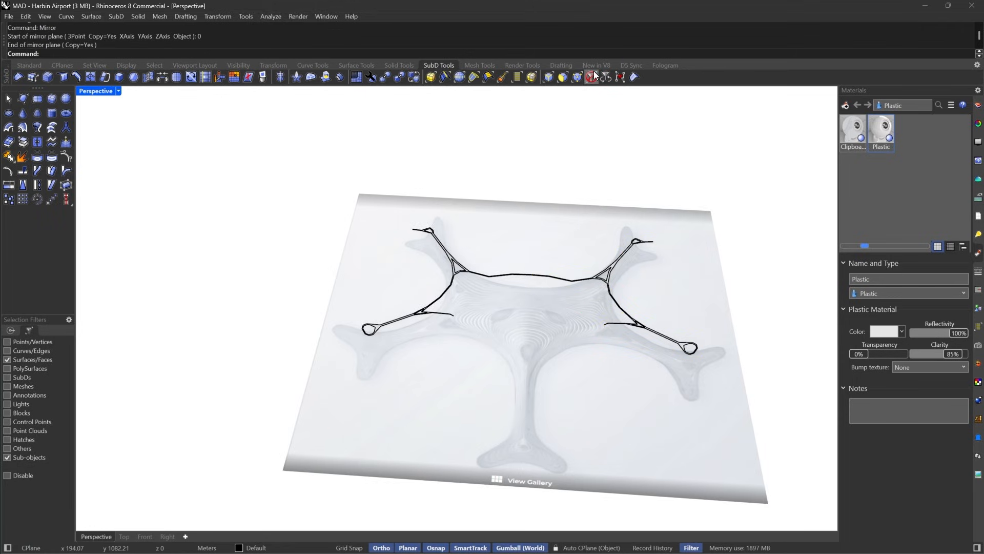
Join the two mirrored band halves into one SubD with smooth joined edges.
left_click(592, 77)
left_click(590, 278)
left_click(478, 278, "shift")
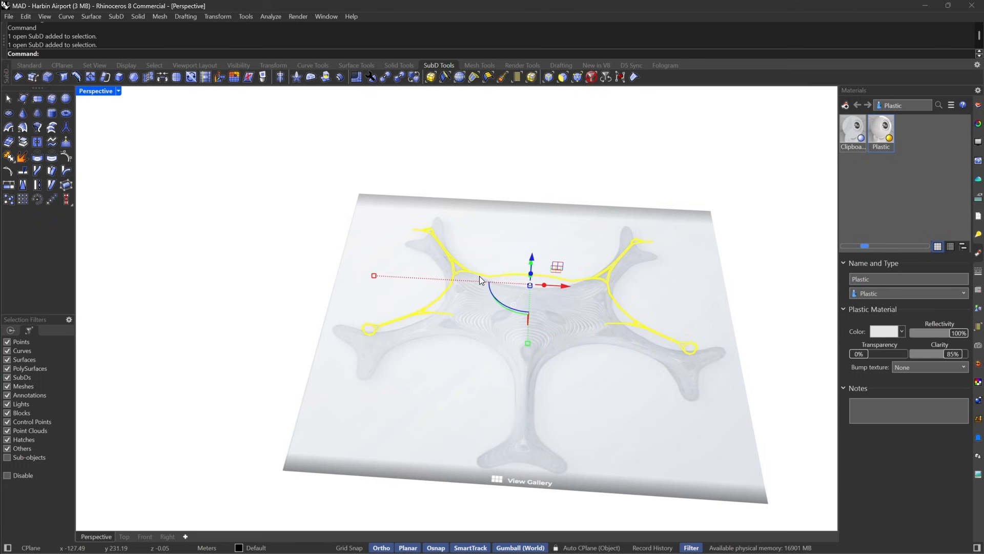
key("ctrl+j")
key("Return")
scroll(478, 277, "up", 5)
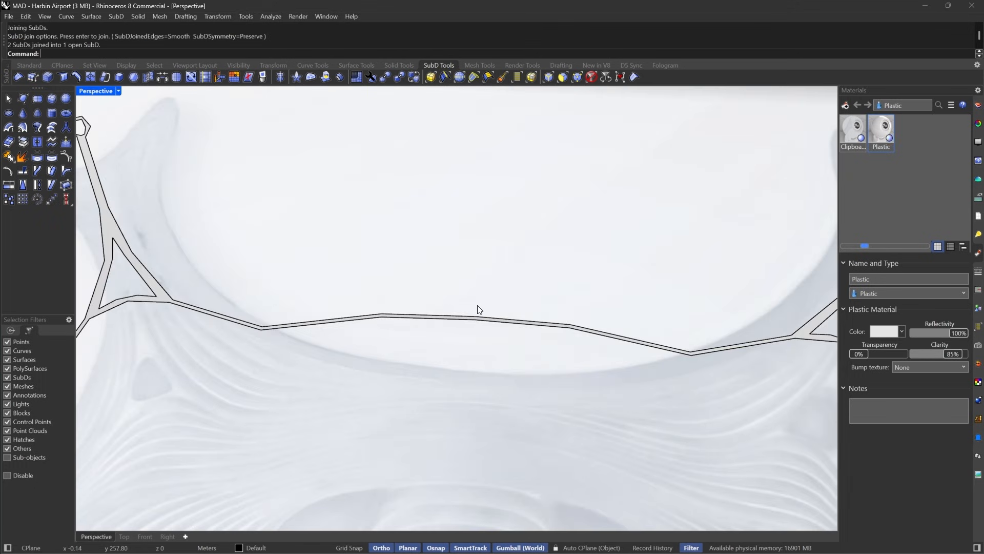
Show the hidden objects again and switch the SubDs to smooth display.
type("Show")
key("Return")
scroll(493, 293, "down", 10)
key("Tab")
right_click_drag(511, 275, 560, 301)
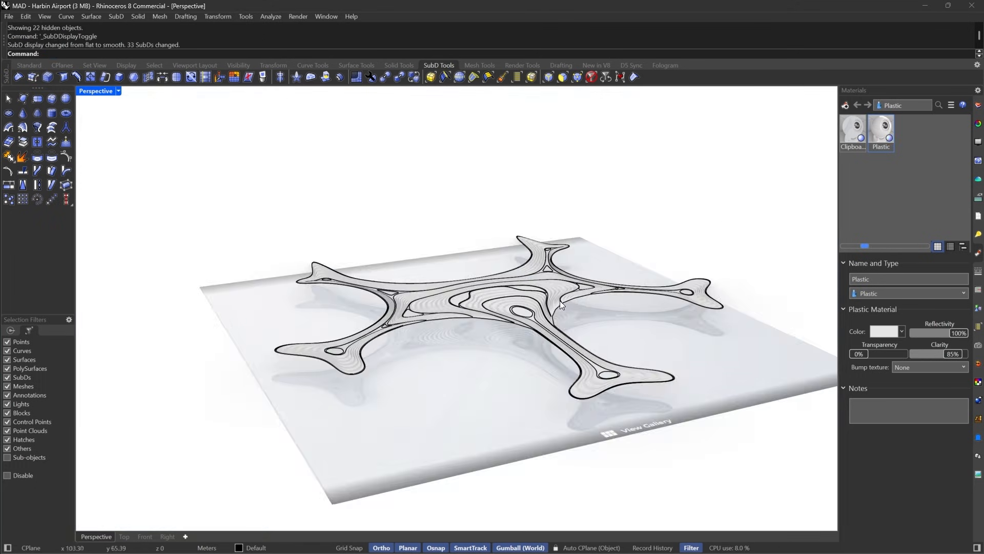
scroll(555, 306, "up", 9)
left_click(549, 295)
key("Escape")
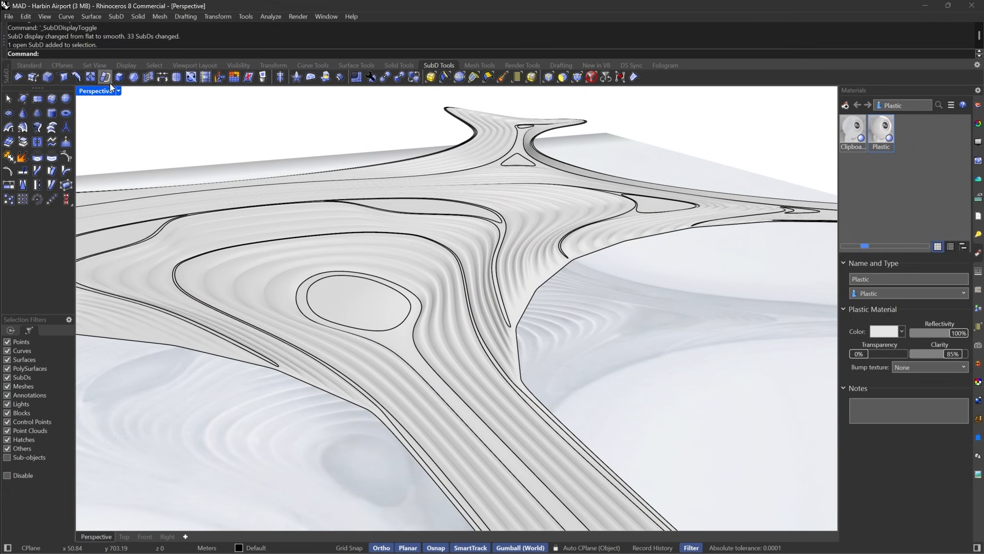
Set the Perspective view to Shaded display and examine the roof's border beside the central stem.
left_click(118, 90)
left_click(164, 65)
scroll(504, 275, "down", 5)
scroll(496, 320, "up", 8)
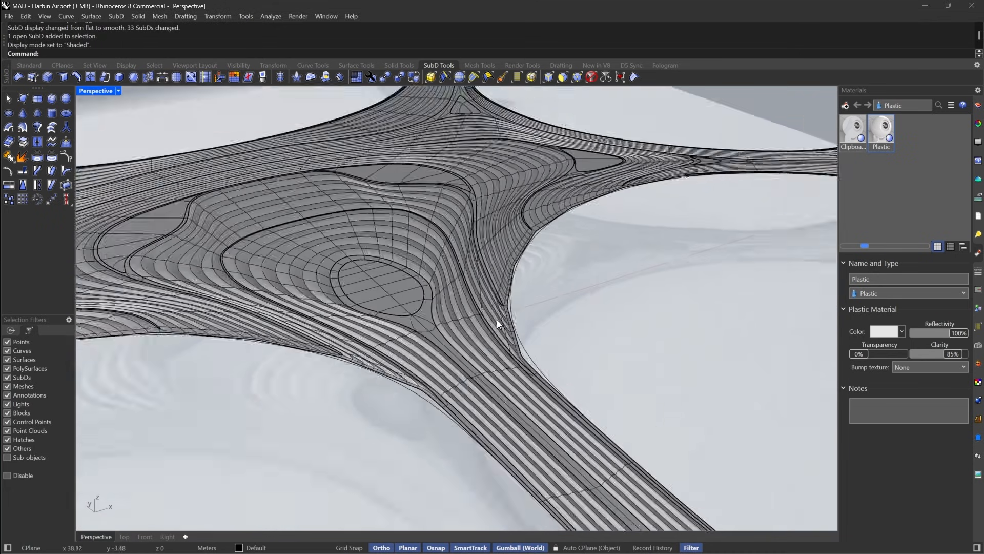
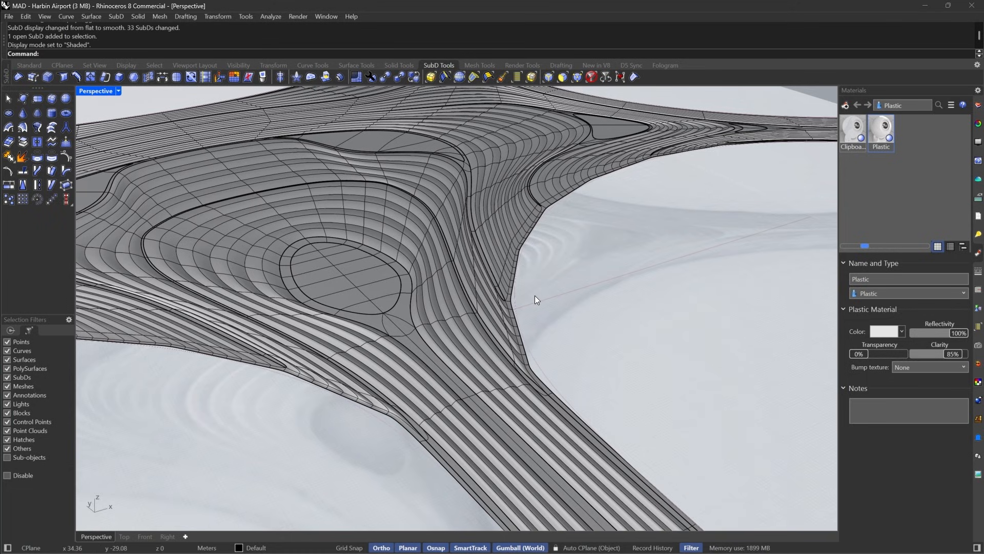
left_click(508, 334)
left_click(540, 300)
scroll(539, 299, "down", 10)
scroll(540, 306, "up", 10)
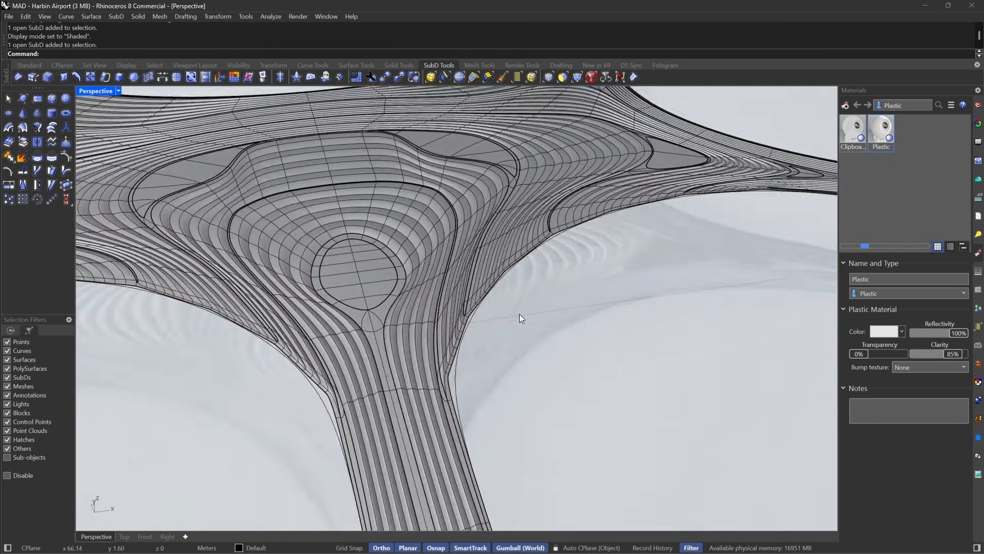
Isolate the outer ribbed roof surfaces together with the closed outline curve.
left_click(558, 319)
scroll(564, 267, "down", 10)
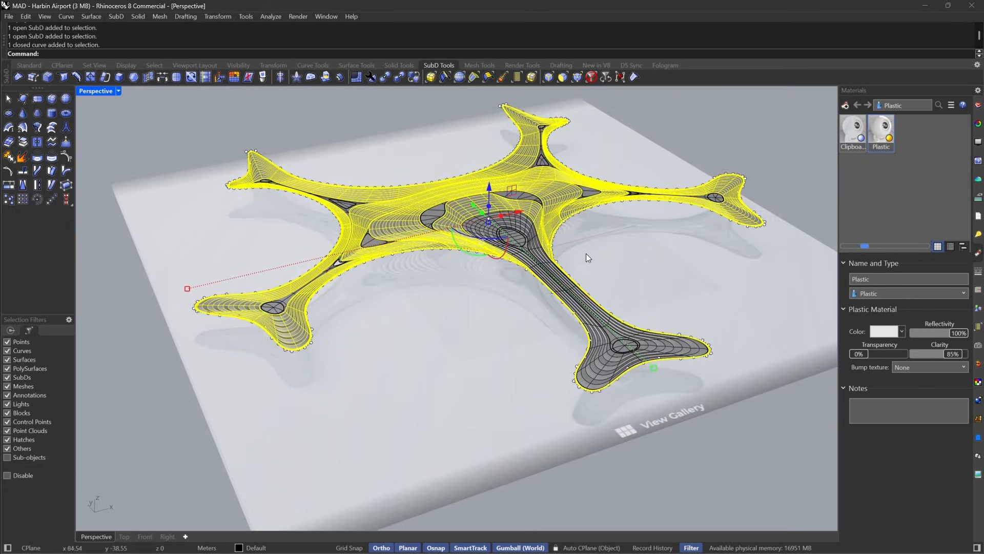
scroll(592, 222, "up", 8)
type("Isolate")
key("Return")
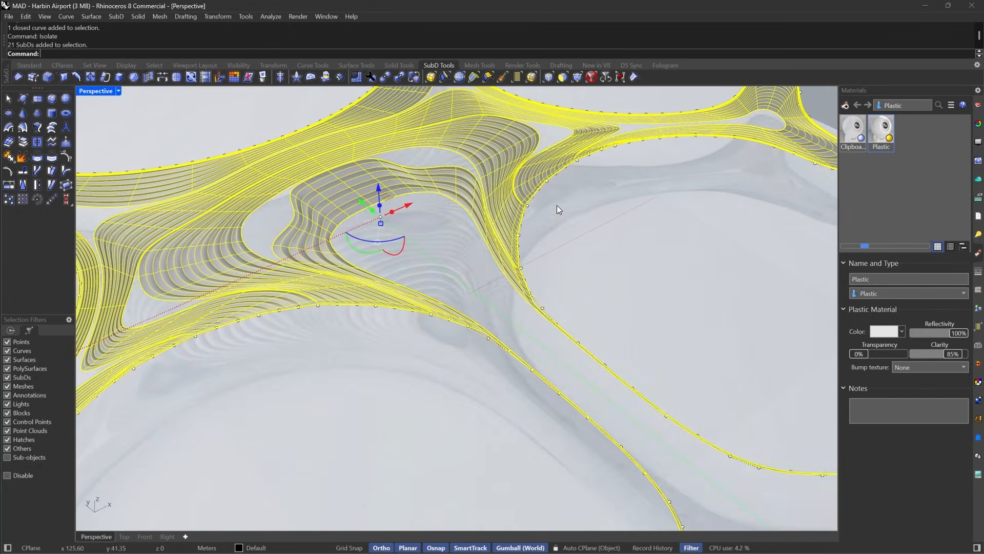
Compare the roof's outer border with the outline curve in flat and smooth SubD display.
key("Tab")
right_click_drag(556, 205, 518, 259)
left_click(534, 239)
scroll(534, 240, "up", 8)
key("Tab")
scroll(483, 274, "down", 12)
scroll(590, 333, "up", 10)
right_click_drag(578, 399, 579, 328)
scroll(560, 311, "down", 8)
scroll(424, 305, "up", 14)
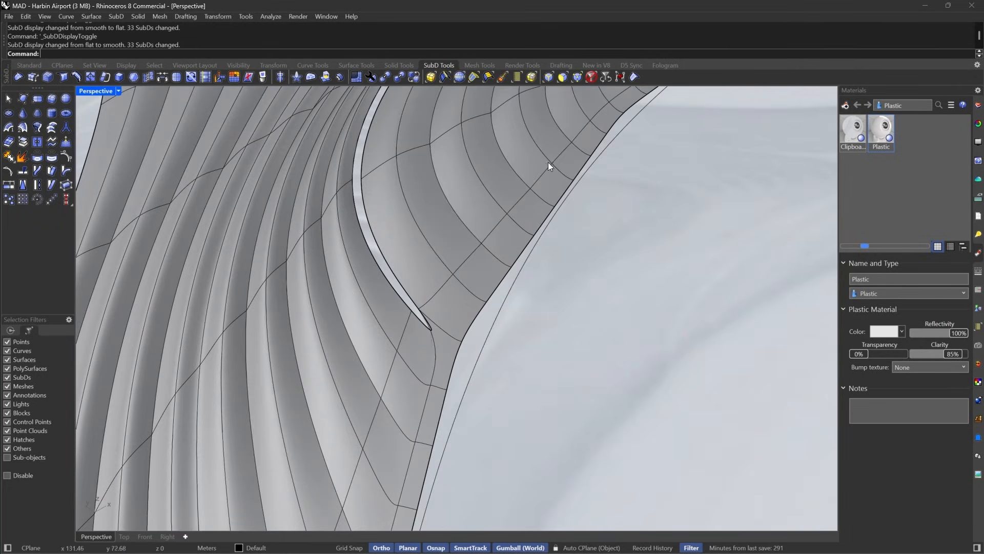
Select the outer border edge loop of the ribbed roof and switch the SubDs to flat display.
left_click(549, 77)
double_click(496, 294)
scroll(497, 241, "down", 5)
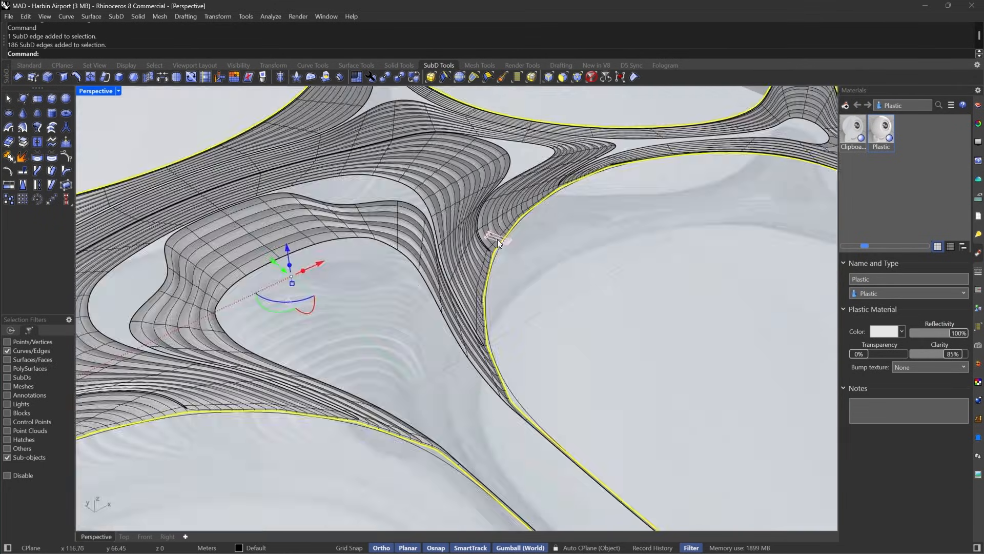
key("Tab")
scroll(536, 219, "down", 6)
scroll(583, 247, "up", 15)
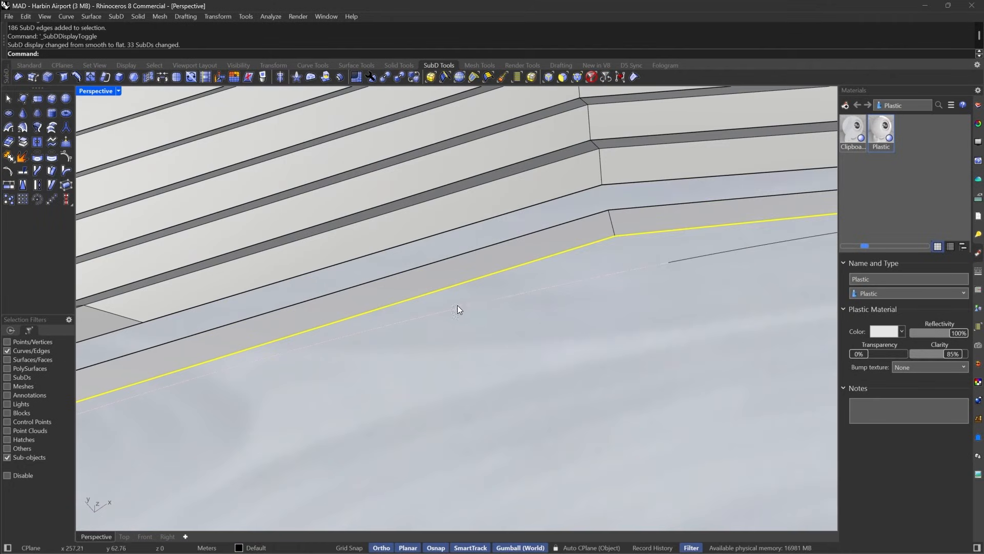
Remove the border edge beside the tapered strips on the positive X arm from the edge selection.
left_click(533, 262, "ctrl")
scroll(538, 261, "down", 3)
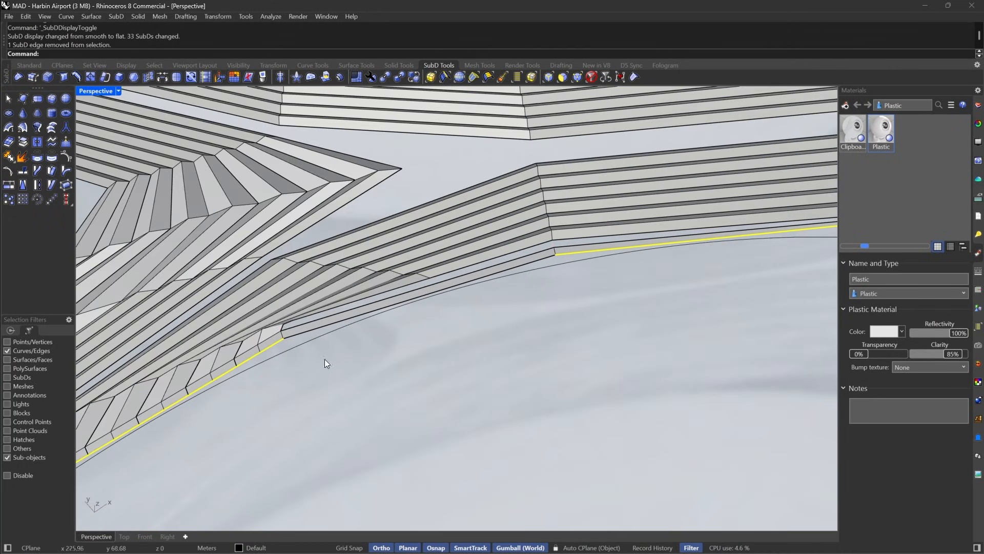
scroll(577, 275, "down", 3)
scroll(592, 261, "down", 2)
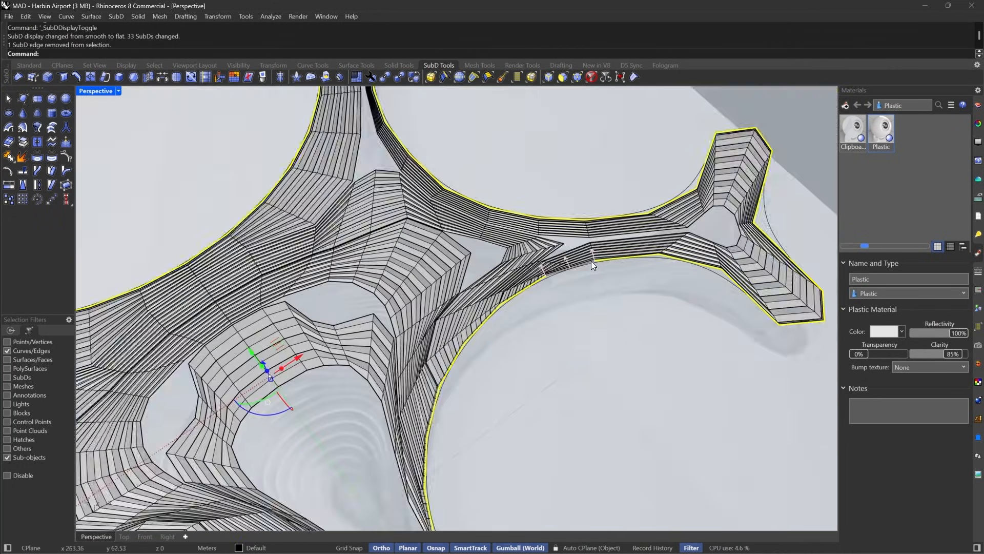
scroll(592, 260, "down", 3)
scroll(576, 317, "down", 2)
Remove the matching border edge on the opposite, negative X arm from the edge selection.
scroll(333, 438, "up", 6)
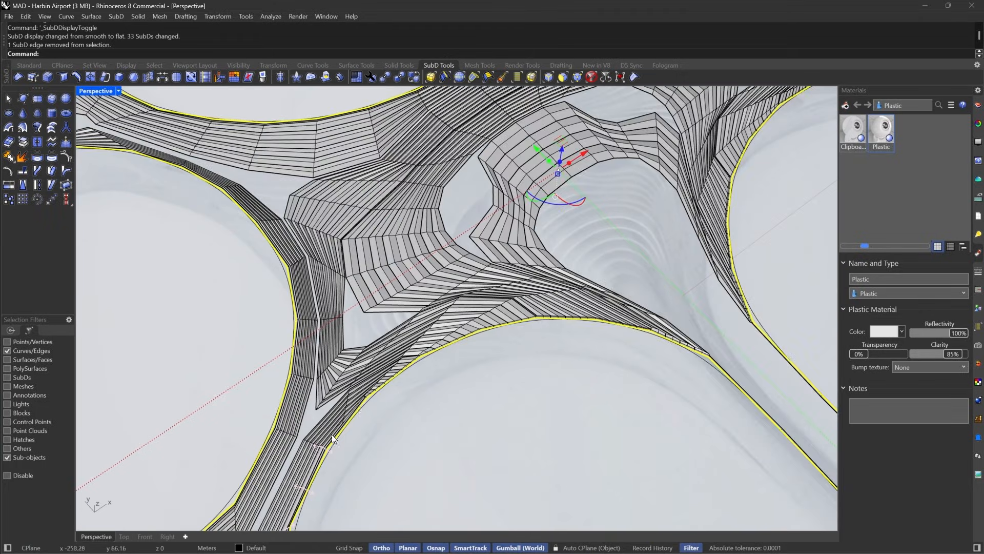
scroll(410, 355, "up", 6)
scroll(418, 351, "down", 8)
right_click_drag(461, 348, 379, 330)
scroll(345, 310, "up", 10)
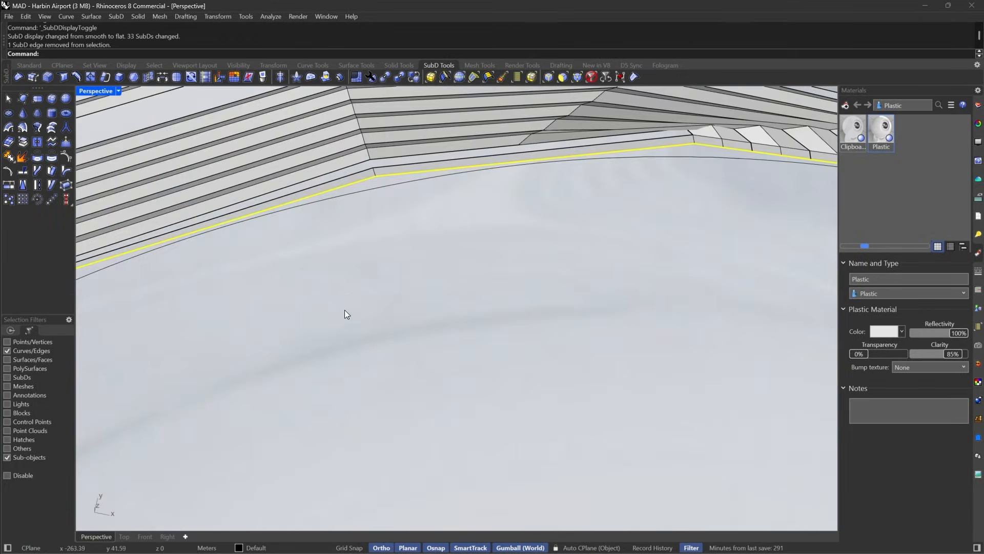
left_click(365, 181, "ctrl")
scroll(449, 236, "down", 6)
scroll(323, 252, "up", 7)
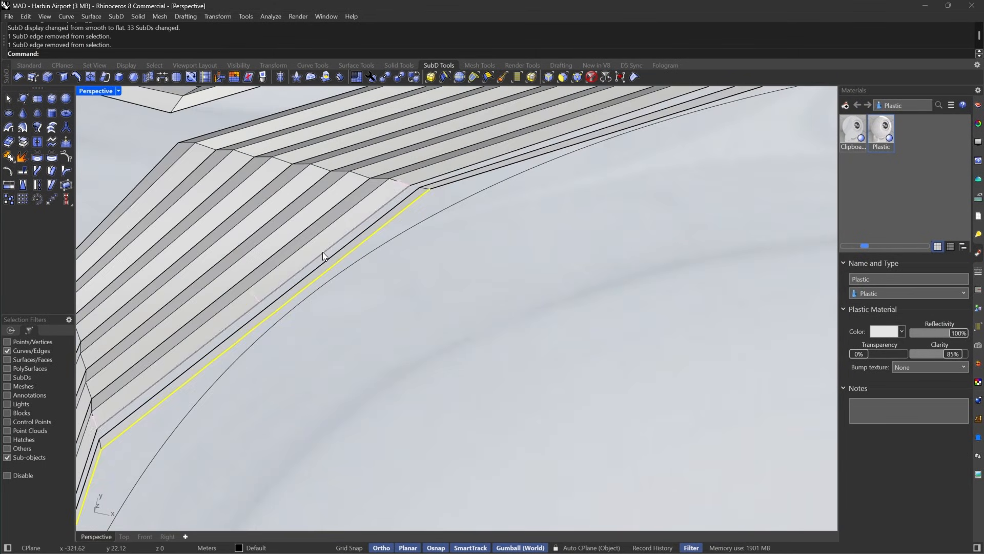
Add the outer border edge loop along the front arches and around the front arm to the edge selection.
double_click(279, 310)
scroll(315, 307, "down", 8)
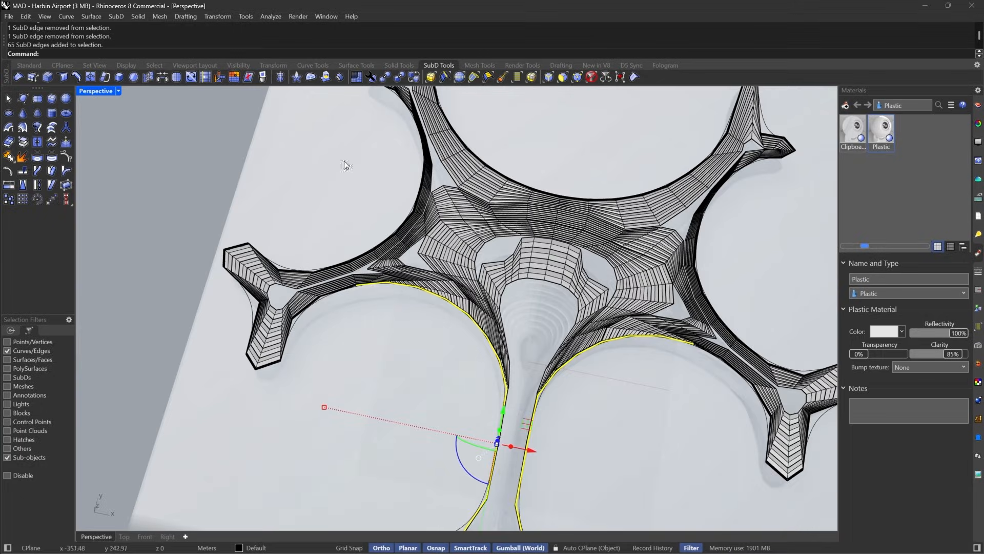
right_click_drag(474, 370, 544, 320)
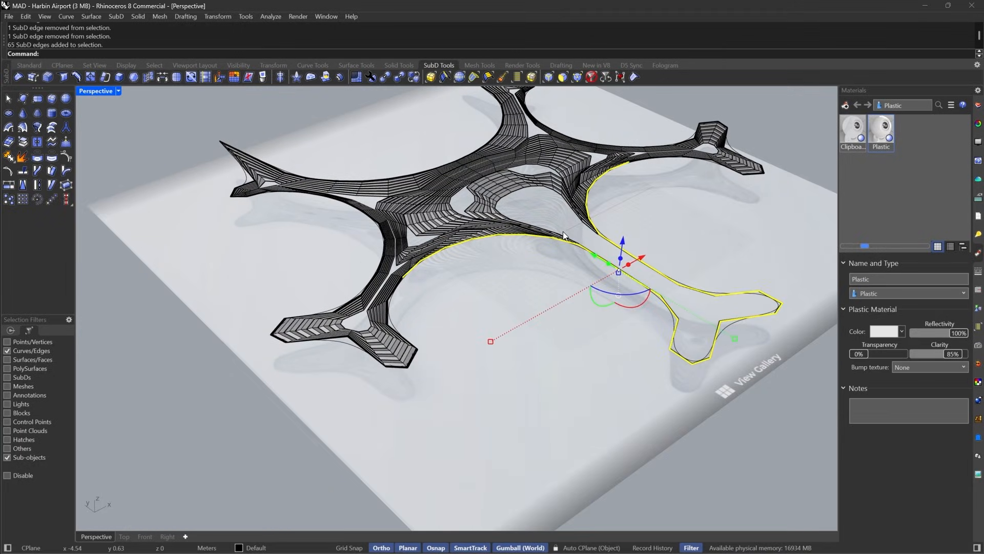
scroll(738, 304, "up", 6)
right_click_drag(749, 306, 615, 272)
scroll(649, 320, "down", 7)
scroll(620, 265, "up", 7)
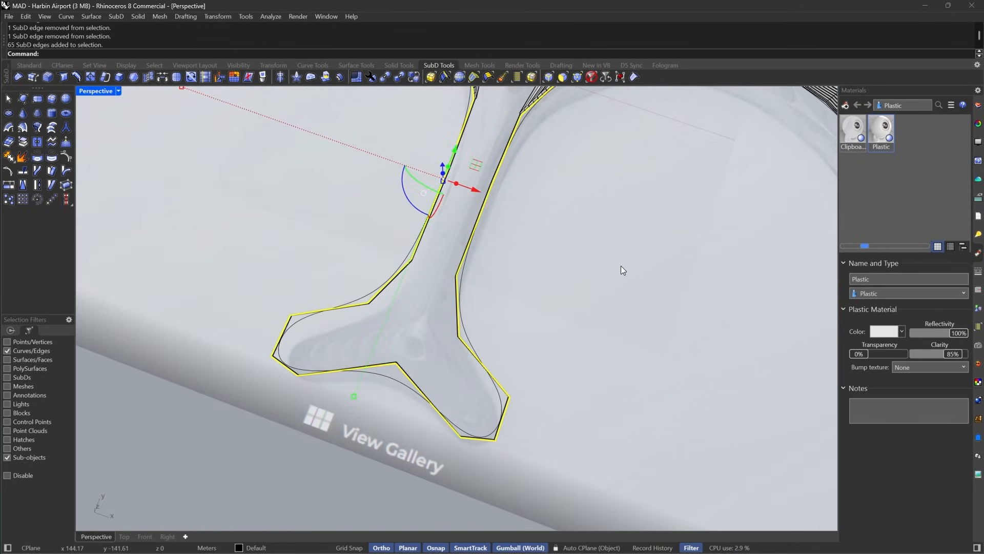
Remove the border edges of the front arm and its forked end from the edge selection.
left_click_drag(655, 197, 151, 486)
scroll(440, 362, "down", 8)
right_click_drag(441, 362, 426, 275)
scroll(426, 275, "up", 6)
left_click_drag(533, 265, 374, 334, "ctrl")
scroll(466, 355, "down", 5)
right_click_drag(466, 355, 530, 275)
scroll(465, 180, "up", 8)
scroll(340, 339, "up", 6)
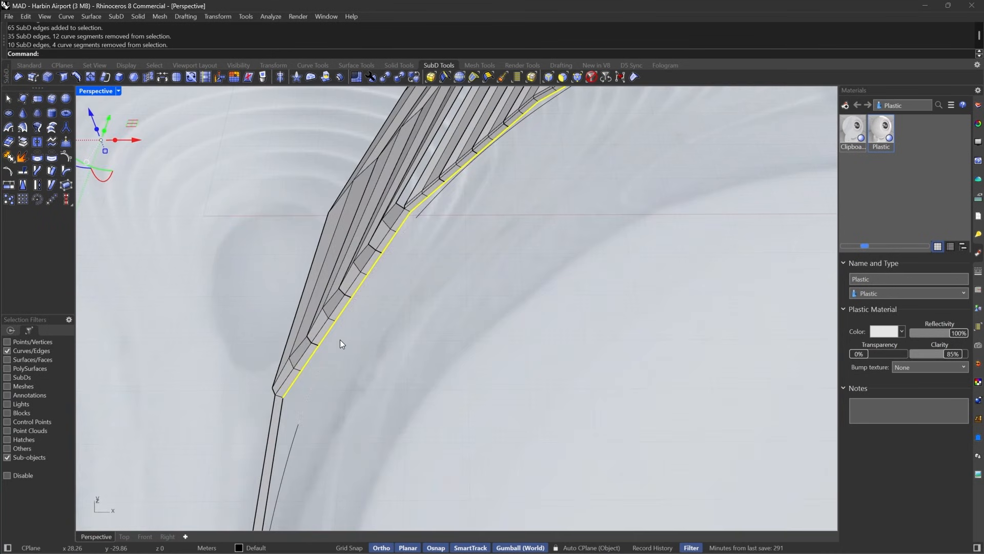
Remove the border edges where the front arm meets the arches on both sides from the selection.
scroll(349, 346, "down", 6)
scroll(352, 389, "up", 6)
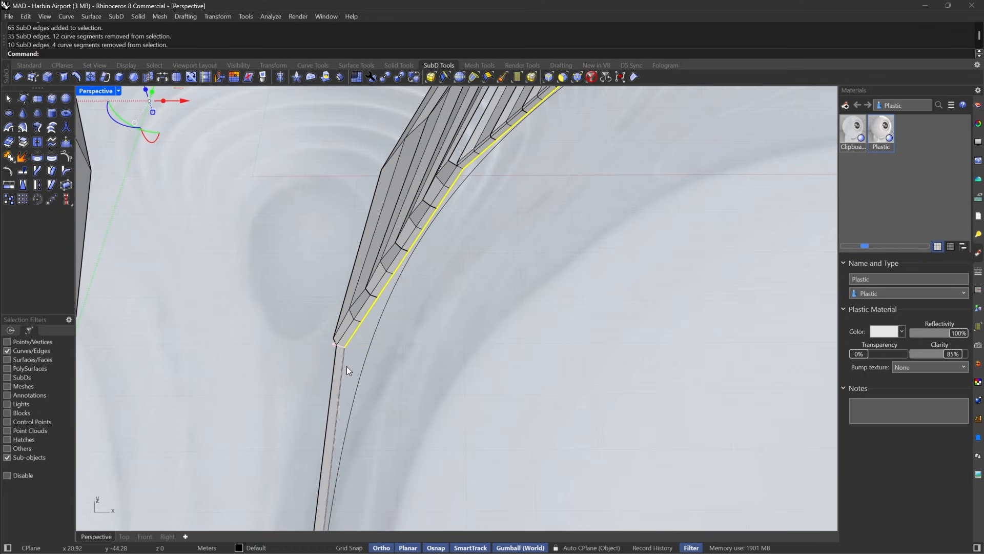
left_click_drag(308, 358, 308, 358, "ctrl")
scroll(540, 324, "down", 5)
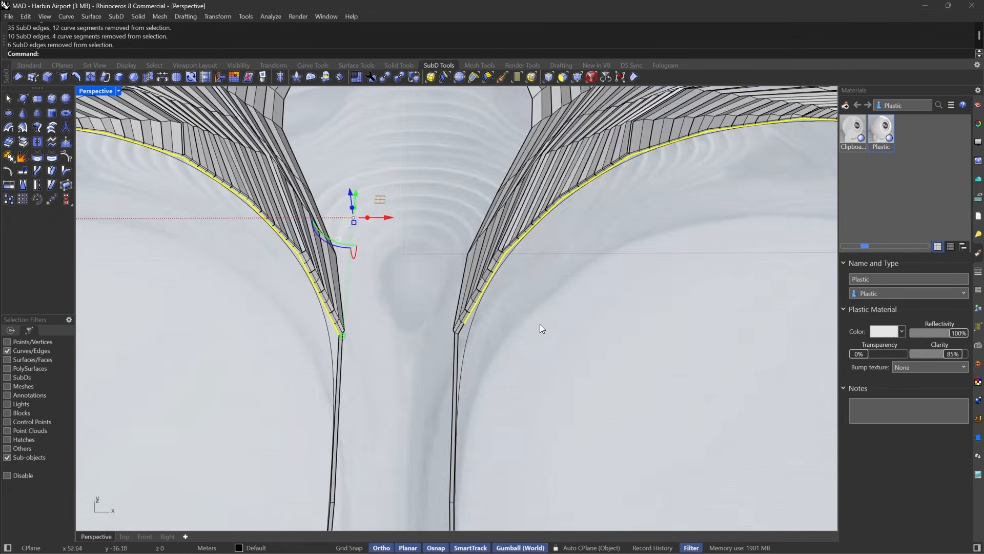
scroll(374, 351, "up", 4)
left_click_drag(378, 363, 294, 406, "ctrl")
scroll(297, 407, "down", 6)
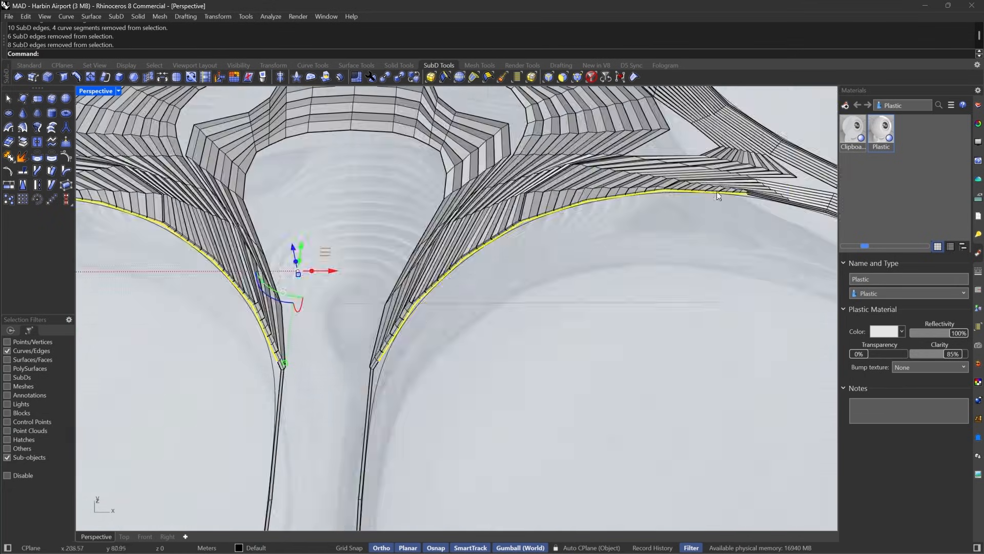
Remove the border edges beside the tapered strips at the outer ends of both front arches from the selection.
scroll(764, 189, "up", 8)
scroll(771, 209, "down", 15)
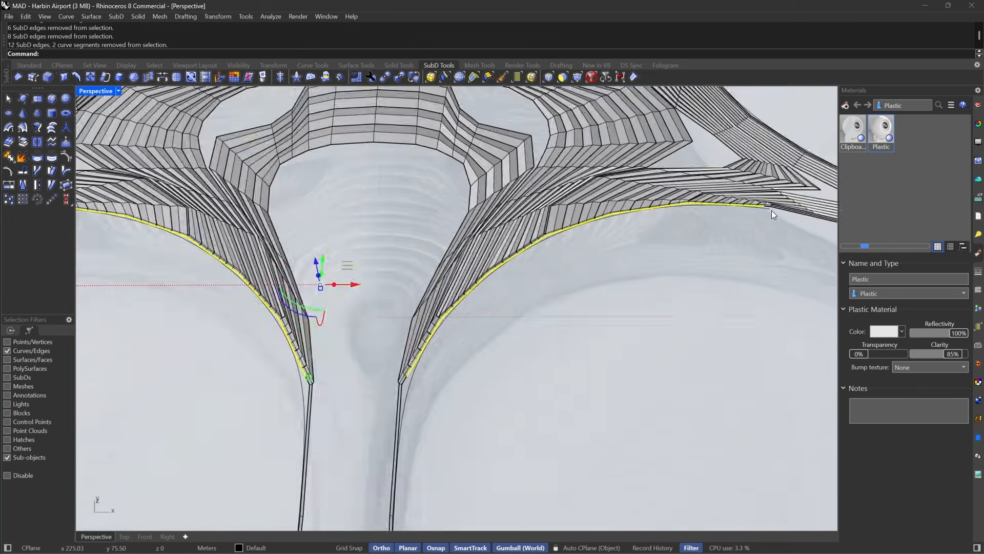
scroll(116, 206, "up", 11)
right_click_drag(116, 202, 321, 206, "shift")
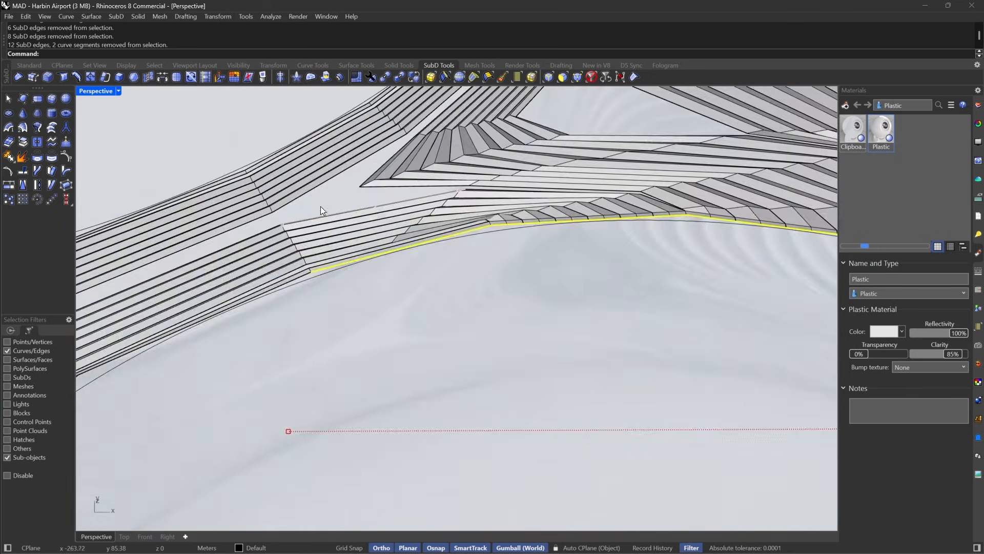
scroll(431, 229, "up", 9)
left_click_drag(505, 278, 454, 218, "ctrl")
left_click_drag(586, 212, 583, 208, "ctrl")
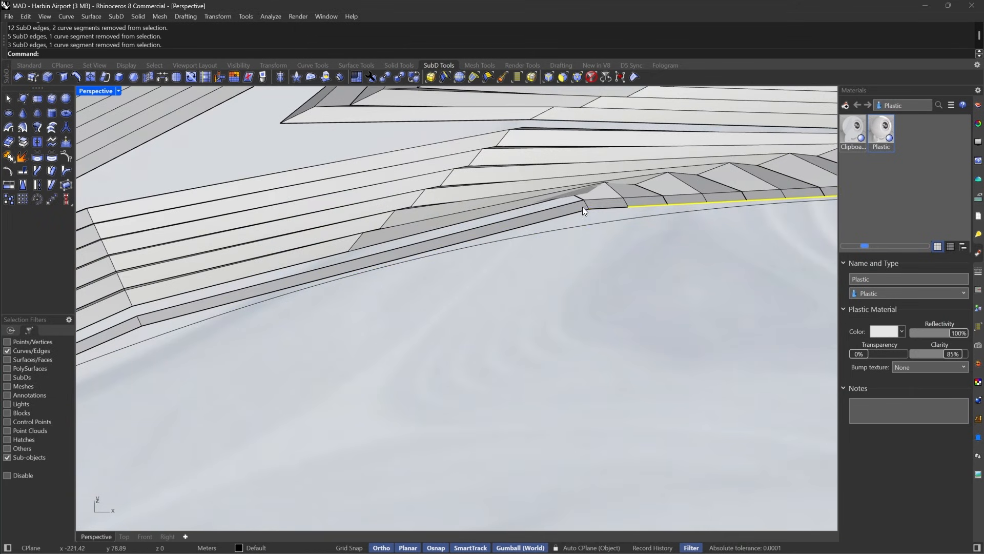
scroll(374, 241, "down", 15)
right_click_drag(372, 242, 500, 242)
scroll(621, 164, "up", 11)
scroll(619, 183, "up", 3)
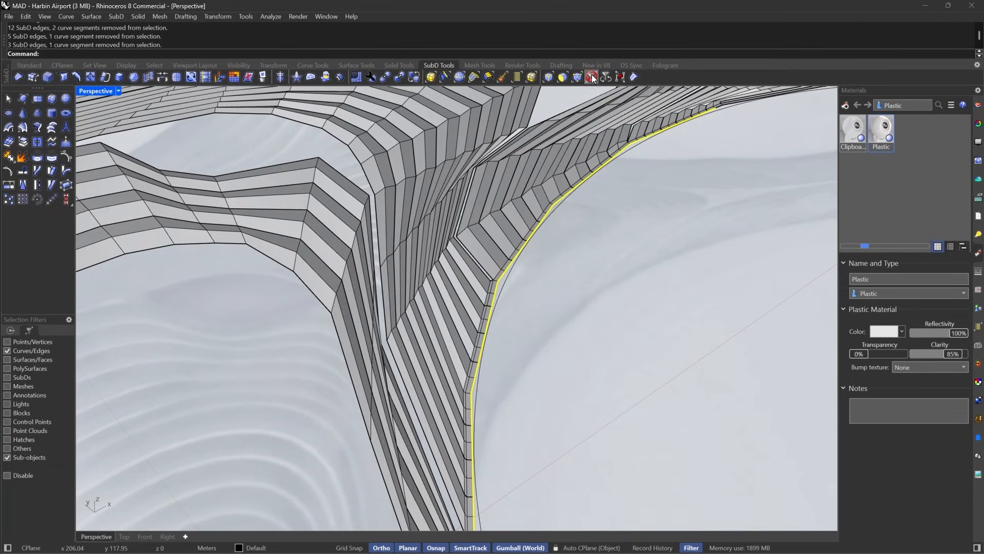
Clear the selection filter and try to align the selected arch edges to the outline curve with Align ToCurve.
left_click(592, 78)
key("Return")
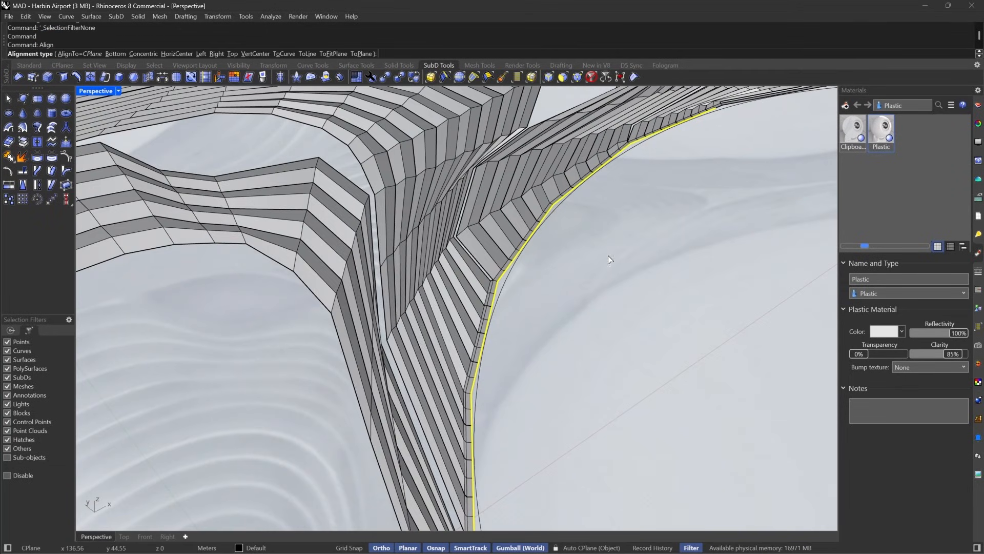
left_click(284, 54)
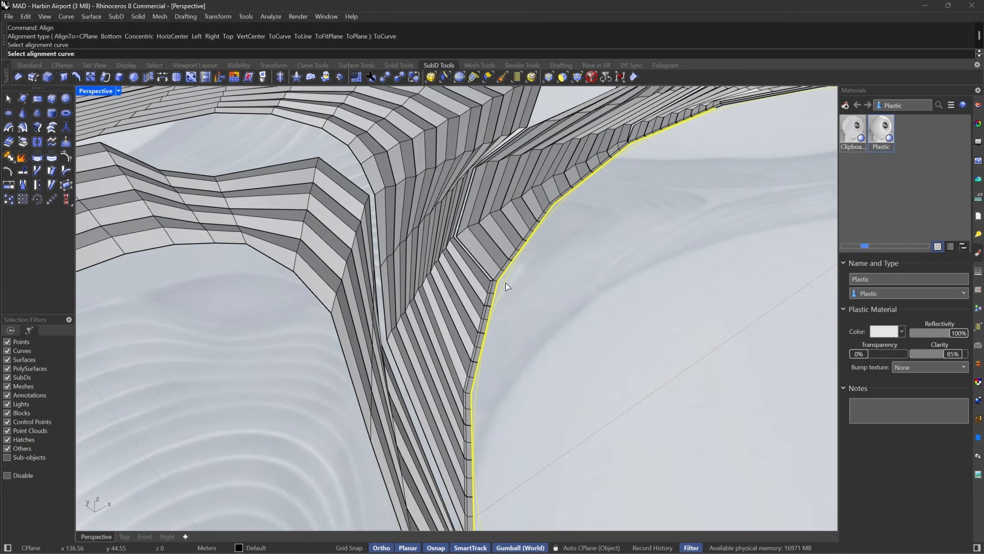
scroll(530, 241, "down", 3)
Check the aligned border near the front arm in smooth display and undo the alignment.
key("Tab")
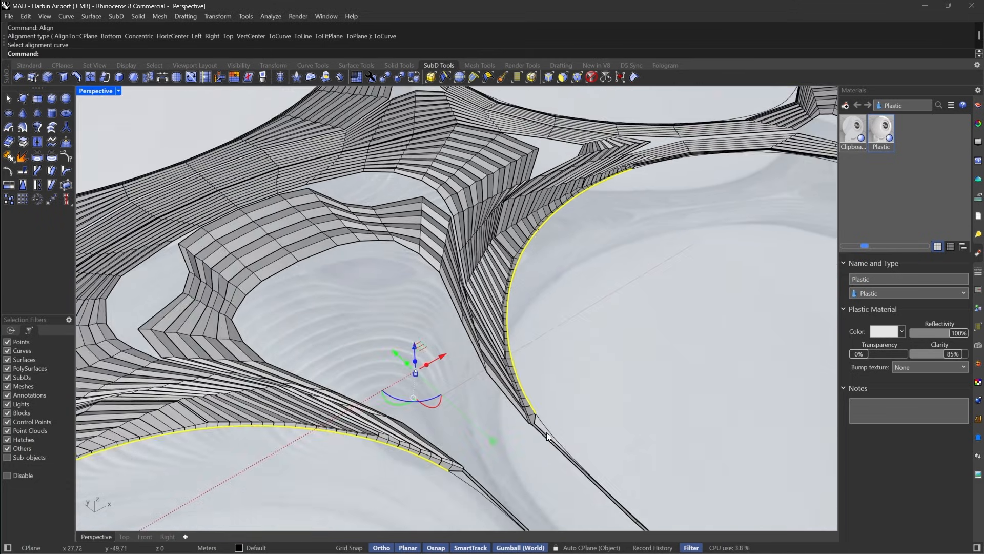
scroll(544, 431, "up", 5)
scroll(497, 306, "up", 3)
scroll(497, 305, "down", 5)
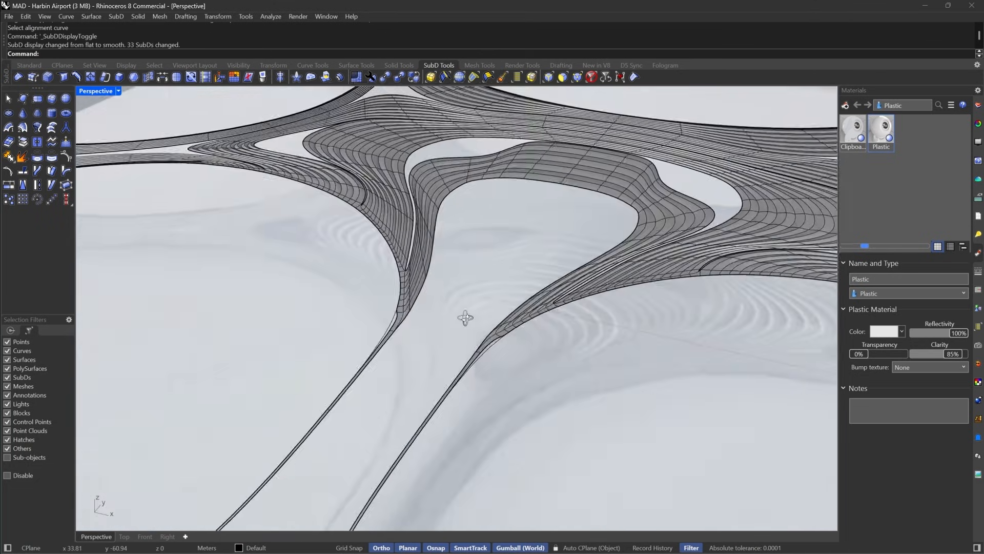
scroll(410, 349, "up", 5)
scroll(410, 333, "up", 2)
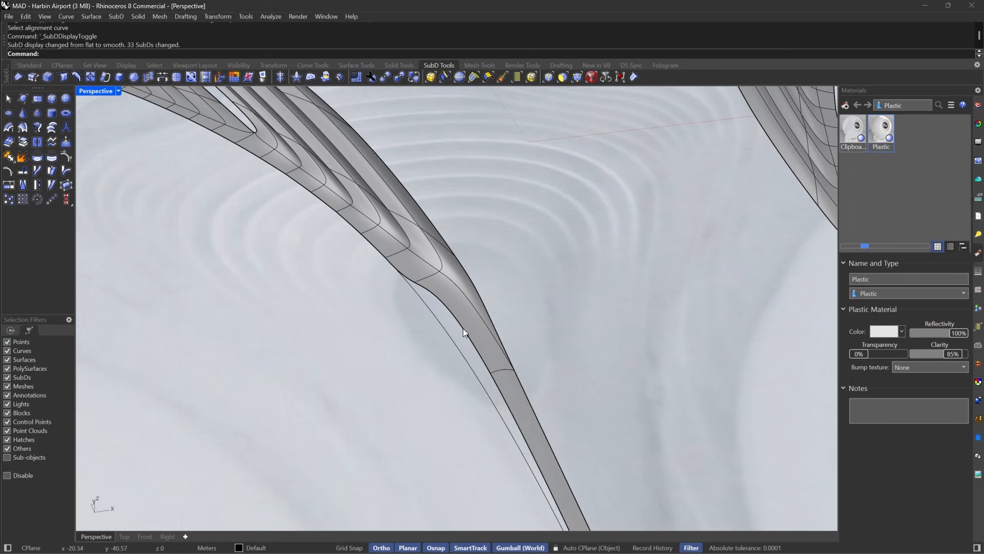
scroll(442, 315, "down", 3)
key("Tab")
key("ctrl+z")
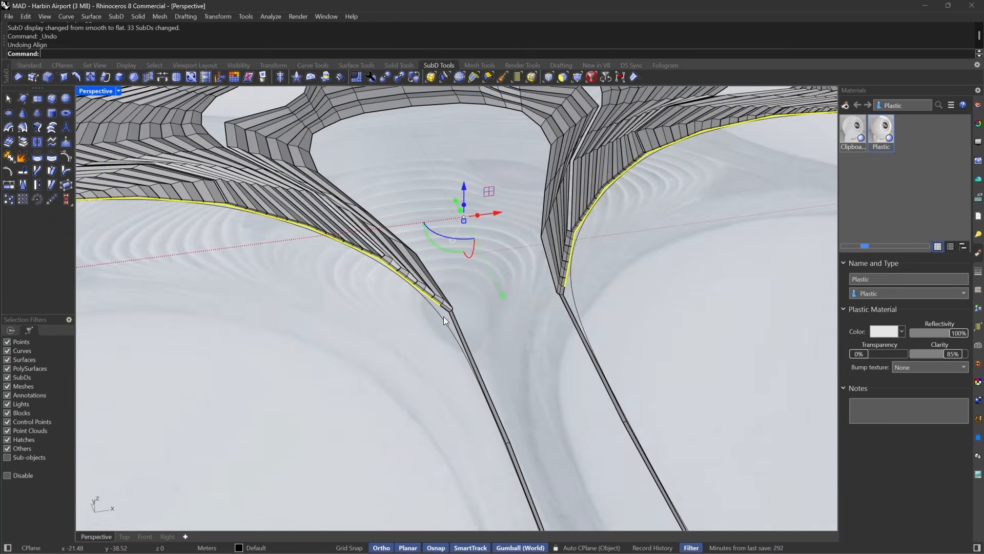
Limit selection to edges and select the roof's complete outer border edge loop.
scroll(444, 315, "up", 3)
left_click(450, 306)
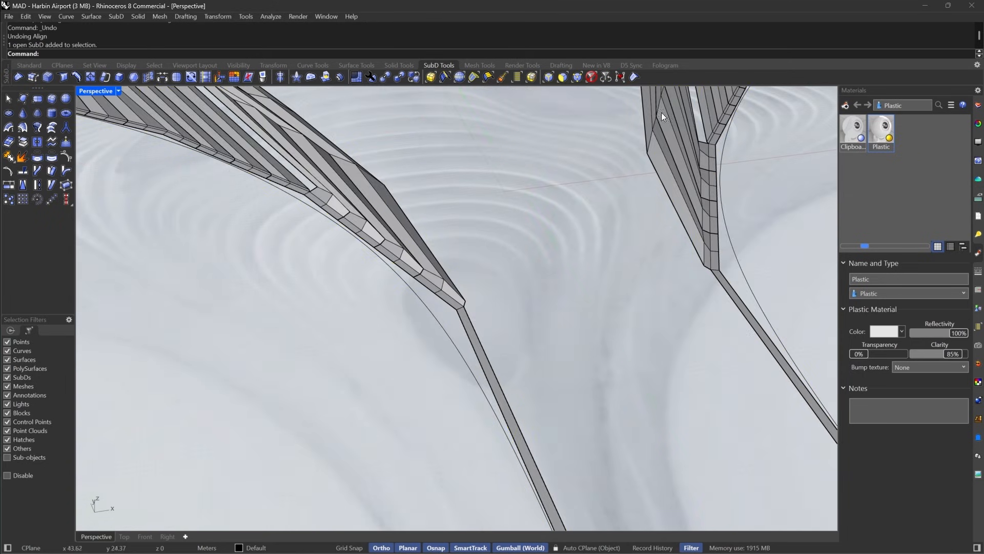
left_click(552, 83)
double_click(716, 263)
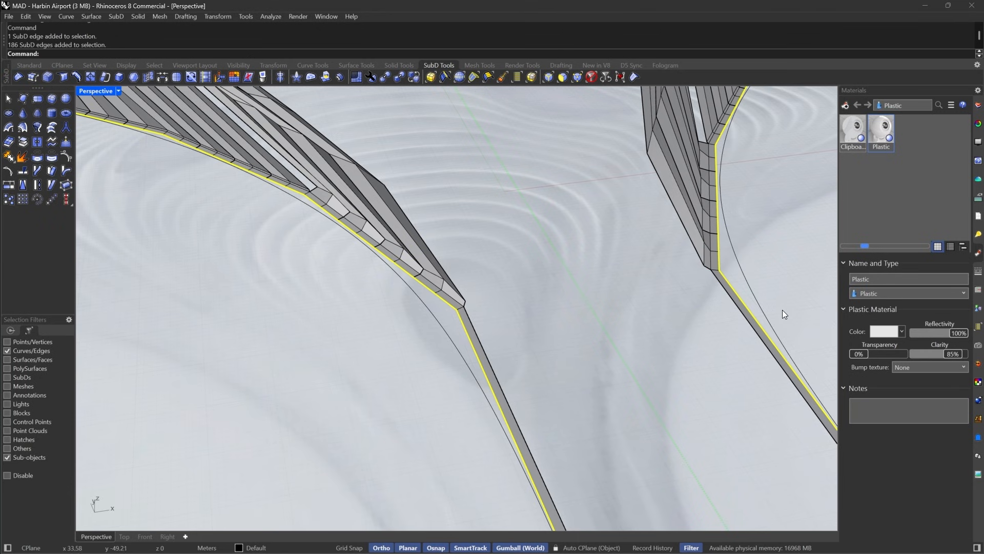
Remove the border edges of the front arm, including its forked end, from the selection.
left_click_drag(782, 309, 676, 344, "ctrl")
scroll(676, 344, "down", 5)
left_click_drag(584, 334, 518, 309, "ctrl")
scroll(576, 268, "down", 5)
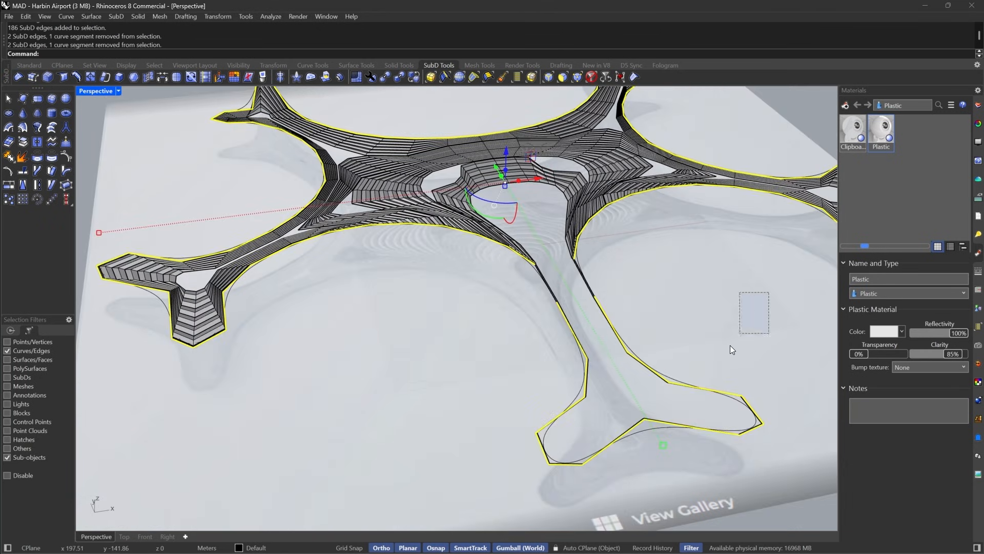
left_click_drag(731, 346, 503, 496, "ctrl")
scroll(665, 391, "down", 5)
right_click_drag(665, 390, 505, 354)
scroll(476, 291, "up", 10)
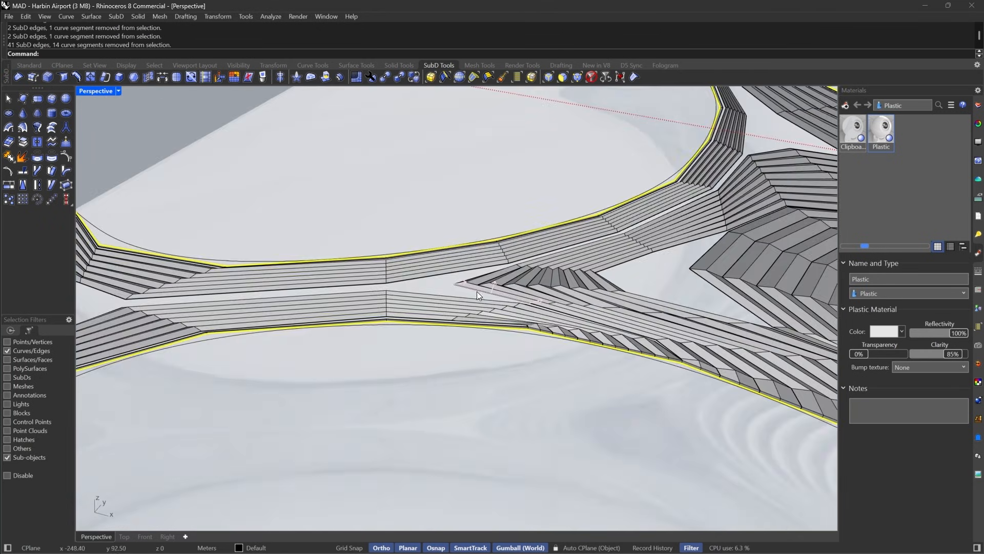
Remove the border edges around the side and rear arms from the edge selection.
left_click_drag(444, 181, 136, 463, "ctrl")
scroll(495, 259, "down", 12)
left_click_drag(431, 193, 237, 371, "ctrl")
scroll(238, 379, "down", 5)
right_click_drag(469, 360, 561, 354)
scroll(662, 324, "up", 7)
left_click_drag(780, 273, 491, 509, "ctrl")
scroll(491, 509, "down", 5)
Remove the leftover border edges along the rear arch on the positive X side from the selection.
scroll(530, 319, "up", 15)
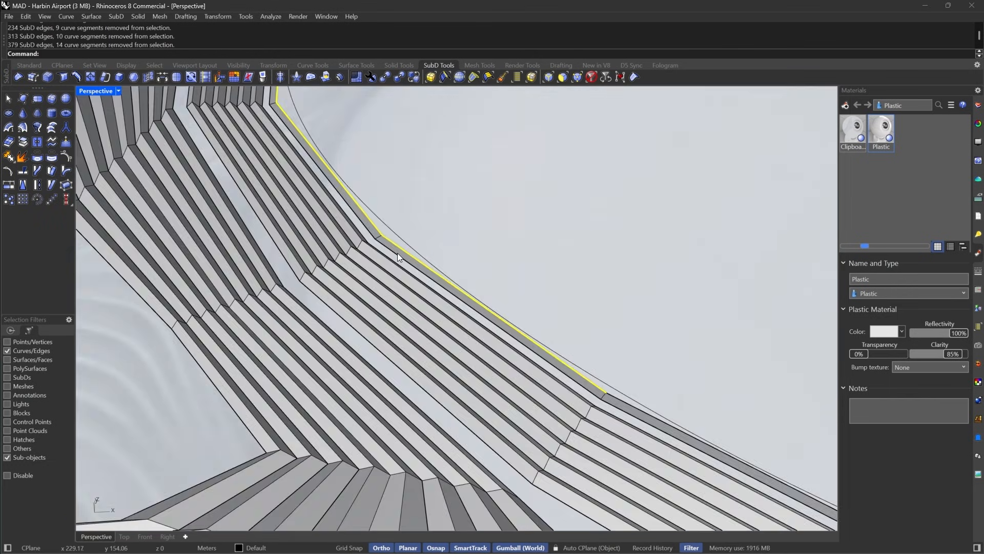
double_click(401, 250, "ctrl")
scroll(574, 244, "down", 17)
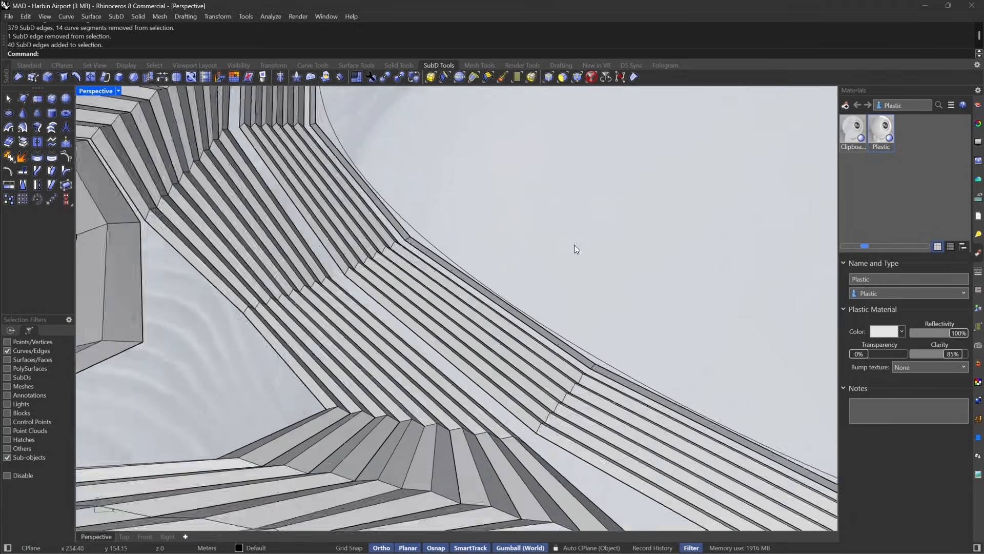
Align the selected front arch border edges to the outline curve using Align ToCurve, with the selection filter cleared.
scroll(482, 325, "up", 7)
right_click_drag(482, 325, 618, 252)
scroll(574, 331, "up", 8)
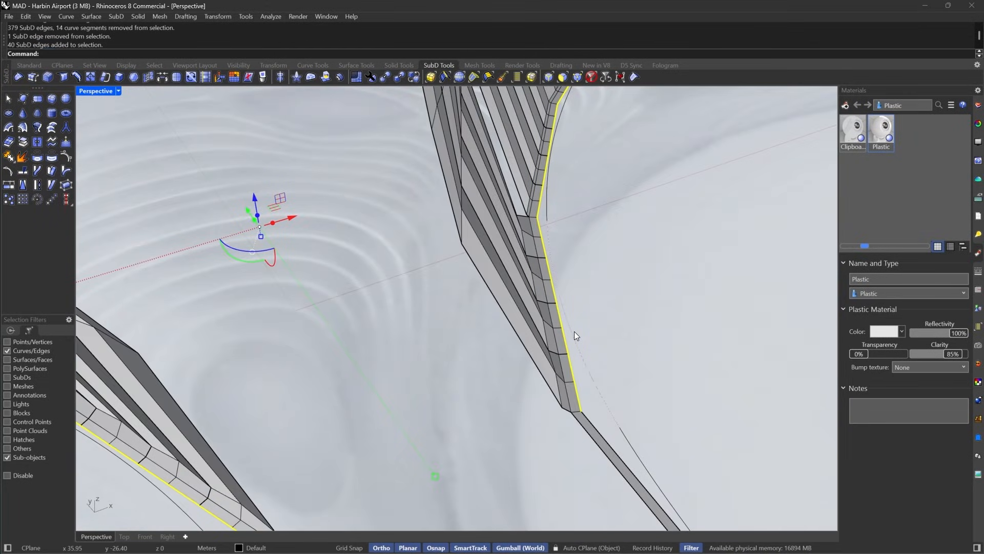
key("Return")
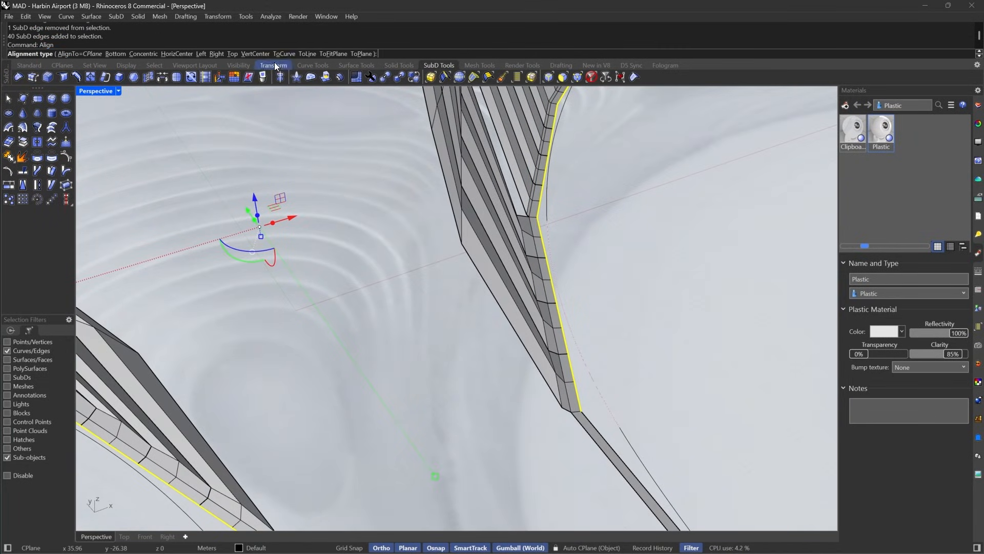
left_click(285, 54)
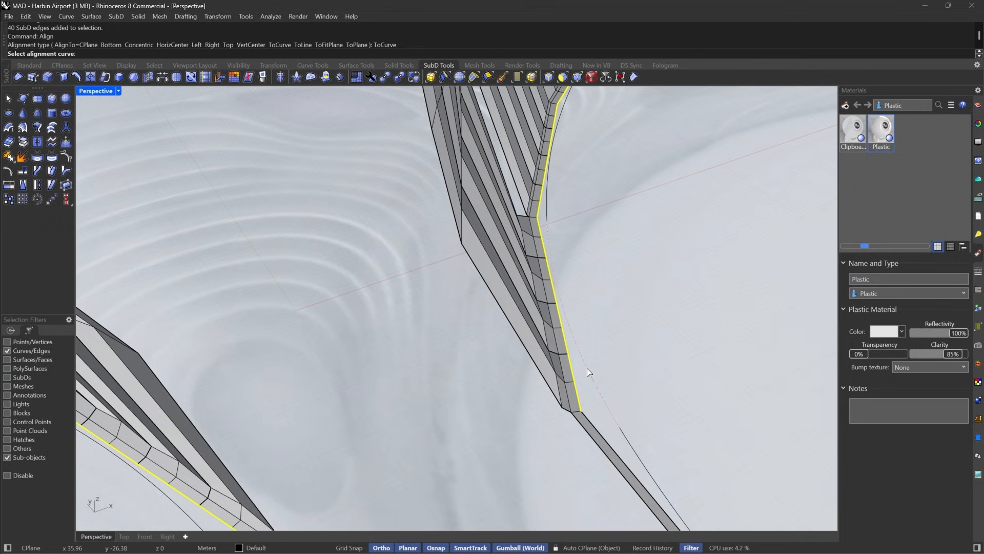
left_click(591, 77)
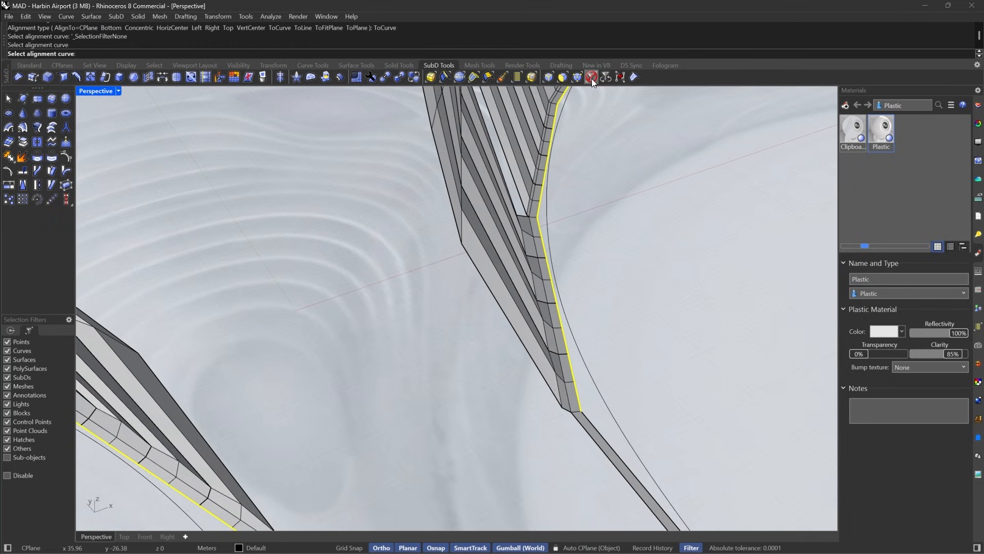
left_click(596, 387)
Deselect the edges, switch the SubDs to smooth display and check the border where the front arm joins the arches.
right_click_drag(596, 387, 511, 257)
scroll(510, 256, "down", 10)
left_click(620, 330)
key("Tab")
right_click_drag(620, 331, 564, 311)
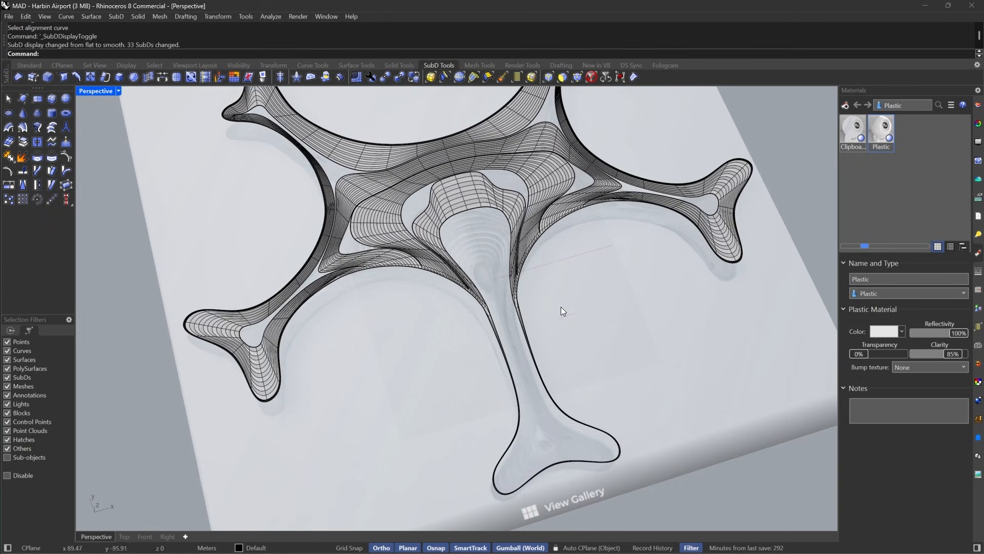
scroll(561, 307, "up", 10)
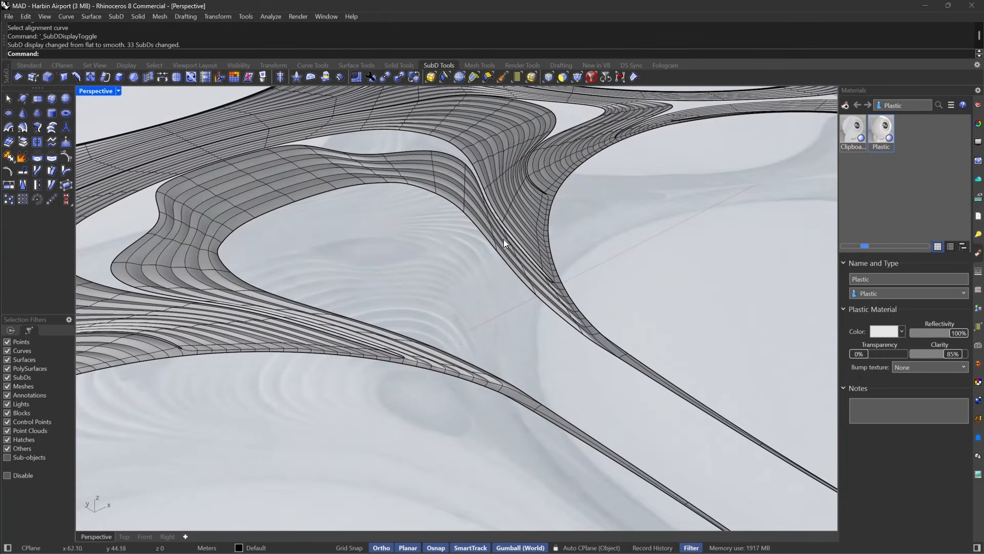
Show the hidden roof parts and set the perspective view to Rendered display mode.
key("Return")
scroll(580, 297, "down", 8)
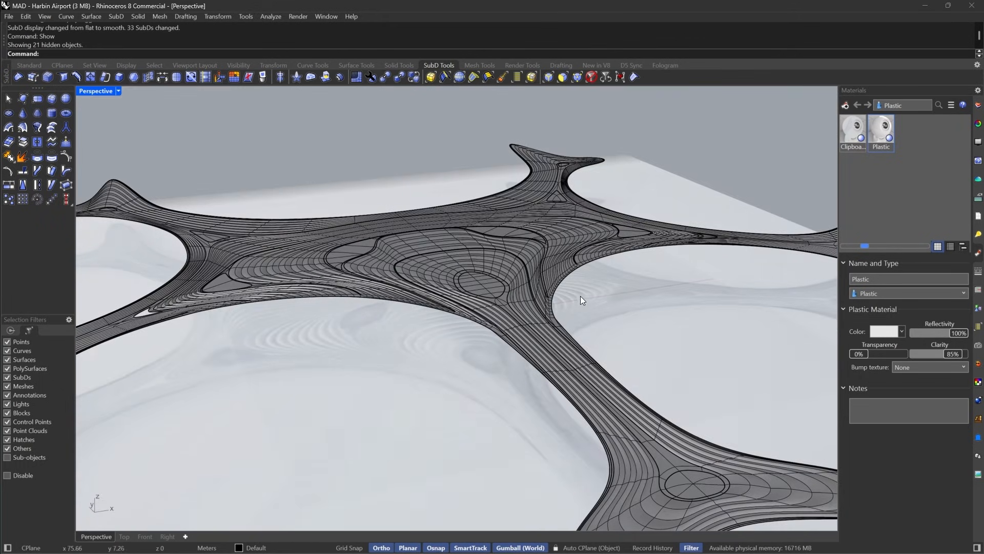
left_click(118, 91)
left_click(155, 76)
scroll(543, 331, "down", 3)
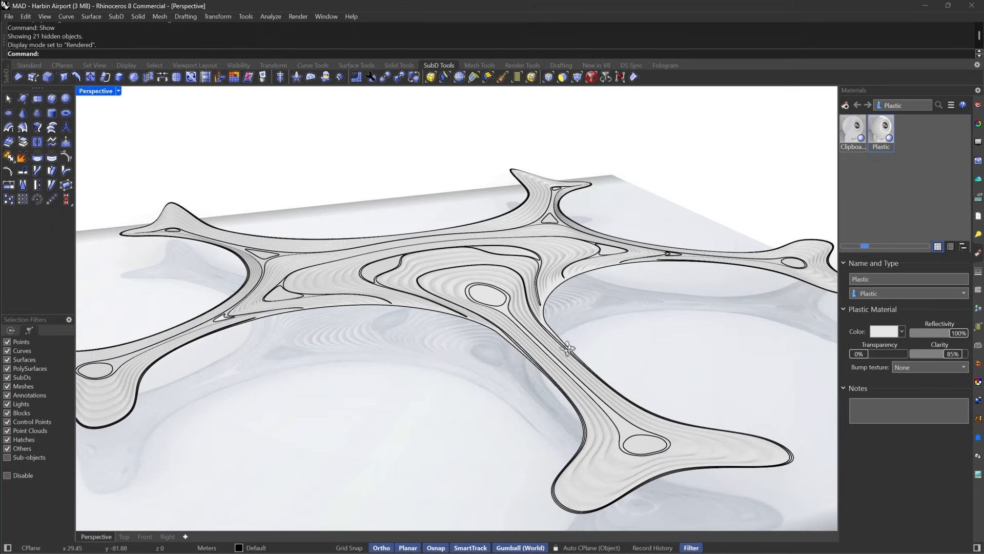
Examine the rendered roof's ribs, central openings and front arch borders, comparing flat and smooth SubD display.
right_click_drag(568, 346, 636, 293)
scroll(637, 292, "up", 3)
scroll(637, 296, "up", 4)
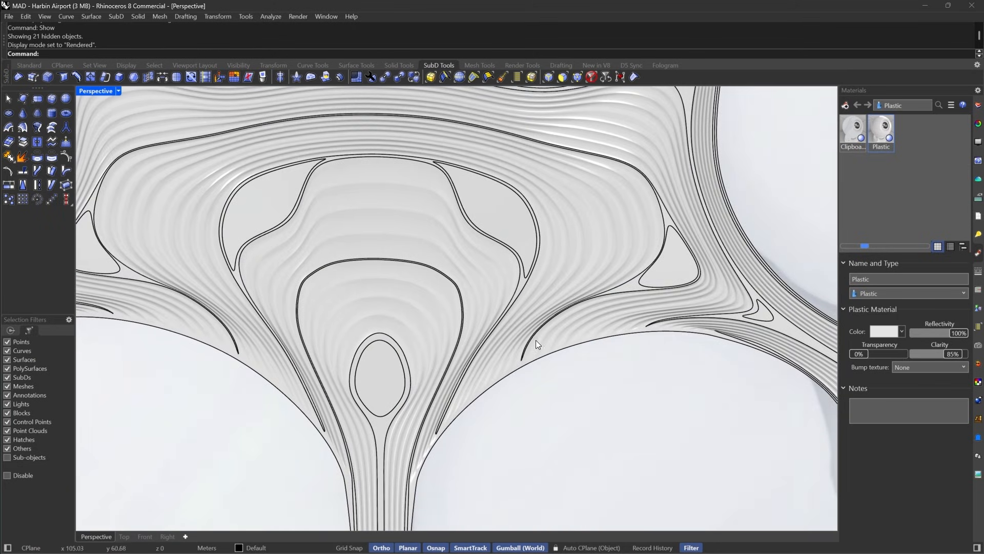
right_click_drag(446, 446, 487, 412)
scroll(505, 361, "down", 3)
key("Tab")
key("Tab")
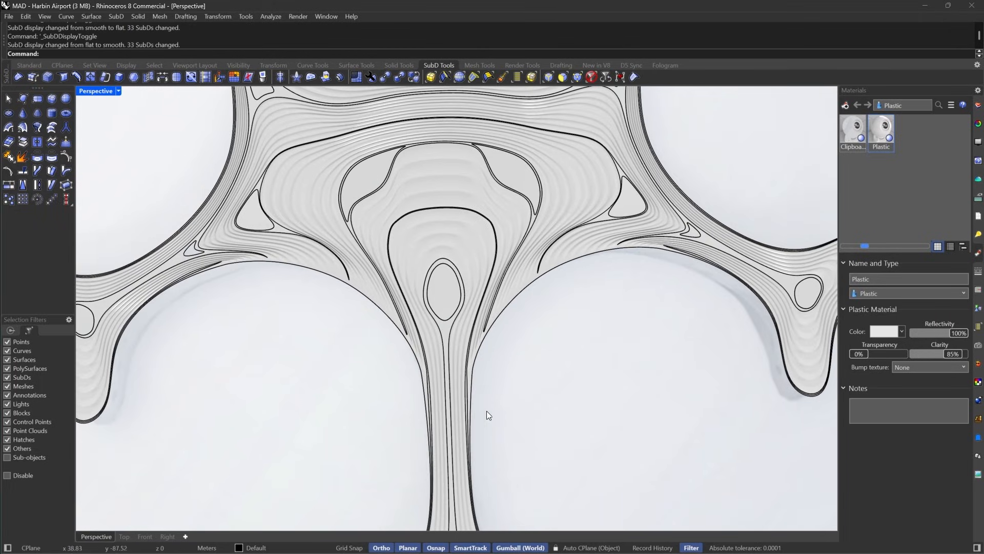
scroll(454, 359, "down", 7)
right_click_drag(455, 361, 435, 315)
scroll(461, 305, "up", 7)
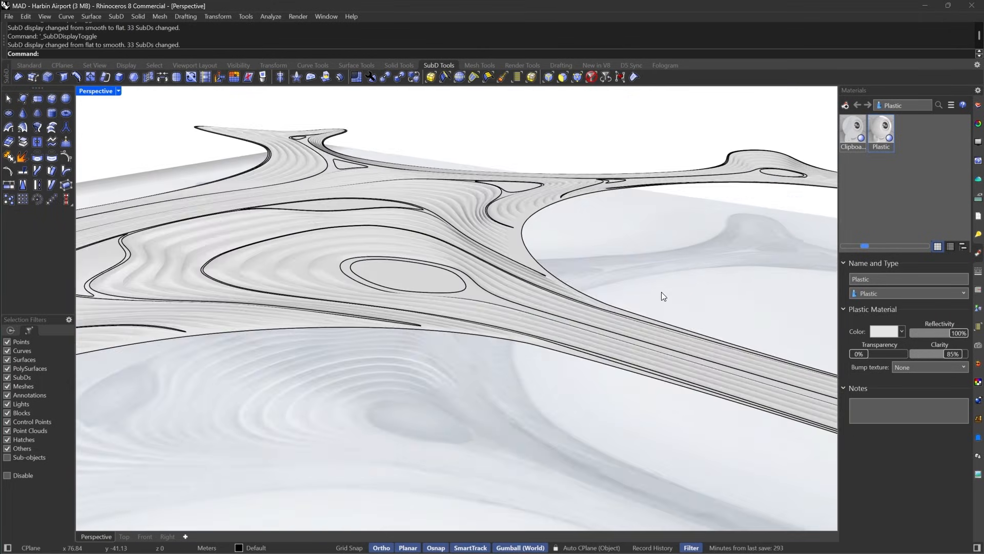
right_click_drag(662, 293, 516, 426)
scroll(517, 426, "down", 4)
mouse_move(497, 389)
right_mouse_down()
mouse_move(505, 407)
mouse_move(511, 378)
right_mouse_up()
scroll(515, 261, "up", 5)
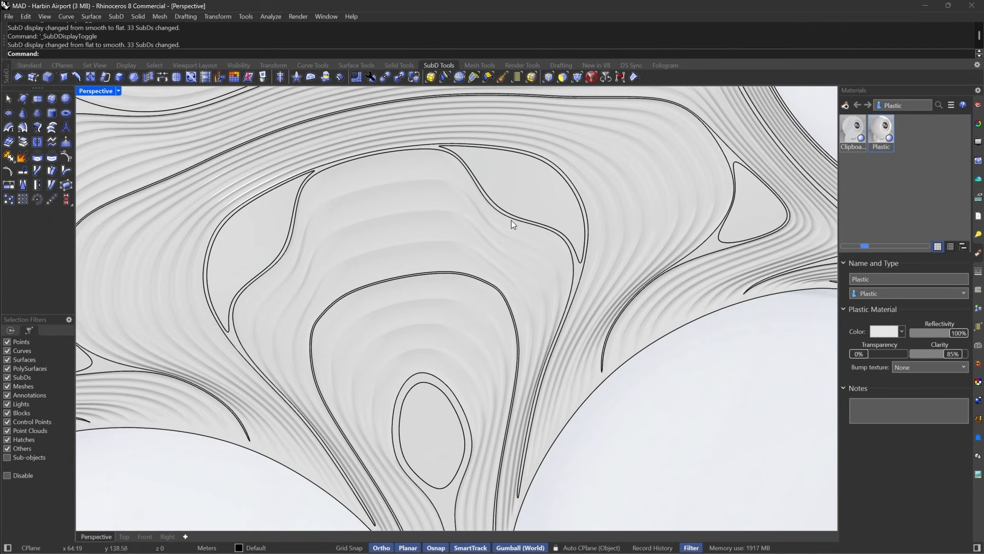
Examine the rendered roof as a whole and around the right arm, its rib ends and small openings.
scroll(577, 274, "down", 4)
right_click_drag(555, 323, 527, 306)
scroll(527, 307, "down", 5)
right_click_drag(561, 250, 545, 287)
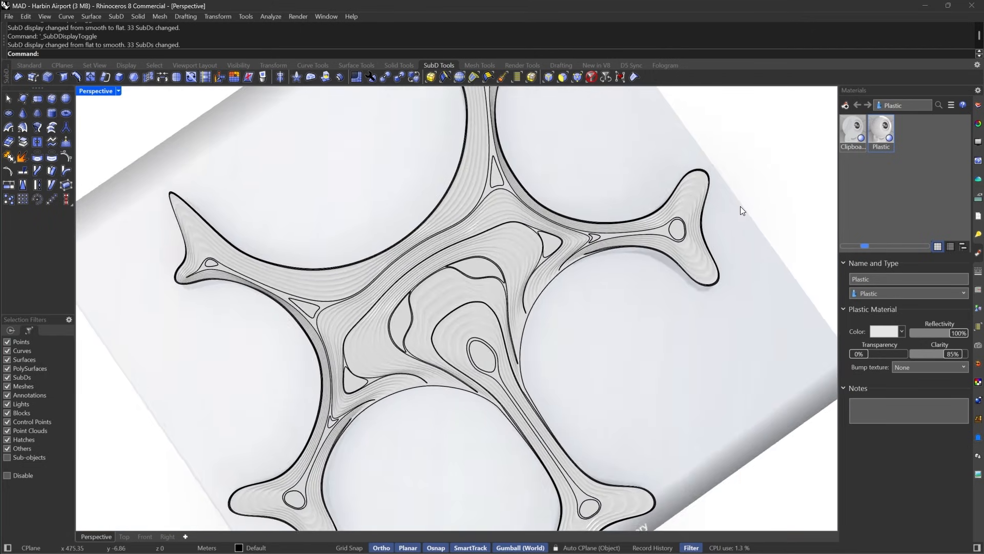
scroll(740, 206, "up", 4)
right_click_drag(700, 328, 549, 345)
scroll(444, 372, "up", 4)
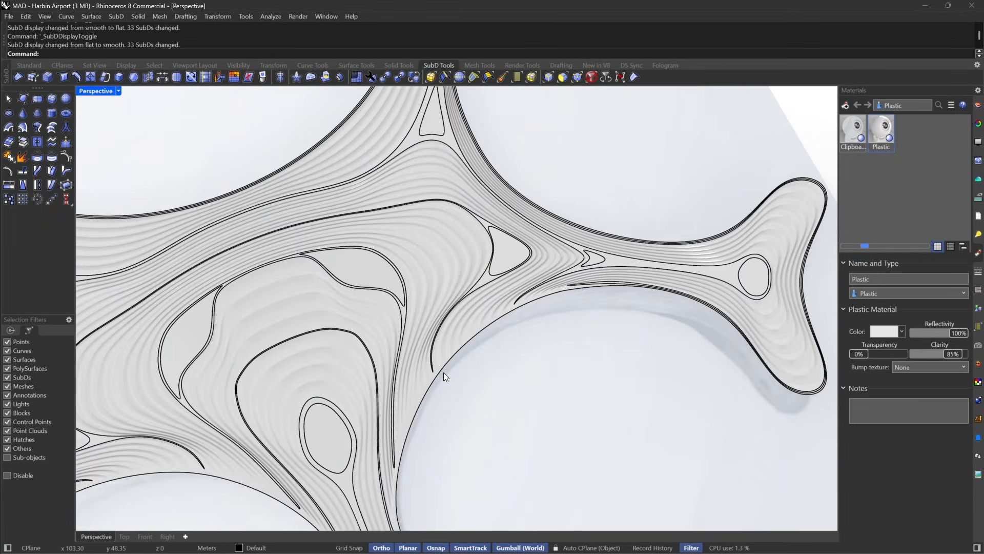
scroll(494, 260, "up", 5)
Hide the ribbed roof SubDs surrounding the central openings.
left_click(519, 249)
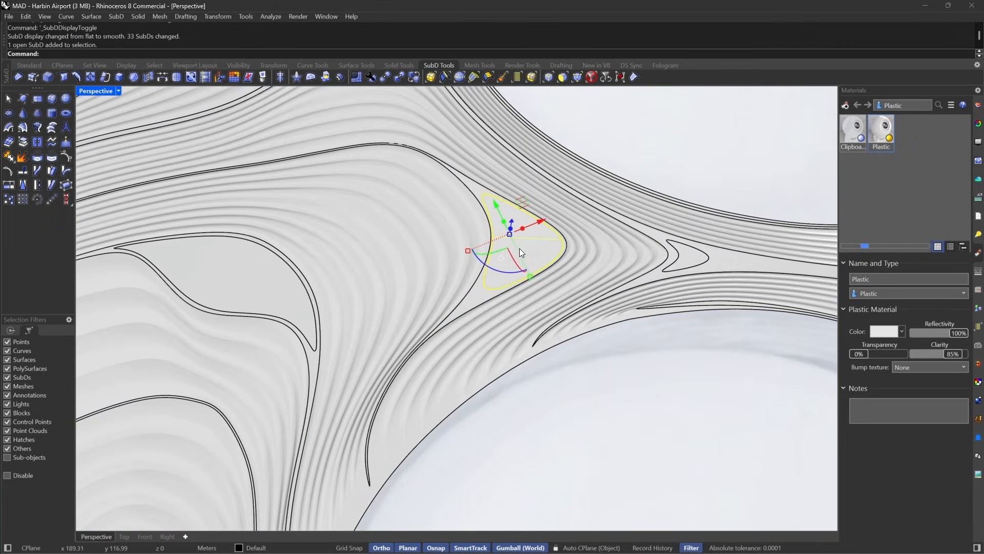
left_click(693, 255, "shift")
scroll(565, 269, "down", 3)
scroll(530, 283, "up", 3)
left_click(509, 296)
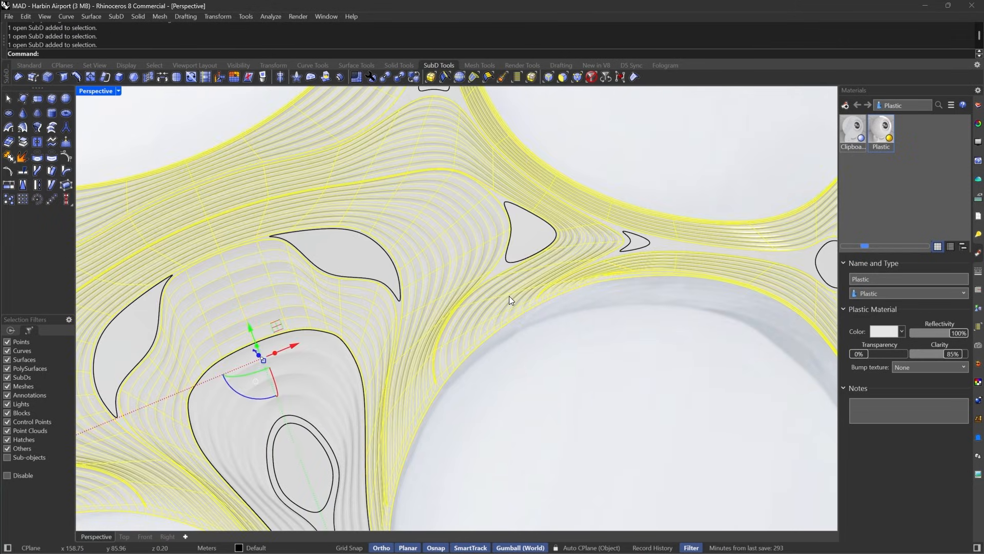
type("hide")
key("Return")
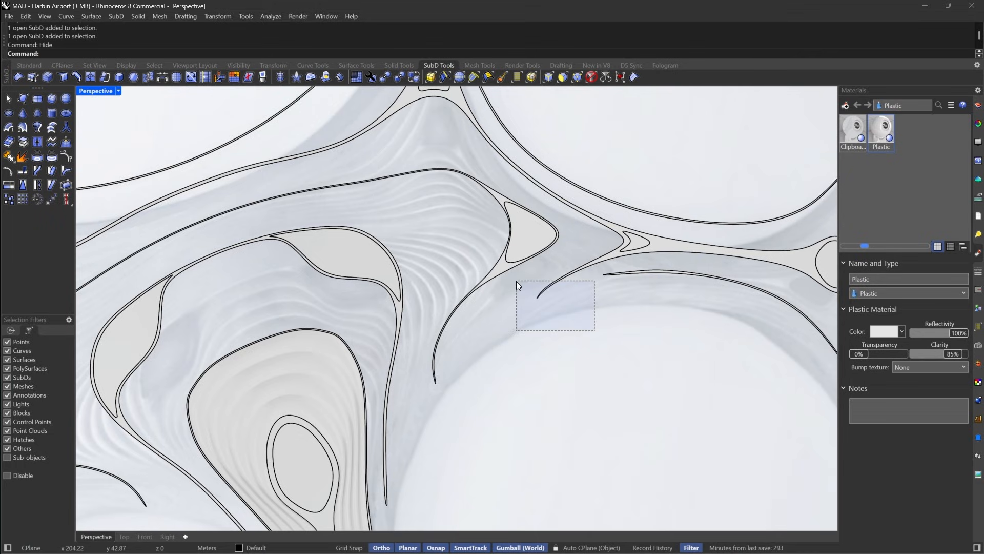
Hide the remaining border strips, opening frames and front arm SubDs, keeping only the opening panels shown.
left_click_drag(516, 282, 438, 291)
left_click(396, 334, "shift")
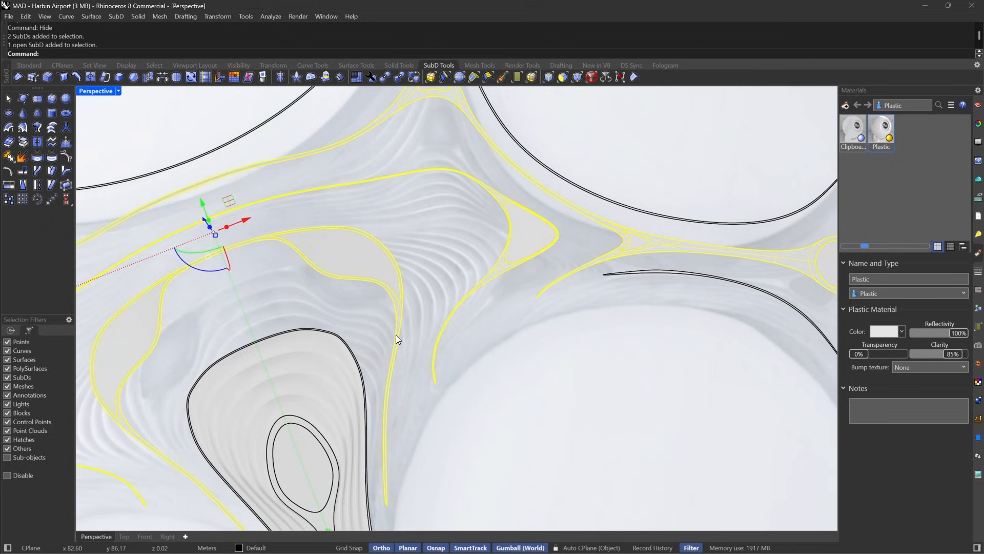
left_click(631, 274, "shift")
left_click(232, 381, "shift")
scroll(358, 333, "up", 3)
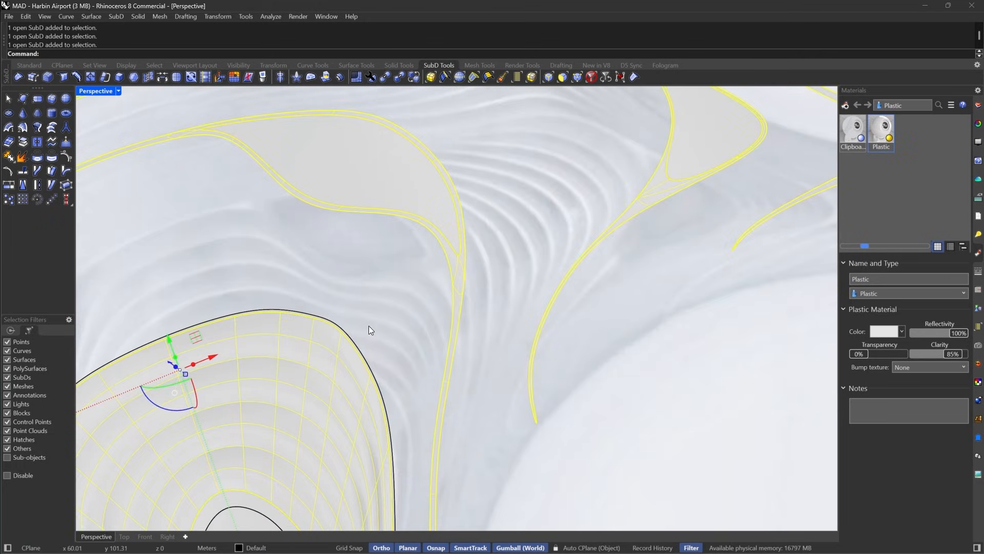
scroll(436, 260, "down", 3)
scroll(435, 261, "down", 4)
scroll(462, 419, "up", 3)
scroll(475, 233, "down", 9)
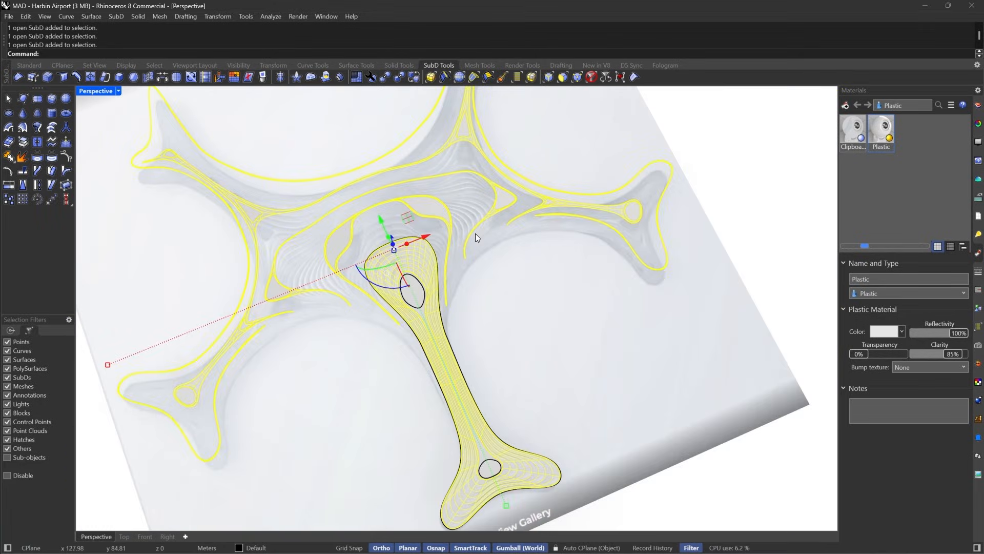
scroll(491, 319, "up", 11)
left_click_drag(494, 277, 243, 337, "shift")
scroll(538, 400, "down", 12)
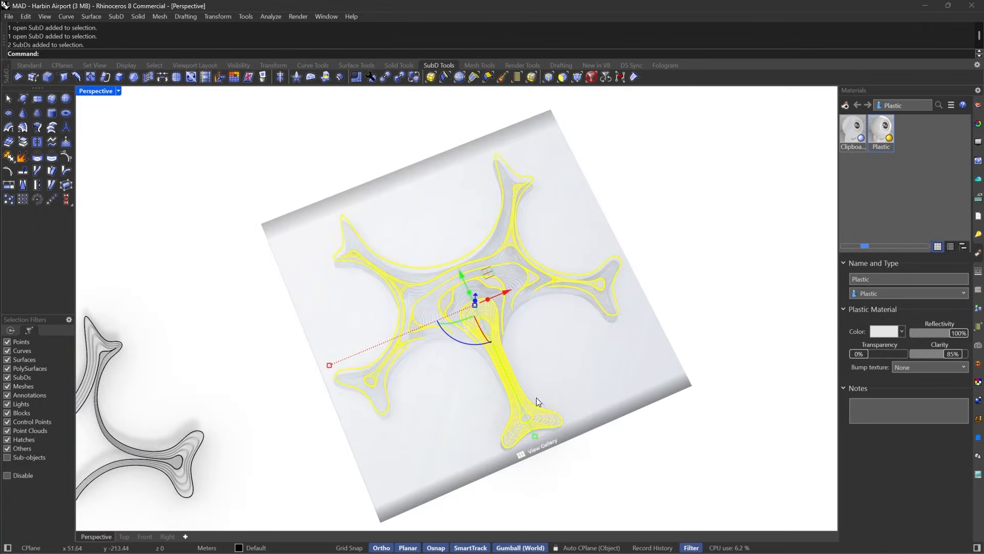
scroll(367, 290, "up", 8)
key("ctrl+h")
scroll(367, 294, "down", 8)
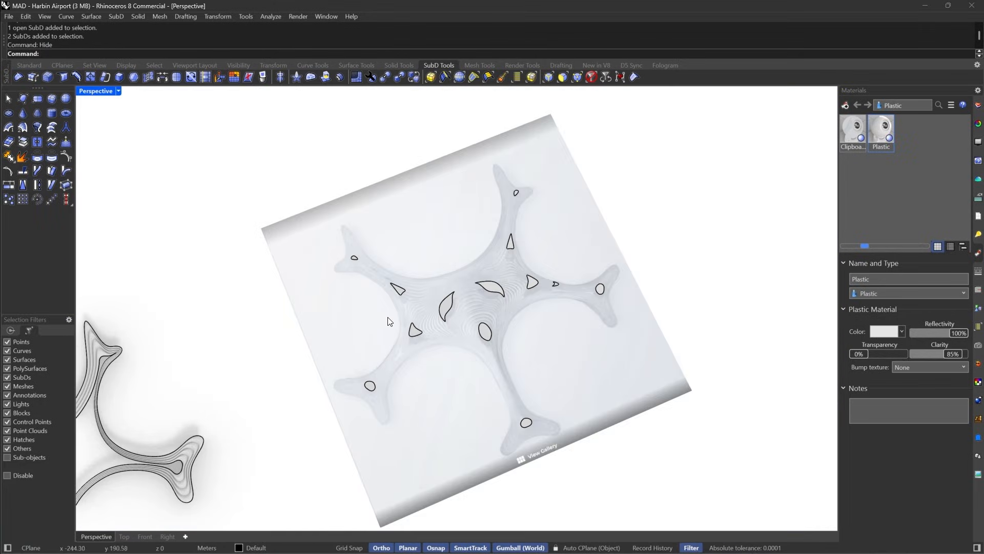
Try extruding all the opening panels upward by 1 m, inspect their thickness and undo the change.
right_click_drag(591, 356, 591, 305)
left_click_drag(257, 166, 609, 402)
scroll(509, 309, "up", 5)
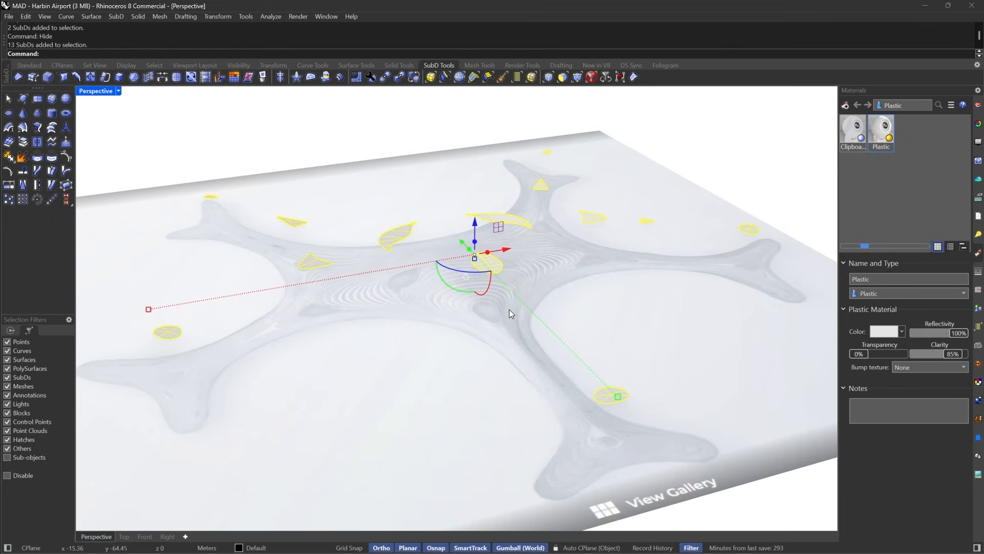
left_click(475, 242)
type("1")
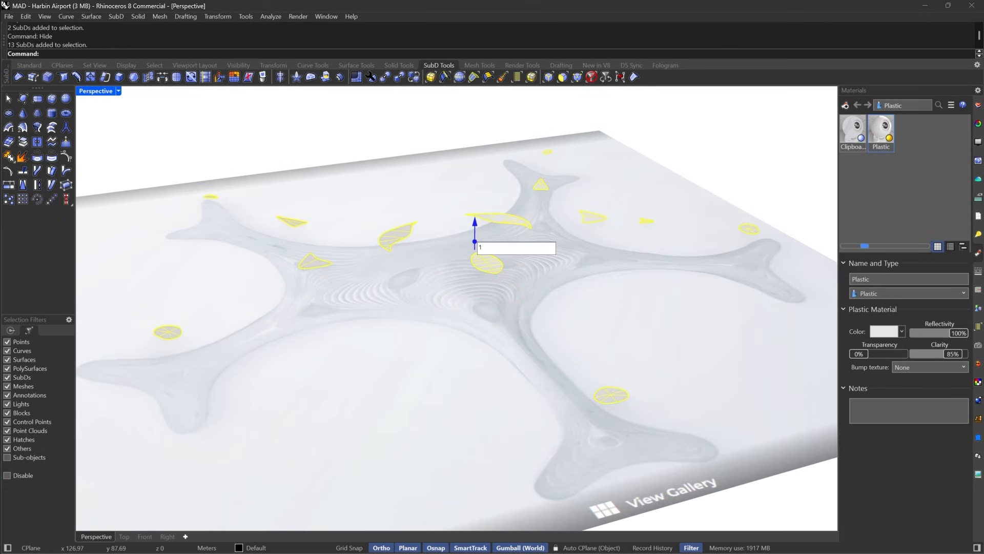
key("Return")
left_click(560, 238)
scroll(493, 261, "up", 10)
right_click_drag(546, 288, 438, 263)
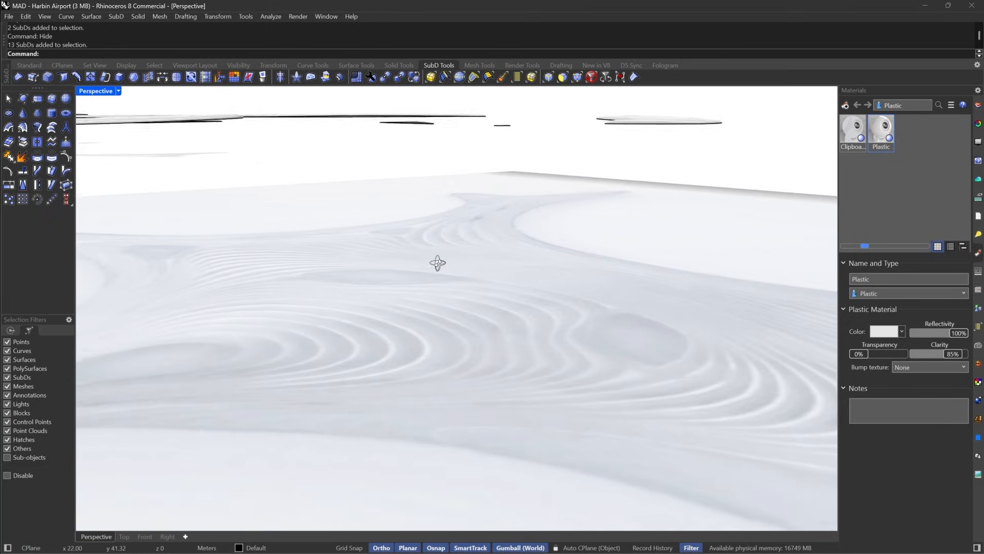
key("ctrl+z")
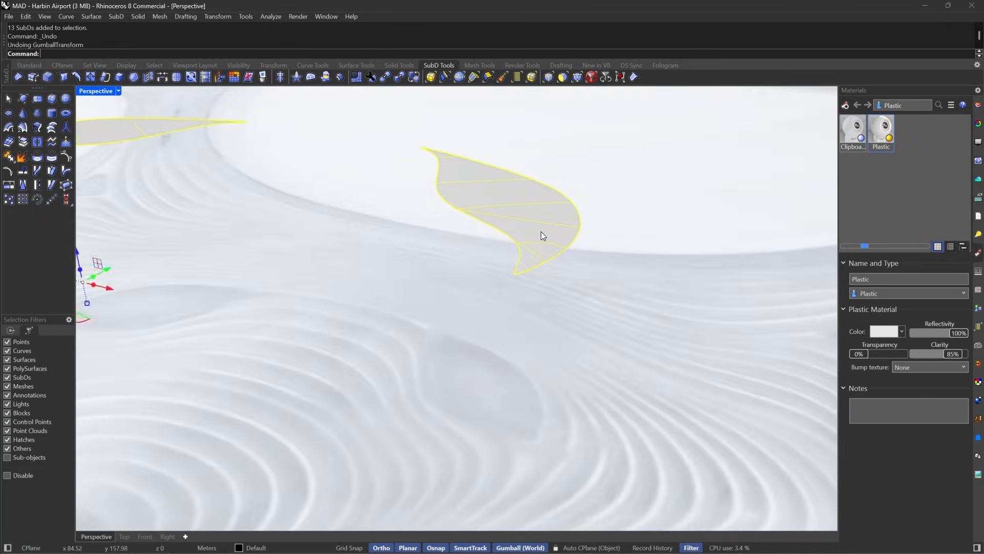
Try extruding the opening panels upward by about 5 m, inspect them, undo the extrusion and clear the selection.
scroll(540, 231, "down", 10)
right_click_drag(482, 248, 448, 225)
scroll(447, 224, "up", 5)
left_click_drag(429, 225, 433, 217)
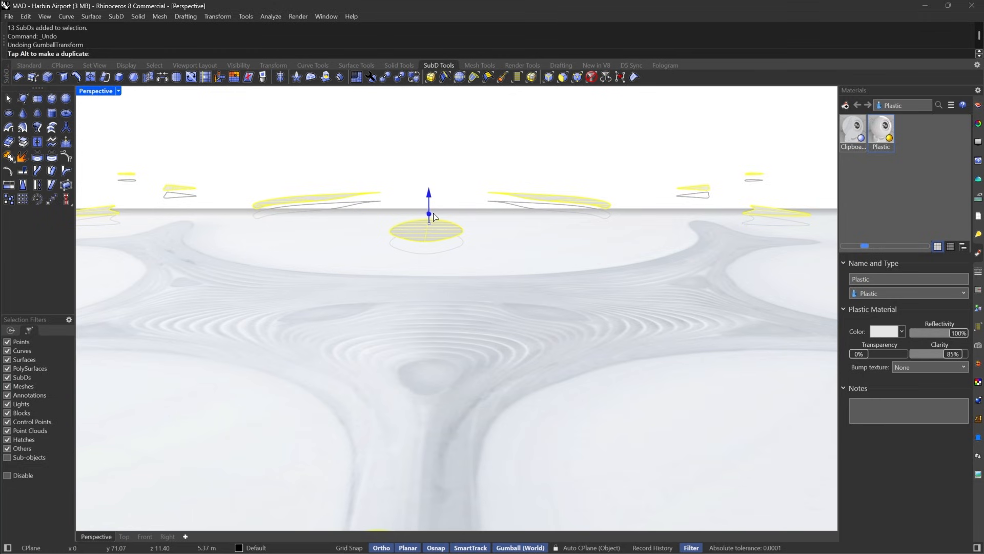
key("Return")
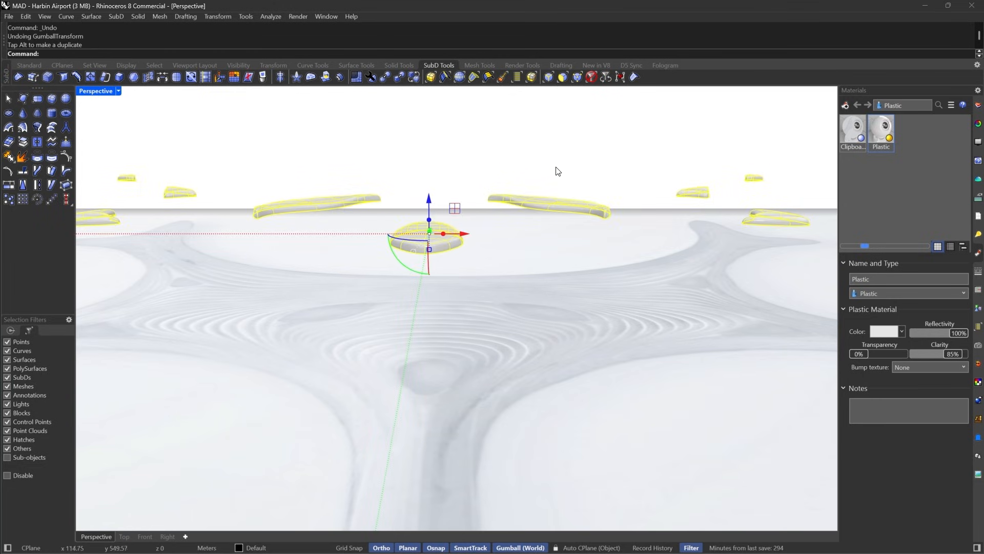
right_click_drag(558, 169, 532, 204)
left_click(531, 204)
scroll(484, 253, "down", 5)
right_click_drag(483, 257, 583, 253)
scroll(549, 231, "up", 5)
scroll(583, 254, "down", 2)
key("ctrl+z")
key("Escape")
Set the perspective view to Shaded display mode and show the SubDs flat.
left_click(118, 90)
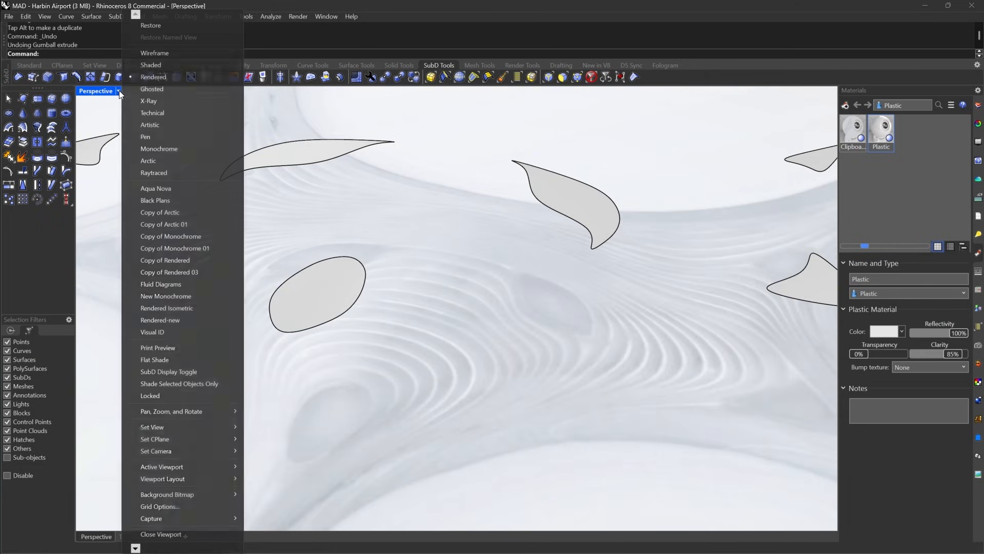
left_click(151, 65)
key("Tab")
scroll(379, 280, "up", 8)
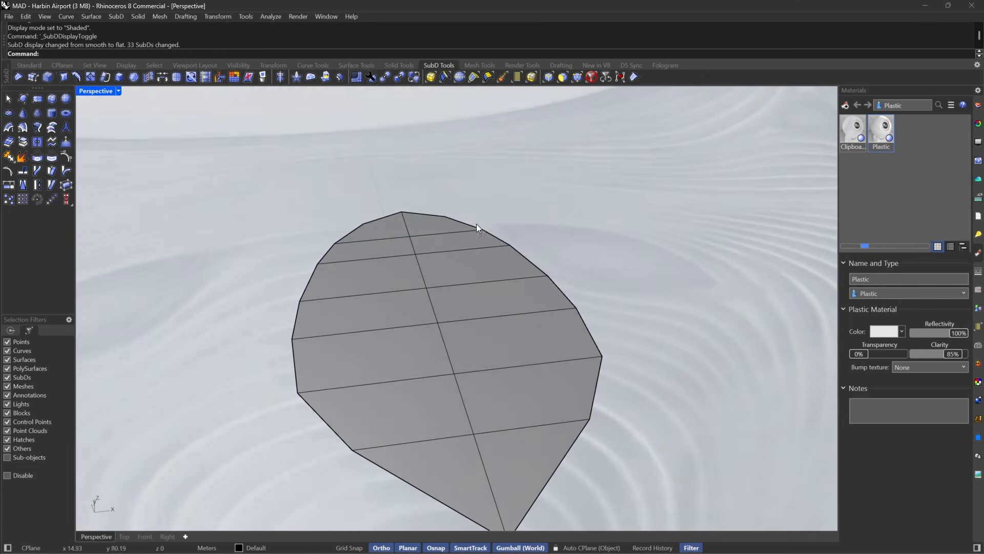
Try raising the central oval panel's lengthwise middle edges, leaving out the edges at both ends.
left_click(533, 77)
double_click(419, 269)
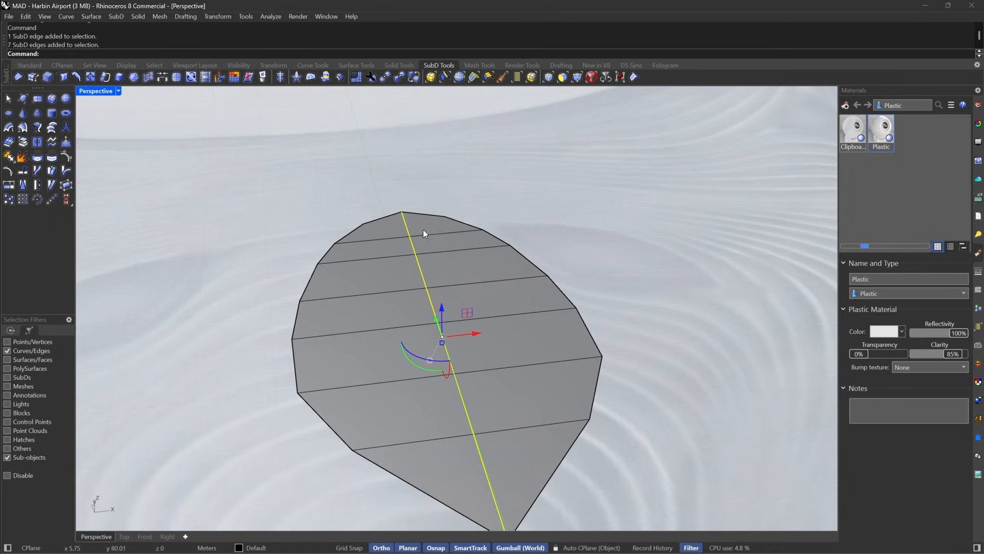
scroll(423, 229, "down", 3)
left_click_drag(402, 198, 402, 199, "ctrl")
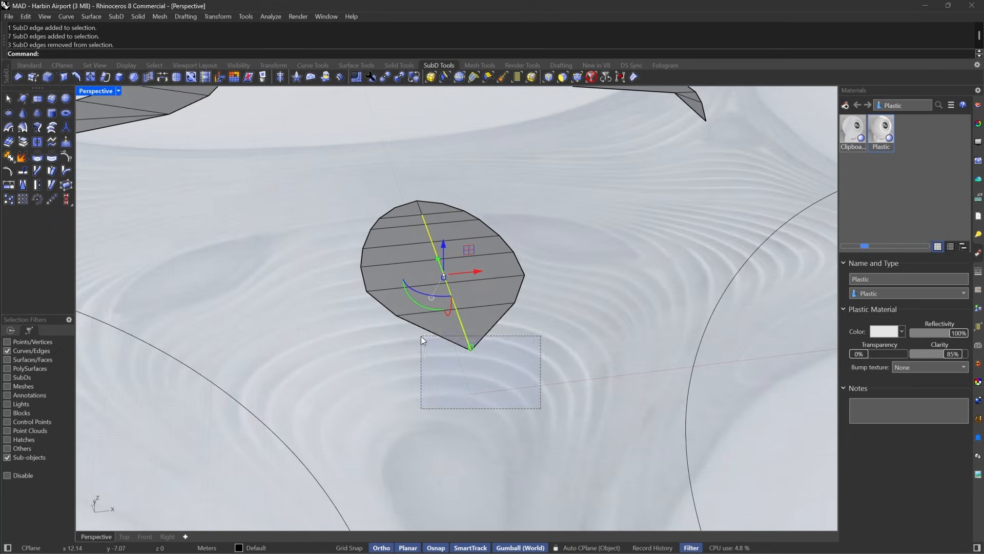
left_click_drag(422, 337, 421, 337, "ctrl")
left_click_drag(439, 229, 450, 213)
left_click(592, 231)
Compare the raised oval panel in smooth and flat display and undo the edge move.
key("Tab")
right_click_drag(592, 231, 510, 277)
scroll(510, 279, "up", 5)
key("Tab")
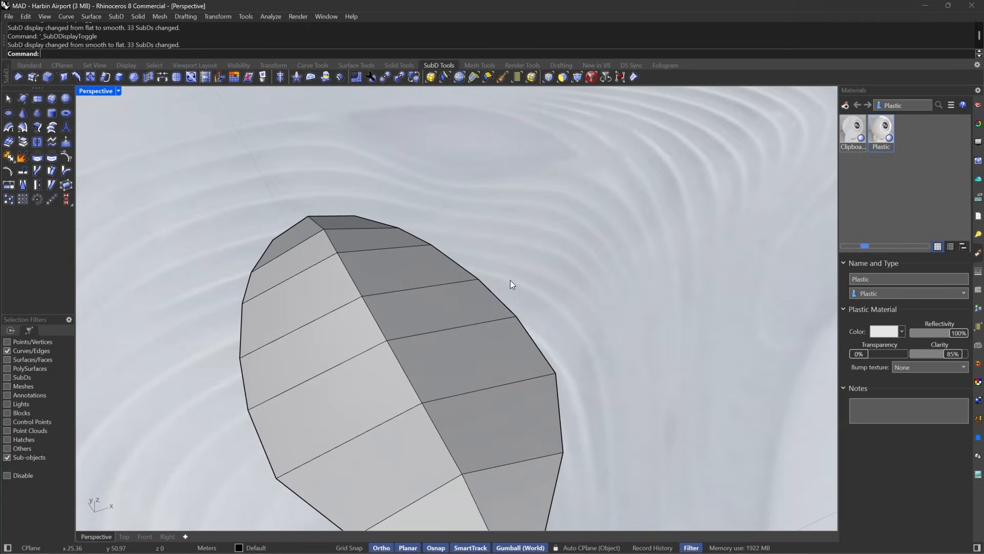
left_click(578, 77)
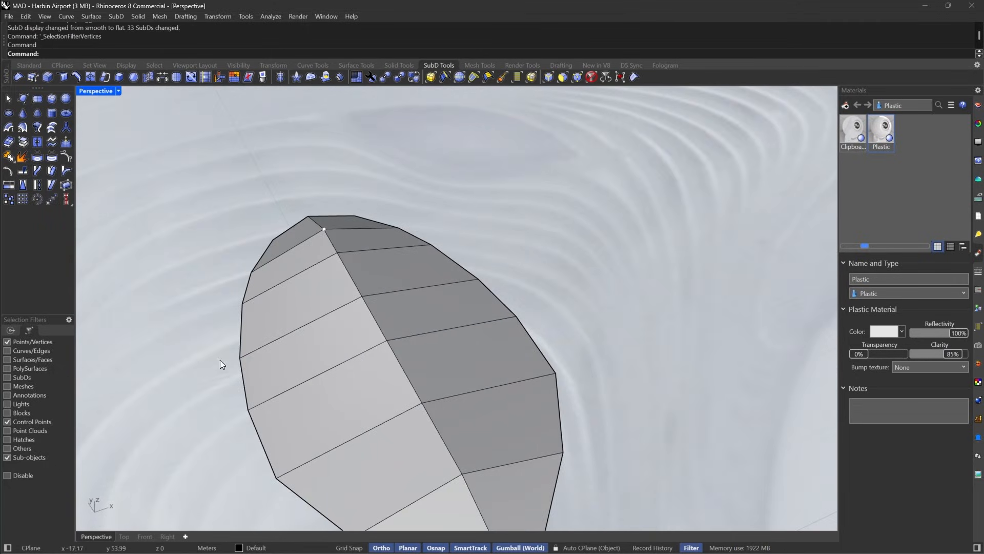
scroll(432, 269, "down", 5)
key("ctrl+z")
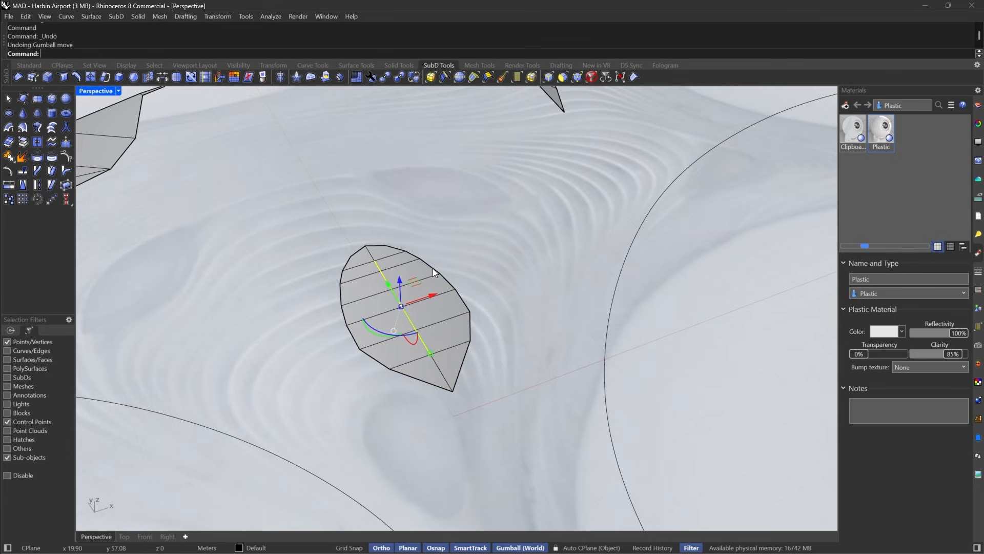
In the top view, stitch the oval panel's six interior centreline vertices into one central point.
scroll(423, 309, "up", 5)
left_click(124, 537)
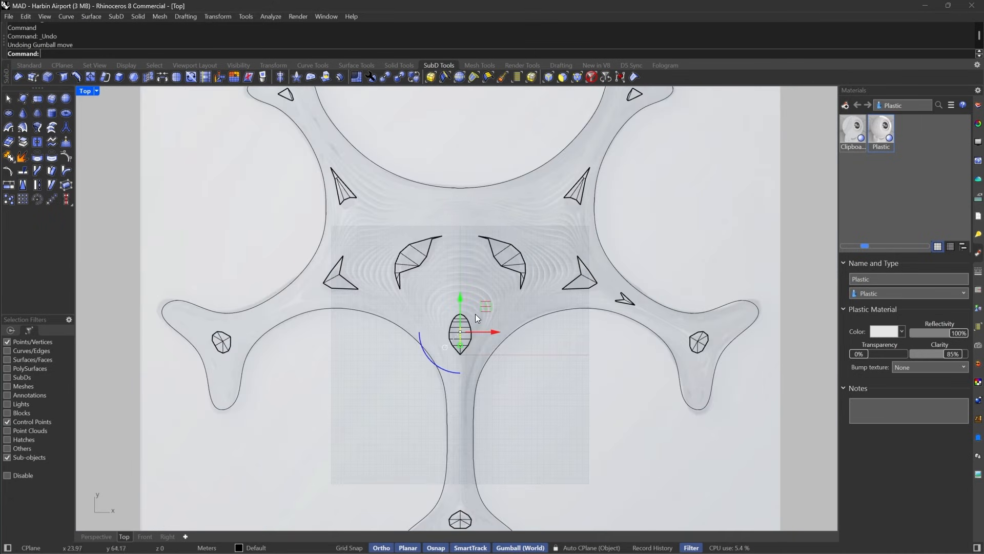
scroll(475, 314, "up", 8)
left_click(534, 95)
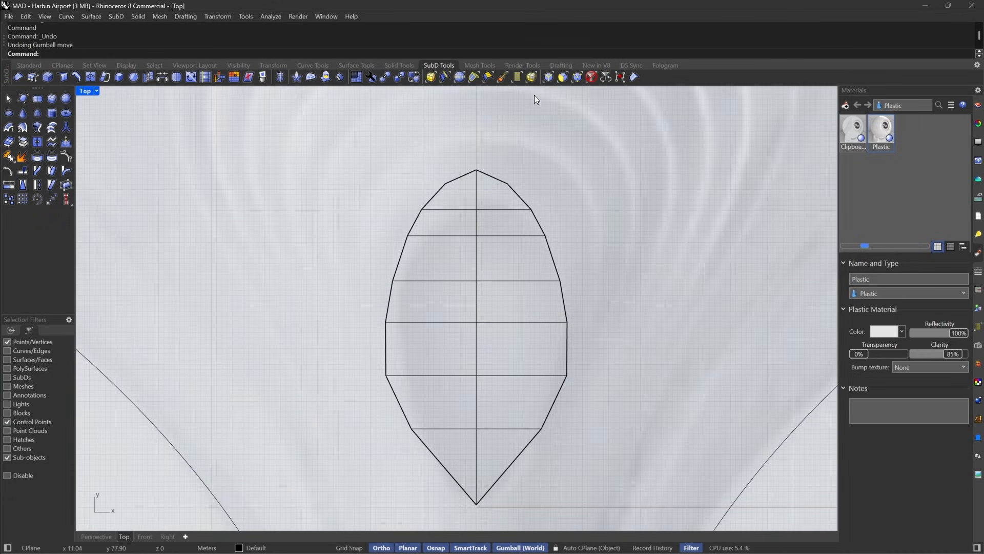
left_click(581, 75)
left_click_drag(460, 181, 494, 453)
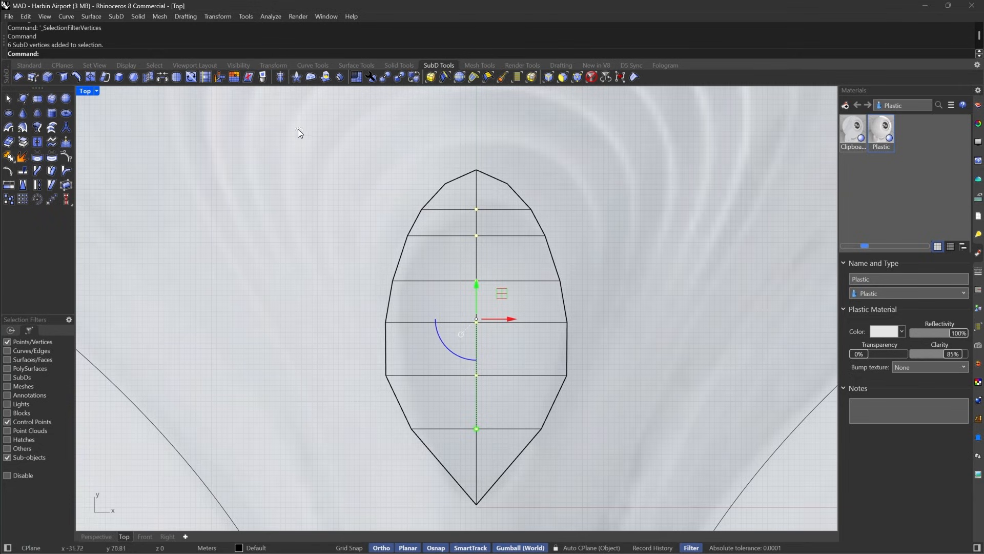
left_click(146, 80)
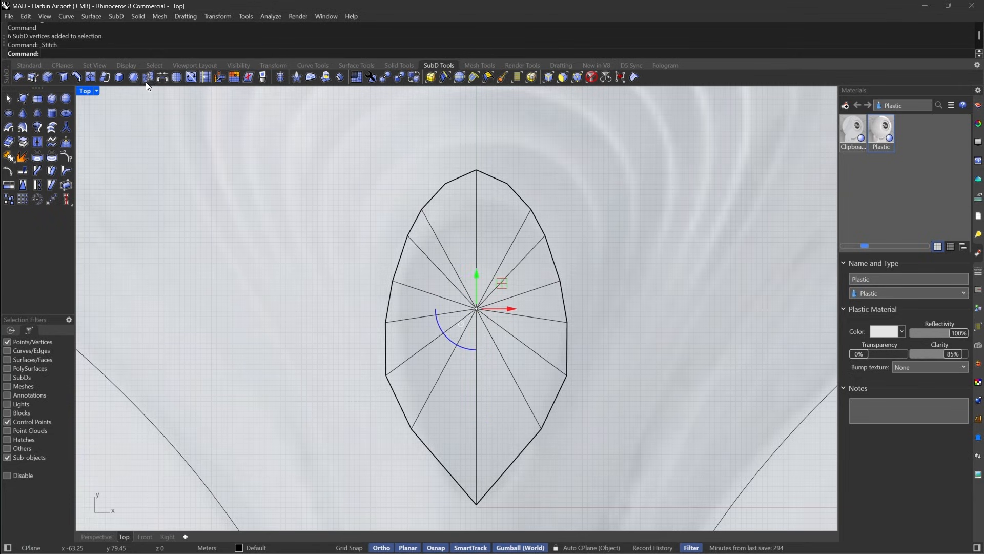
Raise the oval panel's stitched centre vertex vertically in the perspective view and switch the SubDs to smooth display.
left_click(100, 535)
right_click_drag(343, 426, 437, 352)
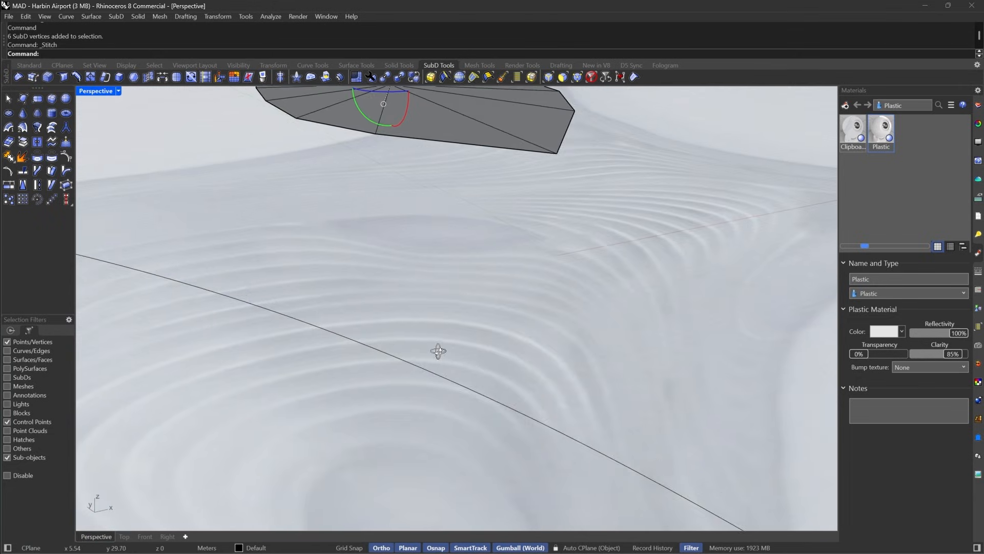
right_click_drag(395, 198, 420, 267, "shift")
scroll(421, 246, "down", 5)
scroll(420, 216, "up", 3)
left_click_drag(413, 211, 414, 176)
left_click(640, 190)
key("Tab")
right_click_drag(484, 247, 489, 282)
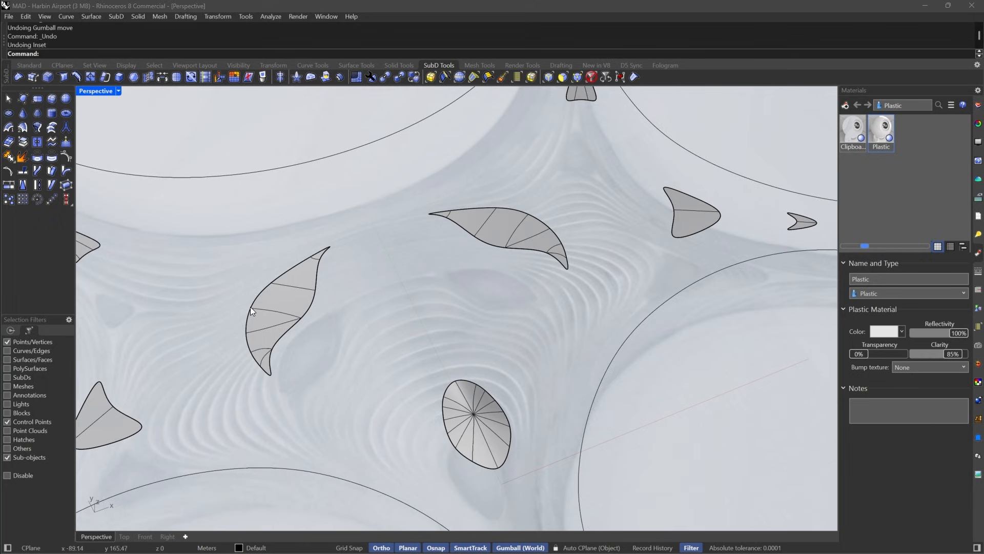
Clear the selection filter and show the SubDs flat for editing the left crescent-shaped opening panel.
scroll(272, 308, "up", 2)
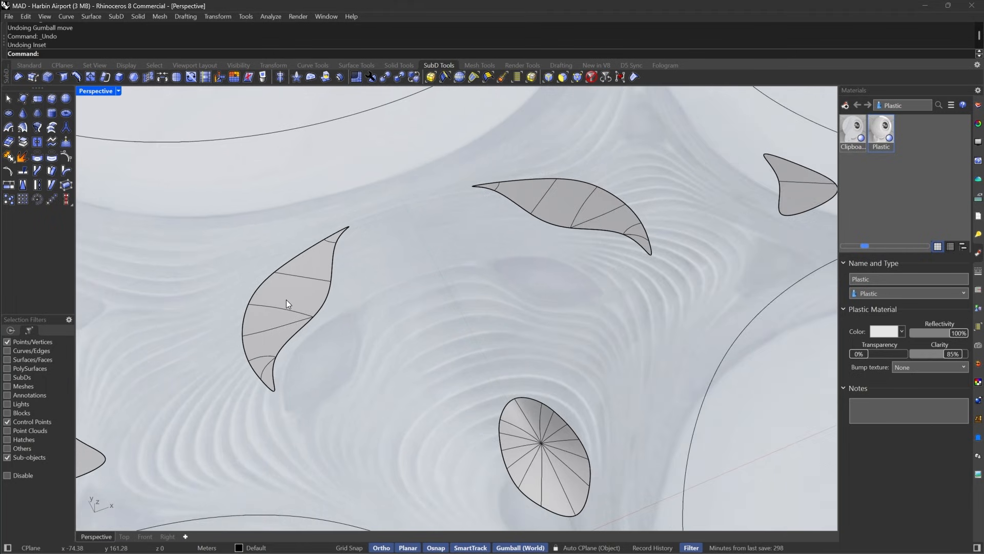
left_click(591, 77)
left_click(319, 277)
scroll(447, 235, "down", 6)
right_click_drag(447, 235, 378, 301)
scroll(379, 297, "up", 6)
key("Tab")
key("Escape")
right_click_drag(511, 221, 523, 248)
scroll(429, 243, "up", 3)
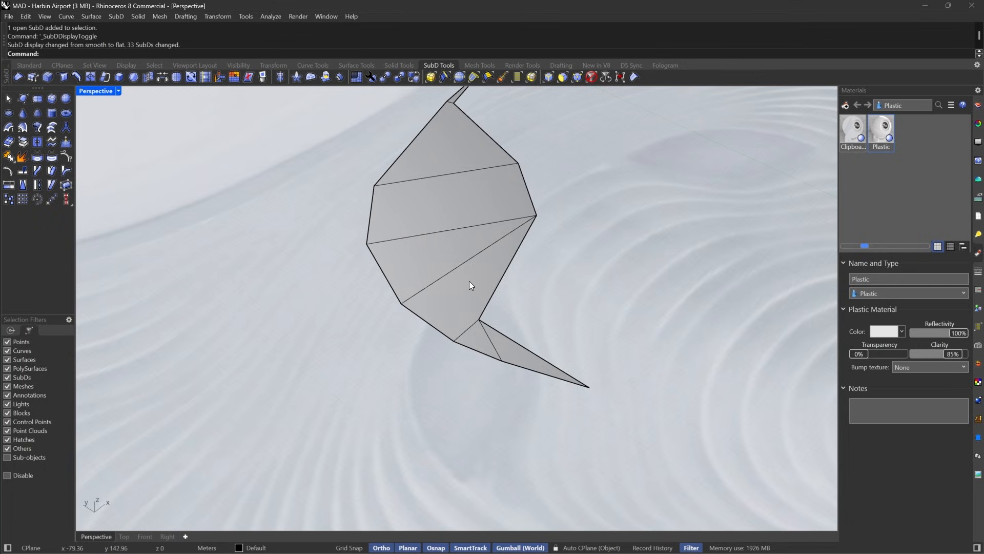
Insert a lengthwise edge line through the middle of the crescent panel's cross edges using Insert Point.
left_click(86, 79)
left_click(445, 174)
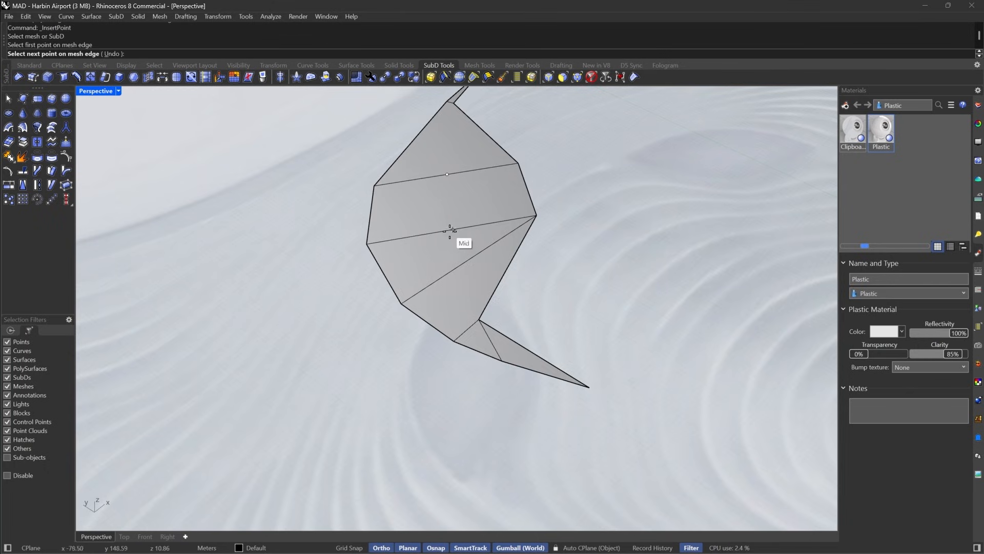
left_click(451, 231)
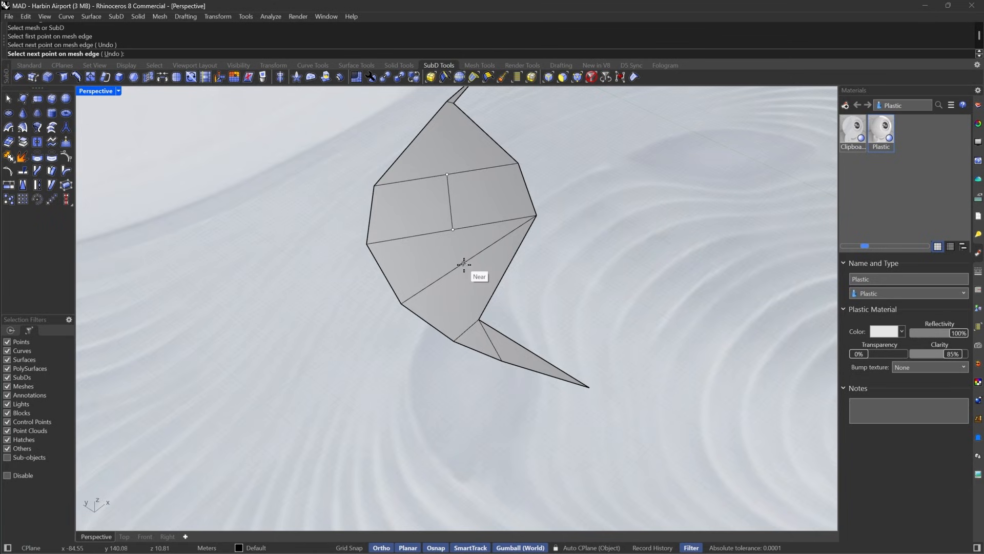
left_click(459, 263)
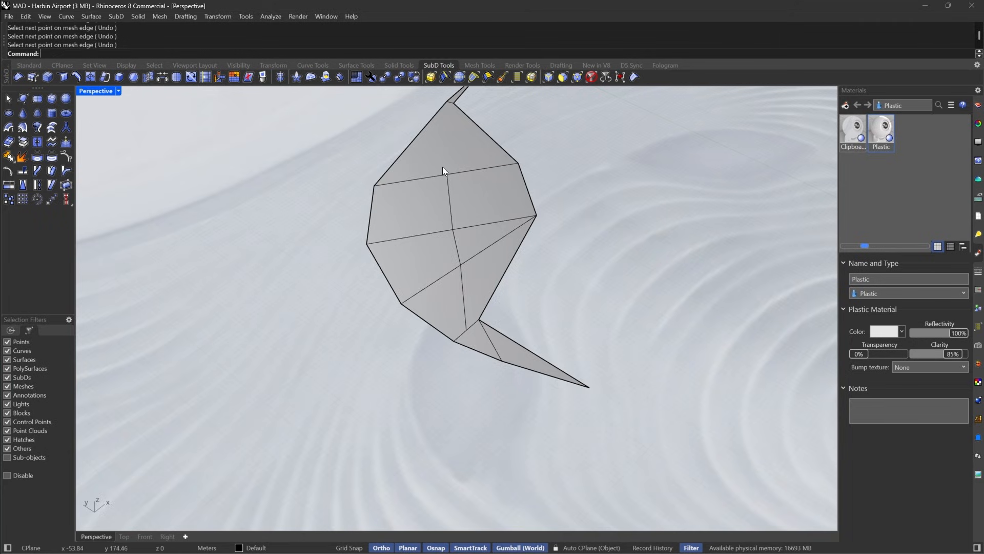
Raise the left crescent panel's central lengthwise edge line vertically and return the SubDs to smooth display.
left_click(549, 77)
double_click(450, 216)
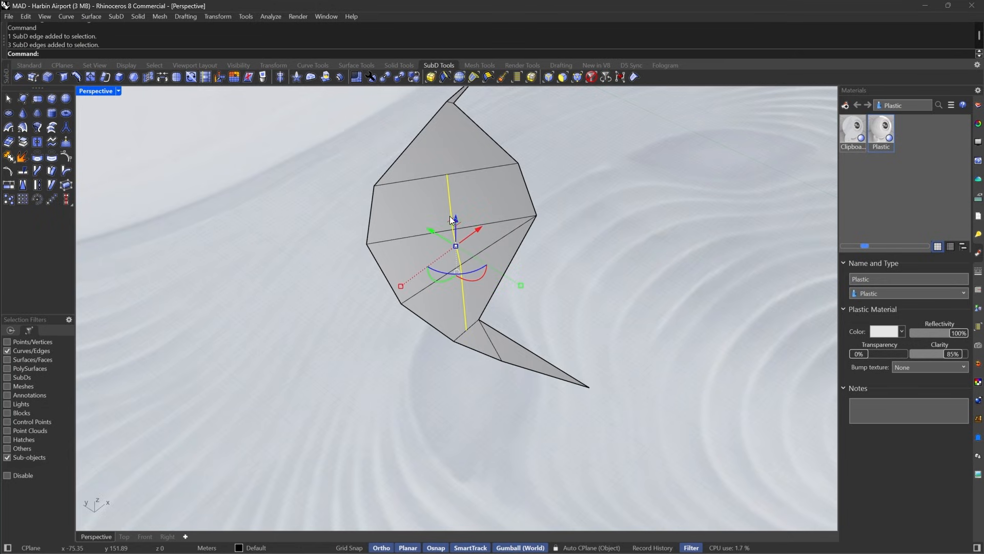
right_click_drag(458, 226, 482, 198)
left_click_drag(482, 198, 558, 197)
key("Tab")
right_click_drag(558, 197, 533, 238)
key("Escape")
scroll(461, 265, "down", 6)
right_click_drag(460, 265, 441, 328)
scroll(323, 218, "up", 6)
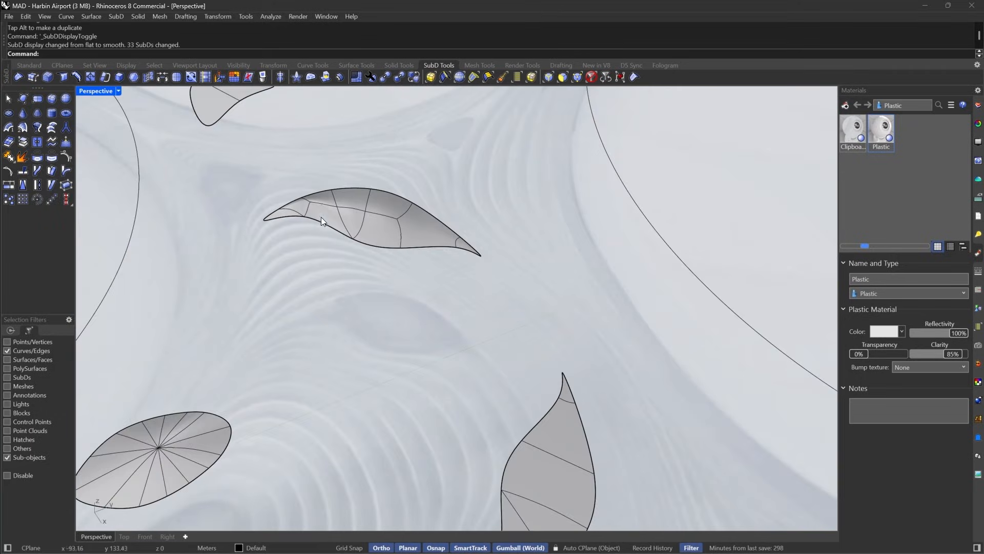
Stitch the two middle centreline vertices of the left crescent panel into one point at their average location.
right_click_drag(394, 226, 507, 213)
scroll(484, 246, "up", 6)
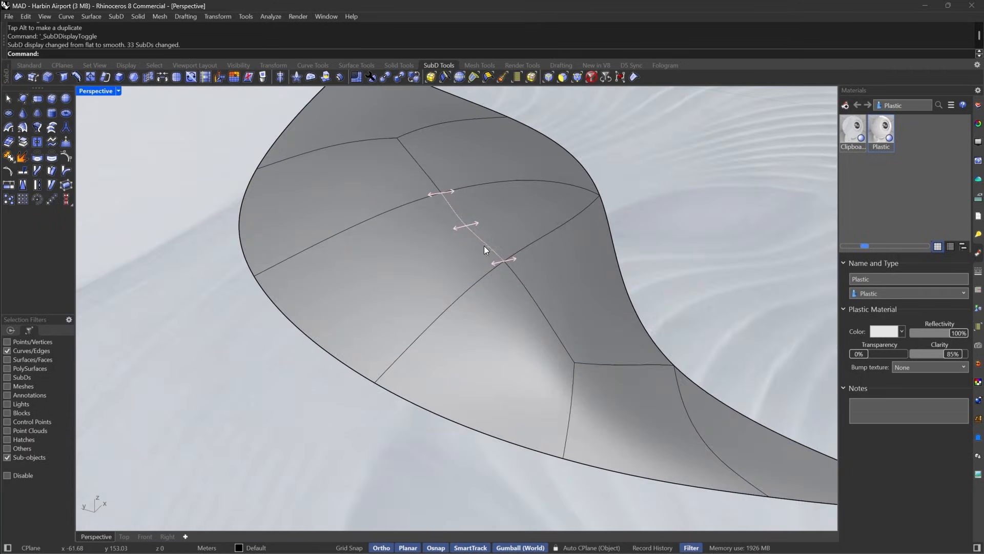
right_click_drag(484, 246, 438, 248)
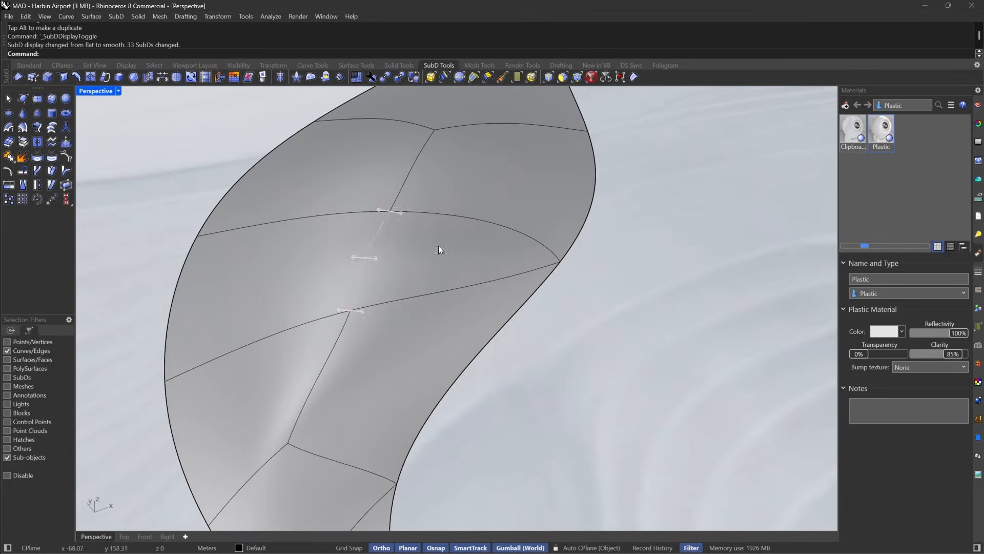
left_click(580, 76)
left_click_drag(347, 160, 424, 350)
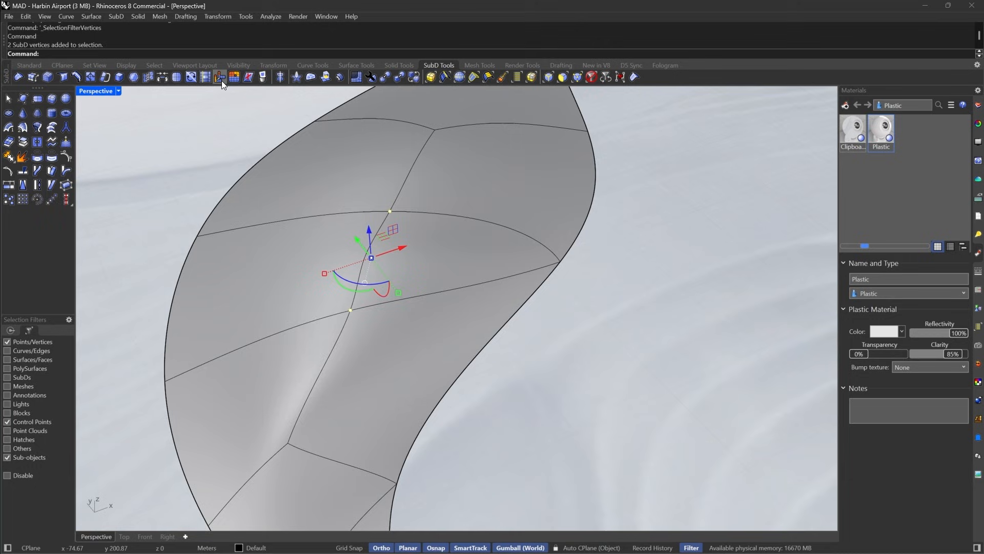
left_click(148, 77)
right_click(455, 144)
scroll(359, 221, "down", 6)
right_click_drag(377, 238, 309, 271)
scroll(310, 271, "up", 4)
key("Tab")
key("Tab")
scroll(393, 245, "down", 2)
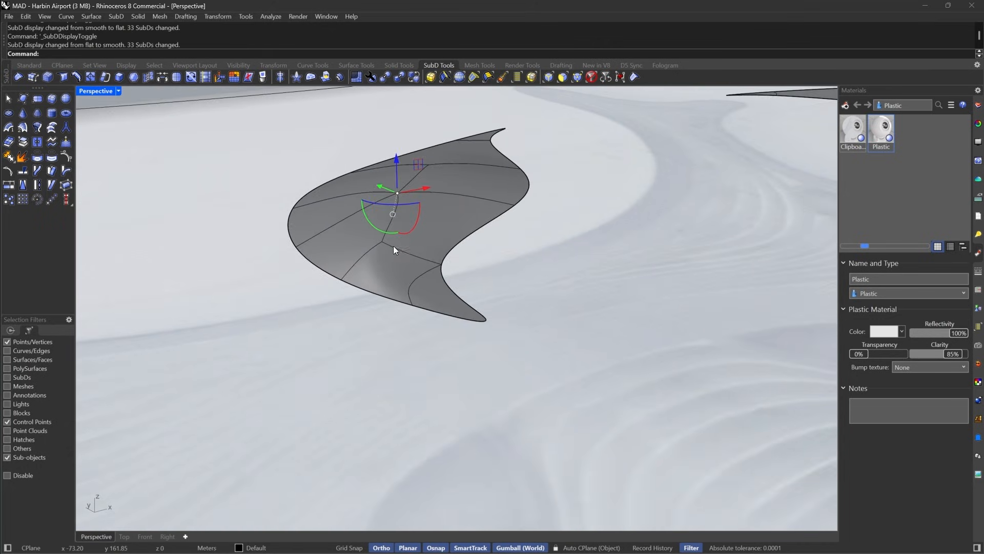
key("Escape")
Clear the selection filter and delete the flat right crescent panel.
right_click_drag(392, 245, 328, 282)
scroll(380, 253, "down", 3)
scroll(381, 253, "down", 7)
scroll(576, 241, "up", 7)
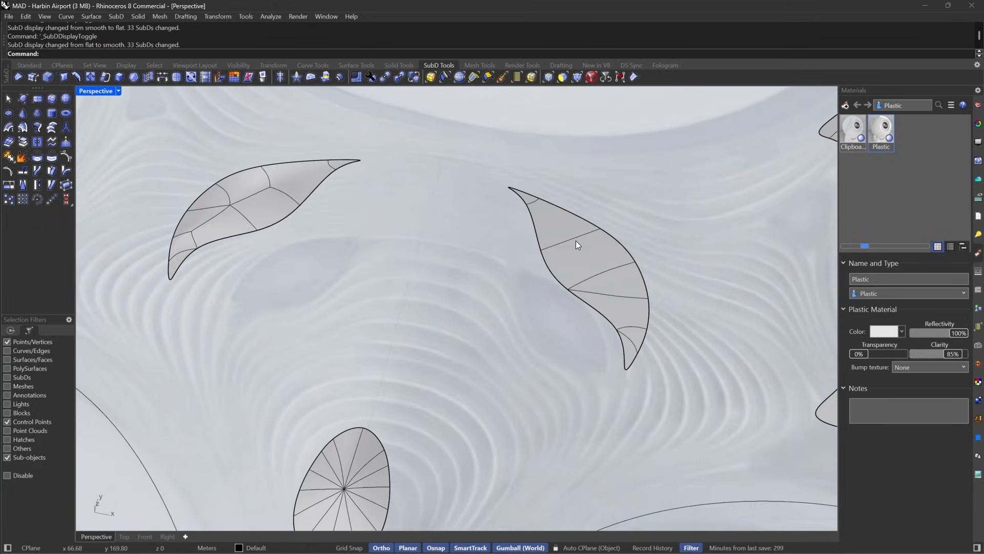
left_click(596, 77)
left_click(563, 231)
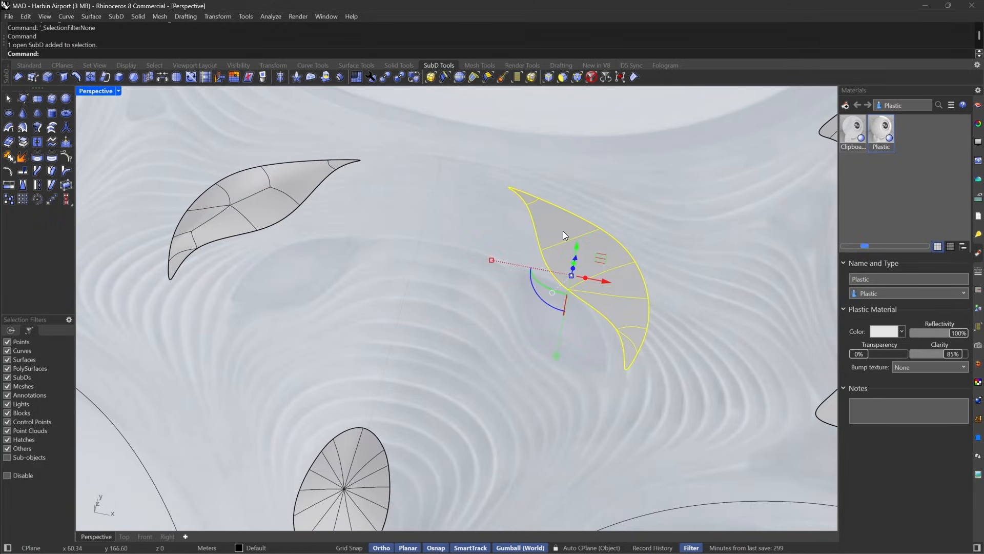
key("Delete")
Mirror a copy of the raised left crescent panel to the right half, starting the mirror plane at the origin (0).
left_click(279, 183)
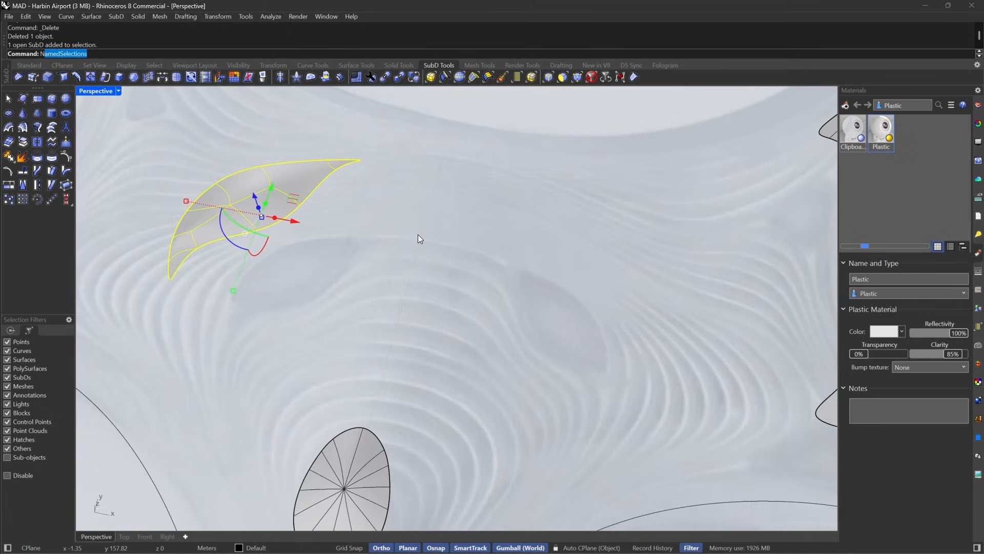
key("Escape")
left_click(294, 186)
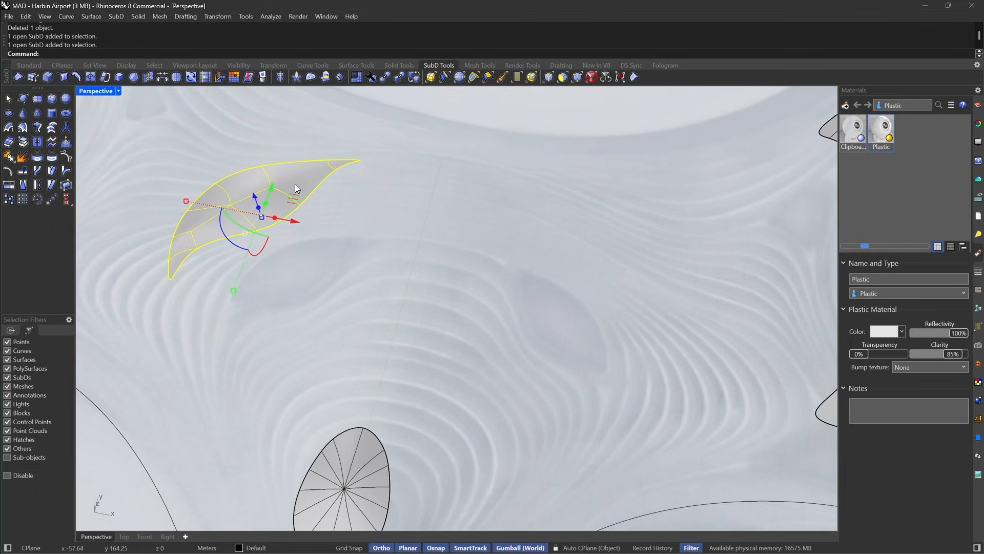
type("mirror")
key("Return")
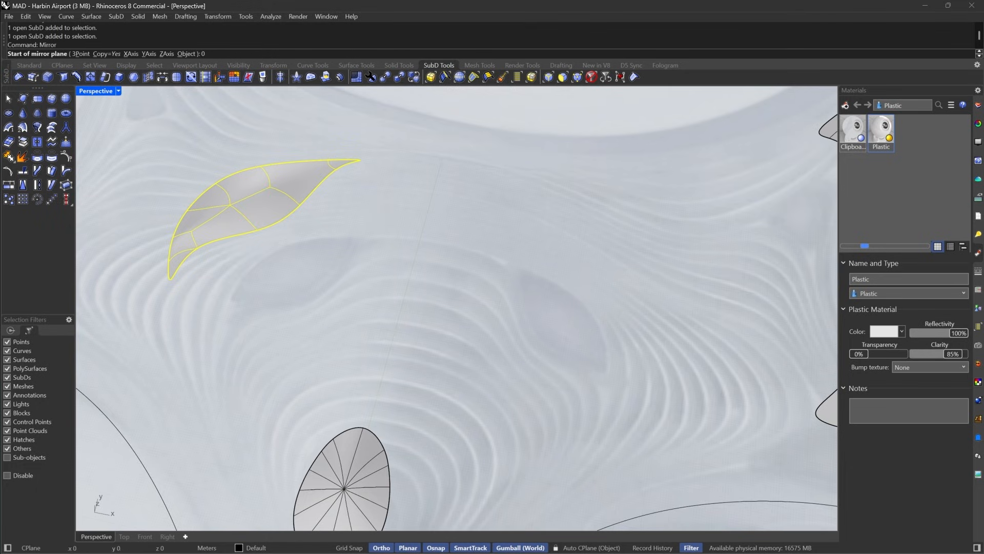
key("Return")
left_click(505, 152)
key("Escape")
scroll(597, 214, "down", 8)
right_click_drag(596, 214, 577, 254)
scroll(617, 250, "up", 9)
scroll(621, 253, "down", 9)
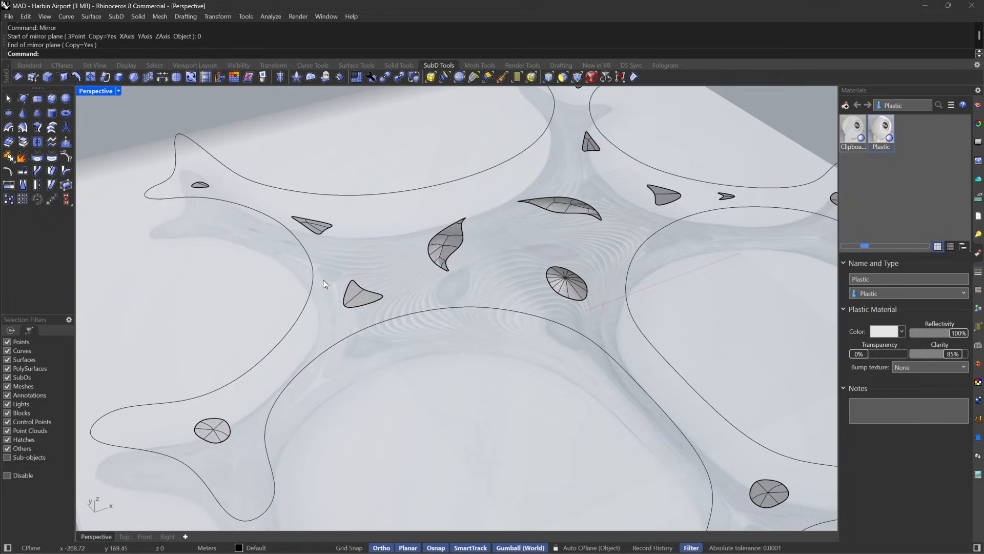
Try to extrude the two central wedge panels, the small arrow-shaped panel and the two small rear tip panels upward together.
scroll(322, 282, "up", 4)
left_click(388, 322)
scroll(313, 284, "down", 4)
left_click(665, 204, "shift")
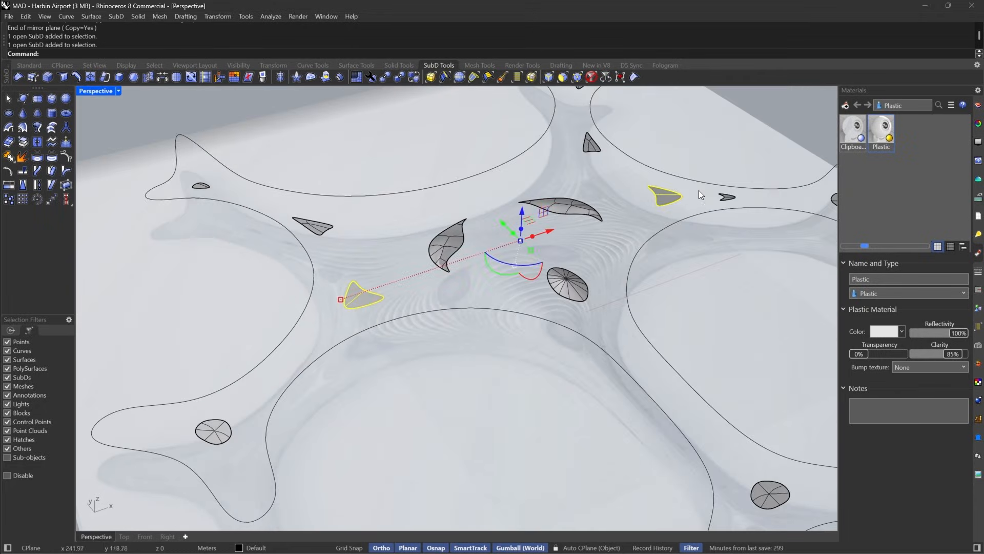
scroll(707, 205, "up", 8)
left_click(697, 233, "shift")
scroll(615, 256, "down", 6)
scroll(538, 293, "down", 8)
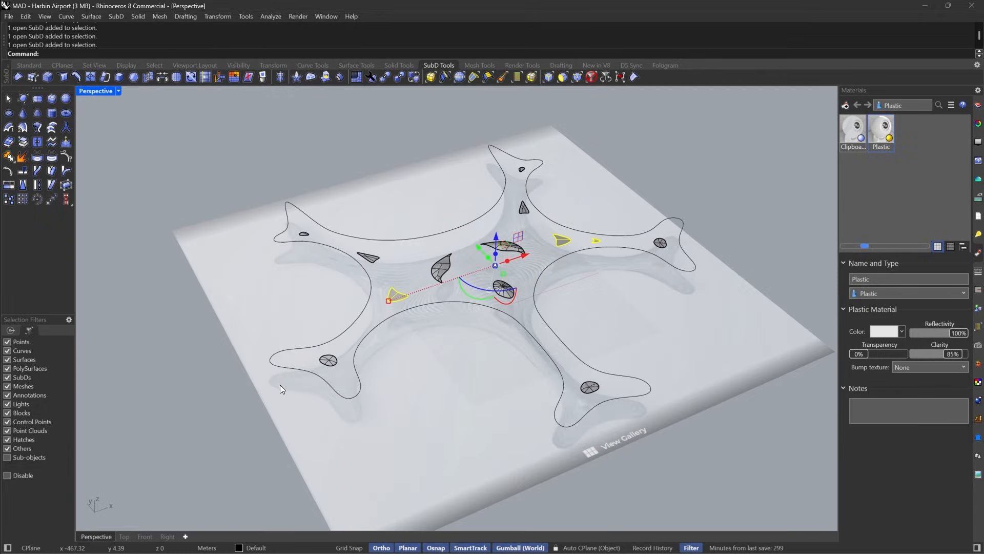
scroll(355, 264, "up", 6)
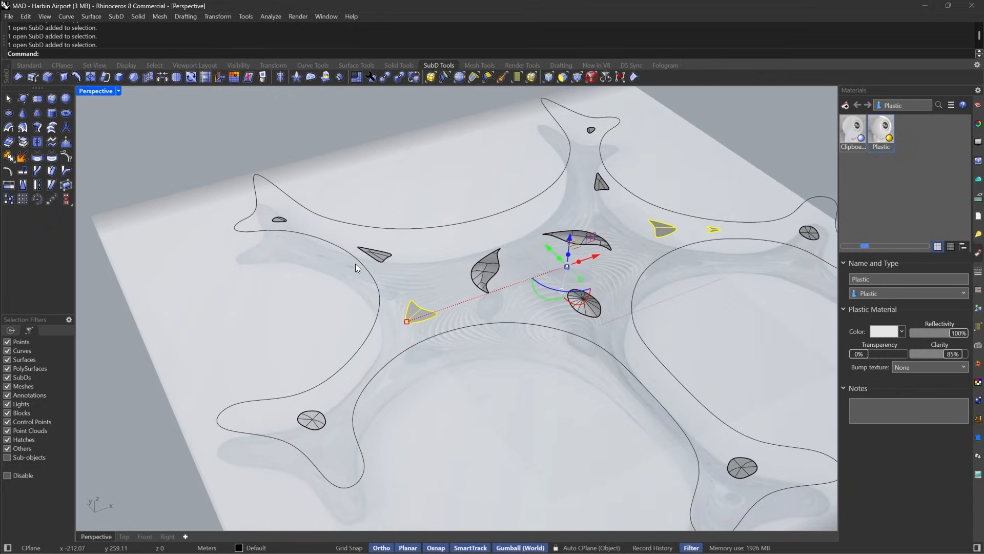
left_click(280, 219, "shift")
left_click(593, 130, "shift")
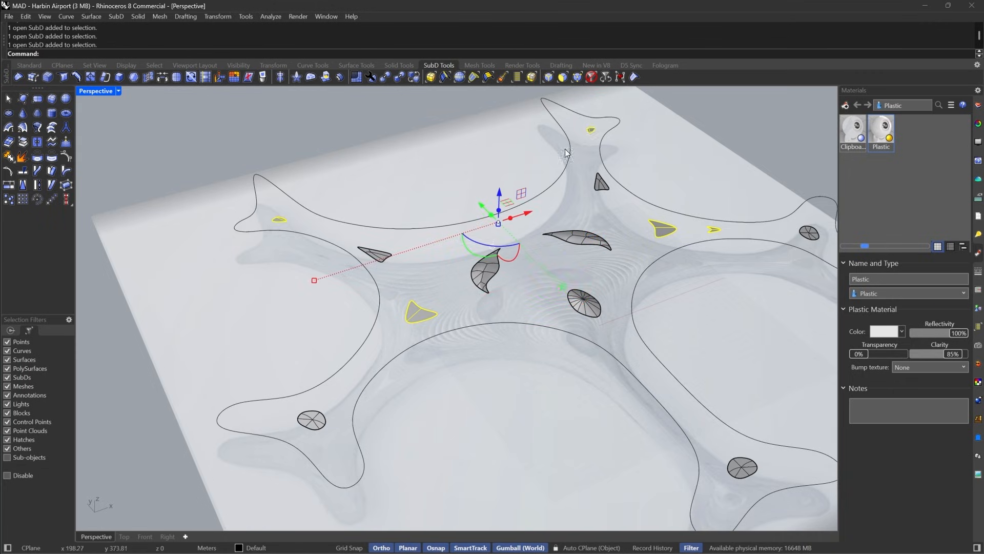
scroll(634, 234, "down", 5)
right_click_drag(639, 244, 561, 259)
scroll(417, 286, "up", 4)
scroll(389, 294, "down", 3)
scroll(701, 264, "up", 4)
scroll(592, 282, "down", 6)
type("j")
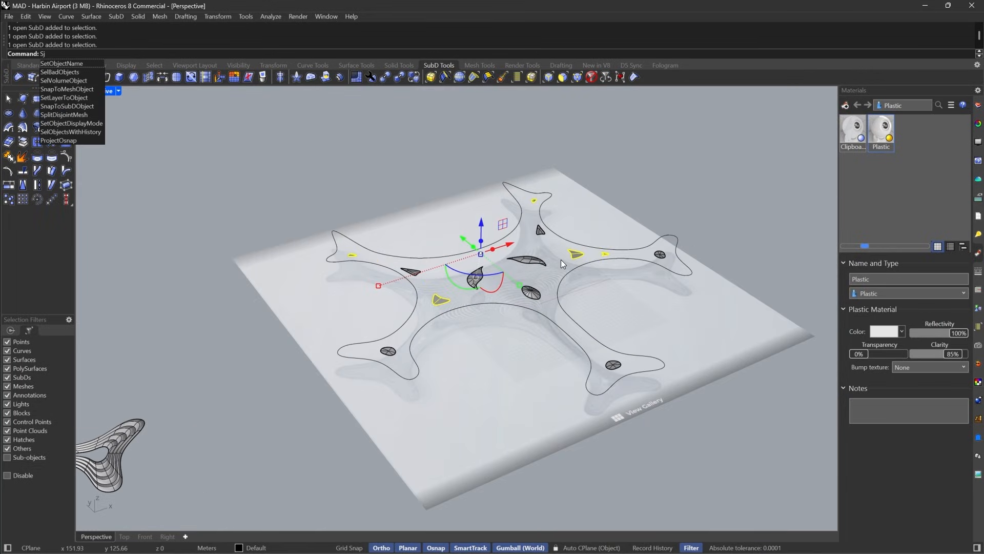
key("Escape")
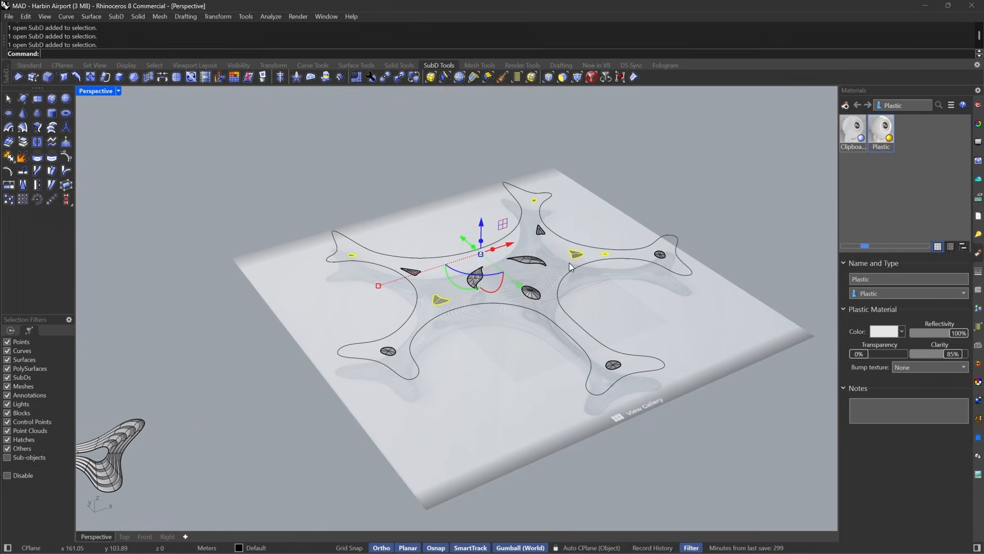
scroll(569, 262, "up", 4)
left_click_drag(375, 231, 375, 227)
type("2")
key("BackSpace")
left_click(668, 379)
right_click_drag(668, 379, 722, 231)
scroll(611, 349, "up", 3)
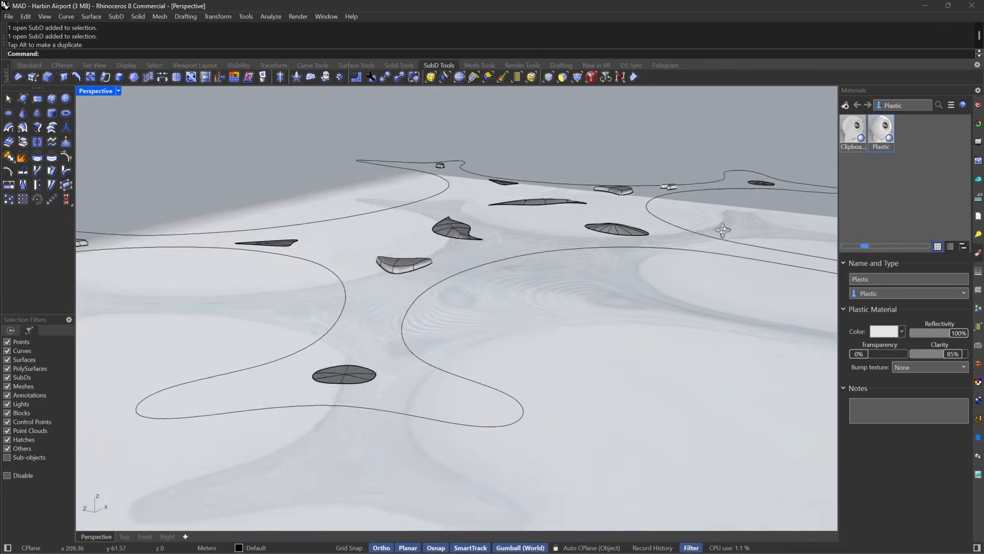
Undo the extrusion of the five selected panels.
scroll(657, 198, "up", 8)
scroll(610, 171, "down", 4)
right_click_drag(610, 205, 752, 272)
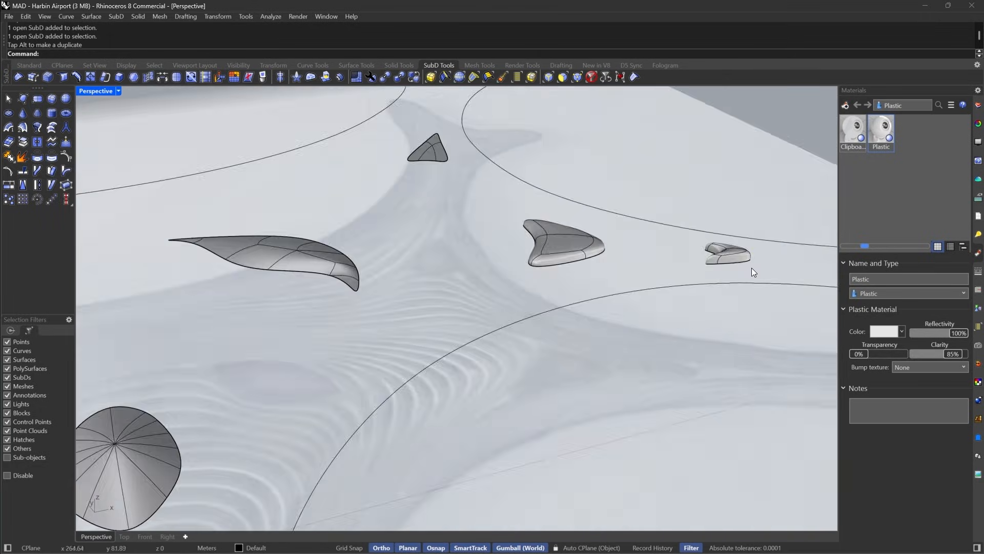
scroll(752, 268, "up", 10)
key("ctrl+z")
Extrude the small arrow-shaped panel on the right arm vertically by 2 m.
left_click(672, 261)
scroll(704, 248, "down", 9)
scroll(741, 224, "up", 4)
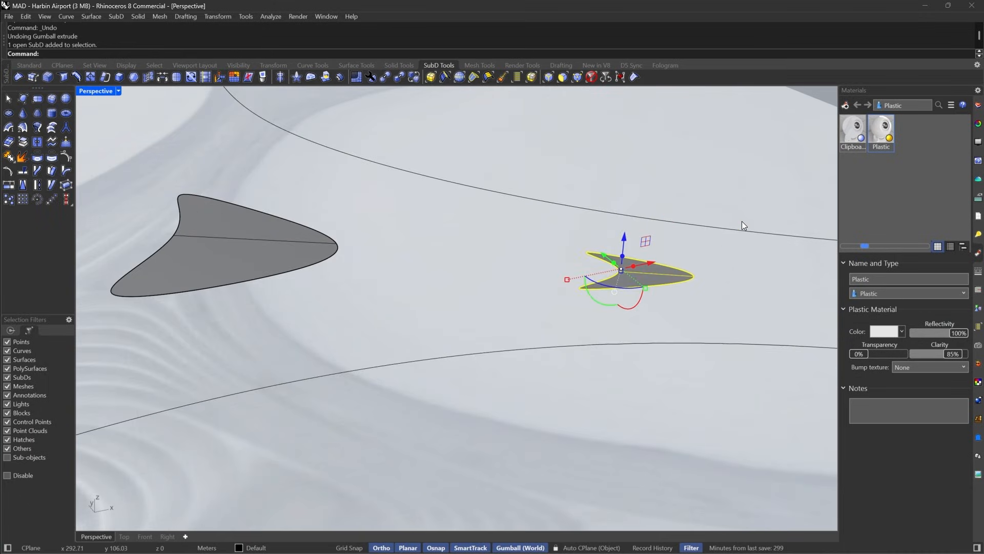
right_click_drag(742, 221, 732, 259)
scroll(683, 262, "up", 5)
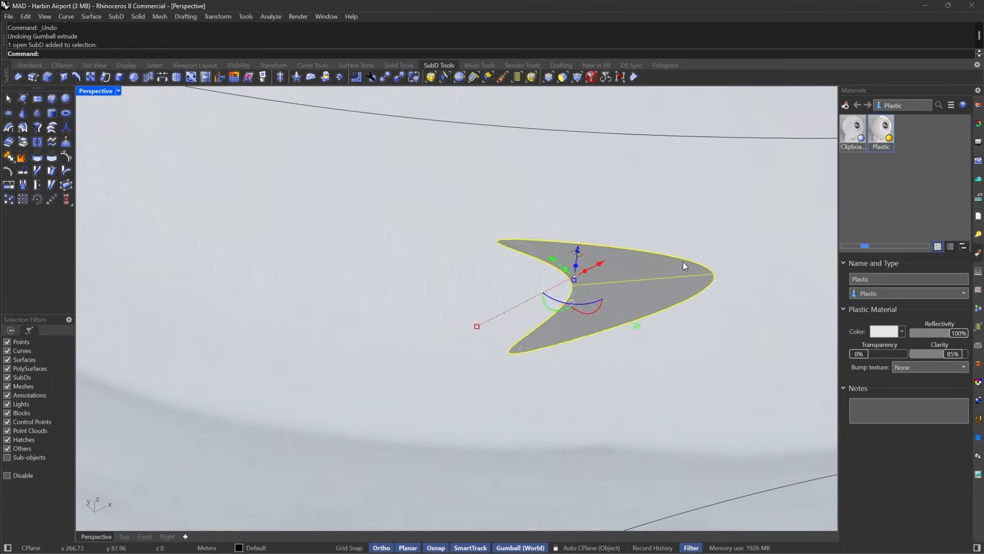
key("Escape")
left_click(649, 275)
scroll(649, 274, "down", 3)
left_click_drag(589, 255, 596, 241)
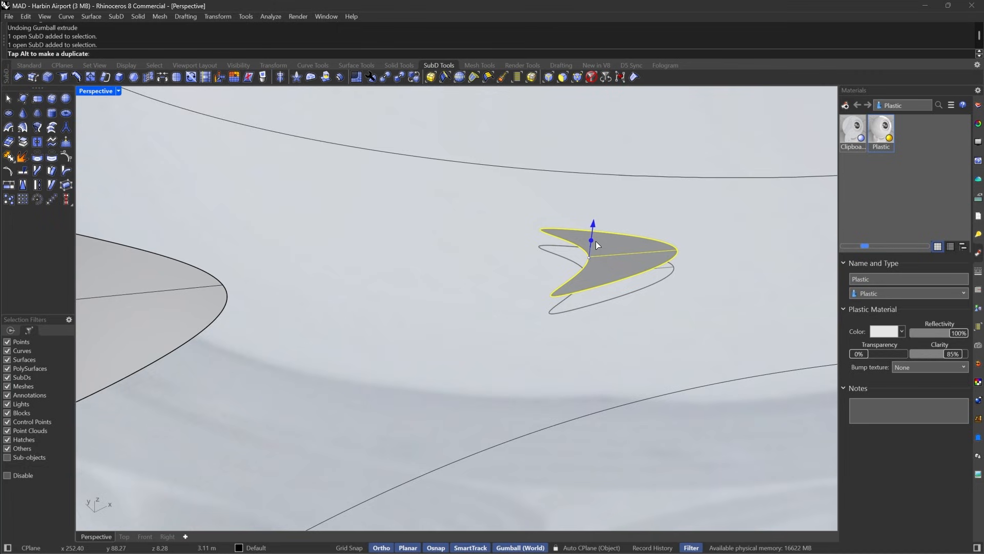
type("2")
key("Return")
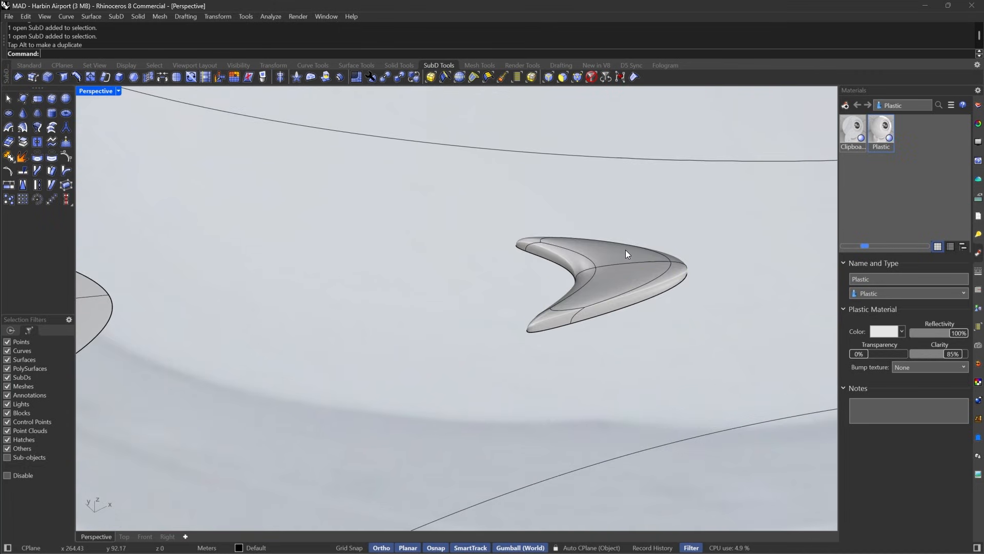
Show the SubDs flat and scale down the arrow-shaped panel's top centre edge to shorten it.
scroll(663, 265, "up", 3)
key("Tab")
left_click(549, 77)
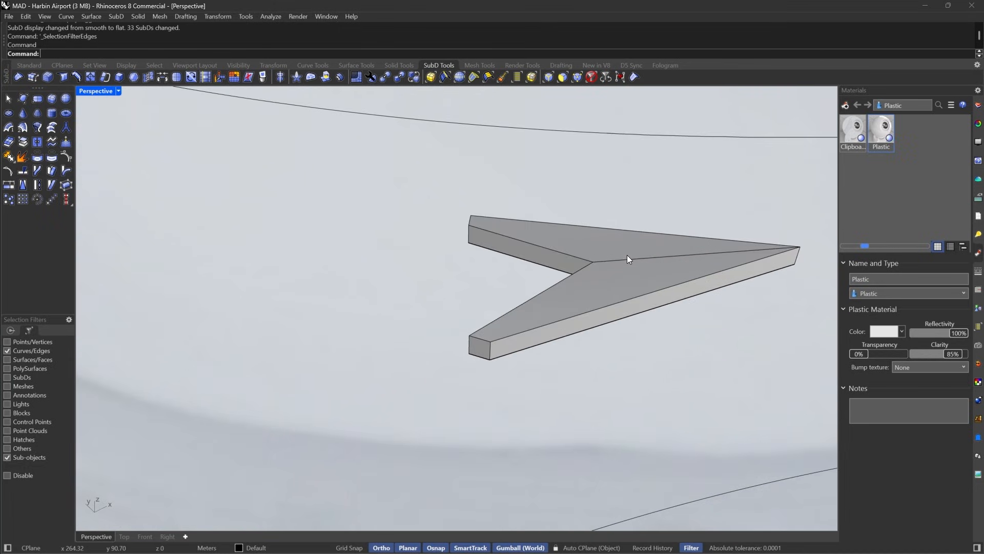
left_click(628, 257)
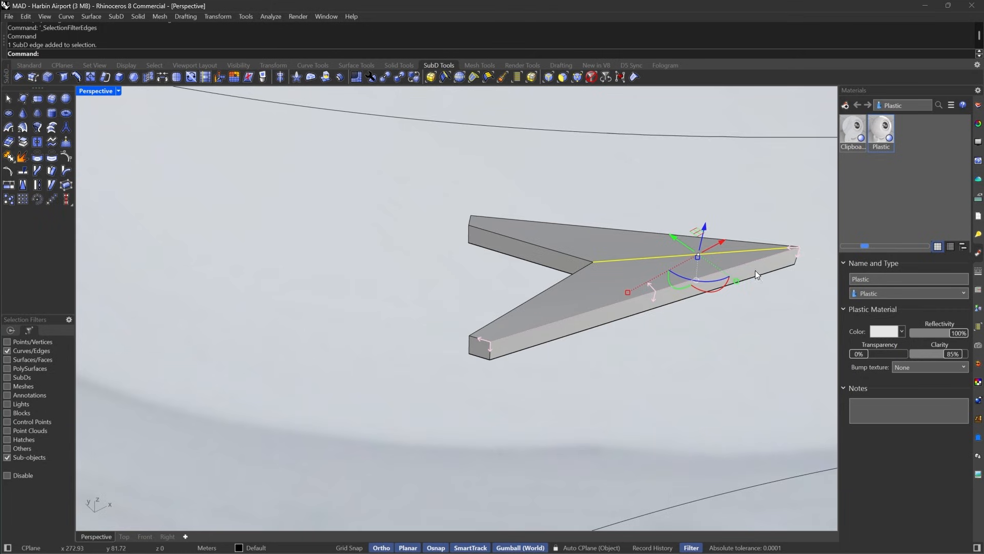
left_click_drag(737, 281, 712, 270)
Stitch the two top vertices at the near prong's end of the arrow-shaped panel at their average location.
left_click(484, 340)
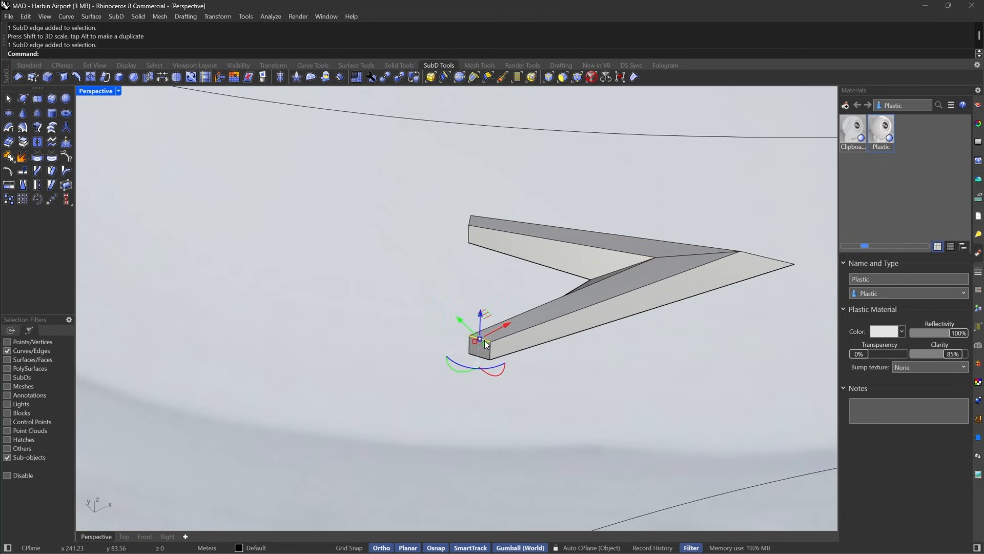
left_click(591, 77)
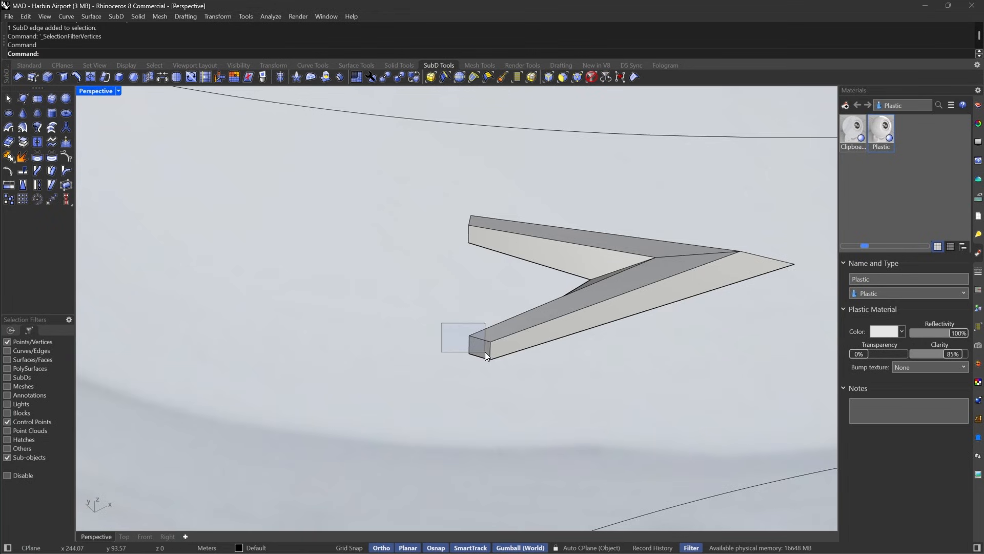
left_click_drag(494, 347, 494, 347)
left_click(146, 82)
key("Return")
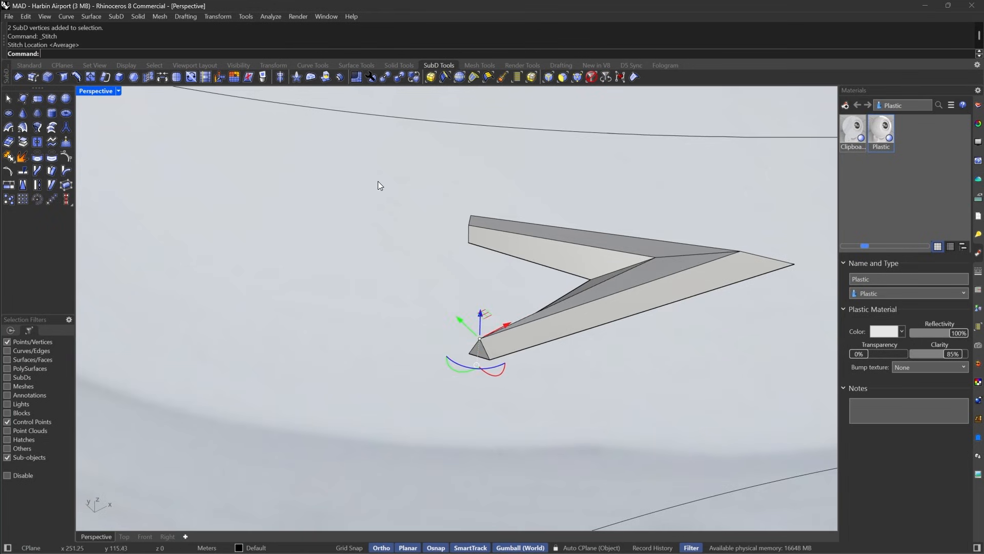
Stitch the two top vertices at the far prong's end at their average location and switch the SubDs to smooth display.
left_click_drag(444, 194, 498, 222)
left_click(469, 227, "shift")
key("Return")
key("Return")
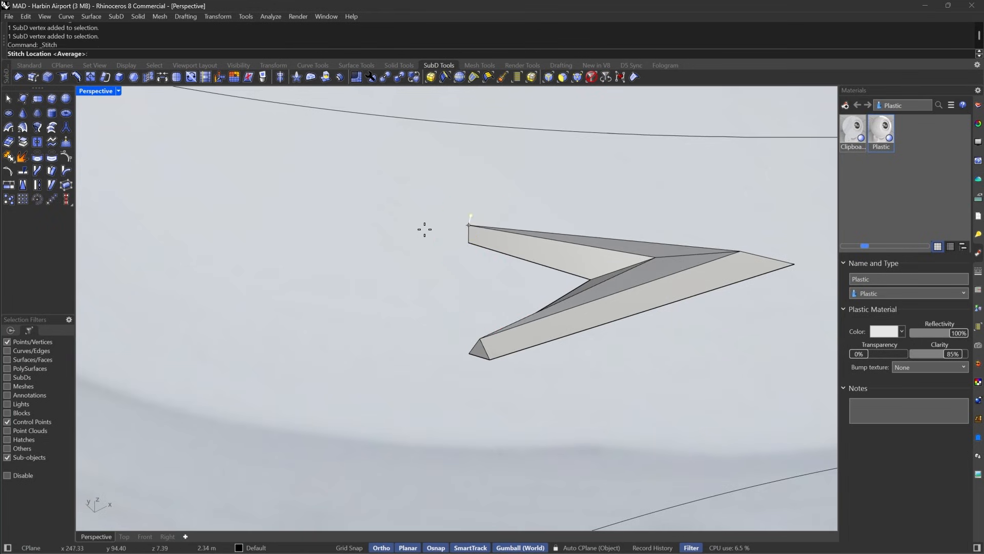
key("Tab")
right_click_drag(539, 256, 593, 288)
scroll(518, 266, "down", 10)
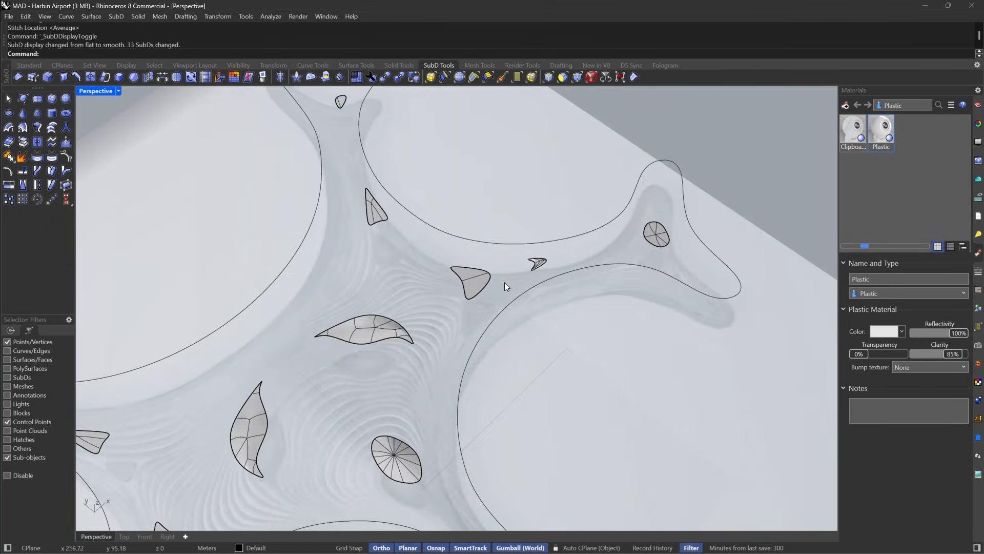
right_click_drag(504, 282, 469, 260)
scroll(460, 229, "down", 5)
scroll(443, 260, "up", 15)
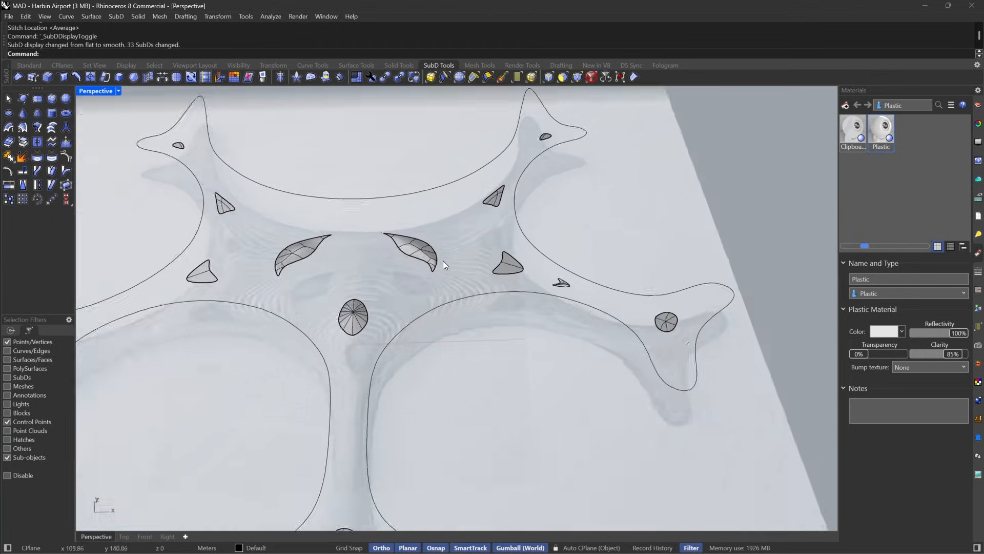
Extrude both faces of the larger wedge panel beside the right arm vertically by about 3.4 m and show the SubDs flat.
left_click(578, 78)
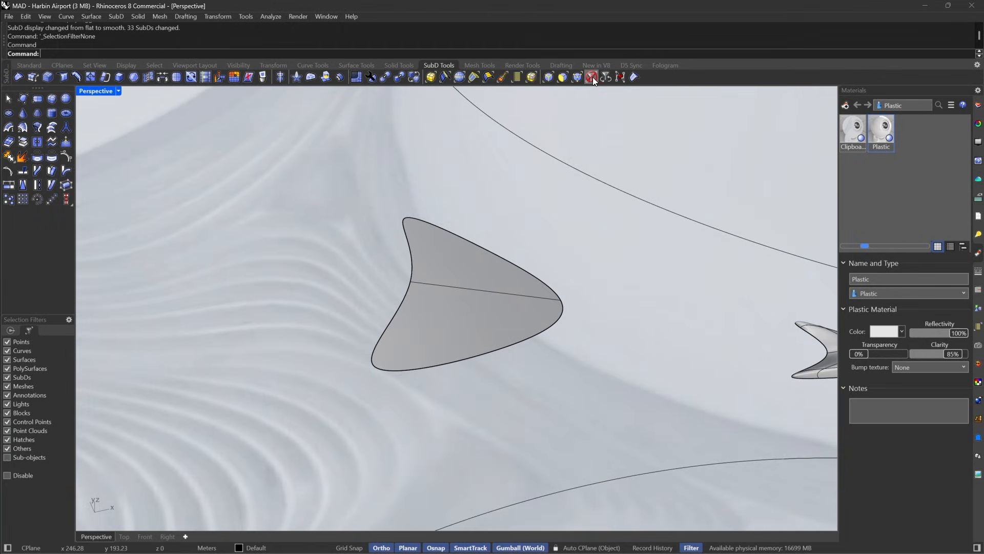
left_click(467, 297)
left_click(470, 269, "shift")
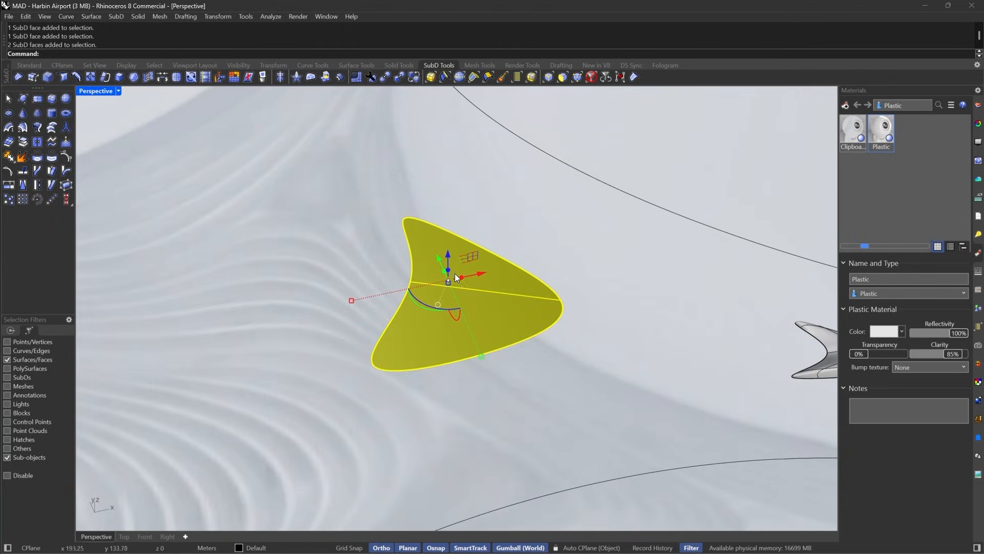
left_click_drag(449, 269, 454, 260)
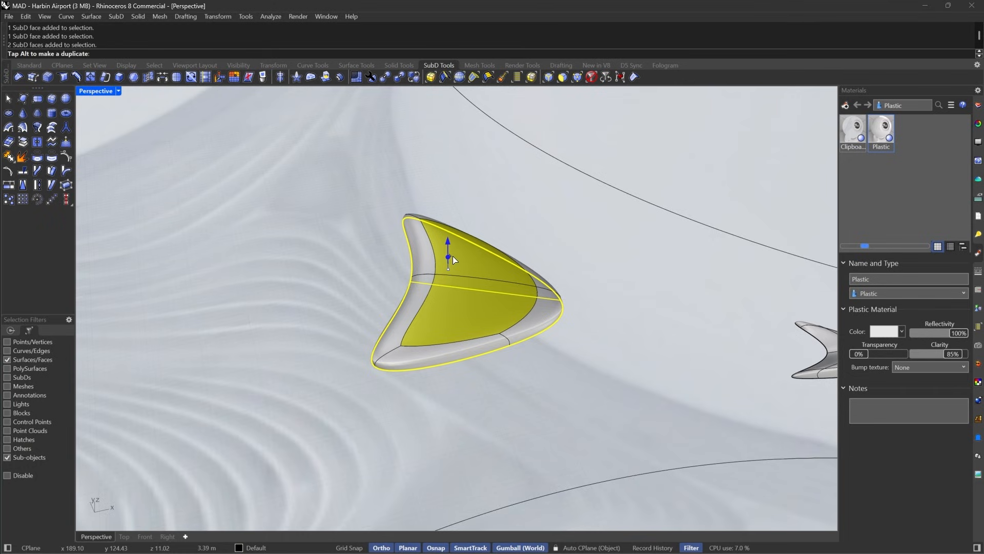
key("Tab")
key("Escape")
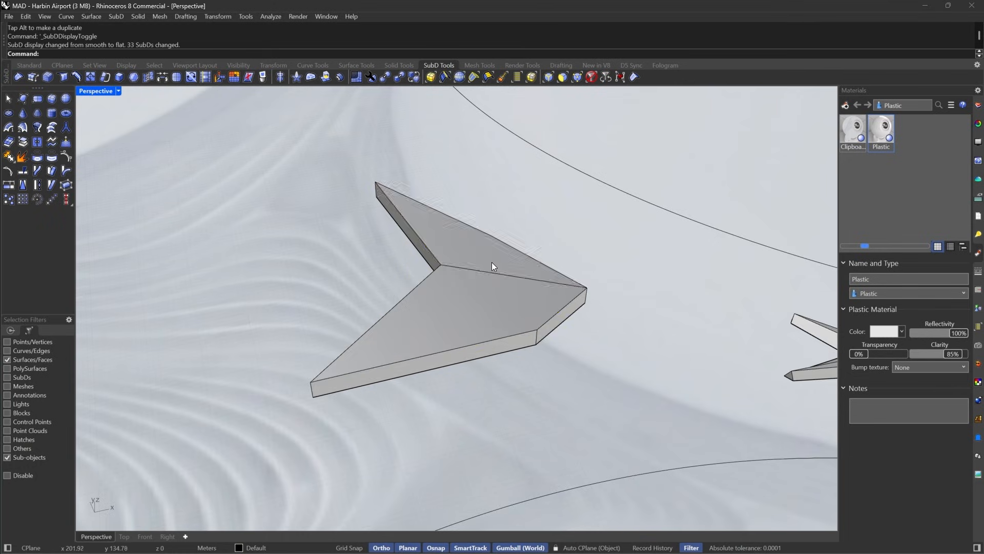
Scale down the wedge panel's two top faces and shift them toward the panel's pointed end.
left_click(491, 262)
left_click(446, 310)
left_click(453, 253, "shift")
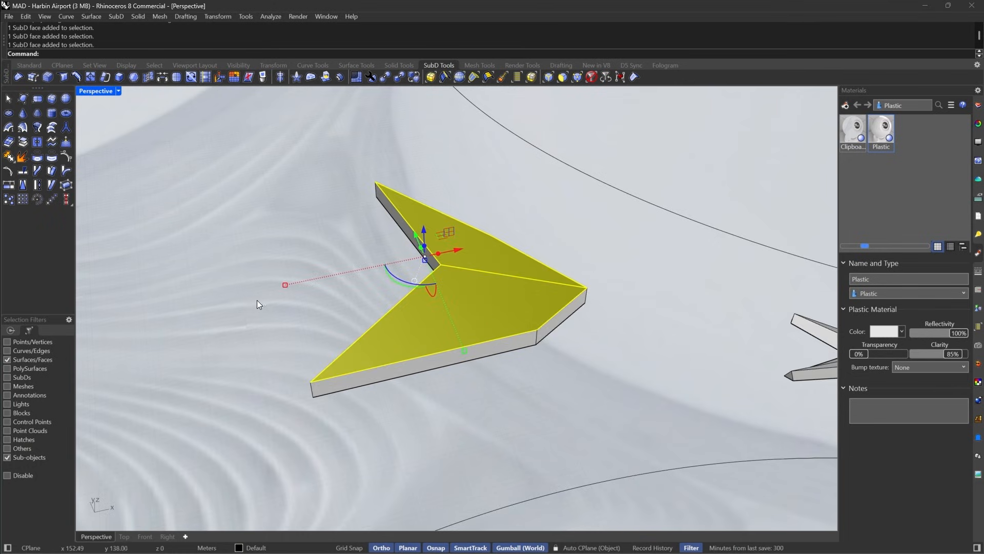
left_click_drag(285, 285, 346, 272)
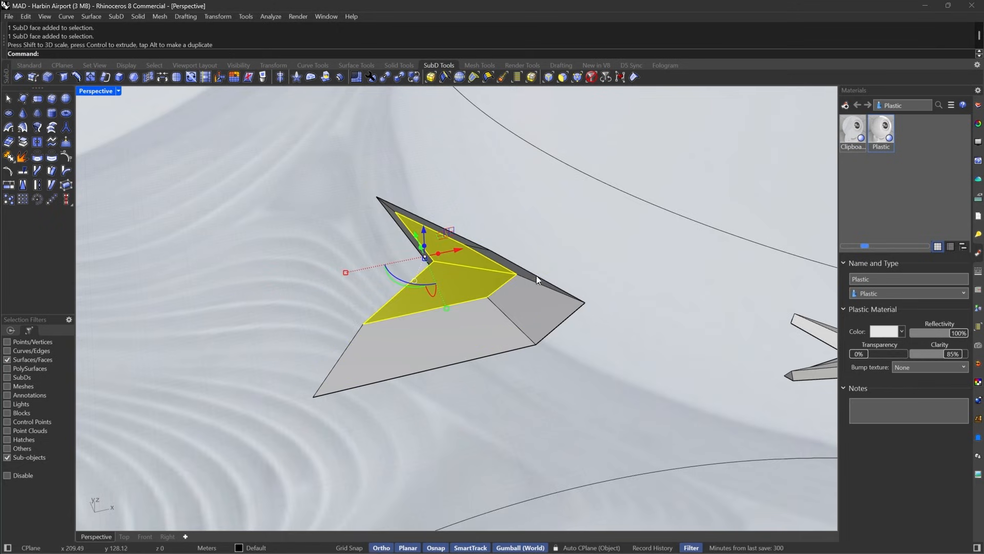
right_click_drag(536, 276, 521, 237)
left_click_drag(472, 284, 502, 290)
scroll(531, 266, "down", 15)
left_click(625, 286)
right_click_drag(626, 286, 597, 269)
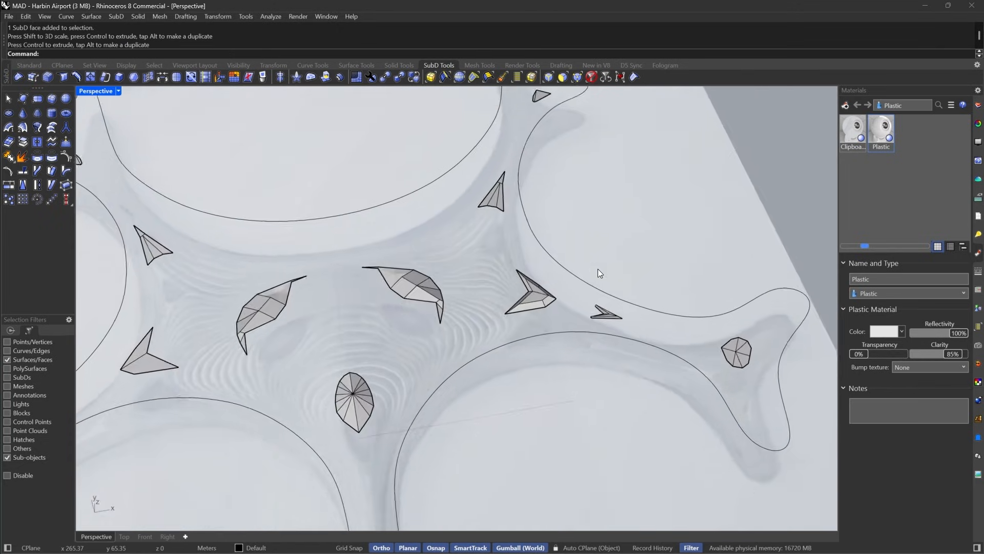
scroll(734, 354, "up", 7)
double_click(734, 348)
scroll(555, 306, "down", 9)
right_click_drag(555, 306, 657, 268)
scroll(603, 256, "up", 14)
left_click(553, 290)
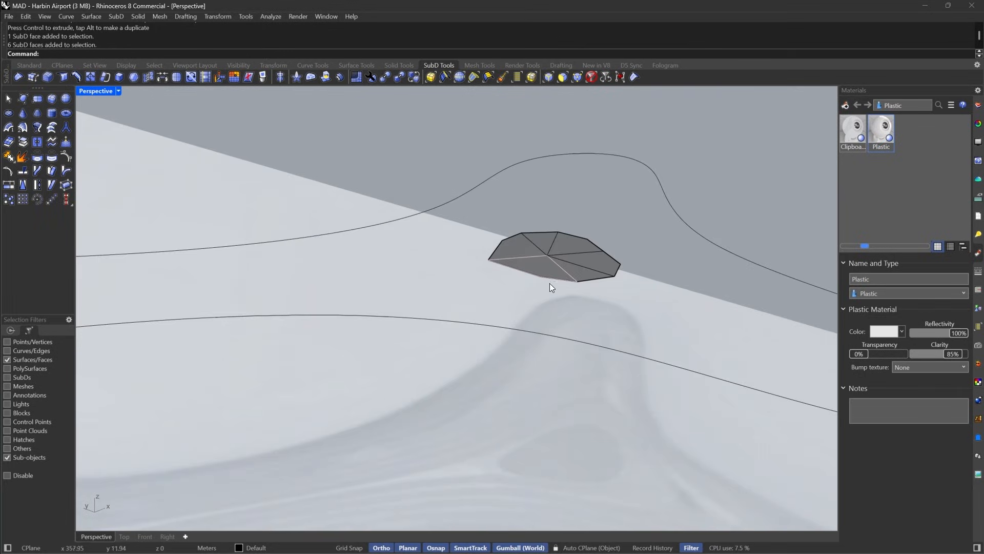
right_click_drag(550, 283, 580, 88)
left_click_drag(514, 269, 586, 290)
key("Escape")
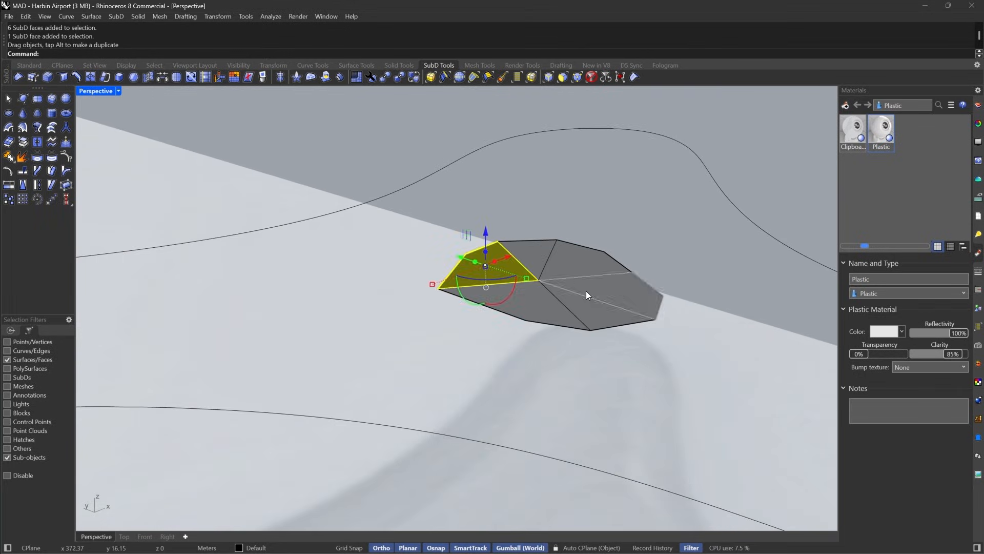
key("Escape")
Raise the centre vertex of the round panel at the right arm's tip vertically and switch the SubDs to smooth display.
left_click(578, 78)
left_click(538, 279)
left_click_drag(539, 252, 543, 221)
key("Tab")
scroll(652, 257, "down", 12)
right_click_drag(652, 257, 656, 385)
scroll(656, 386, "down", 7)
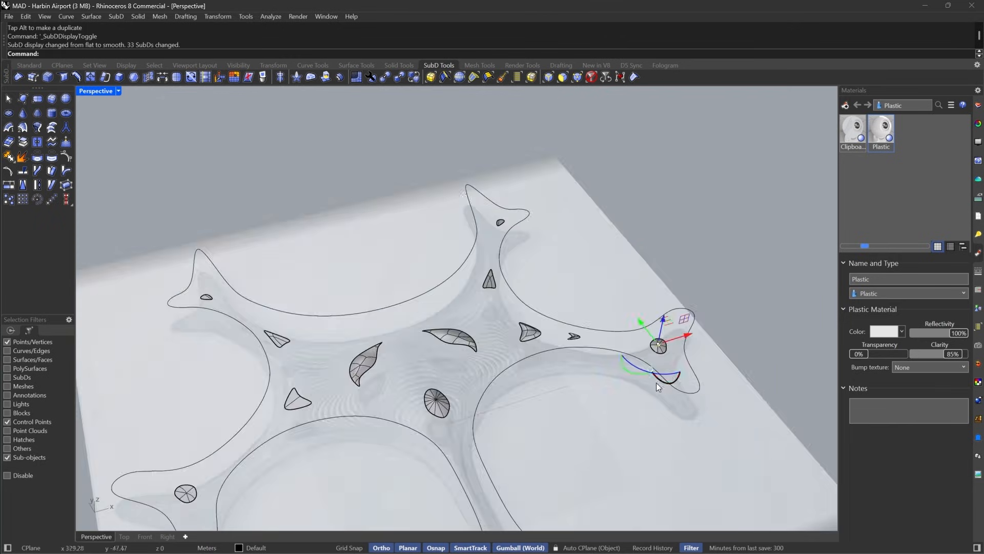
Show the SubDs flat and insert edges across the upper right arm's small panel, between opposite corners through the existing inner edge's midpoint.
scroll(518, 204, "up", 16)
scroll(507, 291, "up", 3)
key("Tab")
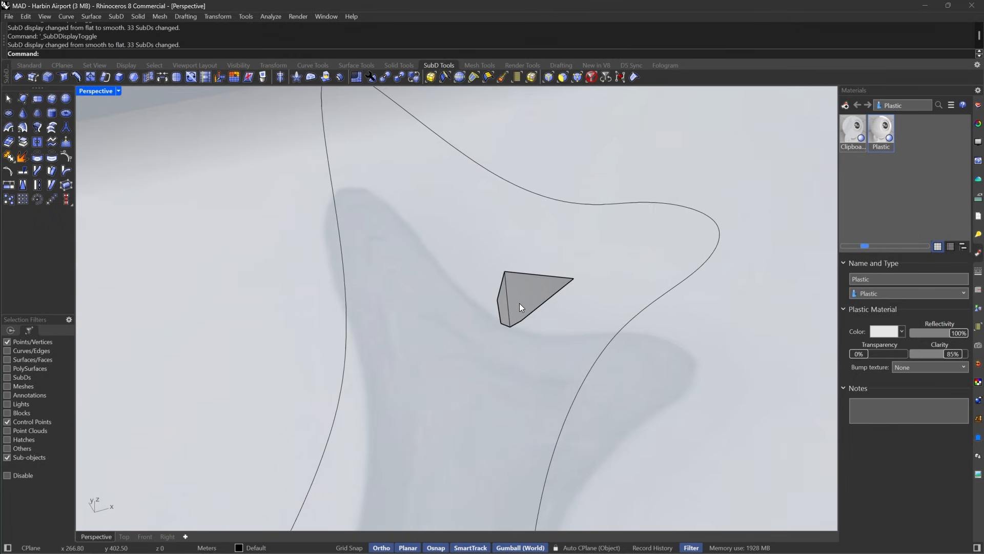
scroll(531, 293, "up", 4)
scroll(528, 294, "up", 5)
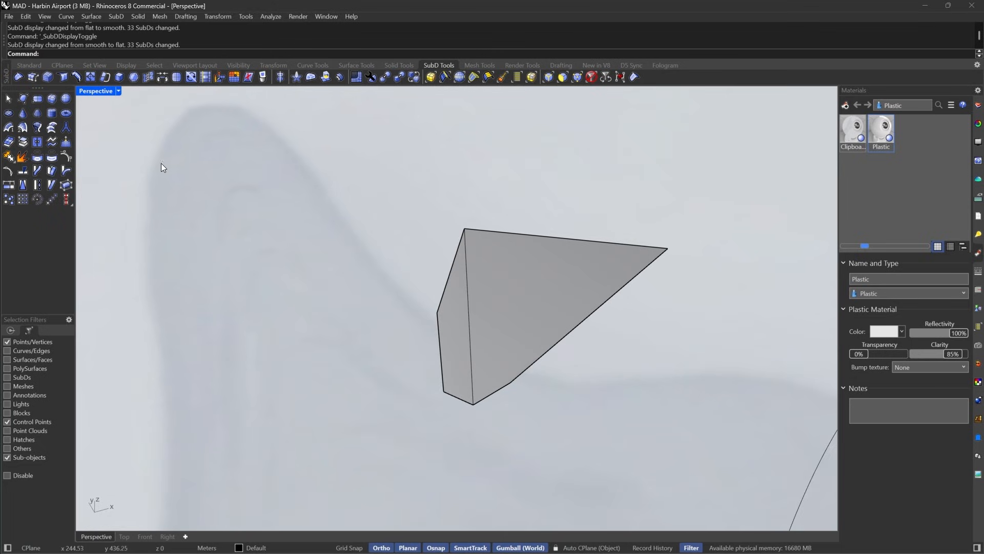
left_click(75, 77)
left_click(518, 329)
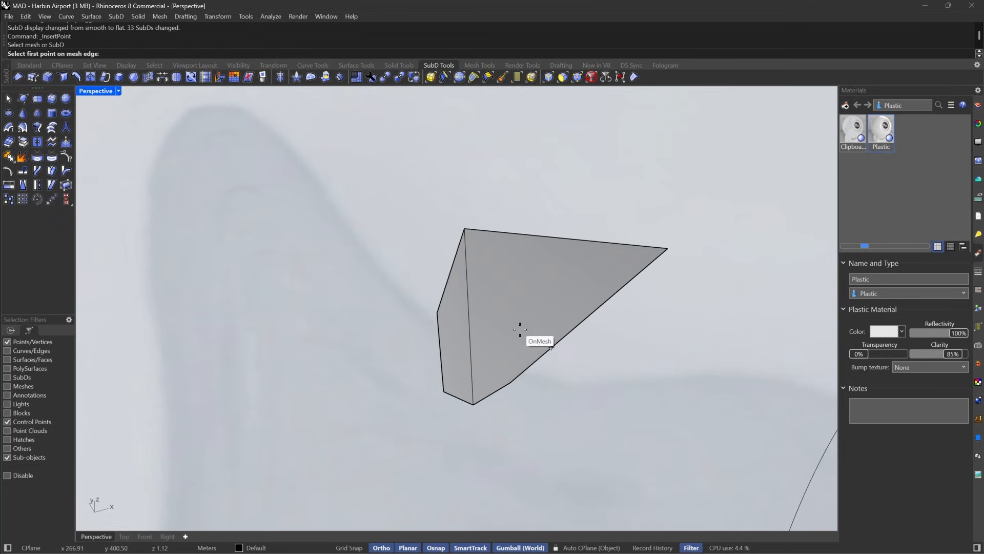
left_click(439, 309)
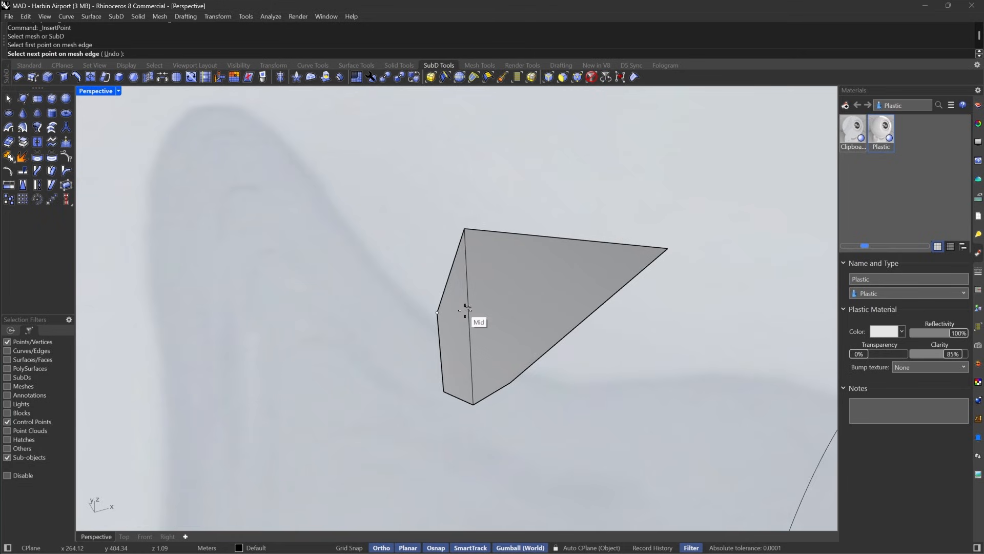
left_click(465, 310)
left_click(667, 248)
key("Return")
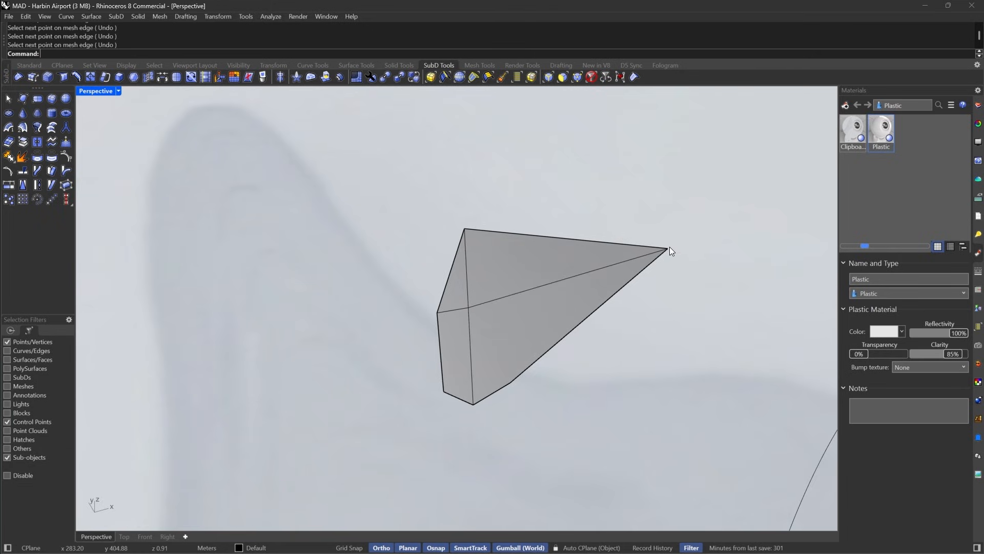
Move the inserted inner vertex horizontally toward the small panel's middle and switch the SubDs to smooth display.
left_click(590, 76)
left_click(469, 308)
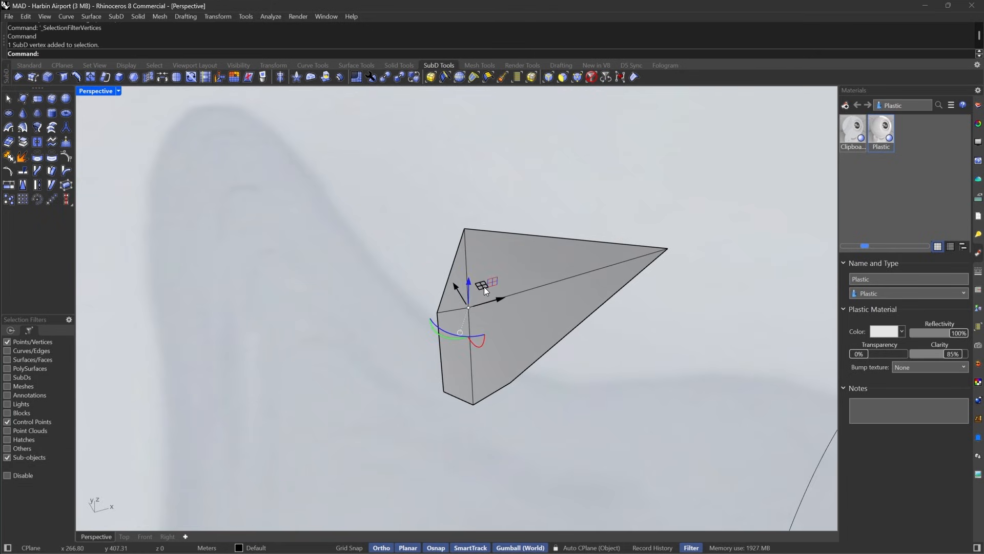
left_click_drag(484, 288, 543, 277)
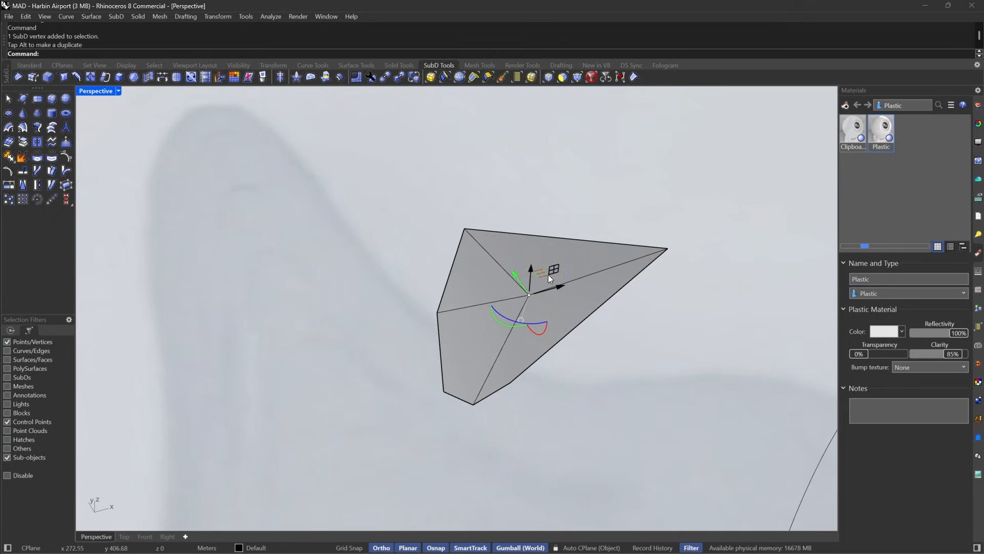
left_click_drag(543, 275, 555, 268)
right_click_drag(523, 309, 636, 231)
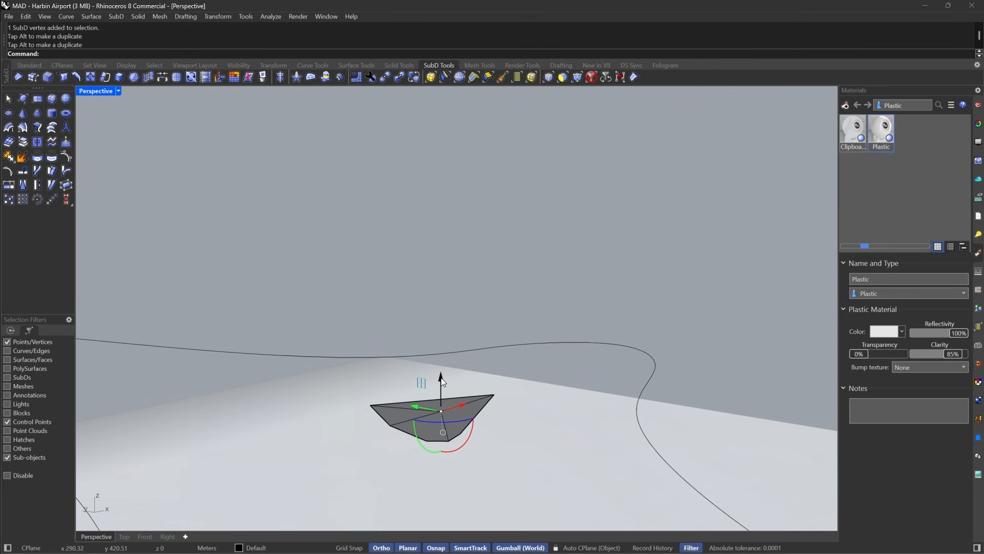
key("Tab")
right_click_drag(448, 355, 355, 405)
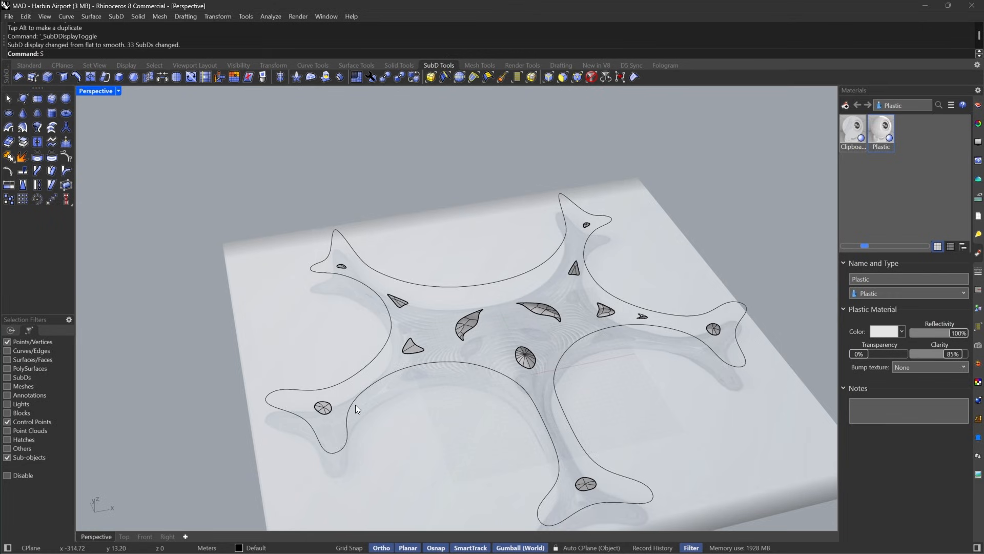
Show all hidden objects and delete the four opening panels on the roof's left side.
left_click_drag(244, 469, 435, 195)
key("Escape")
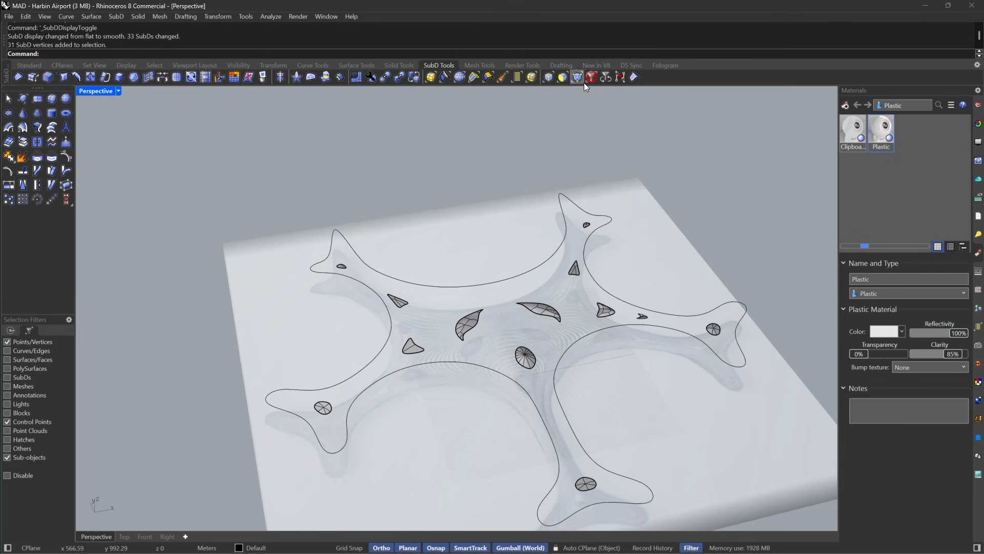
left_click(590, 79)
left_click_drag(246, 205, 434, 474)
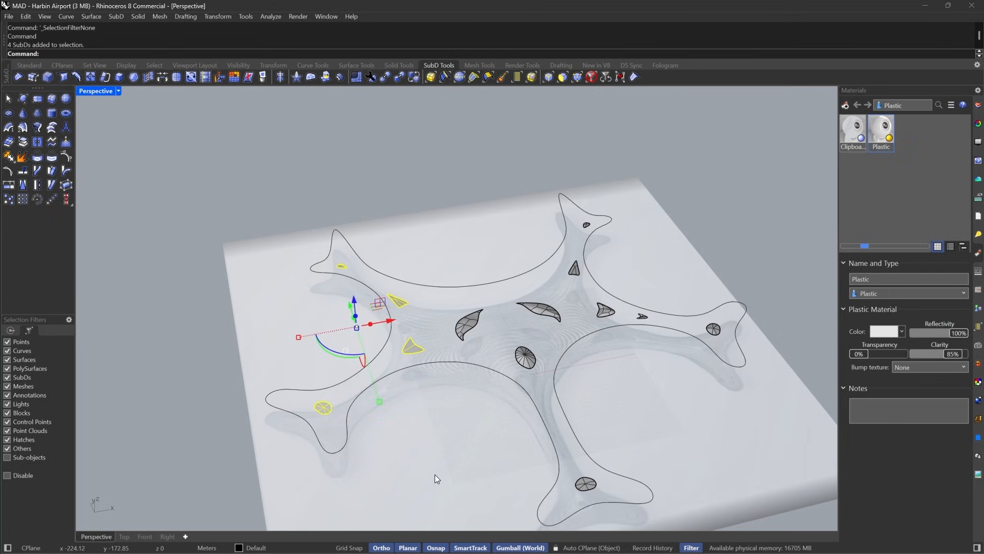
type("Show")
key("Return")
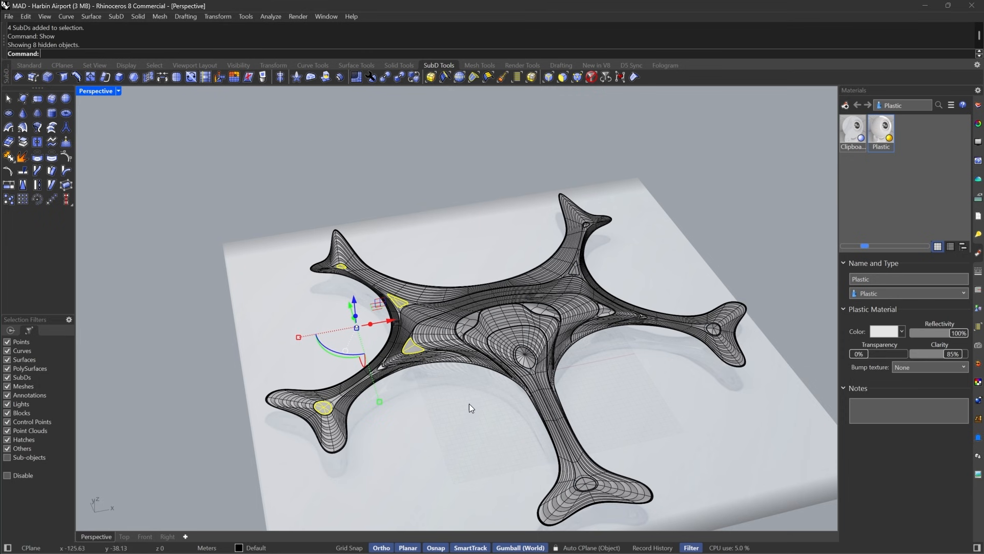
scroll(469, 404, "up", 8)
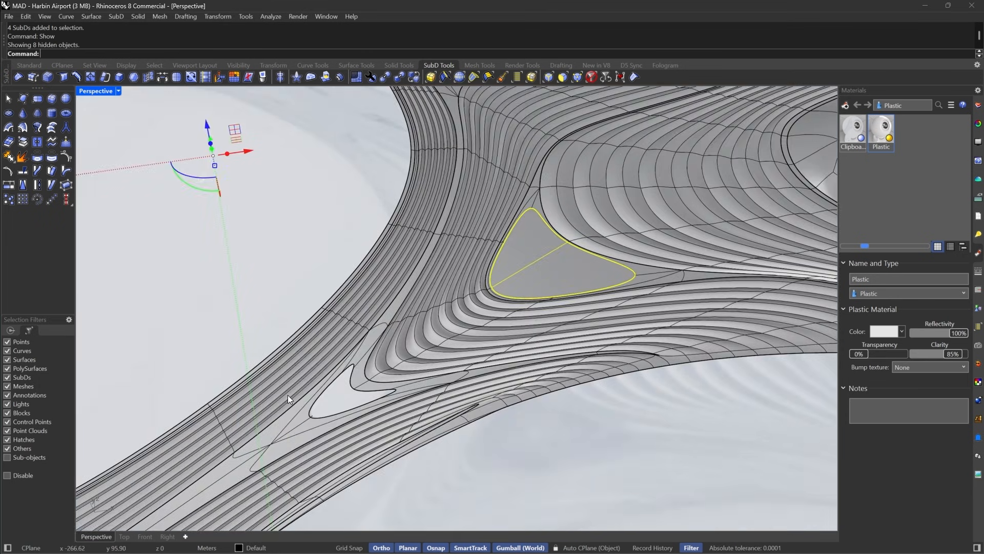
scroll(384, 388, "down", 10)
key("Delete")
scroll(471, 373, "down", 5)
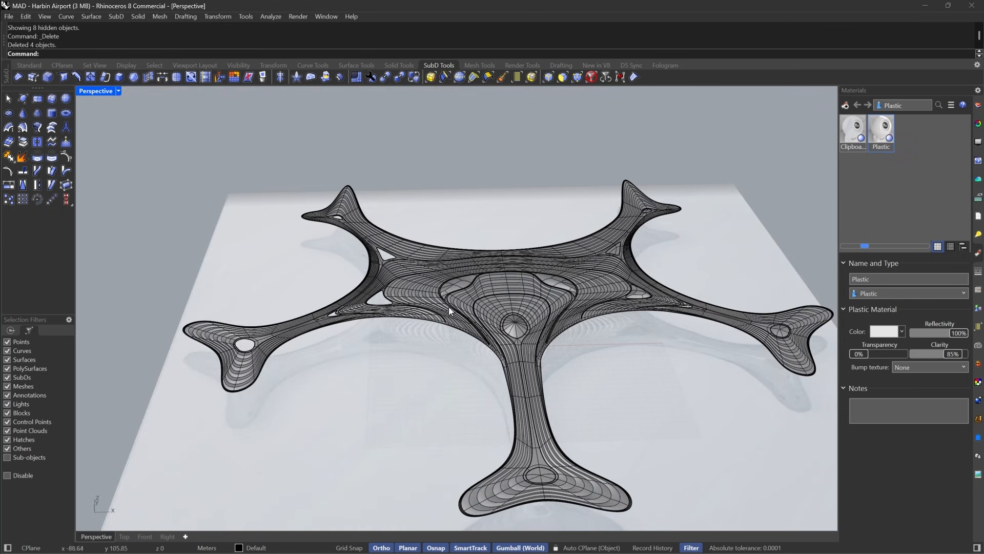
Raise the centre vertex of the oval panel at the lower arm's tip vertically.
scroll(592, 509, "up", 10)
left_click(576, 76)
scroll(544, 346, "down", 8)
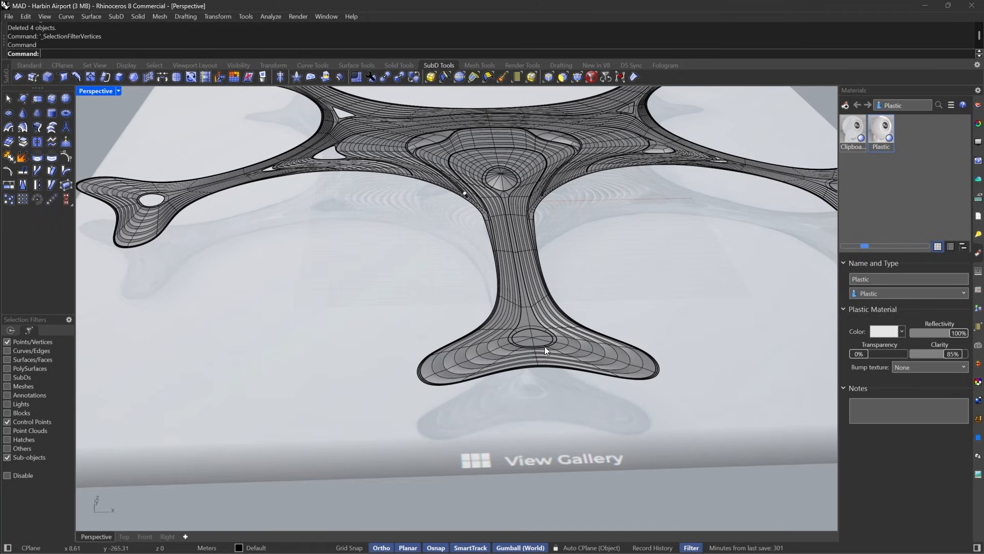
scroll(524, 336, "up", 4)
left_click(525, 335)
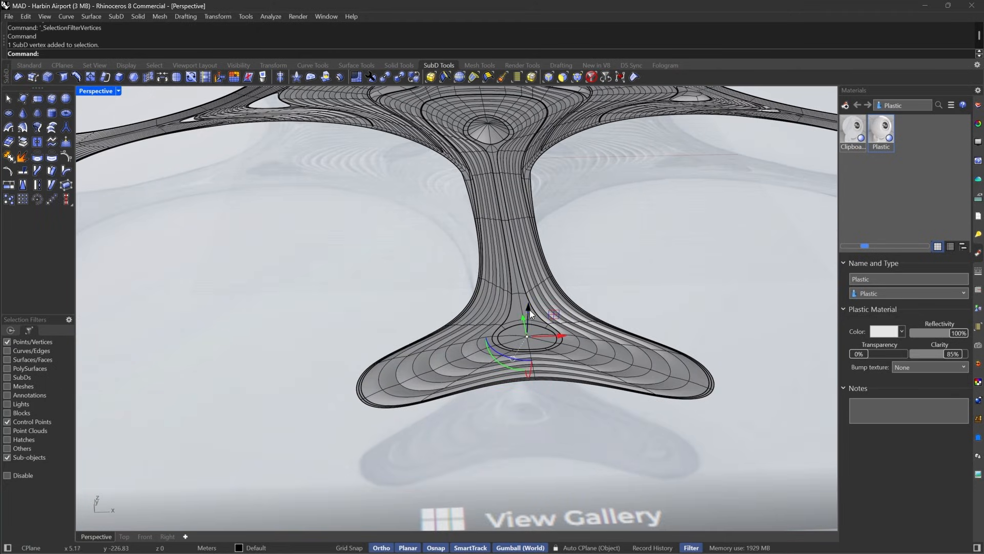
left_click_drag(530, 310, 534, 302)
key("Escape")
scroll(503, 320, "down", 10)
right_click_drag(507, 319, 589, 312)
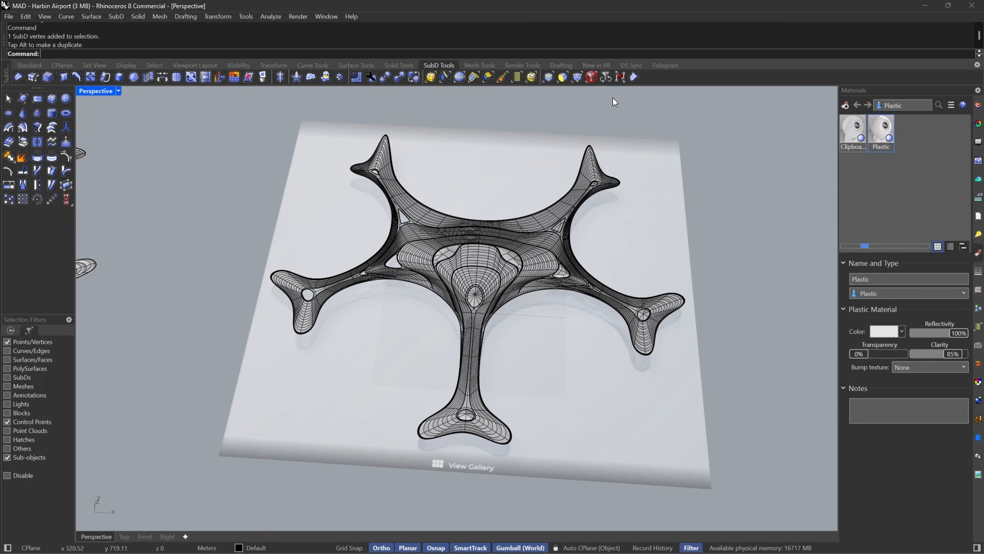
Hide the main ribbed roof shell.
left_click(592, 77)
scroll(567, 275, "up", 5)
left_click(579, 262)
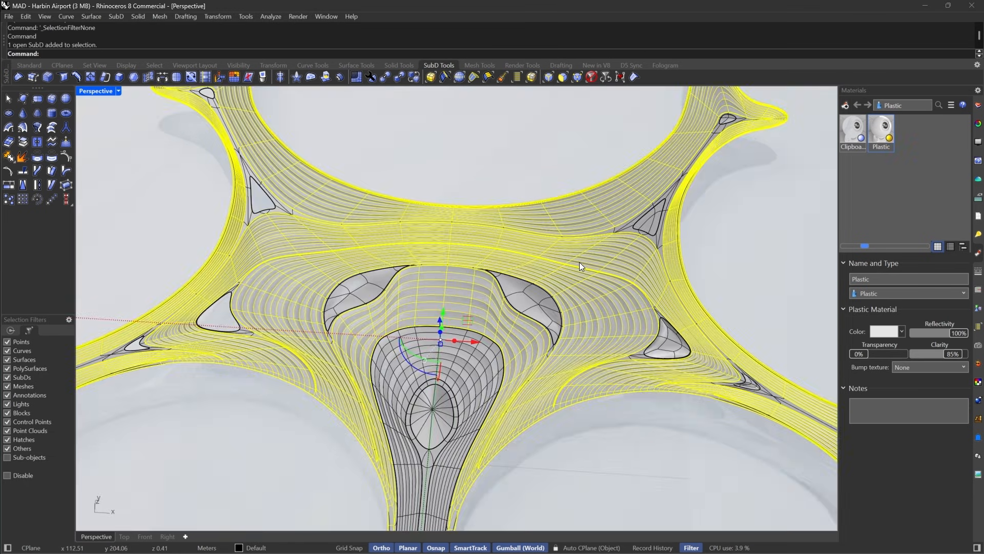
type("Hide")
key("Return")
Hide the border strips around the crescent and wedge openings, the ribbed lower arm surface, and the narrow piece below the central oval.
left_click(537, 366)
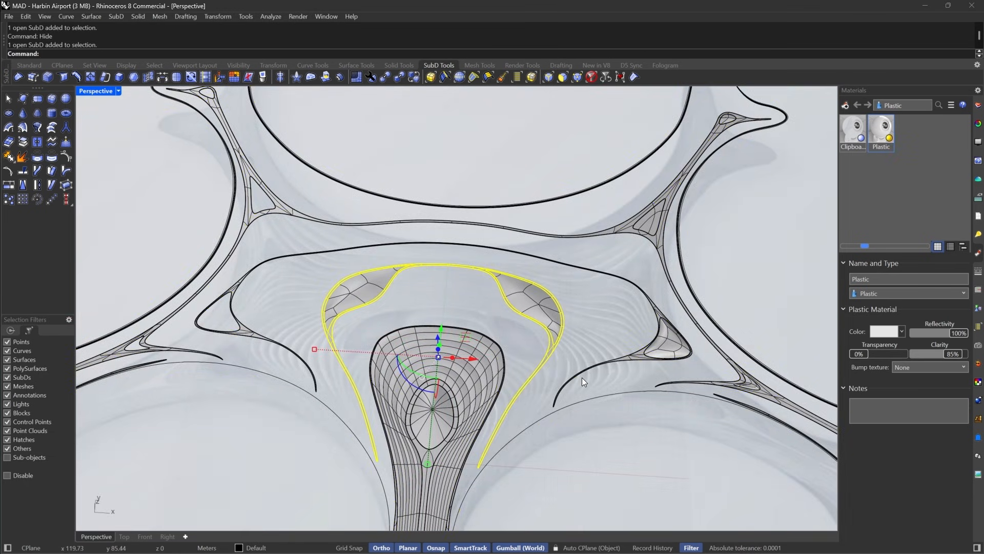
left_click(582, 378, "shift")
left_click(481, 353, "shift")
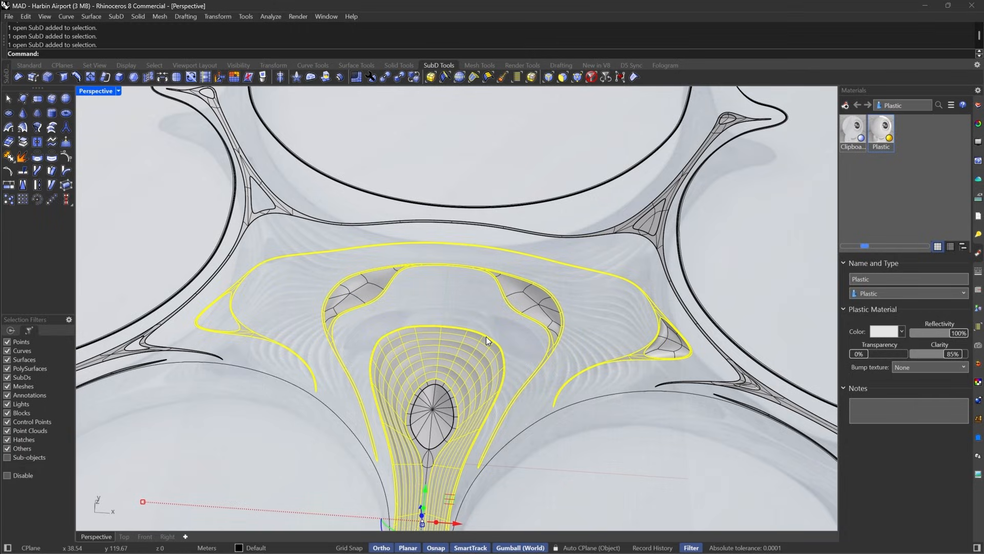
key("Return")
left_click(435, 457)
key("Return")
Hide the central oval panel, the lower arm's oval panel, and the remaining outer border and connecting strips.
left_click(447, 402)
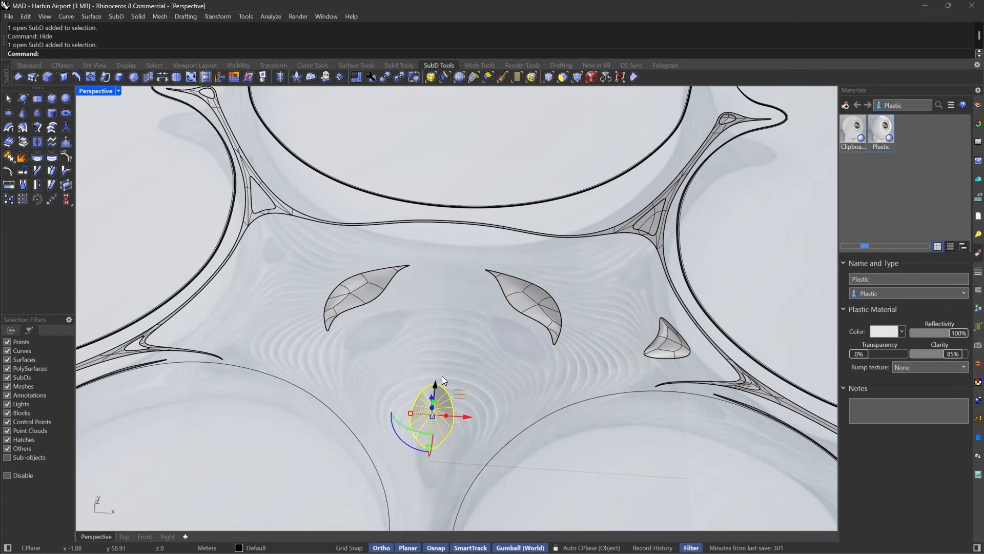
scroll(443, 375, "down", 6)
left_click(463, 451, "shift")
key("Return")
scroll(644, 370, "up", 6)
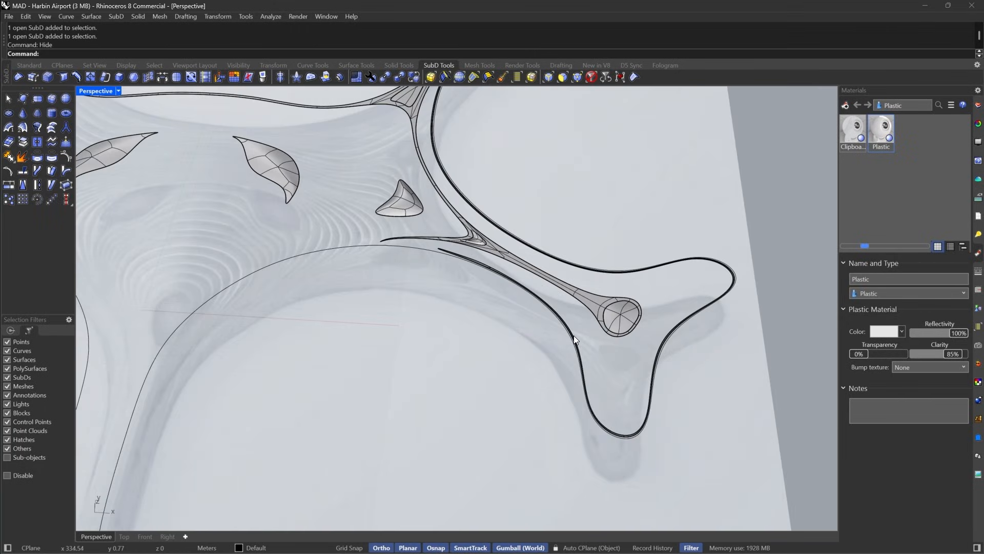
left_click(555, 288)
key("Return")
scroll(491, 285, "down", 6)
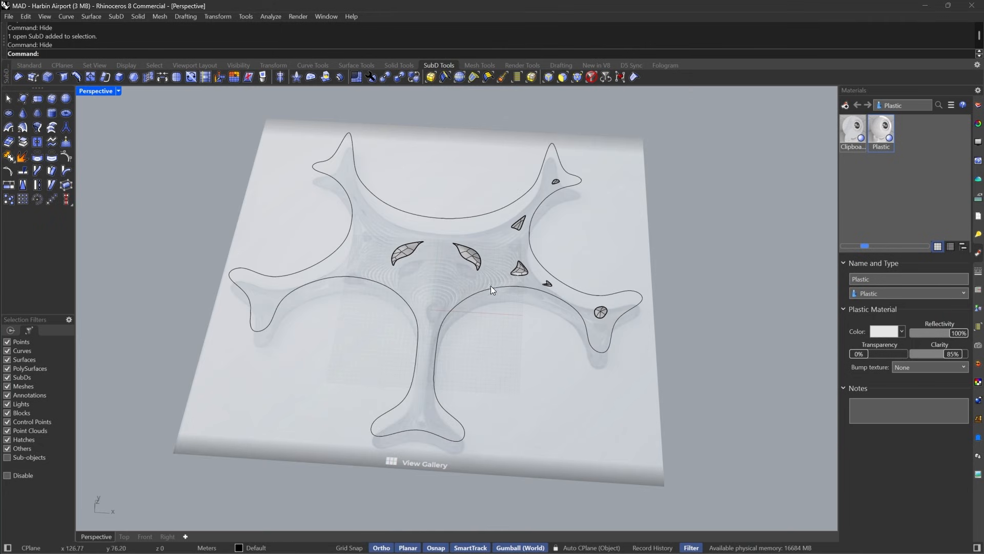
Hide the two crescent-shaped panels on either side of the roof's centre.
left_click(408, 255)
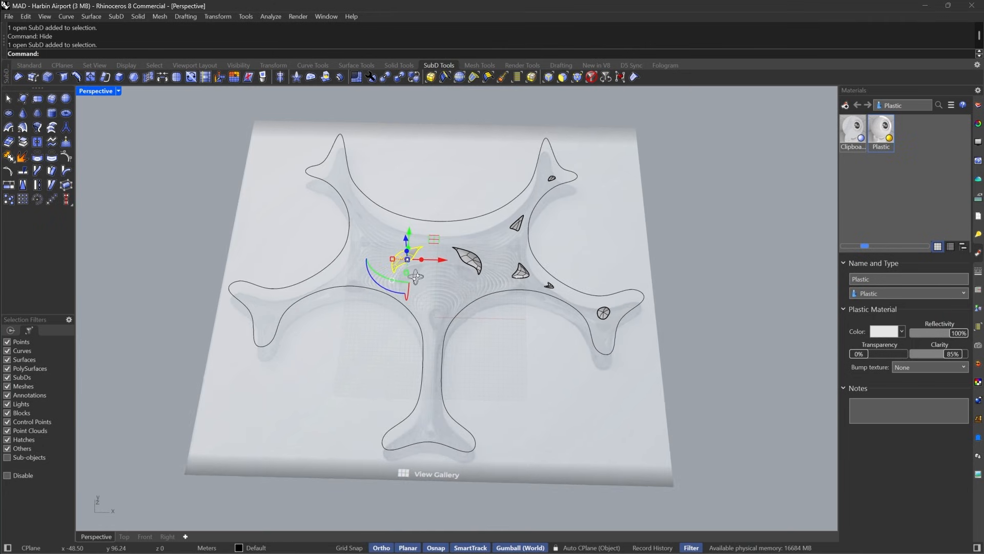
scroll(405, 264, "up", 5)
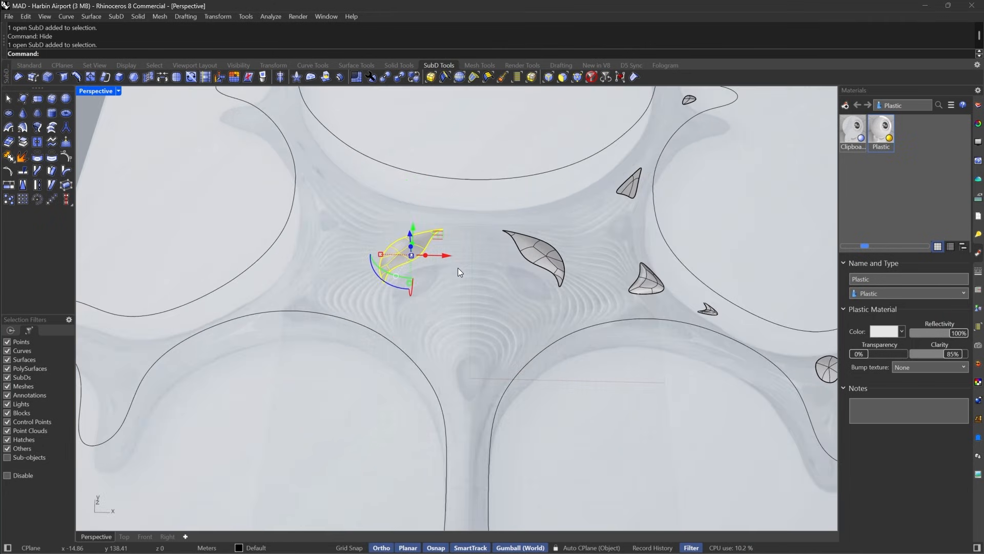
left_click(540, 251, "shift")
key("Return")
scroll(517, 320, "down", 5)
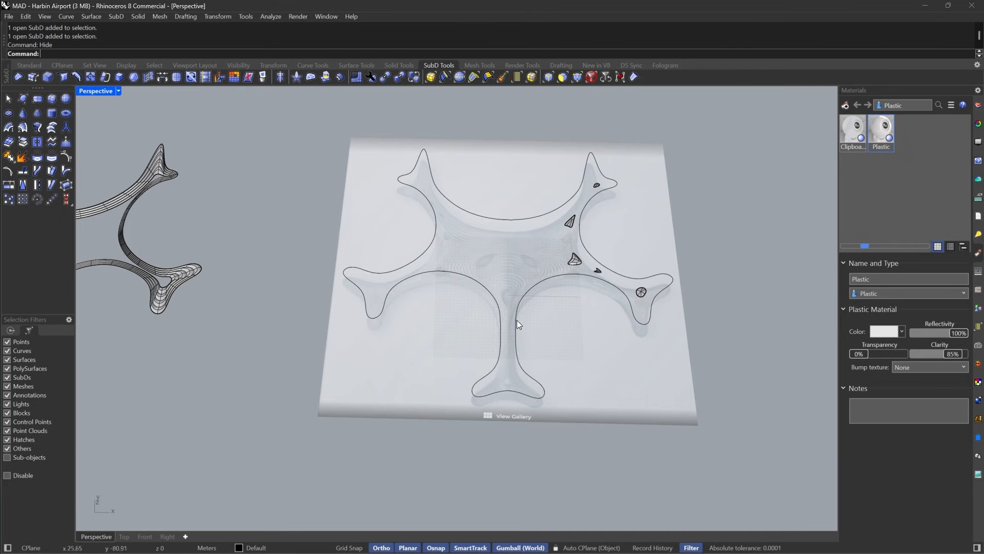
Mirror the five right-side skylight panels to the left half across a plane through the origin (0), keeping the originals.
left_click_drag(525, 337, 740, 151)
scroll(522, 206, "up", 5)
type("mirror")
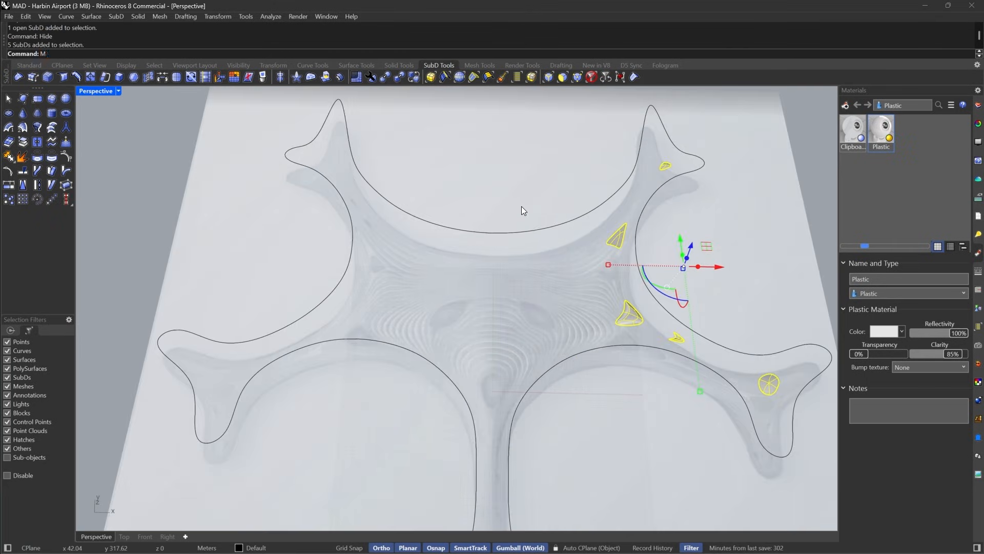
key("Return")
key("Return")
left_click(519, 308)
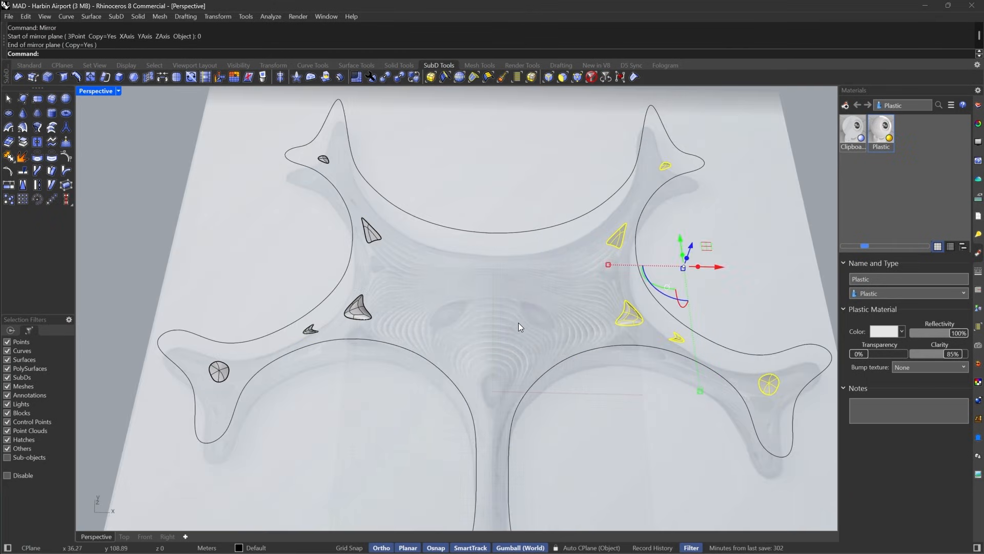
left_click(518, 322)
Show all hidden roof objects again.
scroll(519, 322, "down", 5)
right_click_drag(548, 314, 589, 292)
scroll(546, 288, "up", 6)
type("S")
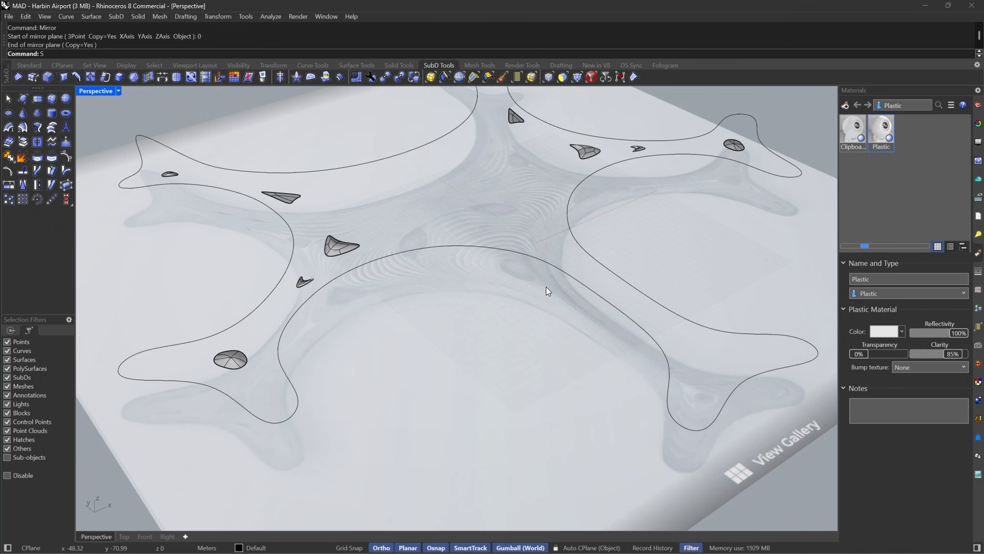
type("how")
key("Return")
scroll(546, 290, "down", 5)
scroll(570, 306, "up", 5)
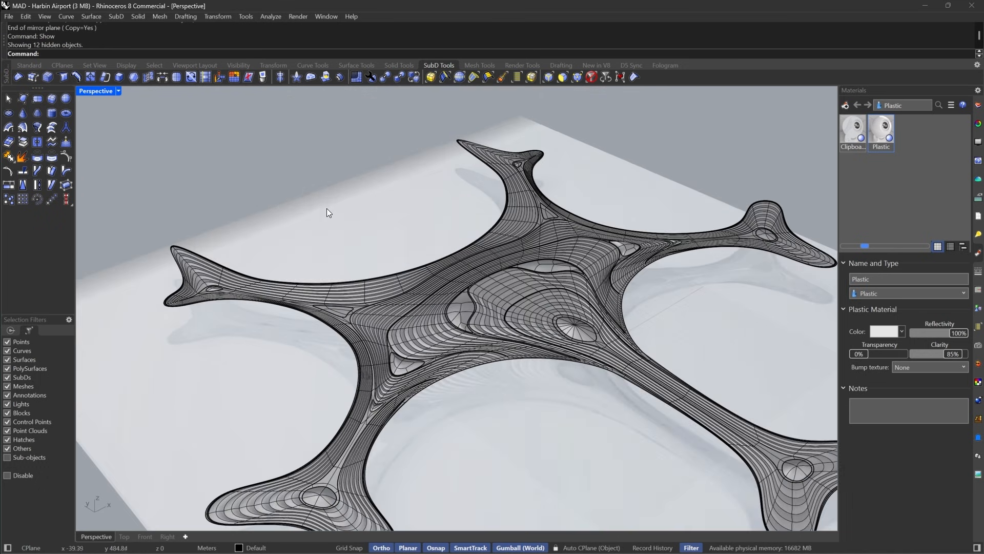
Switch the viewport to Rendered display and turn off the SubD boundaries.
left_click(118, 90)
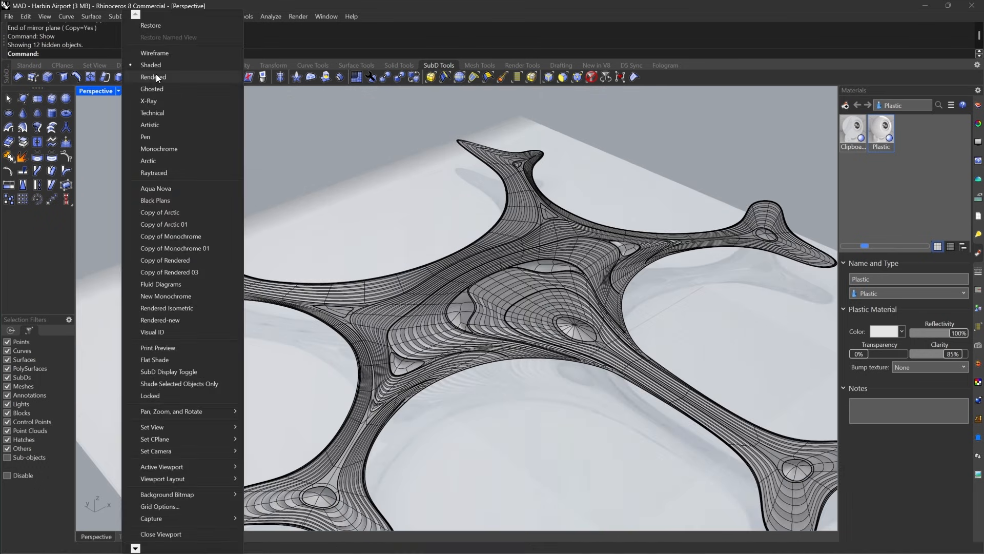
left_click(167, 80)
scroll(408, 217, "down", 4)
right_click_drag(409, 217, 816, 233)
left_click(978, 143)
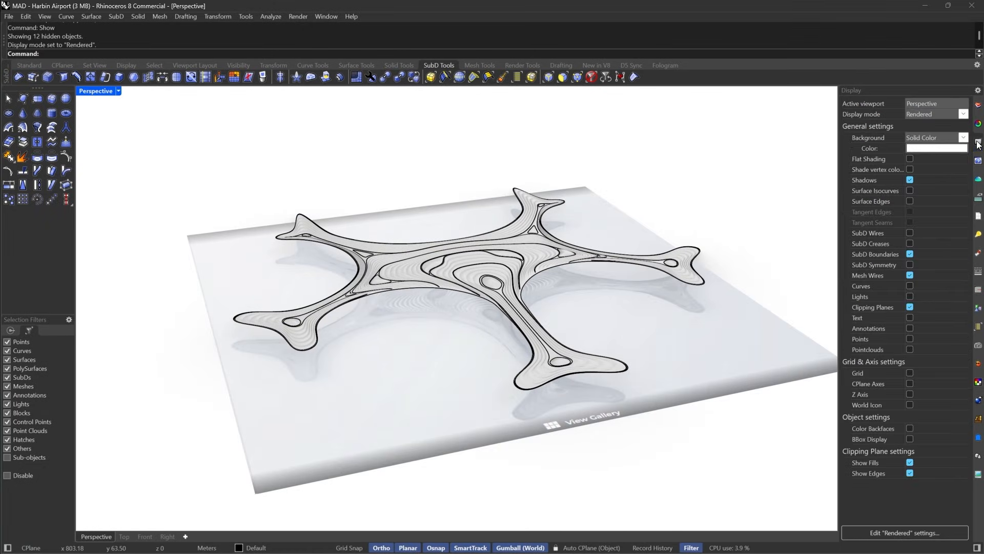
left_click(910, 253)
Examine the rendered roof's ribs and raised skylights around the centre and along the arms.
scroll(583, 282, "up", 10)
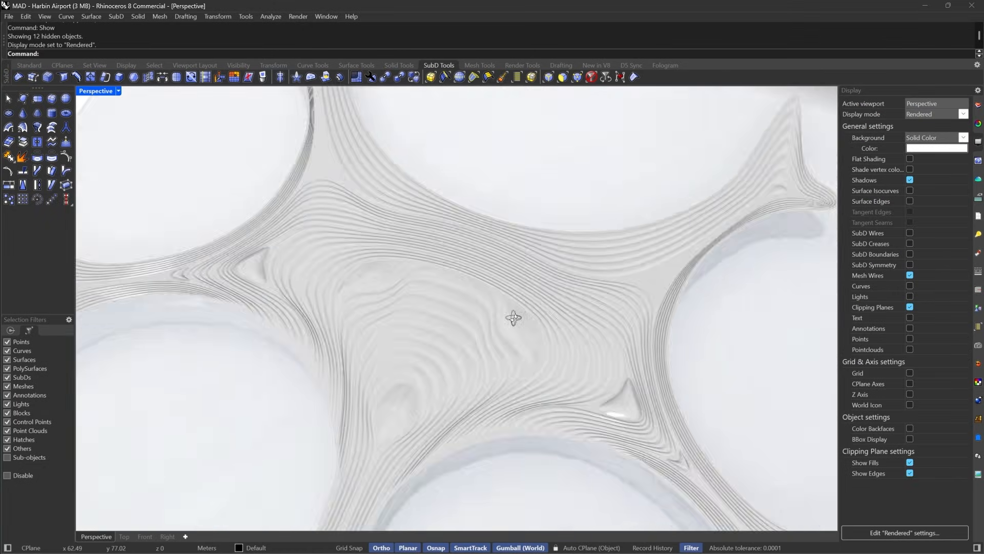
scroll(506, 341, "up", 4)
right_click_drag(514, 317, 453, 278)
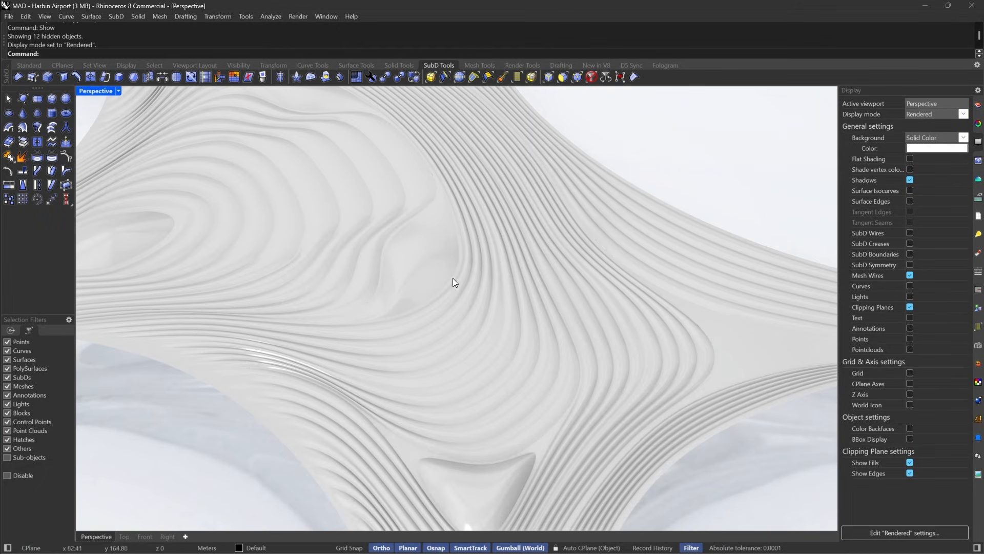
left_click(426, 245)
scroll(425, 245, "down", 4)
right_click_drag(425, 245, 439, 284)
key("Escape")
scroll(439, 284, "up", 4)
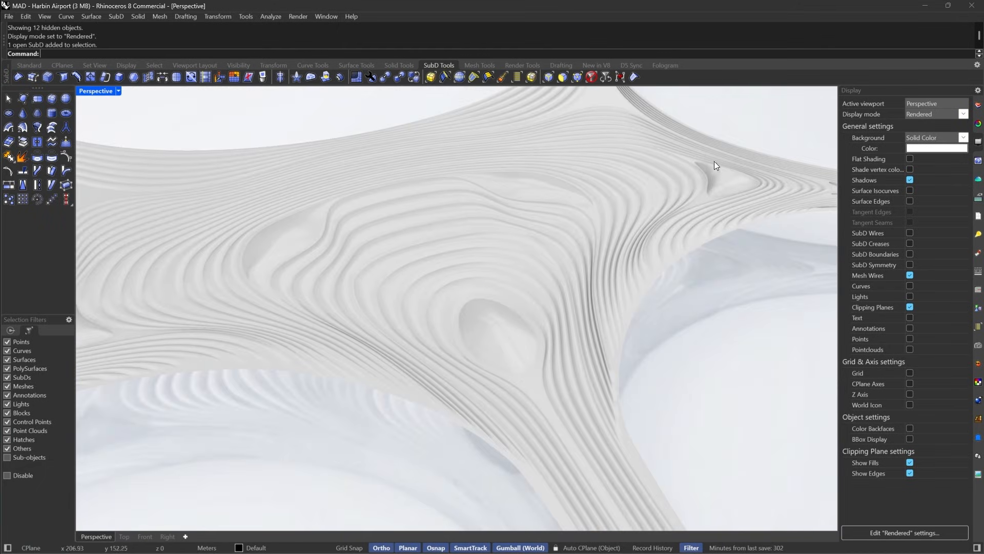
scroll(574, 235, "down", 4)
right_click_drag(574, 235, 463, 209)
scroll(464, 210, "down", 5)
scroll(649, 202, "up", 10)
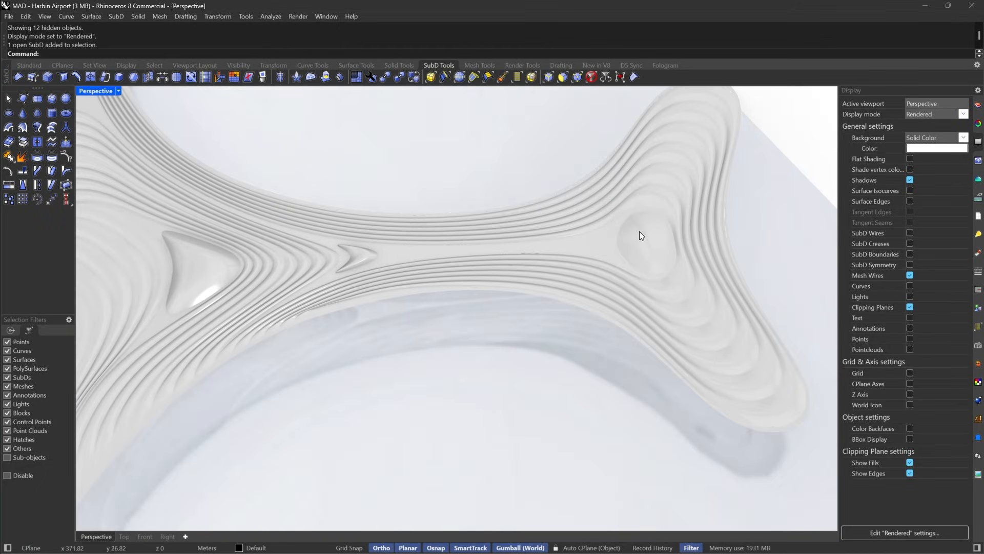
left_click(638, 232)
left_click(579, 238, "shift")
scroll(297, 247, "up", 4)
left_click(402, 260, "shift")
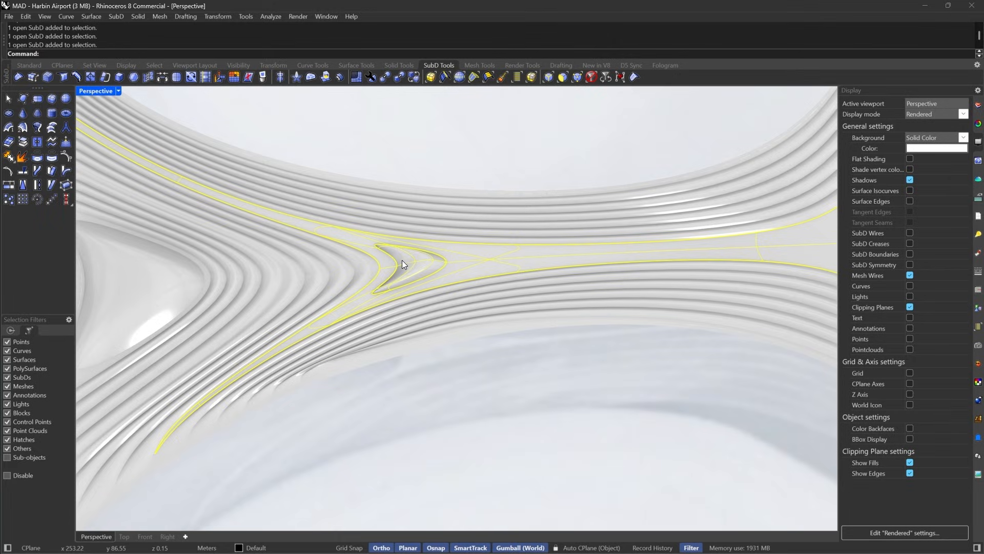
key("Escape")
scroll(464, 208, "down", 4)
Hide the main ribbed roof shell and the ribbed lower arm surface.
left_click(464, 208)
scroll(468, 218, "down", 6)
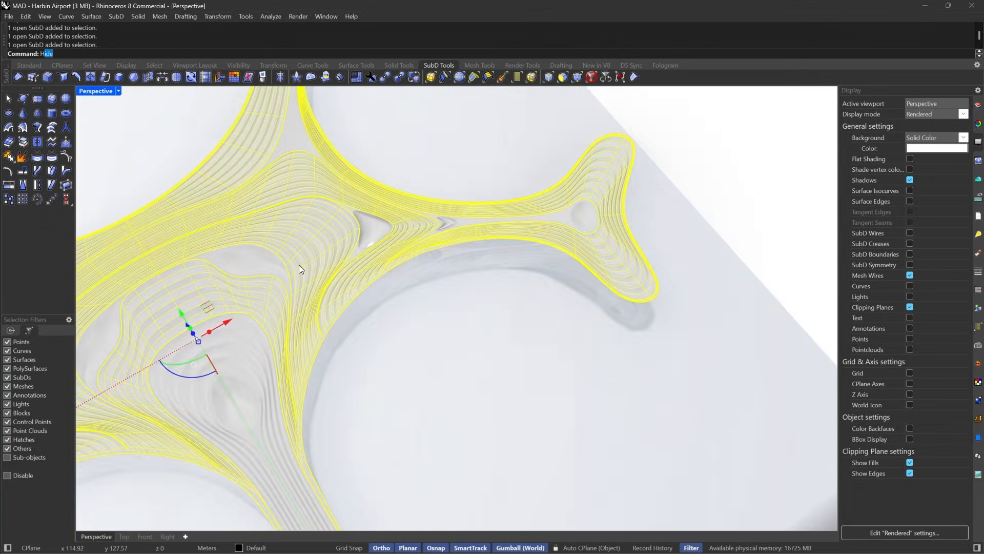
key("Return")
left_click(234, 333)
key("Return")
scroll(490, 227, "down", 5)
scroll(474, 245, "down", 3)
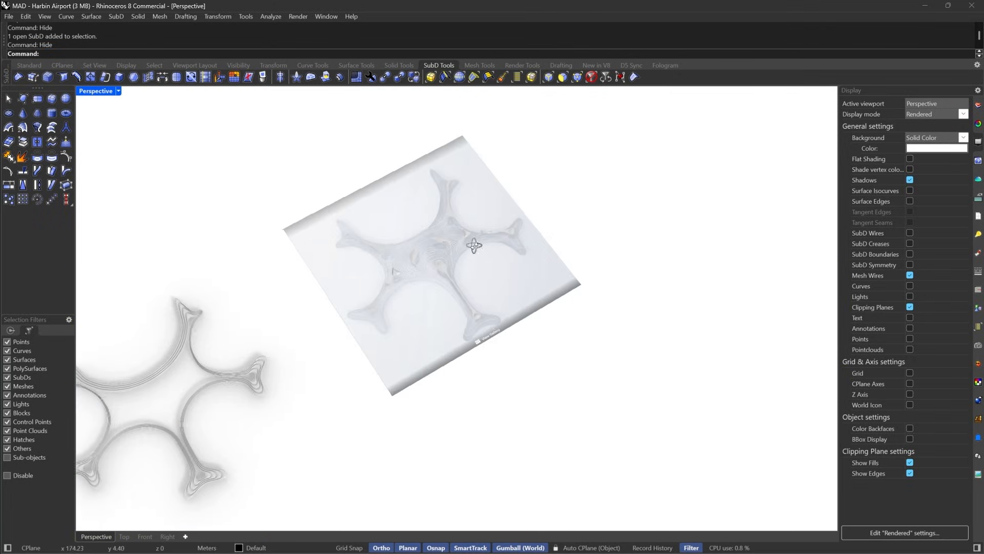
Select all the skylight panels and connecting strips on the reference image and create a new Plastic material for them.
left_click_drag(283, 162, 528, 305)
scroll(499, 202, "up", 10)
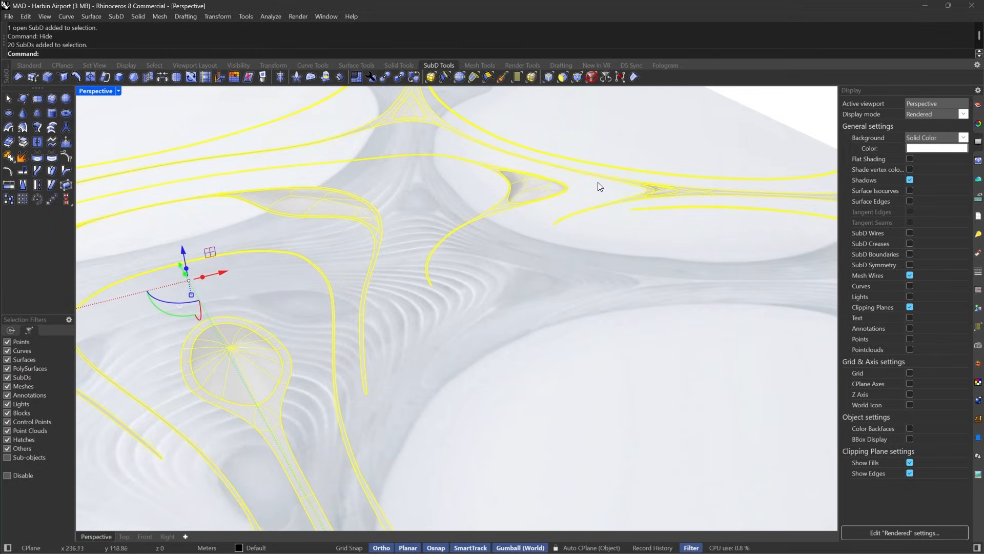
left_click(978, 253)
right_click(871, 172)
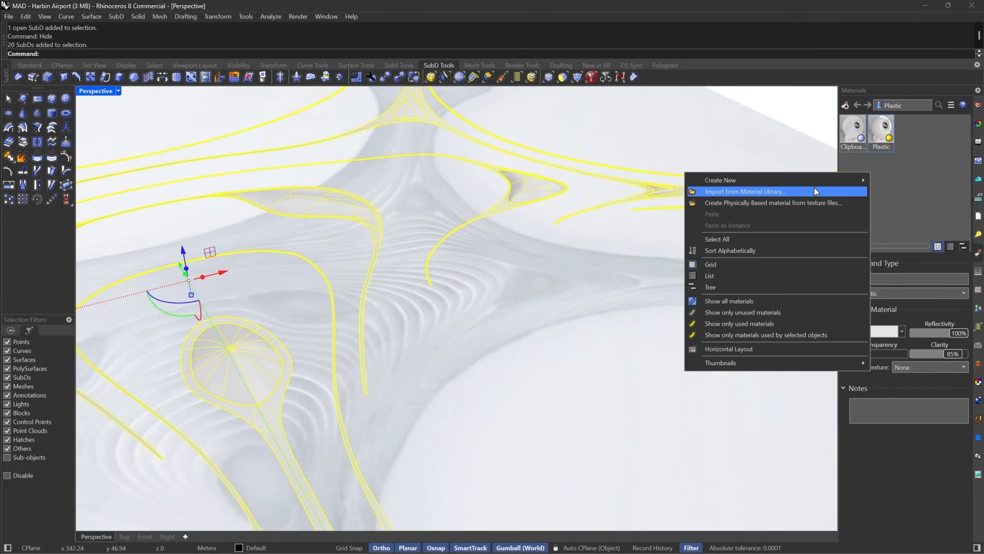
mouse_move(780, 179)
left_click(621, 320)
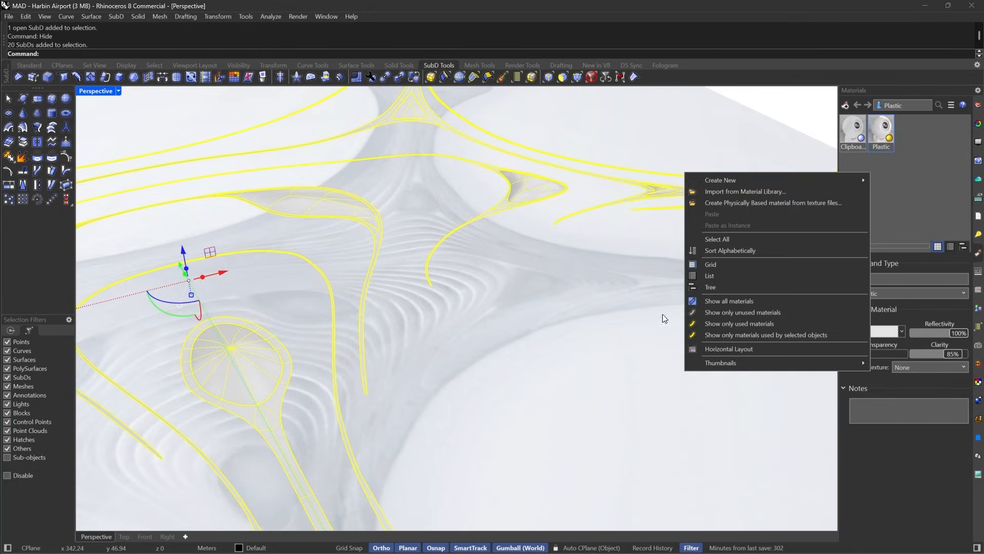
Set the new plastic material's transparency to 45% and assign it to the selected panels and strips.
left_click_drag(865, 355, 880, 360)
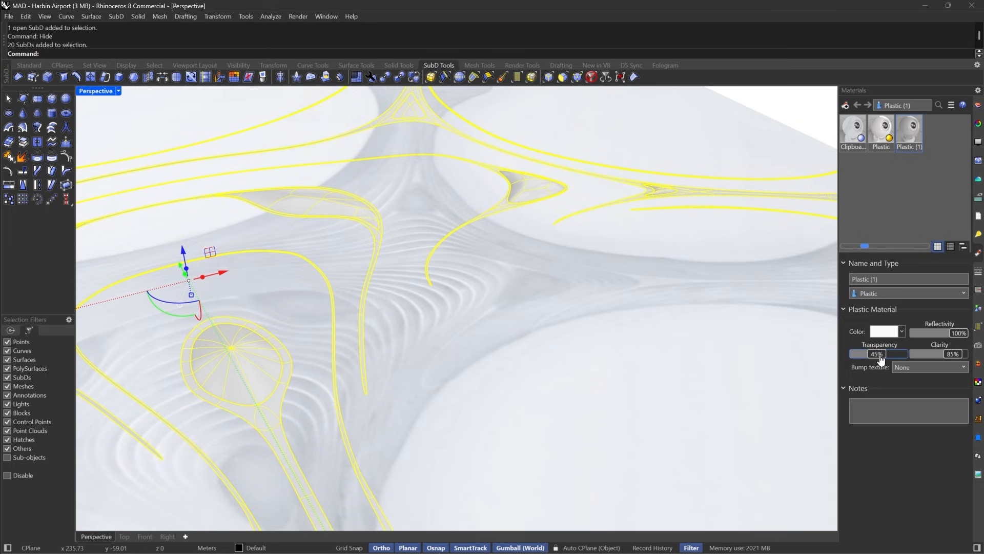
right_click(911, 133)
left_click(829, 141)
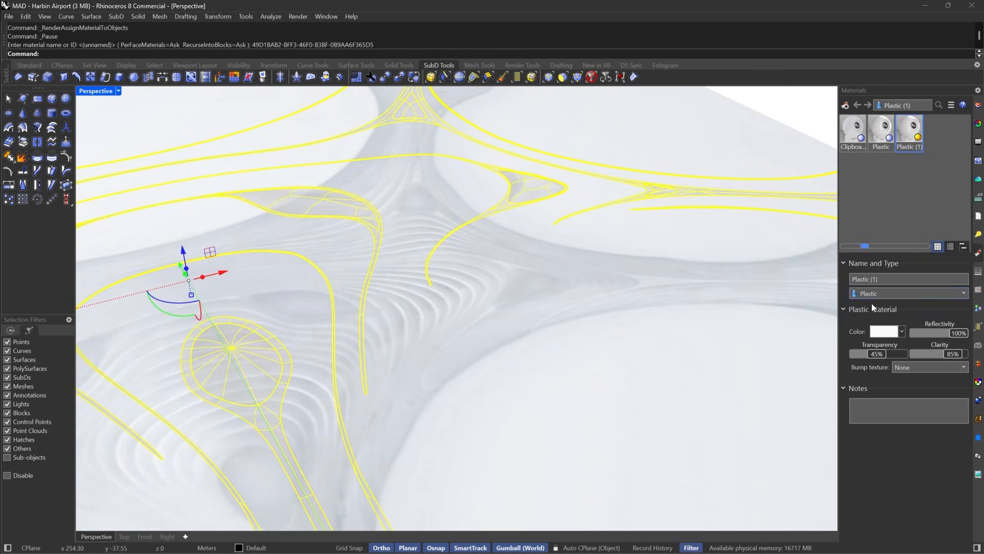
Change the new plastic material's color to Dark Gray and deselect the panels.
left_click(881, 337)
left_click(621, 180)
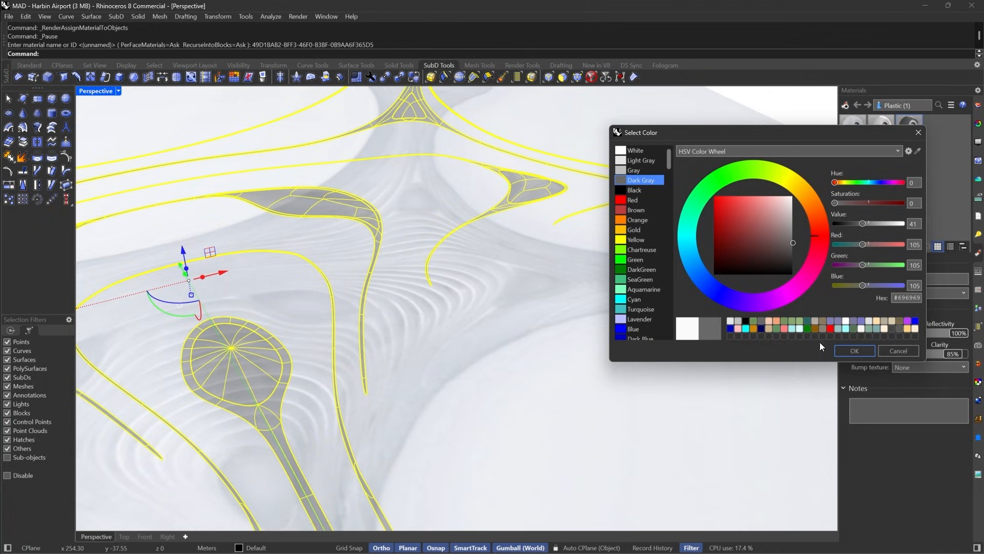
left_click(835, 346)
left_click(663, 140)
Show the hidden ribbed surfaces and set the dark plastic material's transparency to 20%.
type("Show")
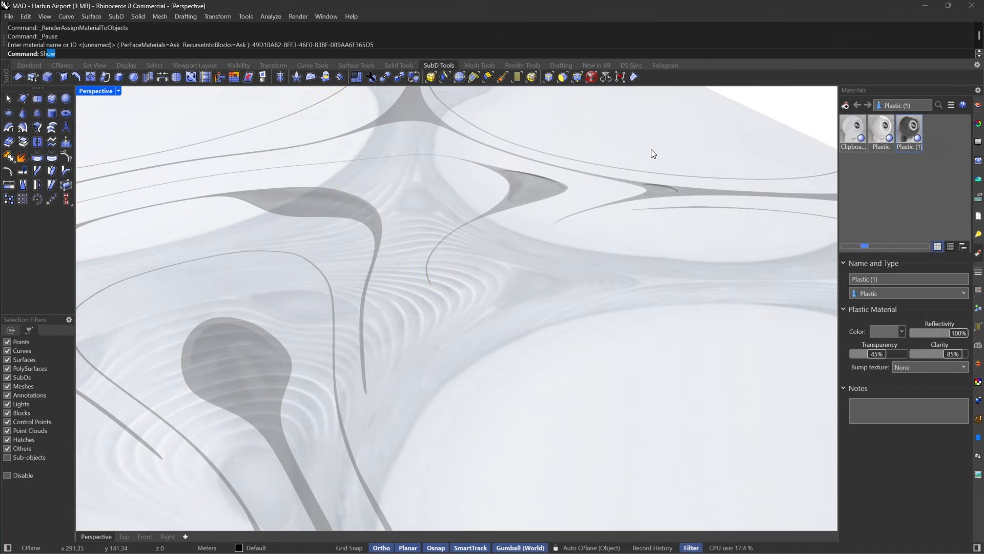
key("Return")
right_click_drag(601, 221, 528, 358)
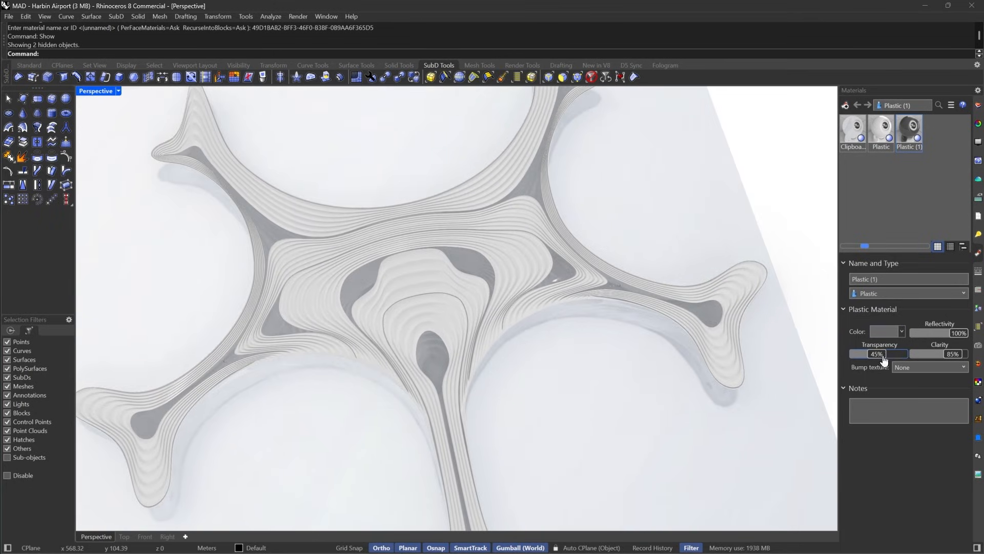
left_click_drag(884, 361, 869, 358)
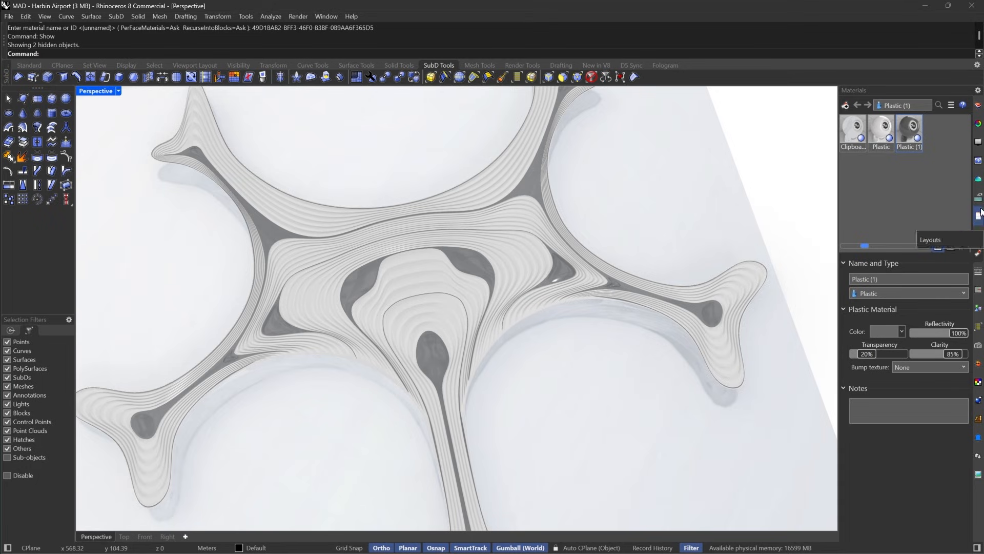
Turn off Layer 01, which holds the reference image.
left_click(977, 141)
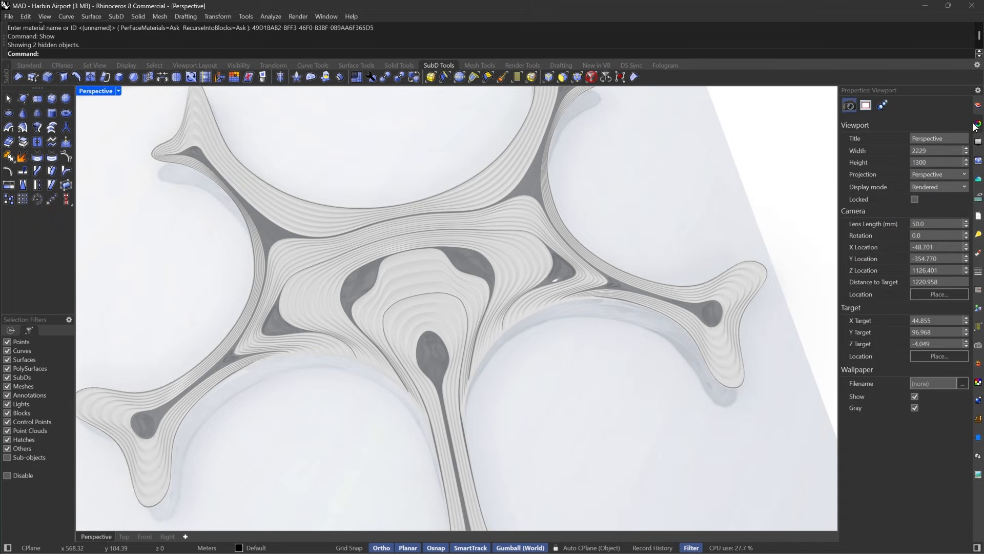
left_click(979, 106)
left_click(901, 155)
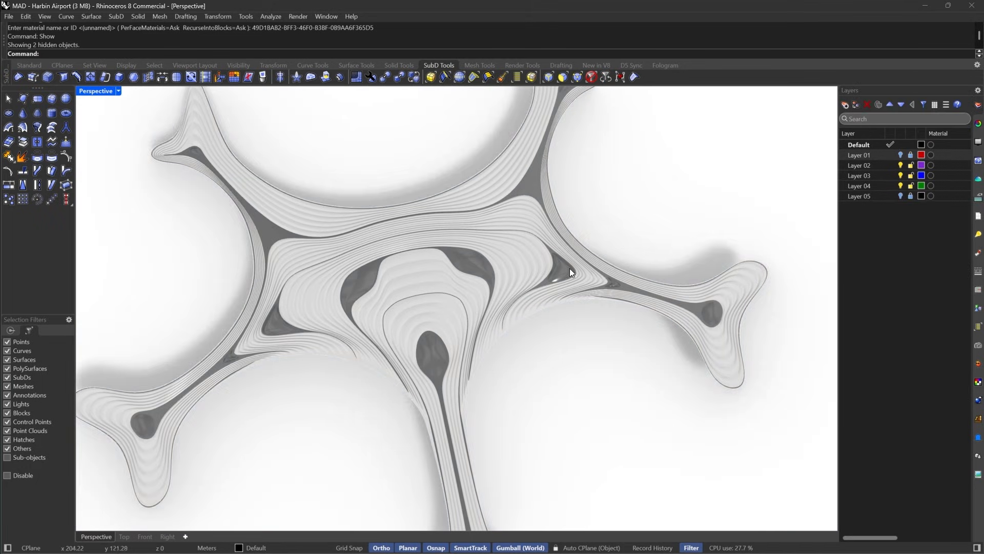
Examine the dark skylights against the white ribs from low angles along the roof's arms.
scroll(570, 269, "down", 5)
scroll(479, 310, "up", 9)
right_click_drag(564, 237, 573, 151)
scroll(508, 200, "down", 5)
scroll(527, 266, "up", 10)
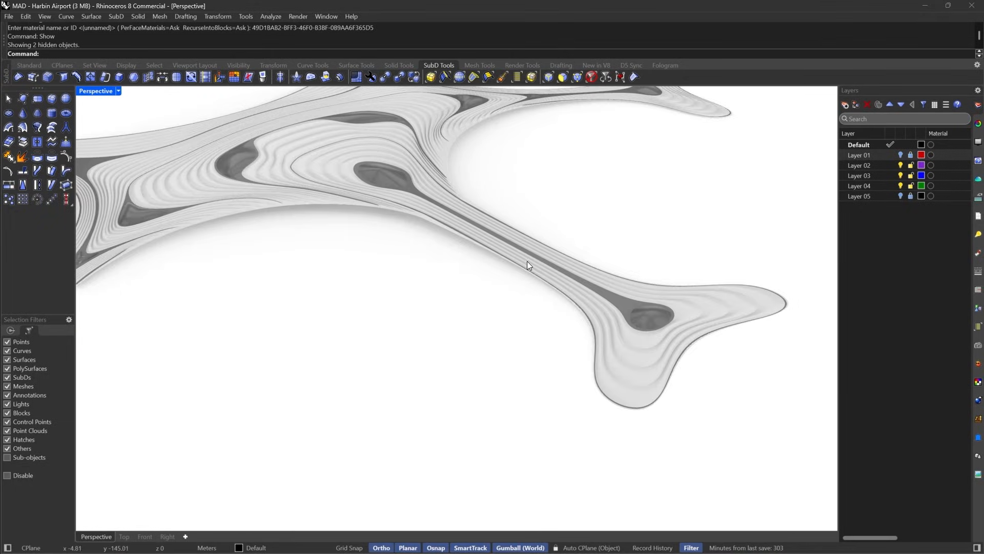
scroll(598, 330, "down", 5)
scroll(543, 257, "down", 4)
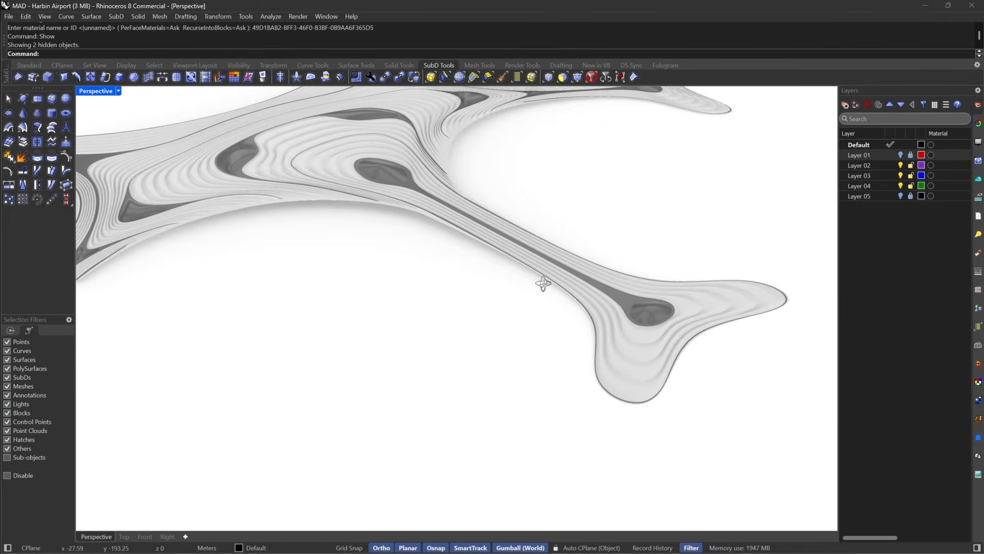
right_click_drag(544, 283, 218, 296)
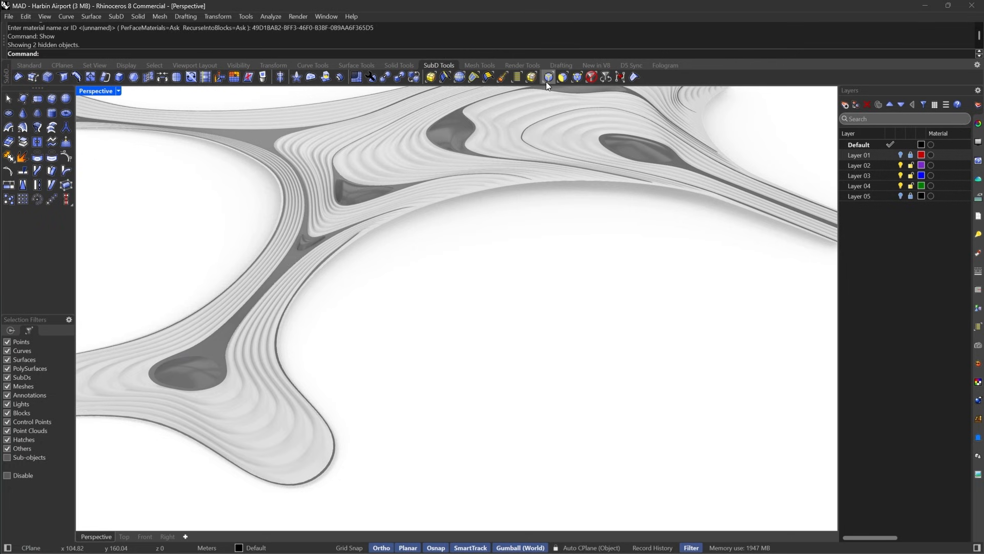
Restrict selection to edges and select the complete outer boundary edge loop of the roof.
left_click(546, 80)
scroll(322, 276, "up", 6)
double_click(348, 282)
scroll(352, 282, "down", 6)
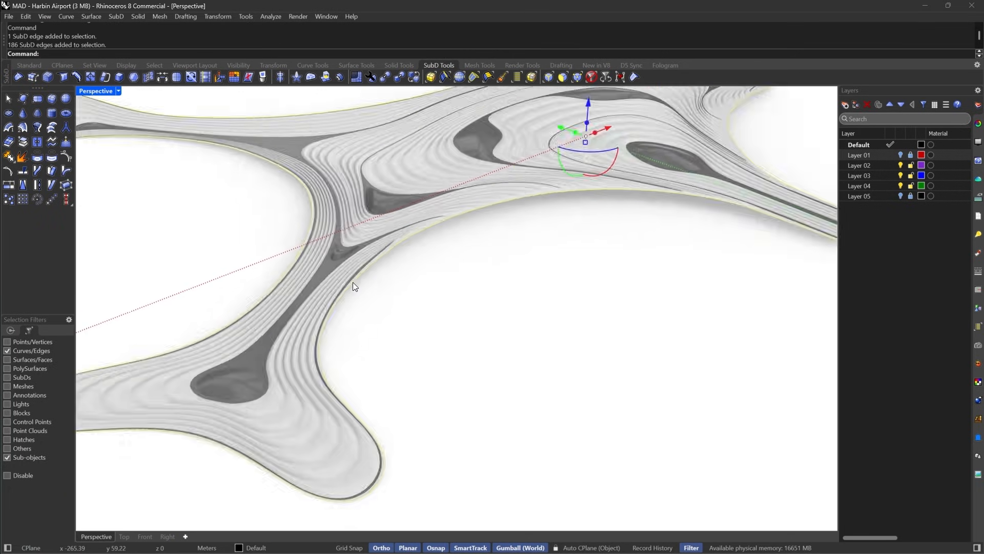
Switch the viewport to Shaded display and extrude the roof's selected outer edge loop 2 m downward.
left_click(118, 91)
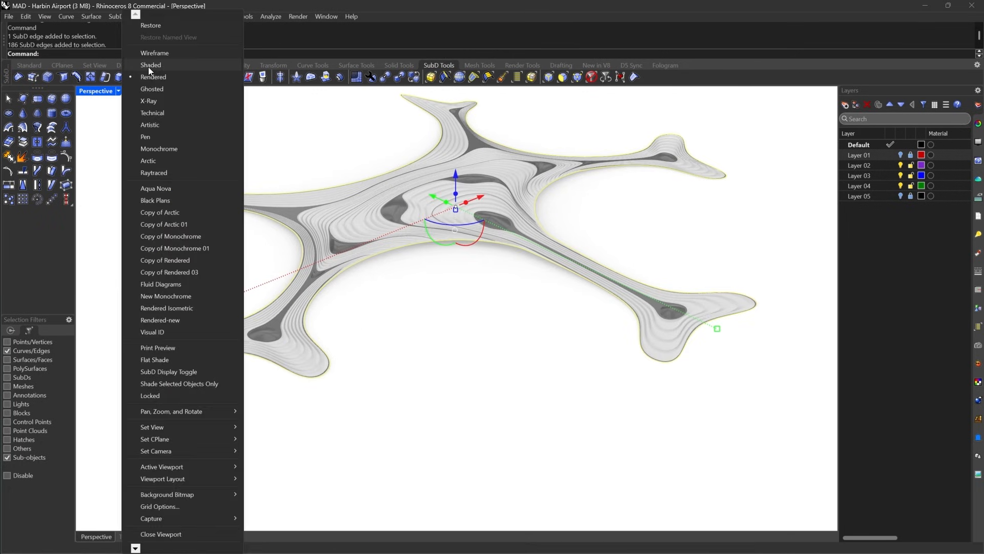
left_click(148, 67)
scroll(343, 199, "up", 6)
scroll(289, 219, "down", 6)
right_click_drag(289, 218, 275, 169)
scroll(431, 234, "up", 4)
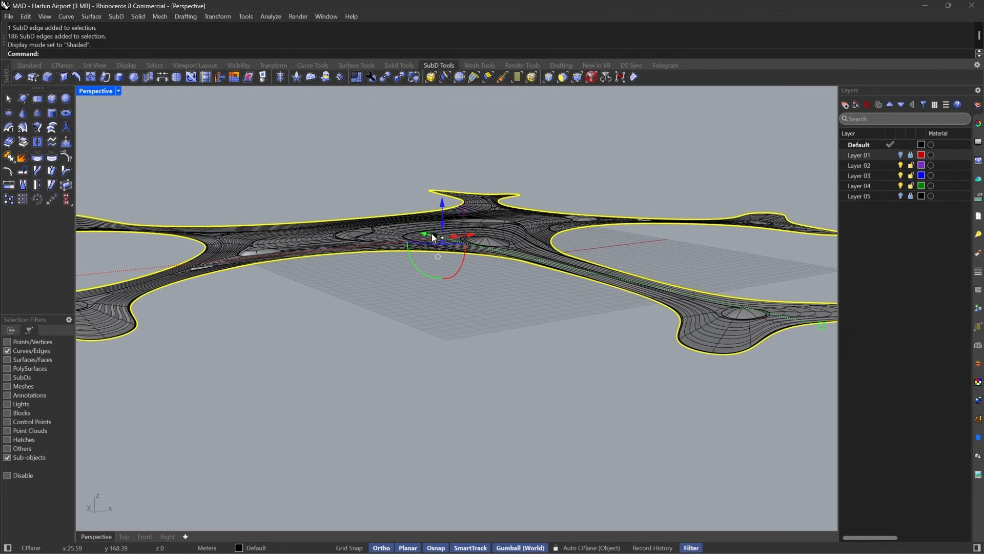
left_click_drag(443, 224, 447, 233)
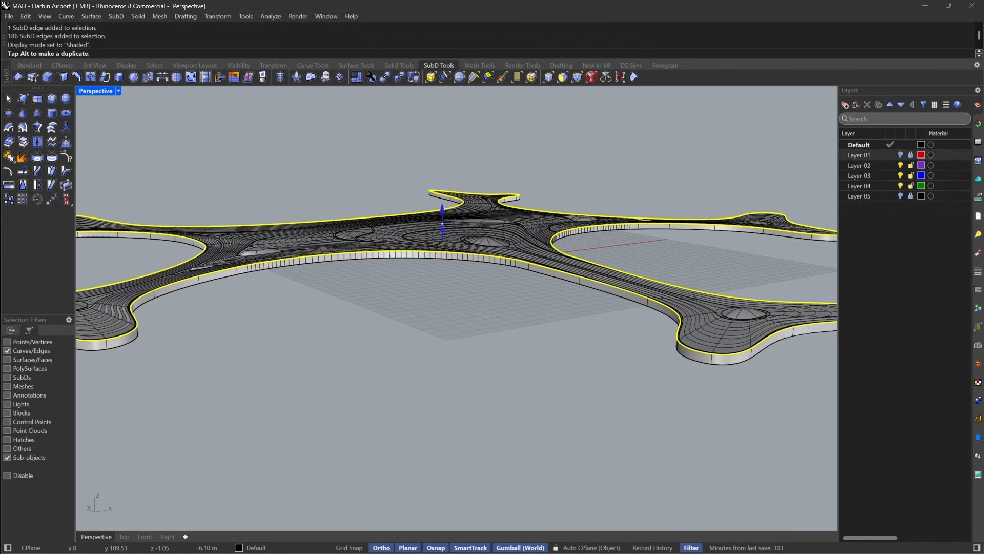
type("2")
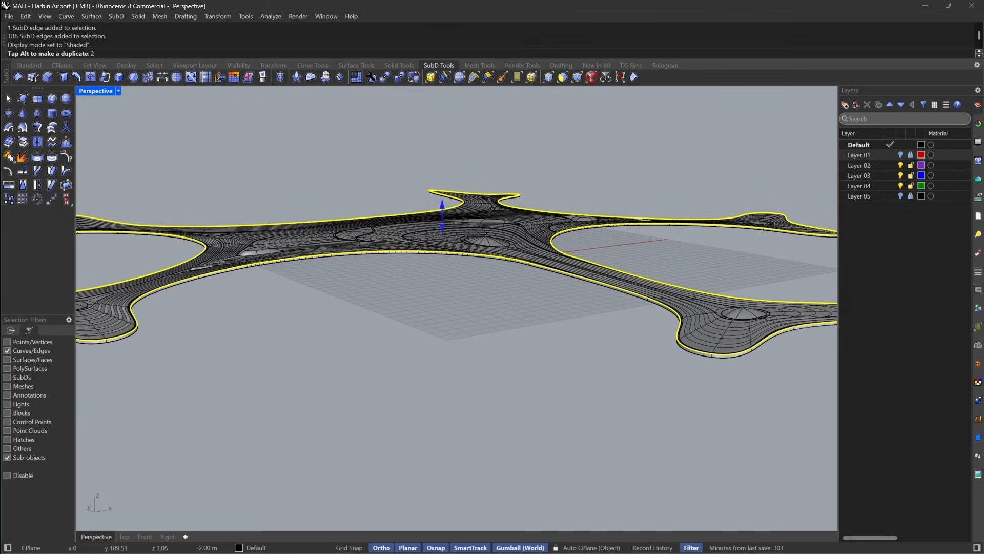
key("Return")
scroll(742, 339, "up", 5)
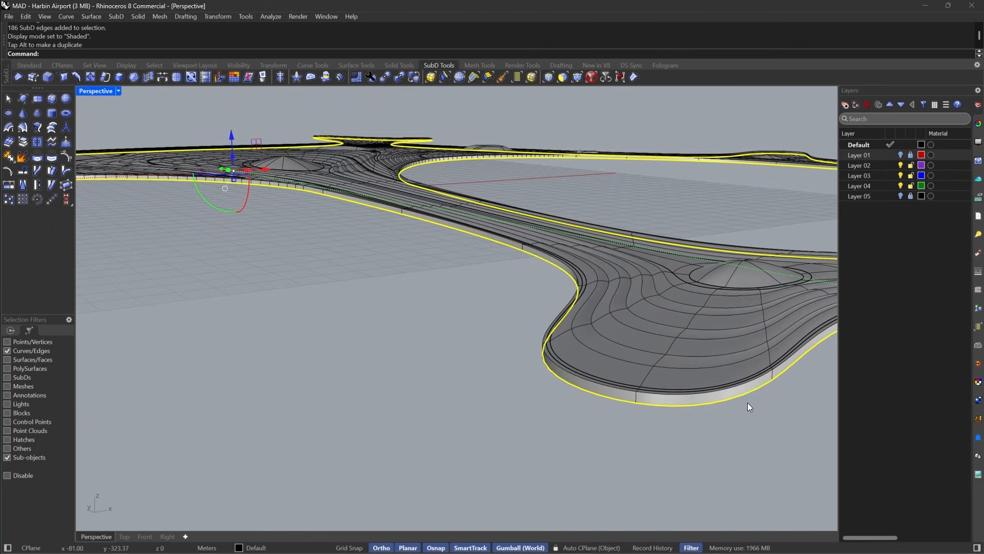
Remove the crease from the upper edge loop where the new vertical rim meets the roof.
key("Tab")
key("Tab")
scroll(495, 349, "up", 2)
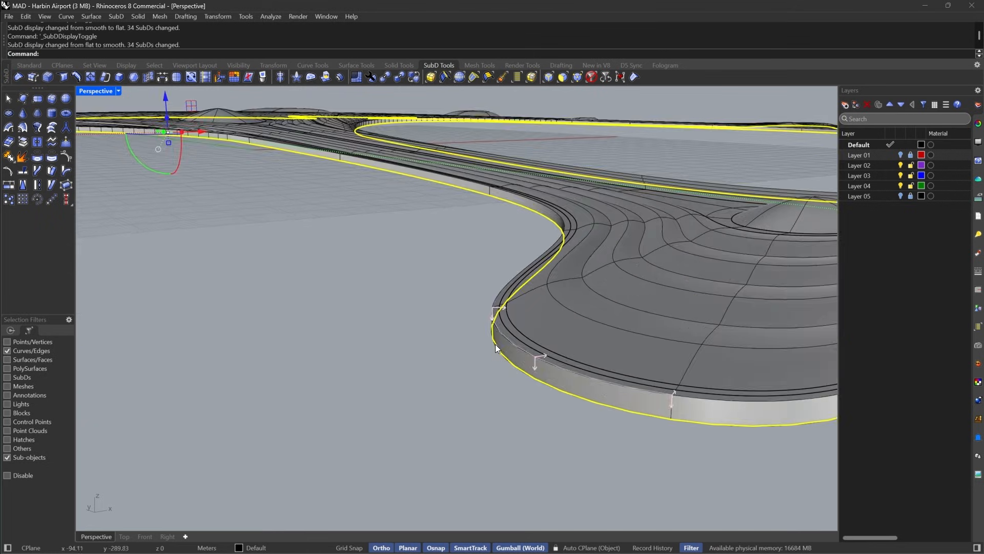
right_click_drag(518, 279, 525, 308)
scroll(685, 349, "up", 3)
scroll(705, 296, "up", 3)
scroll(662, 274, "down", 2)
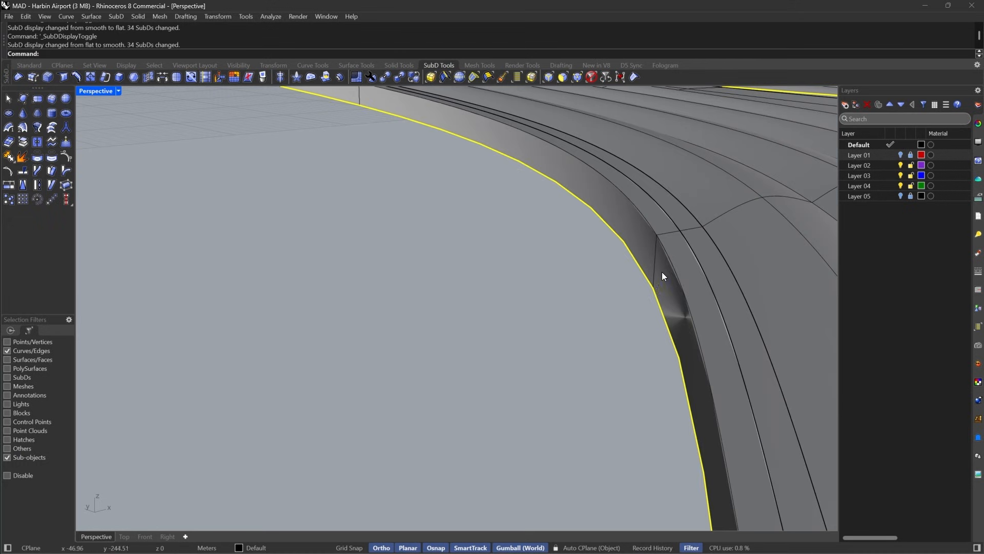
double_click(665, 252)
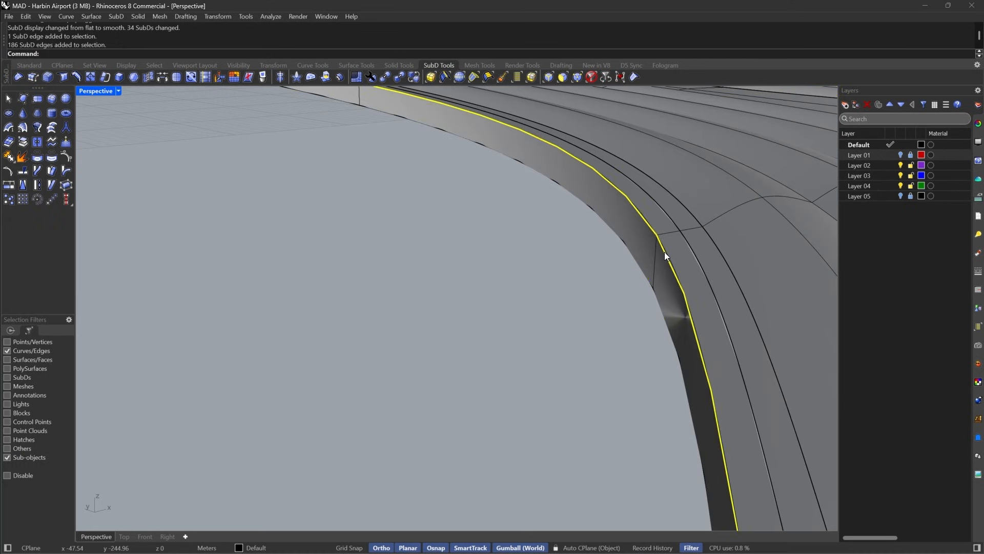
right_click(18, 79)
key("Escape")
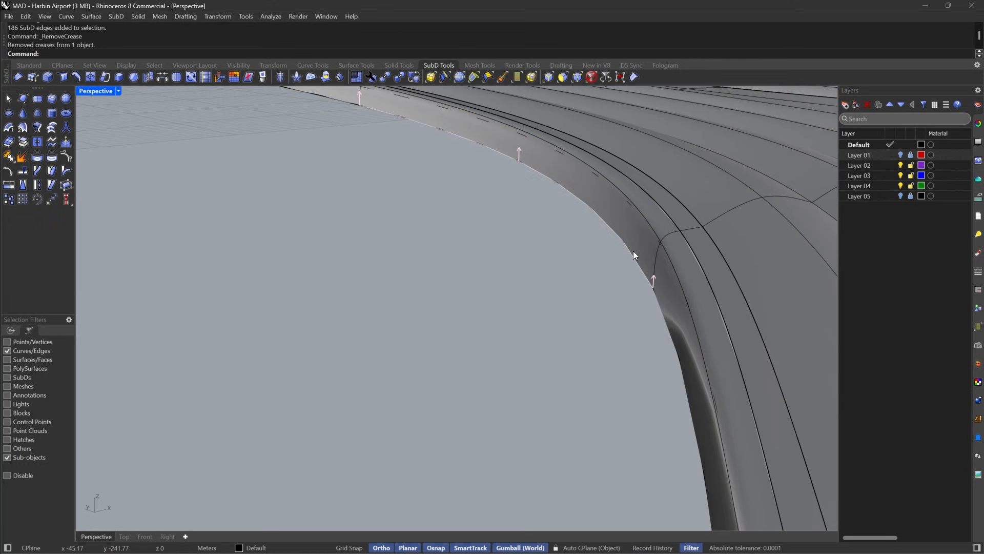
Restrict selection to faces, select the full loop of vertical rim faces and extract it as a separate SubD.
left_click(563, 77)
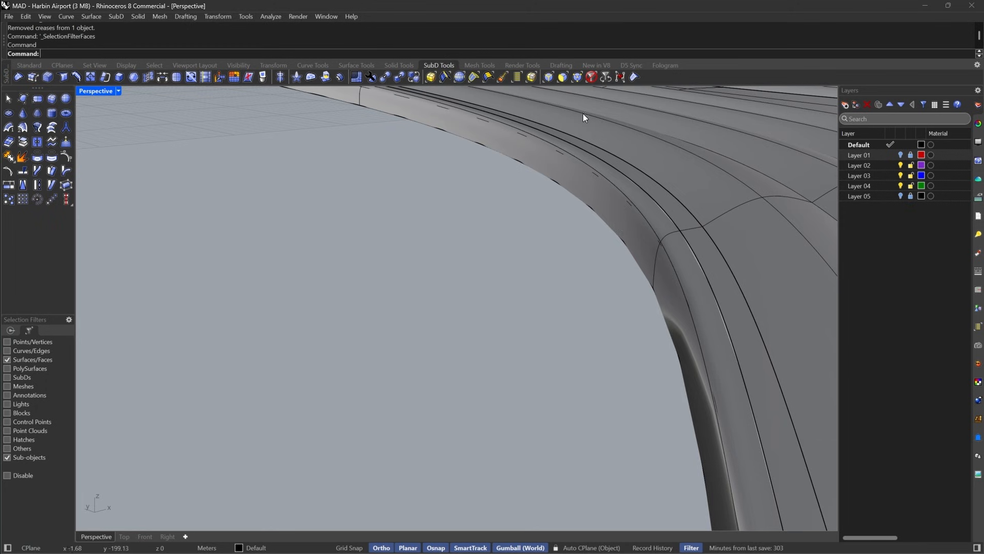
double_click(664, 309)
key("Escape")
left_click(666, 300)
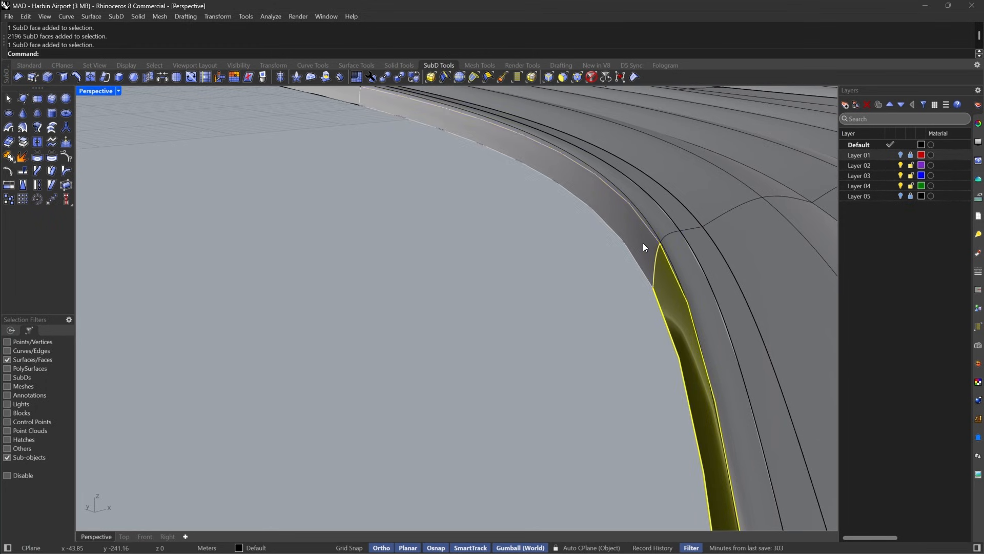
double_click(641, 243, "shift")
scroll(637, 248, "down", 10)
scroll(638, 248, "down", 5)
scroll(237, 282, "up", 10)
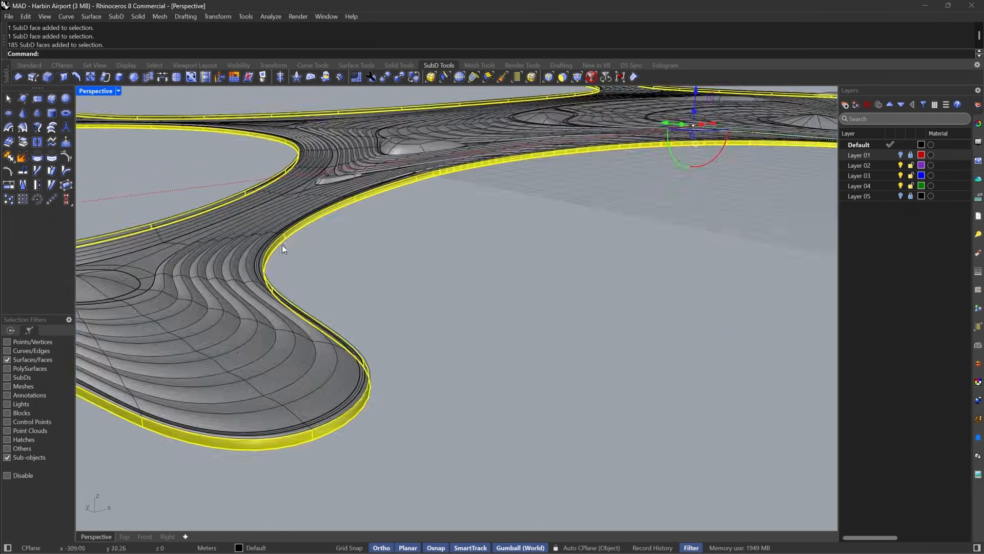
left_click(23, 144)
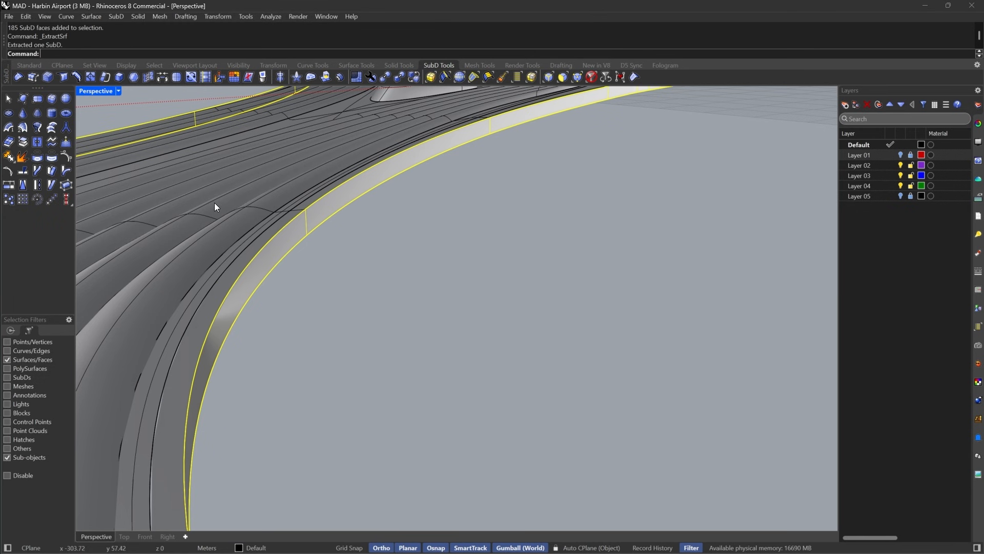
Isolate the extracted rim strip by hiding everything else.
scroll(315, 297, "down", 8)
scroll(675, 269, "up", 3)
scroll(703, 241, "up", 7)
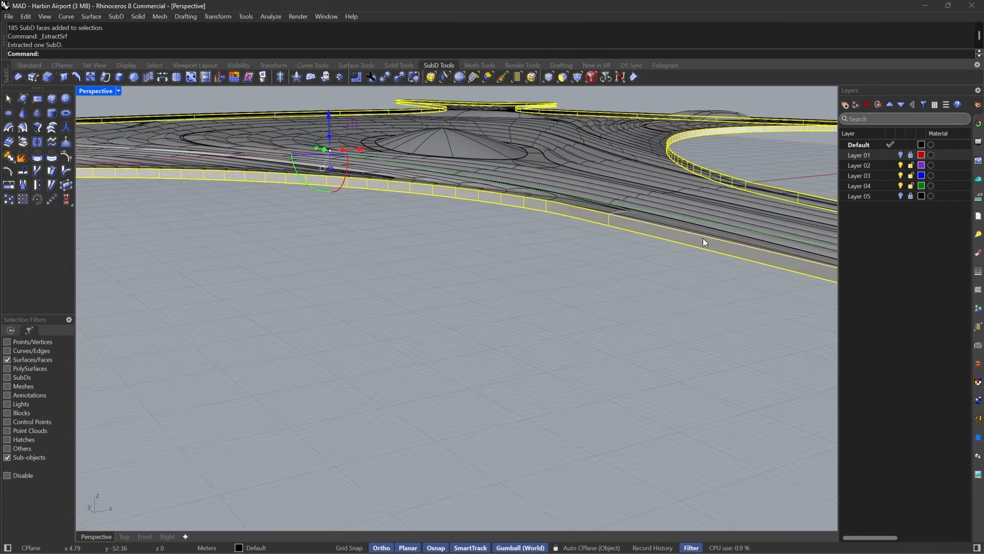
right_click_drag(703, 239, 566, 278)
scroll(645, 268, "down", 4)
scroll(570, 249, "up", 5)
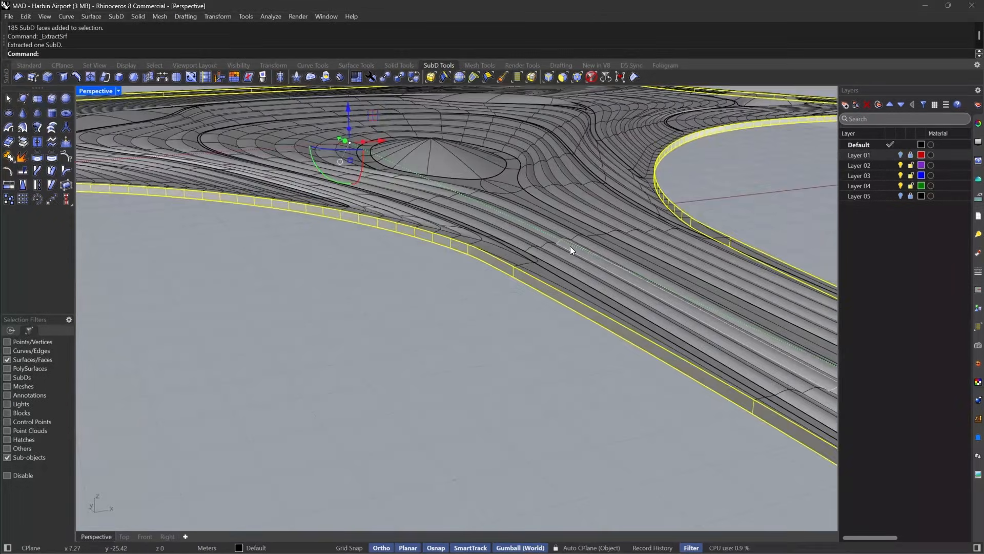
type("Isolate")
key("Return")
scroll(570, 246, "down", 6)
left_click(614, 232)
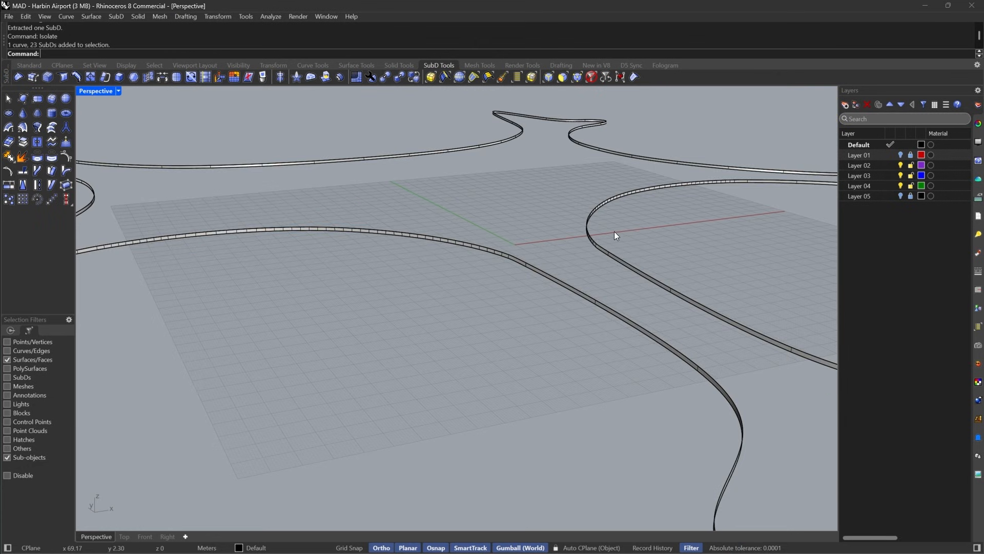
right_click_drag(614, 231, 607, 281)
scroll(607, 281, "up", 6)
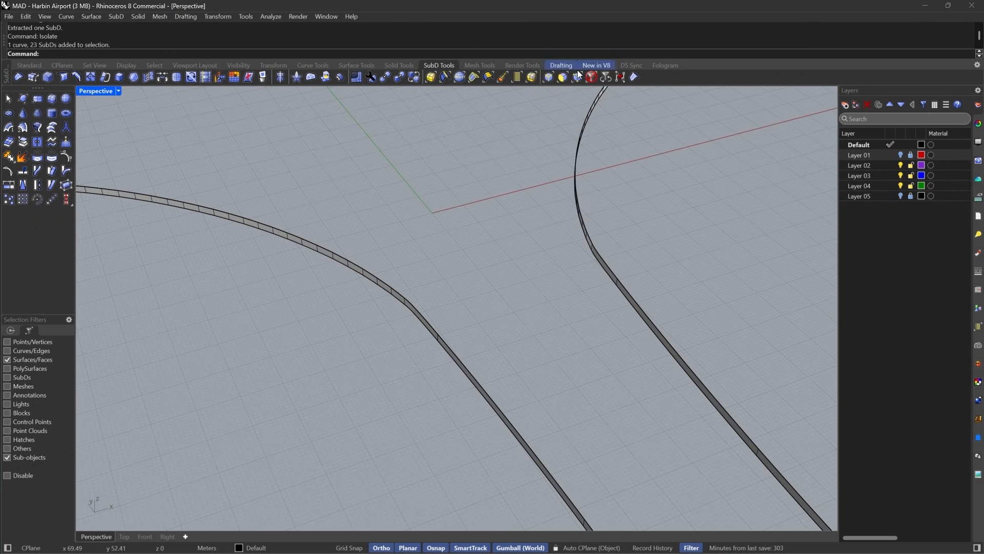
left_click(588, 80)
left_click(593, 242)
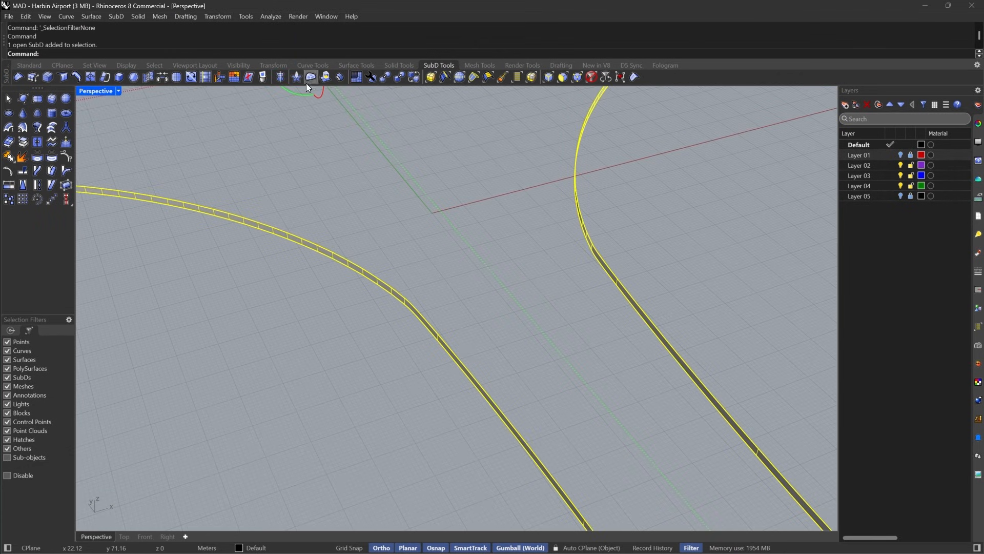
left_click(326, 78)
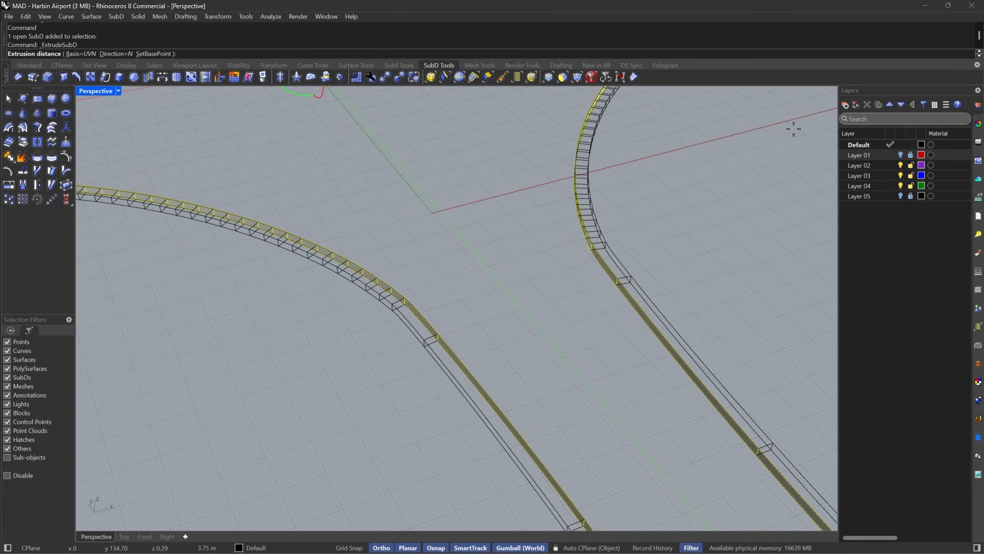
key("Escape")
scroll(580, 225, "down", 6)
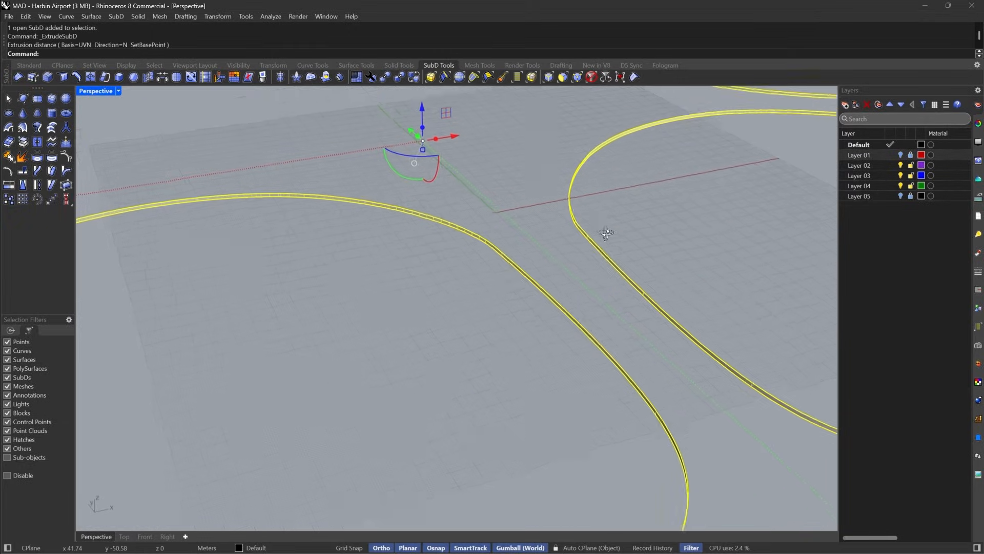
right_click_drag(607, 231, 586, 245)
scroll(590, 239, "up", 8)
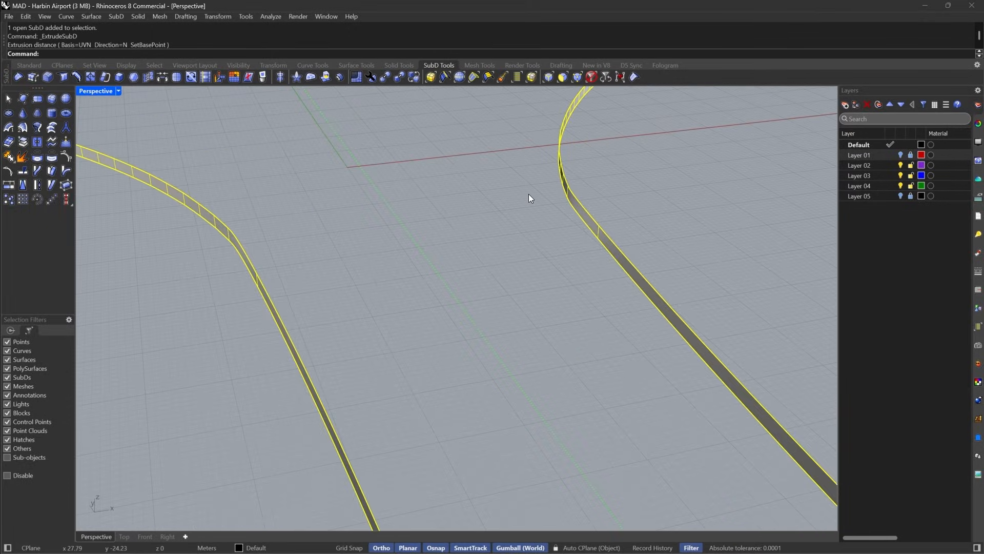
right_click_drag(528, 193, 609, 193)
scroll(609, 193, "up", 4)
key("Escape")
Restrict selection to edges and extrude the rim strip's complete lower edge loop with ExtrudeSubD in the N direction.
left_click(549, 77)
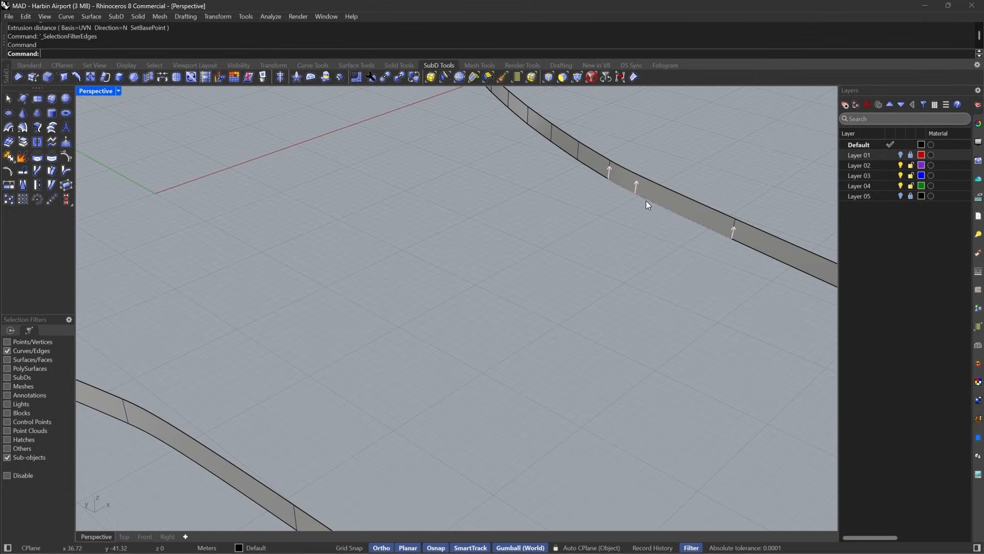
left_click(646, 201)
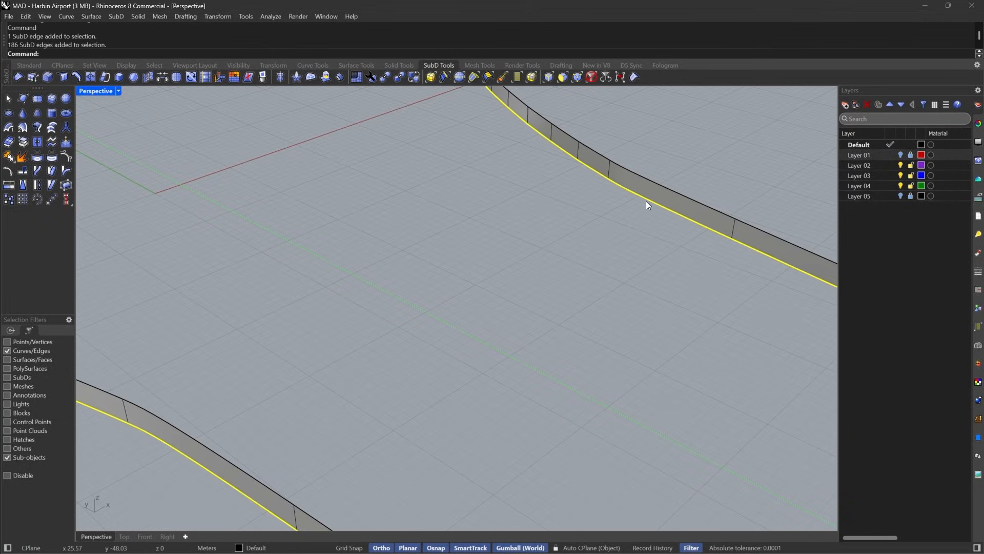
left_click(326, 78)
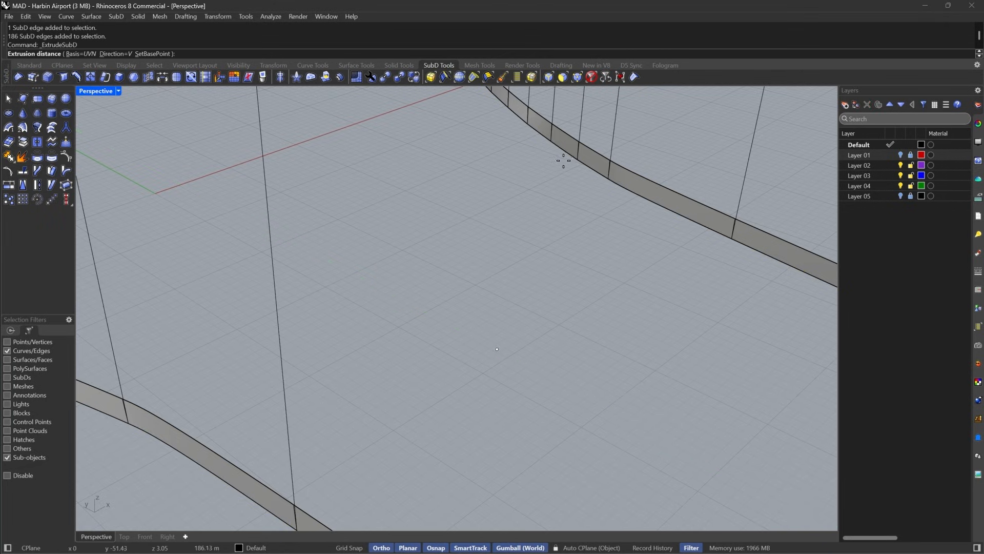
left_click(118, 54)
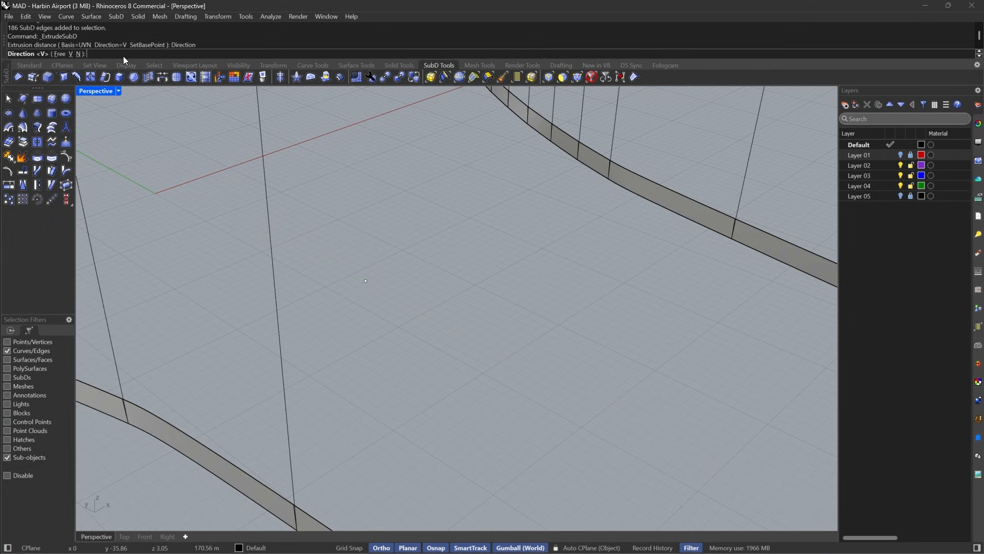
left_click(77, 54)
scroll(462, 208, "down", 4)
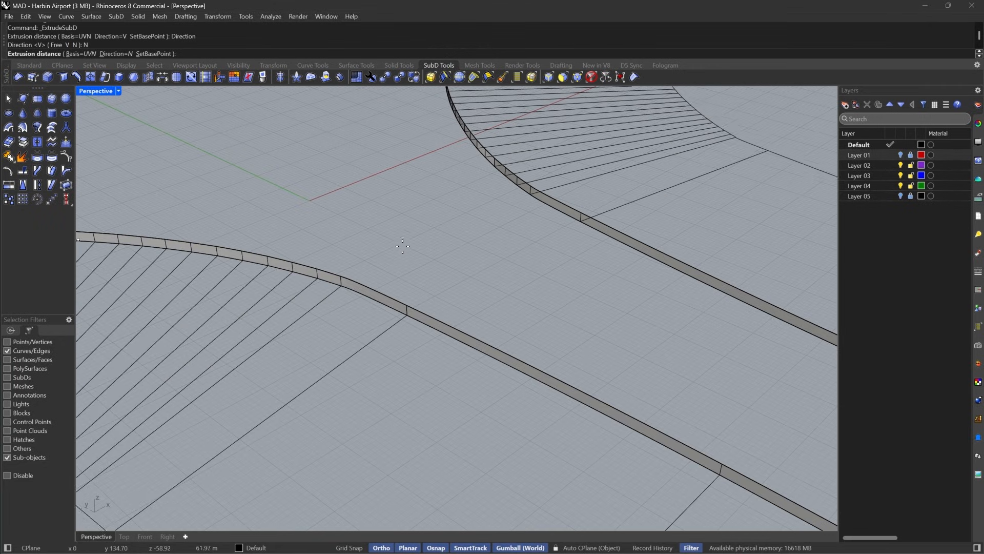
scroll(499, 199, "down", 6)
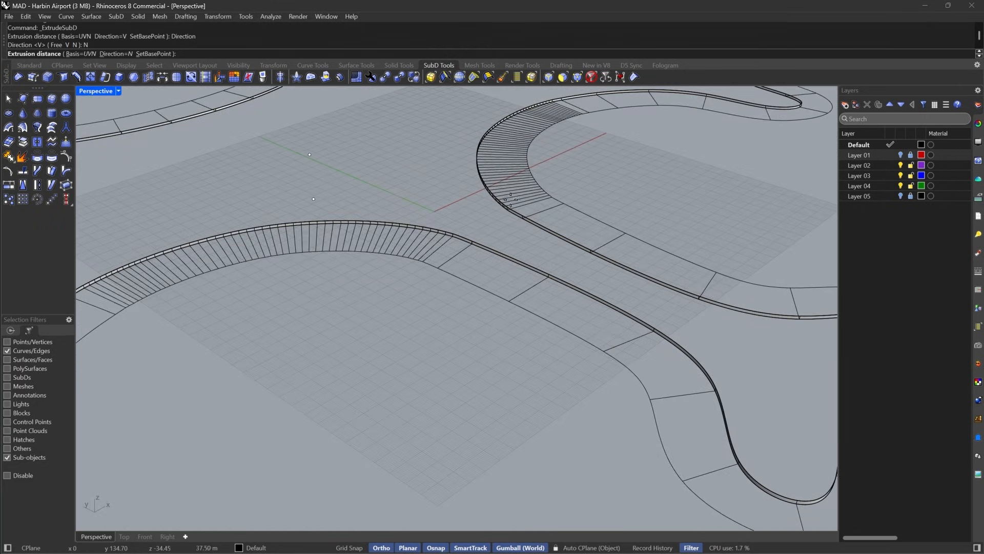
right_click_drag(511, 199, 398, 180)
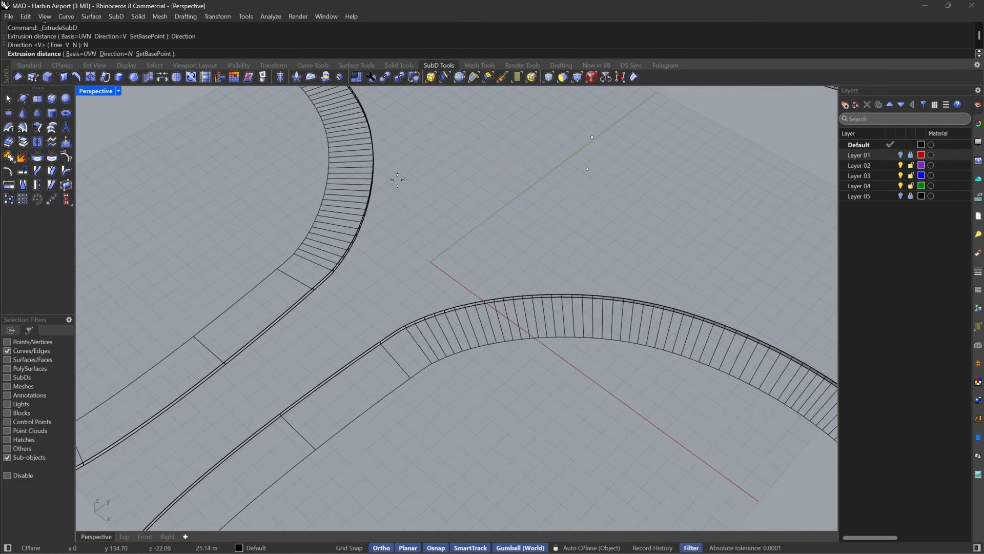
left_click(533, 129)
Remove the crease from the corner edge loop between the vertical rim and the newly extruded lip.
right_click_drag(534, 129, 481, 156)
key("Tab")
key("Tab")
double_click(458, 120)
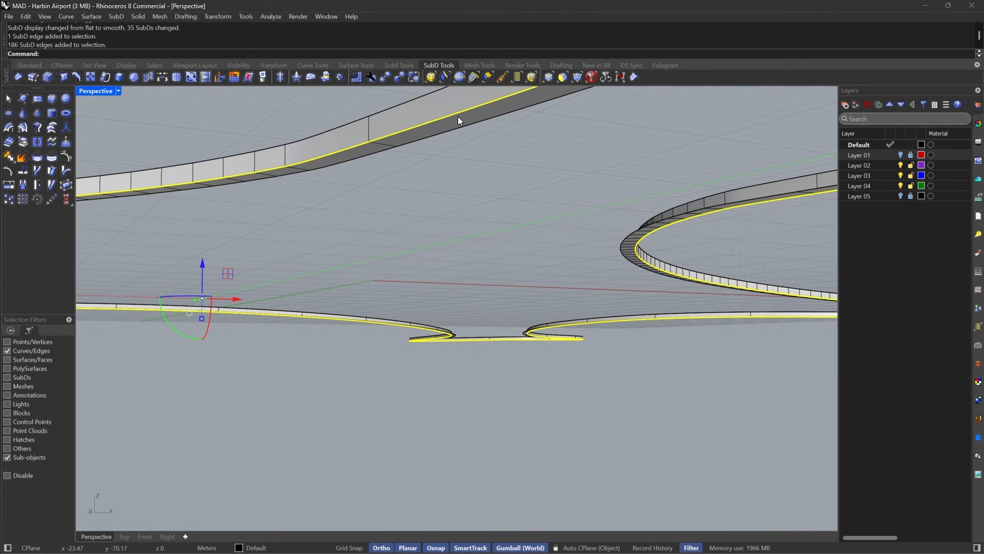
left_click(19, 77)
Show the hidden roof objects and reset the selection filter to allow whole objects.
right_click_drag(379, 218, 386, 278)
type("show")
key("Return")
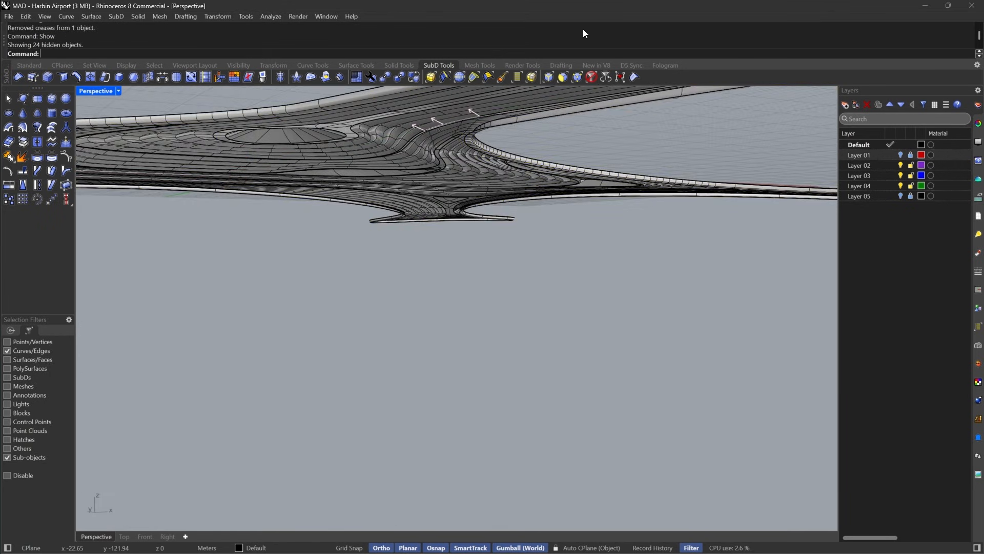
left_click(591, 78)
right_click_drag(376, 244, 325, 355)
scroll(359, 308, "up", 9)
Join the roof's outer ribbed SubD with the rim strip, using smooth joined edges and preserved SubD symmetry.
left_click(374, 295)
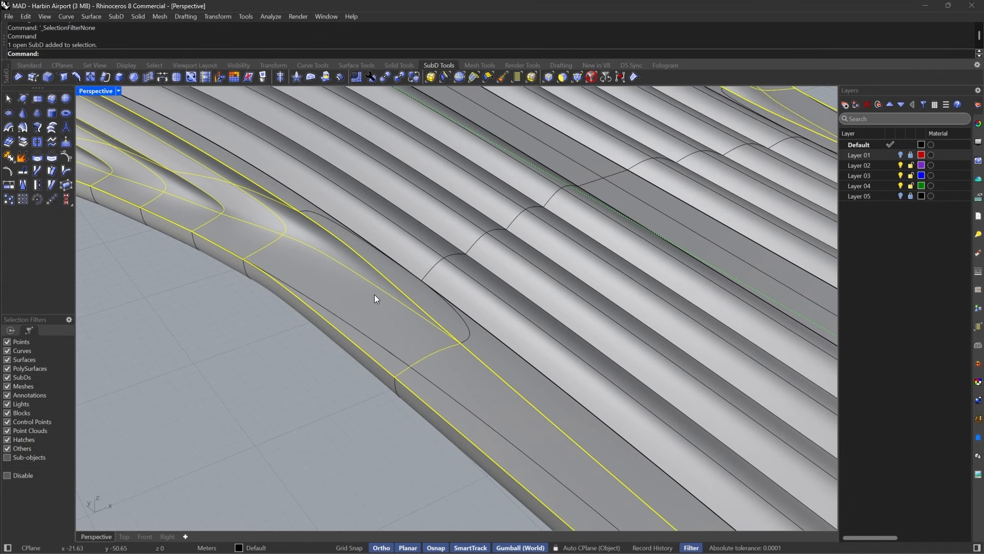
scroll(374, 295, "down", 10)
left_click(361, 291)
scroll(360, 290, "up", 5)
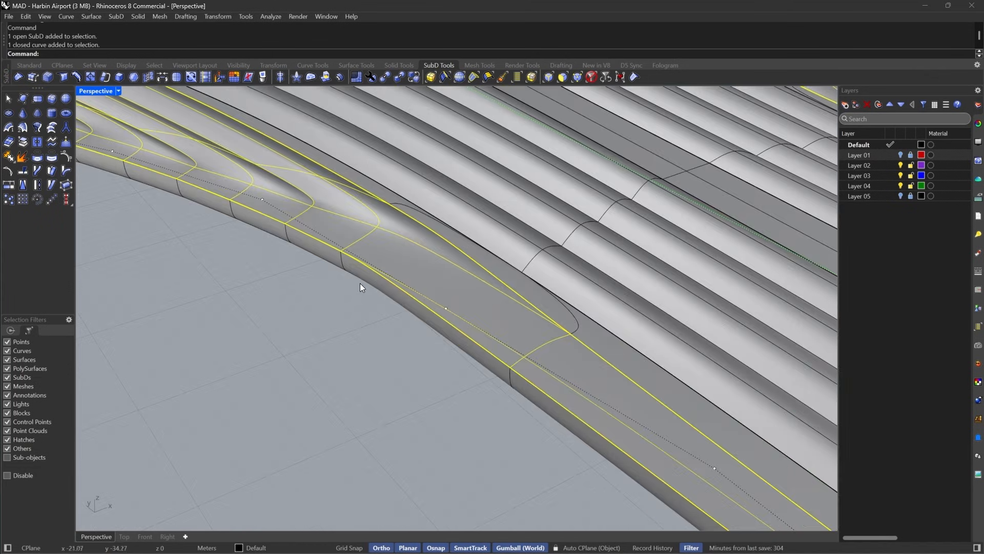
key("Escape")
left_click(461, 290)
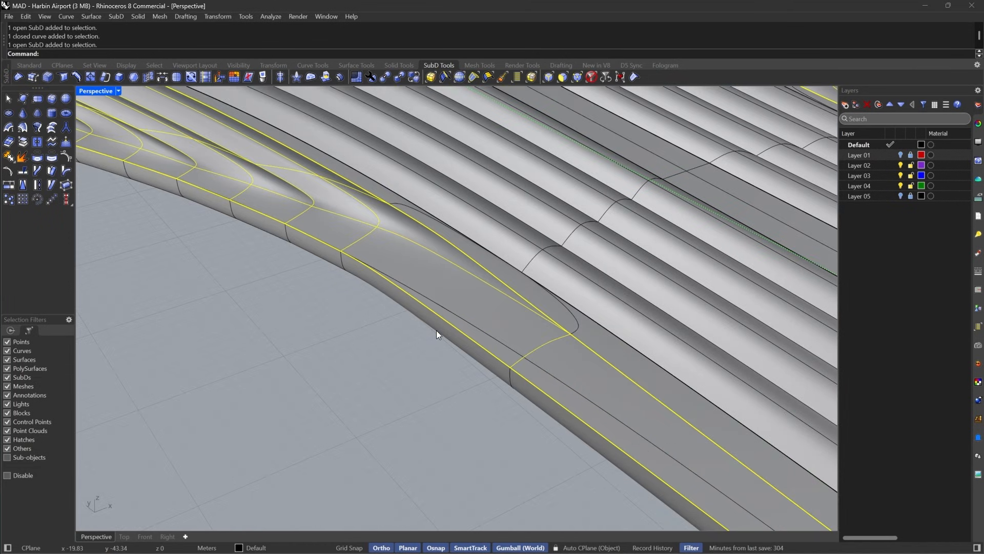
left_click(437, 324, "shift")
key("Return")
key("Return")
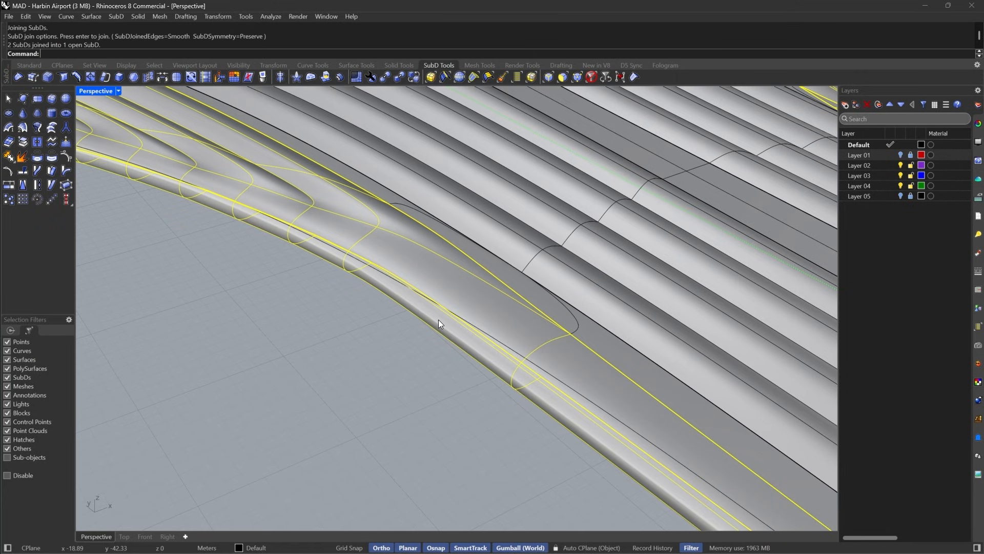
Examine the joined rim along the roof's edges and arms from several angles.
scroll(461, 333, "down", 10)
right_click_drag(493, 352, 451, 180)
scroll(454, 262, "up", 8)
scroll(454, 263, "down", 8)
scroll(463, 208, "down", 8)
scroll(451, 180, "down", 6)
scroll(420, 127, "up", 8)
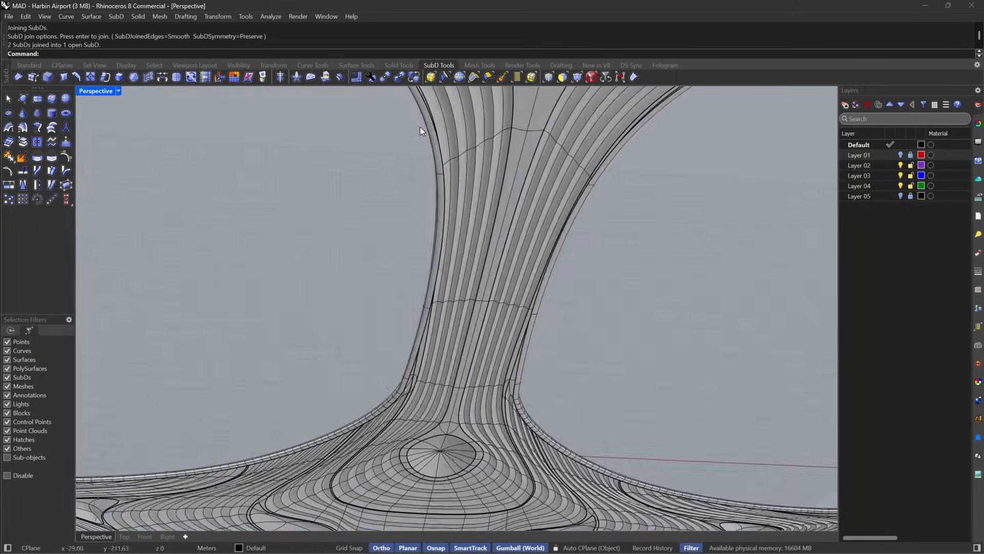
scroll(644, 308, "up", 8)
left_click(722, 410)
key("Delete")
scroll(623, 269, "down", 8)
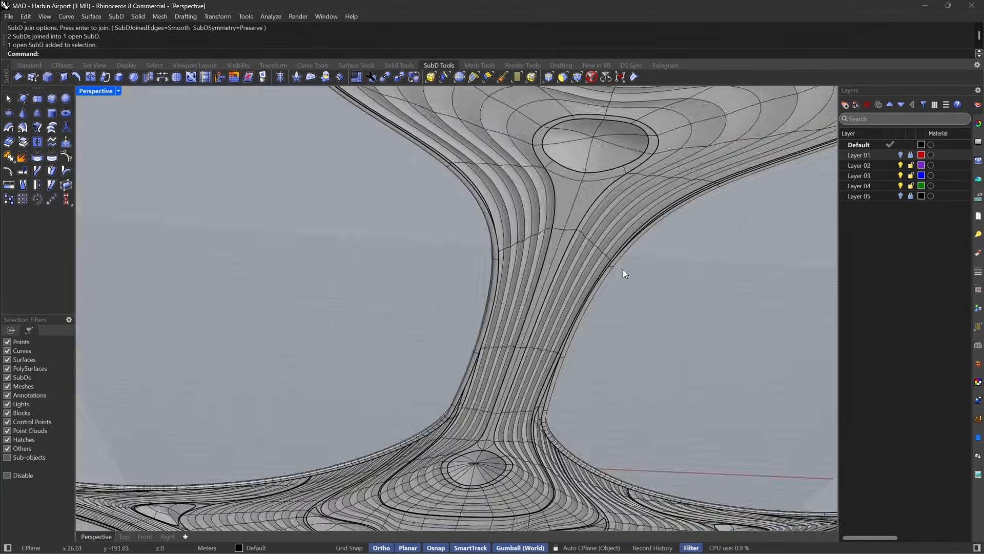
Select the inner lower edge loop of the roof's rim and extrude it 8 m straight down into a wall.
scroll(623, 269, "up", 8)
left_click(549, 77)
left_click(574, 151)
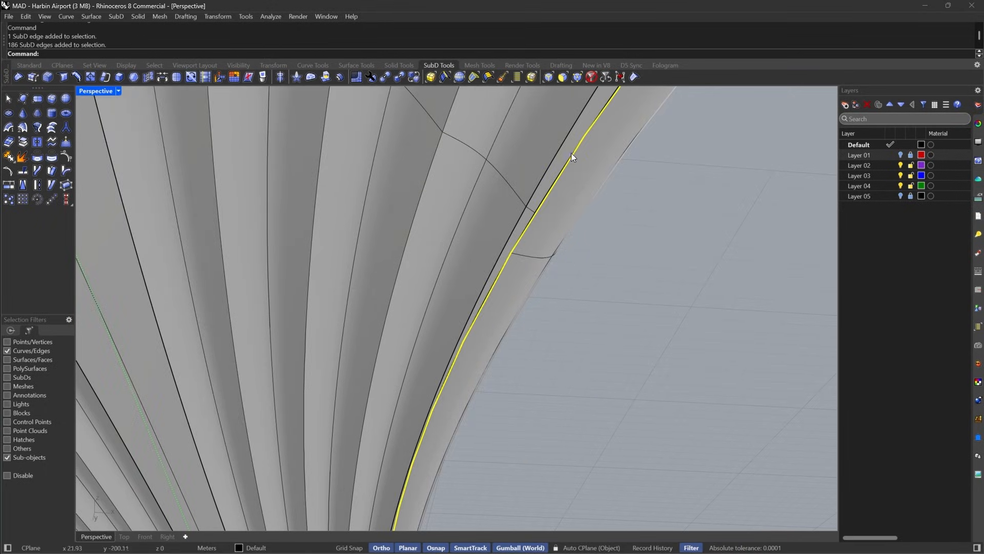
scroll(569, 154, "down", 8)
right_click_drag(565, 180, 590, 228)
scroll(482, 205, "up", 5)
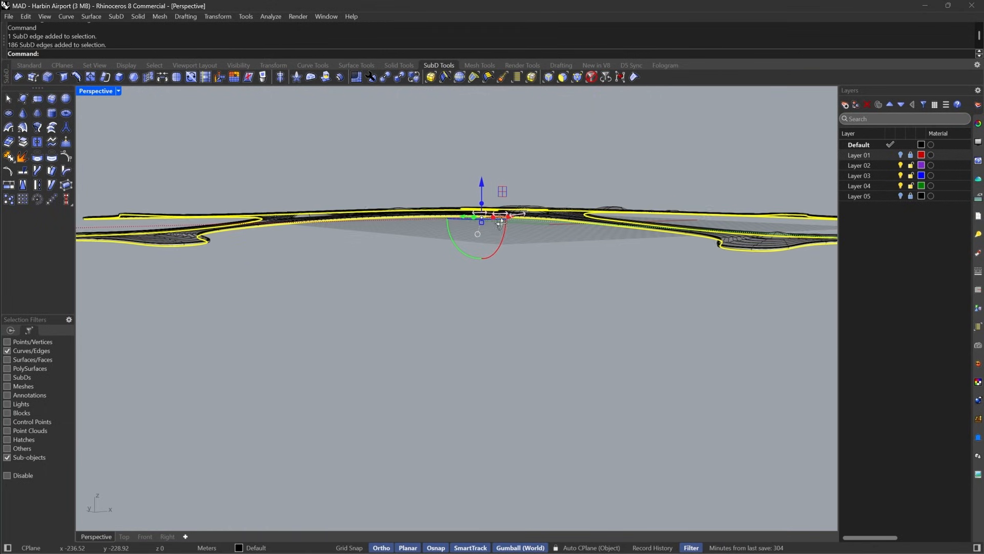
left_click_drag(482, 204, 494, 216)
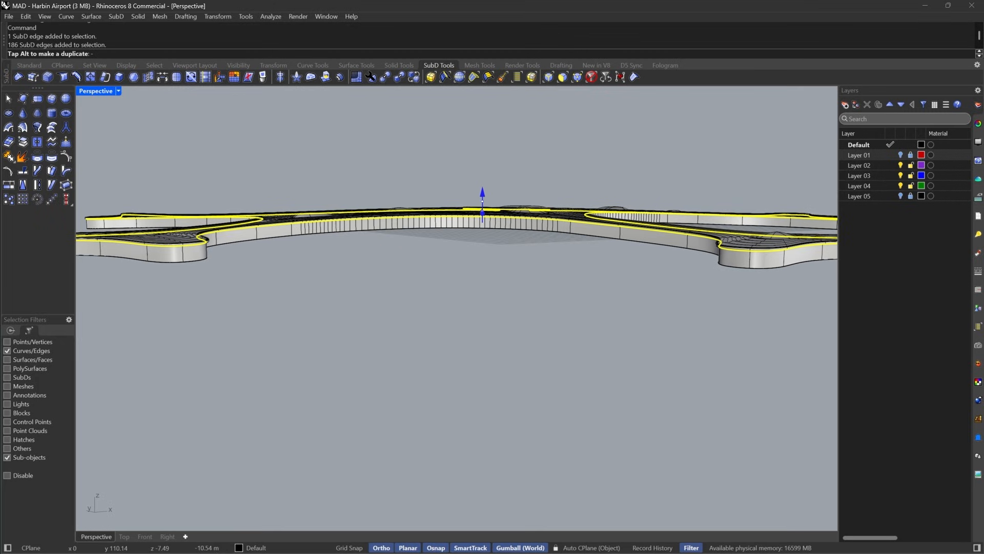
type("-8")
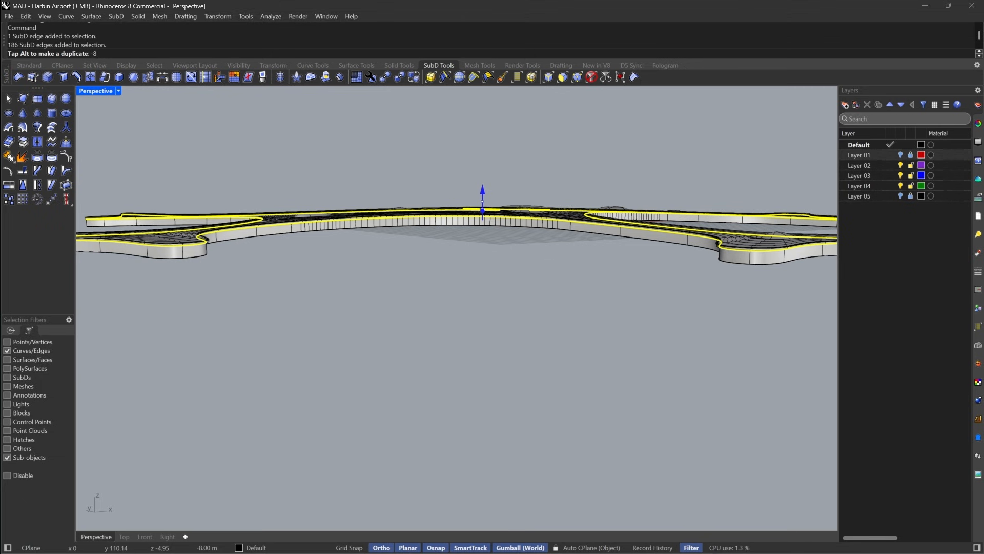
key("Return")
Flatten the wall's bottom edge loop by scaling it vertically about one of its lower corner vertices, working in the flat SubD display.
key("Tab")
right_click_drag(644, 284, 495, 255)
scroll(610, 268, "up", 5)
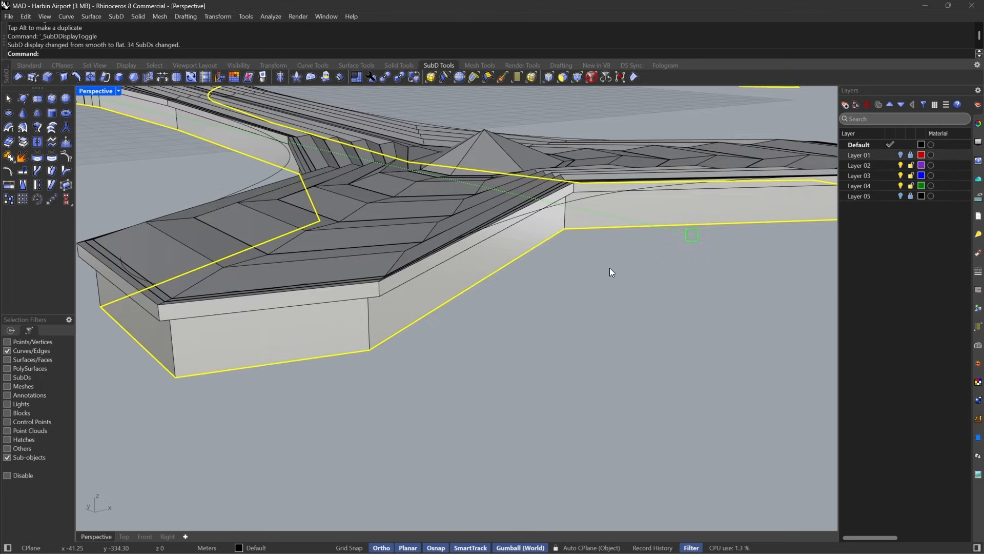
key("ctrl")
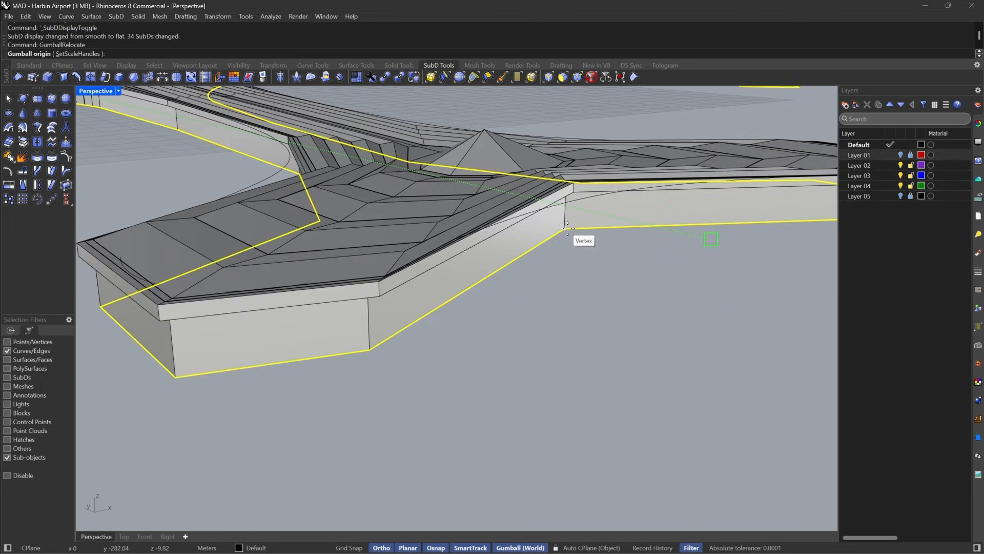
left_click(568, 228)
key("Return")
left_click_drag(564, 250, 564, 230)
key("Escape")
scroll(543, 236, "down", 8)
key("Tab")
Select the full ring of wall faces beneath the rim and extract it from the roof as a separate SubD.
right_click_drag(503, 235, 352, 242)
scroll(353, 242, "up", 2)
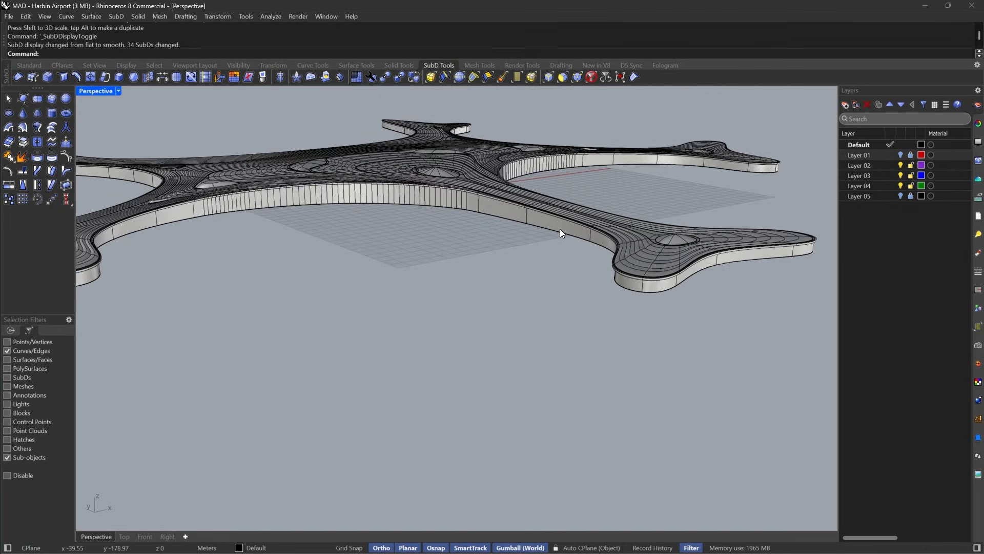
left_click(587, 78)
left_click(566, 78)
left_click(595, 237)
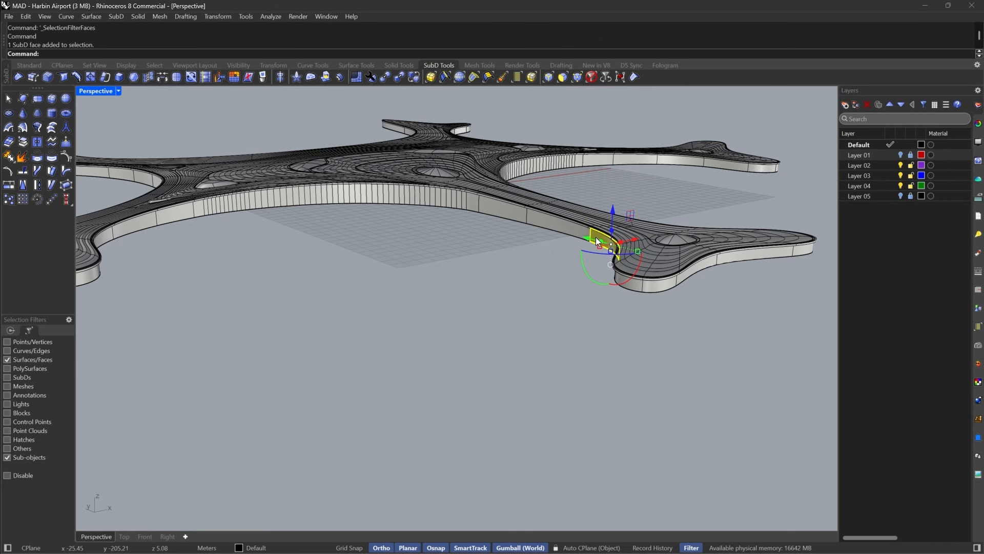
double_click(560, 233, "shift")
scroll(567, 297, "down", 6)
scroll(524, 260, "up", 8)
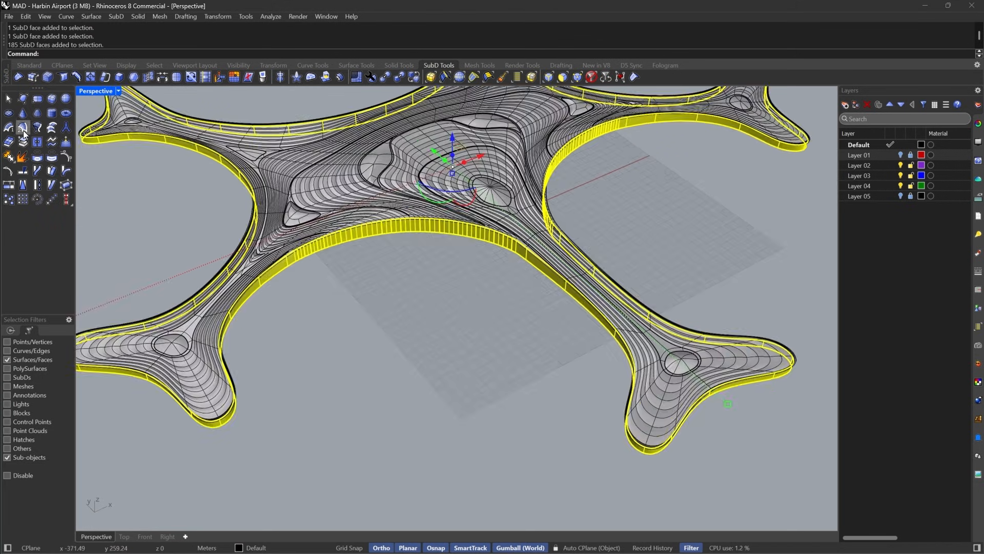
left_click(23, 143)
right_click_drag(447, 374, 519, 250)
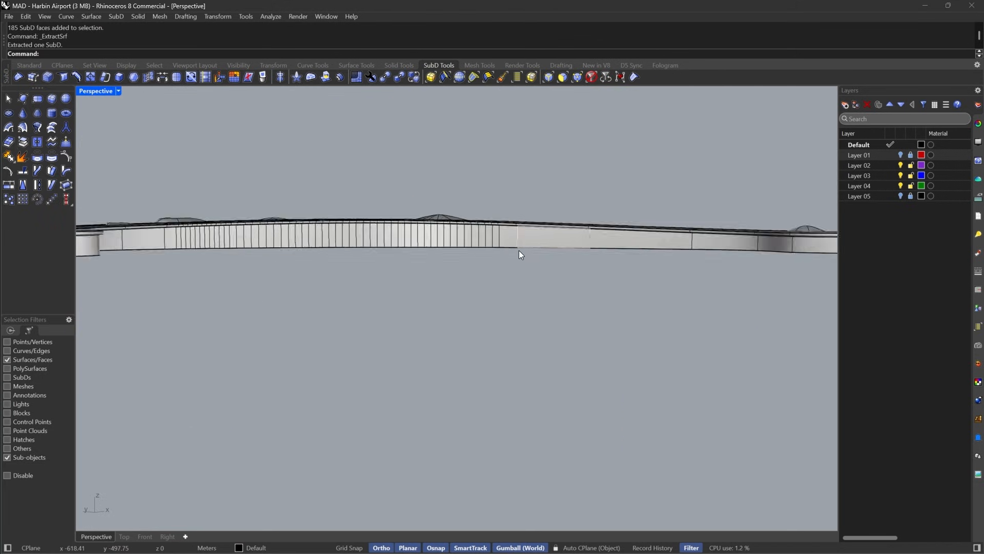
Assign the dark Plastic (1) material to the extracted wall SubD, with whole-object selection restored.
left_click(652, 223)
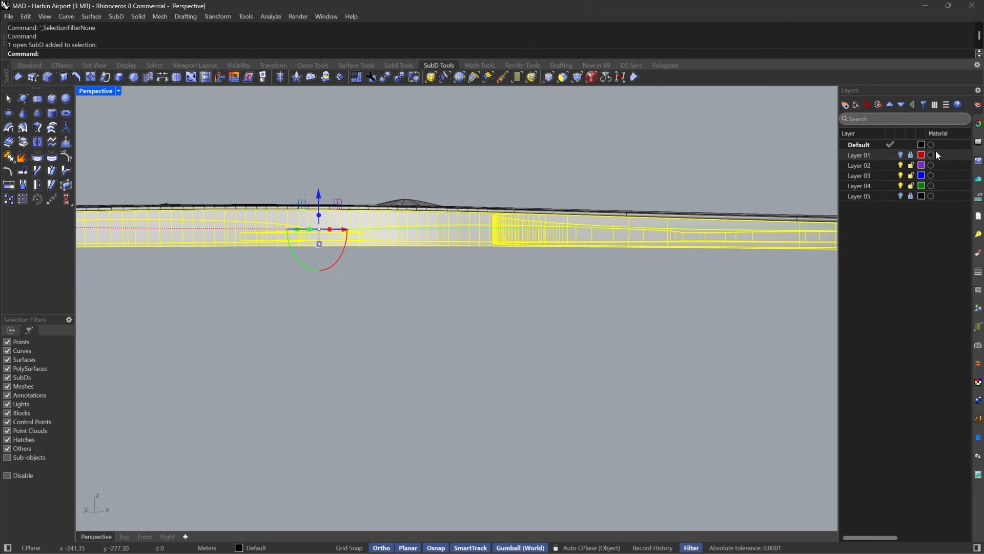
left_click(971, 255)
right_click(909, 130)
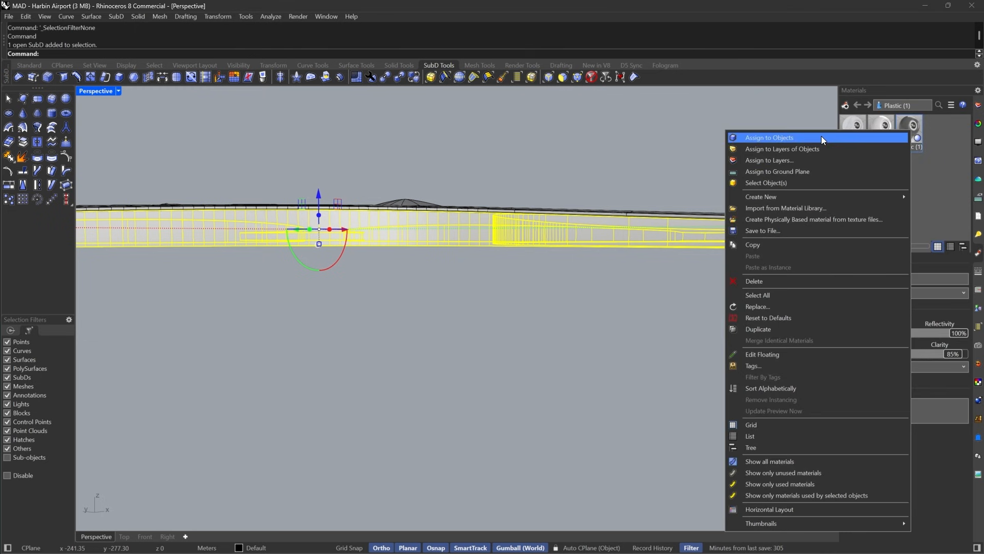
left_click(821, 136)
Switch to Rendered display and examine the roof's materials, wall and central ribs from several distances.
right_click_drag(616, 160, 347, 194)
left_click(114, 94)
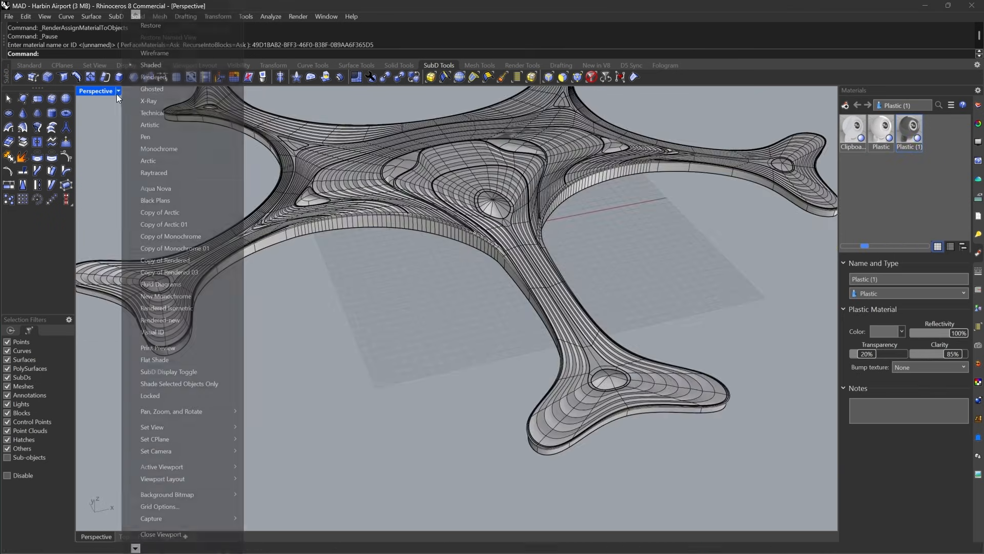
left_click(136, 88)
right_click_drag(536, 279, 313, 343)
scroll(313, 343, "down", 5)
scroll(403, 287, "up", 4)
scroll(403, 287, "down", 4)
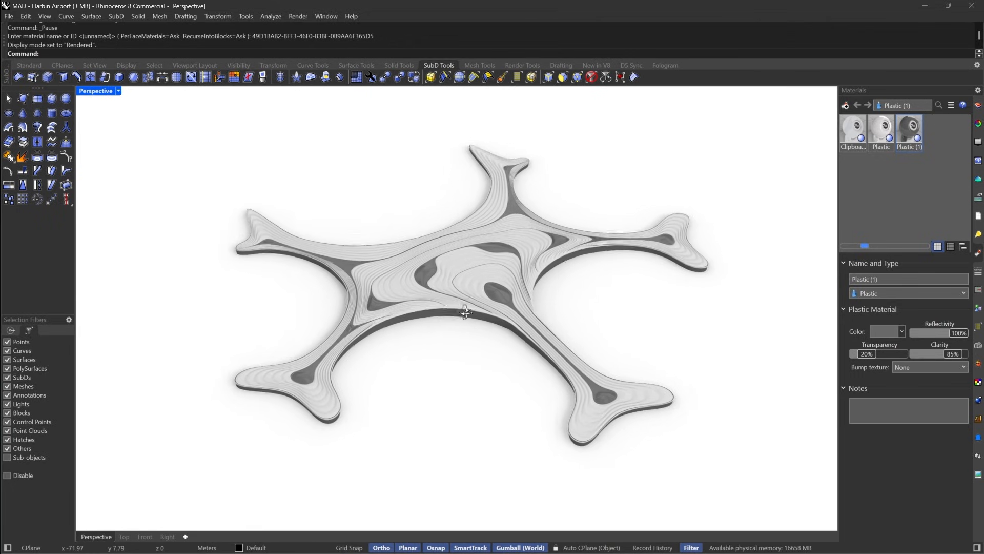
right_click_drag(464, 308, 473, 365)
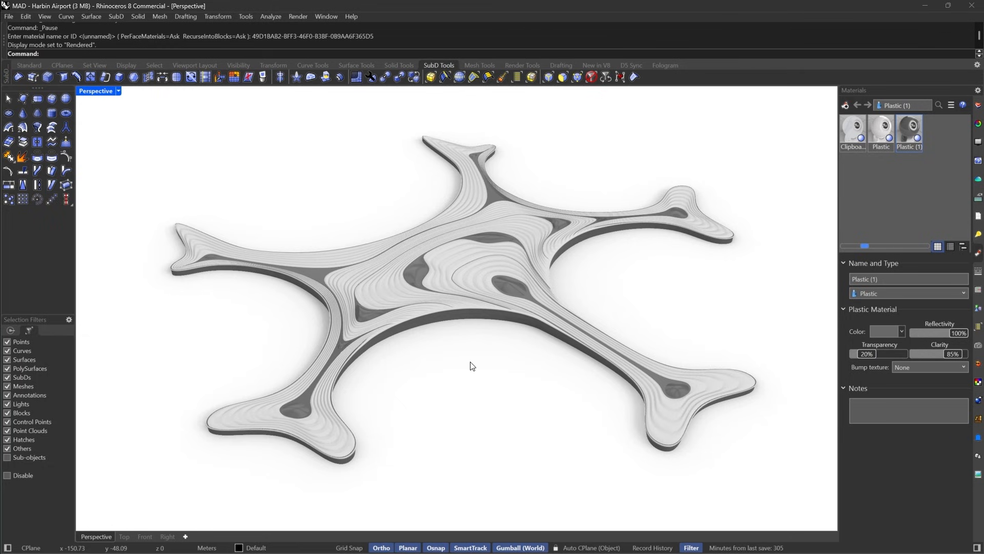
scroll(577, 173, "up", 10)
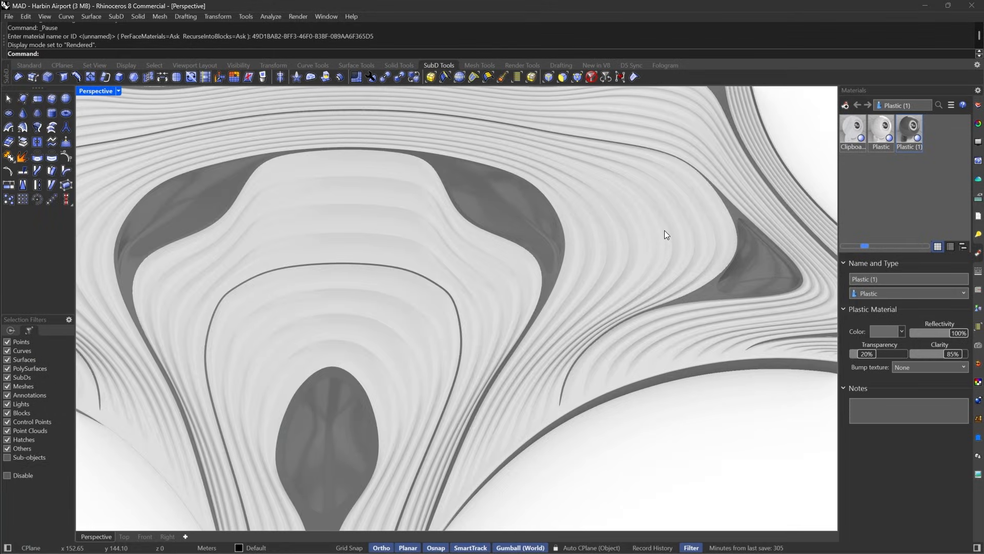
scroll(664, 230, "up", 5)
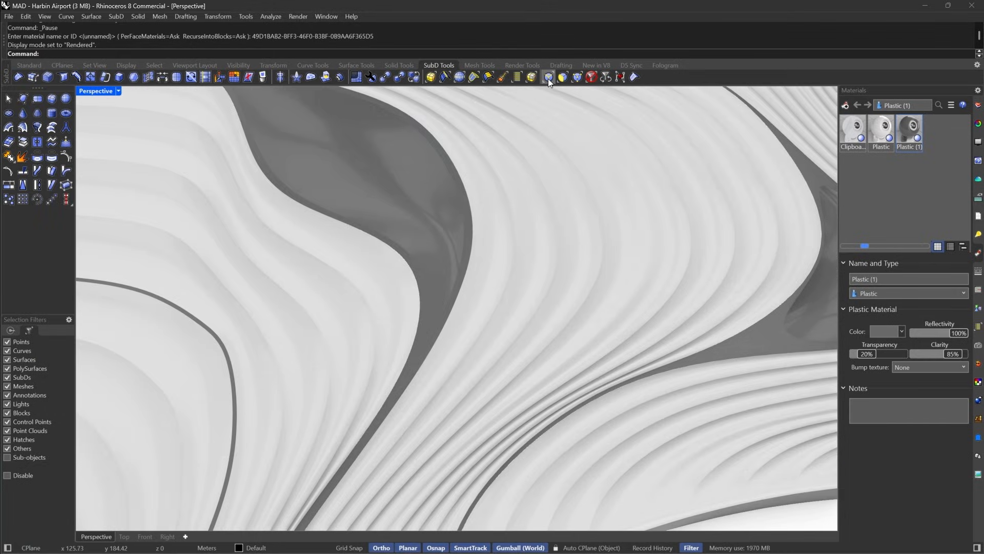
Limit selection to edges and return the viewport to Shaded display.
left_click(548, 77)
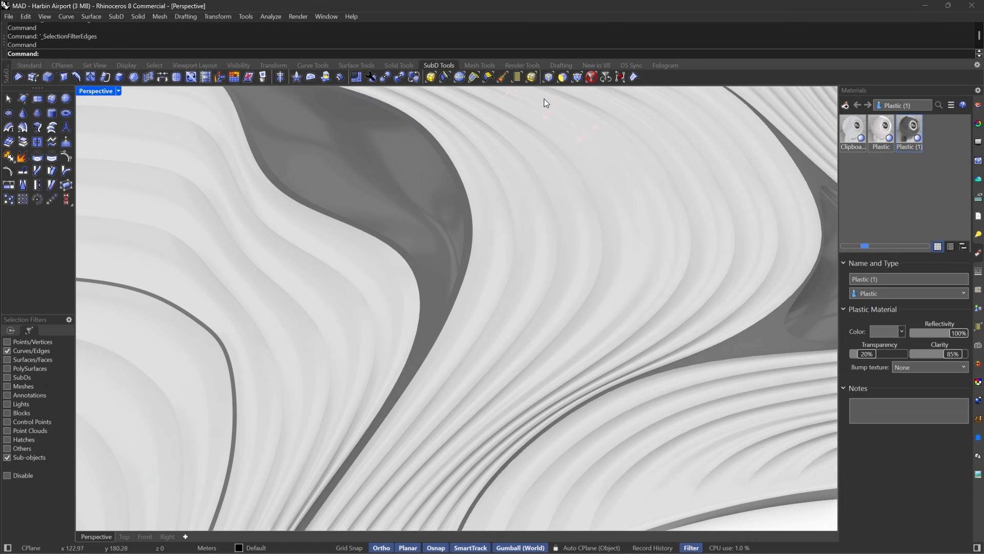
left_click(119, 90)
left_click(148, 66)
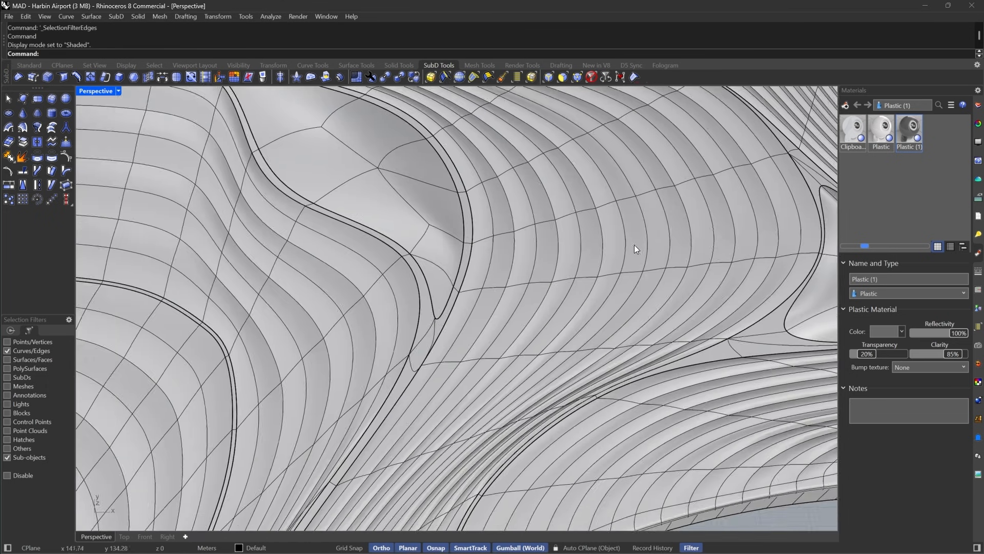
Crease a long rib edge loop running around the roof's central area, excluding its edges on the rim at both ends.
double_click(643, 213)
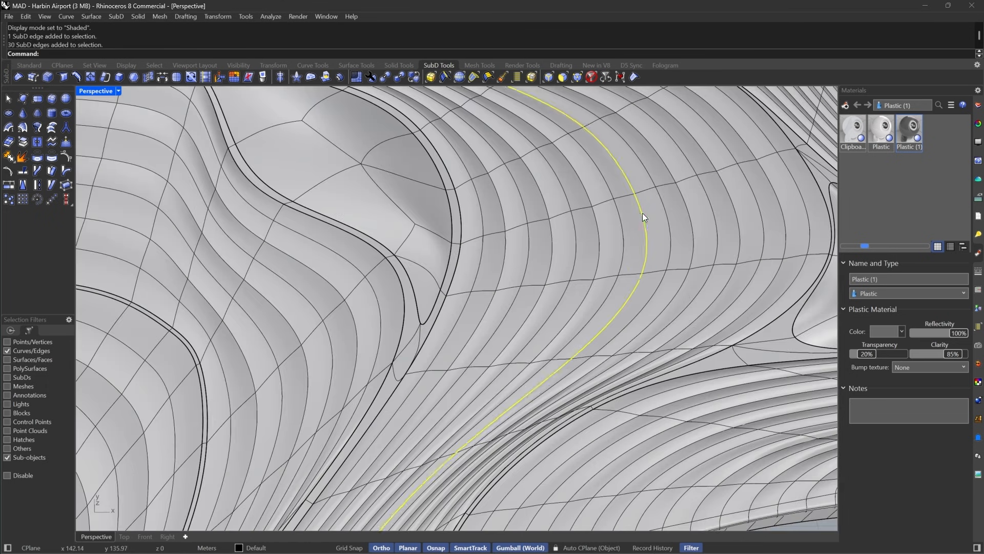
scroll(640, 190, "down", 11)
scroll(544, 362, "up", 8)
key("Tab")
scroll(564, 364, "up", 5)
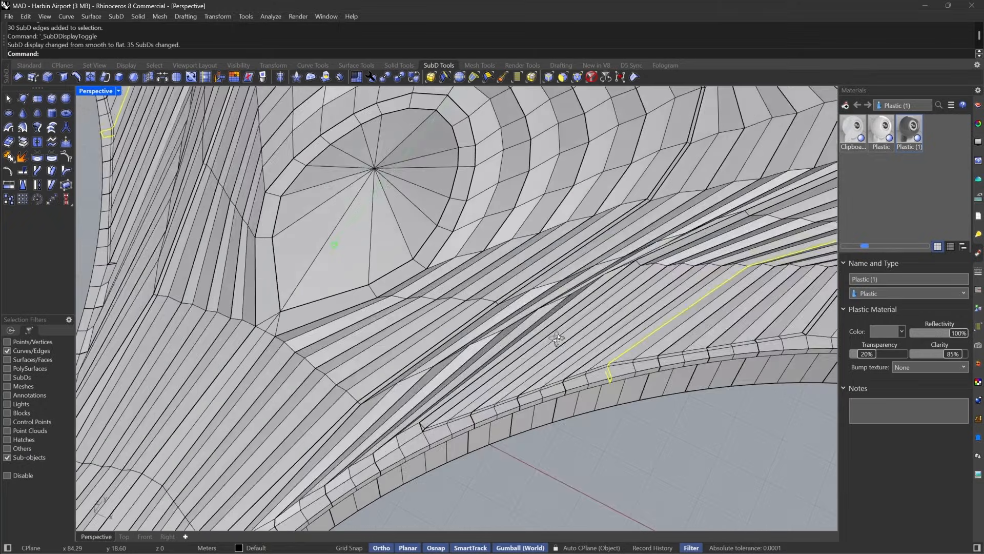
left_click_drag(551, 398, 655, 226)
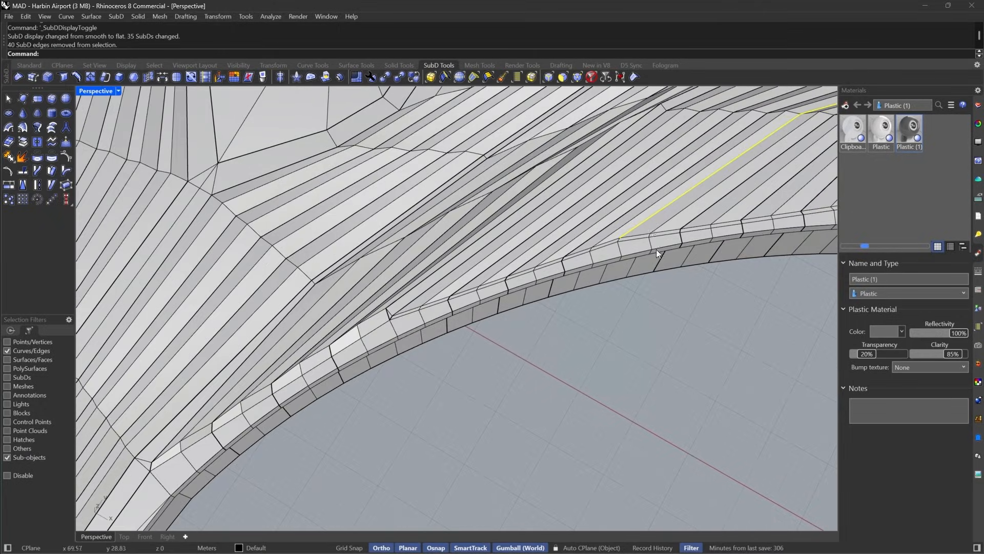
scroll(702, 307, "down", 17)
scroll(533, 210, "up", 3)
scroll(544, 274, "up", 4)
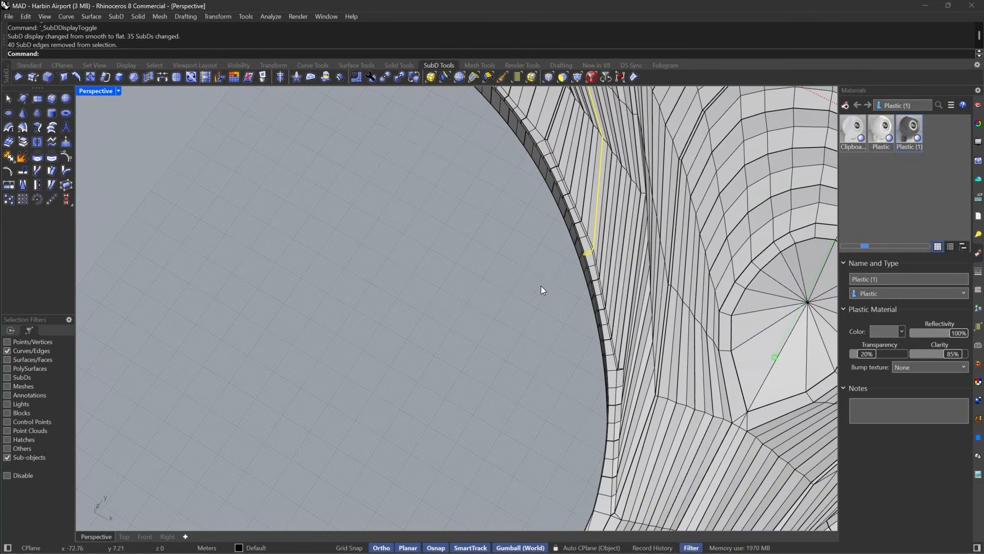
left_click_drag(613, 238, 613, 237, "ctrl")
left_click(636, 77)
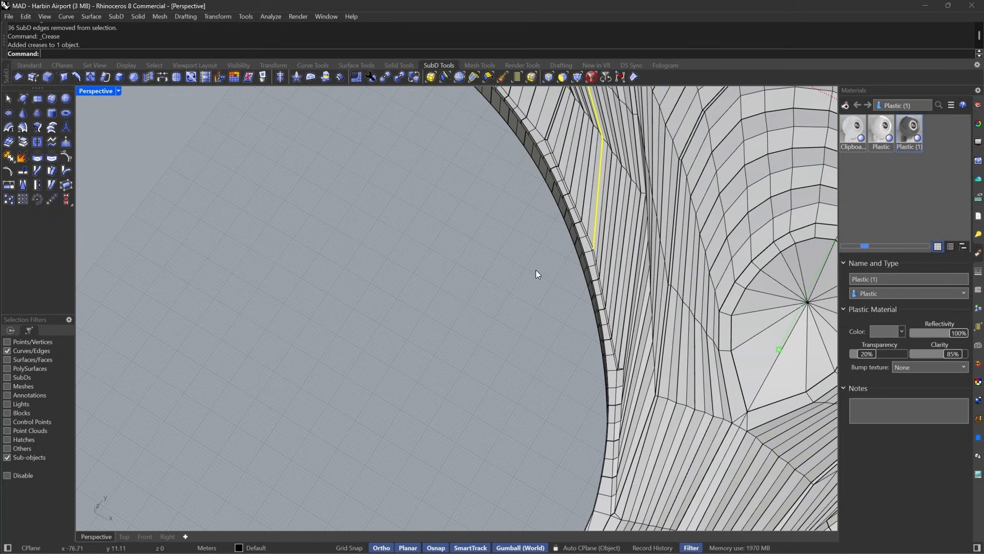
Restore the smooth SubD display and set the viewport to Rendered.
key("Tab")
scroll(495, 290, "down", 8)
scroll(551, 277, "up", 3)
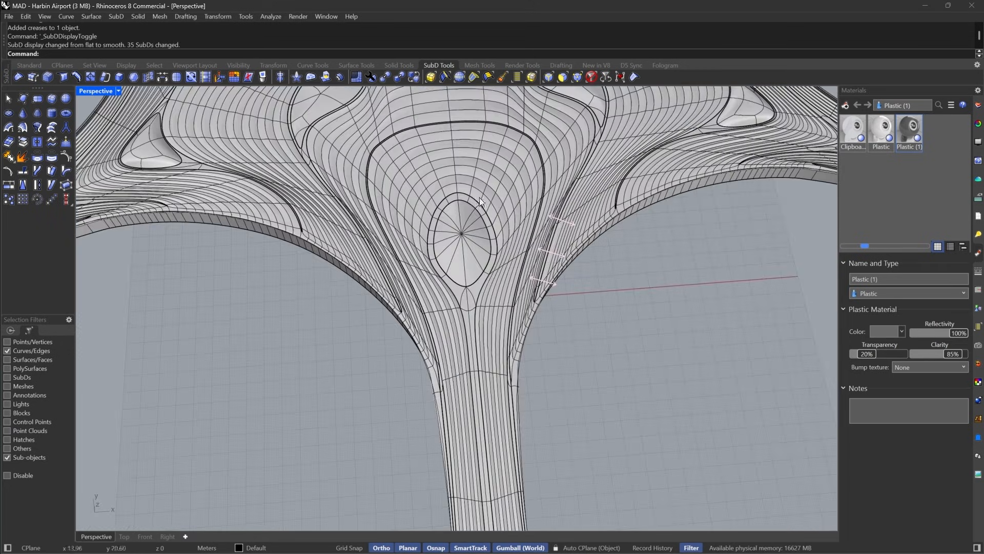
left_click(118, 90)
left_click(135, 72)
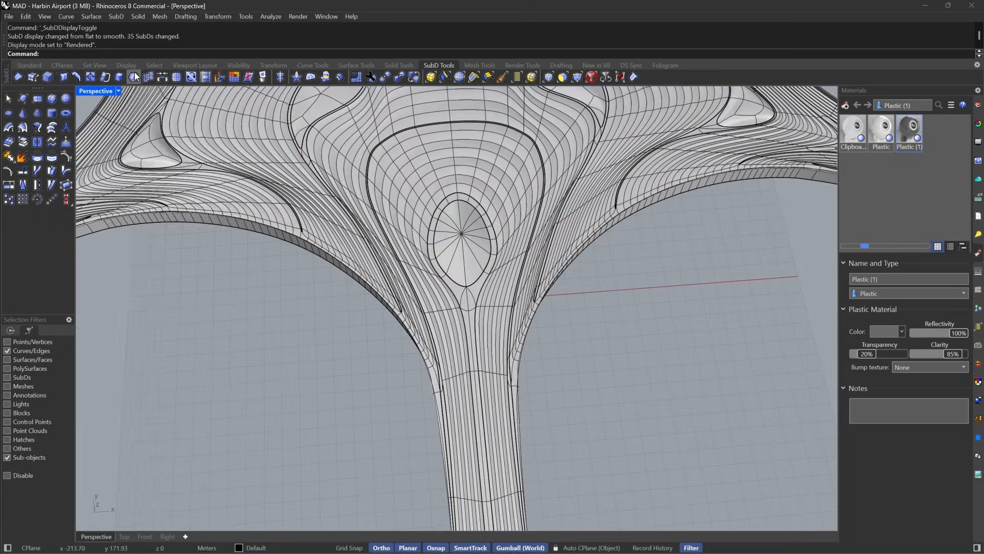
Examine the newly creased rib line and the whole rendered roof from several angles.
right_click_drag(592, 348, 617, 349)
scroll(617, 349, "down", 3)
scroll(296, 282, "up", 2)
right_click_drag(296, 282, 386, 332)
scroll(285, 364, "down", 3)
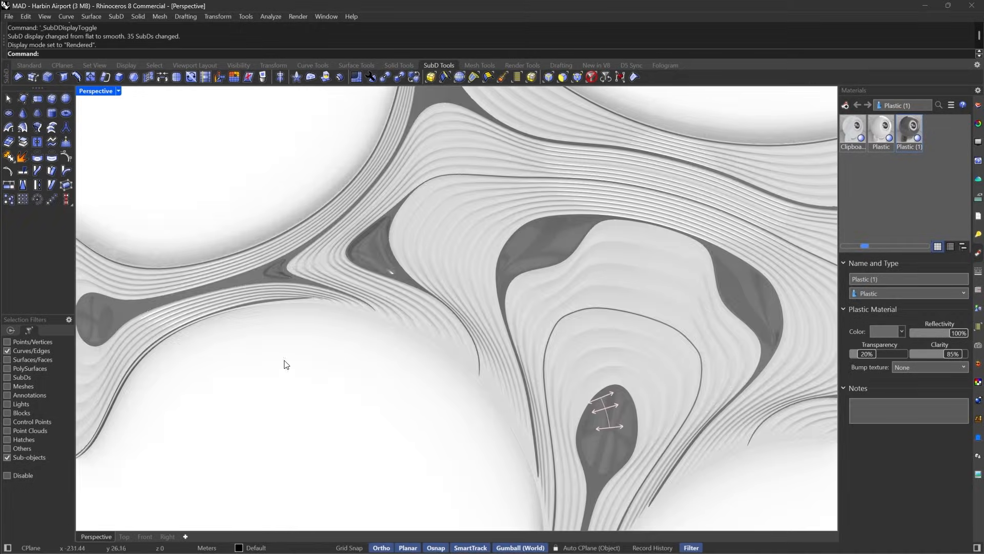
scroll(417, 261, "down", 5)
right_click_drag(496, 378, 452, 368)
scroll(491, 398, "down", 4)
scroll(492, 397, "up", 5)
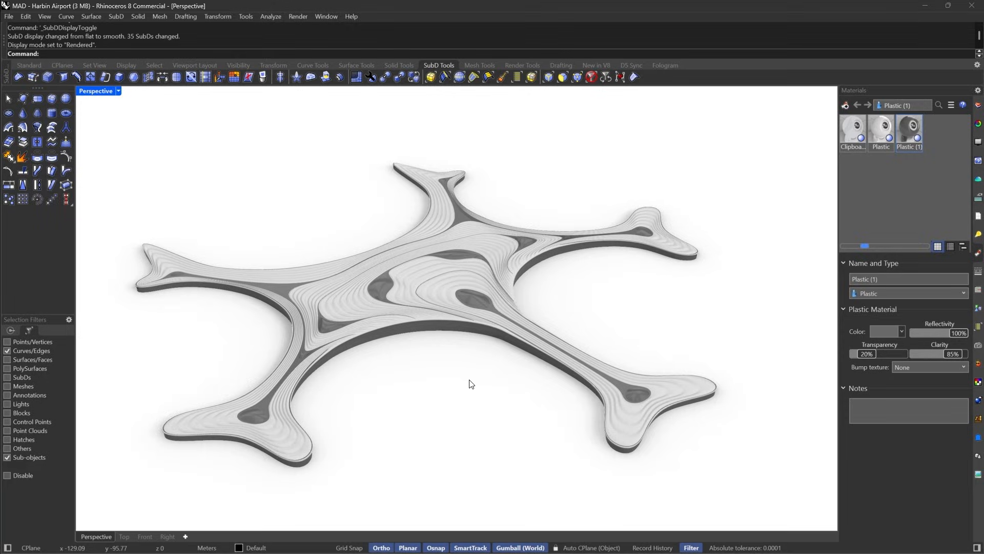